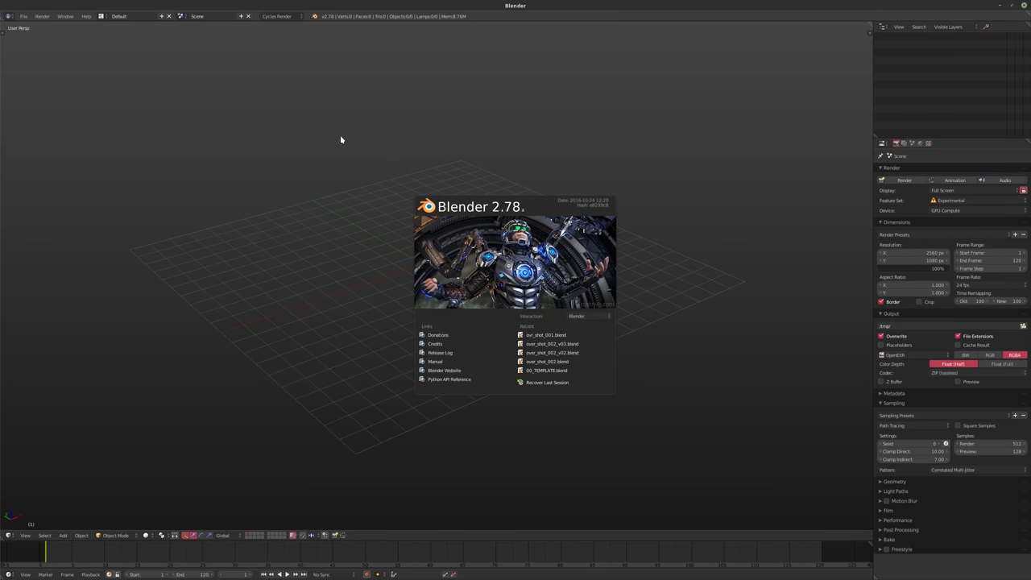
- Dismiss the splash screen and add a cube mesh at the centre of the empty scene
{"action": "left_click", "coordinate": [437, 170]}
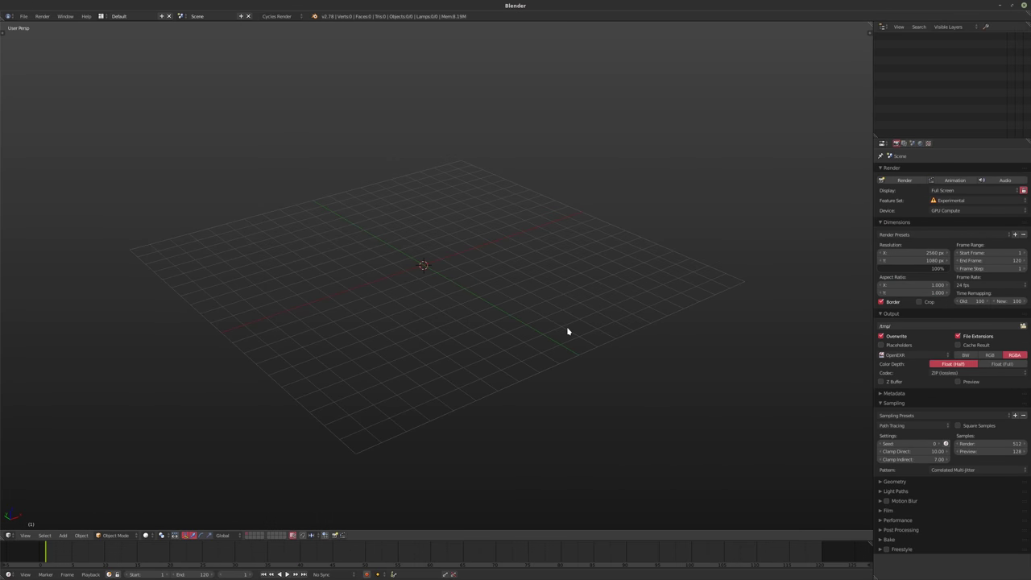
{"action": "key", "text": "shift+a"}
{"action": "mouse_move", "coordinate": [566, 326]}
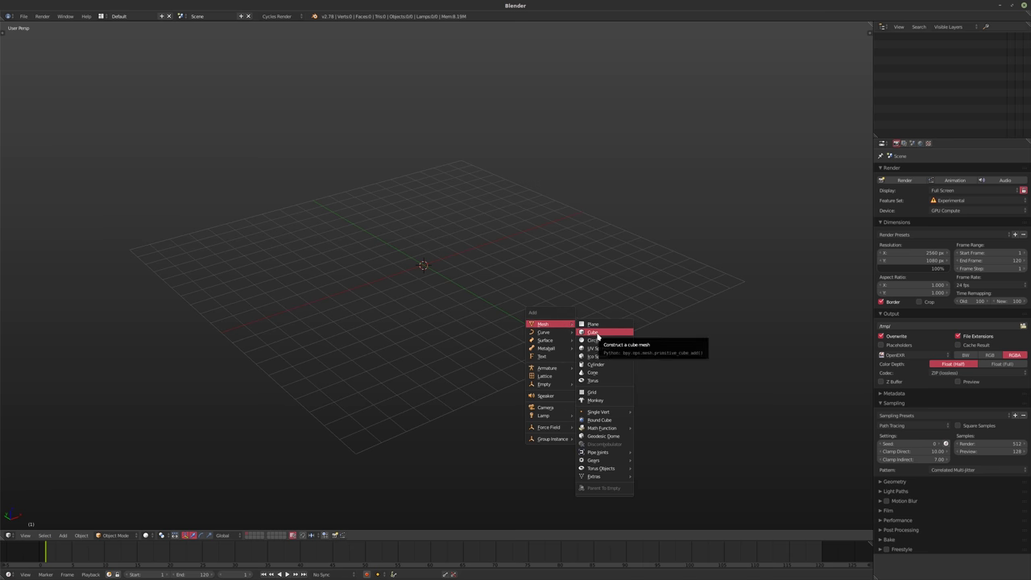
{"action": "left_click", "coordinate": [593, 332]}
{"action": "middle_click_drag", "start_coordinate": [598, 338], "coordinate": [463, 332]}
{"action": "scroll", "coordinate": [456, 324], "scroll_direction": "up", "scroll_amount": 2}
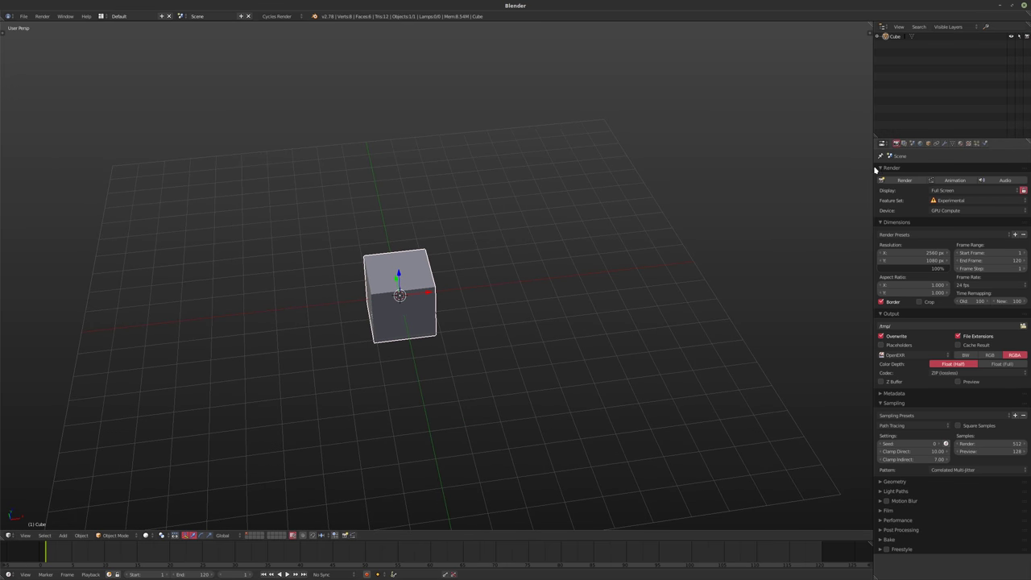
- Add an Array modifier to the cube with a relative X offset of 1.25
{"action": "left_click", "coordinate": [946, 144]}
{"action": "left_click", "coordinate": [921, 171]}
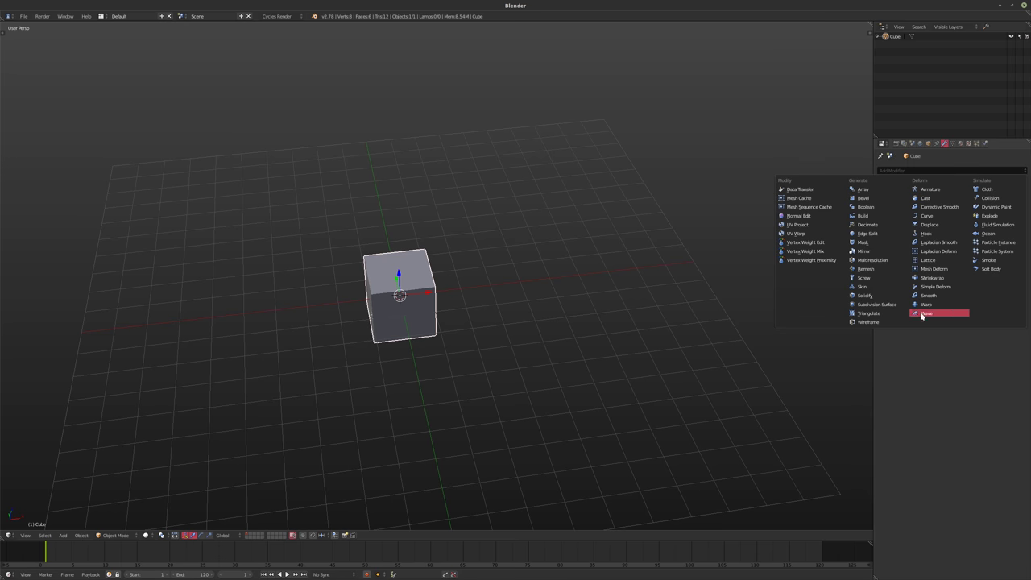
{"action": "left_click", "coordinate": [862, 189]}
{"action": "left_click", "coordinate": [970, 238]}
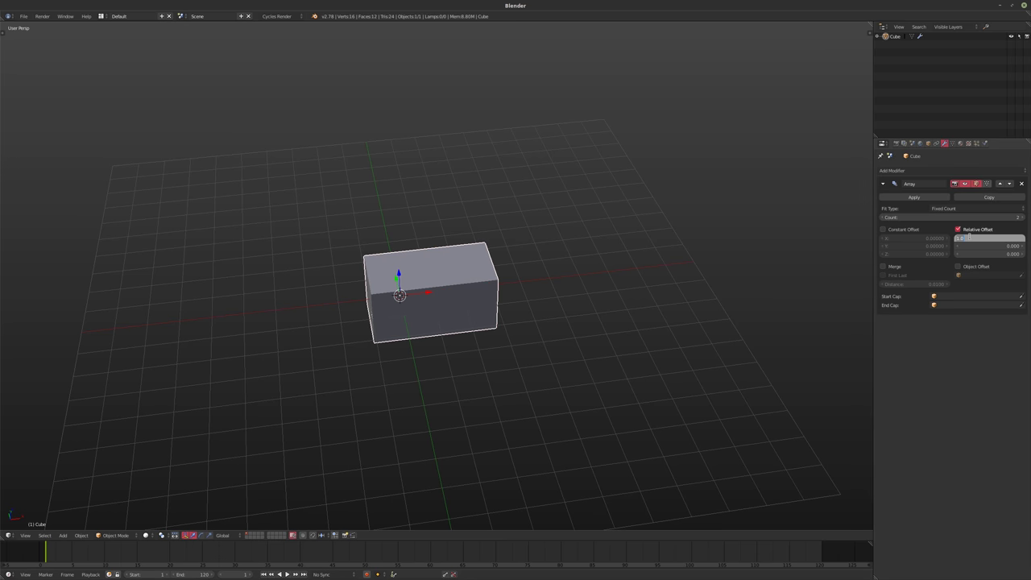
{"action": "type", "text": "1.25"}
{"action": "key", "text": "Return"}
- Set the first array's count to 16 to form a row of cubes
{"action": "middle_click_drag", "start_coordinate": [688, 287], "coordinate": [660, 287], "text": "shift"}
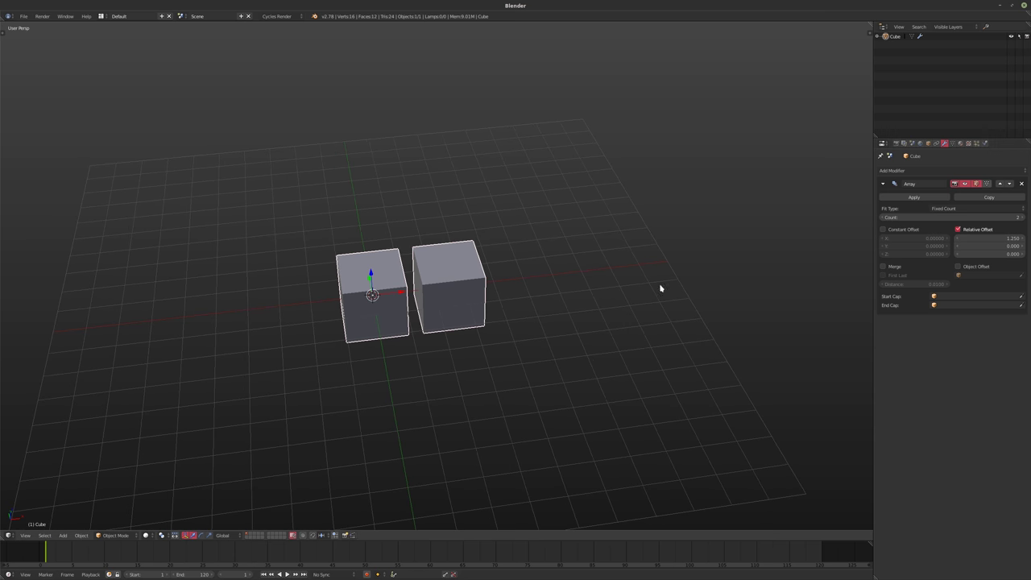
{"action": "left_click", "coordinate": [1023, 219]}
{"action": "left_click", "coordinate": [1023, 219]}
{"action": "left_click", "coordinate": [1022, 219]}
{"action": "left_click", "coordinate": [1022, 219]}
{"action": "scroll", "coordinate": [620, 306], "scroll_direction": "down", "scroll_amount": 4}
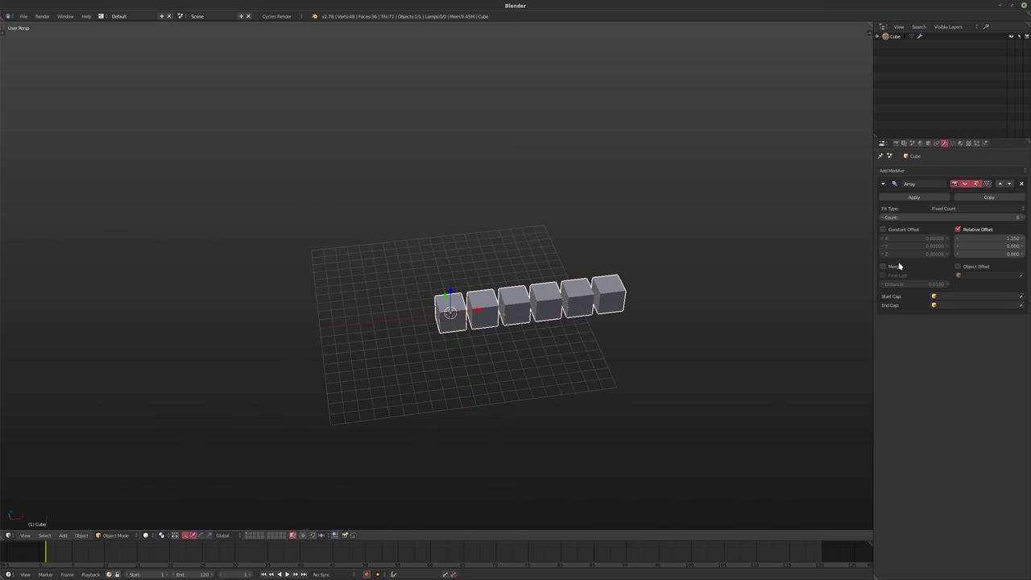
{"action": "left_click", "coordinate": [972, 217]}
{"action": "type", "text": "16"}
{"action": "key", "text": "Return"}
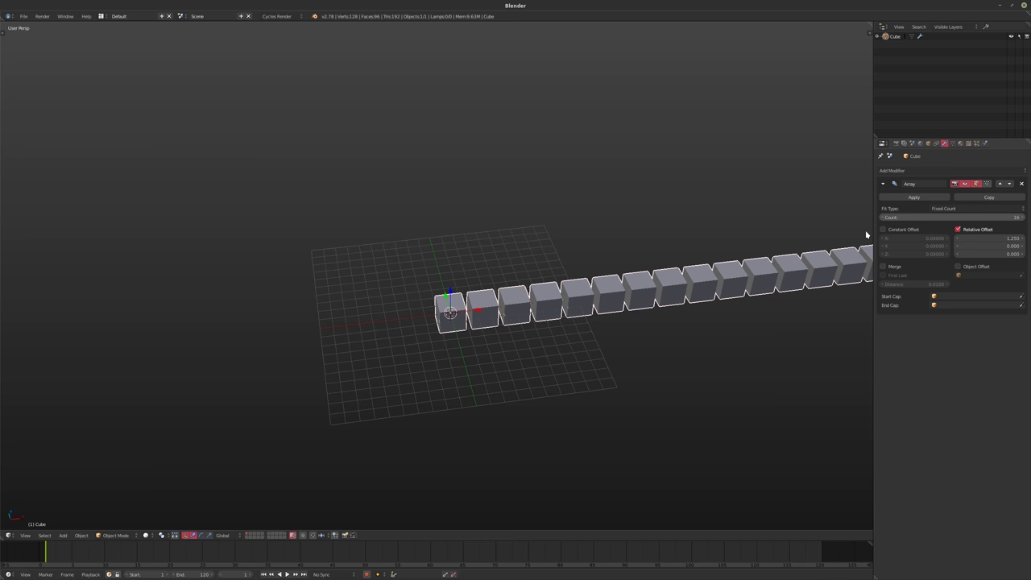
- Add a second Array modifier with a relative offset of 0 in X and 1.25 in Y
{"action": "scroll", "coordinate": [807, 228], "scroll_direction": "down", "scroll_amount": 2, "text": "ctrl"}
{"action": "left_click", "coordinate": [916, 171]}
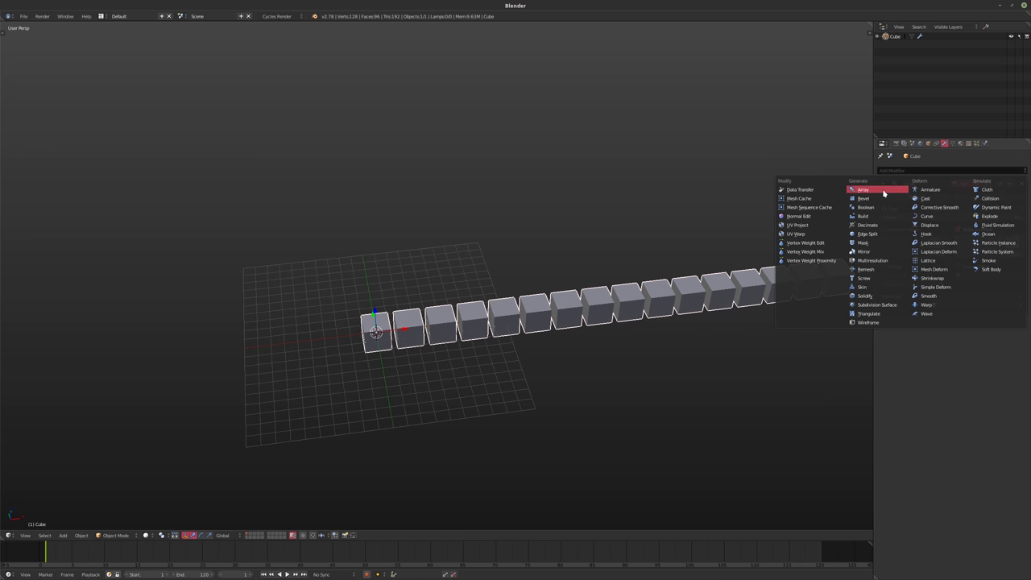
{"action": "left_click", "coordinate": [878, 189]}
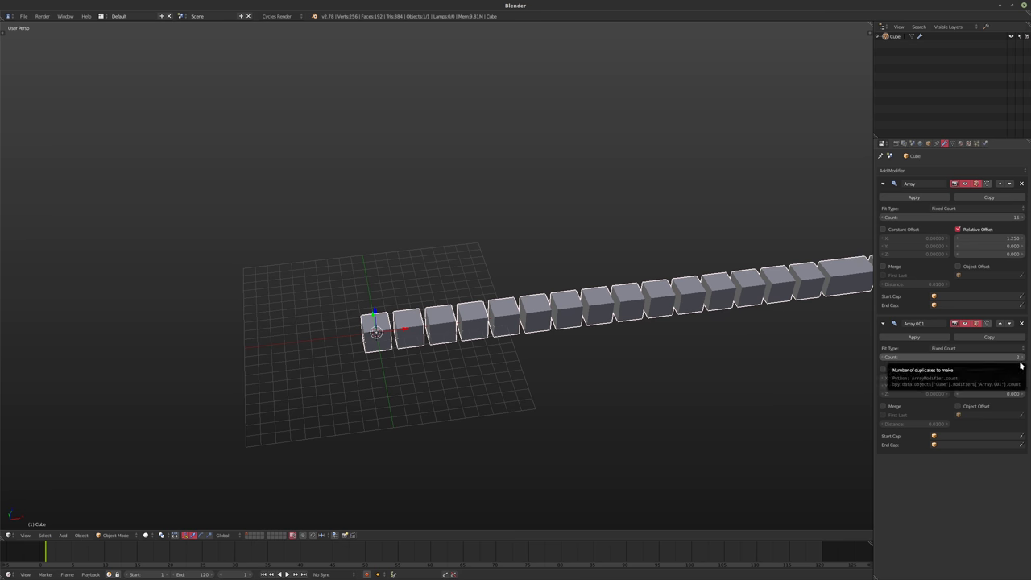
{"action": "left_click", "coordinate": [993, 378]}
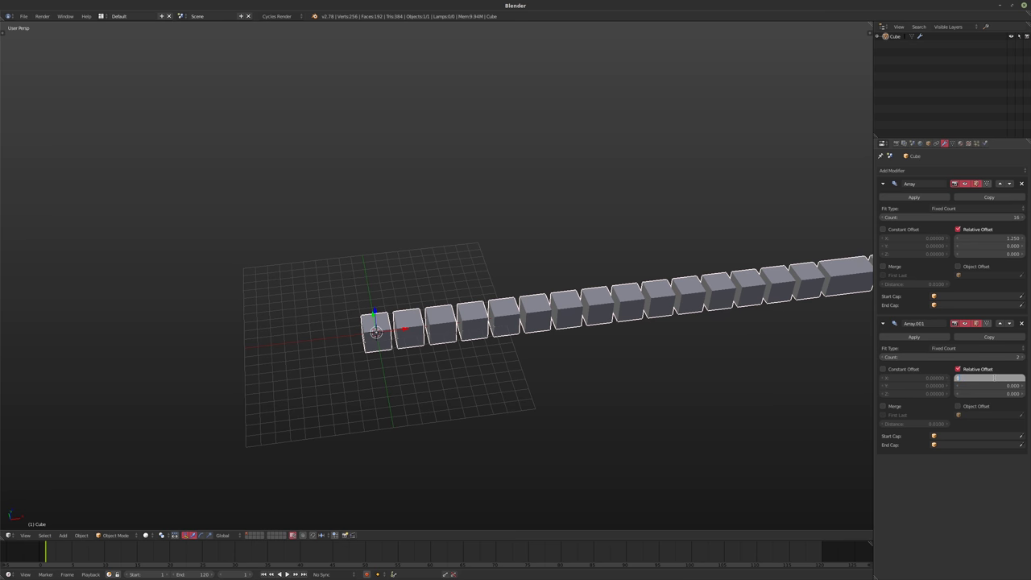
{"action": "type", "text": "0"}
{"action": "key", "text": "Tab"}
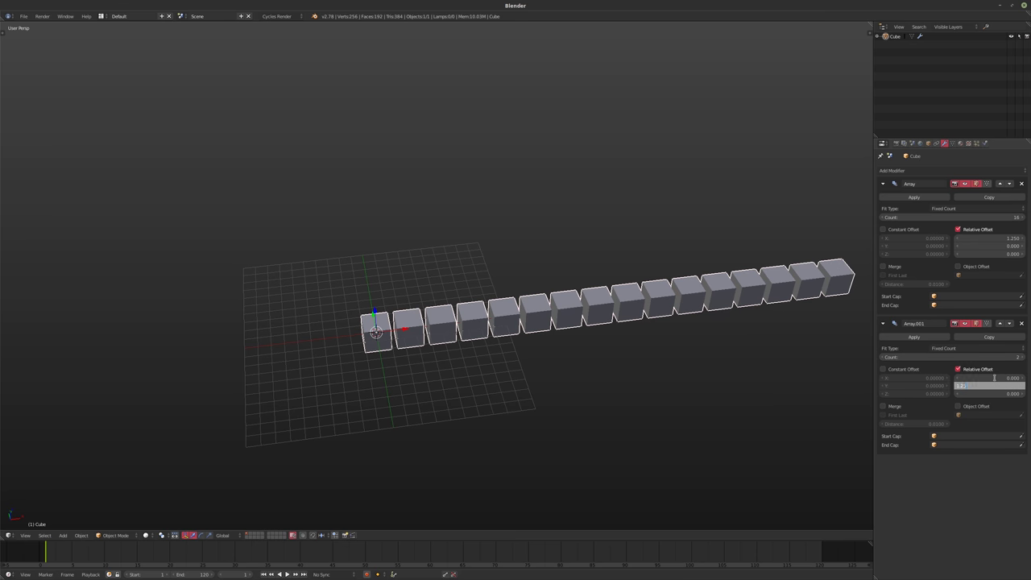
{"action": "type", "text": "1.25"}
{"action": "key", "text": "Return"}
- Set the second array's count to 16 to turn the row into a square grid
{"action": "middle_click_drag", "start_coordinate": [760, 347], "coordinate": [536, 368]}
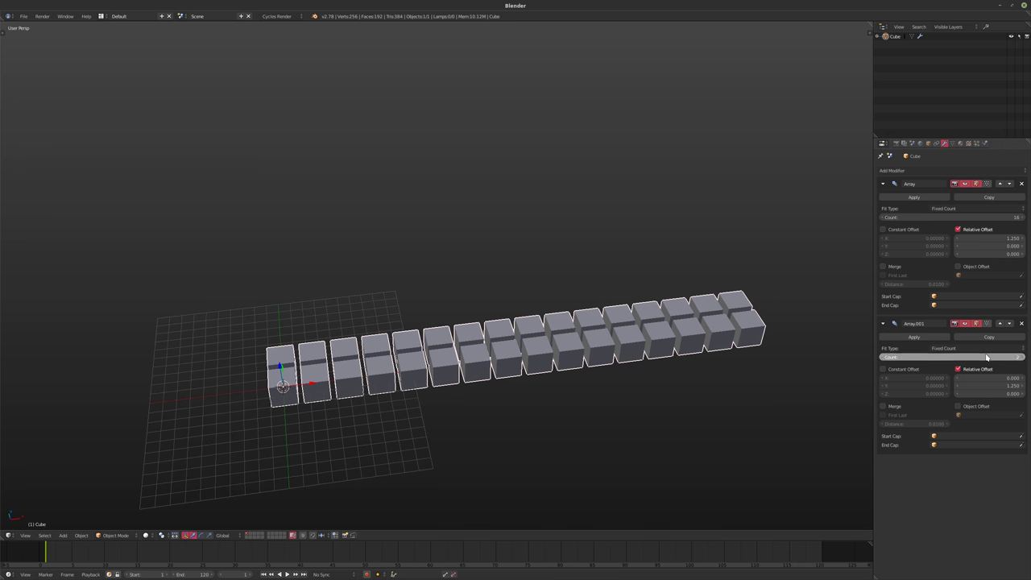
{"action": "type", "text": "16"}
{"action": "key", "text": "Return"}
{"action": "middle_click_drag", "start_coordinate": [413, 322], "coordinate": [446, 332]}
{"action": "mouse_move", "coordinate": [445, 332]}
{"action": "middle_mouse_down", "text": "shift"}
{"action": "mouse_move", "coordinate": [416, 349]}
{"action": "mouse_move", "coordinate": [451, 319]}
{"action": "middle_mouse_up", "text": "shift"}
- Add a third Array modifier with a relative offset of 0 in X and 1.25 in Z
{"action": "left_click", "coordinate": [908, 169]}
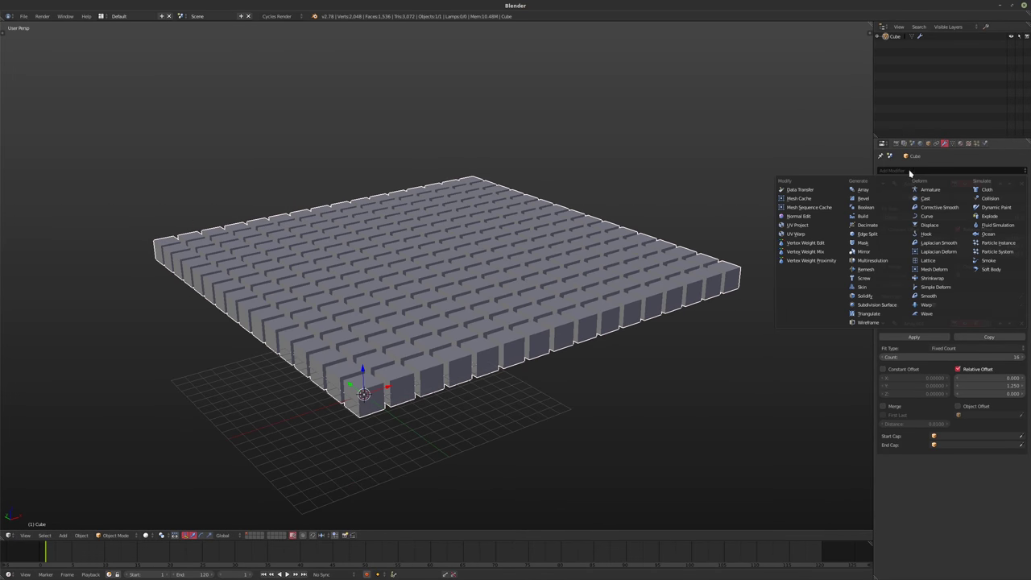
{"action": "left_click", "coordinate": [923, 170]}
{"action": "left_click", "coordinate": [872, 190]}
{"action": "left_click", "coordinate": [970, 488]}
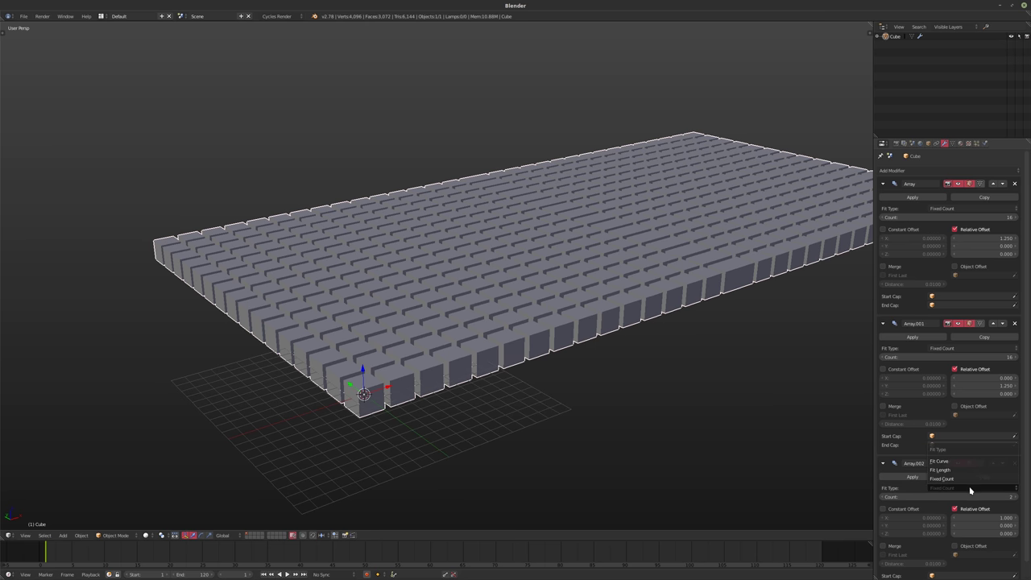
{"action": "left_click", "coordinate": [970, 490]}
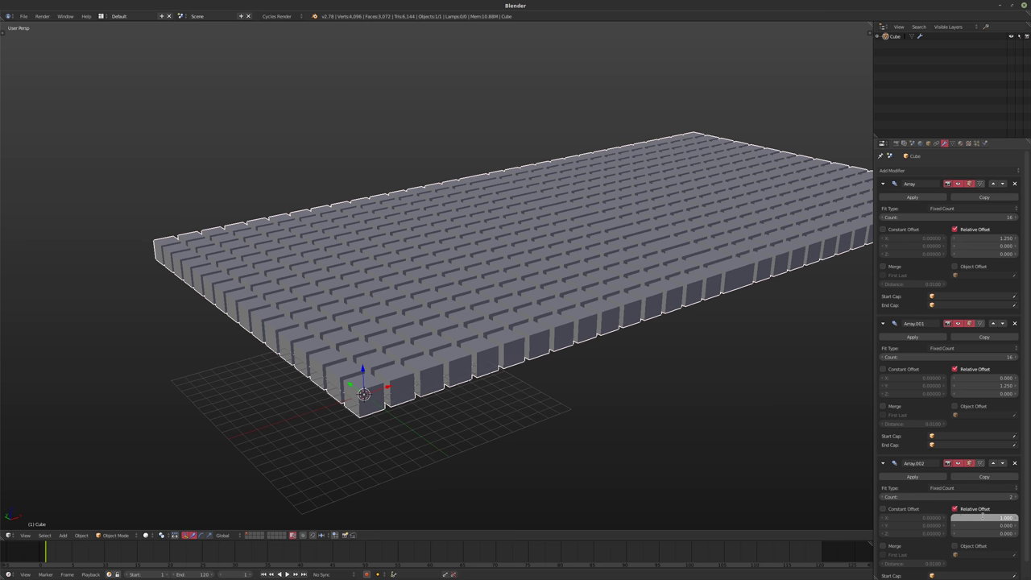
{"action": "type", "text": "0"}
{"action": "key", "text": "Tab"}
{"action": "key", "text": "Tab"}
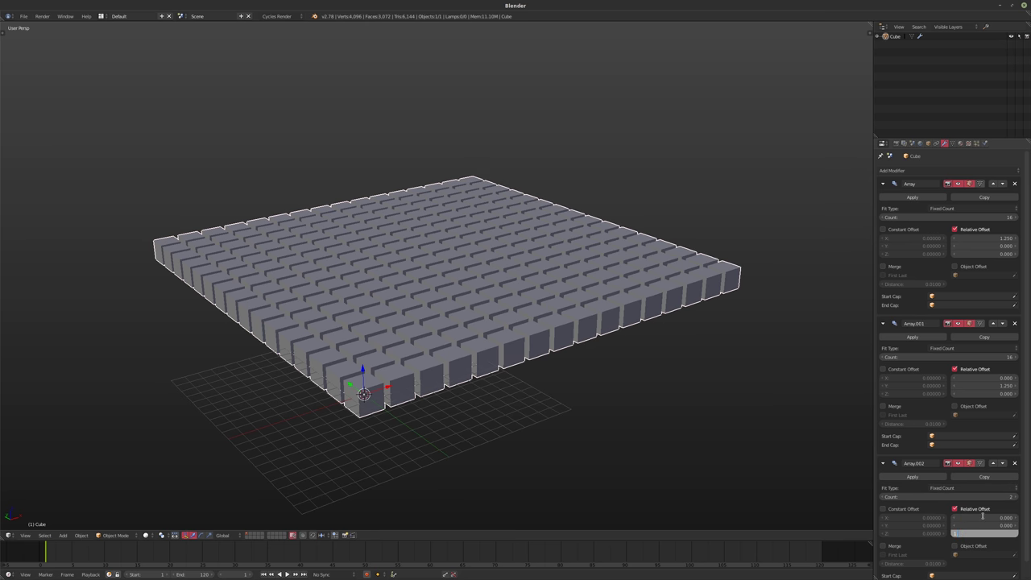
{"action": "type", "text": "1.25"}
{"action": "key", "text": "Return"}
- Set the third array's count to 16 and its relative Z offset to -1.25 so the layers stack downward
{"action": "left_click", "coordinate": [999, 495]}
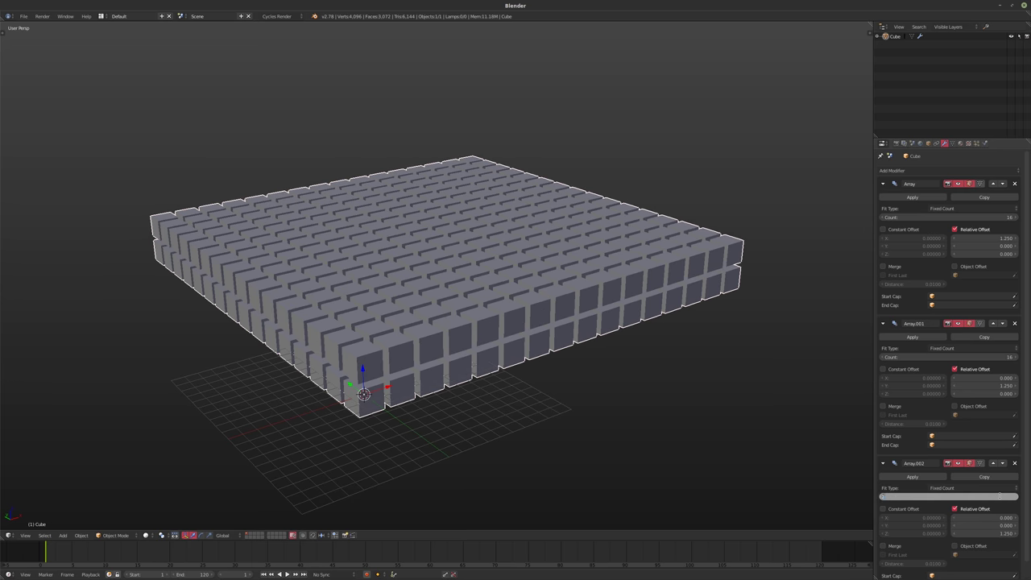
{"action": "type", "text": "16"}
{"action": "key", "text": "Return"}
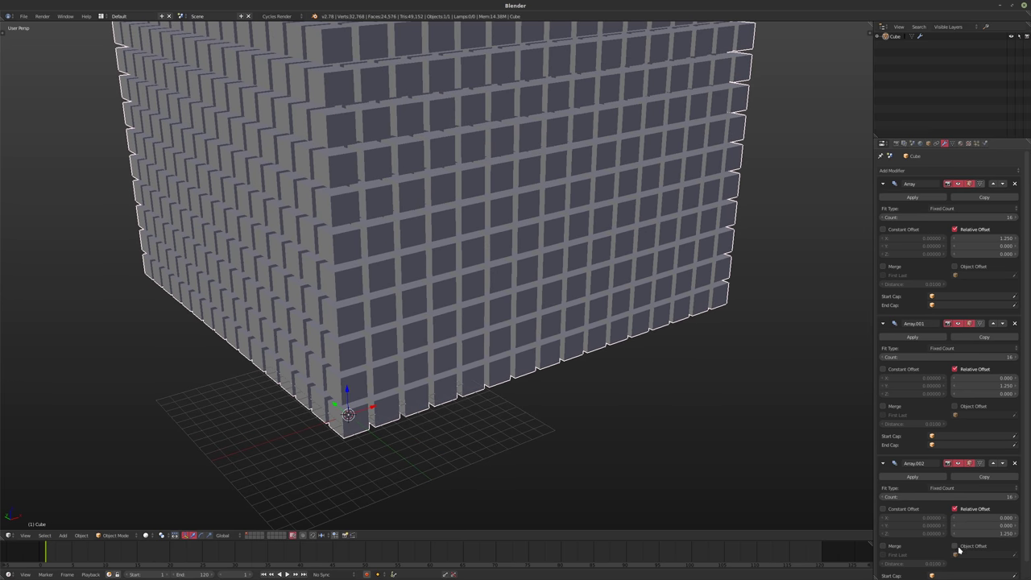
{"action": "left_click", "coordinate": [954, 533]}
{"action": "type", "text": "-1.25"}
{"action": "key", "text": "Return"}
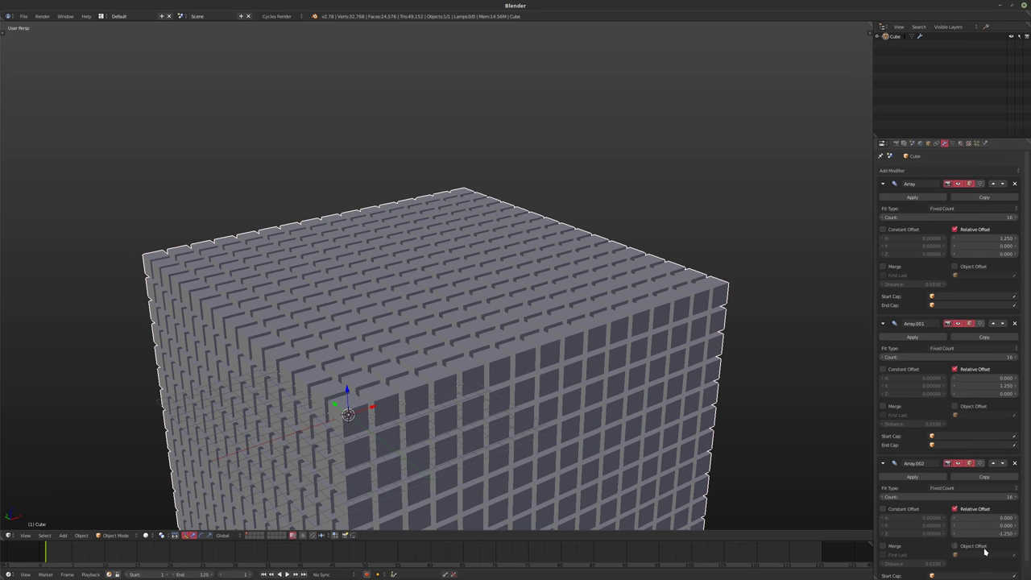
{"action": "middle_click_drag", "start_coordinate": [575, 395], "coordinate": [451, 377]}
{"action": "scroll", "coordinate": [508, 340], "scroll_direction": "down", "scroll_amount": 9}
{"action": "middle_click_drag", "start_coordinate": [643, 267], "coordinate": [805, 239]}
{"action": "middle_click_drag", "start_coordinate": [420, 298], "coordinate": [447, 279]}
- Place the 3D cursor near the middle of the grid in top view and set its X and Y location to 2
{"action": "key", "text": "KP_7"}
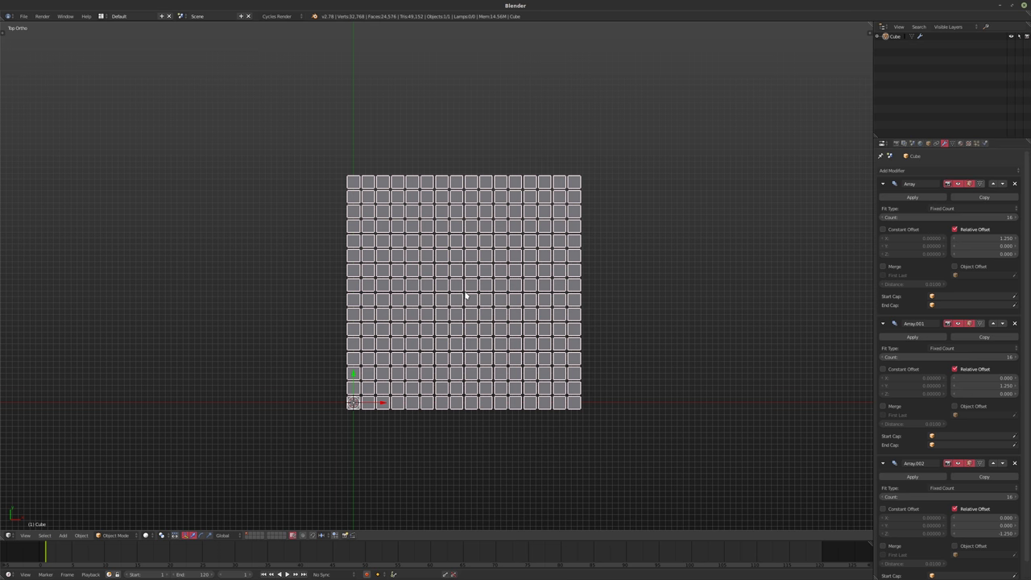
{"action": "middle_click_drag", "start_coordinate": [495, 341], "coordinate": [485, 347], "text": "shift"}
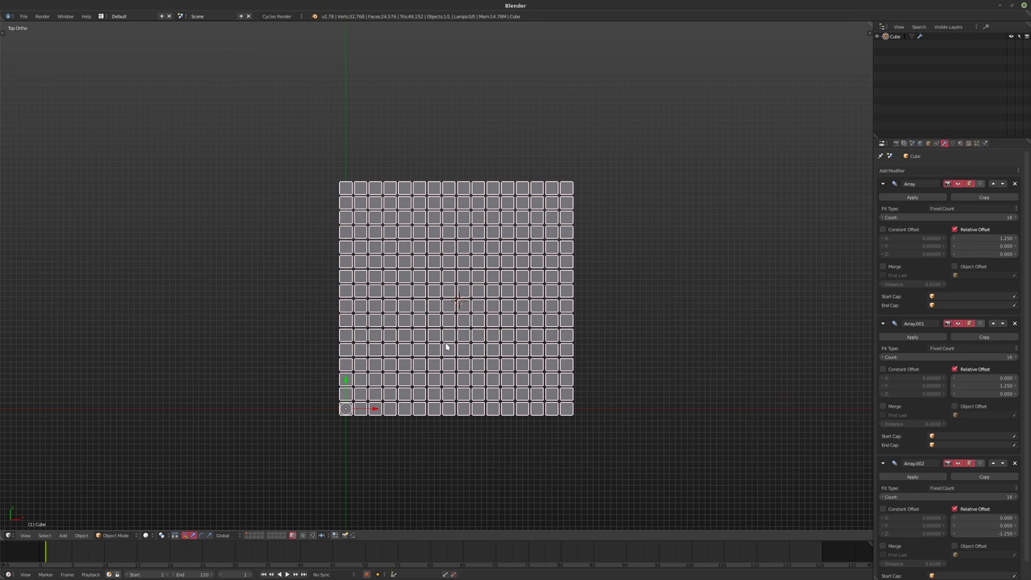
{"action": "key", "text": "n"}
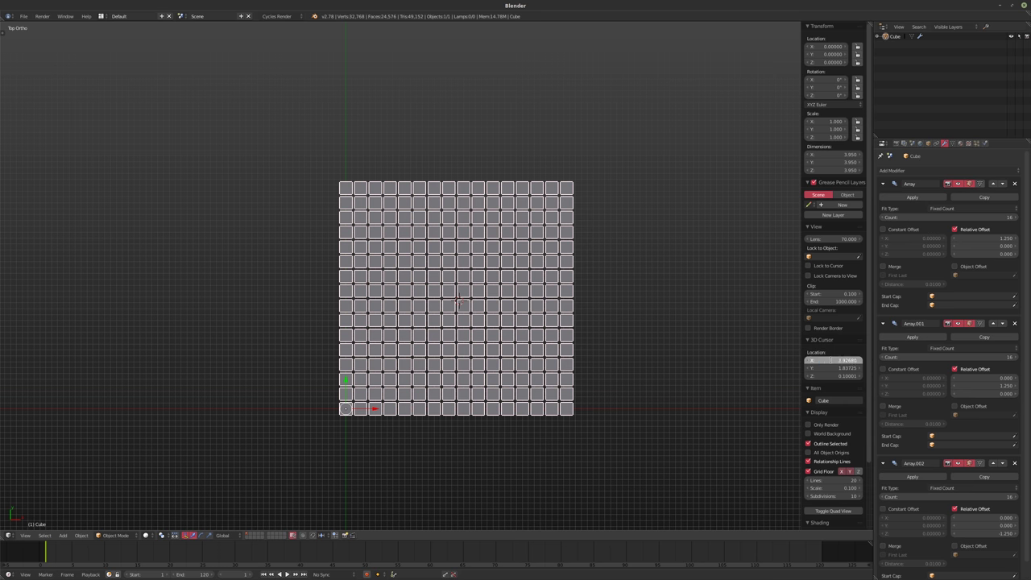
{"action": "type", "text": "2"}
{"action": "key", "text": "Tab"}
{"action": "type", "text": "2"}
{"action": "key", "text": "Return"}
- Set the 3D cursor's X and Y location to 1.9
{"action": "middle_click_drag", "start_coordinate": [563, 287], "coordinate": [551, 298], "text": "shift"}
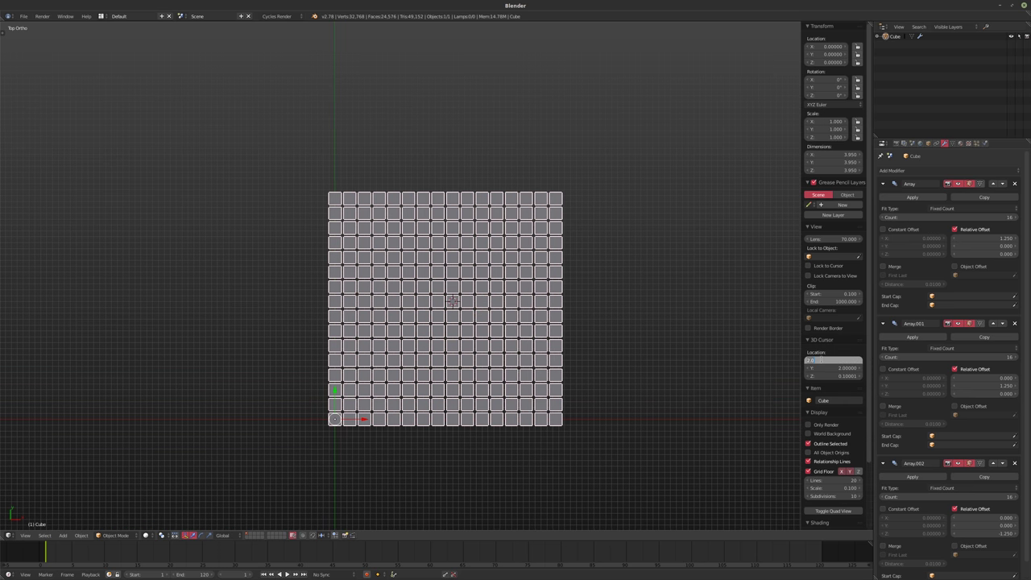
{"action": "type", "text": "1.9"}
{"action": "key", "text": "Tab"}
{"action": "type", "text": "1.9"}
{"action": "key", "text": "Return"}
- Switch back to perspective and collapse the settings of all three Array modifiers
{"action": "mouse_move", "coordinate": [521, 263]}
{"action": "middle_mouse_down"}
{"action": "mouse_move", "coordinate": [573, 234]}
{"action": "mouse_move", "coordinate": [524, 266]}
{"action": "middle_mouse_up"}
{"action": "scroll", "coordinate": [571, 232], "scroll_direction": "down", "scroll_amount": 3}
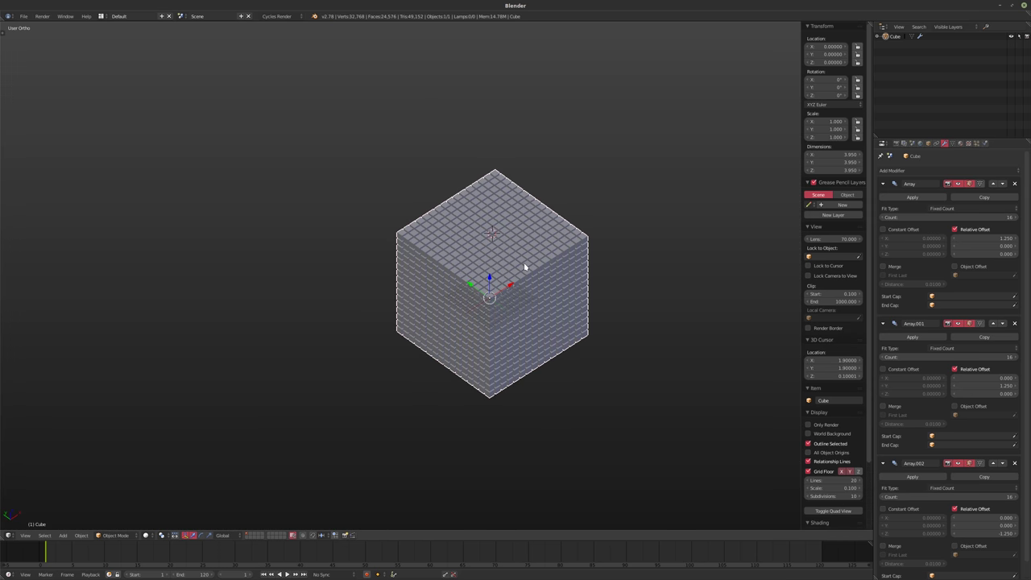
{"action": "key", "text": "KP_5"}
{"action": "scroll", "coordinate": [483, 263], "scroll_direction": "up", "scroll_amount": 6}
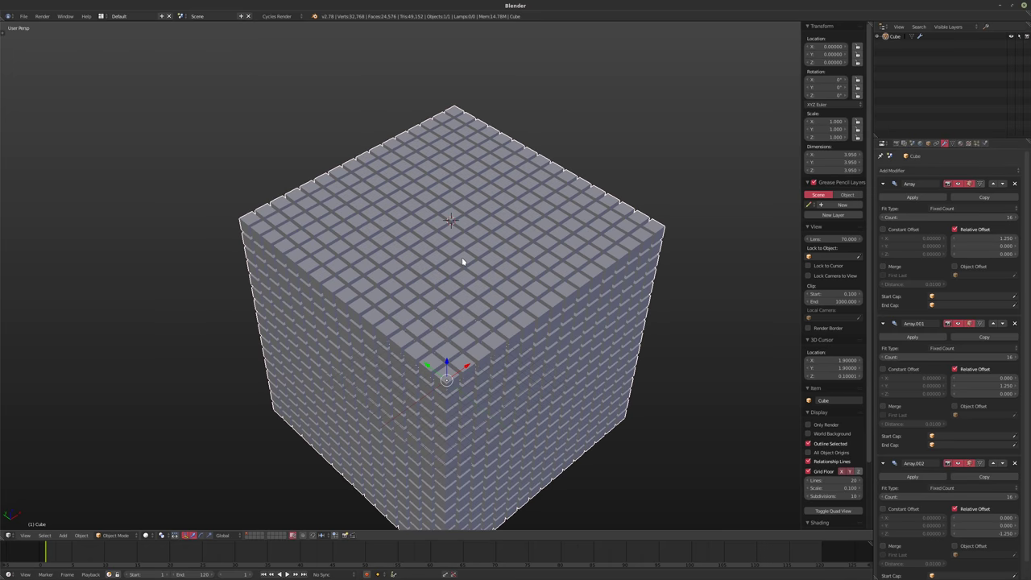
{"action": "left_click", "coordinate": [882, 184]}
{"action": "left_click", "coordinate": [882, 199]}
{"action": "left_click", "coordinate": [883, 214]}
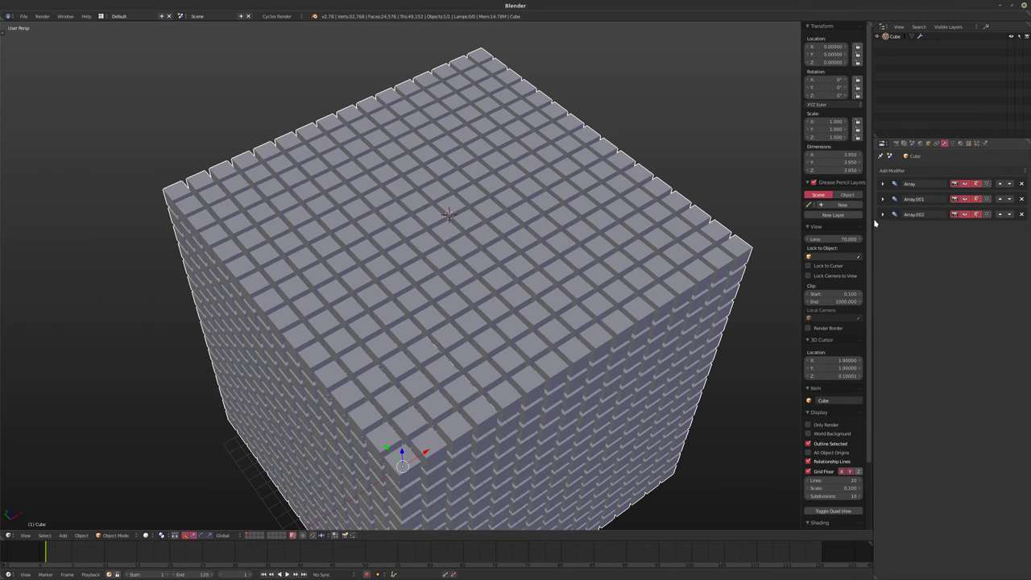
{"action": "left_click", "coordinate": [918, 170]}
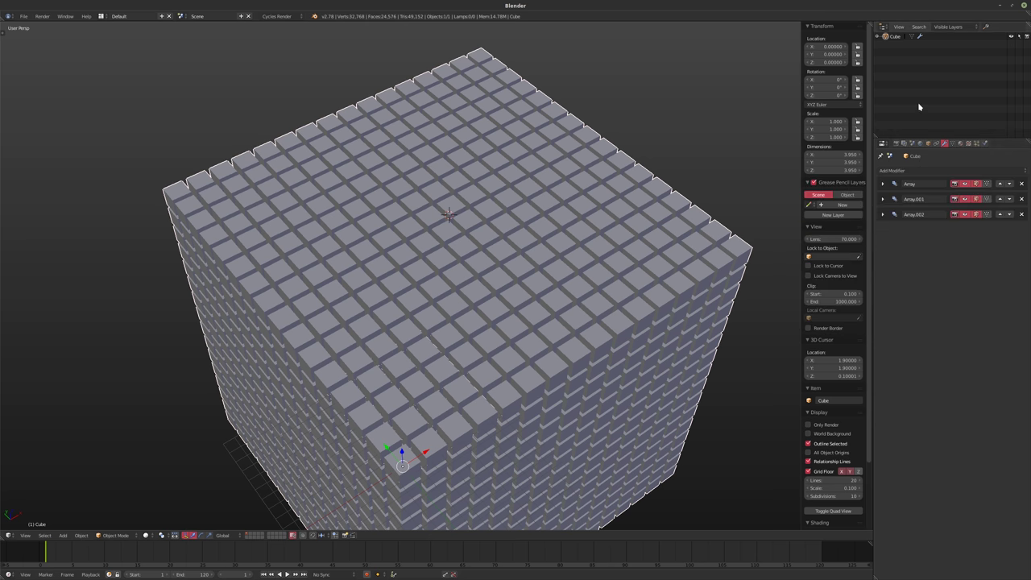
{"action": "middle_click_drag", "start_coordinate": [558, 185], "coordinate": [492, 206]}
{"action": "key", "text": "shift+a"}
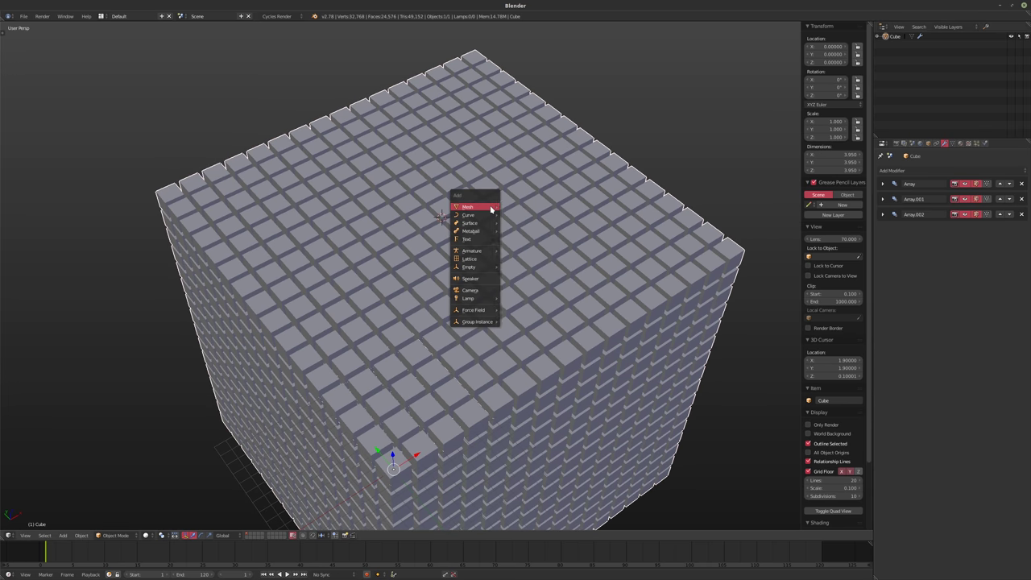
{"action": "mouse_move", "coordinate": [471, 221]}
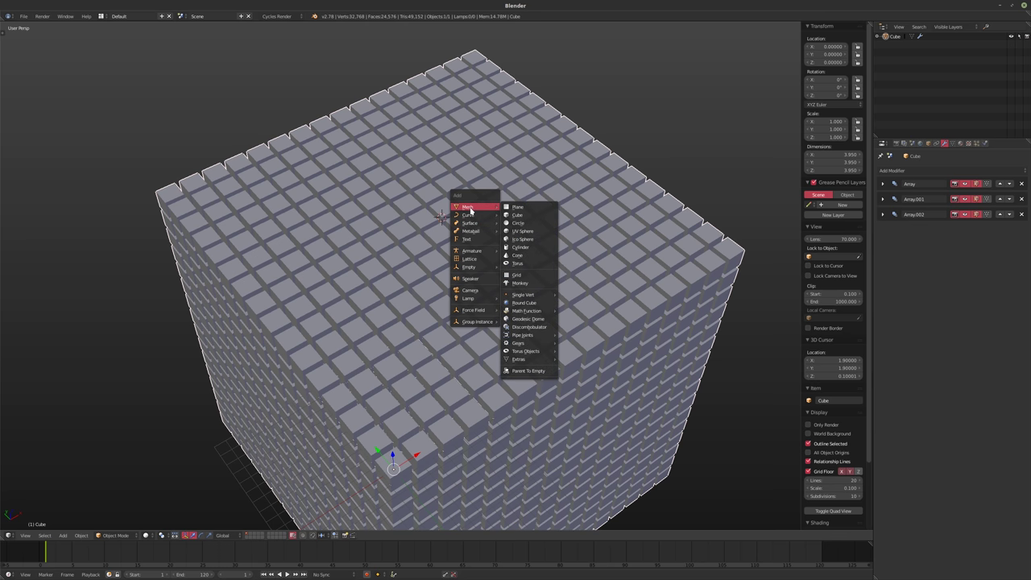
{"action": "key", "text": "Escape"}
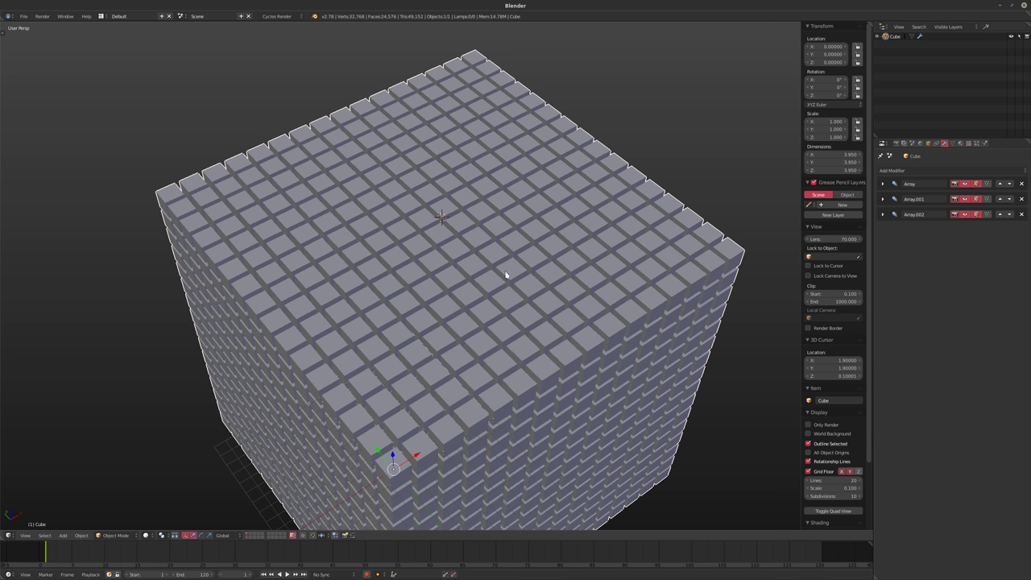
- Add a Round Cube mesh at the 3D cursor on top of the cube block
{"action": "middle_click_drag", "start_coordinate": [464, 278], "coordinate": [479, 302]}
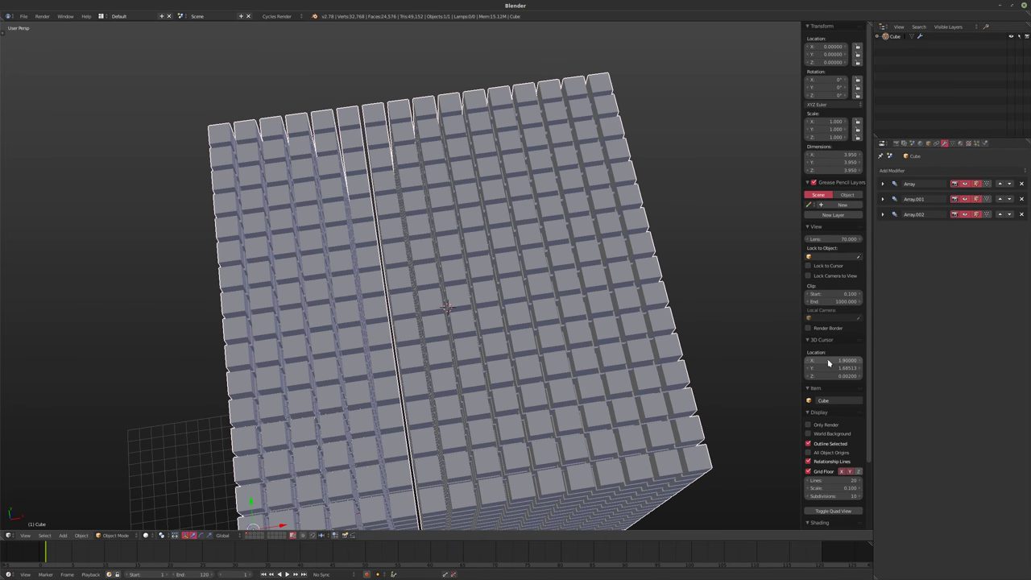
{"action": "middle_click_drag", "start_coordinate": [516, 371], "coordinate": [486, 325]}
{"action": "key", "text": "shift+a"}
{"action": "mouse_move", "coordinate": [461, 323]}
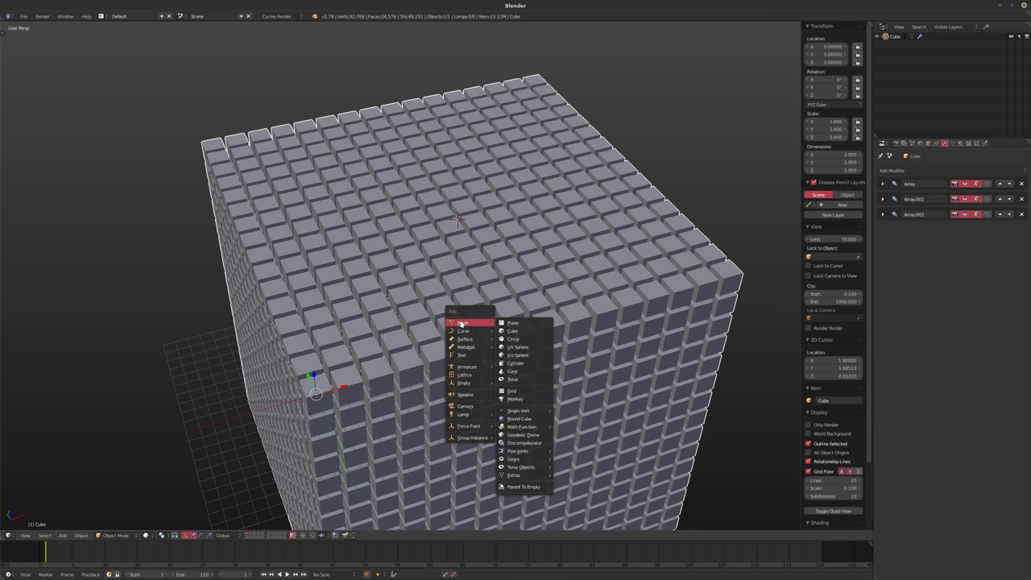
{"action": "left_click", "coordinate": [524, 421]}
{"action": "middle_click_drag", "start_coordinate": [481, 400], "coordinate": [471, 425]}
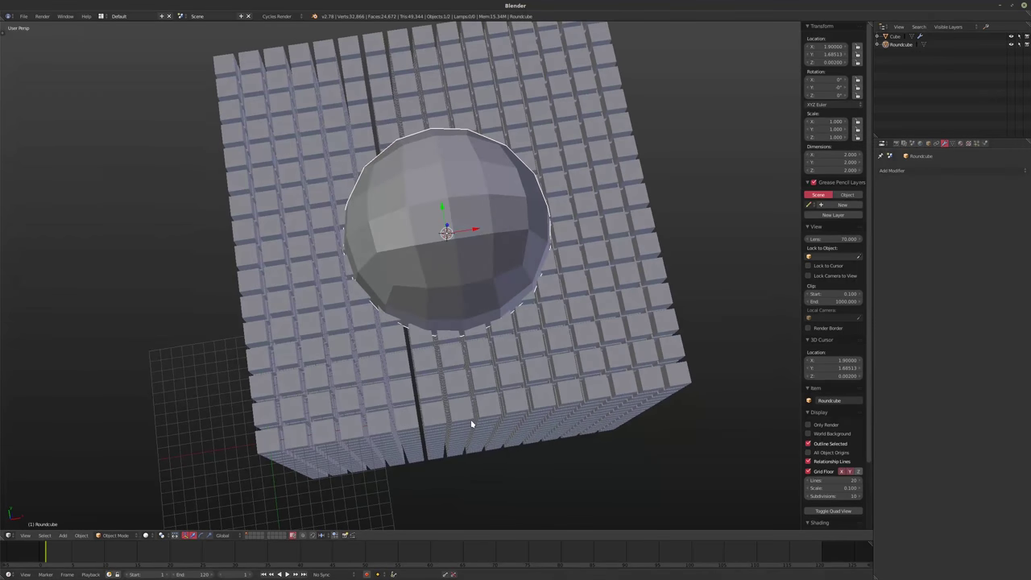
- Set the 3D cursor's Y location to 1.9
{"action": "double_click", "coordinate": [816, 368]}
{"action": "type", "text": "1.9"}
{"action": "key", "text": "Return"}
- Set the round cube's Y location to 1.9
{"action": "middle_click_drag", "start_coordinate": [494, 345], "coordinate": [503, 283]}
{"action": "double_click", "coordinate": [829, 54]}
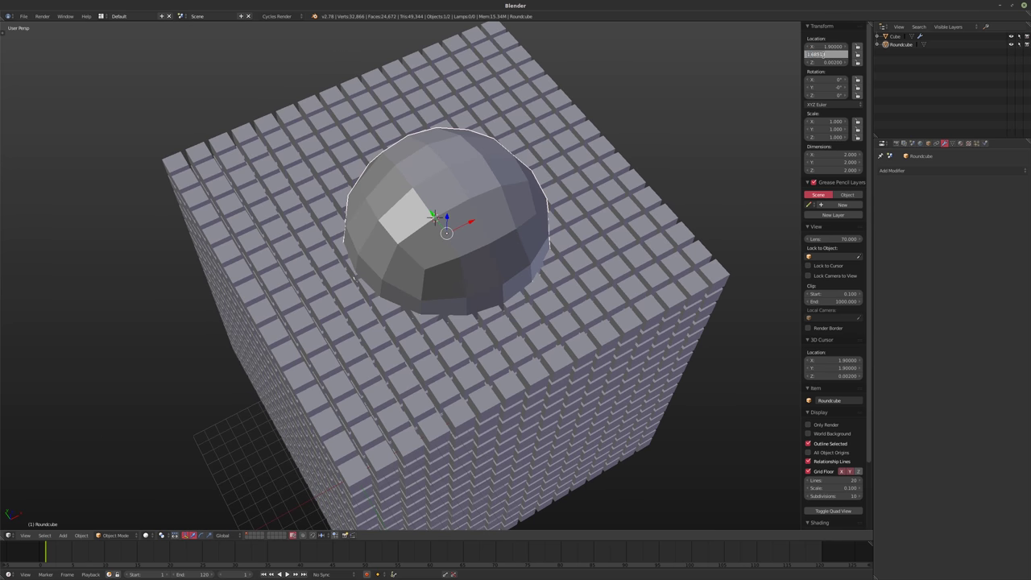
{"action": "type", "text": "1.9"}
{"action": "key", "text": "Return"}
{"action": "middle_click_drag", "start_coordinate": [389, 184], "coordinate": [448, 225]}
- Scale the round cube's whole mesh up in Edit Mode to about 2.6 units across
{"action": "key", "text": "Tab"}
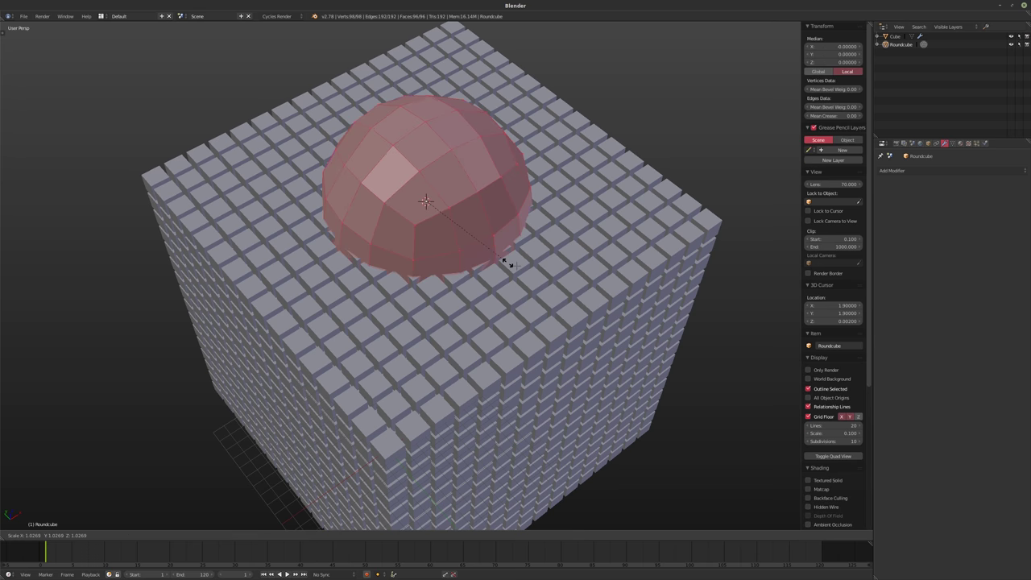
{"action": "middle_click_drag", "start_coordinate": [531, 272], "coordinate": [500, 241]}
{"action": "middle_click_drag", "start_coordinate": [491, 278], "coordinate": [522, 285]}
{"action": "key", "text": "s"}
{"action": "left_click", "coordinate": [538, 281]}
- Subdivide the round cube's whole mesh smoothly and raise the number of cuts
{"action": "key", "text": "w"}
{"action": "left_click", "coordinate": [487, 286]}
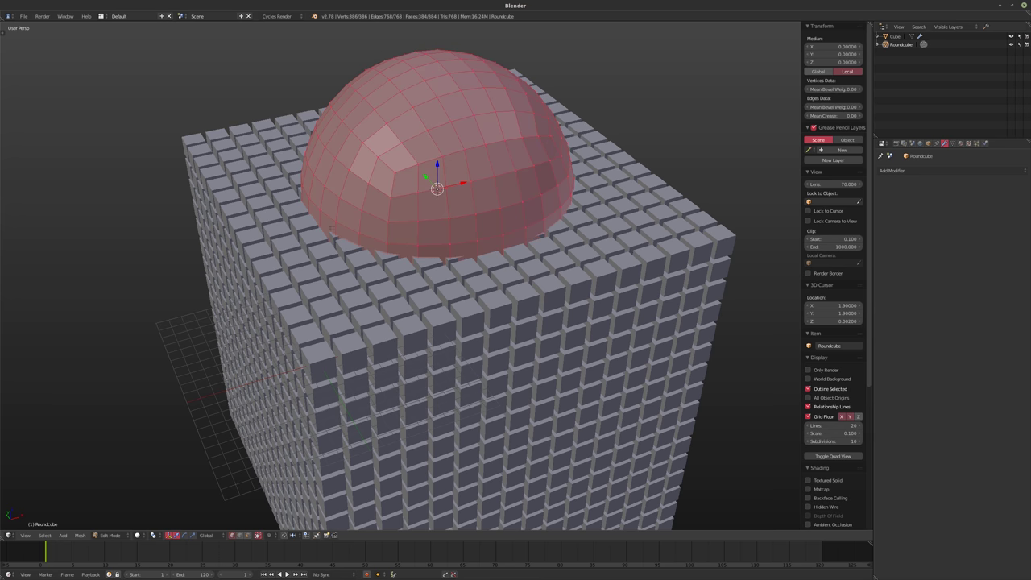
{"action": "key", "text": "t"}
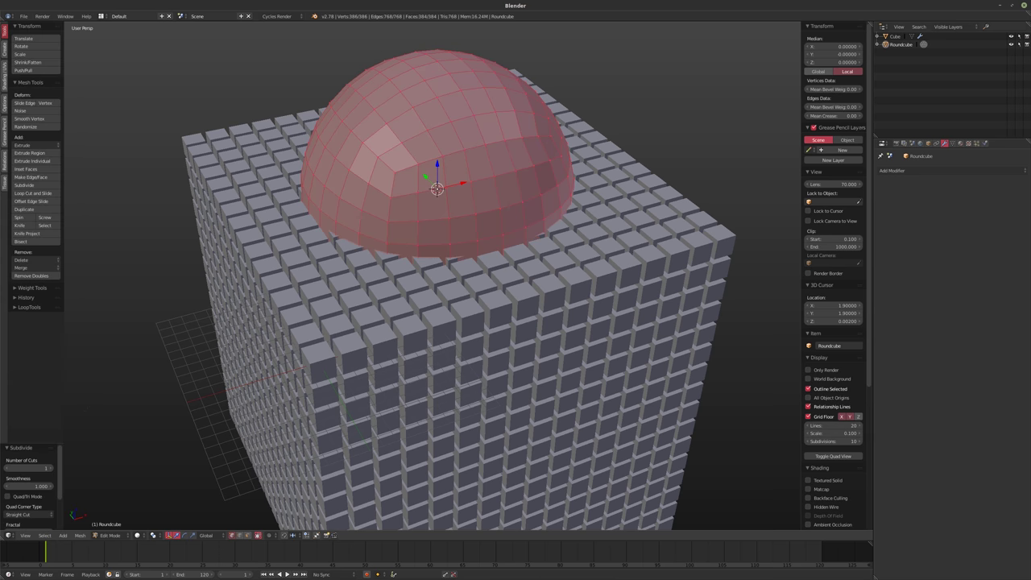
{"action": "left_click", "coordinate": [52, 470]}
{"action": "left_click", "coordinate": [51, 469]}
{"action": "key", "text": "t"}
{"action": "middle_click_drag", "start_coordinate": [436, 353], "coordinate": [449, 347]}
- Return the round cube to Object Mode and apply smooth shading to it
{"action": "key", "text": "Tab"}
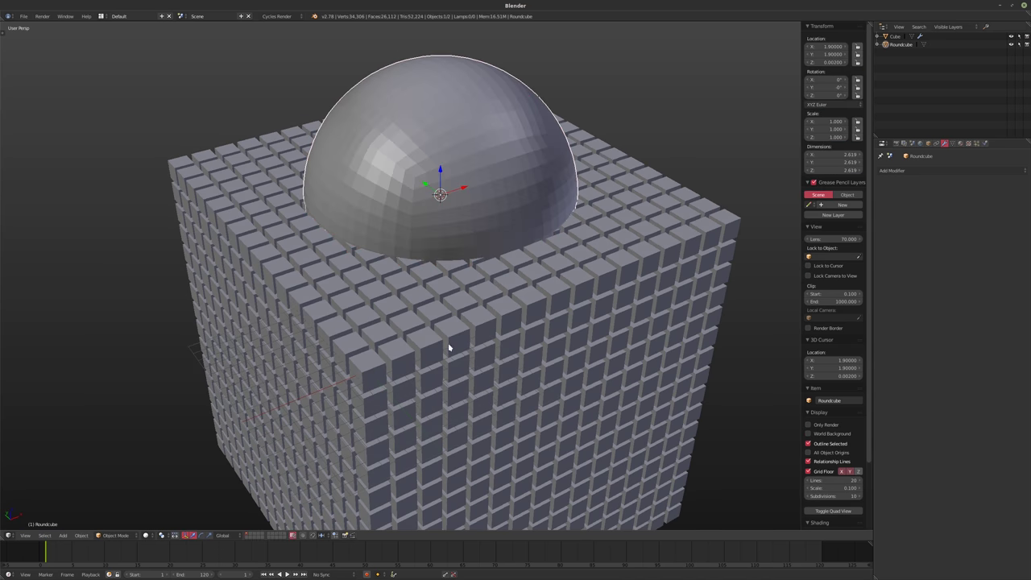
{"action": "key", "text": "t"}
{"action": "key", "text": "Tab"}
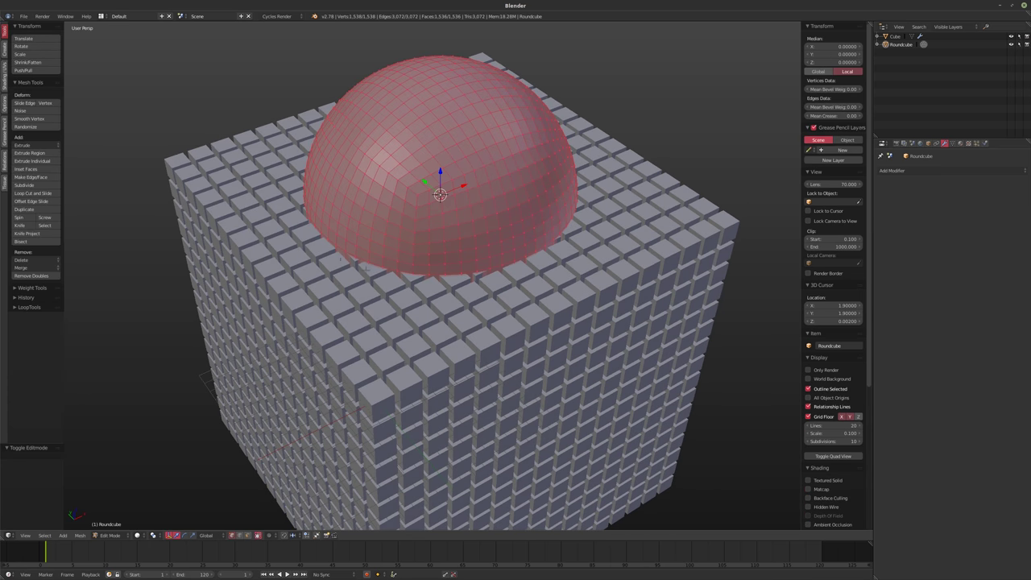
{"action": "key", "text": "Tab"}
{"action": "left_click", "coordinate": [35, 145]}
{"action": "middle_click_drag", "start_coordinate": [413, 195], "coordinate": [442, 172]}
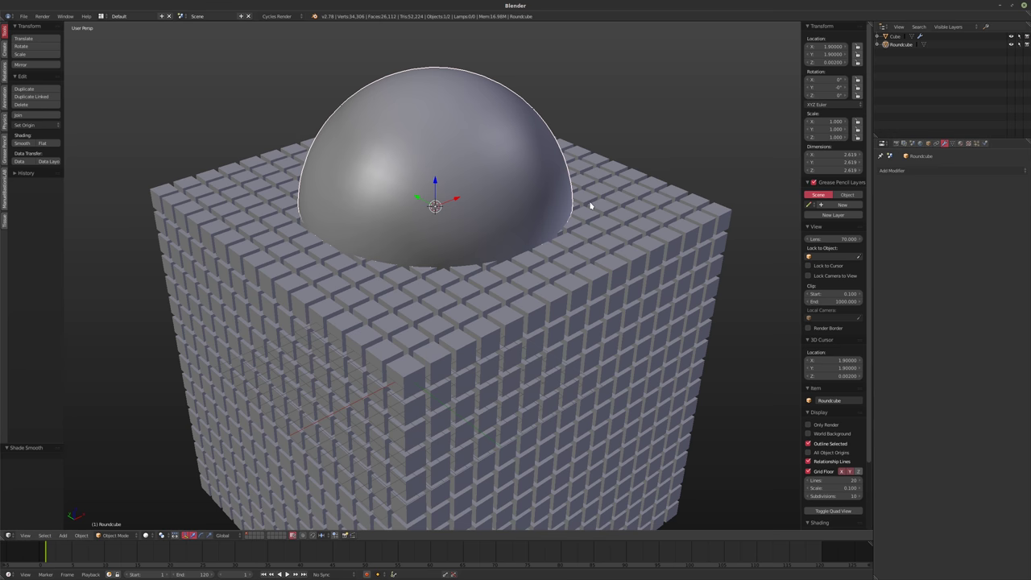
- Add a Displace modifier with a new texture to the round cube and set its direction to Z
{"action": "left_click", "coordinate": [925, 170]}
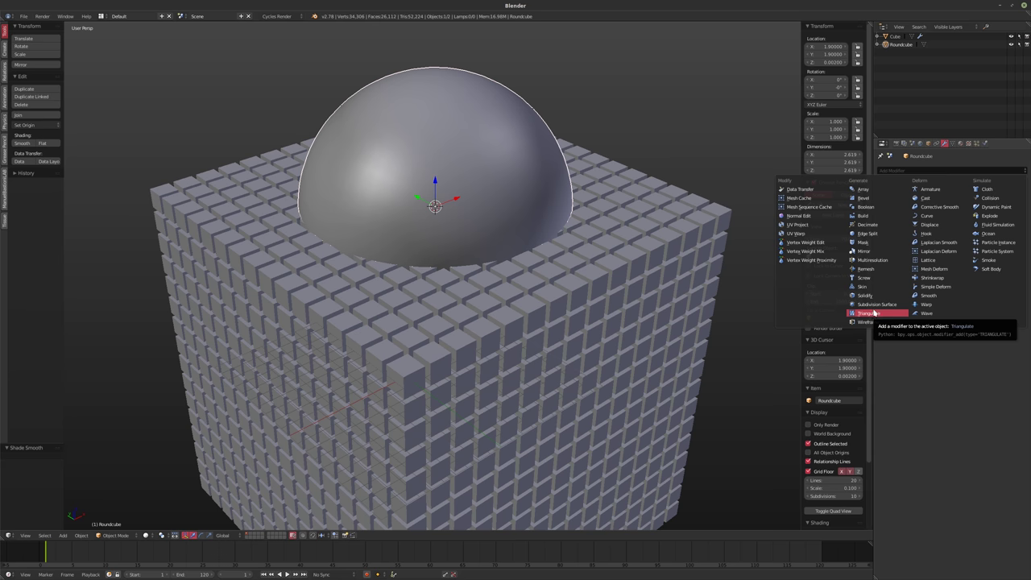
{"action": "left_click", "coordinate": [927, 223]}
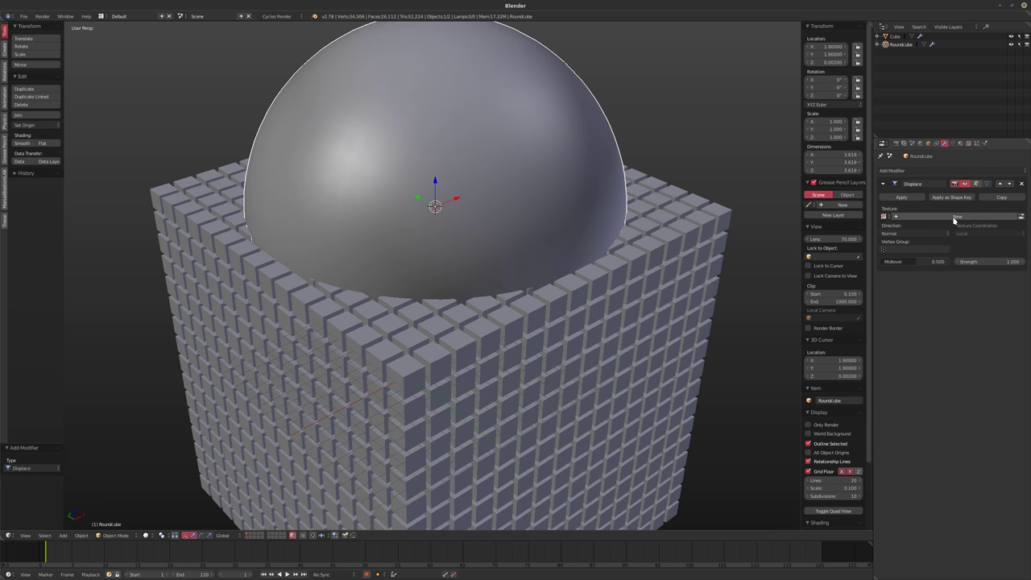
{"action": "left_click", "coordinate": [953, 218]}
{"action": "left_click", "coordinate": [903, 234]}
{"action": "left_click", "coordinate": [897, 207]}
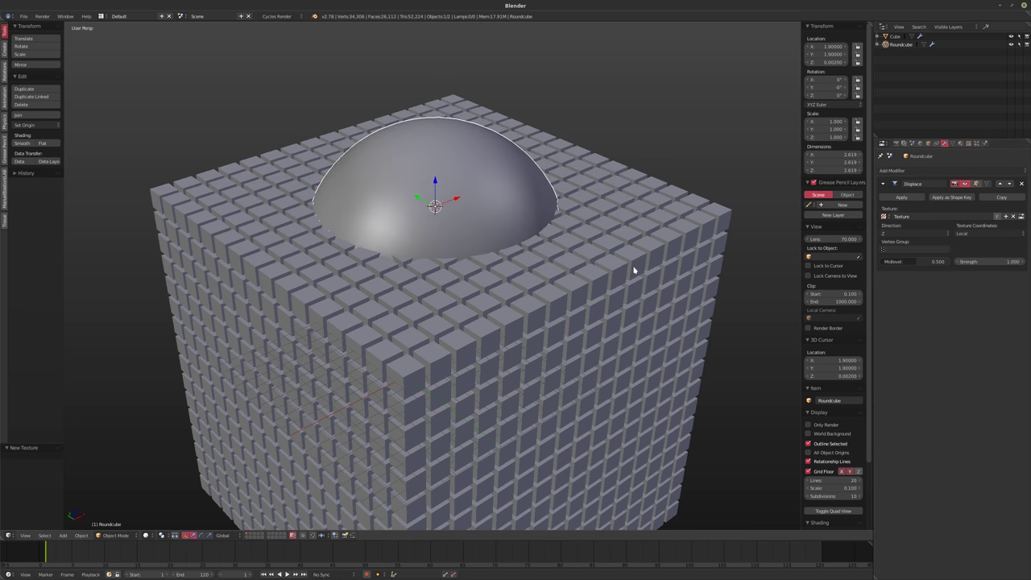
{"action": "middle_click_drag", "start_coordinate": [634, 270], "coordinate": [630, 280], "text": "shift"}
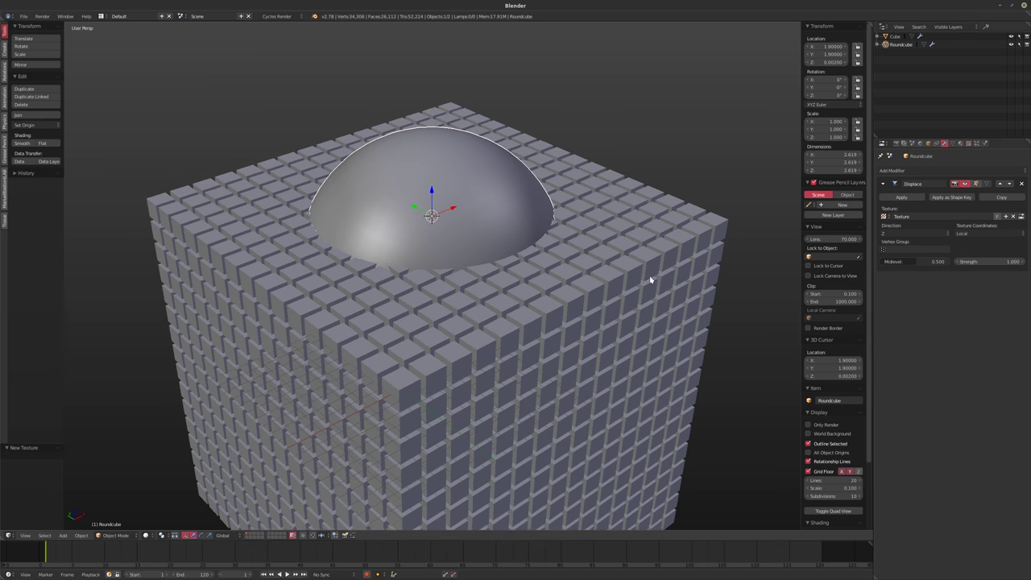
- Set the displacement texture's type to Voronoi and return to the round cube's modifier settings
{"action": "left_click", "coordinate": [968, 143]}
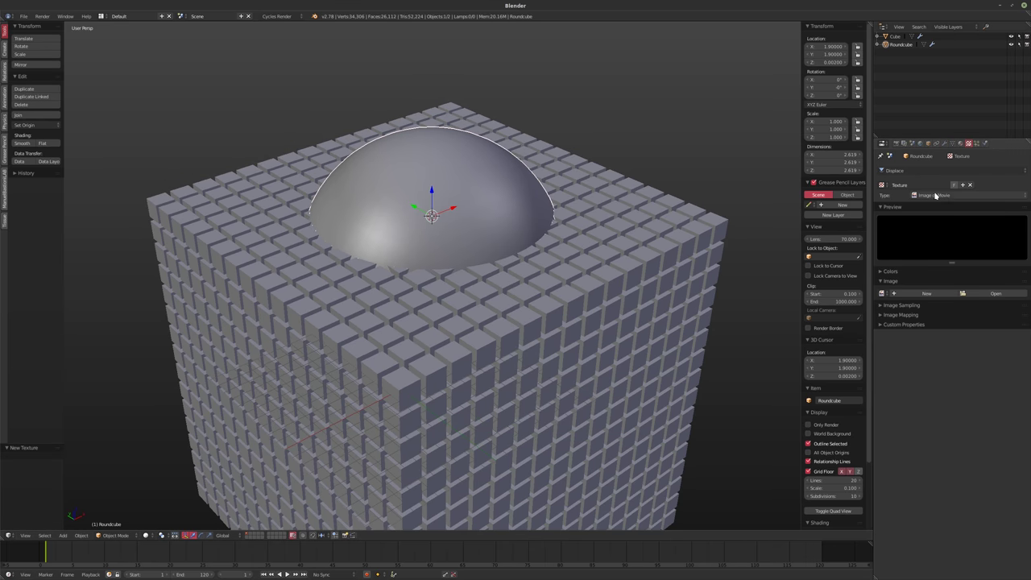
{"action": "scroll", "coordinate": [947, 196], "scroll_direction": "up", "scroll_amount": 4, "text": "ctrl"}
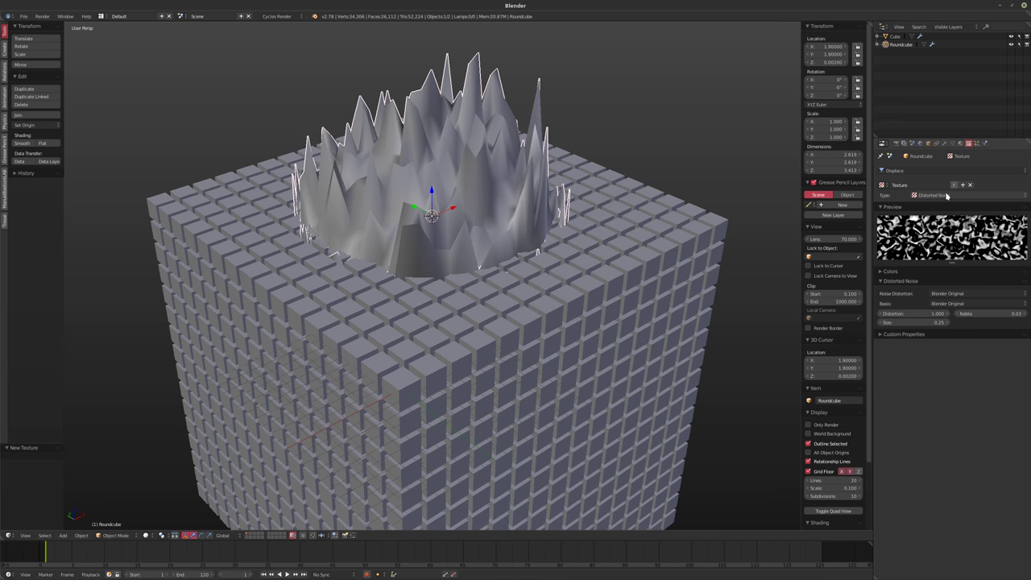
{"action": "scroll", "coordinate": [947, 196], "scroll_direction": "up", "scroll_amount": 3, "text": "ctrl"}
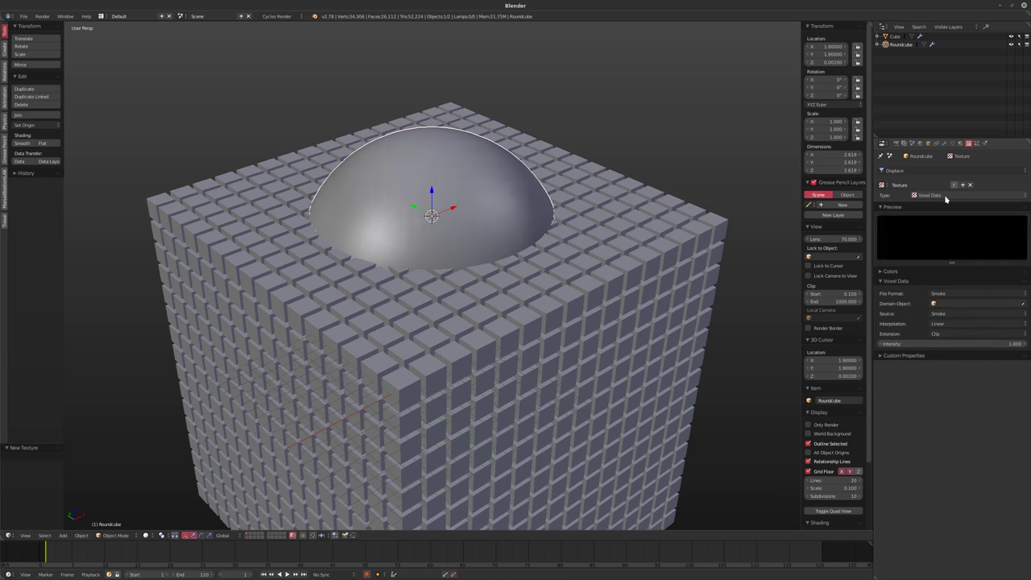
{"action": "scroll", "coordinate": [946, 198], "scroll_direction": "down", "scroll_amount": 1, "text": "ctrl"}
{"action": "scroll", "coordinate": [946, 198], "scroll_direction": "up", "scroll_amount": 2, "text": "ctrl"}
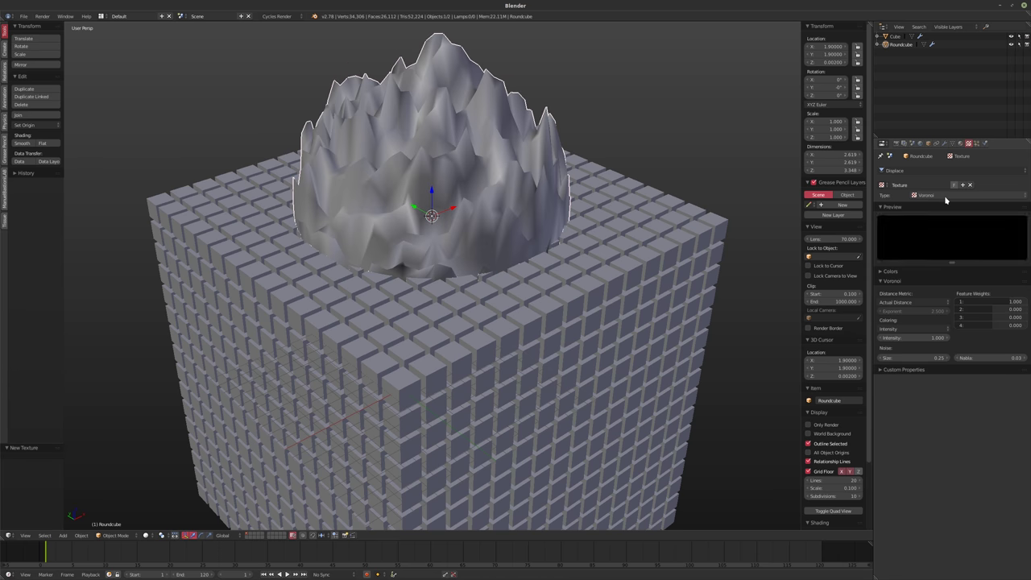
{"action": "middle_click_drag", "start_coordinate": [545, 372], "coordinate": [559, 313]}
{"action": "left_click", "coordinate": [942, 144]}
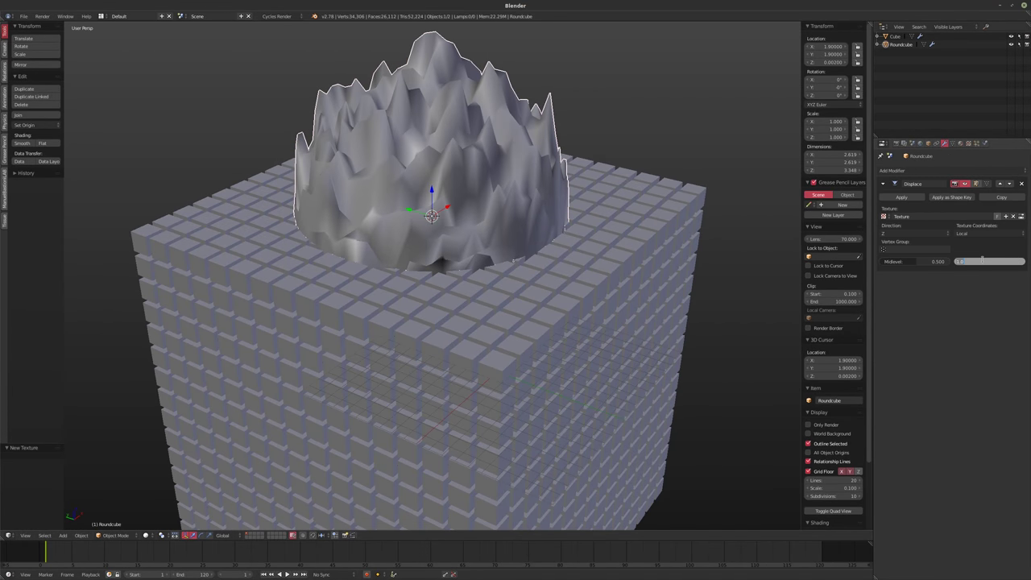
- Try a lower midlevel on the Displace modifier and reset it to 0.5
{"action": "key", "text": "Escape"}
{"action": "left_click_drag", "start_coordinate": [912, 263], "coordinate": [881, 263]}
{"action": "left_click", "coordinate": [905, 263]}
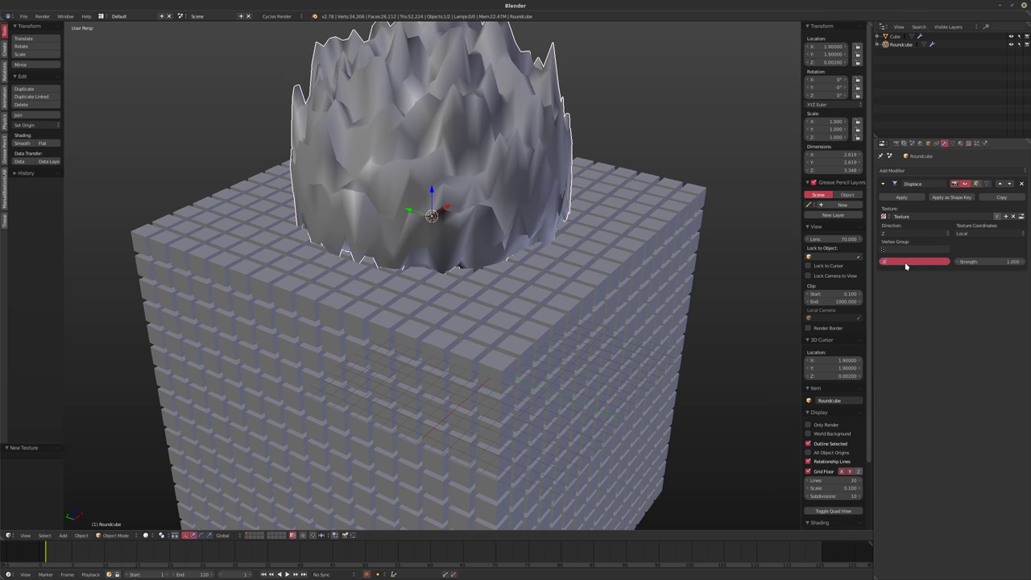
{"action": "key", "text": "Return"}
- Set the Displace modifier's strength to 5
{"action": "left_click", "coordinate": [981, 262]}
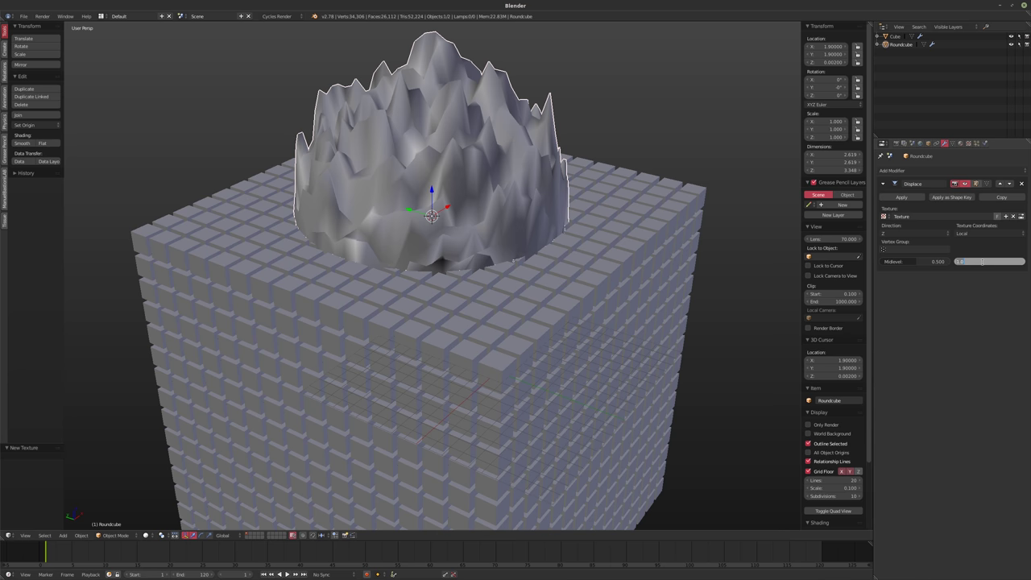
{"action": "type", "text": "5"}
{"action": "key", "text": "Return"}
{"action": "scroll", "coordinate": [523, 263], "scroll_direction": "down", "scroll_amount": 4}
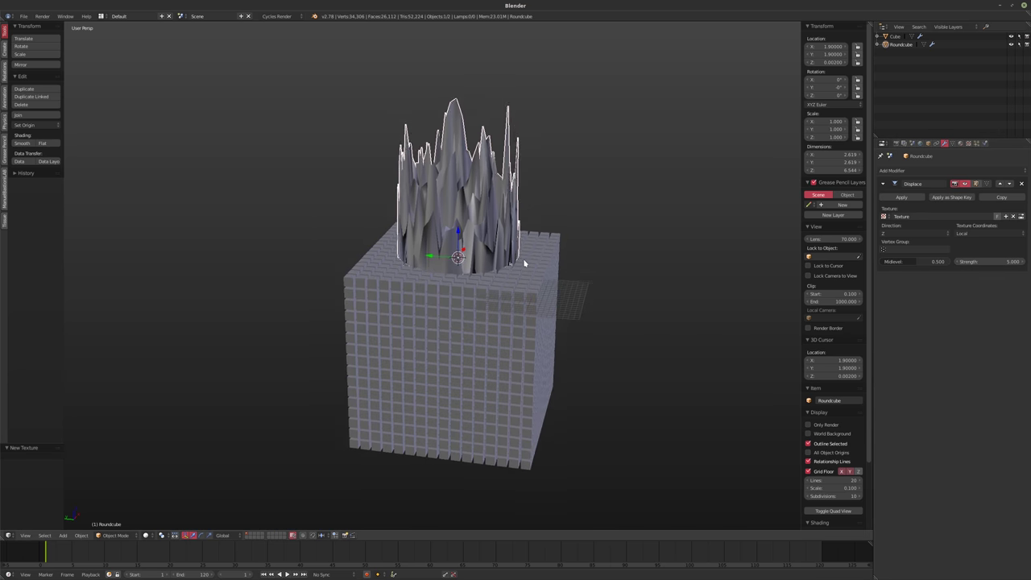
{"action": "scroll", "coordinate": [524, 264], "scroll_direction": "up", "scroll_amount": 2}
{"action": "mouse_move", "coordinate": [525, 263]}
{"action": "middle_mouse_down"}
{"action": "mouse_move", "coordinate": [488, 292]}
{"action": "mouse_move", "coordinate": [509, 272]}
{"action": "middle_mouse_up"}
{"action": "scroll", "coordinate": [506, 281], "scroll_direction": "up", "scroll_amount": 1}
{"action": "left_click", "coordinate": [977, 262]}
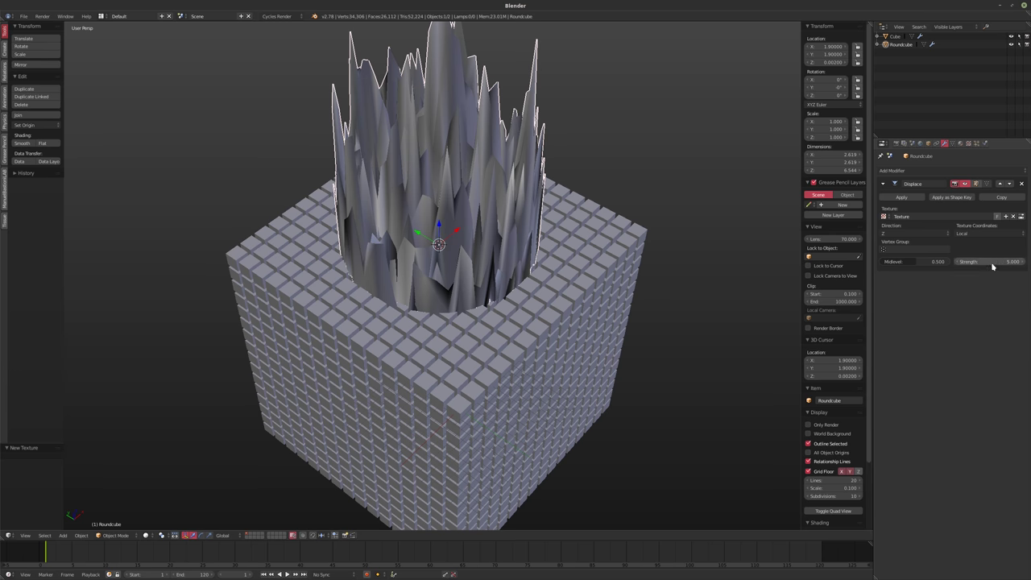
- Set the Voronoi texture's noise size to 0.80 while in wireframe display, and return to solid display
{"action": "middle_click_drag", "start_coordinate": [483, 338], "coordinate": [555, 254]}
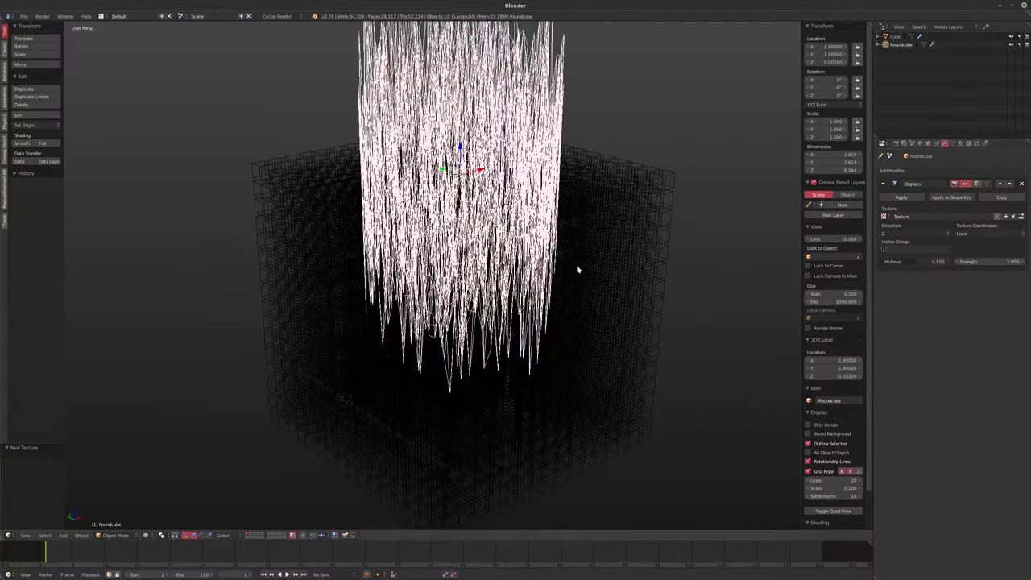
{"action": "middle_click_drag", "start_coordinate": [577, 270], "coordinate": [554, 271], "text": "shift"}
{"action": "left_click", "coordinate": [969, 143]}
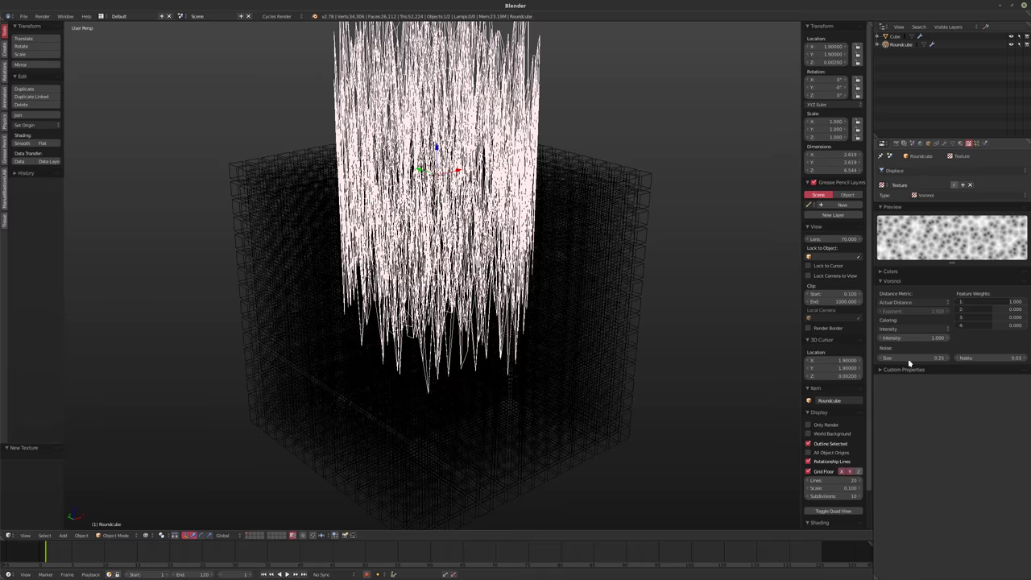
{"action": "left_click_drag", "start_coordinate": [908, 359], "coordinate": [938, 357]}
{"action": "middle_click_drag", "start_coordinate": [564, 263], "coordinate": [546, 299]}
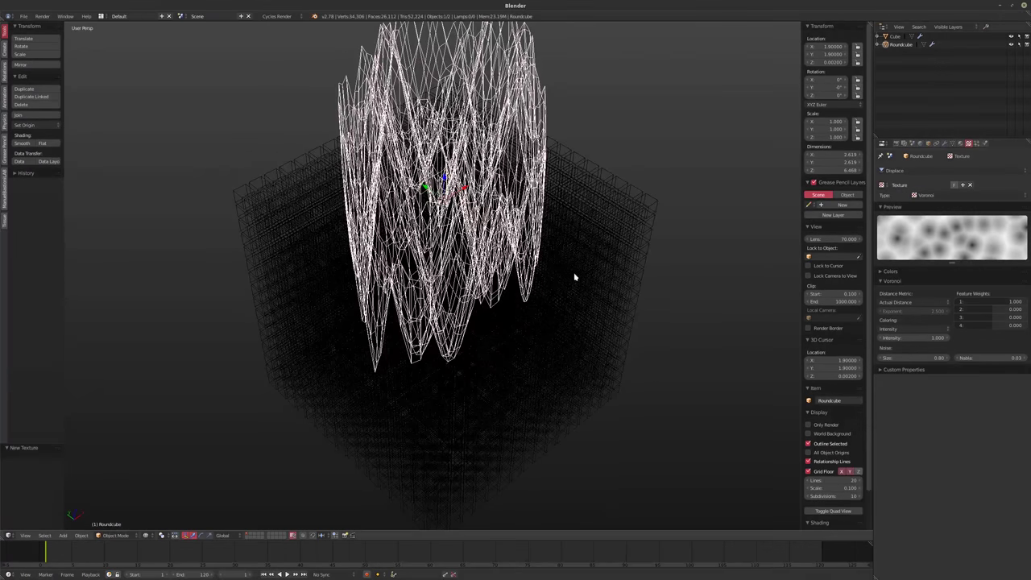
{"action": "key", "text": "z"}
{"action": "middle_click_drag", "start_coordinate": [486, 281], "coordinate": [494, 256]}
- Add a Boolean modifier to the cube block with Roundcube as its object
{"action": "right_click", "coordinate": [577, 247]}
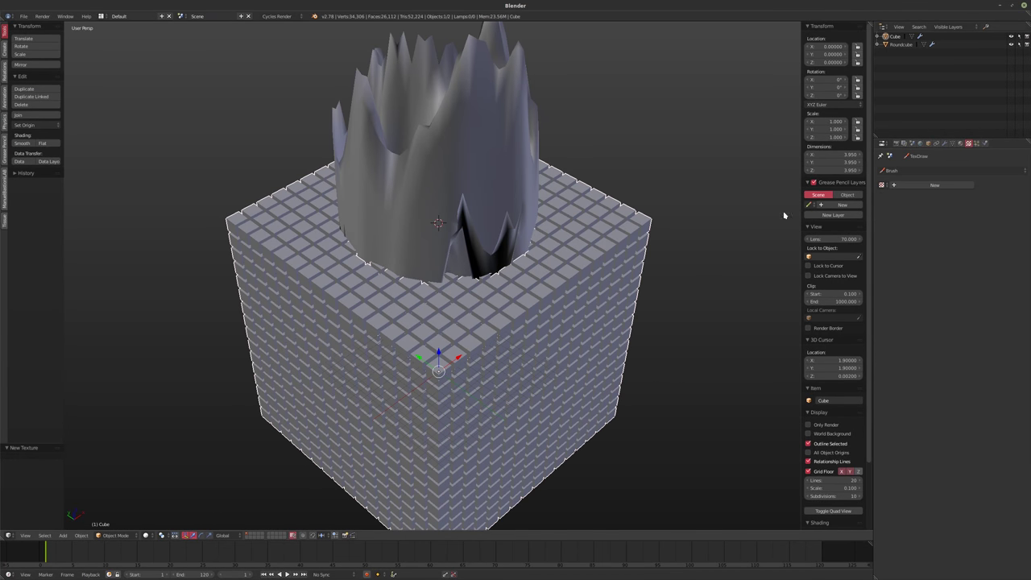
{"action": "left_click", "coordinate": [944, 143]}
{"action": "left_click", "coordinate": [915, 172]}
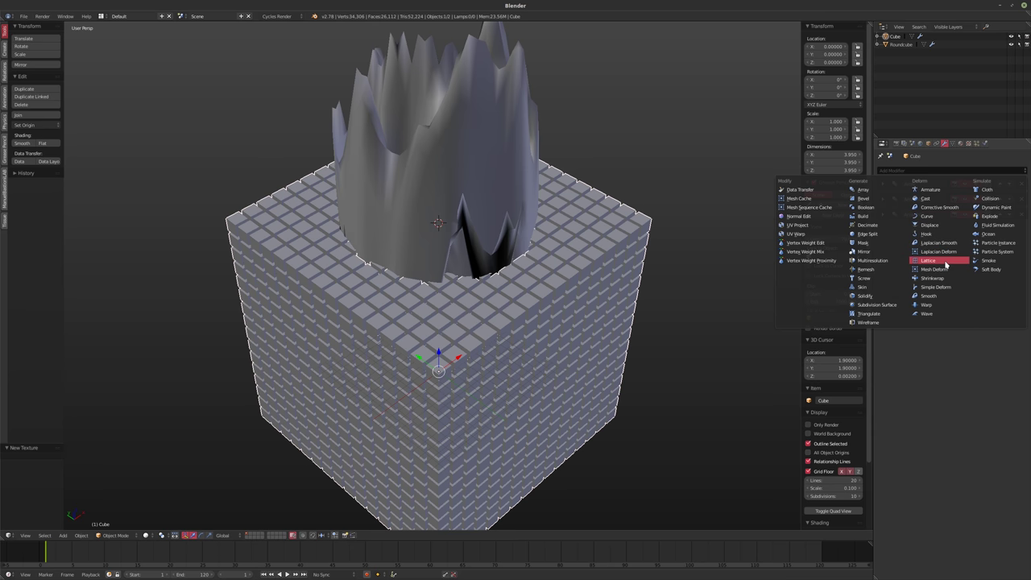
{"action": "left_click", "coordinate": [865, 207]}
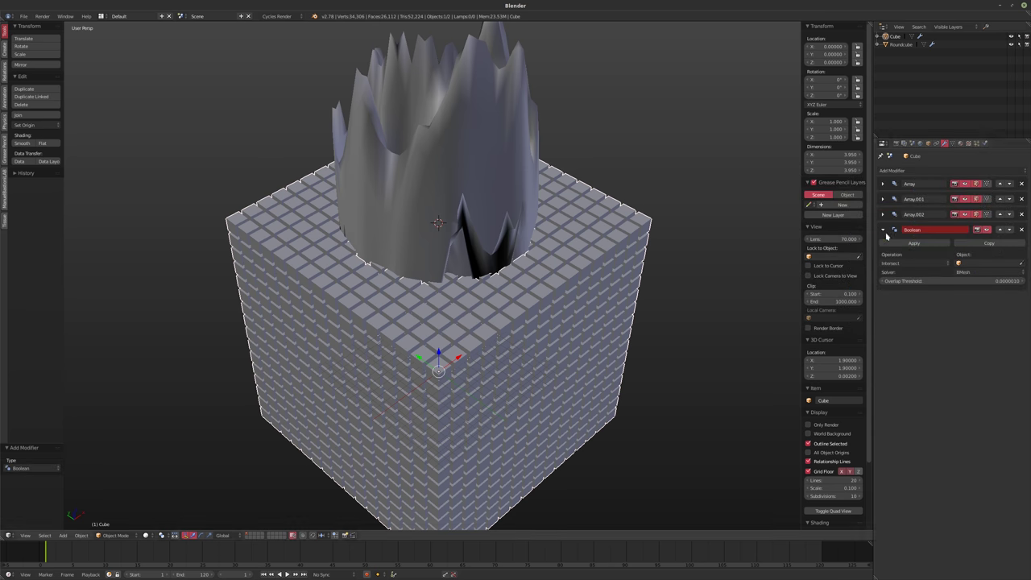
{"action": "left_click", "coordinate": [958, 263]}
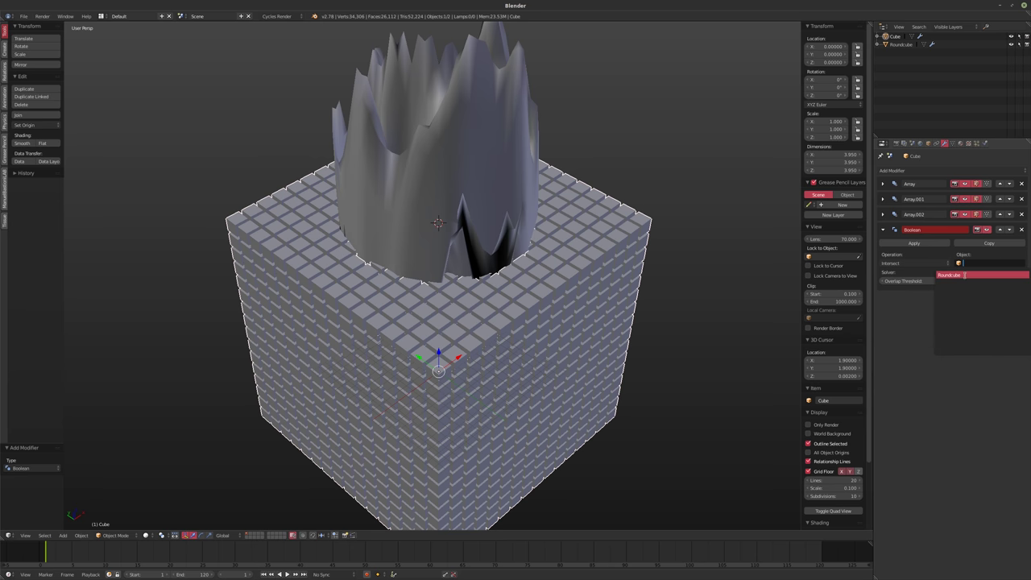
{"action": "key", "text": "Return"}
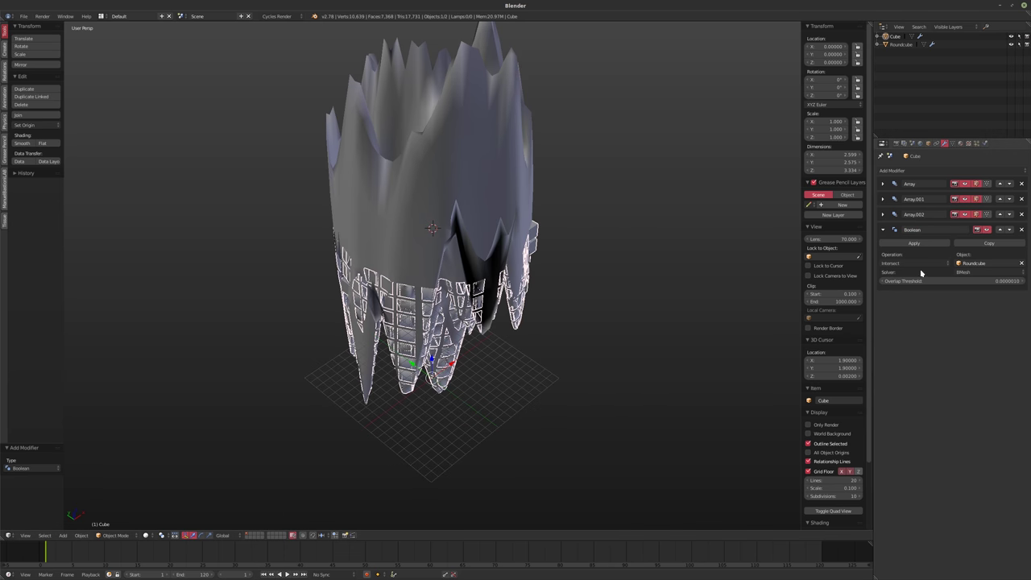
- Set the Boolean operation to Difference and hide the Roundcube to inspect the cut crater in the block
{"action": "left_click", "coordinate": [910, 264]}
{"action": "left_click", "coordinate": [902, 236]}
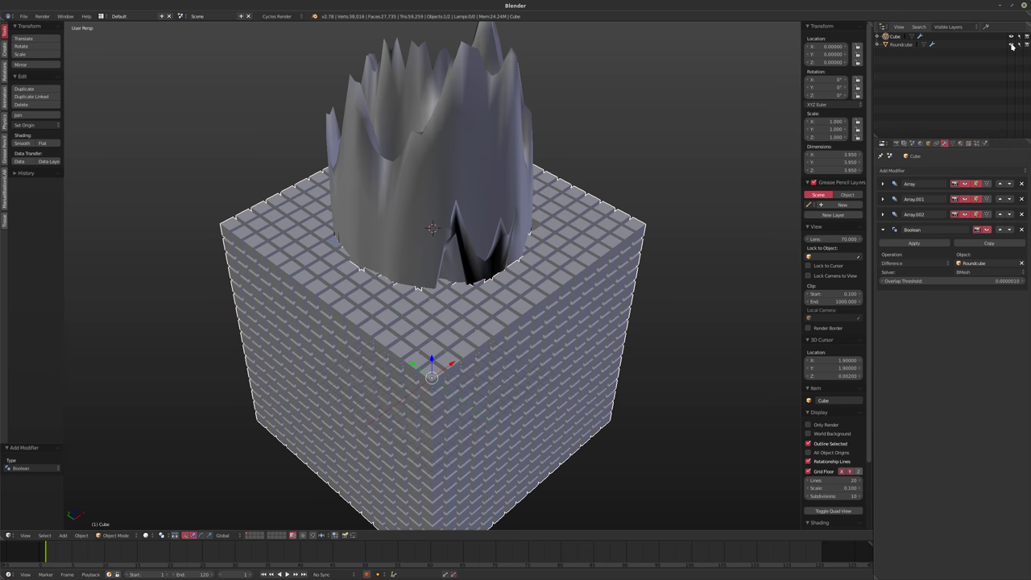
{"action": "left_click", "coordinate": [1012, 44]}
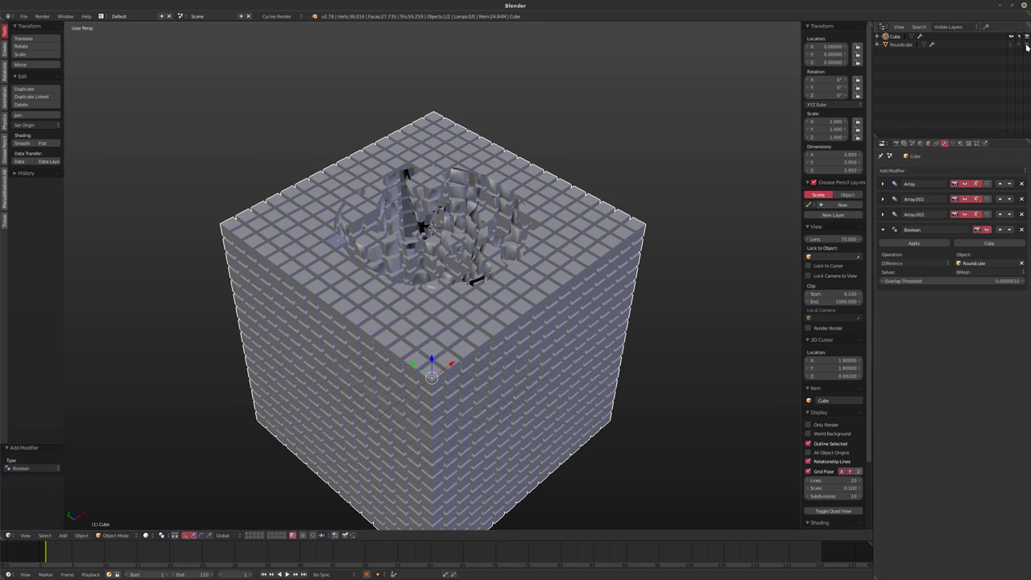
{"action": "middle_click_drag", "start_coordinate": [437, 234], "coordinate": [544, 251]}
{"action": "scroll", "coordinate": [393, 265], "scroll_direction": "up", "scroll_amount": 2}
{"action": "scroll", "coordinate": [462, 280], "scroll_direction": "up", "scroll_amount": 2}
{"action": "scroll", "coordinate": [486, 273], "scroll_direction": "up", "scroll_amount": 1}
{"action": "scroll", "coordinate": [485, 274], "scroll_direction": "down", "scroll_amount": 1}
{"action": "scroll", "coordinate": [511, 266], "scroll_direction": "up", "scroll_amount": 1}
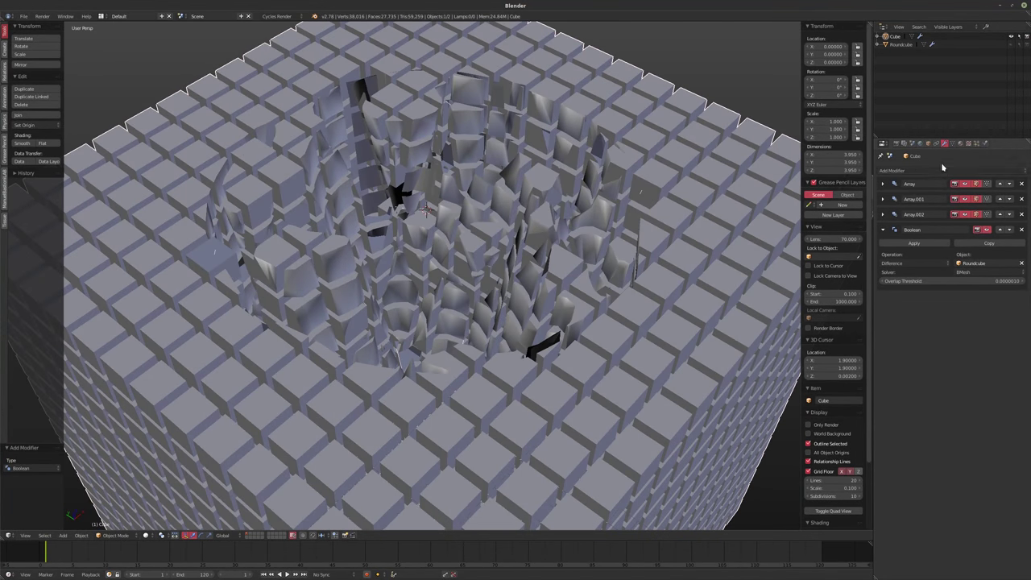
- Unhide the selected Roundcube and add a Smooth modifier below its Displace modifier
{"action": "left_click", "coordinate": [929, 171]}
{"action": "left_click", "coordinate": [900, 45]}
{"action": "left_click", "coordinate": [910, 171]}
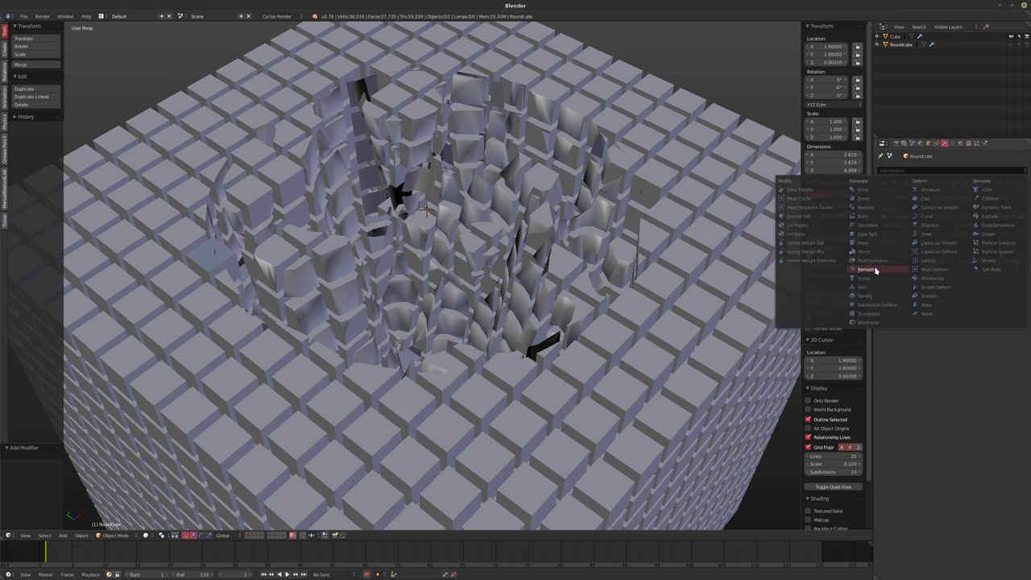
{"action": "left_click", "coordinate": [1011, 45]}
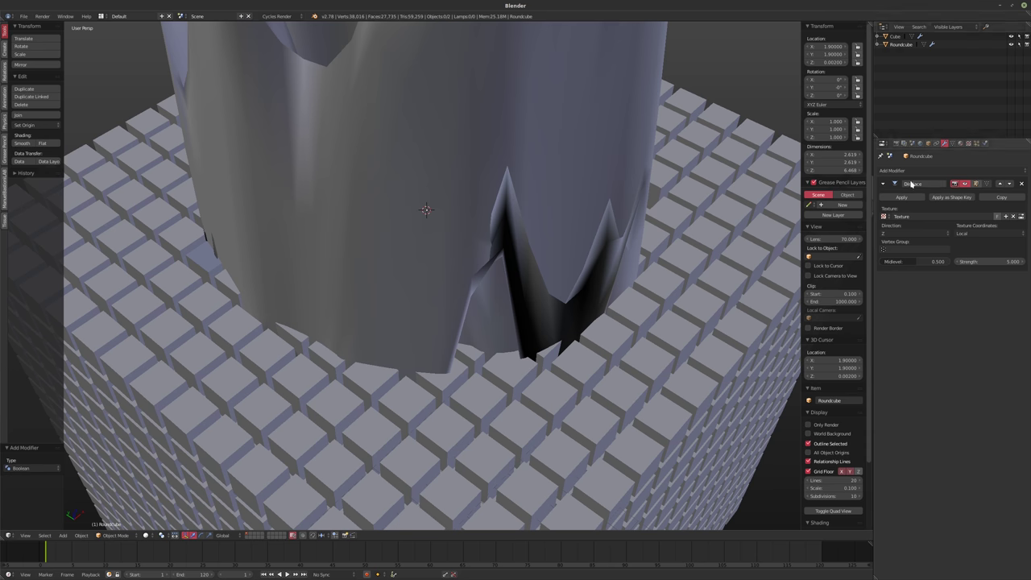
{"action": "left_click", "coordinate": [1010, 44]}
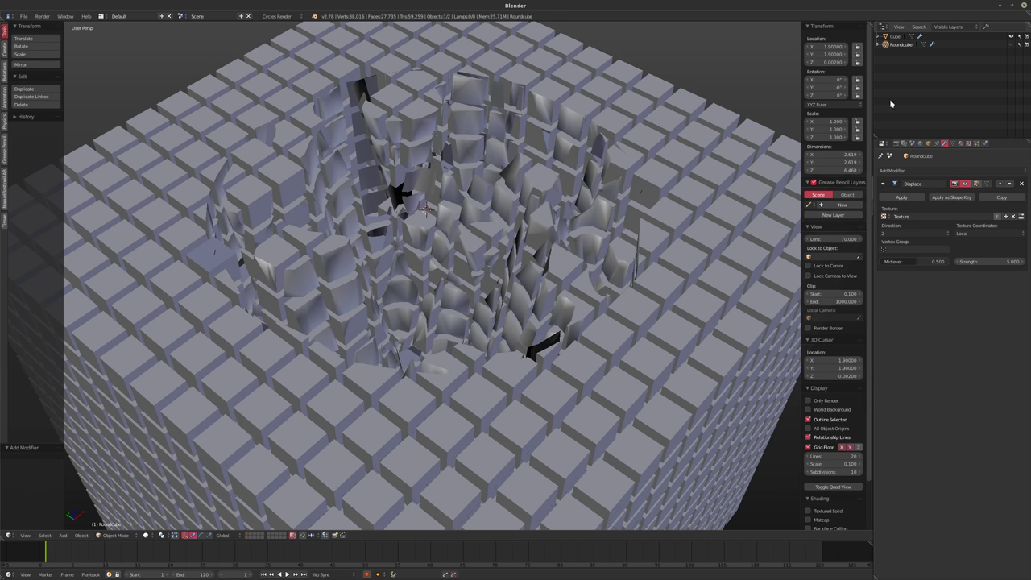
{"action": "left_click", "coordinate": [916, 171]}
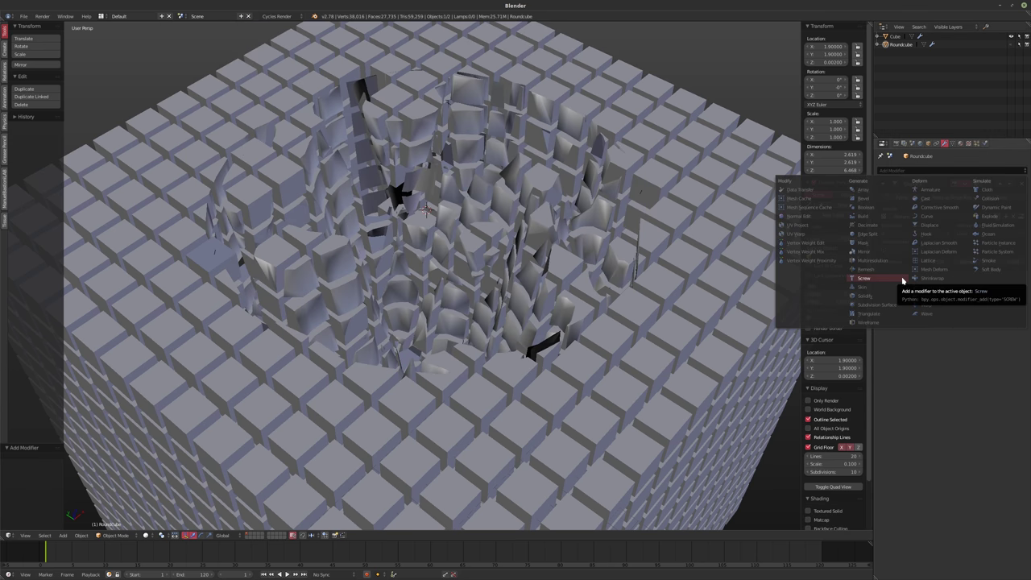
{"action": "left_click", "coordinate": [929, 225]}
{"action": "left_click", "coordinate": [1010, 45]}
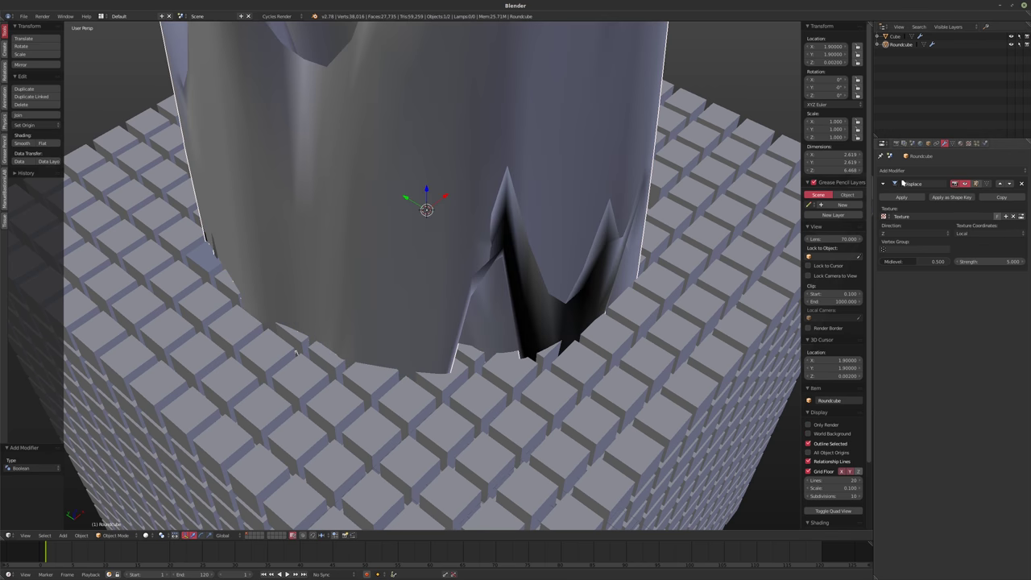
{"action": "left_click", "coordinate": [915, 171]}
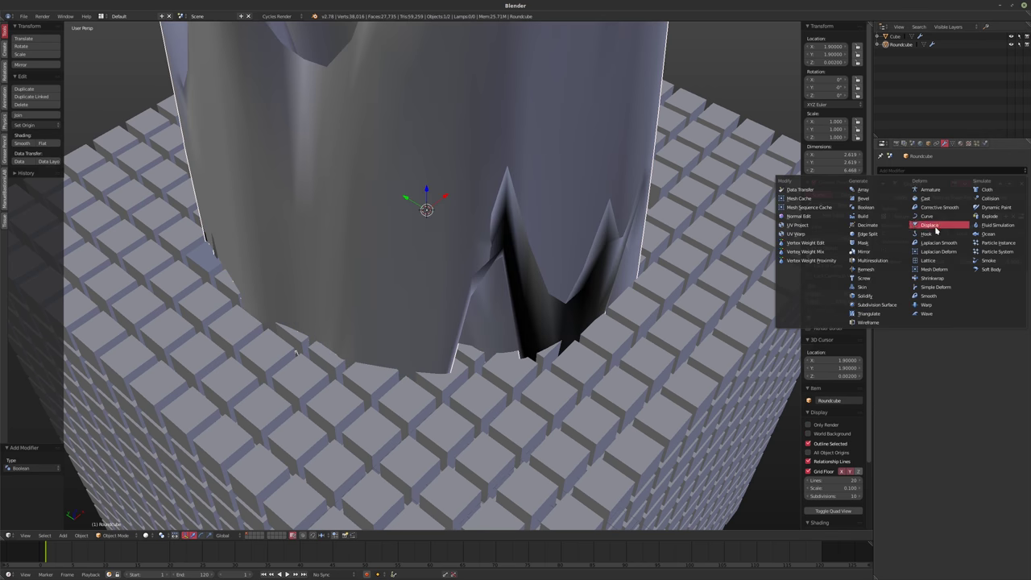
{"action": "left_click", "coordinate": [929, 296]}
- Set the Smooth modifier's repeat count to 50 on the Roundcube
{"action": "middle_click_drag", "start_coordinate": [595, 190], "coordinate": [540, 188]}
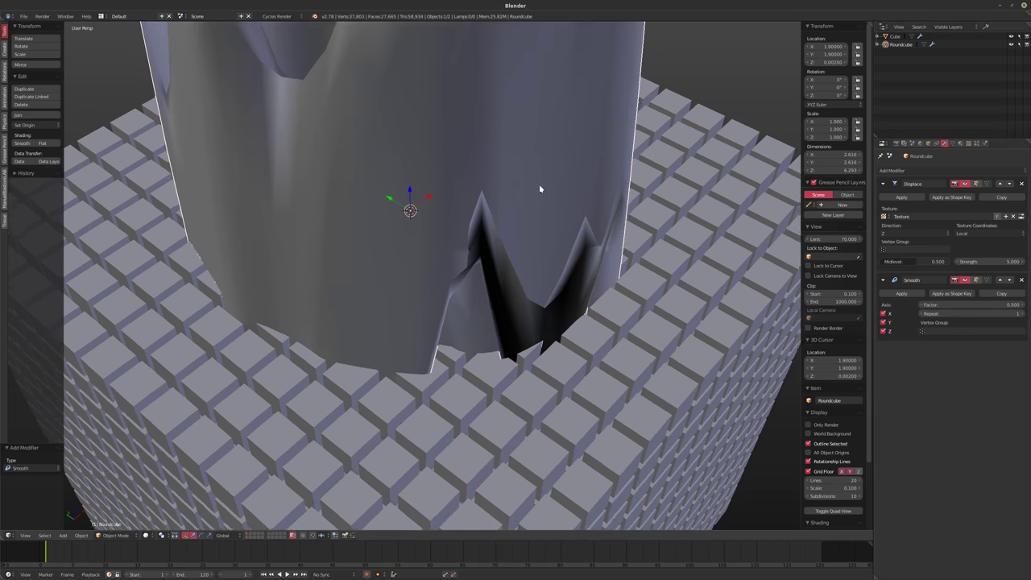
{"action": "scroll", "coordinate": [540, 189], "scroll_direction": "down", "scroll_amount": 2}
{"action": "left_click", "coordinate": [977, 312]}
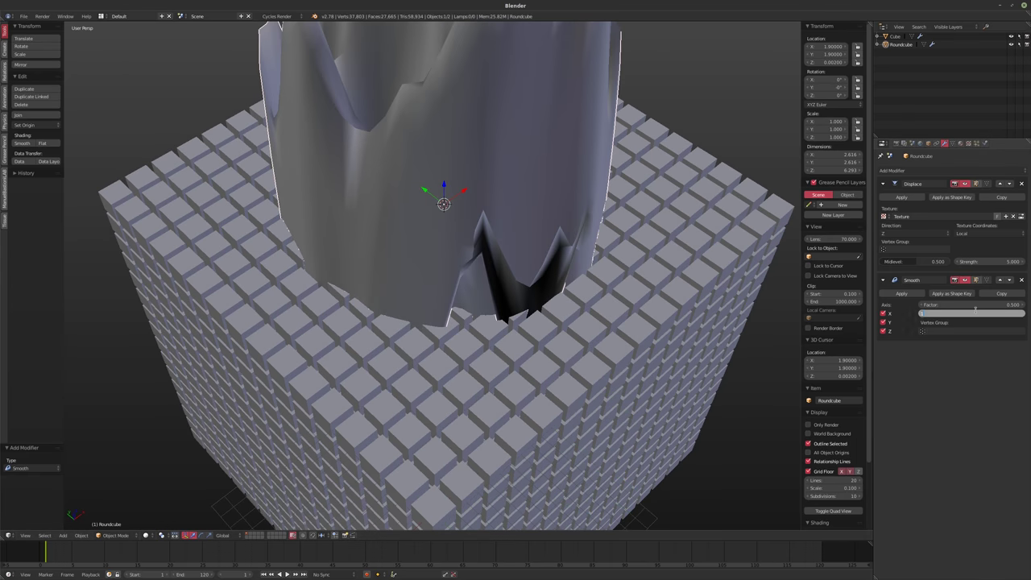
{"action": "key", "text": "Return"}
{"action": "scroll", "coordinate": [557, 230], "scroll_direction": "down", "scroll_amount": 3}
{"action": "middle_click_drag", "start_coordinate": [556, 230], "coordinate": [617, 226]}
- Try a noise size of 0.5 on the Roundcube's Voronoi texture, and settle on 0.25
{"action": "left_click", "coordinate": [969, 144]}
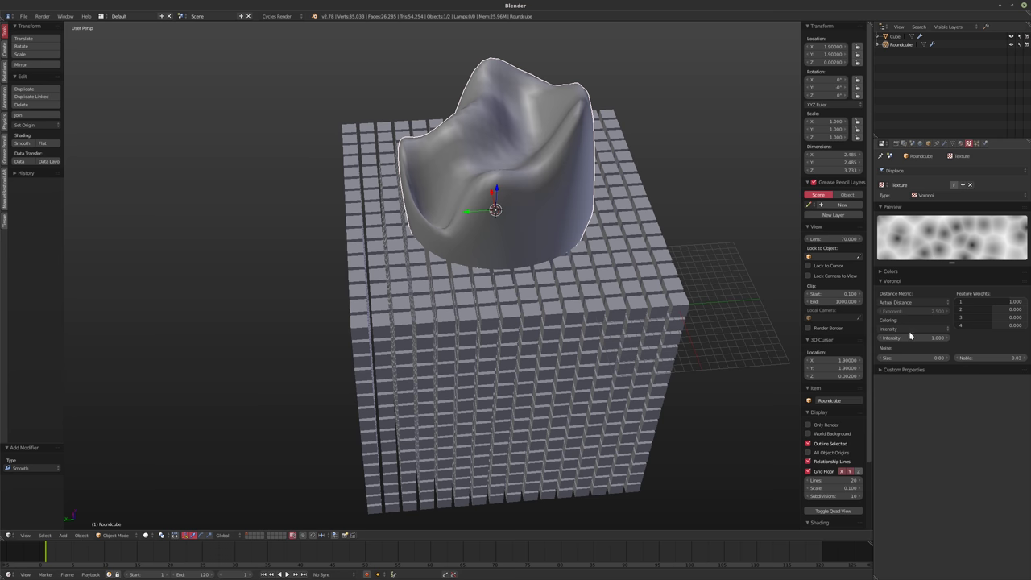
{"action": "left_click", "coordinate": [907, 359]}
{"action": "type", "text": ".5"}
{"action": "key", "text": "Return"}
{"action": "left_click", "coordinate": [914, 360]}
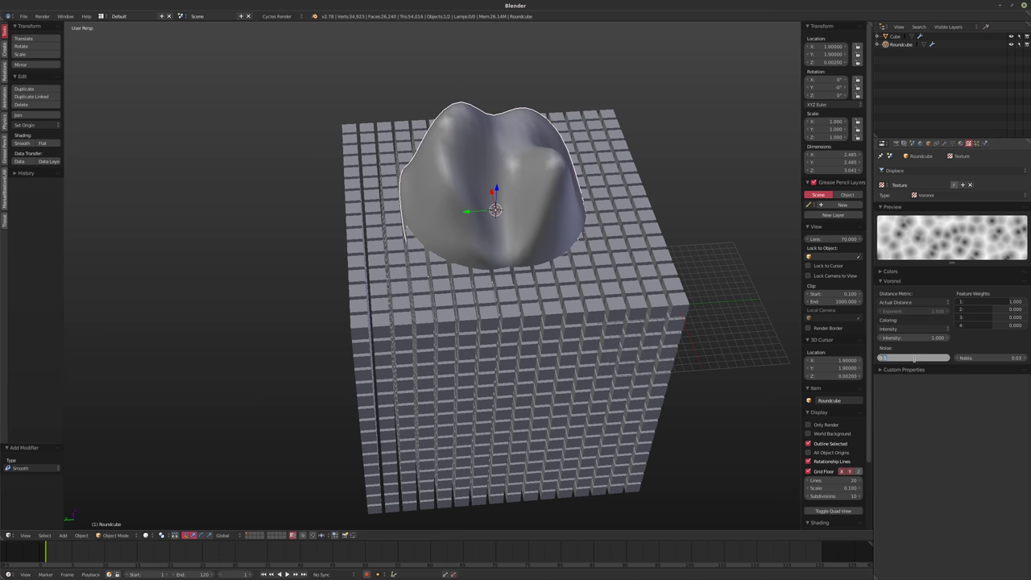
{"action": "key", "text": "Return"}
{"action": "middle_click_drag", "start_coordinate": [524, 271], "coordinate": [634, 246]}
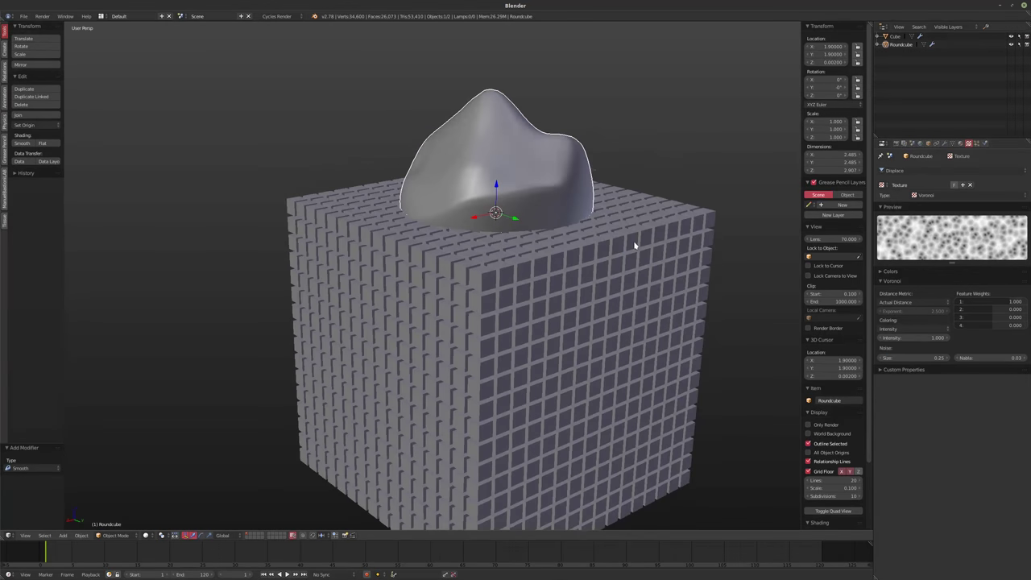
- Set the Roundcube's Displace strength to 15
{"action": "left_click", "coordinate": [944, 144]}
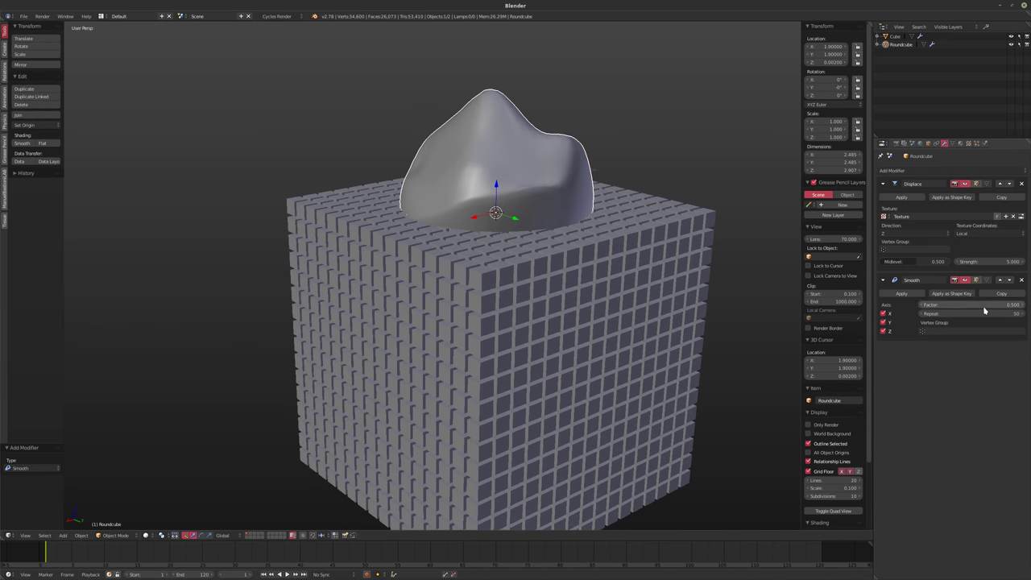
{"action": "left_click", "coordinate": [985, 261]}
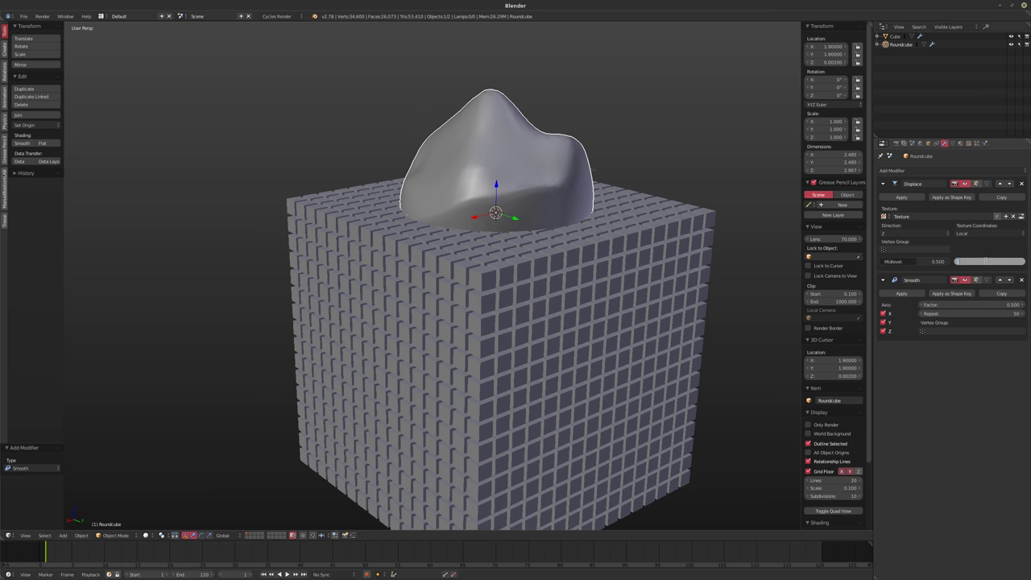
{"action": "type", "text": "15"}
{"action": "key", "text": "Return"}
- Raise the Smooth modifier's repeat count to 75 and inspect the displaced shape above the block
{"action": "middle_click_drag", "start_coordinate": [504, 274], "coordinate": [628, 283]}
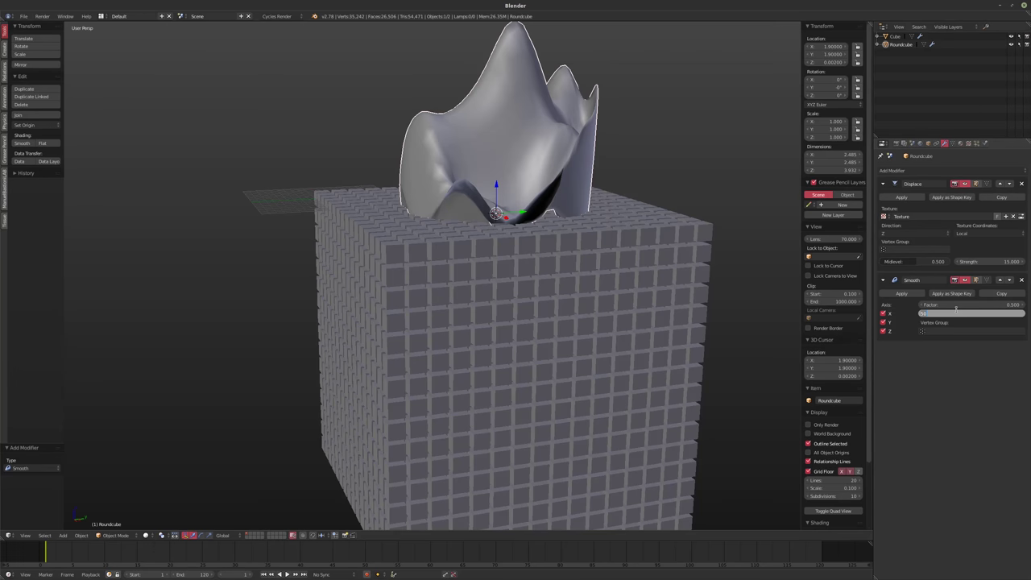
{"action": "key", "text": "Return"}
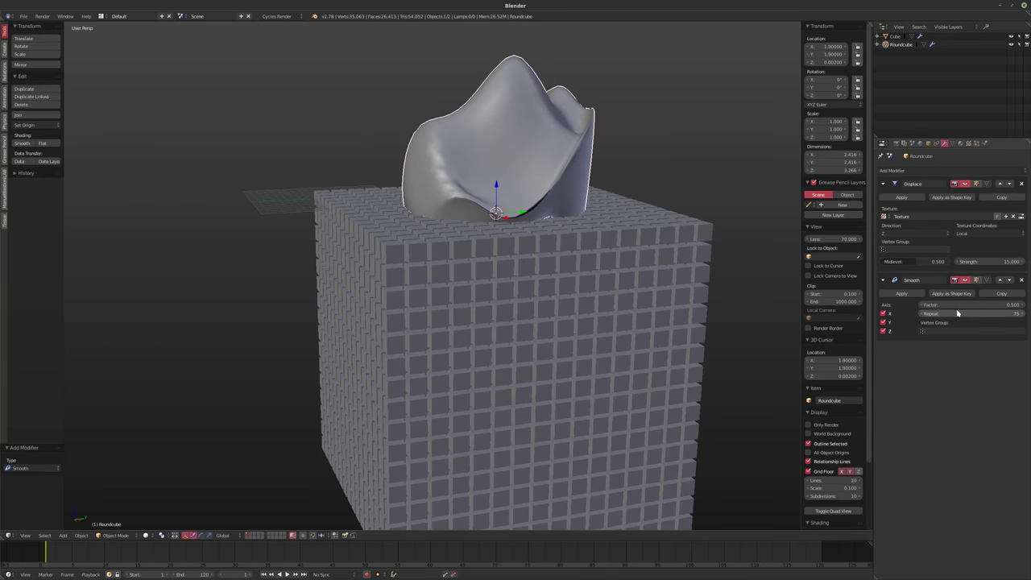
{"action": "middle_click_drag", "start_coordinate": [573, 251], "coordinate": [556, 267]}
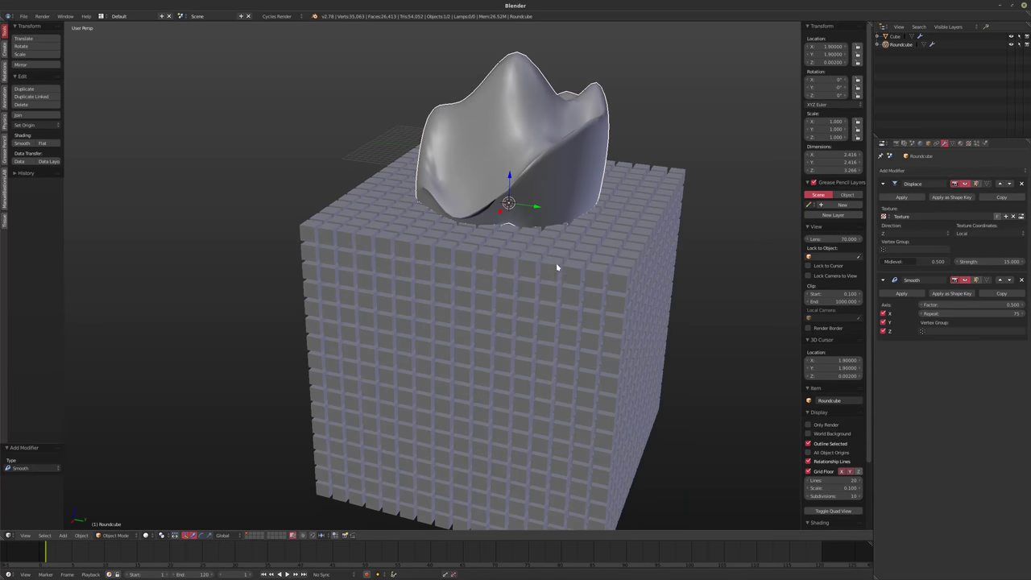
- Try stretching the Roundcube along Z by a factor of about 2.467, and undo the scaling
{"action": "key", "text": "s"}
{"action": "key", "text": "z"}
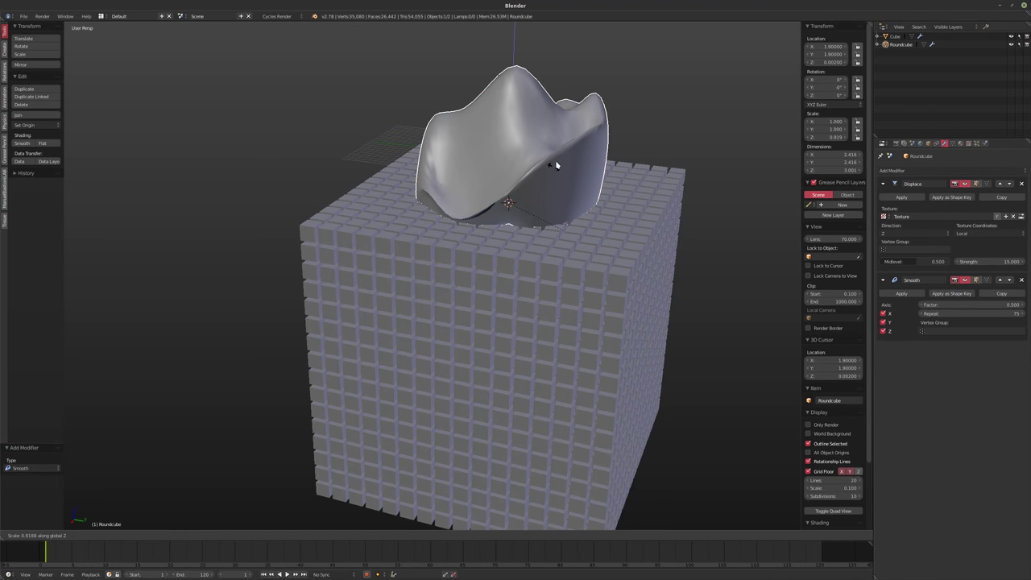
{"action": "left_click", "coordinate": [658, 125]}
{"action": "scroll", "coordinate": [476, 255], "scroll_direction": "down", "scroll_amount": 4}
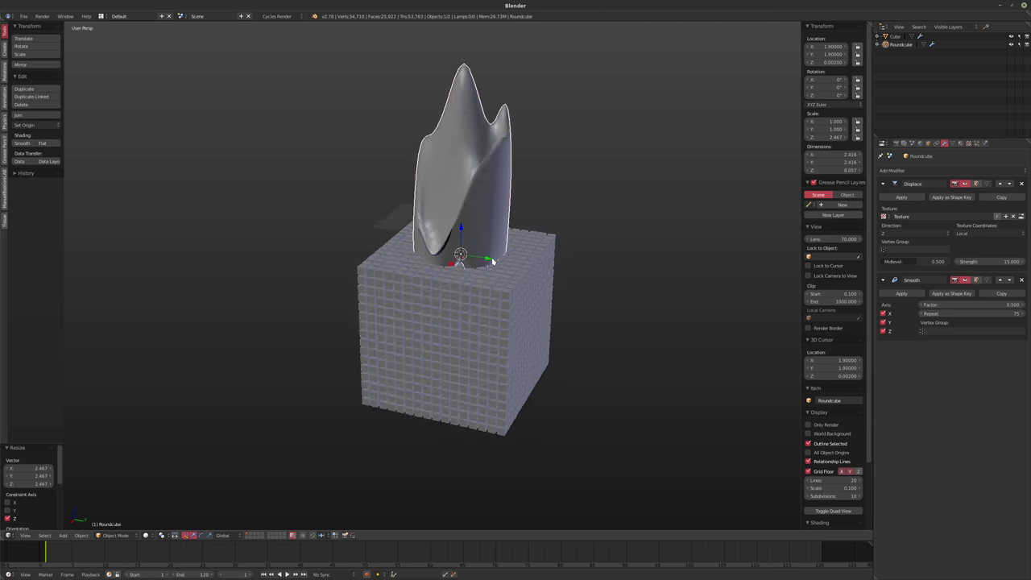
{"action": "middle_click_drag", "start_coordinate": [453, 255], "coordinate": [534, 292]}
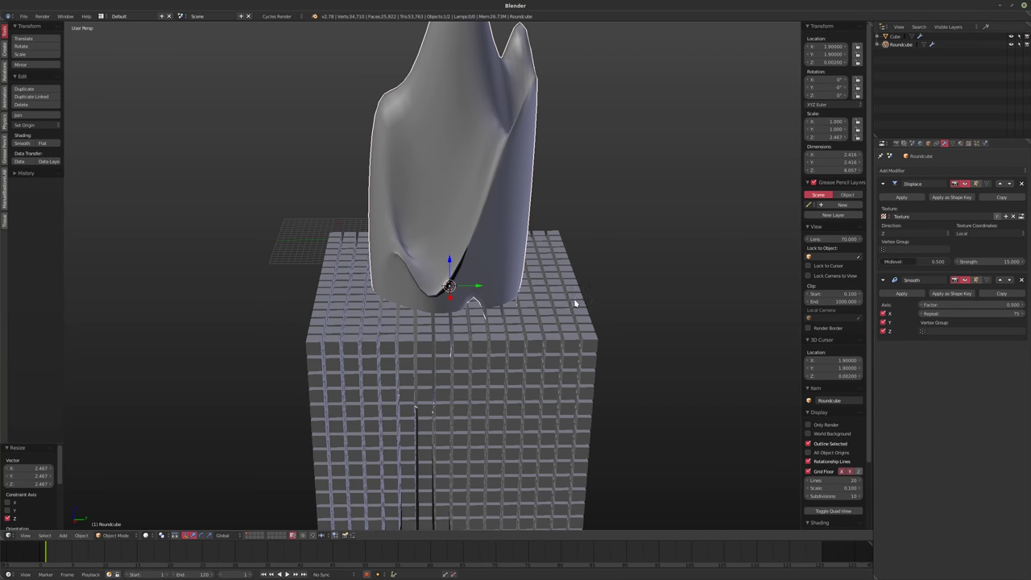
{"action": "key", "text": "ctrl+z"}
- Set the Smooth modifier's repeat count to 25 and inspect the Roundcube's peaks from several sides
{"action": "middle_click_drag", "start_coordinate": [546, 300], "coordinate": [508, 284]}
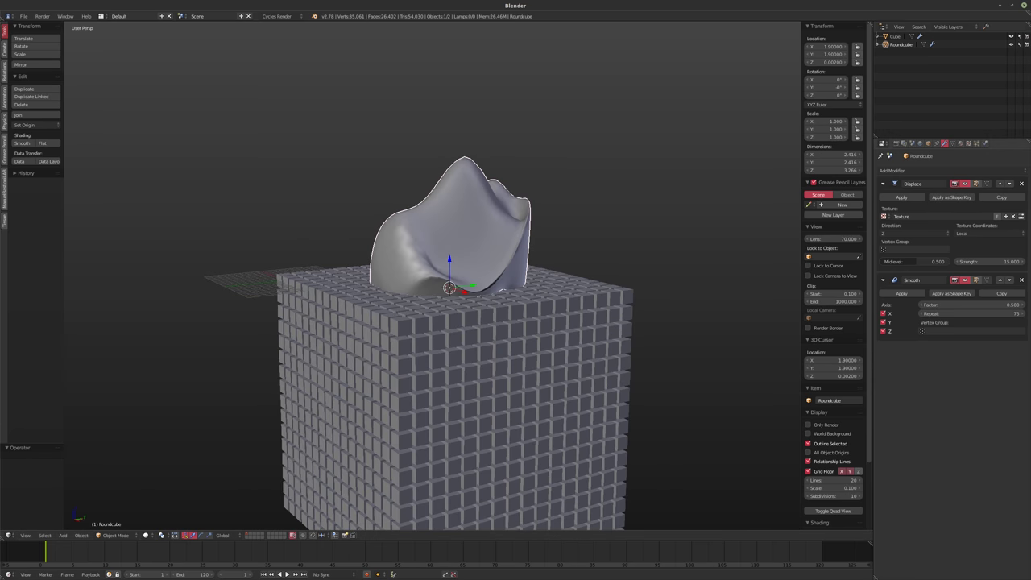
{"action": "left_click", "coordinate": [970, 313]}
{"action": "type", "text": "25"}
{"action": "key", "text": "Return"}
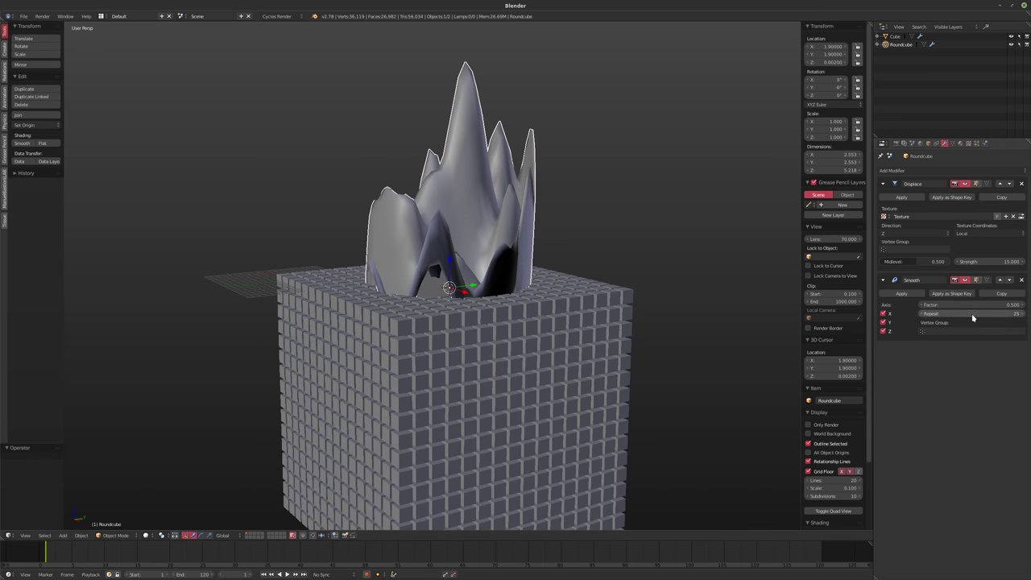
{"action": "middle_click_drag", "start_coordinate": [467, 310], "coordinate": [621, 294]}
{"action": "middle_click_drag", "start_coordinate": [480, 228], "coordinate": [504, 229]}
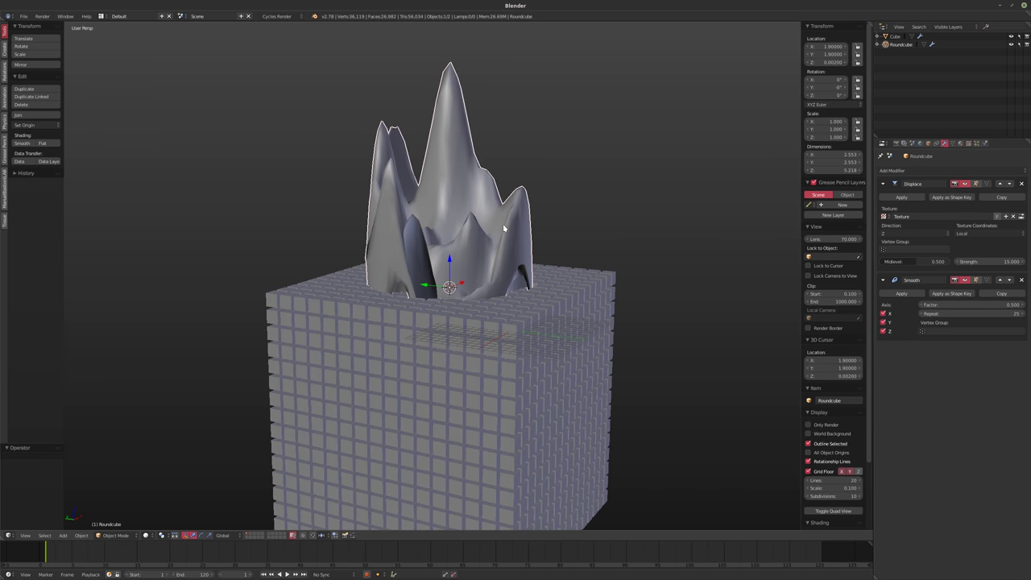
- Cycle through the Displace modifier's directions and set the direction to Normal
{"action": "left_click", "coordinate": [897, 172]}
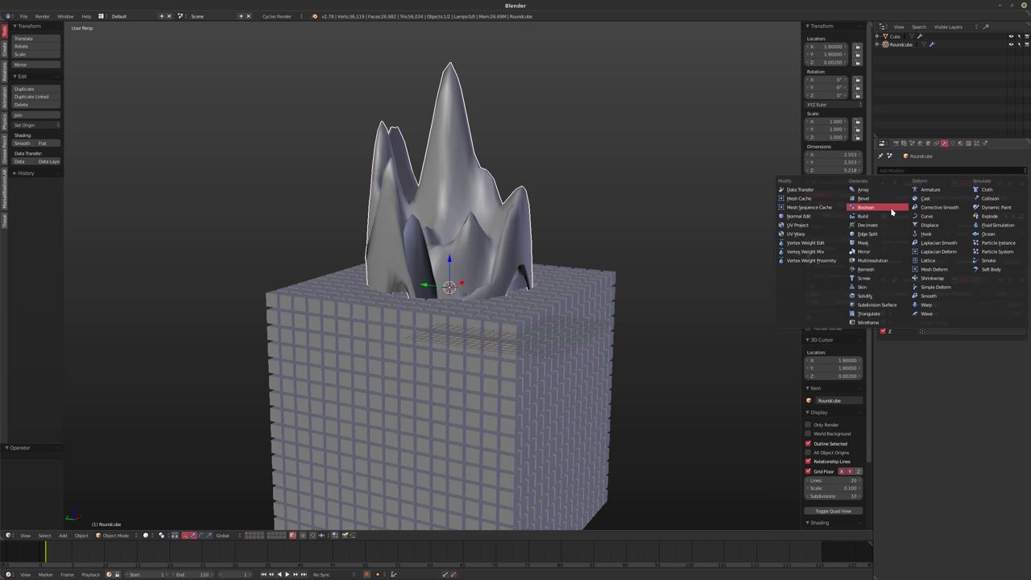
{"action": "key", "text": "Escape"}
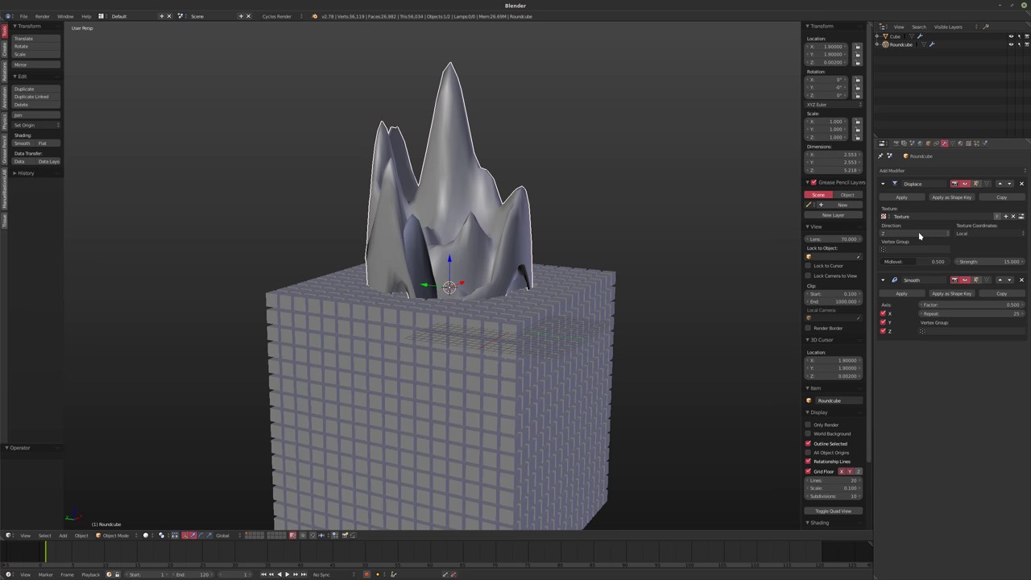
{"action": "scroll", "coordinate": [919, 236], "scroll_direction": "down", "scroll_amount": 1, "text": "ctrl"}
{"action": "scroll", "coordinate": [919, 235], "scroll_direction": "up", "scroll_amount": 1, "text": "ctrl"}
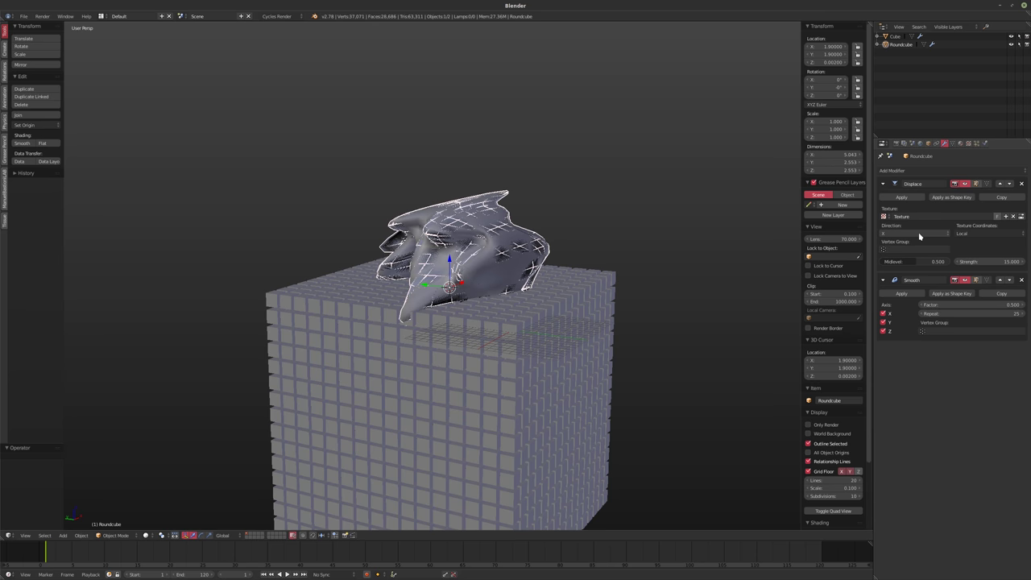
{"action": "scroll", "coordinate": [919, 236], "scroll_direction": "up", "scroll_amount": 2, "text": "ctrl"}
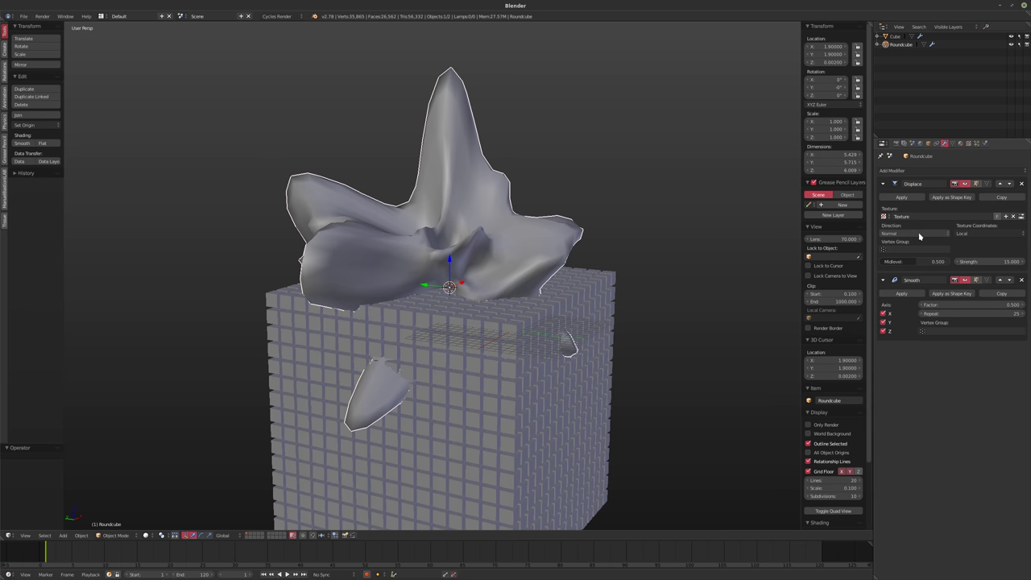
{"action": "middle_click_drag", "start_coordinate": [477, 277], "coordinate": [486, 264], "text": "shift"}
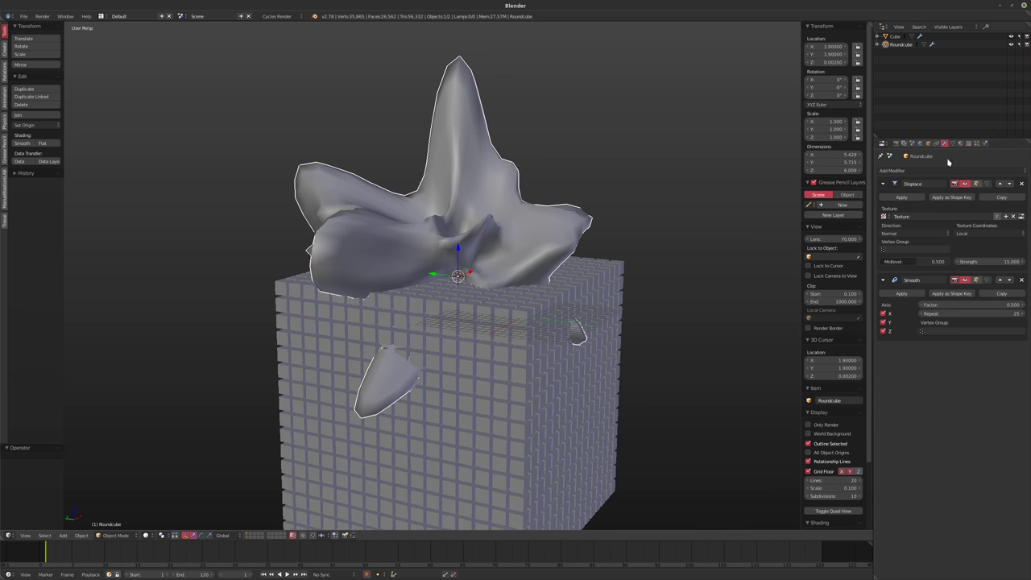
- Set the Displace modifier's midlevel to 0.25
{"action": "left_click", "coordinate": [912, 265]}
{"action": "type", "text": ".2"}
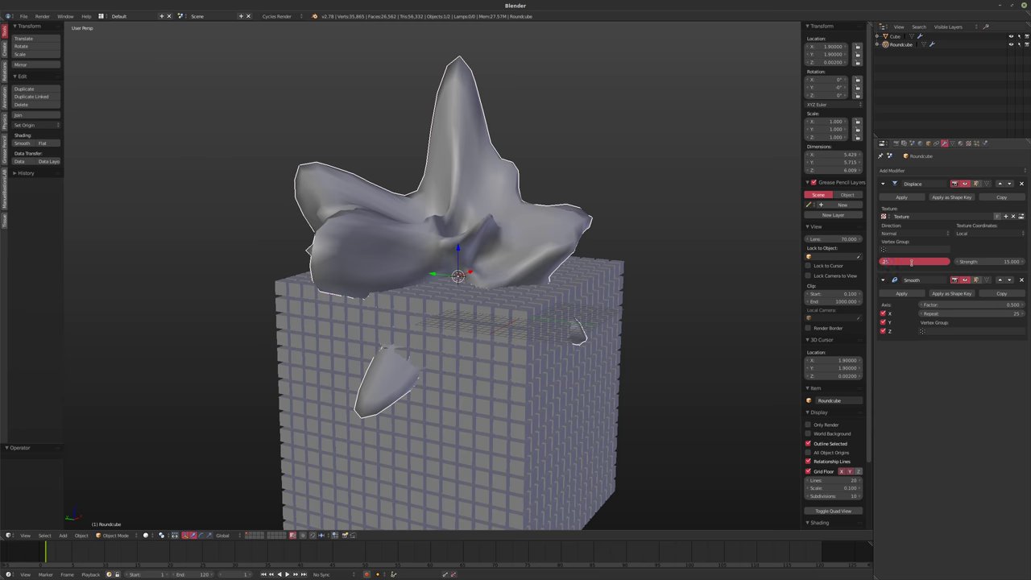
{"action": "type", "text": "5"}
{"action": "key", "text": "Return"}
- Try a Displace strength of 2.5 on the Roundcube, and reduce it to 1
{"action": "left_click", "coordinate": [989, 261]}
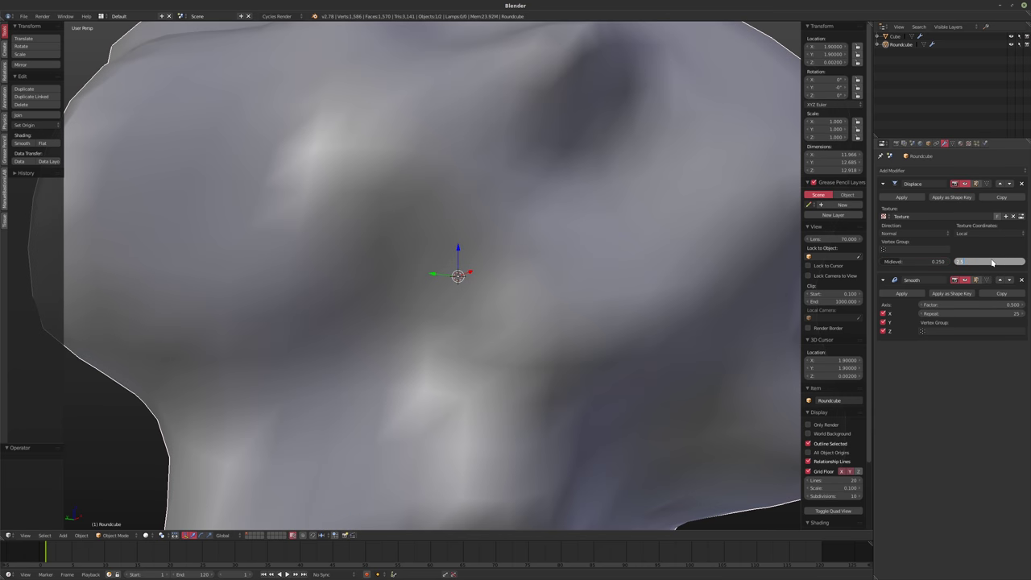
{"action": "key", "text": "Return"}
{"action": "middle_click_drag", "start_coordinate": [494, 225], "coordinate": [553, 258]}
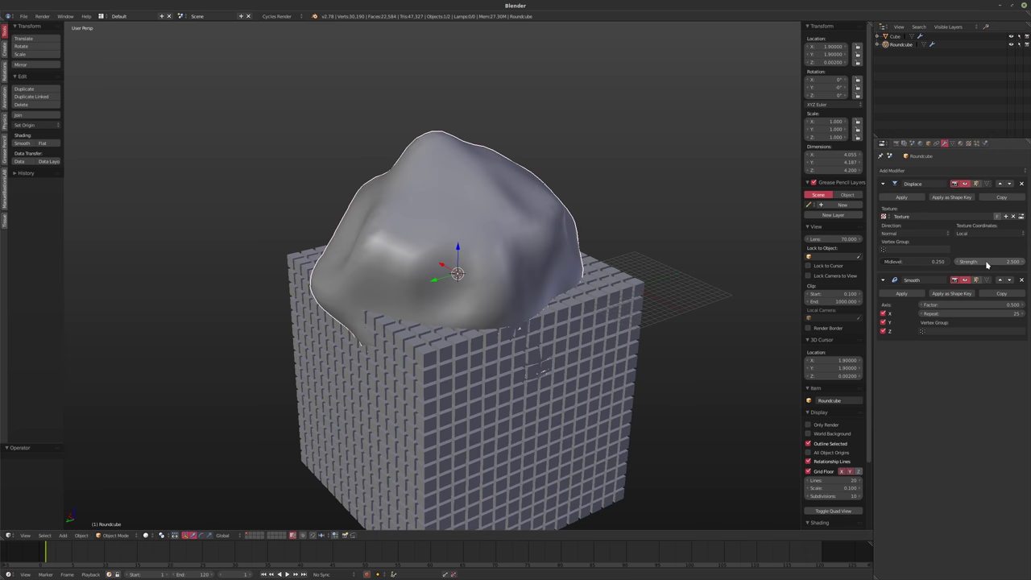
{"action": "left_click", "coordinate": [986, 264]}
{"action": "type", "text": "1"}
{"action": "key", "text": "Return"}
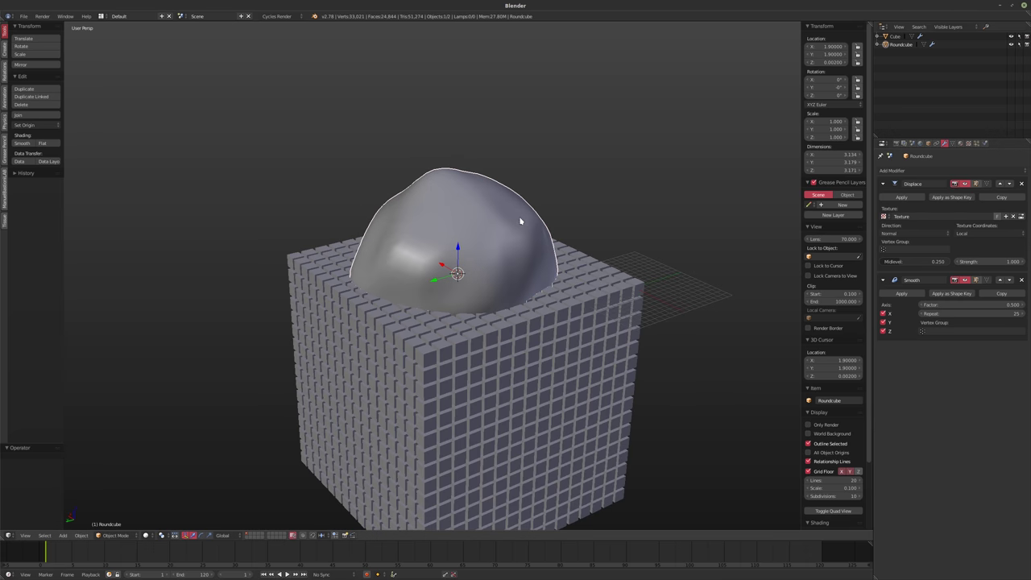
- Stretch the Roundcube along the Z axis by a factor of about 4.04
{"action": "middle_click_drag", "start_coordinate": [427, 285], "coordinate": [478, 273]}
{"action": "key", "text": "s"}
{"action": "key", "text": "z"}
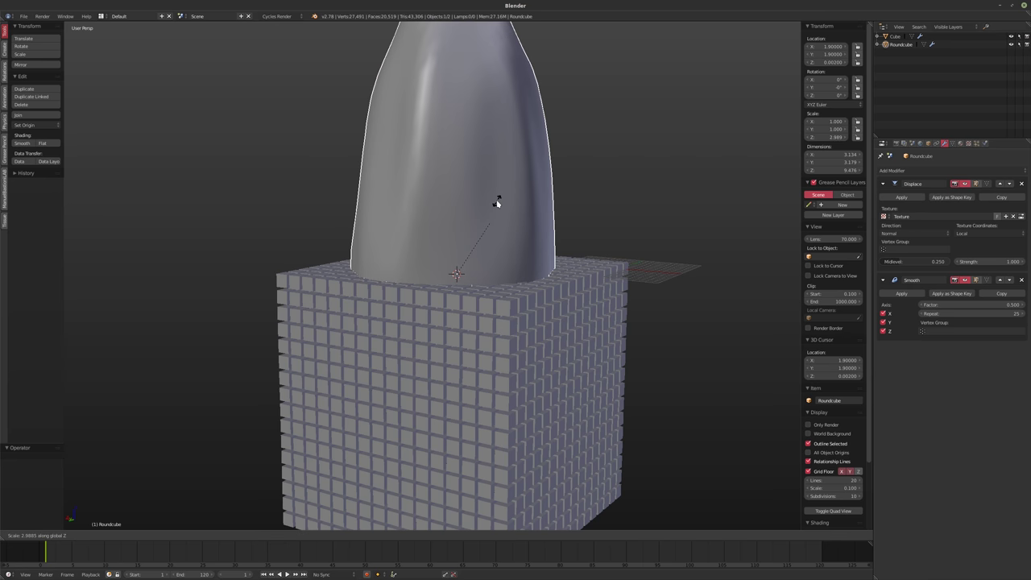
{"action": "left_click", "coordinate": [158, 282]}
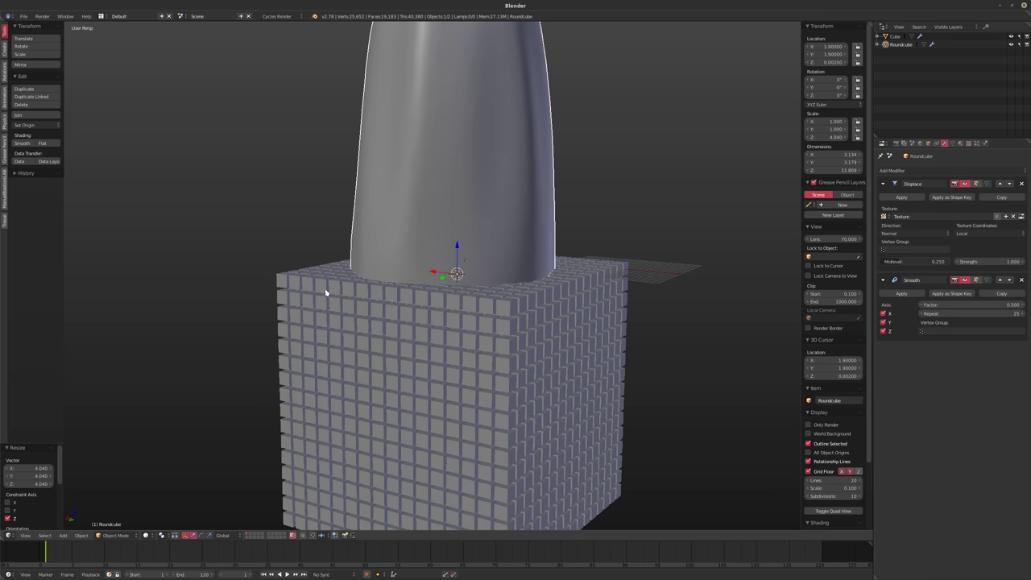
- Turn off the Smooth modifier's effect to compare the surface, and remove the modifier from the Roundcube
{"action": "left_click", "coordinate": [956, 280]}
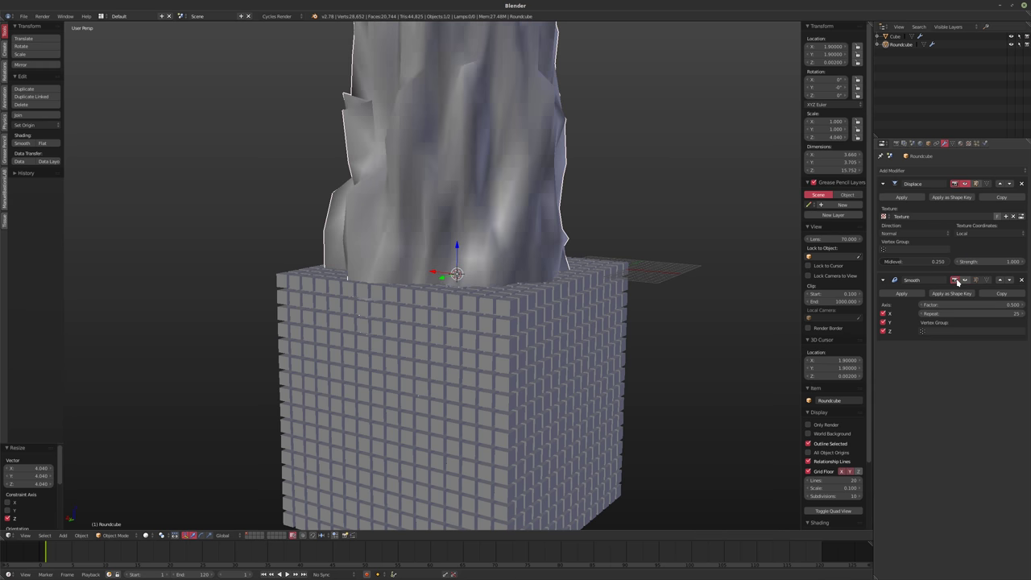
{"action": "middle_click_drag", "start_coordinate": [490, 295], "coordinate": [555, 299]}
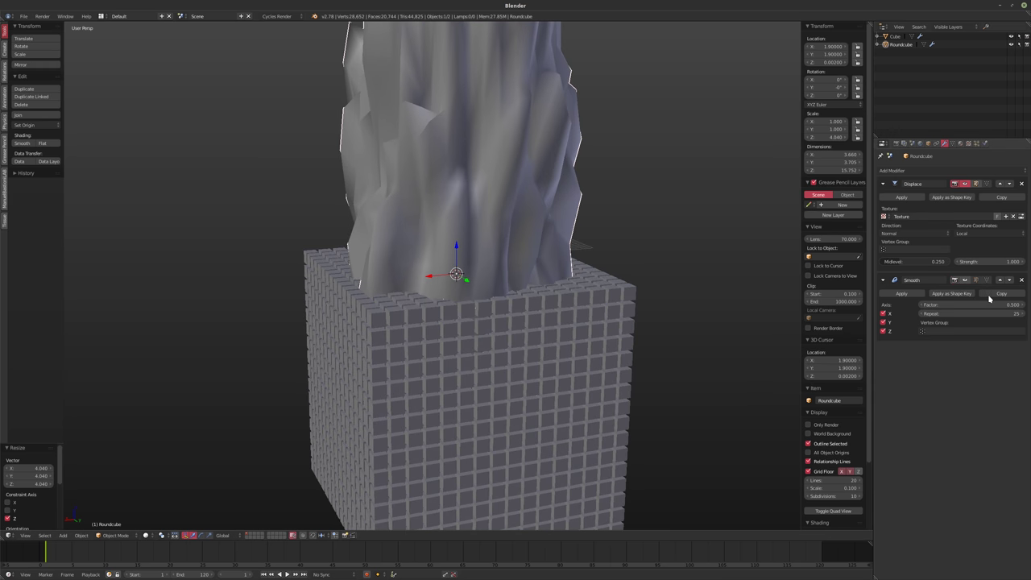
{"action": "left_click", "coordinate": [1022, 279]}
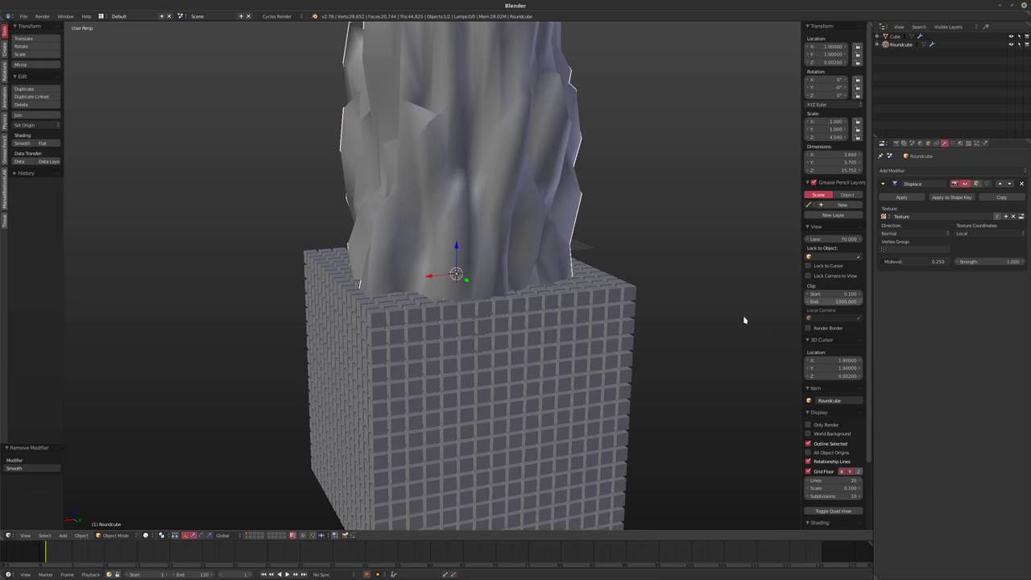
- Set the Roundcube's Z dimension to 3.705
{"action": "middle_click_drag", "start_coordinate": [531, 308], "coordinate": [459, 291]}
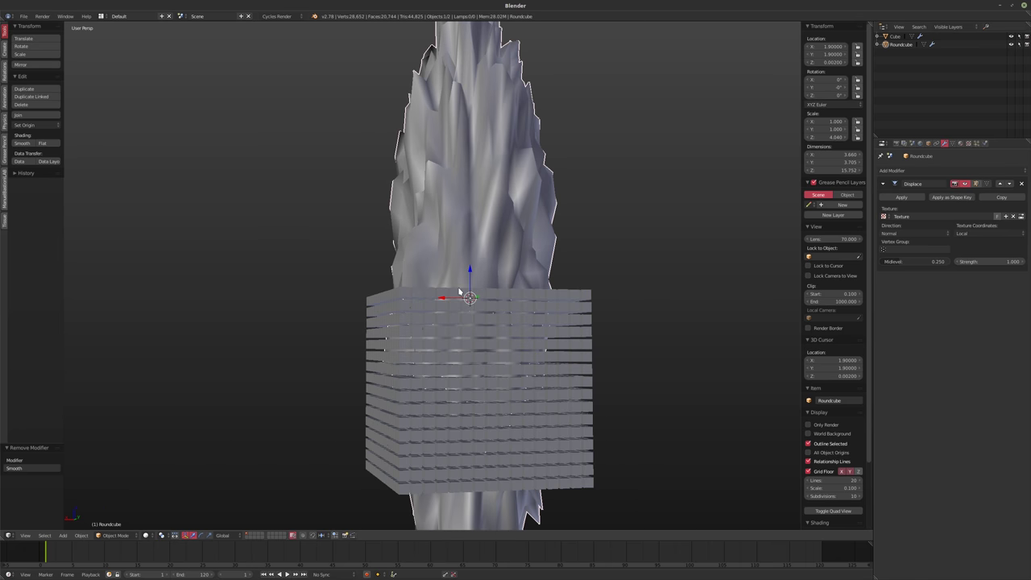
{"action": "left_click", "coordinate": [829, 170]}
{"action": "type", "text": "3.705"}
{"action": "key", "text": "Return"}
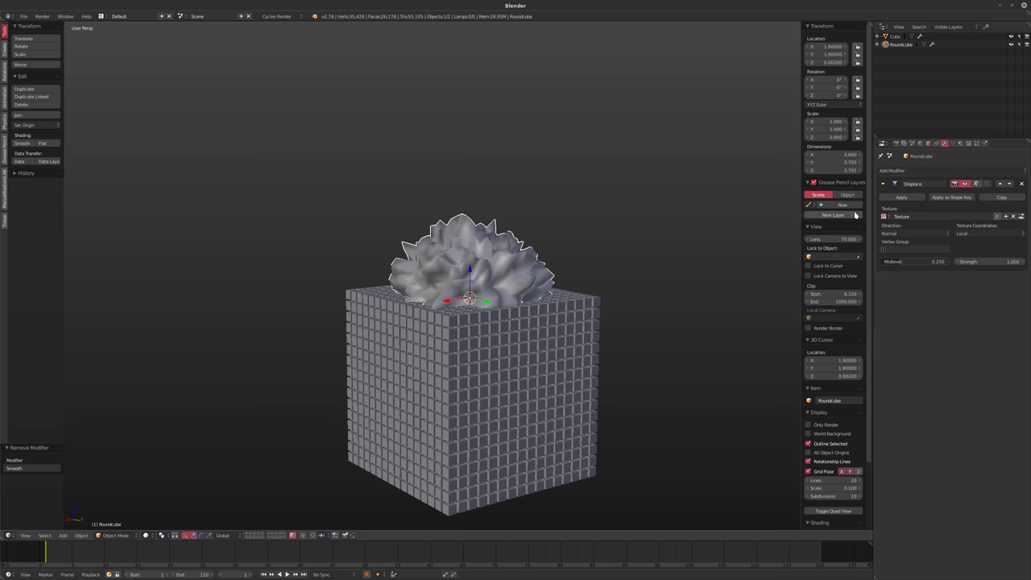
- Try a Z dimension of 5 on the Roundcube, check its shape against the block, and undo it
{"action": "left_click", "coordinate": [839, 172]}
{"action": "type", "text": "5"}
{"action": "key", "text": "Return"}
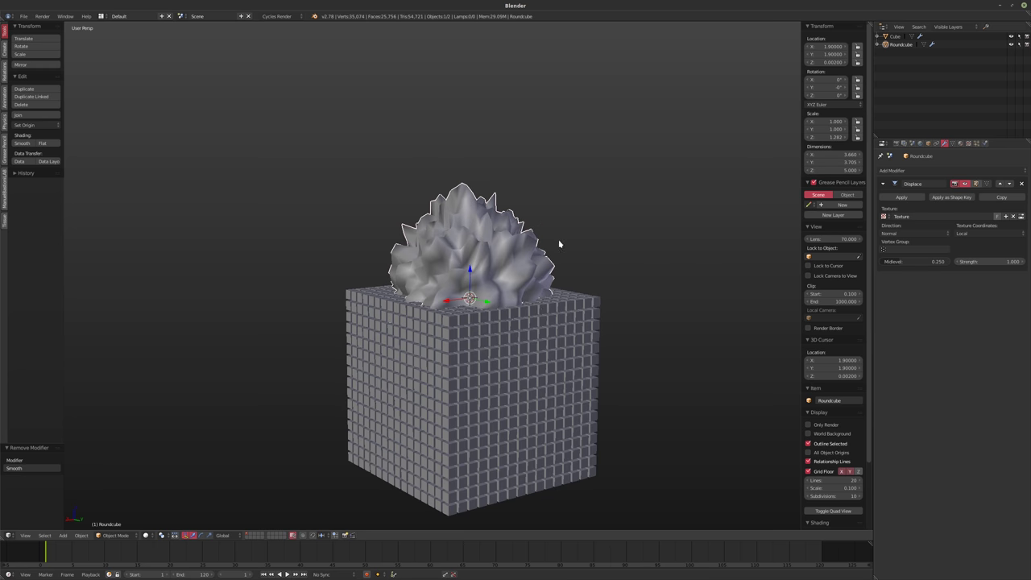
{"action": "middle_click_drag", "start_coordinate": [557, 304], "coordinate": [505, 280]}
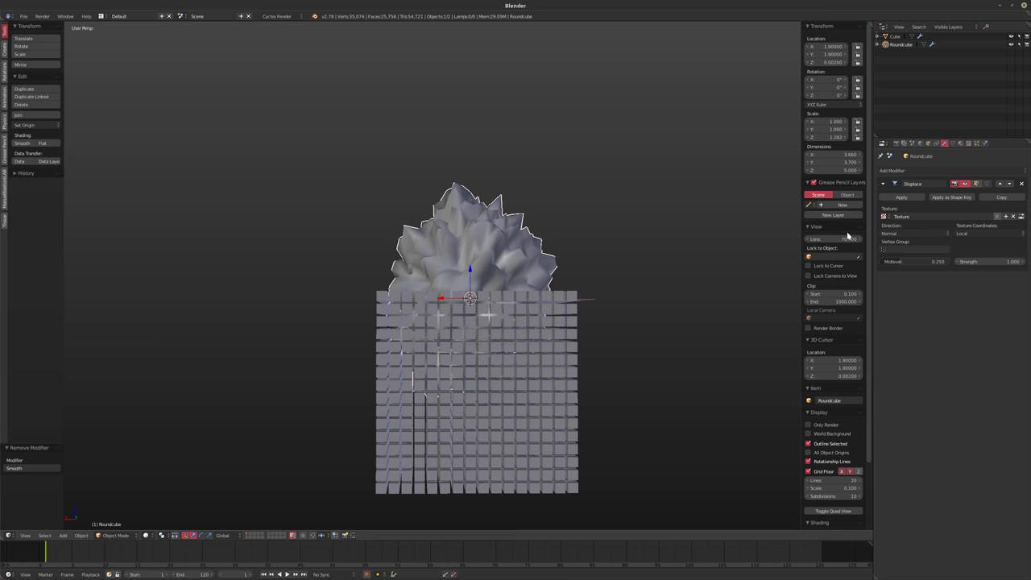
{"action": "middle_click_drag", "start_coordinate": [549, 311], "coordinate": [528, 307]}
{"action": "scroll", "coordinate": [526, 317], "scroll_direction": "up", "scroll_amount": 1}
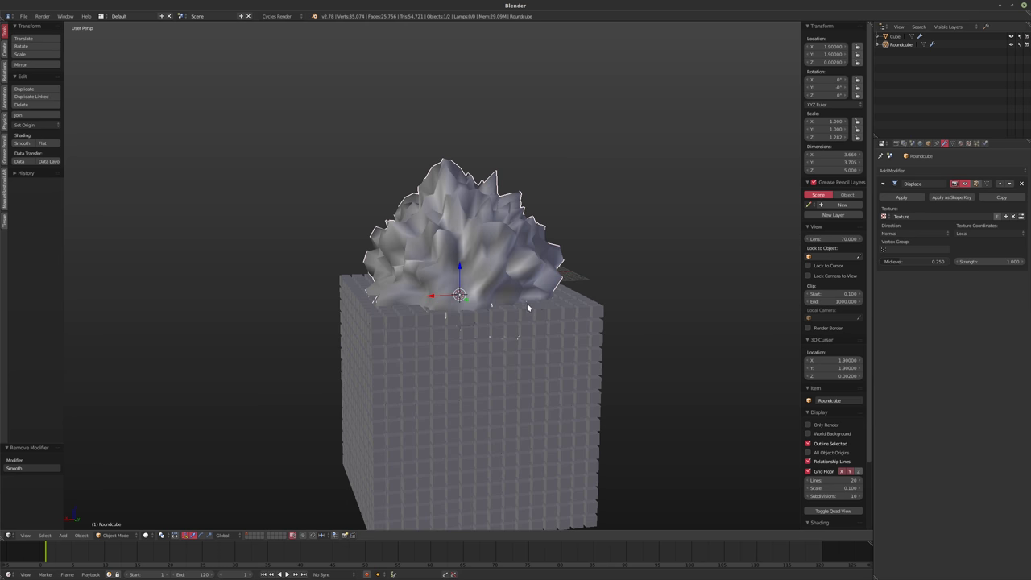
{"action": "key", "text": "alt+s"}
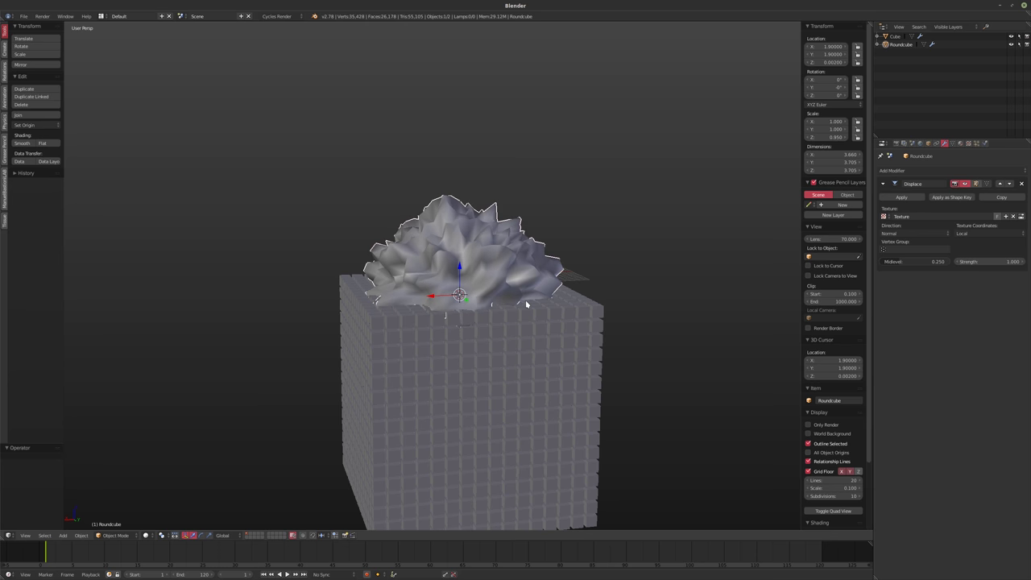
- Reset the Roundcube's Z scale to 1
{"action": "key", "text": "ctrl+a"}
{"action": "key", "text": "Tab"}
{"action": "key", "text": "Tab"}
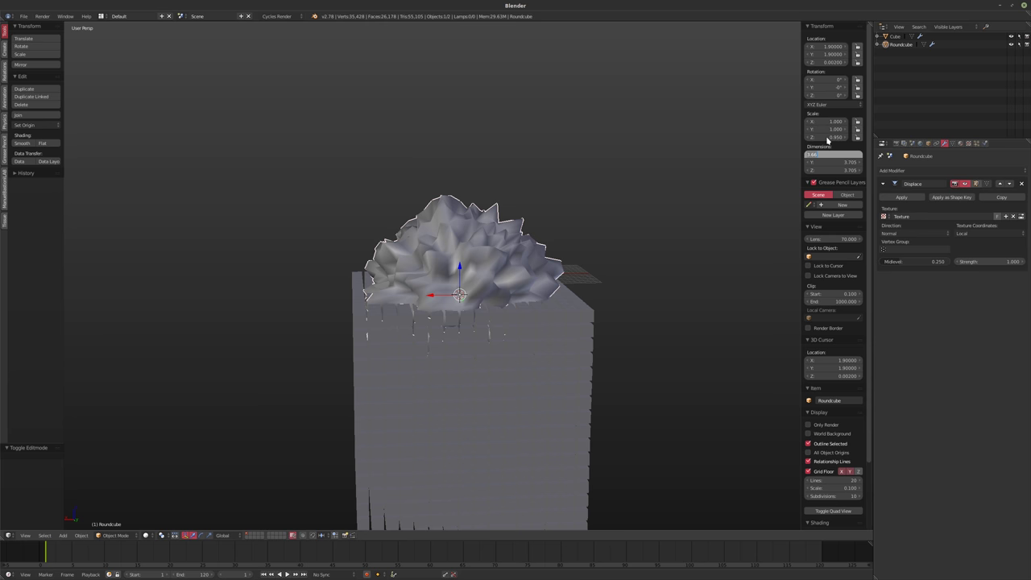
{"action": "left_click", "coordinate": [827, 138]}
{"action": "key", "text": "Return"}
{"action": "middle_click_drag", "start_coordinate": [412, 234], "coordinate": [485, 226]}
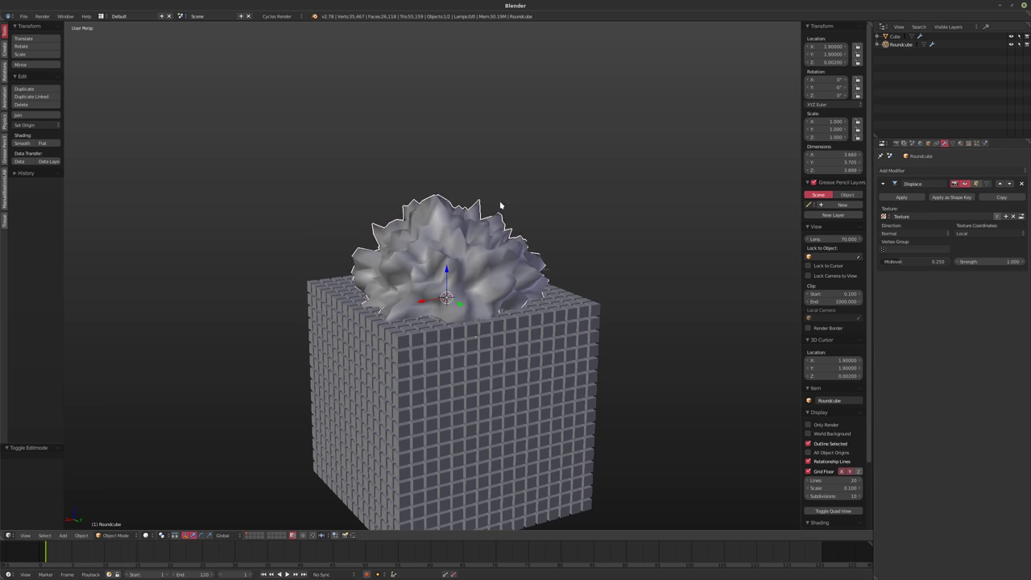
- Stretch the Roundcube's whole mesh along Z in Edit Mode, giving the object a Z dimension of about 6.72
{"action": "middle_click_drag", "start_coordinate": [511, 212], "coordinate": [494, 206]}
{"action": "key", "text": "Tab"}
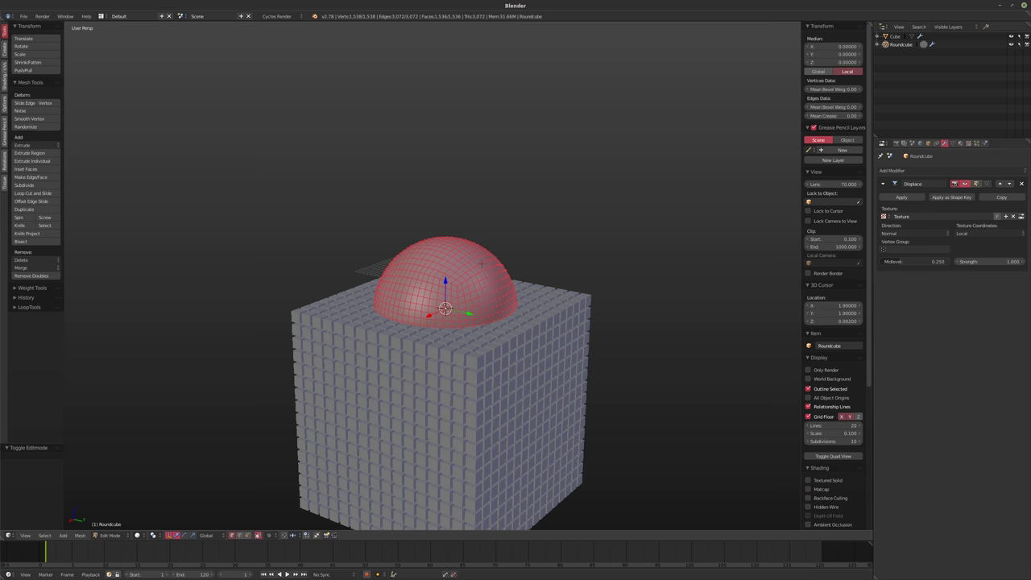
{"action": "key", "text": "s"}
{"action": "key", "text": "z"}
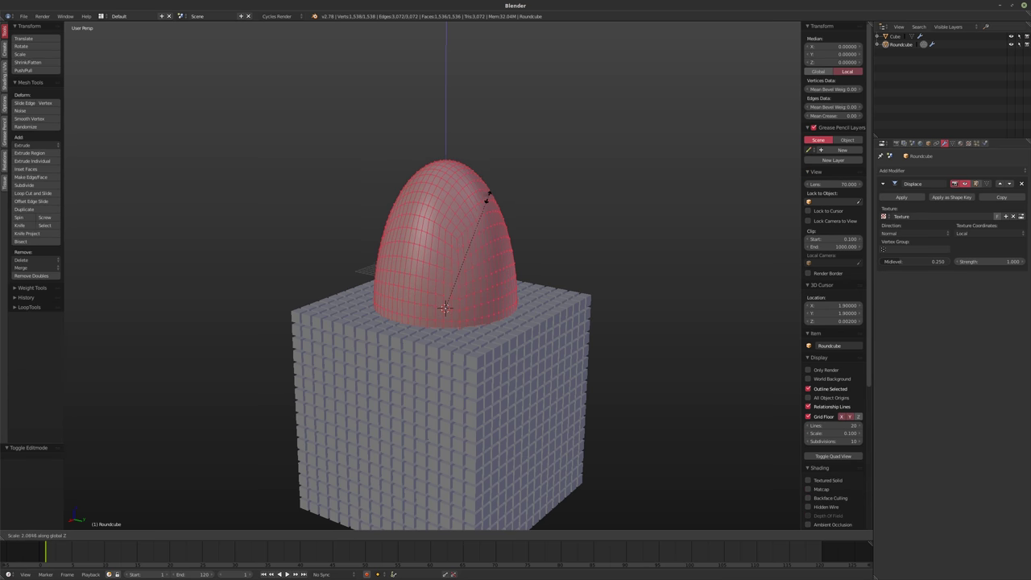
{"action": "left_click", "coordinate": [493, 187]}
{"action": "key", "text": "Tab"}
{"action": "middle_click_drag", "start_coordinate": [552, 294], "coordinate": [531, 299]}
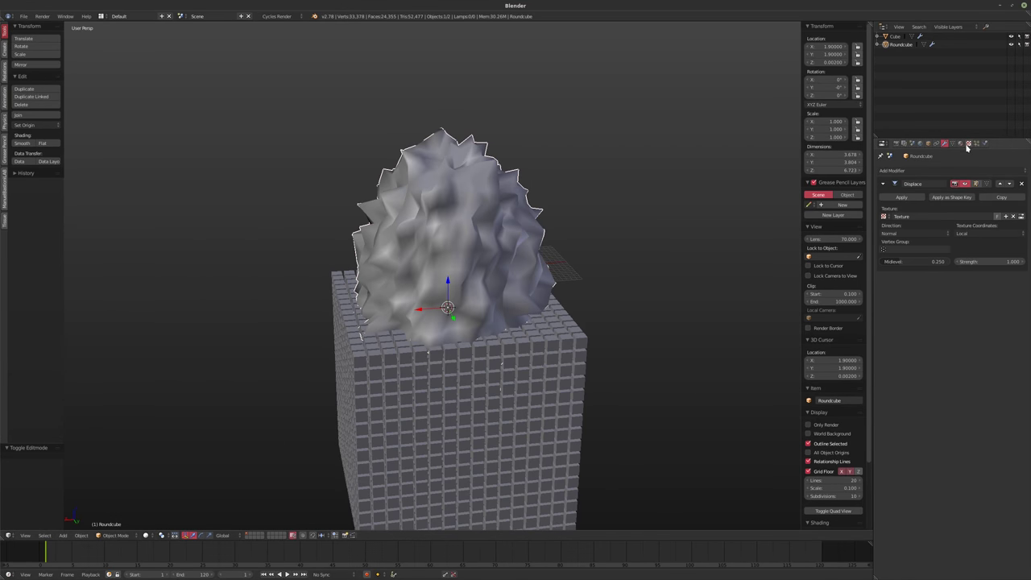
- Set the noise size of the Roundcube's Voronoi displacement texture to 0.5
{"action": "left_click", "coordinate": [968, 143]}
{"action": "left_click", "coordinate": [926, 359]}
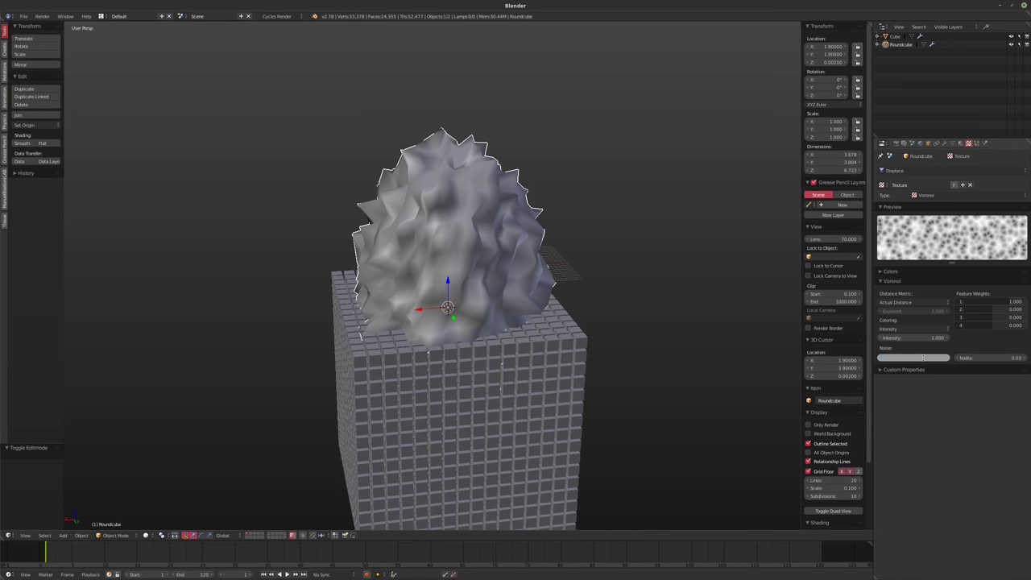
{"action": "type", "text": "0.5"}
{"action": "key", "text": "Return"}
{"action": "middle_click_drag", "start_coordinate": [472, 349], "coordinate": [485, 391]}
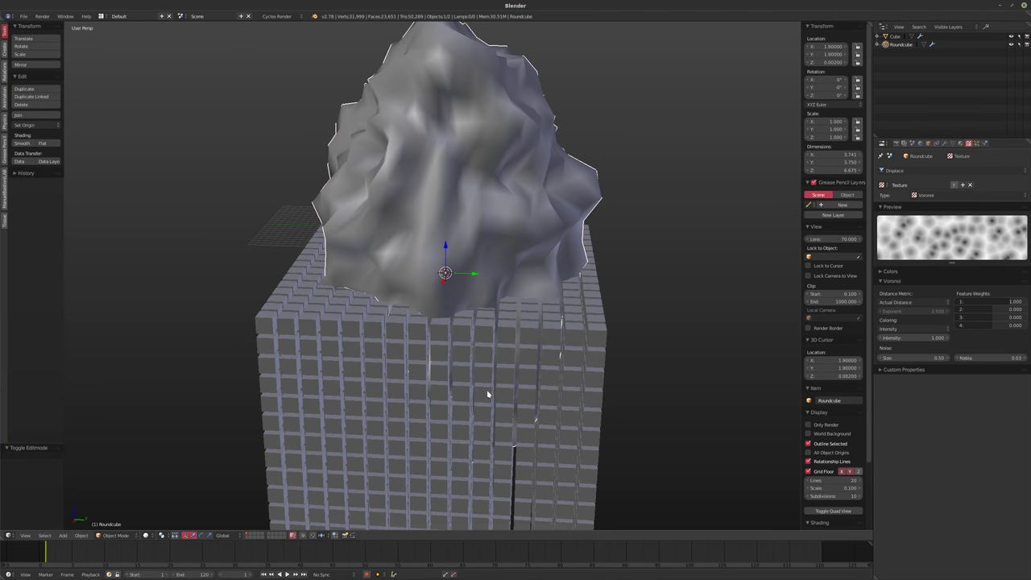
- Set the Roundcube's maximum draw type to Bounds so the cut in the cube block can be seen
{"action": "left_click", "coordinate": [946, 144]}
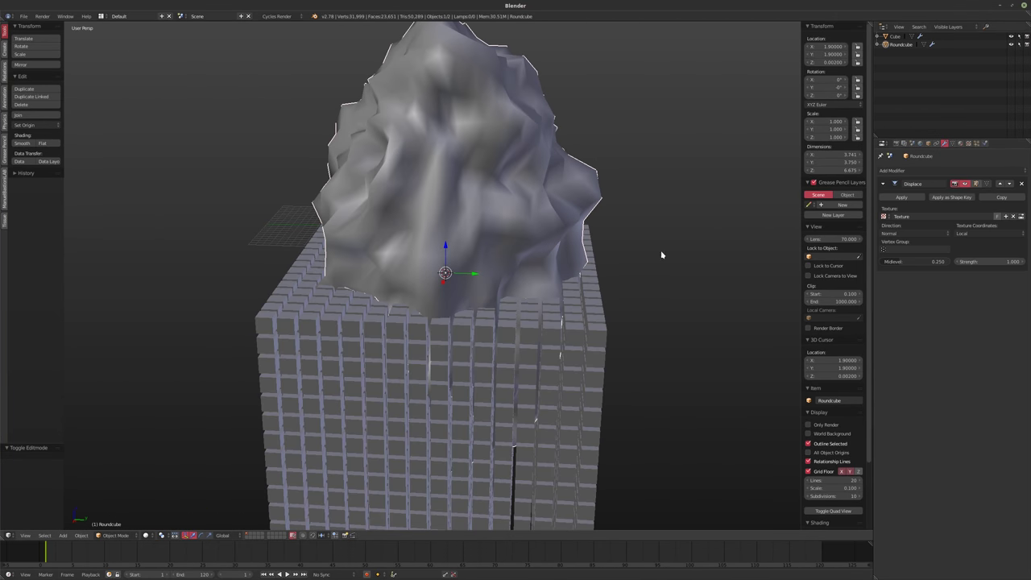
{"action": "middle_click_drag", "start_coordinate": [661, 255], "coordinate": [668, 244]}
{"action": "left_click", "coordinate": [895, 143]}
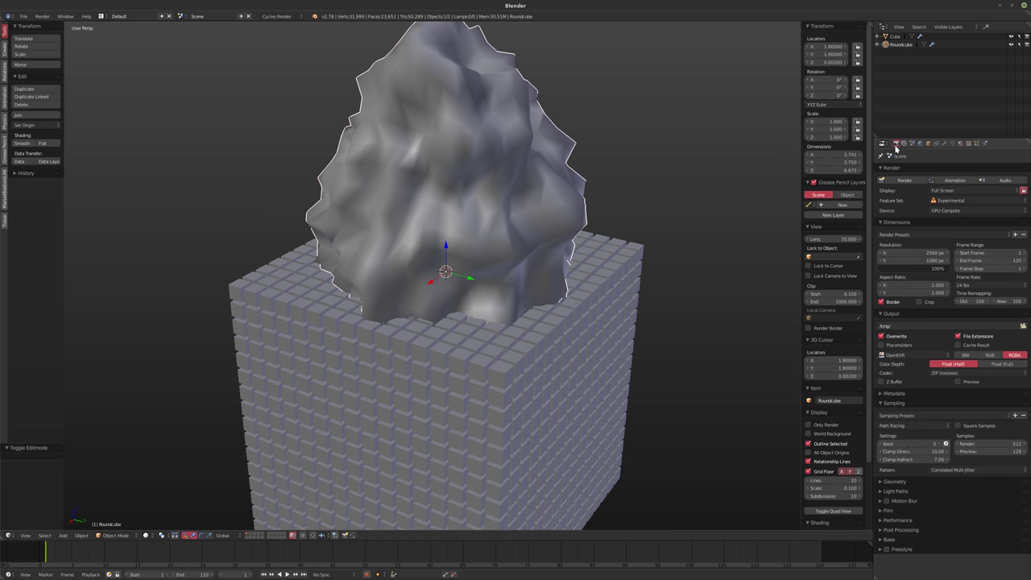
{"action": "left_click", "coordinate": [925, 144]}
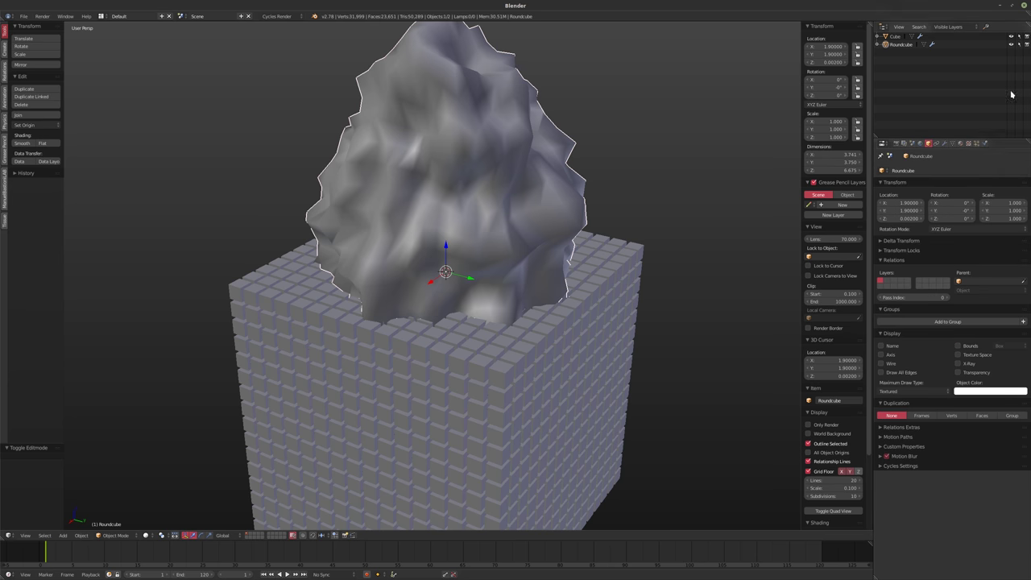
{"action": "left_click", "coordinate": [900, 390]}
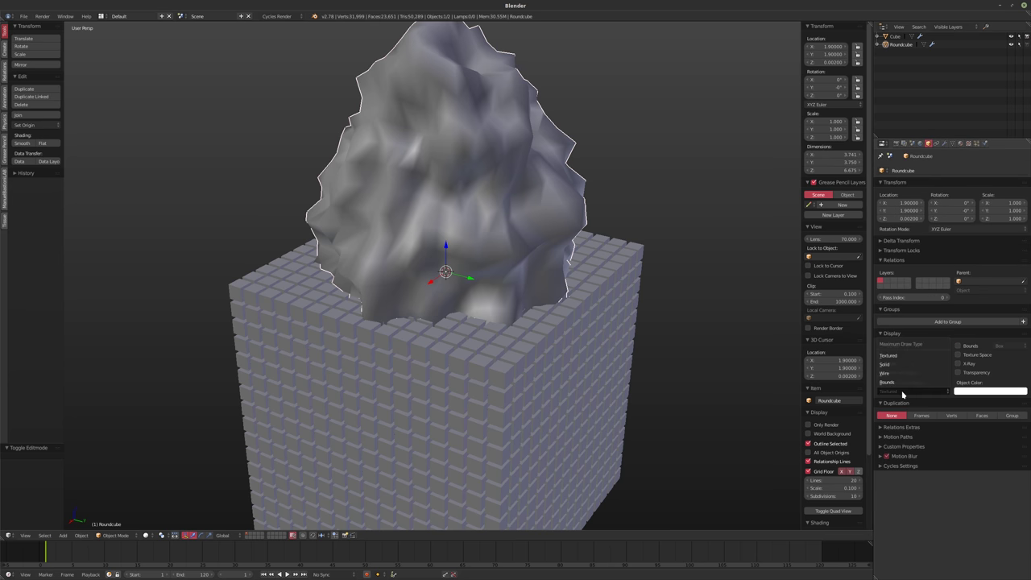
{"action": "left_click", "coordinate": [900, 383]}
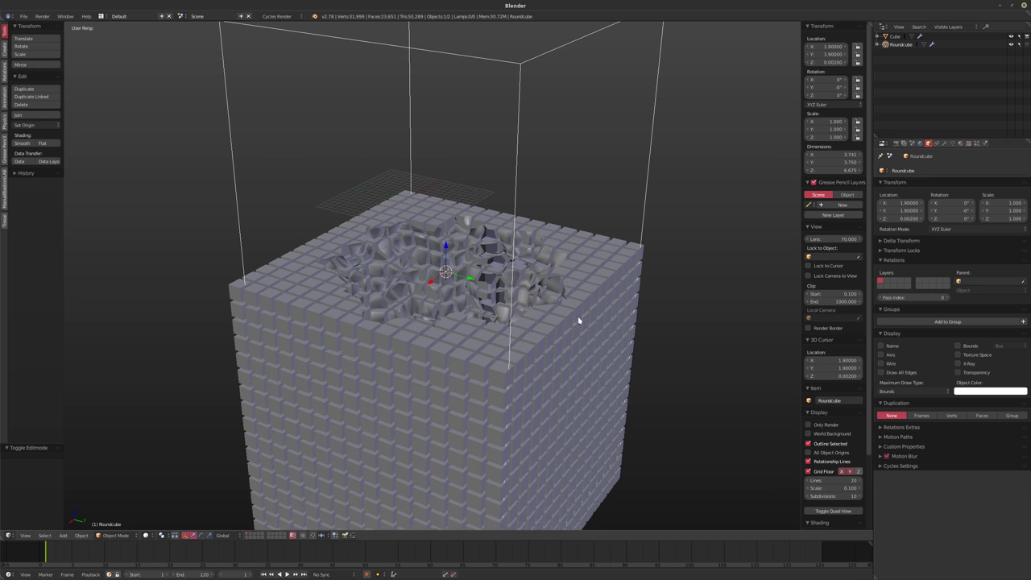
- Examine the carved crater in the cube block up close and from several angles
{"action": "middle_click_drag", "start_coordinate": [577, 320], "coordinate": [560, 316]}
{"action": "scroll", "coordinate": [506, 279], "scroll_direction": "down", "scroll_amount": 1}
{"action": "scroll", "coordinate": [465, 284], "scroll_direction": "up", "scroll_amount": 1}
{"action": "mouse_move", "coordinate": [507, 278]}
{"action": "middle_mouse_down"}
{"action": "mouse_move", "coordinate": [464, 284]}
{"action": "mouse_move", "coordinate": [551, 280]}
{"action": "mouse_move", "coordinate": [519, 300]}
{"action": "mouse_move", "coordinate": [509, 338]}
{"action": "mouse_move", "coordinate": [566, 279]}
{"action": "mouse_move", "coordinate": [587, 279]}
{"action": "mouse_move", "coordinate": [577, 292]}
{"action": "middle_mouse_up"}
{"action": "scroll", "coordinate": [480, 288], "scroll_direction": "up", "scroll_amount": 1}
{"action": "scroll", "coordinate": [519, 299], "scroll_direction": "up", "scroll_amount": 2}
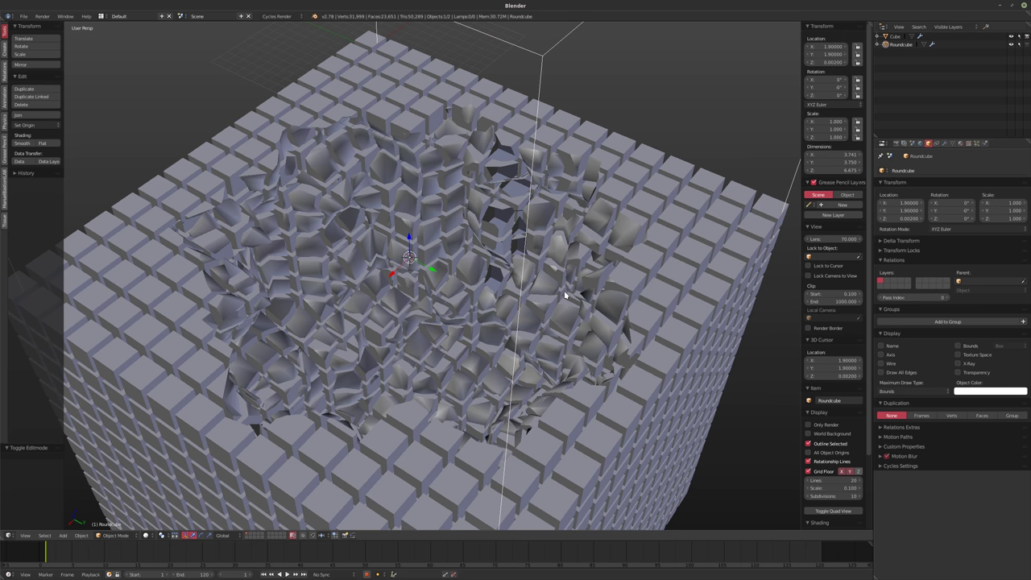
{"action": "middle_click_drag", "start_coordinate": [595, 307], "coordinate": [543, 361]}
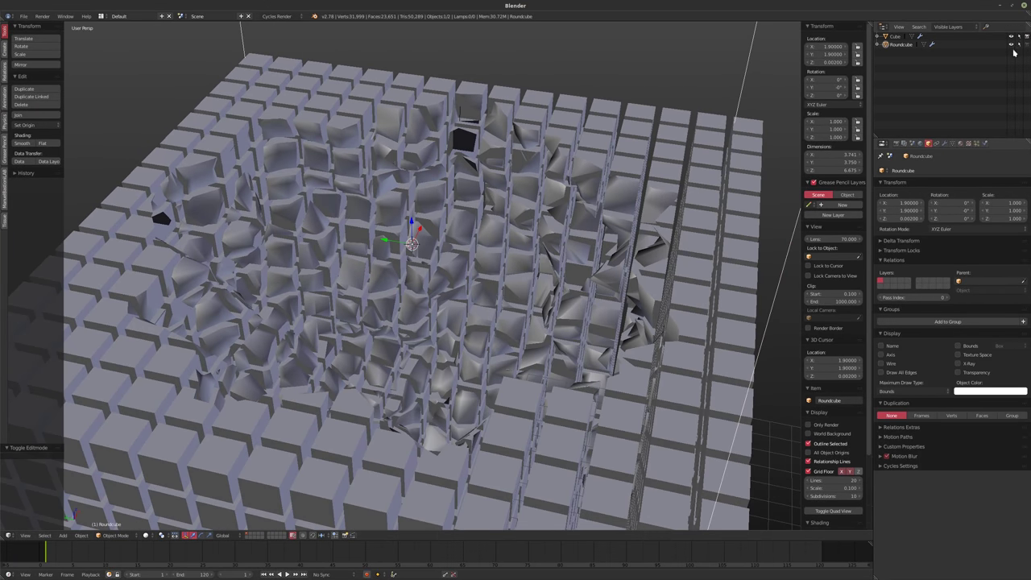
- Return the Roundcube's maximum draw type to Textured and isolate the object in local view
{"action": "left_click", "coordinate": [890, 392]}
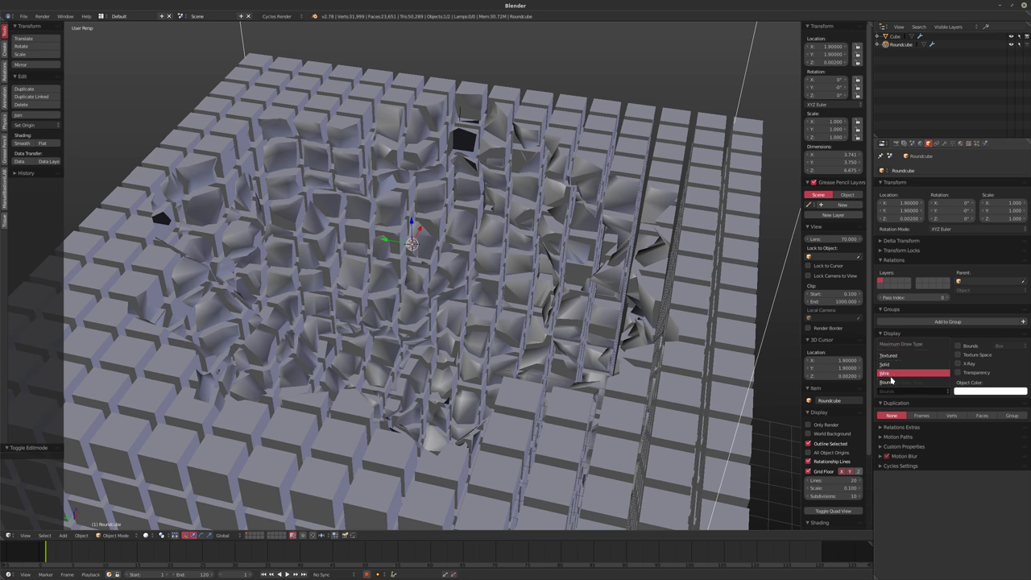
{"action": "left_click", "coordinate": [889, 356]}
{"action": "middle_click_drag", "start_coordinate": [499, 302], "coordinate": [531, 292]}
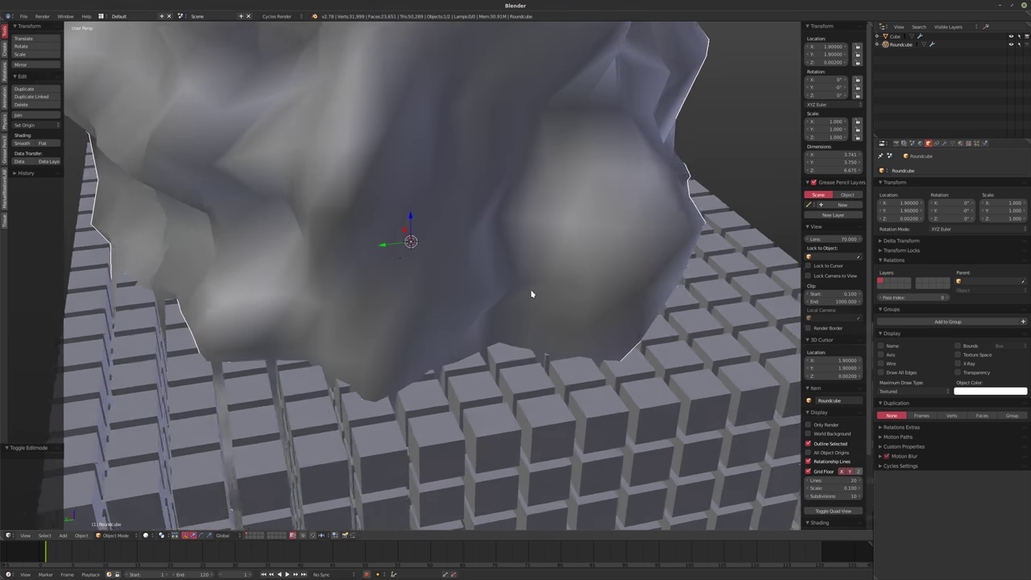
{"action": "key", "text": "KP_Divide"}
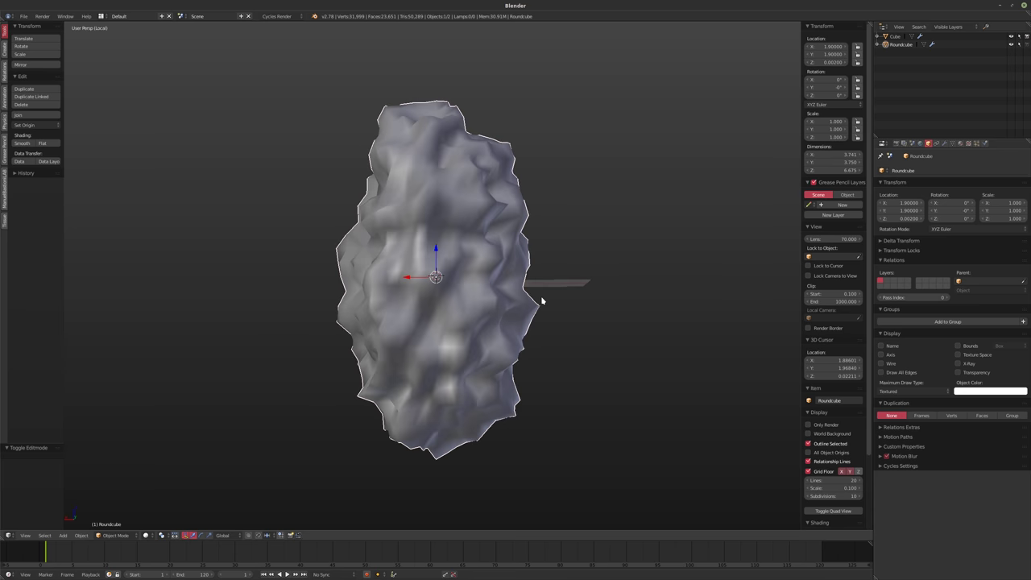
{"action": "middle_click_drag", "start_coordinate": [608, 288], "coordinate": [555, 318]}
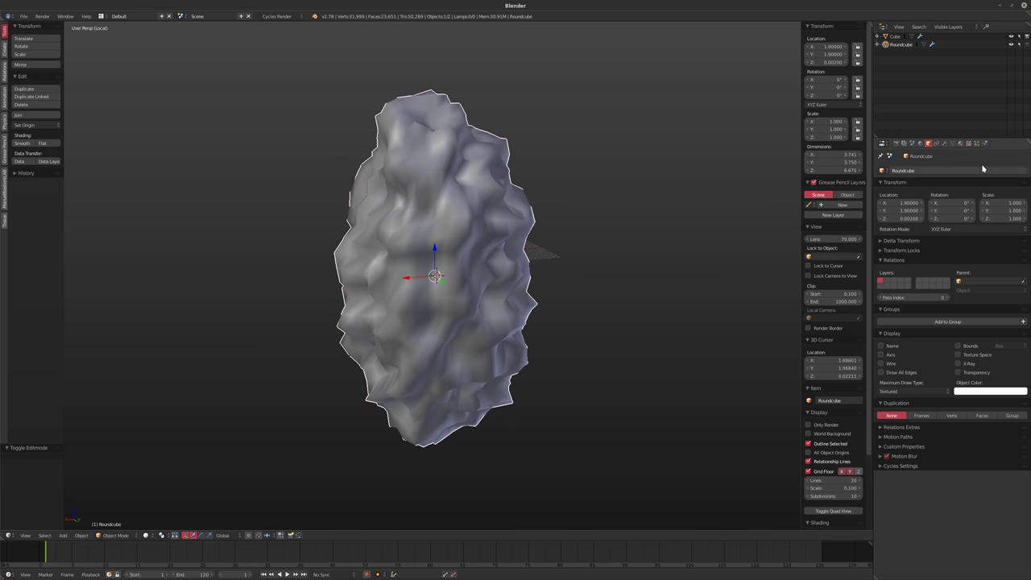
- Add a Subdivision Surface modifier to the Roundcube with a view level of 2
{"action": "left_click", "coordinate": [944, 143]}
{"action": "left_click", "coordinate": [920, 171]}
{"action": "left_click", "coordinate": [881, 299]}
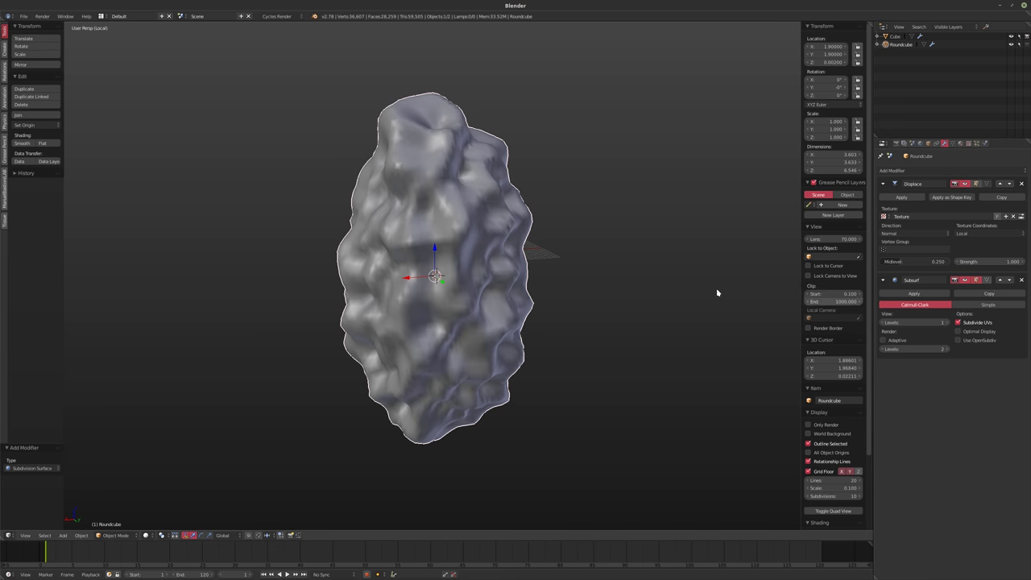
{"action": "left_click", "coordinate": [947, 323]}
{"action": "middle_click_drag", "start_coordinate": [607, 258], "coordinate": [583, 259]}
{"action": "middle_click_drag", "start_coordinate": [584, 259], "coordinate": [643, 228], "text": "shift"}
- Leave local view and hide the Roundcube to inspect the crater in the cube block
{"action": "key", "text": "KP_Divide"}
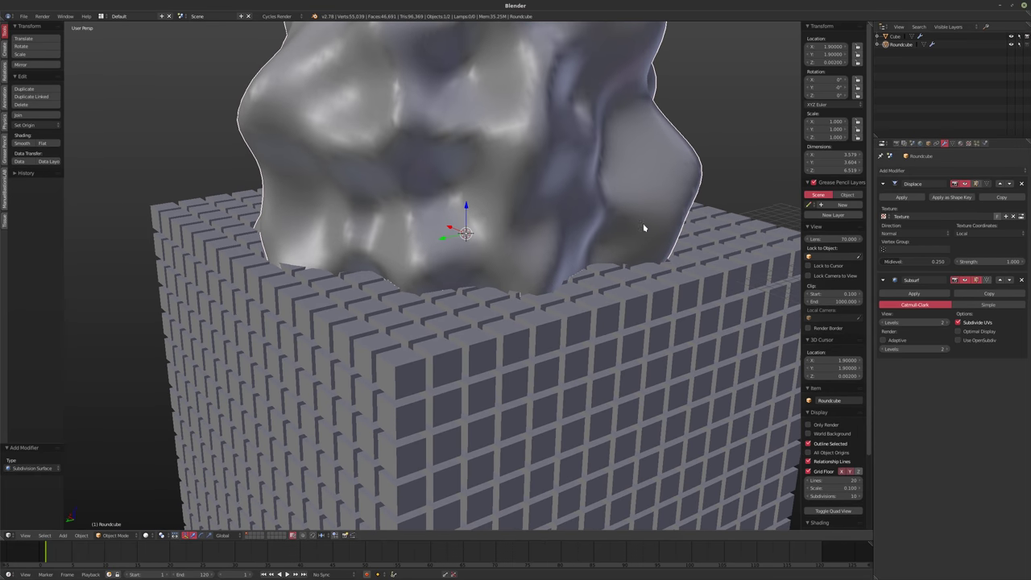
{"action": "left_click", "coordinate": [1012, 46]}
{"action": "middle_click_drag", "start_coordinate": [552, 217], "coordinate": [635, 194]}
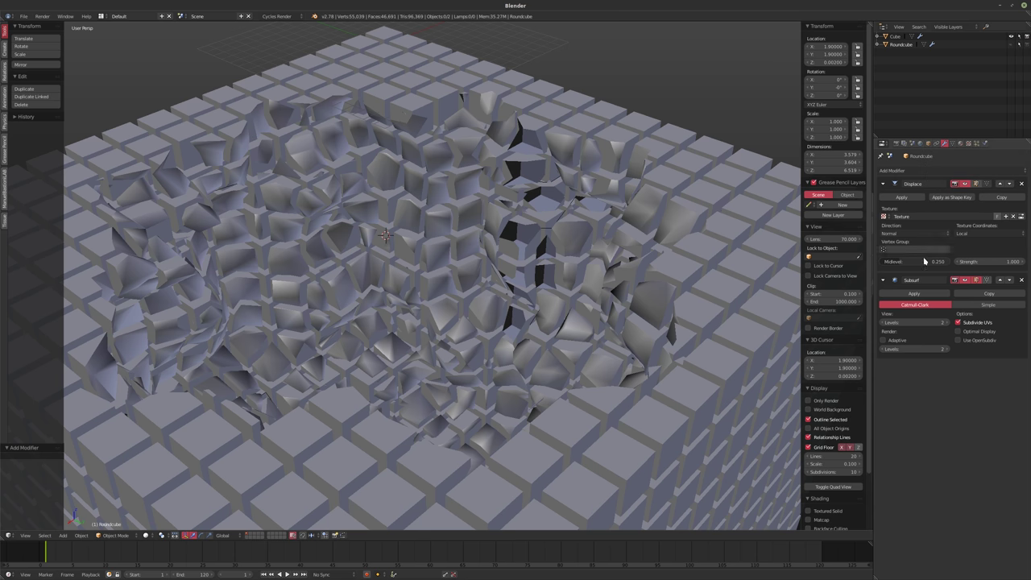
- Set the Voronoi displacement texture's noise size to 0.66 and inspect the recalculated crater
{"action": "left_click", "coordinate": [968, 144]}
{"action": "left_click", "coordinate": [916, 359]}
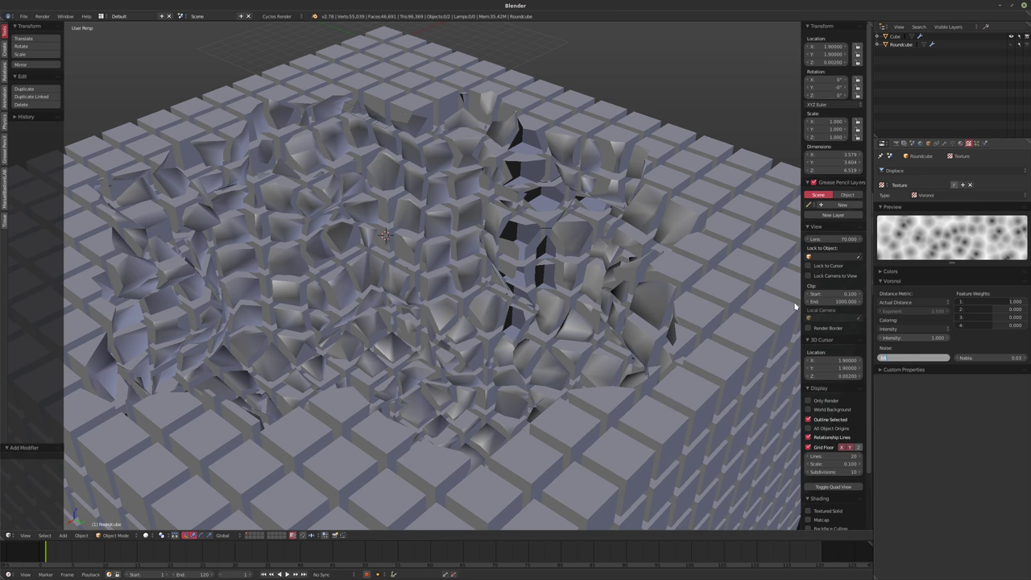
{"action": "key", "text": "Return"}
{"action": "middle_click_drag", "start_coordinate": [496, 304], "coordinate": [338, 326]}
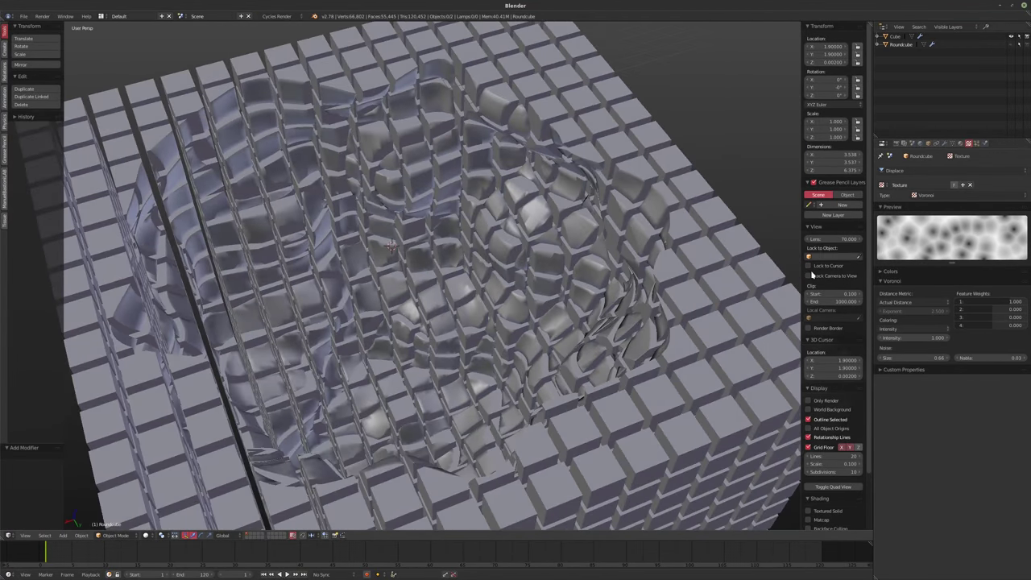
- Unhide the Roundcube and set its maximum draw type to Bounds
{"action": "left_click", "coordinate": [945, 143]}
{"action": "left_click", "coordinate": [896, 171]}
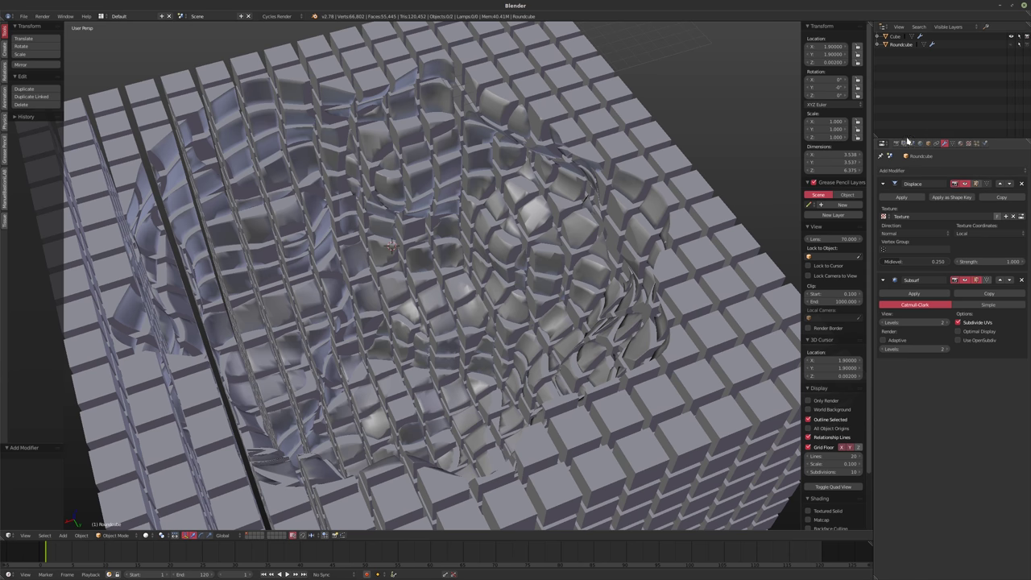
{"action": "left_click", "coordinate": [1010, 45]}
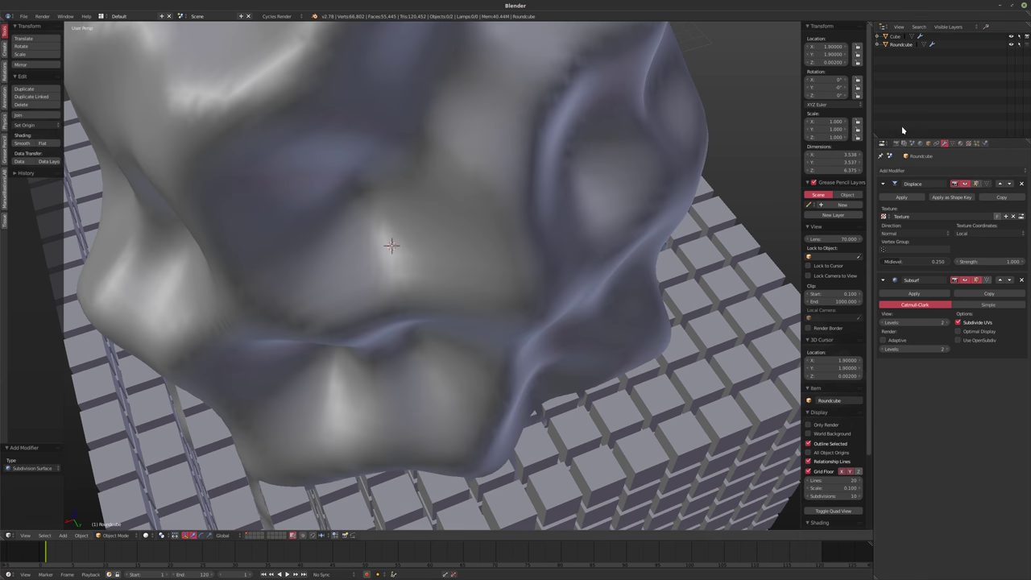
{"action": "left_click", "coordinate": [927, 144]}
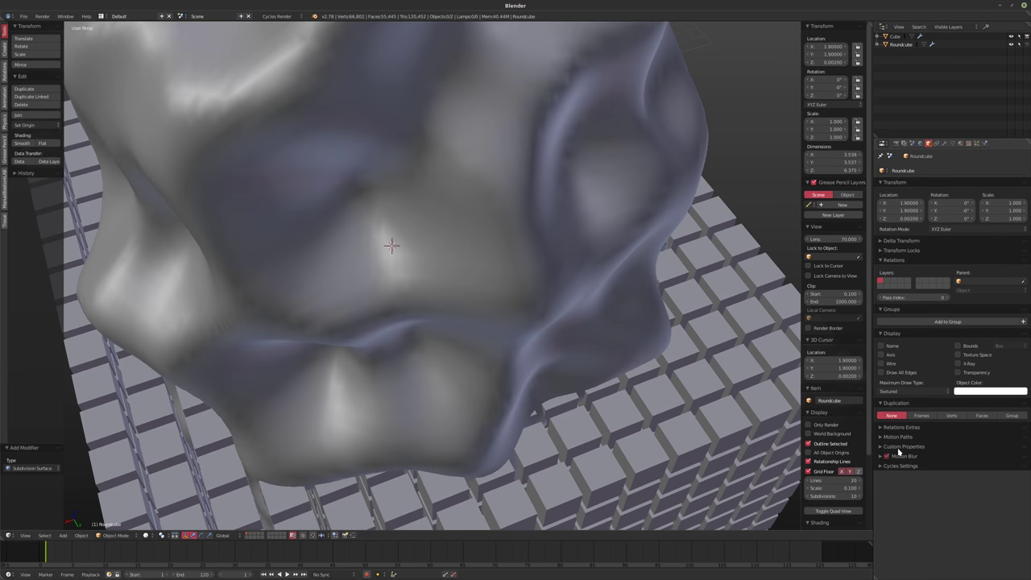
{"action": "left_click", "coordinate": [894, 391]}
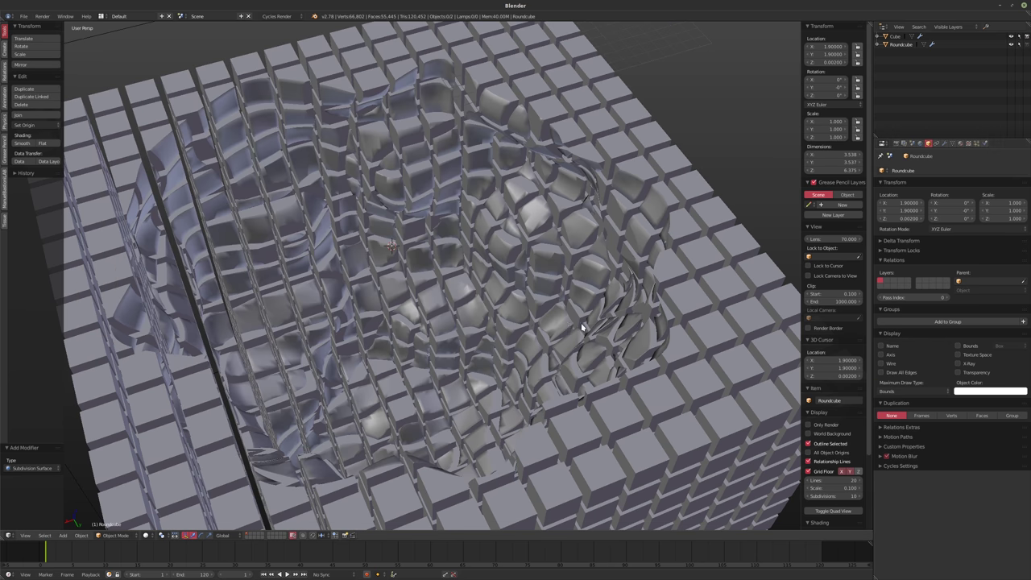
{"action": "mouse_move", "coordinate": [582, 327]}
{"action": "middle_mouse_down"}
{"action": "mouse_move", "coordinate": [513, 336]}
{"action": "mouse_move", "coordinate": [508, 360]}
{"action": "mouse_move", "coordinate": [519, 362]}
{"action": "middle_mouse_up"}
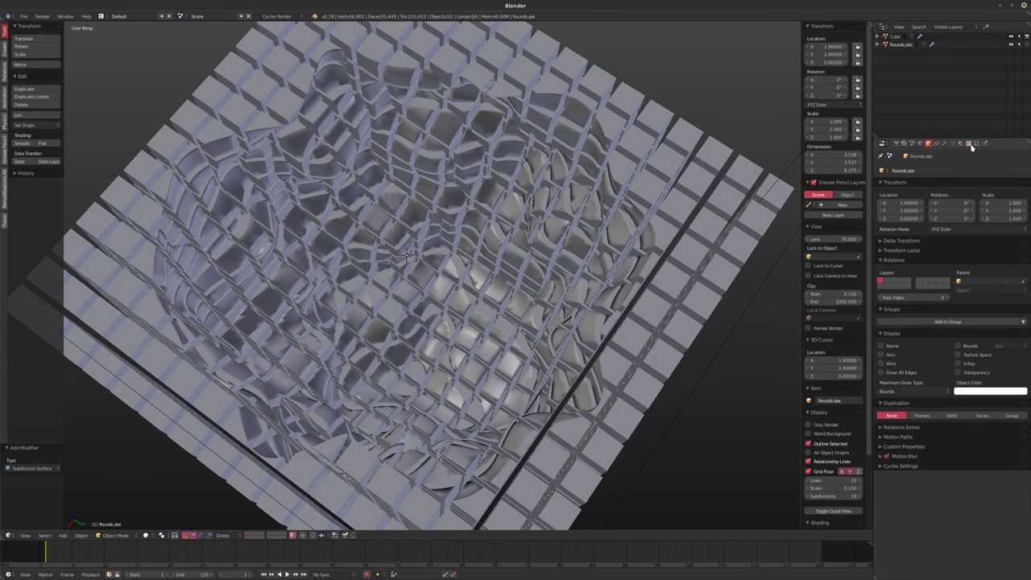
- Add a Remesh modifier to the Roundcube and set its mode to Blocks
{"action": "left_click", "coordinate": [946, 144]}
{"action": "left_click", "coordinate": [913, 170]}
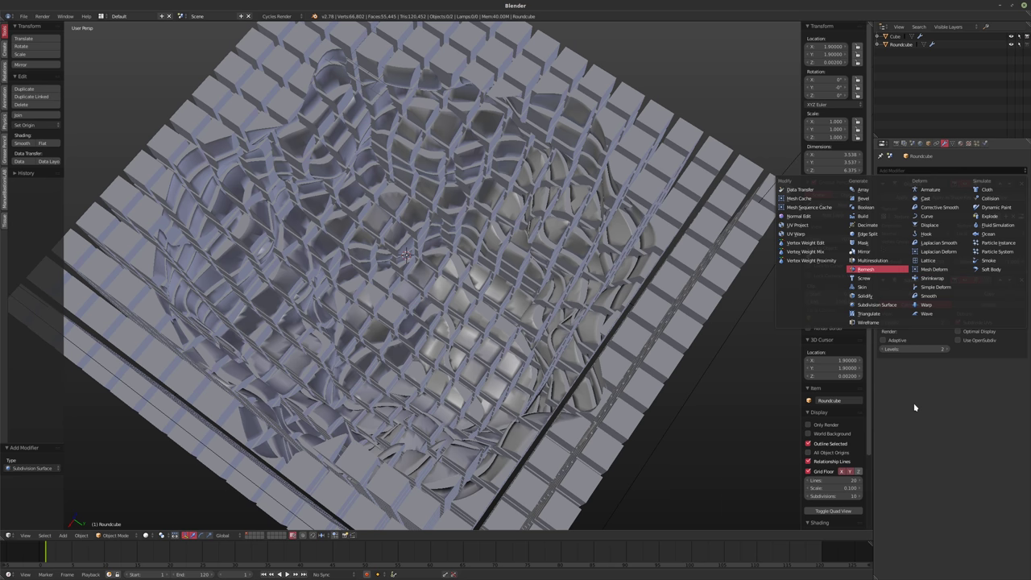
{"action": "key", "text": "Return"}
{"action": "left_click", "coordinate": [937, 384]}
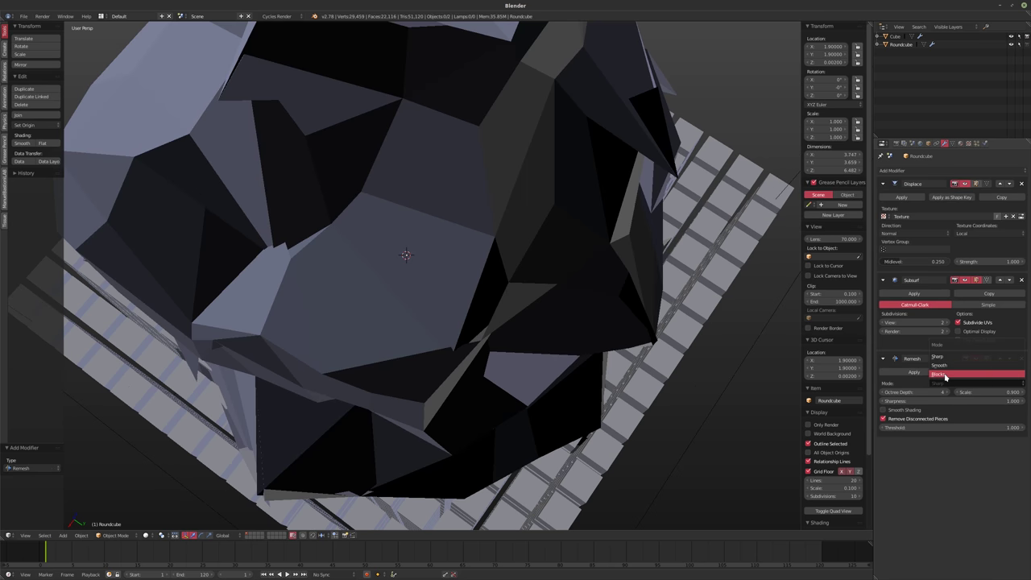
{"action": "left_click", "coordinate": [958, 373]}
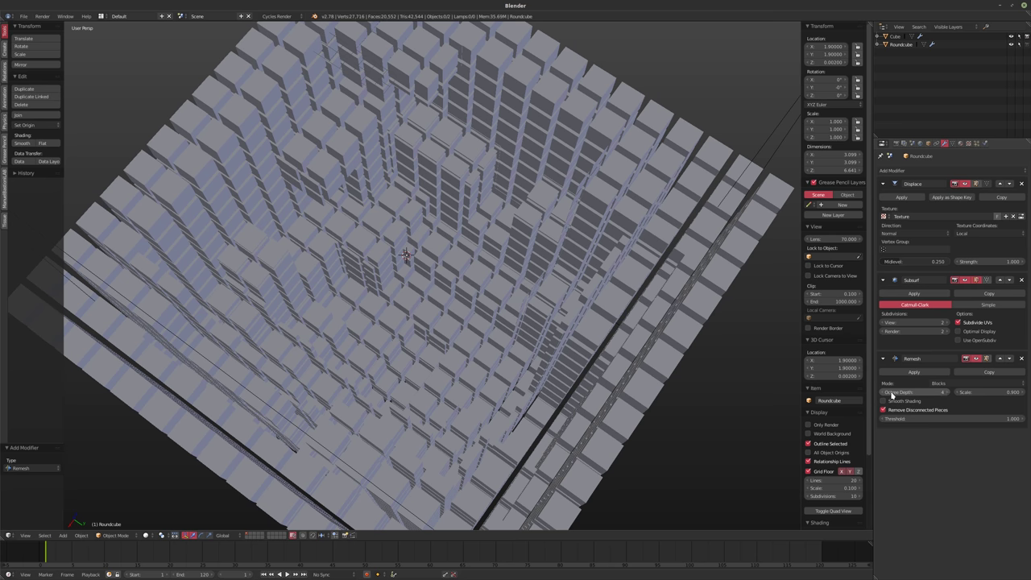
- Raise the Remesh modifier's octree depth step by step to 7, inspecting the crater from several angles
{"action": "middle_click_drag", "start_coordinate": [510, 320], "coordinate": [438, 322]}
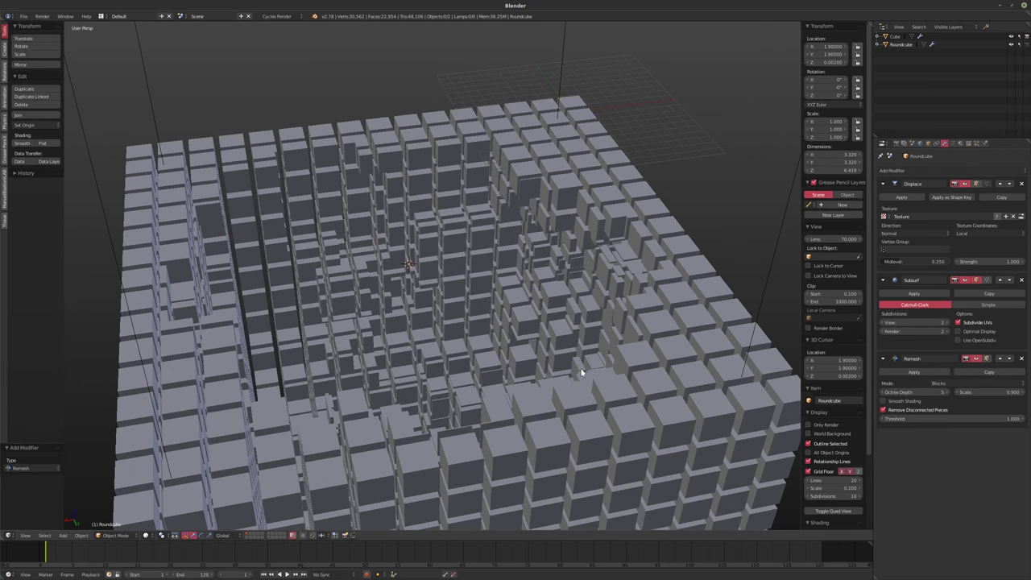
{"action": "middle_click_drag", "start_coordinate": [582, 368], "coordinate": [497, 346]}
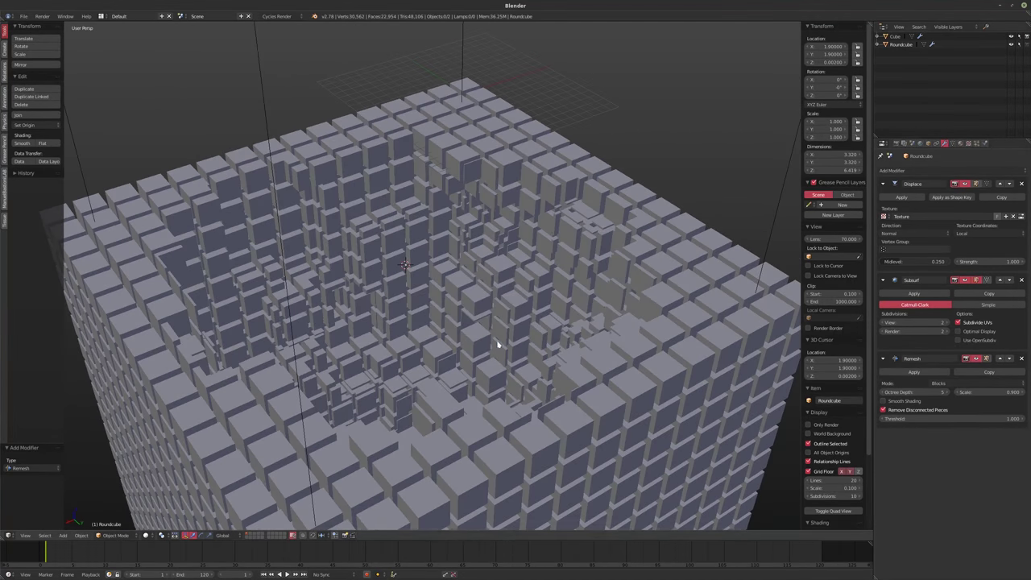
{"action": "left_click", "coordinate": [948, 394]}
{"action": "middle_click_drag", "start_coordinate": [450, 350], "coordinate": [461, 377]}
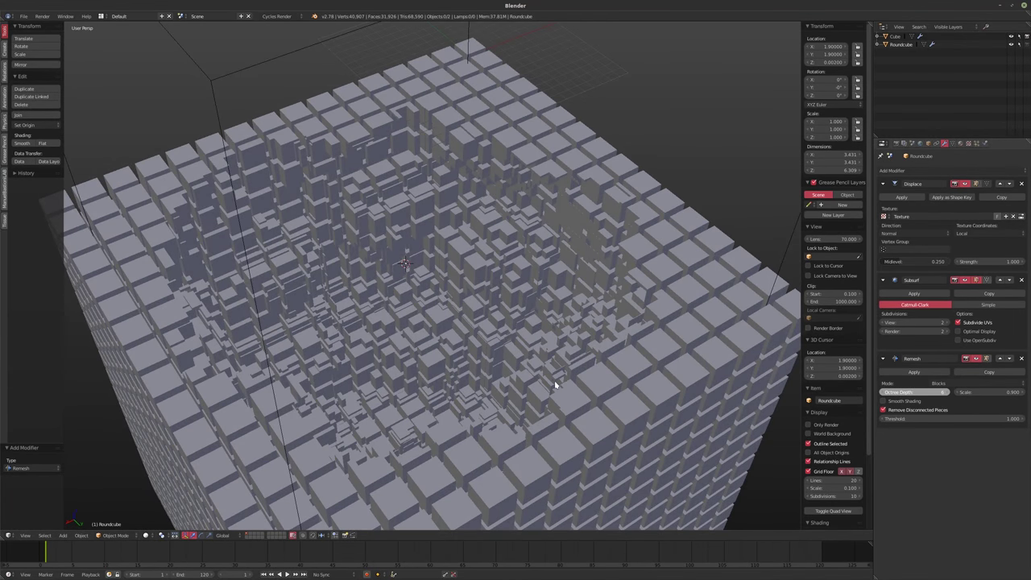
{"action": "middle_click_drag", "start_coordinate": [553, 380], "coordinate": [531, 363]}
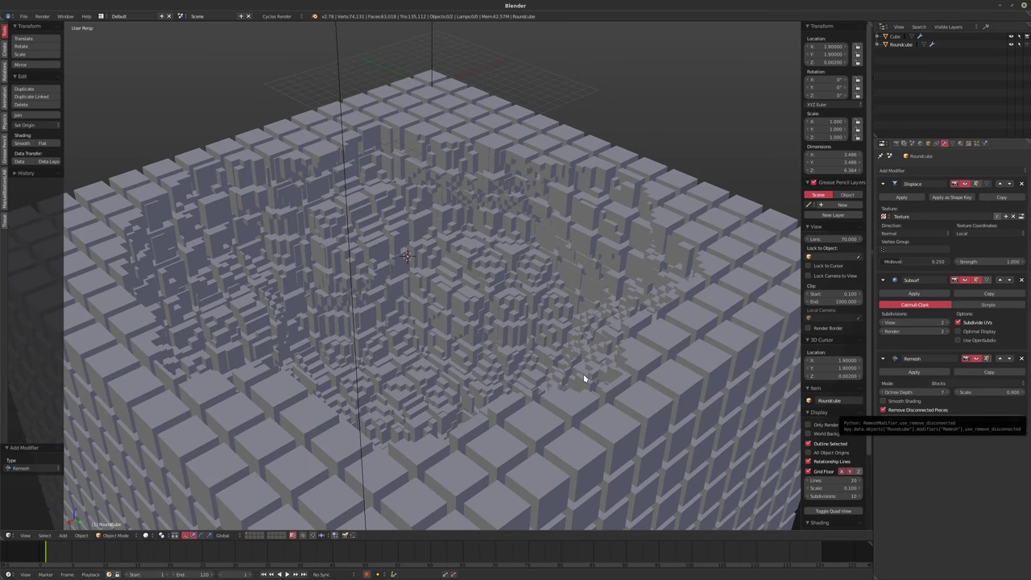
- Disable Remove Disconnected Pieces in the Remesh modifier and inspect the crater and the whole cube block
{"action": "left_click", "coordinate": [883, 409]}
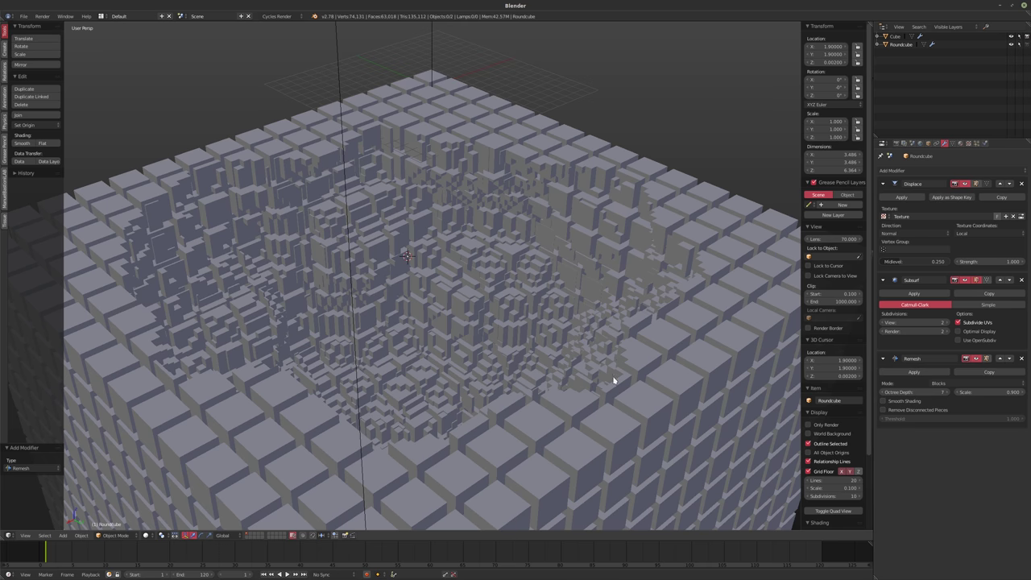
{"action": "middle_click_drag", "start_coordinate": [624, 379], "coordinate": [592, 376]}
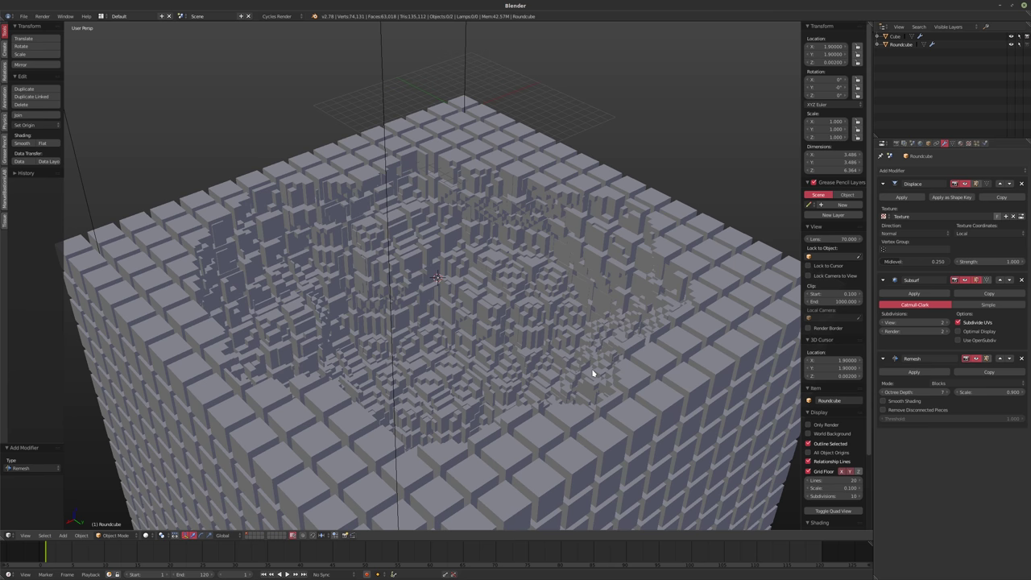
{"action": "middle_click_drag", "start_coordinate": [562, 373], "coordinate": [510, 347]}
{"action": "scroll", "coordinate": [546, 387], "scroll_direction": "down", "scroll_amount": 3}
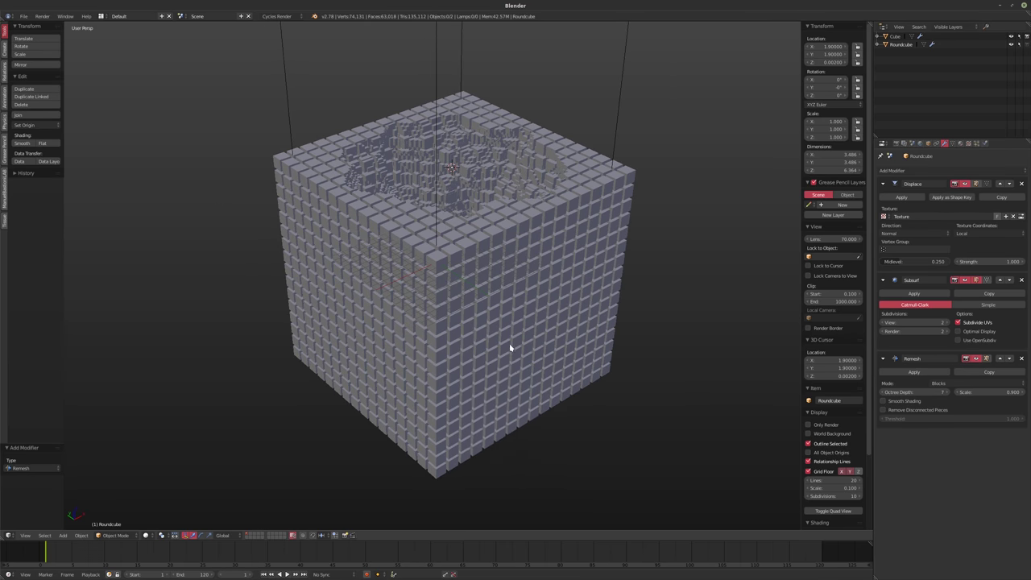
- Add an area lamp at the 3D cursor in the crater
{"action": "key", "text": "shift+a"}
{"action": "mouse_move", "coordinate": [499, 397]}
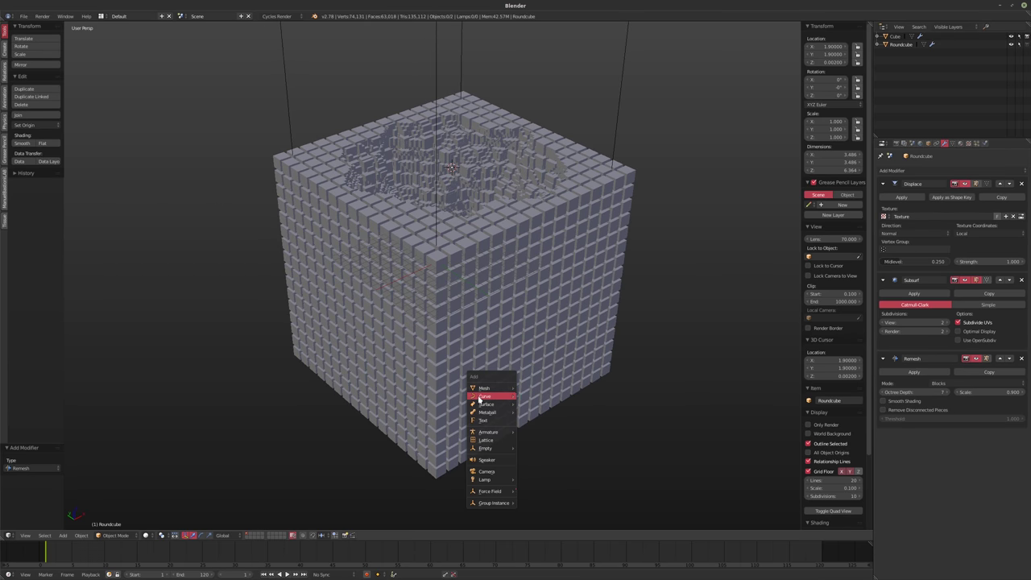
{"action": "mouse_move", "coordinate": [505, 481]}
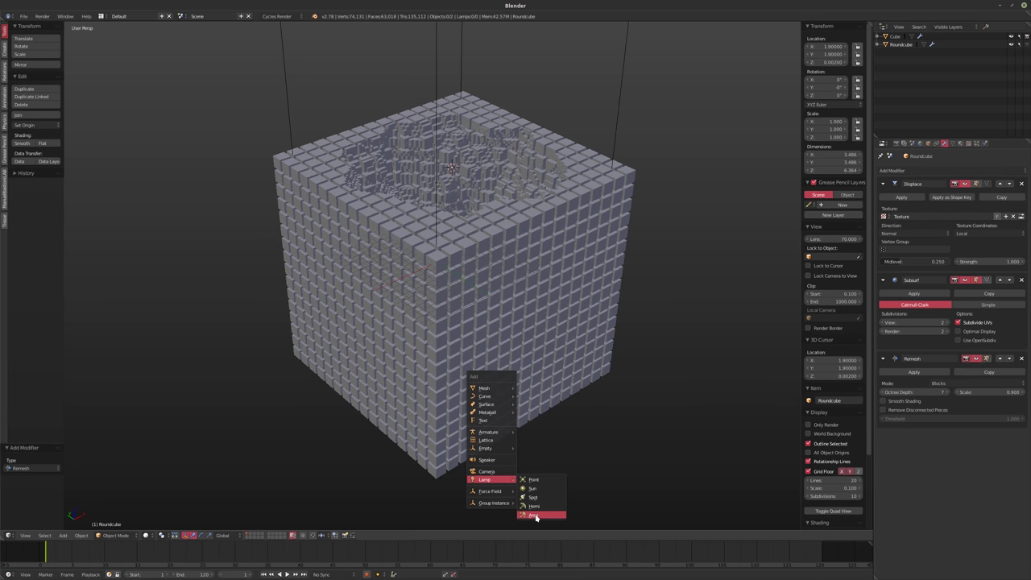
{"action": "left_click", "coordinate": [538, 516]}
{"action": "middle_click_drag", "start_coordinate": [486, 215], "coordinate": [481, 239], "text": "shift"}
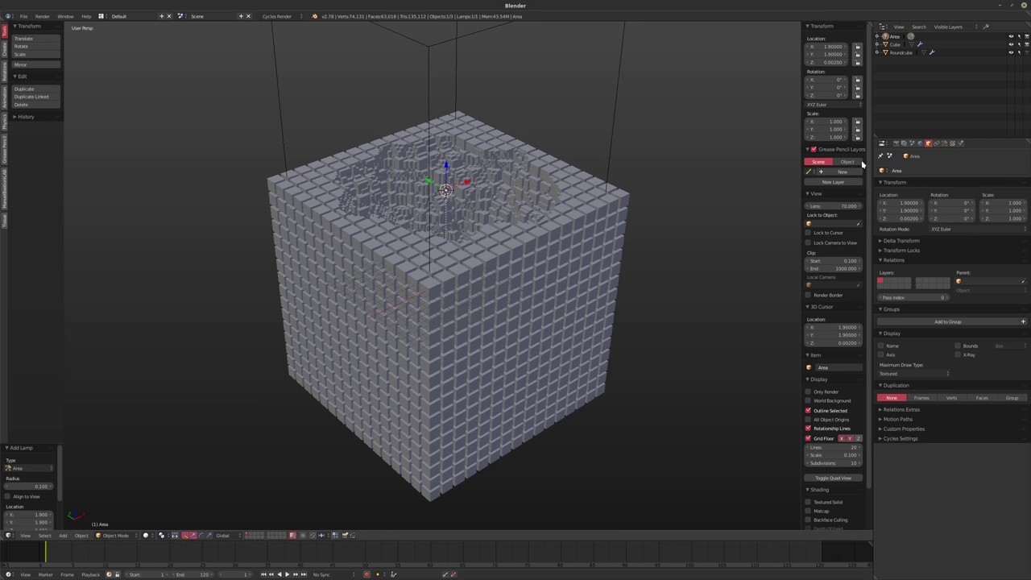
- Set the area lamp's size to 3.9 to fit the block, after trying 1, 3, 5 and 4
{"action": "left_click", "coordinate": [944, 143]}
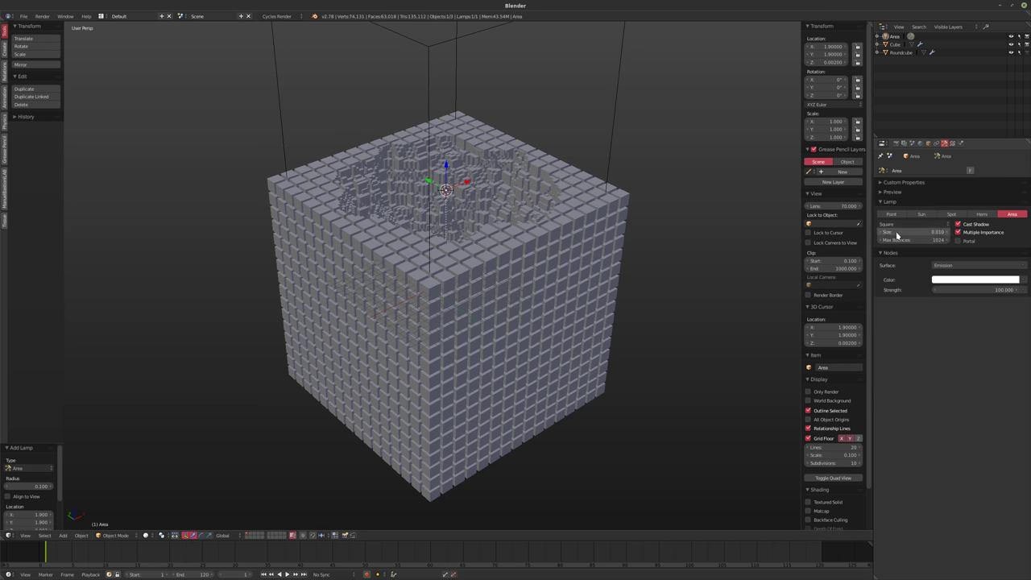
{"action": "double_click", "coordinate": [897, 235]}
{"action": "type", "text": "1"}
{"action": "key", "text": "Return"}
{"action": "double_click", "coordinate": [897, 234]}
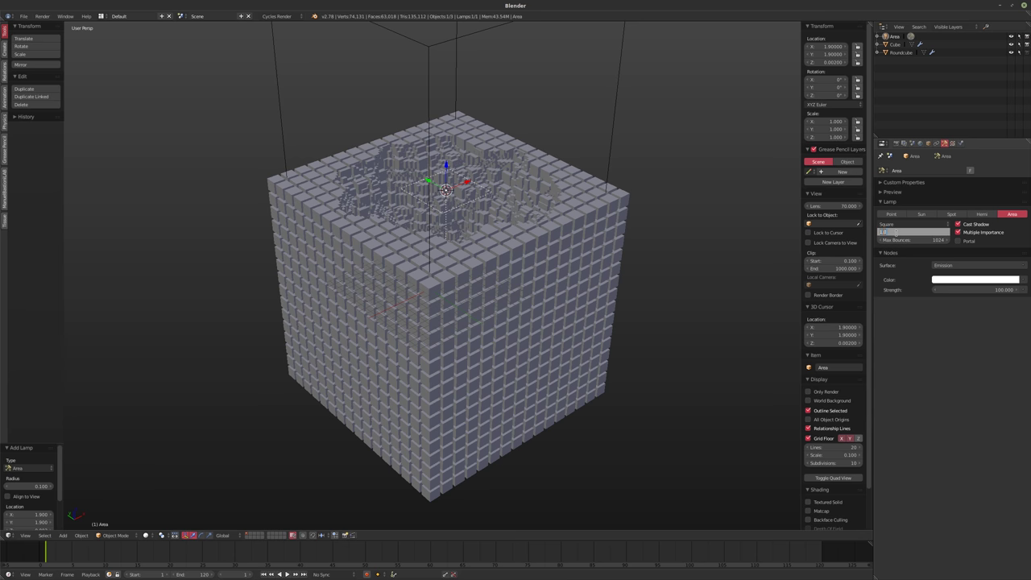
{"action": "type", "text": "3"}
{"action": "key", "text": "Return"}
{"action": "double_click", "coordinate": [897, 234]}
{"action": "type", "text": "5"}
{"action": "key", "text": "Return"}
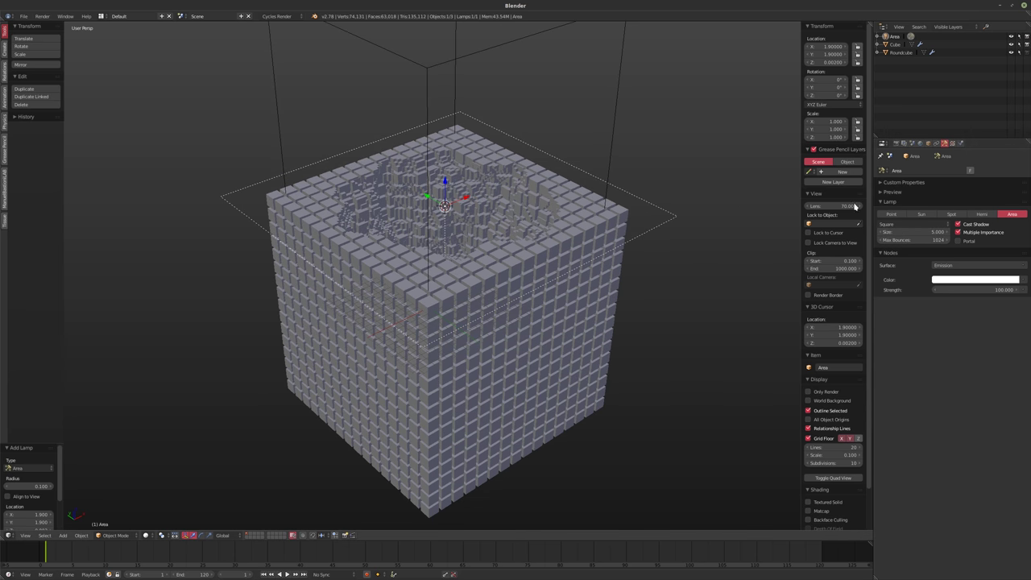
{"action": "double_click", "coordinate": [899, 235]}
{"action": "type", "text": "4"}
{"action": "key", "text": "Return"}
{"action": "middle_click_drag", "start_coordinate": [573, 203], "coordinate": [509, 246]}
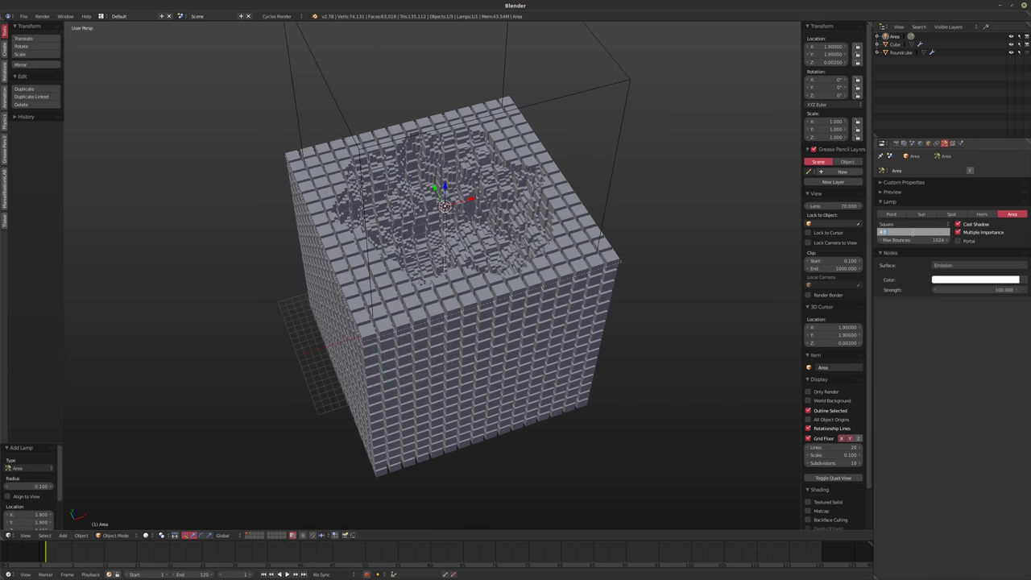
{"action": "key", "text": "Return"}
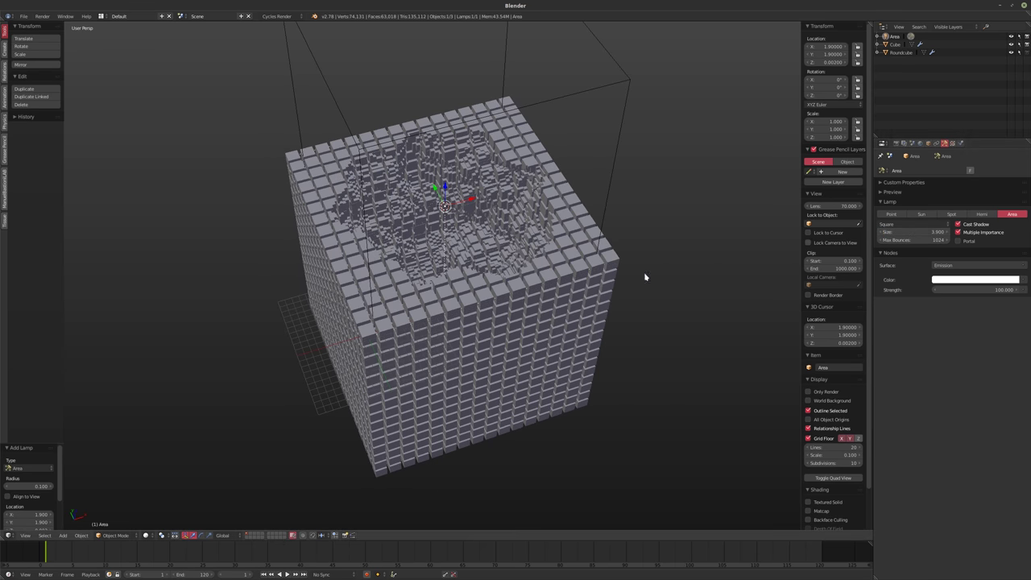
- Rotate the area lamp 180° about X and move it about 3.9 units down along Z to the block's base
{"action": "middle_click_drag", "start_coordinate": [644, 276], "coordinate": [609, 276]}
{"action": "type", "text": "rx180"}
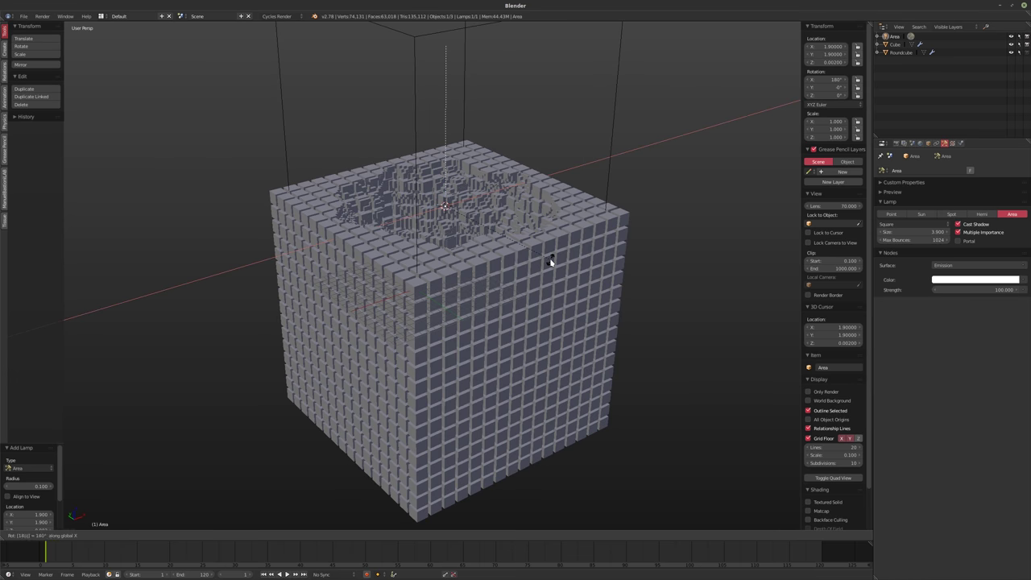
{"action": "key", "text": "Return"}
{"action": "key", "text": "g"}
{"action": "key", "text": "z"}
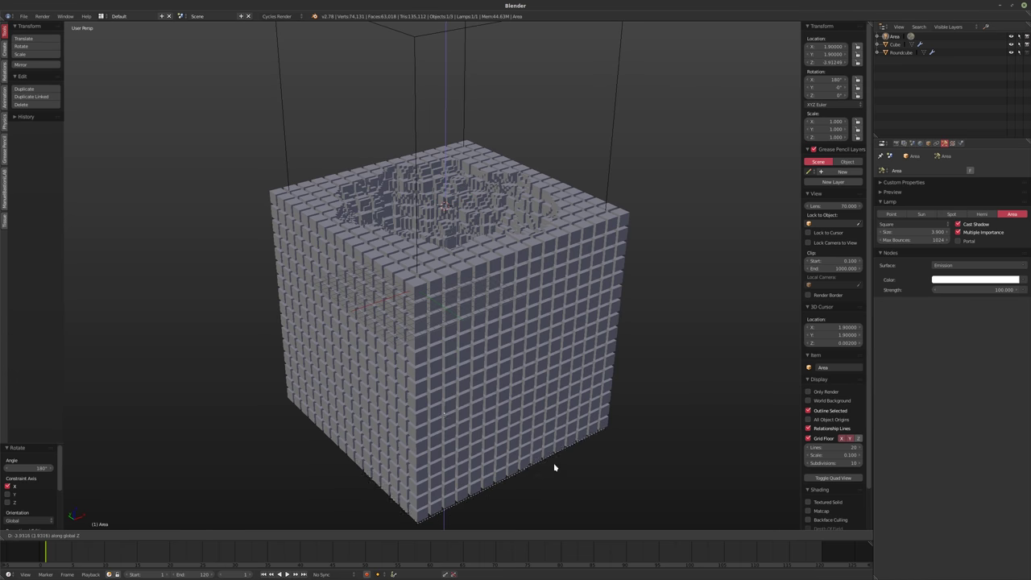
{"action": "left_click", "coordinate": [551, 454]}
- Preview the block in rendered shading, enable Only Render for the viewport, and return to solid shading
{"action": "middle_click_drag", "start_coordinate": [550, 455], "coordinate": [494, 391]}
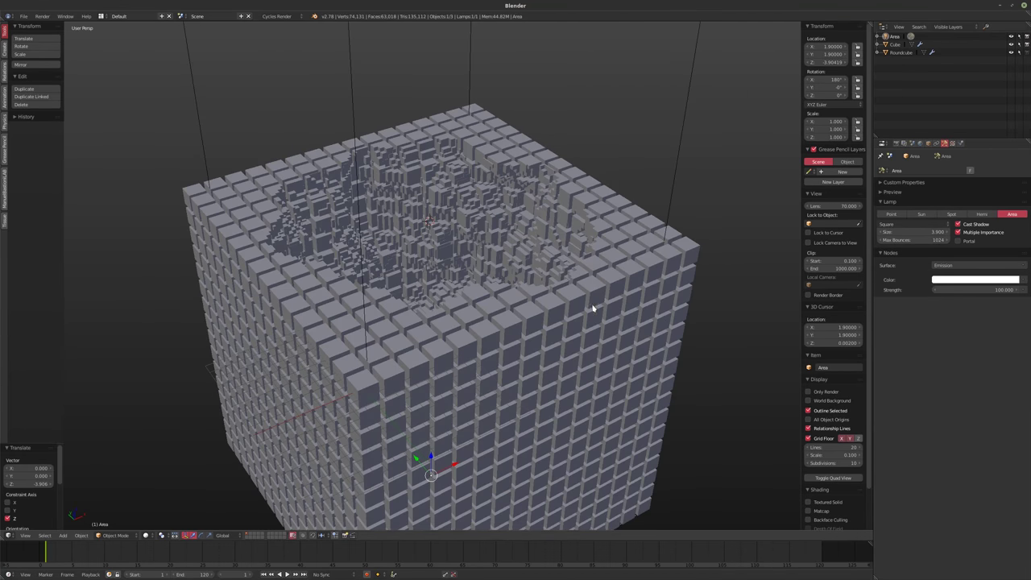
{"action": "middle_click_drag", "start_coordinate": [594, 303], "coordinate": [531, 360]}
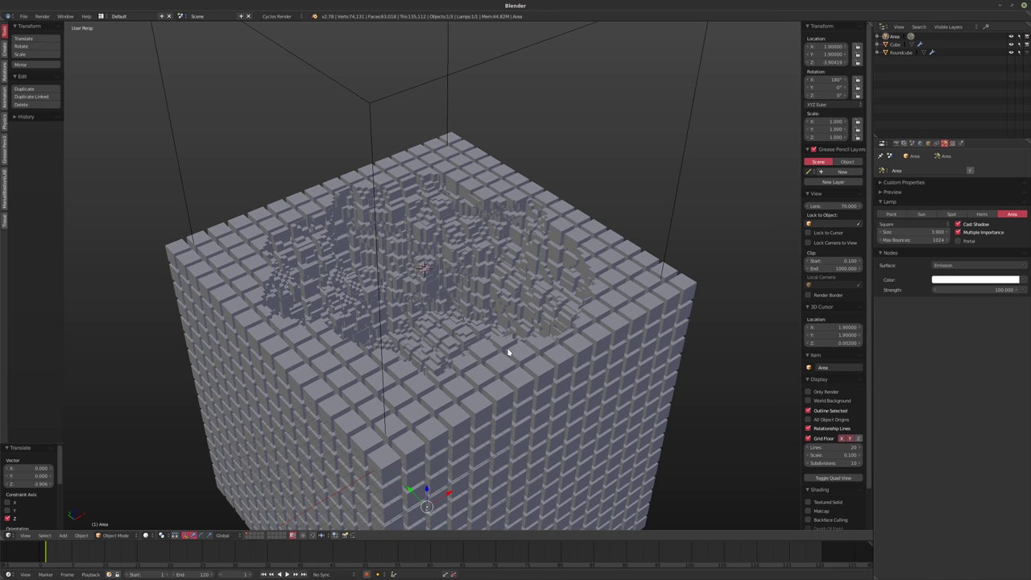
{"action": "key", "text": "shift+z"}
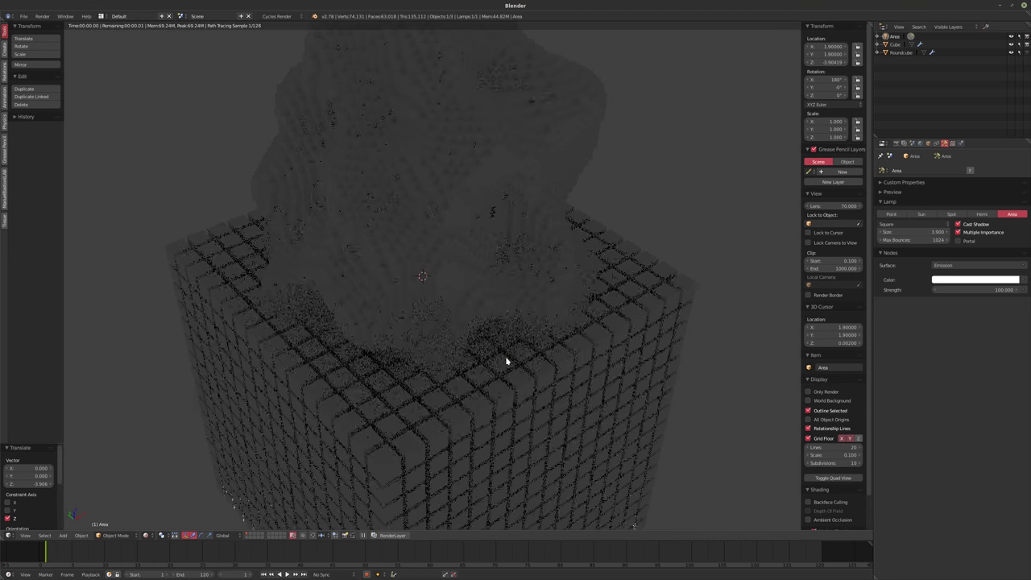
{"action": "middle_click_drag", "start_coordinate": [505, 355], "coordinate": [503, 363], "text": "shift"}
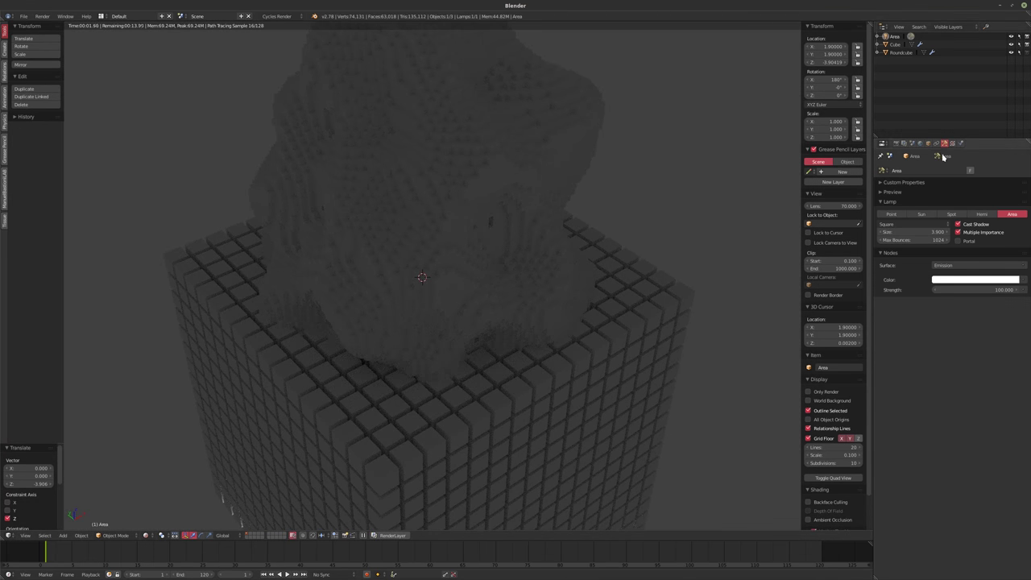
{"action": "left_click", "coordinate": [807, 391]}
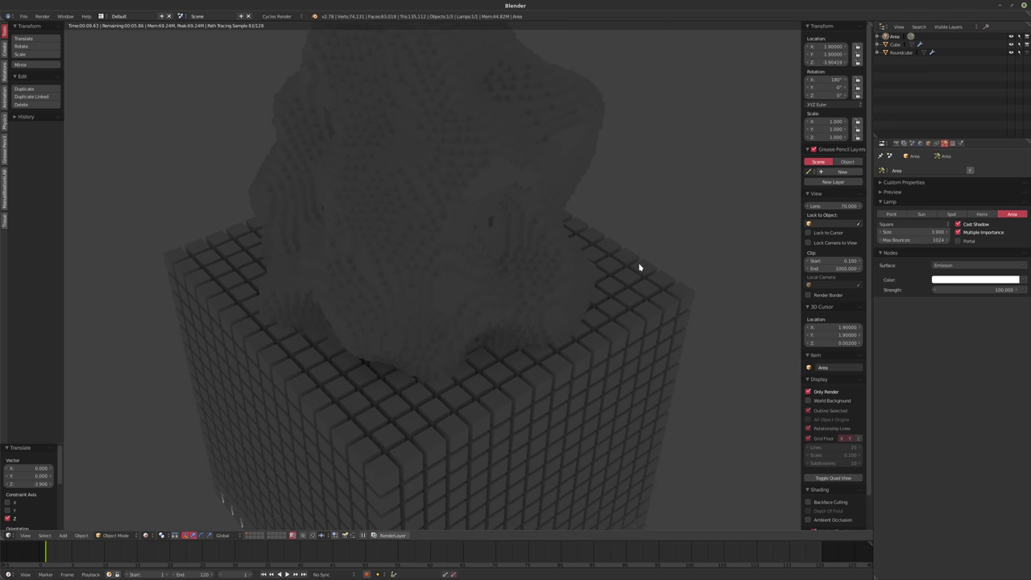
{"action": "key", "text": "shift+z"}
- Set the area lamp's maximum bounces to 1
{"action": "middle_click_drag", "start_coordinate": [535, 319], "coordinate": [492, 323]}
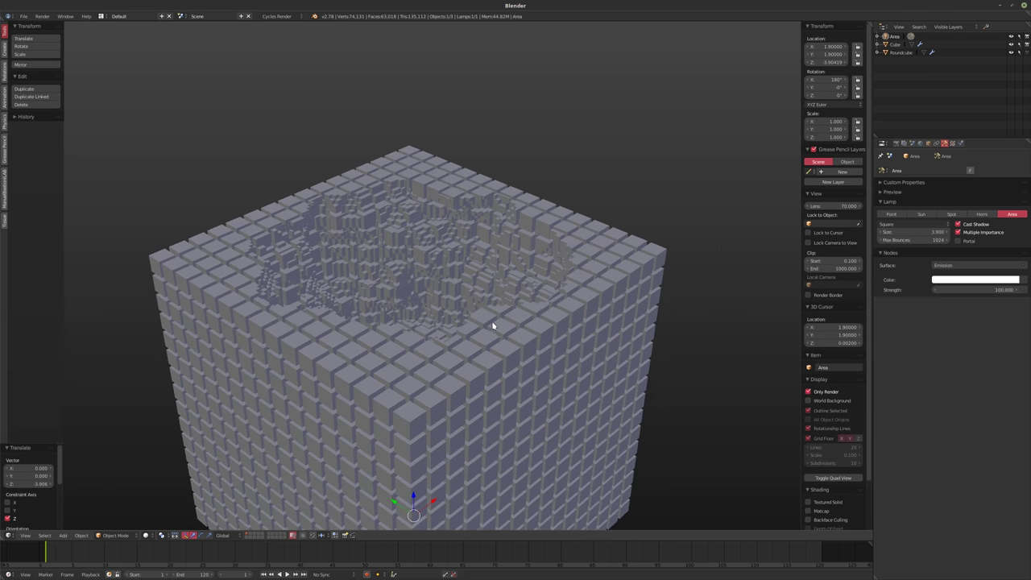
{"action": "left_click", "coordinate": [910, 240]}
{"action": "type", "text": "1"}
{"action": "key", "text": "Return"}
- Set the world surface color to black and preview the scene in rendered shading
{"action": "middle_click_drag", "start_coordinate": [506, 271], "coordinate": [506, 265]}
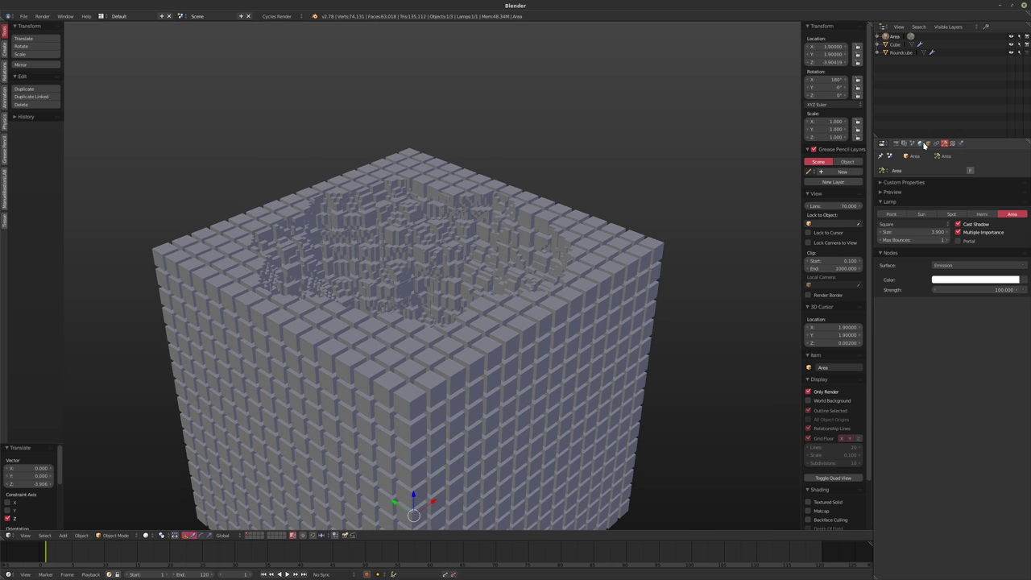
{"action": "left_click", "coordinate": [920, 143]}
{"action": "left_click", "coordinate": [979, 225]}
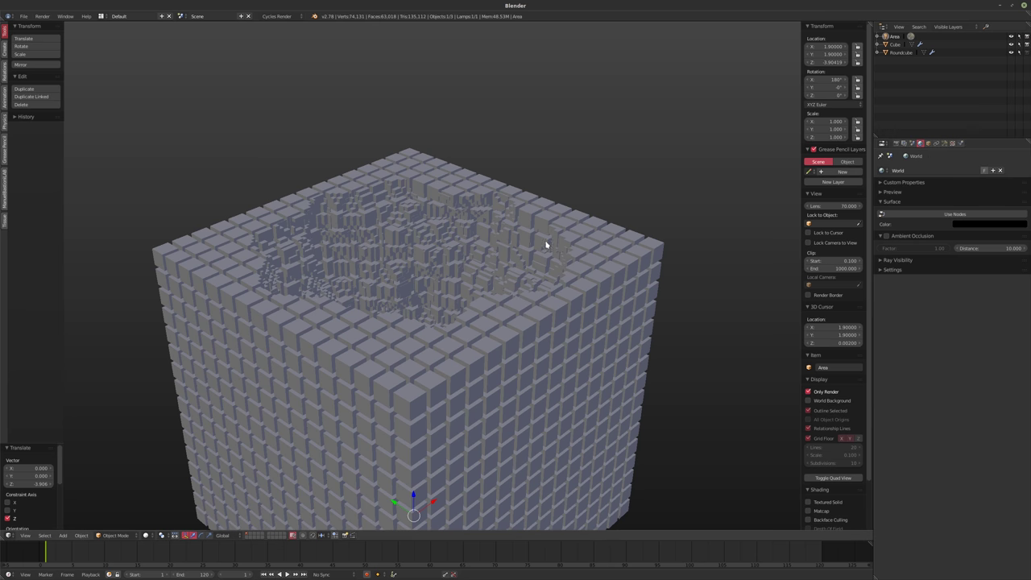
{"action": "middle_click_drag", "start_coordinate": [414, 249], "coordinate": [491, 238]}
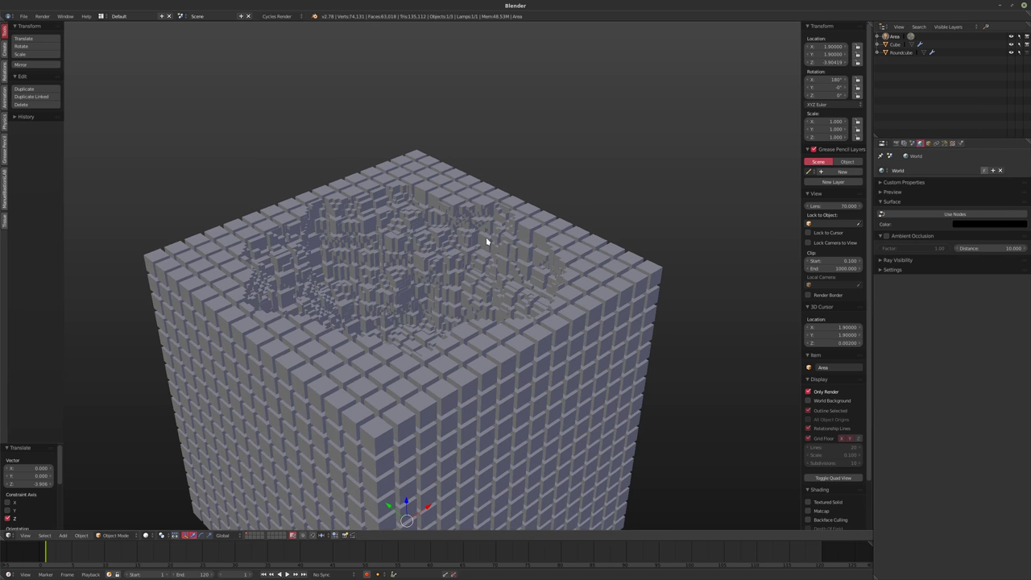
{"action": "key", "text": "shift+z"}
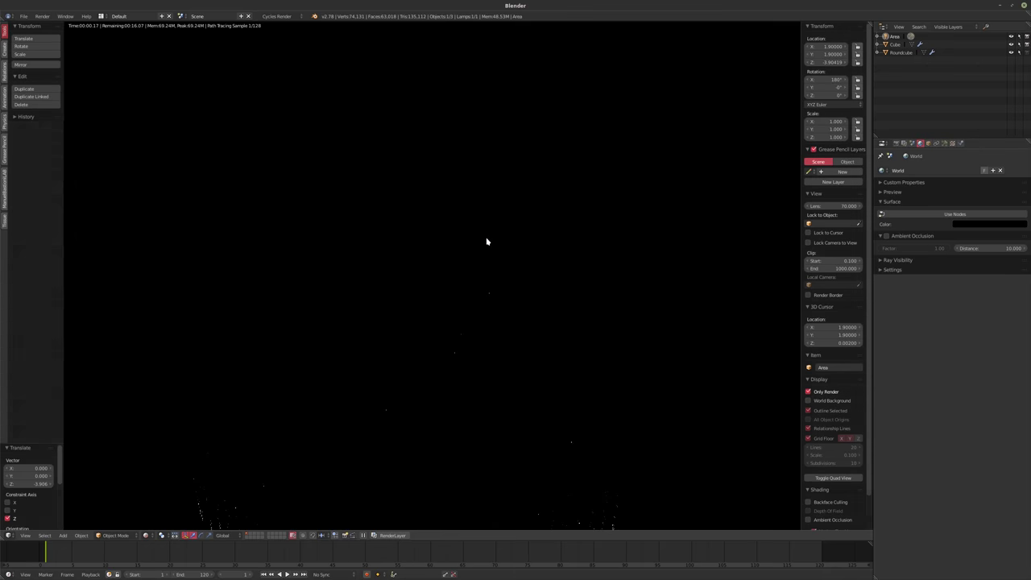
- Hide the Roundcube in the rendered preview and set the area lamp's emission strength to 1000
{"action": "left_click", "coordinate": [1010, 53]}
{"action": "middle_click_drag", "start_coordinate": [534, 339], "coordinate": [506, 375]}
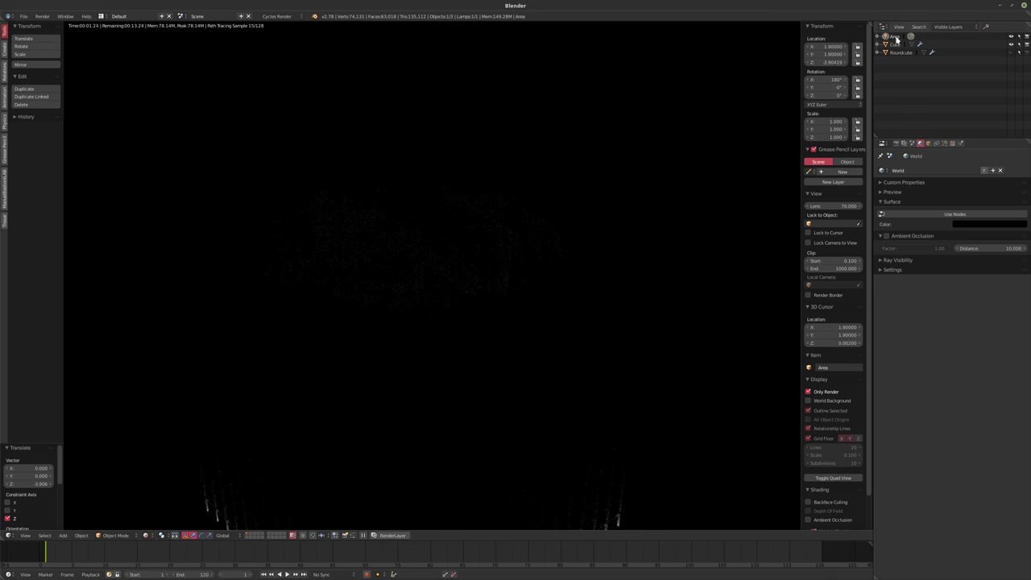
{"action": "left_click", "coordinate": [944, 143]}
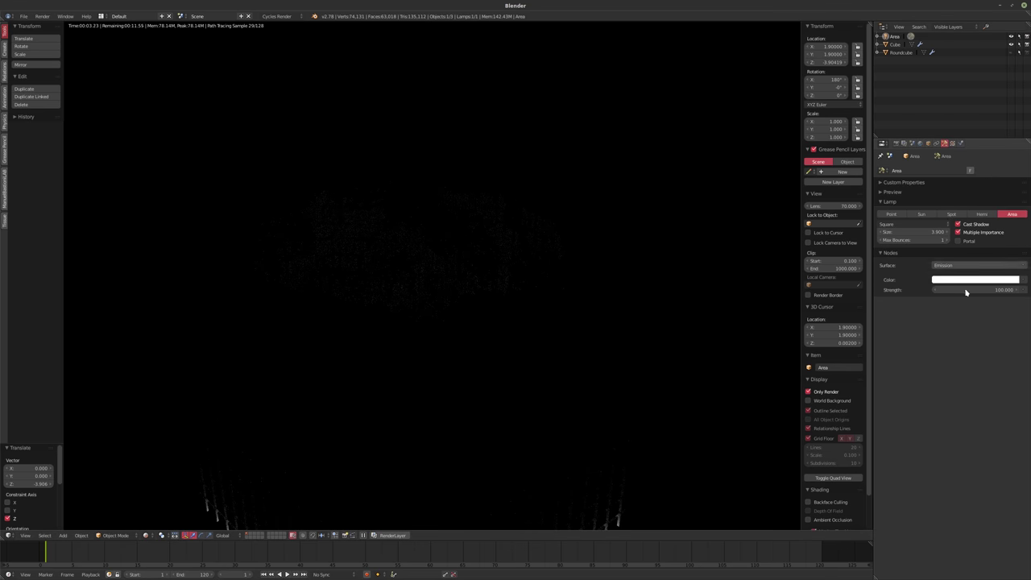
{"action": "key", "text": "Return"}
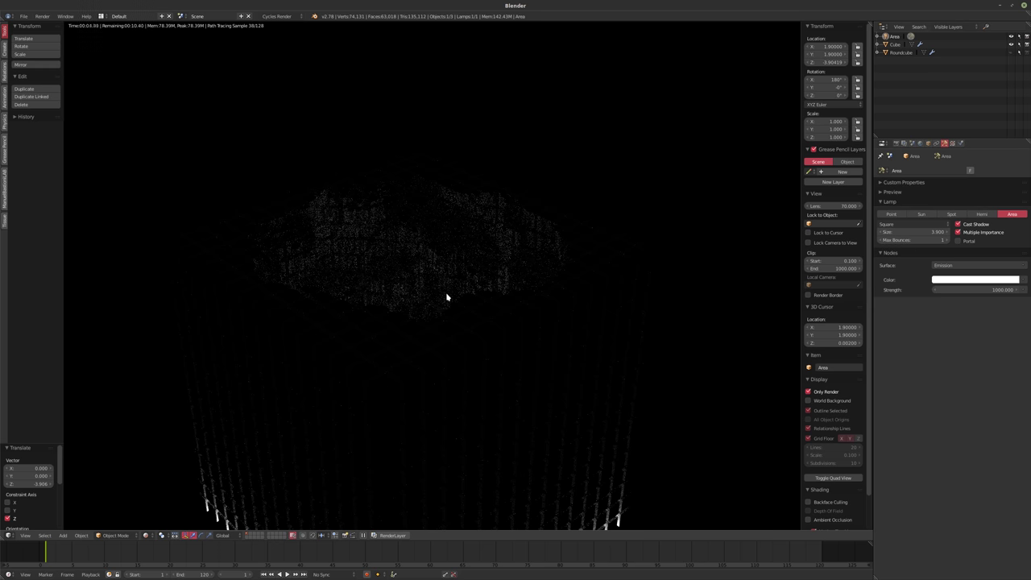
- Set the area lamp's emission strength to 5000
{"action": "left_click", "coordinate": [949, 289]}
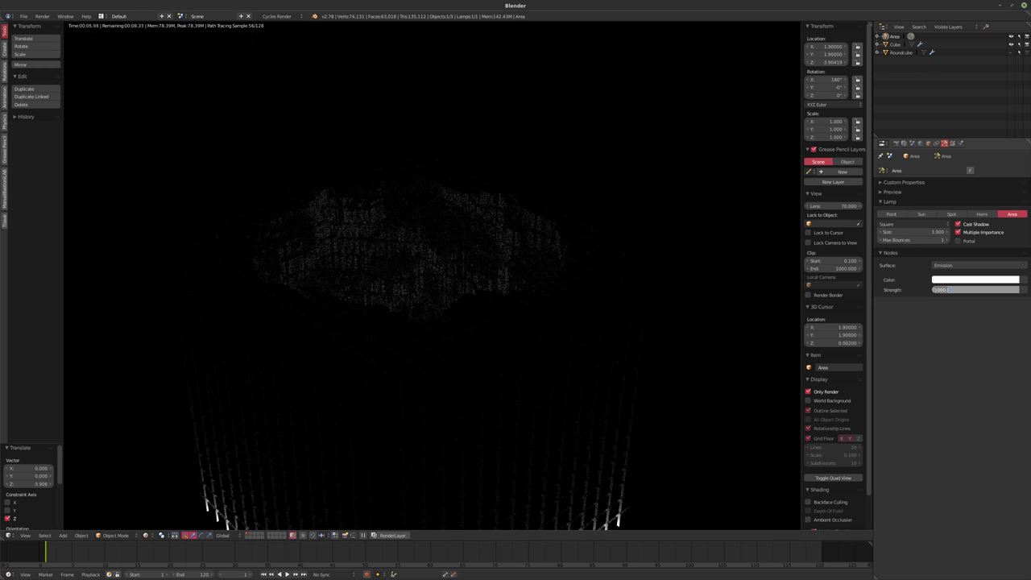
{"action": "type", "text": "5000"}
{"action": "key", "text": "Return"}
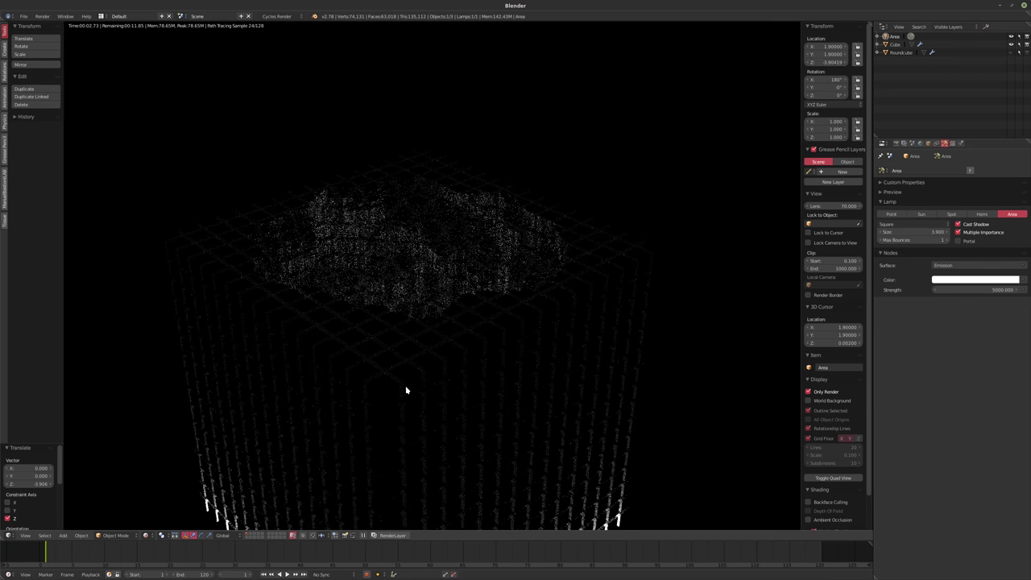
{"action": "middle_click_drag", "start_coordinate": [469, 420], "coordinate": [442, 379]}
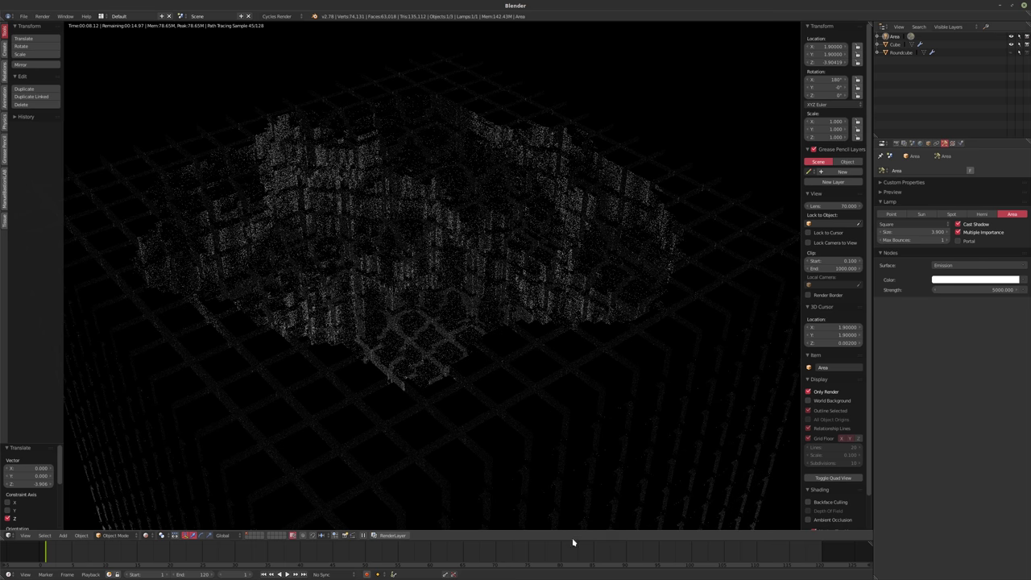
- Enlarge the timeline area below the viewport and change it into a node editor showing the area lamp's nodes
{"action": "left_click_drag", "start_coordinate": [572, 543], "coordinate": [571, 463]}
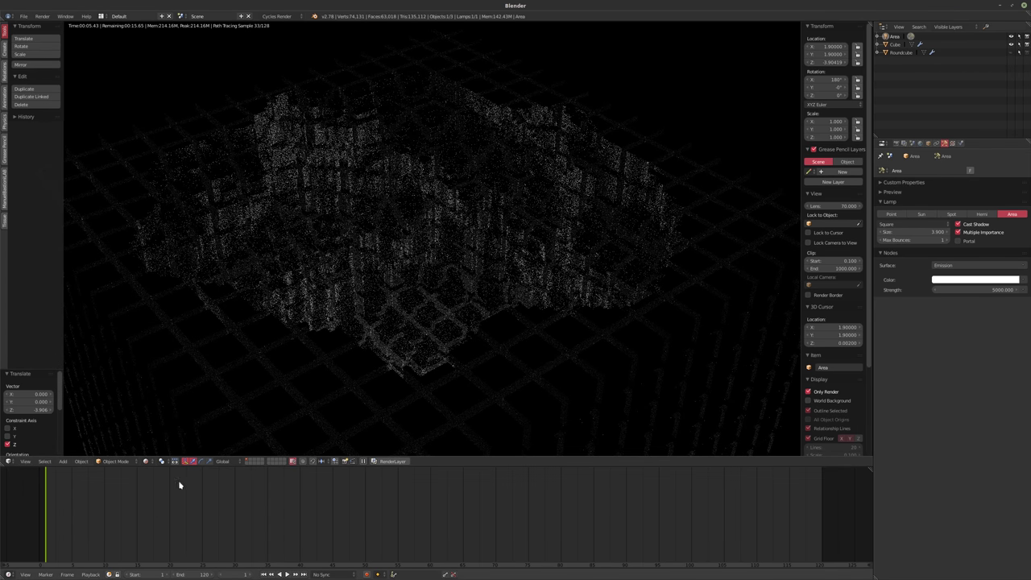
{"action": "left_click_drag", "start_coordinate": [470, 462], "coordinate": [472, 405]}
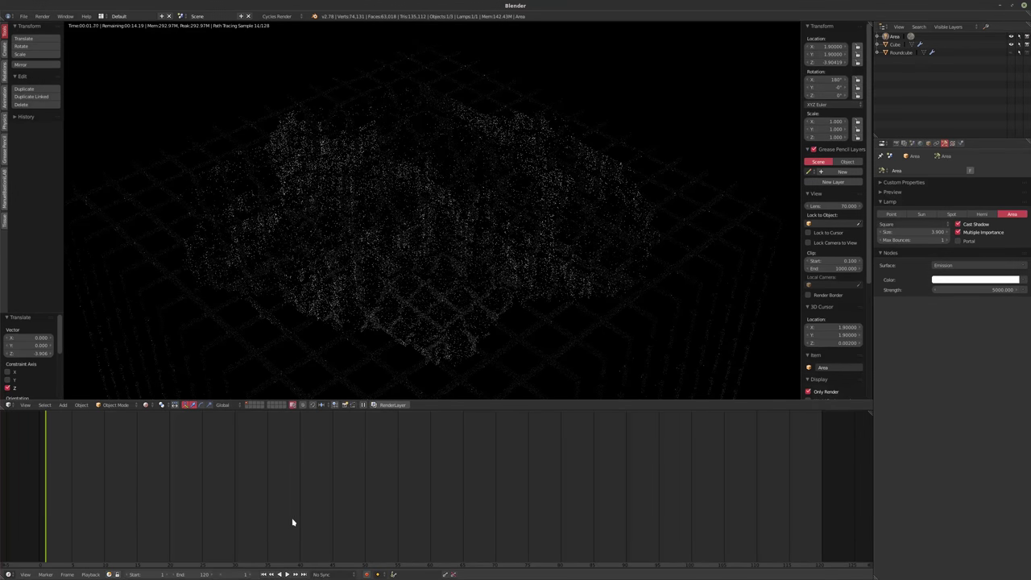
{"action": "left_click", "coordinate": [8, 574]}
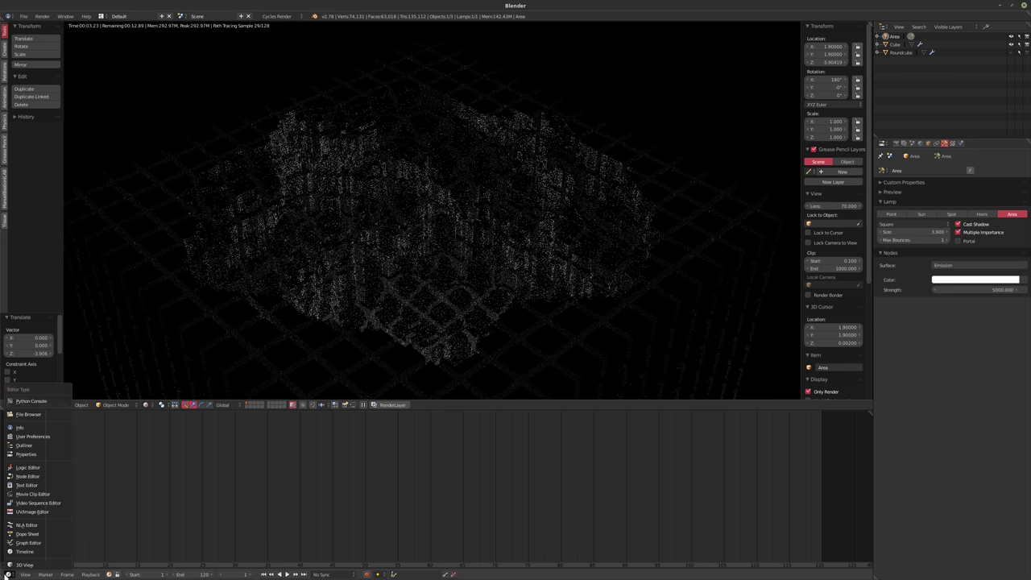
{"action": "left_click", "coordinate": [36, 478]}
{"action": "scroll", "coordinate": [368, 497], "scroll_direction": "up", "scroll_amount": 3}
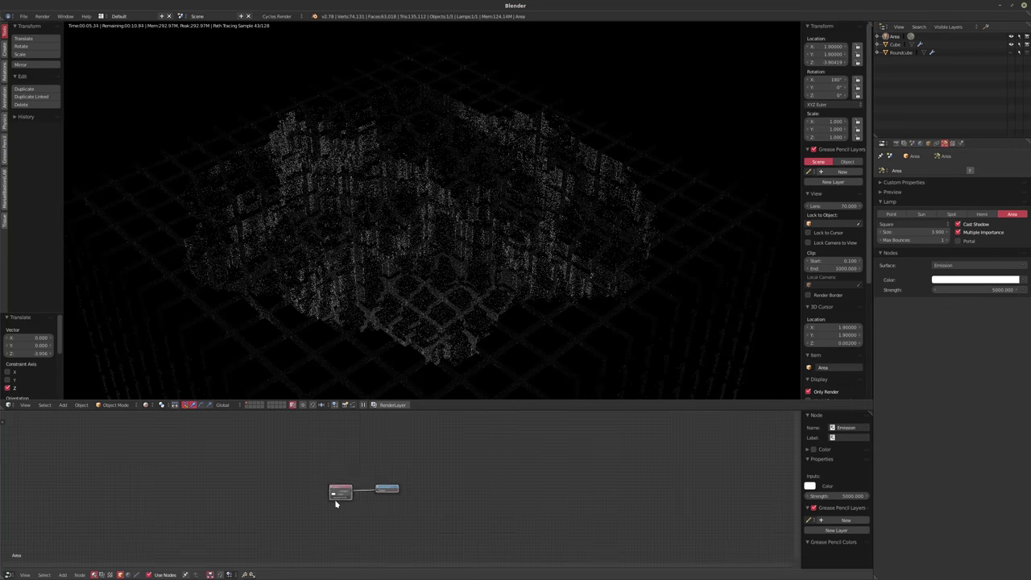
{"action": "left_click_drag", "start_coordinate": [375, 469], "coordinate": [327, 501]}
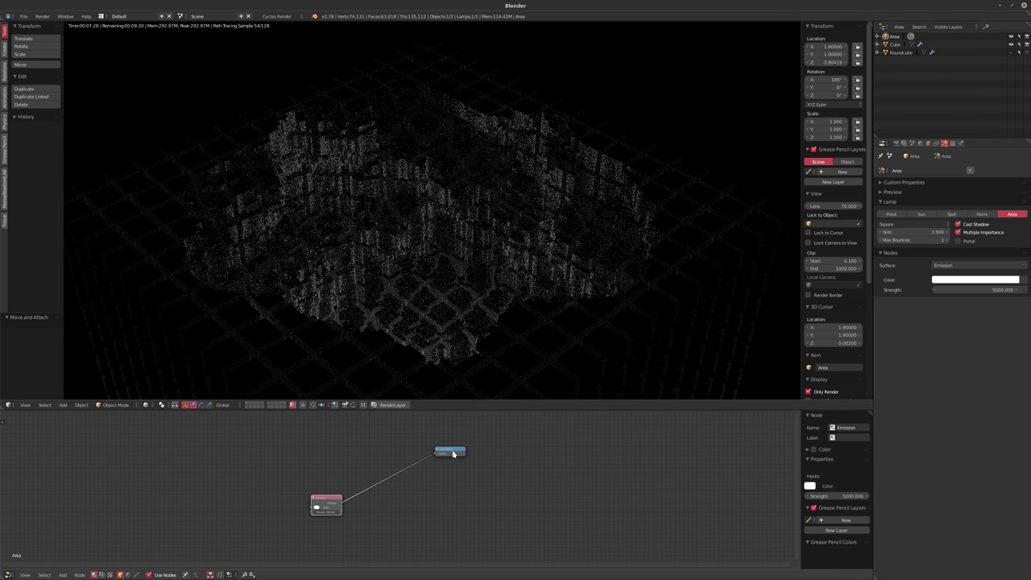
{"action": "left_click_drag", "start_coordinate": [453, 453], "coordinate": [432, 511]}
- Select the cube block and create a new node-based material for it
{"action": "right_click", "coordinate": [497, 393]}
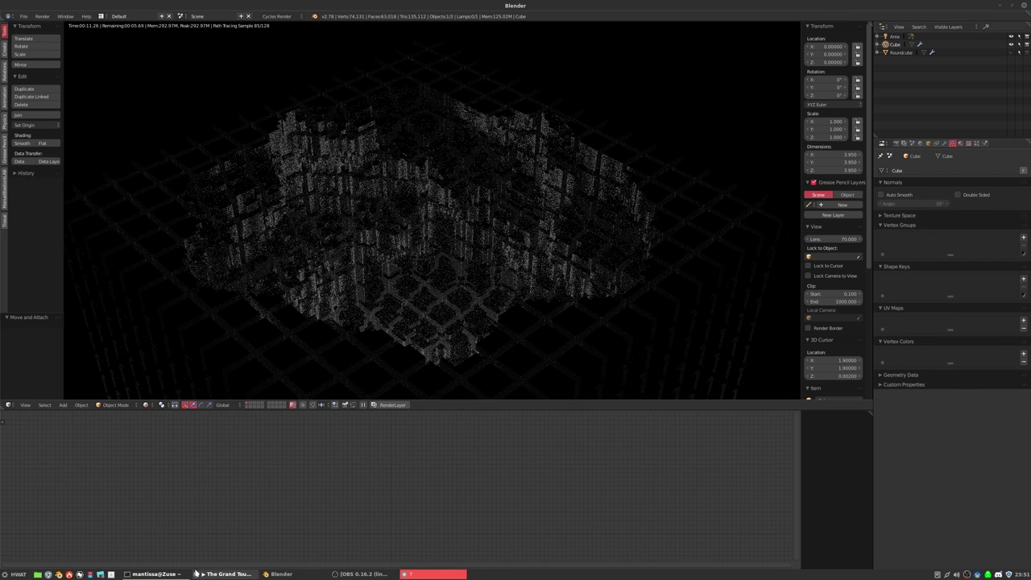
{"action": "left_click", "coordinate": [182, 574]}
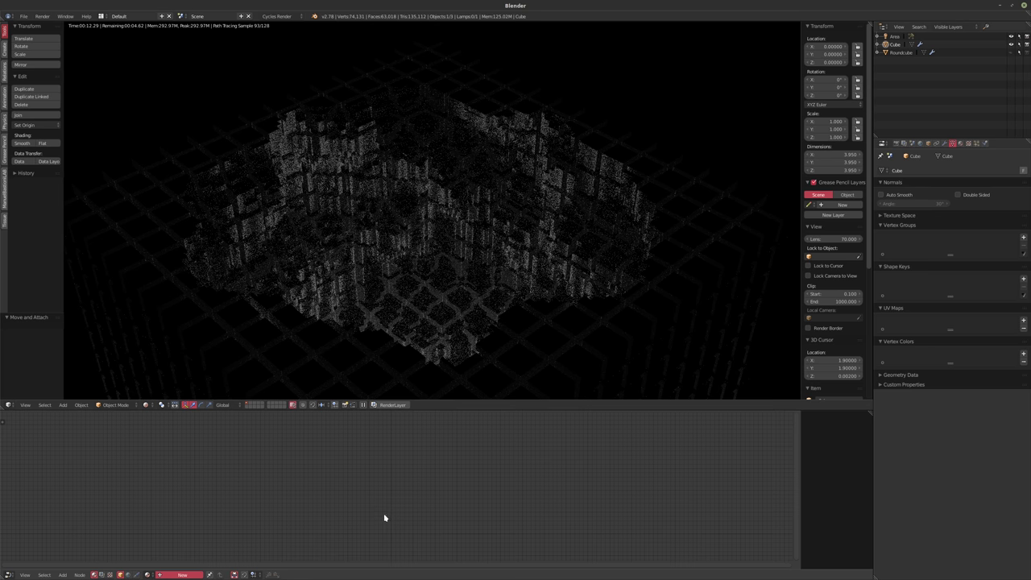
{"action": "middle_click_drag", "start_coordinate": [265, 569], "coordinate": [274, 545]}
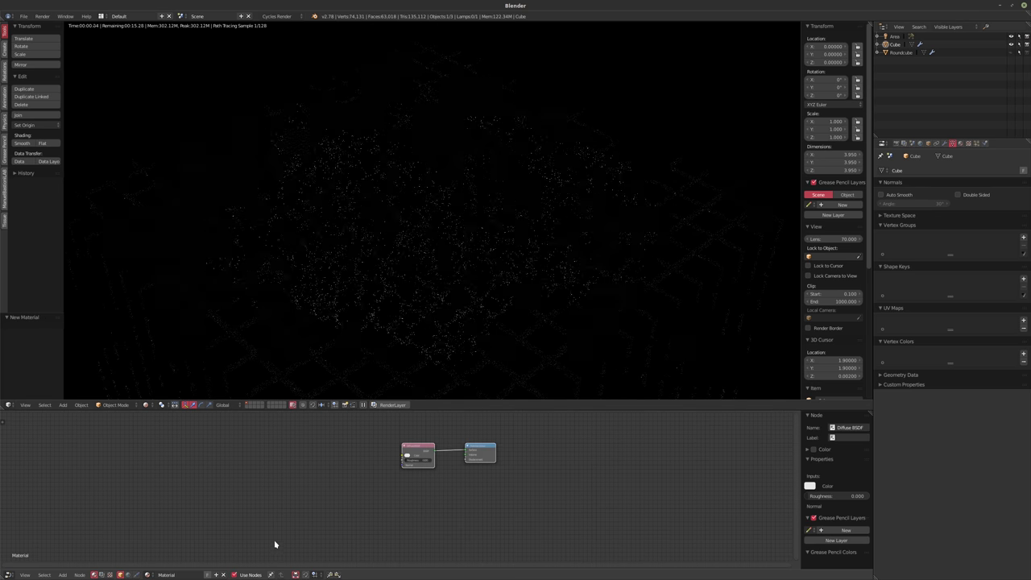
{"action": "mouse_move", "coordinate": [386, 493]}
{"action": "middle_mouse_down"}
{"action": "mouse_move", "coordinate": [363, 496]}
{"action": "mouse_move", "coordinate": [399, 508]}
{"action": "middle_mouse_up"}
{"action": "scroll", "coordinate": [372, 497], "scroll_direction": "up", "scroll_amount": 4}
{"action": "scroll", "coordinate": [399, 509], "scroll_direction": "down", "scroll_amount": 1}
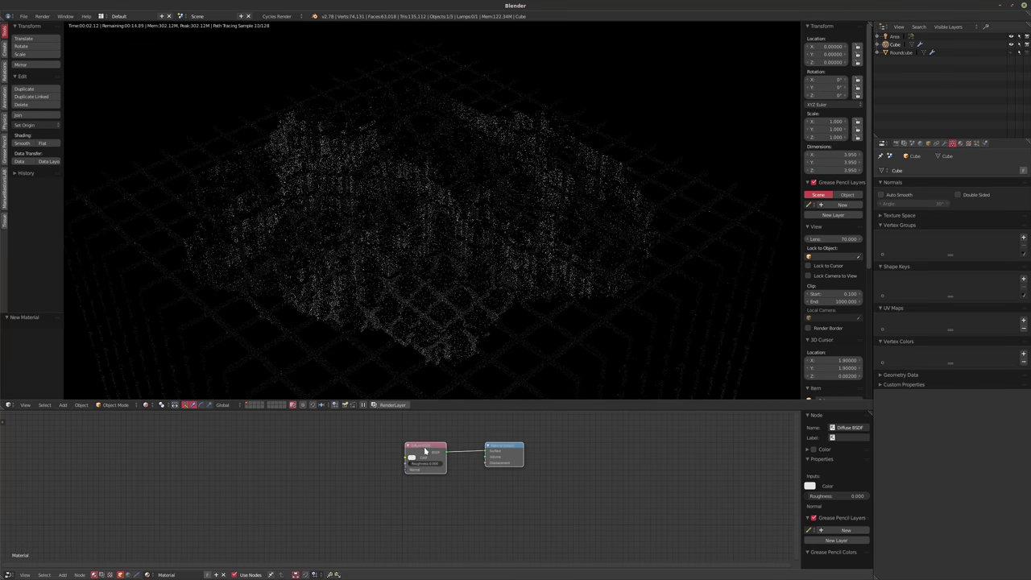
- Move the Diffuse BSDF and Material Output nodes apart to make room between them
{"action": "left_click_drag", "start_coordinate": [425, 451], "coordinate": [336, 515]}
{"action": "left_click_drag", "start_coordinate": [509, 452], "coordinate": [465, 518]}
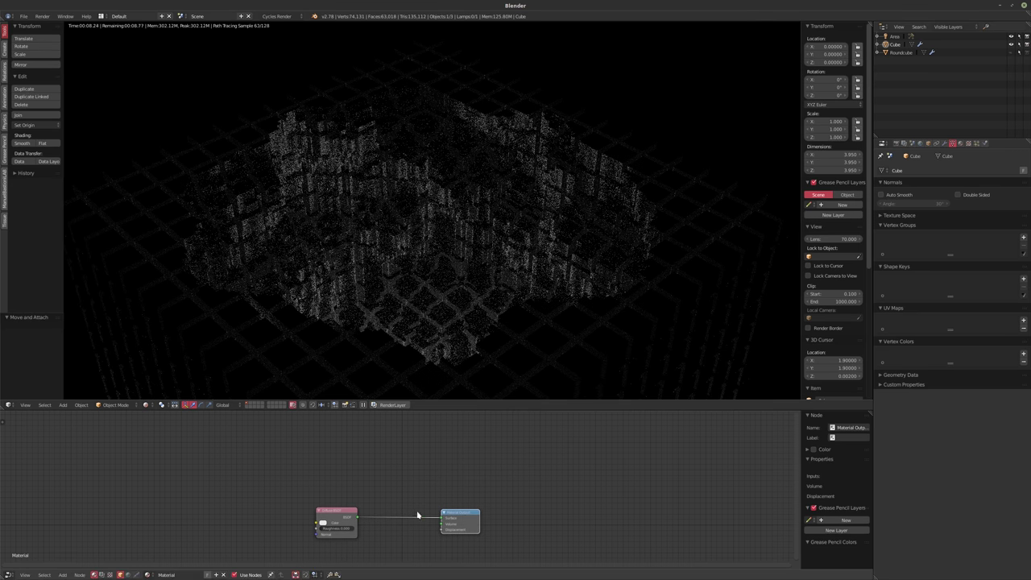
{"action": "middle_click_drag", "start_coordinate": [385, 506], "coordinate": [436, 488]}
{"action": "scroll", "coordinate": [403, 507], "scroll_direction": "up", "scroll_amount": 4}
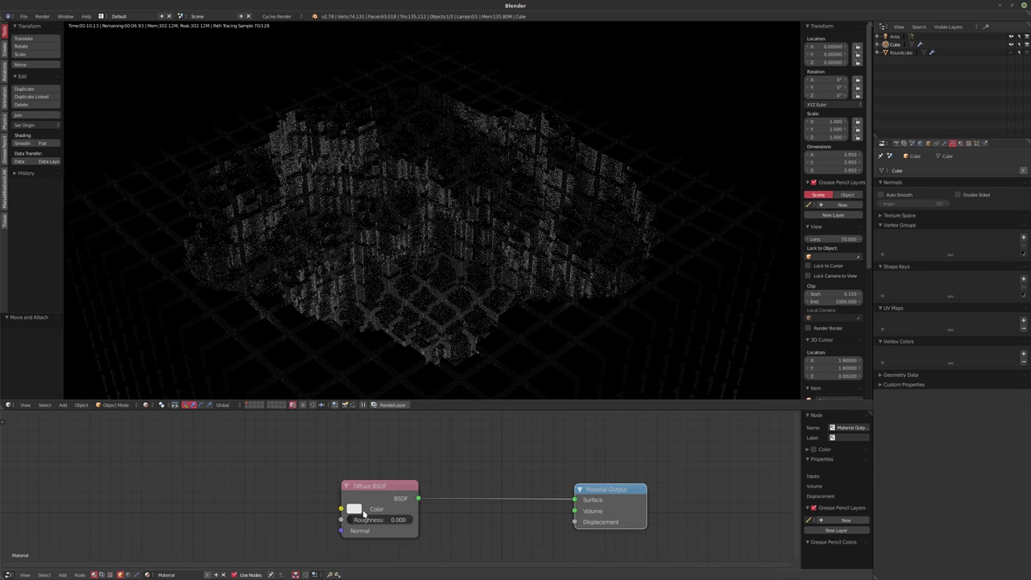
{"action": "left_click_drag", "start_coordinate": [389, 490], "coordinate": [356, 490]}
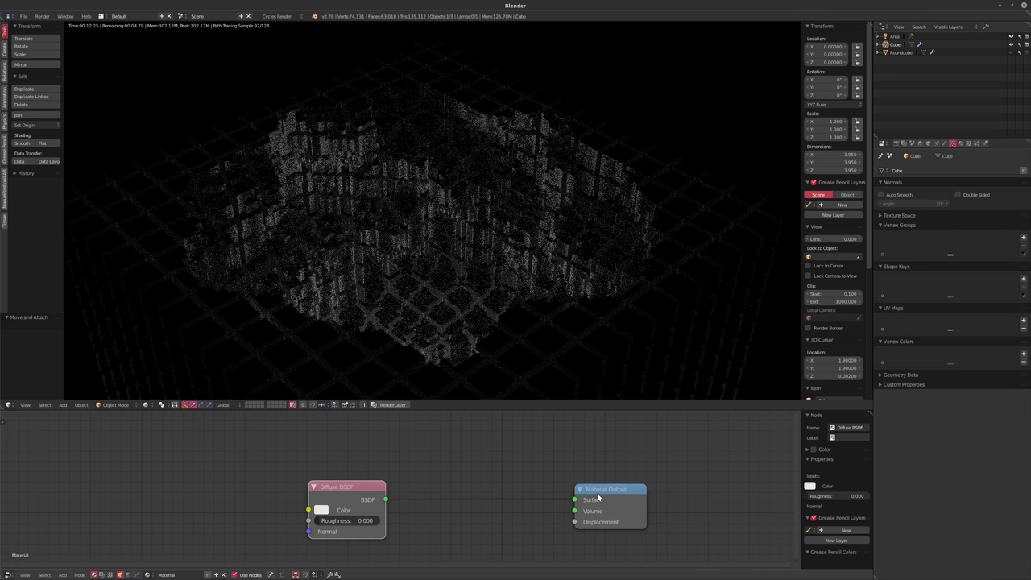
{"action": "left_click_drag", "start_coordinate": [610, 495], "coordinate": [647, 495]}
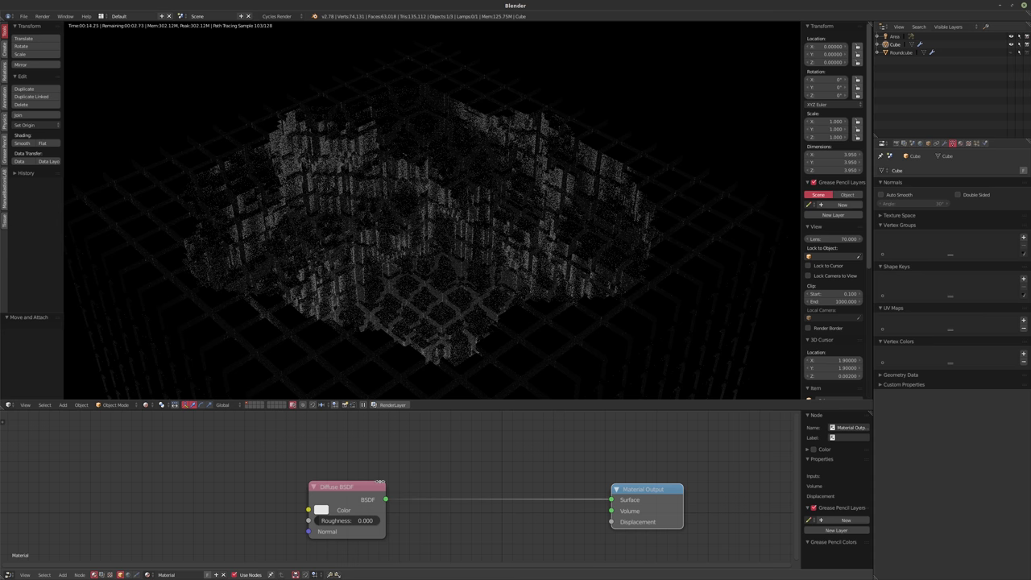
{"action": "left_click_drag", "start_coordinate": [342, 488], "coordinate": [324, 488]}
{"action": "left_click_drag", "start_coordinate": [631, 497], "coordinate": [653, 498]}
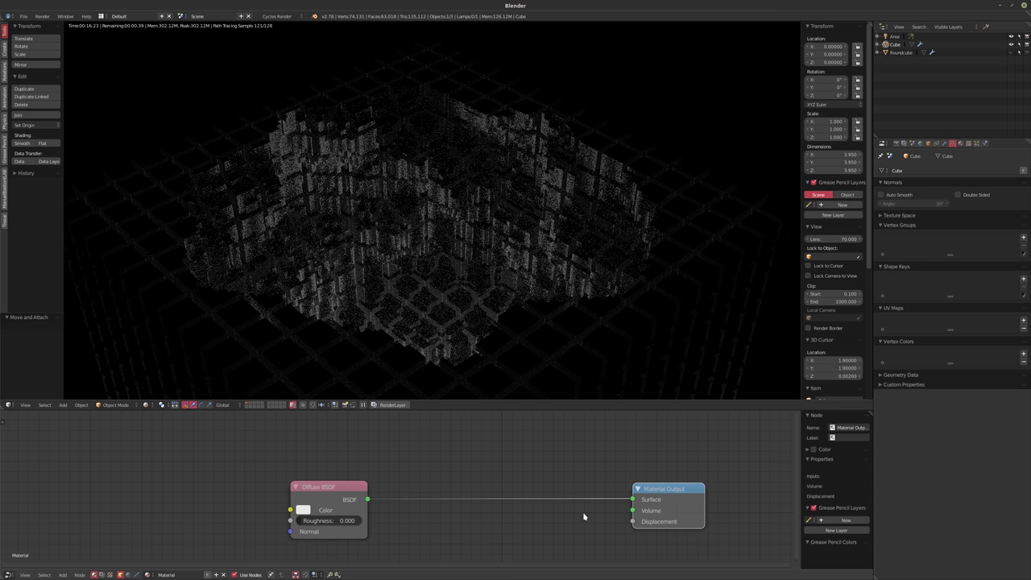
- Insert a Mix Shader node on the link between the Diffuse BSDF and the Material Output
{"action": "key", "text": "shift+a"}
{"action": "mouse_move", "coordinate": [510, 524]}
{"action": "left_click", "coordinate": [564, 479]}
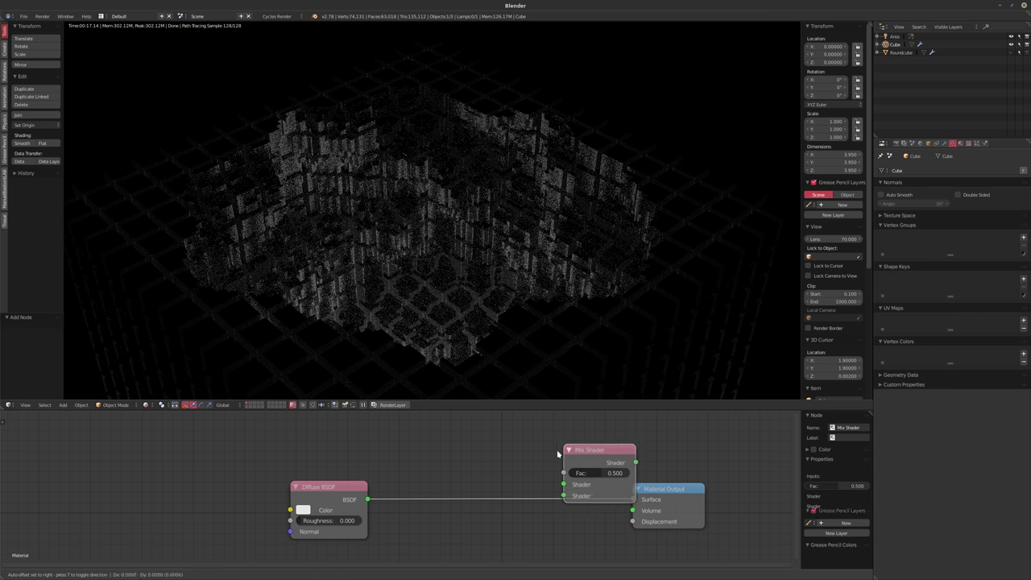
{"action": "left_click", "coordinate": [445, 489]}
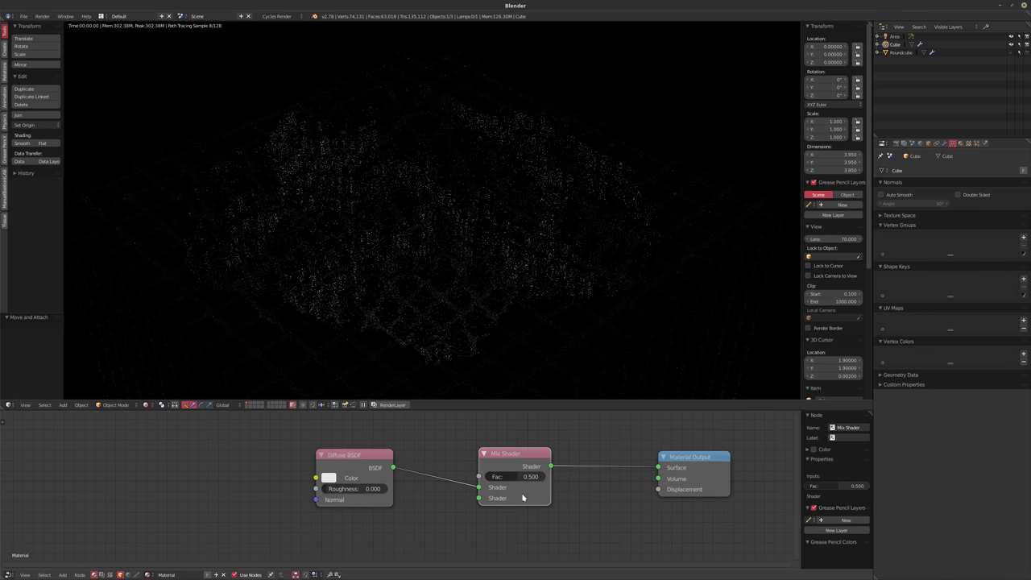
- Add a Glossy BSDF below the Diffuse BSDF and connect it to the Mix Shader's second shader input
{"action": "scroll", "coordinate": [522, 498], "scroll_direction": "down", "scroll_amount": 1}
{"action": "key", "text": "shift+a"}
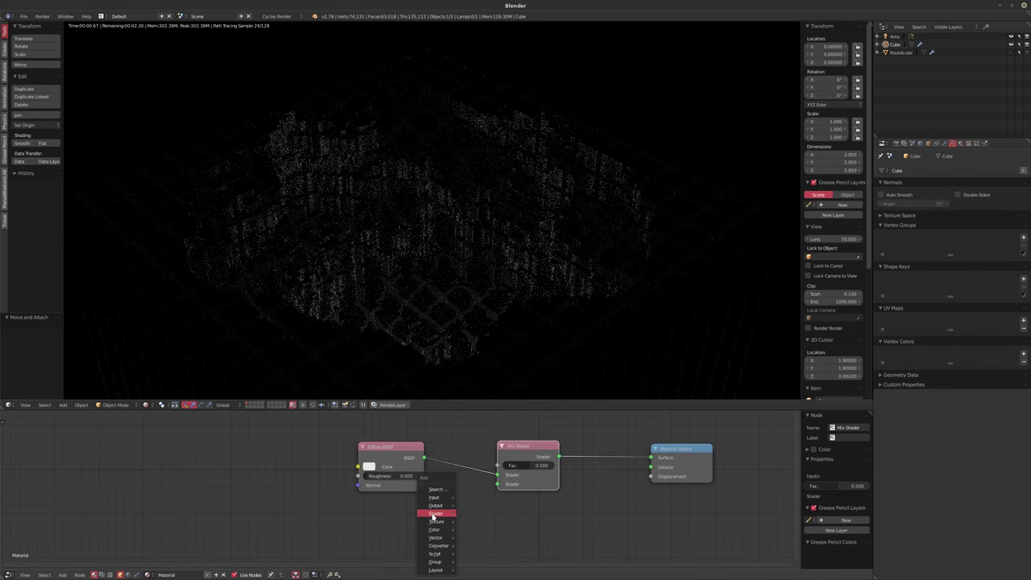
{"action": "mouse_move", "coordinate": [433, 516]}
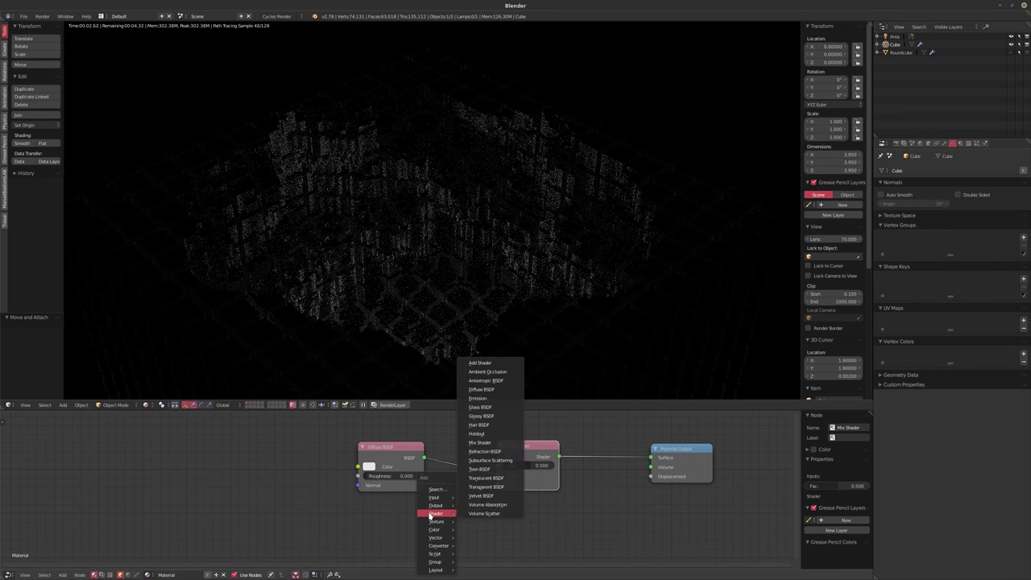
{"action": "left_click", "coordinate": [480, 415]}
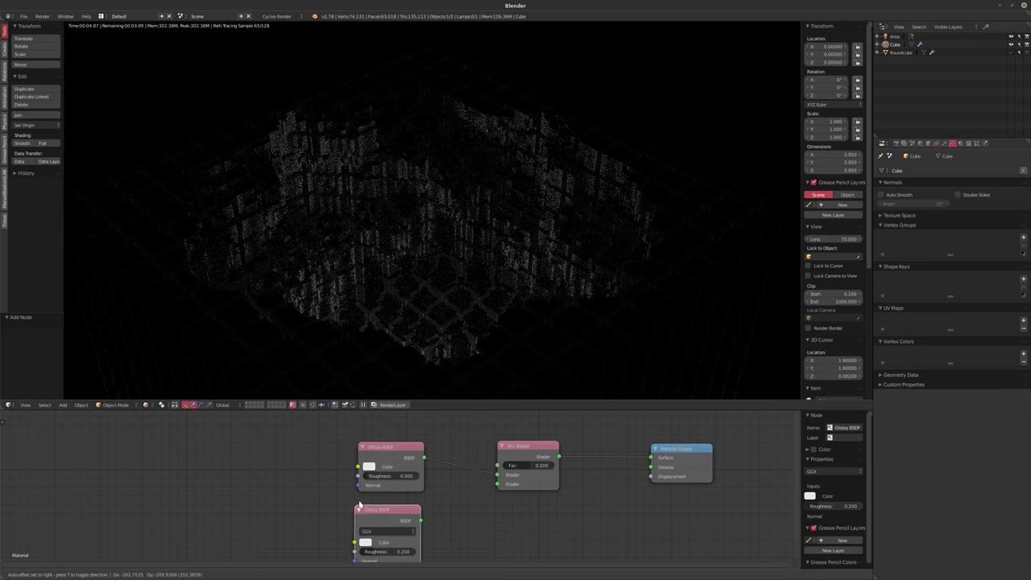
{"action": "left_click", "coordinate": [430, 522]}
{"action": "left_click_drag", "start_coordinate": [426, 513], "coordinate": [496, 486]}
{"action": "middle_click_drag", "start_coordinate": [472, 523], "coordinate": [476, 575]}
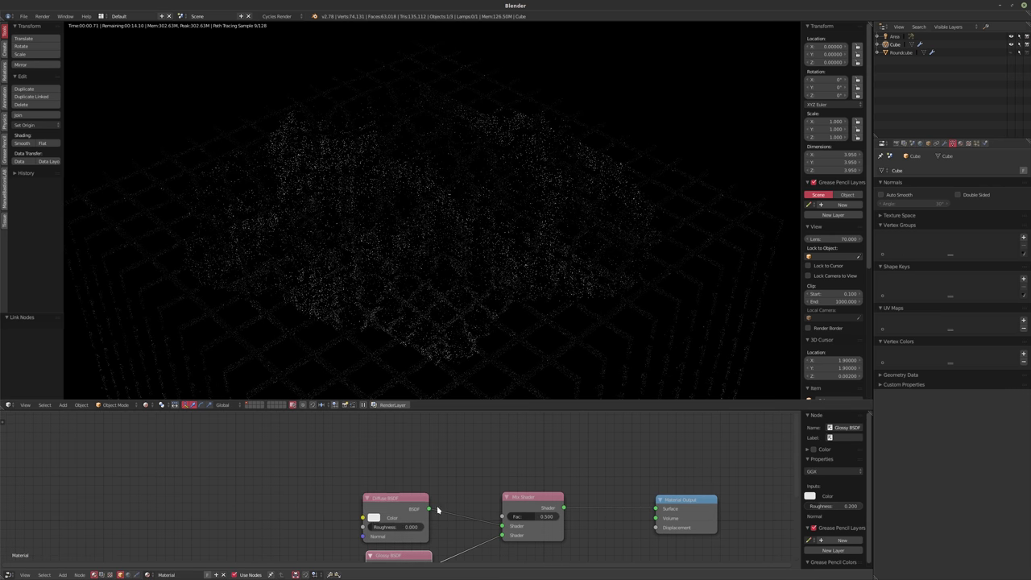
- Add a Layer Weight node above the Diffuse BSDF and connect its Fresnel output to the Mix Shader's Fac input
{"action": "key", "text": "shift+a"}
{"action": "mouse_move", "coordinate": [402, 473]}
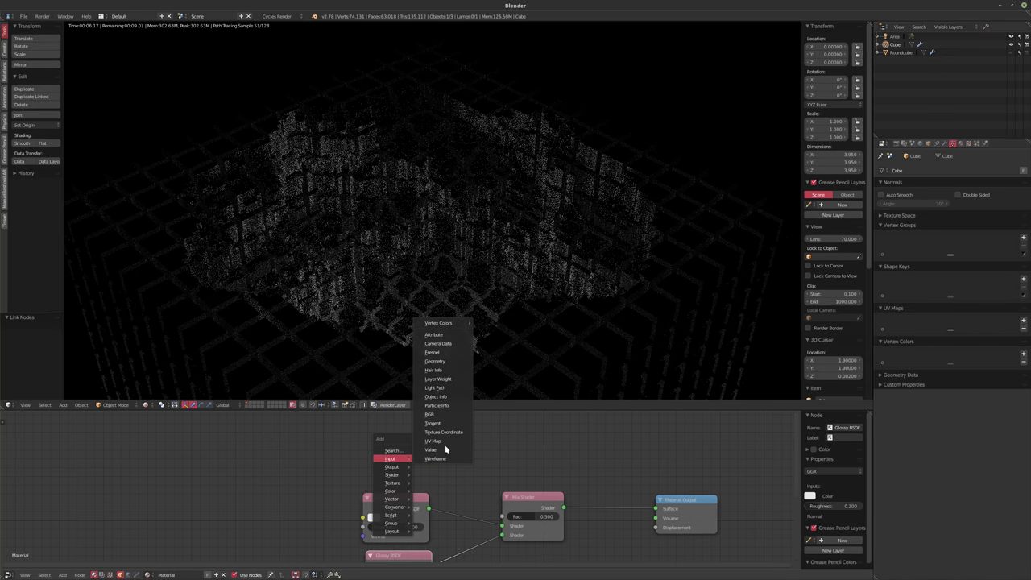
{"action": "left_click", "coordinate": [438, 379]}
{"action": "left_click", "coordinate": [370, 431]}
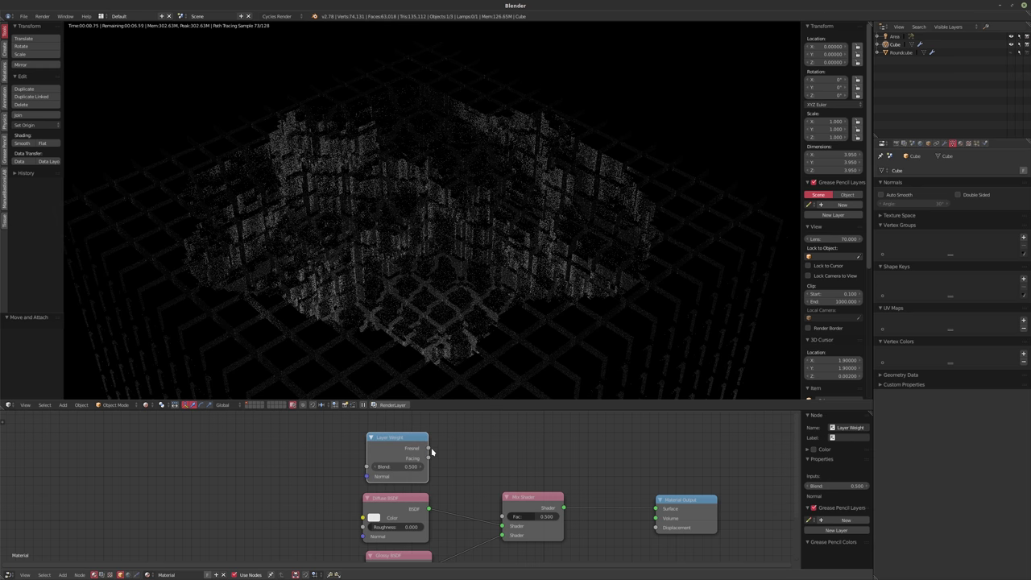
{"action": "left_click_drag", "start_coordinate": [428, 452], "coordinate": [503, 516]}
{"action": "middle_click_drag", "start_coordinate": [605, 524], "coordinate": [570, 490]}
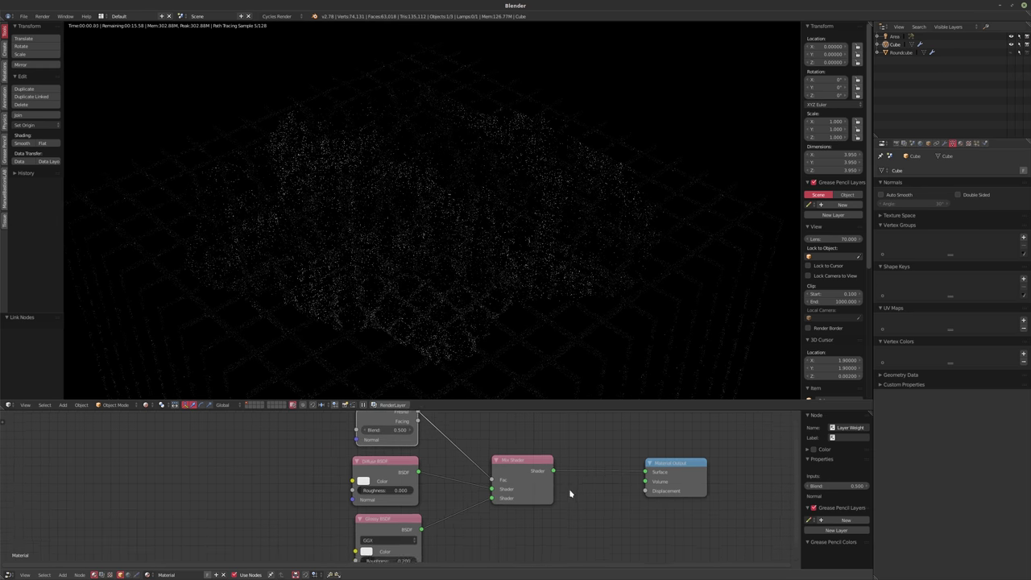
- Set the Glossy BSDF's roughness to 0
{"action": "scroll", "coordinate": [515, 492], "scroll_direction": "up", "scroll_amount": 1}
{"action": "middle_click_drag", "start_coordinate": [512, 536], "coordinate": [585, 519]}
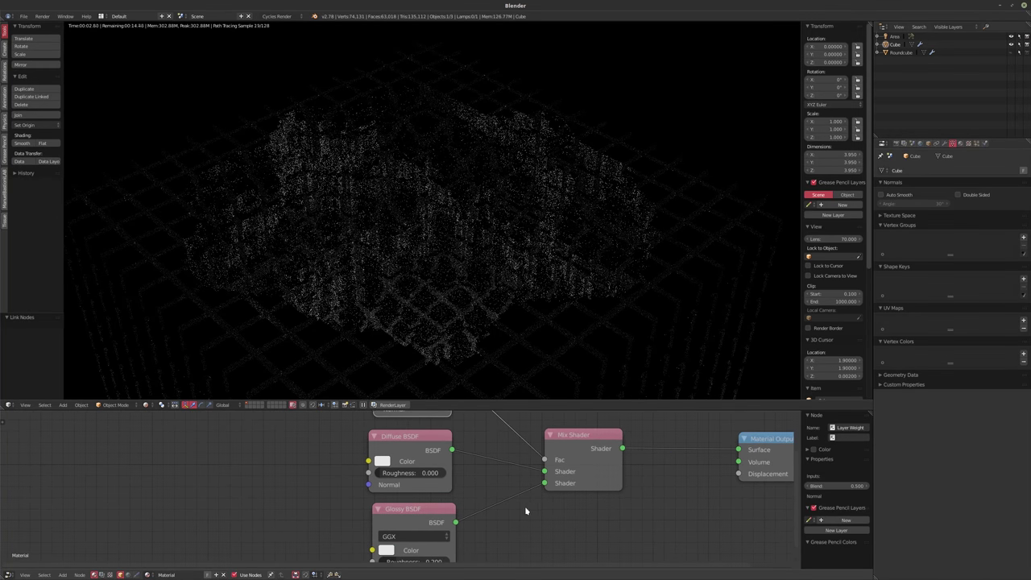
{"action": "middle_click_drag", "start_coordinate": [475, 536], "coordinate": [521, 523]}
{"action": "left_click_drag", "start_coordinate": [466, 551], "coordinate": [422, 549]}
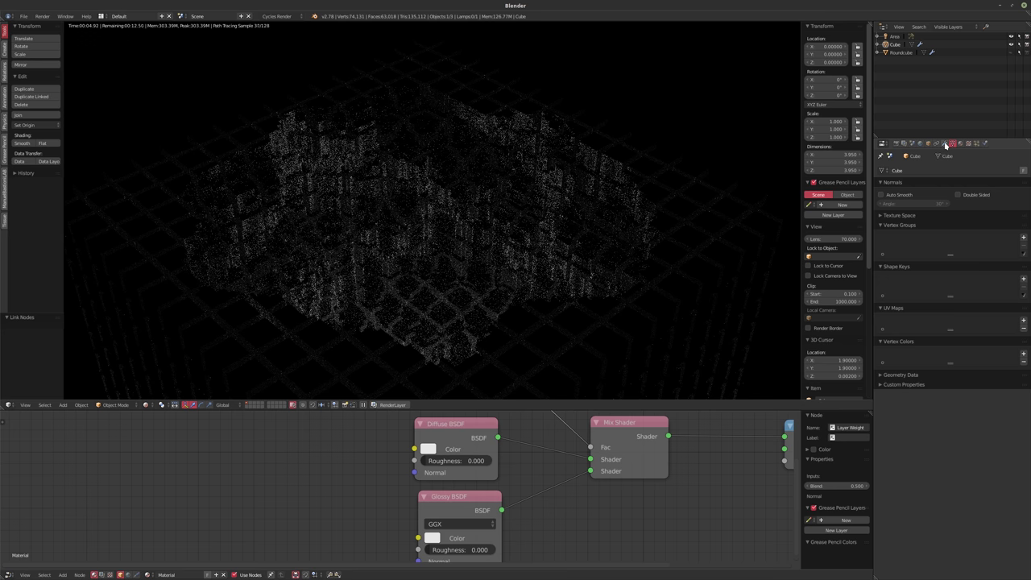
- Return the viewport to solid shading and add a Wireframe modifier to the Cube after its Boolean
{"action": "left_click", "coordinate": [896, 53]}
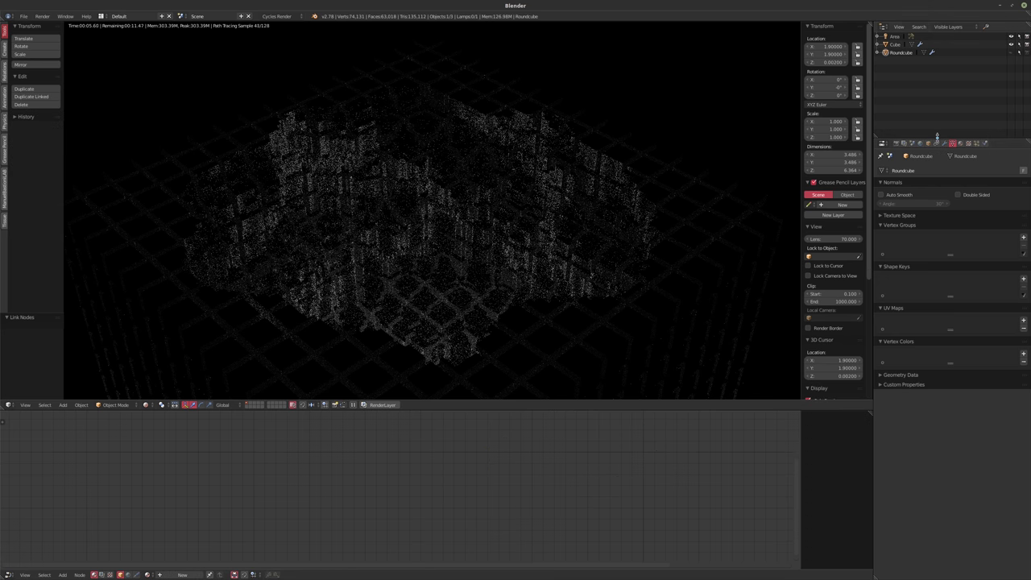
{"action": "left_click", "coordinate": [894, 45]}
{"action": "left_click", "coordinate": [943, 144]}
{"action": "left_click", "coordinate": [910, 171]}
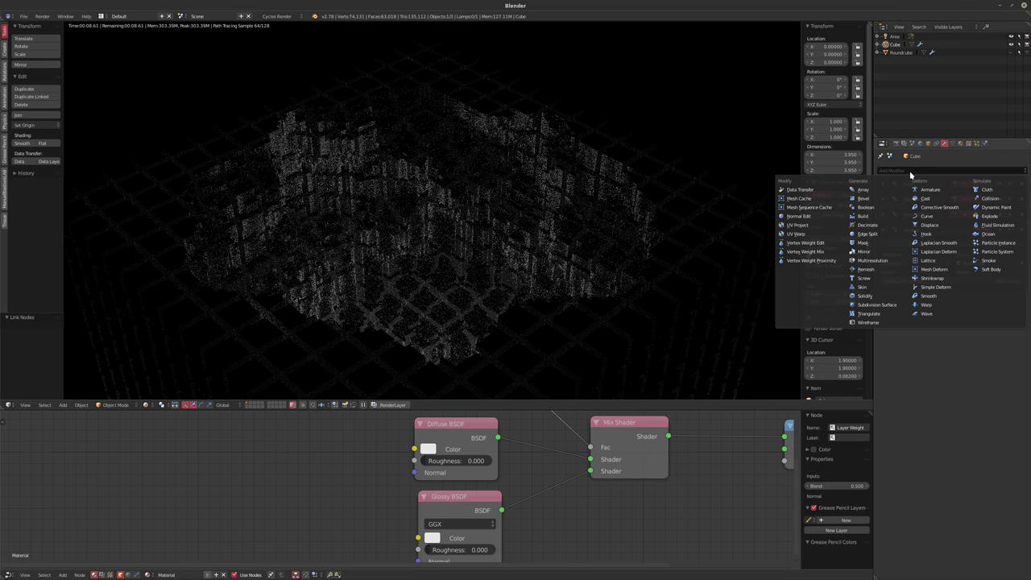
{"action": "key", "text": "shift+z"}
{"action": "left_click", "coordinate": [910, 171]}
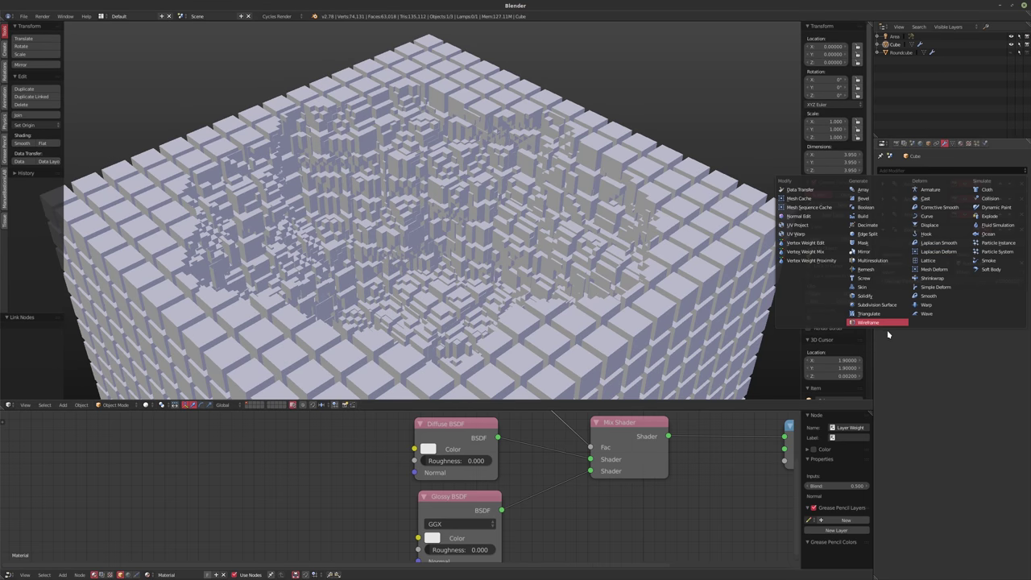
{"action": "left_click", "coordinate": [886, 324]}
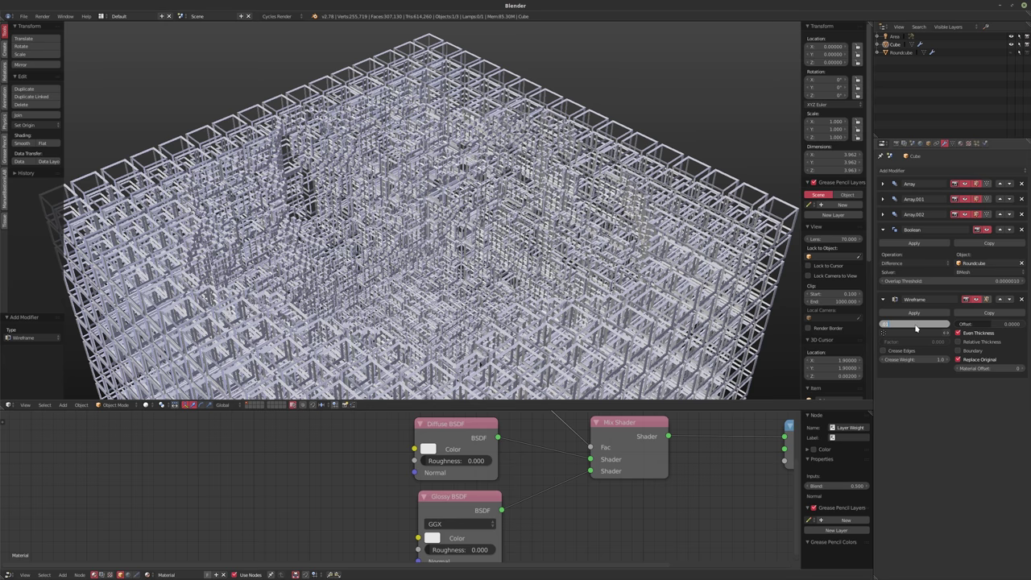
- Set the Wireframe modifier's thickness to 0.01, turn off Replace Original, and set its material offset to 1
{"action": "type", "text": "0.01"}
{"action": "key", "text": "Return"}
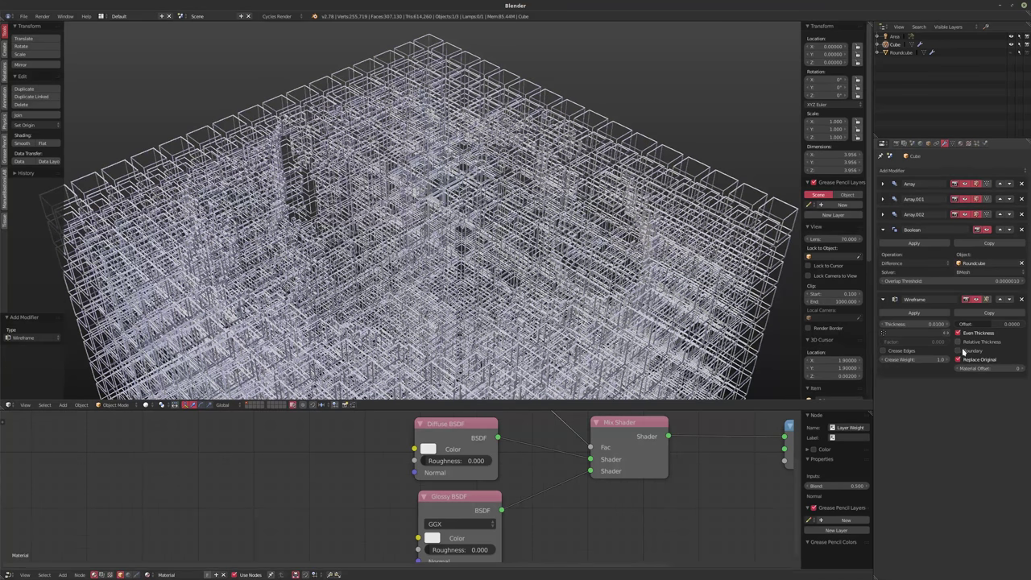
{"action": "left_click", "coordinate": [1016, 360]}
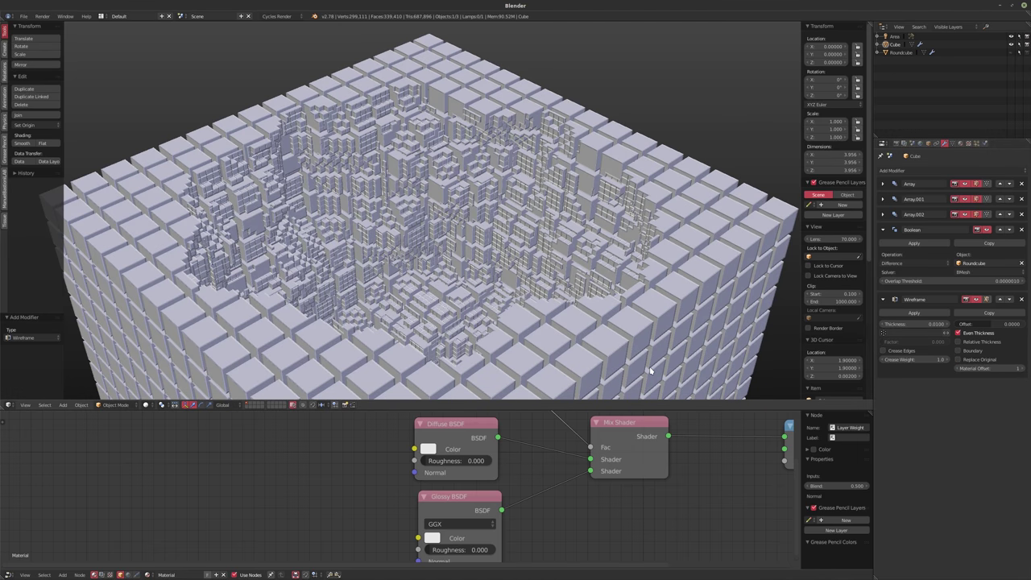
{"action": "scroll", "coordinate": [649, 370], "scroll_direction": "up", "scroll_amount": 6}
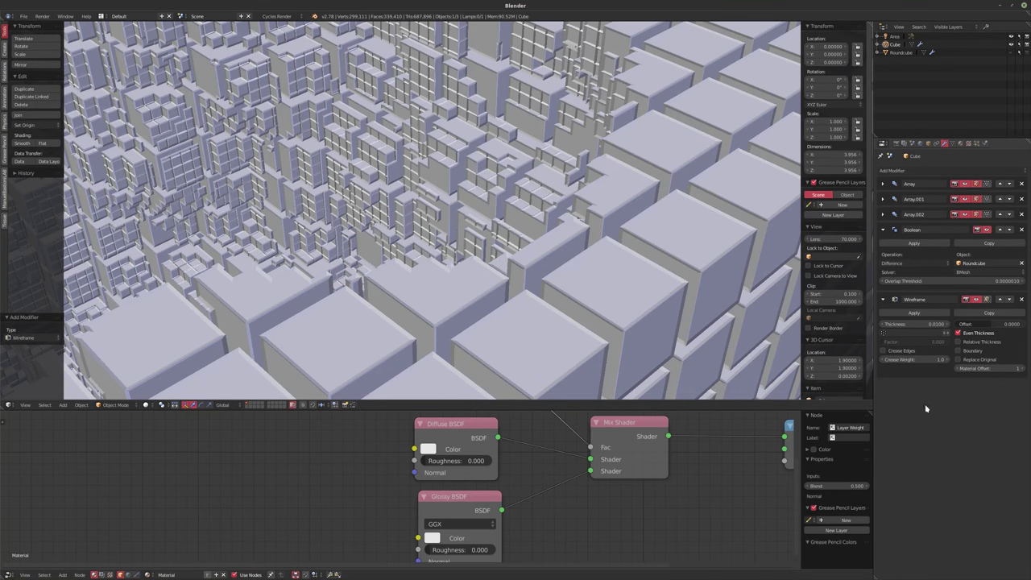
- Set the Wireframe modifier's thickness to 0.0025
{"action": "left_click", "coordinate": [918, 325]}
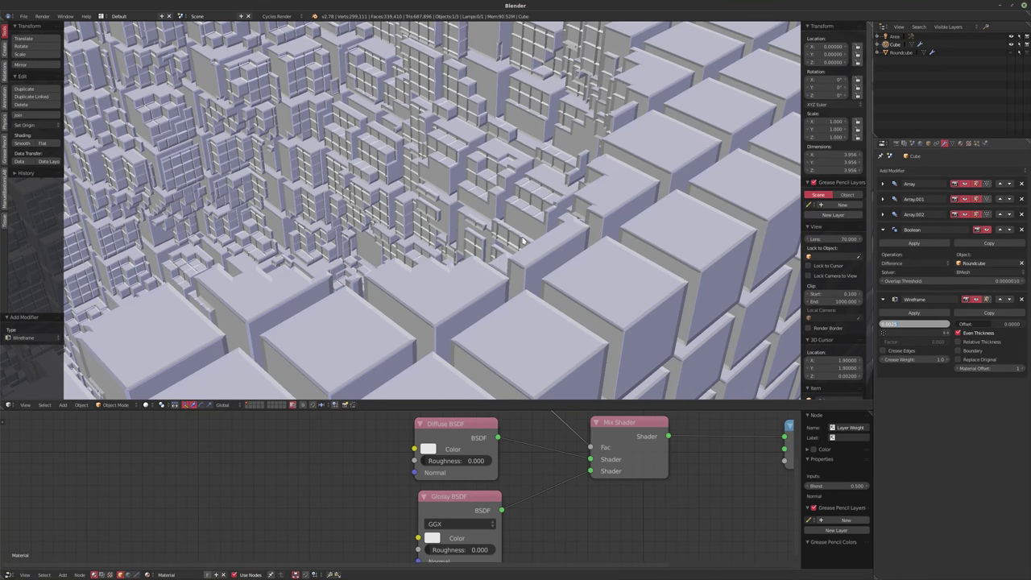
{"action": "key", "text": "Return"}
{"action": "scroll", "coordinate": [539, 254], "scroll_direction": "down", "scroll_amount": 3}
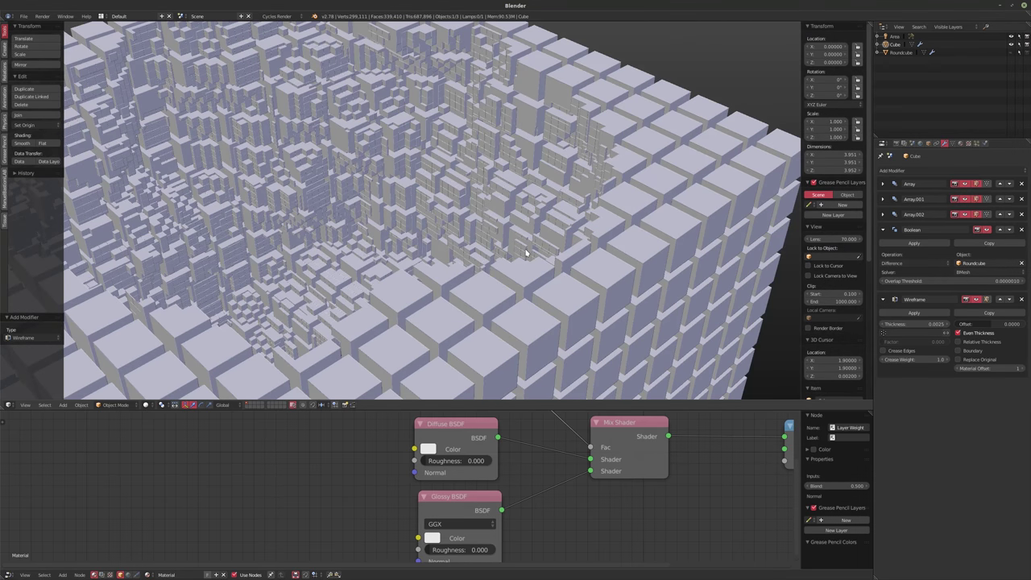
{"action": "scroll", "coordinate": [526, 253], "scroll_direction": "down", "scroll_amount": 4}
{"action": "middle_click_drag", "start_coordinate": [437, 259], "coordinate": [455, 277], "text": "shift"}
{"action": "scroll", "coordinate": [425, 298], "scroll_direction": "up", "scroll_amount": 2}
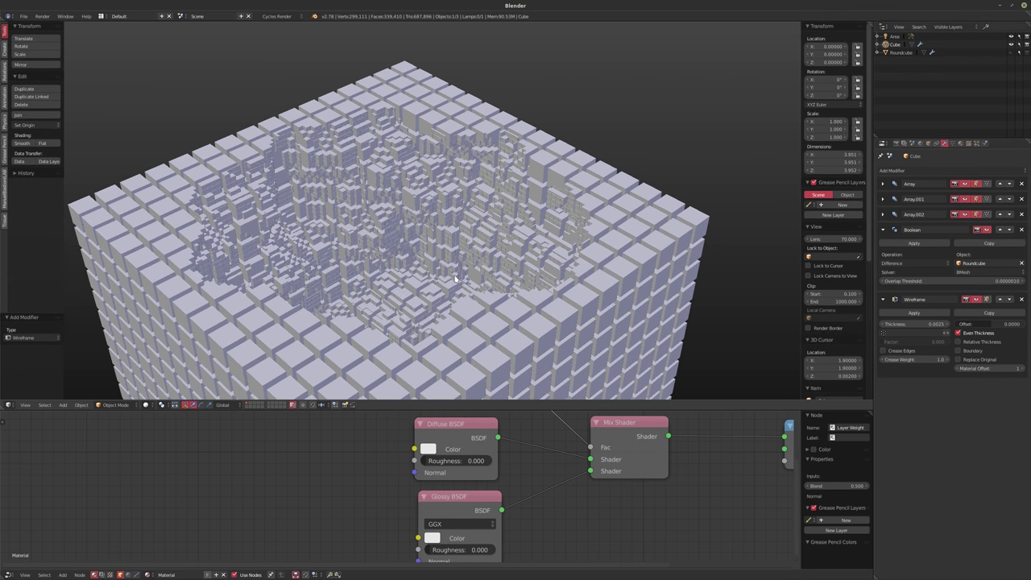
- Switch the viewport to rendered shading and add a second material slot with a new material to the Cube
{"action": "left_click", "coordinate": [960, 143]}
{"action": "key", "text": "shift+z"}
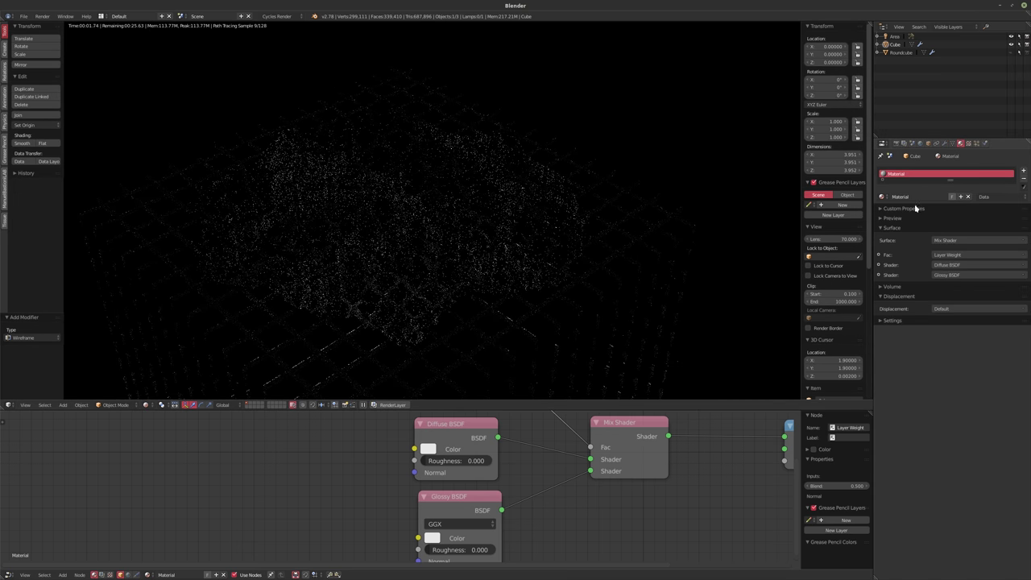
{"action": "left_click", "coordinate": [1023, 170]}
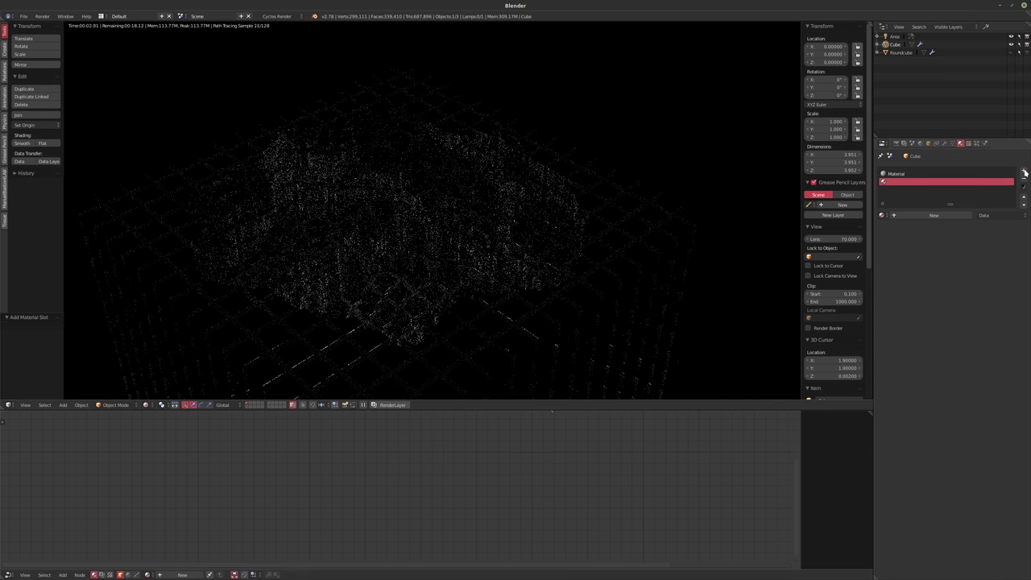
{"action": "left_click", "coordinate": [182, 574]}
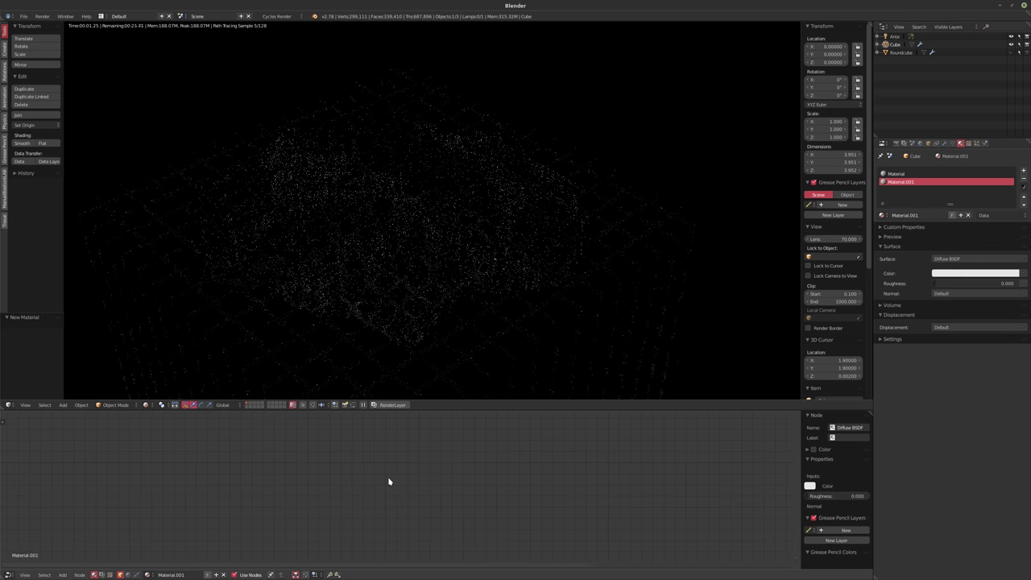
- Rearrange the new material's nodes and switch its Diffuse BSDF node to an Emission shader
{"action": "scroll", "coordinate": [326, 514], "scroll_direction": "down", "scroll_amount": 5}
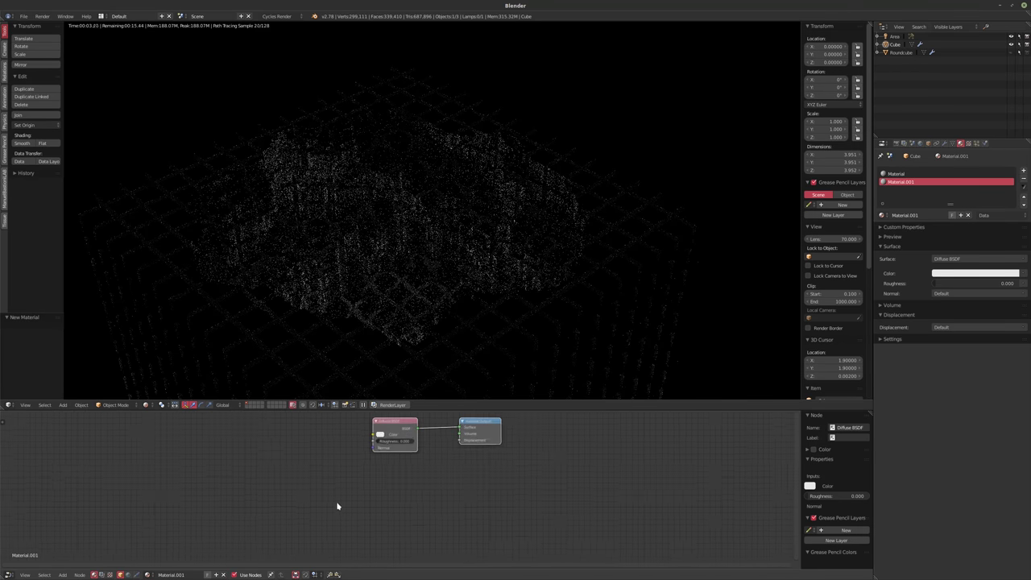
{"action": "middle_click_drag", "start_coordinate": [386, 487], "coordinate": [415, 476]}
{"action": "scroll", "coordinate": [416, 465], "scroll_direction": "up", "scroll_amount": 3}
{"action": "left_click_drag", "start_coordinate": [423, 418], "coordinate": [307, 499]}
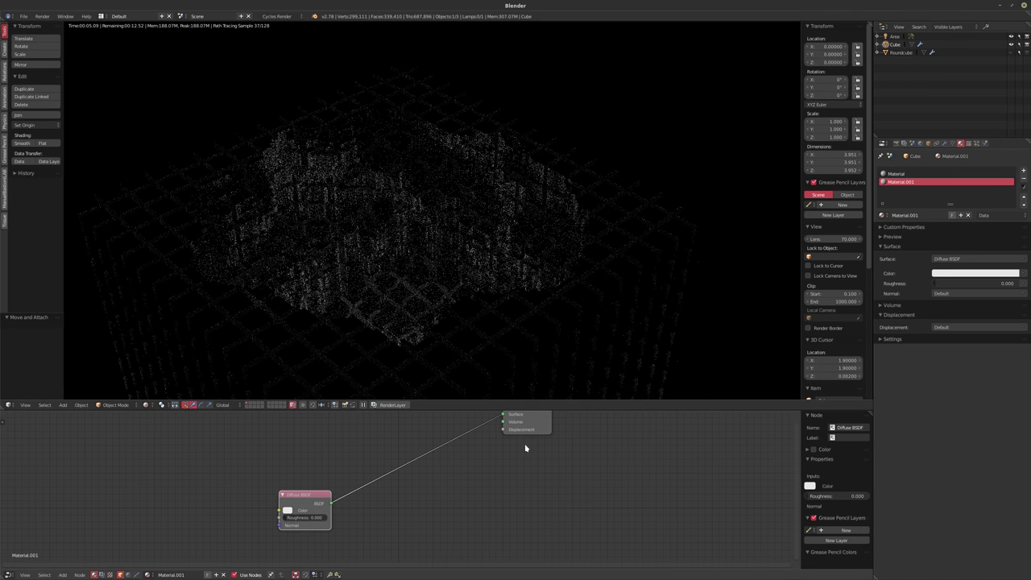
{"action": "left_click_drag", "start_coordinate": [532, 432], "coordinate": [471, 522]}
{"action": "left_click", "coordinate": [298, 496]}
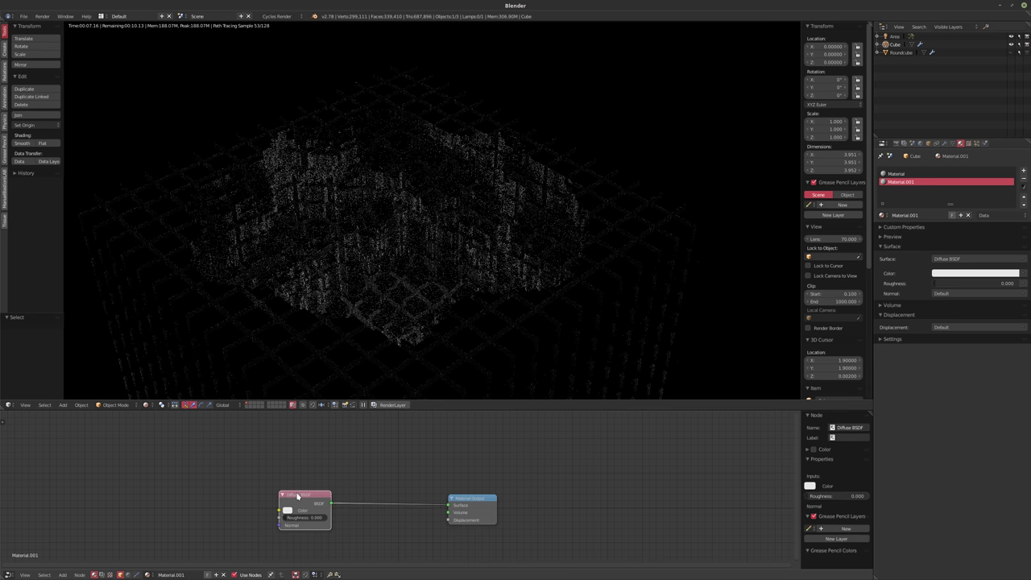
{"action": "key", "text": "shift+s"}
{"action": "mouse_move", "coordinate": [272, 511]}
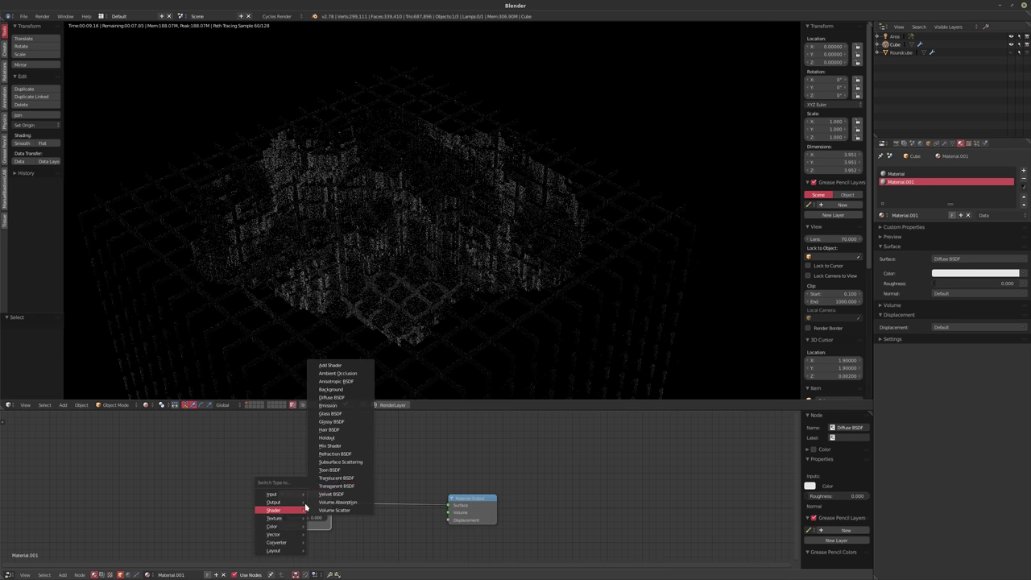
{"action": "left_click", "coordinate": [337, 408]}
- Set the Emission node's colour to pure red
{"action": "left_click", "coordinate": [299, 512]}
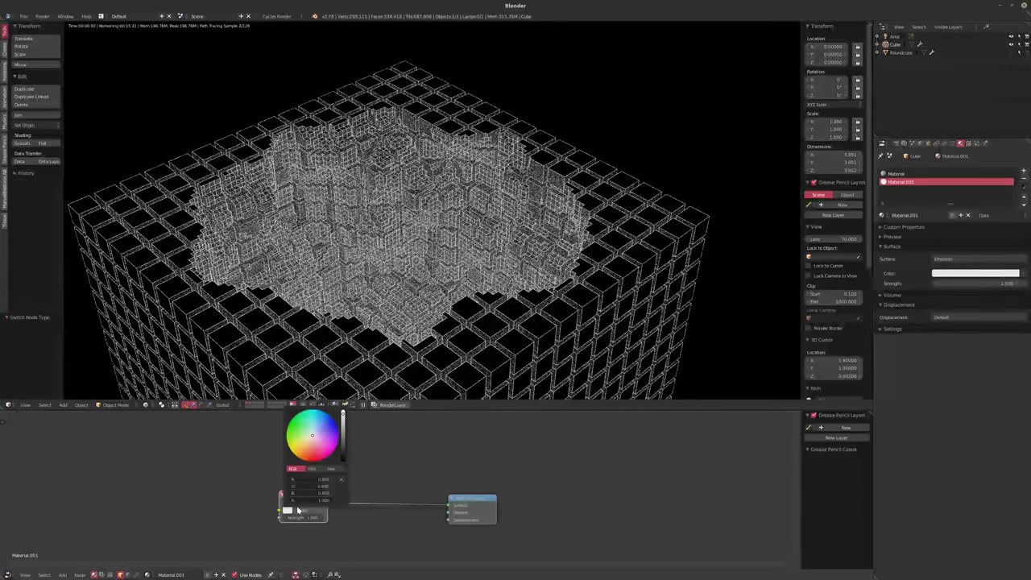
{"action": "left_click", "coordinate": [298, 509]}
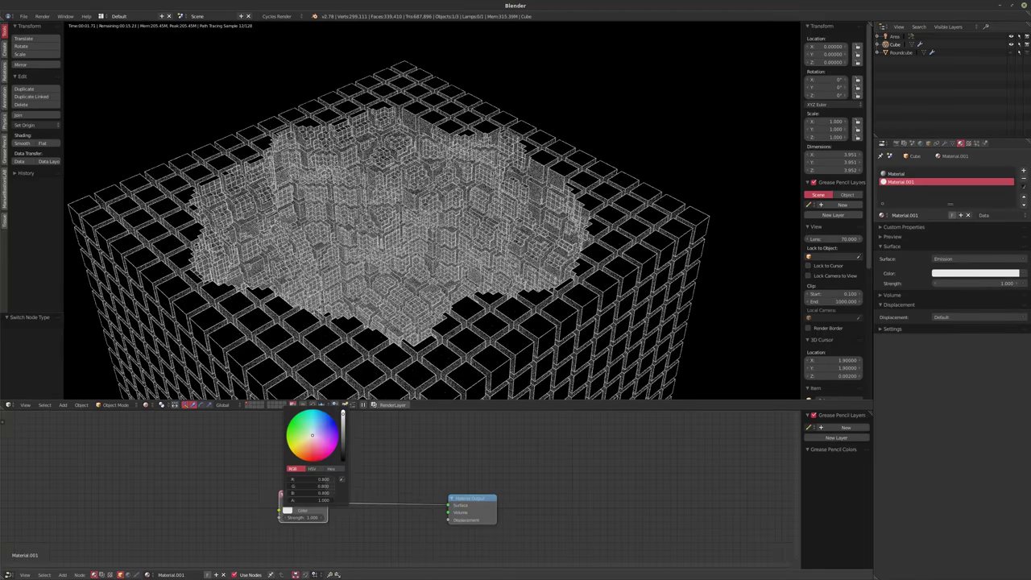
{"action": "left_click", "coordinate": [313, 462]}
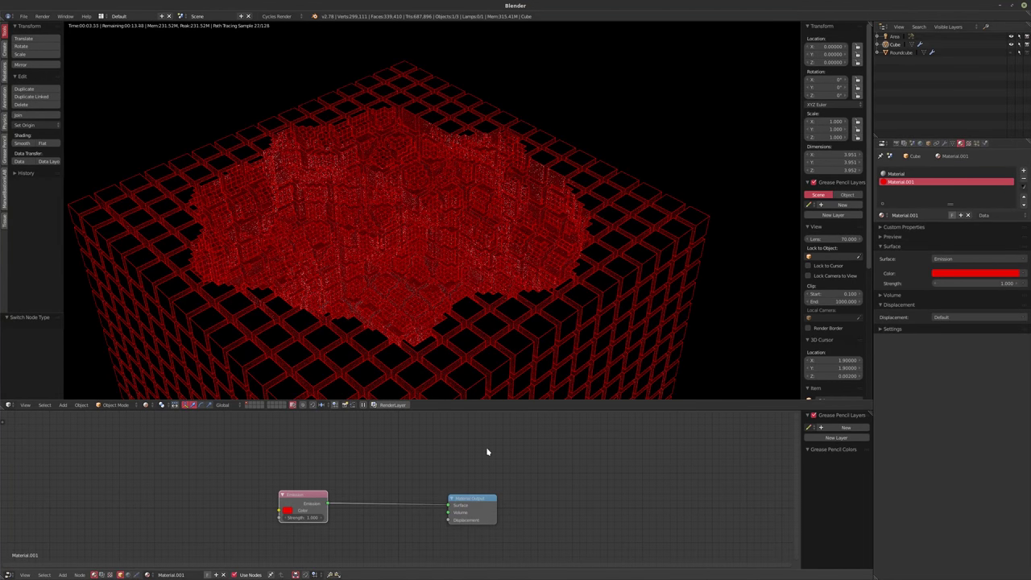
{"action": "middle_click_drag", "start_coordinate": [457, 459], "coordinate": [491, 449]}
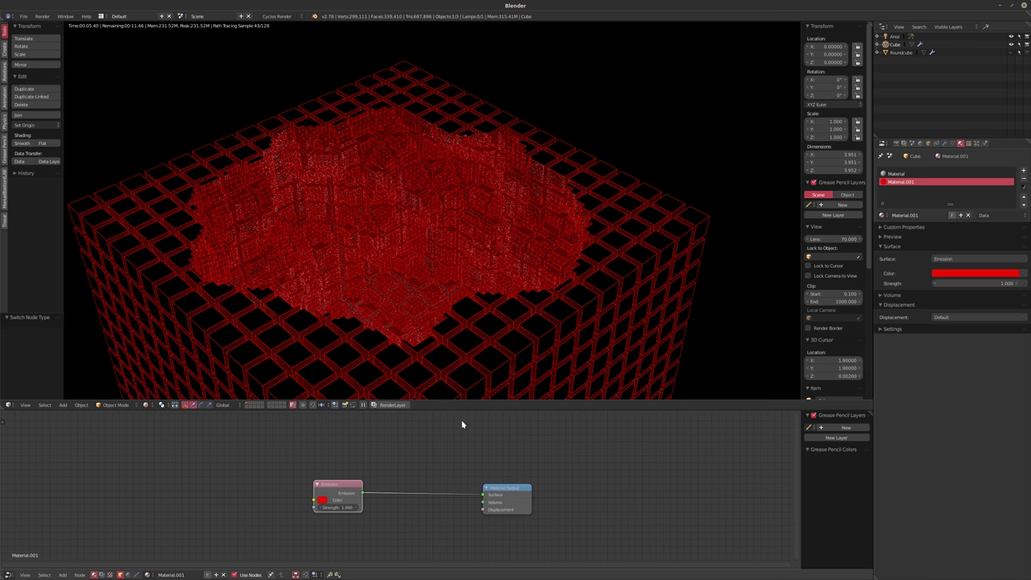
- In the Cube's first material, darken the Diffuse BSDF colour to near black, RGB 0.005
{"action": "left_click", "coordinate": [900, 52]}
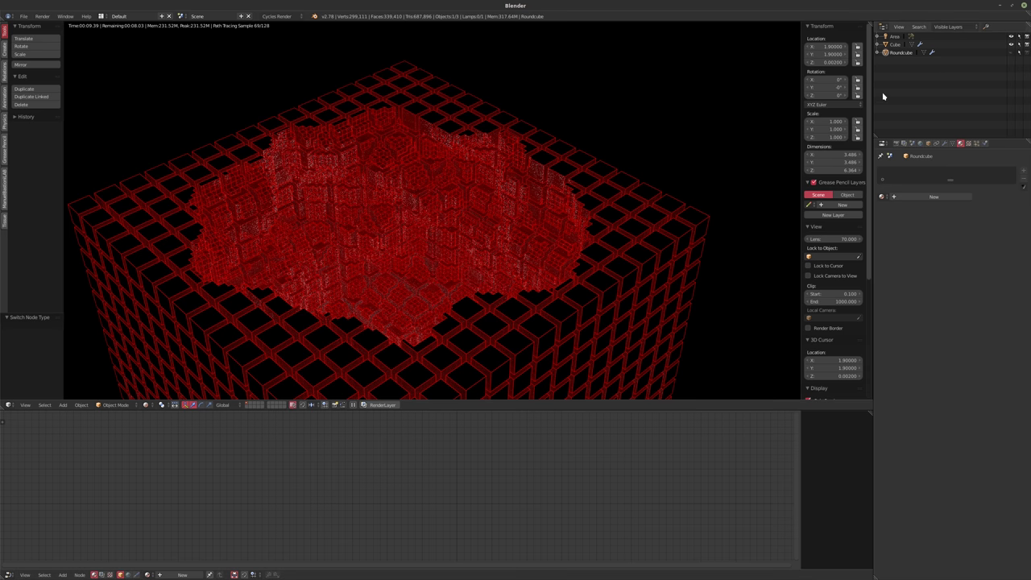
{"action": "left_click", "coordinate": [893, 44]}
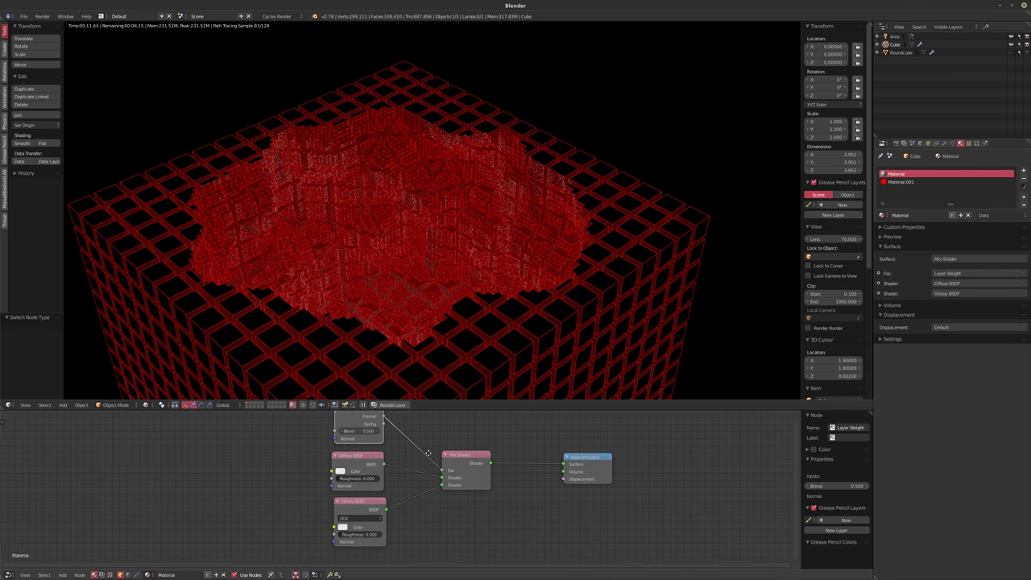
{"action": "scroll", "coordinate": [387, 509], "scroll_direction": "up", "scroll_amount": 2}
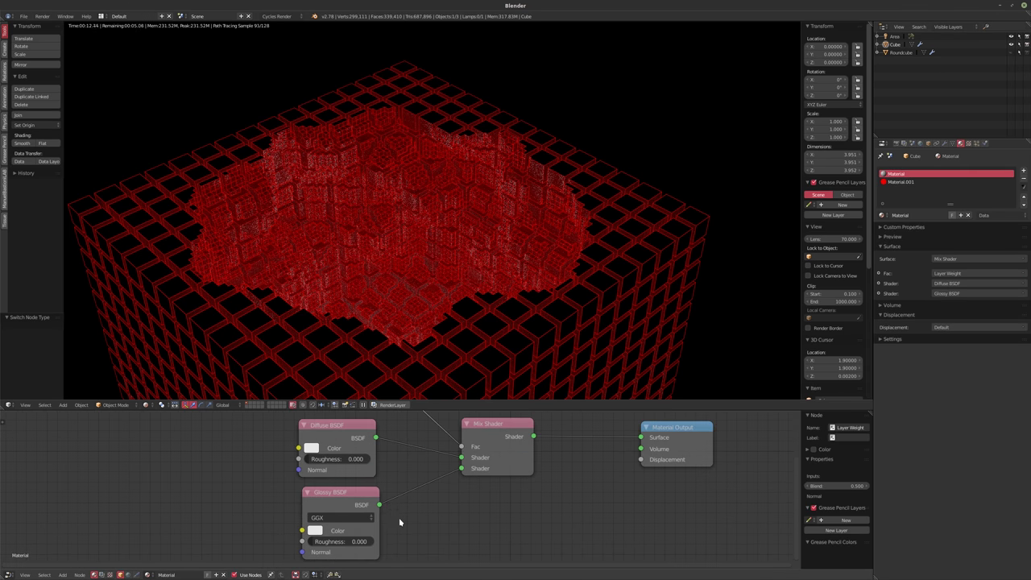
{"action": "left_click", "coordinate": [315, 456]}
{"action": "left_click", "coordinate": [395, 375]}
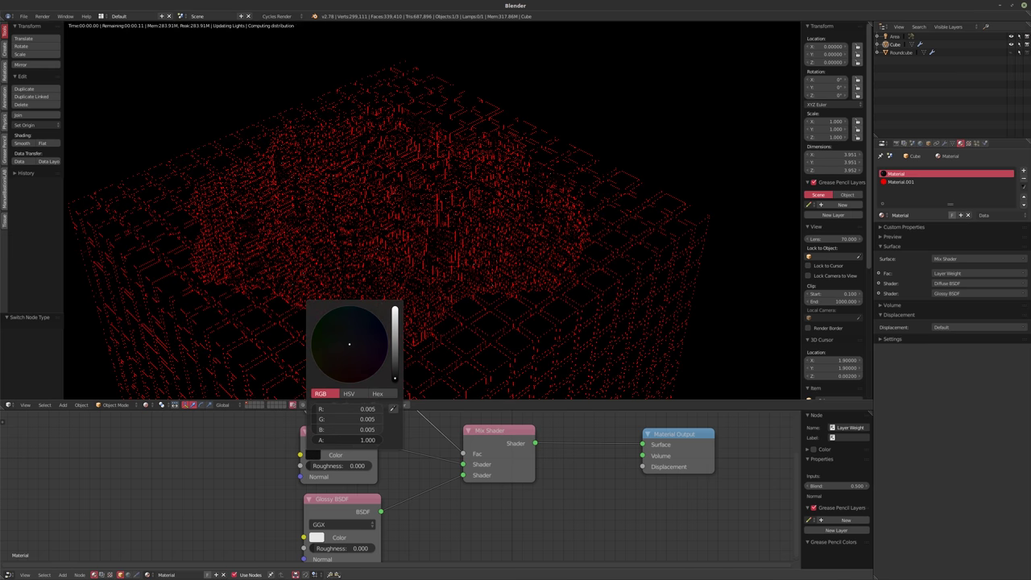
{"action": "middle_click_drag", "start_coordinate": [403, 472], "coordinate": [411, 522]}
- Try a blend value of 0.25 on the Layer Weight node
{"action": "left_click", "coordinate": [347, 445]}
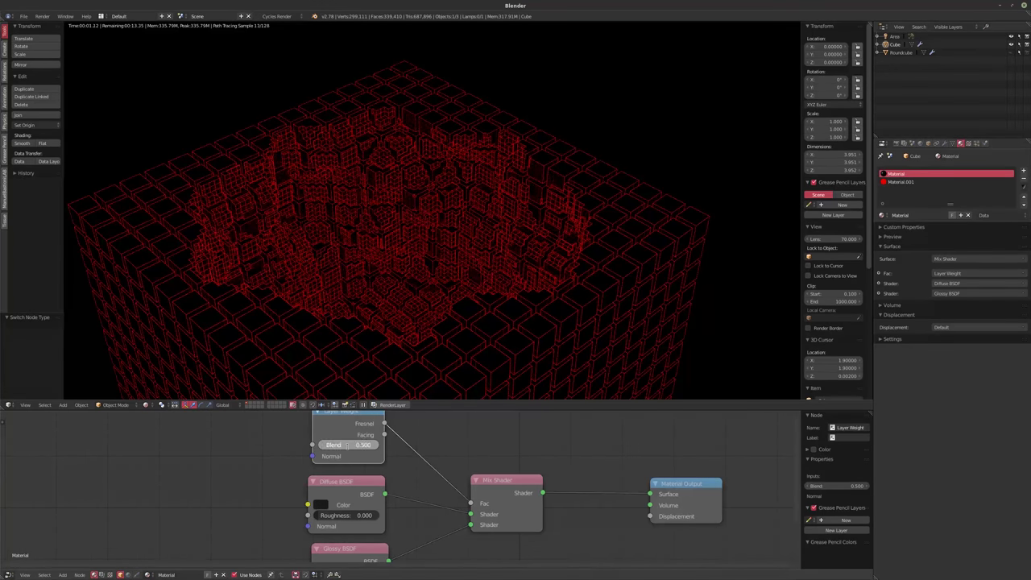
{"action": "key", "text": "BackSpace"}
{"action": "type", "text": ".25"}
{"action": "key", "text": "Return"}
- Set the Layer Weight node's blend to 0.75
{"action": "left_click", "coordinate": [345, 446]}
{"action": "key", "text": "BackSpace"}
{"action": "type", "text": ".75"}
{"action": "key", "text": "Return"}
- Darken the Glossy BSDF's colour to light grey and set its roughness to 0
{"action": "middle_click_drag", "start_coordinate": [420, 524], "coordinate": [454, 484]}
{"action": "left_click", "coordinate": [359, 547]}
{"action": "left_click_drag", "start_coordinate": [444, 412], "coordinate": [443, 420]}
{"action": "middle_click_drag", "start_coordinate": [472, 533], "coordinate": [486, 516]}
{"action": "left_click", "coordinate": [379, 539]}
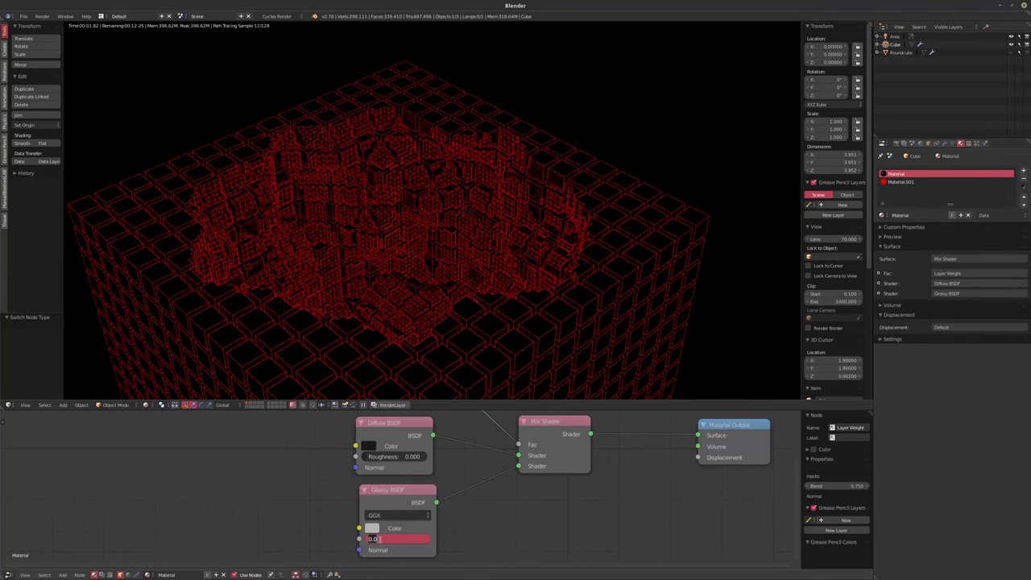
{"action": "key", "text": "Return"}
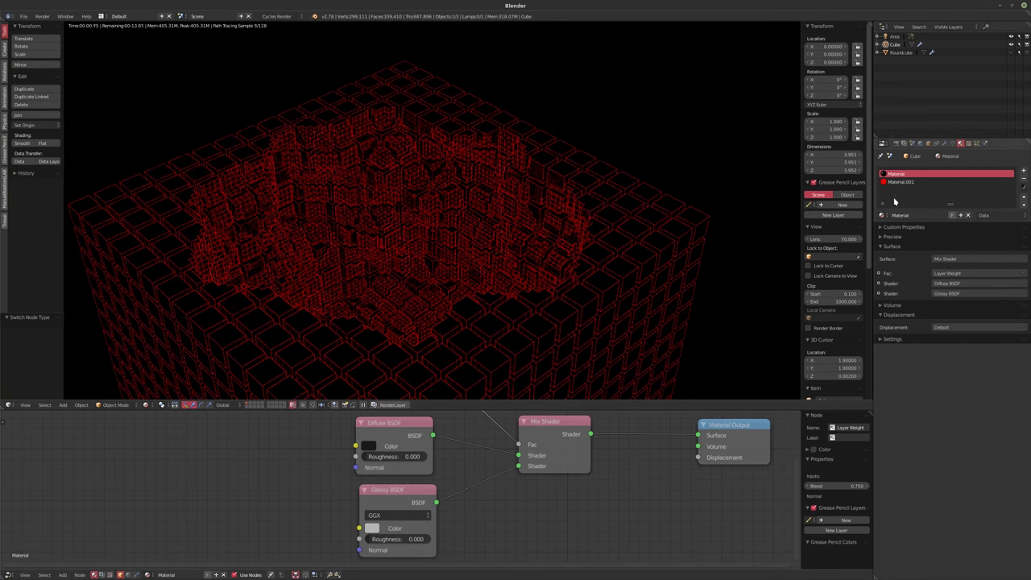
- Select the Roundcube, open its modifiers and unhide it in the viewport
{"action": "left_click", "coordinate": [900, 53]}
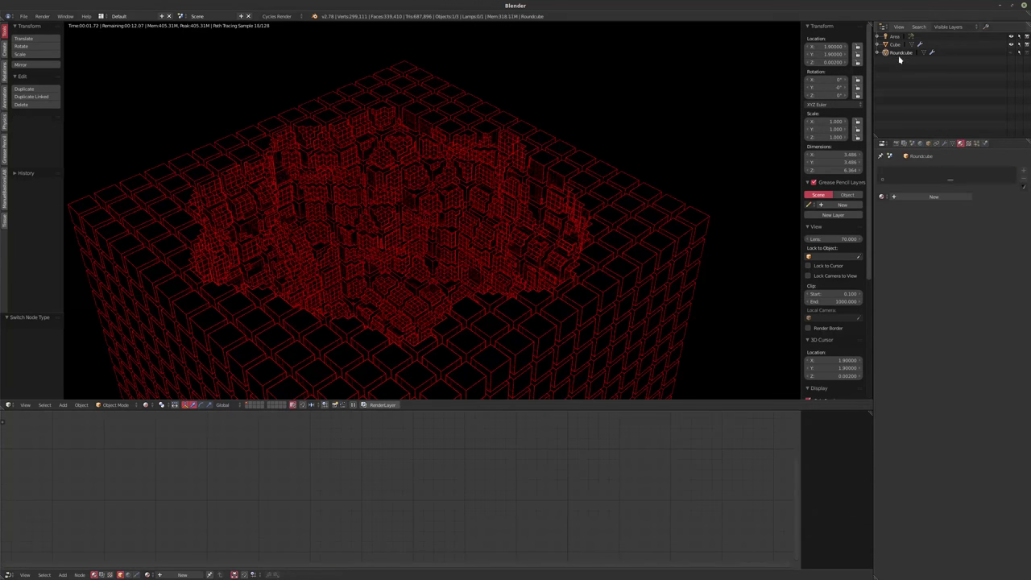
{"action": "left_click", "coordinate": [944, 144]}
{"action": "left_click", "coordinate": [924, 171]}
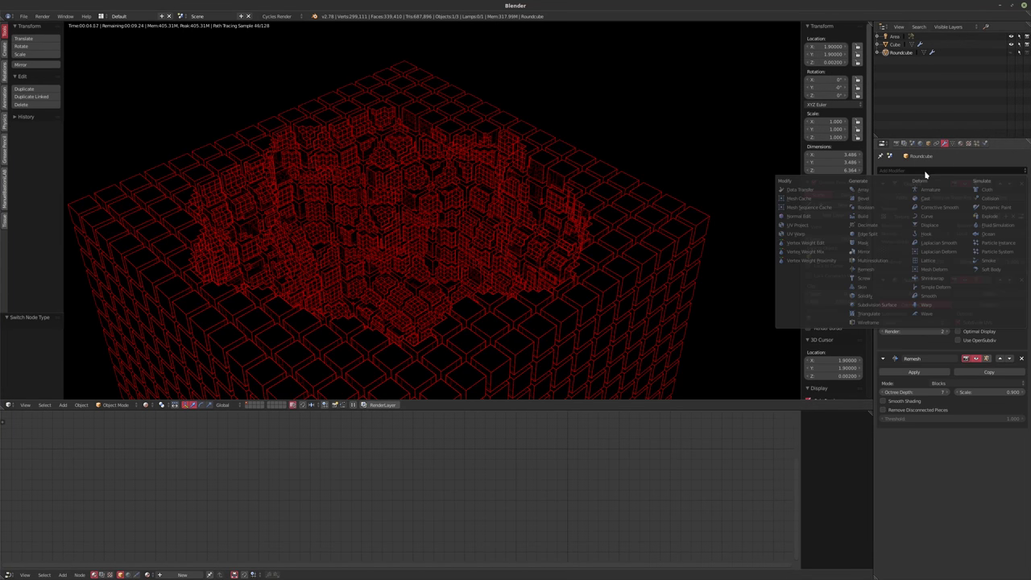
{"action": "left_click", "coordinate": [1010, 52]}
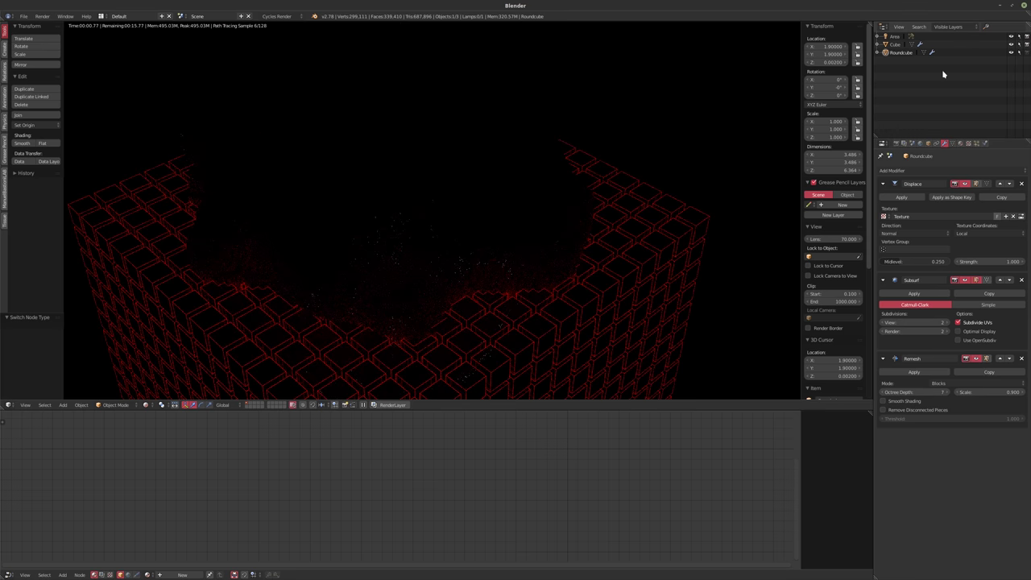
{"action": "left_click", "coordinate": [917, 171]}
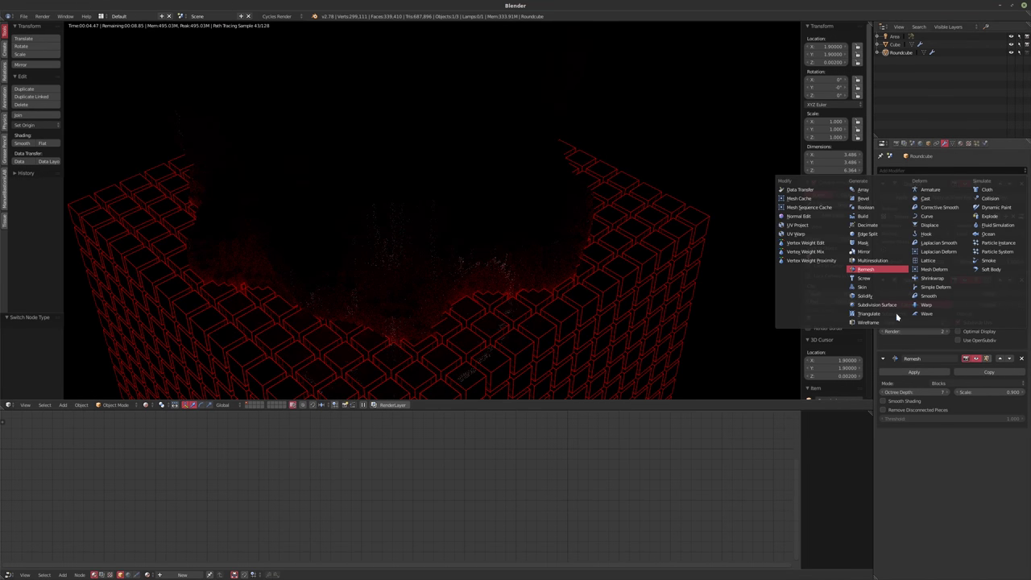
{"action": "key", "text": "Return"}
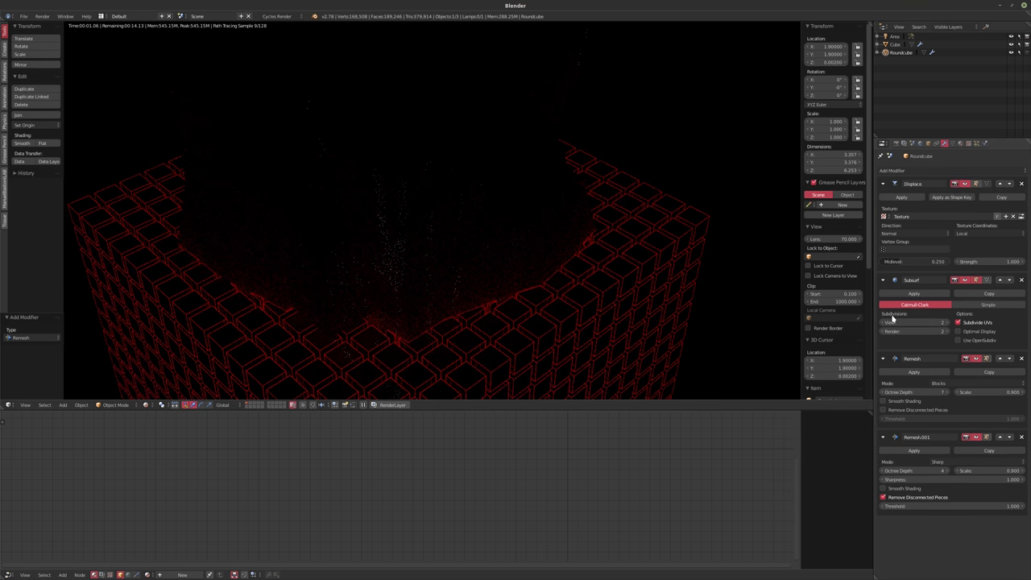
{"action": "key", "text": "ctrl+x"}
- Add a Decimate modifier in Planar mode after the Roundcube's Remesh and hide the Roundcube again
{"action": "left_click", "coordinate": [906, 171]}
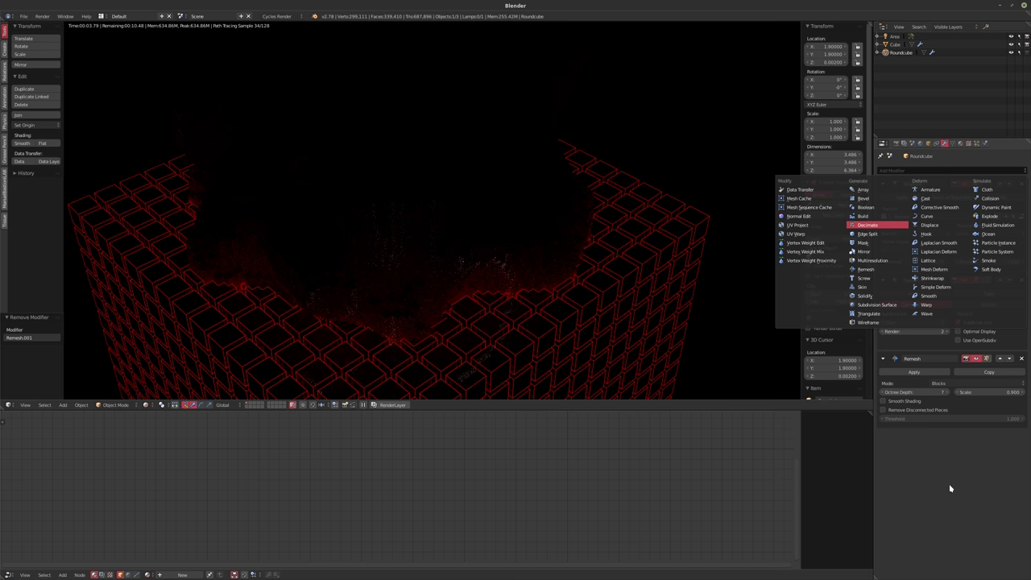
{"action": "key", "text": "Return"}
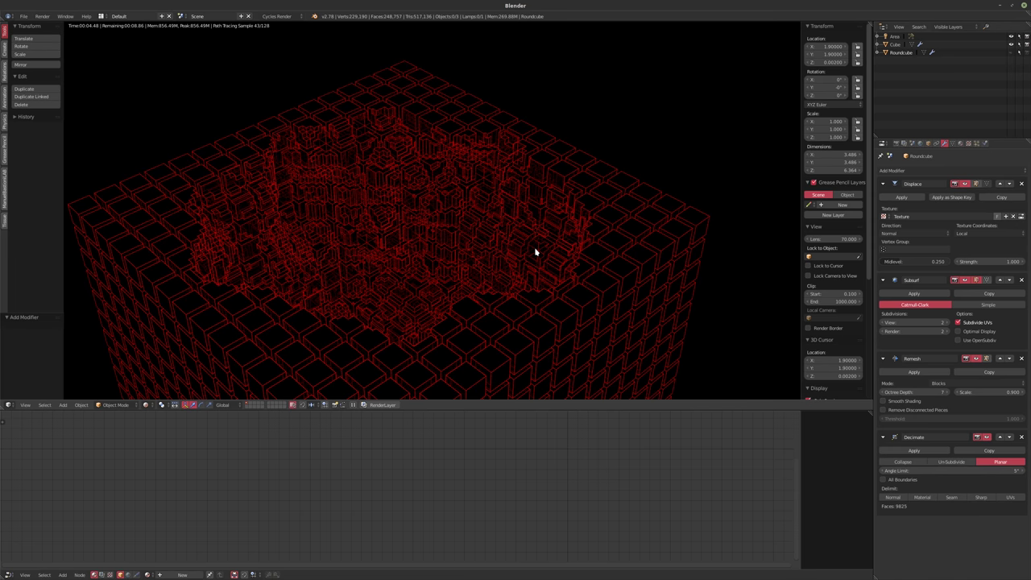
{"action": "middle_click_drag", "start_coordinate": [486, 255], "coordinate": [452, 276]}
{"action": "scroll", "coordinate": [427, 258], "scroll_direction": "down", "scroll_amount": 6}
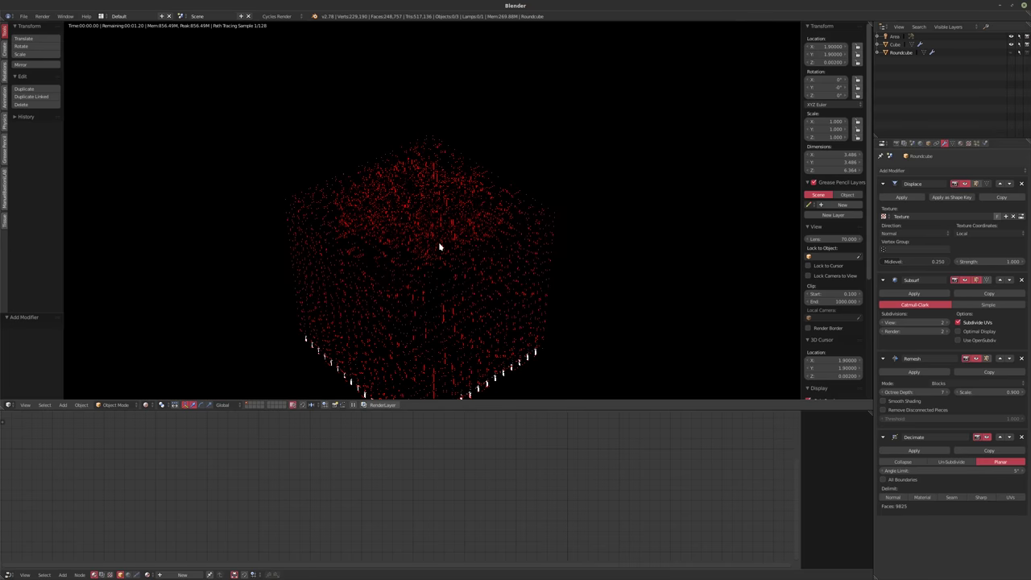
{"action": "key", "text": "shift+a"}
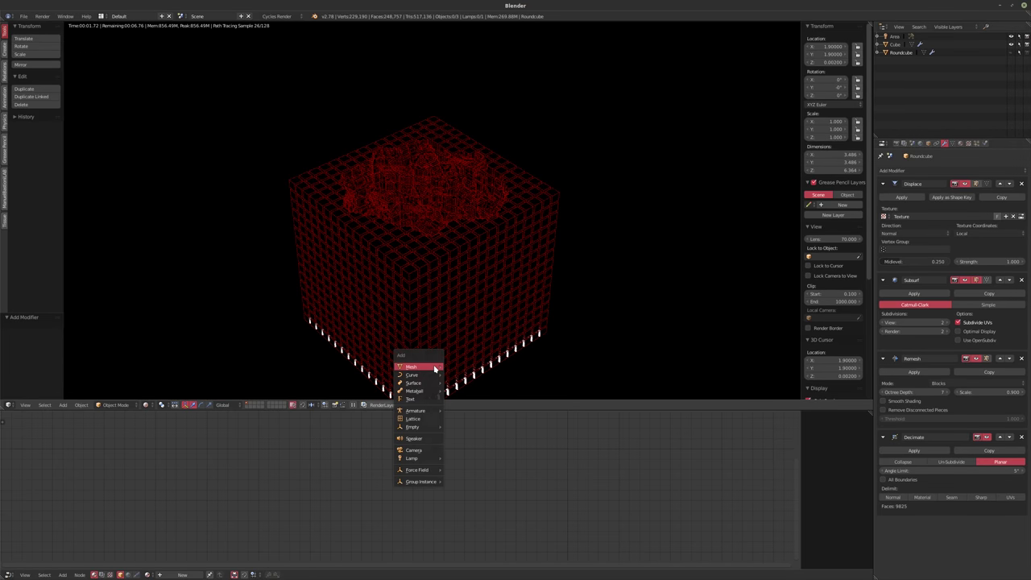
{"action": "mouse_move", "coordinate": [435, 368]}
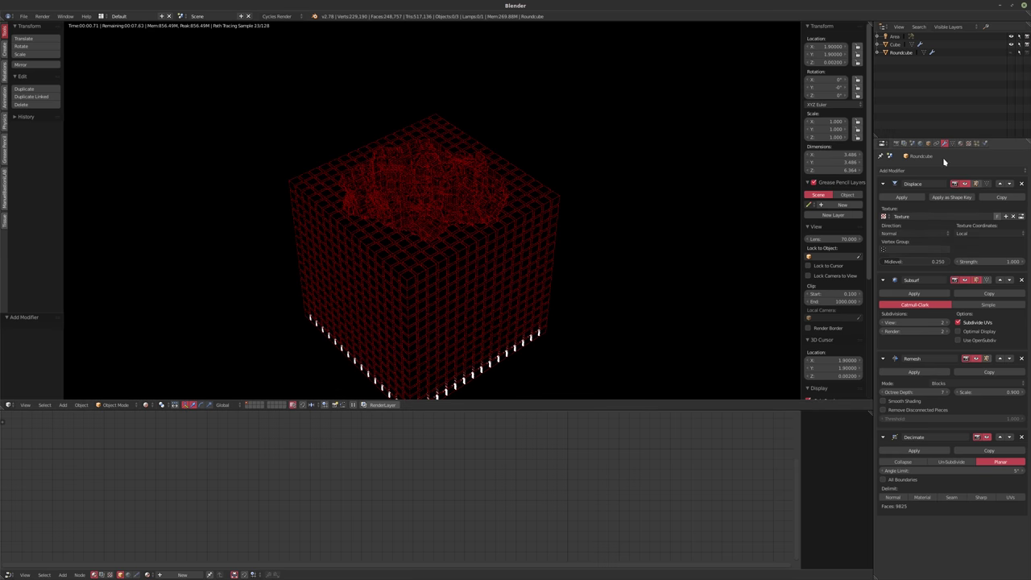
- Raise the Area lamp's emission strength to 500000, trying 50000 first
{"action": "left_click", "coordinate": [894, 37]}
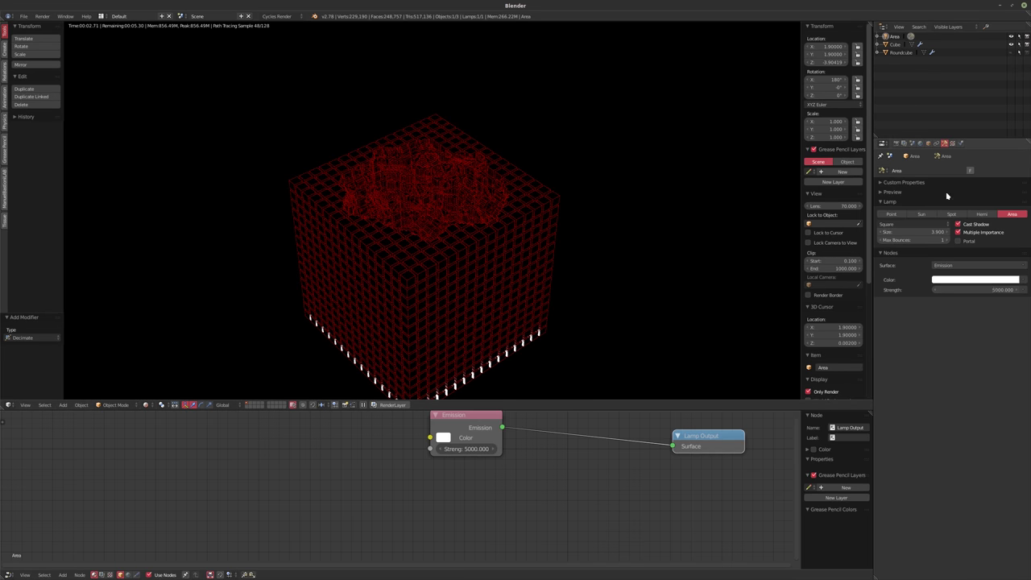
{"action": "left_click", "coordinate": [994, 290]}
{"action": "left_click", "coordinate": [942, 290]}
{"action": "key", "text": "Return"}
{"action": "double_click", "coordinate": [956, 292]}
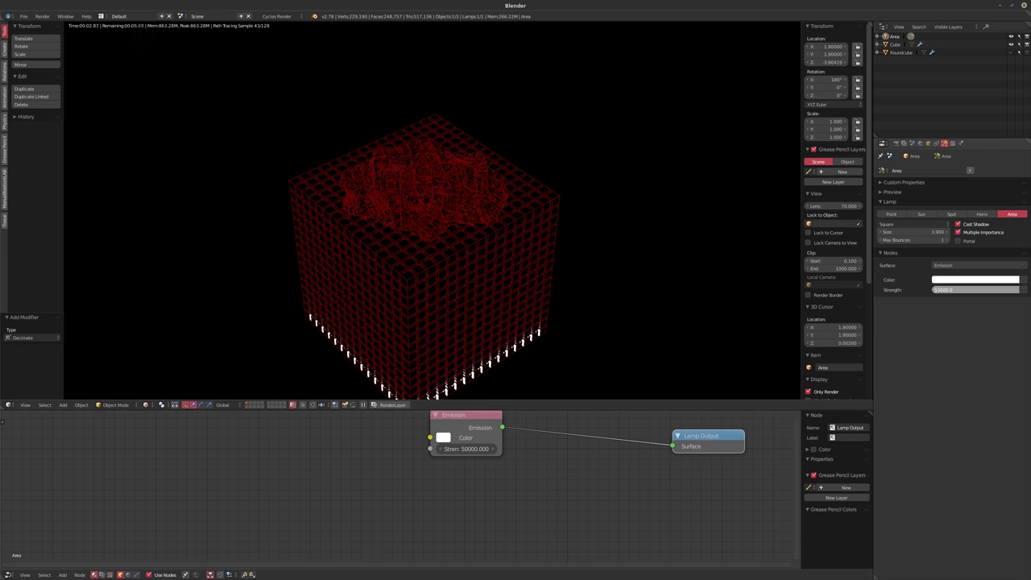
{"action": "type", "text": "500000"}
{"action": "key", "text": "Return"}
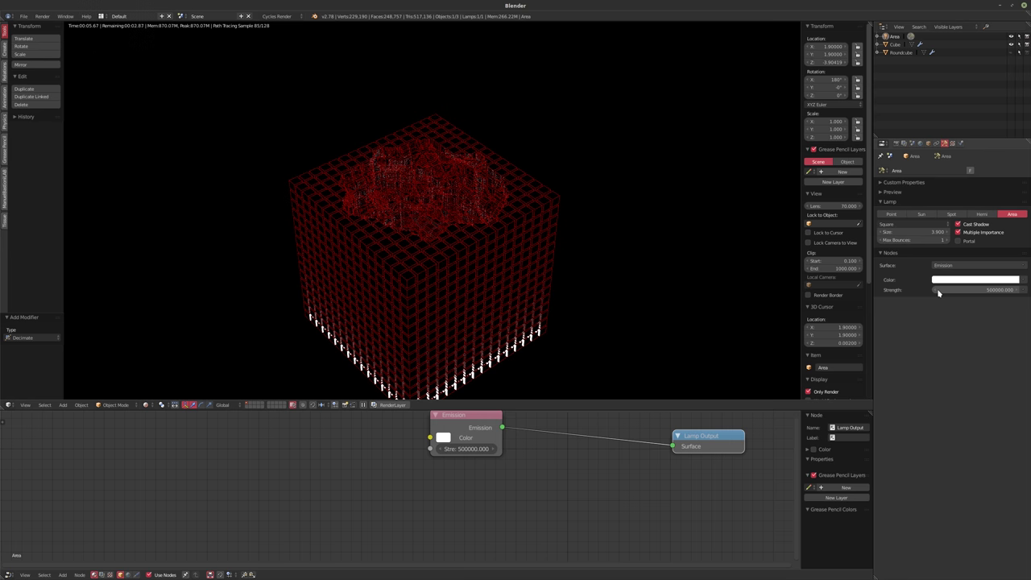
{"action": "middle_click_drag", "start_coordinate": [516, 258], "coordinate": [494, 239]}
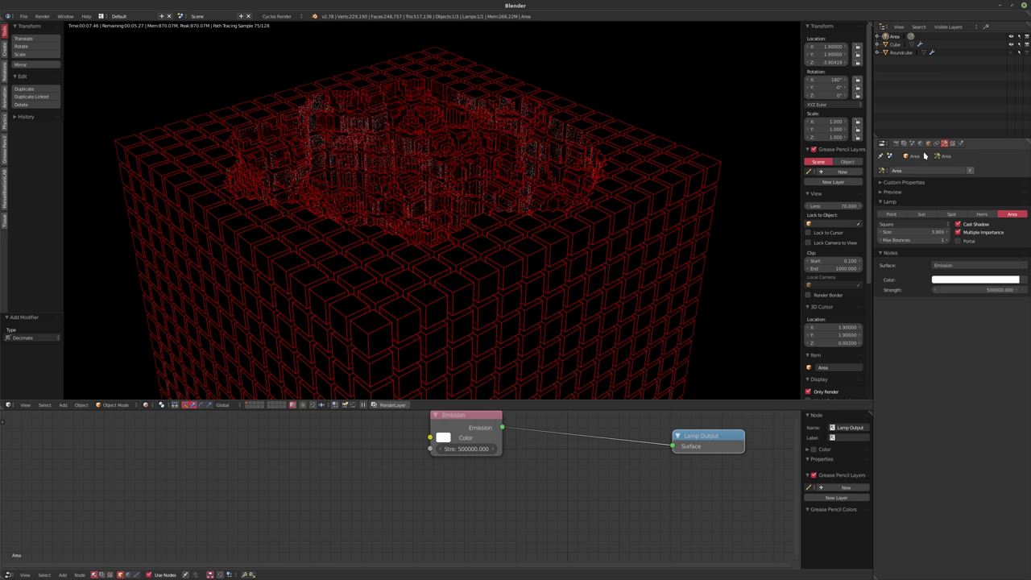
- Change the Area lamp's type to Point and raise the lamp about 1.74 units along the global Z axis
{"action": "left_click", "coordinate": [890, 214]}
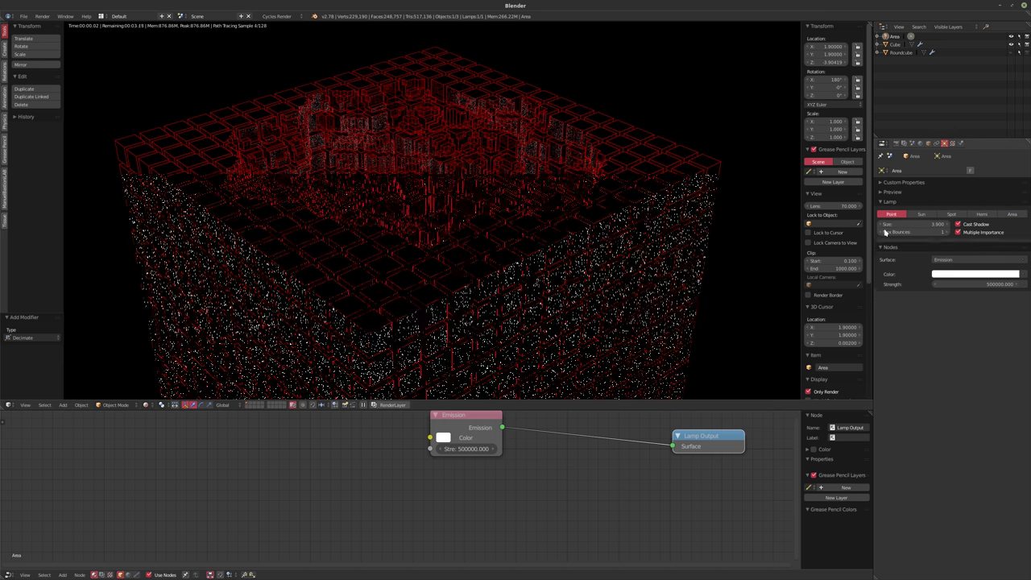
{"action": "scroll", "coordinate": [483, 339], "scroll_direction": "down", "scroll_amount": 5}
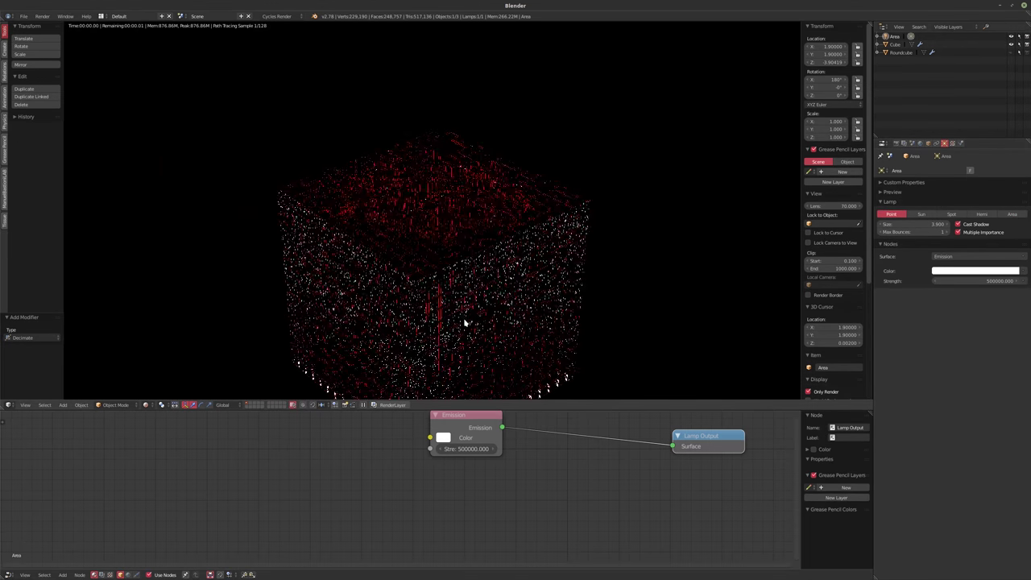
{"action": "key", "text": "g"}
{"action": "key", "text": "z"}
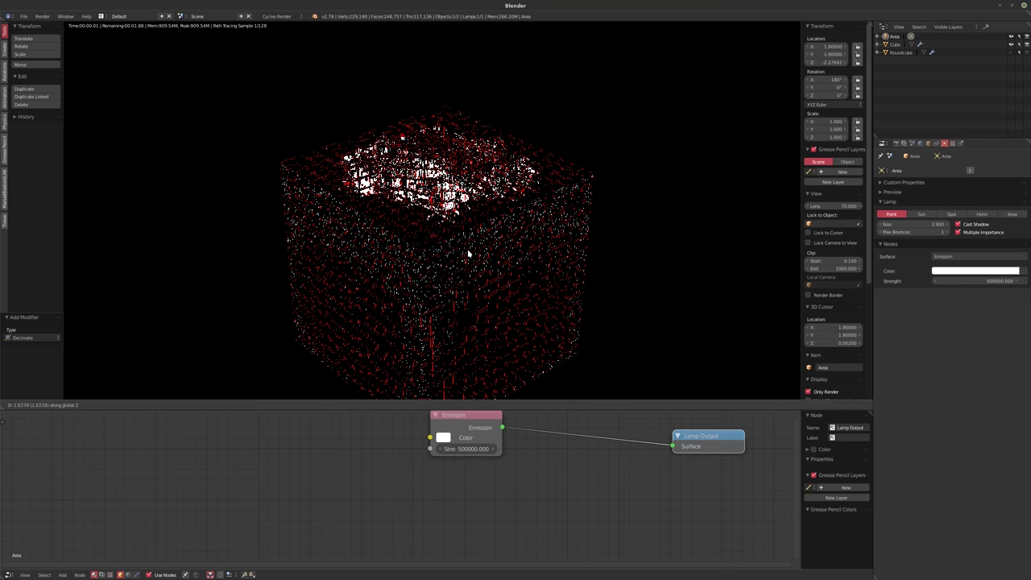
{"action": "left_click", "coordinate": [467, 260]}
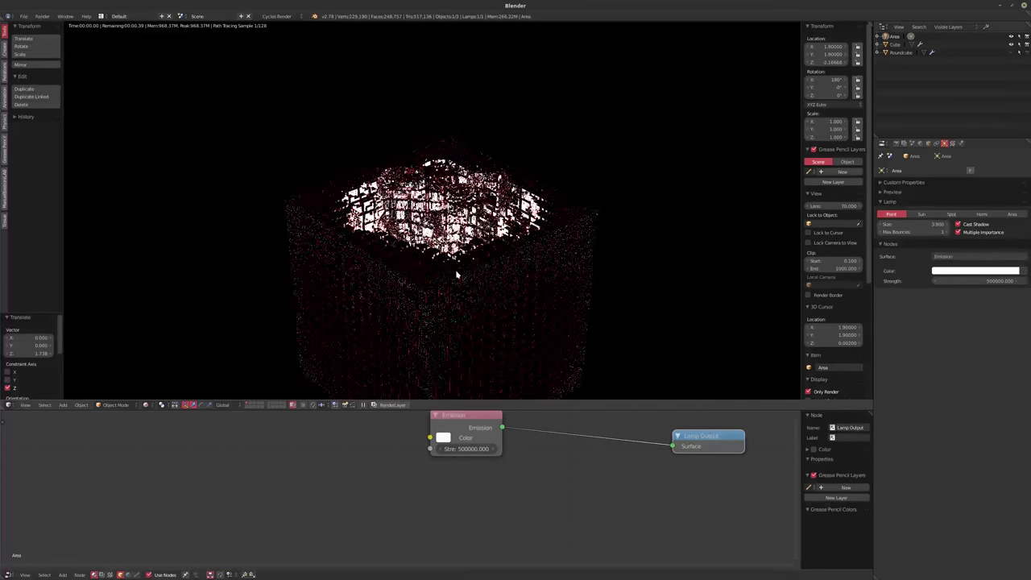
- Lower the point lamp's emission strength to 1000, trying 100 first
{"action": "scroll", "coordinate": [483, 301], "scroll_direction": "up", "scroll_amount": 4}
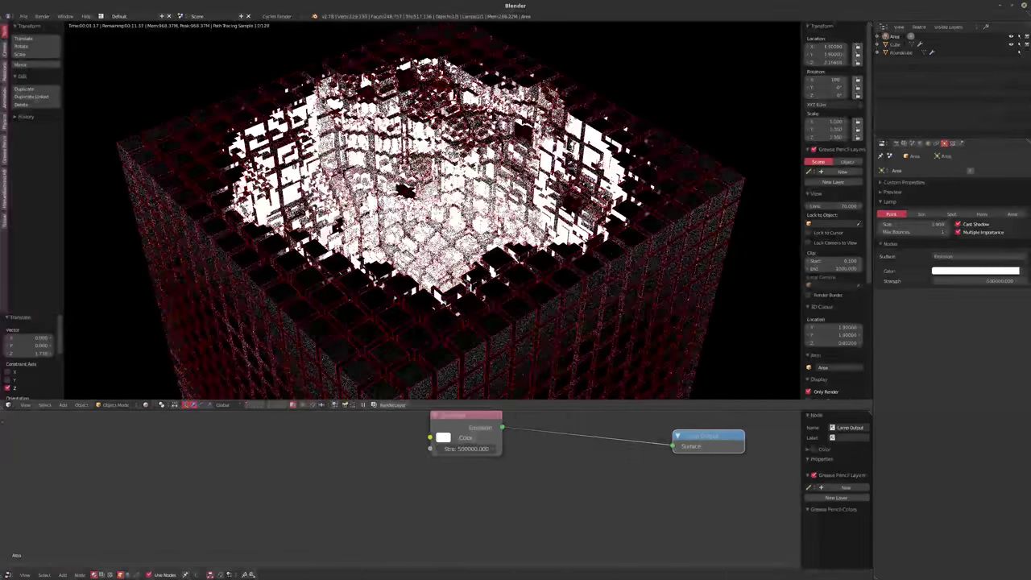
{"action": "middle_click_drag", "start_coordinate": [483, 300], "coordinate": [512, 290]}
{"action": "left_click", "coordinate": [983, 280]}
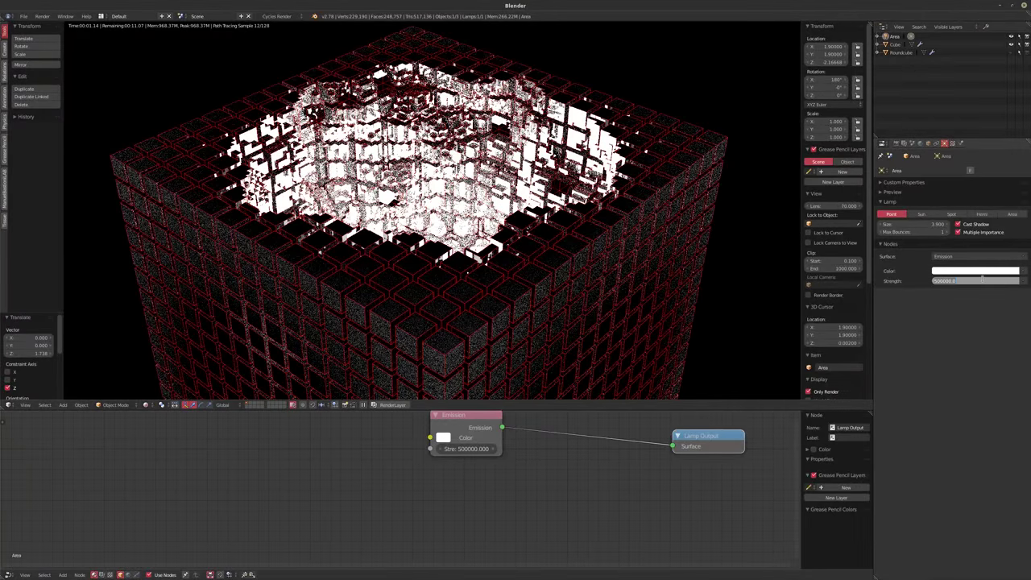
{"action": "type", "text": "1100"}
{"action": "key", "text": "Return"}
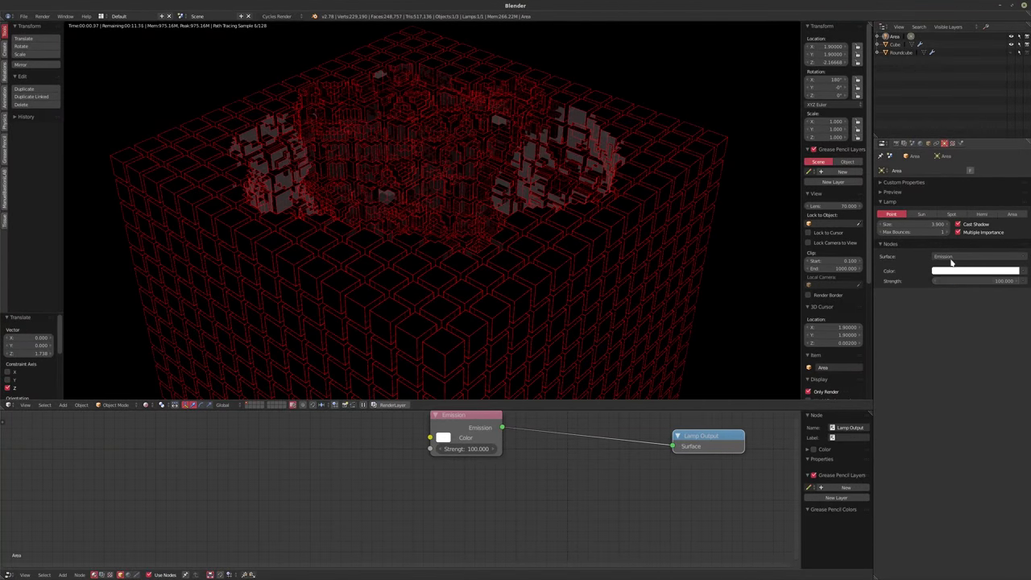
{"action": "type", "text": "1000"}
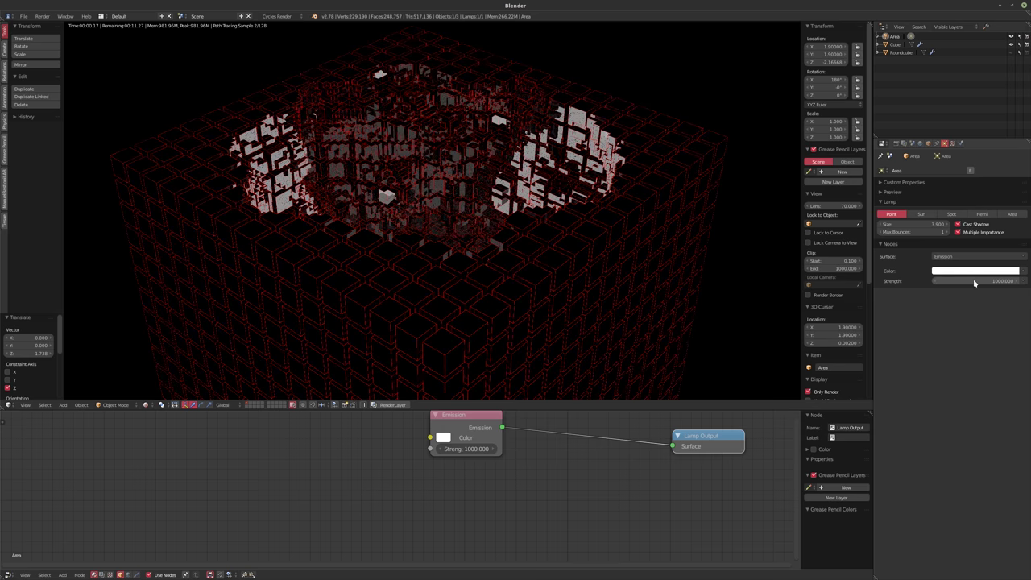
{"action": "key", "text": "Return"}
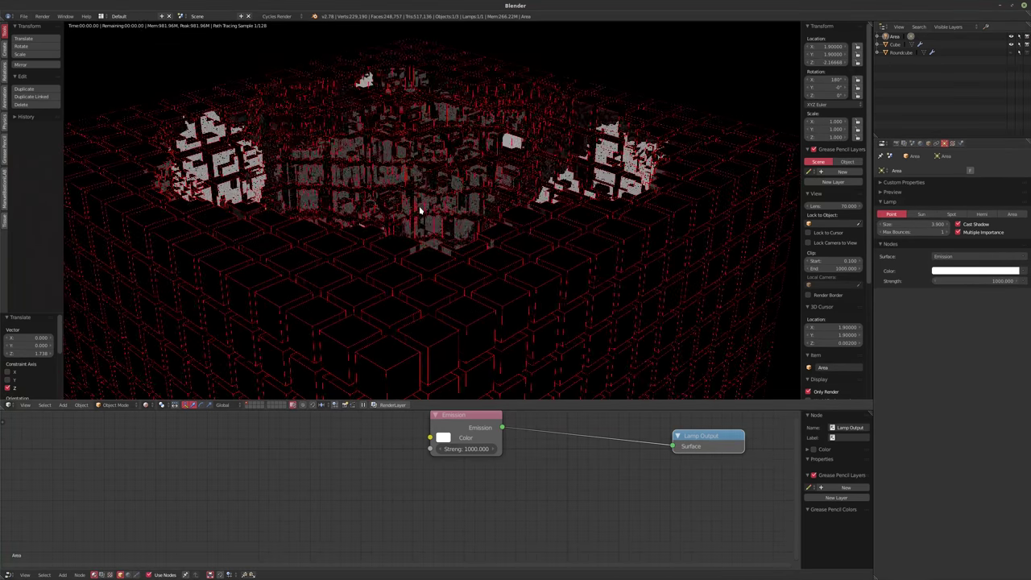
- Set the point lamp's size to 0.1
{"action": "left_click", "coordinate": [906, 227]}
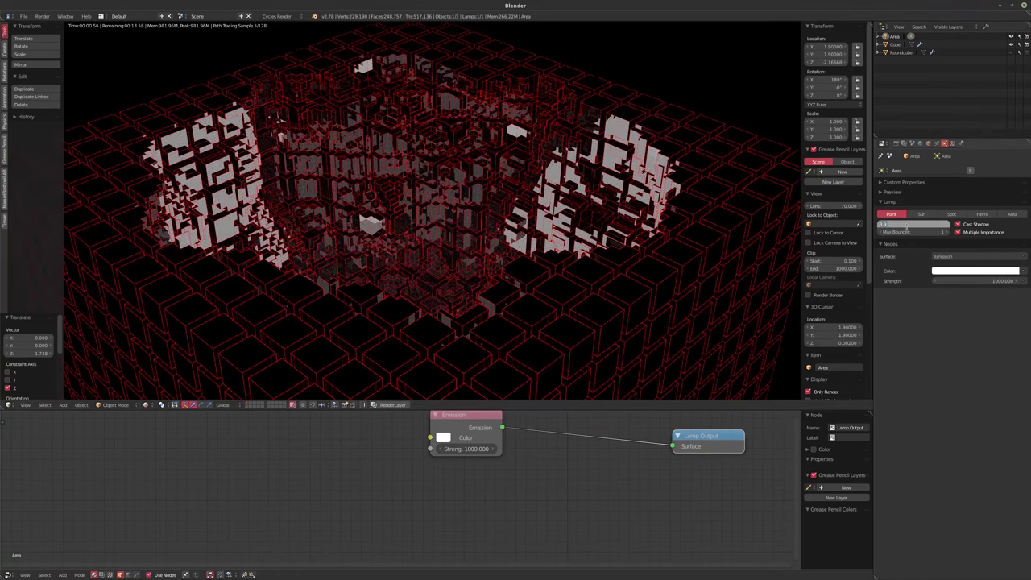
{"action": "type", "text": "0.1"}
{"action": "key", "text": "Return"}
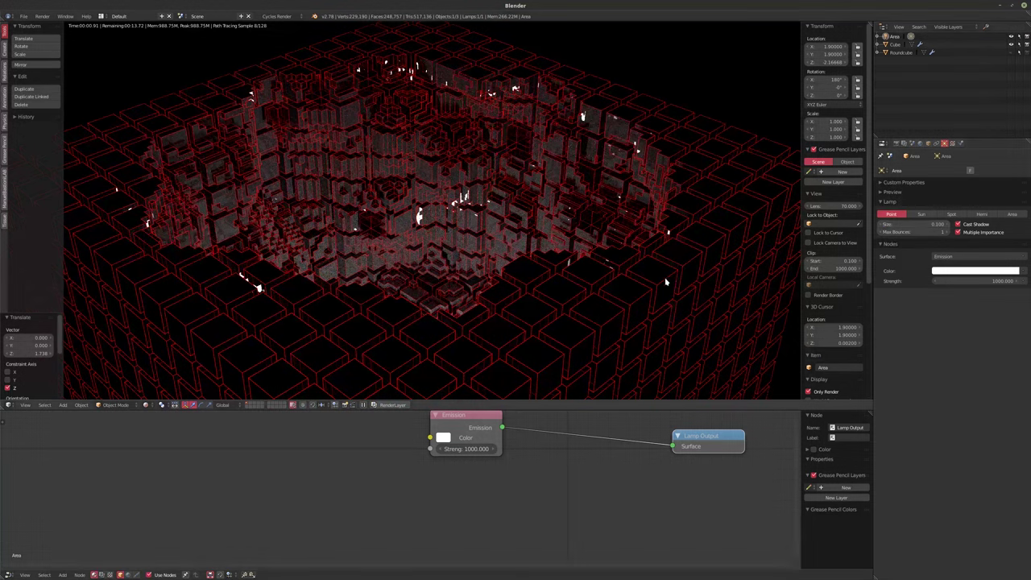
- Set the point lamp's emission strength to 10000 and inspect the lit crater from closer up
{"action": "left_click", "coordinate": [970, 280]}
{"action": "type", "text": "10000"}
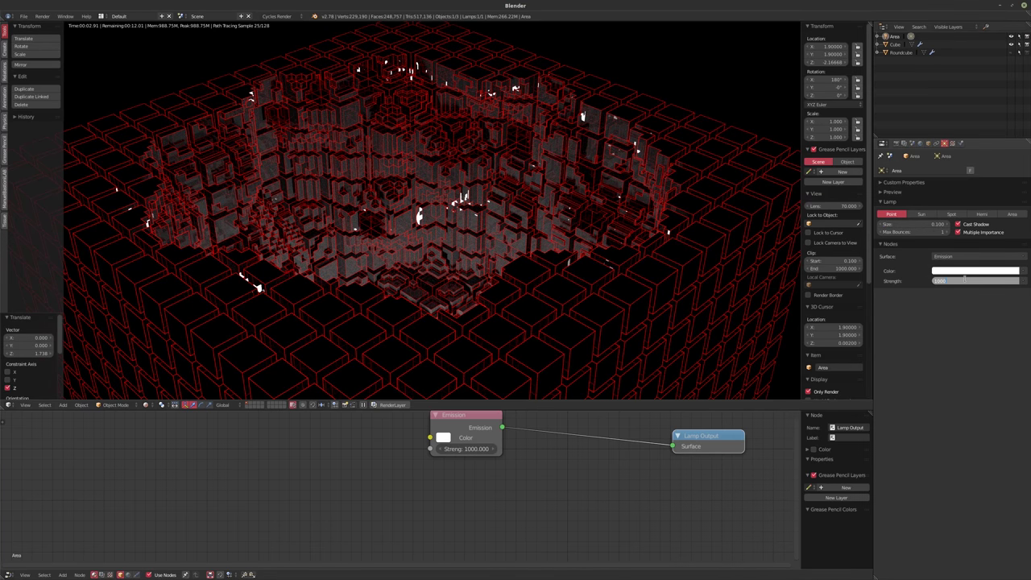
{"action": "key", "text": "Return"}
{"action": "middle_click_drag", "start_coordinate": [538, 271], "coordinate": [483, 376]}
{"action": "scroll", "coordinate": [483, 283], "scroll_direction": "up", "scroll_amount": 1}
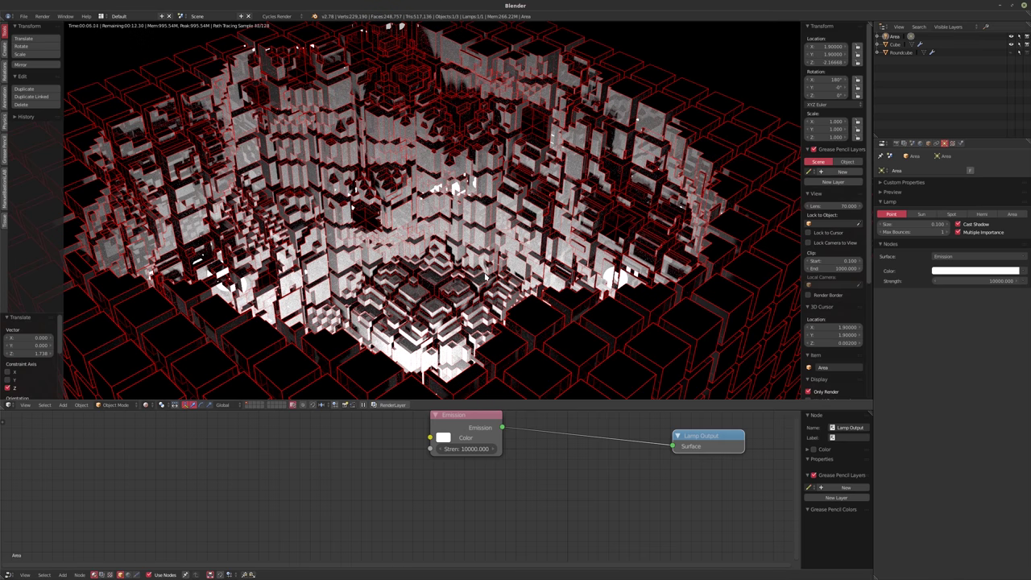
{"action": "middle_click_drag", "start_coordinate": [413, 262], "coordinate": [488, 307]}
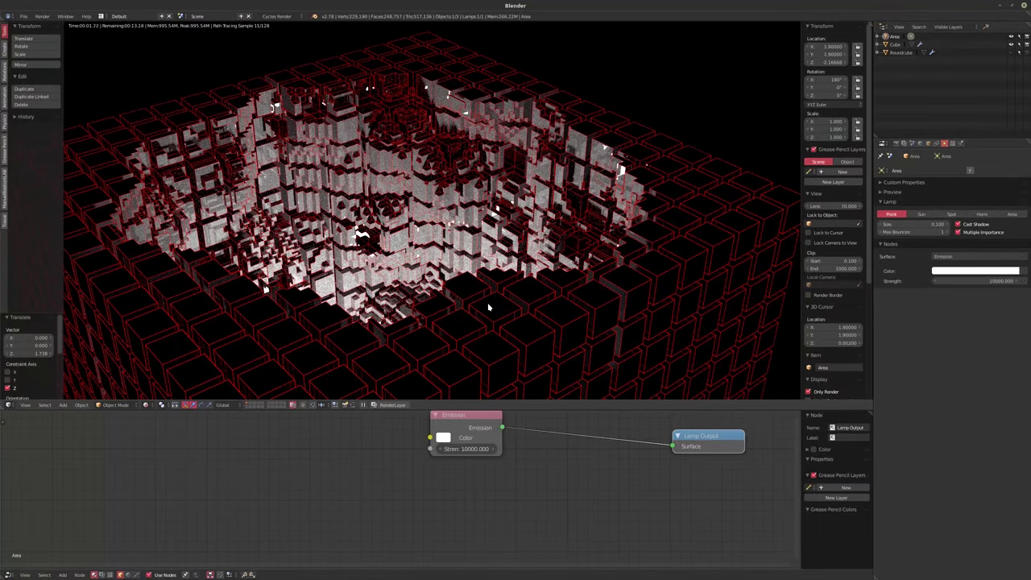
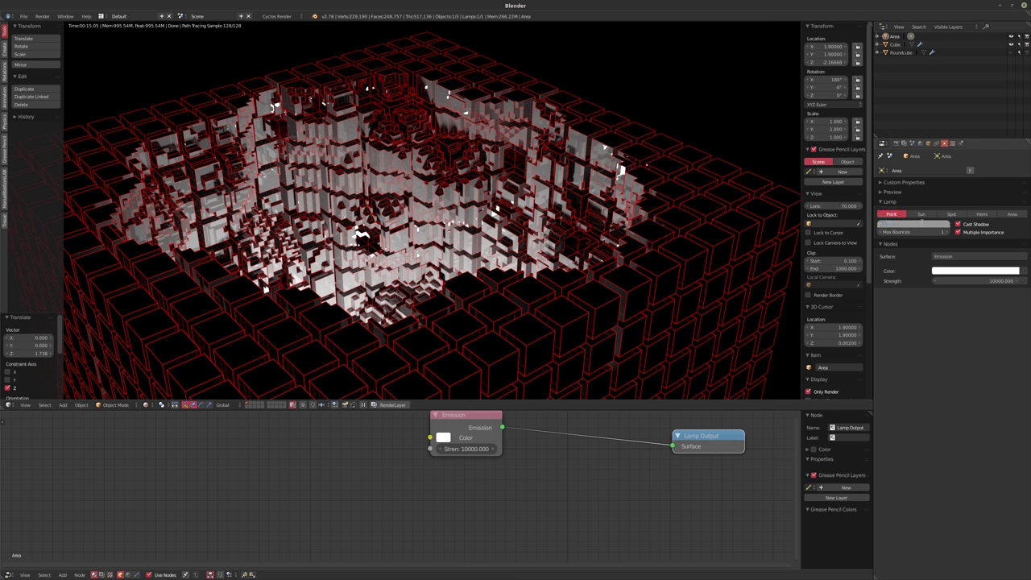
- Reduce the point lamp's size to 0, trying 0.01 first
{"action": "type", "text": "0.01"}
{"action": "key", "text": "Return"}
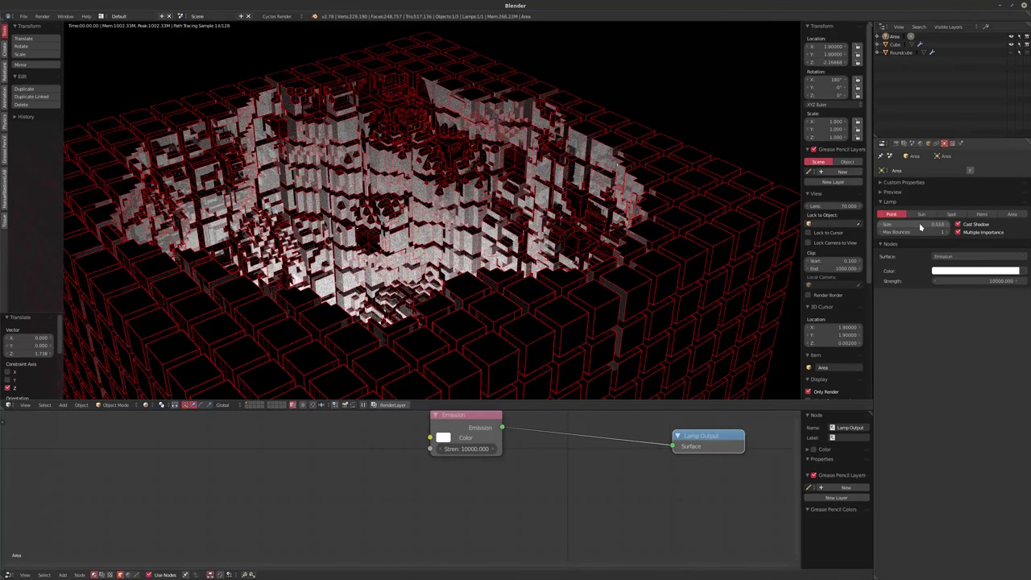
{"action": "left_click_drag", "start_coordinate": [920, 228], "coordinate": [922, 229]}
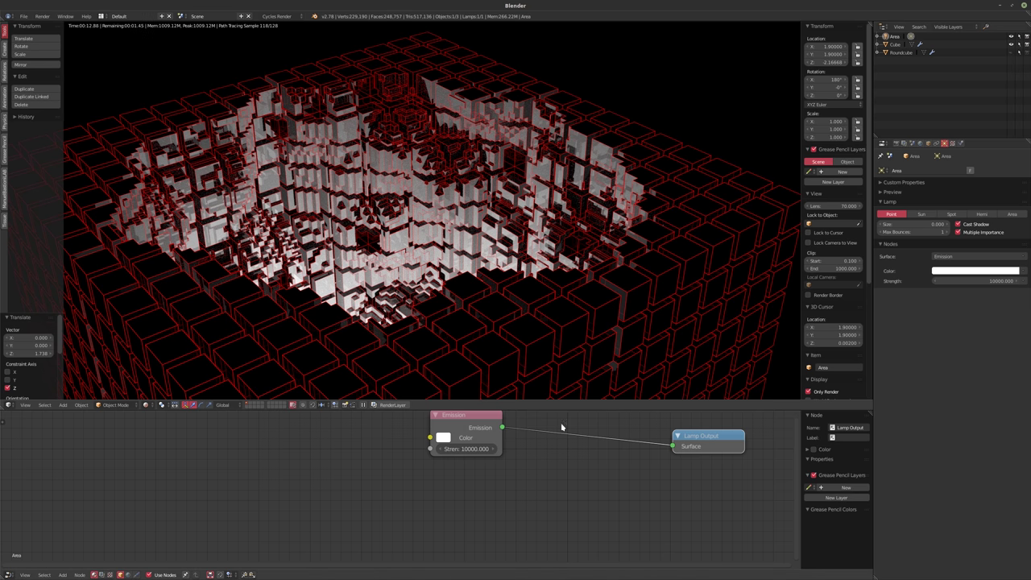
- Reposition the lamp's Emission and Lamp Output nodes so that they sit roughly level with each other
{"action": "middle_click_drag", "start_coordinate": [529, 460], "coordinate": [462, 481]}
{"action": "scroll", "coordinate": [460, 482], "scroll_direction": "down", "scroll_amount": 2}
{"action": "left_click_drag", "start_coordinate": [411, 458], "coordinate": [401, 481]}
{"action": "left_click_drag", "start_coordinate": [624, 469], "coordinate": [645, 478]}
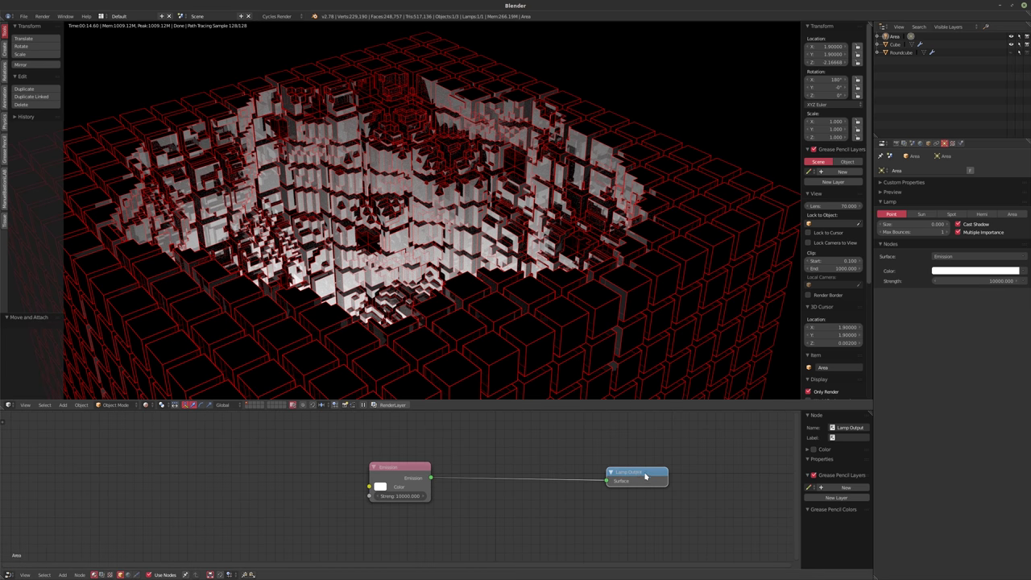
{"action": "middle_click_drag", "start_coordinate": [558, 452], "coordinate": [534, 454]}
- Change the lamp's emission color to a saturated azure blue, passing through cyan first
{"action": "left_click", "coordinate": [355, 489]}
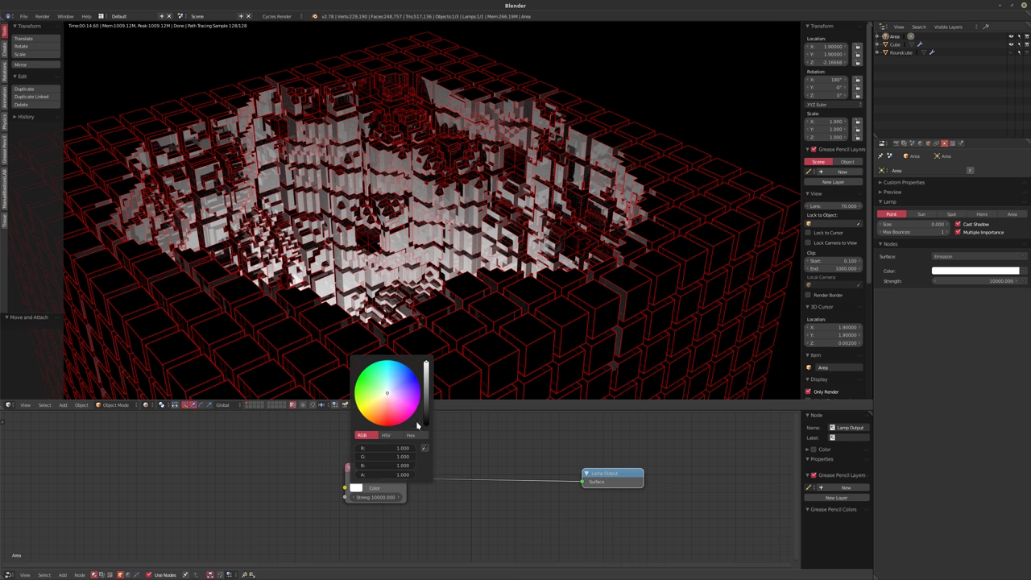
{"action": "left_click", "coordinate": [385, 410]}
{"action": "mouse_move", "coordinate": [387, 410]}
{"action": "left_mouse_down"}
{"action": "mouse_move", "coordinate": [390, 422]}
{"action": "mouse_move", "coordinate": [371, 401]}
{"action": "mouse_move", "coordinate": [386, 360]}
{"action": "left_mouse_up"}
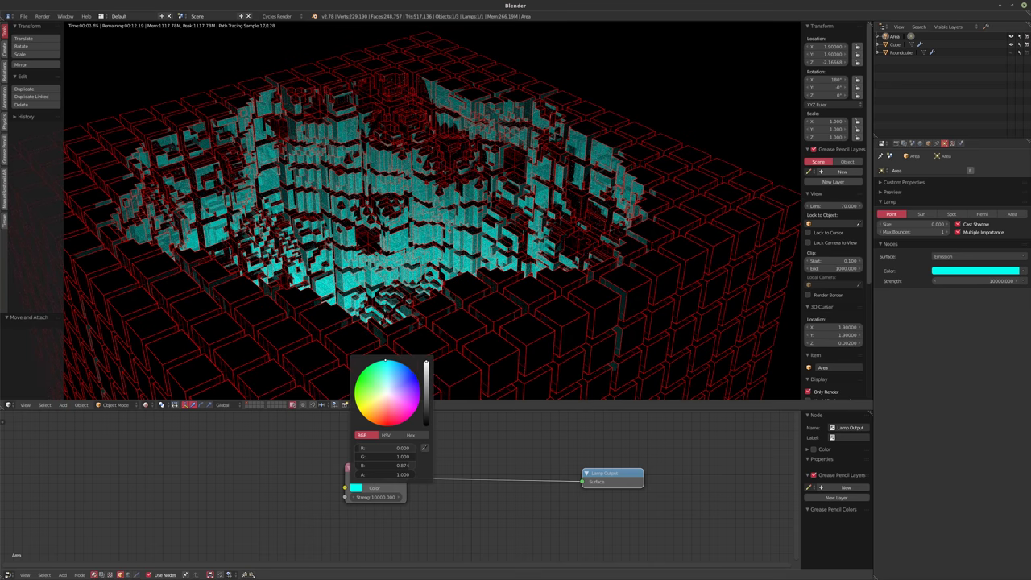
{"action": "left_click_drag", "start_coordinate": [386, 361], "coordinate": [396, 364]}
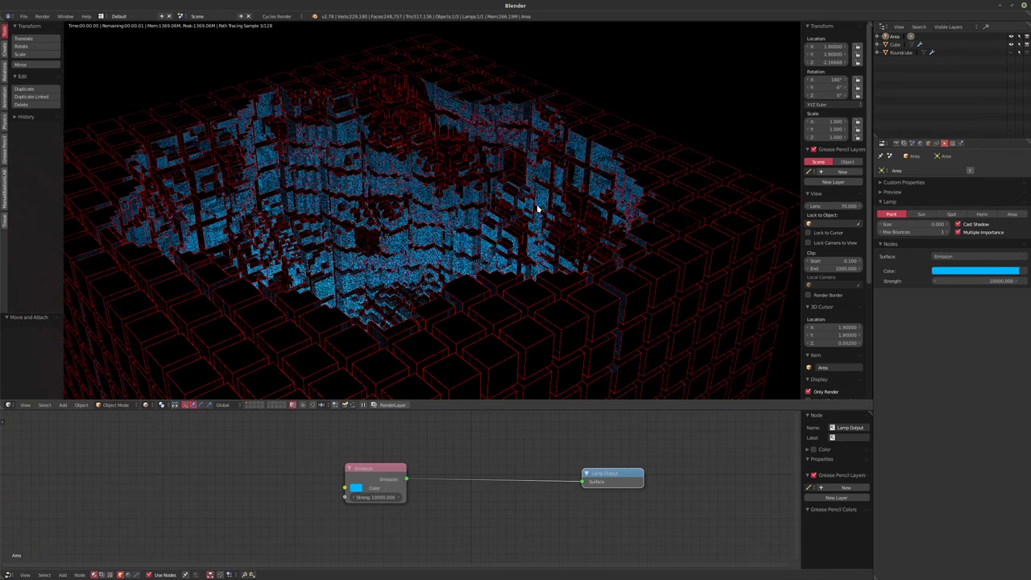
- Set the lamp's emission strength to 25000
{"action": "left_click", "coordinate": [359, 498]}
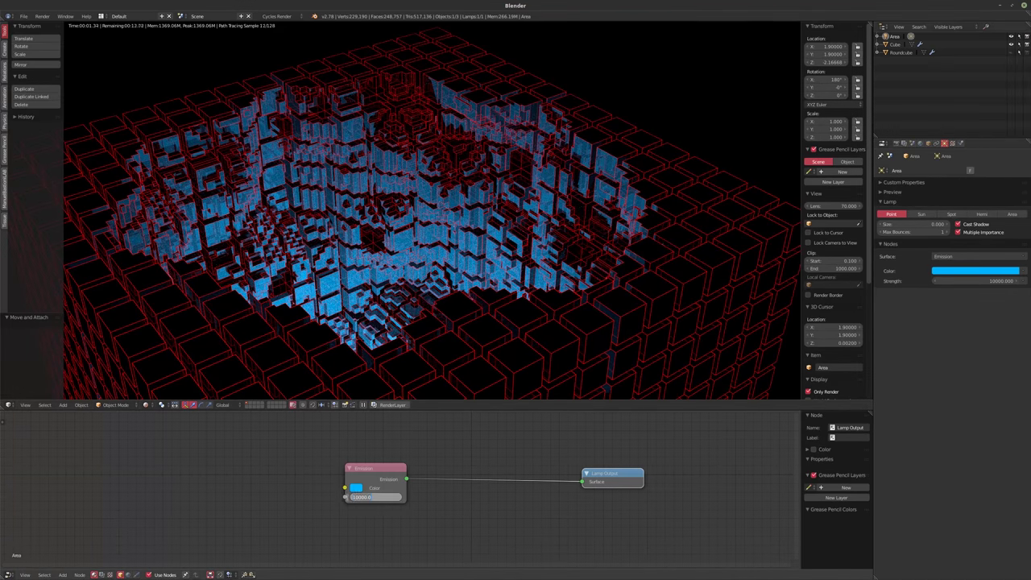
{"action": "left_click_drag", "start_coordinate": [346, 497], "coordinate": [336, 497]}
{"action": "key", "text": "Return"}
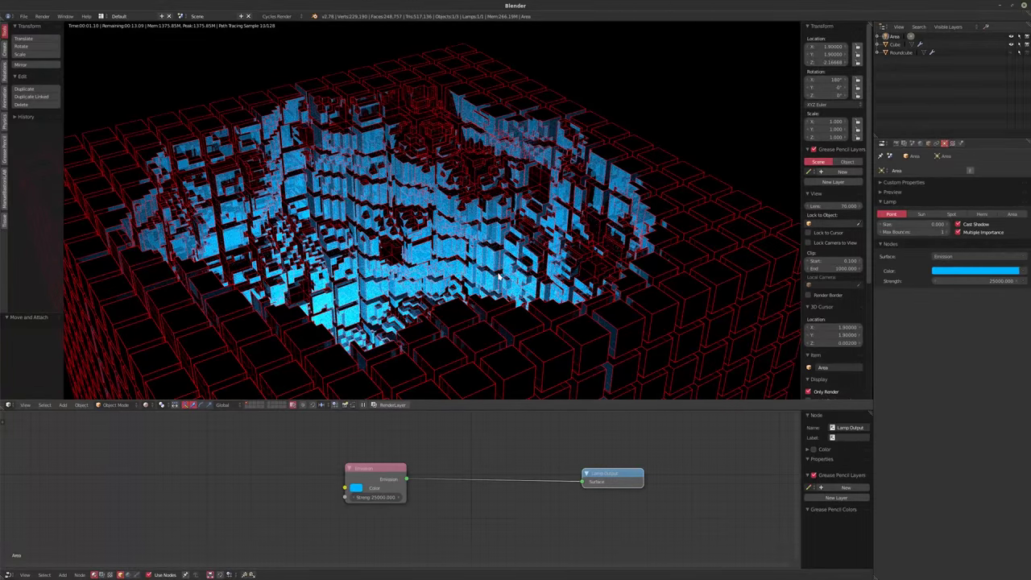
- Set the Glossy BSDF roughness of the Cube object's material to 0.1
{"action": "left_click", "coordinate": [895, 144]}
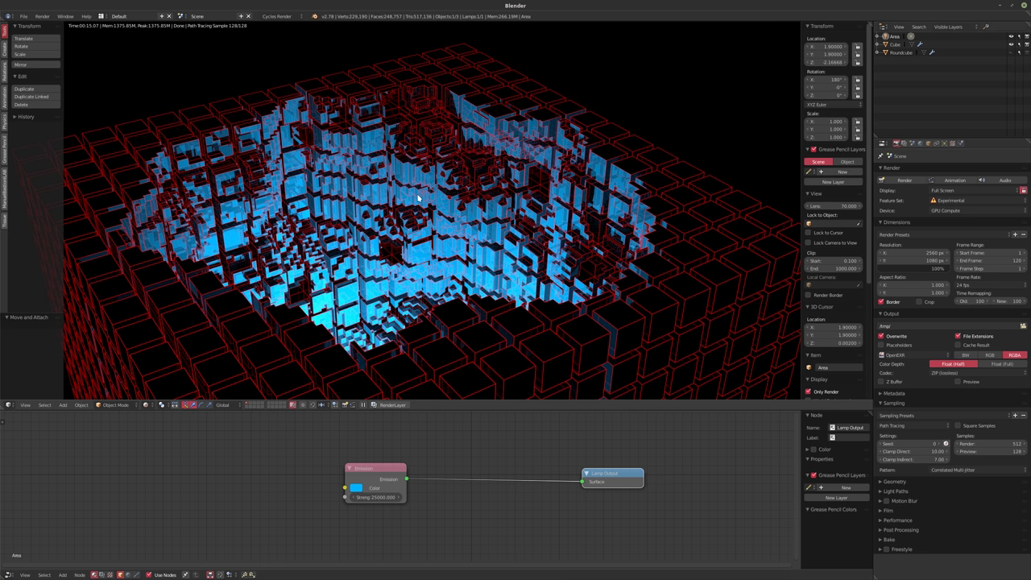
{"action": "left_click", "coordinate": [897, 45]}
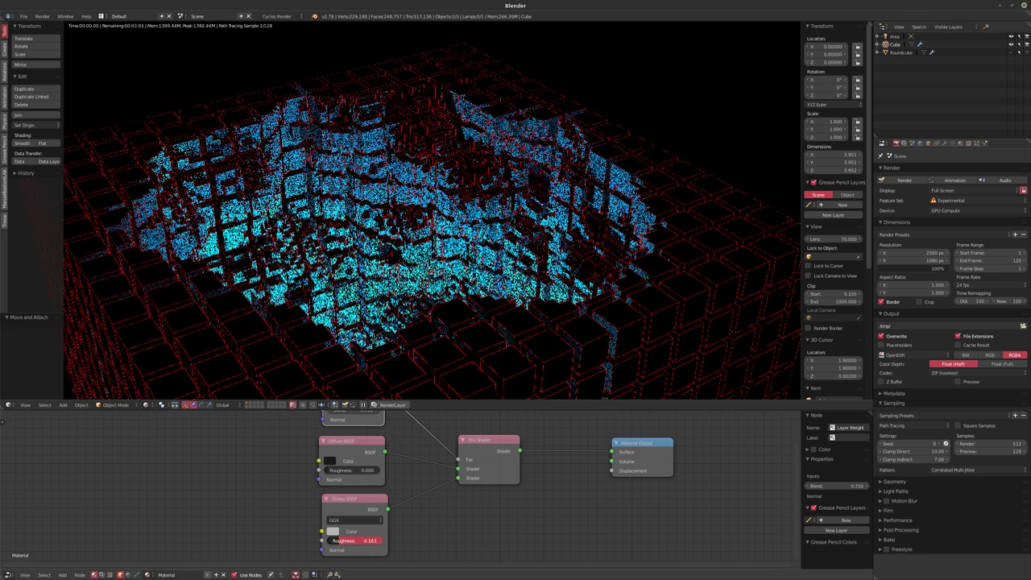
{"action": "left_click_drag", "start_coordinate": [345, 543], "coordinate": [378, 540]}
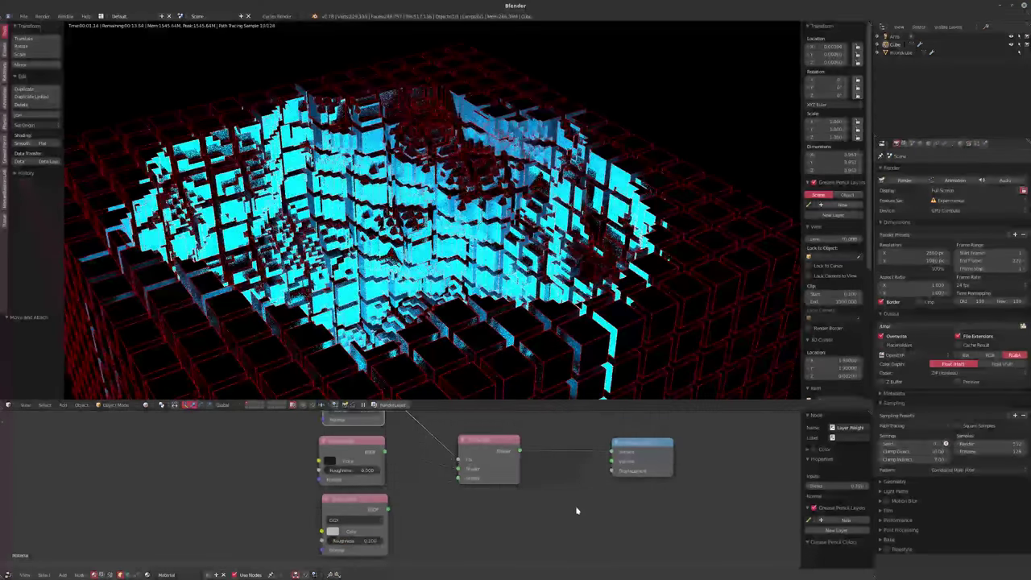
- Reduce the lamp's emission strength to 2500, trying 15 first
{"action": "left_click", "coordinate": [894, 37]}
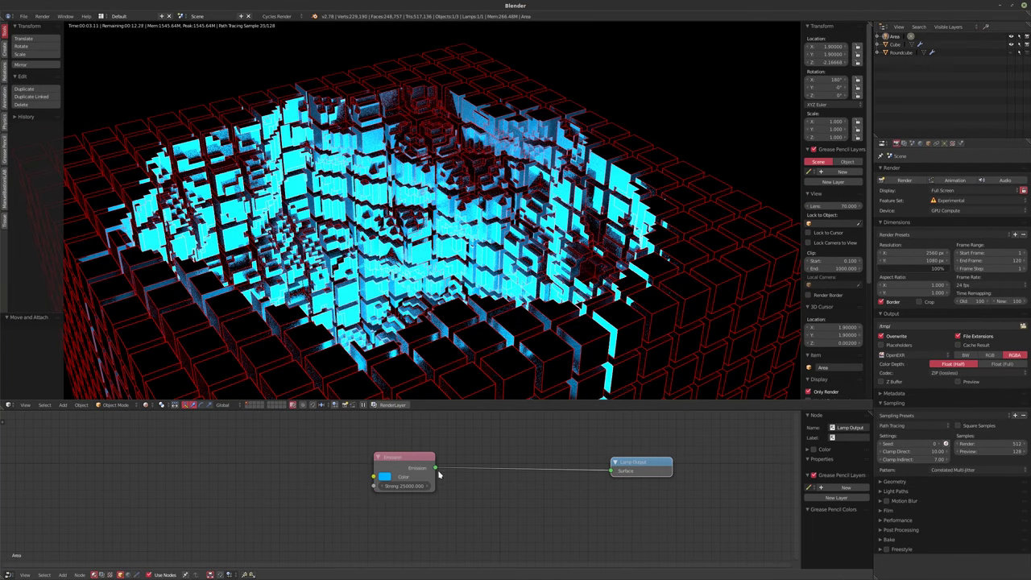
{"action": "left_click", "coordinate": [404, 486]}
{"action": "left_click", "coordinate": [464, 485]}
{"action": "left_click_drag", "start_coordinate": [402, 486], "coordinate": [342, 486]}
{"action": "left_click", "coordinate": [414, 488]}
{"action": "type", "text": "15"}
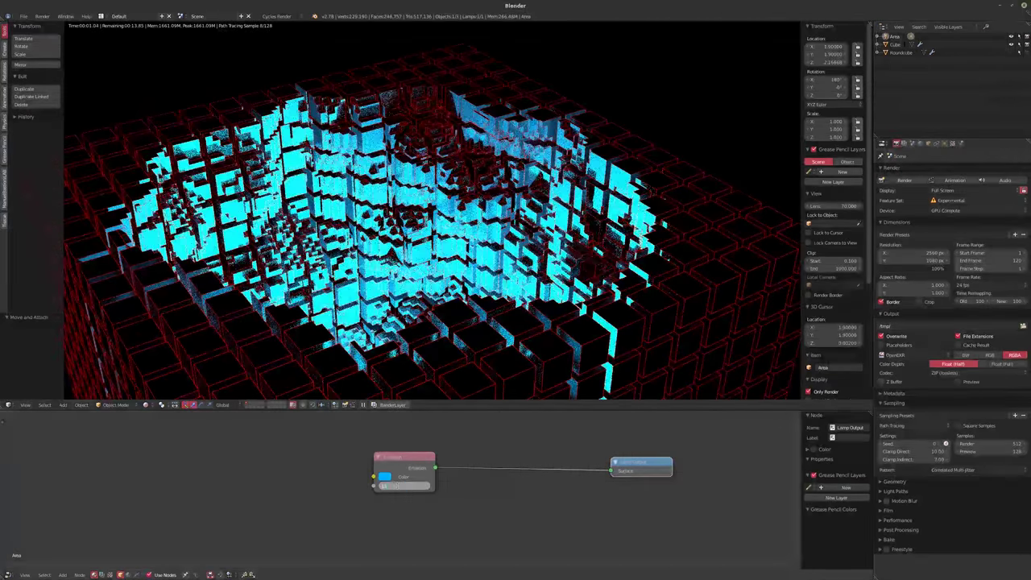
{"action": "key", "text": "Return"}
{"action": "left_click", "coordinate": [395, 485]}
{"action": "type", "text": "15.0"}
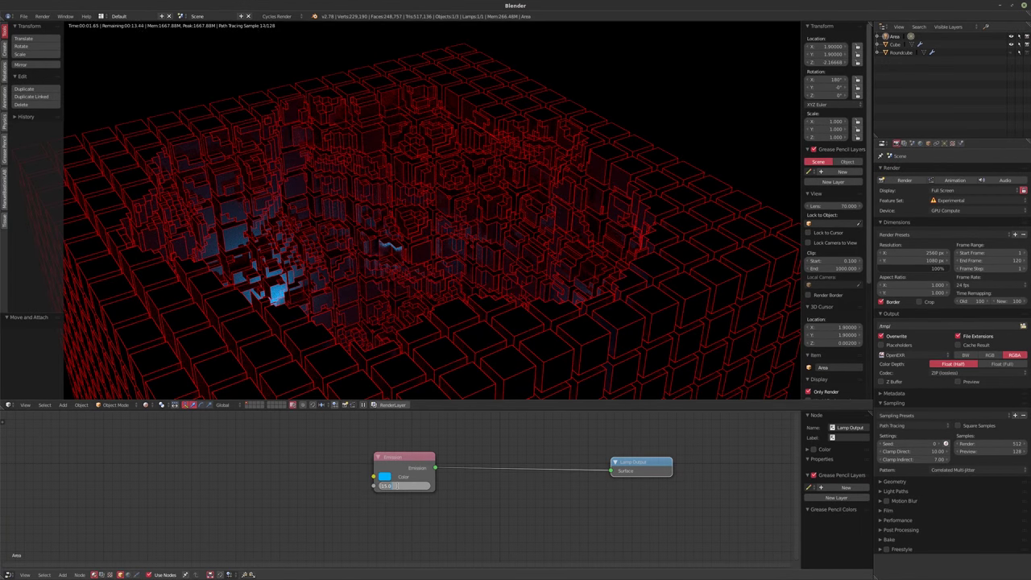
{"action": "type", "text": "0"}
{"action": "key", "text": "Return"}
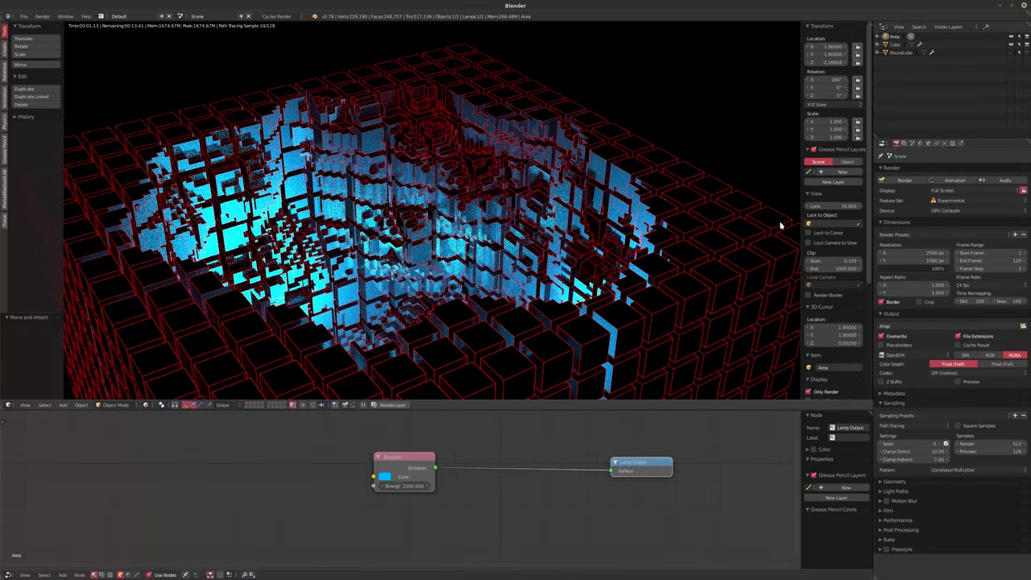
- Adjust the lamp's height along the global Z axis, raising it about 0.5 units before lowering it about 1.08 units
{"action": "key", "text": "g"}
{"action": "key", "text": "z"}
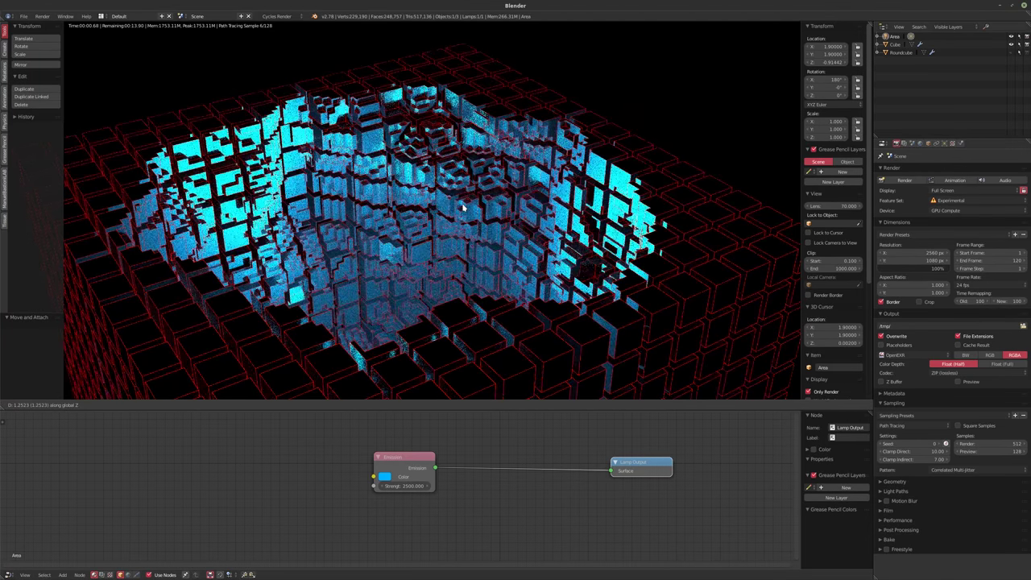
{"action": "left_click", "coordinate": [470, 379]}
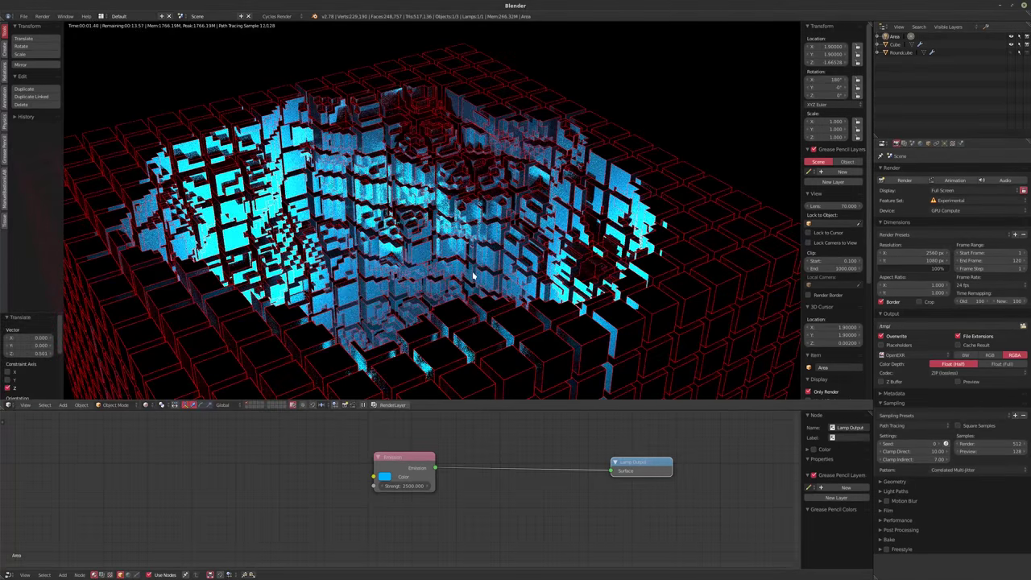
{"action": "key", "text": "g"}
{"action": "key", "text": "z"}
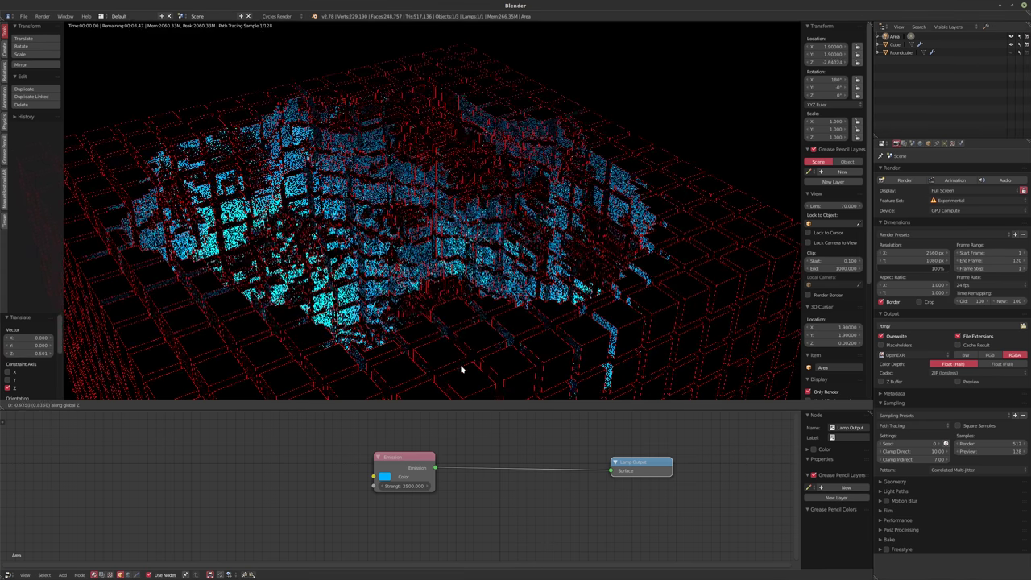
{"action": "left_click", "coordinate": [462, 376]}
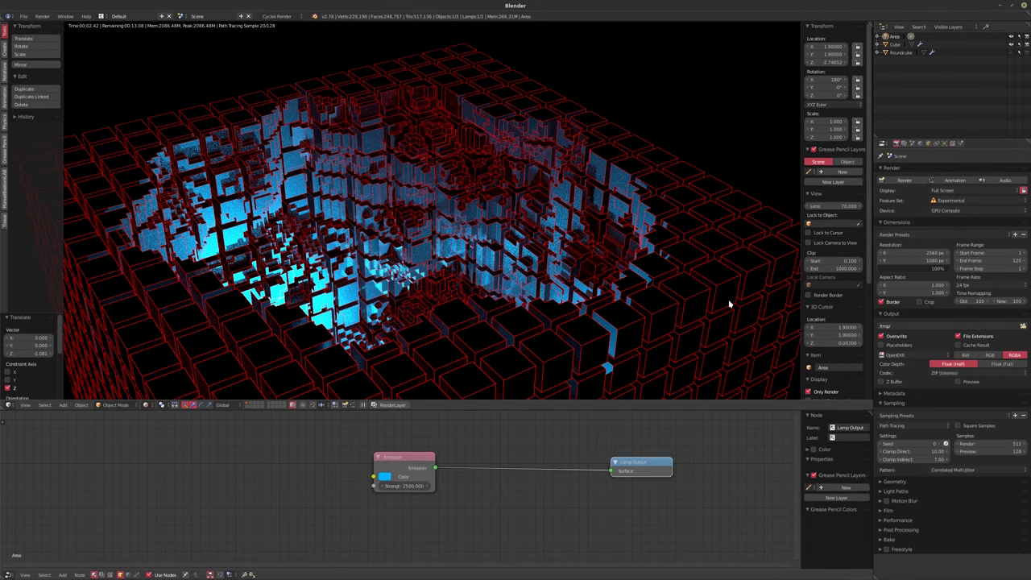
- Change the lamp's type to Area and set its size to 1, trying 0.1 first
{"action": "left_click", "coordinate": [945, 144]}
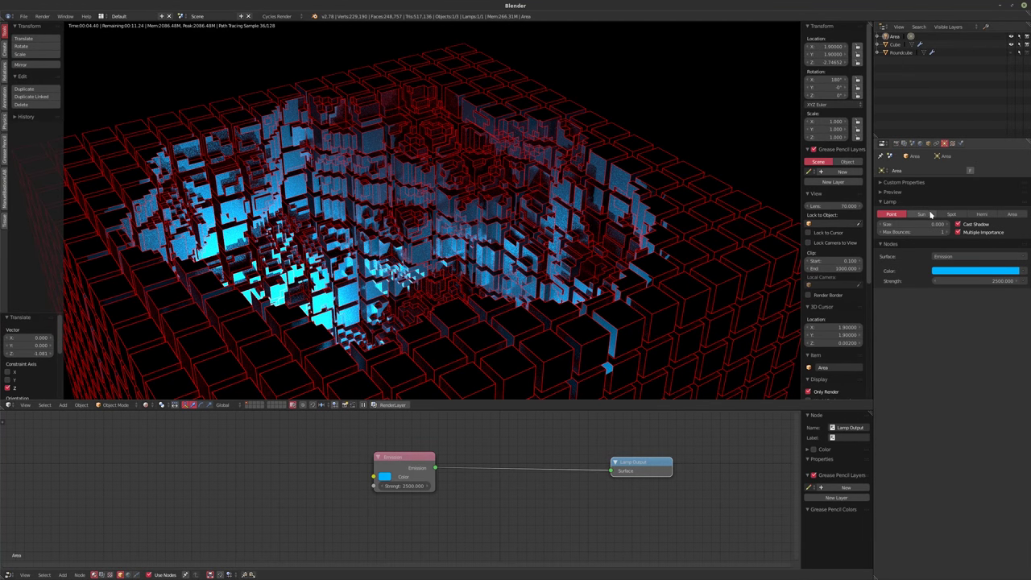
{"action": "left_click", "coordinate": [1011, 214]}
{"action": "left_click", "coordinate": [904, 234]}
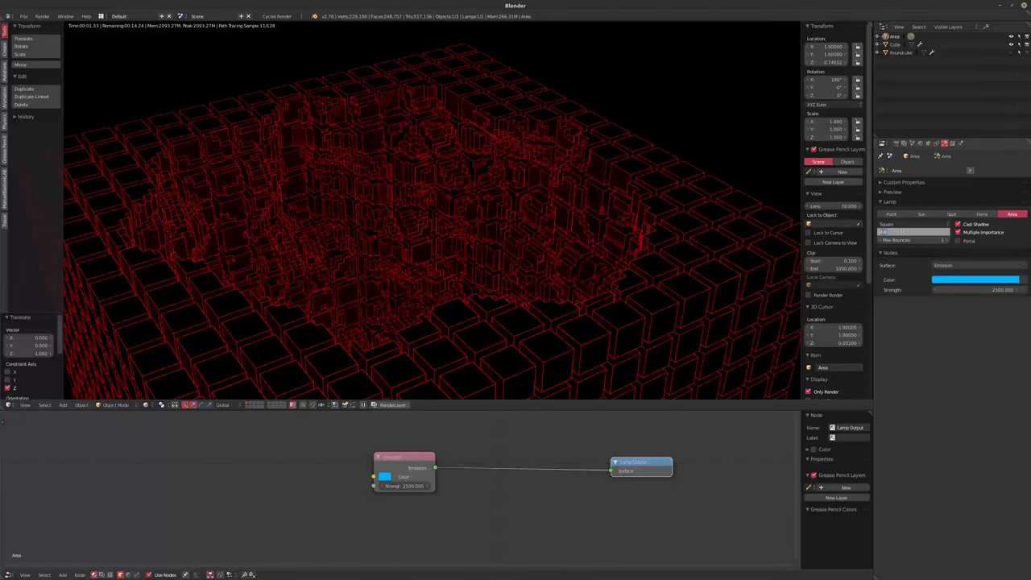
{"action": "type", "text": "0.1"}
{"action": "key", "text": "Return"}
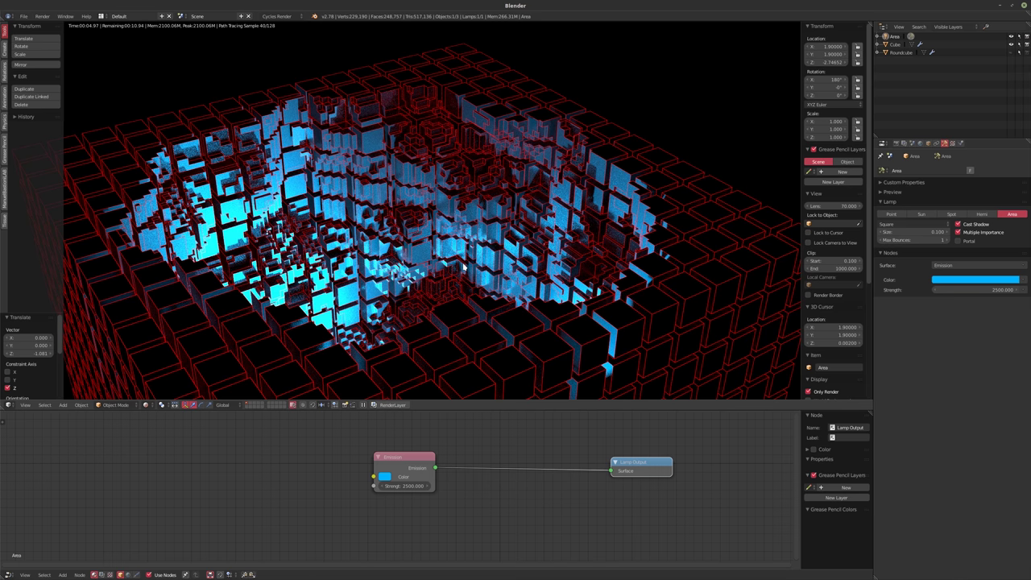
{"action": "left_click", "coordinate": [915, 231]}
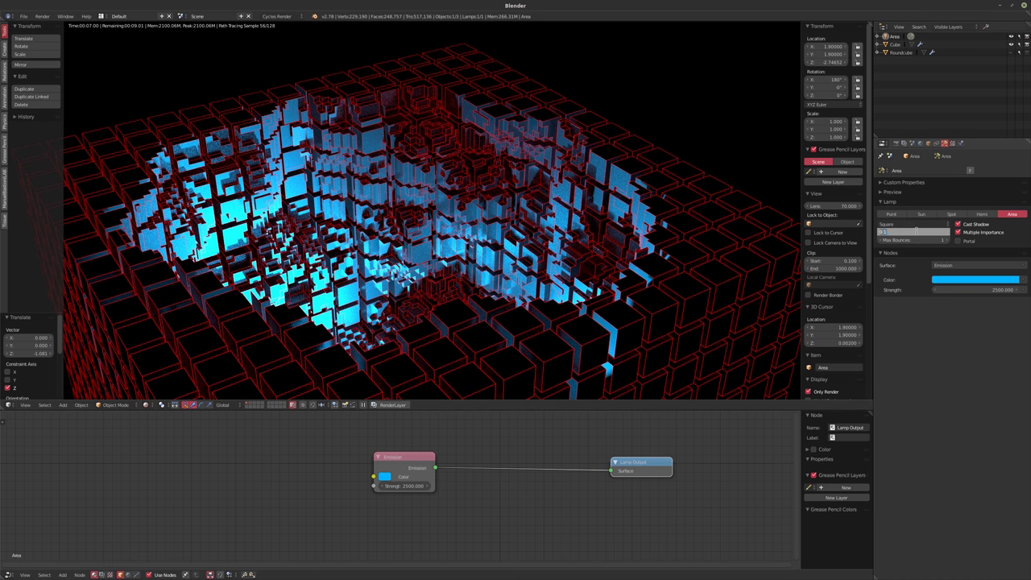
{"action": "type", "text": "1"}
{"action": "key", "text": "Return"}
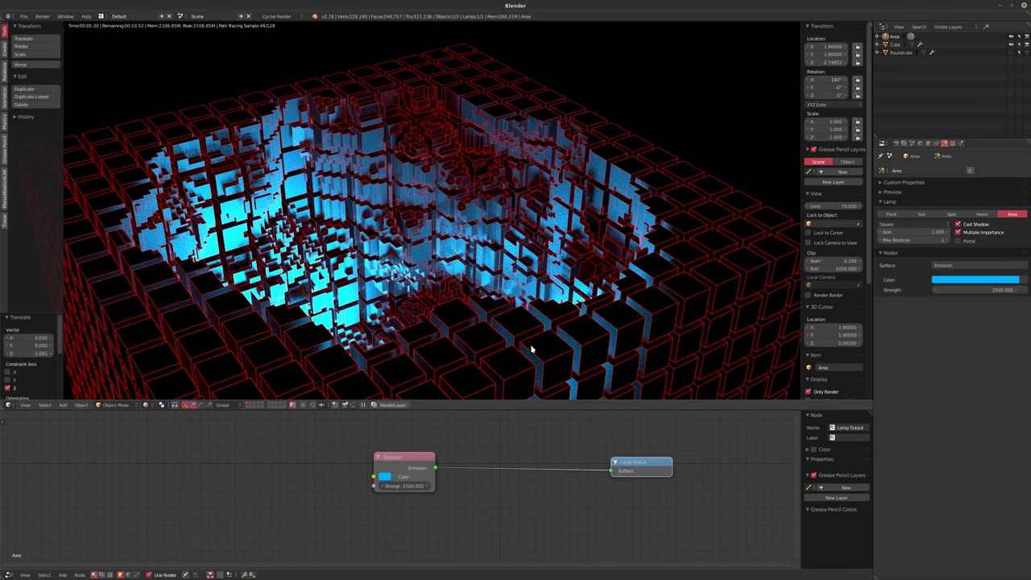
- Switch from rendered to solid shading and examine the crater walls and their dark openings from several angles
{"action": "mouse_move", "coordinate": [500, 301]}
{"action": "middle_mouse_down"}
{"action": "mouse_move", "coordinate": [518, 311]}
{"action": "mouse_move", "coordinate": [493, 315]}
{"action": "middle_mouse_up"}
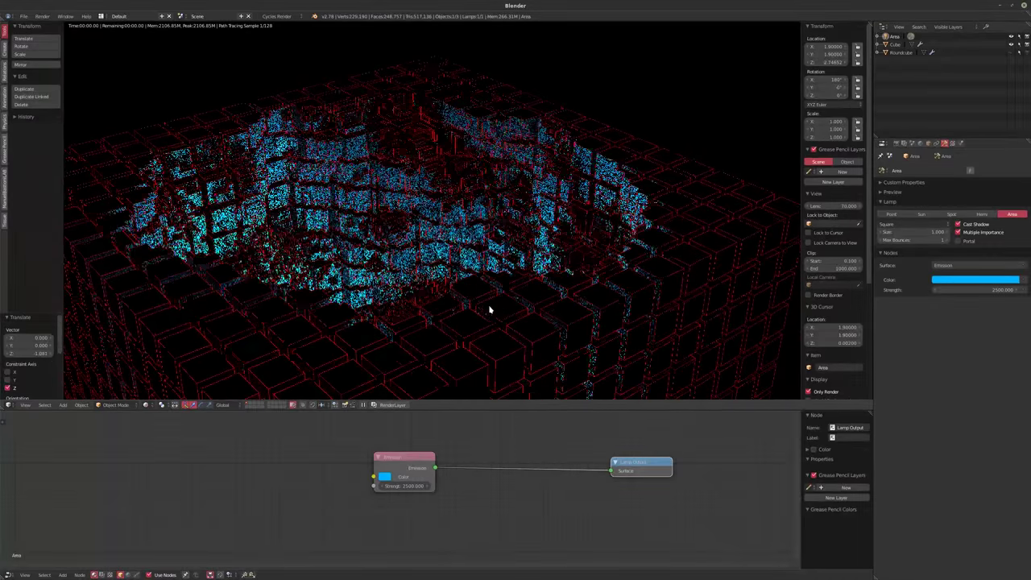
{"action": "key", "text": "alt+a"}
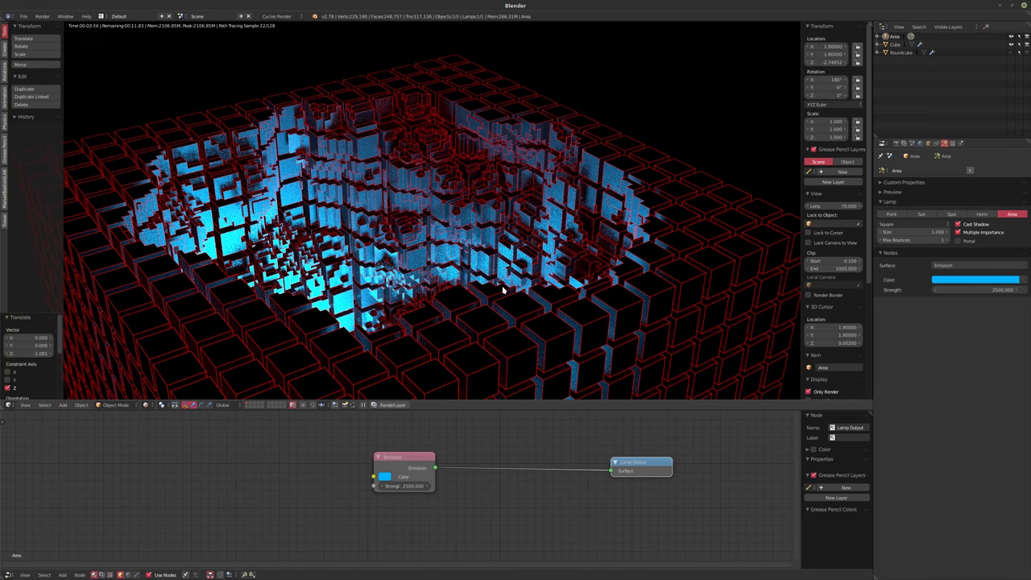
{"action": "key", "text": "shift+z"}
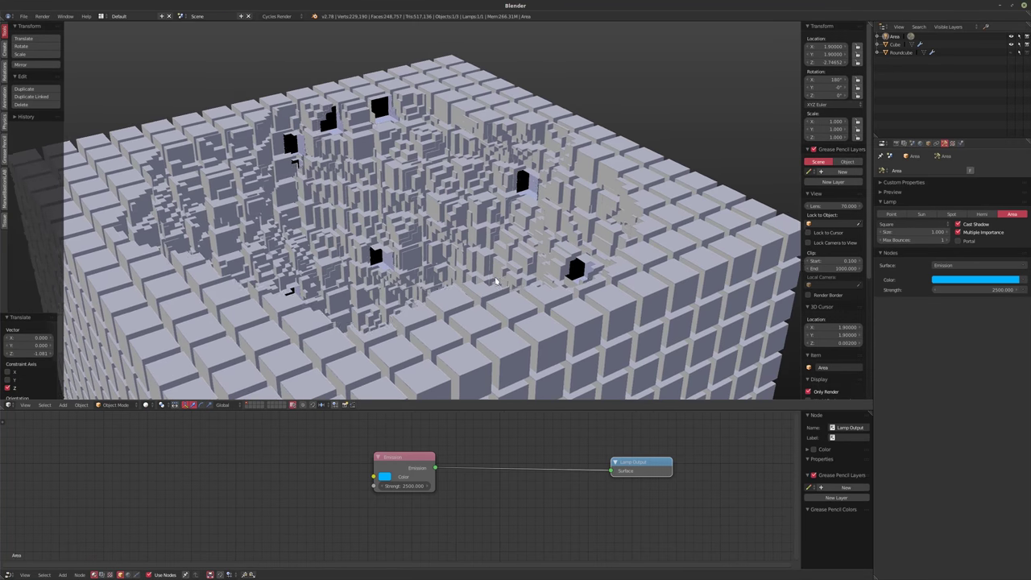
{"action": "scroll", "coordinate": [508, 279], "scroll_direction": "down", "scroll_amount": 5}
{"action": "middle_click_drag", "start_coordinate": [508, 280], "coordinate": [486, 313]}
{"action": "scroll", "coordinate": [402, 191], "scroll_direction": "up", "scroll_amount": 5}
{"action": "scroll", "coordinate": [390, 195], "scroll_direction": "up", "scroll_amount": 3}
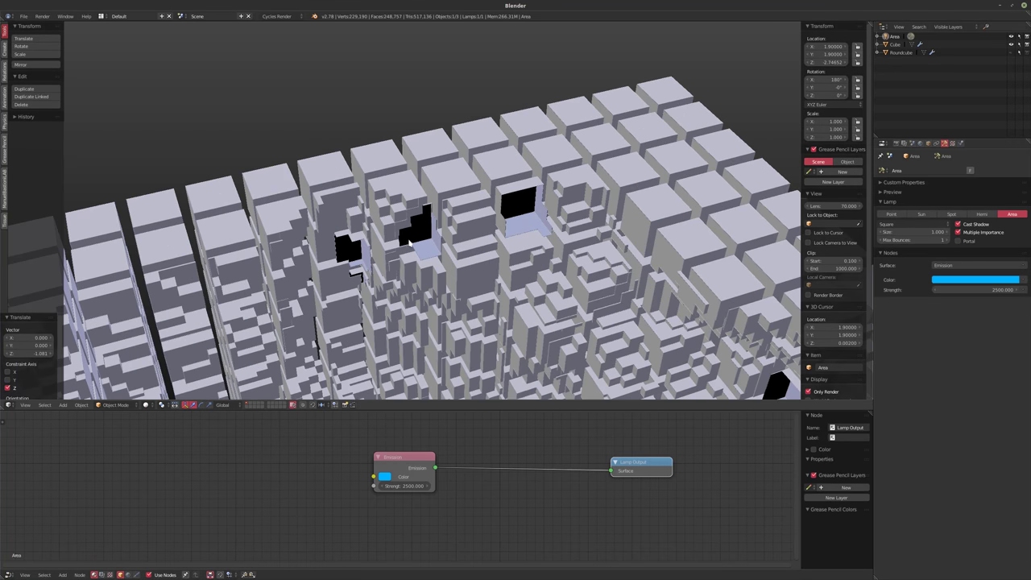
{"action": "scroll", "coordinate": [412, 245], "scroll_direction": "down", "scroll_amount": 7}
{"action": "middle_click_drag", "start_coordinate": [501, 276], "coordinate": [482, 212], "text": "shift"}
{"action": "scroll", "coordinate": [485, 213], "scroll_direction": "up", "scroll_amount": 5}
- Try an Edge Split modifier on the cube block and remove it again
{"action": "right_click", "coordinate": [618, 263]}
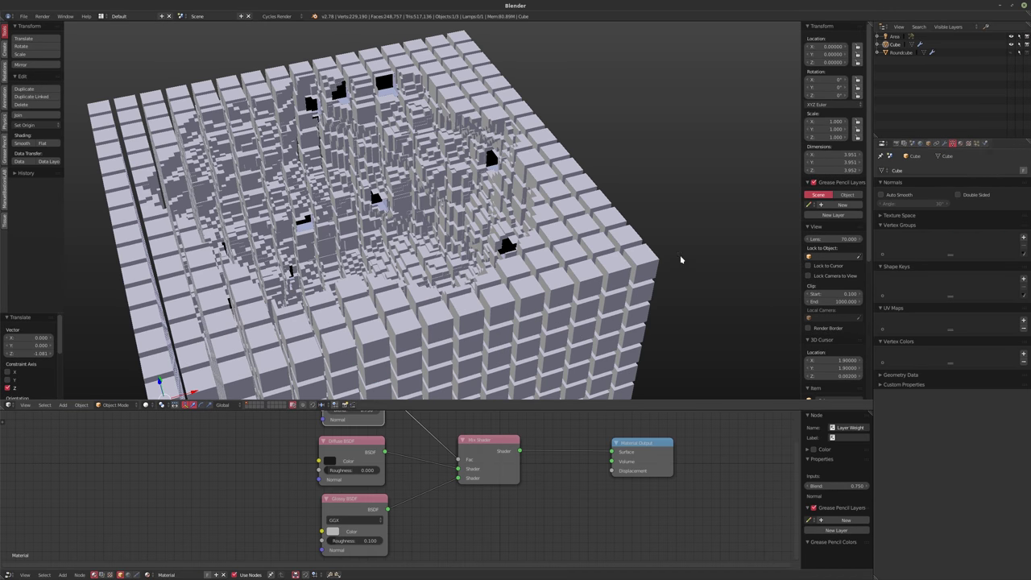
{"action": "left_click", "coordinate": [945, 144]}
{"action": "left_click", "coordinate": [908, 172]}
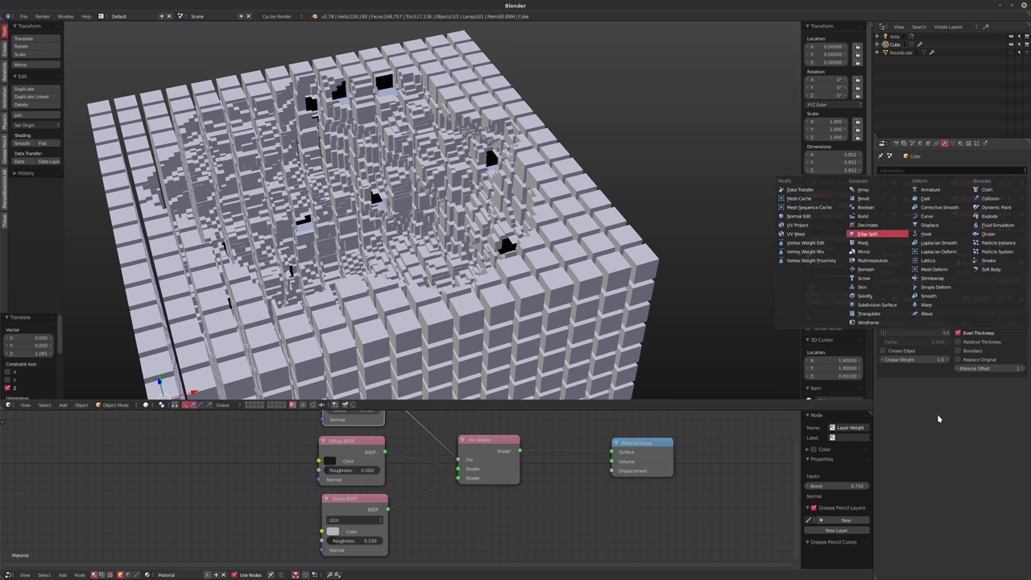
{"action": "key", "text": "Return"}
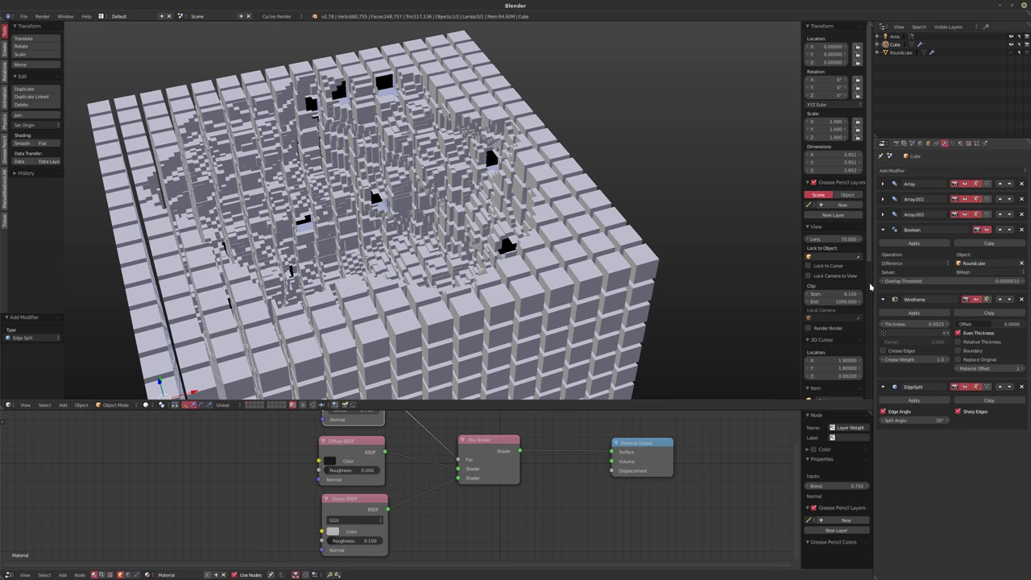
{"action": "key", "text": "ctrl+x"}
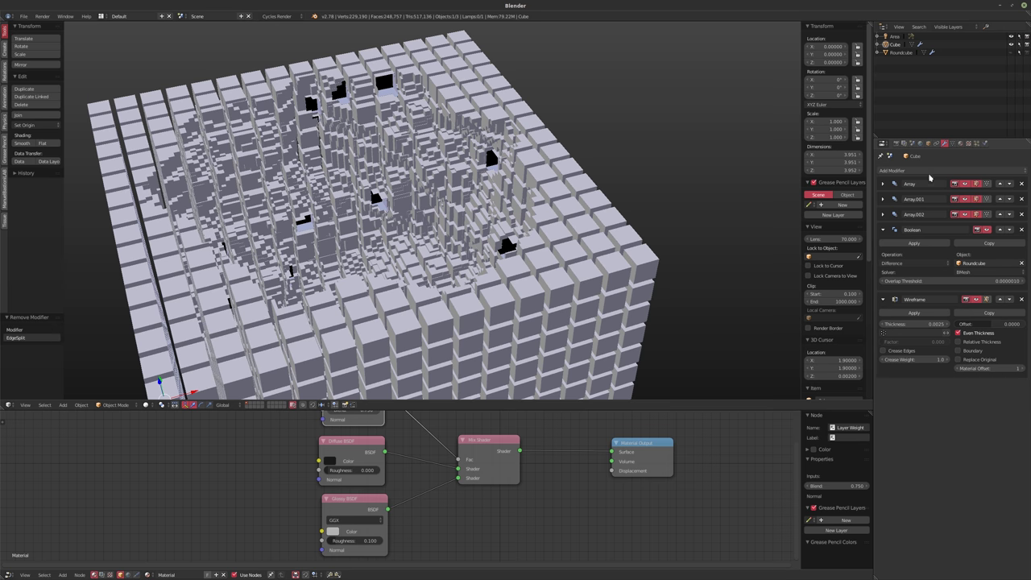
- Set the first Array modifier's count to 32 to lengthen the cube block along X
{"action": "left_click", "coordinate": [882, 184]}
{"action": "left_click", "coordinate": [937, 217]}
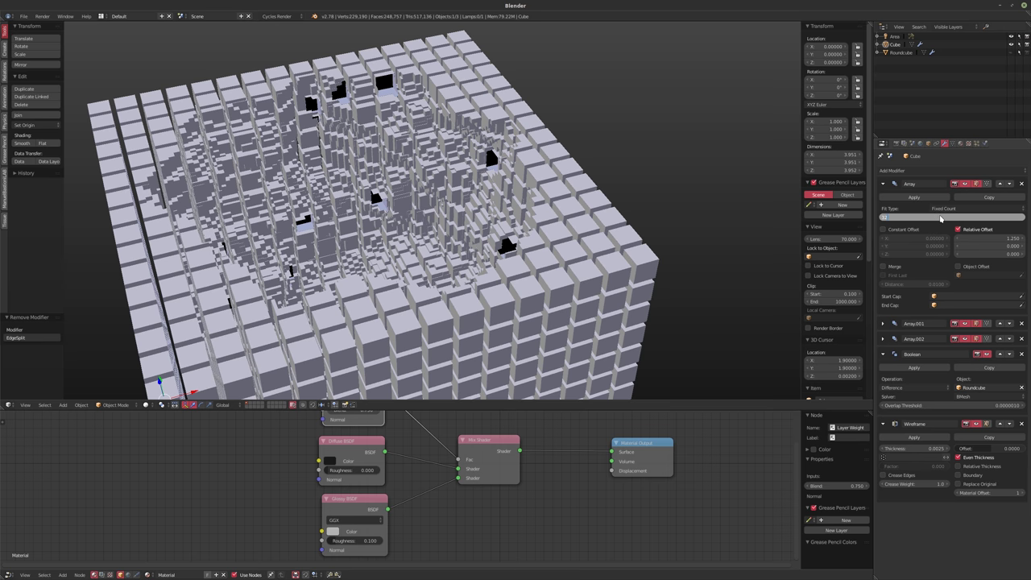
{"action": "key", "text": "Return"}
{"action": "middle_click_drag", "start_coordinate": [617, 272], "coordinate": [533, 277]}
{"action": "scroll", "coordinate": [533, 277], "scroll_direction": "down", "scroll_amount": 2}
{"action": "middle_click_drag", "start_coordinate": [555, 315], "coordinate": [567, 315]}
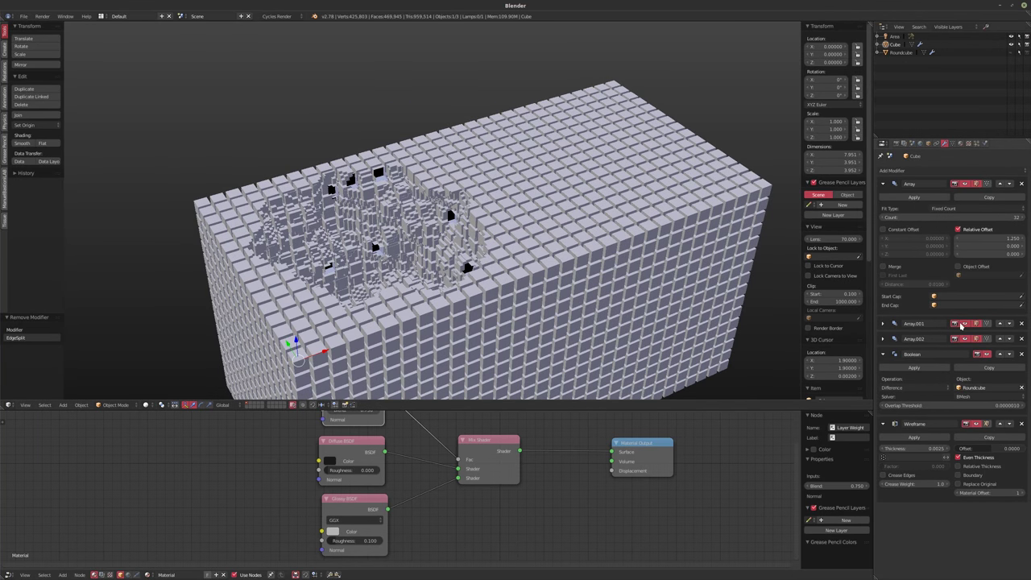
- Set the second Array modifier's count to 32 to widen the cube block along Y
{"action": "left_click", "coordinate": [882, 323]}
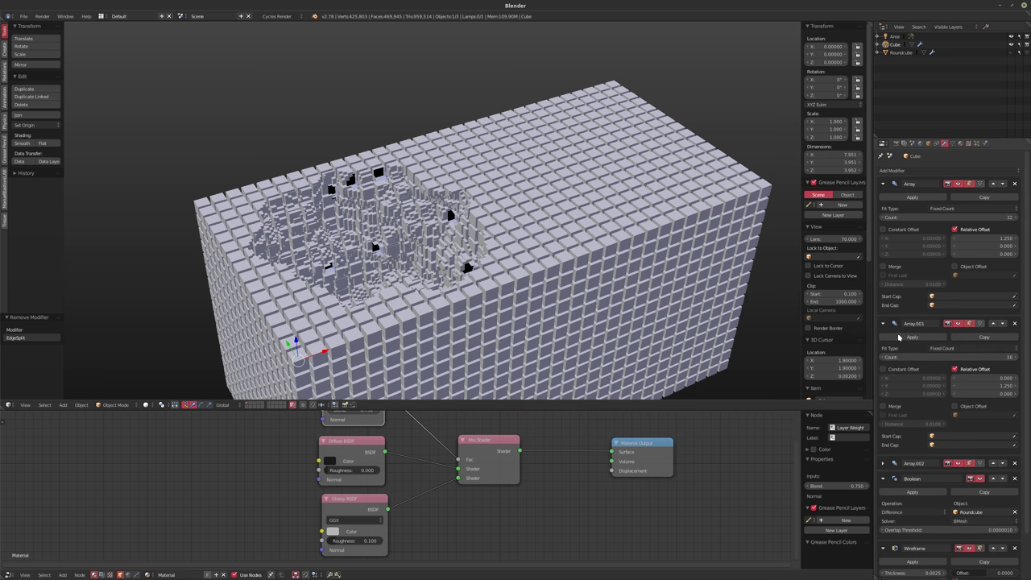
{"action": "left_click", "coordinate": [978, 357]}
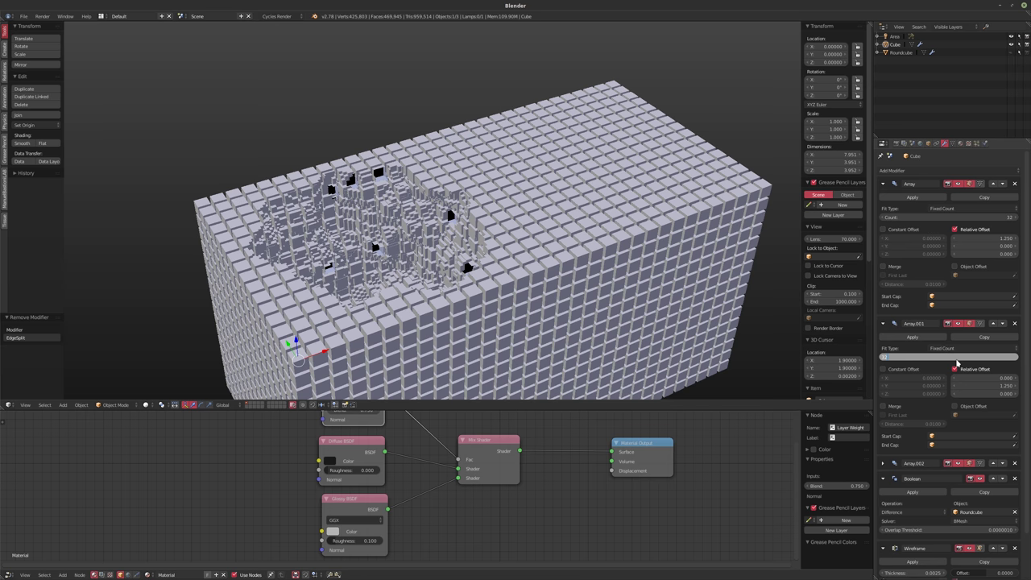
{"action": "key", "text": "Return"}
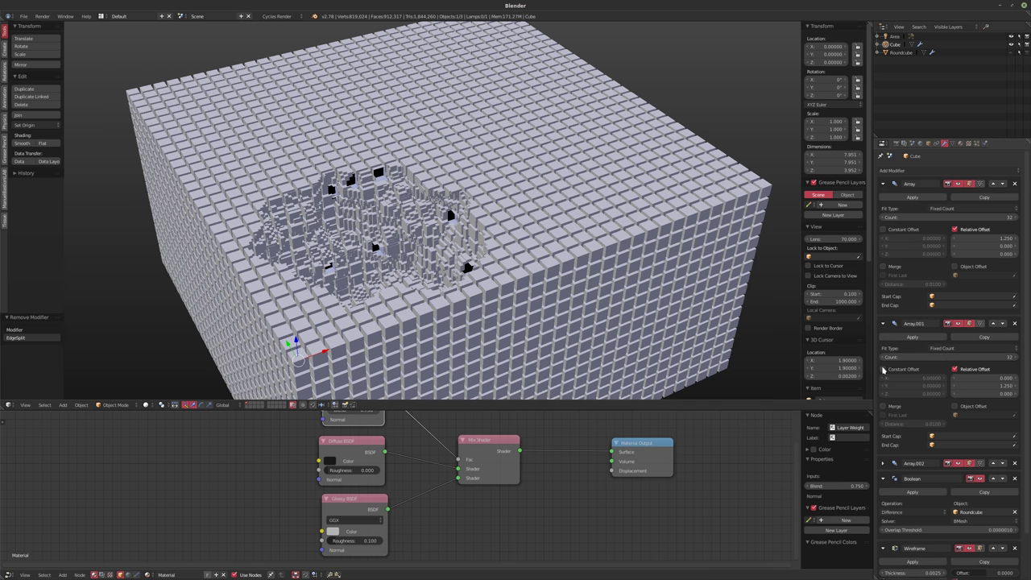
- Turn off the viewport display of the cube block's Boolean modifier, hiding the block while making the change
{"action": "middle_click_drag", "start_coordinate": [524, 231], "coordinate": [577, 220], "text": "shift"}
{"action": "scroll", "coordinate": [532, 234], "scroll_direction": "up", "scroll_amount": 2}
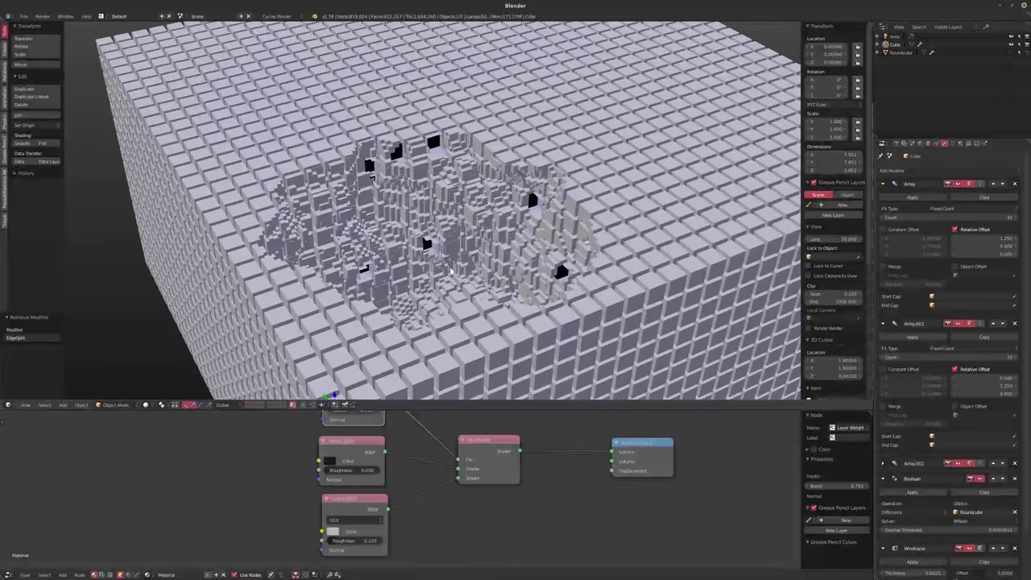
{"action": "middle_click_drag", "start_coordinate": [481, 250], "coordinate": [471, 271], "text": "shift"}
{"action": "middle_click_drag", "start_coordinate": [554, 258], "coordinate": [525, 321]}
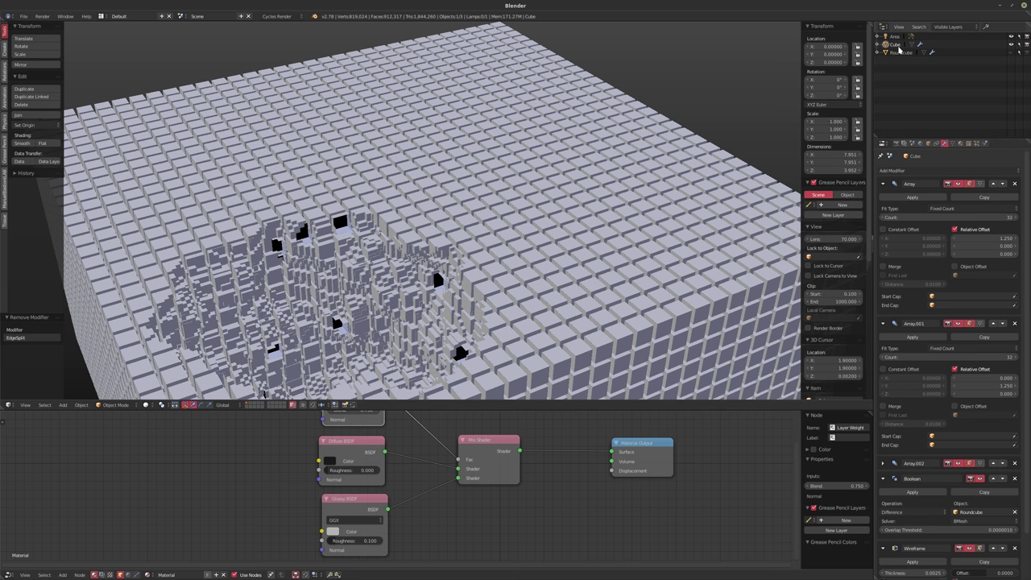
{"action": "left_click", "coordinate": [1011, 45]}
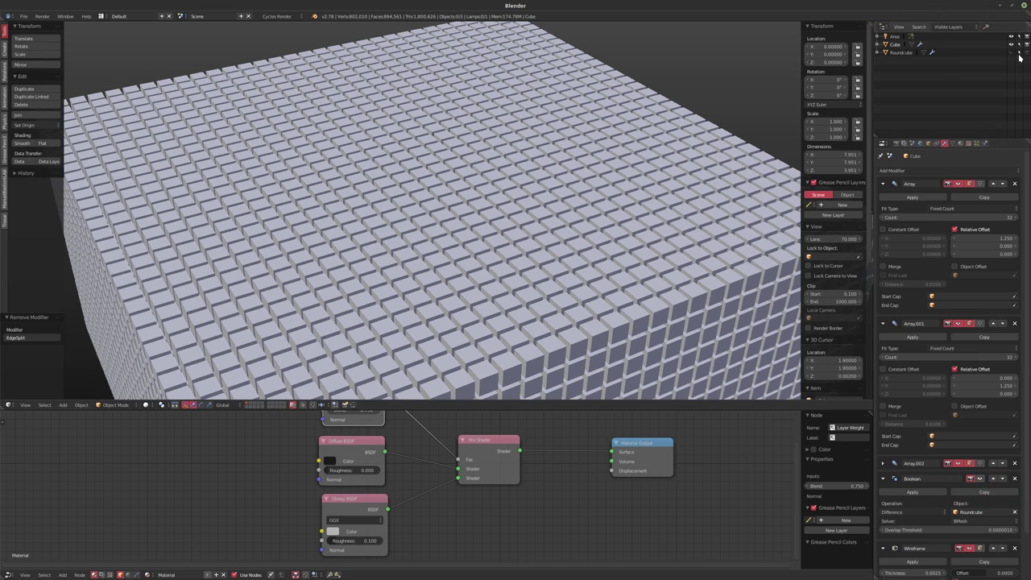
{"action": "scroll", "coordinate": [531, 257], "scroll_direction": "down", "scroll_amount": 8}
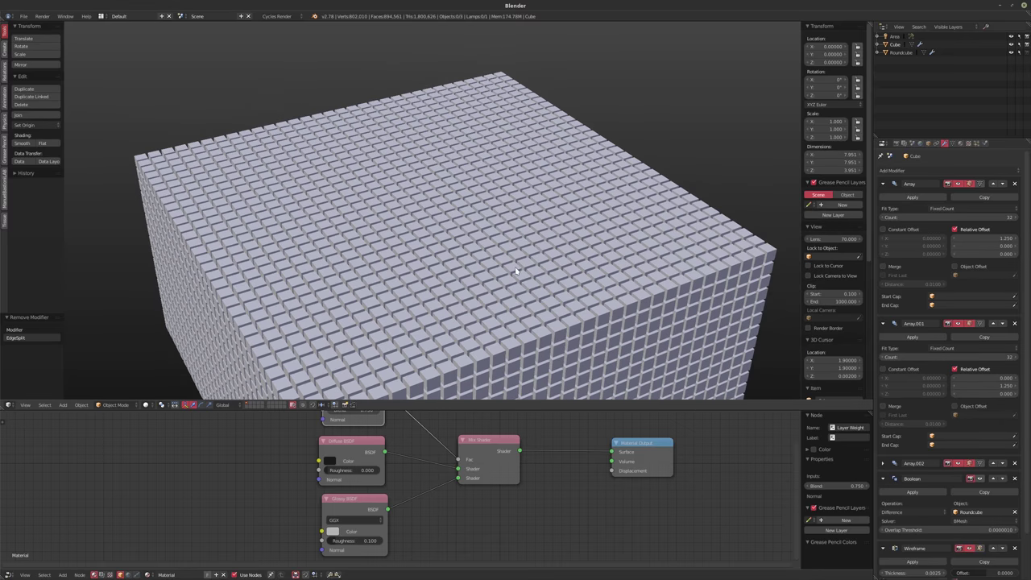
{"action": "scroll", "coordinate": [520, 262], "scroll_direction": "up", "scroll_amount": 2}
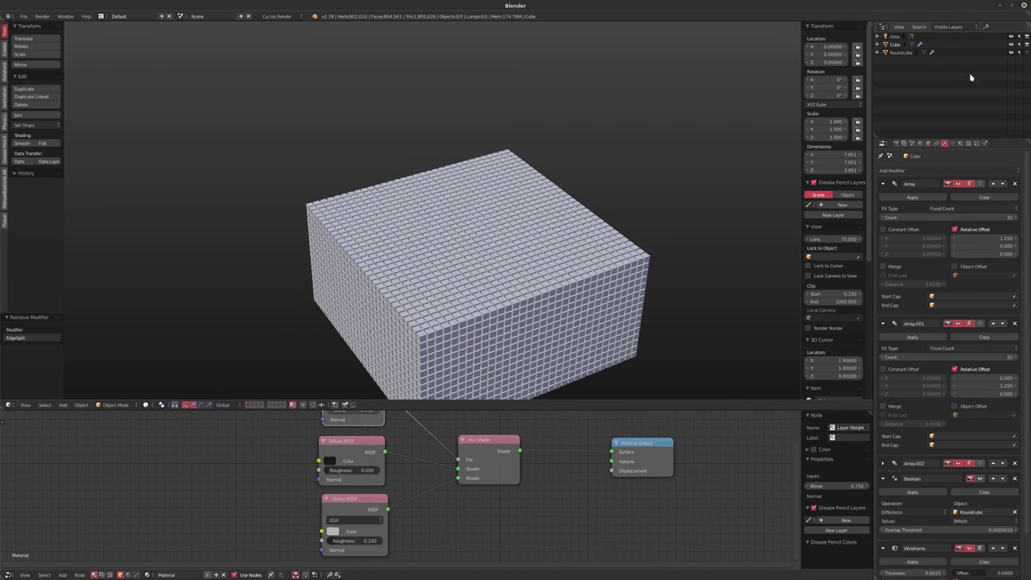
- Select the Roundcube cutter and disable Only Render so that its bounding box shows
{"action": "left_click", "coordinate": [902, 53]}
{"action": "scroll", "coordinate": [812, 344], "scroll_direction": "down", "scroll_amount": 4}
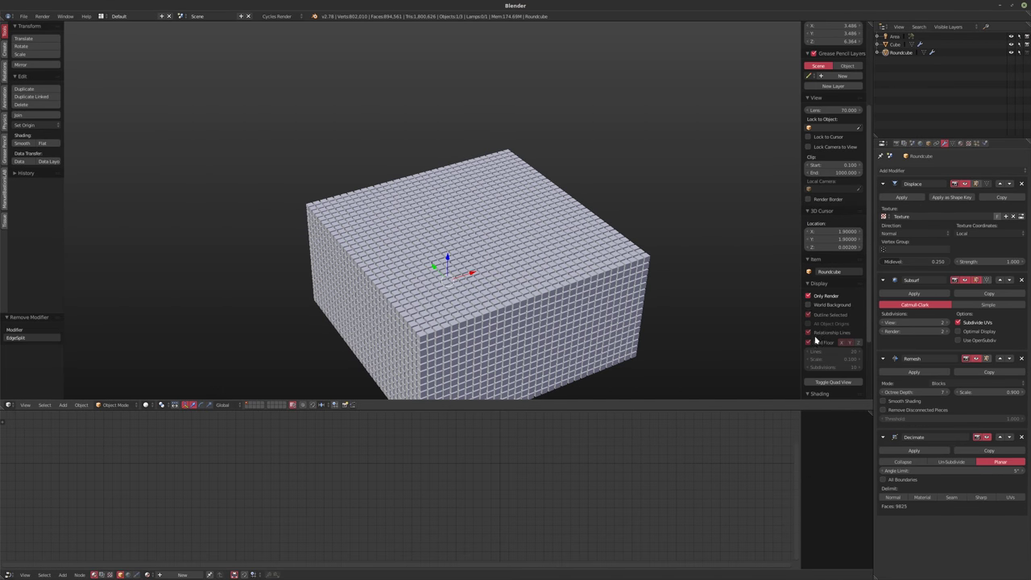
{"action": "left_click", "coordinate": [808, 296]}
{"action": "scroll", "coordinate": [518, 262], "scroll_direction": "up", "scroll_amount": 2}
{"action": "mouse_move", "coordinate": [518, 261]}
{"action": "middle_mouse_down"}
{"action": "mouse_move", "coordinate": [496, 296]}
{"action": "mouse_move", "coordinate": [512, 277]}
{"action": "middle_mouse_up"}
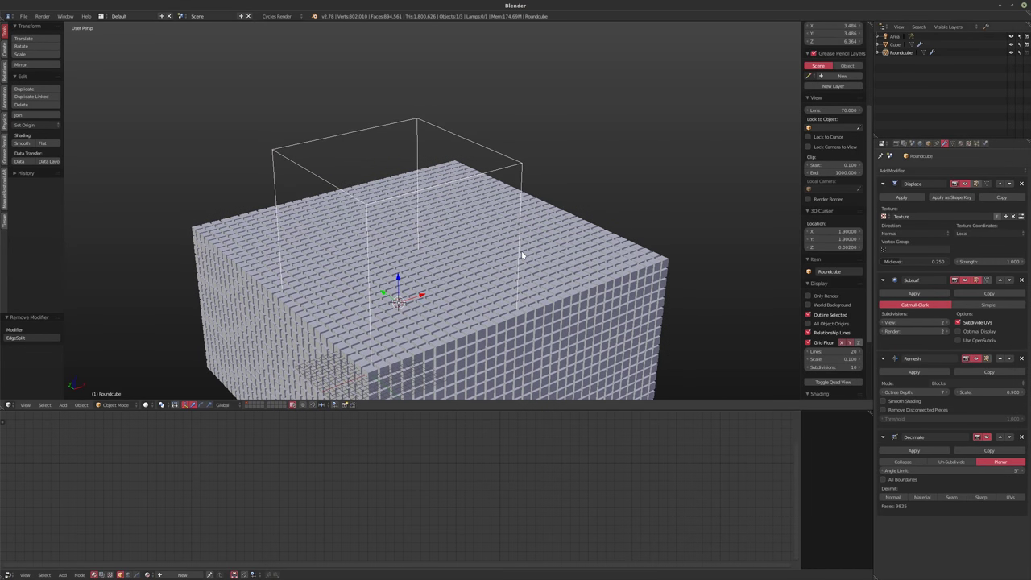
{"action": "key", "text": "g"}
{"action": "key", "text": "shift+z"}
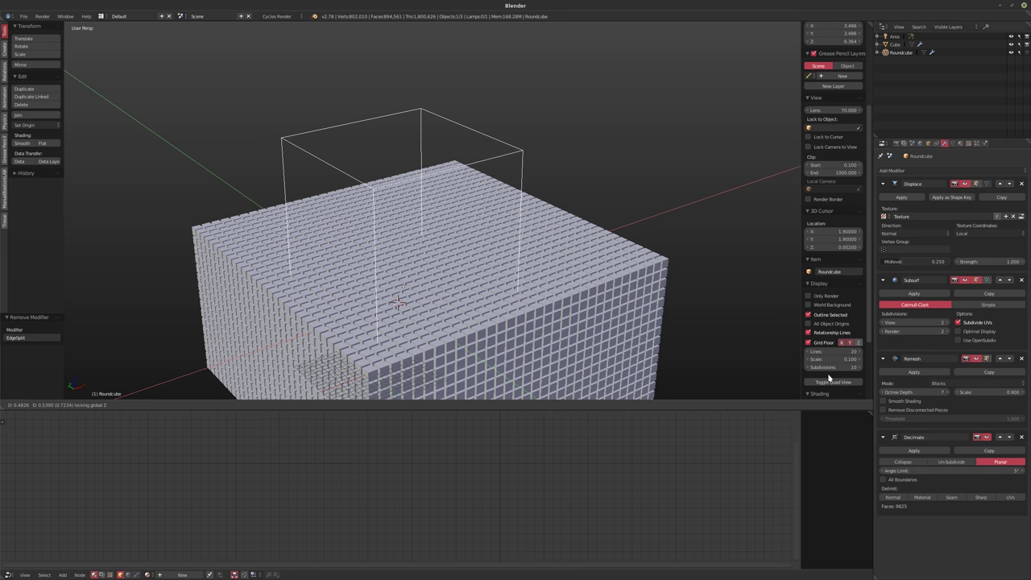
{"action": "right_click", "coordinate": [578, 317]}
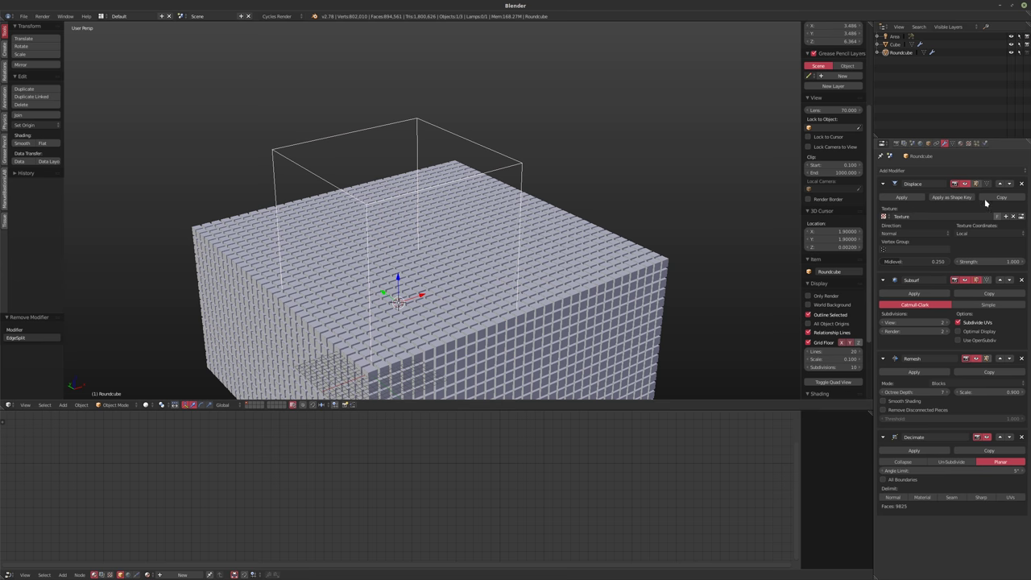
- Turn off the viewport display of the Roundcube's Displace, Subsurf, Remesh and Decimate modifiers
{"action": "left_click", "coordinate": [965, 185]}
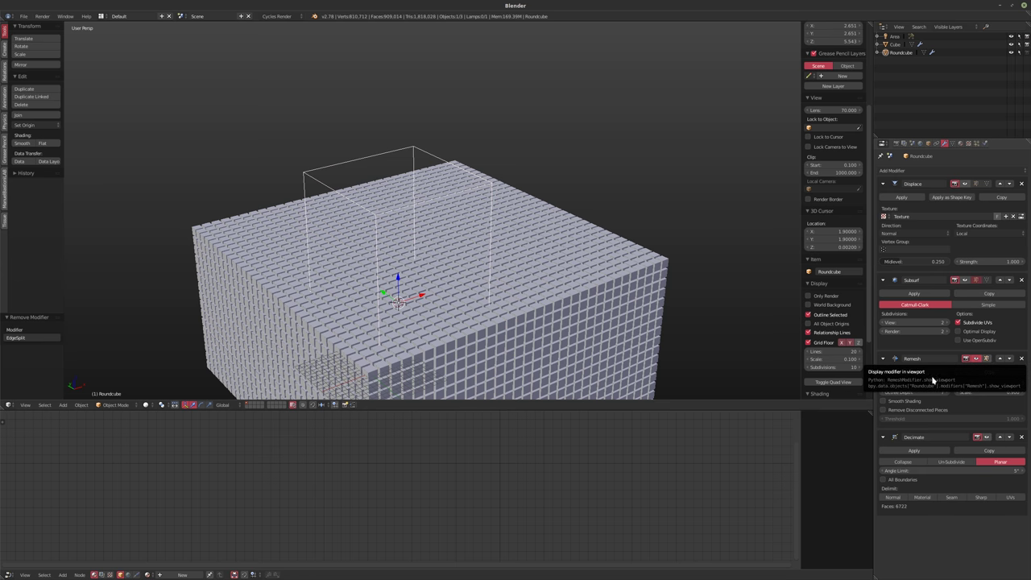
{"action": "middle_click_drag", "start_coordinate": [527, 301], "coordinate": [530, 297], "text": "shift"}
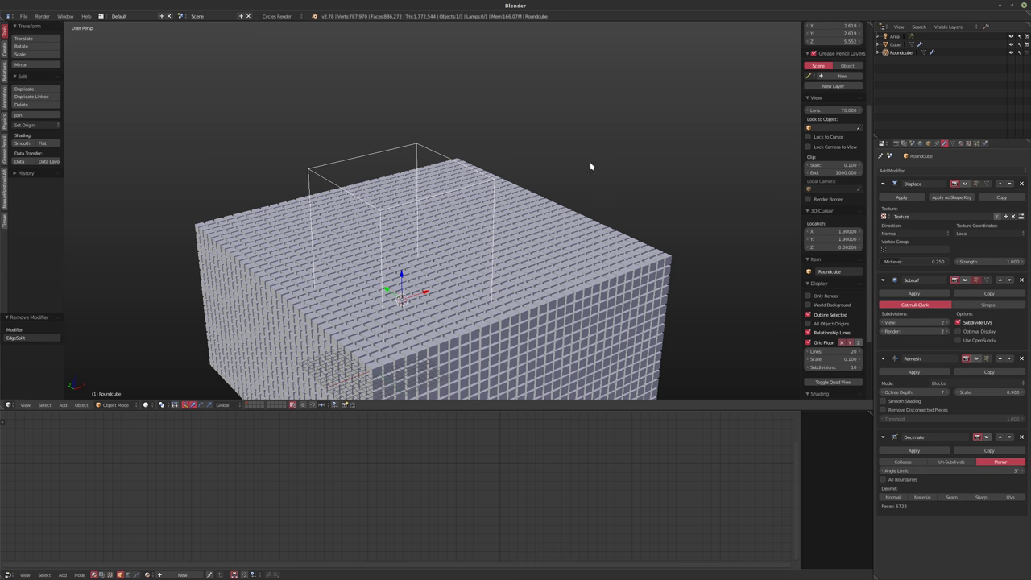
{"action": "middle_click_drag", "start_coordinate": [590, 166], "coordinate": [580, 195], "text": "shift"}
- Try placing the Roundcube at location X 3.5 and Y 3.5 and inspect its position over the block
{"action": "scroll", "coordinate": [829, 96], "scroll_direction": "up", "scroll_amount": 4}
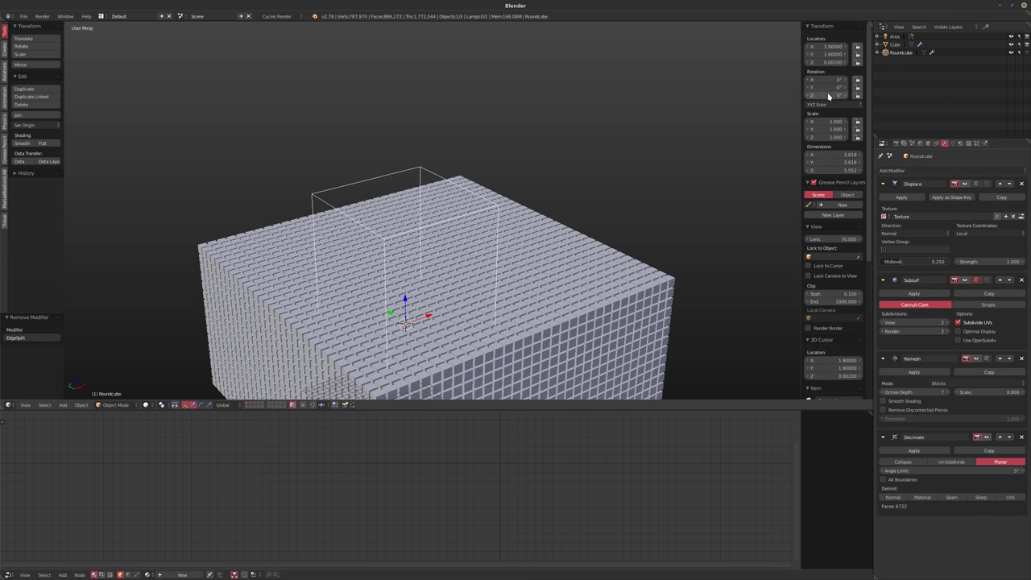
{"action": "left_click", "coordinate": [832, 46]}
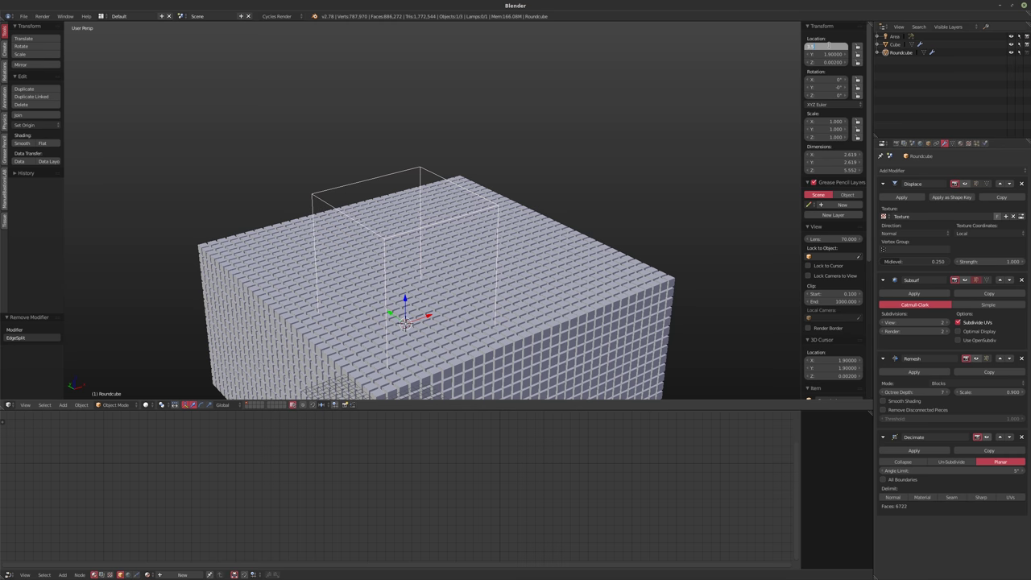
{"action": "type", "text": "3.5"}
{"action": "key", "text": "Tab"}
{"action": "type", "text": "3.5"}
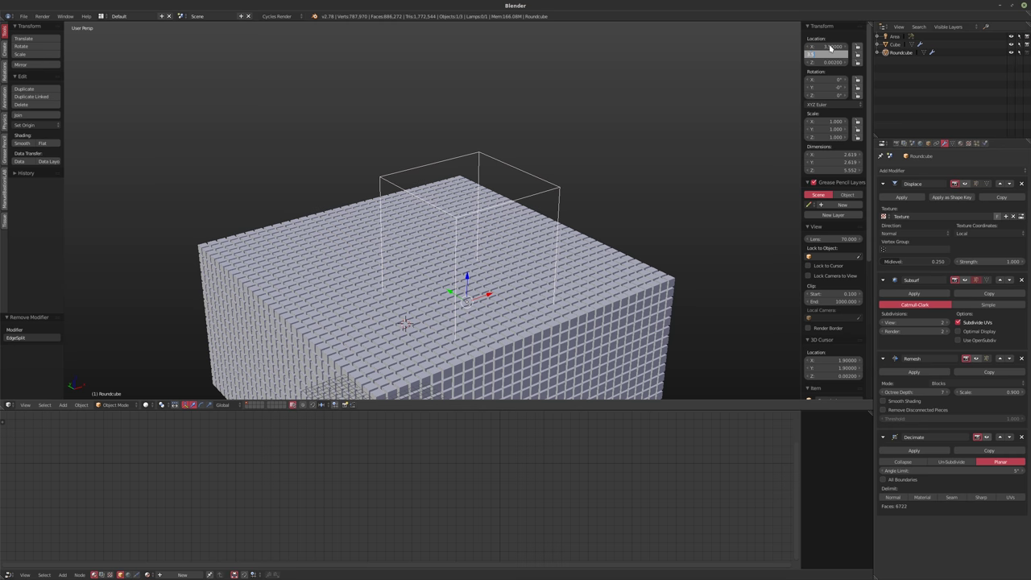
{"action": "key", "text": "Return"}
{"action": "scroll", "coordinate": [431, 297], "scroll_direction": "up", "scroll_amount": 6}
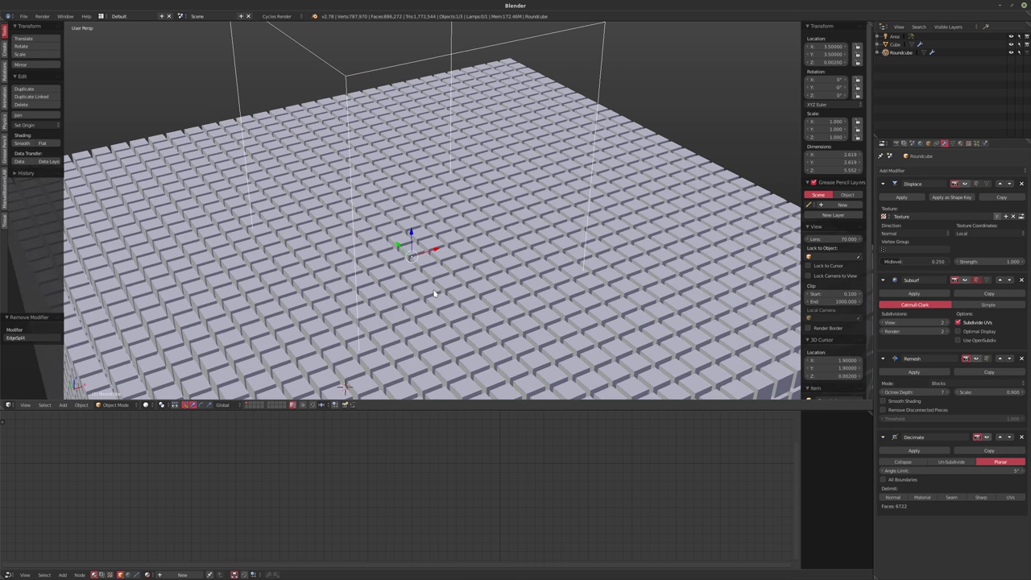
{"action": "middle_click_drag", "start_coordinate": [437, 283], "coordinate": [462, 218], "text": "shift"}
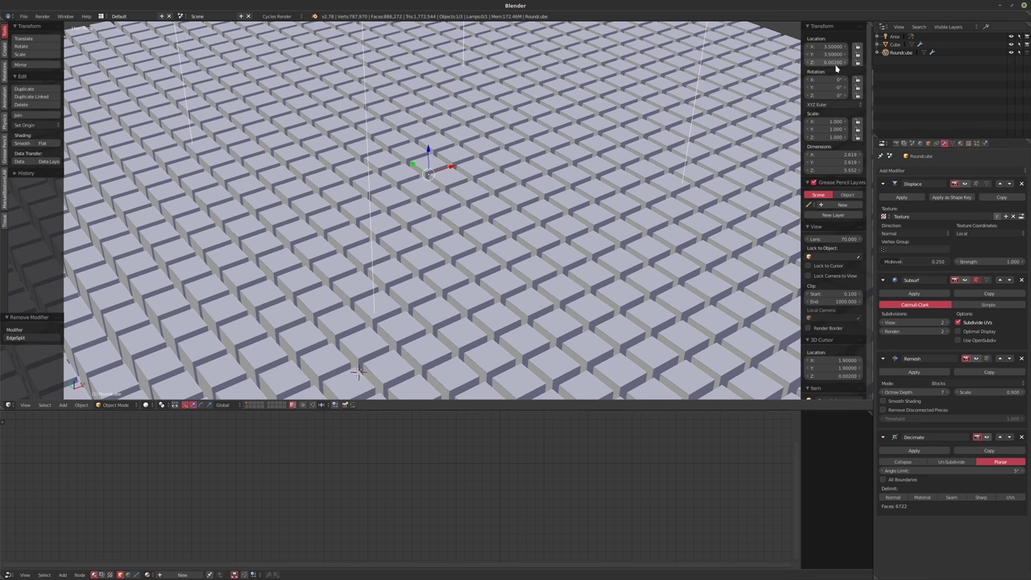
- Try placing the Roundcube at location X 3 and Y 3
{"action": "left_click", "coordinate": [822, 45]}
{"action": "type", "text": "3"}
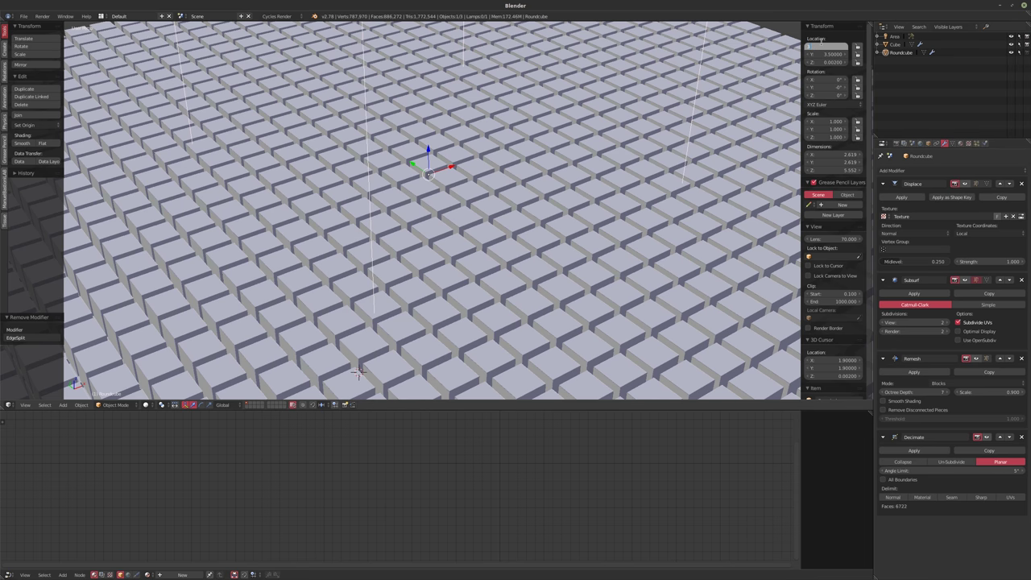
{"action": "type", "text": "3"}
{"action": "key", "text": "Return"}
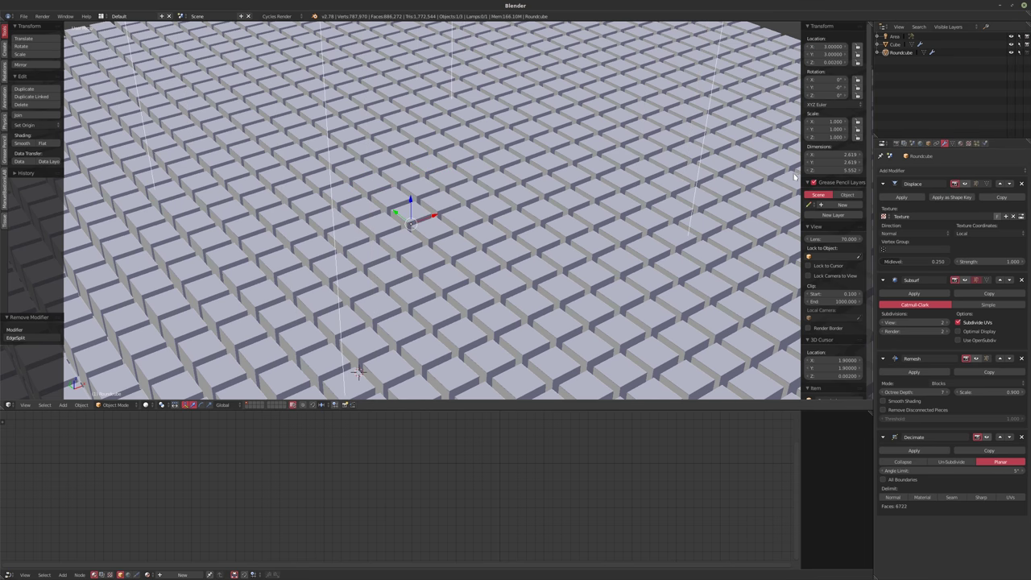
{"action": "middle_click_drag", "start_coordinate": [579, 225], "coordinate": [556, 173]}
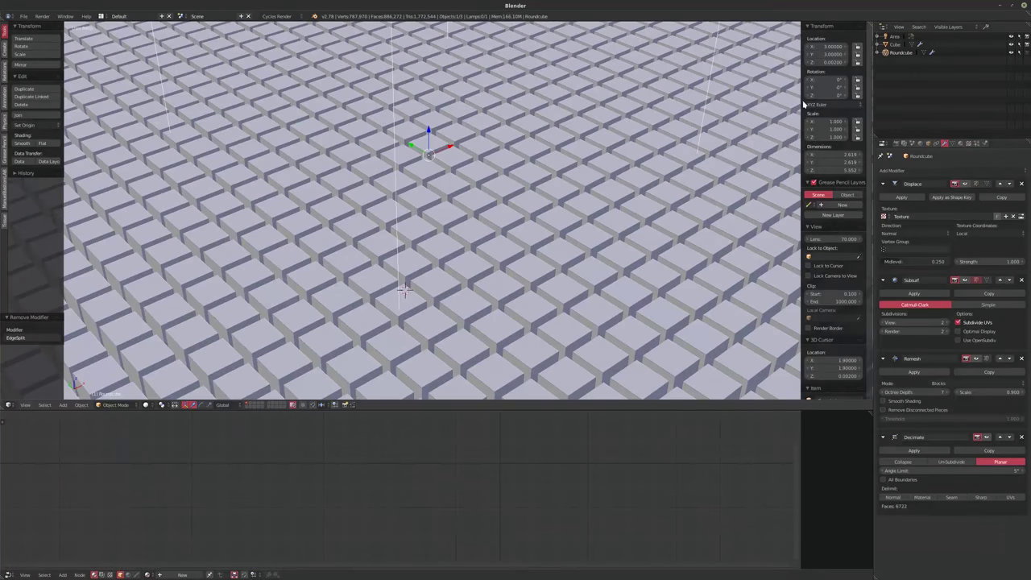
- Set the Roundcube's location to 2.5 in both X and Y and check its alignment with the cube grid
{"action": "left_click", "coordinate": [818, 46]}
{"action": "type", "text": "2.5"}
{"action": "key", "text": "Tab"}
{"action": "type", "text": "2.5"}
{"action": "key", "text": "Return"}
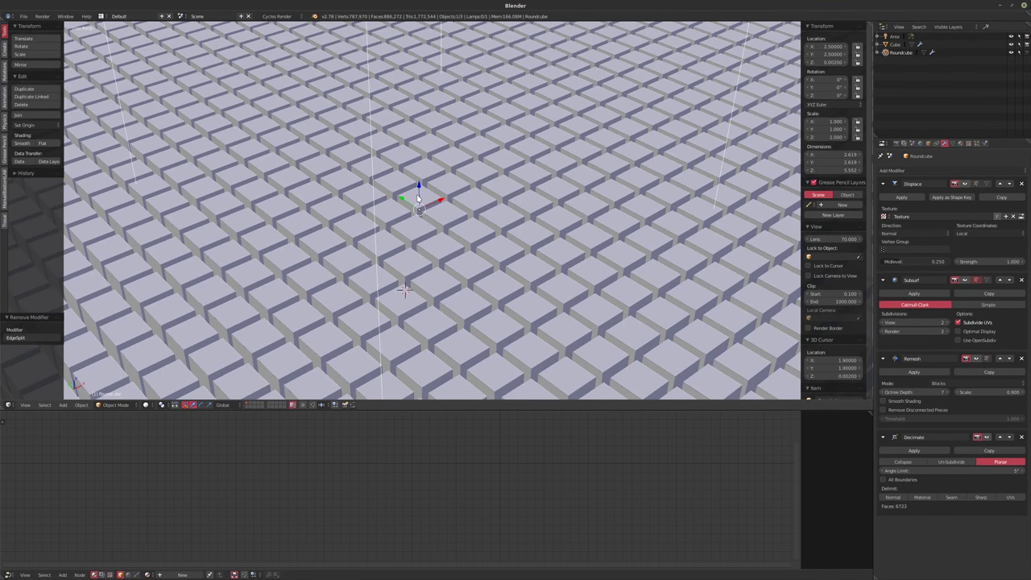
{"action": "mouse_move", "coordinate": [439, 234]}
{"action": "middle_mouse_down"}
{"action": "mouse_move", "coordinate": [418, 221]}
{"action": "mouse_move", "coordinate": [423, 256]}
{"action": "mouse_move", "coordinate": [426, 233]}
{"action": "middle_mouse_up"}
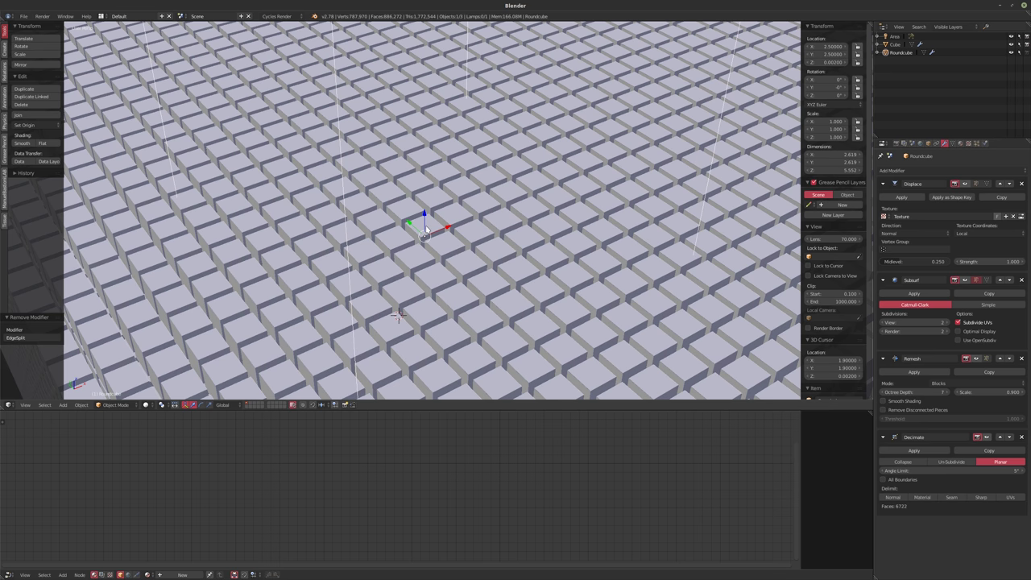
{"action": "middle_click_drag", "start_coordinate": [426, 231], "coordinate": [438, 236]}
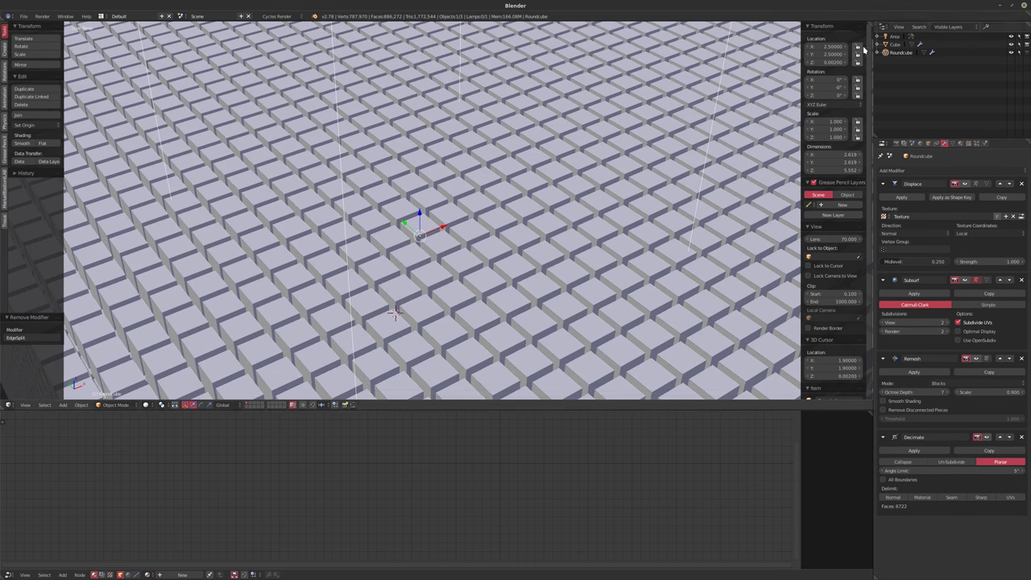
- On the cube block, turn the Boolean modifier's viewport display back on and collapse the Array and Boolean modifiers
{"action": "left_click", "coordinate": [895, 44]}
{"action": "left_click", "coordinate": [883, 184]}
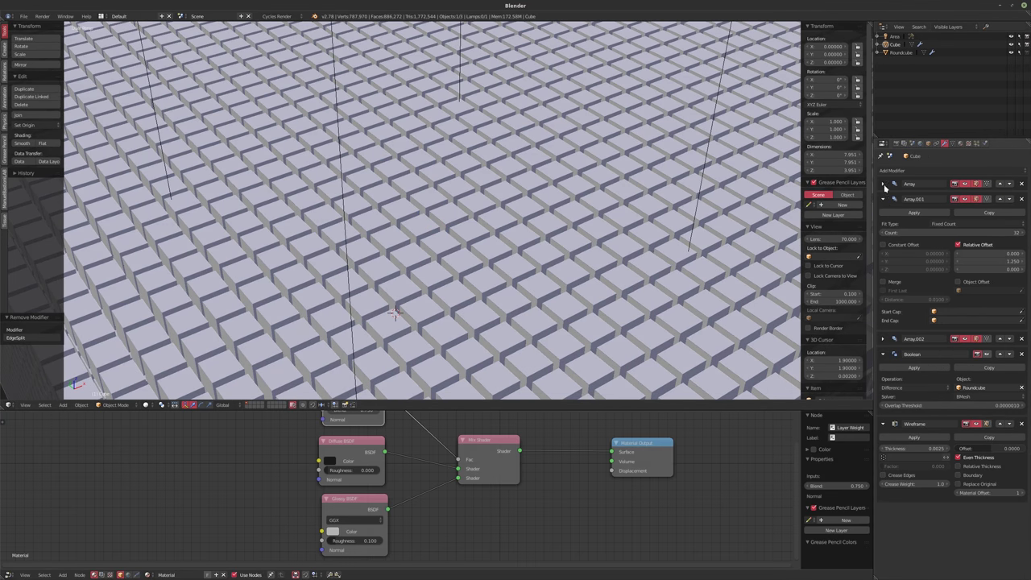
{"action": "left_click", "coordinate": [883, 199]}
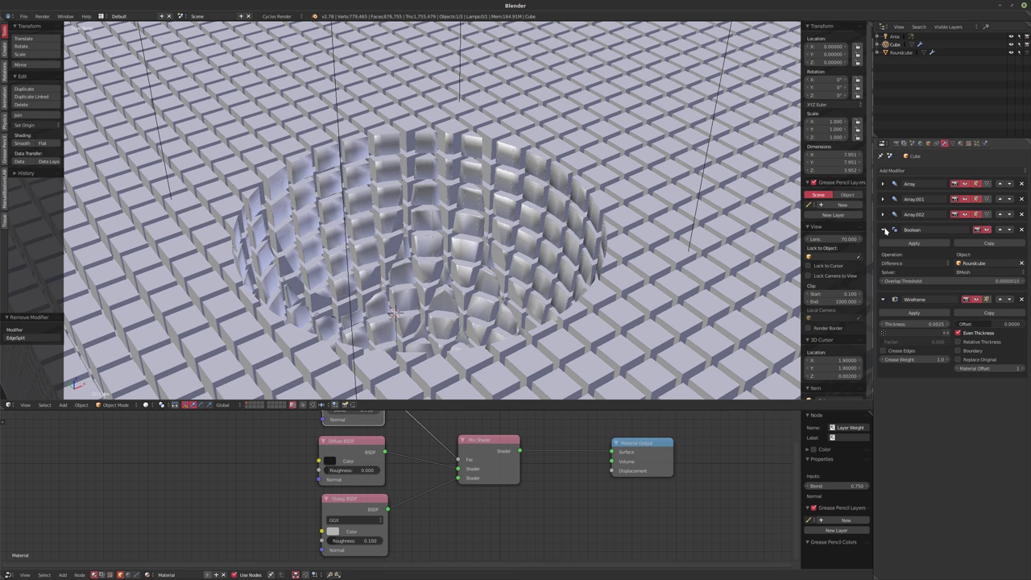
{"action": "left_click", "coordinate": [885, 230]}
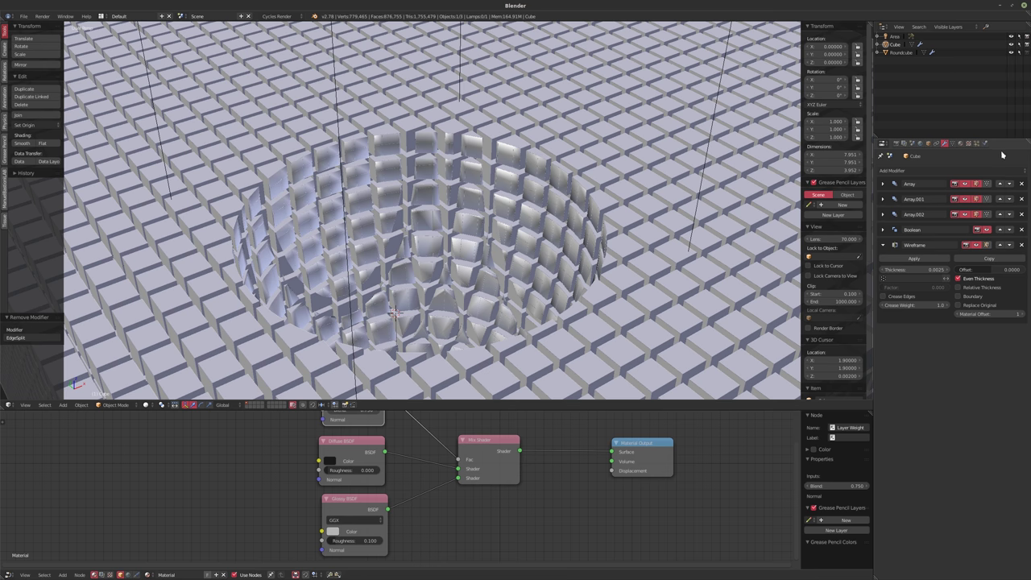
- Turn the viewport display of the Roundcube's Displace, Subsurf, Remesh and Decimate modifiers back on
{"action": "left_click", "coordinate": [898, 53]}
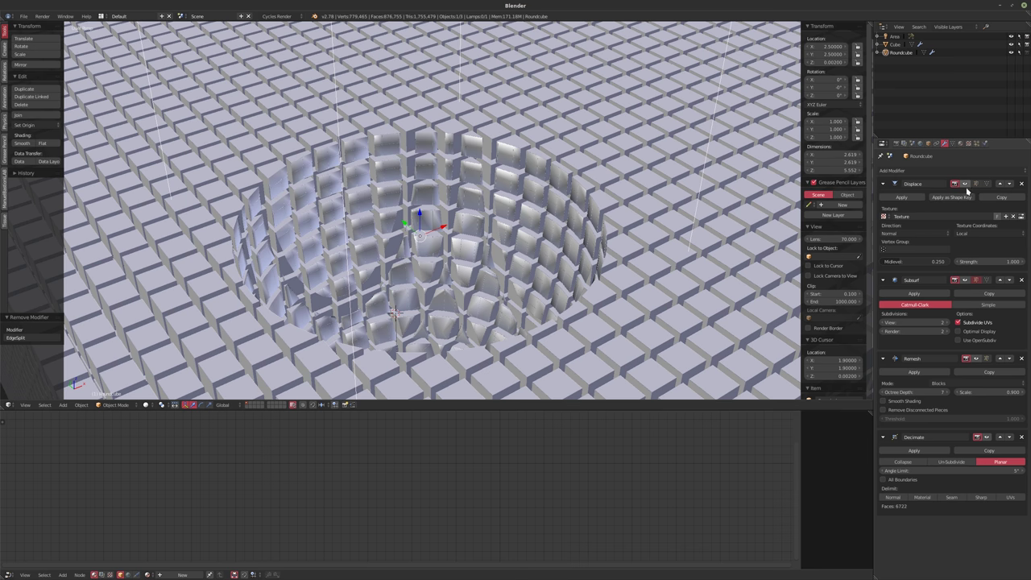
{"action": "left_click", "coordinate": [967, 283]}
{"action": "left_click", "coordinate": [966, 282]}
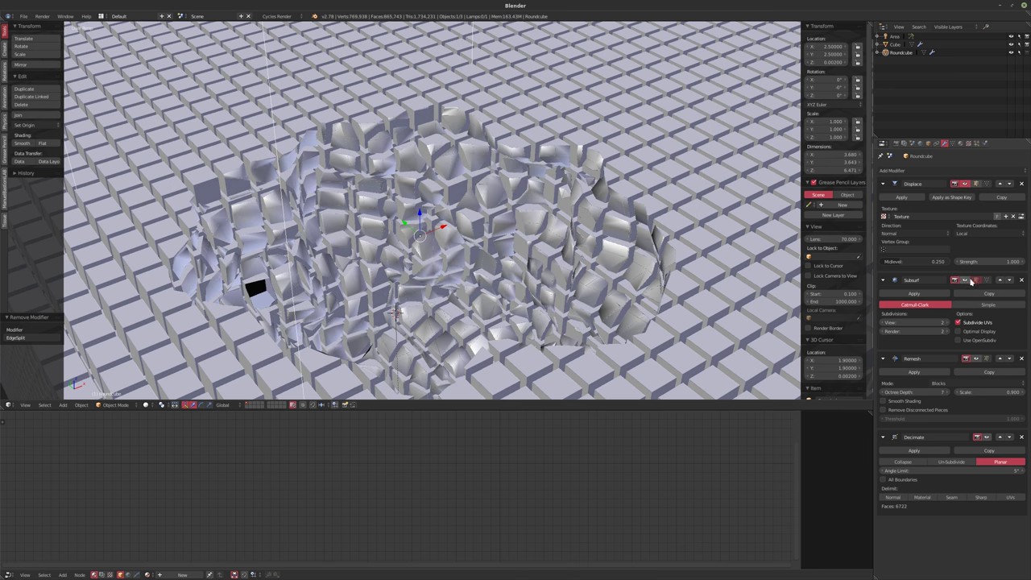
{"action": "left_click", "coordinate": [964, 281]}
{"action": "left_click", "coordinate": [965, 280]}
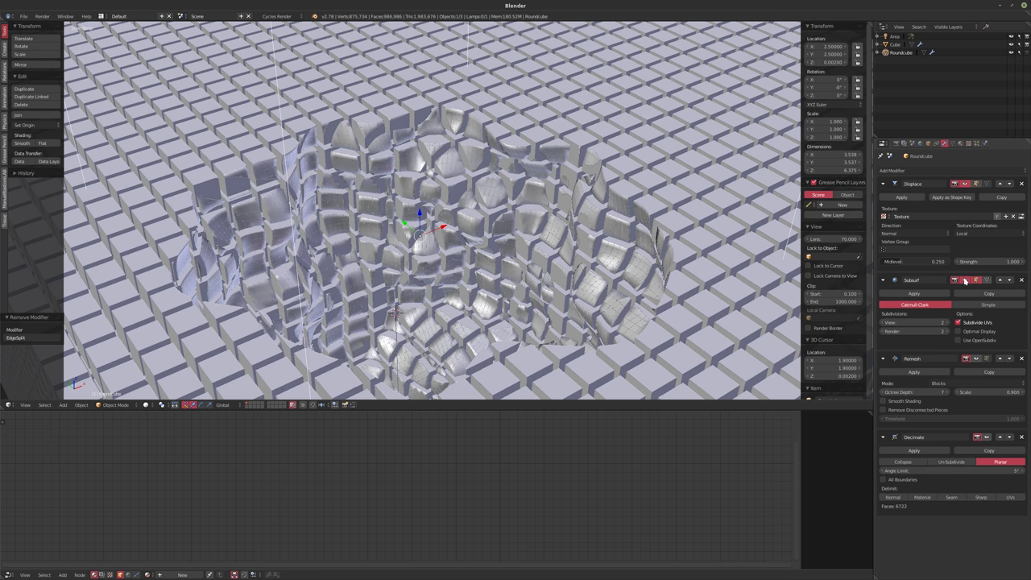
{"action": "left_click", "coordinate": [976, 359]}
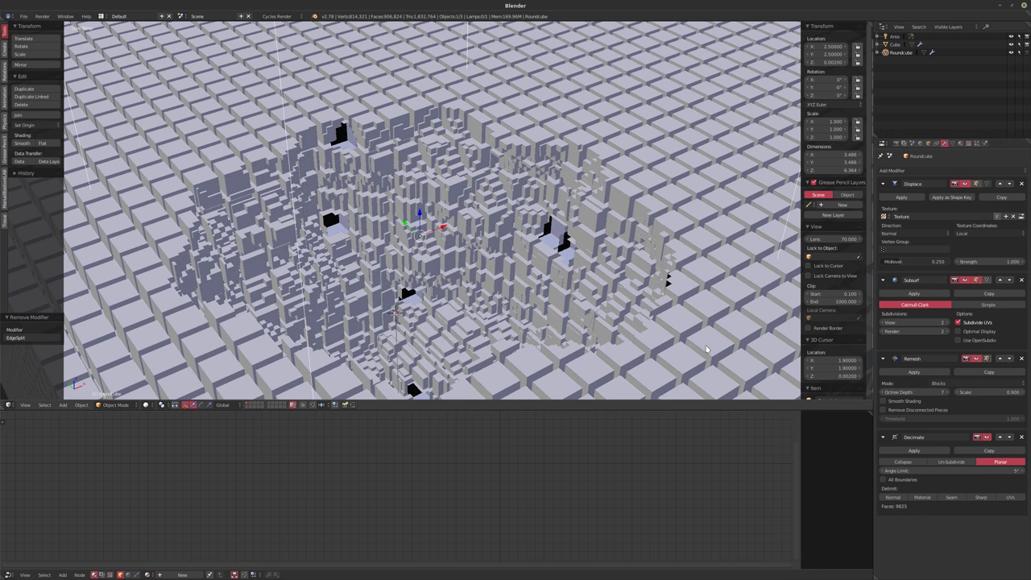
- Set the Roundcube's location to 2.8 in both X and Y
{"action": "middle_click_drag", "start_coordinate": [659, 349], "coordinate": [625, 347], "text": "shift"}
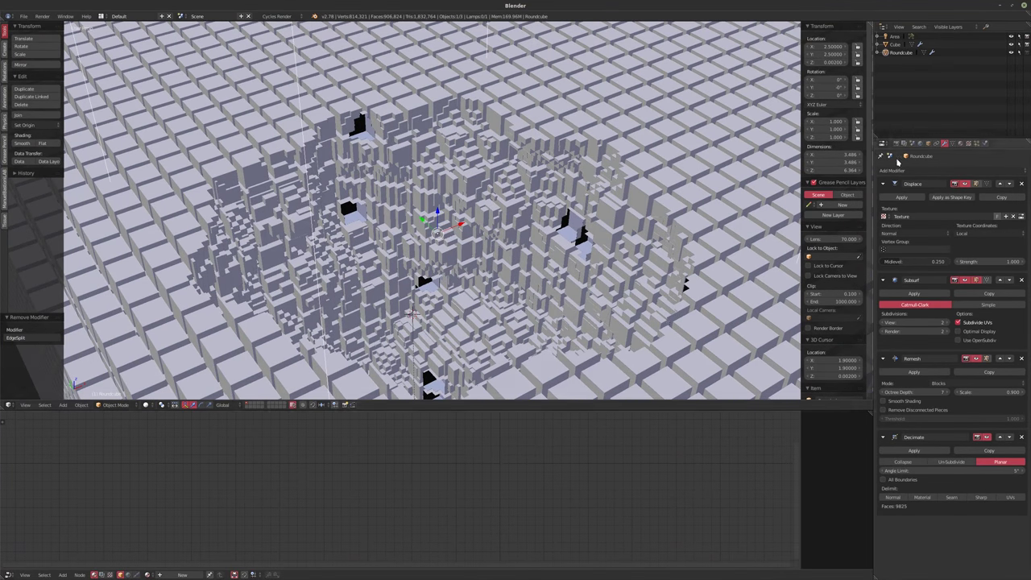
{"action": "left_click", "coordinate": [819, 47]}
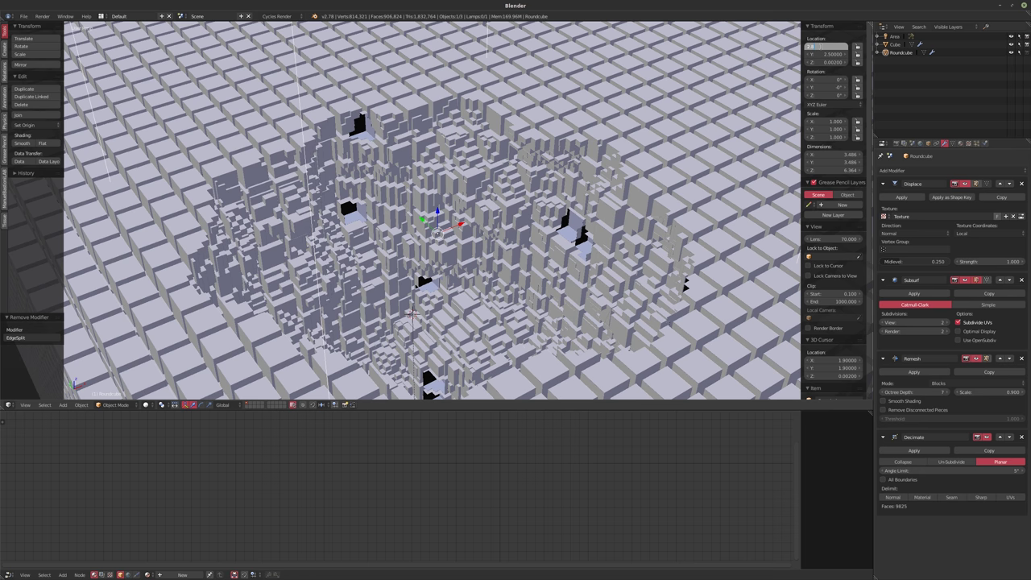
{"action": "key", "text": "Return"}
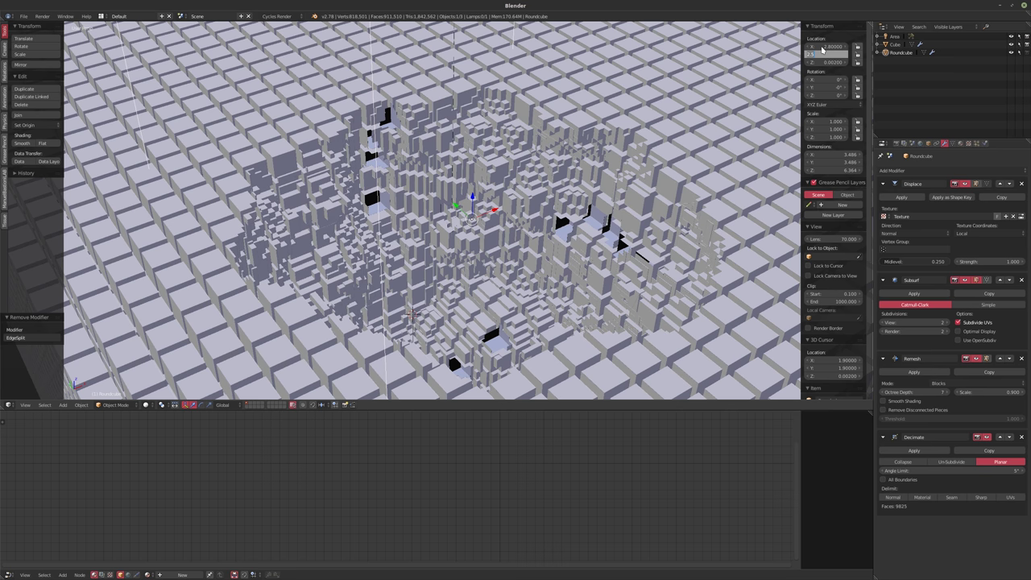
{"action": "type", "text": "2.8"}
{"action": "key", "text": "Return"}
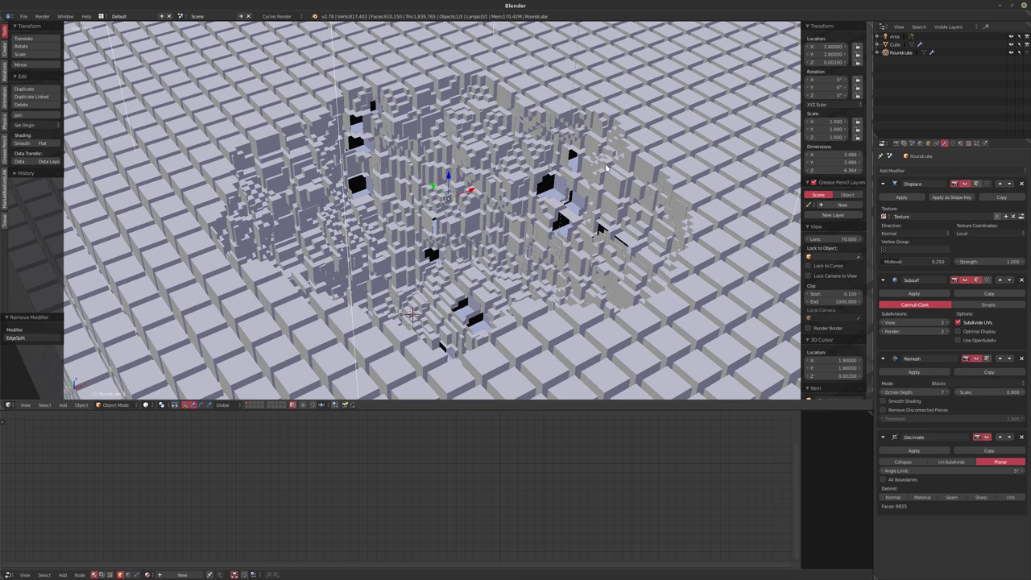
- Inspect the repositioned crater, switch the viewport to rendered preview, and hide the Roundcube
{"action": "middle_click_drag", "start_coordinate": [592, 166], "coordinate": [532, 172], "text": "shift"}
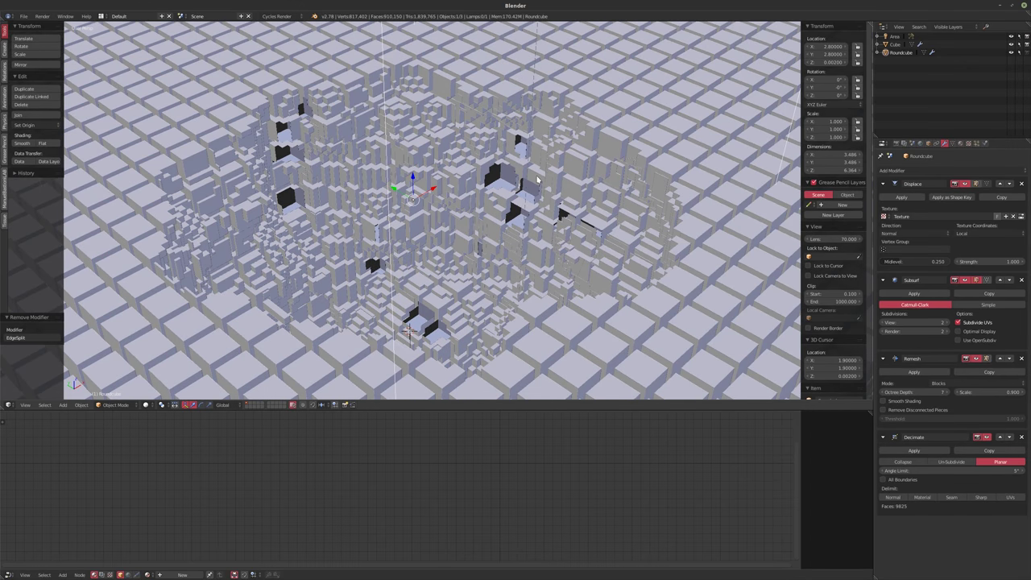
{"action": "mouse_move", "coordinate": [626, 169]}
{"action": "middle_mouse_down"}
{"action": "mouse_move", "coordinate": [608, 167]}
{"action": "mouse_move", "coordinate": [609, 157]}
{"action": "middle_mouse_up"}
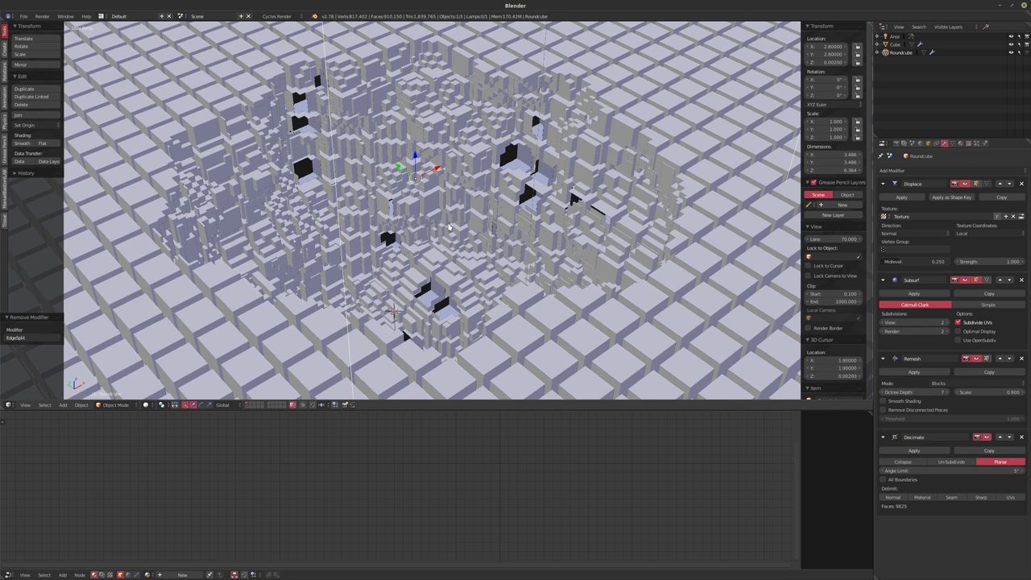
{"action": "key", "text": "shift+z"}
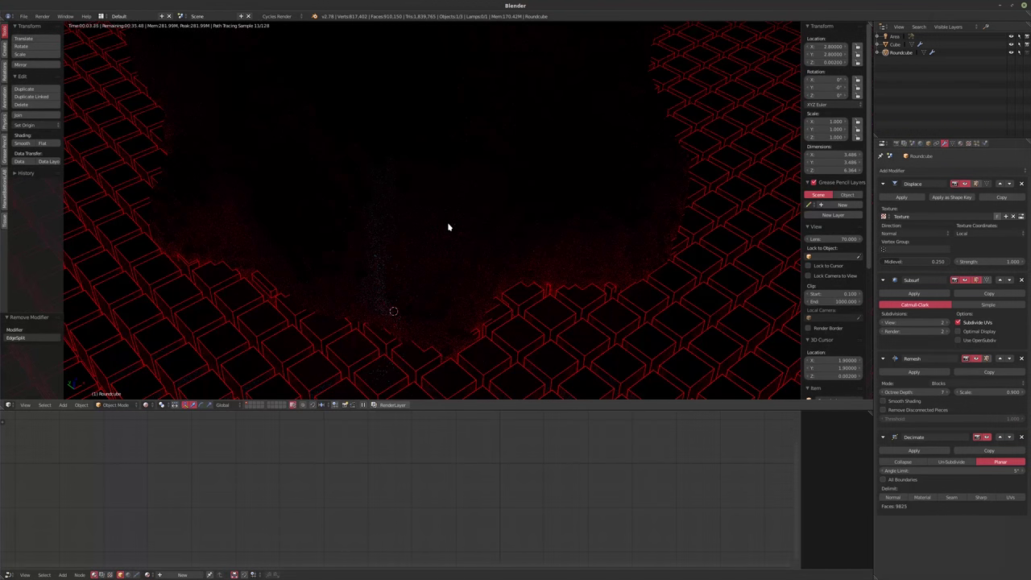
{"action": "left_click", "coordinate": [1010, 53]}
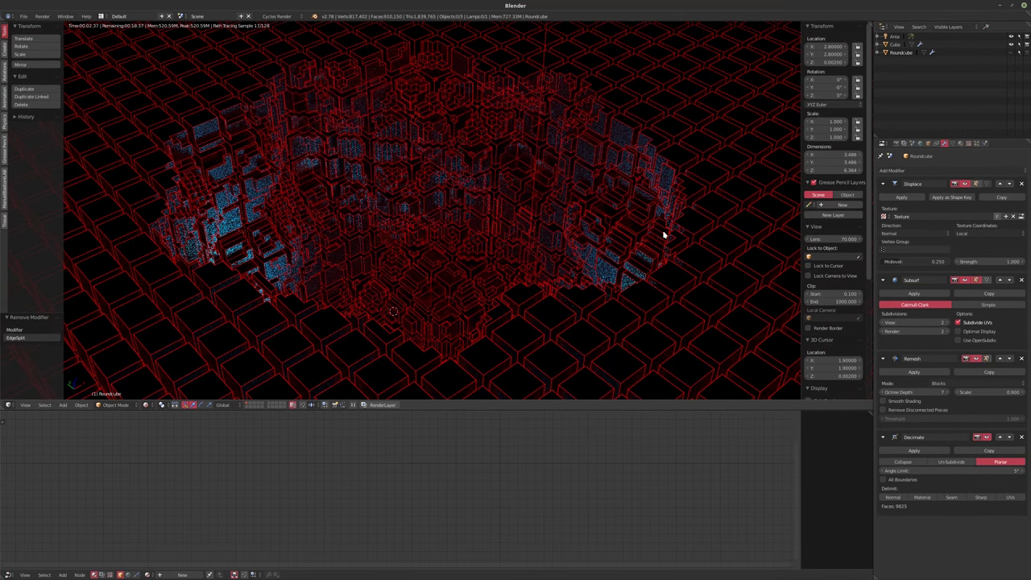
- Set the area lamp's location to 2.8 in both X and Y
{"action": "left_click", "coordinate": [893, 37]}
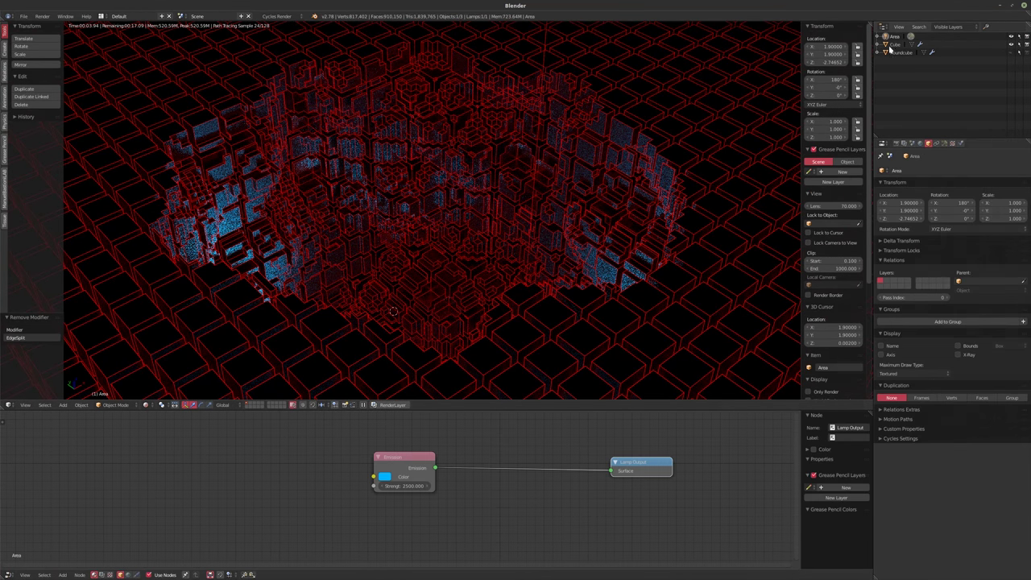
{"action": "left_click", "coordinate": [829, 45]}
{"action": "type", "text": "2.8"}
{"action": "key", "text": "Tab"}
{"action": "type", "text": "2.8"}
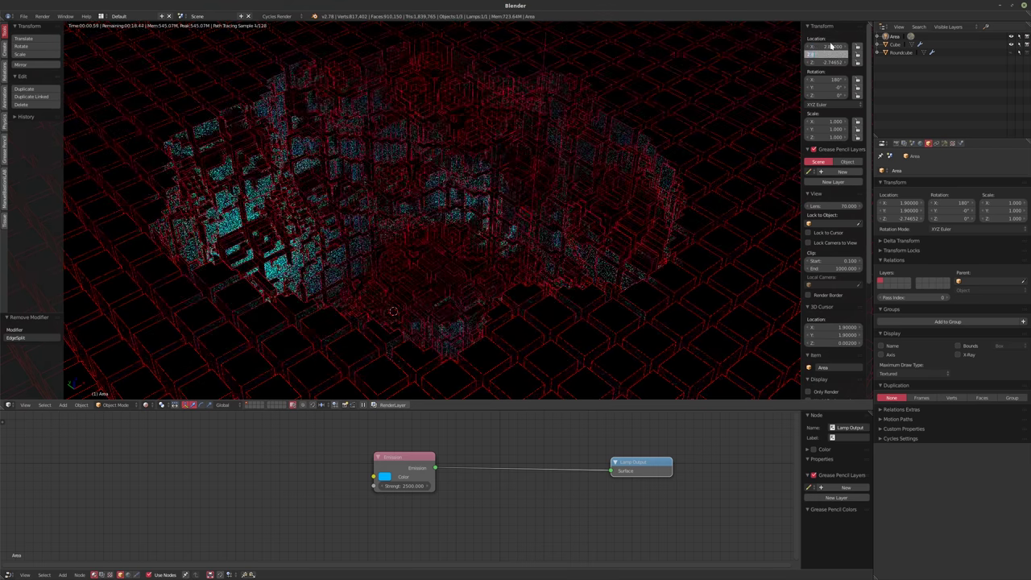
{"action": "key", "text": "Return"}
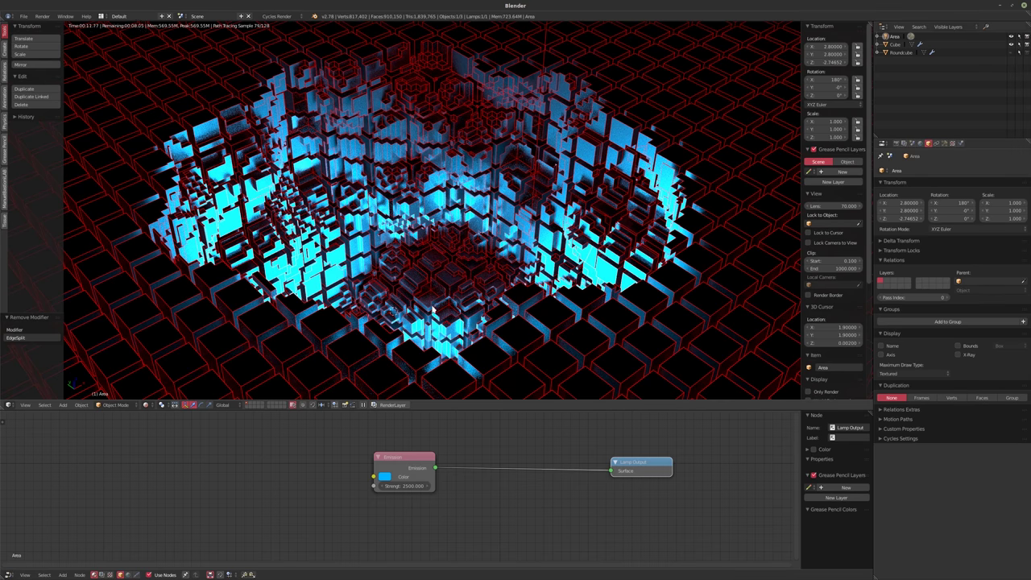
- Place the 3D cursor near the crater's front edge and add a new Round Cube there
{"action": "left_click", "coordinate": [436, 314]}
{"action": "key", "text": "shift+a"}
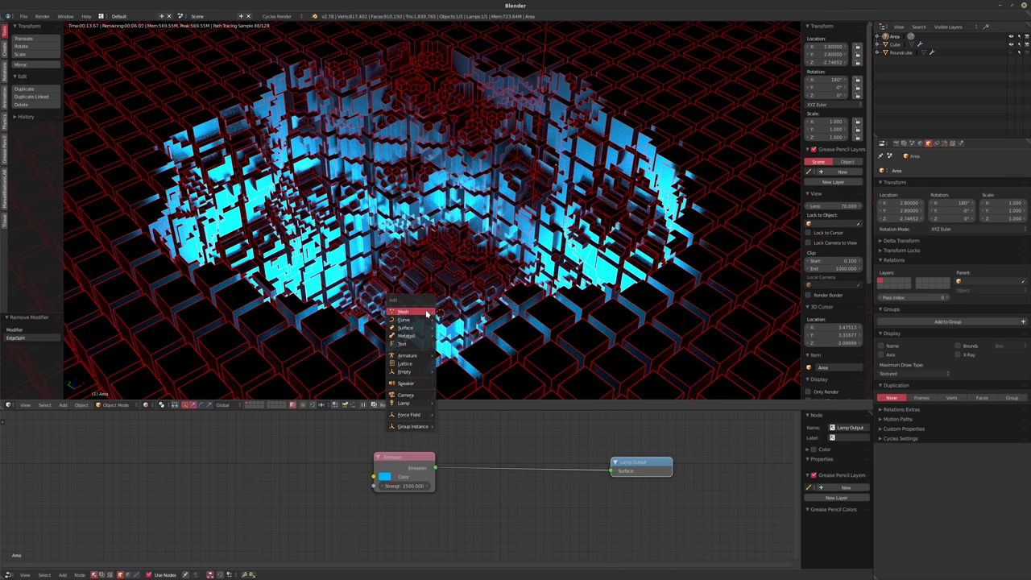
{"action": "mouse_move", "coordinate": [428, 313]}
{"action": "left_click", "coordinate": [463, 407]}
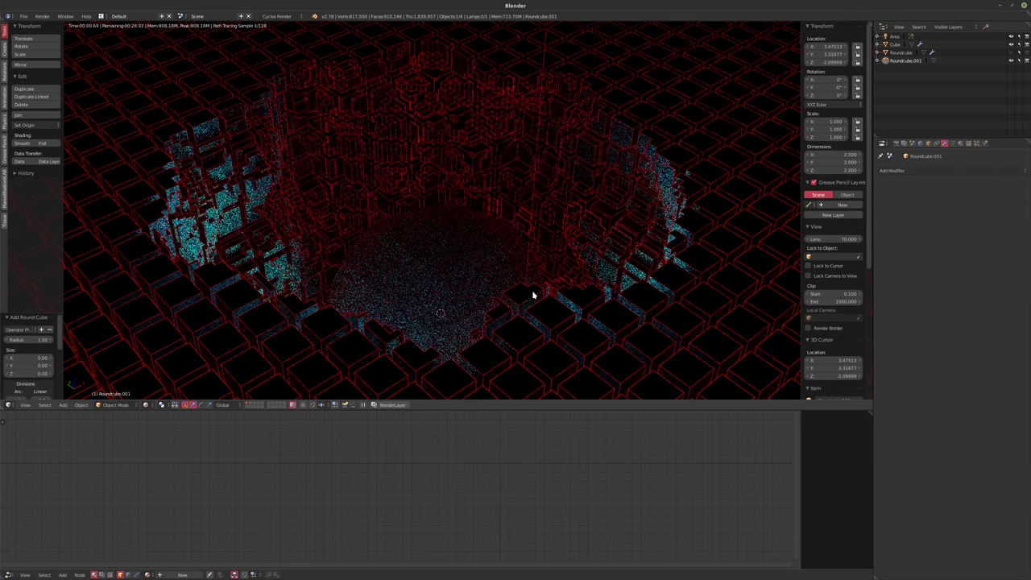
- Enlarge the new round cube's mesh by a factor of about 4.55 in Edit Mode, with rendered preview switched off
{"action": "key", "text": "Tab"}
{"action": "key", "text": "s"}
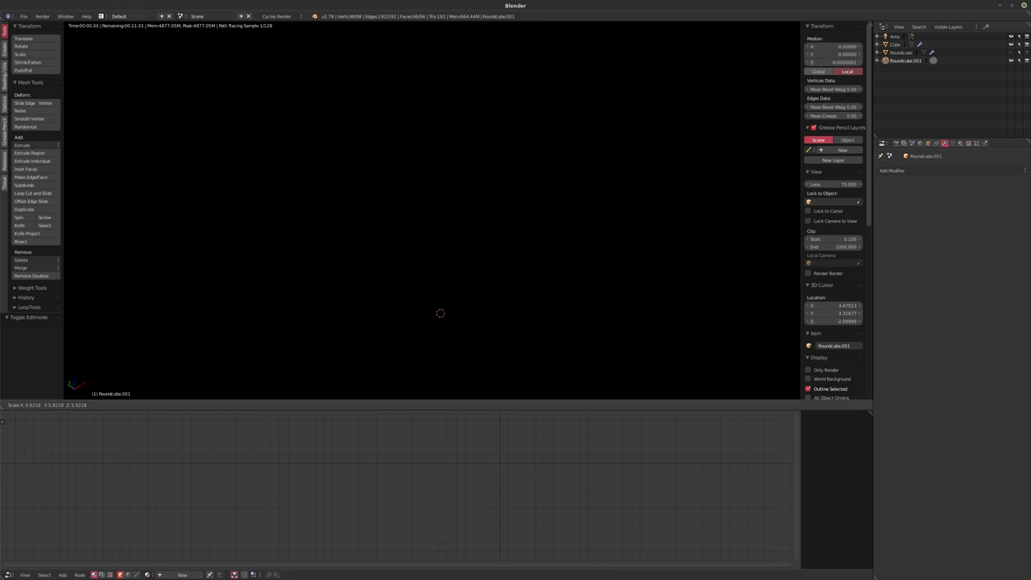
{"action": "key", "text": "Return"}
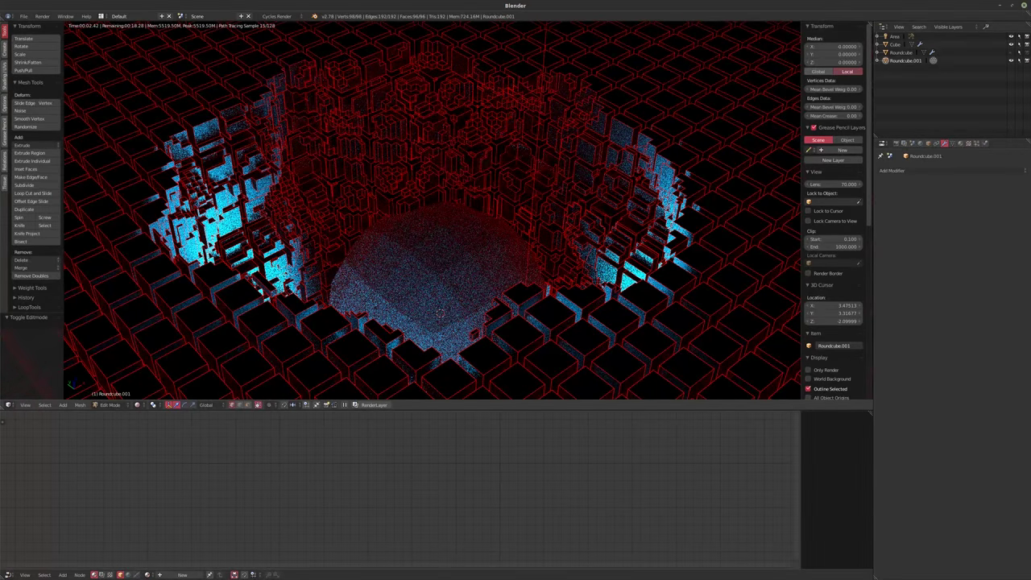
{"action": "key", "text": "shift+z"}
{"action": "key", "text": "s"}
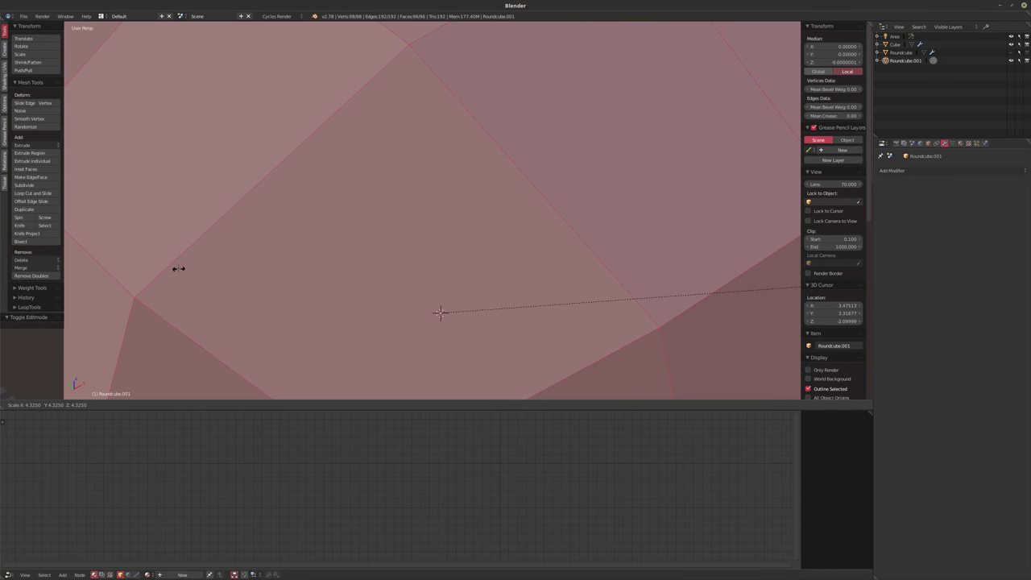
{"action": "left_click", "coordinate": [257, 261]}
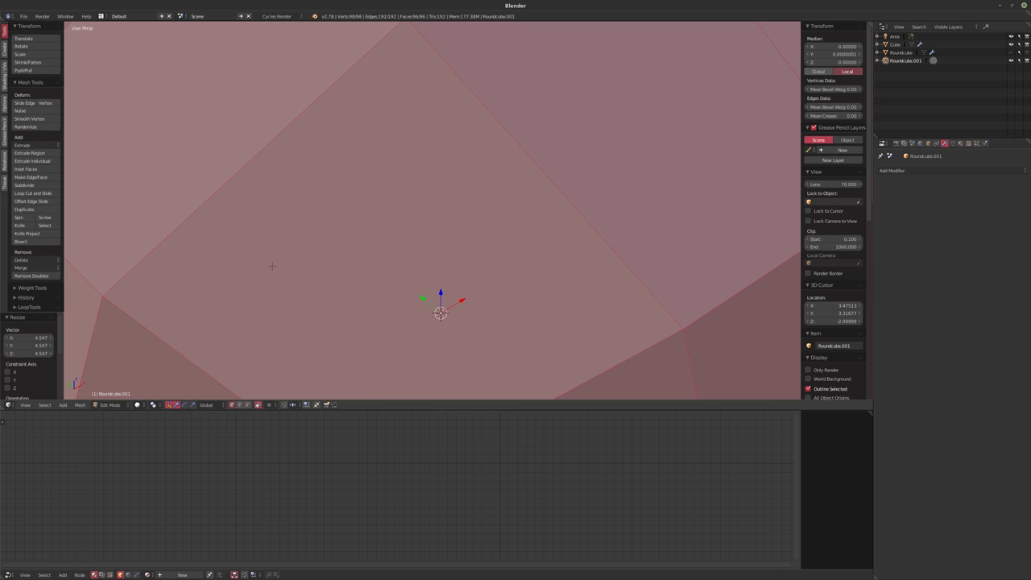
- Move the enlarged round cube horizontally to about X 3.21 and Y 3.14, keeping its Z height locked
{"action": "key", "text": "Tab"}
{"action": "key", "text": "g"}
{"action": "key", "text": "shift+z"}
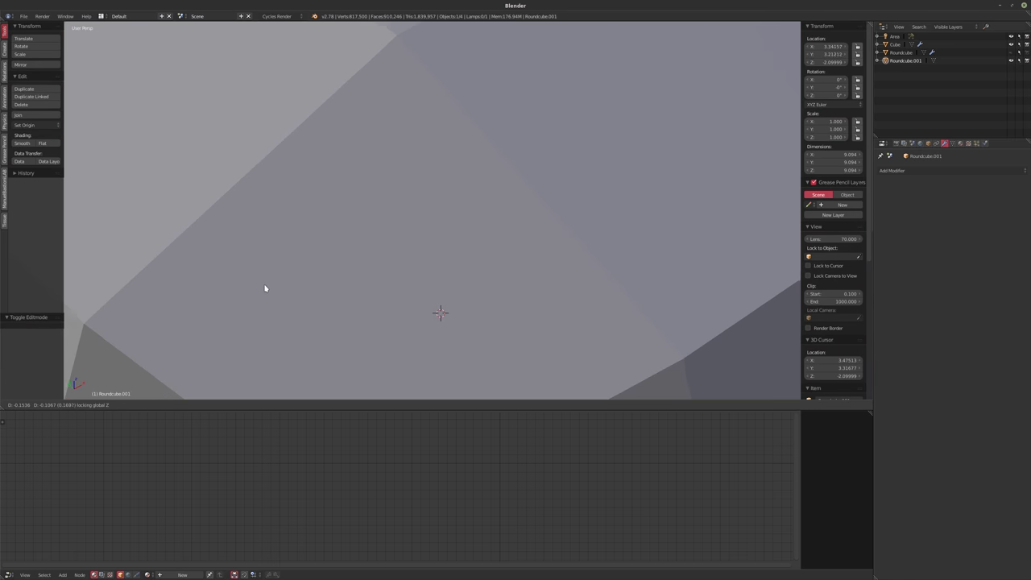
{"action": "left_click", "coordinate": [260, 296]}
- Subdivide the enlarged round cube's whole mesh with 4 cuts and apply smooth shading to the object
{"action": "key", "text": "Tab"}
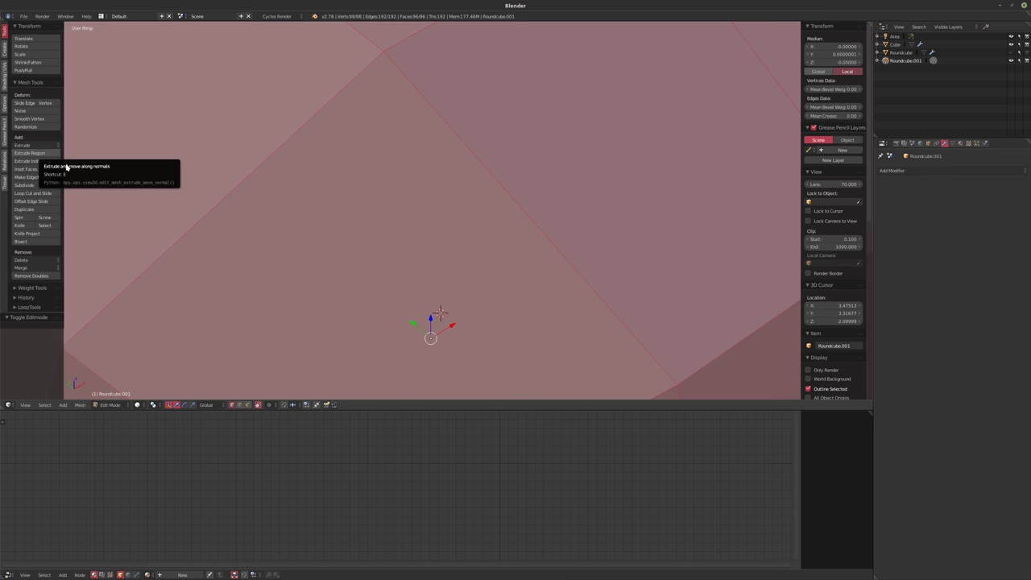
{"action": "key", "text": "w"}
{"action": "left_click", "coordinate": [280, 220]}
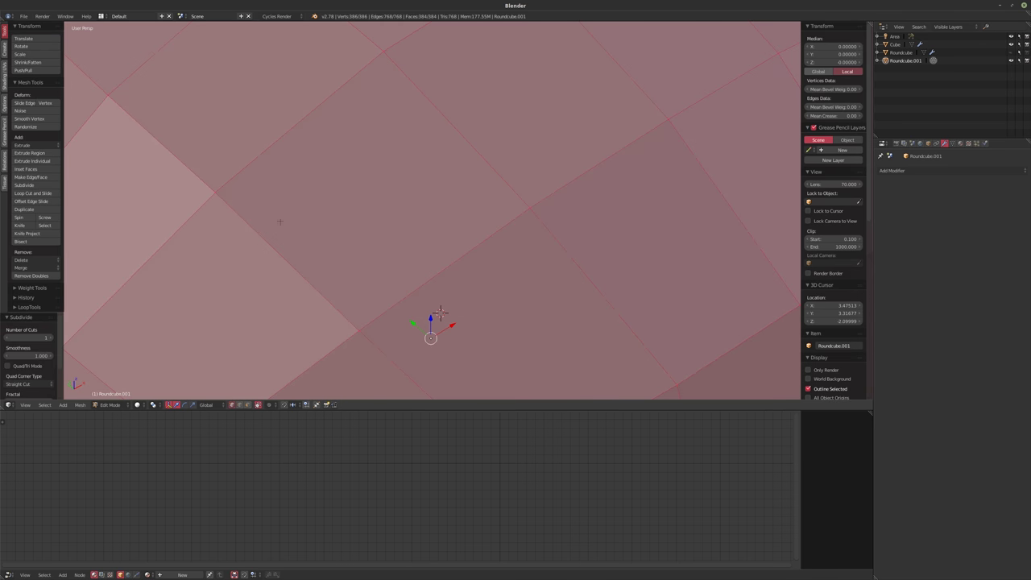
{"action": "left_click", "coordinate": [48, 339]}
{"action": "left_click", "coordinate": [48, 339]}
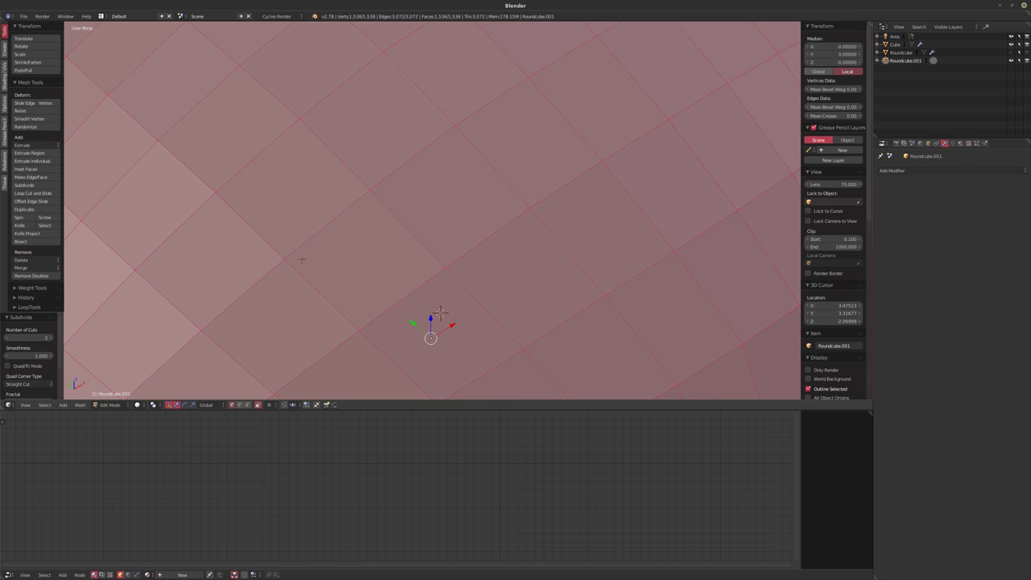
{"action": "left_click", "coordinate": [49, 338]}
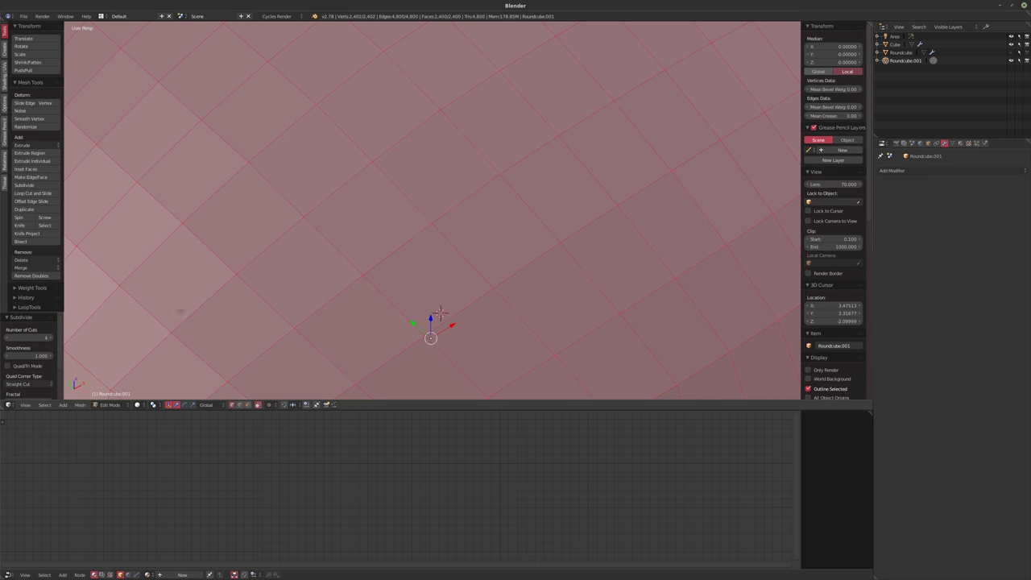
{"action": "key", "text": "Tab"}
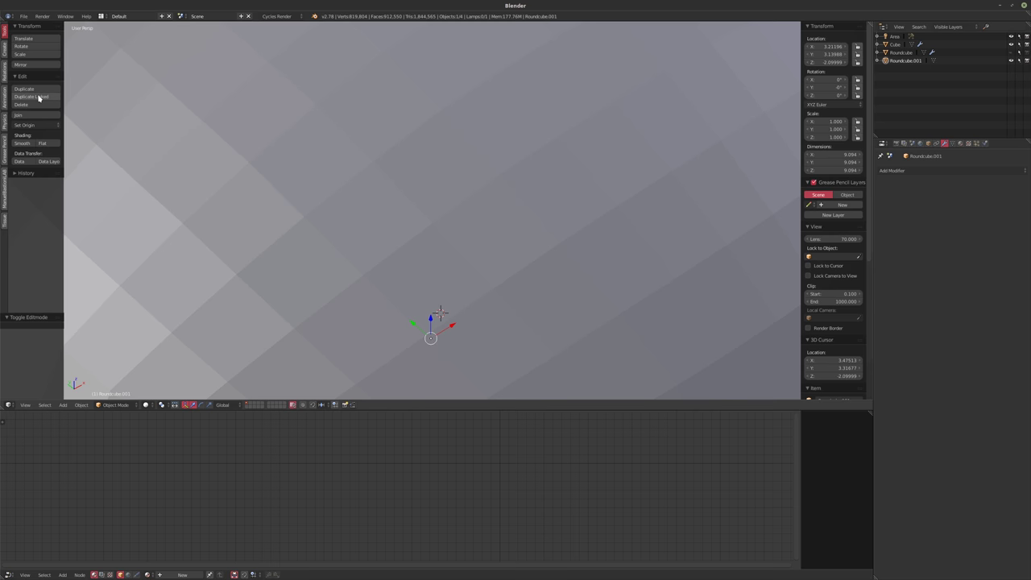
{"action": "left_click", "coordinate": [23, 142]}
- Set the maximum draw type of Roundcube.001 to Bounds
{"action": "left_click", "coordinate": [928, 142]}
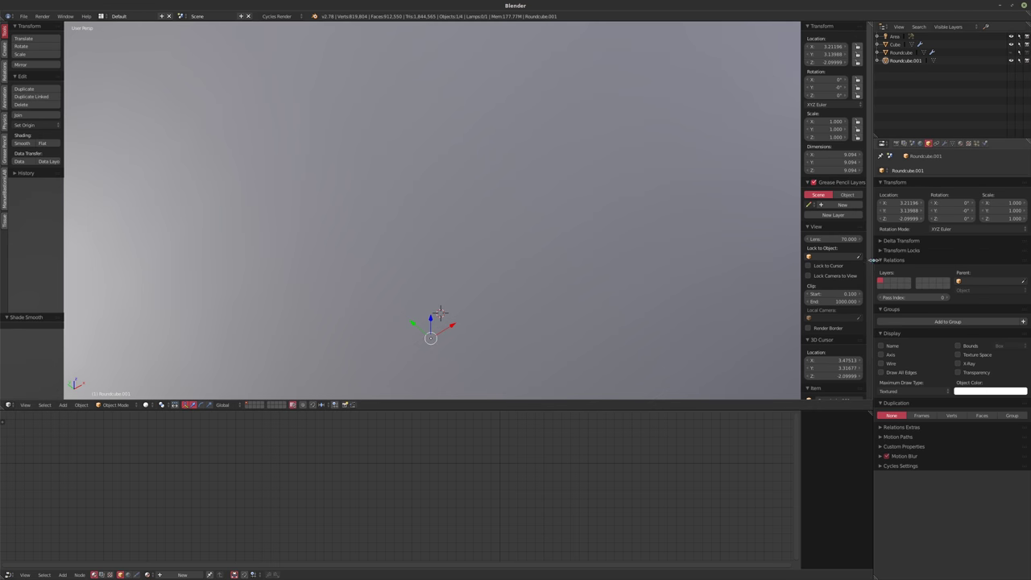
{"action": "left_click", "coordinate": [901, 390]}
{"action": "left_click", "coordinate": [892, 381]}
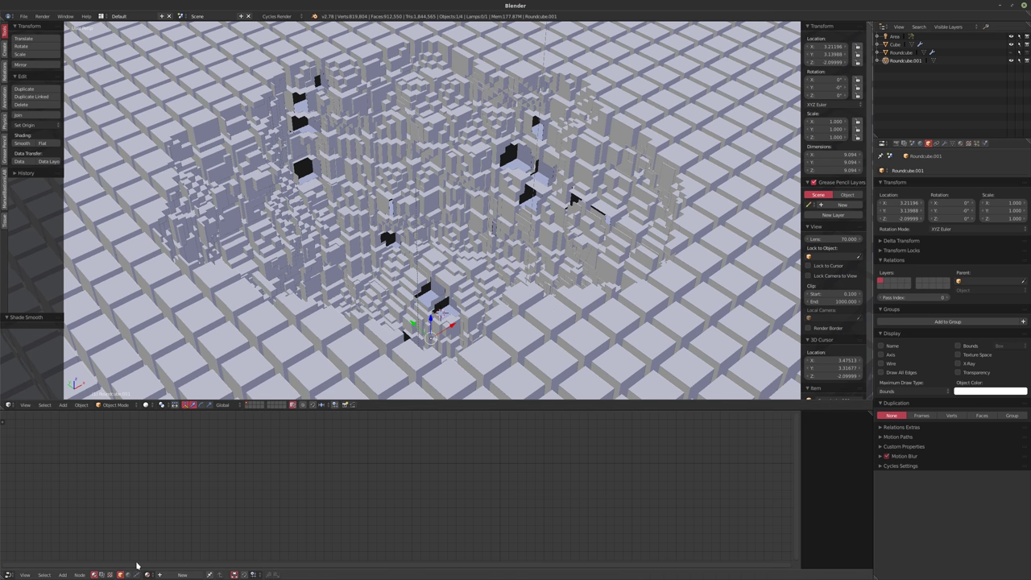
- Create a new material for Roundcube.001 and name it Volumetrics
{"action": "left_click", "coordinate": [194, 573]}
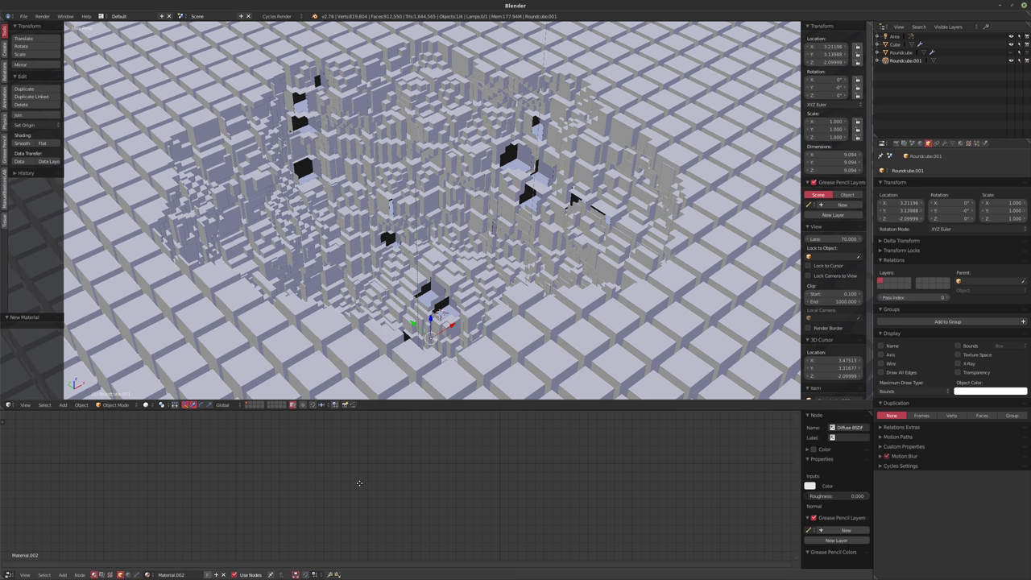
{"action": "left_click", "coordinate": [192, 573]}
{"action": "type", "text": "Volumetrics"}
{"action": "key", "text": "Return"}
- Rearrange the Diffuse BSDF and Material Output nodes in the node editor, leaving room between them
{"action": "middle_click_drag", "start_coordinate": [414, 480], "coordinate": [326, 506]}
{"action": "scroll", "coordinate": [438, 482], "scroll_direction": "down", "scroll_amount": 1}
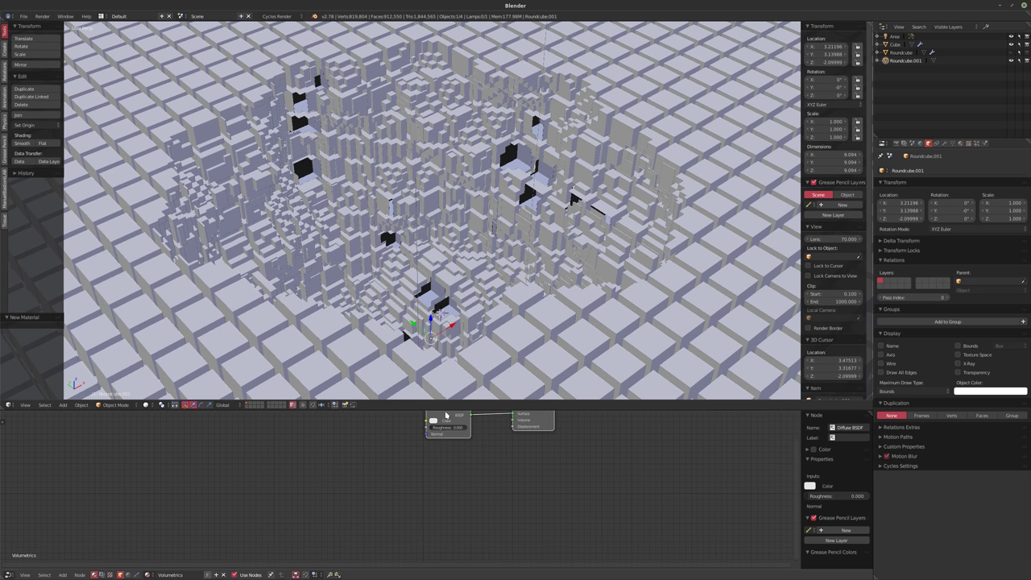
{"action": "left_click_drag", "start_coordinate": [445, 414], "coordinate": [320, 482]}
{"action": "left_click_drag", "start_coordinate": [538, 428], "coordinate": [511, 507]}
{"action": "middle_click_drag", "start_coordinate": [317, 495], "coordinate": [359, 484]}
{"action": "scroll", "coordinate": [359, 485], "scroll_direction": "up", "scroll_amount": 1}
{"action": "left_click_drag", "start_coordinate": [368, 473], "coordinate": [372, 473]}
- Insert an Add Shader node between the Diffuse BSDF and the Material Output
{"action": "key", "text": "shift+a"}
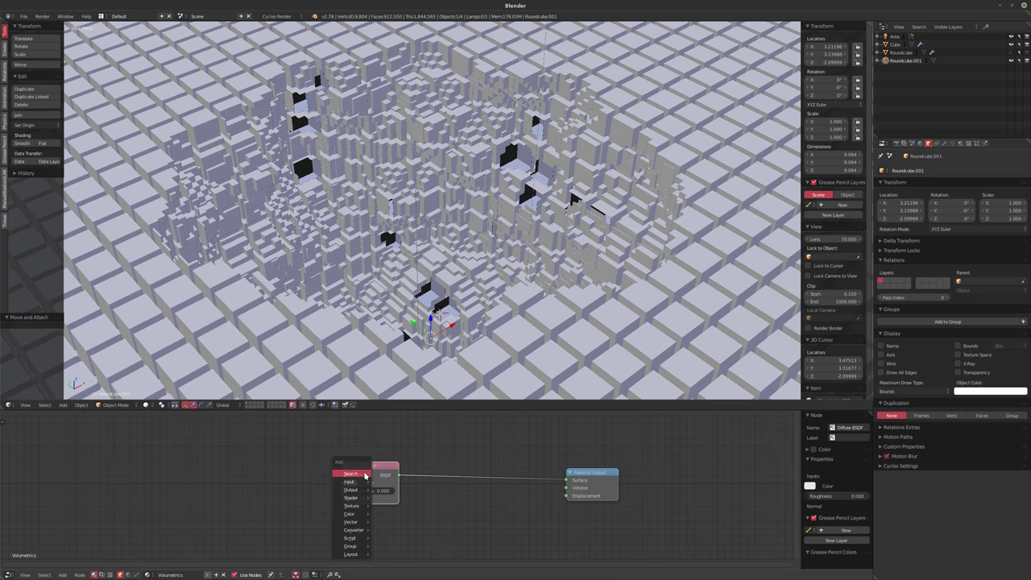
{"action": "mouse_move", "coordinate": [352, 498]}
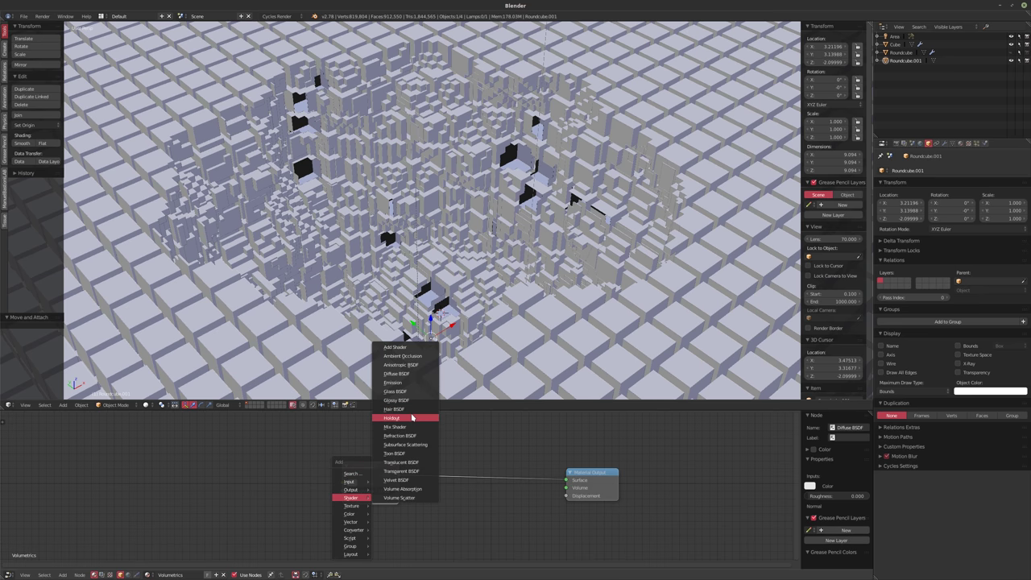
{"action": "left_click", "coordinate": [394, 347]}
{"action": "left_click", "coordinate": [492, 481]}
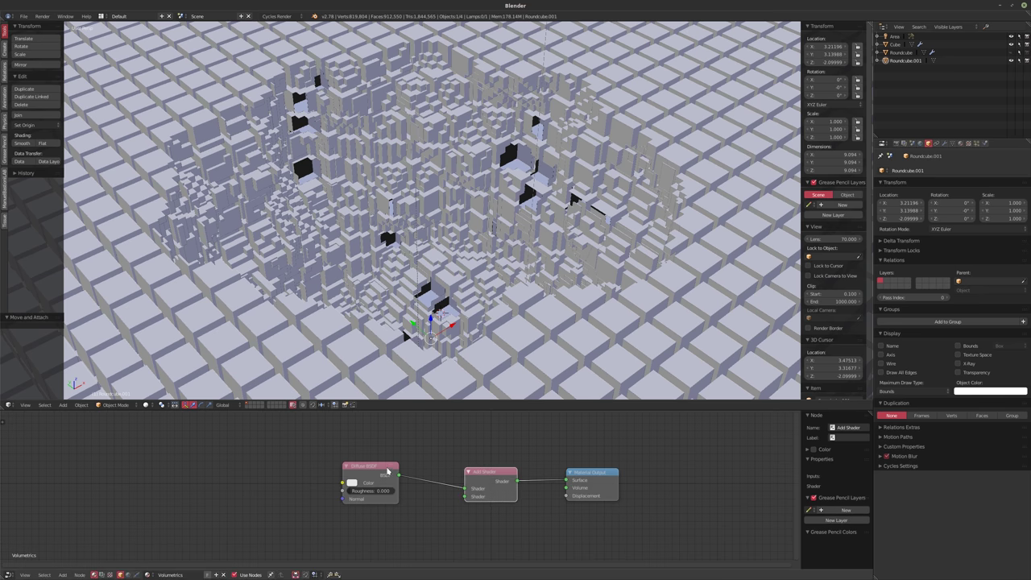
- Switch the Diffuse BSDF node's type to Volume Scatter
{"action": "left_click", "coordinate": [388, 472]}
{"action": "key", "text": "shift+s"}
{"action": "mouse_move", "coordinate": [346, 484]}
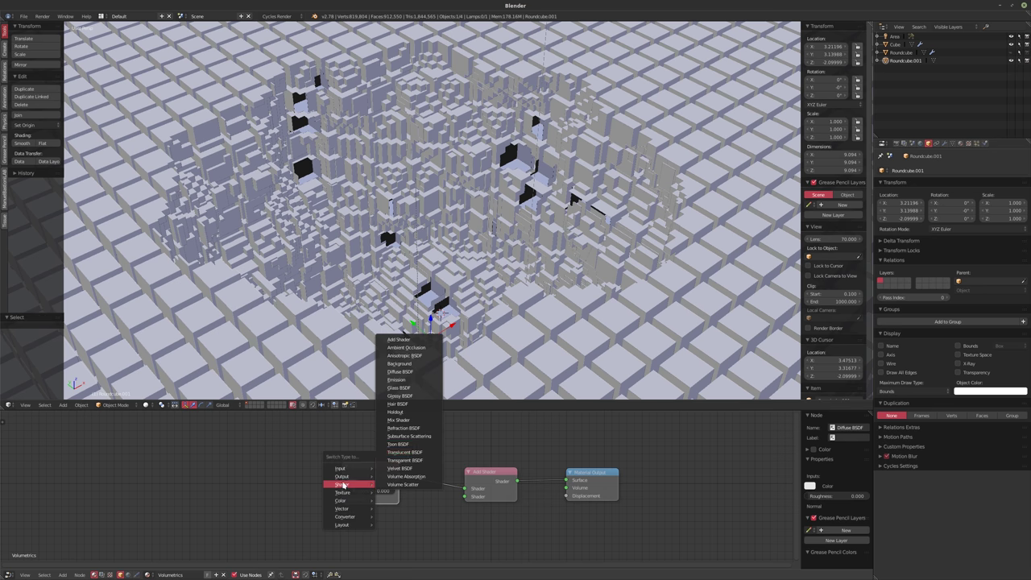
{"action": "left_click", "coordinate": [405, 484]}
- Add a Volume Absorption node below the Volume Scatter and connect it to the Add Shader's second input
{"action": "key", "text": "shift+a"}
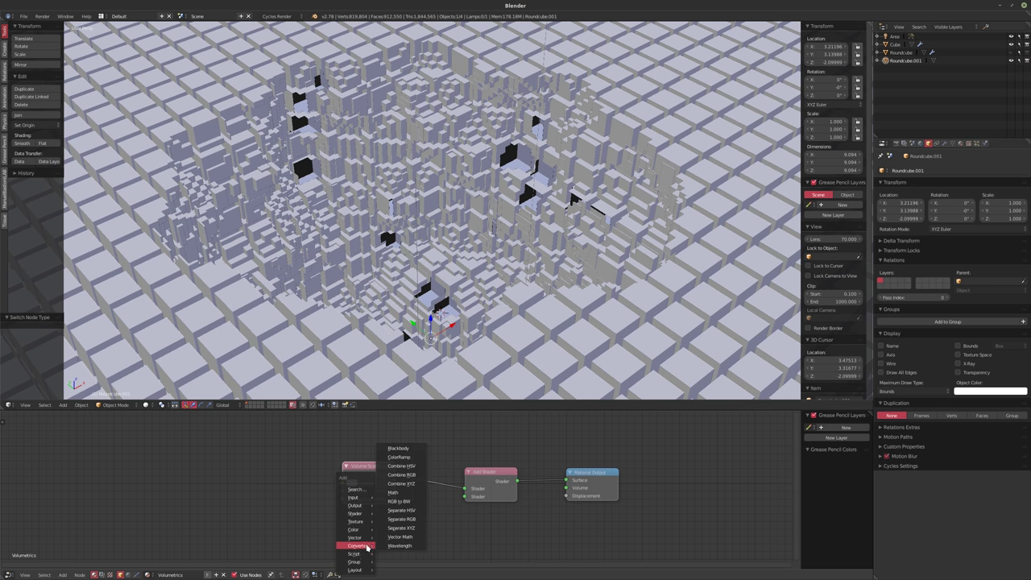
{"action": "mouse_move", "coordinate": [355, 513]}
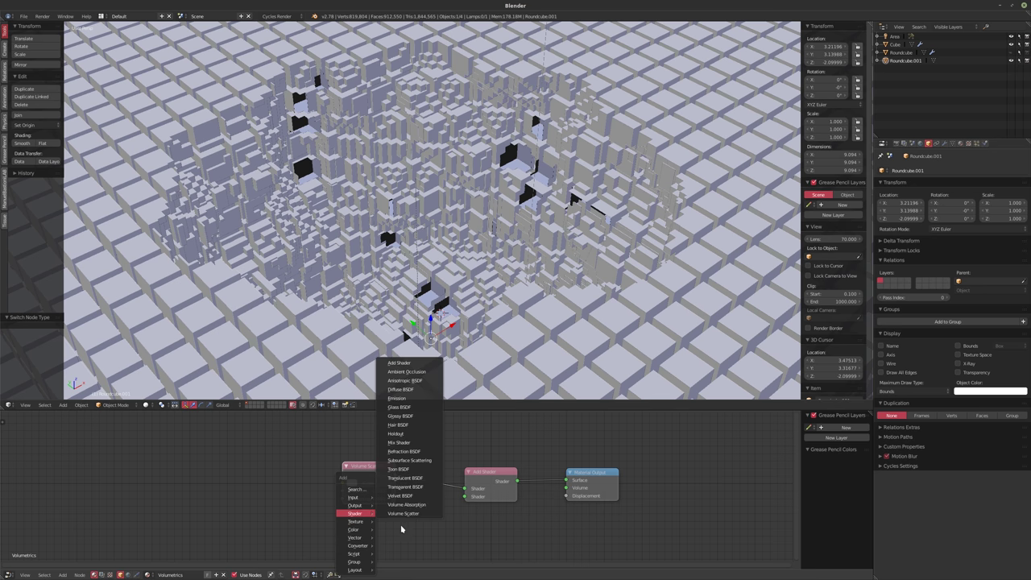
{"action": "left_click", "coordinate": [409, 512]}
{"action": "left_click", "coordinate": [348, 516]}
{"action": "left_click_drag", "start_coordinate": [393, 525], "coordinate": [463, 497]}
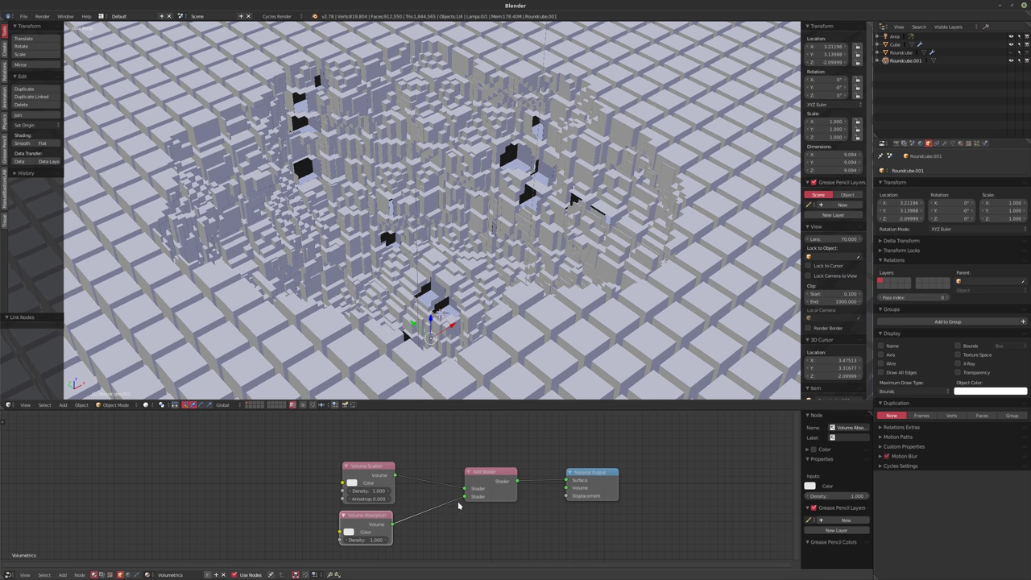
- Add a Value node and connect it to the Density inputs of both the Volume Scatter and Volume Absorption nodes
{"action": "key", "text": "shift+a"}
{"action": "mouse_move", "coordinate": [230, 469]}
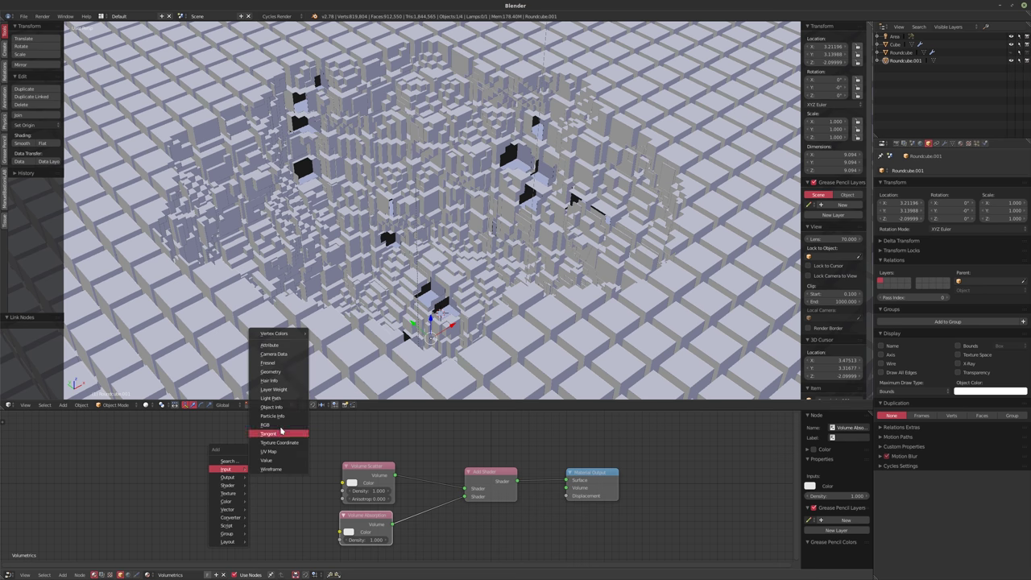
{"action": "left_click", "coordinate": [276, 460]}
{"action": "left_click", "coordinate": [242, 491]}
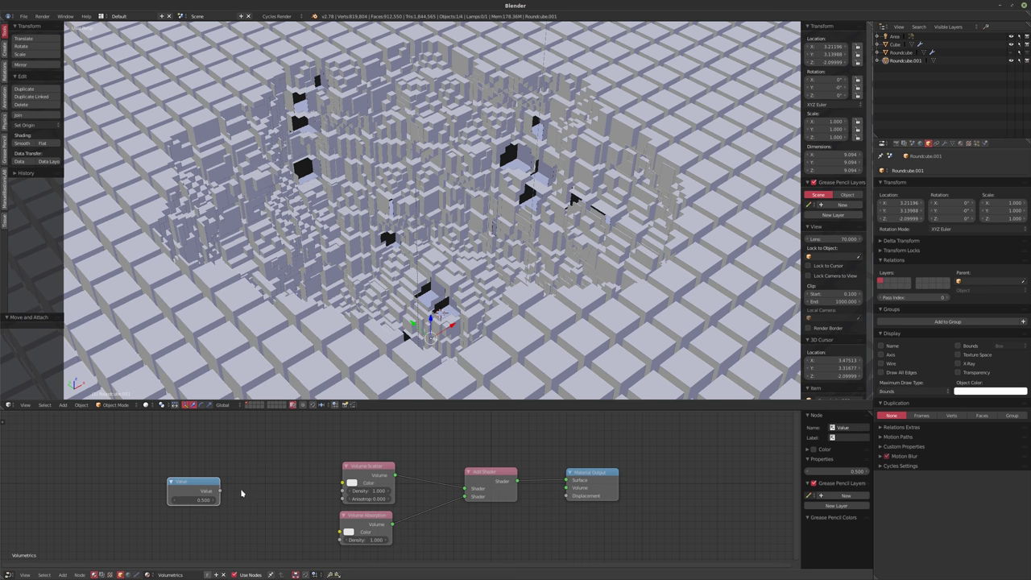
{"action": "left_click_drag", "start_coordinate": [219, 491], "coordinate": [341, 491]}
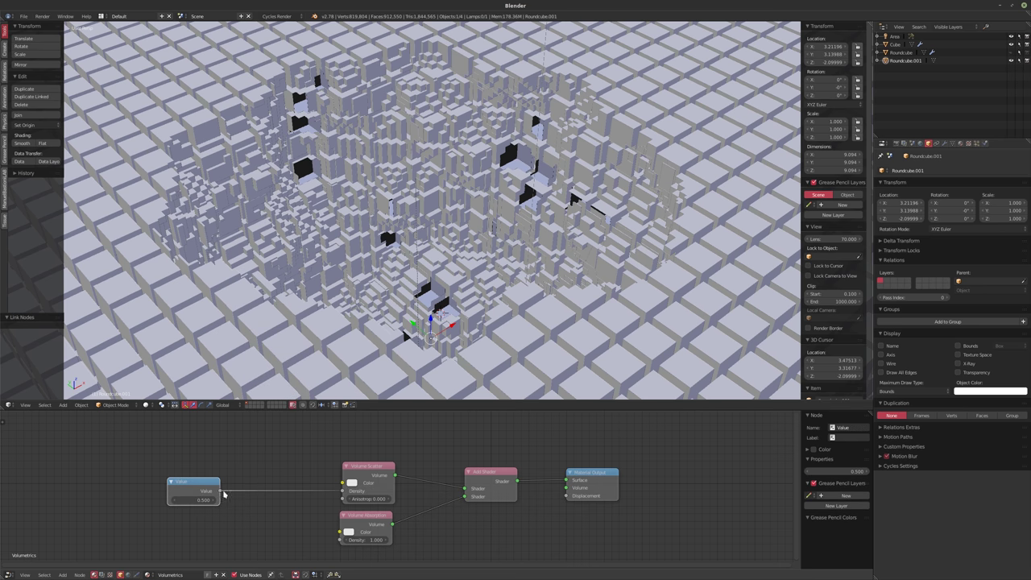
{"action": "left_click_drag", "start_coordinate": [219, 490], "coordinate": [340, 539]}
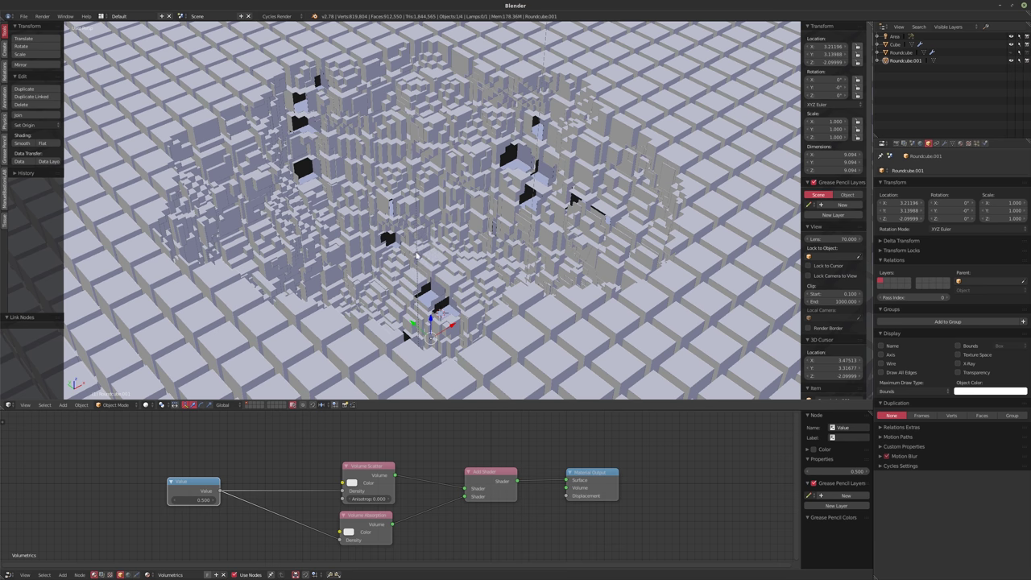
- Switch the viewport to rendered shading and reroute the Add Shader output from the Material Output's Surface to its Volume input
{"action": "key", "text": "shift+z"}
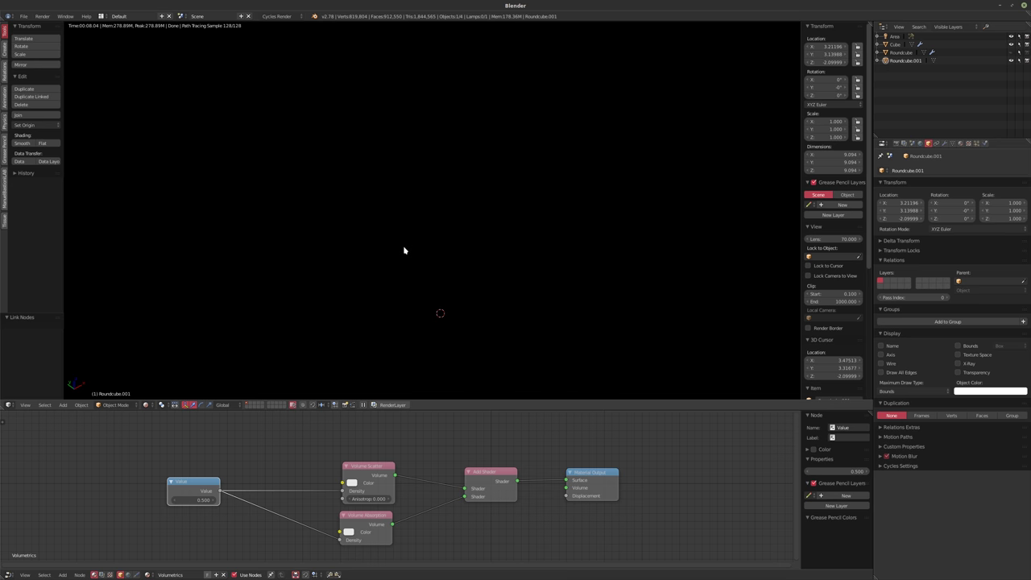
{"action": "left_click_drag", "start_coordinate": [567, 482], "coordinate": [567, 488]}
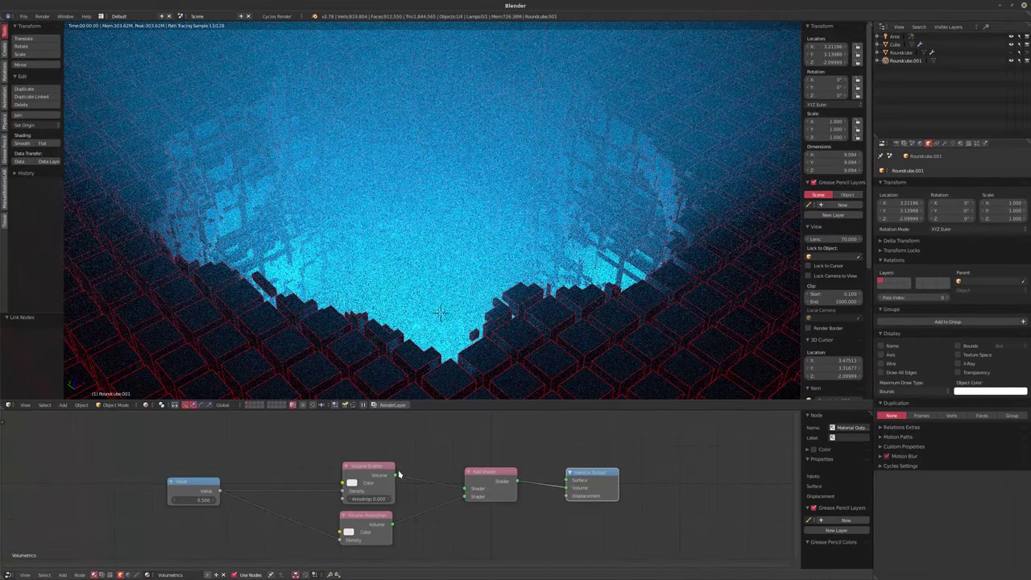
- Try anisotropy values of 0.75 and 0.975 on the Volume Scatter node
{"action": "left_click", "coordinate": [368, 499]}
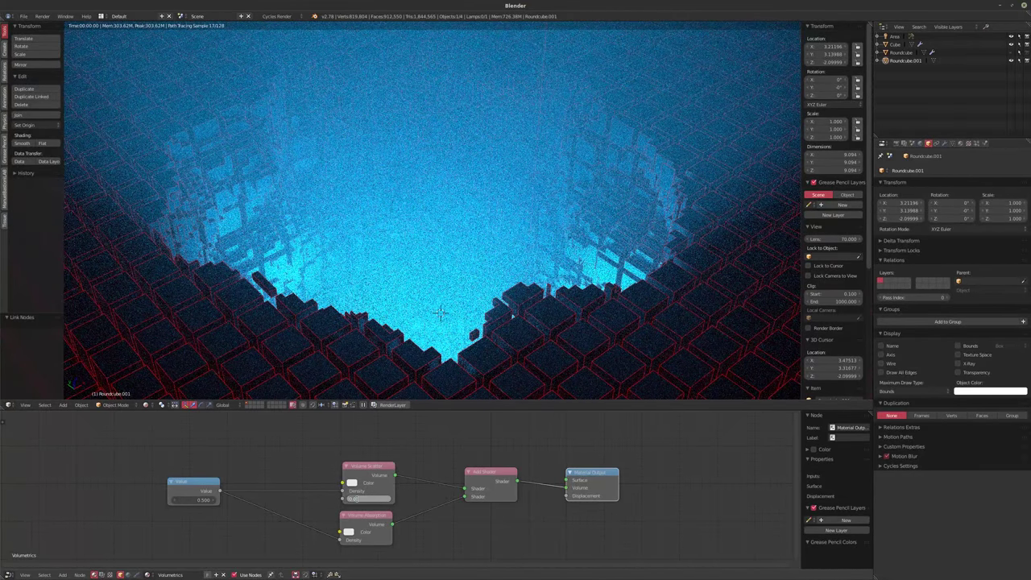
{"action": "type", "text": "0.75"}
{"action": "key", "text": "Return"}
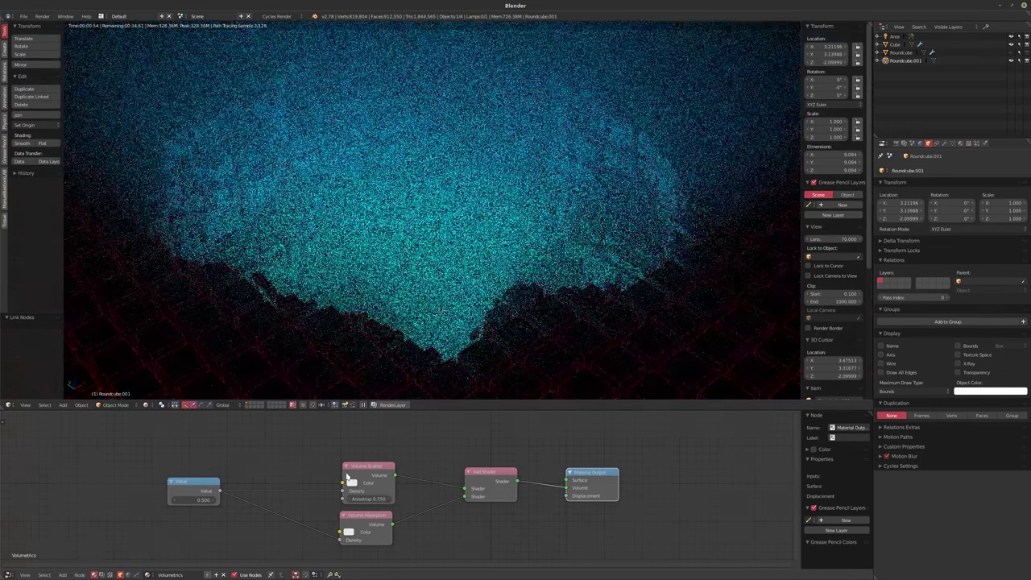
{"action": "left_click", "coordinate": [360, 498]}
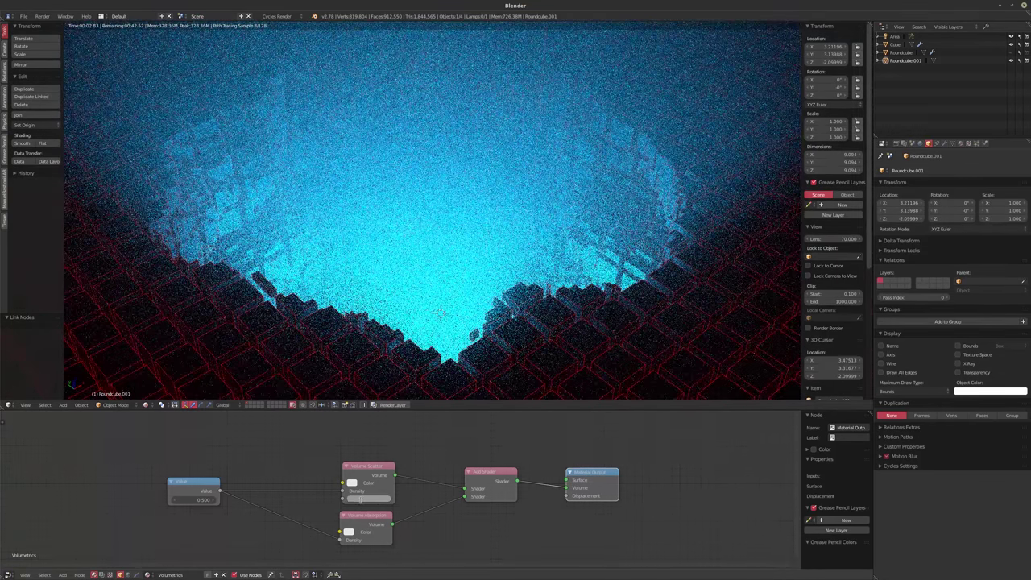
{"action": "type", "text": "0.975"}
{"action": "key", "text": "Return"}
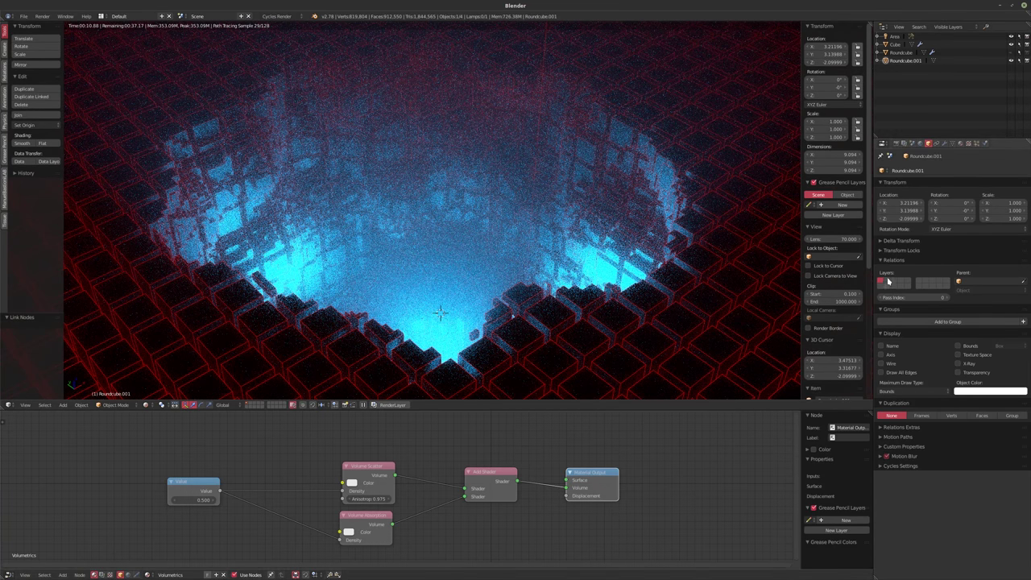
- Insert a Math node set to Multiply between the Value node and the Volume Absorption's Density input
{"action": "middle_click_drag", "start_coordinate": [415, 500], "coordinate": [423, 481]}
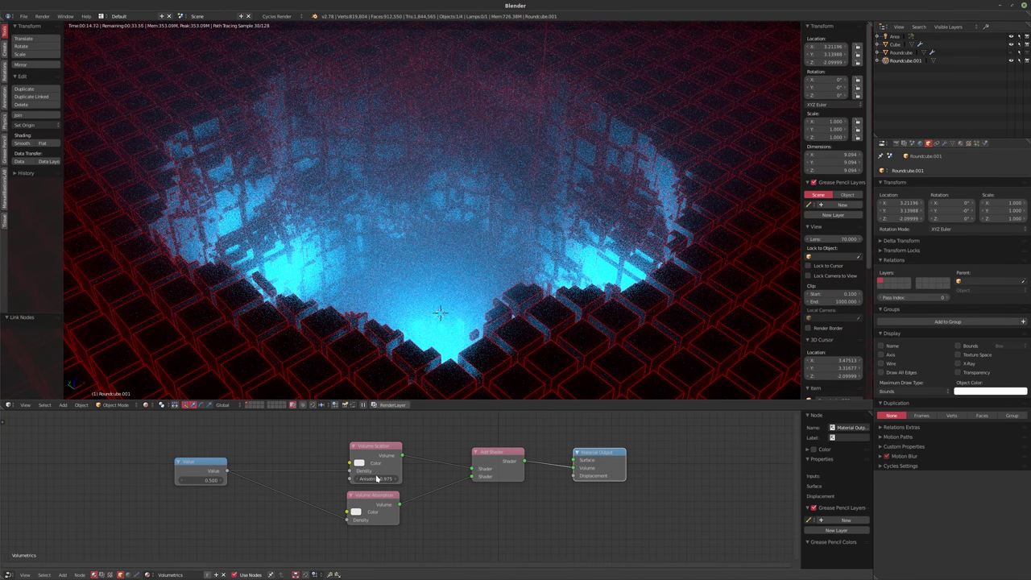
{"action": "key", "text": "shift+a"}
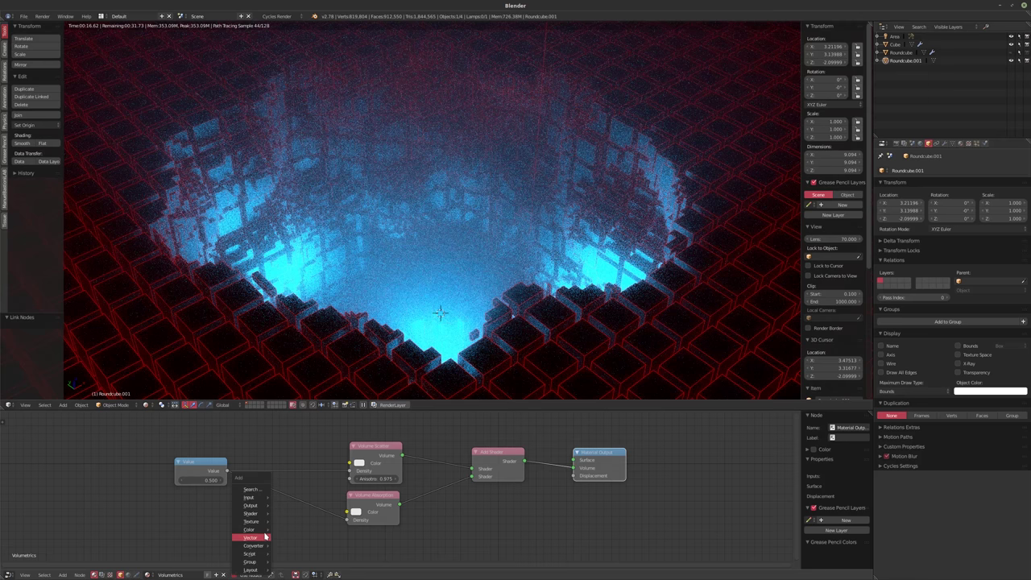
{"action": "mouse_move", "coordinate": [256, 513]}
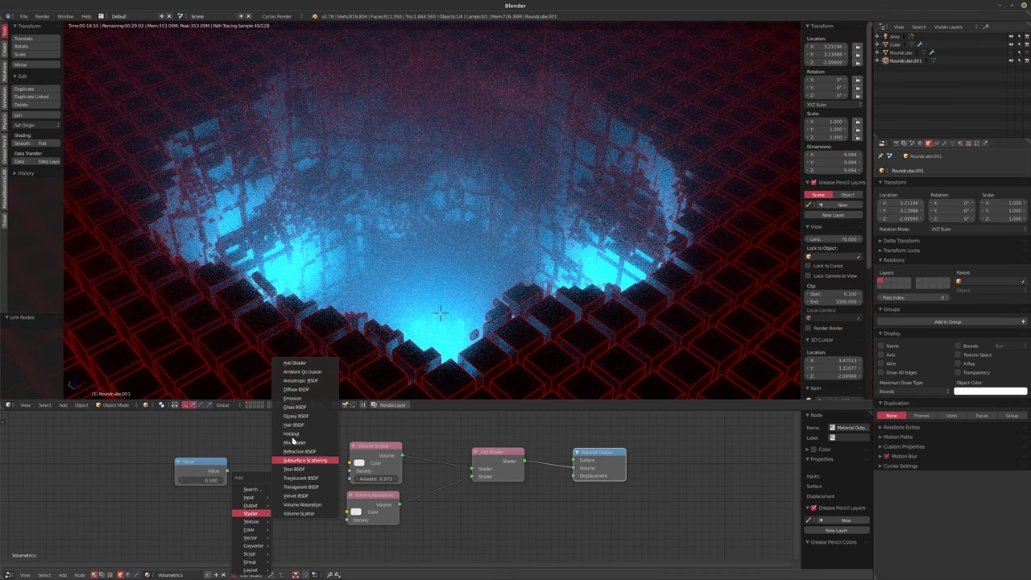
{"action": "mouse_move", "coordinate": [279, 545]}
{"action": "left_click", "coordinate": [288, 492]}
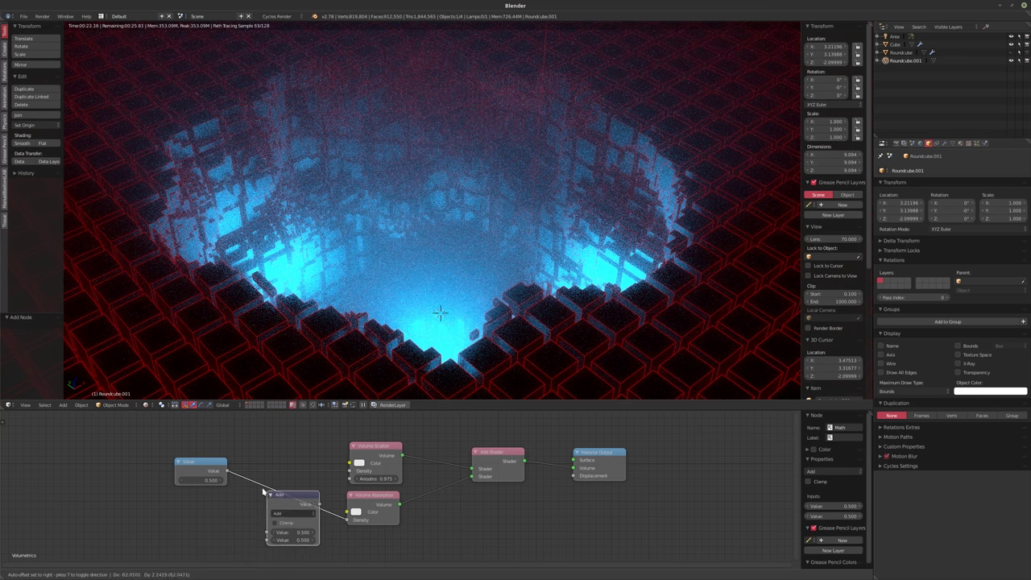
{"action": "left_click", "coordinate": [283, 504]}
{"action": "left_click", "coordinate": [286, 505]}
{"action": "left_click", "coordinate": [288, 481]}
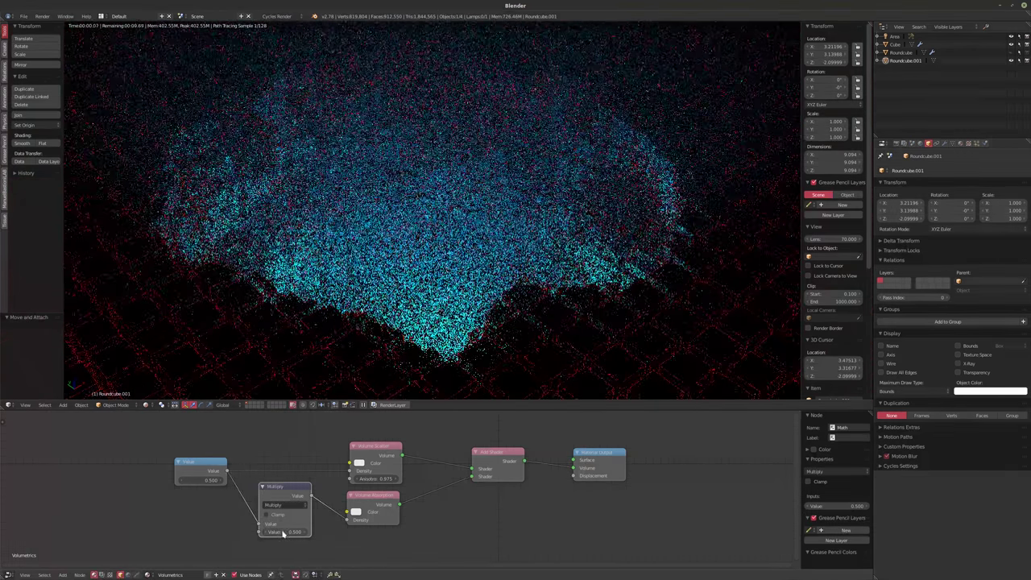
- Set the Multiply node's second value to 0.1 and the Value node to 1
{"action": "left_click", "coordinate": [282, 531]}
{"action": "type", "text": ".1"}
{"action": "key", "text": "Return"}
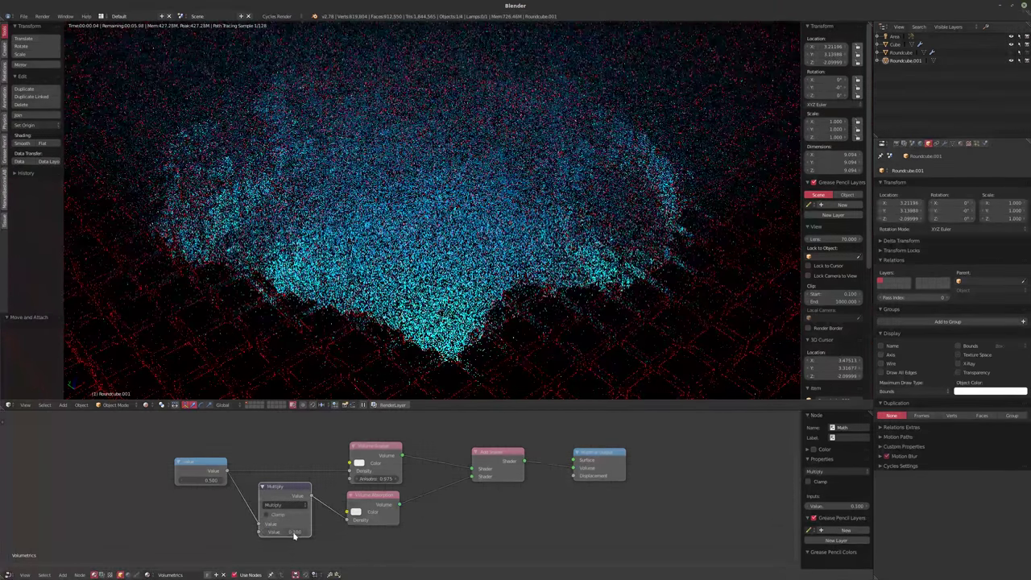
{"action": "left_click", "coordinate": [206, 481]}
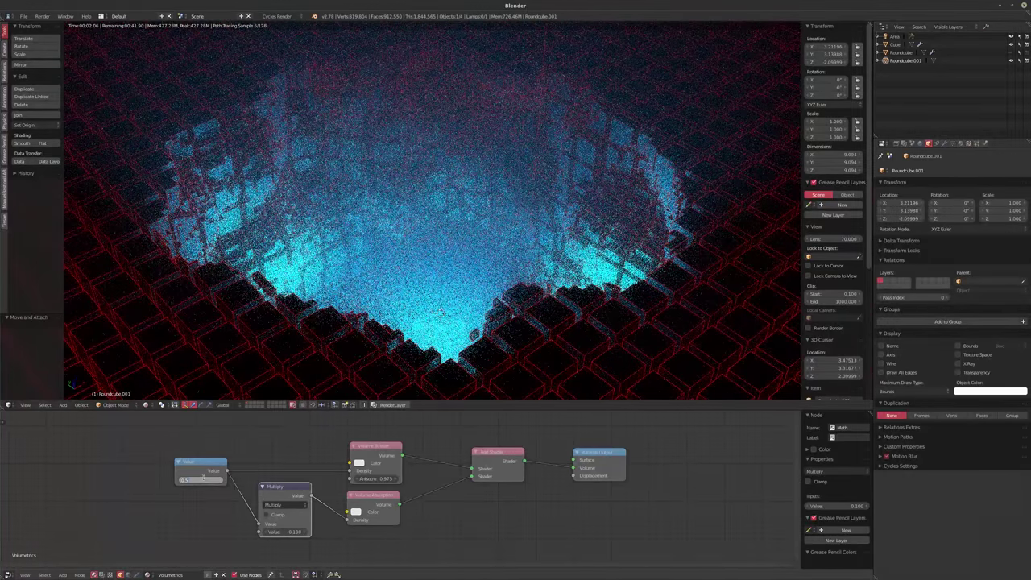
{"action": "type", "text": "1"}
{"action": "key", "text": "Return"}
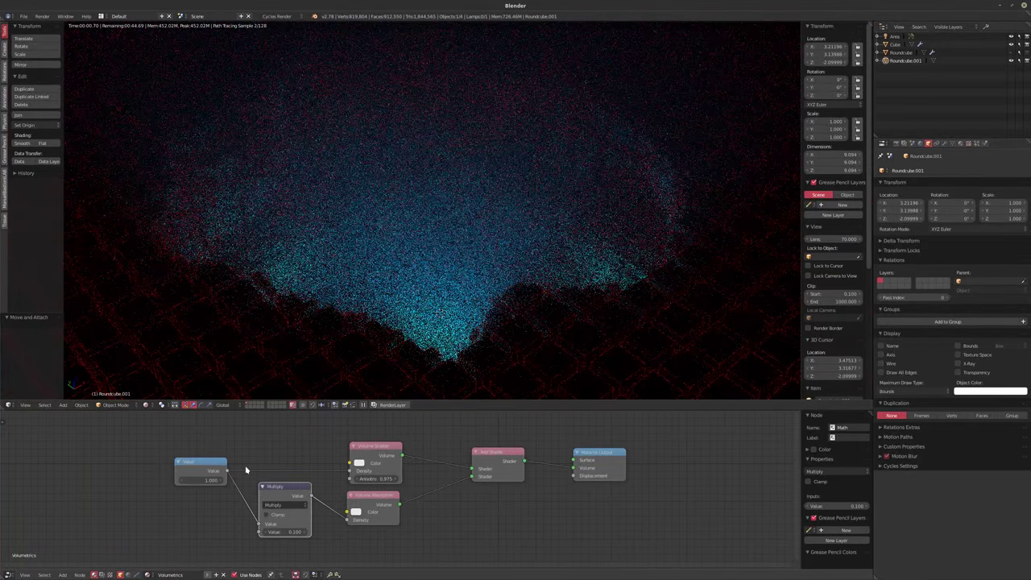
- Set the Volume Scatter's anisotropy to 0.9
{"action": "left_click", "coordinate": [378, 478]}
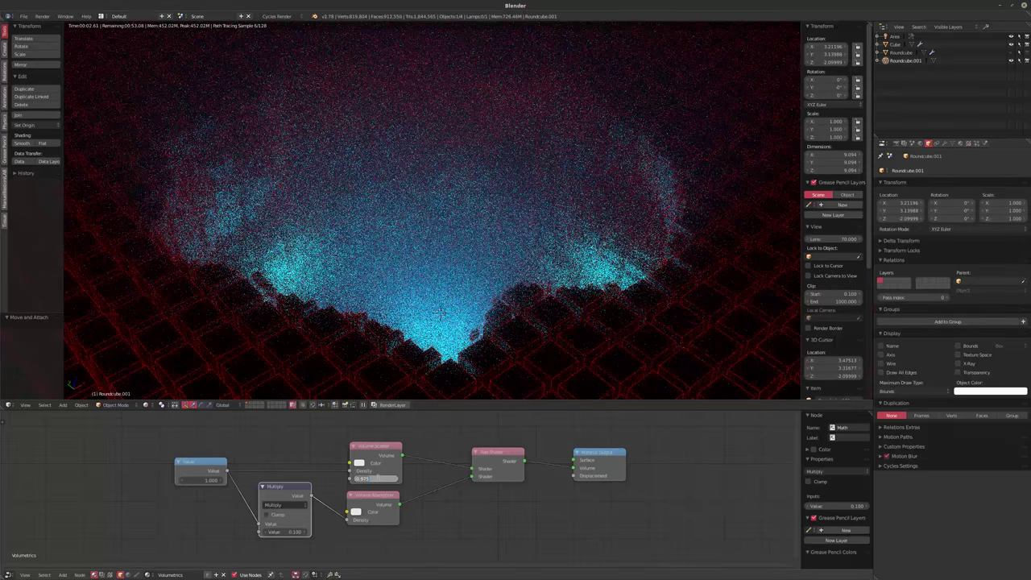
{"action": "type", "text": "0"}
{"action": "left_click_drag", "start_coordinate": [389, 477], "coordinate": [418, 480]}
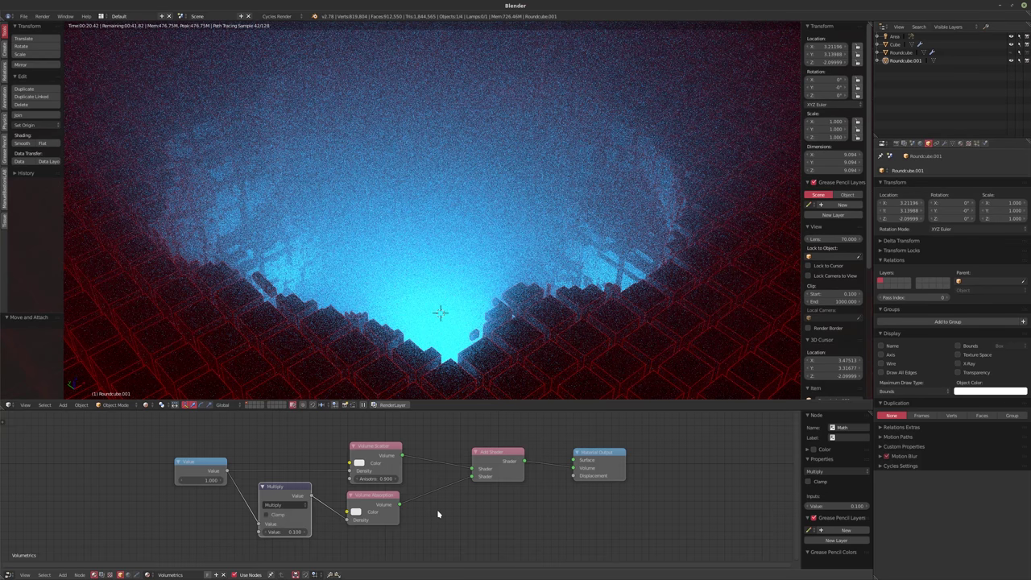
- Move the Volume Scatter node slightly up, away from the Volume Absorption node
{"action": "middle_click_drag", "start_coordinate": [448, 497], "coordinate": [434, 506]}
{"action": "left_click_drag", "start_coordinate": [352, 465], "coordinate": [352, 456]}
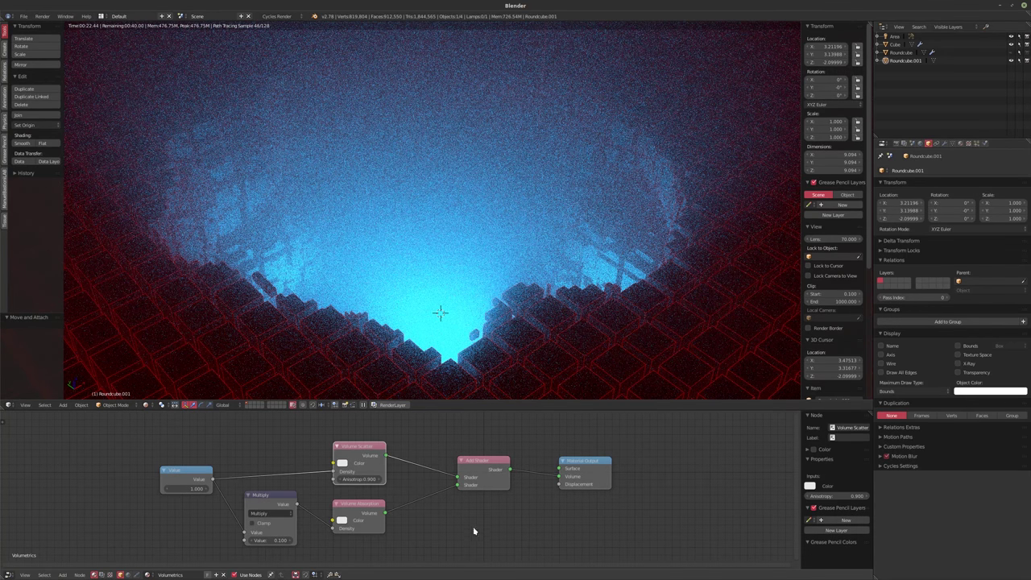
{"action": "middle_click_drag", "start_coordinate": [472, 526], "coordinate": [475, 524]}
- Try an anisotropy of 0.995 on the Volume Scatter node and settle on 0.95
{"action": "left_click", "coordinate": [364, 475]}
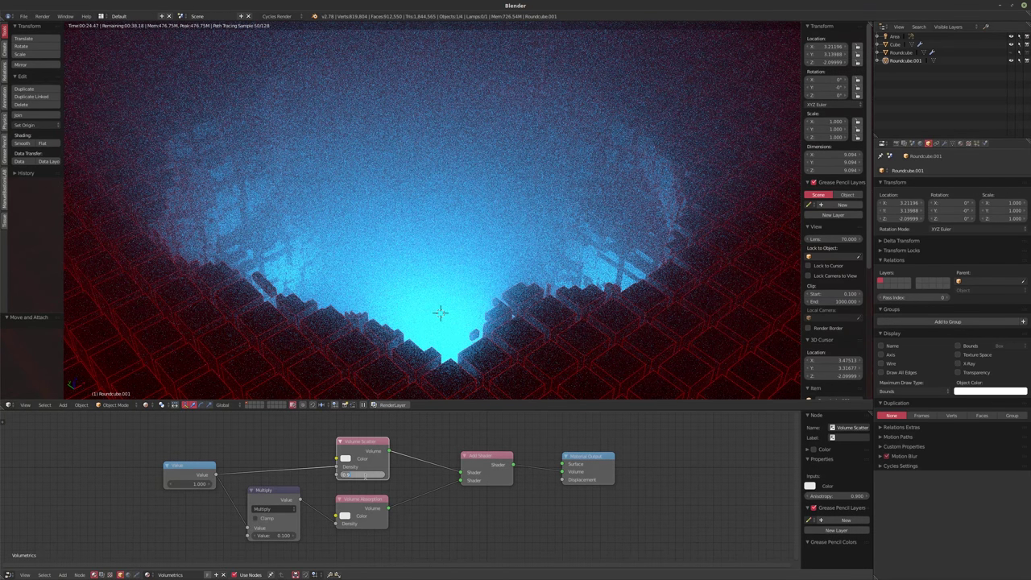
{"action": "key", "text": "Return"}
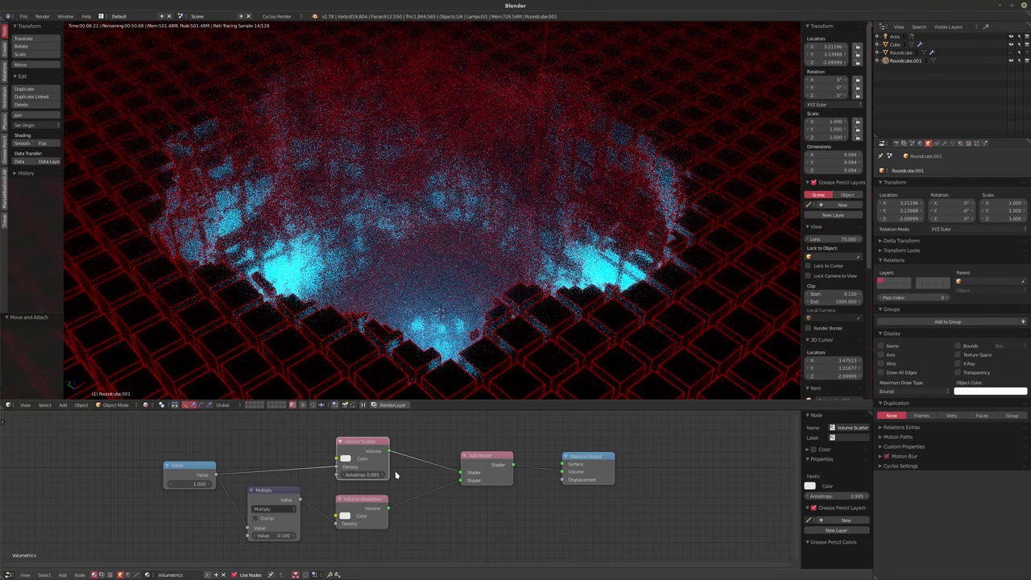
{"action": "left_click", "coordinate": [360, 473]}
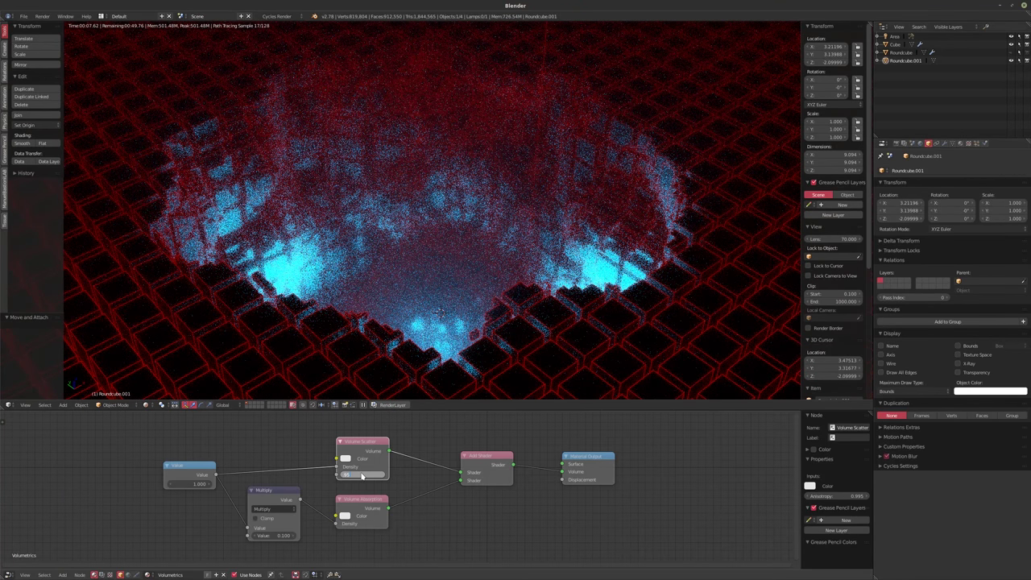
{"action": "type", "text": ".95"}
{"action": "key", "text": "Return"}
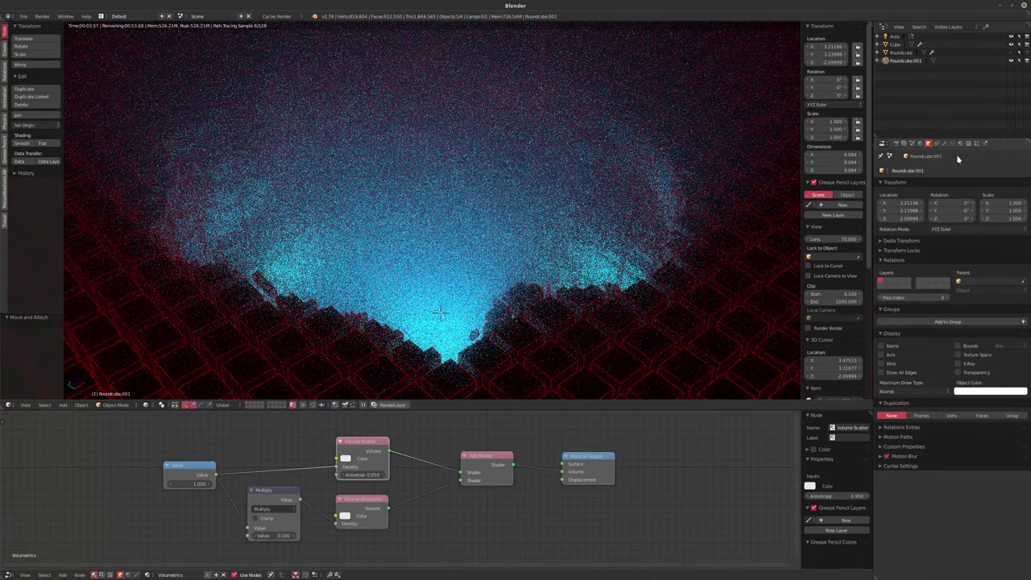
- Select the blue Area lamp, try the Sun lamp type on it and settle on Spot
{"action": "left_click", "coordinate": [894, 37]}
{"action": "left_click", "coordinate": [938, 145]}
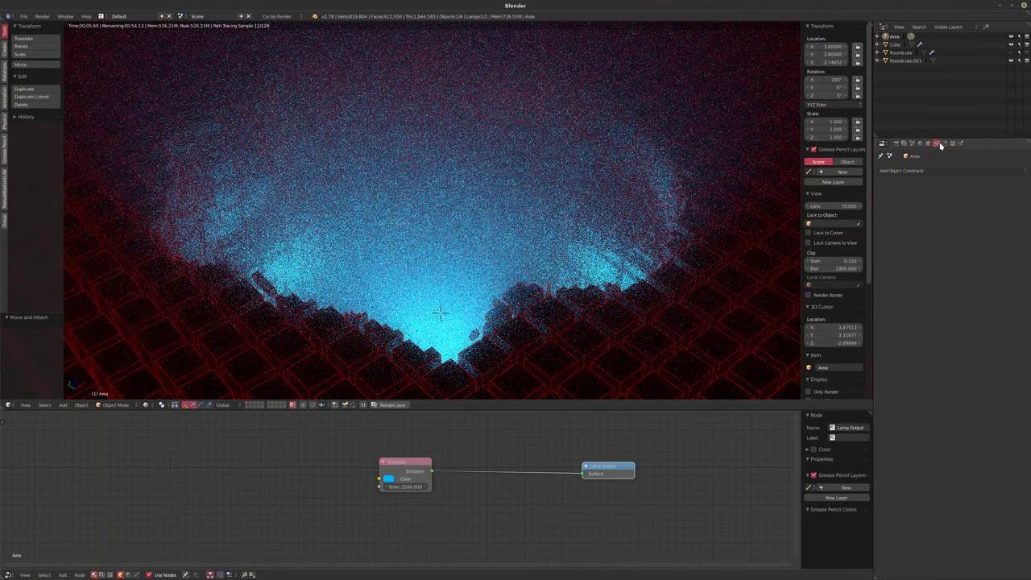
{"action": "left_click", "coordinate": [945, 143]}
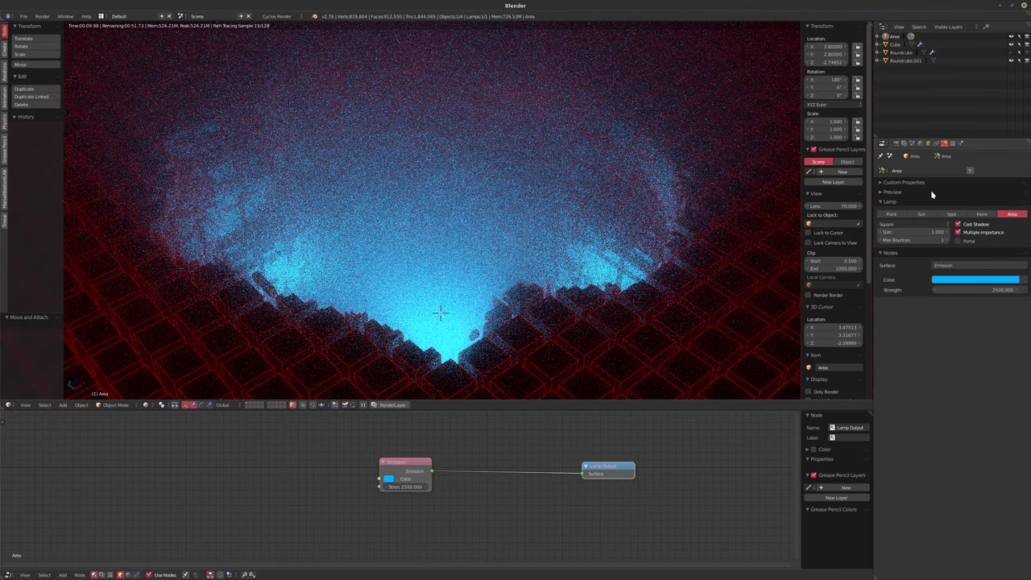
{"action": "left_click", "coordinate": [922, 214]}
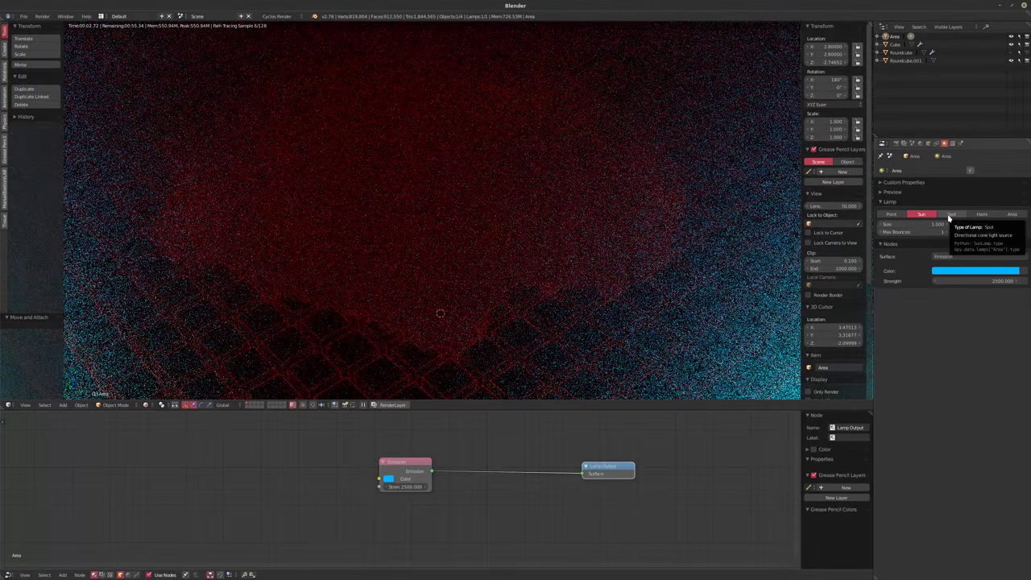
{"action": "left_click", "coordinate": [950, 215]}
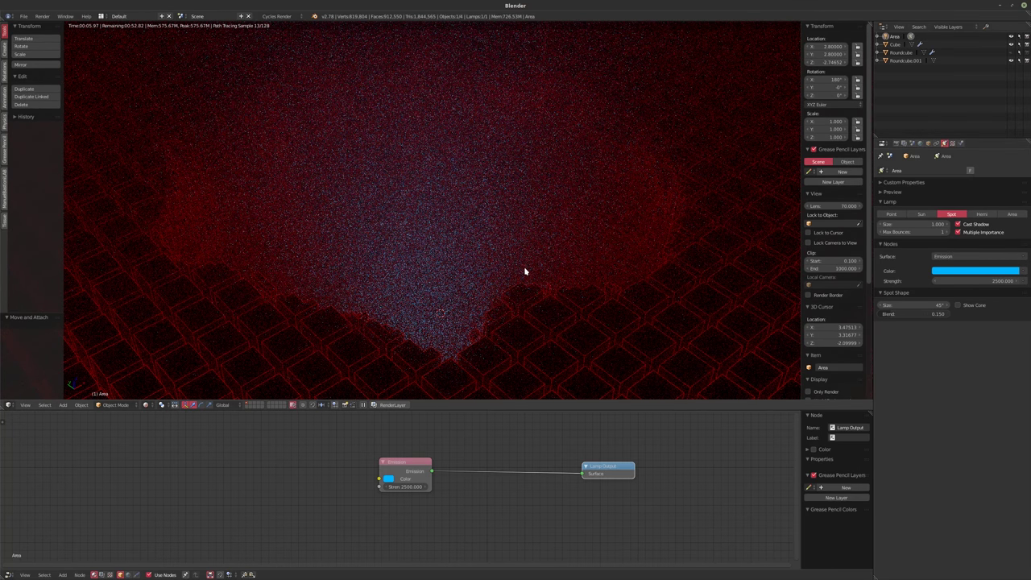
- Return to solid shading, narrow the spot cone size to 1° and set the lamp size to 2.5
{"action": "key", "text": "shift+z"}
{"action": "middle_click_drag", "start_coordinate": [480, 276], "coordinate": [427, 256]}
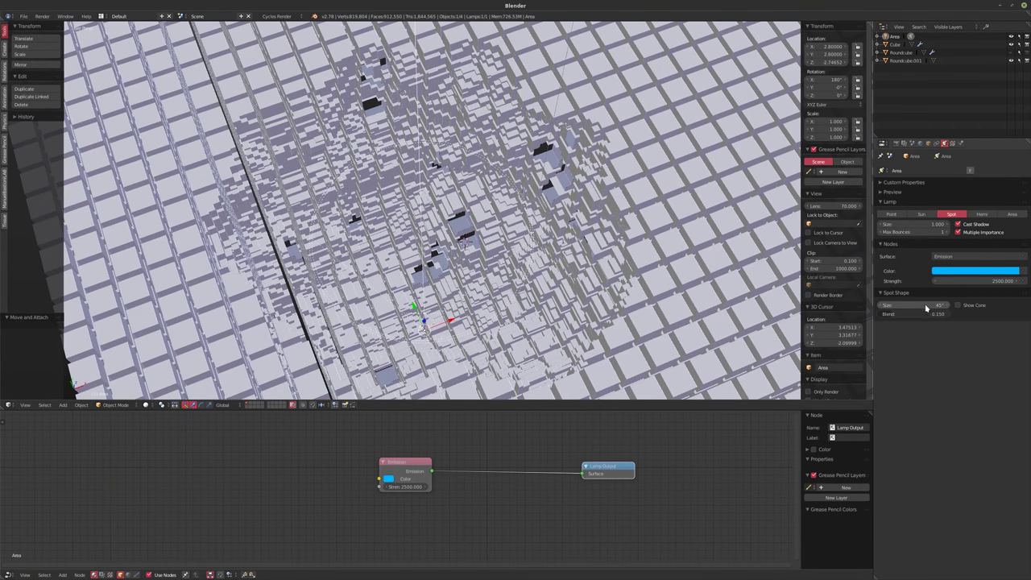
{"action": "left_click_drag", "start_coordinate": [919, 306], "coordinate": [894, 306]}
{"action": "left_click_drag", "start_coordinate": [913, 224], "coordinate": [926, 224]}
{"action": "left_click", "coordinate": [905, 224]}
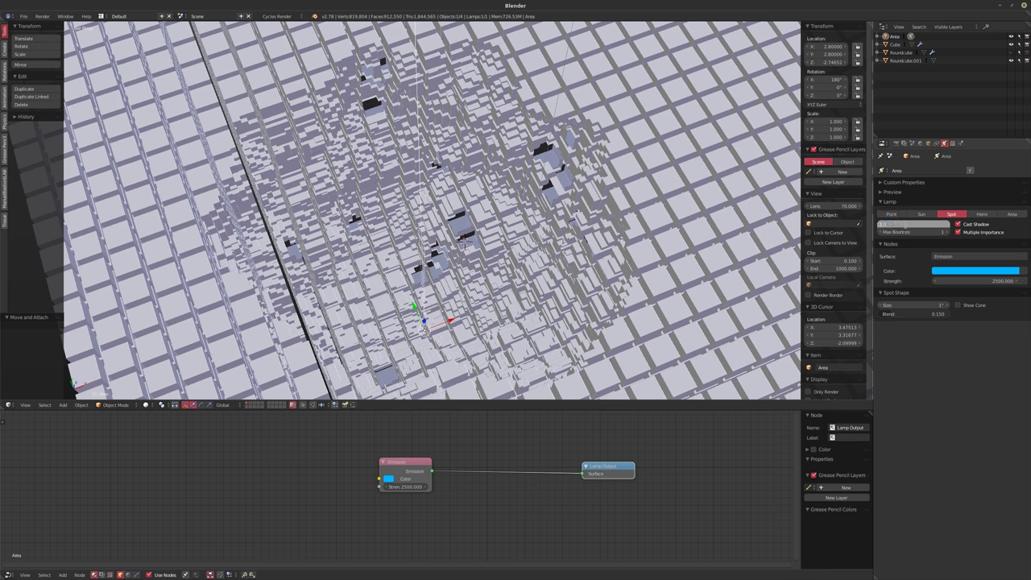
{"action": "type", "text": "2.5"}
{"action": "key", "text": "Return"}
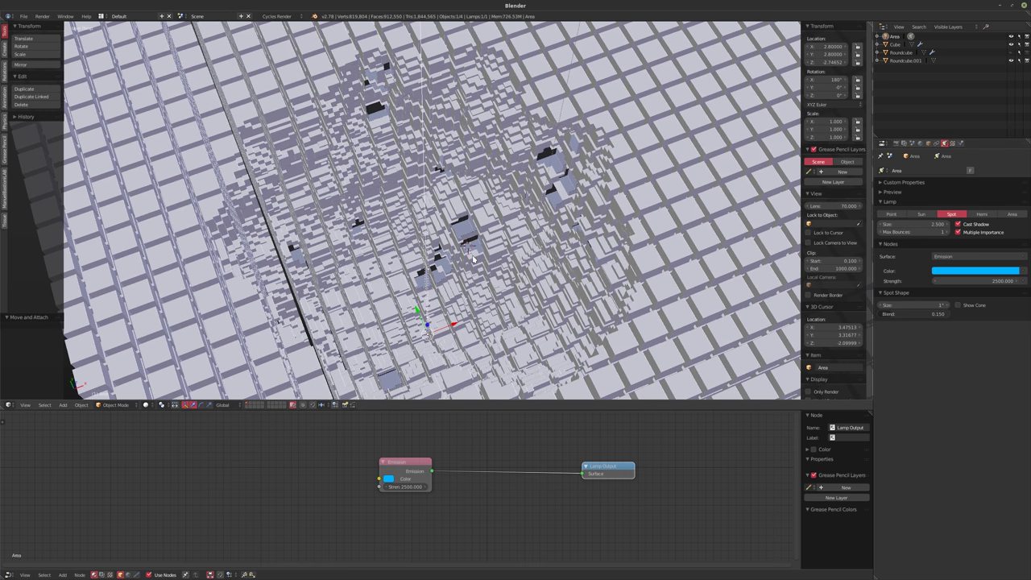
- Switch to the rendered preview of the crater, try a 1.1° spot cone size and return it to 1°
{"action": "middle_click_drag", "start_coordinate": [481, 252], "coordinate": [454, 258]}
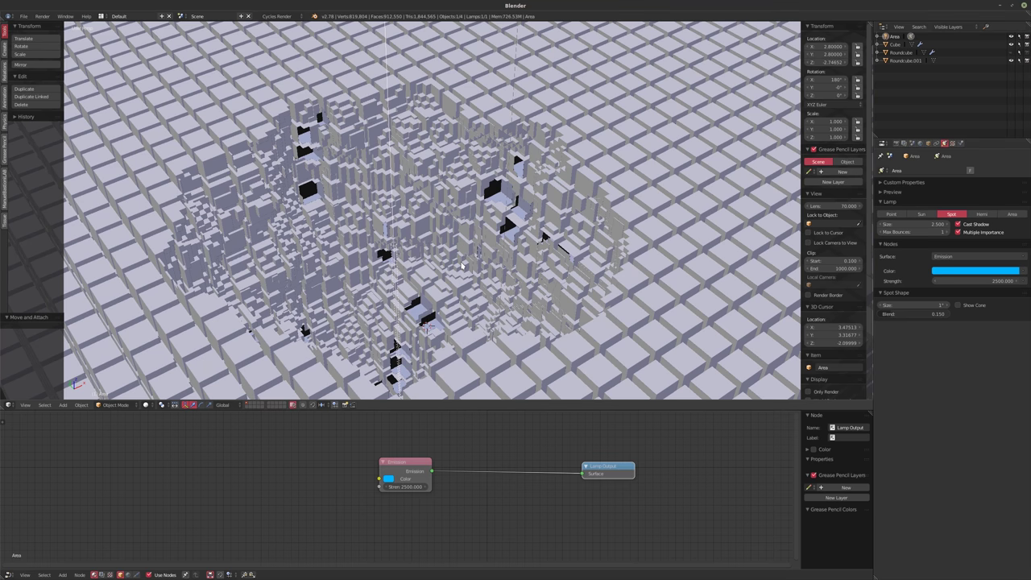
{"action": "key", "text": "shift+z"}
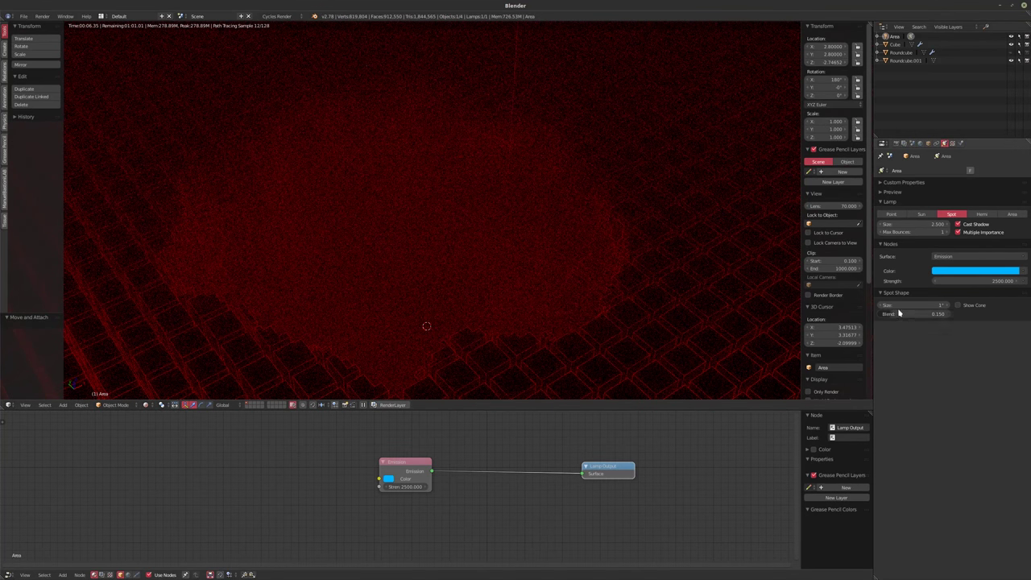
{"action": "left_click", "coordinate": [947, 306]}
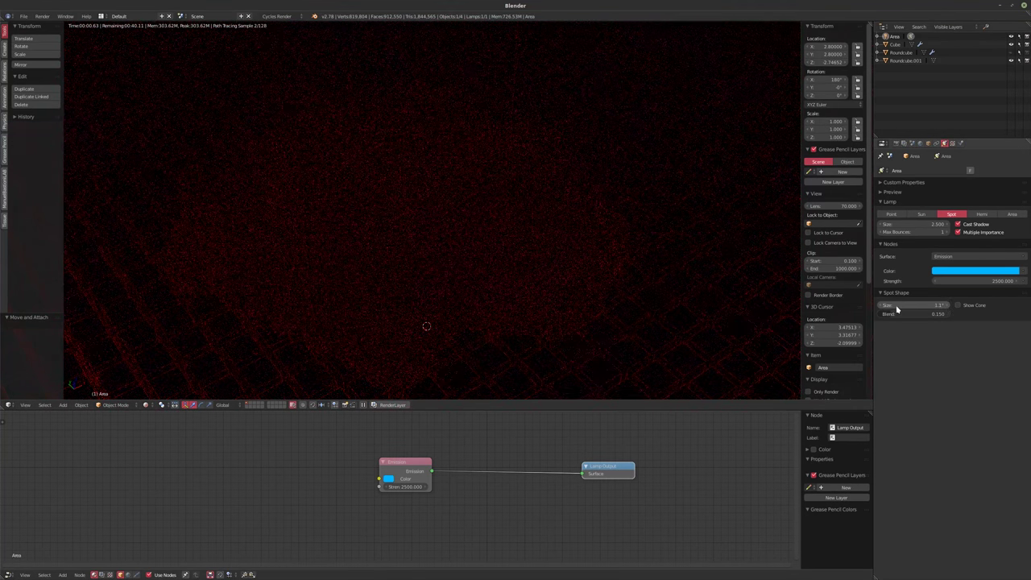
{"action": "left_click", "coordinate": [879, 307]}
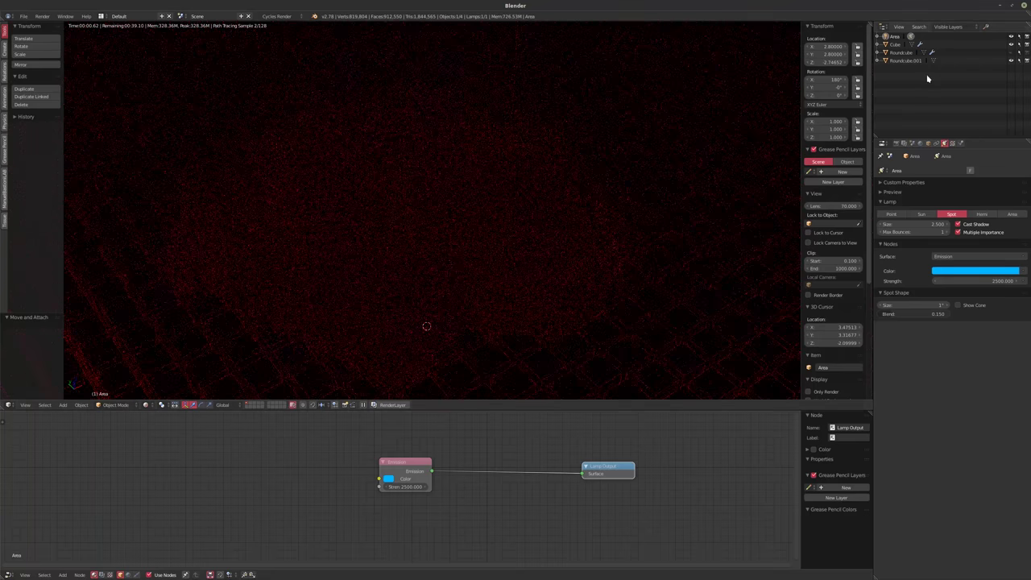
- Select Roundcube.001, try an anisotropy of 1 on its Volume Scatter node and settle on 0
{"action": "left_click", "coordinate": [896, 61]}
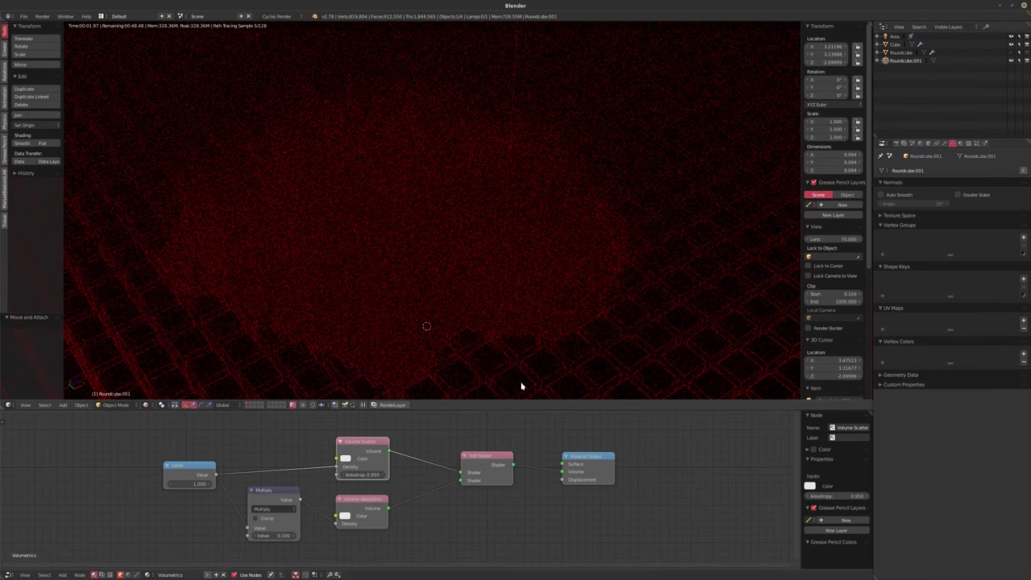
{"action": "key", "text": "Return"}
{"action": "left_click", "coordinate": [364, 476]}
{"action": "type", "text": "0"}
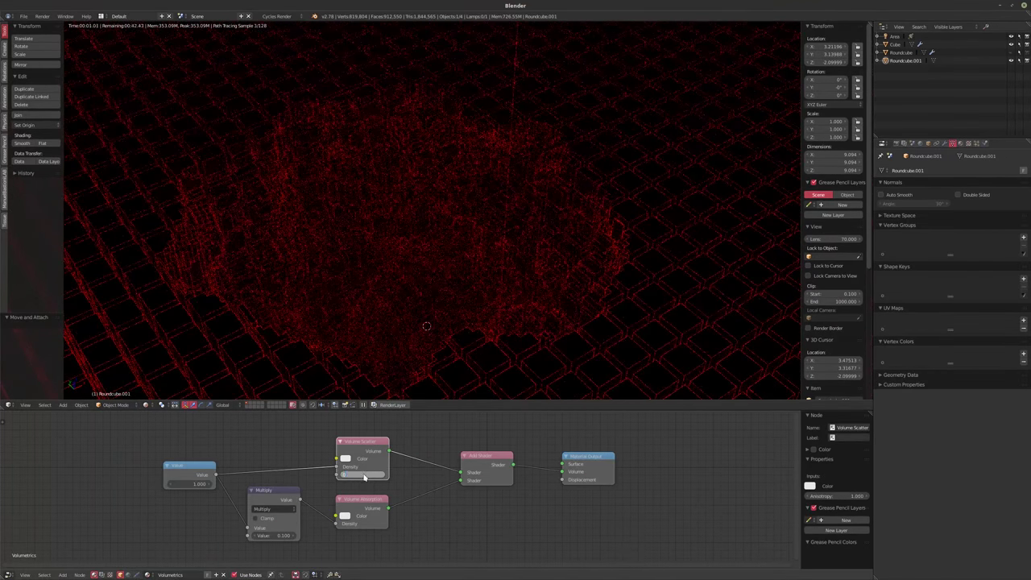
{"action": "key", "text": "Return"}
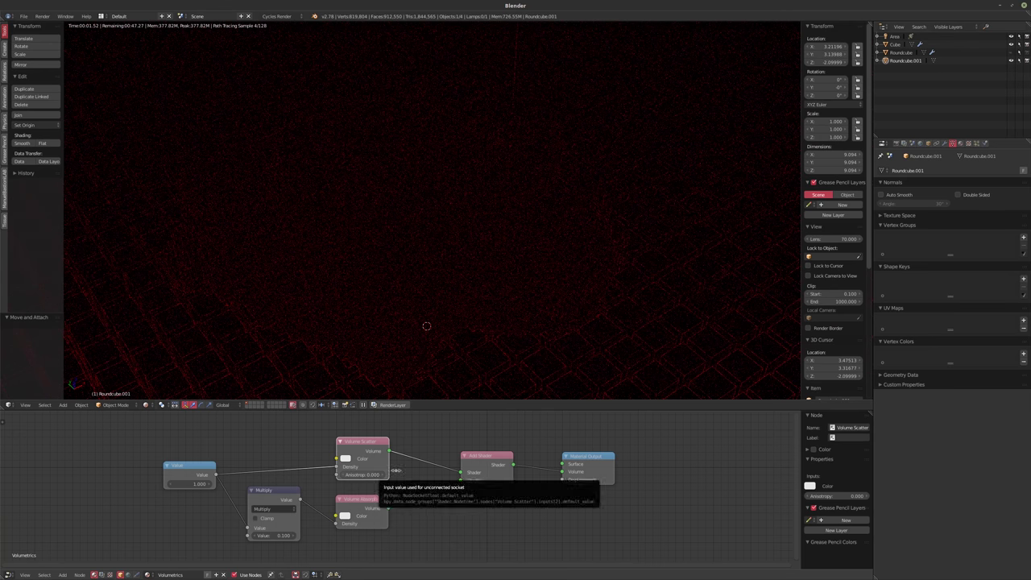
- Select the blue Area lamp and set its maximum bounces to 8
{"action": "left_click", "coordinate": [893, 37]}
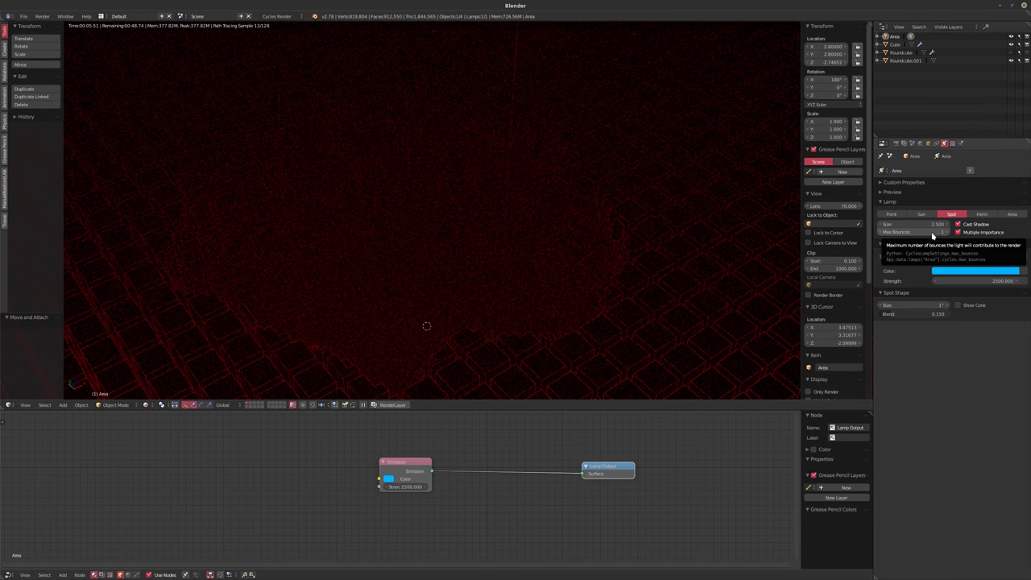
{"action": "left_click", "coordinate": [932, 235]}
{"action": "type", "text": "8"}
{"action": "key", "text": "Return"}
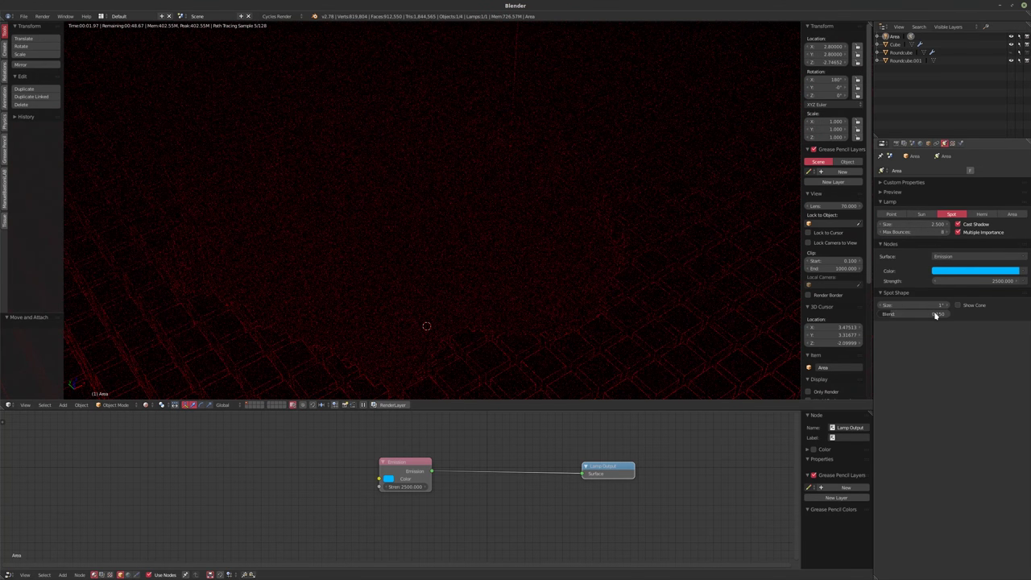
- Reduce the spot blend to 0 and set the spot cone size to 30°
{"action": "mouse_move", "coordinate": [936, 314]}
{"action": "left_mouse_down"}
{"action": "mouse_move", "coordinate": [879, 315]}
{"action": "mouse_move", "coordinate": [935, 307]}
{"action": "left_mouse_up"}
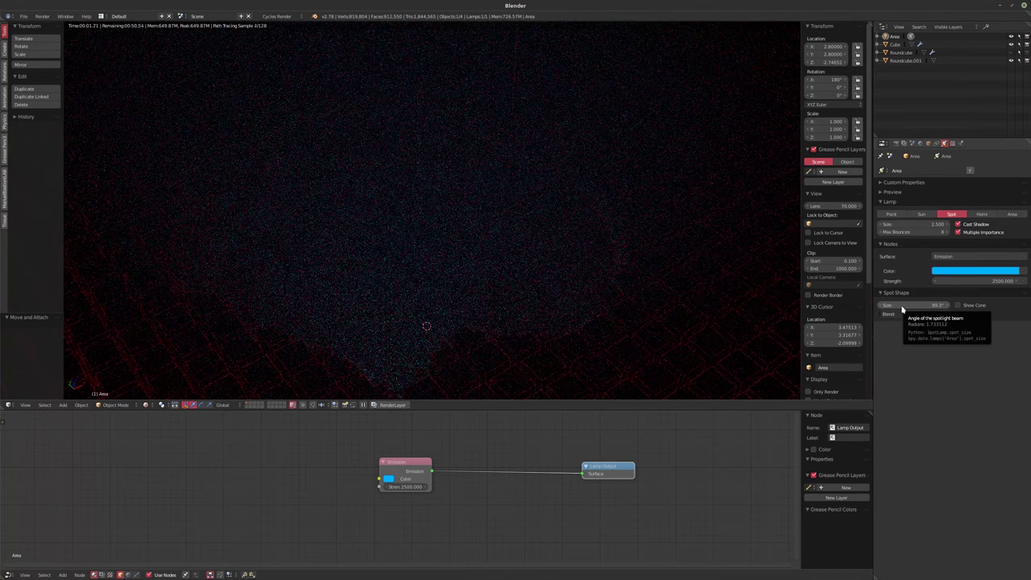
{"action": "left_click", "coordinate": [902, 306]}
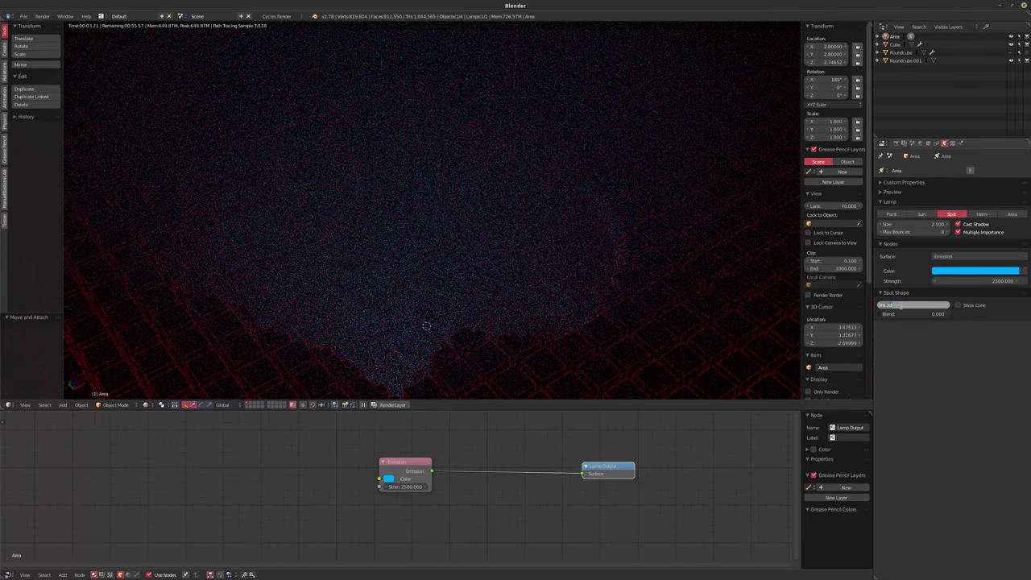
{"action": "type", "text": "30"}
{"action": "key", "text": "Return"}
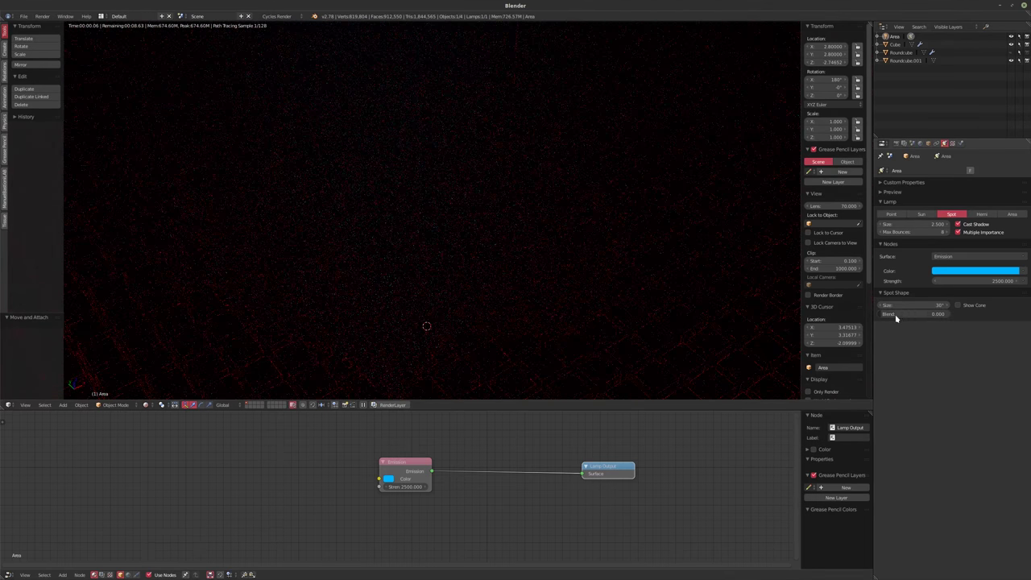
- Set the spot lamp's size to 0.1
{"action": "left_click", "coordinate": [918, 225]}
{"action": "type", "text": "0.1"}
{"action": "key", "text": "Return"}
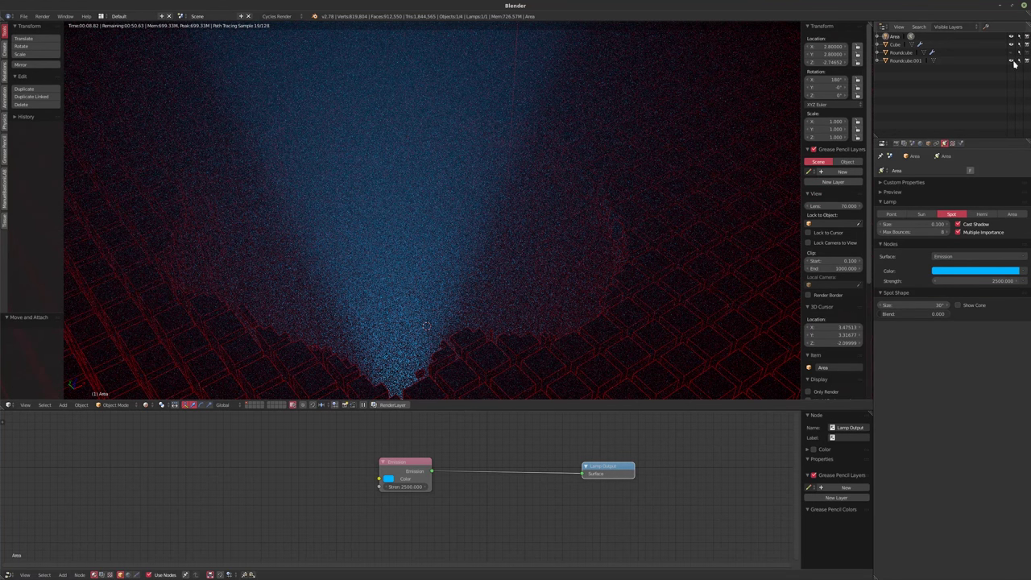
- Try linking Roundcube.001's Volume Scatter straight to the Material Output's Volume input, and restore the links through the Add Shader
{"action": "left_click", "coordinate": [894, 61]}
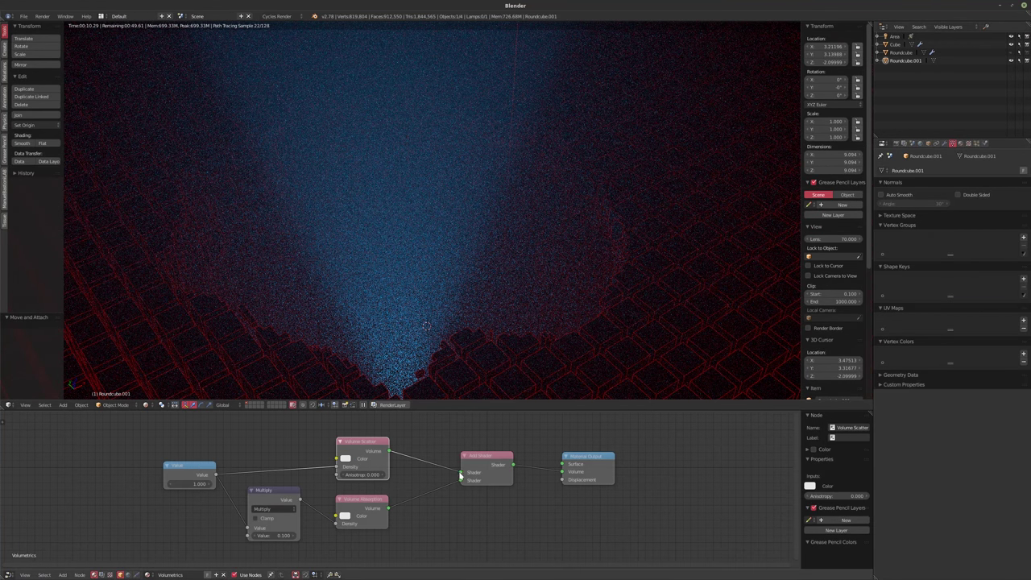
{"action": "left_click_drag", "start_coordinate": [460, 474], "coordinate": [561, 472]}
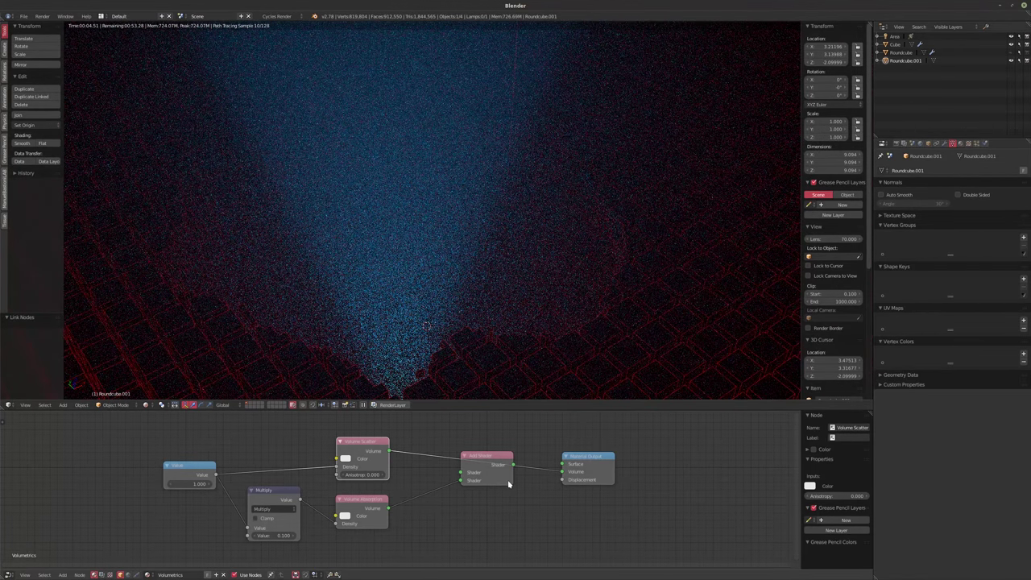
{"action": "left_click_drag", "start_coordinate": [514, 466], "coordinate": [565, 473]}
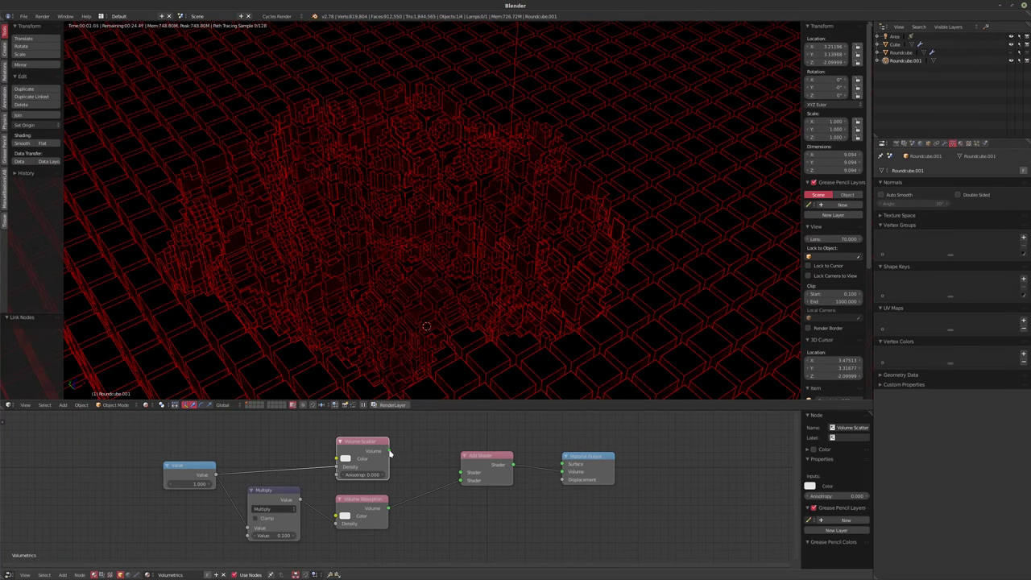
{"action": "left_click_drag", "start_coordinate": [389, 453], "coordinate": [461, 472]}
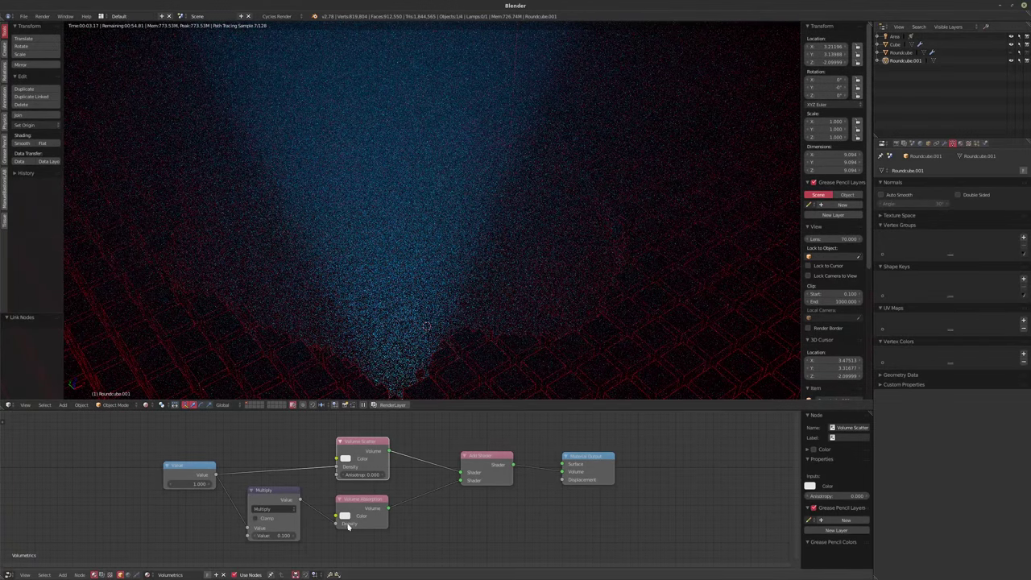
- Set the Multiply node's value to 0.25 in the Volumetrics material
{"action": "left_click", "coordinate": [274, 534]}
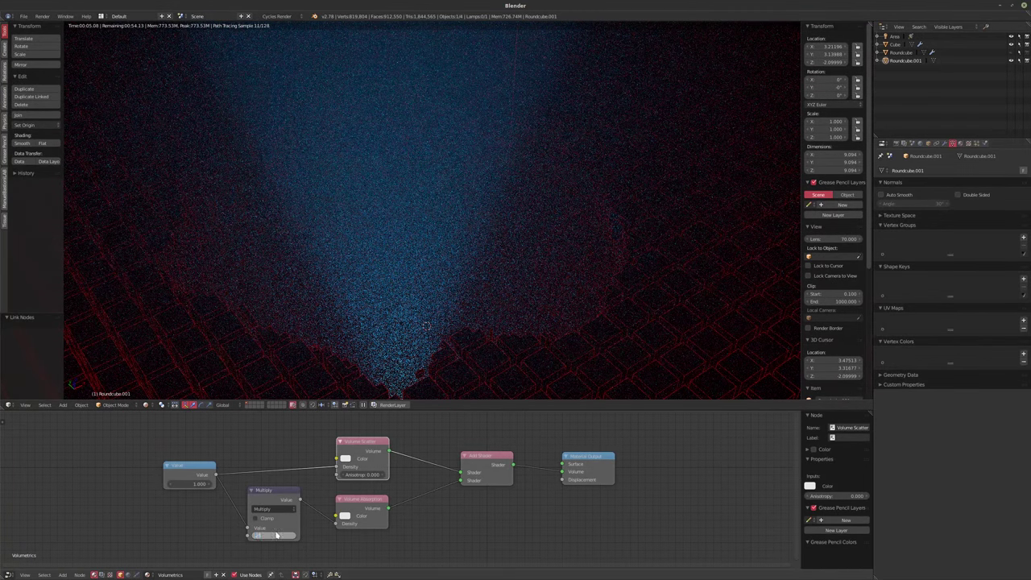
{"action": "key", "text": "Return"}
- Select the blue Area lamp, try a lamp size of 0.25 and settle on 1
{"action": "left_click", "coordinate": [893, 37]}
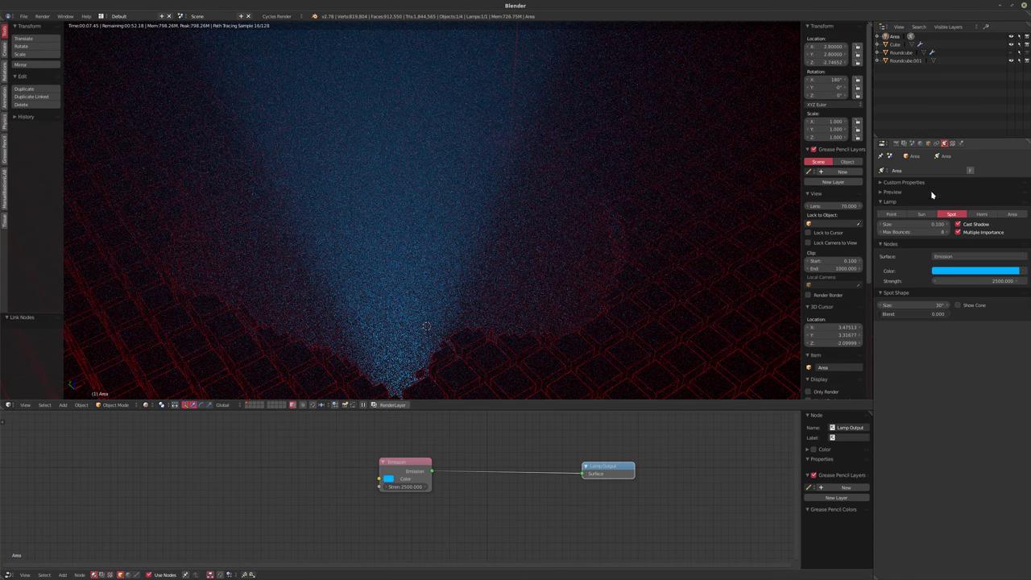
{"action": "left_click", "coordinate": [910, 223]}
{"action": "type", "text": "0.25"}
{"action": "key", "text": "Return"}
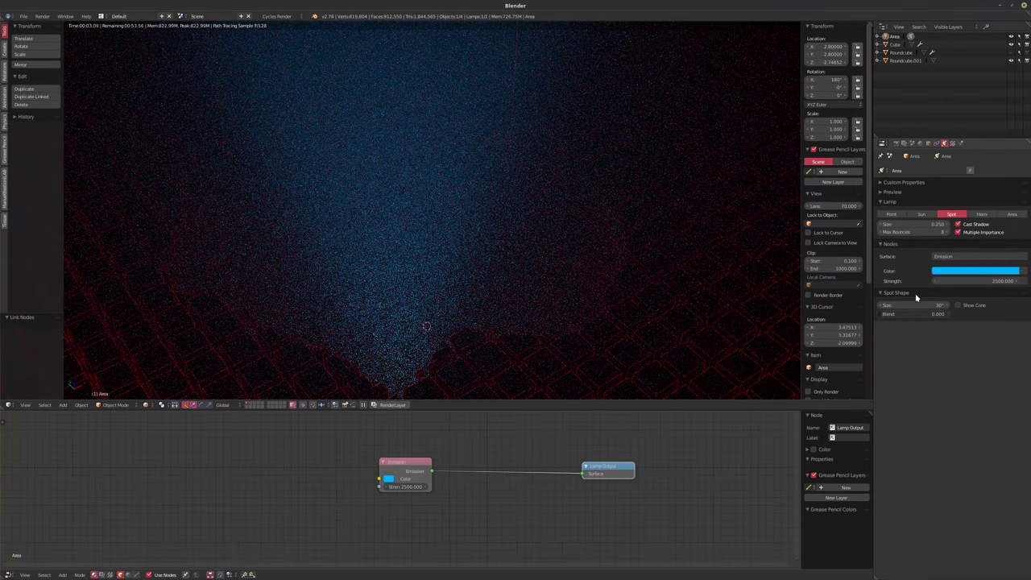
{"action": "left_click", "coordinate": [901, 225]}
{"action": "type", "text": "1"}
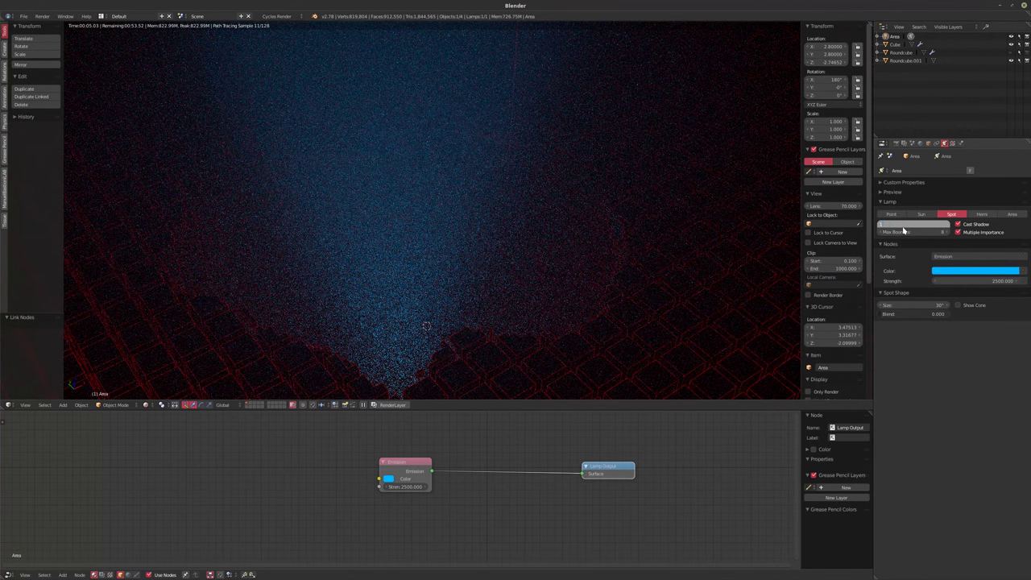
{"action": "key", "text": "Return"}
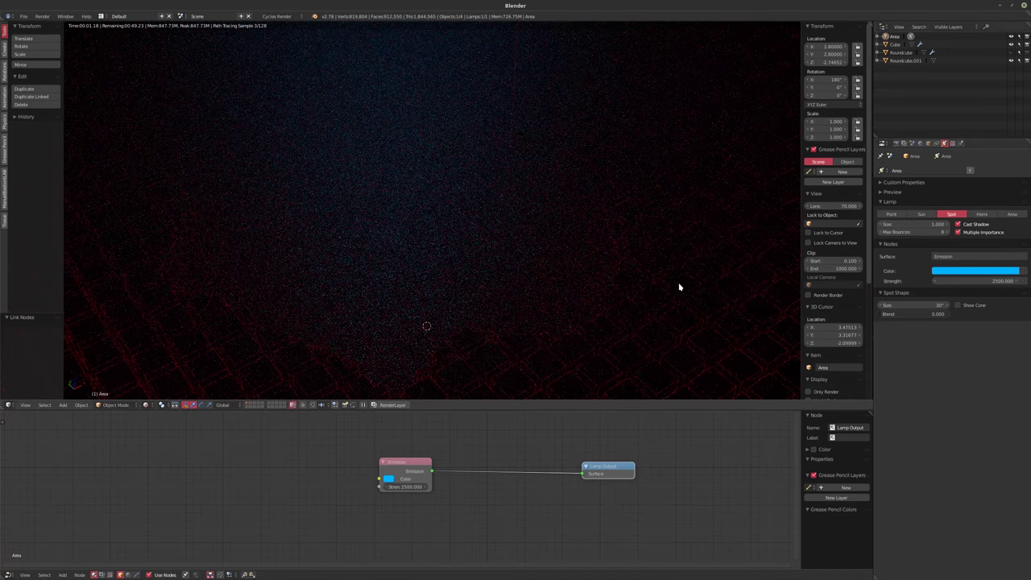
- Raise the spot lamp's emission strength to 25000
{"action": "left_click", "coordinate": [947, 281]}
{"action": "left_click", "coordinate": [940, 278]}
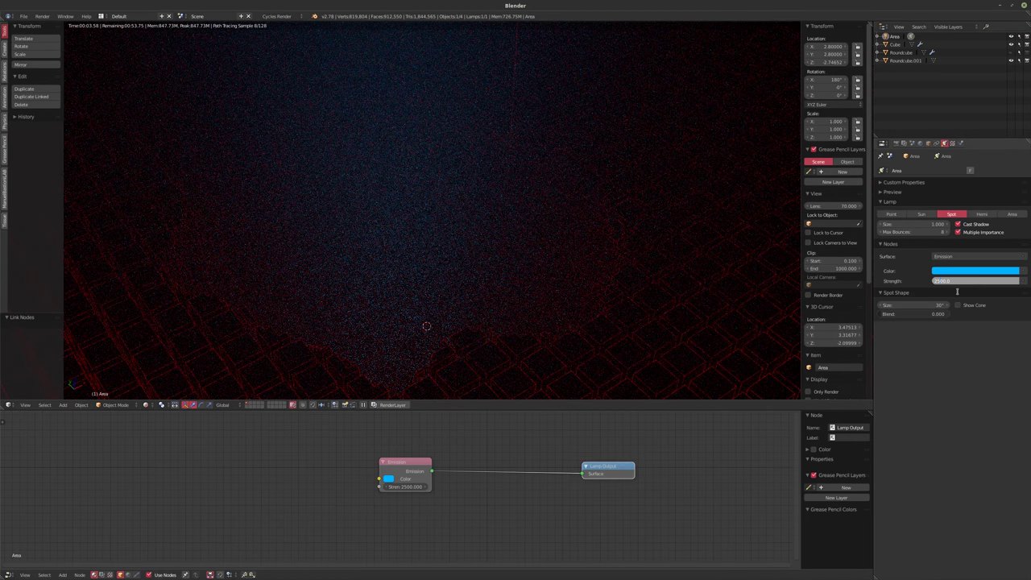
{"action": "type", "text": "0"}
{"action": "key", "text": "Return"}
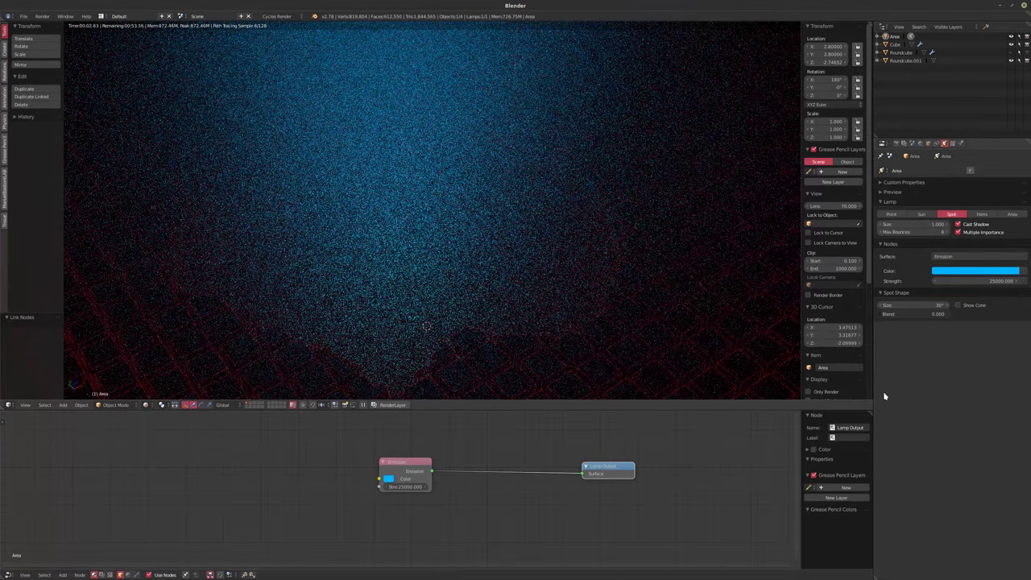
- Try narrower spot cone sizes, including 5°, and settle on 15°
{"action": "left_click", "coordinate": [886, 305]}
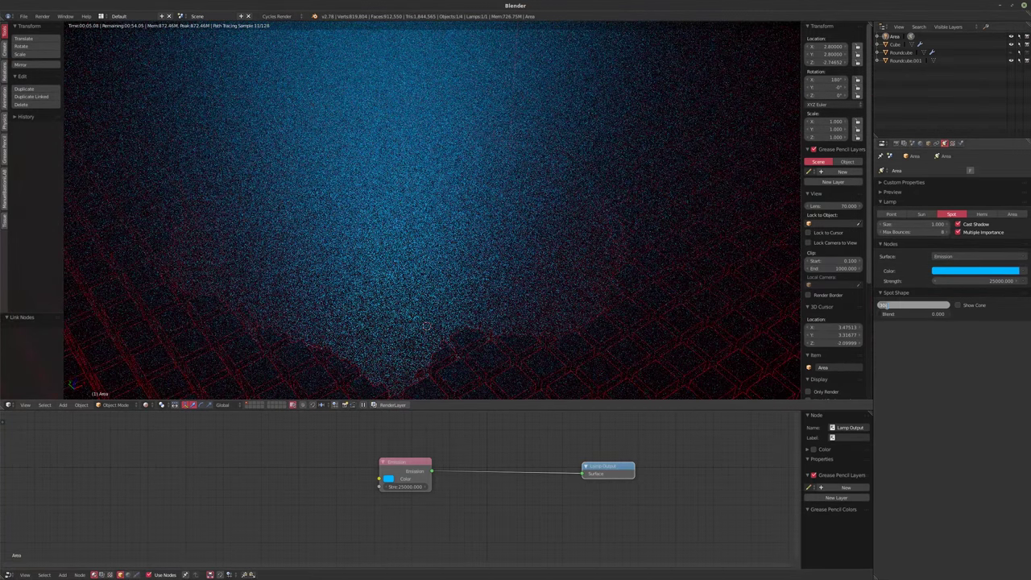
{"action": "type", "text": "1"}
{"action": "key", "text": "Return"}
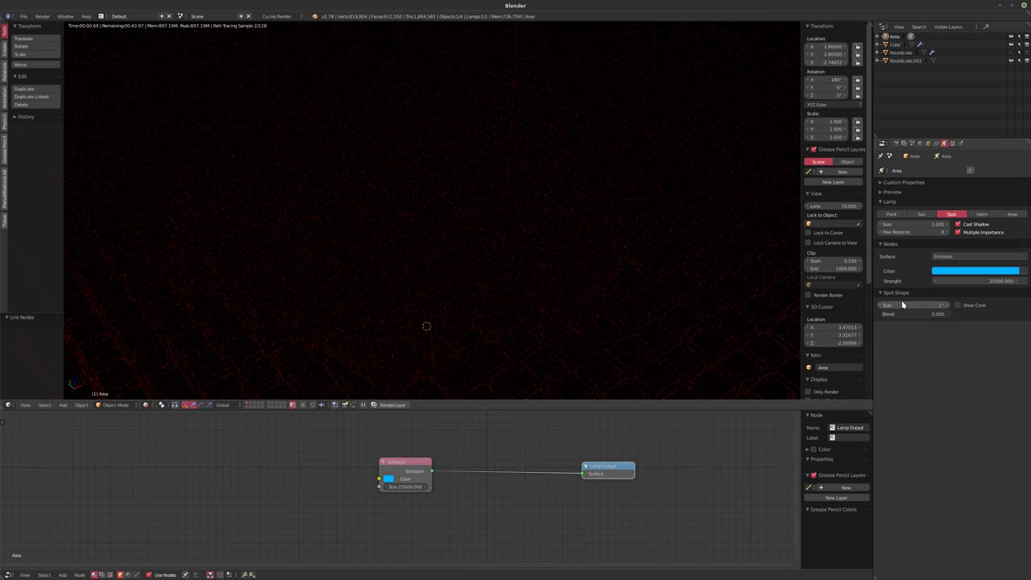
{"action": "left_click", "coordinate": [901, 305]}
{"action": "type", "text": "5"}
{"action": "key", "text": "Return"}
{"action": "left_click", "coordinate": [902, 305]}
{"action": "type", "text": "15"}
{"action": "key", "text": "Return"}
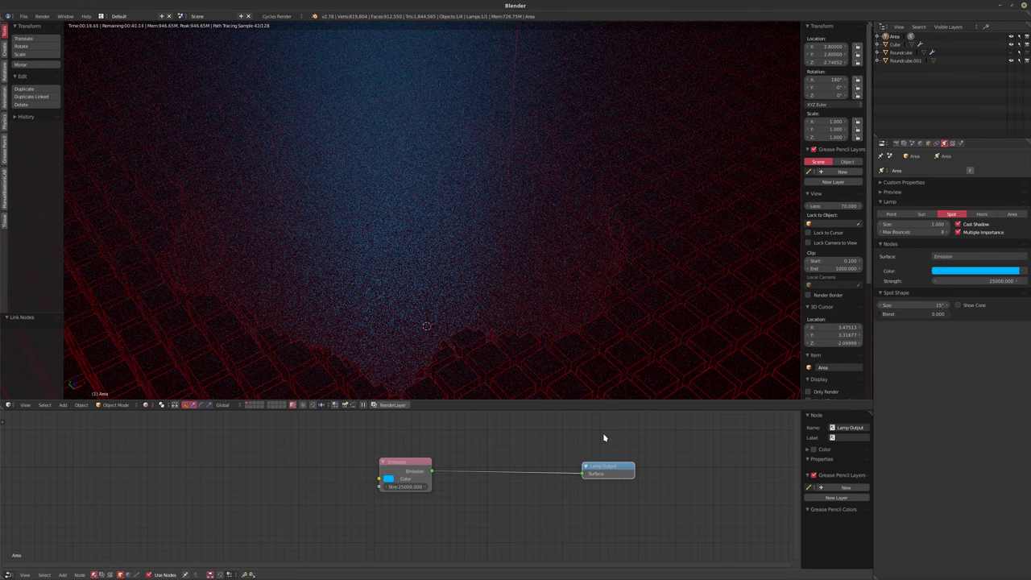
{"action": "left_click", "coordinate": [942, 281]}
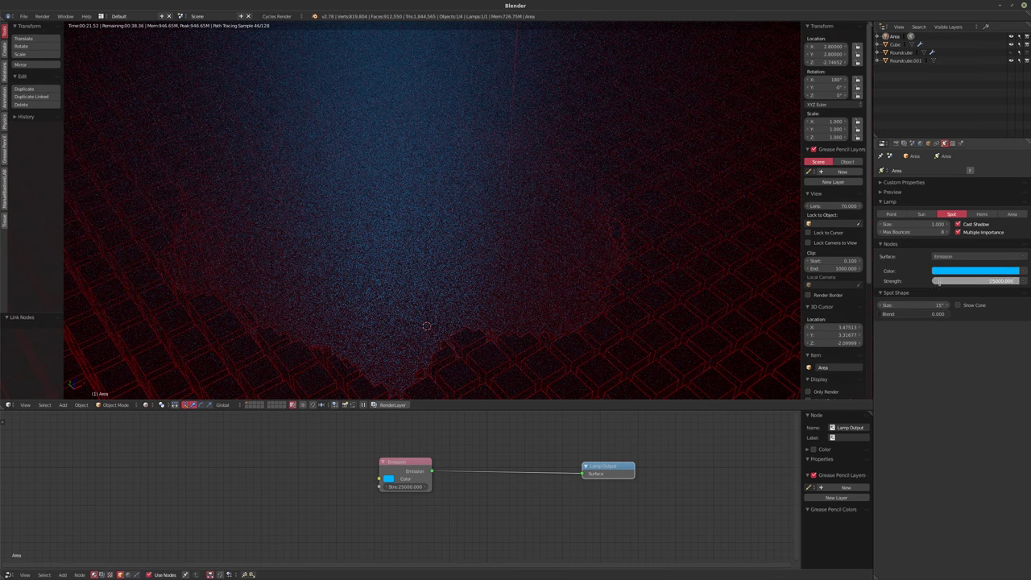
{"action": "left_click", "coordinate": [944, 281]}
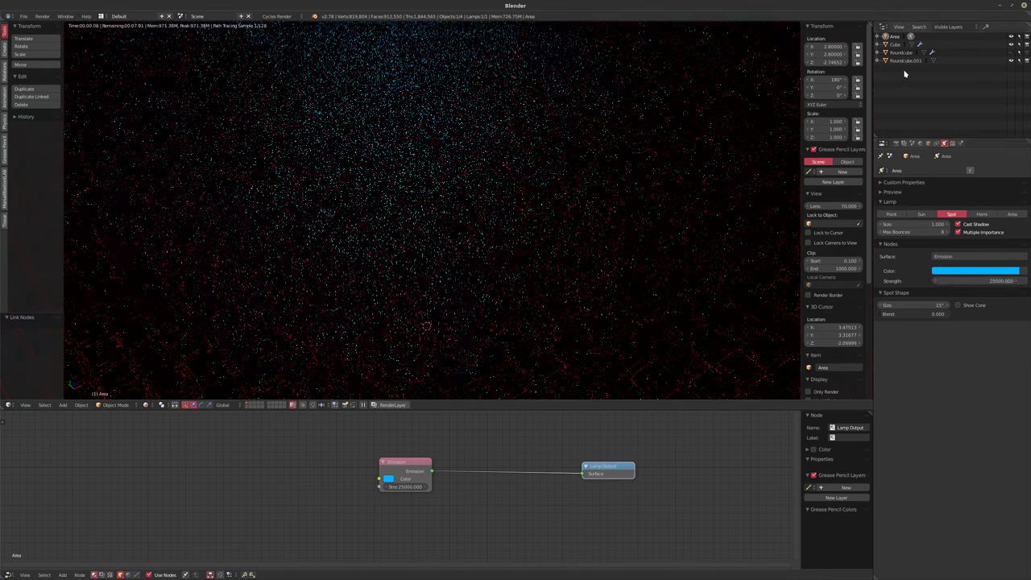
- Select Roundcube.001 and set its Volume Scatter node's anisotropy to 0.975
{"action": "left_click", "coordinate": [905, 61]}
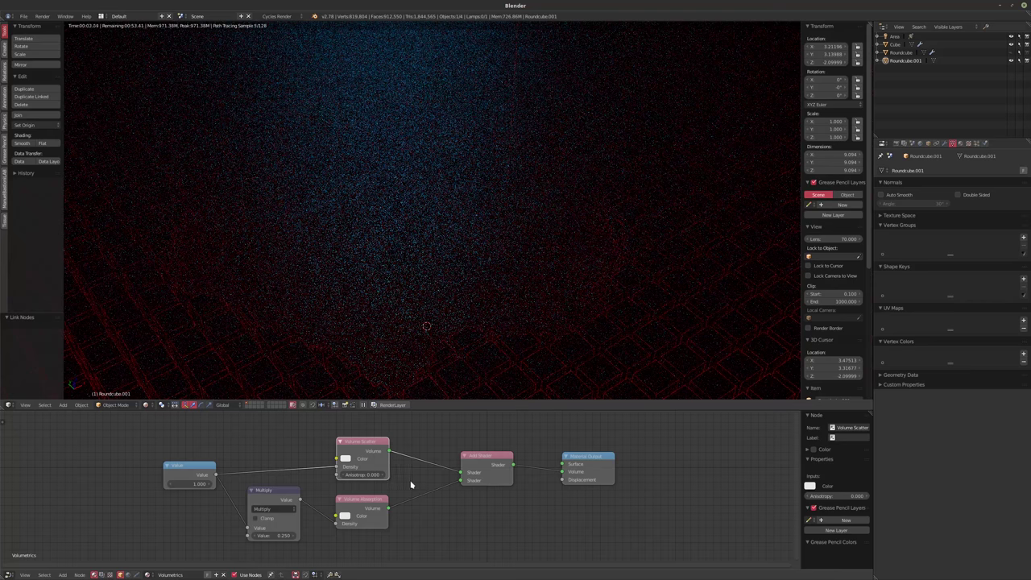
{"action": "left_click", "coordinate": [362, 474]}
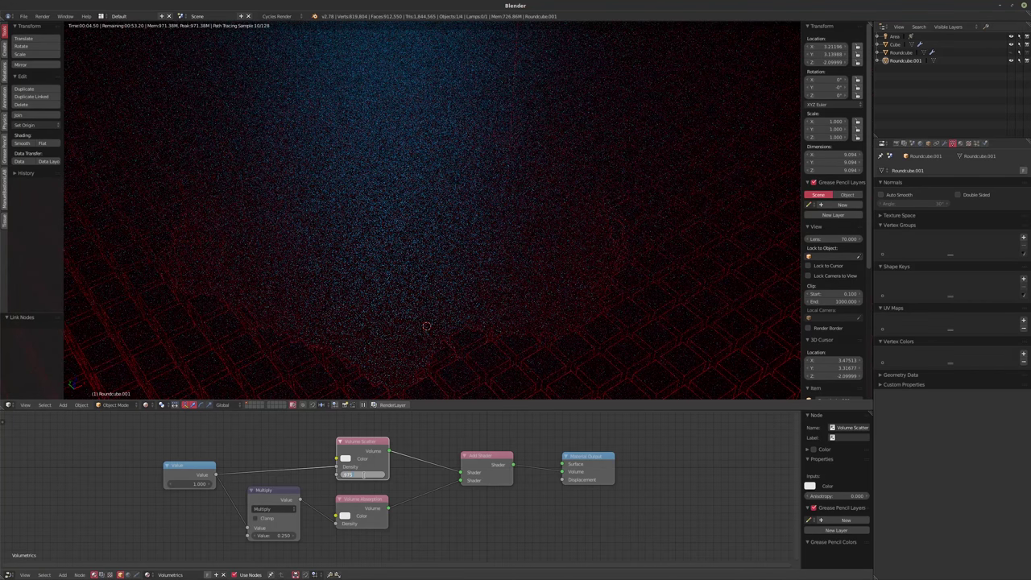
{"action": "type", "text": "0.975"}
{"action": "key", "text": "Return"}
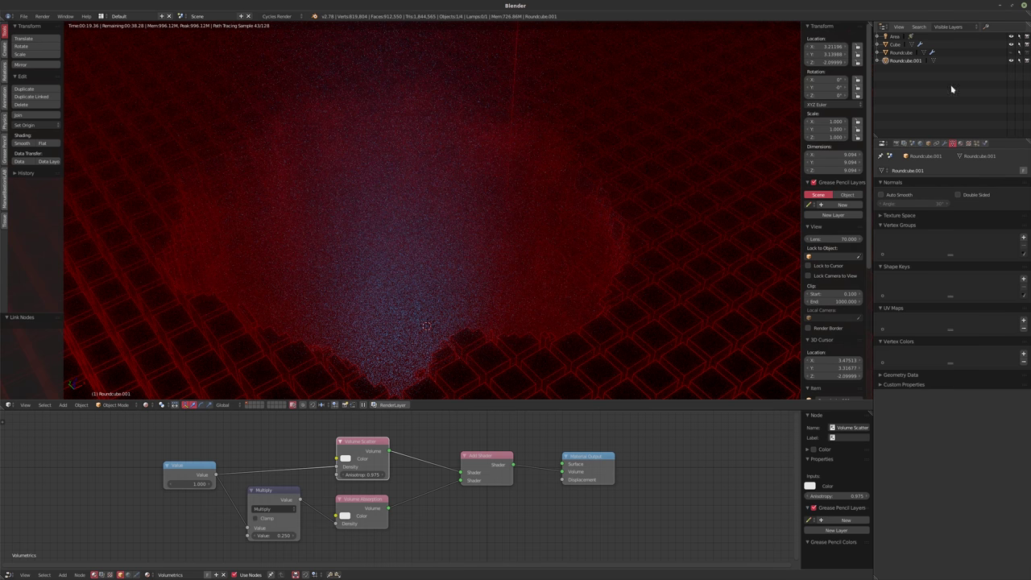
- Select the blue lamp, change its type from Spot to Area and set its emission strength to 2500
{"action": "left_click", "coordinate": [896, 37]}
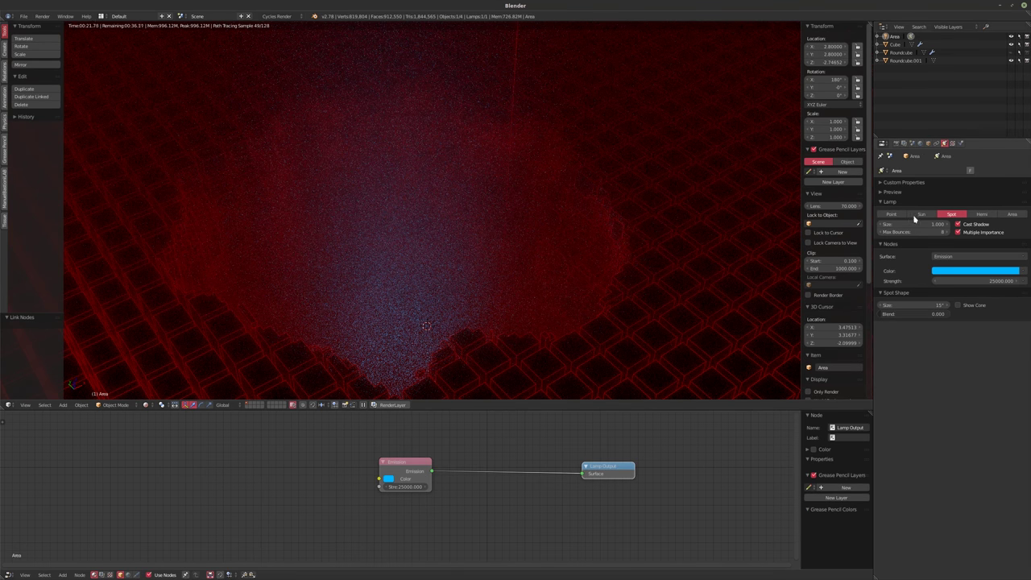
{"action": "left_click", "coordinate": [1012, 213]}
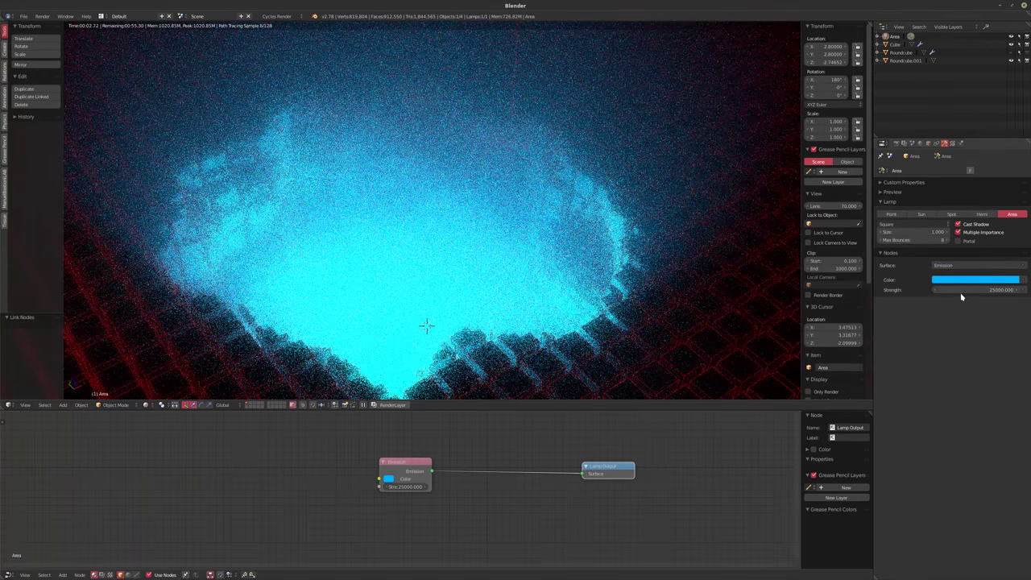
{"action": "left_click", "coordinate": [962, 291]}
{"action": "left_click_drag", "start_coordinate": [934, 291], "coordinate": [940, 291]}
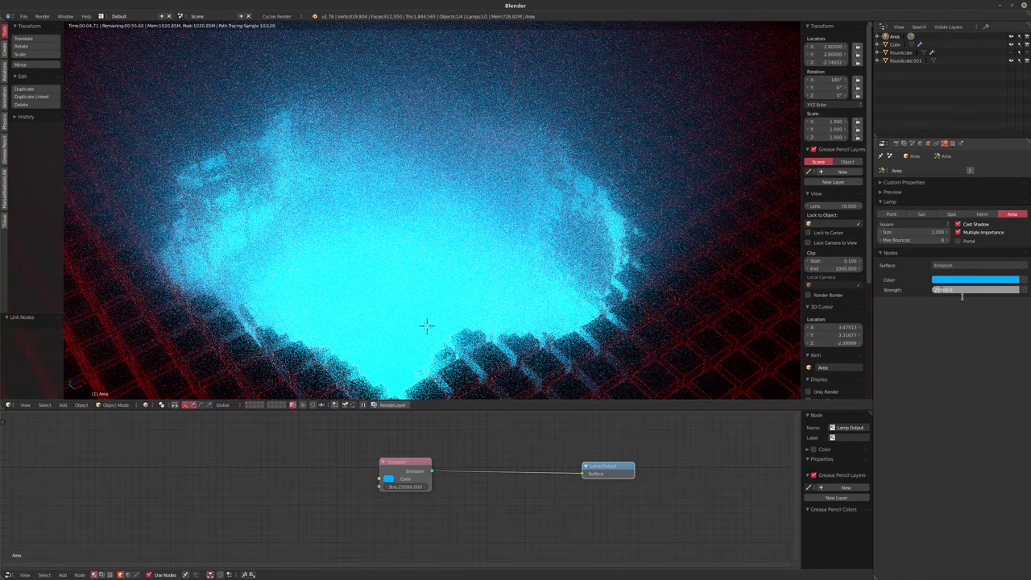
{"action": "type", "text": "2500"}
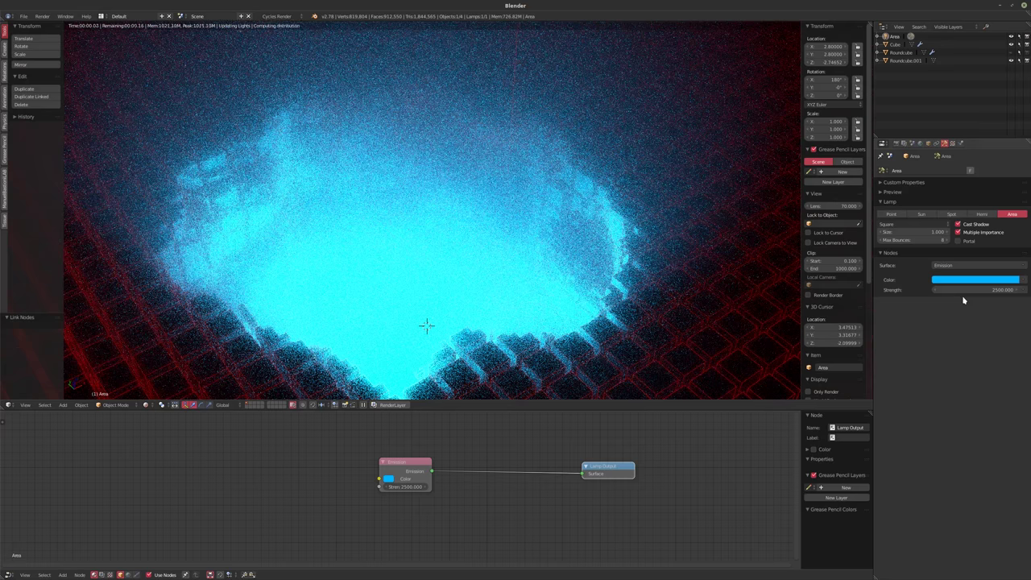
- Select Roundcube.001 and set its Volume Scatter node's anisotropy to 0.5
{"action": "key", "text": "Return"}
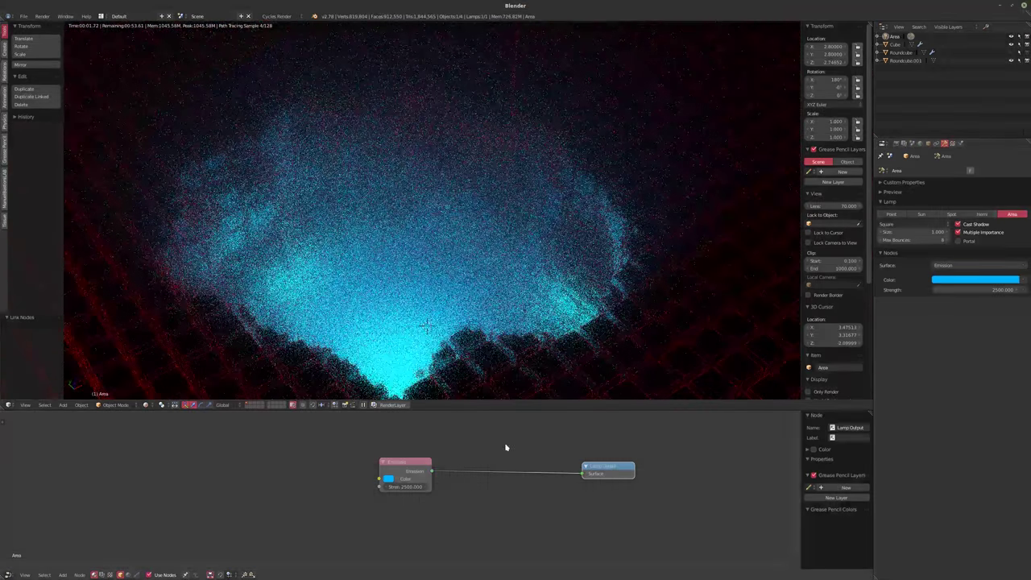
{"action": "left_click", "coordinate": [905, 60]}
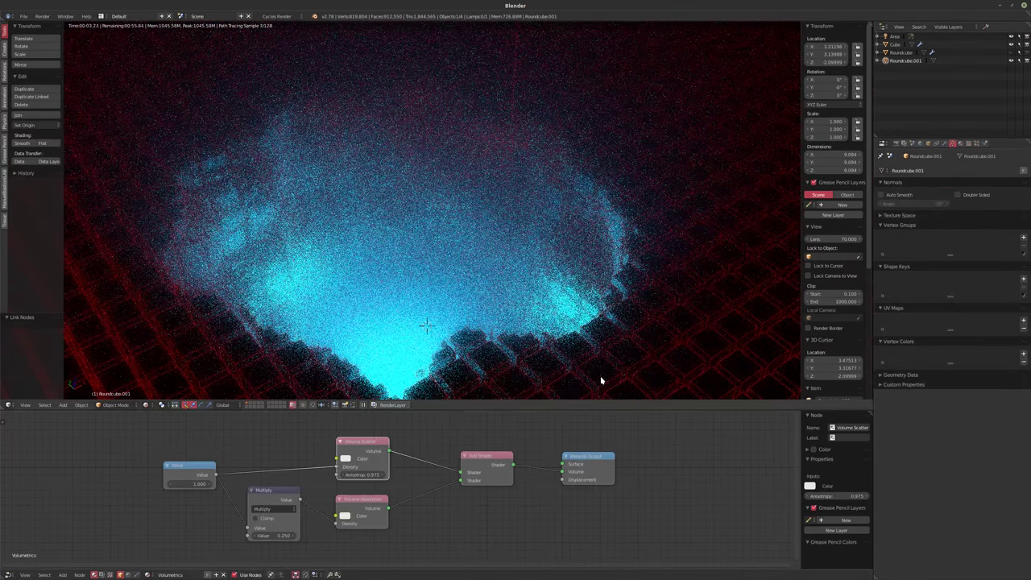
{"action": "left_click", "coordinate": [358, 474]}
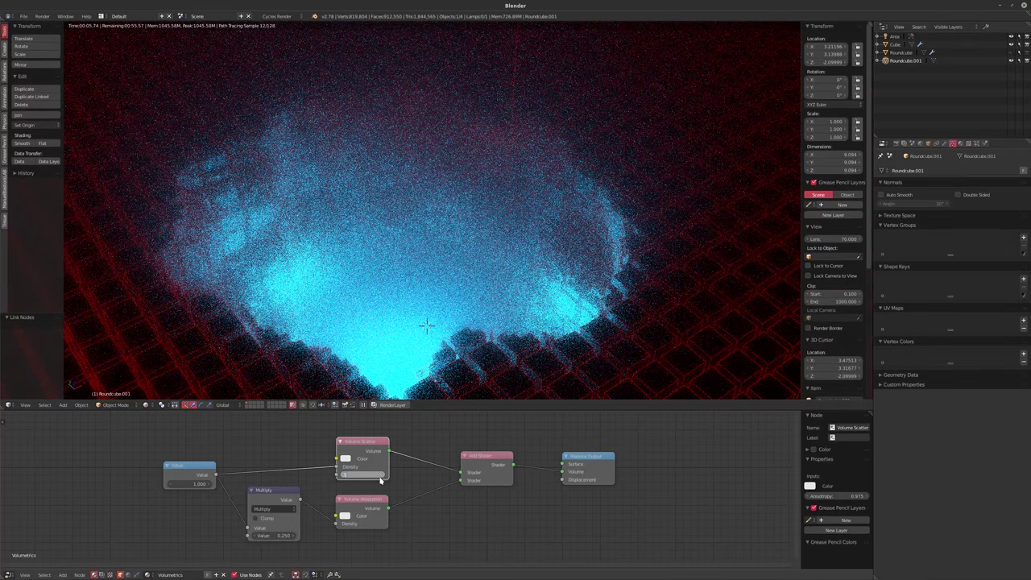
{"action": "type", "text": "0.5"}
{"action": "key", "text": "Return"}
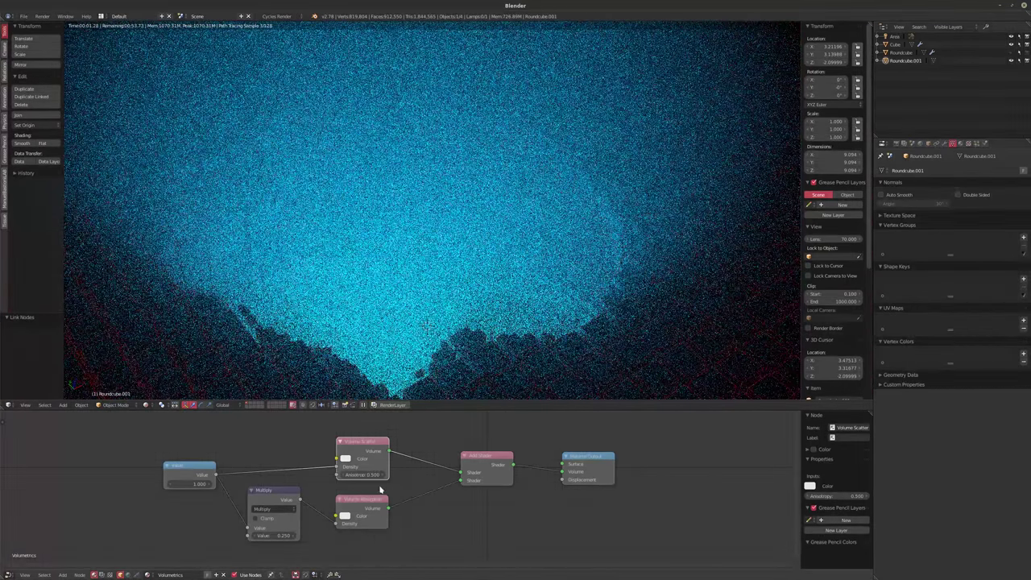
- Set the Value node driving the fog density to 0.1 and the Volume Scatter anisotropy to 0.975
{"action": "left_click", "coordinate": [189, 483]}
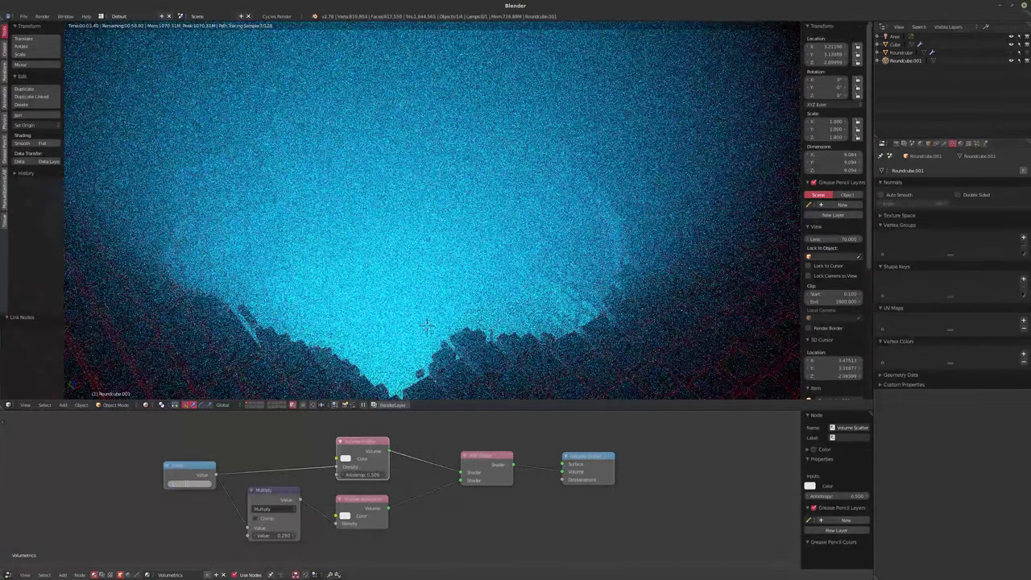
{"action": "type", "text": "0.1"}
{"action": "key", "text": "Return"}
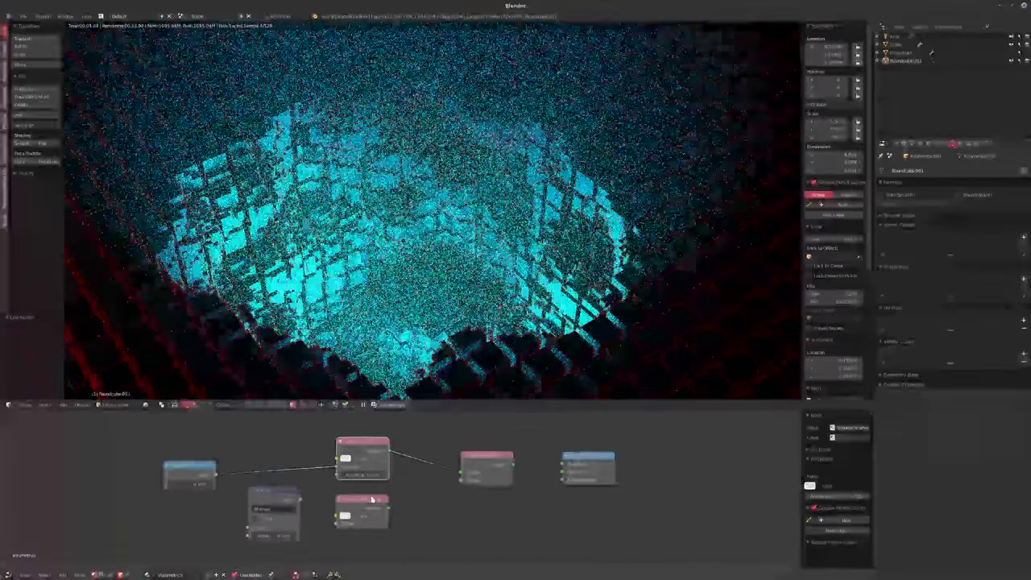
{"action": "left_click", "coordinate": [362, 474]}
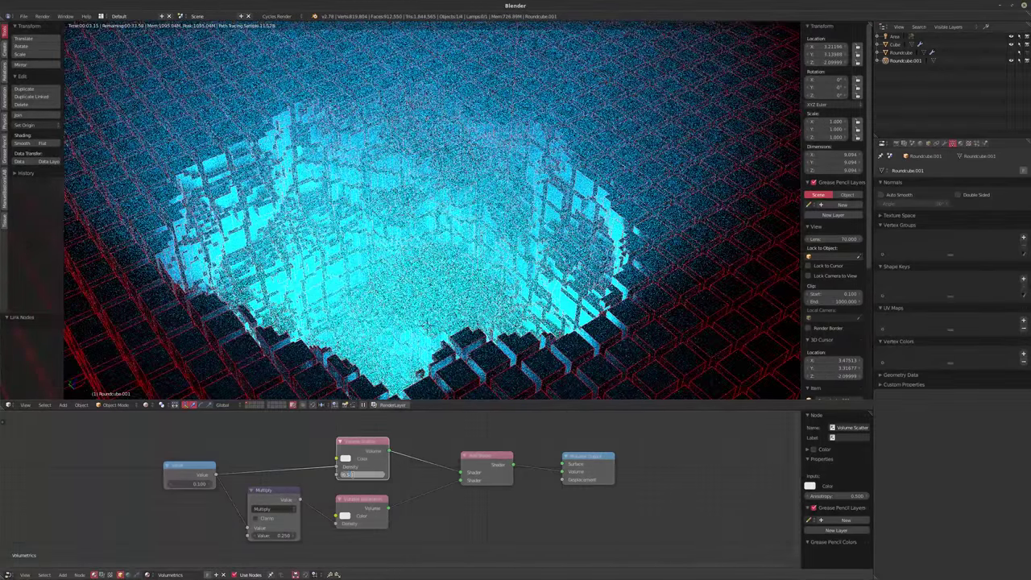
{"action": "type", "text": "0.975"}
{"action": "key", "text": "Return"}
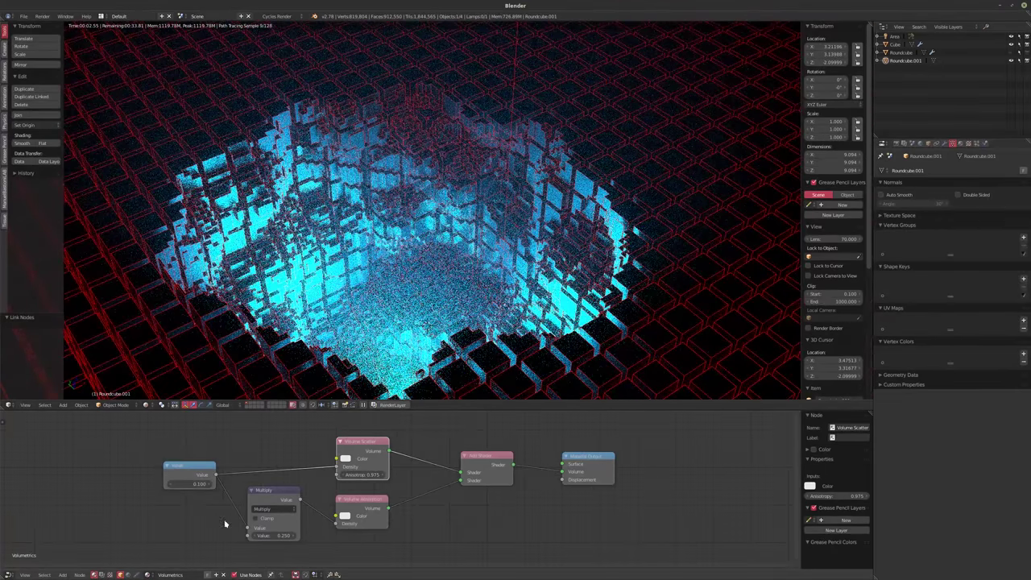
- Try fog densities of 0.5 and 1 in the Value node and settle on 0.25
{"action": "left_click", "coordinate": [273, 535]}
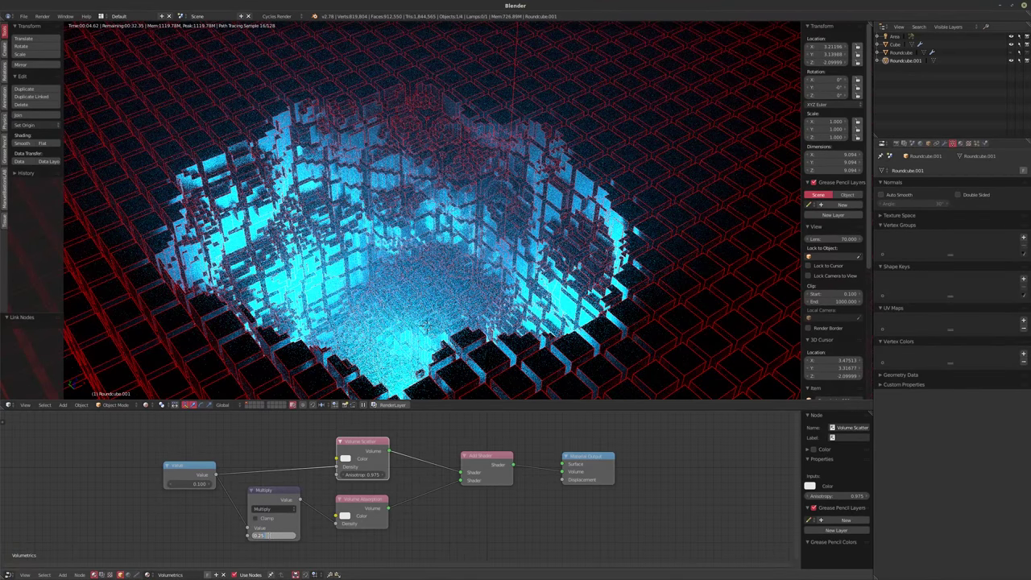
{"action": "left_click", "coordinate": [193, 484]}
{"action": "left_click", "coordinate": [194, 484]}
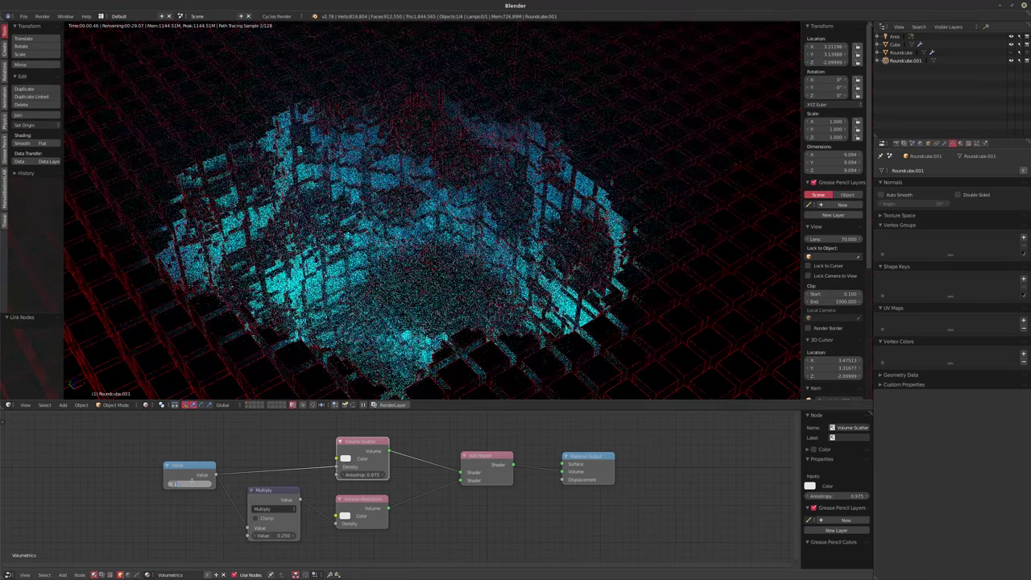
{"action": "type", "text": "0.5"}
{"action": "key", "text": "Return"}
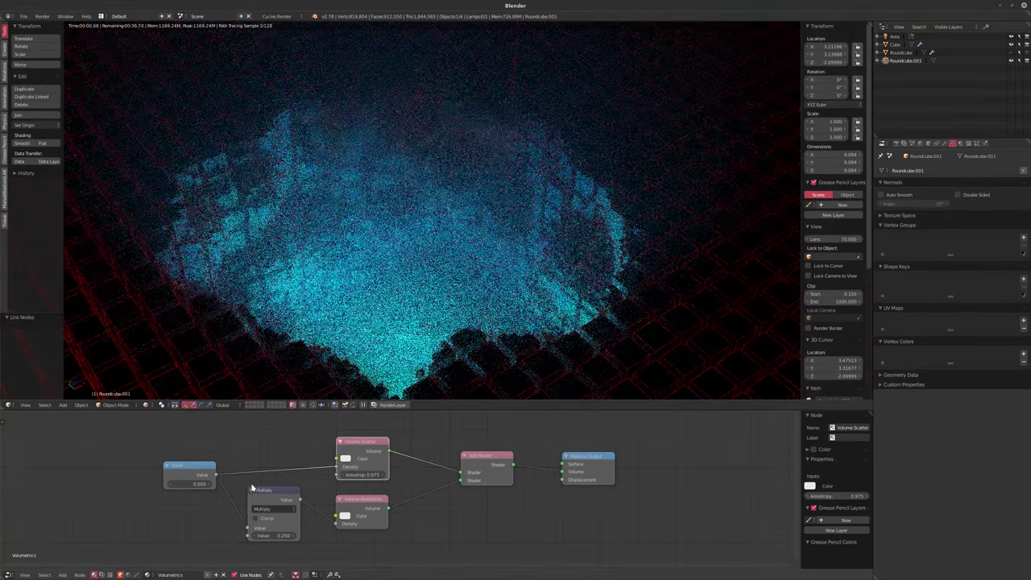
{"action": "left_click", "coordinate": [182, 484]}
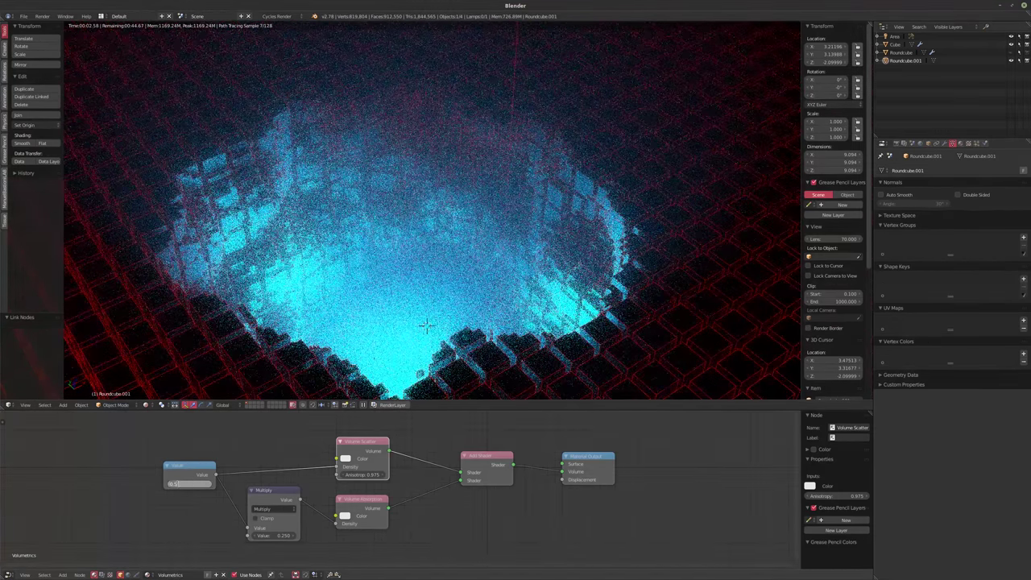
{"action": "type", "text": "1"}
{"action": "key", "text": "Return"}
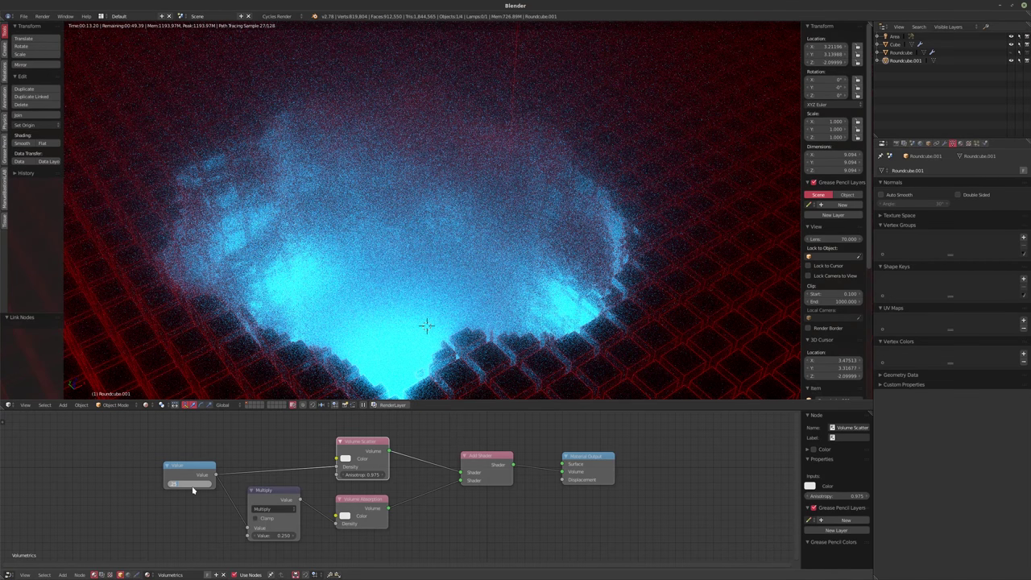
{"action": "key", "text": "Return"}
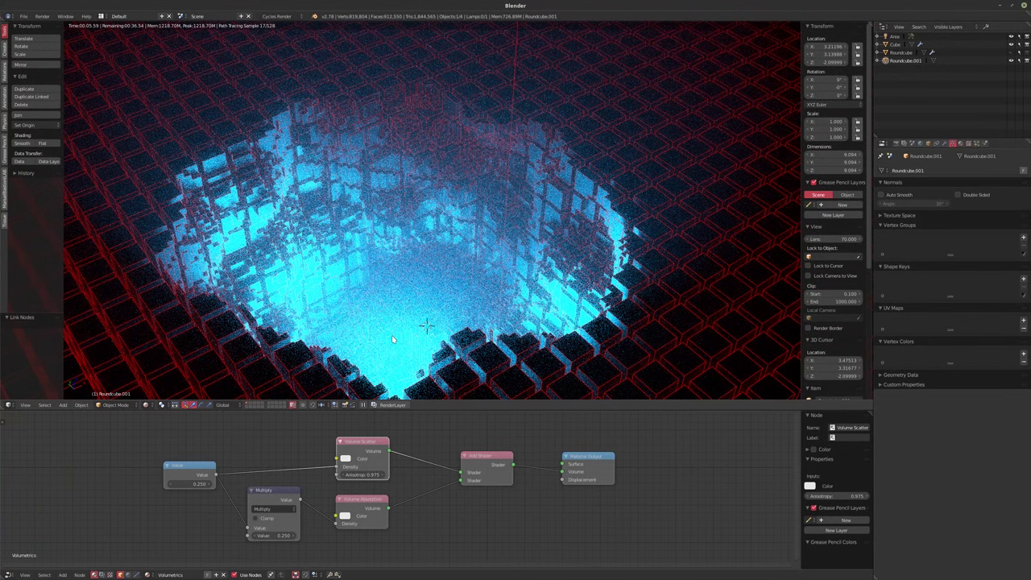
- Switch the 3D view from rendered to solid shading and add a Round Cube mesh at the 3D cursor
{"action": "key", "text": "shift+z"}
{"action": "key", "text": "shift+a"}
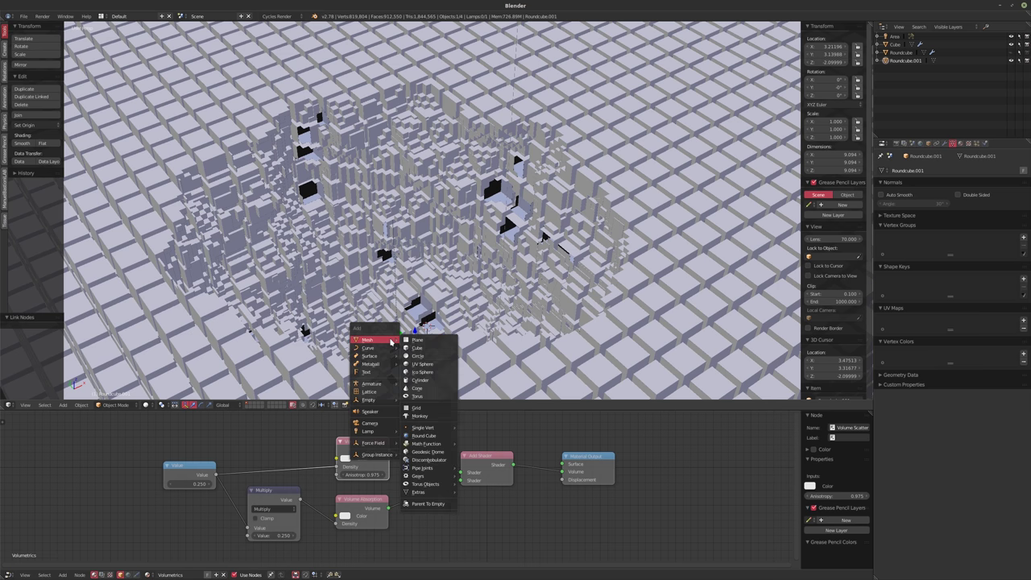
{"action": "mouse_move", "coordinate": [367, 339]}
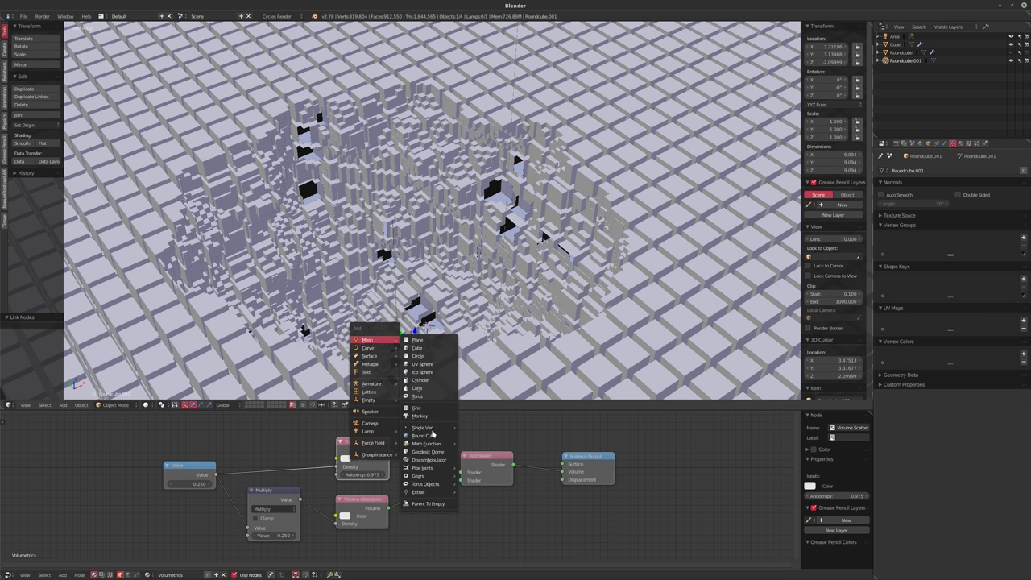
{"action": "left_click", "coordinate": [426, 435]}
{"action": "middle_click_drag", "start_coordinate": [443, 302], "coordinate": [411, 287]}
- Move the new round cube horizontally by about -0.69 in X and -0.51 in Y, keeping its height fixed
{"action": "key", "text": "g"}
{"action": "key", "text": "shift+z"}
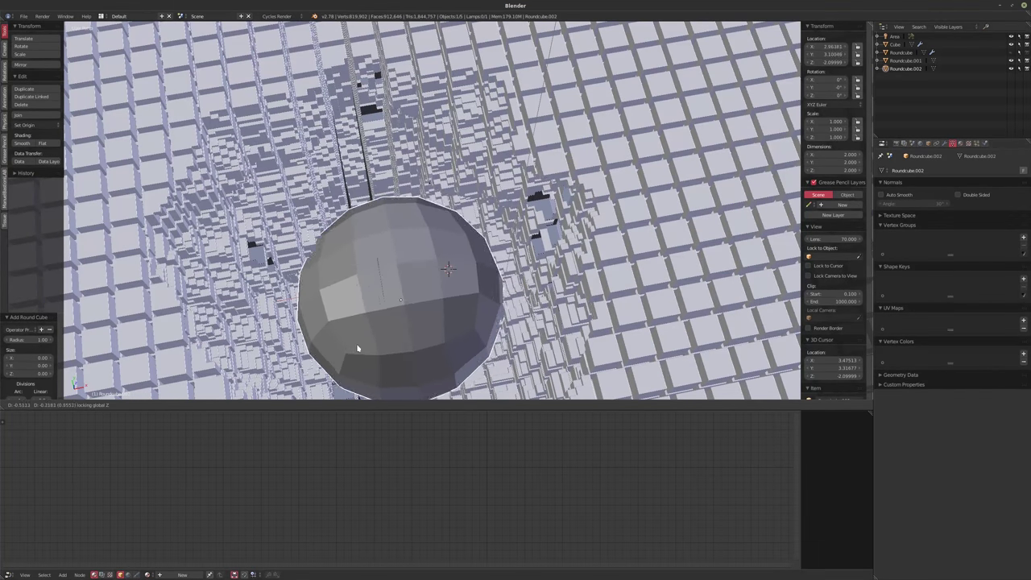
{"action": "left_click", "coordinate": [344, 373]}
{"action": "middle_click_drag", "start_coordinate": [346, 370], "coordinate": [418, 312]}
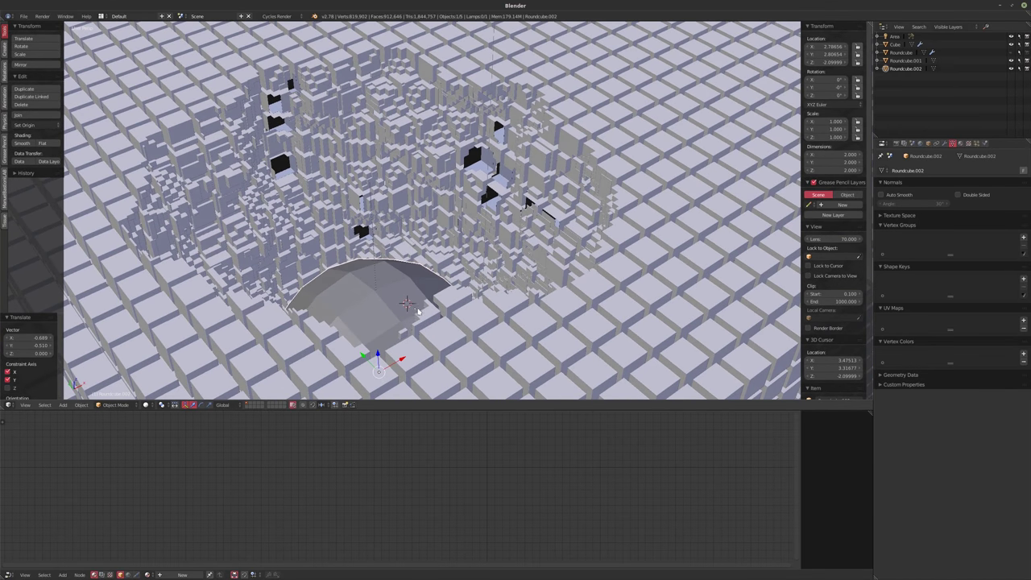
- Add a camera and align it to the current view of the crater
{"action": "key", "text": "shift+a"}
{"action": "left_click", "coordinate": [399, 375]}
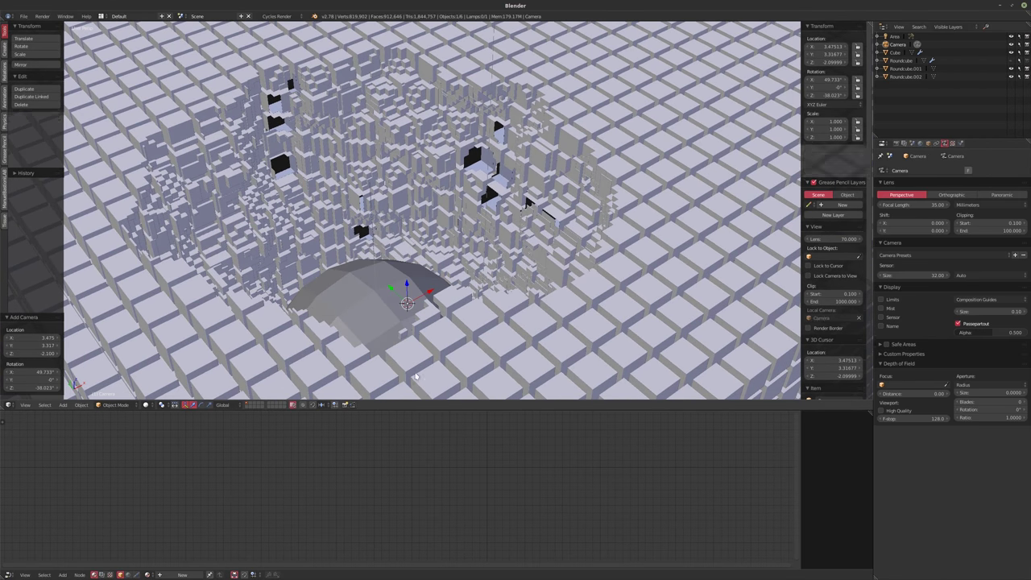
{"action": "key", "text": "ctrl+alt+KP_0"}
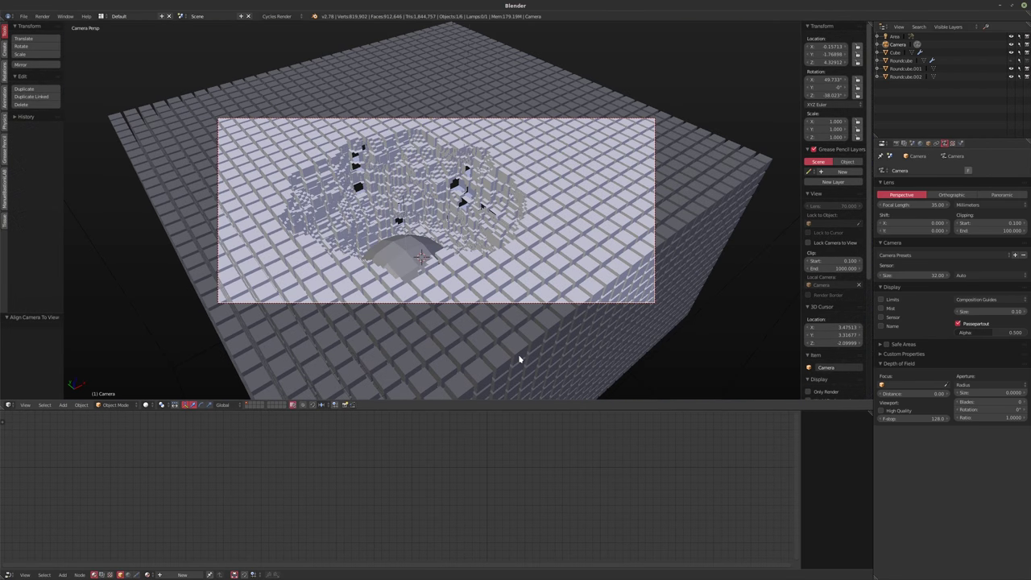
- Set the render resolution's height to 1440 px
{"action": "left_click", "coordinate": [895, 142]}
{"action": "left_click", "coordinate": [925, 252]}
{"action": "type", "text": "1"}
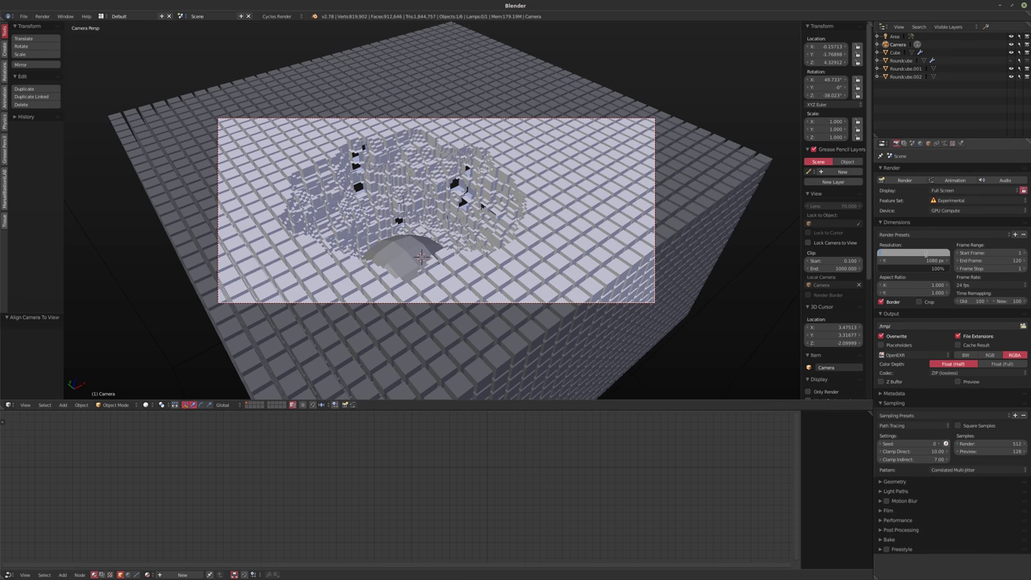
{"action": "key", "text": "Escape"}
{"action": "left_click", "coordinate": [922, 260]}
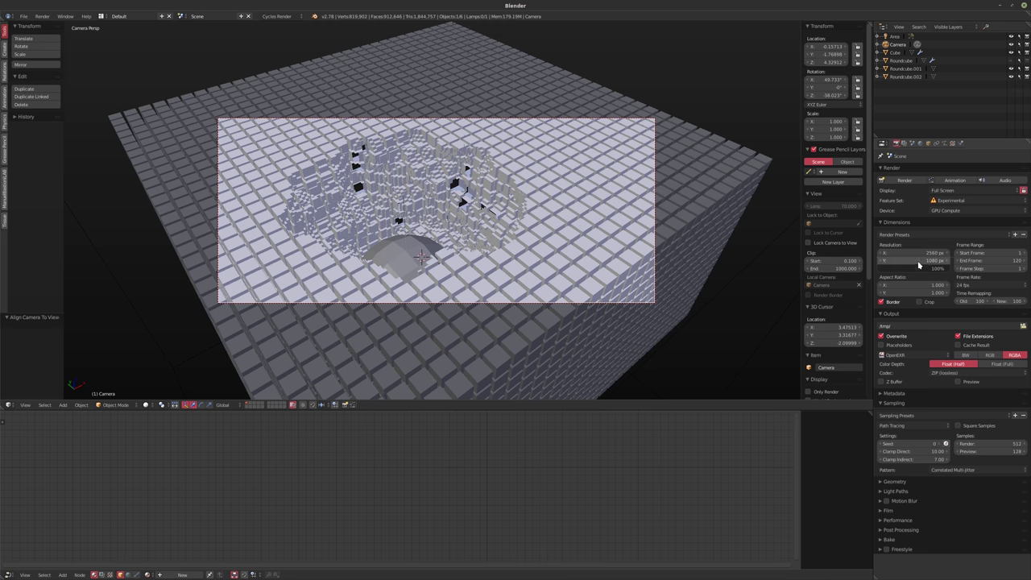
{"action": "type", "text": "1440"}
{"action": "key", "text": "Return"}
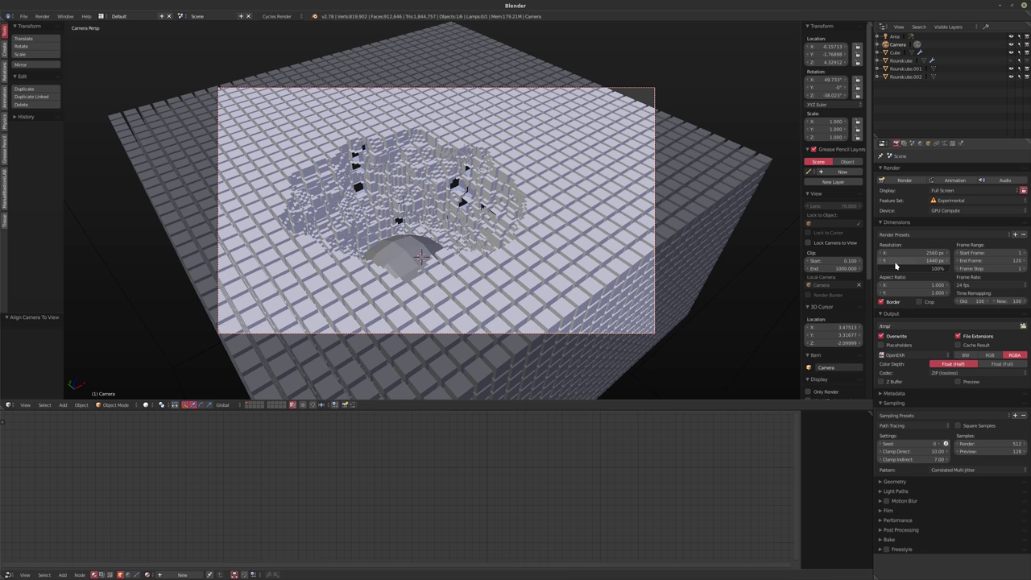
- Set the camera's focal length to 50 mm
{"action": "middle_click_drag", "start_coordinate": [463, 258], "coordinate": [504, 259], "text": "shift"}
{"action": "scroll", "coordinate": [504, 260], "scroll_direction": "up", "scroll_amount": 1}
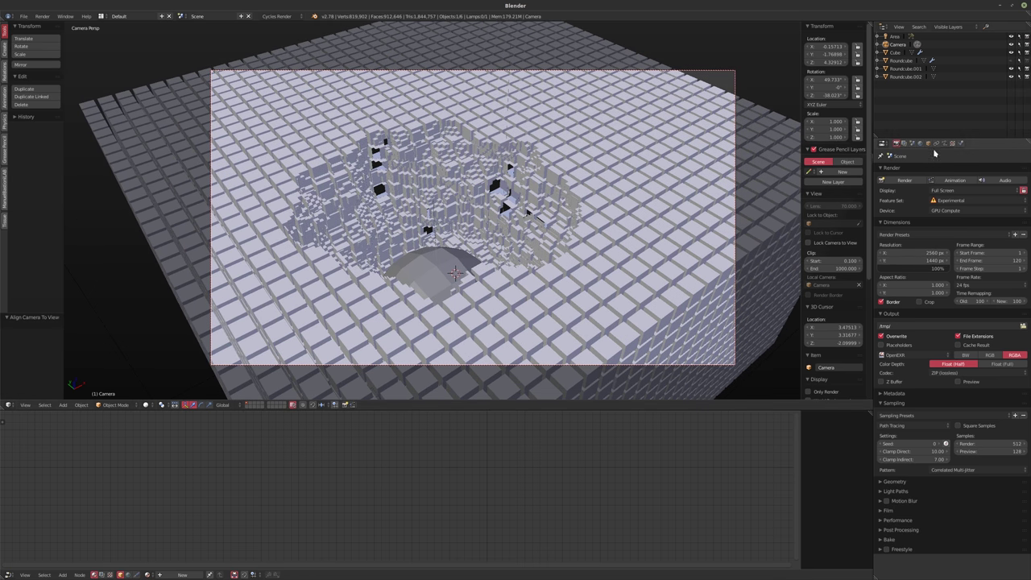
{"action": "left_click", "coordinate": [944, 143]}
{"action": "left_click", "coordinate": [920, 205]}
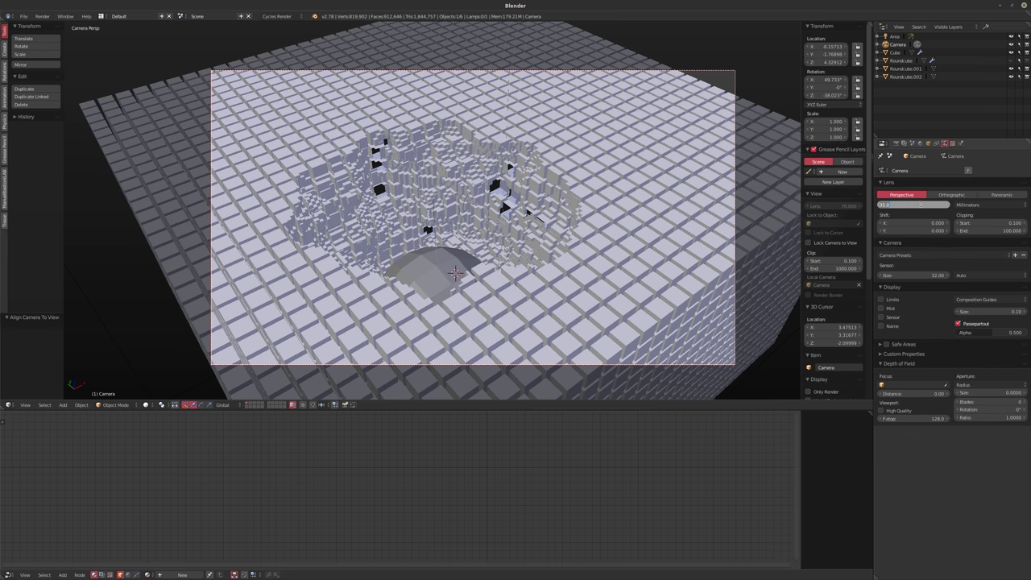
{"action": "type", "text": "50"}
{"action": "key", "text": "Return"}
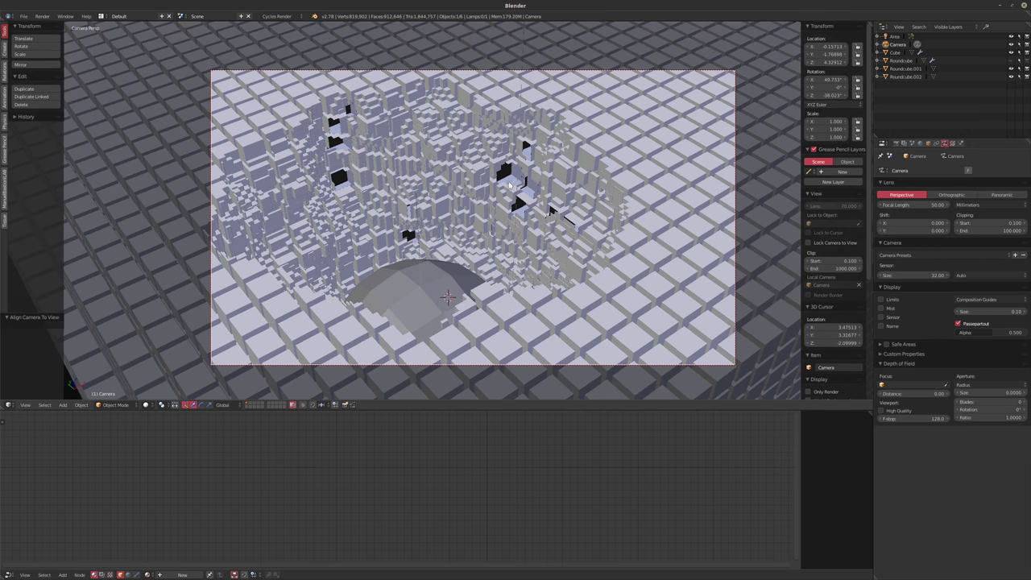
- Reframe the crater by shifting the camera about 0.32 within its local XY plane and moving it back about 0.41 along local Z
{"action": "key", "text": "g"}
{"action": "key", "text": "shift+z"}
{"action": "key", "text": "shift+z"}
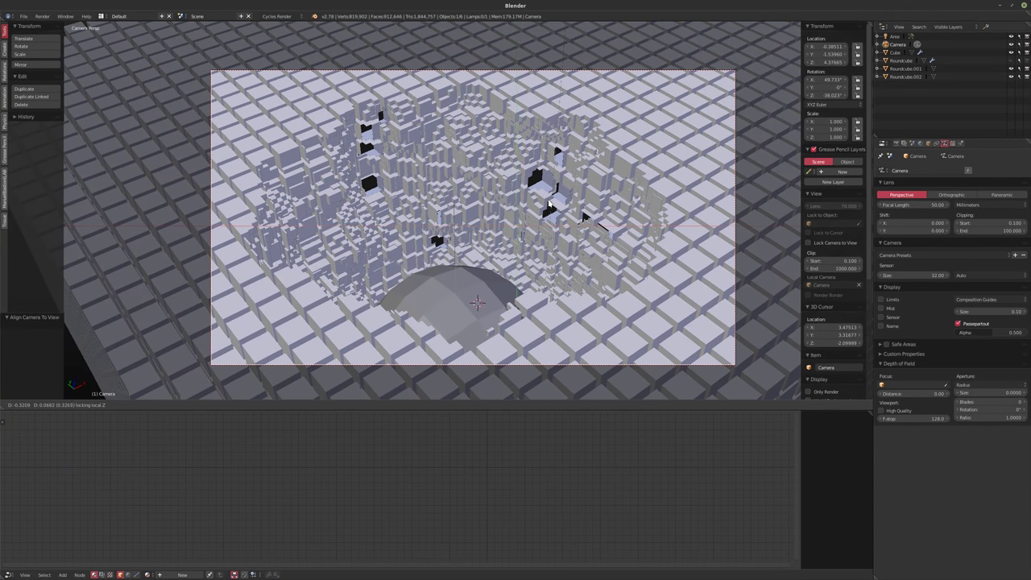
{"action": "left_click", "coordinate": [524, 240]}
{"action": "key", "text": "g"}
{"action": "key", "text": "z"}
{"action": "key", "text": "z"}
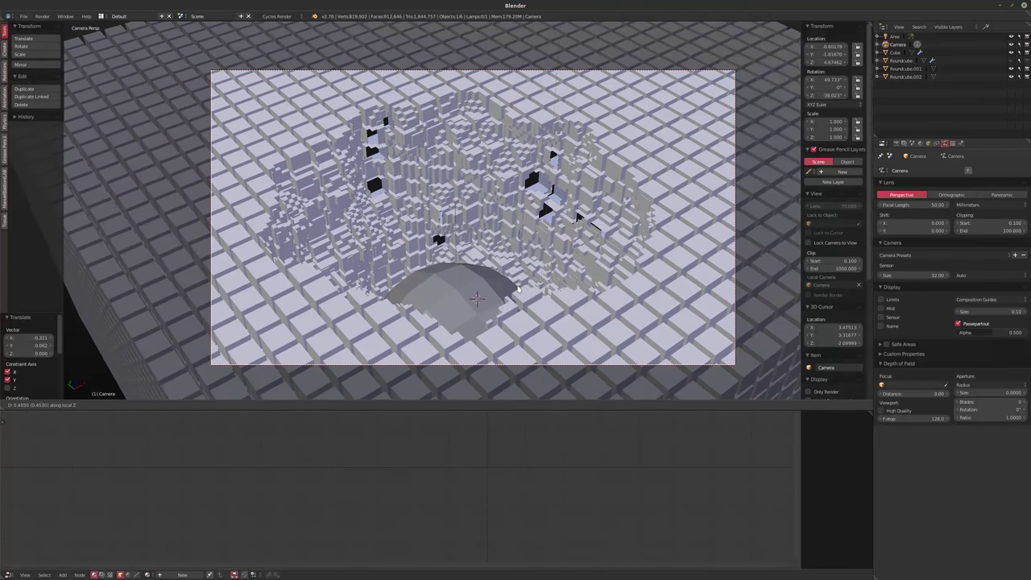
{"action": "left_click", "coordinate": [533, 274]}
- Try a square render resolution of 1280 × 1280 px
{"action": "middle_click_drag", "start_coordinate": [539, 267], "coordinate": [502, 261], "text": "shift"}
{"action": "scroll", "coordinate": [503, 265], "scroll_direction": "up", "scroll_amount": 1}
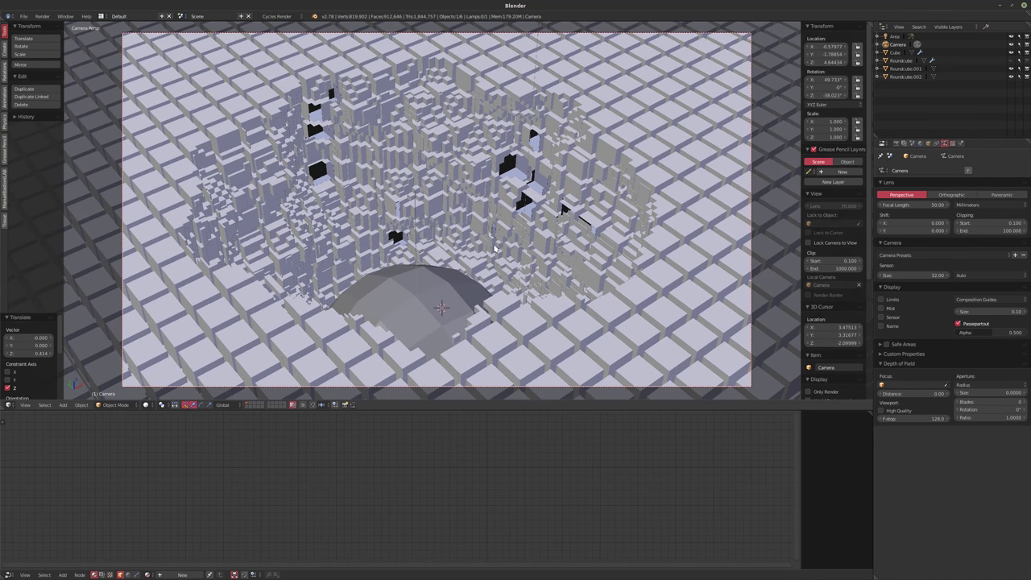
{"action": "left_click", "coordinate": [897, 143]}
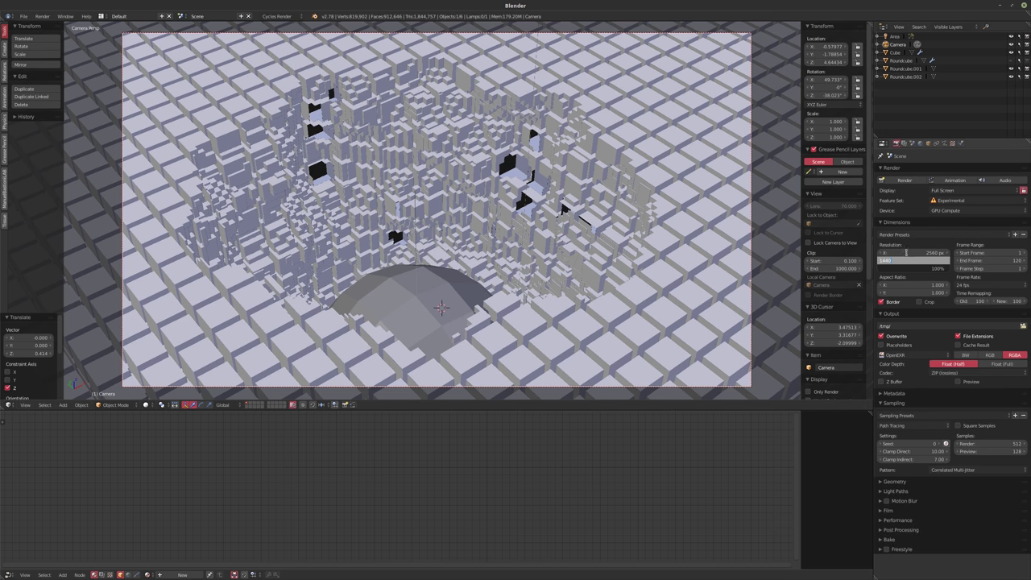
{"action": "type", "text": "1280"}
{"action": "key", "text": "Tab"}
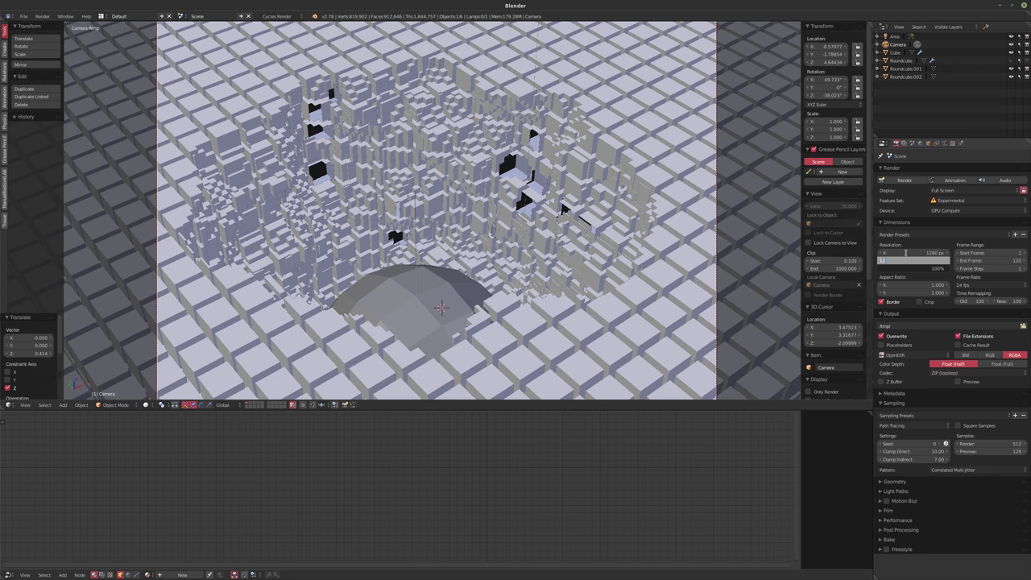
{"action": "type", "text": "1280"}
{"action": "key", "text": "Return"}
{"action": "middle_click_drag", "start_coordinate": [440, 147], "coordinate": [433, 243], "text": "ctrl"}
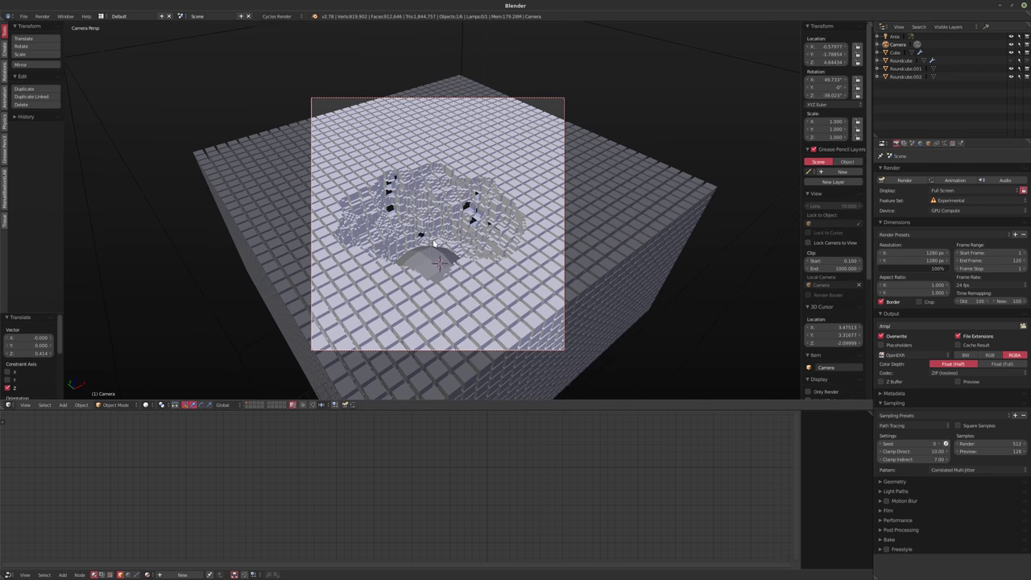
- Set the render resolution to 2560 × 1440 px
{"action": "left_click", "coordinate": [899, 253]}
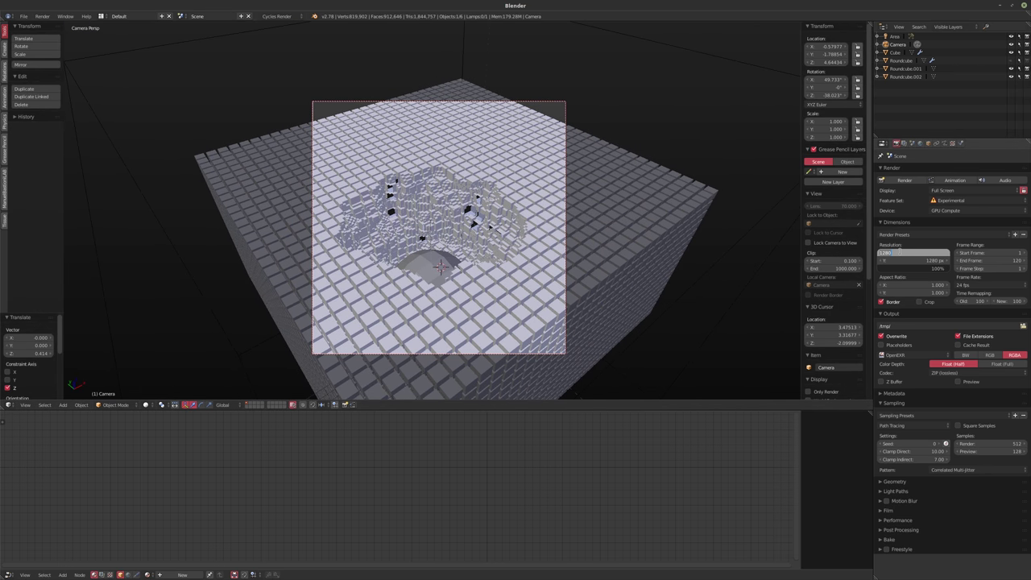
{"action": "type", "text": "1560"}
{"action": "key", "text": "Return"}
{"action": "type", "text": "144"}
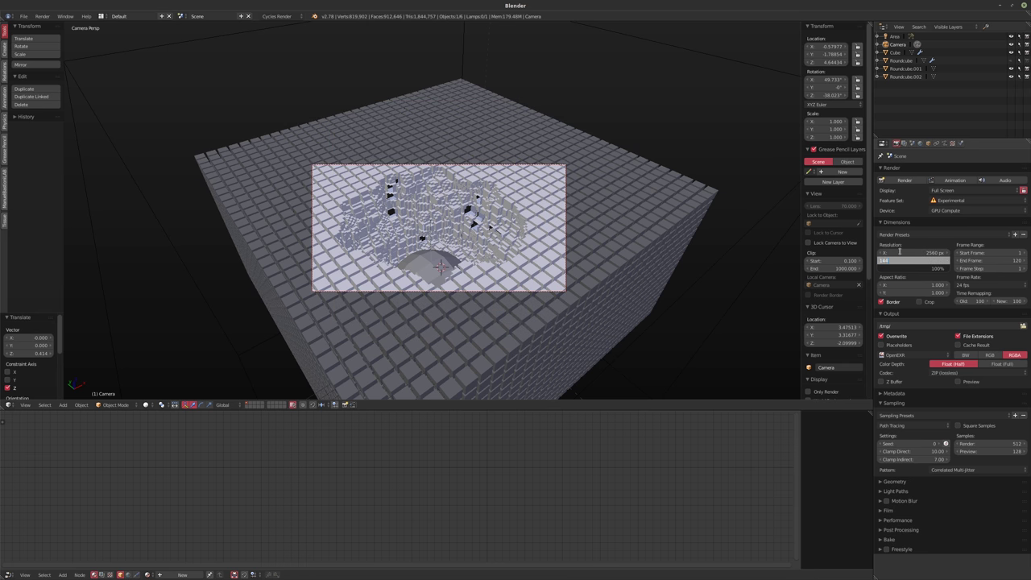
{"action": "type", "text": "0"}
{"action": "key", "text": "Return"}
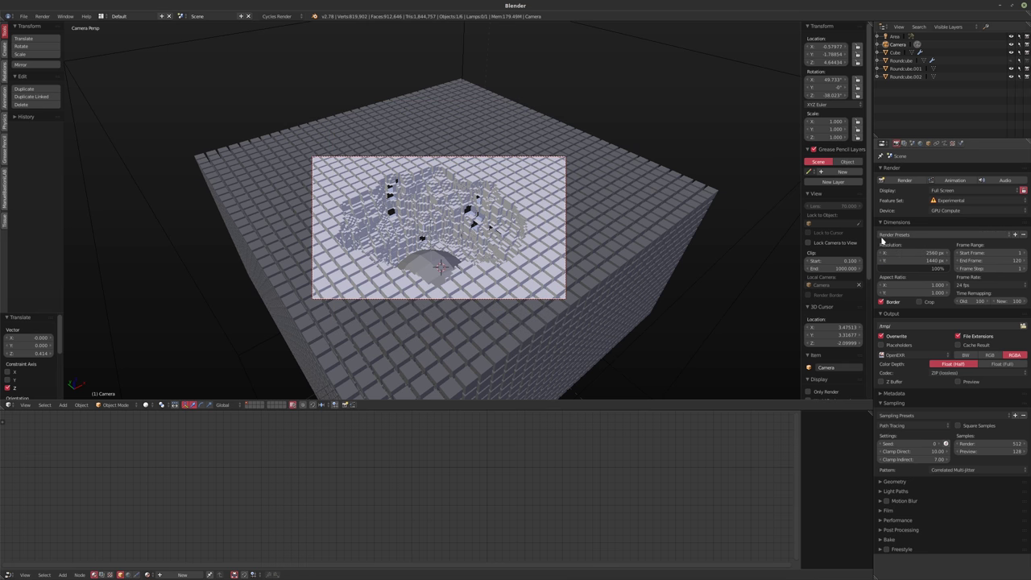
- Enlarge the camera frame in the 3D view and hide the view's tool shelf and properties sidebar
{"action": "middle_click_drag", "start_coordinate": [527, 240], "coordinate": [511, 289], "text": "shift"}
{"action": "scroll", "coordinate": [475, 244], "scroll_direction": "up", "scroll_amount": 4}
{"action": "scroll", "coordinate": [493, 233], "scroll_direction": "down", "scroll_amount": 1}
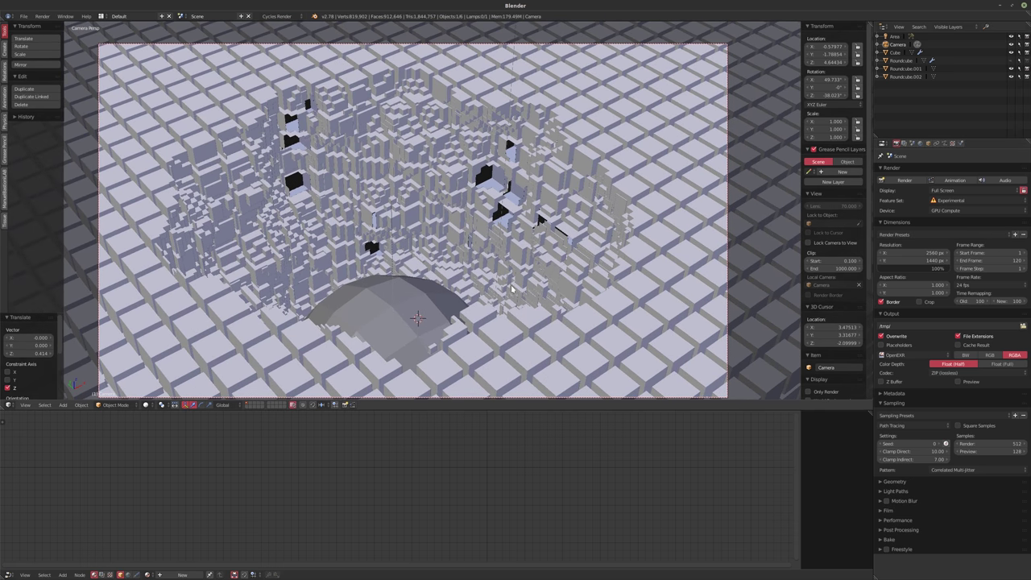
{"action": "key", "text": "t"}
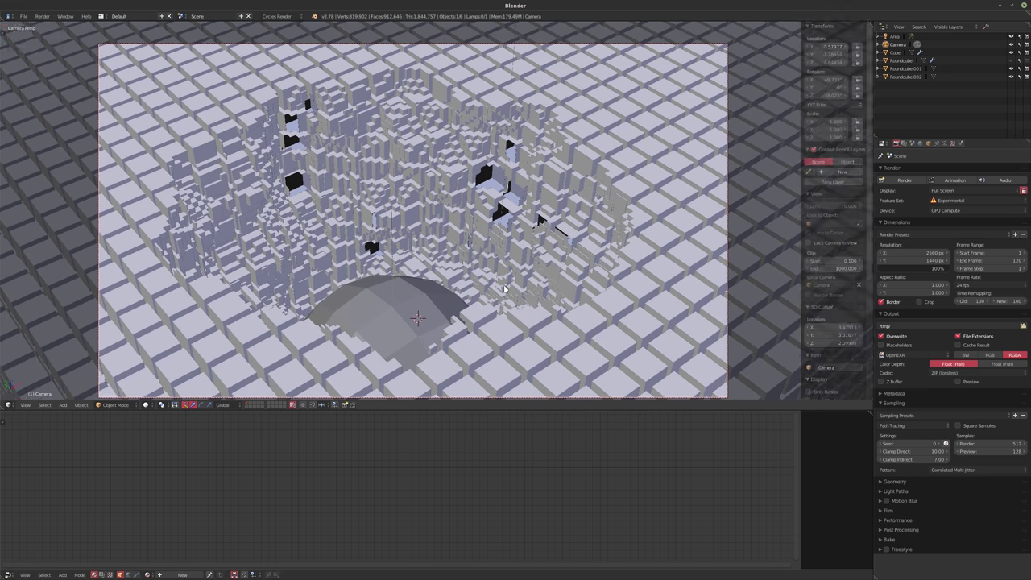
- Hide the properties sidebar and shift the camera about 0.085 within its local XY plane
{"action": "key", "text": "n"}
{"action": "scroll", "coordinate": [494, 301], "scroll_direction": "up", "scroll_amount": 1}
{"action": "scroll", "coordinate": [517, 297], "scroll_direction": "down", "scroll_amount": 2}
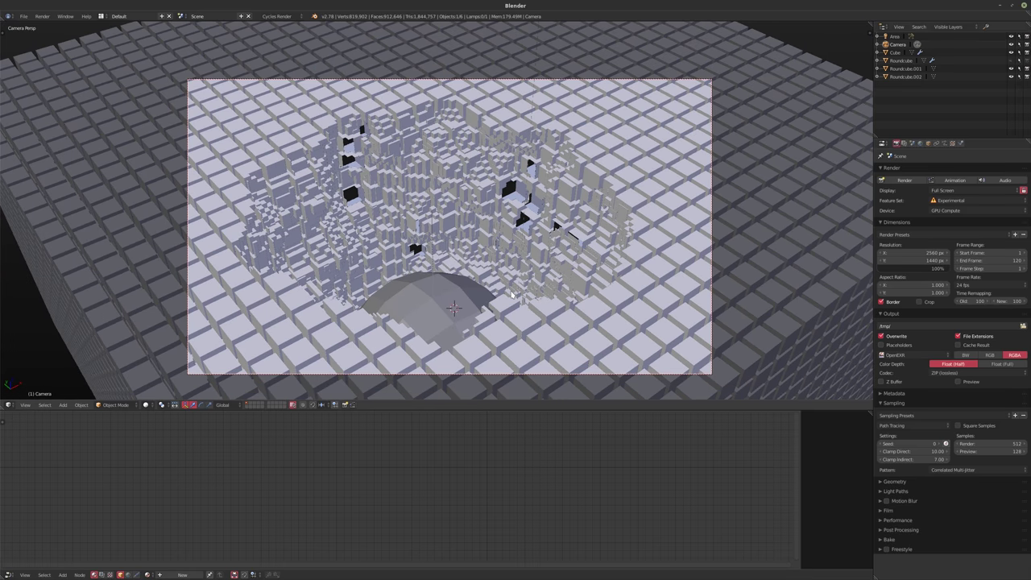
{"action": "key", "text": "g"}
{"action": "key", "text": "z"}
{"action": "key", "text": "z"}
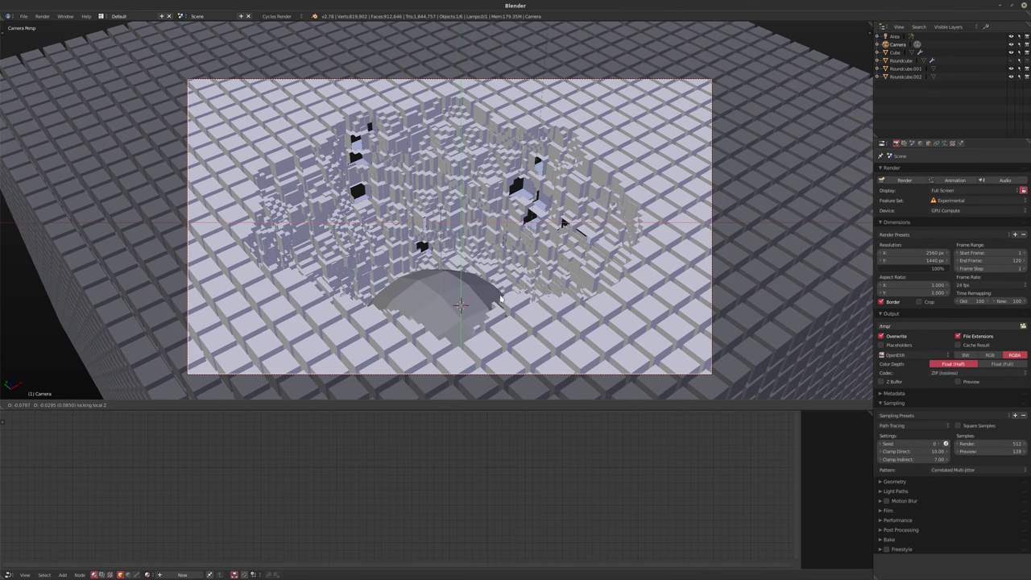
{"action": "left_click", "coordinate": [559, 285]}
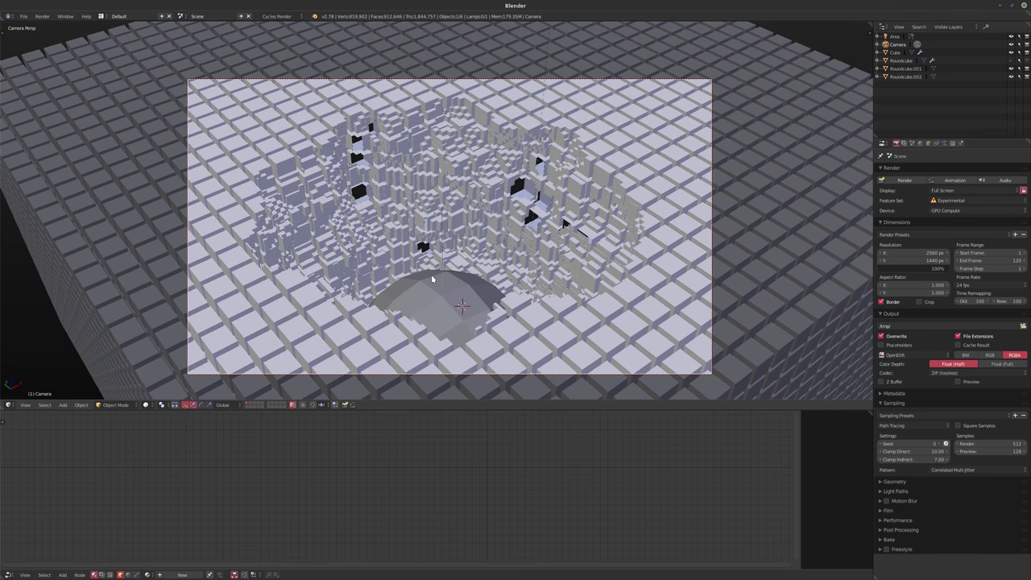
{"action": "key", "text": "F12"}
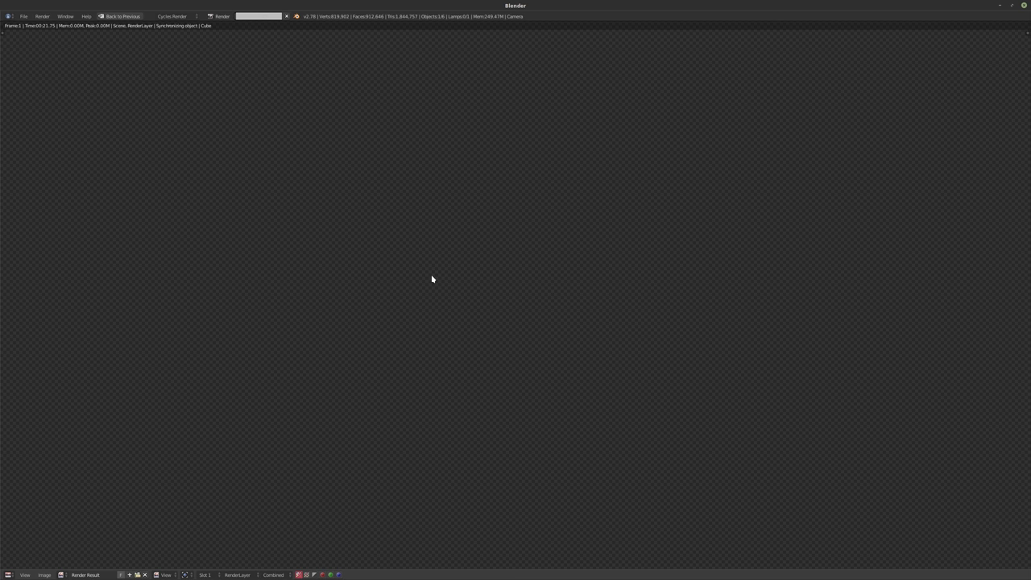
{"action": "left_click", "coordinate": [286, 16]}
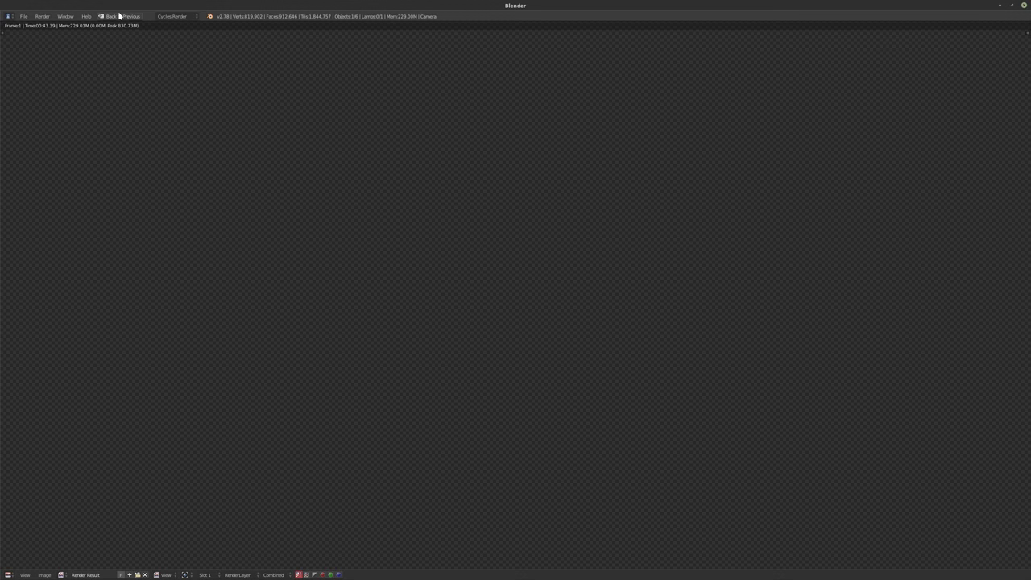
{"action": "key", "text": "Escape"}
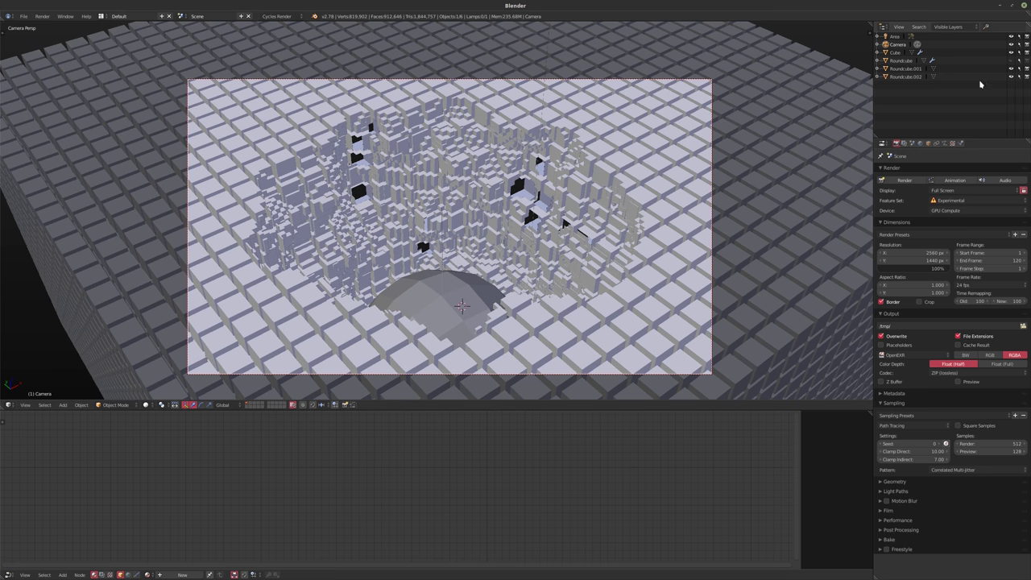
- Check the crater with the central sphere Roundcube.002 hidden and shown again, and preview the camera view as rendered
{"action": "left_click", "coordinate": [1012, 77]}
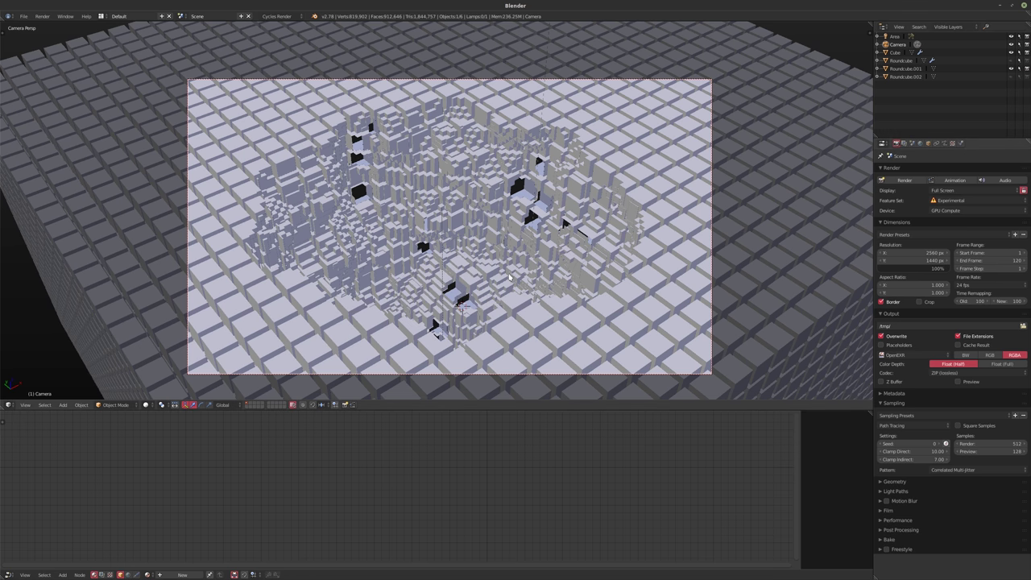
{"action": "left_click", "coordinate": [1011, 76]}
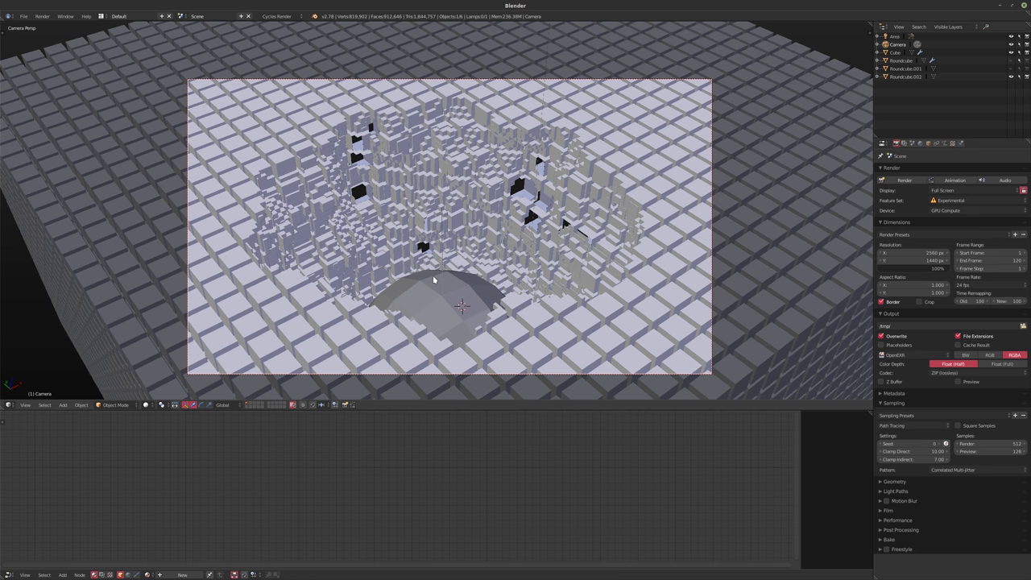
{"action": "key", "text": "shift+z"}
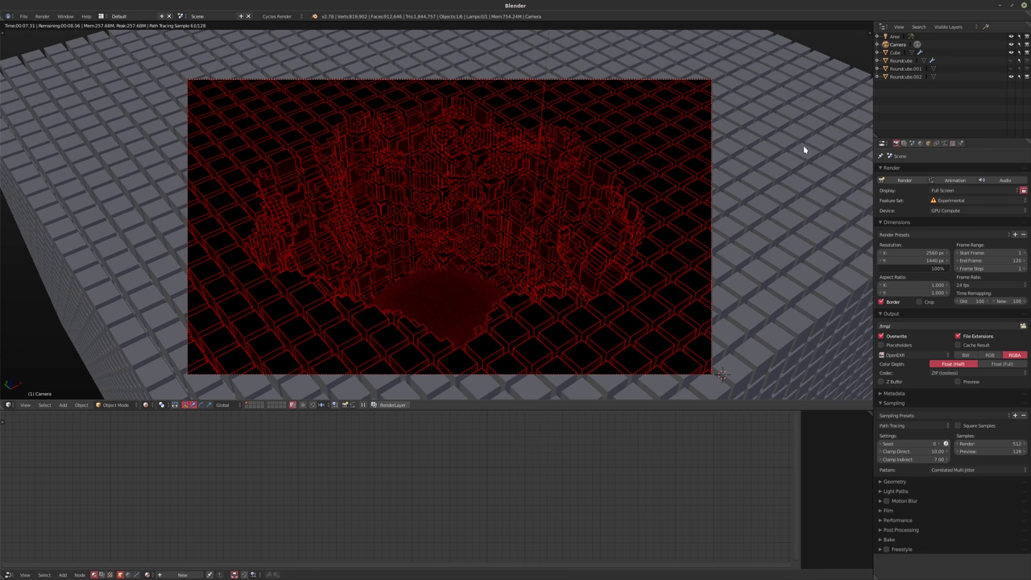
- Add a new material to the central sphere Roundcube.002 and space its Diffuse BSDF and Material Output nodes apart
{"action": "left_click", "coordinate": [905, 77]}
{"action": "left_click", "coordinate": [183, 572]}
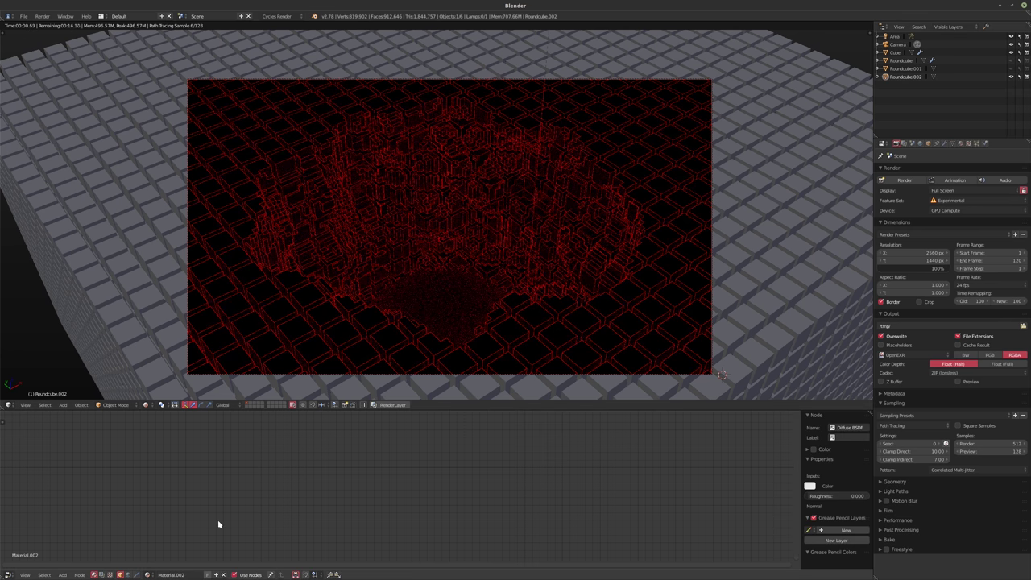
{"action": "key", "text": "Home"}
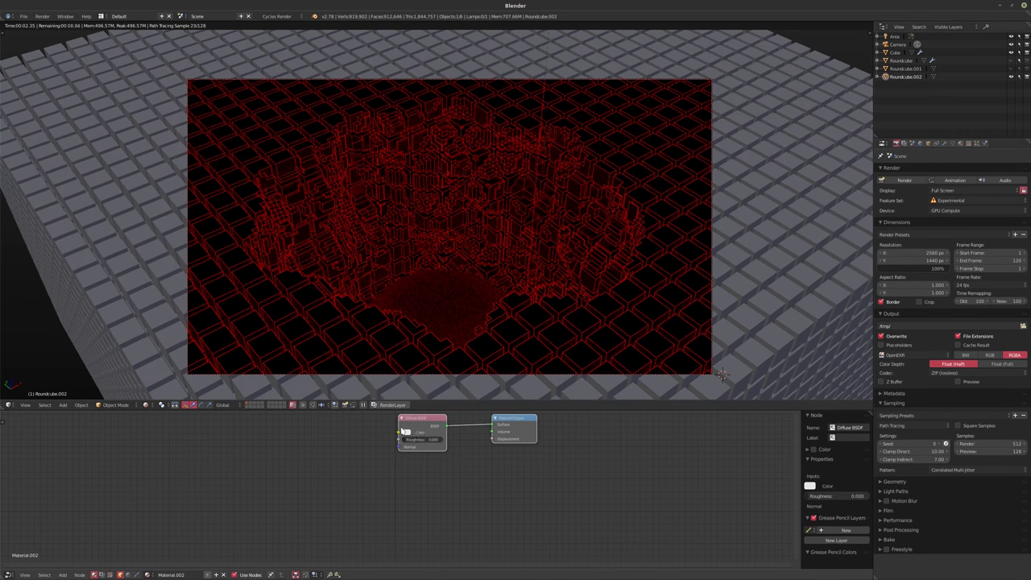
{"action": "left_click_drag", "start_coordinate": [419, 423], "coordinate": [295, 500]}
{"action": "left_click_drag", "start_coordinate": [498, 433], "coordinate": [493, 508]}
{"action": "left_click_drag", "start_coordinate": [296, 508], "coordinate": [275, 510]}
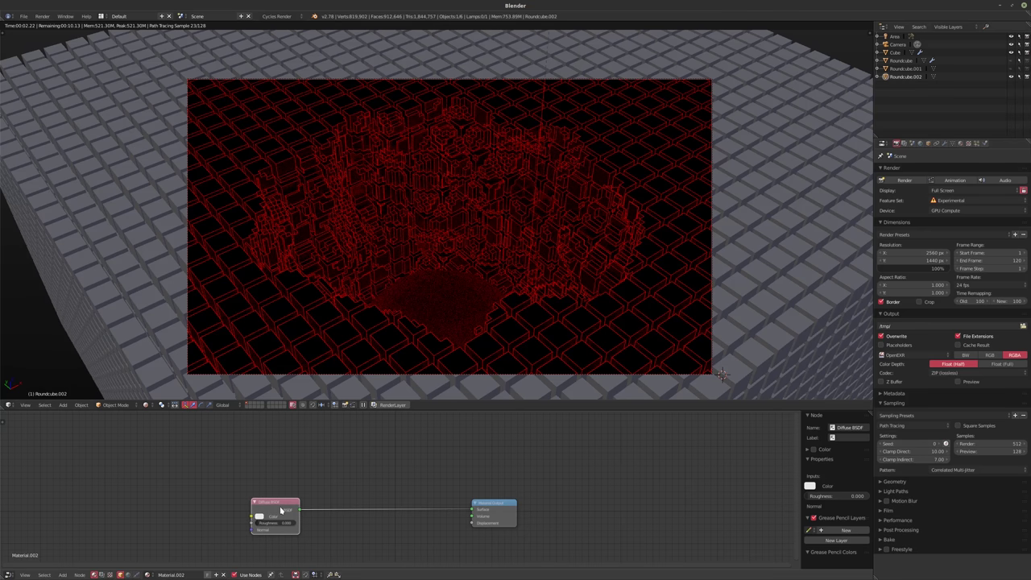
- Try an Emission shader in place of the sphere material's Diffuse BSDF
{"action": "key", "text": "shift+s"}
{"action": "mouse_move", "coordinate": [281, 511]}
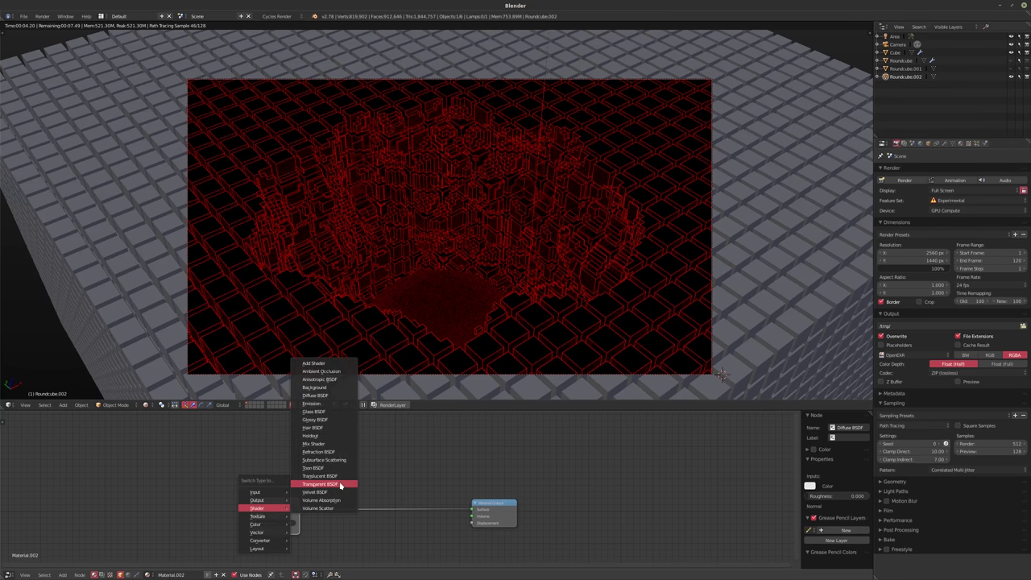
{"action": "left_click", "coordinate": [321, 402]}
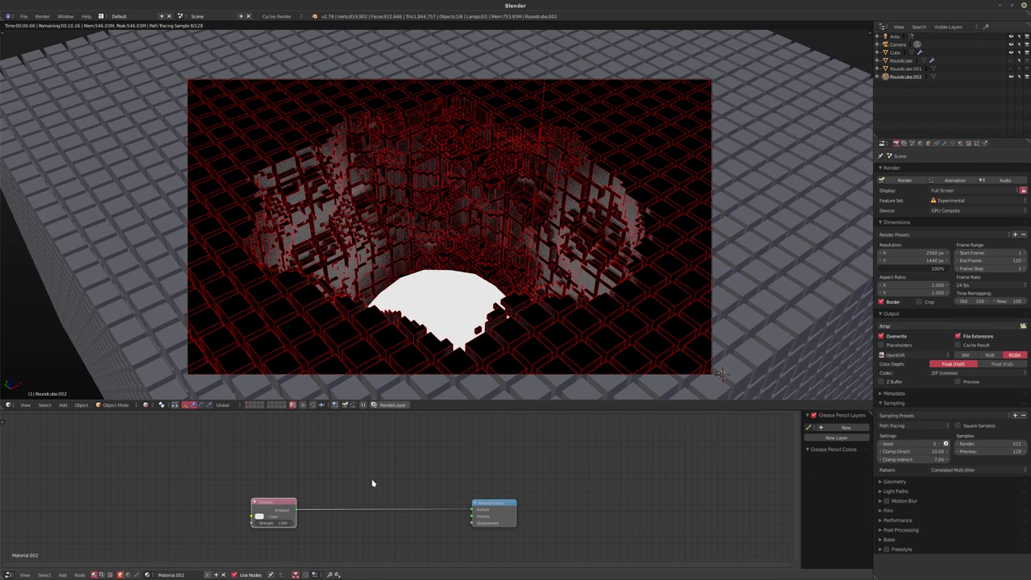
{"action": "middle_click_drag", "start_coordinate": [325, 489], "coordinate": [362, 476]}
{"action": "scroll", "coordinate": [361, 477], "scroll_direction": "up", "scroll_amount": 3}
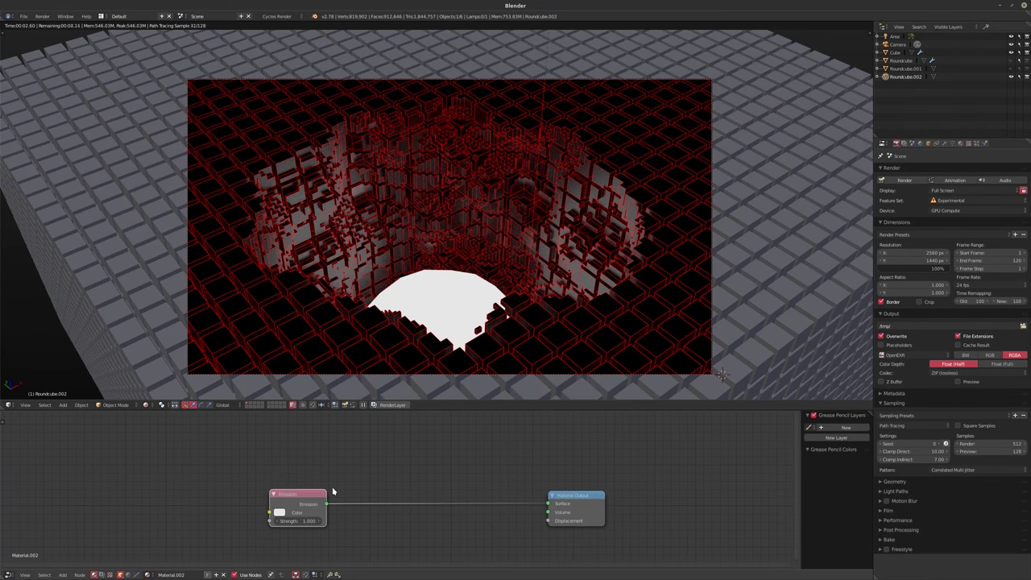
- Switch the sphere material's Emission node to a Glass BSDF
{"action": "left_click", "coordinate": [293, 502]}
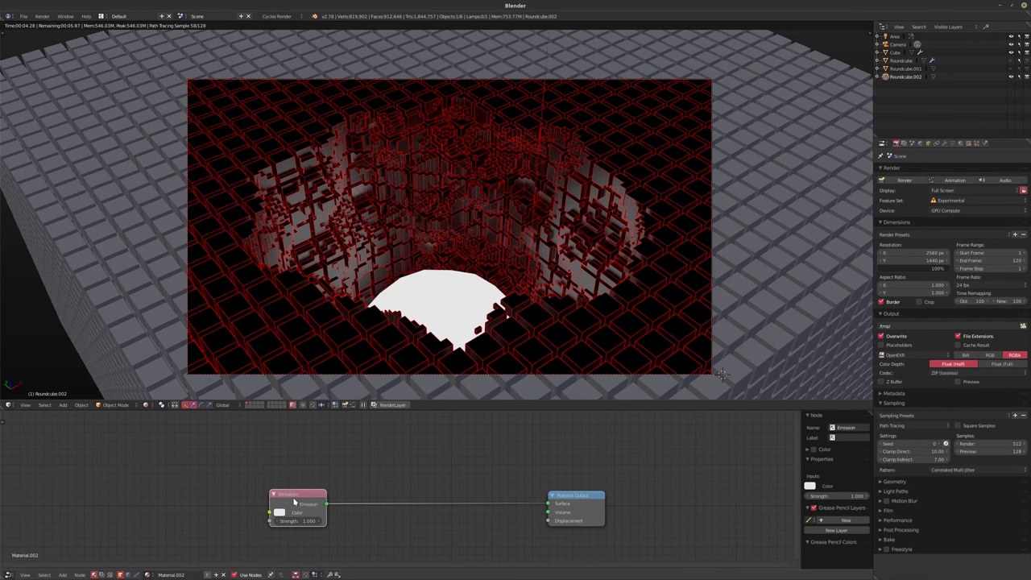
{"action": "key", "text": "shift+s"}
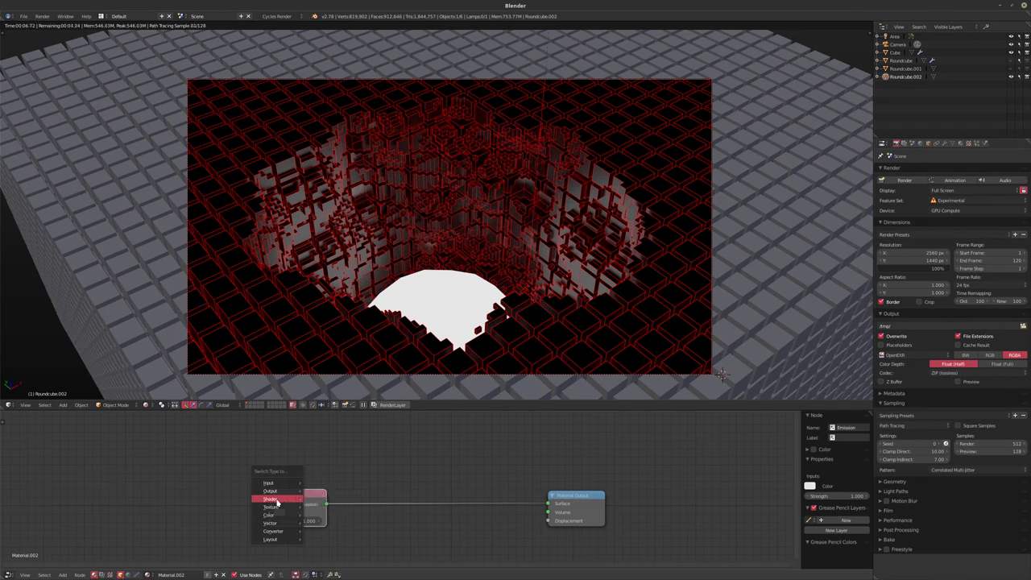
{"action": "mouse_move", "coordinate": [278, 499]}
{"action": "left_click", "coordinate": [331, 402]}
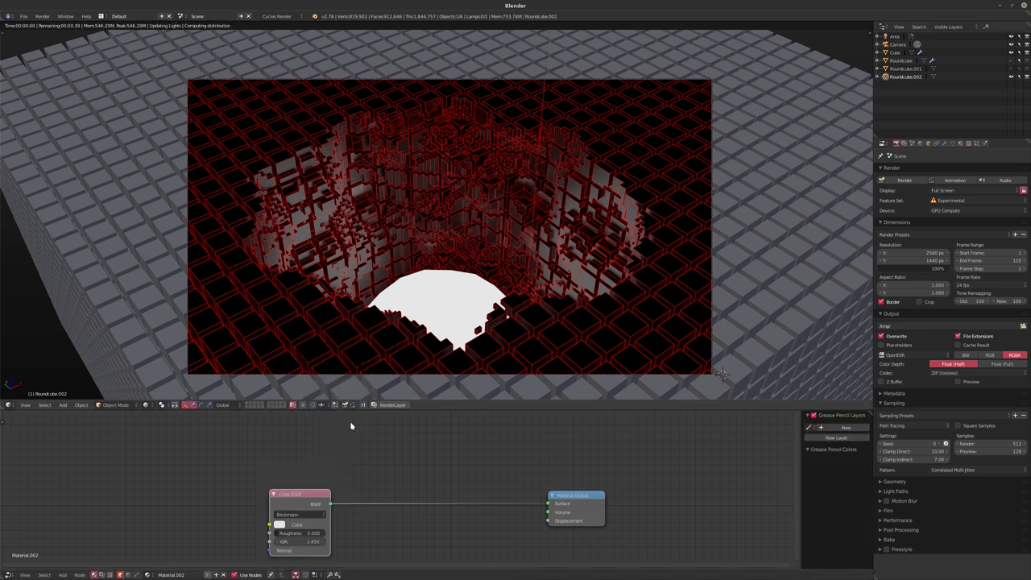
- Try roughness values of 0.25 and 0.1 on the sphere's Glass BSDF
{"action": "left_click", "coordinate": [296, 533]}
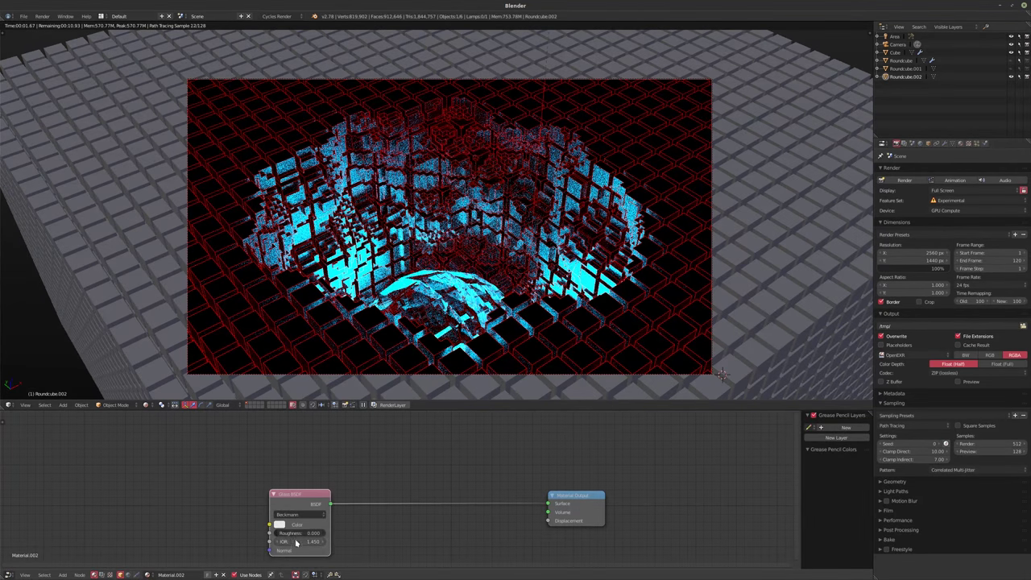
{"action": "type", "text": ".25"}
{"action": "key", "text": "Return"}
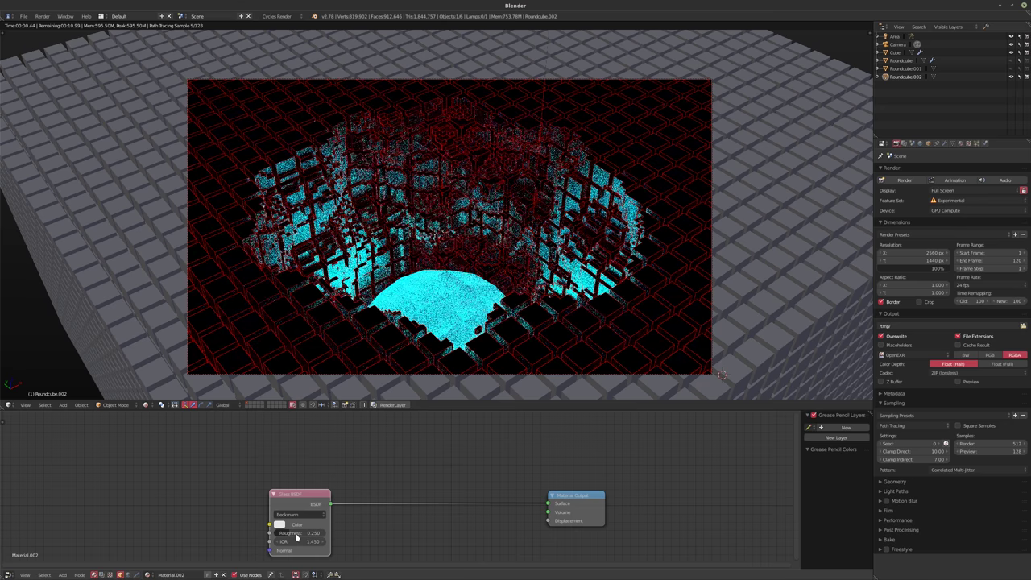
{"action": "left_click", "coordinate": [299, 533]}
{"action": "type", "text": ".1"}
{"action": "key", "text": "Return"}
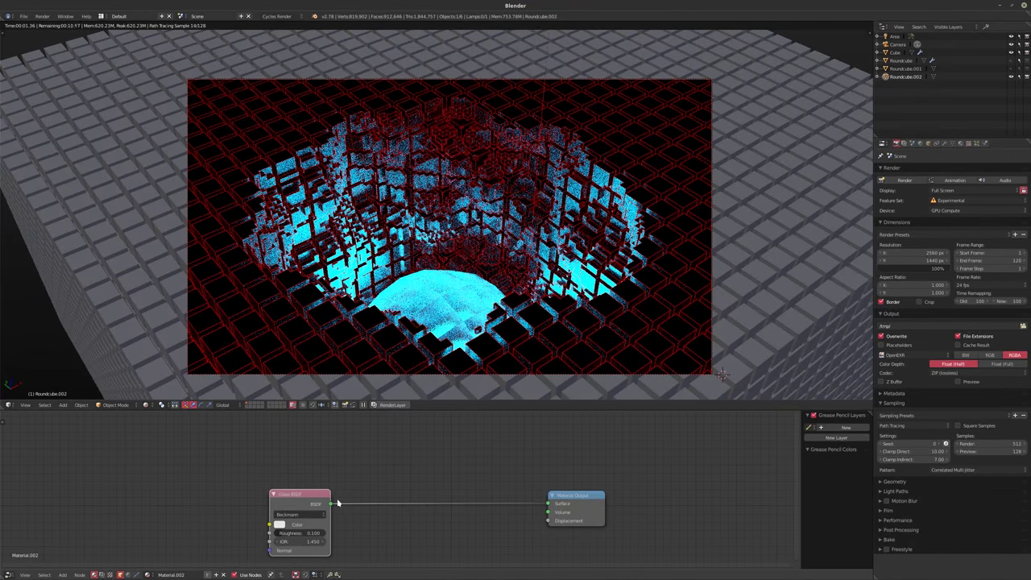
- Set the roughness of the sphere's Glass BSDF to 0.05
{"action": "left_click", "coordinate": [297, 533]}
{"action": "type", "text": ".05"}
{"action": "key", "text": "Return"}
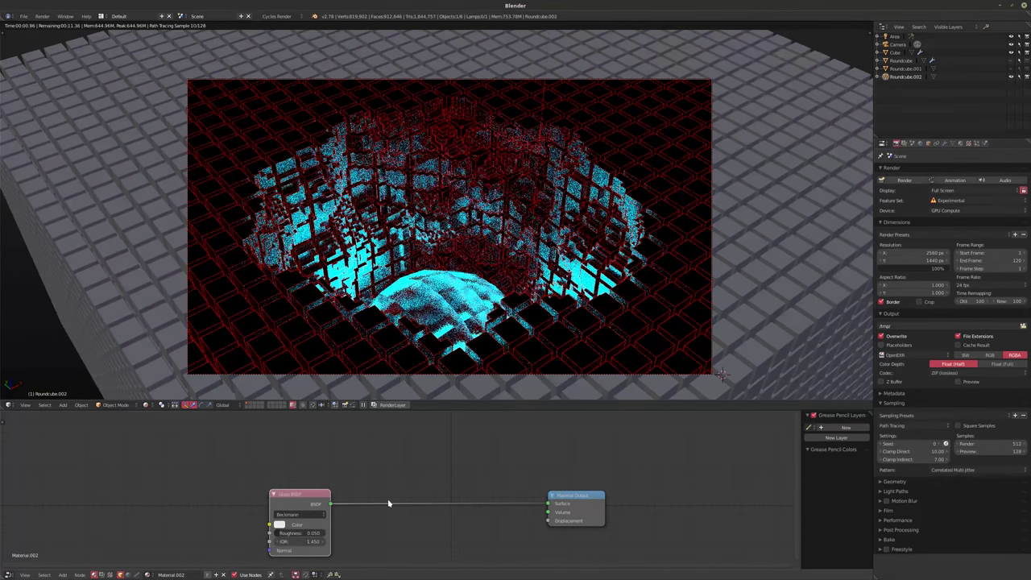
- Try several IOR values on the sphere's Glass BSDF, ending with 1.65
{"action": "left_click", "coordinate": [298, 541]}
{"action": "type", "text": "1.55"}
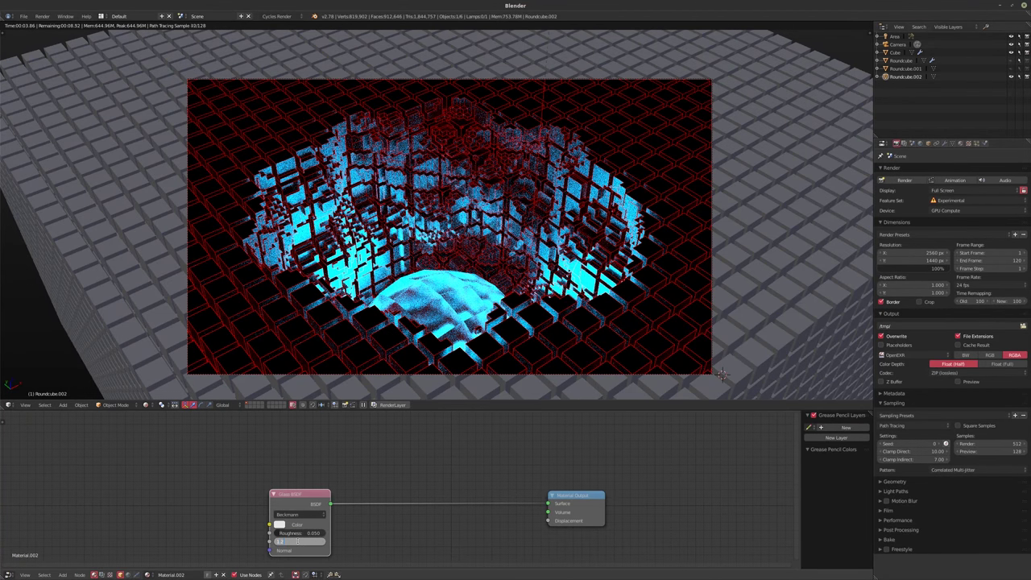
{"action": "key", "text": "Return"}
{"action": "left_click", "coordinate": [300, 543]}
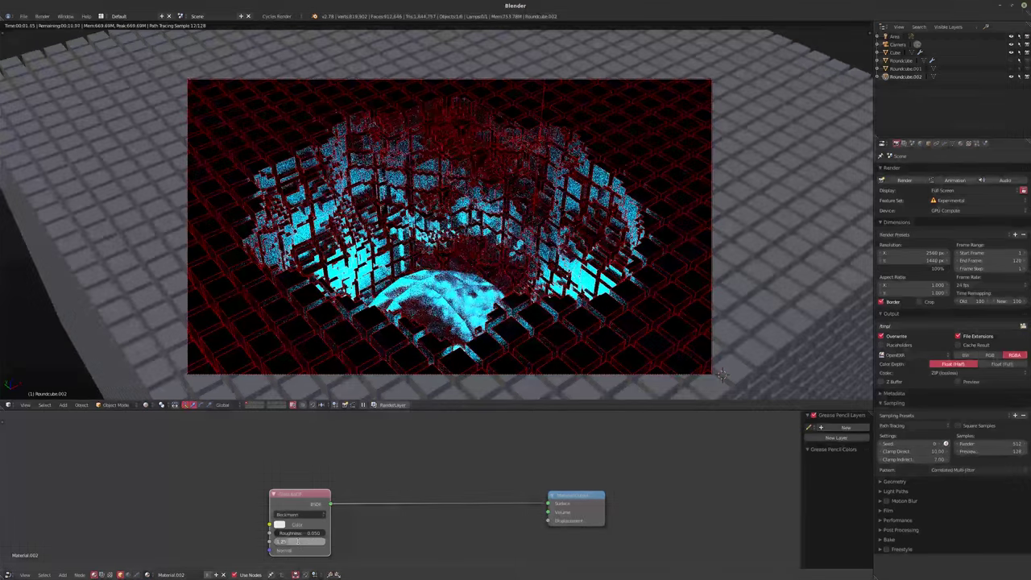
{"action": "type", "text": "1.33"}
{"action": "key", "text": "Return"}
{"action": "left_click", "coordinate": [298, 542]}
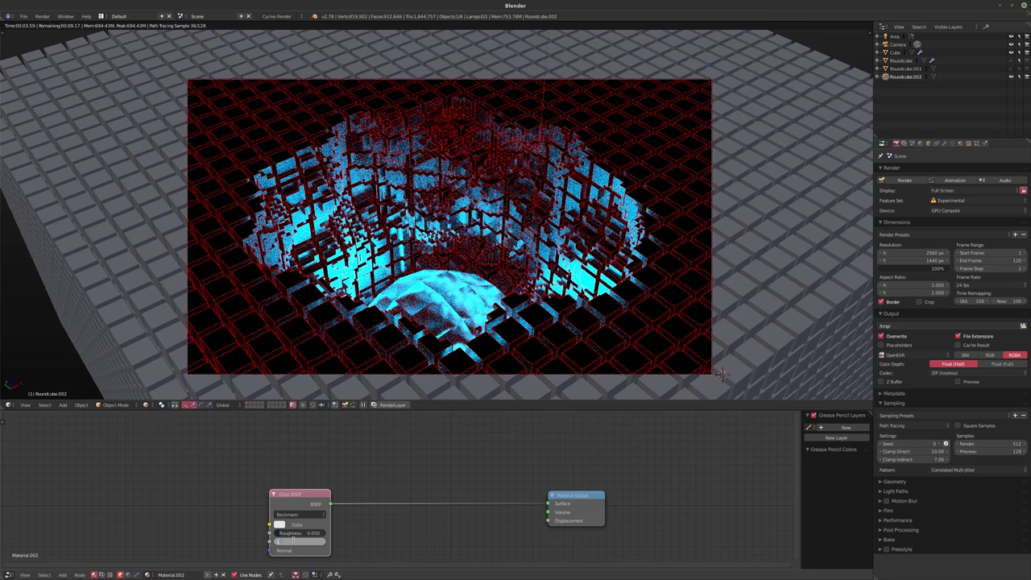
{"action": "type", "text": "1.65"}
{"action": "key", "text": "Return"}
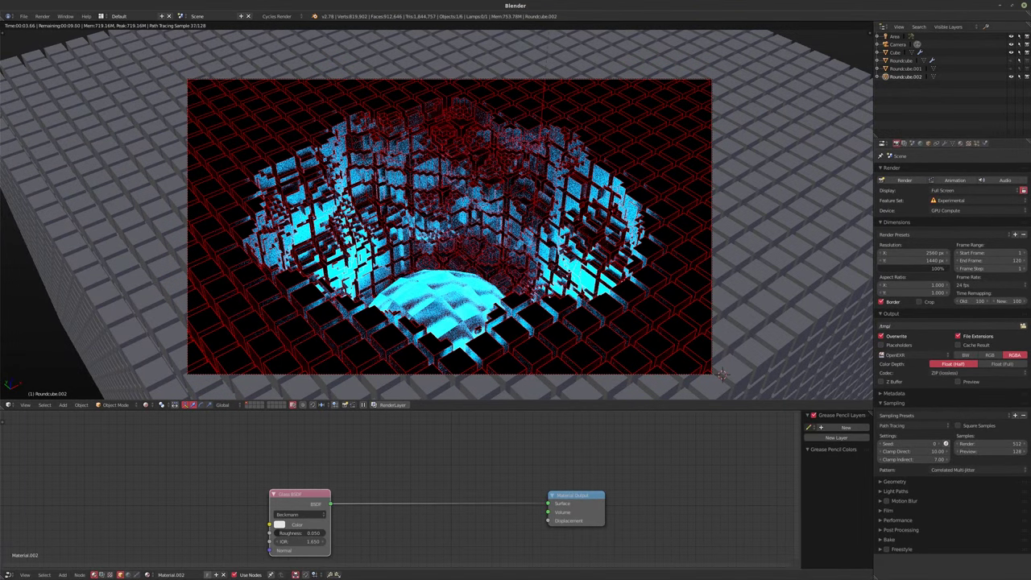
- Set the IOR of the sphere's Glass BSDF to 1.5
{"action": "left_click", "coordinate": [302, 542]}
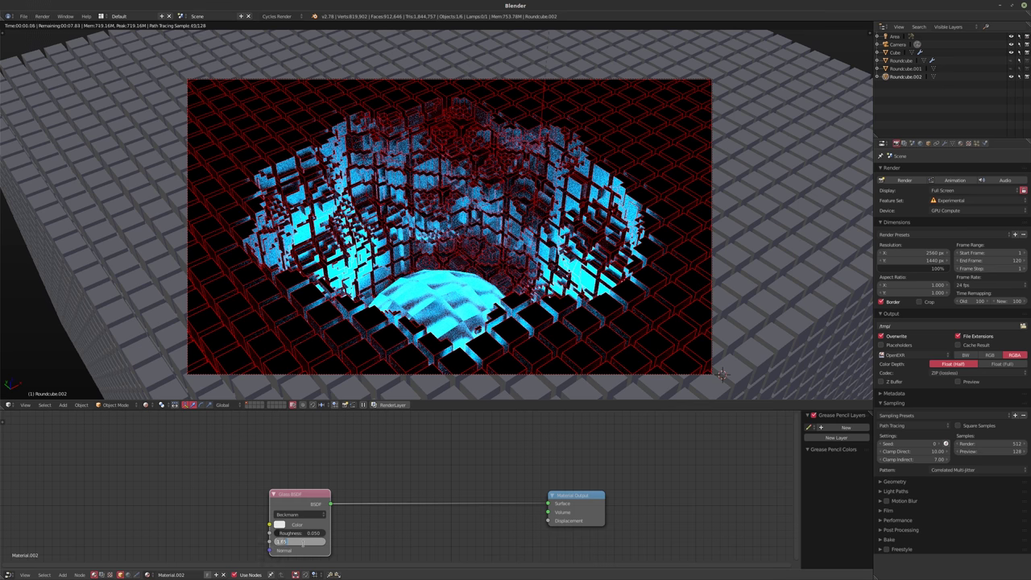
{"action": "type", "text": "1.5"}
{"action": "key", "text": "Return"}
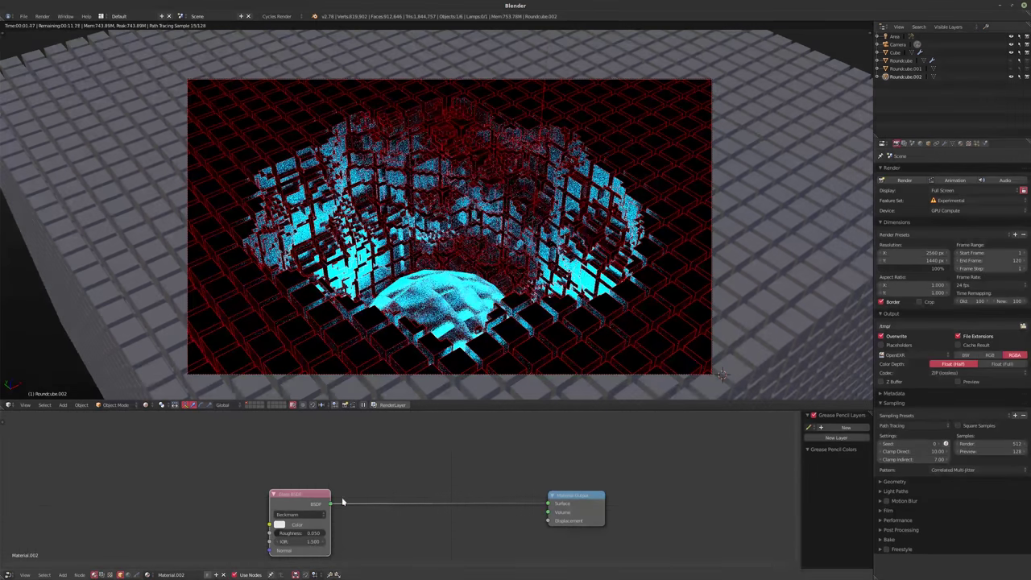
- Tint the color of the sphere's Glass BSDF a light pinkish magenta
{"action": "left_click", "coordinate": [279, 525]}
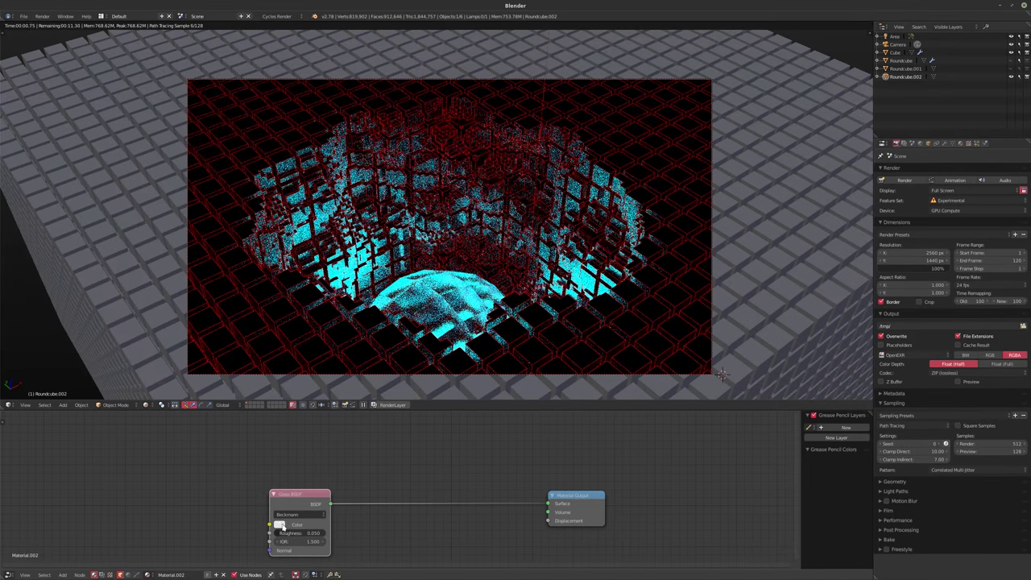
{"action": "left_click", "coordinate": [279, 525]}
{"action": "left_click", "coordinate": [308, 461]}
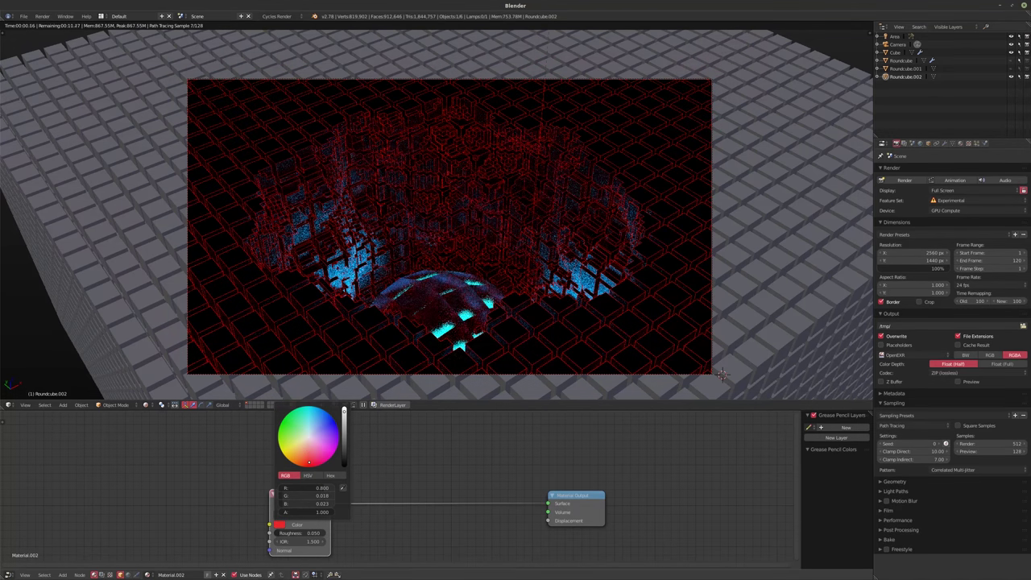
{"action": "mouse_move", "coordinate": [309, 462]}
{"action": "left_mouse_down"}
{"action": "mouse_move", "coordinate": [279, 446]}
{"action": "mouse_move", "coordinate": [290, 412]}
{"action": "mouse_move", "coordinate": [326, 412]}
{"action": "mouse_move", "coordinate": [324, 439]}
{"action": "mouse_move", "coordinate": [337, 442]}
{"action": "mouse_move", "coordinate": [319, 443]}
{"action": "left_mouse_up"}
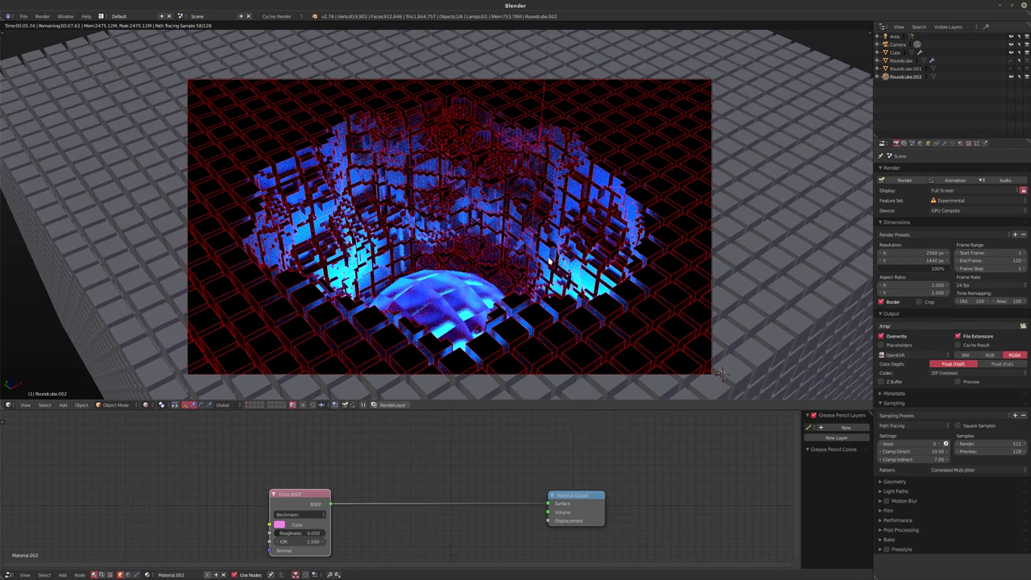
- Leave the rendered preview and show the selected cube array, Cube, as wireframe in front orthographic view
{"action": "key", "text": "shift+z"}
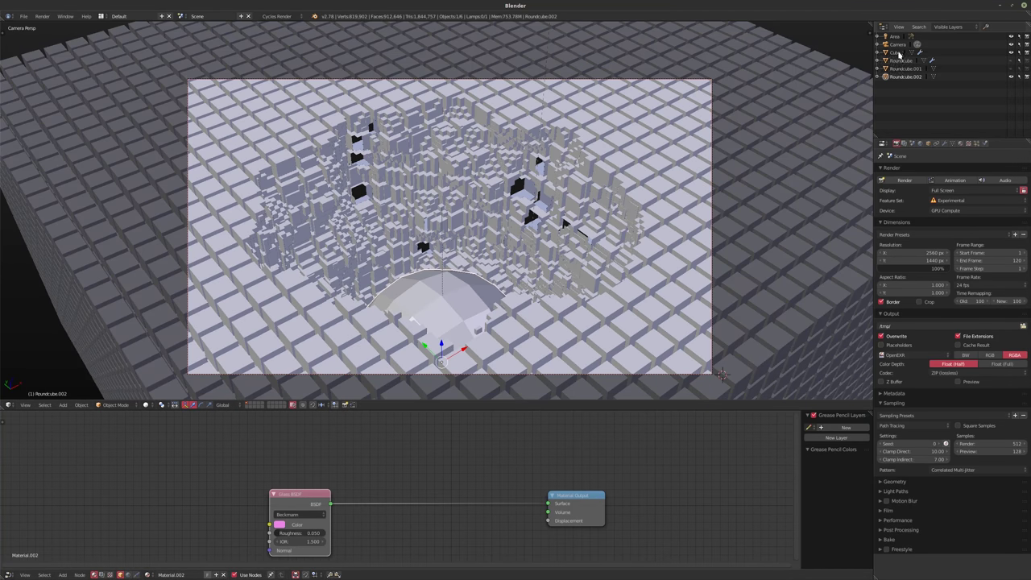
{"action": "middle_click_drag", "start_coordinate": [556, 284], "coordinate": [476, 161]}
{"action": "key", "text": "KP_1"}
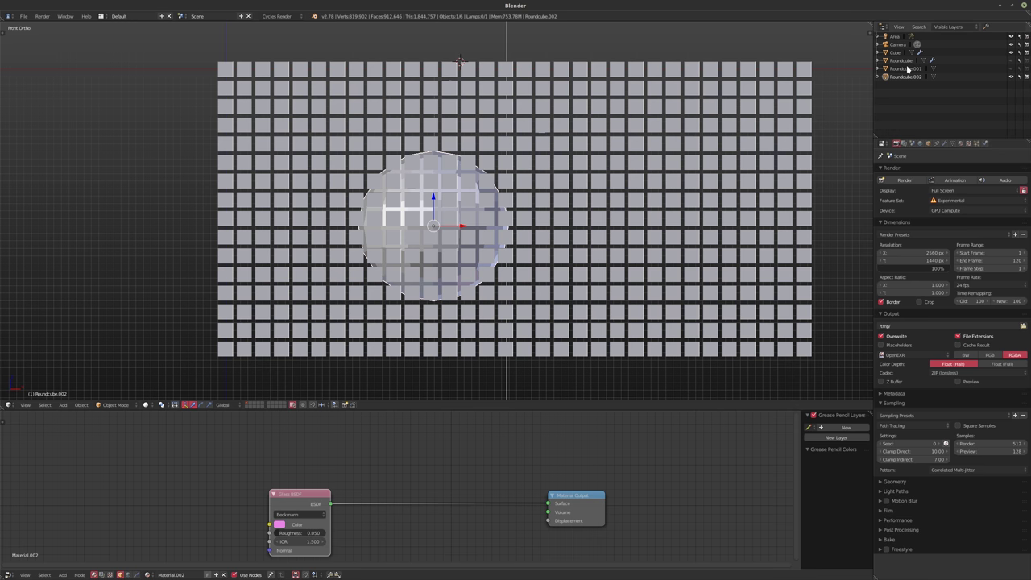
{"action": "left_click", "coordinate": [894, 53]}
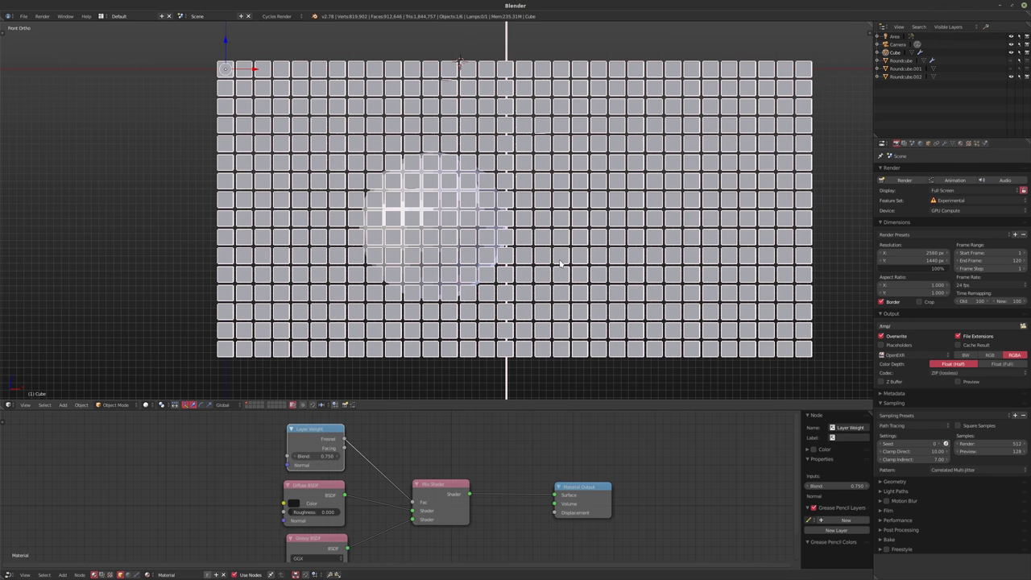
{"action": "key", "text": "z"}
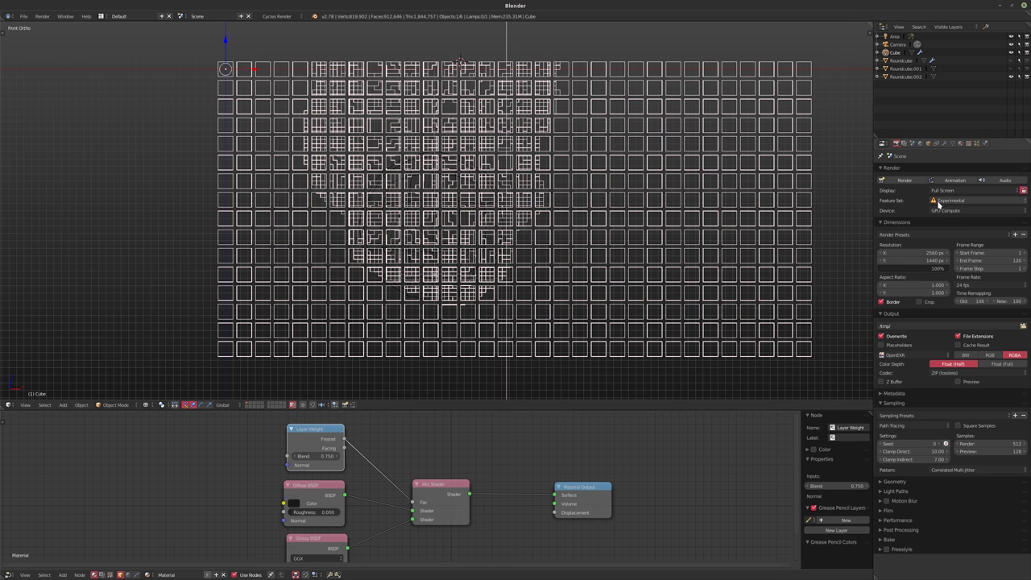
- Set the count of the cube array's Array.002 modifier to 14
{"action": "left_click", "coordinate": [943, 143]}
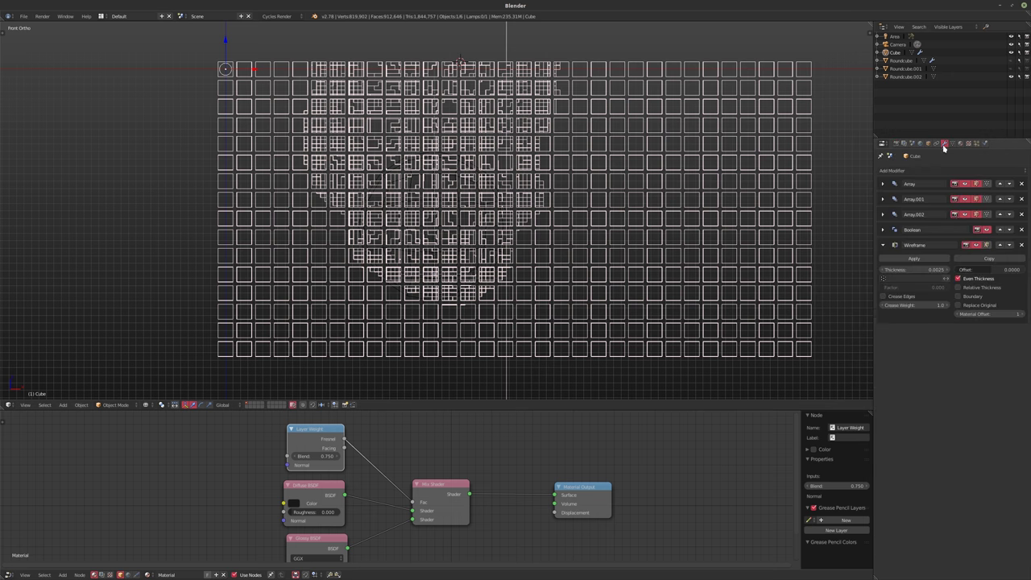
{"action": "left_click", "coordinate": [882, 185]}
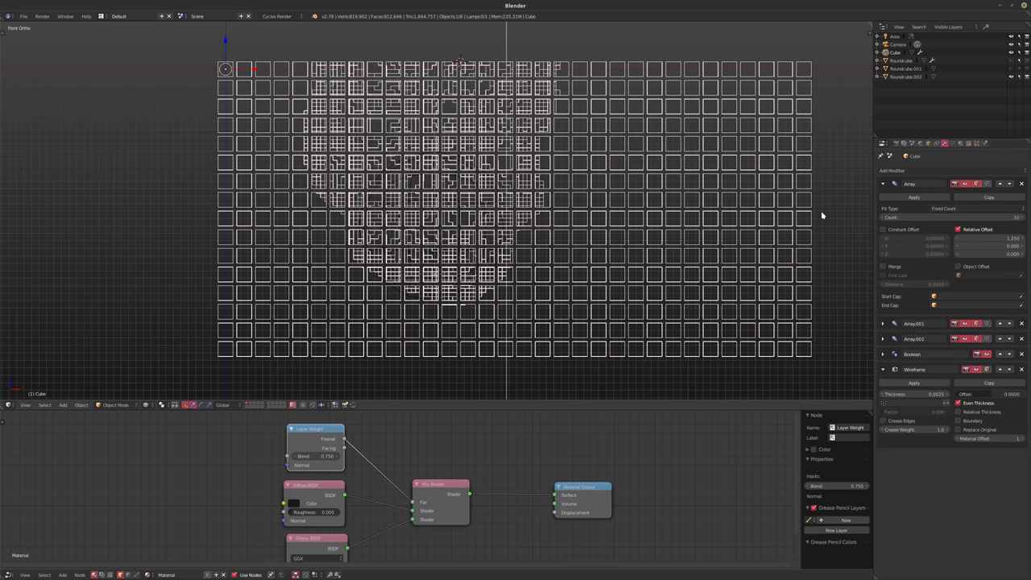
{"action": "left_click", "coordinate": [882, 354]}
{"action": "left_click", "coordinate": [883, 354]}
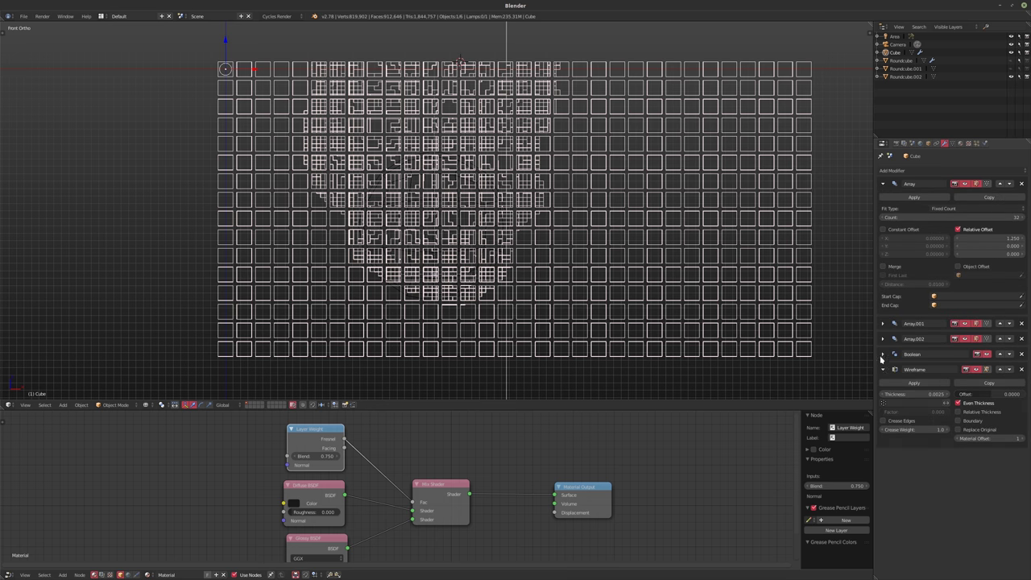
{"action": "left_click", "coordinate": [883, 368]}
{"action": "left_click", "coordinate": [883, 338]}
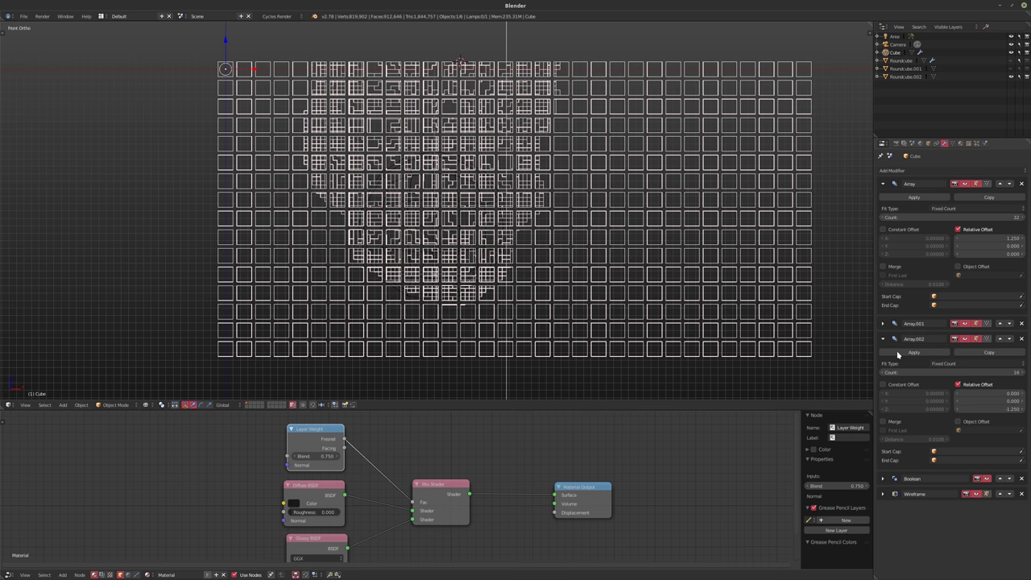
{"action": "left_click", "coordinate": [936, 372]}
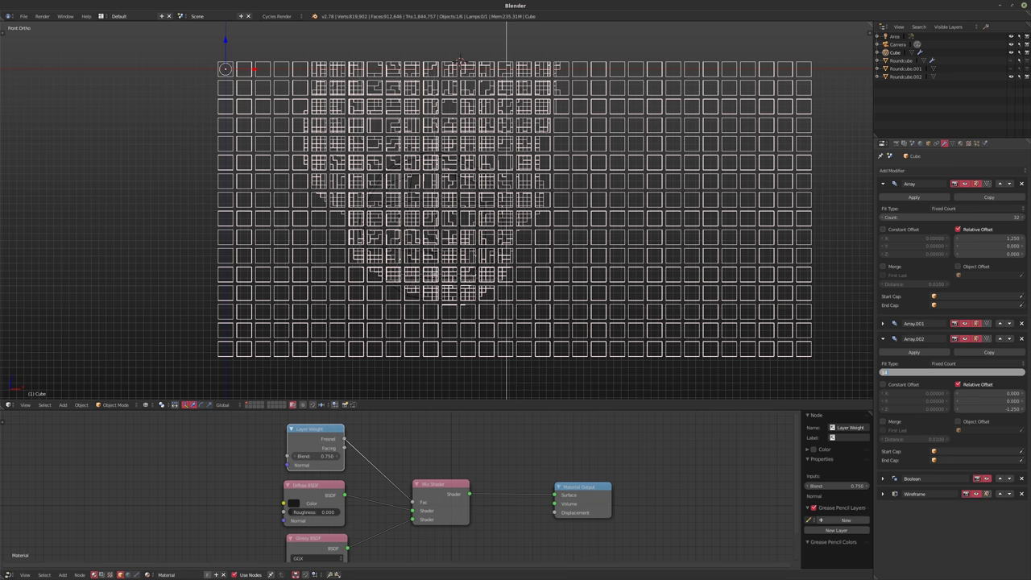
{"action": "key", "text": "Return"}
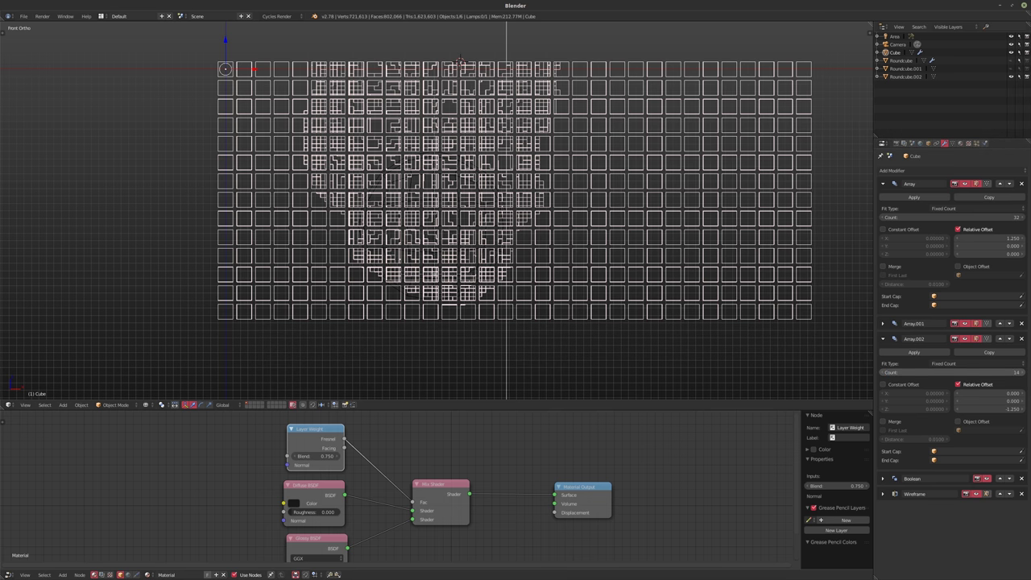
- Show the solid-shaded camera view and set the count of the first Array modifier to 26
{"action": "left_click", "coordinate": [949, 217]}
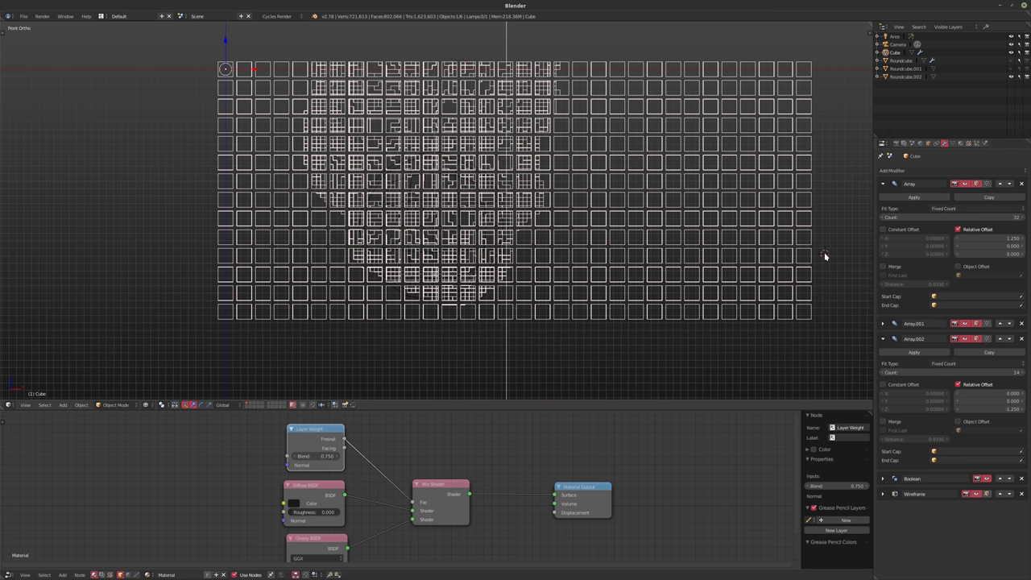
{"action": "key", "text": "KP_0"}
{"action": "key", "text": "z"}
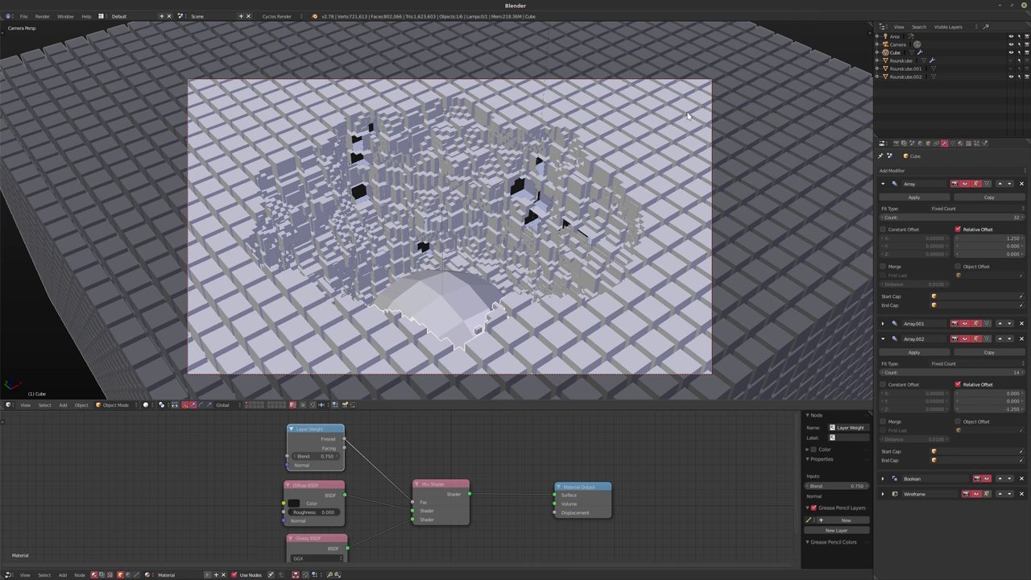
{"action": "left_click", "coordinate": [950, 216]}
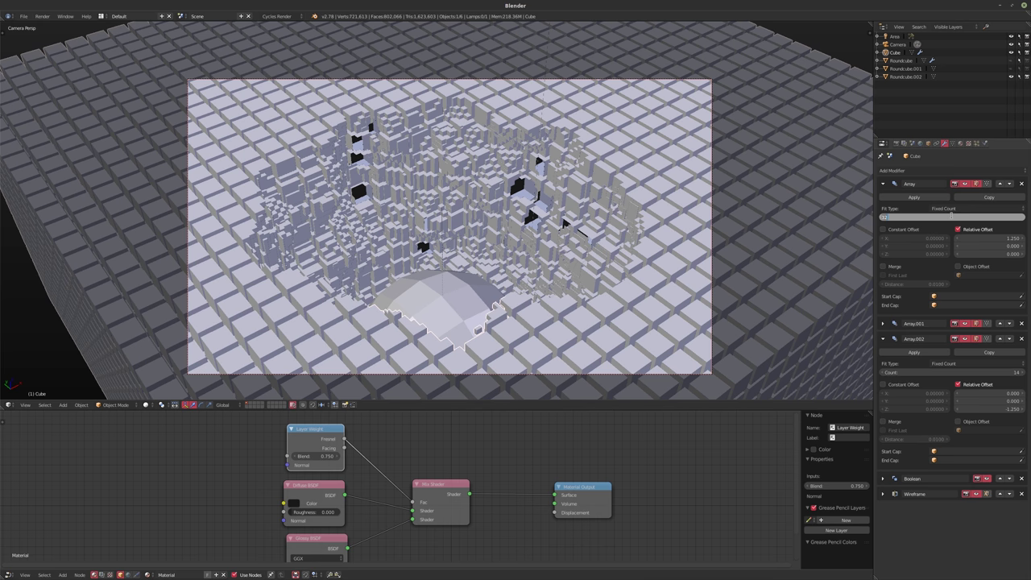
{"action": "type", "text": "28"}
{"action": "key", "text": "Return"}
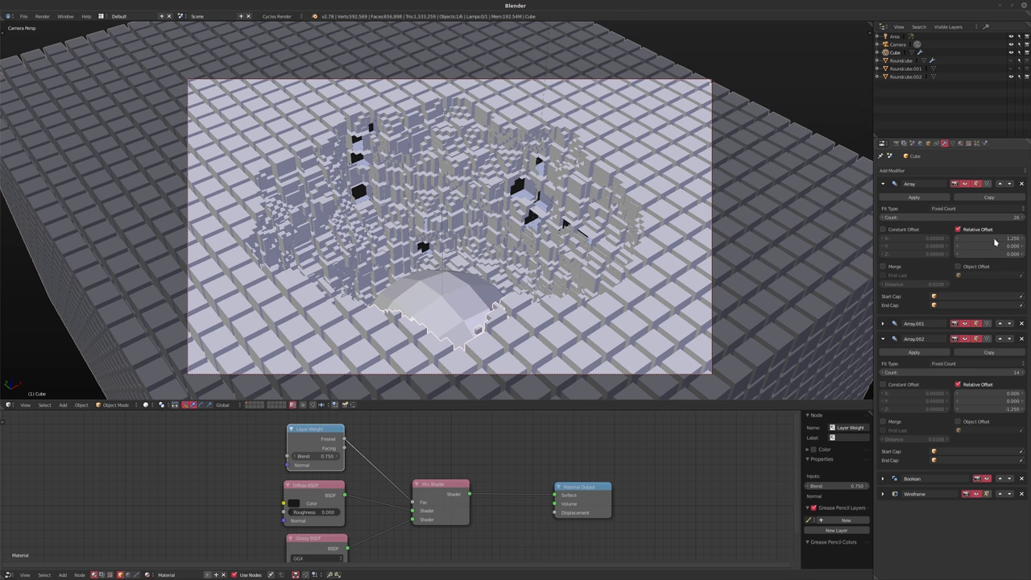
- Try counts of 26 and 27 on the Array.001 modifier, ending with 27
{"action": "left_click", "coordinate": [887, 324]}
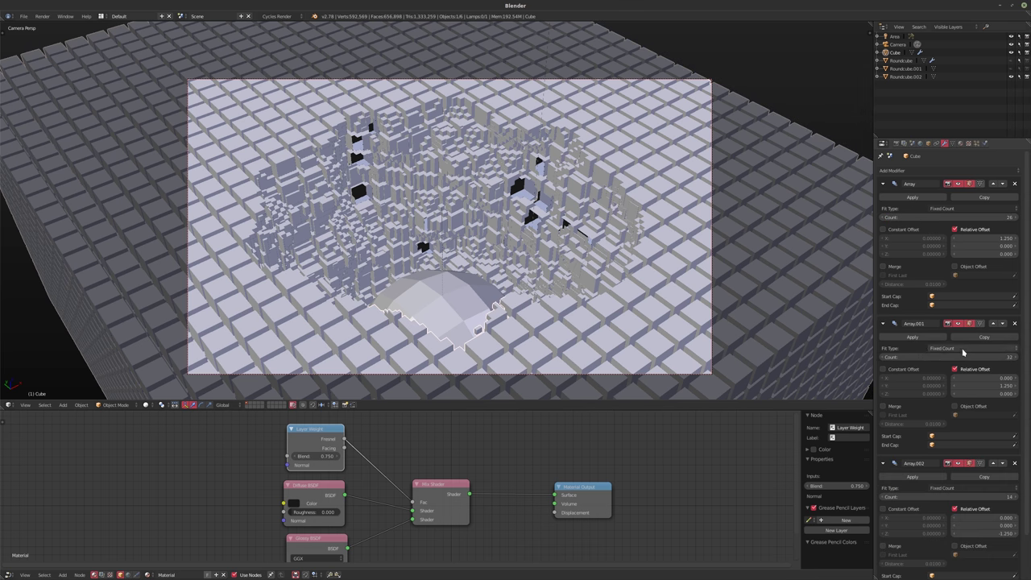
{"action": "left_click", "coordinate": [967, 357]}
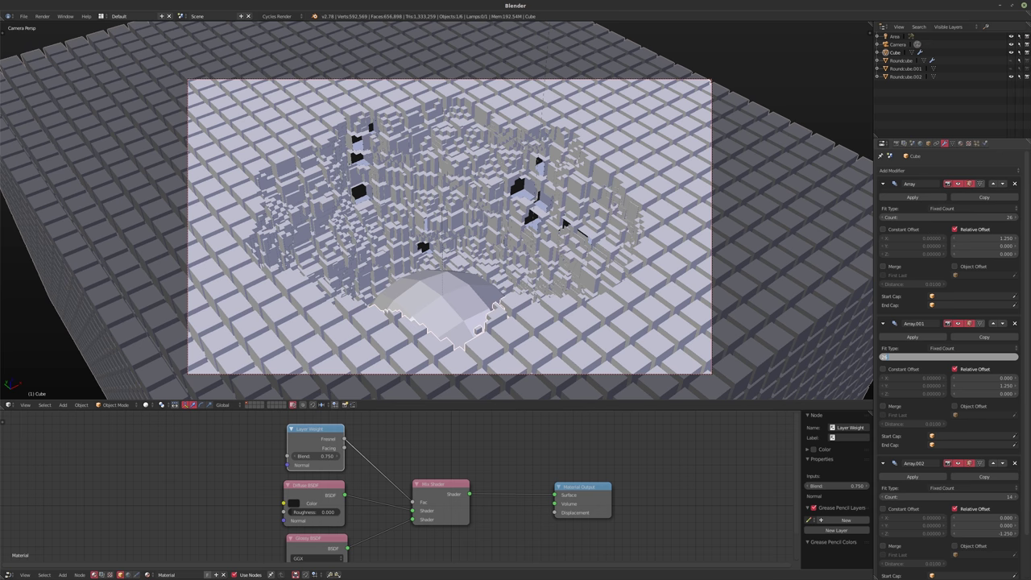
{"action": "key", "text": "Return"}
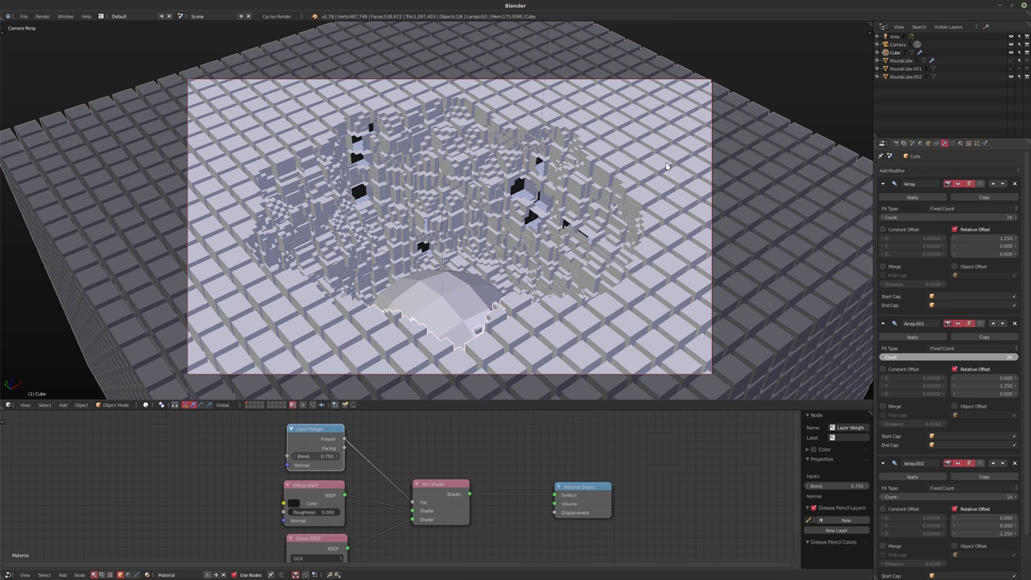
{"action": "type", "text": "27"}
{"action": "key", "text": "Return"}
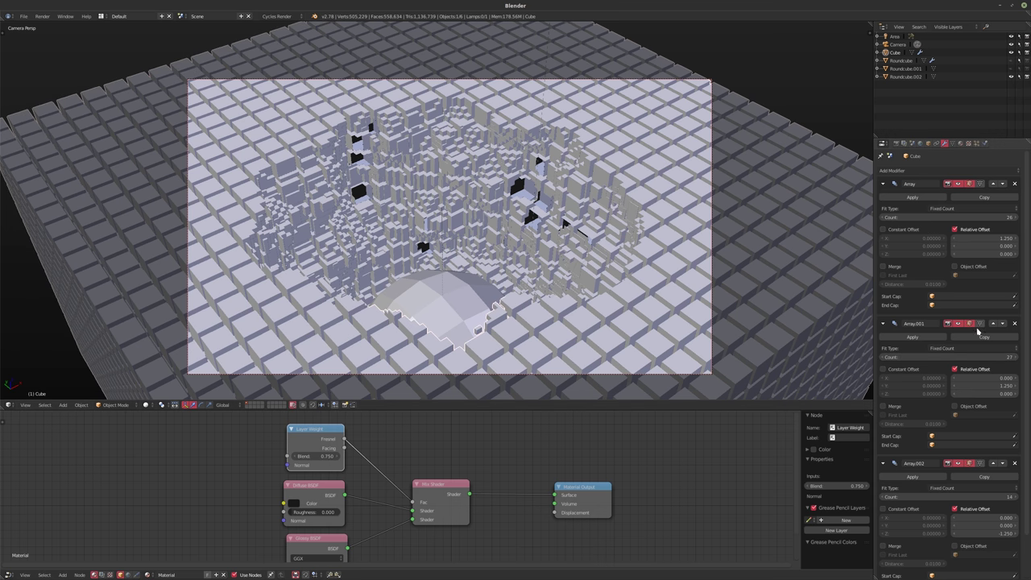
- Set the first Array modifier's count to 27 and the Array.001 count to 26
{"action": "left_click", "coordinate": [1017, 219]}
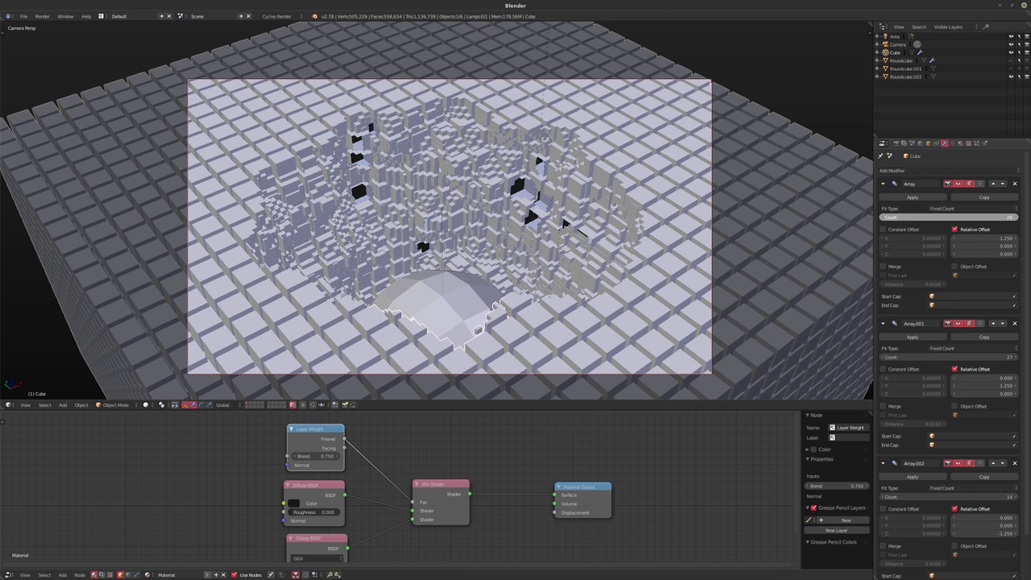
{"action": "left_click", "coordinate": [1015, 217]}
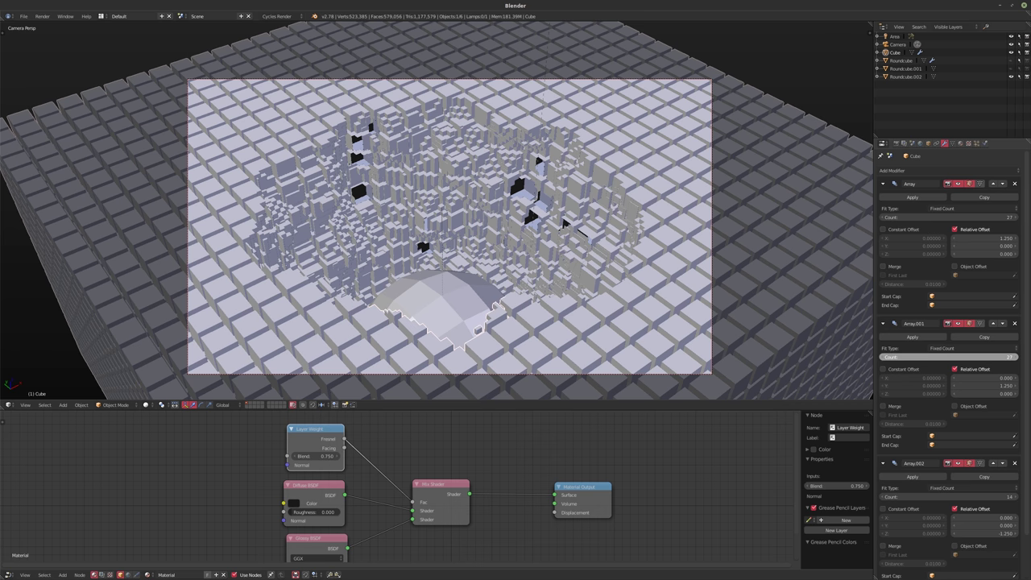
{"action": "left_click", "coordinate": [884, 357]}
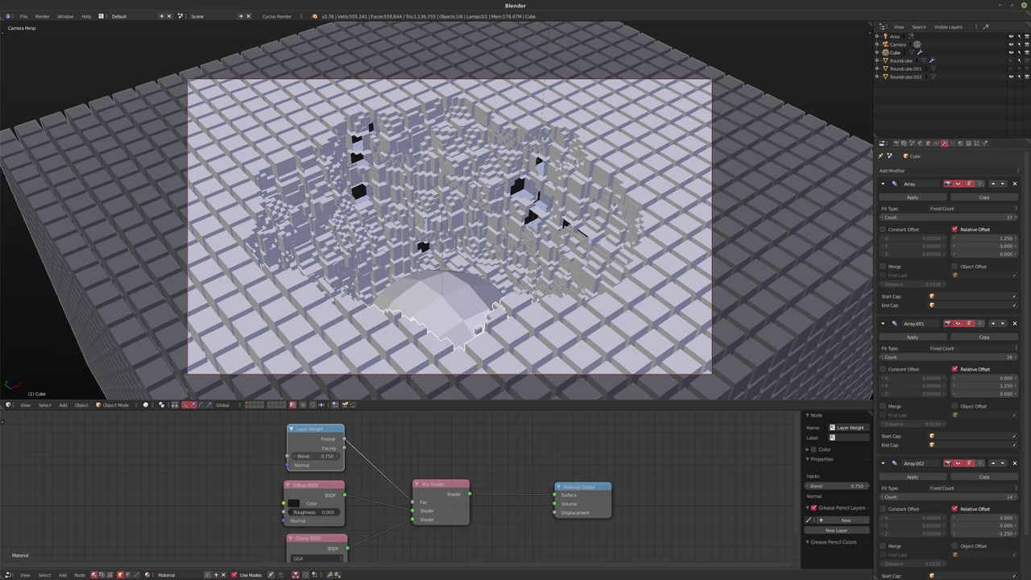
{"action": "middle_click_drag", "start_coordinate": [605, 289], "coordinate": [599, 282], "text": "shift"}
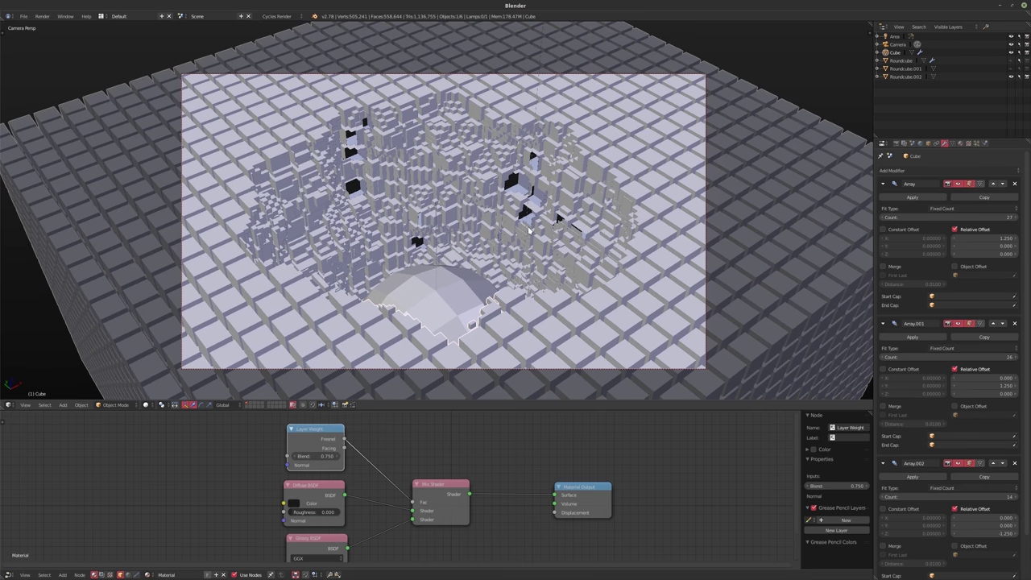
- Begin saving the file, create a folder named Discovery in the Projects location and open it
{"action": "key", "text": "ctrl+s"}
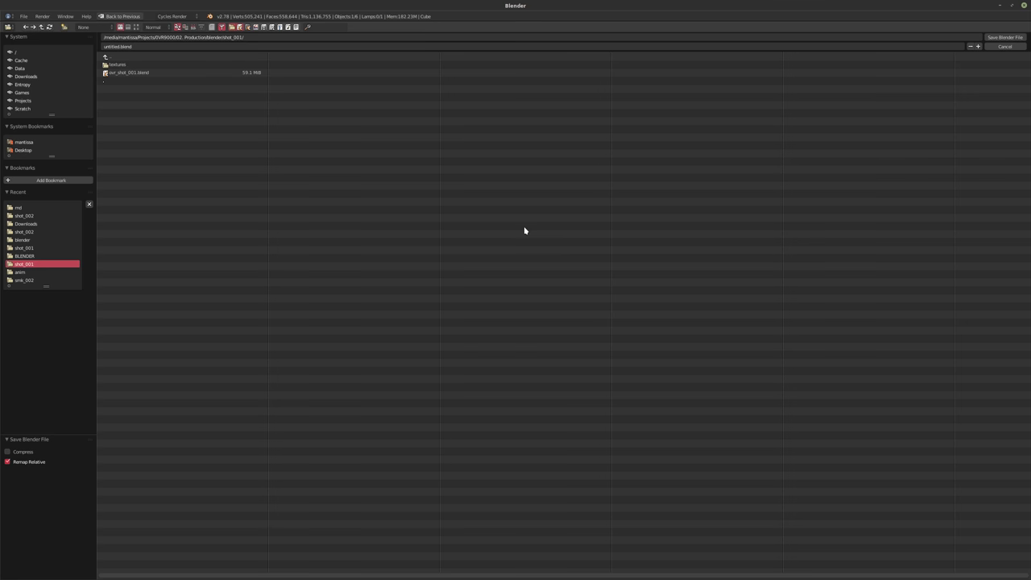
{"action": "left_click", "coordinate": [23, 101]}
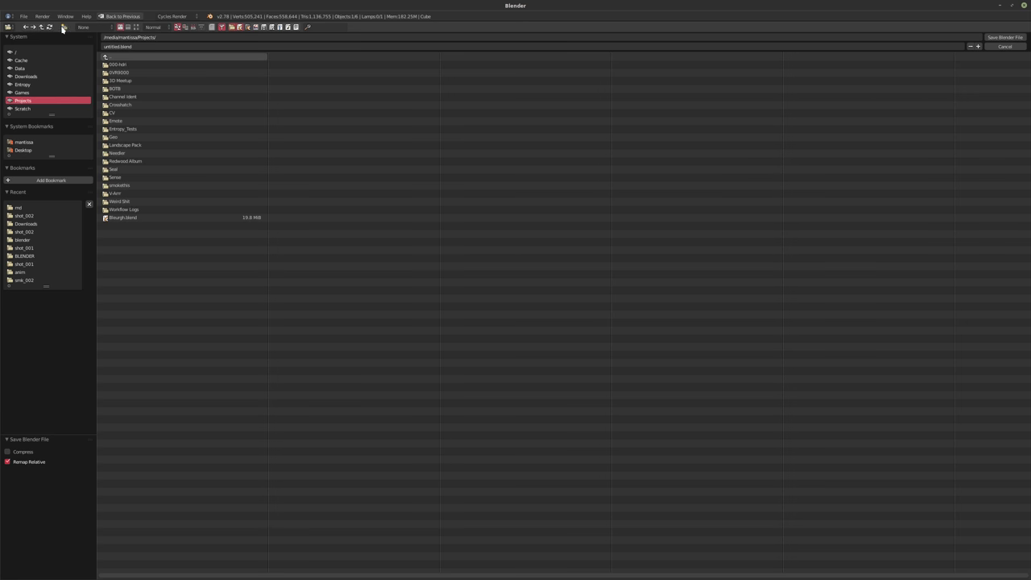
{"action": "left_click", "coordinate": [63, 27]}
{"action": "type", "text": "Dis"}
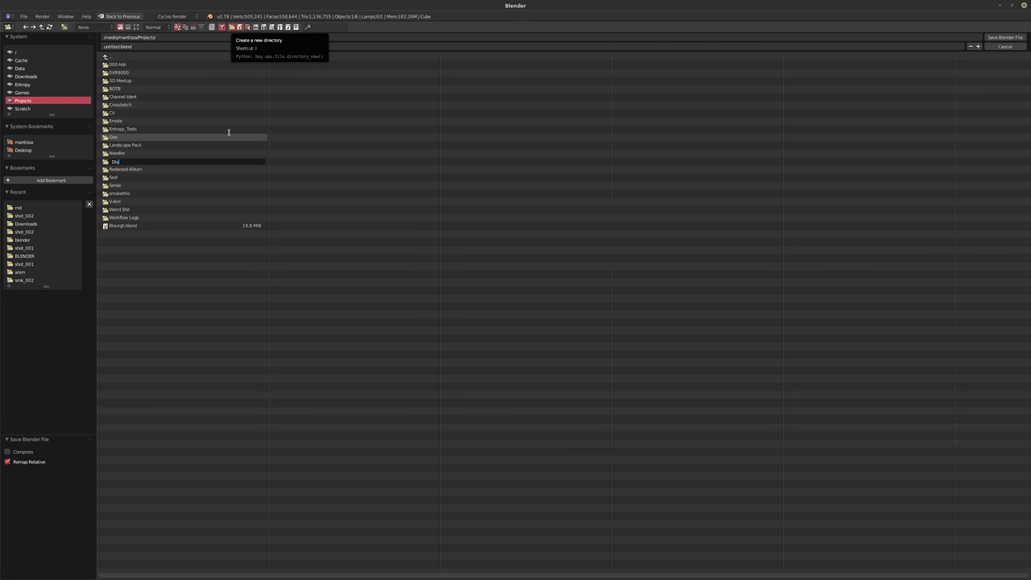
{"action": "type", "text": "covery"}
{"action": "key", "text": "Return"}
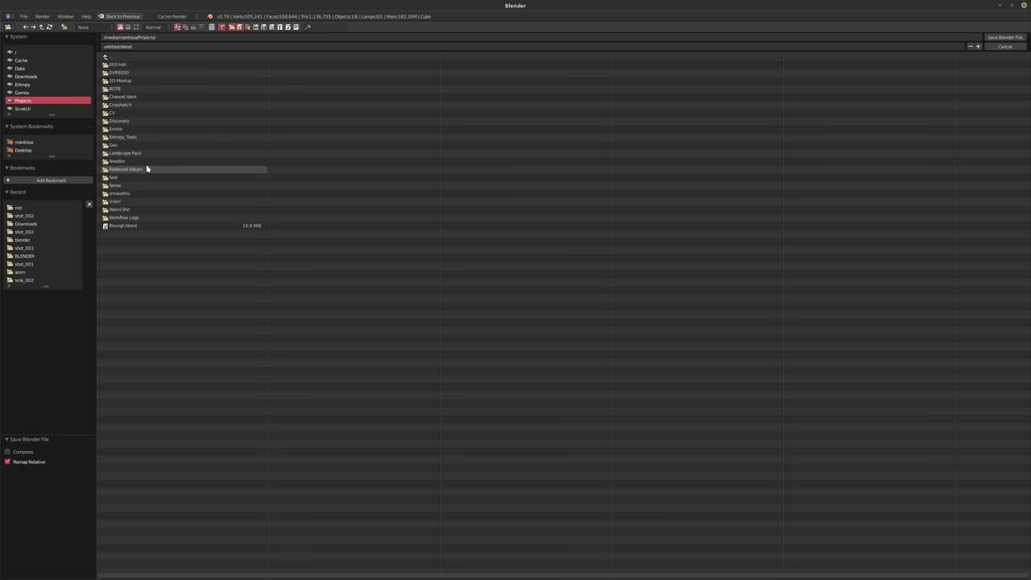
{"action": "left_click", "coordinate": [154, 122]}
- Create a folder named dicovery_001 inside Discovery, look into it and return to Discovery
{"action": "left_click", "coordinate": [66, 26]}
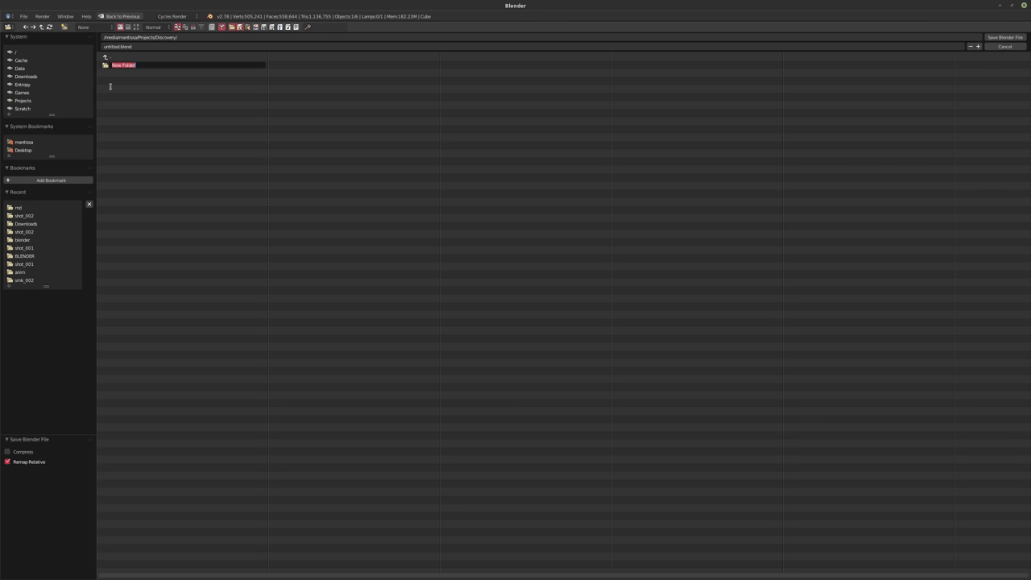
{"action": "type", "text": "dccover"}
{"action": "type", "text": "y_00"}
{"action": "type", "text": "1"}
{"action": "key", "text": "Return"}
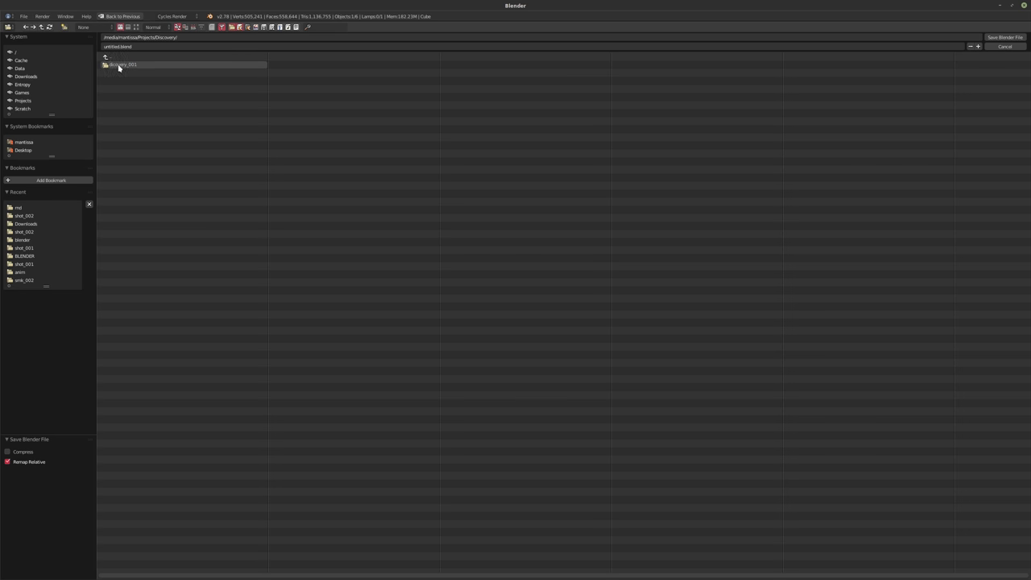
{"action": "double_click", "coordinate": [127, 65]}
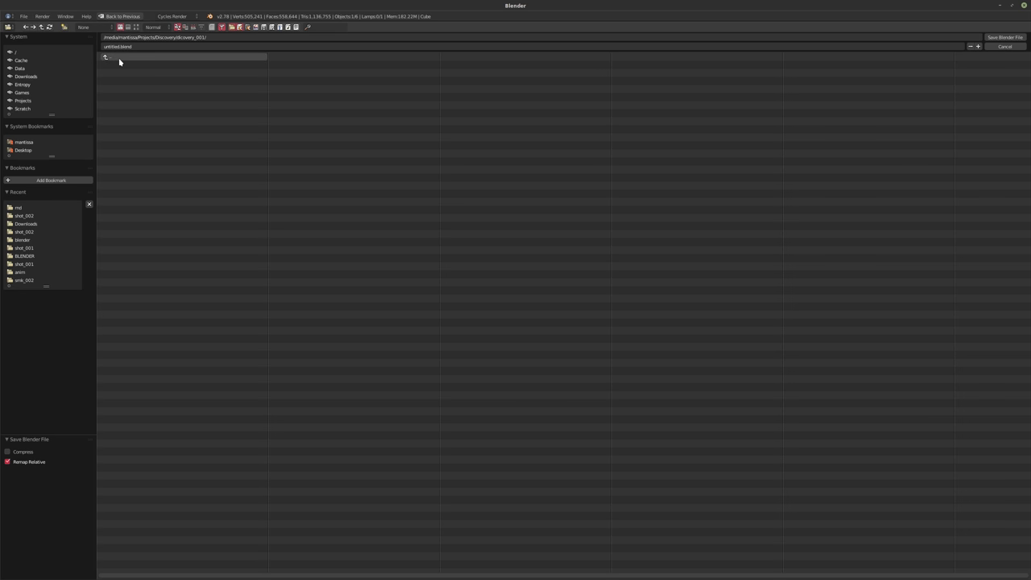
{"action": "left_click", "coordinate": [41, 27]}
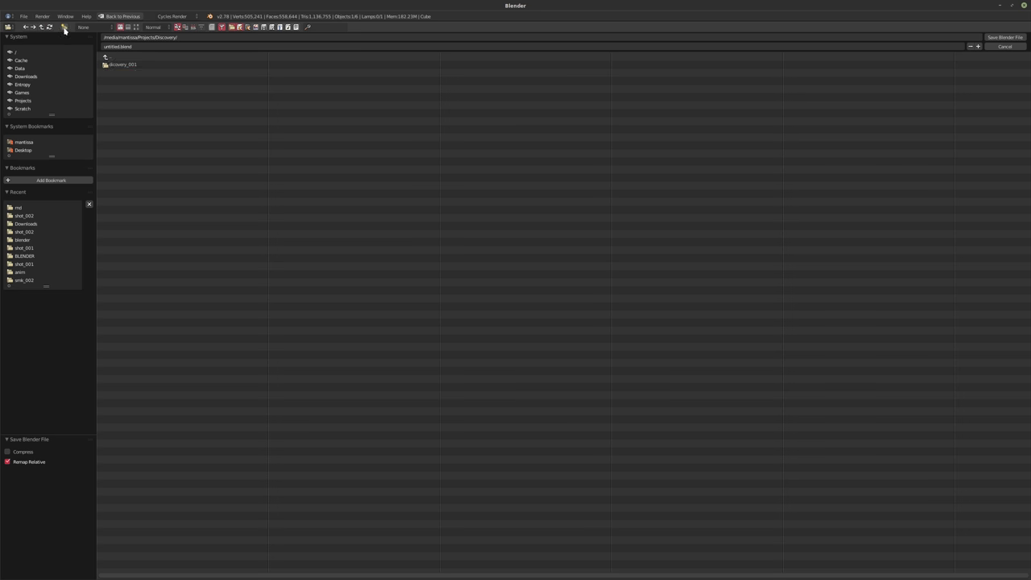
- Create a folder named discovery_001 inside Discovery and open it
{"action": "left_click", "coordinate": [65, 27]}
{"action": "type", "text": "discovery_001"}
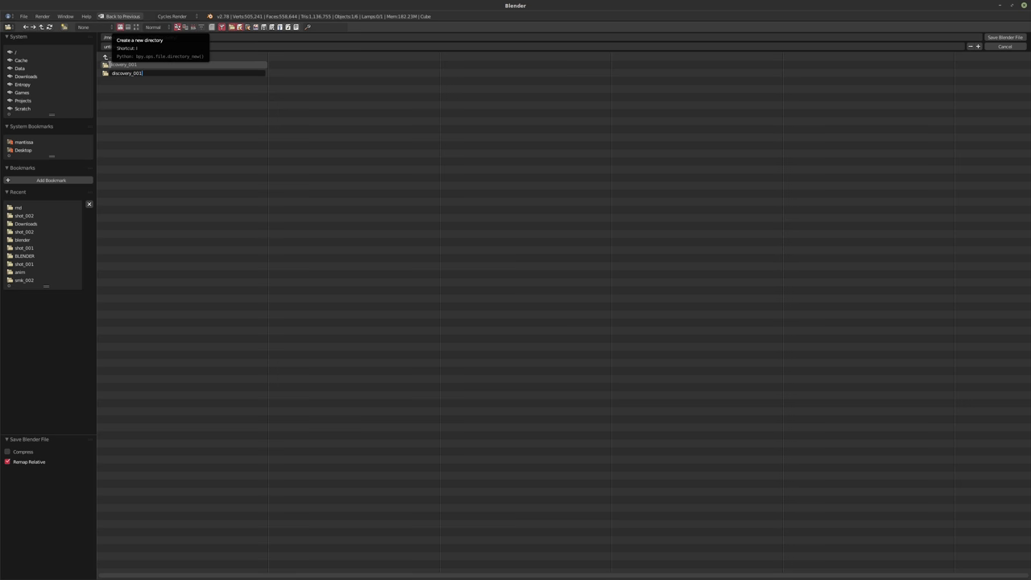
{"action": "key", "text": "Return"}
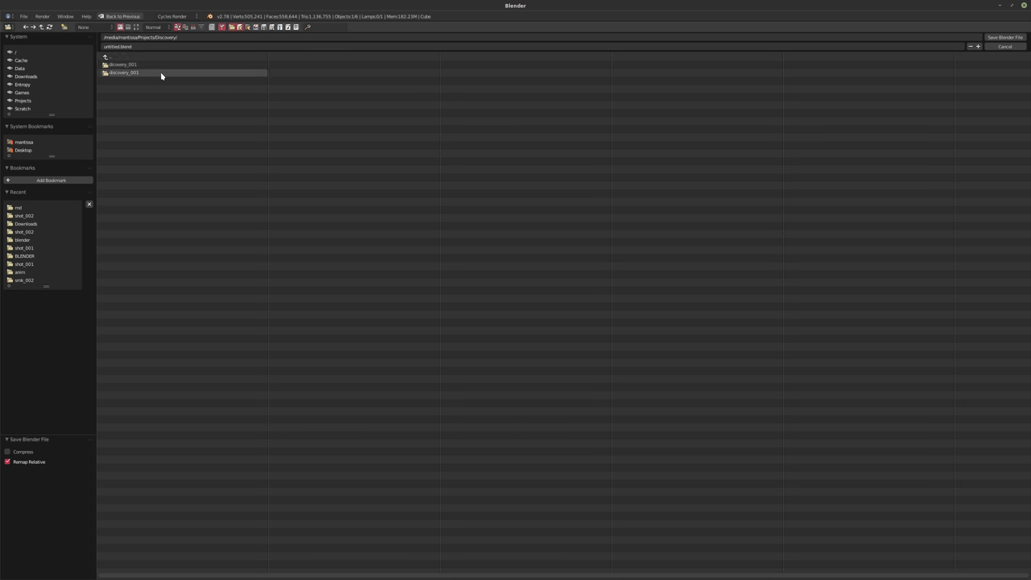
{"action": "double_click", "coordinate": [161, 74]}
- Save the scene as D.001.blend in the discovery_001 folder
{"action": "left_click", "coordinate": [118, 46]}
{"action": "double_click", "coordinate": [118, 47]}
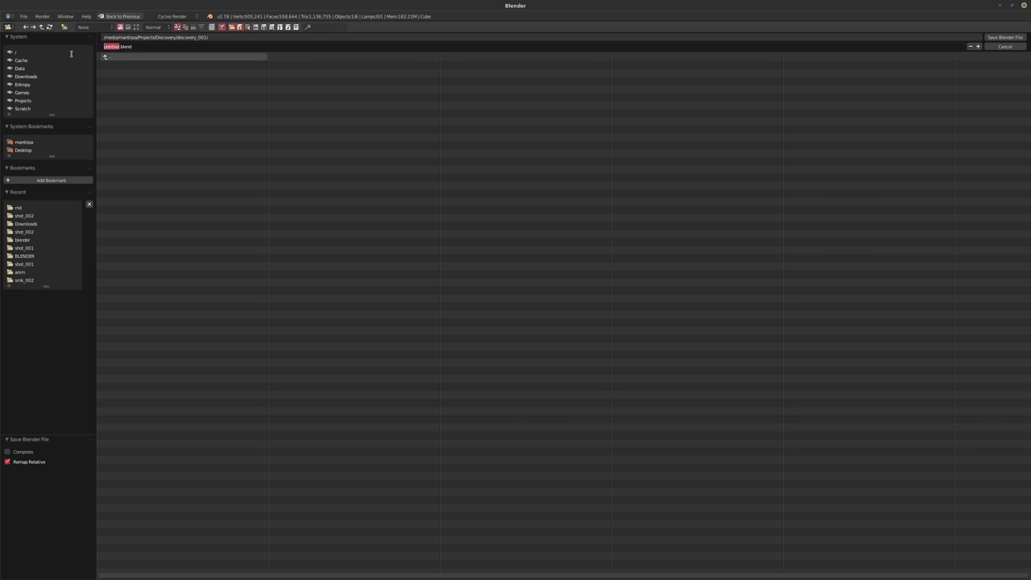
{"action": "type", "text": "D.001"}
{"action": "key", "text": "Return"}
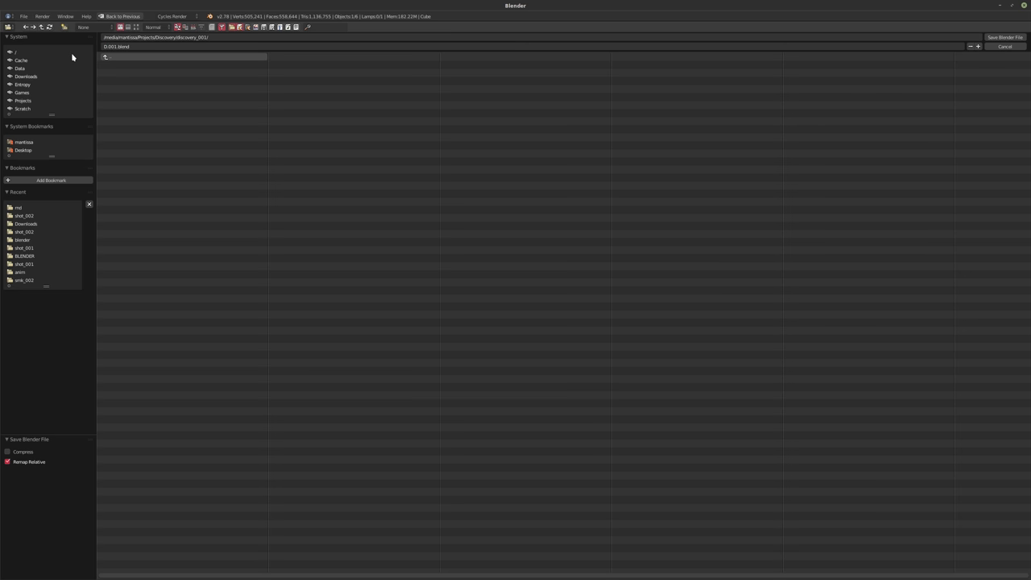
{"action": "left_click", "coordinate": [1004, 38]}
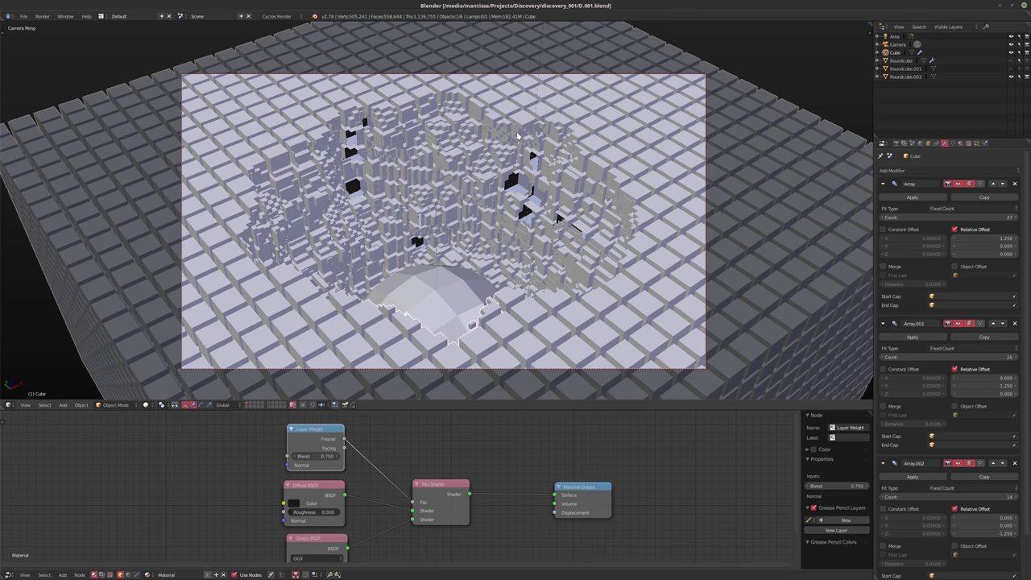
- Start rendering the final image of the scene
{"action": "key", "text": "F12"}
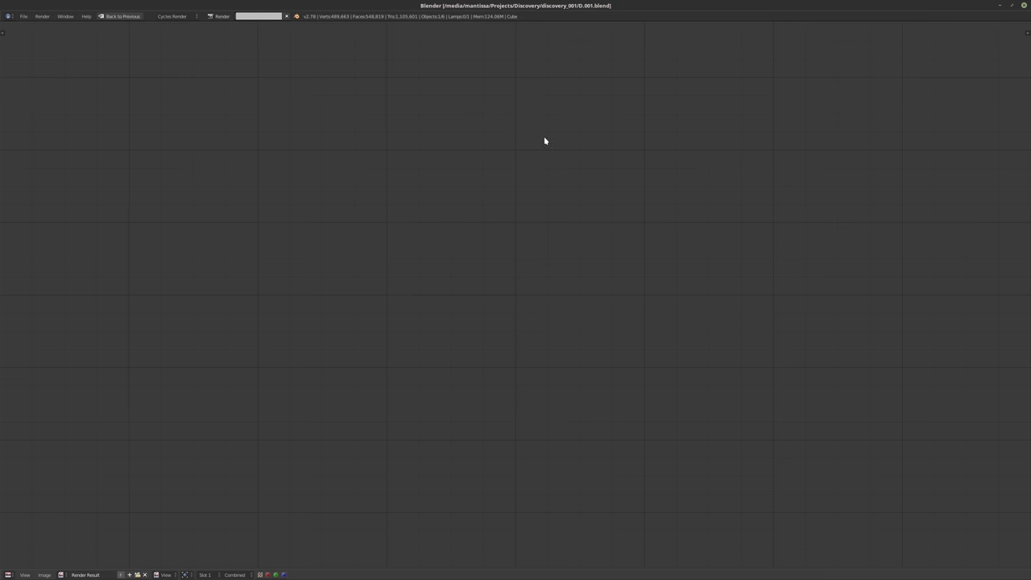
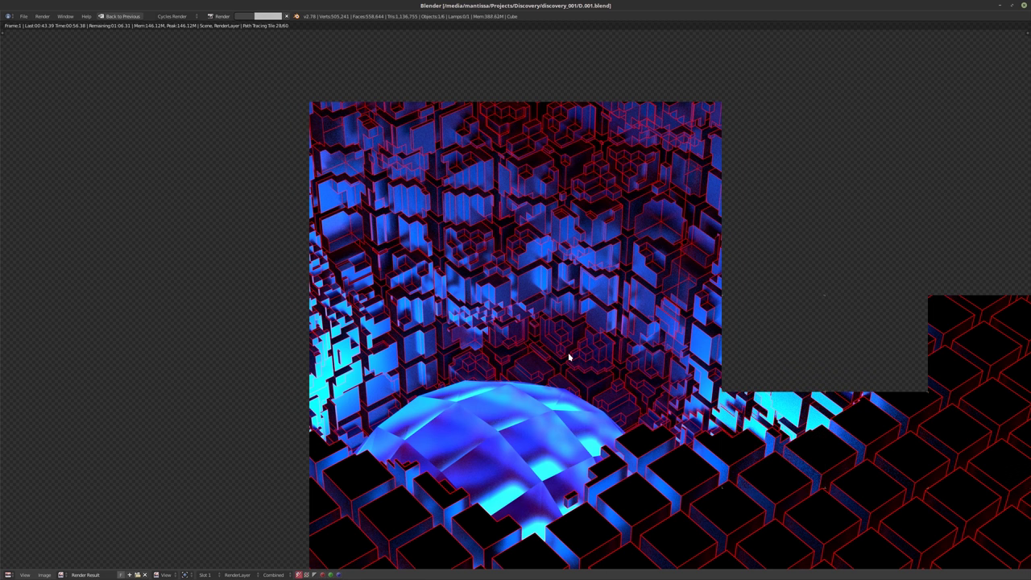
- Stop the render, brighten the cube material's Glossy BSDF color to near white and preview the scene in rendered shading
{"action": "key", "text": "Escape"}
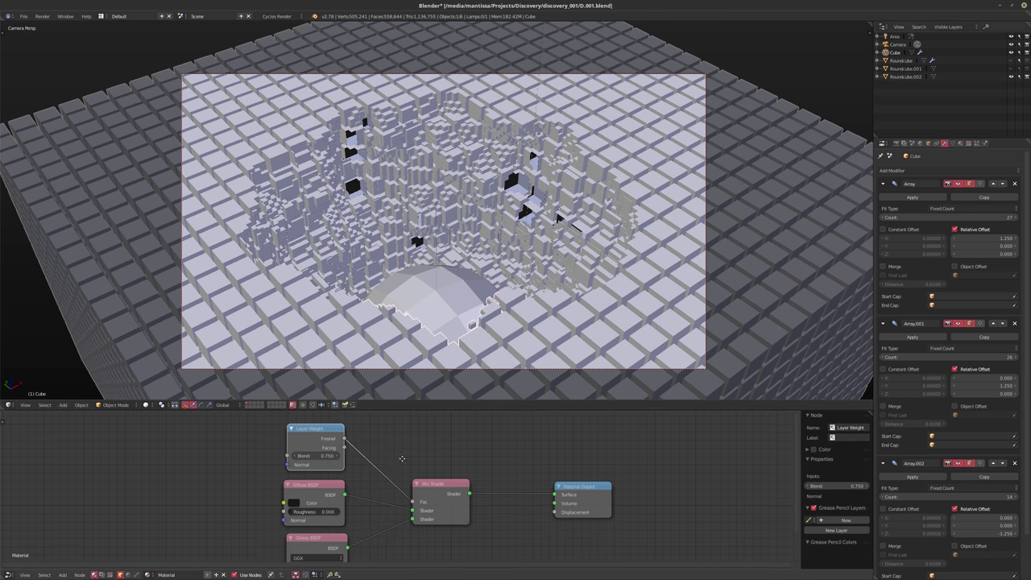
{"action": "middle_click_drag", "start_coordinate": [196, 493], "coordinate": [237, 457]}
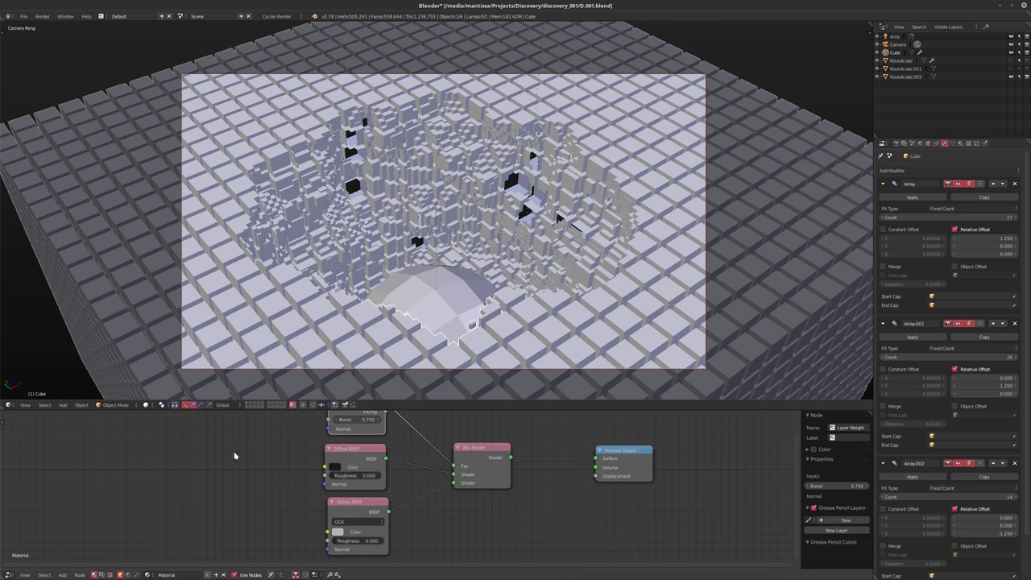
{"action": "middle_click_drag", "start_coordinate": [410, 487], "coordinate": [407, 506]}
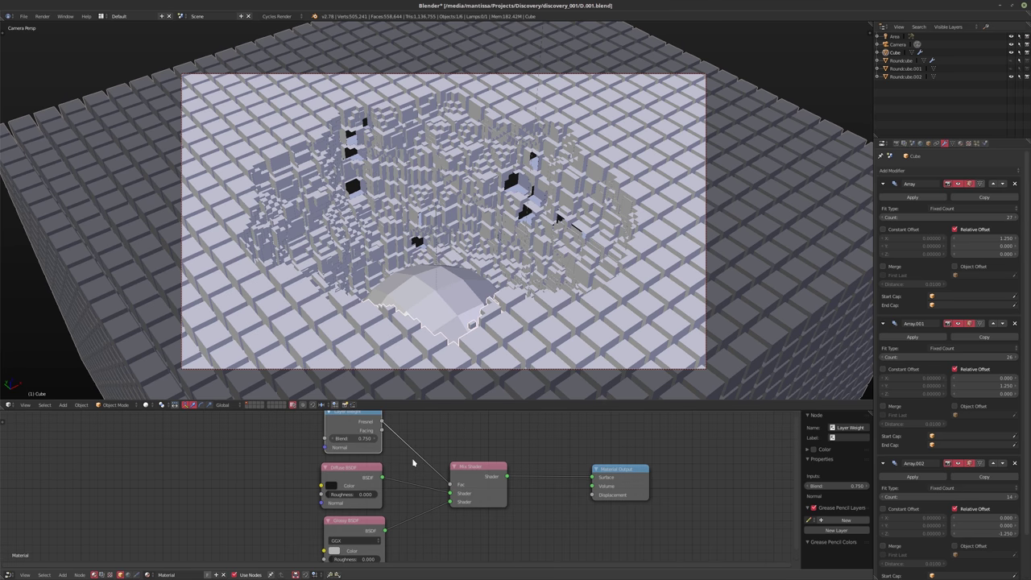
{"action": "left_click", "coordinate": [334, 550]}
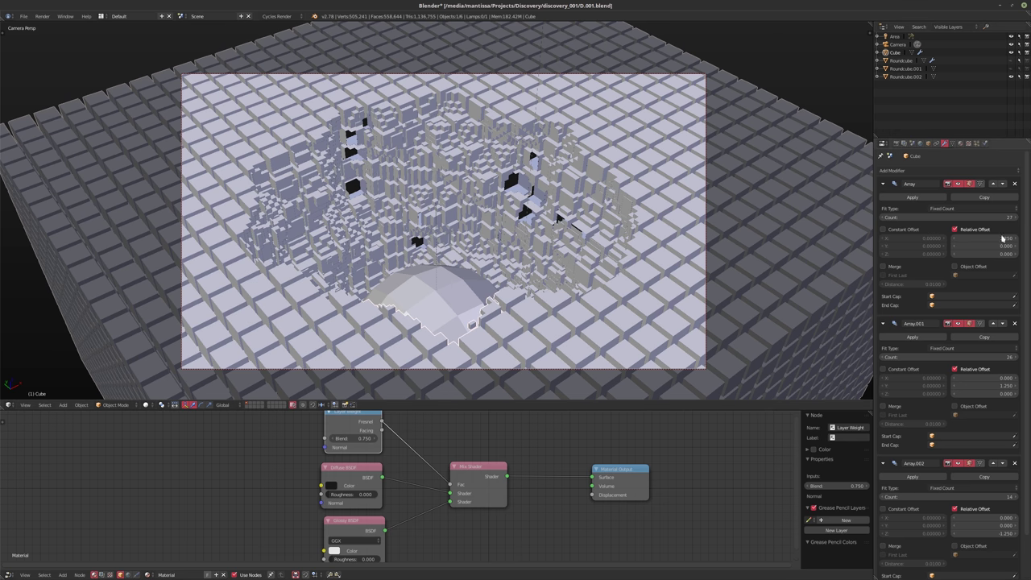
{"action": "left_click", "coordinate": [929, 143]}
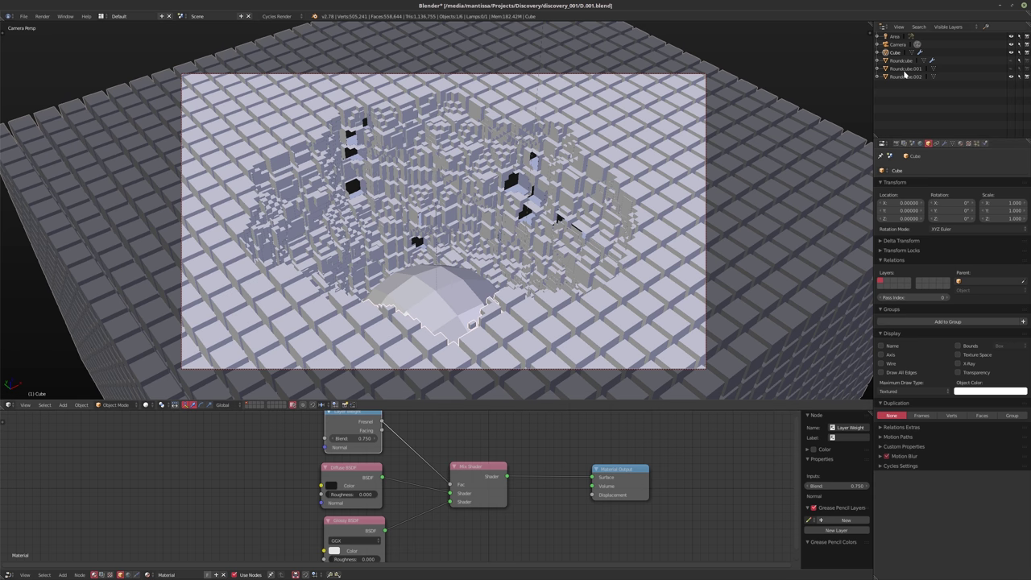
{"action": "key", "text": "shift+z"}
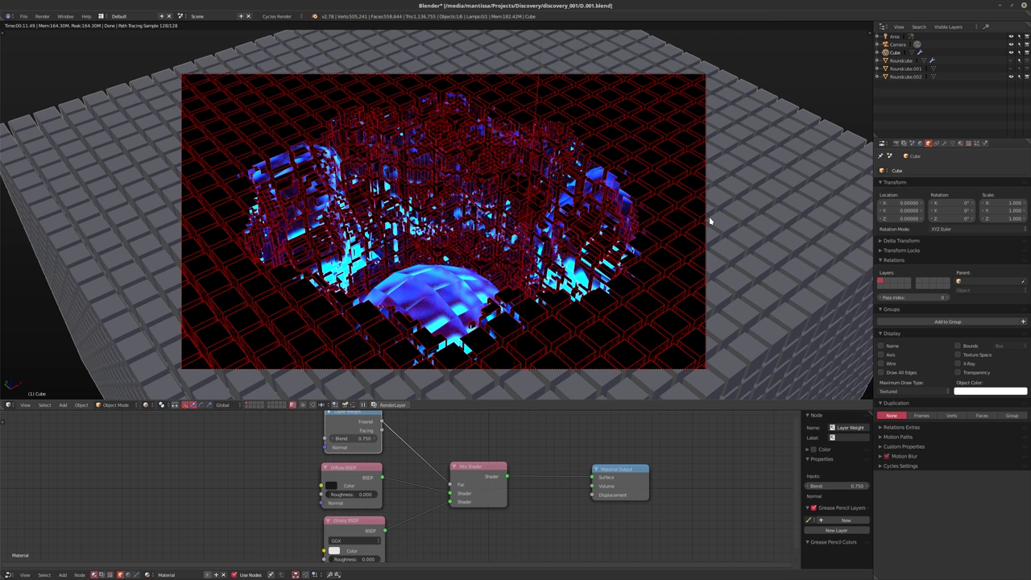
- Add a Math node to the cube material, in the free space below the Mix Shader
{"action": "middle_click_drag", "start_coordinate": [409, 483], "coordinate": [476, 461]}
{"action": "scroll", "coordinate": [475, 462], "scroll_direction": "down", "scroll_amount": 4}
{"action": "middle_click_drag", "start_coordinate": [439, 460], "coordinate": [373, 436]}
{"action": "scroll", "coordinate": [448, 496], "scroll_direction": "up", "scroll_amount": 3}
{"action": "key", "text": "shift+a"}
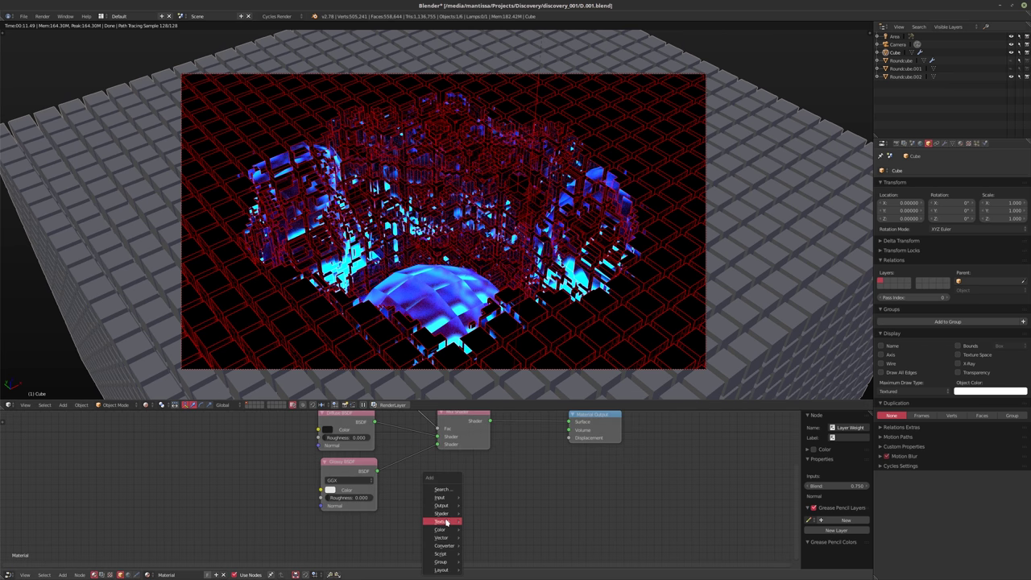
{"action": "mouse_move", "coordinate": [442, 514]}
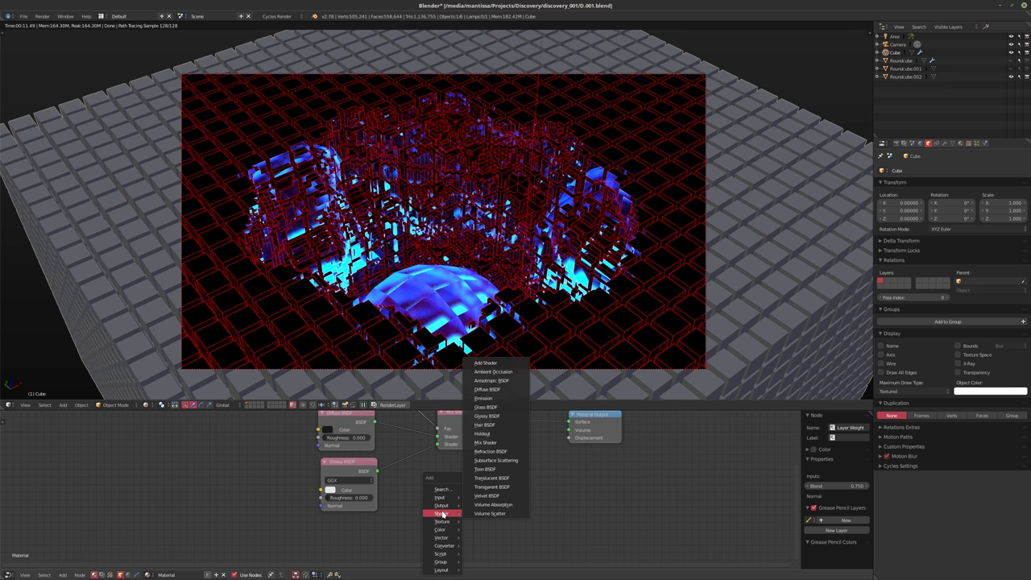
{"action": "mouse_move", "coordinate": [444, 547]}
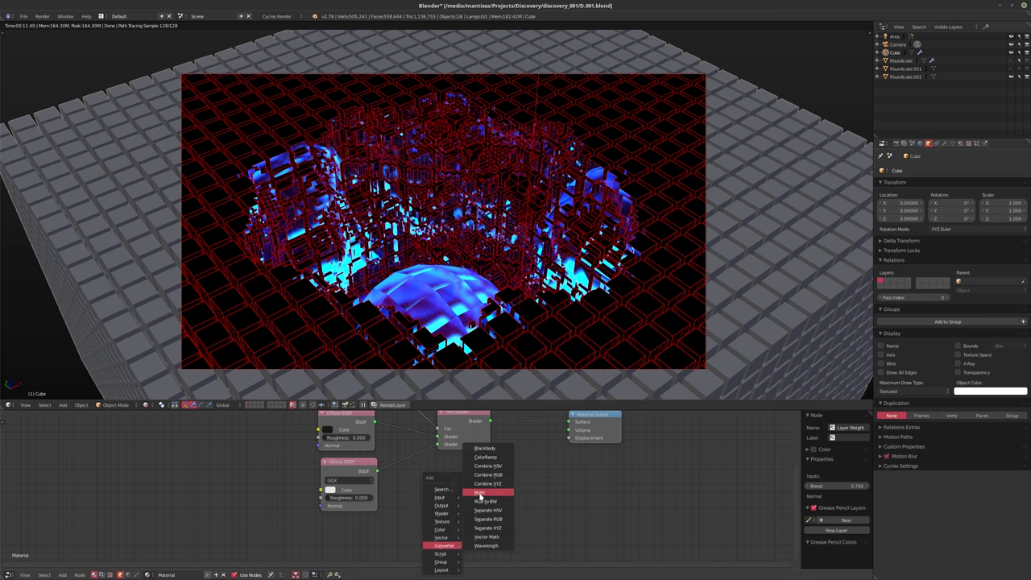
{"action": "left_click", "coordinate": [485, 498]}
- Set the Math node's operation to Multiply and connect its output to the Material Output's Displacement
{"action": "left_click", "coordinate": [472, 490]}
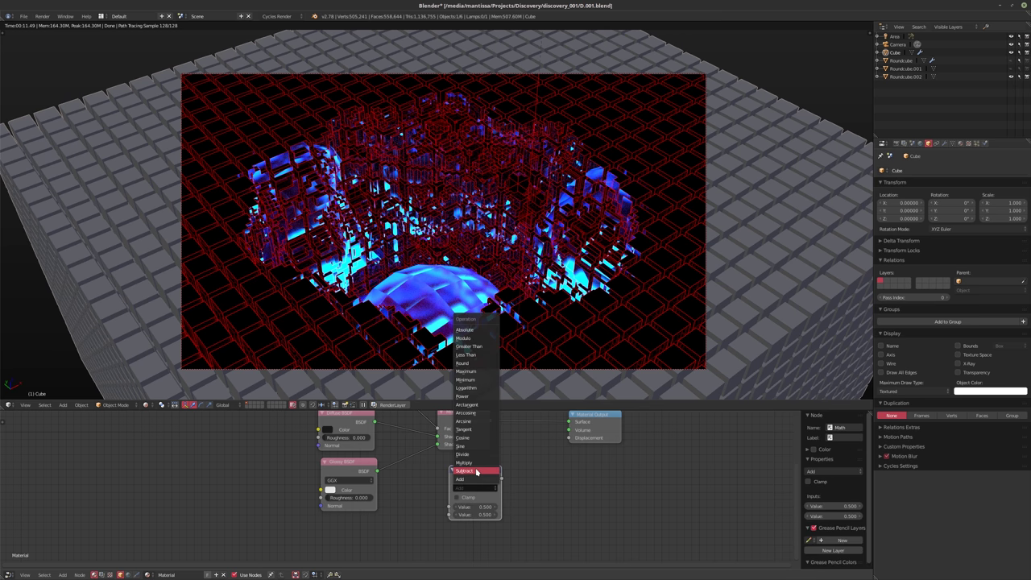
{"action": "left_click", "coordinate": [473, 469]}
{"action": "left_click", "coordinate": [474, 488]}
{"action": "left_click", "coordinate": [464, 462]}
{"action": "left_click_drag", "start_coordinate": [496, 479], "coordinate": [570, 438]}
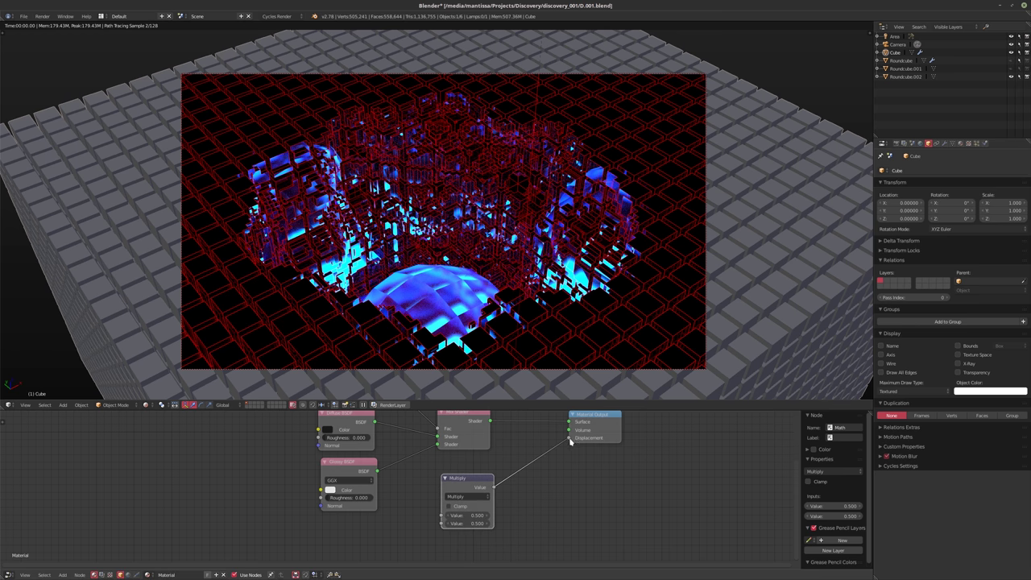
- Add a Brick Texture beneath the Glossy BSDF and connect its Color to the Multiply node's first value
{"action": "middle_click_drag", "start_coordinate": [544, 489], "coordinate": [591, 467]}
{"action": "left_click_drag", "start_coordinate": [506, 460], "coordinate": [500, 491]}
{"action": "scroll", "coordinate": [506, 463], "scroll_direction": "up", "scroll_amount": 3}
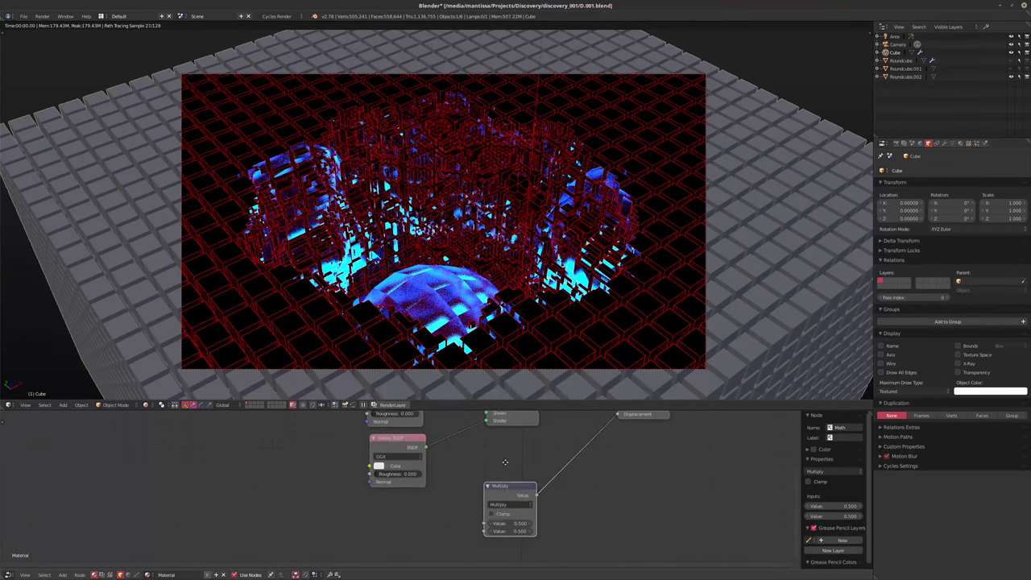
{"action": "middle_click_drag", "start_coordinate": [507, 461], "coordinate": [530, 431]}
{"action": "key", "text": "shift+a"}
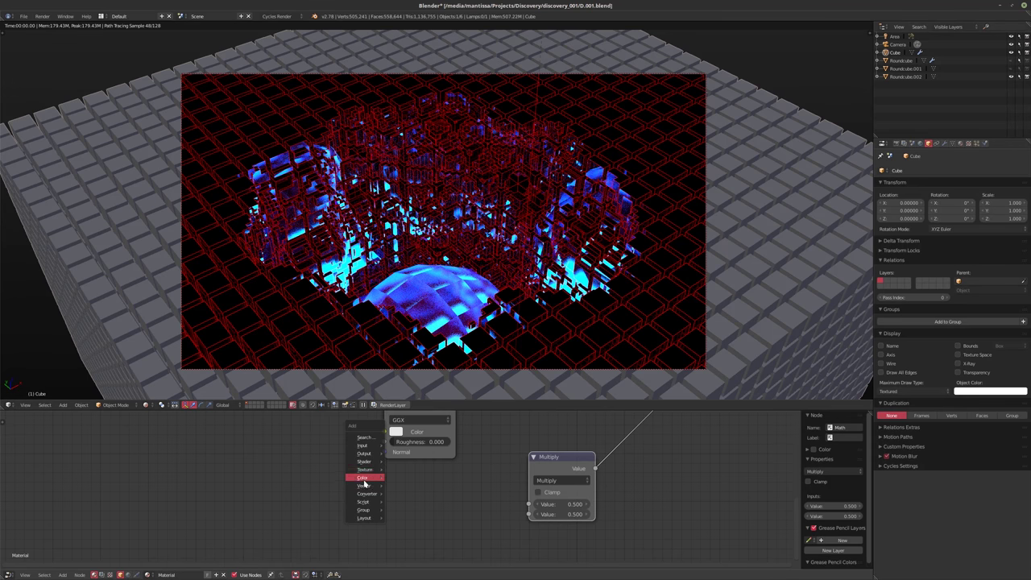
{"action": "mouse_move", "coordinate": [367, 469]}
{"action": "left_click", "coordinate": [410, 372]}
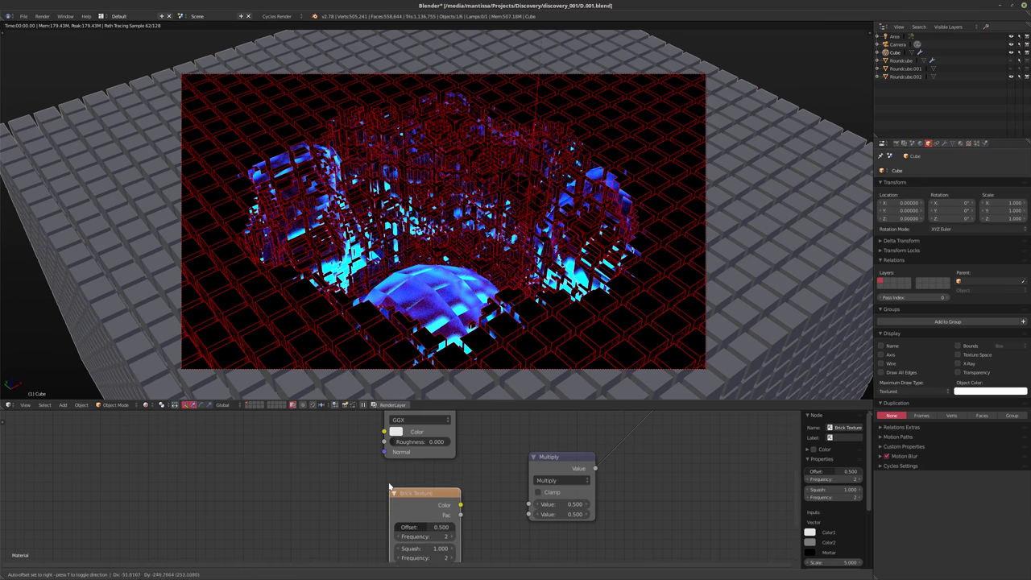
{"action": "left_click", "coordinate": [476, 497]}
{"action": "middle_click_drag", "start_coordinate": [476, 497], "coordinate": [448, 495]}
{"action": "left_click_drag", "start_coordinate": [431, 483], "coordinate": [592, 507]}
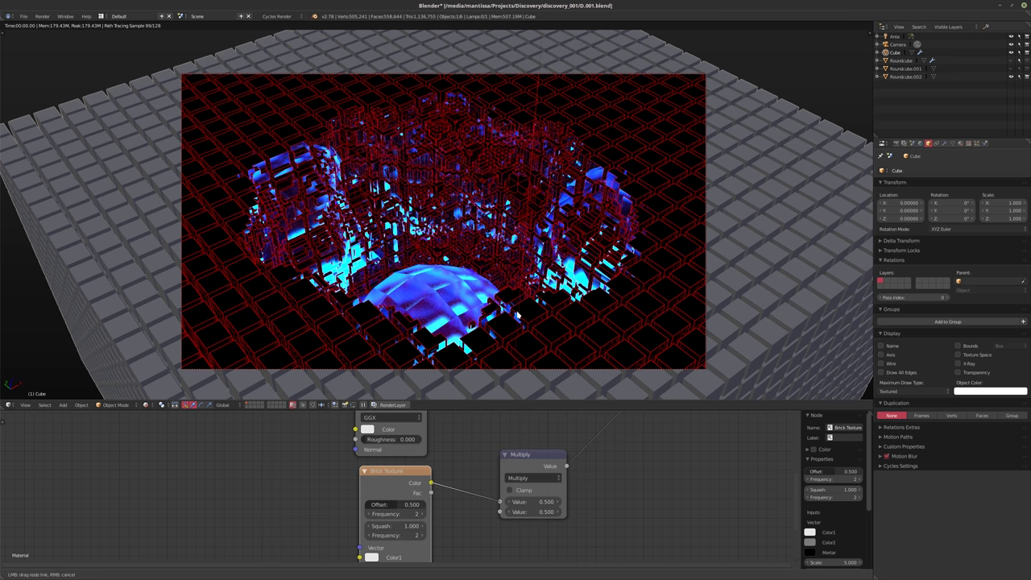
- Preview the Brick Texture directly on the cubes and set its Scale to 2.5
{"action": "middle_click_drag", "start_coordinate": [408, 469], "coordinate": [377, 469]}
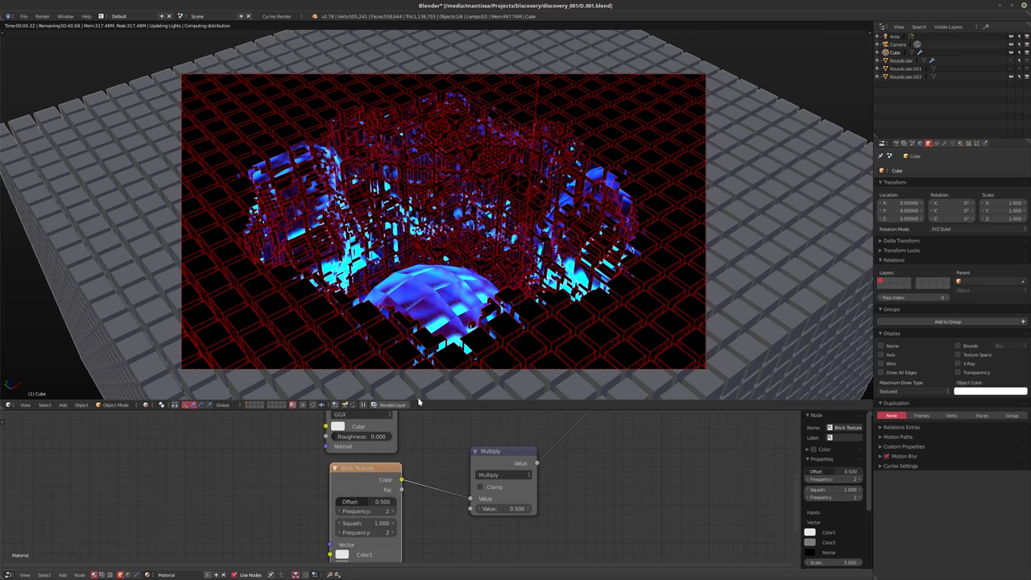
{"action": "middle_click_drag", "start_coordinate": [449, 430], "coordinate": [509, 410]}
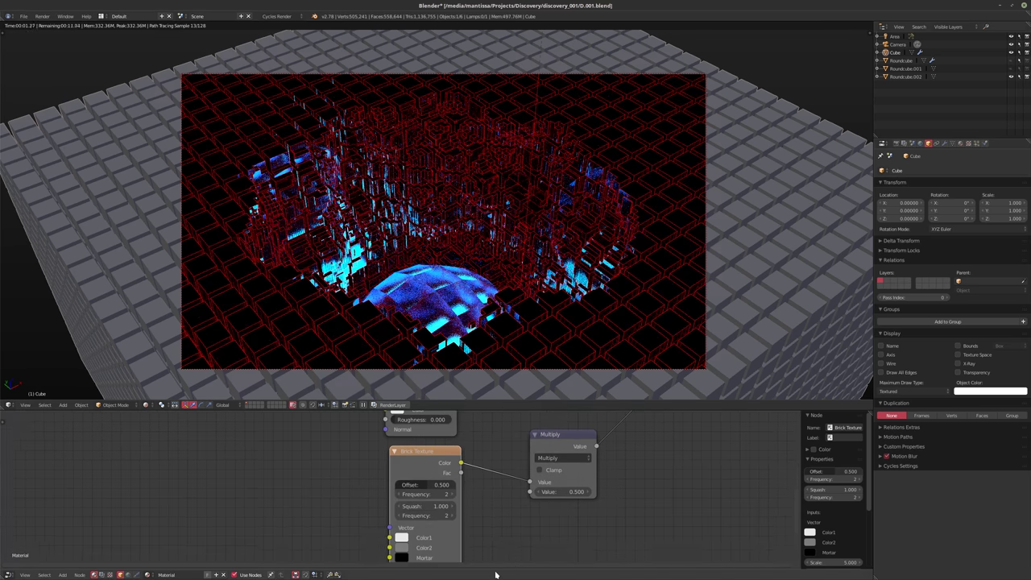
{"action": "left_click", "coordinate": [418, 463], "text": "ctrl+shift"}
{"action": "scroll", "coordinate": [500, 494], "scroll_direction": "up", "scroll_amount": 4}
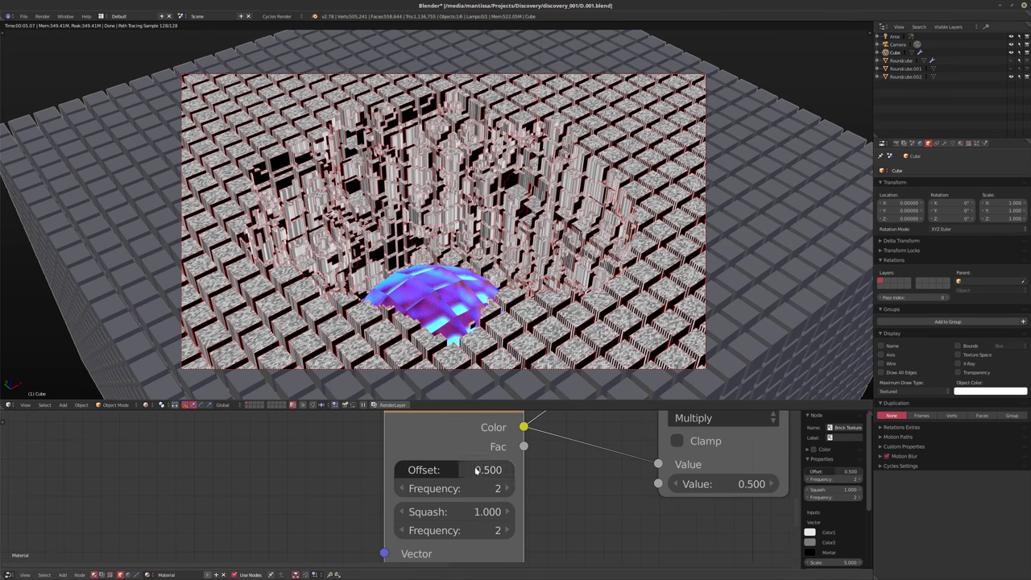
{"action": "middle_click_drag", "start_coordinate": [538, 498], "coordinate": [538, 458]}
{"action": "middle_click_drag", "start_coordinate": [579, 494], "coordinate": [588, 441]}
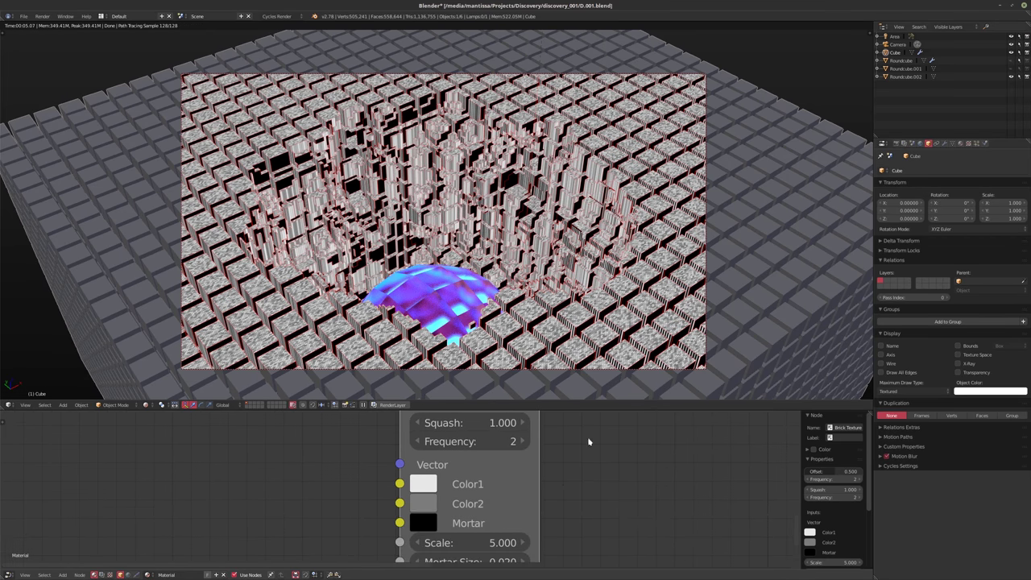
{"action": "middle_click_drag", "start_coordinate": [579, 478], "coordinate": [607, 457]}
{"action": "left_click", "coordinate": [487, 519]}
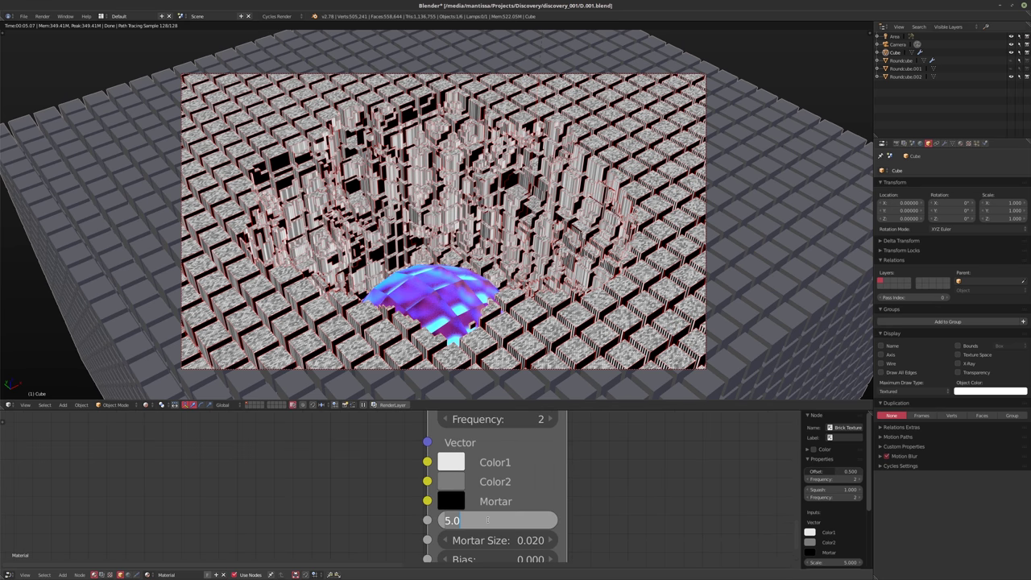
{"action": "type", "text": "2.5"}
{"action": "key", "text": "Return"}
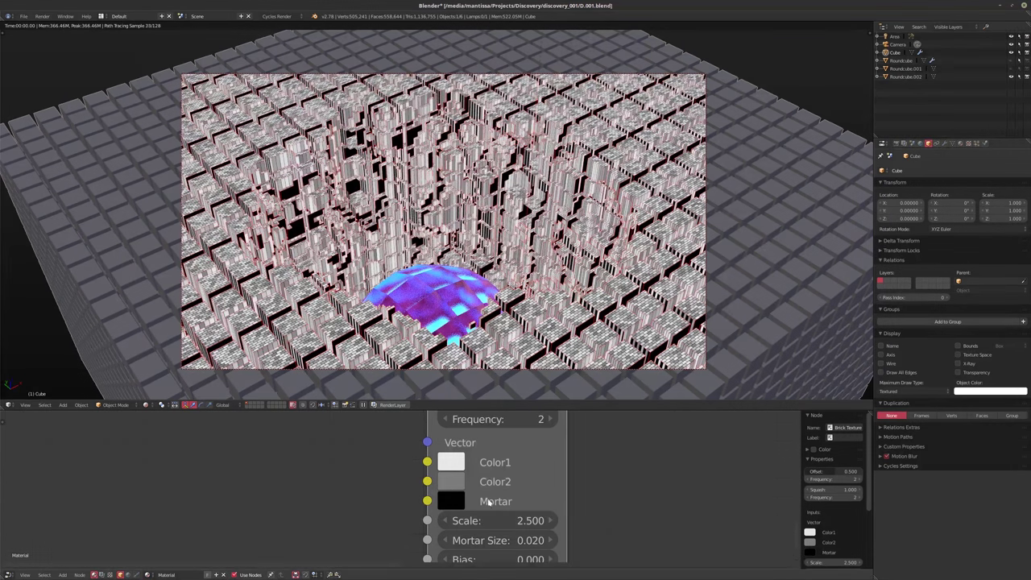
- Set the Brick Texture's Offset to 0
{"action": "scroll", "coordinate": [493, 499], "scroll_direction": "up", "scroll_amount": 4, "text": "shift"}
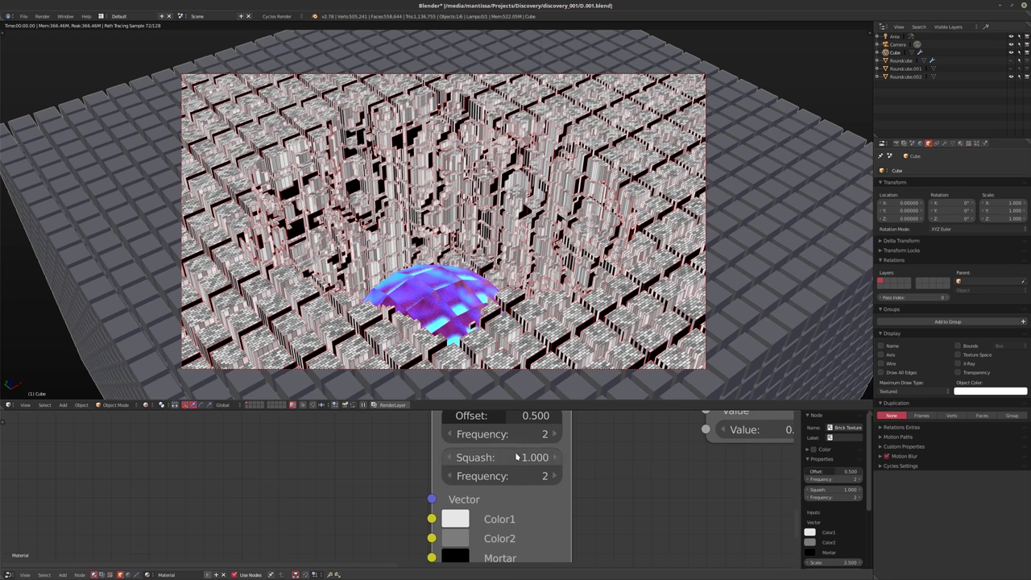
{"action": "left_click", "coordinate": [500, 421]}
{"action": "type", "text": "0"}
{"action": "key", "text": "Return"}
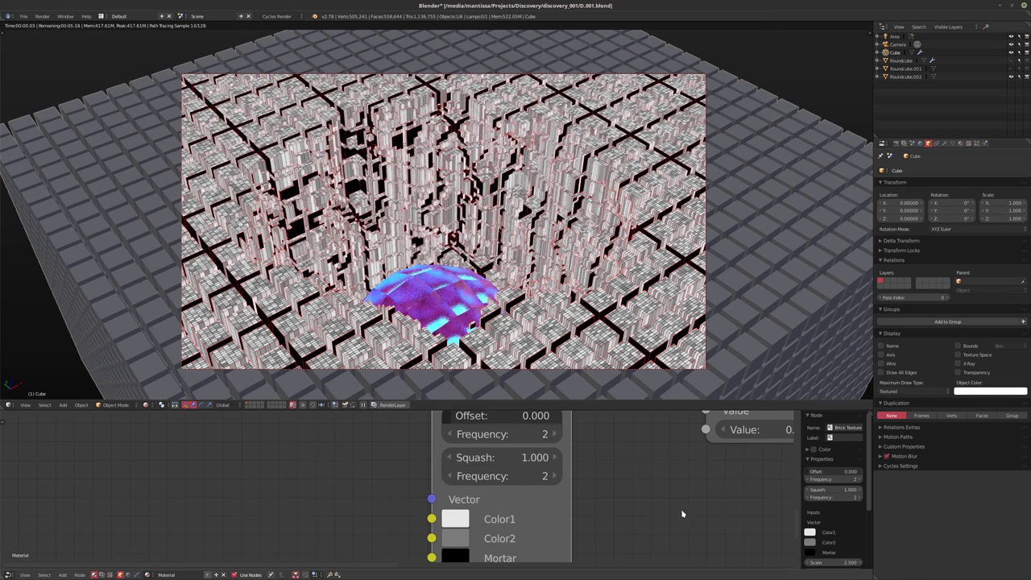
- Set the Brick Texture's Brick Width to 0.25
{"action": "scroll", "coordinate": [663, 497], "scroll_direction": "down", "scroll_amount": 4, "text": "shift"}
{"action": "scroll", "coordinate": [663, 496], "scroll_direction": "down", "scroll_amount": 3, "text": "shift"}
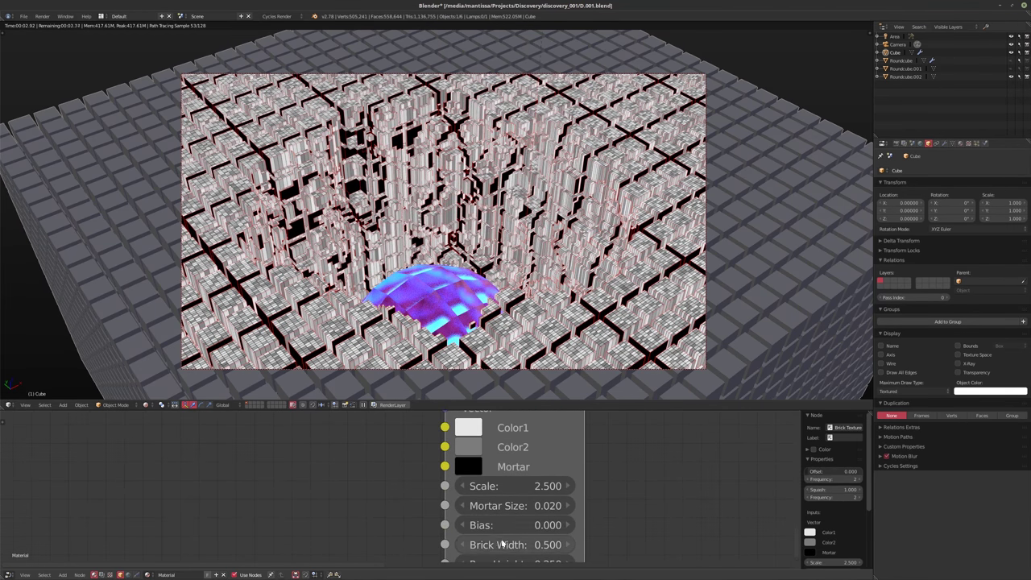
{"action": "scroll", "coordinate": [678, 481], "scroll_direction": "down", "scroll_amount": 1, "text": "shift"}
{"action": "scroll", "coordinate": [678, 481], "scroll_direction": "down", "scroll_amount": 1, "text": "shift"}
{"action": "left_click", "coordinate": [510, 516]}
{"action": "type", "text": "0.25"}
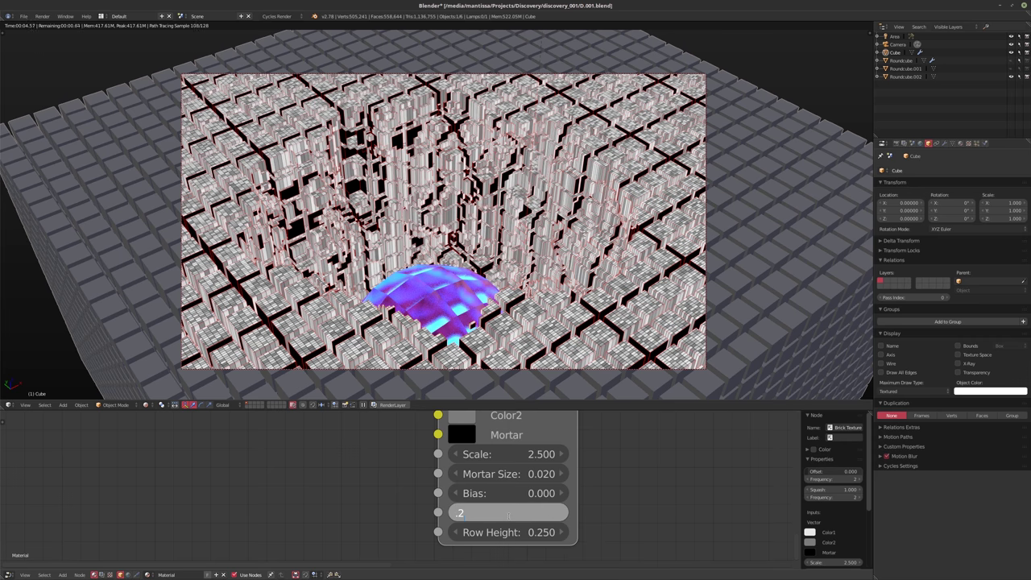
{"action": "key", "text": "Return"}
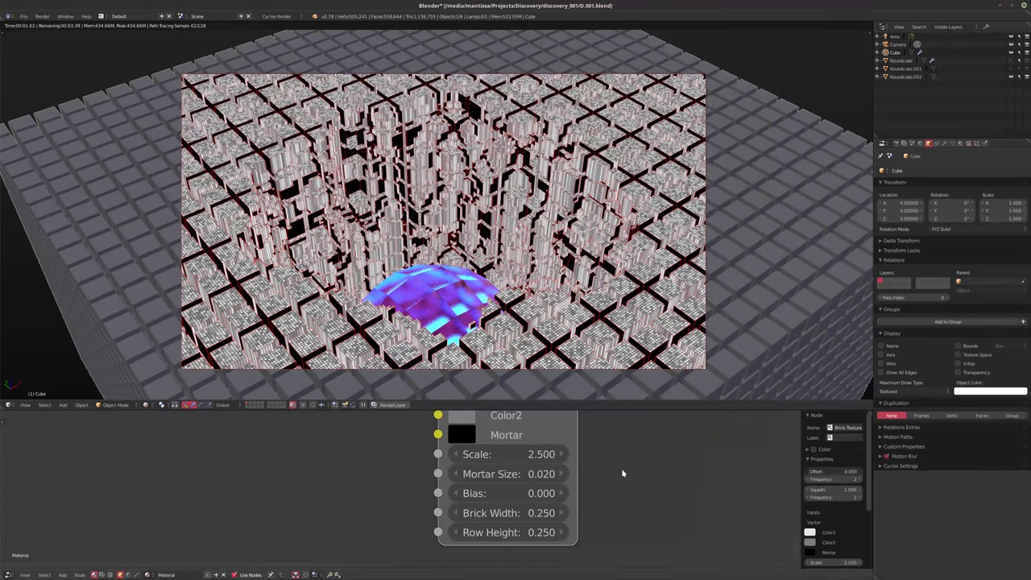
- Set the Brick Texture's Mortar Size to 0.02 and route the Mix Shader back to the material's surface output
{"action": "middle_click_drag", "start_coordinate": [596, 500], "coordinate": [507, 523]}
{"action": "scroll", "coordinate": [573, 491], "scroll_direction": "down", "scroll_amount": 4}
{"action": "scroll", "coordinate": [542, 509], "scroll_direction": "down", "scroll_amount": 2}
{"action": "scroll", "coordinate": [506, 522], "scroll_direction": "down", "scroll_amount": 3}
{"action": "middle_click_drag", "start_coordinate": [505, 521], "coordinate": [595, 459]}
{"action": "left_click", "coordinate": [443, 511]}
{"action": "type", "text": "0.02"}
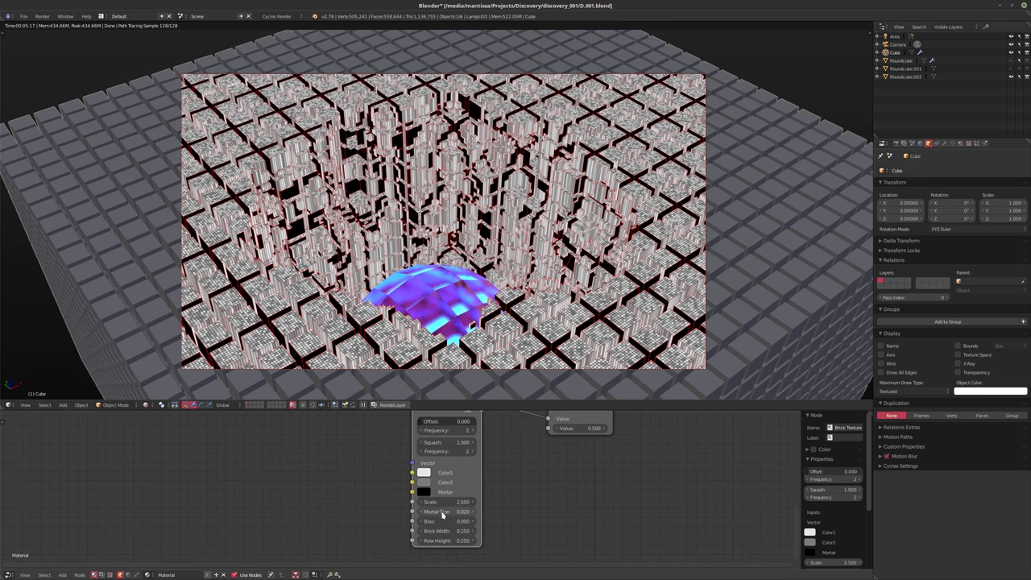
{"action": "key", "text": "Return"}
{"action": "middle_click_drag", "start_coordinate": [593, 476], "coordinate": [576, 552]}
{"action": "scroll", "coordinate": [575, 552], "scroll_direction": "down", "scroll_amount": 2}
{"action": "left_click", "coordinate": [526, 435], "text": "ctrl+shift"}
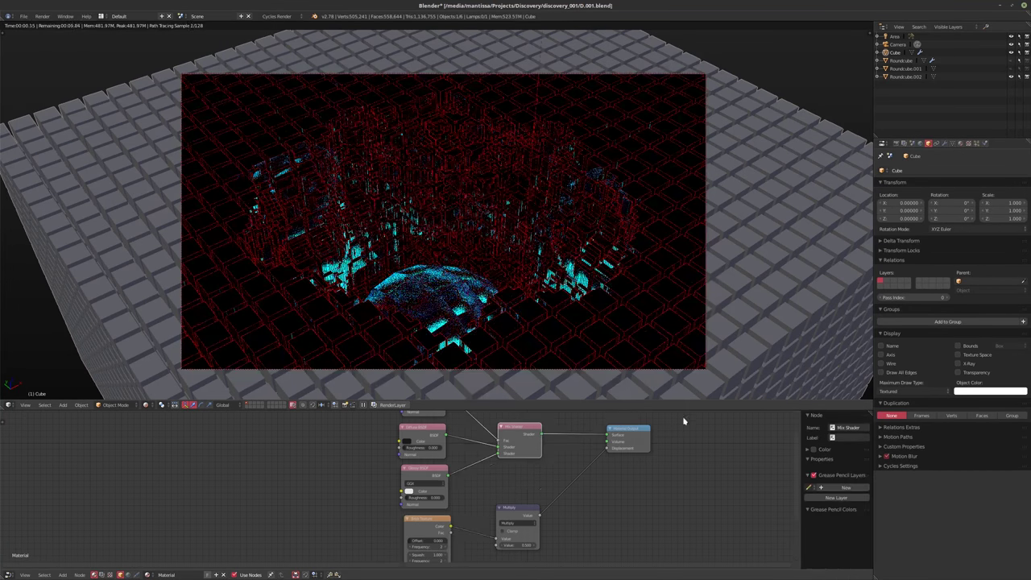
- Try 1 and 0 as the Multiply node's second value to compare the displacement strength
{"action": "middle_click_drag", "start_coordinate": [539, 479], "coordinate": [572, 451]}
{"action": "scroll", "coordinate": [572, 452], "scroll_direction": "up", "scroll_amount": 4}
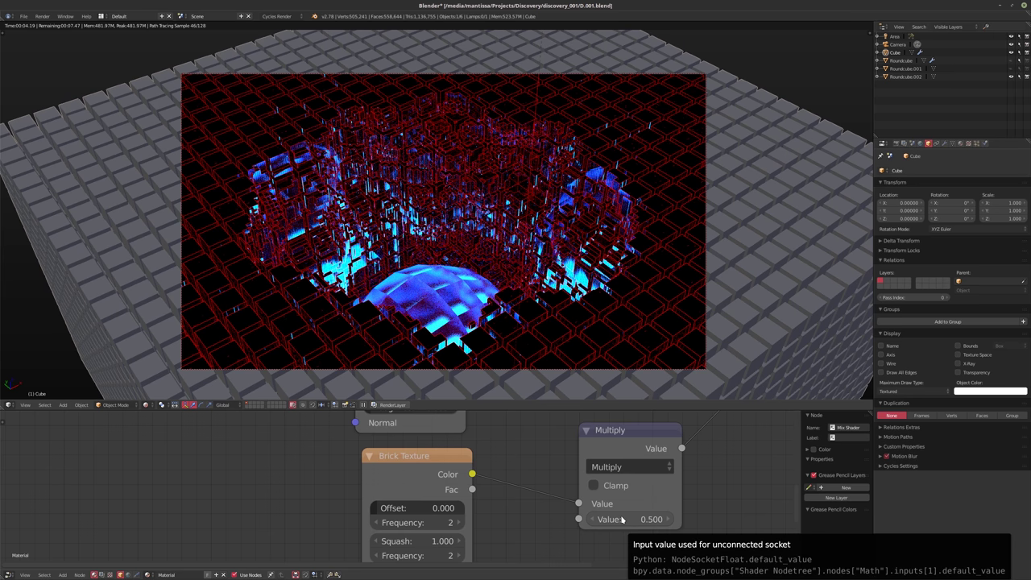
{"action": "left_click", "coordinate": [622, 520]}
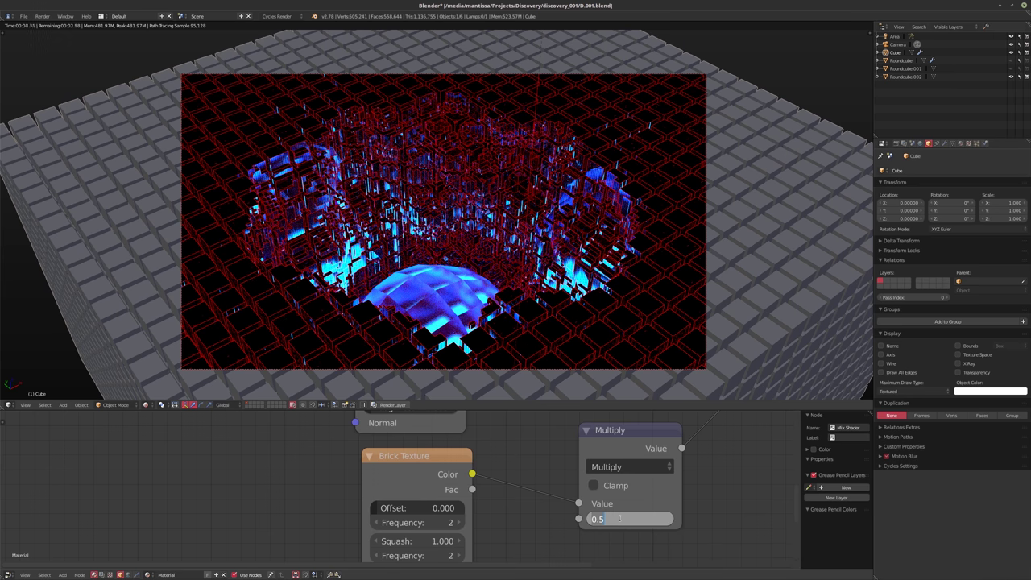
{"action": "type", "text": "1"}
{"action": "key", "text": "Return"}
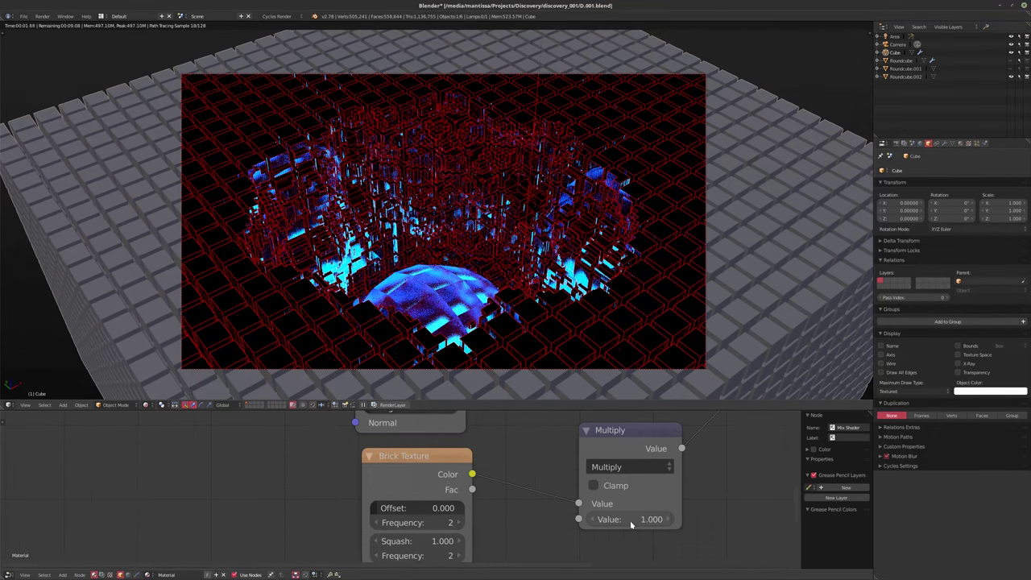
{"action": "left_click", "coordinate": [630, 521]}
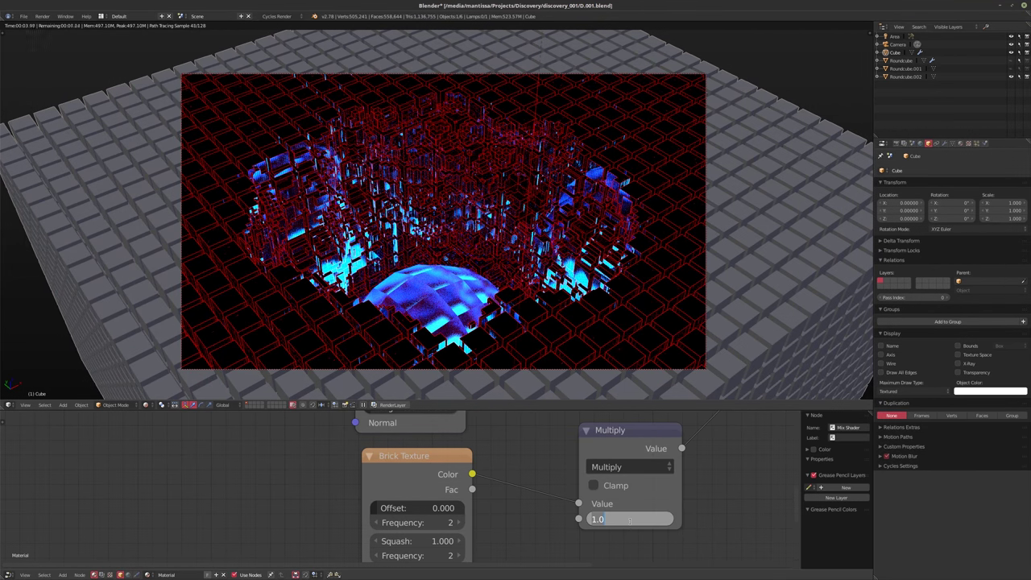
{"action": "key", "text": "Return"}
{"action": "key", "text": "BackSpace"}
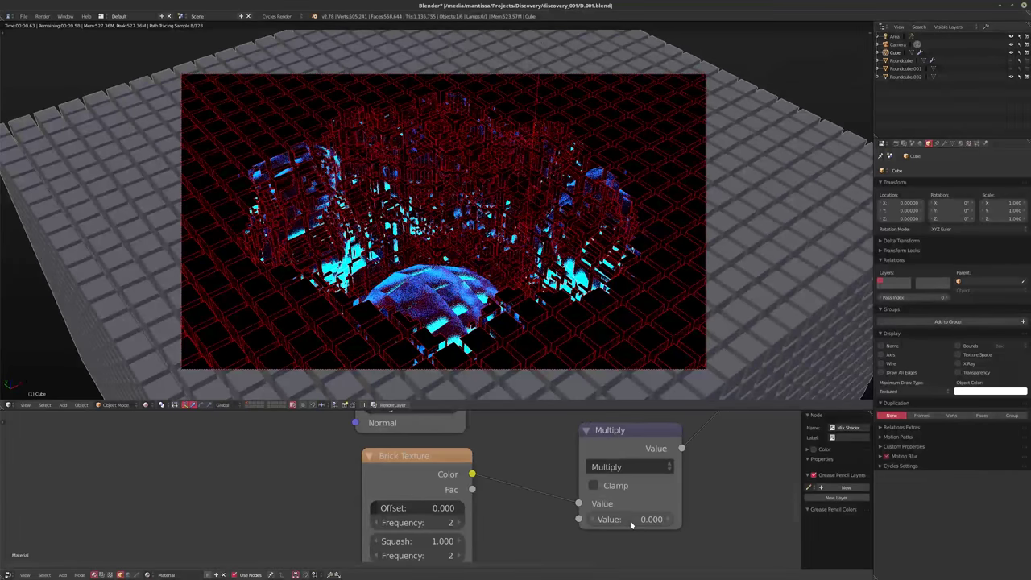
- Set the Multiply node's second value to 0.5
{"action": "left_click", "coordinate": [629, 521]}
{"action": "type", "text": ".5"}
{"action": "key", "text": "Return"}
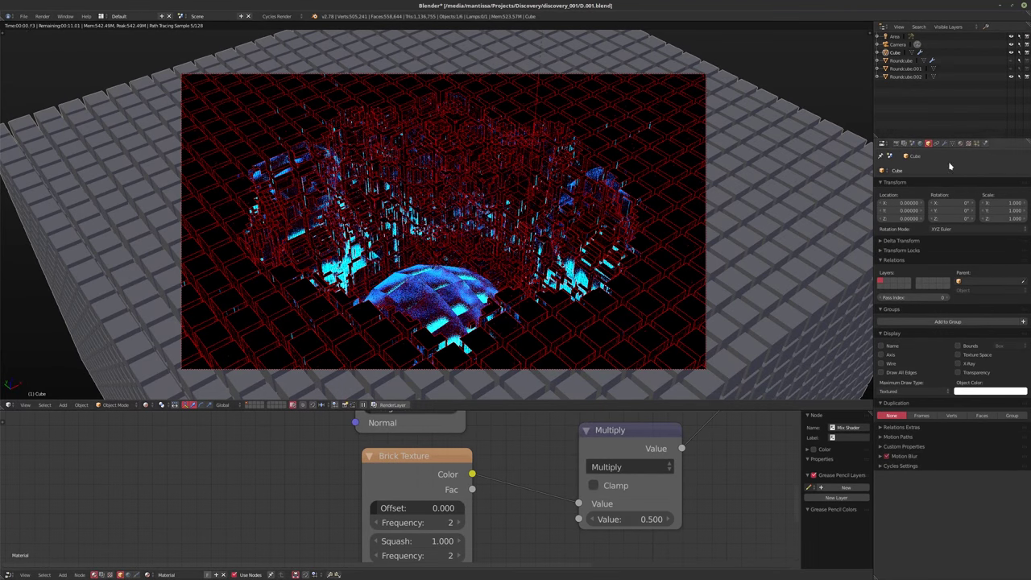
- Assign an Environment Texture to the world background colour and look in the project folder for an image
{"action": "left_click", "coordinate": [920, 145]}
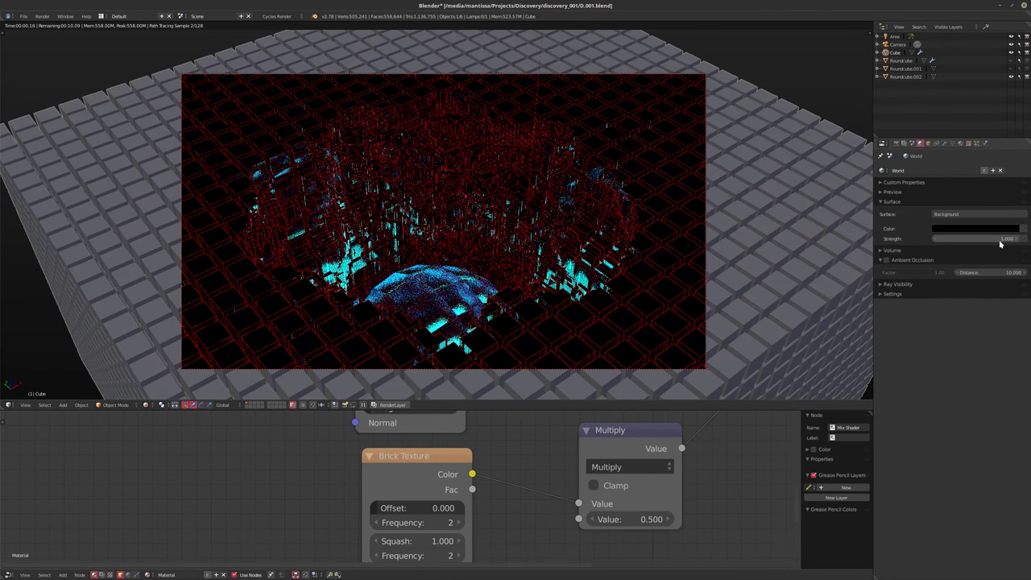
{"action": "left_click", "coordinate": [1023, 231]}
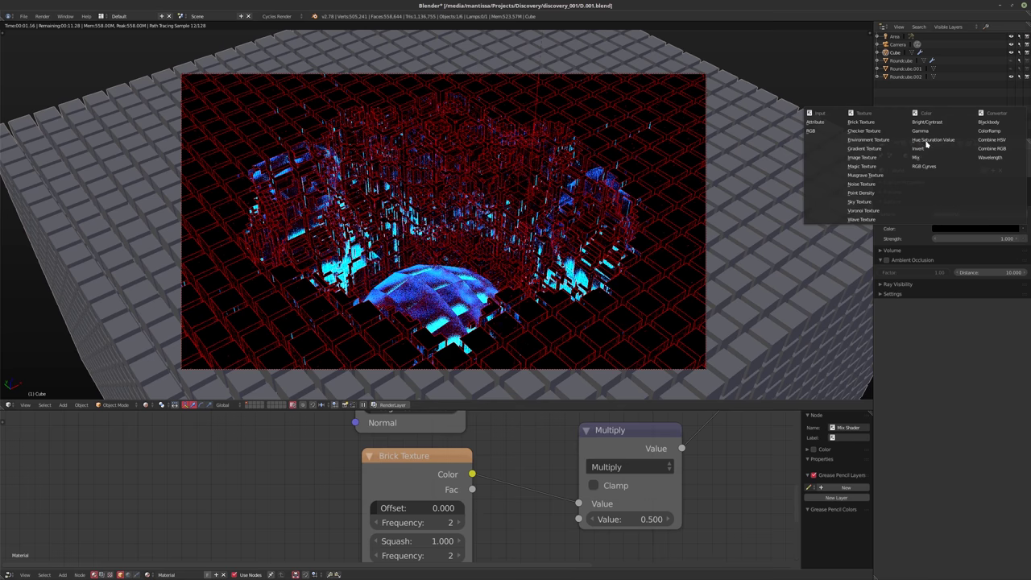
{"action": "left_click", "coordinate": [882, 145]}
{"action": "left_click", "coordinate": [988, 240]}
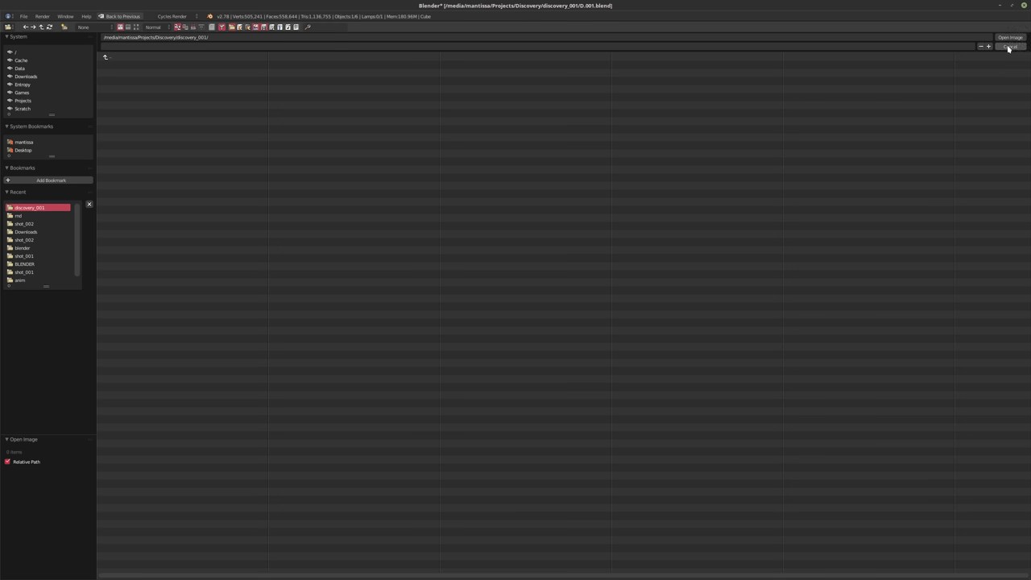
{"action": "key", "text": "Escape"}
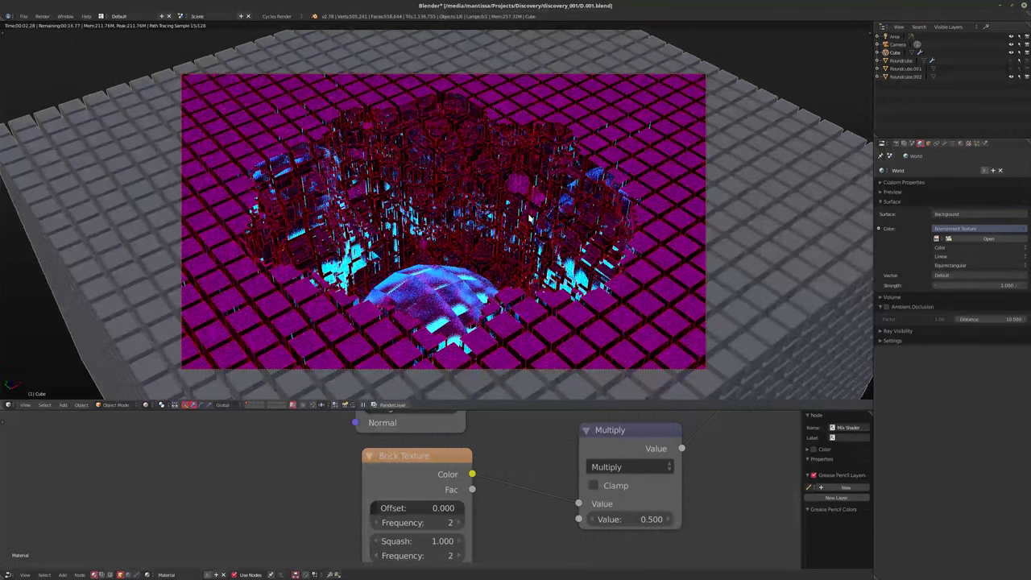
- Save over D.001.blend and load the Pond HDRI from the asset library's Outdoor HDRI folder
{"action": "key", "text": "ctrl+alt+shift+a"}
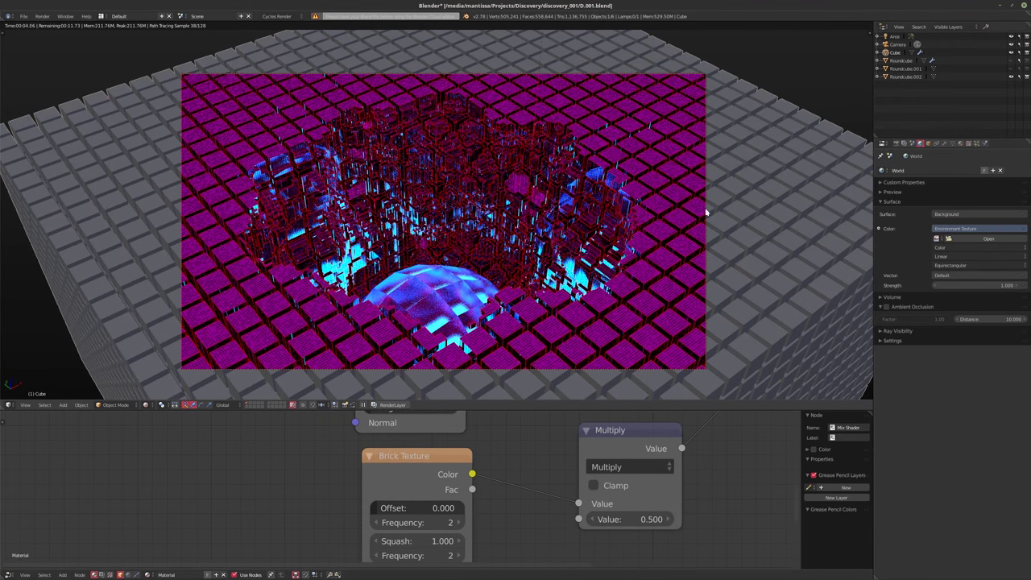
{"action": "key", "text": "ctrl+s"}
{"action": "left_click", "coordinate": [538, 195]}
{"action": "key", "text": "ctrl+alt+shift+a"}
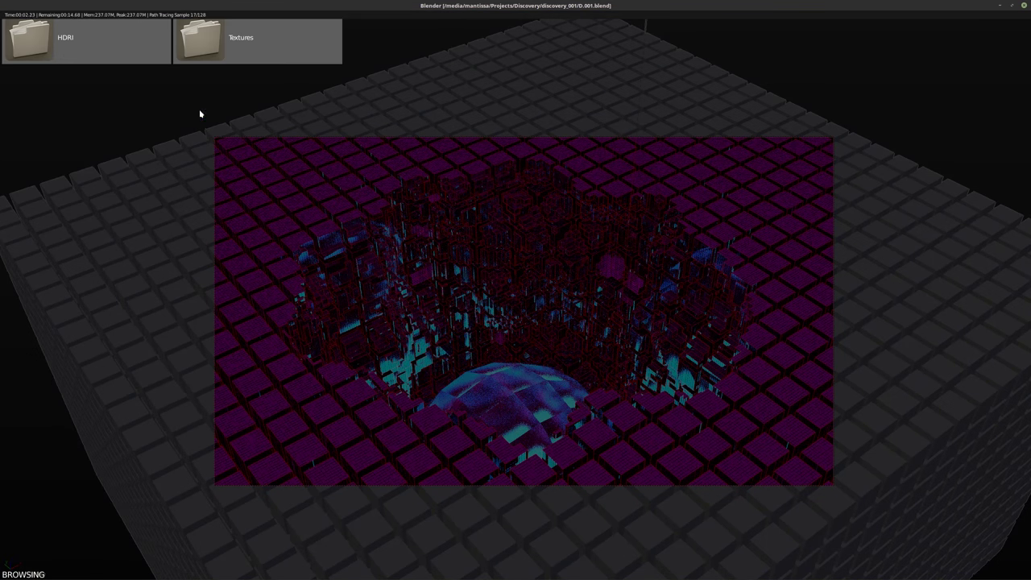
{"action": "left_click", "coordinate": [78, 35]}
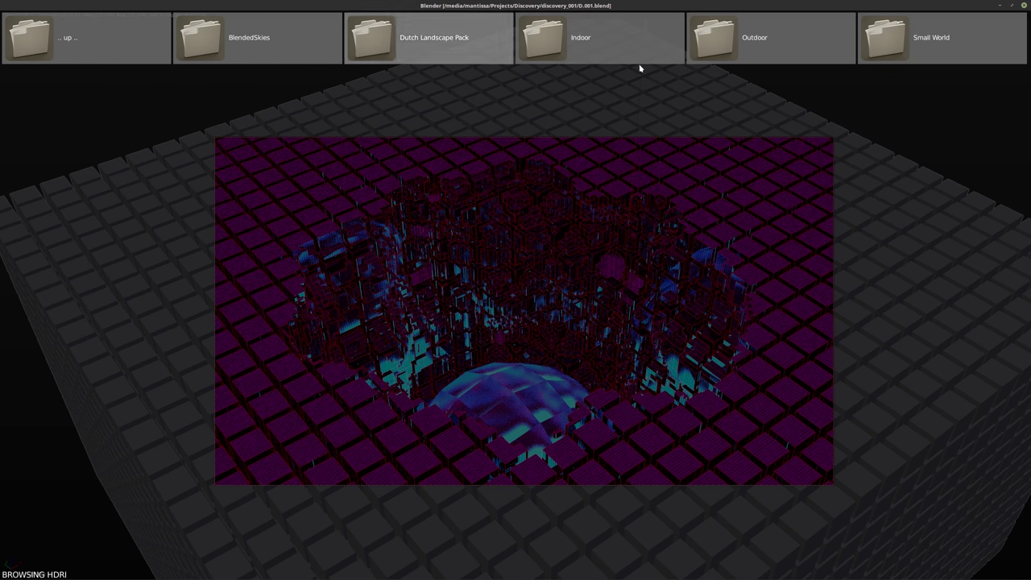
{"action": "left_click", "coordinate": [807, 48]}
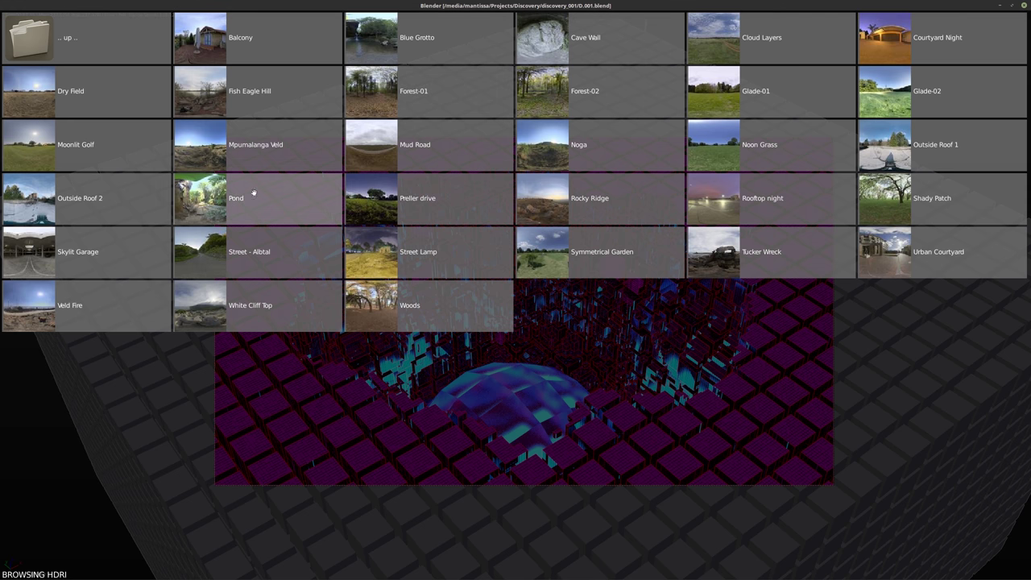
{"action": "left_click", "coordinate": [250, 197]}
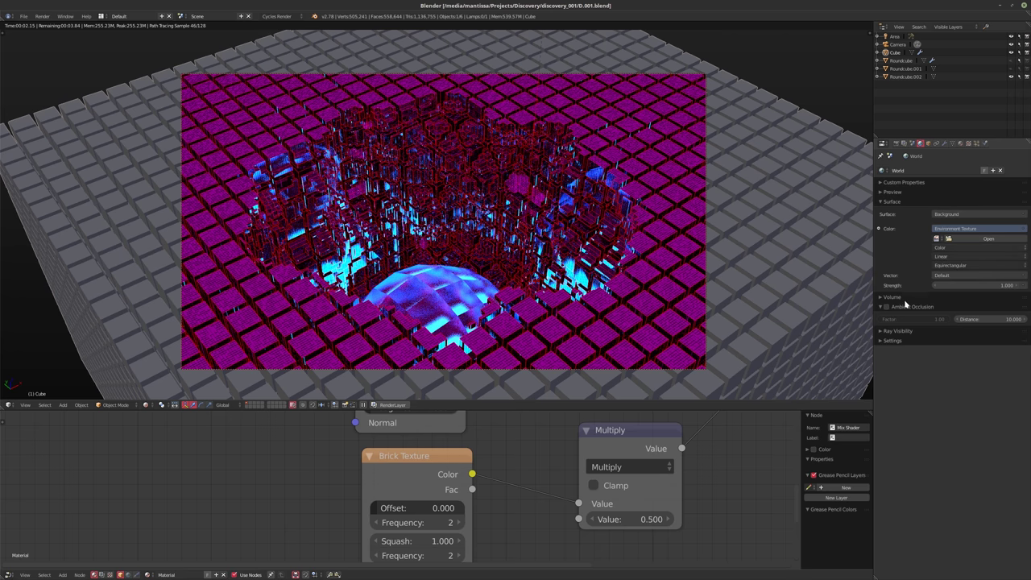
- Remove the Environment Texture from the world colour, and save the file again with the viewport out of rendered shading
{"action": "left_click", "coordinate": [1023, 229]}
{"action": "left_click", "coordinate": [992, 122]}
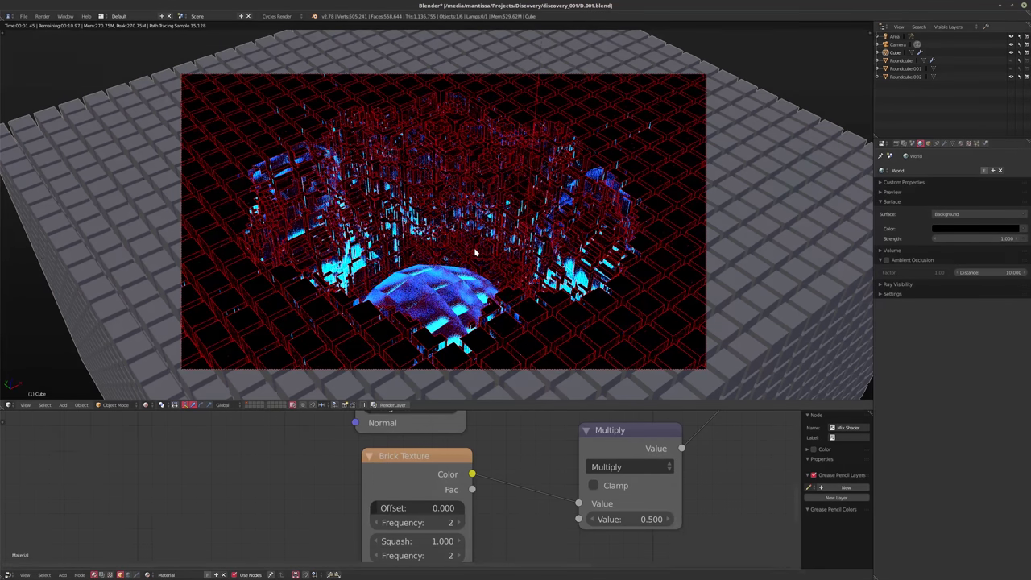
{"action": "key", "text": "shift+z"}
{"action": "key", "text": "ctrl+alt+shift+a"}
{"action": "key", "text": "ctrl+s"}
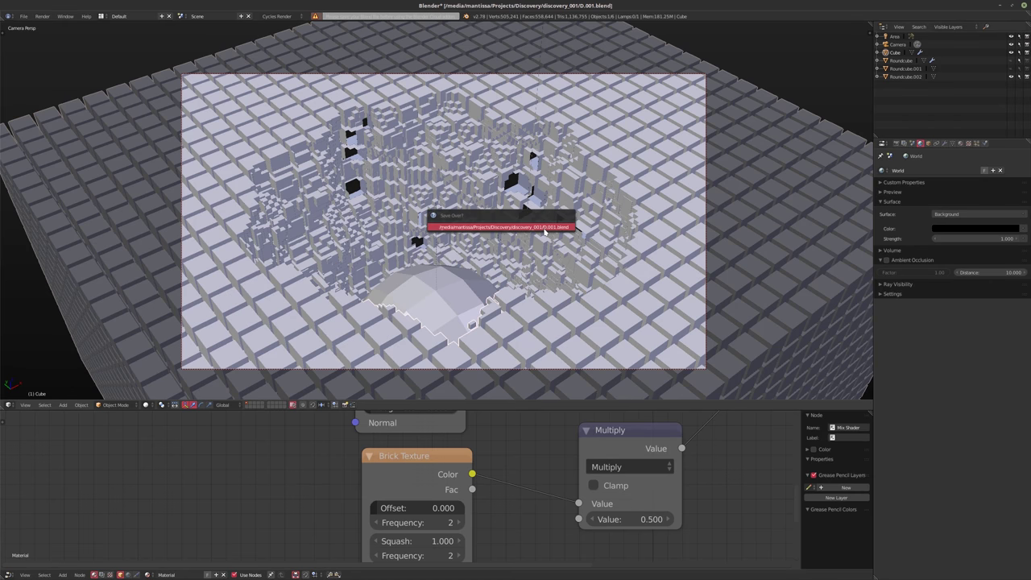
{"action": "left_click", "coordinate": [544, 228]}
- Load the Pond HDRI a second time from the Outdoor HDRI folder
{"action": "key", "text": "ctrl+alt+shift+a"}
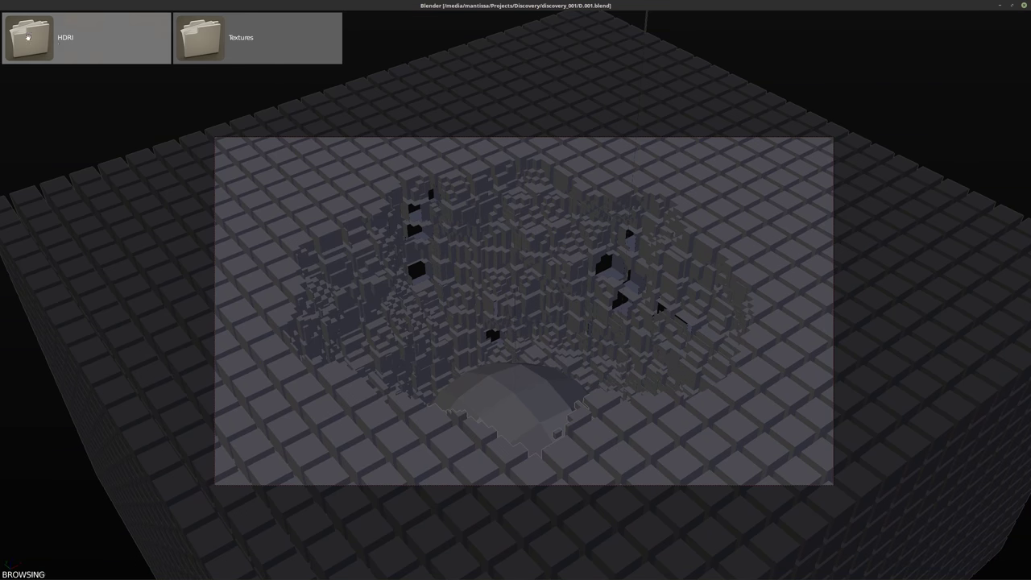
{"action": "left_click", "coordinate": [27, 37]}
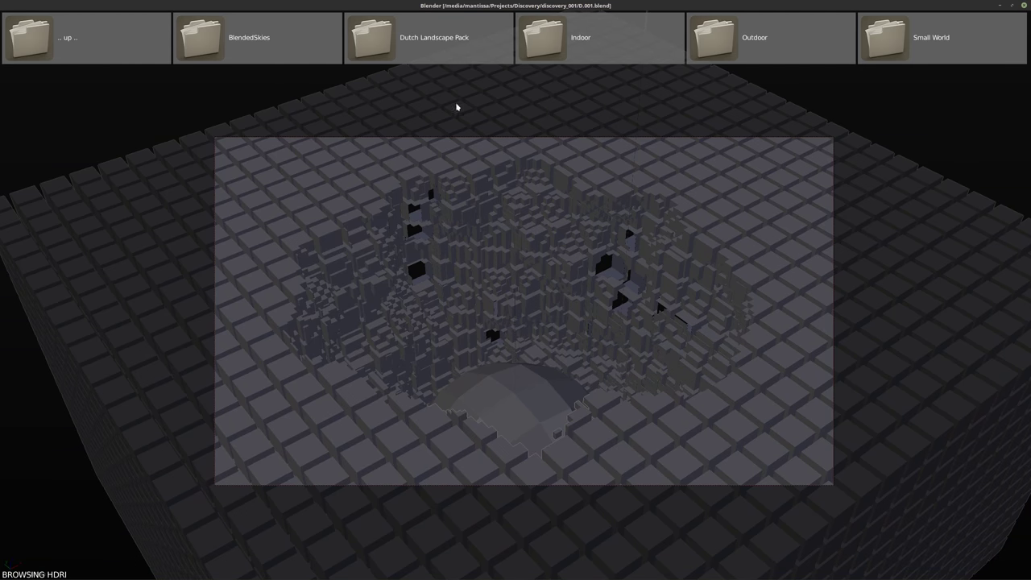
{"action": "left_click", "coordinate": [738, 46]}
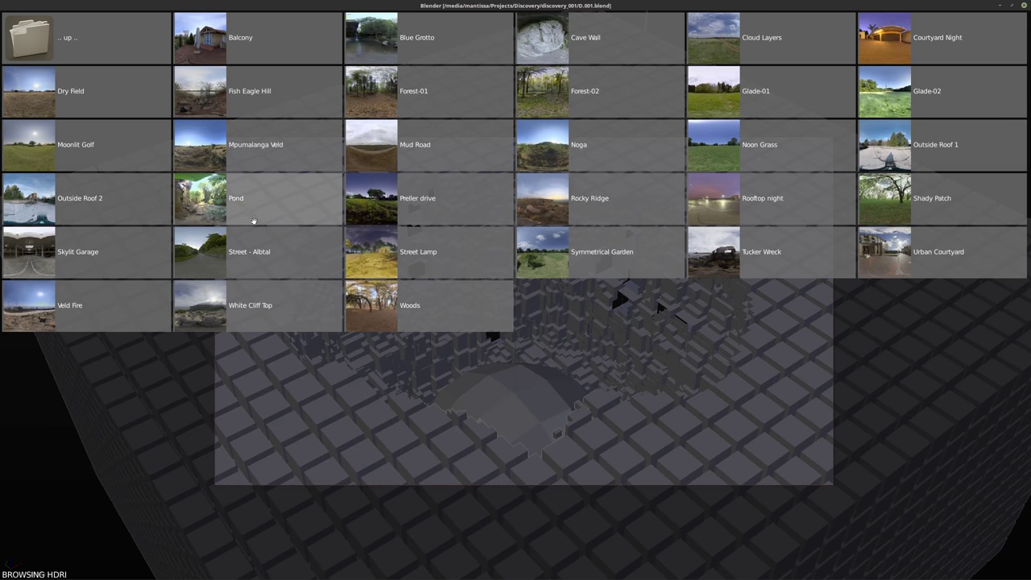
{"action": "left_click", "coordinate": [237, 179]}
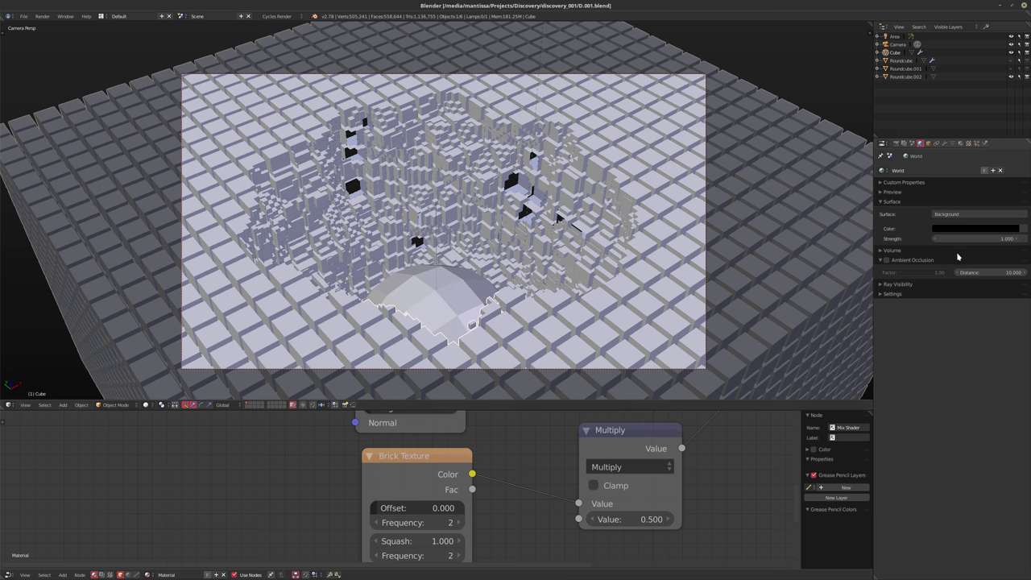
- Assign an Environment Texture with the existing Pond image to the world colour and preview it in rendered shading
{"action": "left_click", "coordinate": [1021, 229]}
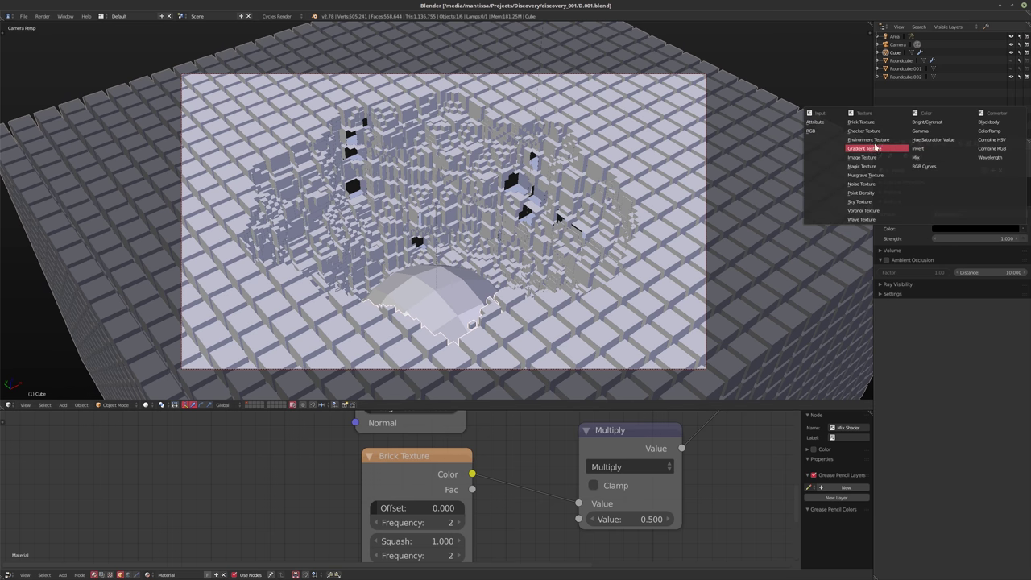
{"action": "left_click", "coordinate": [868, 140]}
{"action": "left_click", "coordinate": [937, 238]}
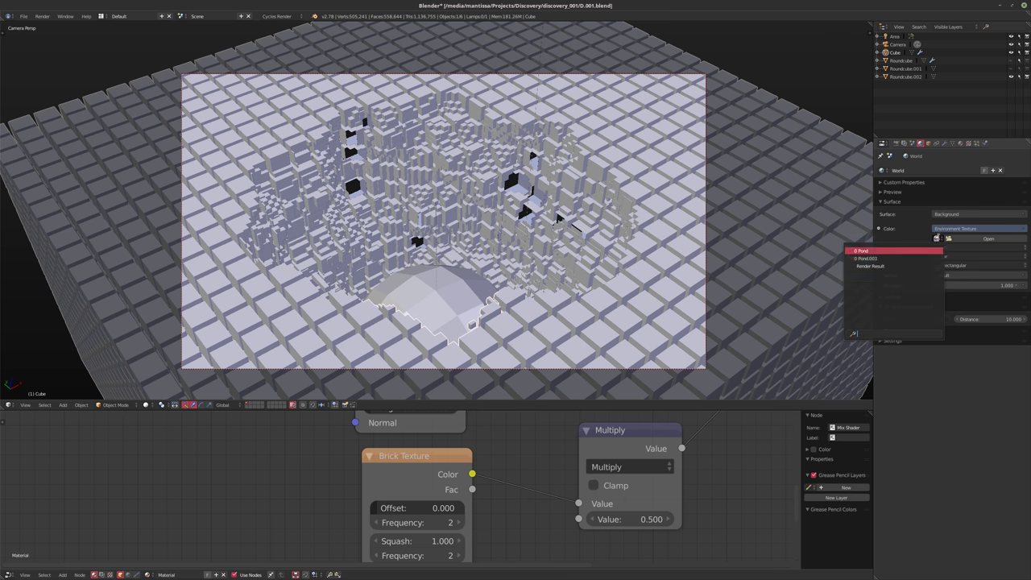
{"action": "left_click", "coordinate": [885, 251]}
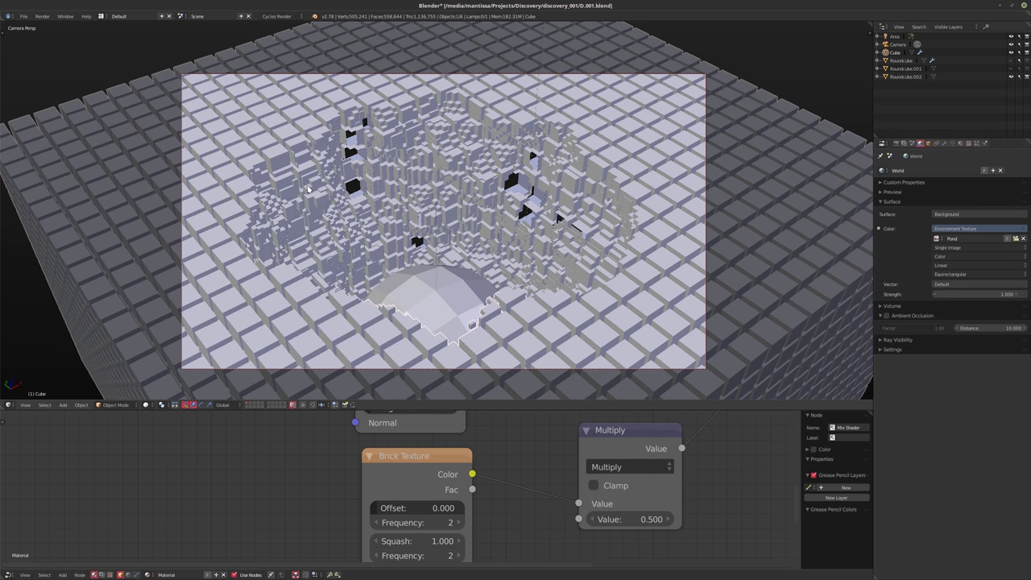
{"action": "key", "text": "shift+z"}
- Show the world's nodes with the Environment Texture's image properties, and set the world's Map Resolution to 256
{"action": "left_click", "coordinate": [881, 353]}
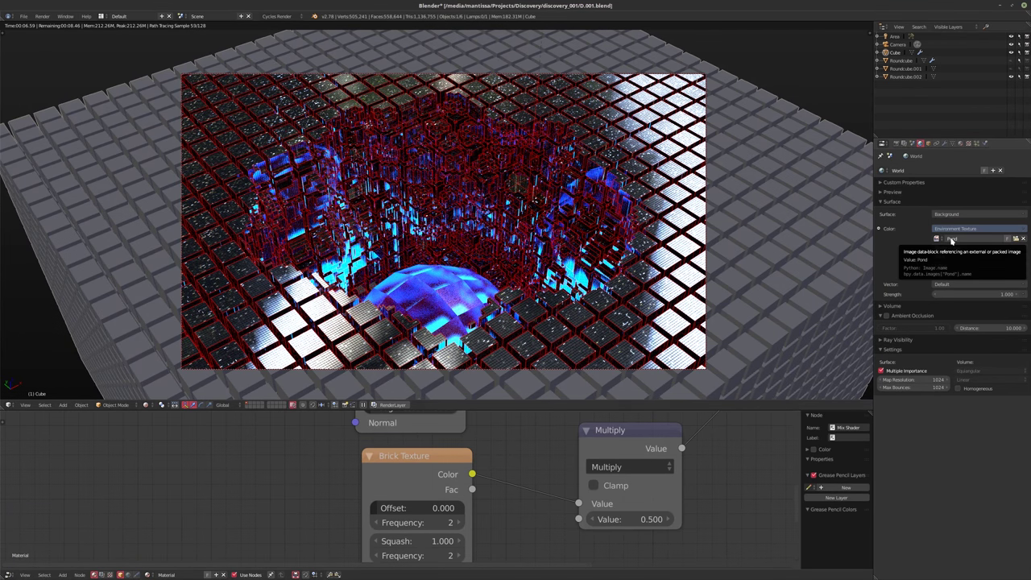
{"action": "left_click", "coordinate": [128, 574]}
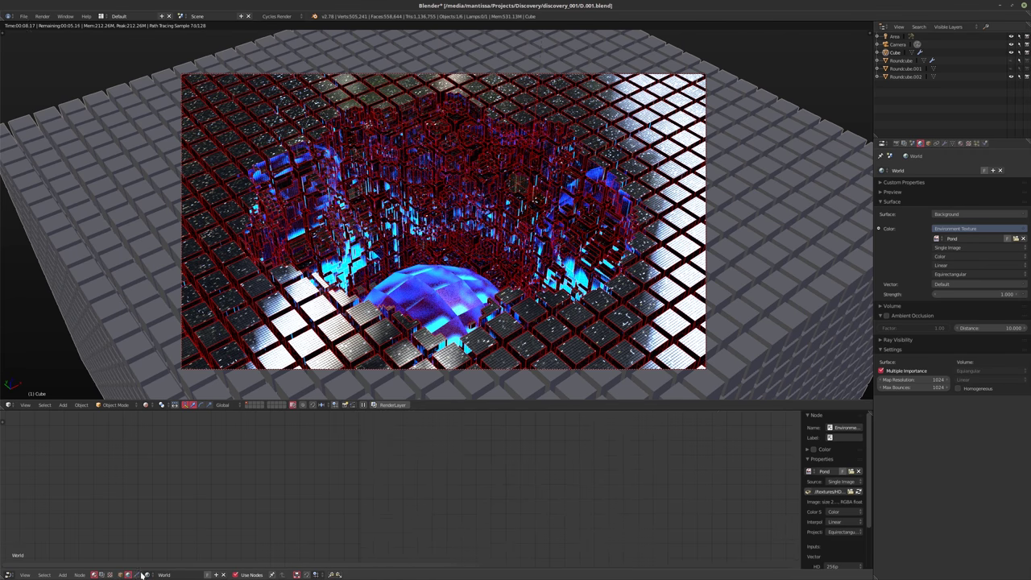
{"action": "scroll", "coordinate": [475, 505], "scroll_direction": "down", "scroll_amount": 10}
{"action": "scroll", "coordinate": [486, 507], "scroll_direction": "down", "scroll_amount": 1}
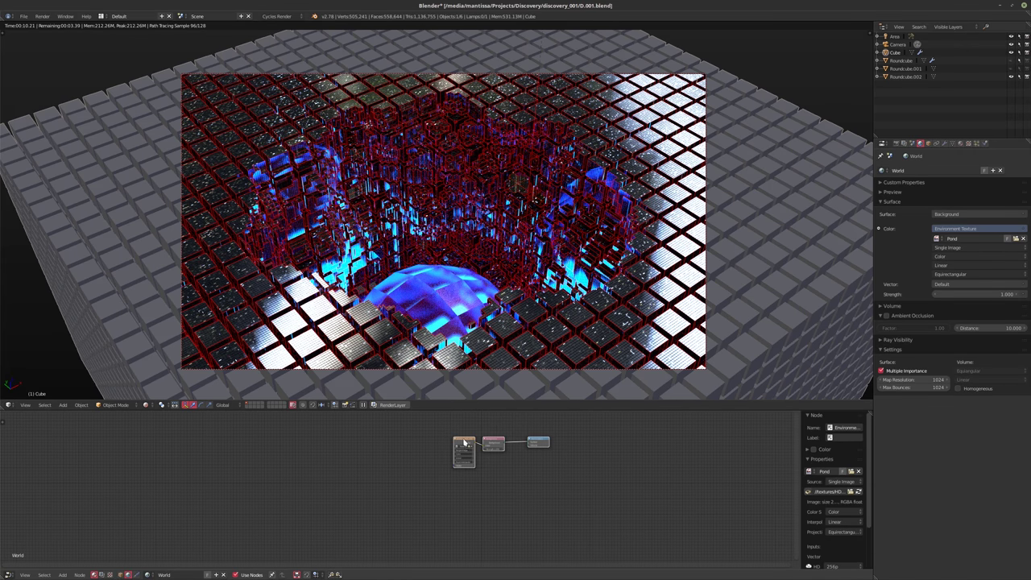
{"action": "left_click", "coordinate": [463, 440]}
{"action": "left_click_drag", "start_coordinate": [799, 506], "coordinate": [777, 507]}
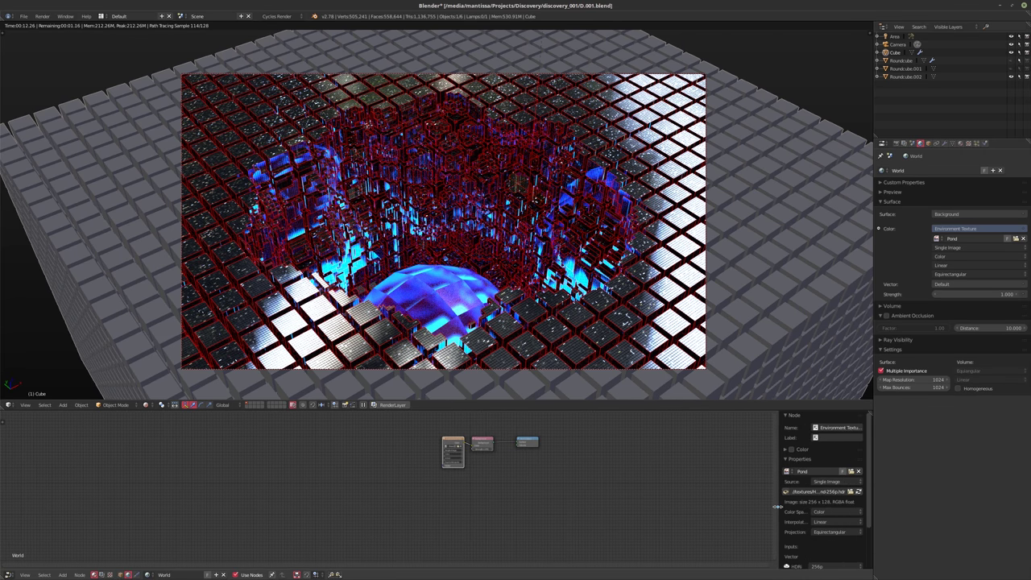
{"action": "left_click", "coordinate": [902, 379]}
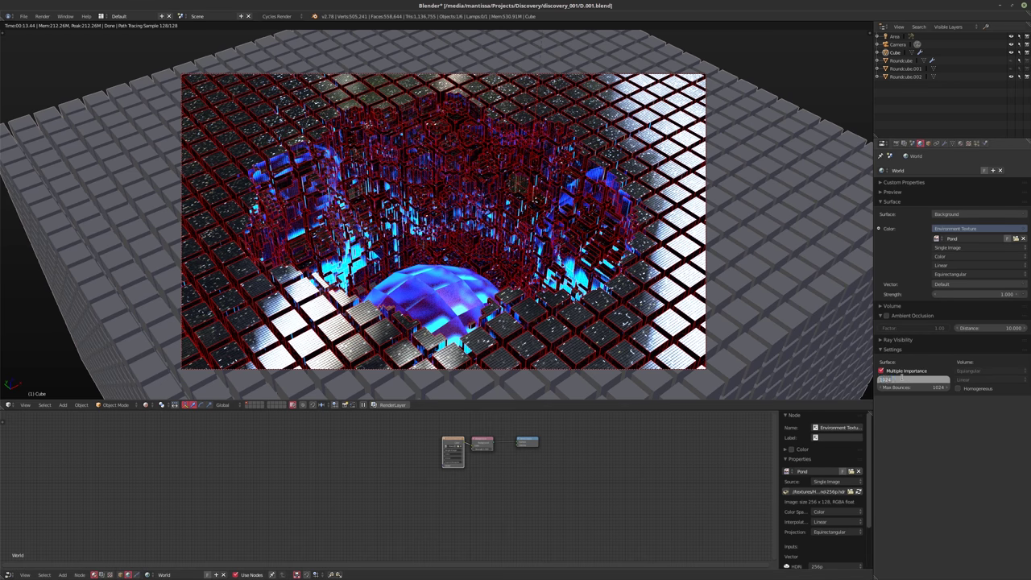
{"action": "type", "text": "256"}
{"action": "key", "text": "Return"}
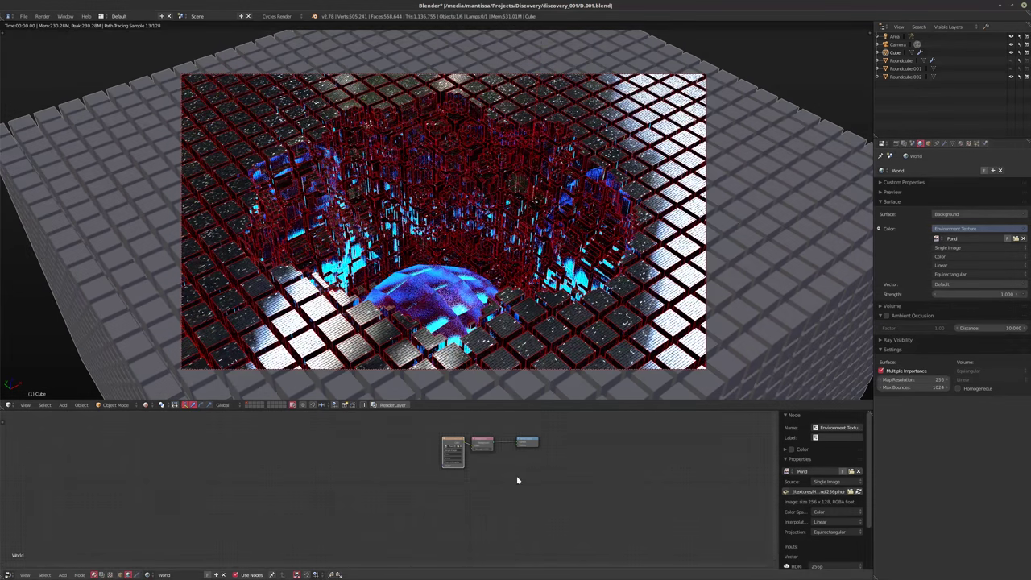
- Try disabling the world's Glossy ray visibility and enable it again
{"action": "scroll", "coordinate": [517, 480], "scroll_direction": "up", "scroll_amount": 4}
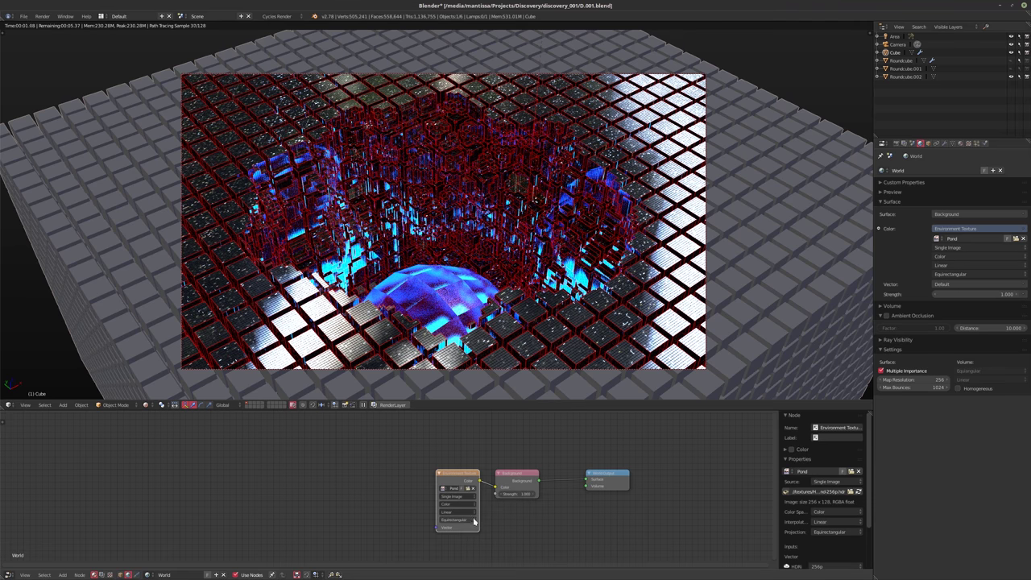
{"action": "middle_click_drag", "start_coordinate": [474, 522], "coordinate": [501, 520]}
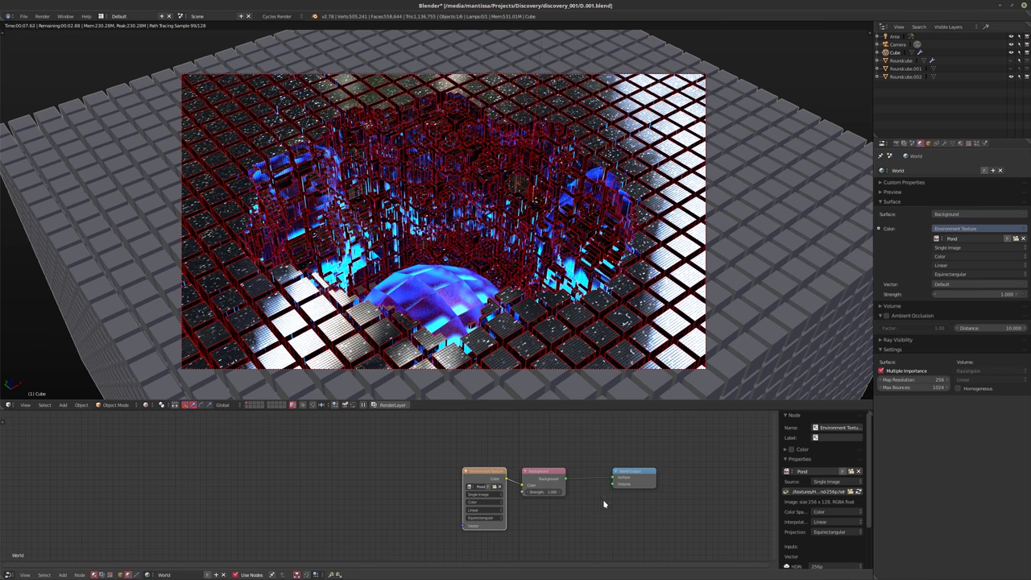
{"action": "left_click", "coordinate": [888, 340]}
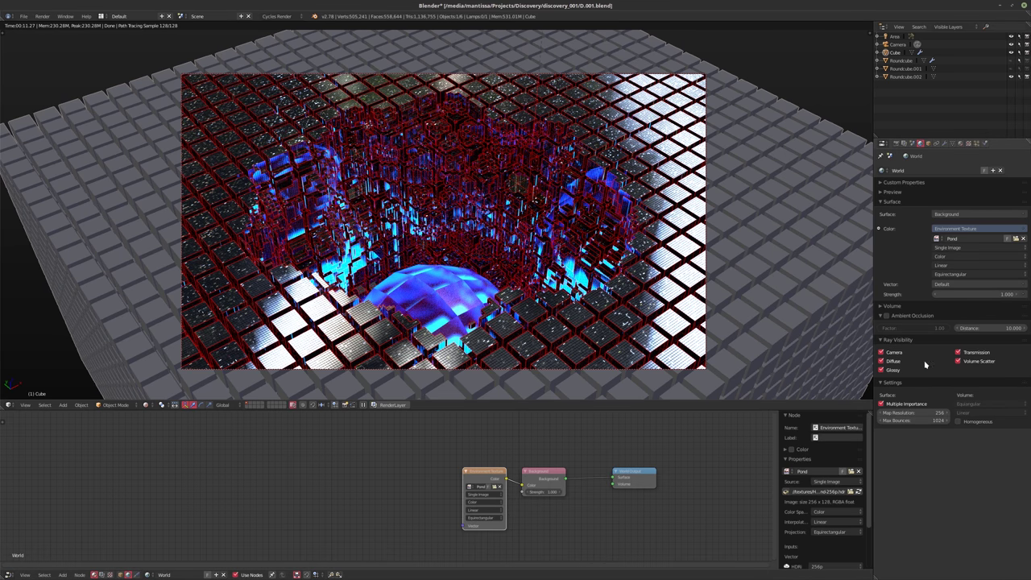
{"action": "left_click", "coordinate": [881, 370]}
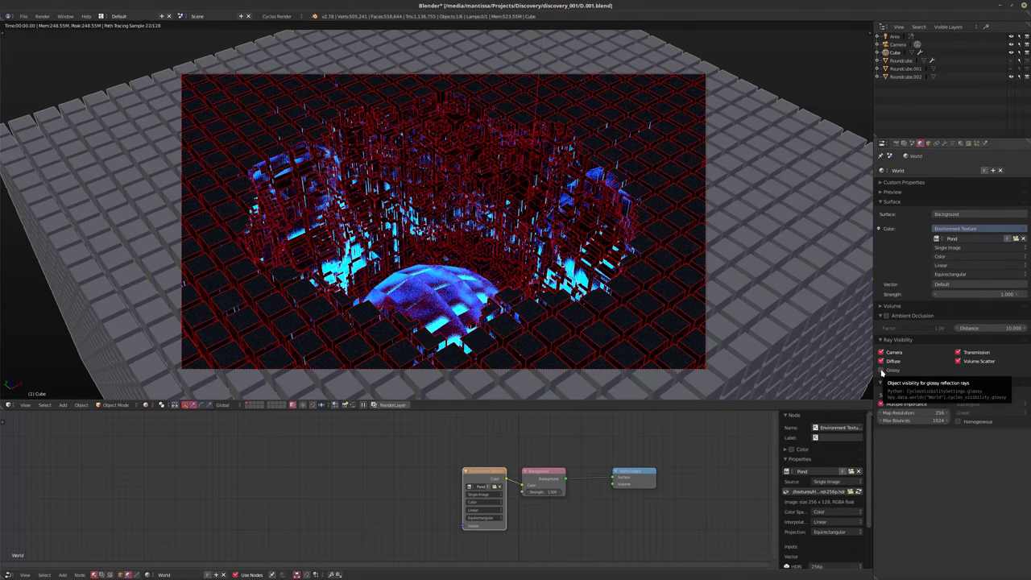
{"action": "left_click", "coordinate": [881, 370]}
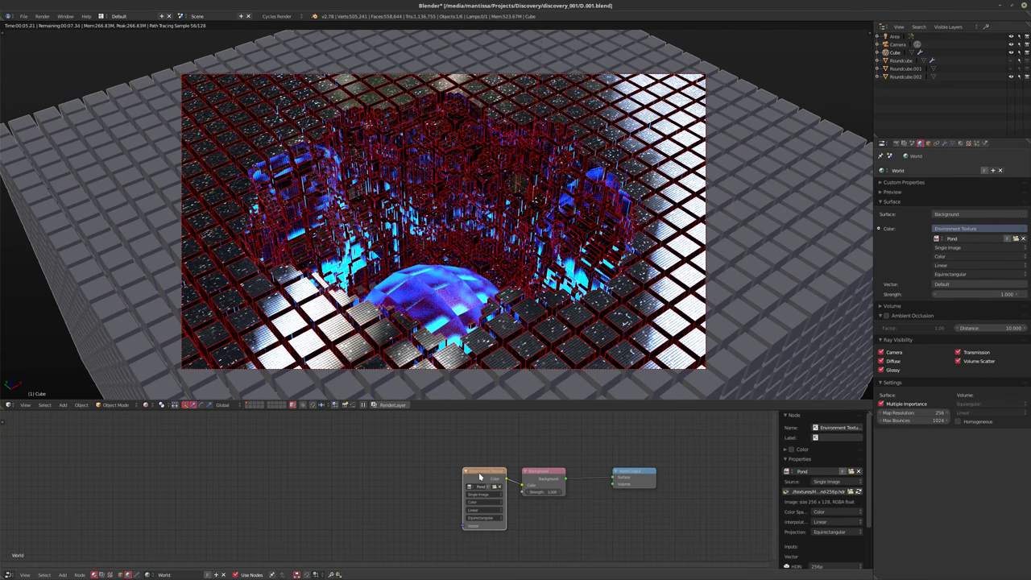
- Add Texture Coordinate and Mapping nodes to the Environment Texture and set the mapping's Z rotation to about 80.6°
{"action": "key", "text": "ctrl+t"}
{"action": "left_click_drag", "start_coordinate": [409, 499], "coordinate": [349, 500]}
{"action": "left_click_drag", "start_coordinate": [471, 500], "coordinate": [472, 500]}
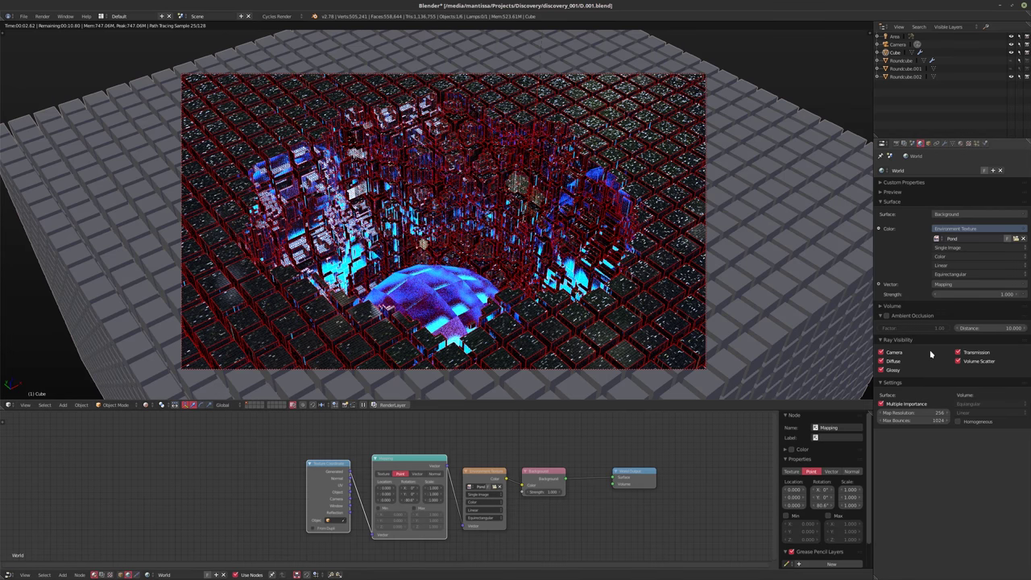
- Set the world background Strength to 0.1 and return the viewport to solid shading
{"action": "left_click", "coordinate": [978, 295]}
{"action": "type", "text": "0.1"}
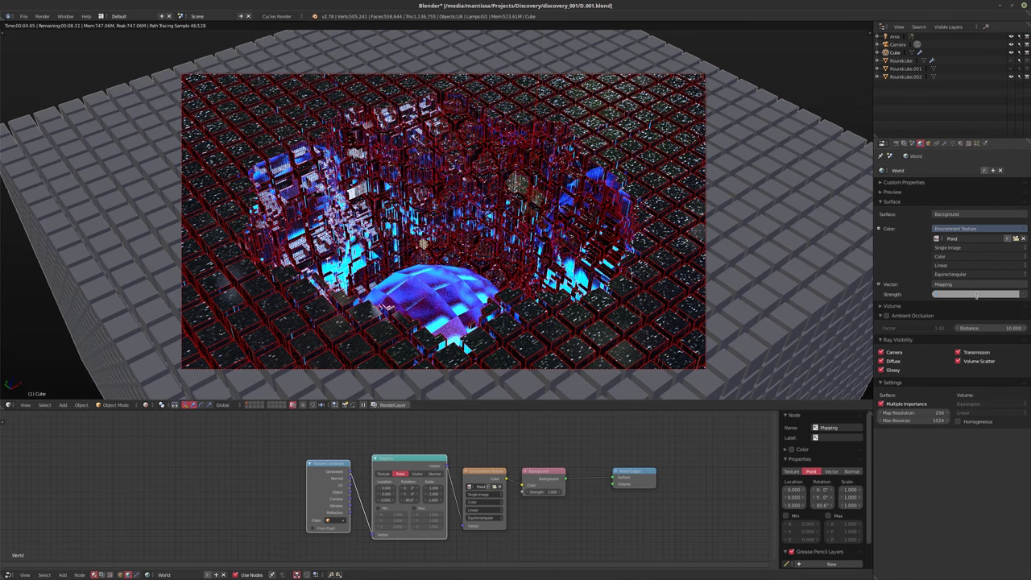
{"action": "key", "text": "Return"}
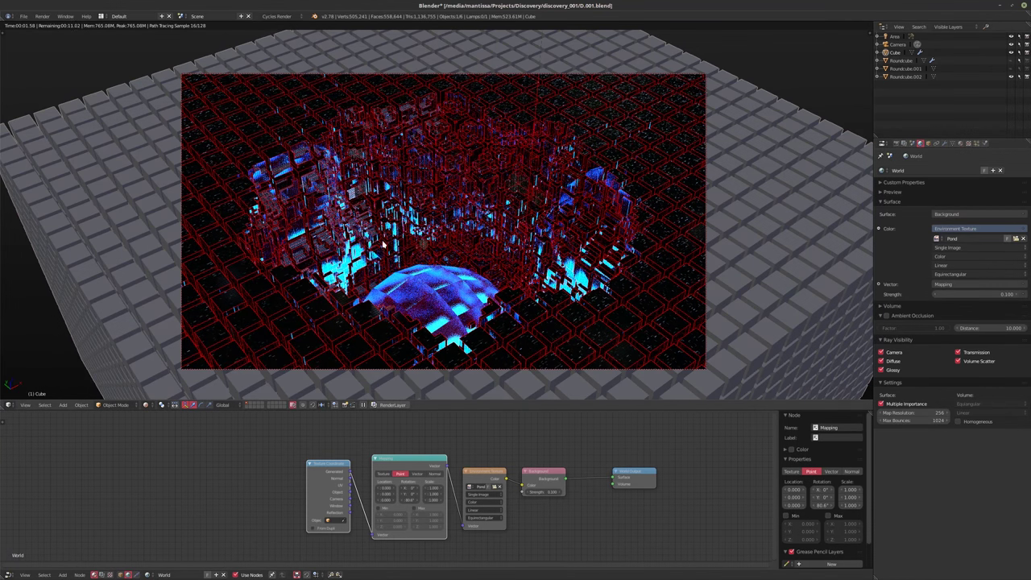
{"action": "key", "text": "shift+z"}
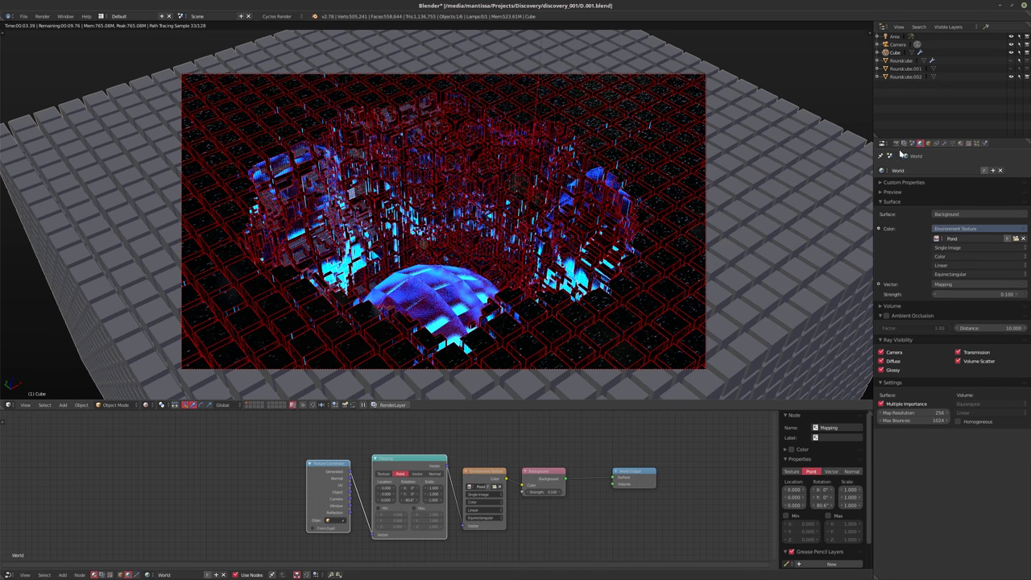
- Show the Cube's modifiers and collapse the three Array modifiers
{"action": "left_click", "coordinate": [945, 145]}
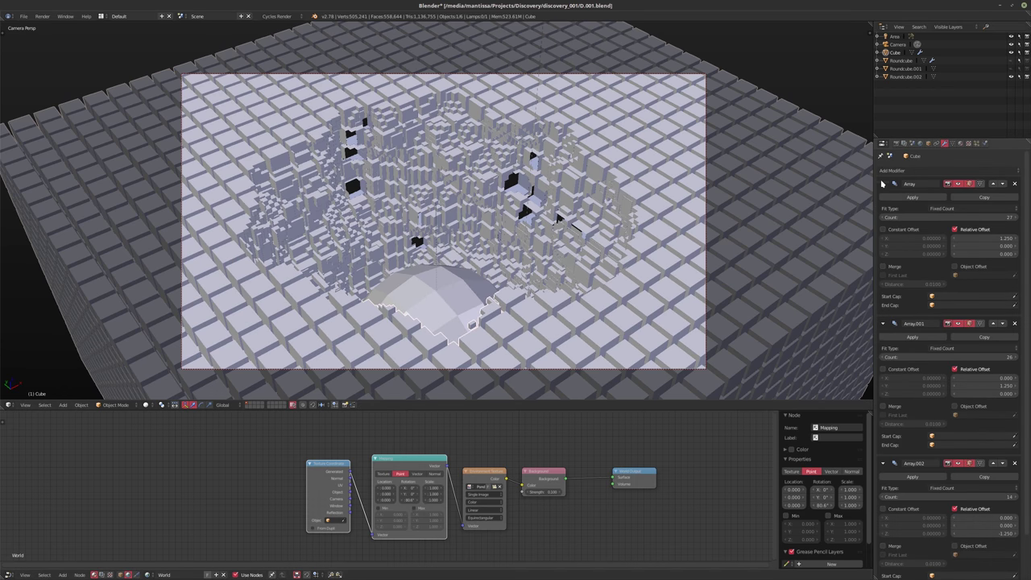
{"action": "left_click", "coordinate": [883, 184]}
{"action": "left_click", "coordinate": [884, 199]}
{"action": "left_click", "coordinate": [883, 214]}
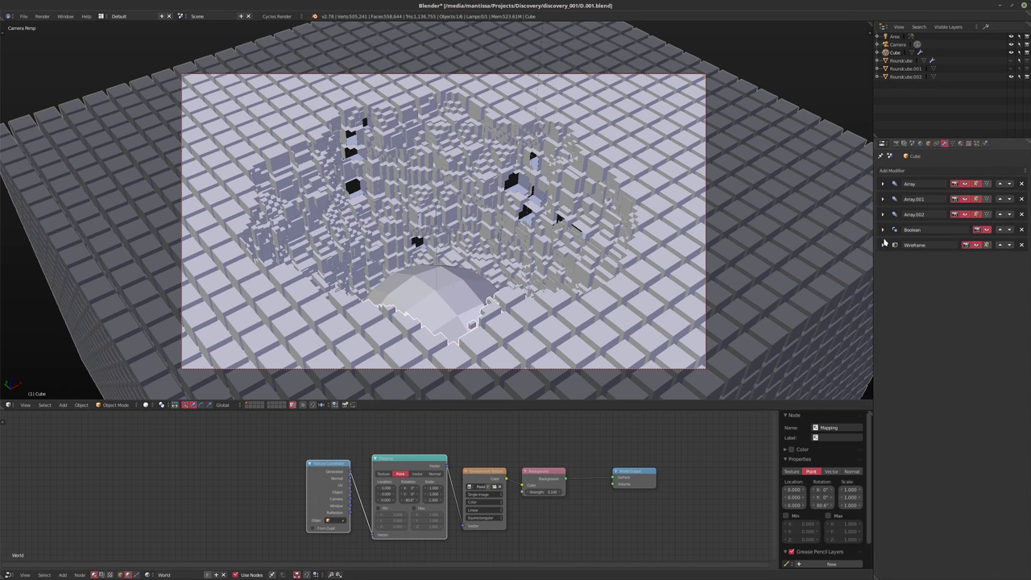
- Save the scene over the existing D.001.blend file
{"action": "left_click", "coordinate": [893, 170]}
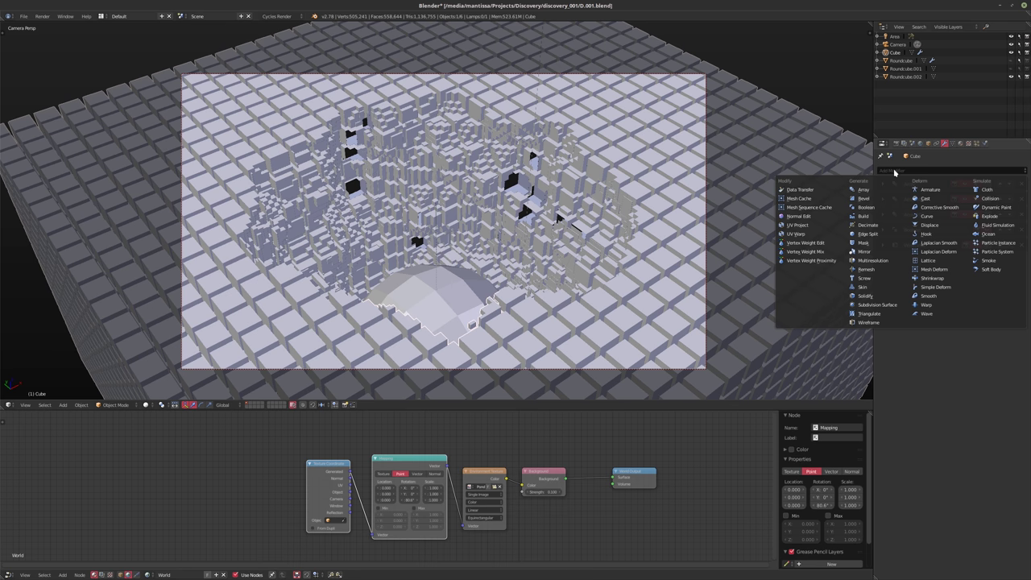
{"action": "key", "text": "ctrl+s"}
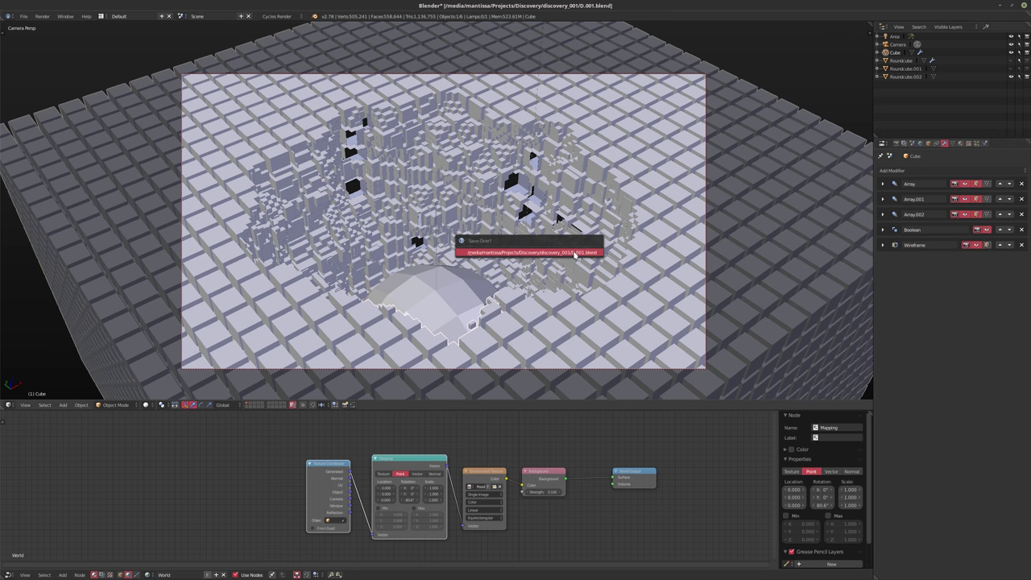
{"action": "left_click", "coordinate": [575, 253]}
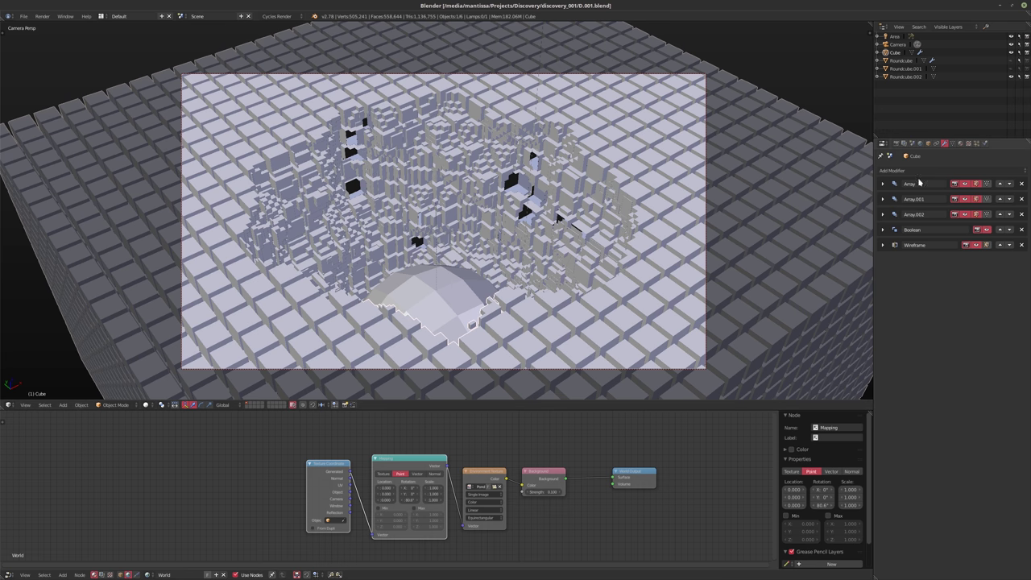
- Add a Catmull-Clark Subdivision Surface modifier to the Cube with Adaptive subdivision enabled
{"action": "left_click", "coordinate": [912, 170]}
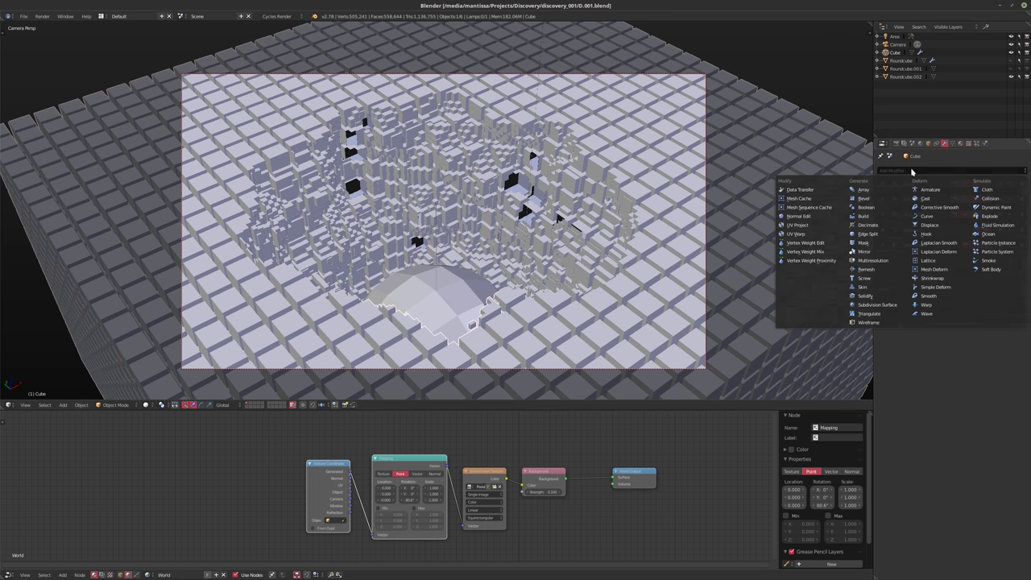
{"action": "left_click", "coordinate": [912, 171]}
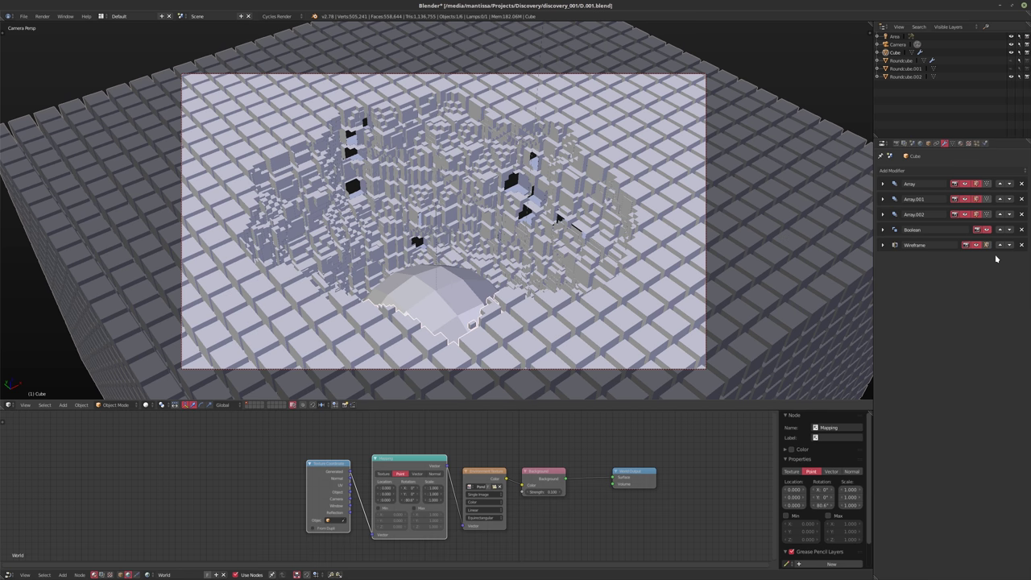
{"action": "key", "text": "ctrl+1"}
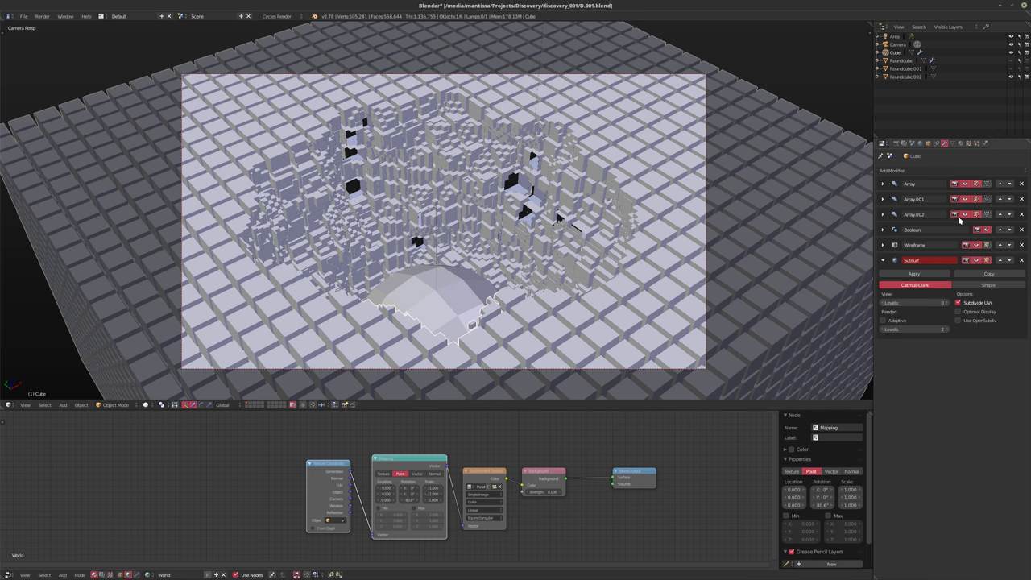
{"action": "left_click", "coordinate": [908, 323]}
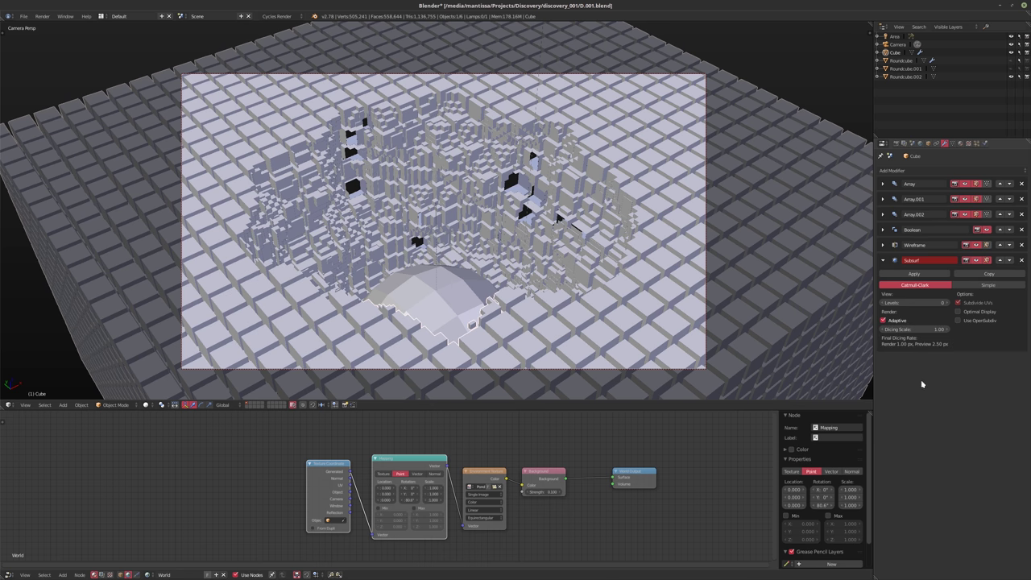
{"action": "left_click", "coordinate": [900, 323]}
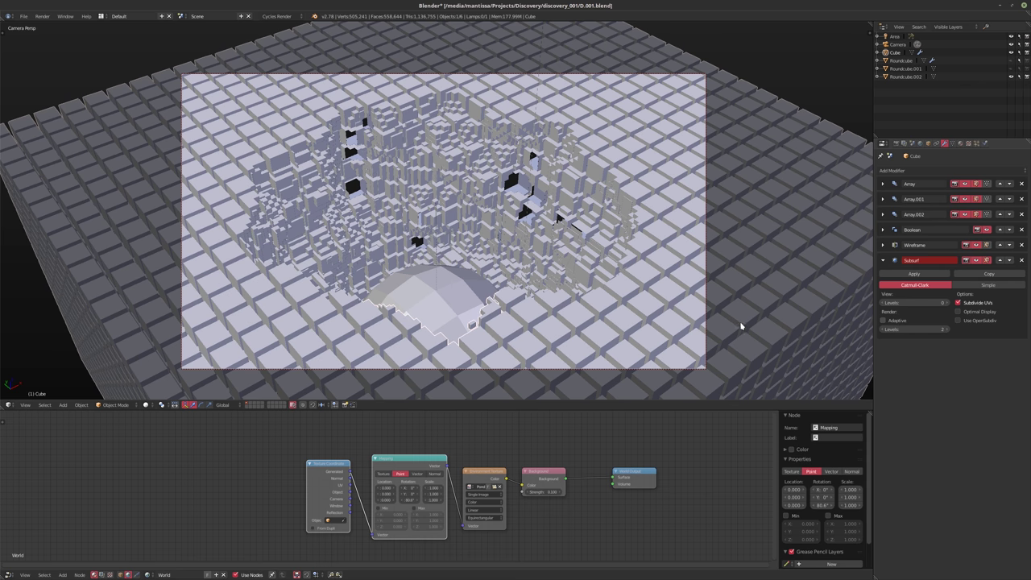
{"action": "key", "text": "ctrl+z"}
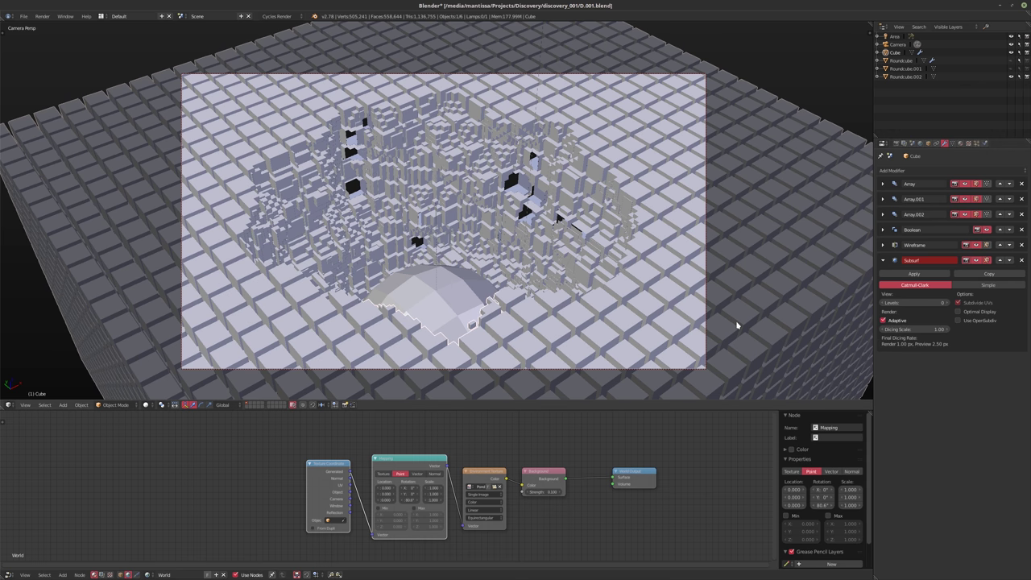
- Set the displacement method of the Cube's first material to True and render the scene
{"action": "left_click", "coordinate": [959, 144]}
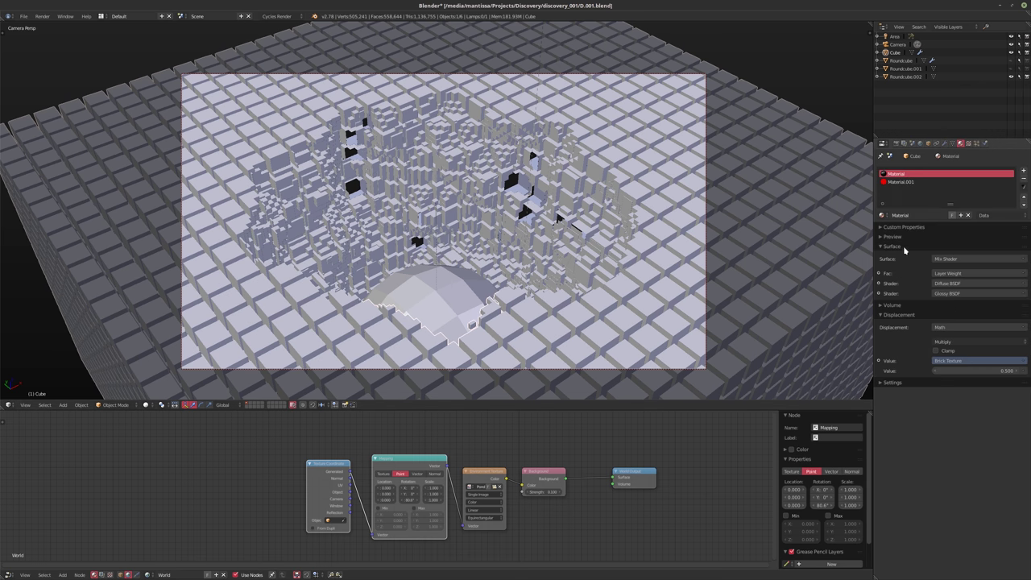
{"action": "left_click", "coordinate": [886, 315]}
{"action": "left_click", "coordinate": [886, 315]}
{"action": "left_click", "coordinate": [881, 383]}
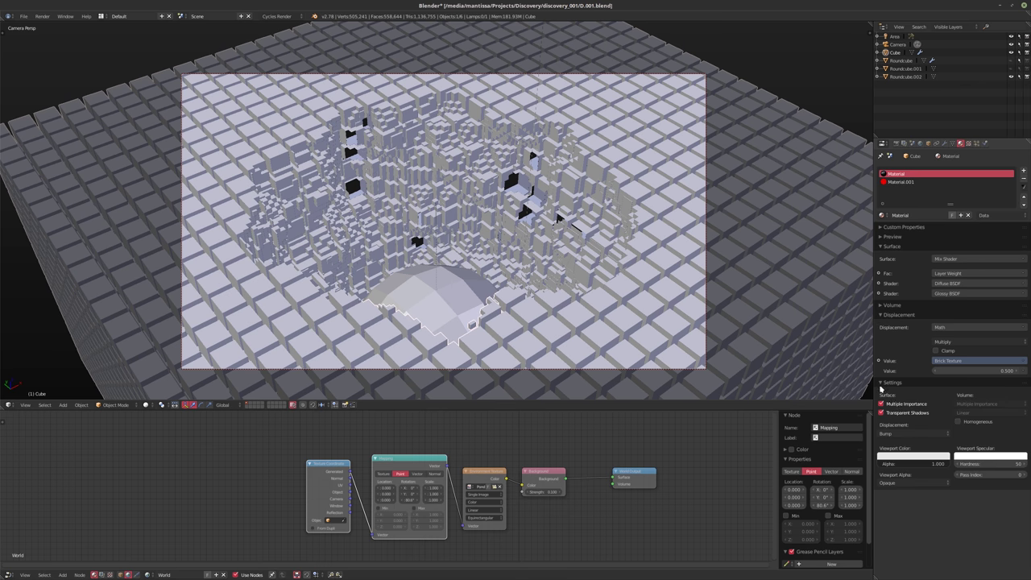
{"action": "left_click", "coordinate": [910, 433]}
{"action": "left_click", "coordinate": [906, 422]}
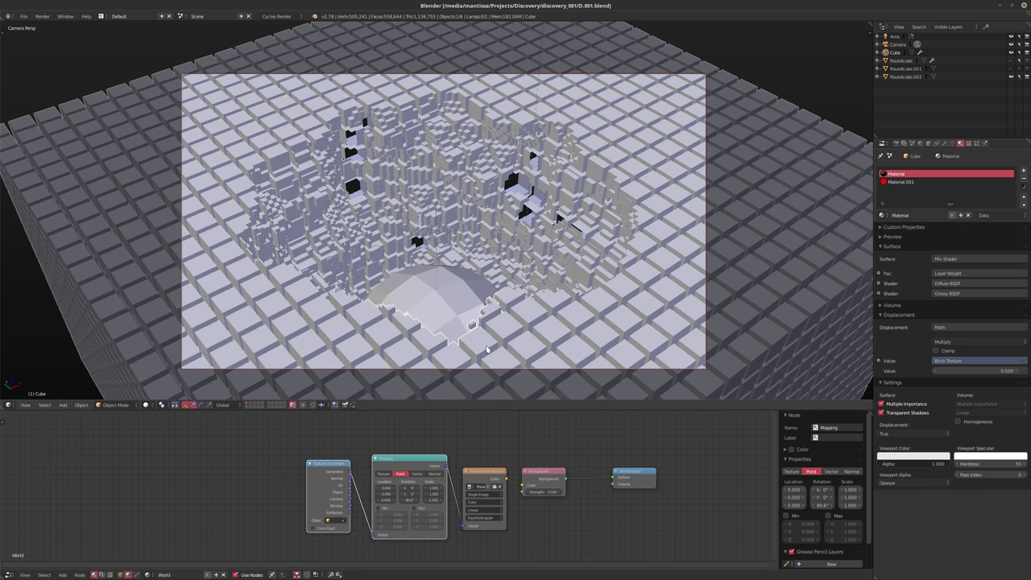
{"action": "key", "text": "F12"}
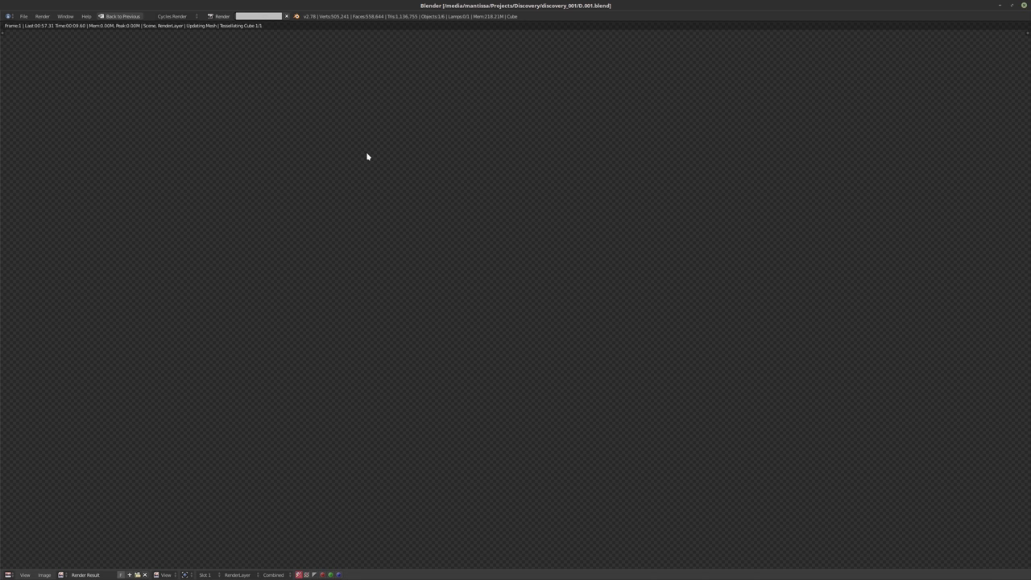
- Cancel the render, reopen D.001.blend in a new Blender instance and close the old one
{"action": "key", "text": "Escape"}
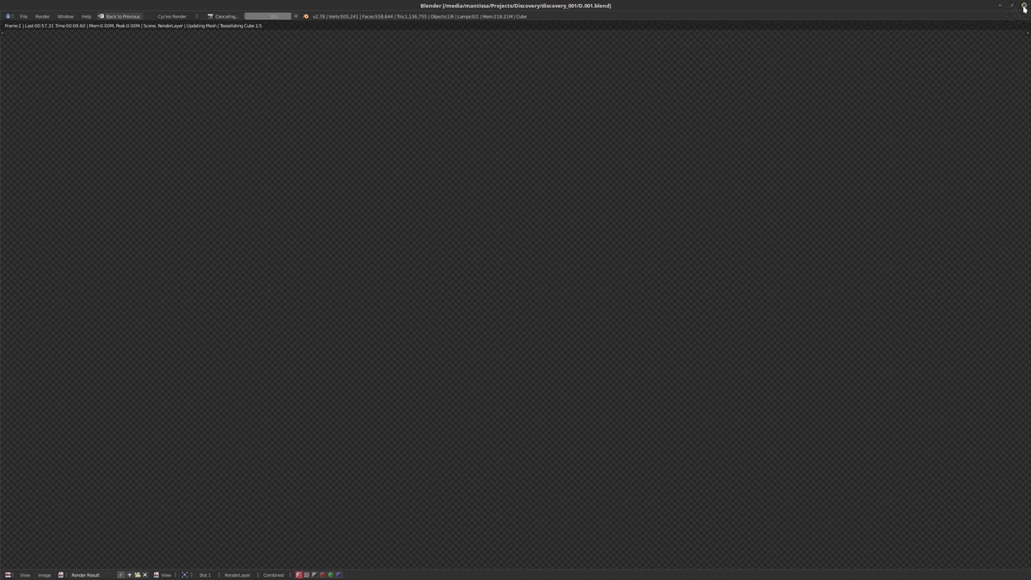
{"action": "mouse_move", "coordinate": [161, 578]}
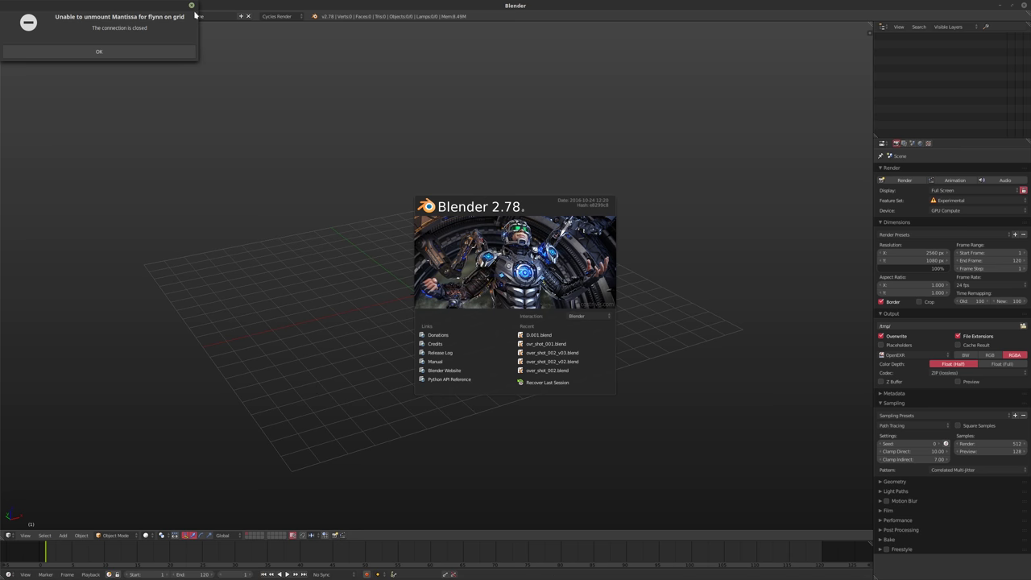
{"action": "left_click", "coordinate": [192, 5]}
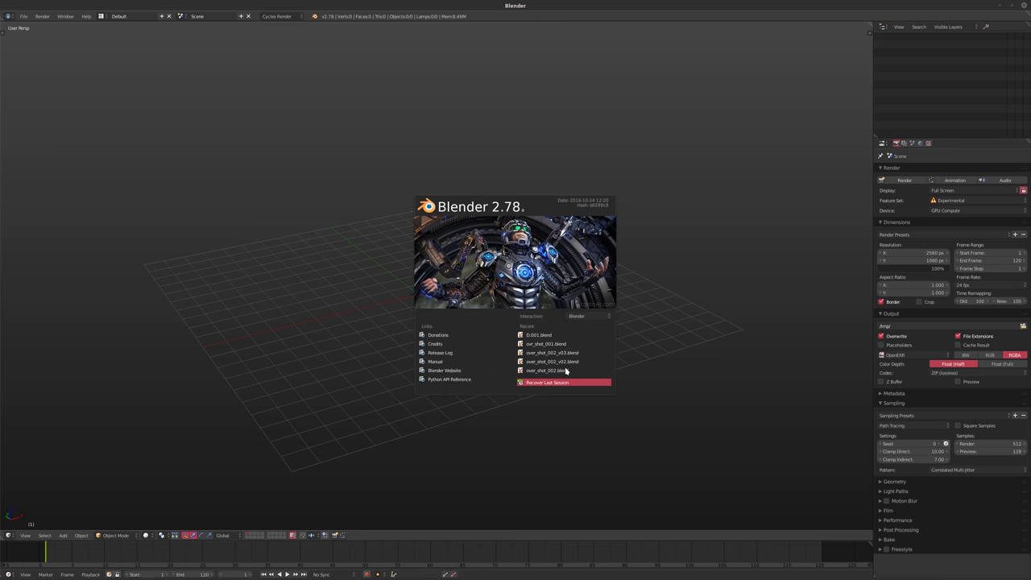
{"action": "left_click", "coordinate": [538, 337]}
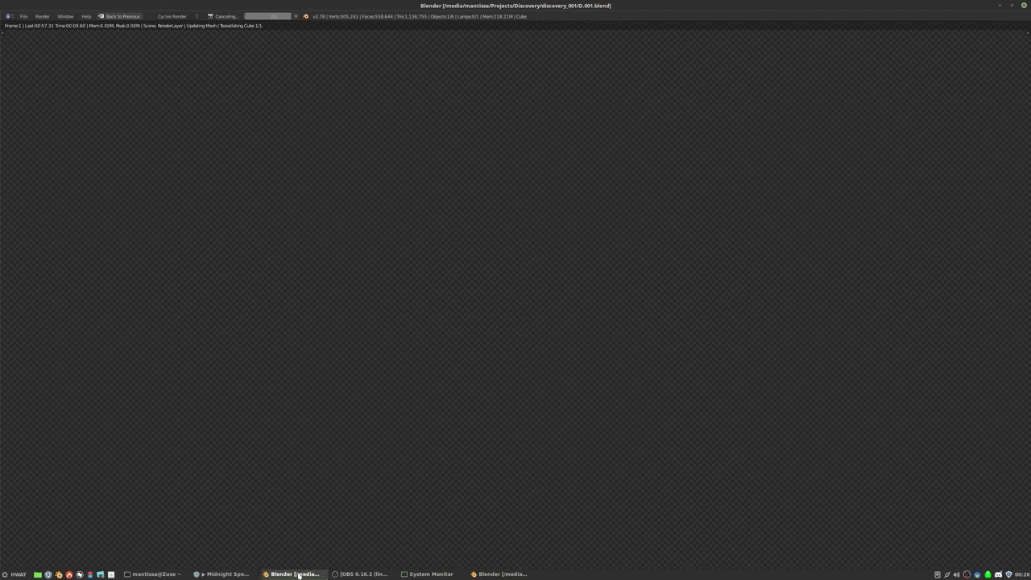
{"action": "right_click", "coordinate": [298, 576]}
{"action": "left_click", "coordinate": [284, 559]}
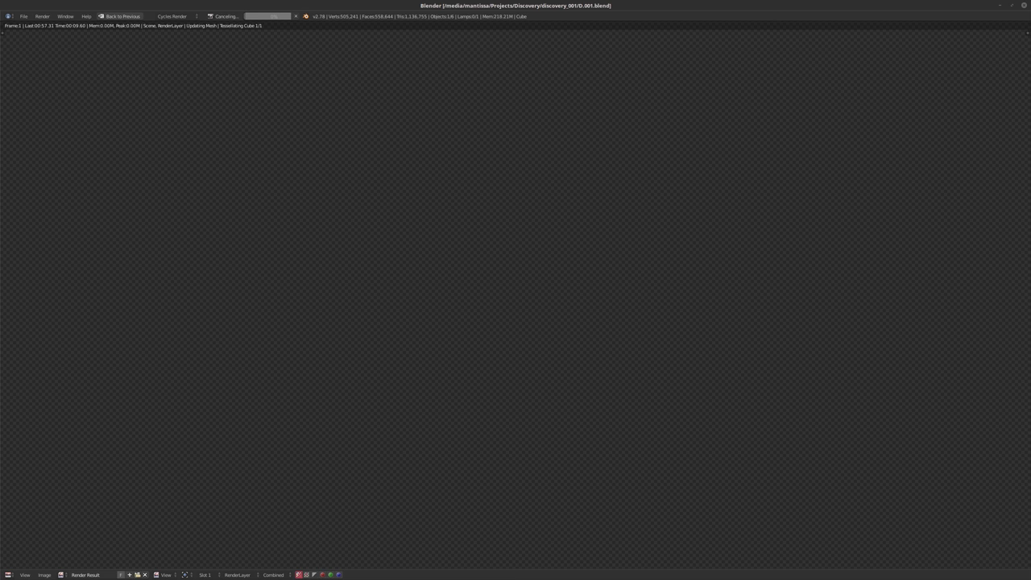
{"action": "key", "text": "Escape"}
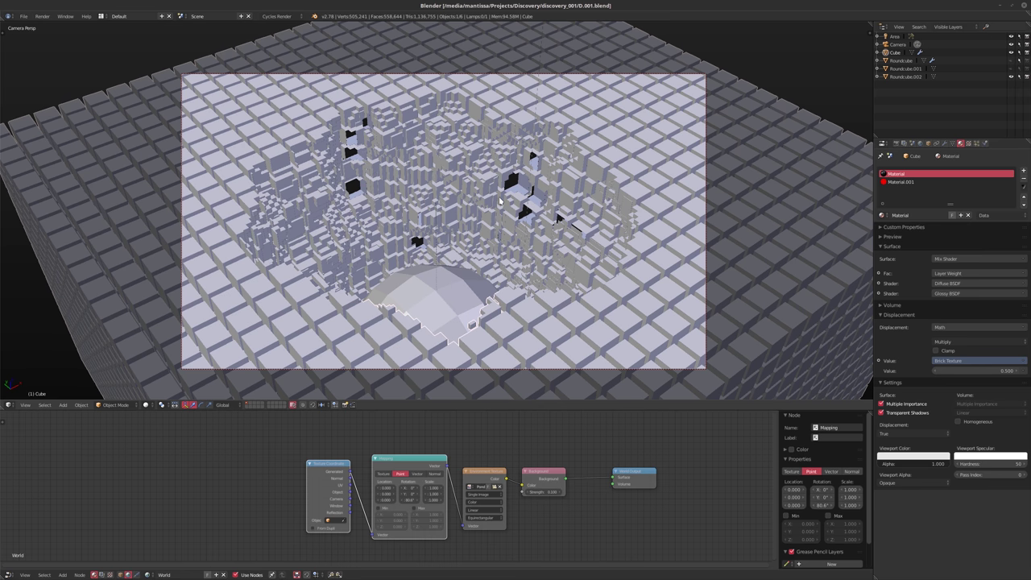
- Set the render Subdivision Rate to 0.75 px in the scene's geometry settings and render the scene
{"action": "left_click", "coordinate": [896, 143]}
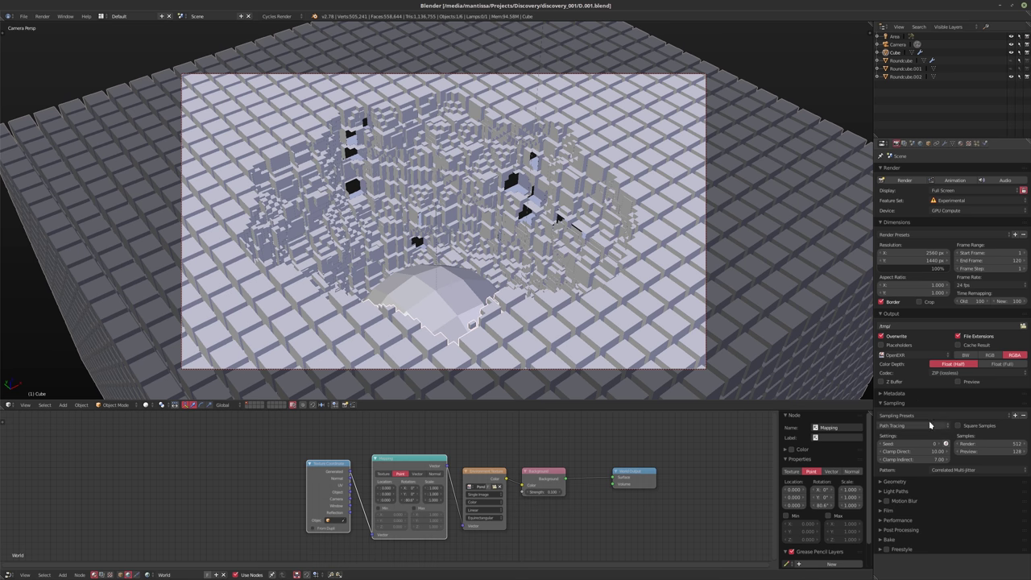
{"action": "left_click", "coordinate": [885, 481]}
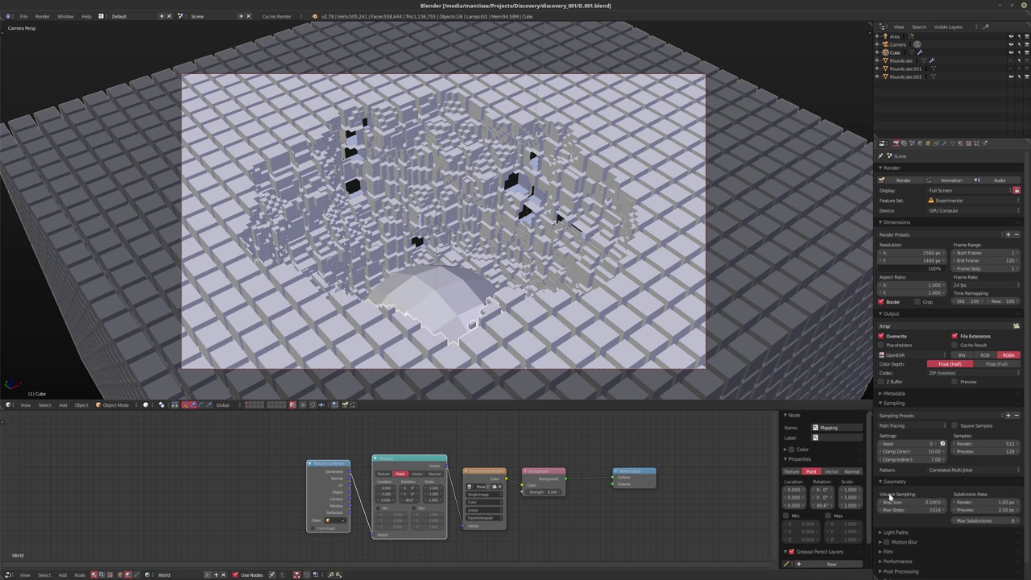
{"action": "left_click", "coordinate": [987, 502]}
{"action": "type", "text": ".75"}
{"action": "key", "text": "Return"}
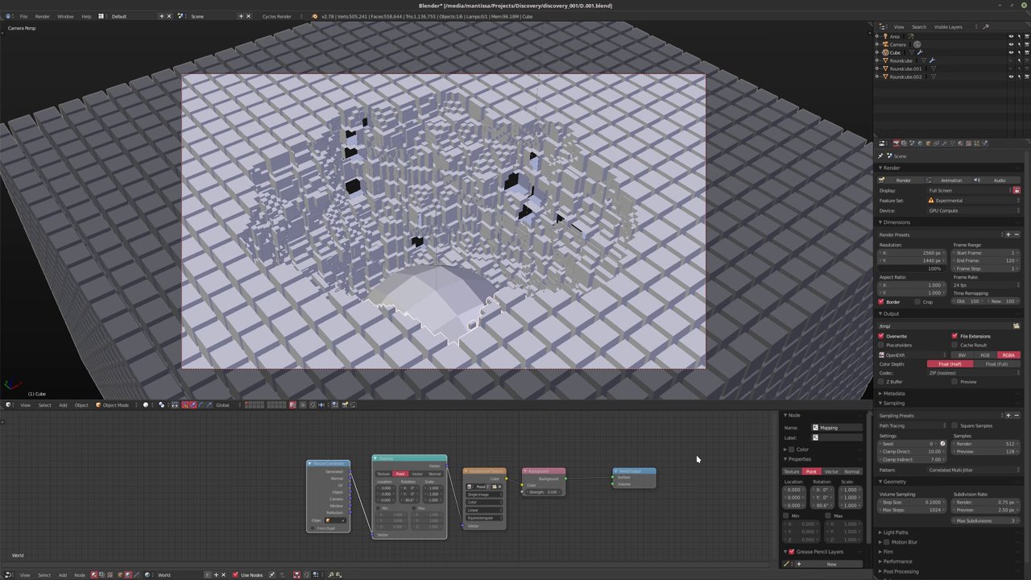
{"action": "key", "text": "F12"}
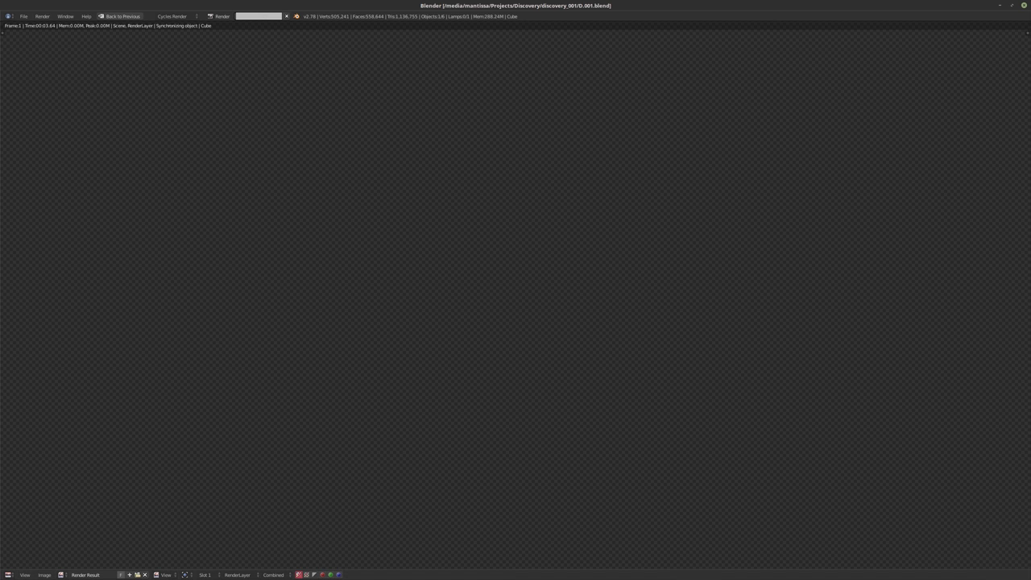
- Launch a new Blender instance and reopen the recent file D.001.blend
{"action": "key", "text": "XF86AudioRaiseVolume"}
{"action": "mouse_move", "coordinate": [492, 578]}
{"action": "left_click", "coordinate": [59, 576]}
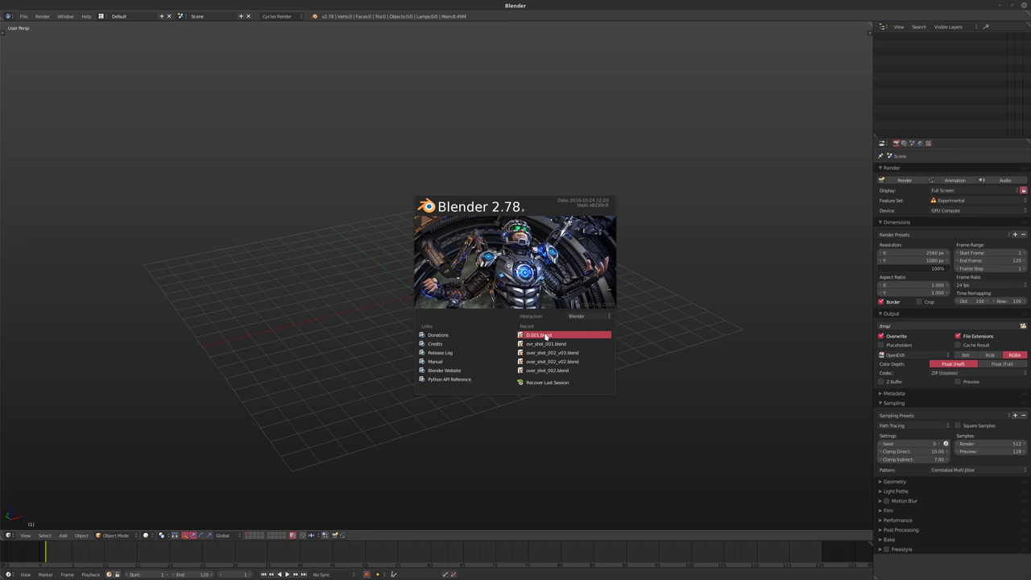
{"action": "left_click", "coordinate": [545, 333]}
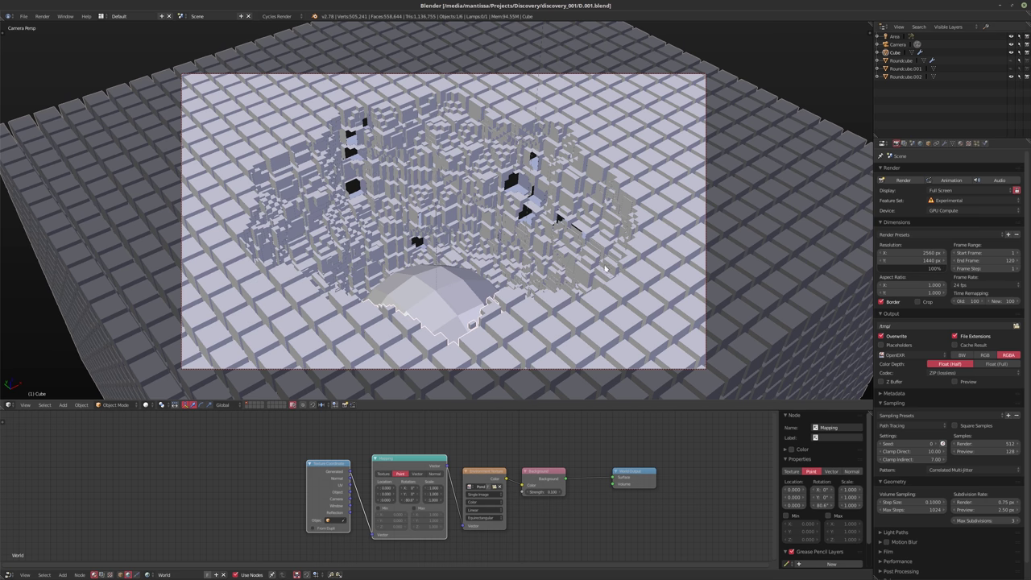
- Apply the Cube's Array, Array.001 and Array.002 modifiers, keeping Boolean, Wireframe and Subsurf
{"action": "left_click", "coordinate": [938, 144]}
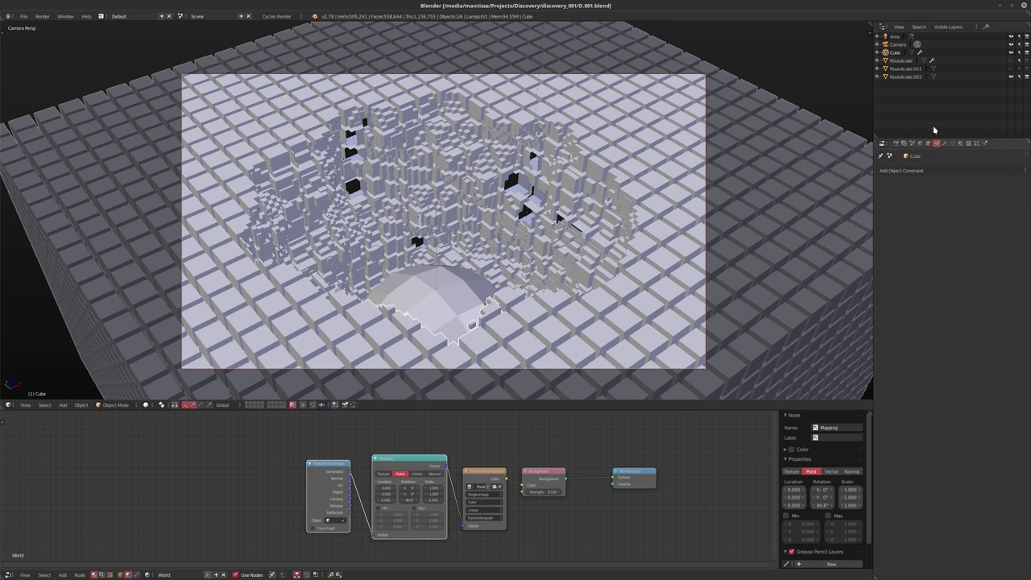
{"action": "left_click", "coordinate": [945, 143]}
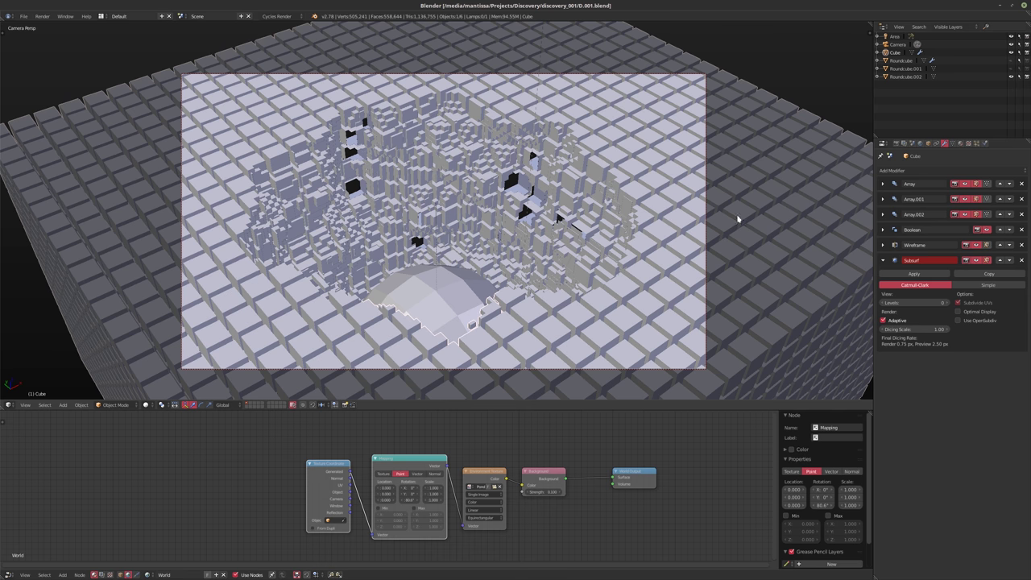
{"action": "left_click", "coordinate": [882, 184]}
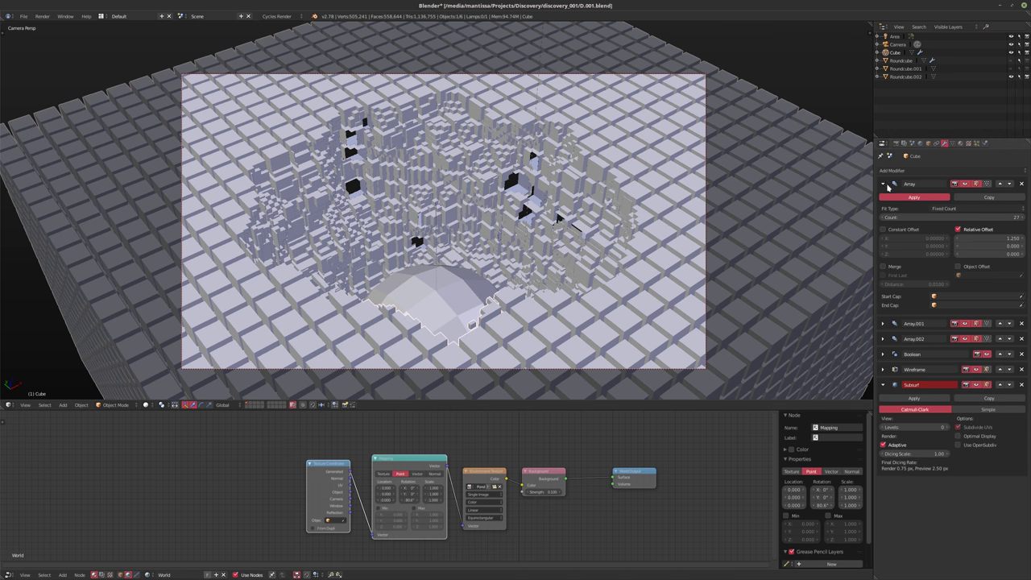
{"action": "key", "text": "ctrl+a"}
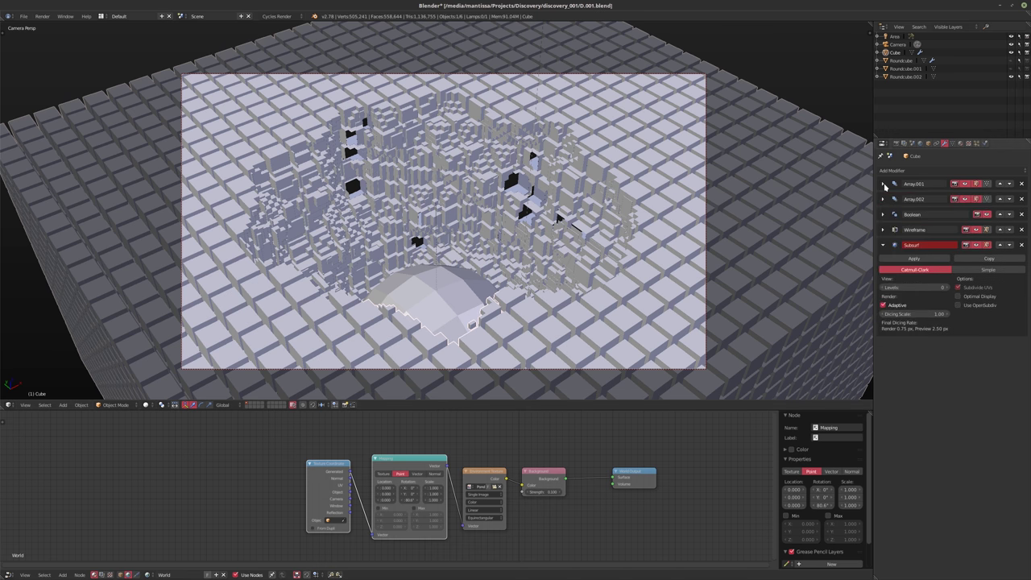
{"action": "left_click", "coordinate": [883, 184]}
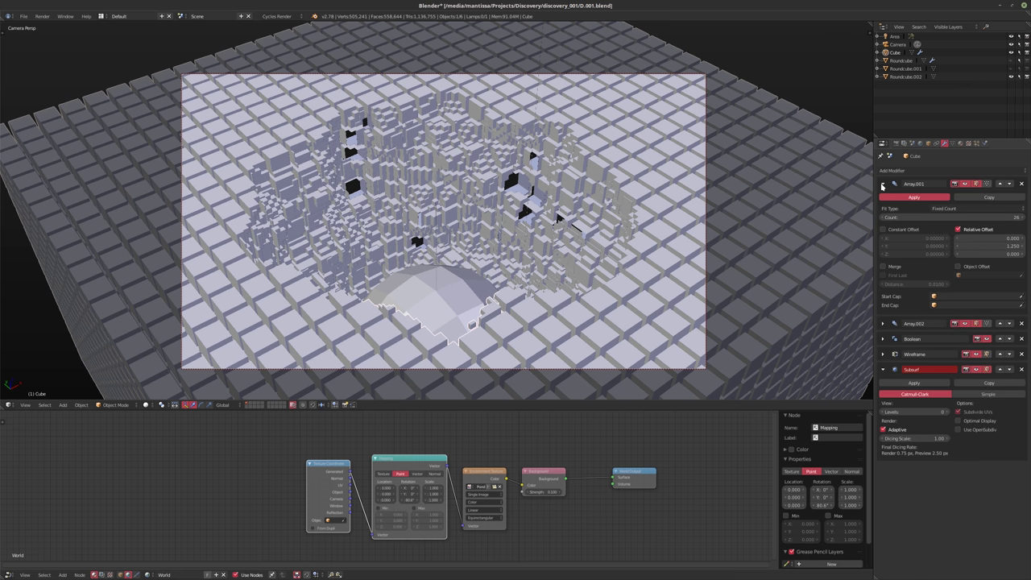
{"action": "key", "text": "ctrl+a"}
{"action": "left_click", "coordinate": [883, 183]}
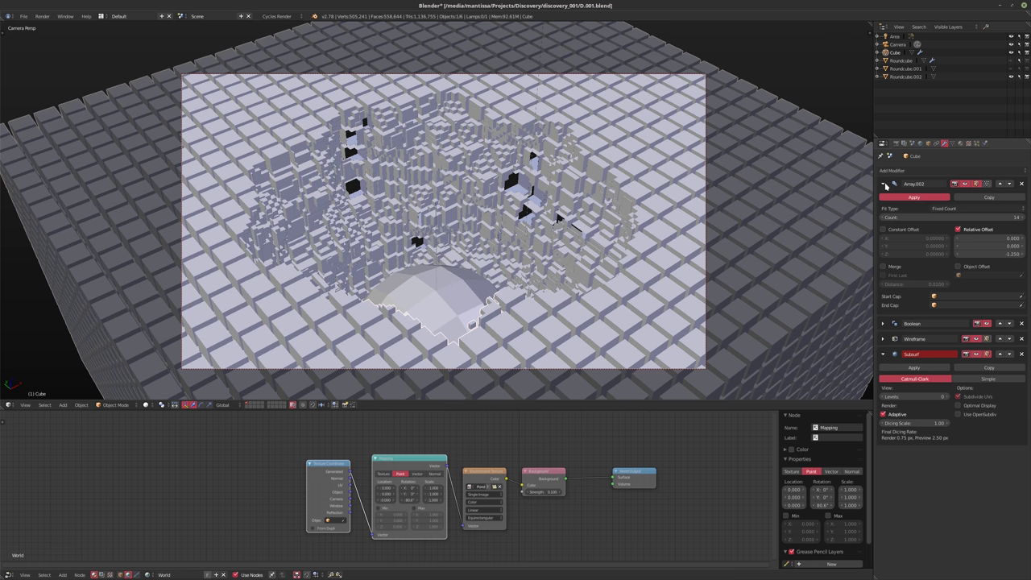
{"action": "key", "text": "ctrl+a"}
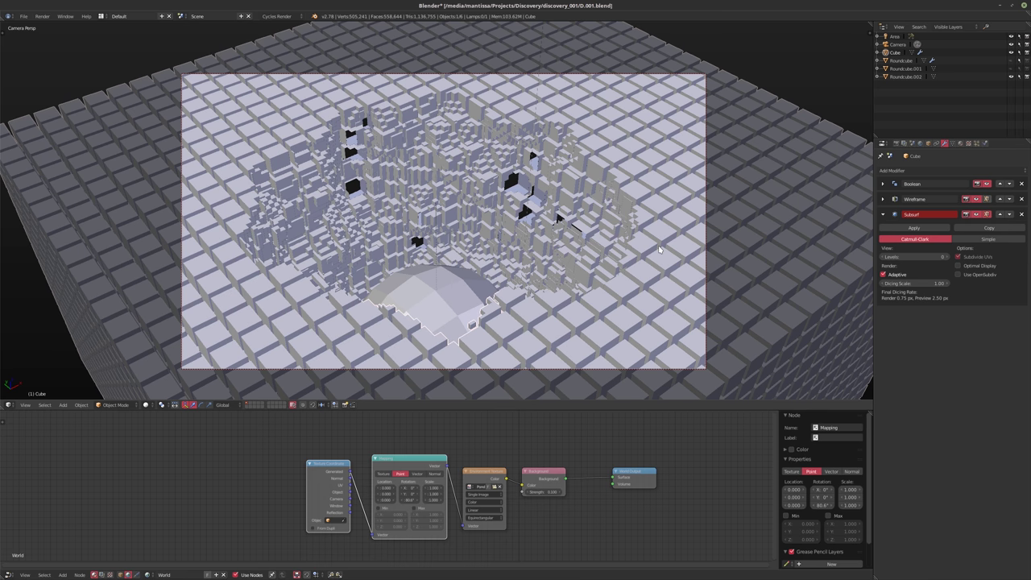
- Examine the whole cube block and its crater from outside the camera view
{"action": "key", "text": "KP_5"}
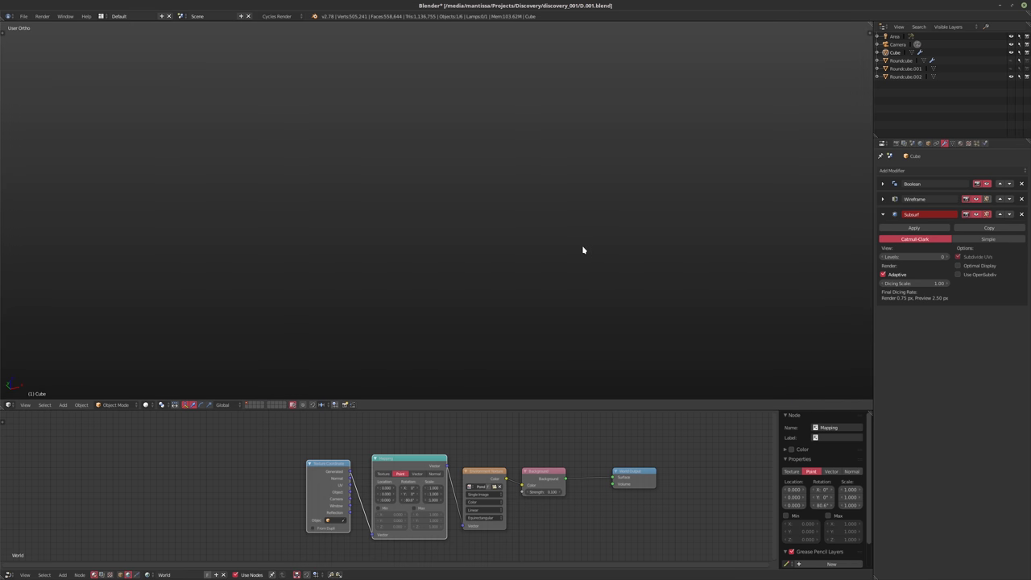
{"action": "key", "text": "KP_Decimal"}
{"action": "scroll", "coordinate": [410, 234], "scroll_direction": "up", "scroll_amount": 3}
{"action": "middle_click_drag", "start_coordinate": [416, 196], "coordinate": [518, 258]}
{"action": "scroll", "coordinate": [410, 234], "scroll_direction": "up", "scroll_amount": 4}
{"action": "scroll", "coordinate": [500, 209], "scroll_direction": "up", "scroll_amount": 5}
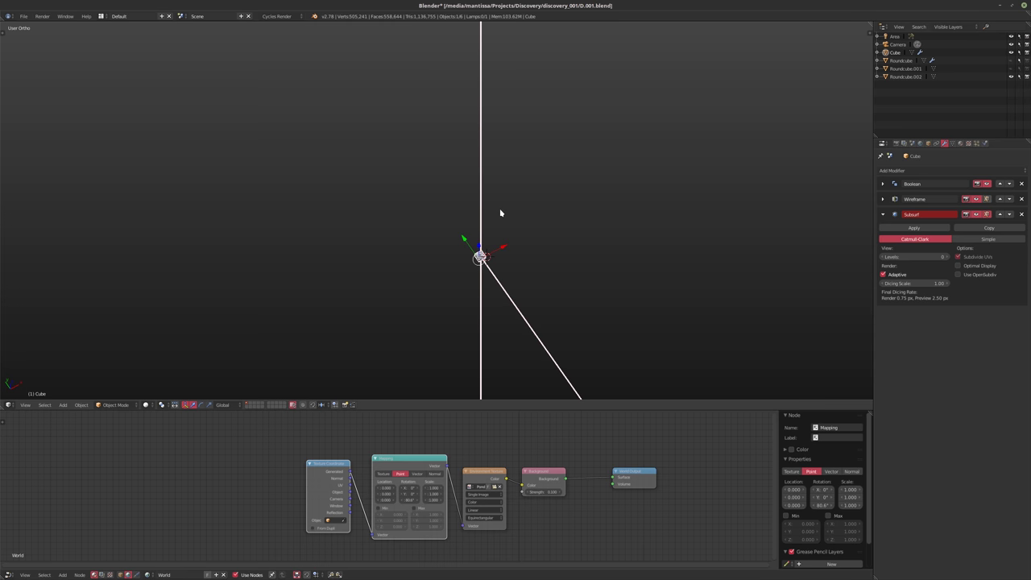
{"action": "key", "text": "KP_Decimal"}
{"action": "scroll", "coordinate": [415, 199], "scroll_direction": "up", "scroll_amount": 12}
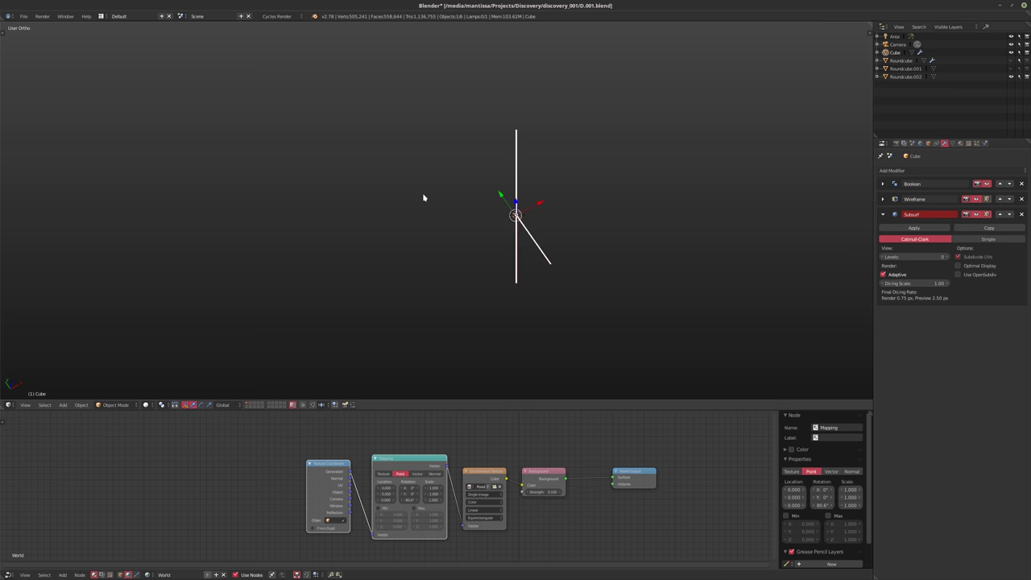
{"action": "scroll", "coordinate": [609, 229], "scroll_direction": "up", "scroll_amount": 3}
{"action": "middle_click_drag", "start_coordinate": [657, 235], "coordinate": [566, 251], "text": "shift"}
{"action": "scroll", "coordinate": [597, 275], "scroll_direction": "up", "scroll_amount": 5}
{"action": "scroll", "coordinate": [597, 279], "scroll_direction": "up", "scroll_amount": 11}
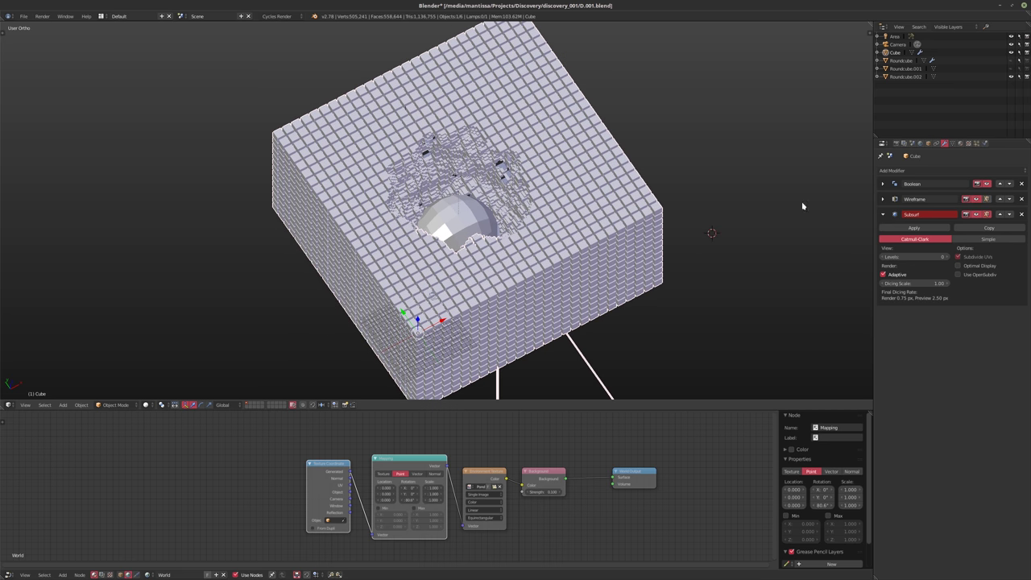
- Disable Even Thickness in the Cube's Wireframe modifier
{"action": "left_click", "coordinate": [883, 199]}
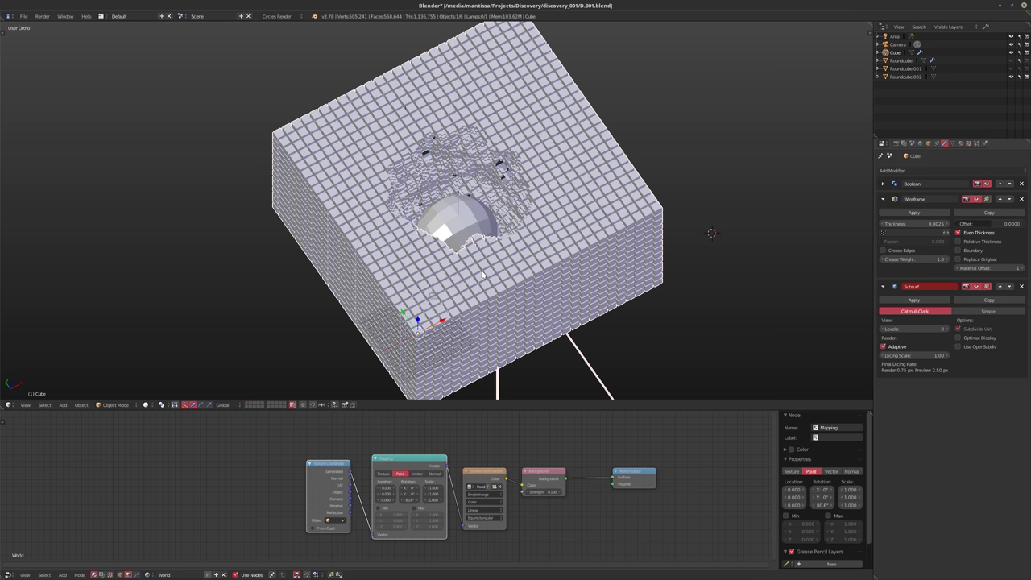
{"action": "key", "text": "ctrl+z"}
{"action": "middle_click_drag", "start_coordinate": [483, 275], "coordinate": [475, 244]}
{"action": "key", "text": "KP_5"}
{"action": "scroll", "coordinate": [424, 237], "scroll_direction": "up", "scroll_amount": 10}
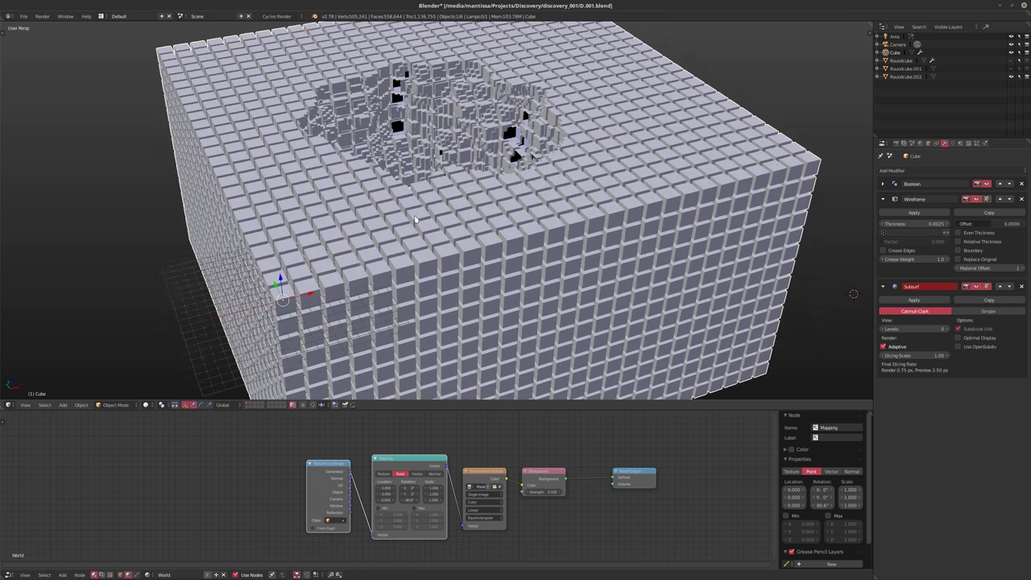
{"action": "scroll", "coordinate": [427, 185], "scroll_direction": "down", "scroll_amount": 10}
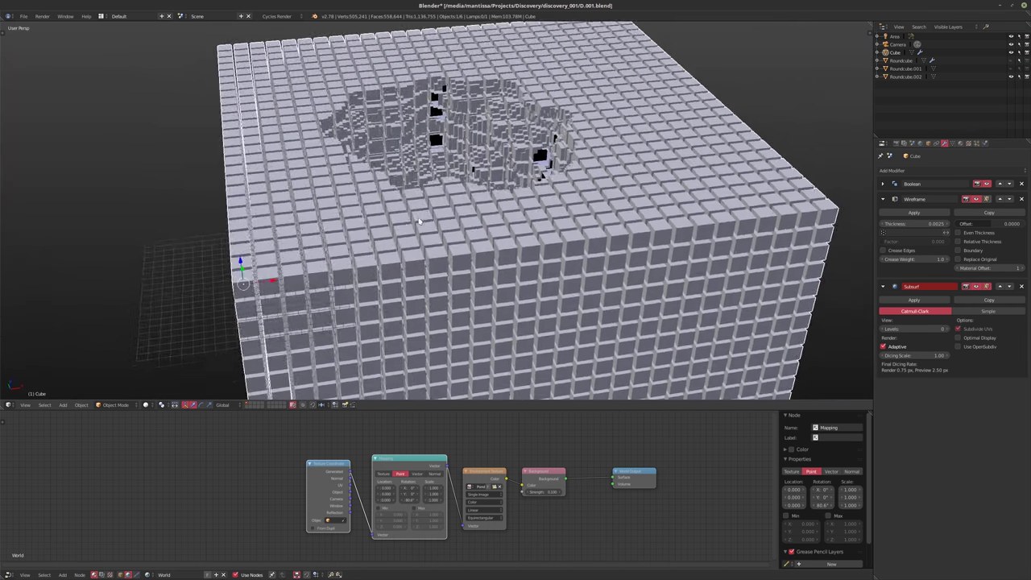
- Check the block's mesh in Edit Mode, return to Object Mode and view it from the front in orthographic wireframe display
{"action": "key", "text": "Tab"}
{"action": "key", "text": "KP_8"}
{"action": "key", "text": "KP_8"}
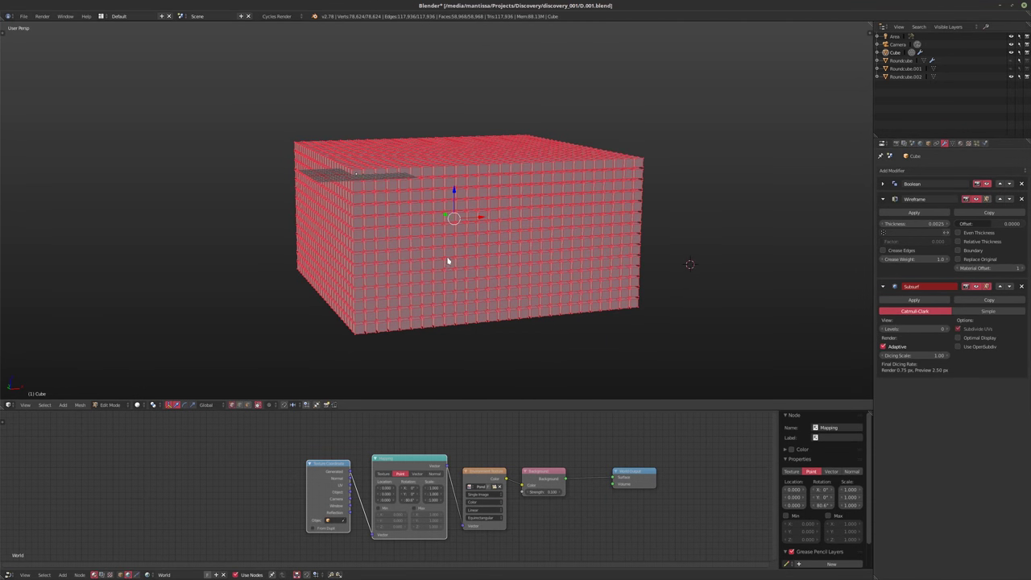
{"action": "key", "text": "Tab"}
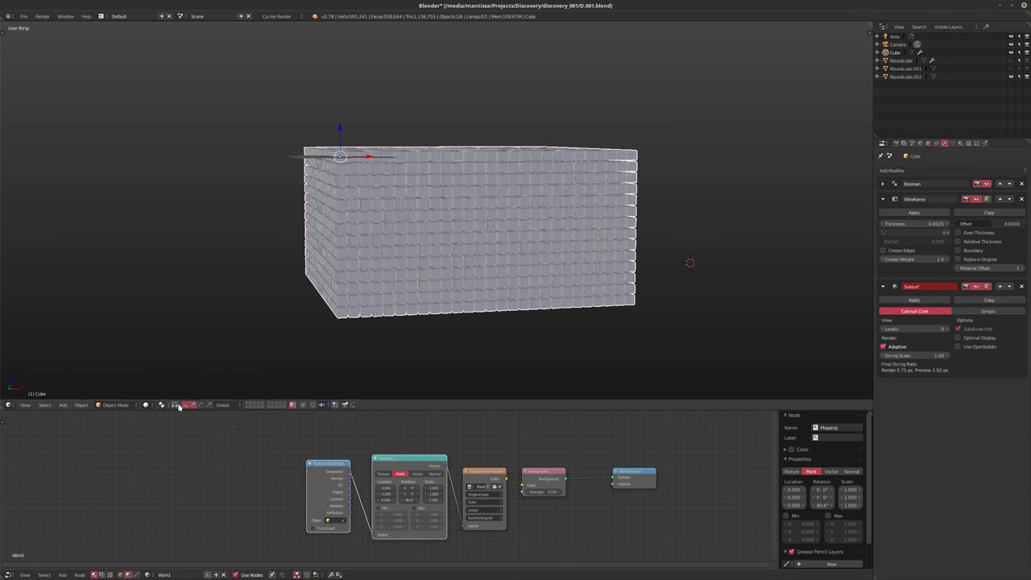
{"action": "mouse_move", "coordinate": [350, 320]}
{"action": "middle_mouse_down"}
{"action": "mouse_move", "coordinate": [352, 345]}
{"action": "mouse_move", "coordinate": [351, 334]}
{"action": "middle_mouse_up"}
{"action": "key", "text": "KP_1"}
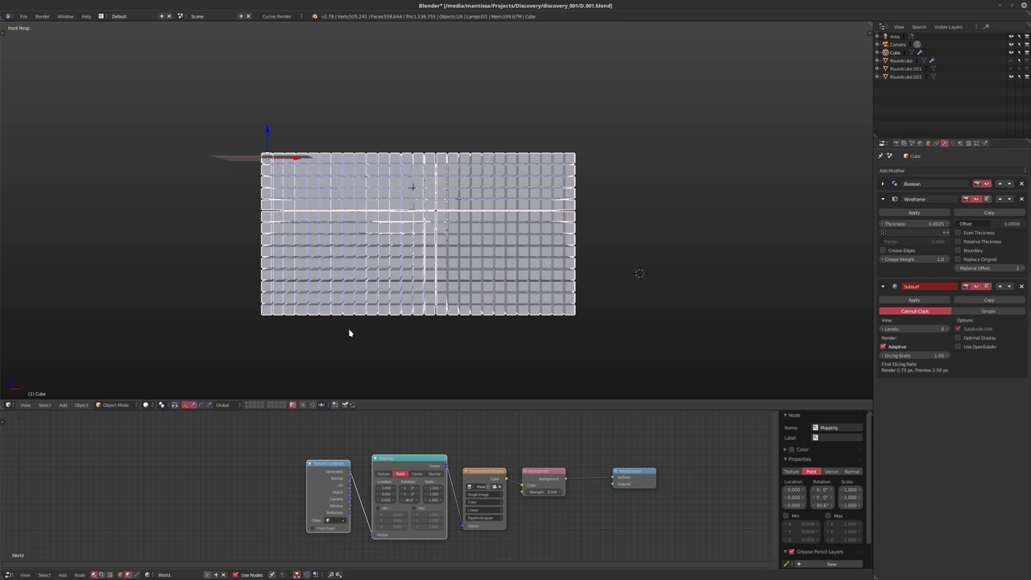
{"action": "key", "text": "KP_5"}
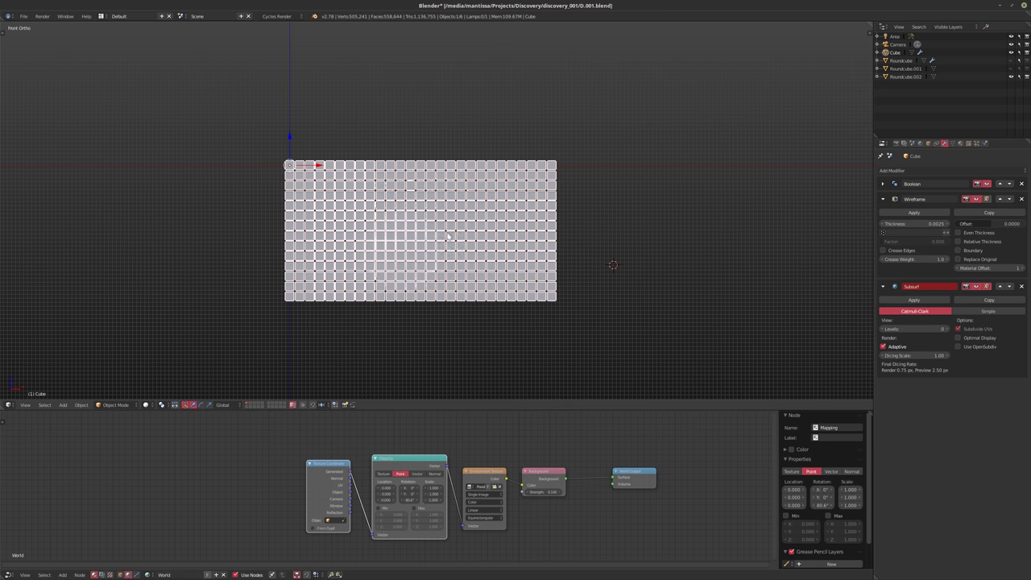
{"action": "middle_click_drag", "start_coordinate": [449, 236], "coordinate": [454, 250], "text": "shift"}
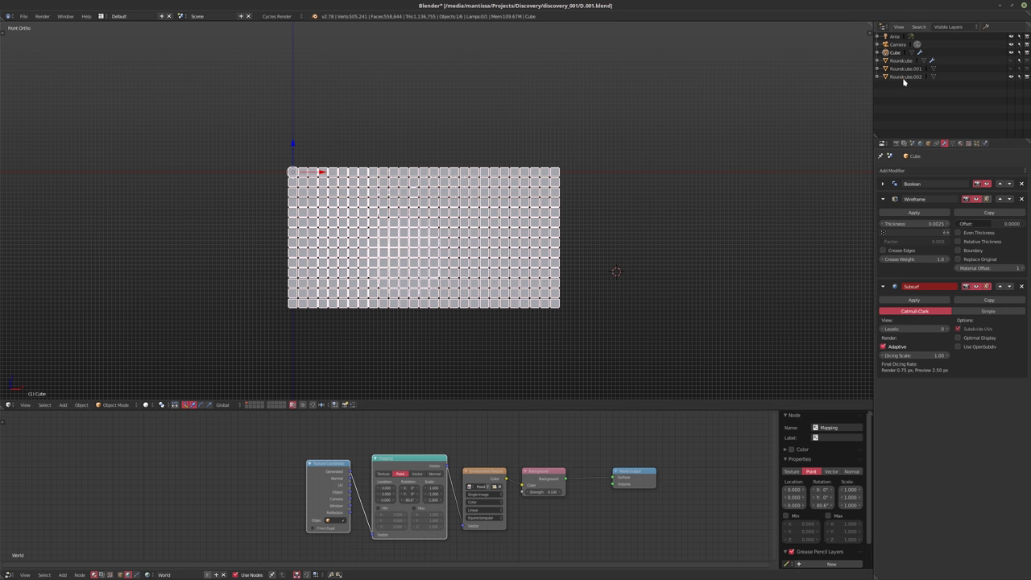
{"action": "key", "text": "z"}
{"action": "middle_click_drag", "start_coordinate": [357, 251], "coordinate": [396, 240], "text": "shift"}
{"action": "scroll", "coordinate": [396, 240], "scroll_direction": "up", "scroll_amount": 3}
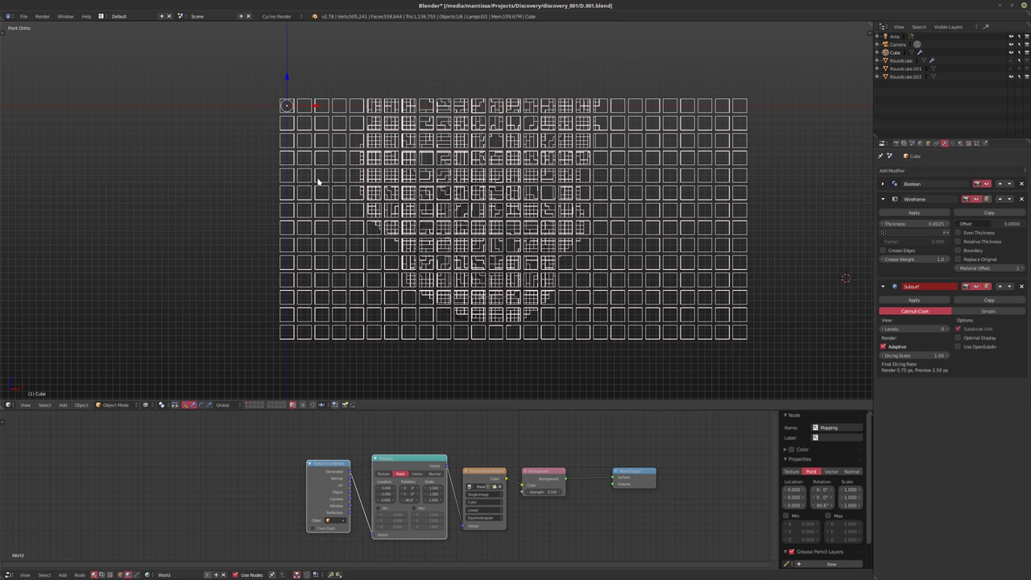
- Unhide the Roundcube boolean object and set its Maximum Draw Type to Wire
{"action": "left_click", "coordinate": [1012, 61]}
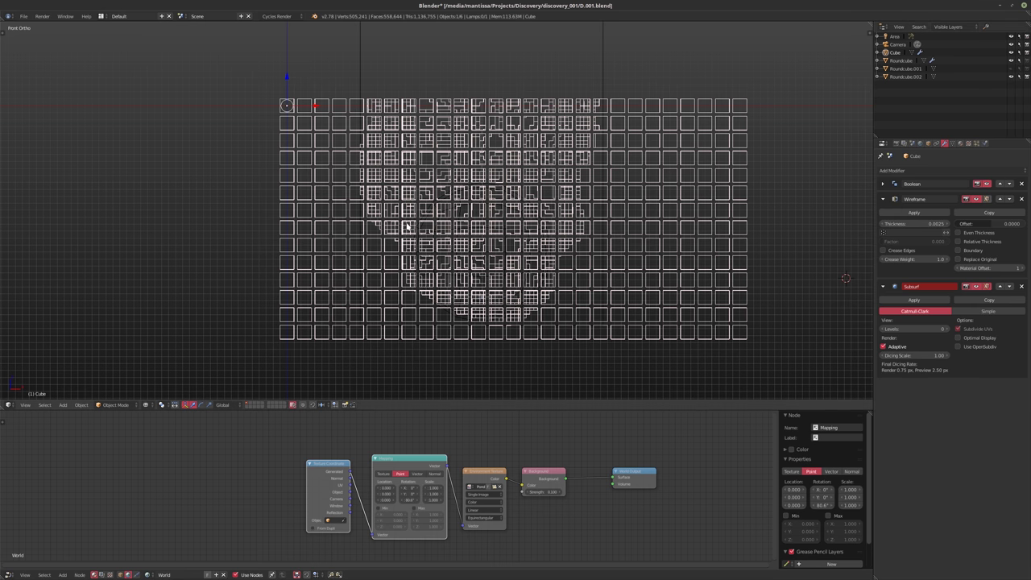
{"action": "left_click", "coordinate": [900, 60]}
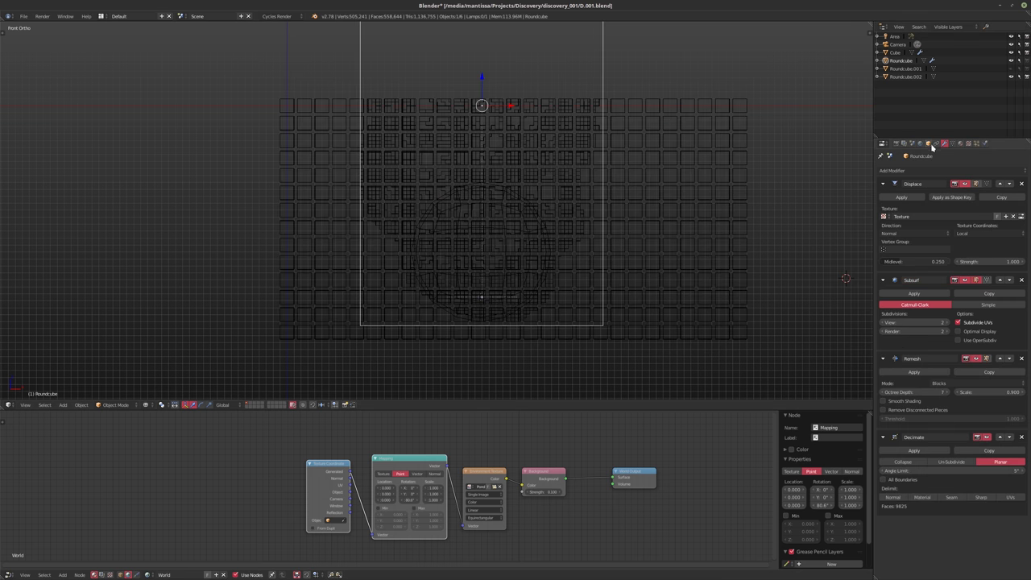
{"action": "left_click", "coordinate": [927, 142]}
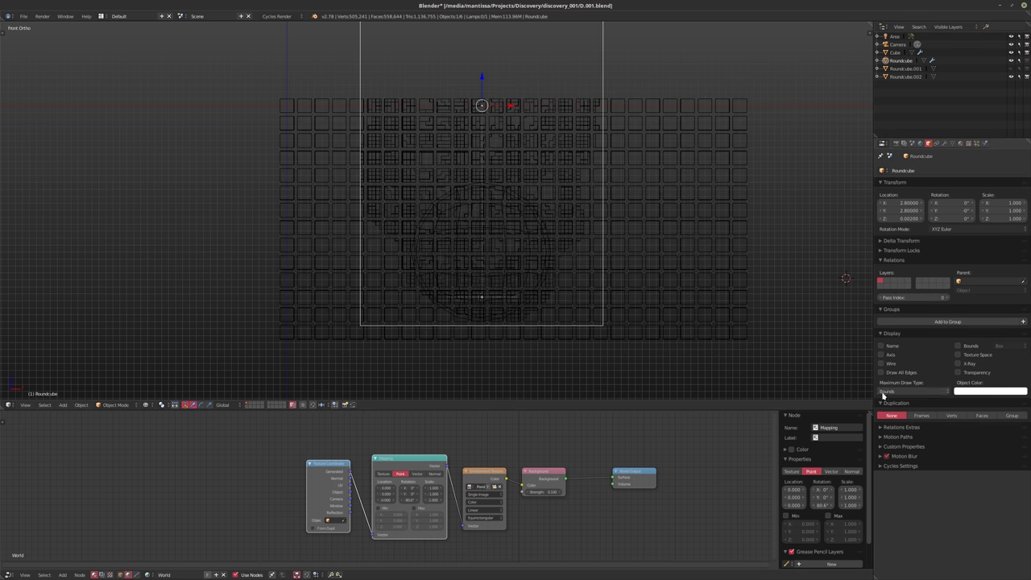
{"action": "left_click", "coordinate": [892, 393]}
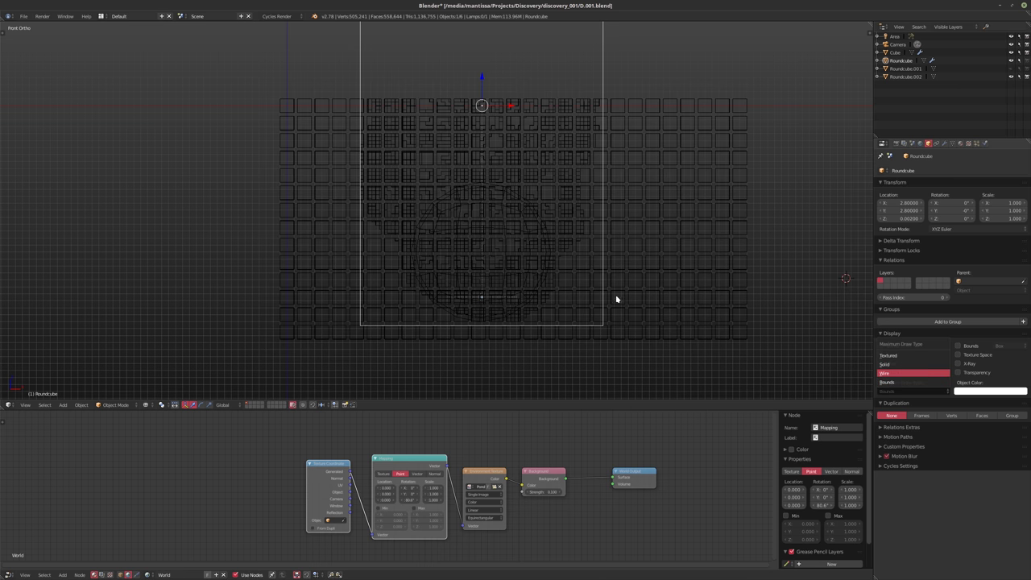
{"action": "key", "text": "Return"}
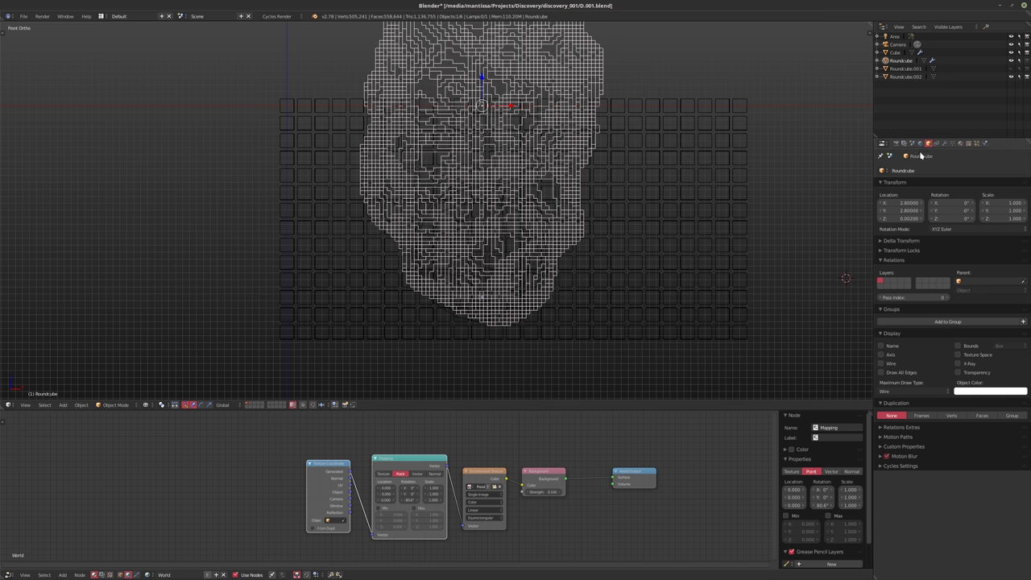
- Enter Edit Mode on the Cube and deselect all its geometry
{"action": "left_click", "coordinate": [894, 52]}
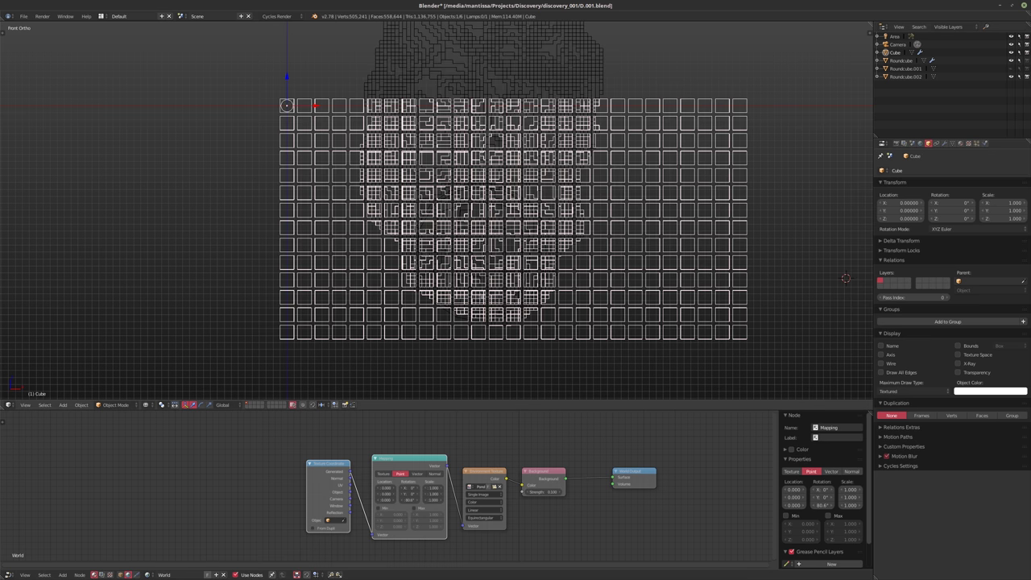
{"action": "key", "text": "Tab"}
{"action": "key", "text": "b"}
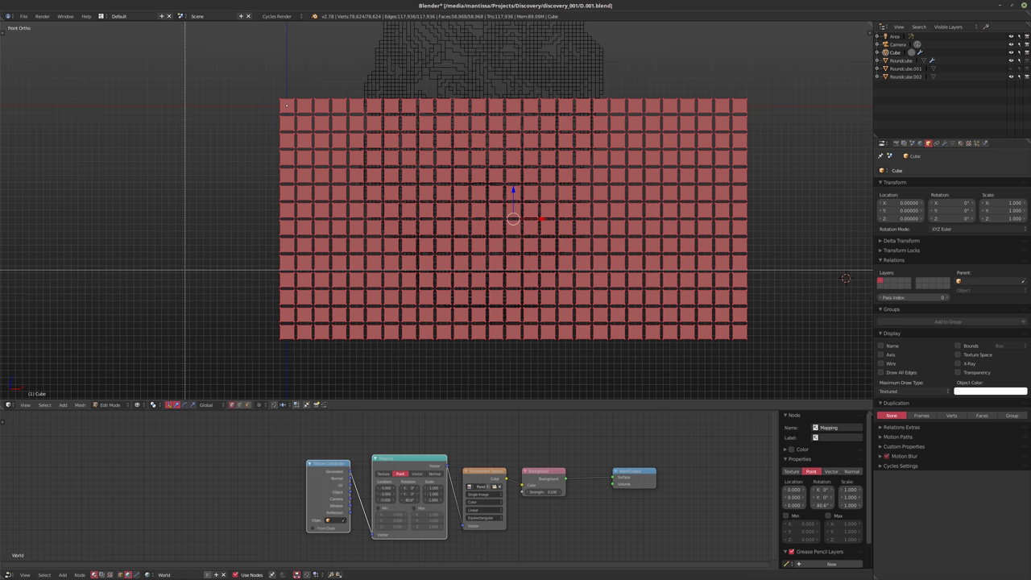
{"action": "key", "text": "Escape"}
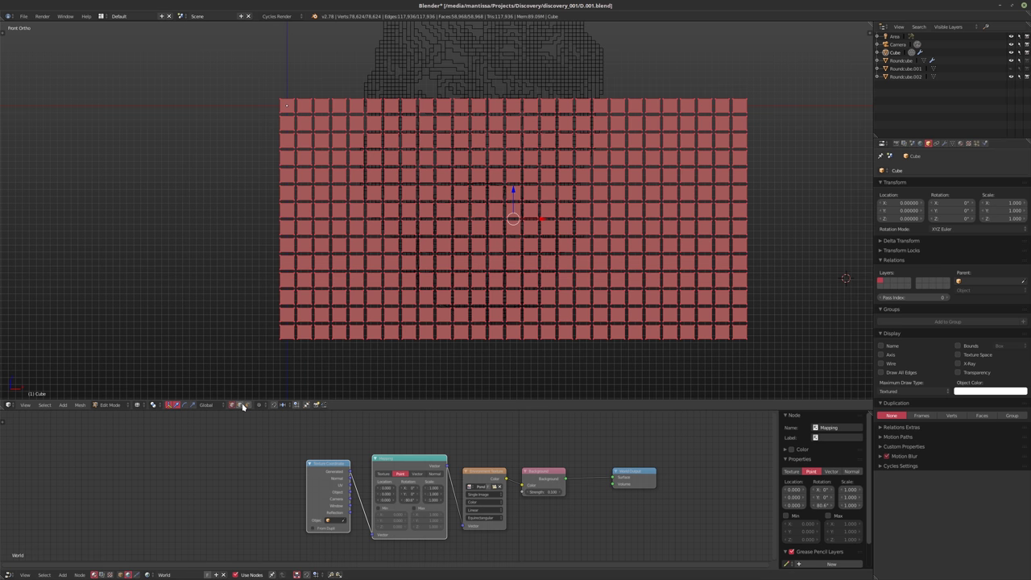
{"action": "key", "text": "a"}
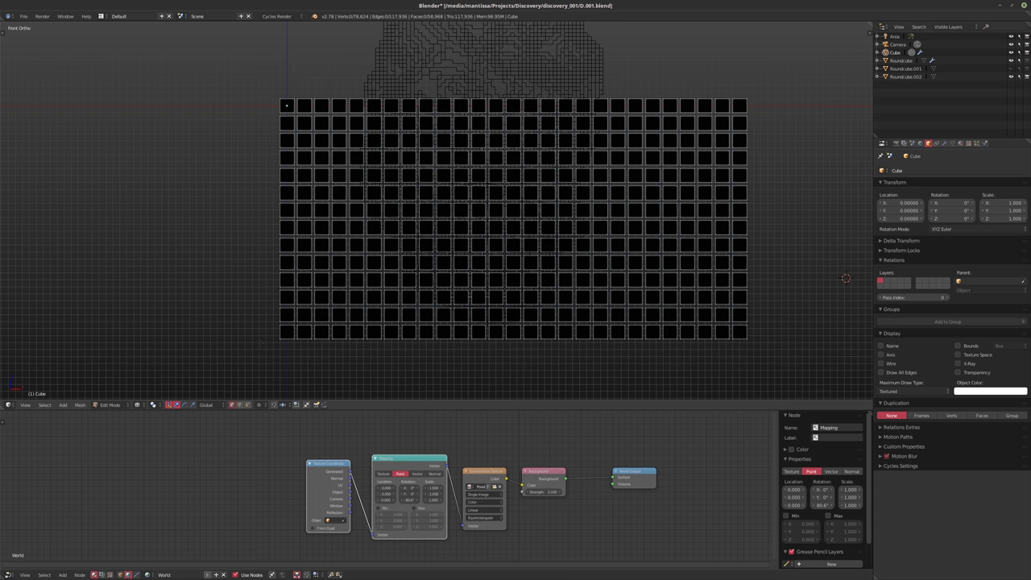
- Try to box-select the columns of cubes at the block's left end in the front wireframe view
{"action": "key", "text": "z"}
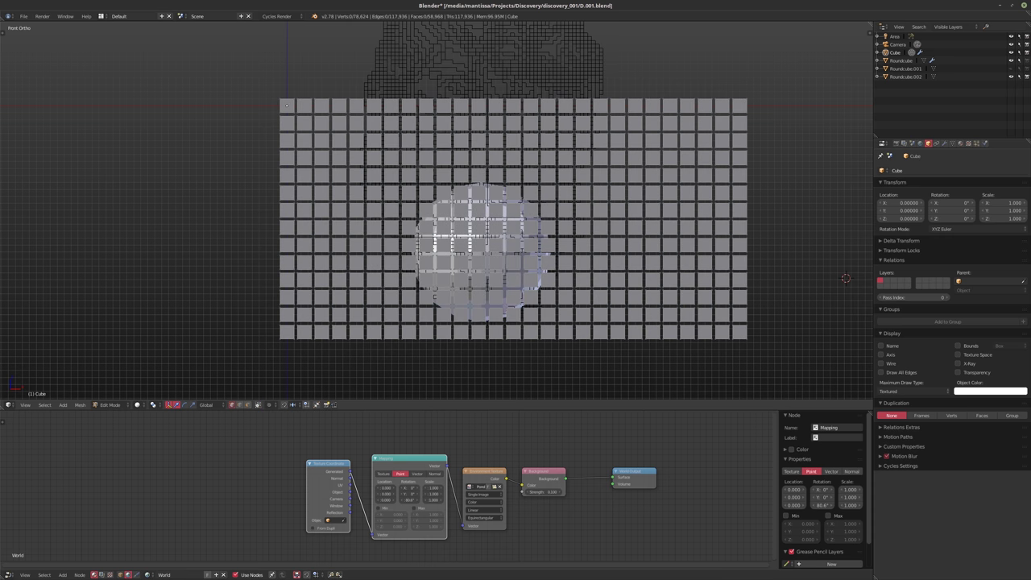
{"action": "key", "text": "shift+z"}
{"action": "key", "text": "a"}
{"action": "key", "text": "b"}
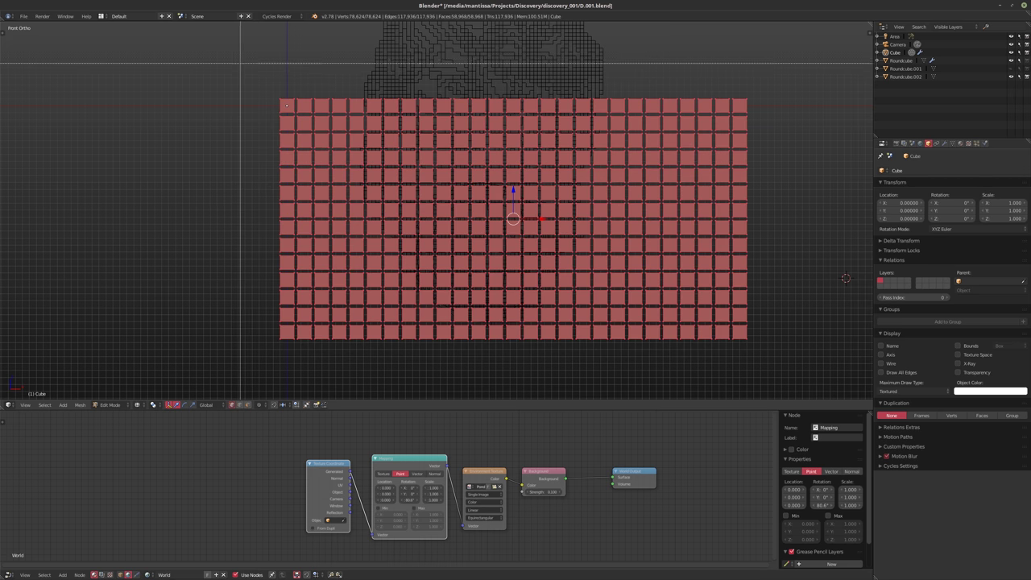
{"action": "left_click_drag", "start_coordinate": [242, 67], "coordinate": [330, 365]}
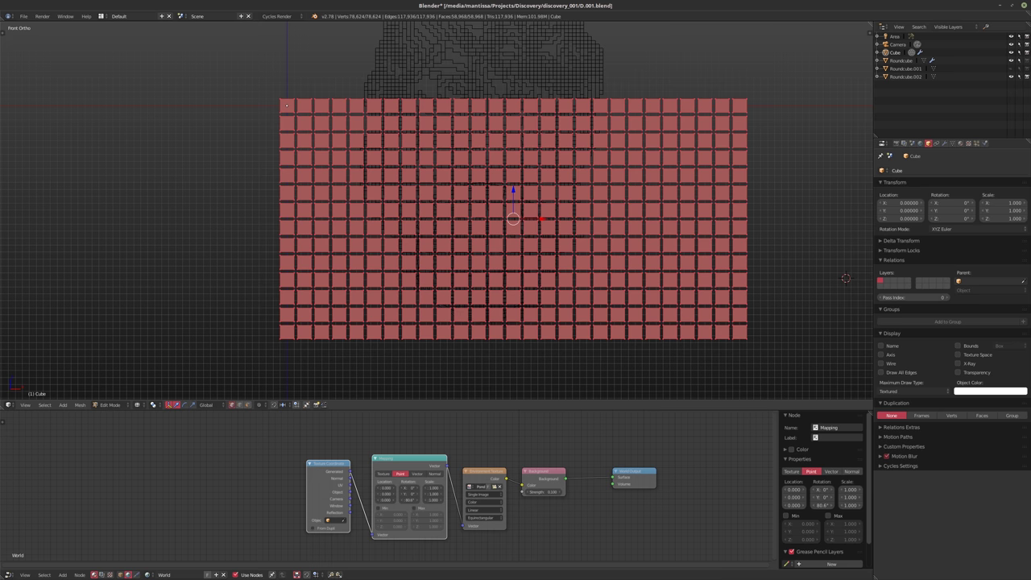
{"action": "middle_click_drag", "start_coordinate": [286, 105], "coordinate": [424, 255]}
- From the camera view, clear the selection, box-select the cubes beyond the frame's upper edge and shrink the selection with Select Less
{"action": "key", "text": "KP_0"}
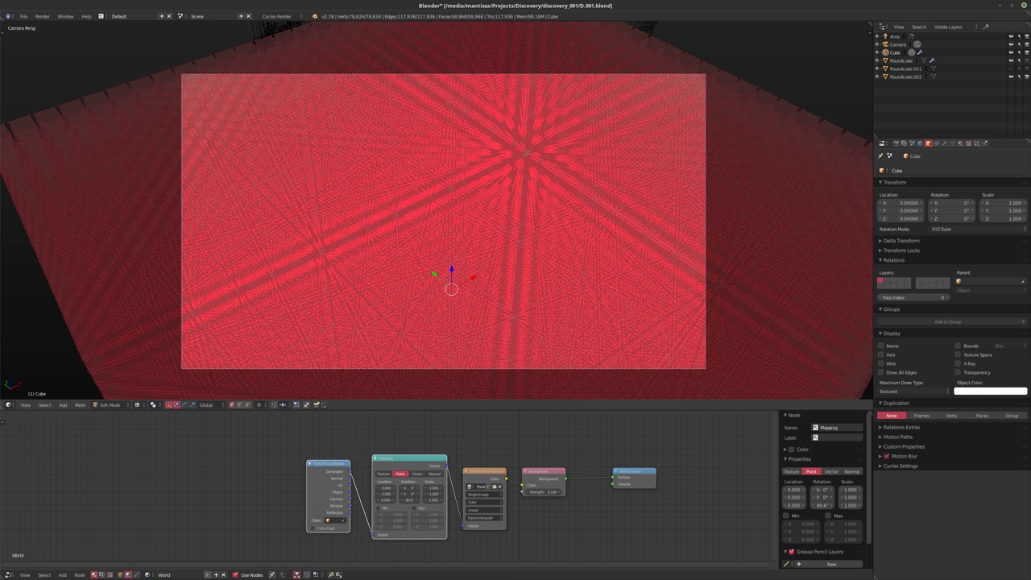
{"action": "middle_click_drag", "start_coordinate": [395, 96], "coordinate": [399, 164], "text": "shift"}
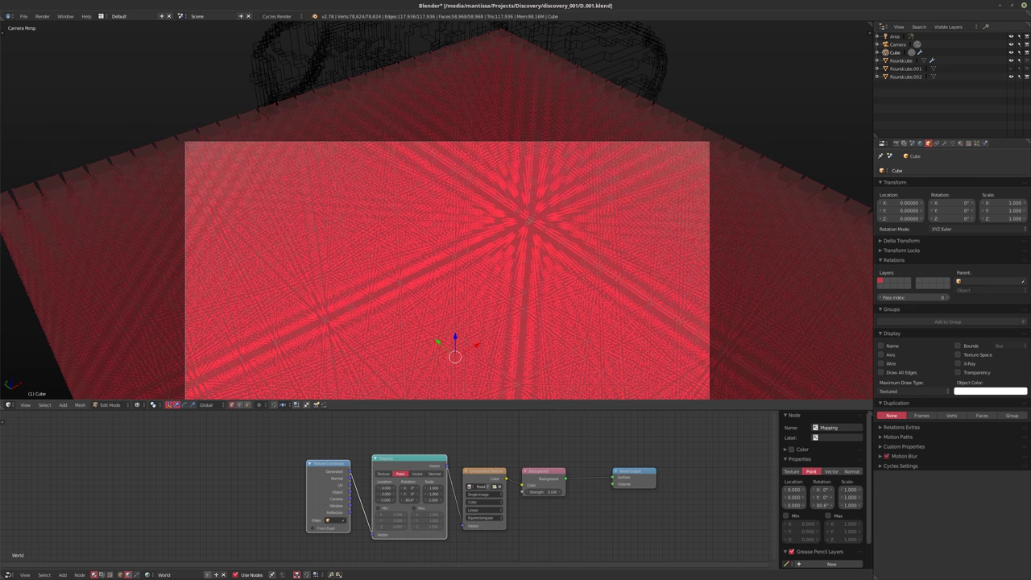
{"action": "key", "text": "a"}
{"action": "key", "text": "b"}
{"action": "left_click_drag", "start_coordinate": [95, 22], "coordinate": [800, 131]}
{"action": "middle_click_drag", "start_coordinate": [800, 132], "coordinate": [811, 102], "text": "shift"}
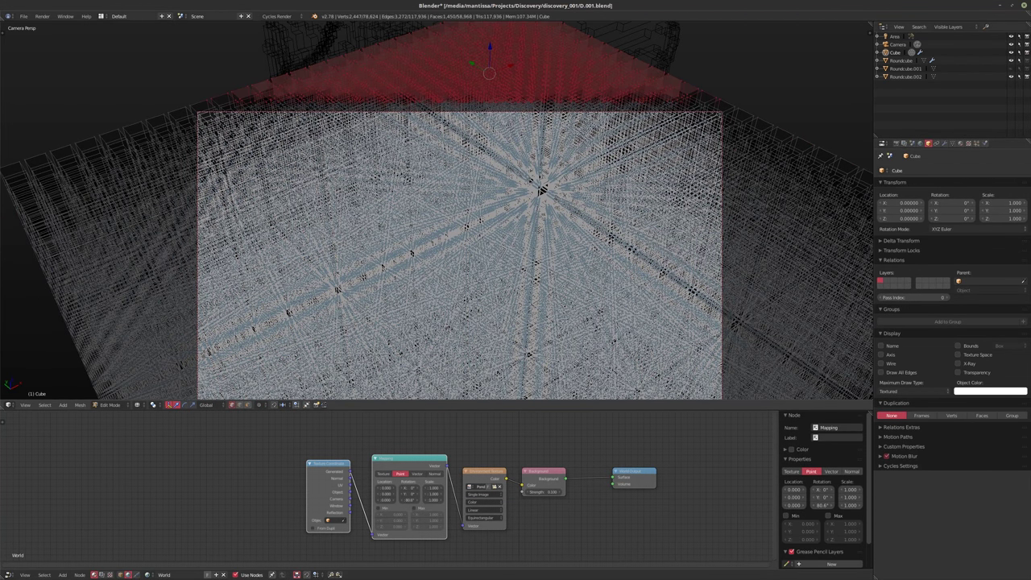
{"action": "key", "text": "ctrl+KP_Subtract"}
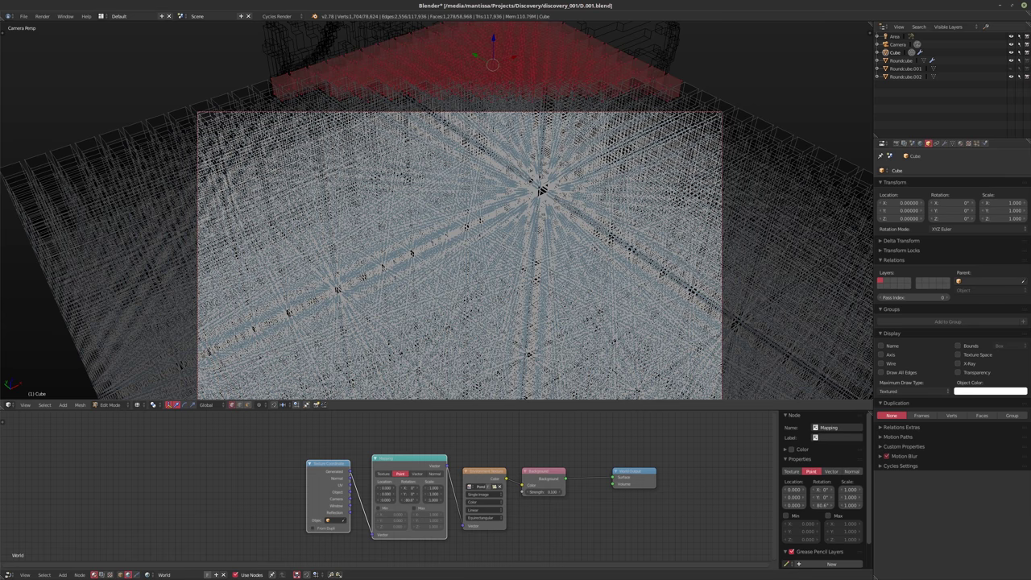
- Add the cubes outside the left edge of the camera frame to the selection with a box selection
{"action": "middle_click_drag", "start_coordinate": [73, 156], "coordinate": [136, 145], "text": "shift"}
{"action": "scroll", "coordinate": [136, 145], "scroll_direction": "down", "scroll_amount": 2}
{"action": "key", "text": "b"}
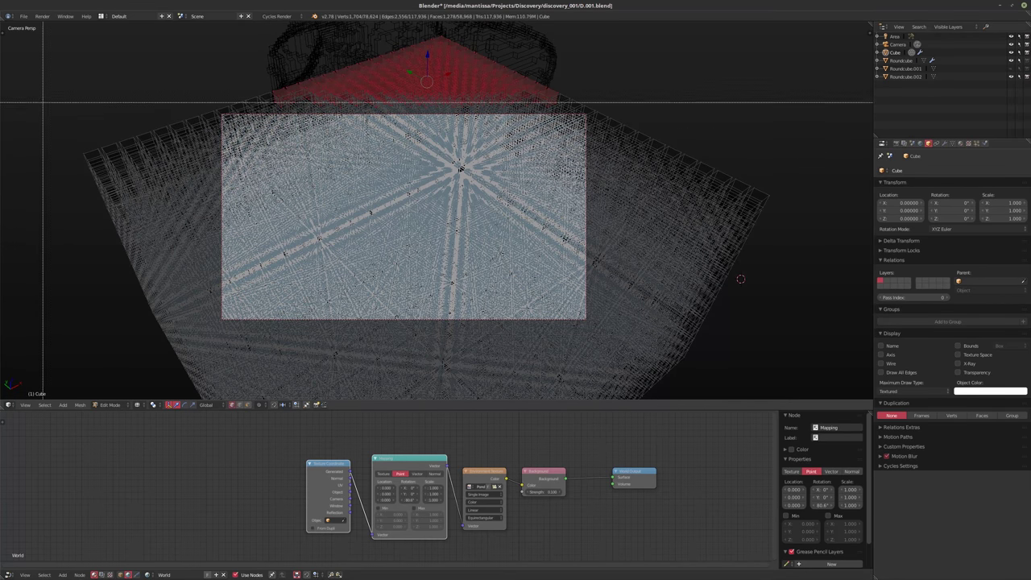
{"action": "left_click_drag", "start_coordinate": [50, 83], "coordinate": [203, 388]}
- Add all cubes below the lower edge of the camera frame to the selection with a box selection
{"action": "middle_click_drag", "start_coordinate": [325, 289], "coordinate": [308, 169], "text": "shift"}
{"action": "scroll", "coordinate": [307, 169], "scroll_direction": "down", "scroll_amount": 2}
{"action": "middle_click_drag", "start_coordinate": [335, 340], "coordinate": [342, 298], "text": "shift"}
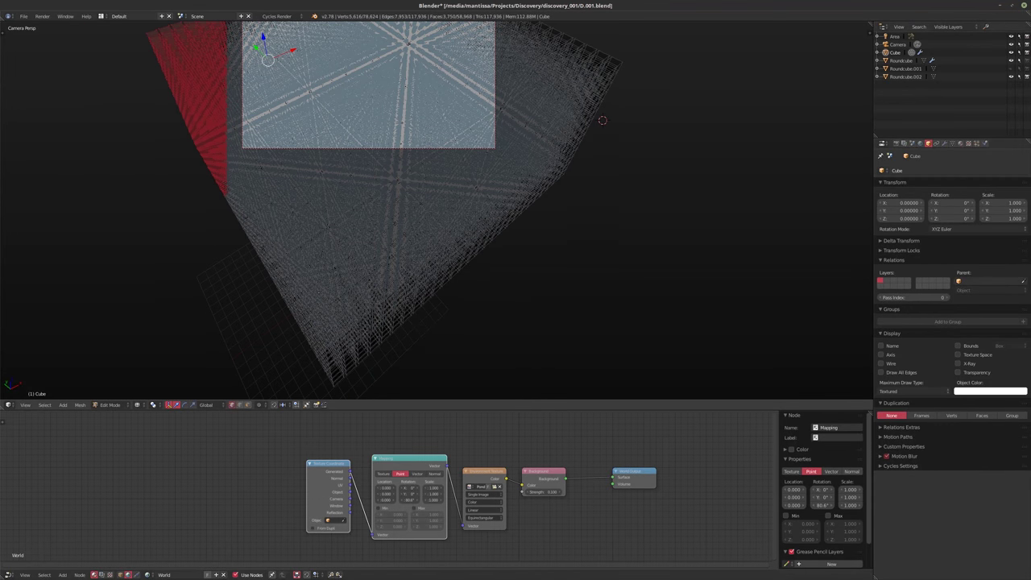
{"action": "key", "text": "b"}
{"action": "left_click_drag", "start_coordinate": [685, 391], "coordinate": [58, 166]}
- Box-select the cubes outside the right edge of the camera frame as well, and shrink the selection with Select Less
{"action": "middle_click_drag", "start_coordinate": [319, 292], "coordinate": [258, 385], "text": "shift"}
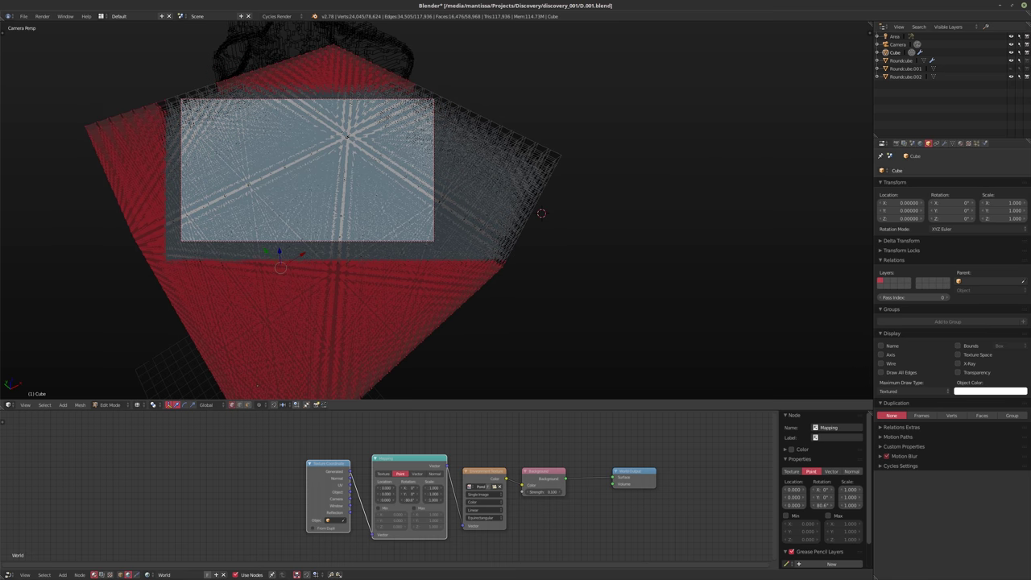
{"action": "key", "text": "b"}
{"action": "left_click_drag", "start_coordinate": [648, 81], "coordinate": [444, 344]}
{"action": "key", "text": "ctrl+KP_Subtract"}
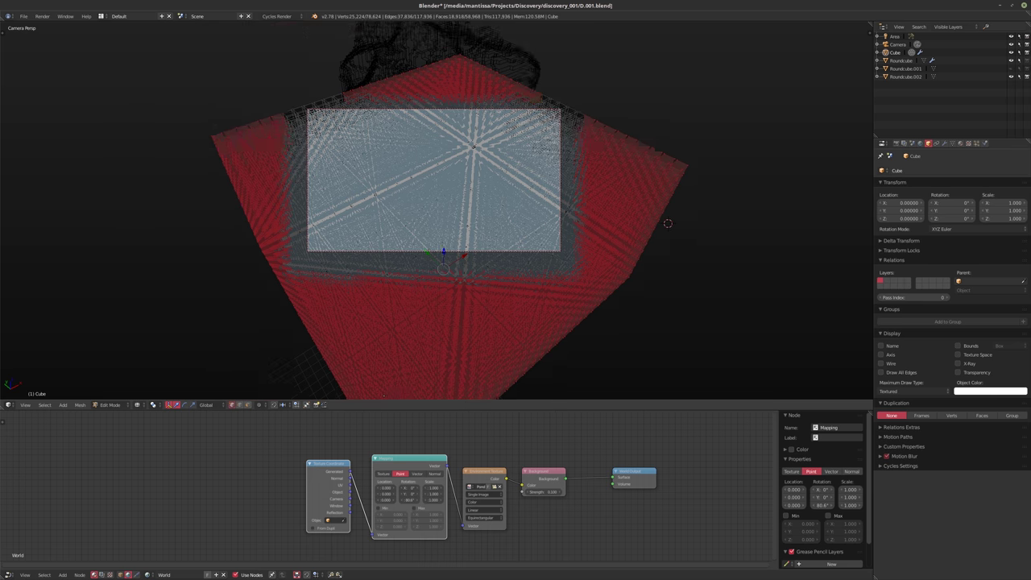
- Delete the selected vertices around the camera frame, inspect the remaining block and undo the deletion
{"action": "scroll", "coordinate": [464, 347], "scroll_direction": "up", "scroll_amount": 5}
{"action": "scroll", "coordinate": [373, 201], "scroll_direction": "down", "scroll_amount": 1}
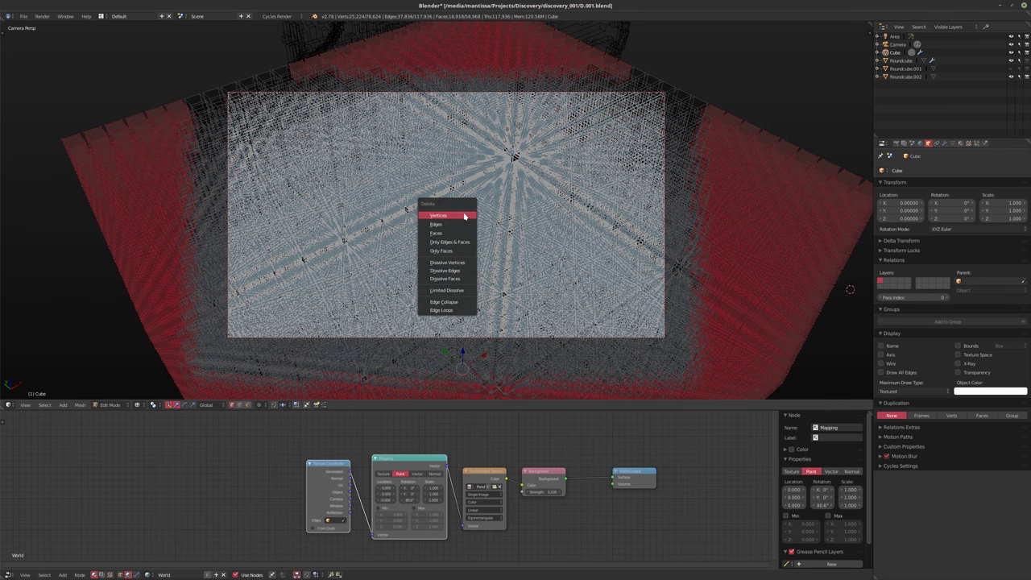
{"action": "left_click", "coordinate": [464, 216]}
{"action": "middle_click_drag", "start_coordinate": [463, 216], "coordinate": [45, 251]}
{"action": "scroll", "coordinate": [419, 246], "scroll_direction": "down", "scroll_amount": 5}
{"action": "key", "text": "ctrl+z"}
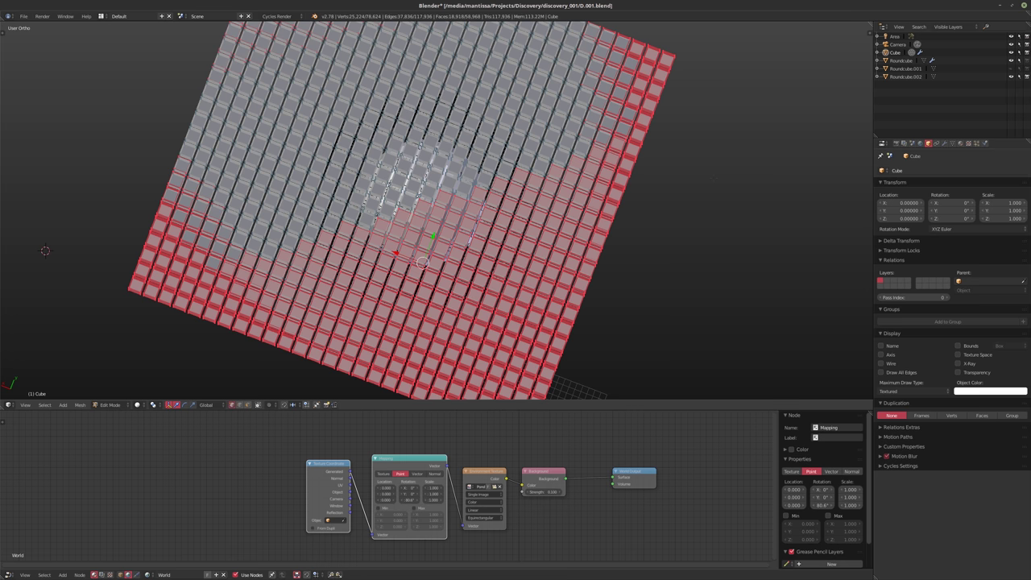
- Remove the cubes in the crater area from the vertex selection with box deselection in the orthographic view
{"action": "key", "text": "b"}
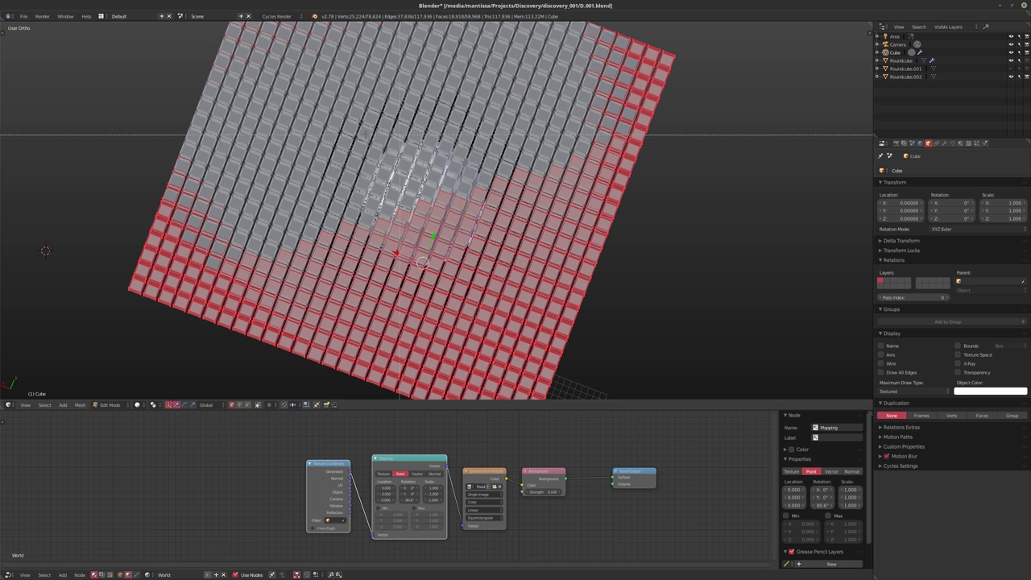
{"action": "left_click_drag", "start_coordinate": [342, 130], "coordinate": [489, 281]}
{"action": "middle_click_drag", "start_coordinate": [489, 280], "coordinate": [491, 282]}
{"action": "middle_click_drag", "start_coordinate": [491, 282], "coordinate": [510, 314]}
{"action": "middle_click_drag", "start_coordinate": [580, 193], "coordinate": [644, 257]}
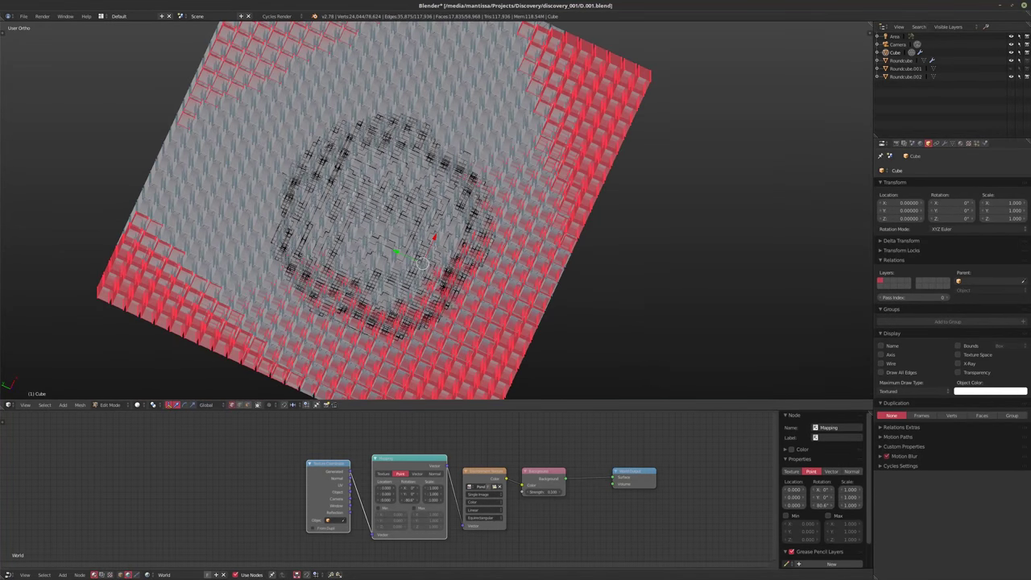
- In top orthographic view, box-deselect the central crater cubes, shrink the selection with Select Less, and delete the selected outer vertices
{"action": "key", "text": "KP_7"}
{"action": "key", "text": "KP_5"}
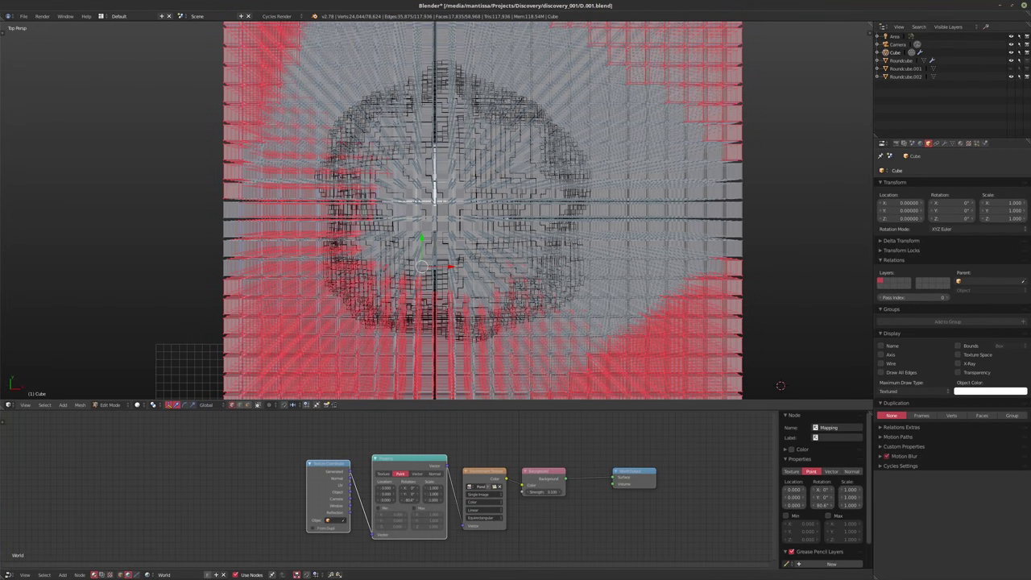
{"action": "key", "text": "KP_5"}
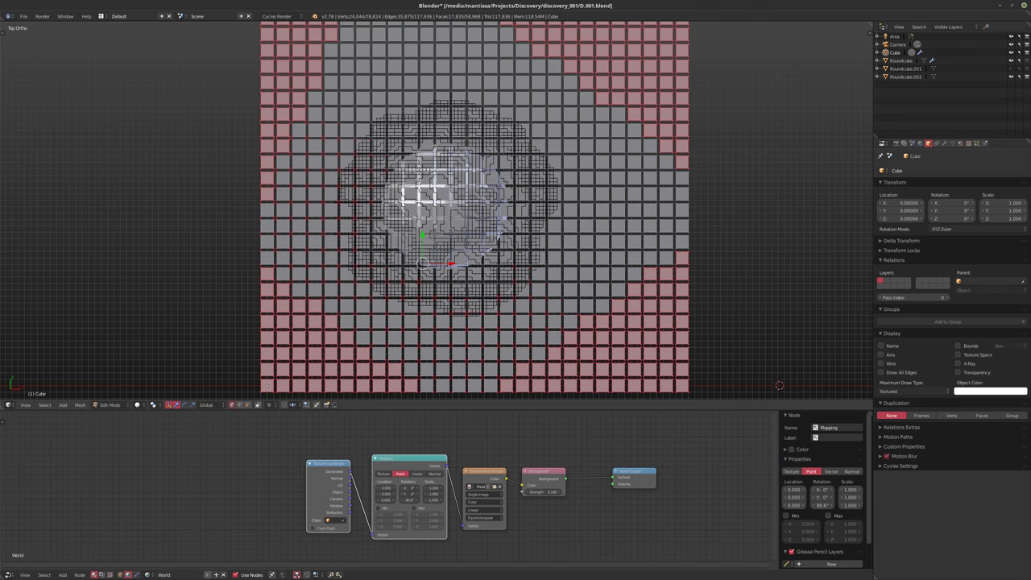
{"action": "key", "text": "b"}
{"action": "middle_click_drag", "start_coordinate": [337, 133], "coordinate": [554, 325]}
{"action": "key", "text": "ctrl+KP_Subtract"}
{"action": "key", "text": "x"}
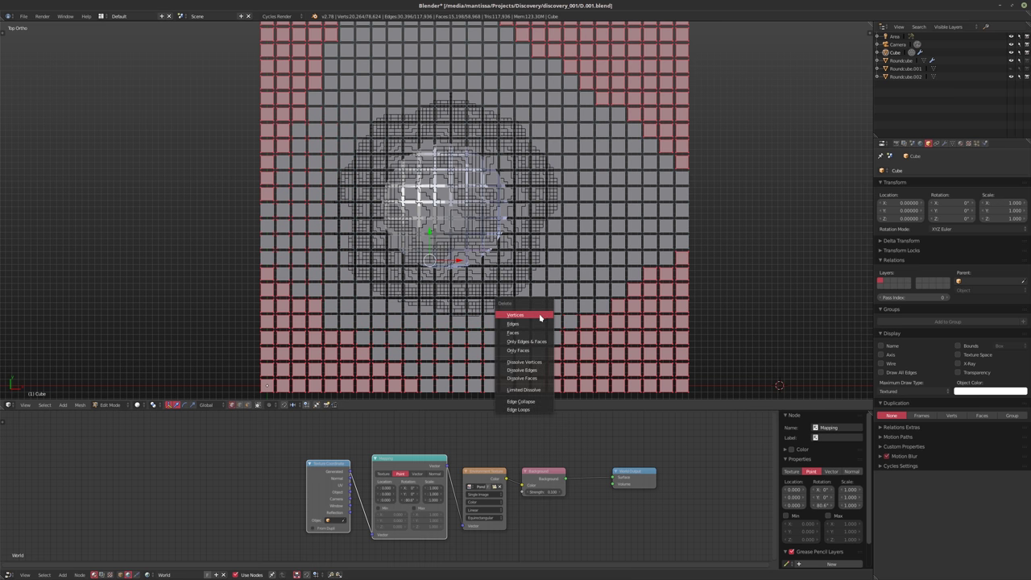
{"action": "left_click", "coordinate": [540, 316]}
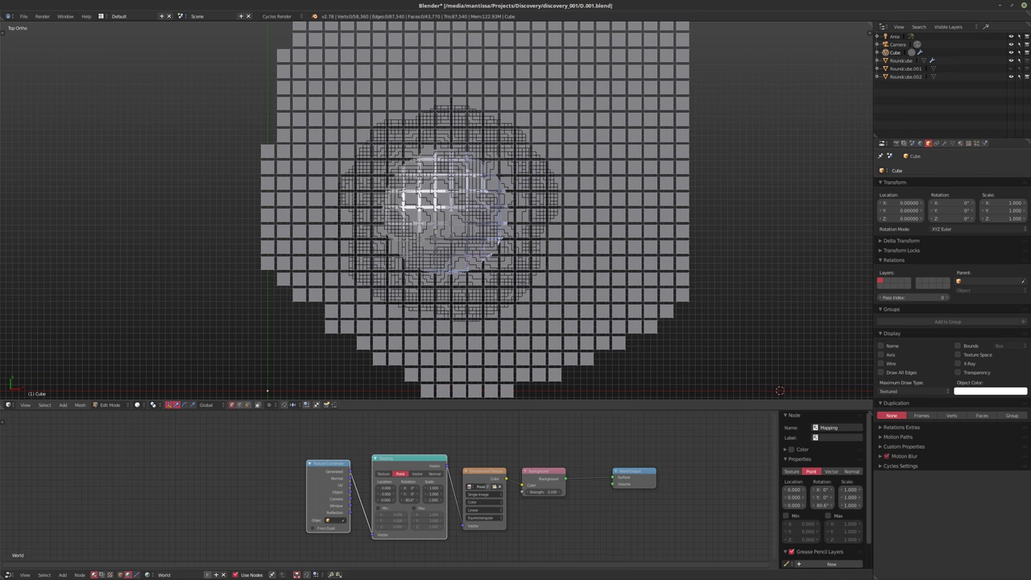
- Examine the trimmed cube block through the camera and from an angled overview to check its coverage of the frame
{"action": "key", "text": "KP_0"}
{"action": "key", "text": "a"}
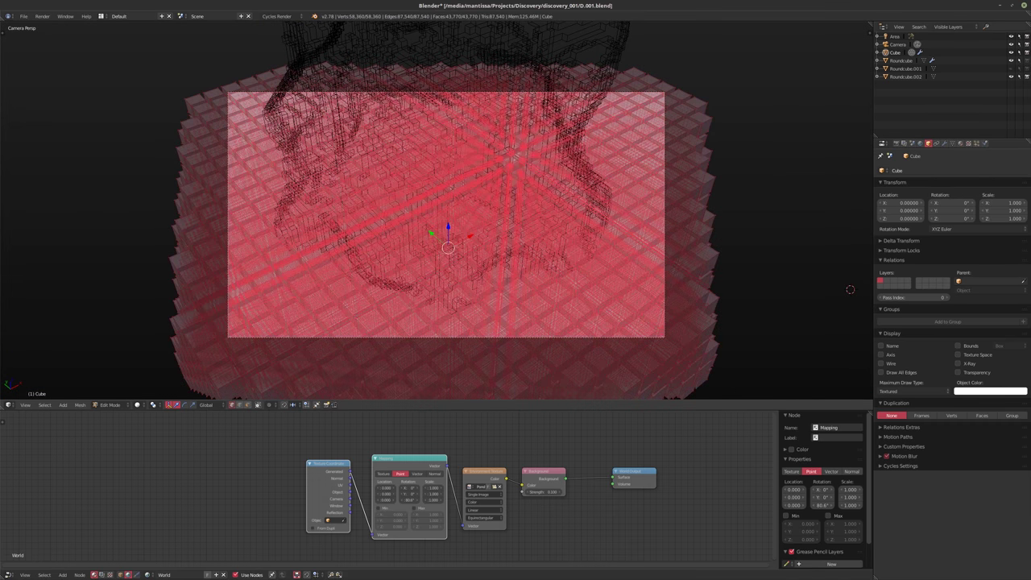
{"action": "key", "text": "a"}
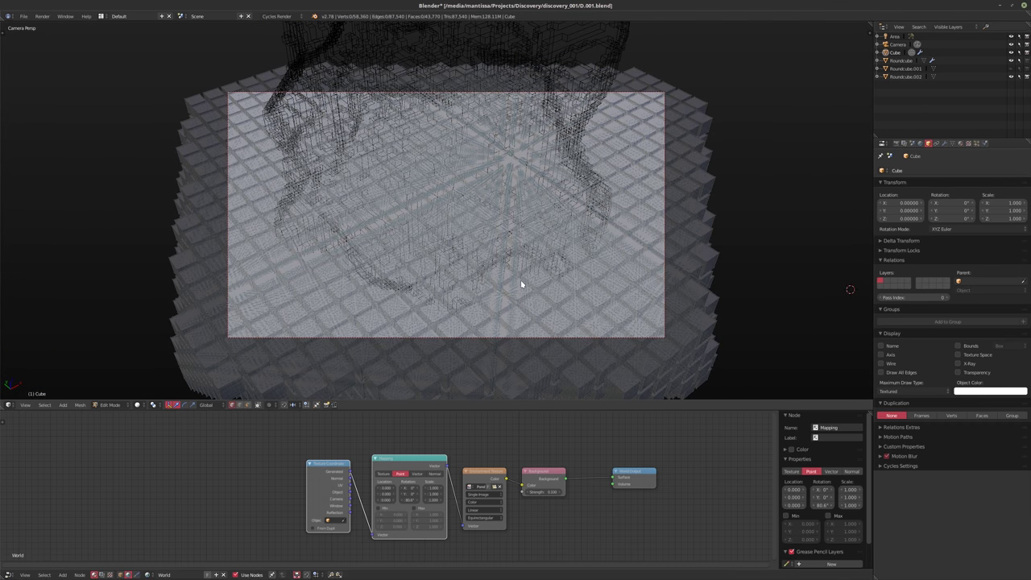
{"action": "key", "text": "Tab"}
{"action": "middle_click_drag", "start_coordinate": [470, 296], "coordinate": [368, 273]}
{"action": "middle_click_drag", "start_coordinate": [323, 302], "coordinate": [490, 271]}
{"action": "key", "text": "Tab"}
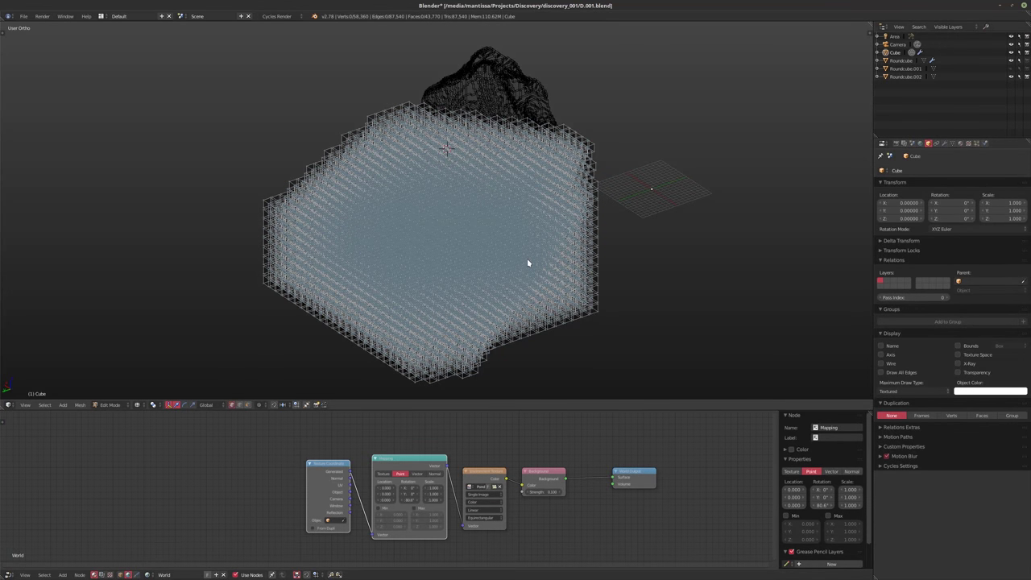
- Return to Object Mode in solid-shaded camera view and save over D.001.blend
{"action": "key", "text": "Tab"}
{"action": "key", "text": "KP_0"}
{"action": "key", "text": "z"}
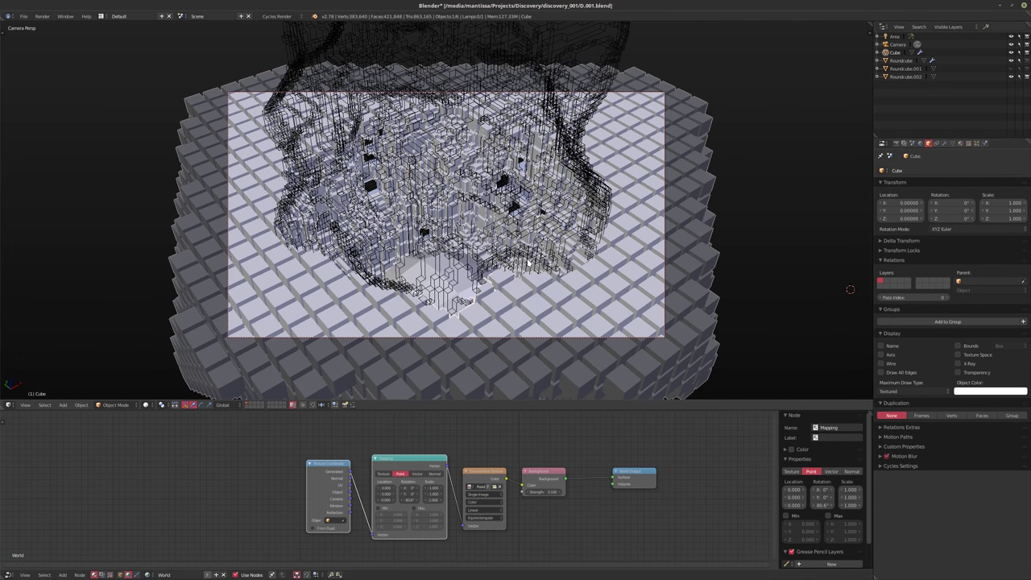
{"action": "key", "text": "ctrl+s"}
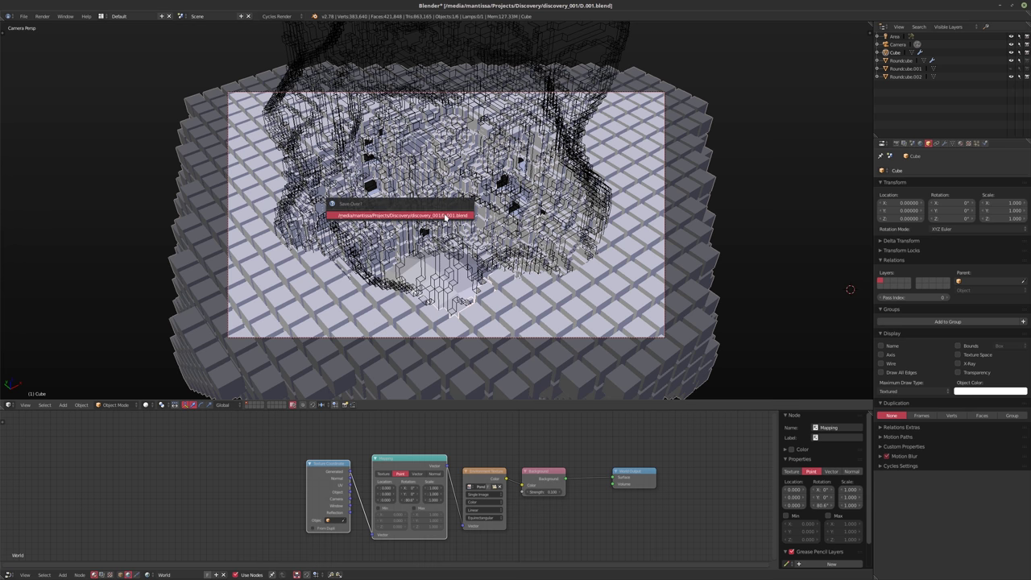
{"action": "left_click", "coordinate": [446, 218]}
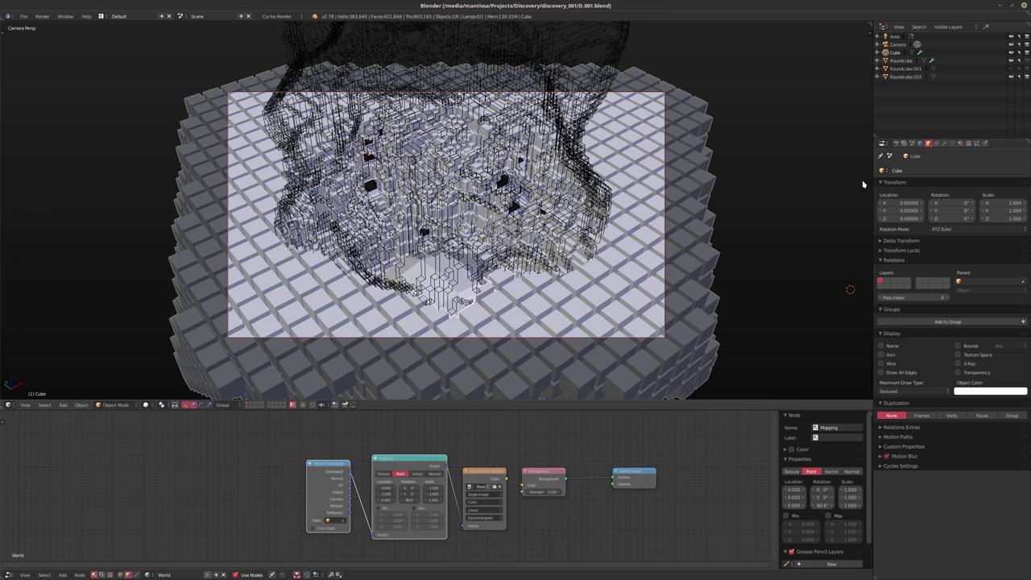
- Check the scene's maximum subdivisions setting and add a second Subdivision Surface modifier to the cube block
{"action": "left_click", "coordinate": [896, 144]}
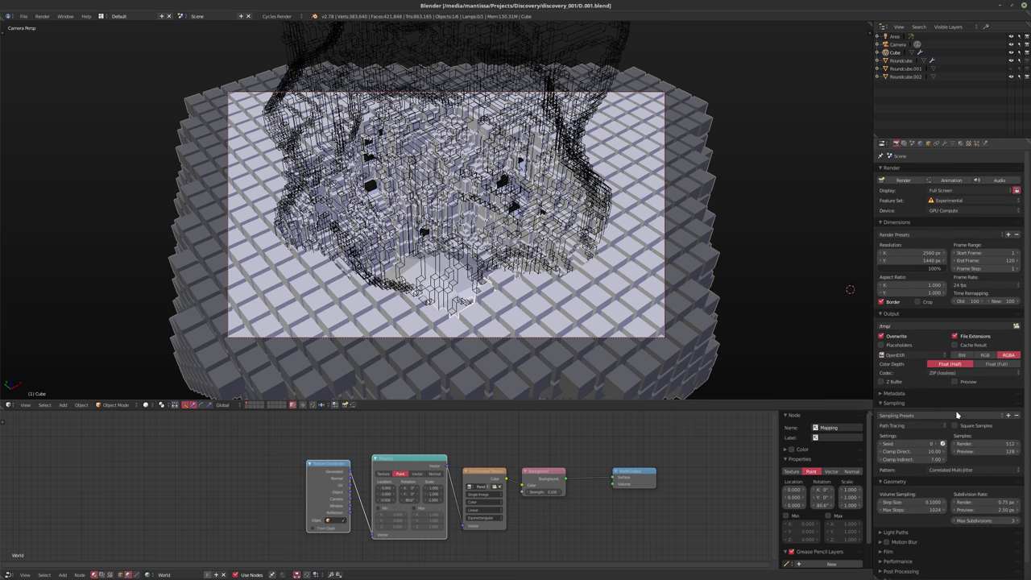
{"action": "left_click", "coordinate": [957, 520]}
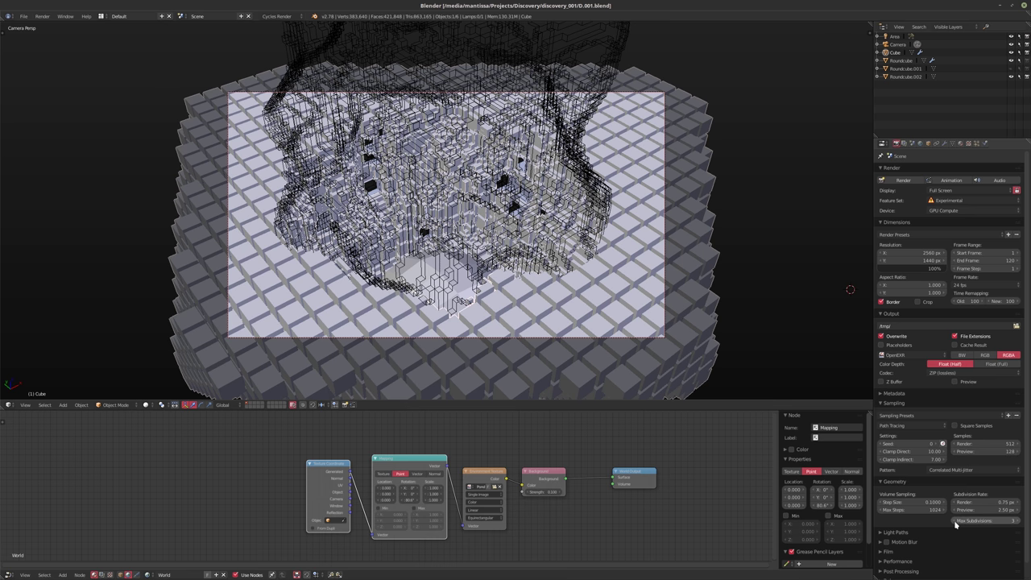
{"action": "left_click", "coordinate": [945, 143]}
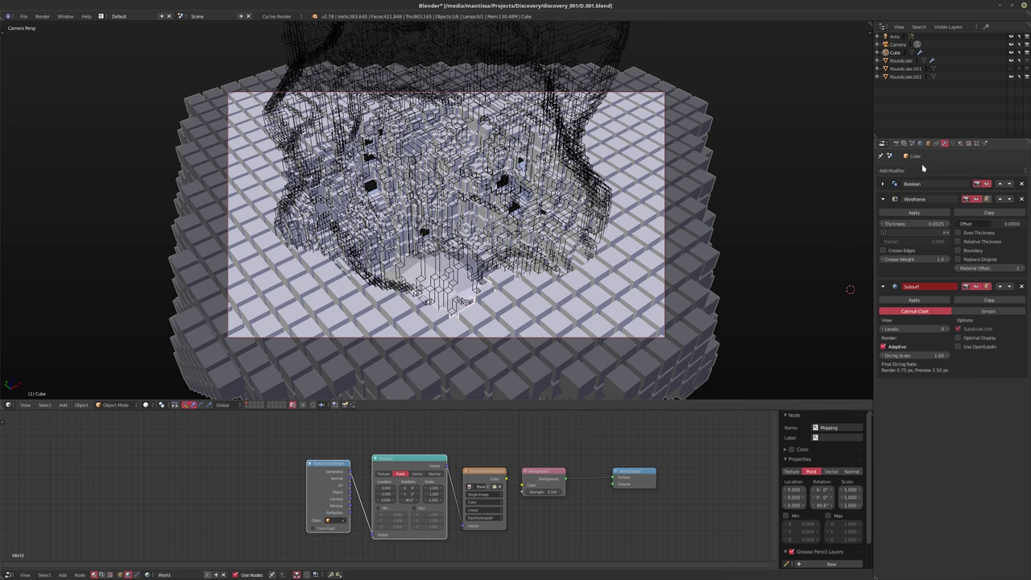
{"action": "left_click", "coordinate": [918, 171]}
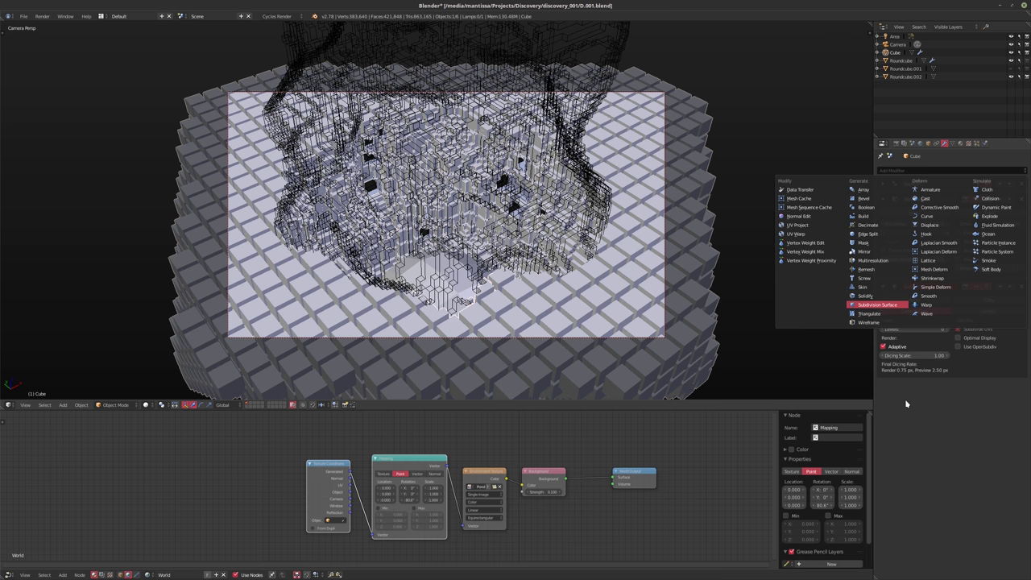
{"action": "key", "text": "Return"}
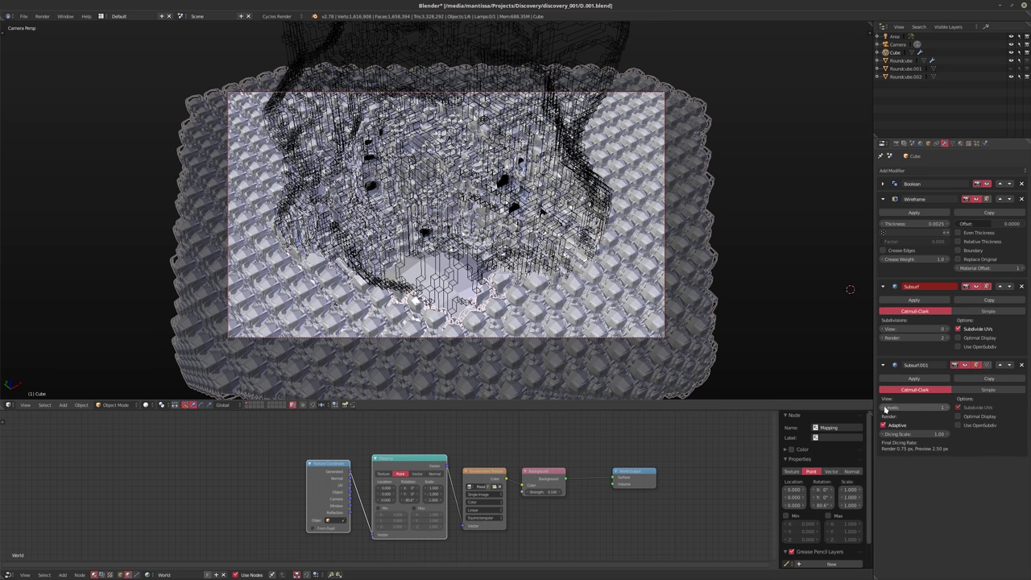
- Place the new subdivision modifier above the adaptive one and make it Simple with view and render levels of 1
{"action": "key", "text": "BackSpace"}
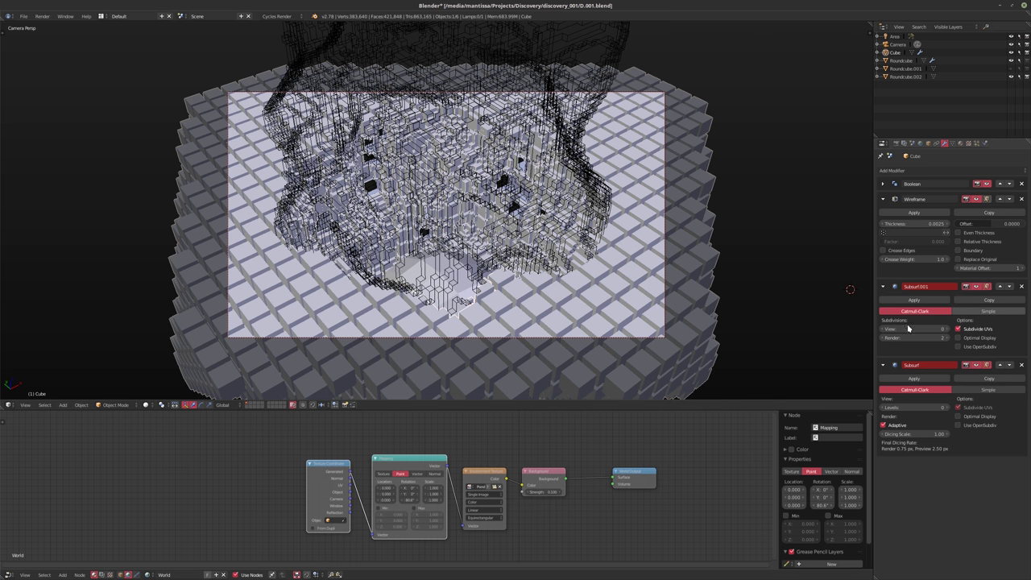
{"action": "scroll", "coordinate": [906, 319], "scroll_direction": "down", "scroll_amount": 1, "text": "ctrl"}
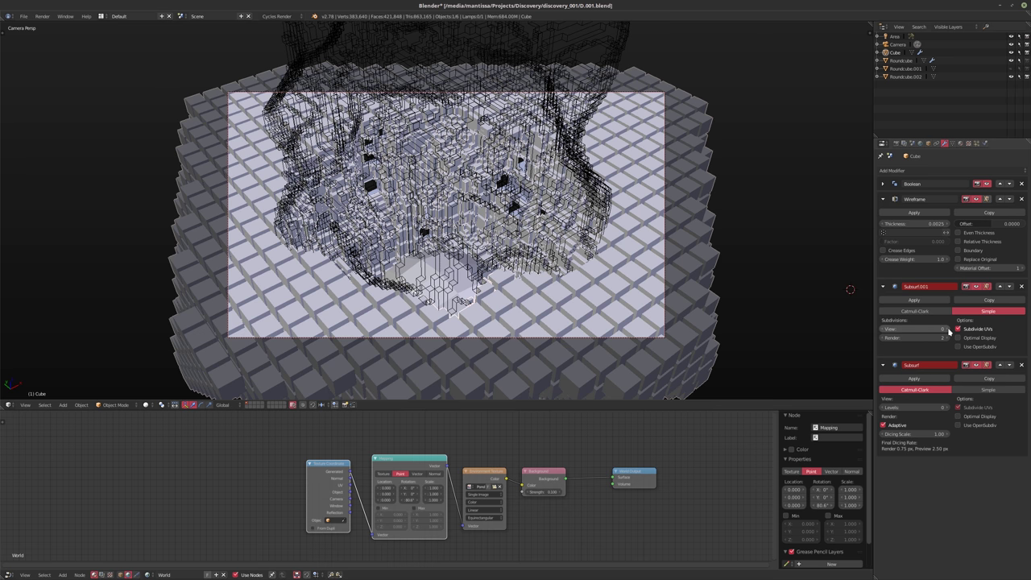
{"action": "left_click", "coordinate": [948, 331]}
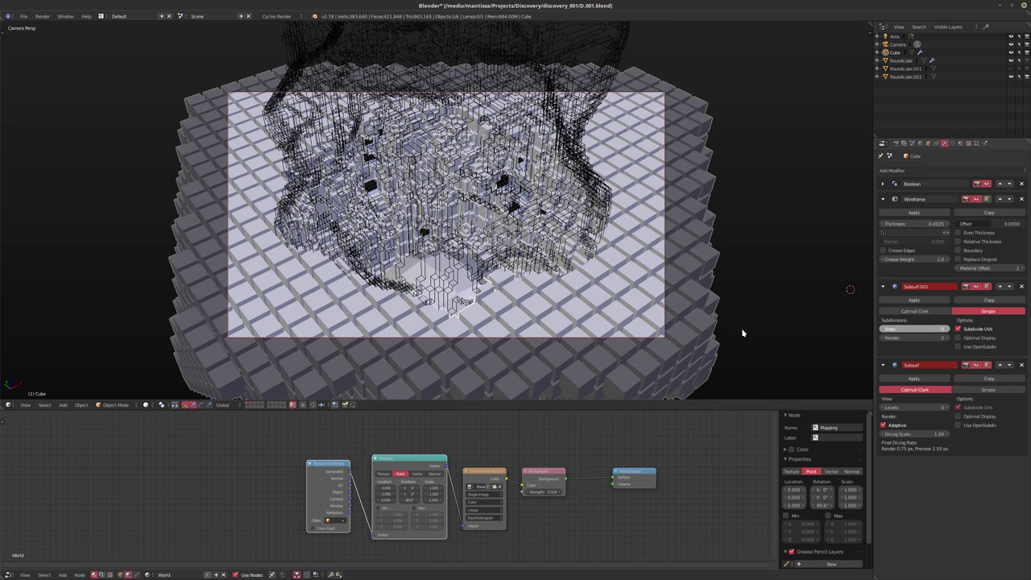
{"action": "key", "text": "ctrl+z"}
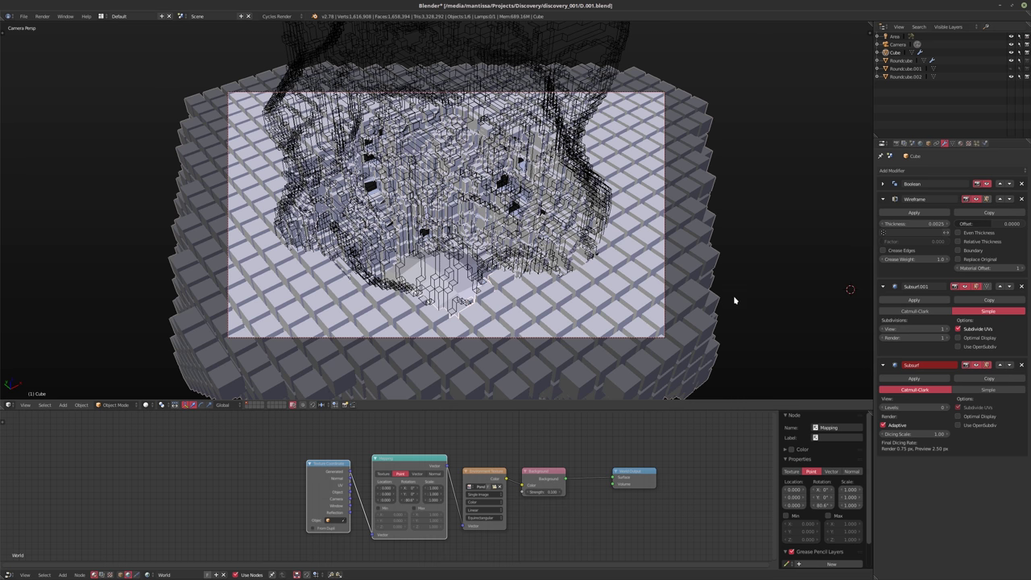
- Duplicate the cube block in place and strip the copy to a wireframe by removing both subdivision modifiers and enabling Replace Original
{"action": "key", "text": "shift+d"}
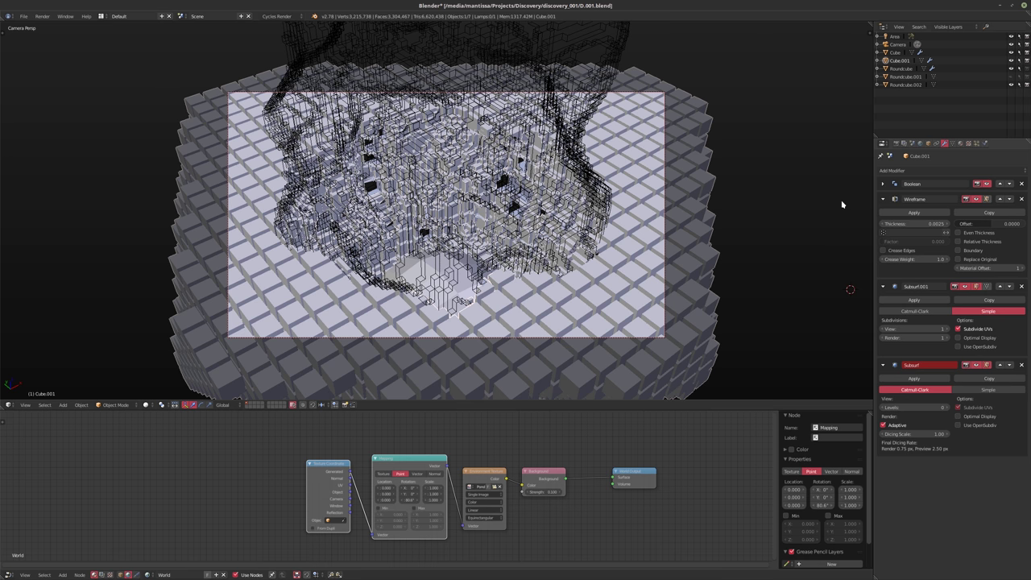
{"action": "key", "text": "ctrl+z"}
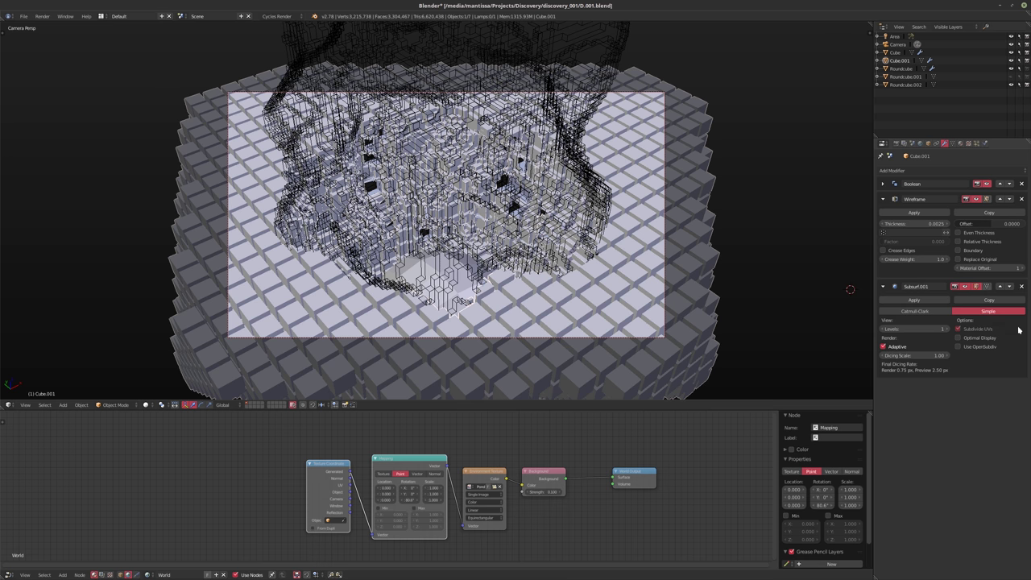
{"action": "left_click", "coordinate": [1021, 286]}
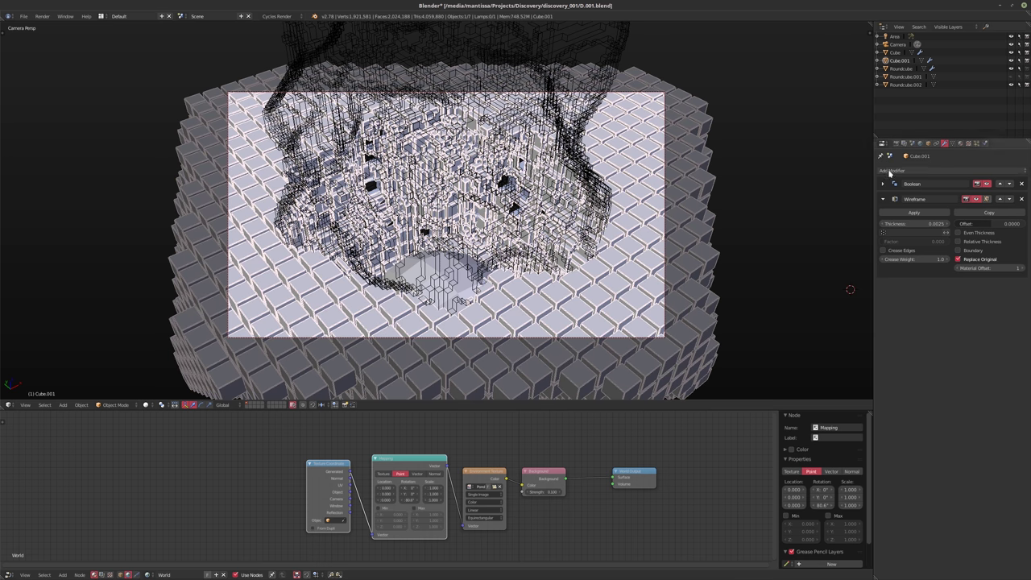
- Remove the Wireframe modifier from the original Cube object
{"action": "left_click", "coordinate": [895, 52]}
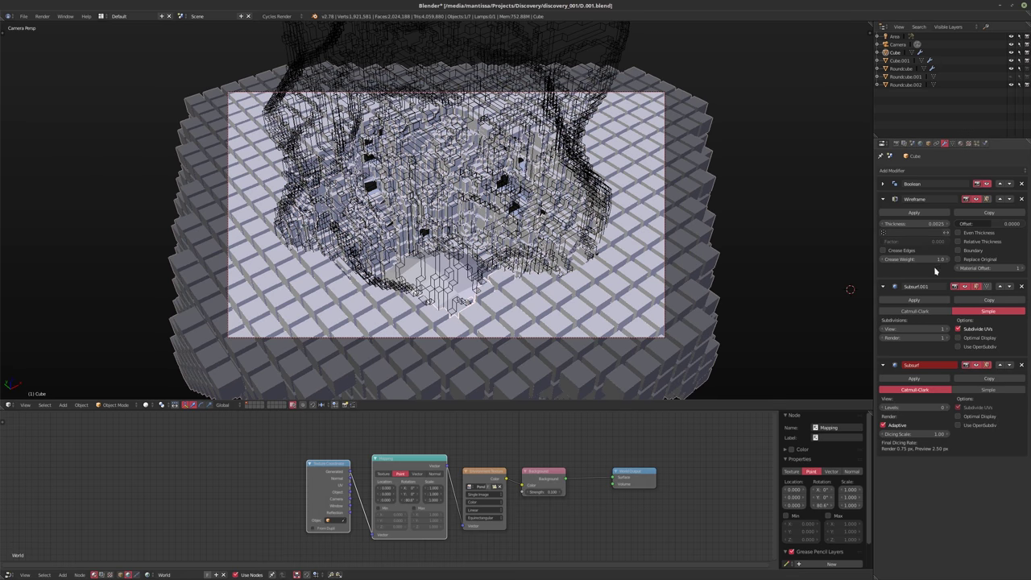
{"action": "left_click", "coordinate": [978, 199]}
{"action": "left_click", "coordinate": [1021, 199]}
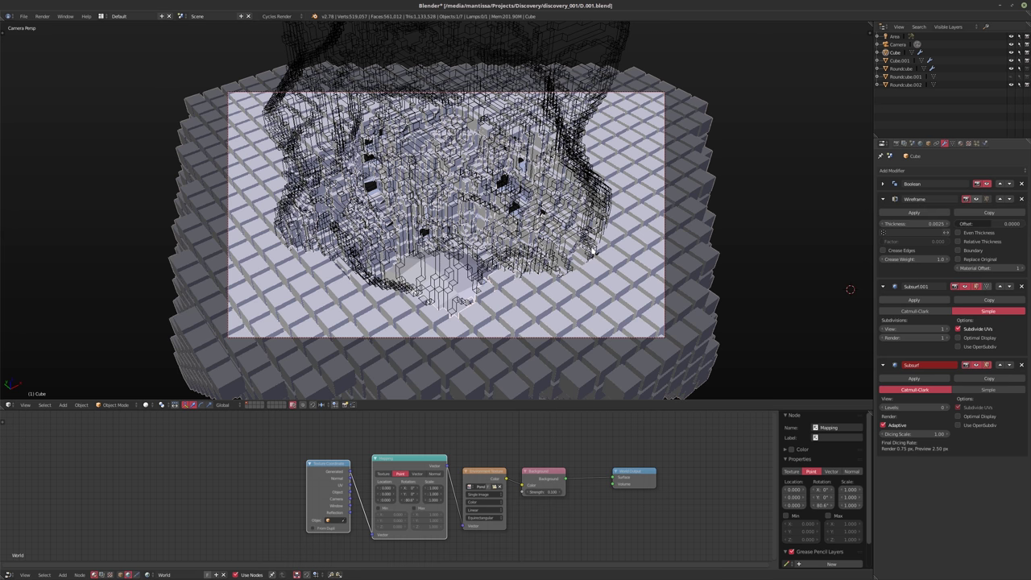
- Overlay the original cube block's wireframe on the solid display to inspect its subdivided mesh, and turn the overlay off again
{"action": "key", "text": "Tab"}
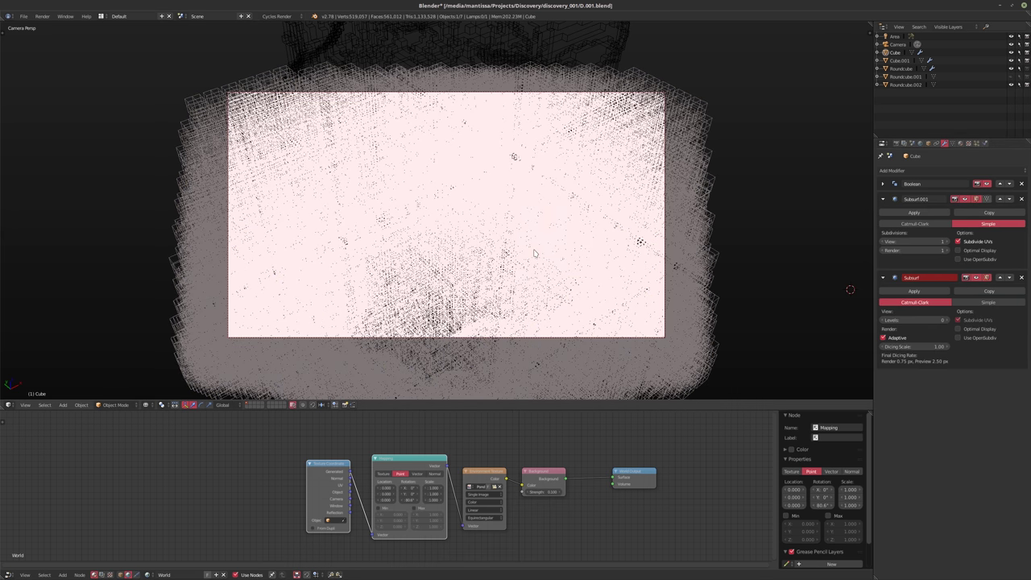
{"action": "key", "text": "Tab"}
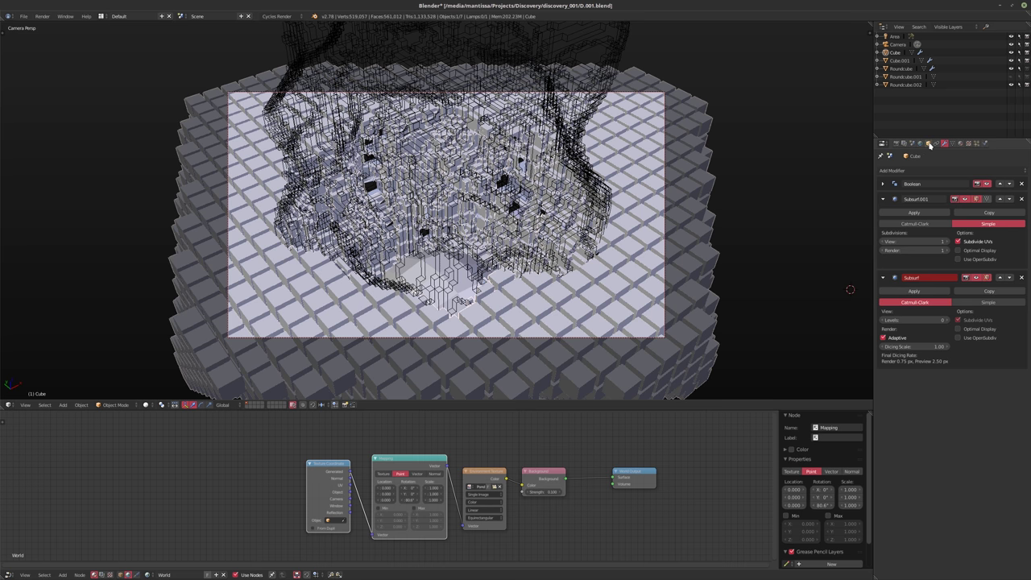
{"action": "left_click", "coordinate": [927, 143]}
{"action": "left_click", "coordinate": [887, 364]}
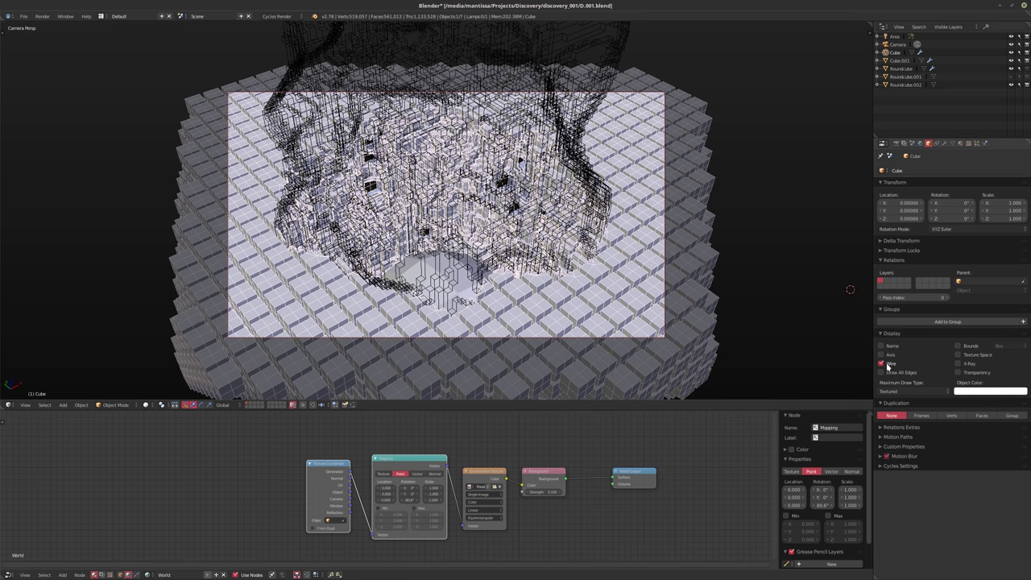
{"action": "key", "text": "a"}
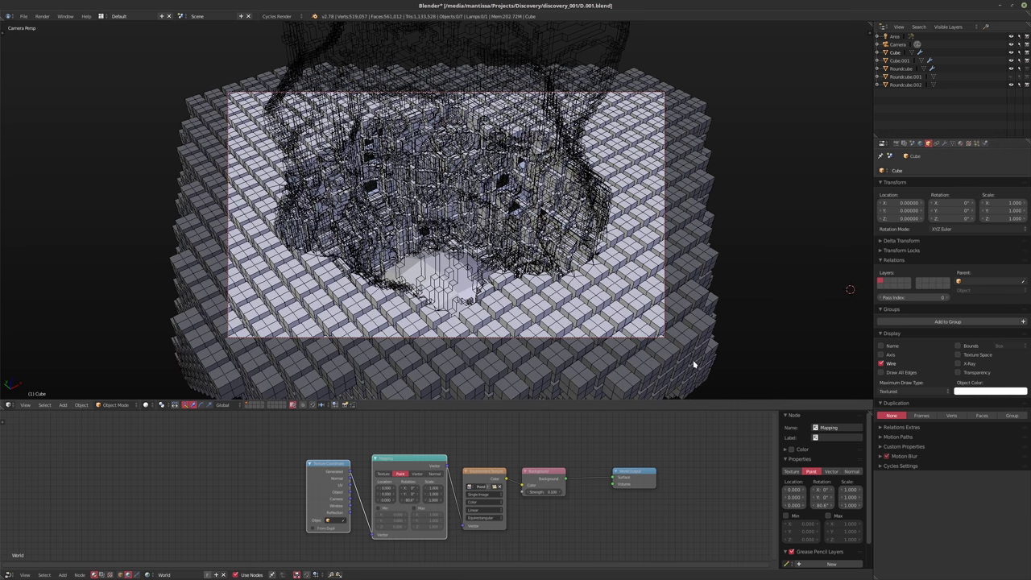
{"action": "left_click", "coordinate": [894, 365]}
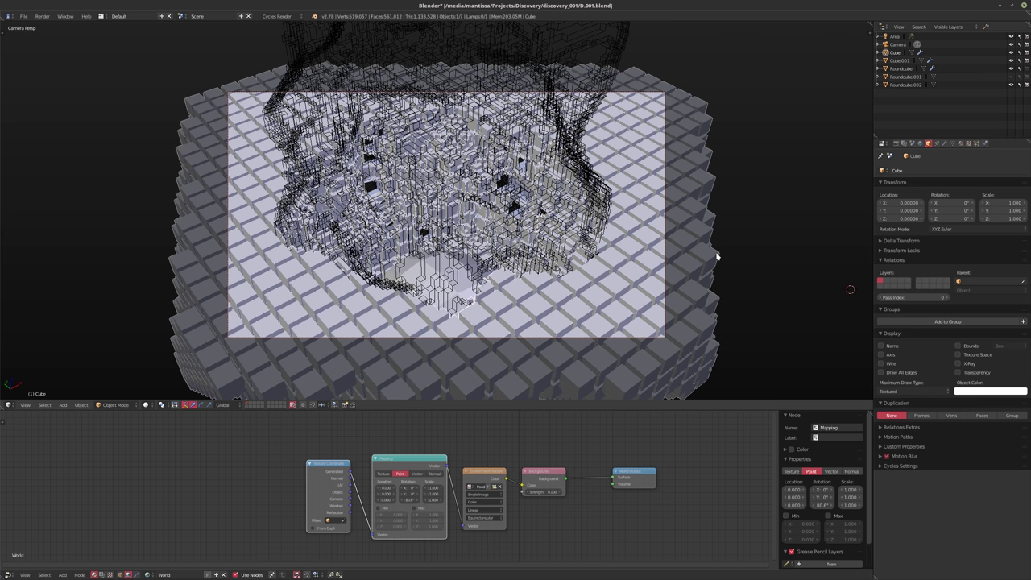
- Save over D.001.blend and bring up the modifiers of the original cube block
{"action": "key", "text": "ctrl+s"}
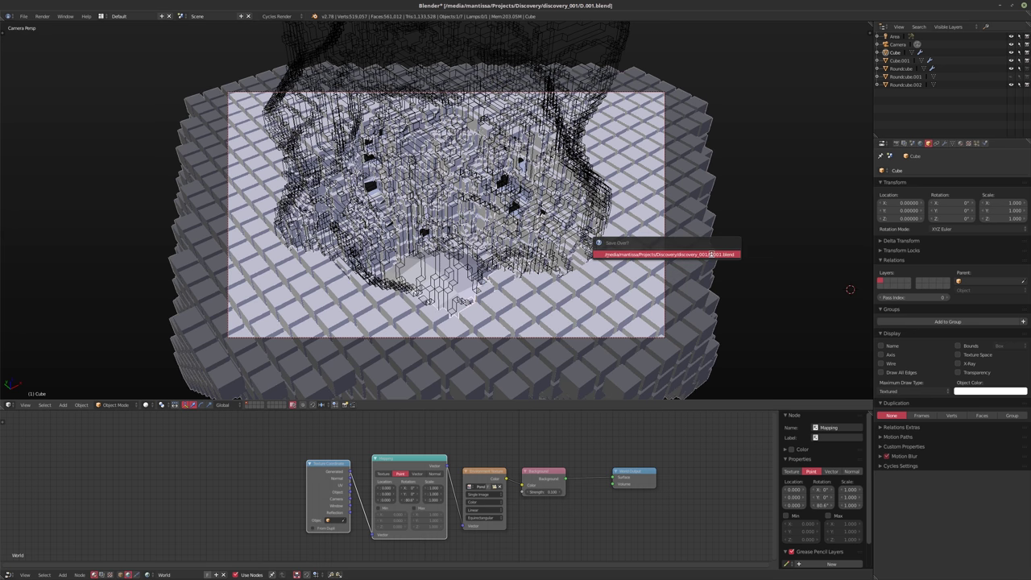
{"action": "left_click", "coordinate": [712, 256]}
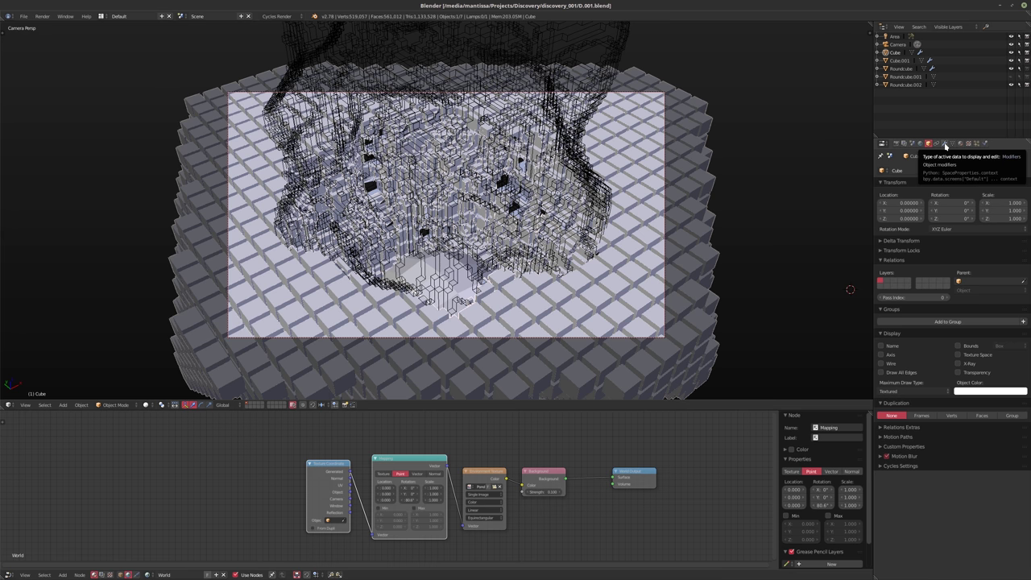
{"action": "left_click", "coordinate": [944, 144]}
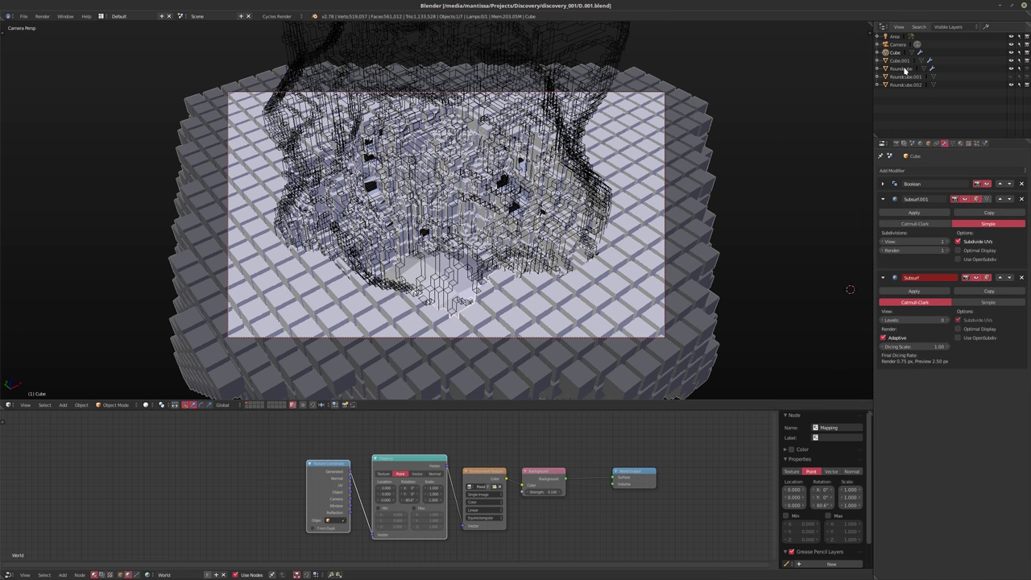
- Try making the wireframe copy Cube.001's first material a single-user copy, and undo it
{"action": "left_click", "coordinate": [900, 61]}
{"action": "left_click", "coordinate": [968, 143]}
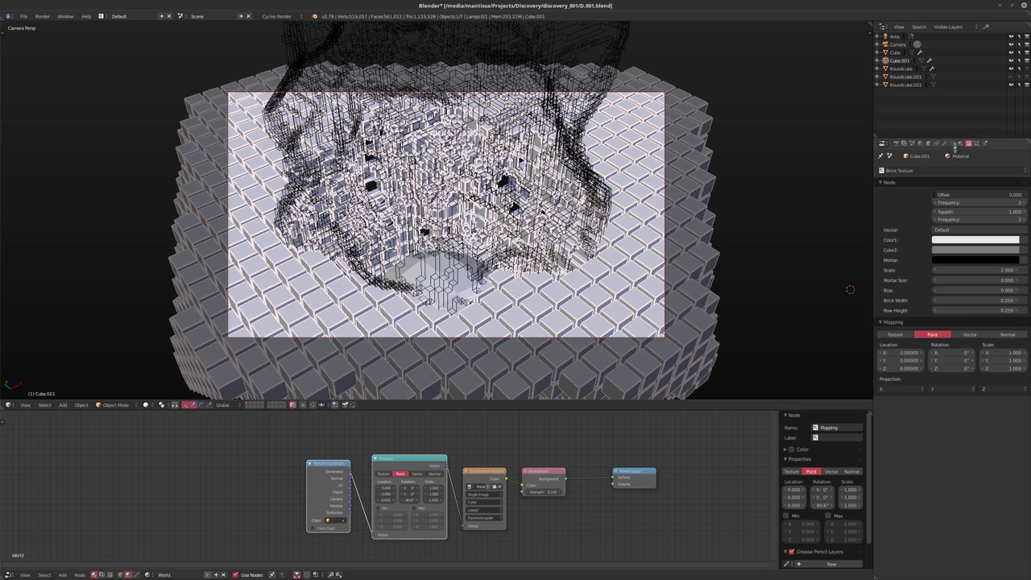
{"action": "left_click", "coordinate": [960, 144]}
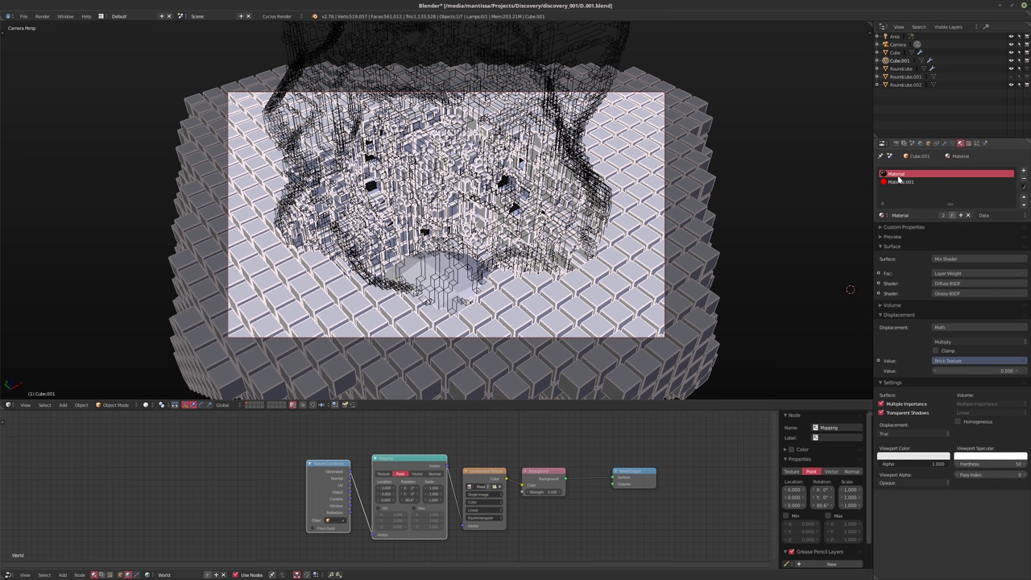
{"action": "left_click", "coordinate": [944, 218]}
{"action": "left_click", "coordinate": [904, 434]}
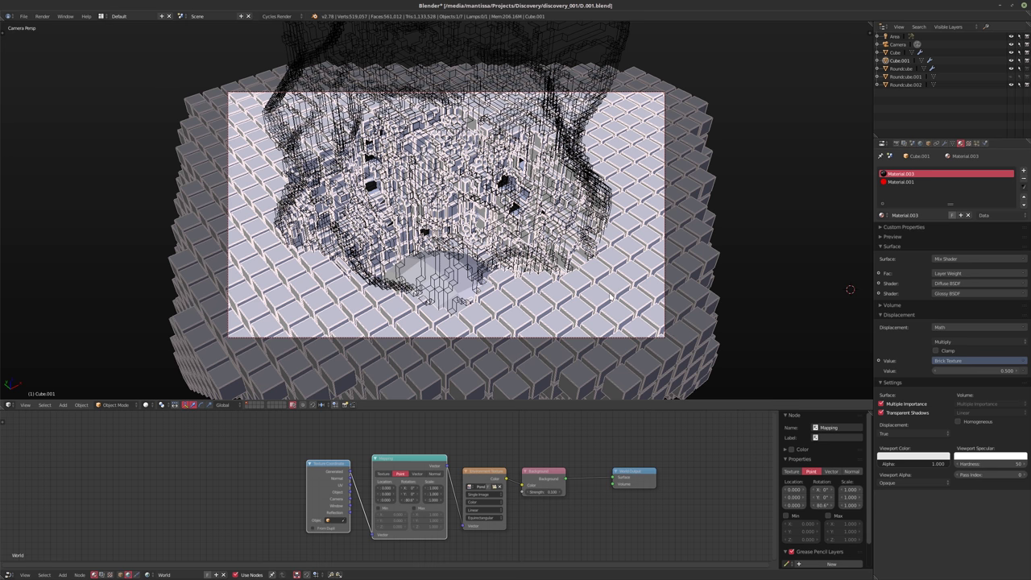
{"action": "key", "text": "ctrl+z"}
- Save over D.001.blend, run a test render of the bordered camera region, and return to the viewport
{"action": "key", "text": "ctrl+s"}
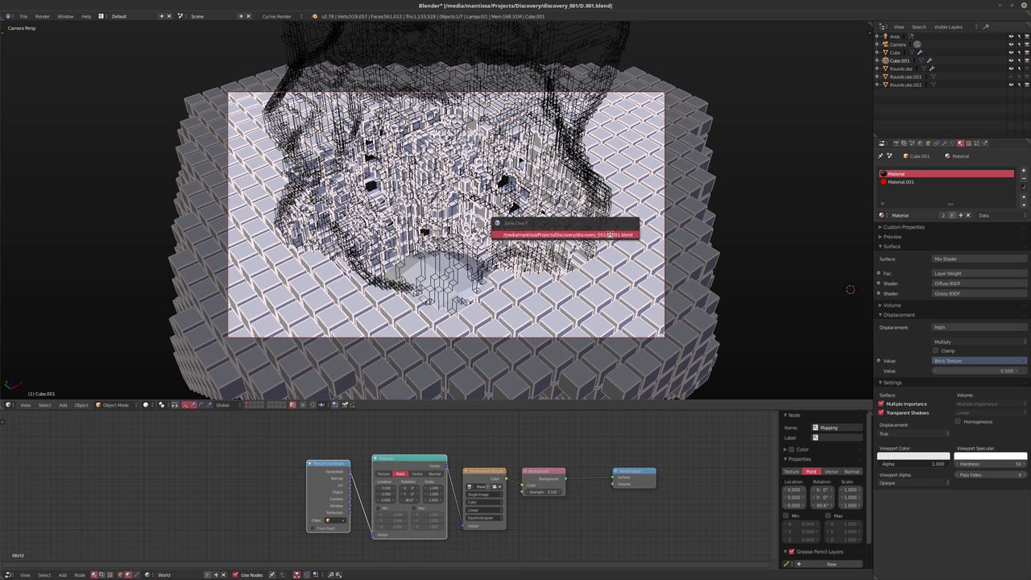
{"action": "left_click", "coordinate": [610, 234]}
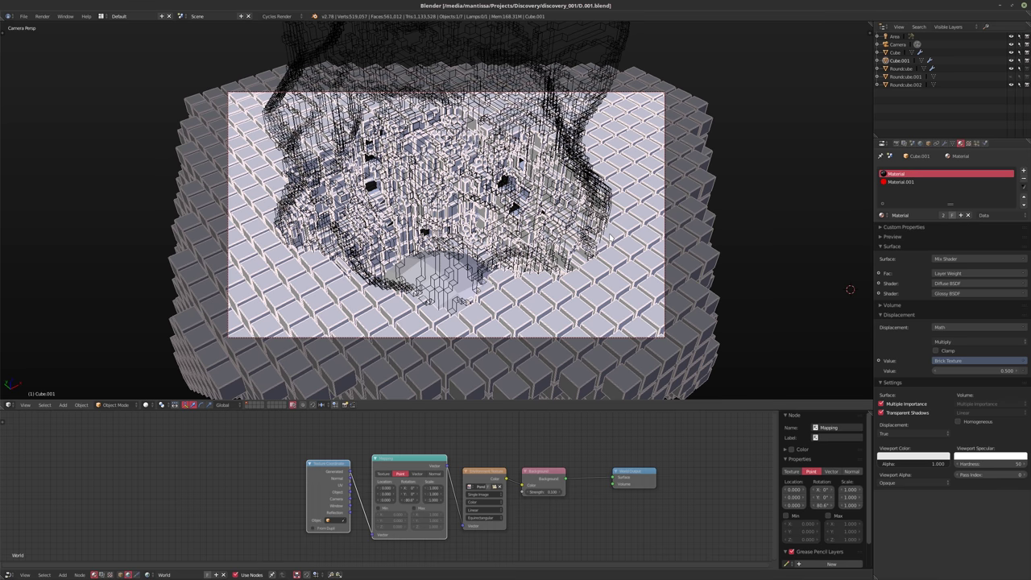
{"action": "key", "text": "F12"}
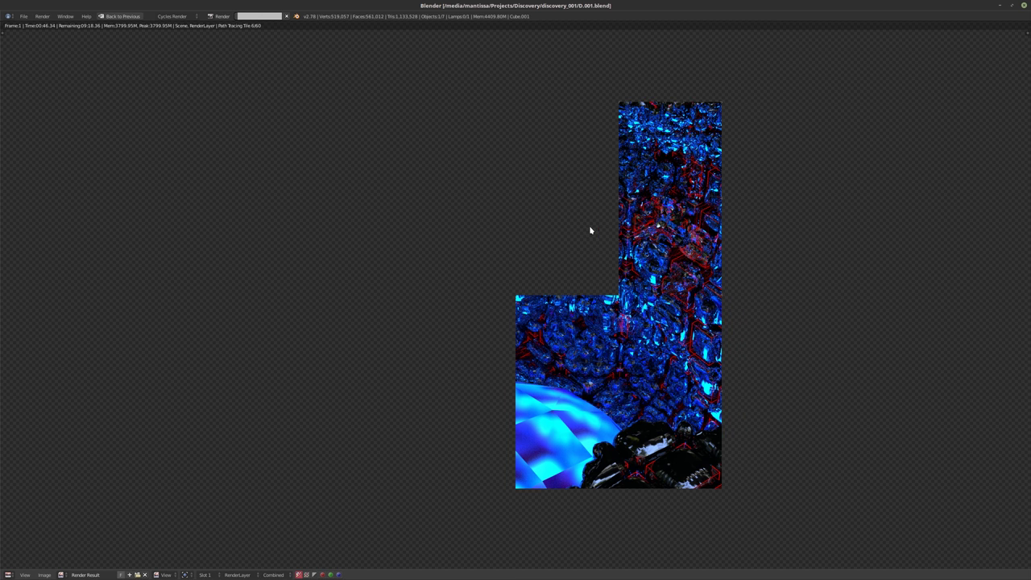
{"action": "key", "text": "Escape"}
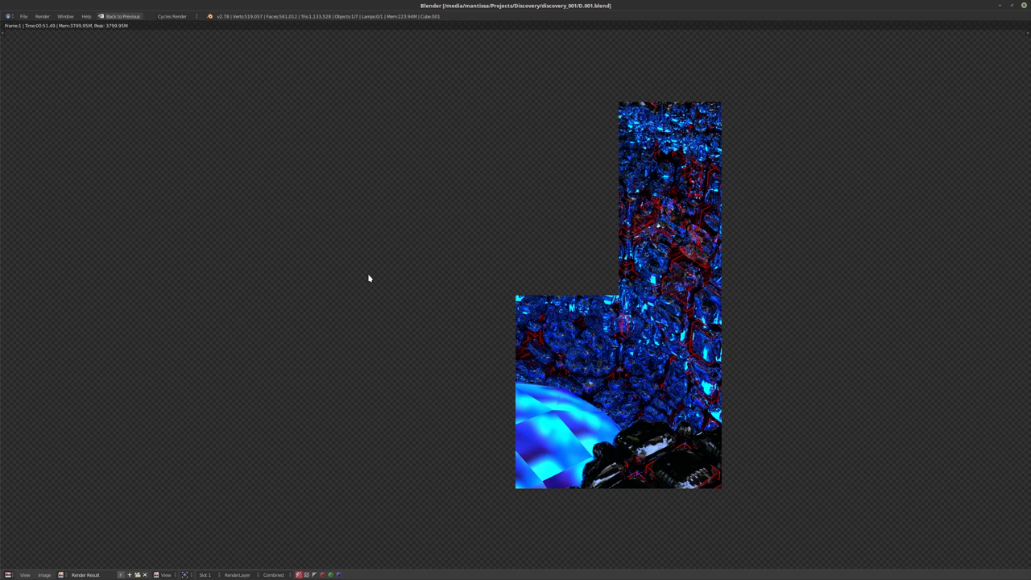
{"action": "key", "text": "Escape"}
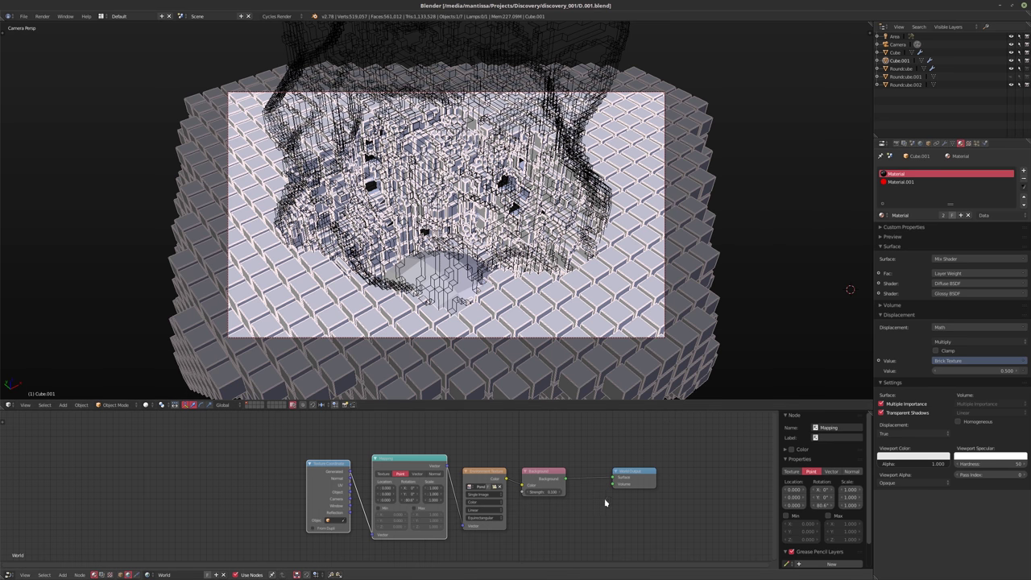
- In Cube.001's first material, set the displacement Multiply node's value to 0.01 and the displacement method to Both
{"action": "scroll", "coordinate": [604, 496], "scroll_direction": "up", "scroll_amount": 2}
{"action": "scroll", "coordinate": [588, 490], "scroll_direction": "up", "scroll_amount": 1}
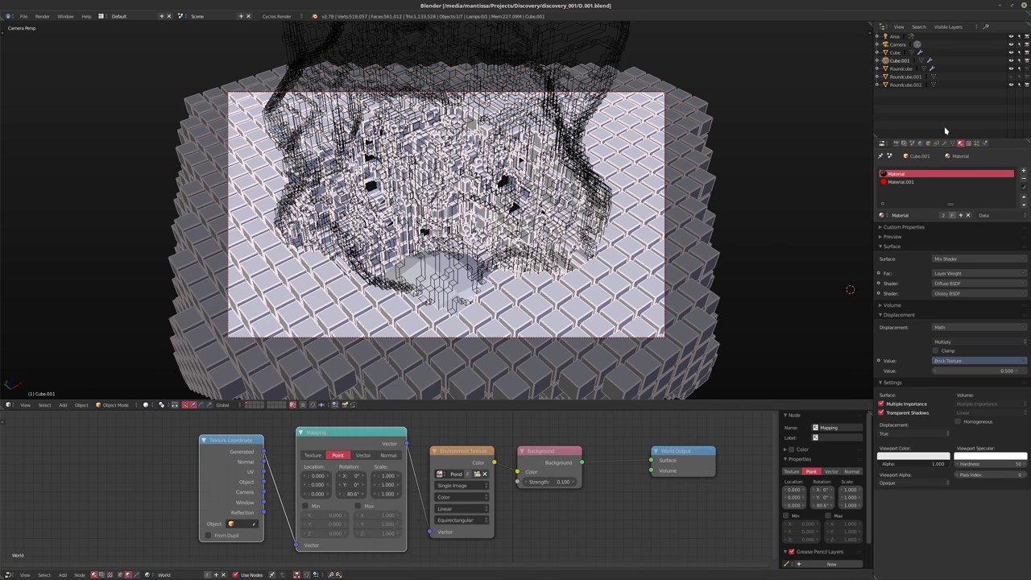
{"action": "left_click", "coordinate": [121, 574]}
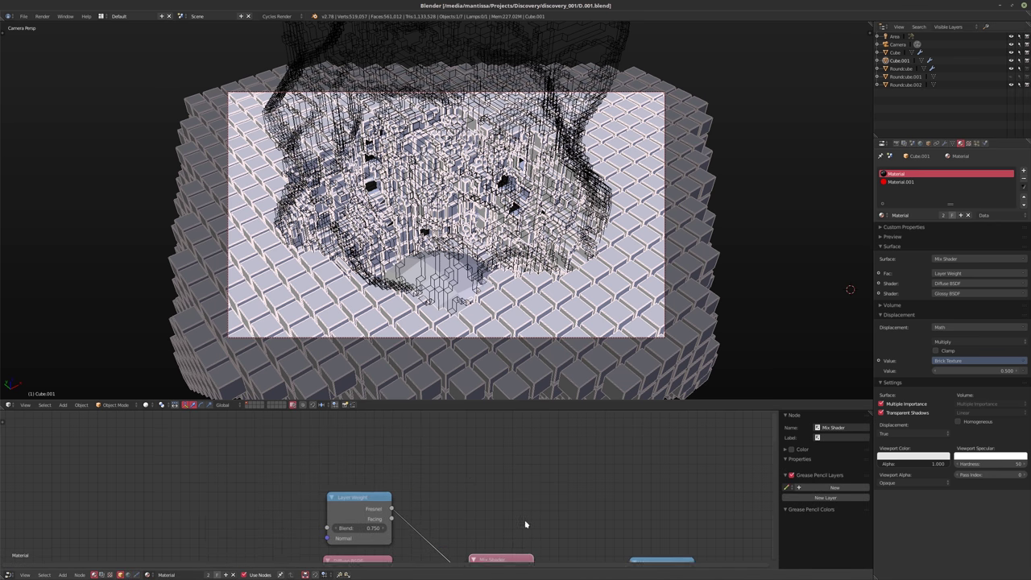
{"action": "middle_click_drag", "start_coordinate": [646, 559], "coordinate": [550, 540]}
{"action": "scroll", "coordinate": [550, 539], "scroll_direction": "down", "scroll_amount": 1}
{"action": "middle_click_drag", "start_coordinate": [550, 539], "coordinate": [533, 444]}
{"action": "middle_click_drag", "start_coordinate": [433, 538], "coordinate": [514, 451]}
{"action": "scroll", "coordinate": [473, 508], "scroll_direction": "up", "scroll_amount": 5}
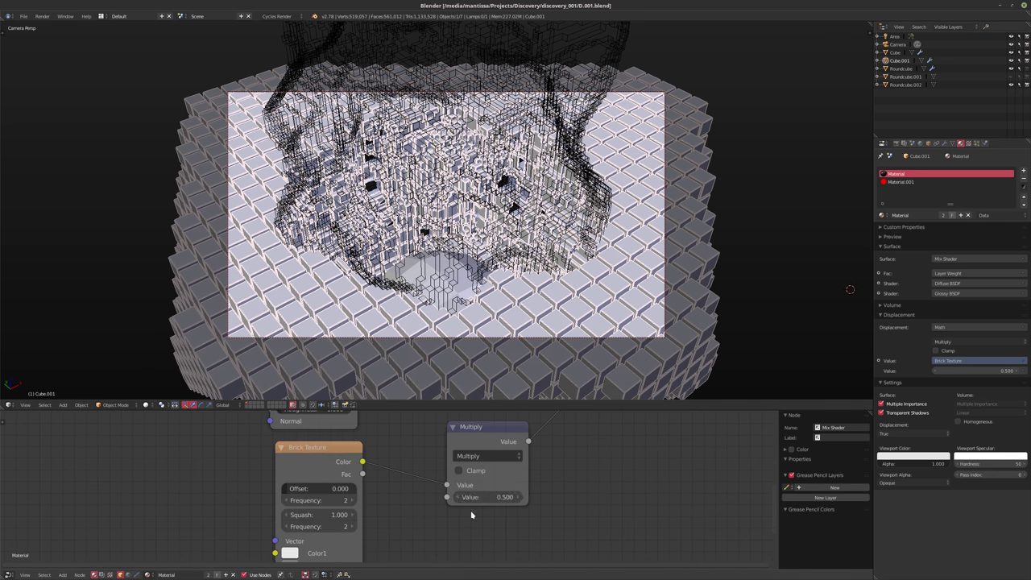
{"action": "left_click", "coordinate": [479, 498]}
{"action": "key", "text": "BackSpace"}
{"action": "type", "text": "0.01"}
{"action": "key", "text": "Return"}
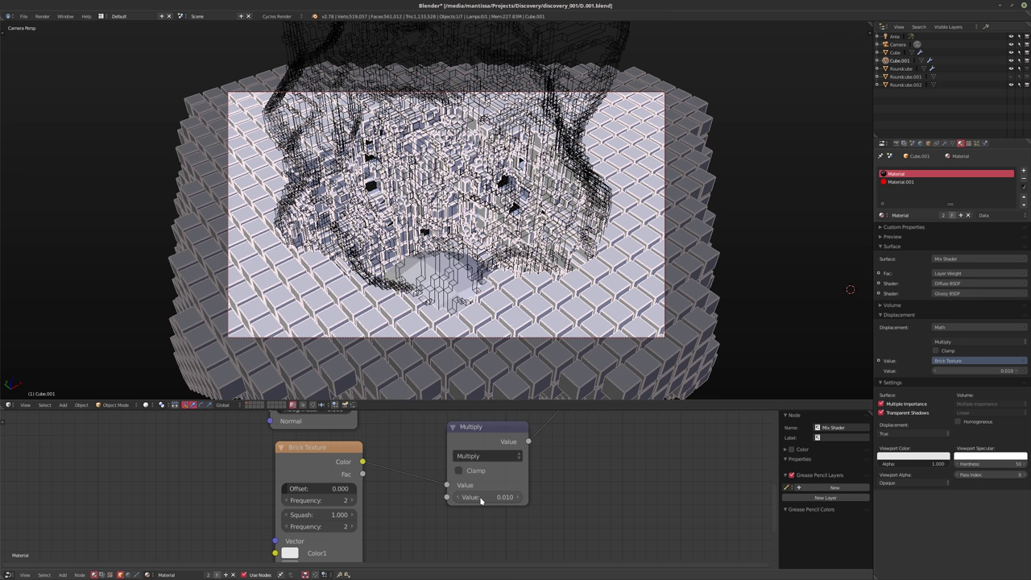
{"action": "left_click", "coordinate": [912, 433]}
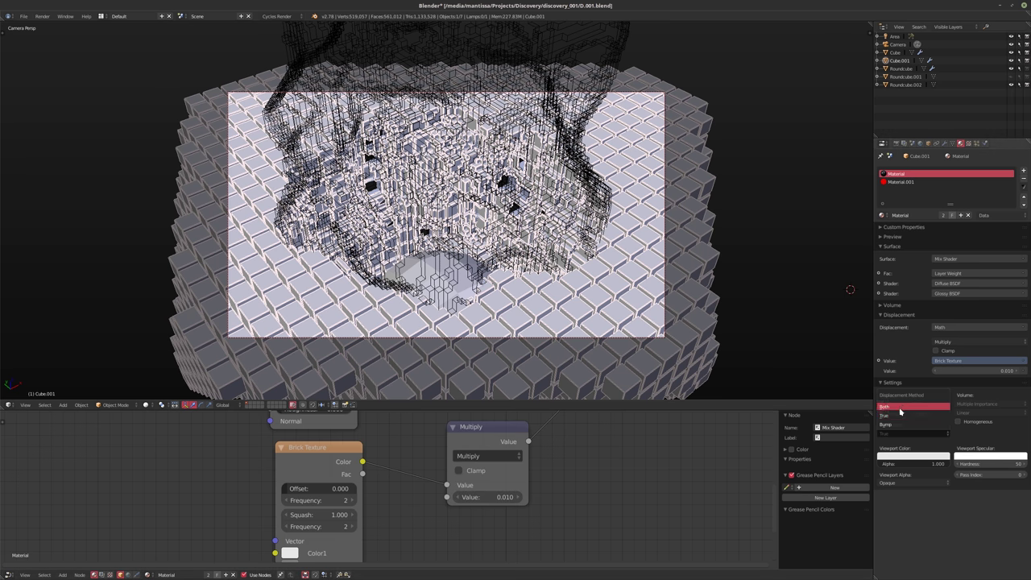
{"action": "left_click", "coordinate": [900, 409]}
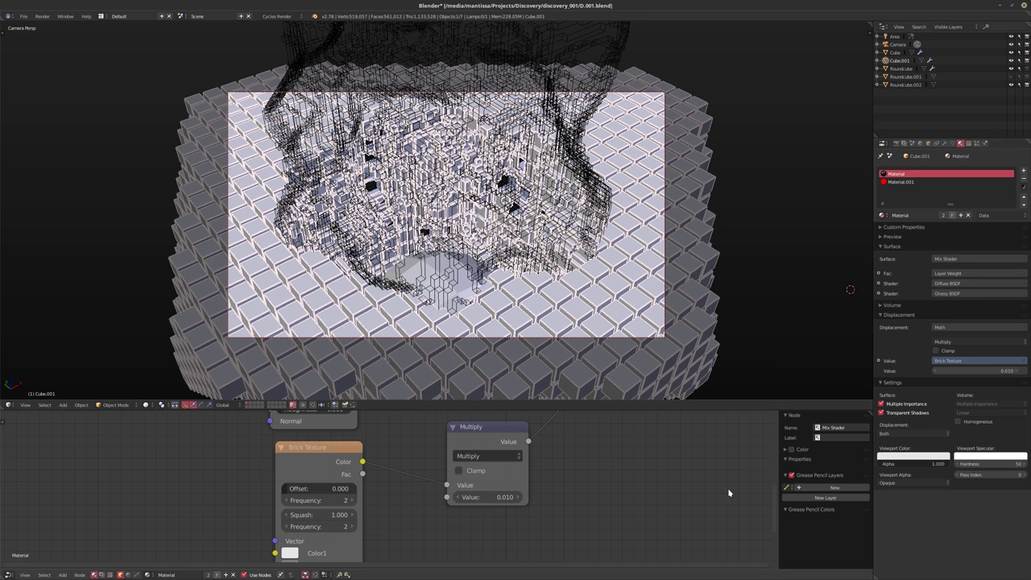
- Raise the scene's maximum subdivisions to 3 and set the render subdivision rate to 1.5 px
{"action": "left_click", "coordinate": [896, 143]}
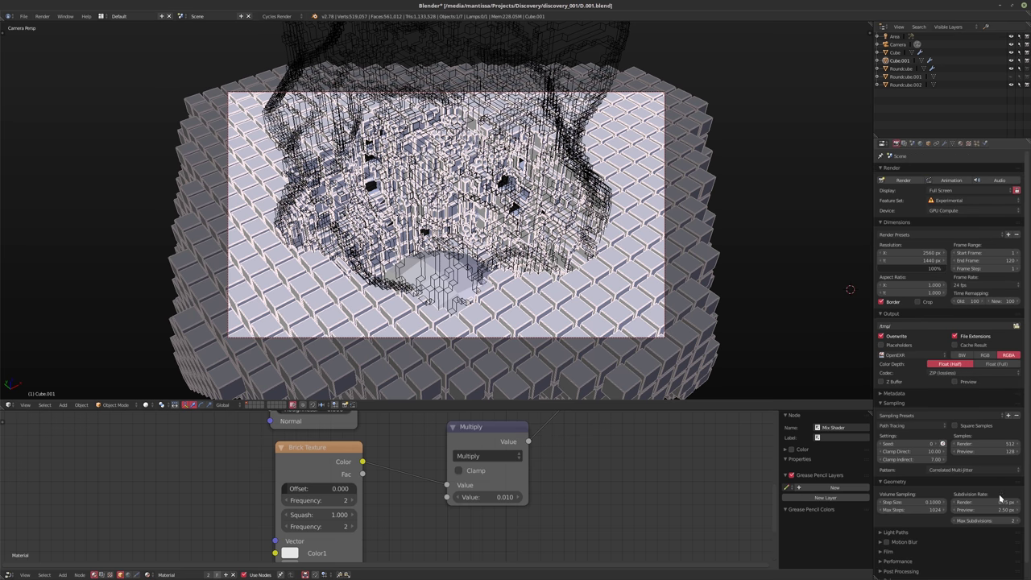
{"action": "left_click", "coordinate": [1017, 521]}
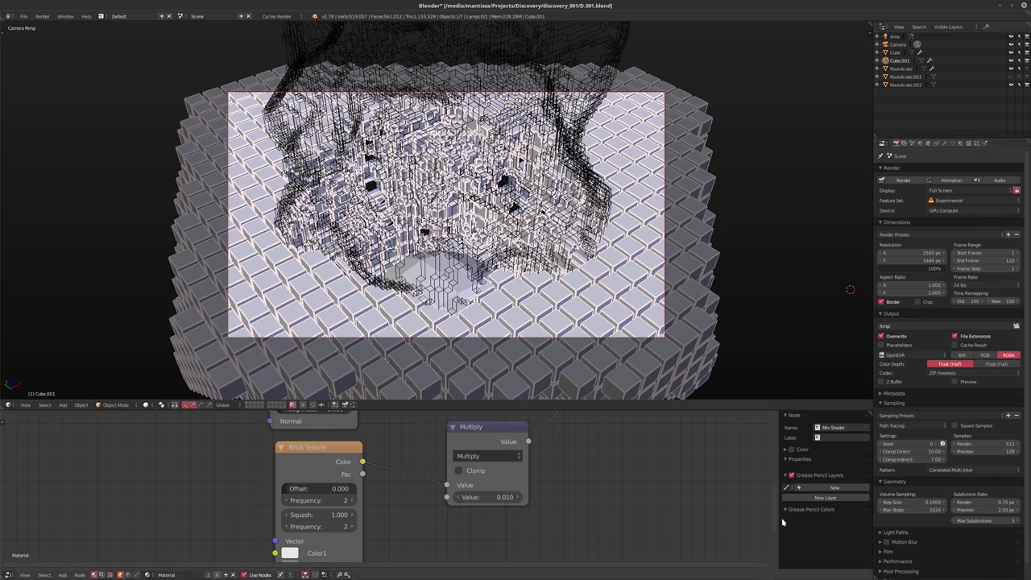
{"action": "left_click", "coordinate": [960, 502]}
{"action": "type", "text": "1.5"}
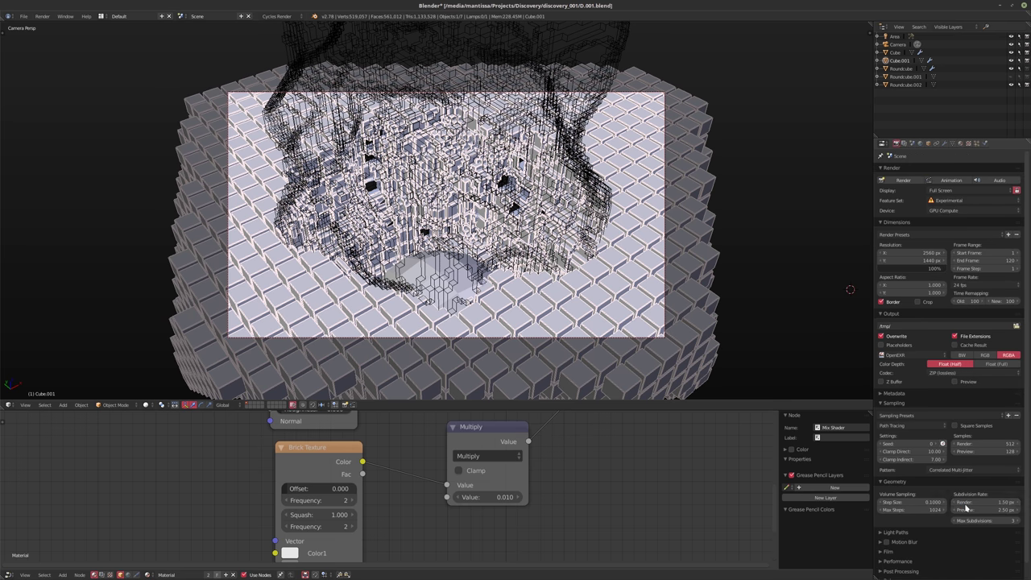
{"action": "key", "text": "Return"}
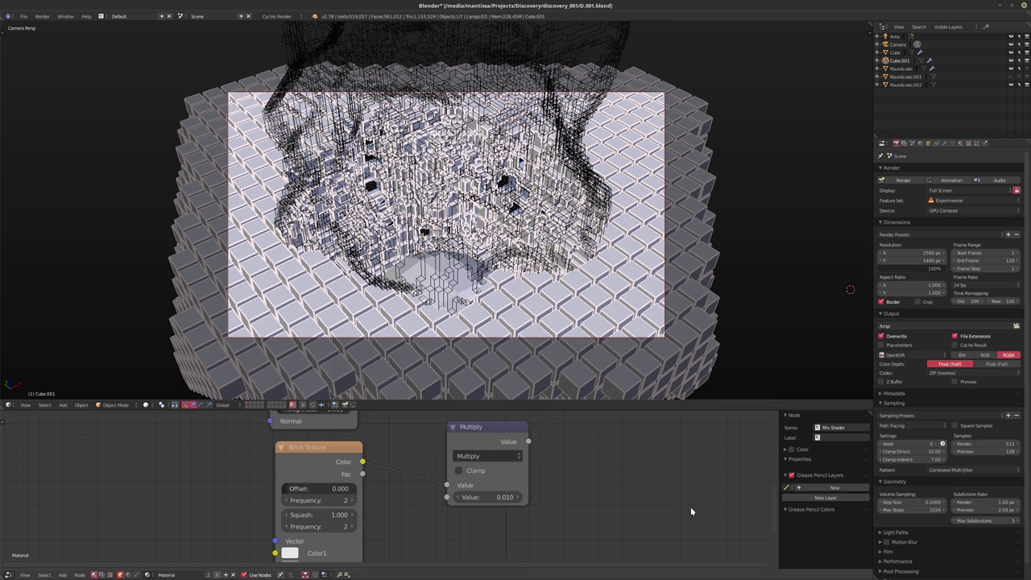
- Set volume sampling to 16 max steps with a step size of 5, and save over D.001.blend
{"action": "left_click", "coordinate": [918, 511]}
{"action": "type", "text": "16"}
{"action": "key", "text": "Return"}
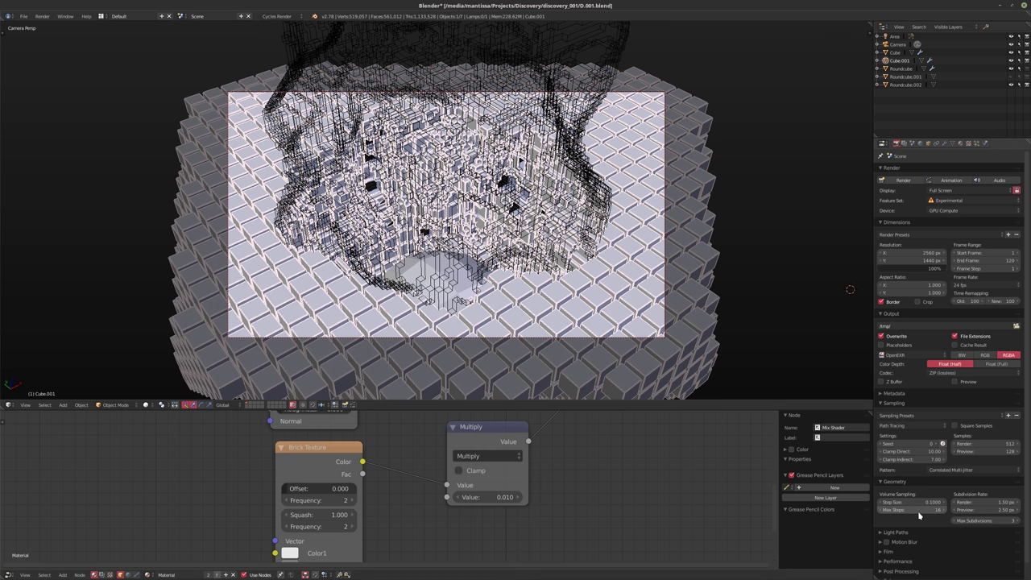
{"action": "key", "text": "ctrl+s"}
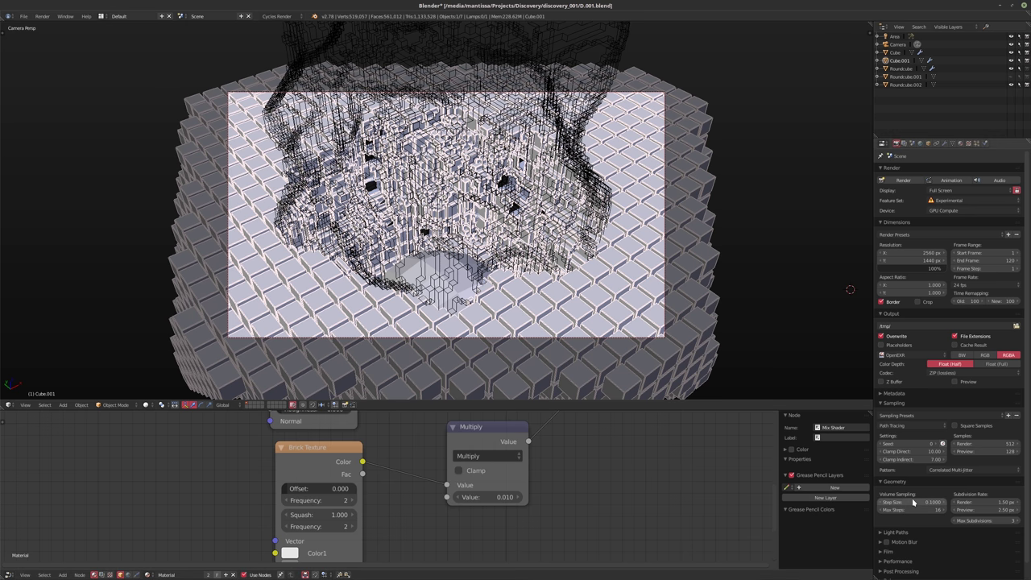
{"action": "left_click", "coordinate": [913, 501]}
{"action": "type", "text": "5"}
{"action": "key", "text": "Return"}
{"action": "key", "text": "ctrl+s"}
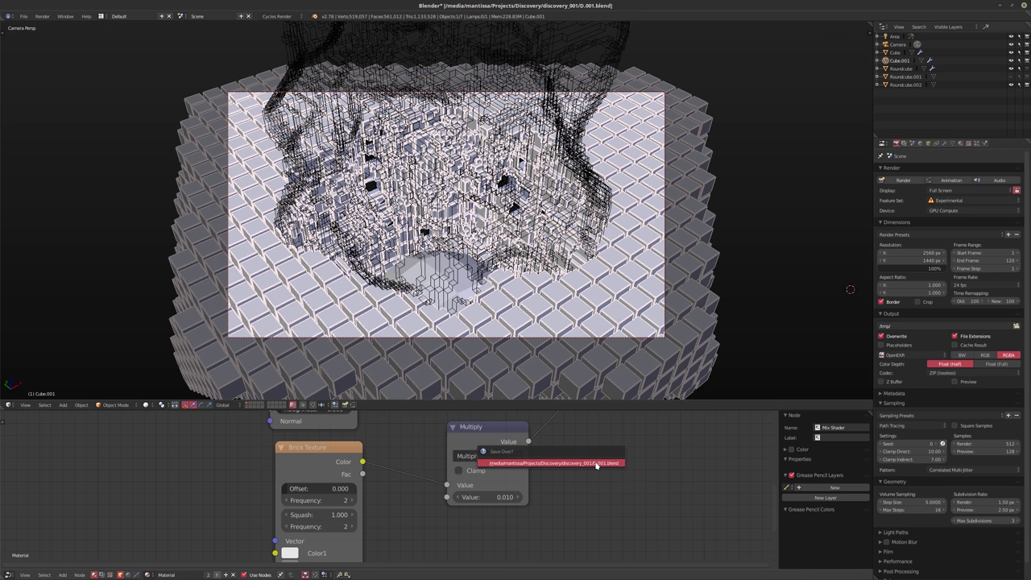
{"action": "left_click", "coordinate": [596, 464]}
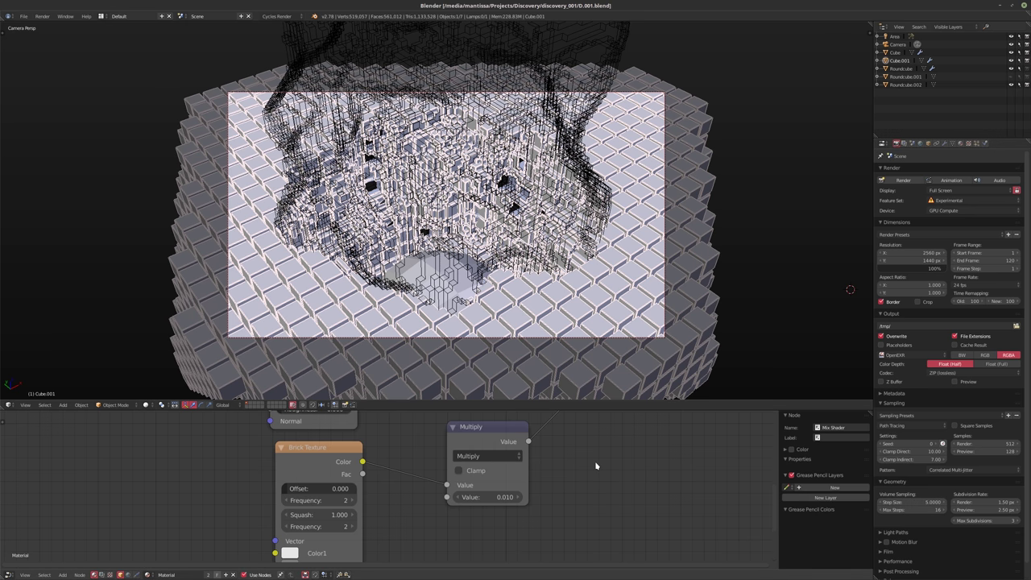
- Enable Roundcube.001 for rendering, save over D.001.blend, and run another test render before returning to the viewport
{"action": "left_click", "coordinate": [1025, 78]}
{"action": "key", "text": "ctrl+s"}
{"action": "left_click", "coordinate": [740, 202]}
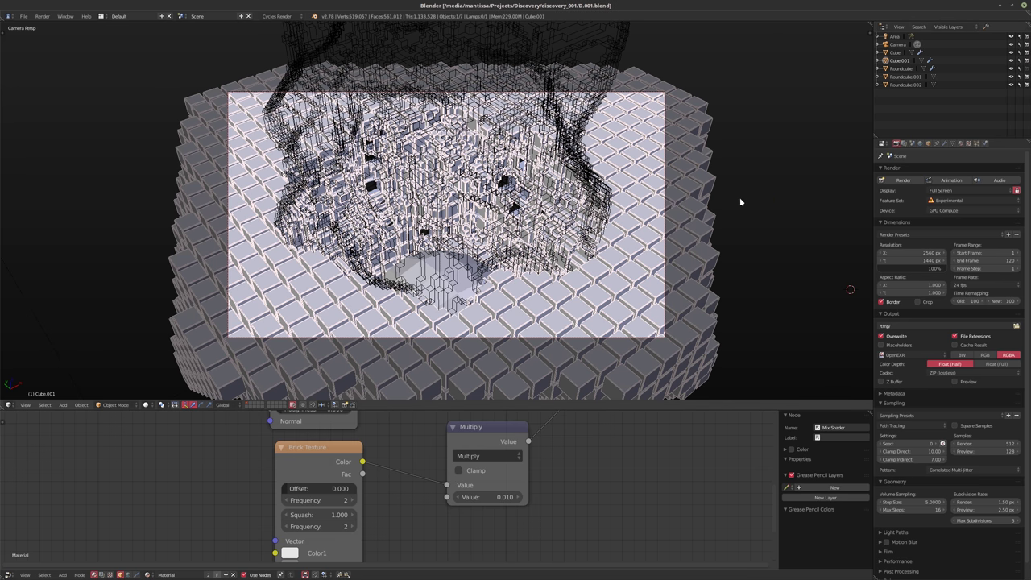
{"action": "key", "text": "F12"}
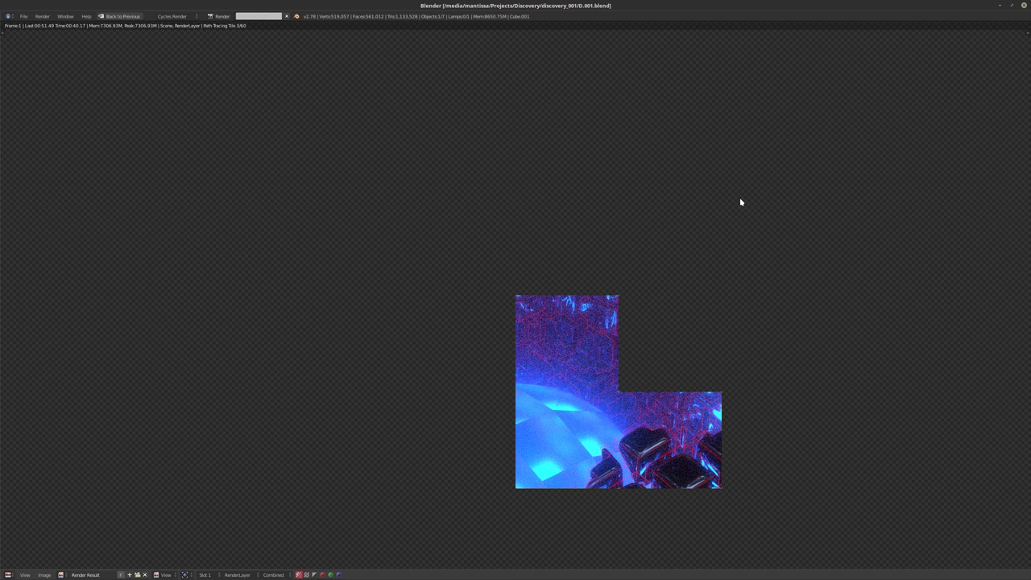
{"action": "key", "text": "Escape"}
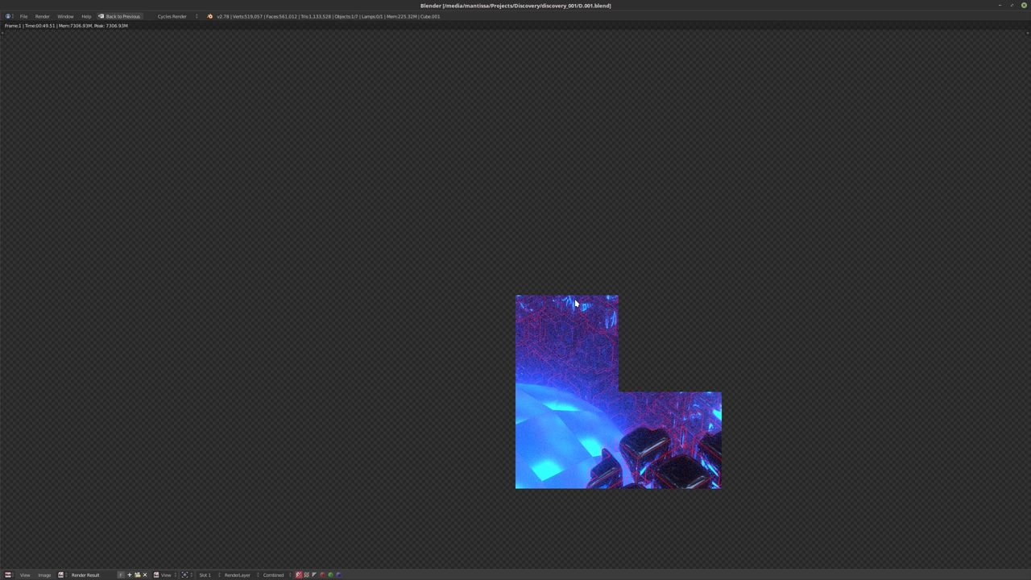
{"action": "key", "text": "Escape"}
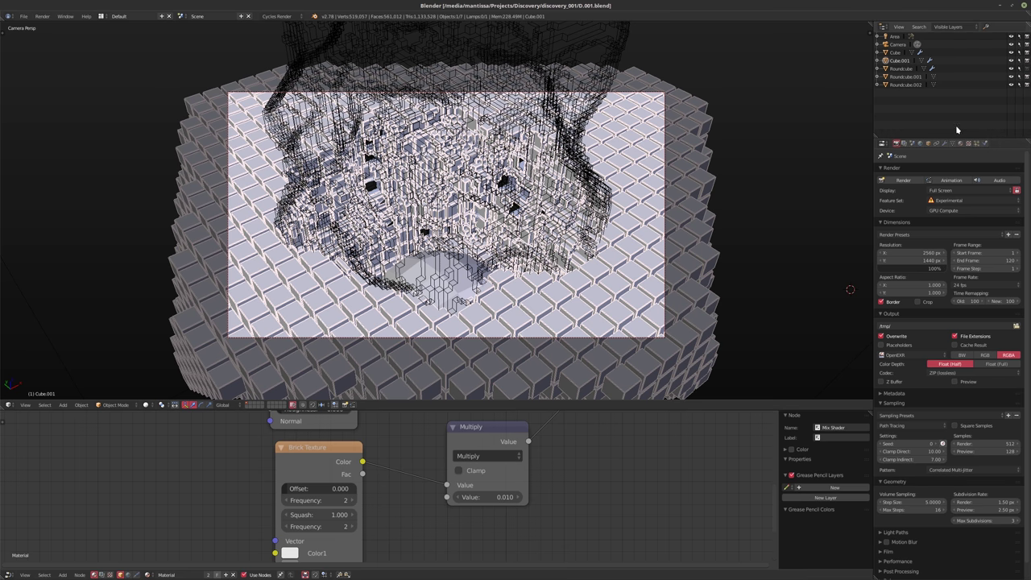
- Switch the original Cube's adaptive Subsurf modifier to Simple and remove its Subsurf.001 modifier
{"action": "left_click", "coordinate": [905, 83]}
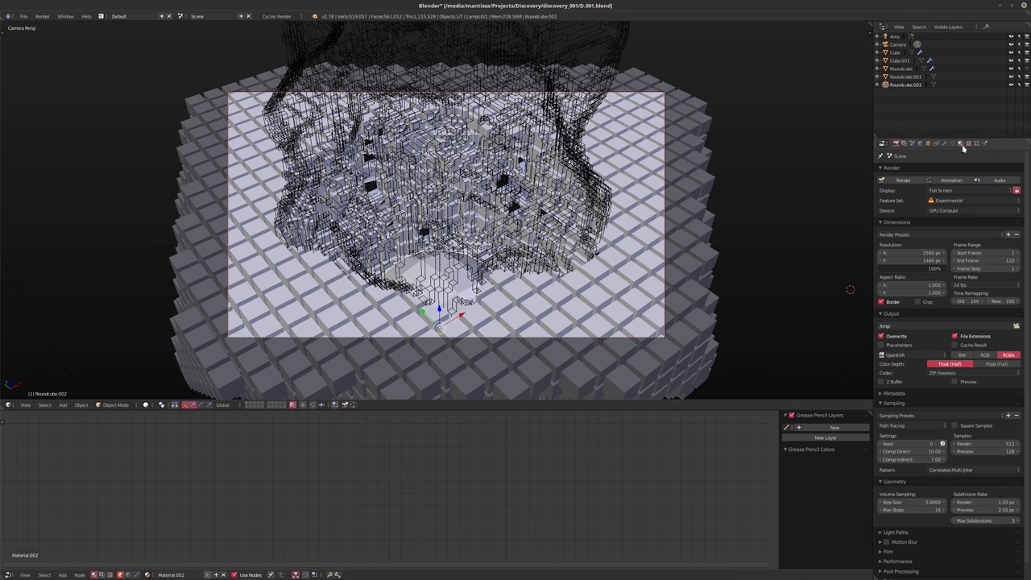
{"action": "left_click", "coordinate": [900, 60]}
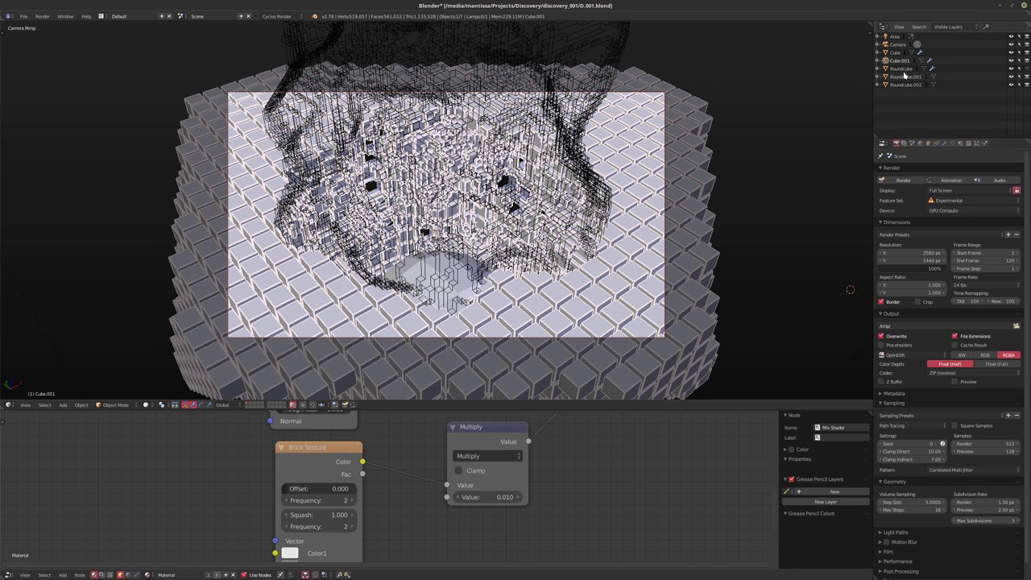
{"action": "left_click", "coordinate": [944, 143]}
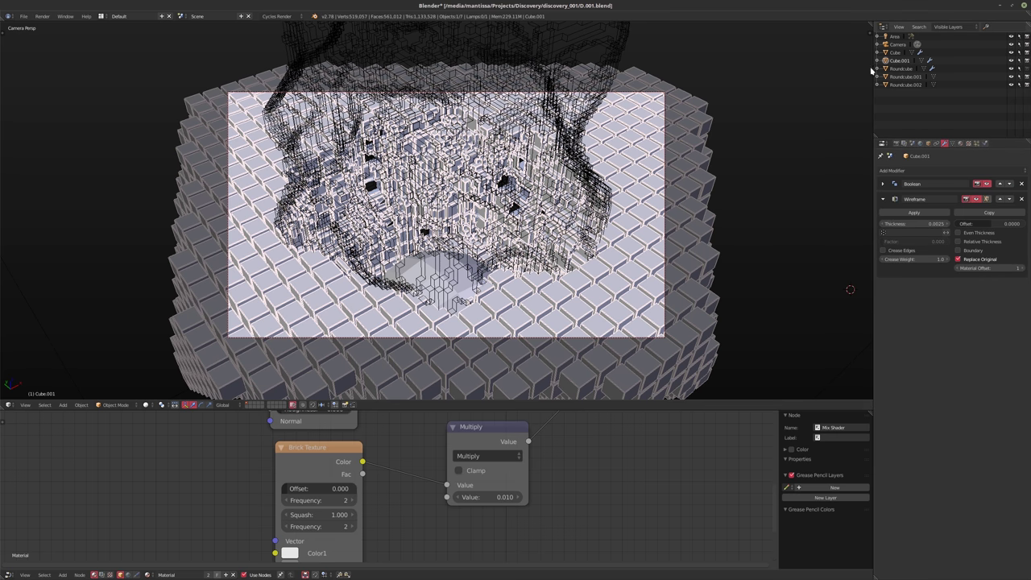
{"action": "left_click", "coordinate": [896, 52]}
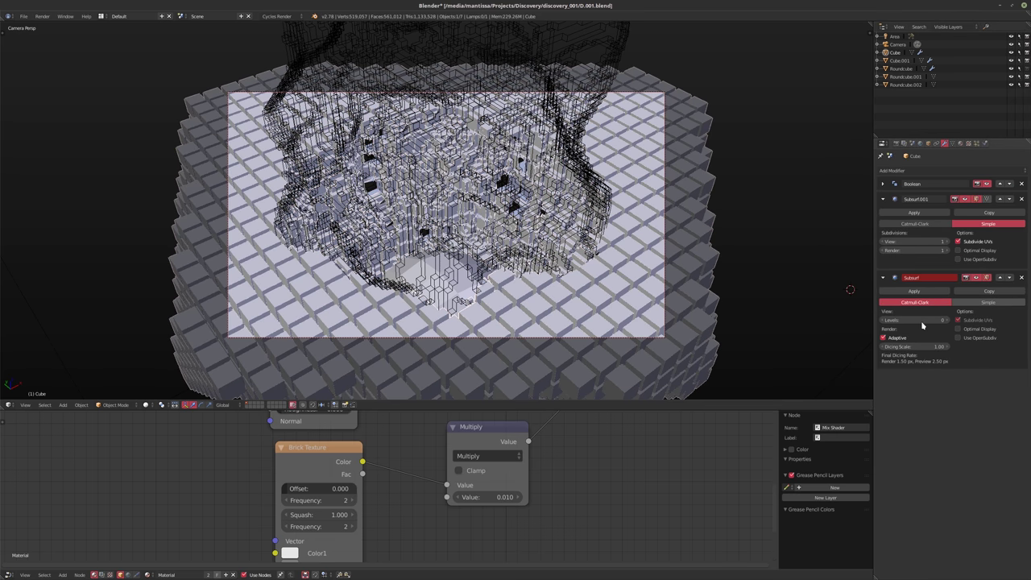
{"action": "key", "text": "ctrl+z"}
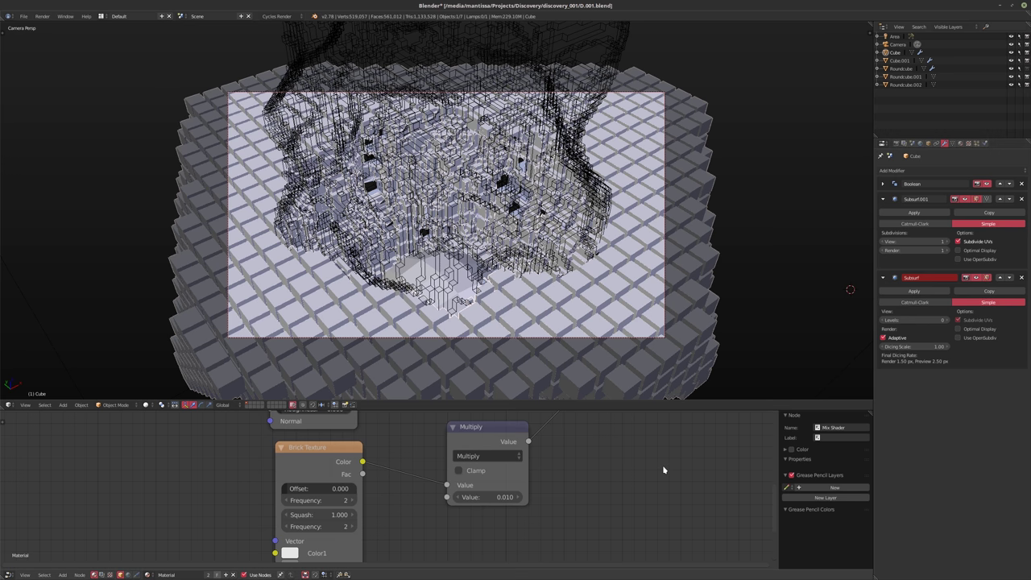
{"action": "left_click", "coordinate": [883, 251]}
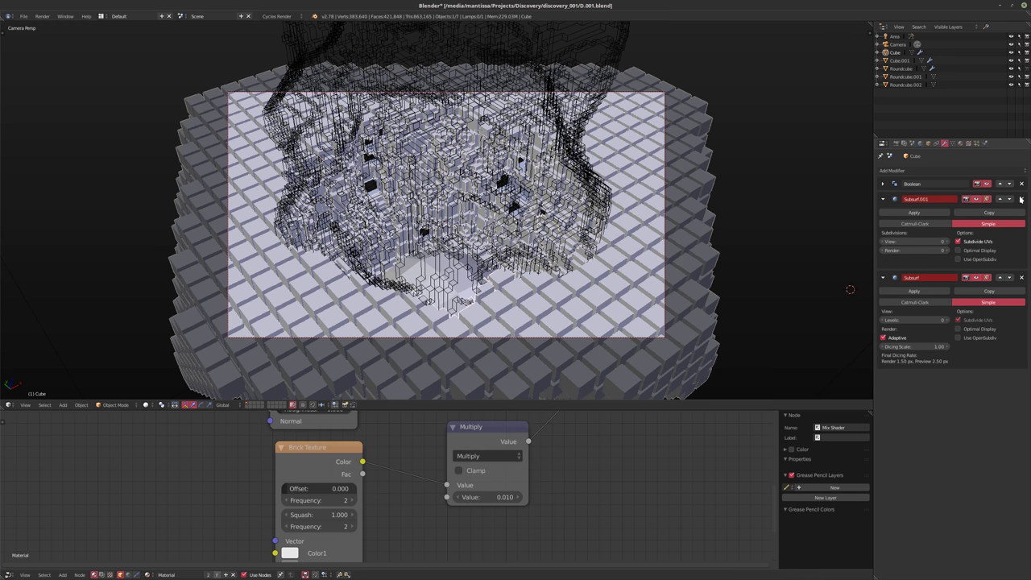
{"action": "key", "text": "ctrl+z"}
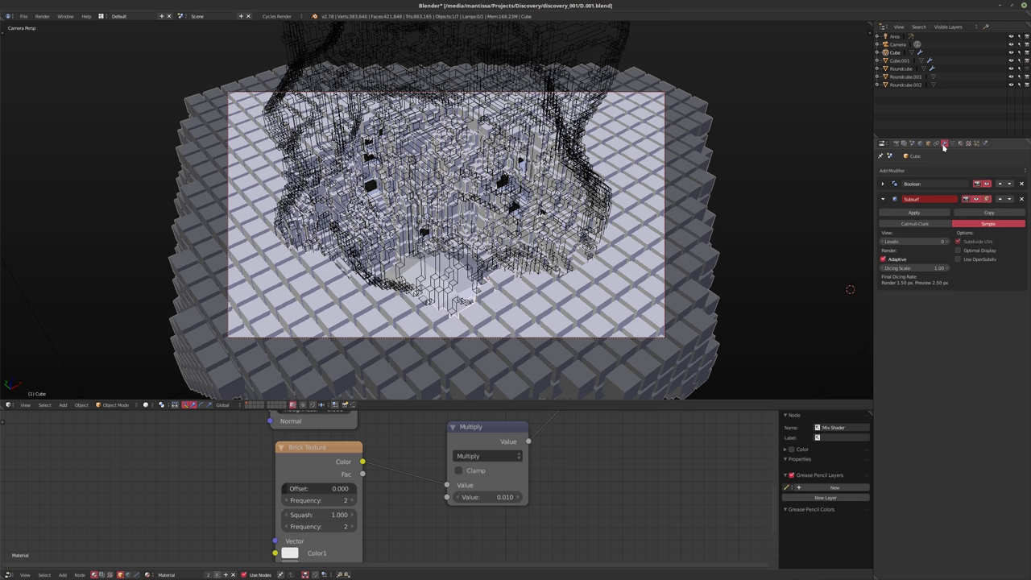
- Raise the scene's maximum subdivisions to 4, save over D.001.blend, and run a test render before returning to the viewport
{"action": "left_click", "coordinate": [894, 144]}
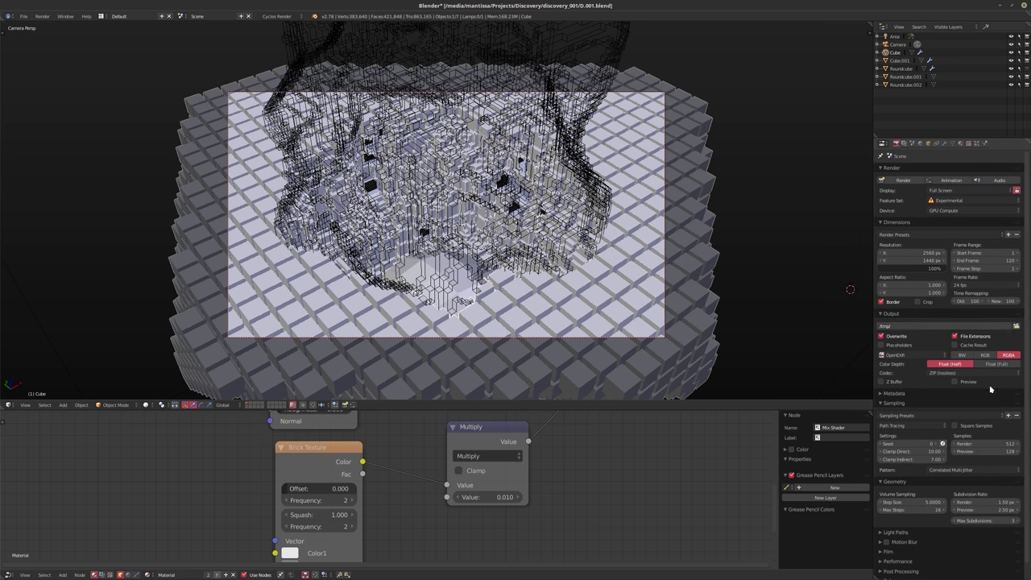
{"action": "key", "text": "ctrl+s"}
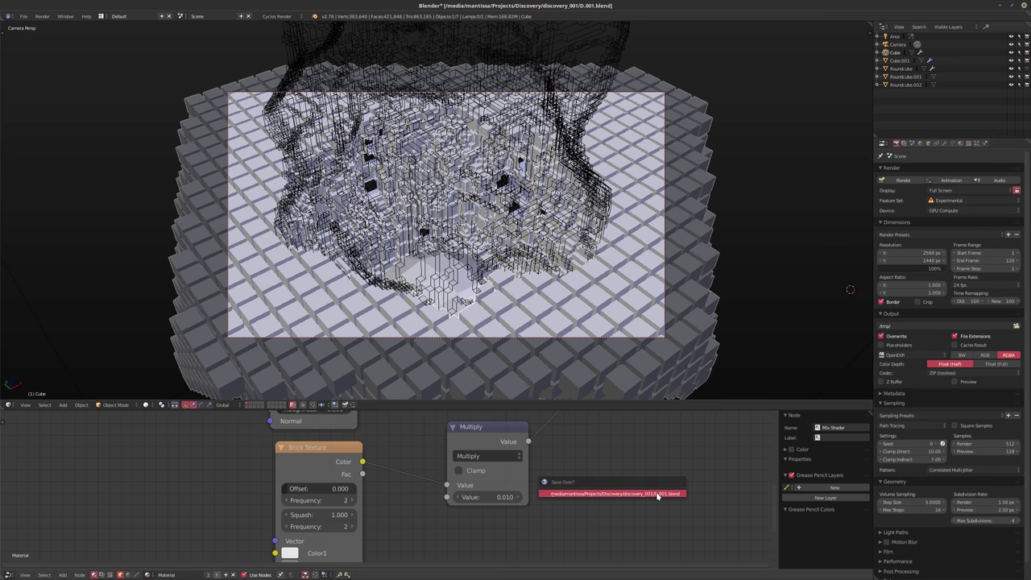
{"action": "left_click", "coordinate": [656, 496]}
{"action": "key", "text": "F12"}
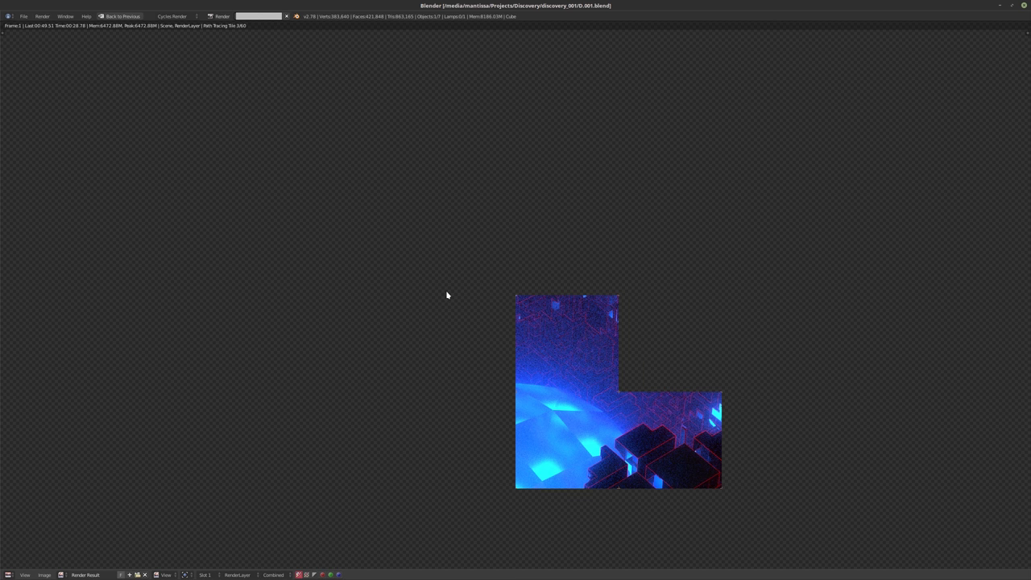
{"action": "key", "text": "Escape"}
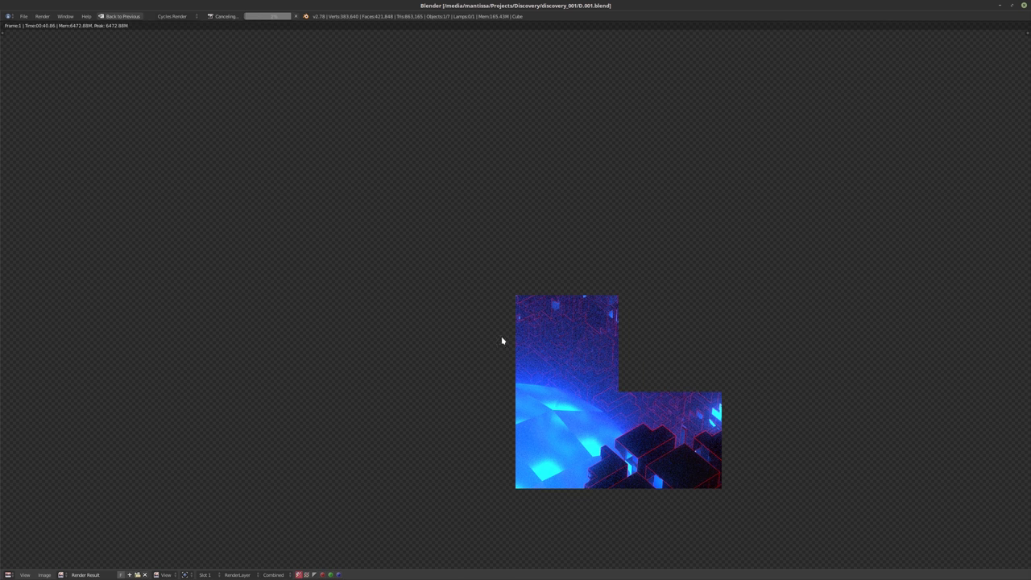
{"action": "key", "text": "Escape"}
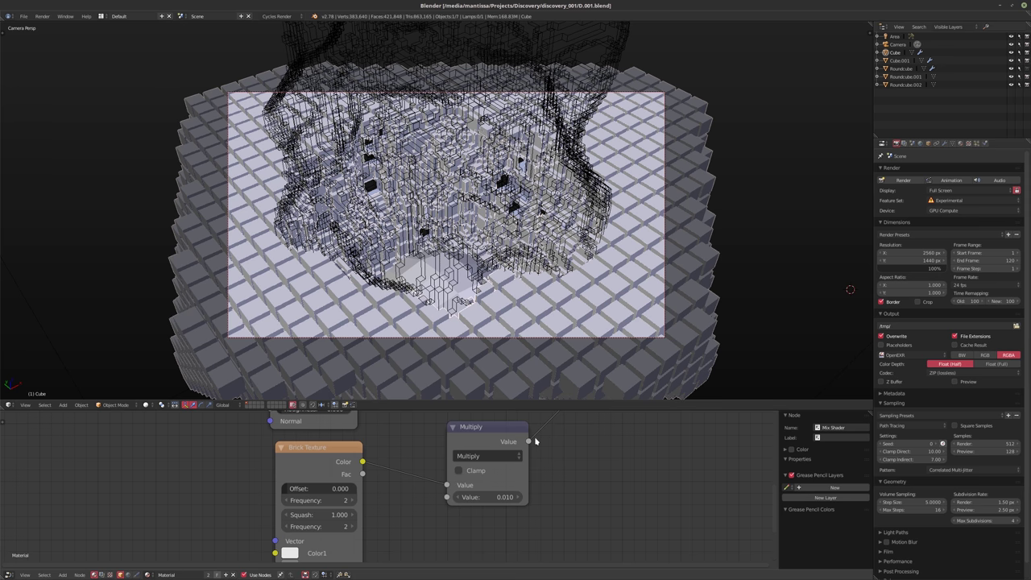
- Set the second value of the Multiply node fed by the Brick Texture to 0.15
{"action": "left_click", "coordinate": [483, 497]}
{"action": "type", "text": "0.15"}
{"action": "key", "text": "Return"}
- Try maximum subdivisions of 5 by saving over D.001.blend and test-rendering the scene, and return to the viewport
{"action": "left_click", "coordinate": [1018, 521]}
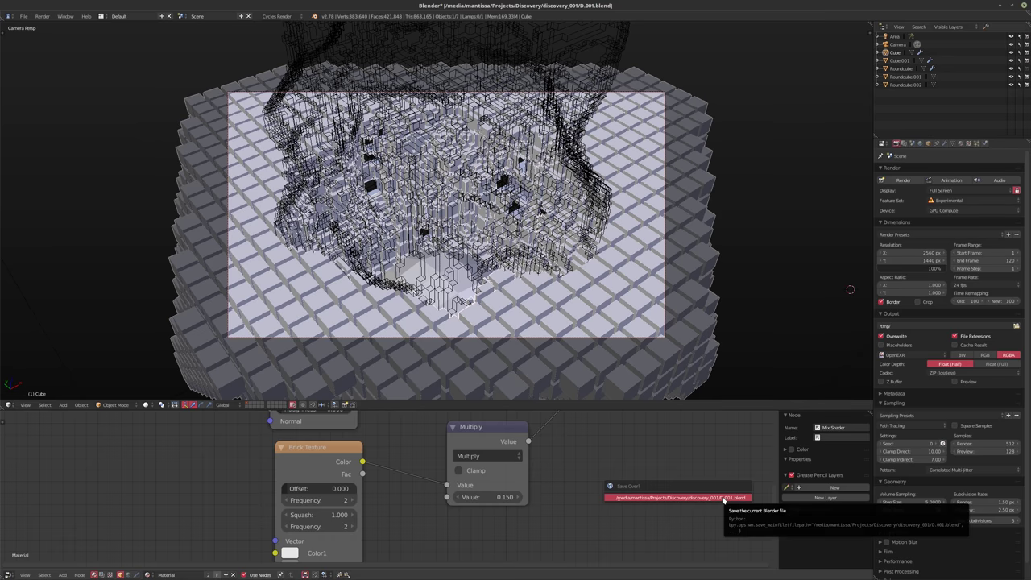
{"action": "key", "text": "F12"}
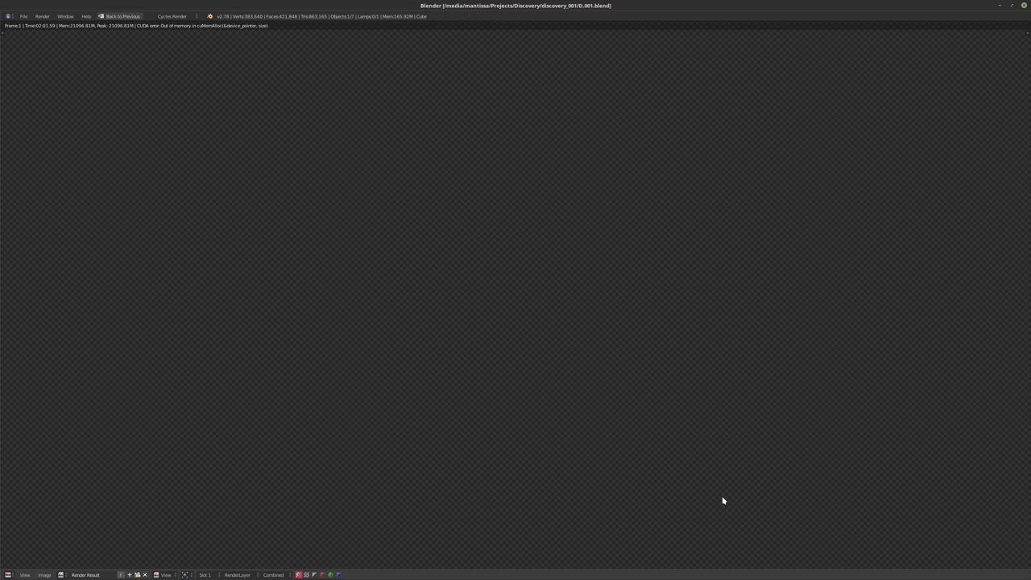
{"action": "key", "text": "F12"}
{"action": "left_click", "coordinate": [133, 16]}
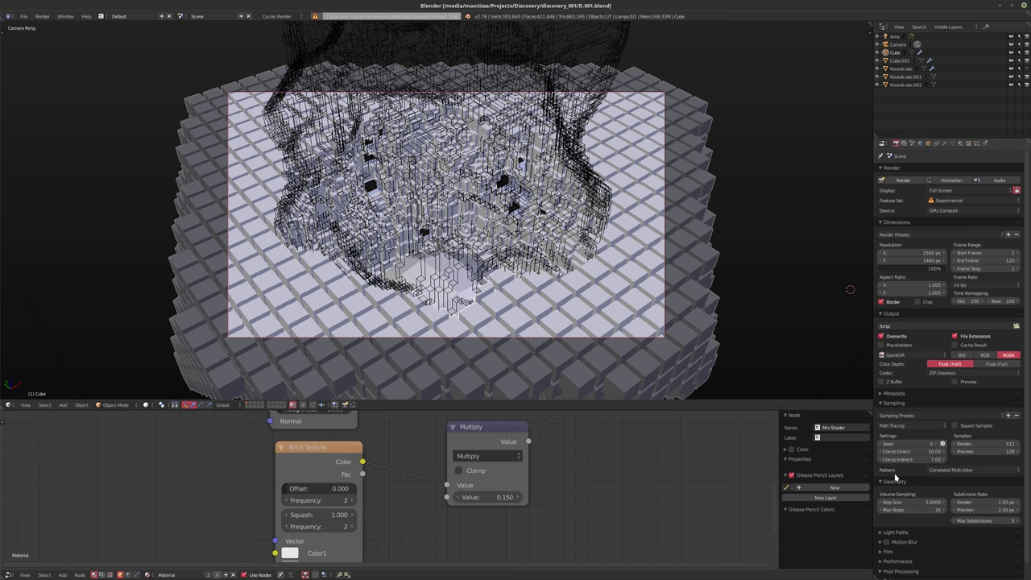
- Lower the scene's maximum subdivisions to 4, save over D.001.blend, and test-render the stronger displacement before returning to the viewport
{"action": "key", "text": "ctrl+s"}
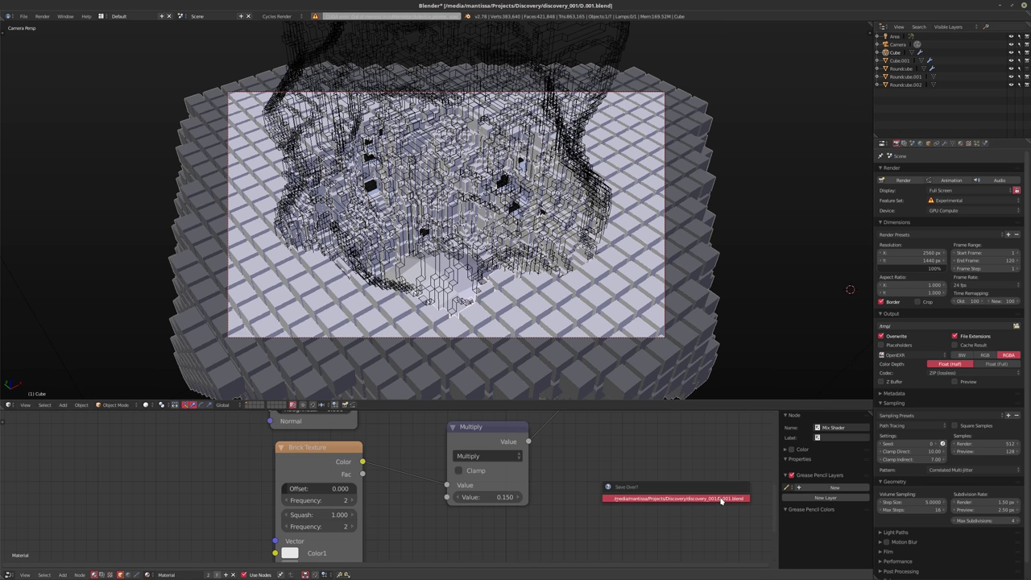
{"action": "left_click", "coordinate": [721, 500]}
{"action": "key", "text": "F12"}
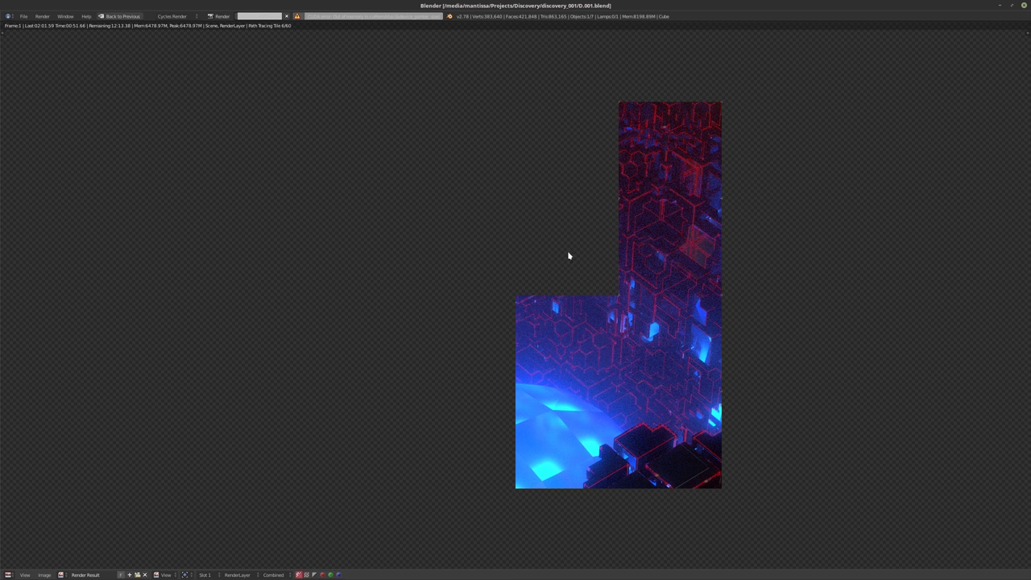
{"action": "key", "text": "Escape"}
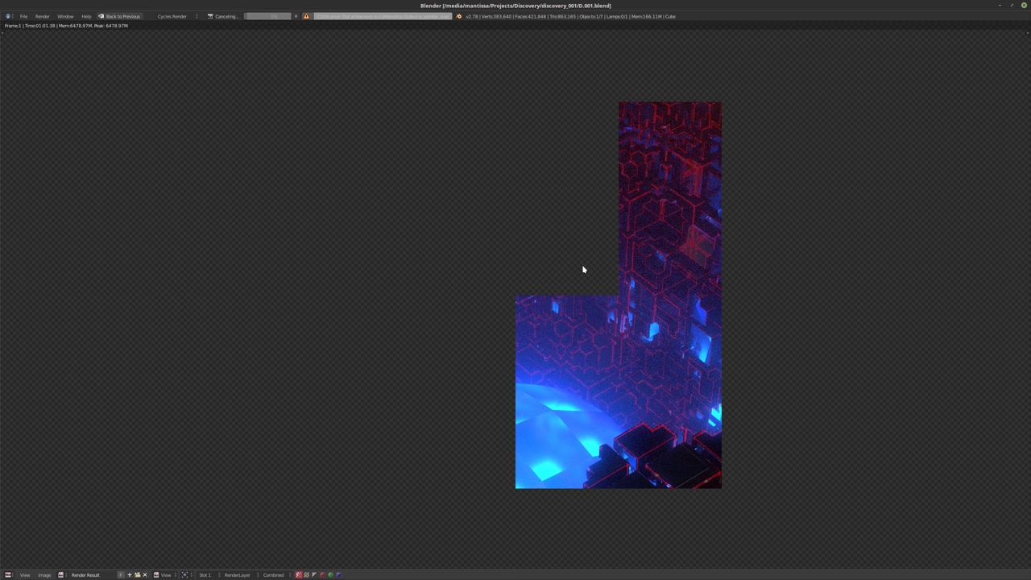
{"action": "key", "text": "Escape"}
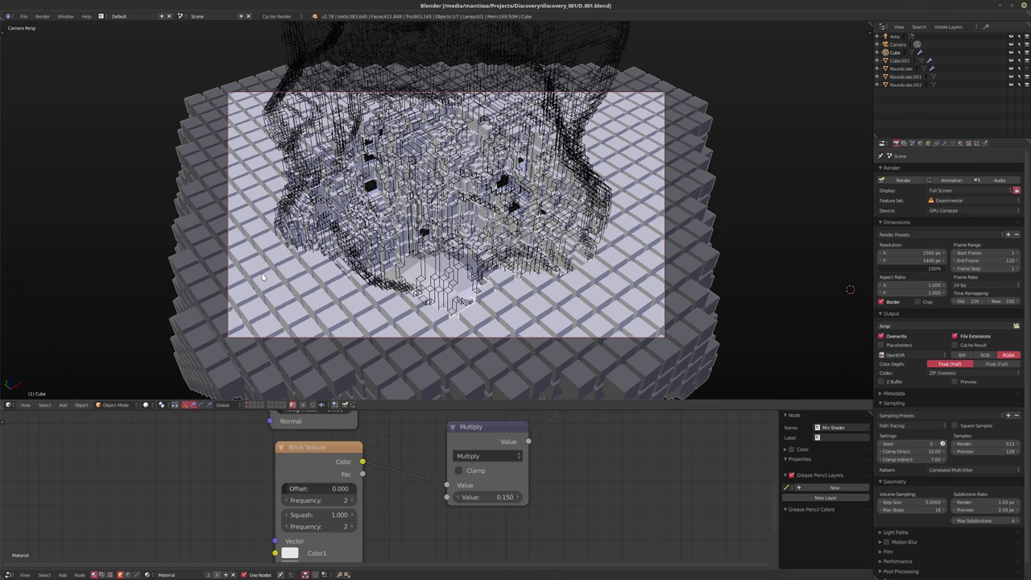
- Apply smooth shading to the original Cube, save over D.001.blend, and start another test render
{"action": "key", "text": "t"}
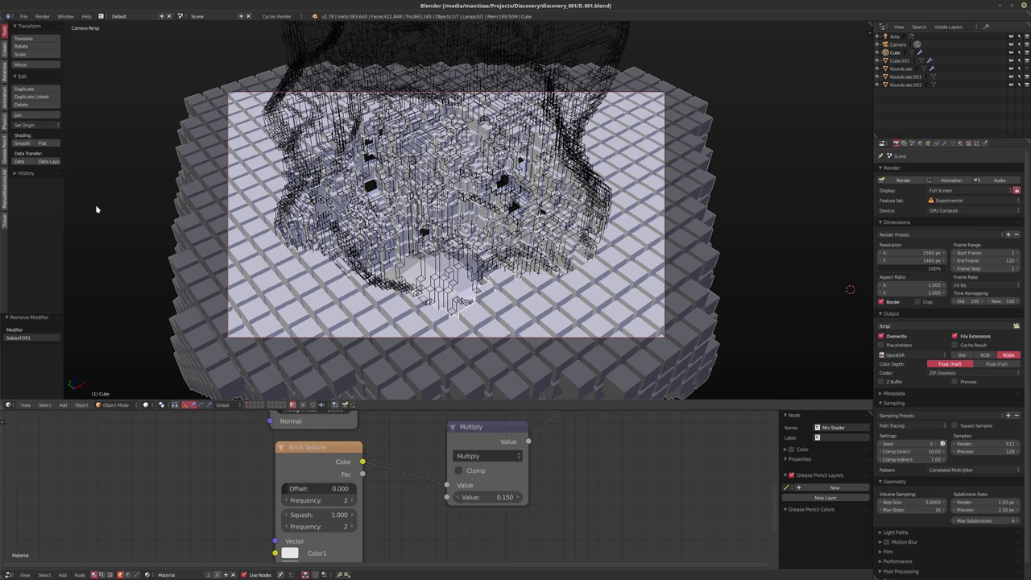
{"action": "left_click", "coordinate": [21, 143]}
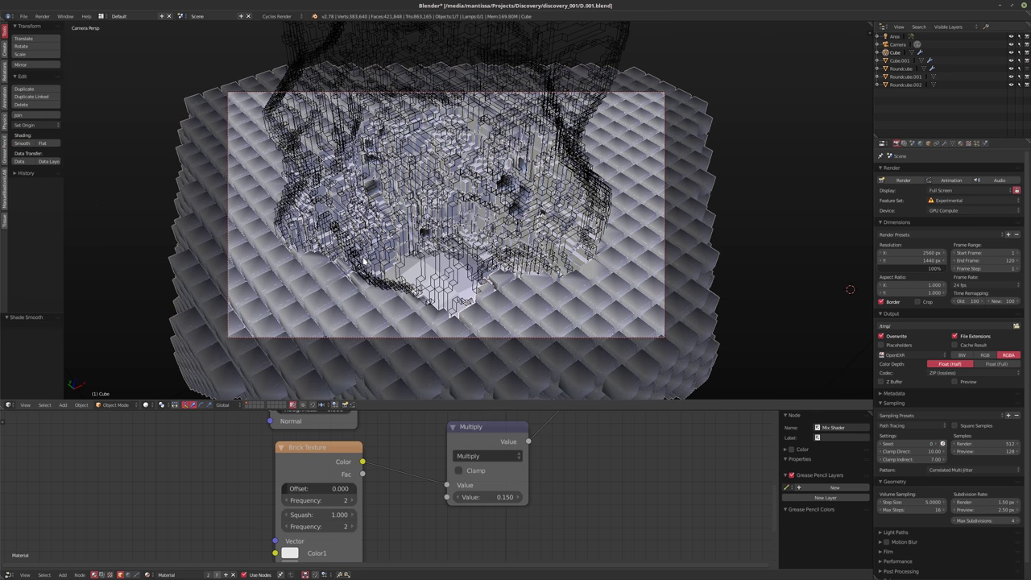
{"action": "key", "text": "ctrl+s"}
{"action": "left_click", "coordinate": [364, 261]}
{"action": "key", "text": "F12"}
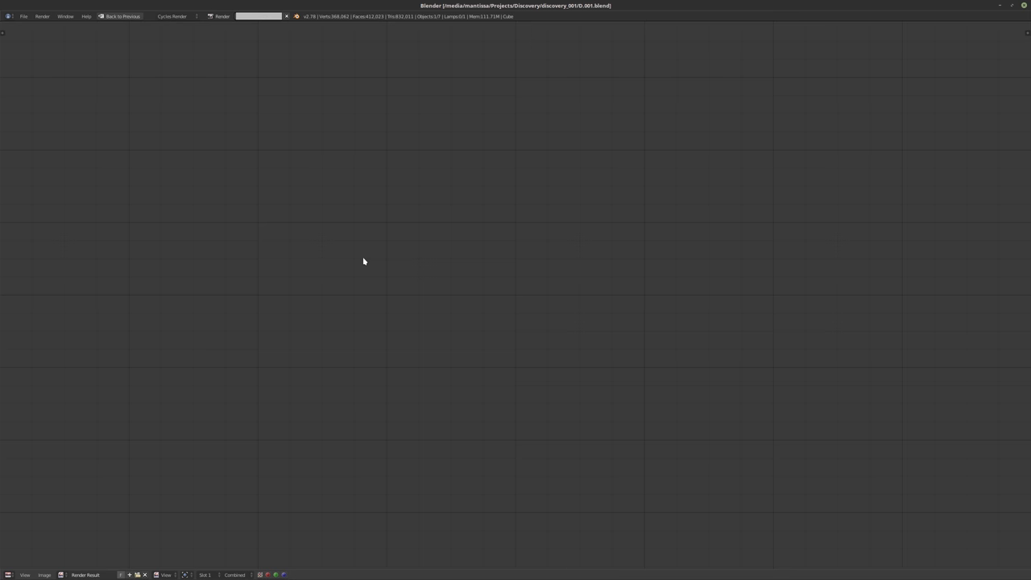
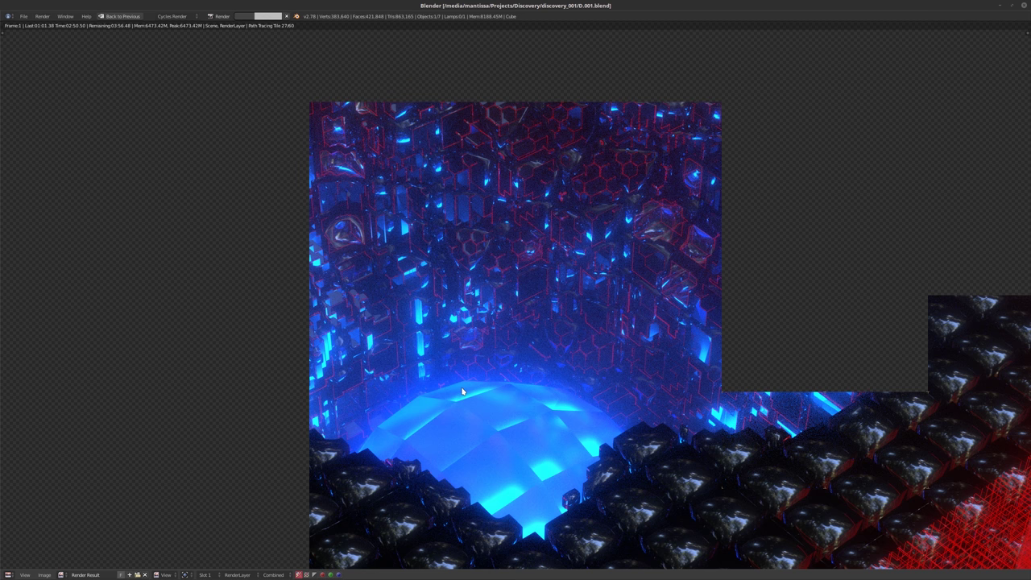
- Stop the running test render and duplicate the original Cube in place without moving the copy
{"action": "key", "text": "Escape"}
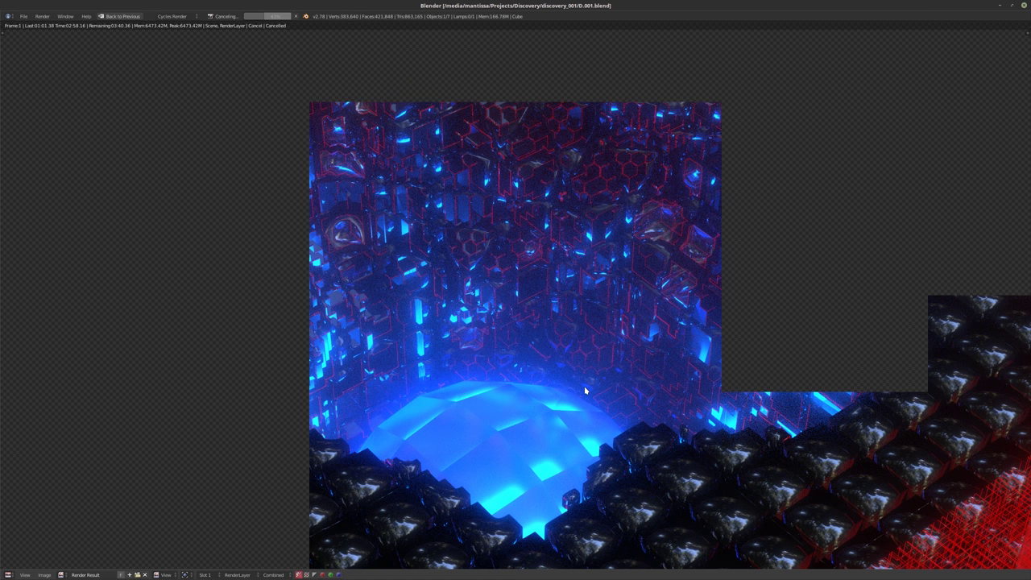
{"action": "key", "text": "Escape"}
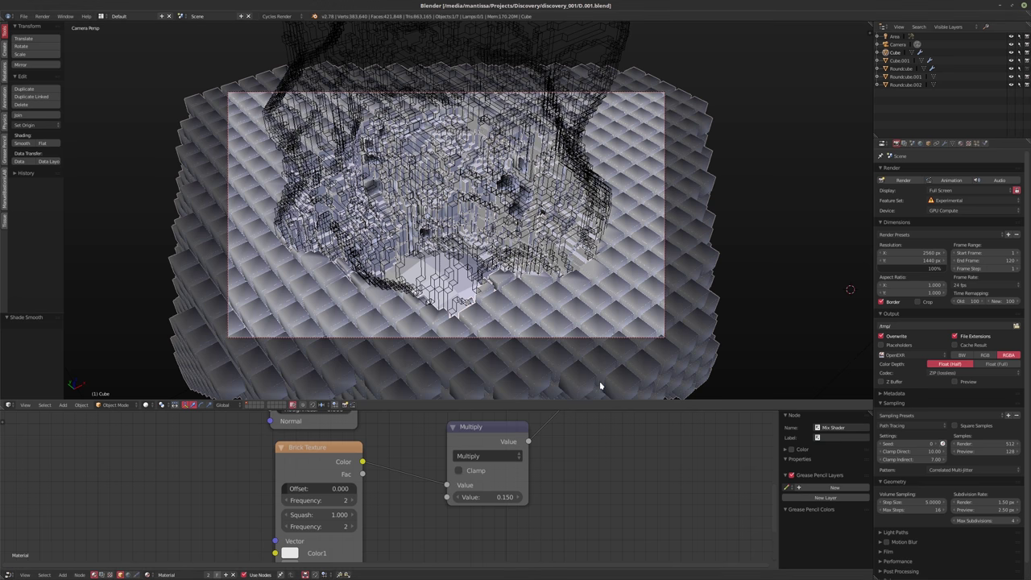
{"action": "key", "text": "KP_1"}
{"action": "key", "text": "KP_7"}
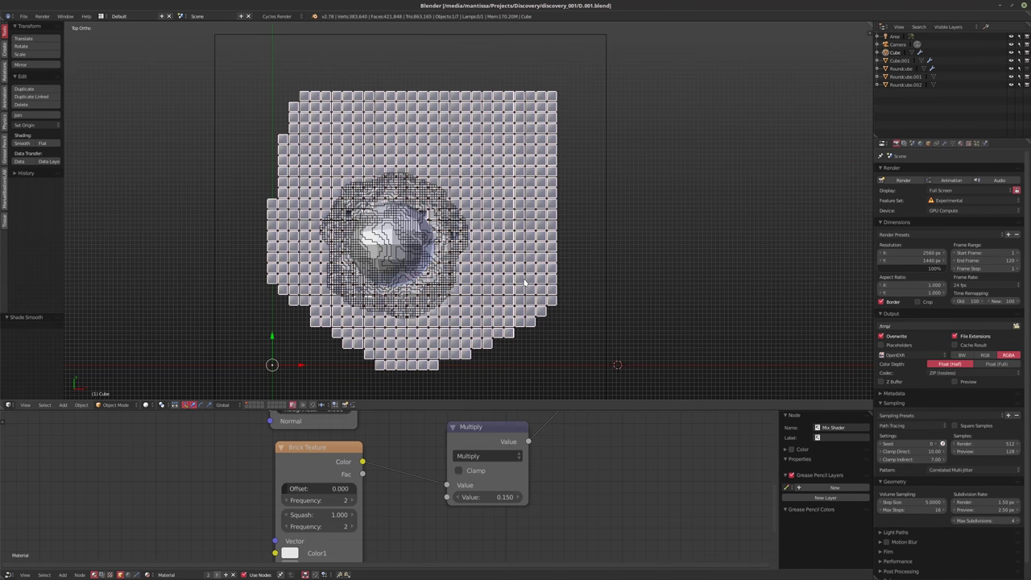
{"action": "scroll", "coordinate": [366, 181], "scroll_direction": "up", "scroll_amount": 3}
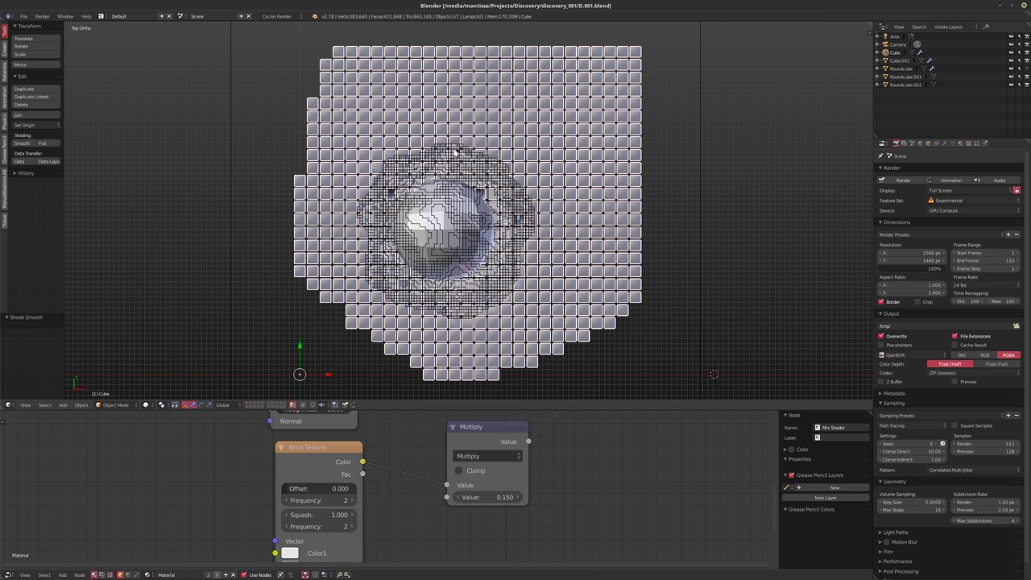
{"action": "key", "text": "shift+d"}
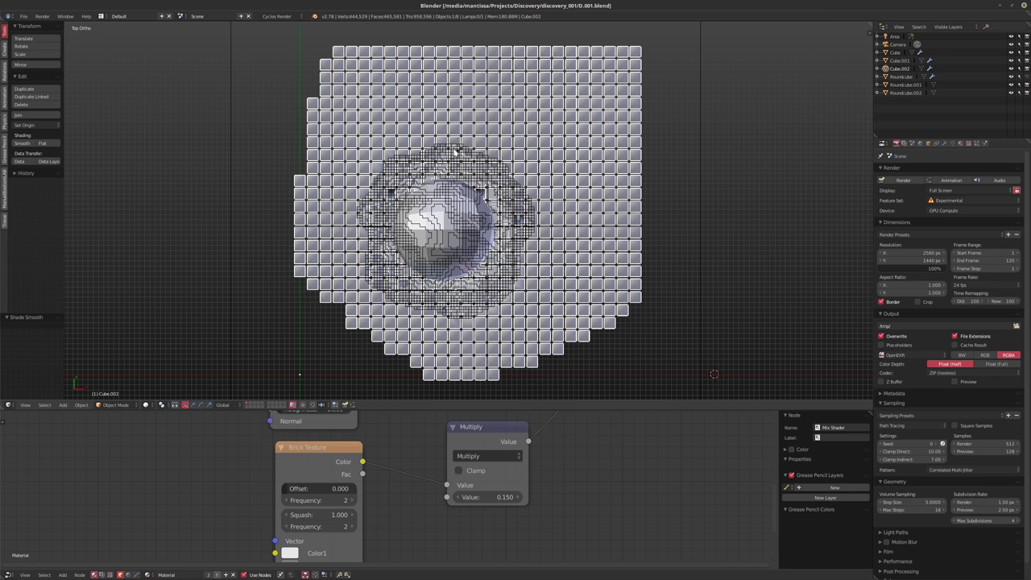
{"action": "key", "text": "g"}
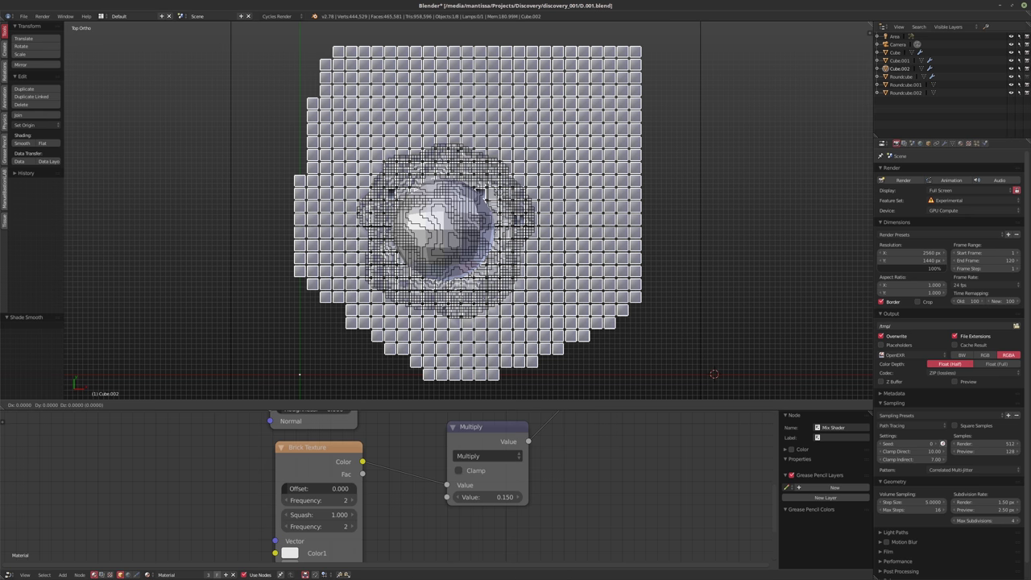
{"action": "key", "text": "Escape"}
- Hide the original Cube in the viewport and exclude it from rendering
{"action": "left_click", "coordinate": [1010, 53]}
{"action": "left_click", "coordinate": [1027, 53]}
- In the duplicate's mesh, select the square block of cubes surrounding the crater as seen from above
{"action": "middle_click_drag", "start_coordinate": [376, 206], "coordinate": [408, 207], "text": "shift"}
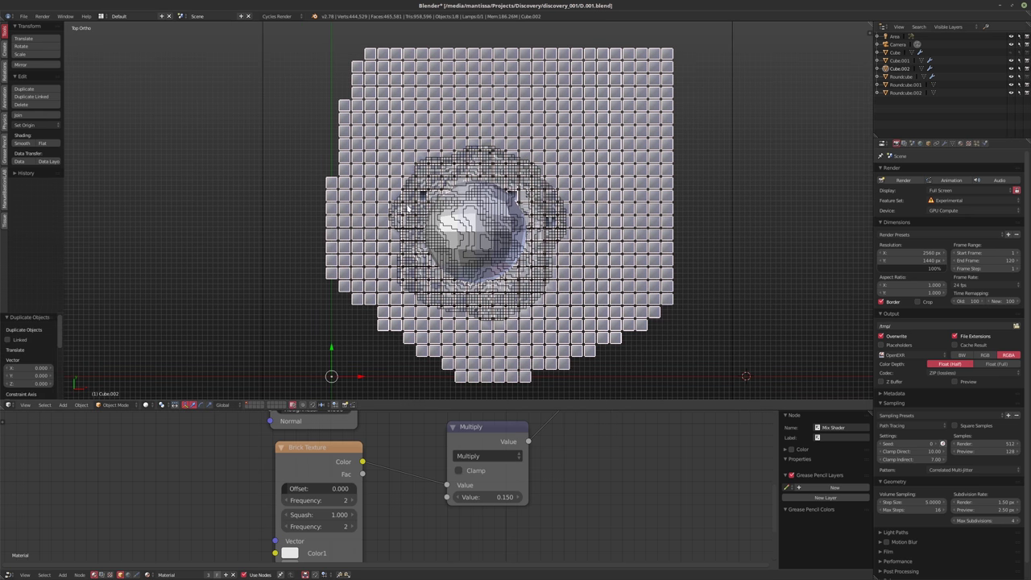
{"action": "scroll", "coordinate": [407, 208], "scroll_direction": "up", "scroll_amount": 1}
{"action": "key", "text": "Tab"}
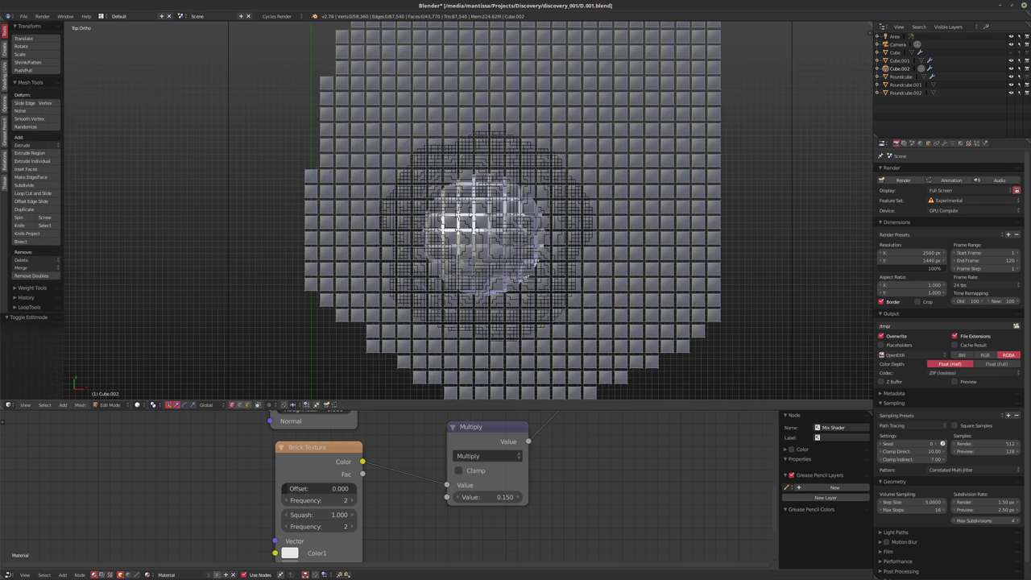
{"action": "key", "text": "b"}
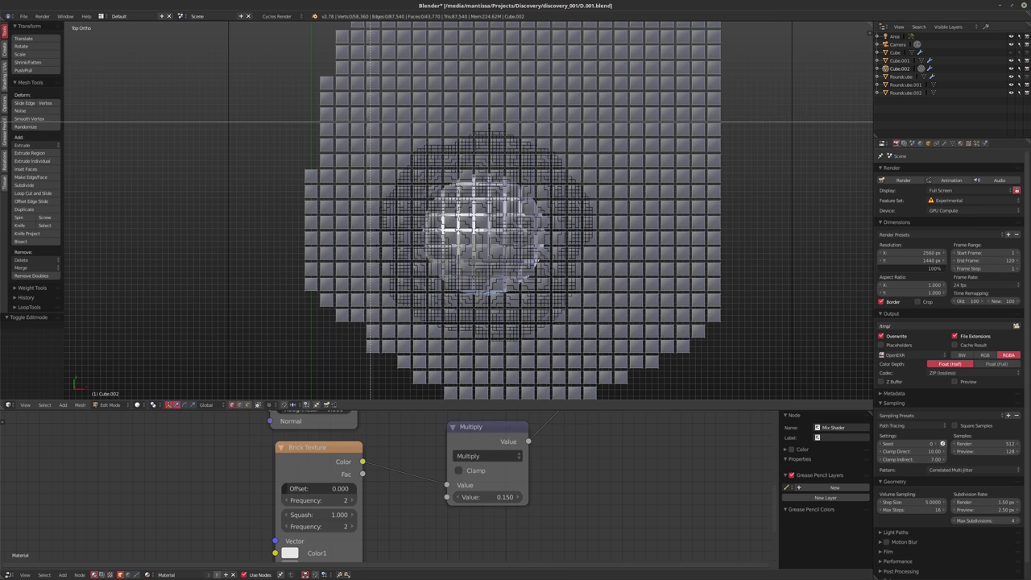
{"action": "left_click_drag", "start_coordinate": [365, 122], "coordinate": [614, 355]}
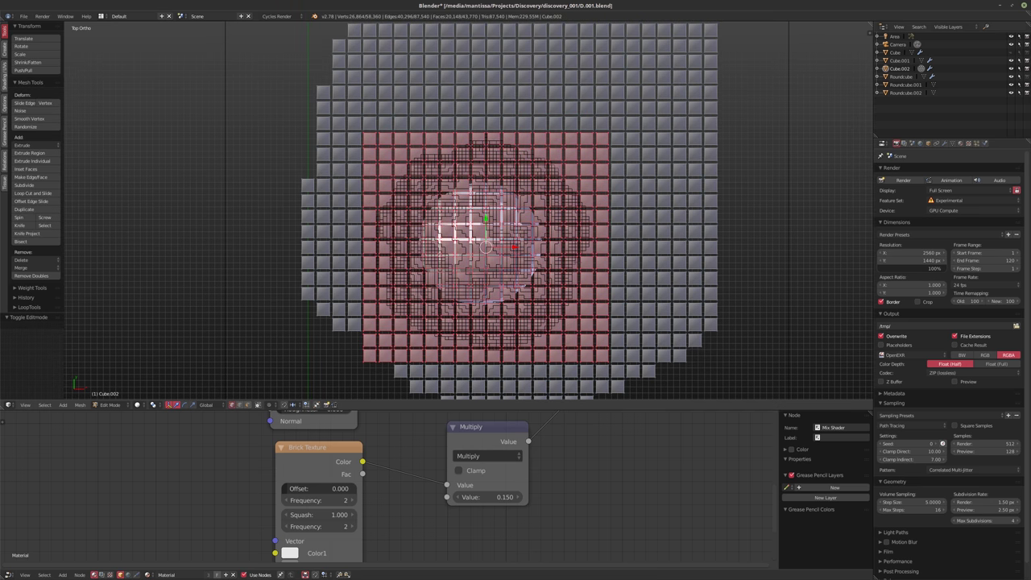
{"action": "key", "text": "KP_1"}
{"action": "key", "text": "KP_5"}
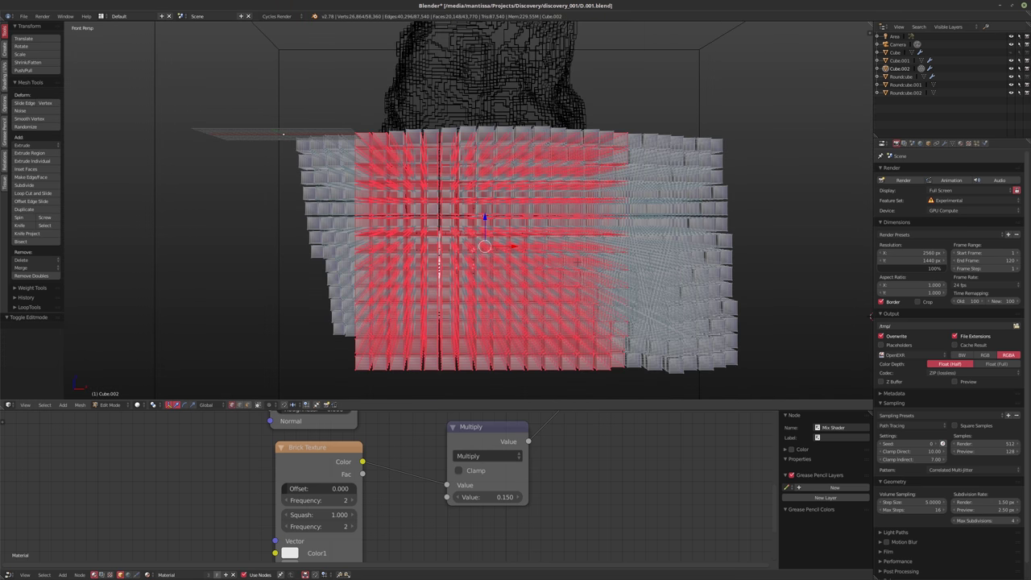
{"action": "key", "text": "KP_5"}
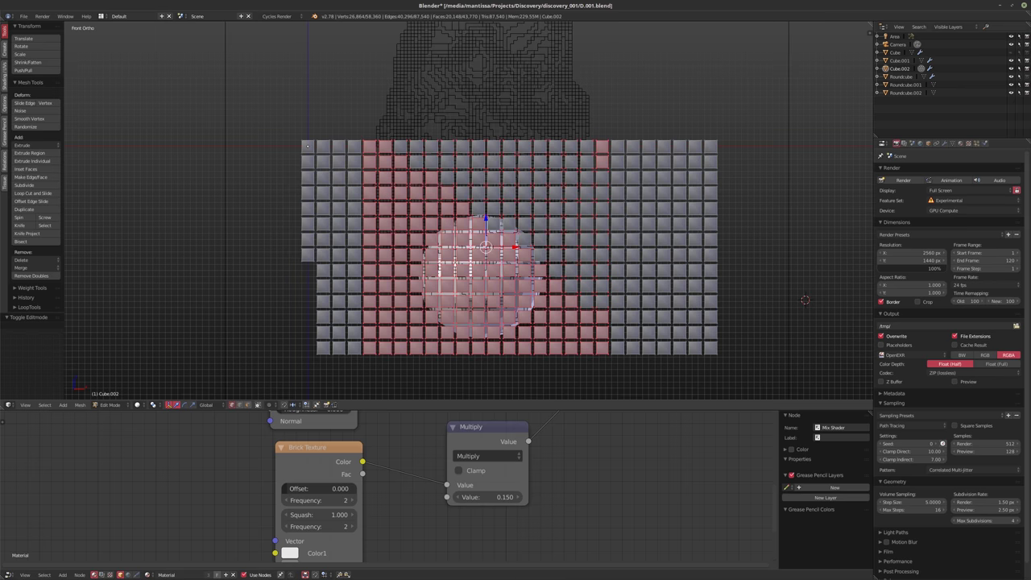
{"action": "key", "text": "b"}
{"action": "left_click_drag", "start_coordinate": [278, 123], "coordinate": [743, 184]}
{"action": "middle_click_drag", "start_coordinate": [743, 184], "coordinate": [743, 184]}
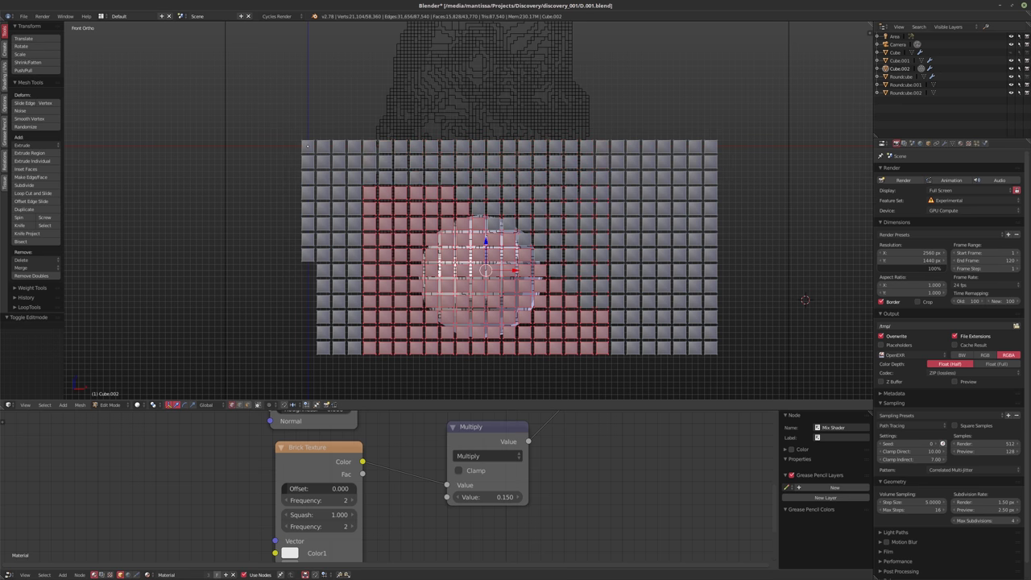
{"action": "key", "text": "ctrl+z"}
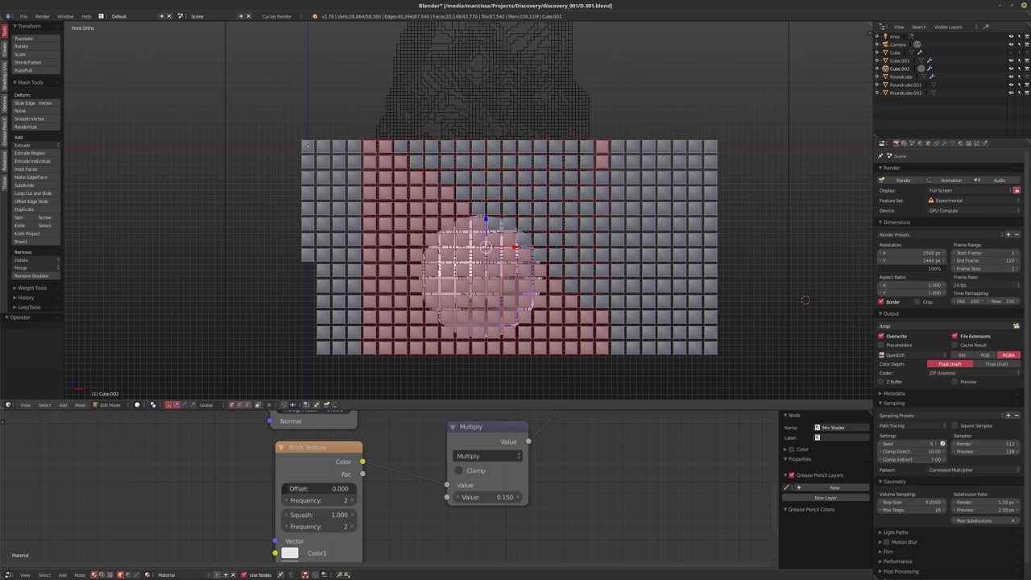
- Add the top three layers of cubes to the selection across the full width of the front view
{"action": "key", "text": "b"}
{"action": "left_click_drag", "start_coordinate": [236, 115], "coordinate": [789, 185]}
{"action": "middle_click_drag", "start_coordinate": [804, 300], "coordinate": [853, 278]}
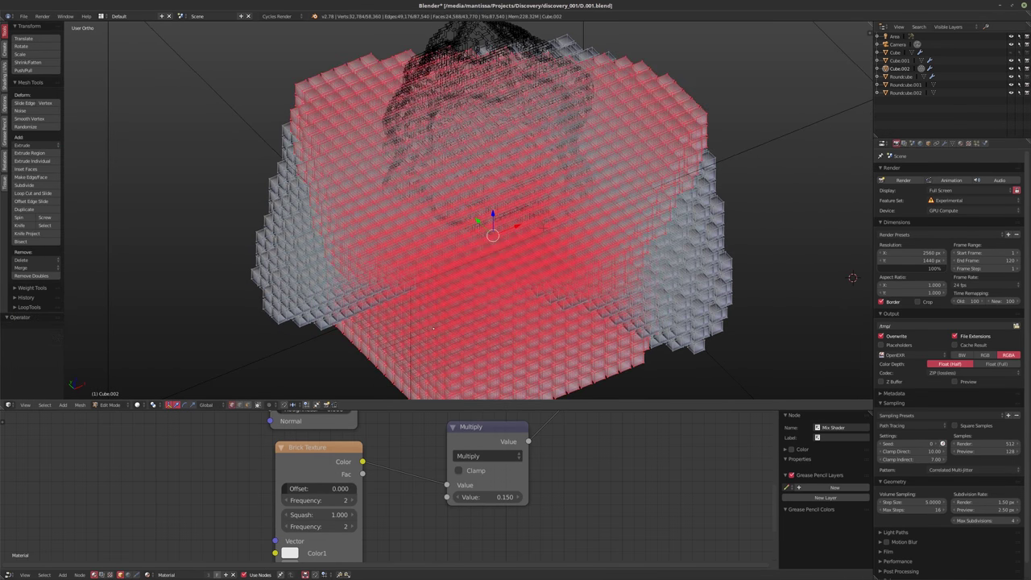
- Invert the selection, delete the vertices of the unneeded outer cubes, and return to Object Mode
{"action": "key", "text": "z"}
{"action": "key", "text": "z"}
{"action": "key", "text": "ctrl+i"}
{"action": "key", "text": "x"}
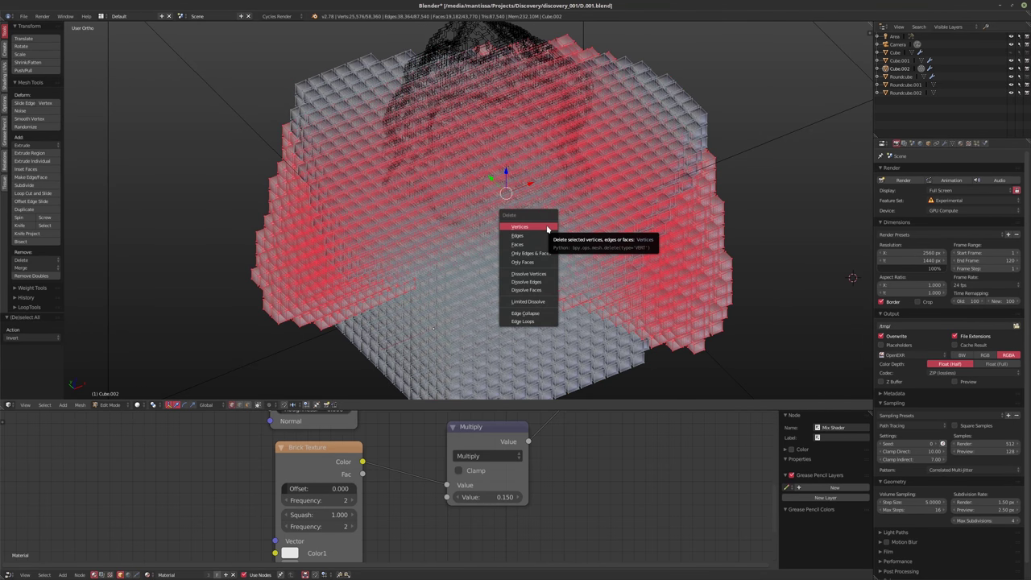
{"action": "key", "text": "Return"}
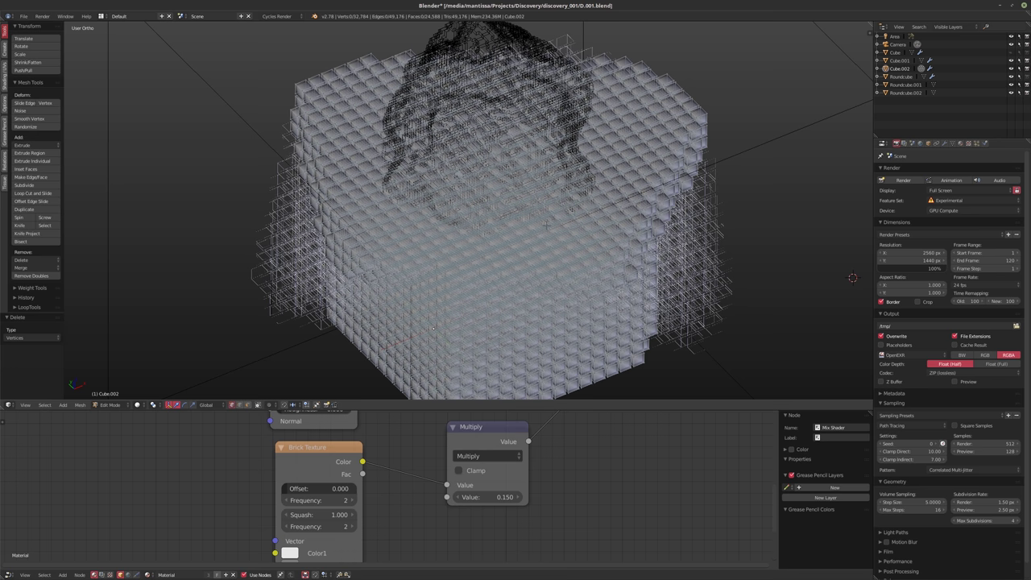
{"action": "middle_click_drag", "start_coordinate": [853, 278], "coordinate": [869, 300]}
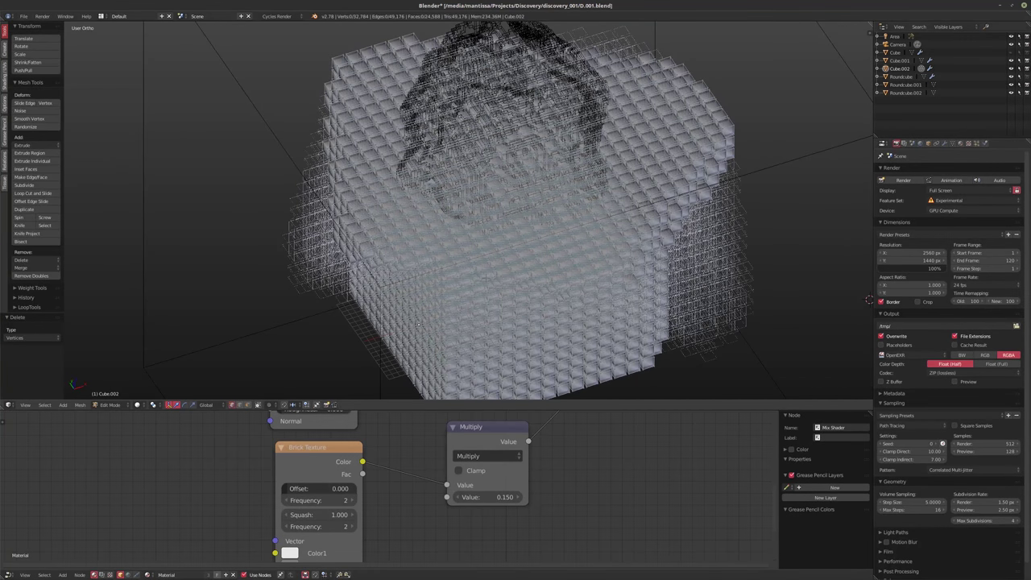
{"action": "key", "text": "Tab"}
- Look through the camera and hide the black wireframe Roundcube in the viewport
{"action": "middle_click_drag", "start_coordinate": [472, 281], "coordinate": [490, 279]}
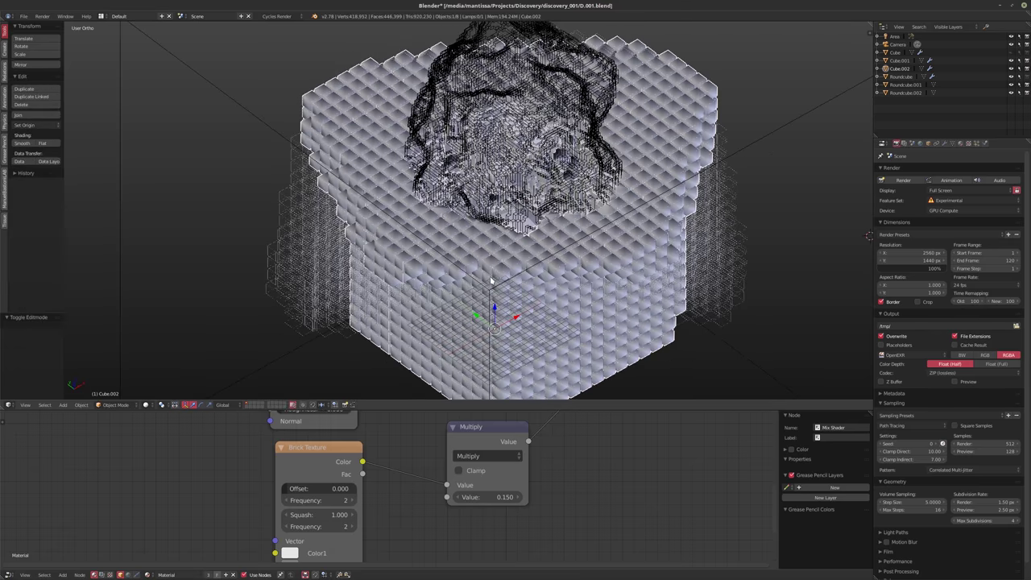
{"action": "key", "text": "KP_5"}
{"action": "key", "text": "KP_0"}
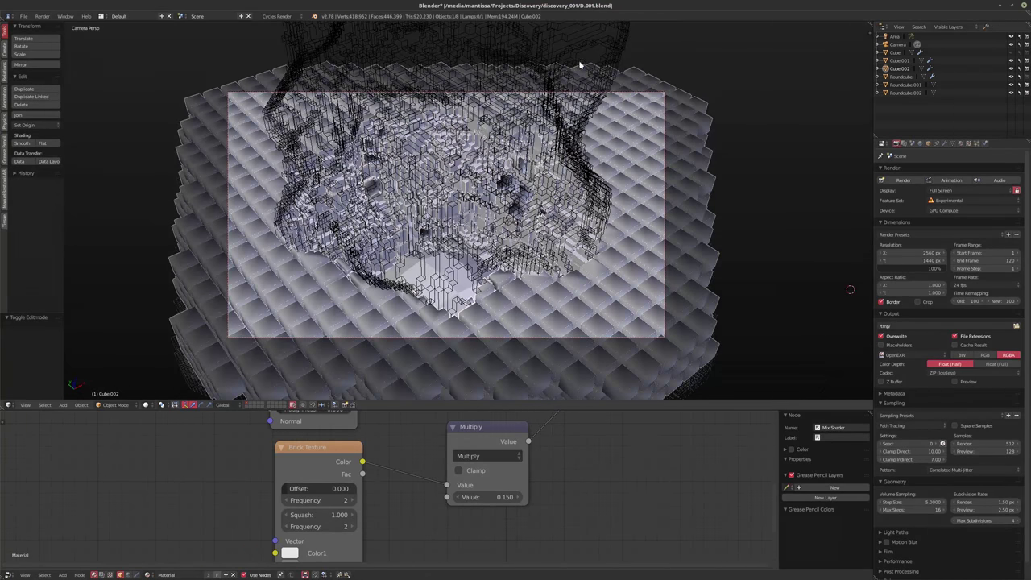
{"action": "right_click", "coordinate": [579, 63]}
{"action": "left_click", "coordinate": [1011, 76]}
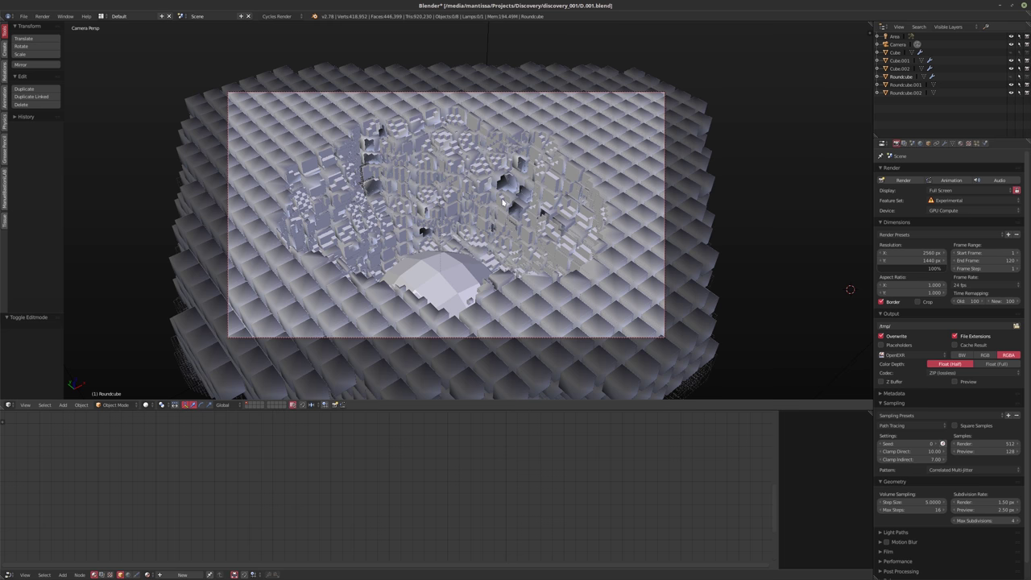
- Apply flat shading to Cube.002 and remove its adaptive Subsurf modifier, keeping the Boolean modifier
{"action": "right_click", "coordinate": [603, 179]}
{"action": "left_click", "coordinate": [42, 143]}
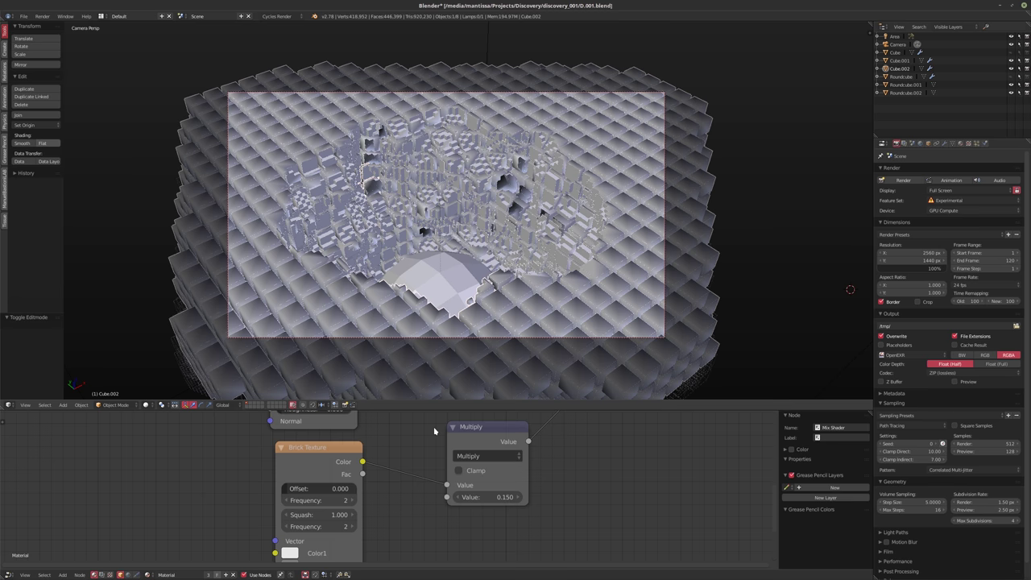
{"action": "scroll", "coordinate": [483, 472], "scroll_direction": "down", "scroll_amount": 3}
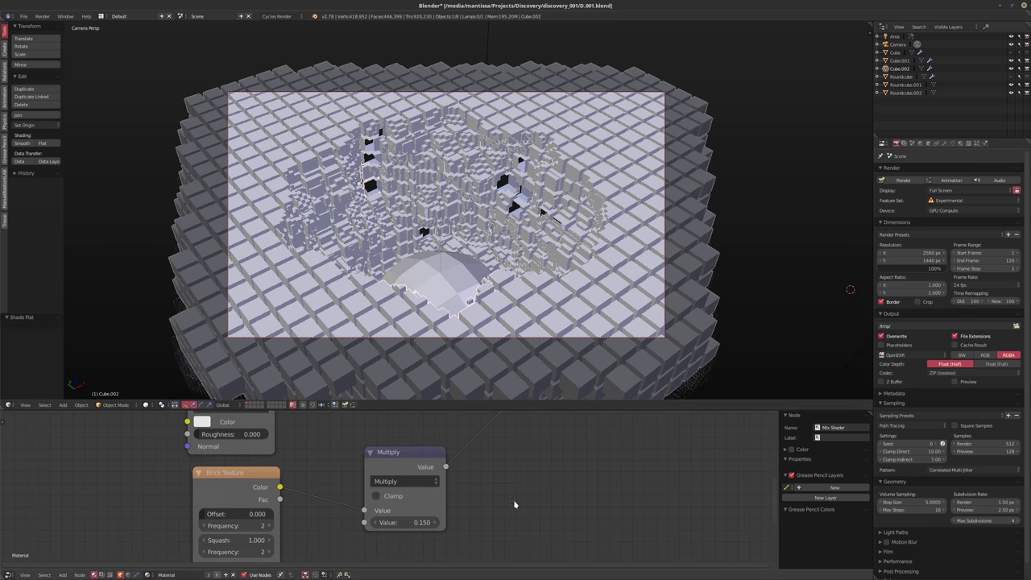
{"action": "left_click", "coordinate": [944, 142]}
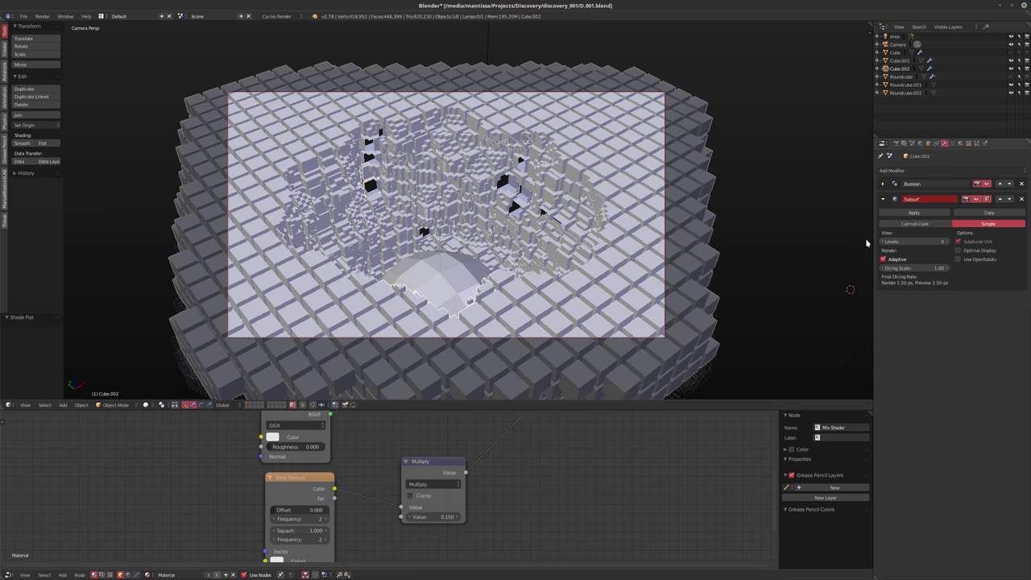
{"action": "left_click", "coordinate": [1021, 199]}
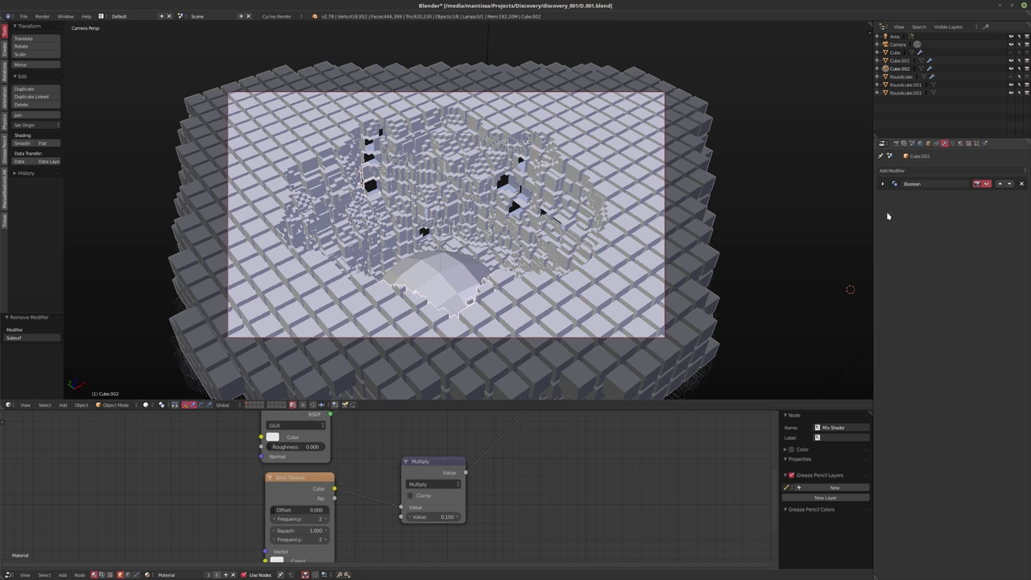
- Set the second value of the Multiply node fed by the Brick Texture to 1
{"action": "middle_click_drag", "start_coordinate": [369, 465], "coordinate": [420, 481]}
{"action": "scroll", "coordinate": [414, 453], "scroll_direction": "down", "scroll_amount": 1}
{"action": "left_click", "coordinate": [479, 497]}
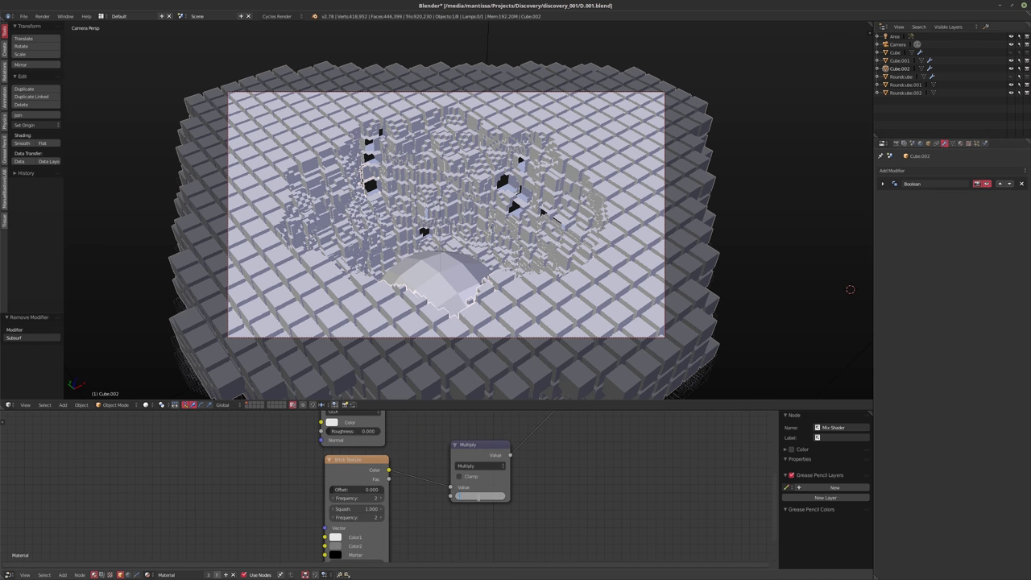
{"action": "key", "text": "Escape"}
{"action": "left_click", "coordinate": [476, 500]}
{"action": "type", "text": "1"}
{"action": "key", "text": "Return"}
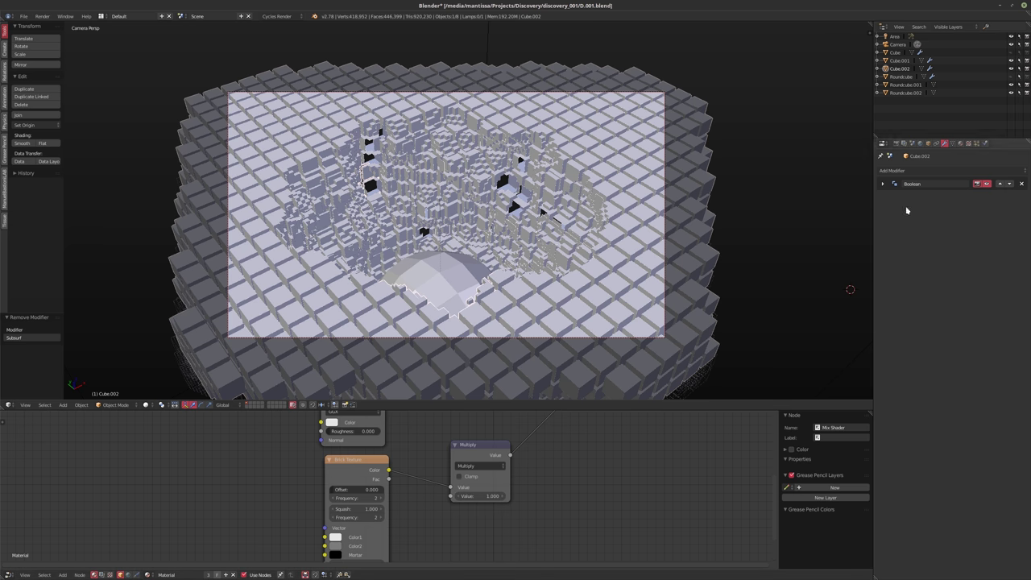
- Set the displacement method of Cube.002's Material to Bump and save over D.001.blend
{"action": "left_click", "coordinate": [959, 143]}
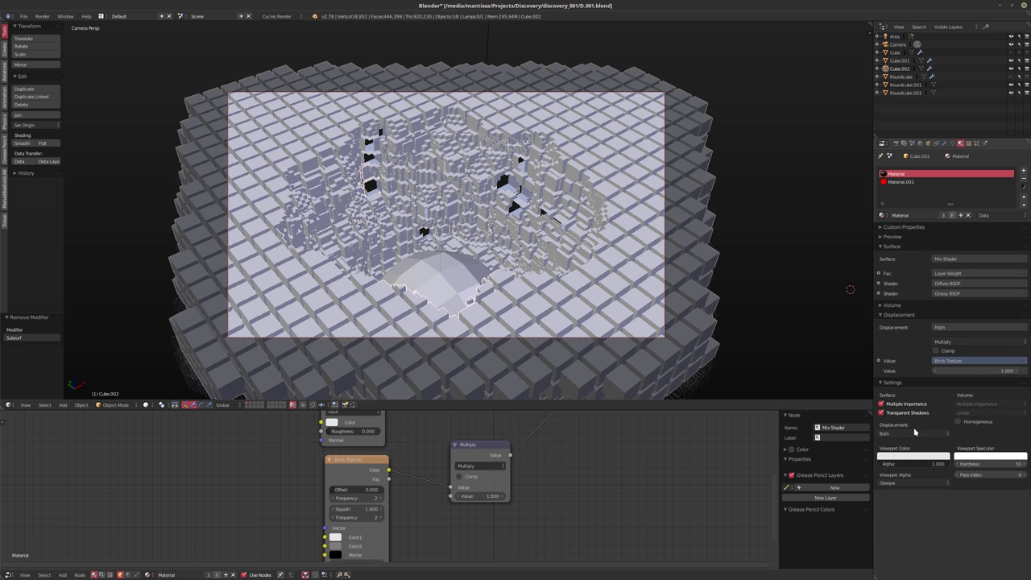
{"action": "left_click", "coordinate": [912, 433]}
{"action": "left_click", "coordinate": [902, 414]}
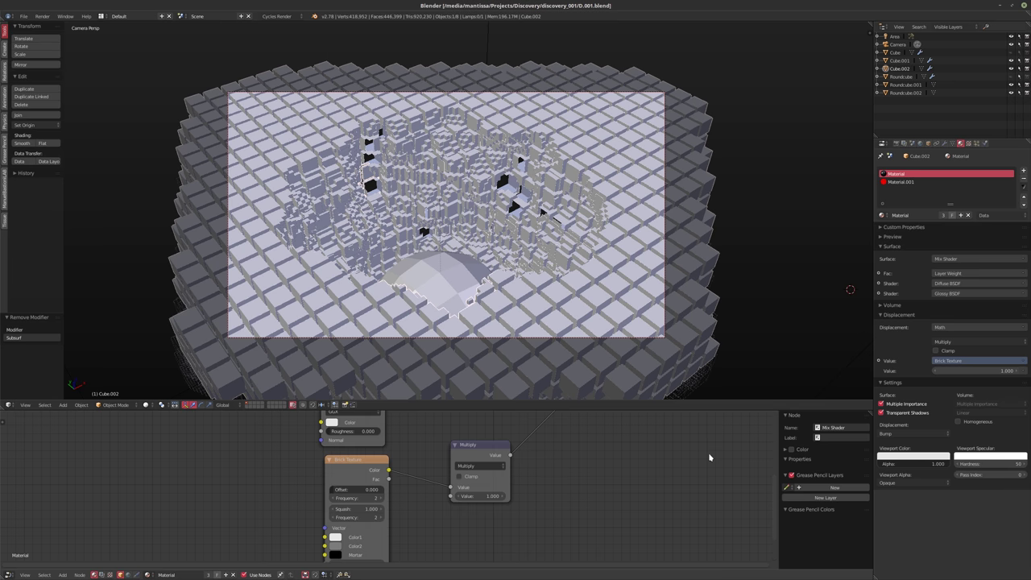
- Test-render the scene with the bump displacement, stop it partway, and return to the viewport
{"action": "key", "text": "F12"}
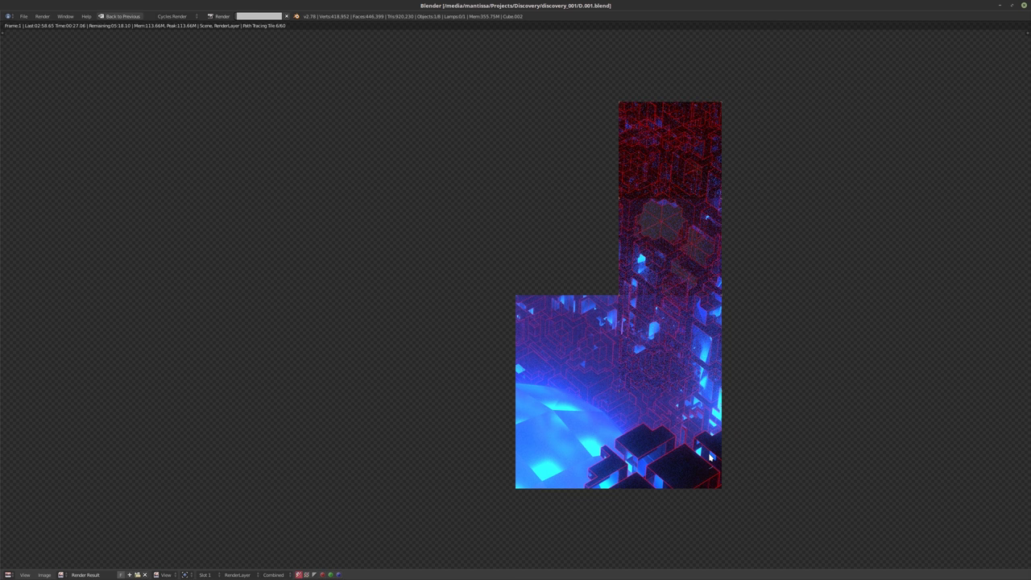
{"action": "key", "text": "Escape"}
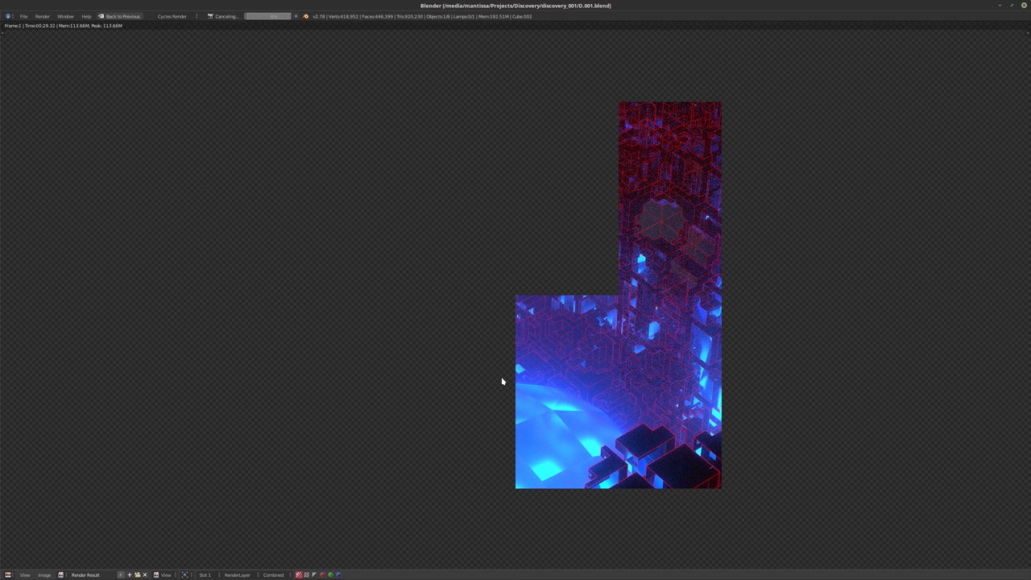
{"action": "key", "text": "Escape"}
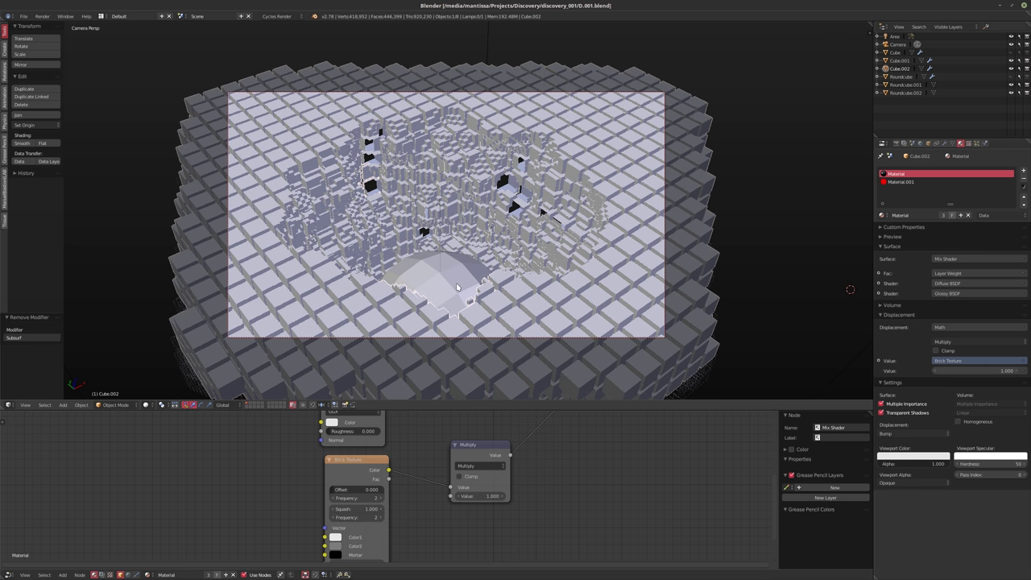
- Preview the camera view with rendered shading to judge the bump material on the crater cubes
{"action": "scroll", "coordinate": [456, 287], "scroll_direction": "up", "scroll_amount": 1}
{"action": "key", "text": "shift+z"}
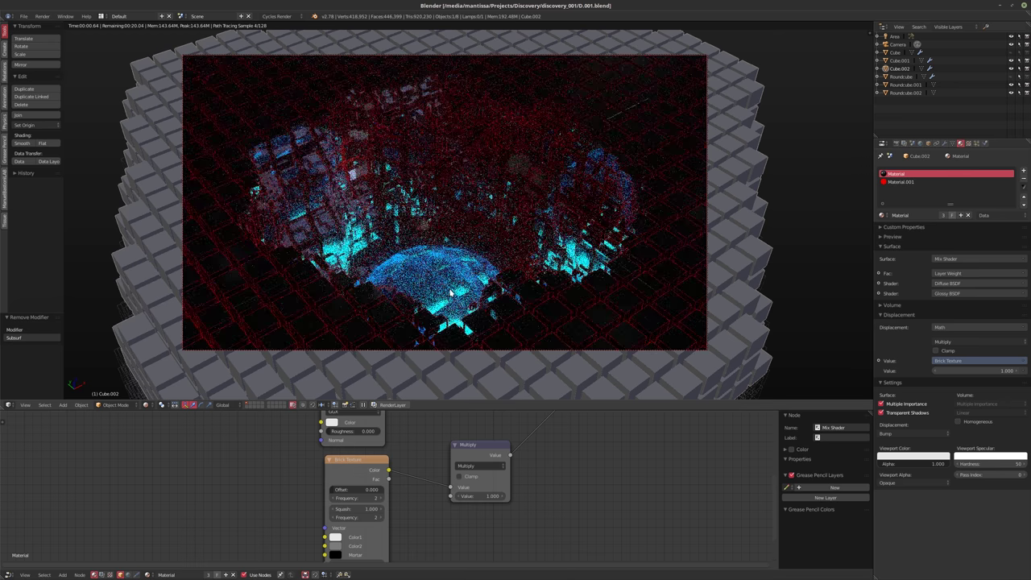
{"action": "scroll", "coordinate": [293, 516], "scroll_direction": "down", "scroll_amount": 2}
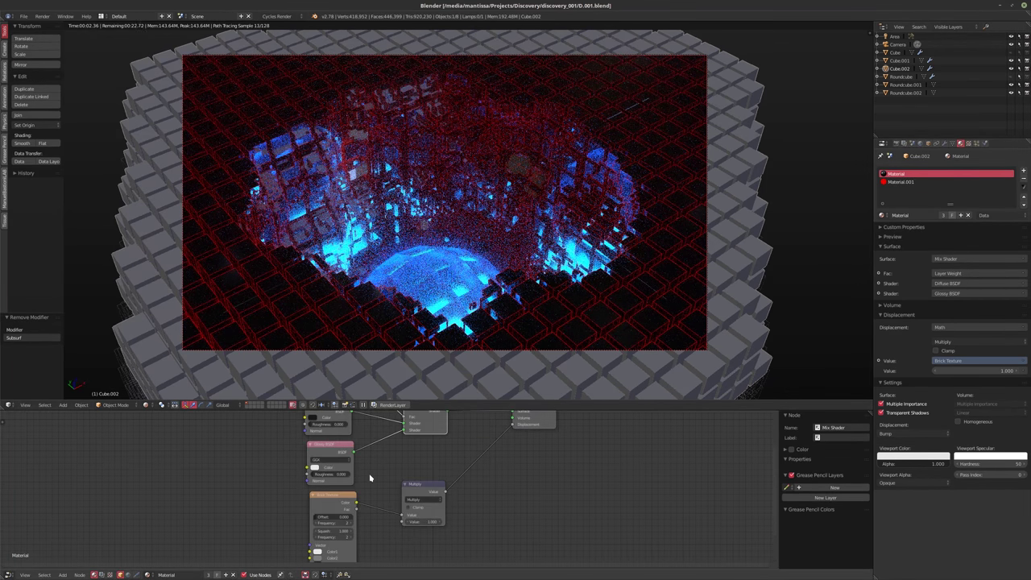
{"action": "middle_click_drag", "start_coordinate": [413, 461], "coordinate": [430, 442]}
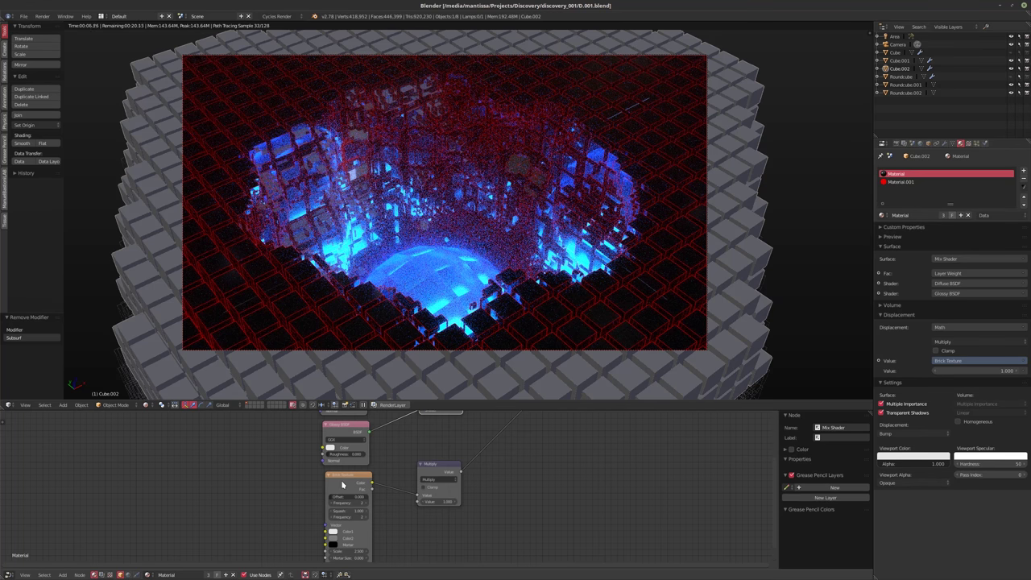
- View the Brick Texture through an emission viewer and map it with Texture Coordinate and Mapping nodes using Object coordinates
{"action": "left_click", "coordinate": [342, 483], "text": "ctrl+shift"}
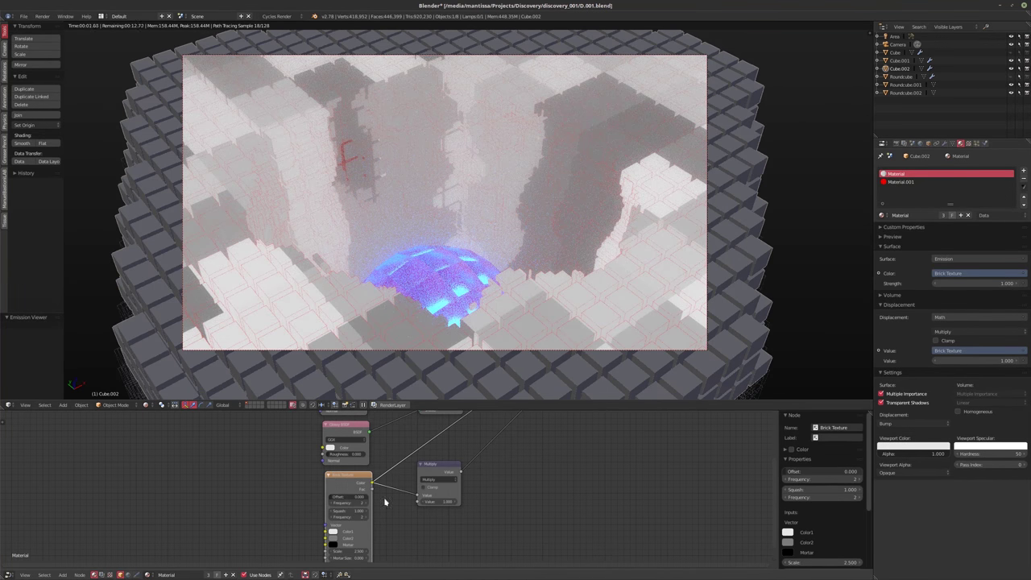
{"action": "key", "text": "ctrl+t"}
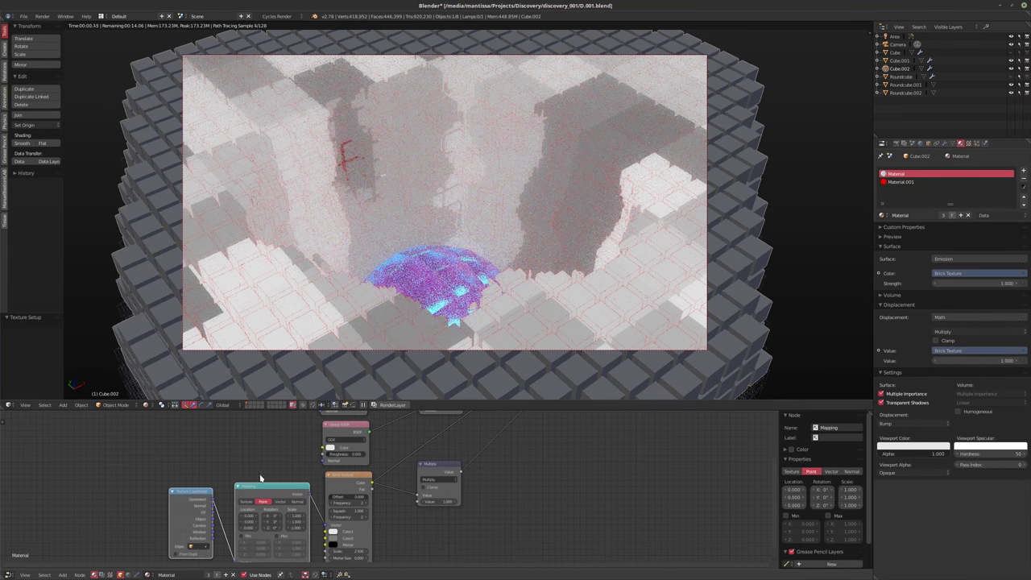
{"action": "middle_click_drag", "start_coordinate": [260, 478], "coordinate": [350, 455]}
{"action": "scroll", "coordinate": [349, 455], "scroll_direction": "up", "scroll_amount": 4}
{"action": "left_click_drag", "start_coordinate": [294, 503], "coordinate": [325, 565]}
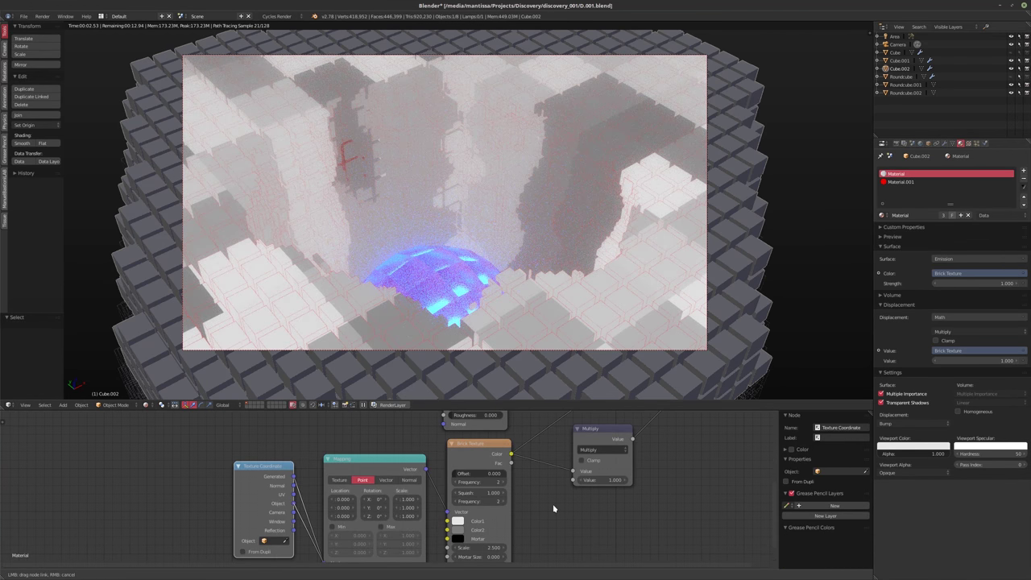
- Set the Brick Texture's Scale to 10
{"action": "middle_click_drag", "start_coordinate": [553, 503], "coordinate": [525, 497]}
{"action": "scroll", "coordinate": [509, 514], "scroll_direction": "up", "scroll_amount": 1}
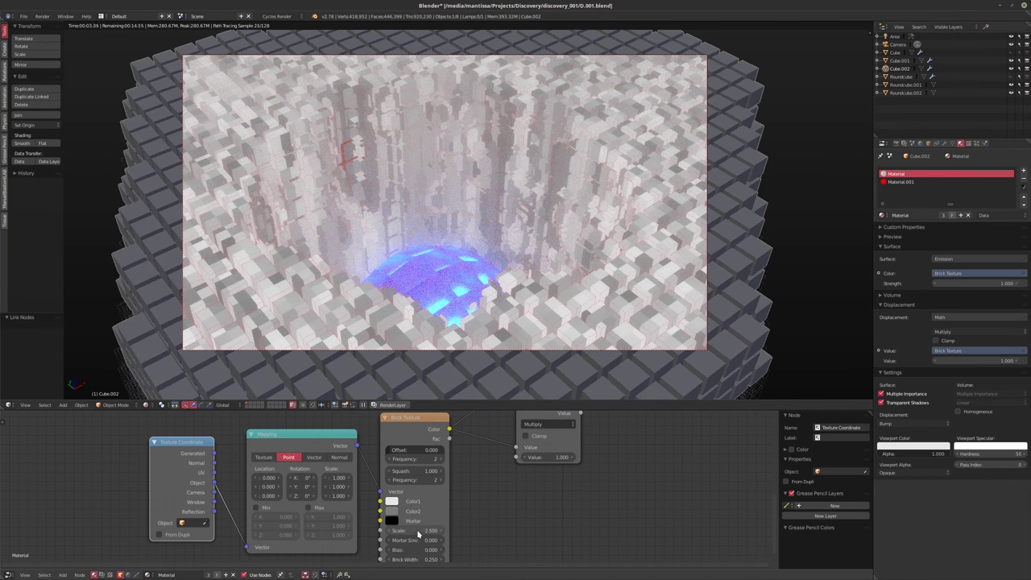
{"action": "left_click", "coordinate": [418, 533]}
{"action": "type", "text": "10"}
{"action": "key", "text": "Return"}
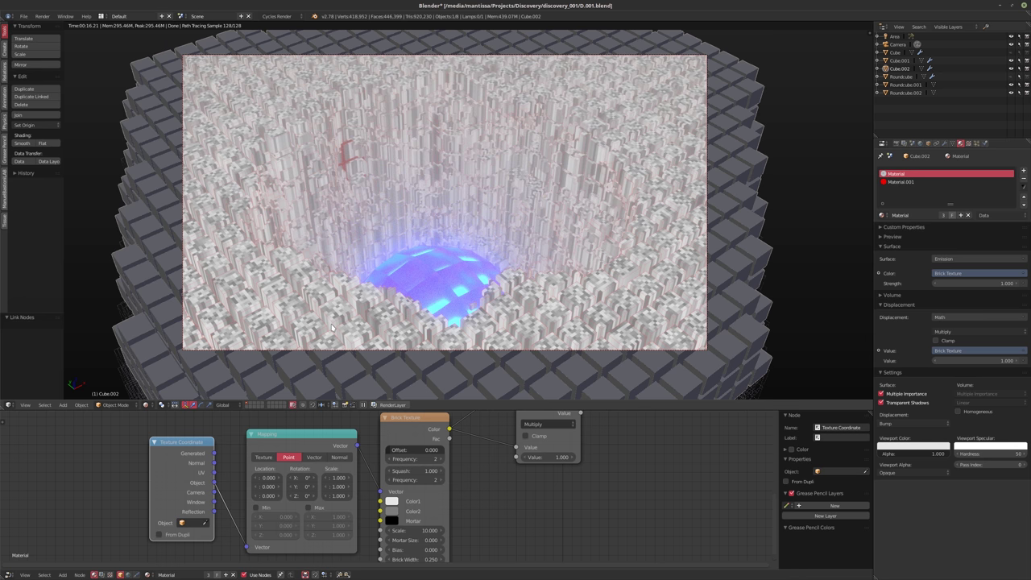
- Return to solid shading and revert the scene to the original entry in the undo history
{"action": "key", "text": "shift+z"}
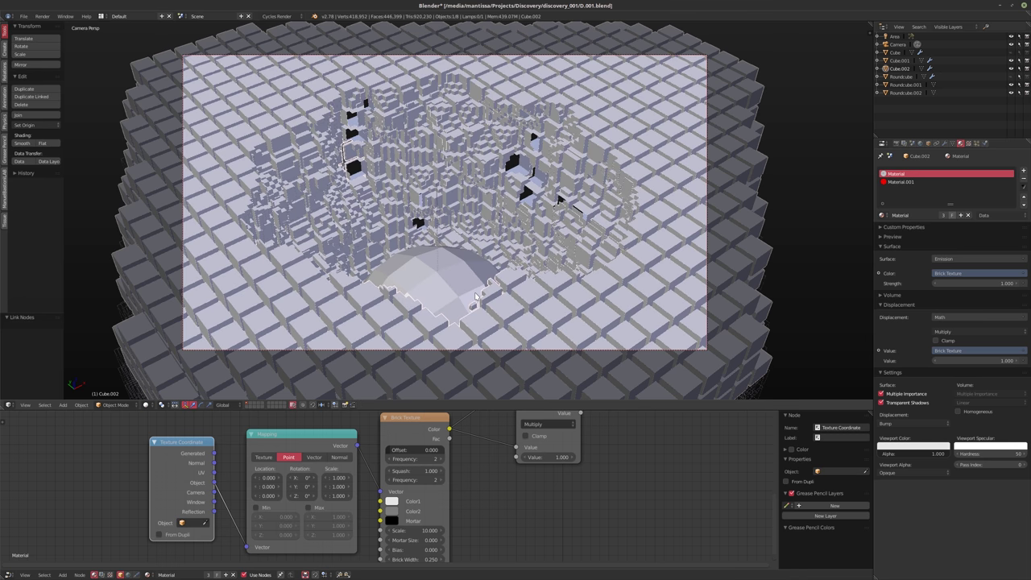
{"action": "key", "text": "ctrl+alt+z"}
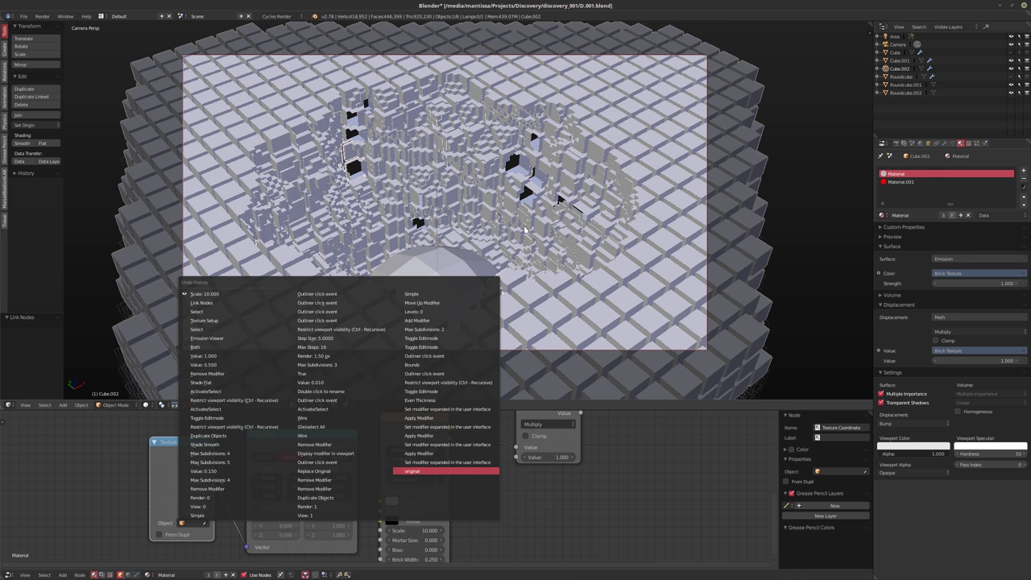
{"action": "key", "text": "Return"}
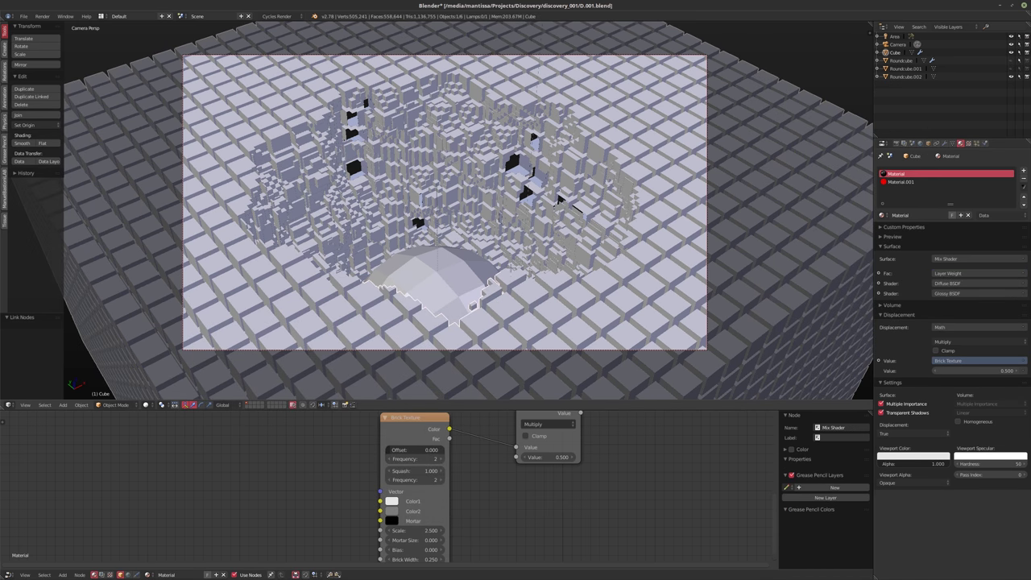
{"action": "key", "text": "Tab"}
{"action": "key", "text": "Tab"}
- Set the displacement method of the Cube object's Material to Bump
{"action": "scroll", "coordinate": [455, 231], "scroll_direction": "down", "scroll_amount": 5}
{"action": "middle_click_drag", "start_coordinate": [455, 231], "coordinate": [411, 266]}
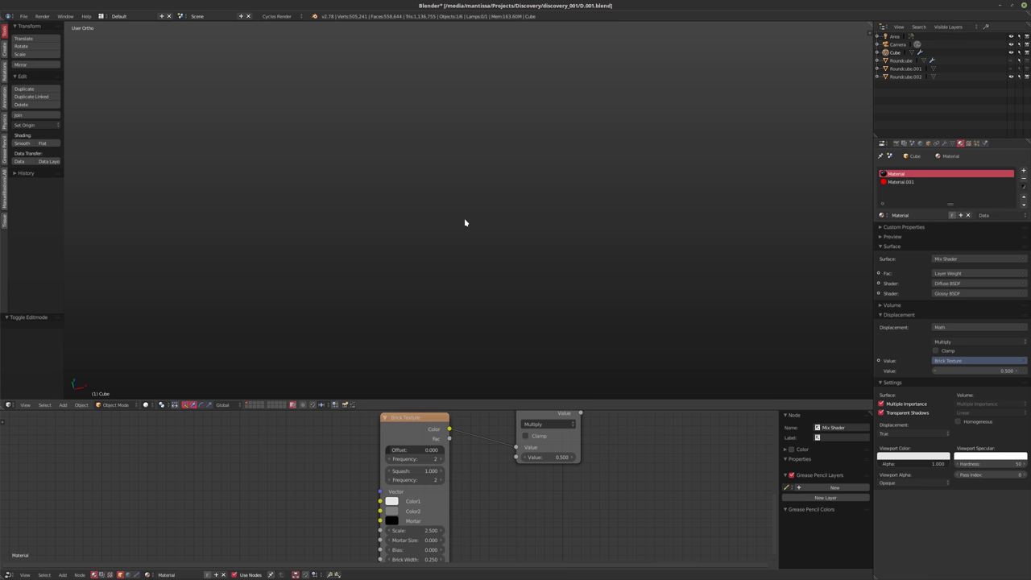
{"action": "scroll", "coordinate": [464, 222], "scroll_direction": "down", "scroll_amount": 8}
{"action": "middle_click_drag", "start_coordinate": [464, 222], "coordinate": [507, 206]}
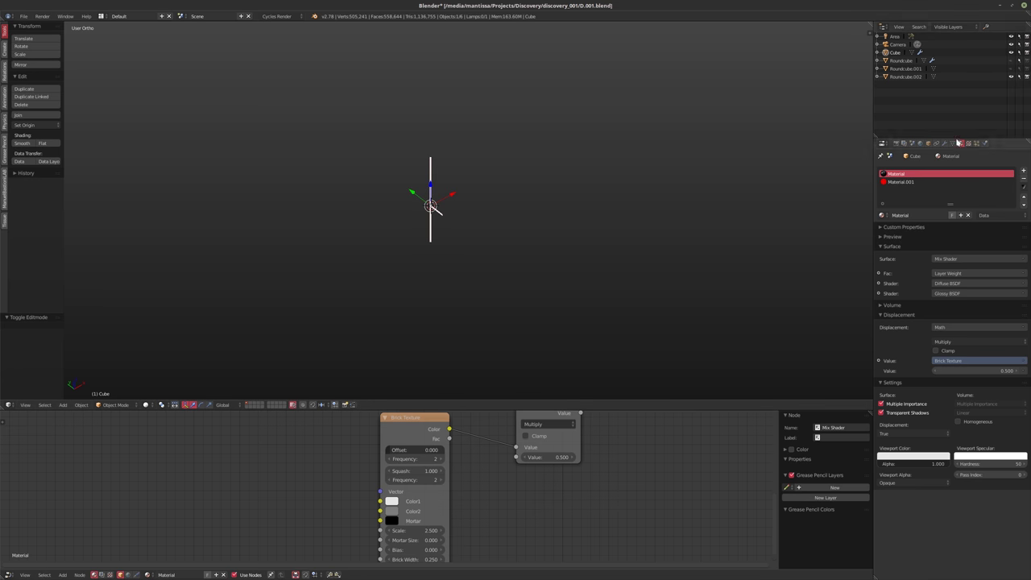
{"action": "left_click", "coordinate": [900, 62]}
{"action": "left_click", "coordinate": [896, 53]}
{"action": "left_click", "coordinate": [915, 434]}
{"action": "left_click", "coordinate": [886, 424]}
- Set the second value of the Multiply node fed by the Brick Texture to 1
{"action": "middle_click_drag", "start_coordinate": [536, 457], "coordinate": [549, 479]}
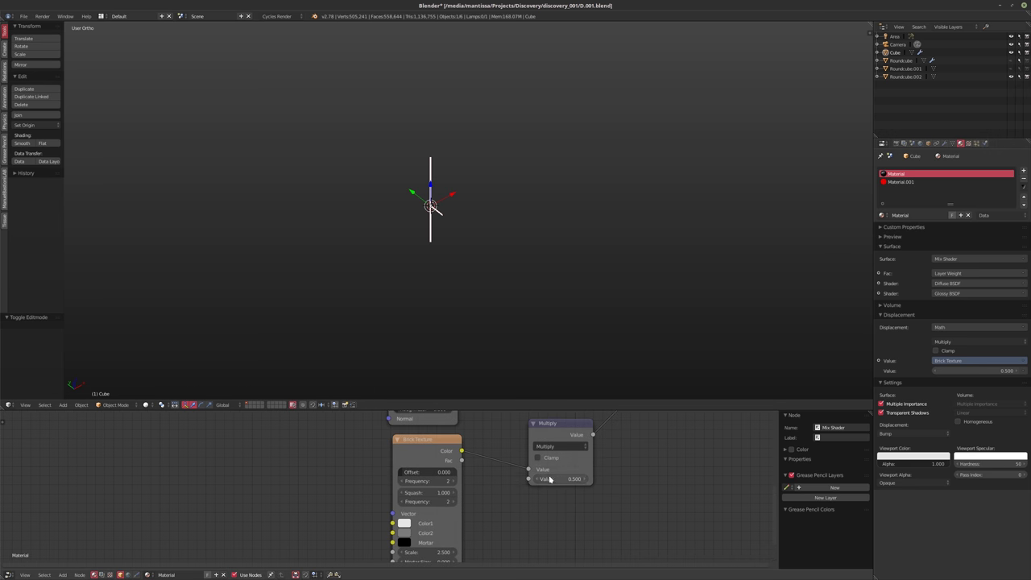
{"action": "left_click", "coordinate": [549, 479]}
{"action": "type", "text": "1"}
{"action": "key", "text": "Return"}
- Expand the Cube object's Wireframe modifier settings and leave Even Thickness turned off
{"action": "middle_click_drag", "start_coordinate": [461, 256], "coordinate": [431, 230]}
{"action": "scroll", "coordinate": [430, 230], "scroll_direction": "up", "scroll_amount": 9}
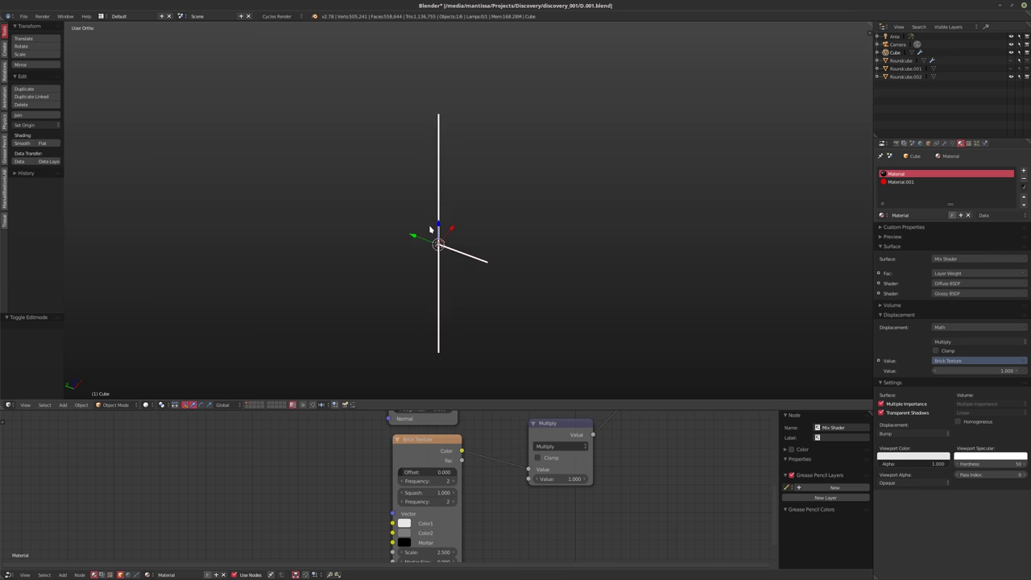
{"action": "middle_click_drag", "start_coordinate": [451, 272], "coordinate": [436, 248], "text": "shift"}
{"action": "scroll", "coordinate": [436, 248], "scroll_direction": "up", "scroll_amount": 5}
{"action": "scroll", "coordinate": [435, 248], "scroll_direction": "up", "scroll_amount": 12}
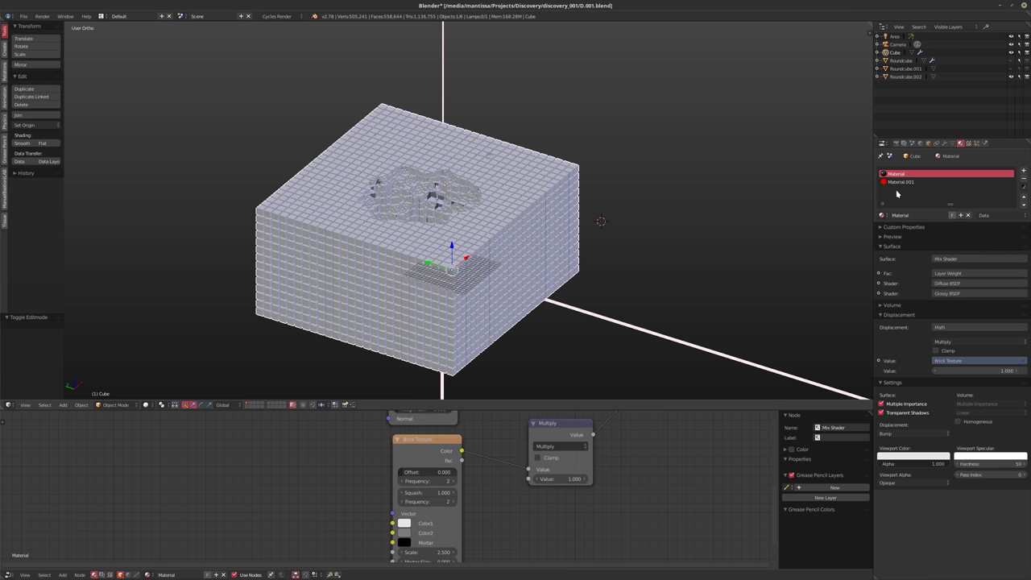
{"action": "left_click", "coordinate": [935, 143]}
{"action": "left_click", "coordinate": [944, 142]}
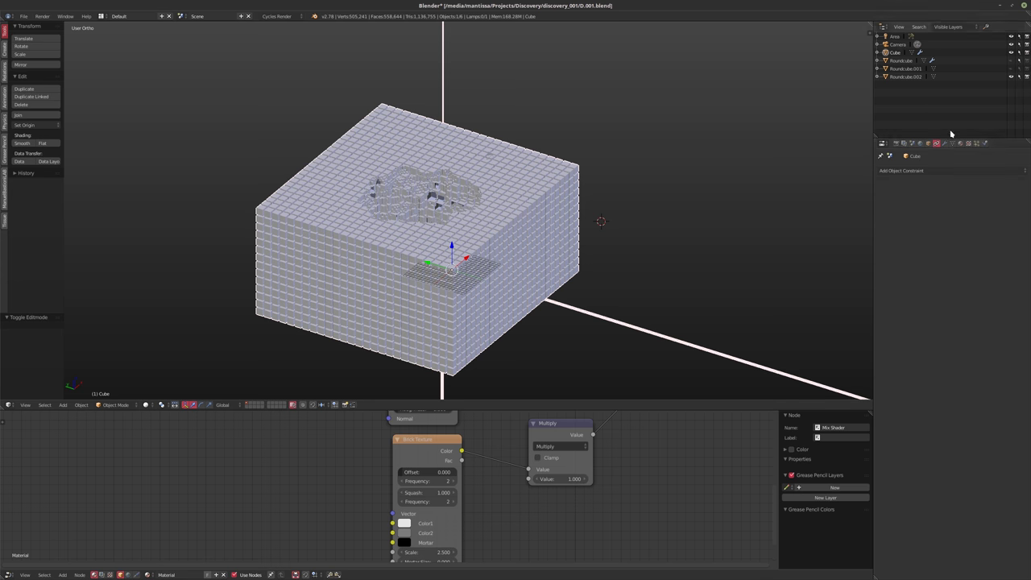
{"action": "left_click", "coordinate": [883, 244]}
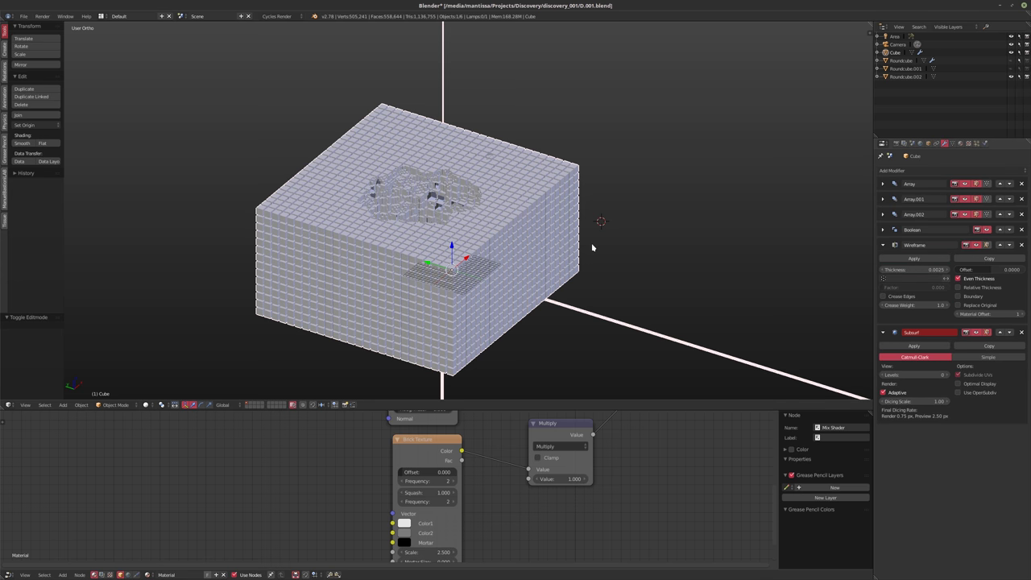
{"action": "key", "text": "ctrl+z"}
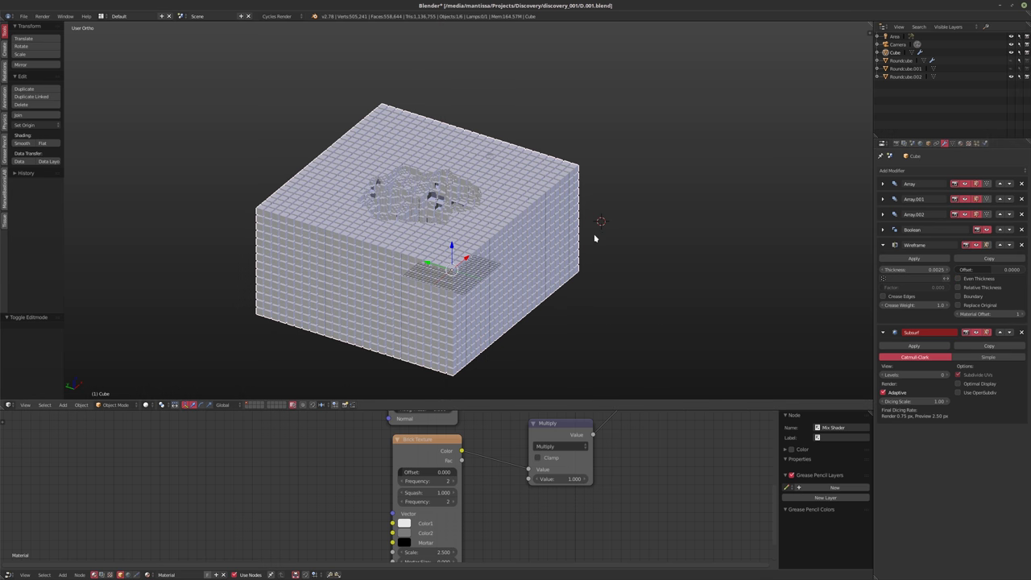
- Fit the camera view in the viewport and preview it with rendered shading
{"action": "middle_click_drag", "start_coordinate": [593, 235], "coordinate": [595, 248], "text": "shift"}
{"action": "key", "text": "KP_0"}
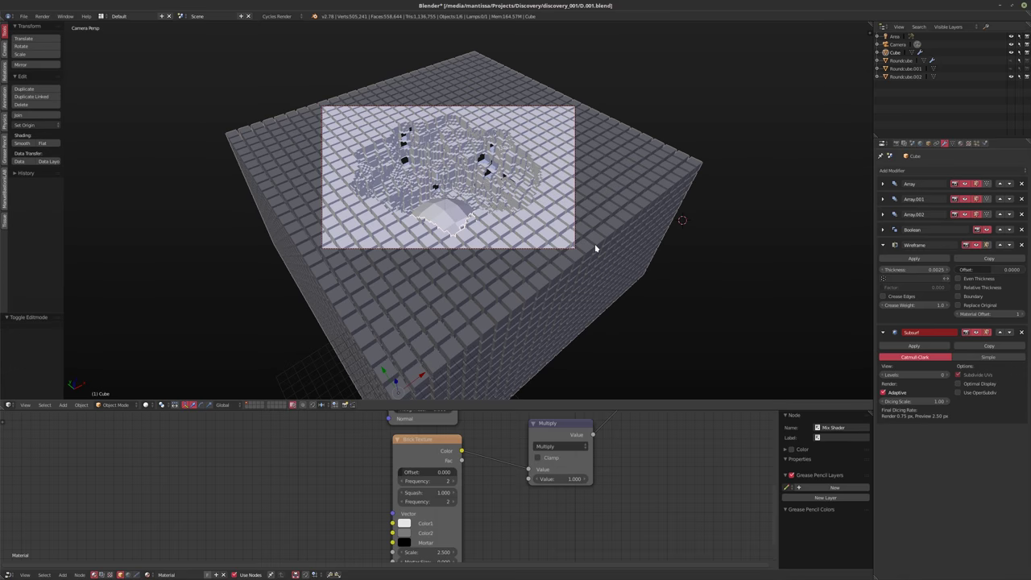
{"action": "key", "text": "Home"}
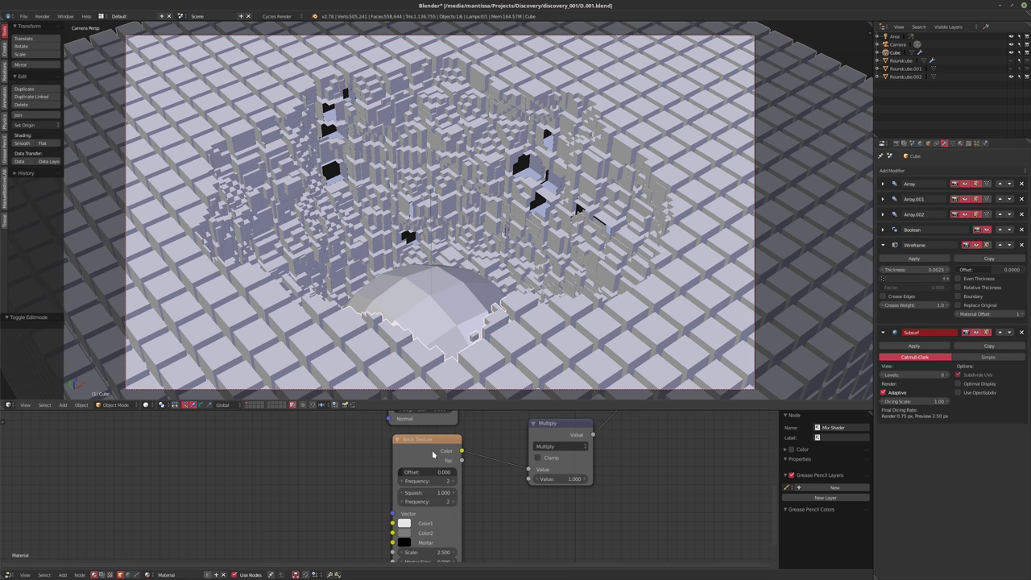
{"action": "key", "text": "shift+z"}
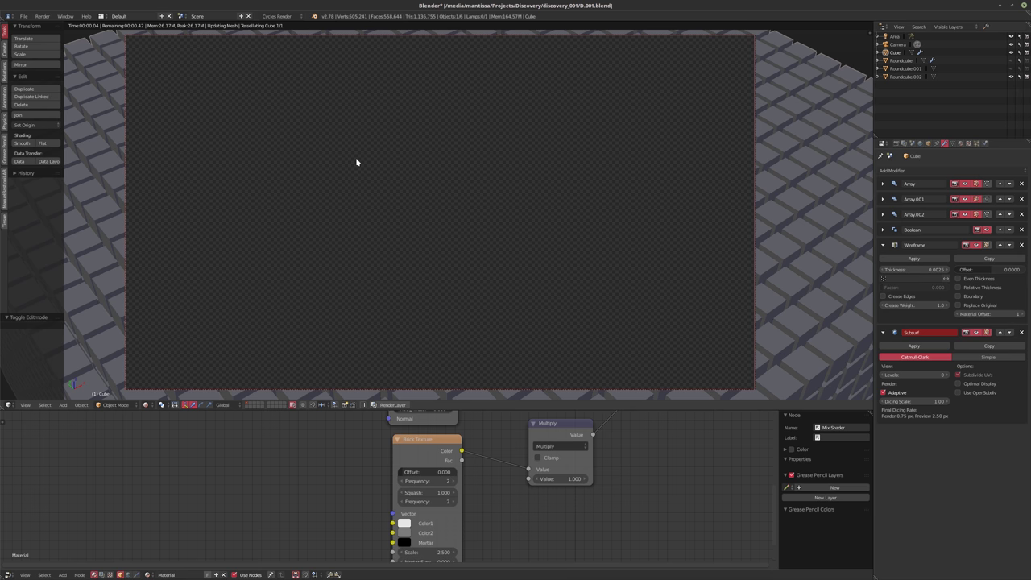
- Reopen D.001.blend from the recent files and recover its D.001.blend auto-save, checking the undo history for earlier states
{"action": "mouse_move", "coordinate": [294, 578]}
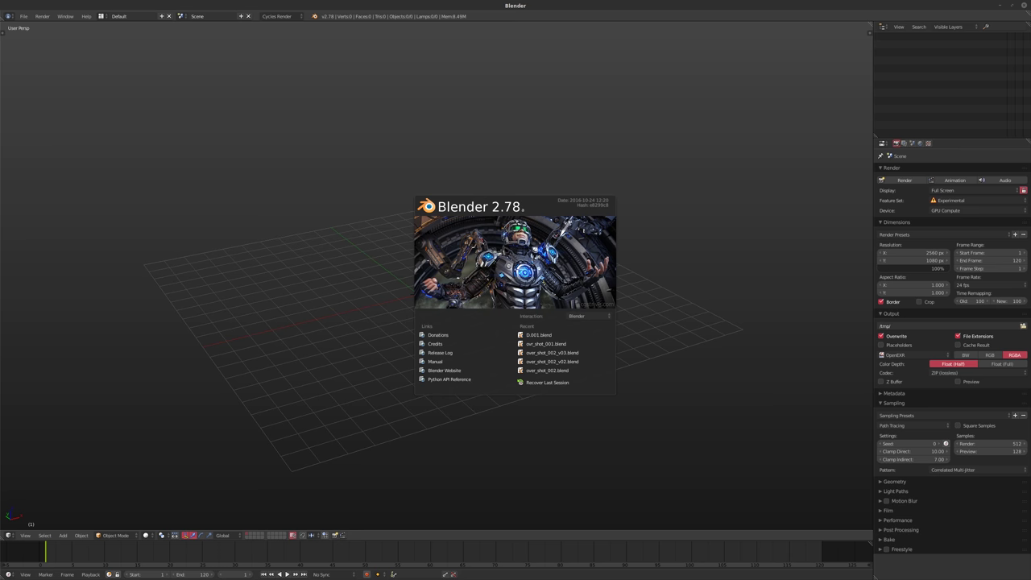
{"action": "left_click", "coordinate": [537, 335]}
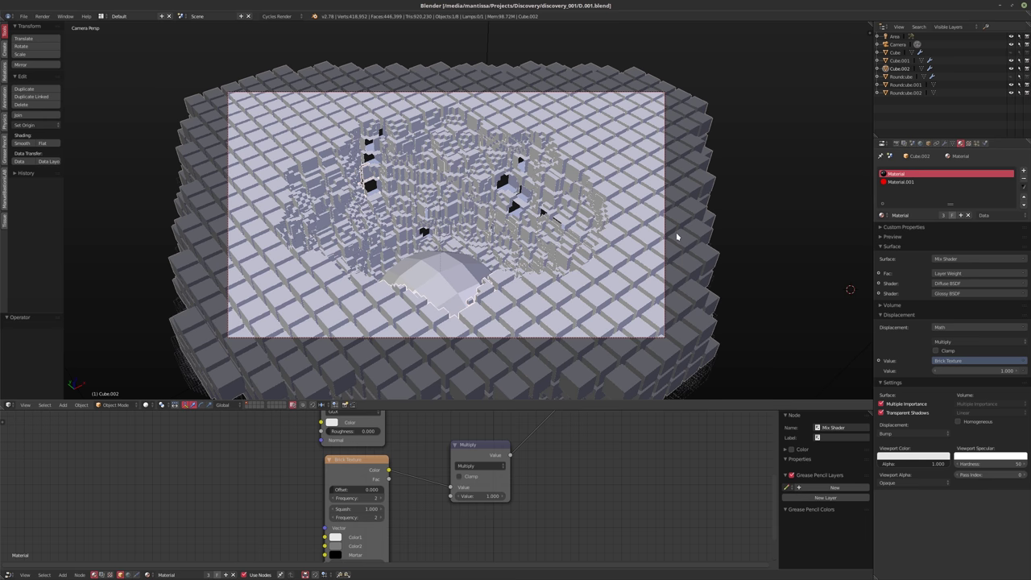
{"action": "left_click", "coordinate": [24, 16]}
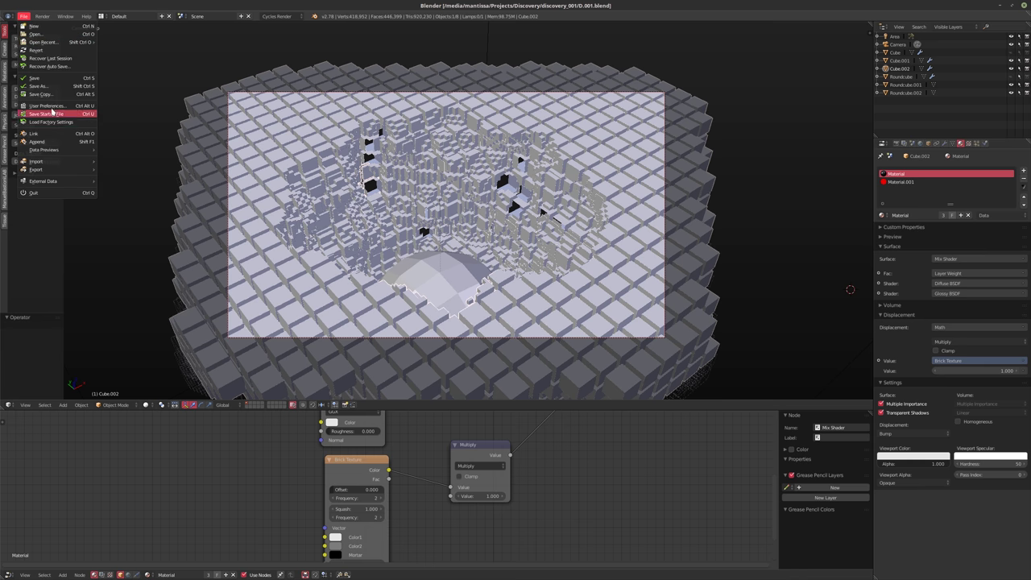
{"action": "left_click", "coordinate": [55, 66]}
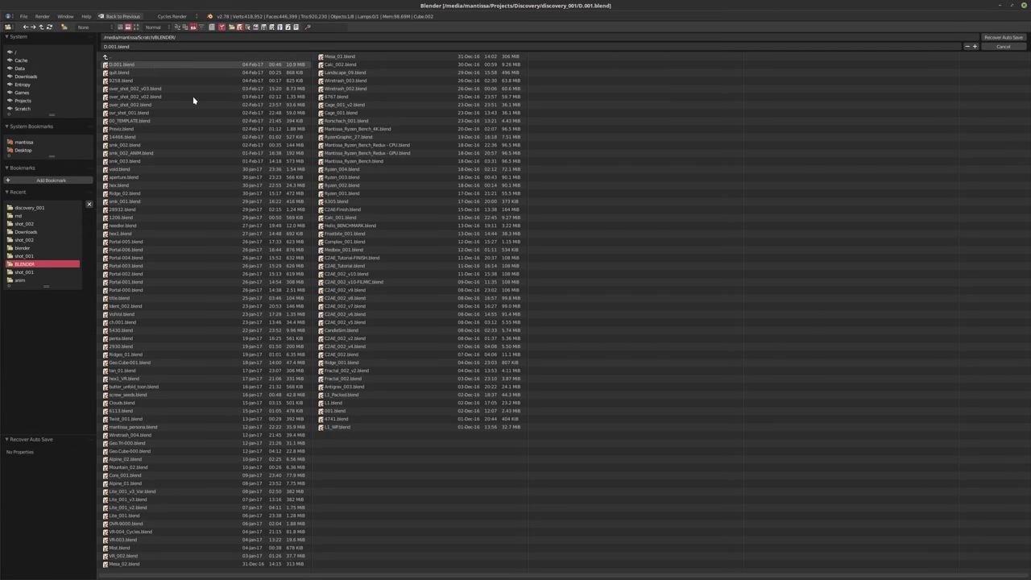
{"action": "double_click", "coordinate": [153, 65]}
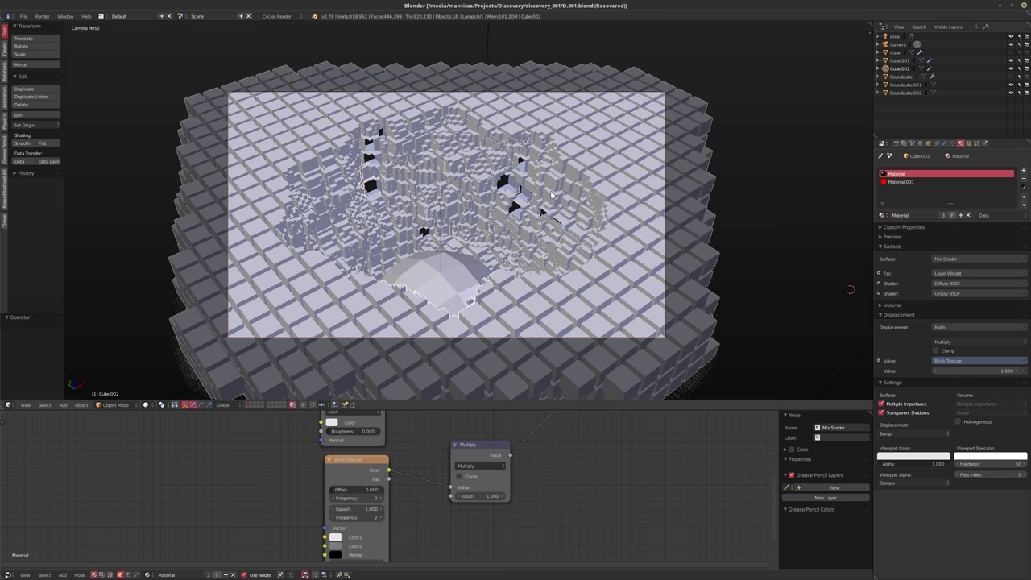
{"action": "key", "text": "ctrl+alt+z"}
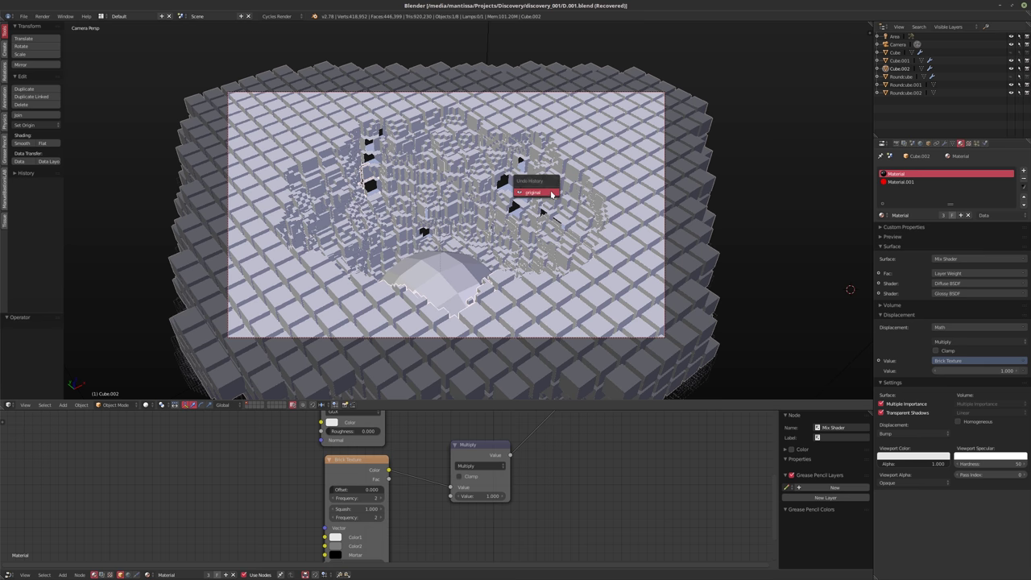
{"action": "left_click", "coordinate": [551, 193]}
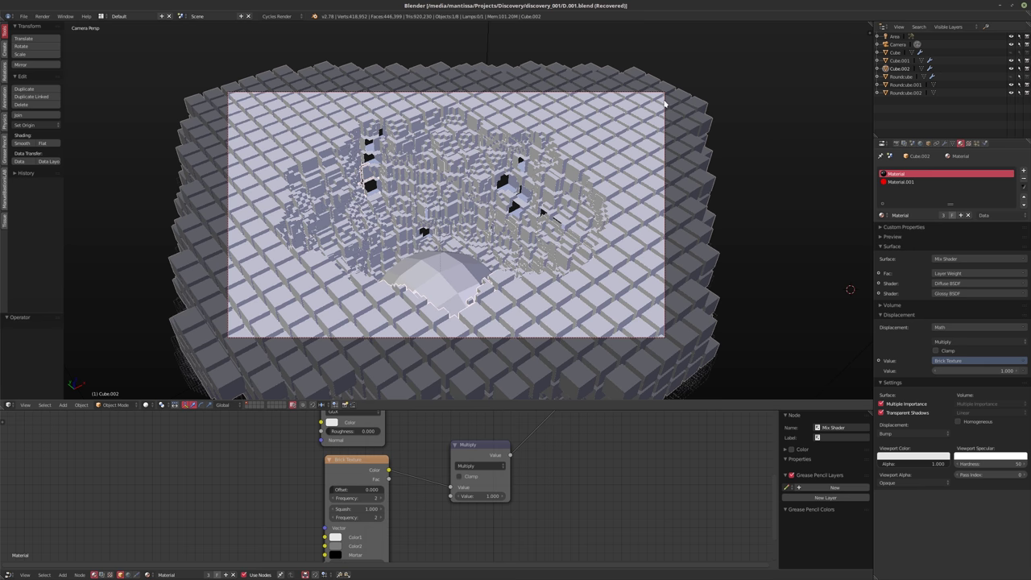
- Recover the quit.blend session from the auto-save files and save it over D.001.blend
{"action": "left_click", "coordinate": [23, 16]}
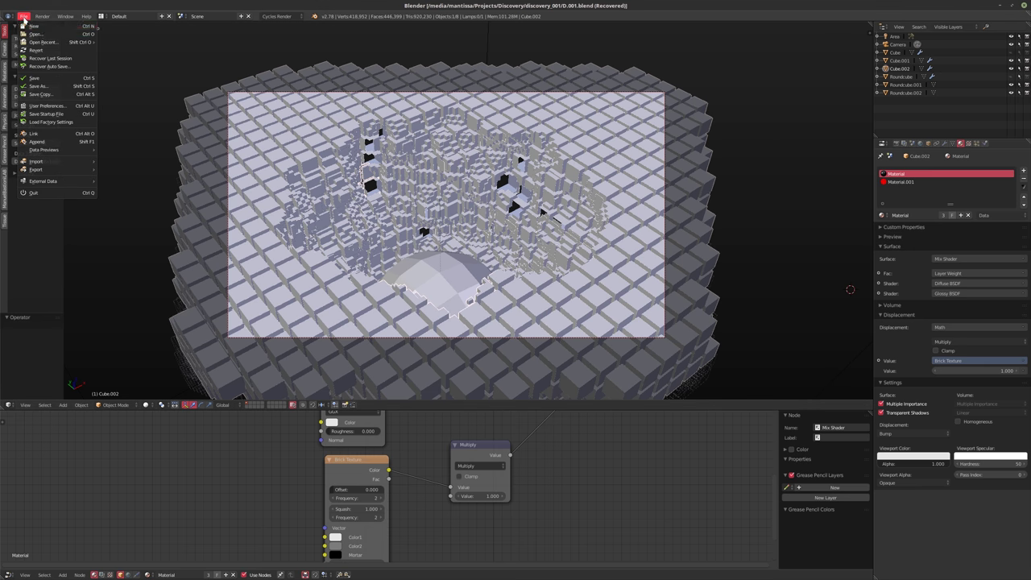
{"action": "left_click", "coordinate": [50, 67]}
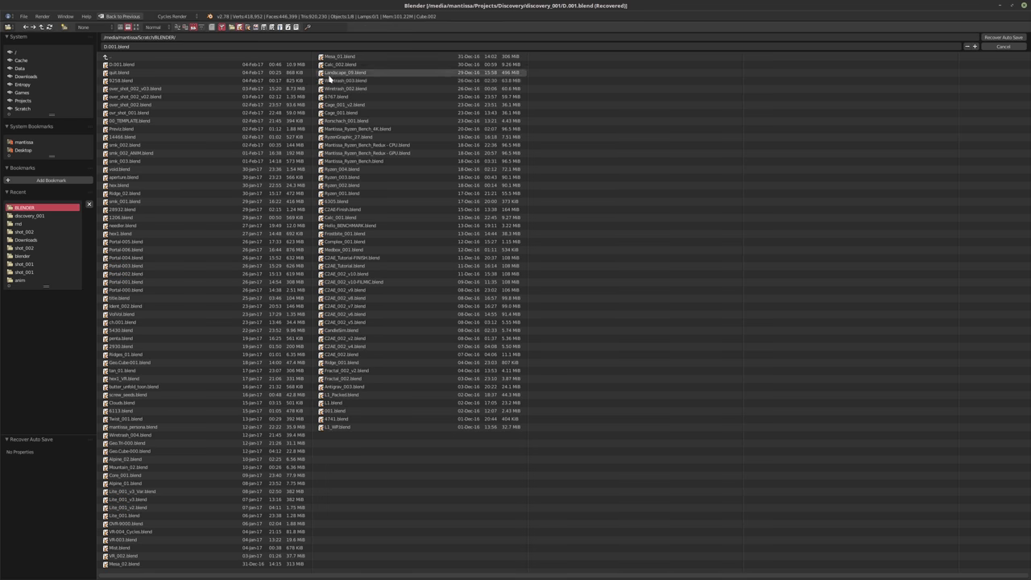
{"action": "left_click", "coordinate": [196, 74]}
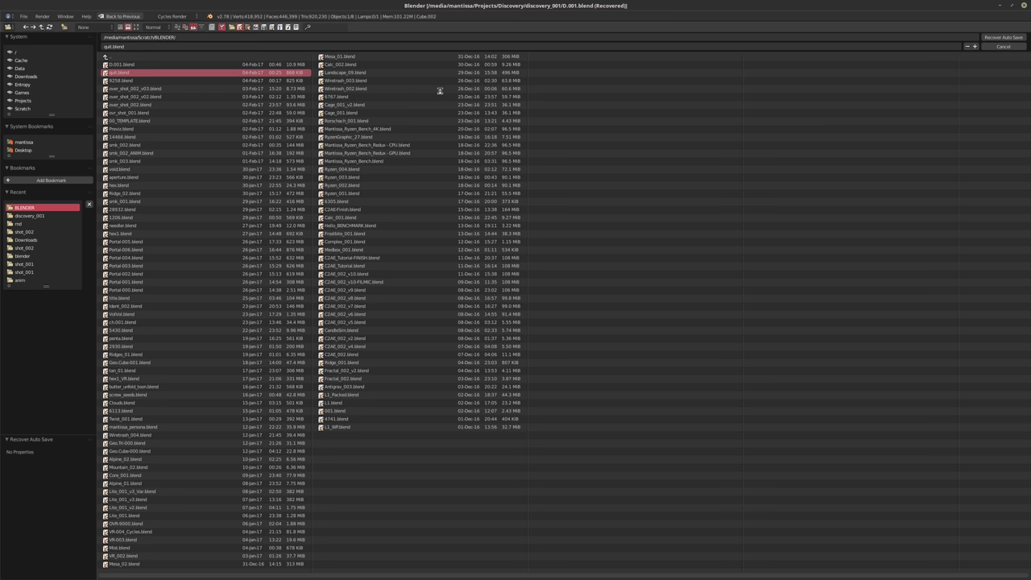
{"action": "key", "text": "Return"}
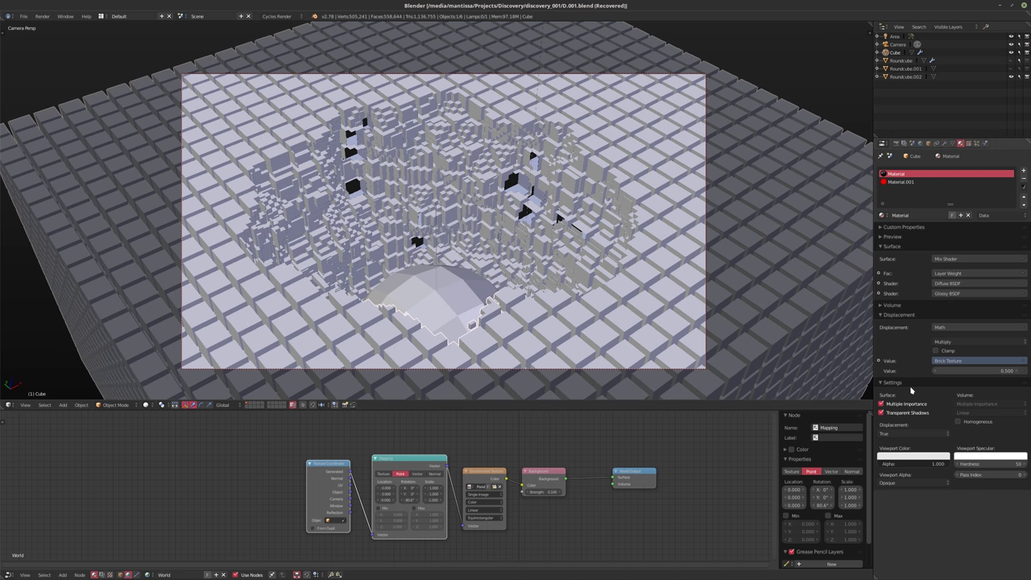
{"action": "key", "text": "ctrl+s"}
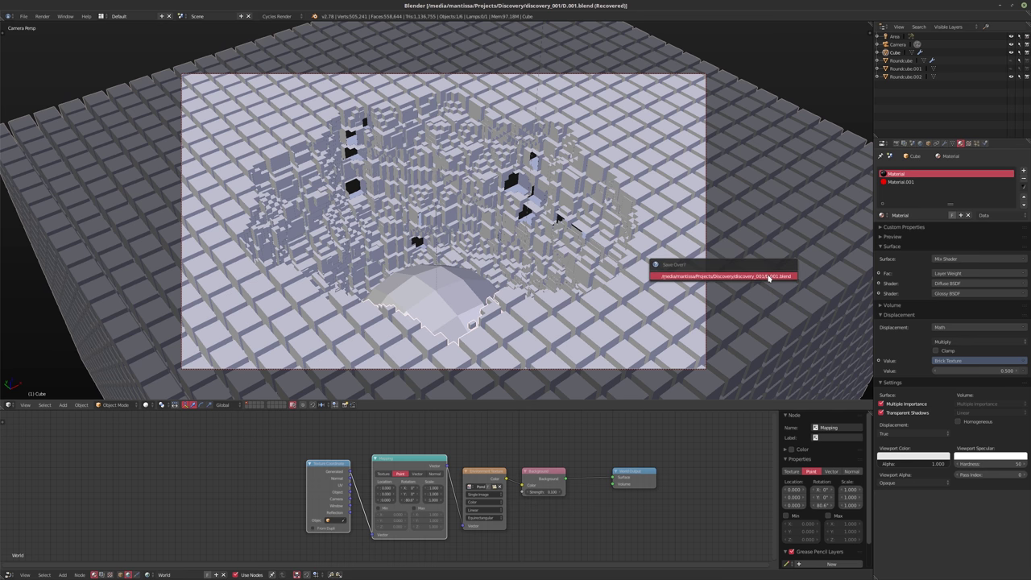
{"action": "left_click", "coordinate": [769, 276]}
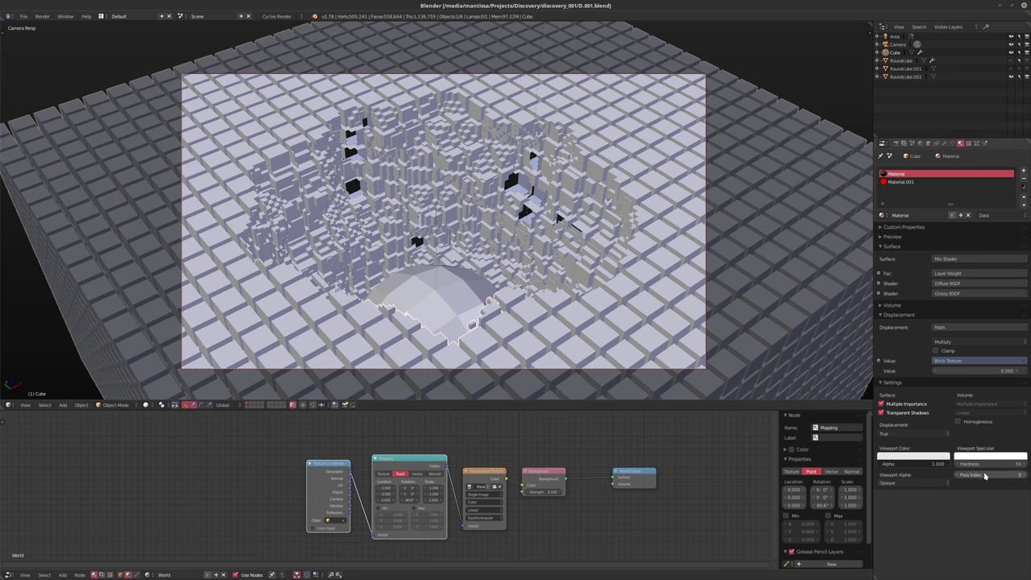
- Set the displacement method of Cube's Material to Bump and remove the object's Subsurf modifier
{"action": "left_click", "coordinate": [912, 433]}
{"action": "left_click", "coordinate": [907, 425]}
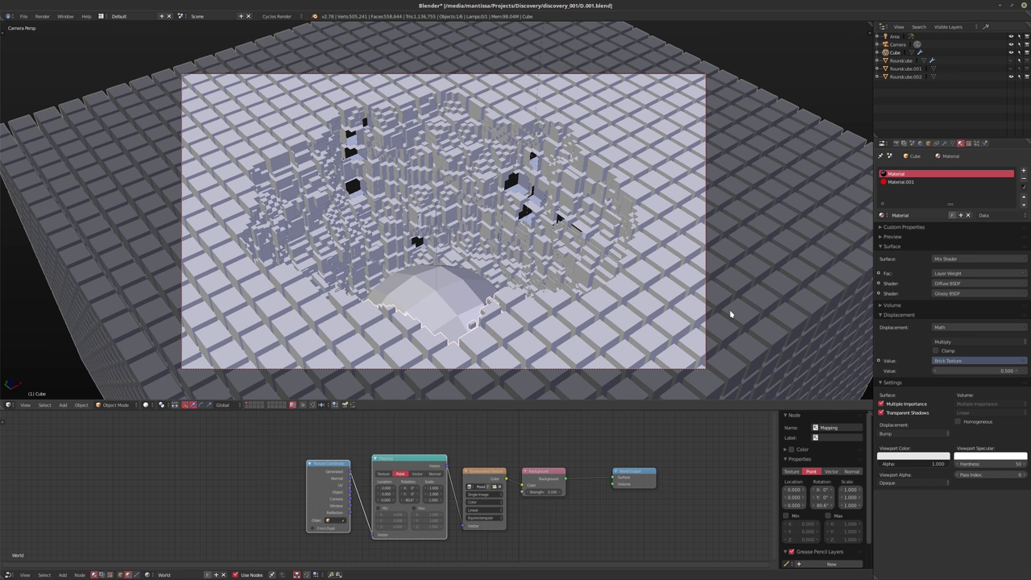
{"action": "left_click", "coordinate": [943, 142]}
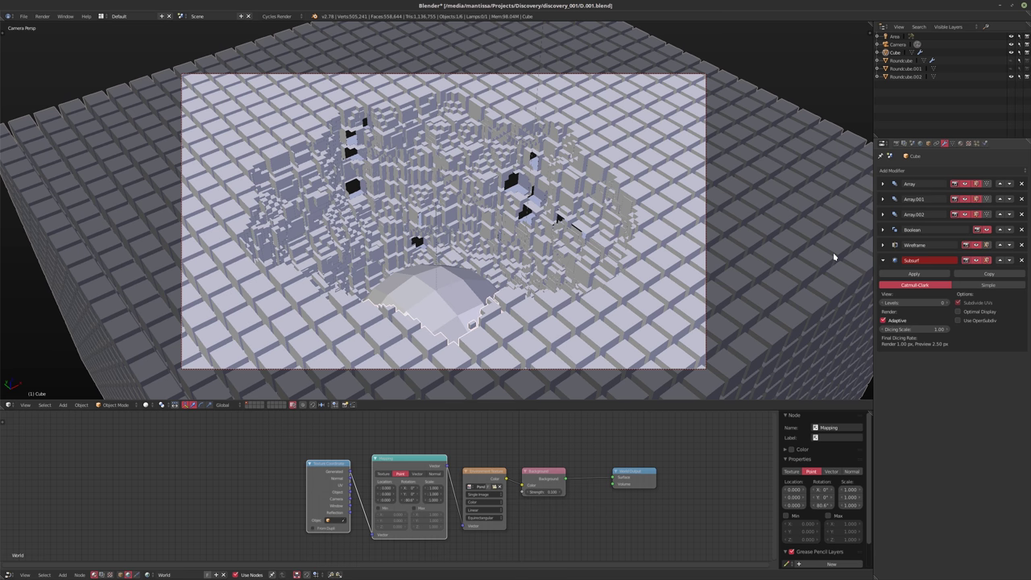
{"action": "key", "text": "ctrl+z"}
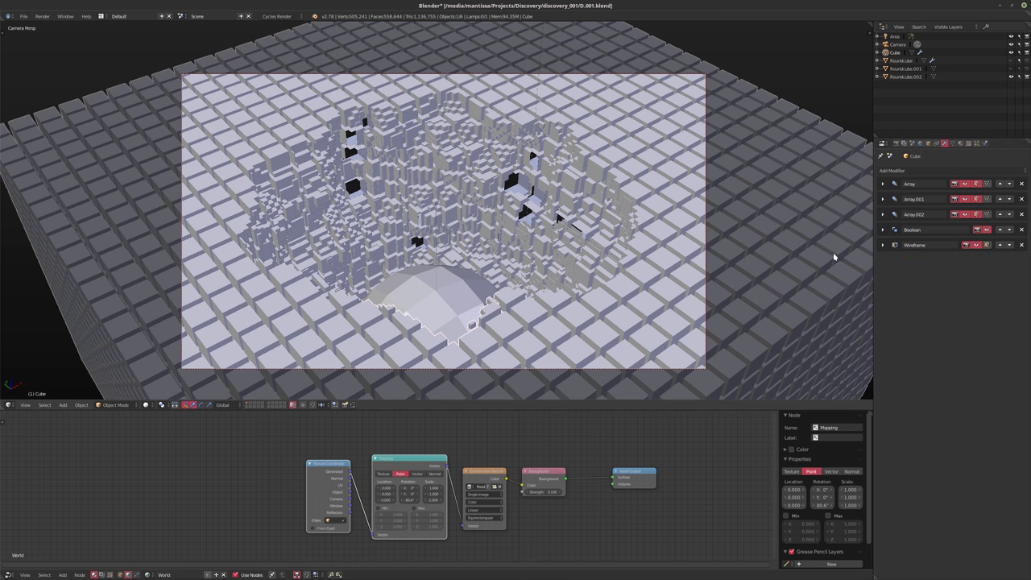
- Show Cube's material nodes and set the Multiply node between the Brick Texture and the displacement output to 1
{"action": "left_click", "coordinate": [121, 574]}
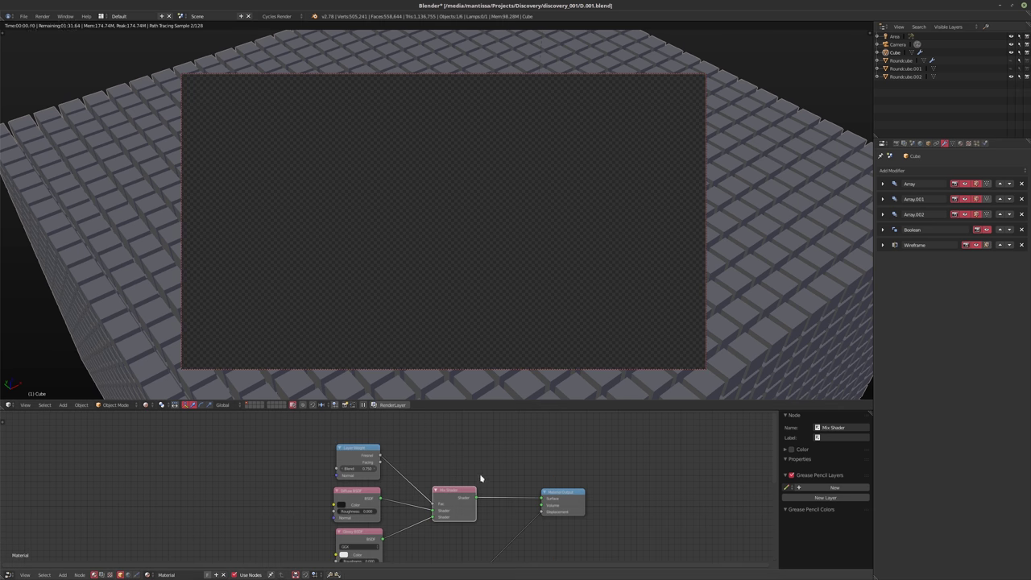
{"action": "middle_click_drag", "start_coordinate": [482, 551], "coordinate": [504, 462]}
{"action": "scroll", "coordinate": [496, 471], "scroll_direction": "up", "scroll_amount": 4}
{"action": "left_click", "coordinate": [463, 535]}
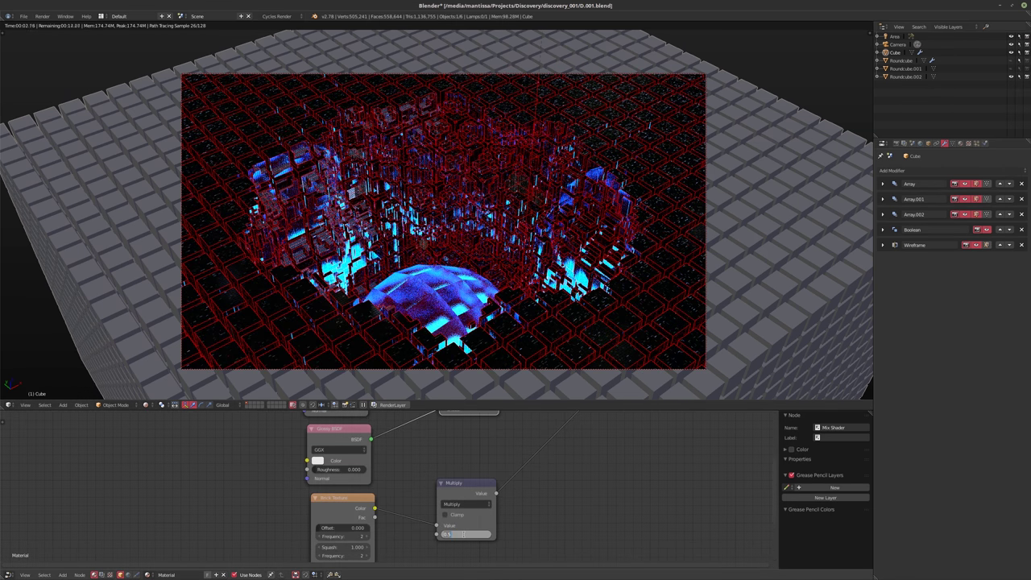
{"action": "type", "text": "1"}
{"action": "key", "text": "Return"}
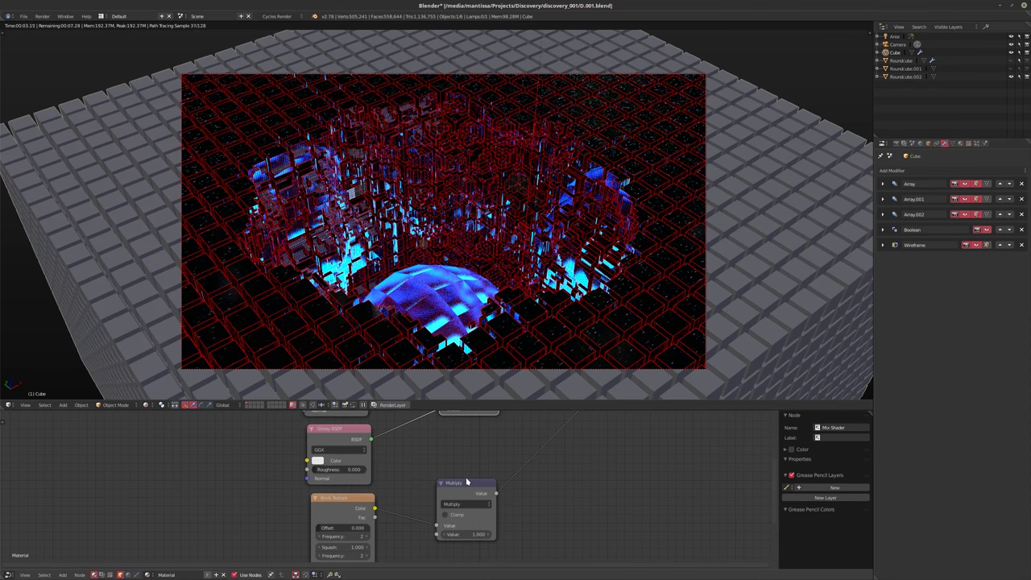
{"action": "middle_click_drag", "start_coordinate": [406, 478], "coordinate": [463, 457]}
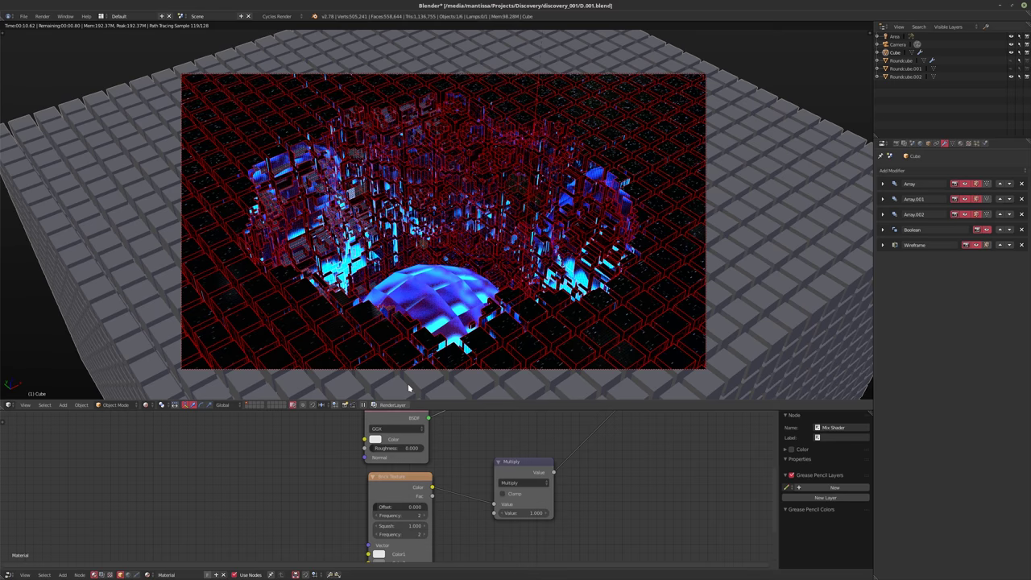
- Run a test render of the frame, cancel it partway and return to the scene
{"action": "key", "text": "F12"}
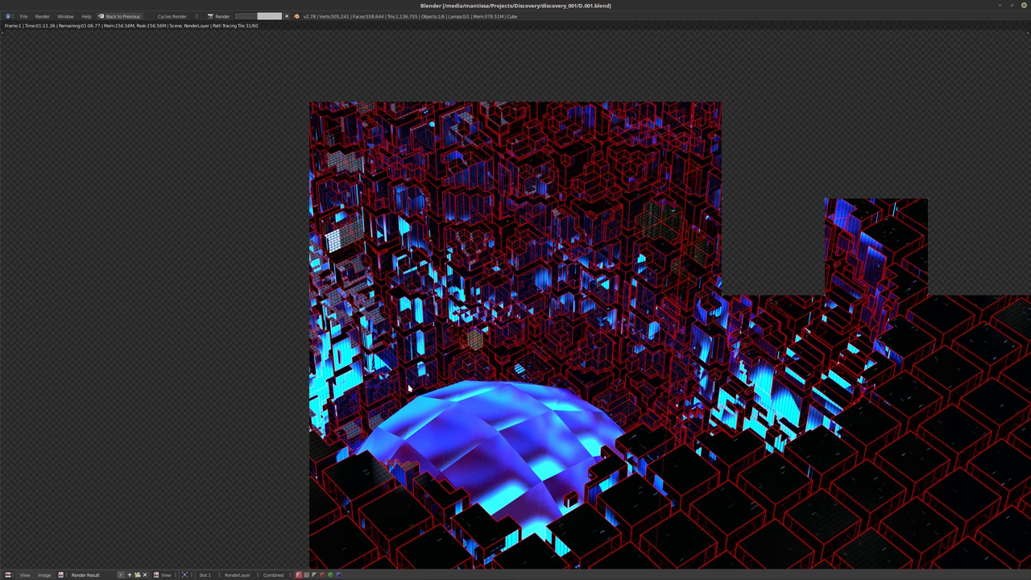
{"action": "key", "text": "Escape"}
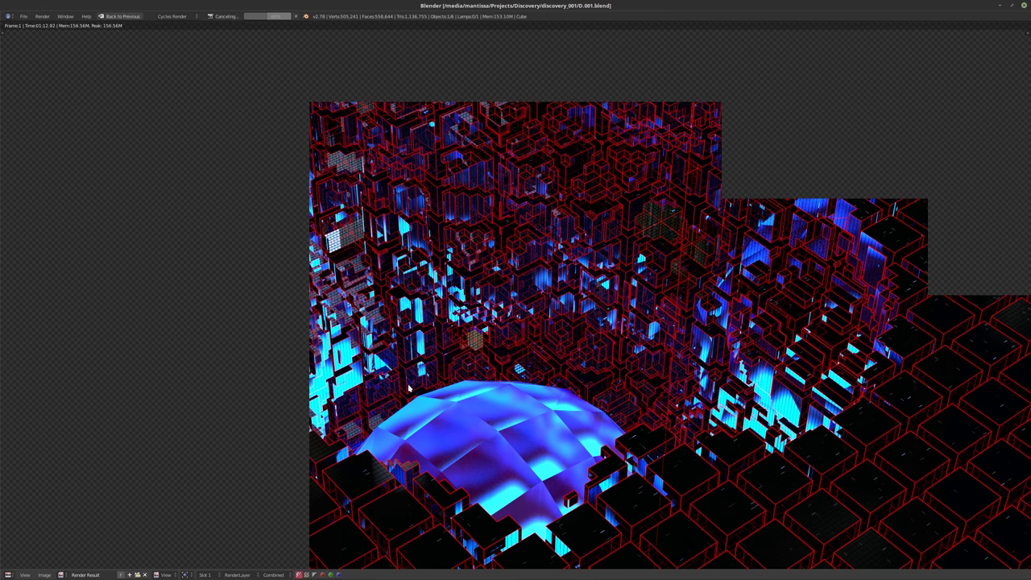
{"action": "key", "text": "Escape"}
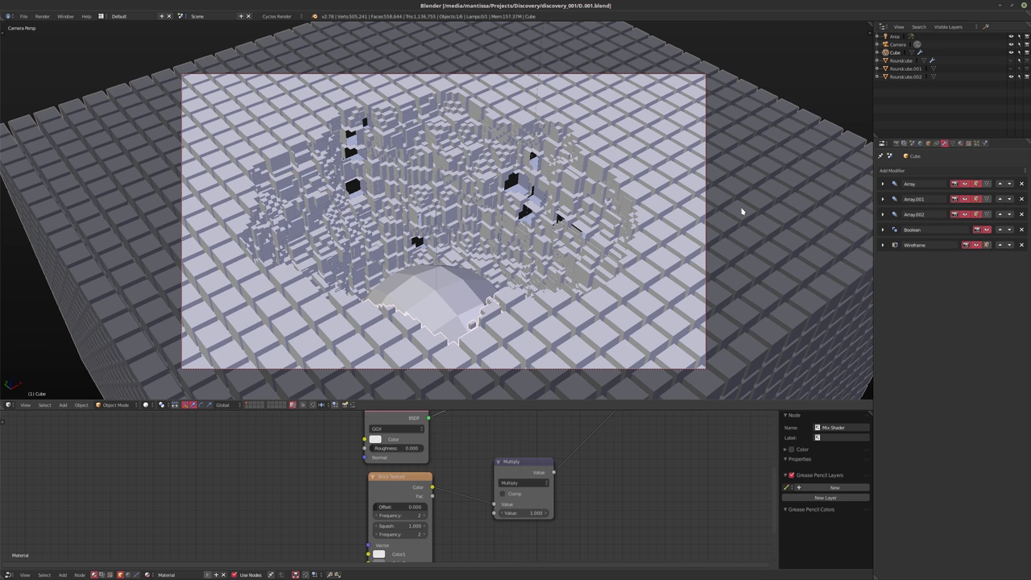
- Unhide the Roundcube.001 volume object, set the Multiply node in Cube's material to 0.2 and save the file
{"action": "left_click", "coordinate": [1010, 68]}
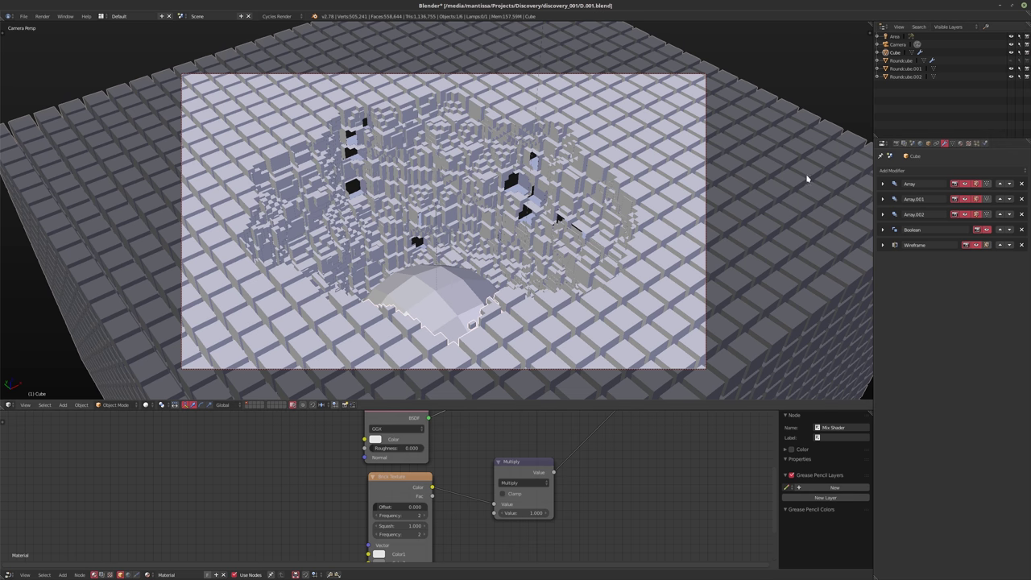
{"action": "scroll", "coordinate": [483, 467], "scroll_direction": "down", "scroll_amount": 2}
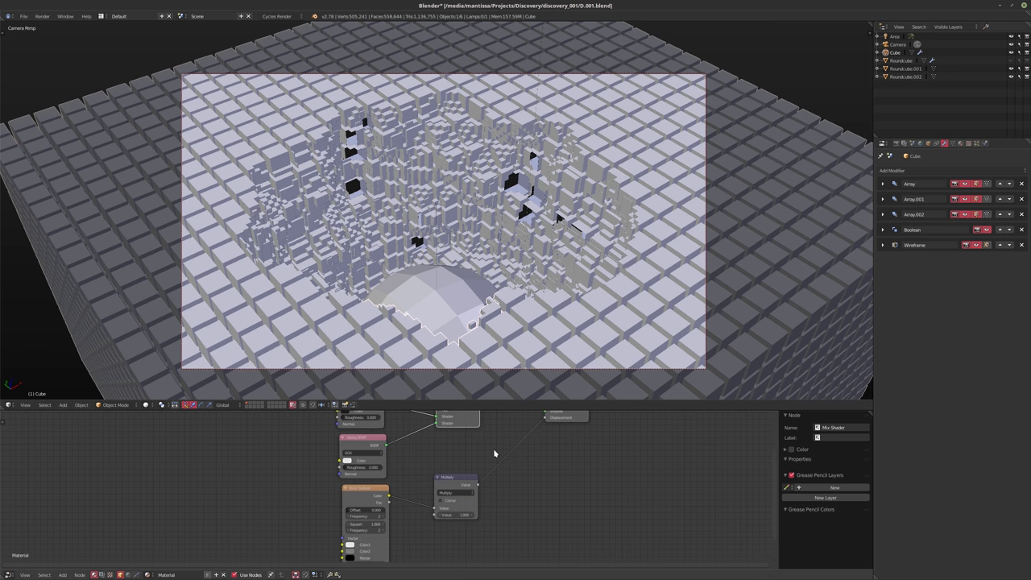
{"action": "middle_click_drag", "start_coordinate": [495, 453], "coordinate": [483, 467]}
{"action": "left_click", "coordinate": [439, 530]}
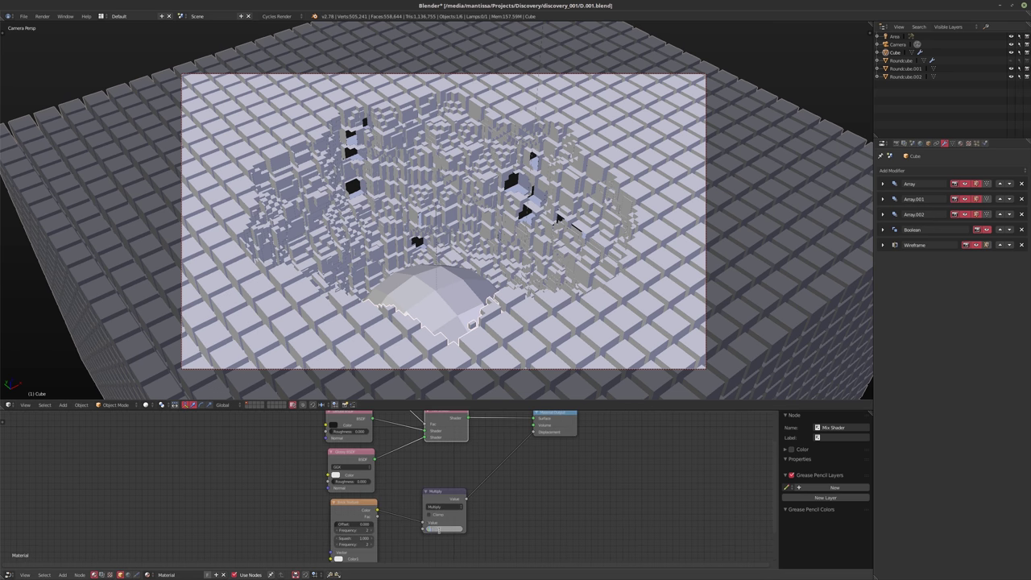
{"action": "key", "text": "Return"}
{"action": "key", "text": "ctrl+s"}
{"action": "left_click", "coordinate": [439, 532]}
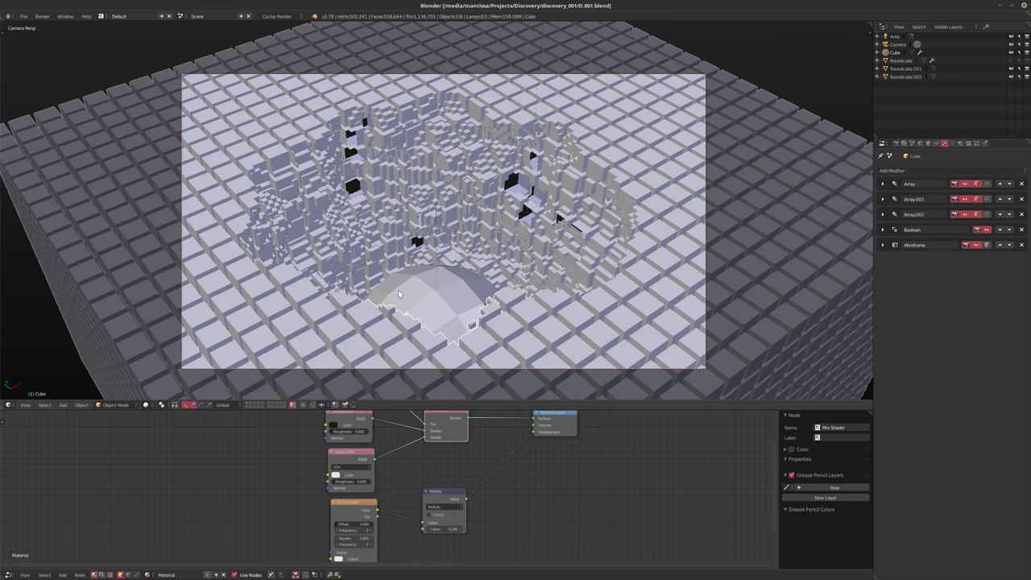
- Preview the scene with rendered shading and set the Value node feeding Roundcube.001's volume density to 0.75
{"action": "key", "text": "shift+z"}
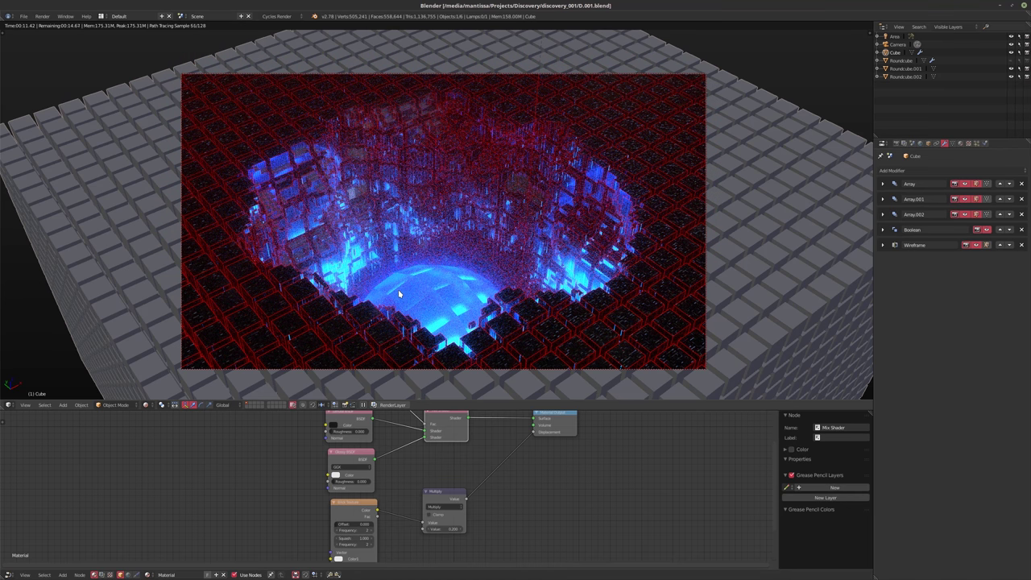
{"action": "left_click", "coordinate": [905, 68]}
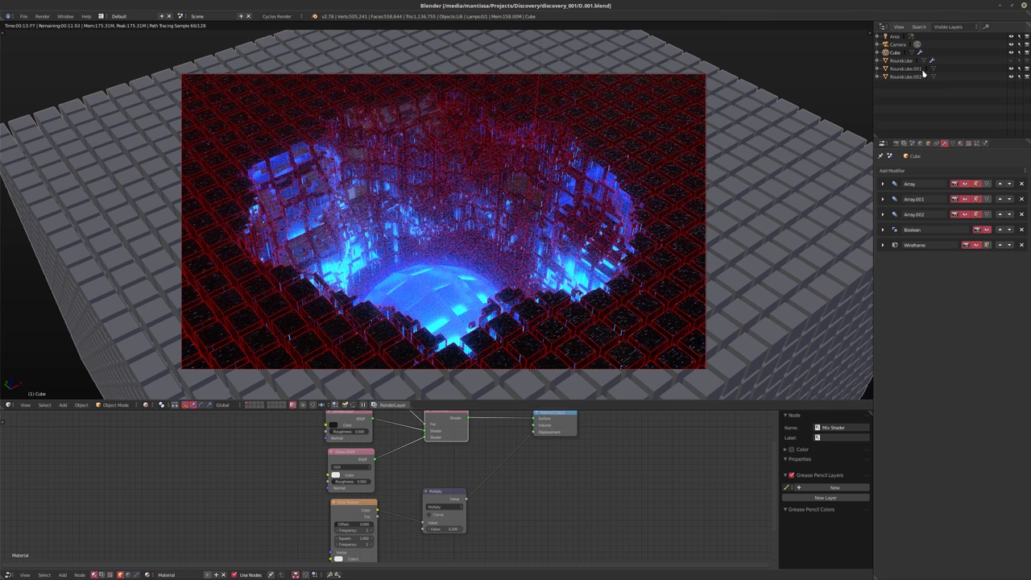
{"action": "middle_click_drag", "start_coordinate": [381, 475], "coordinate": [409, 504]}
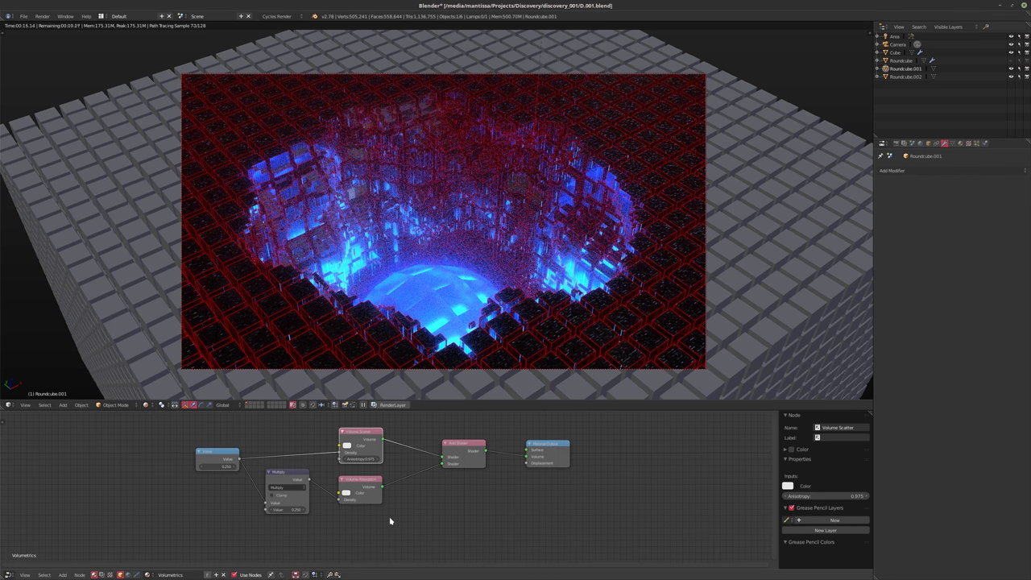
{"action": "scroll", "coordinate": [365, 516], "scroll_direction": "up", "scroll_amount": 1}
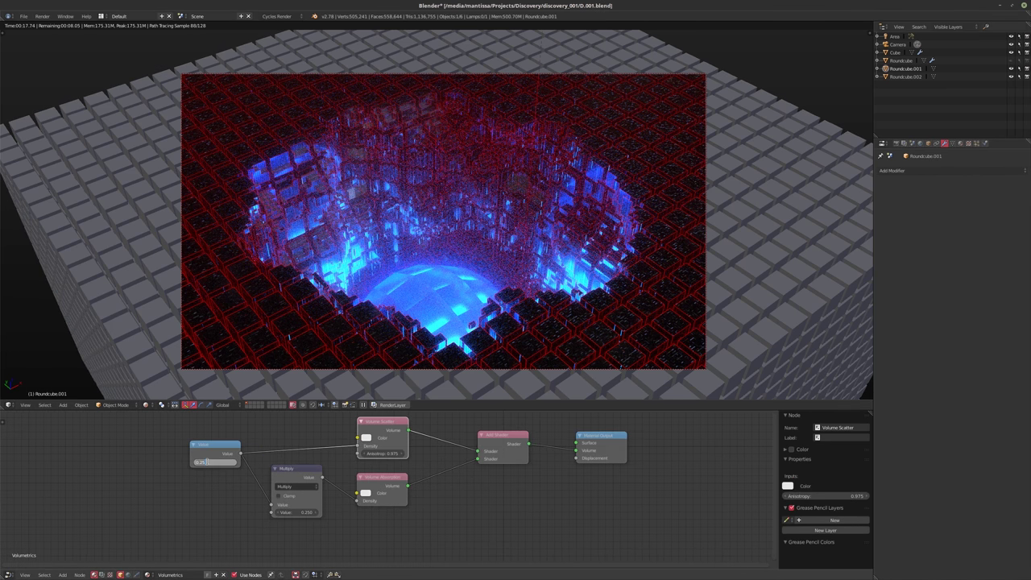
{"action": "type", "text": "0.75"}
{"action": "key", "text": "Return"}
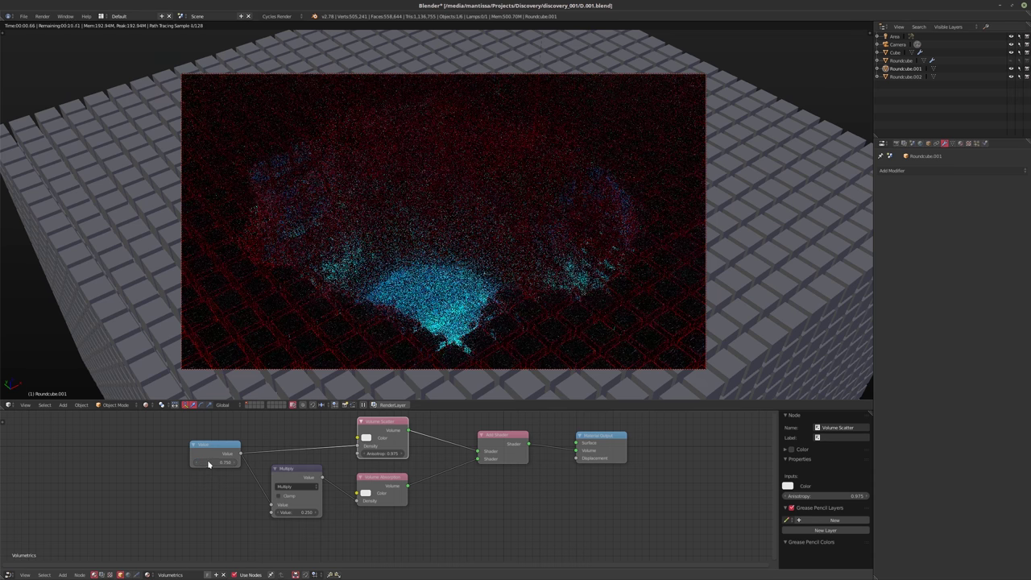
- Lower the Volume Scatter anisotropy of the Volumetrics material and set its density Value node to 0.5
{"action": "middle_click_drag", "start_coordinate": [438, 494], "coordinate": [443, 512]}
{"action": "left_click", "coordinate": [388, 474]}
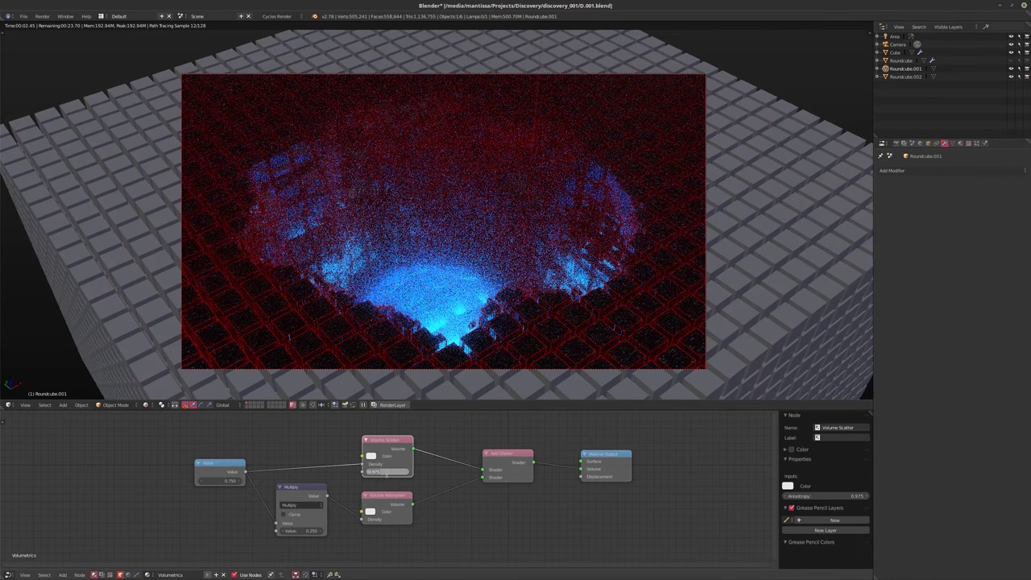
{"action": "type", "text": "0"}
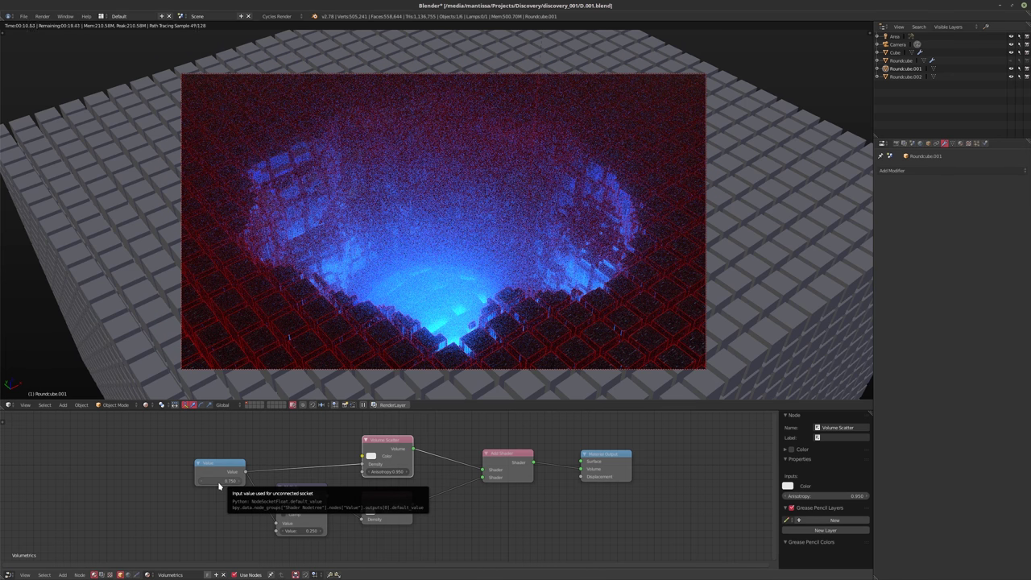
{"action": "left_click", "coordinate": [218, 481]}
{"action": "type", "text": "0.5"}
{"action": "key", "text": "Return"}
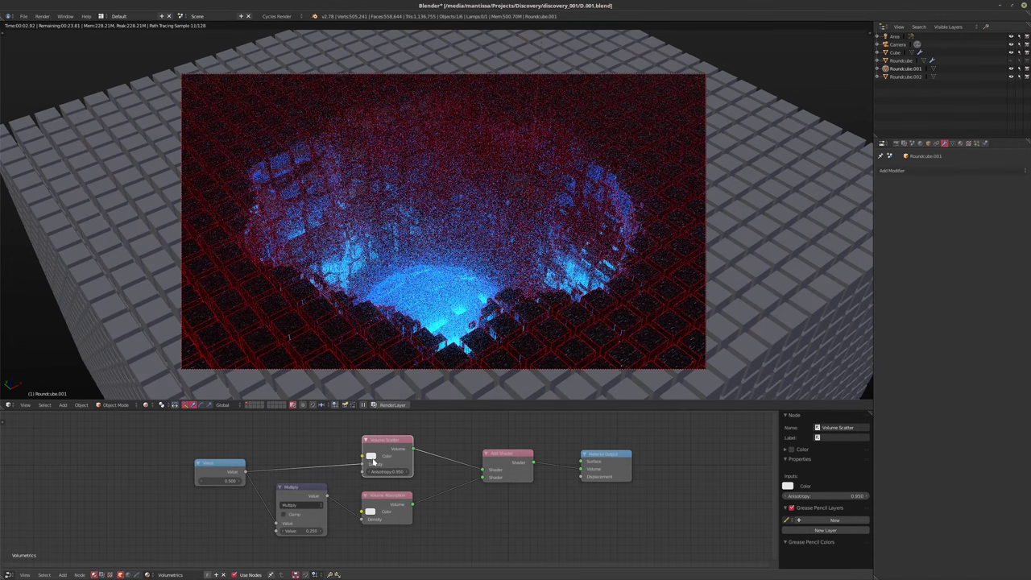
- Try several Volume Scatter colours in the Volumetrics material and settle on a lime green
{"action": "left_click", "coordinate": [371, 511]}
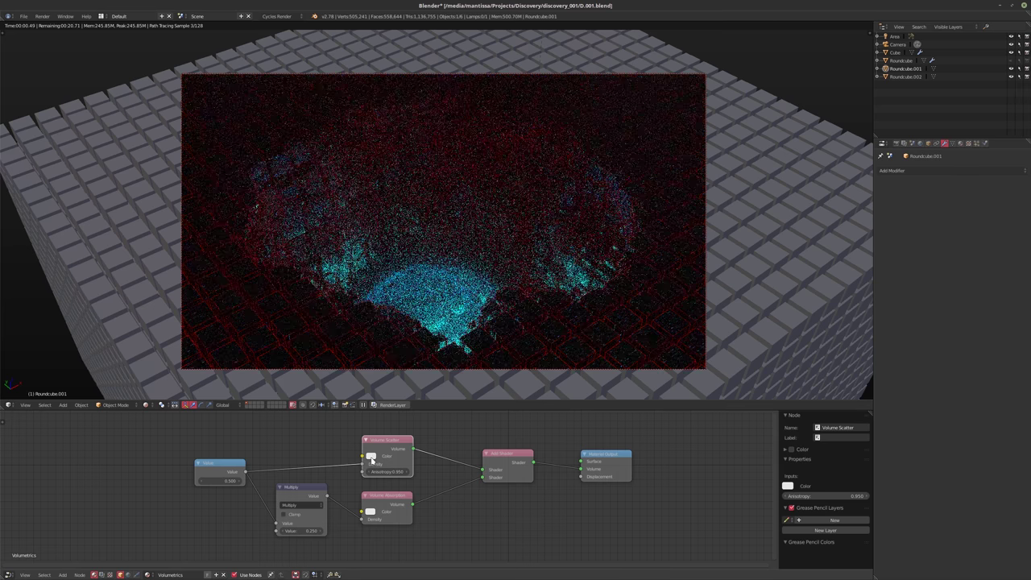
{"action": "left_click", "coordinate": [371, 456]}
{"action": "left_click", "coordinate": [412, 371]}
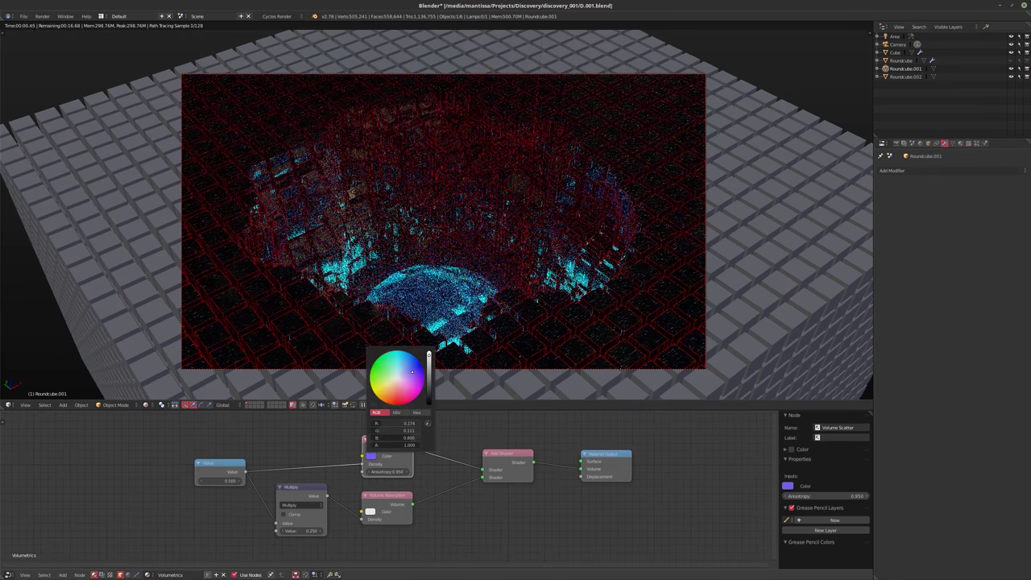
{"action": "left_click", "coordinate": [407, 398]}
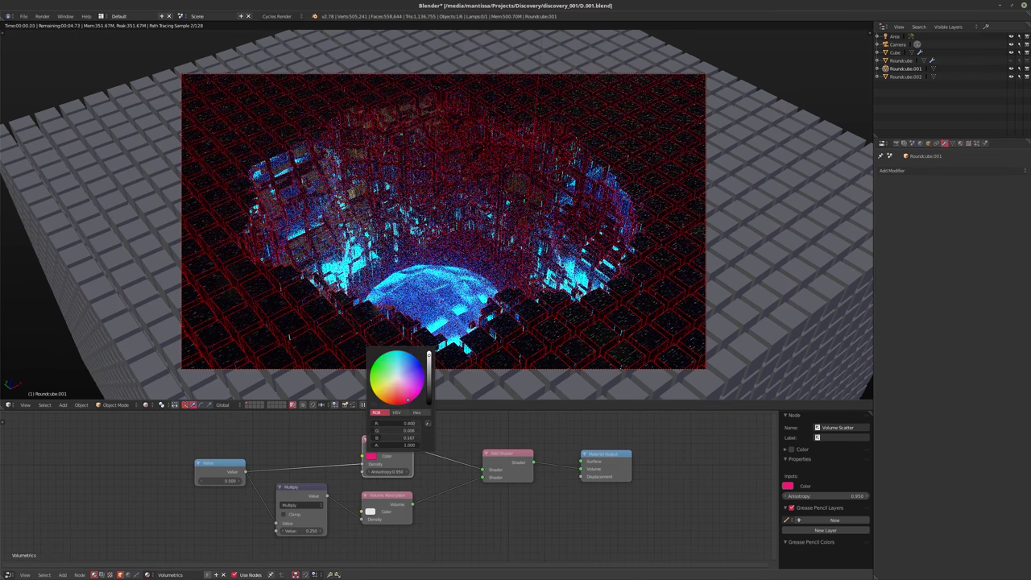
{"action": "left_click", "coordinate": [371, 384]}
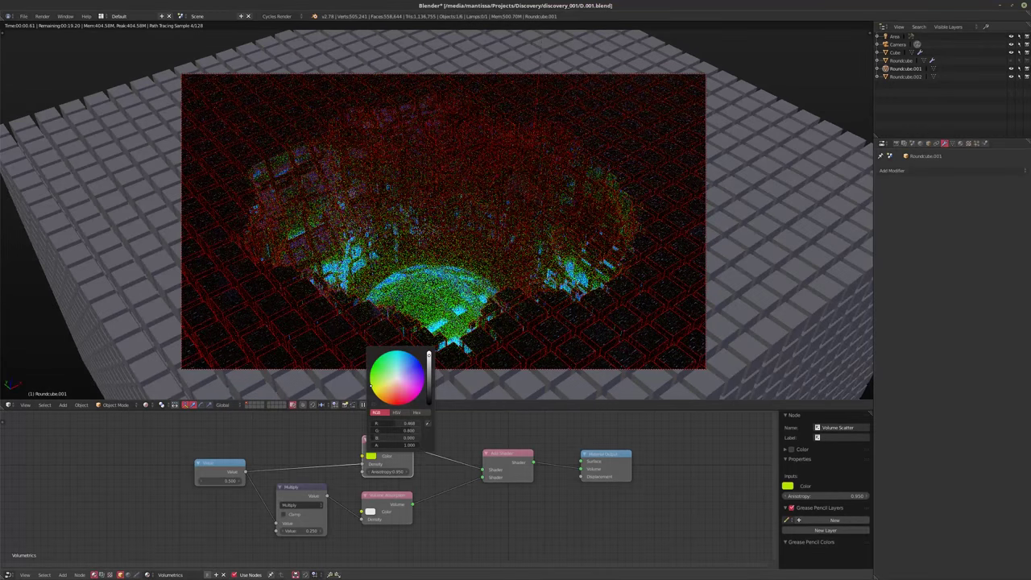
{"action": "left_click", "coordinate": [371, 376]}
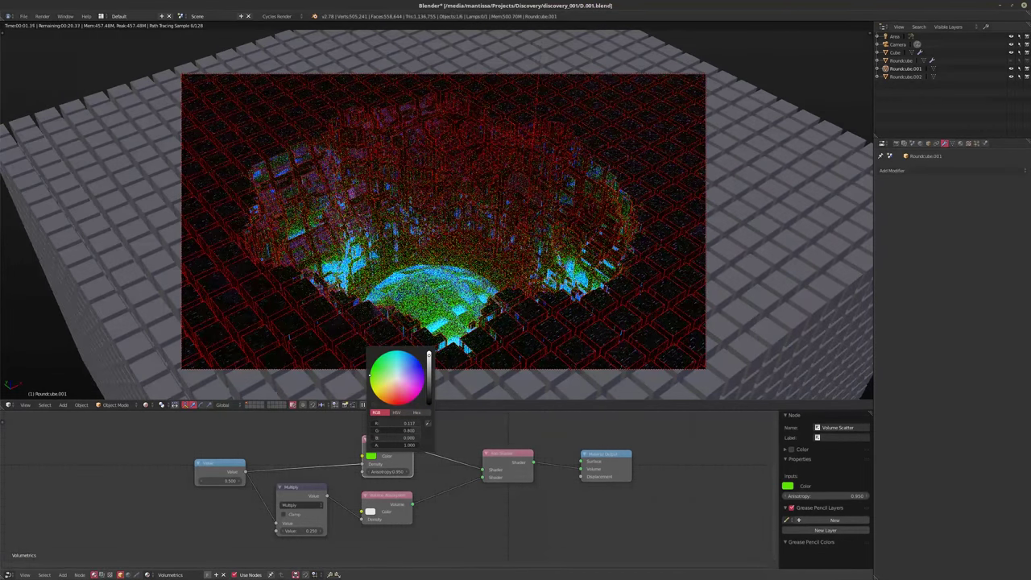
{"action": "left_click", "coordinate": [373, 383]}
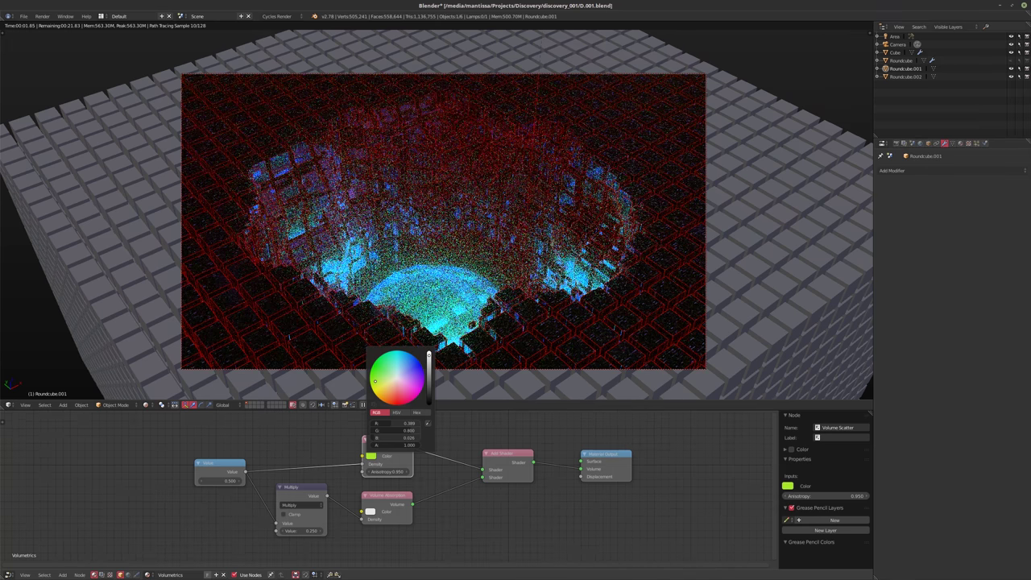
{"action": "left_click", "coordinate": [375, 382]}
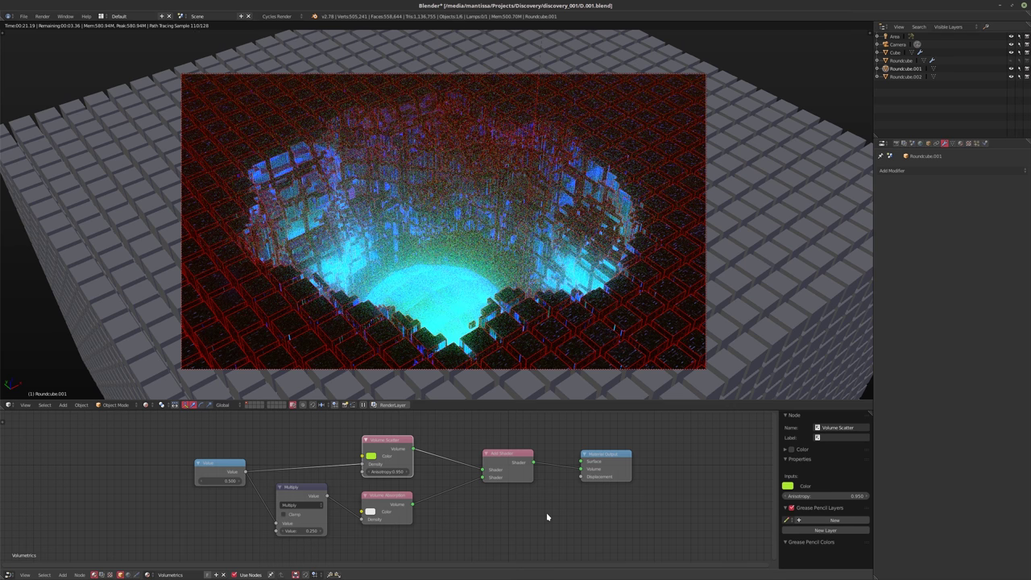
- Return to solid shading, save the file and run a test render, cancelling it partway
{"action": "key", "text": "shift+z"}
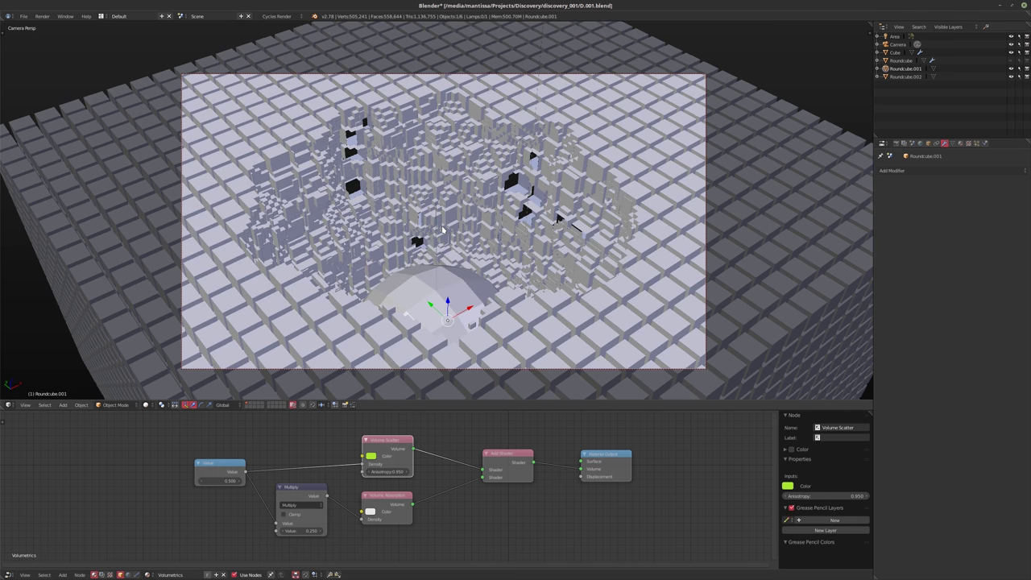
{"action": "key", "text": "ctrl+s"}
{"action": "left_click", "coordinate": [442, 230]}
{"action": "key", "text": "F12"}
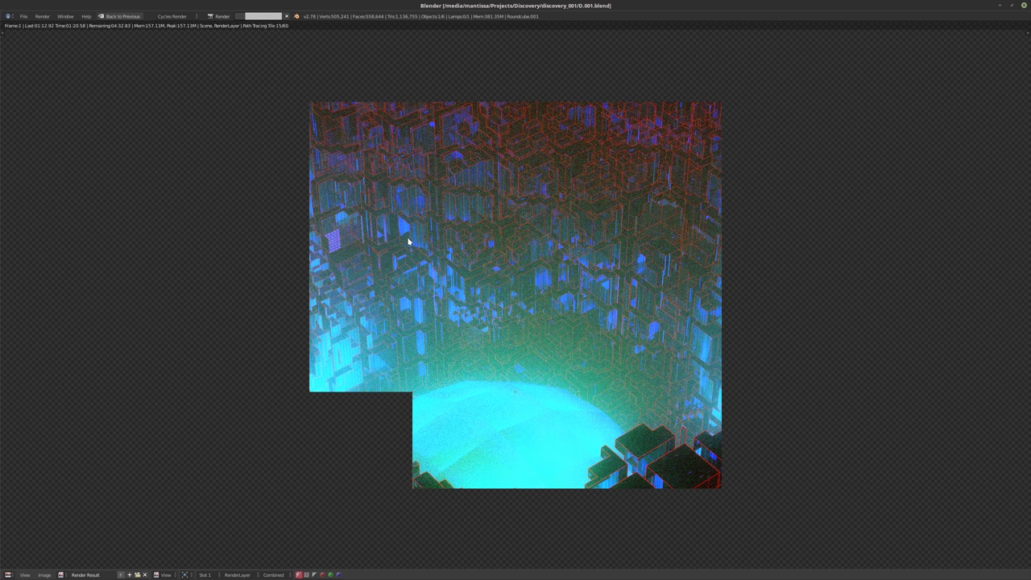
{"action": "key", "text": "Escape"}
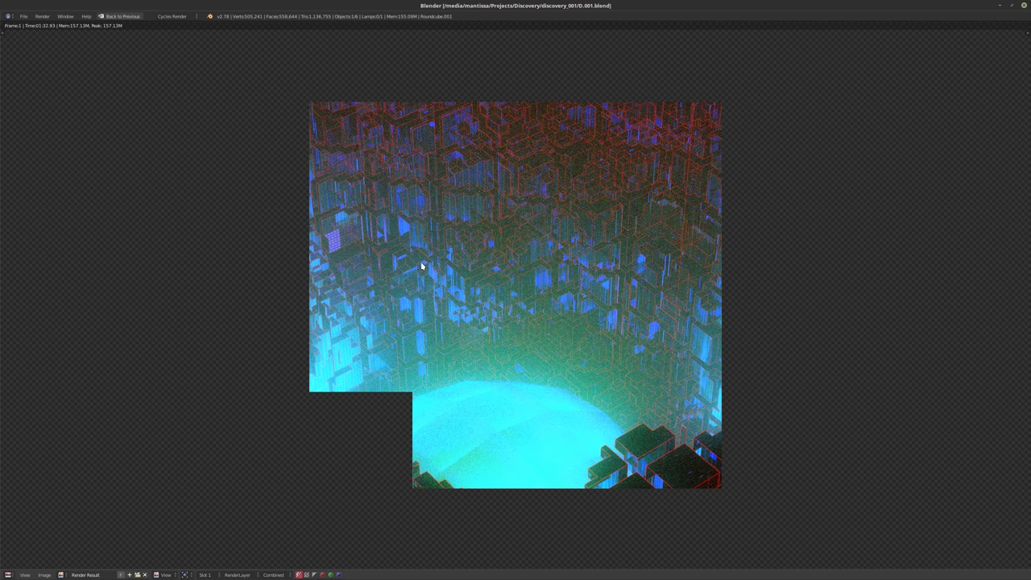
{"action": "key", "text": "Escape"}
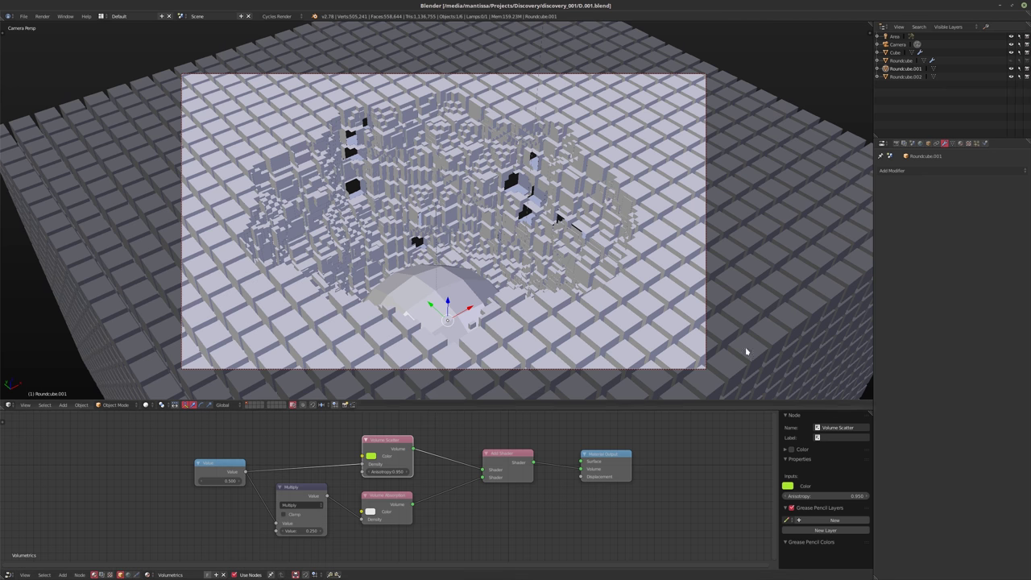
- Hide the Roundcube.001 volume object and unhide the Roundcube object
{"action": "key", "text": "a"}
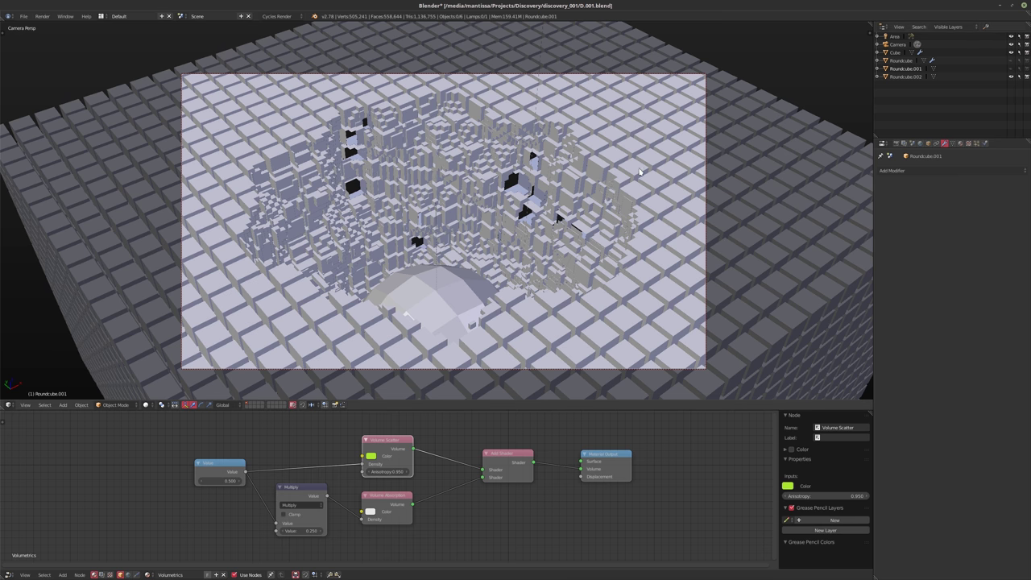
{"action": "left_click", "coordinate": [1011, 61]}
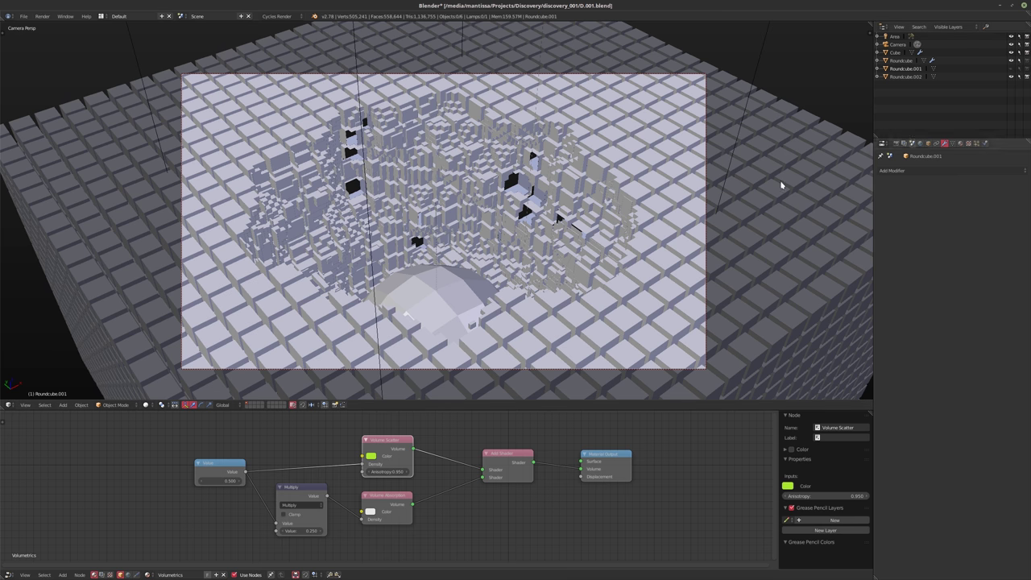
- Leave the camera view and select the Roundcube cutter object above the crater
{"action": "key", "text": "KP_0"}
{"action": "scroll", "coordinate": [490, 233], "scroll_direction": "down", "scroll_amount": 5}
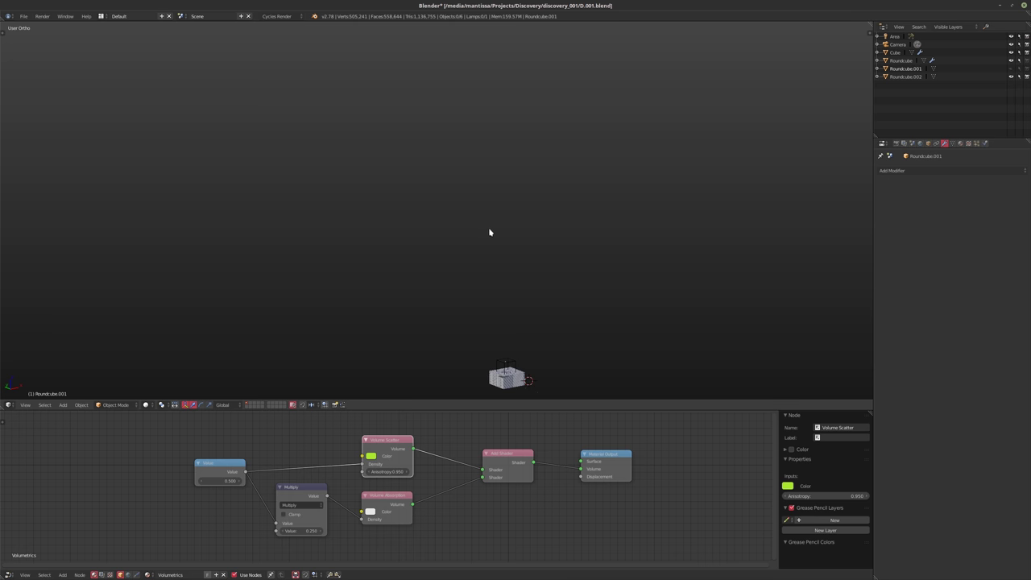
{"action": "scroll", "coordinate": [489, 233], "scroll_direction": "down", "scroll_amount": 5}
{"action": "scroll", "coordinate": [489, 232], "scroll_direction": "up", "scroll_amount": 5}
{"action": "middle_click_drag", "start_coordinate": [491, 235], "coordinate": [479, 153], "text": "shift"}
{"action": "scroll", "coordinate": [484, 269], "scroll_direction": "up", "scroll_amount": 4}
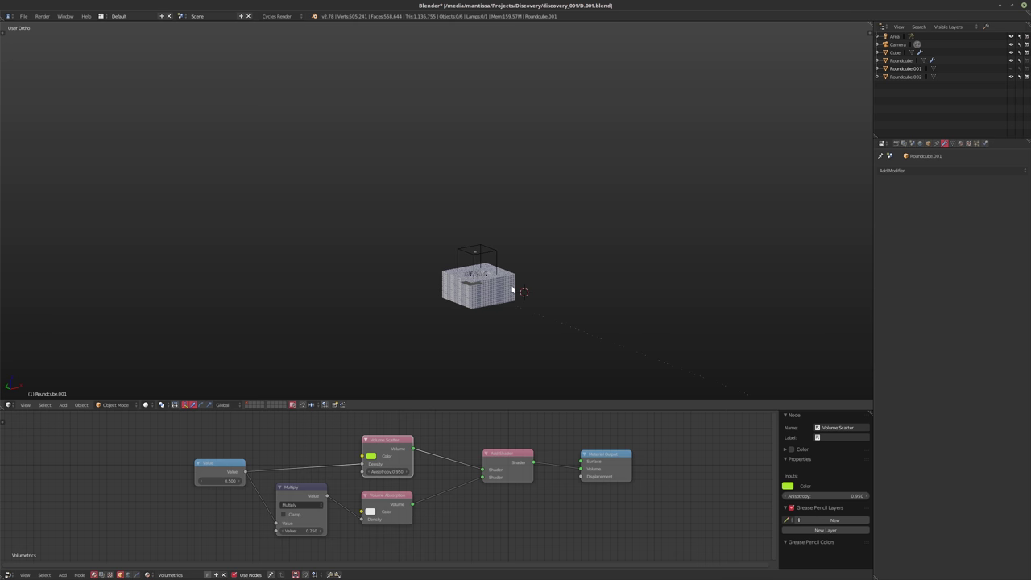
{"action": "right_click", "coordinate": [512, 290]}
{"action": "left_click", "coordinate": [882, 244]}
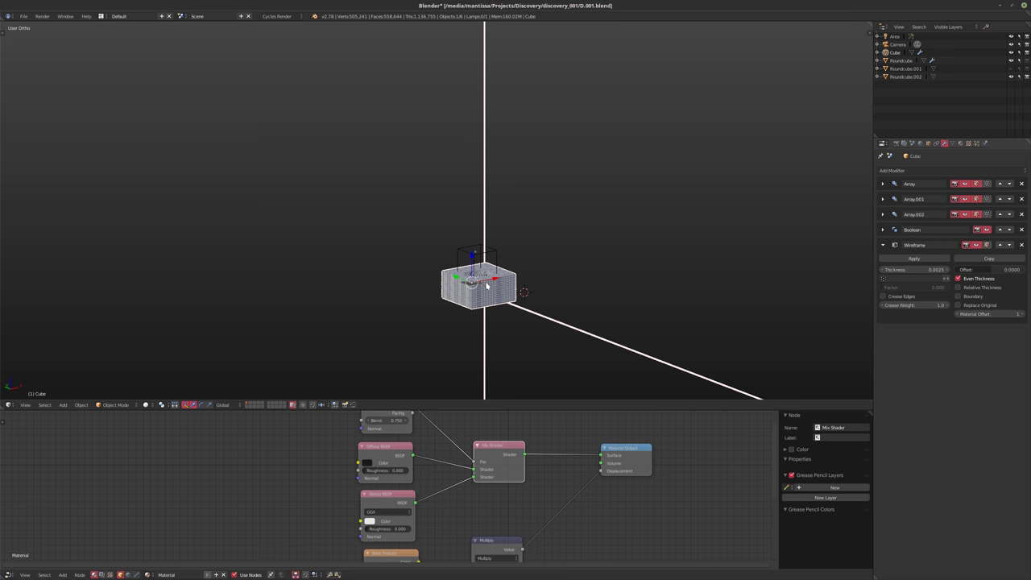
{"action": "key", "text": "ctrl+z"}
{"action": "scroll", "coordinate": [473, 262], "scroll_direction": "up", "scroll_amount": 8}
{"action": "right_click", "coordinate": [508, 230]}
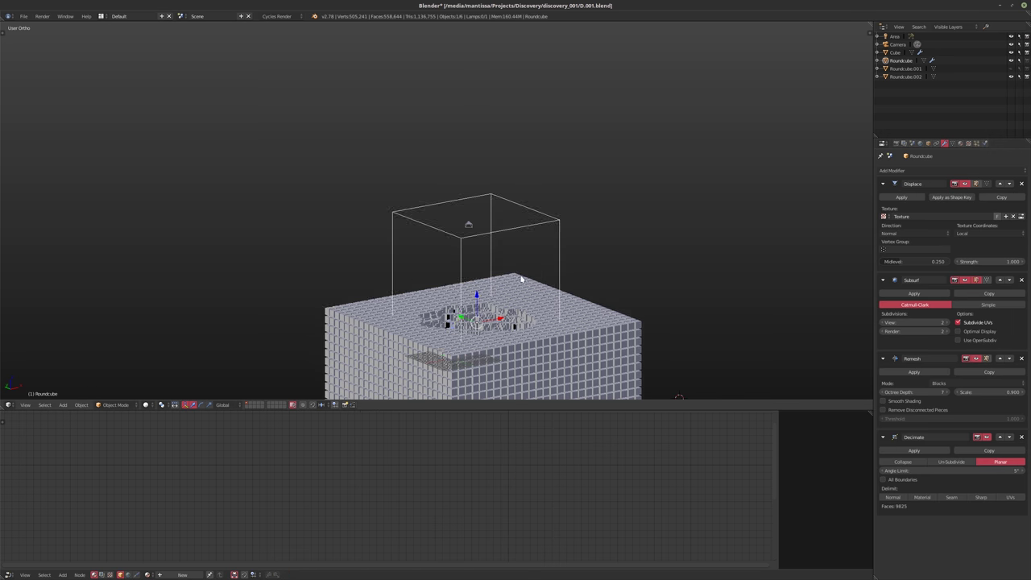
- Set the Roundcube object's Z location to -1.5 to lower the carved crater
{"action": "middle_click_drag", "start_coordinate": [608, 298], "coordinate": [608, 272], "text": "shift"}
{"action": "key", "text": "n"}
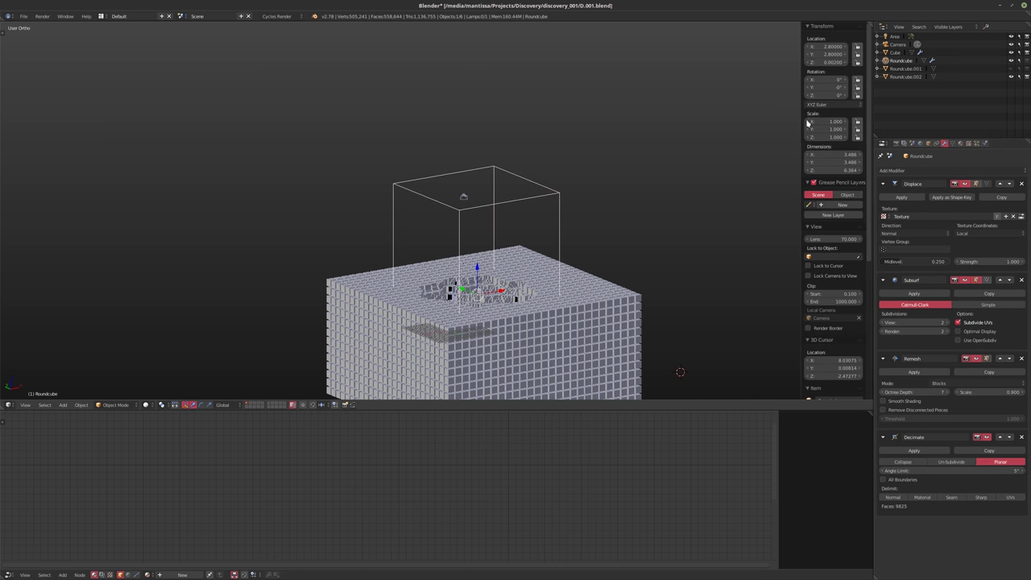
{"action": "left_click", "coordinate": [822, 62]}
{"action": "key", "text": "BackSpace"}
{"action": "type", "text": "1.5"}
{"action": "key", "text": "Return"}
{"action": "scroll", "coordinate": [469, 277], "scroll_direction": "up", "scroll_amount": 3}
{"action": "middle_click_drag", "start_coordinate": [470, 312], "coordinate": [507, 260], "text": "shift"}
{"action": "scroll", "coordinate": [485, 274], "scroll_direction": "up", "scroll_amount": 3}
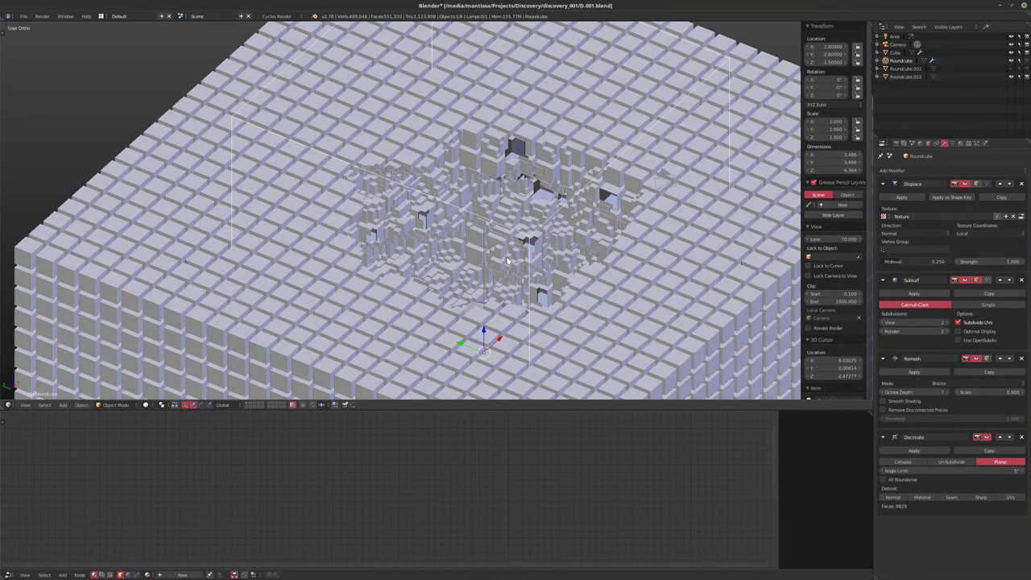
- Start a rendered preview through the camera and hide the Roundcube object
{"action": "key", "text": "KP_0"}
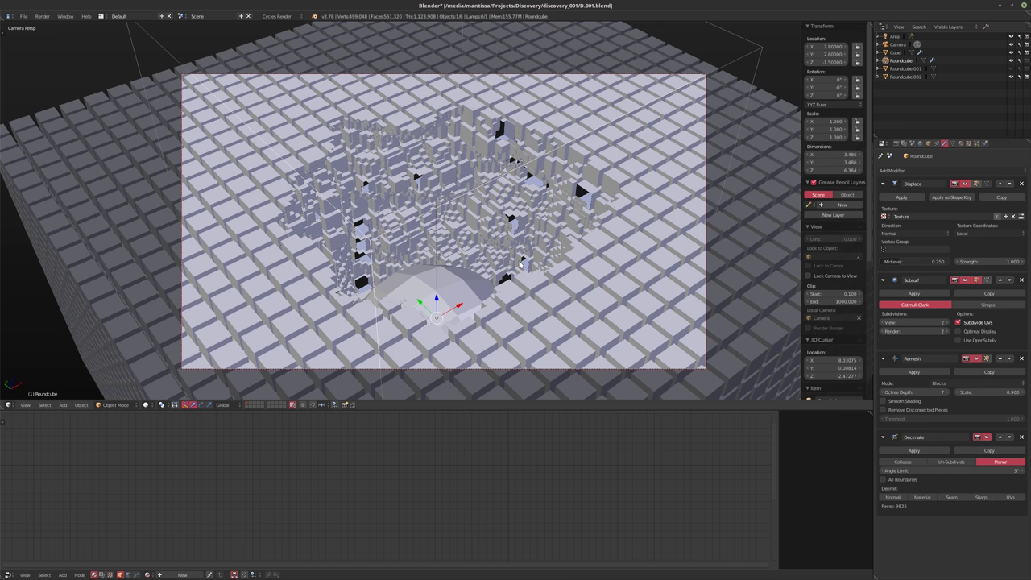
{"action": "key", "text": "shift+z"}
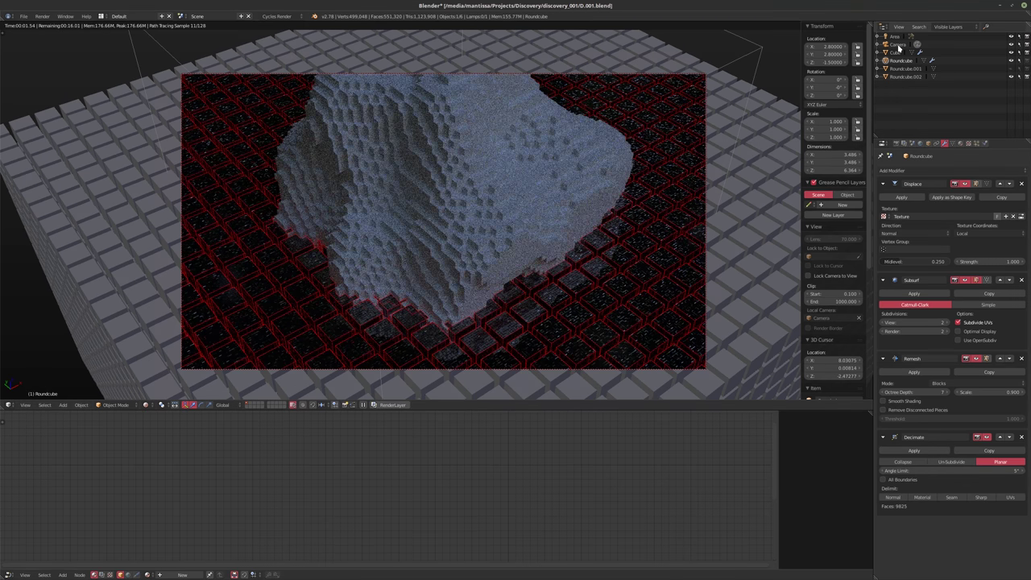
{"action": "key", "text": "h"}
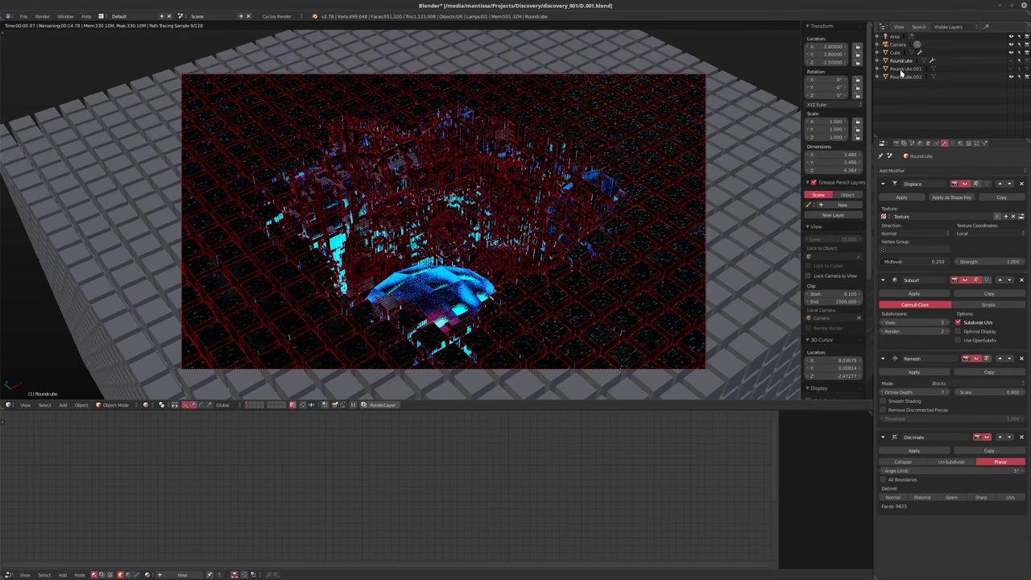
- Try lower Array.002 counts on the Cube object, ending with 12
{"action": "left_click", "coordinate": [895, 53]}
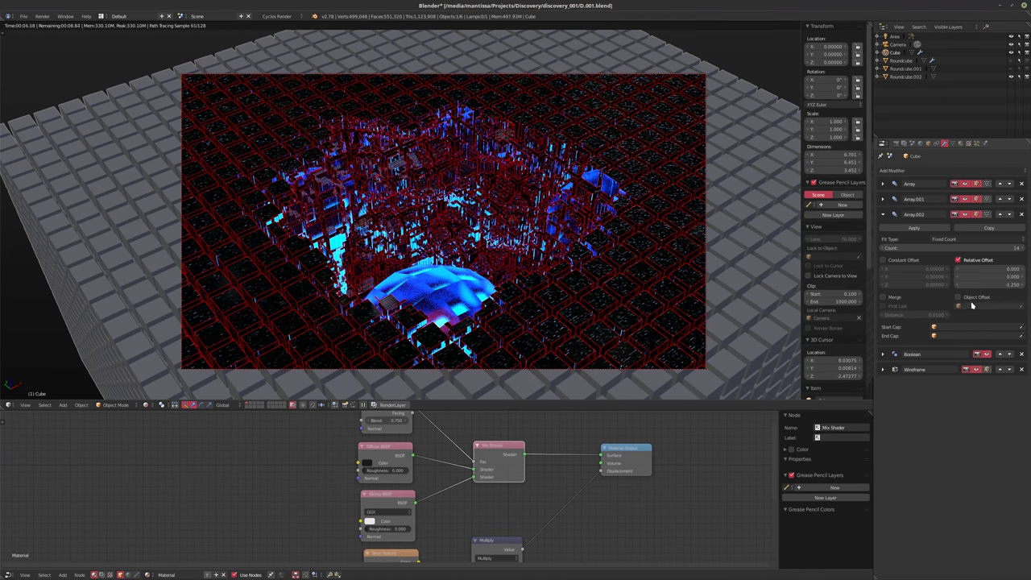
{"action": "left_click", "coordinate": [960, 248]}
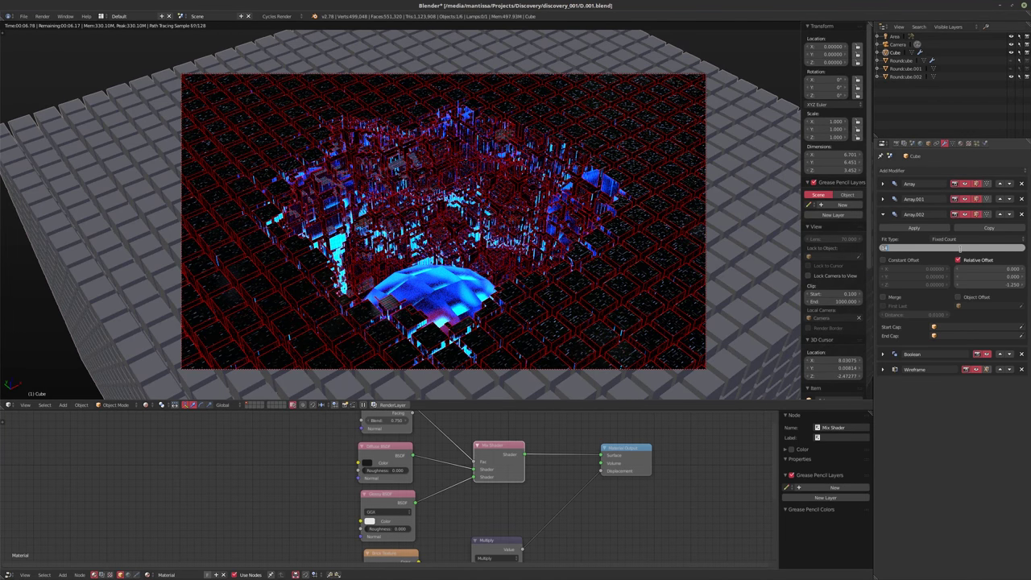
{"action": "type", "text": "4"}
{"action": "key", "text": "Return"}
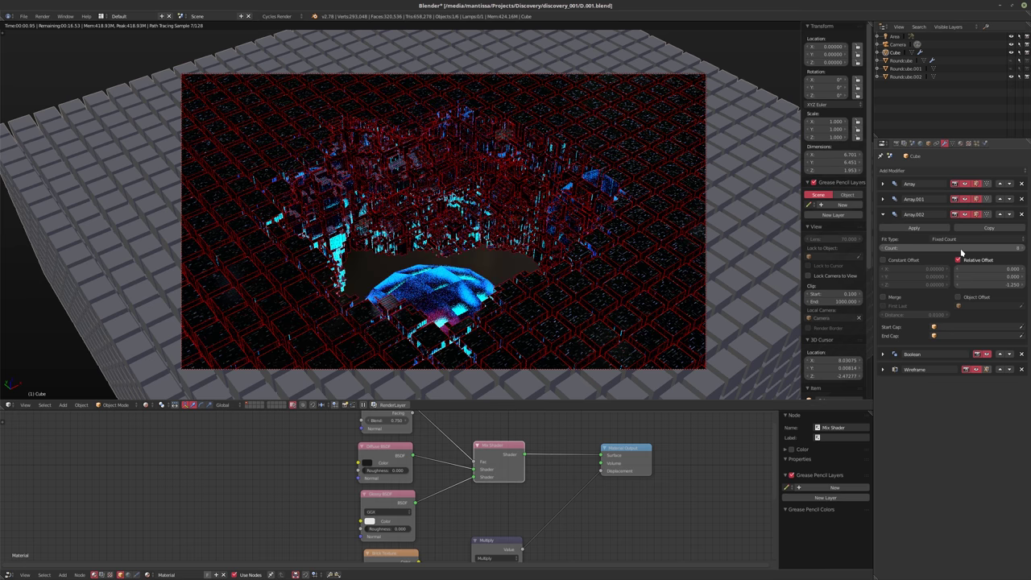
{"action": "left_click", "coordinate": [963, 249]}
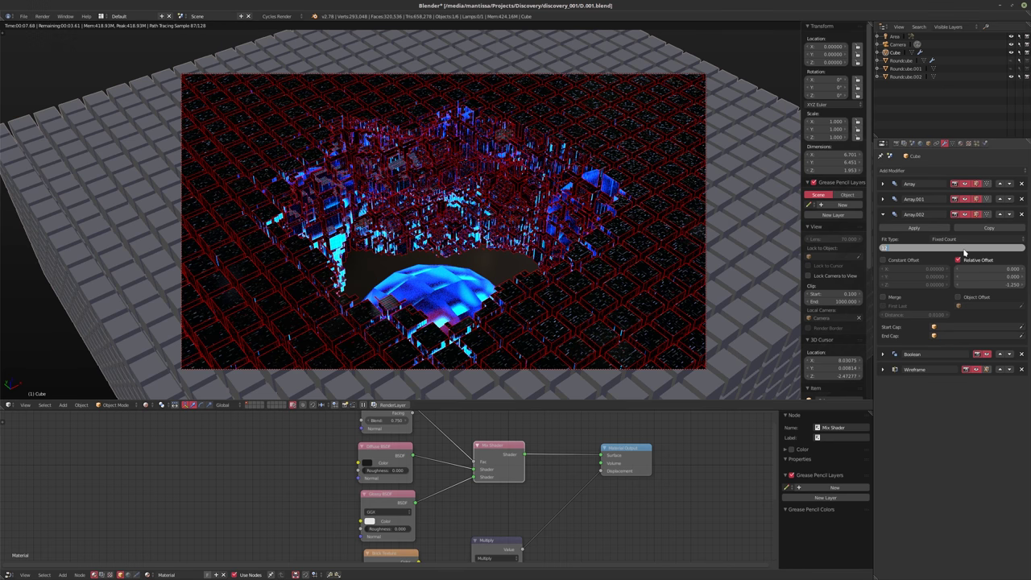
- Set the World's max bounces to 16 and turn off its camera ray visibility
{"action": "left_click", "coordinate": [920, 144]}
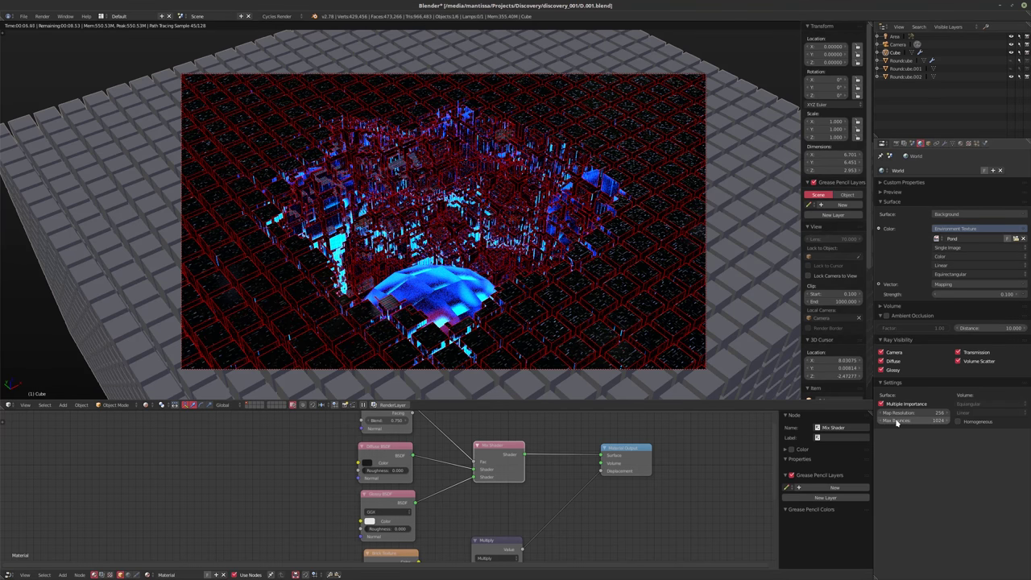
{"action": "left_click", "coordinate": [892, 420]}
{"action": "type", "text": "16"}
{"action": "key", "text": "Return"}
{"action": "left_click", "coordinate": [882, 352]}
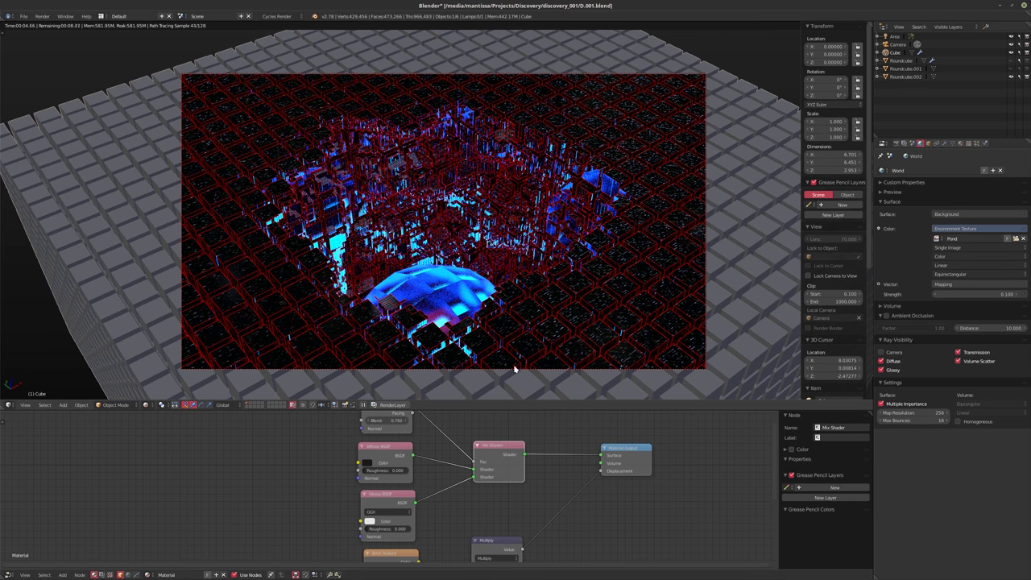
- Pick the camera's depth of field focus distance from the blue dome in the crater
{"action": "left_click", "coordinate": [897, 45]}
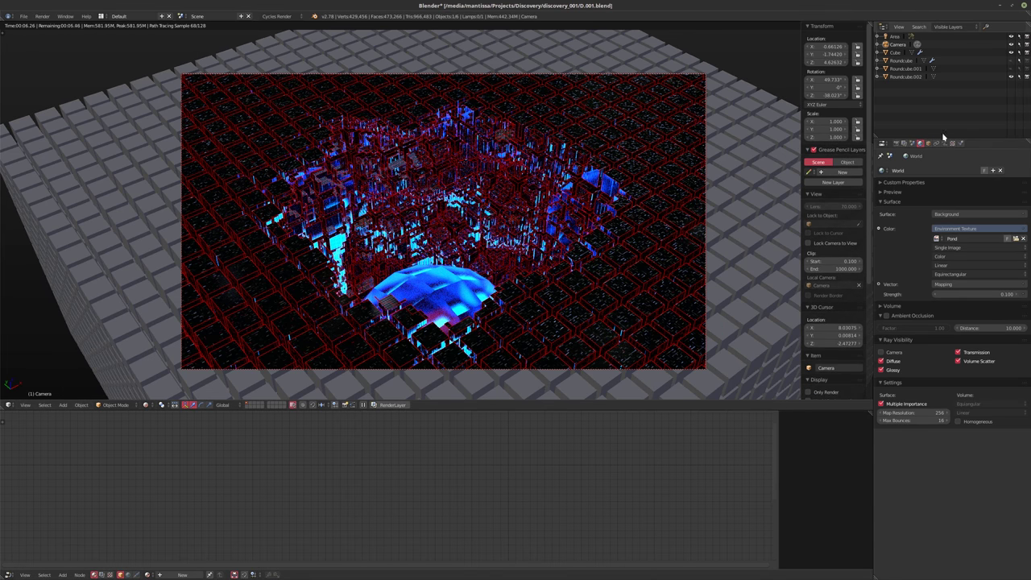
{"action": "left_click", "coordinate": [944, 144]}
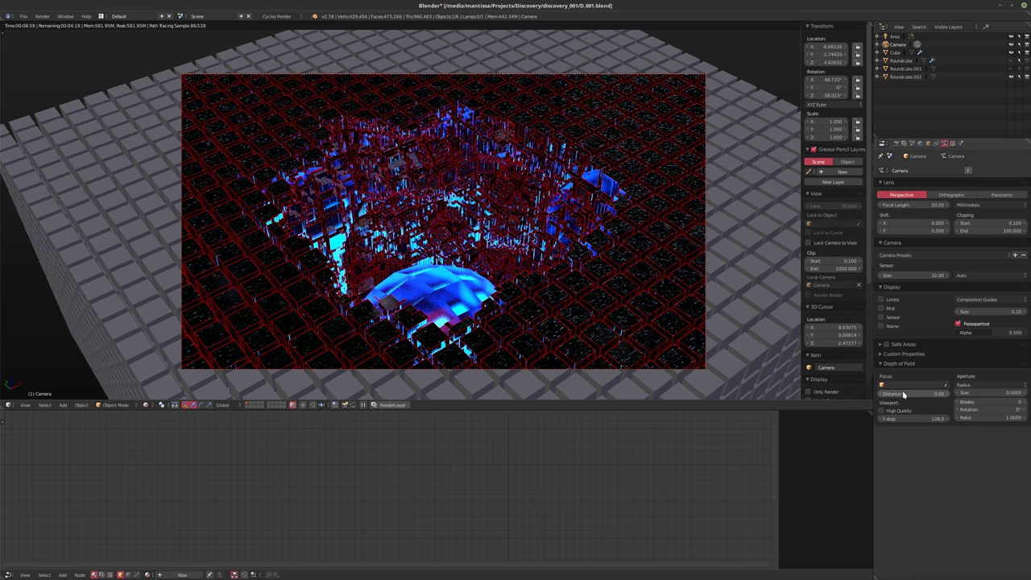
{"action": "key", "text": "e"}
{"action": "left_click", "coordinate": [449, 289]}
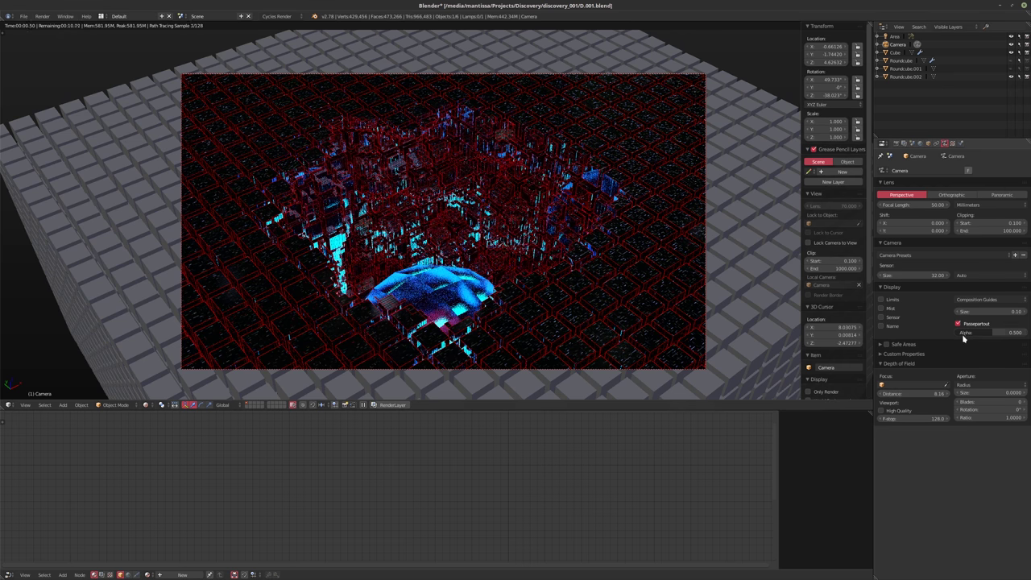
- Try camera aperture sizes of 0.1, 0.01 and 0.025, returning to 0.01
{"action": "left_click", "coordinate": [980, 394]}
{"action": "type", "text": ".1"}
{"action": "key", "text": "Return"}
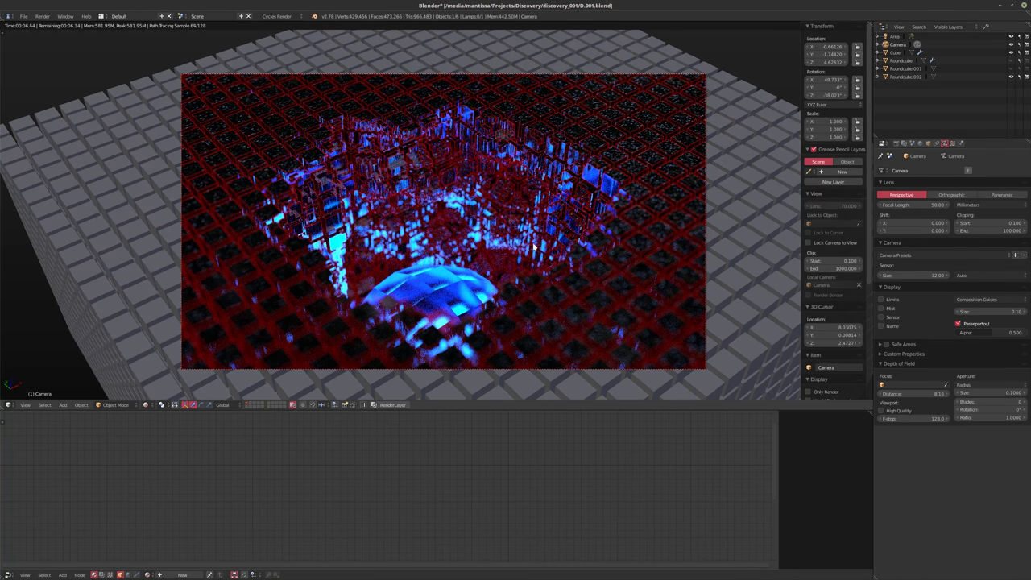
{"action": "left_click", "coordinate": [322, 133]}
{"action": "left_click", "coordinate": [985, 393]}
{"action": "type", "text": "0.01"}
{"action": "key", "text": "Return"}
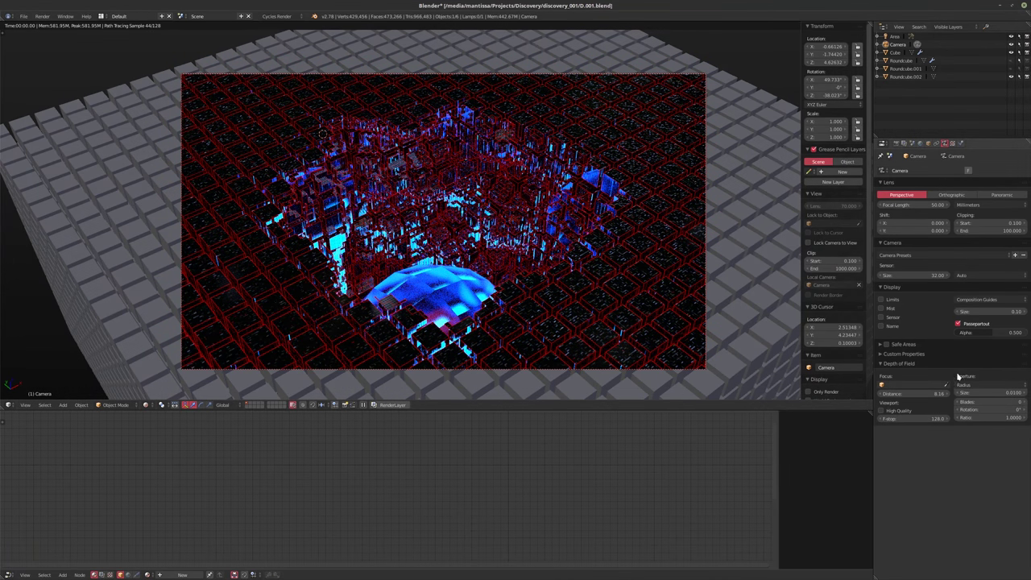
{"action": "left_click", "coordinate": [990, 393]}
{"action": "type", "text": "0.025"}
{"action": "key", "text": "Return"}
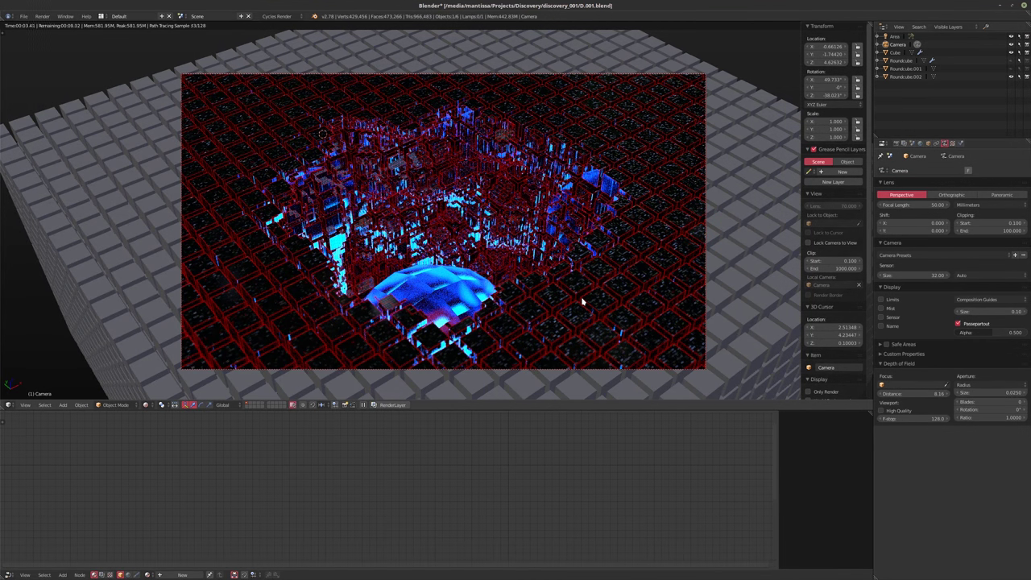
{"action": "left_click", "coordinate": [999, 393]}
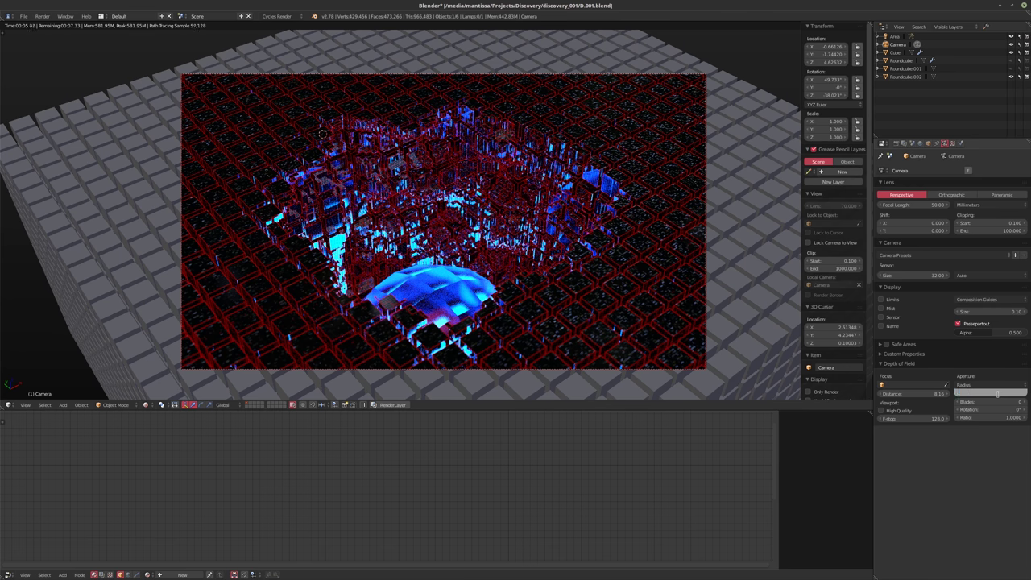
{"action": "type", "text": "0.01"}
{"action": "key", "text": "Return"}
- Set the camera's aperture ratio to 1.66 and its aperture size to 0.015
{"action": "left_click", "coordinate": [978, 419]}
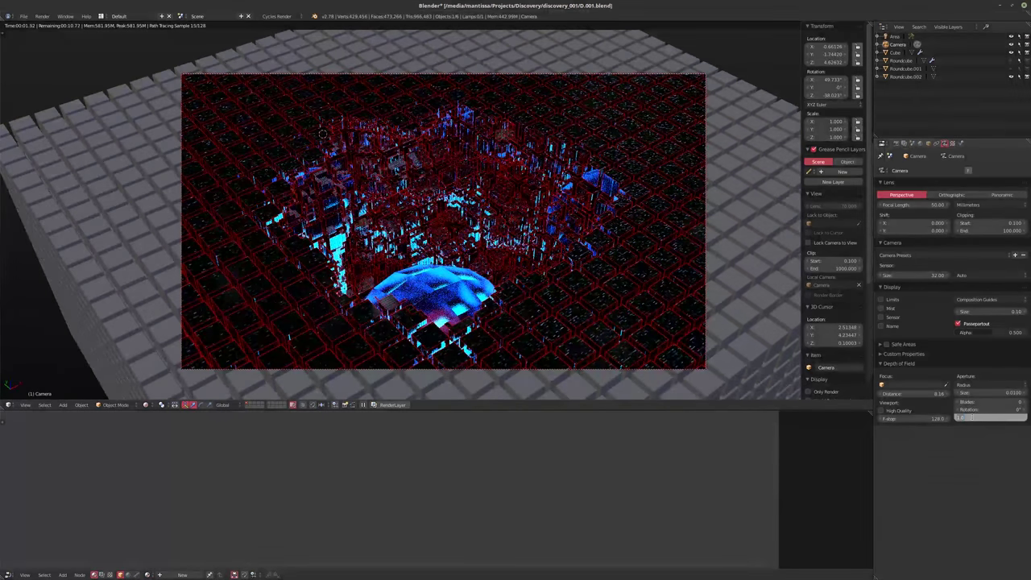
{"action": "type", "text": "1.66"}
{"action": "key", "text": "Return"}
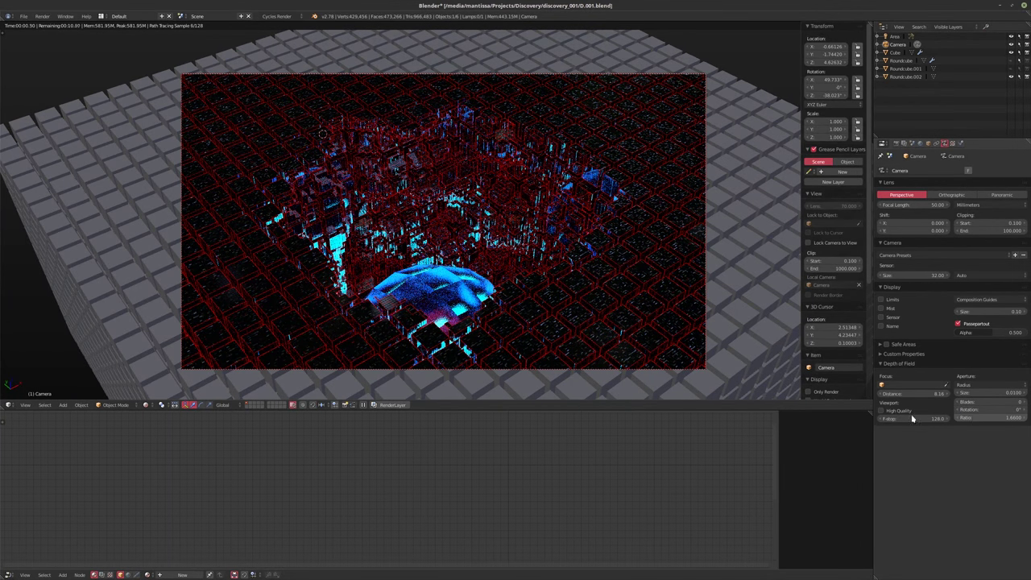
{"action": "left_click", "coordinate": [990, 392]}
{"action": "type", "text": "0"}
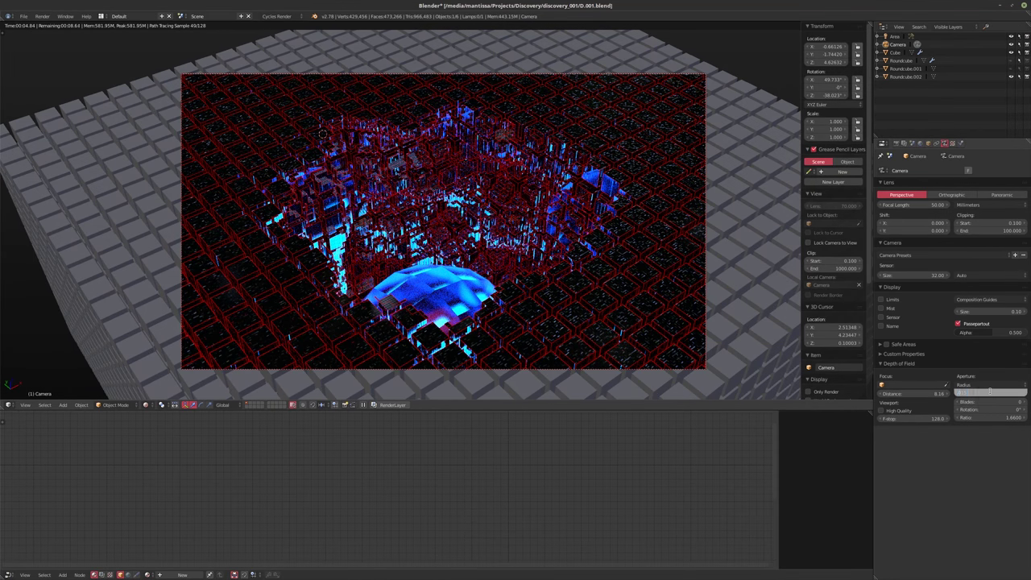
{"action": "type", "text": "0.015"}
{"action": "key", "text": "Return"}
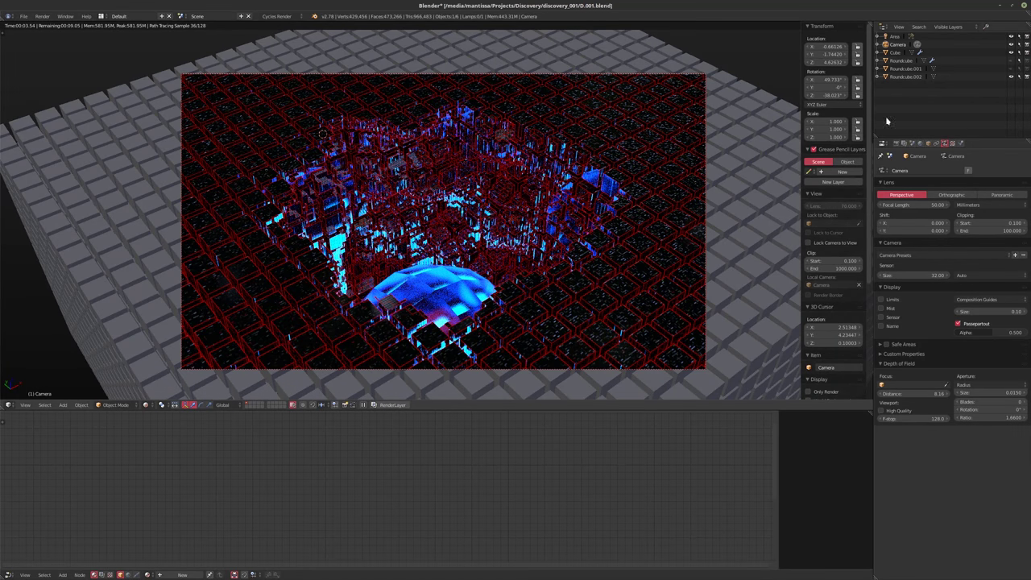
- Select the Roundcube.002 dome with the pink glass material and hide it
{"action": "left_click", "coordinate": [903, 77]}
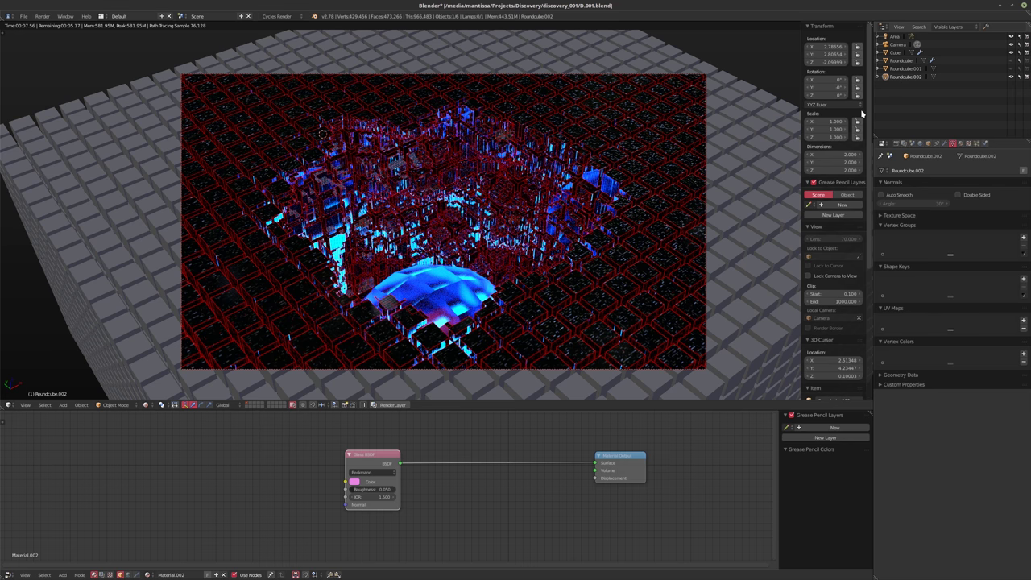
{"action": "middle_click_drag", "start_coordinate": [384, 516], "coordinate": [318, 513]}
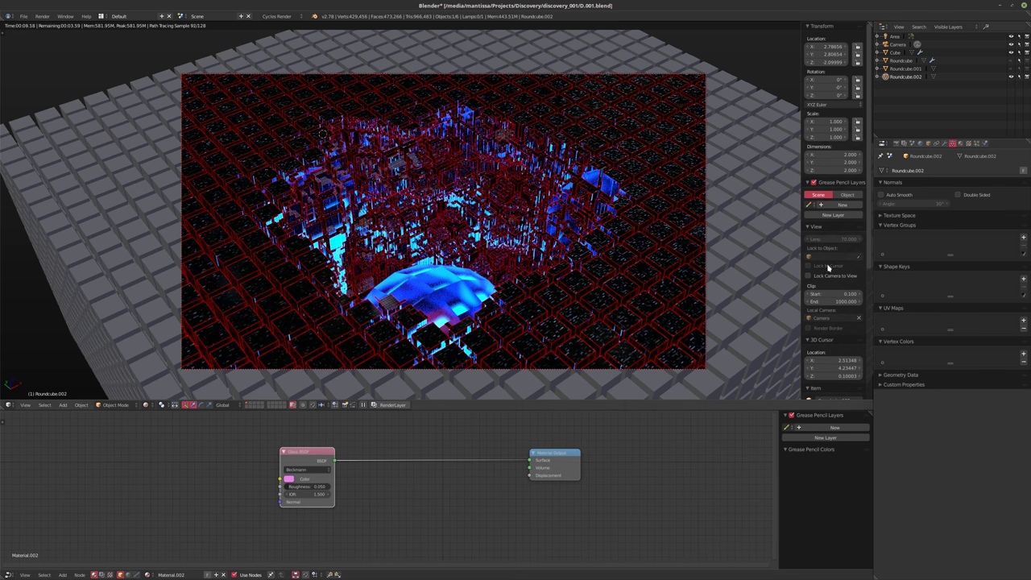
{"action": "left_click", "coordinate": [1010, 76]}
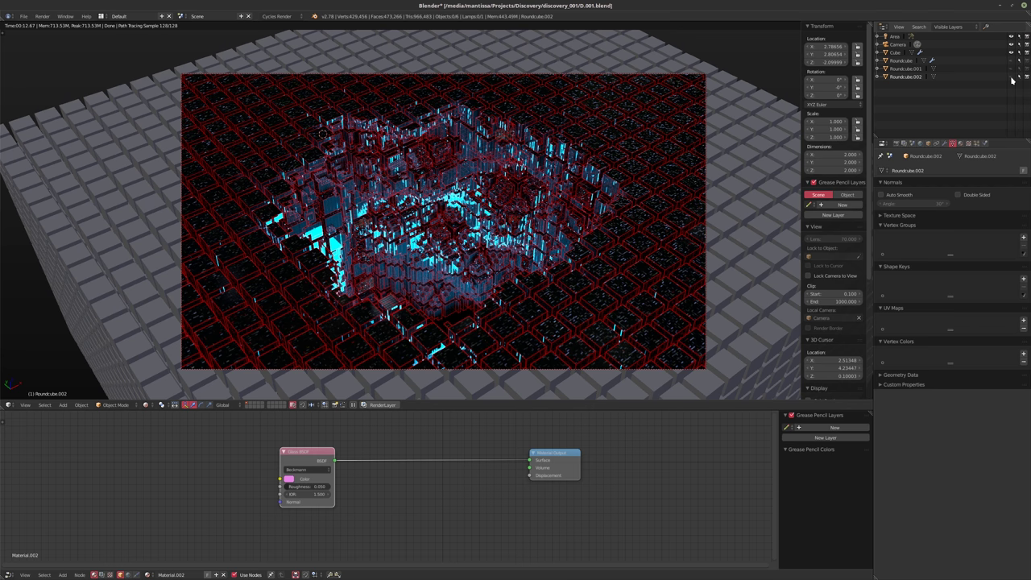
- Set the Cube object's Array.002 modifier count to 14
{"action": "left_click", "coordinate": [944, 144]}
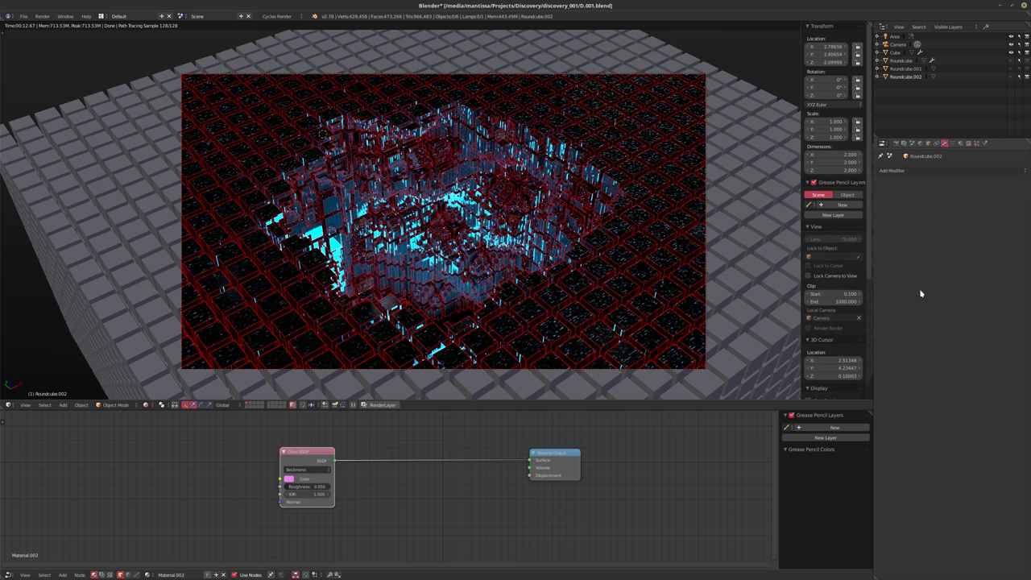
{"action": "left_click", "coordinate": [897, 53]}
{"action": "left_click", "coordinate": [983, 248]}
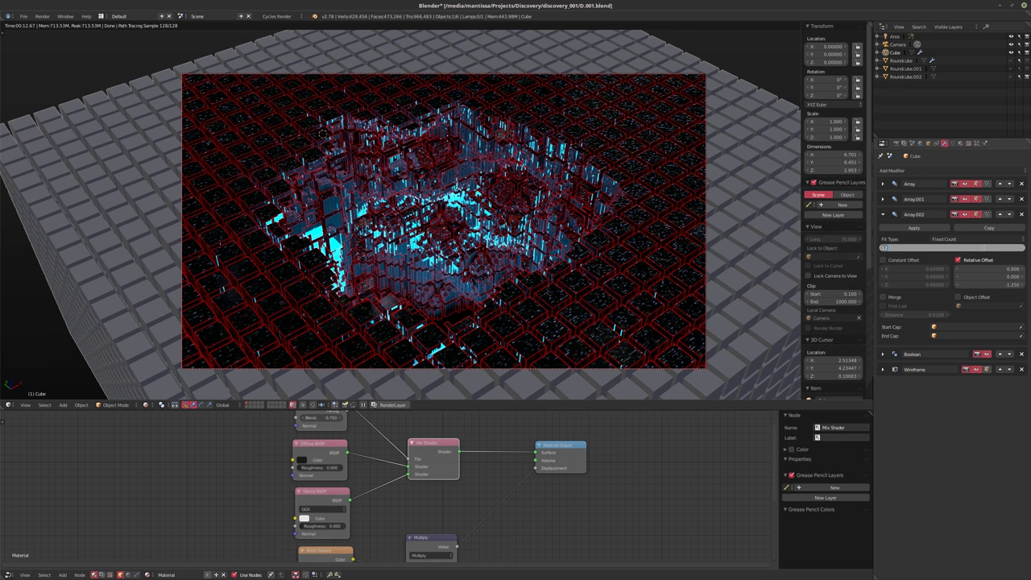
{"action": "type", "text": "1"}
{"action": "type", "text": "4"}
{"action": "key", "text": "Return"}
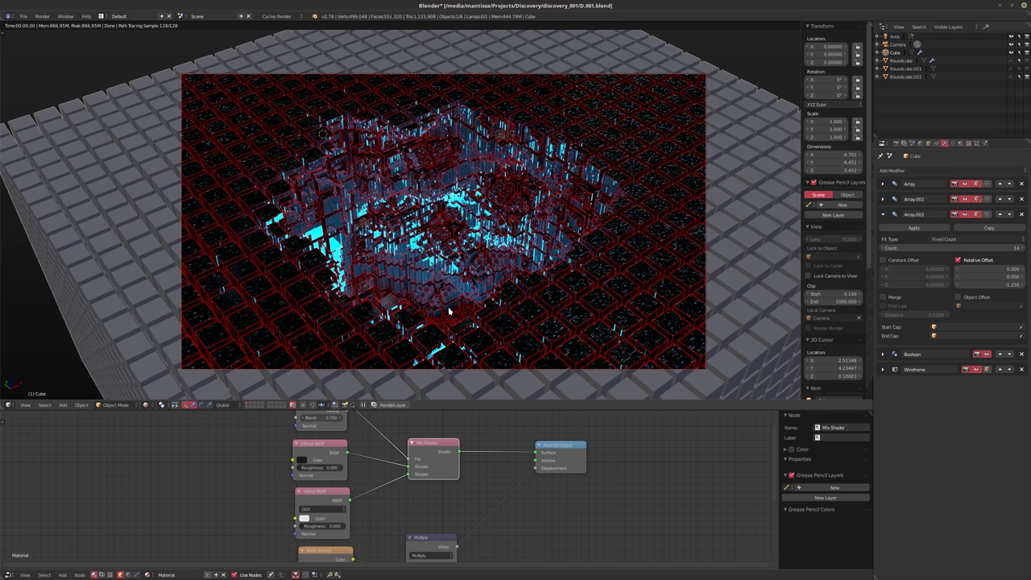
- Place the 3D cursor in the middle of the crater opening in the top orthographic view, using solid shading
{"action": "key", "text": "shift+z"}
{"action": "key", "text": "KP_7"}
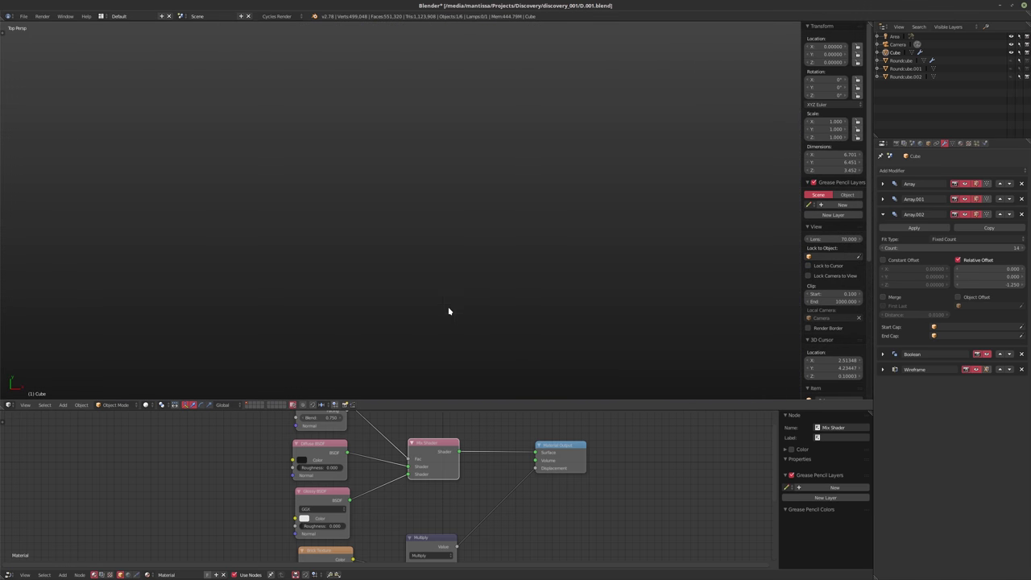
{"action": "scroll", "coordinate": [372, 289], "scroll_direction": "down", "scroll_amount": 8}
{"action": "middle_click_drag", "start_coordinate": [533, 171], "coordinate": [453, 189], "text": "shift"}
{"action": "scroll", "coordinate": [486, 179], "scroll_direction": "up", "scroll_amount": 9}
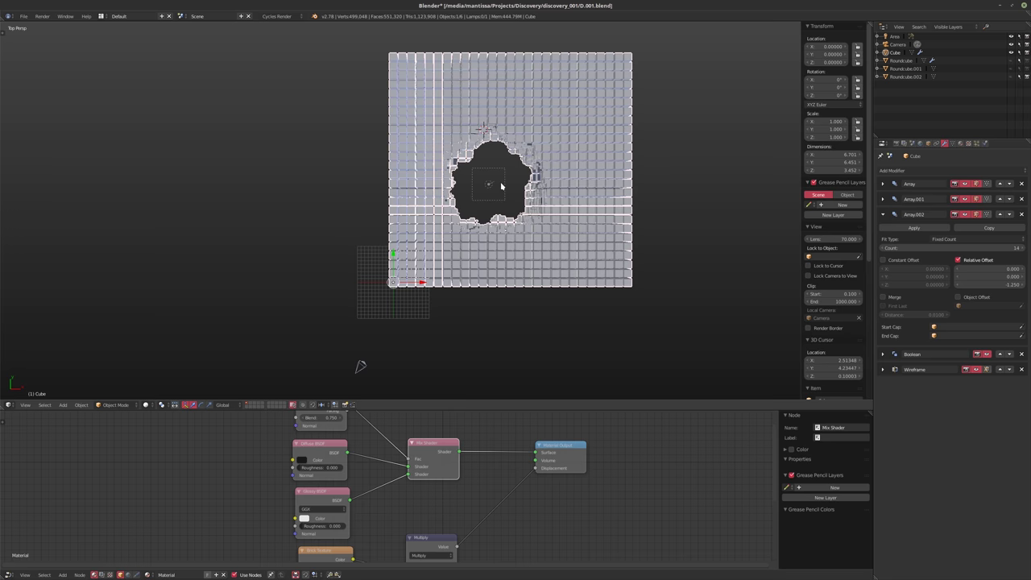
{"action": "scroll", "coordinate": [487, 202], "scroll_direction": "up", "scroll_amount": 8}
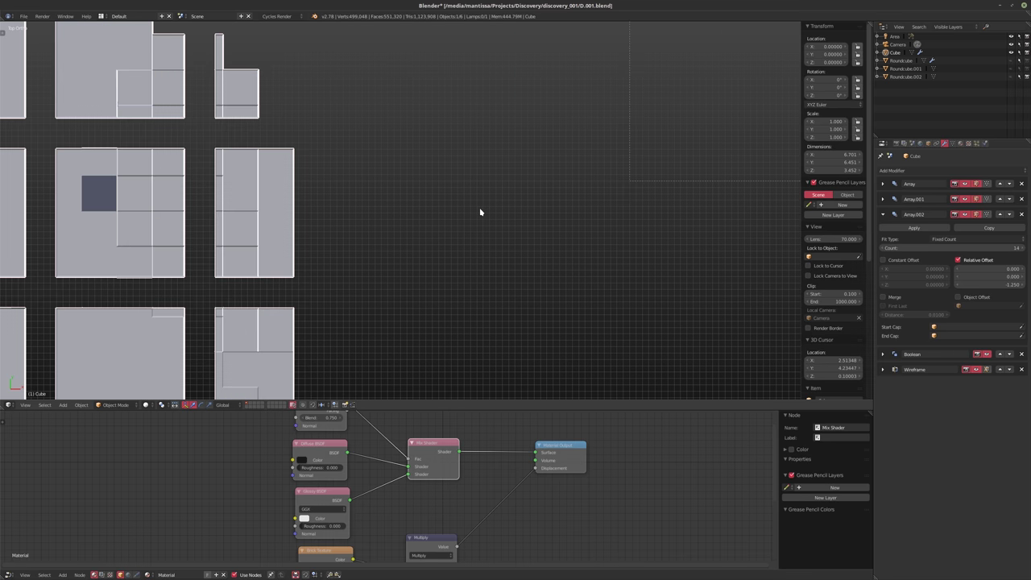
{"action": "scroll", "coordinate": [461, 222], "scroll_direction": "down", "scroll_amount": 6}
{"action": "scroll", "coordinate": [483, 223], "scroll_direction": "up", "scroll_amount": 2}
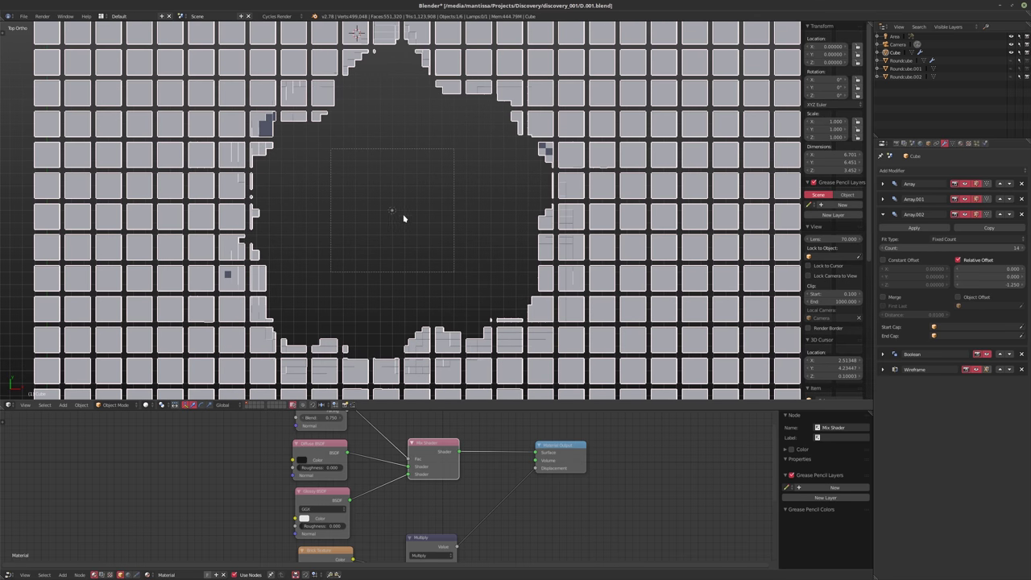
{"action": "left_click", "coordinate": [403, 210]}
{"action": "middle_click_drag", "start_coordinate": [457, 250], "coordinate": [483, 244], "text": "shift"}
{"action": "left_click", "coordinate": [416, 219]}
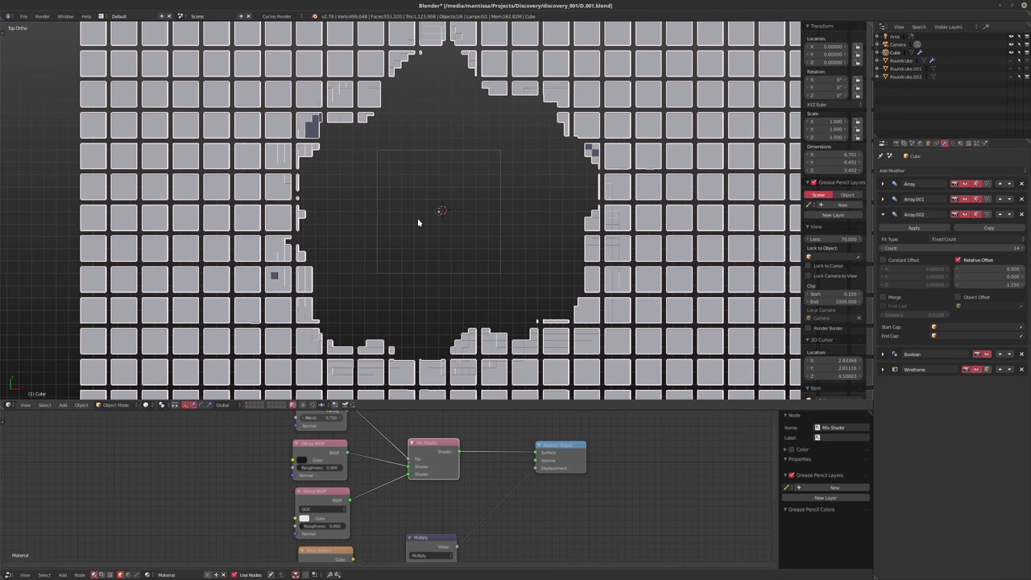
- Add a Round Cube mesh at the 3D cursor in the crater, working in perspective view
{"action": "middle_click_drag", "start_coordinate": [426, 306], "coordinate": [351, 260]}
{"action": "scroll", "coordinate": [442, 260], "scroll_direction": "down", "scroll_amount": 4}
{"action": "key", "text": "KP_5"}
{"action": "scroll", "coordinate": [438, 240], "scroll_direction": "down", "scroll_amount": 4}
{"action": "scroll", "coordinate": [438, 239], "scroll_direction": "up", "scroll_amount": 2}
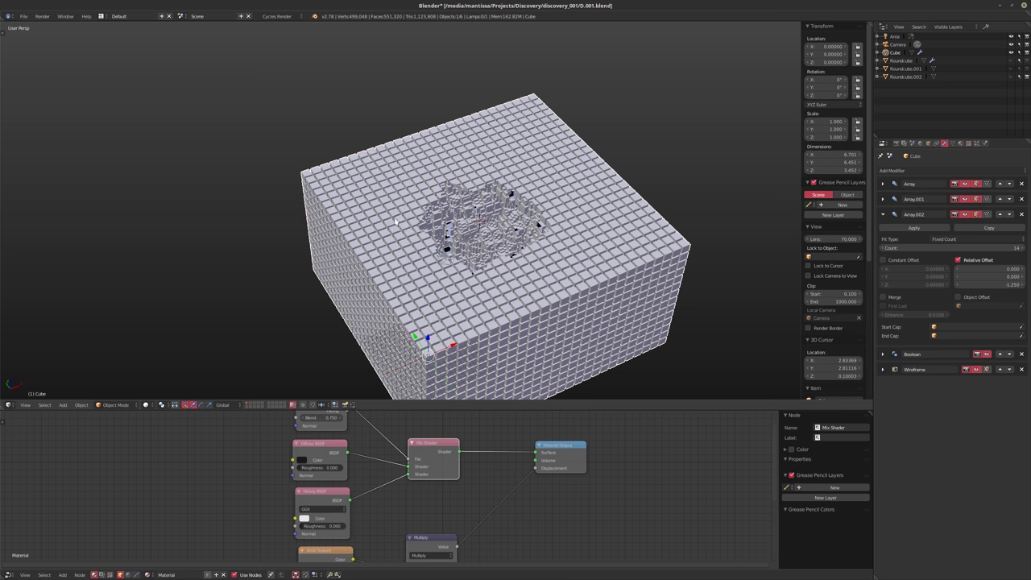
{"action": "middle_click_drag", "start_coordinate": [394, 219], "coordinate": [458, 235]}
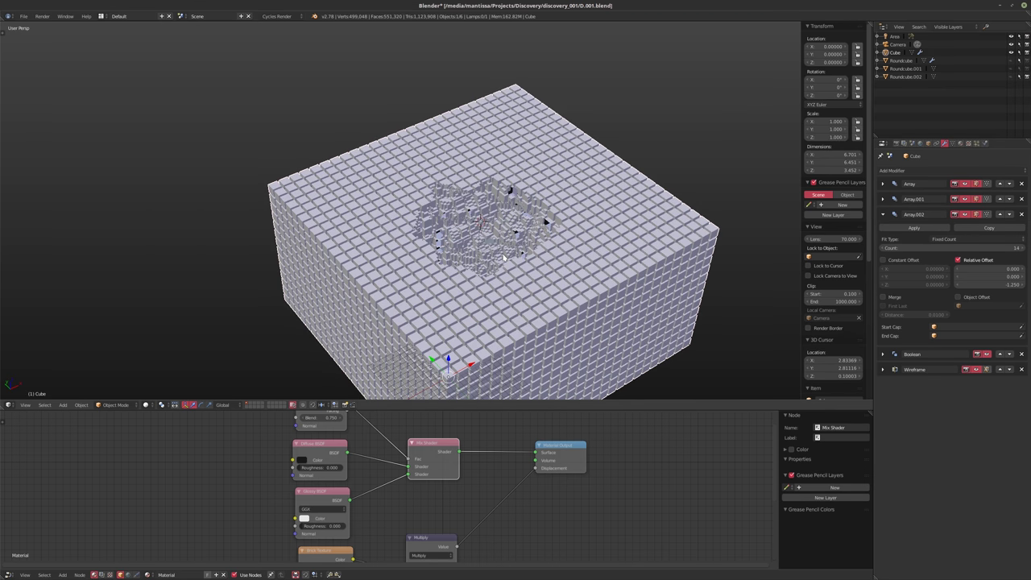
{"action": "middle_click_drag", "start_coordinate": [514, 285], "coordinate": [492, 264]}
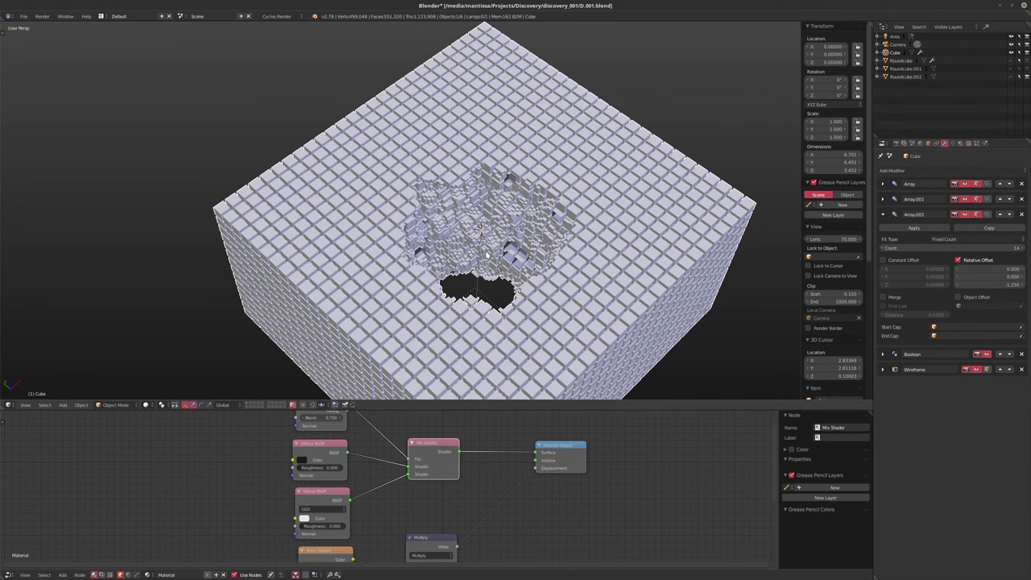
{"action": "key", "text": "shift+a"}
{"action": "mouse_move", "coordinate": [486, 254]}
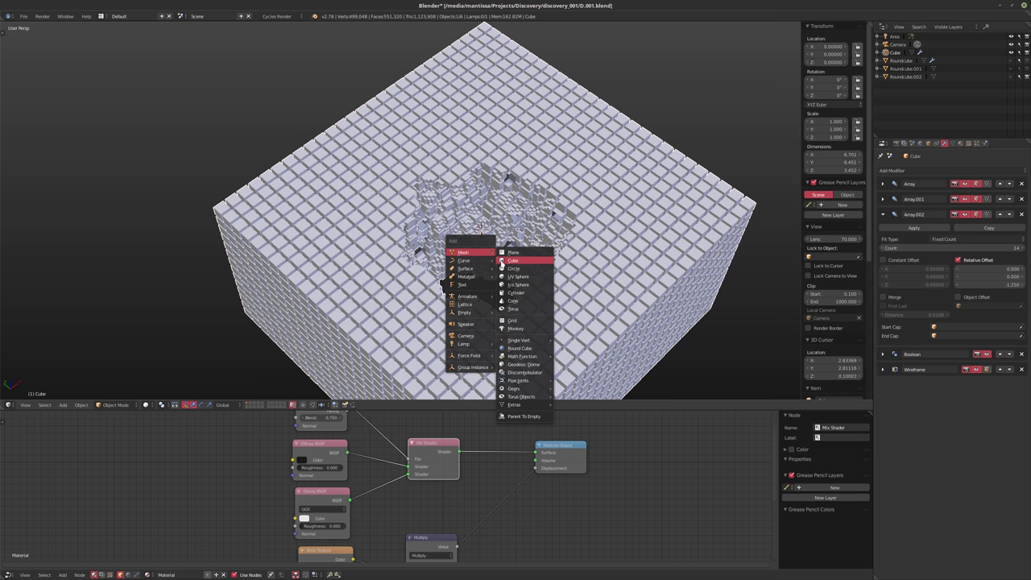
{"action": "left_click", "coordinate": [514, 348]}
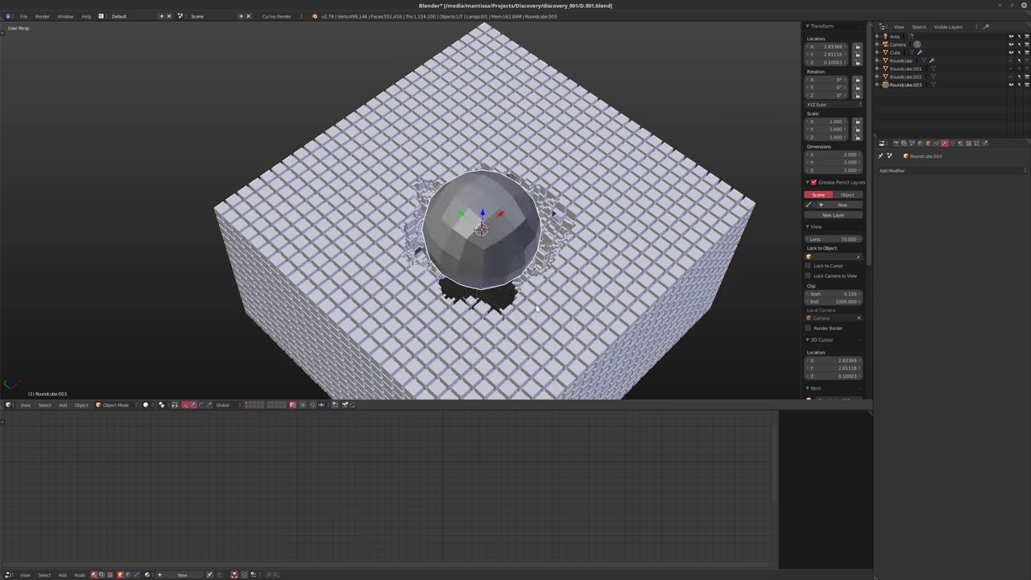
- Lower the new sphere into the crater along Z, to a Z location of about -0.71
{"action": "middle_click_drag", "start_coordinate": [514, 347], "coordinate": [518, 248]}
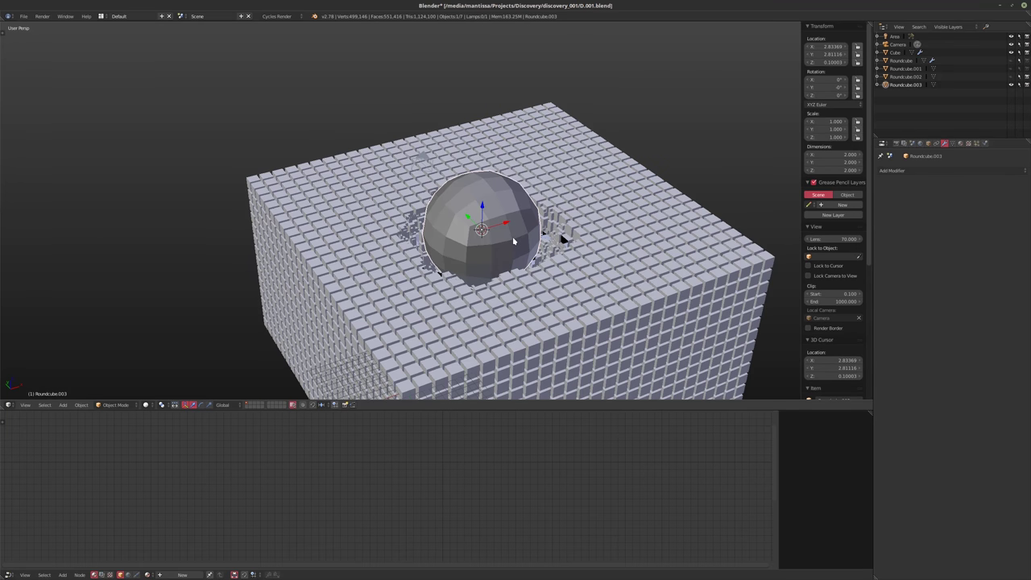
{"action": "key", "text": "g"}
{"action": "key", "text": "z"}
{"action": "left_click", "coordinate": [496, 281]}
{"action": "middle_click_drag", "start_coordinate": [491, 278], "coordinate": [508, 242]}
- Stretch the sphere's mesh vertically in Edit Mode to a Z dimension of about 2.83
{"action": "key", "text": "Tab"}
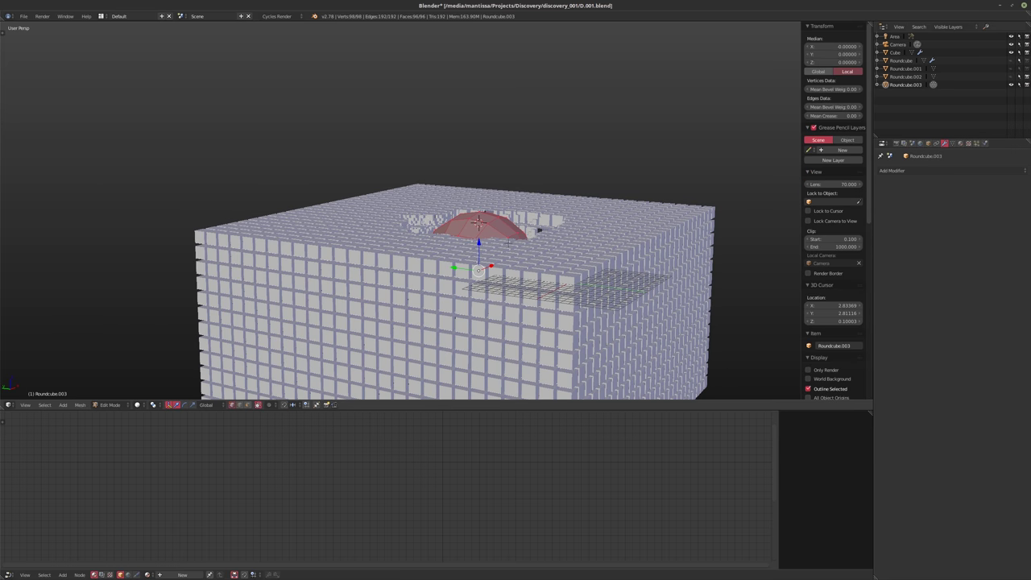
{"action": "key", "text": "g"}
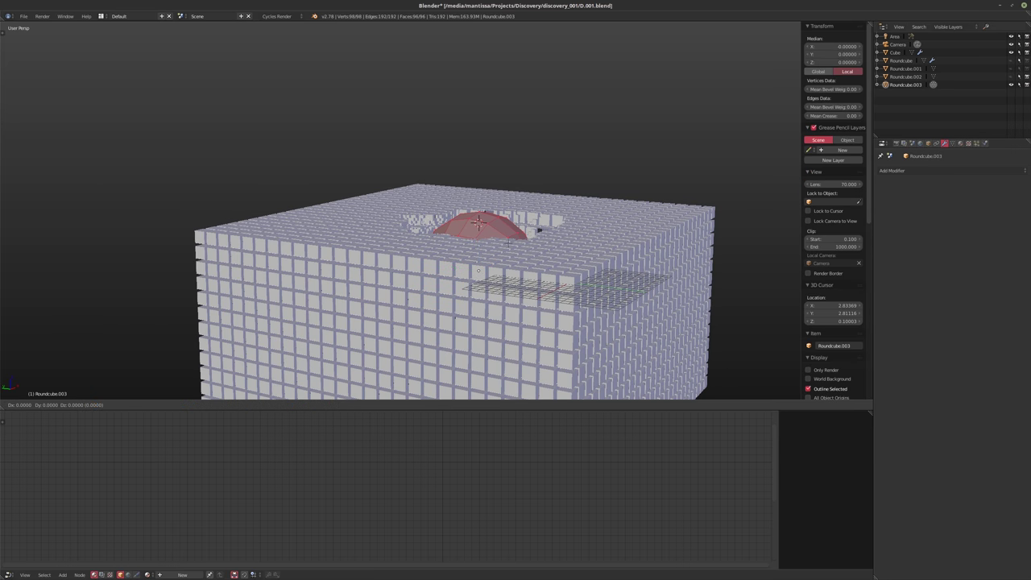
{"action": "key", "text": "s"}
{"action": "key", "text": "z"}
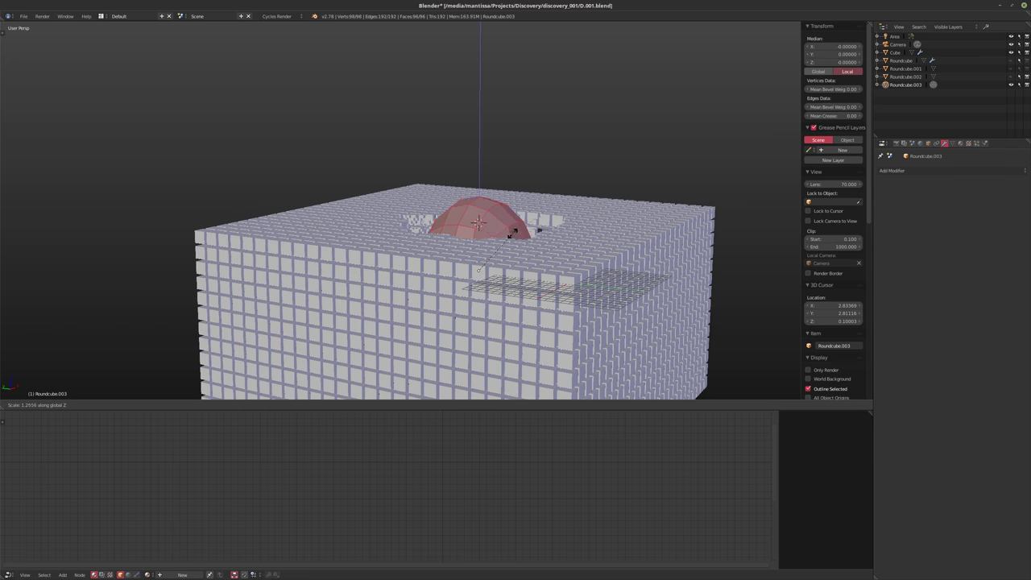
{"action": "left_click", "coordinate": [524, 241]}
{"action": "key", "text": "Tab"}
- Sink the stretched sphere deeper into the crater along Z, to a Z location of about -1.23
{"action": "middle_click_drag", "start_coordinate": [564, 238], "coordinate": [508, 262]}
{"action": "key", "text": "KP_Decimal"}
{"action": "middle_click_drag", "start_coordinate": [496, 206], "coordinate": [458, 230]}
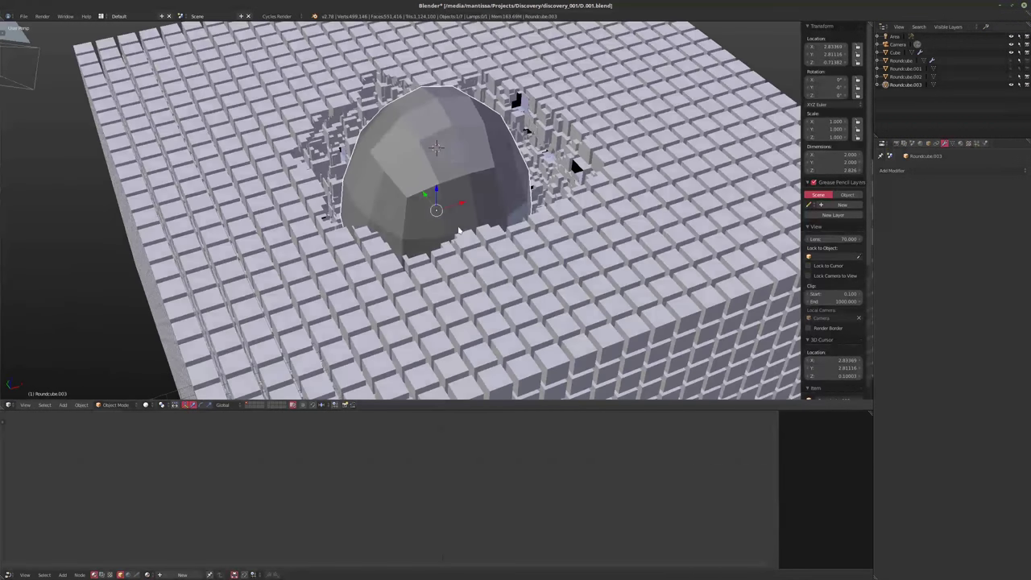
{"action": "scroll", "coordinate": [458, 231], "scroll_direction": "down", "scroll_amount": 5}
{"action": "key", "text": "g"}
{"action": "key", "text": "z"}
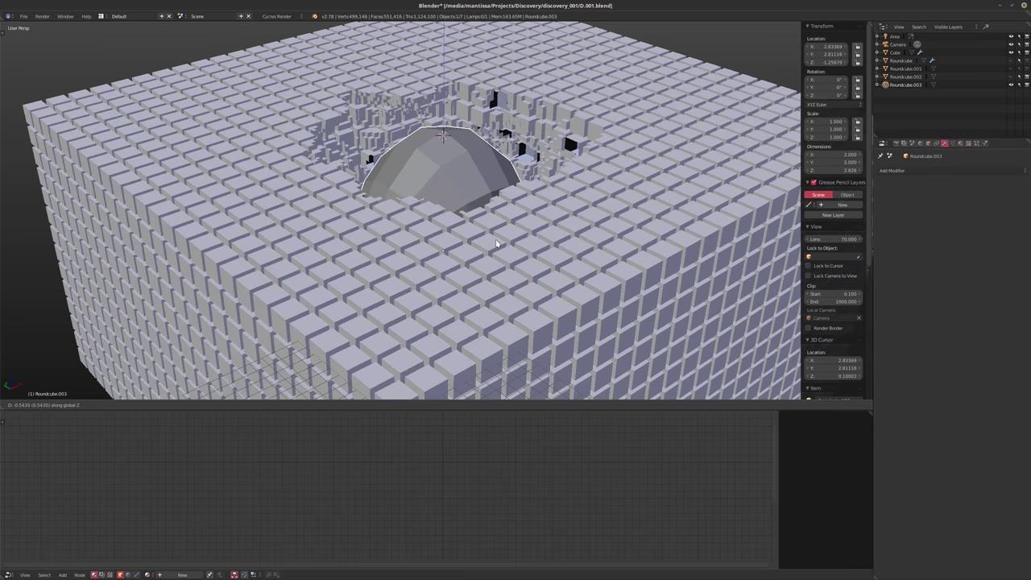
{"action": "left_click", "coordinate": [497, 243]}
- Scale the sphere's mesh up uniformly in Edit Mode to about 2.22 × 2.22 × 3.13
{"action": "mouse_move", "coordinate": [497, 243]}
{"action": "middle_mouse_down"}
{"action": "mouse_move", "coordinate": [488, 258]}
{"action": "mouse_move", "coordinate": [430, 269]}
{"action": "mouse_move", "coordinate": [466, 276]}
{"action": "mouse_move", "coordinate": [488, 260]}
{"action": "middle_mouse_up"}
{"action": "key", "text": "Tab"}
{"action": "key", "text": "s"}
{"action": "left_click", "coordinate": [473, 285]}
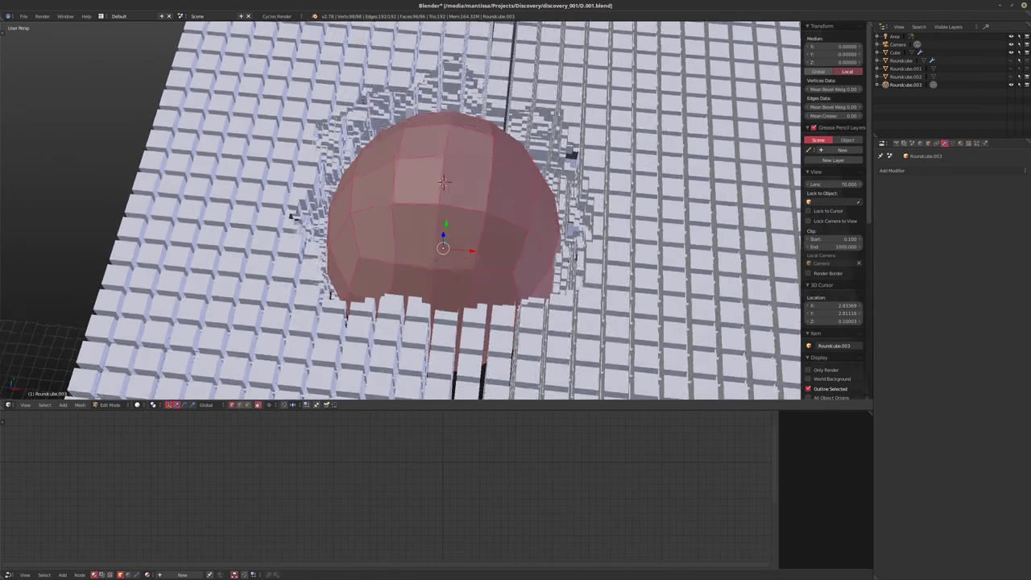
{"action": "mouse_move", "coordinate": [444, 182]}
{"action": "middle_mouse_down"}
{"action": "mouse_move", "coordinate": [444, 155]}
{"action": "mouse_move", "coordinate": [445, 165]}
{"action": "middle_mouse_up"}
{"action": "key", "text": "Tab"}
- Add a Remesh modifier to the sphere in Blocks mode with an octree depth of 5
{"action": "left_click", "coordinate": [911, 171]}
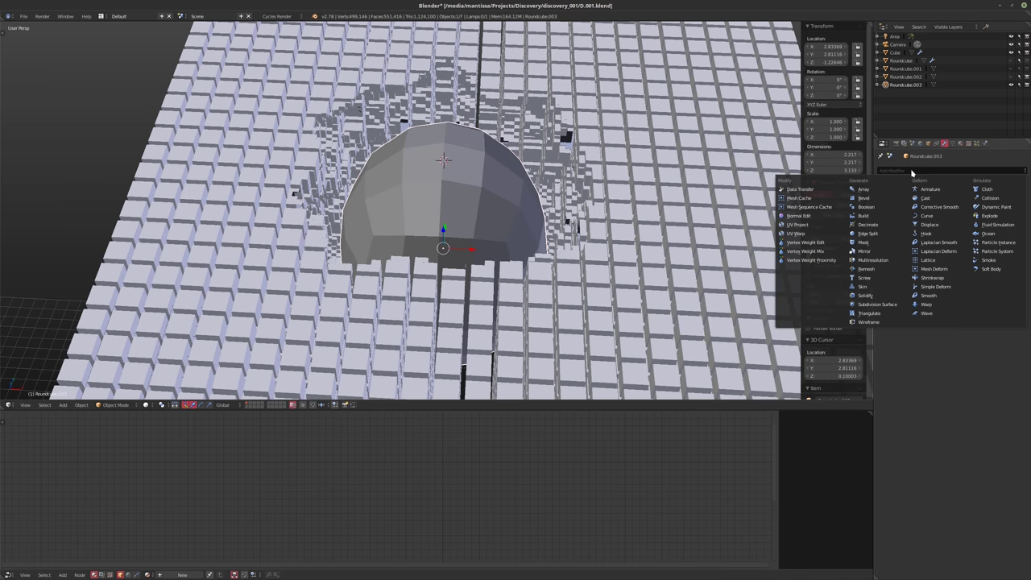
{"action": "left_click", "coordinate": [872, 271]}
{"action": "left_click", "coordinate": [938, 208]}
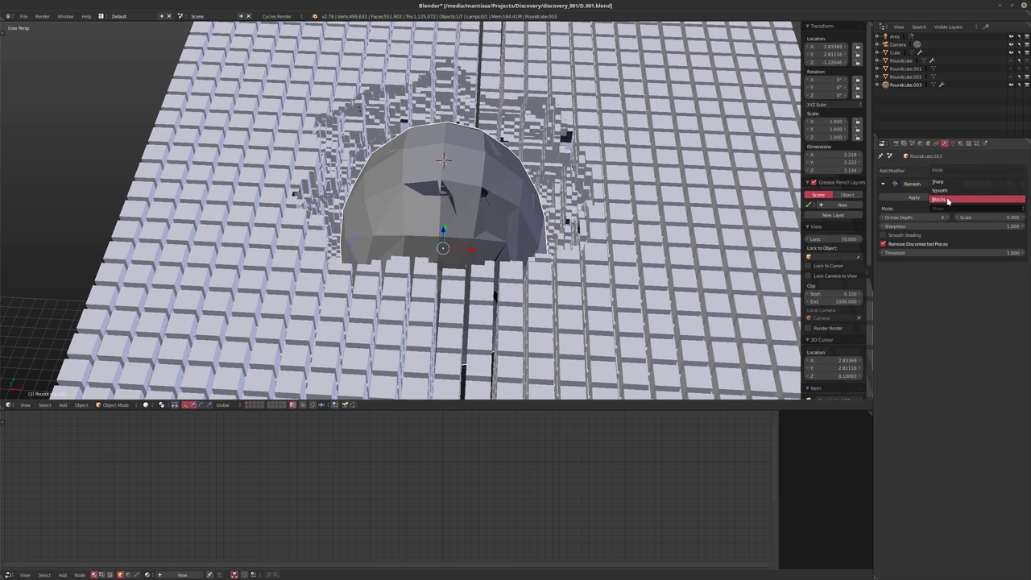
{"action": "left_click", "coordinate": [940, 199]}
{"action": "middle_click_drag", "start_coordinate": [553, 252], "coordinate": [444, 220]}
{"action": "left_click", "coordinate": [948, 217]}
- Raise the blocky dome slightly along Z, to a Z location of about -1.16
{"action": "key", "text": "g"}
{"action": "key", "text": "z"}
{"action": "left_click", "coordinate": [461, 185]}
{"action": "scroll", "coordinate": [409, 262], "scroll_direction": "down", "scroll_amount": 3}
{"action": "scroll", "coordinate": [444, 220], "scroll_direction": "up", "scroll_amount": 3}
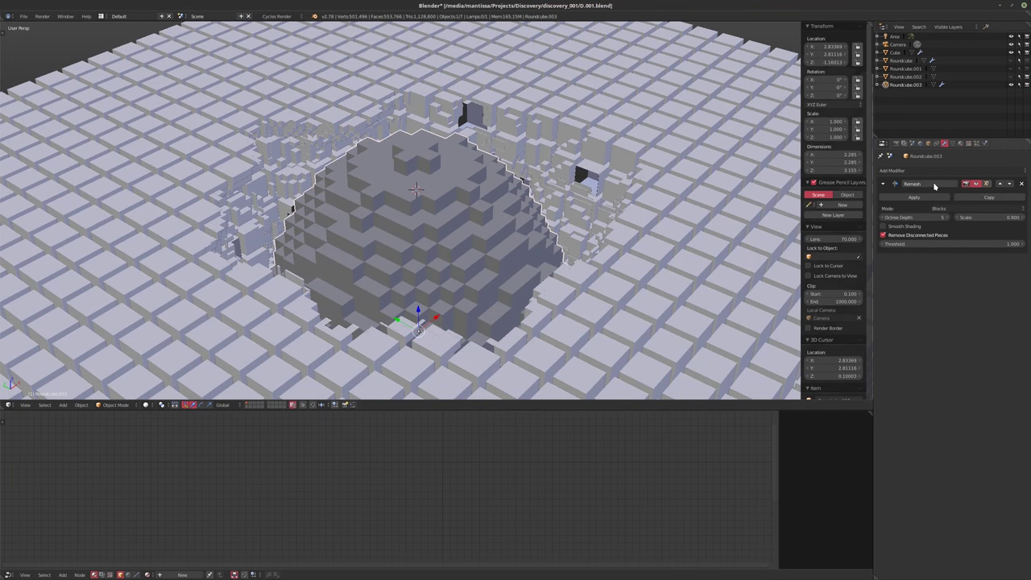
- Add a particle system to the blocky dome and rename the object PRT.Emit
{"action": "left_click", "coordinate": [973, 144]}
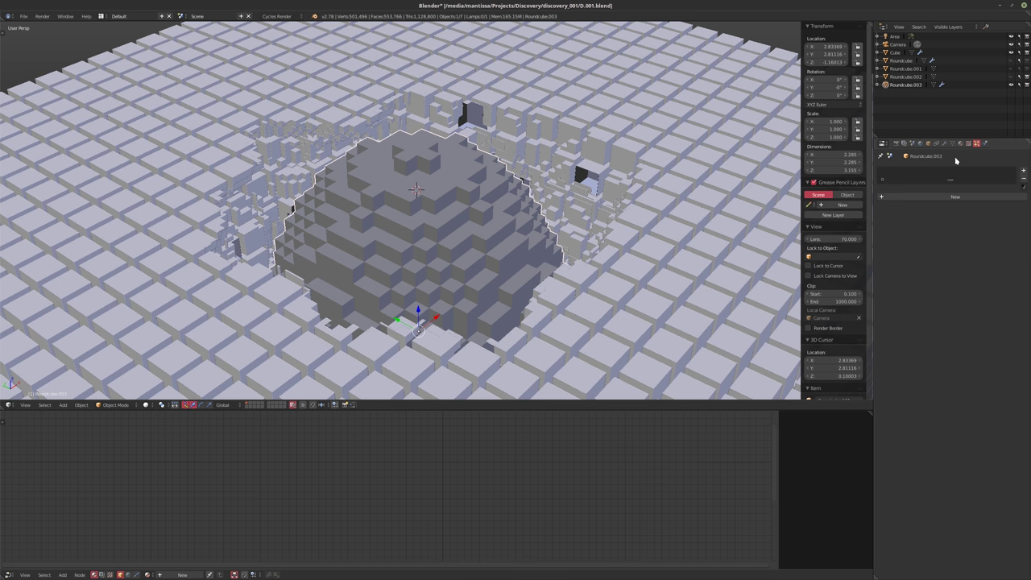
{"action": "left_click", "coordinate": [1002, 197]}
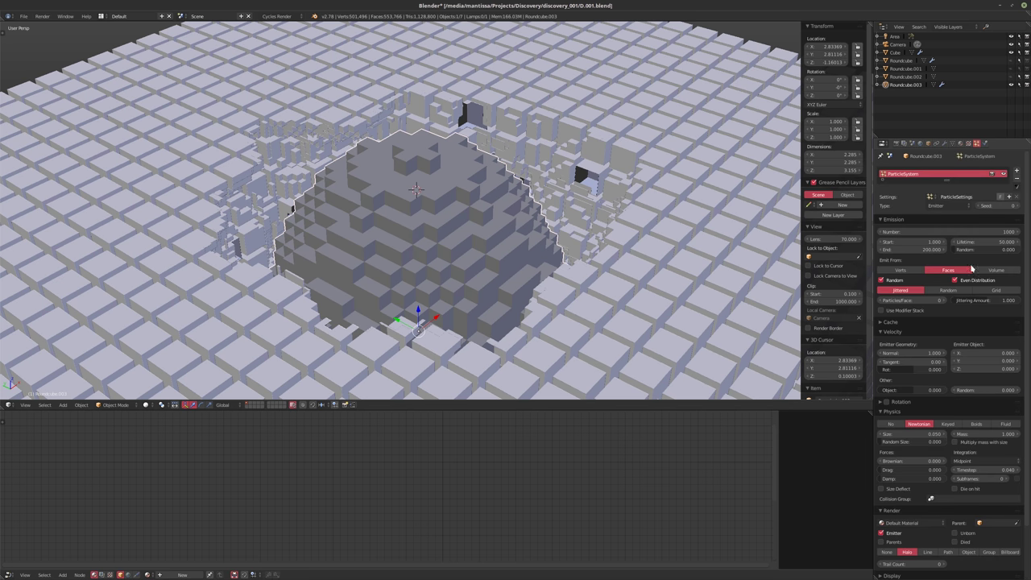
{"action": "double_click", "coordinate": [907, 85]}
{"action": "type", "text": "H"}
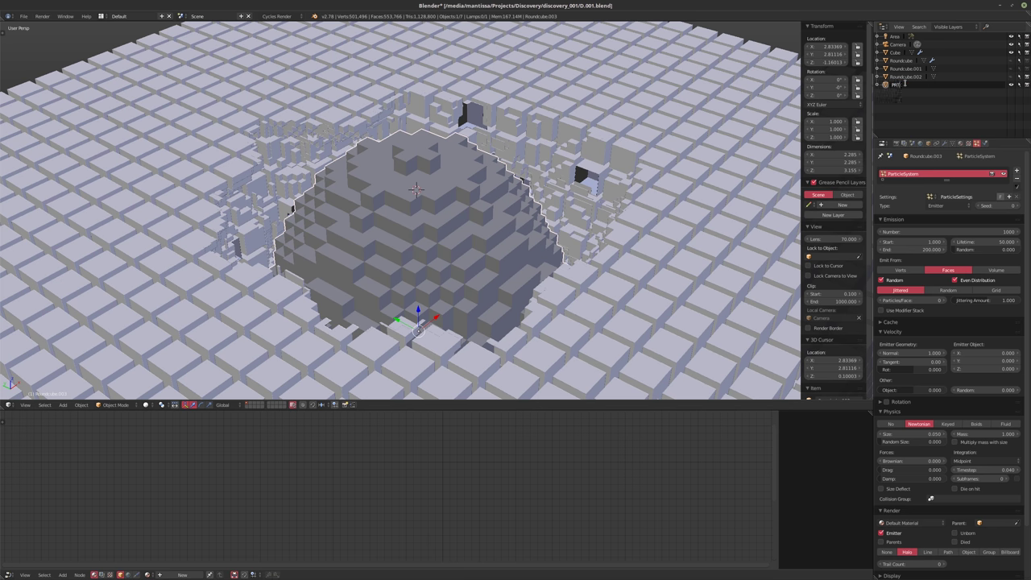
{"action": "key", "text": "Return"}
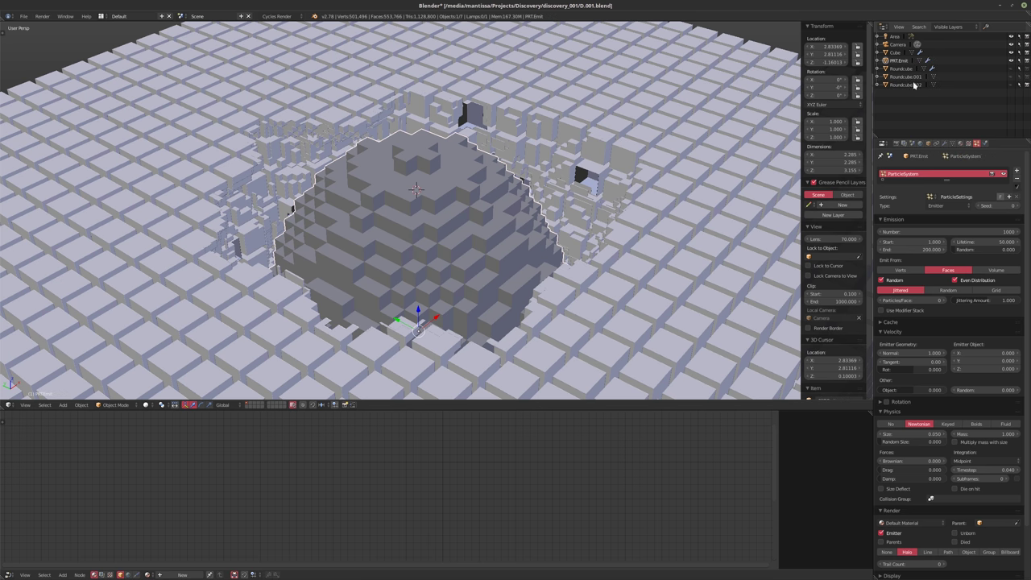
- Rename the hidden Roundcube.002 object with the pink glass material as MESH.Object
{"action": "left_click", "coordinate": [907, 84]}
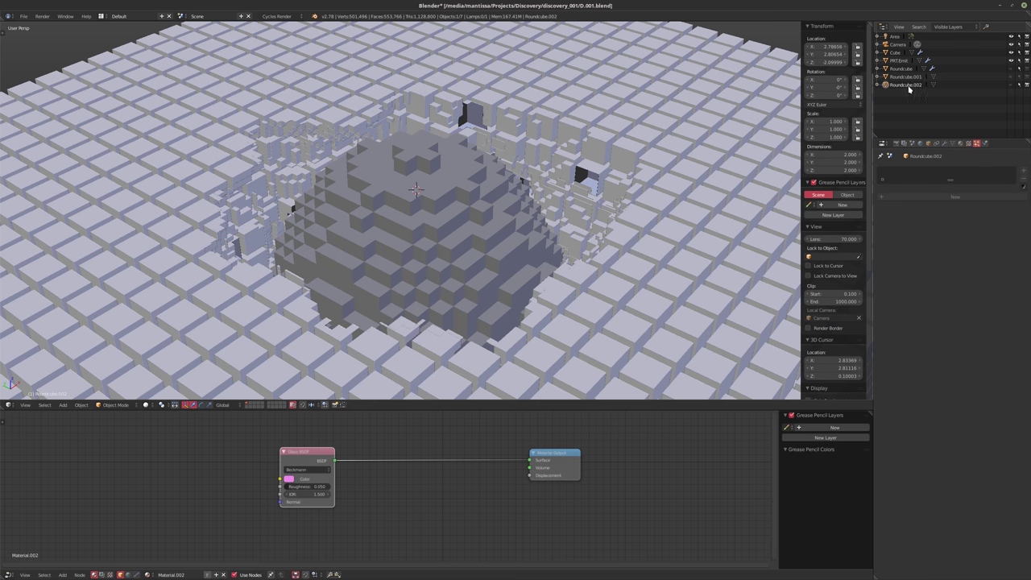
{"action": "double_click", "coordinate": [908, 85]}
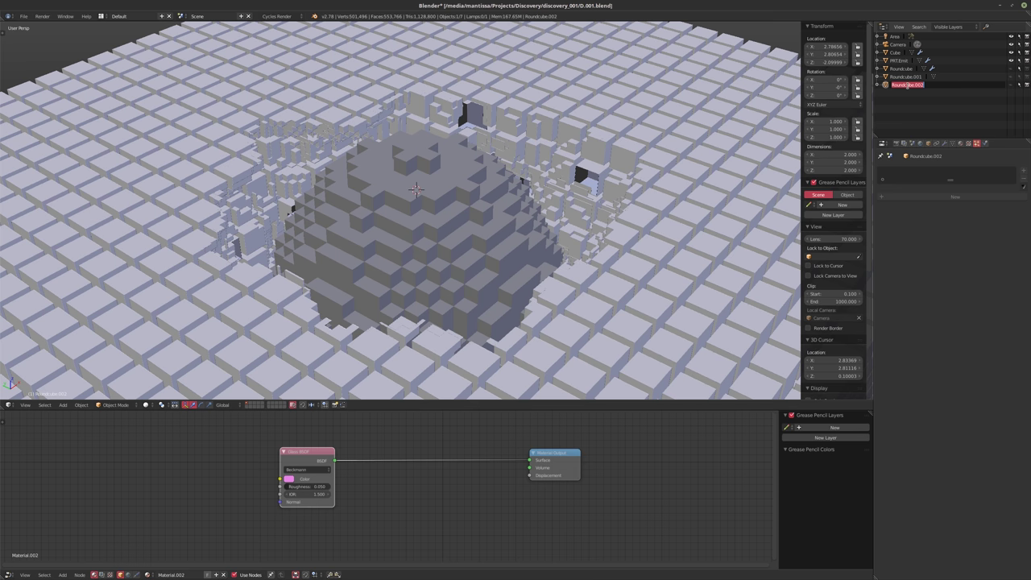
{"action": "type", "text": "Me"}
{"action": "type", "text": "SH_Object"}
{"action": "key", "text": "Return"}
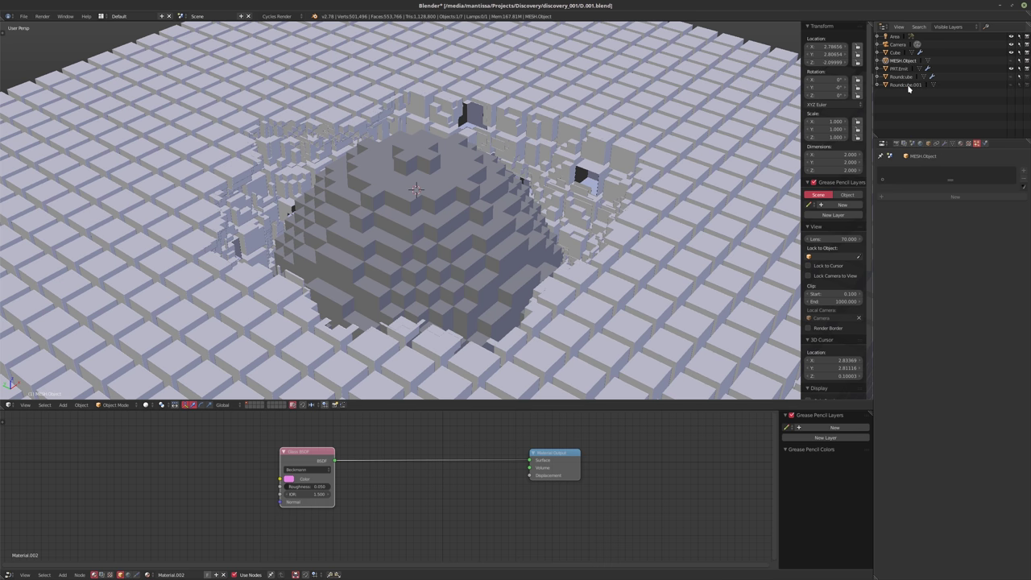
- Rename the Roundcube.001 object with the volumetric material as MESH.Volume
{"action": "left_click", "coordinate": [909, 86]}
{"action": "left_click", "coordinate": [900, 78]}
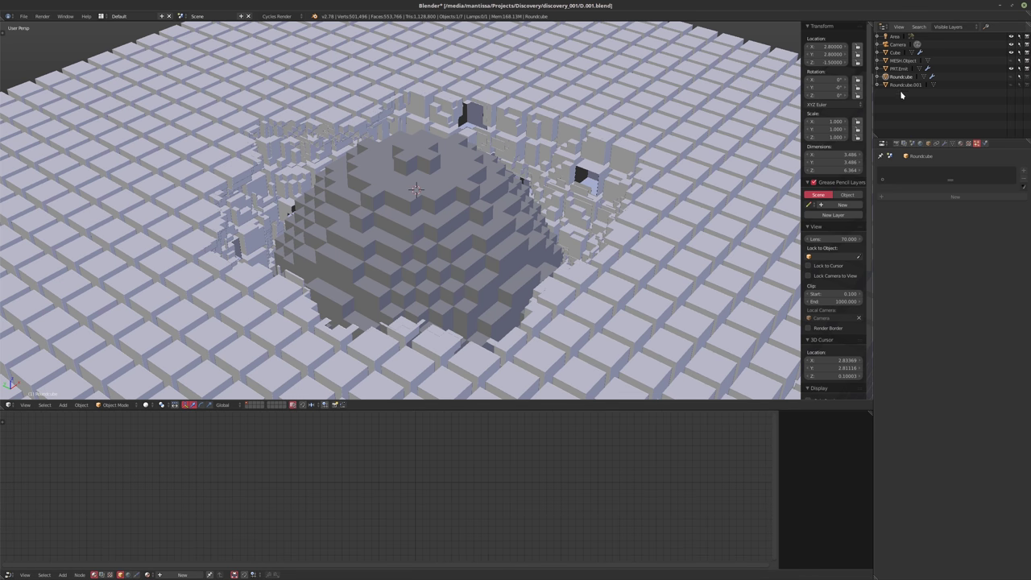
{"action": "left_click", "coordinate": [903, 84]}
{"action": "double_click", "coordinate": [911, 85]}
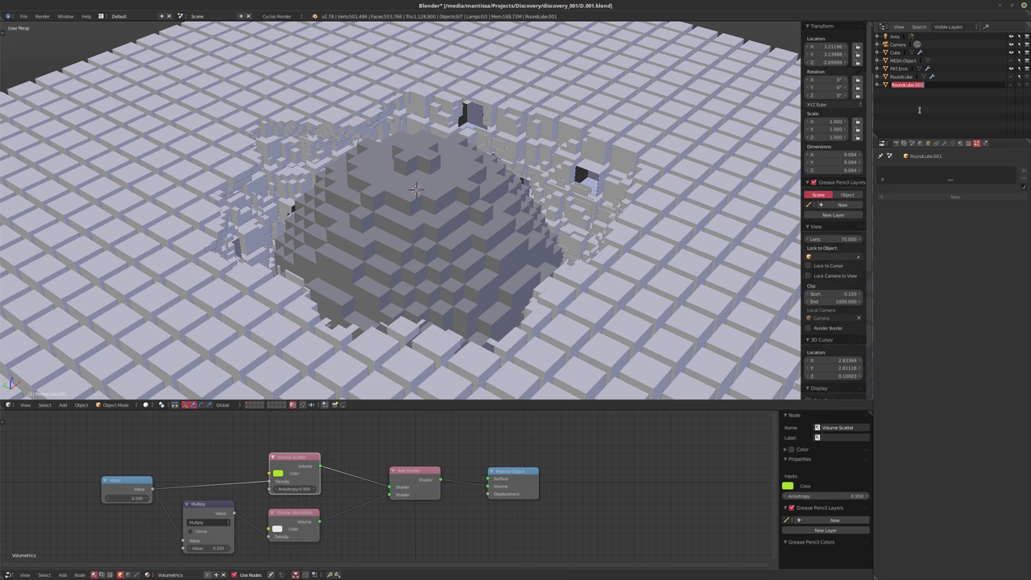
{"action": "type", "text": "Mi"}
{"action": "type", "text": "SH.Volume"}
{"action": "key", "text": "Return"}
- Rename the remaining Roundcube object as BOOL.Cutter
{"action": "left_click", "coordinate": [905, 87]}
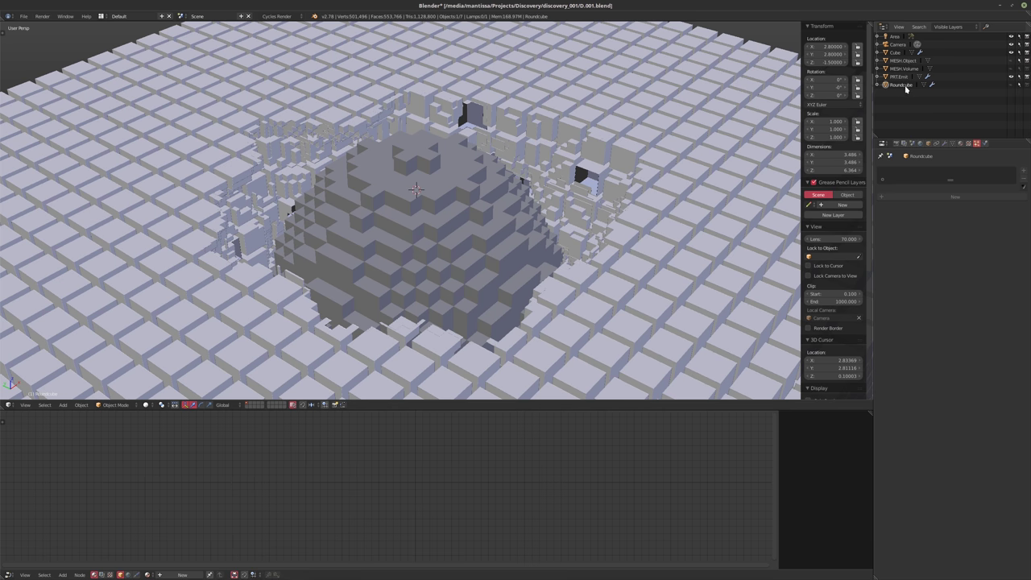
{"action": "double_click", "coordinate": [903, 85]}
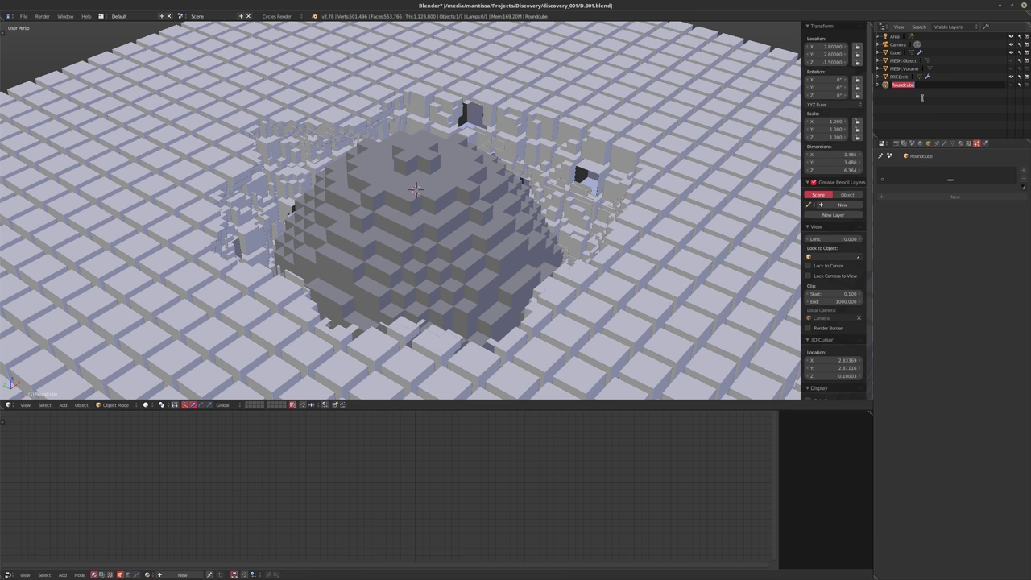
{"action": "type", "text": "BOOL.Cutter"}
{"action": "key", "text": "Return"}
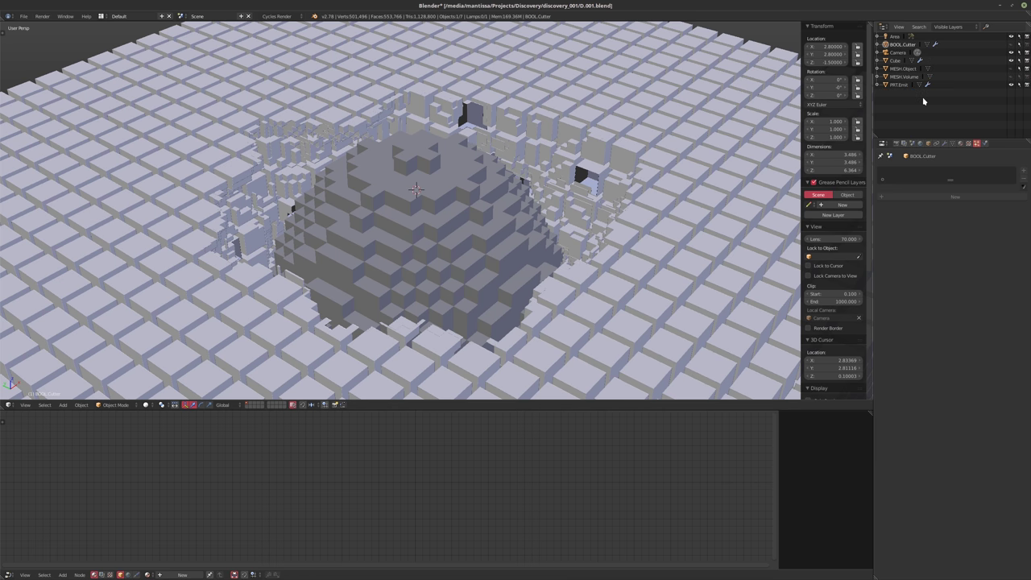
- Change the name of the BOOL.Cutter object to BOOL.Substract
{"action": "double_click", "coordinate": [905, 45]}
{"action": "left_click_drag", "start_coordinate": [912, 45], "coordinate": [952, 49]}
{"action": "type", "text": "C"}
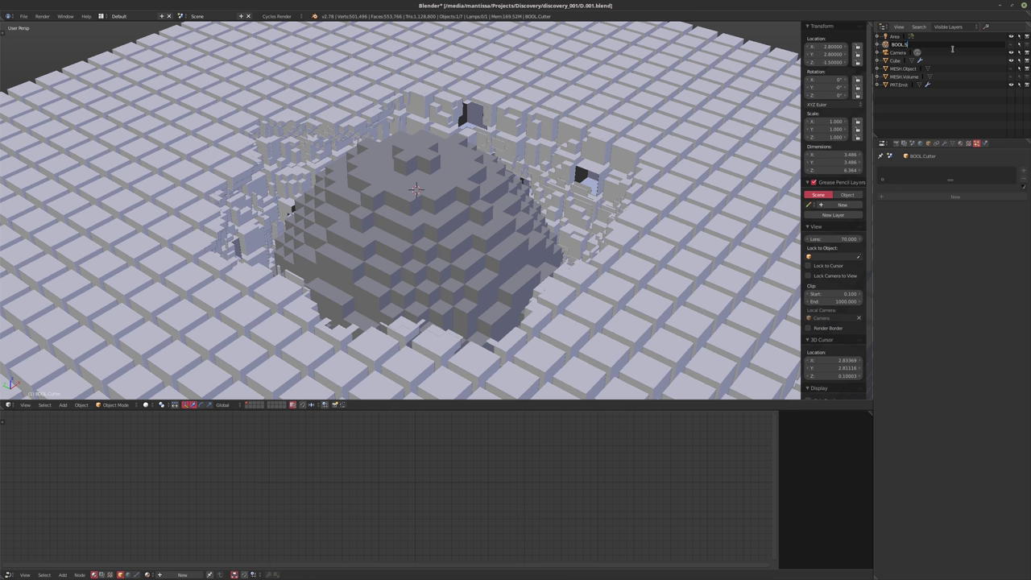
{"action": "type", "text": "ubstract"}
{"action": "key", "text": "Return"}
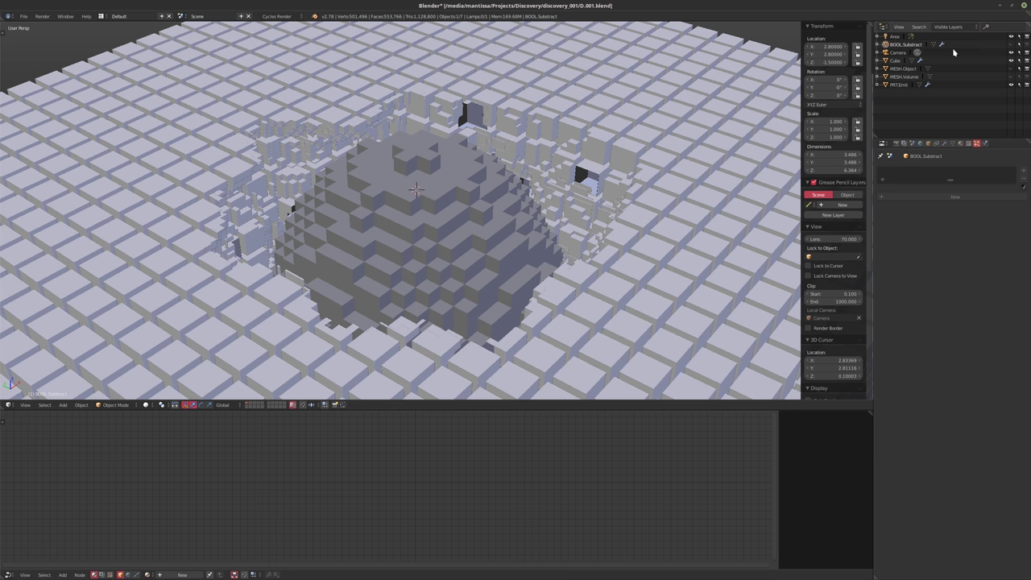
- Rename the Cube object in the outliner as BOOL.Base
{"action": "double_click", "coordinate": [897, 61]}
{"action": "type", "text": "BOO"}
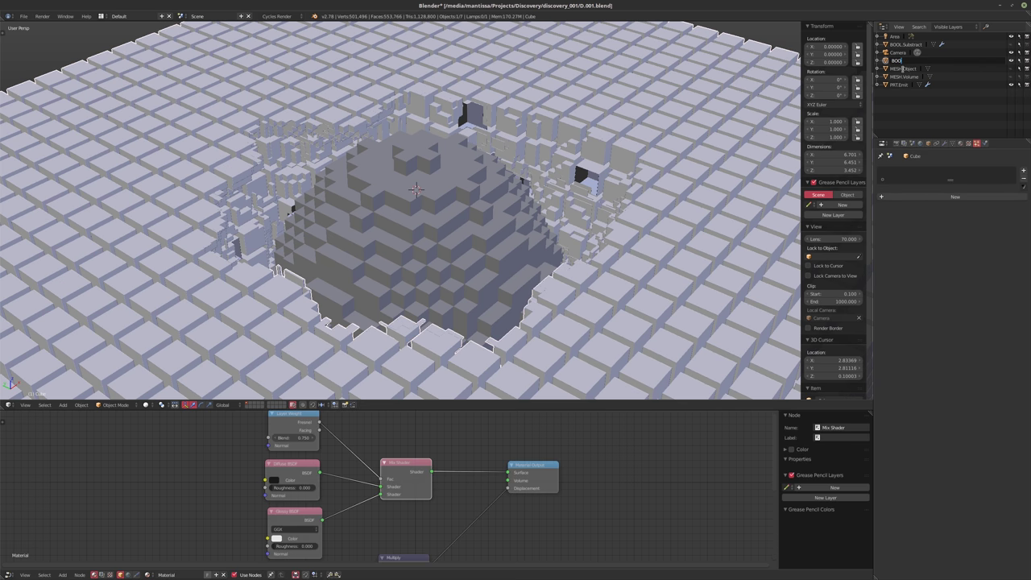
{"action": "type", "text": "L.Base"}
{"action": "key", "text": "Return"}
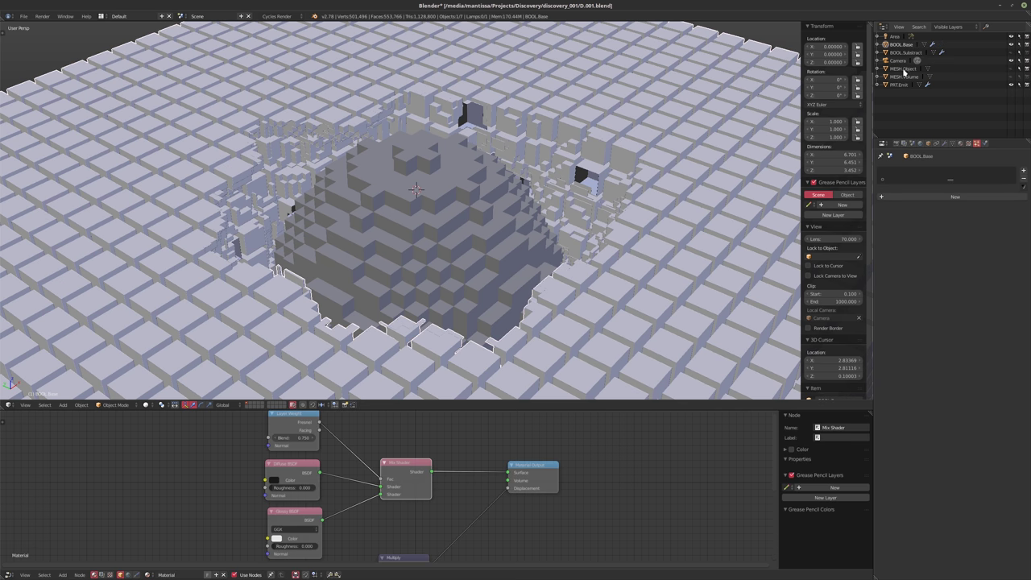
- Rename the camera object as CAM.50mm
{"action": "double_click", "coordinate": [898, 61]}
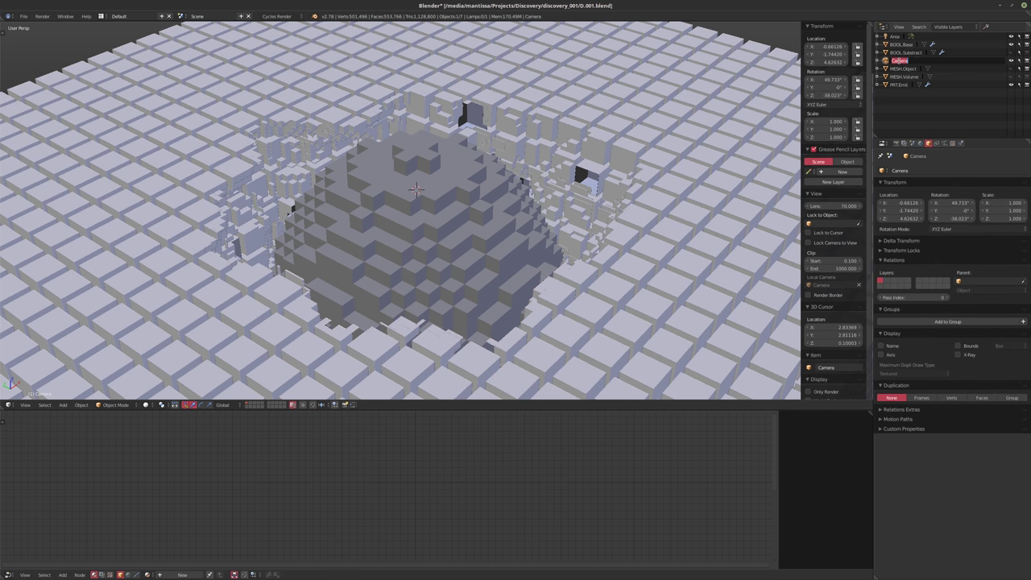
{"action": "type", "text": "CAM.50mm"}
{"action": "key", "text": "Return"}
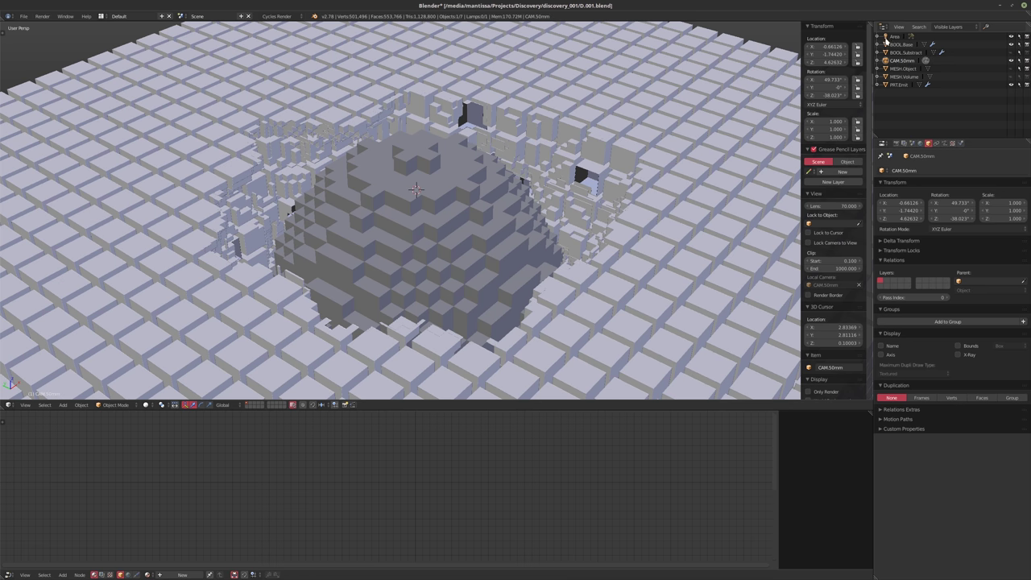
- Rename the Area lamp object as LGT.Bottom
{"action": "left_click", "coordinate": [895, 37]}
{"action": "double_click", "coordinate": [898, 37]}
{"action": "type", "text": "LG"}
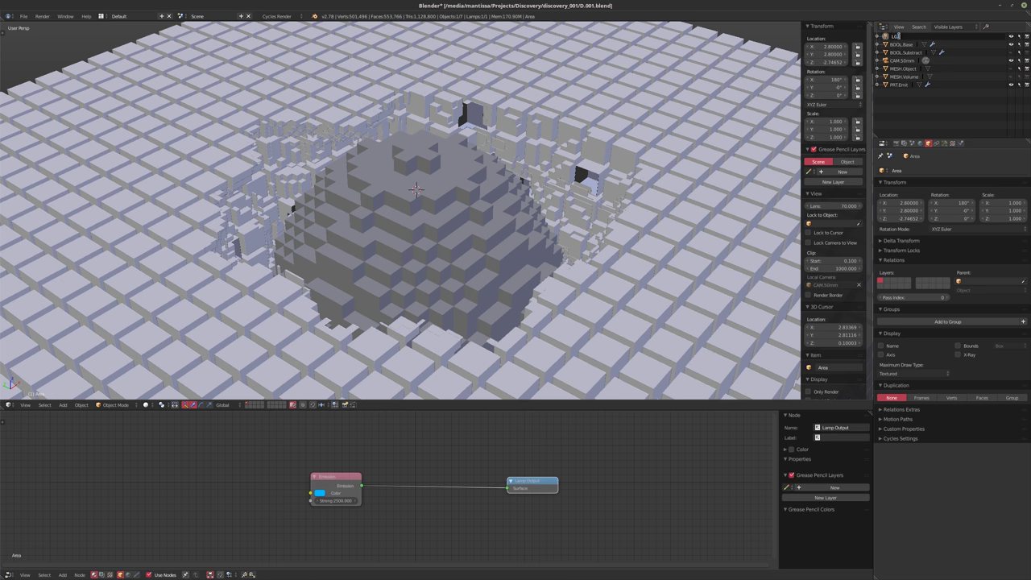
{"action": "type", "text": "T.Bottom"}
{"action": "key", "text": "Return"}
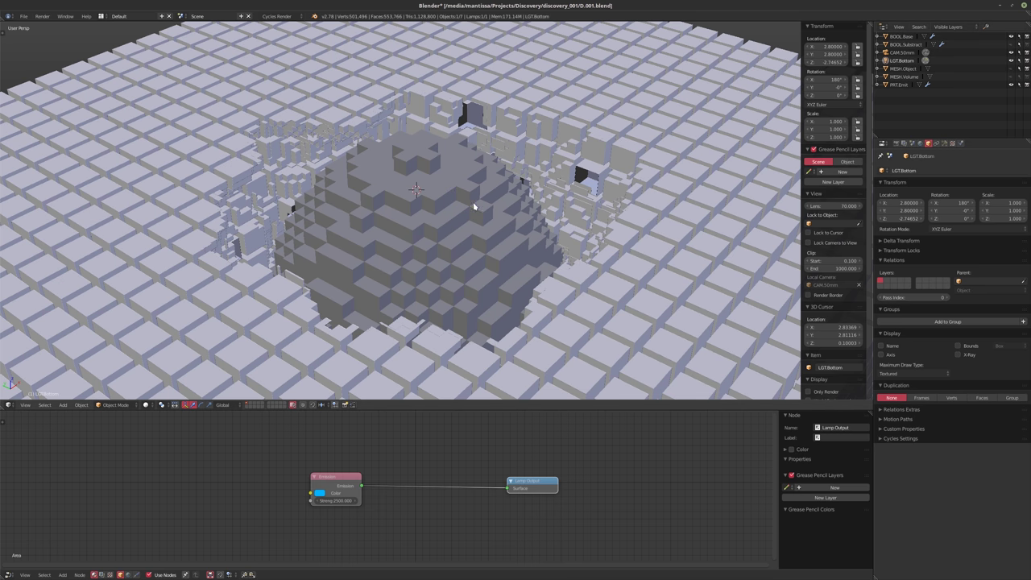
- Enable Only Render for the viewport display and turn off emitter rendering in the PRT.Emit particle system
{"action": "left_click", "coordinate": [899, 85]}
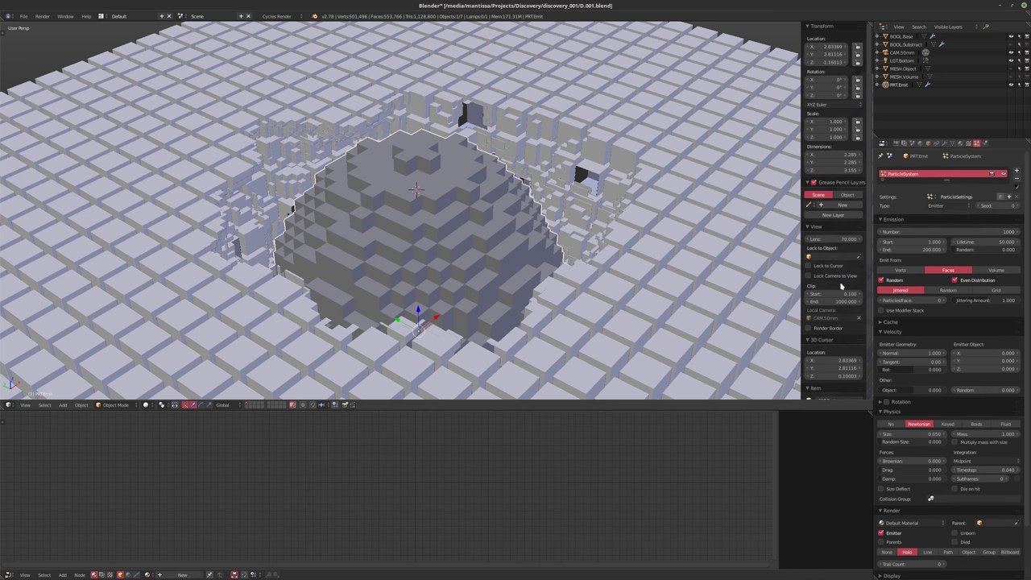
{"action": "scroll", "coordinate": [822, 304], "scroll_direction": "down", "scroll_amount": 8}
{"action": "left_click", "coordinate": [809, 295]}
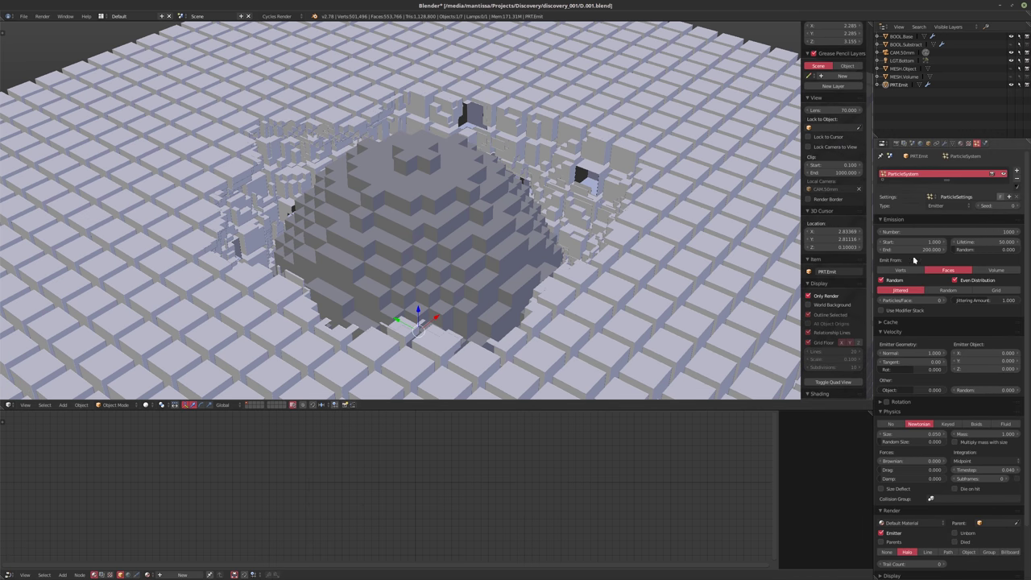
{"action": "scroll", "coordinate": [926, 390], "scroll_direction": "down", "scroll_amount": 3}
{"action": "left_click", "coordinate": [892, 474]}
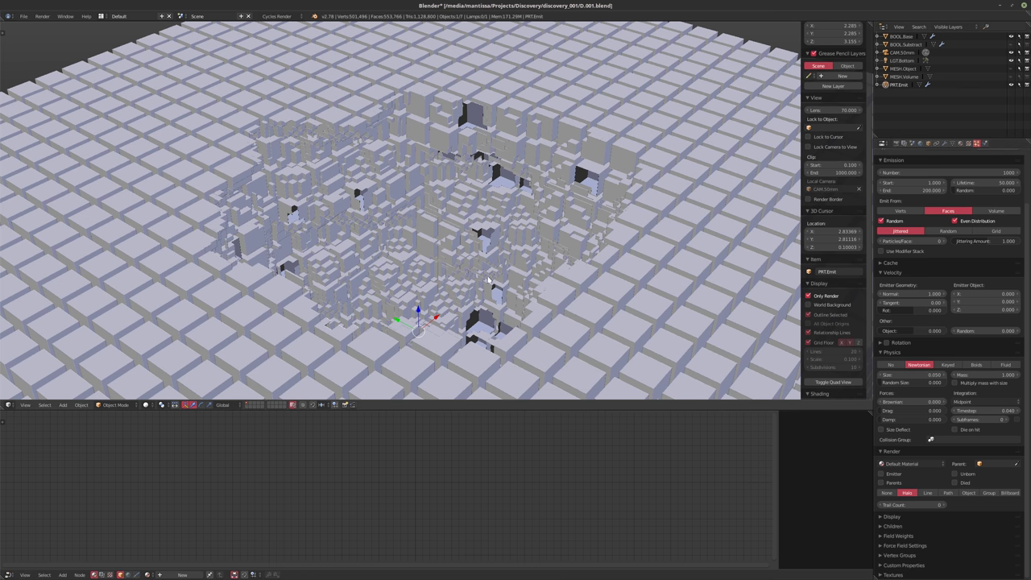
- Reset the 3D cursor to the world origin and add a mesh cube there
{"action": "key", "text": "shift+c"}
{"action": "middle_click_drag", "start_coordinate": [460, 278], "coordinate": [423, 313]}
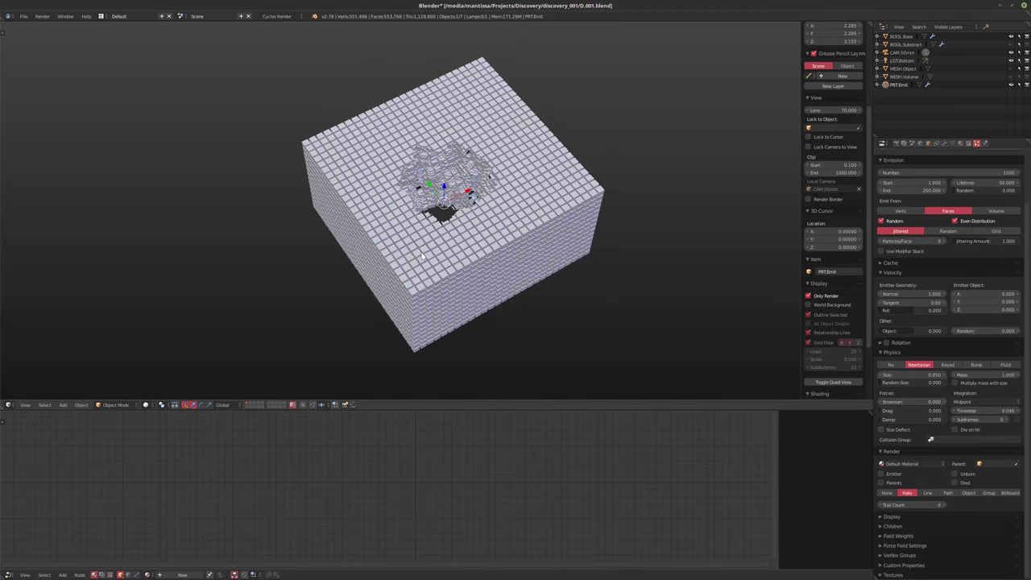
{"action": "scroll", "coordinate": [423, 306], "scroll_direction": "up", "scroll_amount": 5}
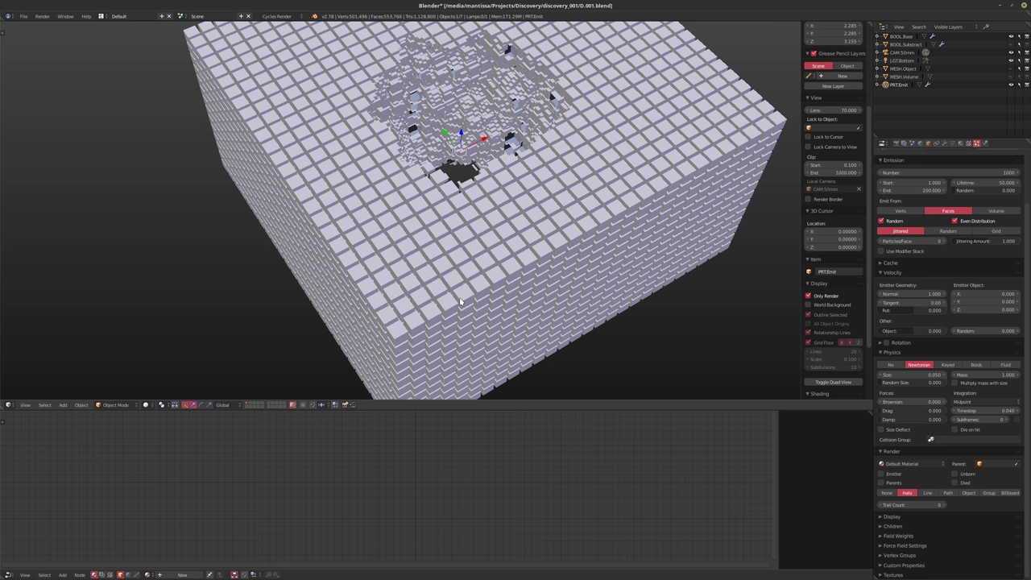
{"action": "key", "text": "shift+z"}
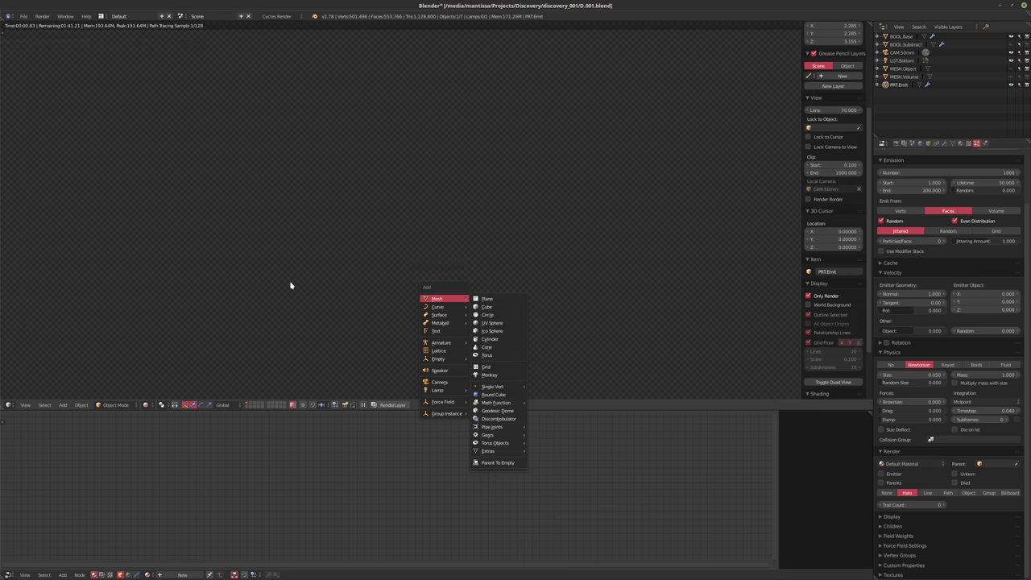
{"action": "key", "text": "shift+z"}
{"action": "key", "text": "shift+a"}
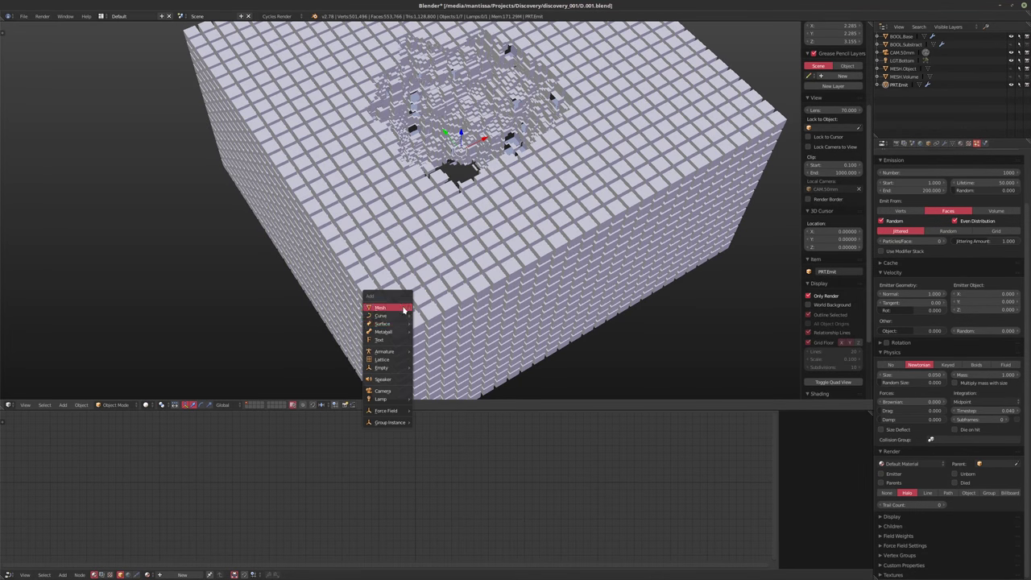
{"action": "mouse_move", "coordinate": [395, 307]}
{"action": "left_click", "coordinate": [434, 318]}
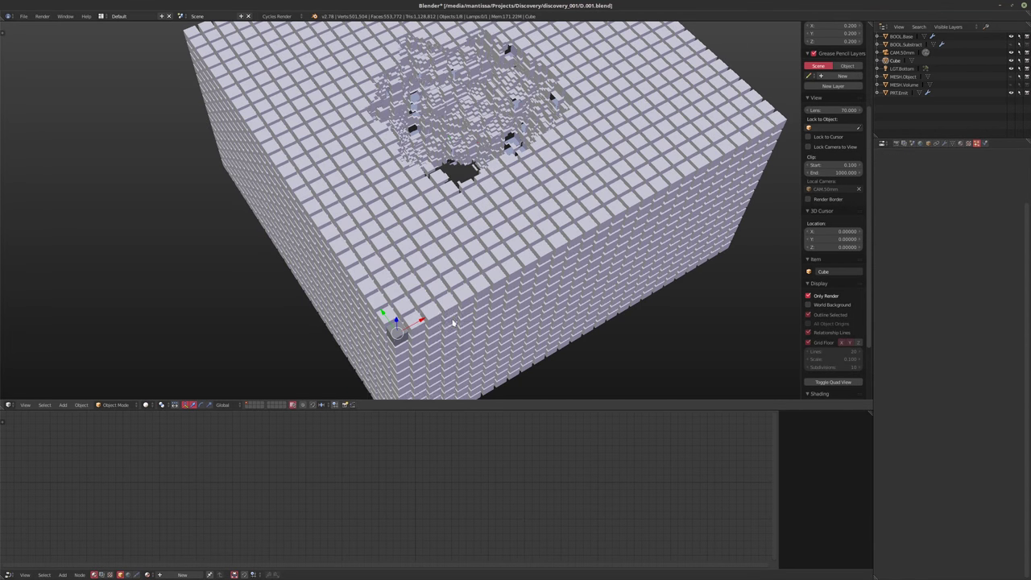
- Rename the newly added Cube object as PRT.Shape
{"action": "middle_click_drag", "start_coordinate": [453, 322], "coordinate": [471, 347]}
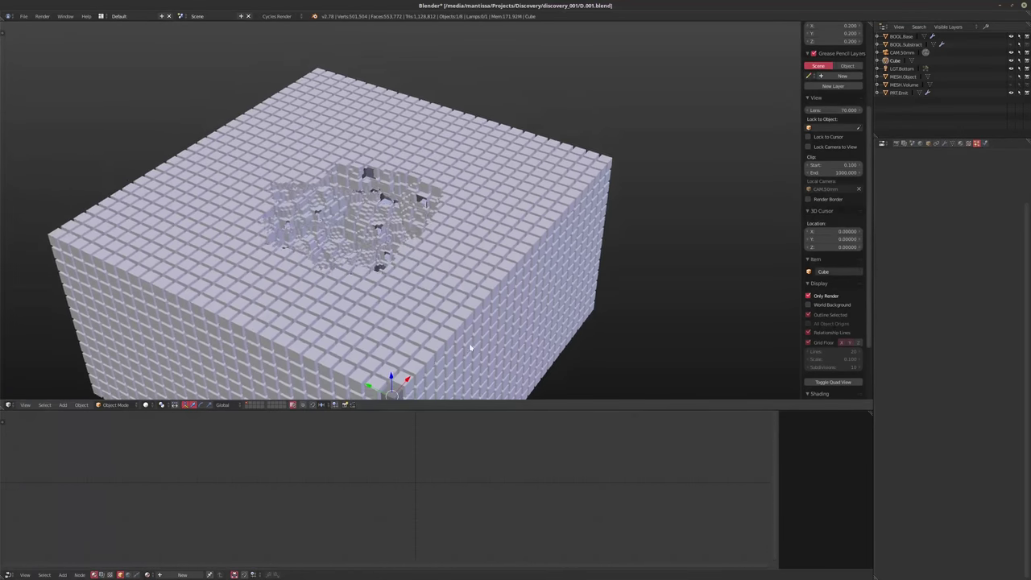
{"action": "middle_click_drag", "start_coordinate": [493, 308], "coordinate": [417, 302]}
{"action": "scroll", "coordinate": [417, 302], "scroll_direction": "up", "scroll_amount": 3}
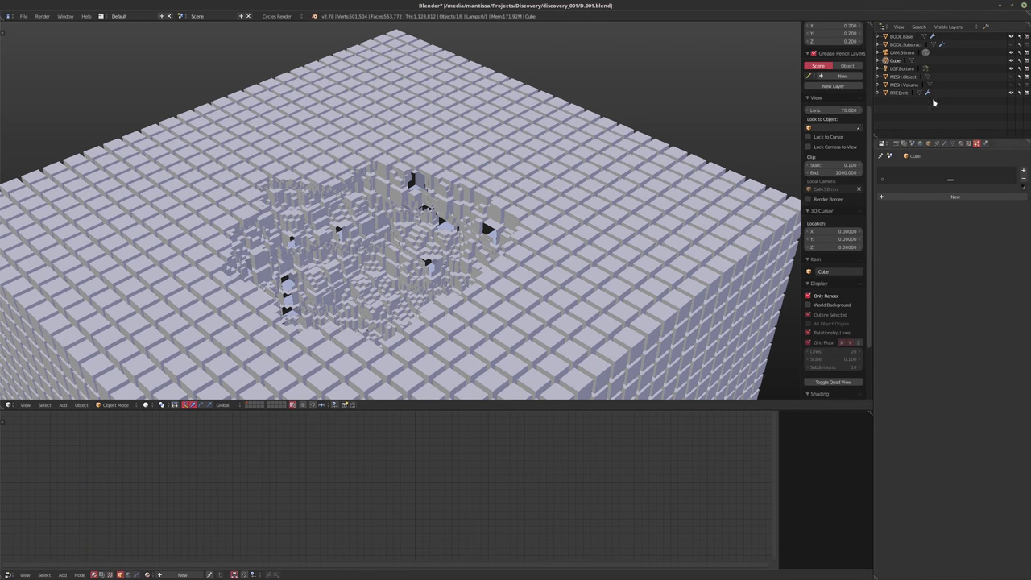
{"action": "double_click", "coordinate": [894, 60]}
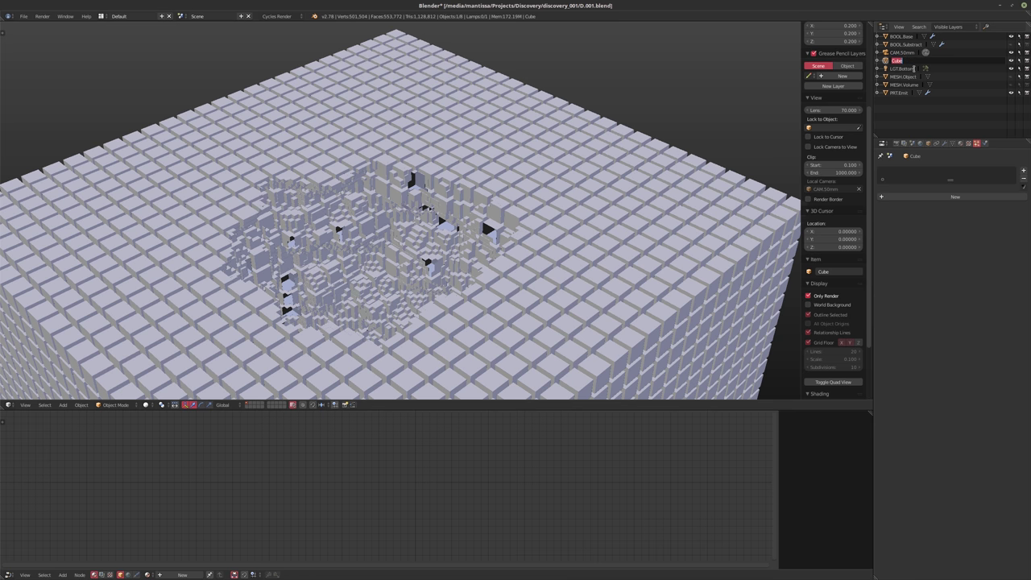
{"action": "type", "text": "PRT.Shape"}
{"action": "key", "text": "Return"}
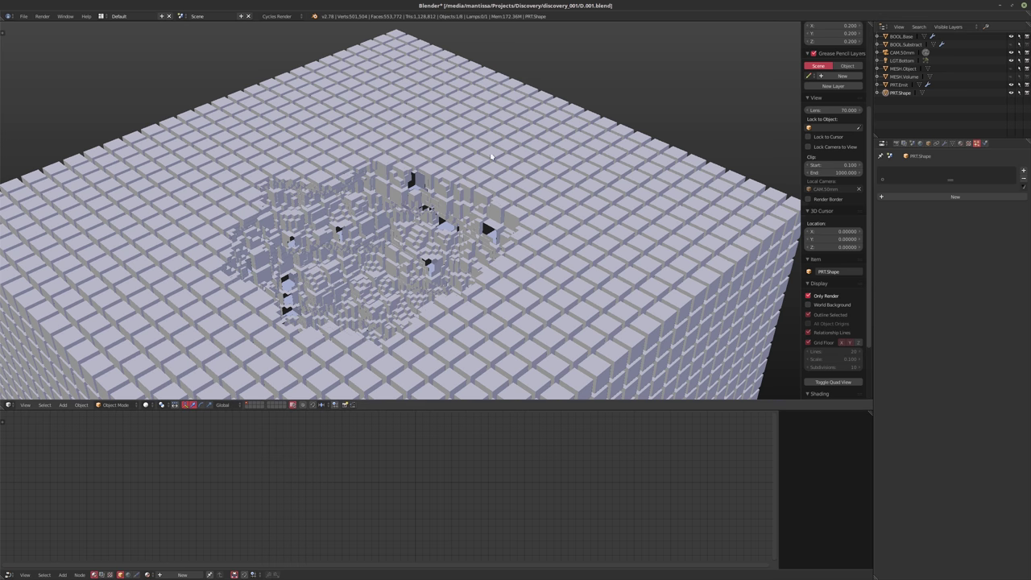
- Set the PRT.Emit particles to render as Object, using PRT.Shape as the dupli object
{"action": "middle_click_drag", "start_coordinate": [555, 146], "coordinate": [543, 157]}
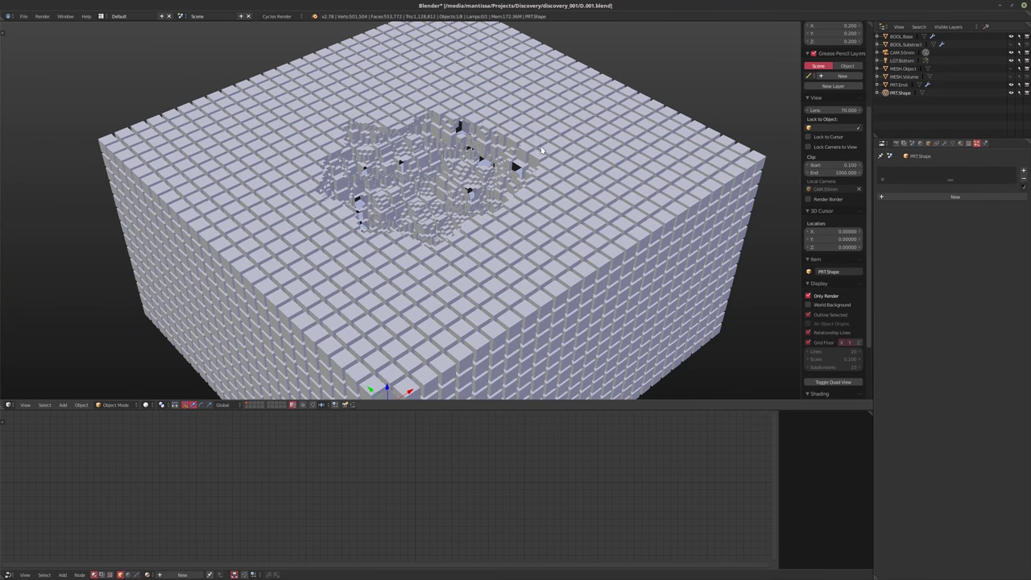
{"action": "middle_click_drag", "start_coordinate": [542, 150], "coordinate": [549, 102]}
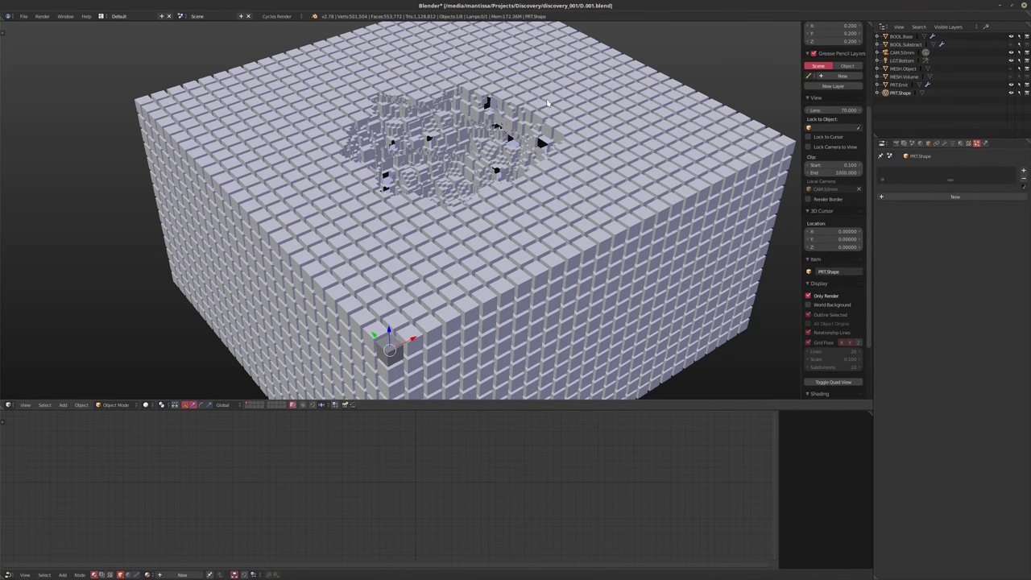
{"action": "left_click", "coordinate": [898, 84]}
{"action": "scroll", "coordinate": [939, 291], "scroll_direction": "down", "scroll_amount": 3}
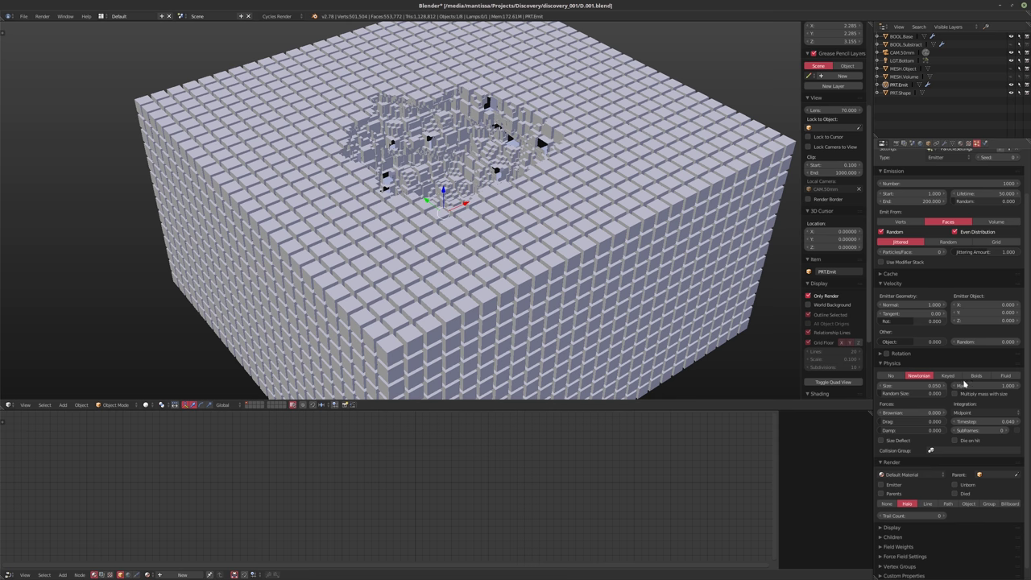
{"action": "scroll", "coordinate": [963, 495], "scroll_direction": "down", "scroll_amount": 1}
{"action": "left_click", "coordinate": [967, 492]}
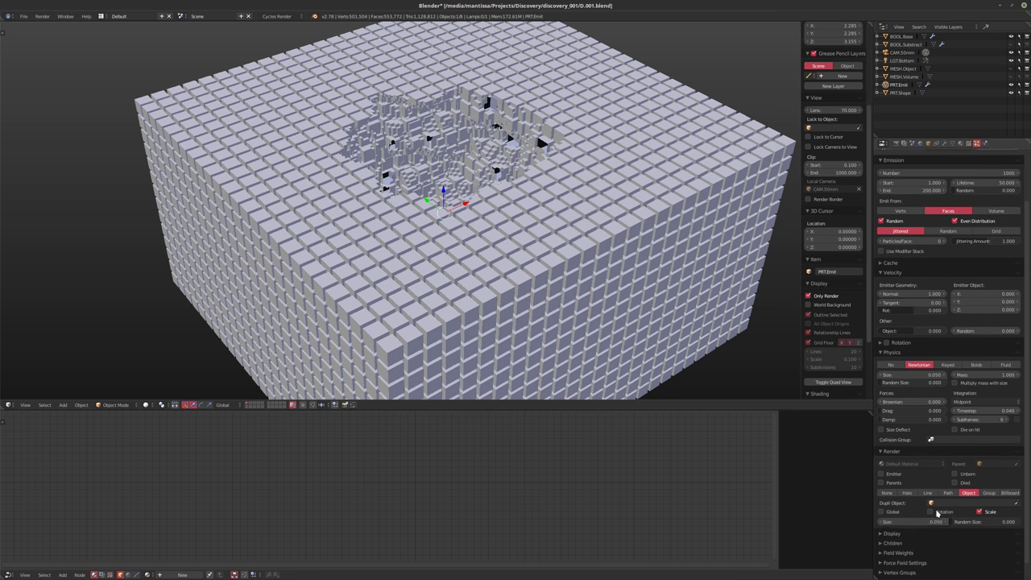
{"action": "left_click", "coordinate": [949, 502]}
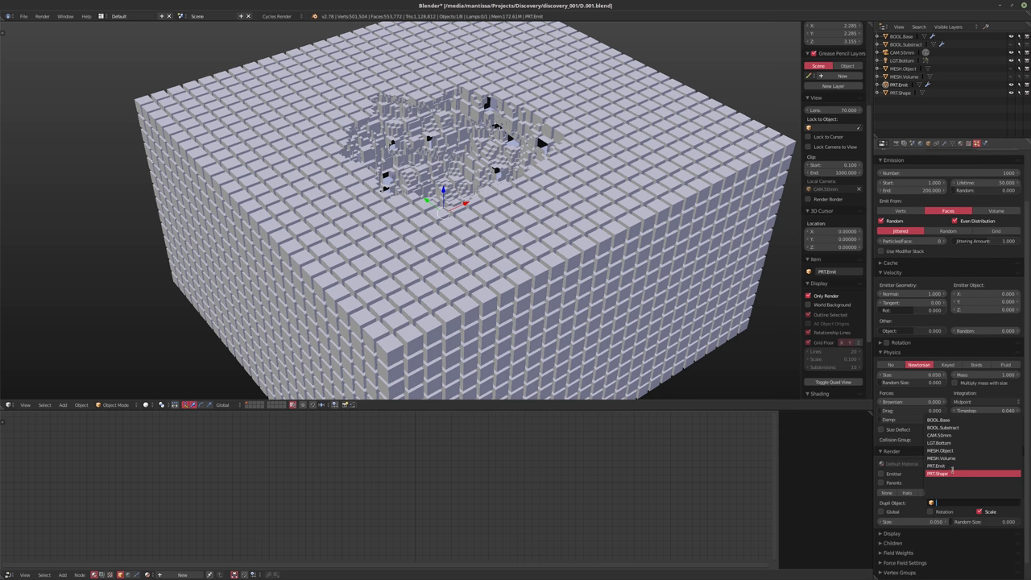
{"action": "left_click", "coordinate": [953, 472]}
- Set the particle physics to No and emit from Volume with Random distribution, with Even Distribution turned off
{"action": "middle_click_drag", "start_coordinate": [555, 153], "coordinate": [533, 178]}
{"action": "scroll", "coordinate": [527, 137], "scroll_direction": "up", "scroll_amount": 4}
{"action": "middle_click_drag", "start_coordinate": [527, 113], "coordinate": [532, 207]}
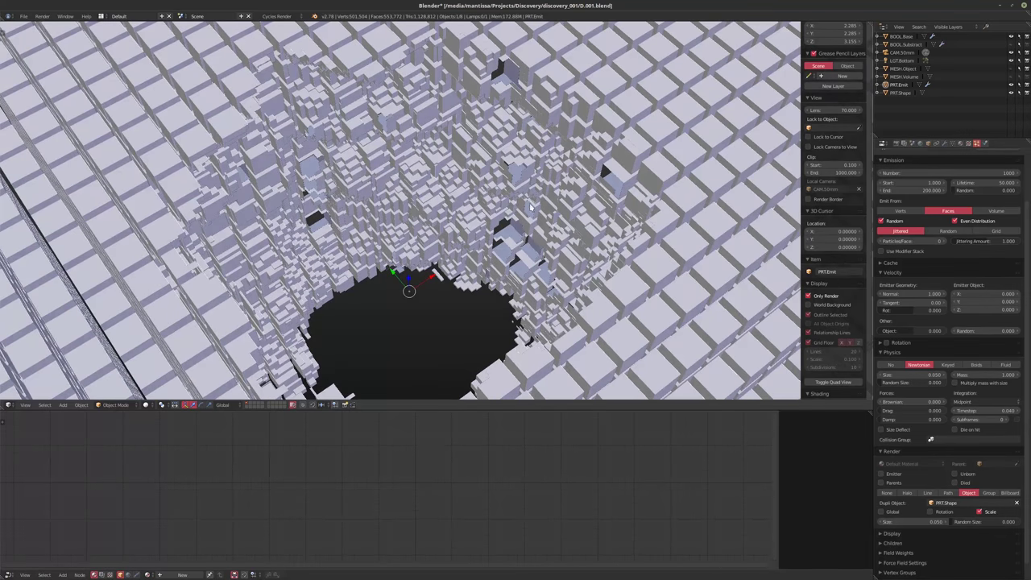
{"action": "left_click", "coordinate": [890, 364]}
{"action": "left_click", "coordinate": [996, 212]}
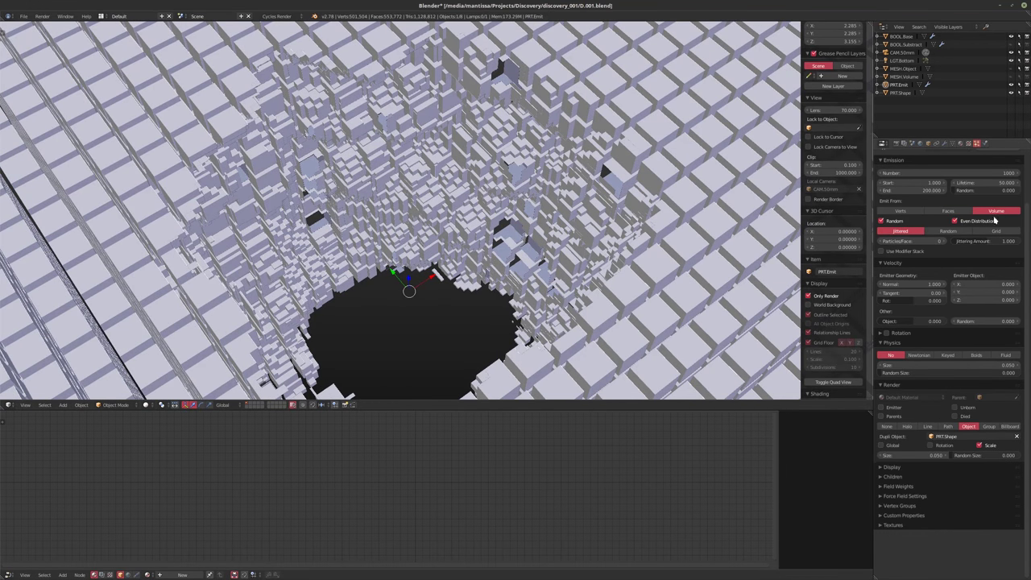
{"action": "left_click", "coordinate": [948, 232]}
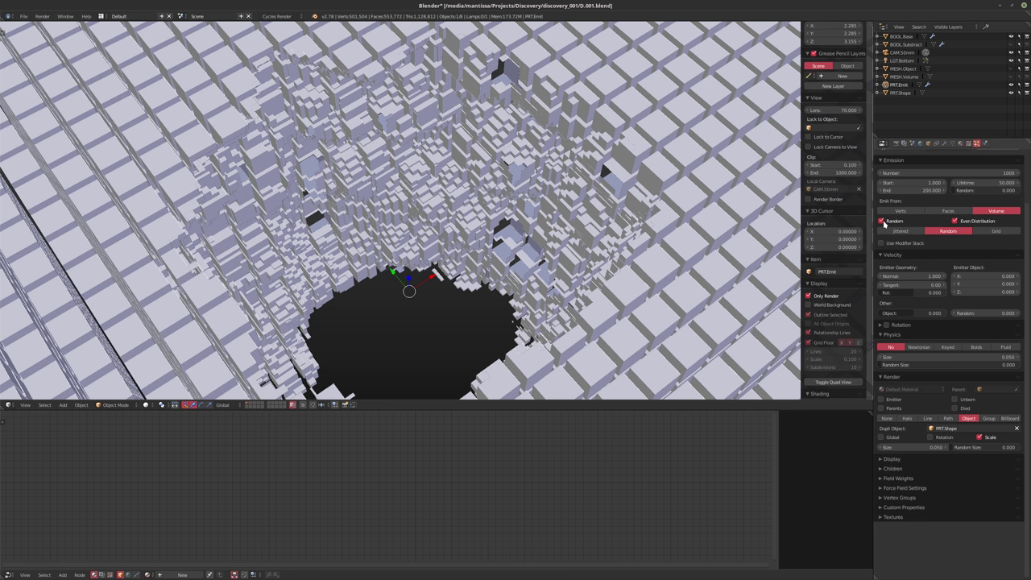
{"action": "left_click", "coordinate": [955, 221]}
- Increase the rendered particle size to 1.210
{"action": "scroll", "coordinate": [697, 277], "scroll_direction": "down", "scroll_amount": 4}
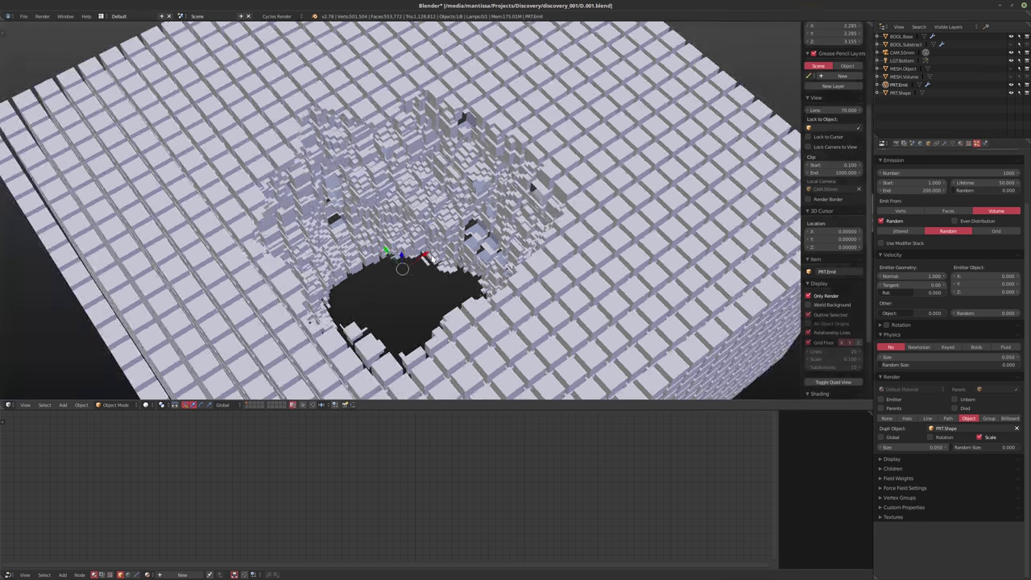
{"action": "middle_click_drag", "start_coordinate": [419, 278], "coordinate": [403, 215]}
{"action": "left_click_drag", "start_coordinate": [904, 449], "coordinate": [951, 449]}
- Set the particle emission end frame to 1 and the lifetime to 5000
{"action": "left_click", "coordinate": [912, 190]}
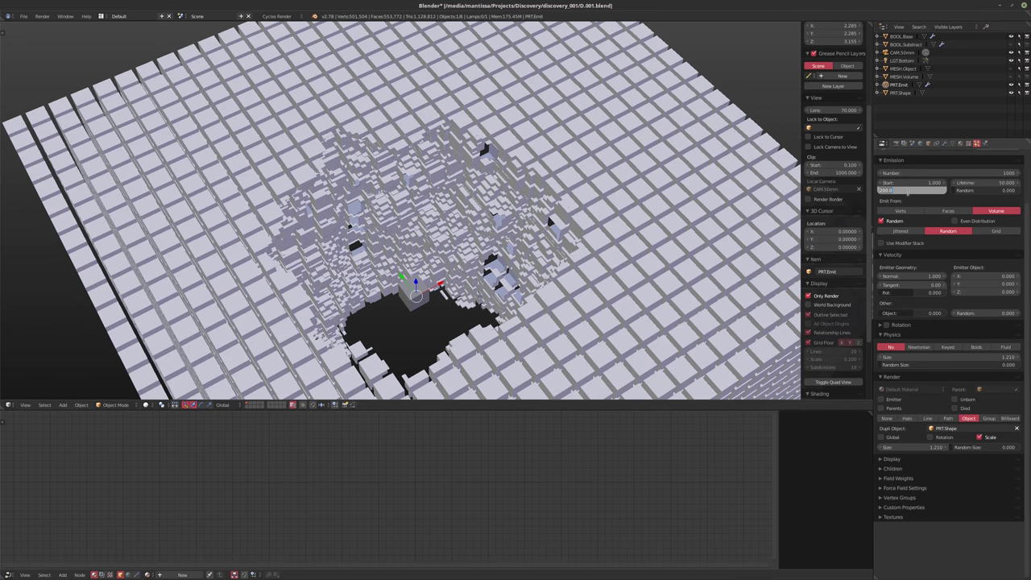
{"action": "type", "text": "1"}
{"action": "key", "text": "Return"}
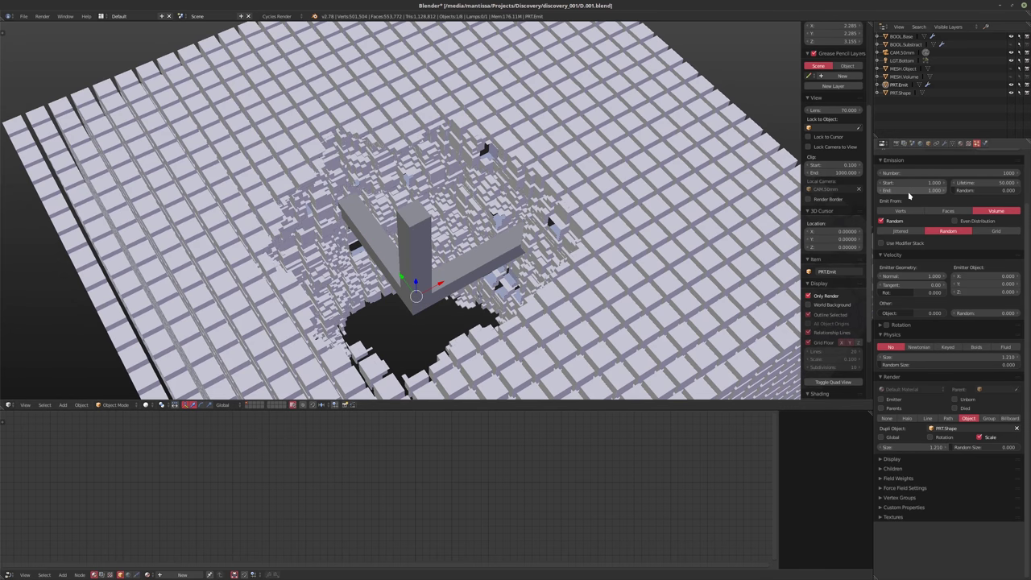
{"action": "left_click", "coordinate": [981, 183]}
{"action": "type", "text": "5000"}
{"action": "key", "text": "Return"}
- Enable Use Modifier Stack for the PRT.Emit particle emission
{"action": "middle_click_drag", "start_coordinate": [451, 322], "coordinate": [428, 312]}
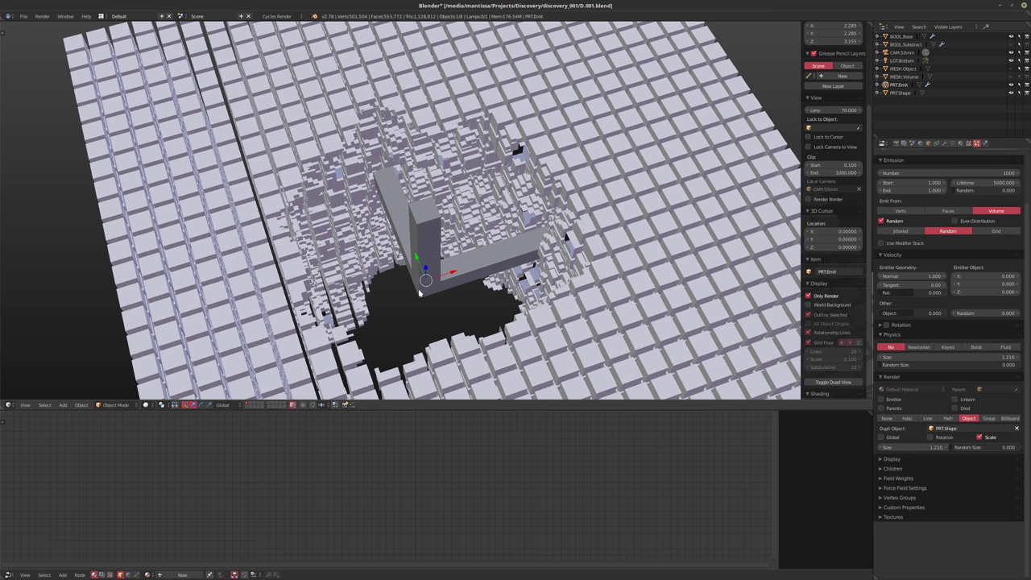
{"action": "middle_click_drag", "start_coordinate": [418, 293], "coordinate": [477, 255]}
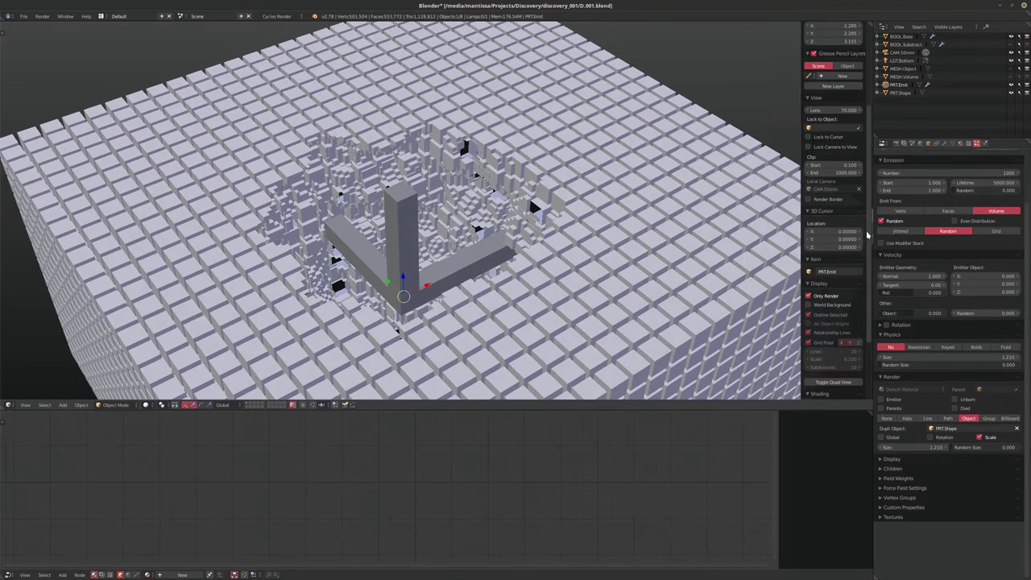
{"action": "left_click", "coordinate": [892, 244]}
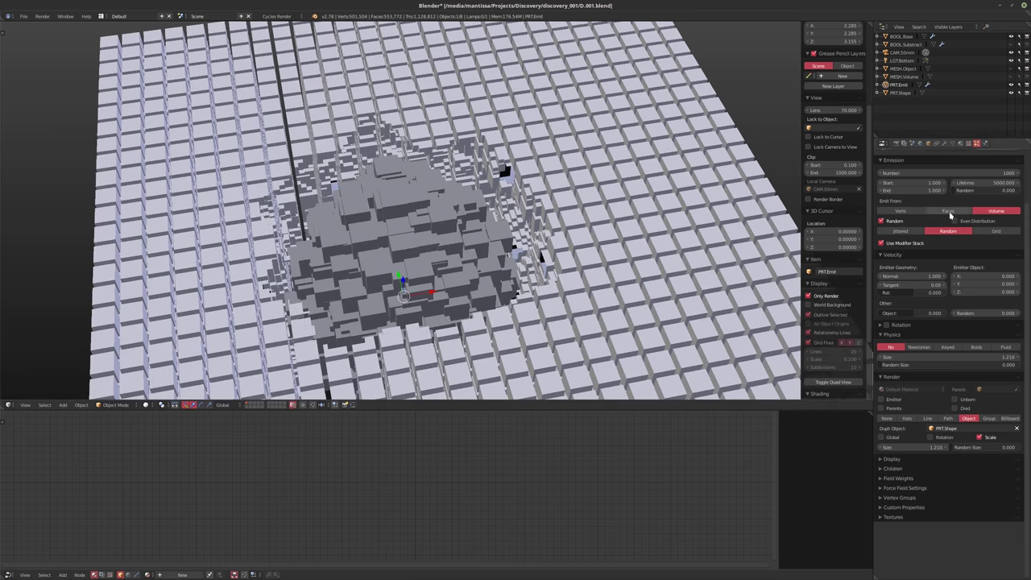
- Try an emission number of 128 particles and reduce it to 64
{"action": "left_click", "coordinate": [967, 173]}
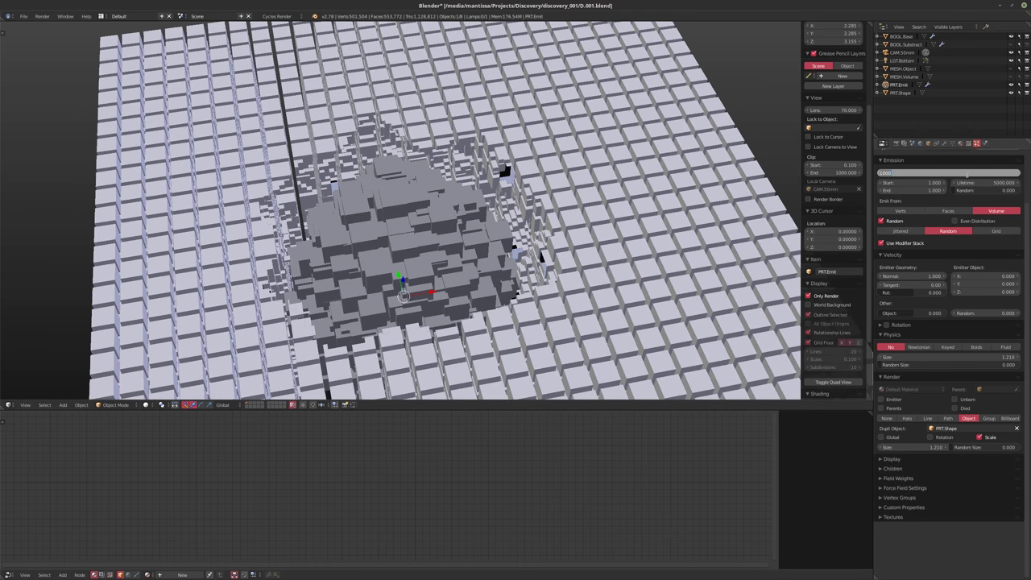
{"action": "type", "text": "128"}
{"action": "key", "text": "Return"}
{"action": "middle_click_drag", "start_coordinate": [427, 266], "coordinate": [420, 203]}
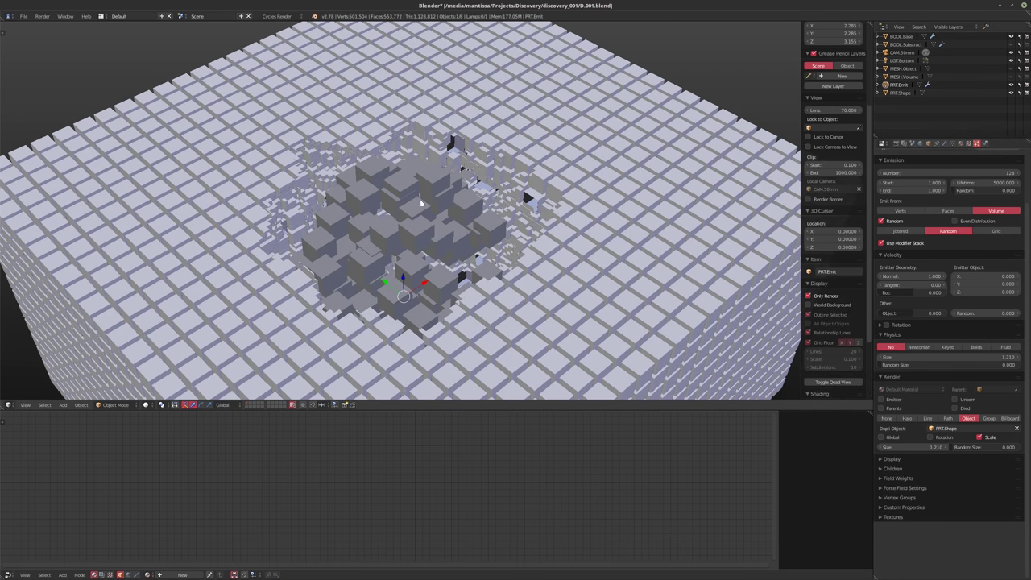
{"action": "left_click", "coordinate": [950, 173]}
{"action": "type", "text": "64"}
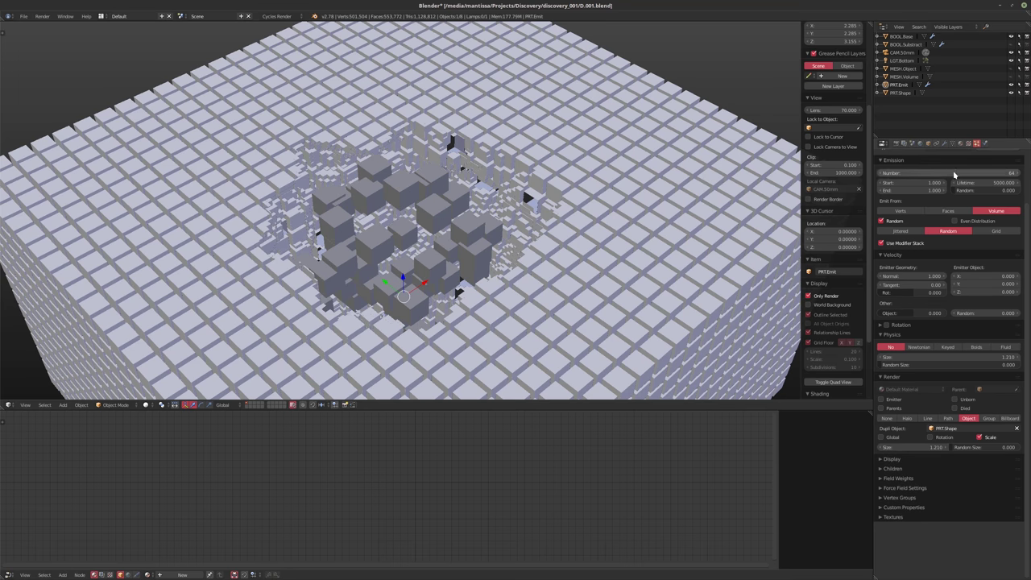
- Reduce the PRT.Emit particle emission number to 32
{"action": "key", "text": "Return"}
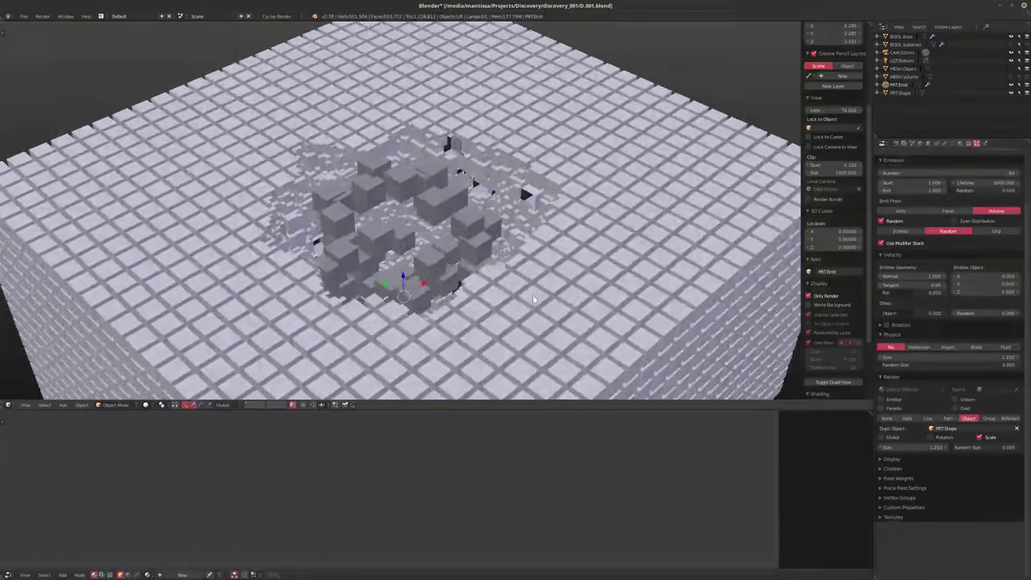
{"action": "middle_click_drag", "start_coordinate": [533, 300], "coordinate": [474, 282]}
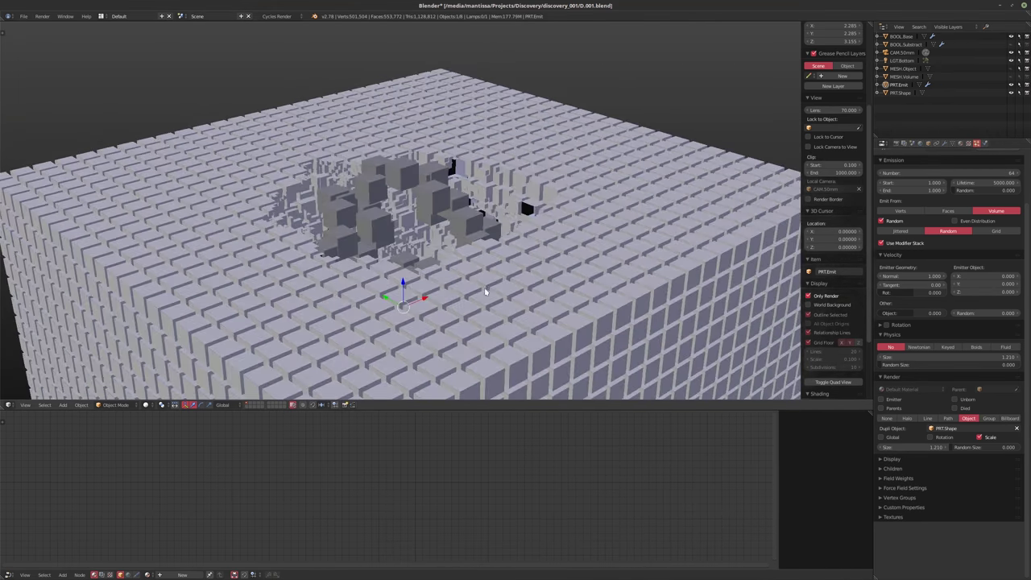
{"action": "left_click", "coordinate": [978, 171]}
{"action": "type", "text": "32"}
{"action": "key", "text": "Return"}
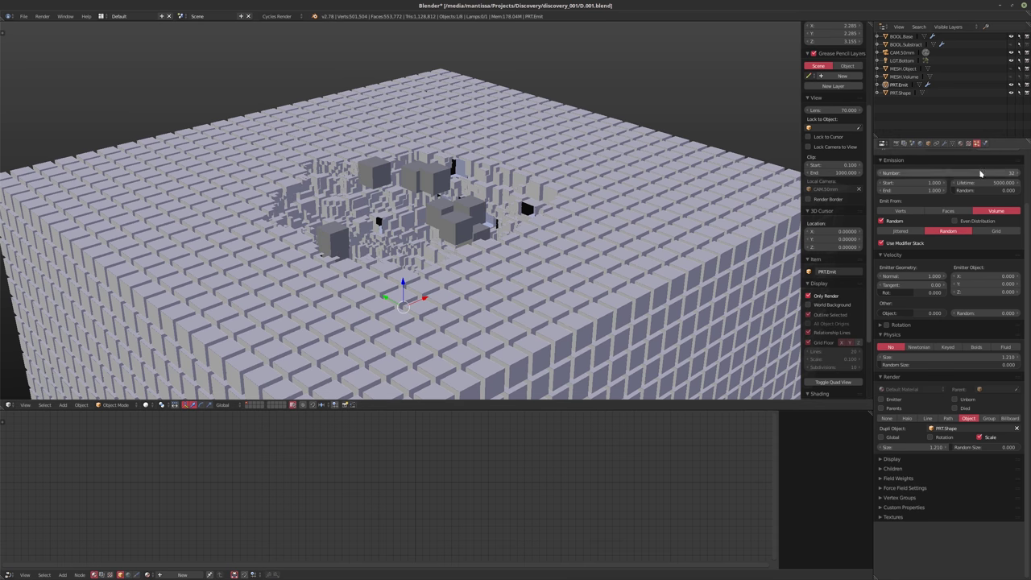
- Increase the particle size to 1.520 and set the random size to 0.651
{"action": "middle_click_drag", "start_coordinate": [519, 177], "coordinate": [599, 215]}
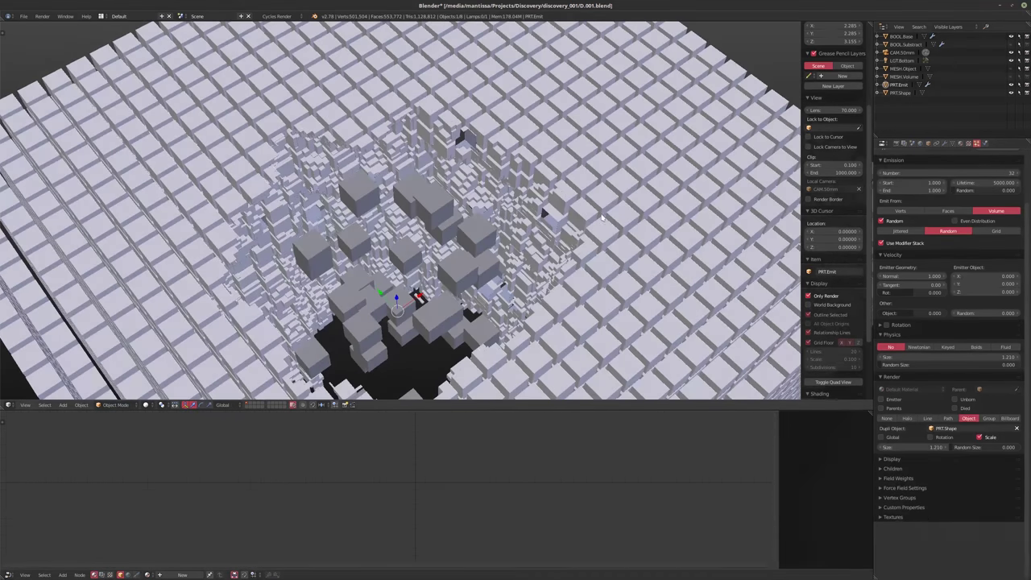
{"action": "left_click_drag", "start_coordinate": [902, 447], "coordinate": [998, 450]}
{"action": "middle_click_drag", "start_coordinate": [561, 305], "coordinate": [477, 263]}
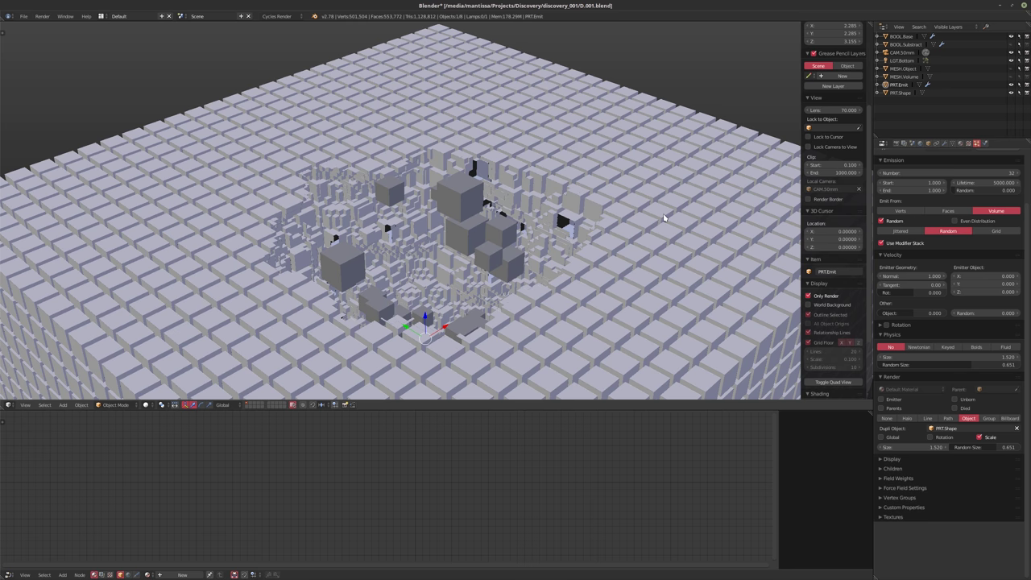
- Add a second particle system to PRT.Emit that uses an independent copy of the existing ParticleSettings
{"action": "scroll", "coordinate": [966, 209], "scroll_direction": "up", "scroll_amount": 2}
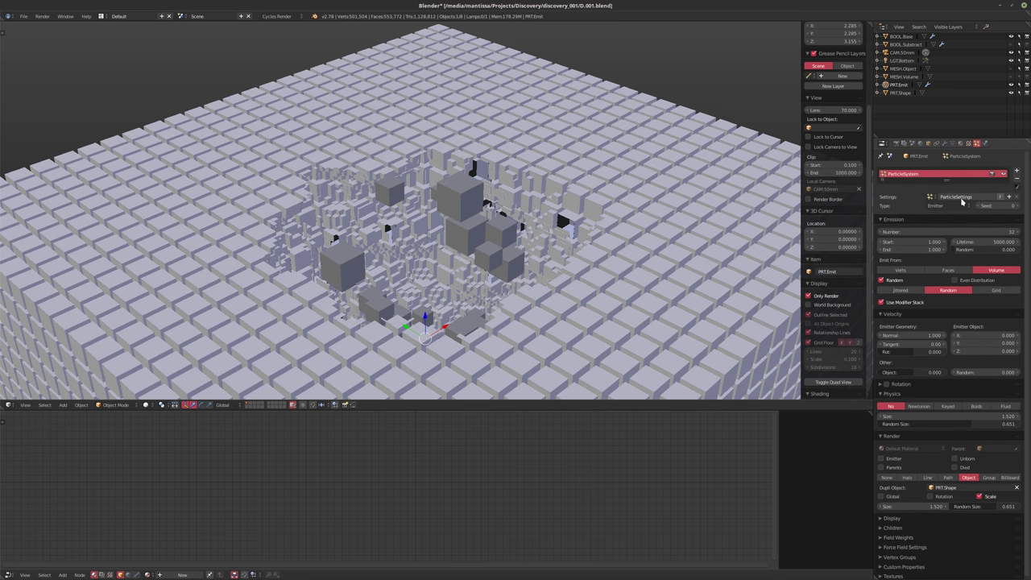
{"action": "left_click", "coordinate": [1016, 173]}
{"action": "left_click", "coordinate": [930, 197]}
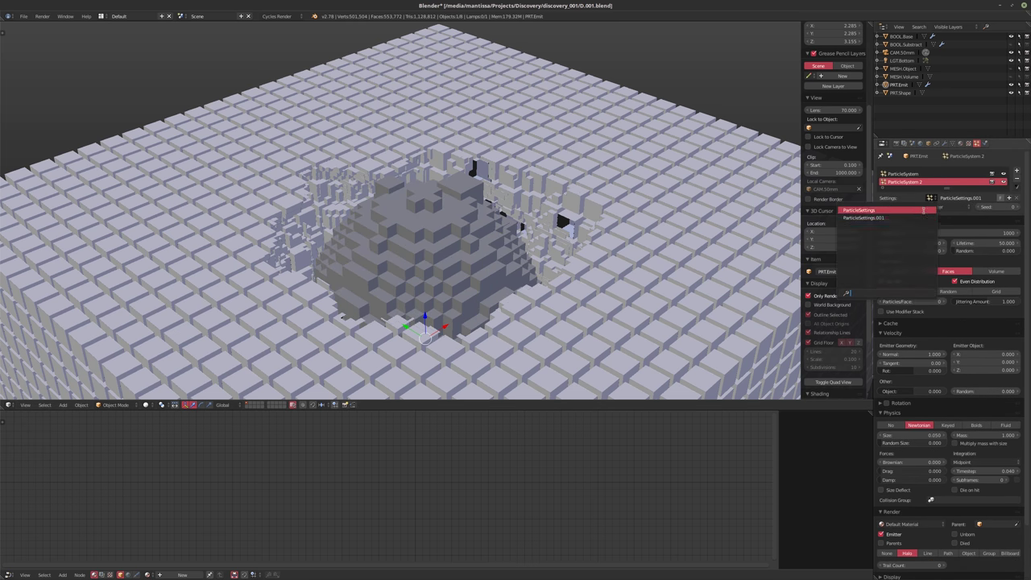
{"action": "left_click", "coordinate": [886, 215]}
{"action": "left_click", "coordinate": [1000, 197]}
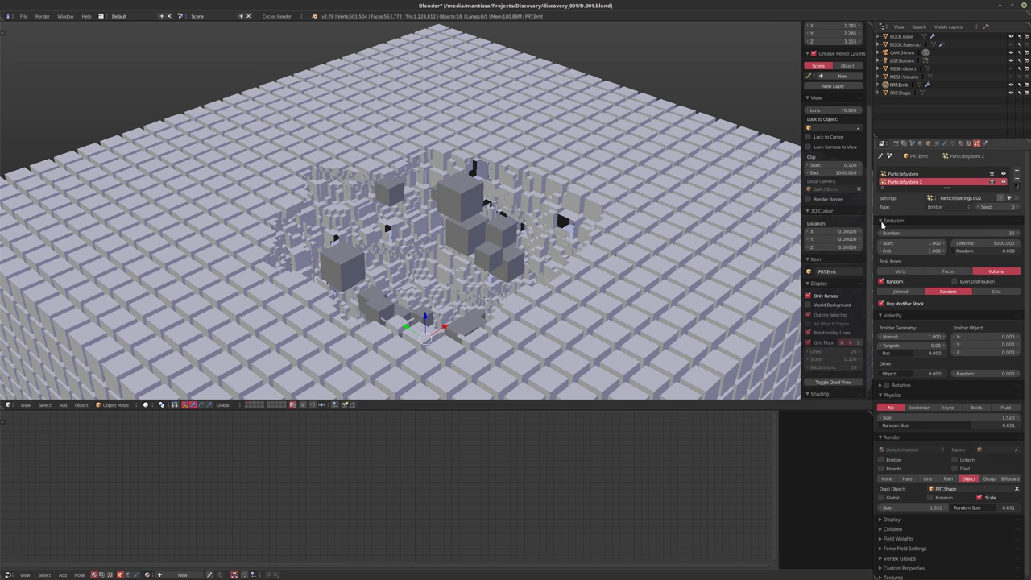
- Set the second particle system's emission number to 1024
{"action": "left_click", "coordinate": [967, 233]}
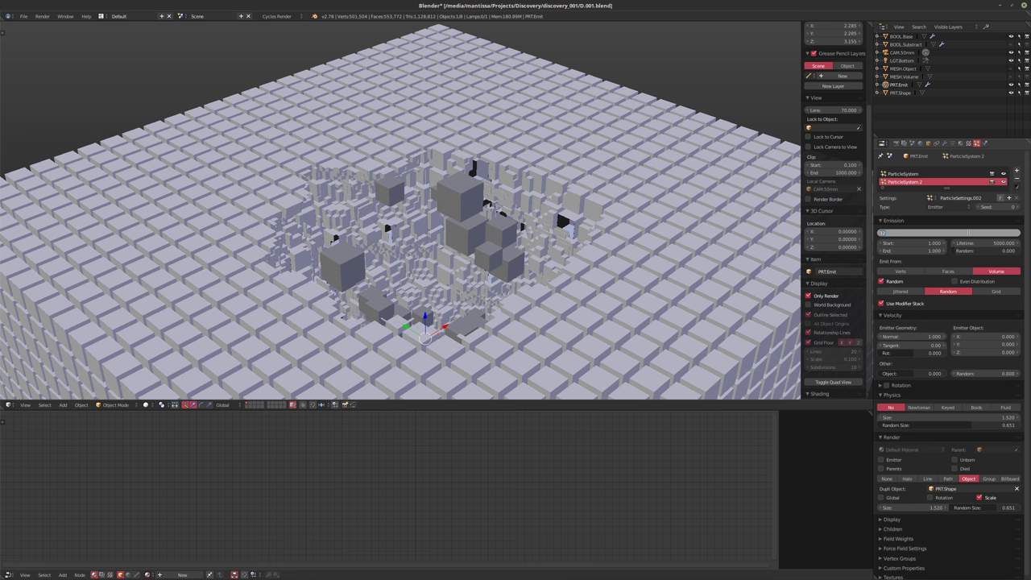
{"action": "type", "text": "10243"}
{"action": "key", "text": "Return"}
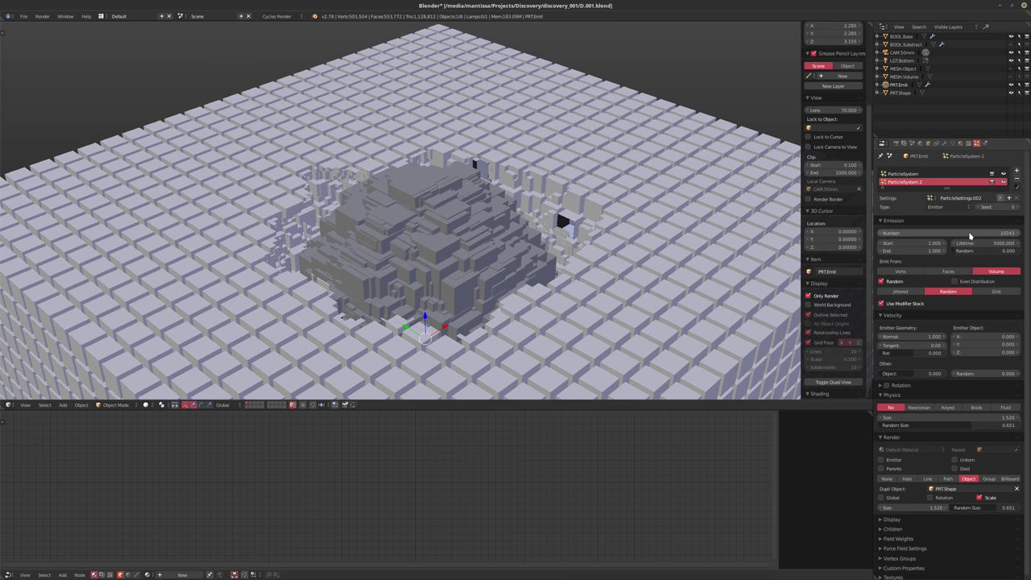
{"action": "left_click", "coordinate": [976, 233]}
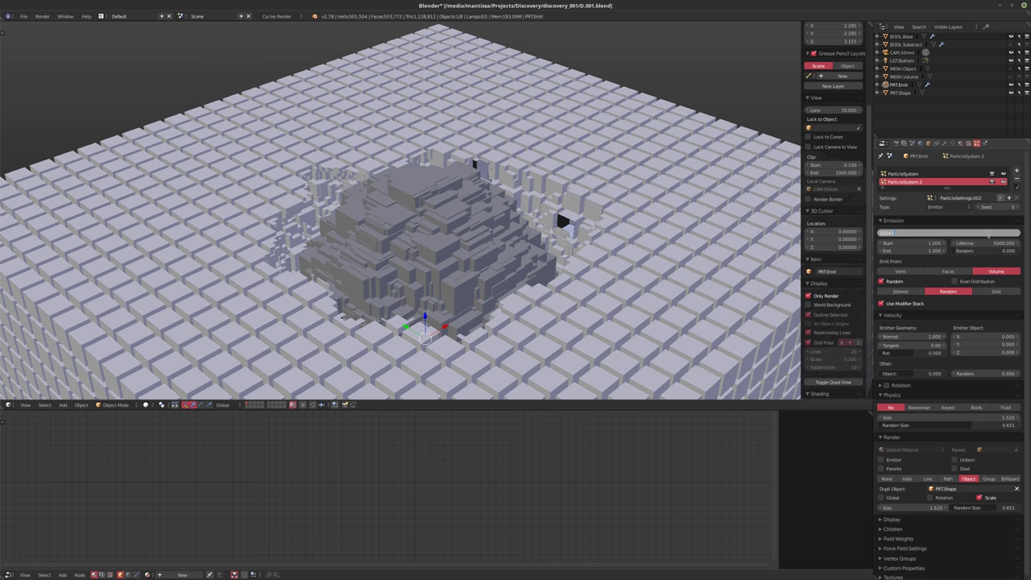
{"action": "type", "text": "1024"}
{"action": "key", "text": "Return"}
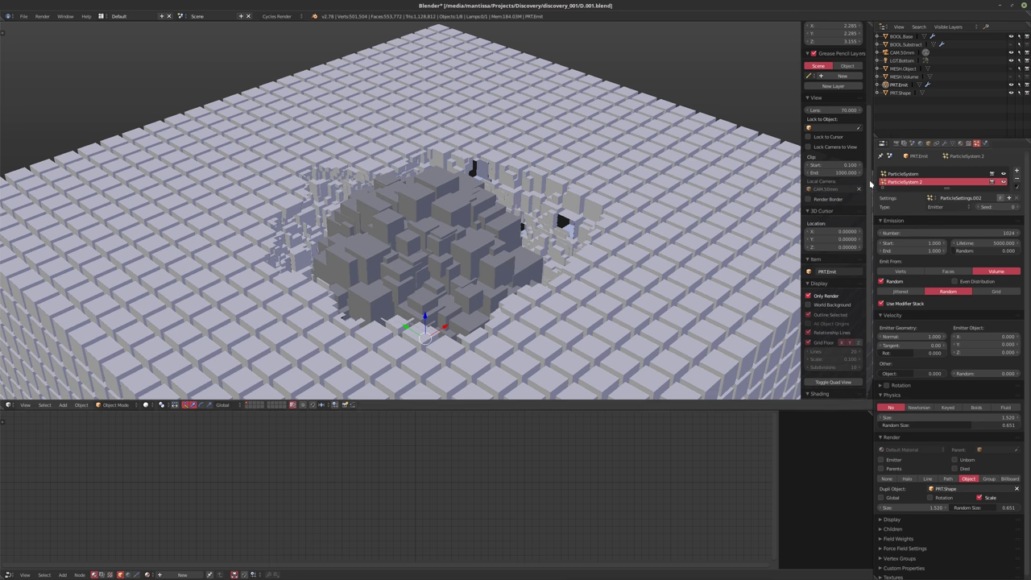
- Set the second particle system's seed to 1 and reduce its particle size to 0.150
{"action": "left_click", "coordinate": [1018, 208]}
{"action": "left_click_drag", "start_coordinate": [907, 507], "coordinate": [845, 507]}
{"action": "scroll", "coordinate": [475, 267], "scroll_direction": "up", "scroll_amount": 3}
{"action": "middle_click_drag", "start_coordinate": [475, 266], "coordinate": [446, 267]}
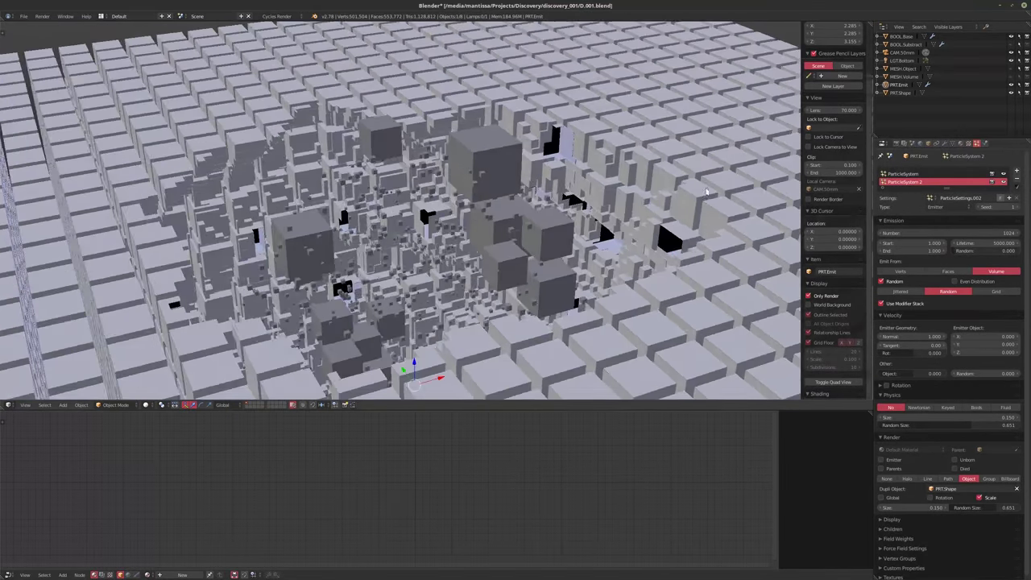
- Raise the first particle system's emission number to 35
{"action": "left_click", "coordinate": [906, 174]}
{"action": "left_click", "coordinate": [1019, 233]}
{"action": "left_click", "coordinate": [1019, 233]}
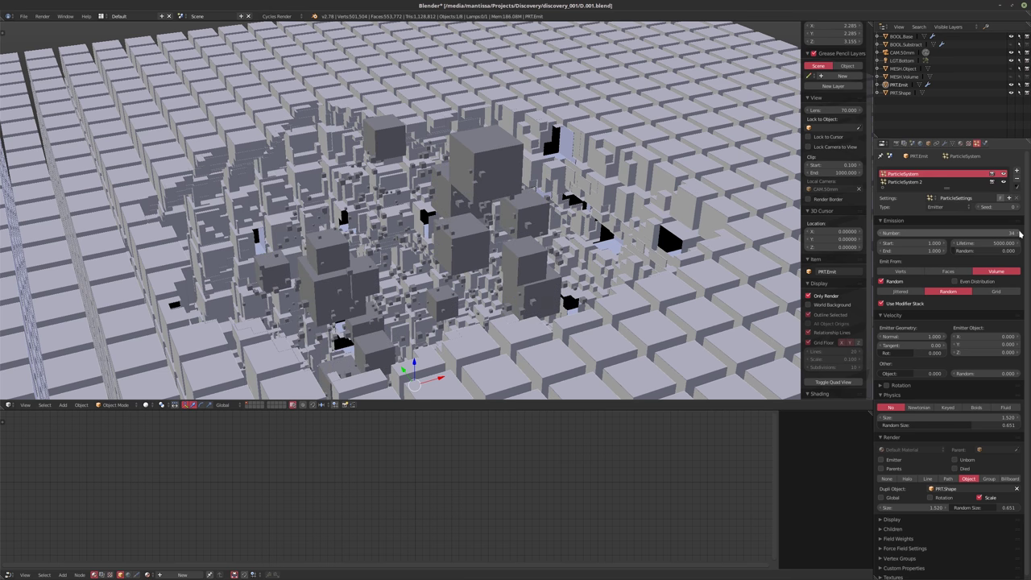
{"action": "left_click", "coordinate": [1019, 233]}
- Check the particles around the crater and preview the scene through the camera in rendered shading
{"action": "middle_click_drag", "start_coordinate": [435, 168], "coordinate": [453, 153]}
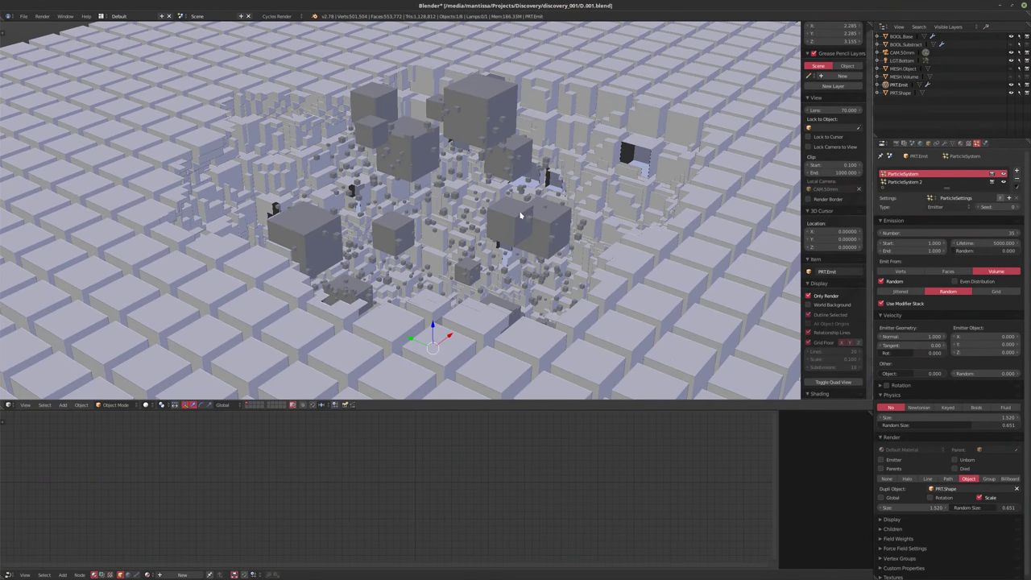
{"action": "middle_click_drag", "start_coordinate": [520, 215], "coordinate": [613, 248]}
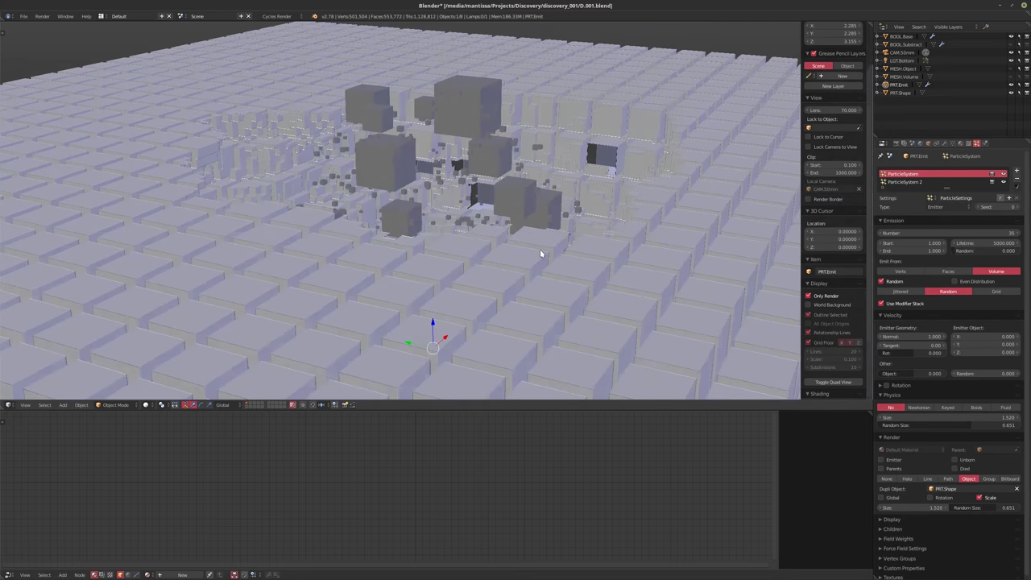
{"action": "middle_click_drag", "start_coordinate": [541, 254], "coordinate": [537, 252]}
{"action": "key", "text": "KP_0"}
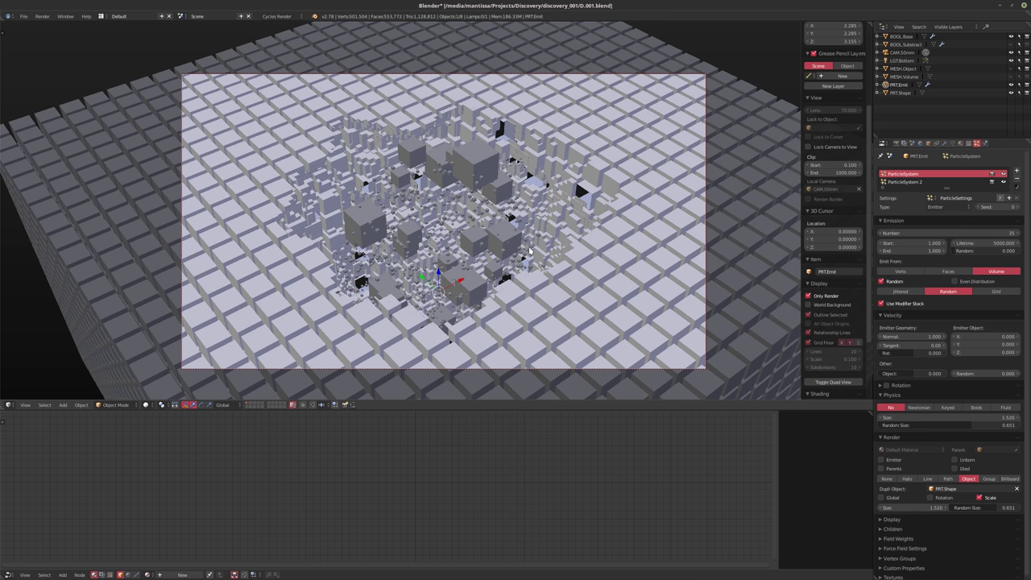
{"action": "key", "text": "shift+z"}
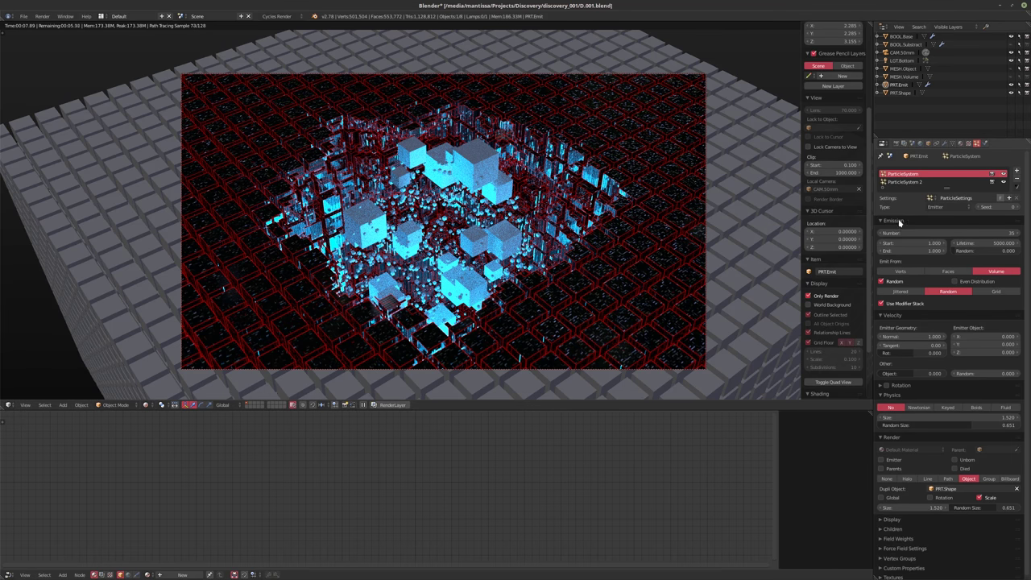
- Create a new material on PRT.Emit and name it PRT.Base
{"action": "left_click", "coordinate": [900, 93]}
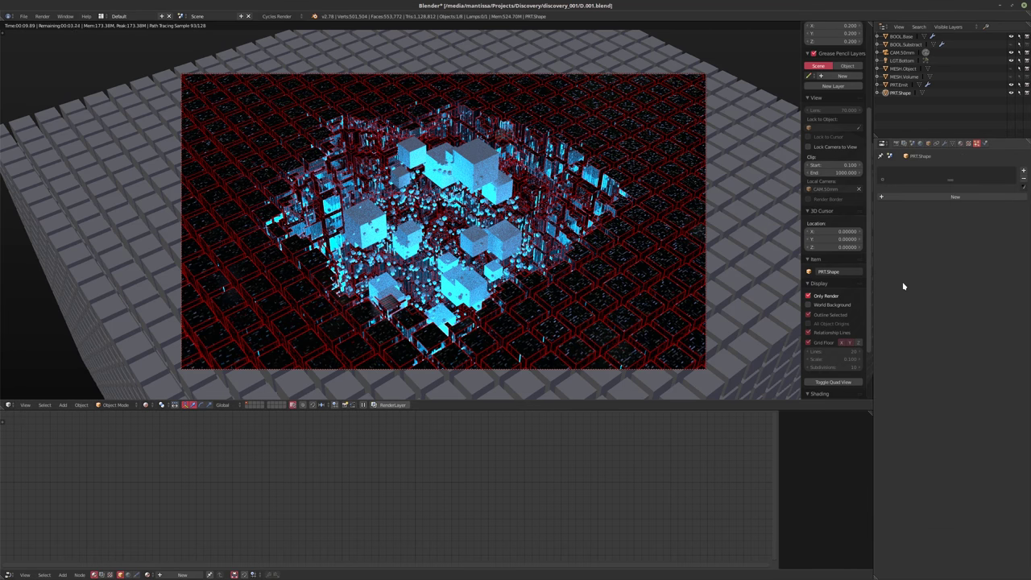
{"action": "left_click", "coordinate": [904, 84]}
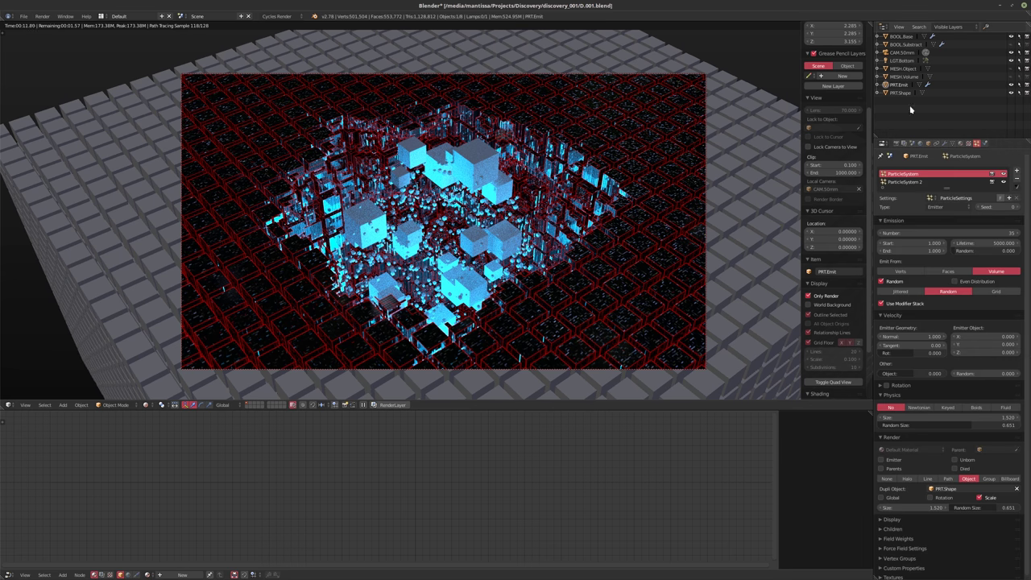
{"action": "left_click", "coordinate": [963, 143]}
{"action": "left_click", "coordinate": [929, 198]}
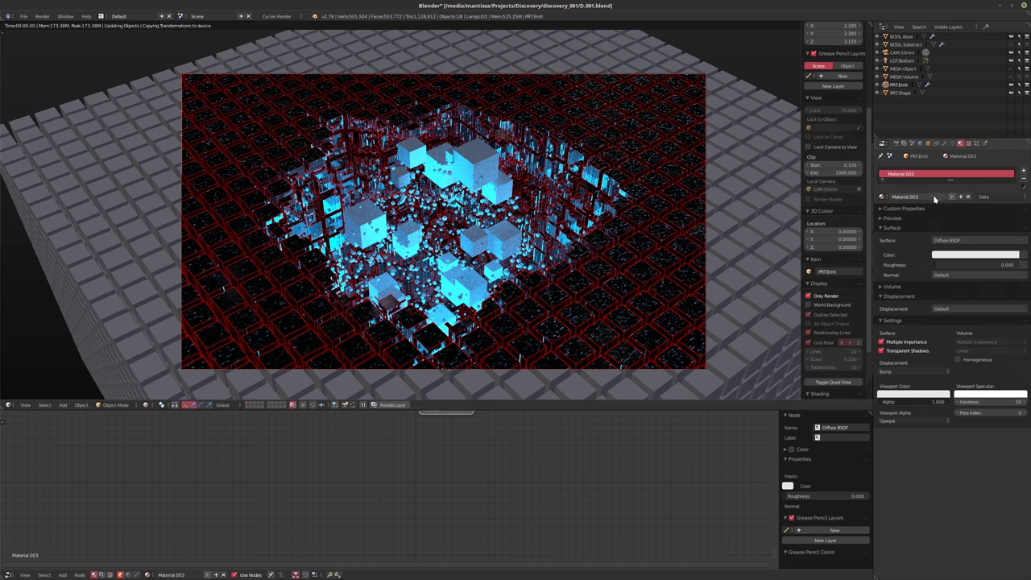
{"action": "double_click", "coordinate": [905, 175]}
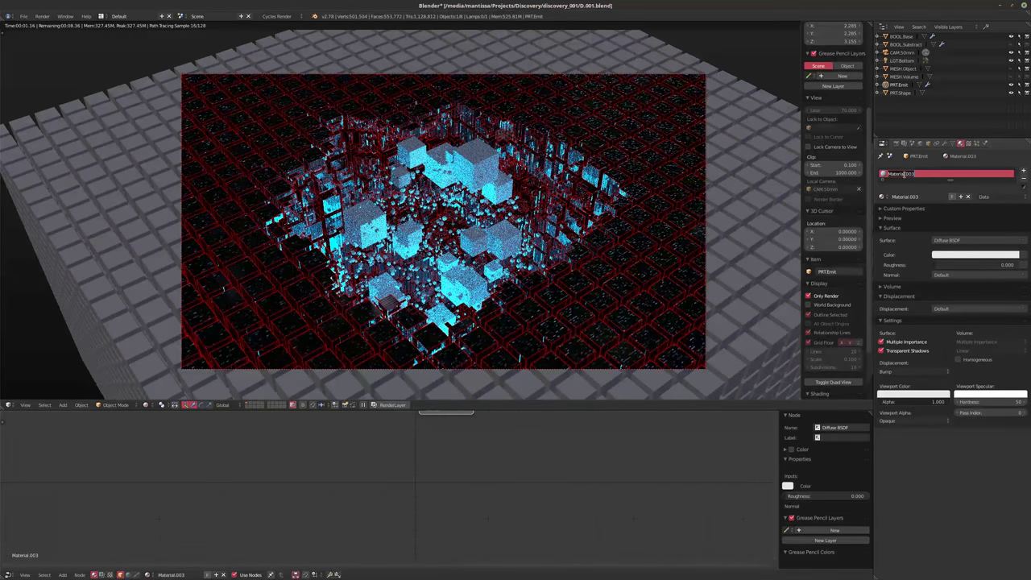
{"action": "type", "text": "PPRT.Ba"}
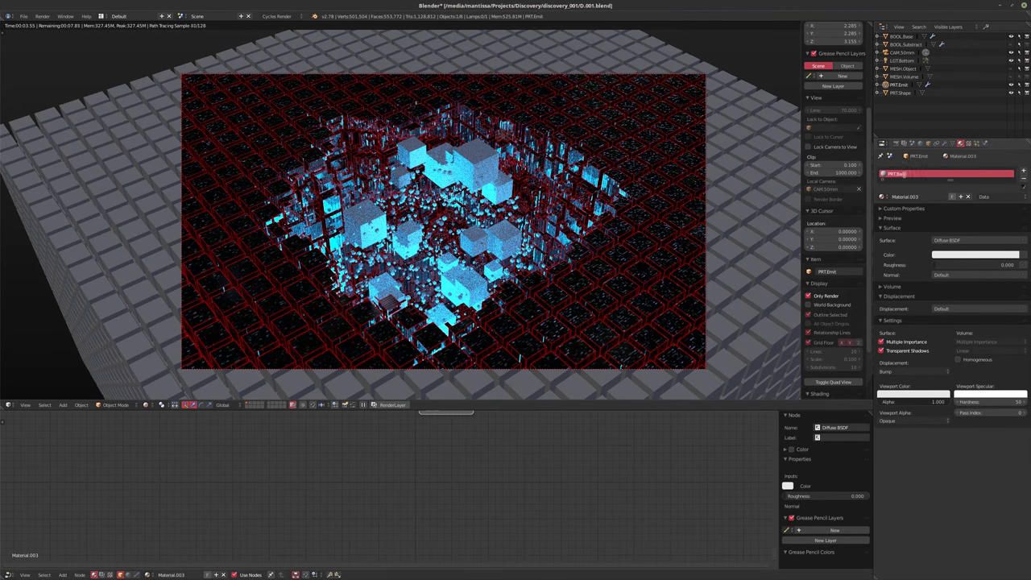
{"action": "type", "text": "se"}
{"action": "key", "text": "Return"}
- Add a second material slot to PRT.Emit with a new material named PRT.Lights
{"action": "left_click", "coordinate": [1023, 170]}
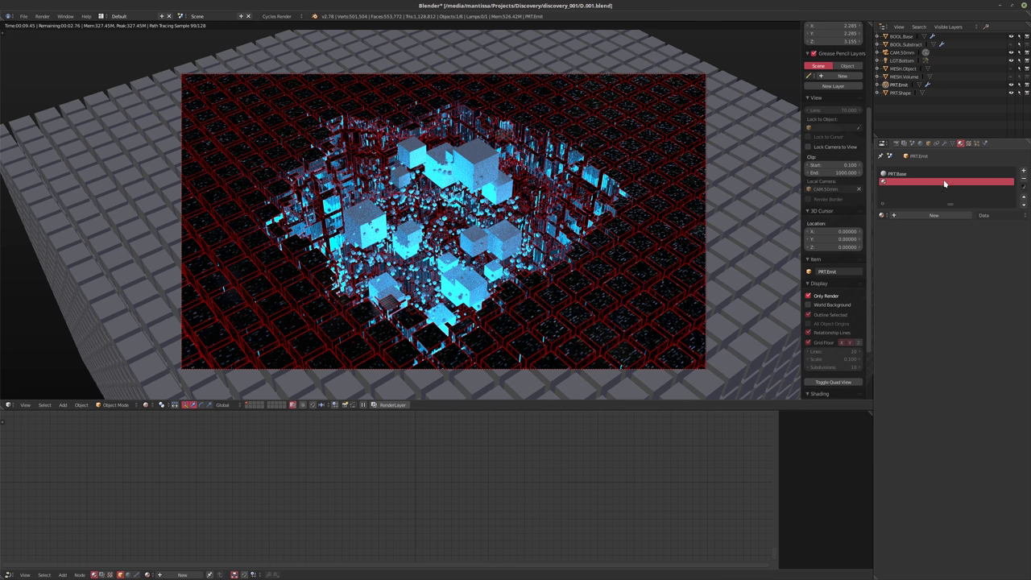
{"action": "left_click", "coordinate": [905, 215]}
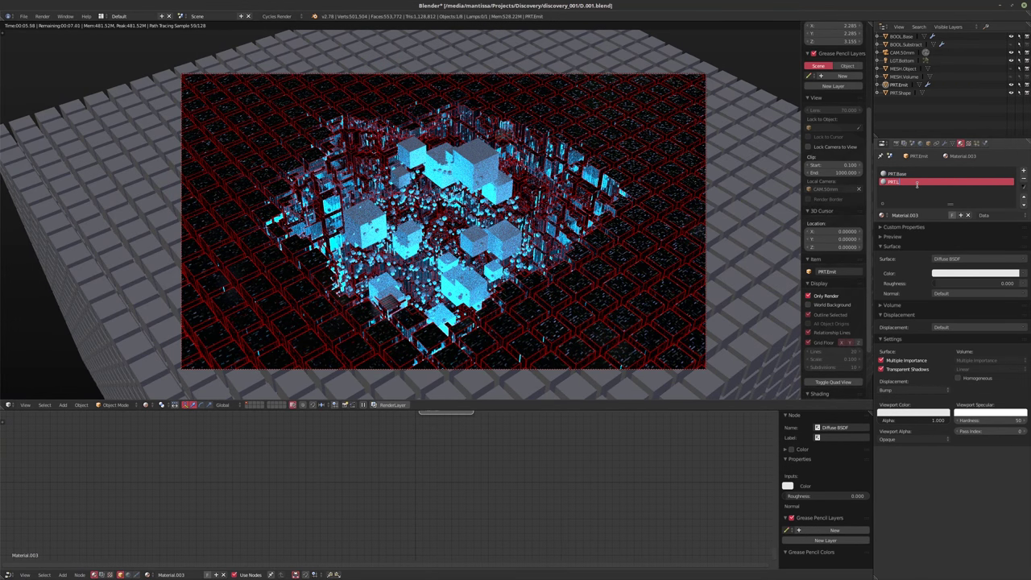
{"action": "left_click", "coordinate": [917, 186]}
{"action": "type", "text": "PRT.Lights"}
{"action": "key", "text": "Return"}
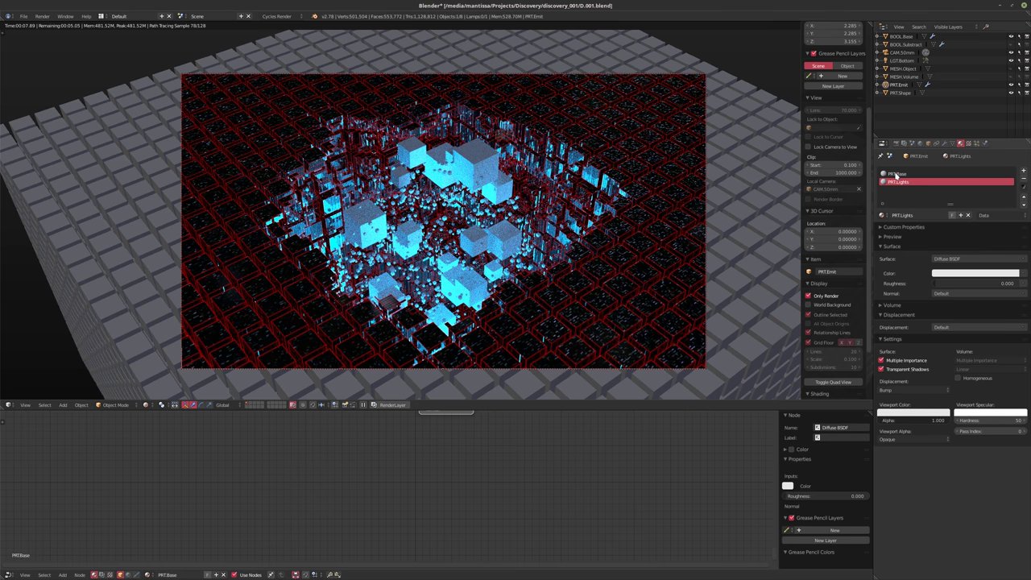
- Spread out the Diffuse BSDF and Material Output nodes of the PRT.Base material in the node editor
{"action": "left_click", "coordinate": [895, 175]}
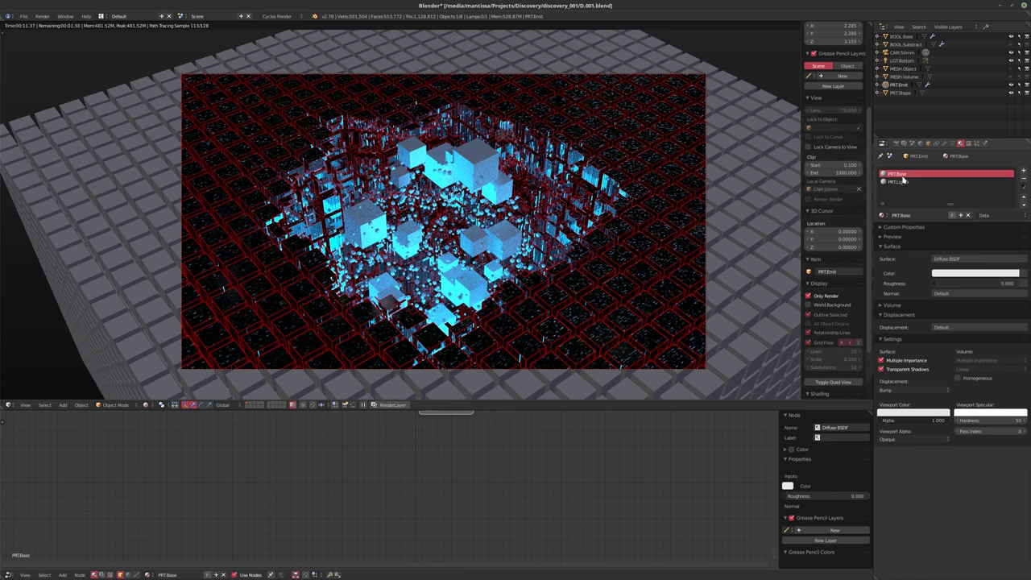
{"action": "key", "text": "Home"}
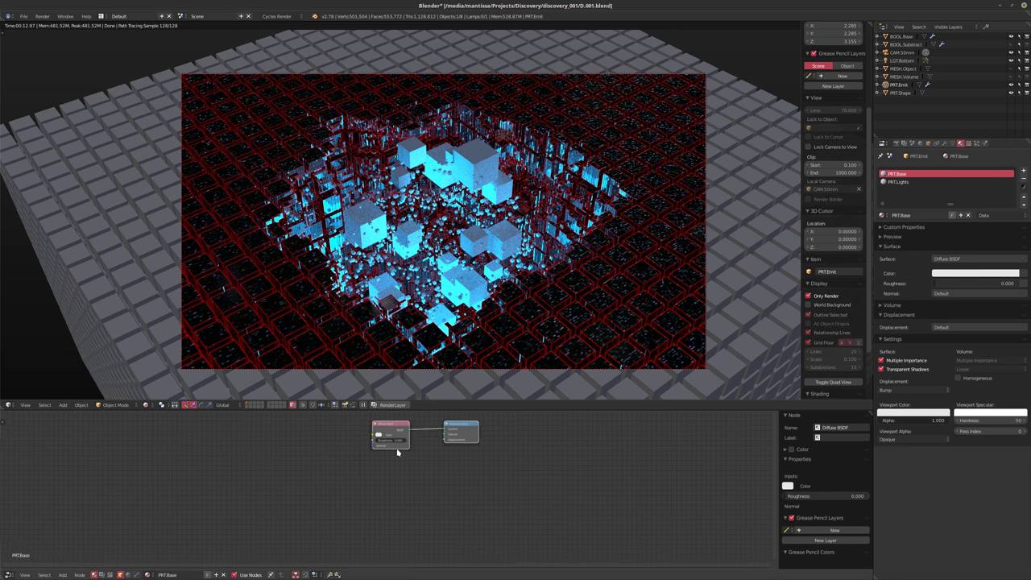
{"action": "scroll", "coordinate": [397, 452], "scroll_direction": "up", "scroll_amount": 1}
{"action": "left_click_drag", "start_coordinate": [388, 431], "coordinate": [336, 489]}
{"action": "left_click_drag", "start_coordinate": [474, 436], "coordinate": [451, 491]}
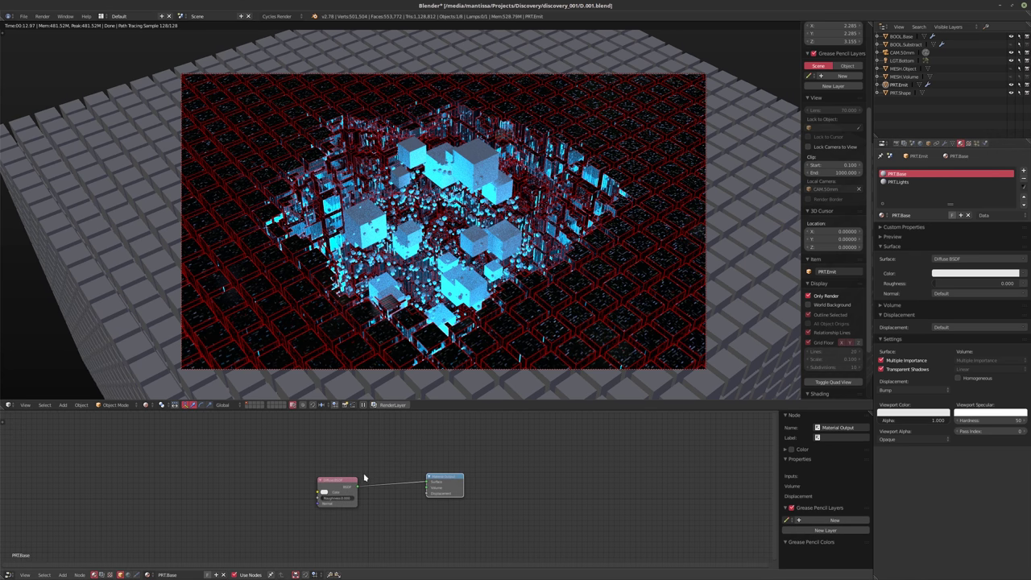
{"action": "middle_click_drag", "start_coordinate": [365, 472], "coordinate": [432, 447]}
{"action": "scroll", "coordinate": [403, 454], "scroll_direction": "up", "scroll_amount": 4}
{"action": "mouse_move", "coordinate": [405, 465]}
{"action": "left_mouse_down"}
{"action": "mouse_move", "coordinate": [428, 464]}
{"action": "mouse_move", "coordinate": [415, 462]}
{"action": "left_mouse_up"}
- Switch the PRT.Base shader node to a Glass BSDF
{"action": "key", "text": "shift+a"}
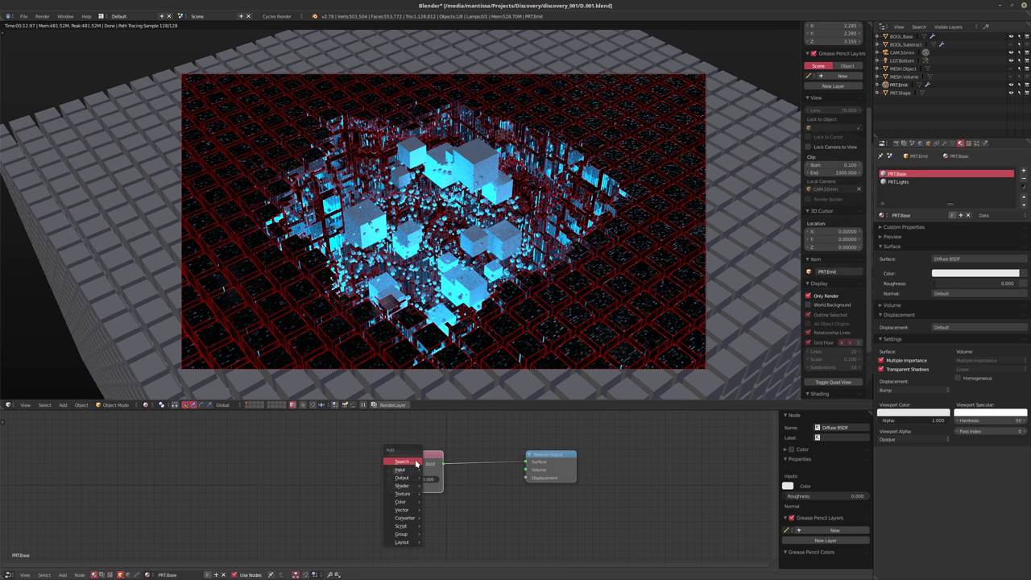
{"action": "key", "text": "Escape"}
{"action": "key", "text": "shift+s"}
{"action": "mouse_move", "coordinate": [420, 514]}
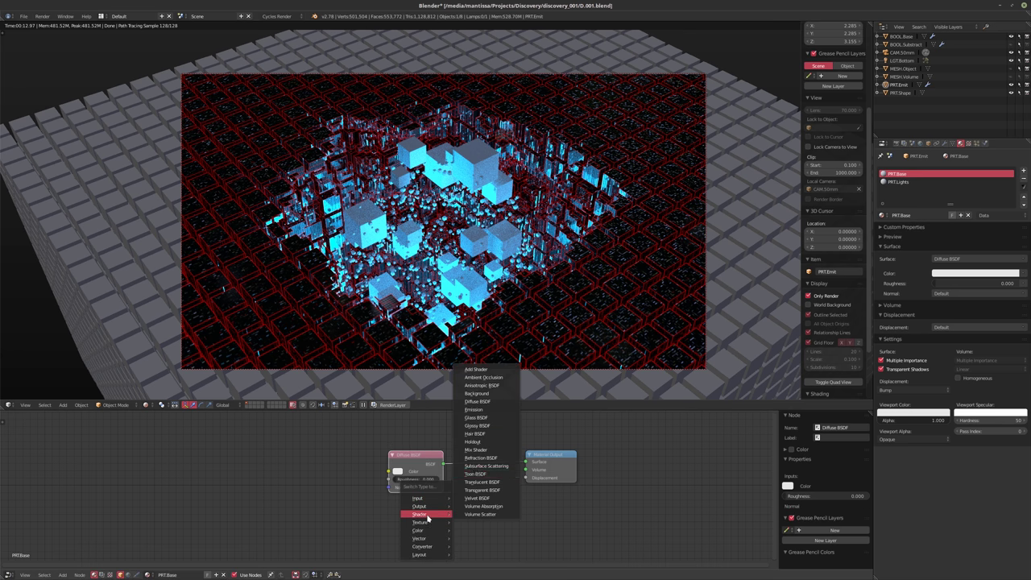
{"action": "left_click", "coordinate": [476, 418]}
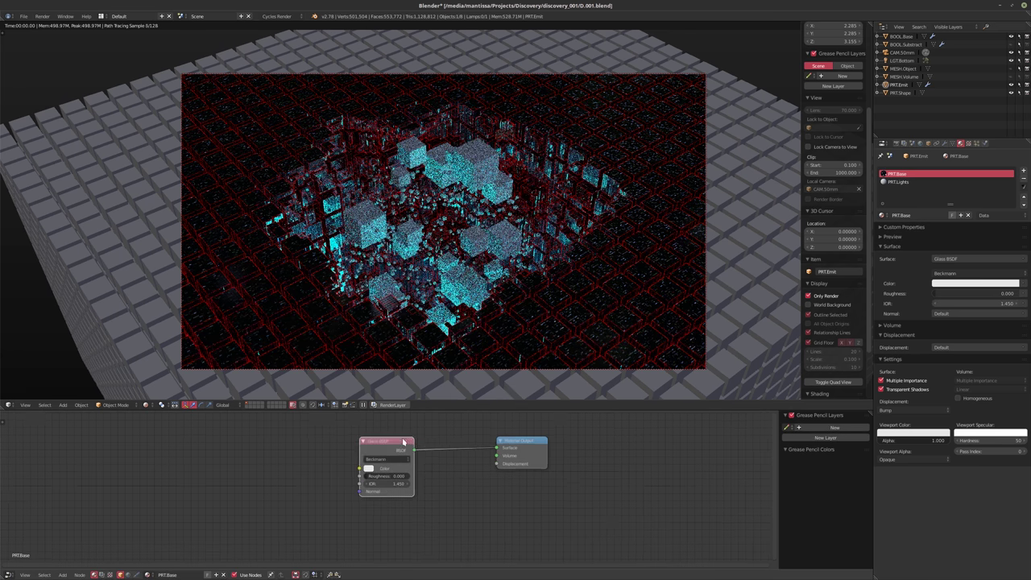
{"action": "scroll", "coordinate": [395, 469], "scroll_direction": "up", "scroll_amount": 3}
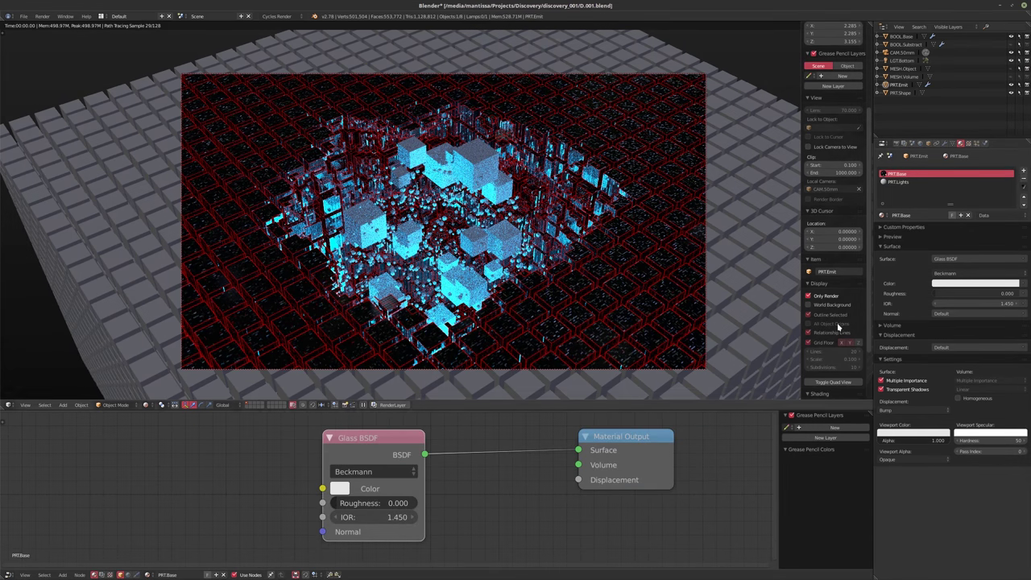
- Open the particle settings of PRT.Emit
{"action": "left_click", "coordinate": [976, 144]}
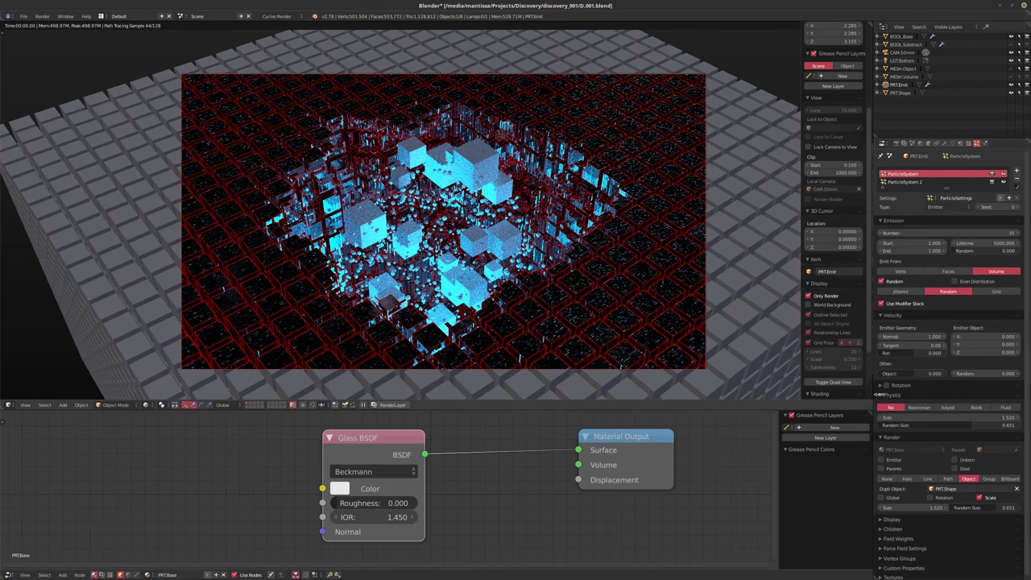
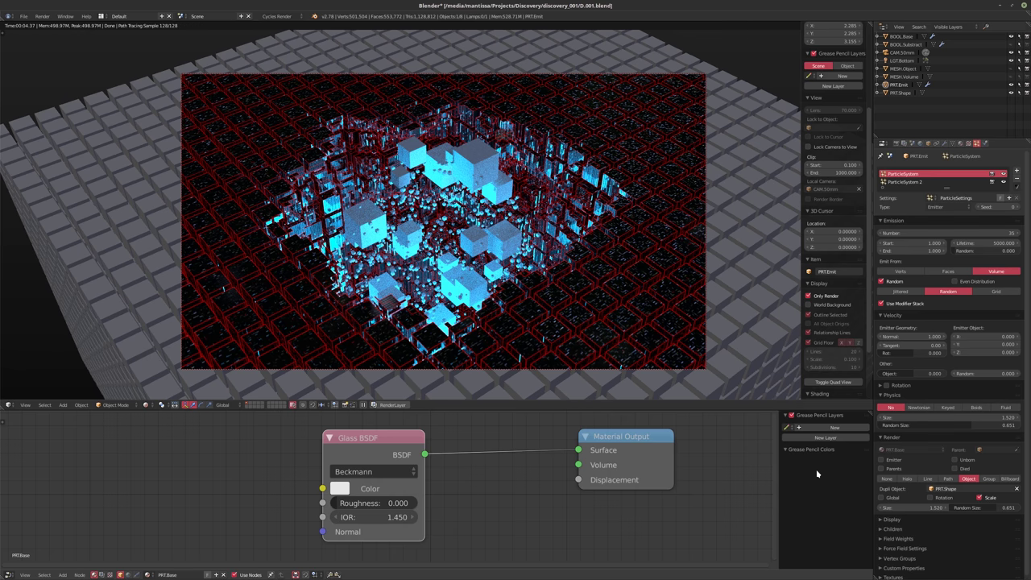
- Assign the existing PRT.Base material to the PRT.Shape object
{"action": "left_click", "coordinate": [900, 92]}
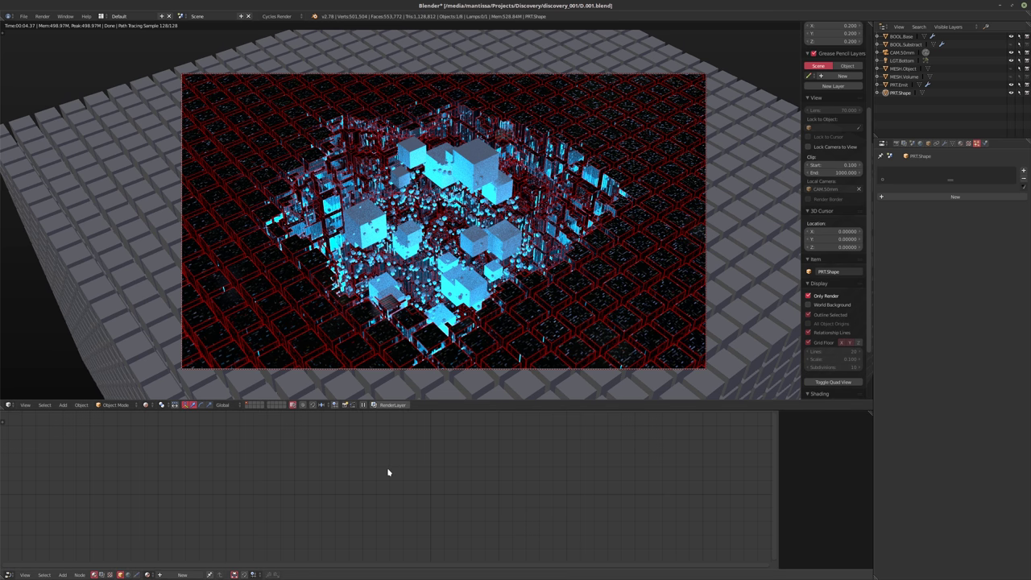
{"action": "left_click", "coordinate": [181, 574]}
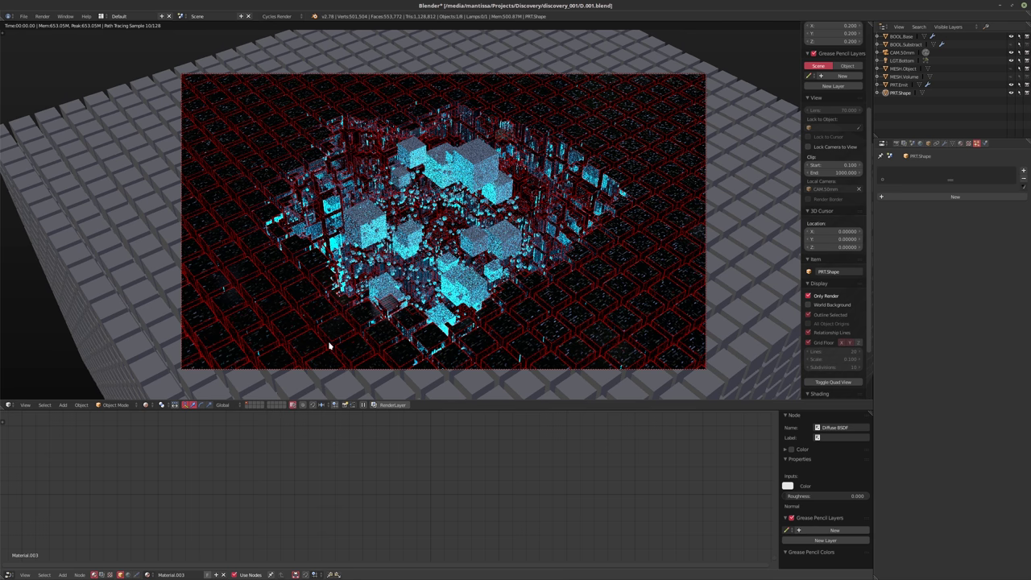
{"action": "key", "text": "ctrl+z"}
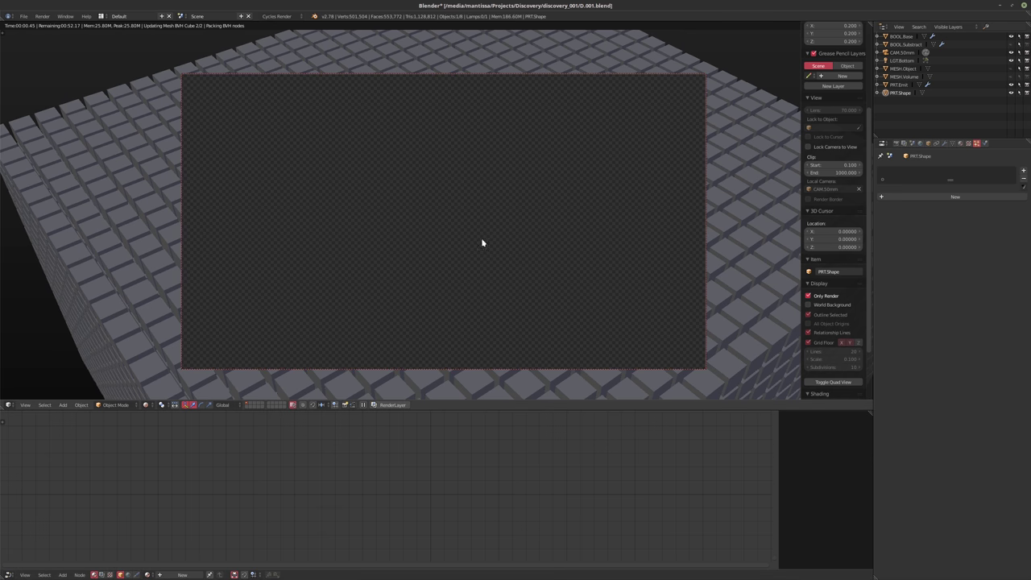
{"action": "left_click", "coordinate": [153, 568]}
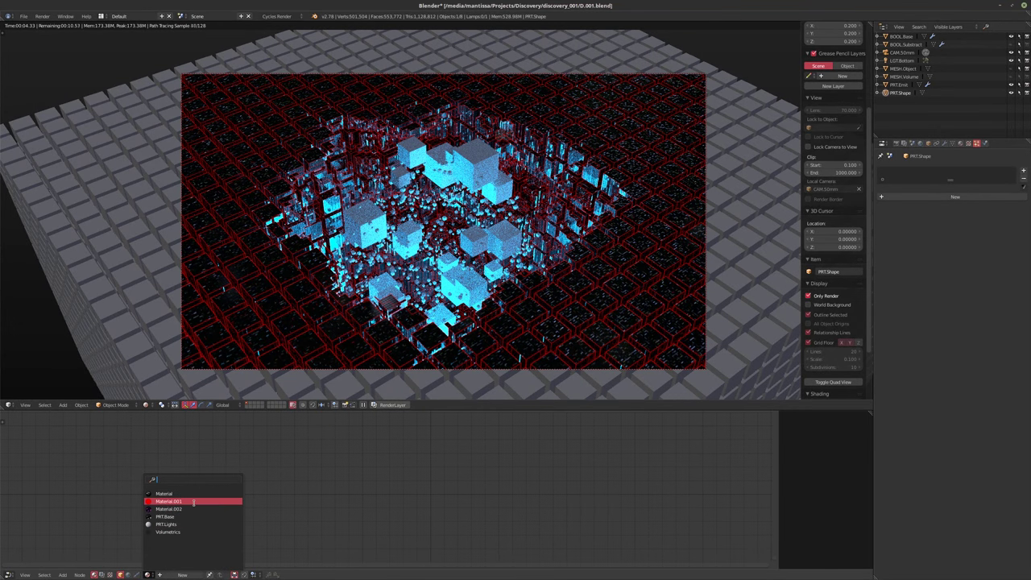
{"action": "left_click", "coordinate": [190, 517]}
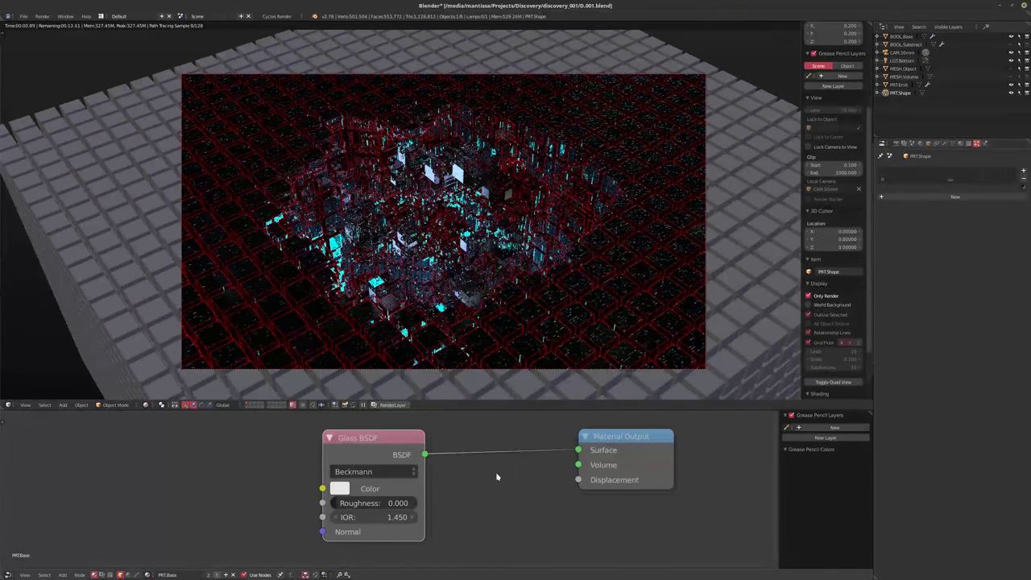
- Give the PRT.Base Glass BSDF a roughness of about 0.033 and switch its distribution to GGX
{"action": "mouse_move", "coordinate": [464, 470]}
{"action": "middle_mouse_down"}
{"action": "mouse_move", "coordinate": [426, 470]}
{"action": "mouse_move", "coordinate": [465, 473]}
{"action": "middle_mouse_up"}
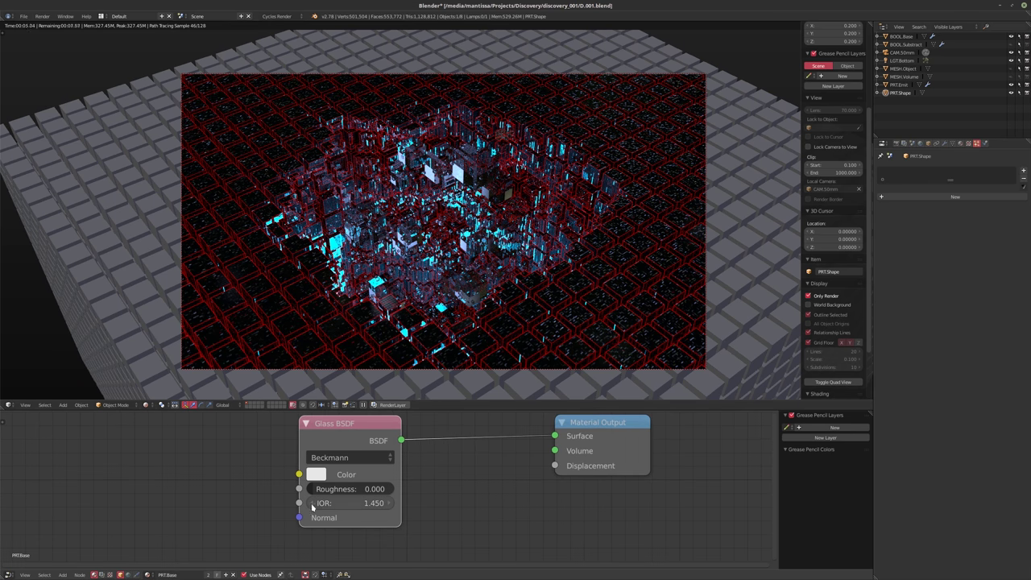
{"action": "left_click_drag", "start_coordinate": [322, 489], "coordinate": [329, 489]}
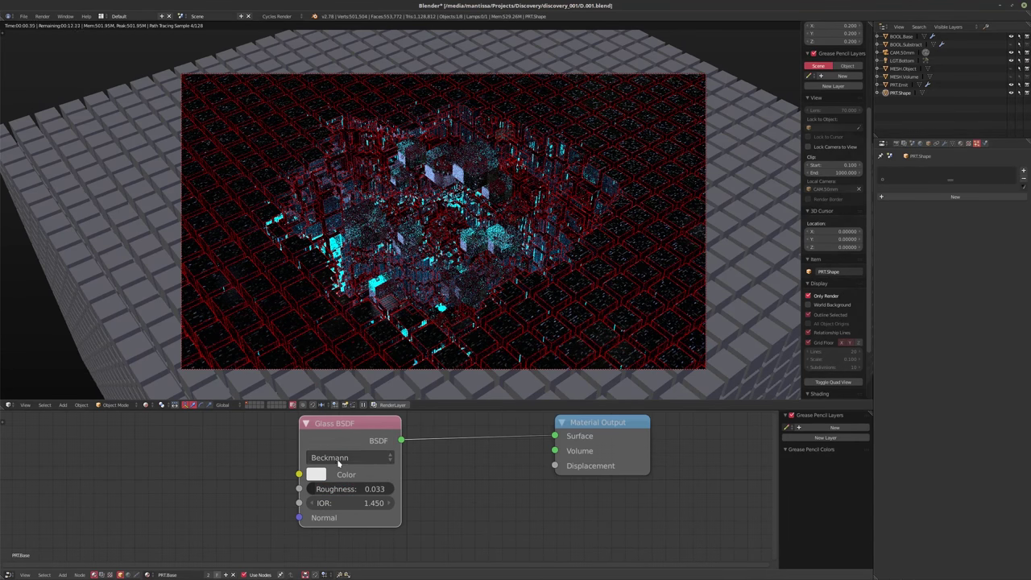
{"action": "left_click", "coordinate": [342, 458]}
{"action": "left_click", "coordinate": [340, 410]}
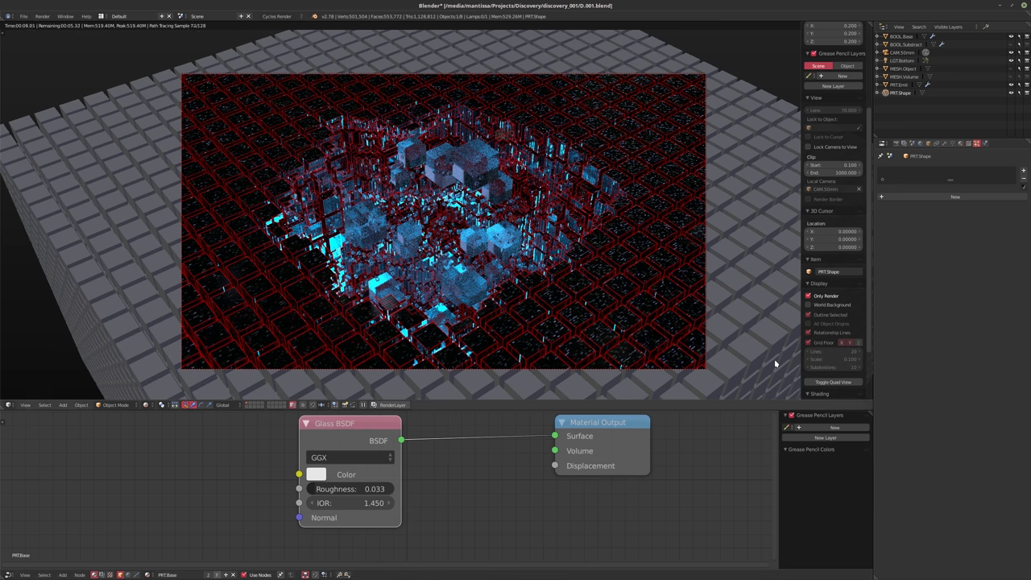
- Hide the LGT.Bottom light so it no longer illuminates the rendered preview
{"action": "left_click", "coordinate": [1025, 62]}
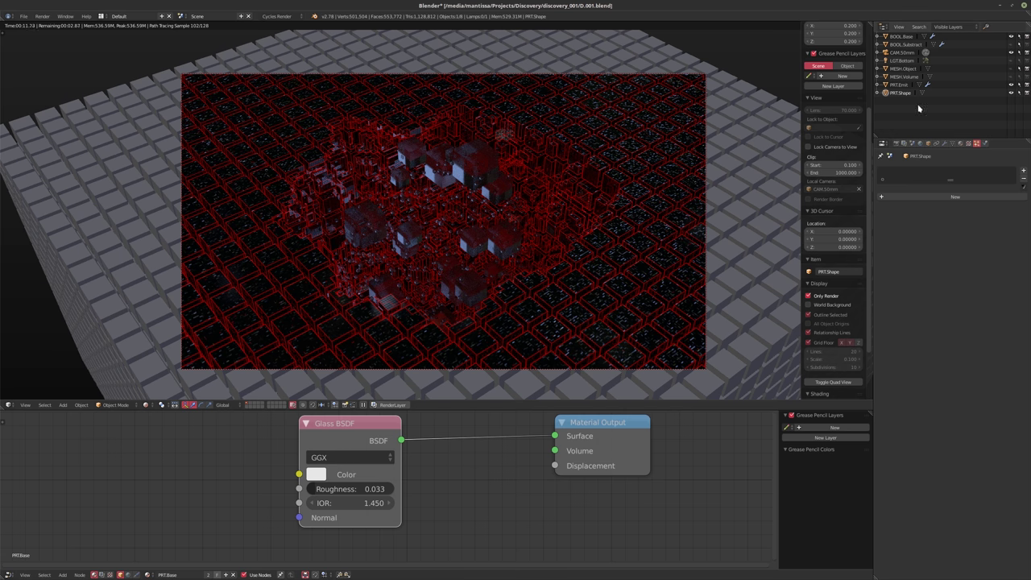
- Duplicate the PRT.Shape object in place and assign the existing PRT.Lights material to the copy
{"action": "left_click", "coordinate": [899, 84]}
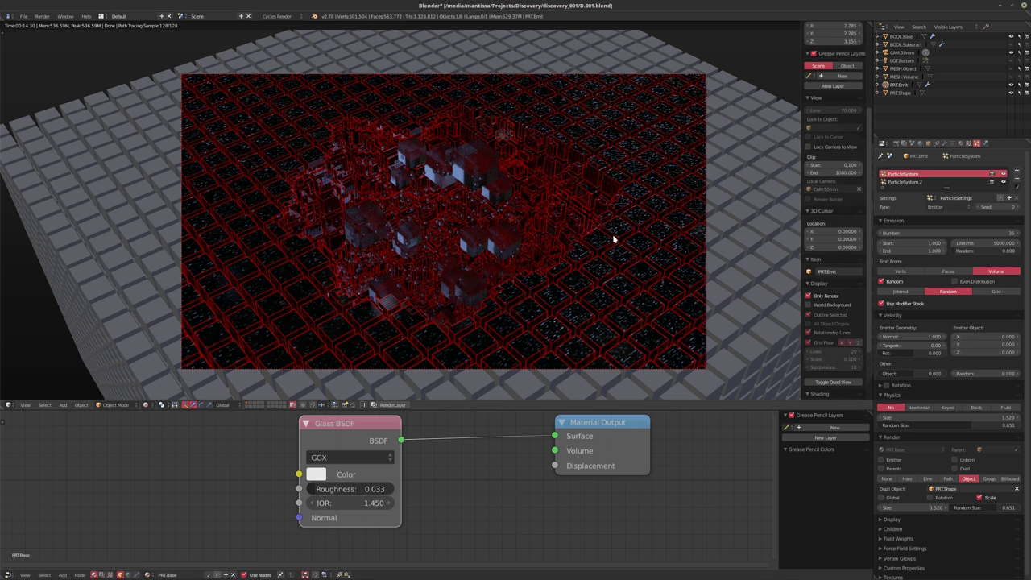
{"action": "left_click", "coordinate": [901, 94]}
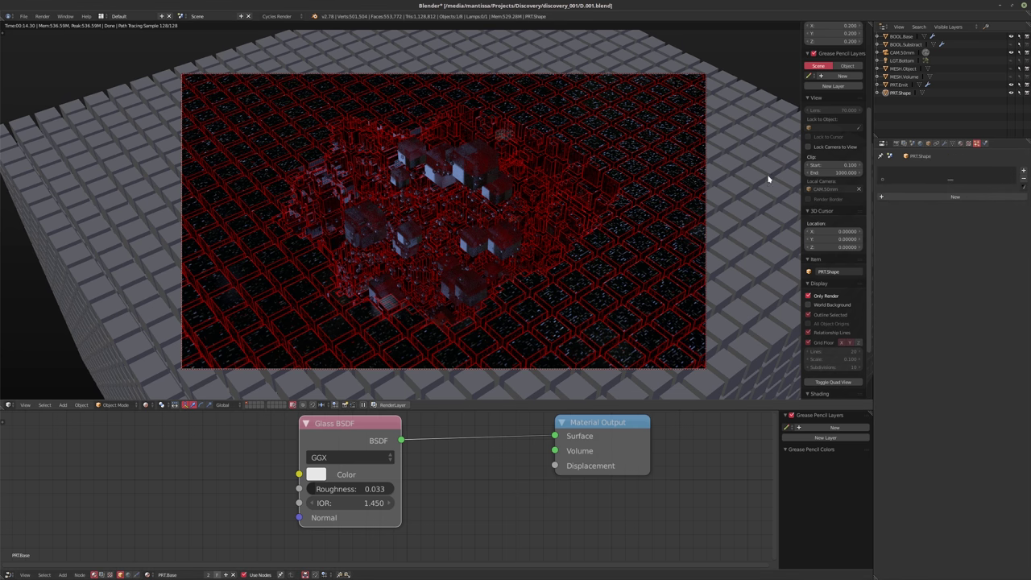
{"action": "key", "text": "shift+d"}
{"action": "right_click", "coordinate": [440, 264]}
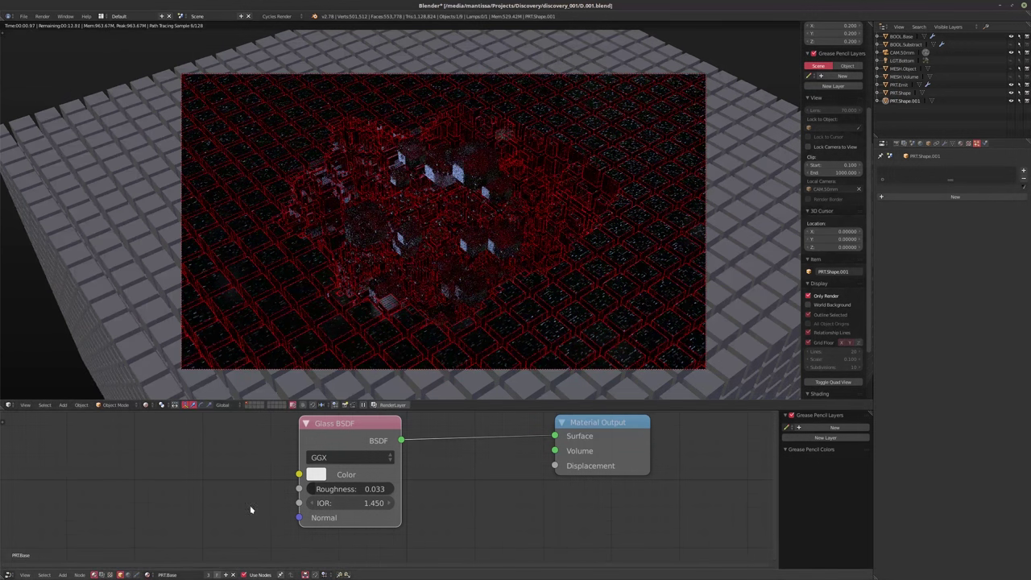
{"action": "left_click", "coordinate": [148, 574]}
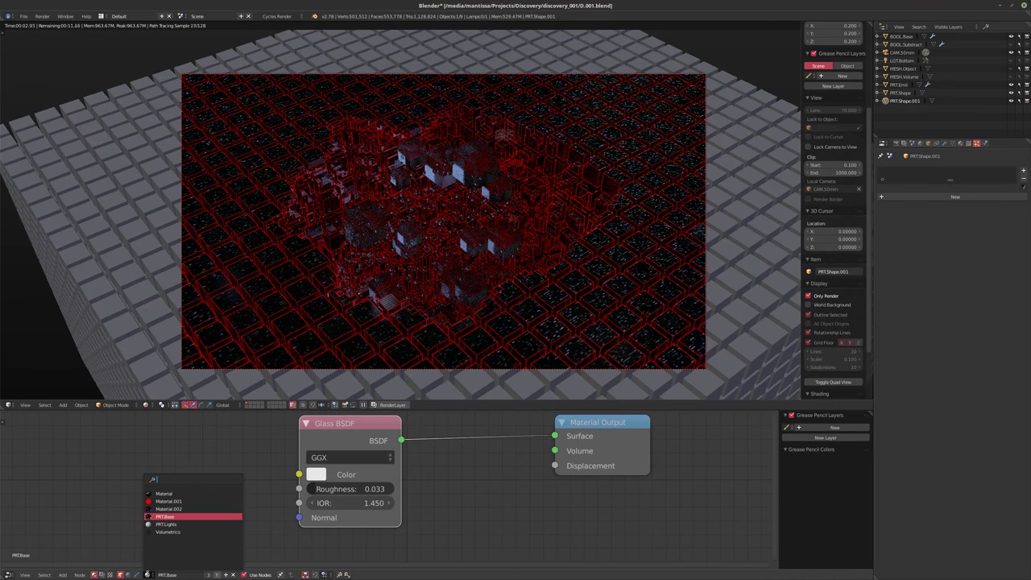
{"action": "left_click", "coordinate": [166, 524]}
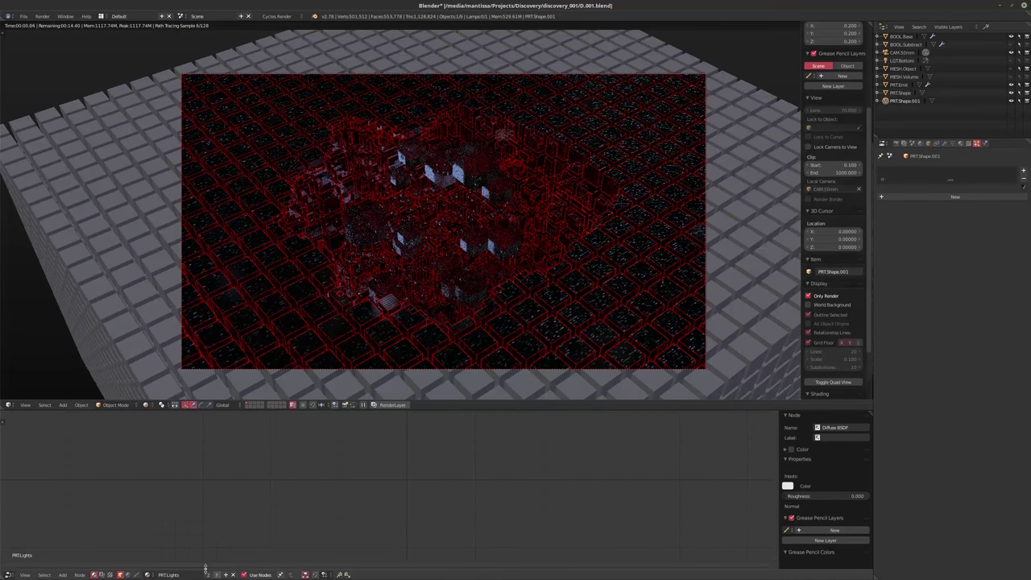
- Switch the Diffuse BSDF in the PRT.Lights material to an Emission shader and line it up with the Material Output node
{"action": "key", "text": "Home"}
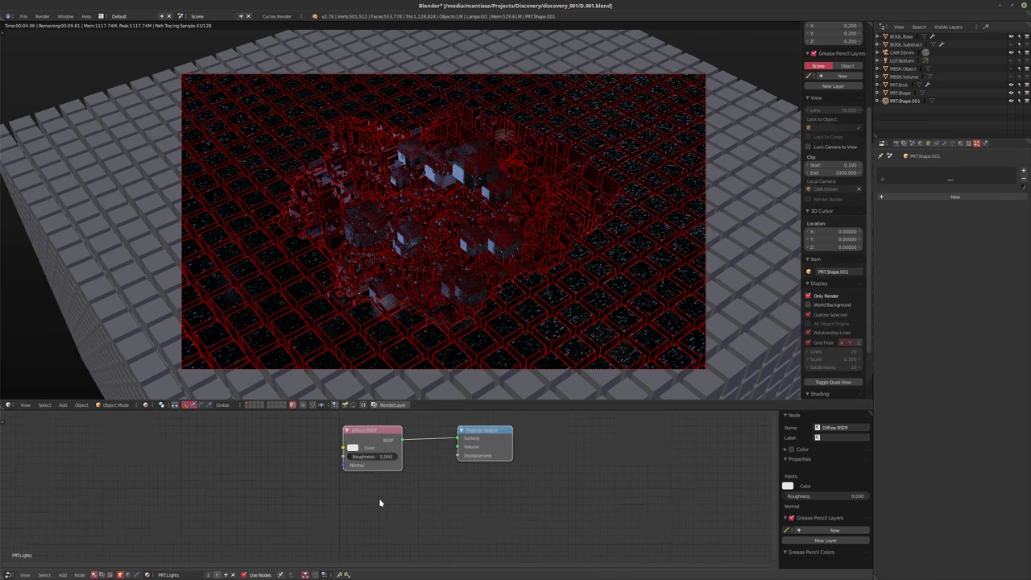
{"action": "scroll", "coordinate": [378, 498], "scroll_direction": "up", "scroll_amount": 1}
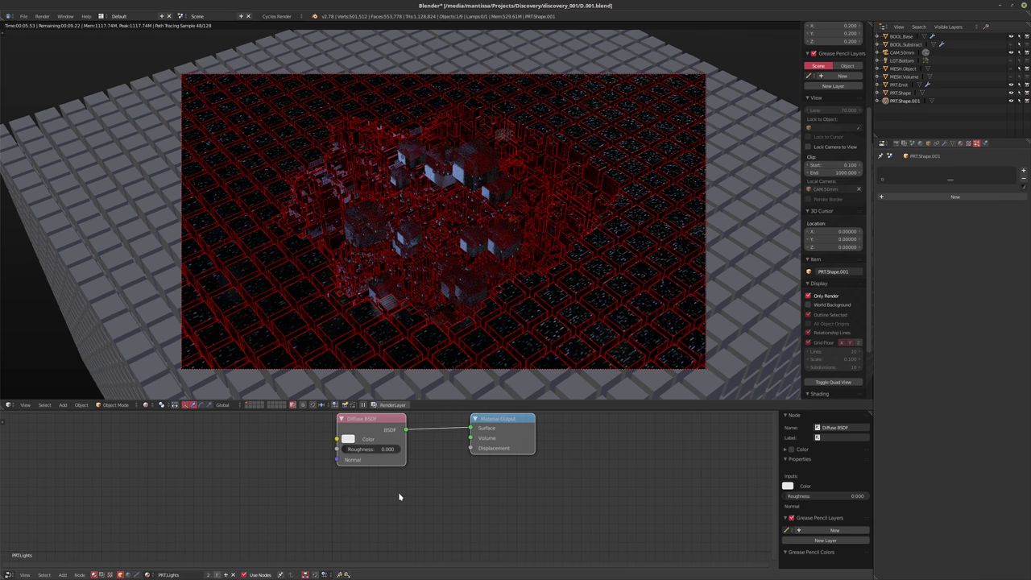
{"action": "left_click", "coordinate": [347, 439]}
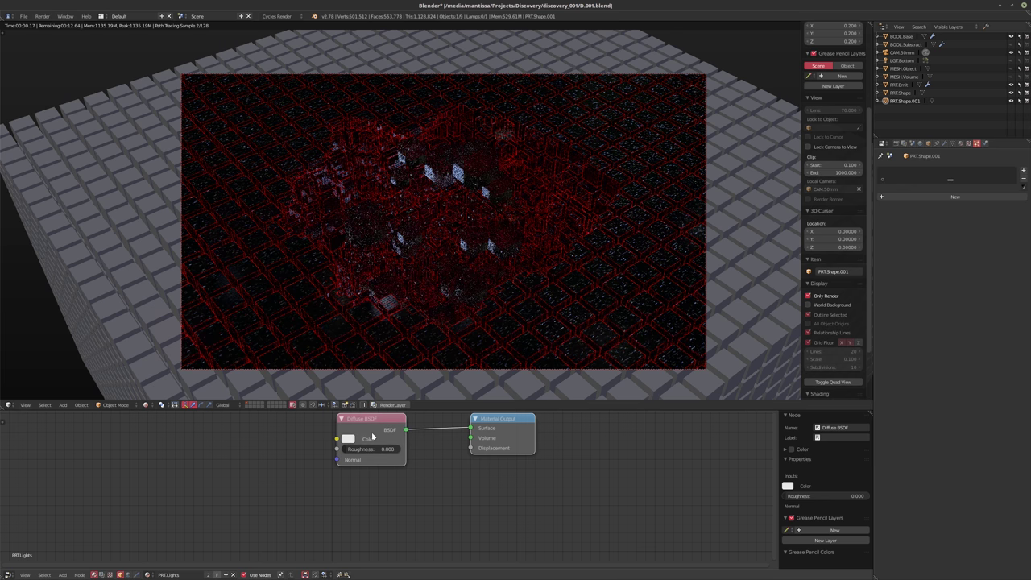
{"action": "key", "text": "shift+a"}
{"action": "mouse_move", "coordinate": [372, 436]}
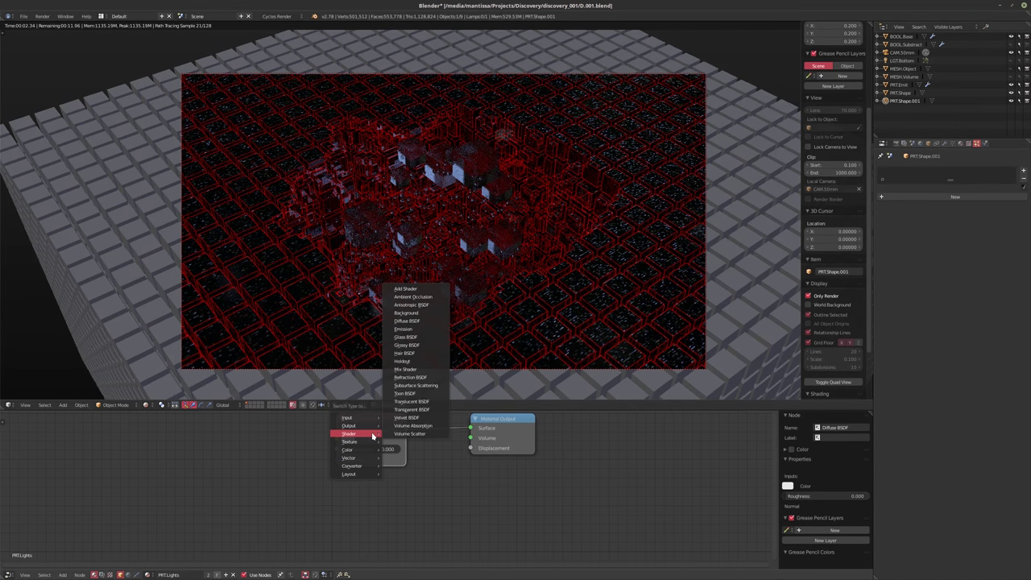
{"action": "left_click", "coordinate": [403, 329]}
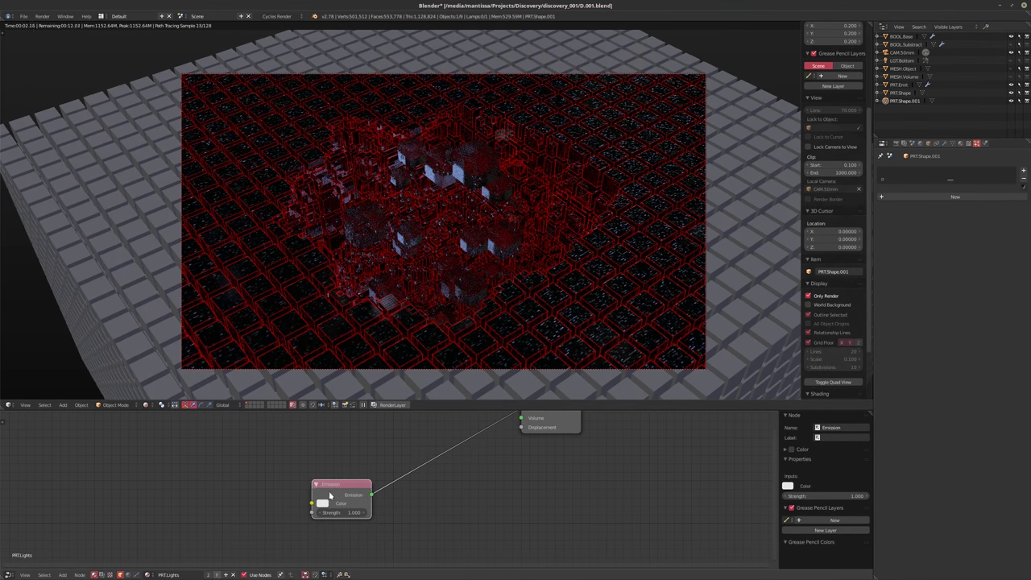
{"action": "left_click", "coordinate": [307, 509]}
{"action": "left_click_drag", "start_coordinate": [558, 428], "coordinate": [515, 533]}
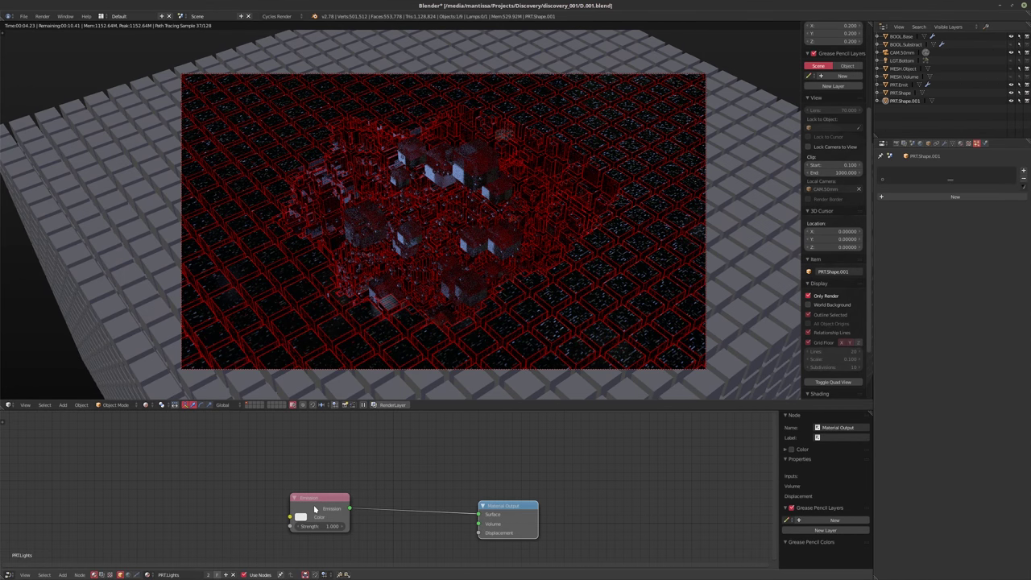
{"action": "left_click_drag", "start_coordinate": [315, 508], "coordinate": [308, 514]}
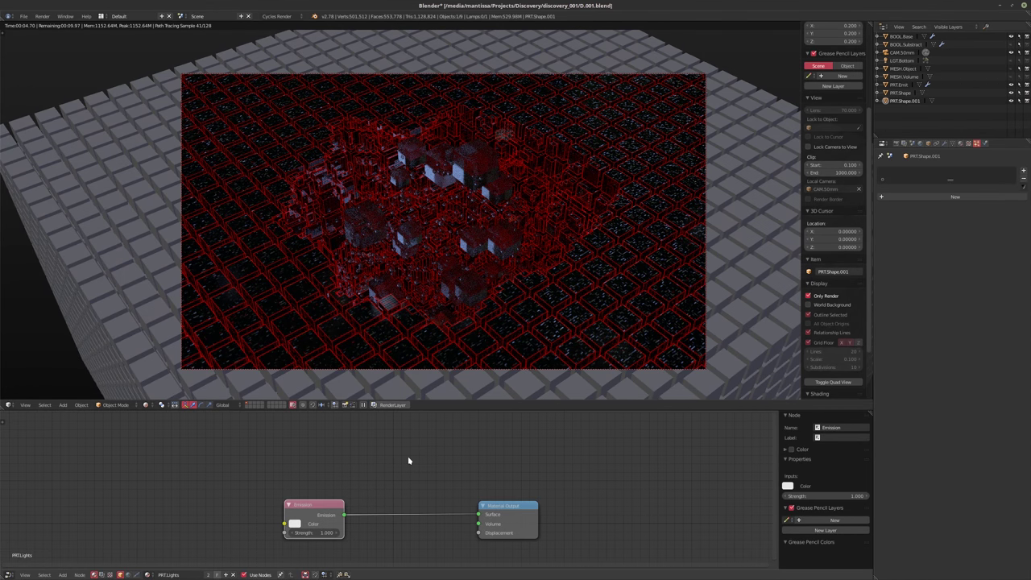
- Check the materials of both particle shapes and set PRT.Shape.001 as the dupli object of PRT.Emit's ParticleSystem 2
{"action": "left_click", "coordinate": [960, 144]}
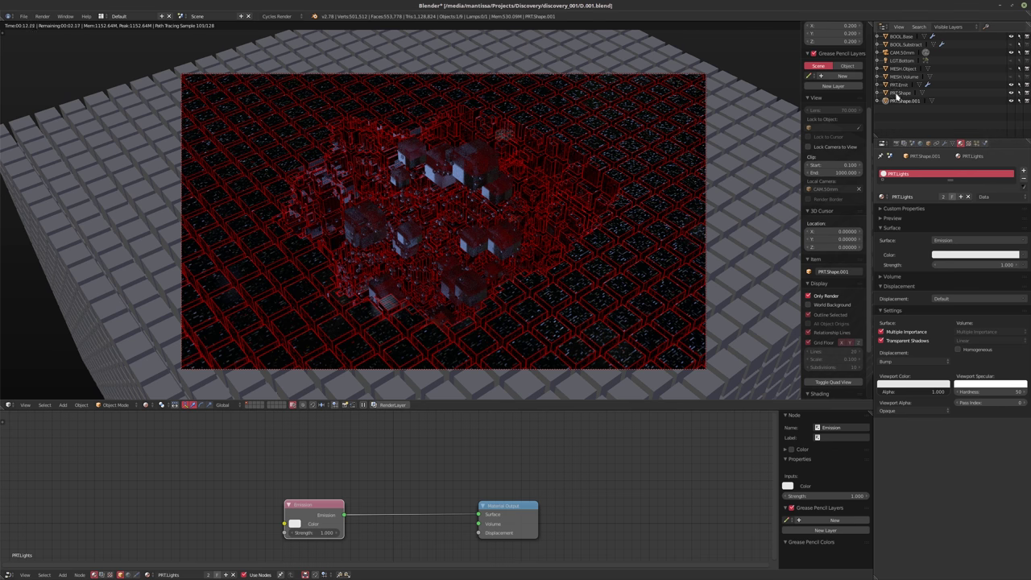
{"action": "left_click", "coordinate": [900, 94]}
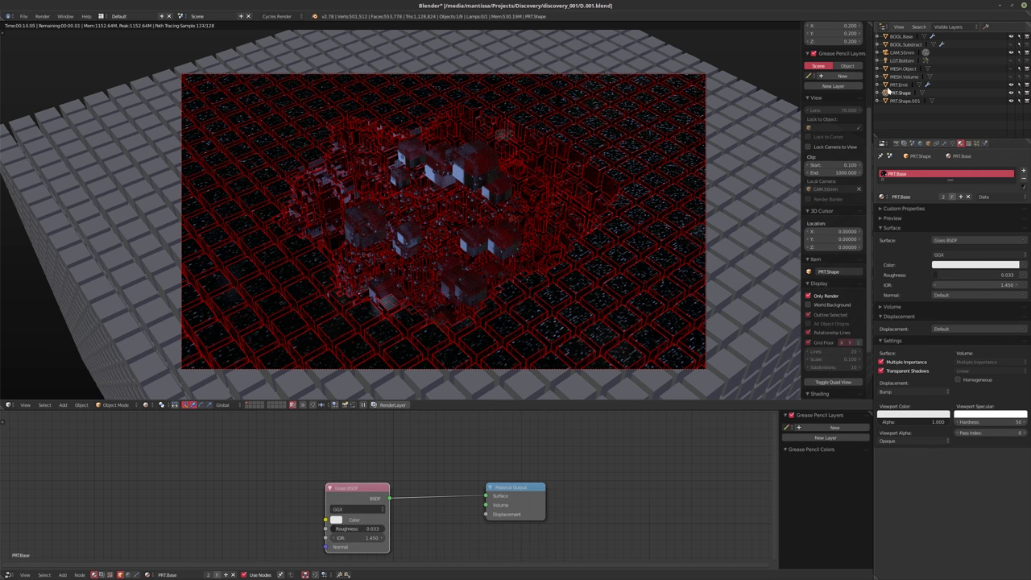
{"action": "left_click", "coordinate": [899, 85]}
{"action": "left_click", "coordinate": [975, 143]}
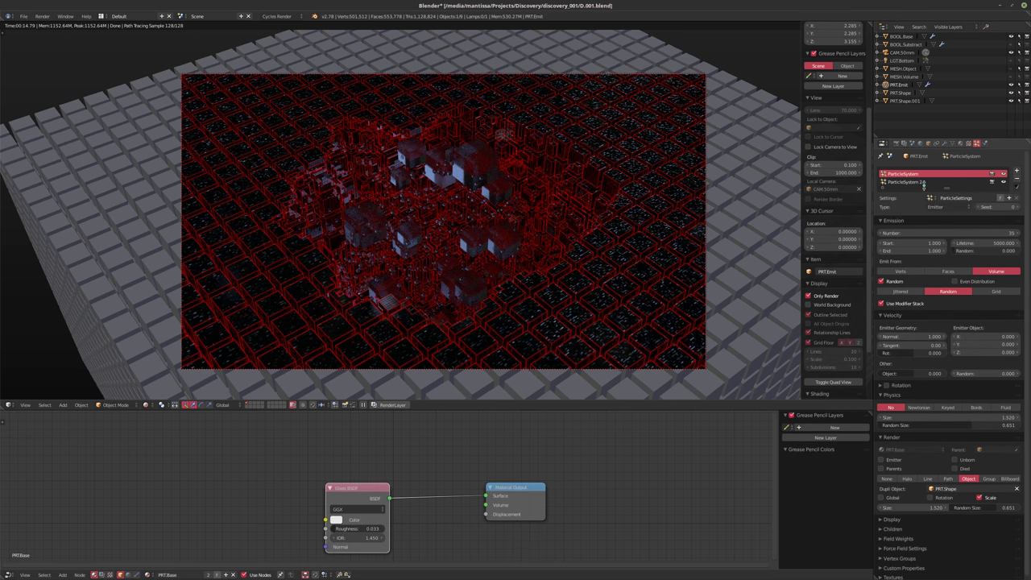
{"action": "left_click", "coordinate": [914, 183]}
{"action": "left_click", "coordinate": [950, 489]}
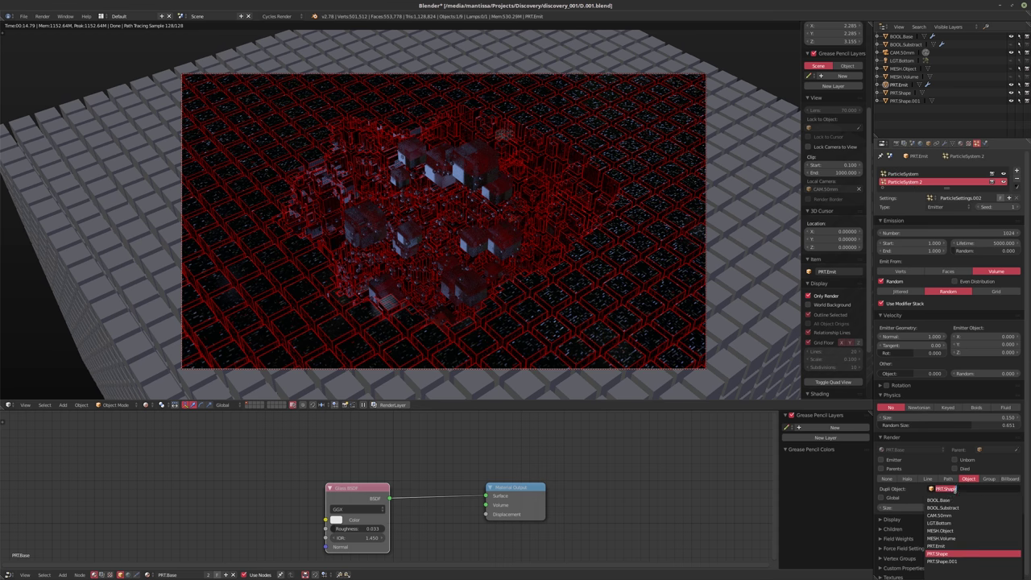
{"action": "left_click", "coordinate": [944, 561]}
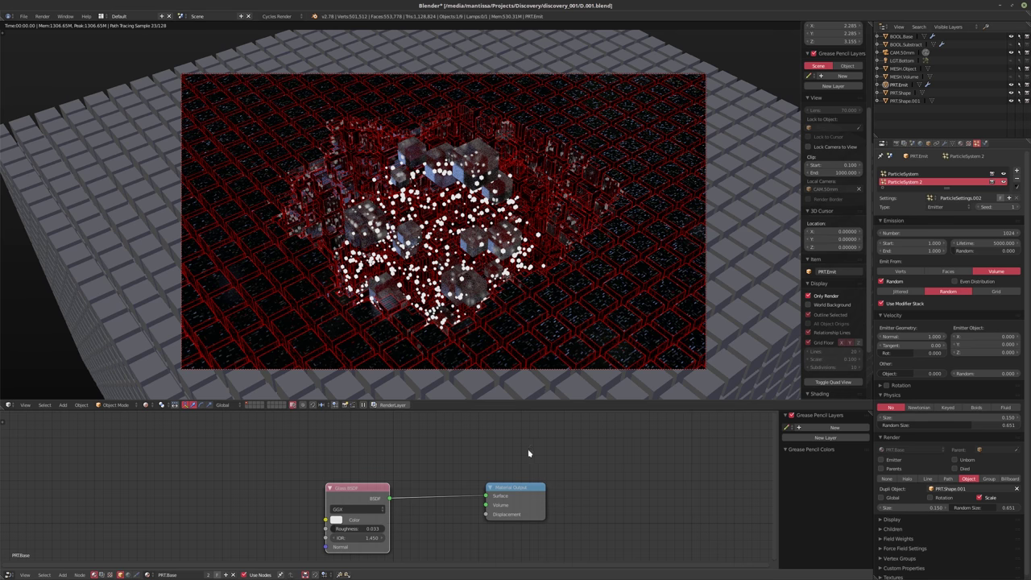
- Brighten the color of the PRT.Base Glass BSDF to a lighter white
{"action": "middle_click_drag", "start_coordinate": [463, 461], "coordinate": [496, 443]}
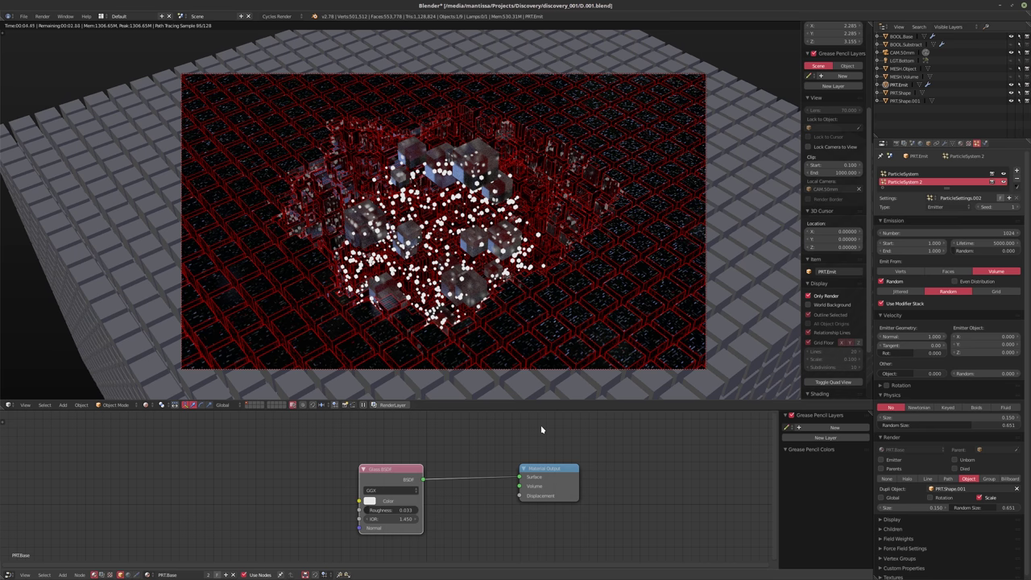
{"action": "scroll", "coordinate": [459, 491], "scroll_direction": "up", "scroll_amount": 2}
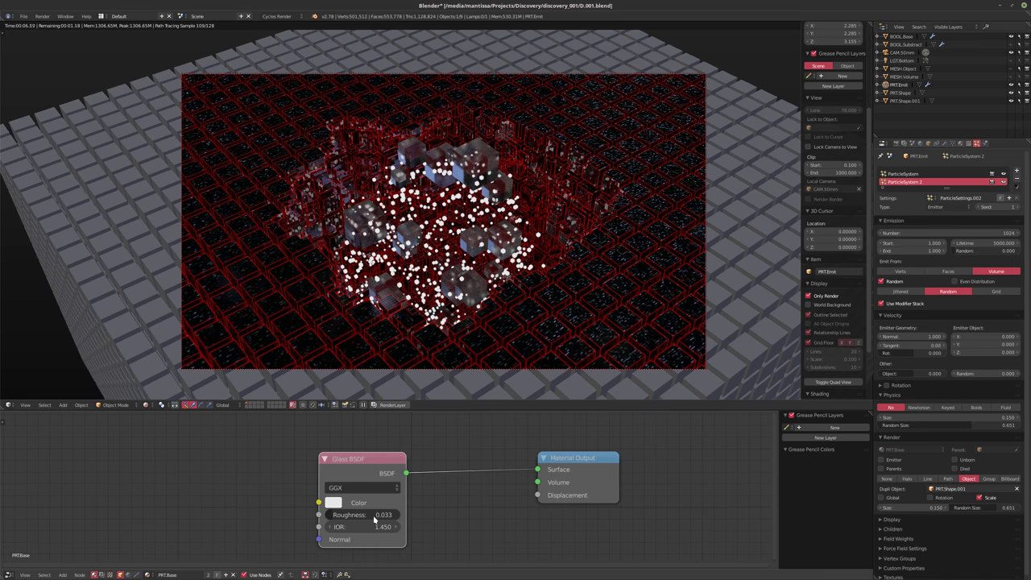
{"action": "left_click", "coordinate": [335, 511]}
{"action": "left_click", "coordinate": [333, 503]}
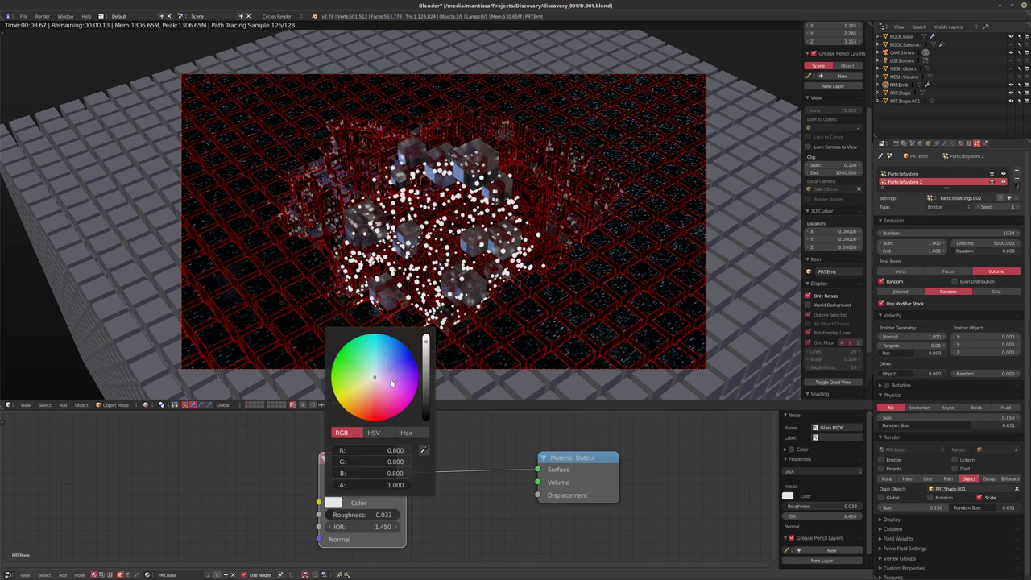
{"action": "left_click_drag", "start_coordinate": [426, 343], "coordinate": [427, 339]}
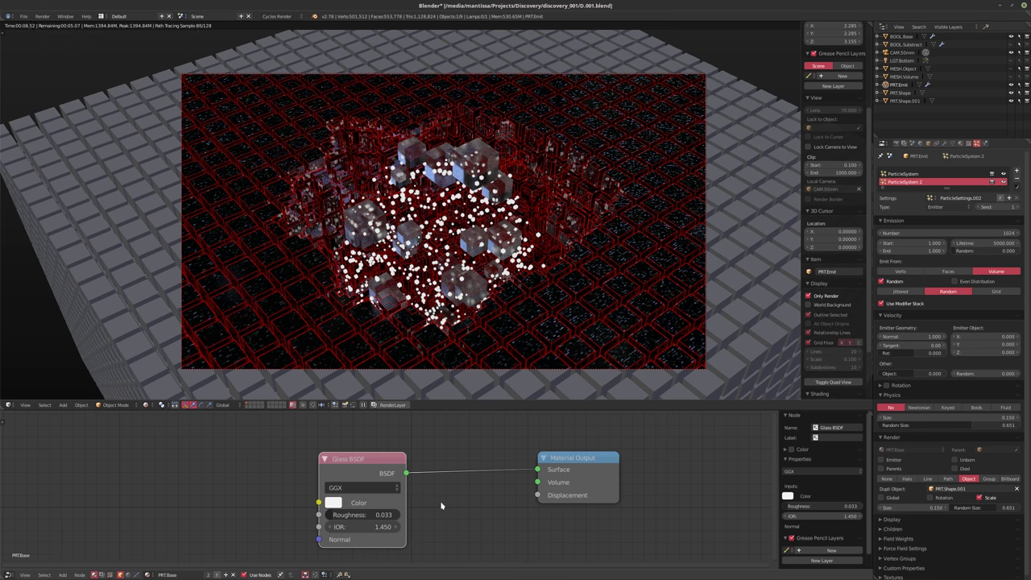
- Try a roughness of 0.01 on the PRT.Base Glass BSDF
{"action": "left_click", "coordinate": [368, 514]}
{"action": "type", "text": "0.01"}
{"action": "key", "text": "Return"}
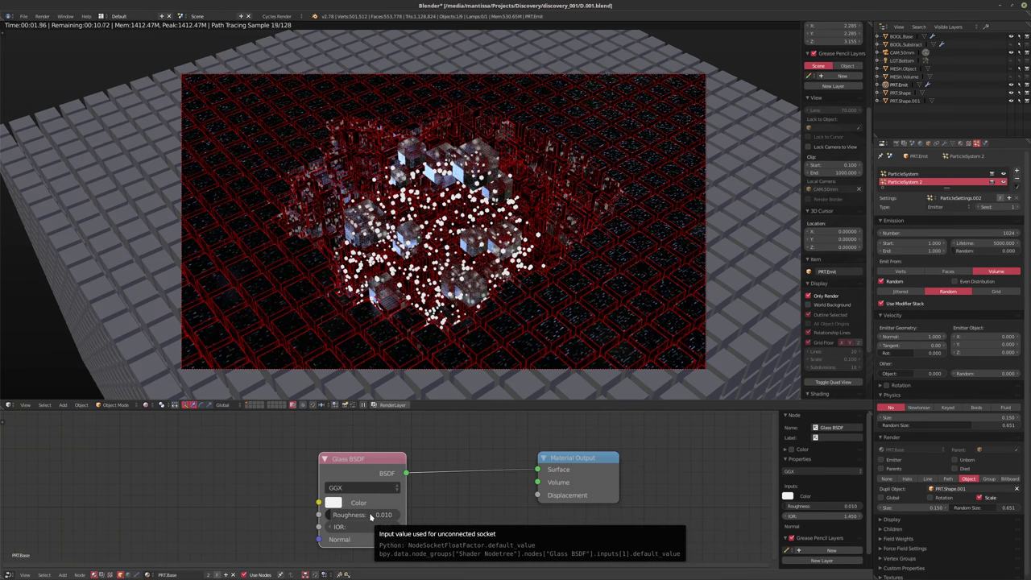
- Set the PRT.Base Glass BSDF roughness to 0.0025 and its IOR to 2
{"action": "left_click", "coordinate": [369, 514]}
{"action": "type", "text": "0.0025"}
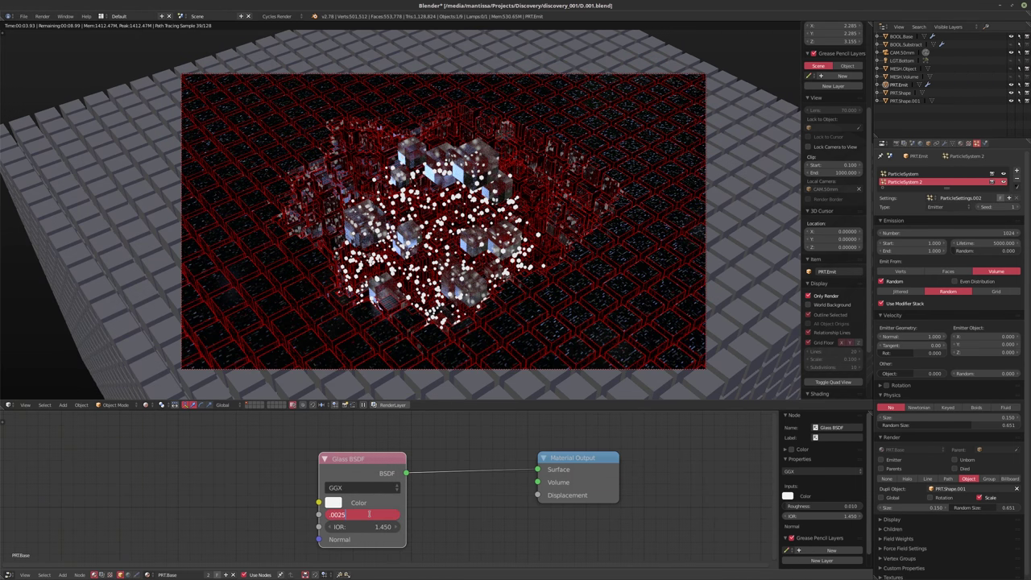
{"action": "key", "text": "Return"}
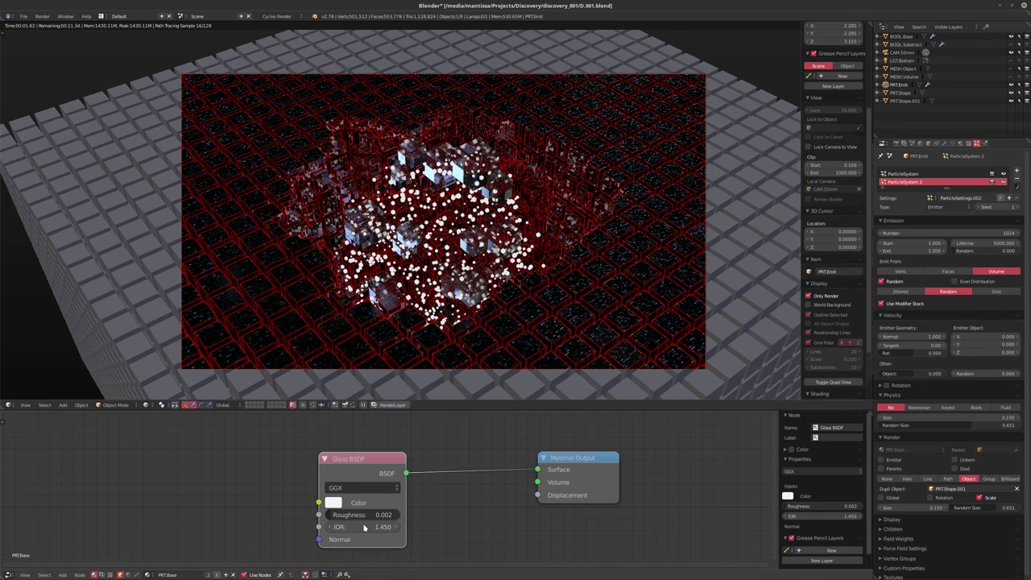
{"action": "left_click", "coordinate": [365, 528]}
{"action": "type", "text": "2"}
{"action": "key", "text": "Return"}
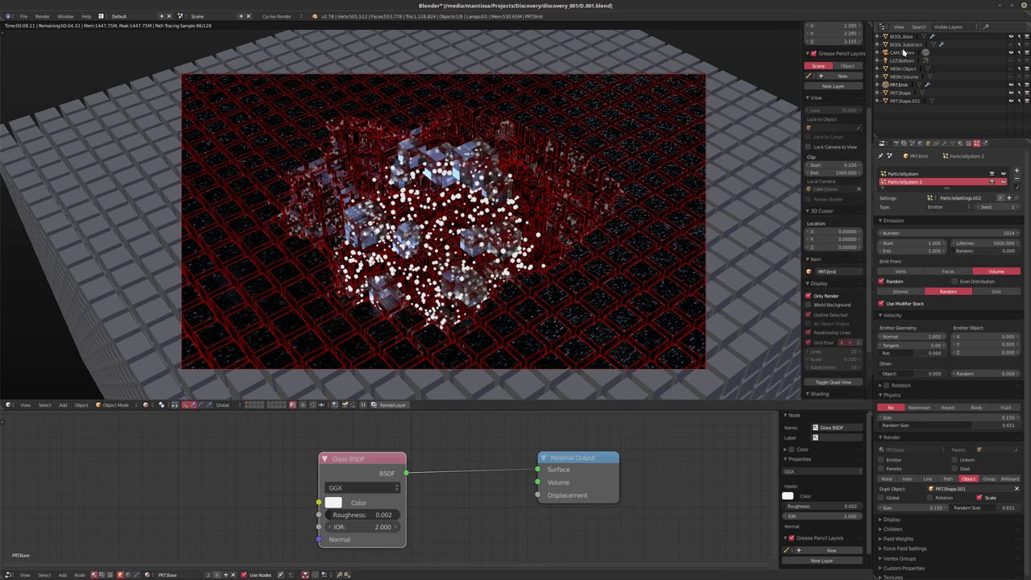
- Try BOOL.Base with its Wireframe modifier hidden in the viewport, comparing the rendered and solid views
{"action": "left_click", "coordinate": [899, 37]}
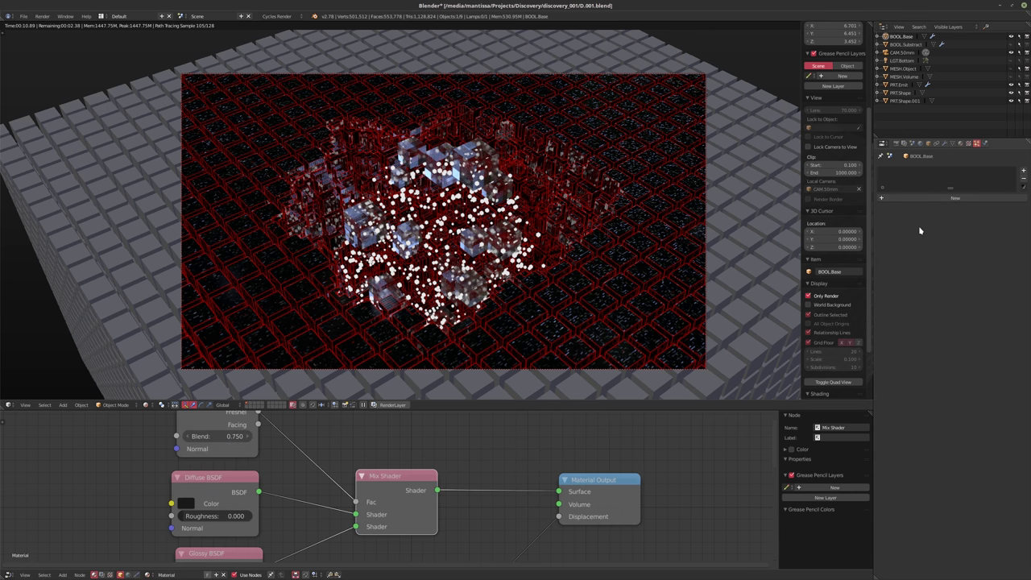
{"action": "left_click", "coordinate": [943, 143]}
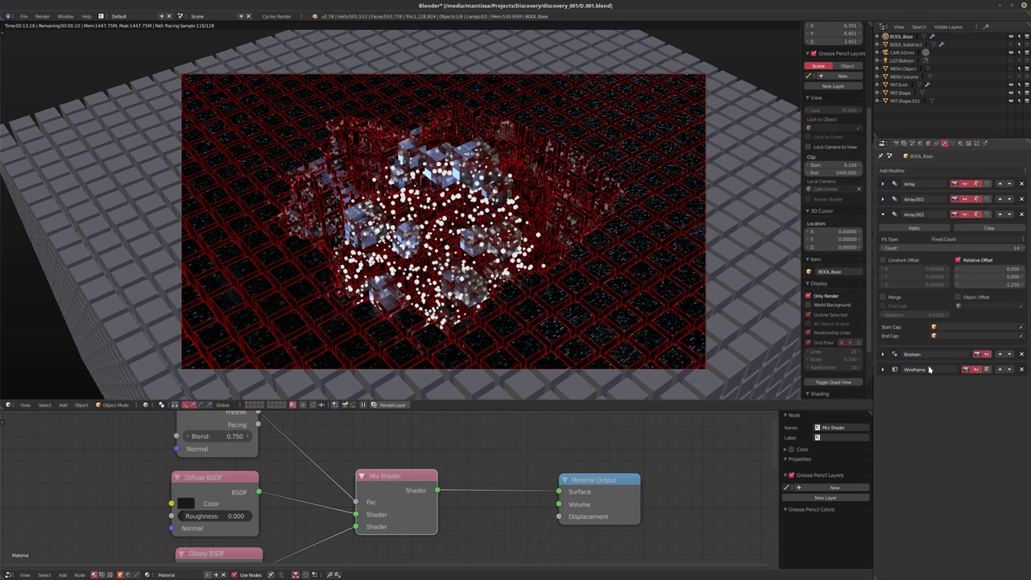
{"action": "left_click", "coordinate": [973, 371]}
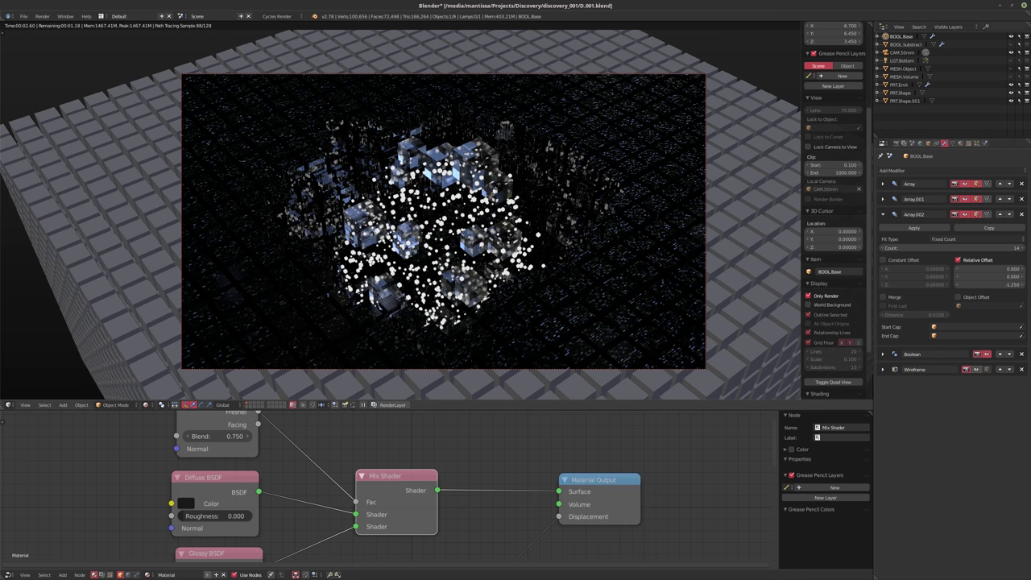
{"action": "key", "text": "shift+z"}
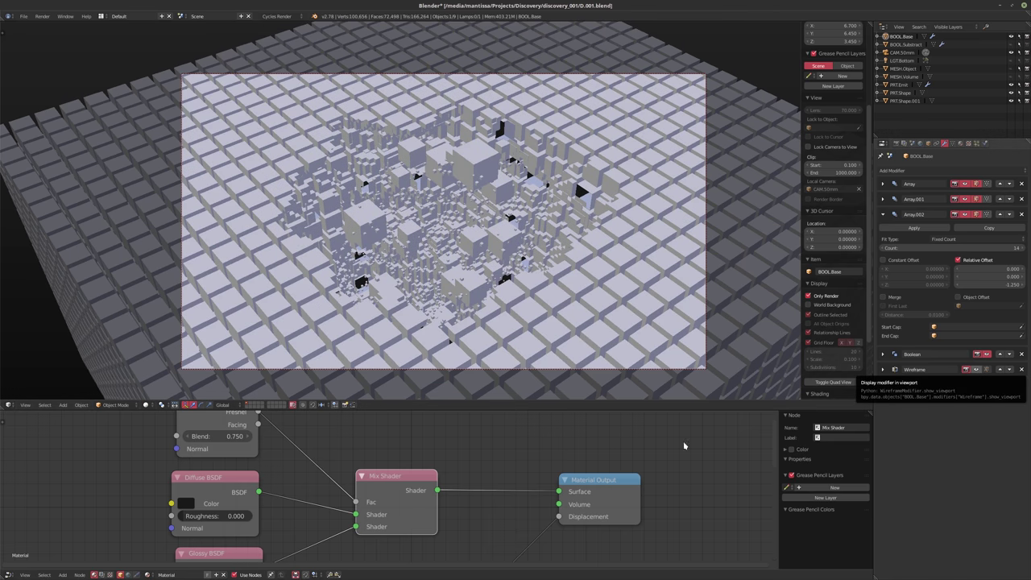
- Set the red emission strength of BOOL.Base's Material.001 to 2.5
{"action": "left_click", "coordinate": [959, 143]}
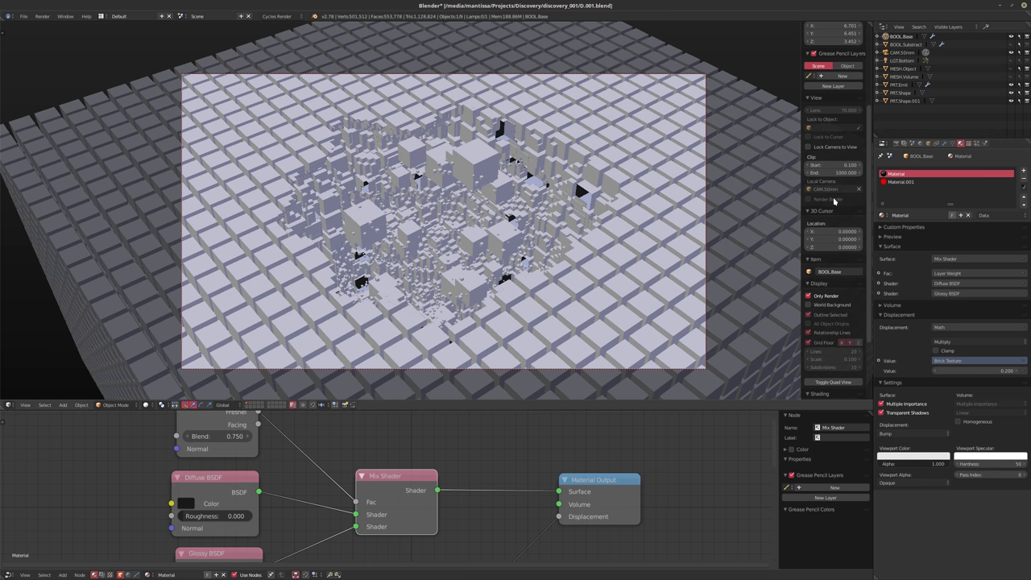
{"action": "left_click", "coordinate": [899, 181]}
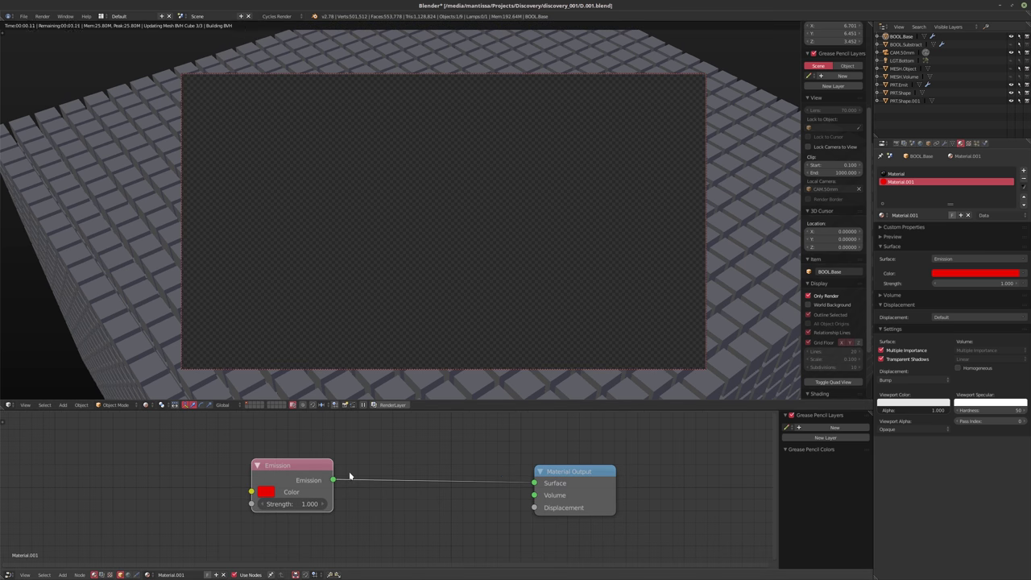
{"action": "left_click", "coordinate": [296, 505]}
{"action": "key", "text": "Return"}
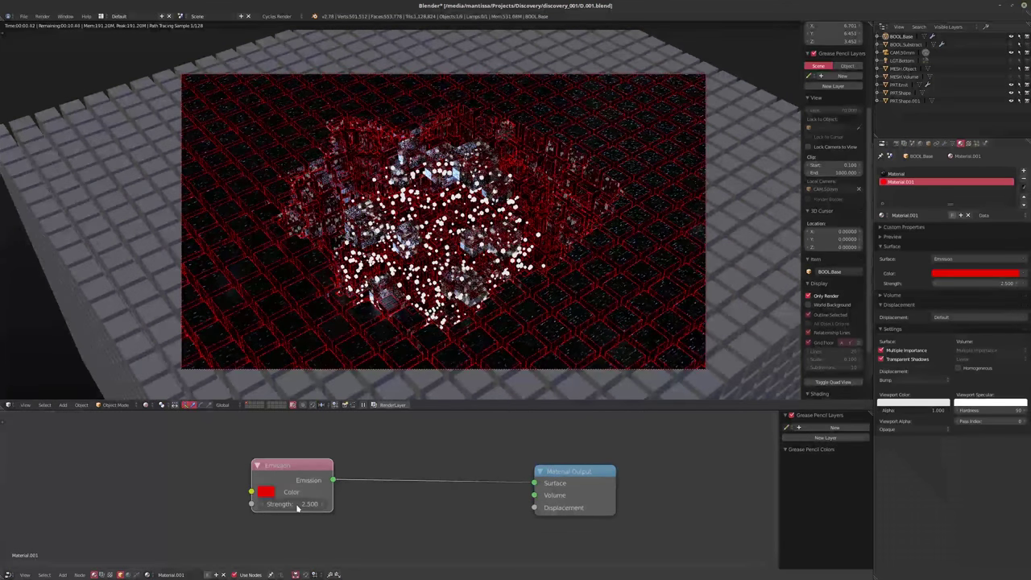
- Add a Musgrave Texture node to Material.001 and preview its color output through a Viewer node
{"action": "middle_click_drag", "start_coordinate": [93, 486], "coordinate": [230, 485]}
{"action": "key", "text": "shift+a"}
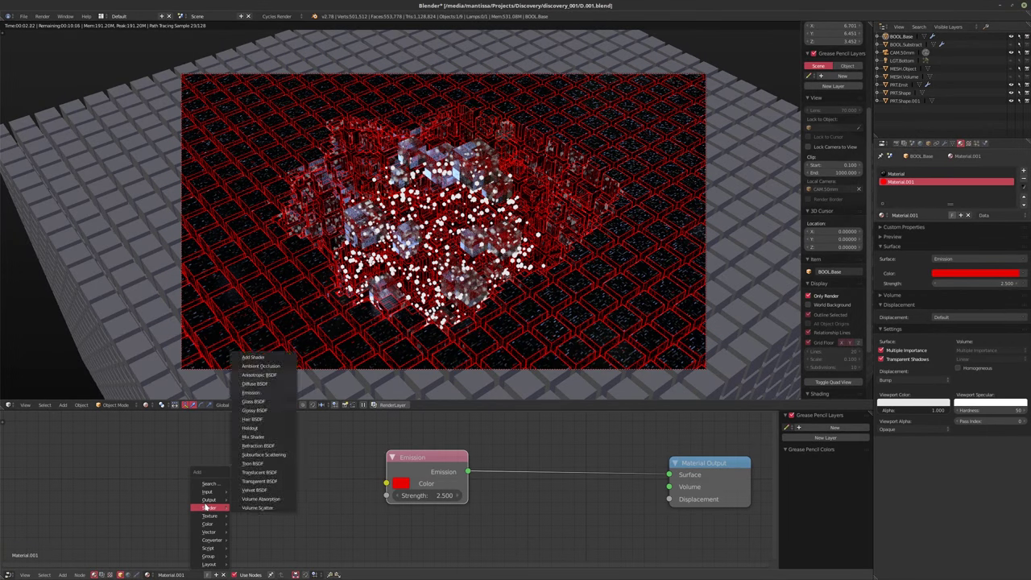
{"action": "mouse_move", "coordinate": [203, 524]}
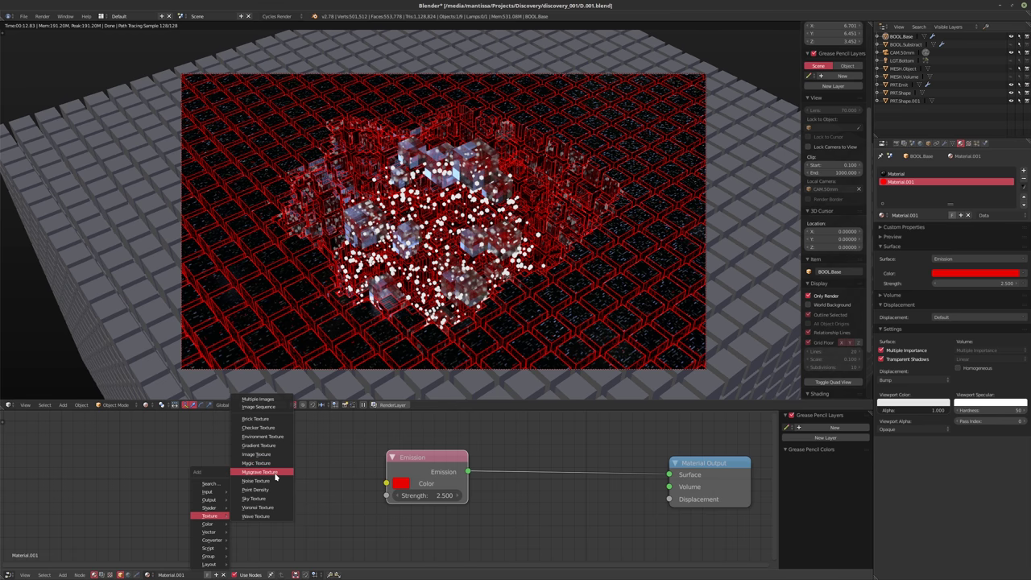
{"action": "left_click", "coordinate": [276, 472]}
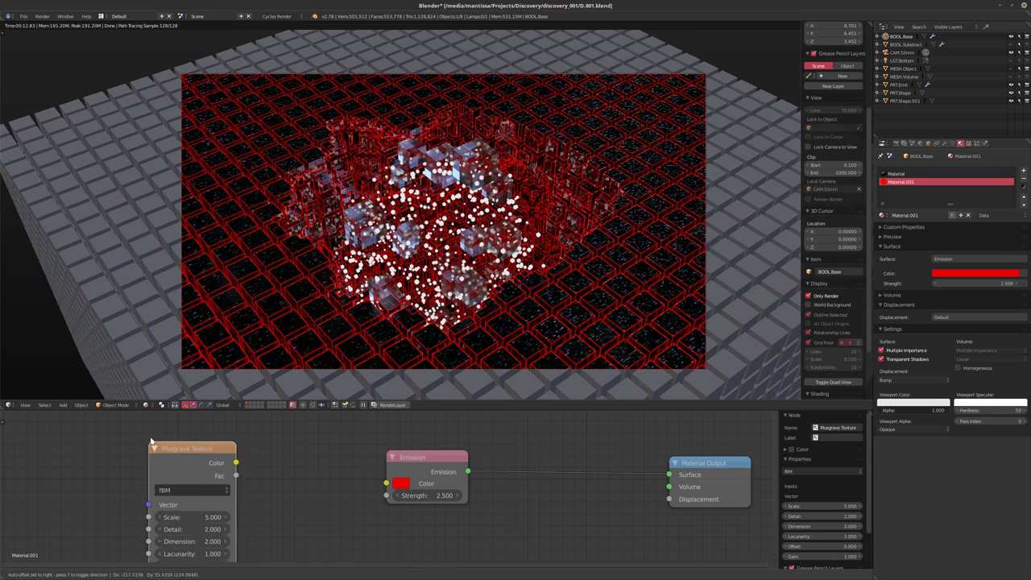
{"action": "left_click", "coordinate": [203, 477]}
{"action": "scroll", "coordinate": [329, 477], "scroll_direction": "down", "scroll_amount": 2}
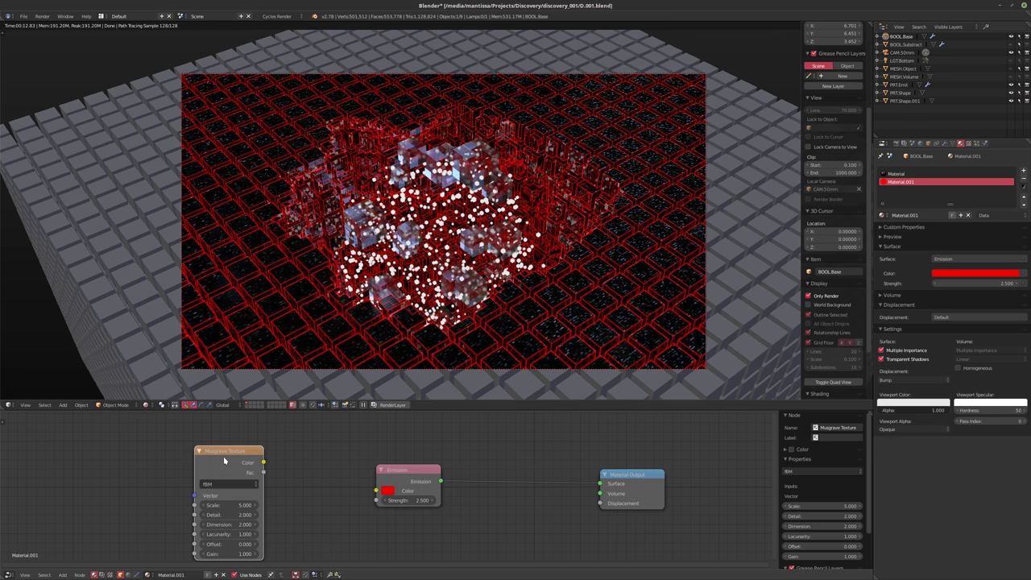
{"action": "left_click", "coordinate": [219, 457], "text": "ctrl+shift"}
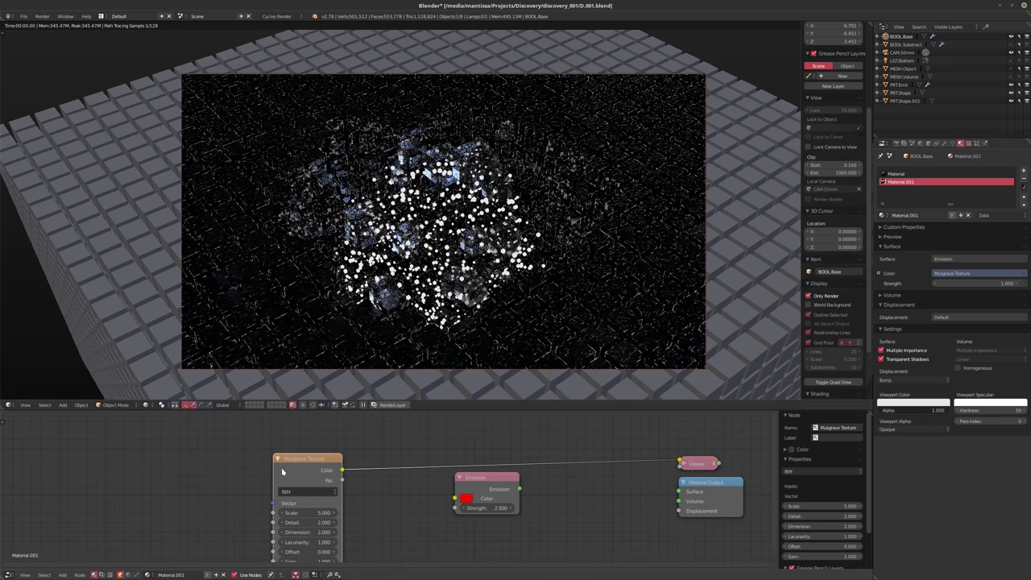
- Insert a ColorRamp between the Musgrave Texture and the Viewer, with its white stop at position 0.632
{"action": "left_click_drag", "start_coordinate": [291, 471], "coordinate": [210, 460]}
{"action": "key", "text": "shift+a"}
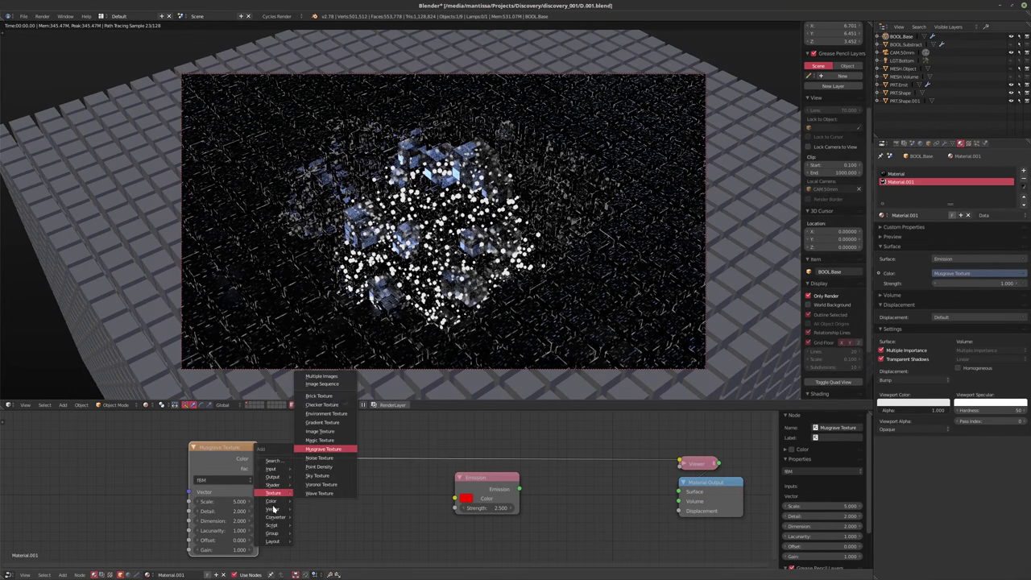
{"action": "mouse_move", "coordinate": [272, 487]}
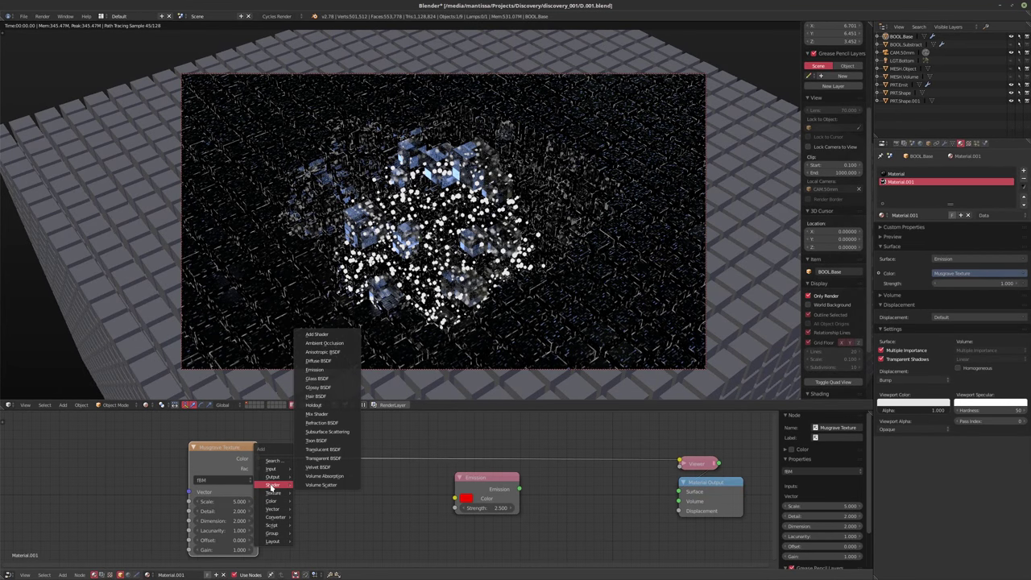
{"action": "mouse_move", "coordinate": [272, 516]}
{"action": "left_click", "coordinate": [316, 435]}
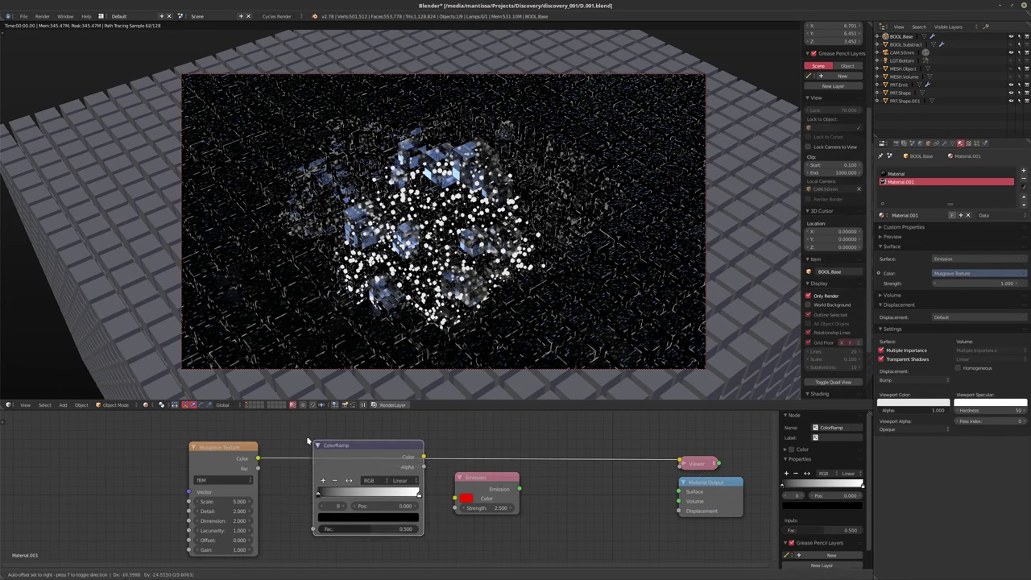
{"action": "left_click", "coordinate": [290, 420]}
{"action": "left_click_drag", "start_coordinate": [303, 475], "coordinate": [365, 475]}
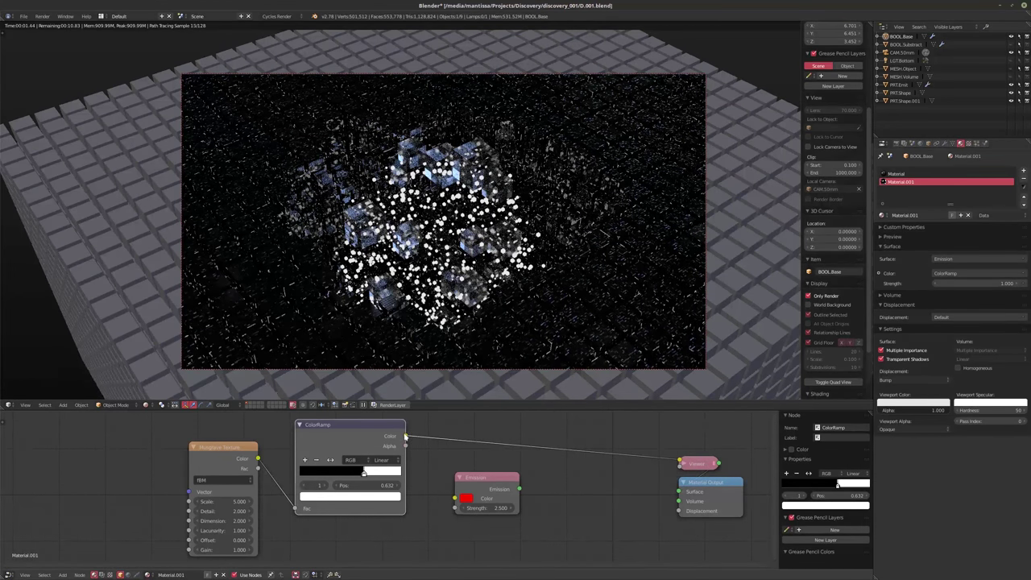
- Spread the Musgrave Texture and ColorRamp nodes out to leave free space before the Emission node
{"action": "middle_click_drag", "start_coordinate": [260, 442], "coordinate": [324, 443]}
{"action": "scroll", "coordinate": [325, 443], "scroll_direction": "down", "scroll_amount": 4}
{"action": "left_click_drag", "start_coordinate": [291, 445], "coordinate": [175, 437]}
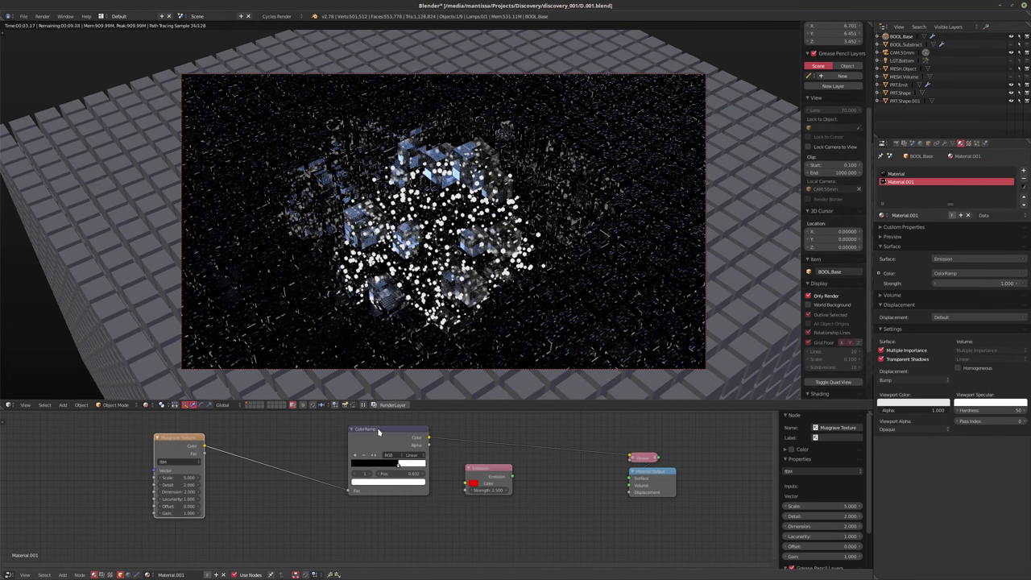
{"action": "left_click_drag", "start_coordinate": [376, 429], "coordinate": [274, 425]}
{"action": "scroll", "coordinate": [355, 459], "scroll_direction": "up", "scroll_amount": 3}
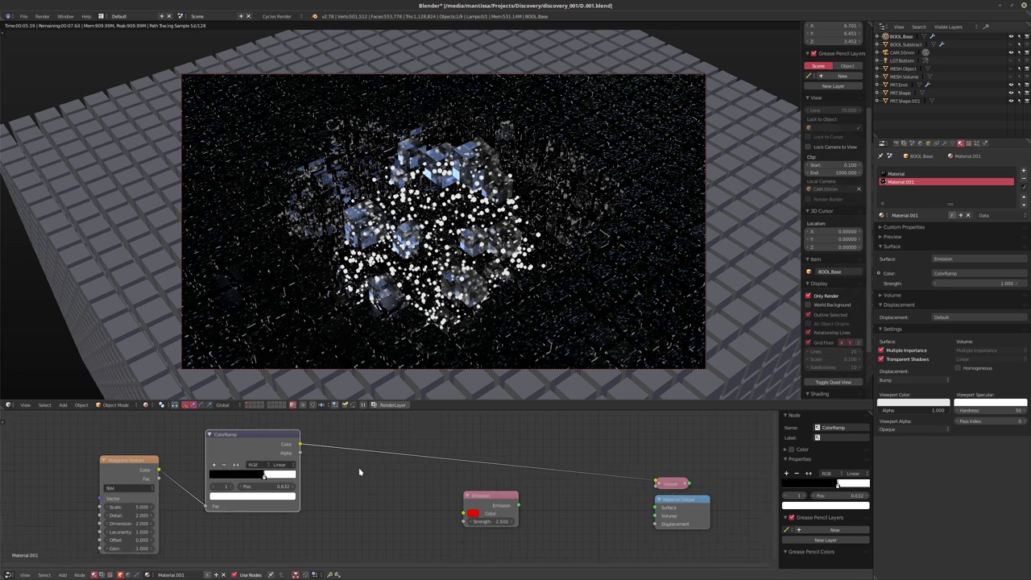
- Set the Musgrave Texture's detail to 16
{"action": "scroll", "coordinate": [369, 480], "scroll_direction": "up", "scroll_amount": 2}
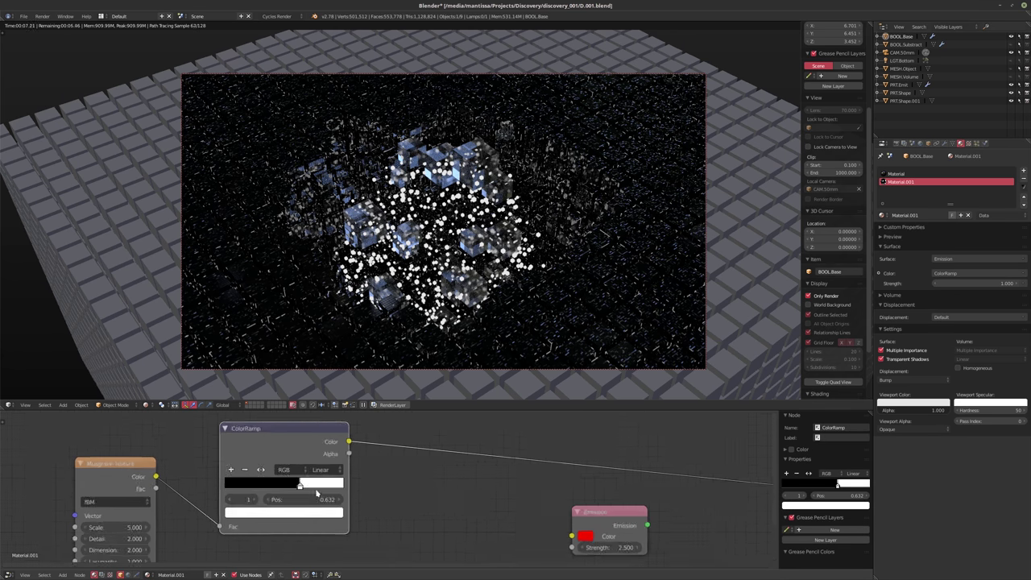
{"action": "scroll", "coordinate": [438, 492], "scroll_direction": "up", "scroll_amount": 2}
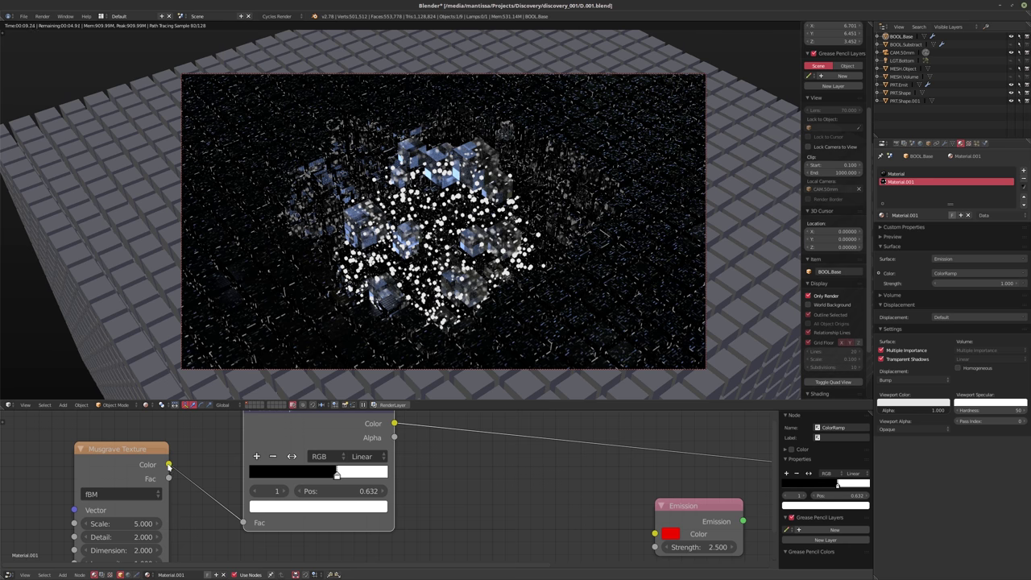
{"action": "scroll", "coordinate": [140, 465], "scroll_direction": "down", "scroll_amount": 2}
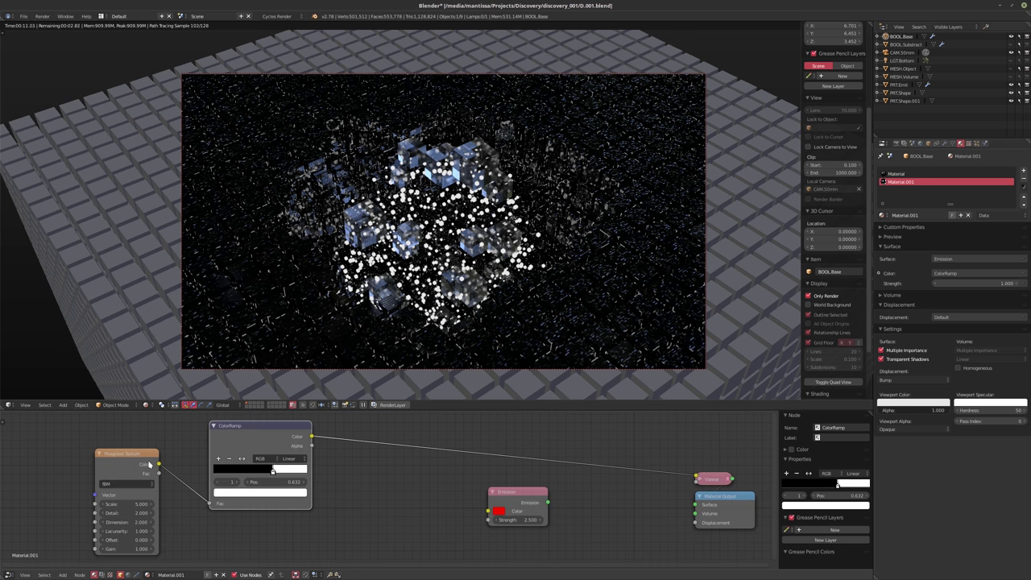
{"action": "left_click_drag", "start_coordinate": [132, 514], "coordinate": [218, 513]}
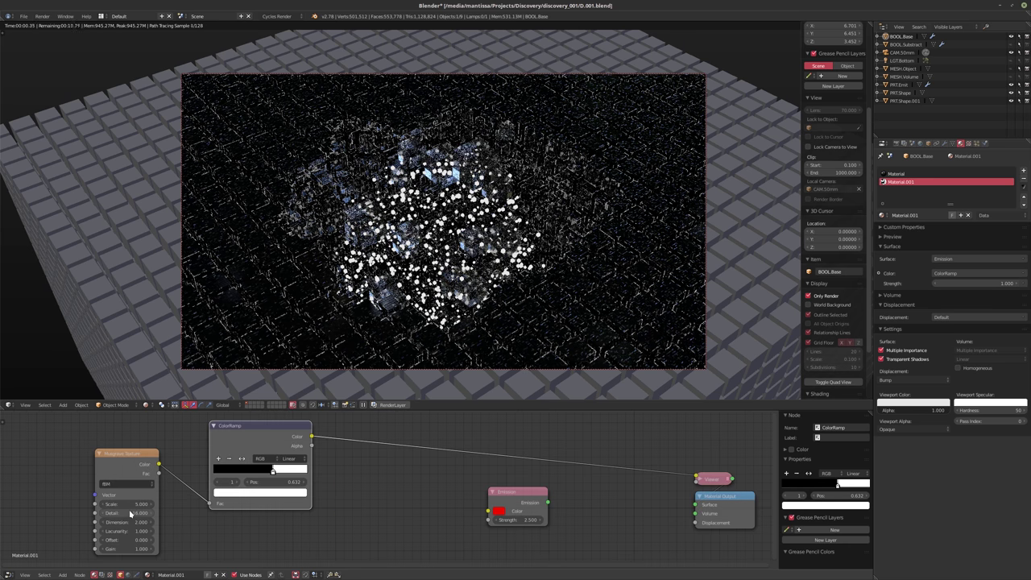
- Move the ColorRamp's stops close together near the white end, with the black stop at 0.859
{"action": "middle_click_drag", "start_coordinate": [325, 503], "coordinate": [367, 515]}
{"action": "scroll", "coordinate": [362, 511], "scroll_direction": "up", "scroll_amount": 3}
{"action": "left_click_drag", "start_coordinate": [295, 480], "coordinate": [324, 478]}
{"action": "left_click_drag", "start_coordinate": [324, 478], "coordinate": [367, 478]}
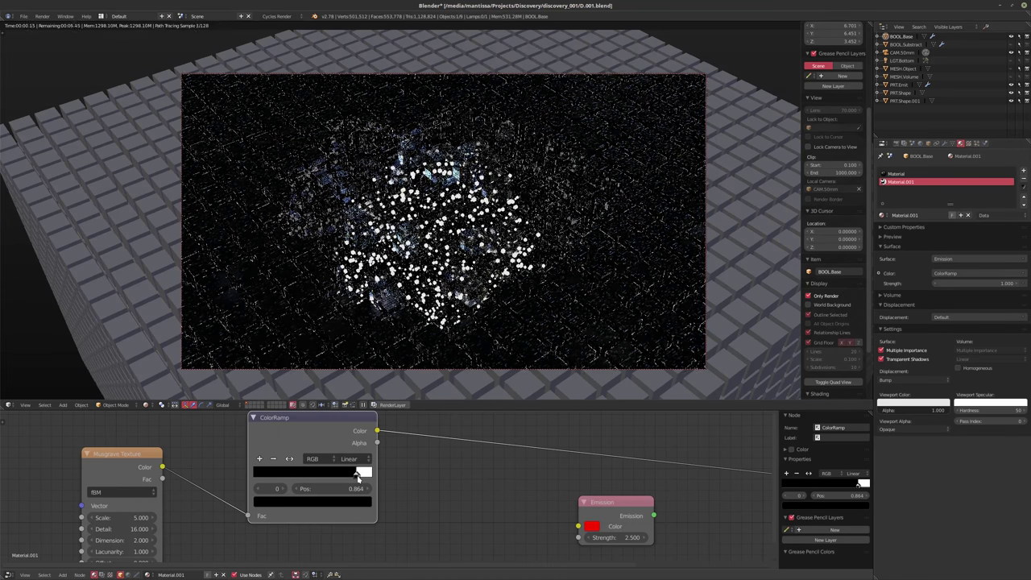
{"action": "middle_click_drag", "start_coordinate": [320, 489], "coordinate": [352, 475]}
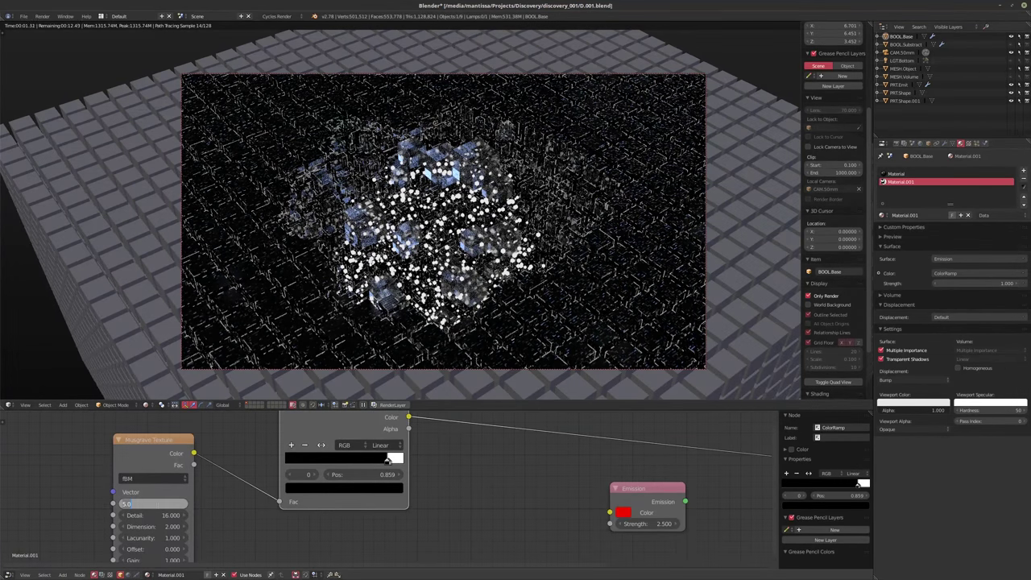
- Set the Musgrave Texture's dimension to 0 and its lacunarity to 1.3
{"action": "double_click", "coordinate": [153, 526]}
{"action": "type", "text": "0"}
{"action": "key", "text": "Tab"}
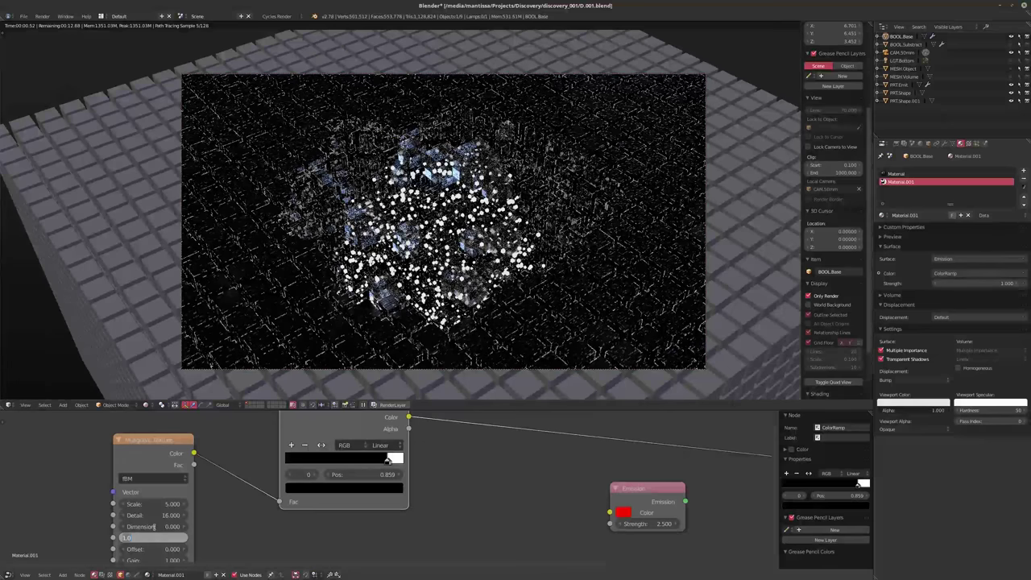
{"action": "type", "text": "1.8"}
{"action": "key", "text": "Return"}
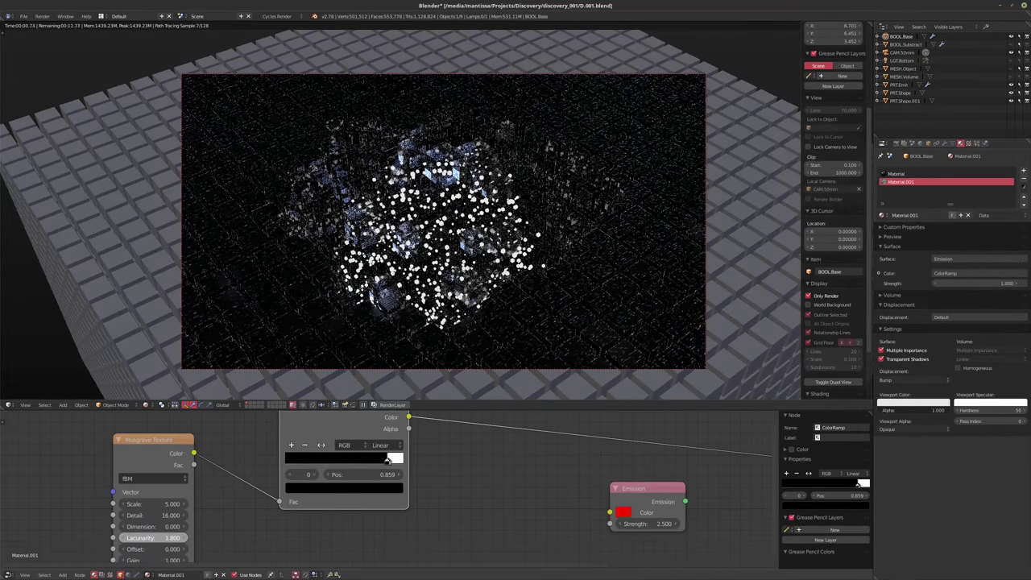
{"action": "left_click_drag", "start_coordinate": [153, 538], "coordinate": [150, 538]}
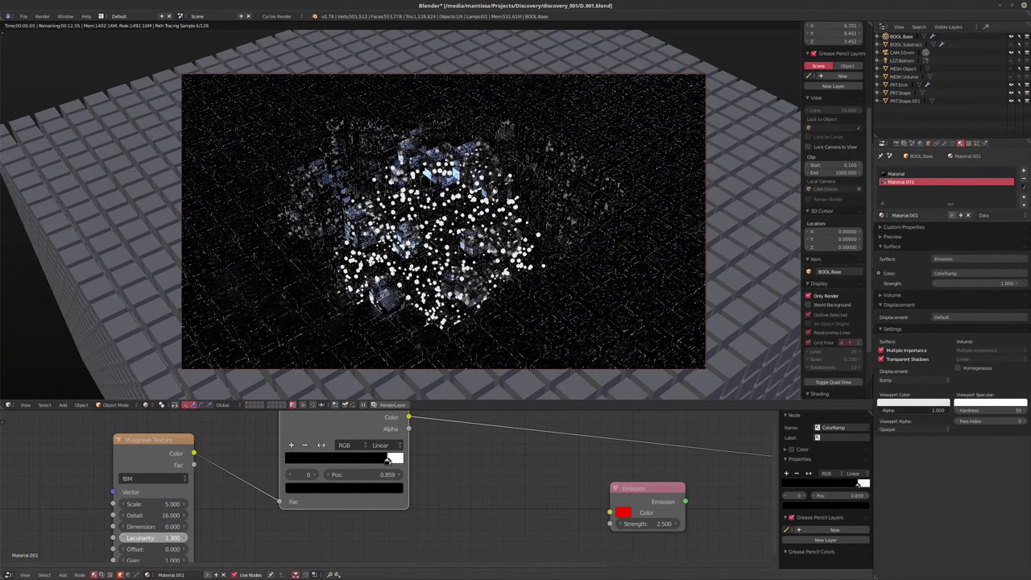
- Set the Musgrave Texture's scale to 1 and move the ColorRamp's black stop to 0.964
{"action": "double_click", "coordinate": [153, 503]}
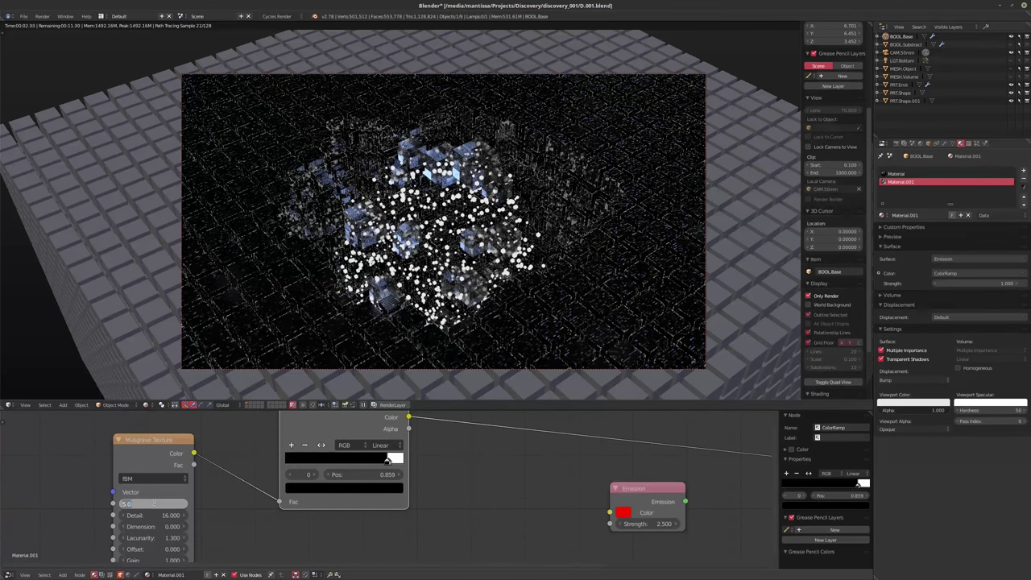
{"action": "key", "text": "Return"}
{"action": "double_click", "coordinate": [156, 505]}
{"action": "type", "text": "1"}
{"action": "key", "text": "Return"}
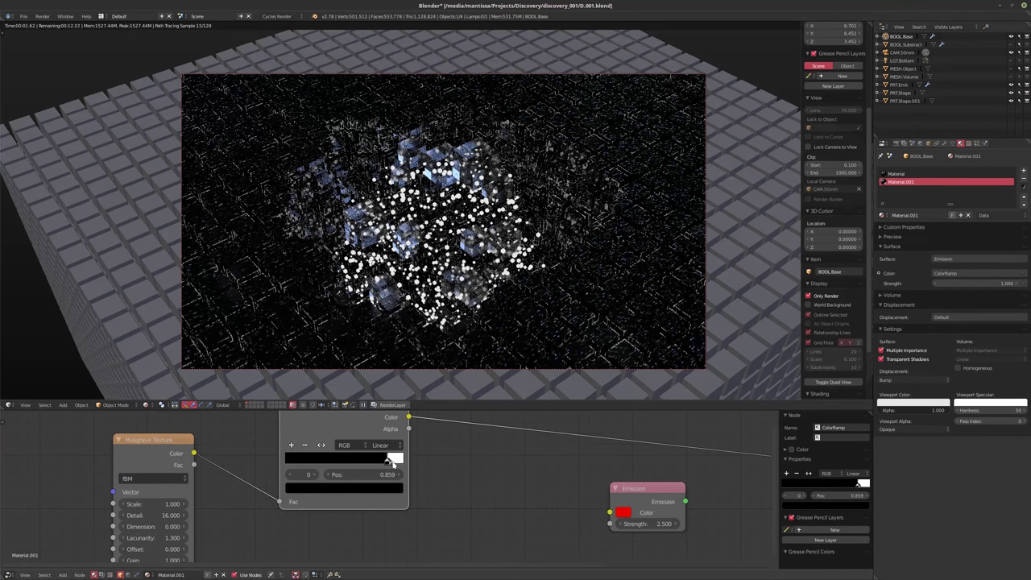
{"action": "left_click_drag", "start_coordinate": [391, 462], "coordinate": [398, 459]}
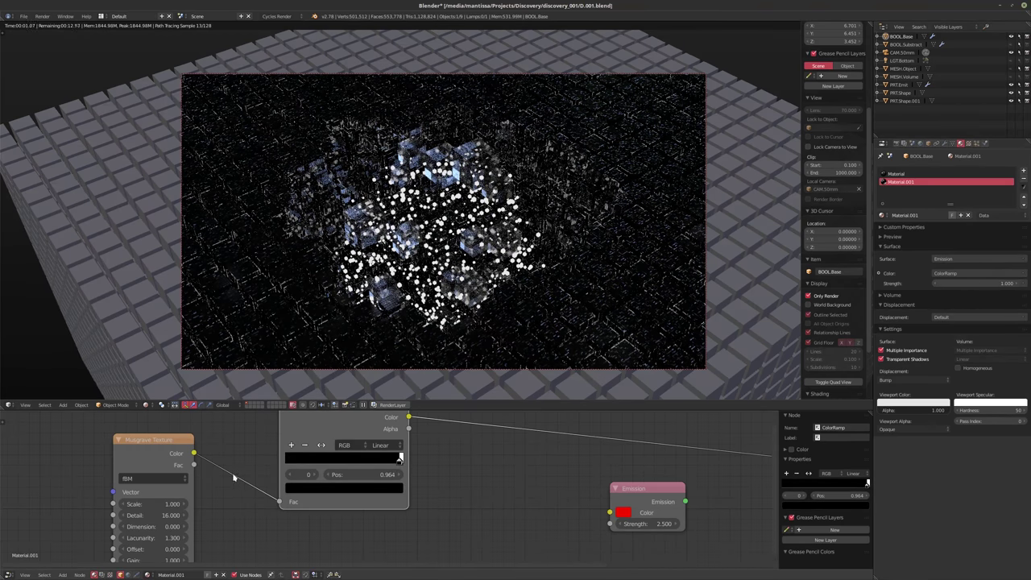
- Try a Musgrave Texture scale of 10 and settle on a scale of 2
{"action": "left_click", "coordinate": [149, 503]}
{"action": "type", "text": "10"}
{"action": "key", "text": "Return"}
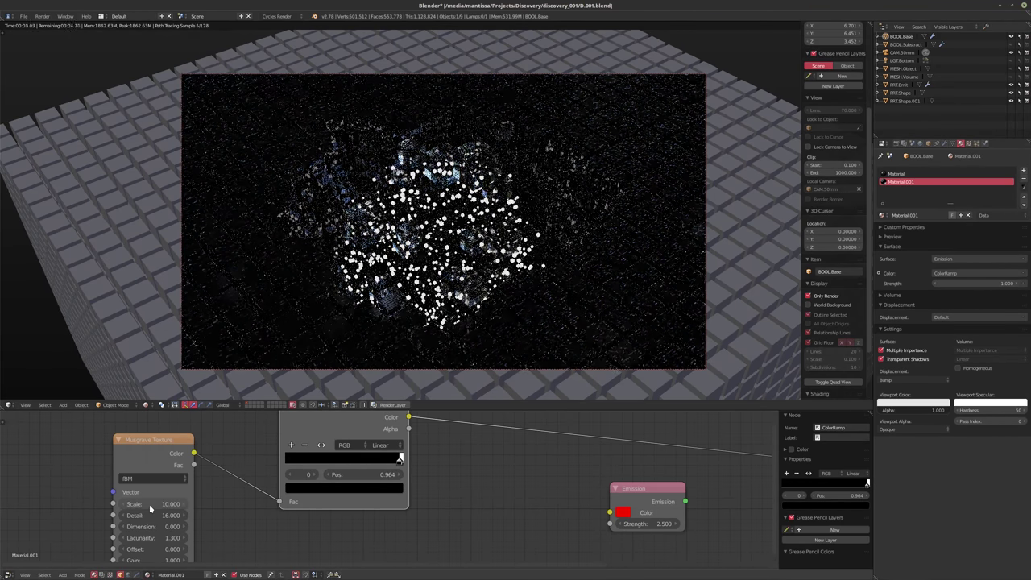
{"action": "left_click", "coordinate": [149, 504]}
{"action": "type", "text": "2"}
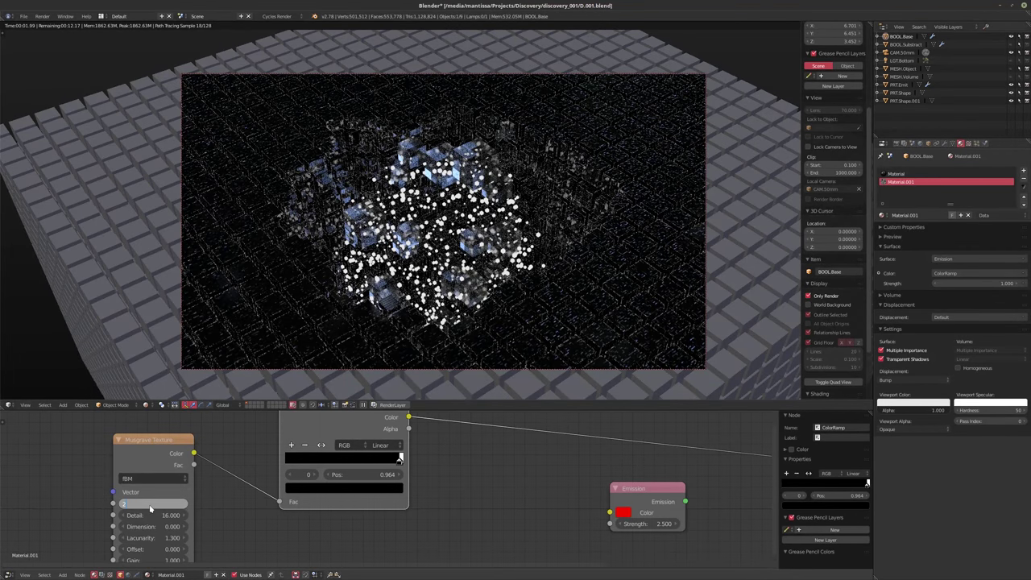
{"action": "key", "text": "Return"}
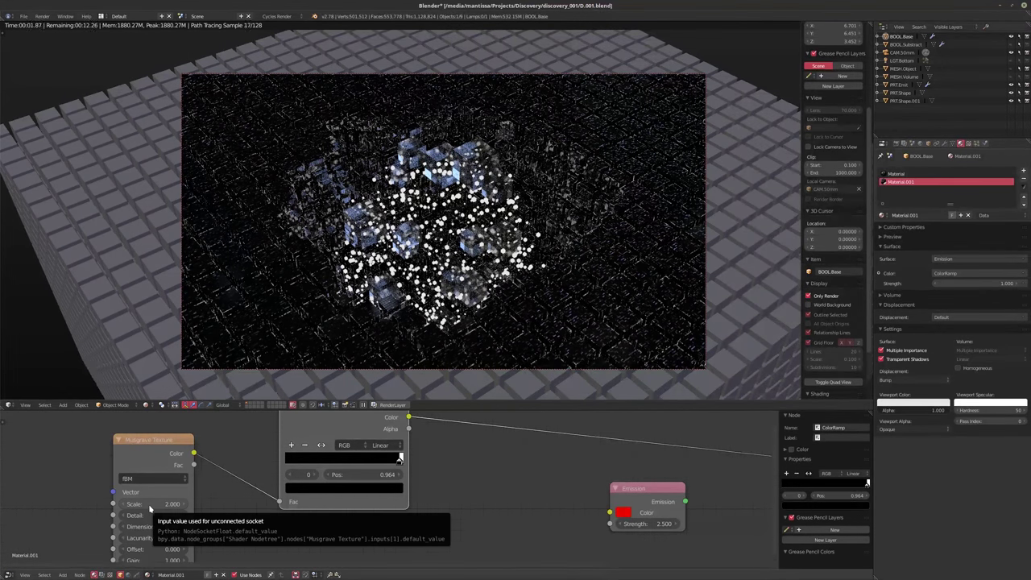
{"action": "scroll", "coordinate": [219, 504], "scroll_direction": "down", "scroll_amount": 4}
{"action": "mouse_move", "coordinate": [216, 503]}
{"action": "middle_mouse_down"}
{"action": "mouse_move", "coordinate": [190, 507]}
{"action": "mouse_move", "coordinate": [230, 500]}
{"action": "middle_mouse_up"}
{"action": "left_click", "coordinate": [186, 468]}
{"action": "key", "text": "shift+s"}
{"action": "mouse_move", "coordinate": [186, 467]}
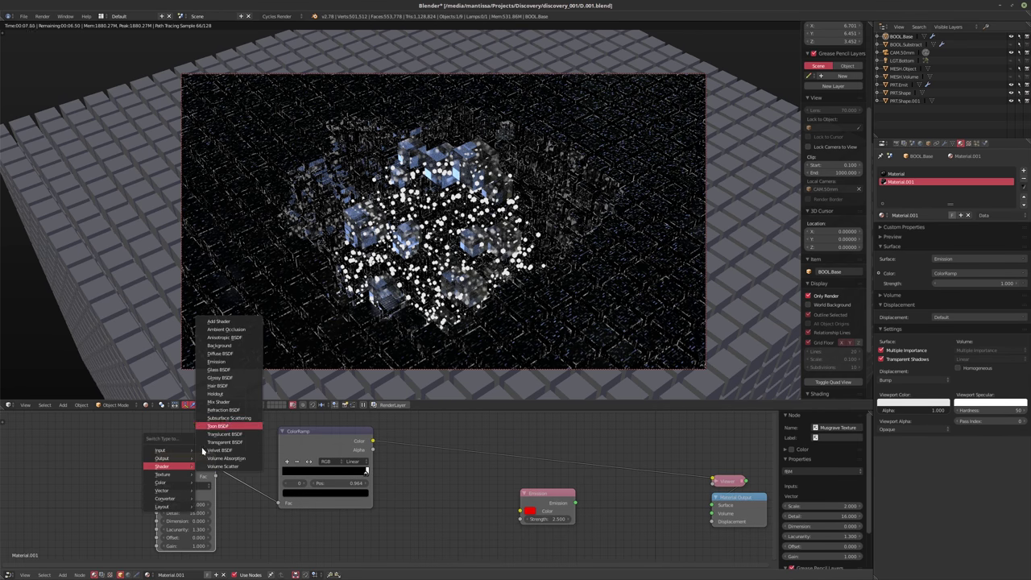
{"action": "key", "text": "Escape"}
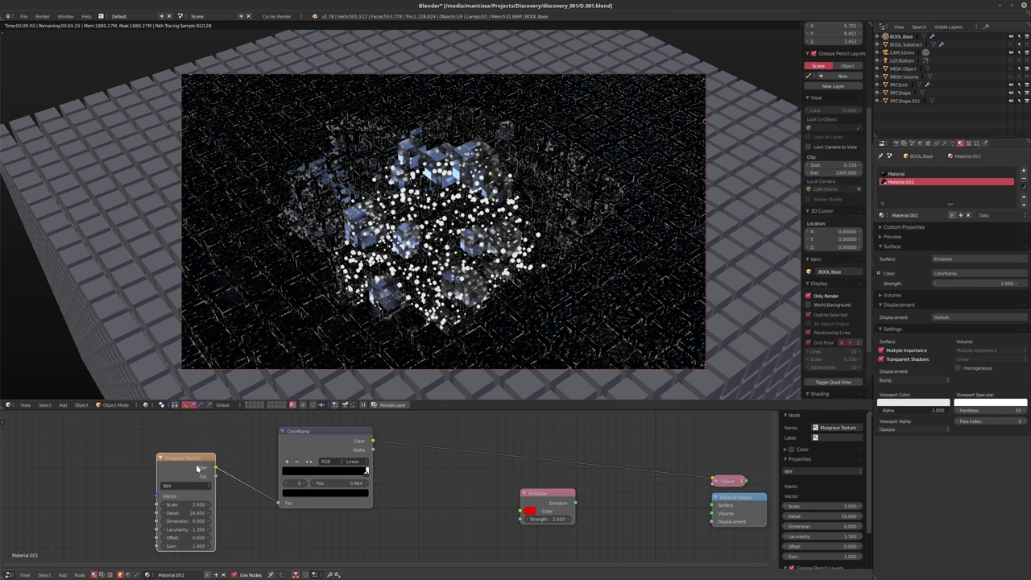
- Switch the Musgrave Texture node to a Noise Texture
{"action": "key", "text": "shift+s"}
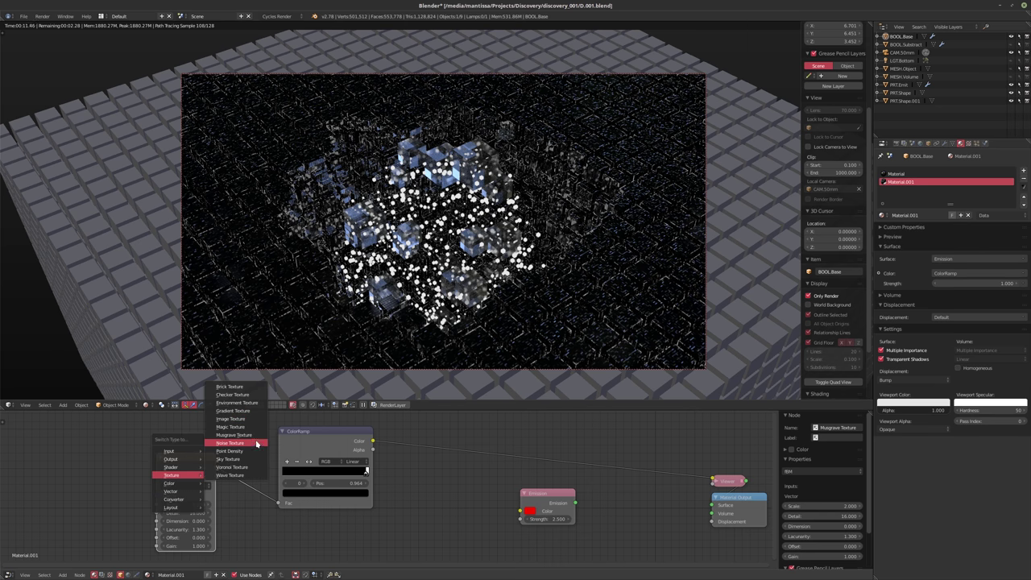
{"action": "left_click", "coordinate": [253, 445]}
{"action": "left_click_drag", "start_coordinate": [195, 463], "coordinate": [230, 471]}
{"action": "scroll", "coordinate": [213, 460], "scroll_direction": "up", "scroll_amount": 2}
{"action": "middle_click_drag", "start_coordinate": [192, 456], "coordinate": [244, 454]}
{"action": "scroll", "coordinate": [244, 454], "scroll_direction": "up", "scroll_amount": 2}
{"action": "middle_click_drag", "start_coordinate": [608, 491], "coordinate": [403, 471]}
{"action": "scroll", "coordinate": [364, 481], "scroll_direction": "down", "scroll_amount": 1}
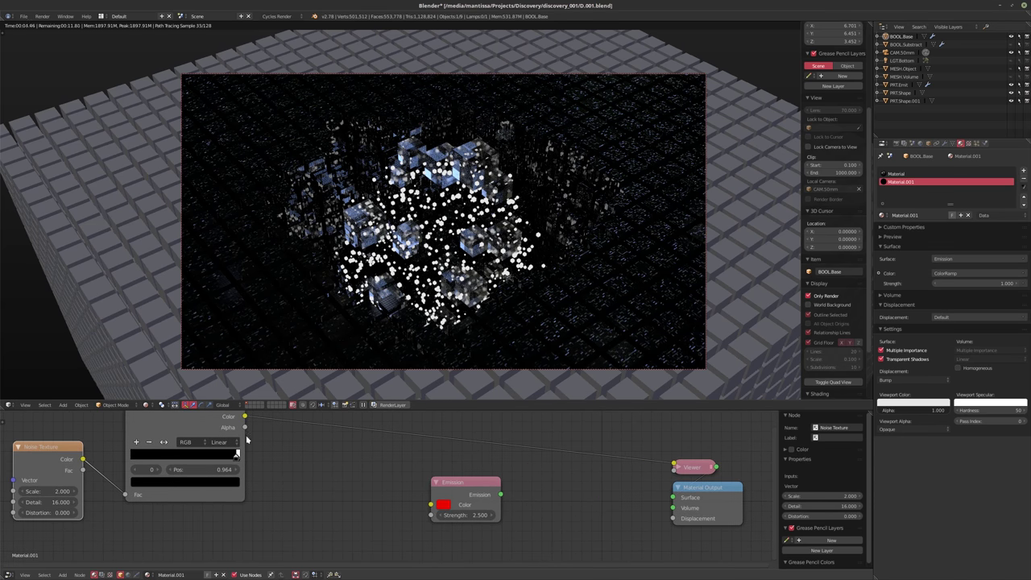
- Add a Math node set to Multiply, fed by the ColorRamp's color, with a second value of 2.5
{"action": "key", "text": "shift+a"}
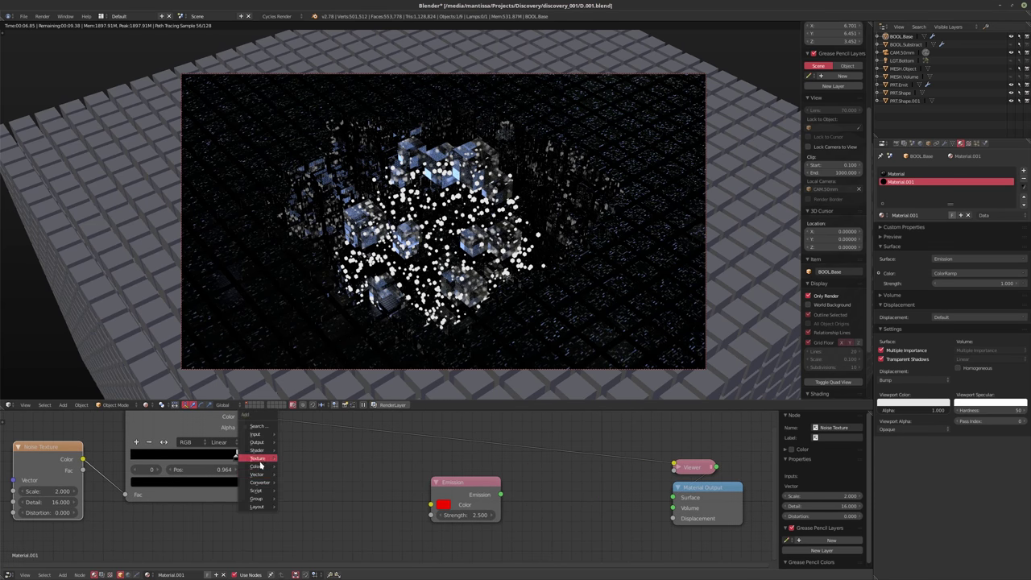
{"action": "mouse_move", "coordinate": [257, 483]}
{"action": "left_click", "coordinate": [303, 433]}
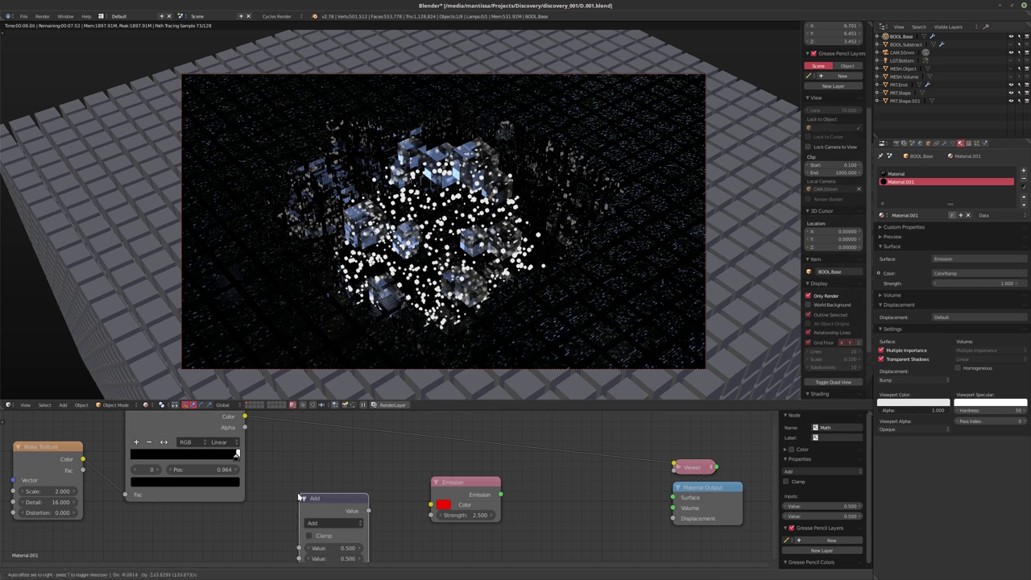
{"action": "left_click", "coordinate": [322, 507]}
{"action": "left_click", "coordinate": [322, 514]}
{"action": "left_click", "coordinate": [322, 475]}
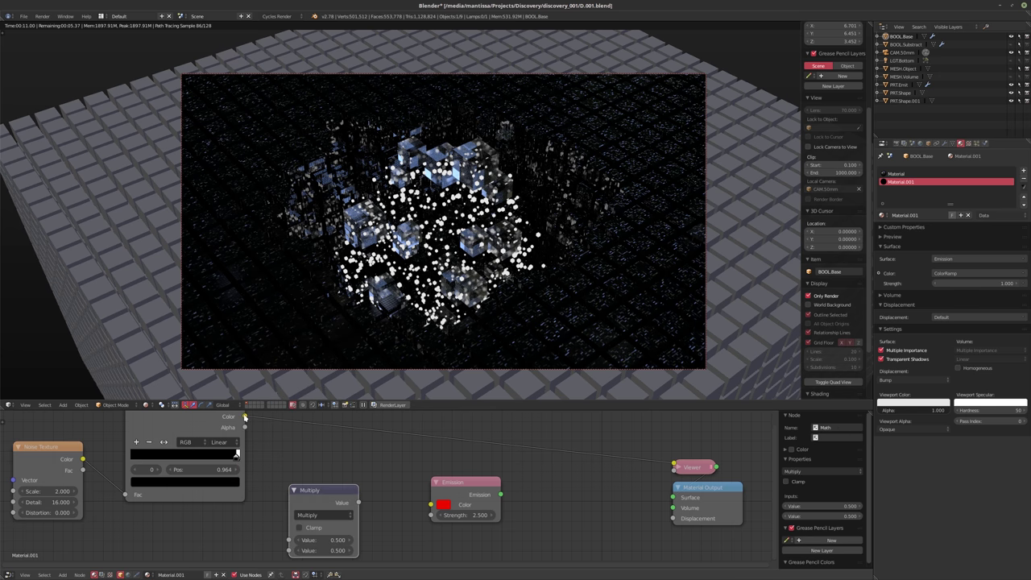
{"action": "left_click_drag", "start_coordinate": [245, 416], "coordinate": [289, 540]}
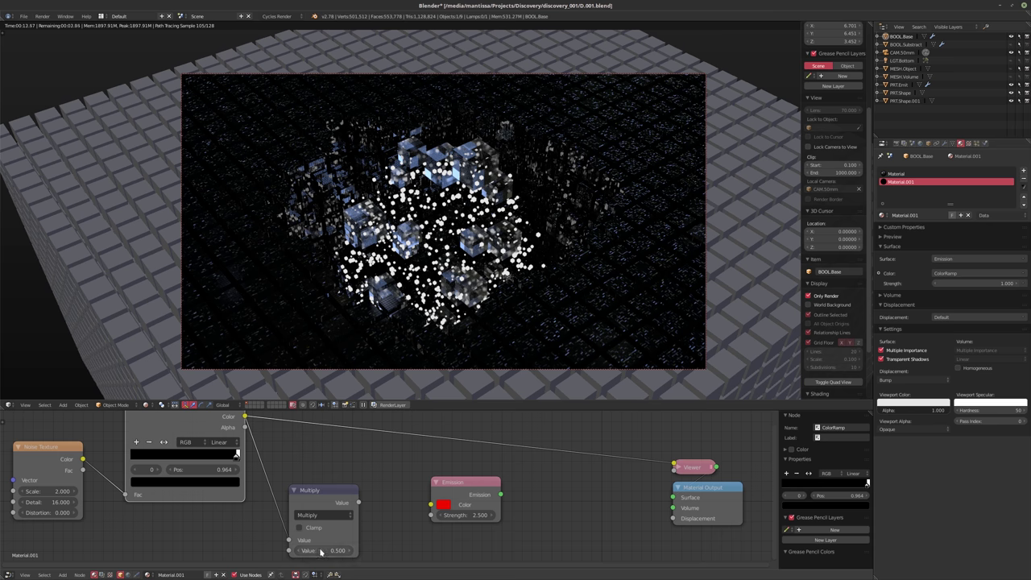
{"action": "left_click", "coordinate": [320, 551]}
{"action": "type", "text": "2.5"}
{"action": "key", "text": "Return"}
- Feed the Multiply result into the Emission strength and replace the Viewer node with a link from Emission to the Material Output's surface
{"action": "left_click_drag", "start_coordinate": [359, 502], "coordinate": [432, 516]}
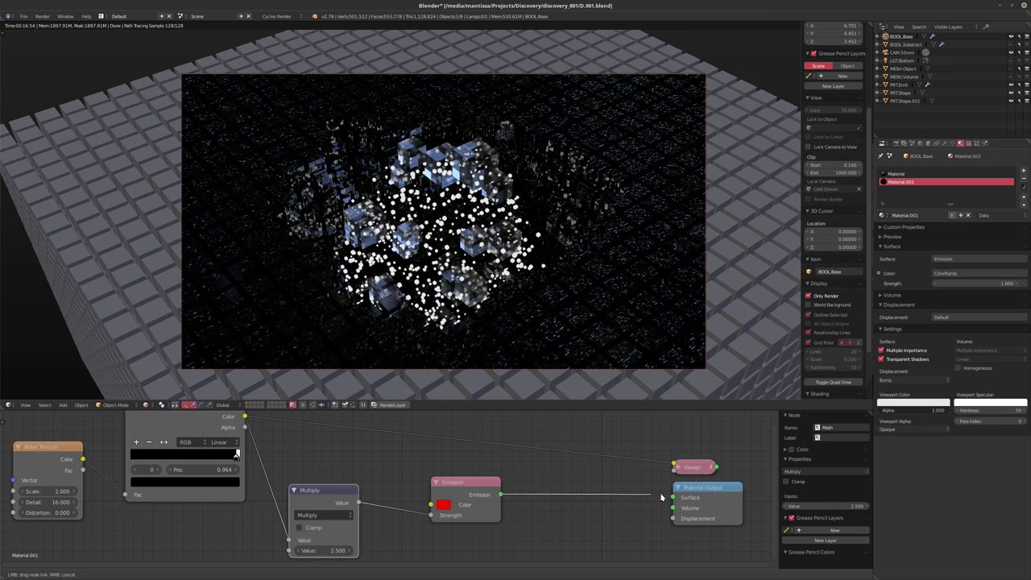
{"action": "middle_click_drag", "start_coordinate": [643, 475], "coordinate": [716, 479]}
{"action": "right_click", "coordinate": [753, 472]}
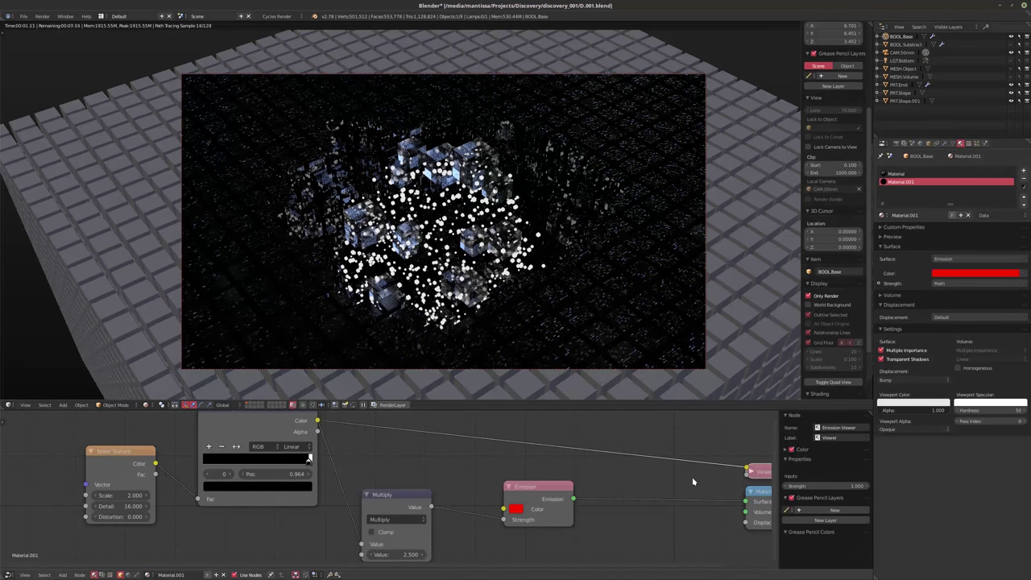
{"action": "key", "text": "x"}
- Move the ColorRamp's stops close together near the middle, with the white stop at 0.573
{"action": "scroll", "coordinate": [396, 460], "scroll_direction": "down", "scroll_amount": 2}
{"action": "middle_click_drag", "start_coordinate": [313, 472], "coordinate": [410, 466]}
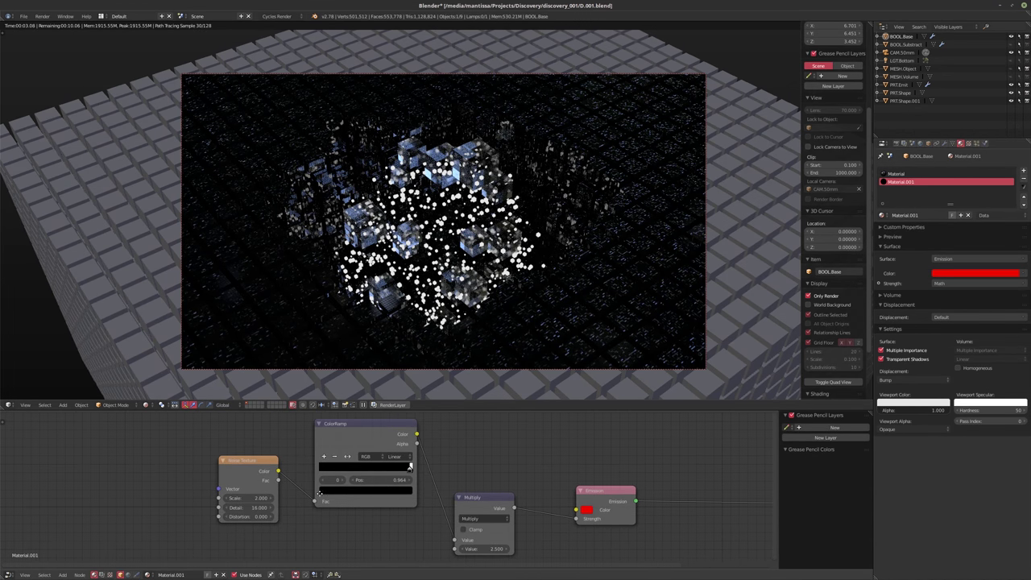
{"action": "middle_click_drag", "start_coordinate": [320, 492], "coordinate": [294, 501]}
{"action": "scroll", "coordinate": [309, 521], "scroll_direction": "up", "scroll_amount": 2}
{"action": "middle_click_drag", "start_coordinate": [386, 483], "coordinate": [368, 484]}
{"action": "left_click_drag", "start_coordinate": [373, 474], "coordinate": [335, 472]}
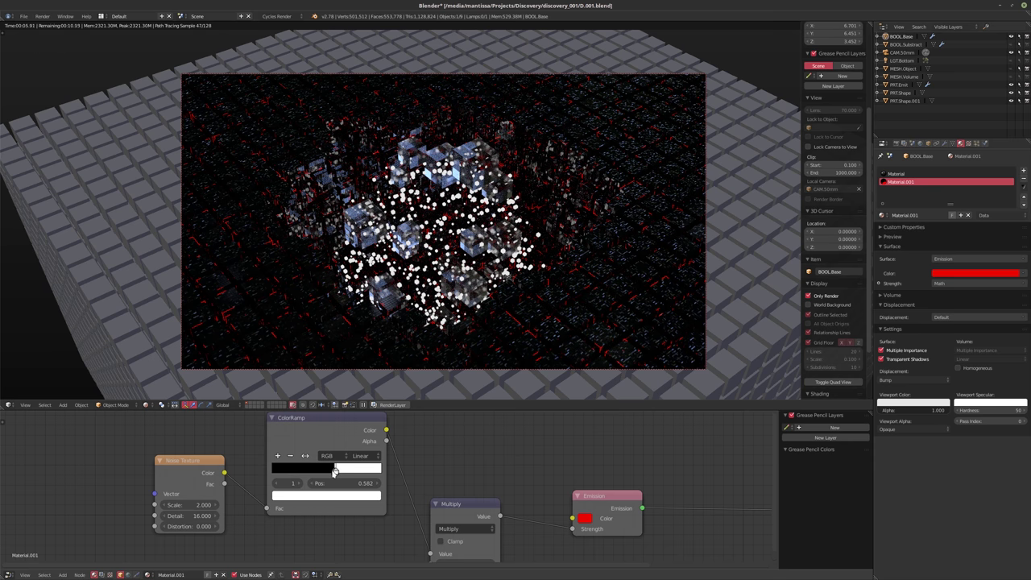
{"action": "scroll", "coordinate": [372, 485], "scroll_direction": "up", "scroll_amount": 3}
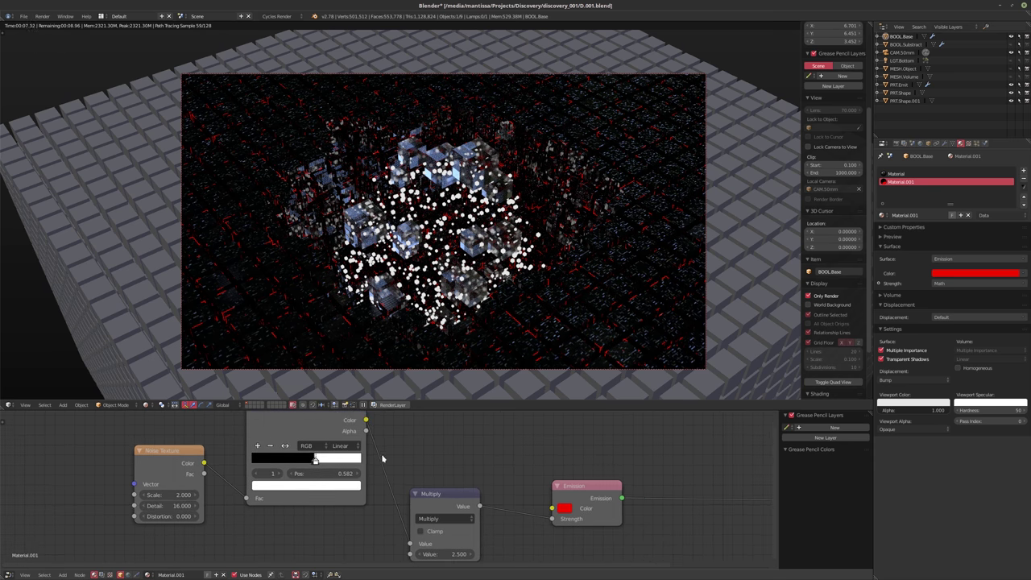
{"action": "left_click_drag", "start_coordinate": [310, 464], "coordinate": [309, 465]}
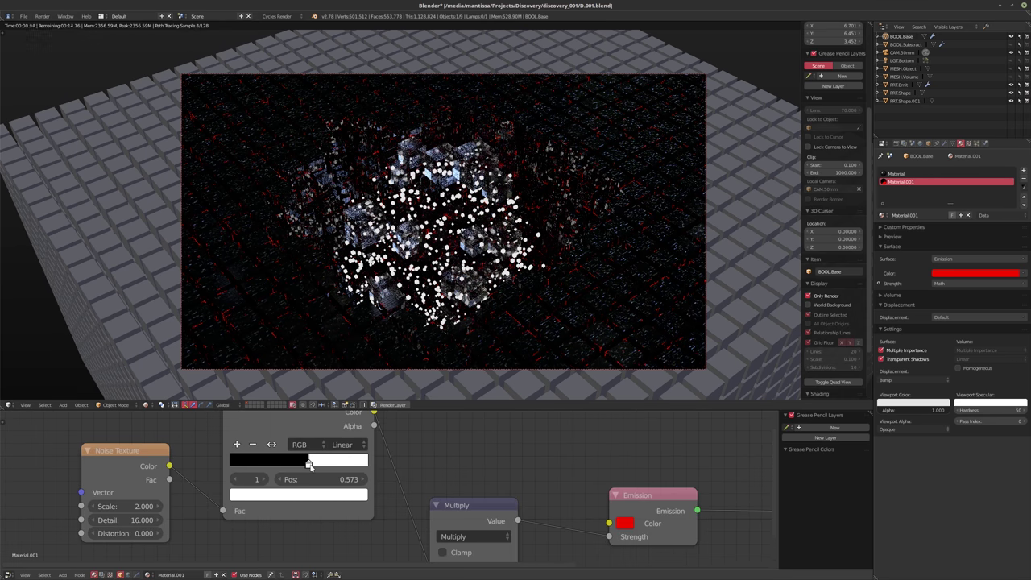
{"action": "scroll", "coordinate": [431, 453], "scroll_direction": "down", "scroll_amount": 2}
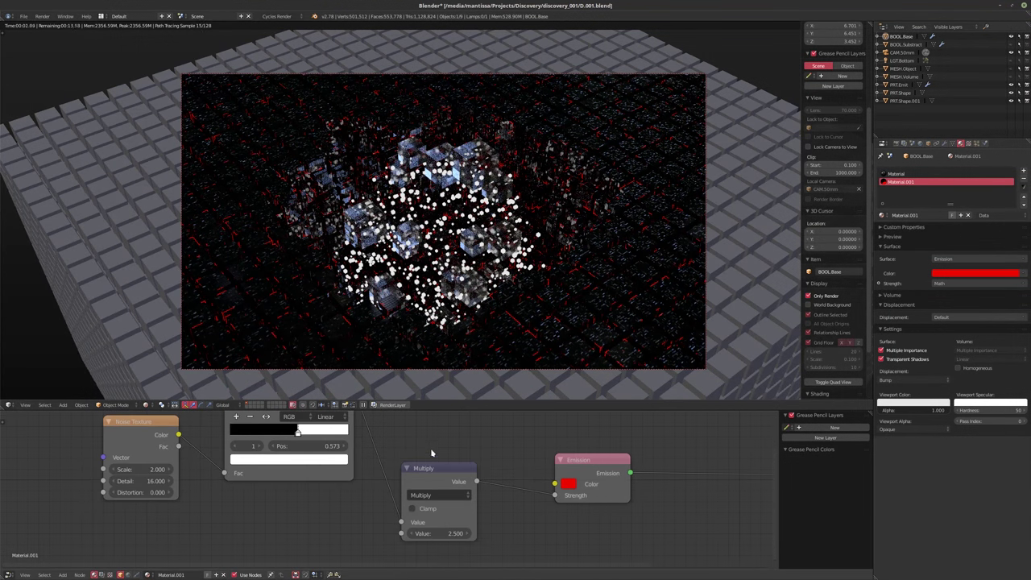
- Set the Multiply node's second value to 5
{"action": "left_click", "coordinate": [437, 533]}
{"action": "type", "text": "5"}
{"action": "key", "text": "Return"}
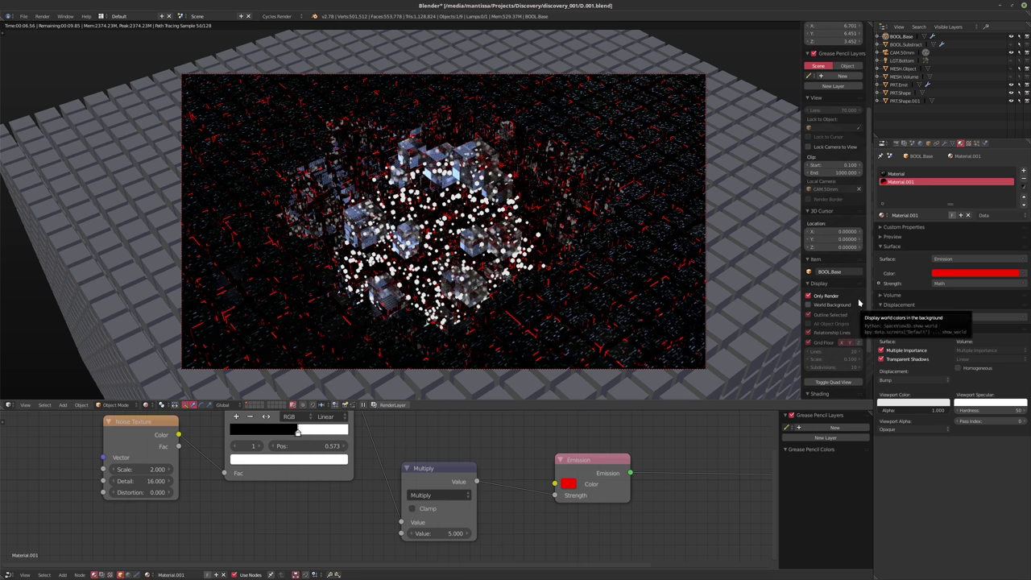
- Try a particle size of 0.025 for PRT.Emit's ParticleSystem 2 and settle on 0.05
{"action": "left_click", "coordinate": [900, 85]}
{"action": "left_click", "coordinate": [976, 143]}
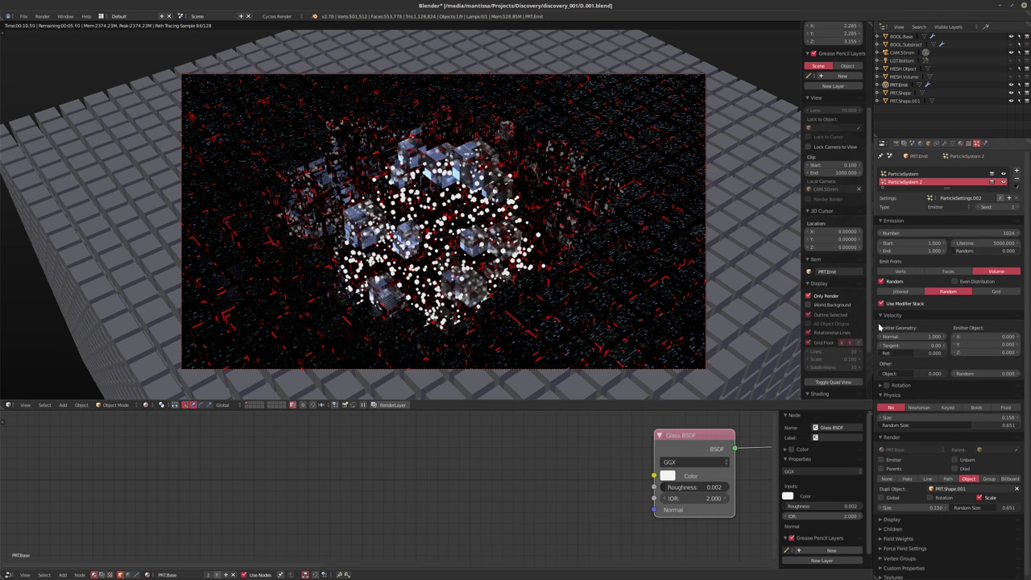
{"action": "left_click", "coordinate": [905, 505]}
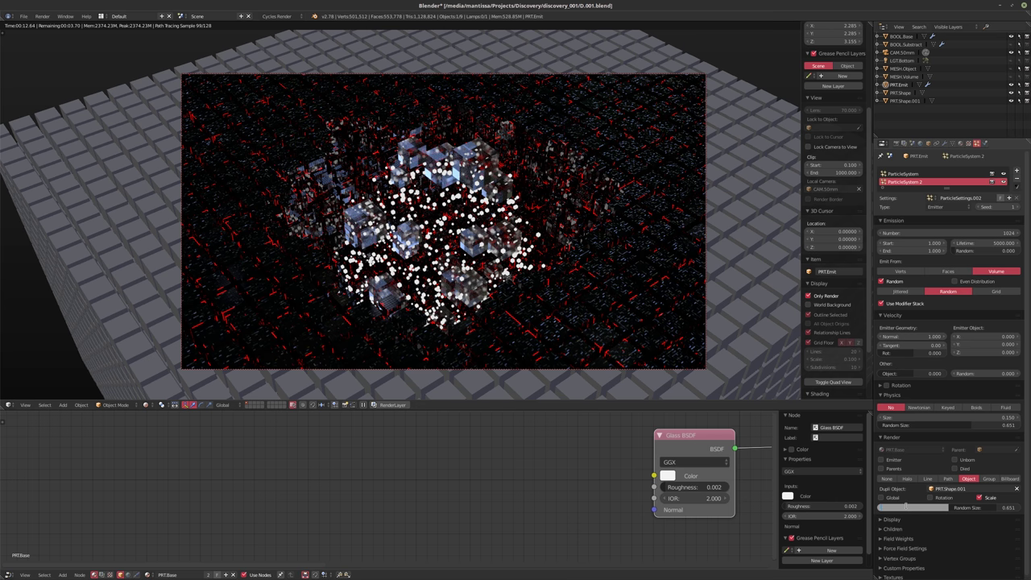
{"action": "type", "text": "0.025"}
{"action": "key", "text": "Return"}
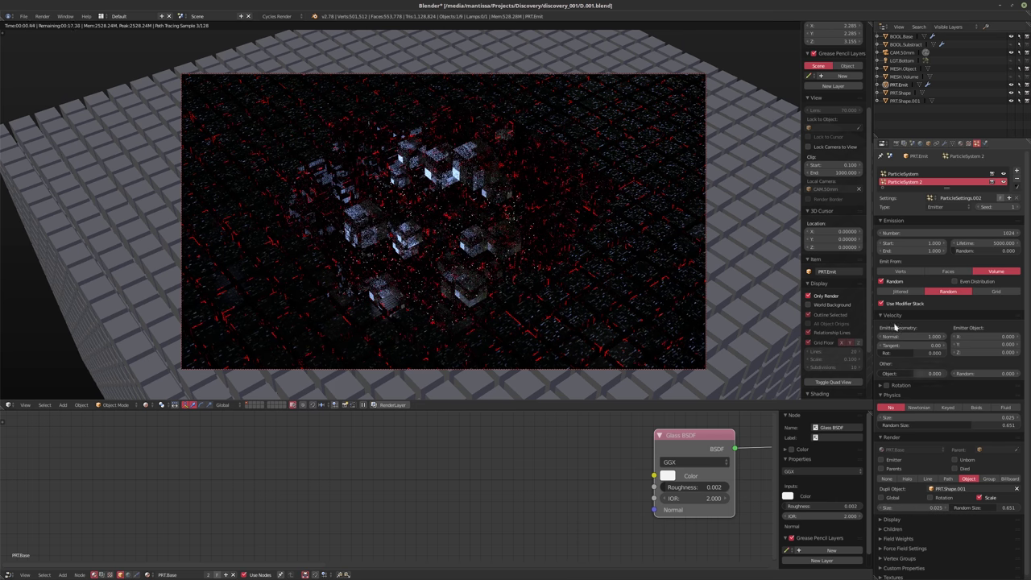
{"action": "left_click", "coordinate": [912, 507]}
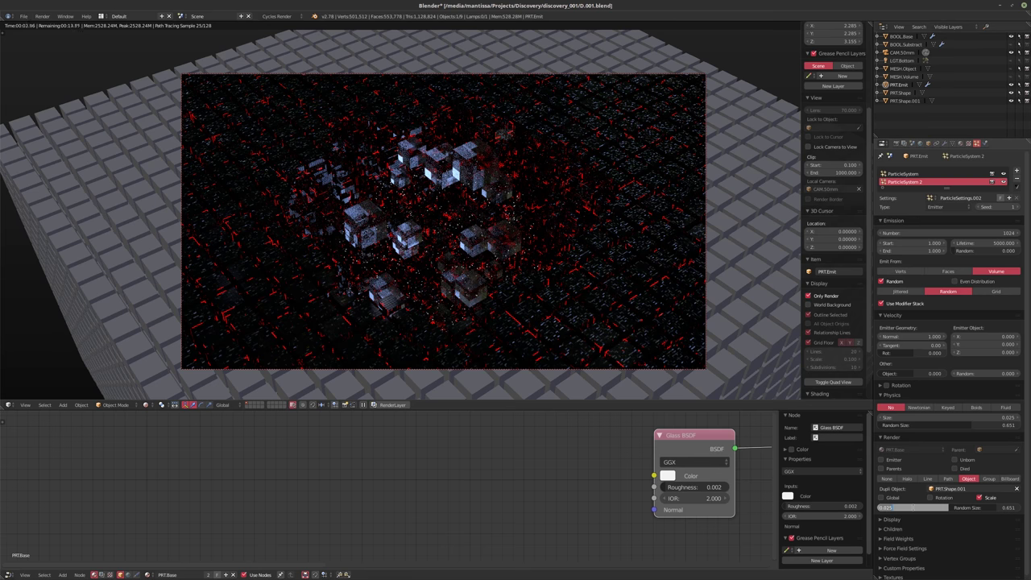
{"action": "type", "text": "0.05"}
{"action": "key", "text": "Return"}
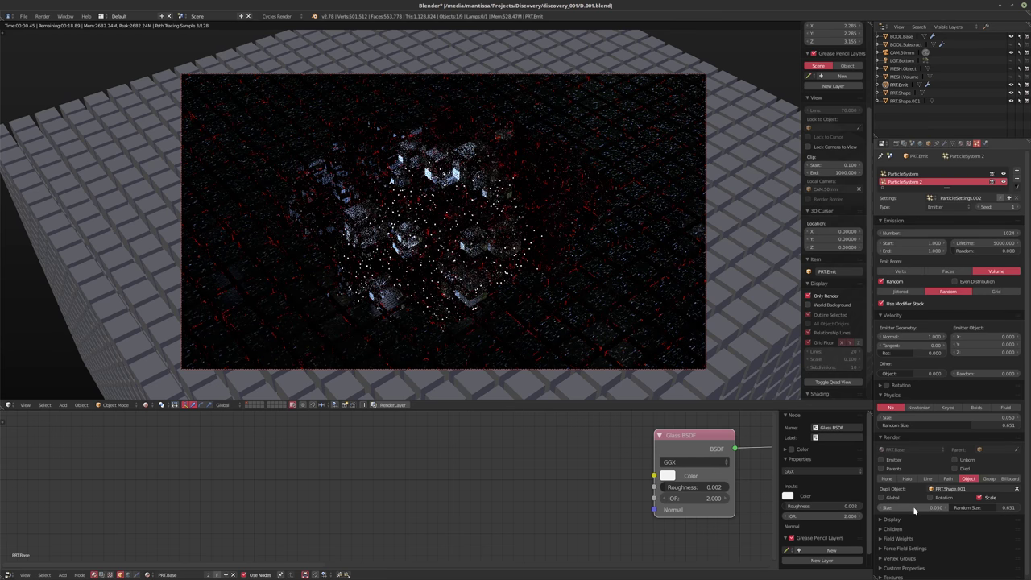
- Try 2048 particles for ParticleSystem 2 and settle on 4096
{"action": "left_click", "coordinate": [958, 235]}
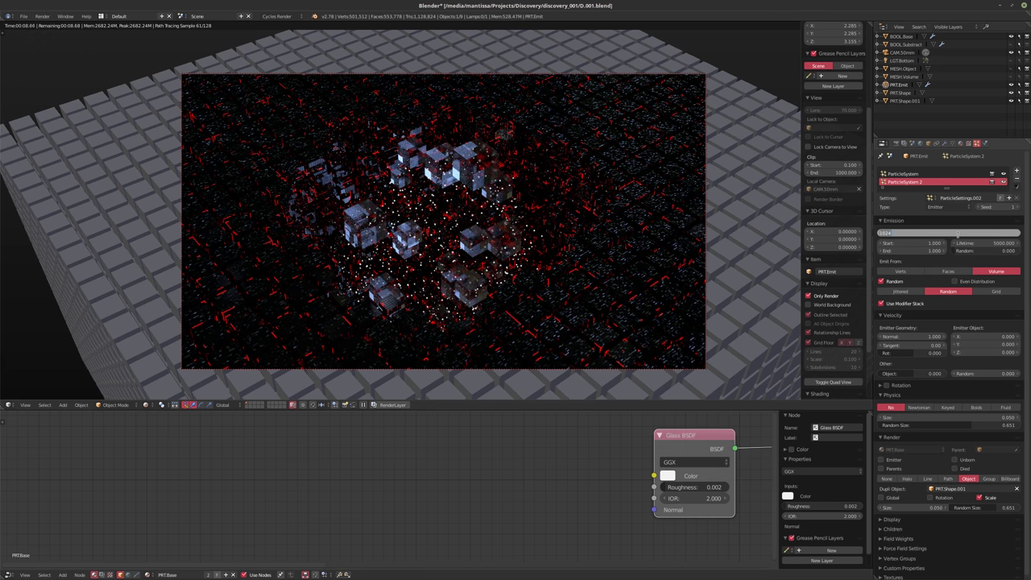
{"action": "type", "text": "2048"}
{"action": "key", "text": "Return"}
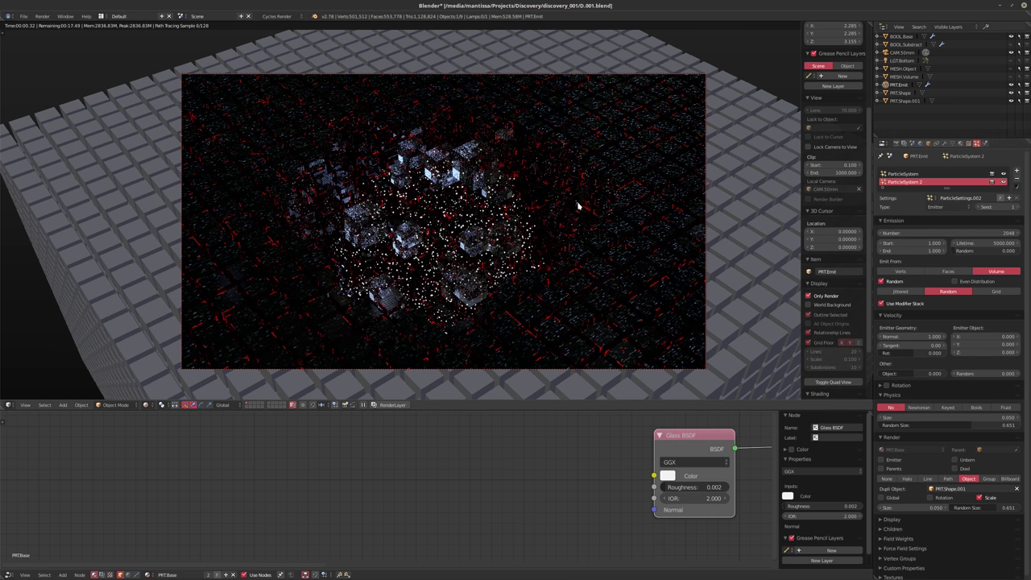
{"action": "left_click", "coordinate": [935, 234]}
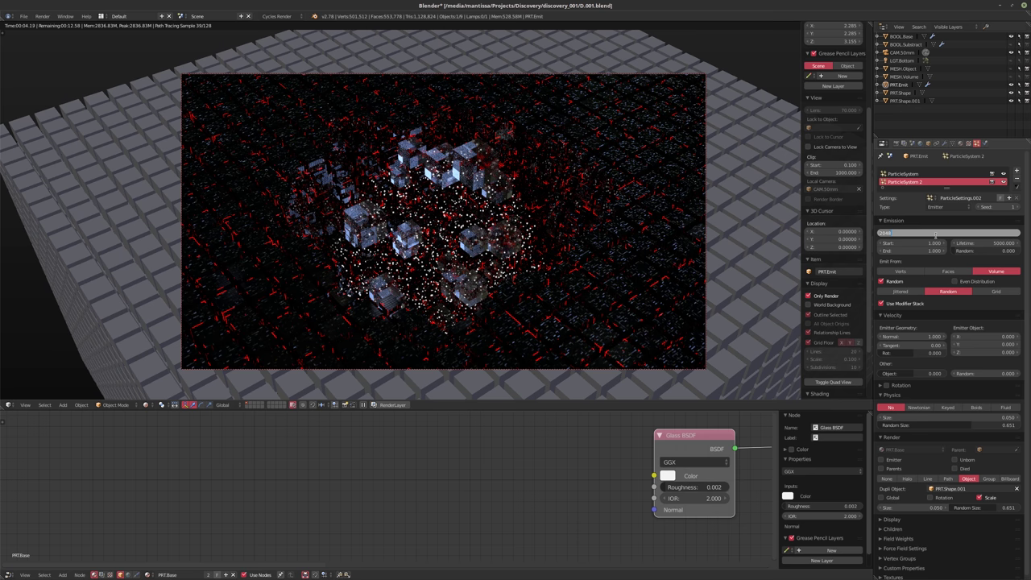
{"action": "type", "text": "4096"}
{"action": "key", "text": "Return"}
{"action": "left_click", "coordinate": [934, 235]}
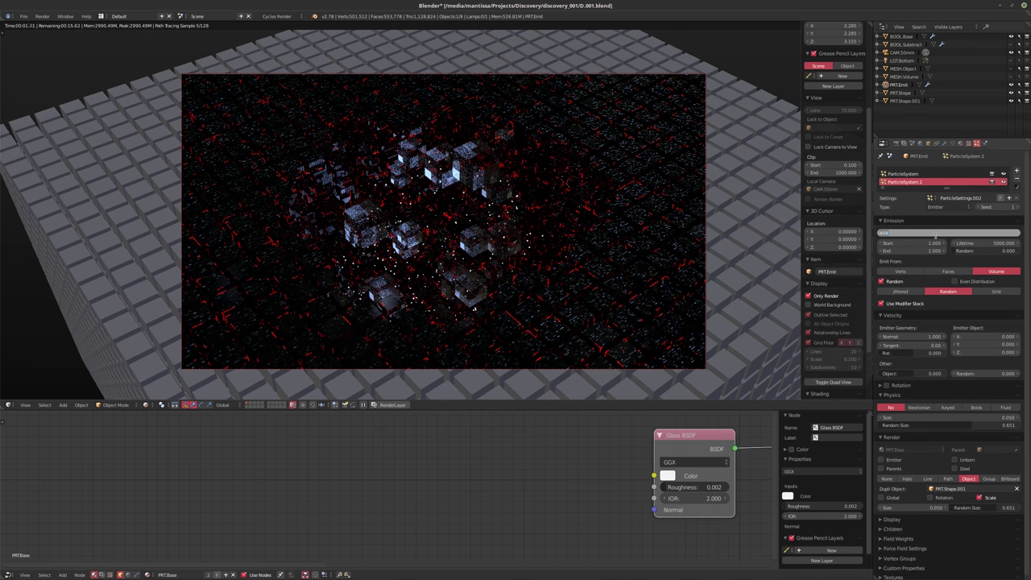
{"action": "key", "text": "Return"}
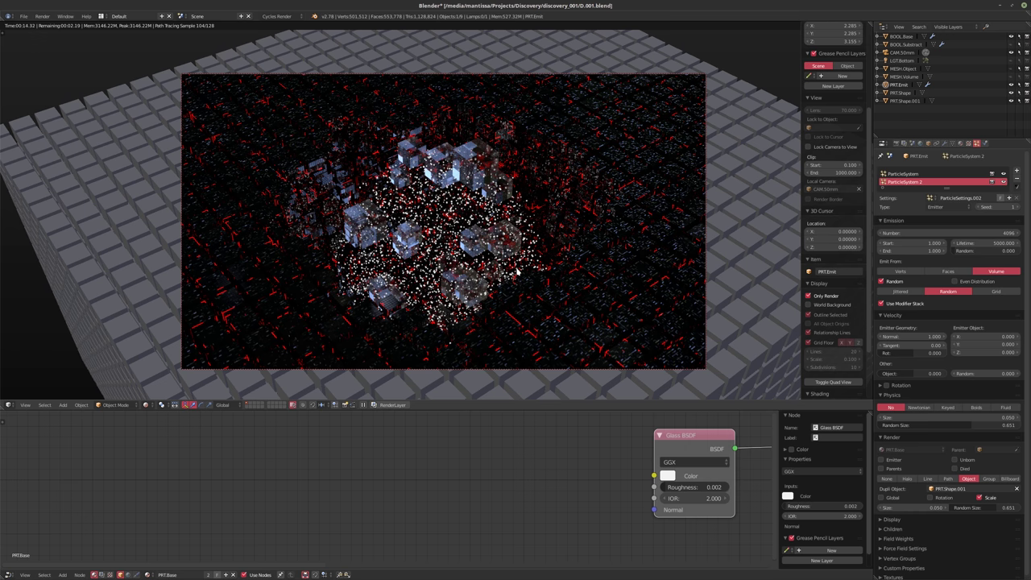
- Hide ParticleSystem 2 and unhide the LGT.Bottom object
{"action": "left_click", "coordinate": [993, 183]}
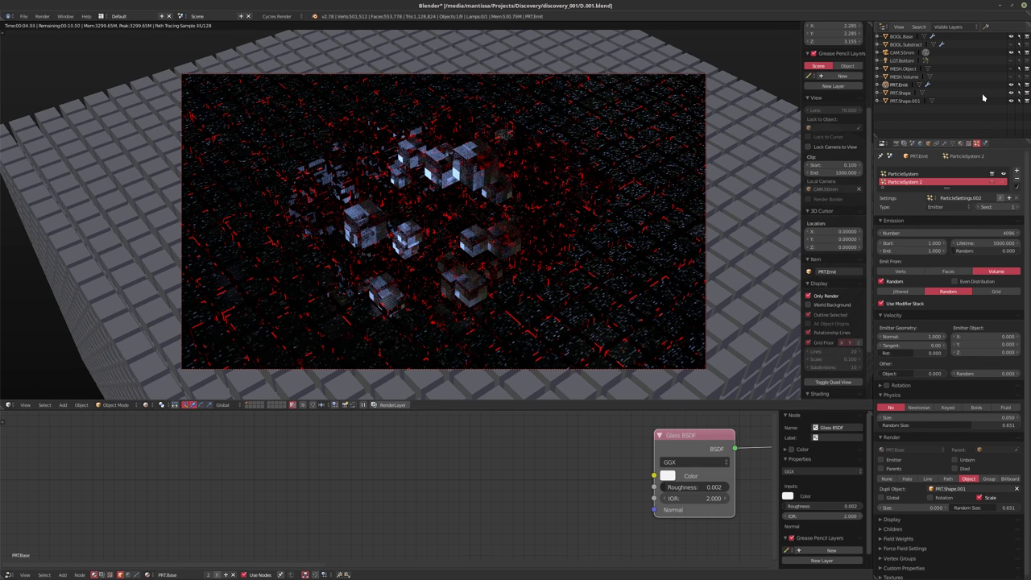
{"action": "left_click", "coordinate": [1011, 62]}
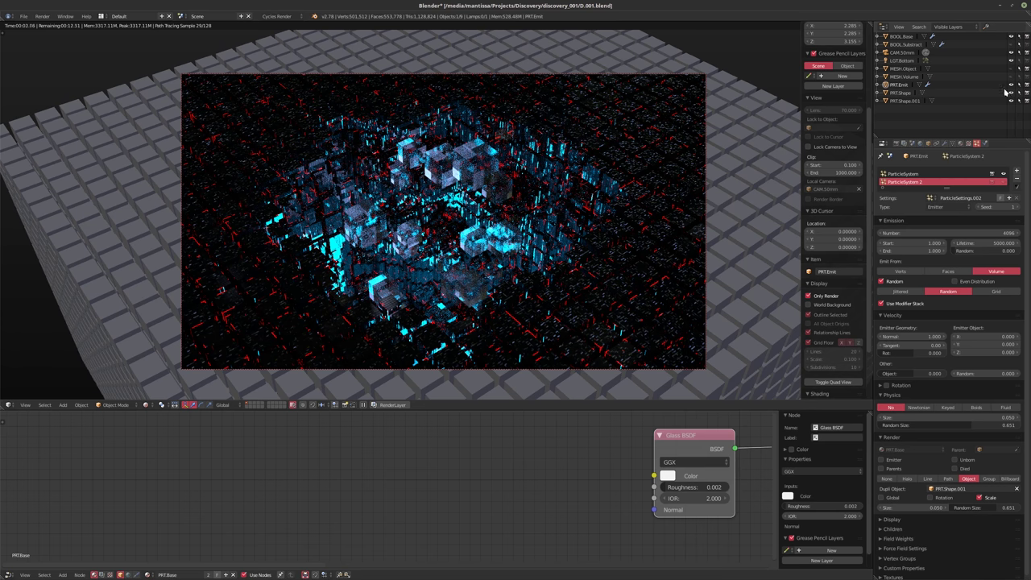
- Show ParticleSystem 2 in the viewport again and distribute its particles on a grid with a resolution of 13
{"action": "left_click", "coordinate": [1005, 184]}
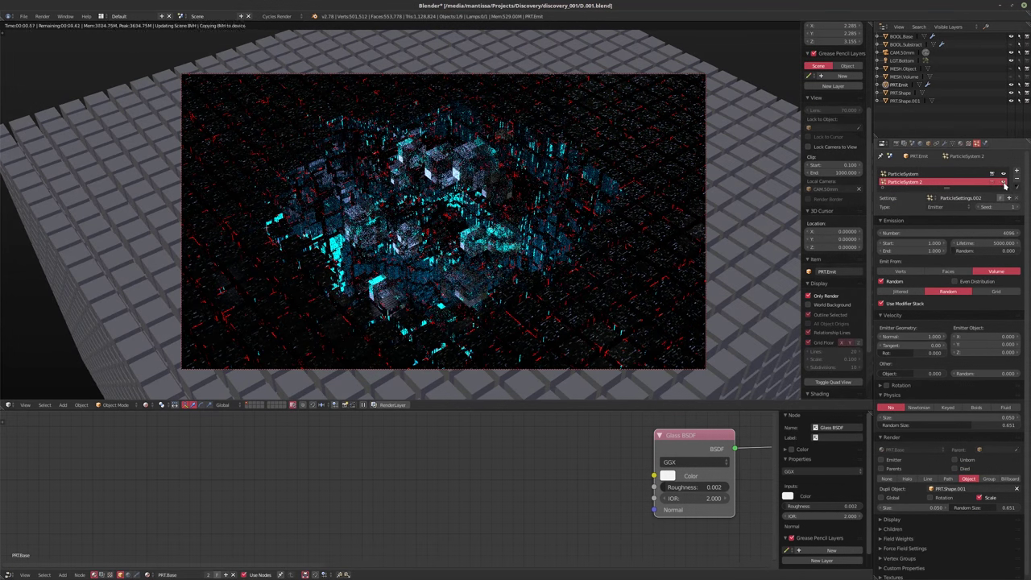
{"action": "left_click", "coordinate": [986, 294]}
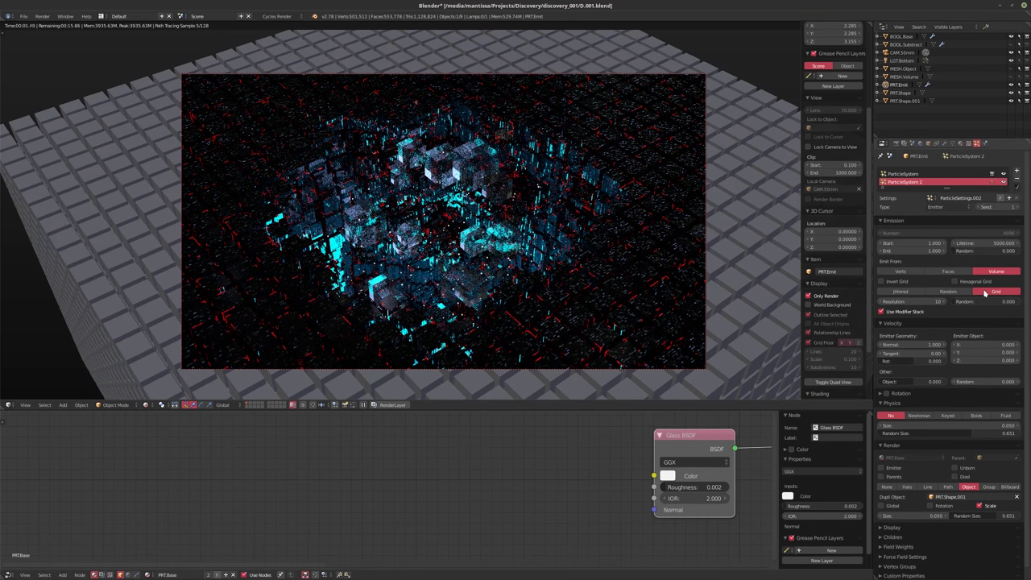
{"action": "left_click", "coordinate": [945, 302]}
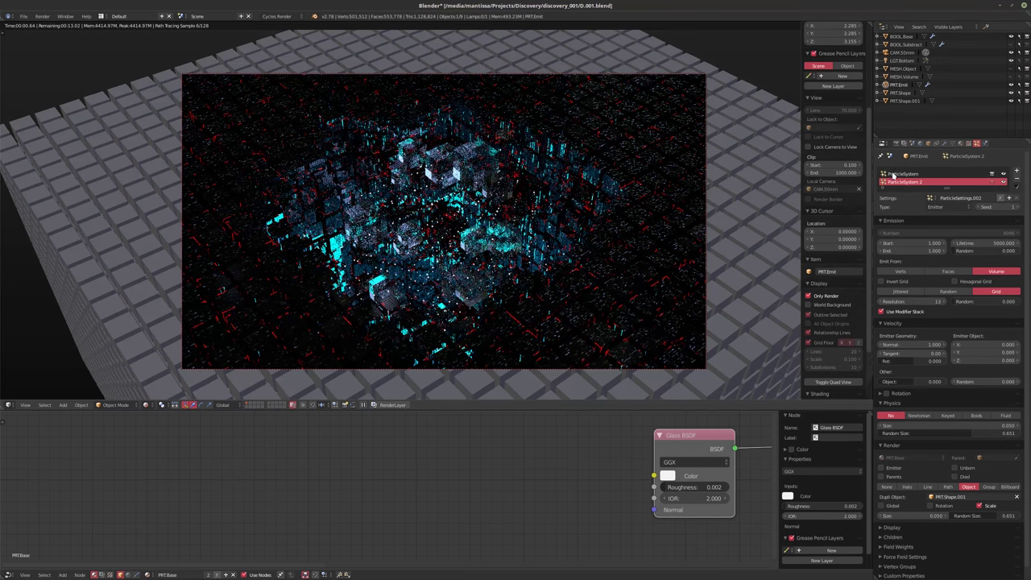
- Leave the rendered view and set CAM.50mm's depth-of-field aperture size to 0.05
{"action": "key", "text": "shift+z"}
{"action": "left_click", "coordinate": [902, 54]}
{"action": "left_click", "coordinate": [943, 143]}
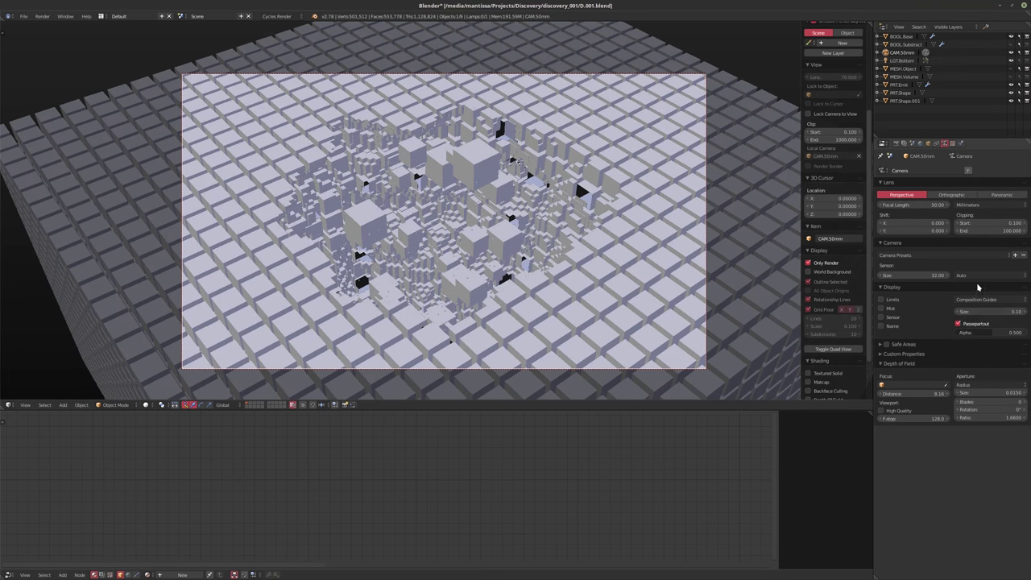
{"action": "double_click", "coordinate": [975, 392]}
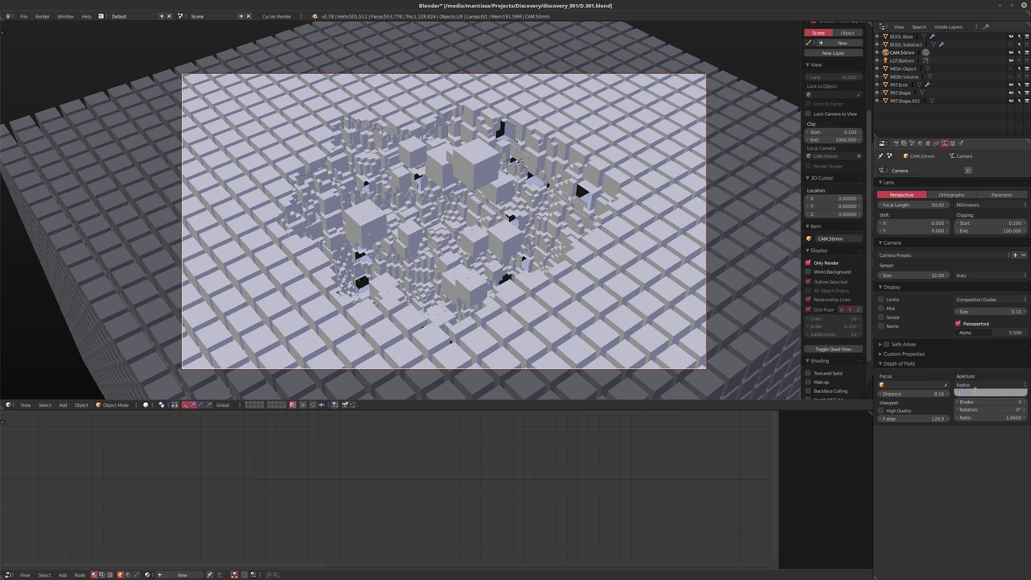
{"action": "key", "text": "Return"}
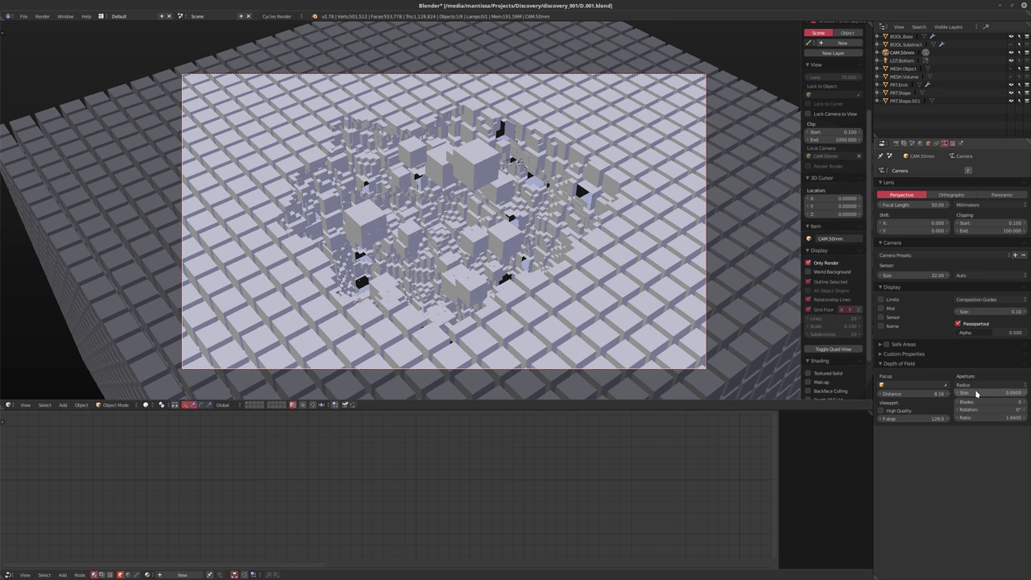
- Save the file and run a test render of the camera view, stopping it partway
{"action": "key", "text": "ctrl+s"}
{"action": "left_click", "coordinate": [734, 346]}
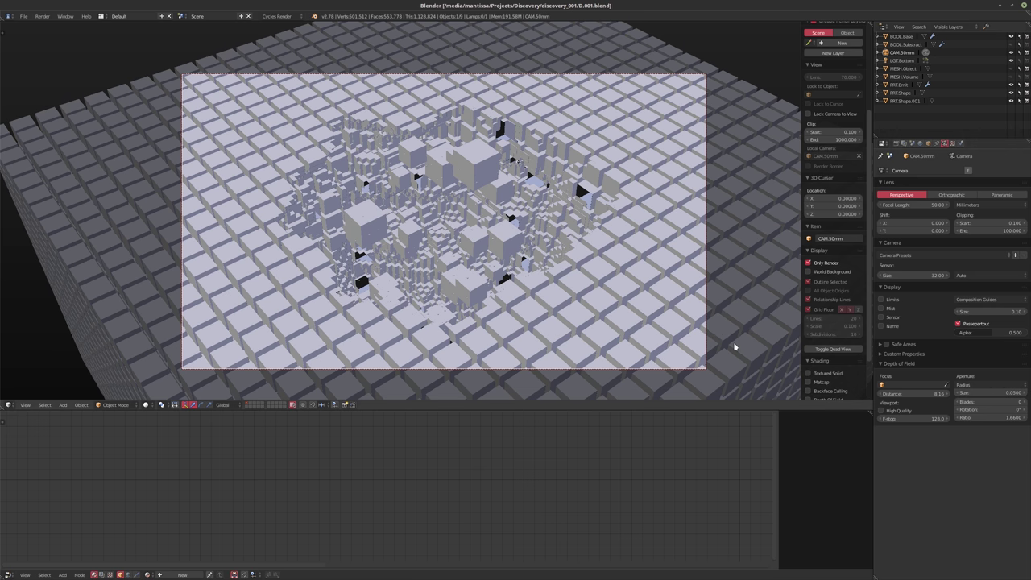
{"action": "key", "text": "F12"}
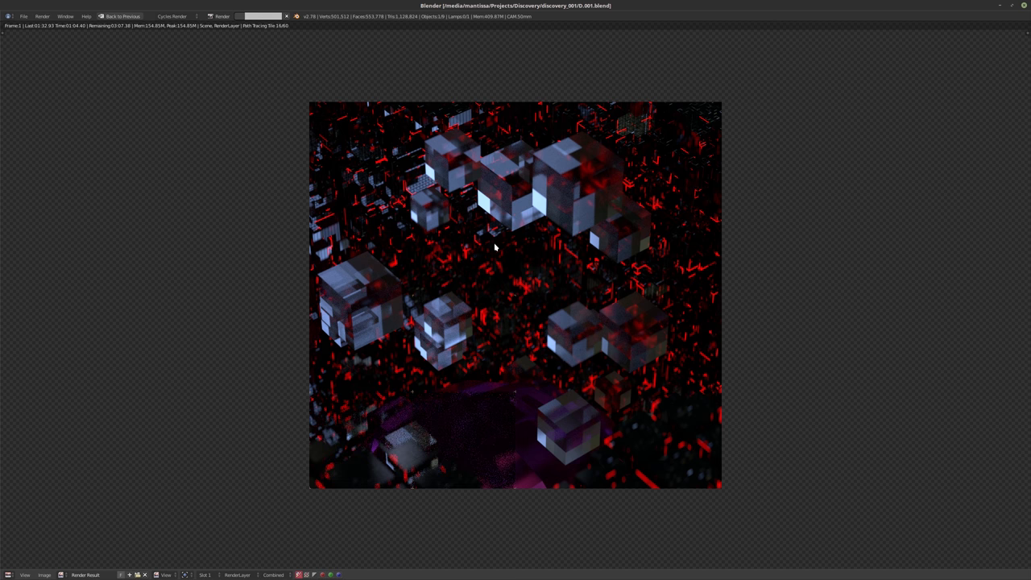
{"action": "key", "text": "Escape"}
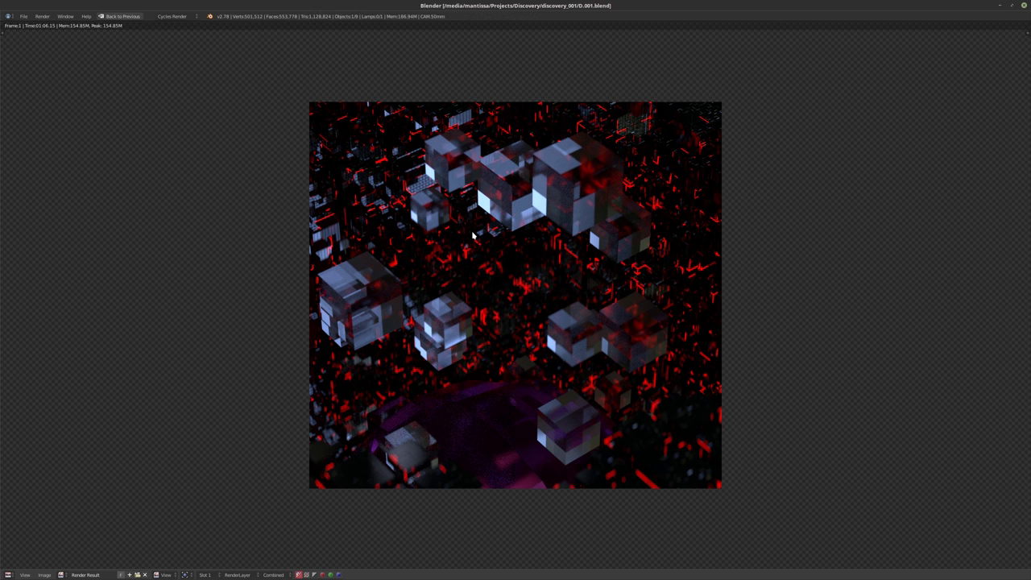
- Close the render result and assign the existing Volumetrics material to BOOL.Substract
{"action": "key", "text": "Escape"}
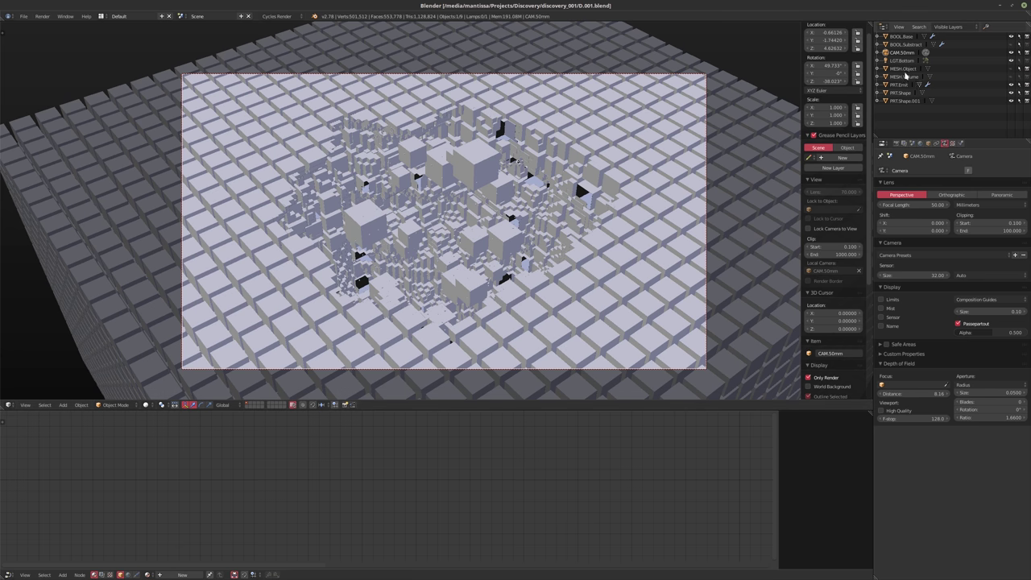
{"action": "left_click", "coordinate": [902, 45]}
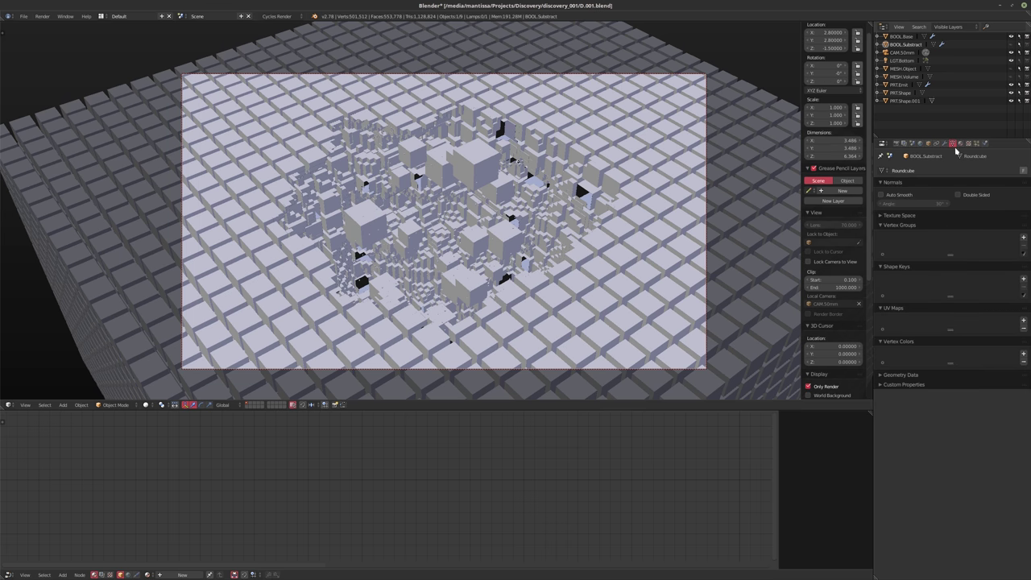
{"action": "left_click", "coordinate": [975, 143]}
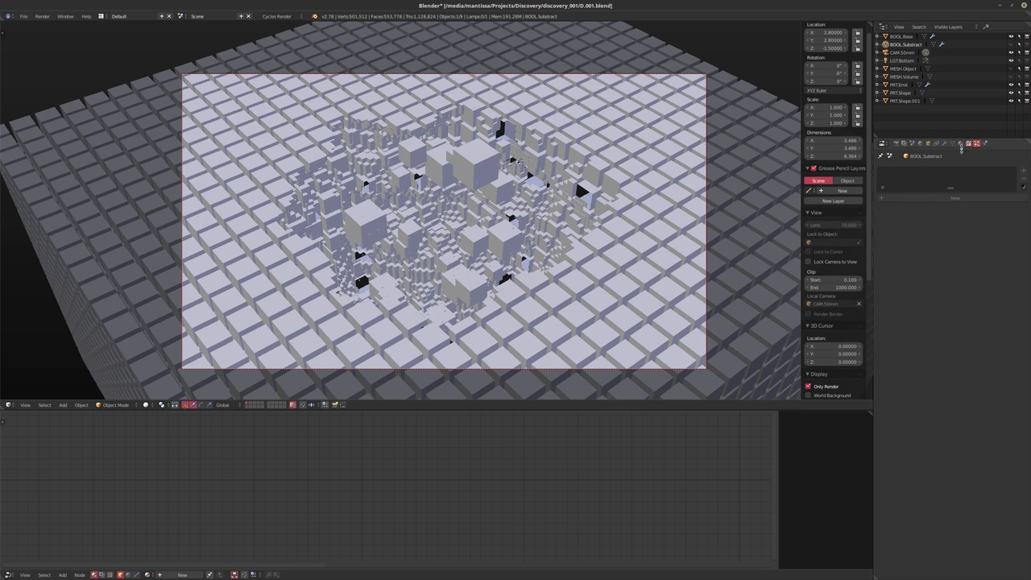
{"action": "left_click", "coordinate": [903, 37]}
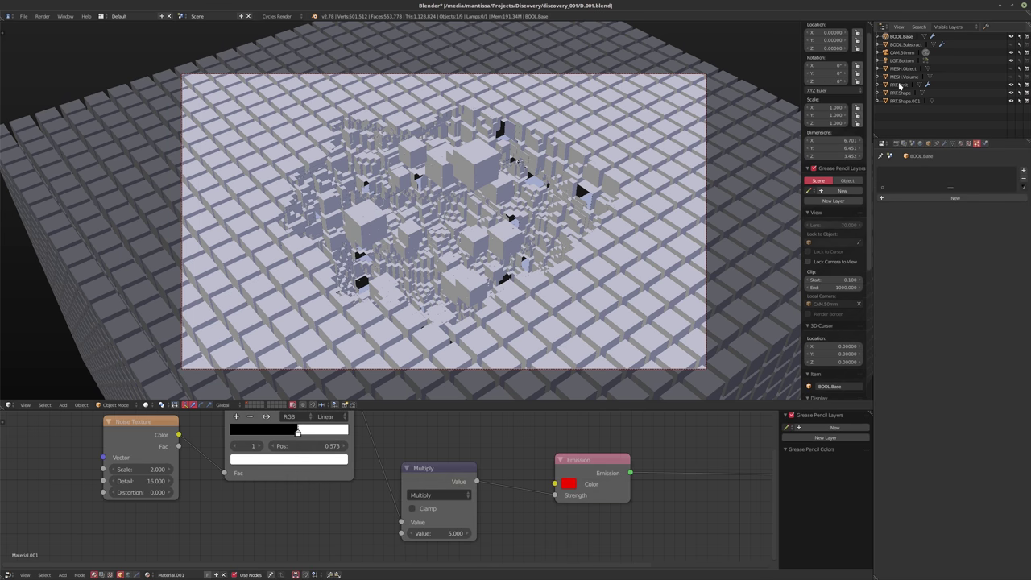
{"action": "left_click", "coordinate": [901, 84]}
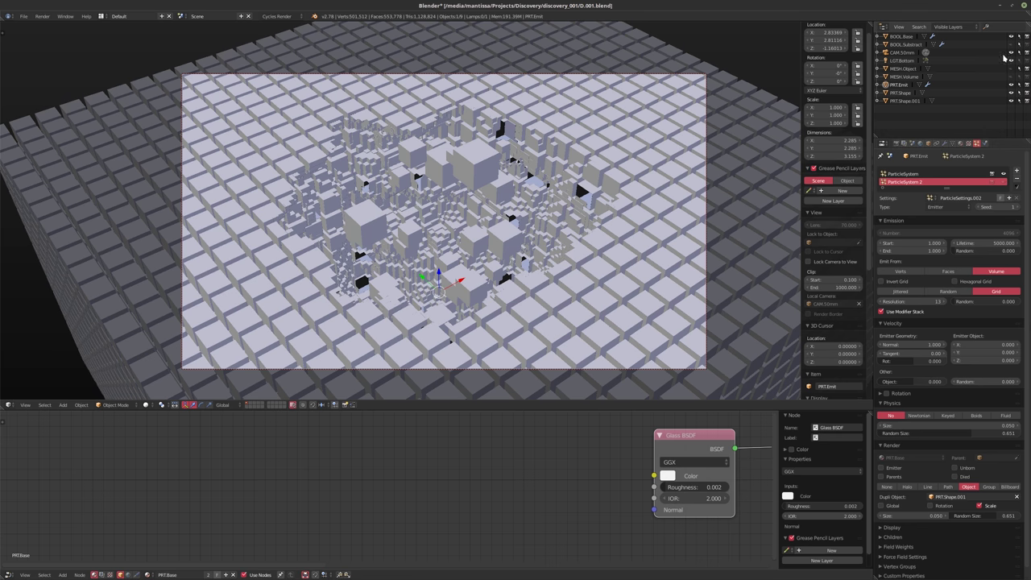
{"action": "left_click", "coordinate": [907, 45]}
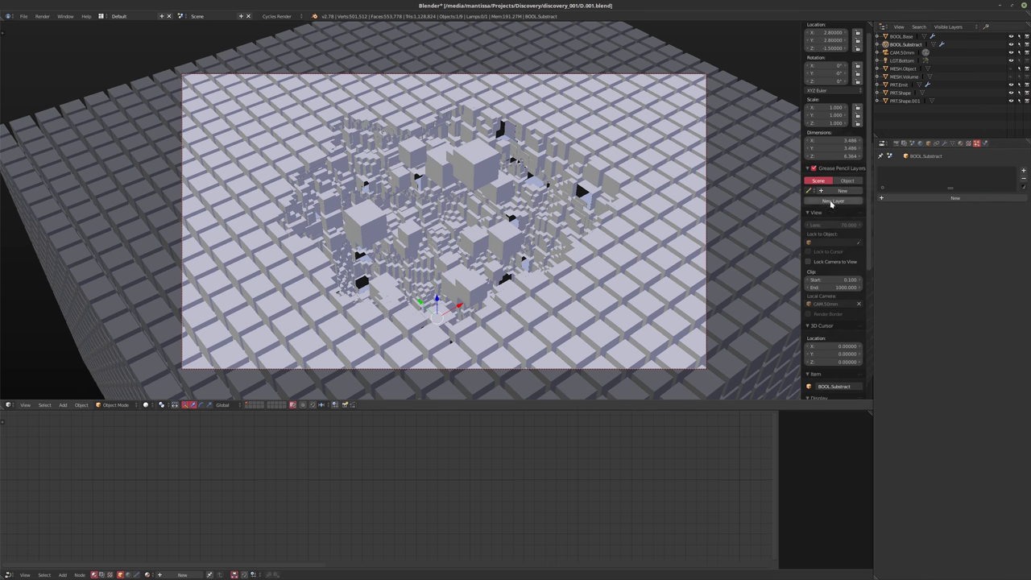
{"action": "left_click", "coordinate": [148, 574]}
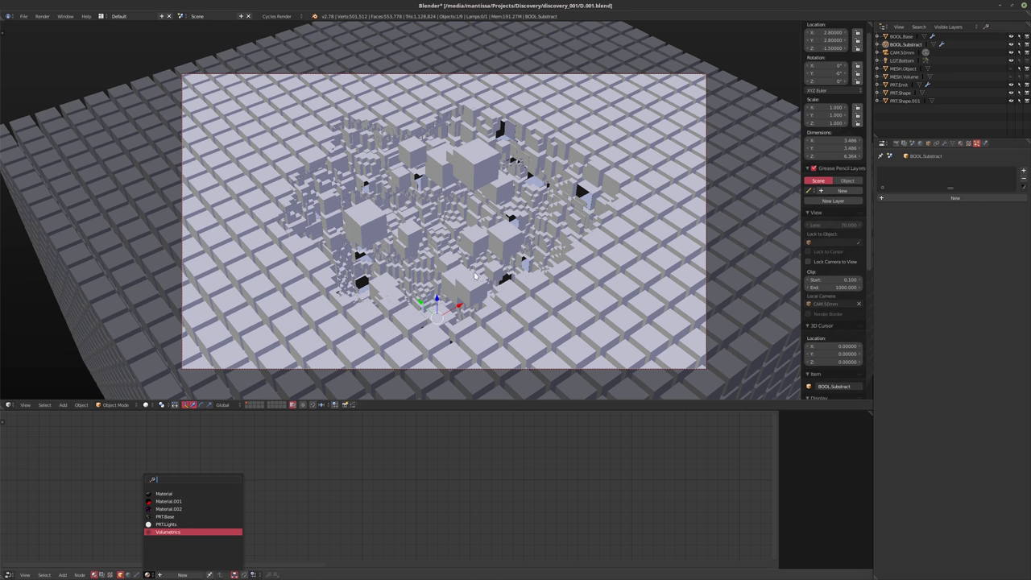
{"action": "key", "text": "Return"}
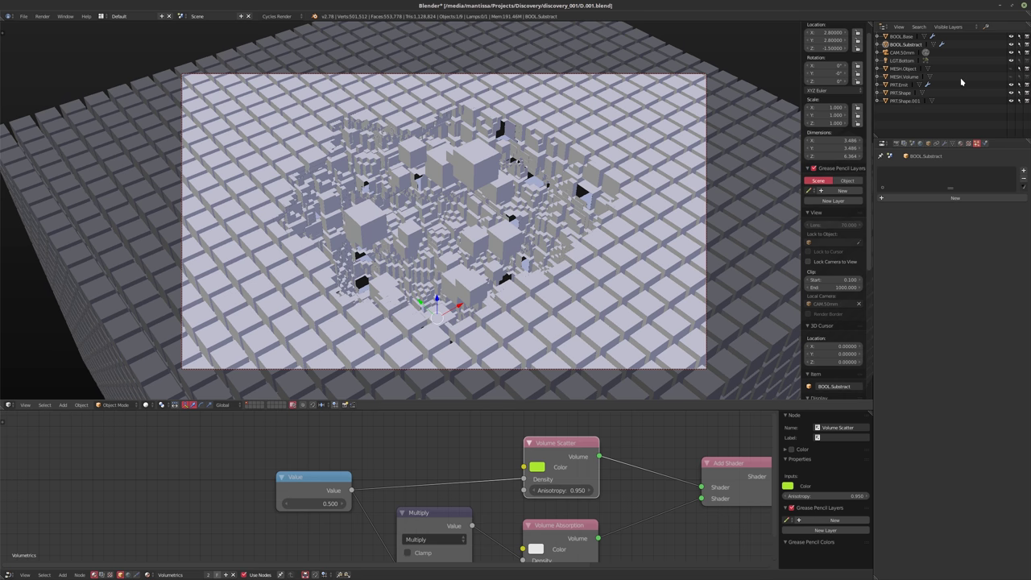
- Switch the viewport to the rendered view and hide the MESH.Volume object
{"action": "key", "text": "shift+z"}
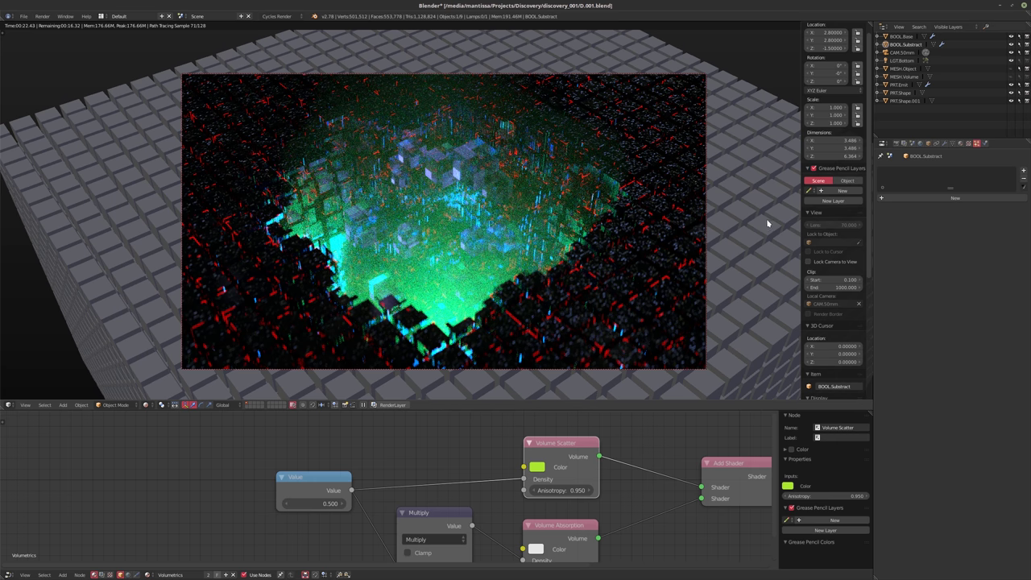
{"action": "left_click", "coordinate": [1009, 76]}
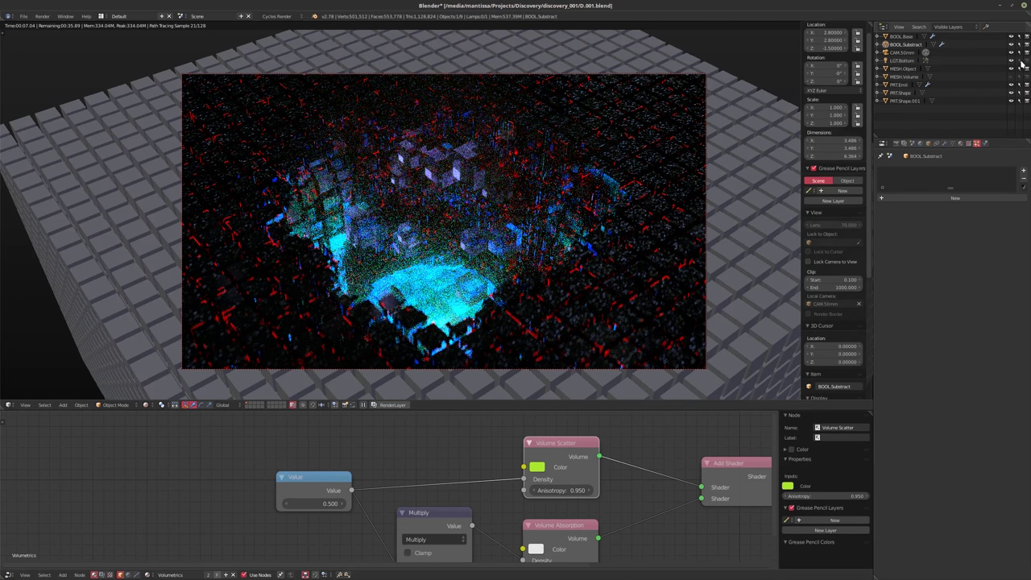
{"action": "scroll", "coordinate": [358, 471], "scroll_direction": "down", "scroll_amount": 2}
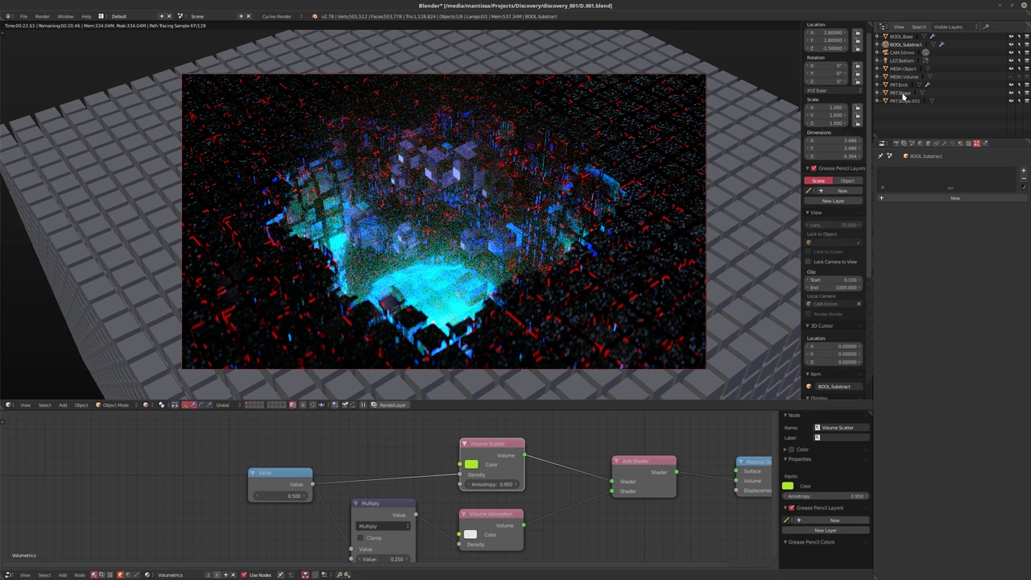
- Brighten the Glass BSDF color of PRT.Shape's material by setting its HSV value to 1.5
{"action": "left_click", "coordinate": [901, 94]}
{"action": "key", "text": "Home"}
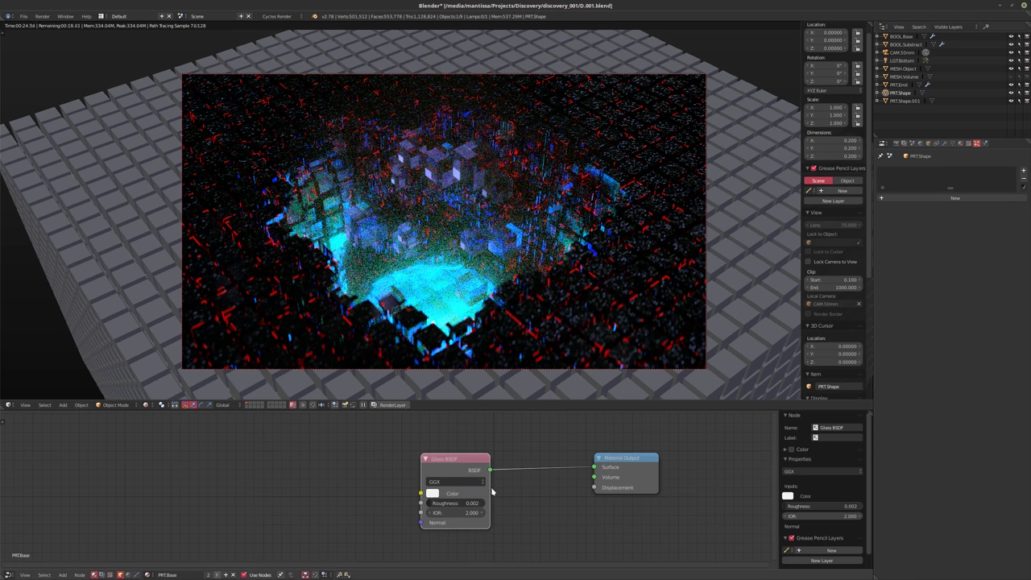
{"action": "left_click", "coordinate": [432, 494]}
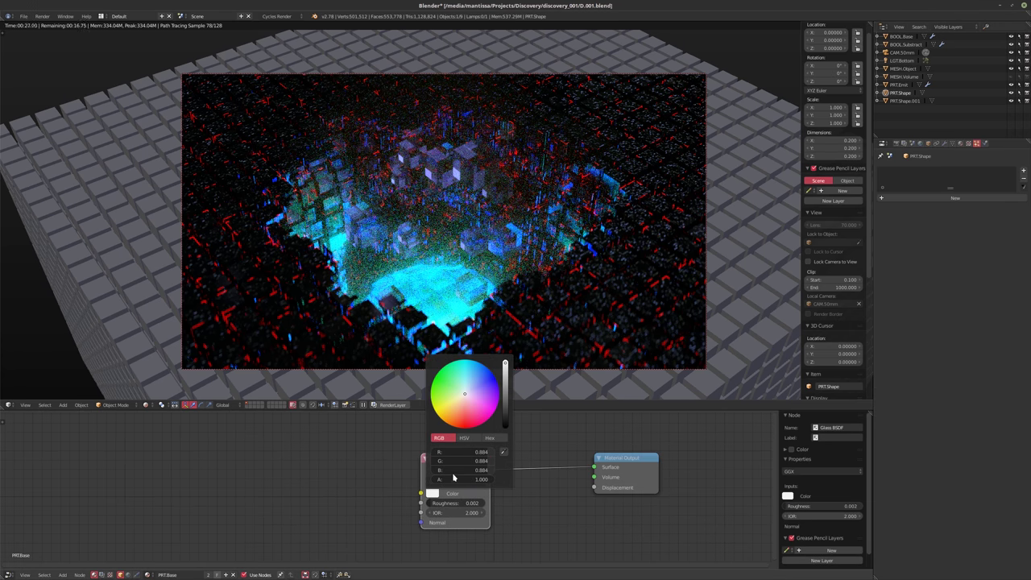
{"action": "left_click", "coordinate": [463, 437]}
{"action": "left_click", "coordinate": [450, 469]}
{"action": "type", "text": "1.5"}
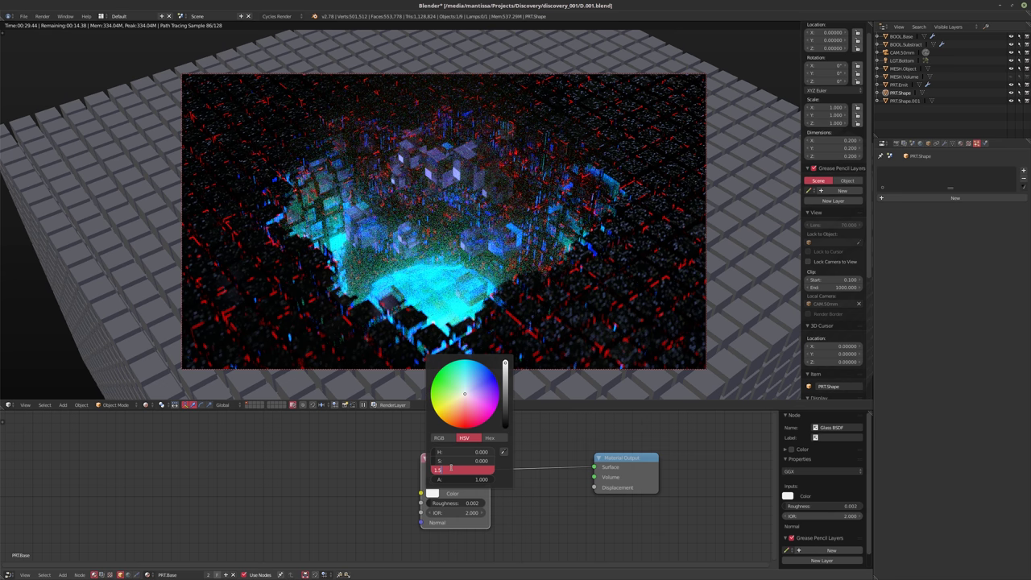
{"action": "key", "text": "Return"}
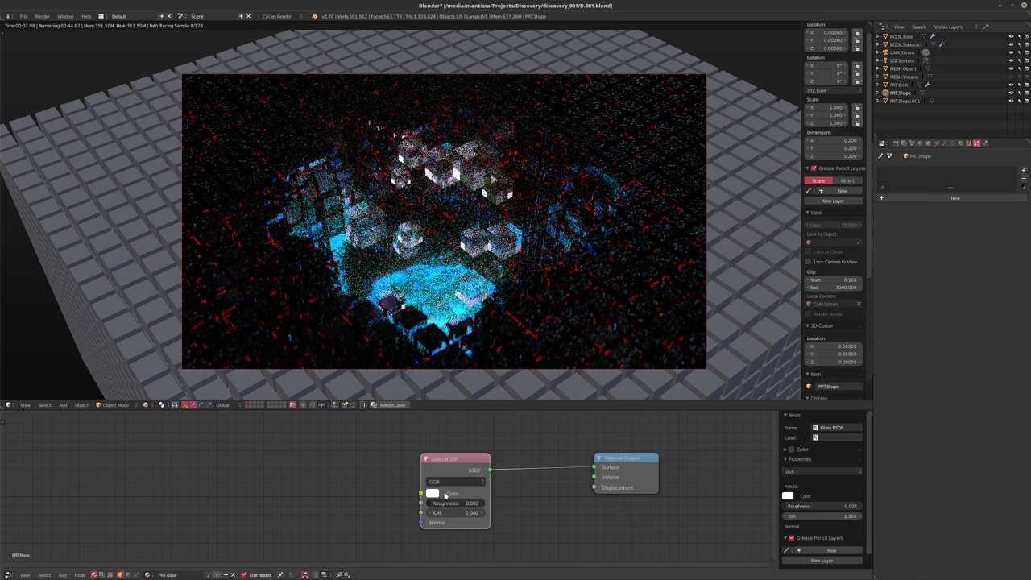
- Tint the Glass BSDF color light green, with a hue of about 0.34 and a saturation of about 0.34
{"action": "left_click", "coordinate": [439, 492]}
{"action": "left_click", "coordinate": [454, 388]}
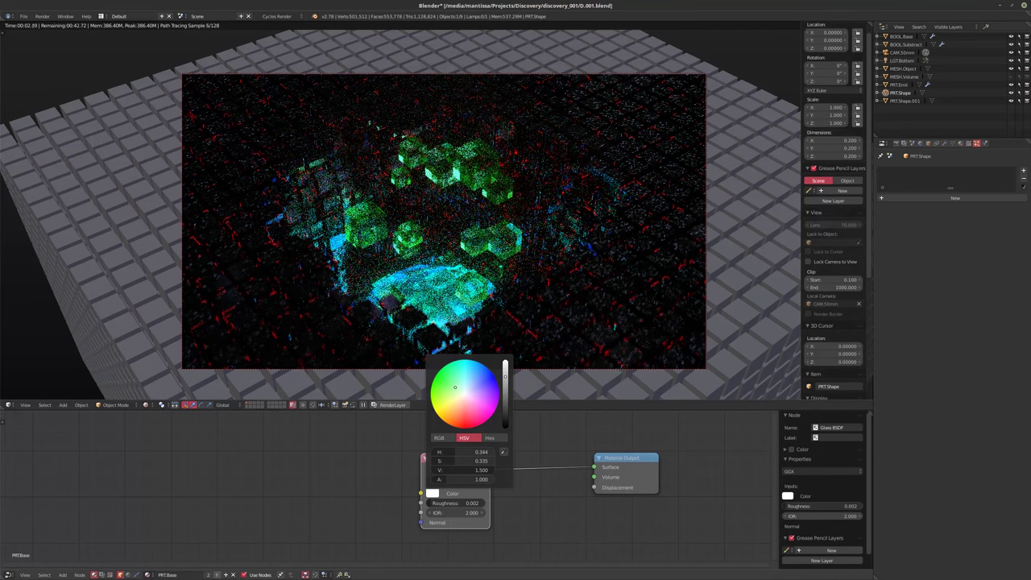
{"action": "left_click", "coordinate": [456, 389]}
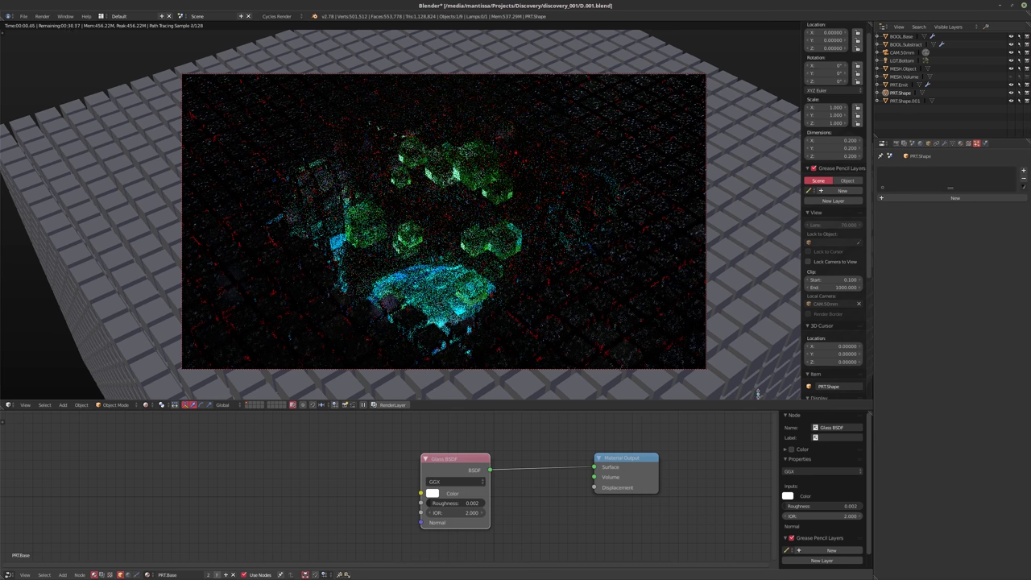
- Change the Emission color of BOOL.Base's material to pale green, with hue about 0.314 and saturation about 0.386
{"action": "left_click", "coordinate": [901, 36]}
{"action": "scroll", "coordinate": [505, 449], "scroll_direction": "up", "scroll_amount": 2}
{"action": "left_click", "coordinate": [508, 497]}
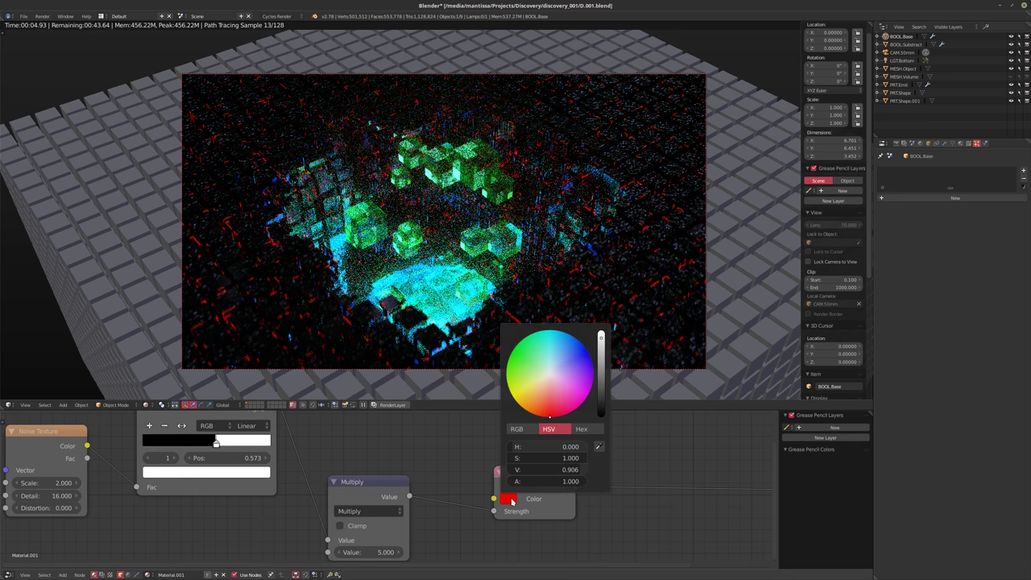
{"action": "left_click", "coordinate": [529, 386]}
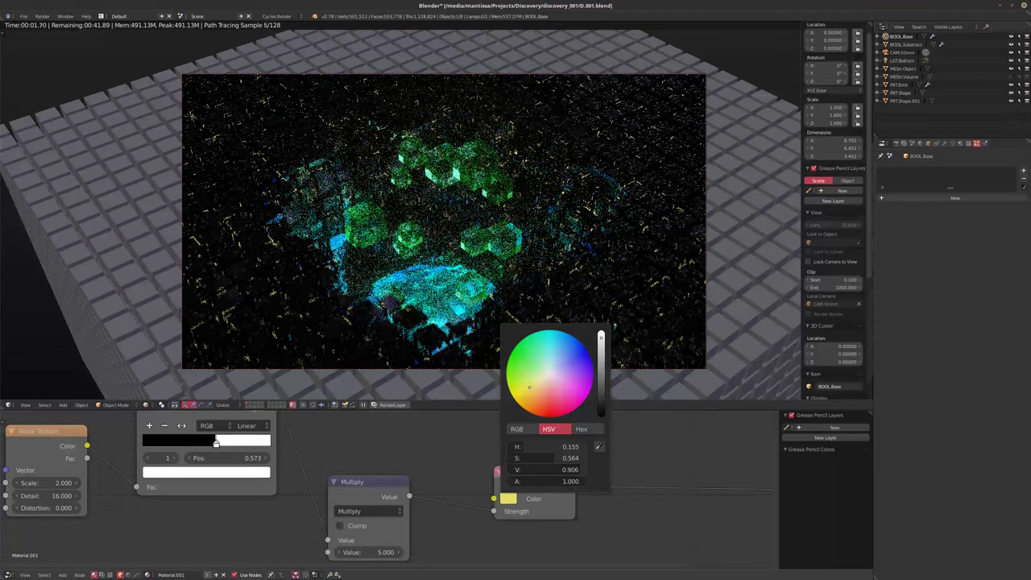
{"action": "left_click_drag", "start_coordinate": [529, 387], "coordinate": [538, 371]}
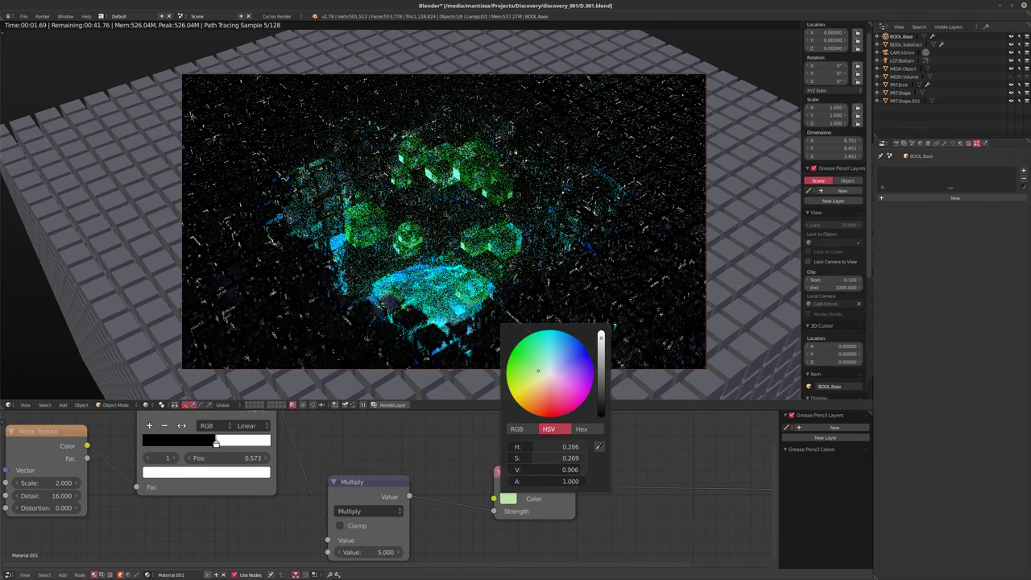
{"action": "left_click", "coordinate": [537, 368]}
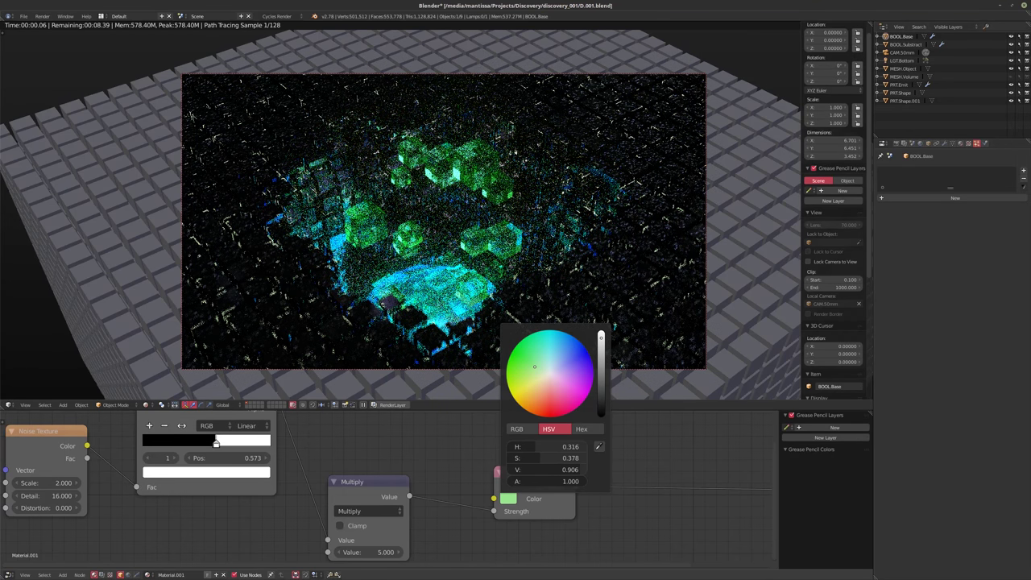
{"action": "left_click", "coordinate": [533, 366]}
{"action": "left_click", "coordinate": [534, 366]}
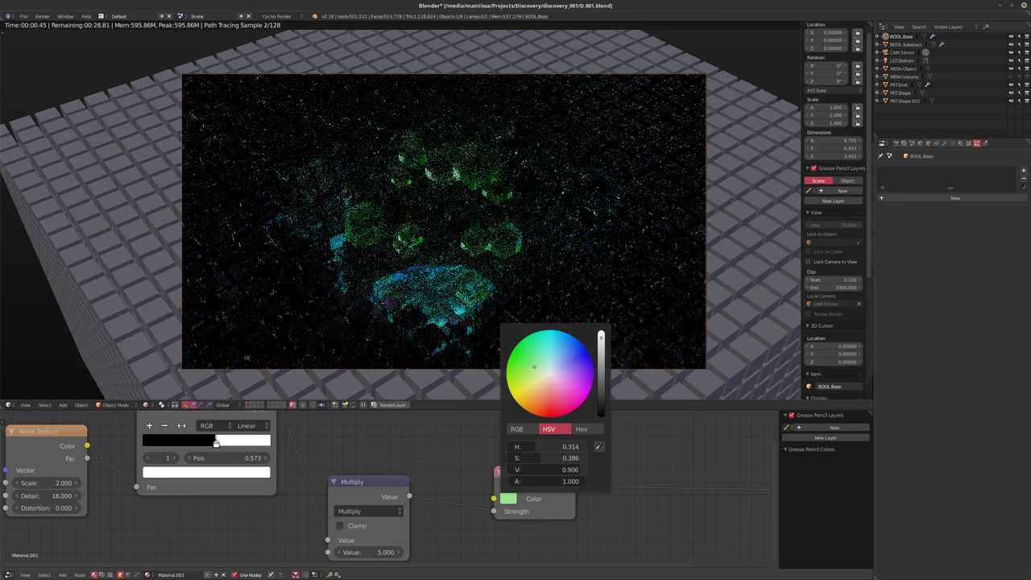
- Lower the emission strength in BOOL.Base's material by setting the Multiply node's value to 2.5
{"action": "left_click", "coordinate": [368, 552]}
{"action": "type", "text": "1"}
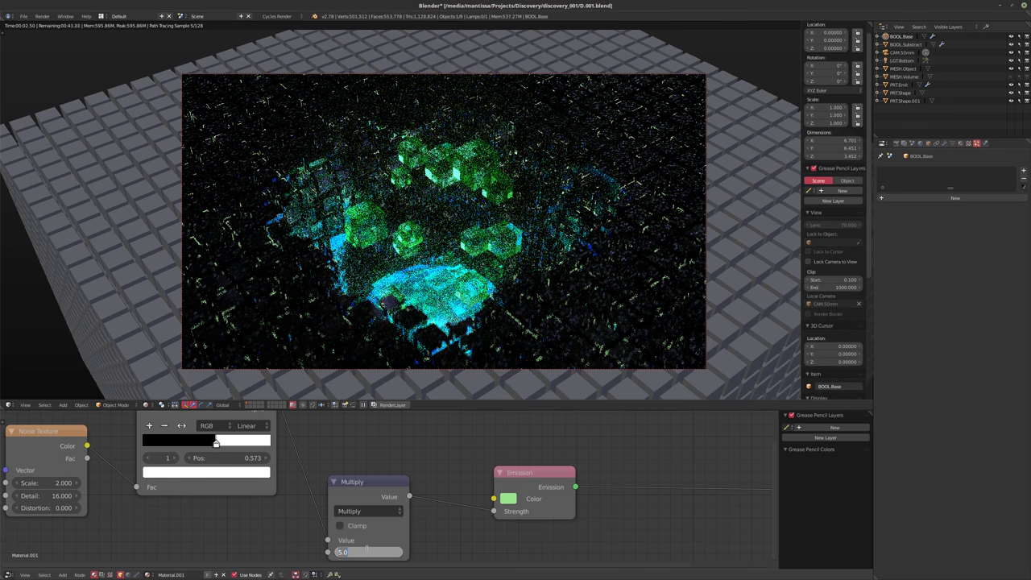
{"action": "key", "text": "Return"}
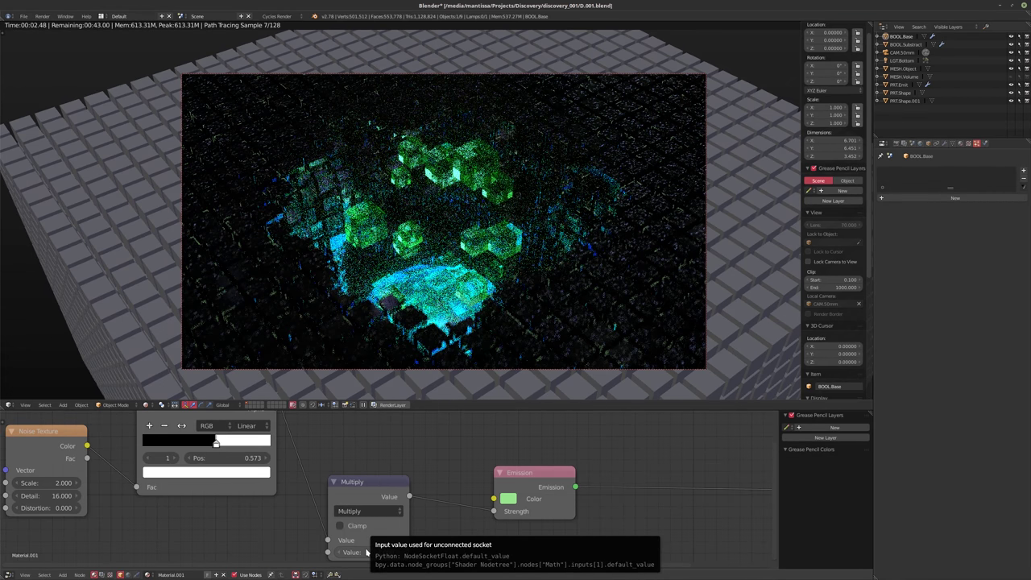
{"action": "left_click", "coordinate": [368, 551]}
{"action": "type", "text": ".5"}
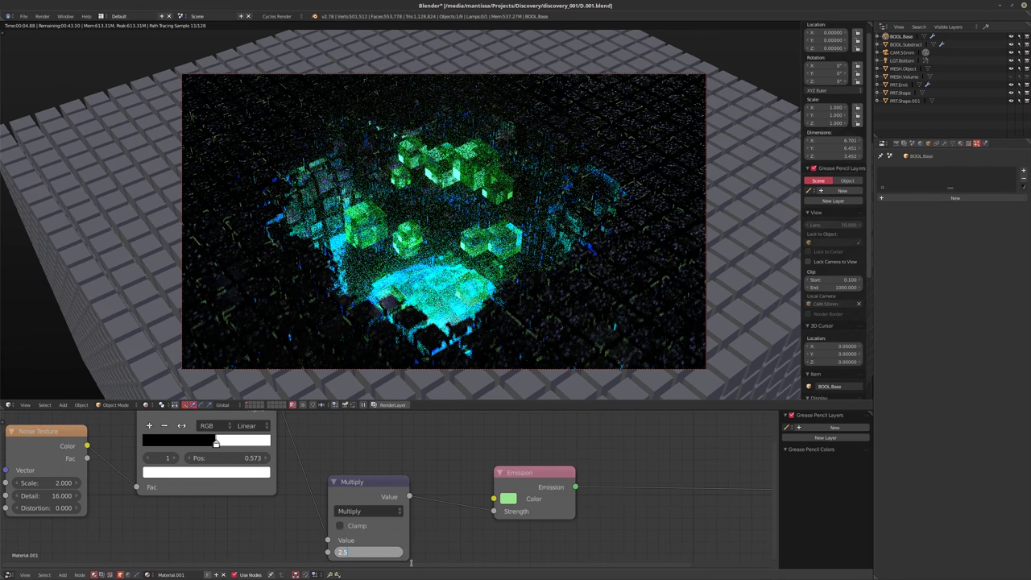
{"action": "key", "text": "Return"}
- Narrow the glowing areas by moving the color ramp's black stop to position 0.605 alongside the white stop
{"action": "middle_click_drag", "start_coordinate": [224, 456], "coordinate": [303, 476]}
{"action": "scroll", "coordinate": [302, 477], "scroll_direction": "up", "scroll_amount": 2}
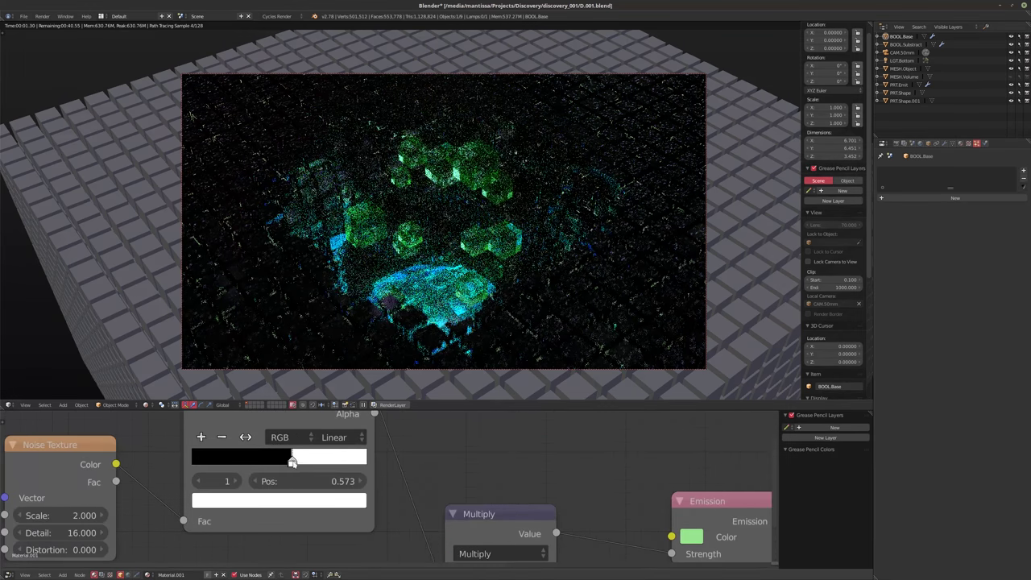
{"action": "left_click_drag", "start_coordinate": [294, 464], "coordinate": [302, 465]}
{"action": "left_click_drag", "start_coordinate": [288, 463], "coordinate": [299, 461]}
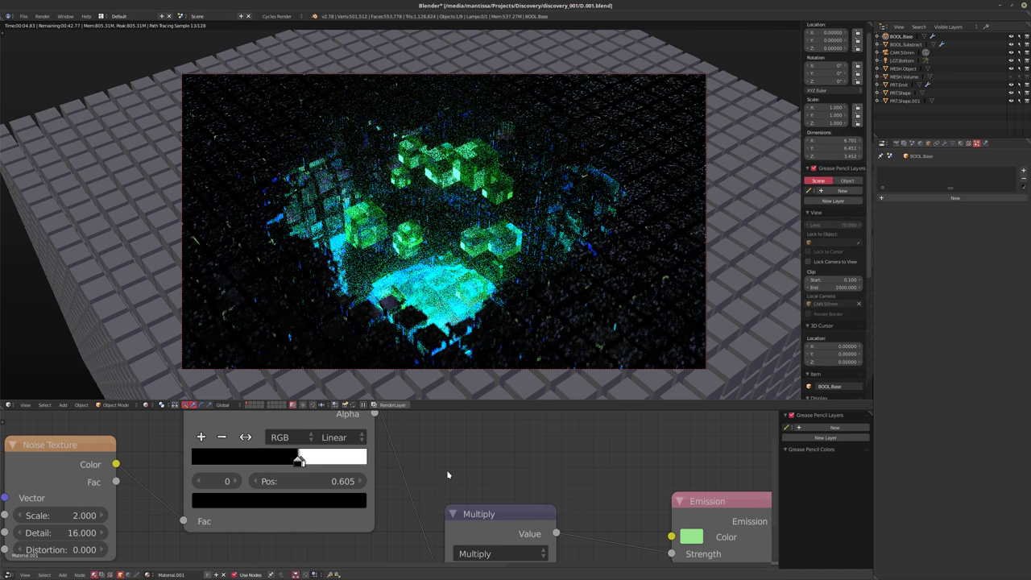
{"action": "scroll", "coordinate": [448, 474], "scroll_direction": "down", "scroll_amount": 4}
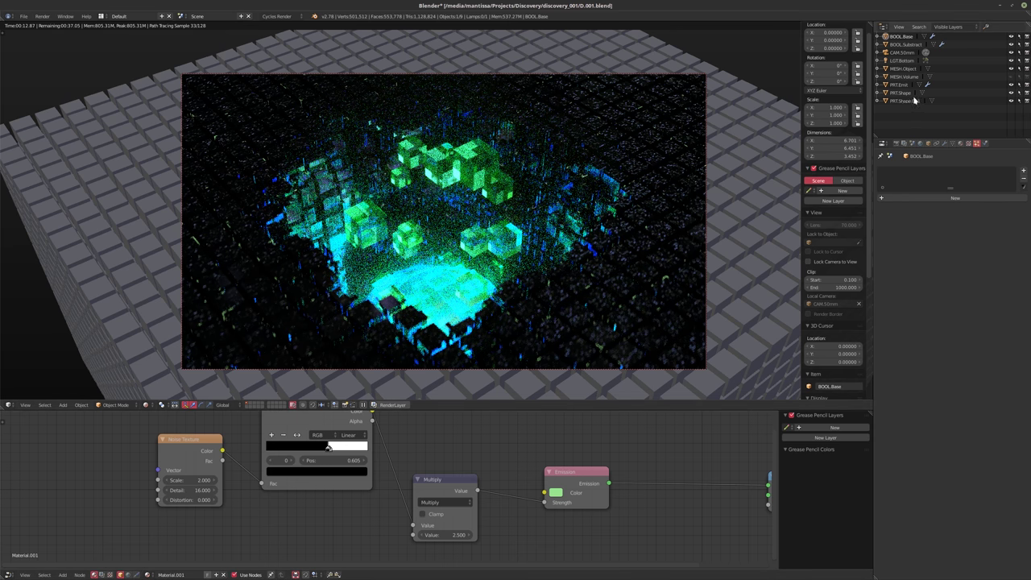
- Set the Volume Scatter anisotropy in BOOL.Substract's Volumetrics material to 0
{"action": "left_click", "coordinate": [905, 45]}
{"action": "middle_click_drag", "start_coordinate": [596, 439], "coordinate": [542, 427]}
{"action": "scroll", "coordinate": [537, 424], "scroll_direction": "down", "scroll_amount": 4}
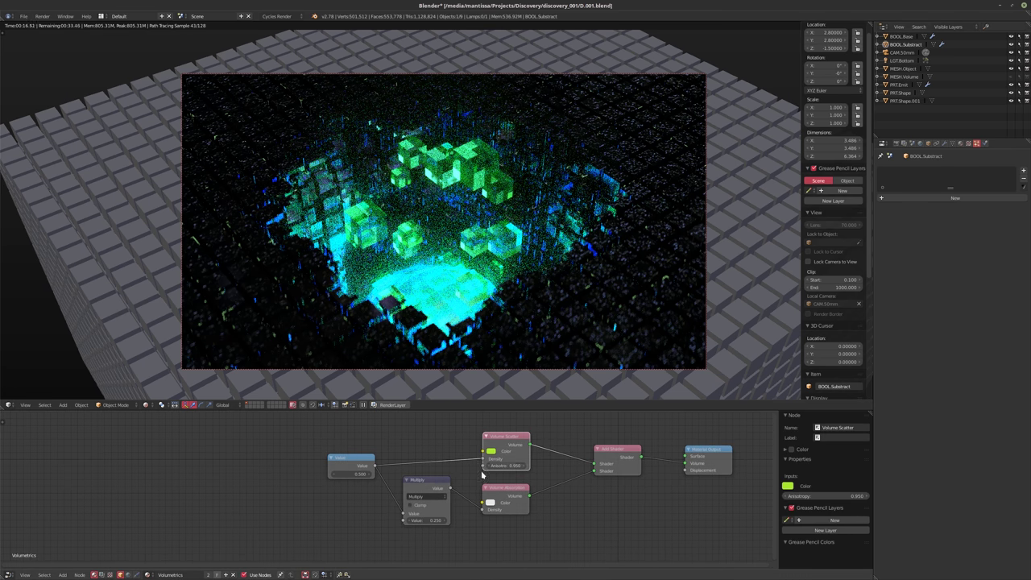
{"action": "left_click", "coordinate": [505, 466]}
{"action": "type", "text": "0.5"}
{"action": "key", "text": "Return"}
{"action": "scroll", "coordinate": [529, 474], "scroll_direction": "up", "scroll_amount": 1}
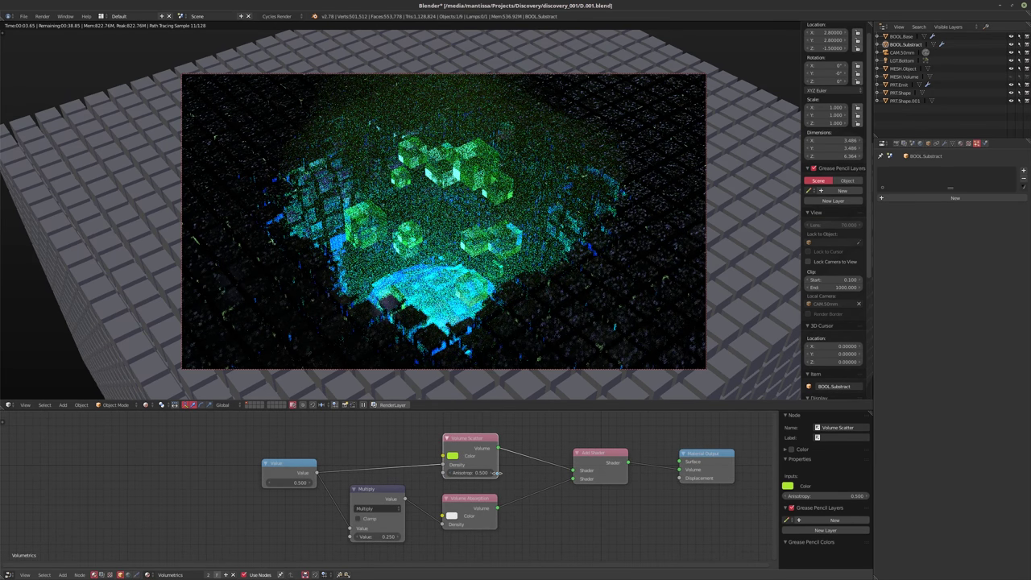
{"action": "left_click_drag", "start_coordinate": [497, 473], "coordinate": [474, 475]}
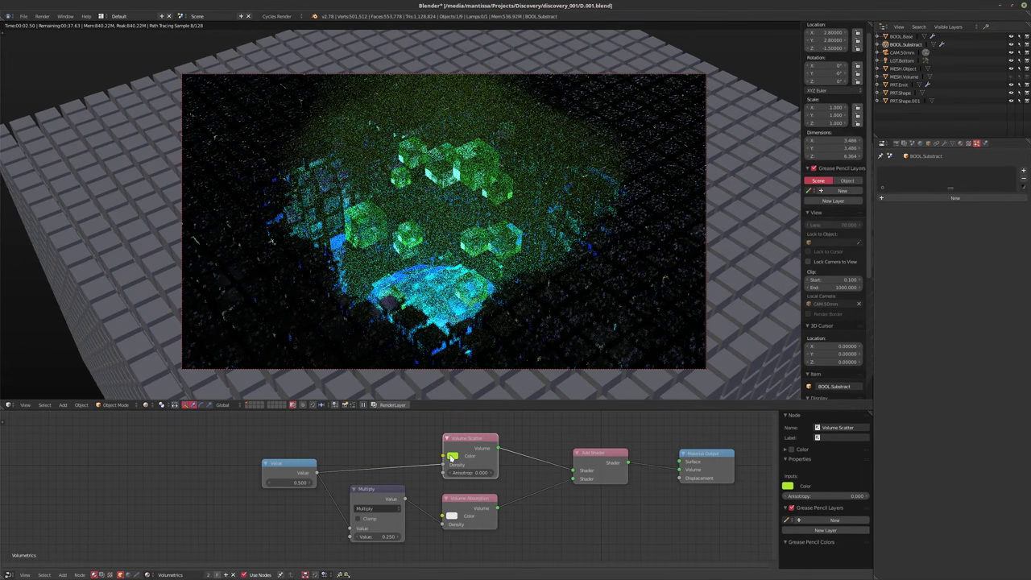
- Color the Volume Scatter green (hue about 0.249, saturation about 0.66) and the Volume Absorption yellow (hue about 0.153, saturation about 0.772)
{"action": "left_click", "coordinate": [450, 457]}
{"action": "mouse_move", "coordinate": [491, 430]}
{"action": "left_mouse_down"}
{"action": "mouse_move", "coordinate": [461, 430]}
{"action": "mouse_move", "coordinate": [503, 427]}
{"action": "left_mouse_up"}
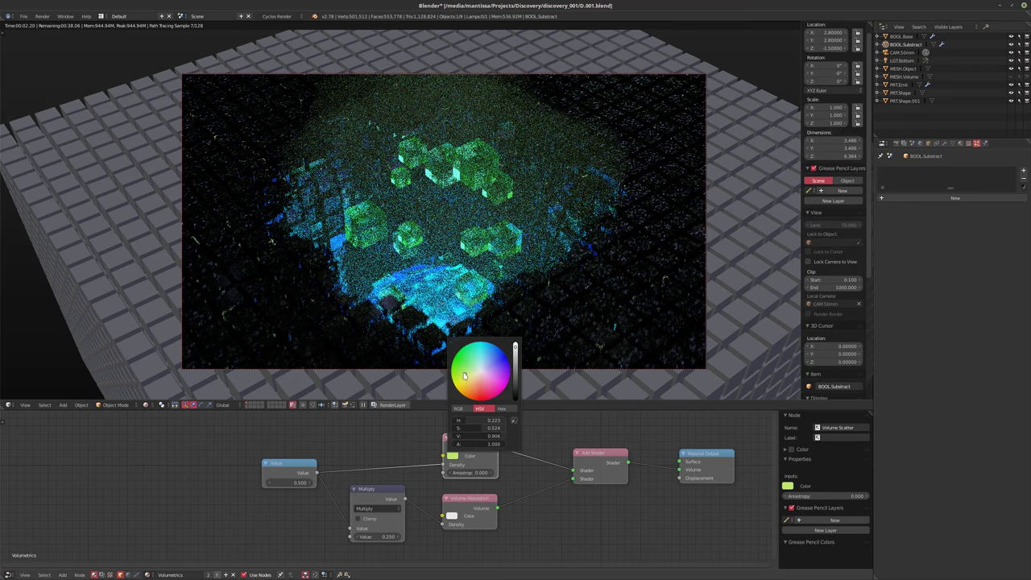
{"action": "left_click_drag", "start_coordinate": [464, 375], "coordinate": [461, 372]}
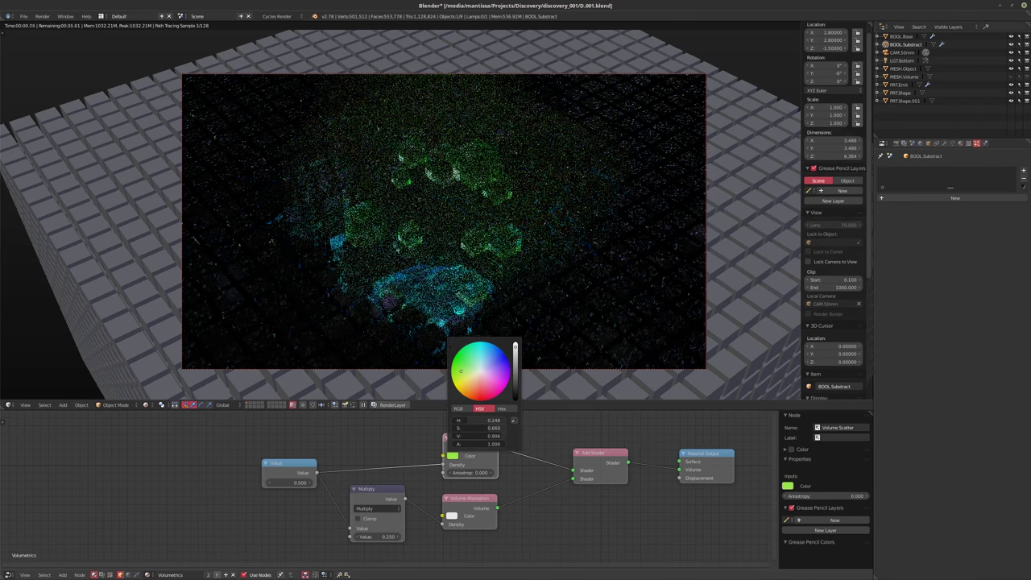
{"action": "left_click", "coordinate": [452, 516]}
{"action": "left_click_drag", "start_coordinate": [468, 448], "coordinate": [460, 444]}
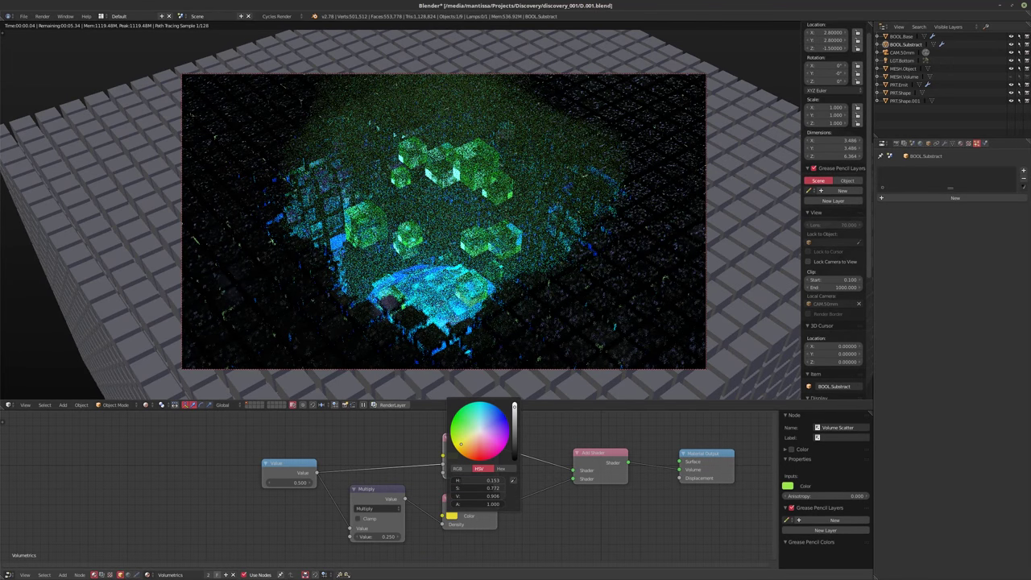
- Shift the Volume Scatter color to a purer green and set the Volumetrics material's Multiply value to 1
{"action": "left_click", "coordinate": [452, 456]}
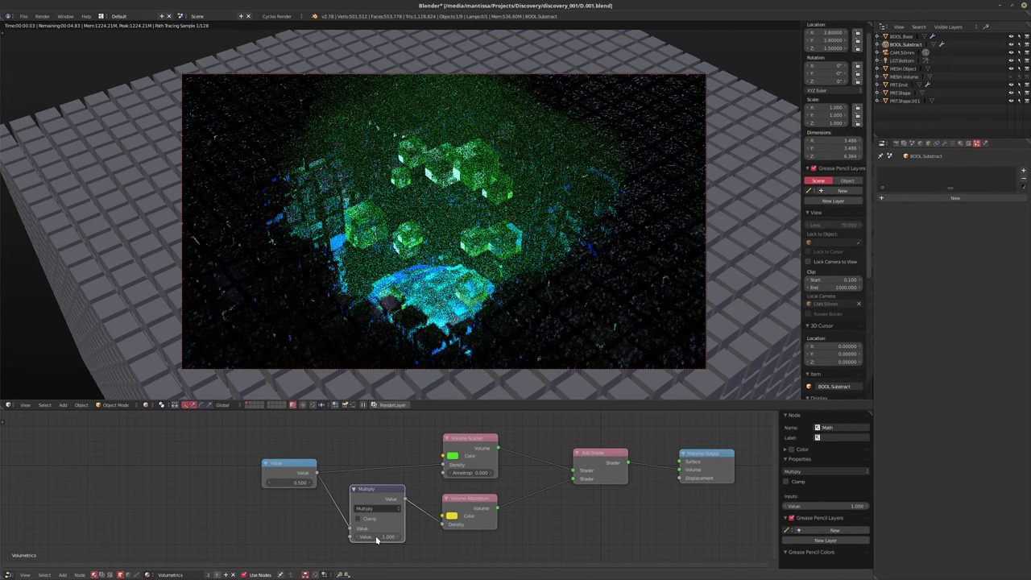
{"action": "left_click_drag", "start_coordinate": [377, 537], "coordinate": [397, 537]}
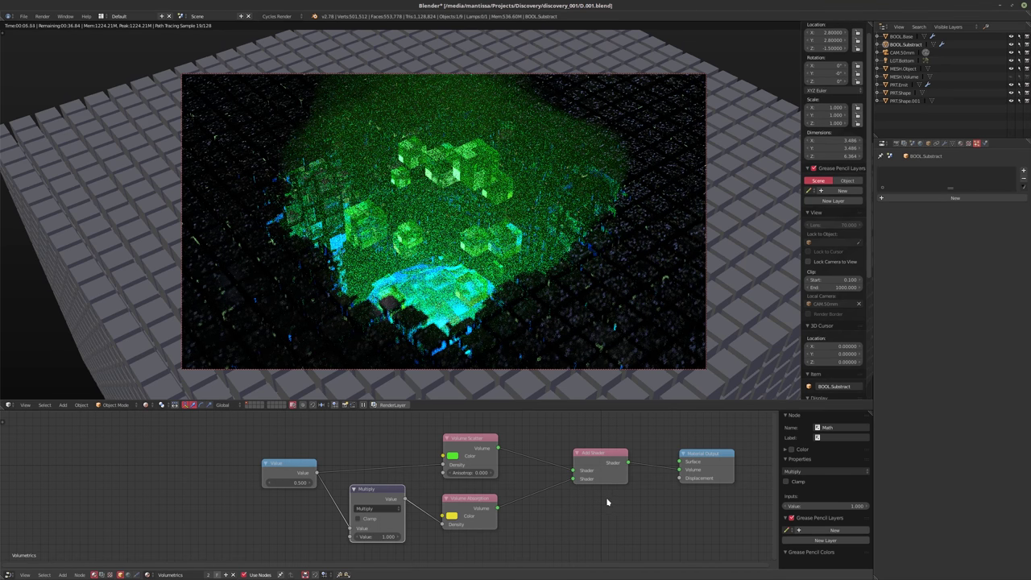
- Try an anisotropy of 0.975 on the Volume Scatter in the Volumetrics material
{"action": "left_click", "coordinate": [464, 473]}
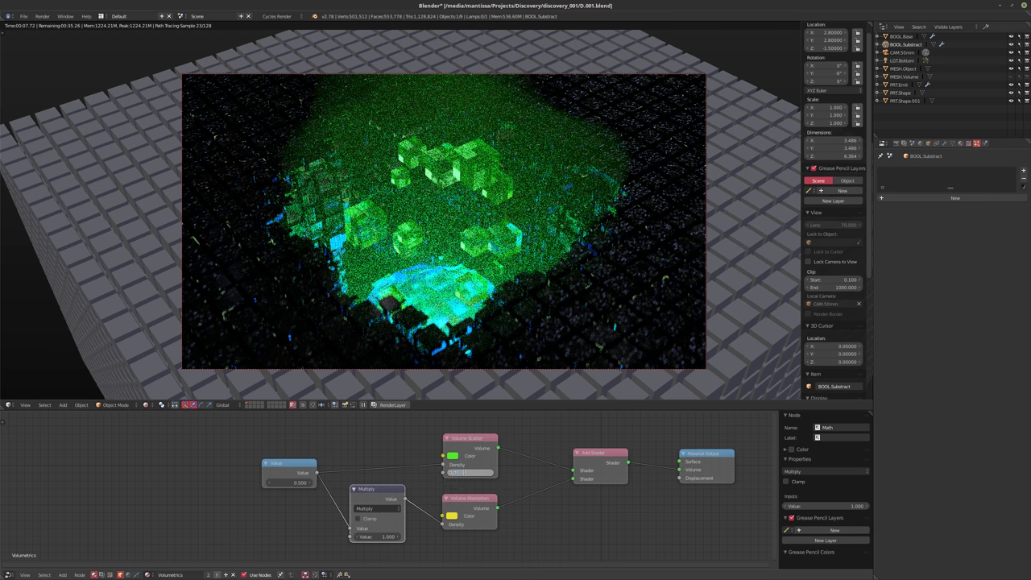
{"action": "type", "text": "0.975"}
{"action": "key", "text": "Return"}
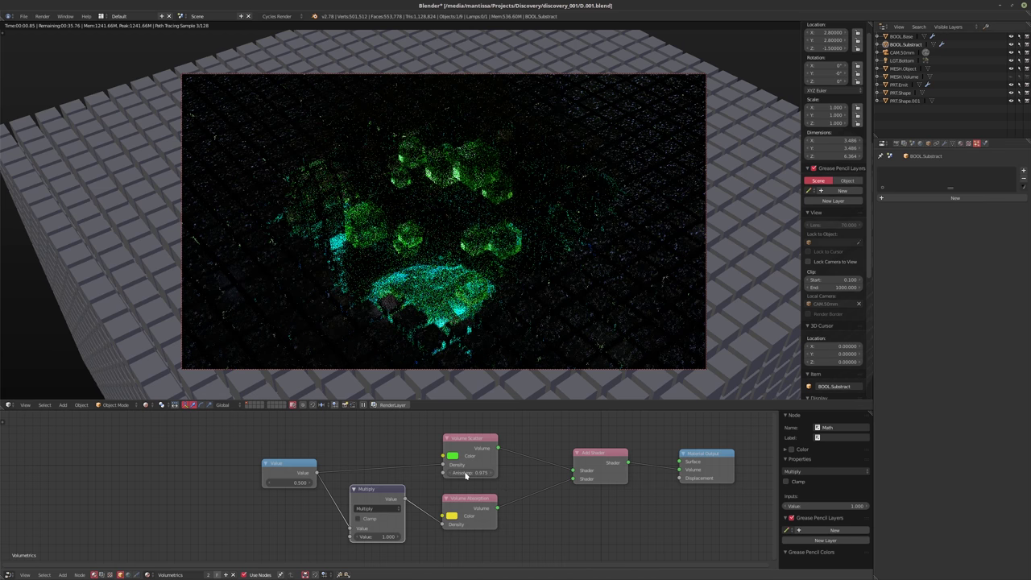
- Set the Volumetrics material's Multiply value to 0.1 and the Volume Scatter anisotropy to 0.5
{"action": "left_click", "coordinate": [376, 537]}
{"action": "type", "text": "0.1"}
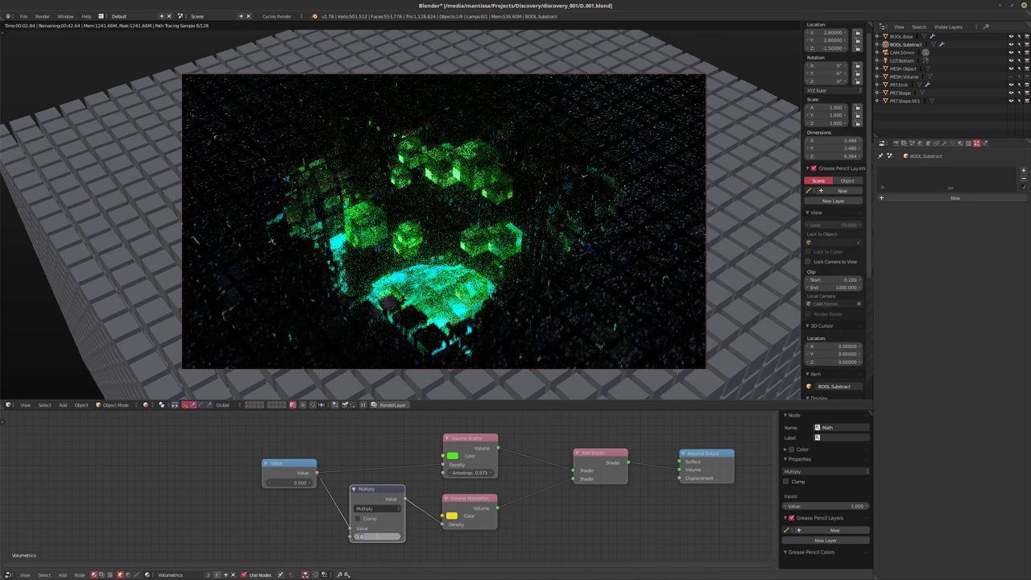
{"action": "key", "text": "Return"}
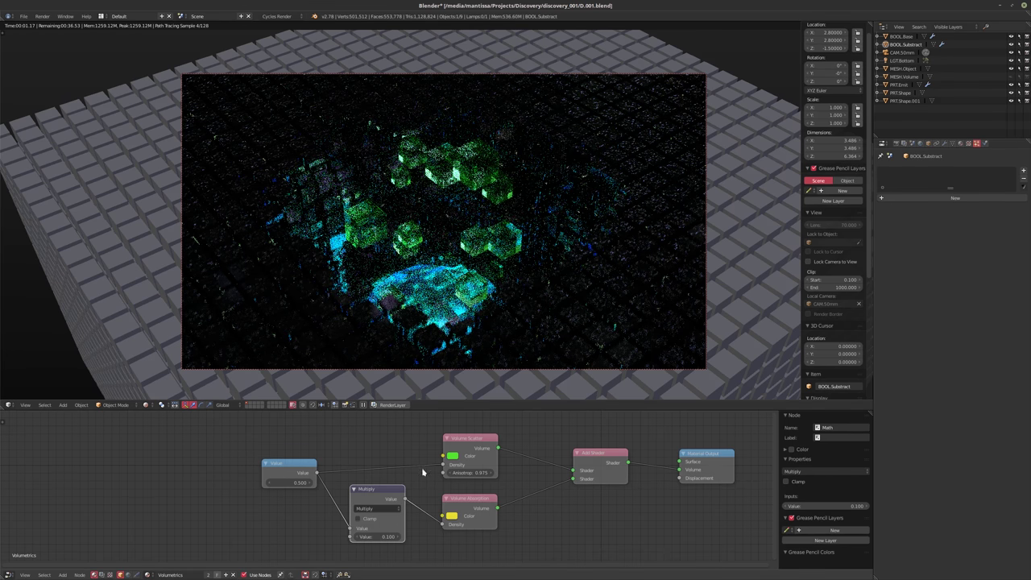
{"action": "left_click", "coordinate": [464, 472]}
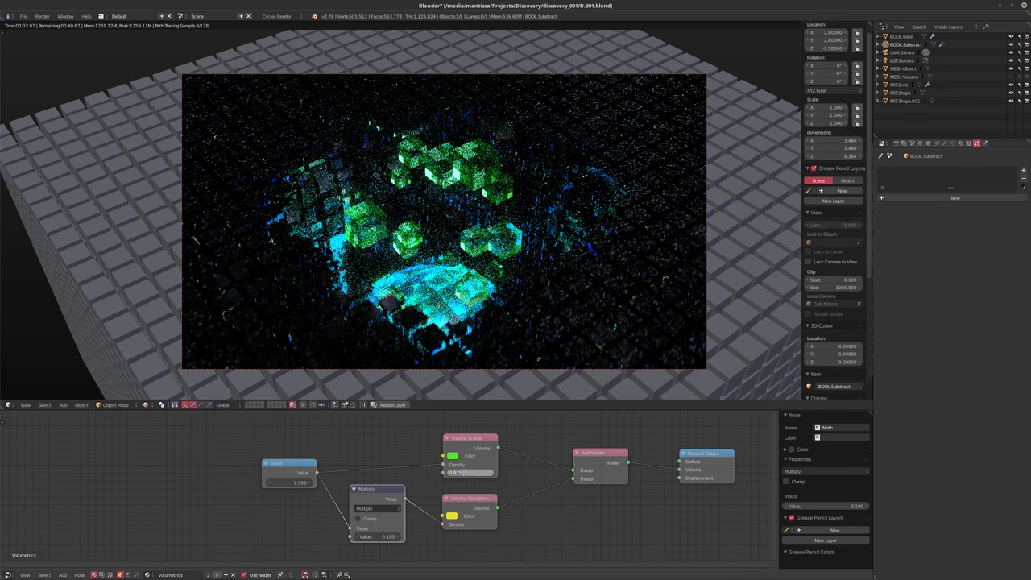
{"action": "type", "text": "0.5"}
{"action": "key", "text": "Return"}
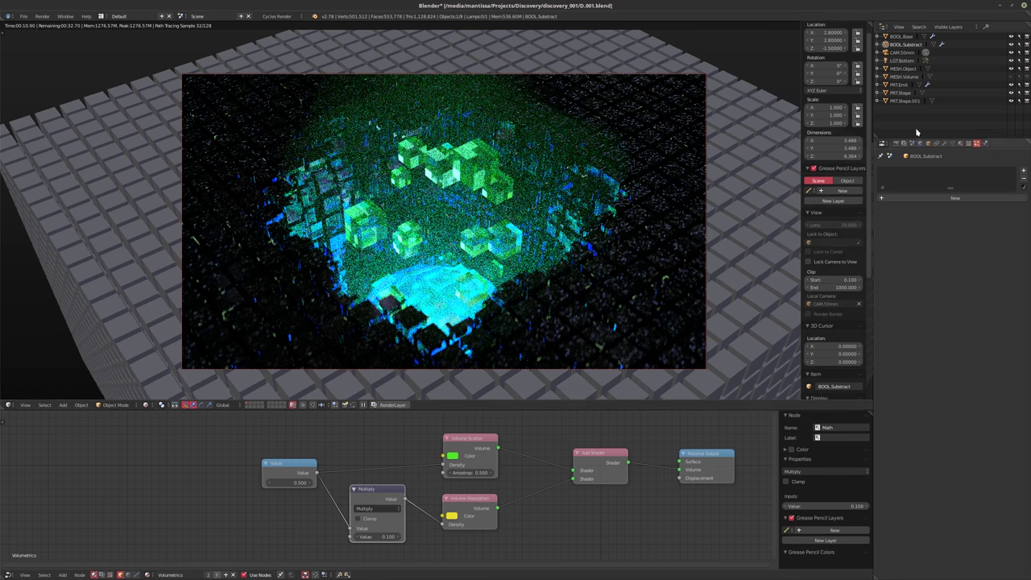
- Try a red Glass BSDF color on MESH.Object (hue about 0.001, saturation about 0.864)
{"action": "left_click", "coordinate": [903, 69]}
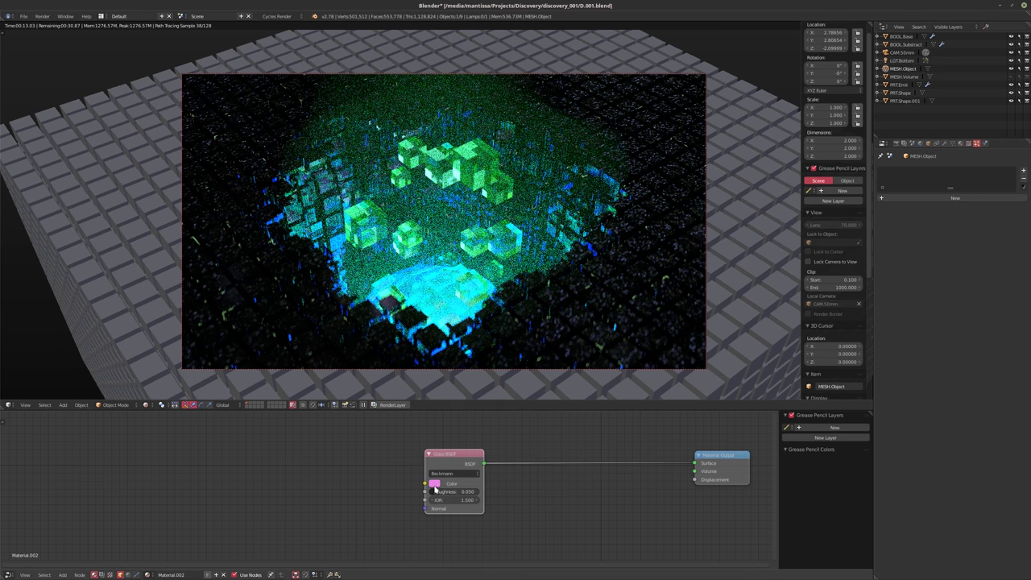
{"action": "left_click", "coordinate": [434, 483]}
{"action": "left_click", "coordinate": [460, 425]}
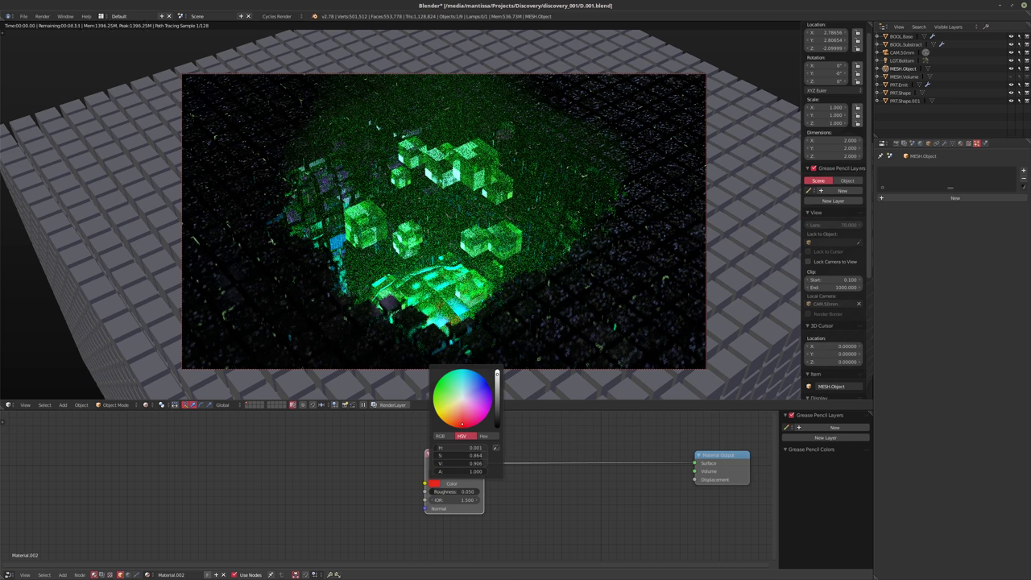
{"action": "left_click", "coordinate": [461, 424]}
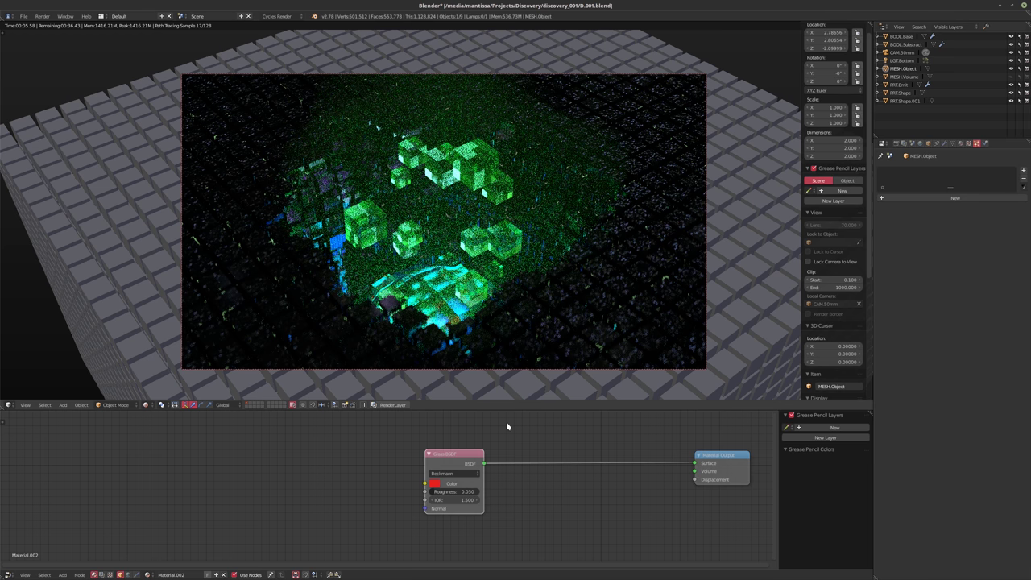
- Try the Sharp and Beckmann distributions on MESH.Object's Glass BSDF, and settle on GGX
{"action": "left_click", "coordinate": [453, 474]}
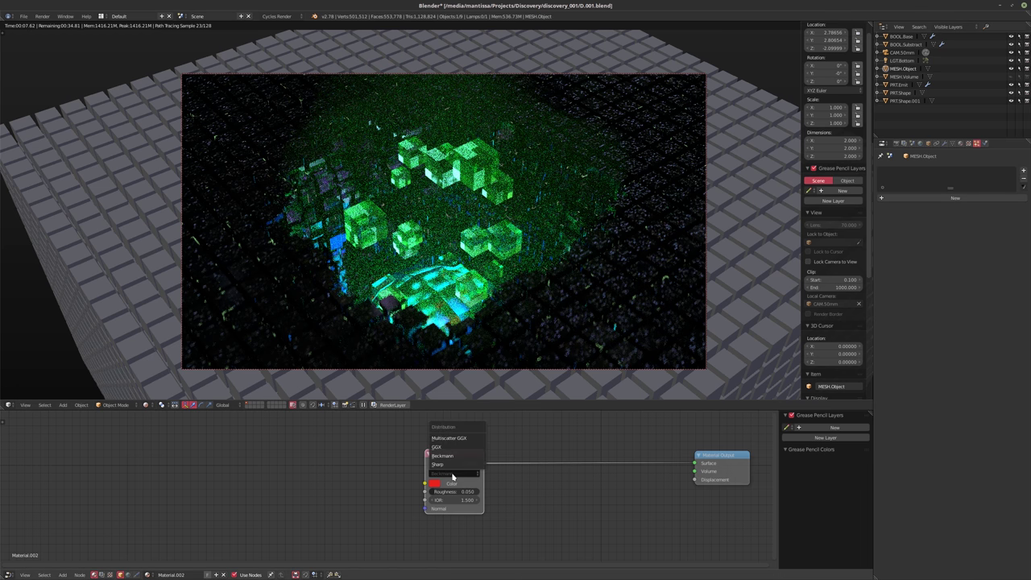
{"action": "left_click", "coordinate": [452, 466]}
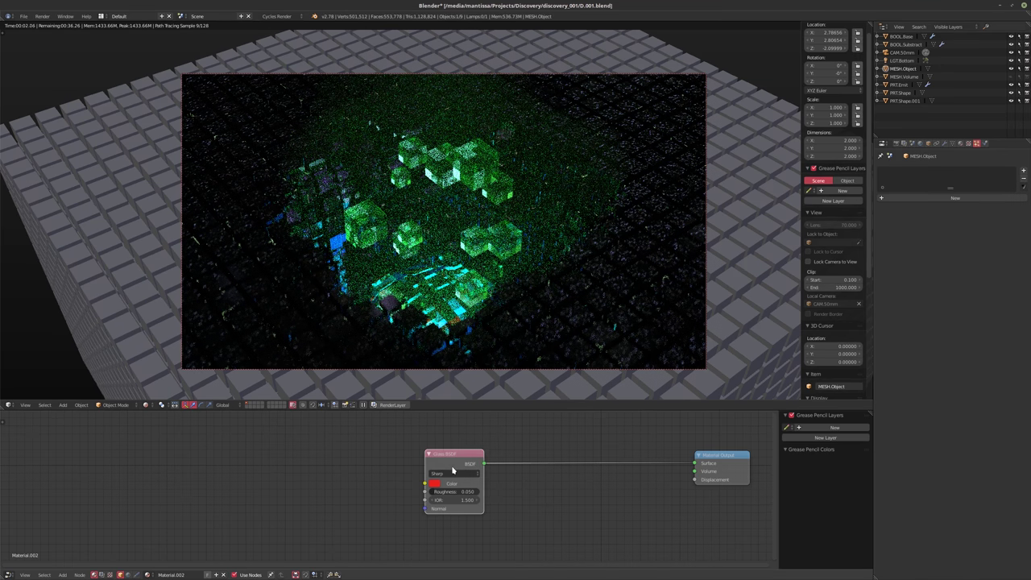
{"action": "left_click", "coordinate": [452, 472]}
{"action": "left_click", "coordinate": [452, 463]}
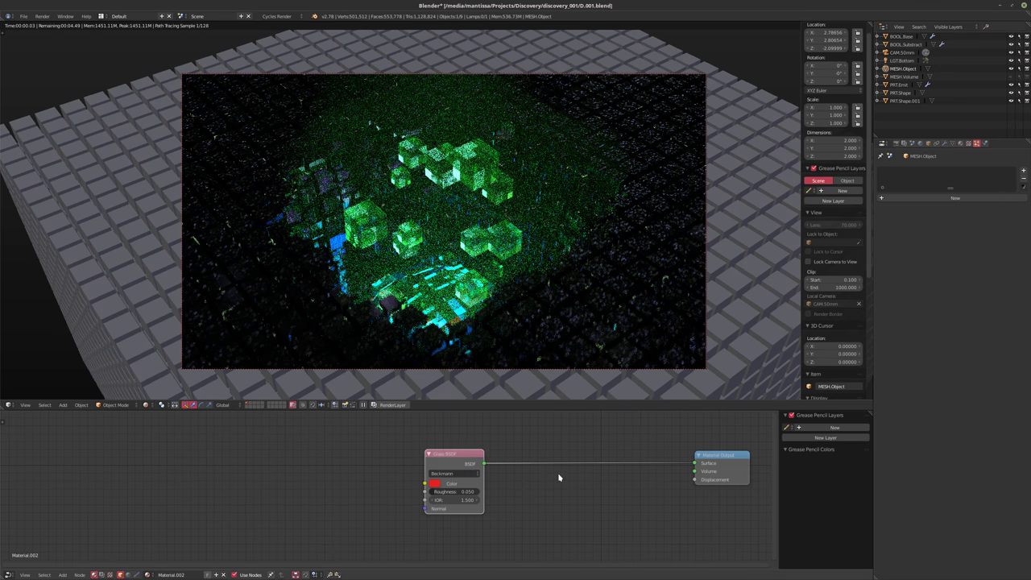
{"action": "left_click", "coordinate": [455, 473]}
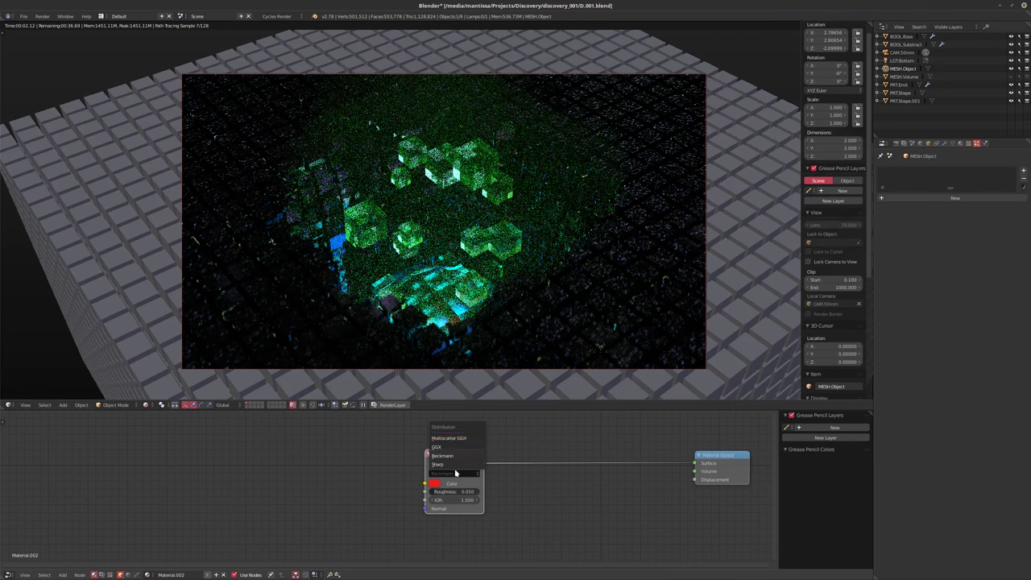
{"action": "left_click", "coordinate": [452, 447]}
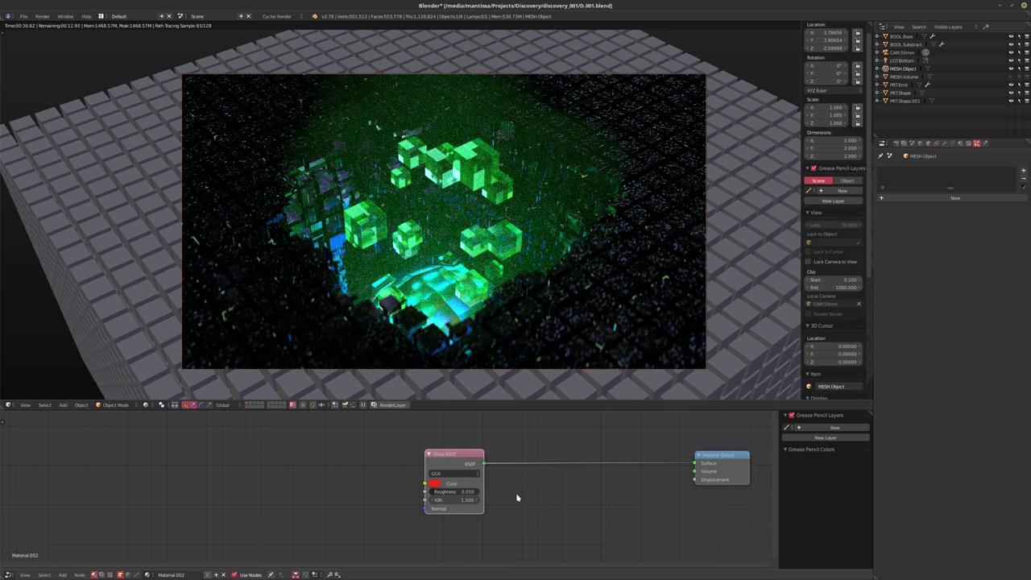
- Make MESH.Object's glass color pure white by setting its saturation to 0 and raising its value to the maximum
{"action": "mouse_move", "coordinate": [516, 492]}
{"action": "middle_mouse_down"}
{"action": "mouse_move", "coordinate": [472, 488]}
{"action": "mouse_move", "coordinate": [499, 489]}
{"action": "middle_mouse_up"}
{"action": "left_click", "coordinate": [374, 495]}
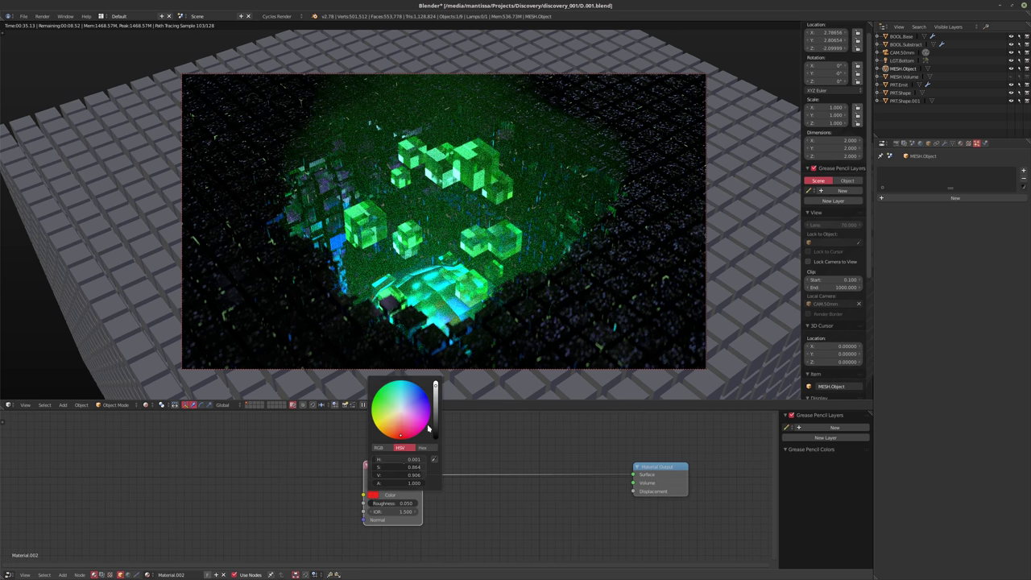
{"action": "left_click", "coordinate": [401, 420]}
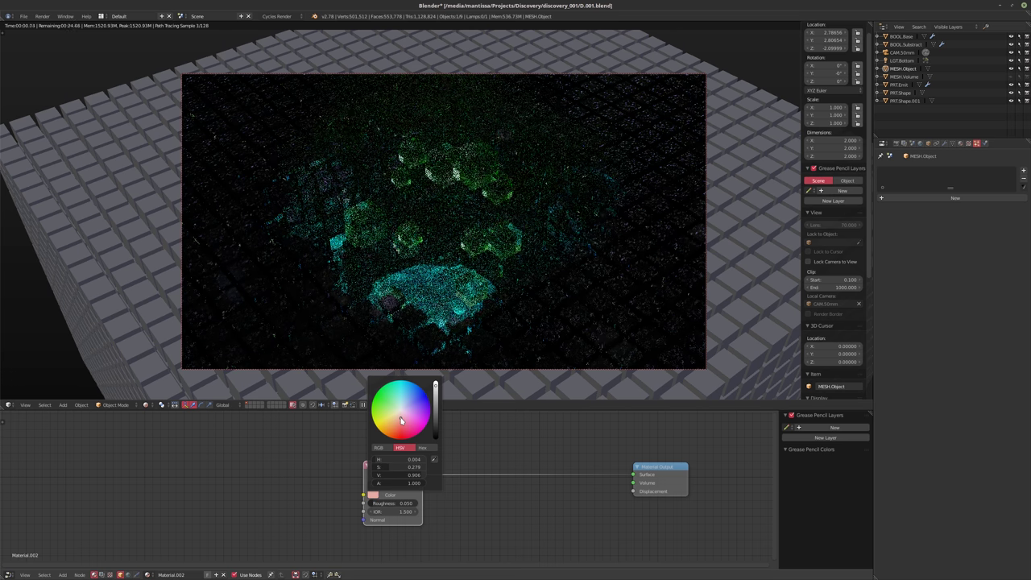
{"action": "left_click", "coordinate": [400, 410]}
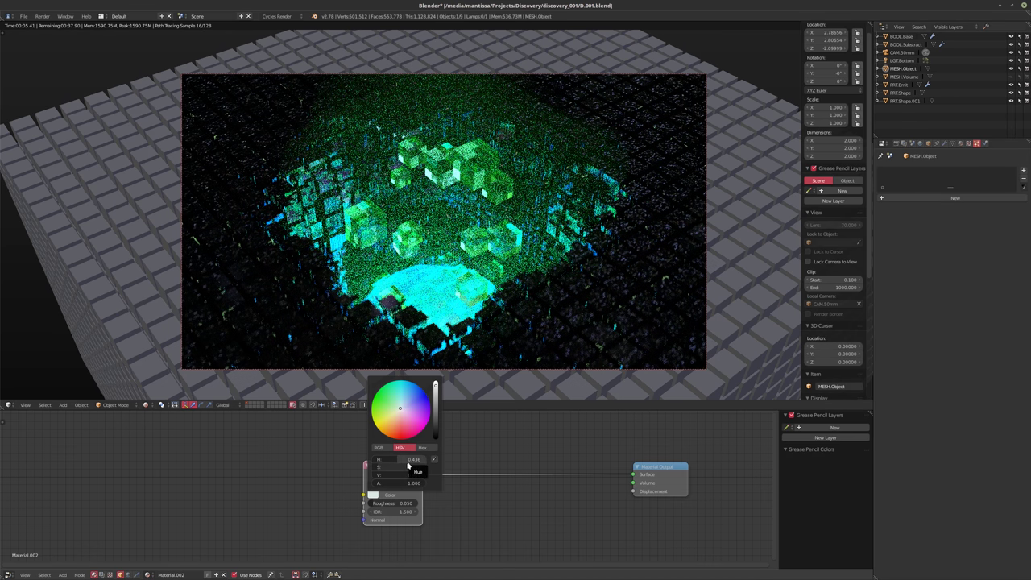
{"action": "left_click", "coordinate": [396, 469]}
{"action": "type", "text": "0"}
{"action": "key", "text": "Return"}
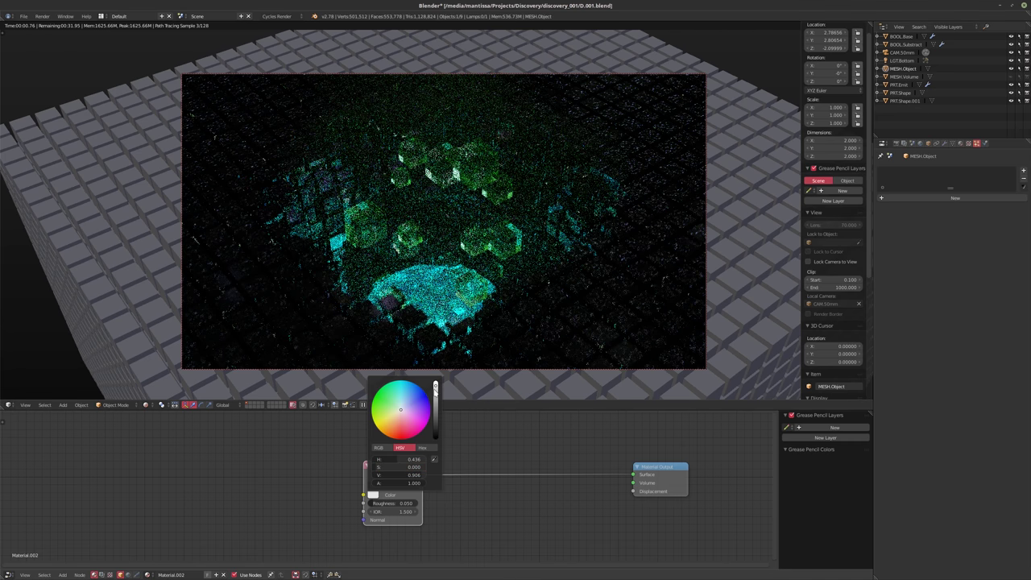
{"action": "left_click", "coordinate": [436, 387]}
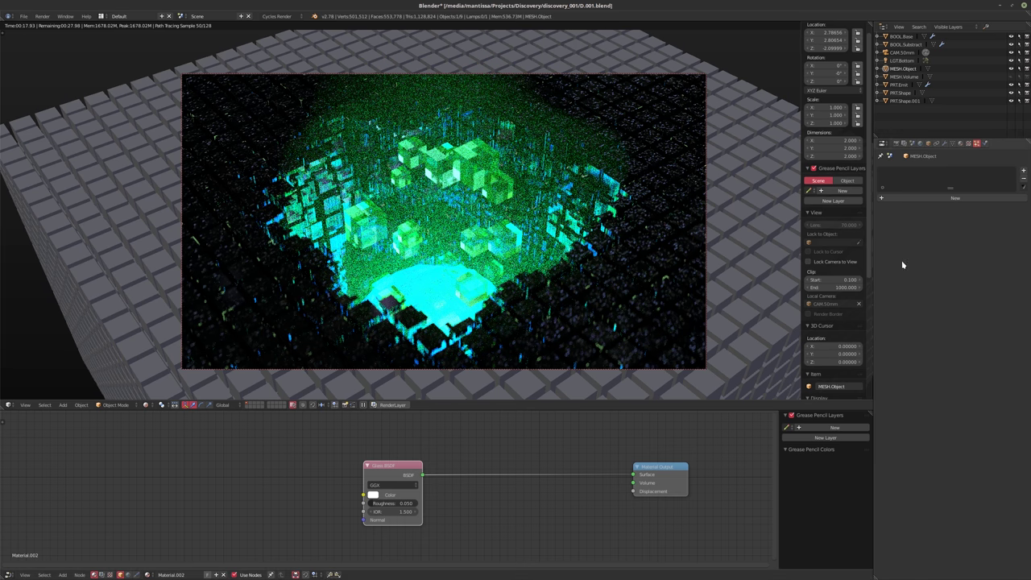
- Set the world background's environment texture strength to 0.5
{"action": "left_click", "coordinate": [920, 143]}
{"action": "left_click", "coordinate": [968, 295]}
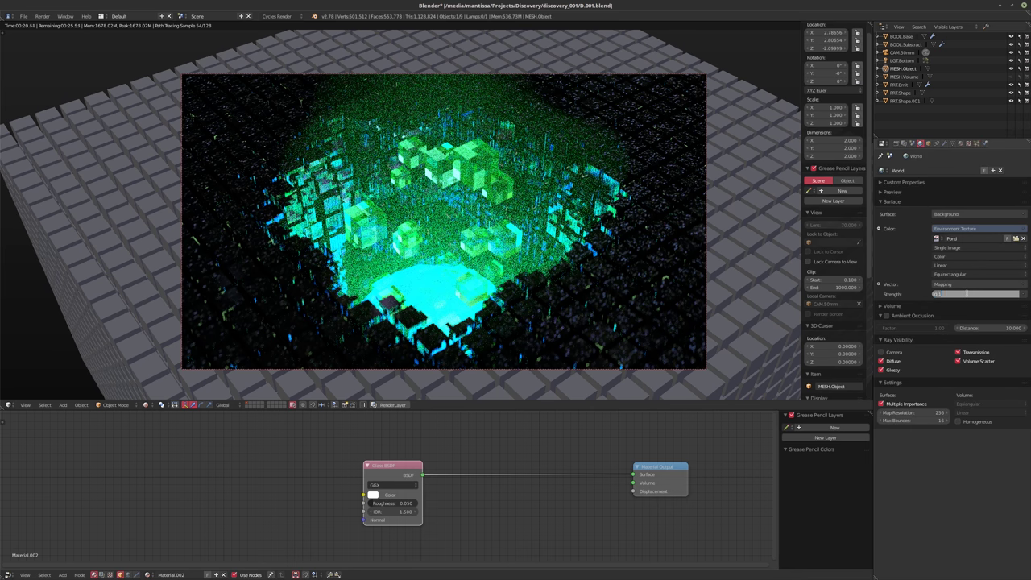
{"action": "type", "text": "1"}
{"action": "key", "text": "Return"}
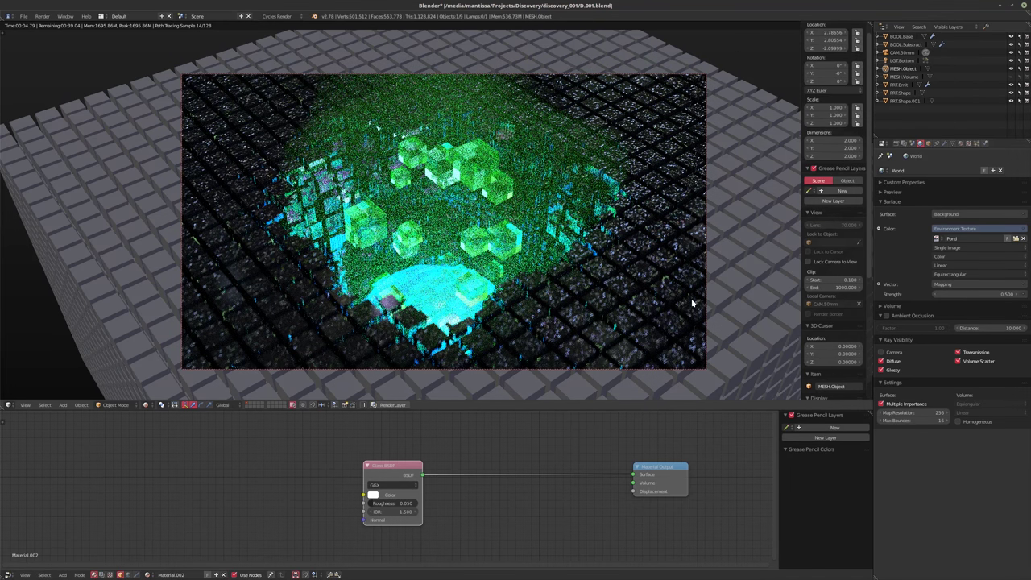
- Set the depth of field aperture ratio of CAM.50mm to 1
{"action": "left_click", "coordinate": [902, 52]}
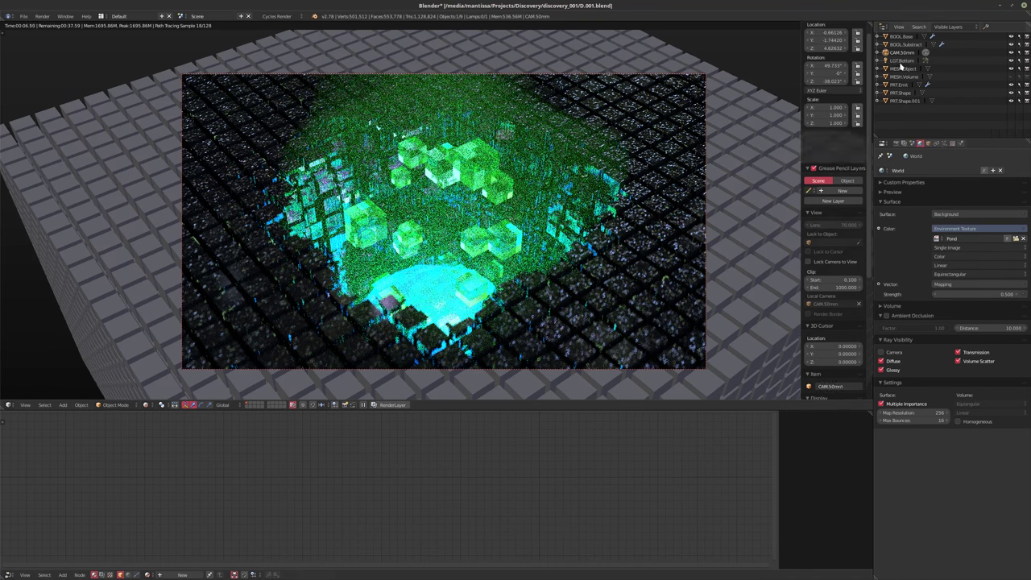
{"action": "left_click", "coordinate": [944, 143]}
{"action": "left_click", "coordinate": [990, 418]}
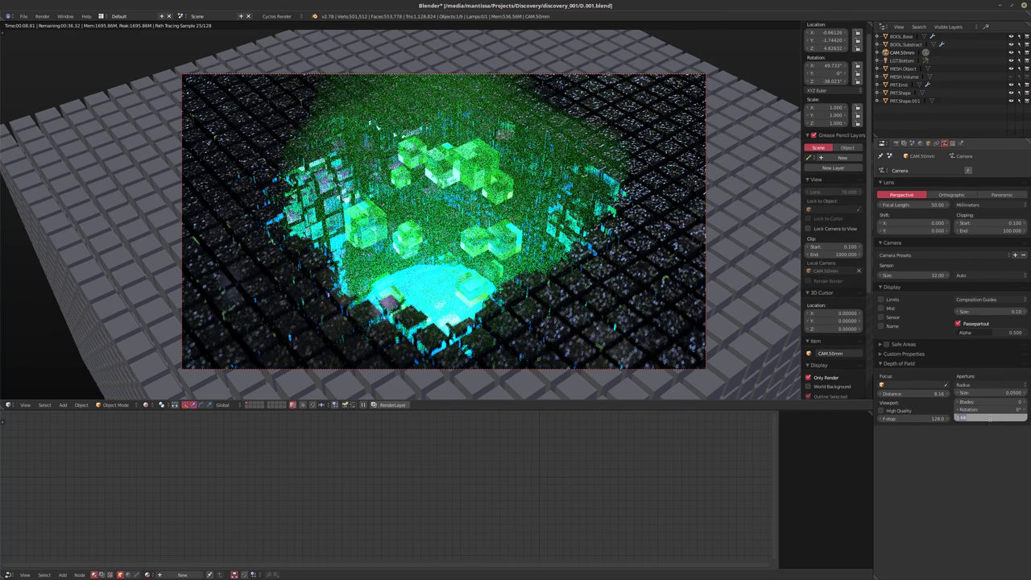
{"action": "type", "text": "1"}
{"action": "key", "text": "Return"}
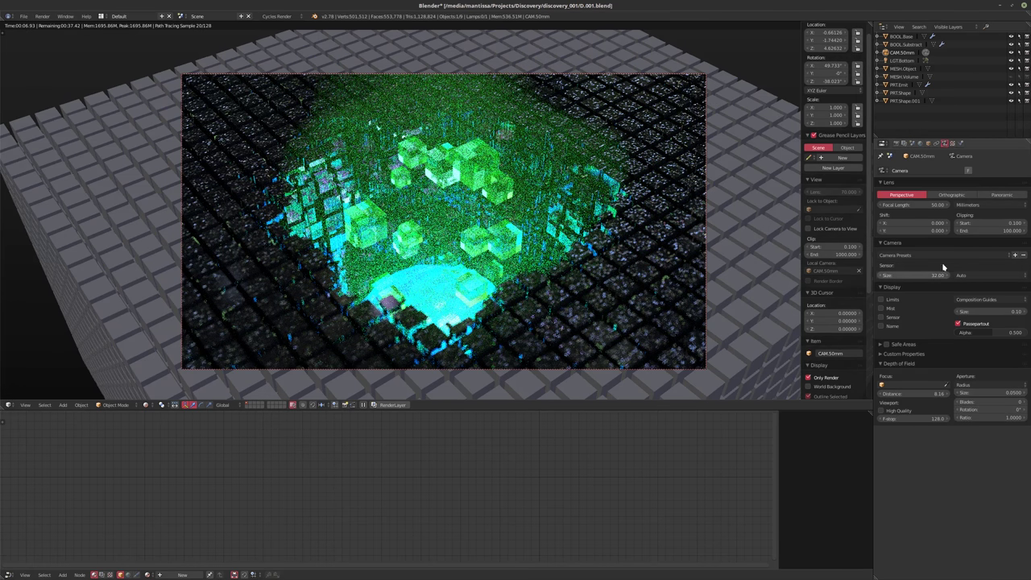
- Change the emission color of PRT.Shape.001's PRT.Lights material to pure red
{"action": "left_click", "coordinate": [899, 84]}
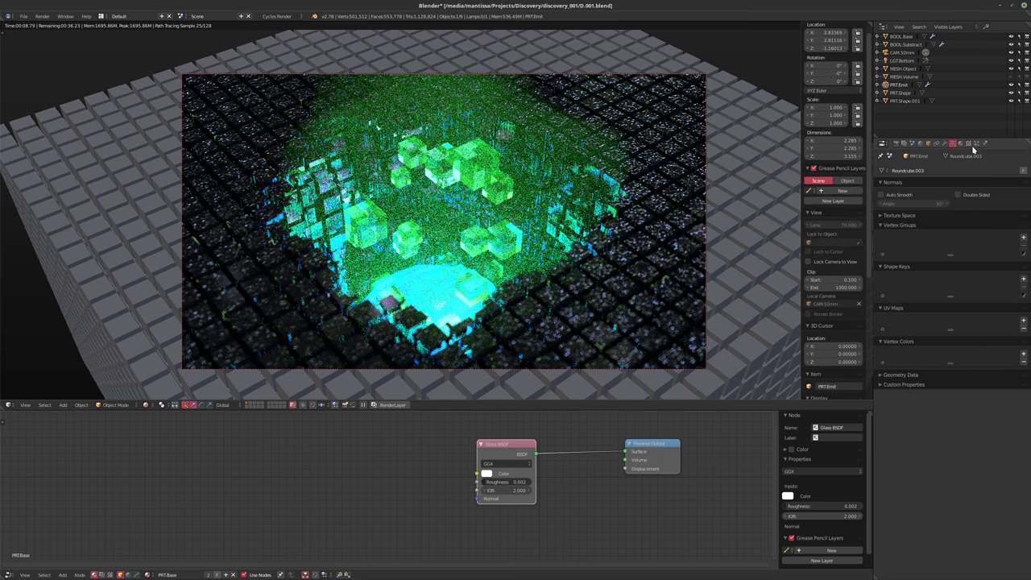
{"action": "left_click", "coordinate": [976, 143]}
{"action": "left_click", "coordinate": [903, 101]}
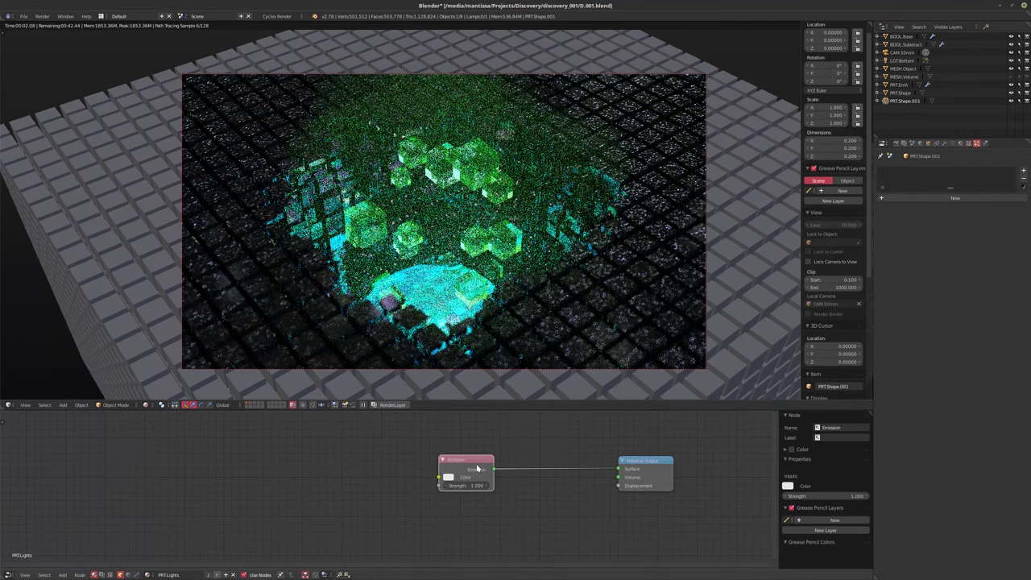
{"action": "left_click", "coordinate": [448, 477]}
{"action": "left_click", "coordinate": [475, 420]}
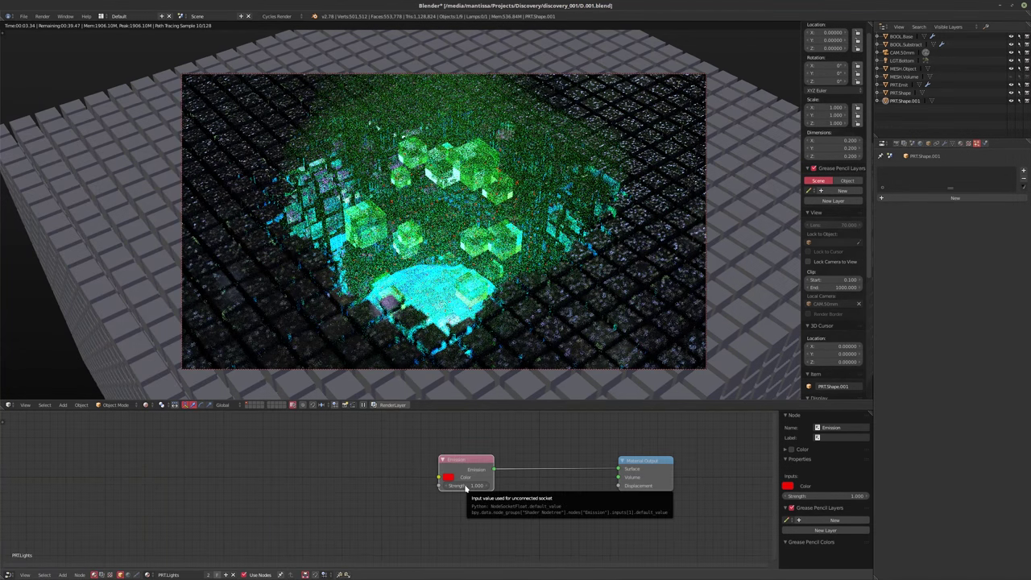
- Raise the emission strength of the PRT.Lights material to 2.5
{"action": "left_click", "coordinate": [465, 486]}
{"action": "type", "text": "2.05"}
{"action": "key", "text": "Return"}
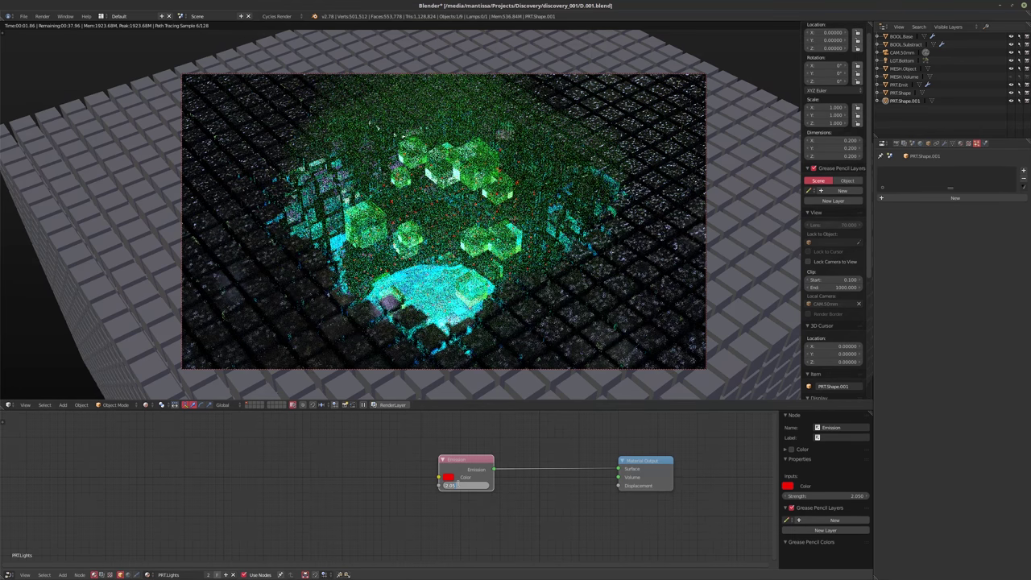
{"action": "type", "text": "2.5"}
{"action": "key", "text": "Return"}
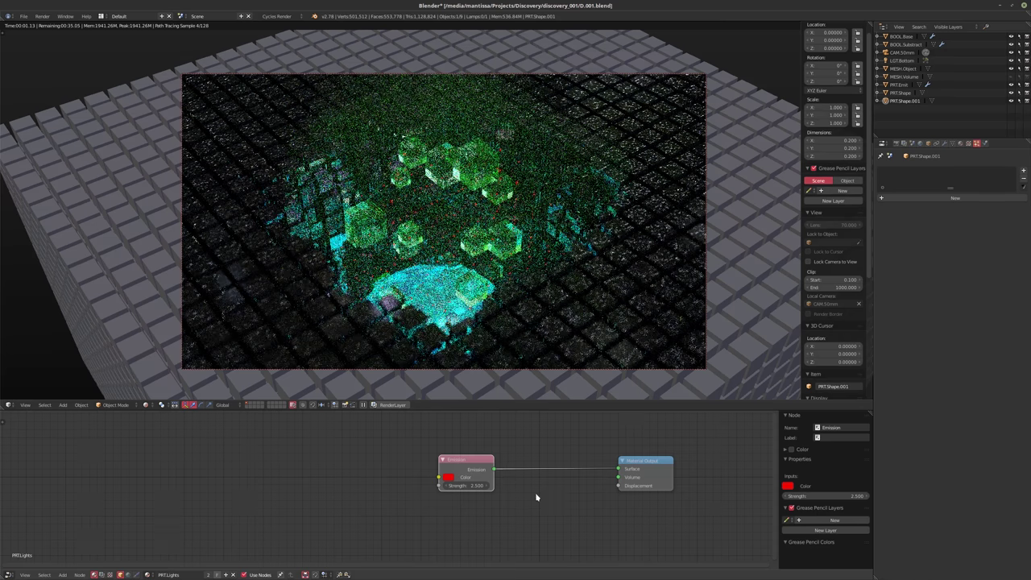
- In MESH.Volume's Volumetrics material, set the shared density Value to 0.25 and the Volume Scatter anisotropy to 0.95
{"action": "left_click", "coordinate": [905, 77]}
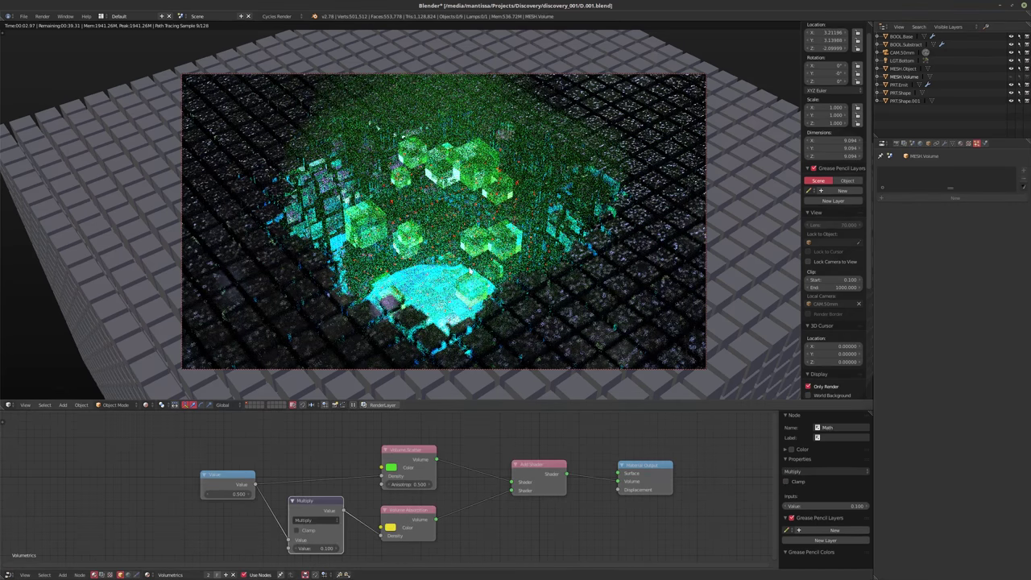
{"action": "left_click", "coordinate": [225, 493]}
{"action": "key", "text": "BackSpace"}
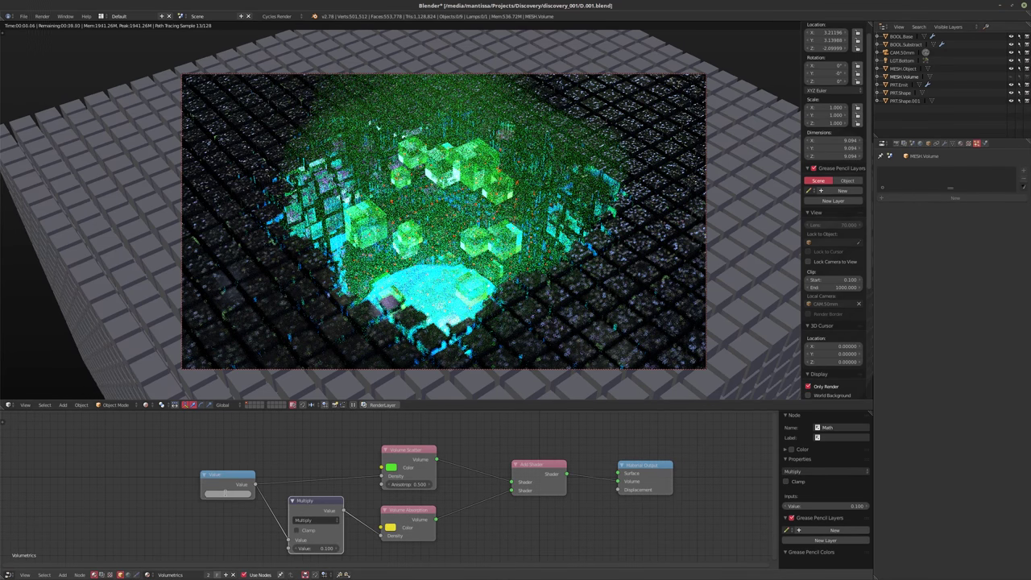
{"action": "type", "text": ".25"}
{"action": "key", "text": "Return"}
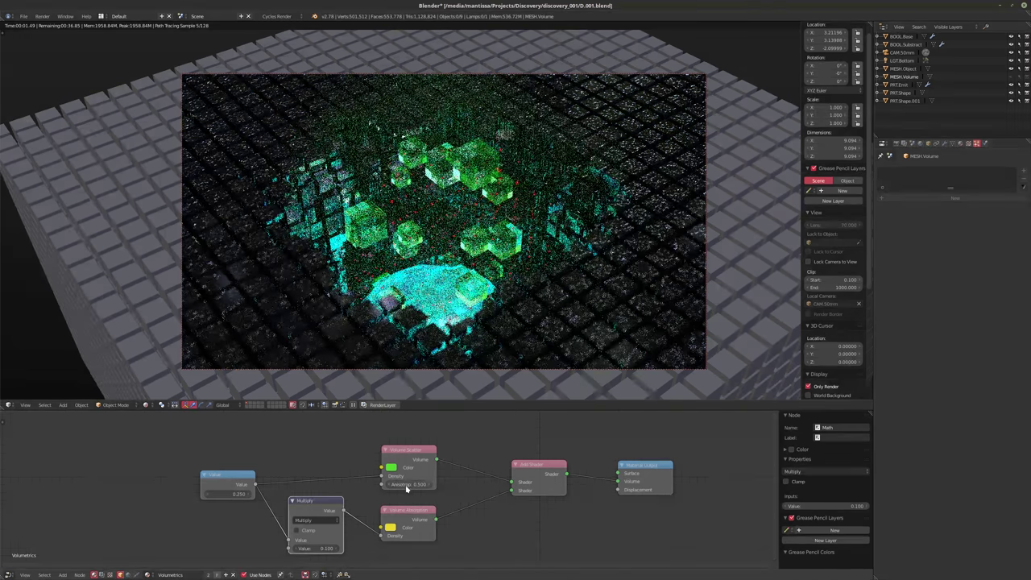
{"action": "left_click", "coordinate": [407, 487]}
{"action": "type", "text": ".95"}
{"action": "key", "text": "Return"}
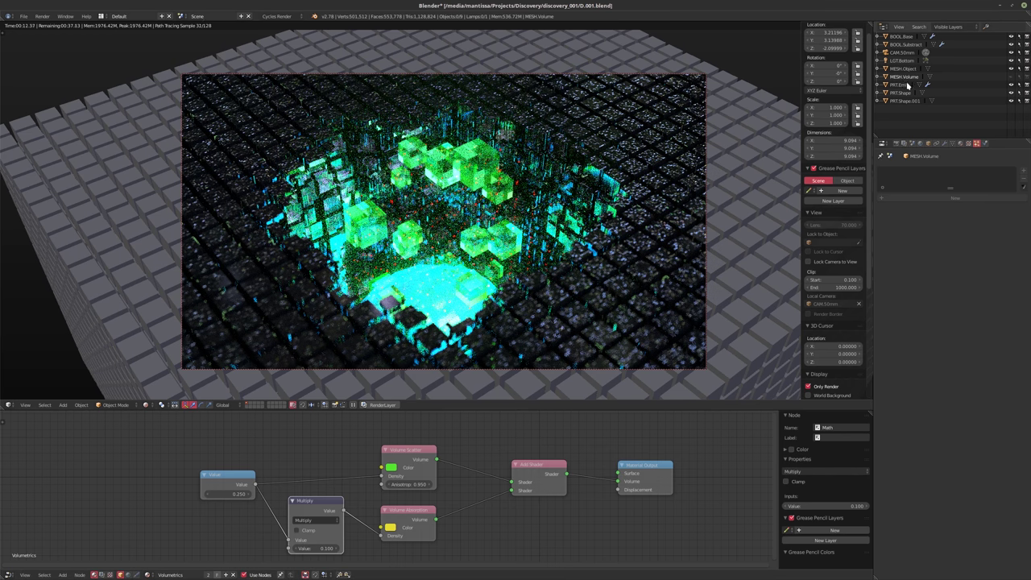
- Set the Layer Weight blend in BOOL.Base's first material, Material, to 0.25
{"action": "left_click", "coordinate": [900, 36]}
{"action": "middle_click_drag", "start_coordinate": [234, 475], "coordinate": [273, 503]}
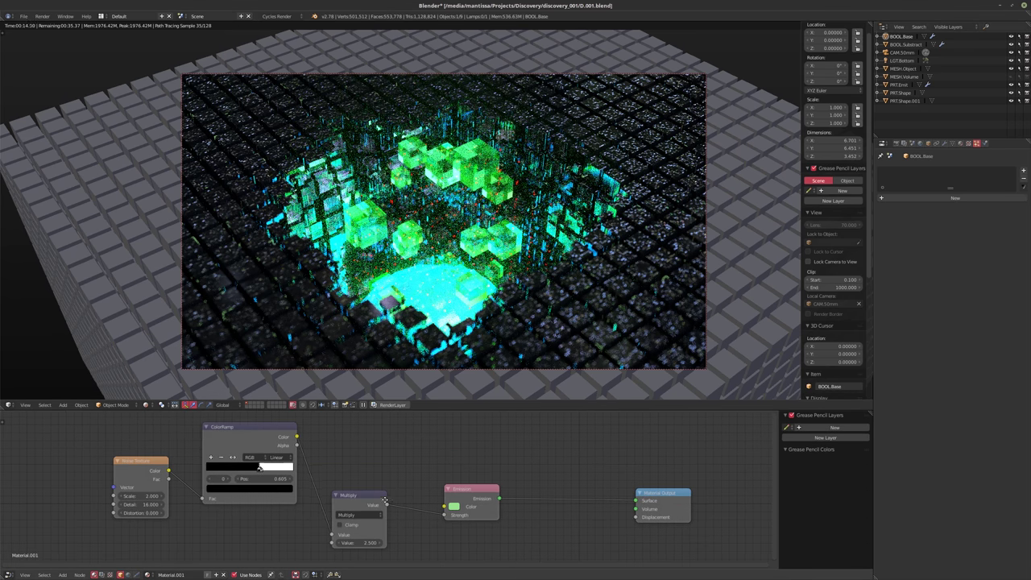
{"action": "left_click", "coordinate": [960, 143]}
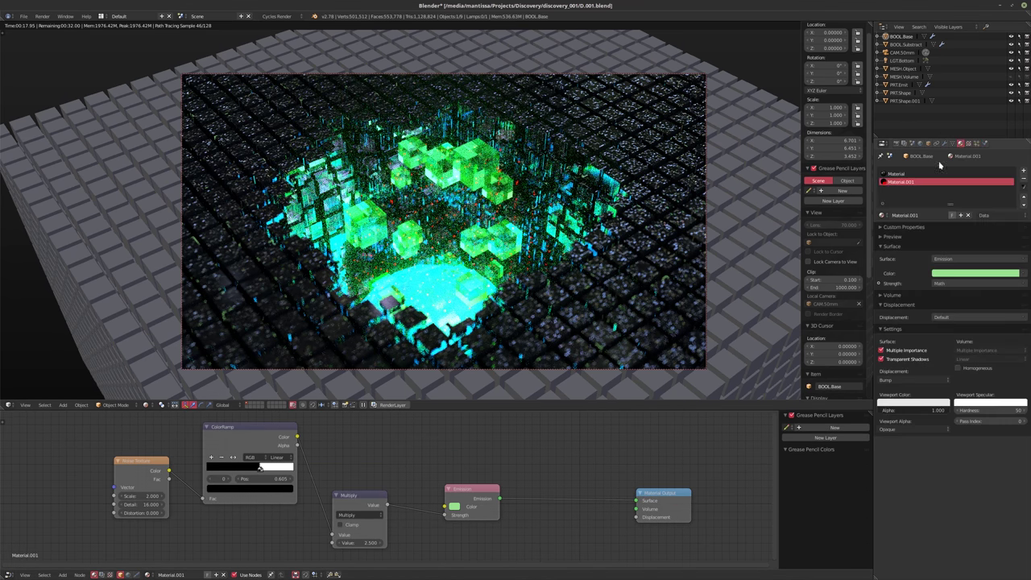
{"action": "left_click", "coordinate": [916, 174]}
{"action": "middle_click_drag", "start_coordinate": [496, 482], "coordinate": [448, 476]}
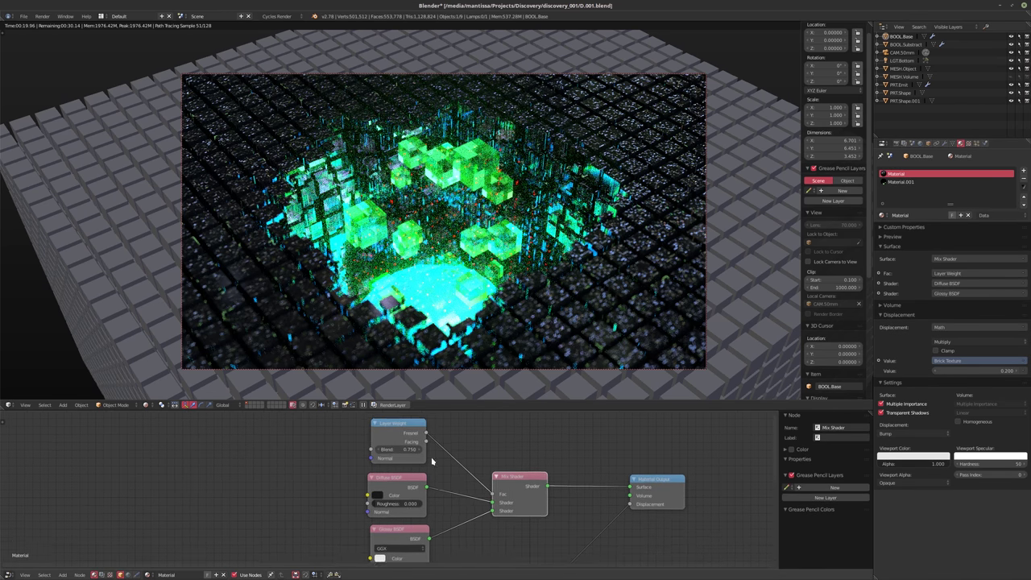
{"action": "scroll", "coordinate": [433, 460], "scroll_direction": "up", "scroll_amount": 4}
{"action": "left_click", "coordinate": [379, 448]}
{"action": "type", "text": "0.25"}
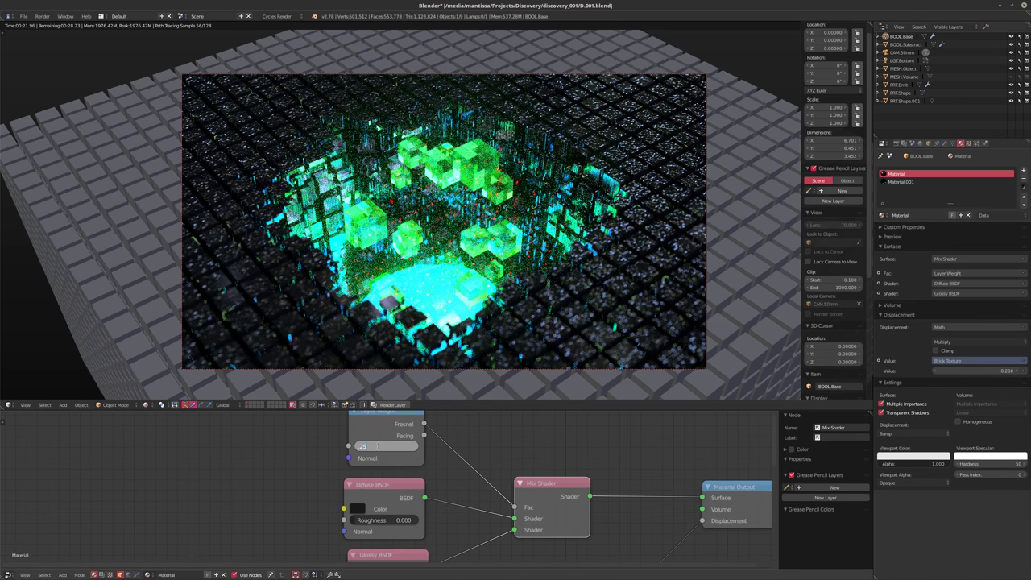
{"action": "key", "text": "Return"}
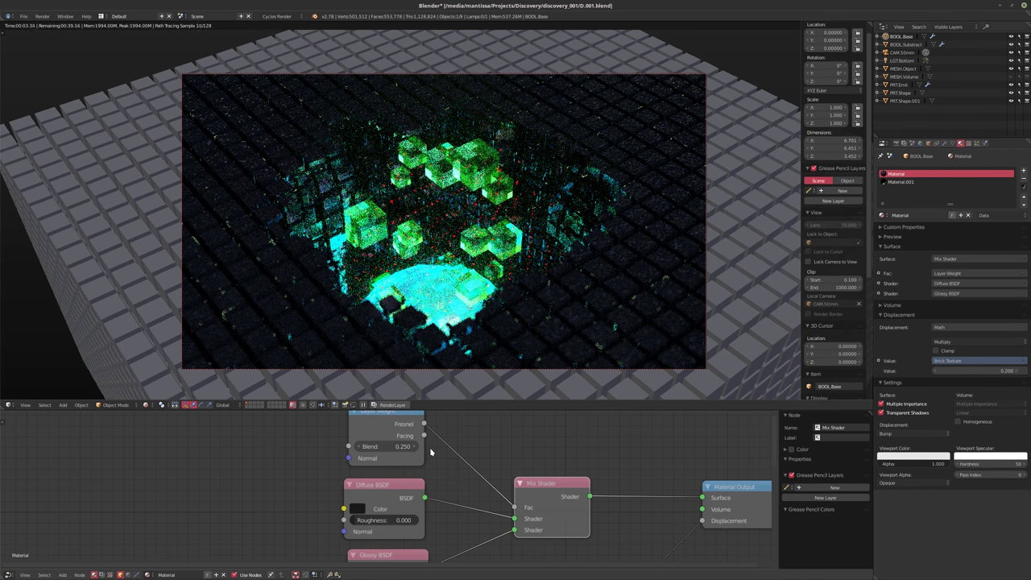
- Raise the Layer Weight blend of BOOL.Base's Material to 0.33
{"action": "left_click", "coordinate": [387, 449]}
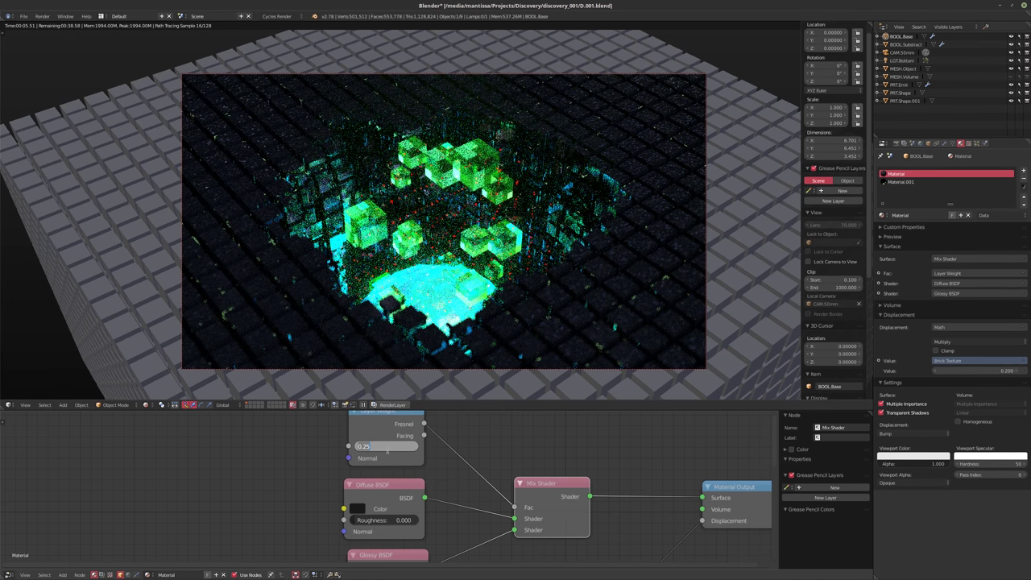
{"action": "key", "text": "BackSpace"}
{"action": "type", "text": ".33"}
{"action": "key", "text": "Return"}
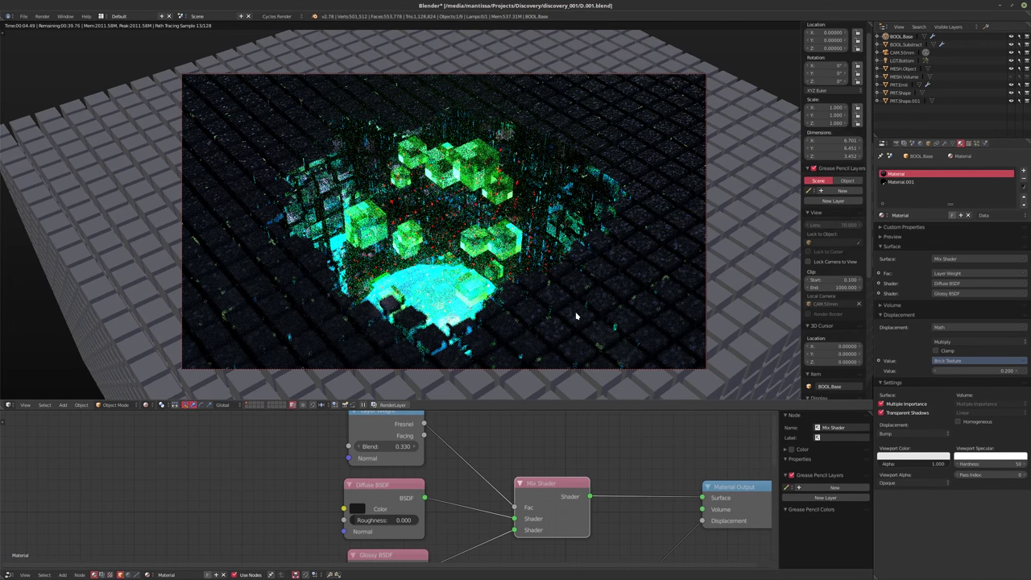
- Render the frame to check the look of the scene, cancel it partway and return to the 3D view
{"action": "key", "text": "F12"}
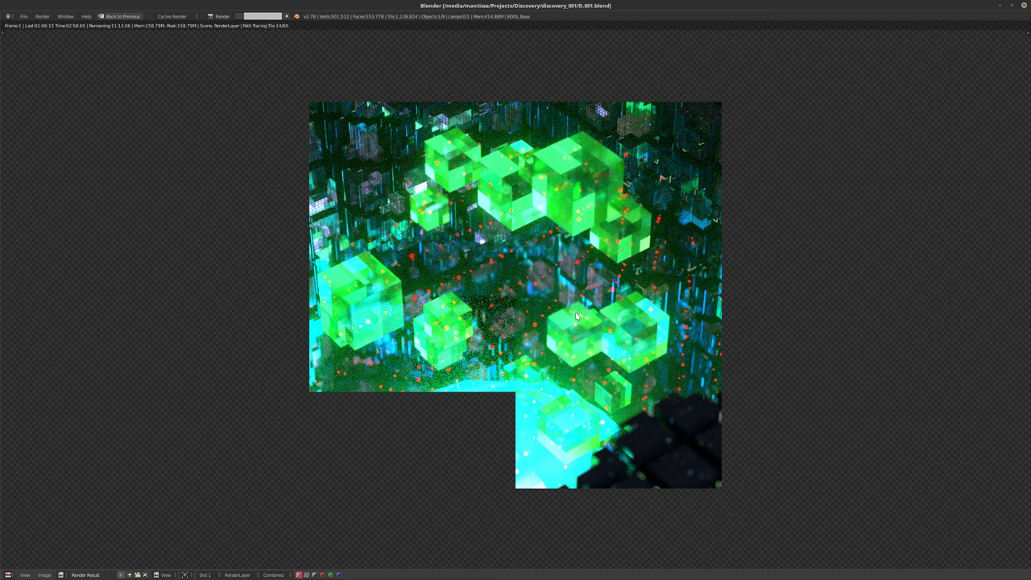
{"action": "key", "text": "Escape"}
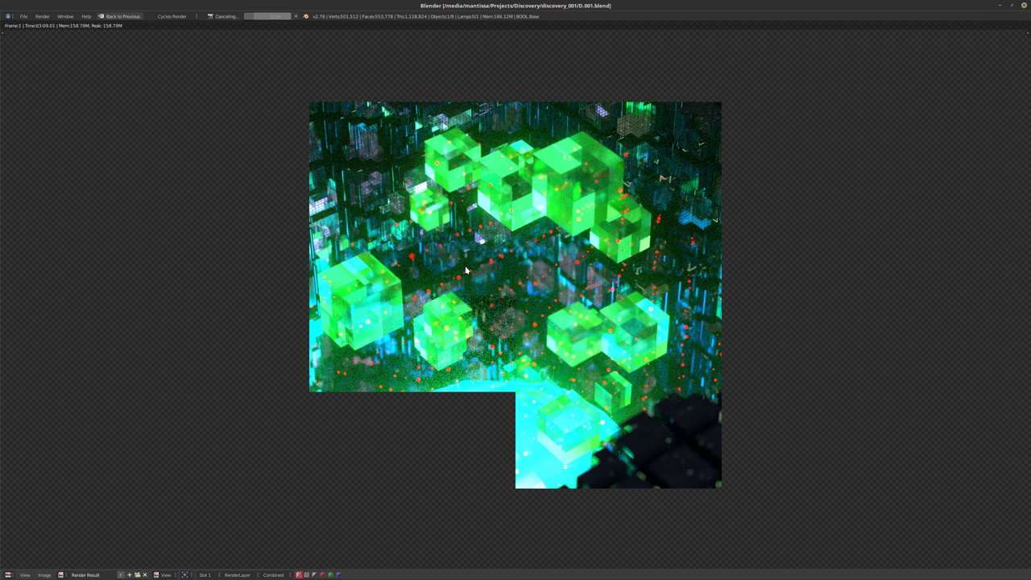
{"action": "key", "text": "Escape"}
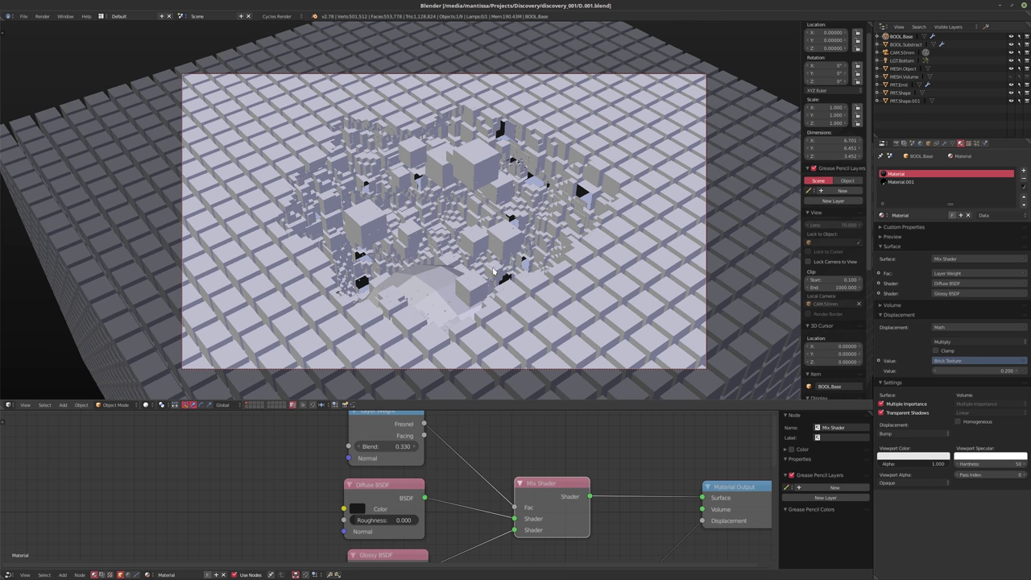
- Align the camera to a closer view of the pit, and shift CAM.50mm slightly within its local XY plane
{"action": "middle_click_drag", "start_coordinate": [553, 266], "coordinate": [480, 291]}
{"action": "scroll", "coordinate": [522, 269], "scroll_direction": "up", "scroll_amount": 2}
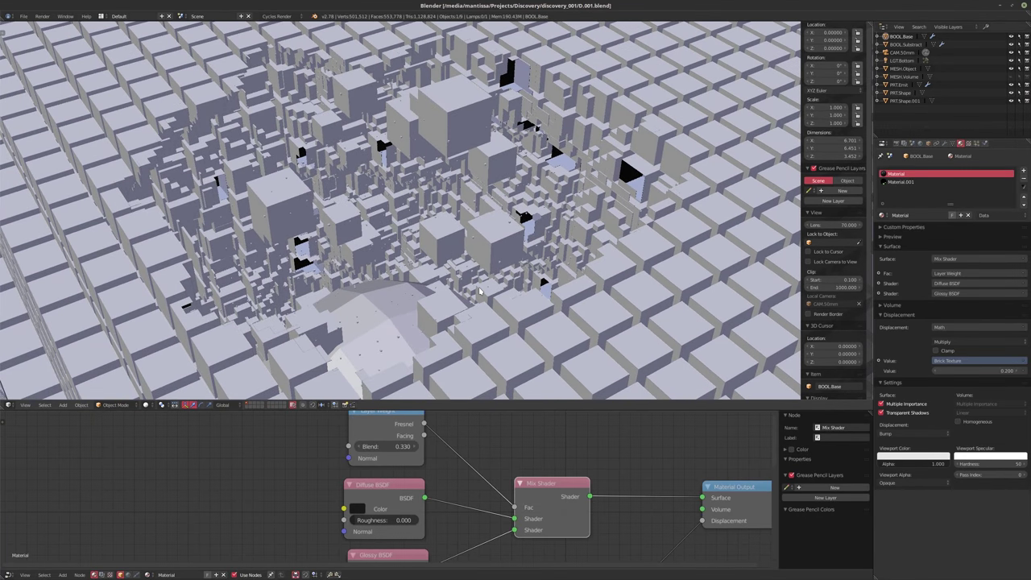
{"action": "key", "text": "KP_0"}
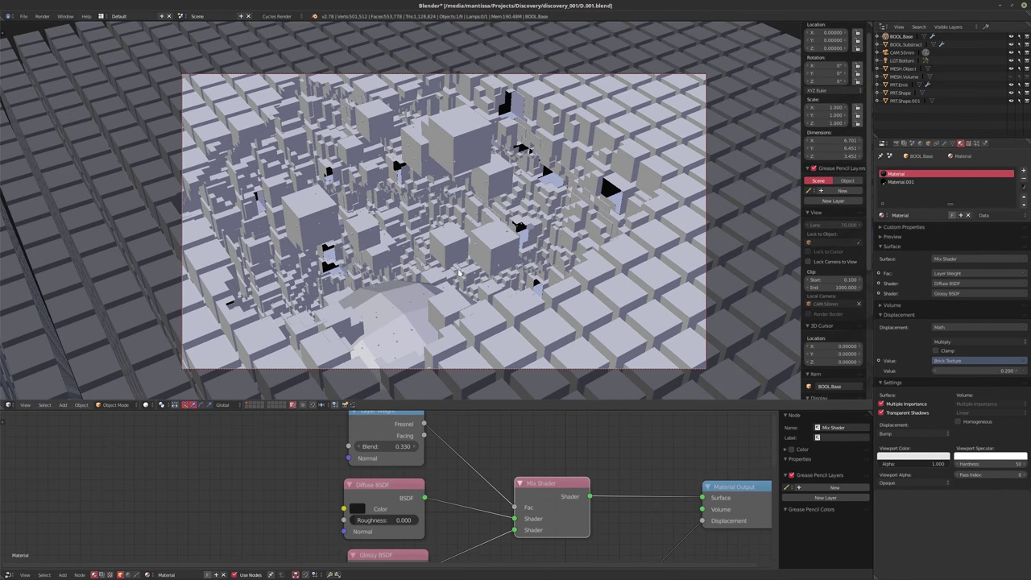
{"action": "left_click", "coordinate": [902, 53]}
{"action": "key", "text": "g"}
{"action": "key", "text": "shift+z"}
{"action": "key", "text": "z"}
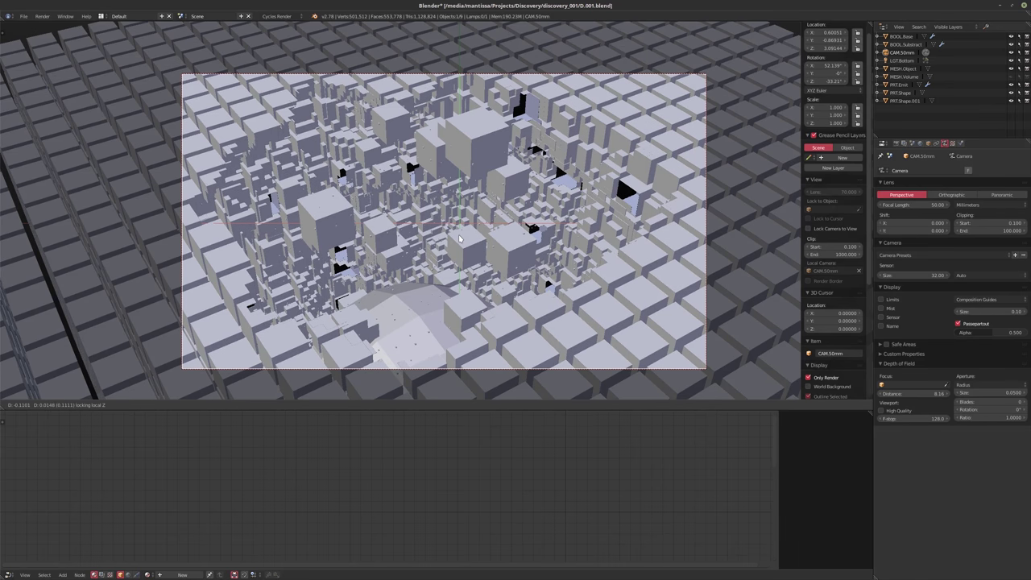
{"action": "left_click", "coordinate": [458, 234]}
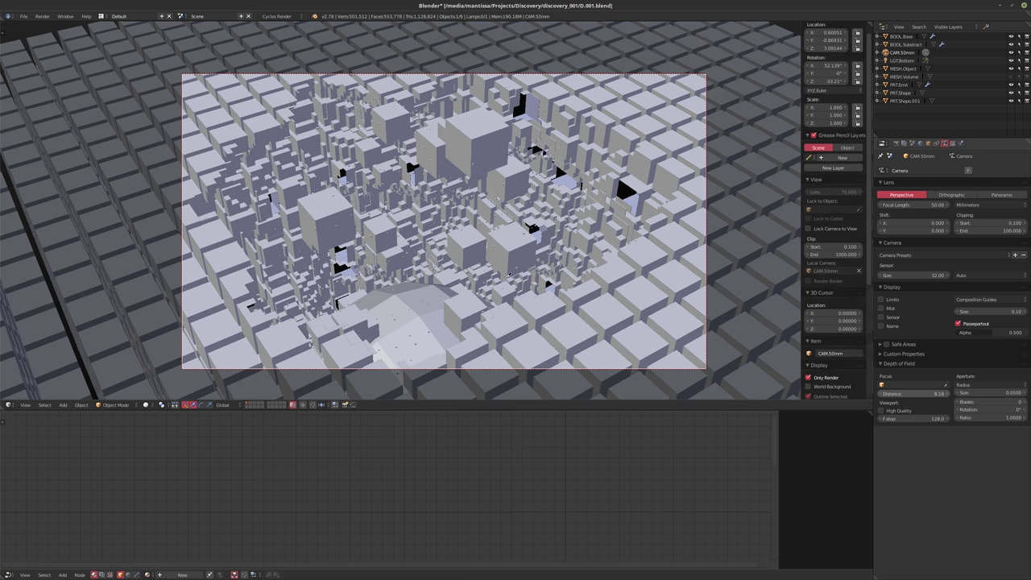
- Sample CAM.50mm's depth of field distance between the front floating cubes and set the aperture size to 0.015
{"action": "key", "text": "e"}
{"action": "left_click", "coordinate": [485, 240]}
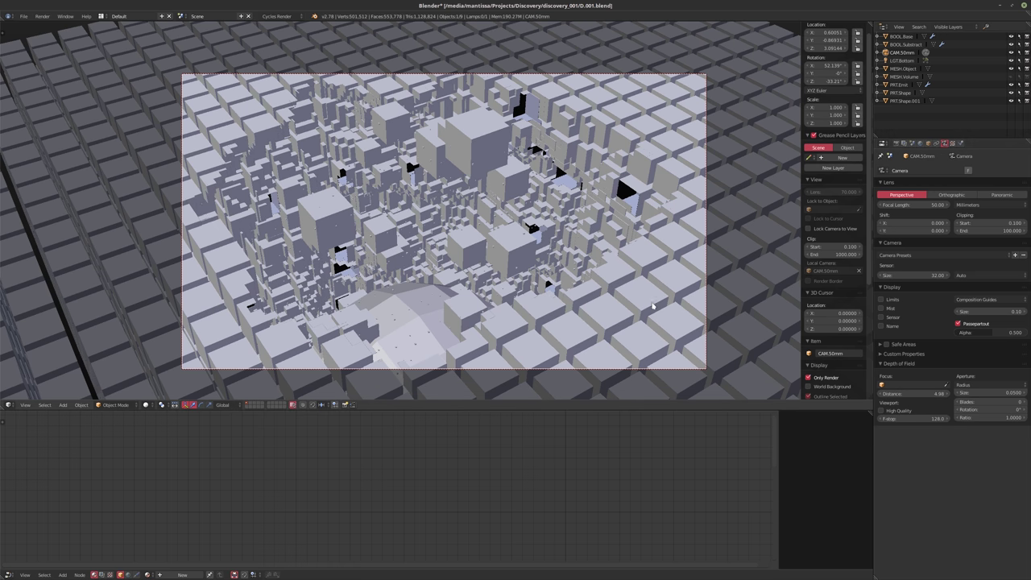
{"action": "left_click", "coordinate": [984, 394]}
{"action": "key", "text": "BackSpace"}
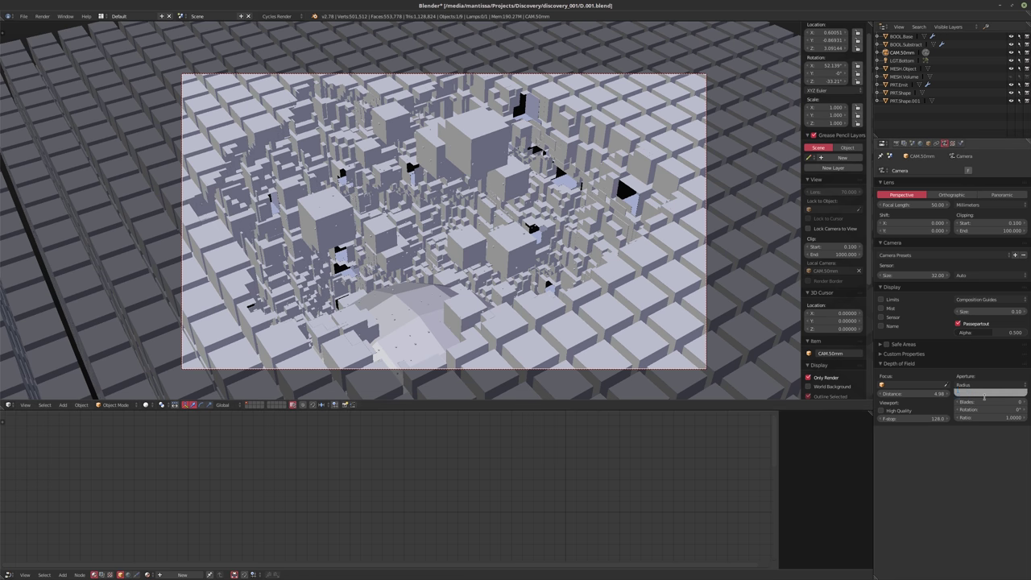
{"action": "type", "text": "0.015"}
{"action": "key", "text": "Return"}
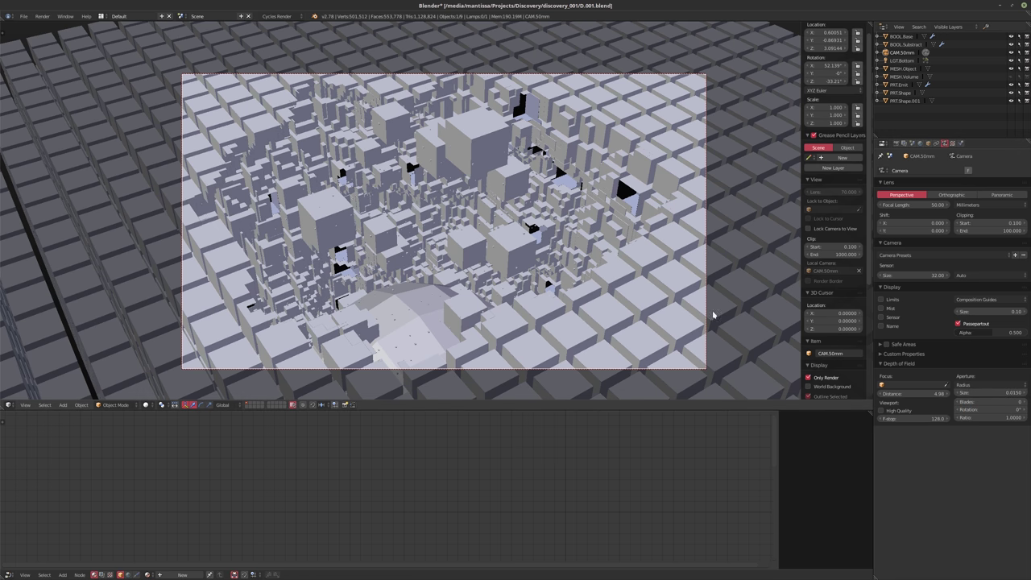
- Place the 3D cursor on a block at the pit's front rim and turn off Only Render
{"action": "left_click", "coordinate": [512, 314]}
{"action": "left_click", "coordinate": [517, 322]}
{"action": "middle_click_drag", "start_coordinate": [538, 318], "coordinate": [518, 314], "text": "shift"}
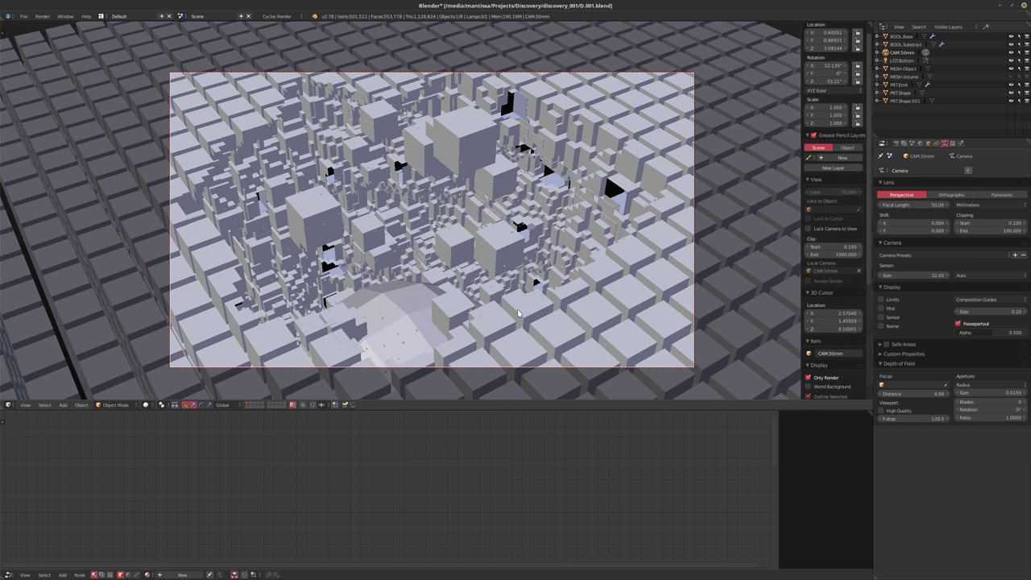
{"action": "left_click", "coordinate": [524, 317]}
{"action": "left_click", "coordinate": [808, 378]}
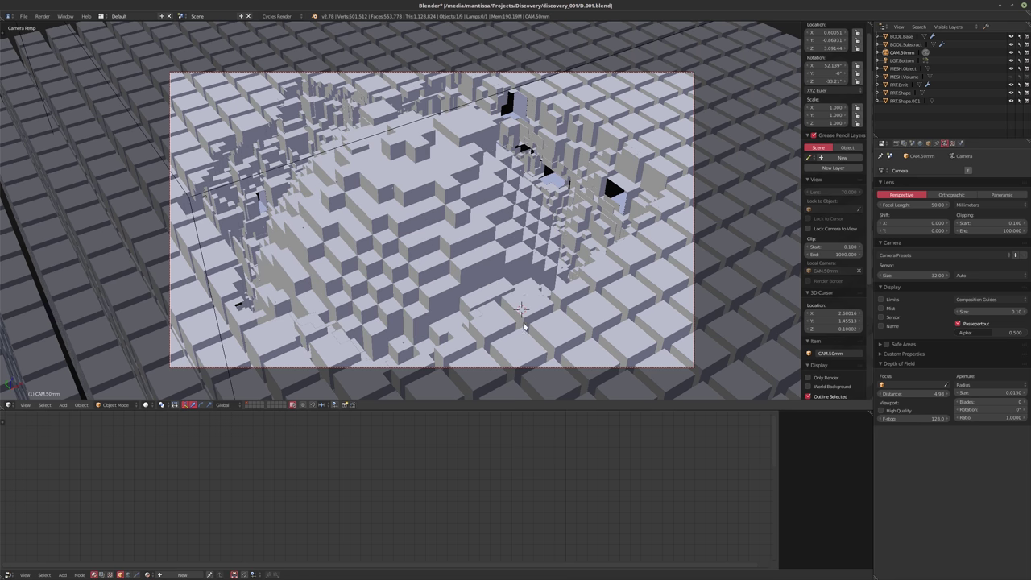
{"action": "left_click", "coordinate": [526, 307]}
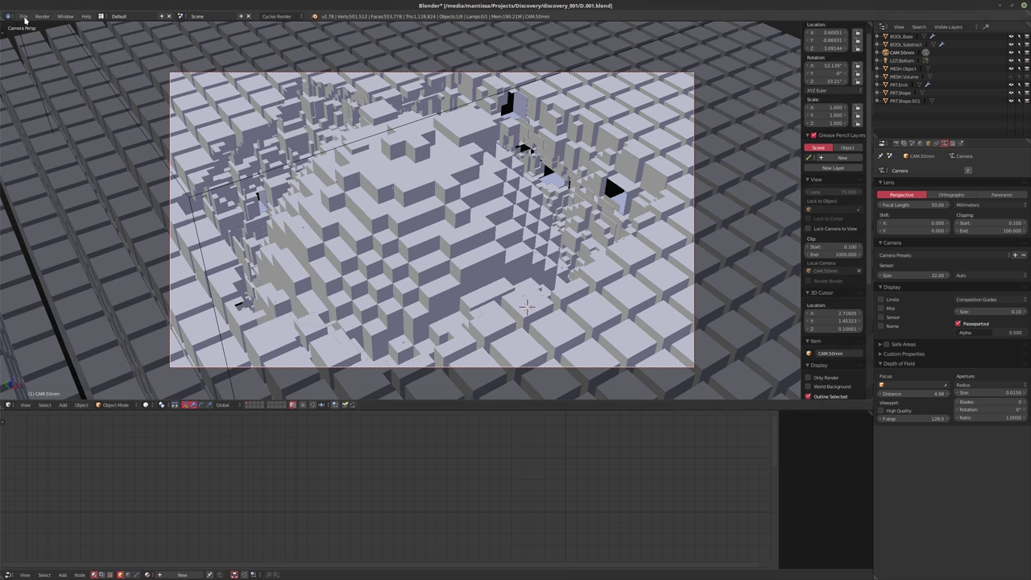
{"action": "left_click", "coordinate": [24, 16]}
{"action": "key", "text": "Escape"}
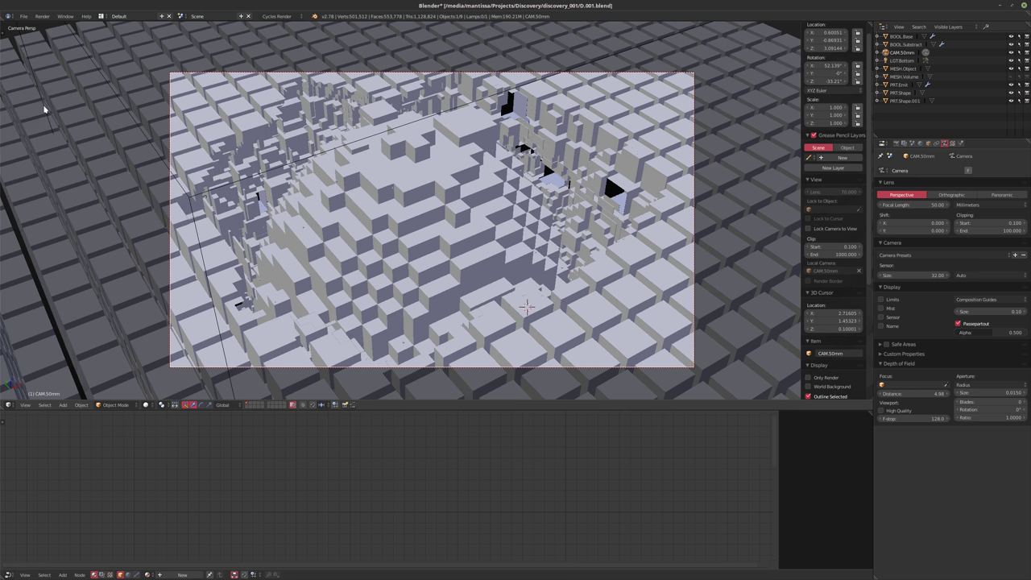
- Initialise a female ManuelbastioniLAB character with the Cycles materials option turned off
{"action": "key", "text": "t"}
{"action": "left_click", "coordinate": [5, 180]}
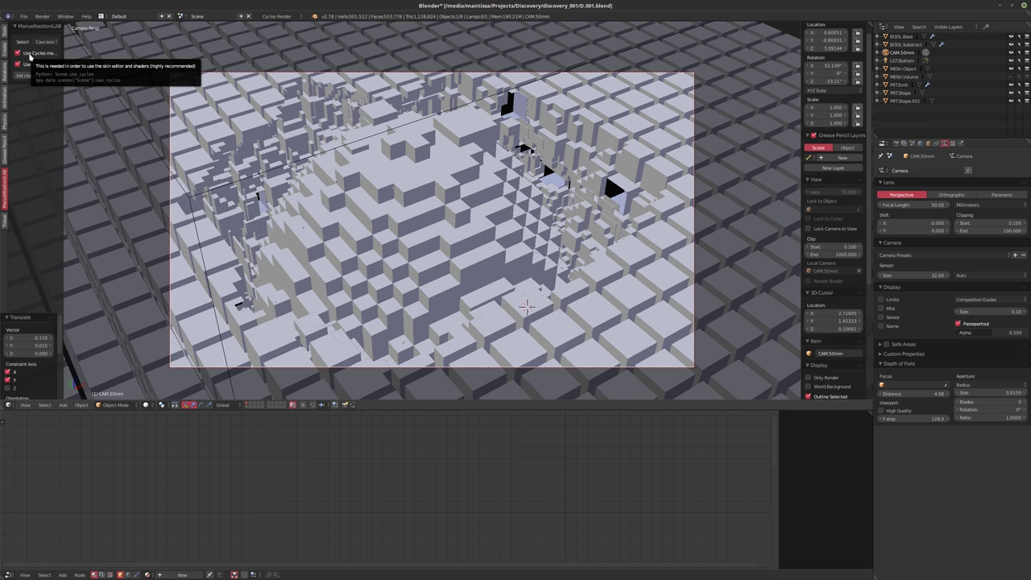
{"action": "left_click", "coordinate": [30, 55]}
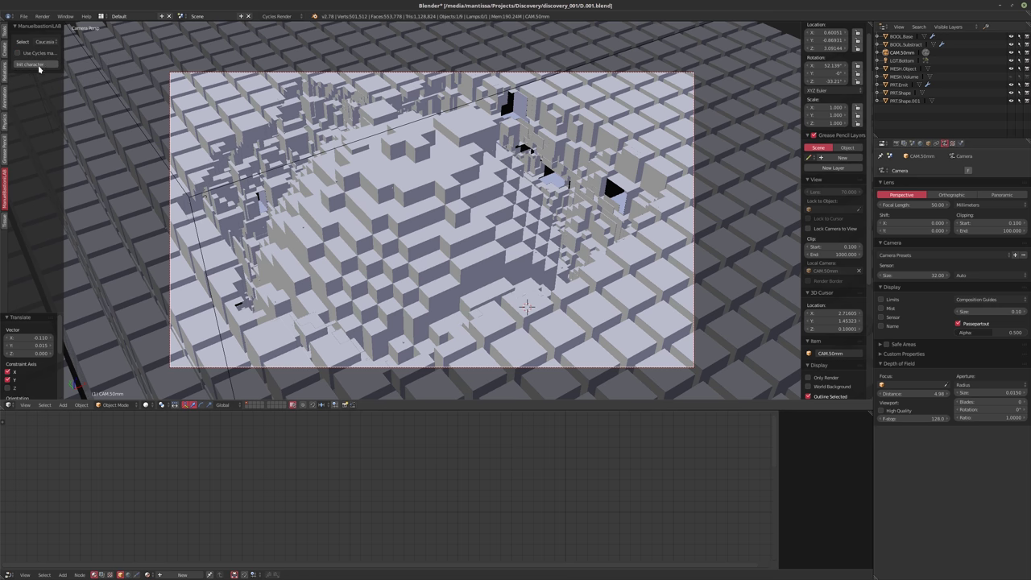
{"action": "left_click", "coordinate": [43, 67]}
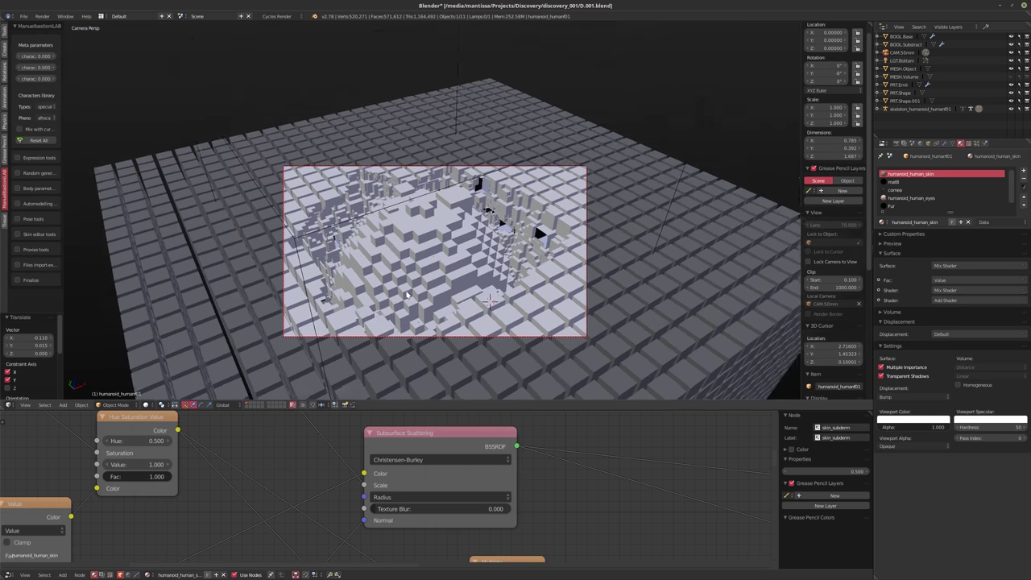
- Inspect the female character beside the block grid and undo its creation
{"action": "scroll", "coordinate": [406, 294], "scroll_direction": "down", "scroll_amount": 2}
{"action": "middle_click_drag", "start_coordinate": [406, 295], "coordinate": [512, 180], "text": "shift"}
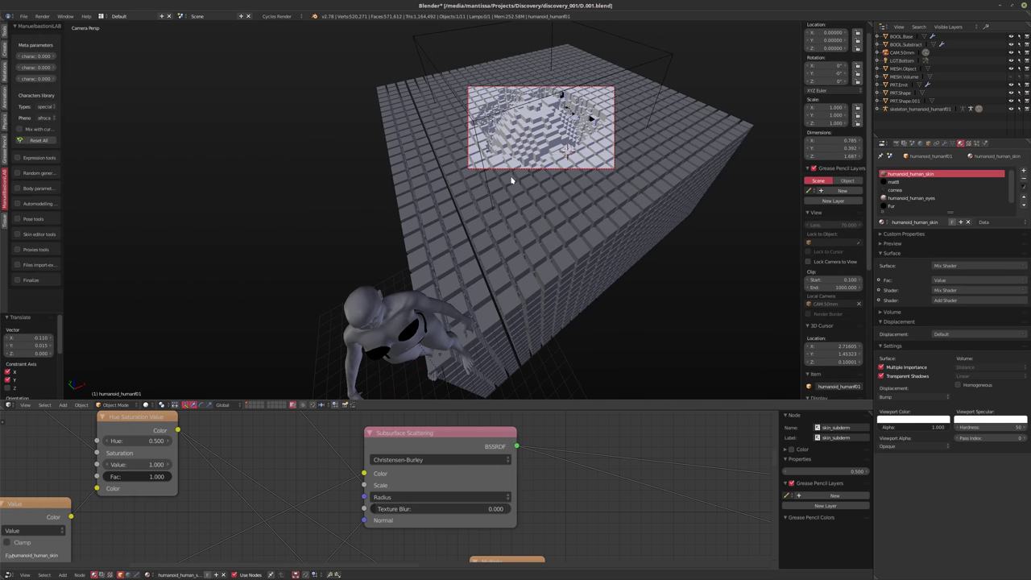
{"action": "middle_click_drag", "start_coordinate": [497, 303], "coordinate": [467, 175]}
{"action": "scroll", "coordinate": [413, 283], "scroll_direction": "down", "scroll_amount": 7}
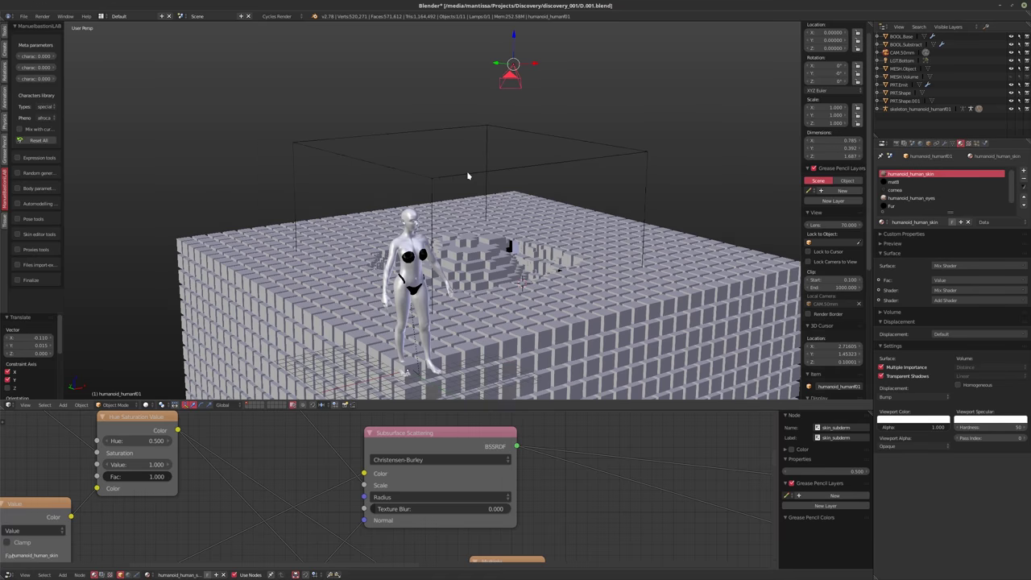
{"action": "scroll", "coordinate": [459, 189], "scroll_direction": "down", "scroll_amount": 3}
{"action": "middle_click_drag", "start_coordinate": [413, 270], "coordinate": [349, 259], "text": "shift"}
{"action": "scroll", "coordinate": [445, 217], "scroll_direction": "up", "scroll_amount": 5}
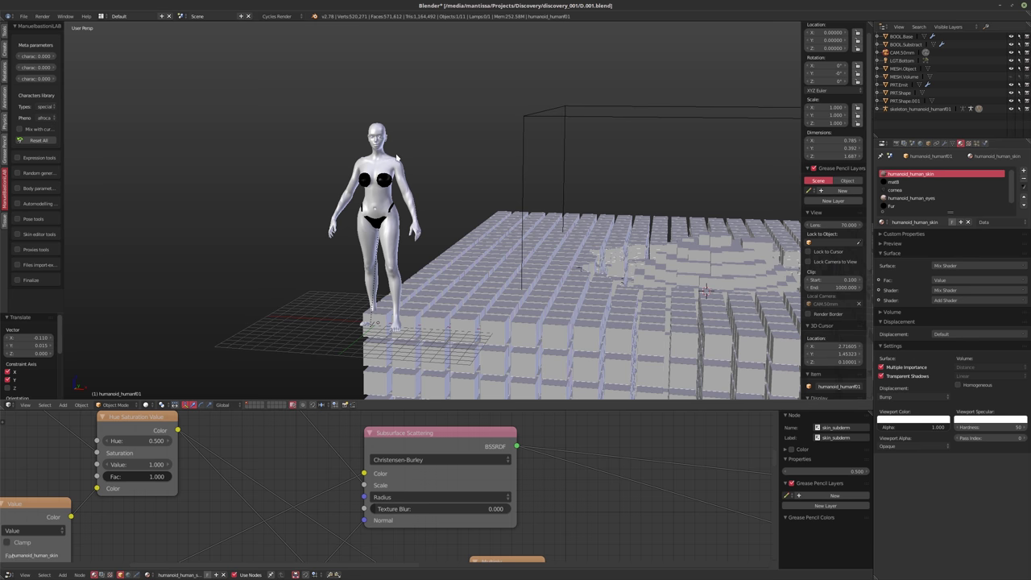
{"action": "key", "text": "ctrl+z"}
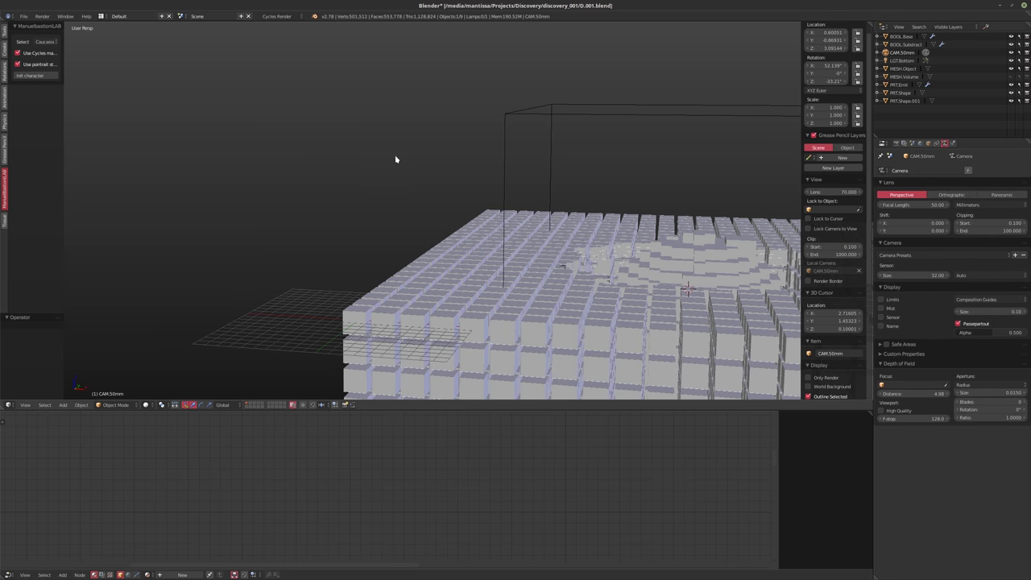
- Choose a male base character in ManuelbastioniLAB and initialise it
{"action": "left_click", "coordinate": [46, 42]}
{"action": "left_click", "coordinate": [51, 78]}
{"action": "left_click", "coordinate": [36, 65]}
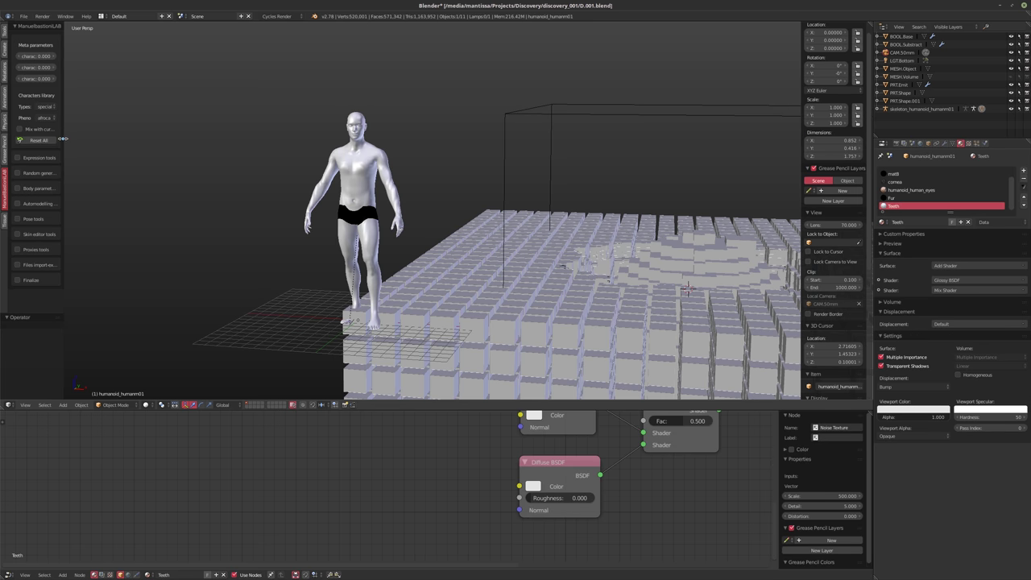
- Enable the male character's Pose tools and try the old-people standing pose from the pose presets
{"action": "left_click_drag", "start_coordinate": [64, 138], "coordinate": [110, 138]}
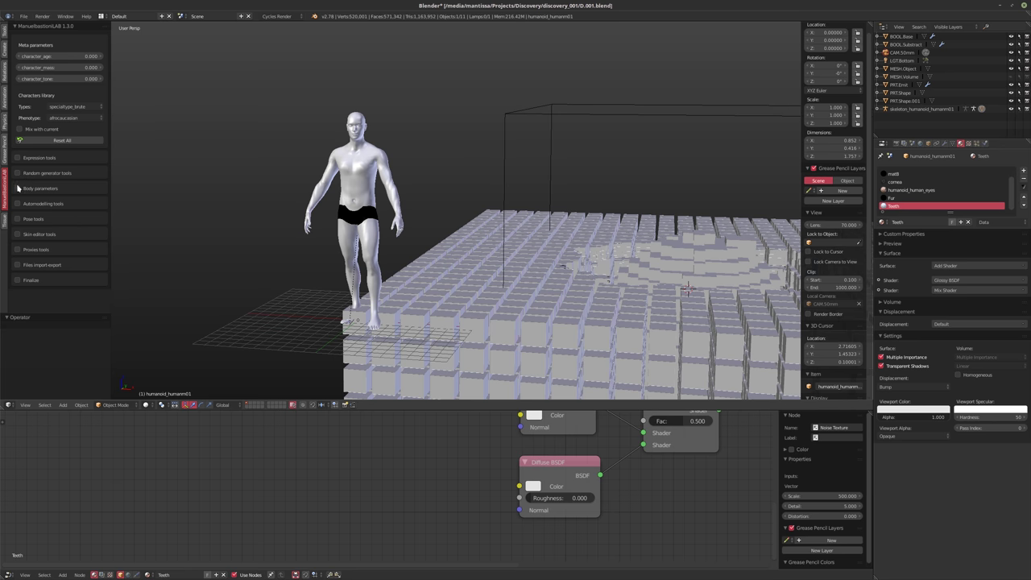
{"action": "left_click", "coordinate": [17, 219]}
{"action": "scroll", "coordinate": [68, 232], "scroll_direction": "down", "scroll_amount": 1}
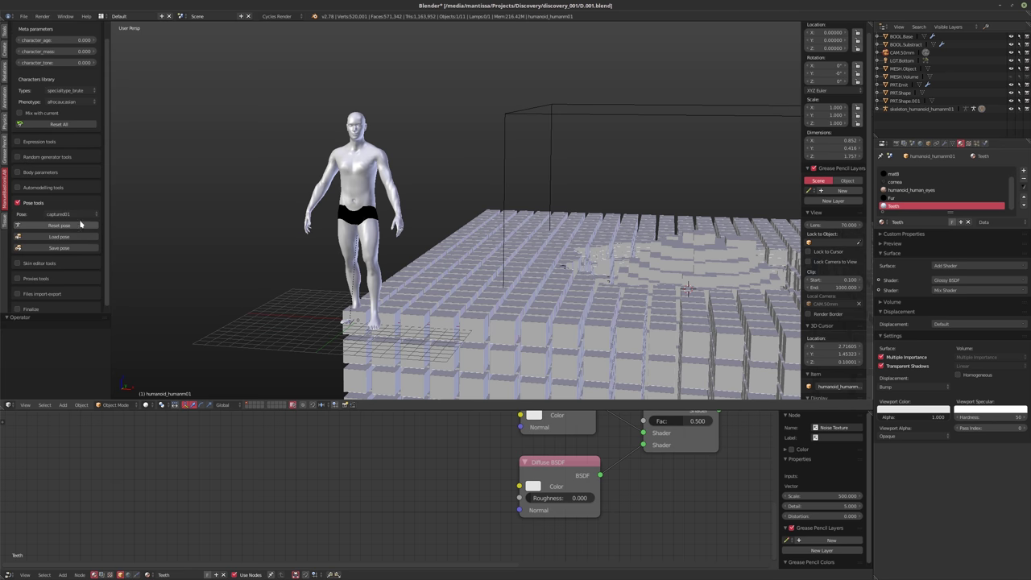
{"action": "scroll", "coordinate": [86, 214], "scroll_direction": "down", "scroll_amount": 1, "text": "ctrl"}
{"action": "scroll", "coordinate": [85, 213], "scroll_direction": "down", "scroll_amount": 1, "text": "ctrl"}
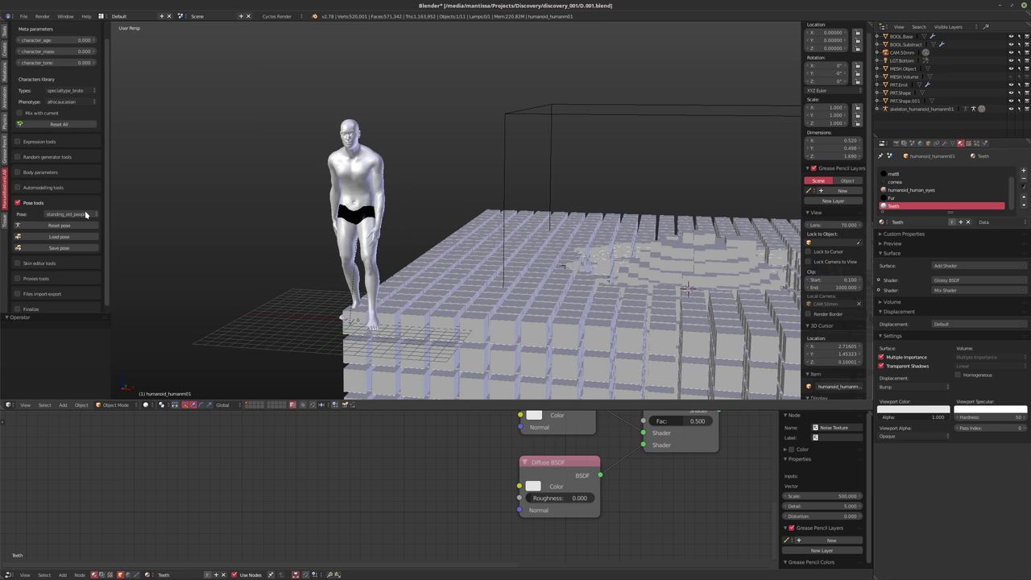
- Go through the standing hero pose presets and set the character's pose to standing_basic
{"action": "middle_click_drag", "start_coordinate": [420, 259], "coordinate": [375, 260]}
{"action": "scroll", "coordinate": [78, 215], "scroll_direction": "down", "scroll_amount": 2, "text": "ctrl"}
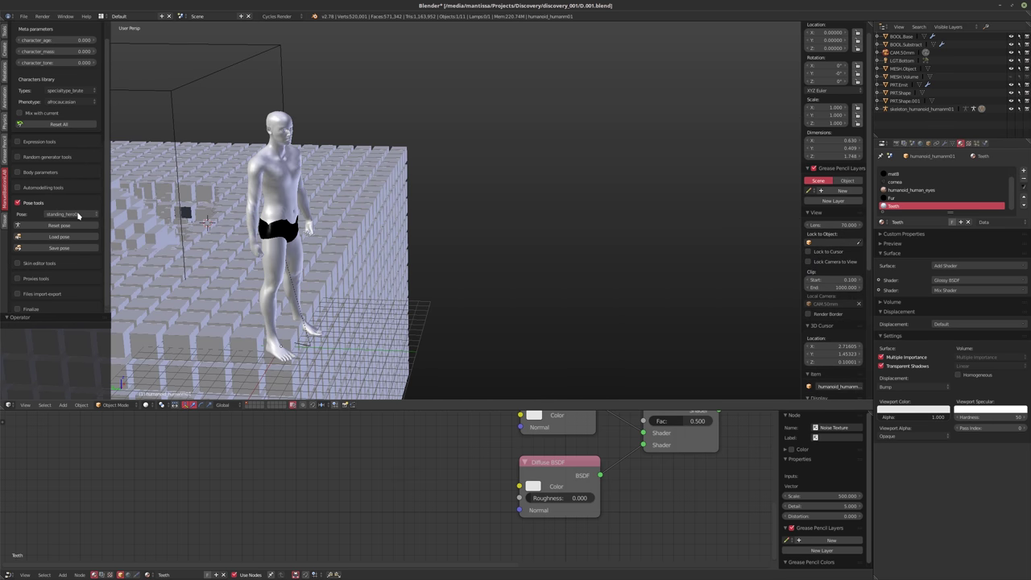
{"action": "scroll", "coordinate": [71, 216], "scroll_direction": "down", "scroll_amount": 1, "text": "ctrl"}
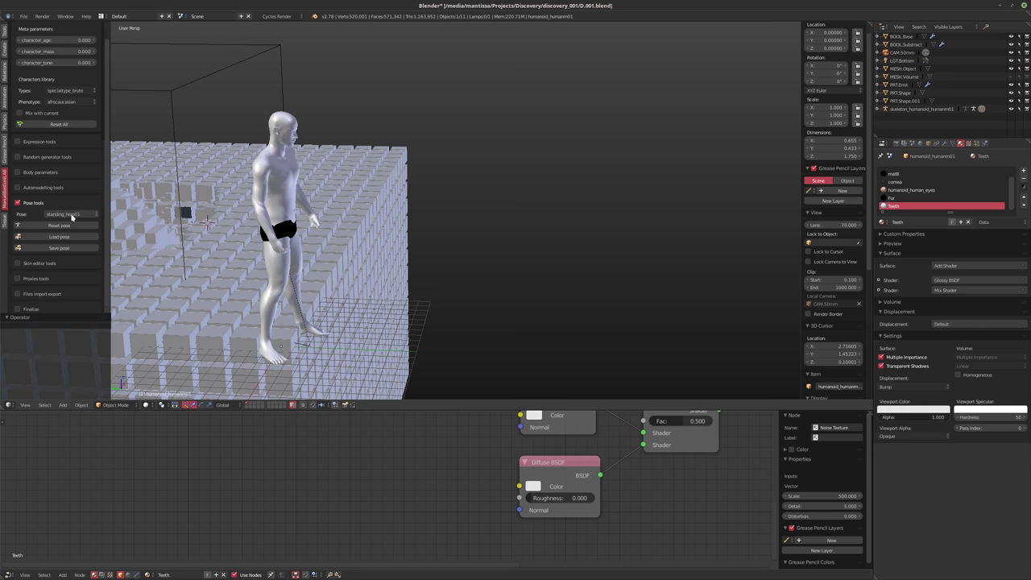
{"action": "mouse_move", "coordinate": [448, 256]}
{"action": "middle_mouse_down"}
{"action": "mouse_move", "coordinate": [359, 207]}
{"action": "mouse_move", "coordinate": [558, 255]}
{"action": "mouse_move", "coordinate": [459, 251]}
{"action": "middle_mouse_up"}
{"action": "scroll", "coordinate": [76, 214], "scroll_direction": "down", "scroll_amount": 1, "text": "ctrl"}
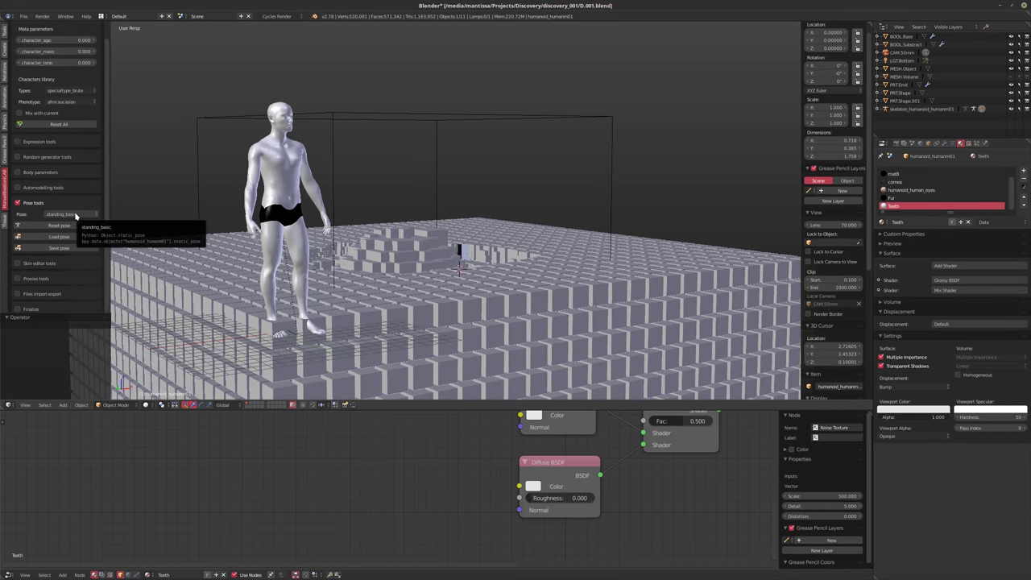
- Set the male character's pose to the sit_basic preset and view the seated figure from the side
{"action": "scroll", "coordinate": [77, 216], "scroll_direction": "down", "scroll_amount": 1, "text": "ctrl"}
{"action": "scroll", "coordinate": [77, 216], "scroll_direction": "down", "scroll_amount": 1, "text": "ctrl"}
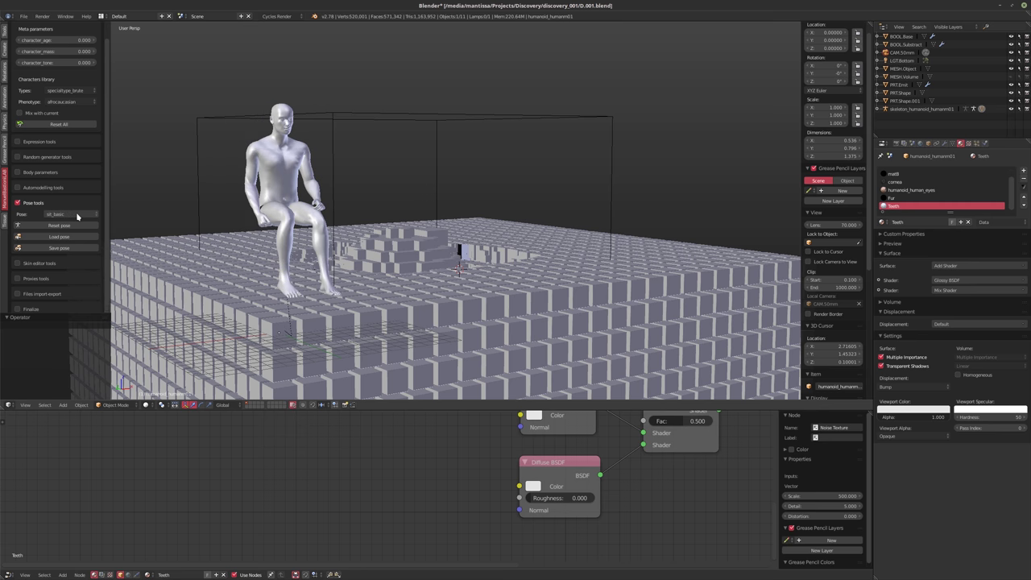
{"action": "middle_click_drag", "start_coordinate": [296, 240], "coordinate": [419, 240]}
{"action": "scroll", "coordinate": [357, 249], "scroll_direction": "down", "scroll_amount": 2}
{"action": "scroll", "coordinate": [420, 240], "scroll_direction": "up", "scroll_amount": 2}
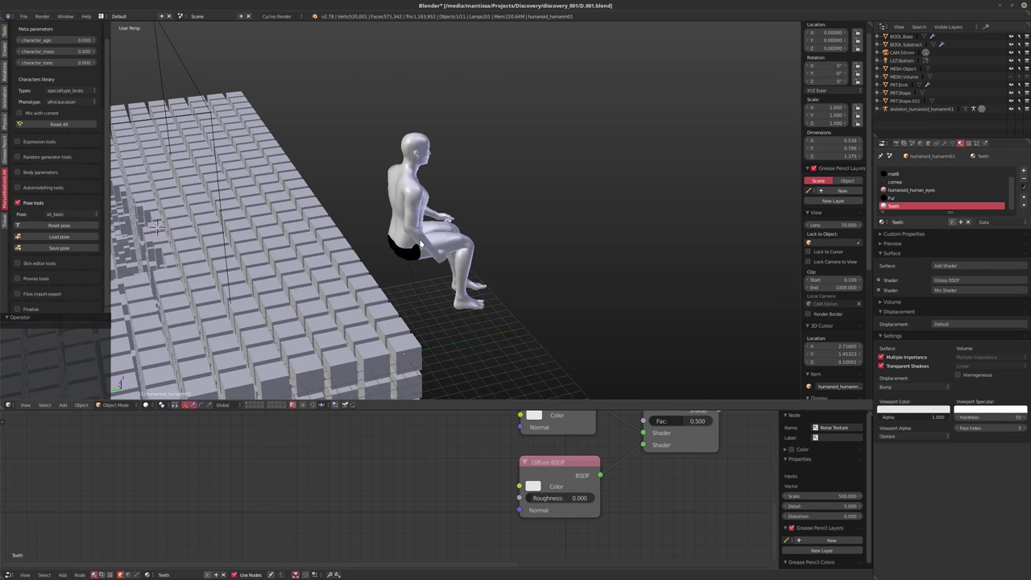
- Apply the Armature modifier on the human mesh and remove its subdivision and displacement modifiers
{"action": "right_click", "coordinate": [425, 243]}
{"action": "middle_click_drag", "start_coordinate": [534, 262], "coordinate": [478, 260]}
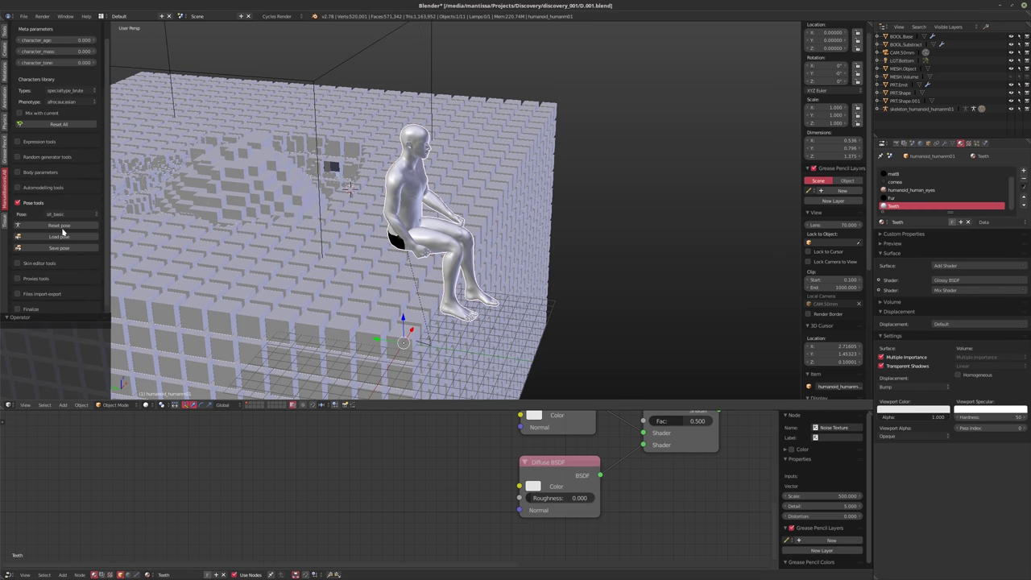
{"action": "left_click", "coordinate": [944, 143]}
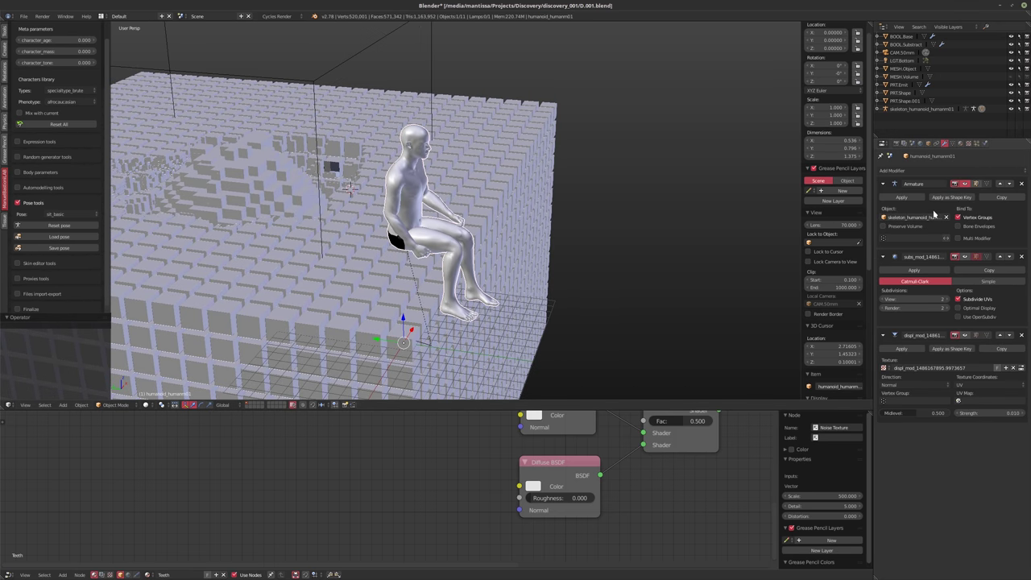
{"action": "left_click", "coordinate": [899, 198]}
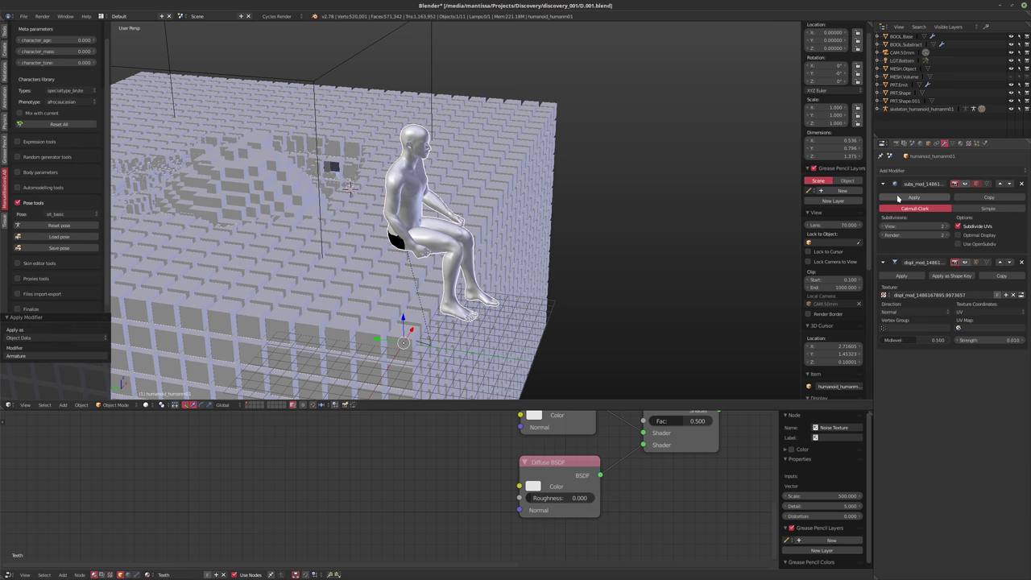
{"action": "left_click", "coordinate": [1020, 184]}
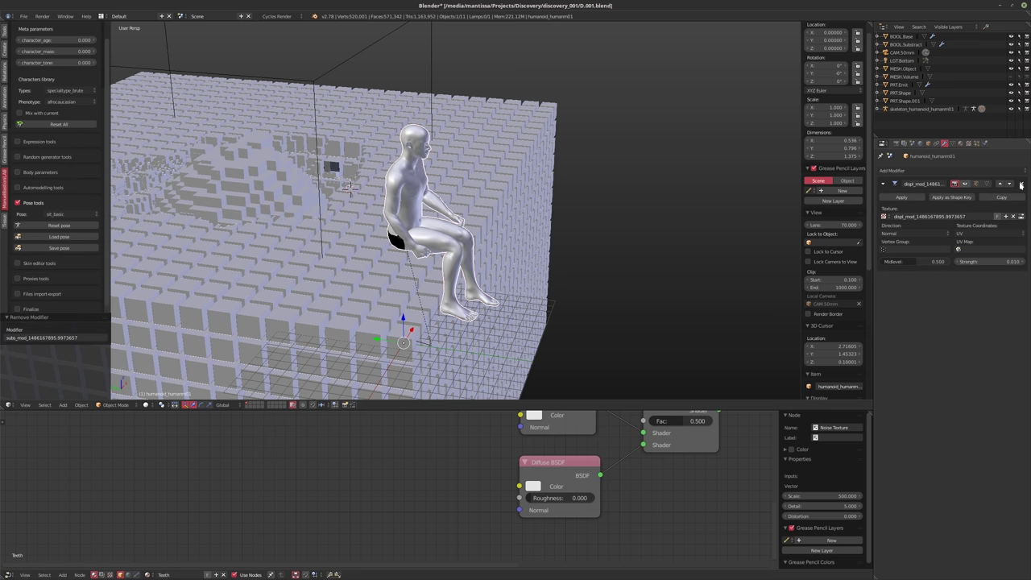
{"action": "left_click", "coordinate": [1020, 183]}
- Clear the human mesh's parent and delete the skeleton, keeping the seated mesh
{"action": "mouse_move", "coordinate": [533, 223]}
{"action": "middle_mouse_down"}
{"action": "mouse_move", "coordinate": [456, 234]}
{"action": "mouse_move", "coordinate": [519, 219]}
{"action": "middle_mouse_up"}
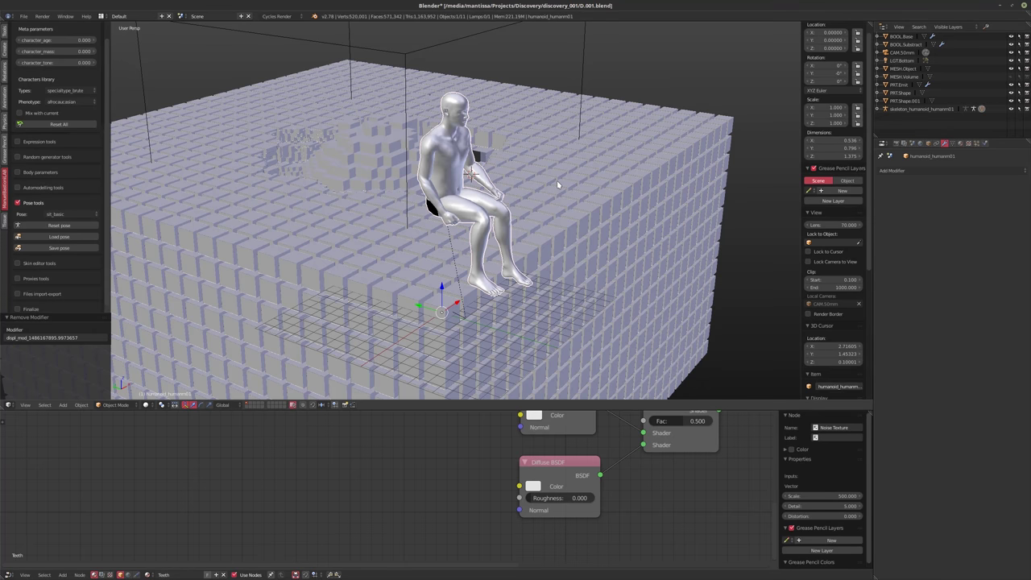
{"action": "key", "text": "alt+p"}
{"action": "left_click", "coordinate": [531, 184]}
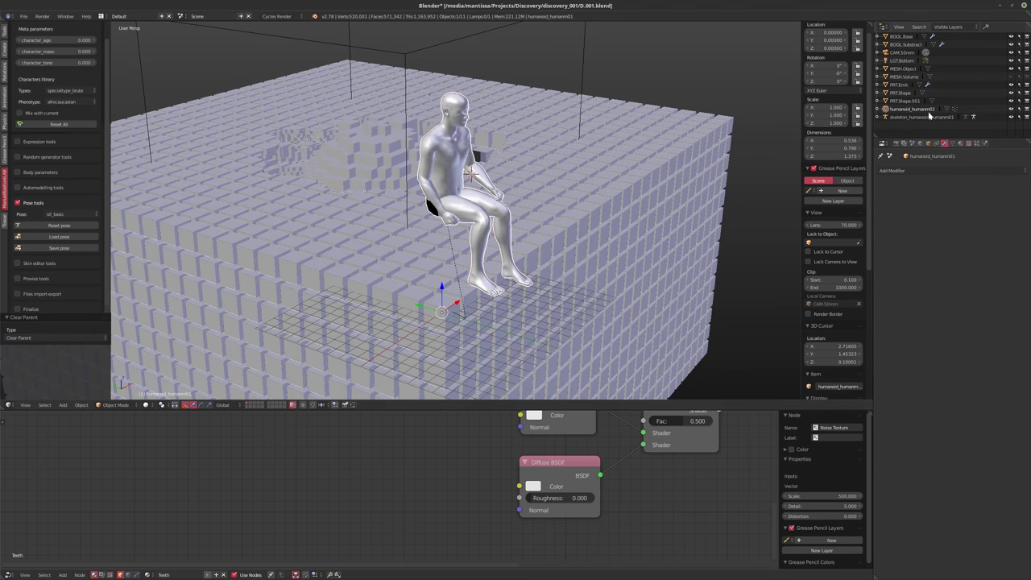
{"action": "middle_click_drag", "start_coordinate": [642, 161], "coordinate": [547, 187], "text": "shift"}
{"action": "key", "text": "Delete"}
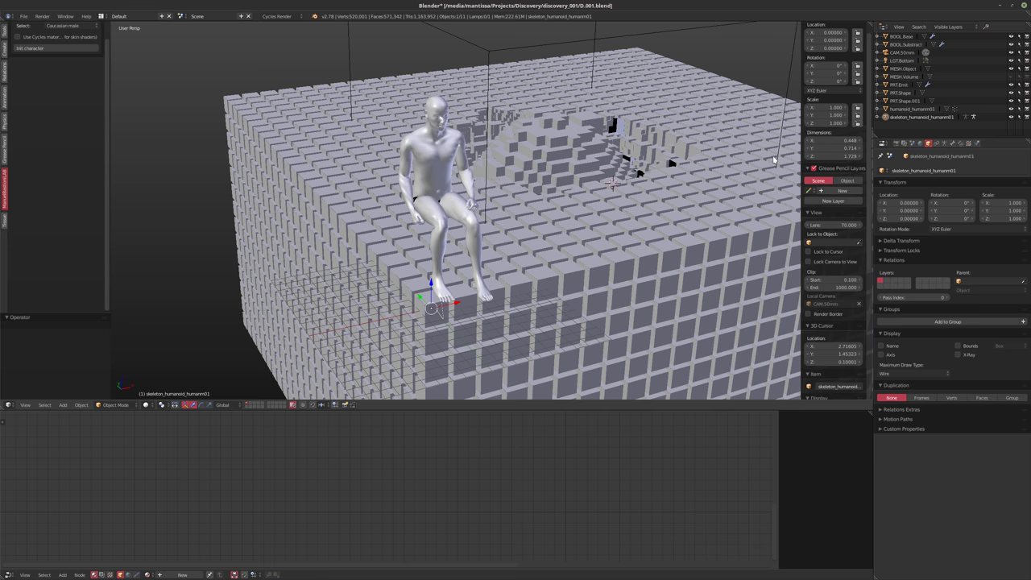
{"action": "middle_click_drag", "start_coordinate": [483, 217], "coordinate": [507, 221]}
{"action": "key", "text": "x"}
{"action": "left_click", "coordinate": [496, 220]}
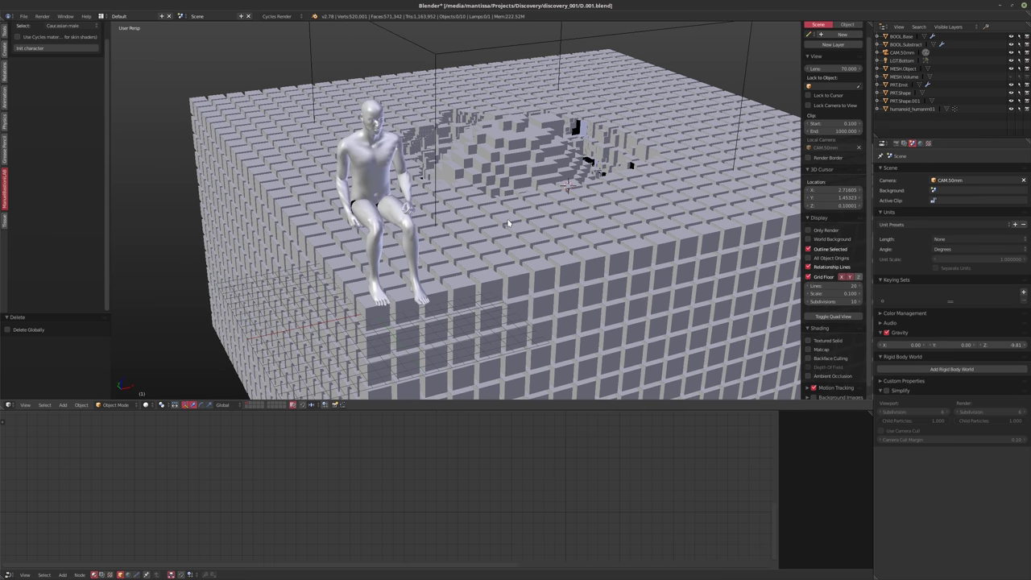
- Scale the seated figure to about 0.269 and move it horizontally to the pit's rim, at about X 2.588, Y 1.644
{"action": "right_click", "coordinate": [419, 199]}
{"action": "middle_click_drag", "start_coordinate": [419, 200], "coordinate": [496, 235]}
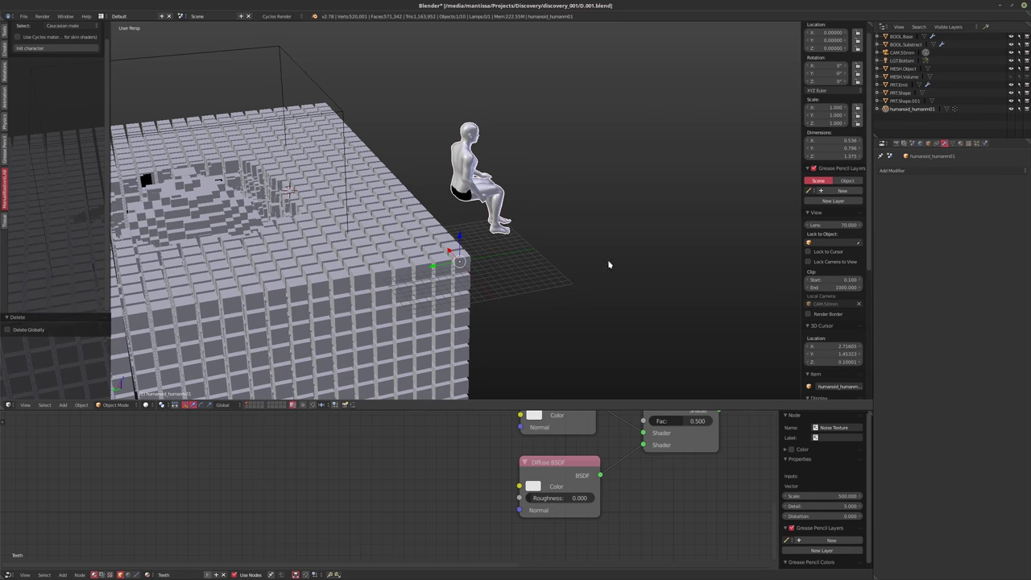
{"action": "key", "text": "s"}
{"action": "left_click", "coordinate": [506, 276]}
{"action": "middle_click_drag", "start_coordinate": [557, 265], "coordinate": [551, 347]}
{"action": "key", "text": "g"}
{"action": "key", "text": "shift+z"}
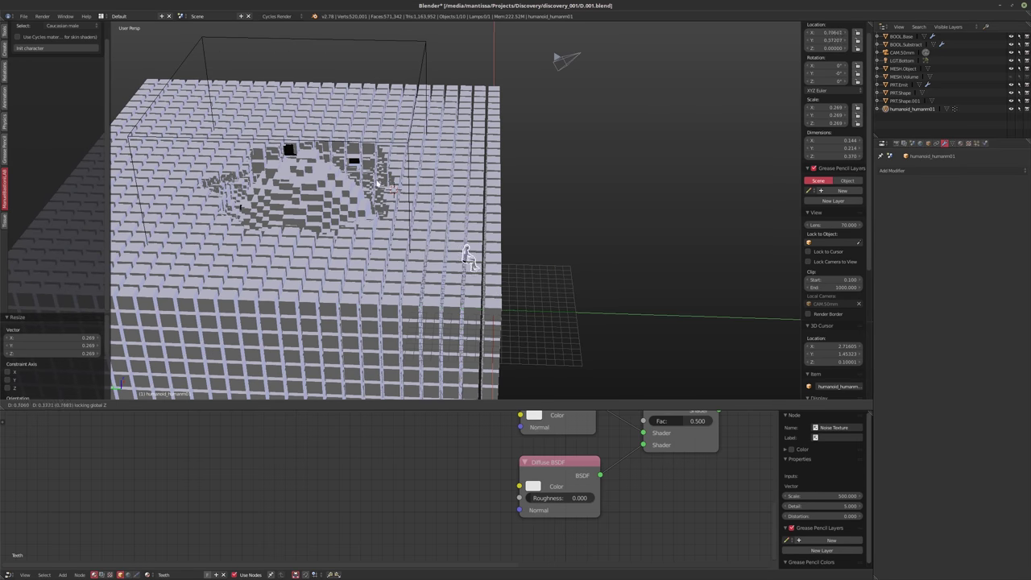
{"action": "left_click", "coordinate": [294, 112]}
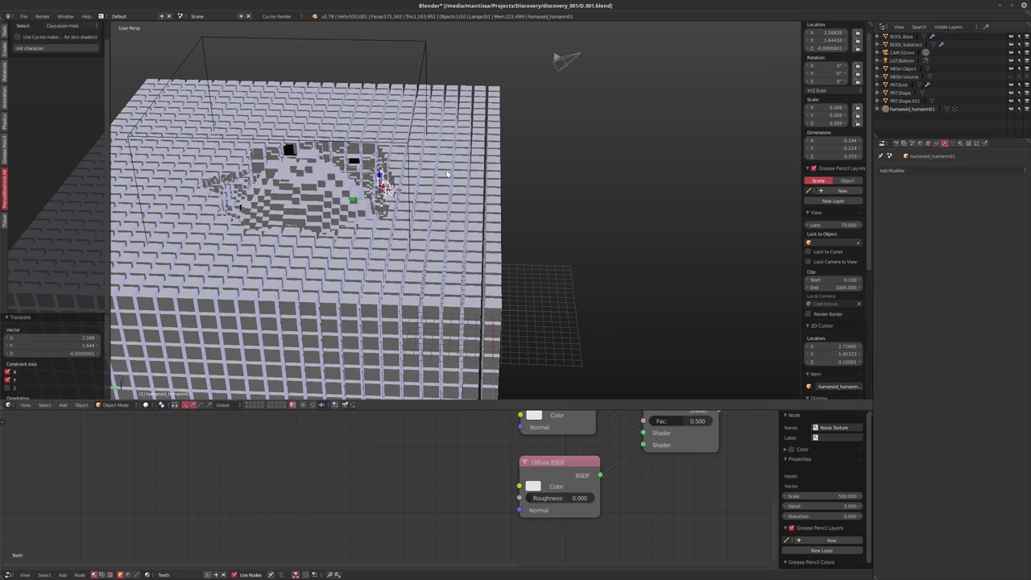
- Frame the figure at the rim and scale it down further to about 0.157
{"action": "middle_click_drag", "start_coordinate": [294, 112], "coordinate": [192, 82]}
{"action": "key", "text": "KP_Decimal"}
{"action": "middle_click_drag", "start_coordinate": [427, 209], "coordinate": [502, 219]}
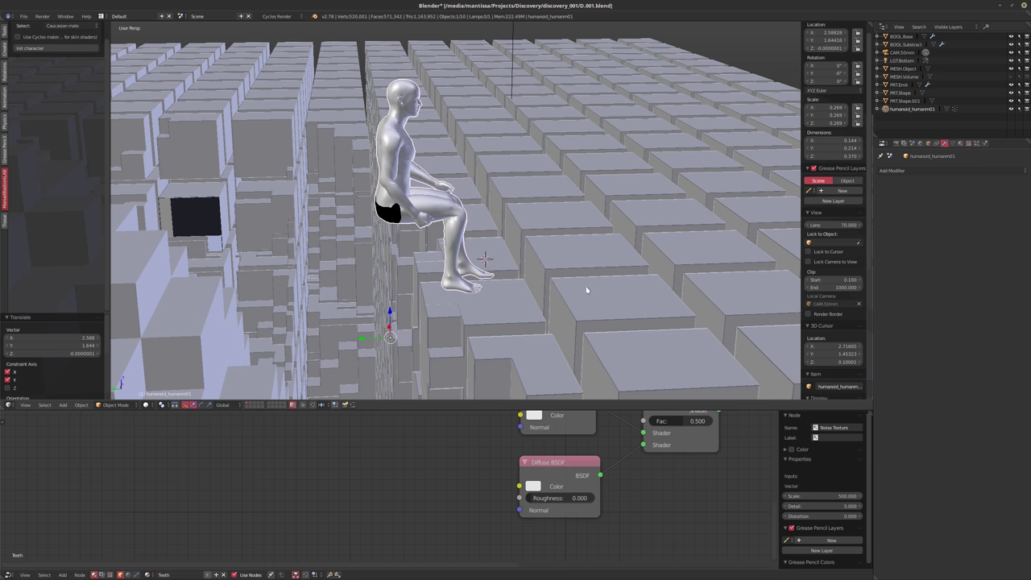
{"action": "key", "text": "s"}
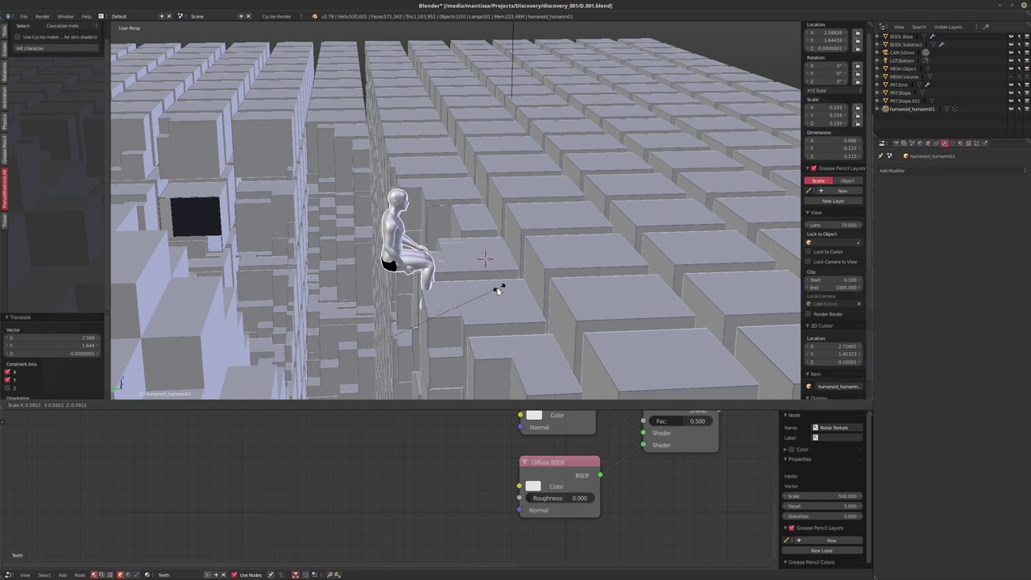
{"action": "left_click", "coordinate": [497, 291]}
- Rotate the figure 180° about its local Z axis to face into the pit
{"action": "key", "text": "r"}
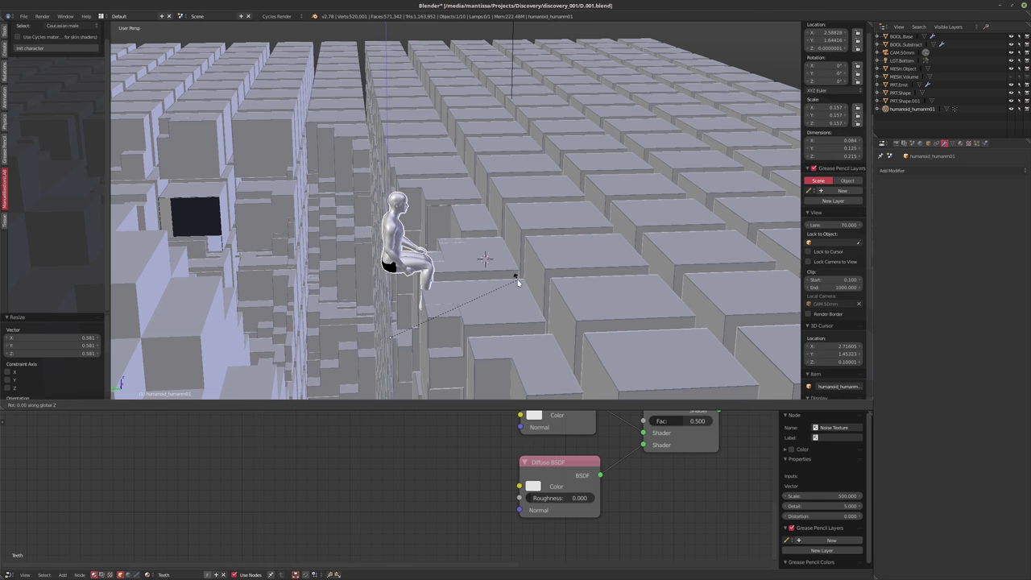
{"action": "key", "text": "z"}
{"action": "key", "text": "z"}
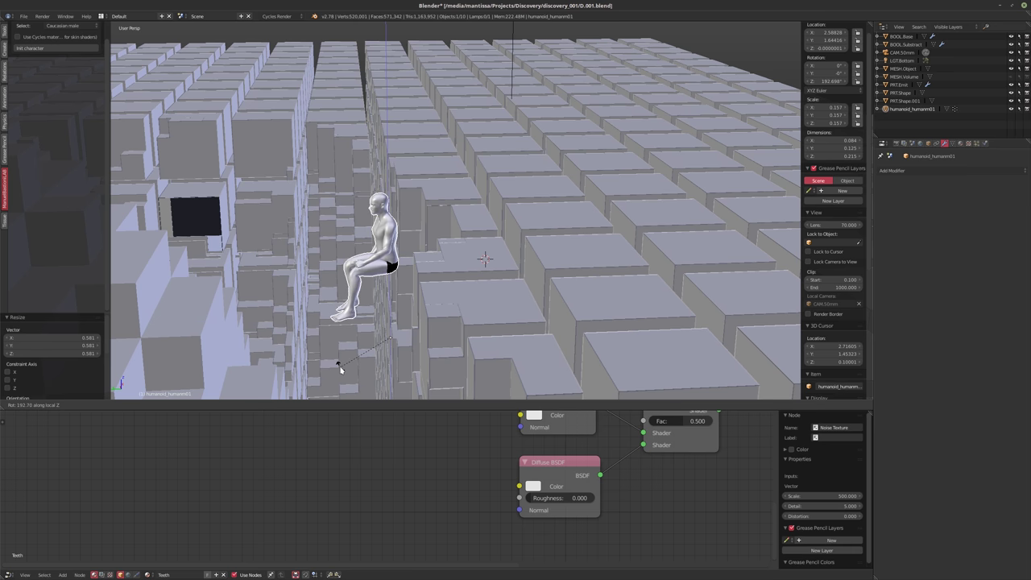
{"action": "type", "text": "19"}
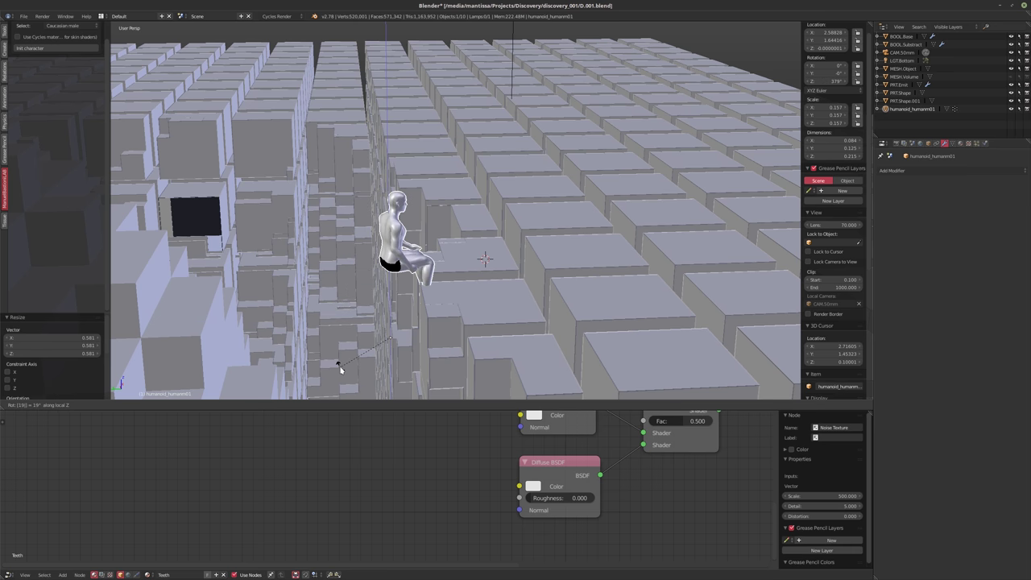
{"action": "key", "text": "BackSpace"}
{"action": "type", "text": "80"}
{"action": "key", "text": "Return"}
- Move the figure horizontally over the edge block of the pit's rim, to about X 2.503, Y 1.535
{"action": "middle_click_drag", "start_coordinate": [455, 217], "coordinate": [450, 166]}
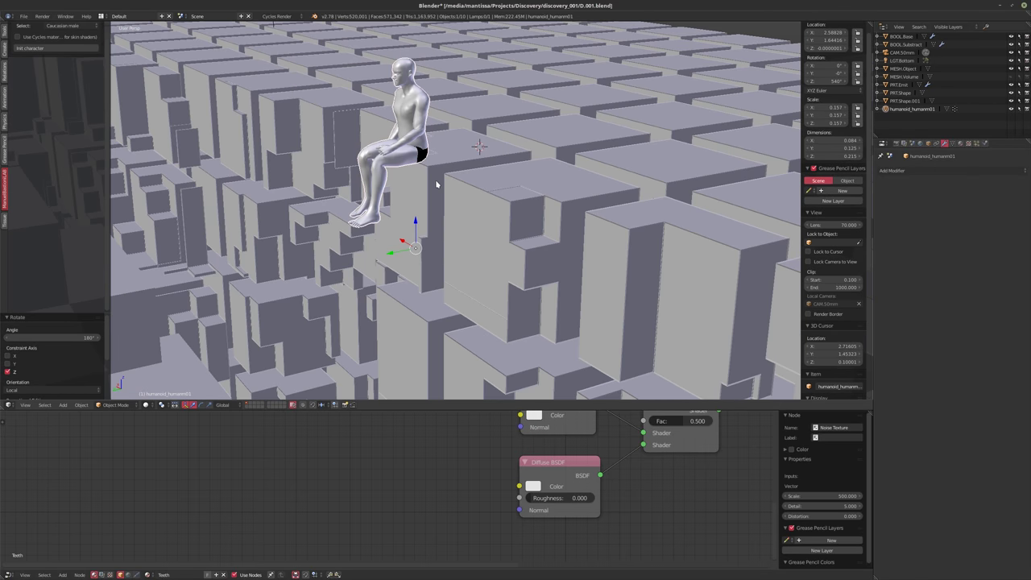
{"action": "key", "text": "g"}
{"action": "key", "text": "shift+z"}
{"action": "key", "text": "shift+z"}
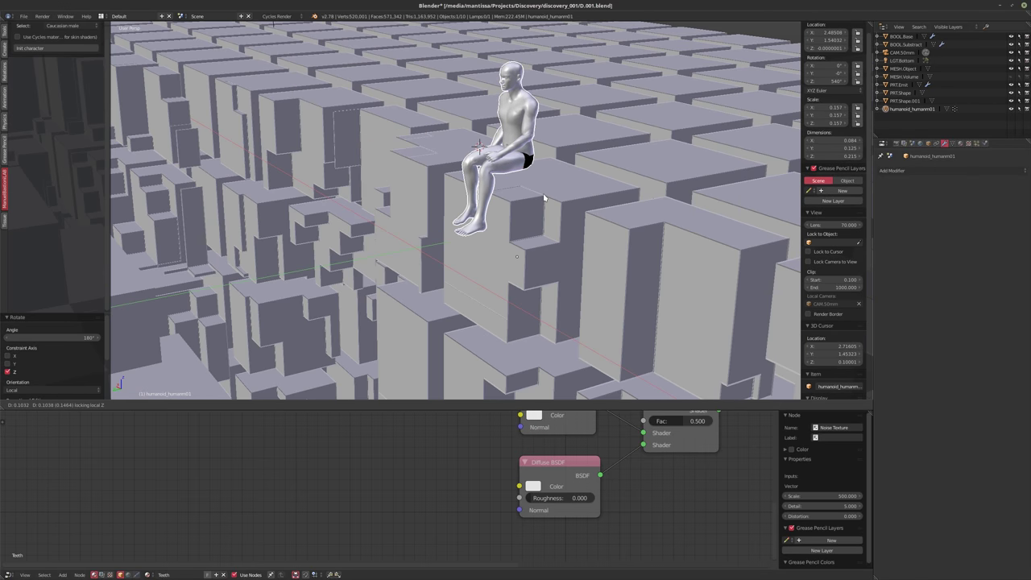
{"action": "left_click", "coordinate": [545, 196]}
- Lower the figure about 0.031 along Z onto the rim block and check its placement through the camera
{"action": "middle_click_drag", "start_coordinate": [544, 196], "coordinate": [526, 196]}
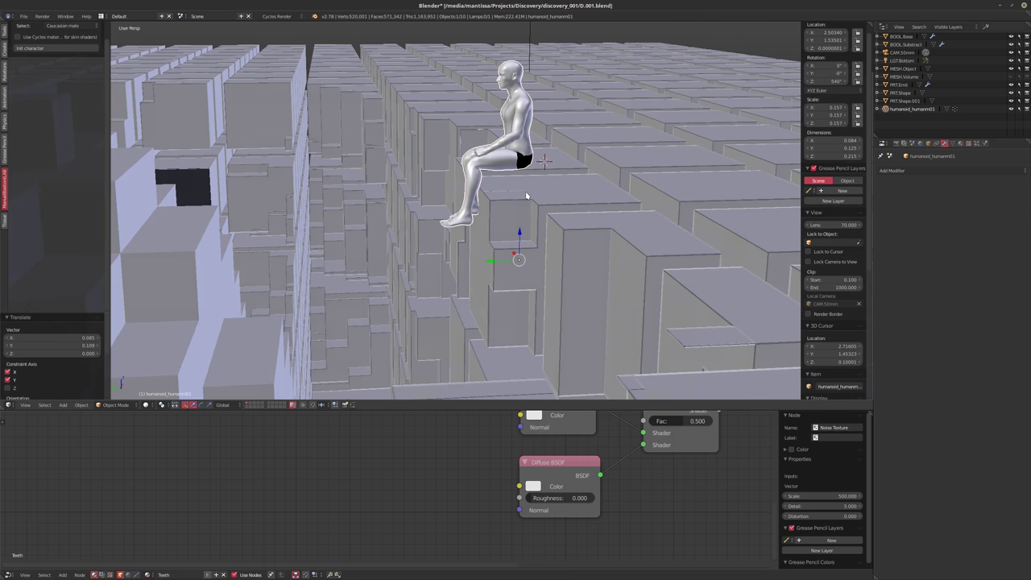
{"action": "key", "text": "g"}
{"action": "key", "text": "z"}
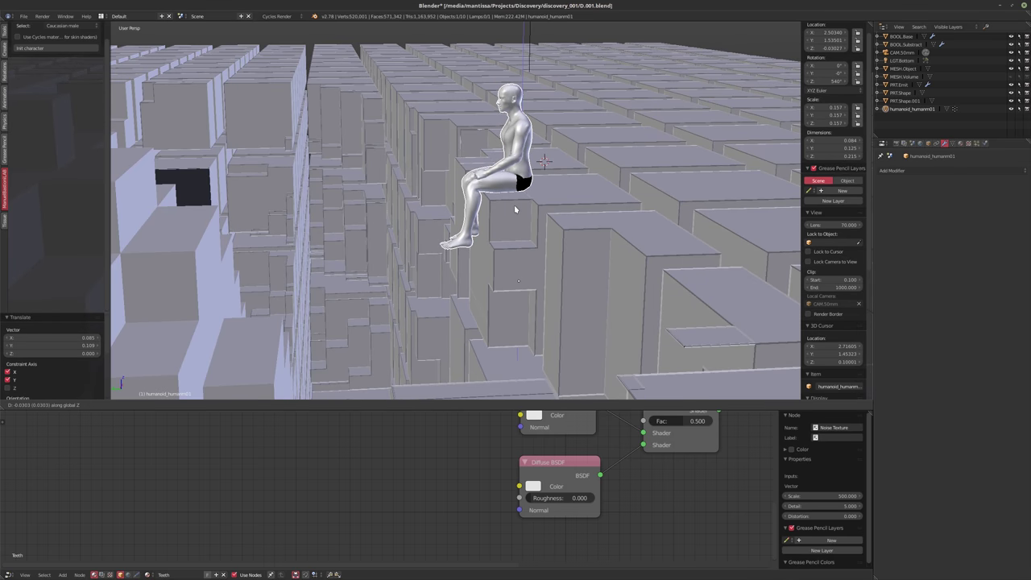
{"action": "left_click", "coordinate": [515, 209]}
{"action": "middle_click_drag", "start_coordinate": [516, 209], "coordinate": [511, 236]}
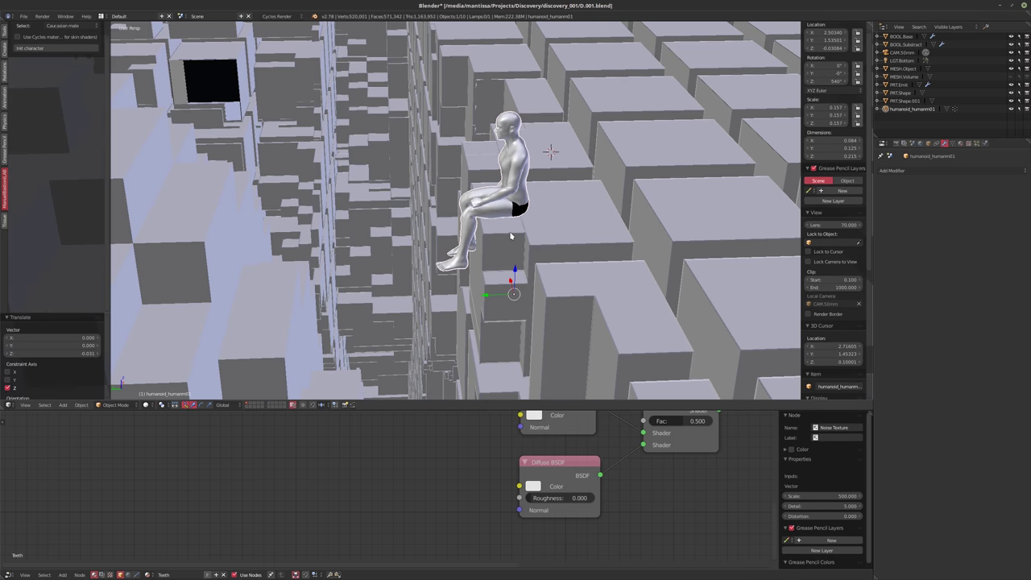
{"action": "key", "text": "KP_0"}
{"action": "scroll", "coordinate": [552, 198], "scroll_direction": "up", "scroll_amount": 8}
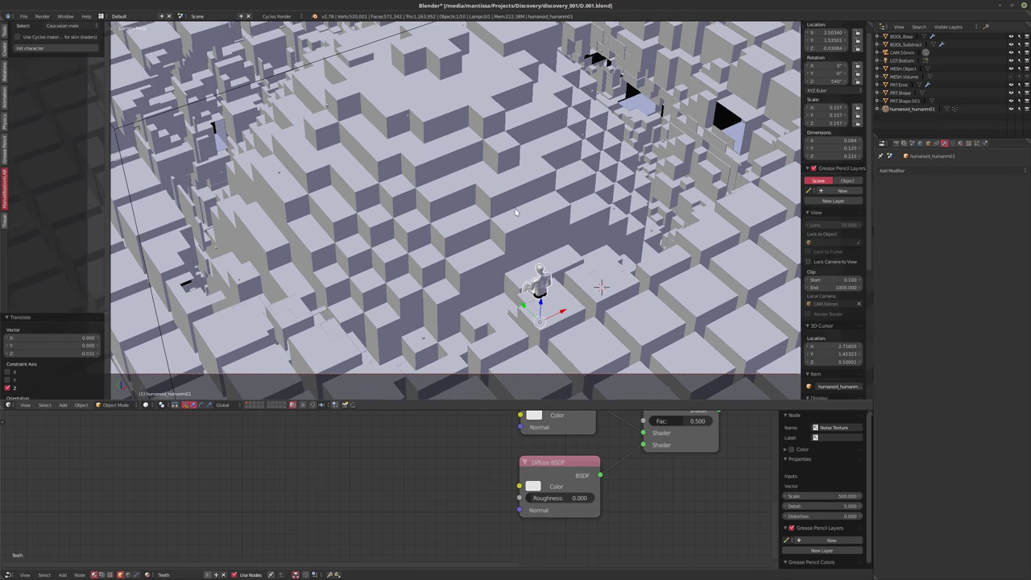
{"action": "scroll", "coordinate": [479, 223], "scroll_direction": "down", "scroll_amount": 1}
{"action": "middle_click_drag", "start_coordinate": [478, 211], "coordinate": [465, 244], "text": "shift"}
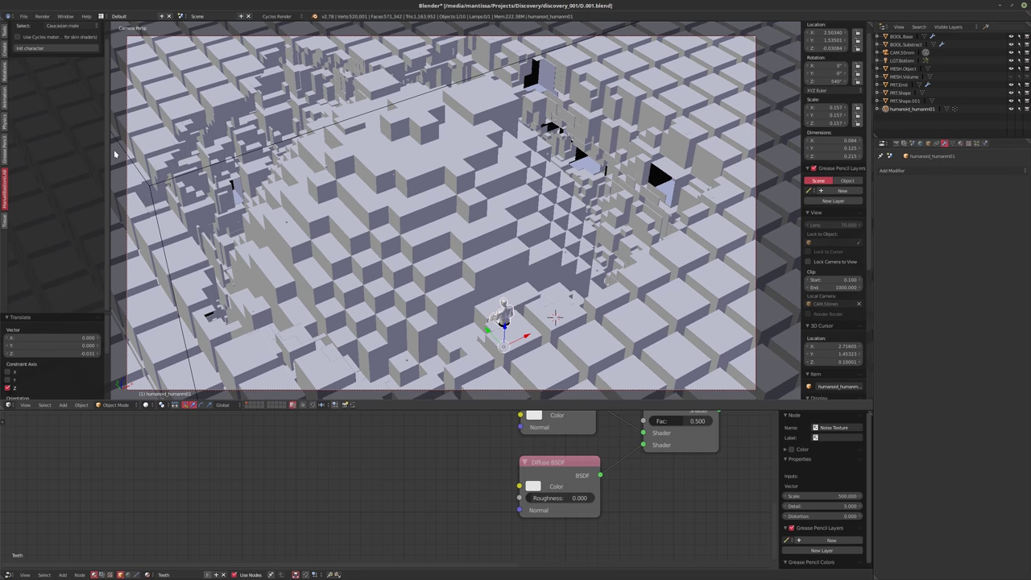
- Place the 3D cursor at the figure's lower back and set the figure's origin to it
{"action": "middle_click_drag", "start_coordinate": [501, 339], "coordinate": [318, 311]}
{"action": "scroll", "coordinate": [500, 320], "scroll_direction": "up", "scroll_amount": 4}
{"action": "scroll", "coordinate": [501, 320], "scroll_direction": "up", "scroll_amount": 6}
{"action": "left_click", "coordinate": [462, 237]}
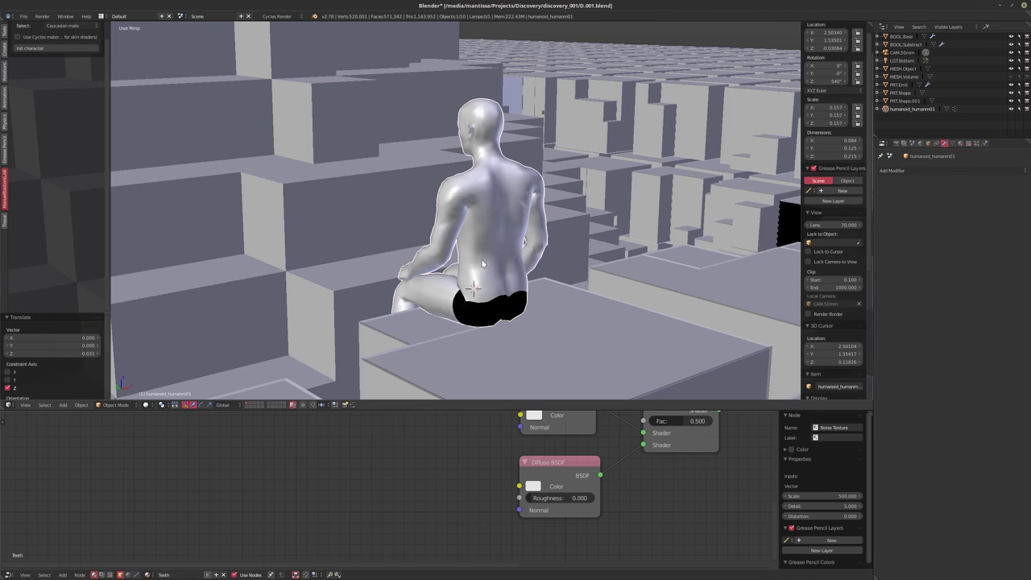
{"action": "left_click", "coordinate": [80, 405]}
{"action": "mouse_move", "coordinate": [120, 367]}
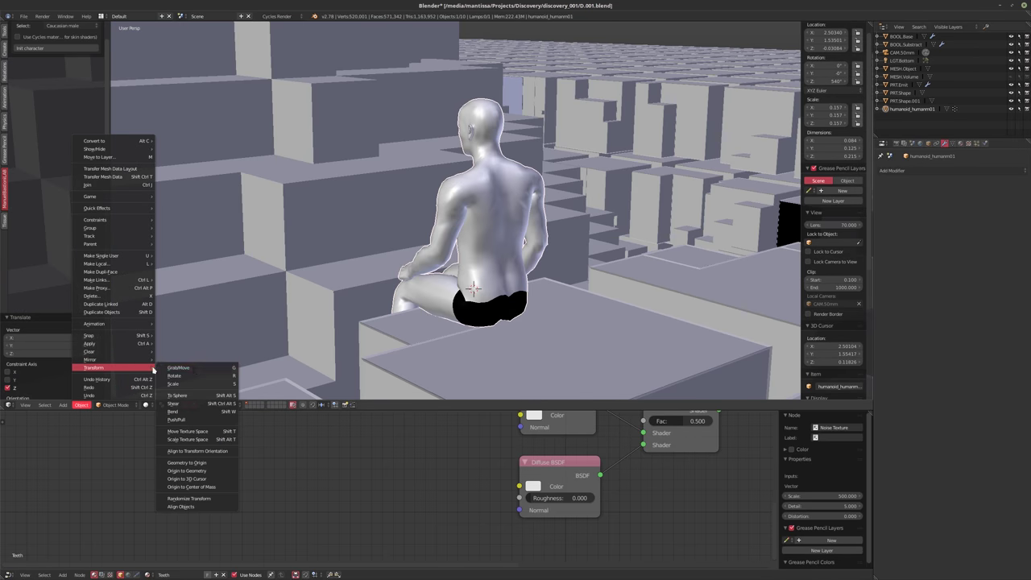
{"action": "left_click", "coordinate": [192, 478]}
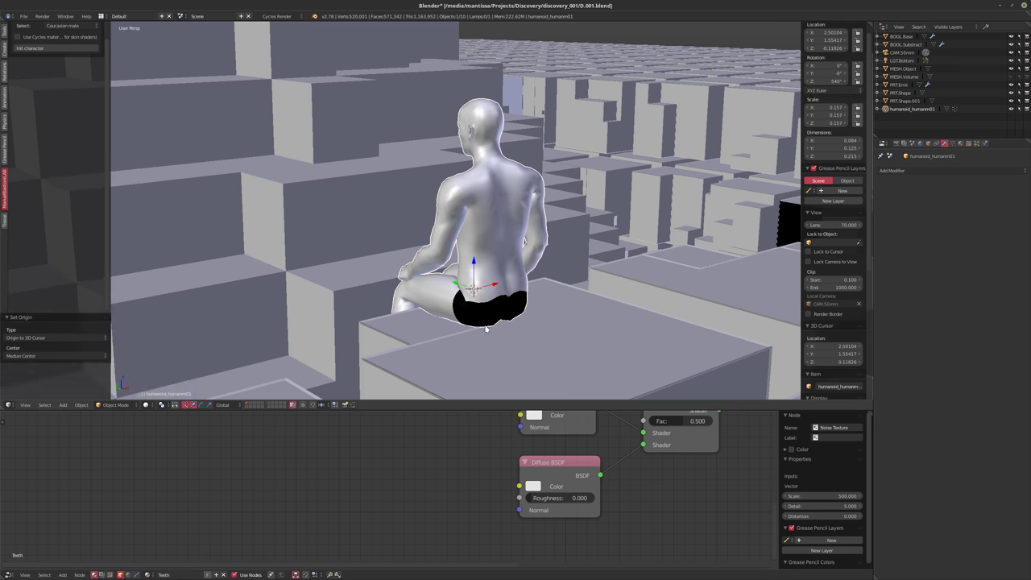
- Place the 3D cursor on the block surface between the figure's thighs and set the figure's origin to it
{"action": "middle_click_drag", "start_coordinate": [403, 338], "coordinate": [581, 355]}
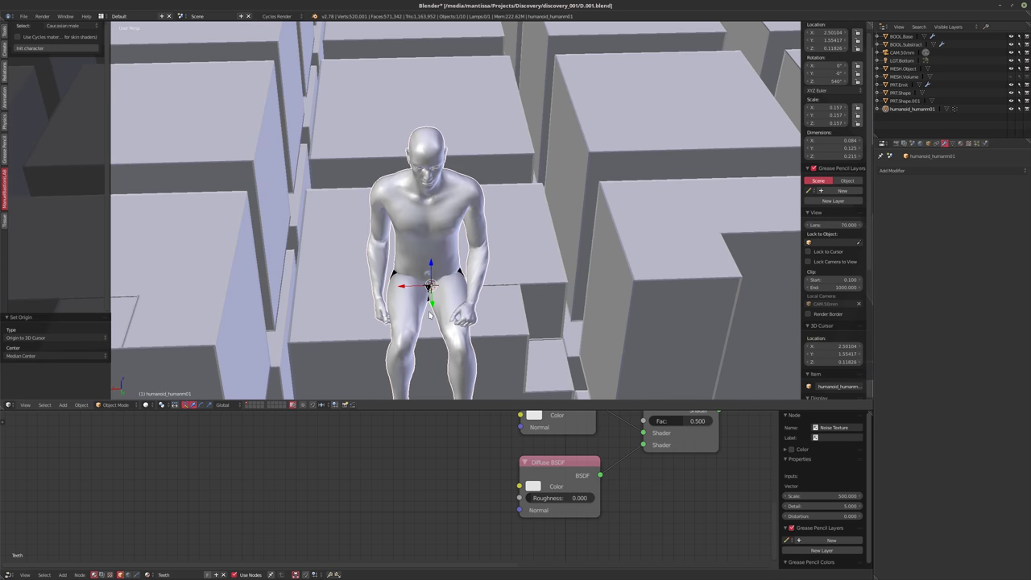
{"action": "left_click", "coordinate": [429, 313]}
{"action": "left_click", "coordinate": [81, 404]}
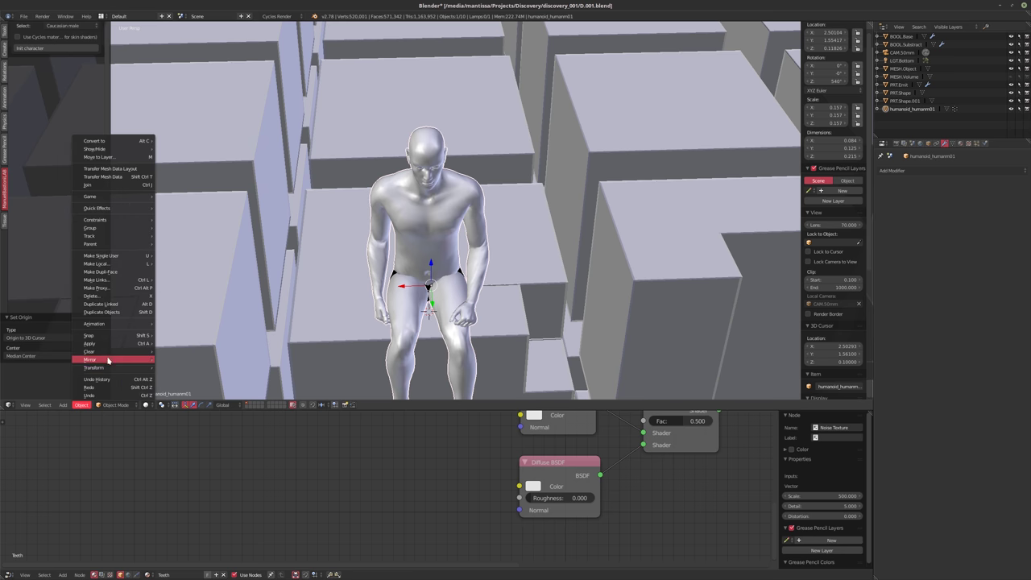
{"action": "mouse_move", "coordinate": [104, 367]}
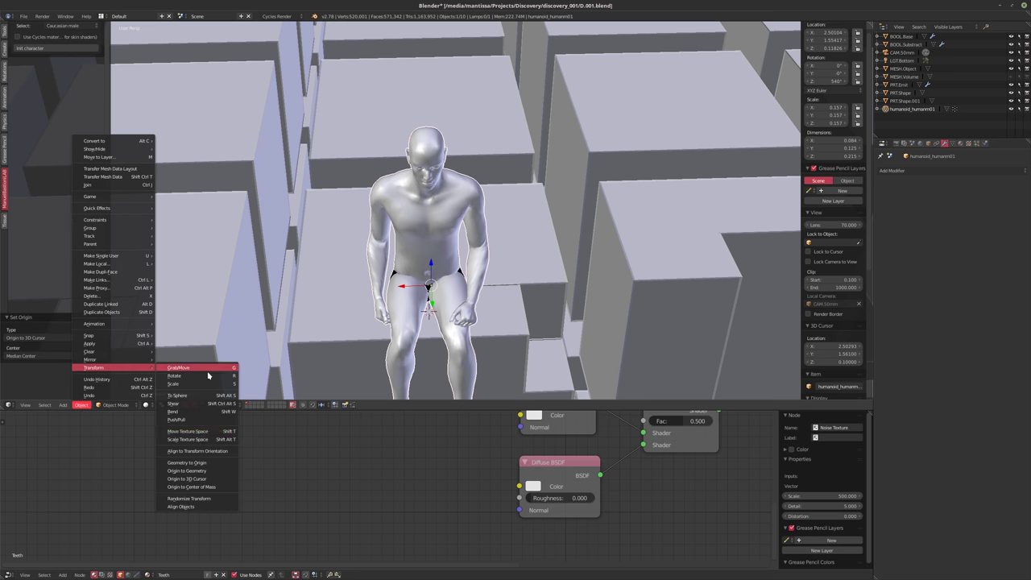
{"action": "left_click", "coordinate": [193, 478]}
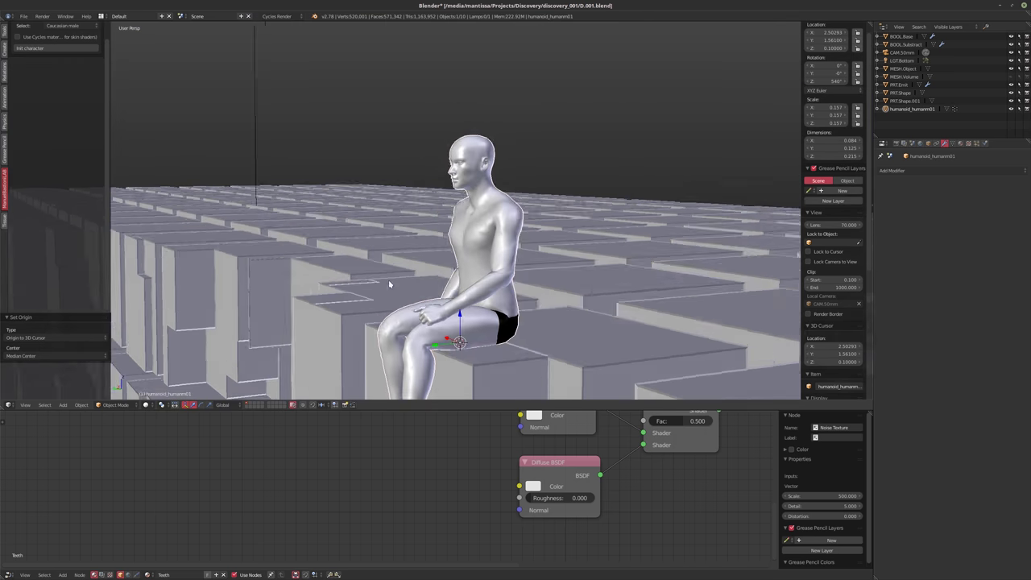
- Scale the figure down to about 0.056 and move it about 0.016 along Y to the block's edge
{"action": "middle_click_drag", "start_coordinate": [388, 283], "coordinate": [507, 297]}
{"action": "key", "text": "s"}
{"action": "left_click", "coordinate": [488, 297]}
{"action": "key", "text": "g"}
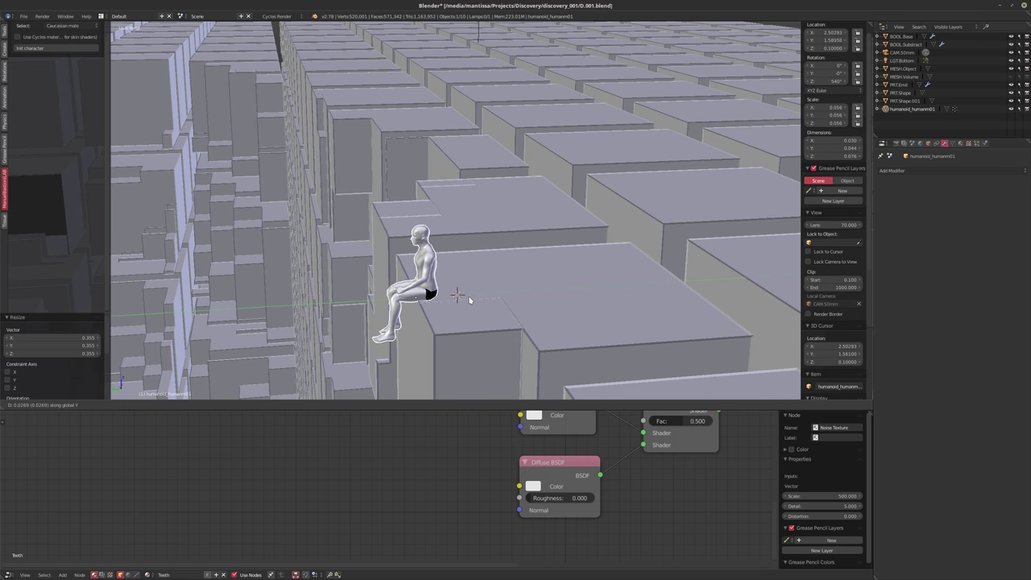
{"action": "key", "text": "y"}
{"action": "left_click", "coordinate": [453, 293]}
- Deselect everything and examine the seated figure's size and position through the camera
{"action": "middle_click_drag", "start_coordinate": [453, 293], "coordinate": [468, 303]}
{"action": "key", "text": "KP_0"}
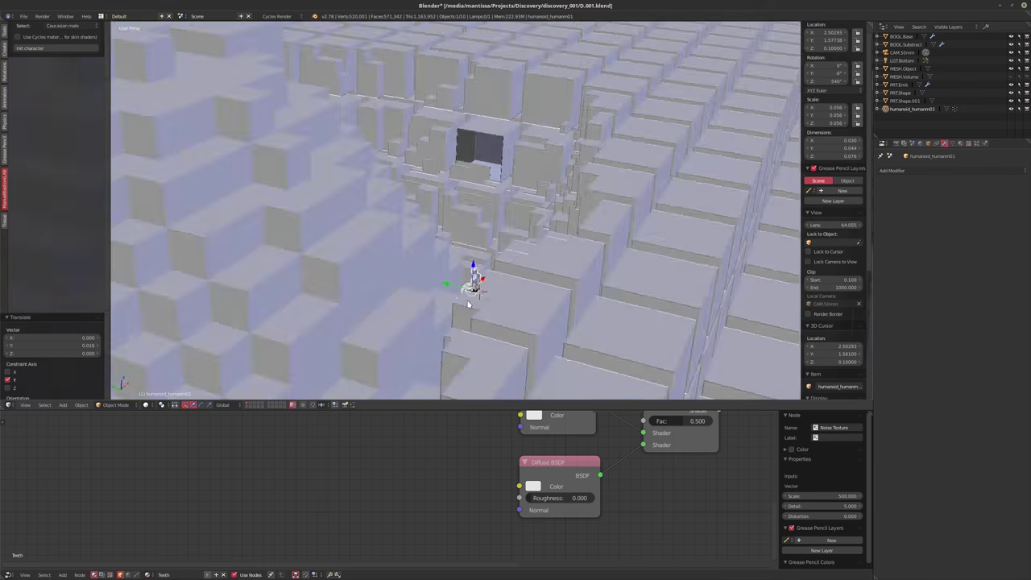
{"action": "key", "text": "a"}
{"action": "scroll", "coordinate": [531, 301], "scroll_direction": "up", "scroll_amount": 4}
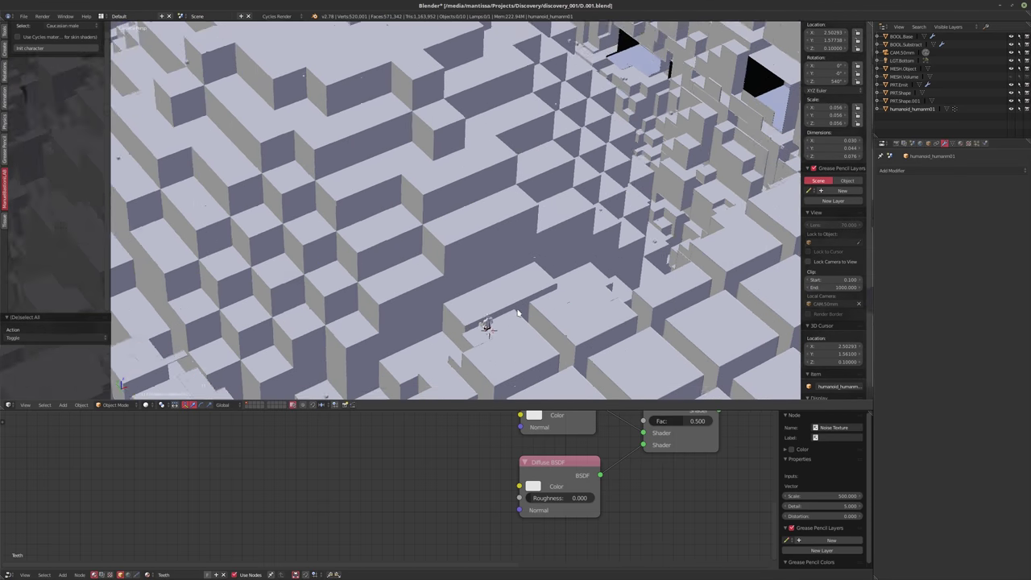
{"action": "scroll", "coordinate": [516, 294], "scroll_direction": "down", "scroll_amount": 6}
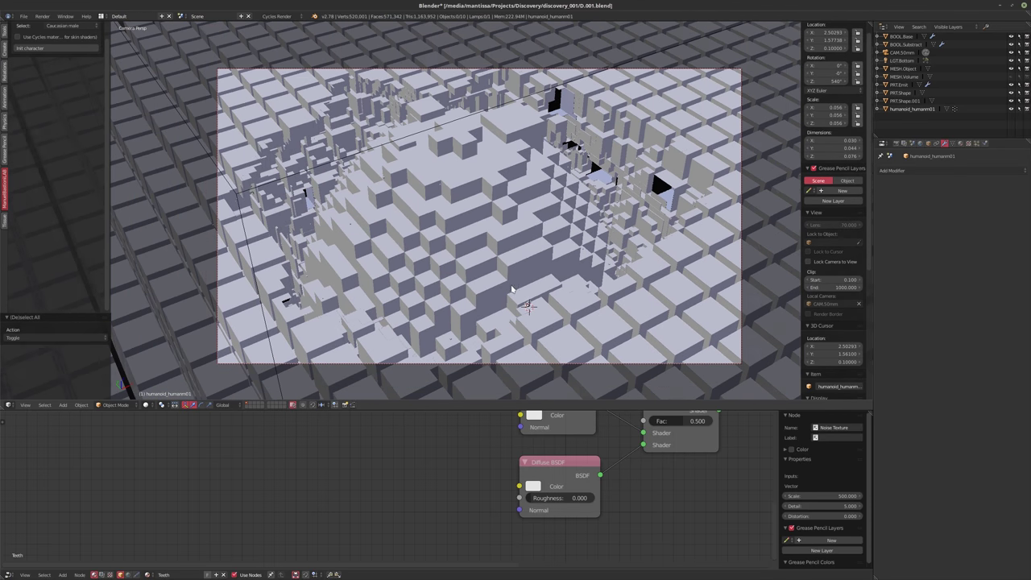
{"action": "middle_click_drag", "start_coordinate": [512, 289], "coordinate": [471, 304], "text": "shift"}
{"action": "scroll", "coordinate": [481, 276], "scroll_direction": "up", "scroll_amount": 1}
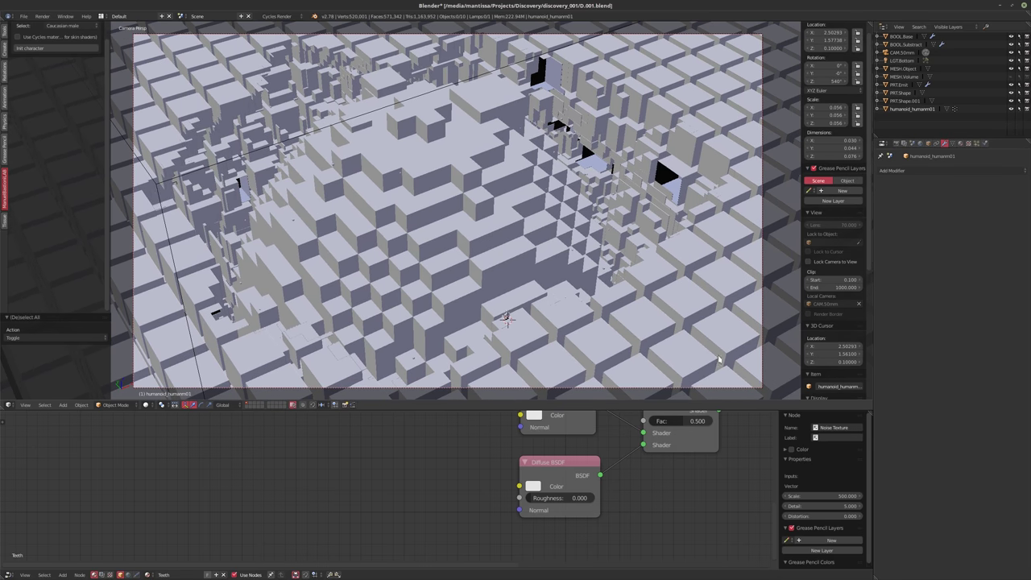
- Select the seated figure on the pit's rim and scale it up by about 1.29, to a scale of 0.072
{"action": "left_click", "coordinate": [772, 382]}
{"action": "right_click", "coordinate": [497, 307]}
{"action": "key", "text": "s"}
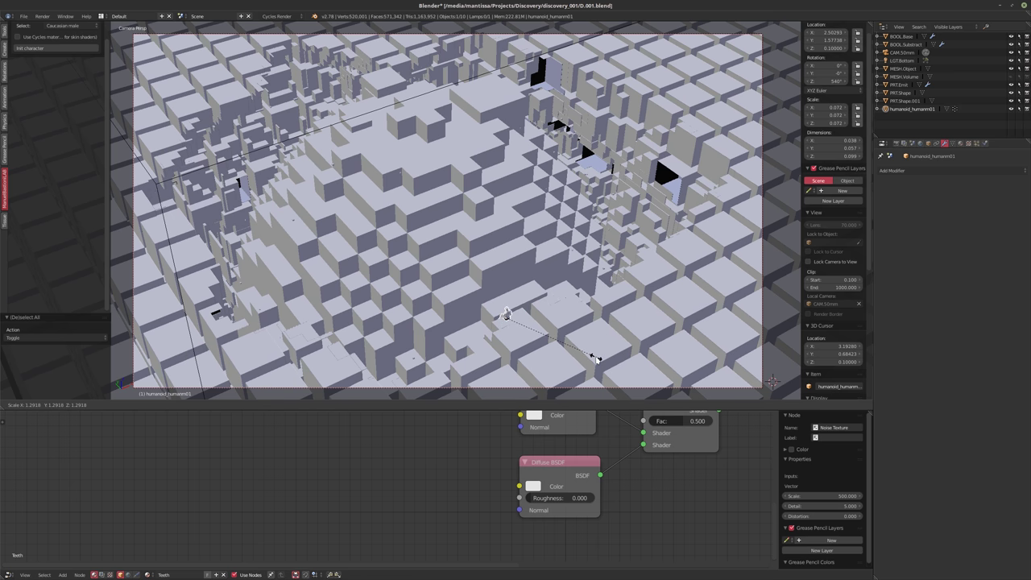
{"action": "left_click", "coordinate": [588, 360]}
- Remove all of the seated figure's existing material slots, including Teeth, Fur and cornea
{"action": "scroll", "coordinate": [306, 515], "scroll_direction": "down", "scroll_amount": 6}
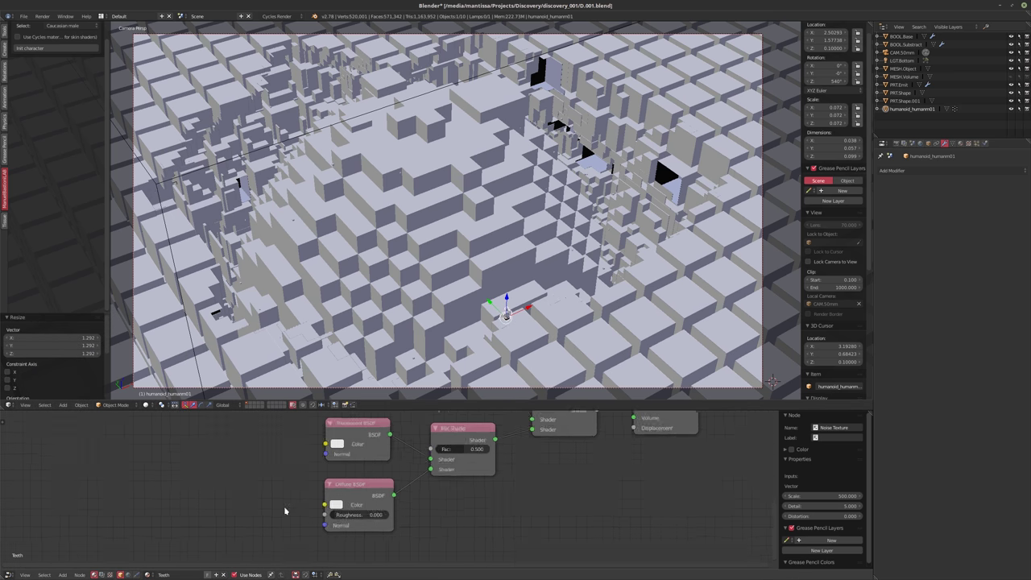
{"action": "scroll", "coordinate": [348, 529], "scroll_direction": "down", "scroll_amount": 1}
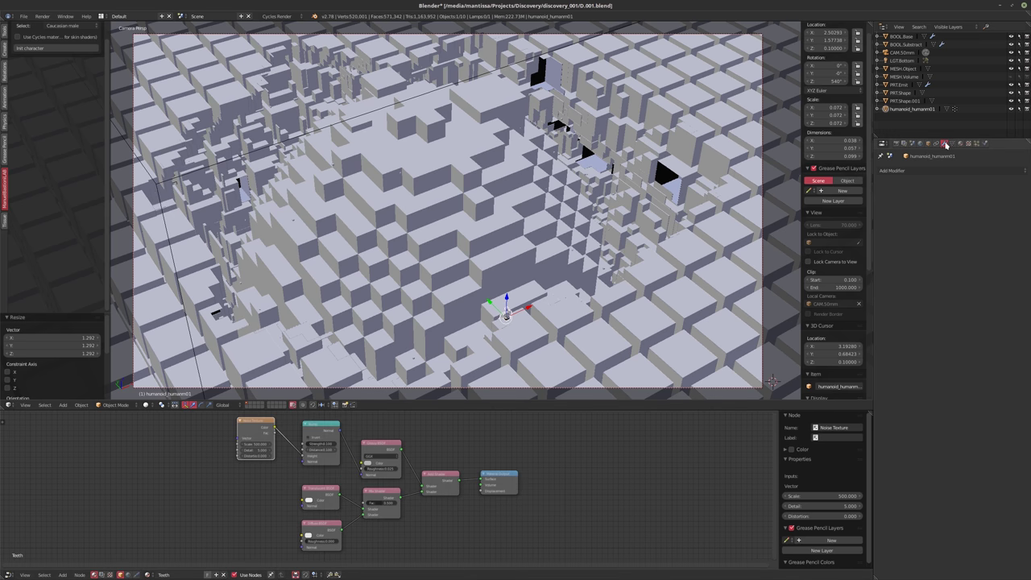
{"action": "left_click", "coordinate": [960, 143]}
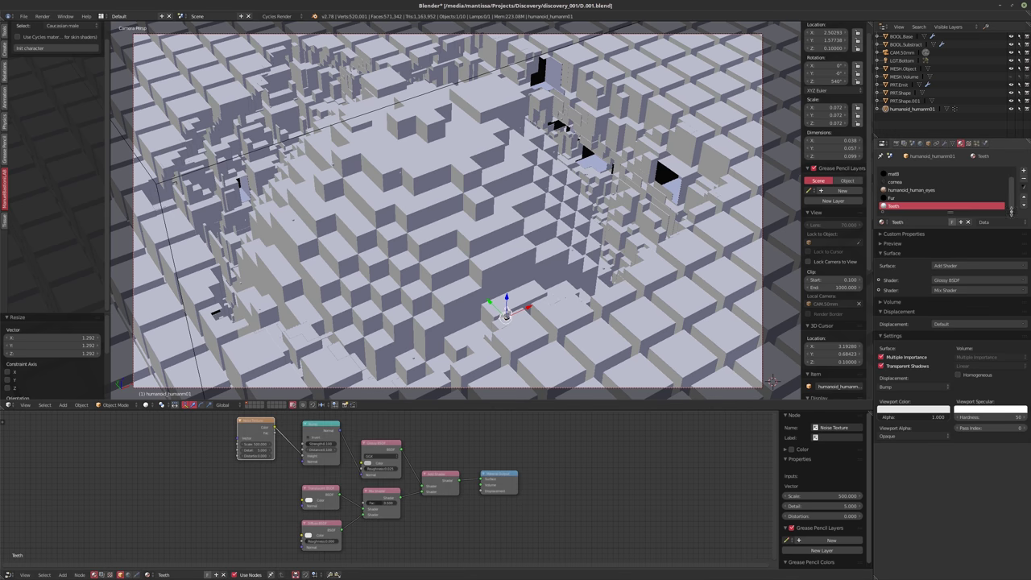
{"action": "left_click", "coordinate": [1024, 181]}
{"action": "left_click", "coordinate": [1025, 181]}
{"action": "left_click", "coordinate": [1025, 182]}
{"action": "left_click", "coordinate": [1025, 181]}
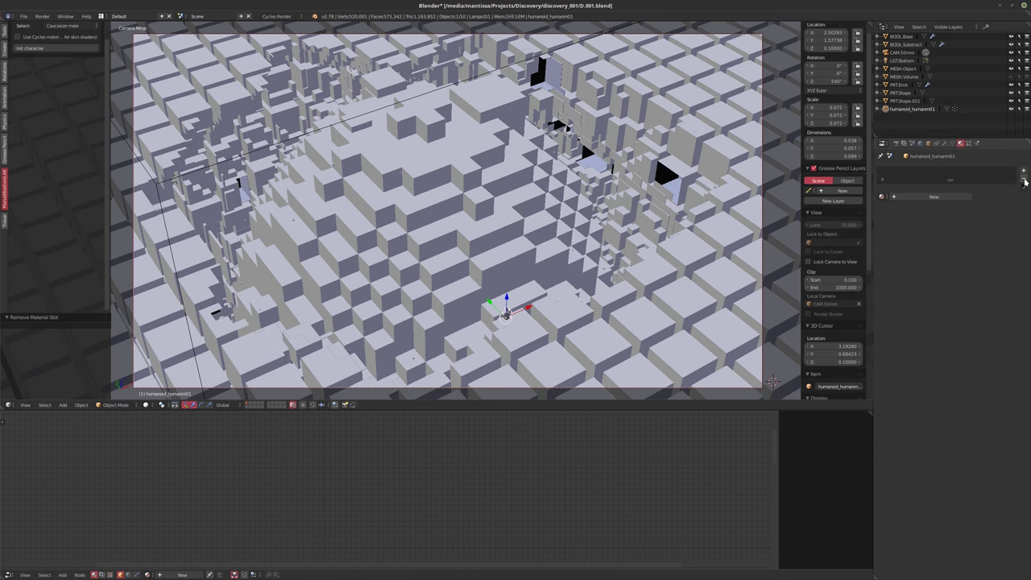
- Give the figure a new Diffuse BSDF material and darken its colour to a mid grey with value about 0.54
{"action": "left_click", "coordinate": [932, 199]}
{"action": "scroll", "coordinate": [358, 485], "scroll_direction": "up", "scroll_amount": 3}
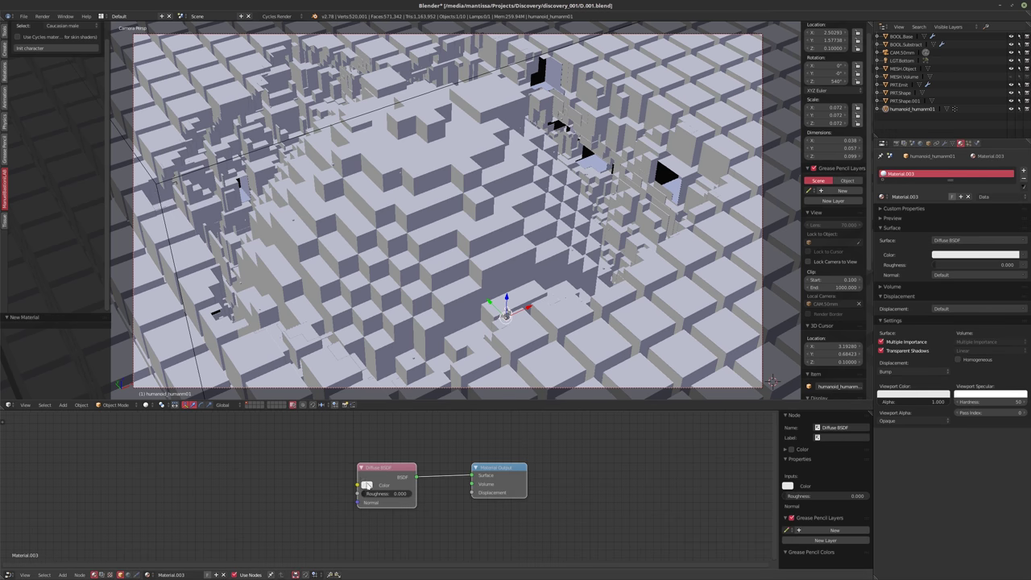
{"action": "left_click", "coordinate": [366, 485]}
{"action": "left_click", "coordinate": [429, 406]}
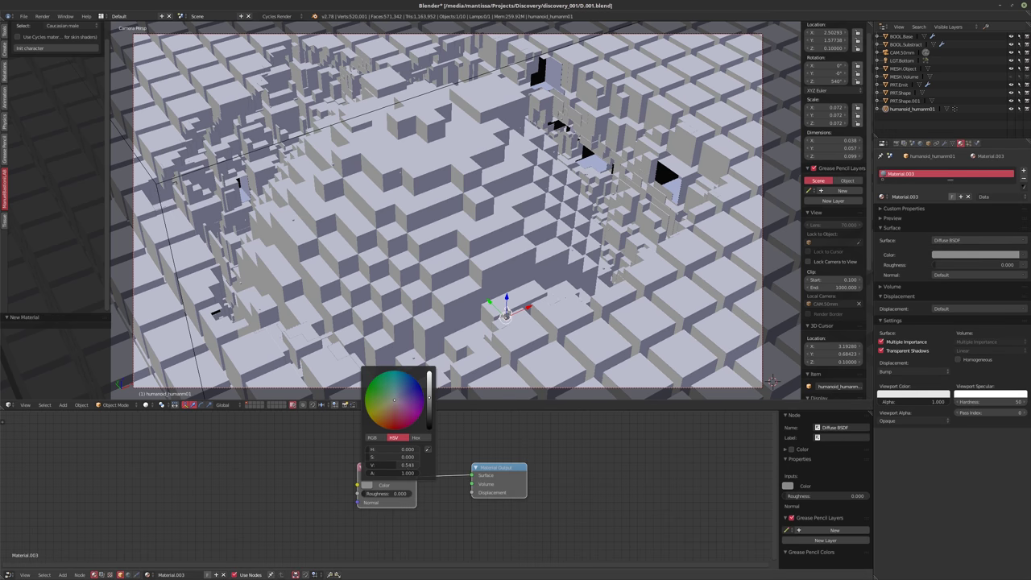
{"action": "middle_click_drag", "start_coordinate": [528, 430], "coordinate": [513, 435]}
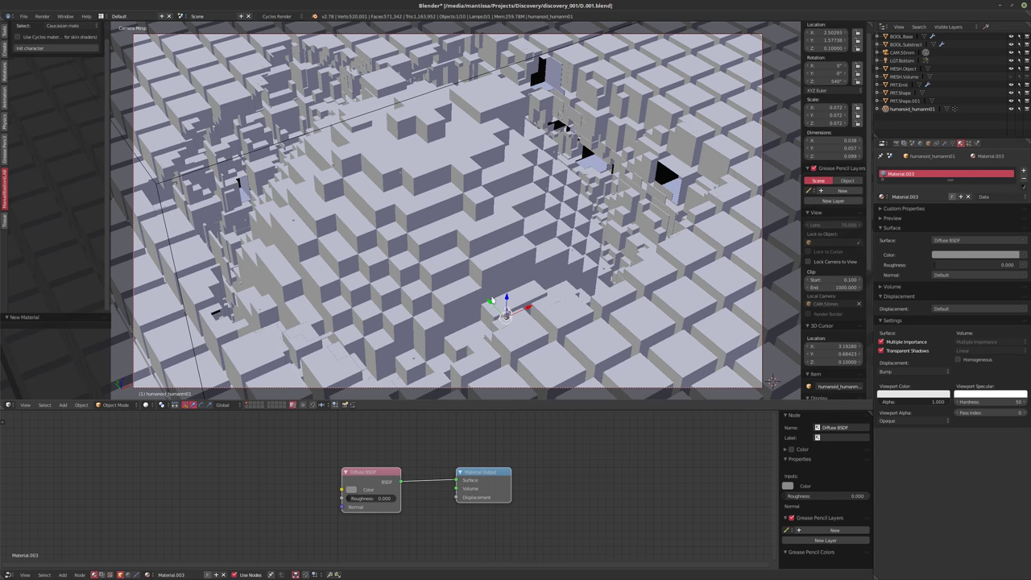
- Hide the 3D viewport's tool shelf and properties region, and render the scene from the camera
{"action": "middle_click_drag", "start_coordinate": [513, 303], "coordinate": [489, 308], "text": "shift"}
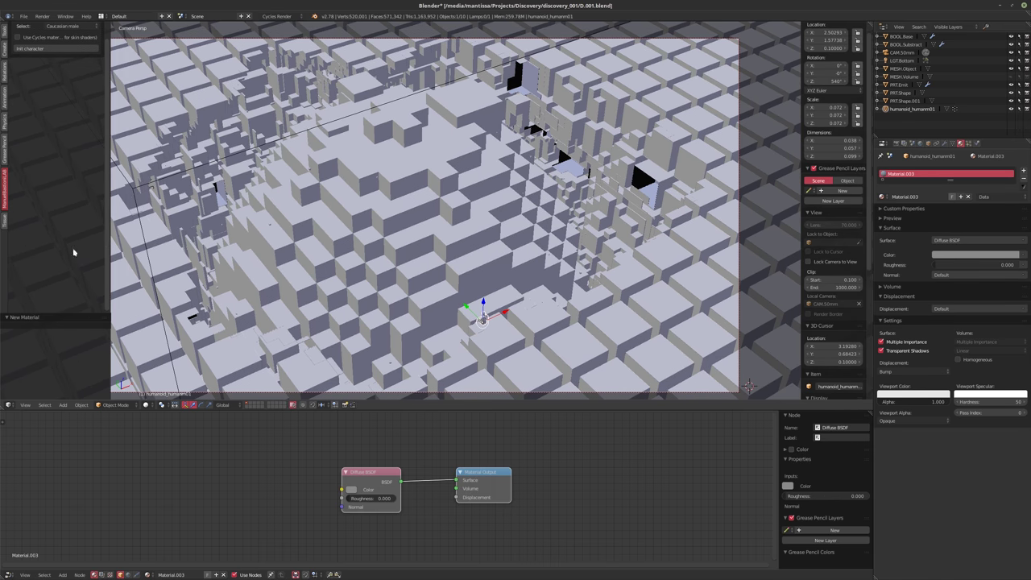
{"action": "left_click_drag", "start_coordinate": [110, 243], "coordinate": [39, 249]}
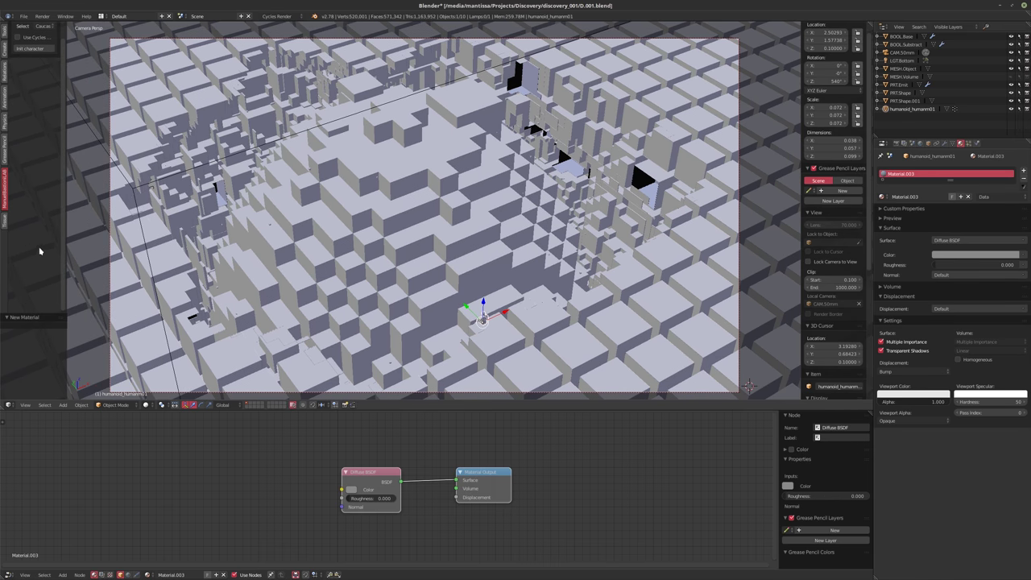
{"action": "left_click", "coordinate": [4, 32]}
{"action": "key", "text": "t"}
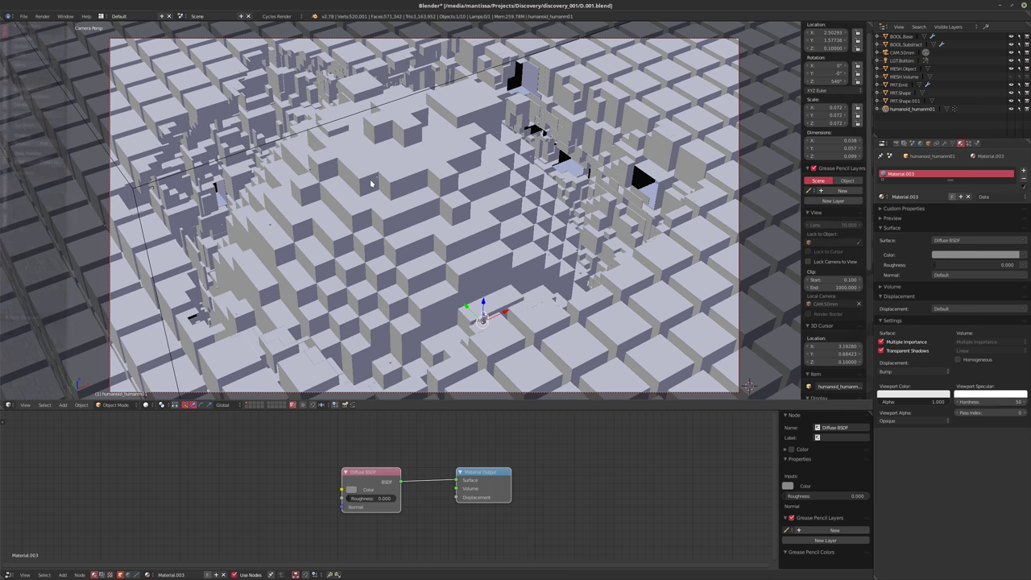
{"action": "key", "text": "n"}
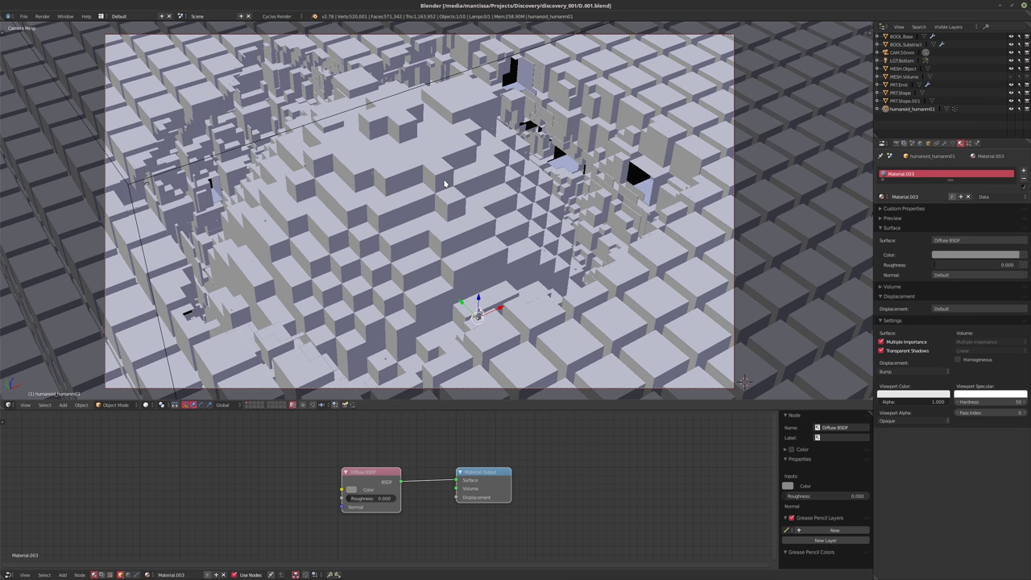
{"action": "key", "text": "F12"}
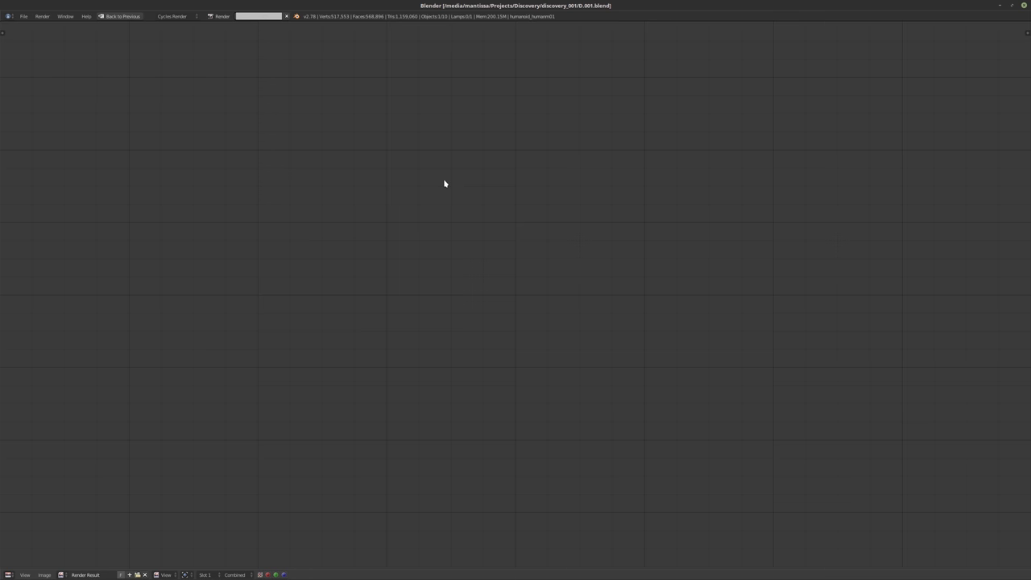
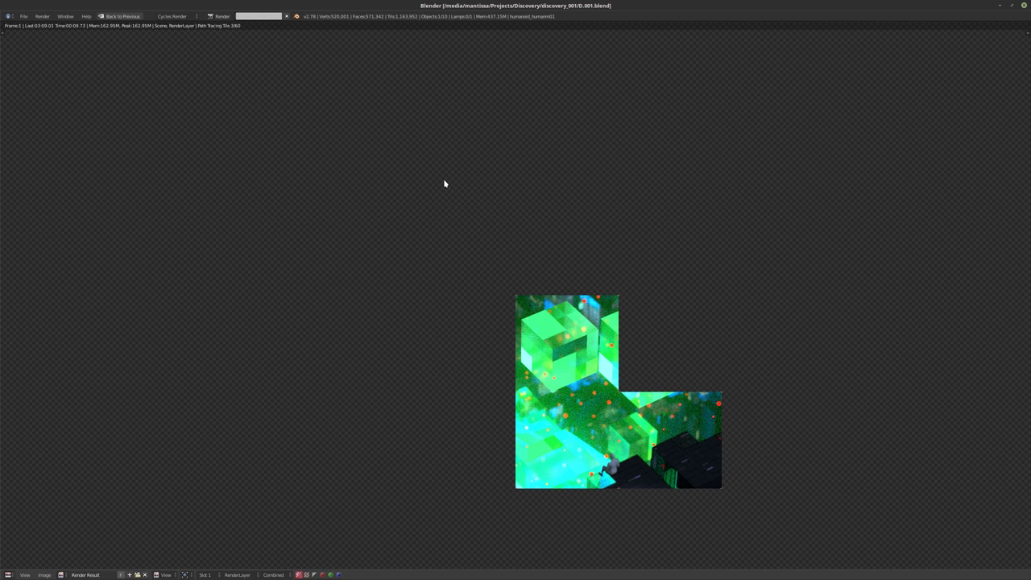
- Cancel the render, show the 3D viewport's tool shelf, and darken the figure's diffuse colour to a value of about 0.108
{"action": "key", "text": "Escape"}
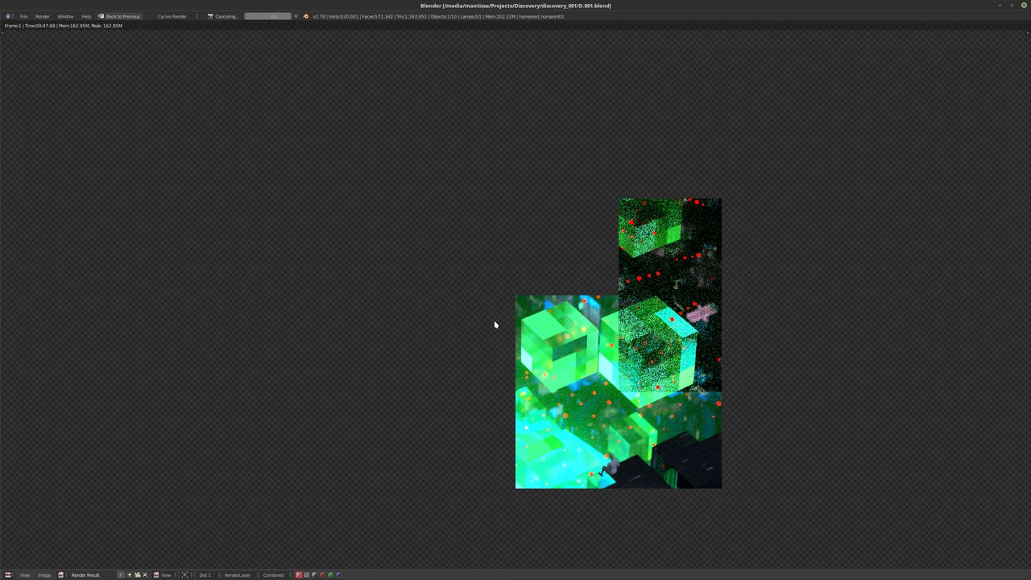
{"action": "key", "text": "Escape"}
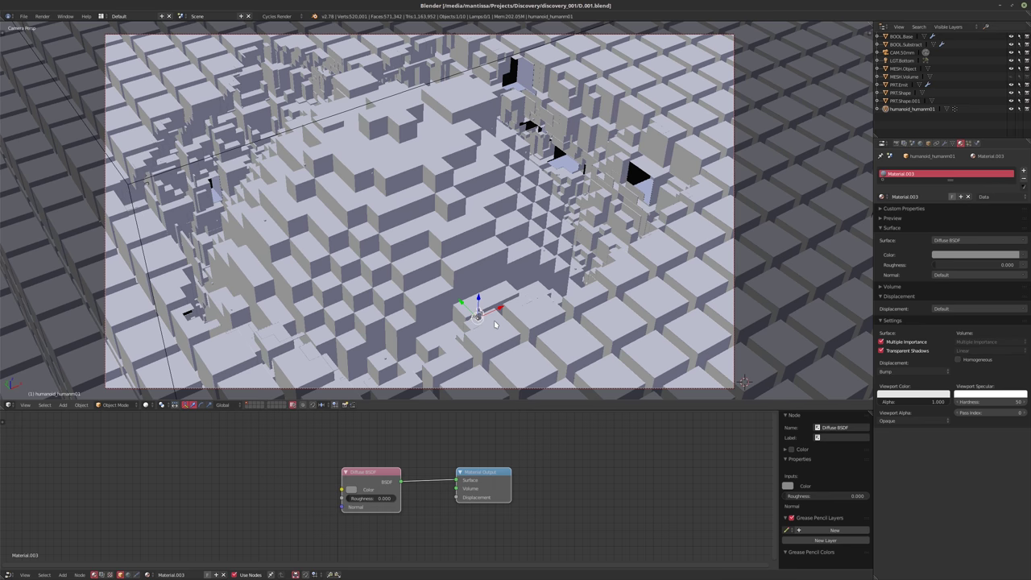
{"action": "key", "text": "t"}
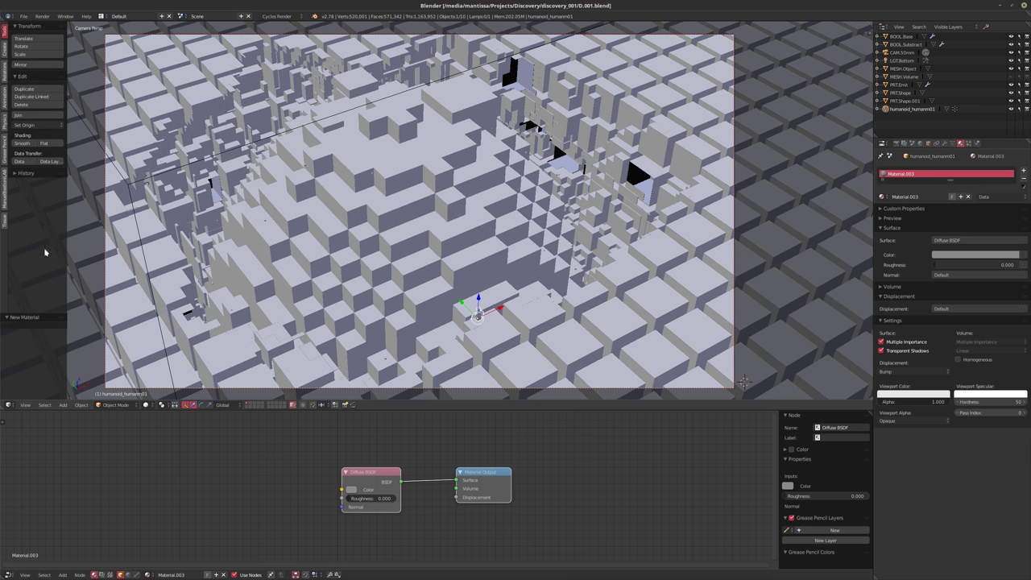
{"action": "left_click", "coordinate": [351, 490]}
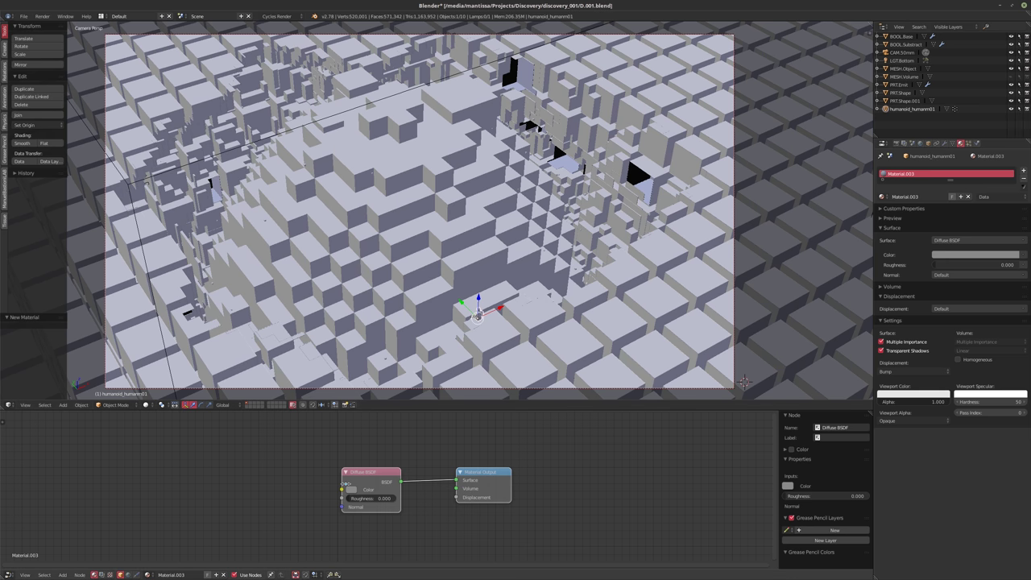
{"action": "left_click", "coordinate": [362, 489]}
{"action": "left_click_drag", "start_coordinate": [414, 399], "coordinate": [413, 428]}
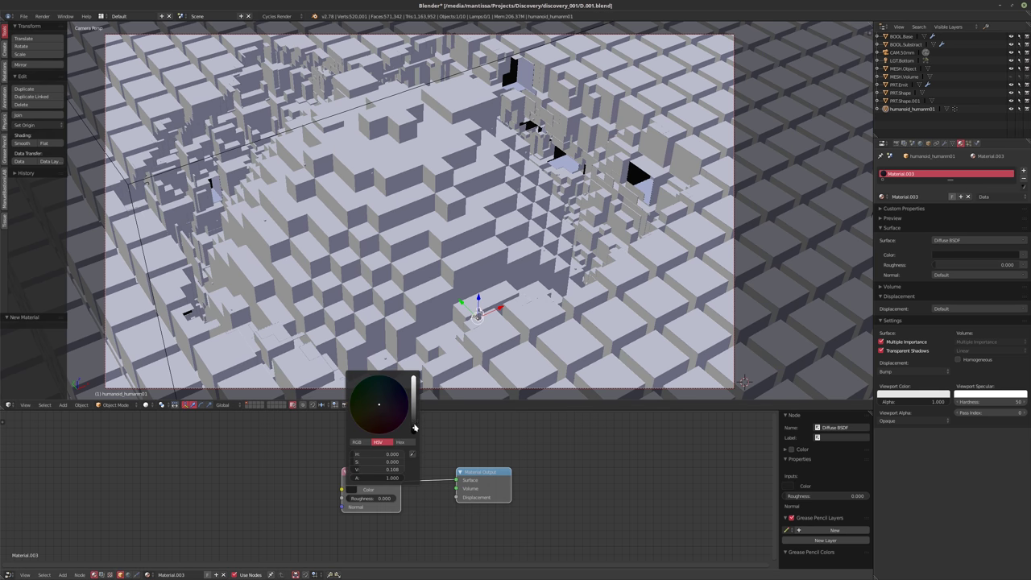
- Choose the Caucasian female character type in the ManuelBastioniLAB add-on and initialise the character
{"action": "left_click", "coordinate": [4, 187]}
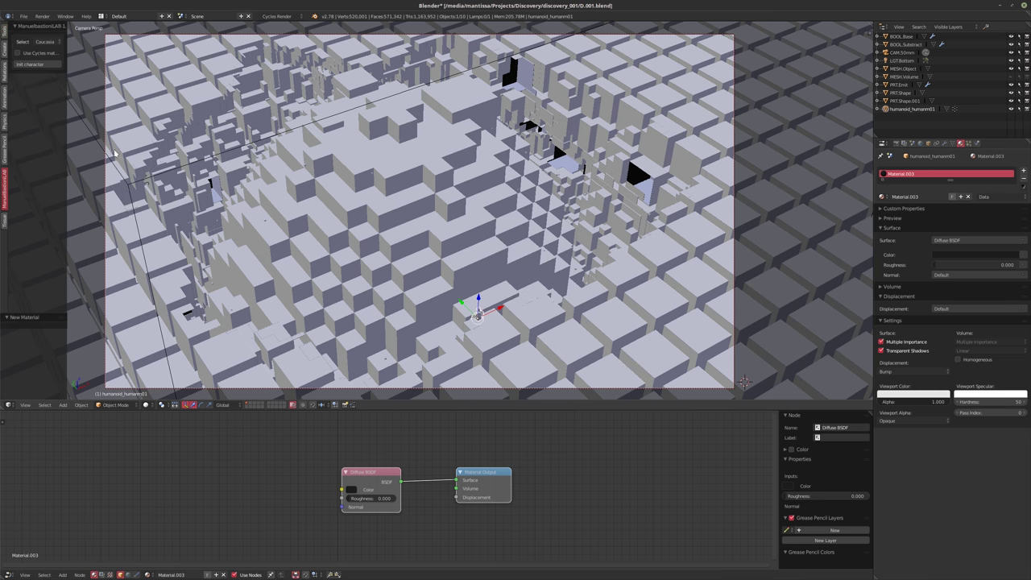
{"action": "left_click", "coordinate": [48, 42]}
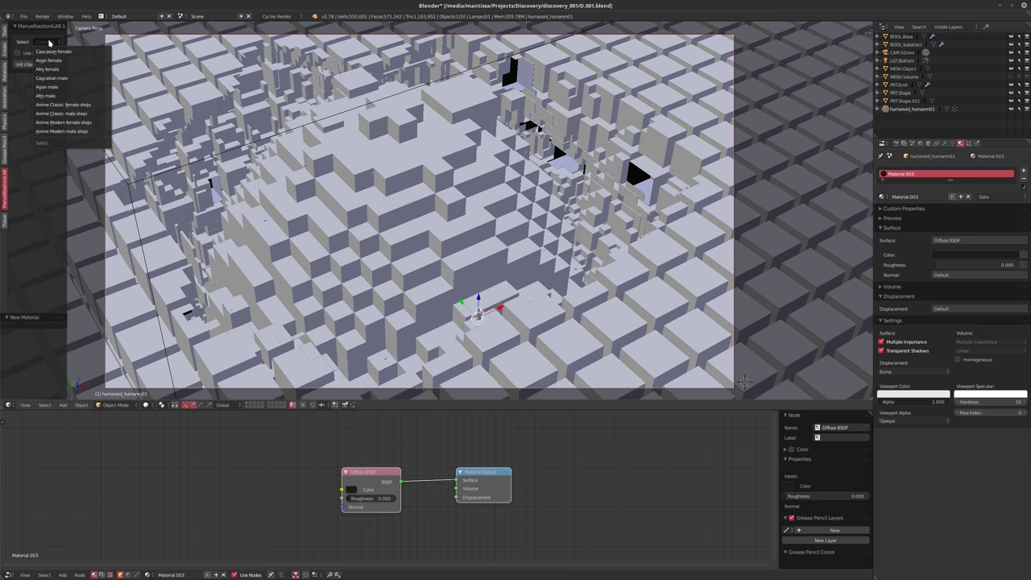
{"action": "left_click", "coordinate": [52, 51]}
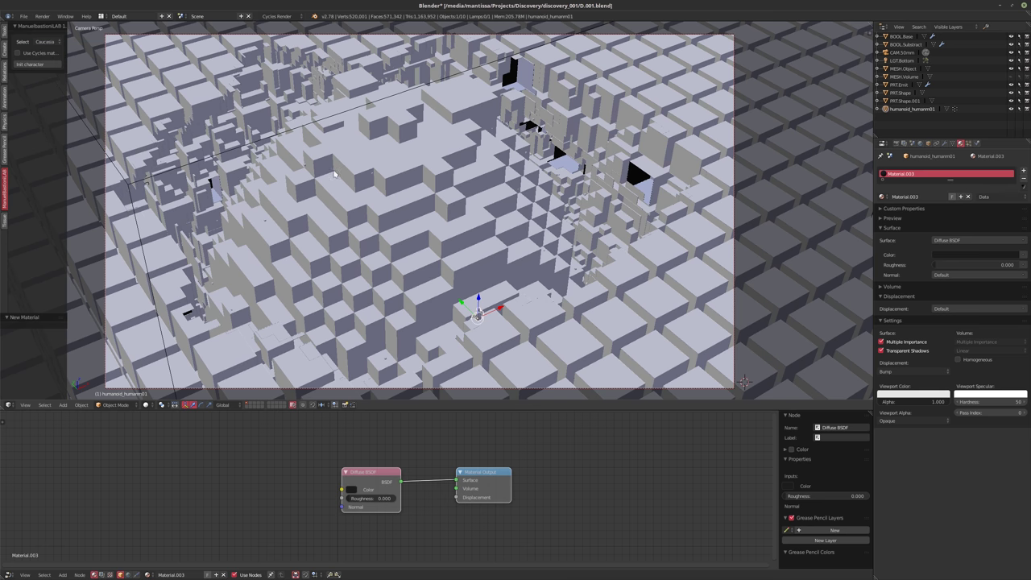
{"action": "key", "text": "KP_Decimal"}
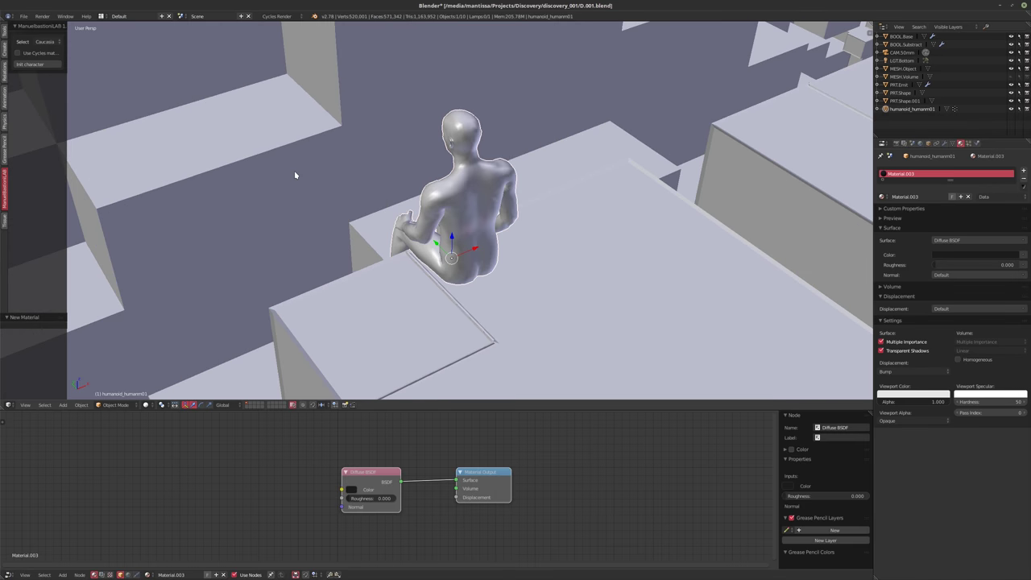
{"action": "scroll", "coordinate": [338, 181], "scroll_direction": "down", "scroll_amount": 15}
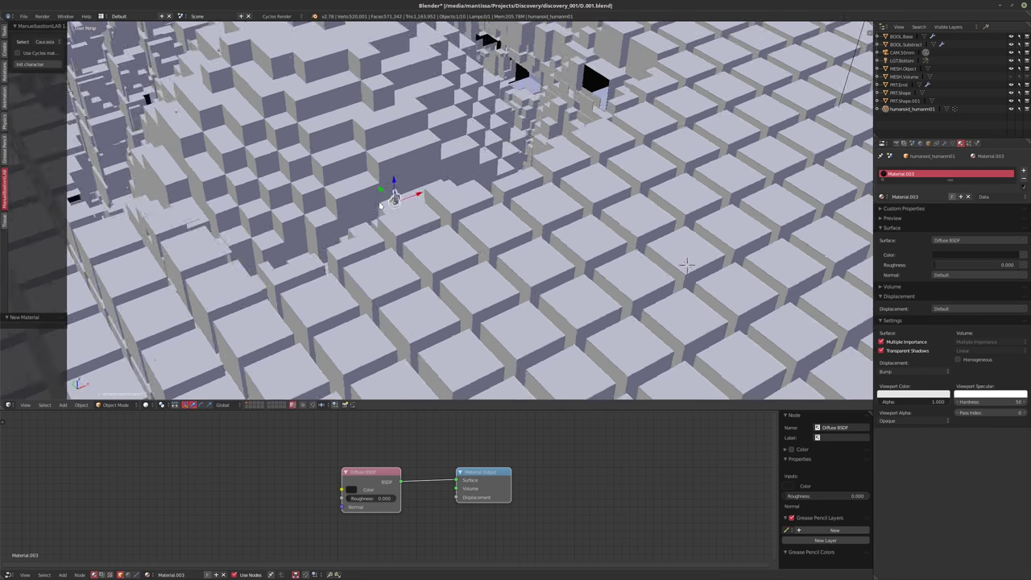
{"action": "scroll", "coordinate": [393, 222], "scroll_direction": "up", "scroll_amount": 4}
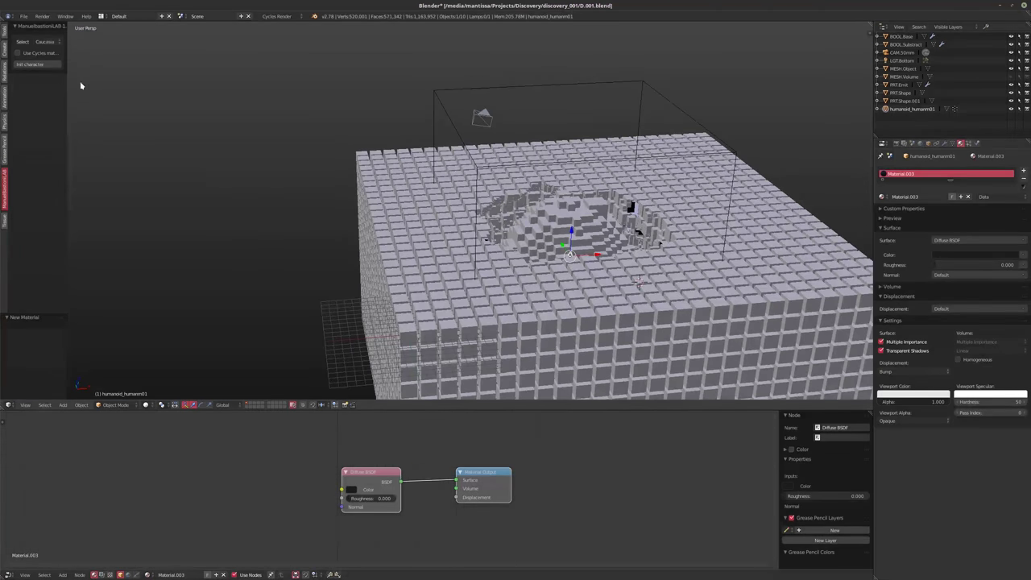
{"action": "left_click", "coordinate": [43, 66]}
{"action": "middle_click_drag", "start_coordinate": [380, 233], "coordinate": [506, 178]}
{"action": "scroll", "coordinate": [369, 212], "scroll_direction": "down", "scroll_amount": 5}
{"action": "scroll", "coordinate": [454, 246], "scroll_direction": "up", "scroll_amount": 8}
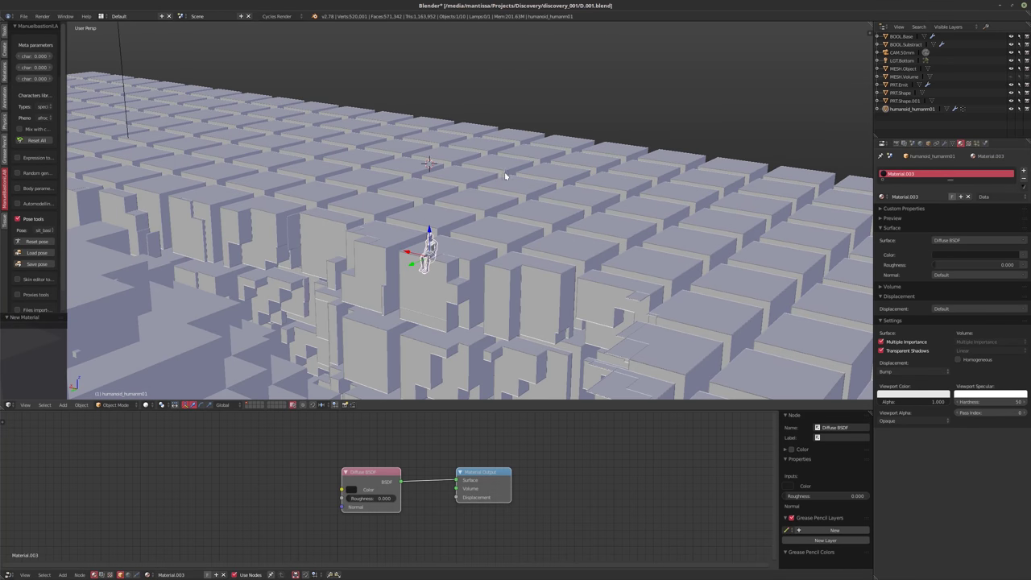
- Deselect everything and finalize the seated figure with the ManuelBastioniLAB Finalize tools
{"action": "key", "text": "a"}
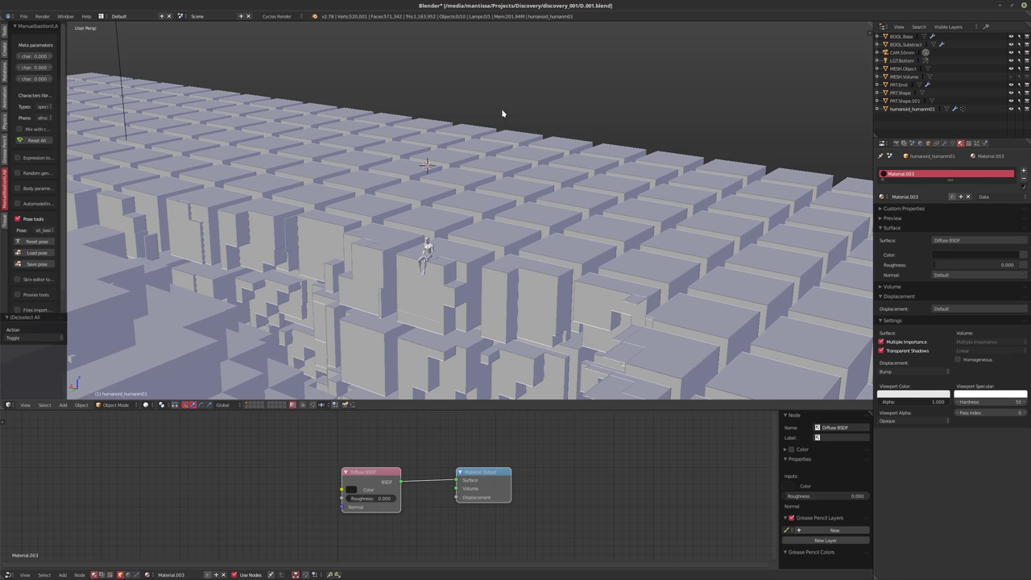
{"action": "middle_click_drag", "start_coordinate": [504, 112], "coordinate": [447, 126]}
{"action": "scroll", "coordinate": [451, 127], "scroll_direction": "down", "scroll_amount": 8}
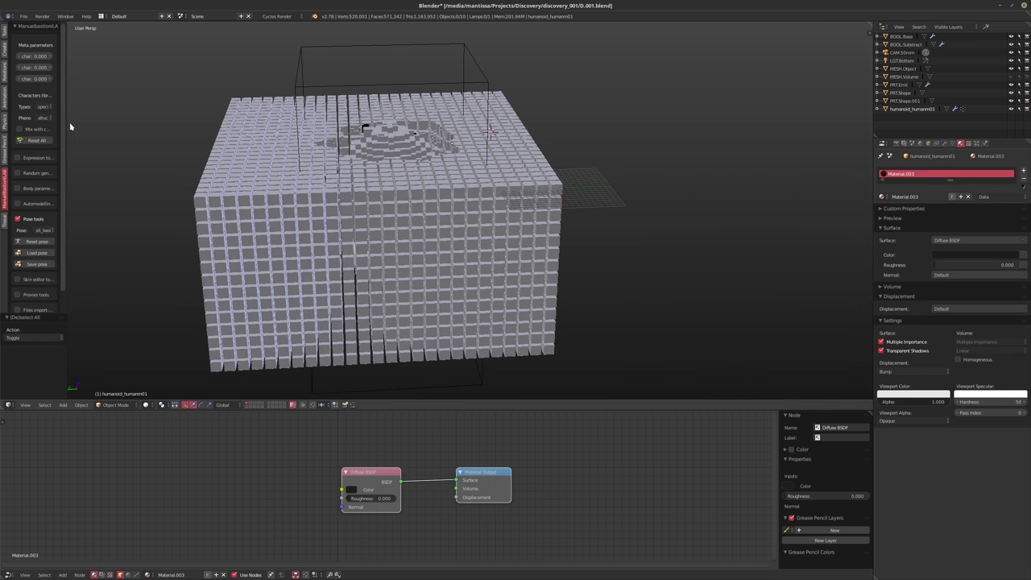
{"action": "left_click", "coordinate": [5, 149]}
{"action": "left_click", "coordinate": [3, 173]}
{"action": "scroll", "coordinate": [35, 163], "scroll_direction": "down", "scroll_amount": 1}
{"action": "scroll", "coordinate": [36, 164], "scroll_direction": "down", "scroll_amount": 1}
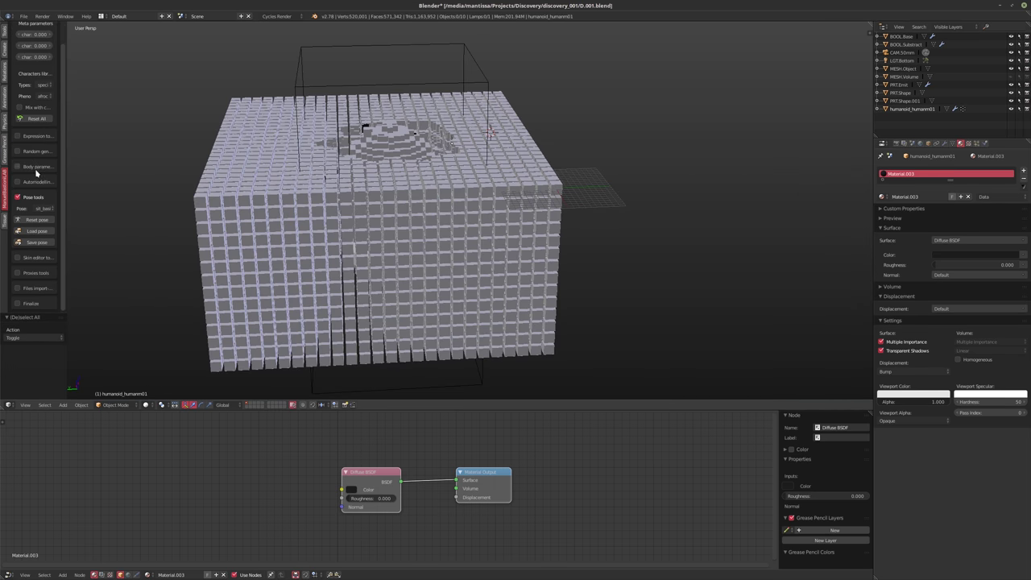
{"action": "left_click", "coordinate": [18, 302]}
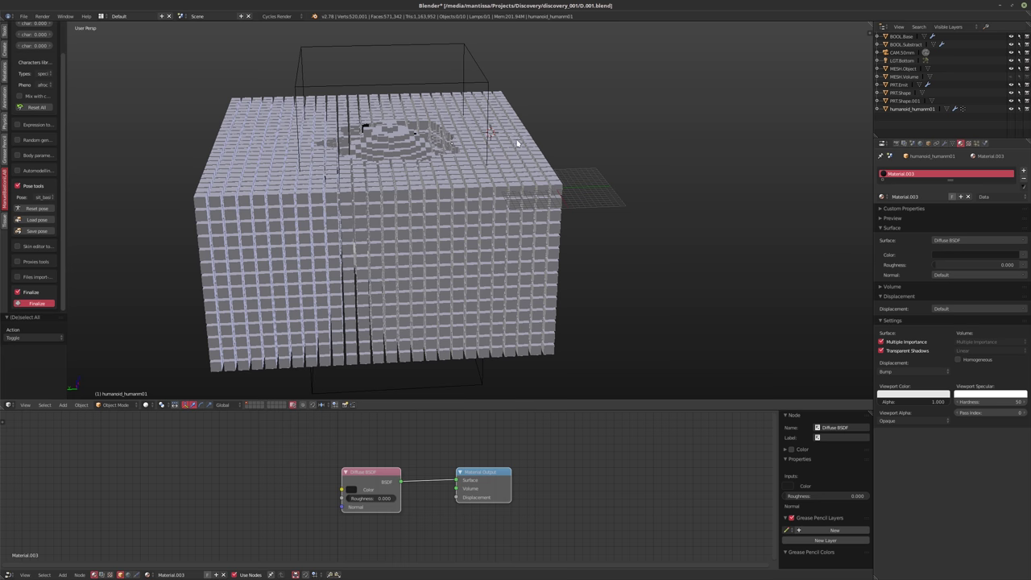
- Select the finalized seated figure and move it about 0.008 along the X axis on its cube's edge
{"action": "middle_click_drag", "start_coordinate": [504, 164], "coordinate": [439, 153]}
{"action": "scroll", "coordinate": [439, 153], "scroll_direction": "up", "scroll_amount": 15}
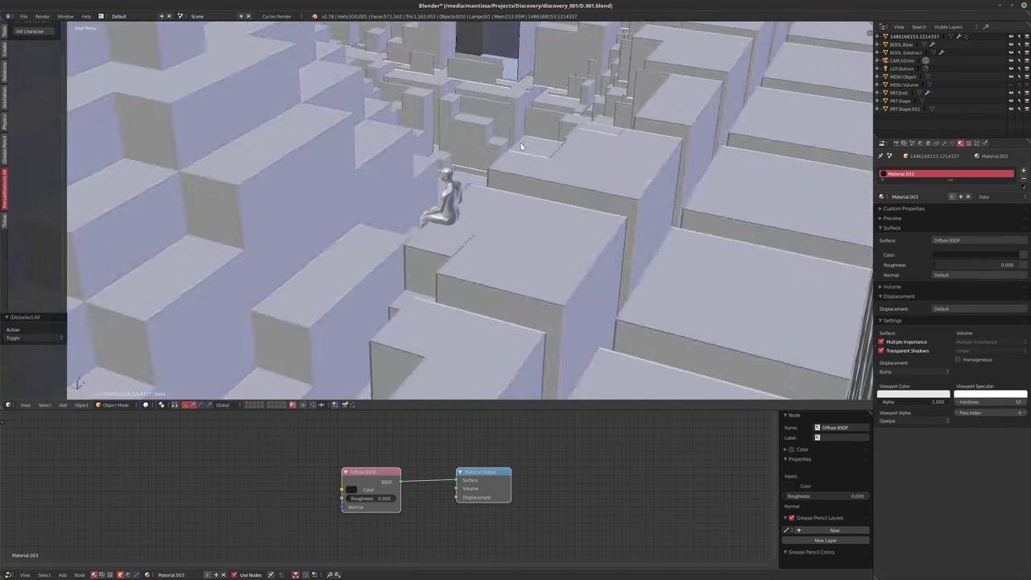
{"action": "middle_click_drag", "start_coordinate": [521, 146], "coordinate": [625, 138]}
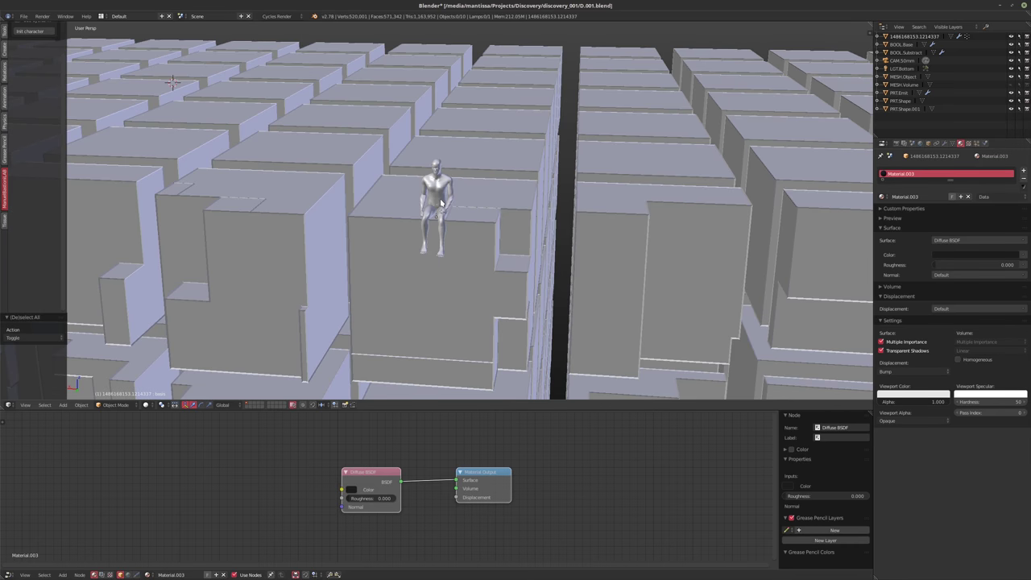
{"action": "right_click", "coordinate": [440, 205]}
{"action": "key", "text": "g"}
{"action": "key", "text": "x"}
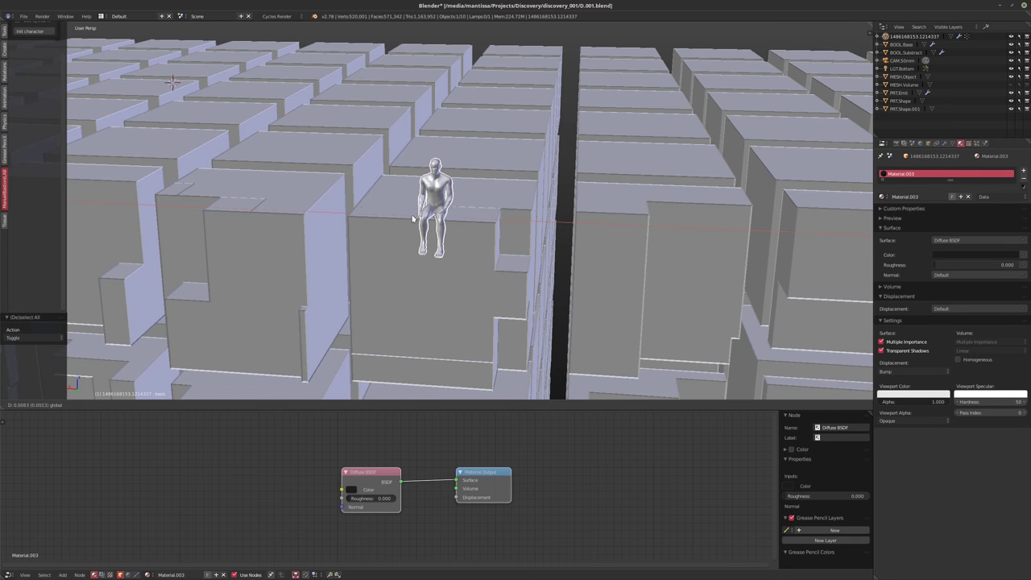
{"action": "left_click", "coordinate": [409, 221]}
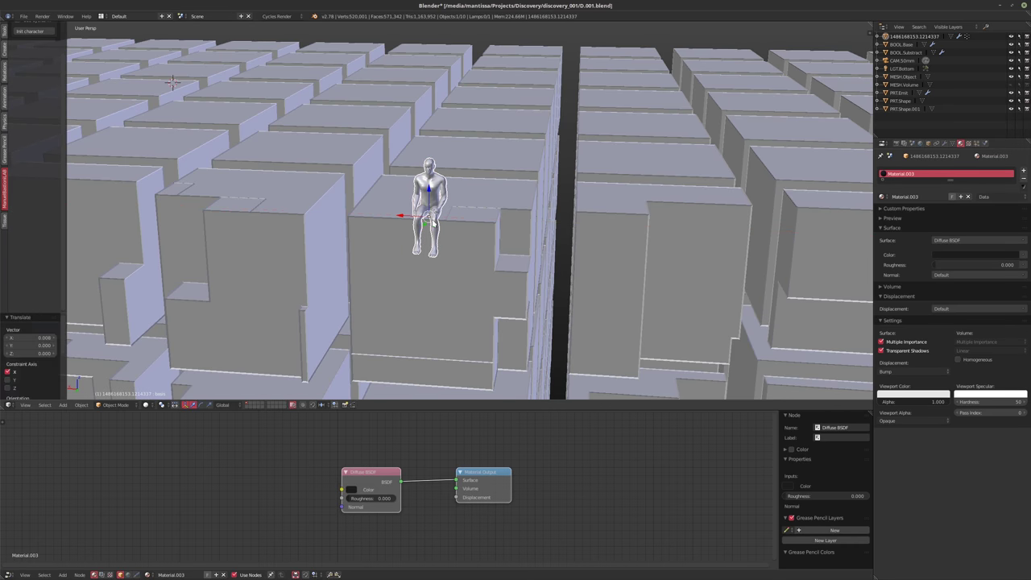
- Rename the seated figure's object to MESH.Dude in the outliner
{"action": "middle_click_drag", "start_coordinate": [413, 220], "coordinate": [464, 172]}
{"action": "scroll", "coordinate": [490, 226], "scroll_direction": "down", "scroll_amount": 6}
{"action": "scroll", "coordinate": [416, 219], "scroll_direction": "down", "scroll_amount": 4}
{"action": "scroll", "coordinate": [498, 180], "scroll_direction": "down", "scroll_amount": 6}
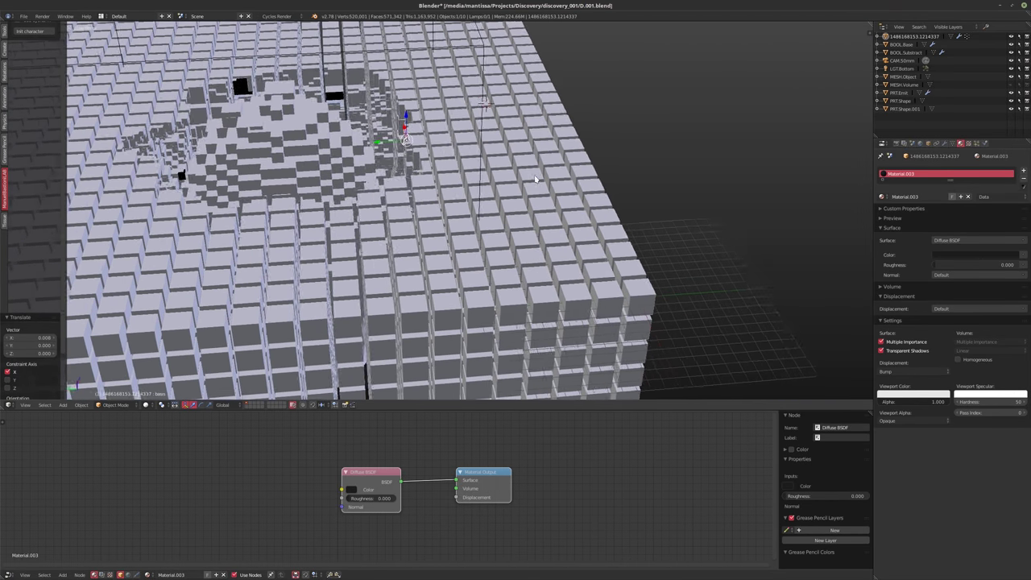
{"action": "key", "text": "a"}
{"action": "middle_click_drag", "start_coordinate": [549, 189], "coordinate": [522, 214]}
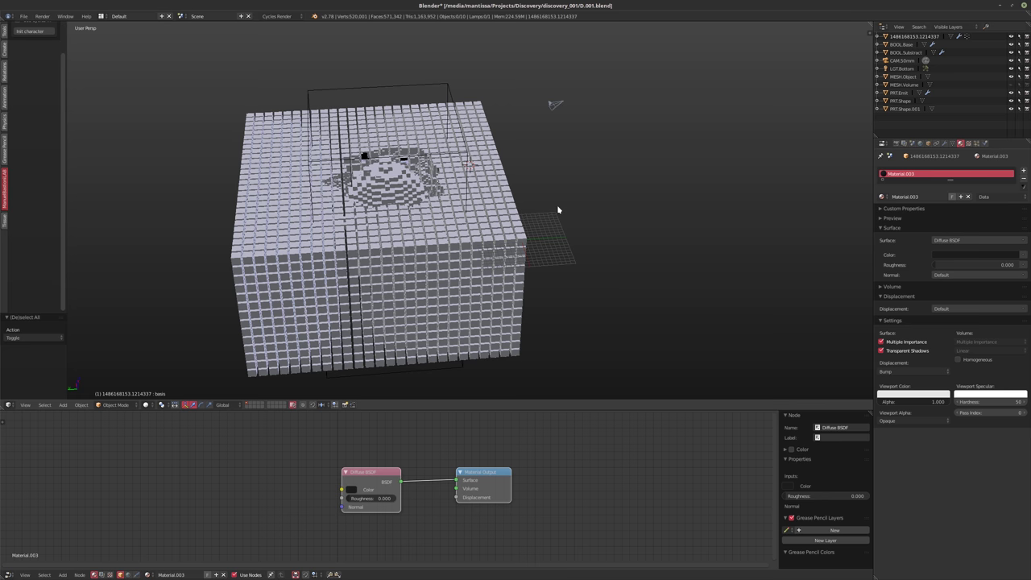
{"action": "middle_click_drag", "start_coordinate": [644, 187], "coordinate": [591, 184]}
{"action": "scroll", "coordinate": [472, 185], "scroll_direction": "up", "scroll_amount": 5}
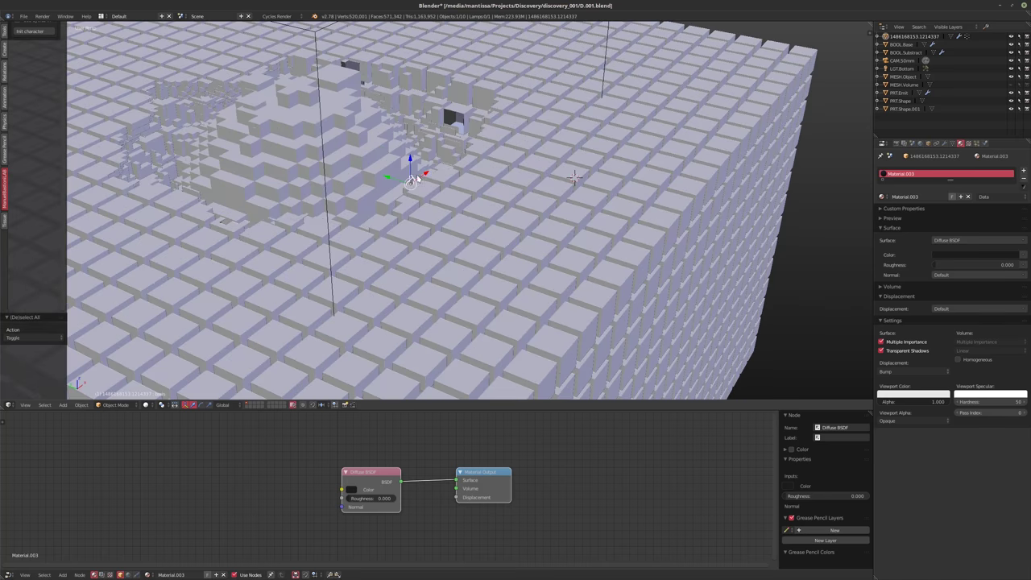
{"action": "scroll", "coordinate": [469, 224], "scroll_direction": "up", "scroll_amount": 4}
{"action": "mouse_move", "coordinate": [469, 223]}
{"action": "middle_mouse_down"}
{"action": "mouse_move", "coordinate": [507, 234]}
{"action": "mouse_move", "coordinate": [525, 223]}
{"action": "mouse_move", "coordinate": [477, 234]}
{"action": "middle_mouse_up"}
{"action": "double_click", "coordinate": [903, 38]}
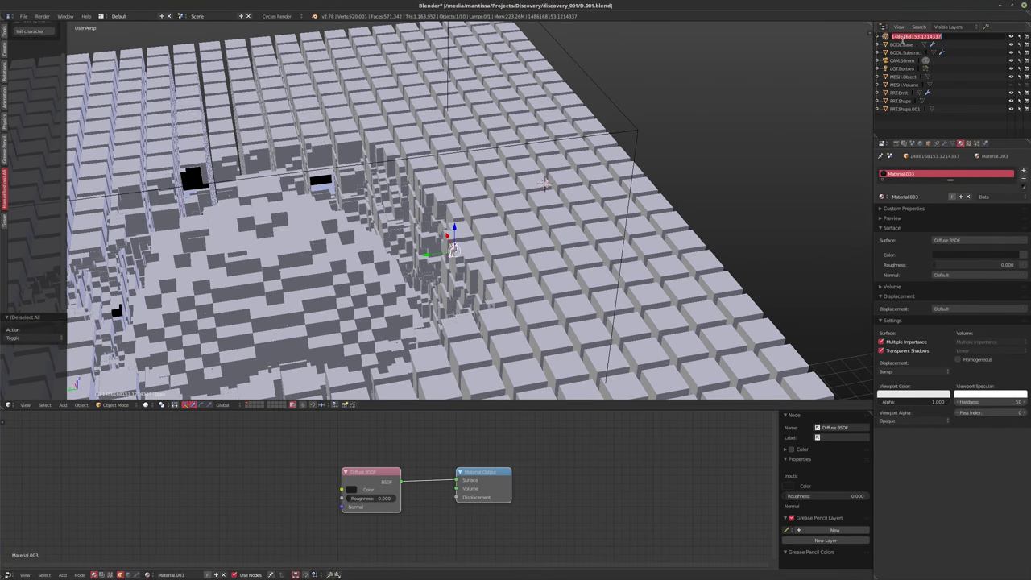
{"action": "type", "text": "MESH.Dude"}
{"action": "key", "text": "Return"}
- Deselect all objects and initialise a new Caucasian female character with ManuelBastioniLAB
{"action": "middle_click_drag", "start_coordinate": [620, 165], "coordinate": [472, 225]}
{"action": "scroll", "coordinate": [469, 225], "scroll_direction": "up", "scroll_amount": 3}
{"action": "scroll", "coordinate": [320, 285], "scroll_direction": "down", "scroll_amount": 5}
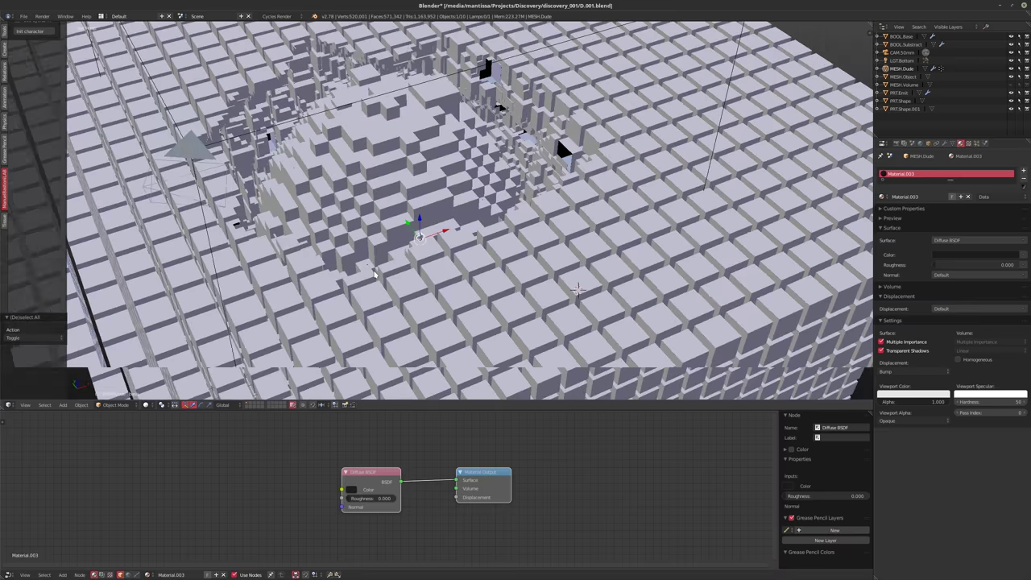
{"action": "key", "text": "a"}
{"action": "middle_click_drag", "start_coordinate": [85, 340], "coordinate": [276, 243]}
{"action": "right_click", "coordinate": [338, 241]}
{"action": "key", "text": "a"}
{"action": "scroll", "coordinate": [203, 253], "scroll_direction": "down", "scroll_amount": 4}
{"action": "scroll", "coordinate": [18, 68], "scroll_direction": "up", "scroll_amount": 2}
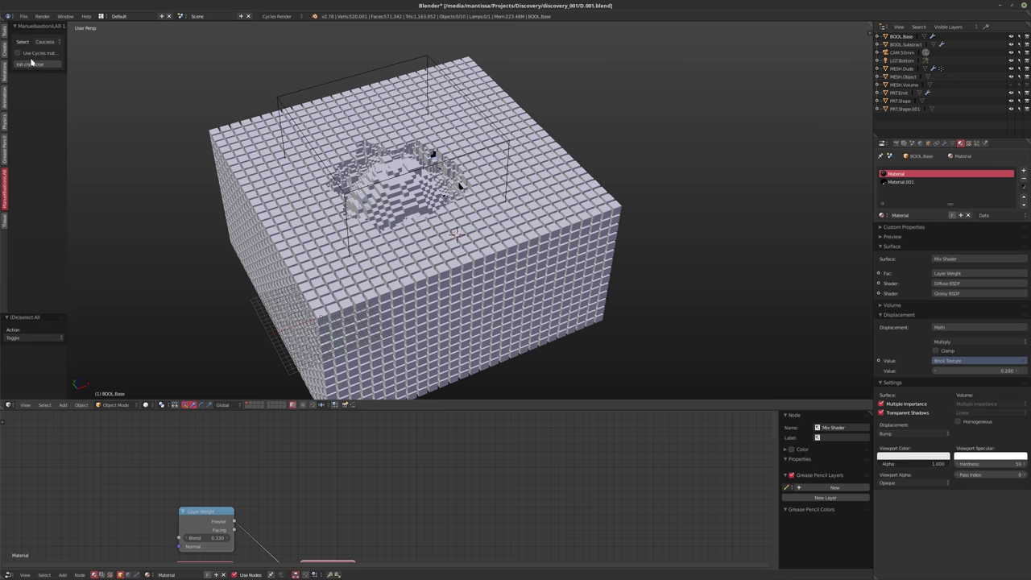
{"action": "left_click", "coordinate": [54, 42]}
{"action": "left_click", "coordinate": [53, 42]}
{"action": "left_click", "coordinate": [54, 42]}
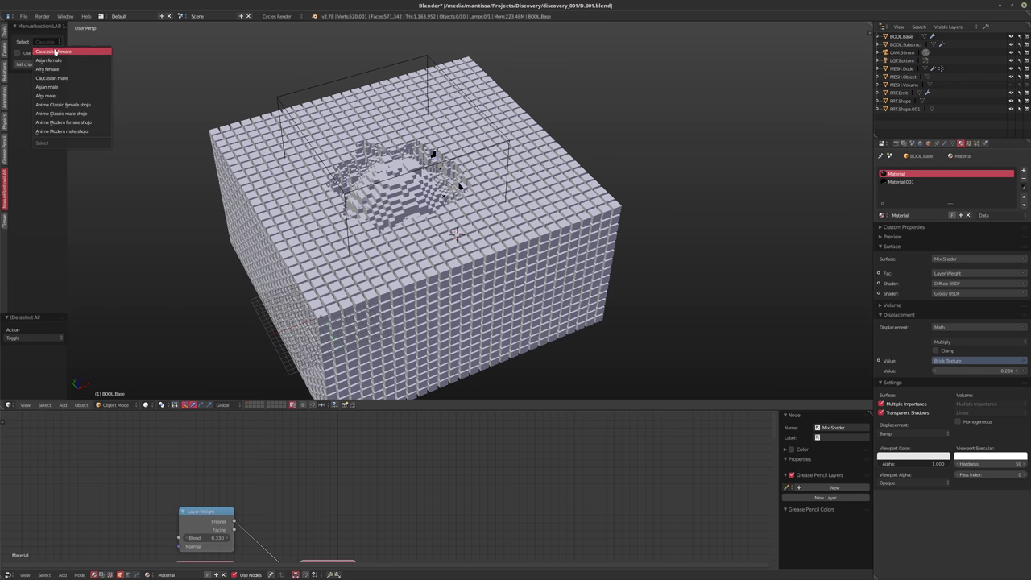
{"action": "left_click", "coordinate": [48, 46]}
{"action": "left_click", "coordinate": [36, 64]}
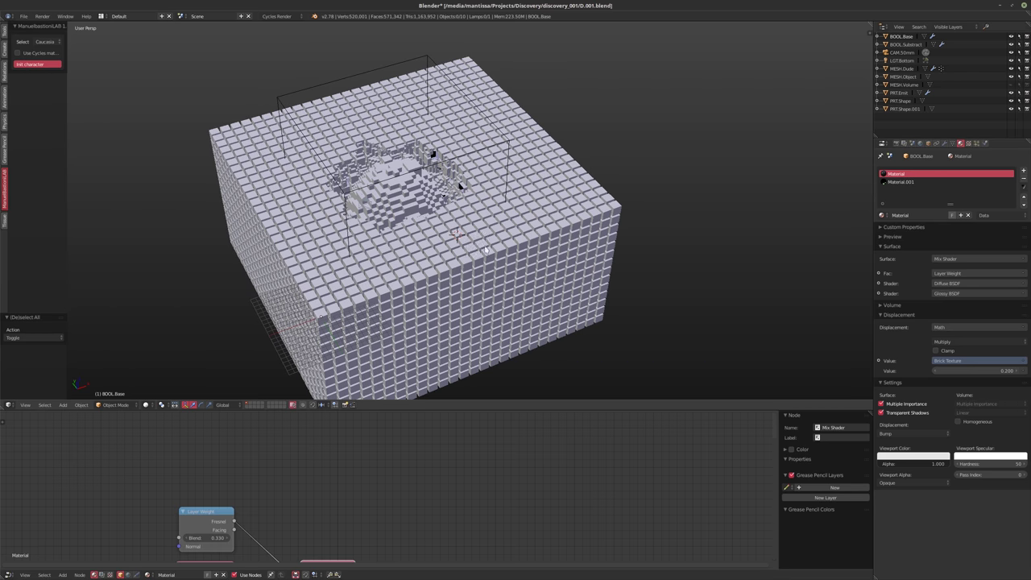
- Preview different pose presets on the new female figure, including standing and flying01 poses
{"action": "middle_click_drag", "start_coordinate": [350, 294], "coordinate": [347, 274]}
{"action": "middle_click_drag", "start_coordinate": [346, 274], "coordinate": [392, 218], "text": "shift"}
{"action": "scroll", "coordinate": [408, 216], "scroll_direction": "up", "scroll_amount": 4}
{"action": "scroll", "coordinate": [393, 217], "scroll_direction": "down", "scroll_amount": 5}
{"action": "middle_click_drag", "start_coordinate": [265, 223], "coordinate": [205, 212]}
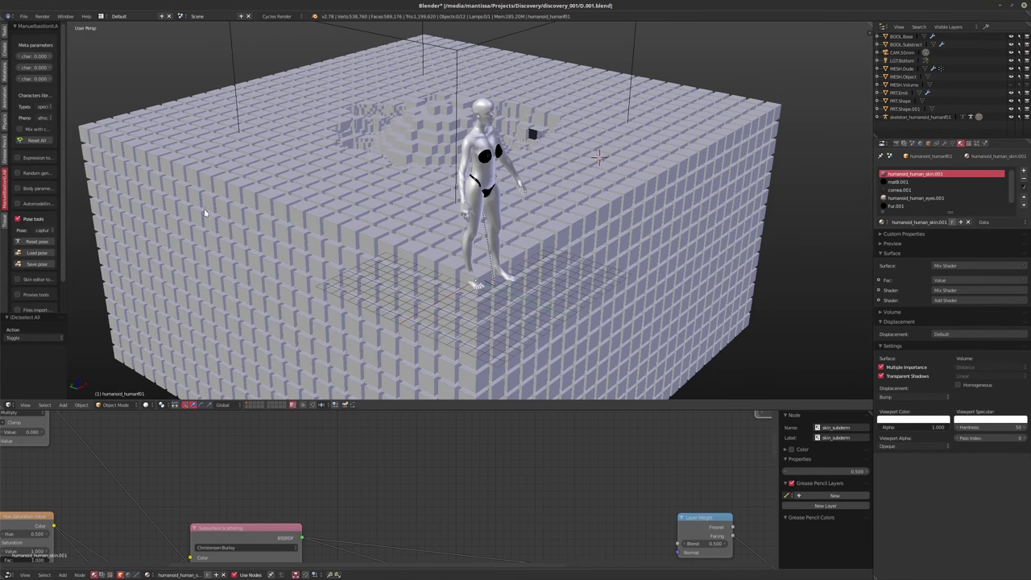
{"action": "scroll", "coordinate": [36, 247], "scroll_direction": "down", "scroll_amount": 2}
{"action": "scroll", "coordinate": [50, 200], "scroll_direction": "down", "scroll_amount": 4, "text": "ctrl"}
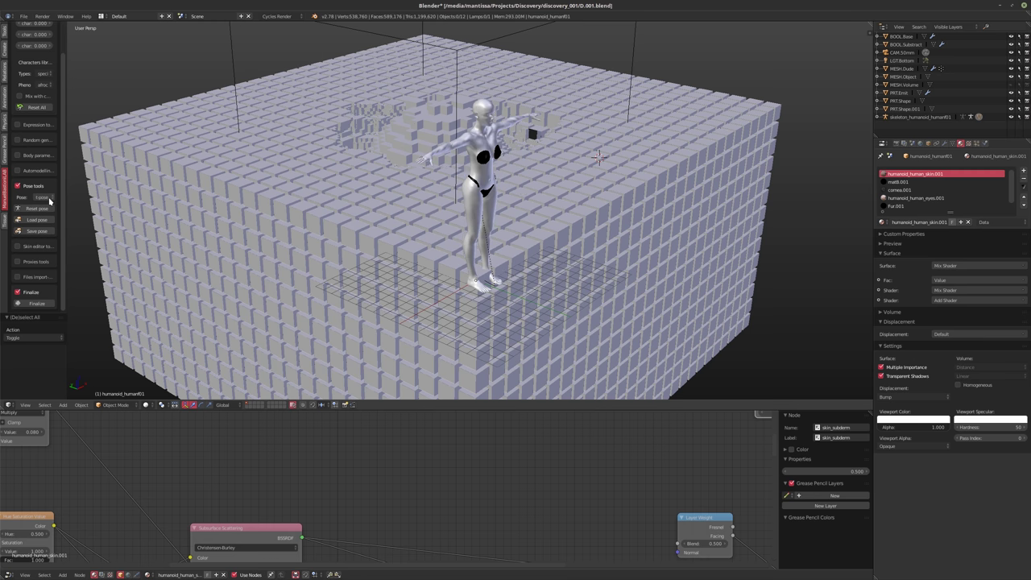
{"action": "scroll", "coordinate": [50, 201], "scroll_direction": "down", "scroll_amount": 1, "text": "ctrl"}
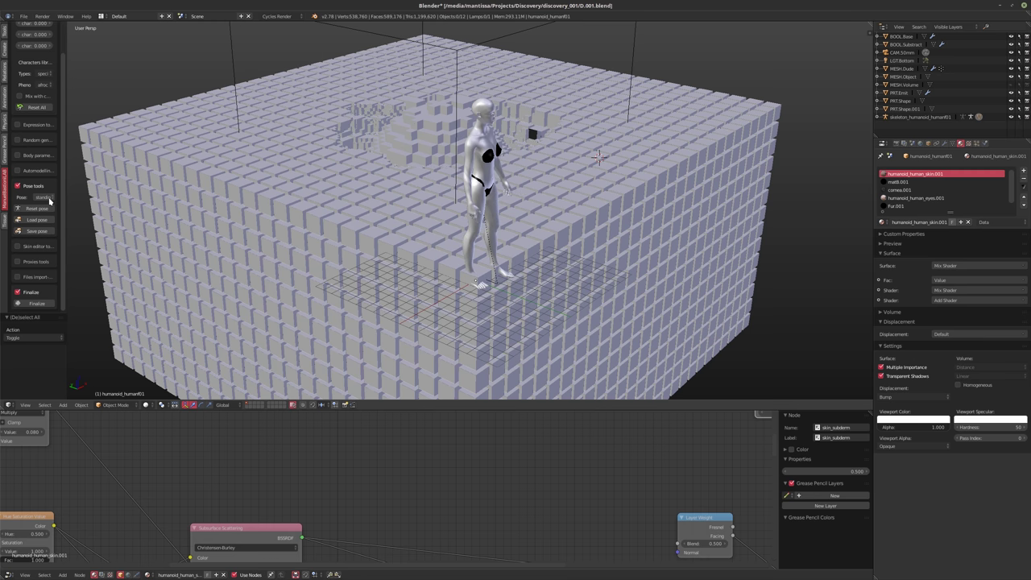
{"action": "scroll", "coordinate": [49, 201], "scroll_direction": "up", "scroll_amount": 1, "text": "ctrl"}
{"action": "middle_click_drag", "start_coordinate": [460, 235], "coordinate": [409, 241]}
{"action": "scroll", "coordinate": [50, 195], "scroll_direction": "down", "scroll_amount": 4, "text": "ctrl"}
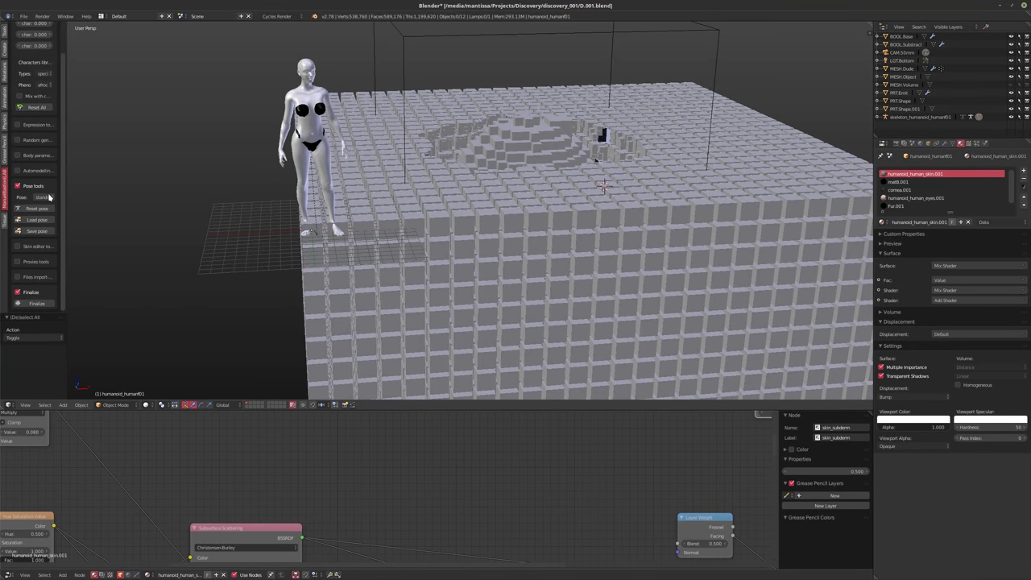
{"action": "scroll", "coordinate": [50, 197], "scroll_direction": "down", "scroll_amount": 4, "text": "ctrl"}
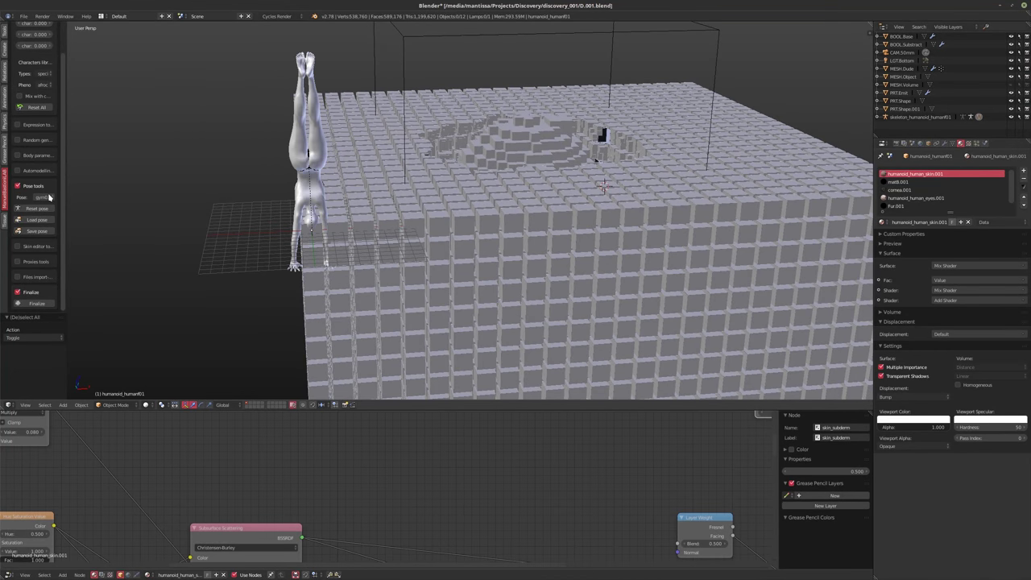
{"action": "scroll", "coordinate": [50, 196], "scroll_direction": "down", "scroll_amount": 4, "text": "ctrl"}
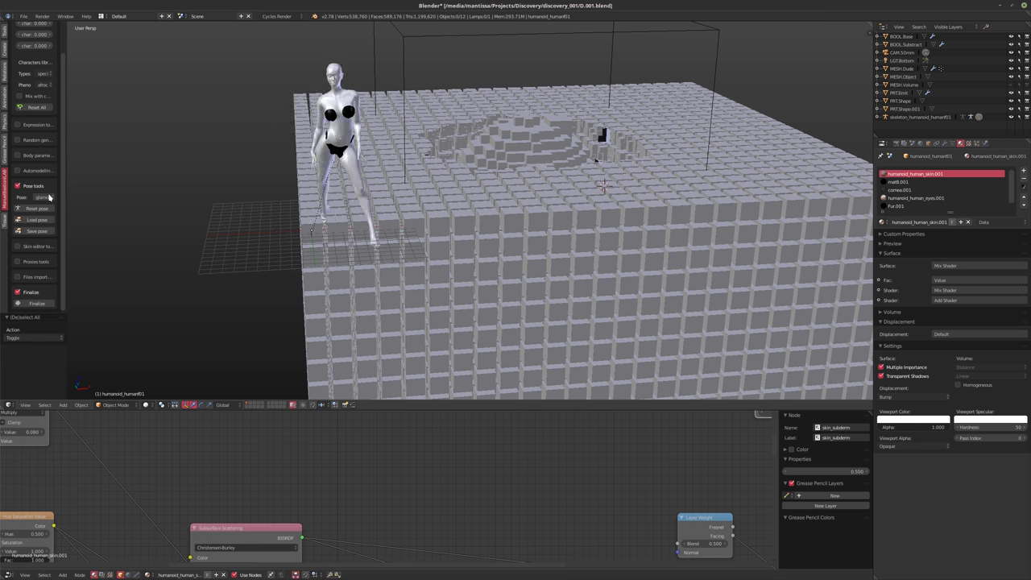
{"action": "scroll", "coordinate": [49, 196], "scroll_direction": "down", "scroll_amount": 5, "text": "ctrl"}
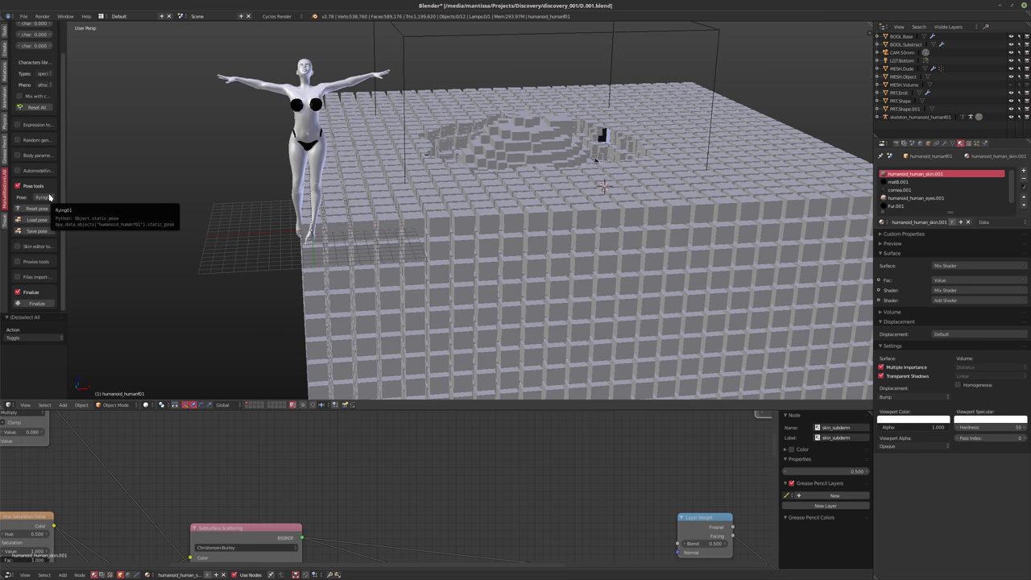
{"action": "scroll", "coordinate": [50, 197], "scroll_direction": "down", "scroll_amount": 1, "text": "ctrl"}
{"action": "scroll", "coordinate": [50, 196], "scroll_direction": "up", "scroll_amount": 1, "text": "ctrl"}
{"action": "scroll", "coordinate": [50, 197], "scroll_direction": "down", "scroll_amount": 1, "text": "ctrl"}
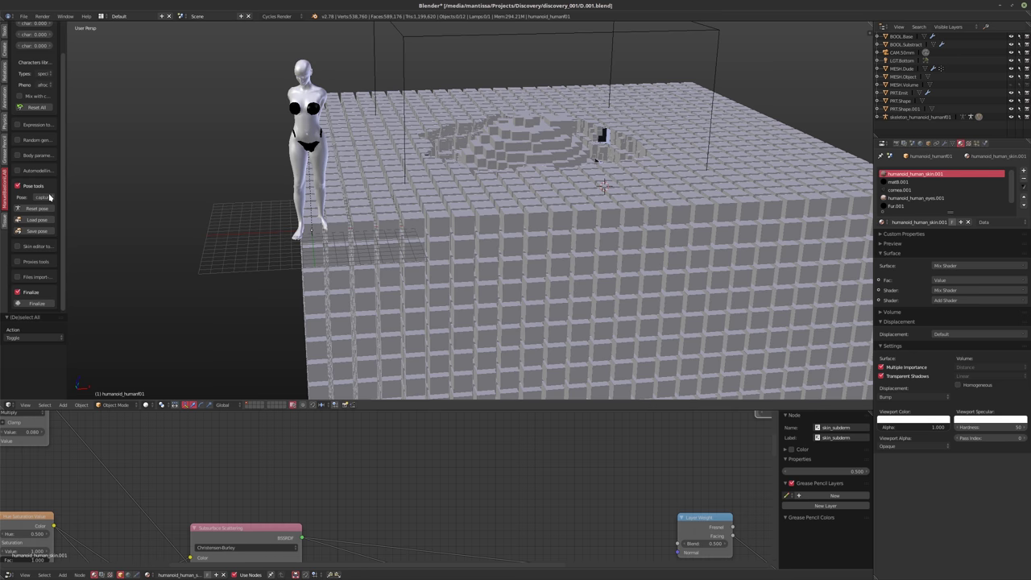
- Set the female figure's pose preset to a standing pose with slightly parted legs and arms at the sides
{"action": "middle_click_drag", "start_coordinate": [419, 196], "coordinate": [429, 219]}
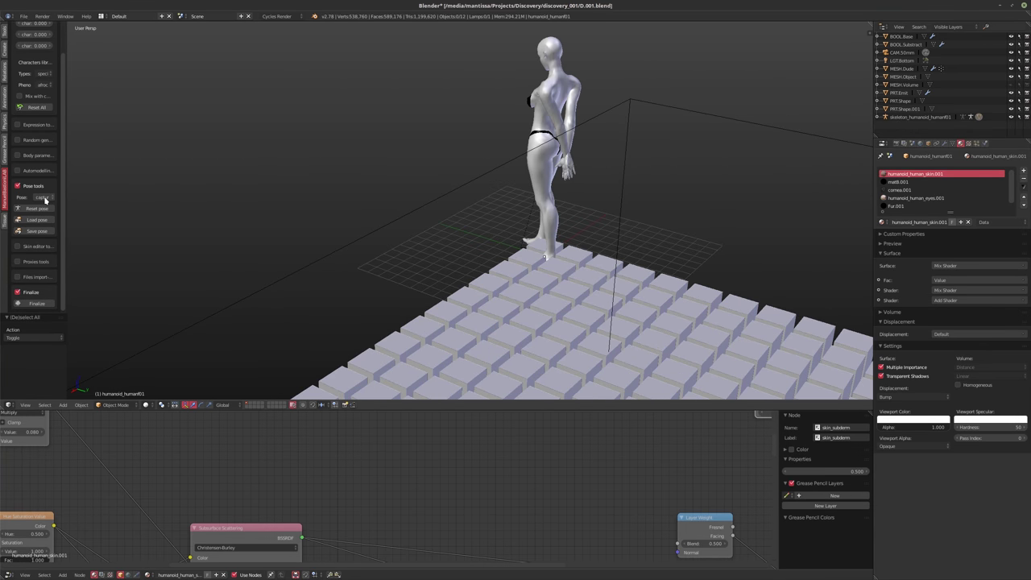
{"action": "scroll", "coordinate": [45, 200], "scroll_direction": "down", "scroll_amount": 1, "text": "ctrl"}
{"action": "scroll", "coordinate": [45, 200], "scroll_direction": "down", "scroll_amount": 1, "text": "ctrl"}
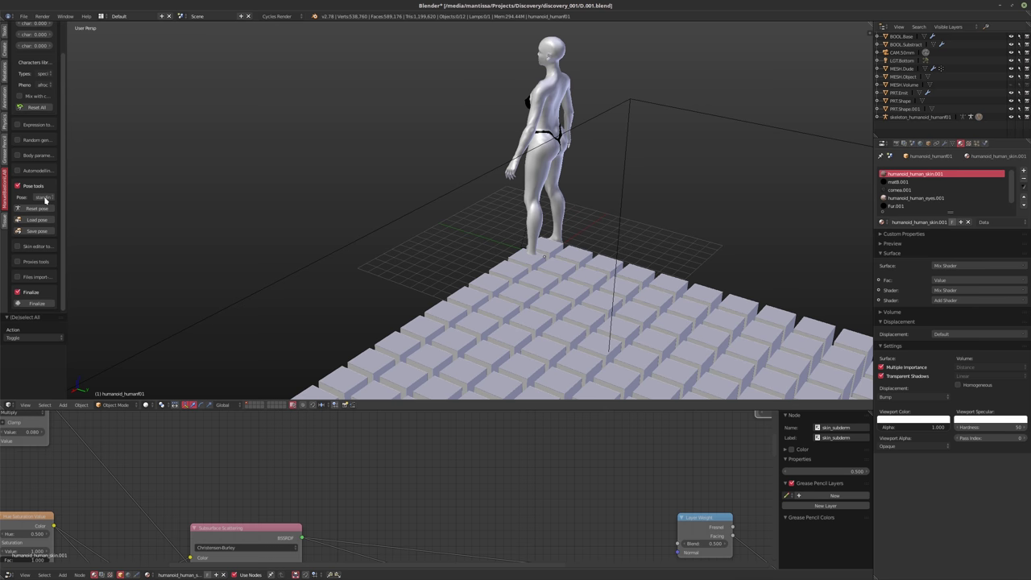
{"action": "middle_click_drag", "start_coordinate": [419, 201], "coordinate": [330, 218]}
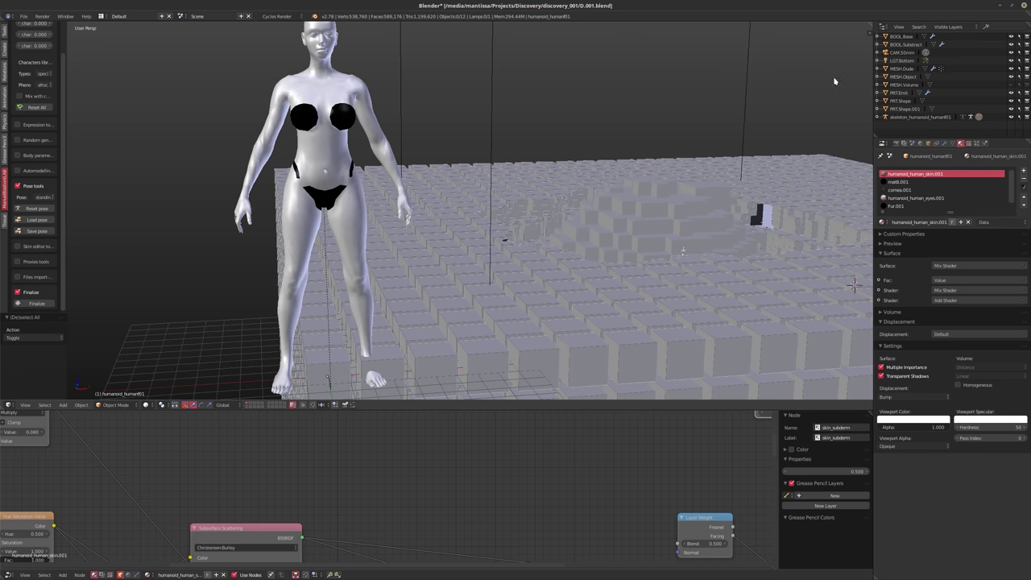
- Select skeleton_humanoid_humanf01 in the outliner and switch it to Pose Mode
{"action": "left_click", "coordinate": [910, 117]}
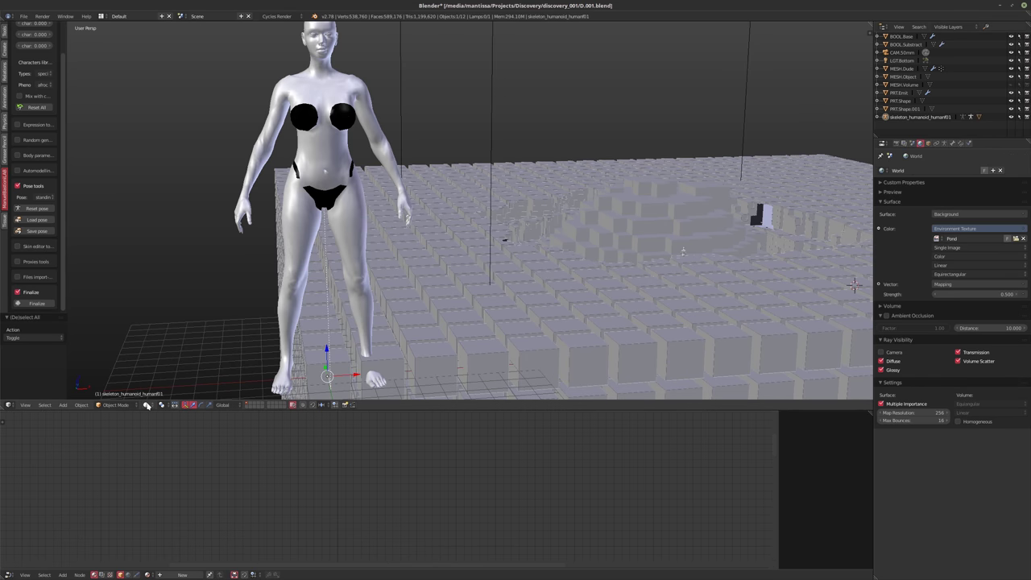
{"action": "left_click", "coordinate": [146, 406]}
{"action": "left_click", "coordinate": [115, 405]}
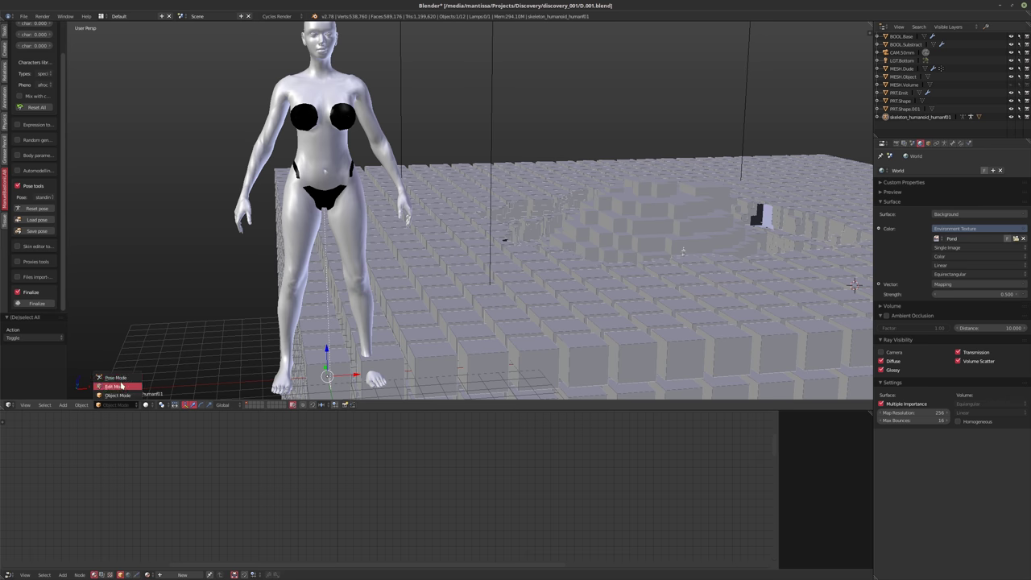
{"action": "left_click", "coordinate": [120, 379]}
- Enable X-Ray display for the skeleton so its bones draw over the female figure's mesh
{"action": "middle_click_drag", "start_coordinate": [360, 271], "coordinate": [334, 277], "text": "shift"}
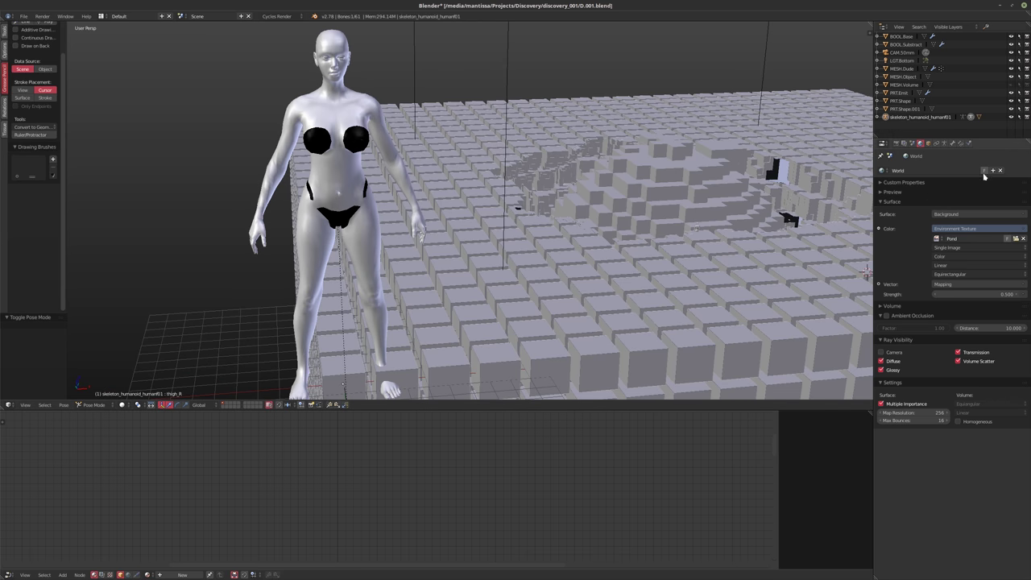
{"action": "left_click", "coordinate": [945, 144]}
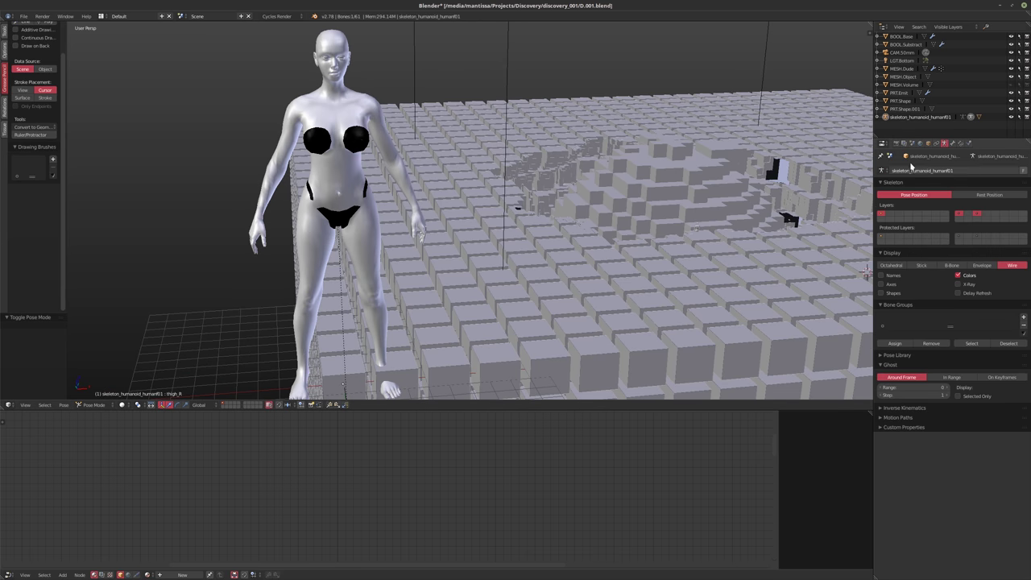
{"action": "left_click", "coordinate": [966, 285]}
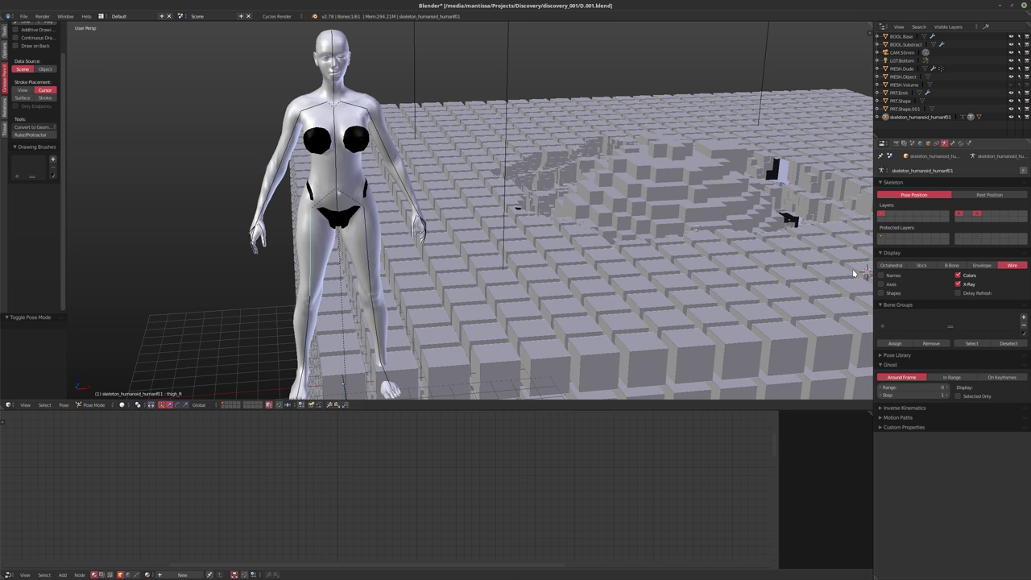
- Rotate the female figure's upper arm bones to bring the arms closer to the body
{"action": "middle_click_drag", "start_coordinate": [412, 189], "coordinate": [462, 164]}
{"action": "middle_click_drag", "start_coordinate": [417, 216], "coordinate": [427, 217]}
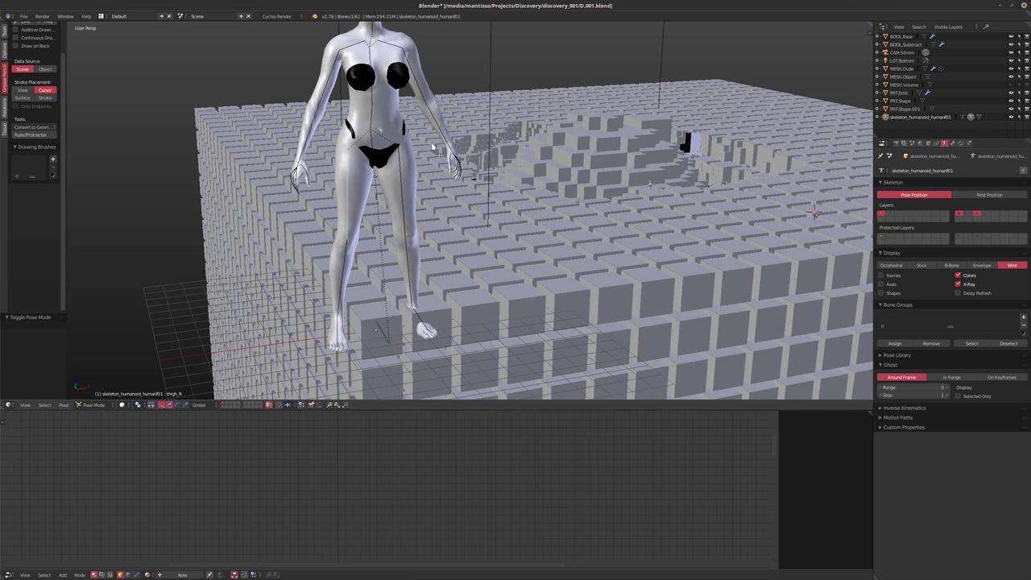
{"action": "middle_click_drag", "start_coordinate": [375, 133], "coordinate": [375, 168]}
{"action": "key", "text": "r"}
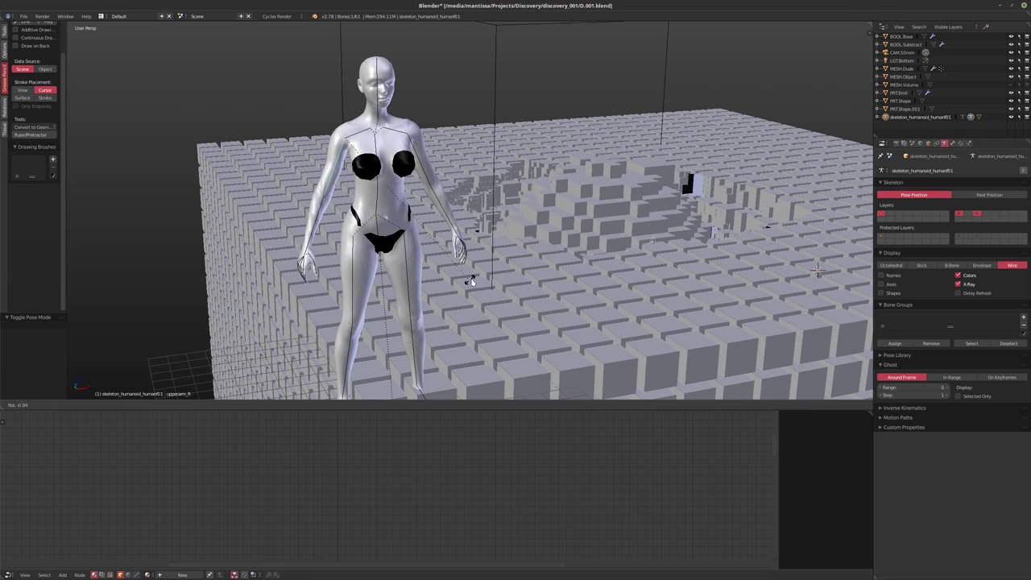
{"action": "left_click", "coordinate": [501, 269]}
{"action": "middle_click_drag", "start_coordinate": [502, 269], "coordinate": [411, 251]}
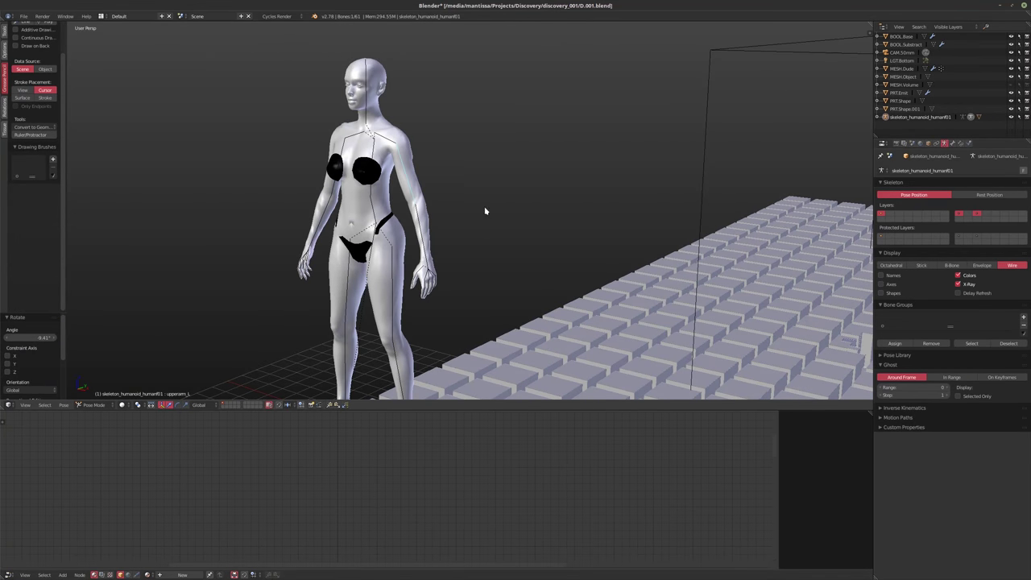
{"action": "middle_click_drag", "start_coordinate": [488, 232], "coordinate": [462, 178]}
{"action": "key", "text": "r"}
{"action": "left_click", "coordinate": [484, 184]}
- Rotate the head bone about 16.7° so that the female figure looks down
{"action": "key", "text": "r"}
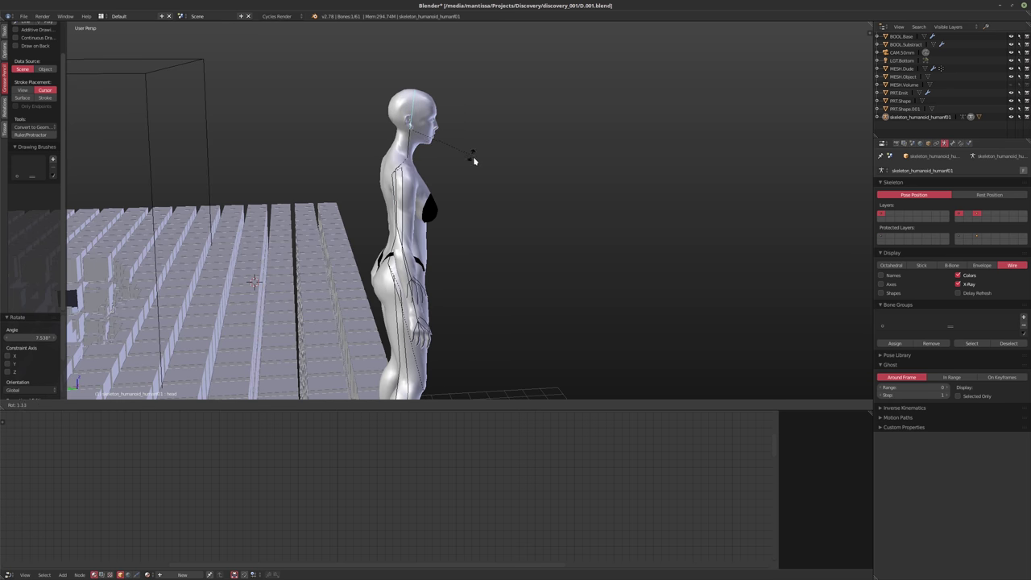
{"action": "left_click", "coordinate": [508, 210]}
{"action": "middle_click_drag", "start_coordinate": [508, 210], "coordinate": [473, 189]}
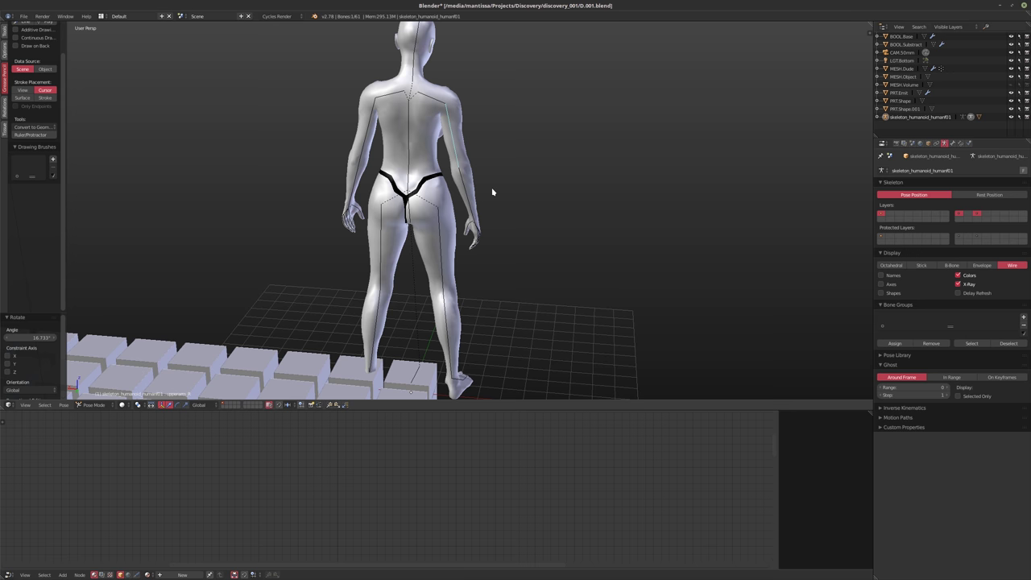
- Rotate the right upper arm bone about 4.5° and undo the accidental selection of the body mesh
{"action": "key", "text": "r"}
{"action": "left_click", "coordinate": [518, 198]}
{"action": "middle_click_drag", "start_coordinate": [518, 198], "coordinate": [462, 203]}
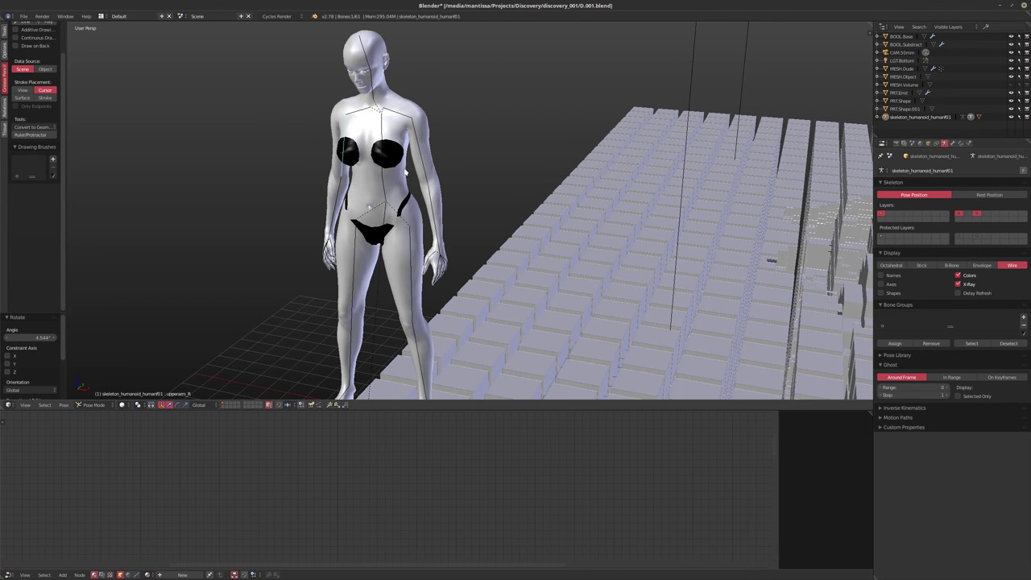
{"action": "right_click", "coordinate": [421, 160]}
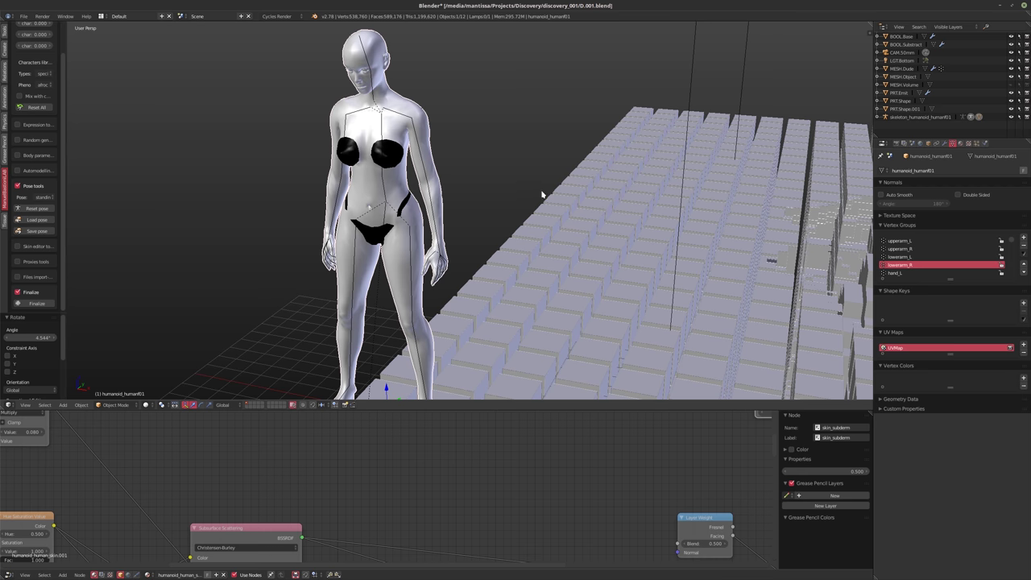
{"action": "key", "text": "ctrl+z"}
- Rotate the left upper arm bone about 10.5° in a side view of the figure
{"action": "middle_click_drag", "start_coordinate": [541, 194], "coordinate": [424, 208]}
{"action": "key", "text": "r"}
{"action": "left_click", "coordinate": [500, 189]}
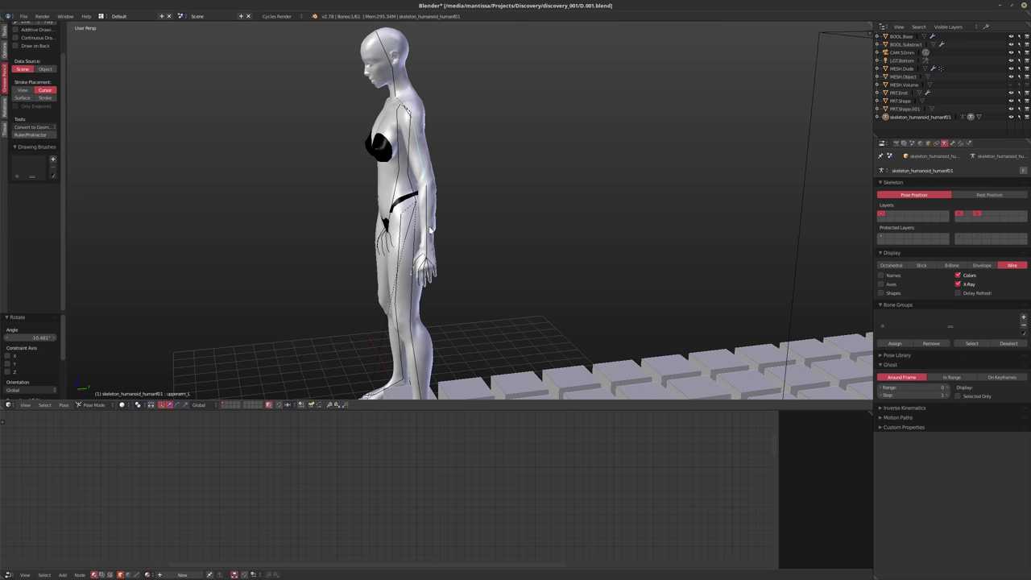
- Rotate the left lower arm bone about 29° to bend the forearm forward
{"action": "right_click", "coordinate": [430, 228]}
{"action": "right_click", "coordinate": [427, 229]}
{"action": "key", "text": "r"}
{"action": "left_click", "coordinate": [469, 243]}
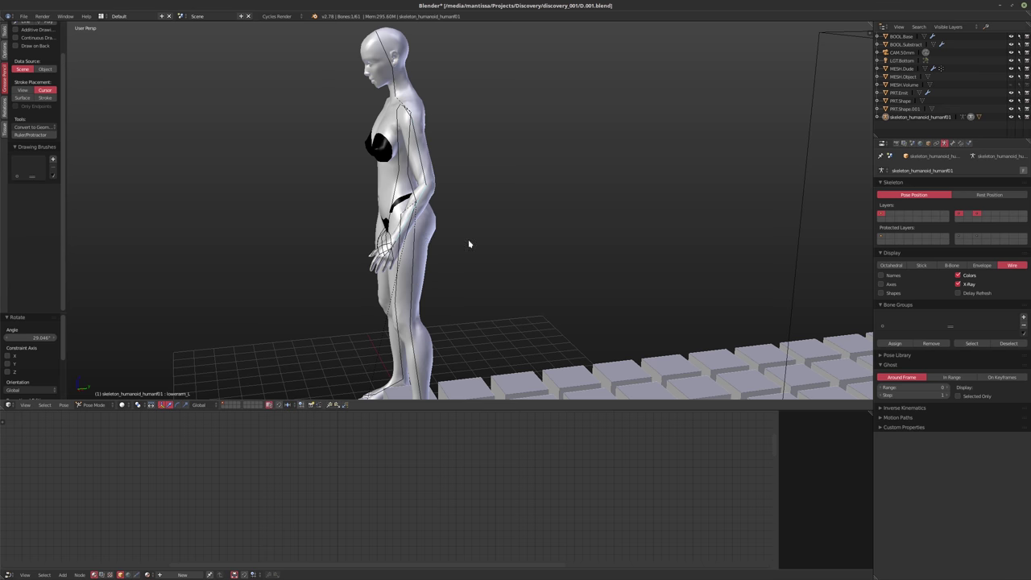
- Rotate the left upper arm bone by about -7.25° and check the pose from several sides
{"action": "middle_click_drag", "start_coordinate": [469, 243], "coordinate": [628, 232]}
{"action": "right_click", "coordinate": [429, 166]}
{"action": "key", "text": "r"}
{"action": "left_click", "coordinate": [470, 226]}
{"action": "scroll", "coordinate": [493, 207], "scroll_direction": "down", "scroll_amount": 3}
{"action": "middle_click_drag", "start_coordinate": [748, 164], "coordinate": [661, 223]}
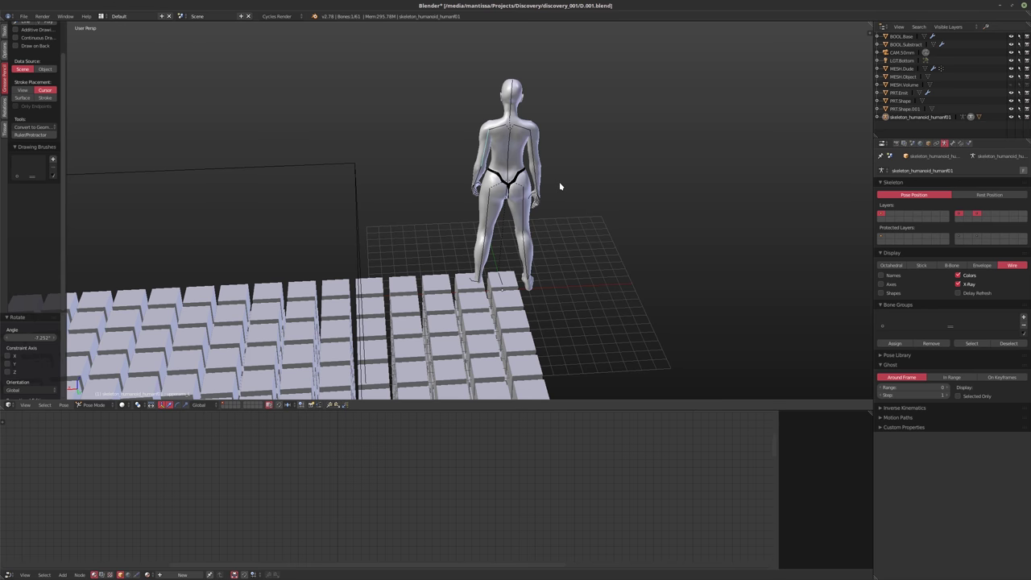
{"action": "middle_click_drag", "start_coordinate": [559, 187], "coordinate": [426, 195]}
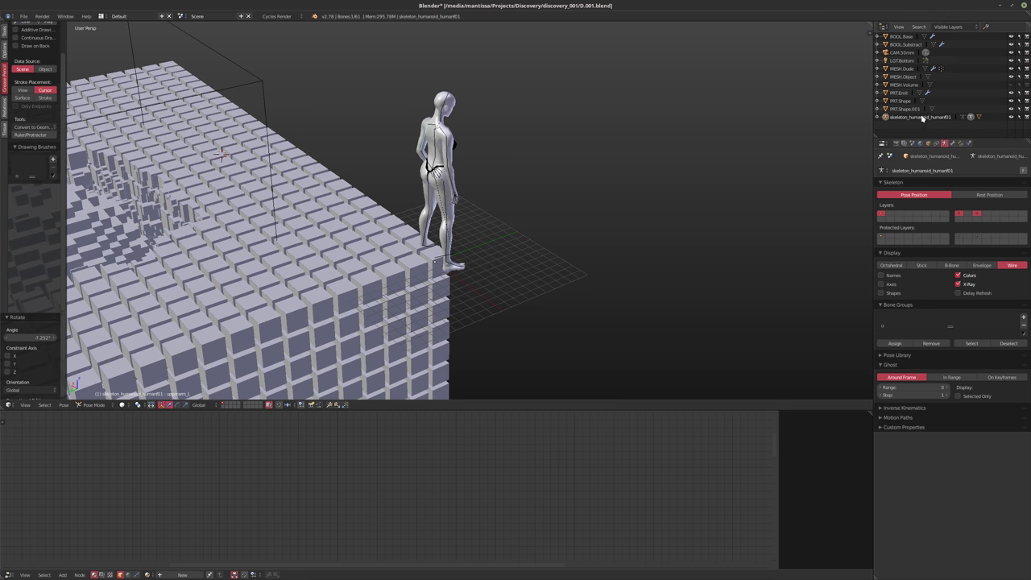
- Apply the Armature modifier on the female figure's mesh and remove its subdivision and displacement modifiers
{"action": "left_click", "coordinate": [877, 118]}
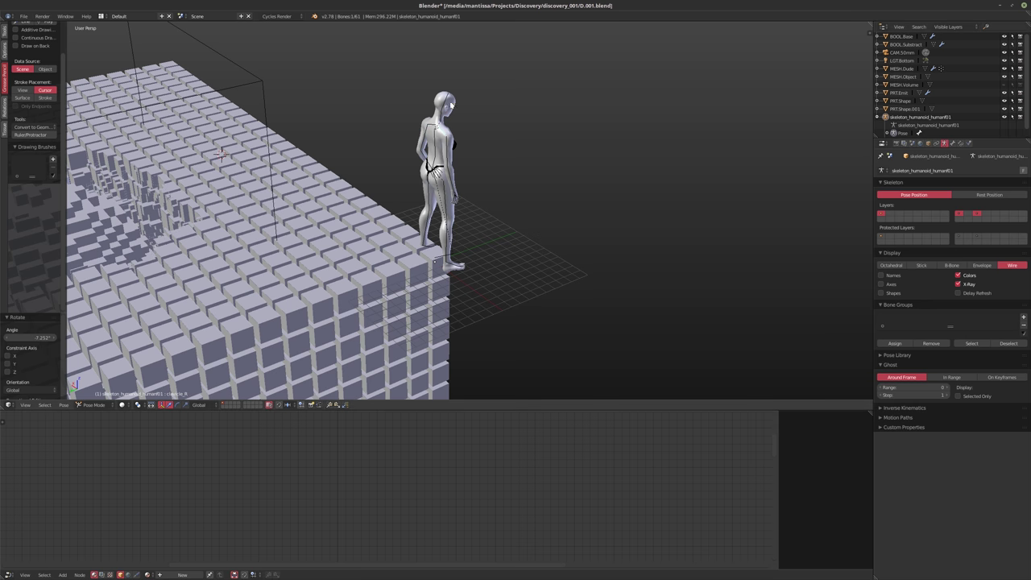
{"action": "key", "text": "ctrl+z"}
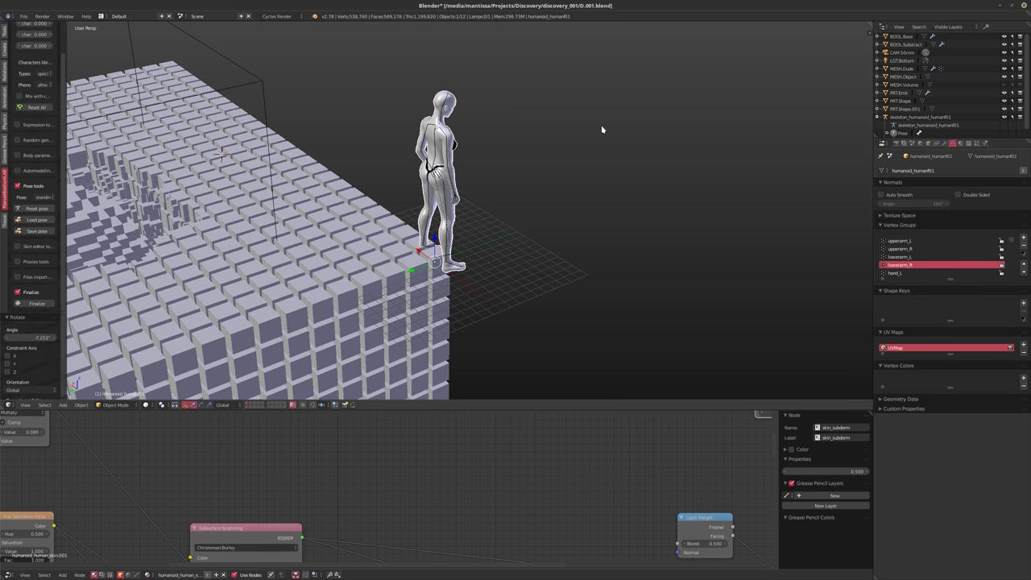
{"action": "left_click", "coordinate": [945, 143]}
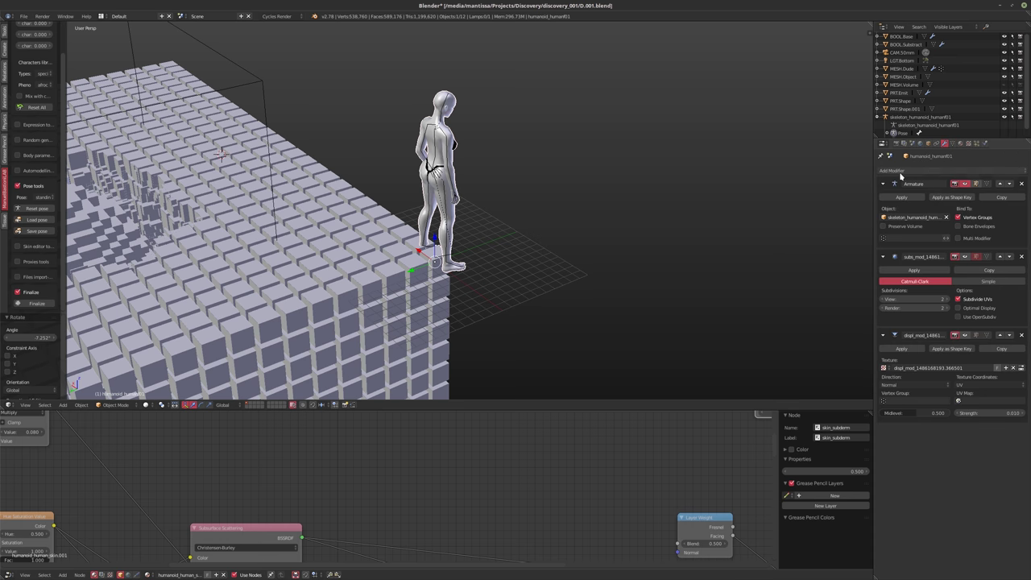
{"action": "left_click", "coordinate": [900, 198]}
{"action": "left_click", "coordinate": [1021, 183]}
{"action": "left_click", "coordinate": [1021, 183]}
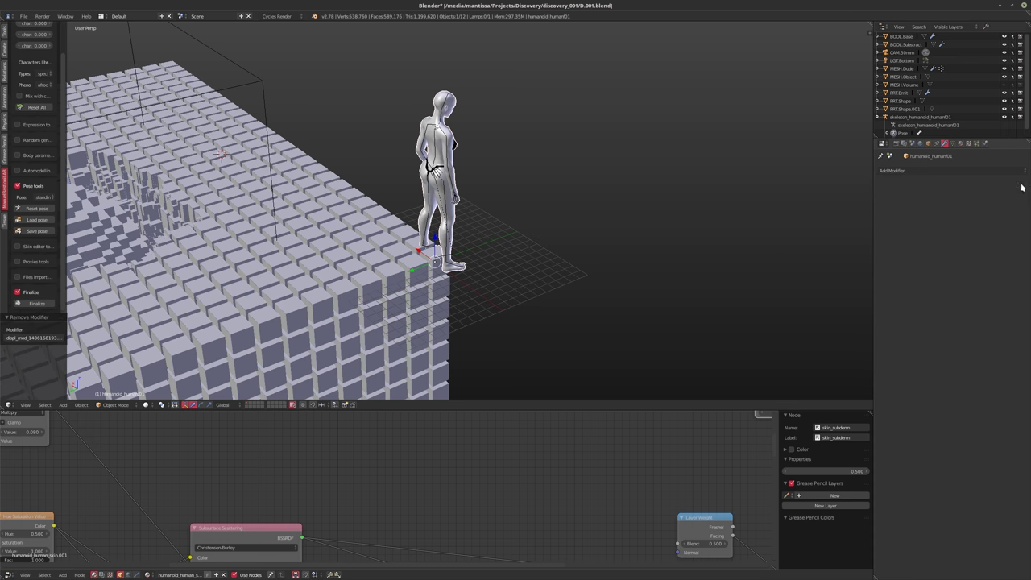
{"action": "middle_click_drag", "start_coordinate": [584, 206], "coordinate": [607, 211]}
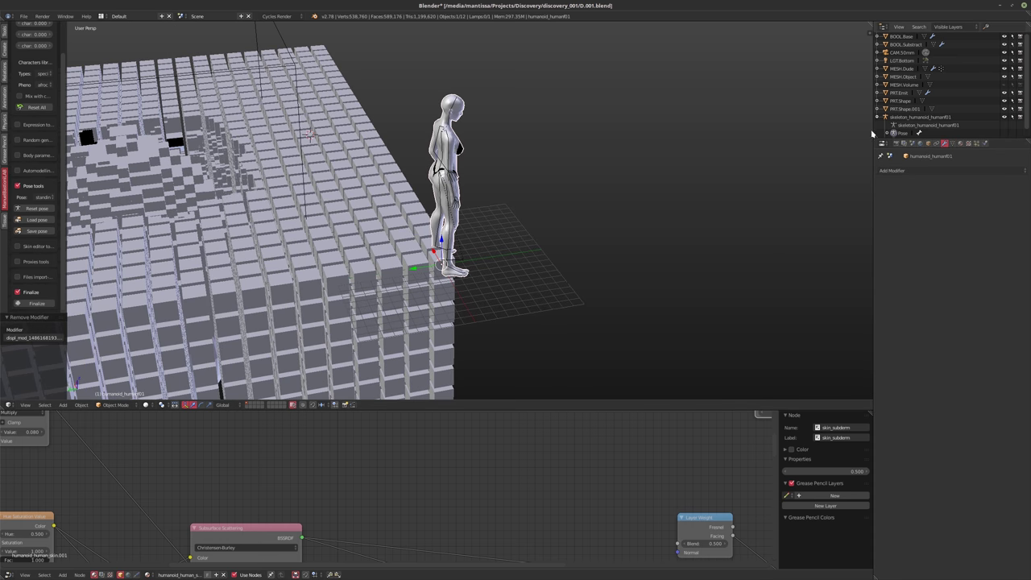
- Delete the female figure's skeleton armature from the scene
{"action": "left_click", "coordinate": [911, 118]}
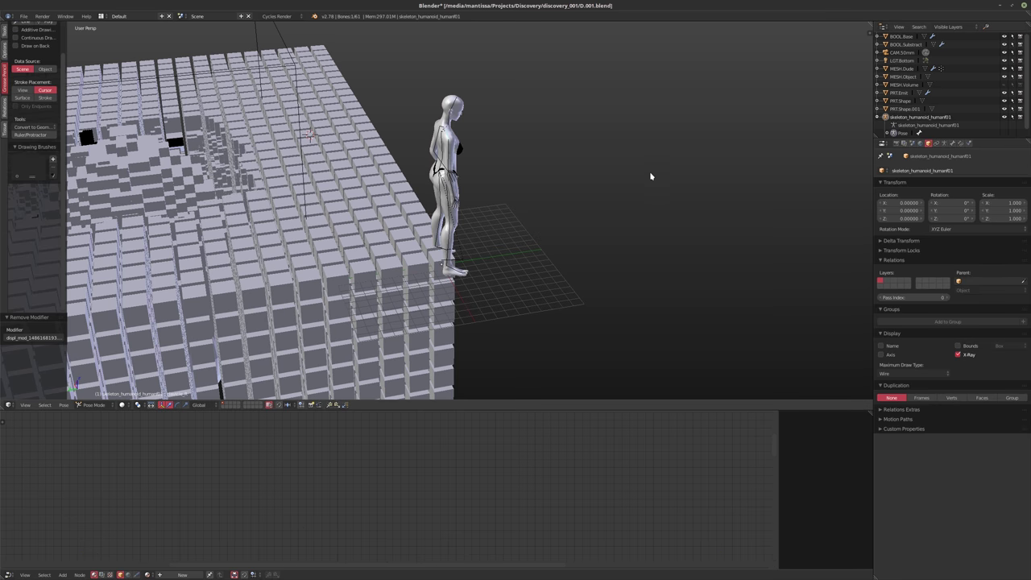
{"action": "mouse_move", "coordinate": [487, 171]}
{"action": "middle_mouse_down"}
{"action": "mouse_move", "coordinate": [503, 141]}
{"action": "mouse_move", "coordinate": [483, 165]}
{"action": "middle_mouse_up"}
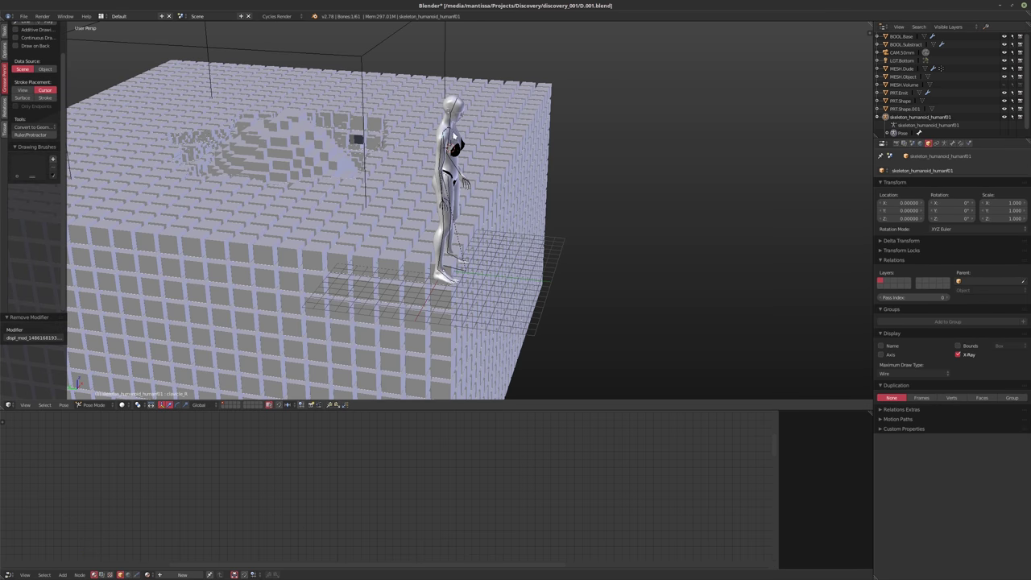
{"action": "left_click", "coordinate": [94, 405]}
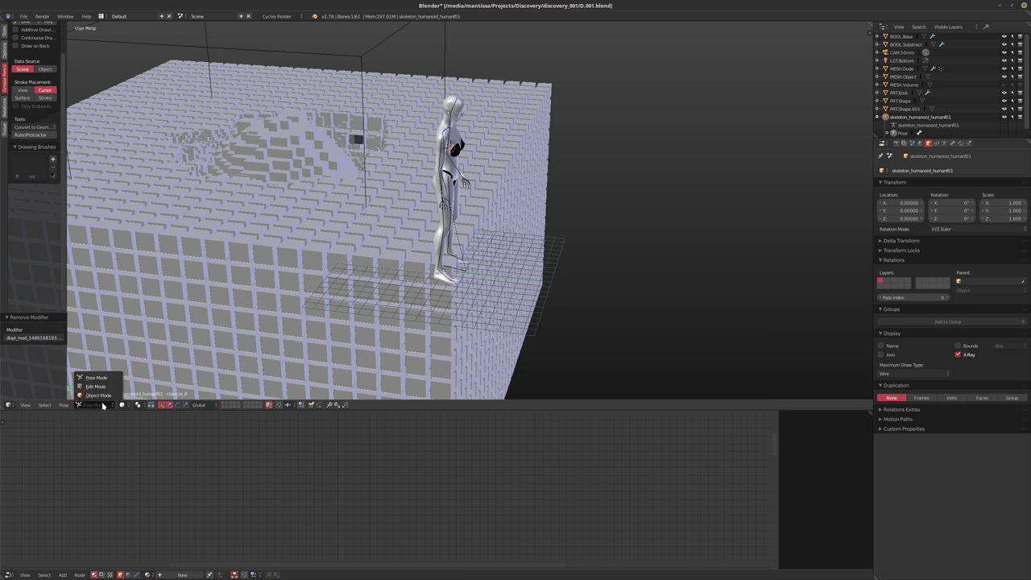
{"action": "left_click", "coordinate": [95, 376]}
{"action": "key", "text": "Delete"}
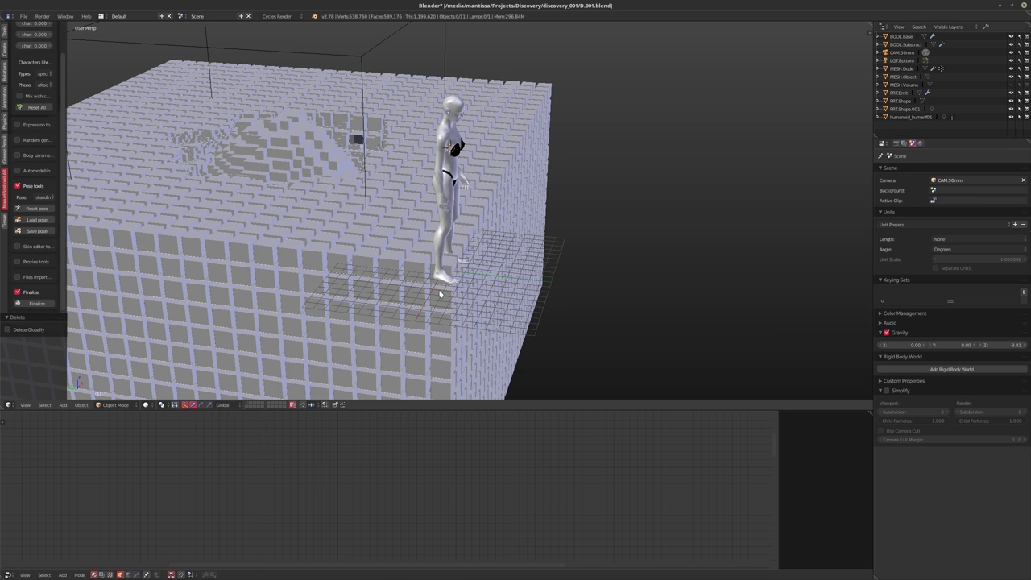
- Rotate the female figure 180° about the global Z axis
{"action": "right_click", "coordinate": [450, 233]}
{"action": "middle_click_drag", "start_coordinate": [467, 256], "coordinate": [500, 294]}
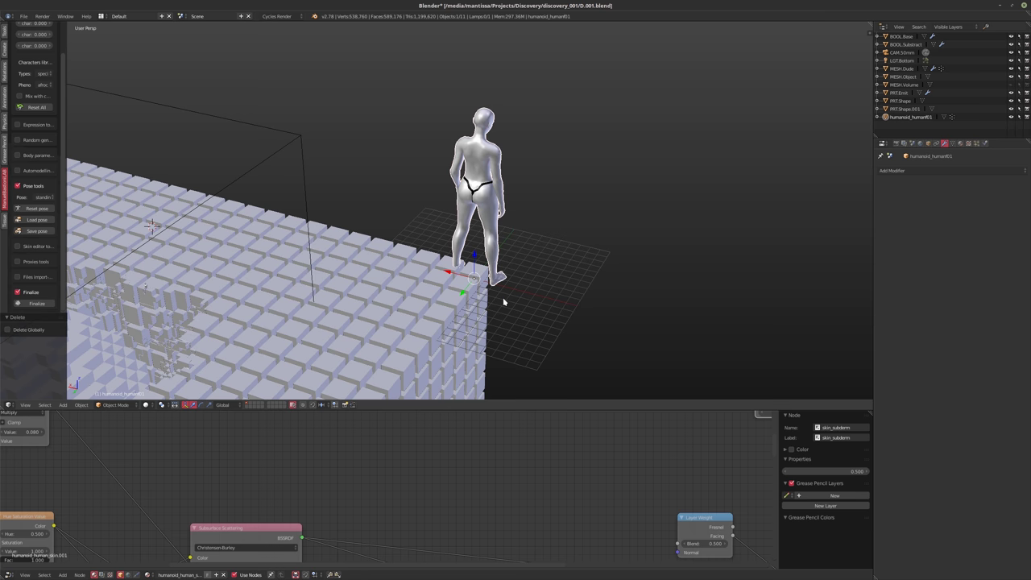
{"action": "key", "text": "r"}
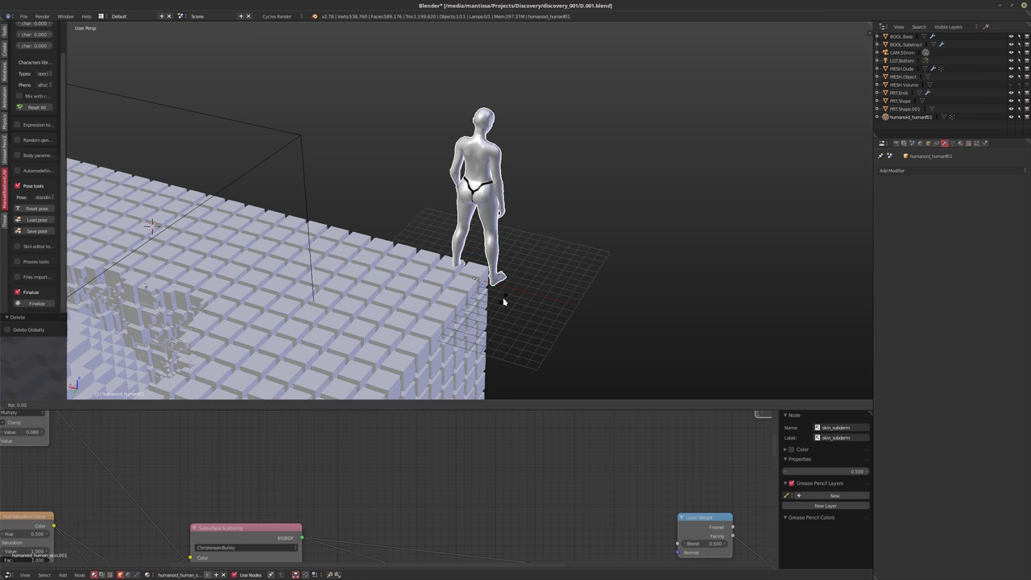
{"action": "type", "text": "80"}
{"action": "key", "text": "Return"}
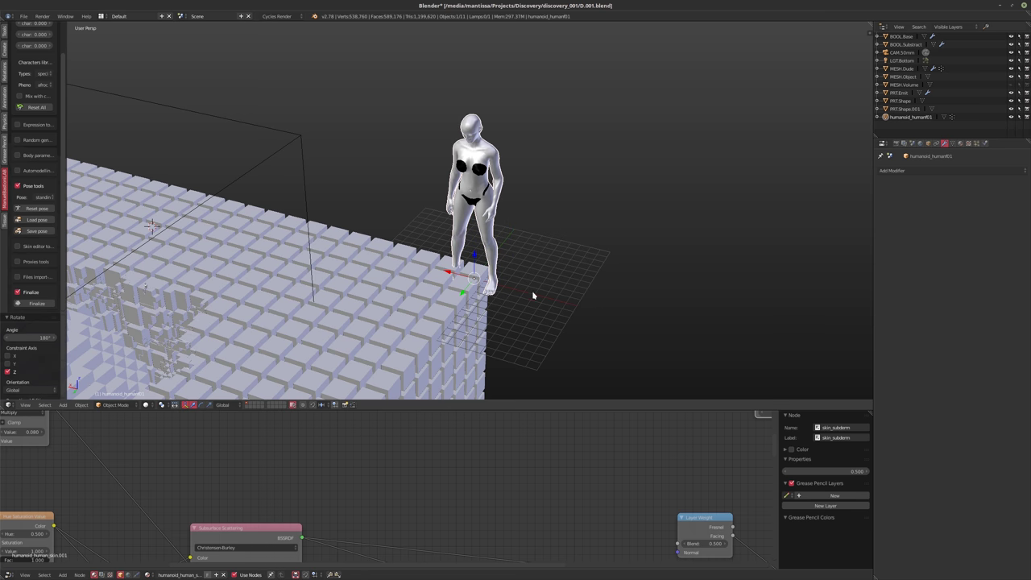
- Move the female figure horizontally about 2.56 in X and 1.40 in Y to the pit edge, and scale it down near the seated figure's size
{"action": "middle_click_drag", "start_coordinate": [532, 296], "coordinate": [627, 248]}
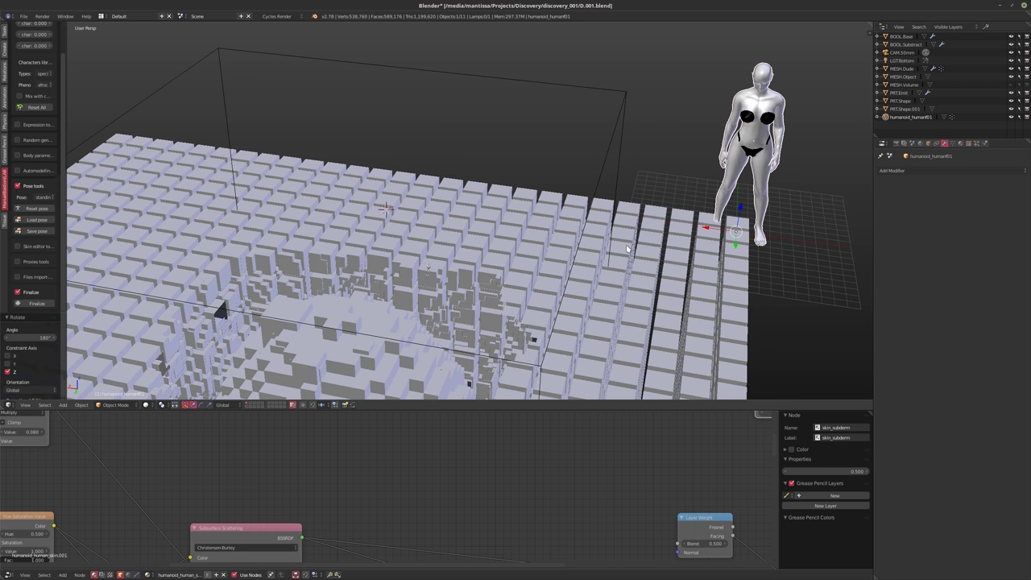
{"action": "key", "text": "g"}
{"action": "key", "text": "shift+z"}
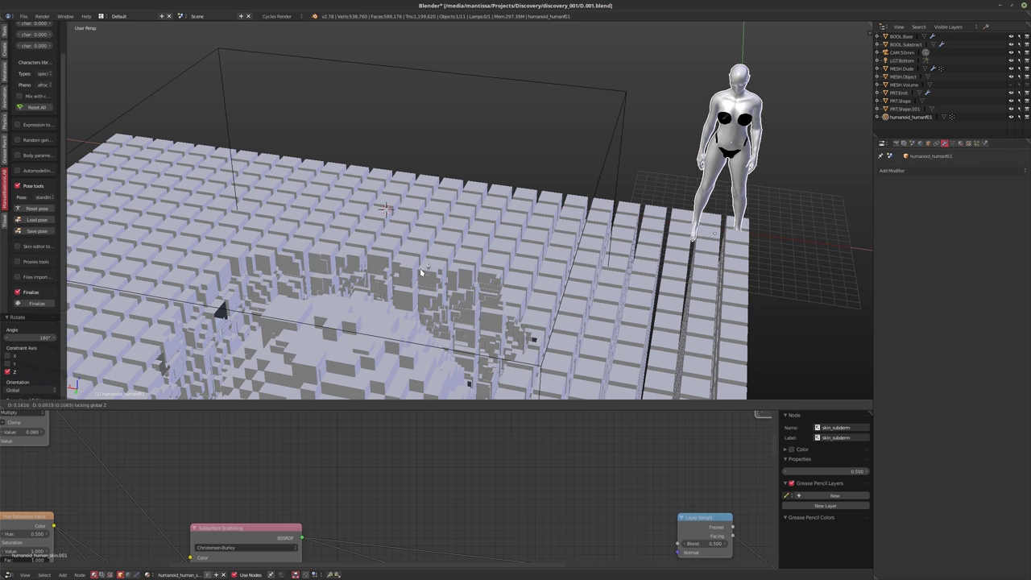
{"action": "left_click", "coordinate": [171, 309]}
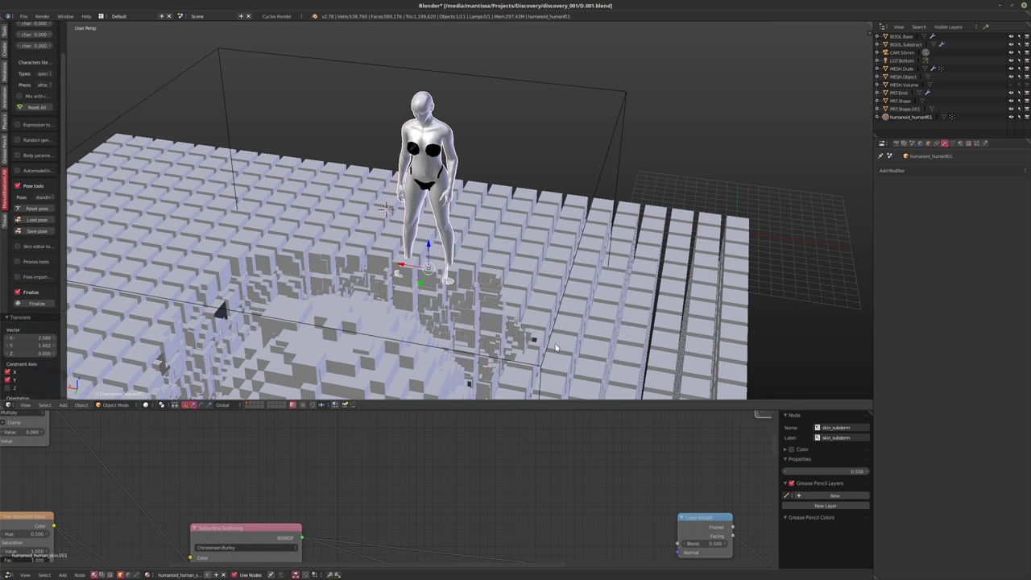
{"action": "key", "text": "s"}
{"action": "left_click", "coordinate": [436, 267]}
- Raise the female figure about 0.108 along Z above the cube tops beside the seated figure
{"action": "middle_click_drag", "start_coordinate": [478, 288], "coordinate": [406, 304]}
{"action": "scroll", "coordinate": [450, 296], "scroll_direction": "up", "scroll_amount": 8}
{"action": "key", "text": "h"}
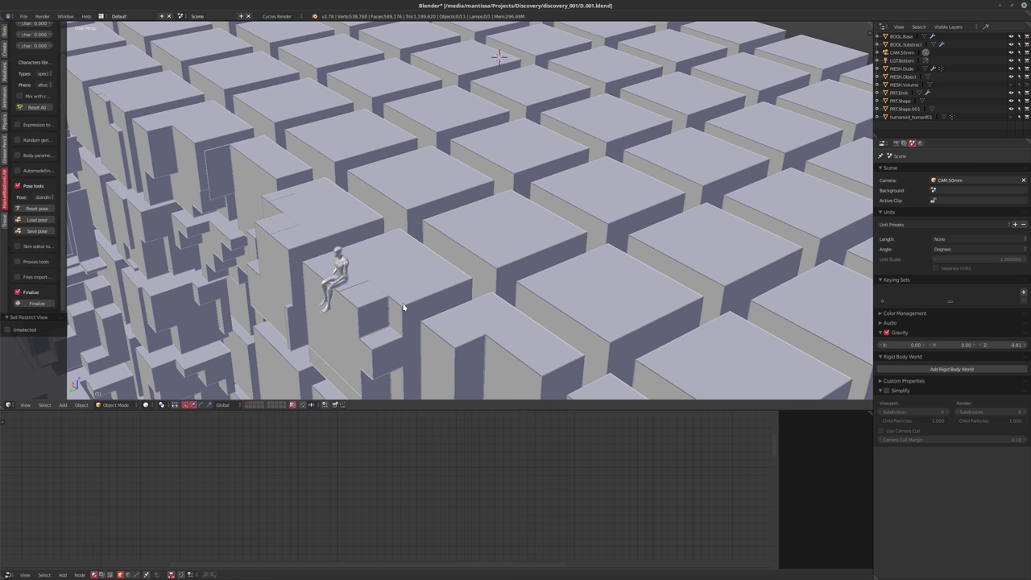
{"action": "key", "text": "ctrl+z"}
{"action": "key", "text": "g"}
{"action": "key", "text": "z"}
{"action": "left_click", "coordinate": [385, 243]}
{"action": "middle_click_drag", "start_coordinate": [430, 263], "coordinate": [380, 229]}
{"action": "middle_click_drag", "start_coordinate": [380, 229], "coordinate": [435, 275], "text": "shift"}
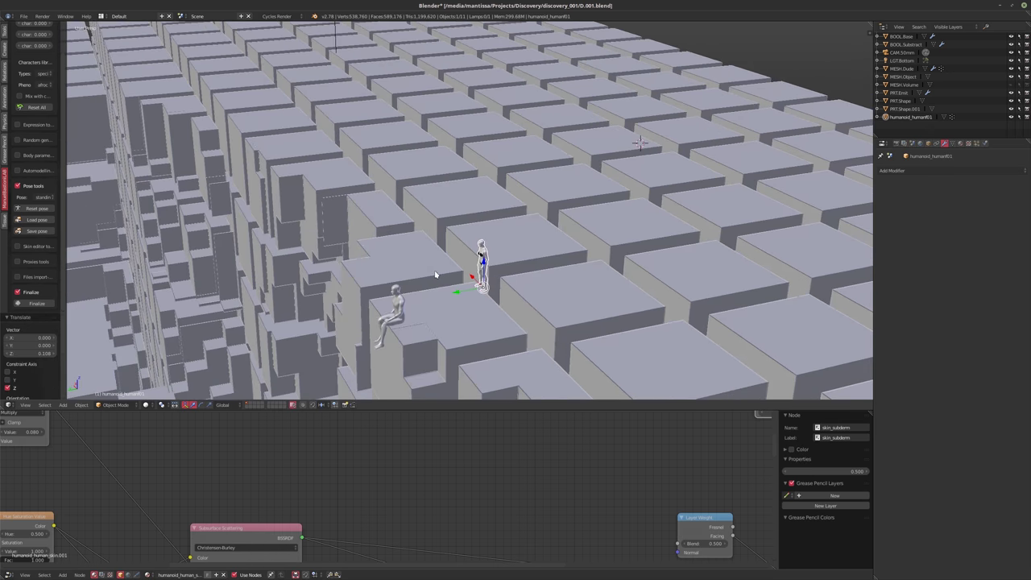
- Lower the female figure about 0.008 along Z so the feet meet the cube surface
{"action": "scroll", "coordinate": [444, 283], "scroll_direction": "up", "scroll_amount": 12}
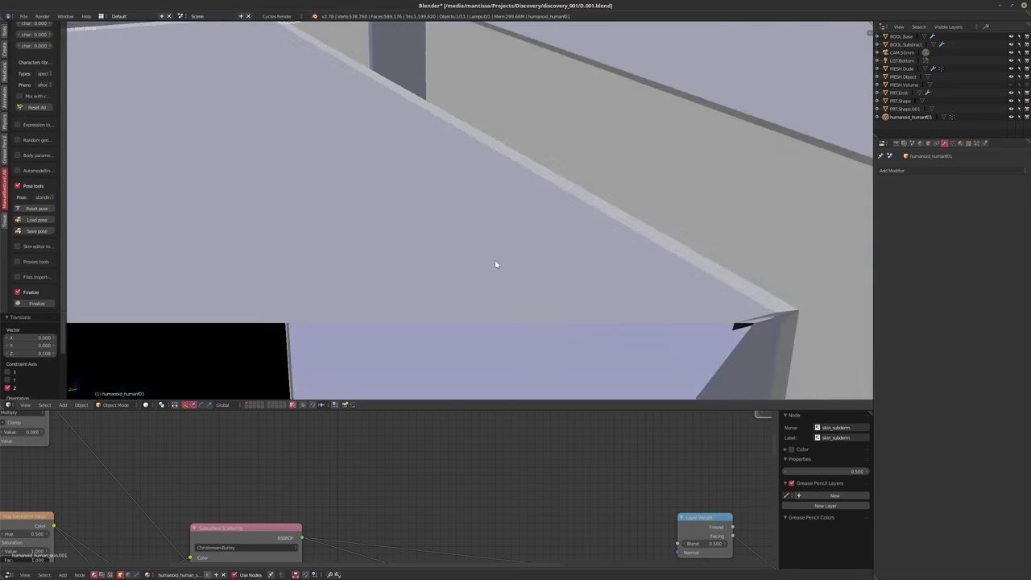
{"action": "scroll", "coordinate": [495, 265], "scroll_direction": "down", "scroll_amount": 4}
{"action": "middle_click_drag", "start_coordinate": [478, 275], "coordinate": [441, 246]}
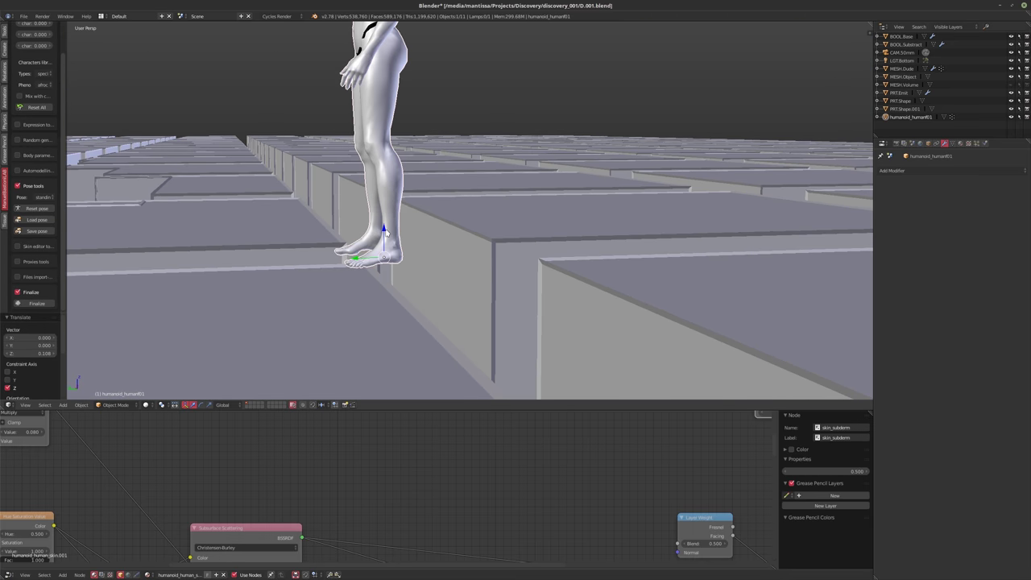
{"action": "left_click_drag", "start_coordinate": [384, 232], "coordinate": [379, 268]}
{"action": "middle_click_drag", "start_coordinate": [379, 268], "coordinate": [435, 299]}
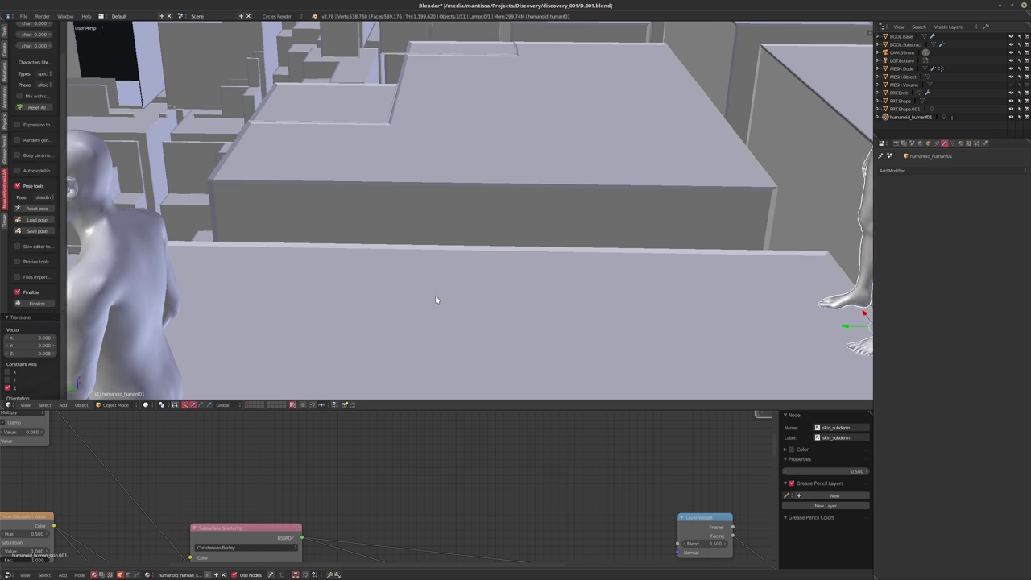
- Move the female figure about 0.167 along Y to stand next to the seated figure
{"action": "middle_click_drag", "start_coordinate": [748, 346], "coordinate": [454, 332], "text": "shift"}
{"action": "scroll", "coordinate": [641, 285], "scroll_direction": "down", "scroll_amount": 7}
{"action": "key", "text": "g"}
{"action": "key", "text": "y"}
{"action": "left_click", "coordinate": [526, 293]}
- Rotate the standing female figure about 18° around the global Z axis
{"action": "key", "text": "r"}
{"action": "key", "text": "z"}
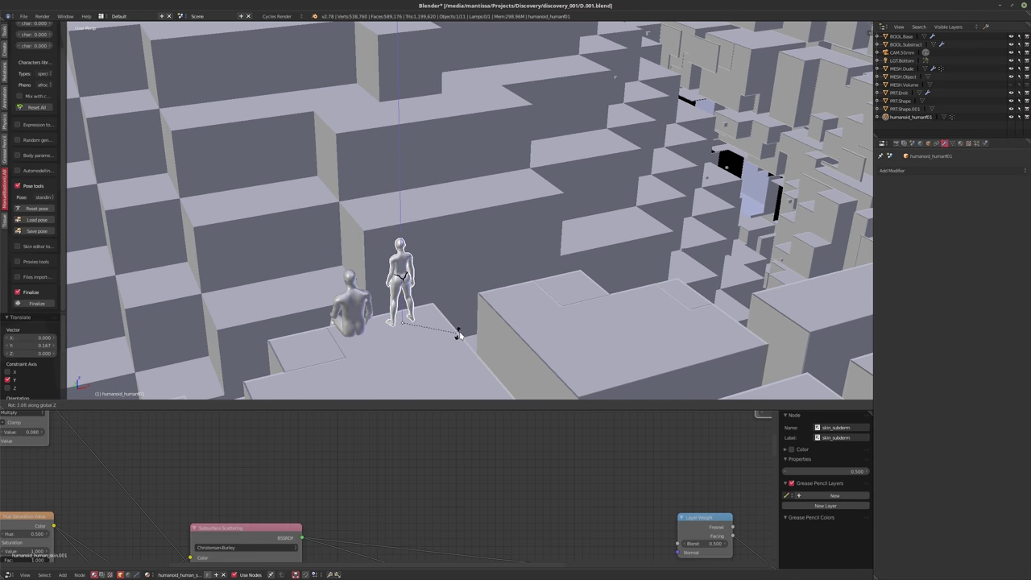
{"action": "left_click", "coordinate": [414, 333]}
{"action": "middle_click_drag", "start_coordinate": [414, 332], "coordinate": [462, 307]}
- Rotate the seated figure about 6.3° around the global Z axis
{"action": "right_click", "coordinate": [428, 263]}
{"action": "key", "text": "r"}
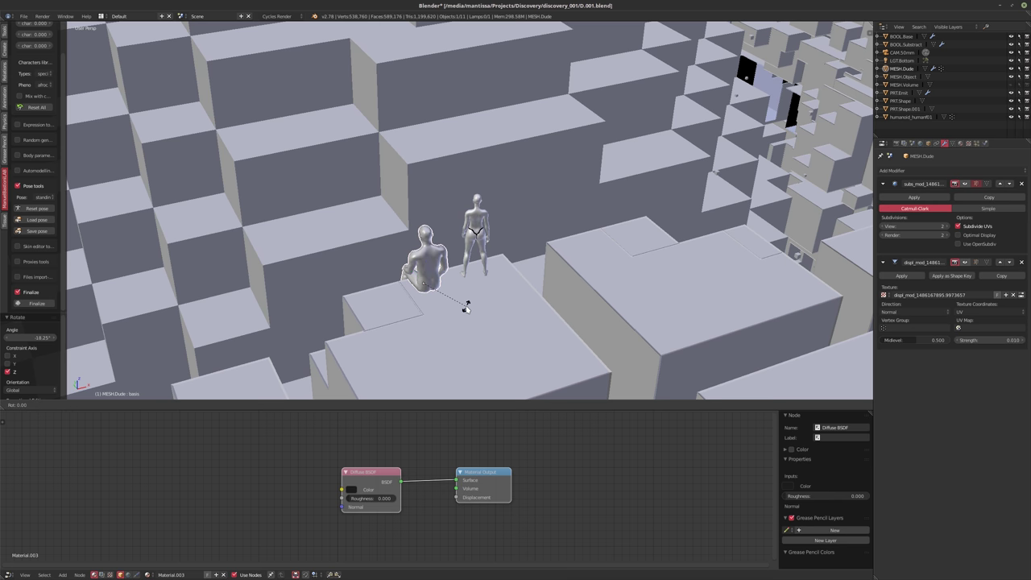
{"action": "key", "text": "z"}
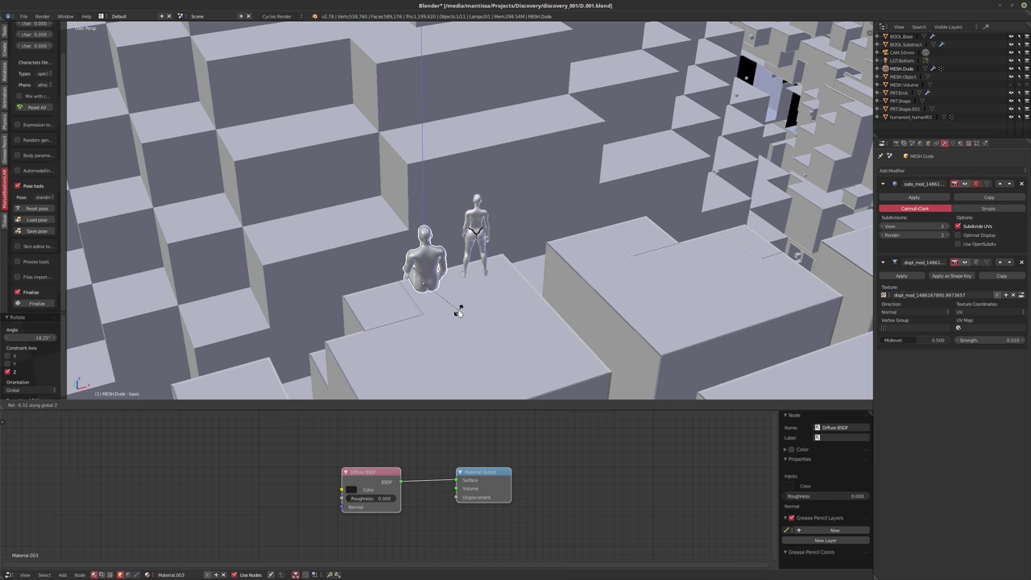
{"action": "left_click", "coordinate": [458, 311]}
{"action": "mouse_move", "coordinate": [458, 312]}
{"action": "middle_mouse_down"}
{"action": "mouse_move", "coordinate": [474, 311]}
{"action": "mouse_move", "coordinate": [453, 298]}
{"action": "middle_mouse_up"}
- Scale the seated figure uniformly to about 0.856 of its size
{"action": "middle_click_drag", "start_coordinate": [493, 211], "coordinate": [504, 274]}
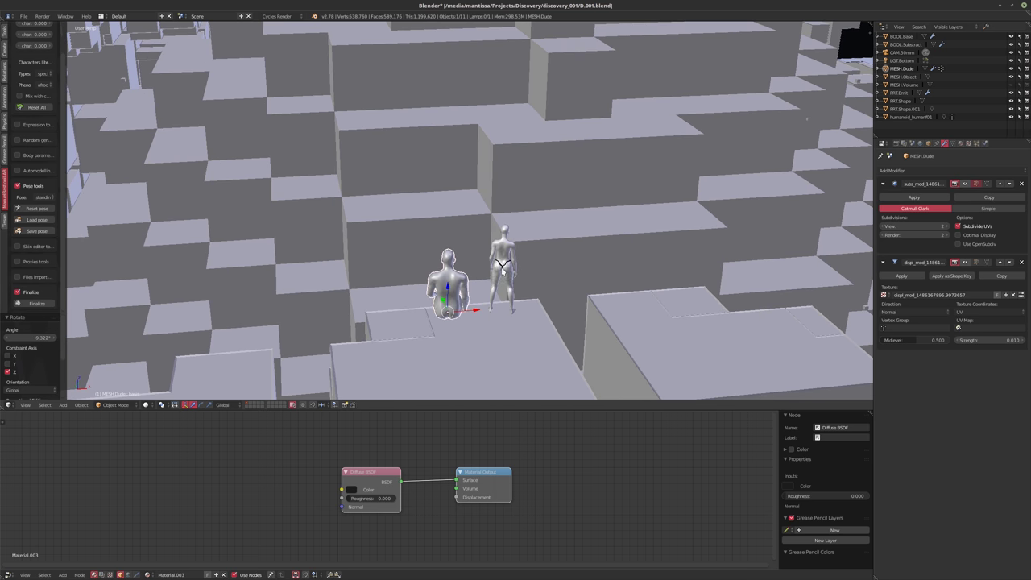
{"action": "right_click", "coordinate": [497, 302]}
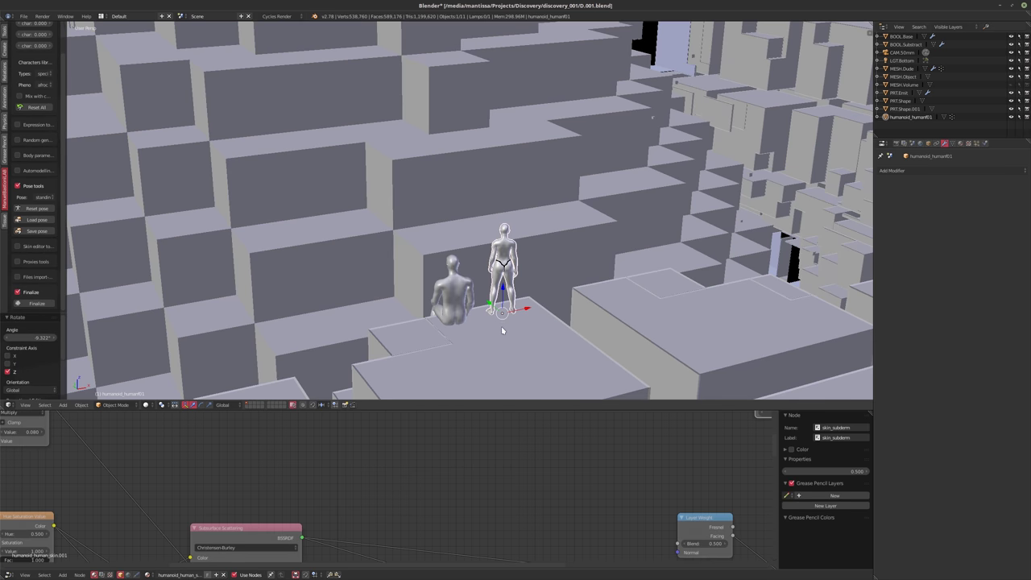
{"action": "right_click", "coordinate": [501, 326]}
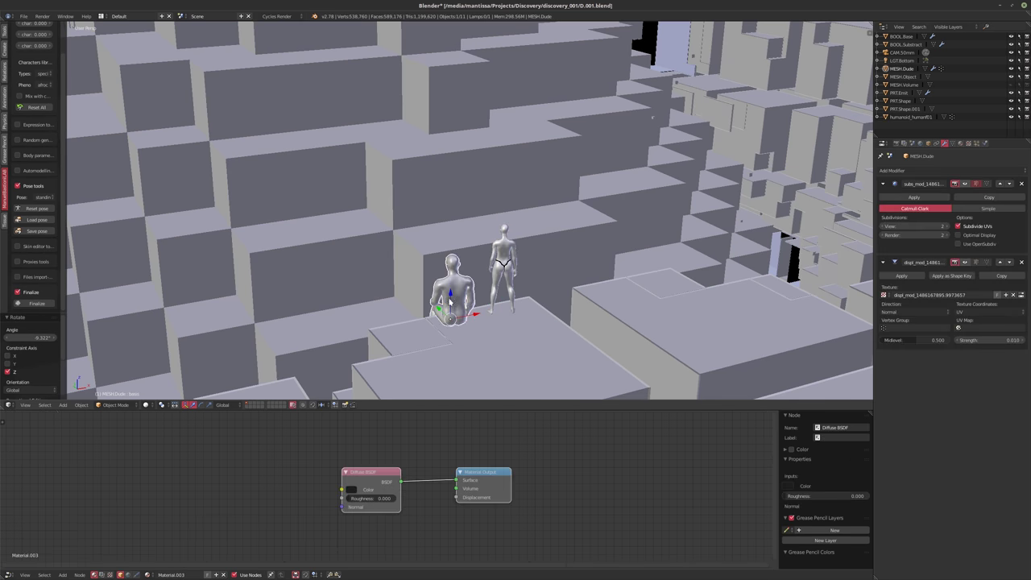
{"action": "key", "text": "s"}
{"action": "left_click", "coordinate": [506, 323]}
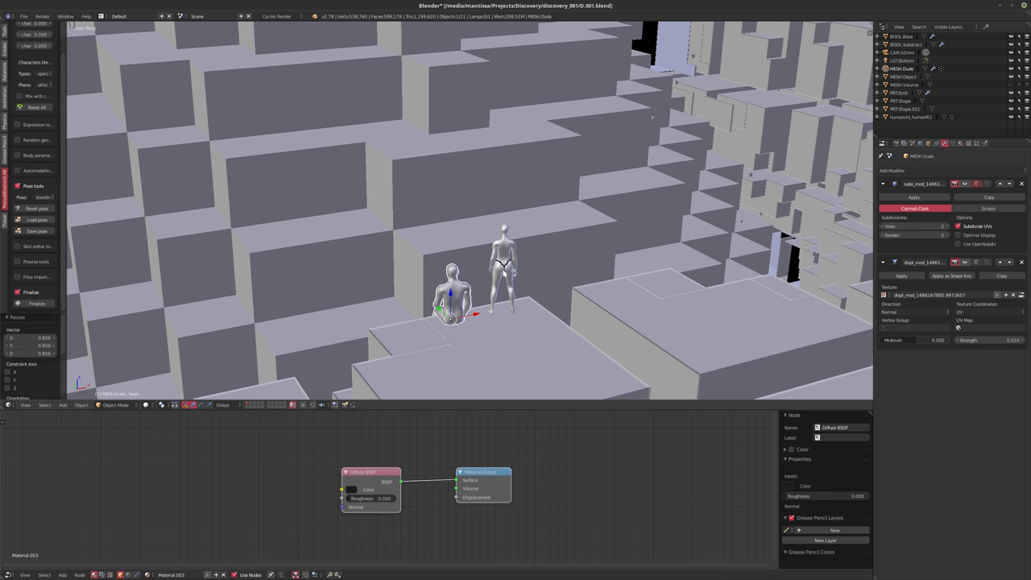
- Scale the standing female figure up uniformly by about 1.086
{"action": "right_click", "coordinate": [528, 284]}
{"action": "key", "text": "s"}
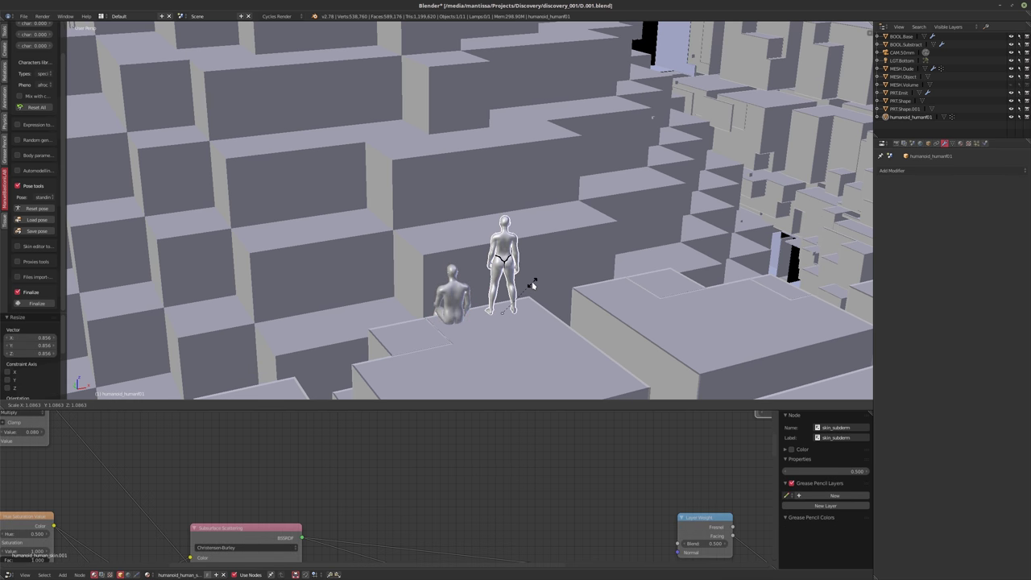
{"action": "left_click", "coordinate": [533, 284]}
{"action": "middle_click_drag", "start_coordinate": [533, 283], "coordinate": [512, 199]}
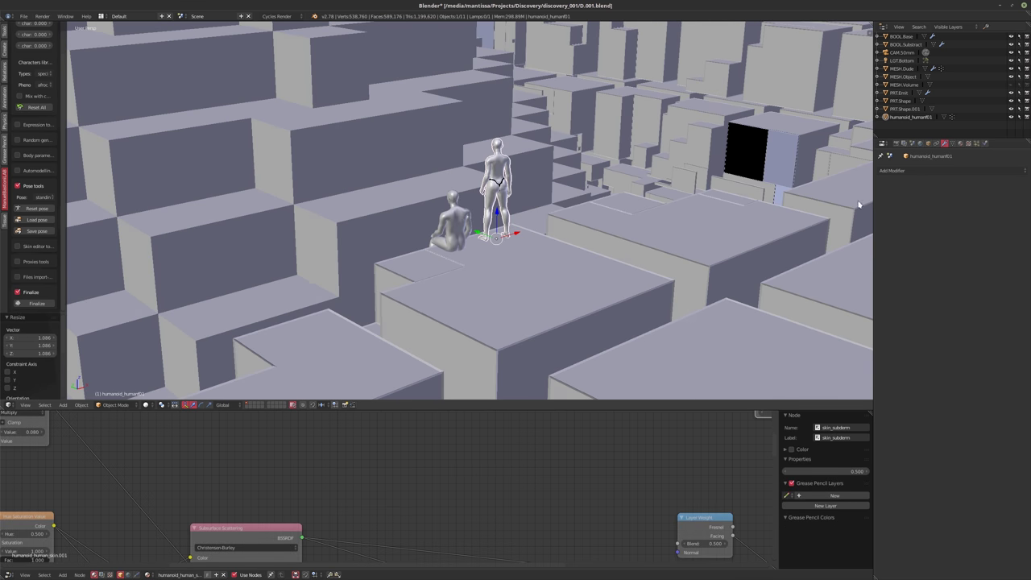
- Remove all material slots from the female figure and assign it the existing dark Material.003
{"action": "left_click", "coordinate": [960, 143]}
{"action": "left_click", "coordinate": [1023, 182]}
{"action": "left_click", "coordinate": [1023, 182]}
{"action": "left_click", "coordinate": [1023, 182]}
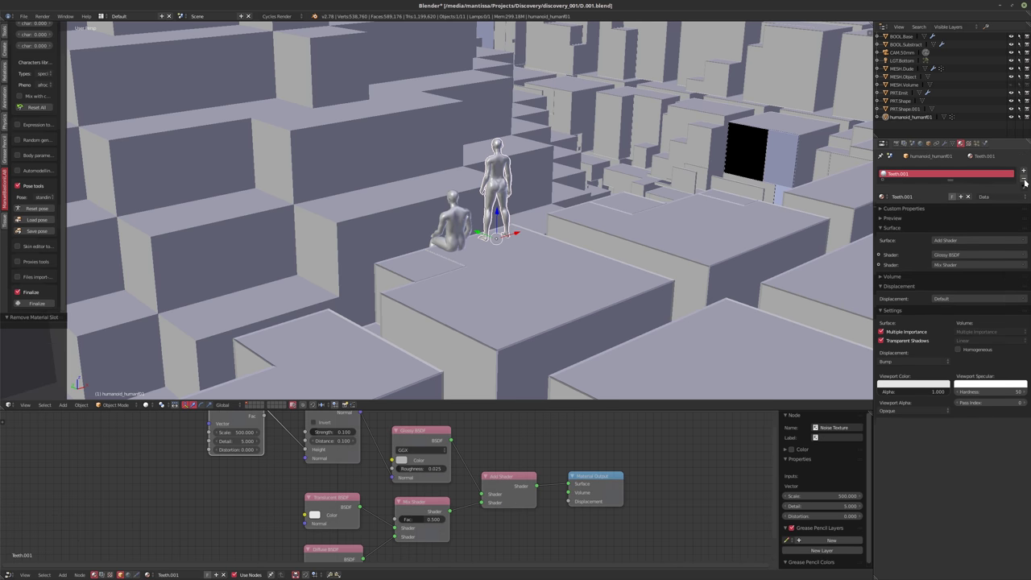
{"action": "left_click", "coordinate": [1023, 182]}
{"action": "left_click", "coordinate": [882, 197]}
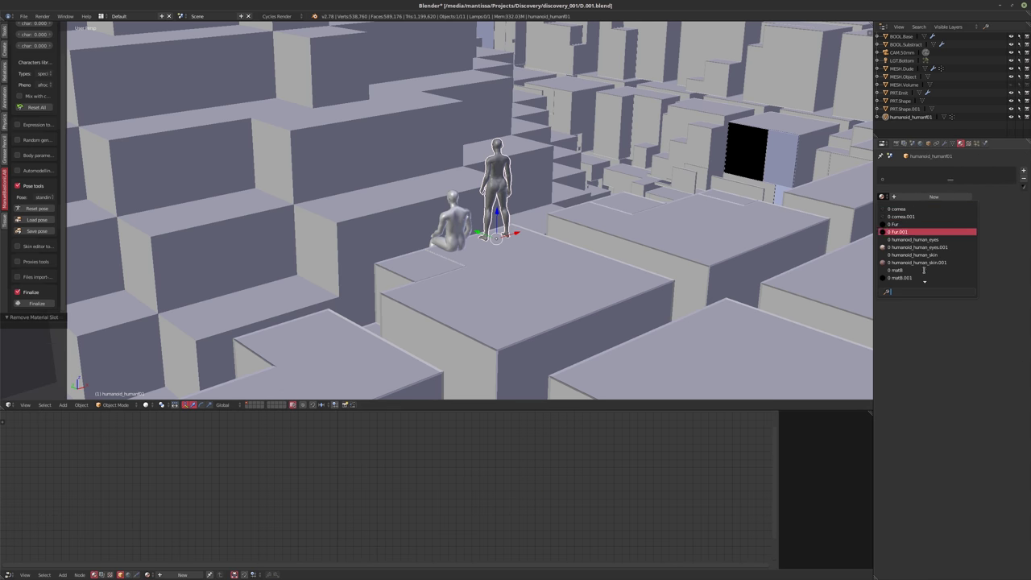
{"action": "scroll", "coordinate": [928, 270], "scroll_direction": "down", "scroll_amount": 9}
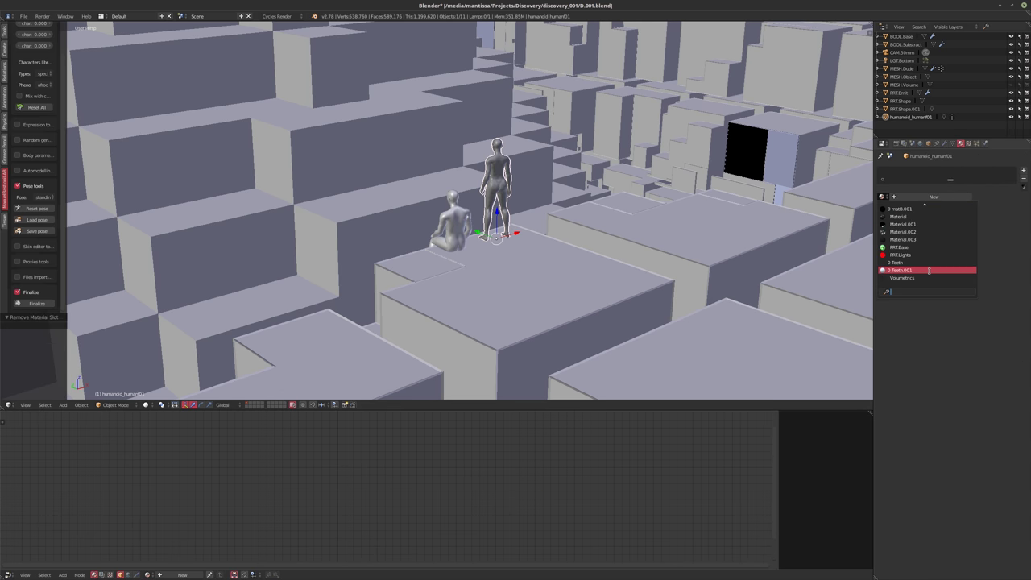
{"action": "left_click", "coordinate": [926, 239]}
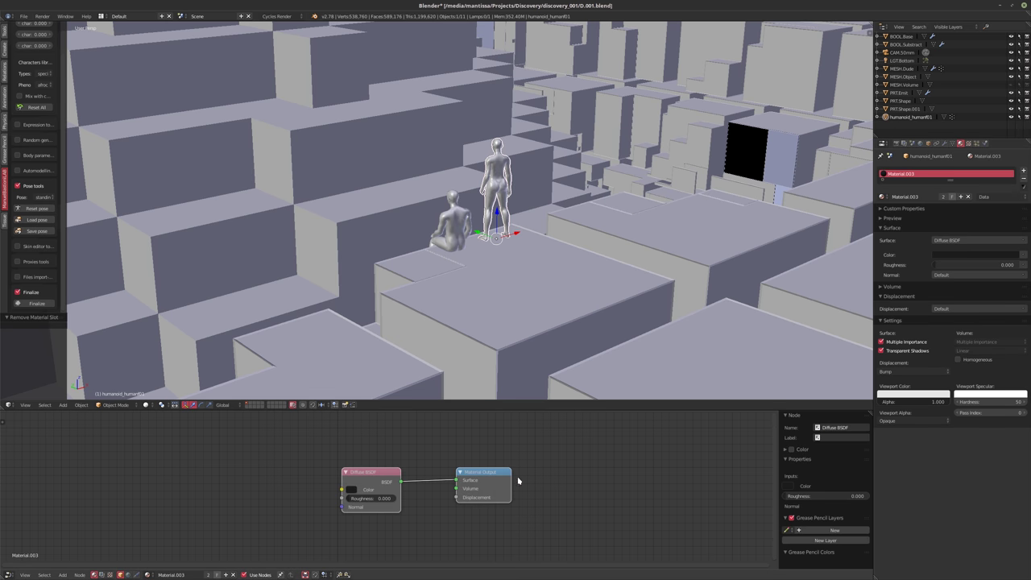
- Save the scene over D.001.blend and render the camera view
{"action": "middle_click_drag", "start_coordinate": [500, 452], "coordinate": [497, 462]}
{"action": "key", "text": "KP_0"}
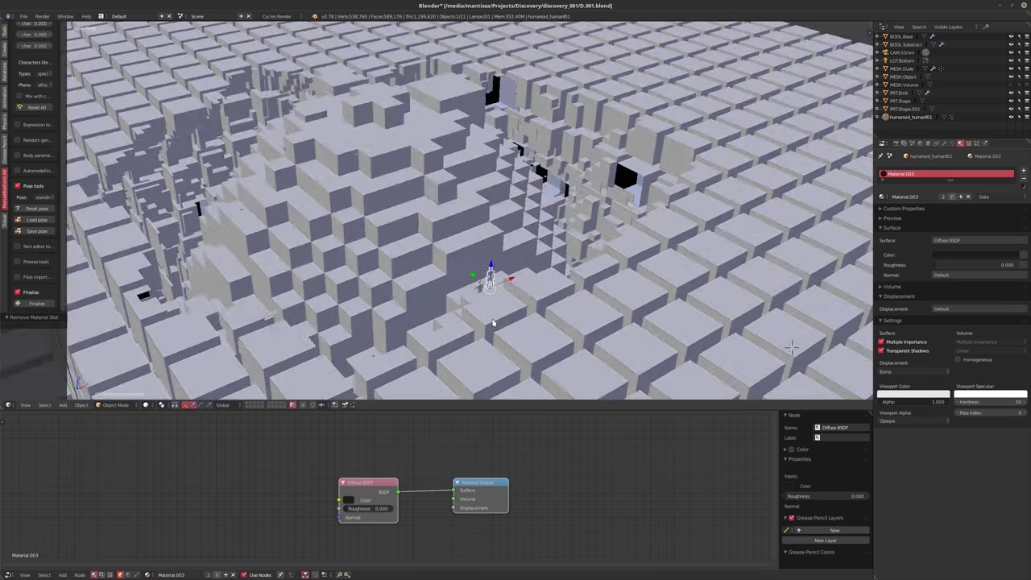
{"action": "key", "text": "a"}
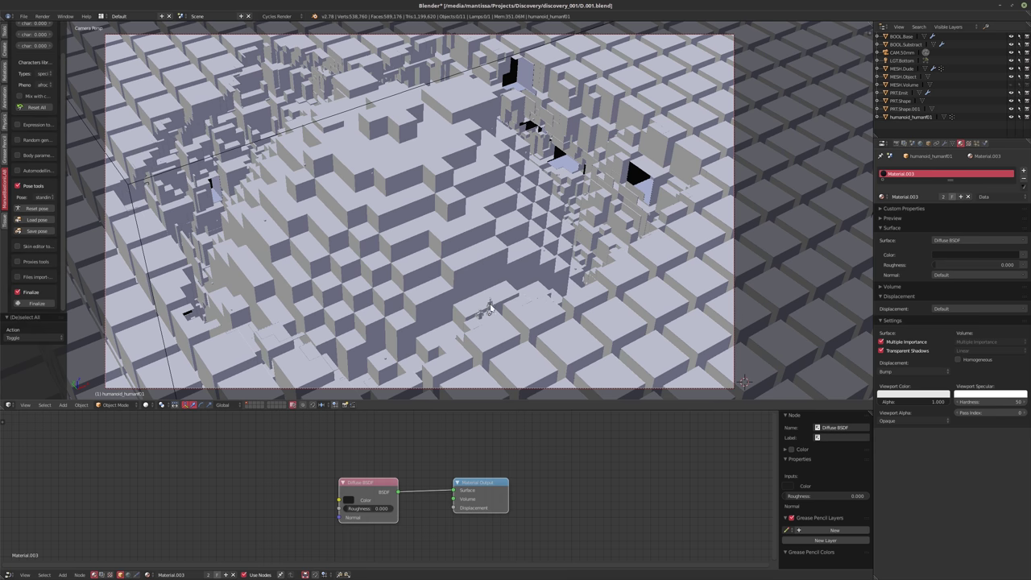
{"action": "right_click", "coordinate": [489, 307]}
{"action": "key", "text": "a"}
{"action": "key", "text": "ctrl+s"}
{"action": "left_click", "coordinate": [514, 335]}
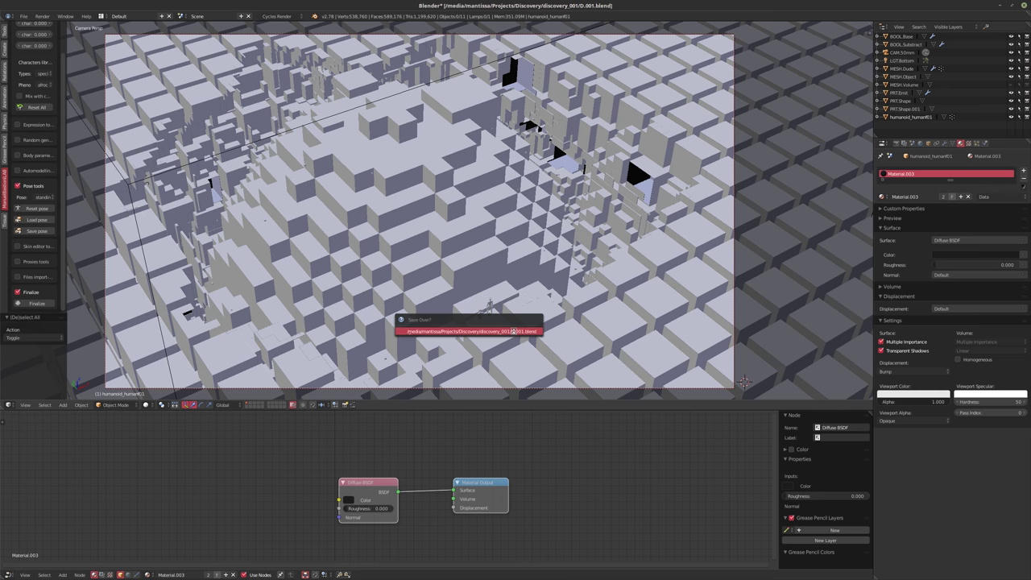
{"action": "key", "text": "F12"}
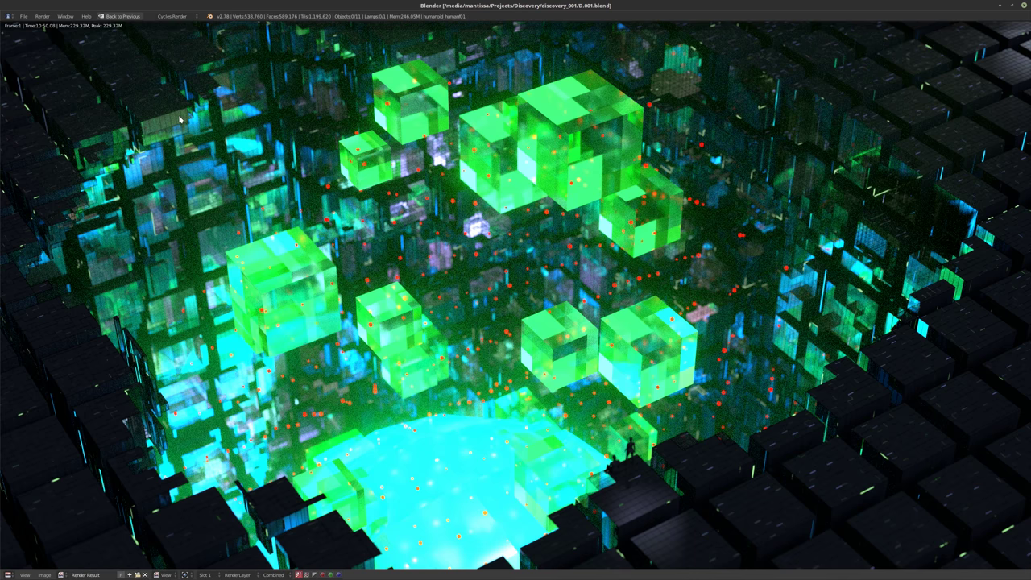
{"action": "left_click", "coordinate": [121, 16]}
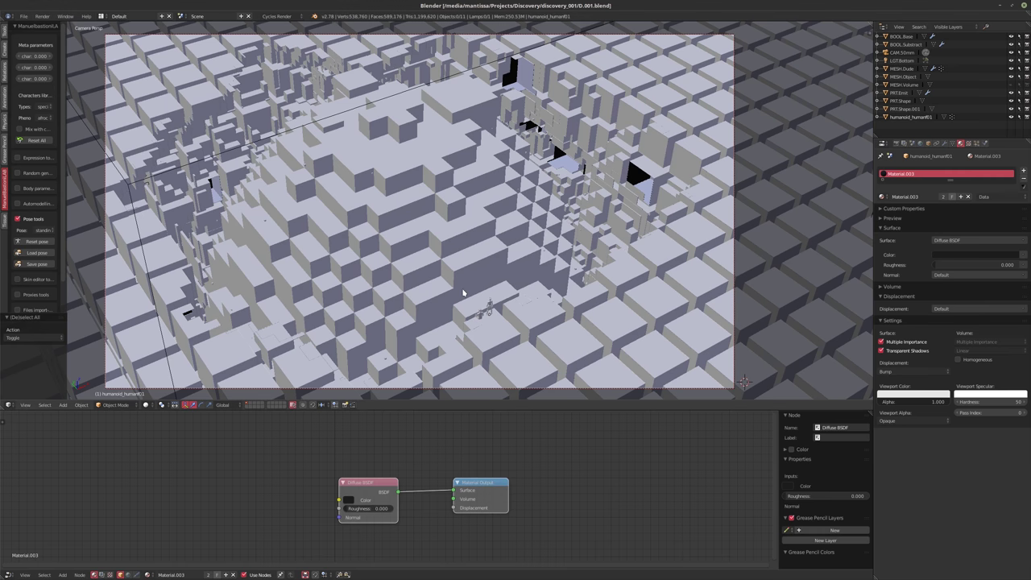
- Reframe the camera slightly on the pit and figures, and turn off Lock Camera to View
{"action": "key", "text": "n"}
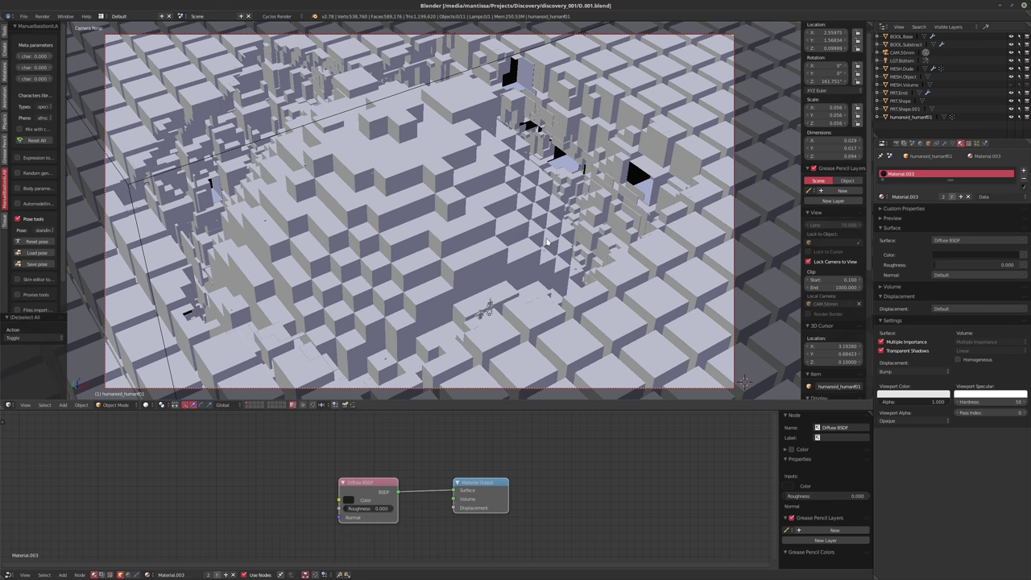
{"action": "middle_click_drag", "start_coordinate": [550, 242], "coordinate": [518, 236]}
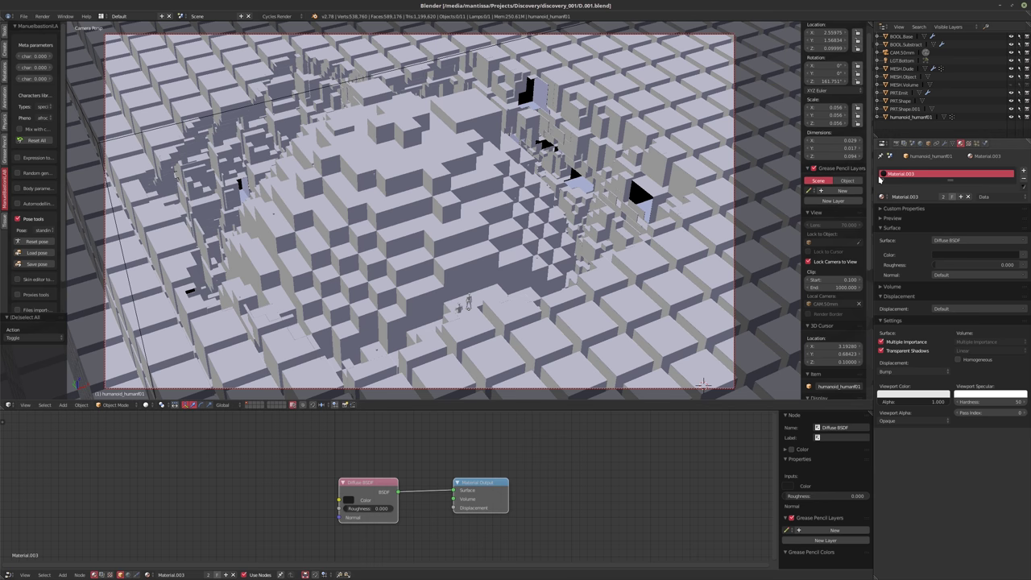
{"action": "left_click", "coordinate": [809, 260]}
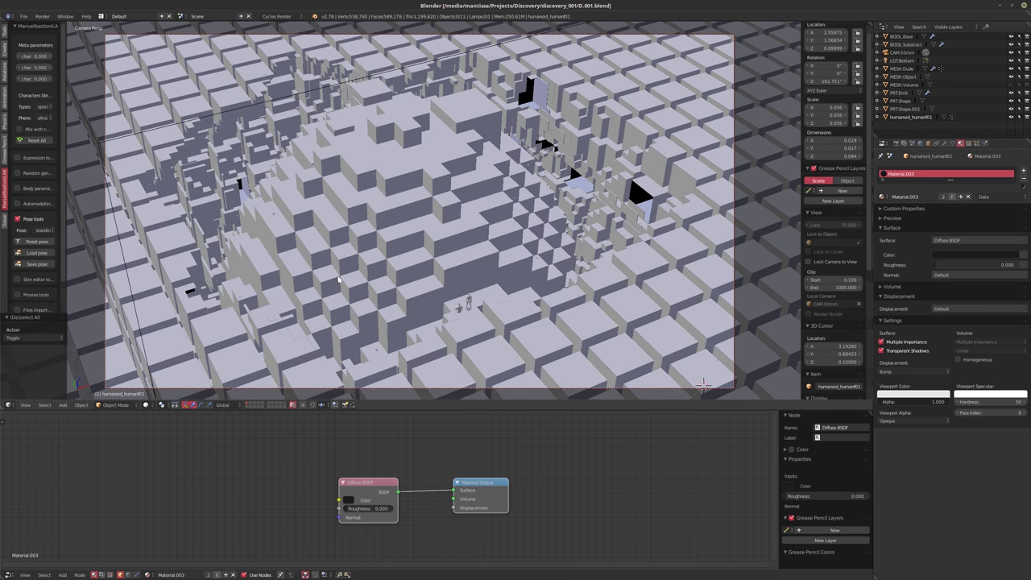
- Switch the 3D viewport to the UV/Image Editor to show the render result
{"action": "left_click", "coordinate": [10, 405]}
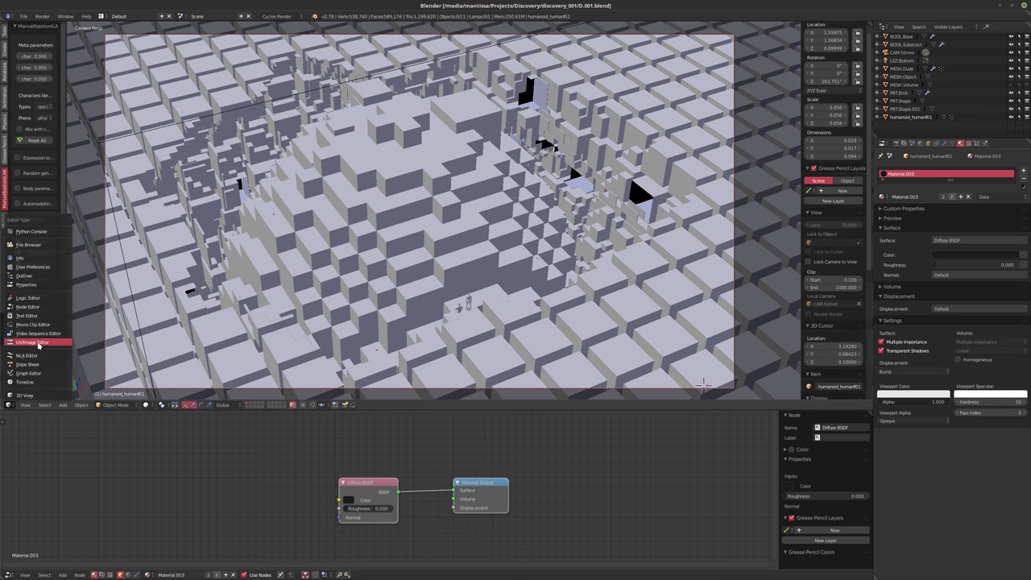
{"action": "left_click", "coordinate": [39, 345]}
{"action": "scroll", "coordinate": [300, 303], "scroll_direction": "down", "scroll_amount": 4}
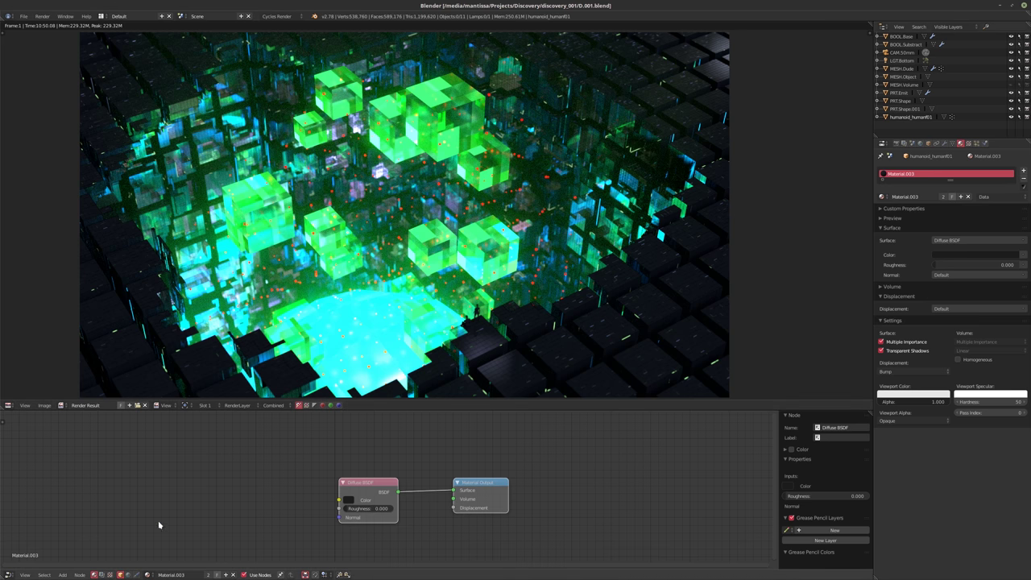
- Enable compositing nodes for the scene and space the Render Layers and Composite nodes far apart
{"action": "left_click", "coordinate": [101, 574]}
{"action": "left_click", "coordinate": [138, 575]}
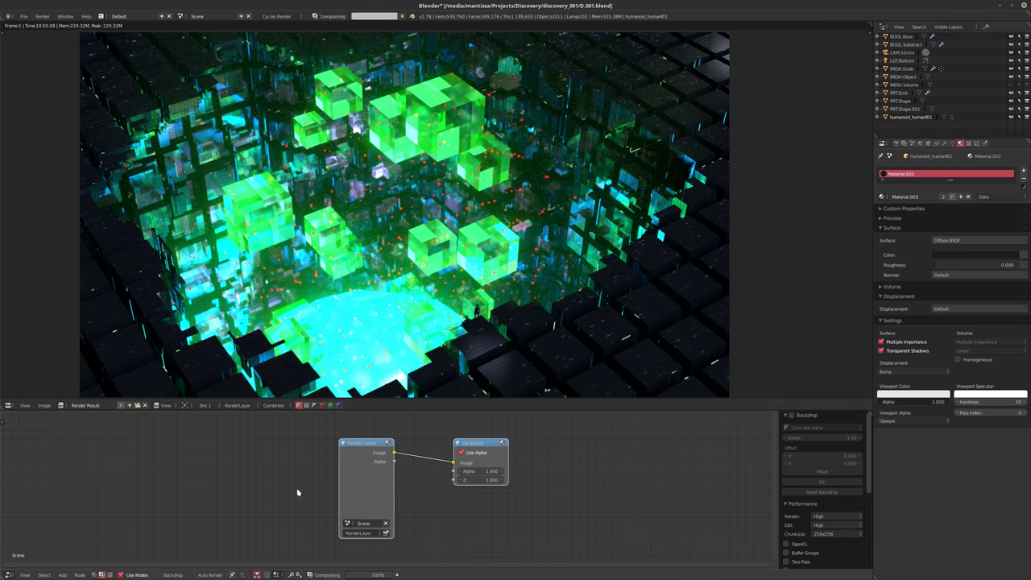
{"action": "middle_click_drag", "start_coordinate": [296, 488], "coordinate": [396, 484]}
{"action": "scroll", "coordinate": [396, 485], "scroll_direction": "up", "scroll_amount": 3}
{"action": "left_click_drag", "start_coordinate": [473, 448], "coordinate": [172, 444]}
{"action": "middle_click_drag", "start_coordinate": [366, 464], "coordinate": [306, 456]}
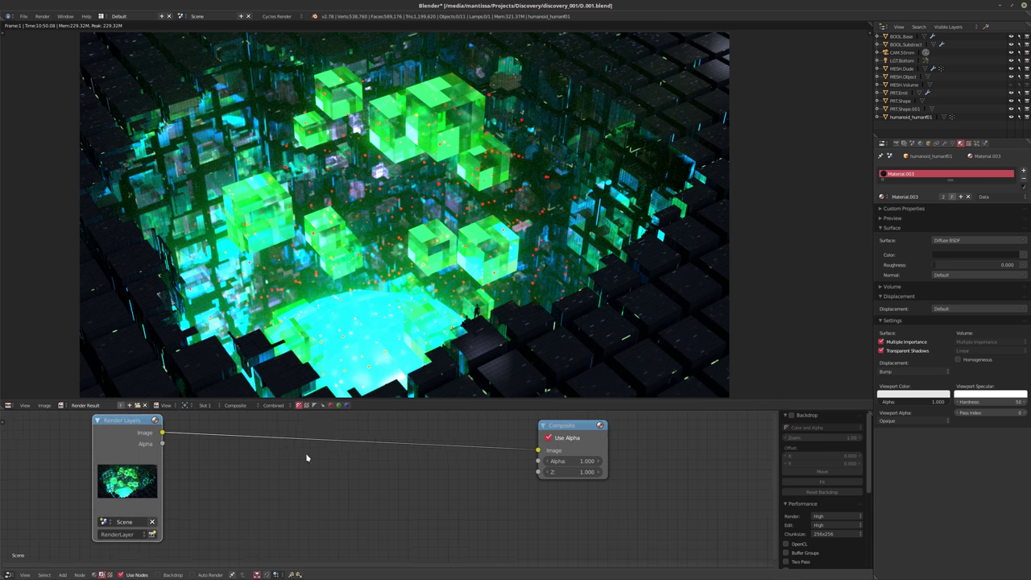
{"action": "scroll", "coordinate": [307, 456], "scroll_direction": "down", "scroll_amount": 3}
{"action": "left_click_drag", "start_coordinate": [512, 434], "coordinate": [601, 442]}
{"action": "middle_click_drag", "start_coordinate": [370, 458], "coordinate": [407, 460]}
{"action": "scroll", "coordinate": [406, 461], "scroll_direction": "up", "scroll_amount": 2}
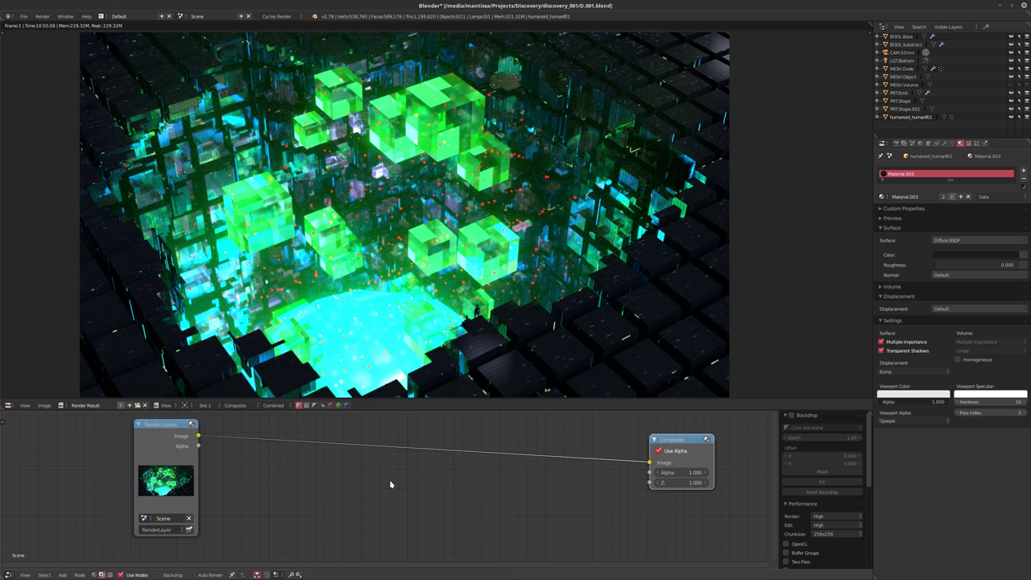
- Add a Glare node just after the Render Layers node, below the existing link
{"action": "key", "text": "shift+a"}
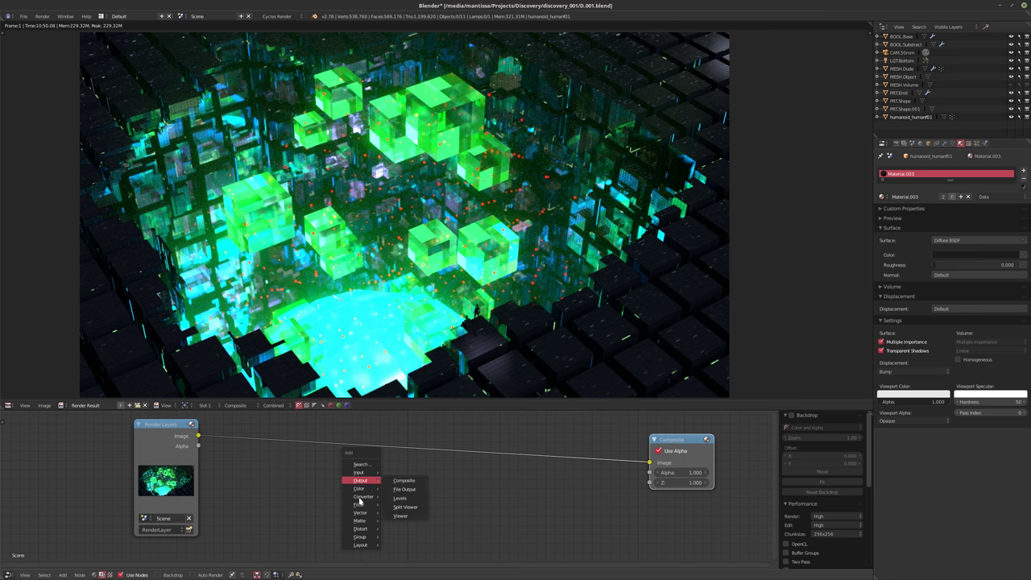
{"action": "mouse_move", "coordinate": [359, 504]}
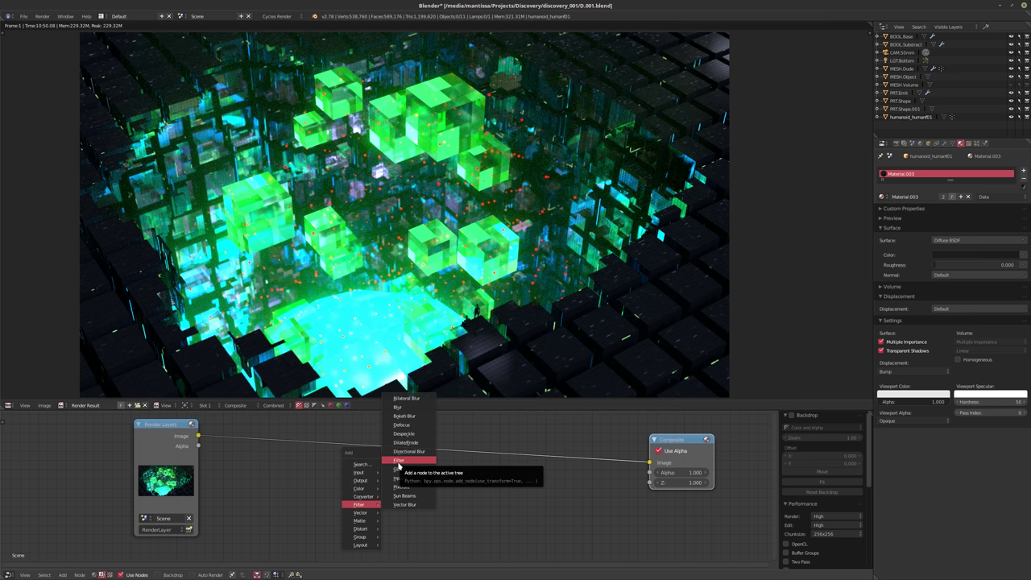
{"action": "left_click", "coordinate": [400, 469]}
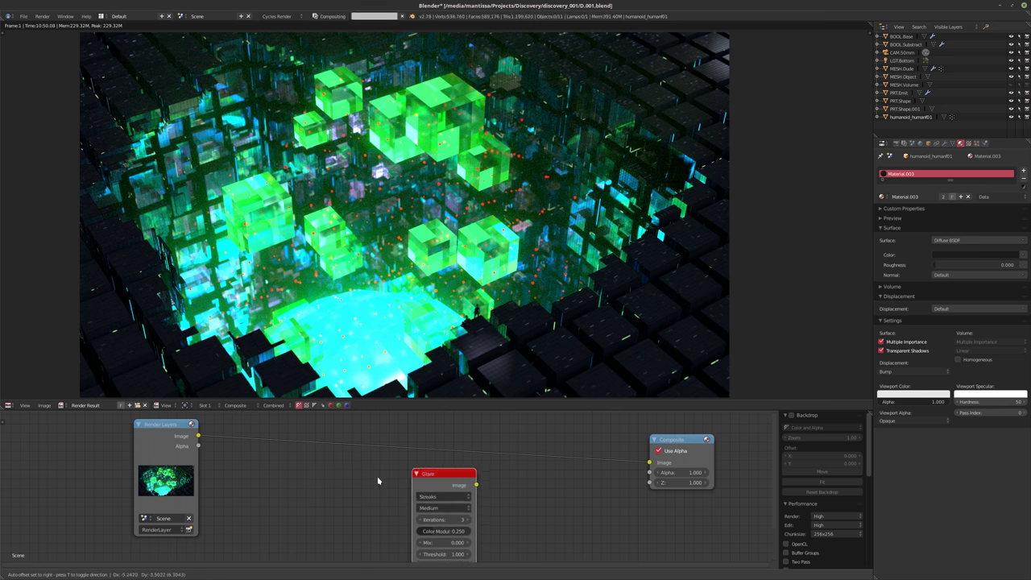
{"action": "left_click", "coordinate": [246, 465]}
- Insert a Soften filter node on the link just before the Composite node and set its Fac to 0.25
{"action": "key", "text": "shift+a"}
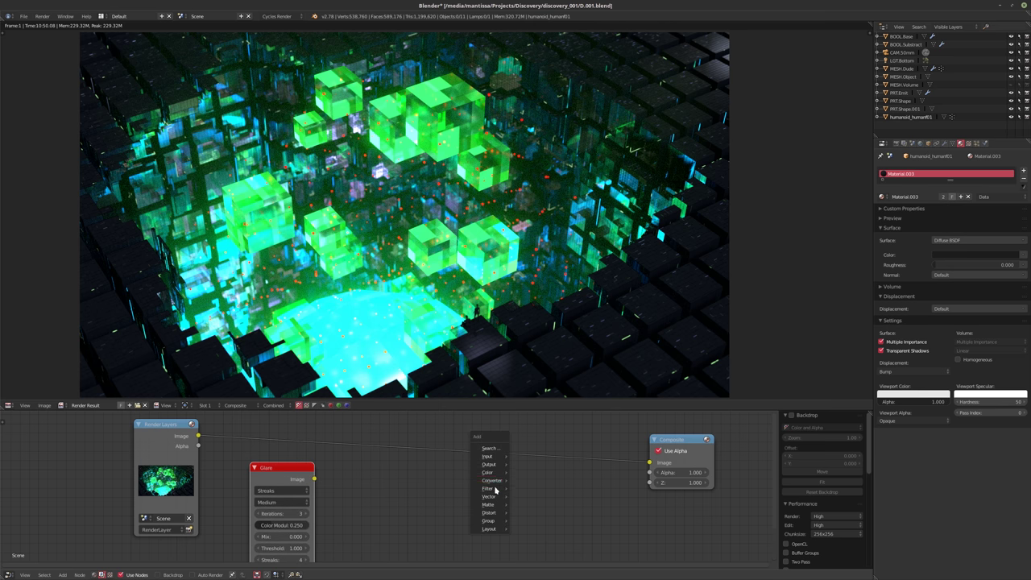
{"action": "mouse_move", "coordinate": [488, 488]}
{"action": "left_click", "coordinate": [533, 444]}
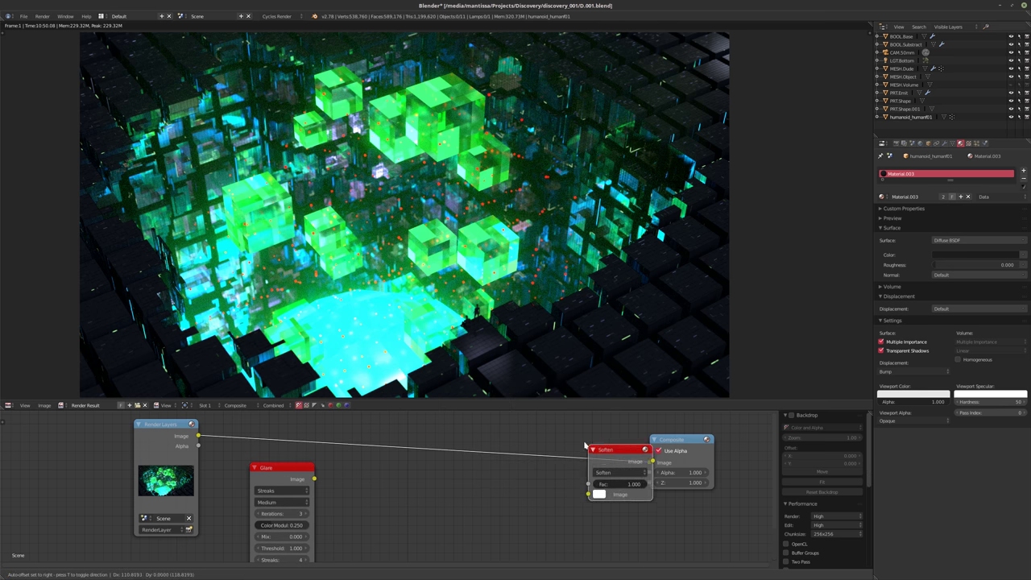
{"action": "left_click", "coordinate": [591, 444]}
{"action": "middle_click_drag", "start_coordinate": [637, 490], "coordinate": [618, 490]}
{"action": "scroll", "coordinate": [618, 489], "scroll_direction": "up", "scroll_amount": 3}
{"action": "left_click", "coordinate": [561, 476]}
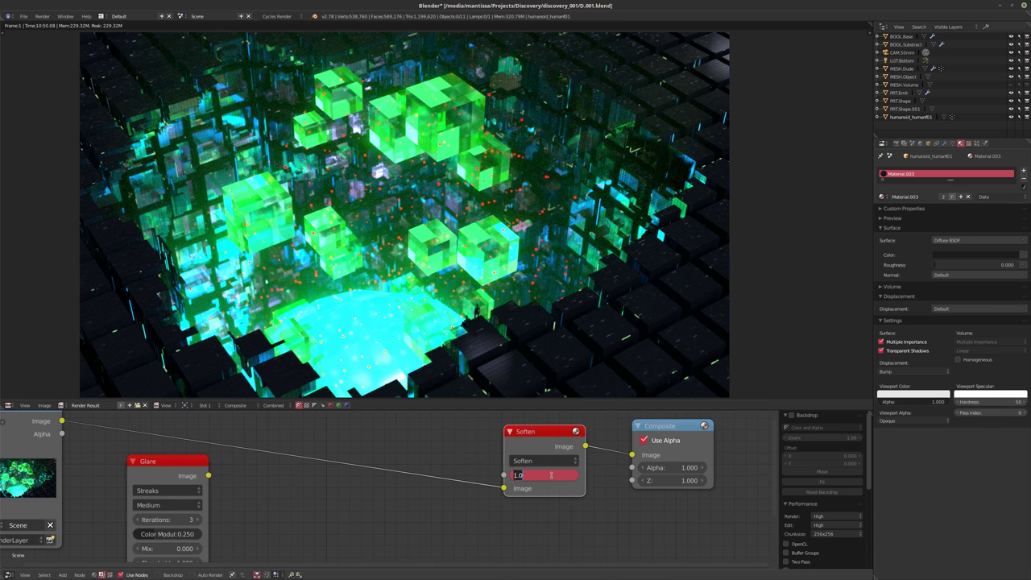
{"action": "type", "text": ".25"}
{"action": "key", "text": "Return"}
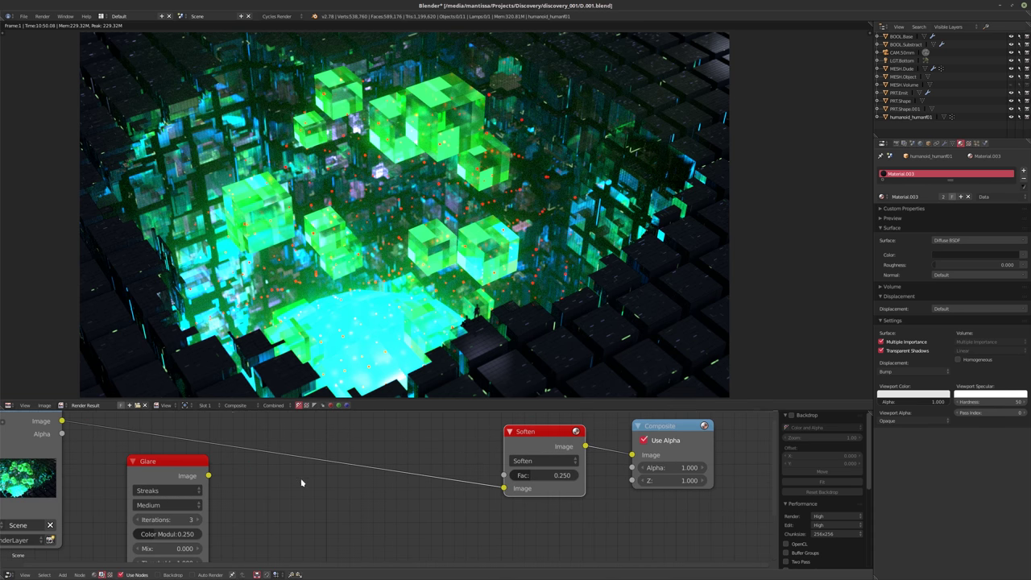
- Set the Glare node's type to Fog Glow and its Mix to 1.000
{"action": "scroll", "coordinate": [173, 491], "scroll_direction": "up", "scroll_amount": 1}
{"action": "middle_click_drag", "start_coordinate": [172, 492], "coordinate": [375, 460]}
{"action": "scroll", "coordinate": [374, 460], "scroll_direction": "down", "scroll_amount": 3}
{"action": "middle_click_drag", "start_coordinate": [289, 459], "coordinate": [326, 463]}
{"action": "left_click_drag", "start_coordinate": [284, 429], "coordinate": [205, 428]}
{"action": "middle_click_drag", "start_coordinate": [355, 464], "coordinate": [387, 455]}
{"action": "left_click_drag", "start_coordinate": [407, 447], "coordinate": [363, 459]}
{"action": "middle_click_drag", "start_coordinate": [454, 479], "coordinate": [437, 480]}
{"action": "left_click", "coordinate": [375, 462]}
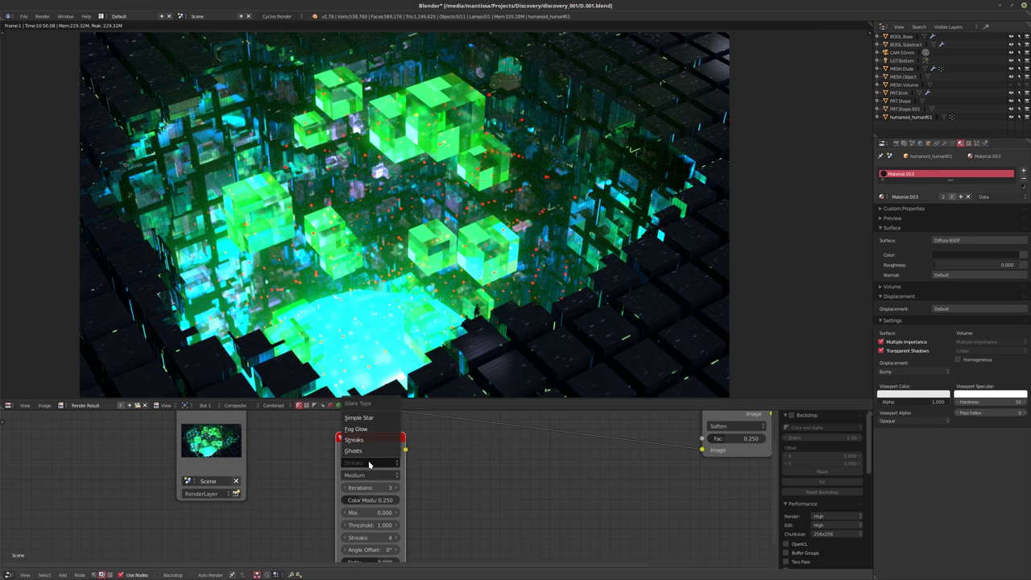
{"action": "left_click", "coordinate": [370, 441]}
{"action": "scroll", "coordinate": [449, 488], "scroll_direction": "up", "scroll_amount": 2}
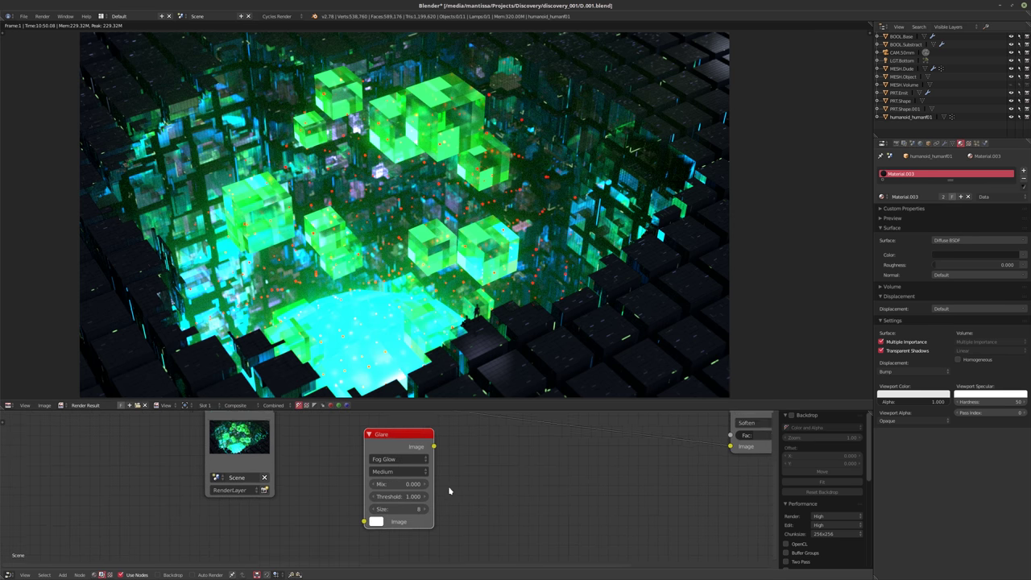
{"action": "left_click_drag", "start_coordinate": [369, 481], "coordinate": [427, 481]}
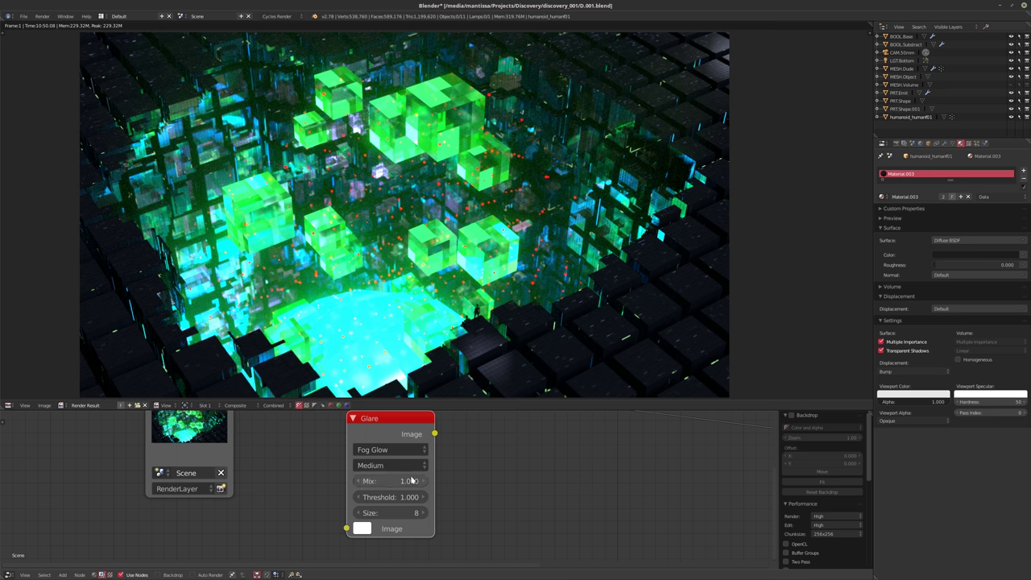
- Connect the Render Layers image output to the Glare node's image input and shift the Glare node closer
{"action": "scroll", "coordinate": [306, 458], "scroll_direction": "down", "scroll_amount": 2}
{"action": "left_click_drag", "start_coordinate": [271, 414], "coordinate": [347, 528]}
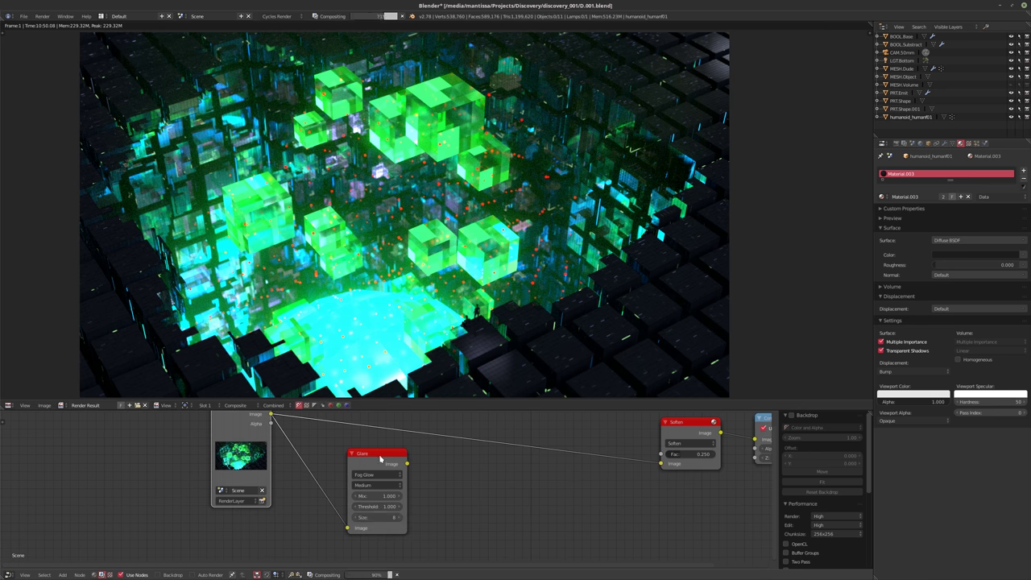
{"action": "left_click_drag", "start_coordinate": [379, 456], "coordinate": [351, 471]}
{"action": "middle_click_drag", "start_coordinate": [430, 483], "coordinate": [423, 478]}
- Insert a Mix node set to Add between Render Layers and Soften, with the Glare output as its second image input
{"action": "key", "text": "shift+a"}
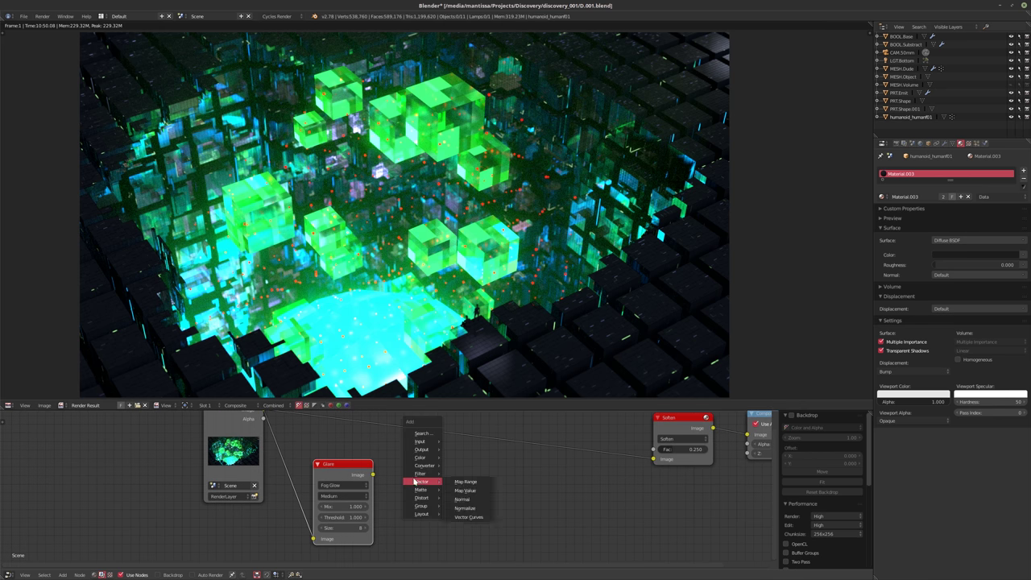
{"action": "mouse_move", "coordinate": [426, 473]}
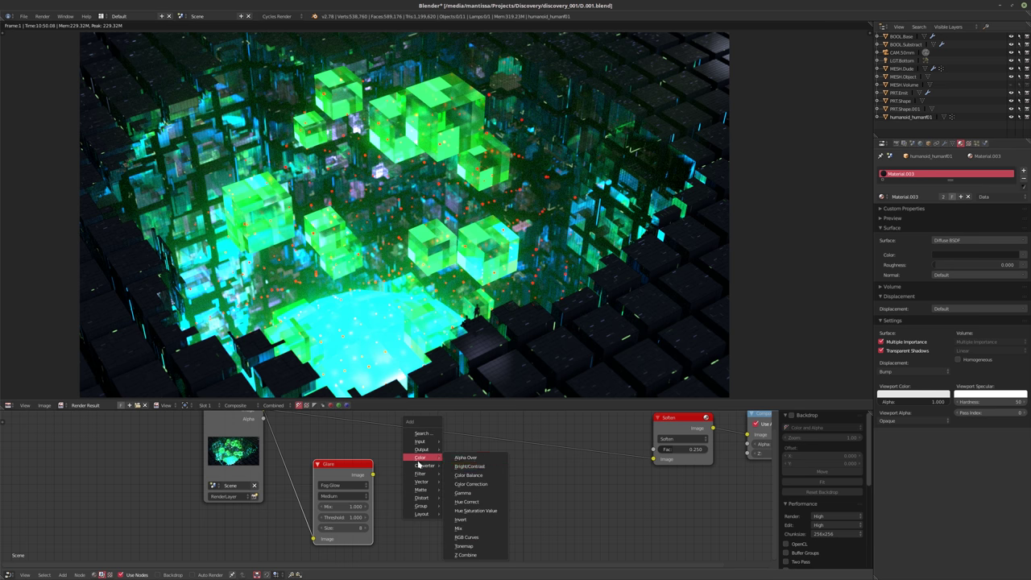
{"action": "left_click", "coordinate": [471, 527]}
{"action": "left_click", "coordinate": [389, 404]}
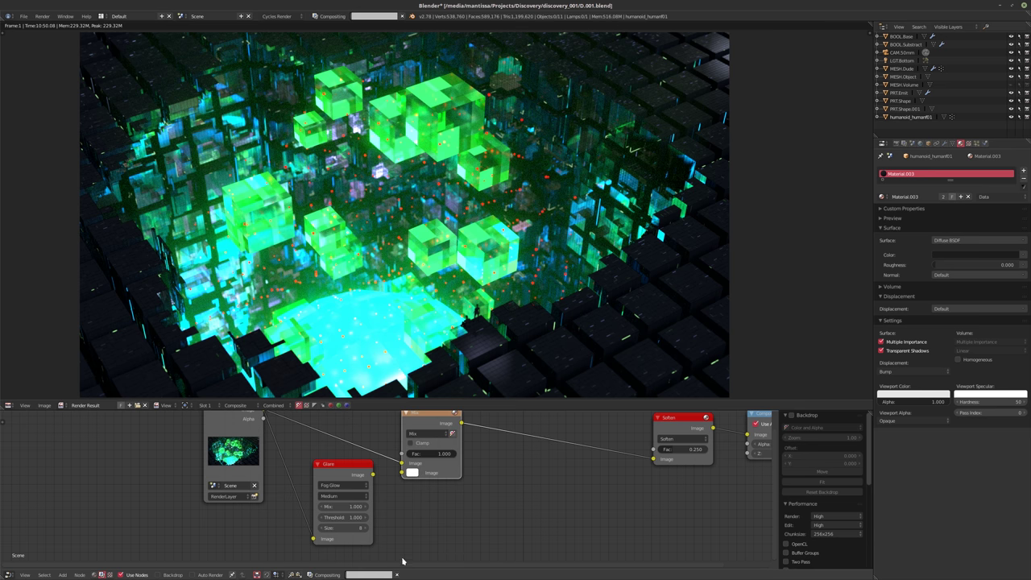
{"action": "left_click", "coordinate": [422, 423]}
{"action": "left_click", "coordinate": [418, 415]}
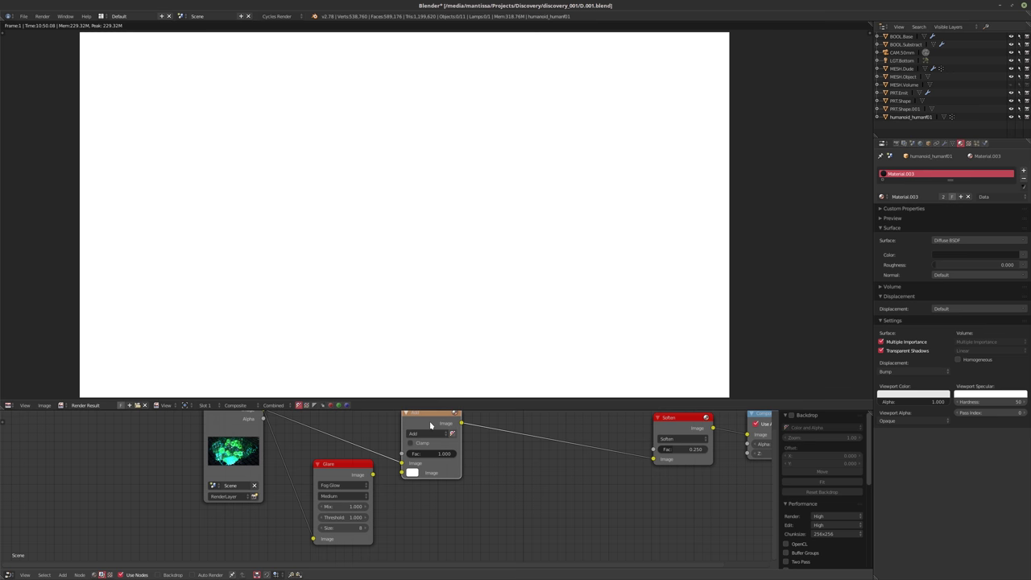
{"action": "left_click_drag", "start_coordinate": [429, 423], "coordinate": [426, 412]}
{"action": "left_click_drag", "start_coordinate": [373, 475], "coordinate": [401, 462]}
{"action": "middle_click_drag", "start_coordinate": [423, 483], "coordinate": [461, 488]}
- Set the Glare node's Size to 9
{"action": "scroll", "coordinate": [441, 492], "scroll_direction": "up", "scroll_amount": 1}
{"action": "scroll", "coordinate": [455, 490], "scroll_direction": "up", "scroll_amount": 1}
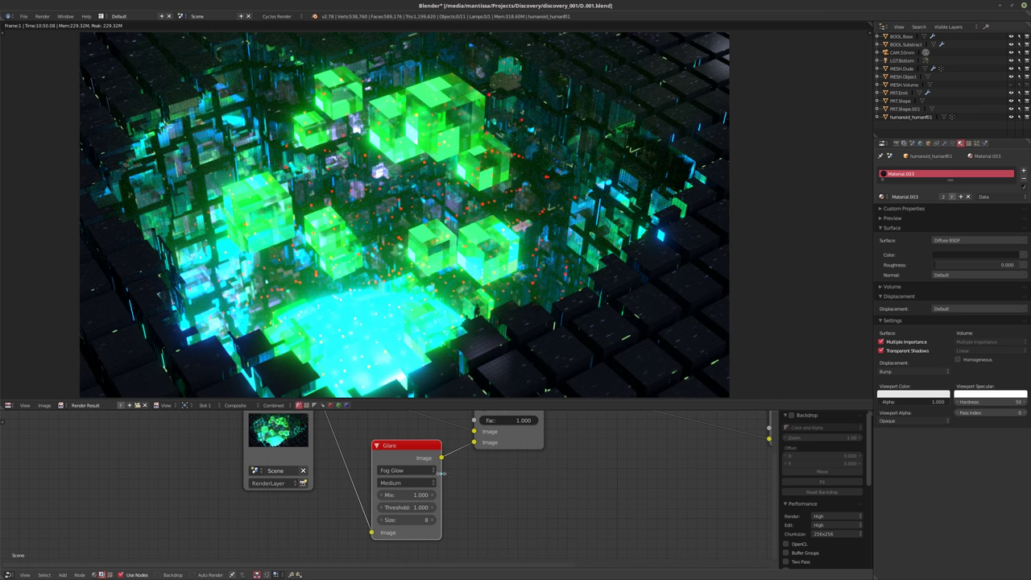
{"action": "scroll", "coordinate": [454, 489], "scroll_direction": "up", "scroll_amount": 2}
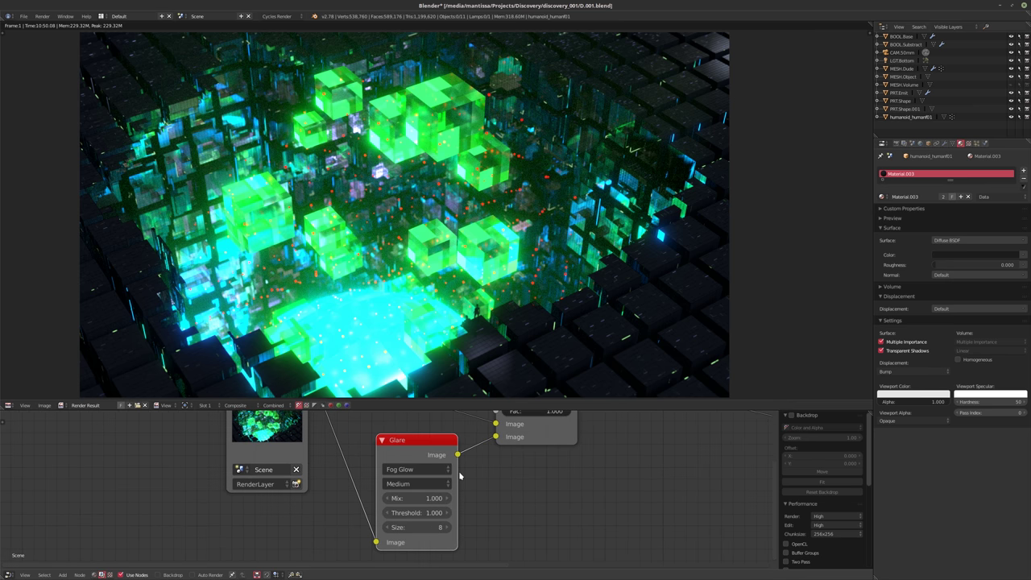
{"action": "left_click", "coordinate": [446, 527]}
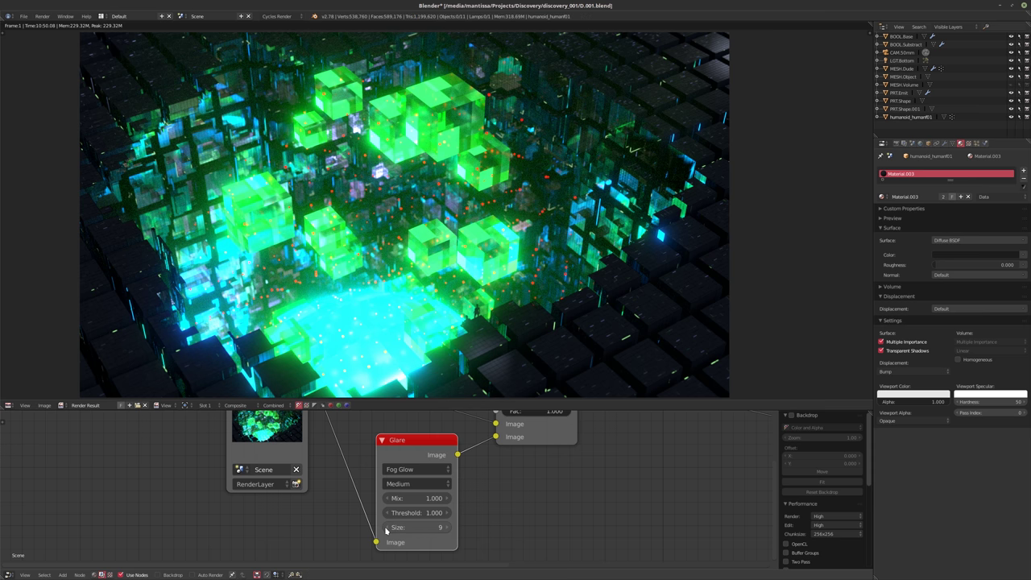
{"action": "mouse_move", "coordinate": [464, 484]}
{"action": "middle_mouse_down"}
{"action": "mouse_move", "coordinate": [413, 498]}
{"action": "mouse_move", "coordinate": [467, 497]}
{"action": "middle_mouse_up"}
- Lower the Add node's Fac to 0.591 to weaken the glare
{"action": "scroll", "coordinate": [462, 486], "scroll_direction": "down", "scroll_amount": 1}
{"action": "left_click_drag", "start_coordinate": [507, 437], "coordinate": [496, 437]}
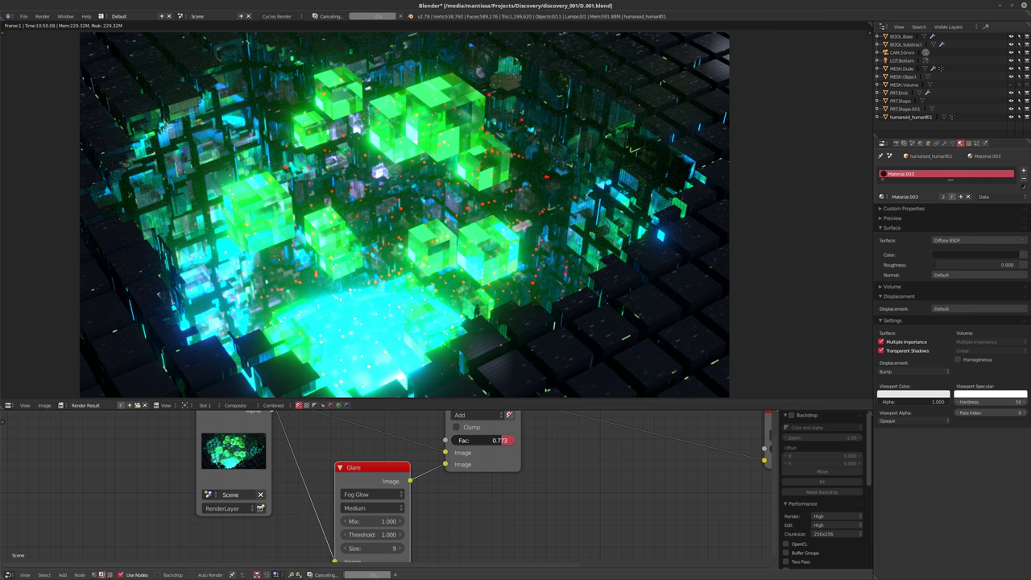
{"action": "left_click_drag", "start_coordinate": [500, 440], "coordinate": [491, 441]}
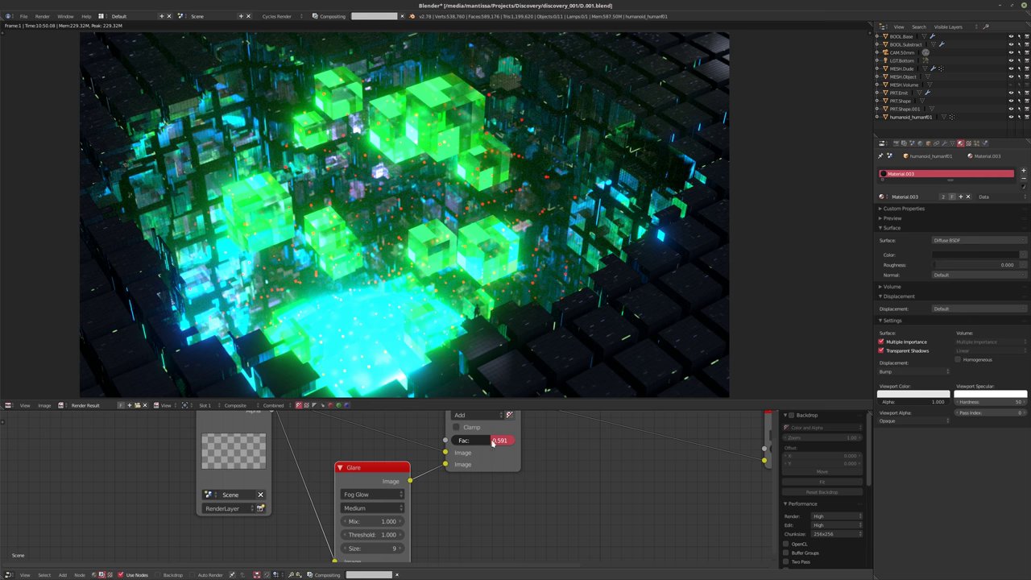
{"action": "middle_click_drag", "start_coordinate": [312, 455], "coordinate": [355, 445]}
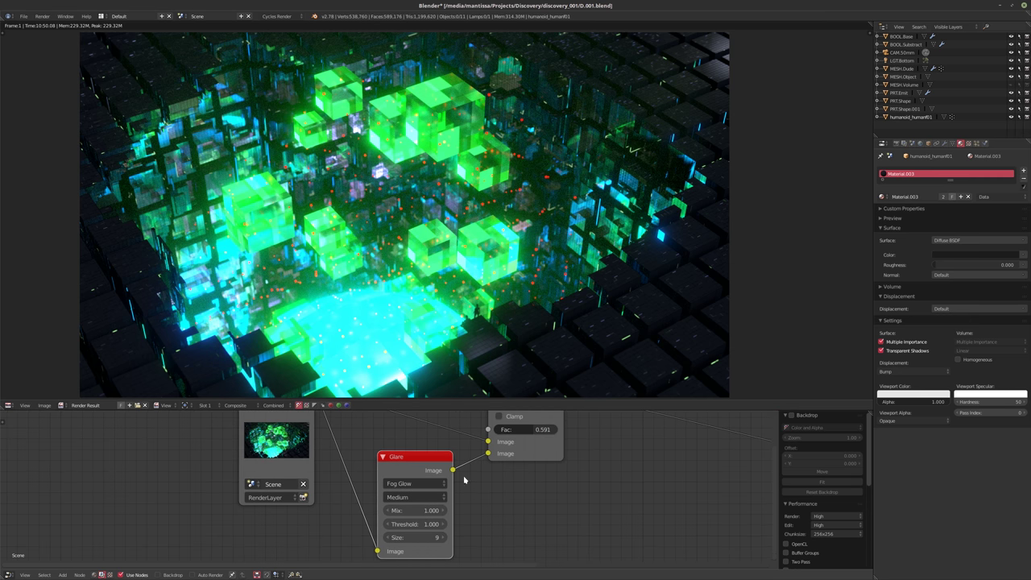
- Move the Render Layers and Glare nodes away from the Add node to make room between them
{"action": "scroll", "coordinate": [360, 485], "scroll_direction": "down", "scroll_amount": 1}
{"action": "left_click_drag", "start_coordinate": [388, 475], "coordinate": [374, 479]}
{"action": "scroll", "coordinate": [399, 468], "scroll_direction": "down", "scroll_amount": 4}
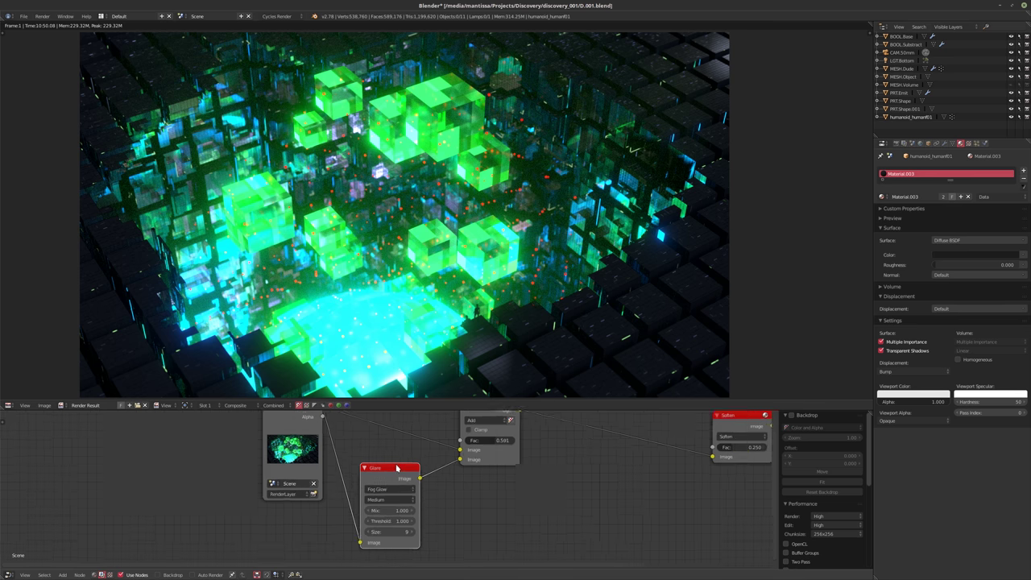
{"action": "left_click_drag", "start_coordinate": [314, 436], "coordinate": [253, 444]}
{"action": "left_click_drag", "start_coordinate": [377, 469], "coordinate": [342, 466]}
{"action": "middle_click_drag", "start_coordinate": [432, 496], "coordinate": [409, 497]}
- Add a Separate RGBA node below the Add node and feed it the Glare node's image output
{"action": "key", "text": "shift+a"}
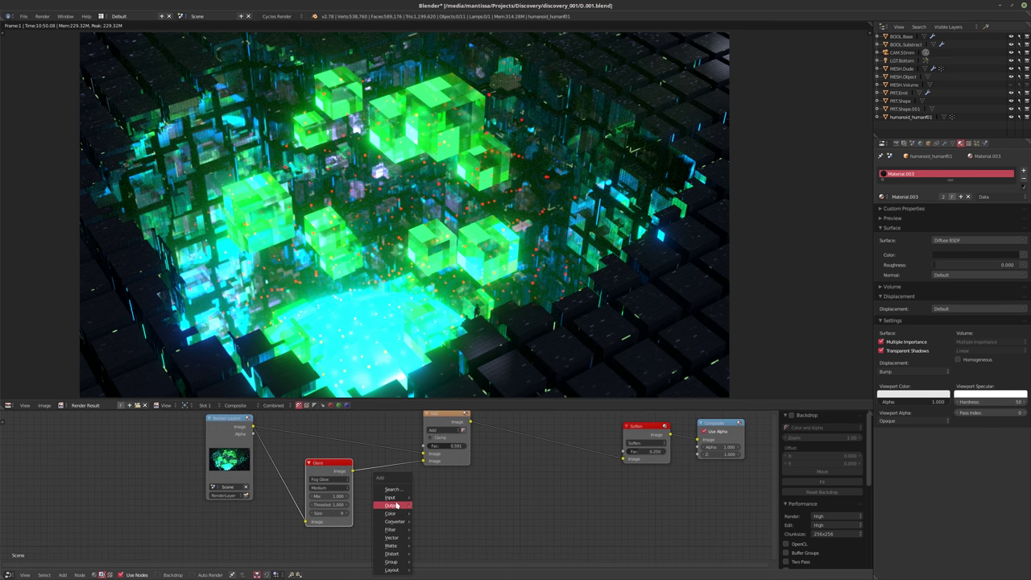
{"action": "mouse_move", "coordinate": [394, 521]}
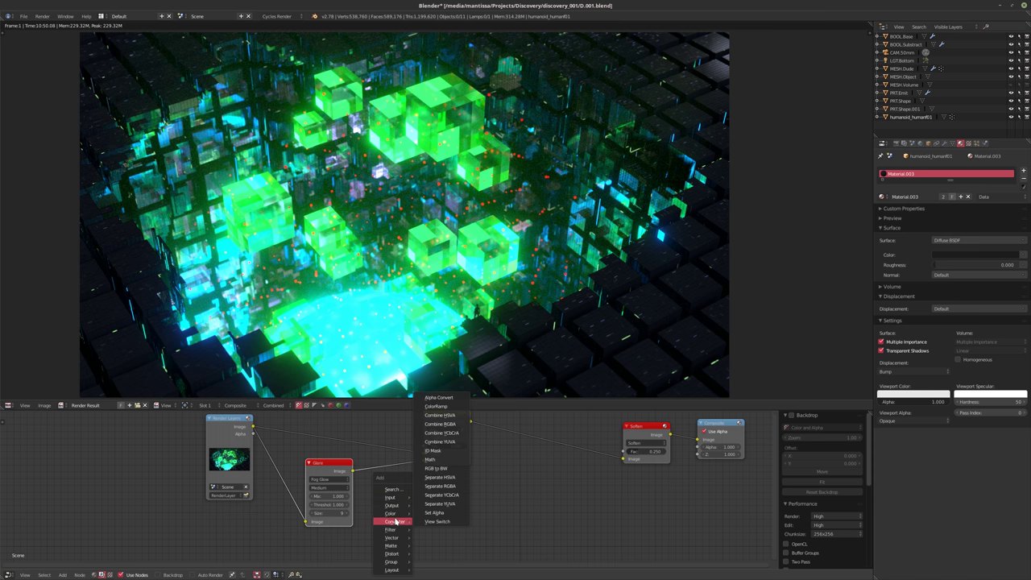
{"action": "left_click", "coordinate": [439, 485]}
{"action": "left_click", "coordinate": [371, 472]}
{"action": "scroll", "coordinate": [371, 472], "scroll_direction": "up", "scroll_amount": 1}
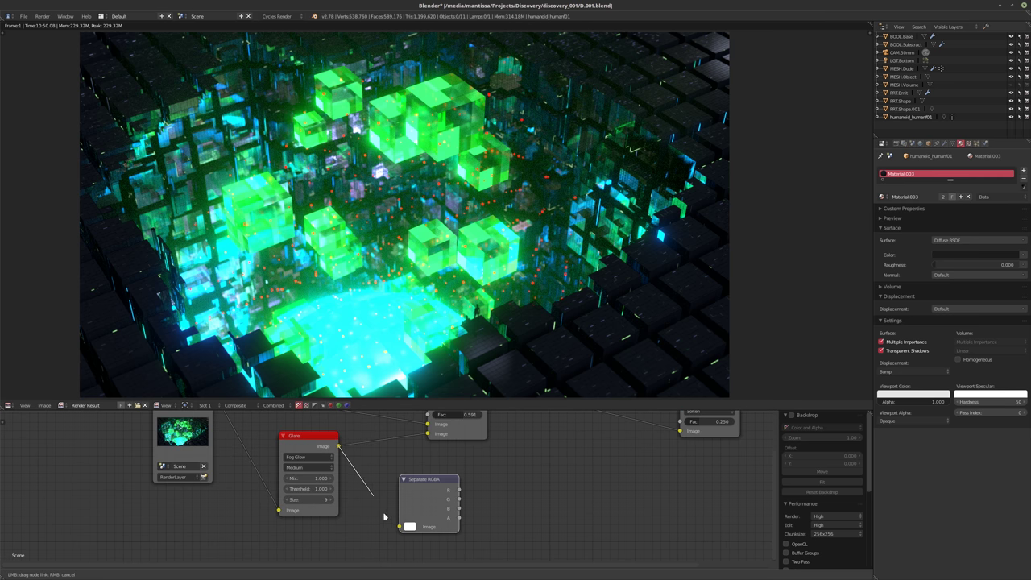
{"action": "left_click", "coordinate": [383, 517]}
{"action": "middle_click_drag", "start_coordinate": [463, 503], "coordinate": [397, 508]}
- Connect the Separate RGBA node's R output to the Soften node's image input to preview the red channel
{"action": "scroll", "coordinate": [386, 495], "scroll_direction": "up", "scroll_amount": 2}
{"action": "scroll", "coordinate": [387, 495], "scroll_direction": "down", "scroll_amount": 1}
{"action": "scroll", "coordinate": [387, 507], "scroll_direction": "down", "scroll_amount": 2}
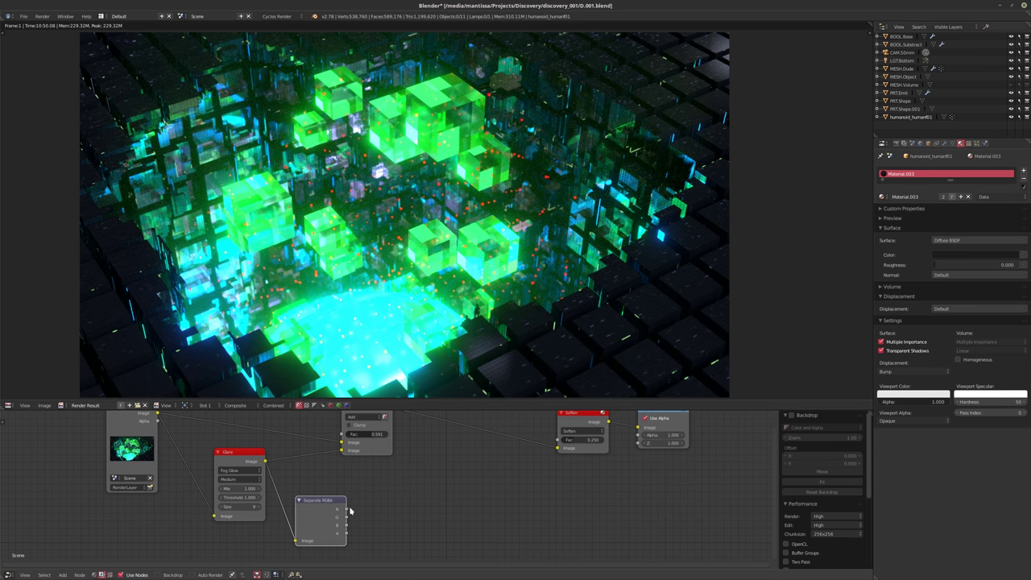
{"action": "left_click_drag", "start_coordinate": [346, 508], "coordinate": [638, 427]}
{"action": "scroll", "coordinate": [451, 502], "scroll_direction": "up", "scroll_amount": 1}
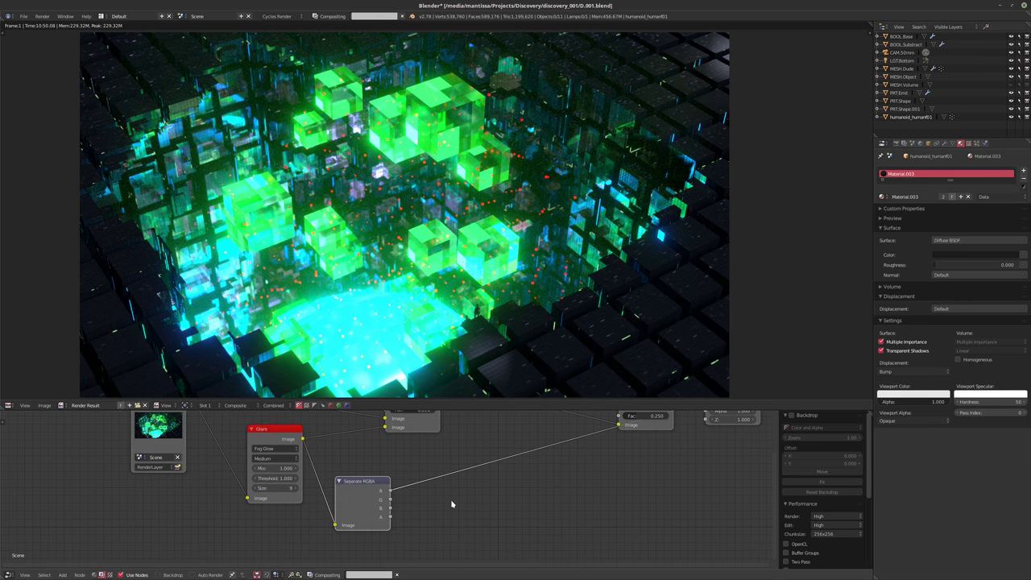
- Set the Glare node's Threshold to 0.5
{"action": "key", "text": "shift+a"}
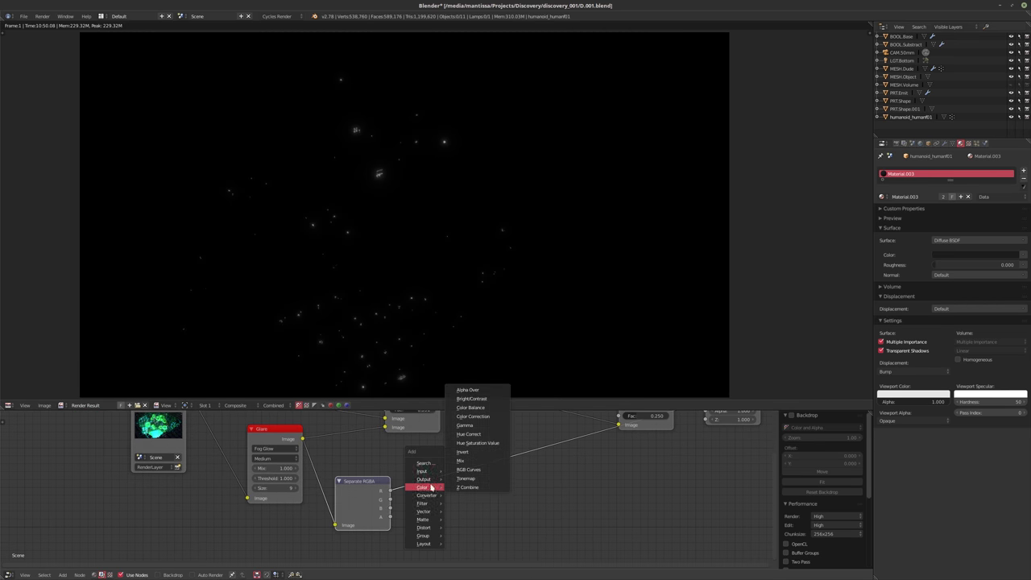
{"action": "mouse_move", "coordinate": [426, 506]}
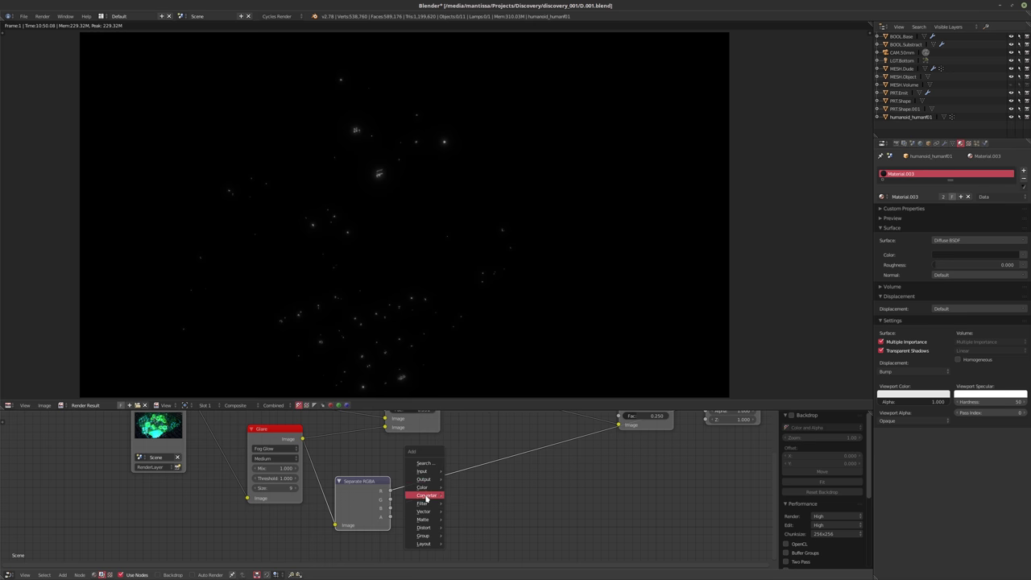
{"action": "mouse_move", "coordinate": [420, 488]}
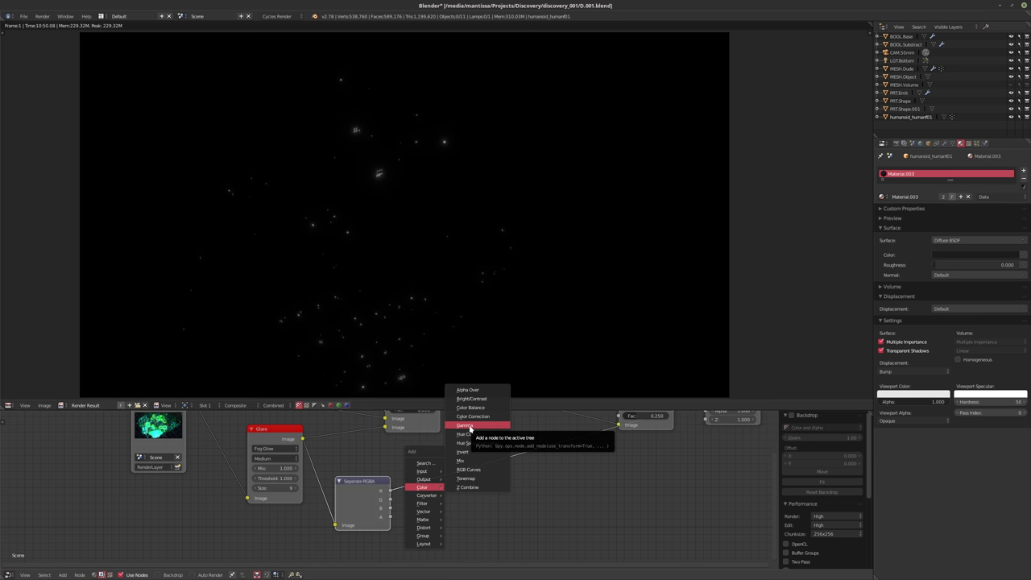
{"action": "left_click", "coordinate": [280, 478]}
{"action": "key", "text": "Return"}
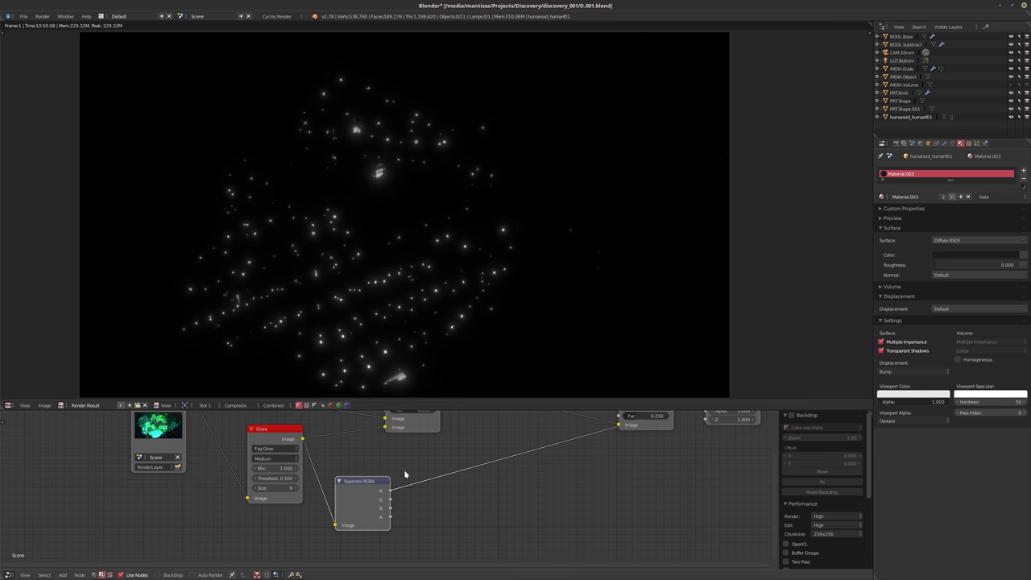
- Restore the Add node's output as the Soften node's image input, ending the red channel preview
{"action": "middle_click_drag", "start_coordinate": [413, 459], "coordinate": [361, 510]}
{"action": "scroll", "coordinate": [362, 510], "scroll_direction": "down", "scroll_amount": 3}
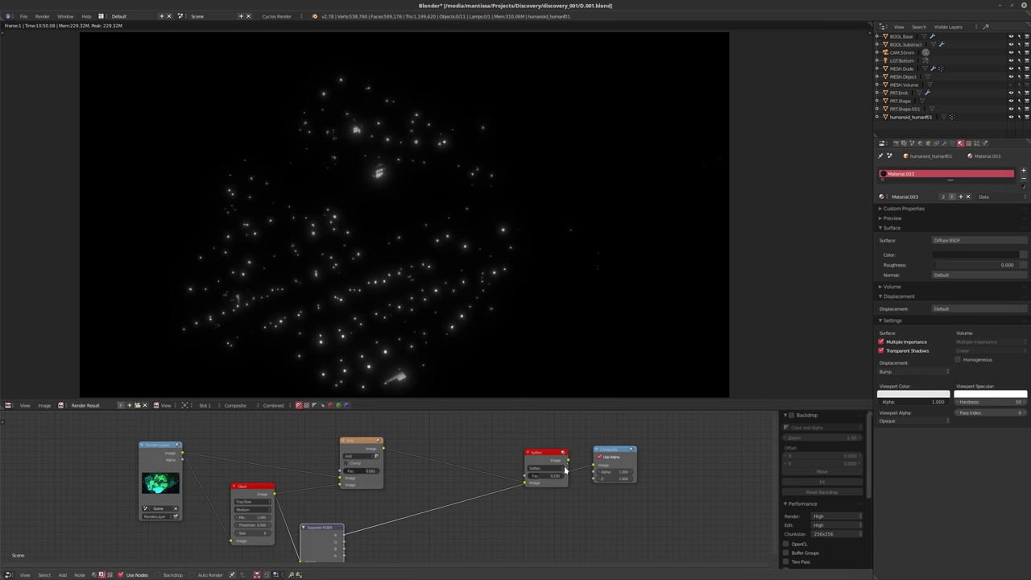
{"action": "left_click_drag", "start_coordinate": [568, 461], "coordinate": [591, 473]}
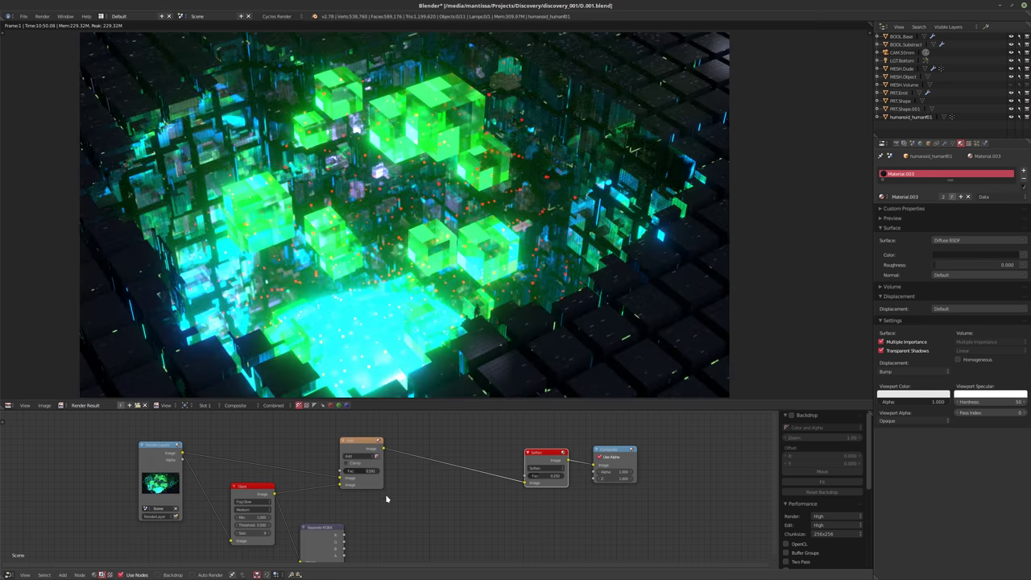
{"action": "middle_click_drag", "start_coordinate": [402, 493], "coordinate": [443, 463]}
{"action": "scroll", "coordinate": [427, 493], "scroll_direction": "up", "scroll_amount": 3}
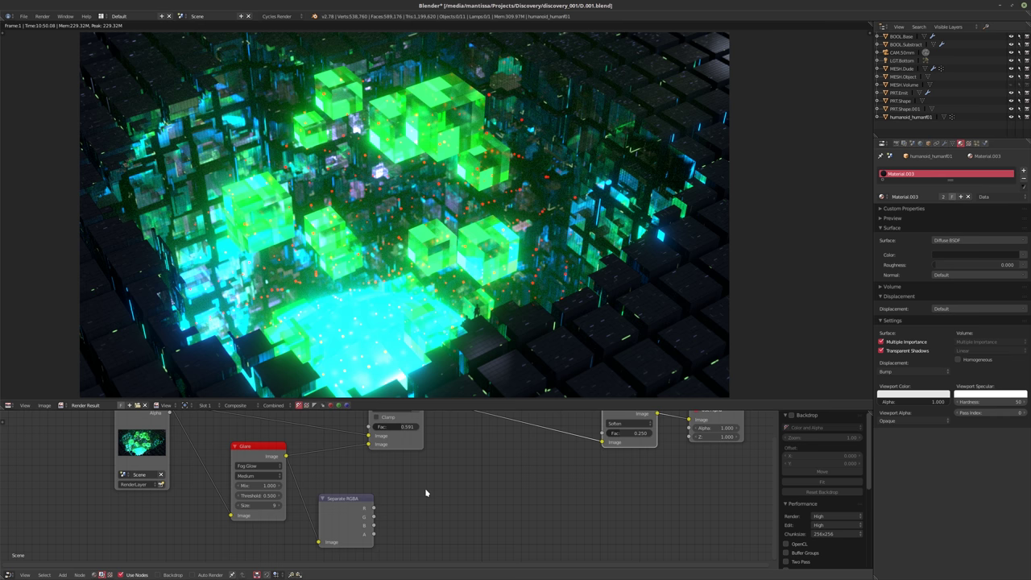
- Move the Separate RGBA node slightly farther away from the Glare node
{"action": "scroll", "coordinate": [434, 489], "scroll_direction": "up", "scroll_amount": 2}
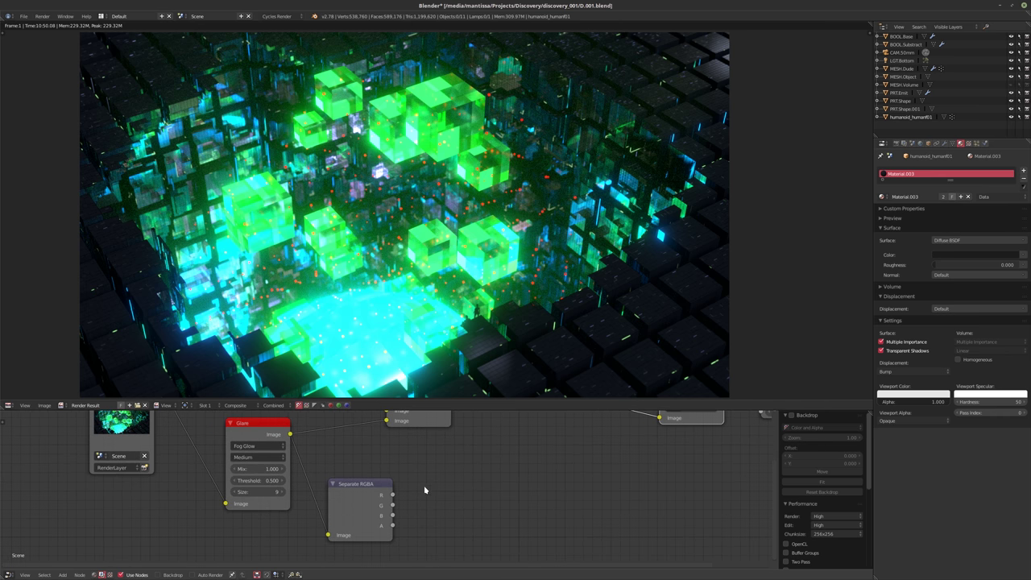
{"action": "scroll", "coordinate": [427, 489], "scroll_direction": "up", "scroll_amount": 3}
{"action": "left_click_drag", "start_coordinate": [342, 488], "coordinate": [382, 484]}
{"action": "middle_click_drag", "start_coordinate": [462, 469], "coordinate": [409, 466]}
{"action": "scroll", "coordinate": [398, 486], "scroll_direction": "down", "scroll_amount": 1}
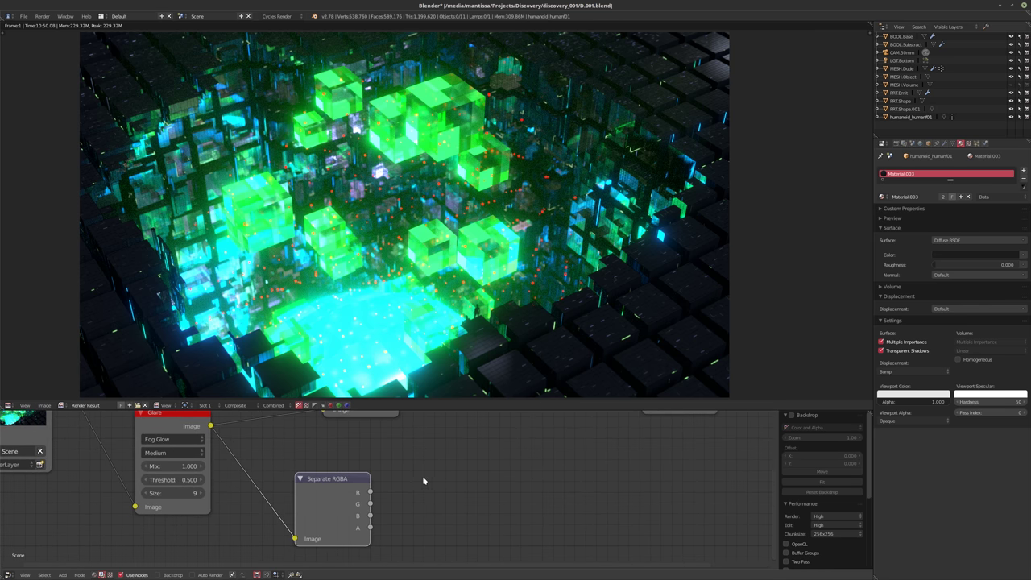
{"action": "middle_click_drag", "start_coordinate": [424, 480], "coordinate": [387, 488]}
{"action": "scroll", "coordinate": [415, 477], "scroll_direction": "down", "scroll_amount": 1}
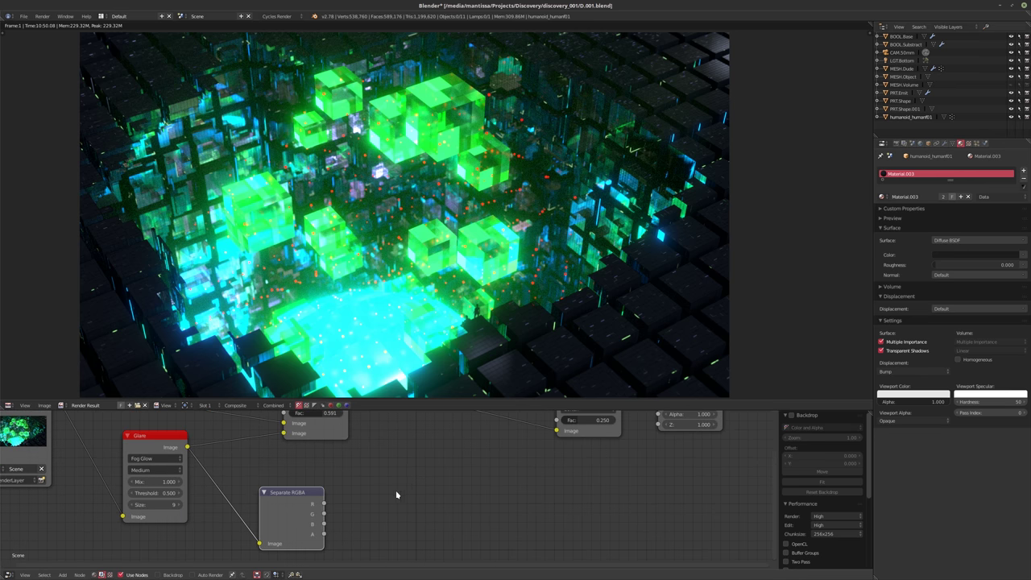
- Add a Combine RGBA node to the right of the Separate RGBA node, leaving space between them
{"action": "key", "text": "shift+a"}
{"action": "mouse_move", "coordinate": [383, 486]}
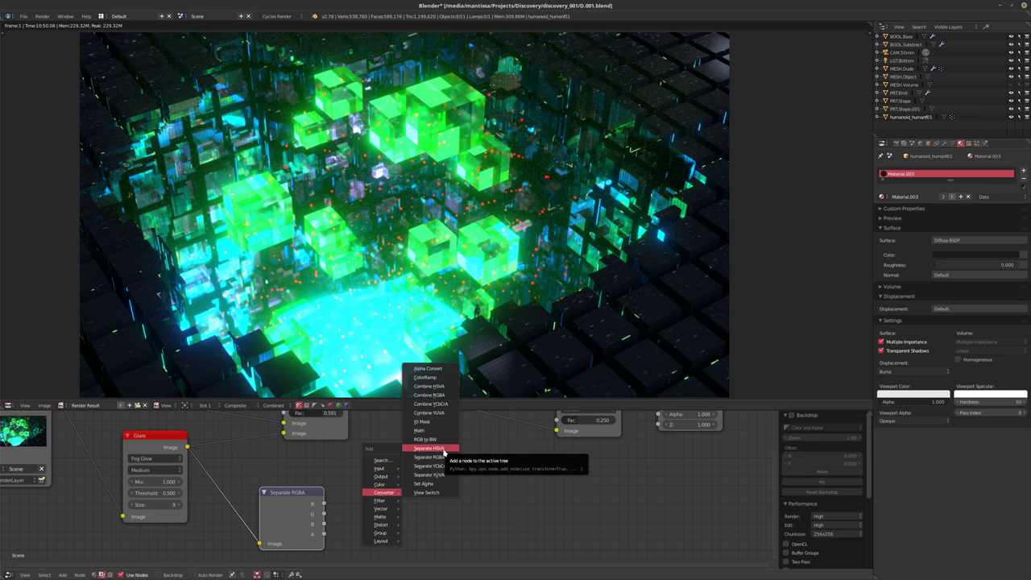
{"action": "left_click", "coordinate": [428, 394]}
{"action": "left_click", "coordinate": [449, 500]}
{"action": "middle_click_drag", "start_coordinate": [441, 456], "coordinate": [456, 423]}
{"action": "left_click_drag", "start_coordinate": [507, 471], "coordinate": [536, 459]}
- Connect the Separate RGBA node's R, G, B and A outputs to the matching Combine RGBA inputs
{"action": "left_click_drag", "start_coordinate": [339, 471], "coordinate": [492, 480]}
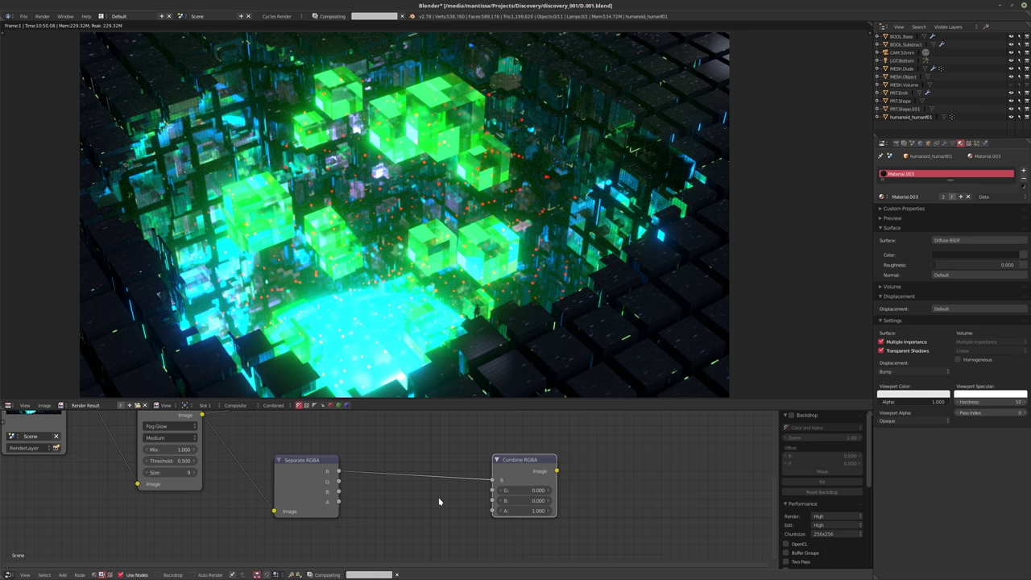
{"action": "left_click_drag", "start_coordinate": [338, 481], "coordinate": [492, 491]}
{"action": "left_click_drag", "start_coordinate": [339, 501], "coordinate": [492, 510]}
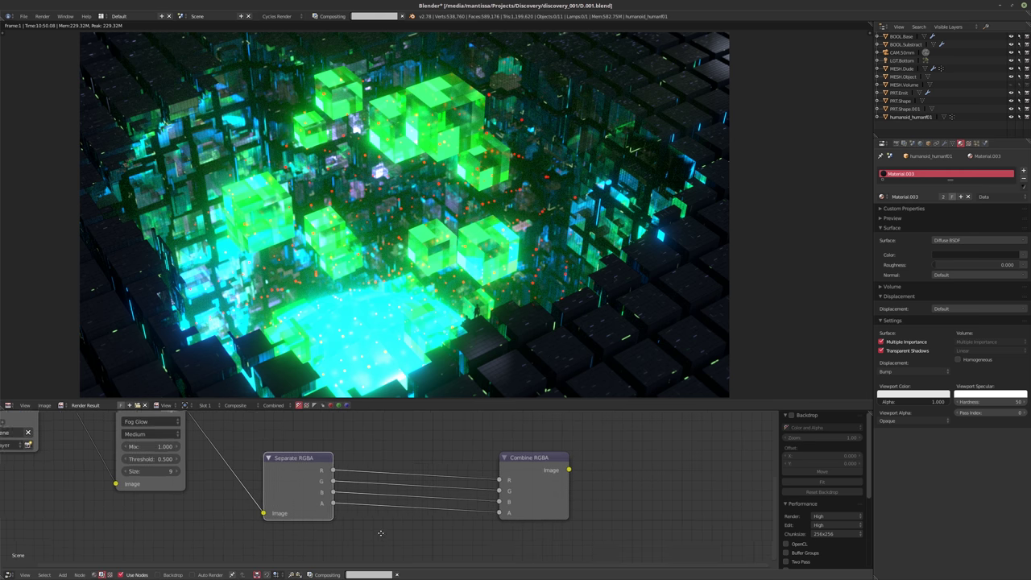
{"action": "scroll", "coordinate": [394, 515], "scroll_direction": "up", "scroll_amount": 1}
- Insert a Scale node into the R link between the Separate RGBA and Combine RGBA nodes
{"action": "key", "text": "shift+a"}
{"action": "mouse_move", "coordinate": [378, 454]}
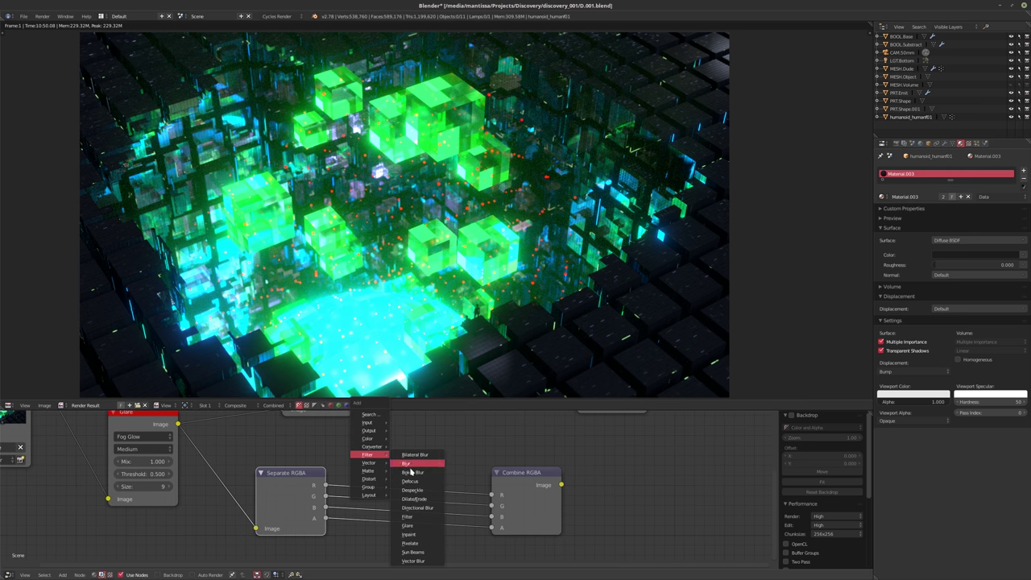
{"action": "mouse_move", "coordinate": [369, 479]}
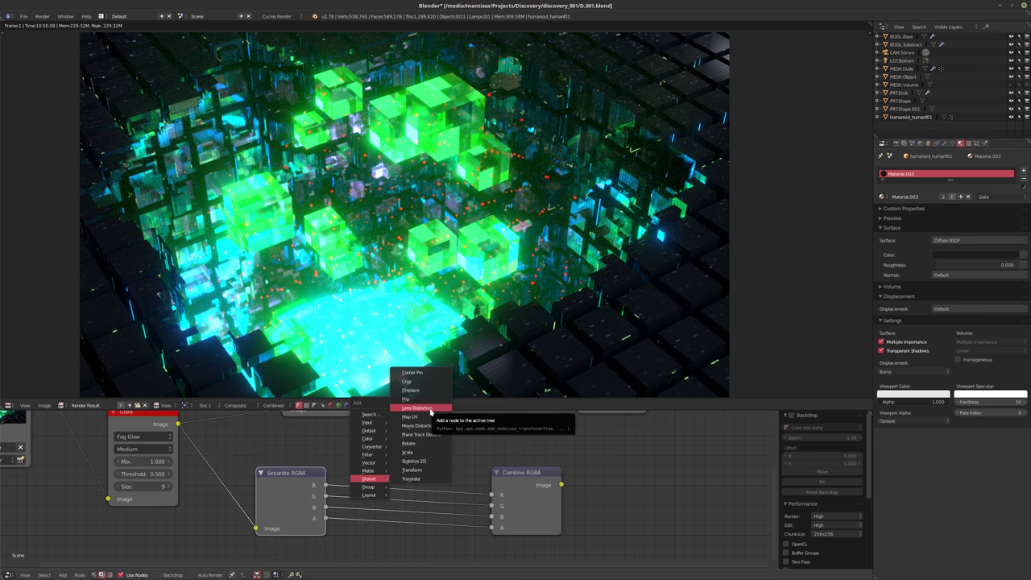
{"action": "left_click", "coordinate": [411, 451]}
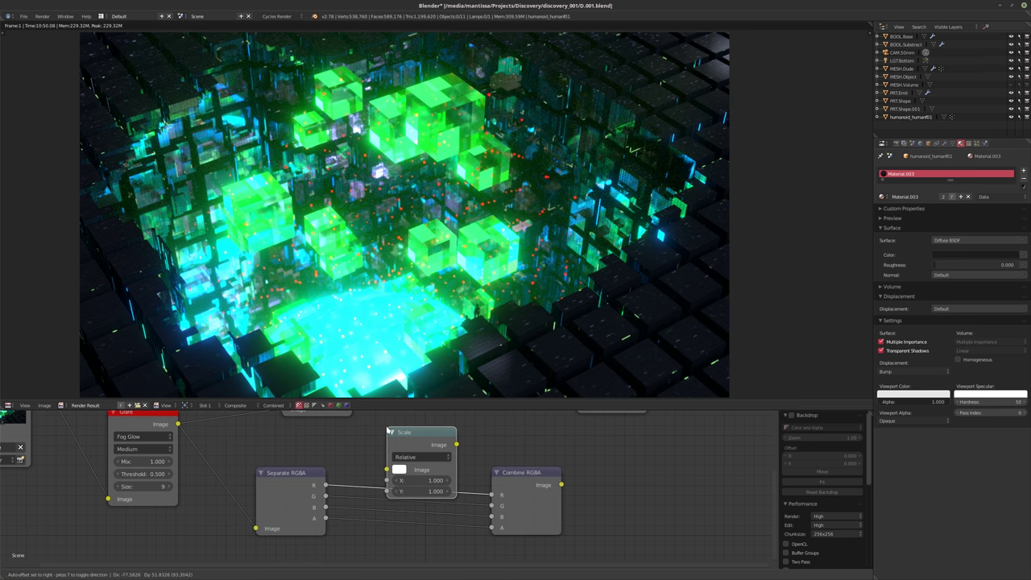
{"action": "left_click", "coordinate": [387, 430]}
{"action": "scroll", "coordinate": [429, 461], "scroll_direction": "up", "scroll_amount": 2}
- Set the Scale node's X factor to 1.1
{"action": "left_click", "coordinate": [400, 475]}
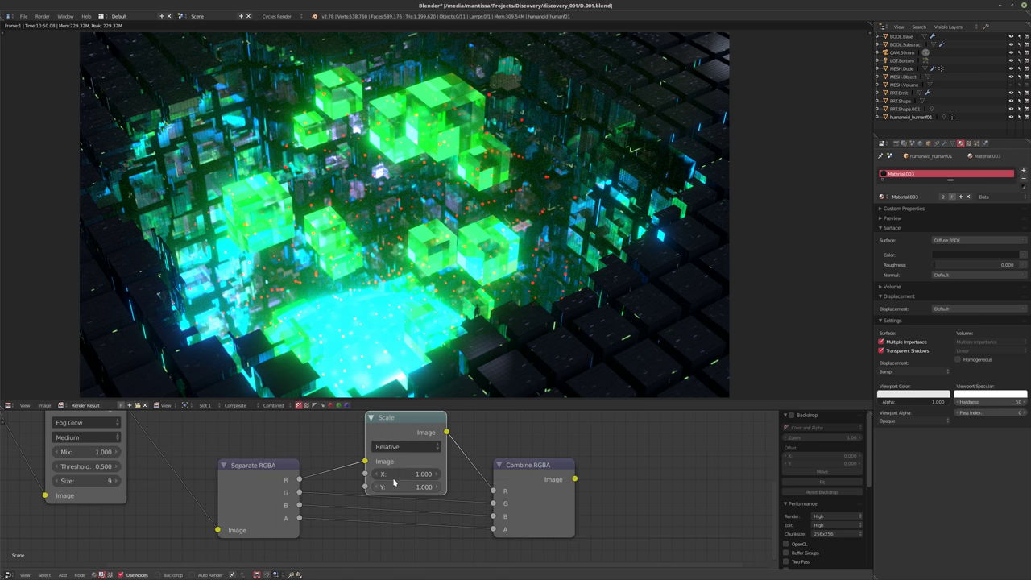
{"action": "type", "text": "1.1"}
{"action": "key", "text": "Return"}
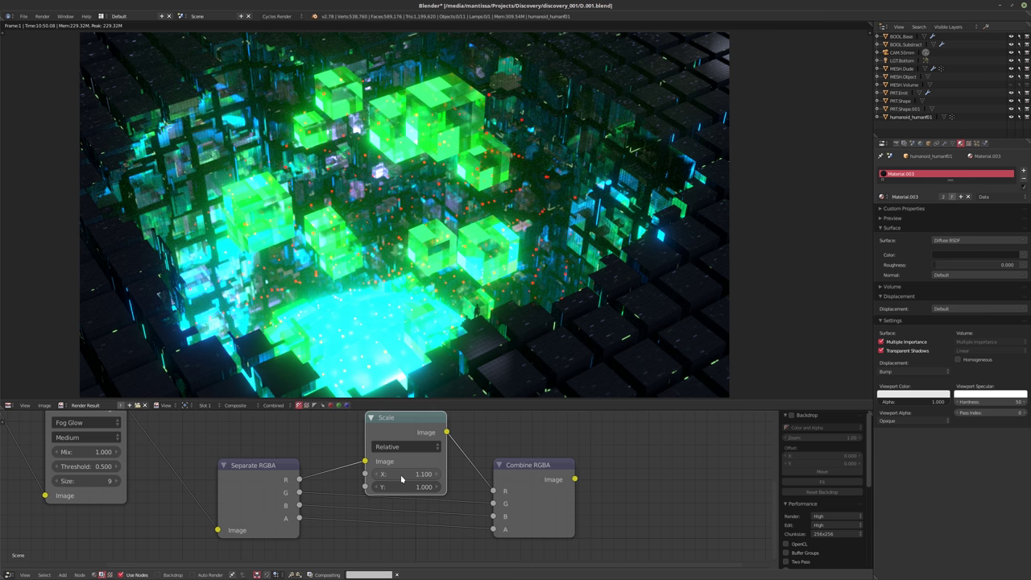
- Connect the Combine RGBA node's image output to the Composite node's Image input
{"action": "scroll", "coordinate": [502, 479], "scroll_direction": "down", "scroll_amount": 2}
{"action": "scroll", "coordinate": [502, 479], "scroll_direction": "down", "scroll_amount": 1}
{"action": "middle_click_drag", "start_coordinate": [502, 479], "coordinate": [475, 496]}
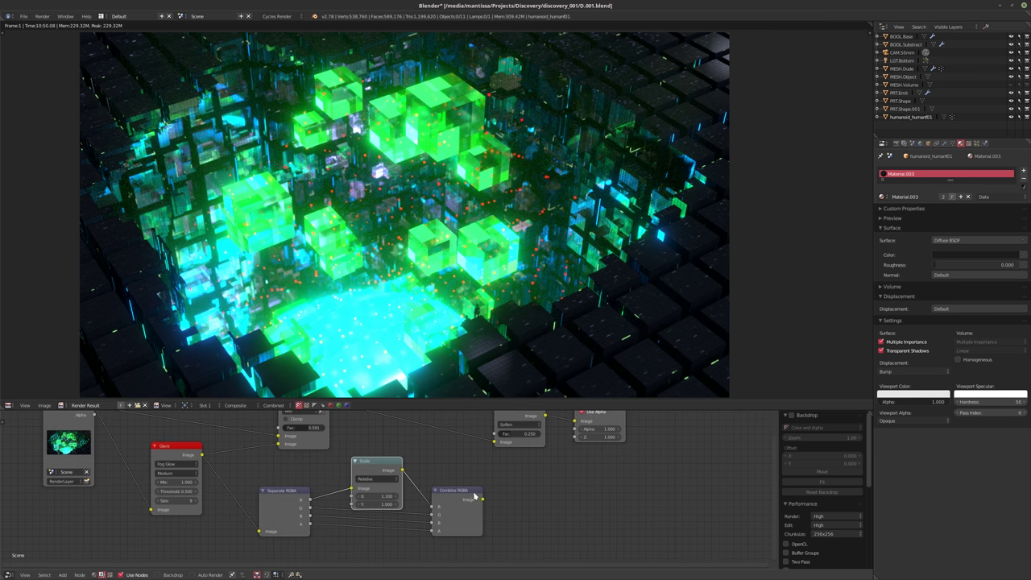
{"action": "left_click_drag", "start_coordinate": [483, 499], "coordinate": [573, 428]}
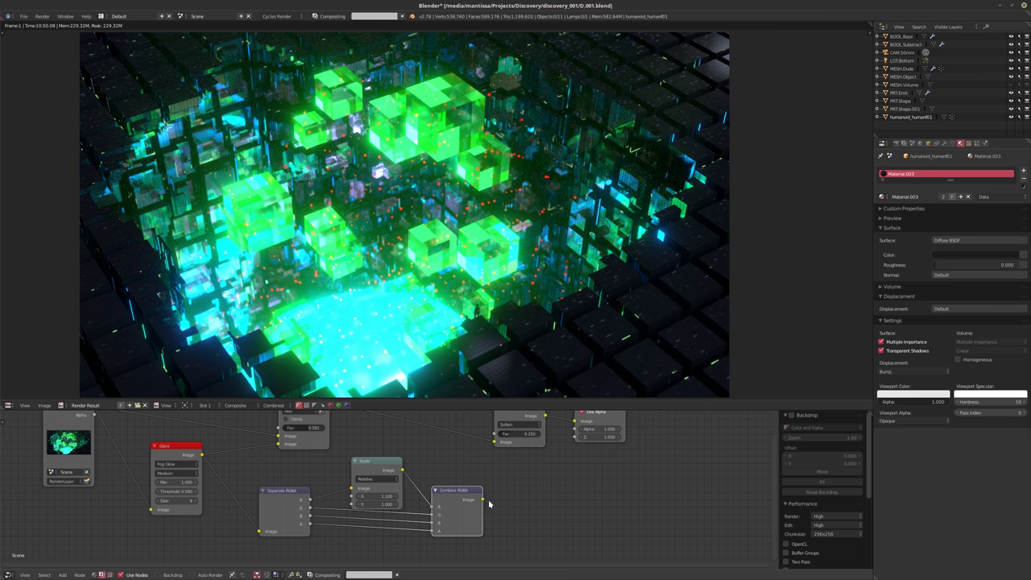
{"action": "left_click_drag", "start_coordinate": [483, 499], "coordinate": [575, 420]}
{"action": "middle_click_drag", "start_coordinate": [407, 497], "coordinate": [446, 479]}
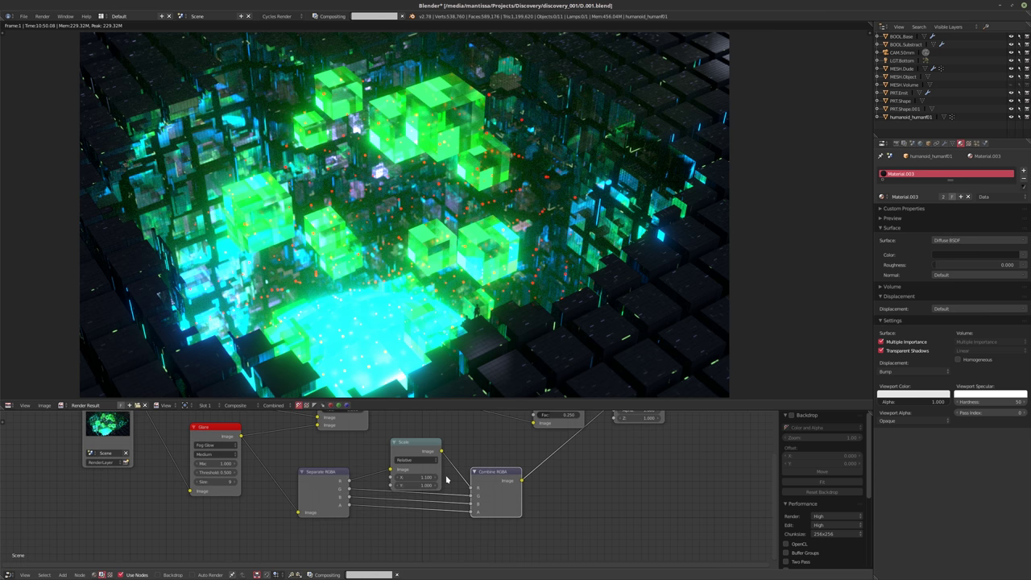
- Raise the Scale node's X factor to 2 to exaggerate the red channel offset
{"action": "scroll", "coordinate": [415, 449], "scroll_direction": "up", "scroll_amount": 2}
{"action": "left_click_drag", "start_coordinate": [417, 447], "coordinate": [409, 442]}
{"action": "left_click", "coordinate": [394, 484]}
{"action": "type", "text": "2"}
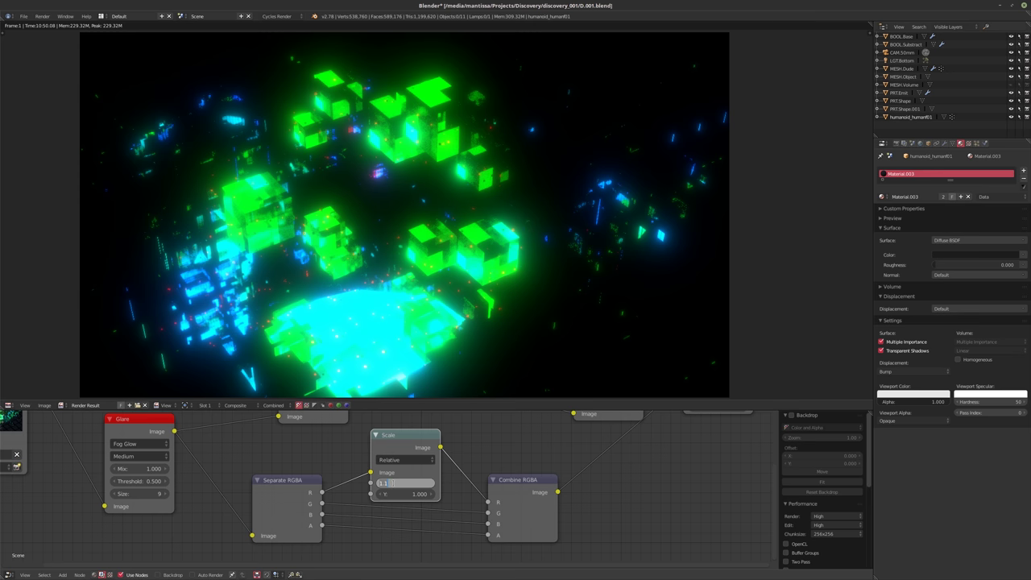
{"action": "key", "text": "Return"}
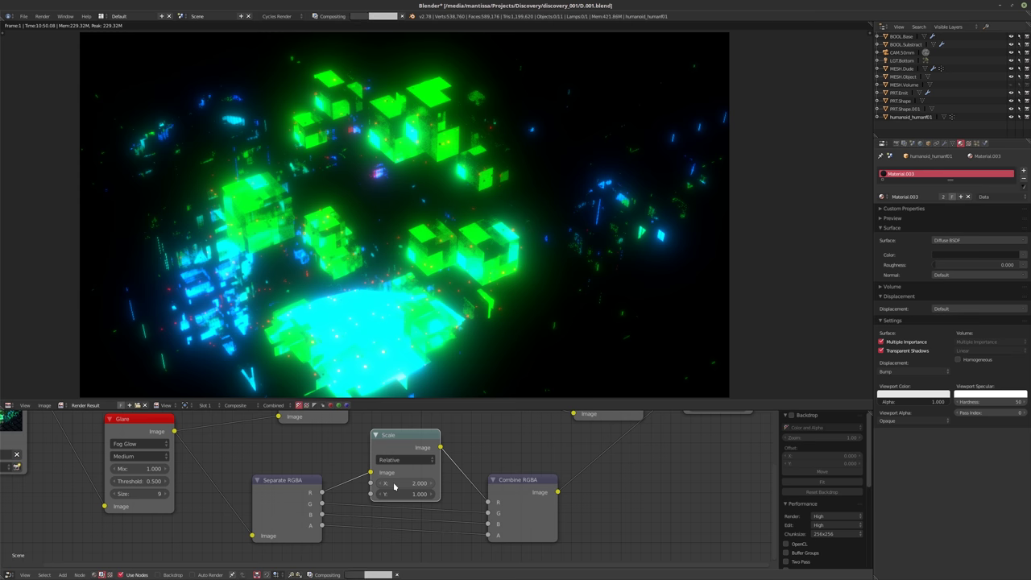
- Reduce the Scale node's X factor to 1.05
{"action": "left_click", "coordinate": [394, 484]}
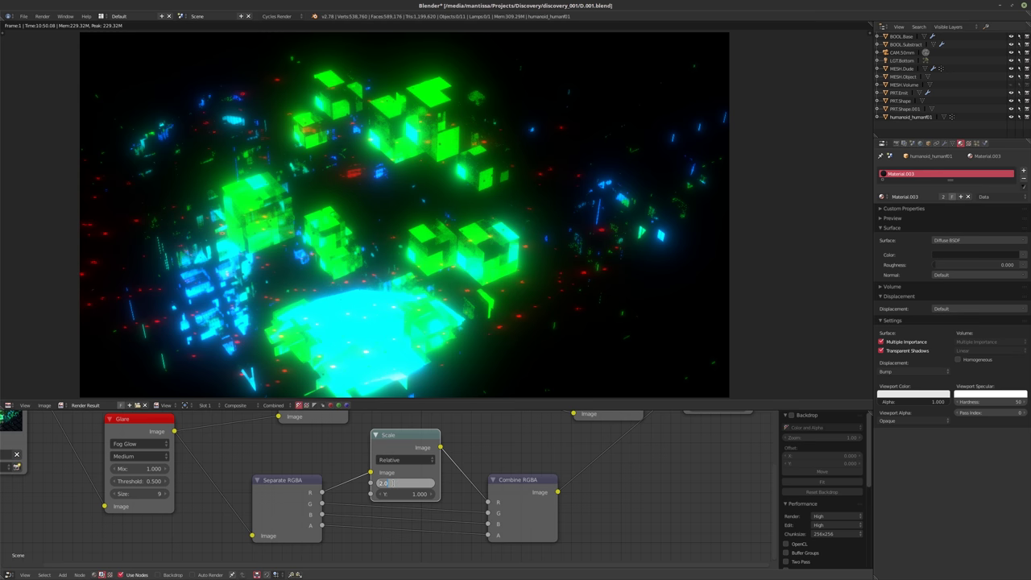
{"action": "type", "text": "1.05"}
{"action": "key", "text": "Return"}
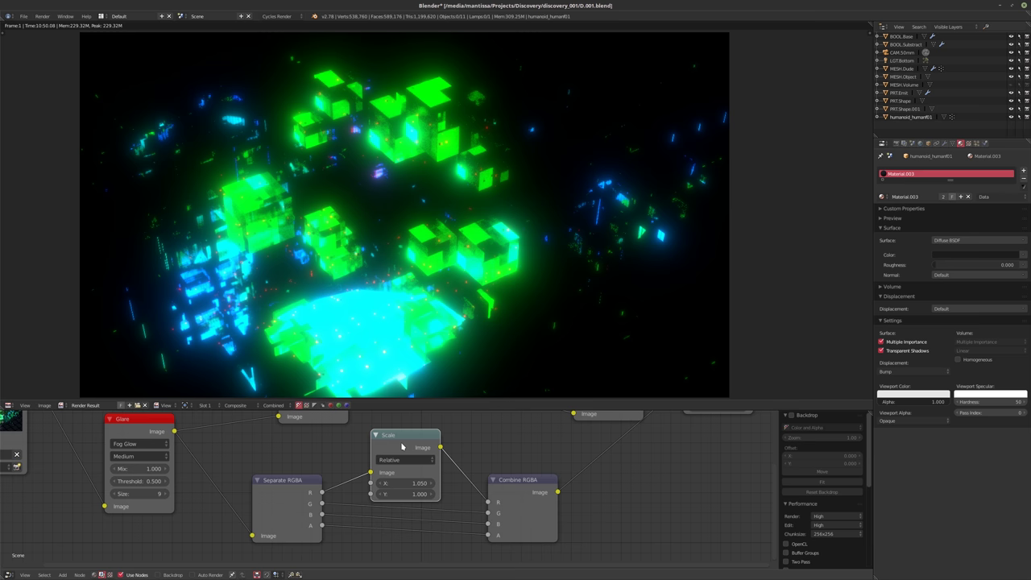
- Switch the Scale node on the red channel link to a Blur node
{"action": "key", "text": "shift+s"}
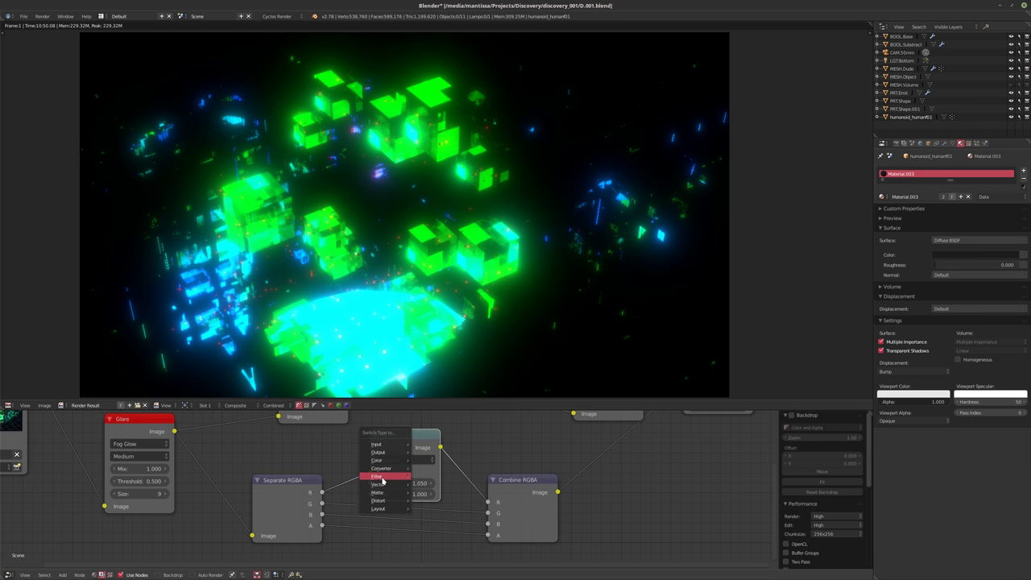
{"action": "mouse_move", "coordinate": [383, 480]}
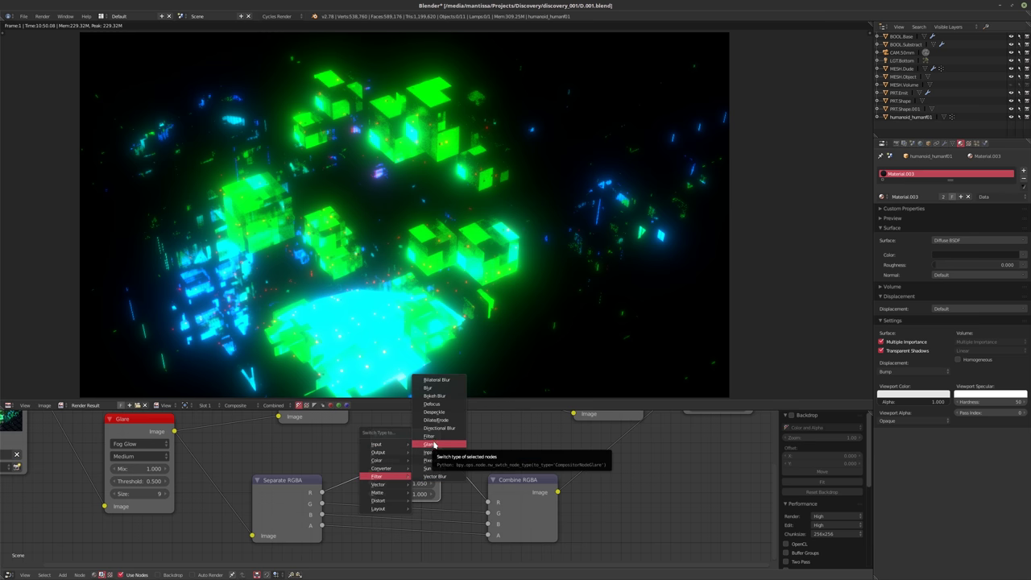
{"action": "left_click", "coordinate": [428, 388]}
{"action": "middle_click_drag", "start_coordinate": [412, 478], "coordinate": [424, 469]}
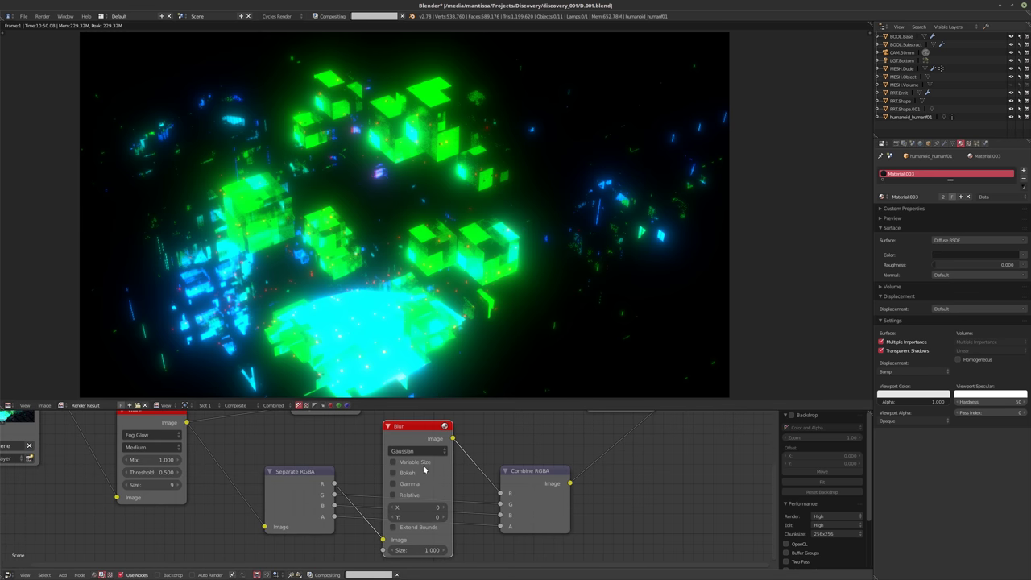
- Set the Blur node's filter type to Fast Gaussian and enable Relative sizing
{"action": "left_click", "coordinate": [417, 451]}
{"action": "left_click", "coordinate": [415, 386]}
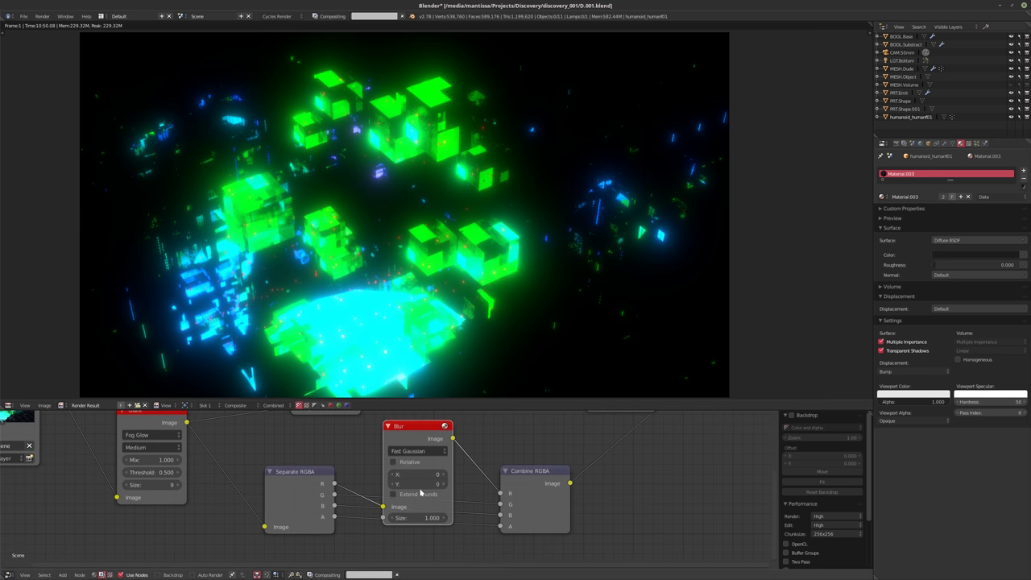
{"action": "left_click", "coordinate": [406, 462]}
- Set the Blur node's X and Y to 10%
{"action": "scroll", "coordinate": [407, 500], "scroll_direction": "up", "scroll_amount": 2}
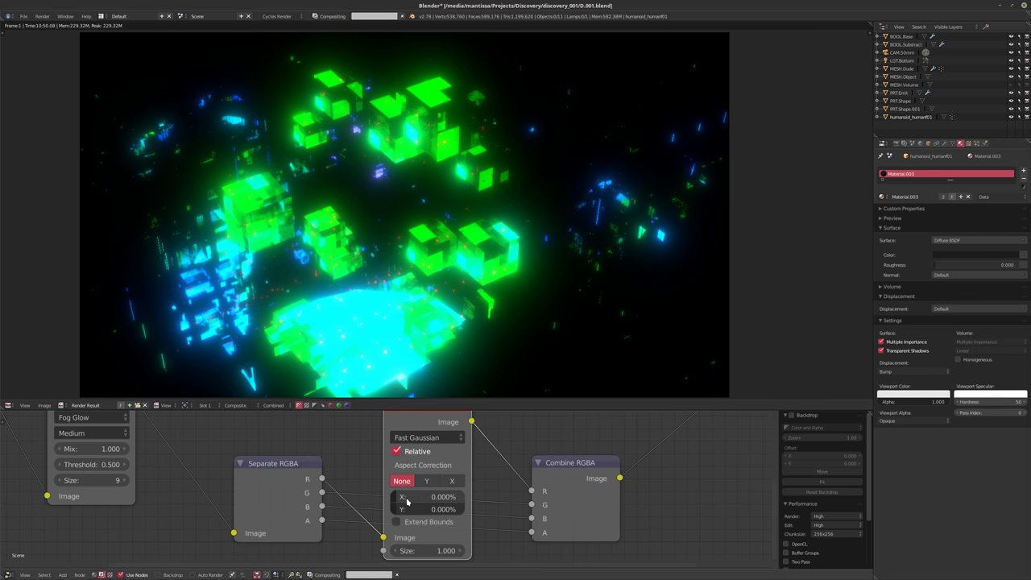
{"action": "left_click", "coordinate": [408, 501]}
{"action": "type", "text": "10"}
{"action": "key", "text": "Tab"}
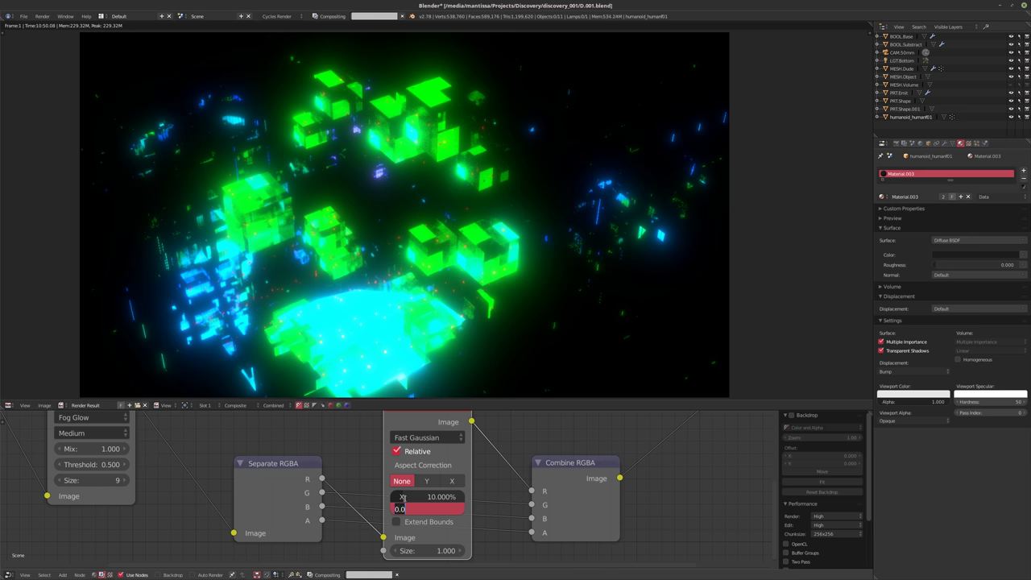
{"action": "type", "text": "10"}
{"action": "key", "text": "Return"}
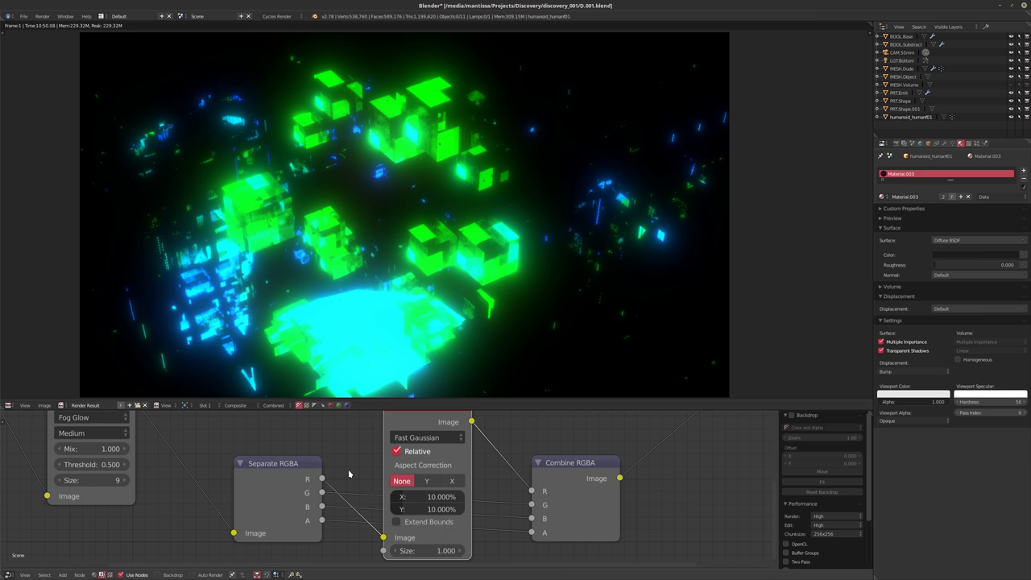
- Reduce the Blur node's X and Y to 1%
{"action": "left_click", "coordinate": [419, 496]}
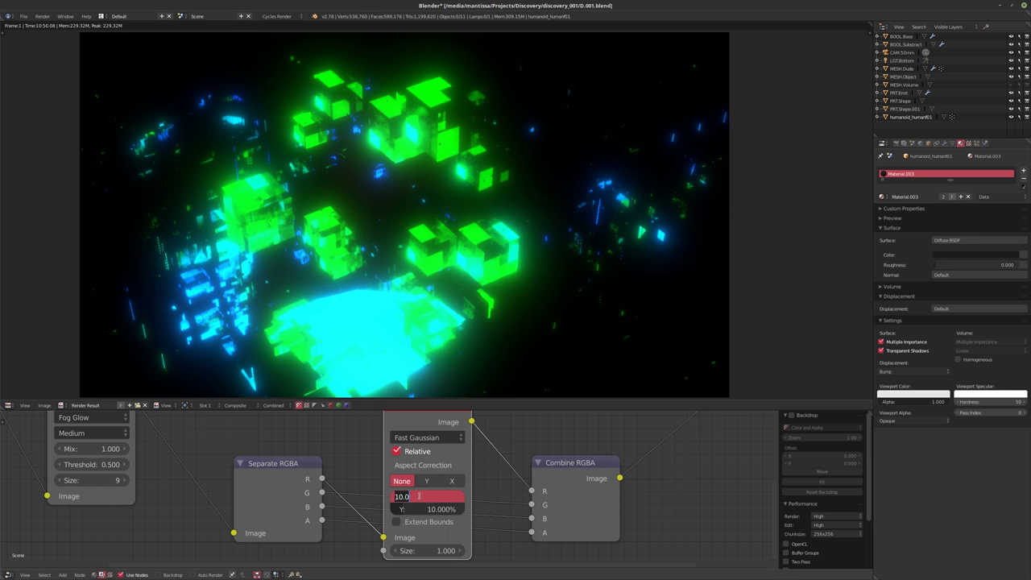
{"action": "type", "text": "1"}
{"action": "key", "text": "Tab"}
{"action": "type", "text": "1"}
{"action": "key", "text": "Return"}
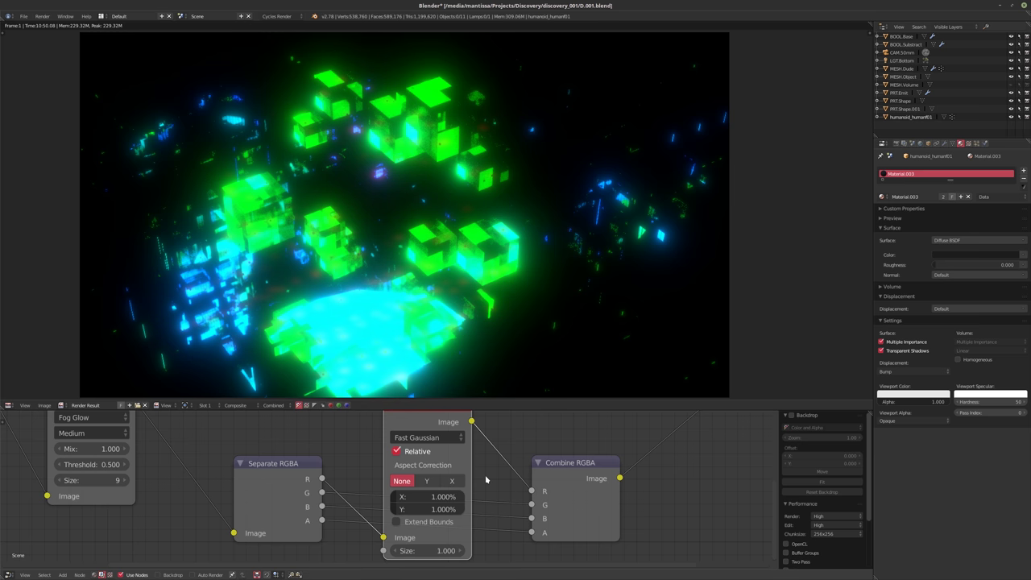
- Set the Blur node's X and Y to 0.5%
{"action": "left_click", "coordinate": [441, 494]}
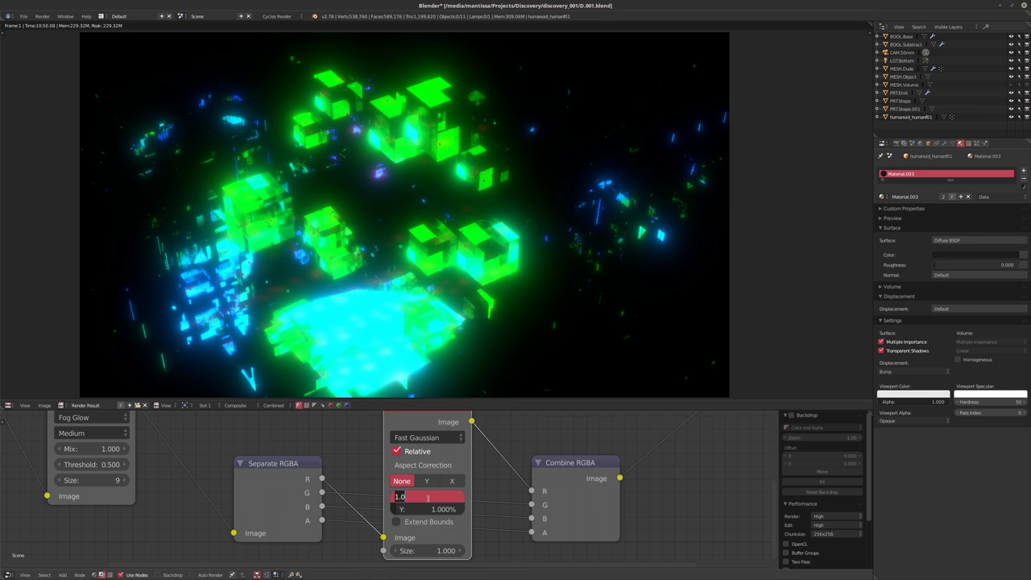
{"action": "key", "text": "Tab"}
{"action": "type", "text": ".5"}
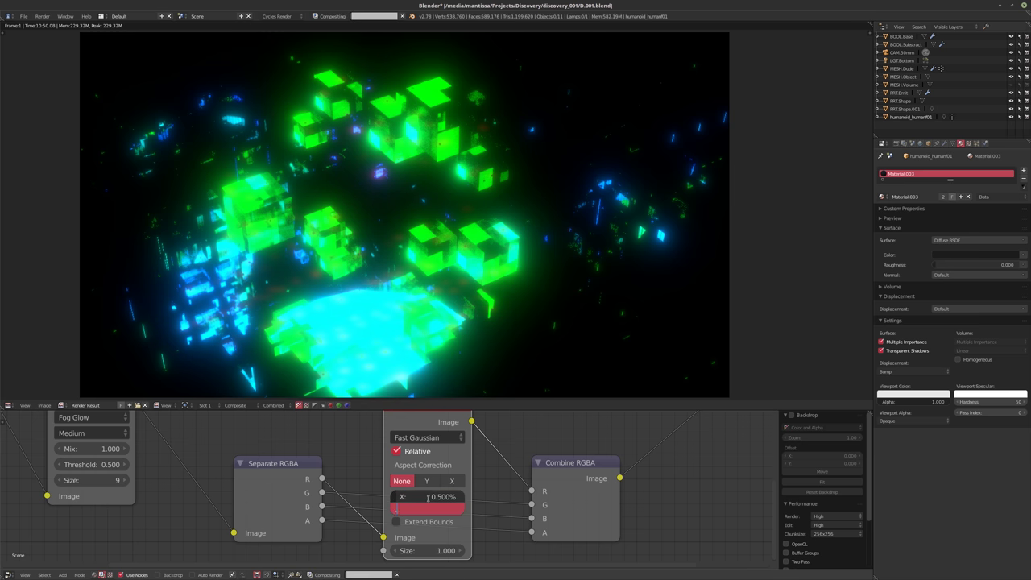
{"action": "key", "text": "Return"}
- Collapse the Blur node and reposition it above the links between Separate RGBA and Combine RGBA
{"action": "middle_click_drag", "start_coordinate": [423, 435], "coordinate": [400, 470]}
{"action": "scroll", "coordinate": [400, 470], "scroll_direction": "down", "scroll_amount": 4}
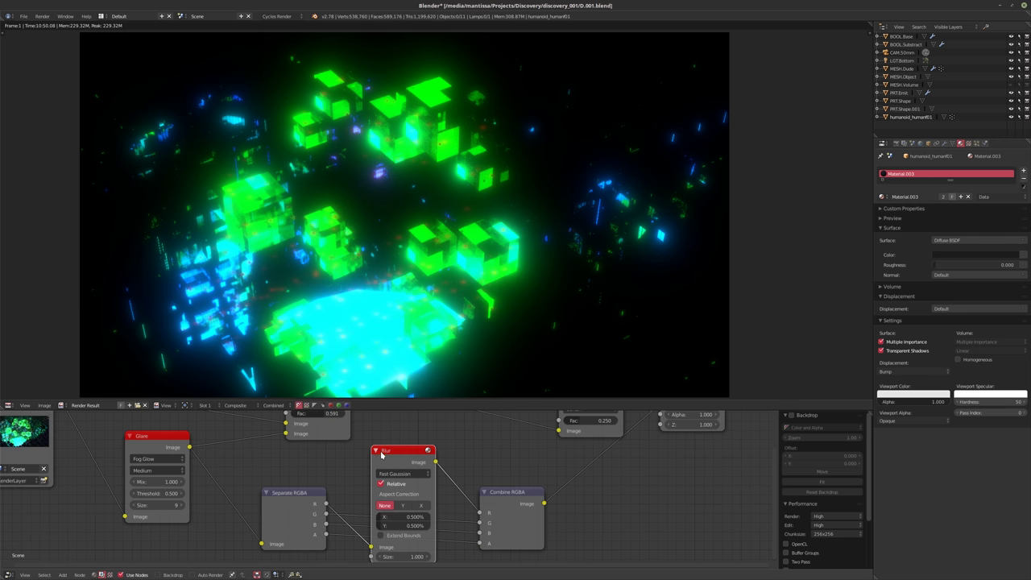
{"action": "left_click", "coordinate": [376, 452]}
{"action": "middle_click_drag", "start_coordinate": [408, 458], "coordinate": [405, 474]}
{"action": "left_click_drag", "start_coordinate": [392, 469], "coordinate": [399, 503]}
{"action": "mouse_move", "coordinate": [434, 488]}
{"action": "middle_mouse_down"}
{"action": "mouse_move", "coordinate": [443, 469]}
{"action": "mouse_move", "coordinate": [418, 481]}
{"action": "middle_mouse_up"}
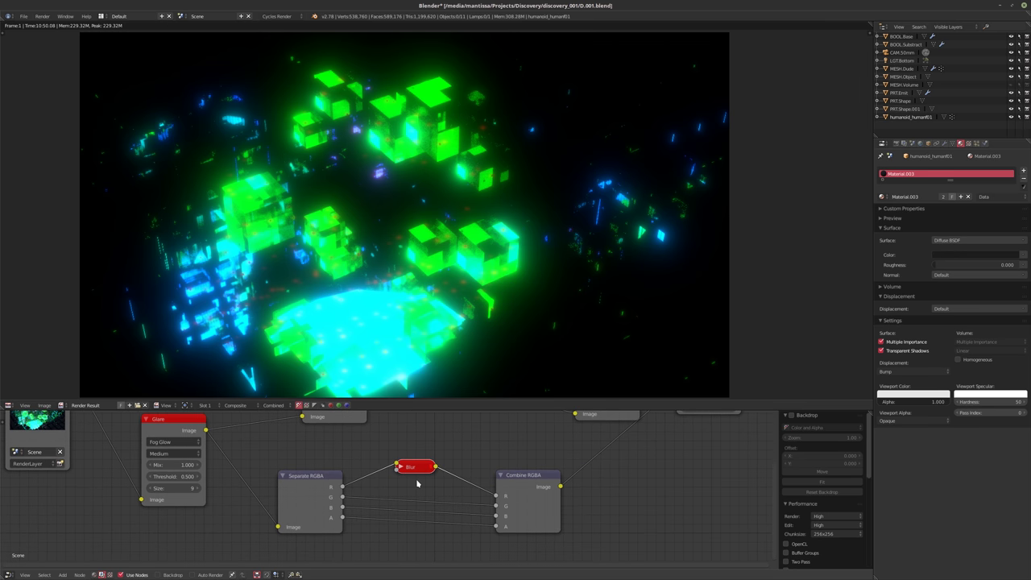
- Delete the Separate RGBA, Blur and Combine RGBA nodes from the compositing tree
{"action": "scroll", "coordinate": [418, 483], "scroll_direction": "down", "scroll_amount": 2}
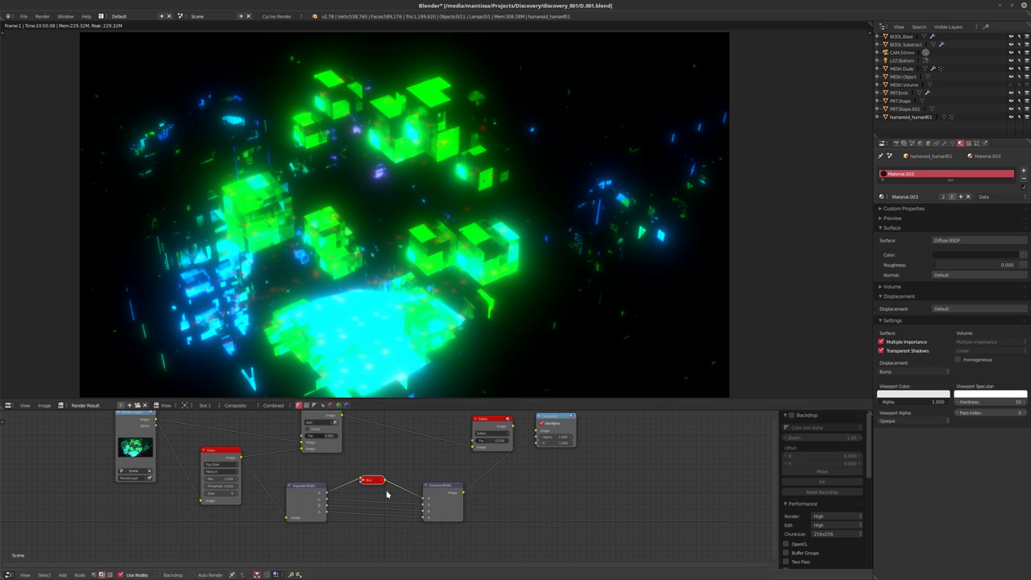
{"action": "left_click", "coordinate": [312, 499]}
{"action": "left_click", "coordinate": [449, 499], "text": "shift"}
{"action": "key", "text": "ctrl+x"}
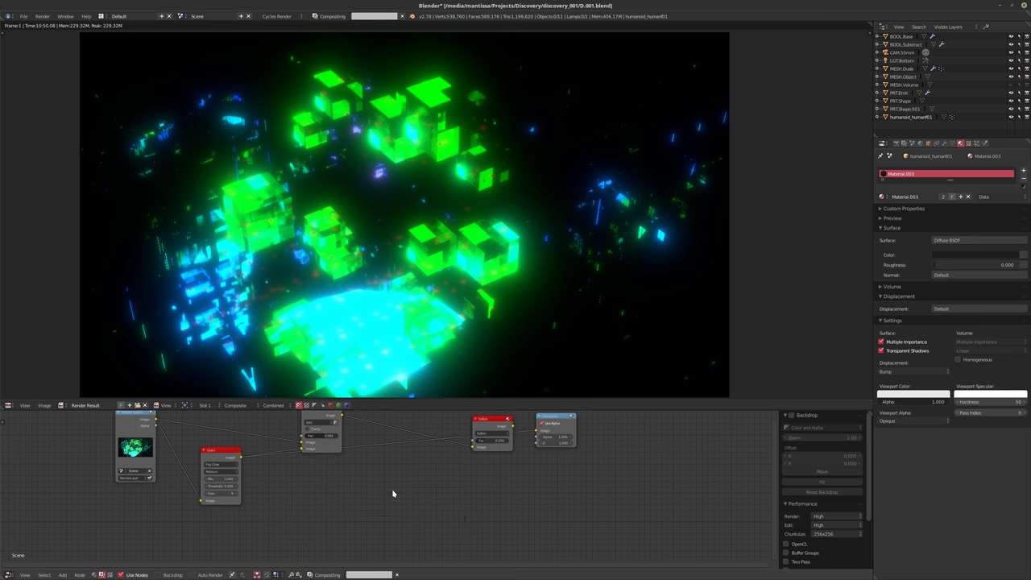
- Move the Composite and Soften nodes further from the Add node to make room on the link between Add and Soften
{"action": "middle_click_drag", "start_coordinate": [374, 484], "coordinate": [400, 498]}
{"action": "scroll", "coordinate": [392, 493], "scroll_direction": "up", "scroll_amount": 1}
{"action": "left_click_drag", "start_coordinate": [553, 437], "coordinate": [580, 443]}
{"action": "middle_click_drag", "start_coordinate": [388, 492], "coordinate": [409, 488]}
{"action": "scroll", "coordinate": [370, 485], "scroll_direction": "up", "scroll_amount": 5}
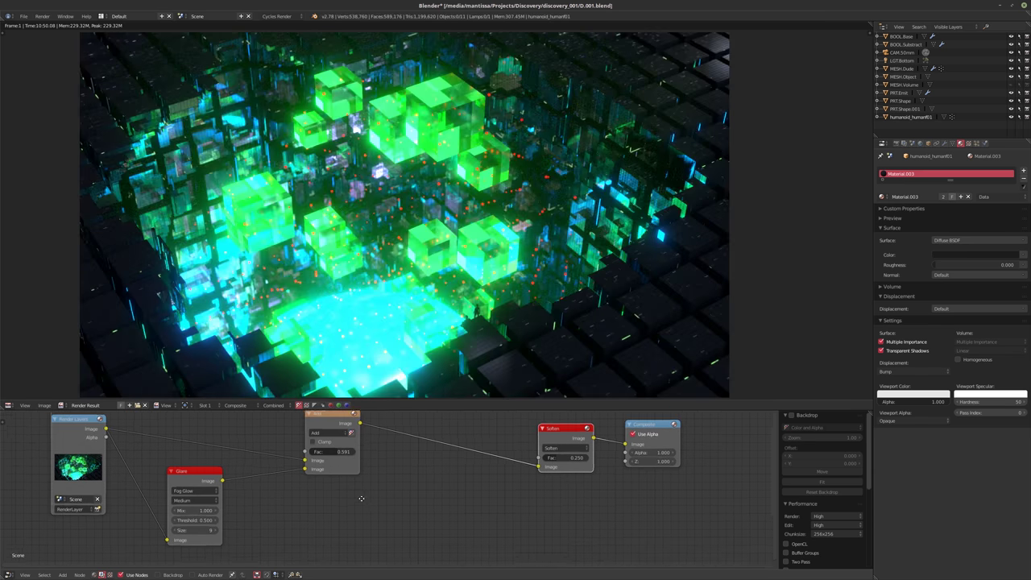
{"action": "scroll", "coordinate": [587, 442], "scroll_direction": "down", "scroll_amount": 4}
{"action": "middle_click_drag", "start_coordinate": [567, 445], "coordinate": [517, 435]}
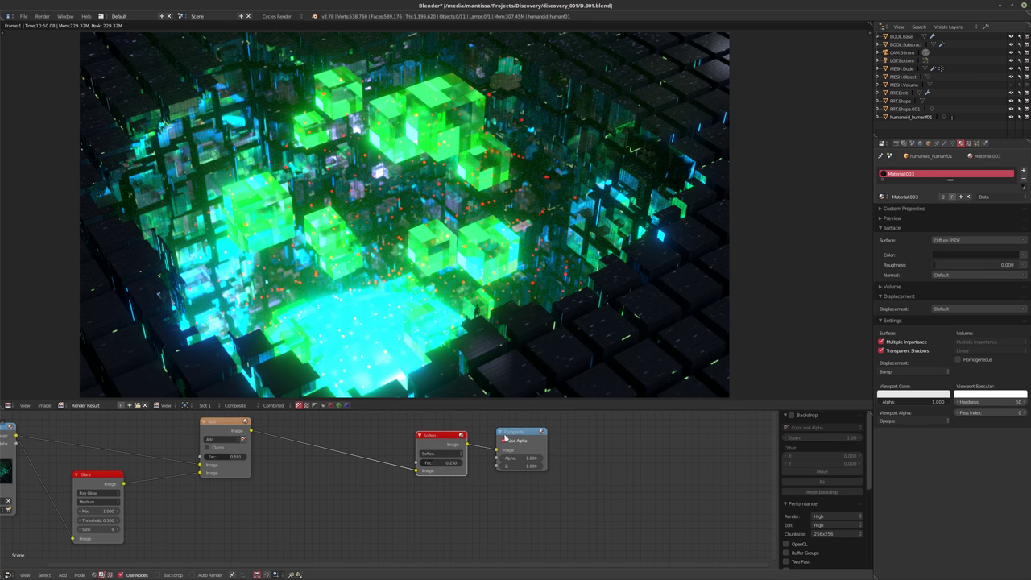
{"action": "left_click_drag", "start_coordinate": [535, 433], "coordinate": [662, 437]}
{"action": "left_click_drag", "start_coordinate": [456, 437], "coordinate": [590, 441]}
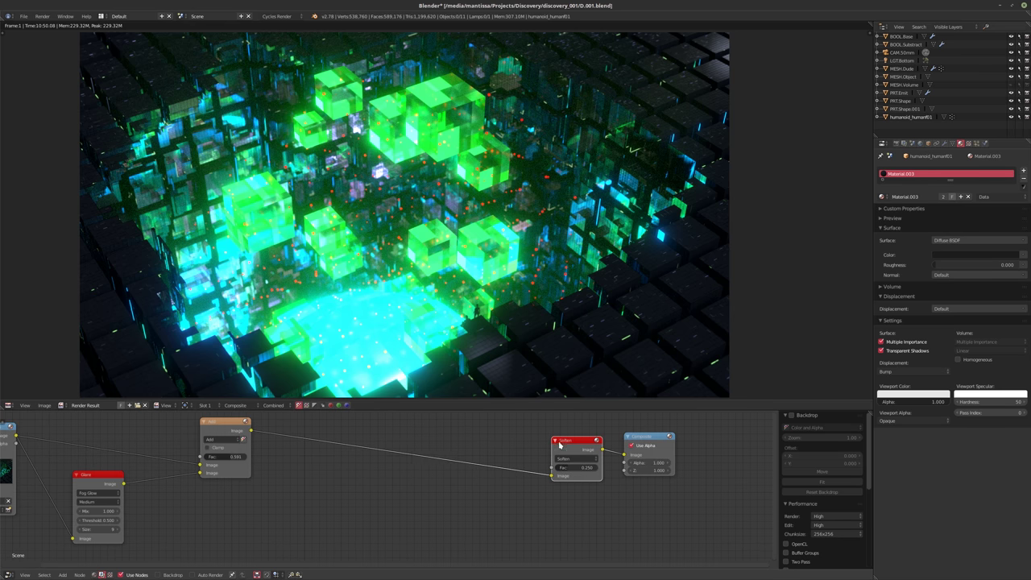
- Insert a Mix node on the link between the Add and Soften nodes
{"action": "key", "text": "shift+a"}
{"action": "mouse_move", "coordinate": [427, 468]}
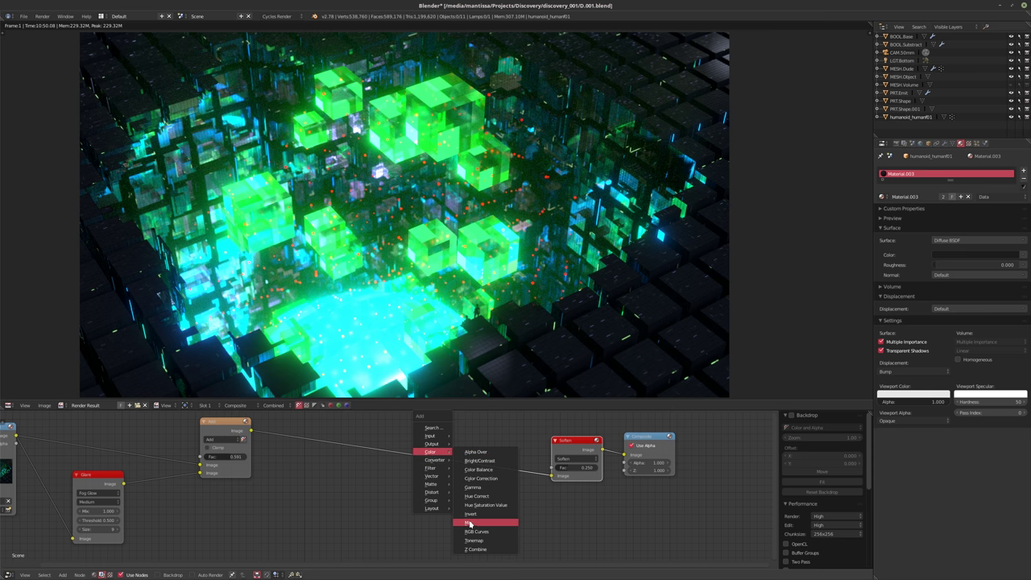
{"action": "left_click", "coordinate": [468, 522]}
{"action": "left_click", "coordinate": [497, 462]}
- Add an Ellipse Mask node and connect its Mask output to the Mix node's second Image input
{"action": "key", "text": "shift+a"}
{"action": "mouse_move", "coordinate": [389, 537]}
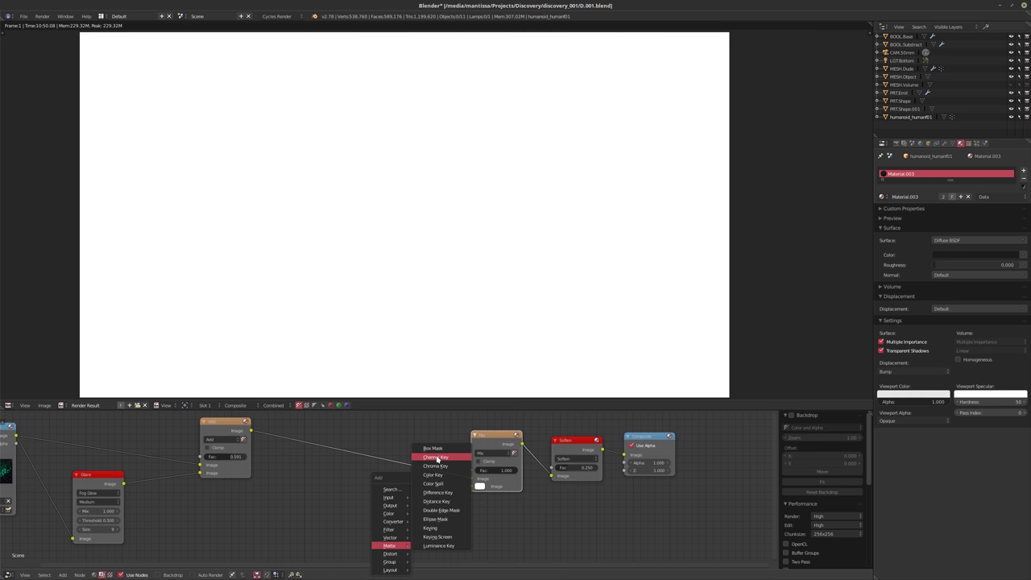
{"action": "left_click", "coordinate": [434, 518]}
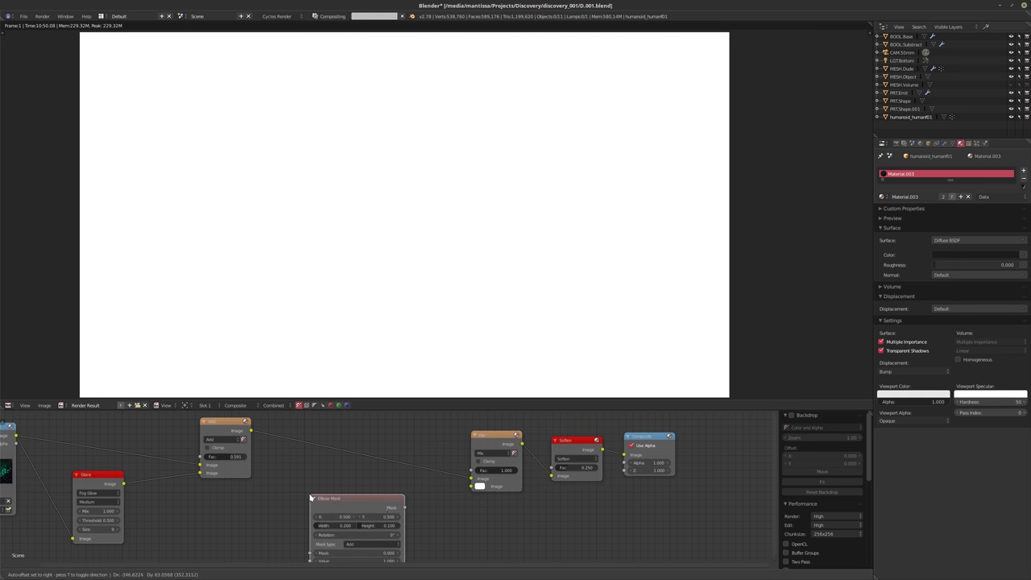
{"action": "left_click", "coordinate": [310, 497]}
{"action": "left_click_drag", "start_coordinate": [405, 507], "coordinate": [474, 488]}
- Move the Ellipse Mask node away from Mix and insert a Blur node on the link between them
{"action": "middle_click_drag", "start_coordinate": [370, 509], "coordinate": [404, 497]}
{"action": "left_click_drag", "start_coordinate": [381, 486], "coordinate": [321, 489]}
{"action": "key", "text": "shift+a"}
{"action": "mouse_move", "coordinate": [396, 502]}
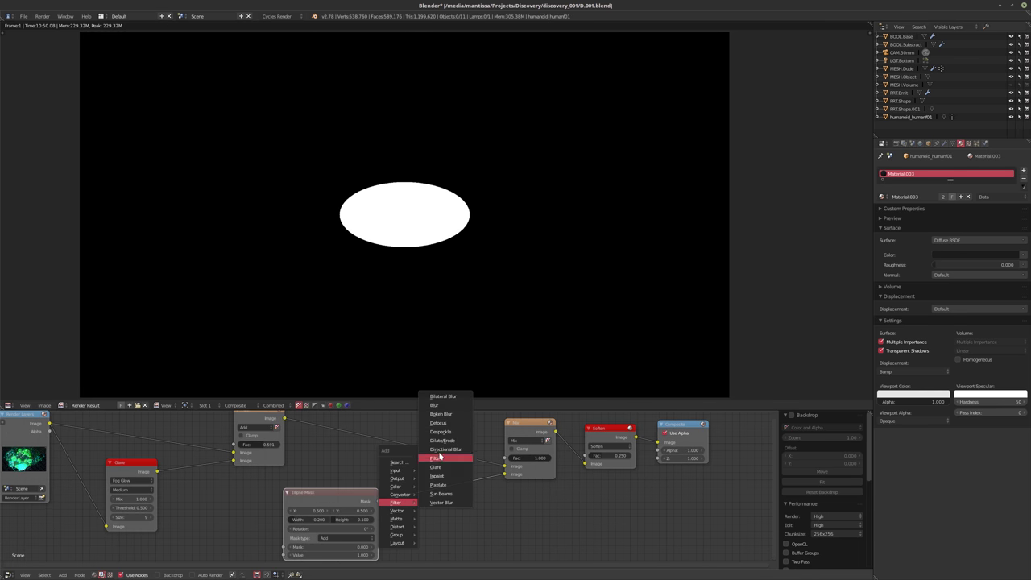
{"action": "left_click", "coordinate": [434, 404]}
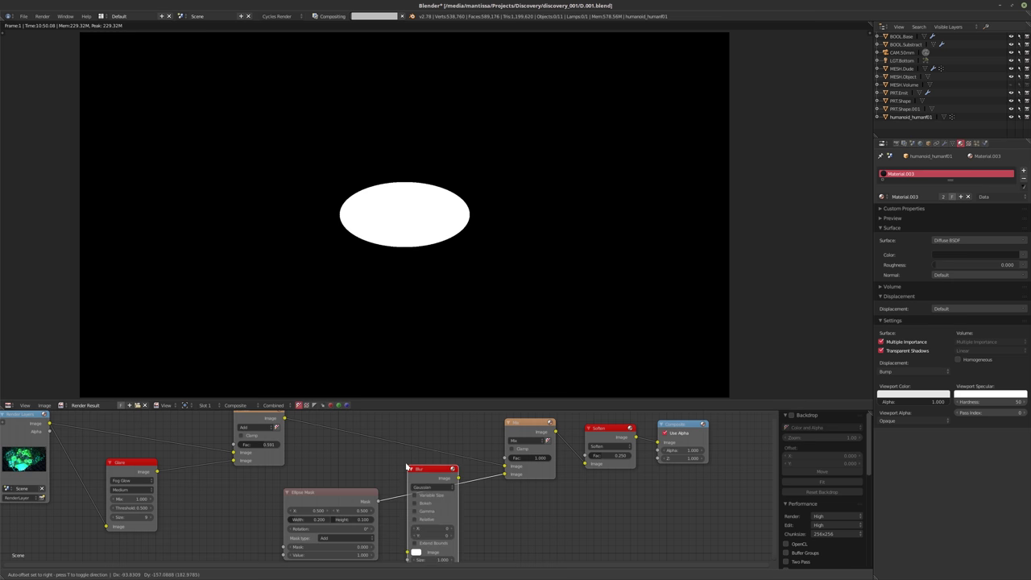
{"action": "left_click", "coordinate": [406, 467]}
- Set the mask's Blur node to Fast Gaussian and enable Relative sizing
{"action": "left_click", "coordinate": [433, 486]}
{"action": "left_click", "coordinate": [431, 440]}
{"action": "middle_click_drag", "start_coordinate": [510, 517], "coordinate": [602, 478]}
{"action": "scroll", "coordinate": [555, 508], "scroll_direction": "up", "scroll_amount": 2}
{"action": "left_click", "coordinate": [526, 474]}
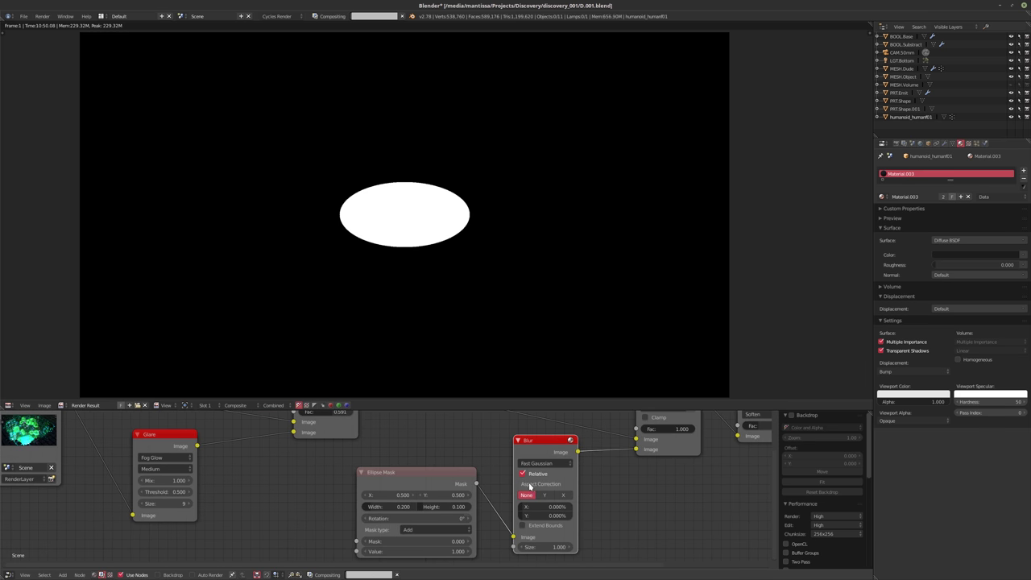
- Enlarge the Ellipse Mask to a width of 0.782 and a height of 0.936
{"action": "scroll", "coordinate": [376, 509], "scroll_direction": "up", "scroll_amount": 3}
{"action": "left_click_drag", "start_coordinate": [377, 501], "coordinate": [480, 502]}
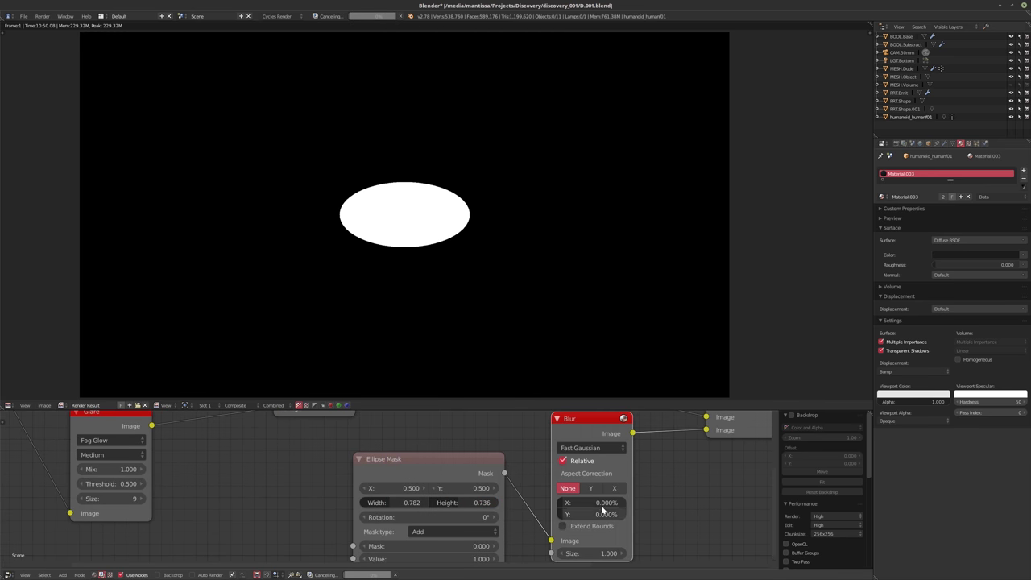
{"action": "middle_click_drag", "start_coordinate": [662, 494], "coordinate": [654, 491]}
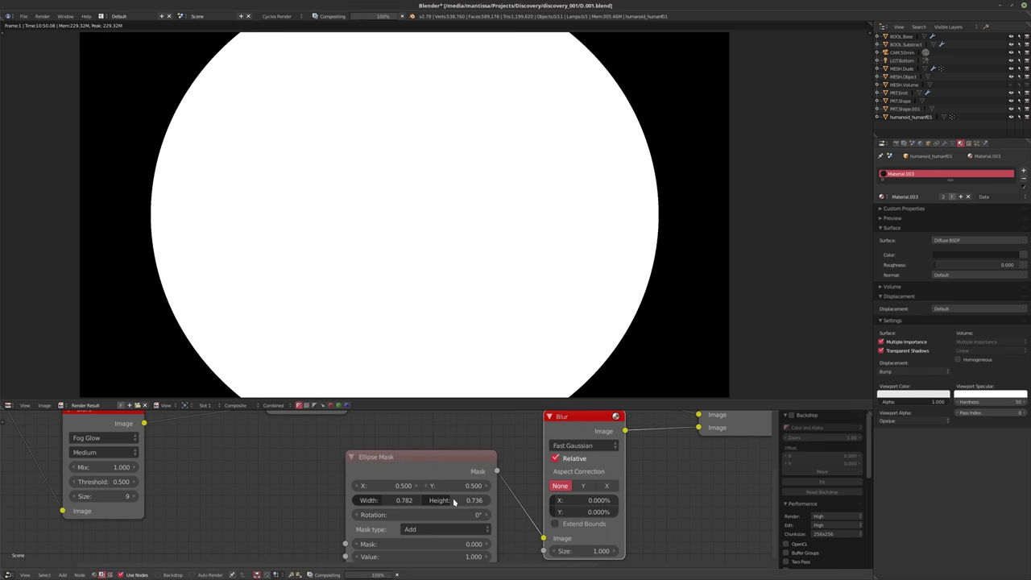
{"action": "left_click_drag", "start_coordinate": [453, 503], "coordinate": [464, 503]}
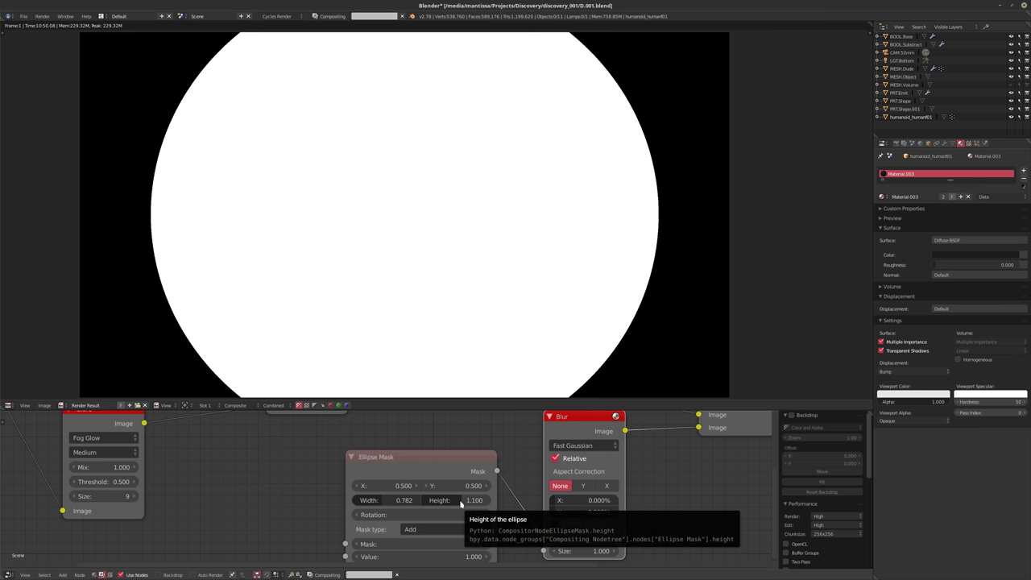
{"action": "middle_click_drag", "start_coordinate": [461, 506], "coordinate": [445, 502]}
{"action": "left_click_drag", "start_coordinate": [446, 502], "coordinate": [406, 502]}
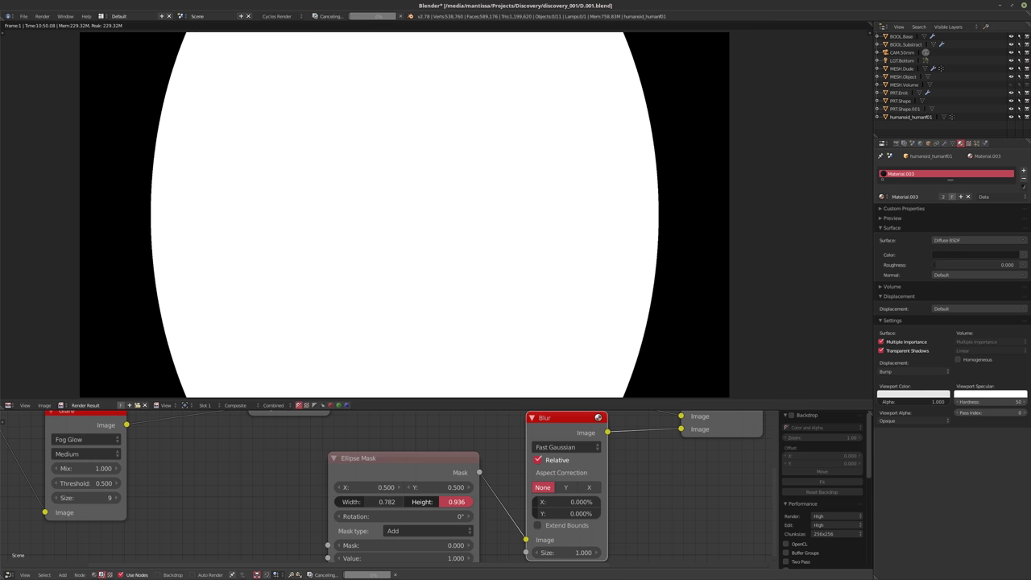
{"action": "middle_click_drag", "start_coordinate": [669, 504], "coordinate": [634, 505]}
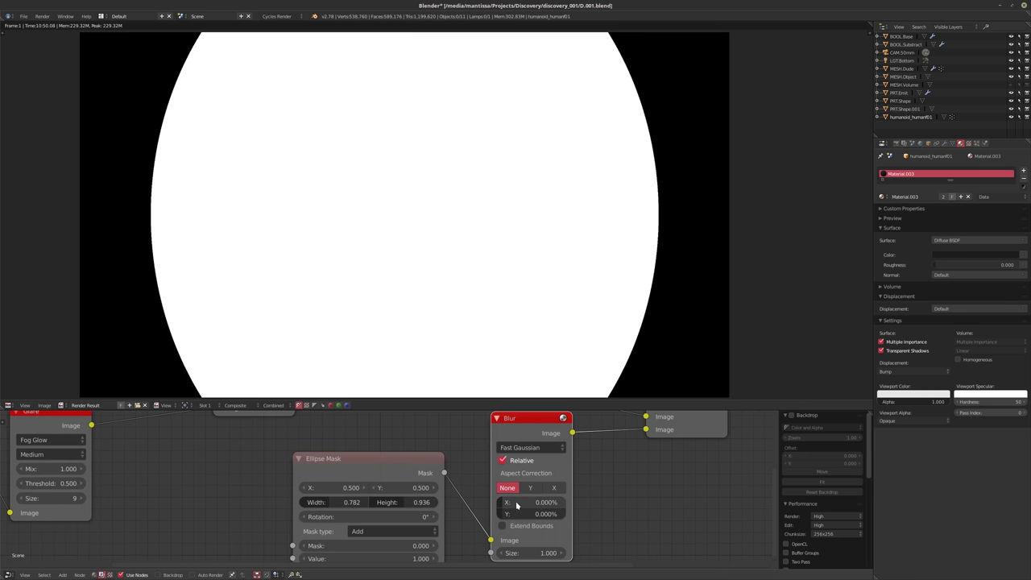
- Set the mask Blur node's X and Y to 25%
{"action": "left_click", "coordinate": [516, 503]}
{"action": "type", "text": "25"}
{"action": "key", "text": "Return"}
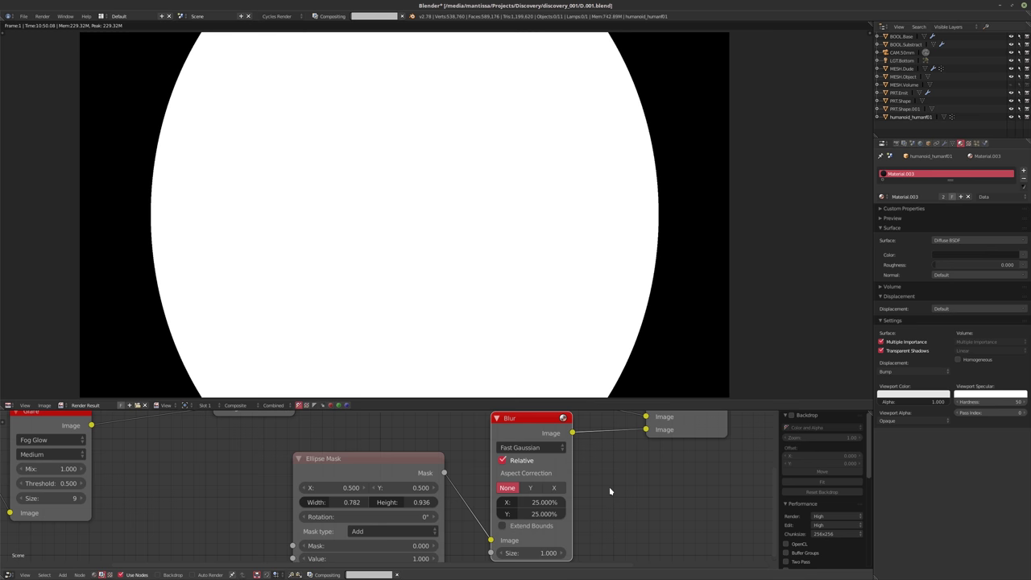
{"action": "middle_click_drag", "start_coordinate": [506, 485], "coordinate": [456, 521]}
{"action": "scroll", "coordinate": [456, 521], "scroll_direction": "down", "scroll_amount": 1}
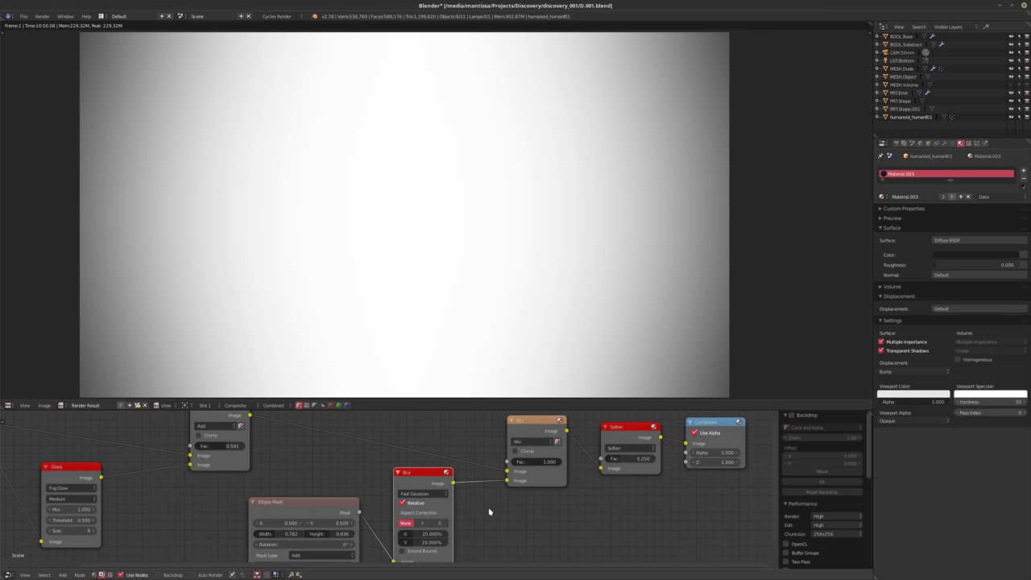
- Change the Mix node's blend mode to Multiply, try a lower factor, and settle on a factor of 1.000
{"action": "left_click", "coordinate": [528, 441]}
{"action": "left_click", "coordinate": [535, 413]}
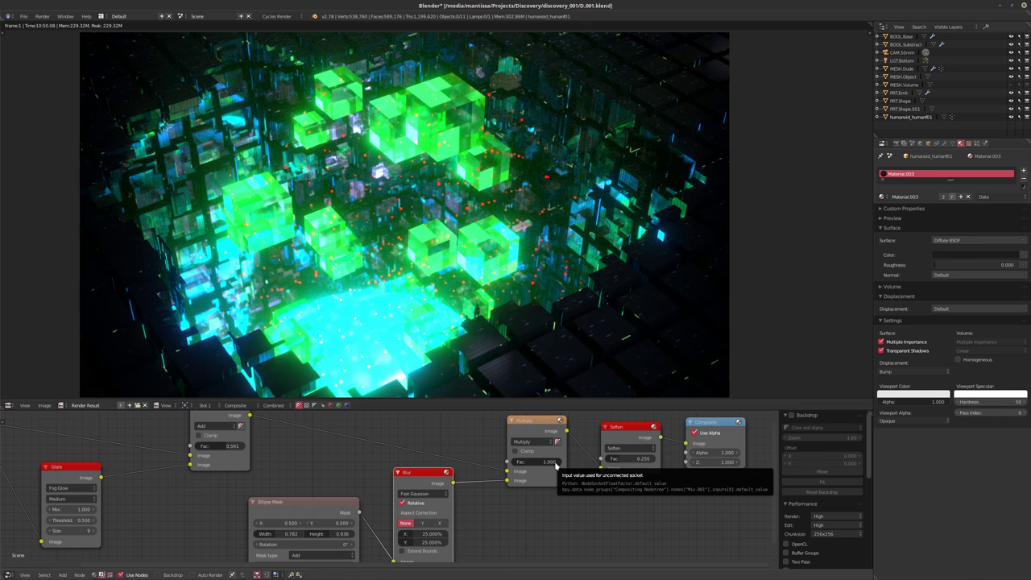
{"action": "left_click_drag", "start_coordinate": [555, 465], "coordinate": [536, 466]}
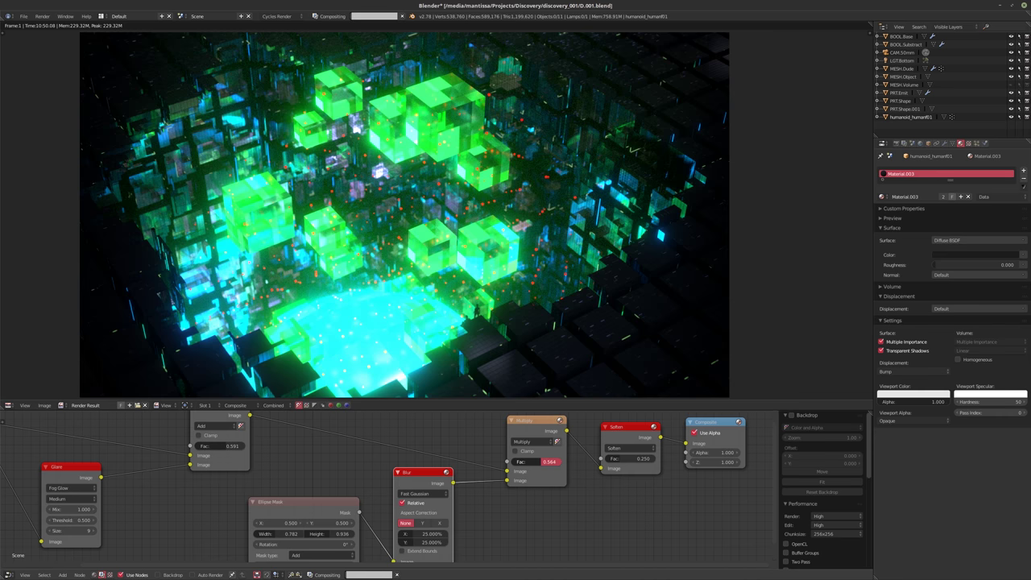
{"action": "left_click_drag", "start_coordinate": [550, 461], "coordinate": [562, 462]}
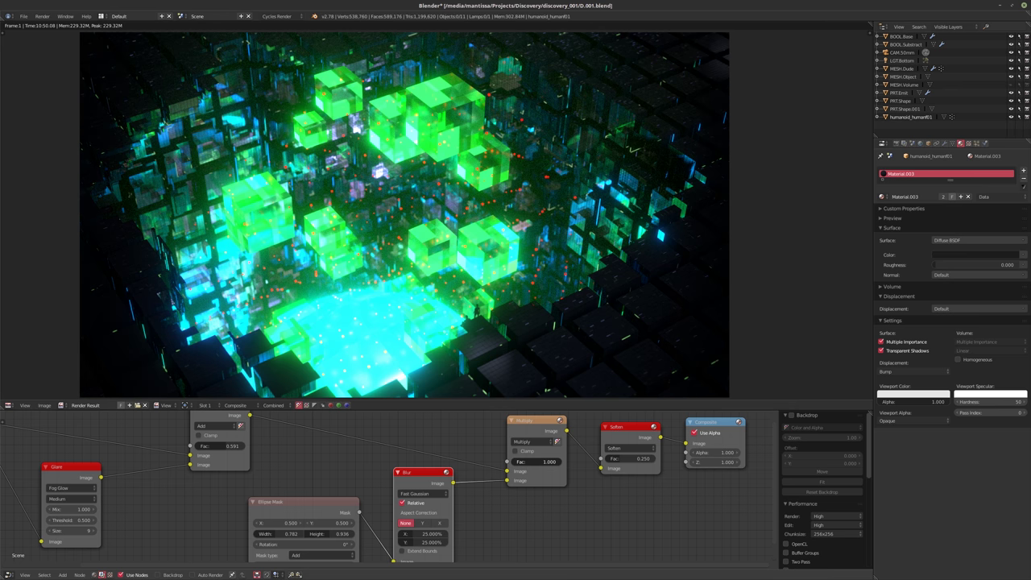
{"action": "middle_click_drag", "start_coordinate": [603, 488], "coordinate": [553, 496]}
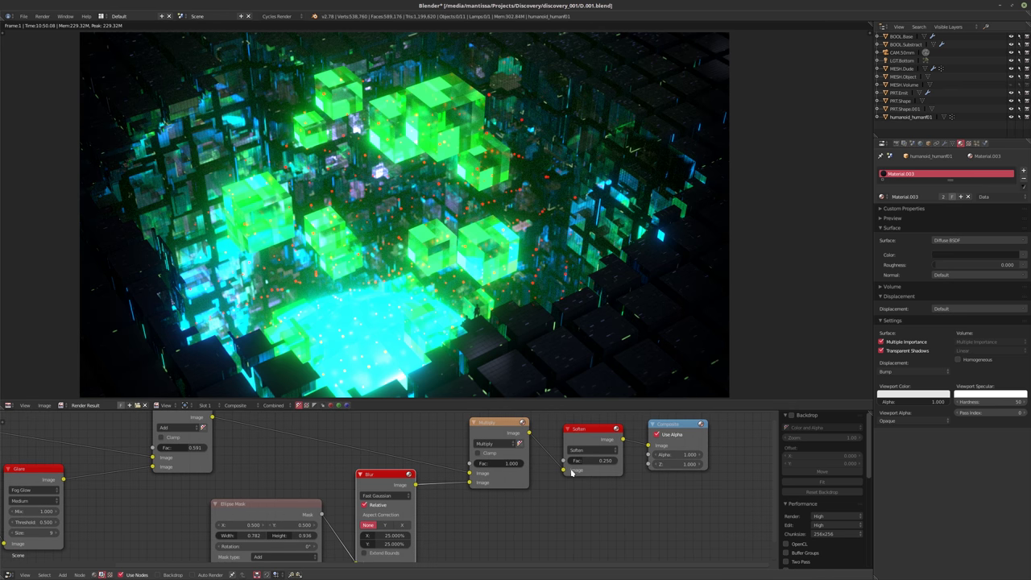
- Reduce the Ellipse Mask's width to 0.709
{"action": "middle_click_drag", "start_coordinate": [464, 525], "coordinate": [521, 484]}
{"action": "left_click", "coordinate": [288, 502]}
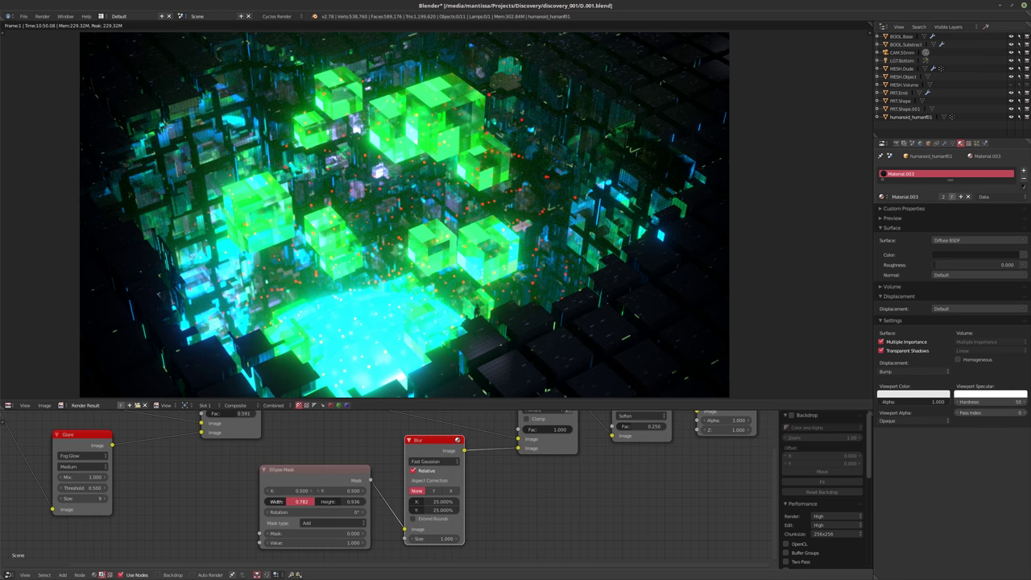
{"action": "left_click_drag", "start_coordinate": [299, 501], "coordinate": [287, 501]}
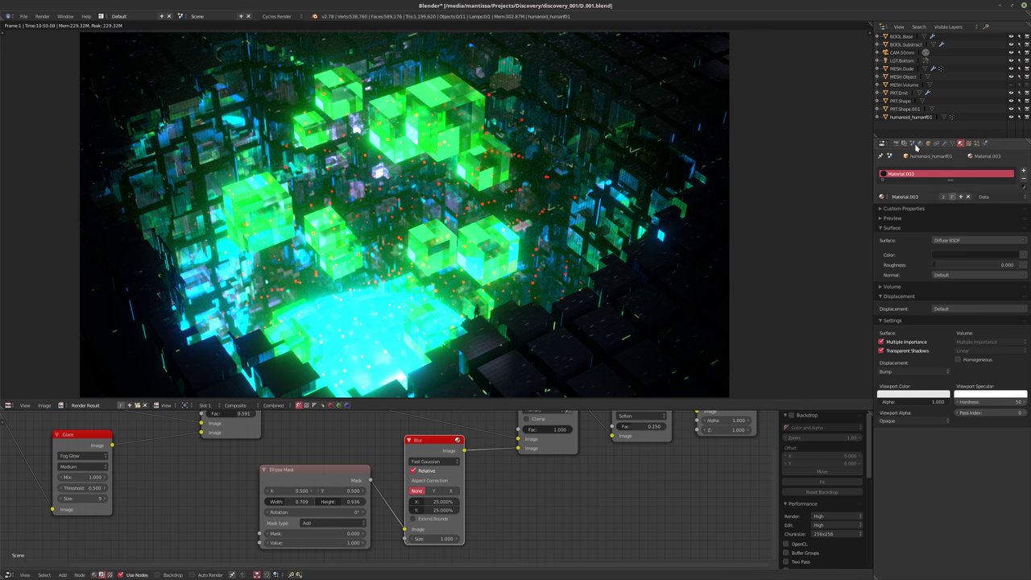
- In the scene's Color Management settings, try the Log and Film view transforms and switch the view to RRT
{"action": "left_click", "coordinate": [912, 144]}
{"action": "left_click", "coordinate": [903, 143]}
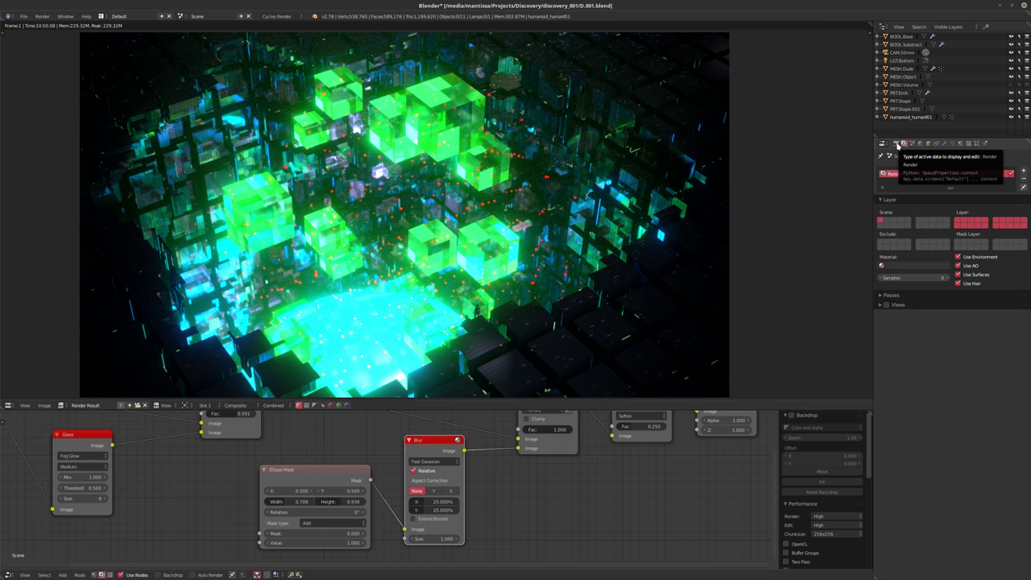
{"action": "left_click", "coordinate": [897, 144]}
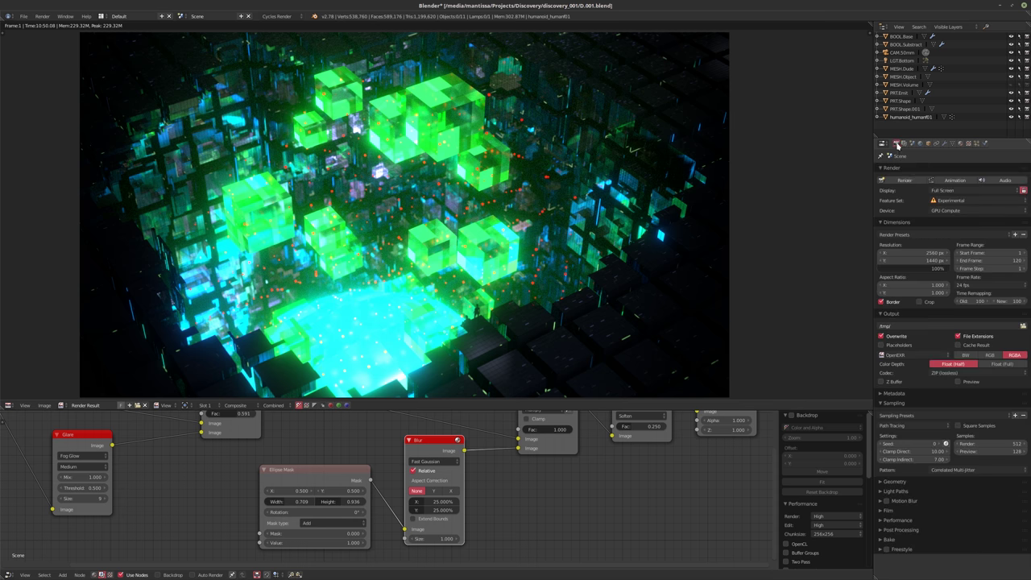
{"action": "left_click", "coordinate": [911, 143]}
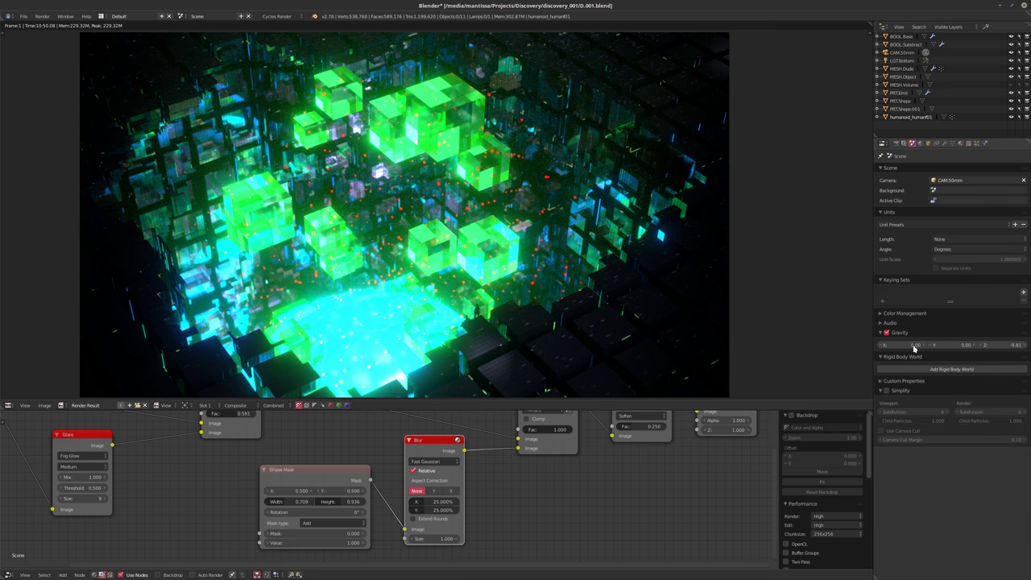
{"action": "left_click", "coordinate": [881, 313]}
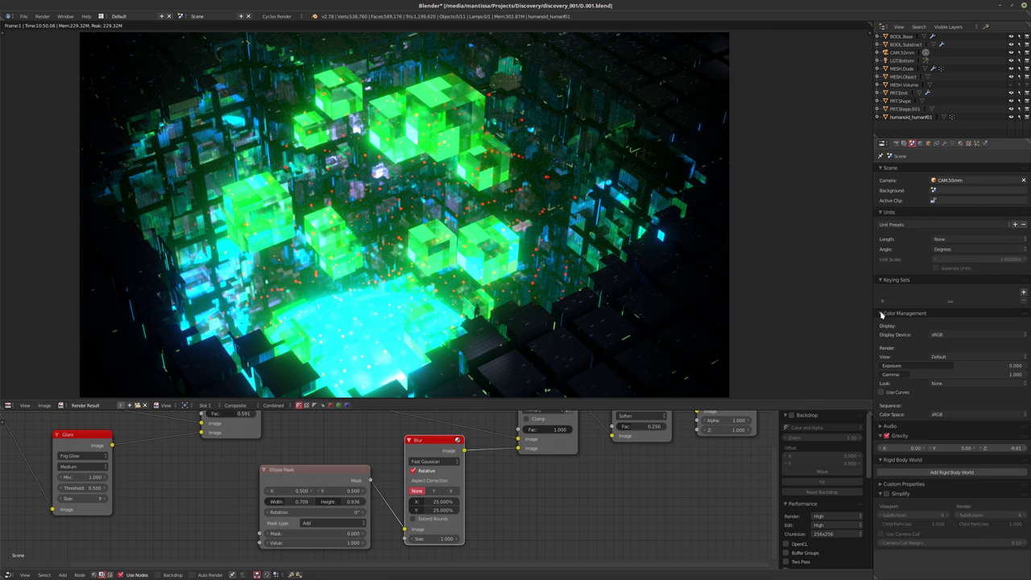
{"action": "left_click", "coordinate": [954, 356]}
{"action": "left_click", "coordinate": [959, 356]}
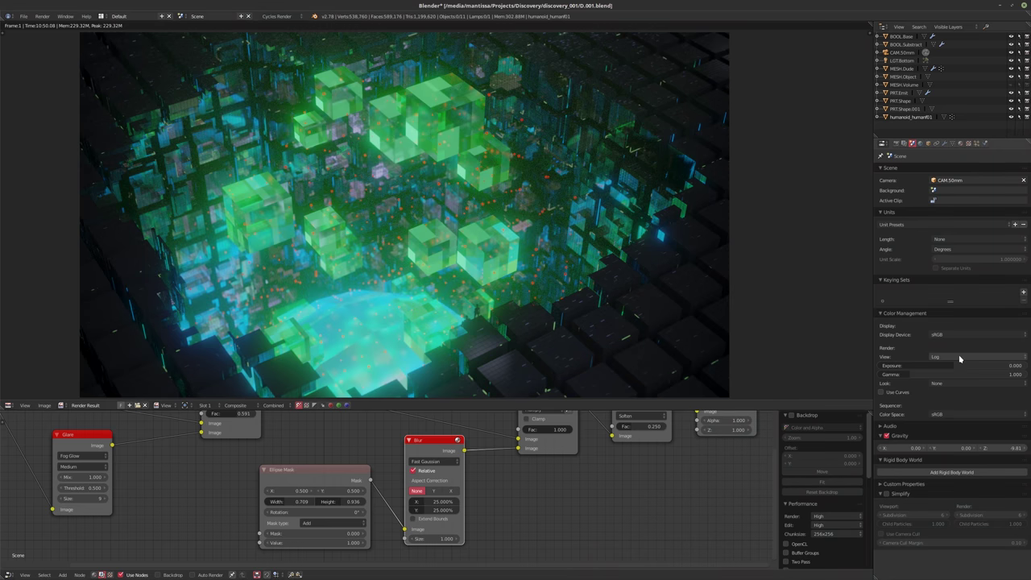
{"action": "scroll", "coordinate": [956, 357], "scroll_direction": "up", "scroll_amount": 1, "text": "ctrl"}
{"action": "scroll", "coordinate": [956, 356], "scroll_direction": "up", "scroll_amount": 2, "text": "ctrl"}
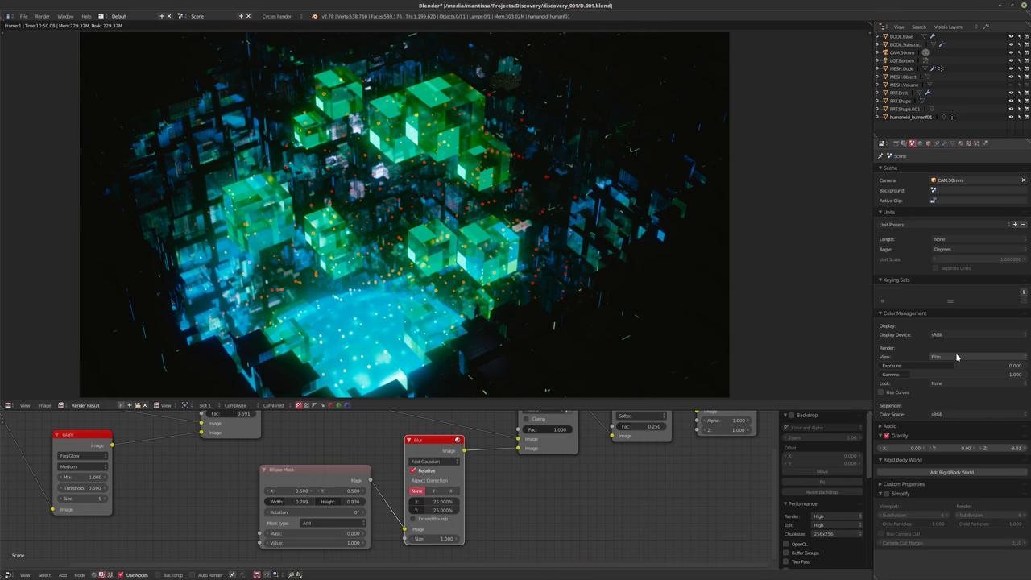
{"action": "scroll", "coordinate": [957, 356], "scroll_direction": "up", "scroll_amount": 1, "text": "ctrl"}
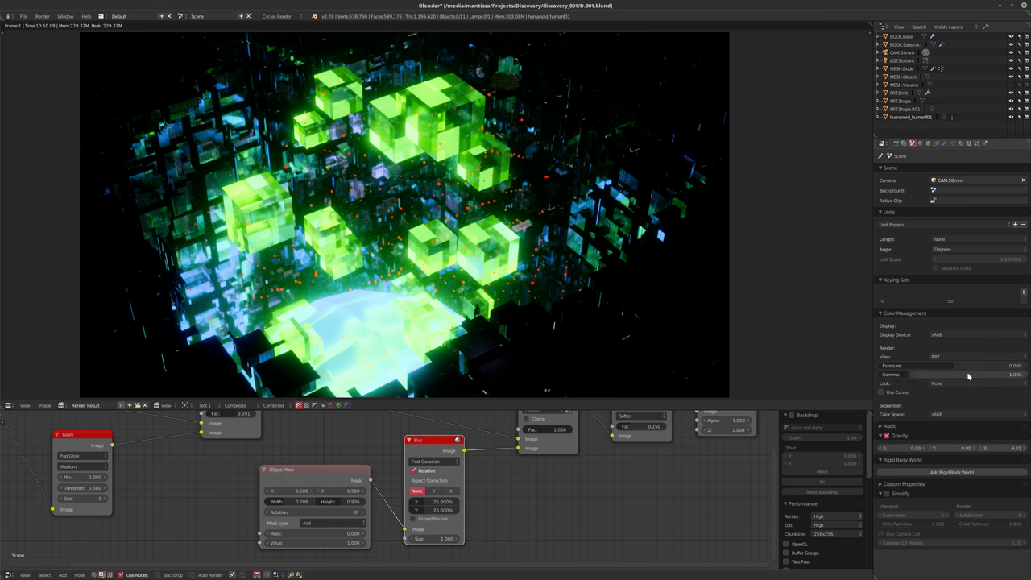
- Set the color management exposure to 0.384 and gamma to 1.274, and try different looks, choosing Fujifilm F-400
{"action": "mouse_move", "coordinate": [908, 374]}
{"action": "left_mouse_down"}
{"action": "mouse_move", "coordinate": [964, 365]}
{"action": "mouse_move", "coordinate": [887, 374]}
{"action": "mouse_move", "coordinate": [921, 374]}
{"action": "left_mouse_up"}
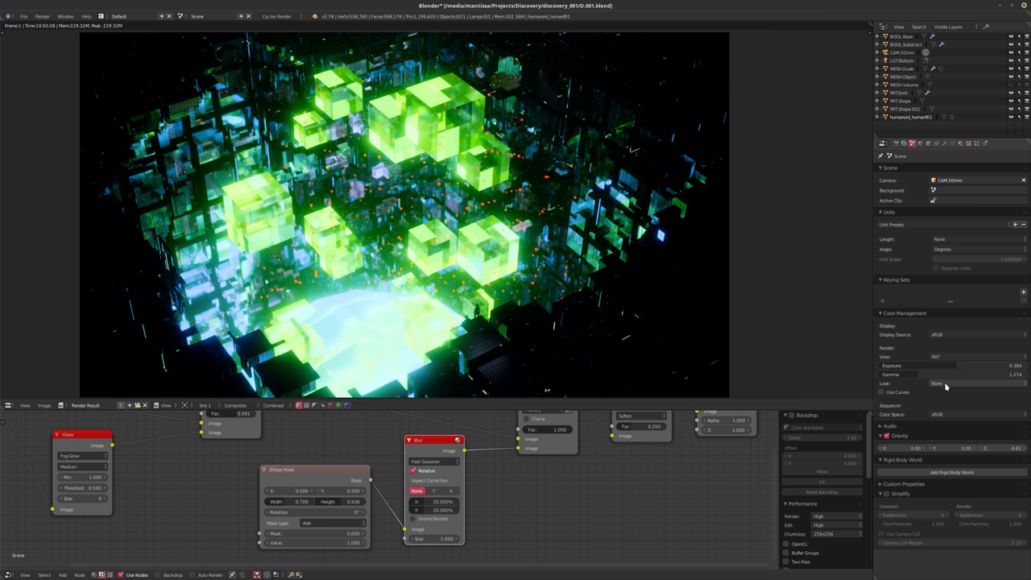
{"action": "scroll", "coordinate": [945, 385], "scroll_direction": "down", "scroll_amount": 1, "text": "ctrl"}
{"action": "scroll", "coordinate": [946, 383], "scroll_direction": "down", "scroll_amount": 3, "text": "ctrl"}
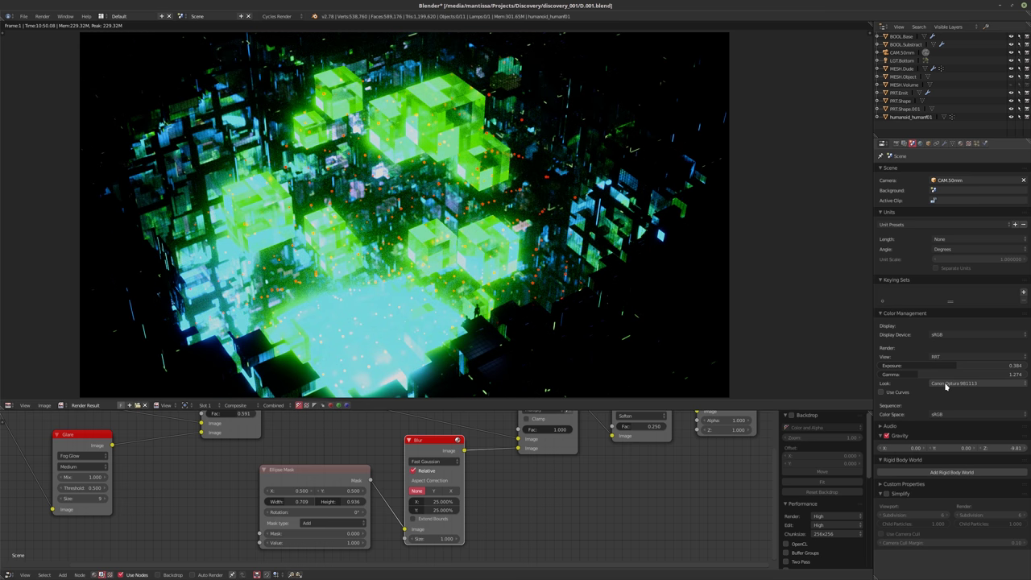
{"action": "scroll", "coordinate": [946, 383], "scroll_direction": "down", "scroll_amount": 2, "text": "ctrl"}
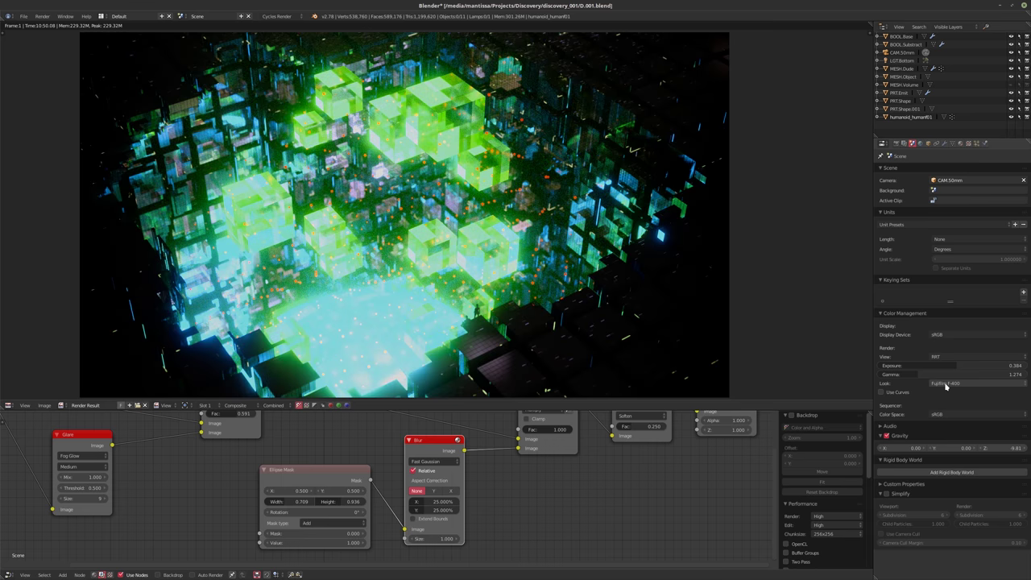
{"action": "scroll", "coordinate": [946, 383], "scroll_direction": "down", "scroll_amount": 1, "text": "ctrl"}
{"action": "scroll", "coordinate": [946, 383], "scroll_direction": "down", "scroll_amount": 1, "text": "ctrl"}
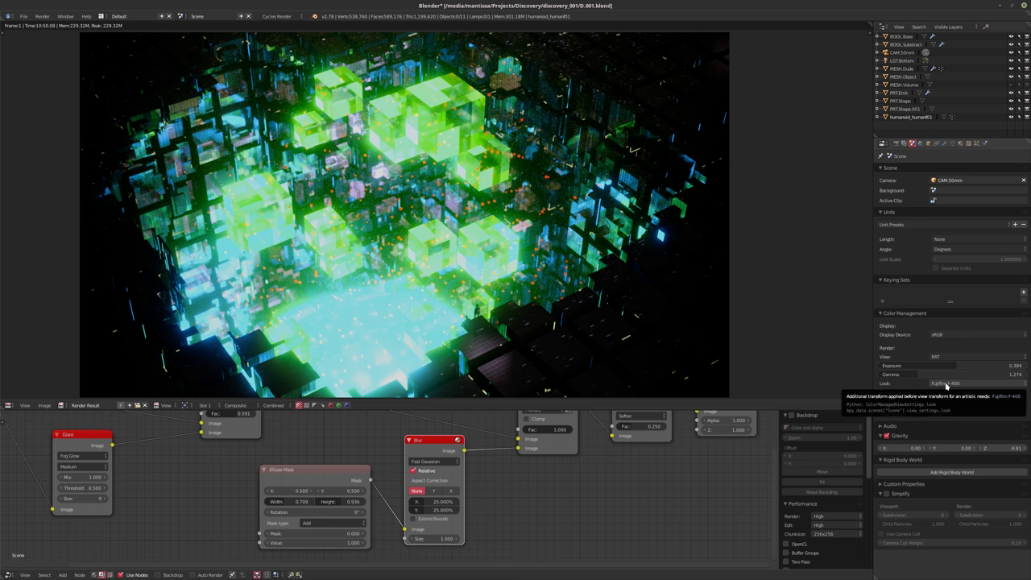
- Enable curves in Color Management and raise the red curve with a point at X 0.41620, Y 0.72500
{"action": "left_click", "coordinate": [897, 393]}
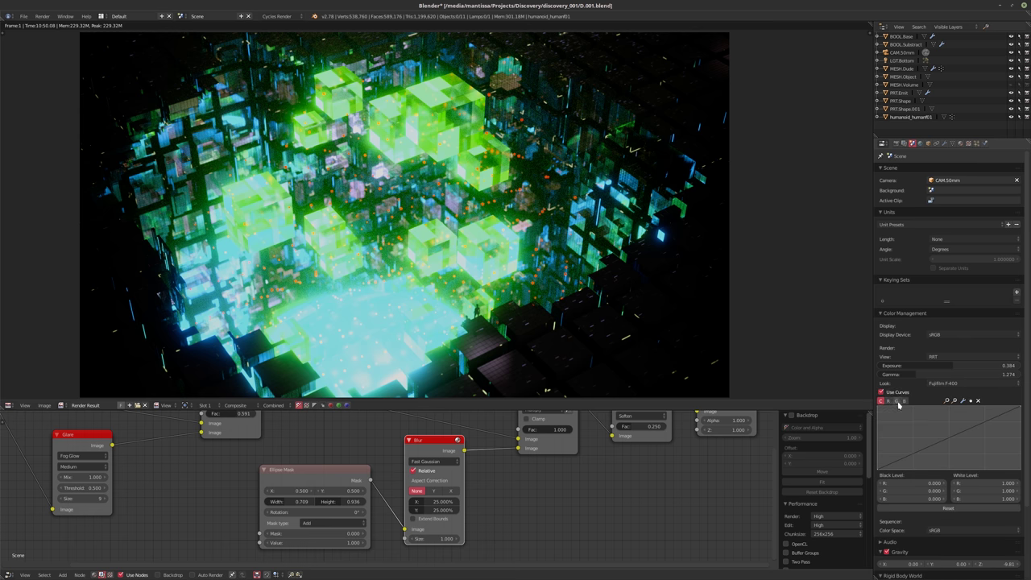
{"action": "left_click_drag", "start_coordinate": [948, 438], "coordinate": [937, 426]}
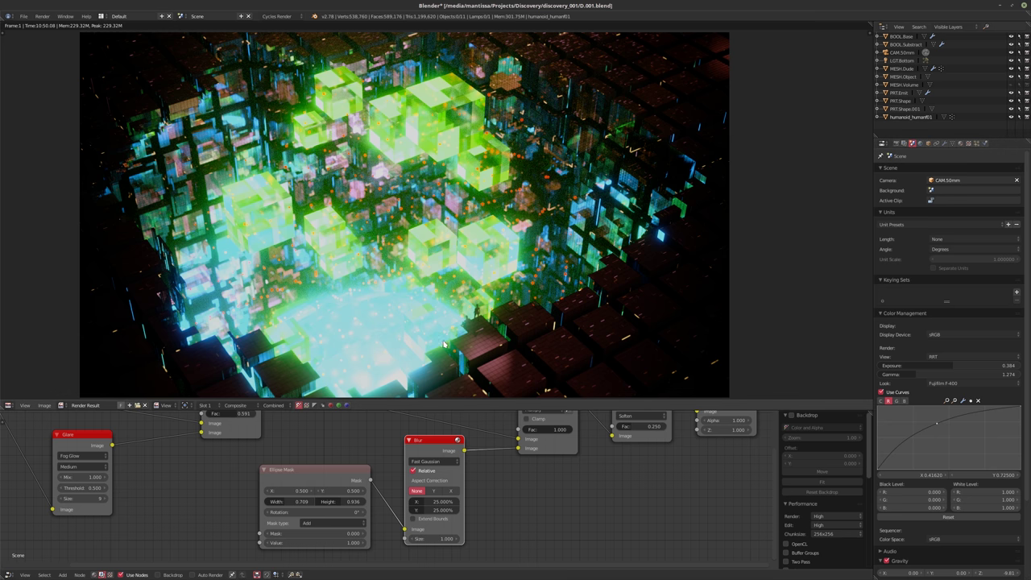
- Rearrange the Render Layers, Glare and Add nodes to make room in the compositor's node tree
{"action": "scroll", "coordinate": [309, 429], "scroll_direction": "up", "scroll_amount": 2}
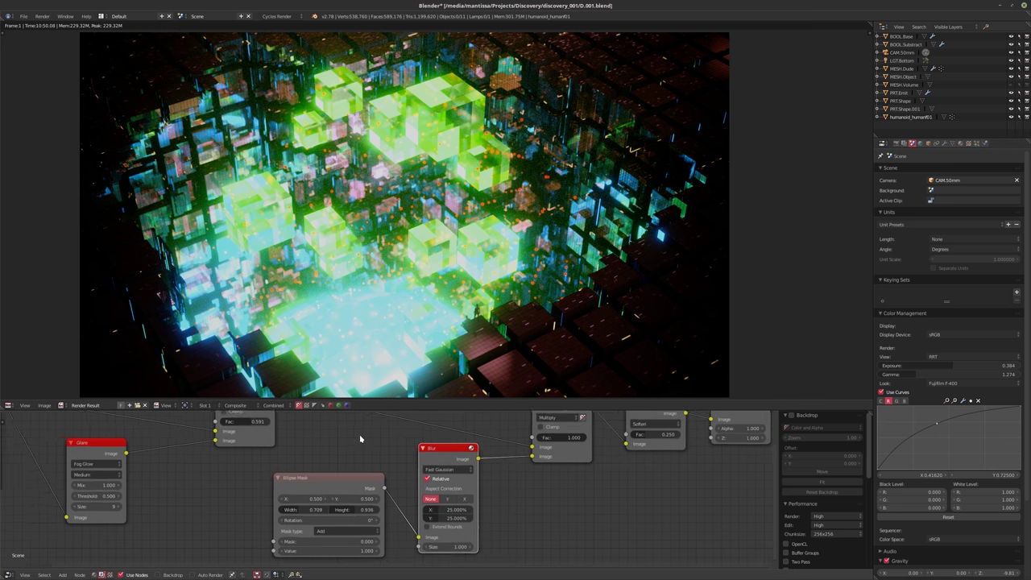
{"action": "scroll", "coordinate": [395, 445], "scroll_direction": "down", "scroll_amount": 3}
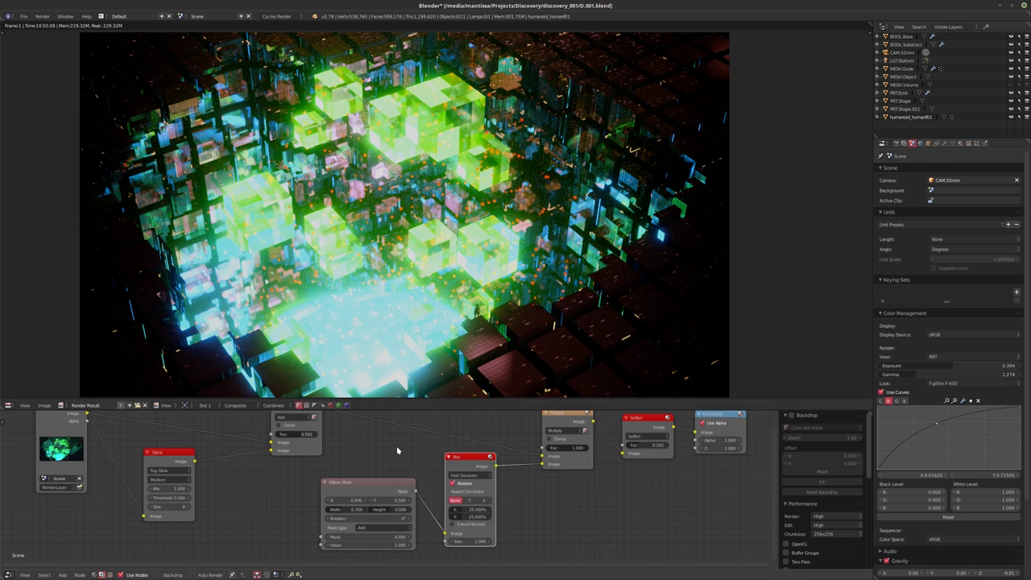
{"action": "middle_click_drag", "start_coordinate": [395, 445], "coordinate": [414, 470]}
{"action": "scroll", "coordinate": [394, 471], "scroll_direction": "down", "scroll_amount": 1}
{"action": "left_click_drag", "start_coordinate": [124, 437], "coordinate": [94, 438]}
{"action": "middle_click_drag", "start_coordinate": [402, 450], "coordinate": [435, 458]}
{"action": "left_click_drag", "start_coordinate": [387, 426], "coordinate": [380, 559]}
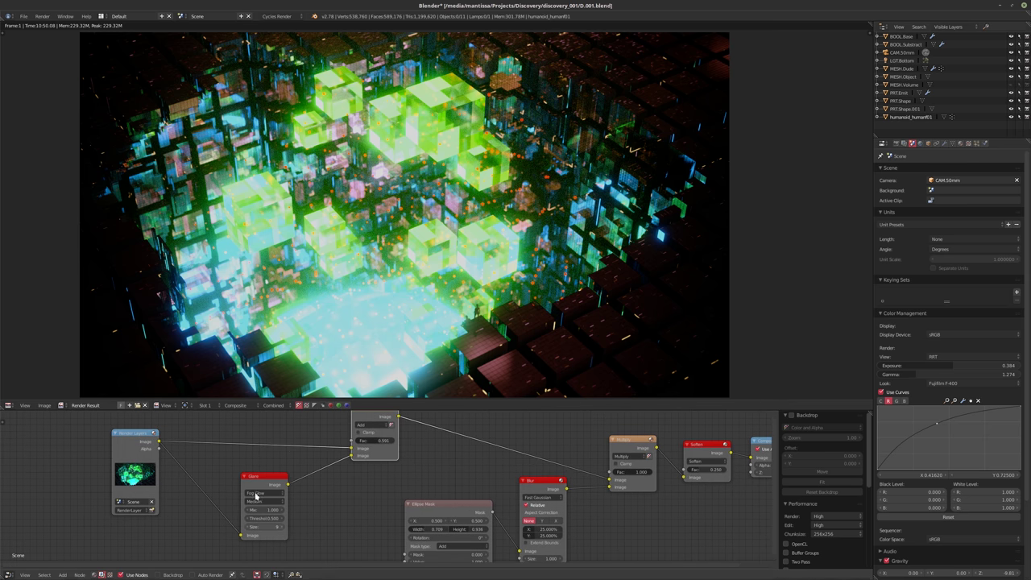
{"action": "left_click_drag", "start_coordinate": [259, 476], "coordinate": [260, 458]}
{"action": "middle_click_drag", "start_coordinate": [301, 461], "coordinate": [291, 489]}
{"action": "left_click_drag", "start_coordinate": [352, 436], "coordinate": [314, 553]}
{"action": "left_click_drag", "start_coordinate": [248, 485], "coordinate": [246, 462]}
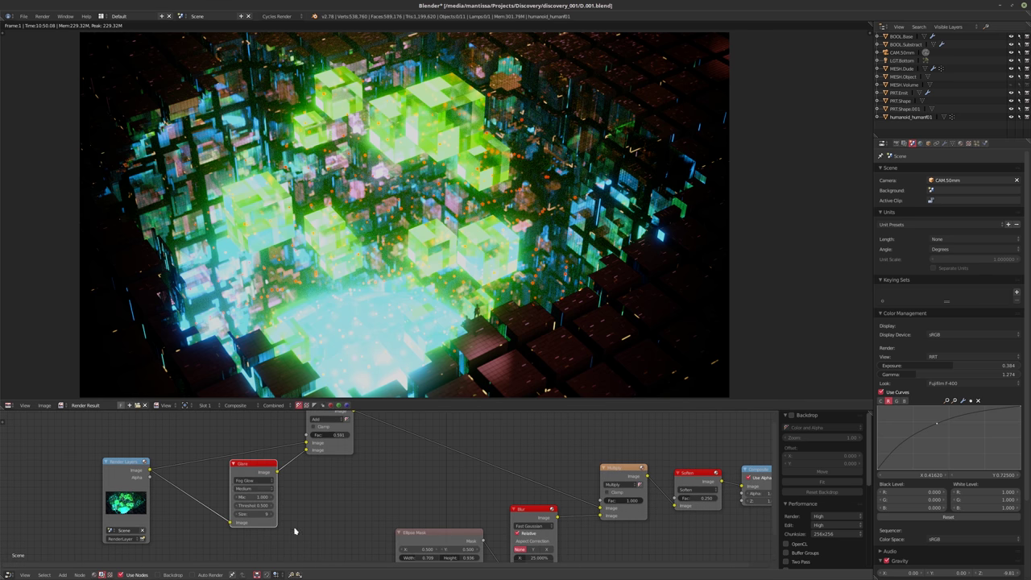
- Add a Separate RGBA node fed by the Render Layers image and connect its red output to the Composite node
{"action": "middle_click_drag", "start_coordinate": [292, 531], "coordinate": [309, 520]}
{"action": "key", "text": "shift+a"}
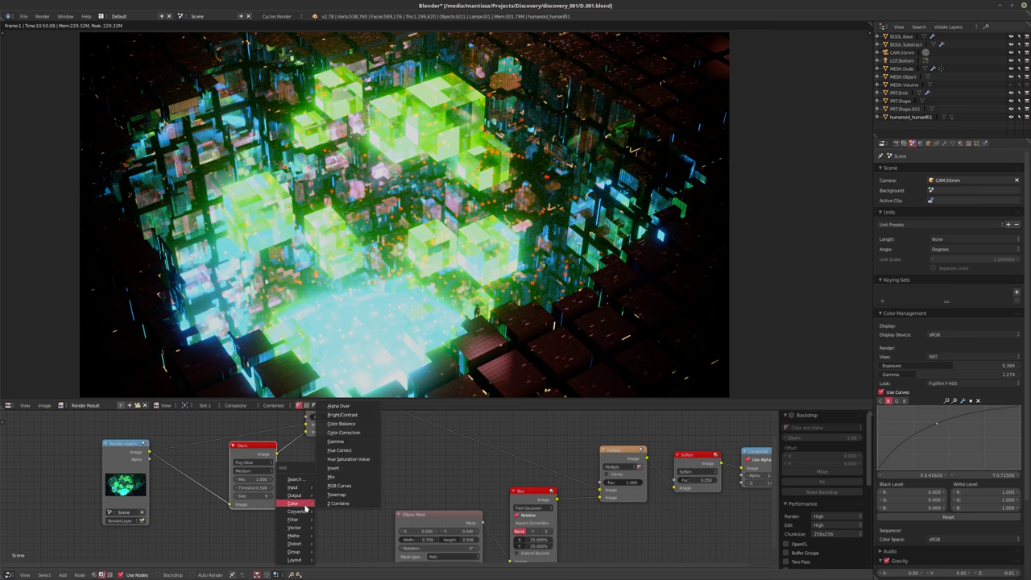
{"action": "mouse_move", "coordinate": [299, 511]}
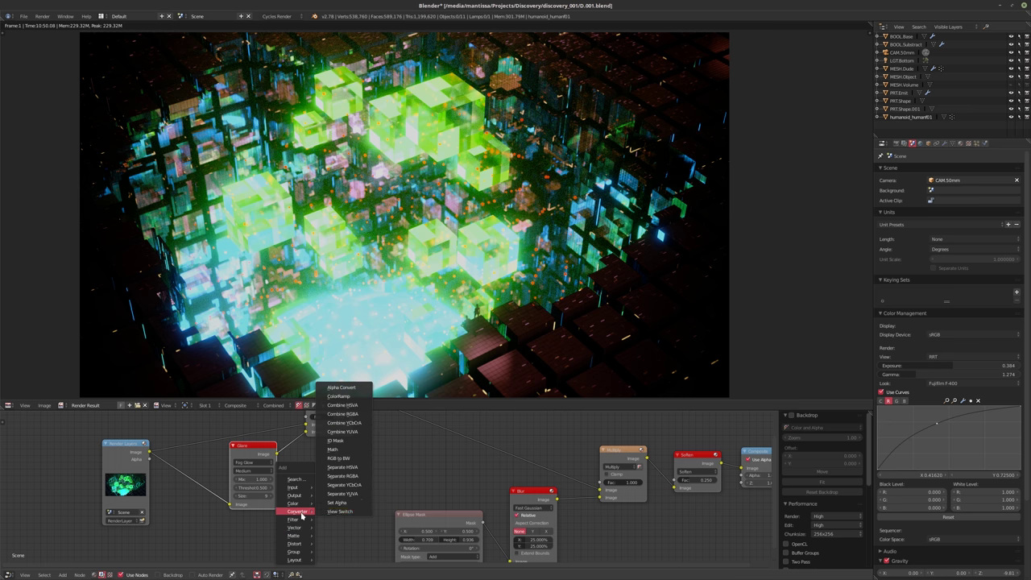
{"action": "left_click", "coordinate": [343, 476]}
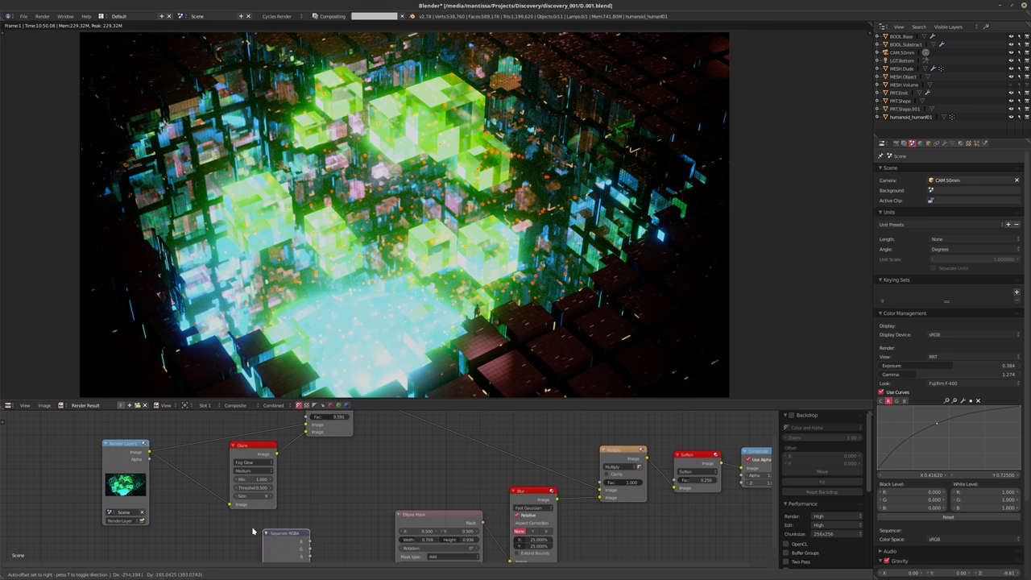
{"action": "left_click_drag", "start_coordinate": [146, 451], "coordinate": [601, 489]}
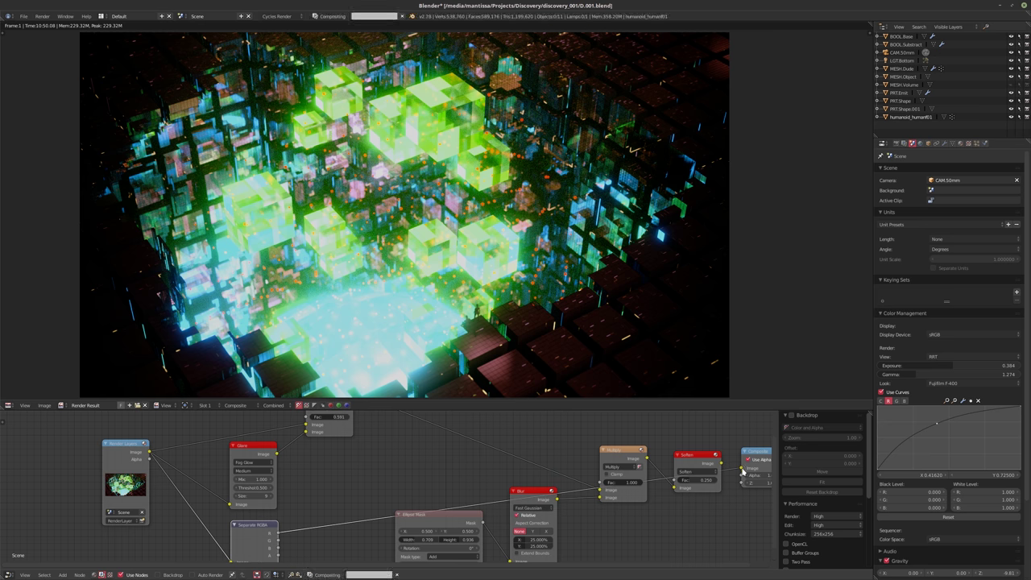
{"action": "middle_click_drag", "start_coordinate": [380, 499], "coordinate": [450, 484]}
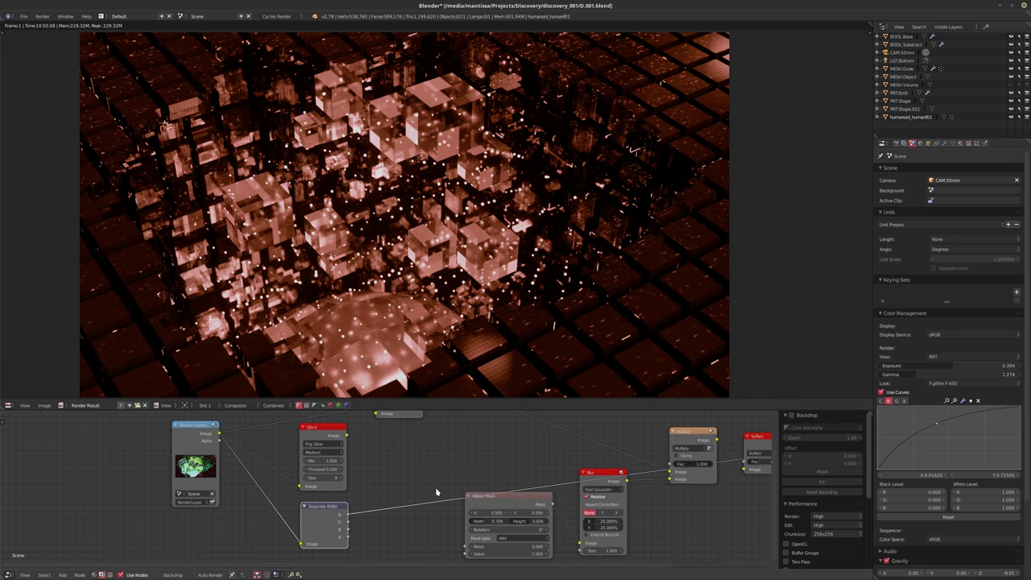
- Insert a Math node on the Separate RGBA node's red output and set its operation to Subtract
{"action": "middle_click_drag", "start_coordinate": [397, 522], "coordinate": [386, 524]}
{"action": "left_click_drag", "start_coordinate": [306, 527], "coordinate": [265, 524]}
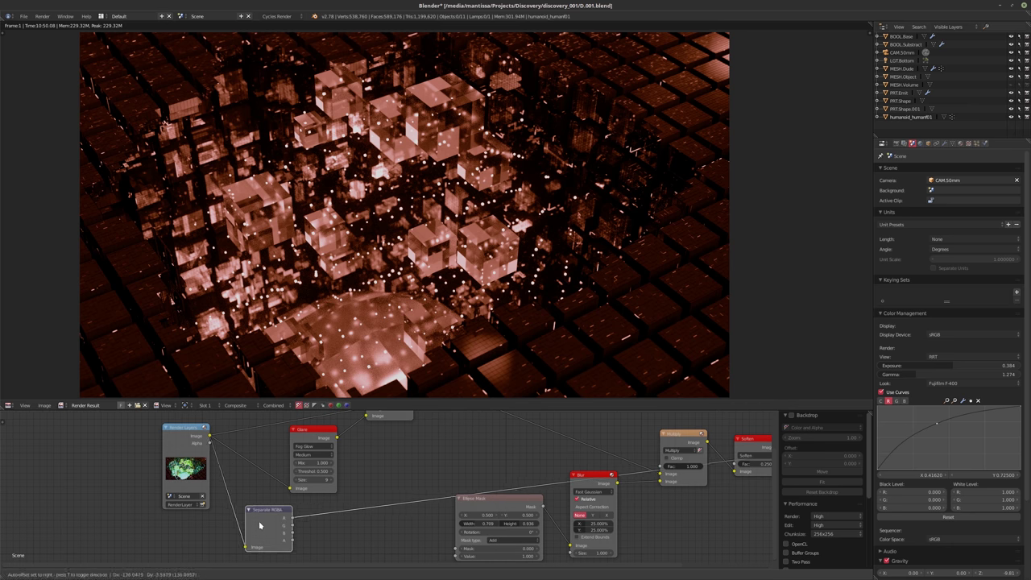
{"action": "key", "text": "shift+a"}
{"action": "mouse_move", "coordinate": [318, 529]}
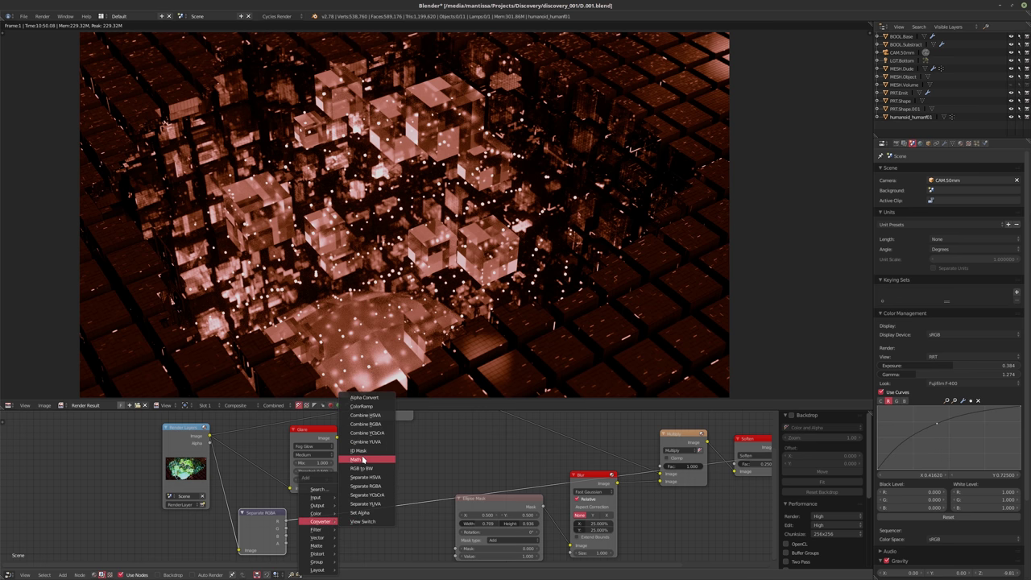
{"action": "left_click", "coordinate": [355, 459]}
{"action": "left_click", "coordinate": [345, 521]}
{"action": "middle_click_drag", "start_coordinate": [341, 523], "coordinate": [390, 488]}
{"action": "scroll", "coordinate": [389, 488], "scroll_direction": "up", "scroll_amount": 1}
{"action": "left_click", "coordinate": [389, 488]}
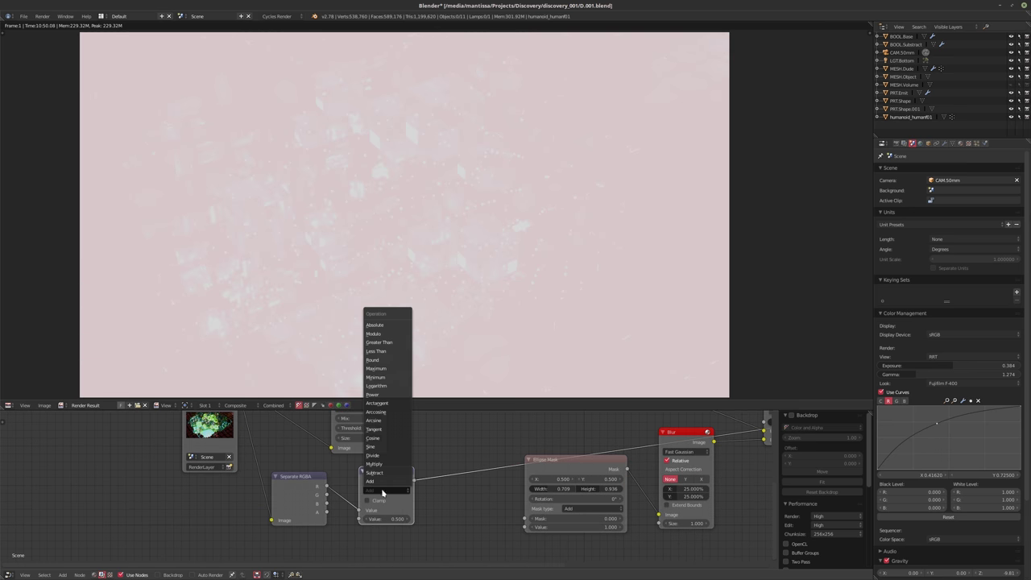
{"action": "left_click", "coordinate": [387, 472]}
- Try feeding the green channel into the Subtract node's second value and disconnect it again
{"action": "left_click_drag", "start_coordinate": [350, 512], "coordinate": [360, 520]}
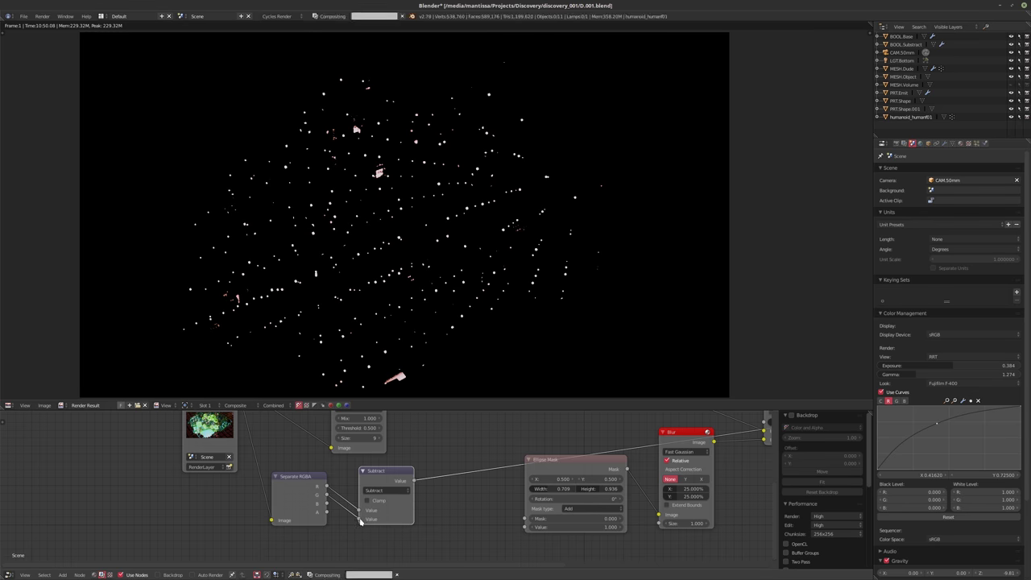
{"action": "middle_click_drag", "start_coordinate": [440, 508], "coordinate": [420, 520]}
{"action": "left_click_drag", "start_coordinate": [369, 488], "coordinate": [373, 471]}
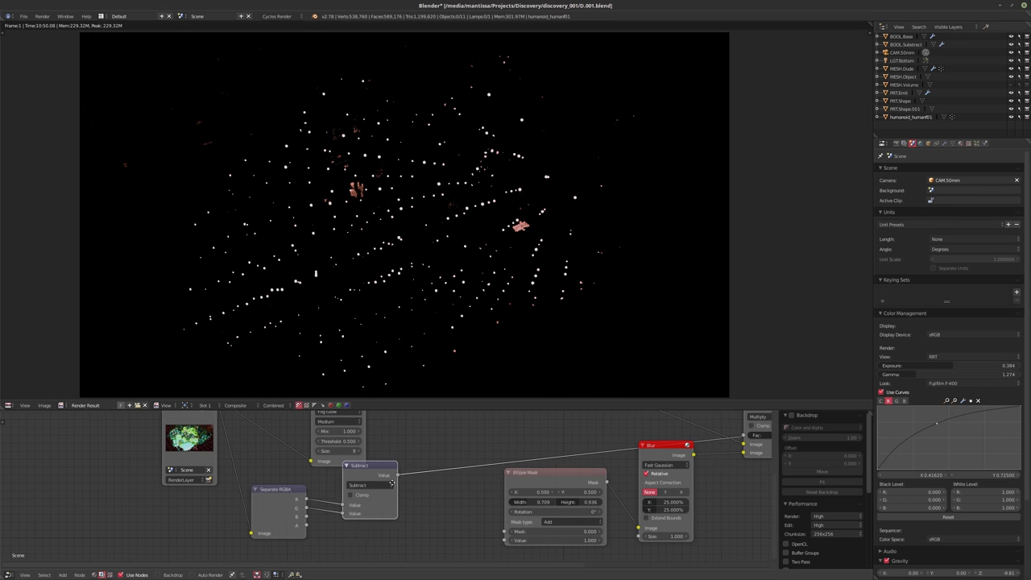
{"action": "middle_click_drag", "start_coordinate": [401, 503], "coordinate": [374, 519]}
{"action": "key", "text": "shift+a"}
{"action": "mouse_move", "coordinate": [373, 519]}
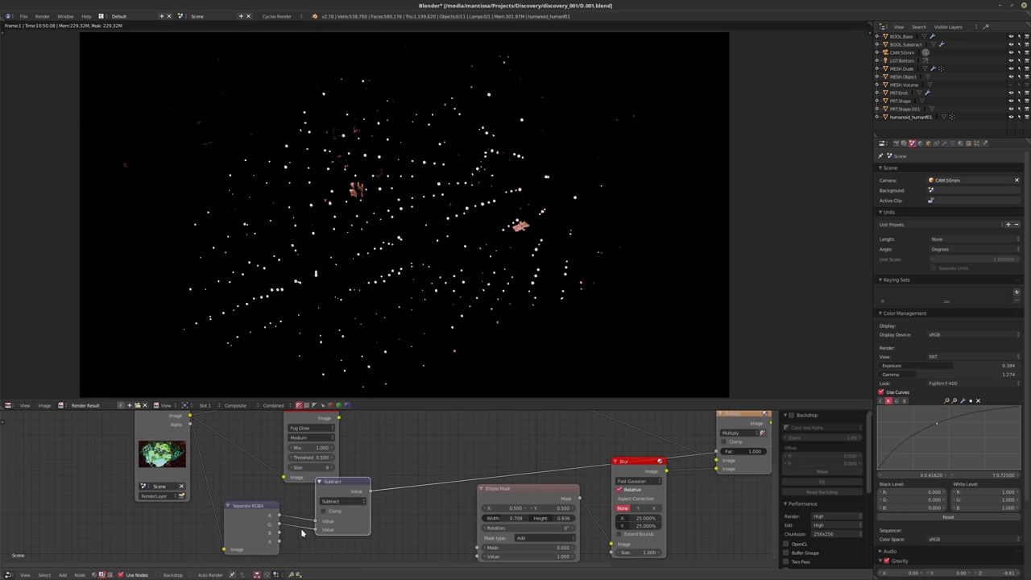
{"action": "mouse_move", "coordinate": [316, 529]}
{"action": "left_mouse_down"}
{"action": "mouse_move", "coordinate": [307, 539]}
{"action": "mouse_move", "coordinate": [299, 524]}
{"action": "mouse_move", "coordinate": [315, 521]}
{"action": "left_mouse_up"}
- Set the Subtract node's second value to 1.000
{"action": "left_click", "coordinate": [343, 531]}
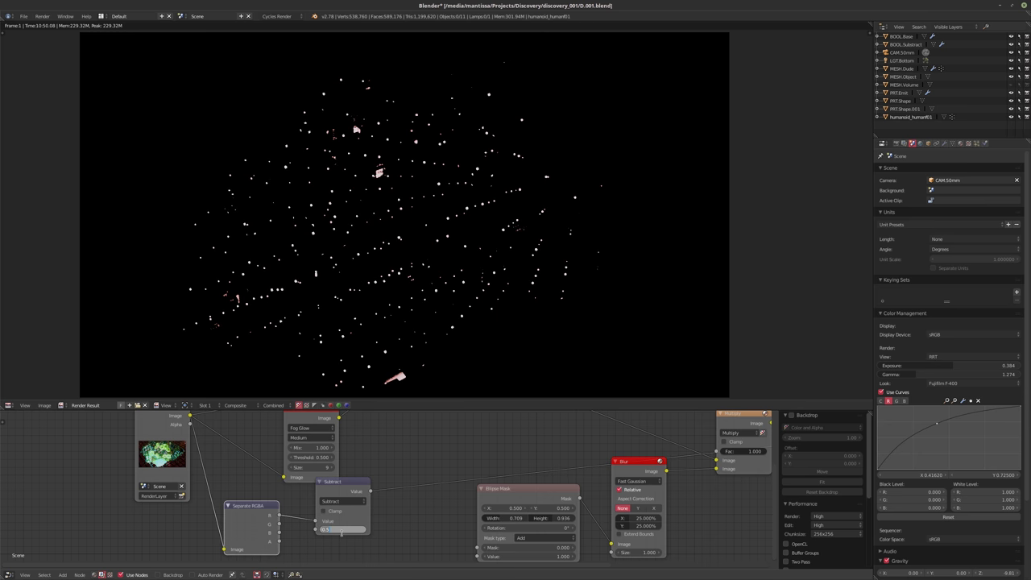
{"action": "type", "text": "1"}
{"action": "key", "text": "Return"}
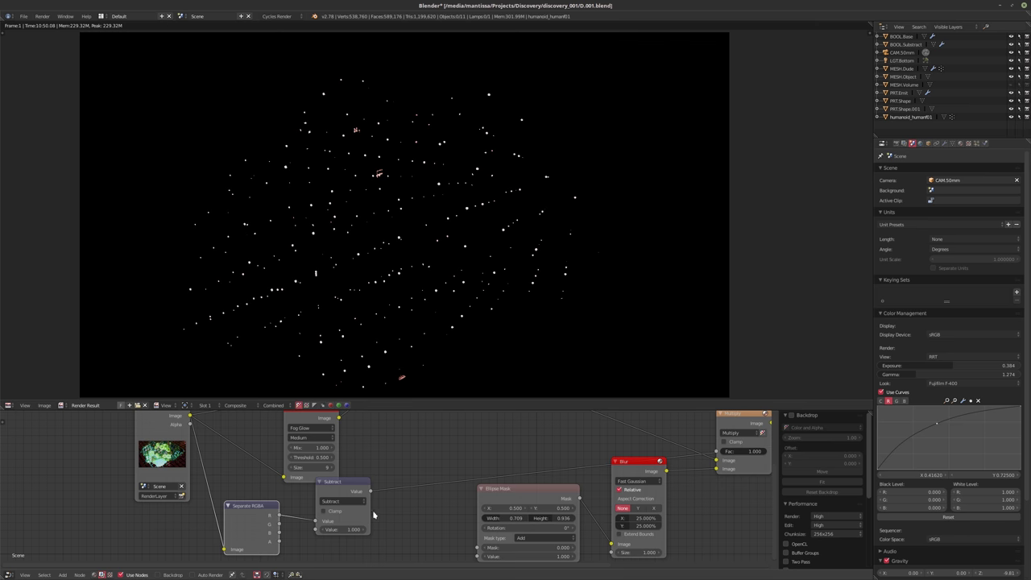
- Reposition the Separate RGBA and Subtract nodes and insert a ColorRamp node on the Subtract output
{"action": "middle_click_drag", "start_coordinate": [414, 502], "coordinate": [345, 484]}
{"action": "scroll", "coordinate": [345, 515], "scroll_direction": "down", "scroll_amount": 3}
{"action": "left_click_drag", "start_coordinate": [257, 501], "coordinate": [253, 509]}
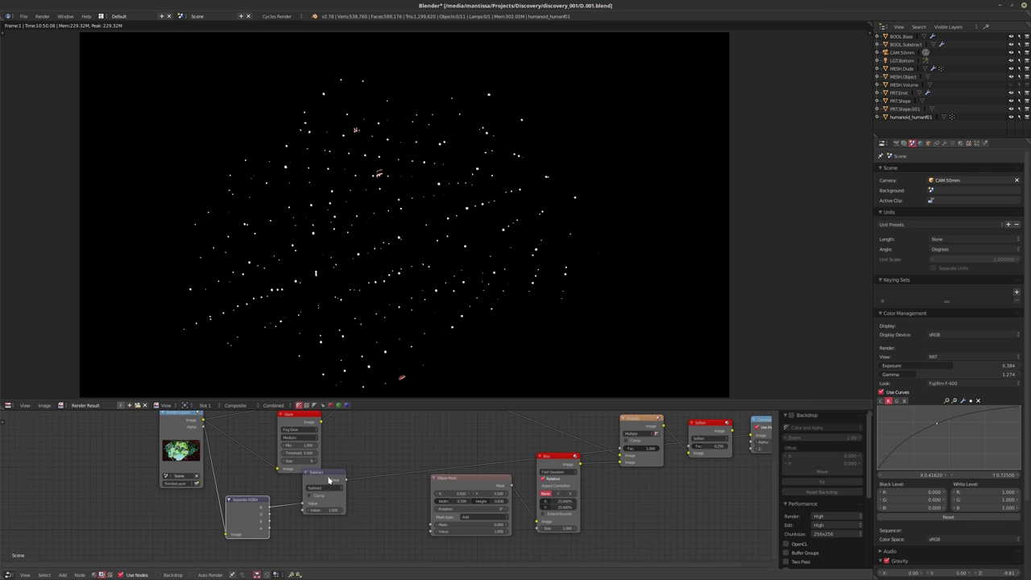
{"action": "left_click_drag", "start_coordinate": [328, 480], "coordinate": [309, 493]}
{"action": "scroll", "coordinate": [331, 502], "scroll_direction": "up", "scroll_amount": 2}
{"action": "key", "text": "shift+a"}
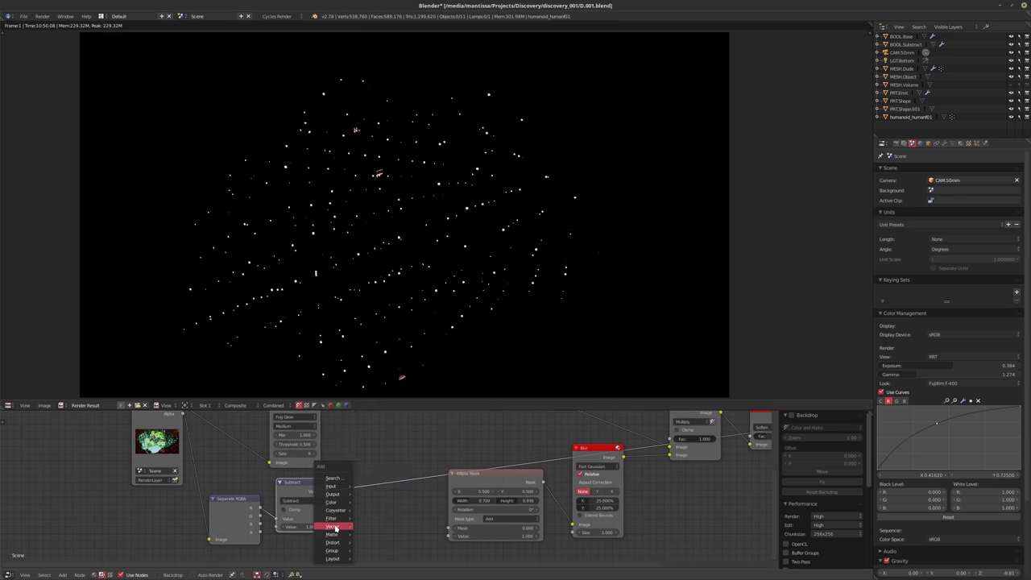
{"action": "mouse_move", "coordinate": [334, 510]}
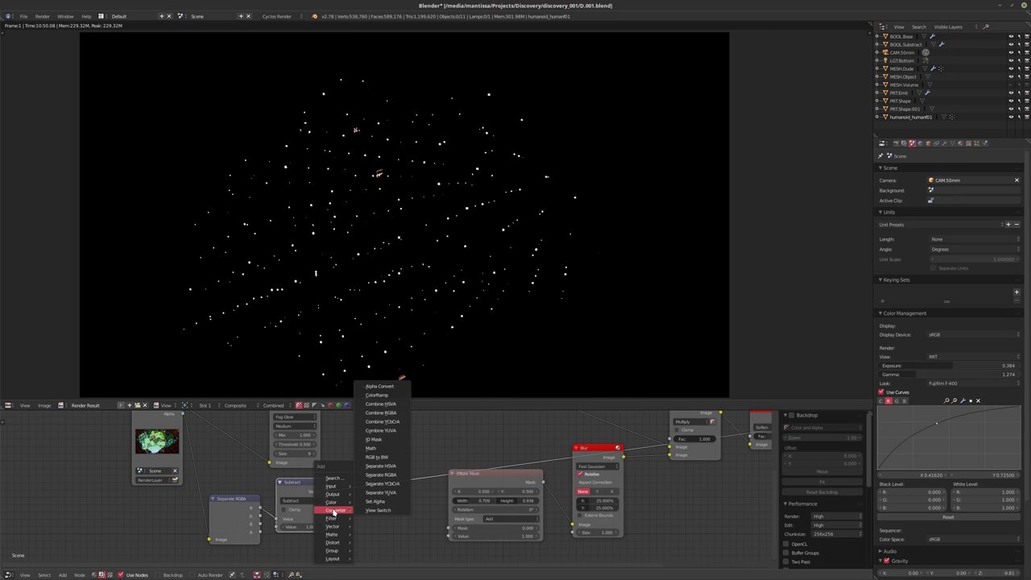
{"action": "left_click", "coordinate": [391, 394]}
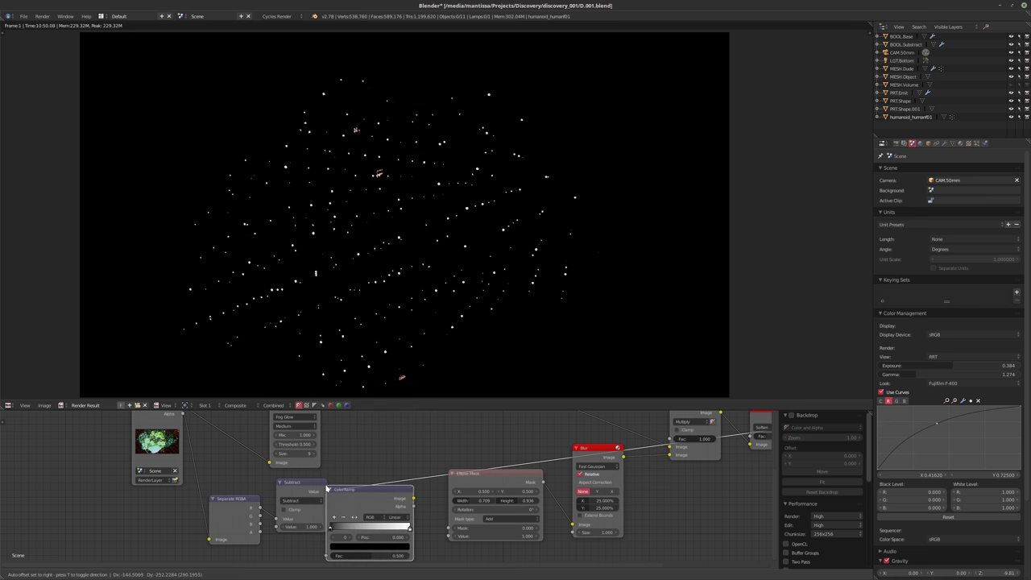
{"action": "left_click", "coordinate": [334, 466]}
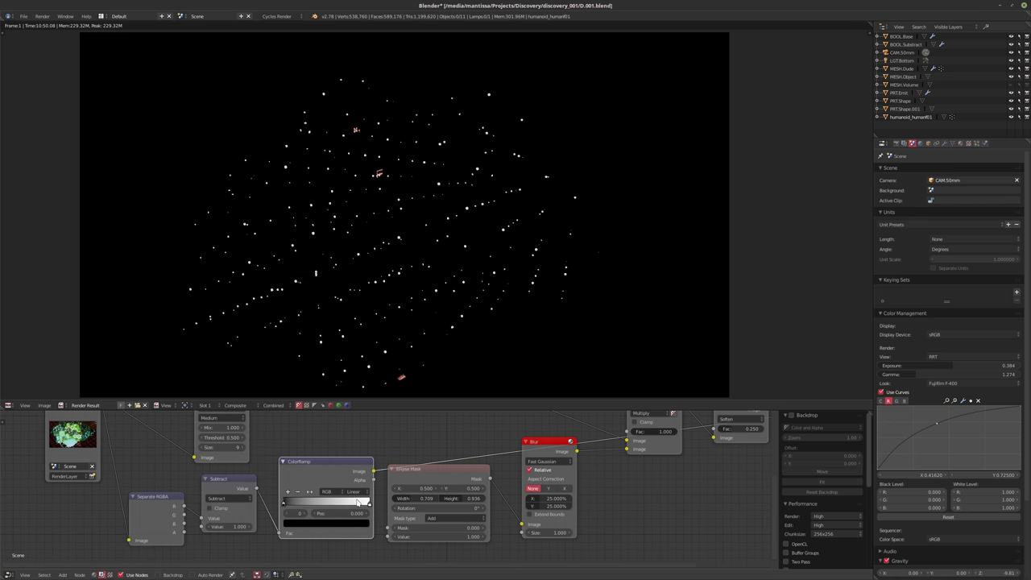
- Change the ColorRamp's white stop to a saturated orange
{"action": "left_click", "coordinate": [370, 505]}
{"action": "left_click", "coordinate": [345, 523]}
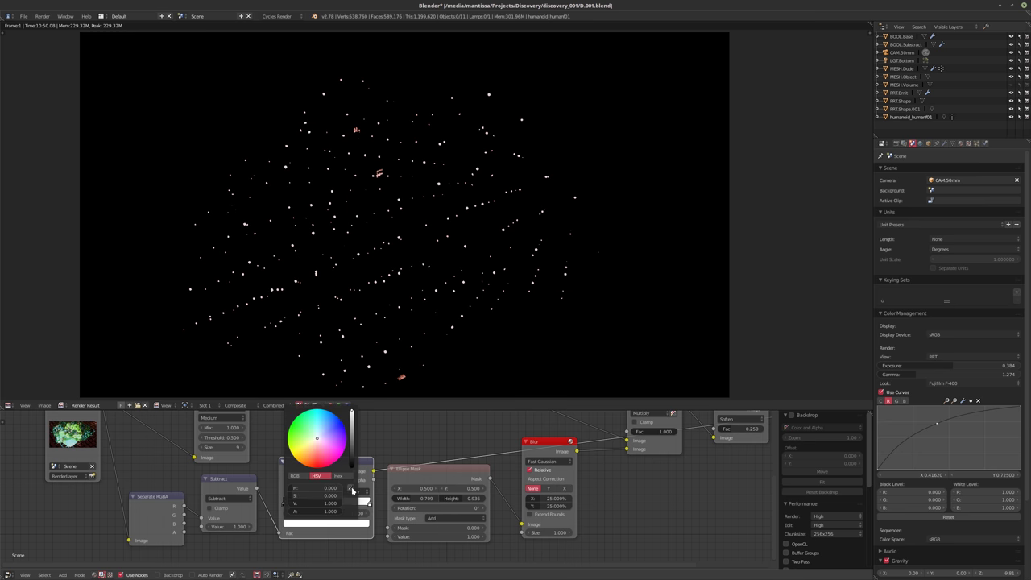
{"action": "left_click", "coordinate": [314, 465]}
{"action": "left_click_drag", "start_coordinate": [315, 464], "coordinate": [306, 465]}
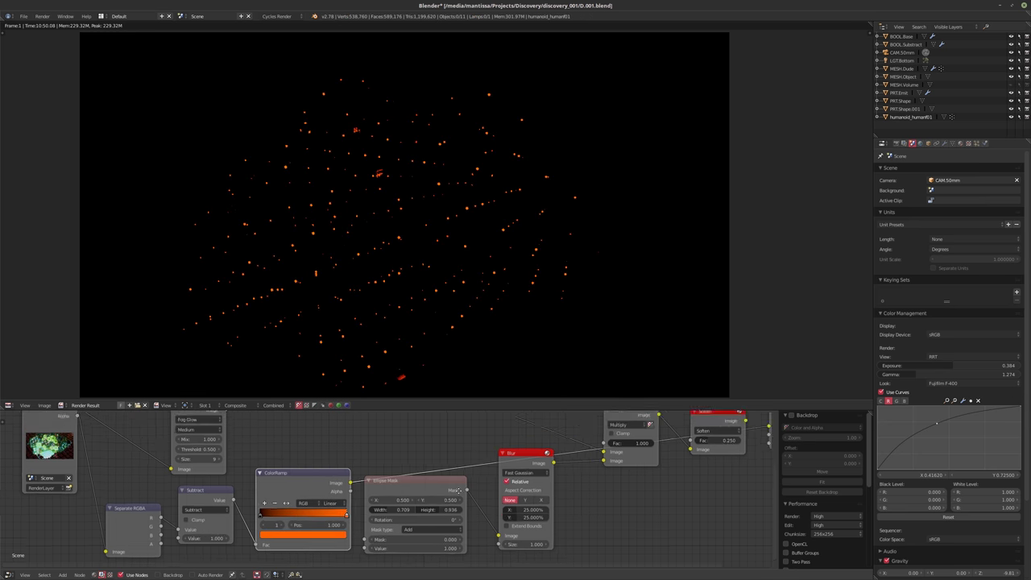
- Insert a Mix node between the Add and Multiply nodes and connect the ColorRamp image to its second input
{"action": "scroll", "coordinate": [419, 495], "scroll_direction": "down", "scroll_amount": 3}
{"action": "left_click_drag", "start_coordinate": [420, 495], "coordinate": [422, 525]}
{"action": "middle_click_drag", "start_coordinate": [525, 501], "coordinate": [489, 495]}
{"action": "left_click_drag", "start_coordinate": [463, 471], "coordinate": [473, 492]}
{"action": "left_click_drag", "start_coordinate": [394, 513], "coordinate": [389, 524]}
{"action": "middle_click_drag", "start_coordinate": [397, 451], "coordinate": [414, 467]}
{"action": "key", "text": "shift+a"}
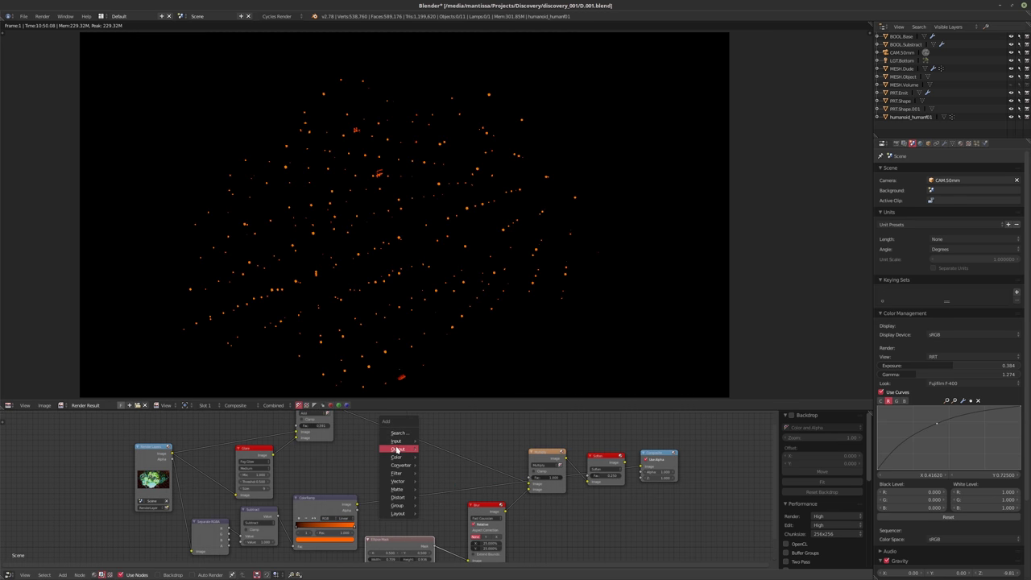
{"action": "mouse_move", "coordinate": [402, 457]}
{"action": "left_click", "coordinate": [435, 527]}
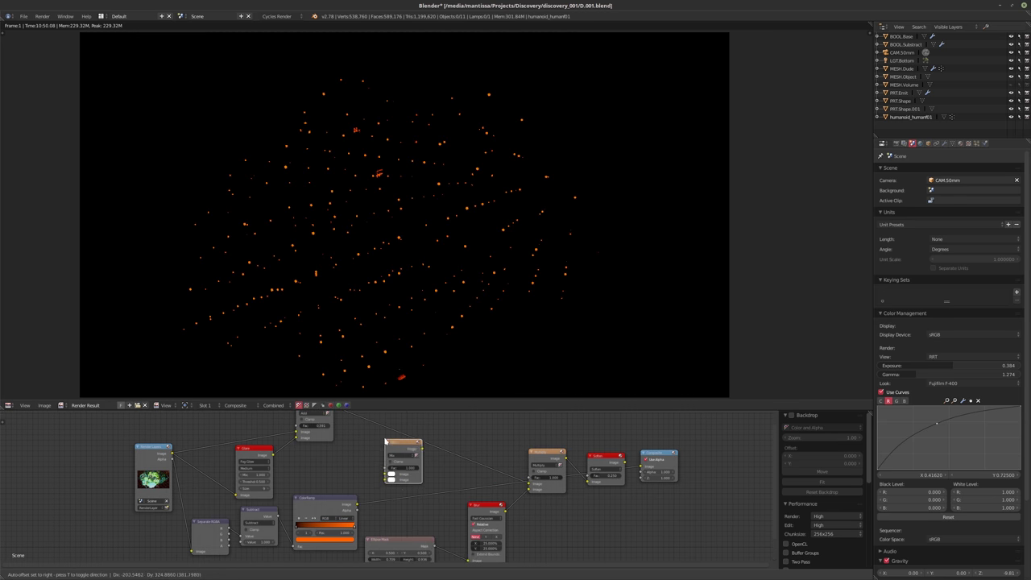
{"action": "left_click", "coordinate": [403, 444]}
{"action": "left_click_drag", "start_coordinate": [359, 505], "coordinate": [389, 462]}
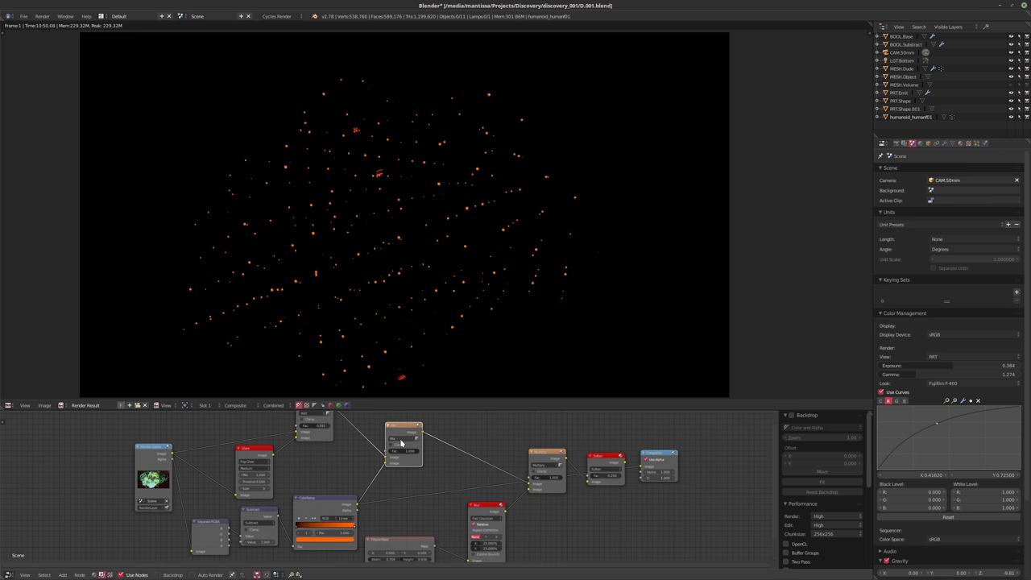
- Set the new Mix node's blend mode to Add and reconnect the Soften output to the Composite node
{"action": "left_click", "coordinate": [403, 438]}
{"action": "left_click", "coordinate": [403, 430]}
{"action": "middle_click_drag", "start_coordinate": [419, 456], "coordinate": [491, 457]}
{"action": "scroll", "coordinate": [492, 457], "scroll_direction": "up", "scroll_amount": 2}
{"action": "middle_click_drag", "start_coordinate": [578, 481], "coordinate": [542, 478]}
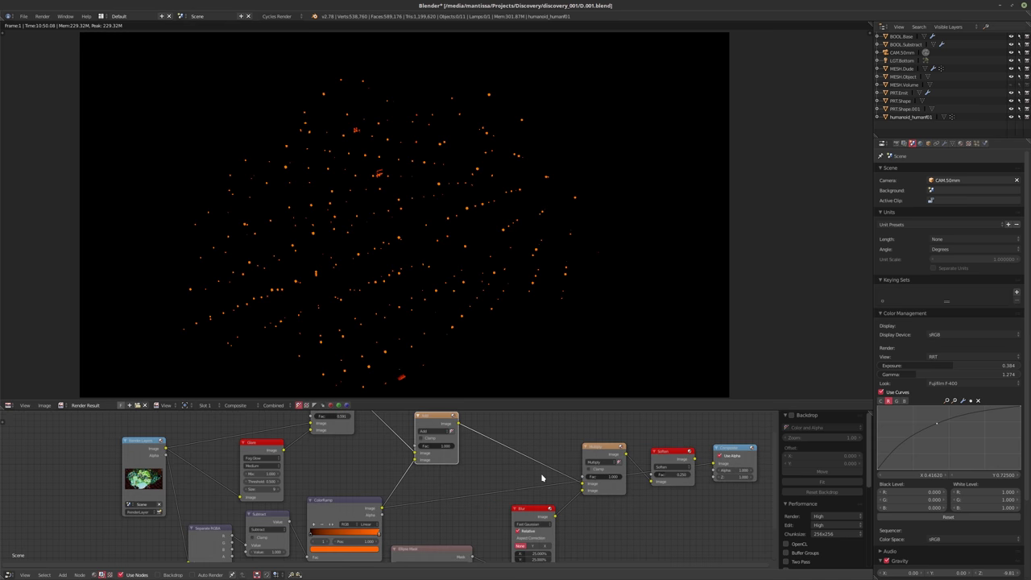
{"action": "left_click_drag", "start_coordinate": [694, 460], "coordinate": [716, 464]}
{"action": "middle_click_drag", "start_coordinate": [512, 436], "coordinate": [549, 427]}
{"action": "scroll", "coordinate": [452, 464], "scroll_direction": "up", "scroll_amount": 4}
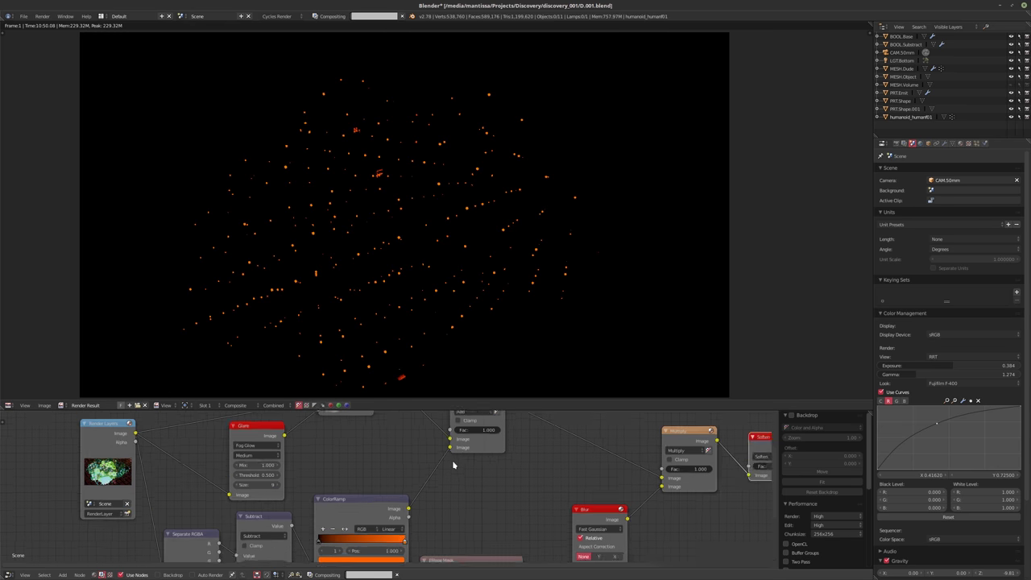
- Space out the Render Layers, Separate RGBA, Subtract and ColorRamp nodes along the particle branch
{"action": "left_click_drag", "start_coordinate": [351, 508], "coordinate": [350, 488]}
{"action": "middle_click_drag", "start_coordinate": [430, 522], "coordinate": [444, 497]}
{"action": "scroll", "coordinate": [444, 496], "scroll_direction": "up", "scroll_amount": 1}
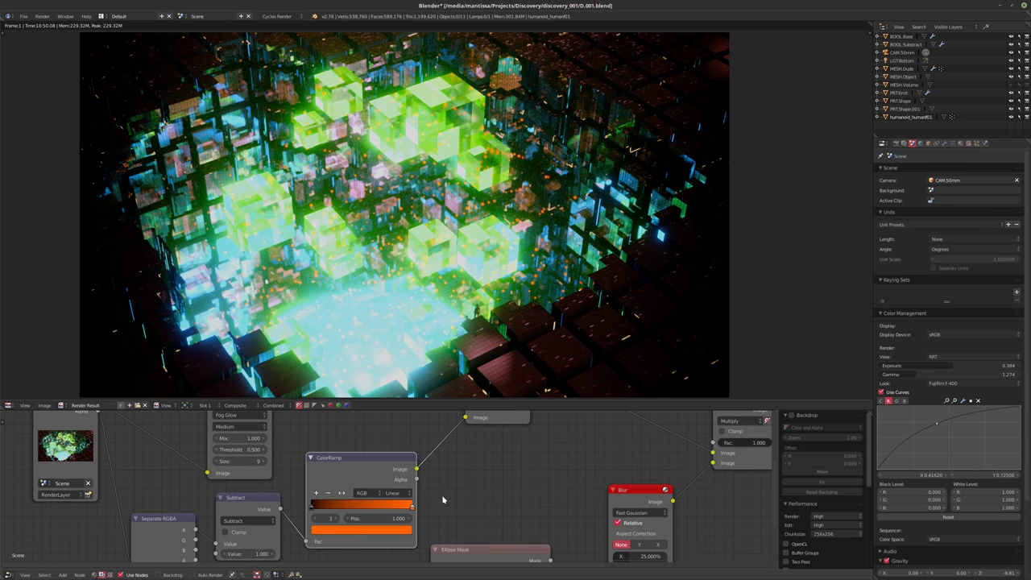
{"action": "scroll", "coordinate": [279, 473], "scroll_direction": "down", "scroll_amount": 2}
{"action": "middle_click_drag", "start_coordinate": [264, 500], "coordinate": [317, 520]}
{"action": "scroll", "coordinate": [313, 514], "scroll_direction": "down", "scroll_amount": 2}
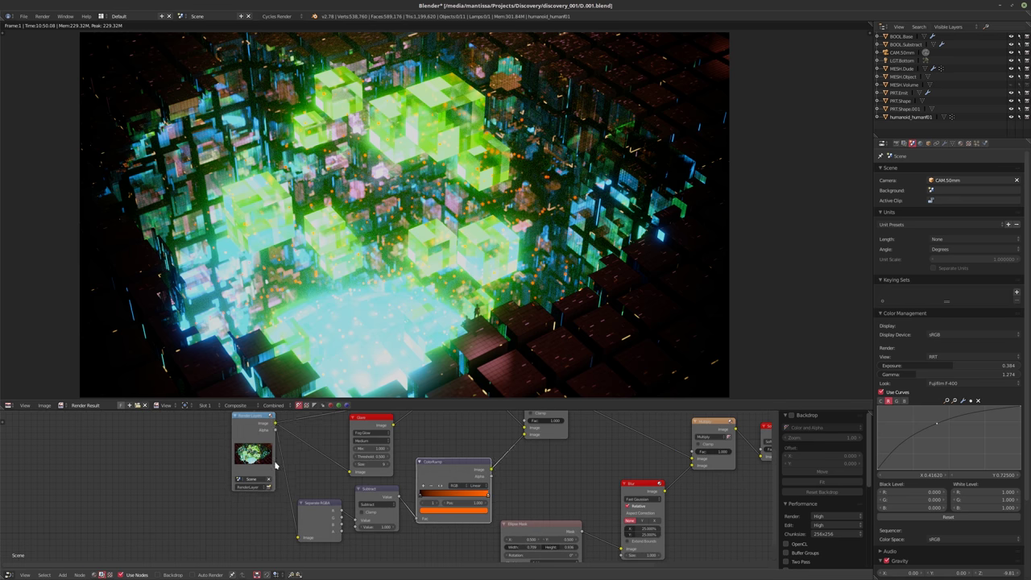
{"action": "left_click_drag", "start_coordinate": [254, 431], "coordinate": [134, 429]}
{"action": "left_click_drag", "start_coordinate": [309, 508], "coordinate": [230, 518]}
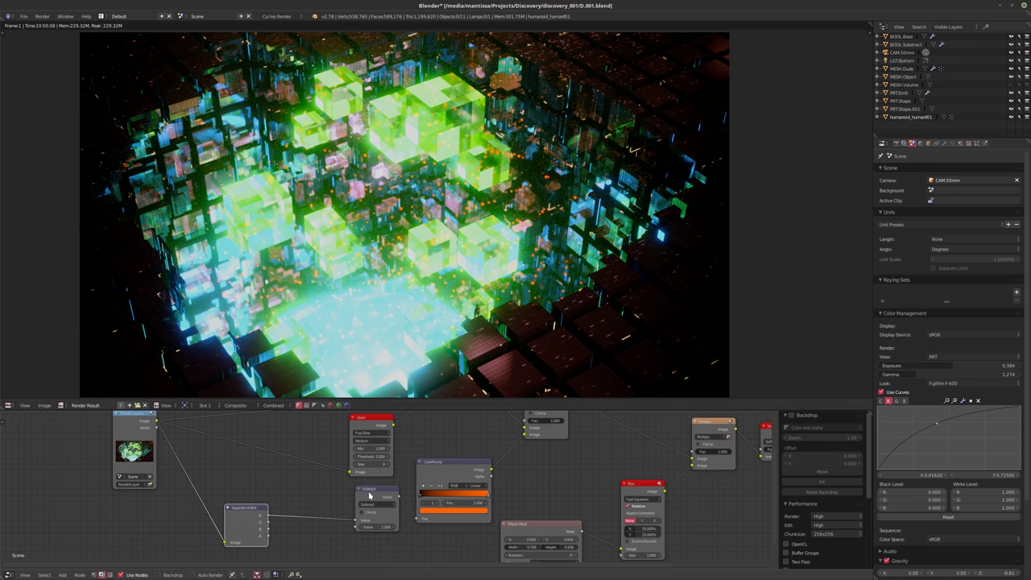
{"action": "left_click_drag", "start_coordinate": [377, 506], "coordinate": [322, 518]}
{"action": "left_click_drag", "start_coordinate": [461, 473], "coordinate": [404, 497]}
- Start adding a color node beside the ColorRamp's output
{"action": "middle_click_drag", "start_coordinate": [513, 485], "coordinate": [472, 488]}
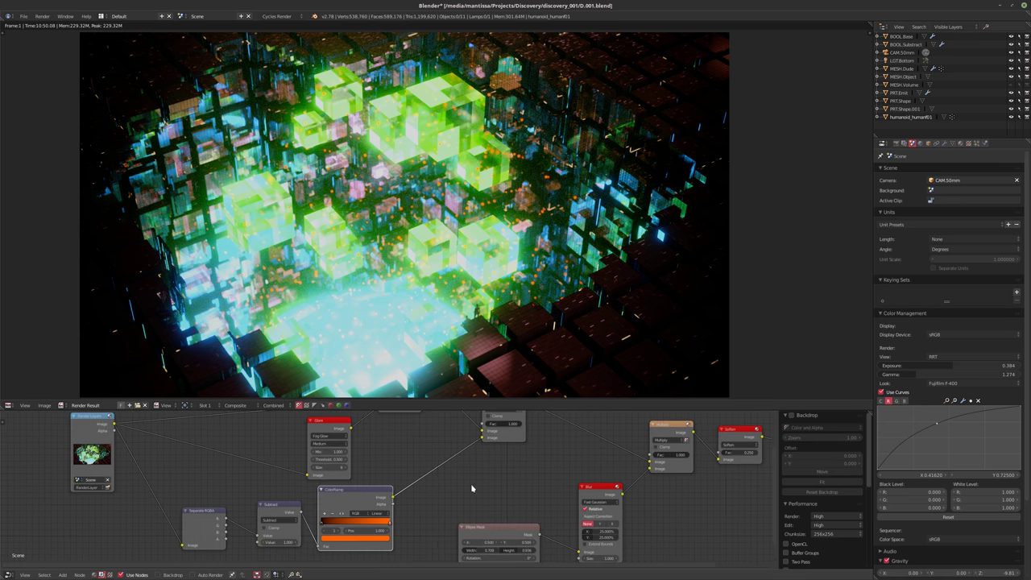
{"action": "key", "text": "shift+a"}
{"action": "mouse_move", "coordinate": [451, 496]}
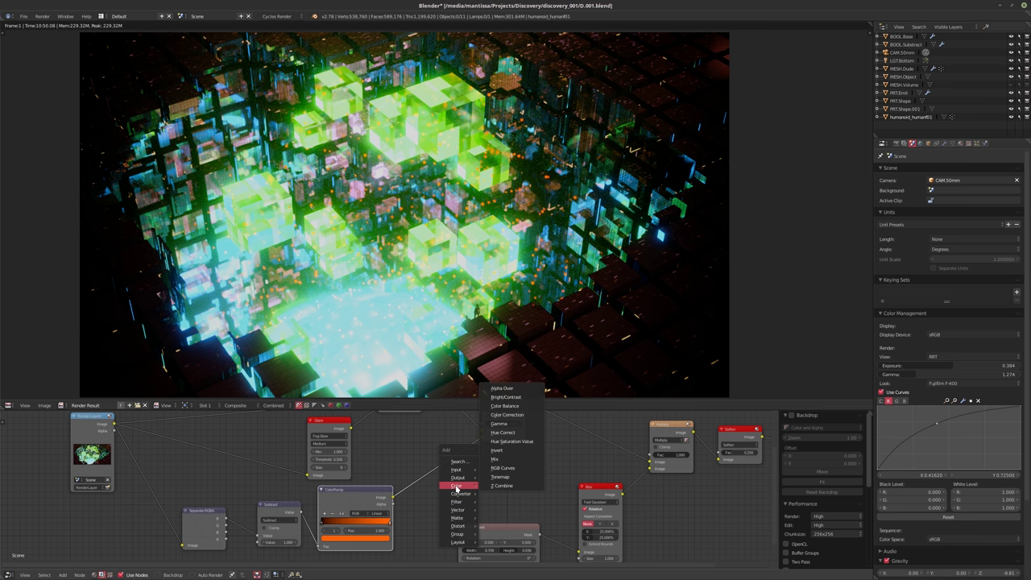
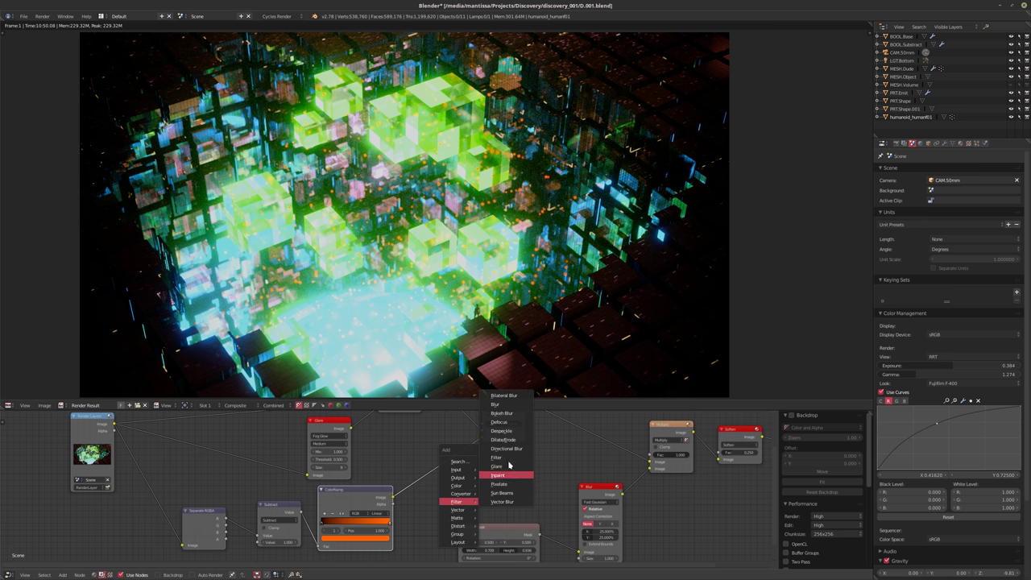
- Insert a Blur node between the ColorRamp and the new Add node, and set it to relative Fast Gaussian
{"action": "left_click", "coordinate": [496, 403]}
{"action": "left_click", "coordinate": [408, 448]}
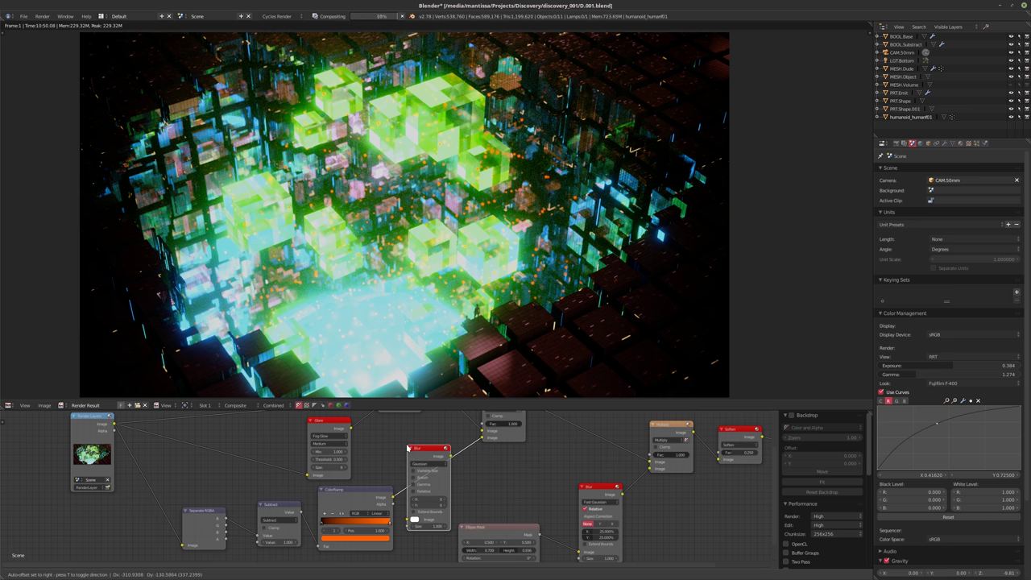
{"action": "scroll", "coordinate": [504, 480], "scroll_direction": "up", "scroll_amount": 3}
{"action": "left_click", "coordinate": [413, 500]}
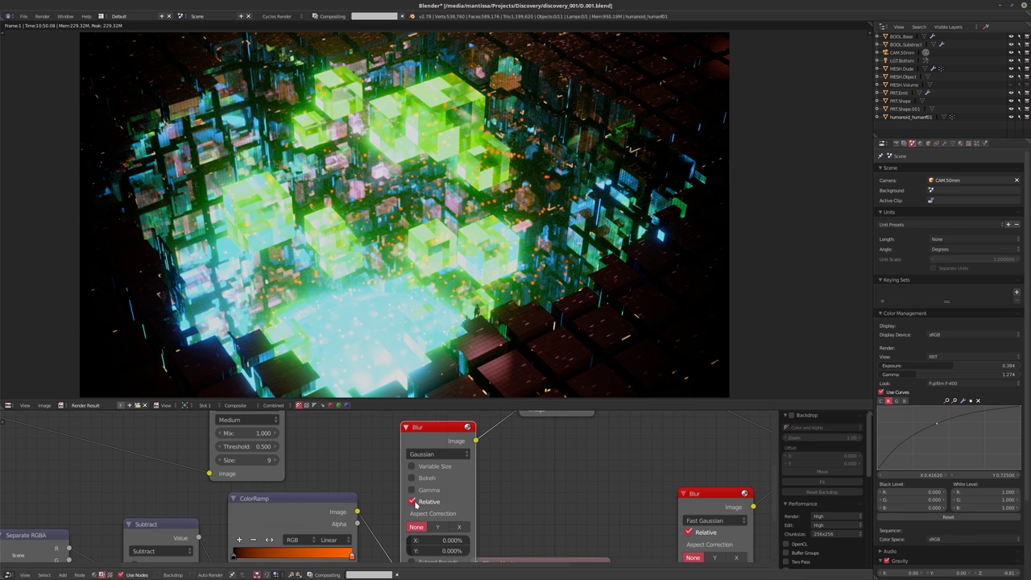
{"action": "left_click", "coordinate": [434, 453]}
{"action": "left_click", "coordinate": [427, 382]}
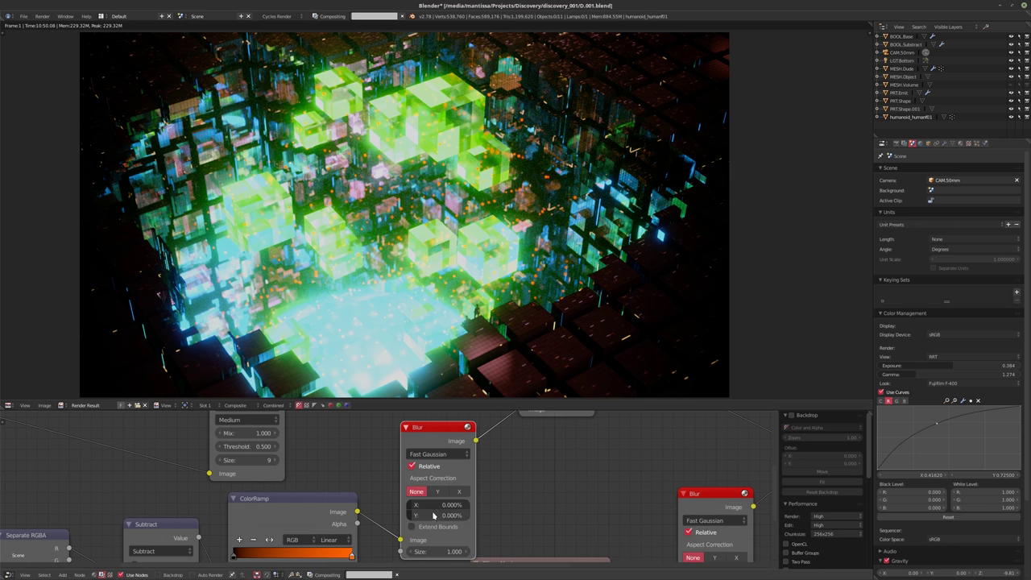
- Set the particle Blur node's X and Y sizes to 0.35%
{"action": "left_click", "coordinate": [427, 503]}
{"action": "key", "text": "Return"}
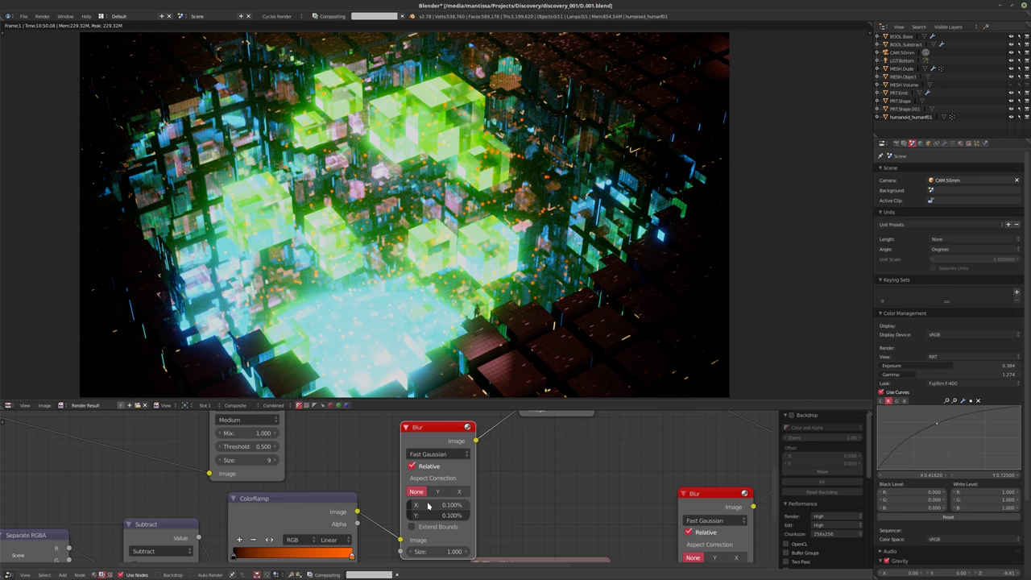
{"action": "left_click", "coordinate": [430, 505]}
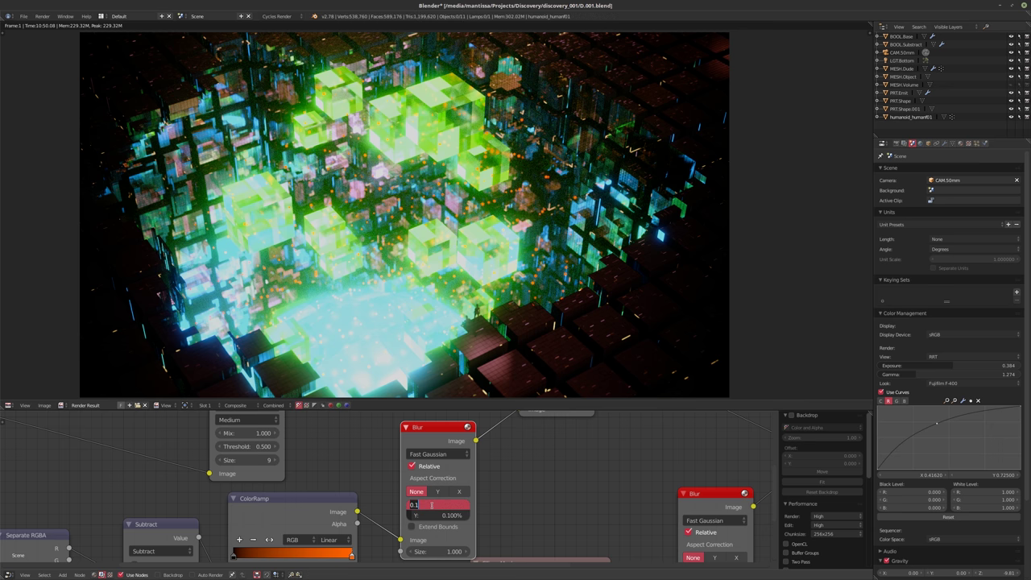
{"action": "key", "text": "BackSpace"}
{"action": "type", "text": ".35"}
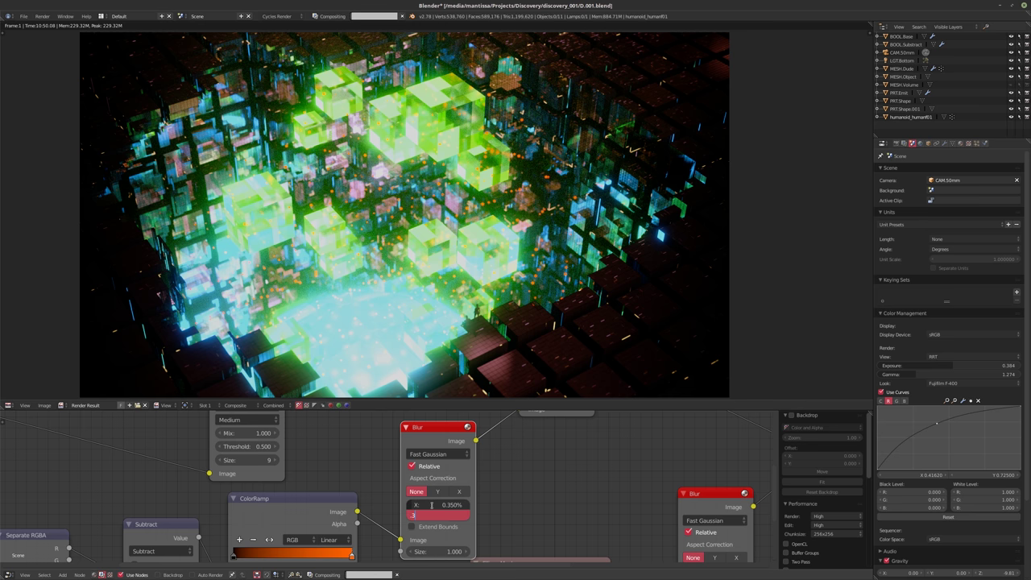
{"action": "key", "text": "Return"}
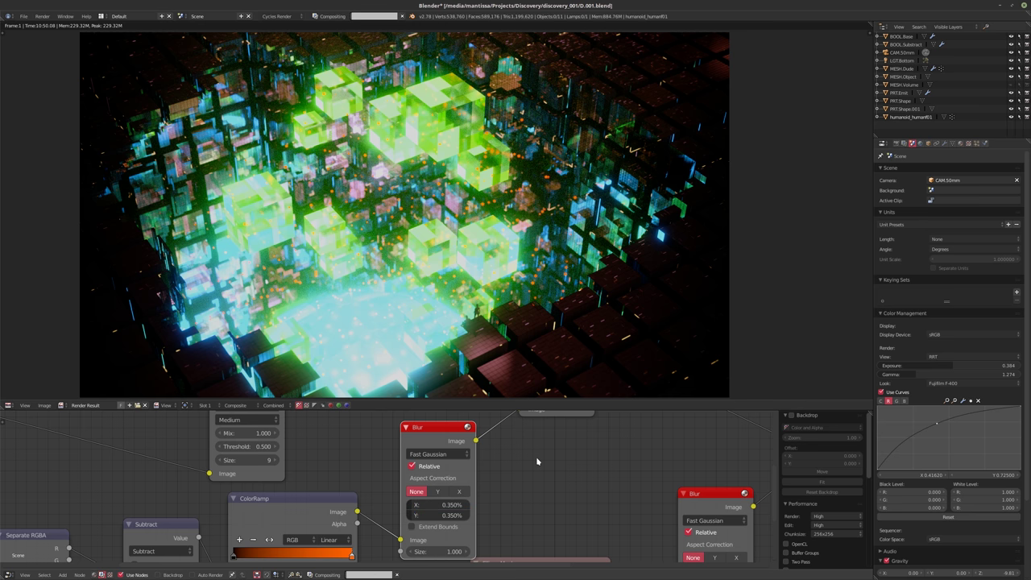
- Lower the factor of the Add node that receives the blurred particles to 0.455
{"action": "middle_click_drag", "start_coordinate": [451, 508], "coordinate": [393, 537]}
{"action": "scroll", "coordinate": [396, 538], "scroll_direction": "down", "scroll_amount": 2}
{"action": "middle_click_drag", "start_coordinate": [494, 441], "coordinate": [483, 461]}
{"action": "left_click_drag", "start_coordinate": [486, 453], "coordinate": [477, 453]}
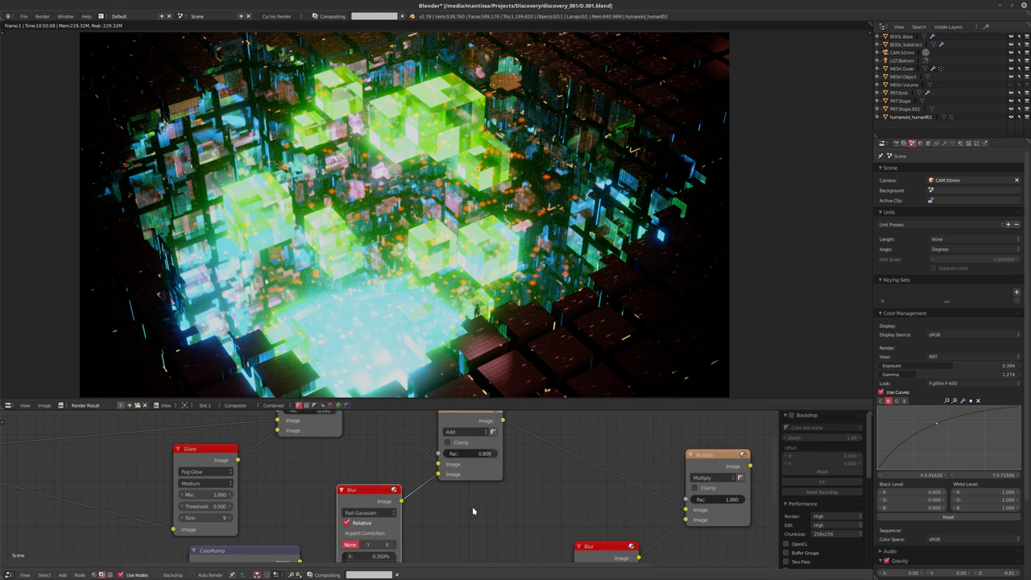
{"action": "mouse_move", "coordinate": [472, 508]}
{"action": "middle_mouse_down"}
{"action": "mouse_move", "coordinate": [479, 487]}
{"action": "mouse_move", "coordinate": [471, 510]}
{"action": "middle_mouse_up"}
{"action": "left_click_drag", "start_coordinate": [478, 456], "coordinate": [474, 454]}
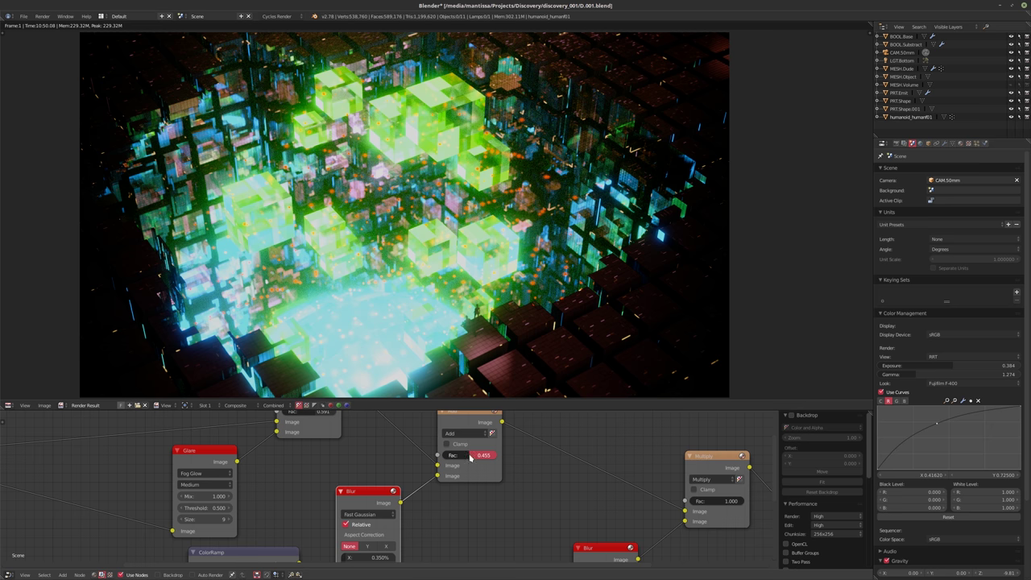
{"action": "scroll", "coordinate": [471, 456], "scroll_direction": "down", "scroll_amount": 5}
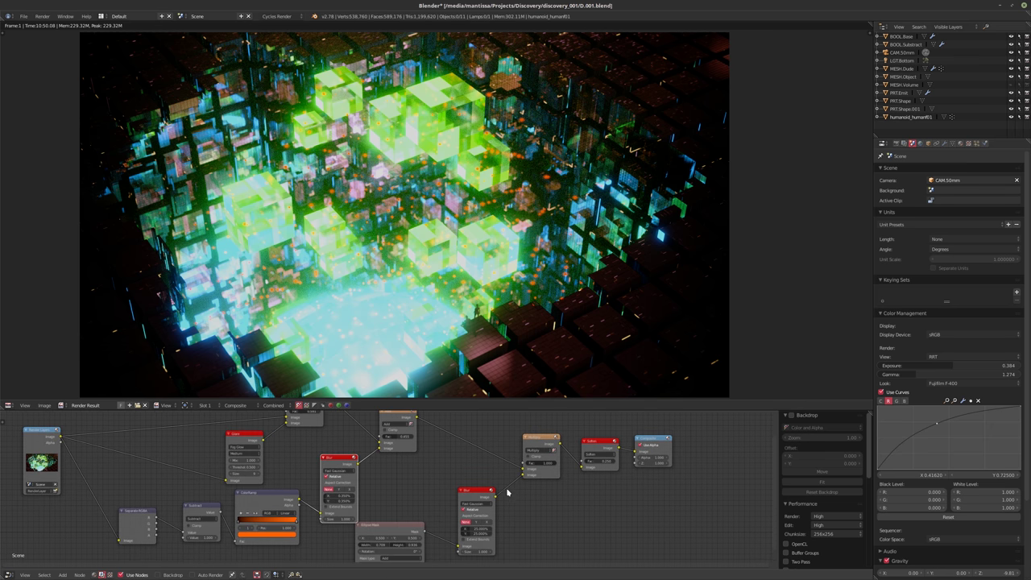
- Delete the control point on the red color-management curve so the curve is a straight line
{"action": "middle_click_drag", "start_coordinate": [532, 497], "coordinate": [499, 504]}
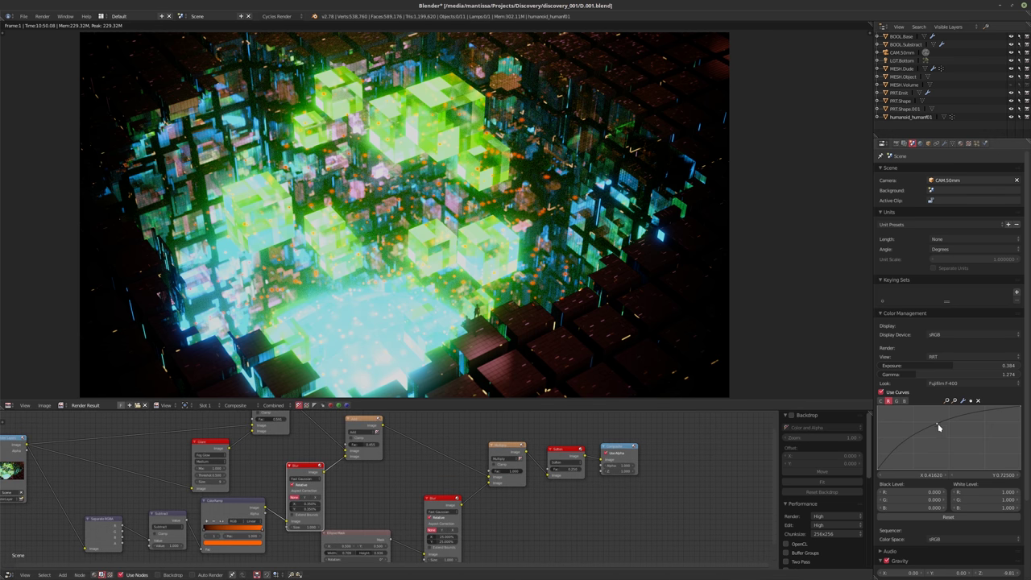
{"action": "left_click_drag", "start_coordinate": [936, 425], "coordinate": [948, 436]}
{"action": "left_click", "coordinate": [977, 401]}
- Move the Composite and Soften nodes away from the Multiply node to make room for another node
{"action": "middle_click_drag", "start_coordinate": [570, 515], "coordinate": [470, 522]}
{"action": "scroll", "coordinate": [535, 474], "scroll_direction": "down", "scroll_amount": 1}
{"action": "left_click_drag", "start_coordinate": [519, 456], "coordinate": [608, 453]}
{"action": "left_click_drag", "start_coordinate": [464, 458], "coordinate": [527, 454]}
{"action": "middle_click_drag", "start_coordinate": [494, 471], "coordinate": [512, 466]}
- Insert an RGB Curves node between the Multiply and Soften nodes
{"action": "scroll", "coordinate": [483, 479], "scroll_direction": "up", "scroll_amount": 2}
{"action": "key", "text": "shift+a"}
{"action": "mouse_move", "coordinate": [480, 482]}
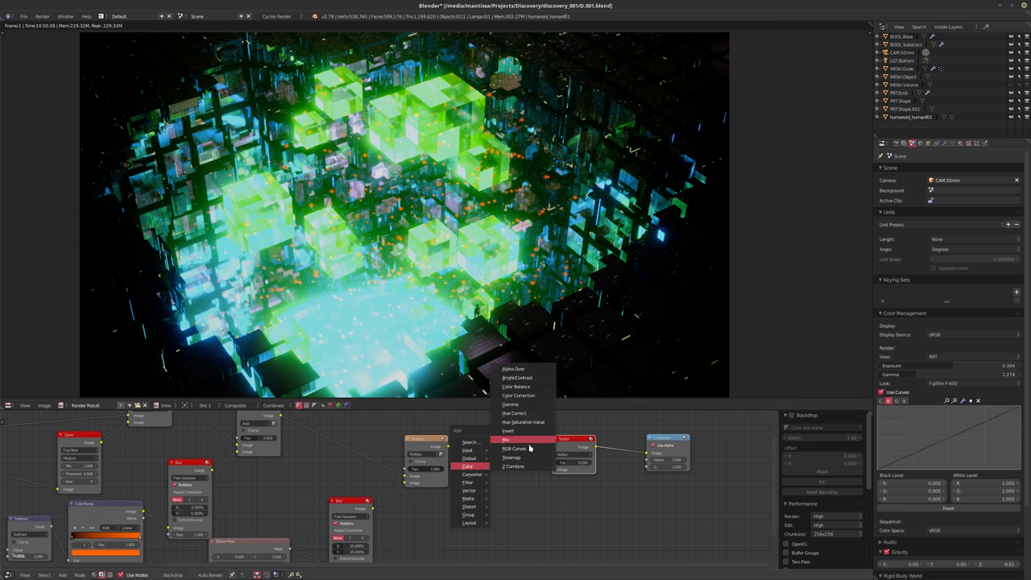
{"action": "left_click", "coordinate": [514, 449]}
{"action": "left_click", "coordinate": [570, 518]}
{"action": "scroll", "coordinate": [458, 522], "scroll_direction": "up", "scroll_amount": 3}
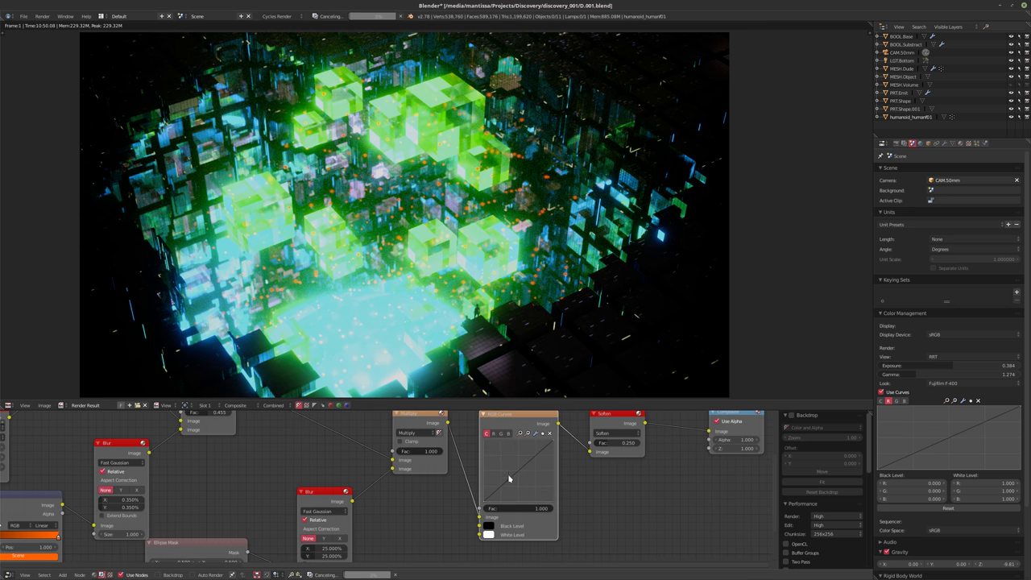
{"action": "middle_click_drag", "start_coordinate": [518, 506], "coordinate": [550, 492]}
{"action": "mouse_move", "coordinate": [485, 518]}
{"action": "middle_mouse_down"}
{"action": "mouse_move", "coordinate": [481, 529]}
{"action": "mouse_move", "coordinate": [476, 522]}
{"action": "middle_mouse_up"}
{"action": "key", "text": "shift+a"}
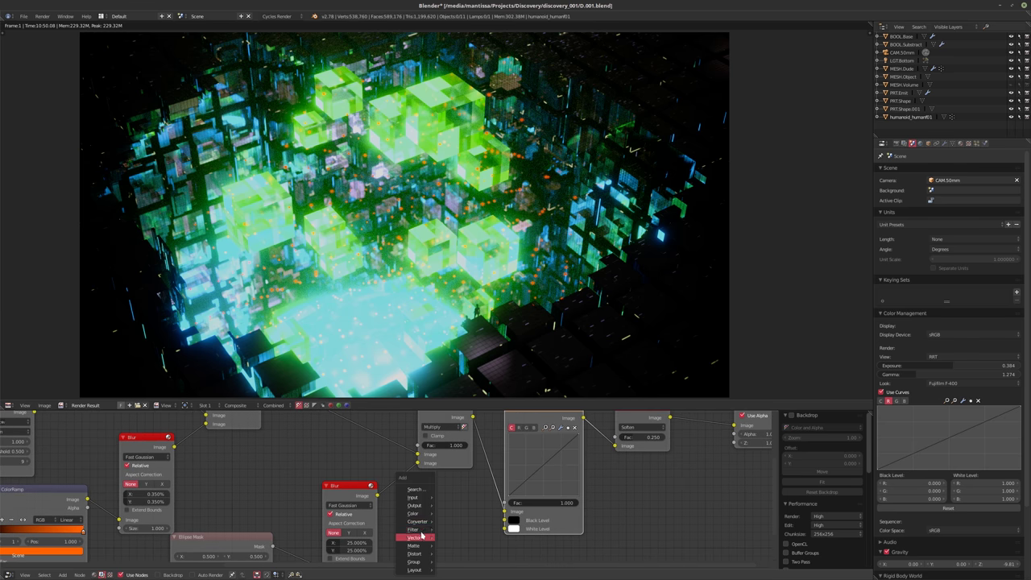
{"action": "mouse_move", "coordinate": [420, 532]}
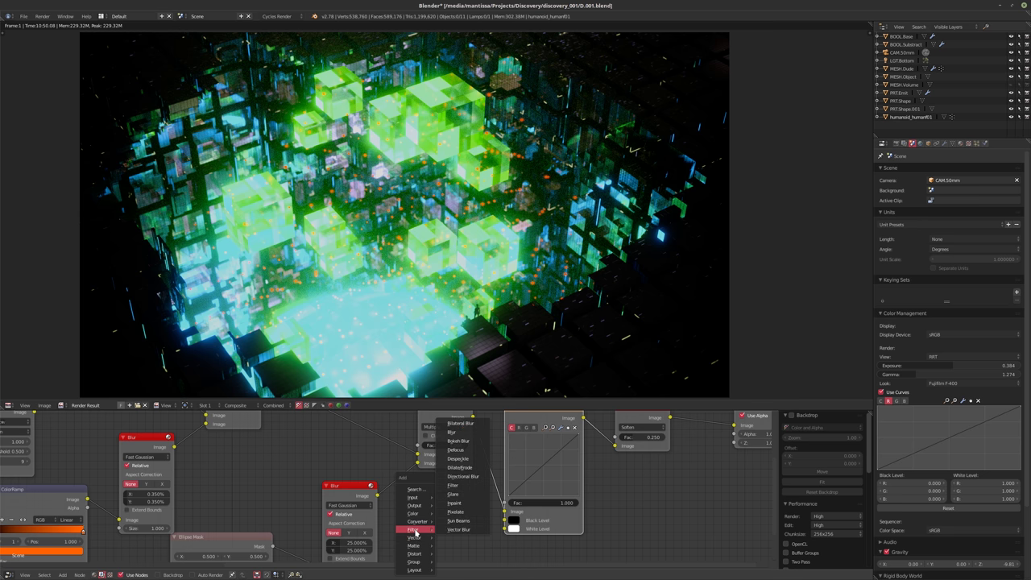
{"action": "mouse_move", "coordinate": [420, 553]}
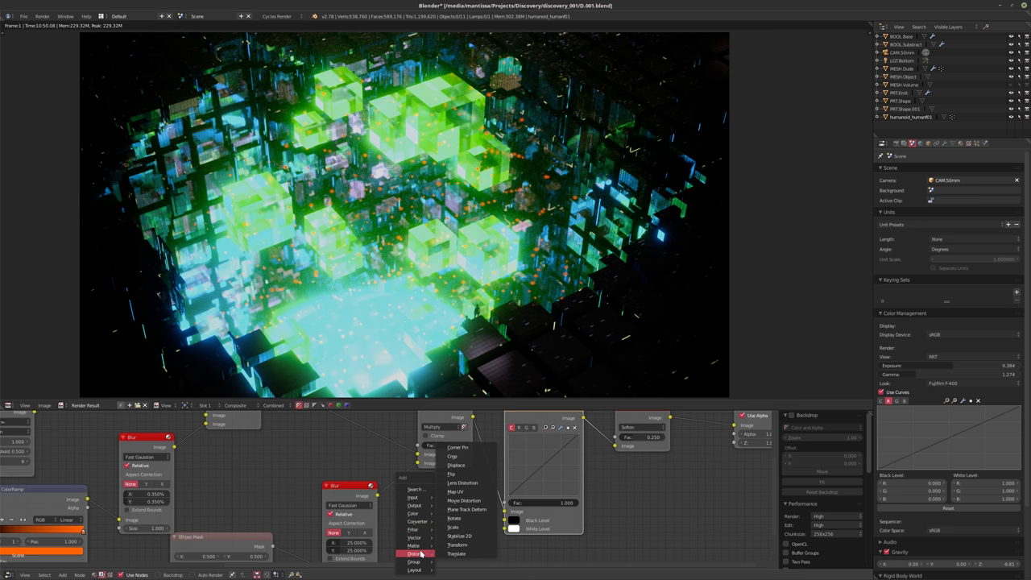
- Raise the red channel of the RGB Curves node with a control point at about X 0.339, Y 0.669
{"action": "left_click", "coordinate": [518, 427]}
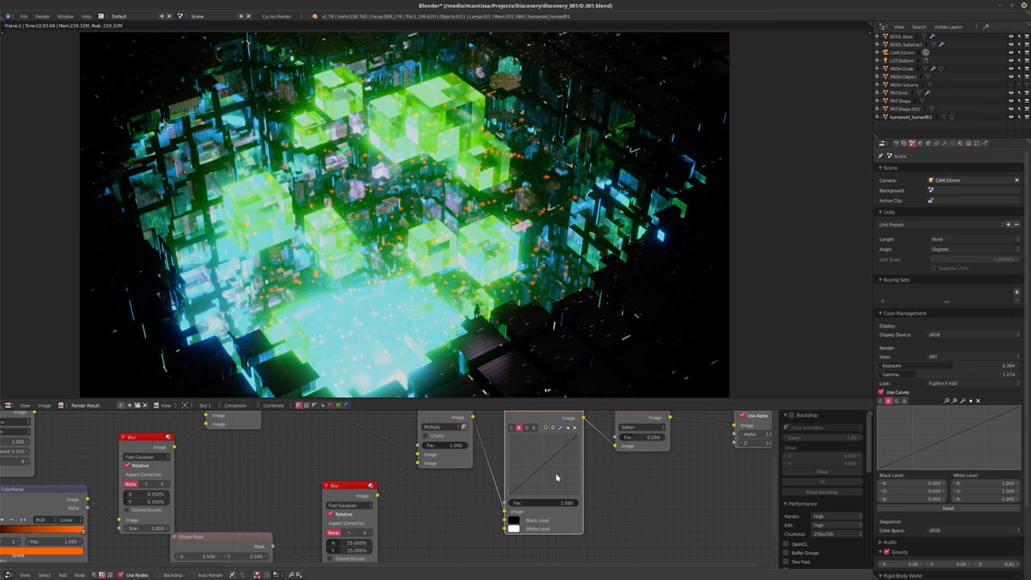
{"action": "left_click", "coordinate": [539, 464]}
{"action": "left_click_drag", "start_coordinate": [540, 464], "coordinate": [538, 463]}
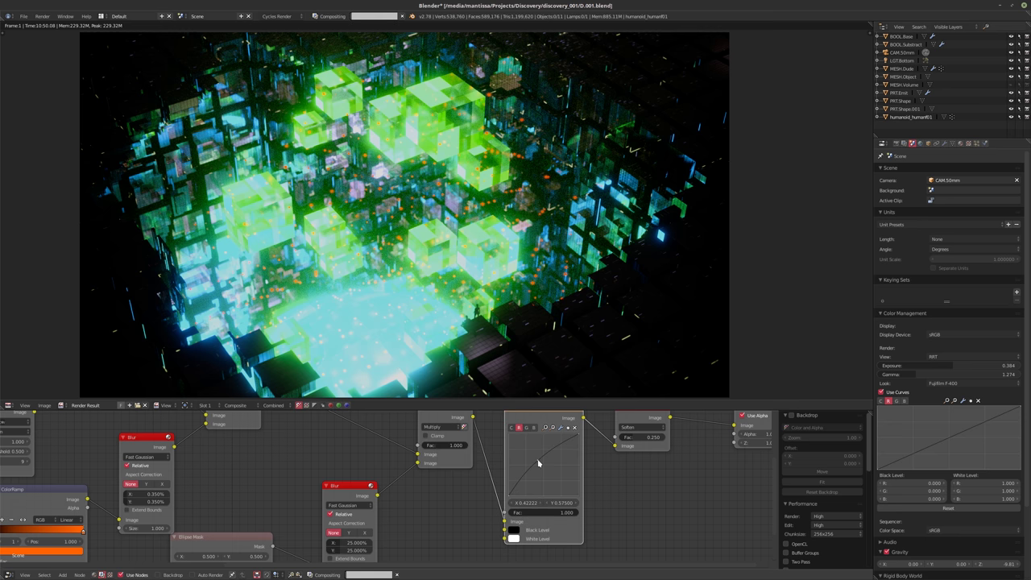
{"action": "left_click_drag", "start_coordinate": [539, 463], "coordinate": [531, 457]}
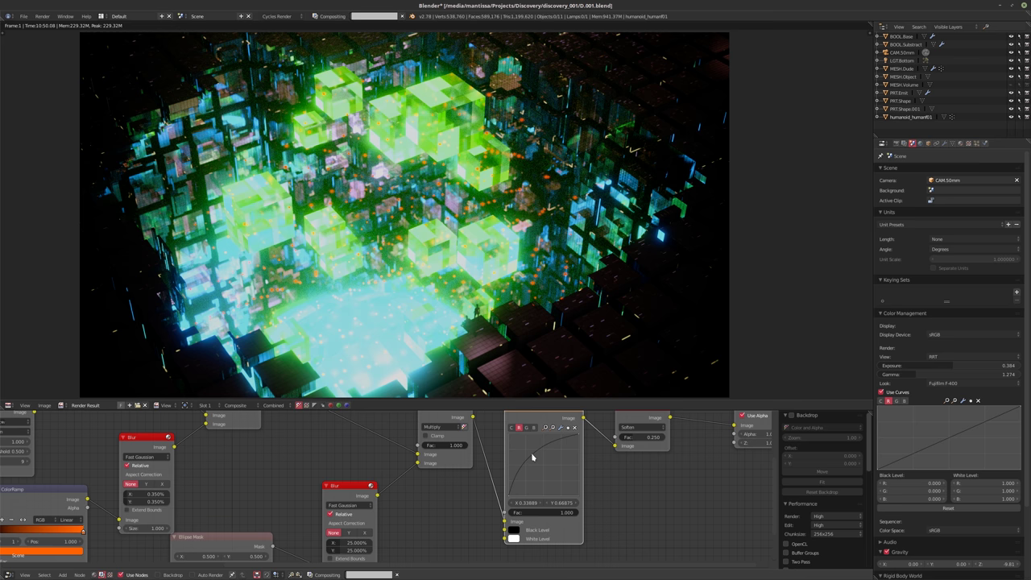
{"action": "scroll", "coordinate": [439, 506], "scroll_direction": "down", "scroll_amount": 3}
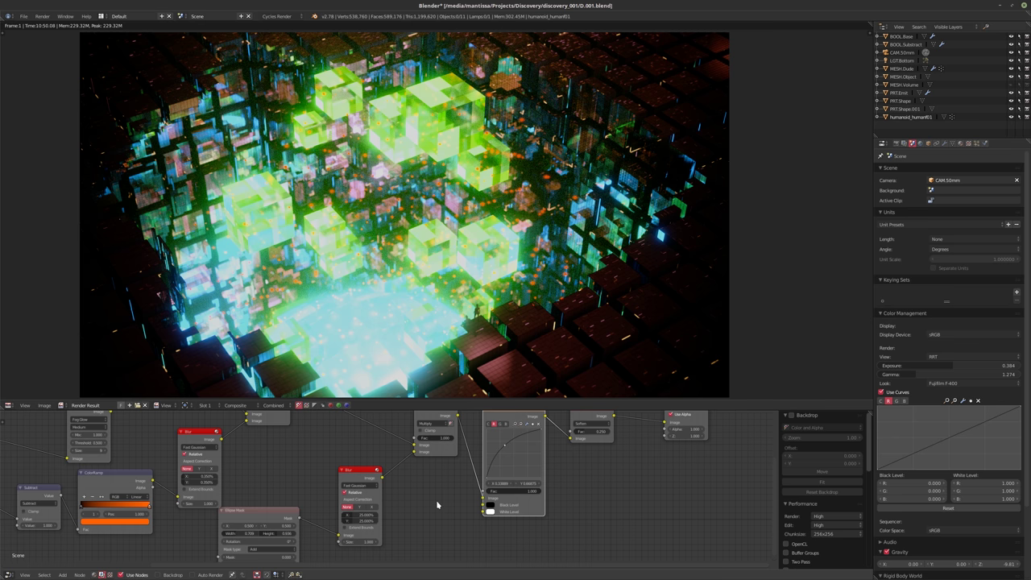
- Add a Box Mask node beside the vignette's Blur node
{"action": "key", "text": "shift+a"}
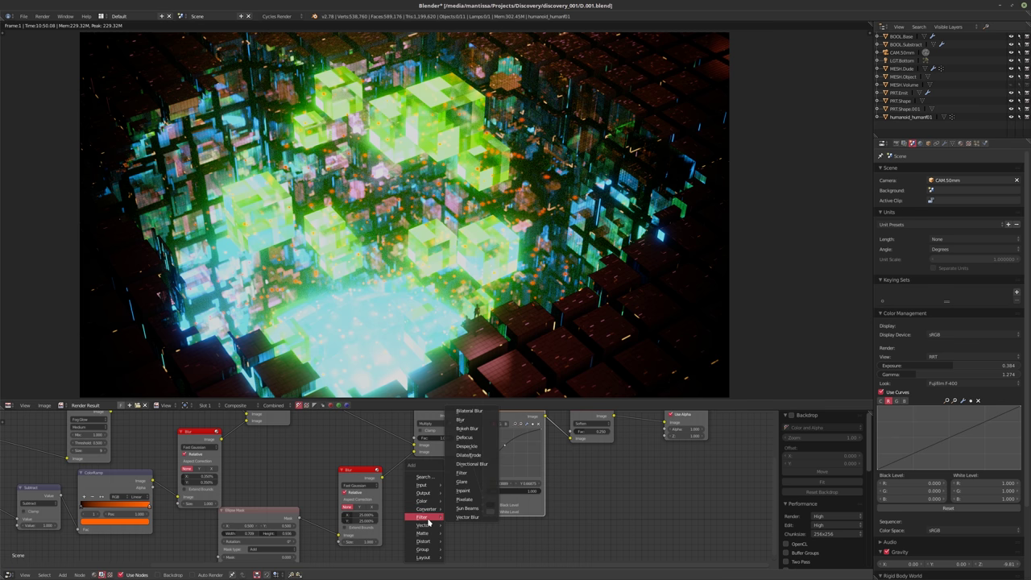
{"action": "mouse_move", "coordinate": [423, 528]}
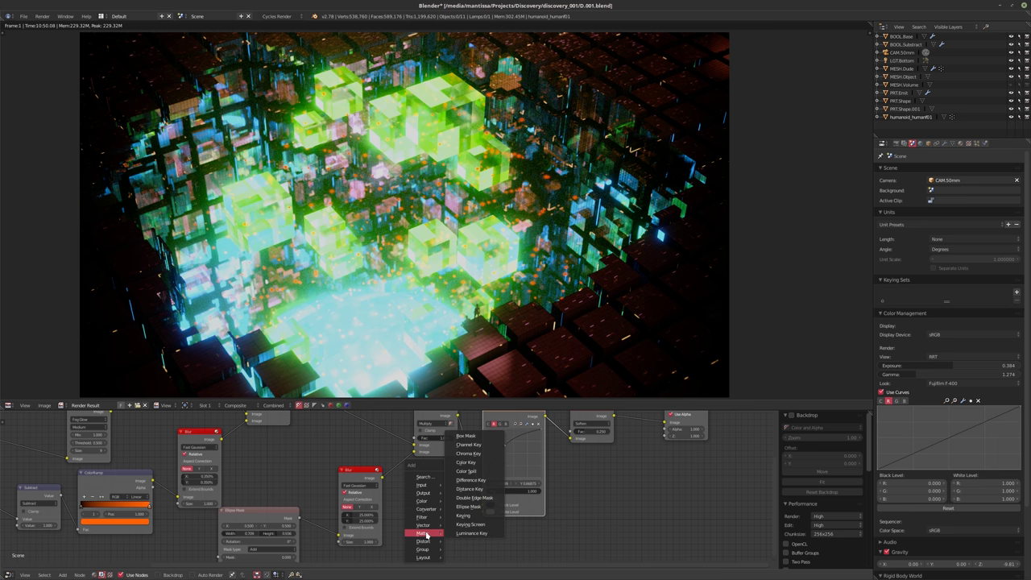
{"action": "left_click", "coordinate": [466, 438]}
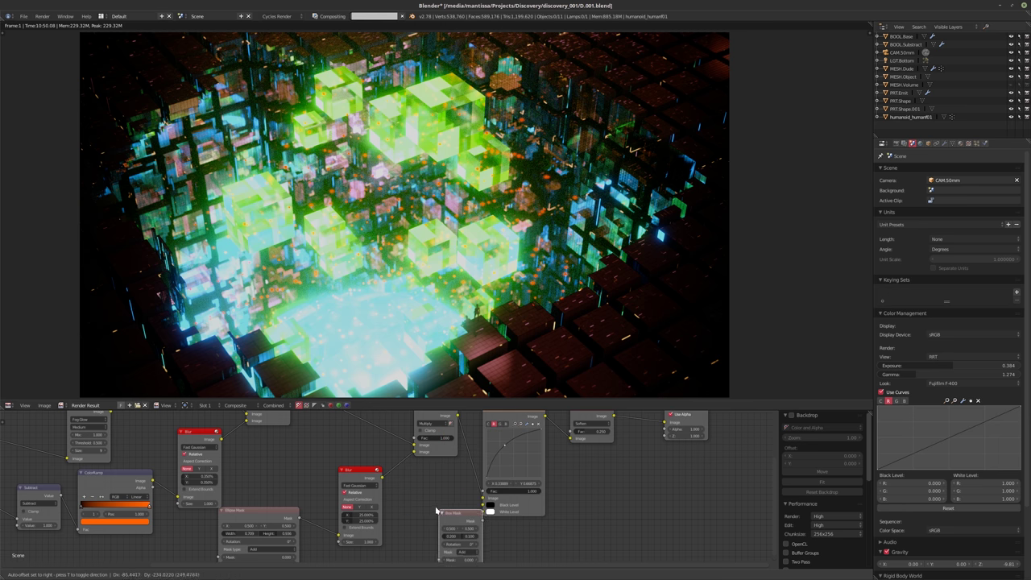
{"action": "left_click", "coordinate": [414, 491]}
{"action": "middle_click_drag", "start_coordinate": [456, 531], "coordinate": [452, 555]}
- Move the Composite and Soften nodes farther from the RGB Curves node
{"action": "scroll", "coordinate": [437, 522], "scroll_direction": "down", "scroll_amount": 3}
{"action": "left_click_drag", "start_coordinate": [455, 461], "coordinate": [455, 442]}
{"action": "middle_click_drag", "start_coordinate": [522, 460], "coordinate": [513, 471]}
{"action": "left_click_drag", "start_coordinate": [574, 467], "coordinate": [643, 465]}
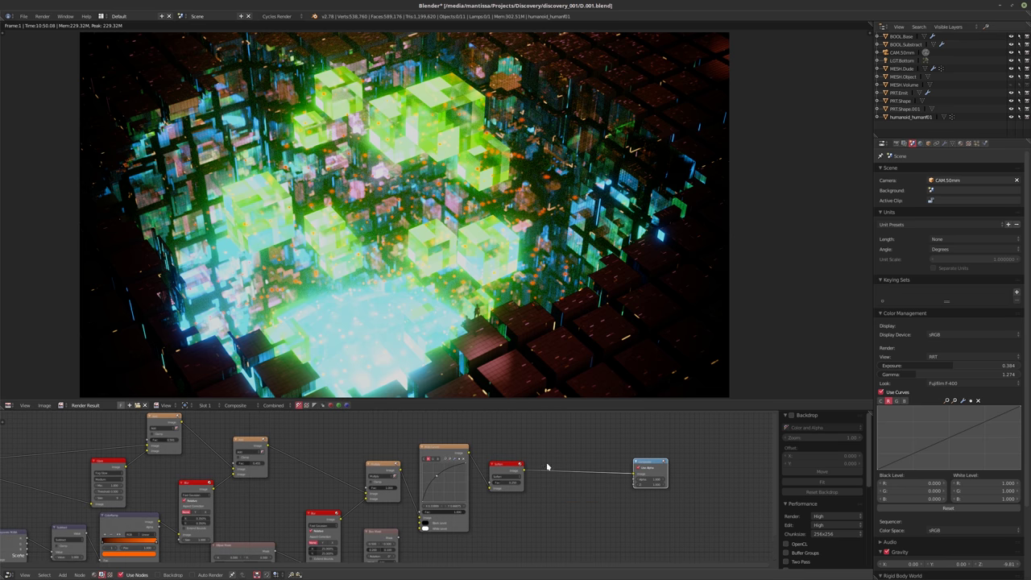
{"action": "left_click_drag", "start_coordinate": [512, 465], "coordinate": [595, 463]}
- Insert a Mix node between the RGB Curves and Soften nodes
{"action": "key", "text": "shift+a"}
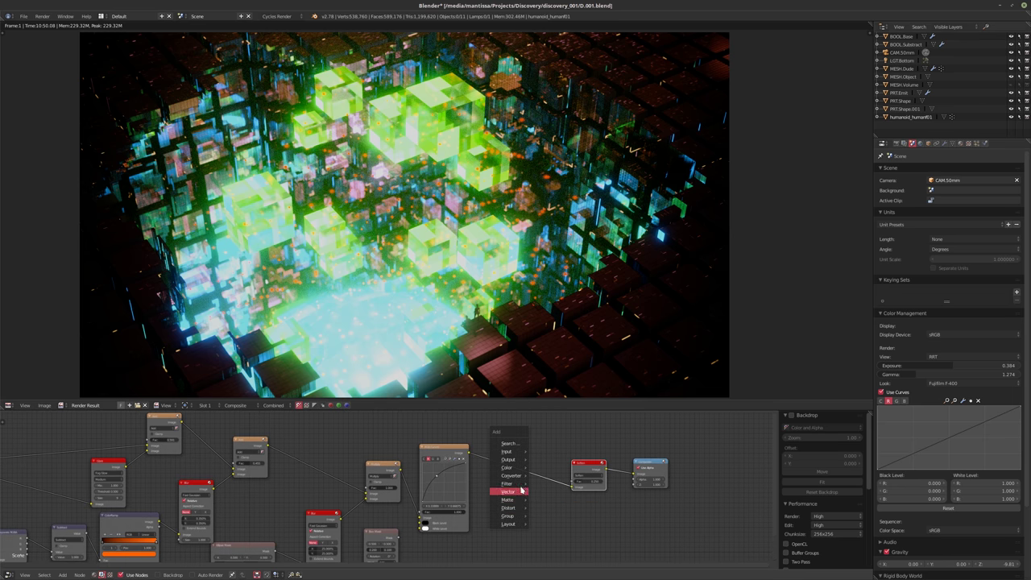
{"action": "mouse_move", "coordinate": [511, 487]}
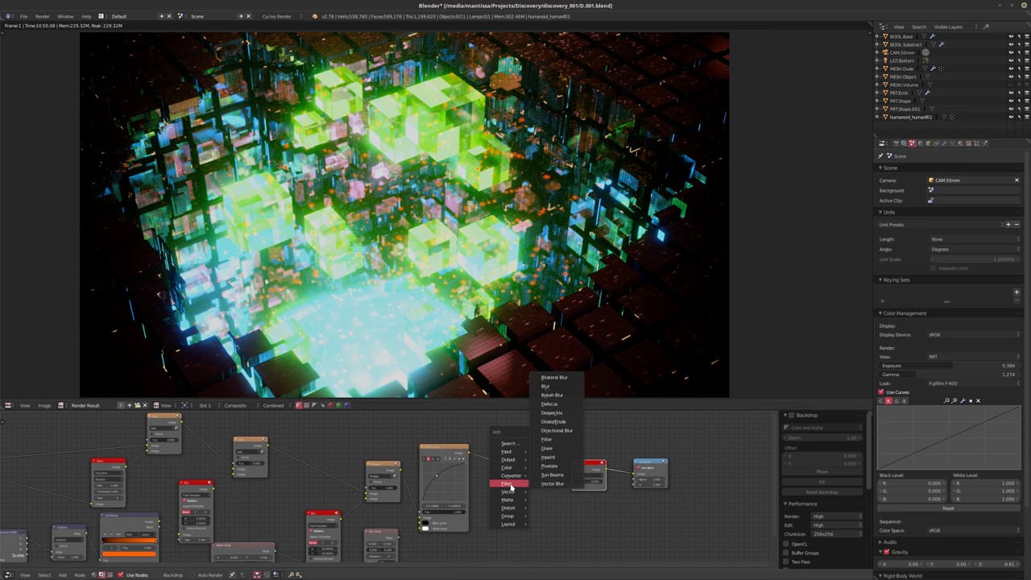
{"action": "mouse_move", "coordinate": [508, 460]}
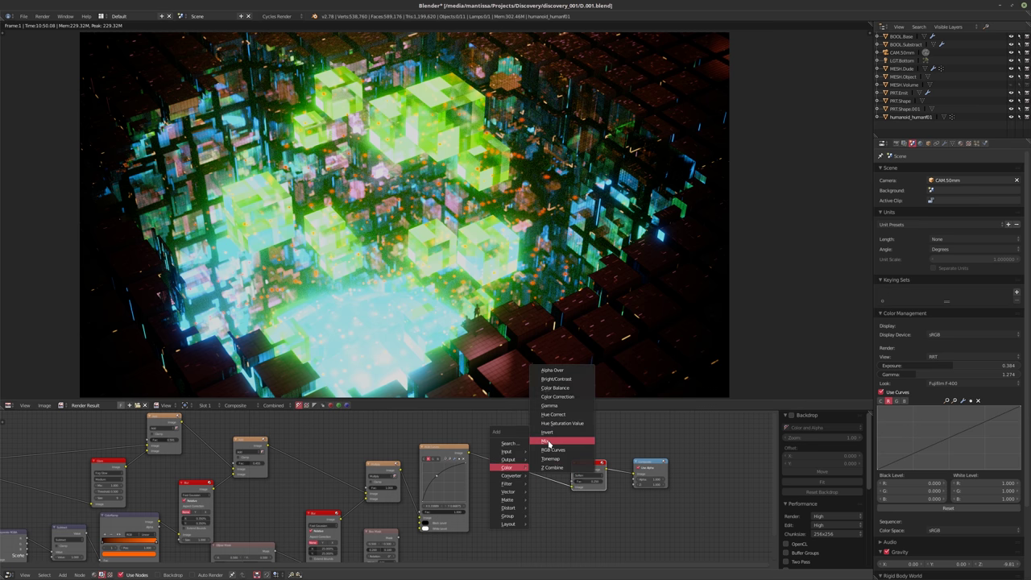
{"action": "left_click", "coordinate": [558, 439]}
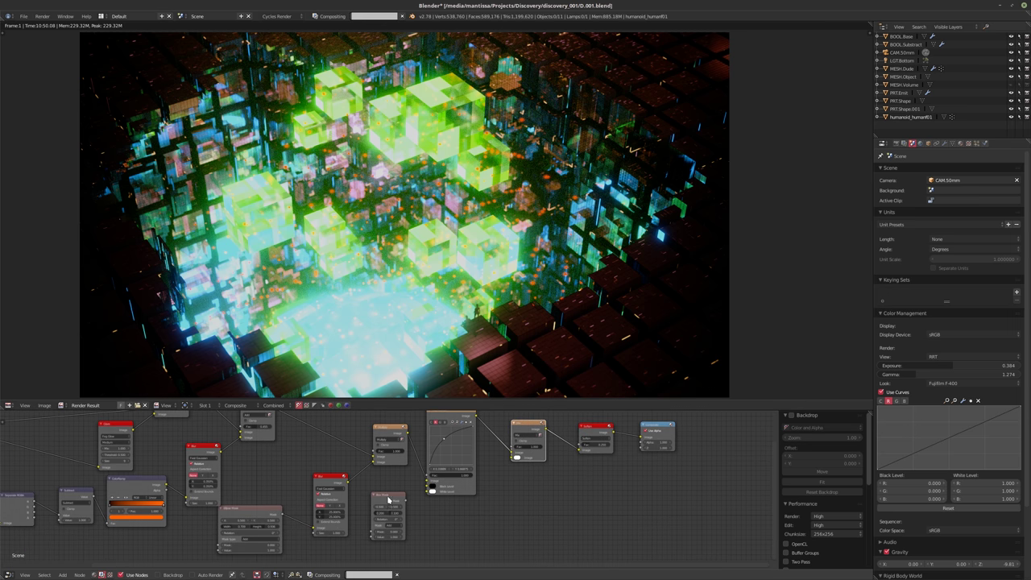
- Set the new Mix node's blend mode to Multiply and connect the Box Mask to its second image input
{"action": "left_click", "coordinate": [389, 515]}
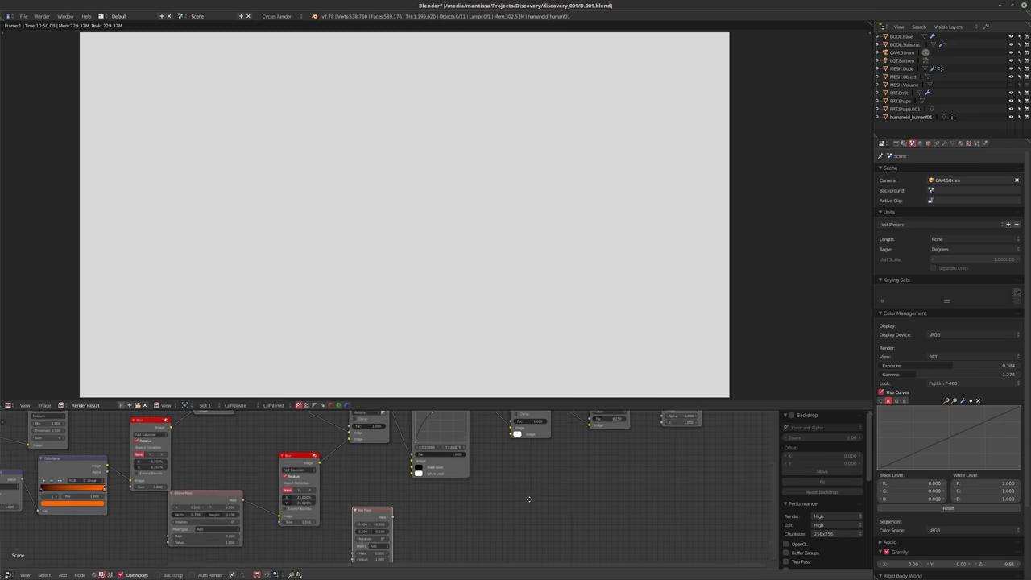
{"action": "left_click", "coordinate": [507, 432]}
{"action": "left_click", "coordinate": [507, 399]}
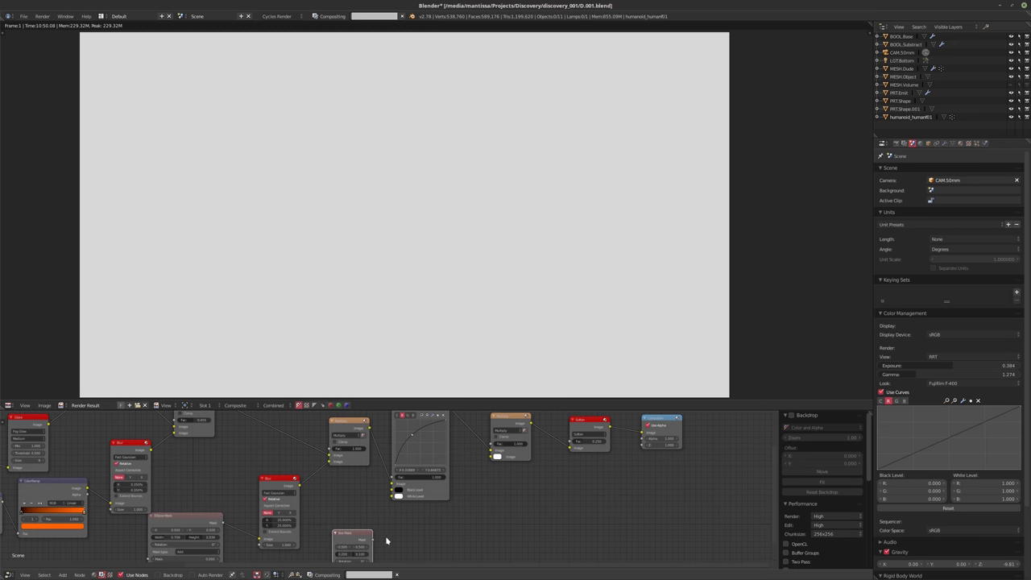
{"action": "left_click_drag", "start_coordinate": [374, 539], "coordinate": [491, 456]}
{"action": "middle_click_drag", "start_coordinate": [355, 530], "coordinate": [376, 521]}
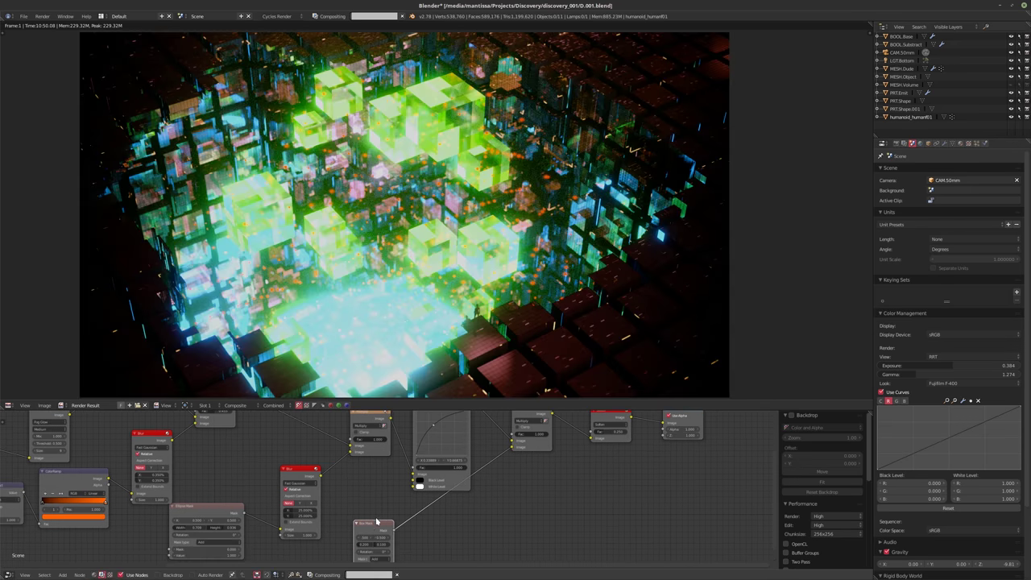
{"action": "left_click_drag", "start_coordinate": [368, 526], "coordinate": [447, 507]}
{"action": "scroll", "coordinate": [464, 516], "scroll_direction": "up", "scroll_amount": 2}
{"action": "middle_click_drag", "start_coordinate": [467, 517], "coordinate": [490, 501]}
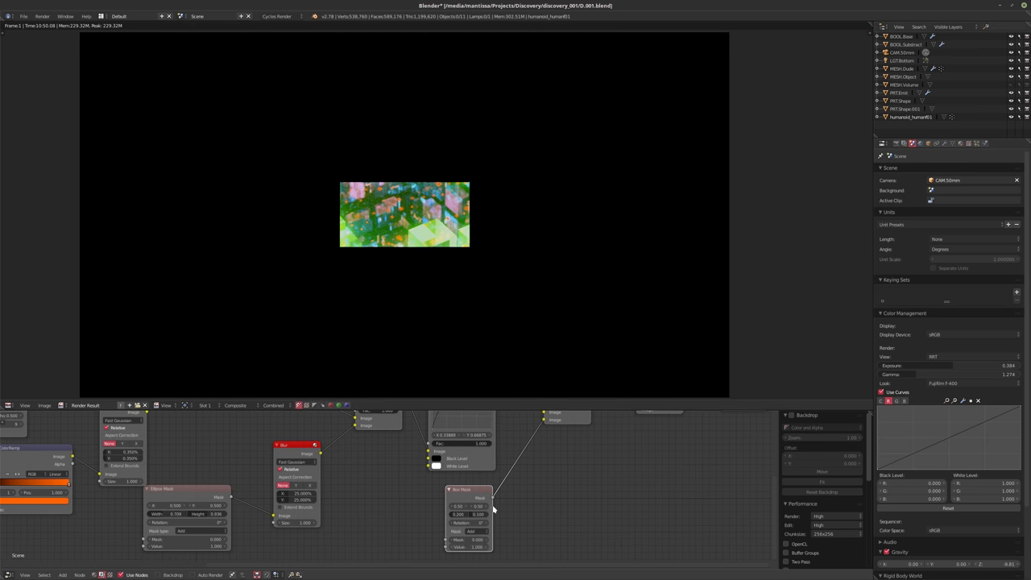
- Set the Box Mask's width to 0.980 and its height to 0.500
{"action": "scroll", "coordinate": [459, 522], "scroll_direction": "up", "scroll_amount": 2}
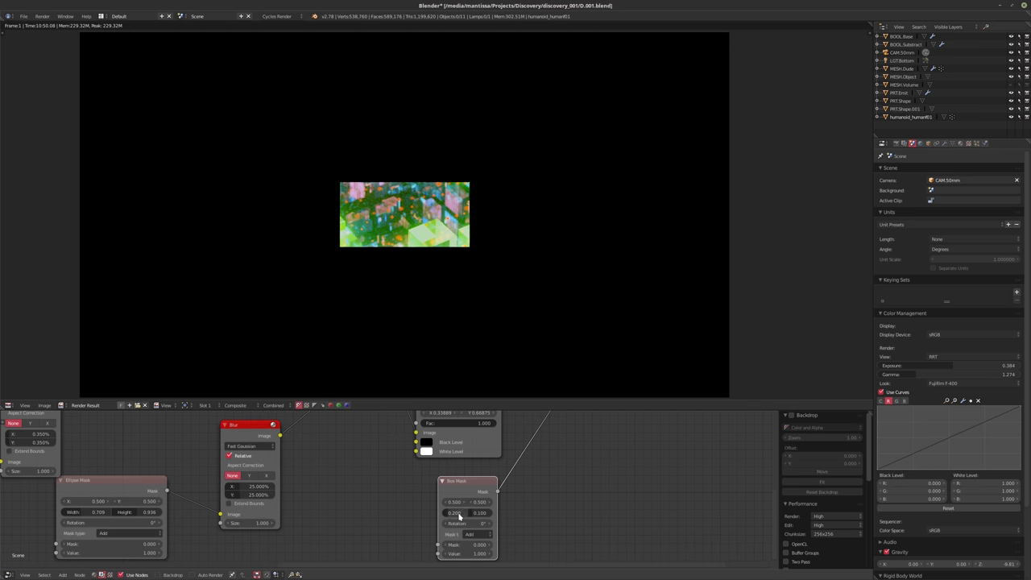
{"action": "left_click_drag", "start_coordinate": [452, 516], "coordinate": [478, 515]}
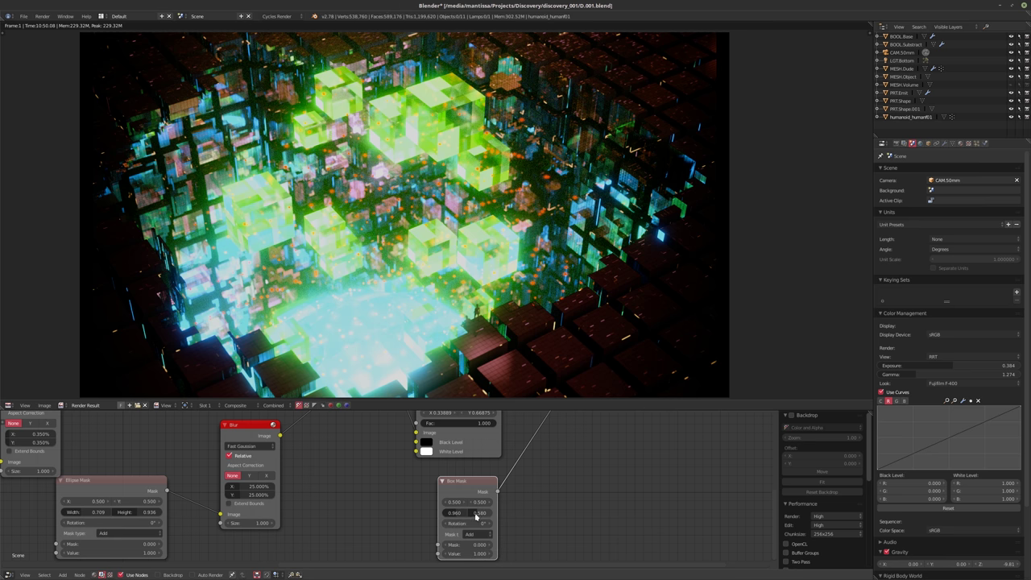
{"action": "left_click", "coordinate": [480, 514]}
{"action": "left_click_drag", "start_coordinate": [480, 513], "coordinate": [477, 514]}
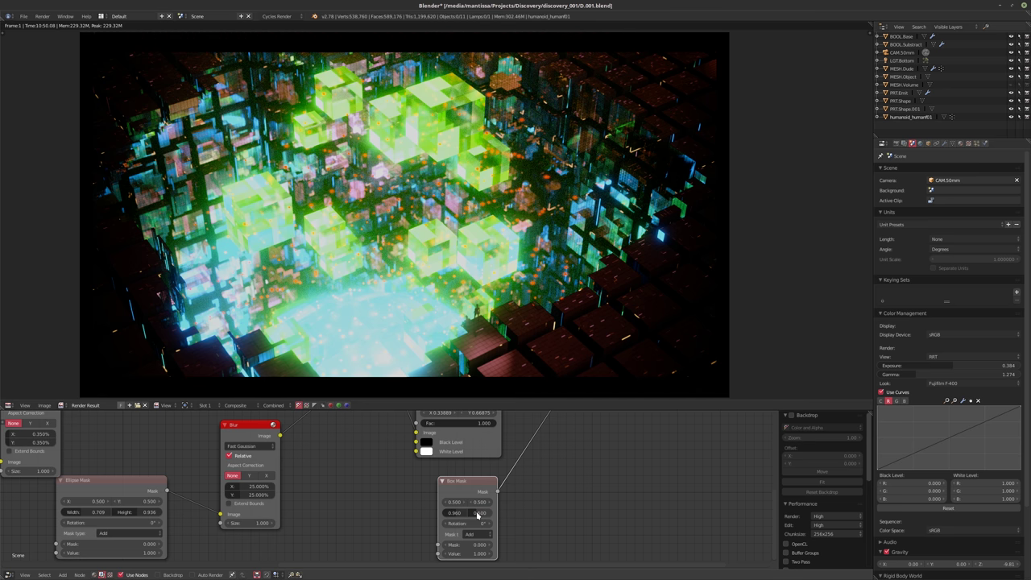
- Set the Box Mask's width to 0.800 and height to 0.420, and rotate it to about 27.2°
{"action": "left_click", "coordinate": [455, 512]}
{"action": "key", "text": "Return"}
{"action": "left_click_drag", "start_coordinate": [455, 512], "coordinate": [452, 512]}
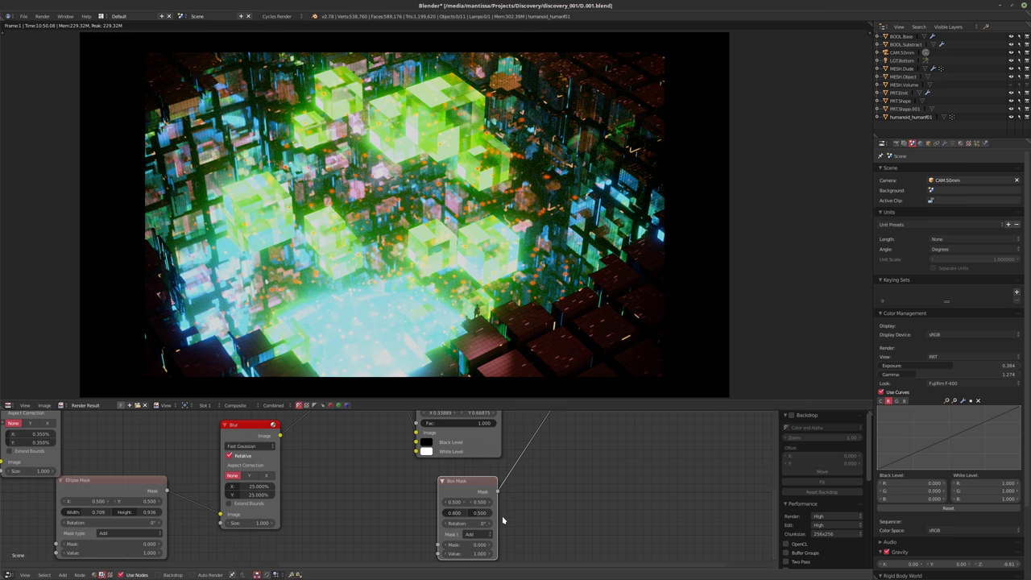
{"action": "left_click_drag", "start_coordinate": [467, 522], "coordinate": [488, 526]}
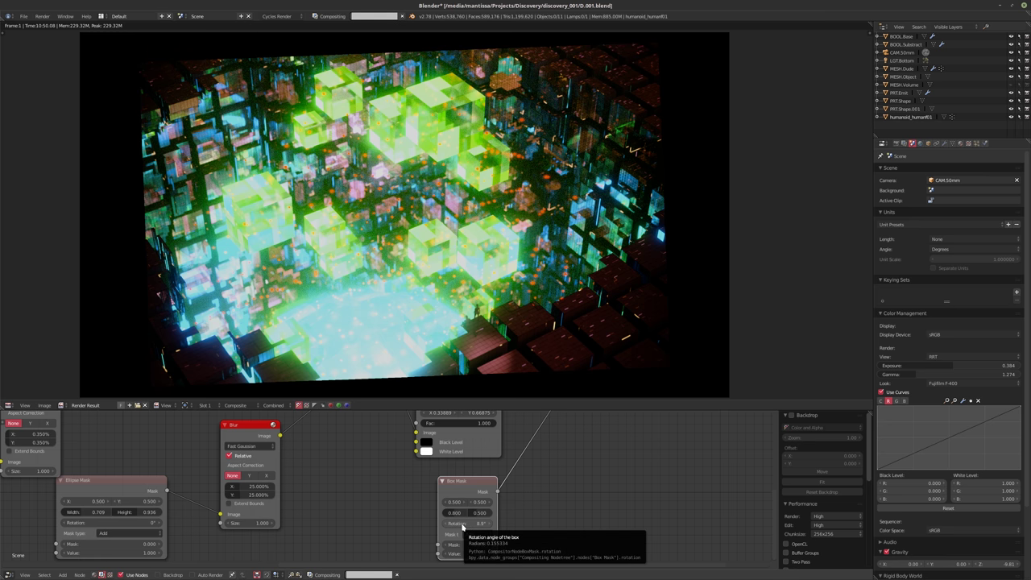
{"action": "mouse_move", "coordinate": [463, 525]}
{"action": "left_mouse_down"}
{"action": "mouse_move", "coordinate": [486, 526]}
{"action": "mouse_move", "coordinate": [465, 526]}
{"action": "left_mouse_up"}
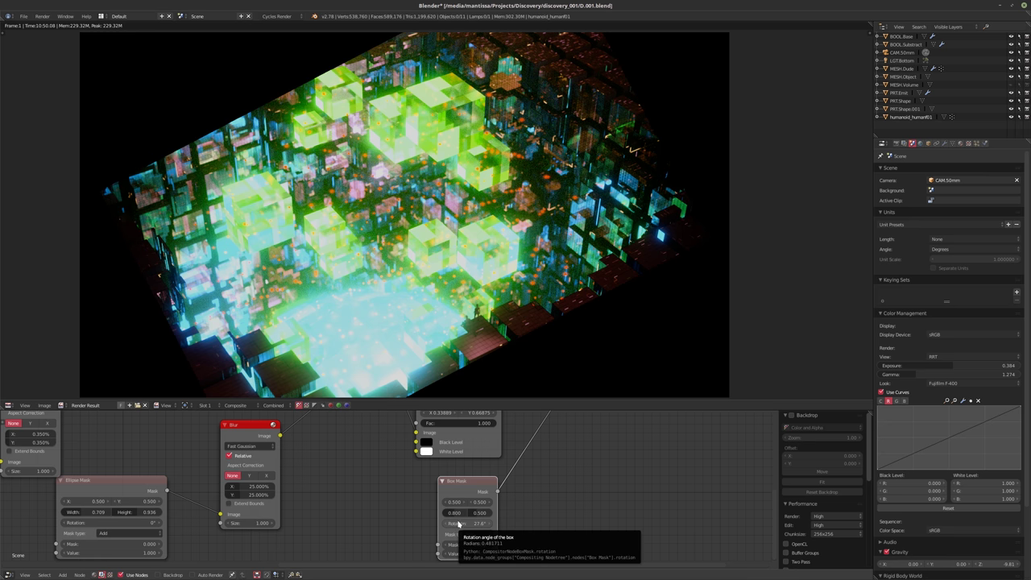
{"action": "left_click_drag", "start_coordinate": [464, 527], "coordinate": [479, 504]}
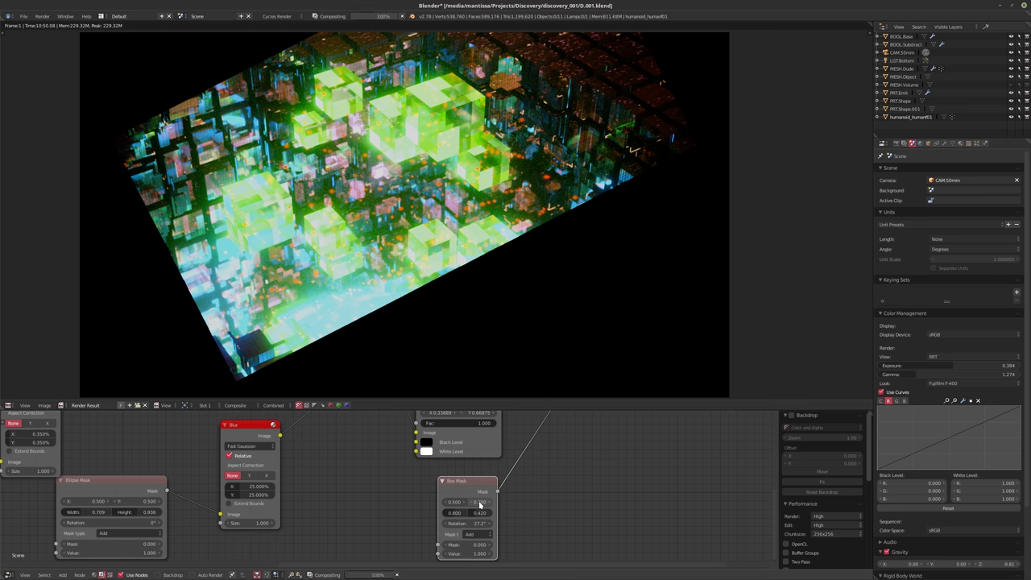
- Set the Box Mask's centre position to X 0.450 and Y 0.600
{"action": "left_click", "coordinate": [479, 502]}
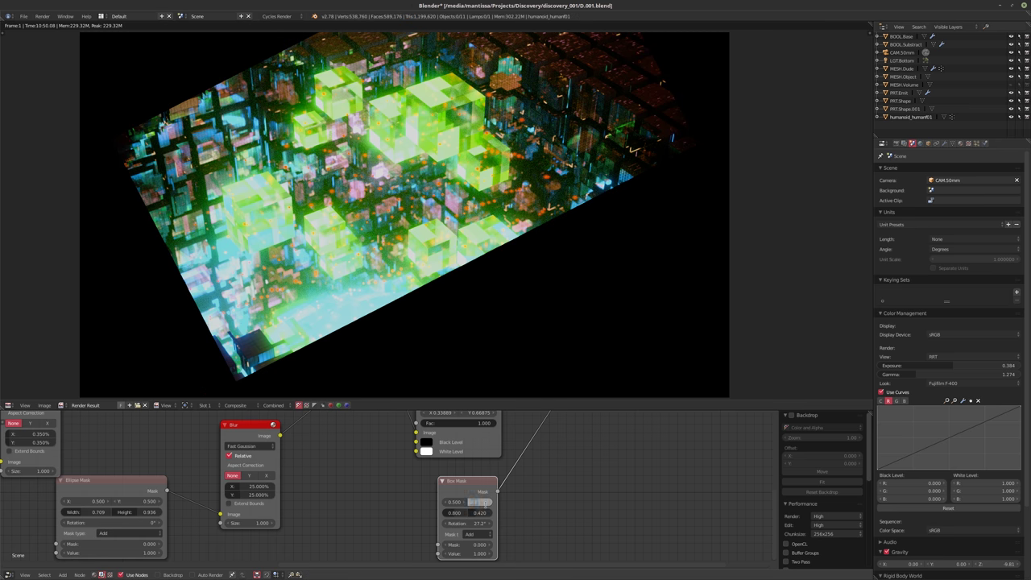
{"action": "type", "text": "0.6"}
{"action": "key", "text": "Return"}
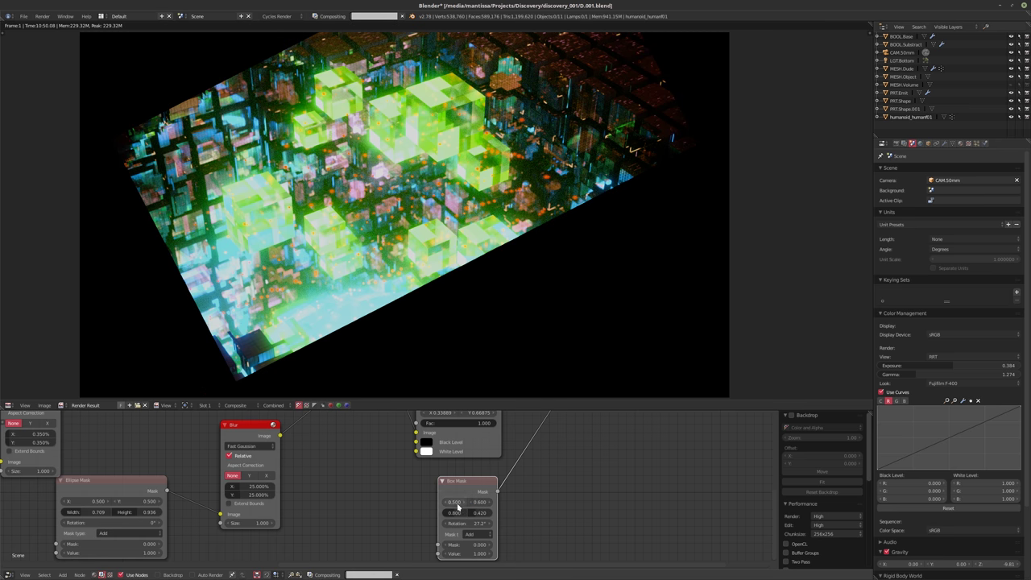
{"action": "left_click", "coordinate": [457, 505]}
{"action": "type", "text": "0.55"}
{"action": "key", "text": "Return"}
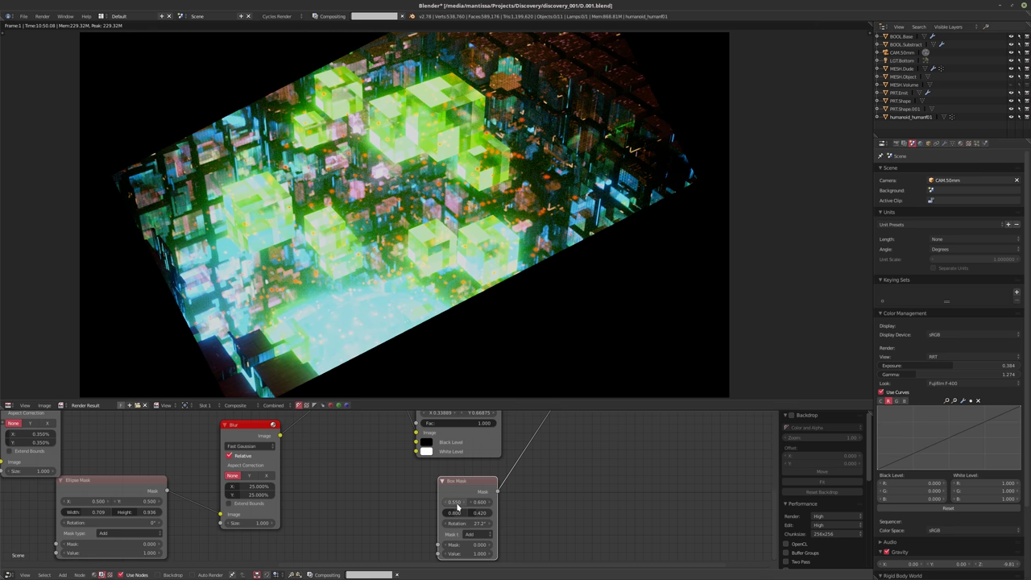
{"action": "left_click", "coordinate": [455, 503]}
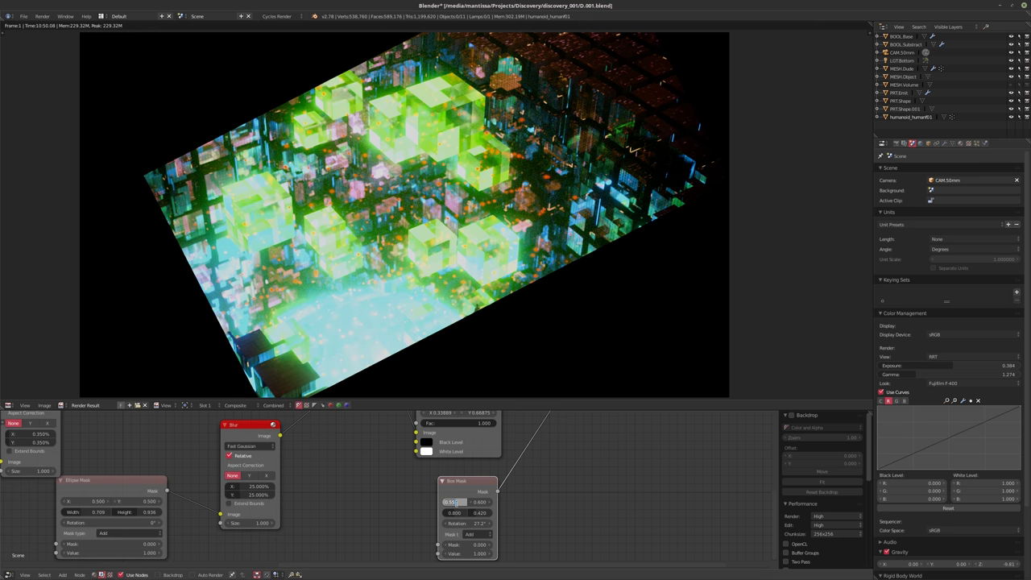
{"action": "key", "text": "BackSpace"}
{"action": "type", "text": "0.45"}
{"action": "key", "text": "Return"}
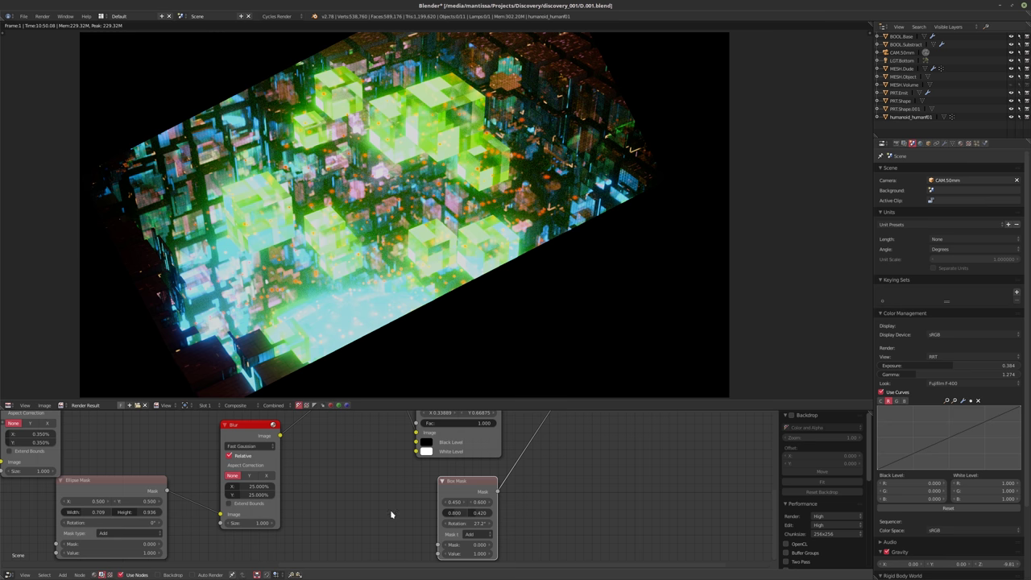
- Shift the Box Mask's centre position to X 0.40 and Y 0.750
{"action": "middle_click_drag", "start_coordinate": [464, 498], "coordinate": [396, 506]}
{"action": "scroll", "coordinate": [398, 508], "scroll_direction": "down", "scroll_amount": 1}
{"action": "middle_click_drag", "start_coordinate": [450, 537], "coordinate": [448, 516]}
{"action": "left_click_drag", "start_coordinate": [390, 474], "coordinate": [356, 474]}
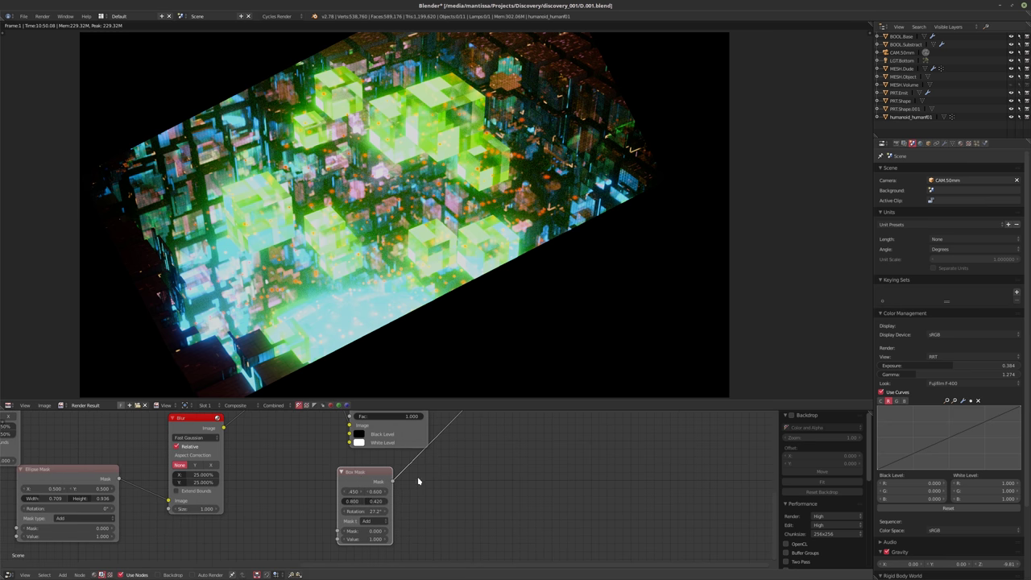
{"action": "middle_click_drag", "start_coordinate": [426, 481], "coordinate": [423, 486]}
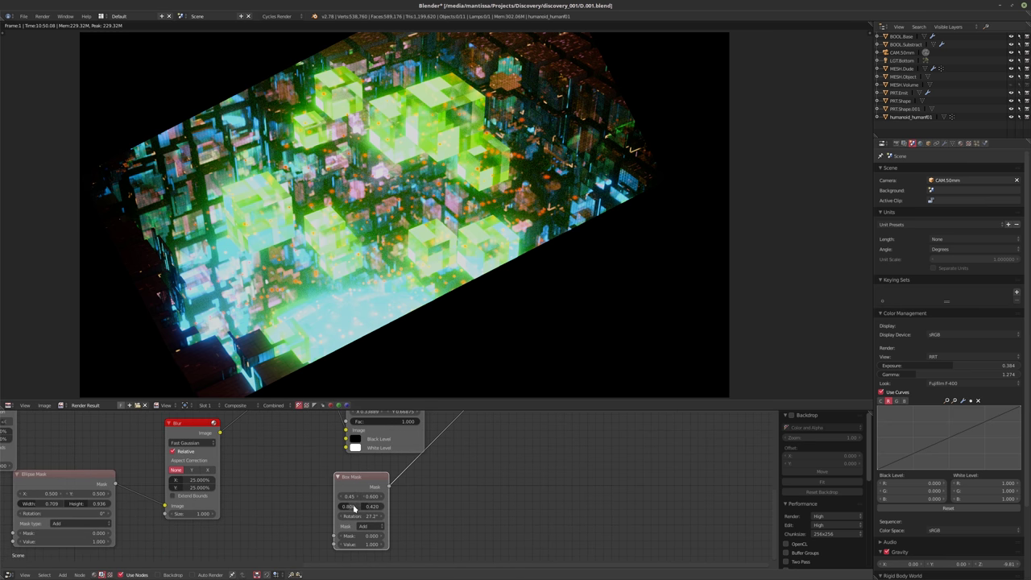
{"action": "left_click", "coordinate": [349, 498]}
{"action": "type", "text": "0.4"}
{"action": "key", "text": "Return"}
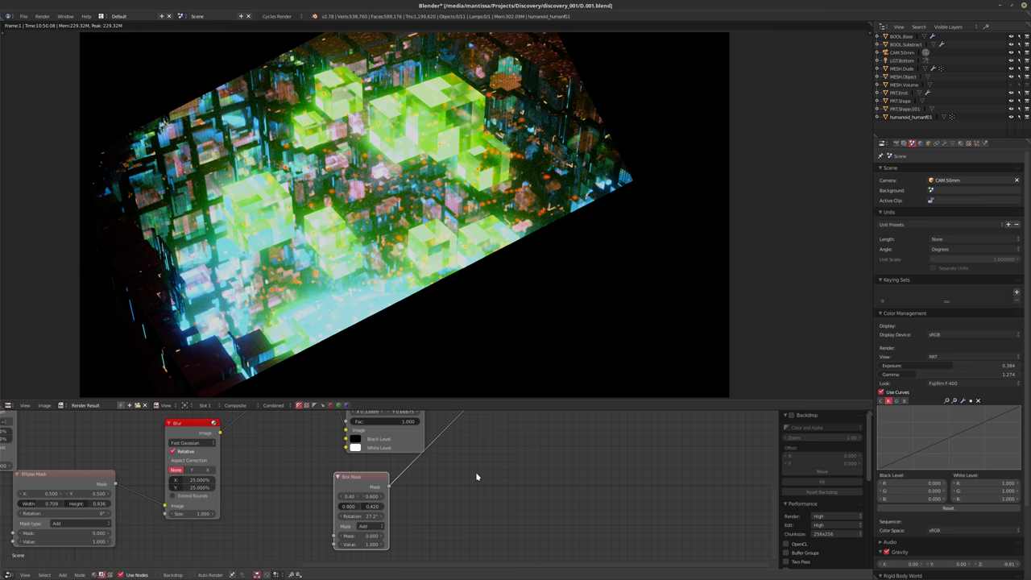
{"action": "left_click_drag", "start_coordinate": [369, 496], "coordinate": [366, 500]}
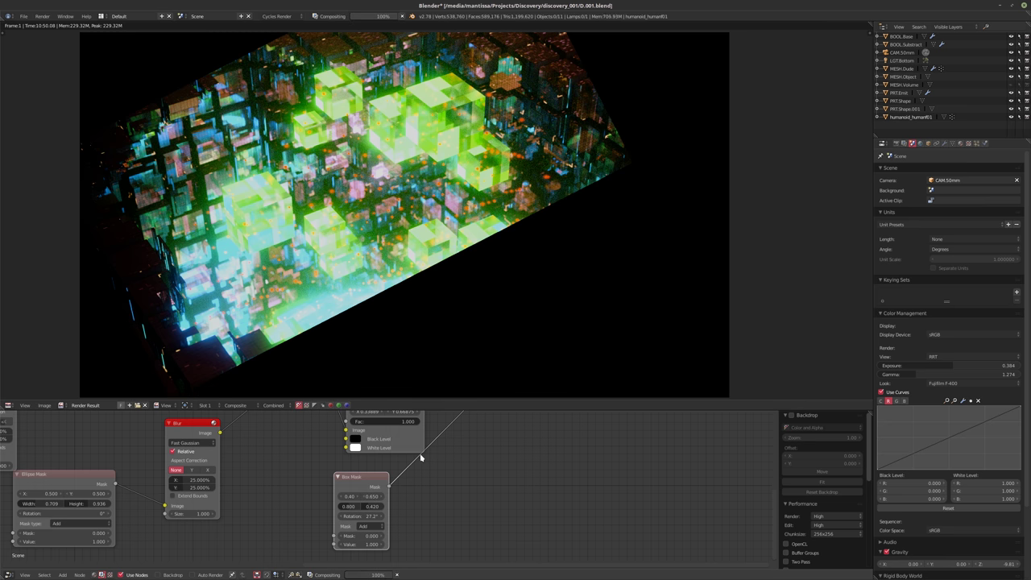
{"action": "left_click", "coordinate": [368, 496]}
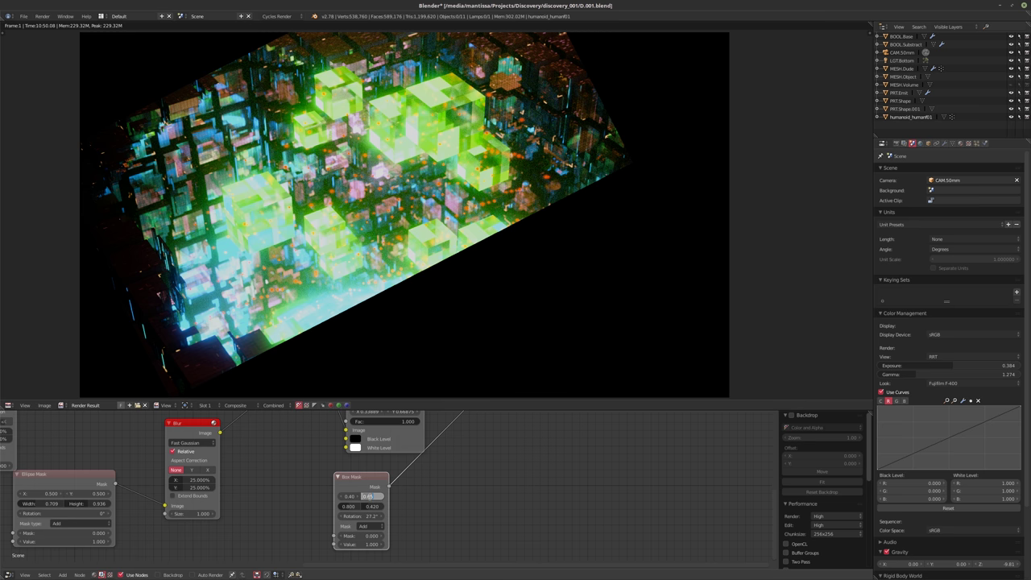
{"action": "key", "text": "Return"}
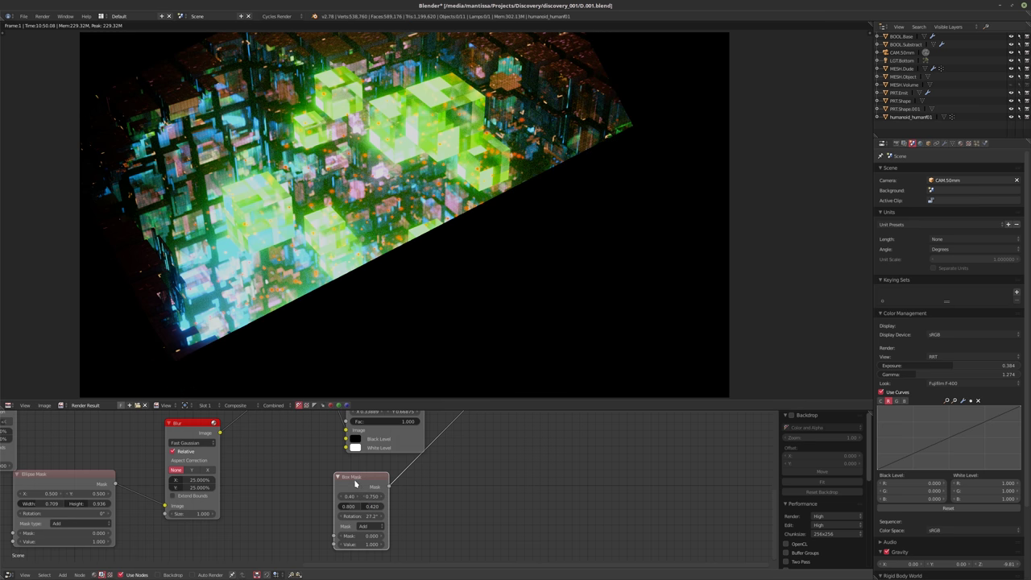
- Switch the Box Mask node's type to Ellipse Mask
{"action": "key", "text": "shift+s"}
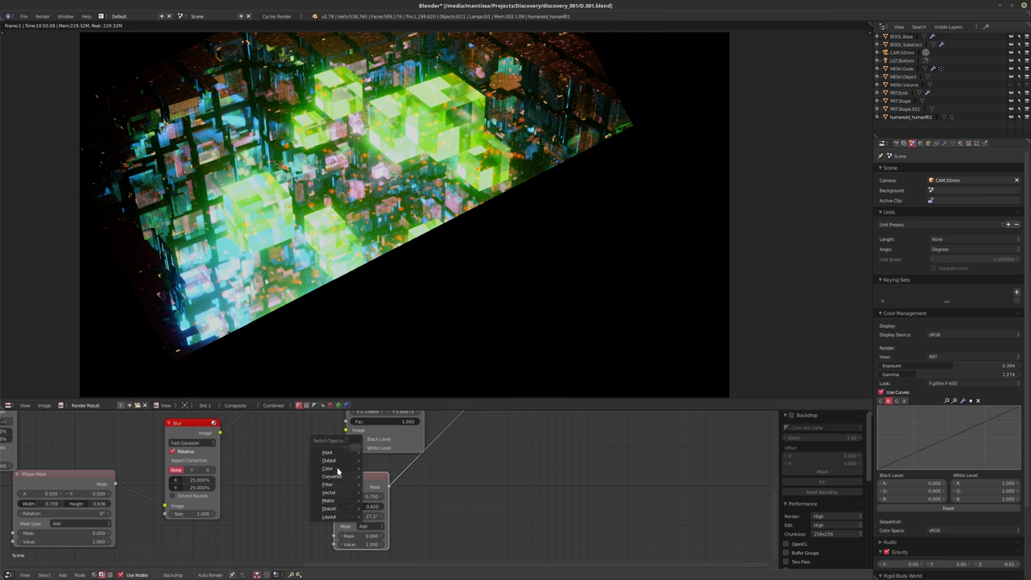
{"action": "mouse_move", "coordinate": [327, 469]}
{"action": "mouse_move", "coordinate": [331, 501]}
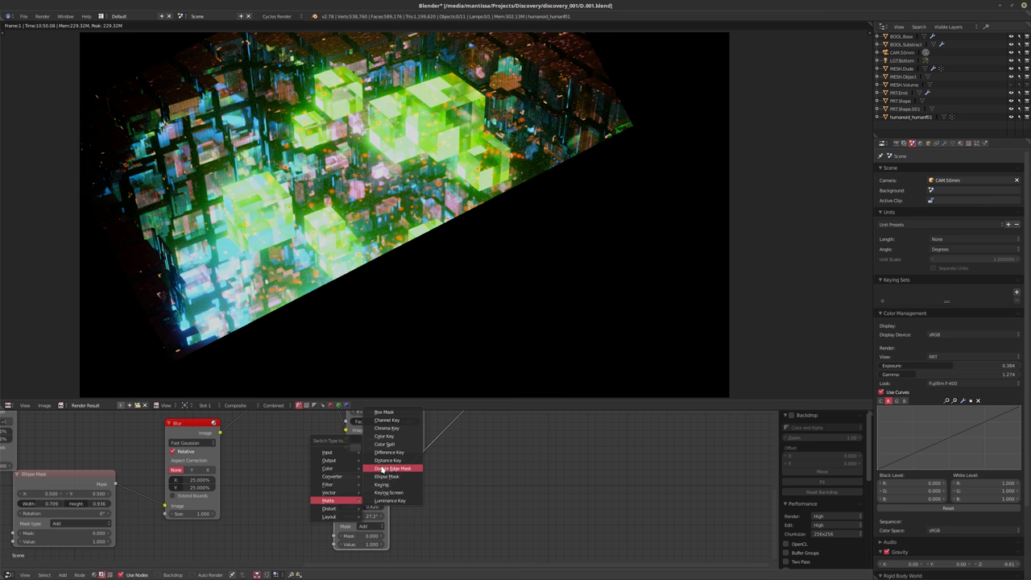
{"action": "left_click", "coordinate": [388, 476]}
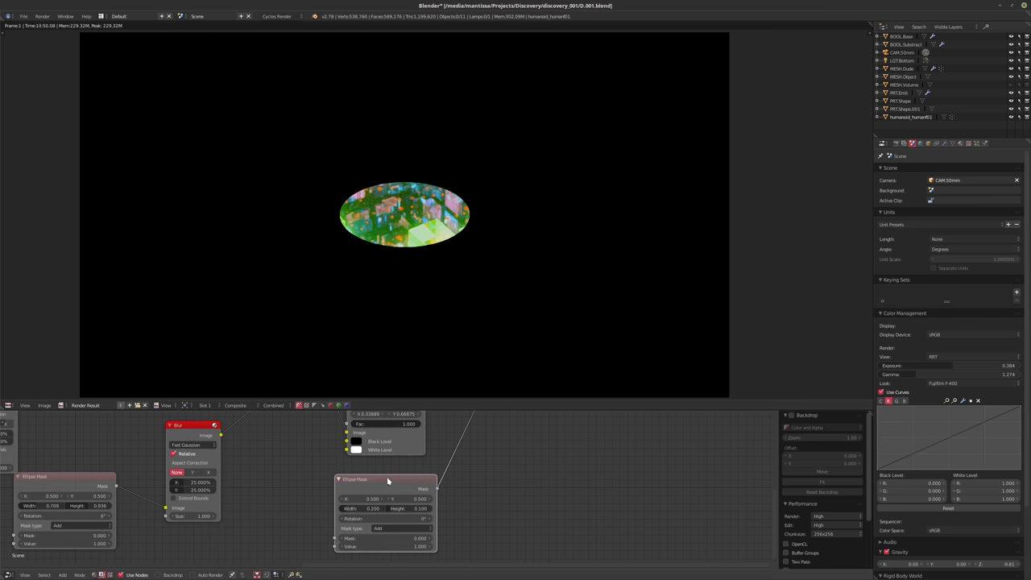
- Set the factor of the Multiply node feeding the Soften node to 0.750
{"action": "middle_click_drag", "start_coordinate": [519, 475], "coordinate": [489, 507]}
{"action": "scroll", "coordinate": [508, 475], "scroll_direction": "down", "scroll_amount": 3}
{"action": "double_click", "coordinate": [482, 447]}
{"action": "type", "text": ".5"}
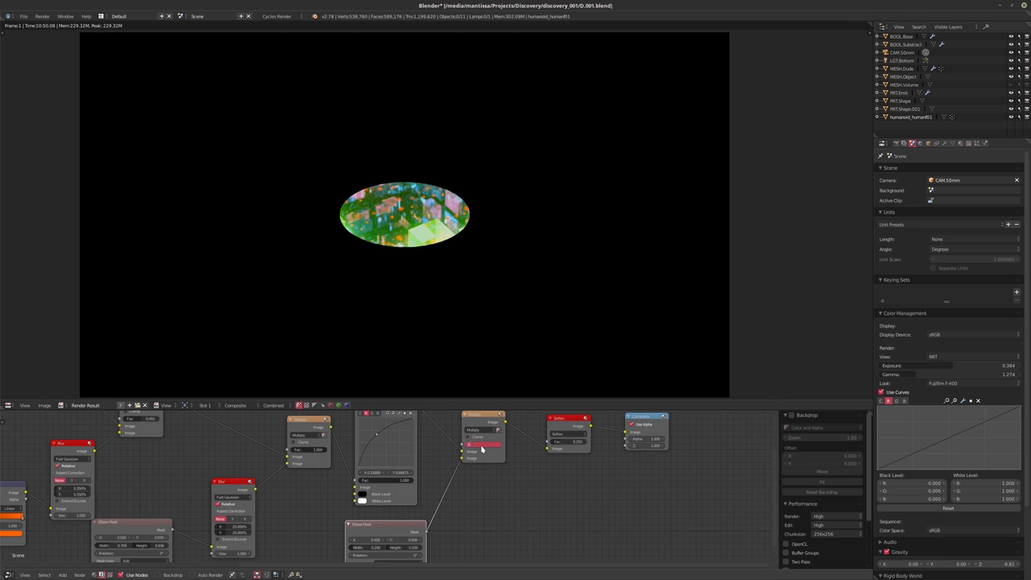
{"action": "key", "text": "Return"}
{"action": "middle_click_drag", "start_coordinate": [433, 533], "coordinate": [456, 508]}
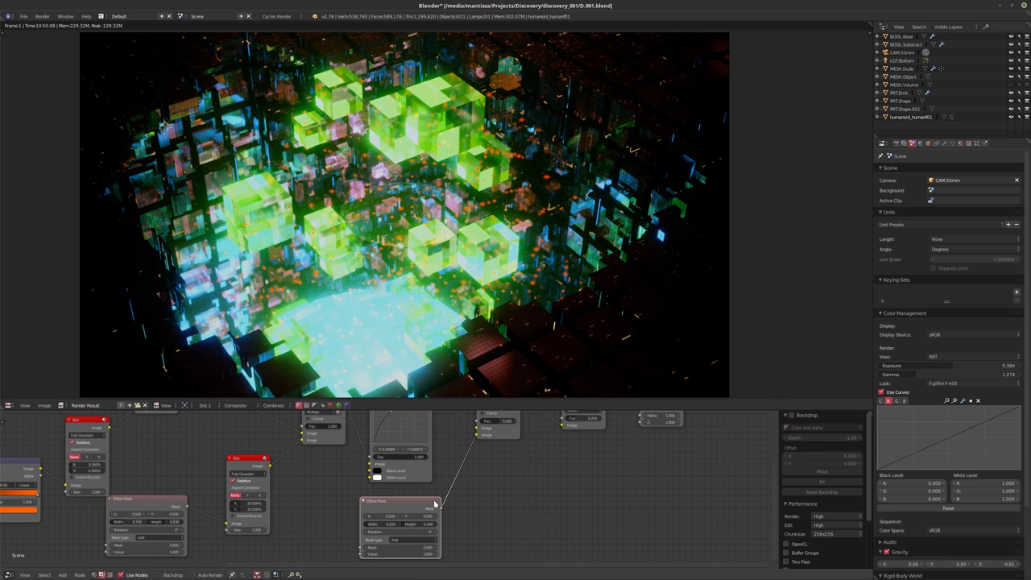
{"action": "middle_click_drag", "start_coordinate": [500, 430], "coordinate": [495, 443]}
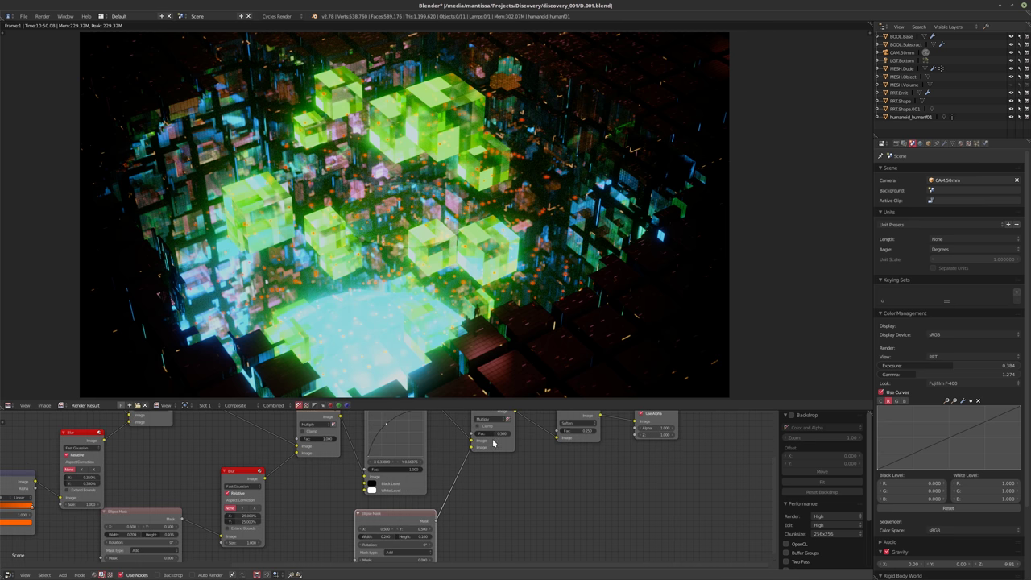
{"action": "left_click", "coordinate": [491, 435]}
{"action": "type", "text": ".75"}
{"action": "key", "text": "Return"}
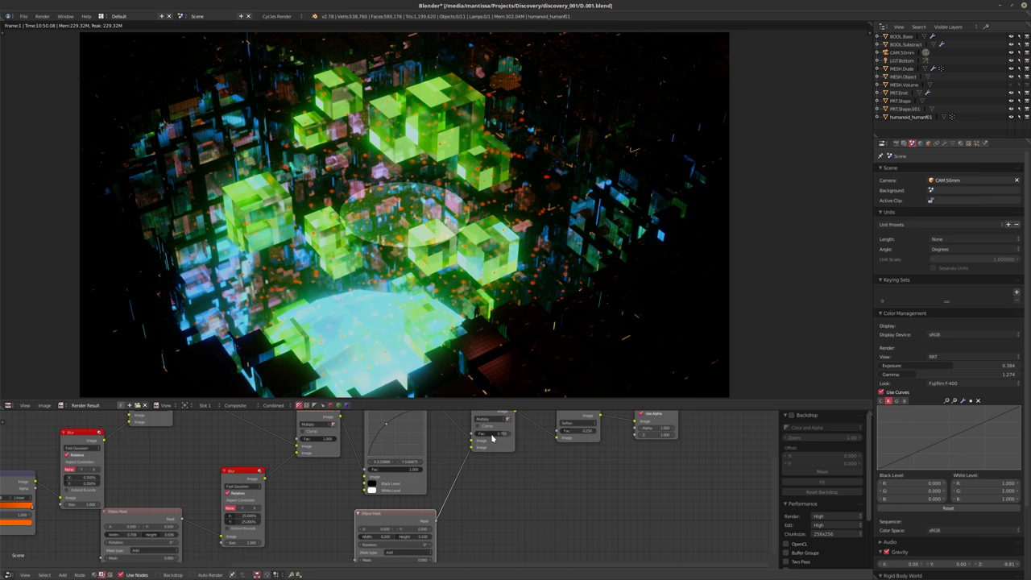
- Rotate the new Ellipse Mask connected to the last Multiply node to 17°
{"action": "middle_click_drag", "start_coordinate": [469, 522], "coordinate": [471, 499]}
{"action": "scroll", "coordinate": [425, 519], "scroll_direction": "up", "scroll_amount": 2}
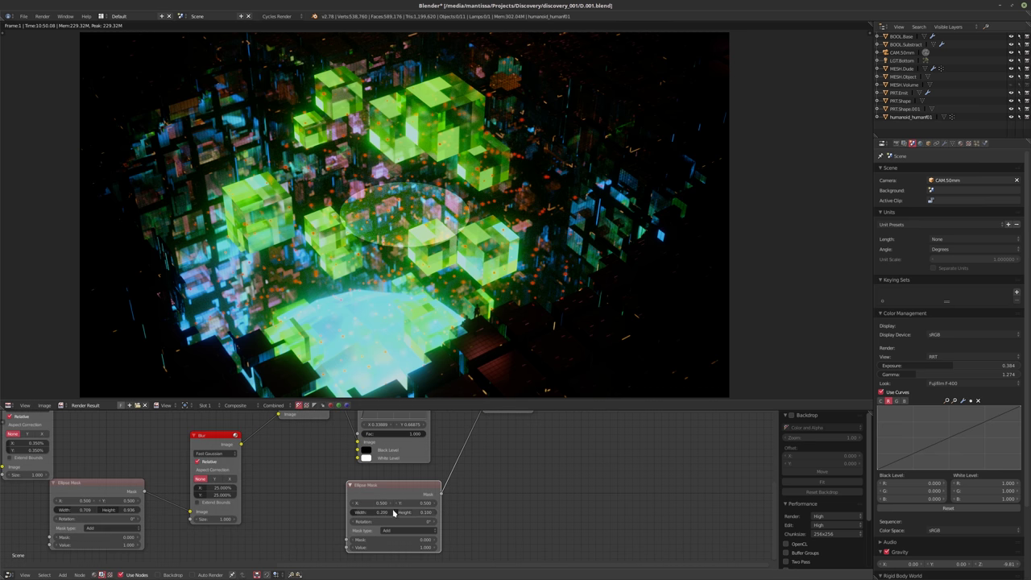
{"action": "left_click_drag", "start_coordinate": [409, 522], "coordinate": [411, 522]}
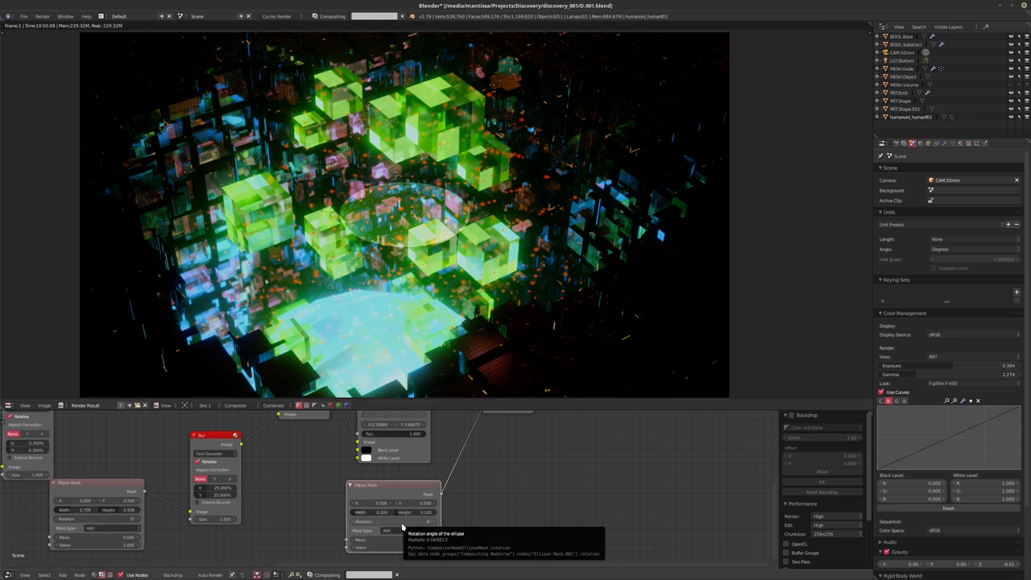
{"action": "left_click_drag", "start_coordinate": [378, 522], "coordinate": [398, 522]}
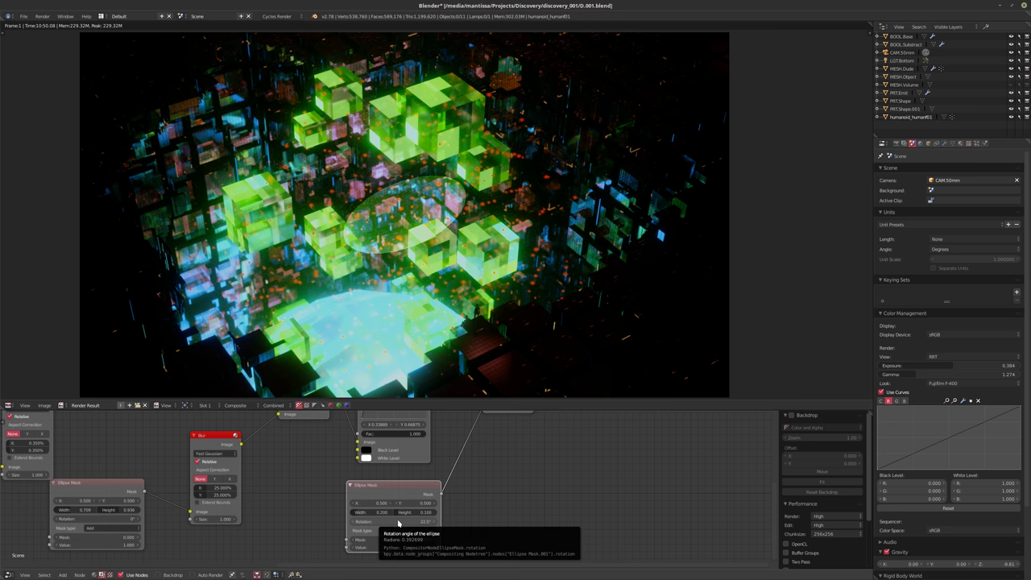
{"action": "left_click_drag", "start_coordinate": [397, 523], "coordinate": [388, 513]}
- Set the new Ellipse Mask's width to 0.709, its height to 0.482 and its X position to 0.490
{"action": "left_click", "coordinate": [371, 512]}
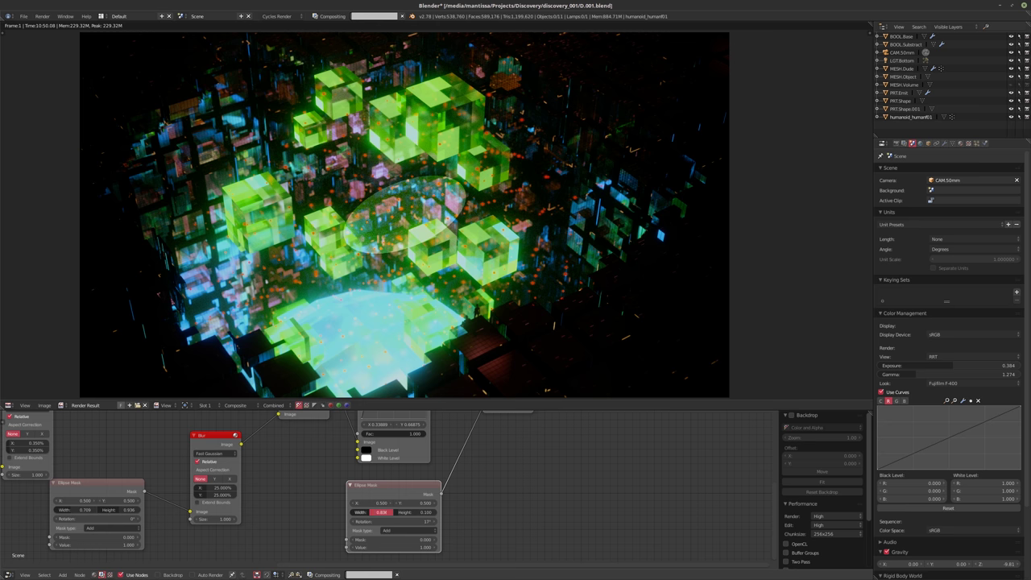
{"action": "key", "text": "Return"}
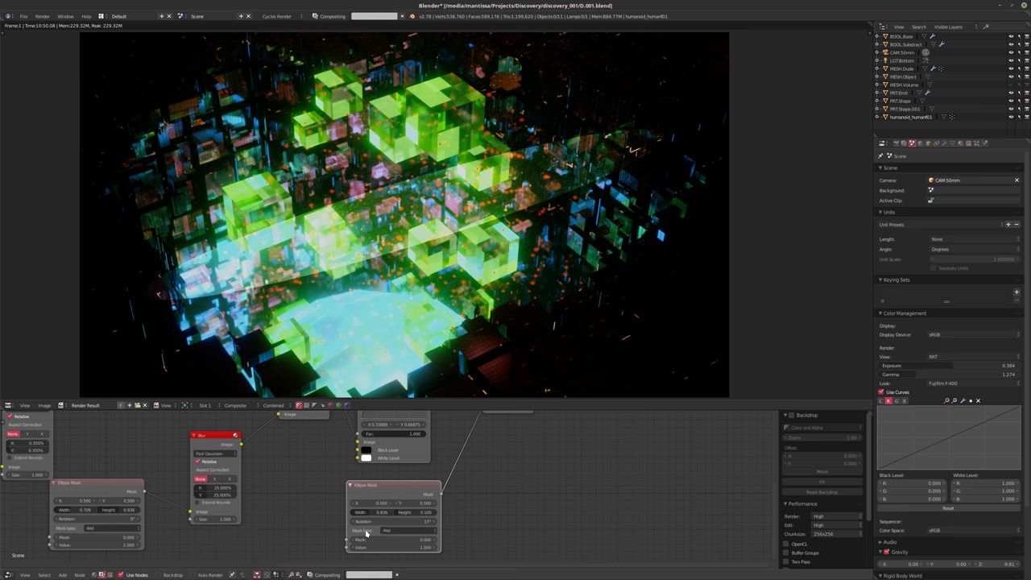
{"action": "left_click_drag", "start_coordinate": [362, 513], "coordinate": [336, 514]}
{"action": "left_click_drag", "start_coordinate": [402, 513], "coordinate": [408, 514]}
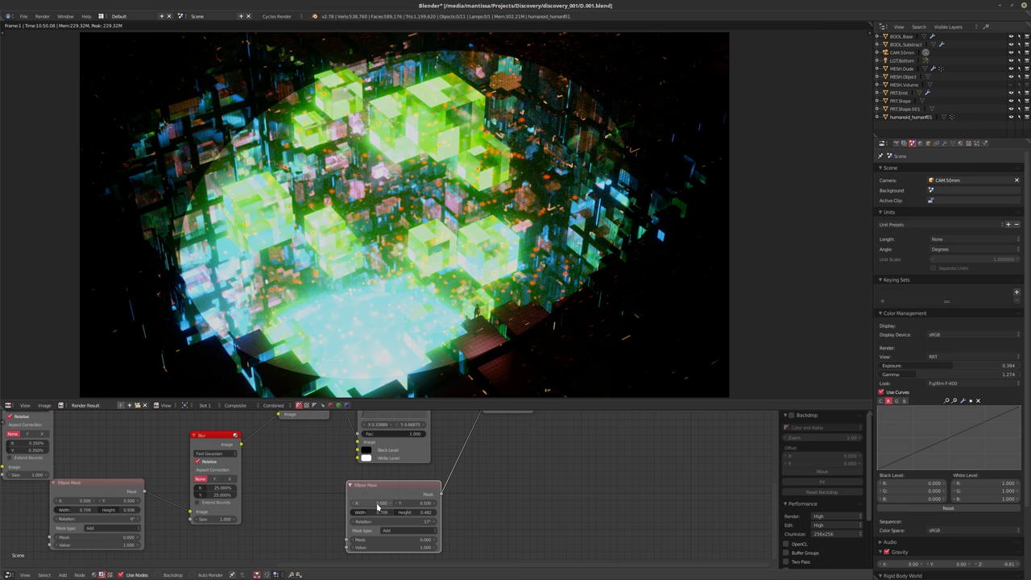
{"action": "left_click_drag", "start_coordinate": [378, 505], "coordinate": [375, 507]}
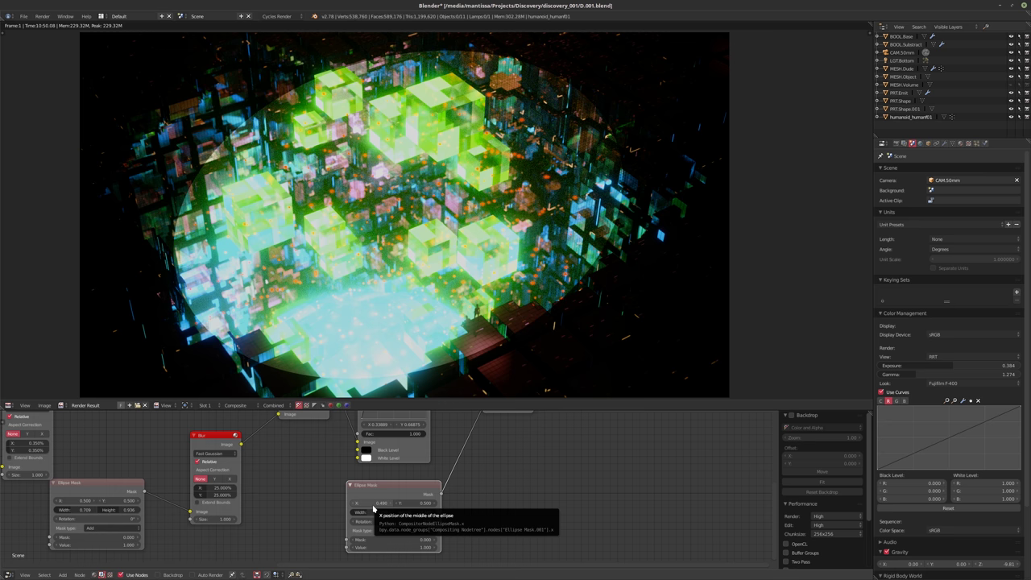
- Insert a Blur node between the new Ellipse Mask and the last Multiply node
{"action": "middle_click_drag", "start_coordinate": [521, 496], "coordinate": [442, 510]}
{"action": "scroll", "coordinate": [440, 510], "scroll_direction": "down", "scroll_amount": 2}
{"action": "left_click_drag", "start_coordinate": [324, 507], "coordinate": [258, 513]}
{"action": "key", "text": "shift+a"}
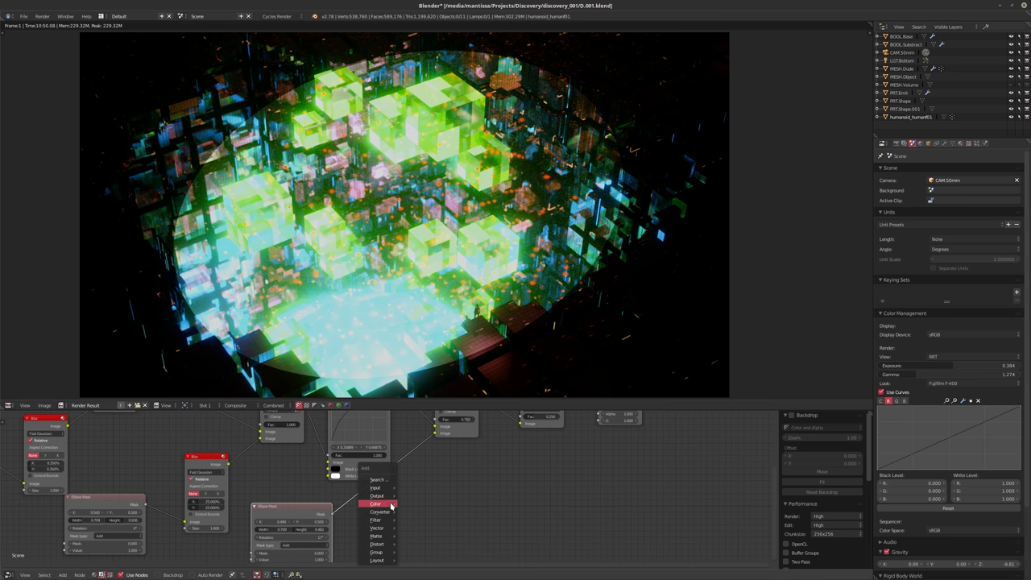
{"action": "mouse_move", "coordinate": [378, 520]}
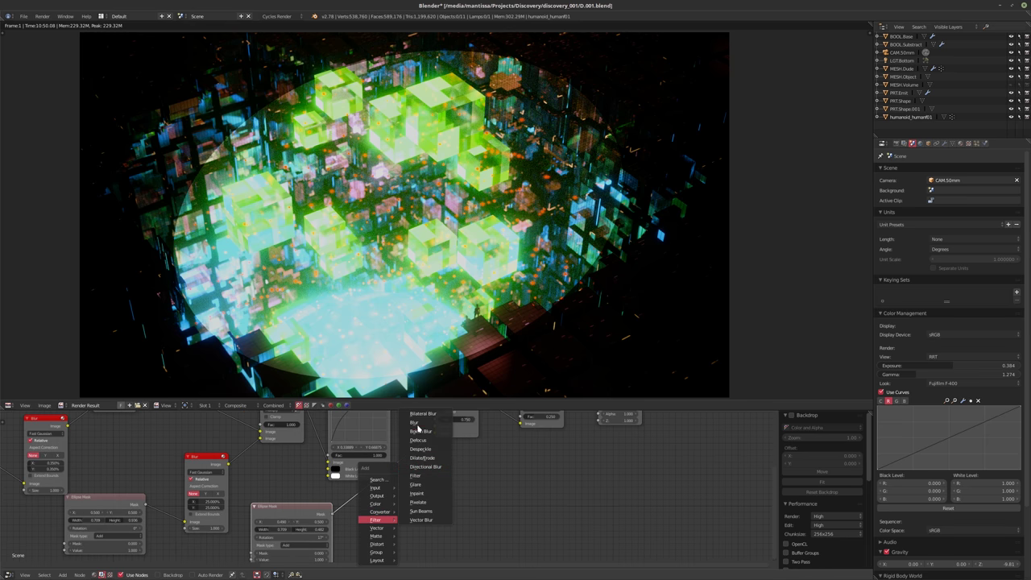
{"action": "left_click", "coordinate": [419, 428]}
{"action": "left_click", "coordinate": [356, 481]}
- Set the new Blur node to Fast Gaussian with relative sizing of 50% in X and Y
{"action": "left_click", "coordinate": [380, 498]}
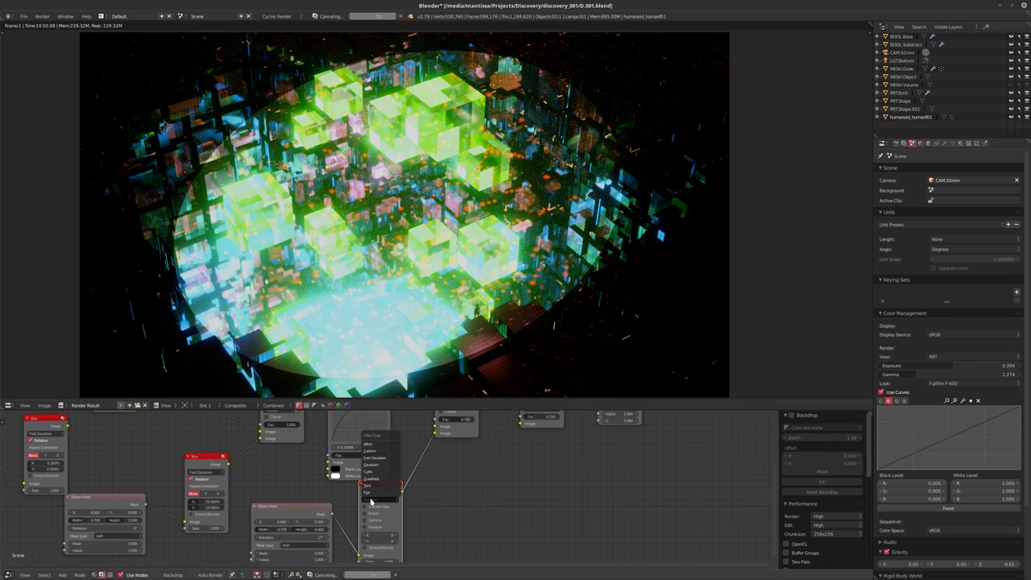
{"action": "left_click", "coordinate": [375, 457]}
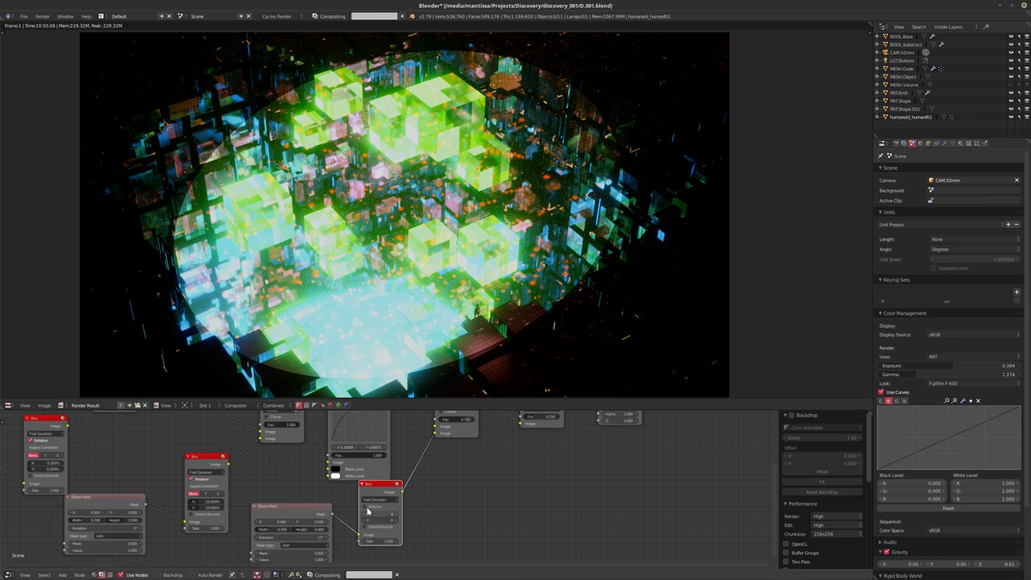
{"action": "scroll", "coordinate": [467, 504], "scroll_direction": "up", "scroll_amount": 3}
{"action": "middle_click_drag", "start_coordinate": [444, 512], "coordinate": [466, 509]}
{"action": "double_click", "coordinate": [428, 515]}
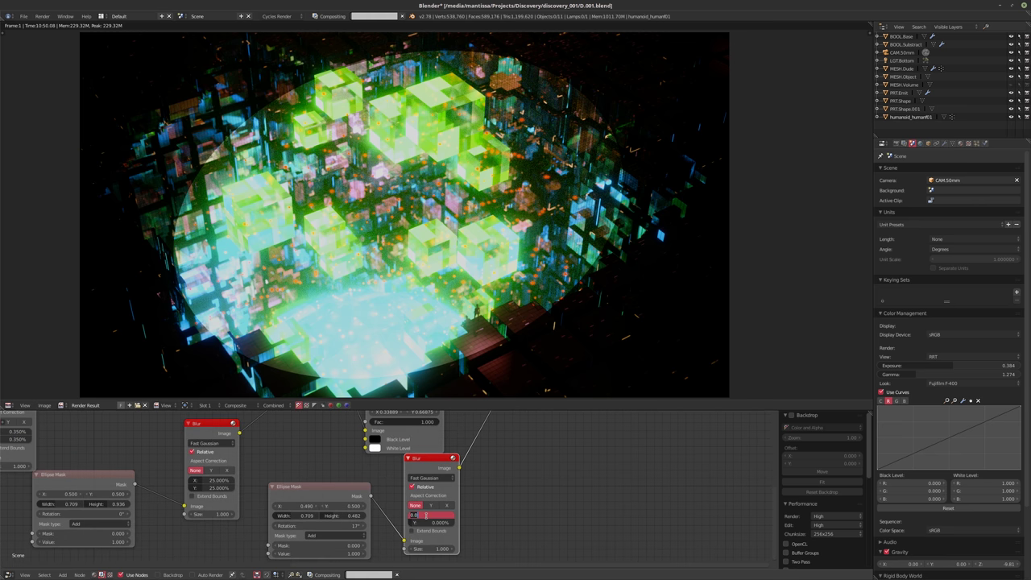
{"action": "type", "text": "50"}
{"action": "key", "text": "Return"}
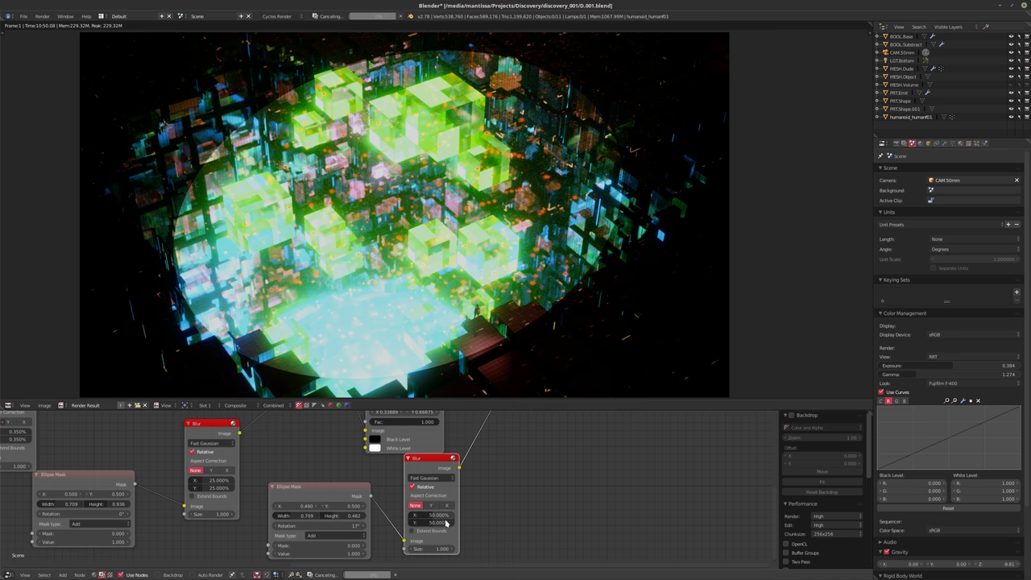
- Move the second vignette's Ellipse Mask and its Blur node below the first mask, clear of the RGB Curves node
{"action": "scroll", "coordinate": [431, 499], "scroll_direction": "down", "scroll_amount": 2}
{"action": "middle_click_drag", "start_coordinate": [430, 487], "coordinate": [449, 486]}
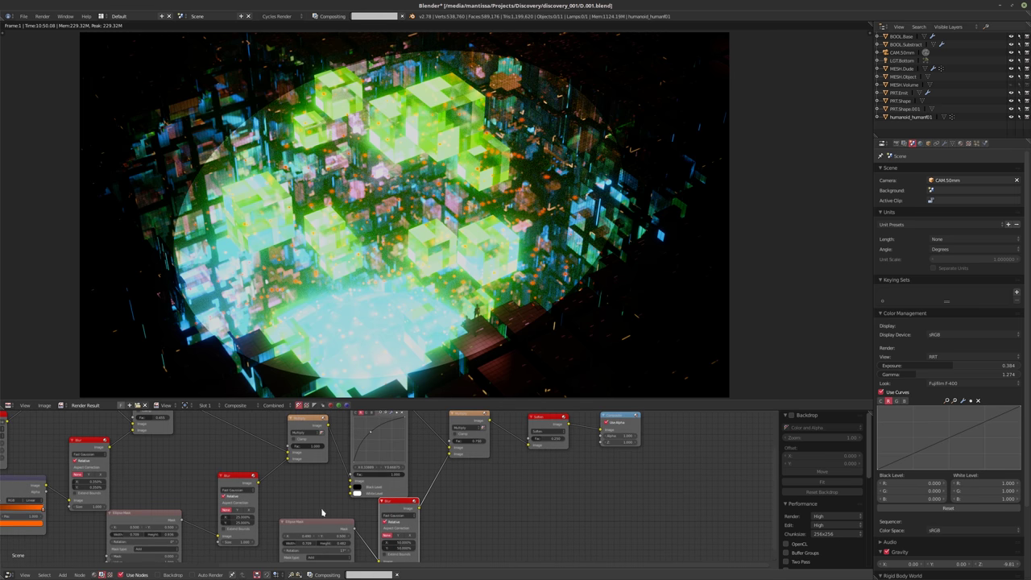
{"action": "scroll", "coordinate": [324, 512], "scroll_direction": "down", "scroll_amount": 1}
{"action": "middle_click_drag", "start_coordinate": [324, 513], "coordinate": [391, 468]}
{"action": "left_click_drag", "start_coordinate": [361, 485], "coordinate": [266, 528]}
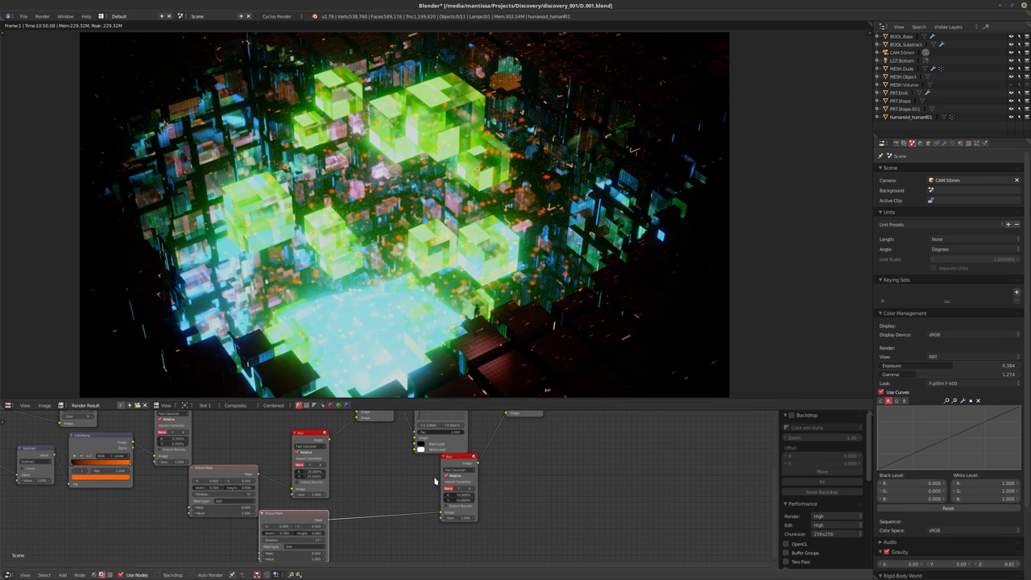
{"action": "left_click_drag", "start_coordinate": [441, 468], "coordinate": [361, 500]}
{"action": "scroll", "coordinate": [402, 484], "scroll_direction": "up", "scroll_amount": 3}
{"action": "middle_click_drag", "start_coordinate": [406, 482], "coordinate": [398, 517]}
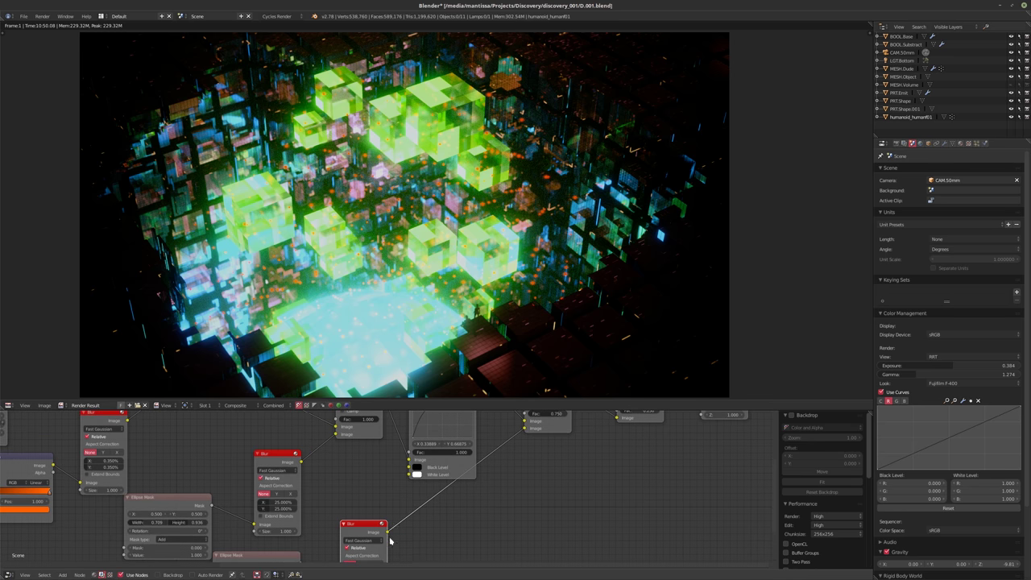
- Connect the new Blur node to the RGB Curves node's Fac input and delete the last Multiply node, keeping its links connected through
{"action": "left_click_drag", "start_coordinate": [388, 531], "coordinate": [409, 452]}
{"action": "middle_click_drag", "start_coordinate": [519, 420], "coordinate": [462, 491]}
{"action": "left_click", "coordinate": [481, 455]}
{"action": "key", "text": "ctrl+x"}
{"action": "scroll", "coordinate": [486, 470], "scroll_direction": "down", "scroll_amount": 3}
{"action": "scroll", "coordinate": [485, 470], "scroll_direction": "down", "scroll_amount": 1}
{"action": "left_click_drag", "start_coordinate": [437, 430], "coordinate": [469, 439]}
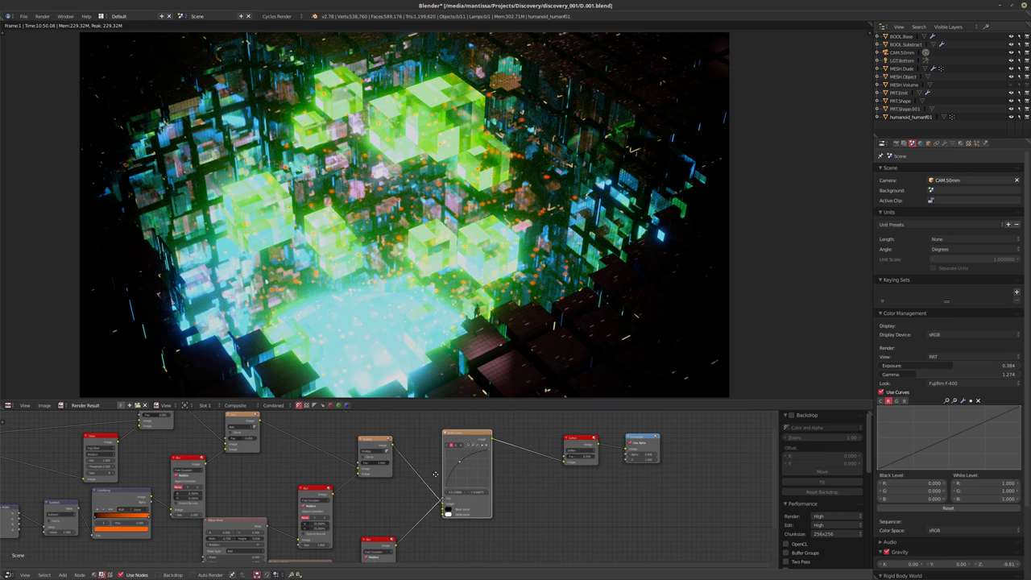
- Set the second Ellipse Mask's width to 0.6 and its height to 0.4
{"action": "middle_click_drag", "start_coordinate": [388, 519], "coordinate": [422, 484]}
{"action": "left_click_drag", "start_coordinate": [408, 509], "coordinate": [417, 486]}
{"action": "middle_click_drag", "start_coordinate": [456, 501], "coordinate": [476, 479]}
{"action": "scroll", "coordinate": [433, 521], "scroll_direction": "up", "scroll_amount": 2}
{"action": "scroll", "coordinate": [394, 525], "scroll_direction": "up", "scroll_amount": 7}
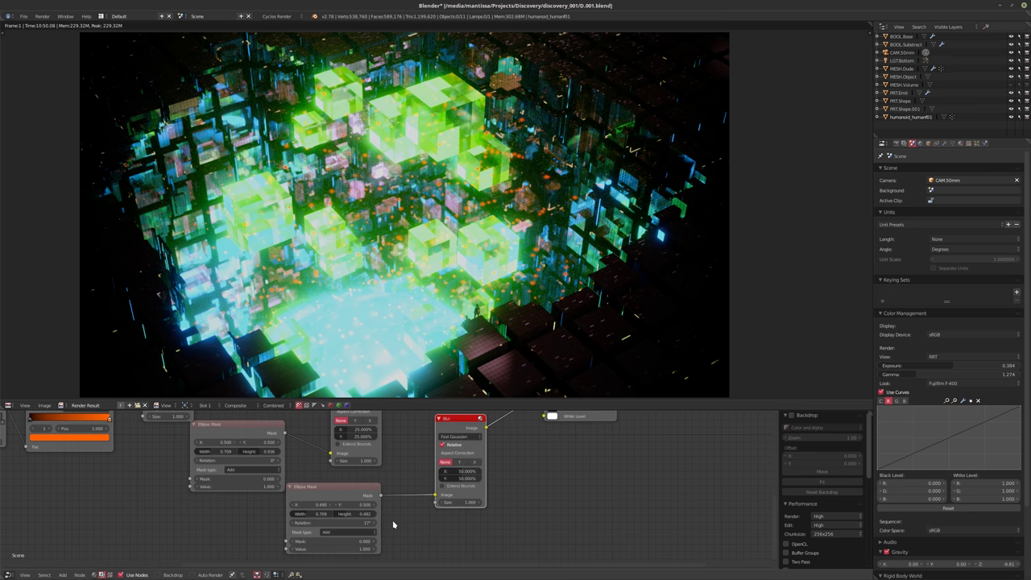
{"action": "middle_click_drag", "start_coordinate": [404, 520], "coordinate": [420, 521]}
{"action": "left_click", "coordinate": [298, 513]}
{"action": "type", "text": "0.6"}
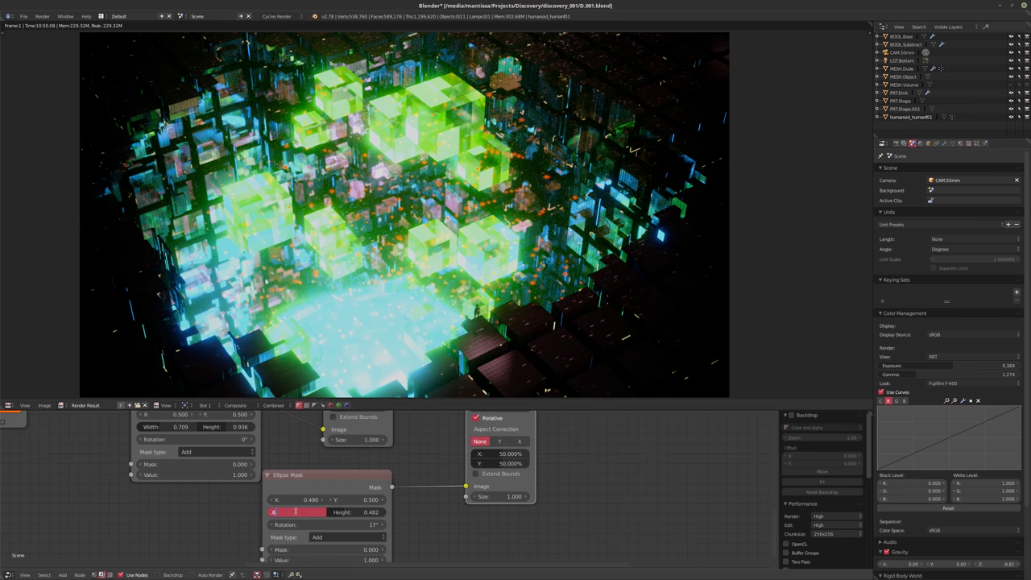
{"action": "key", "text": "Return"}
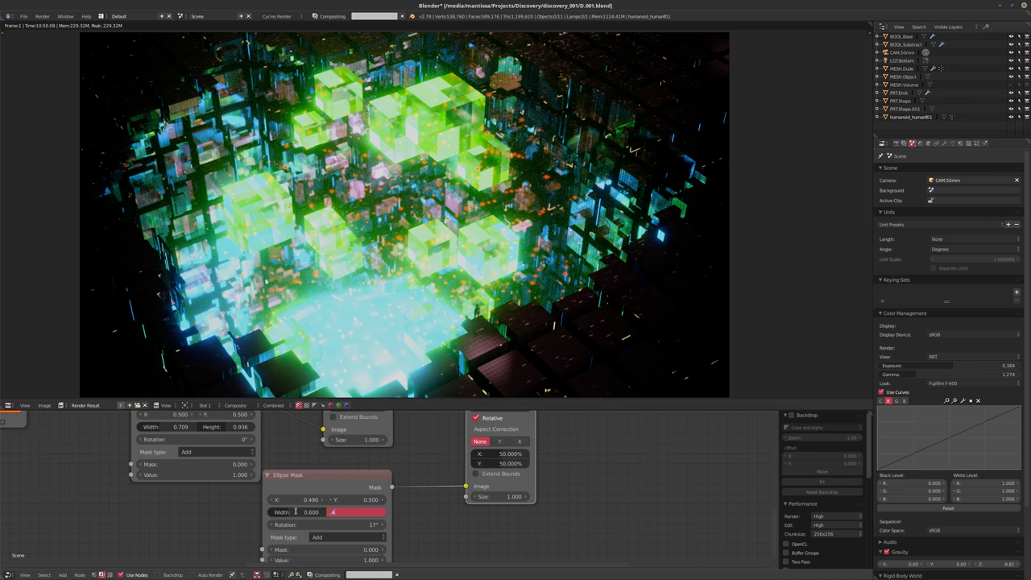
{"action": "key", "text": "Return"}
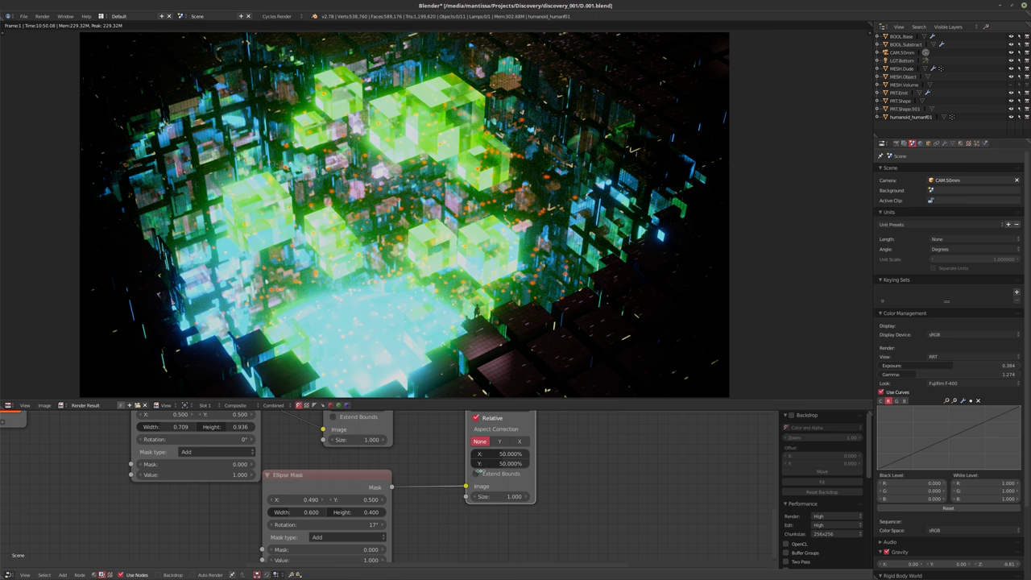
- Toggle muting of the RGB Curves node to compare, and lower its red curve point to about X 0.45, Y 0.581
{"action": "middle_click_drag", "start_coordinate": [564, 467], "coordinate": [511, 544]}
{"action": "scroll", "coordinate": [559, 488], "scroll_direction": "down", "scroll_amount": 3}
{"action": "middle_click_drag", "start_coordinate": [569, 437], "coordinate": [547, 457]}
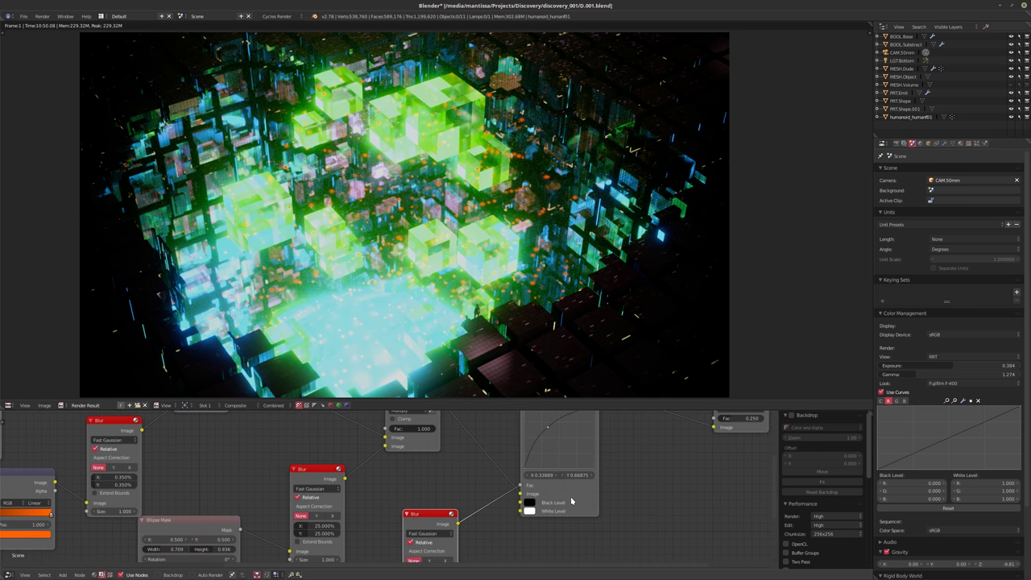
{"action": "left_click", "coordinate": [570, 500]}
{"action": "key", "text": "m"}
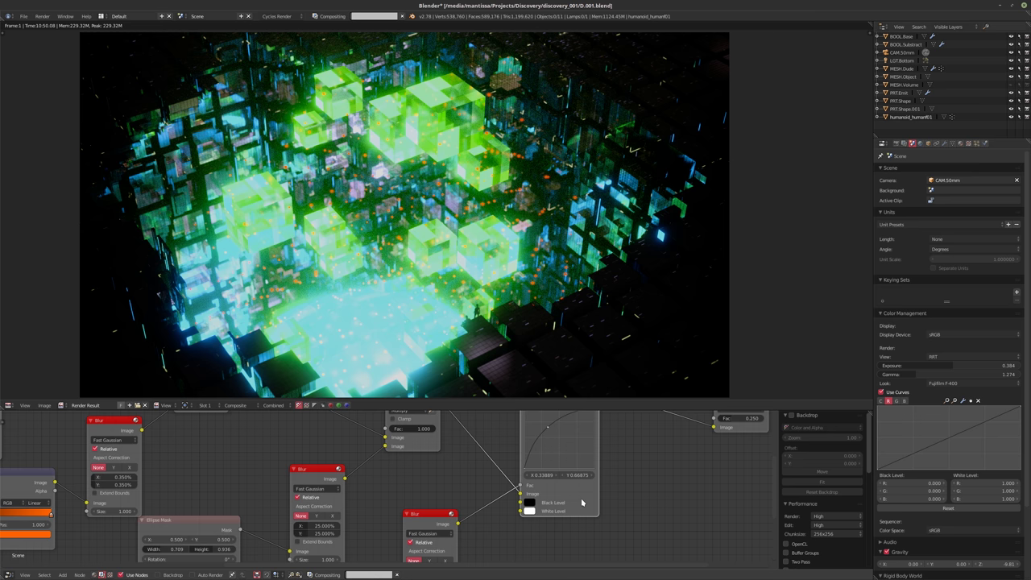
{"action": "middle_click_drag", "start_coordinate": [581, 503], "coordinate": [563, 514]}
{"action": "scroll", "coordinate": [557, 475], "scroll_direction": "up", "scroll_amount": 1}
{"action": "left_click_drag", "start_coordinate": [528, 435], "coordinate": [538, 439]}
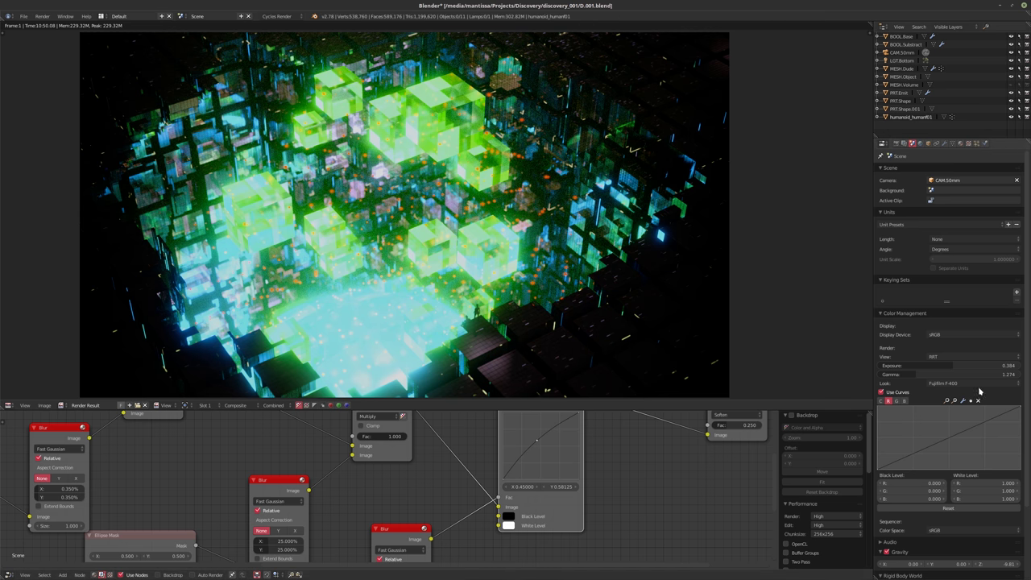
- Try out different film looks in the scene's color management and apply Agfa Agfachrome RSX2 050
{"action": "scroll", "coordinate": [958, 387], "scroll_direction": "down", "scroll_amount": 1, "text": "ctrl"}
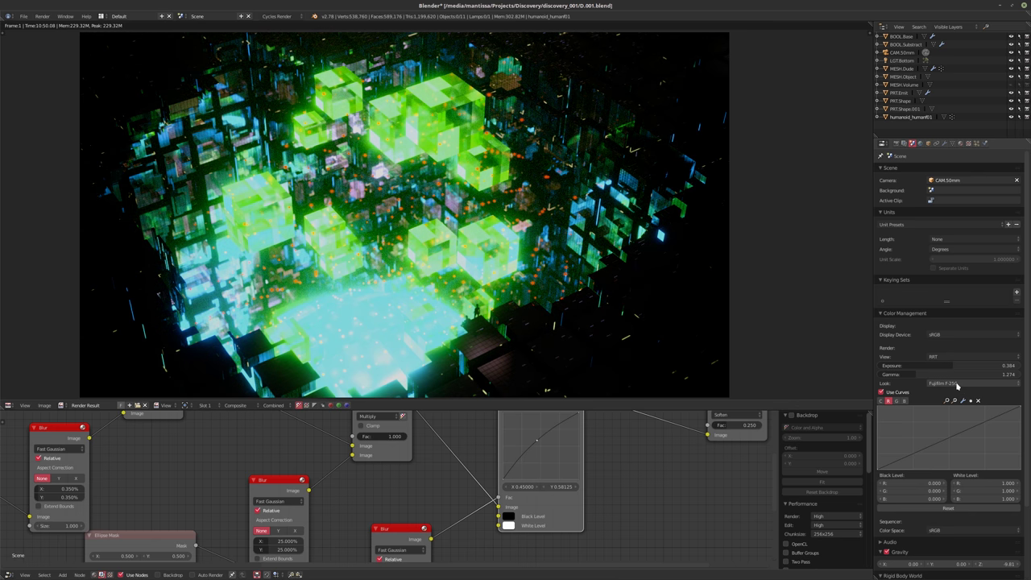
{"action": "scroll", "coordinate": [956, 384], "scroll_direction": "up", "scroll_amount": 1, "text": "ctrl"}
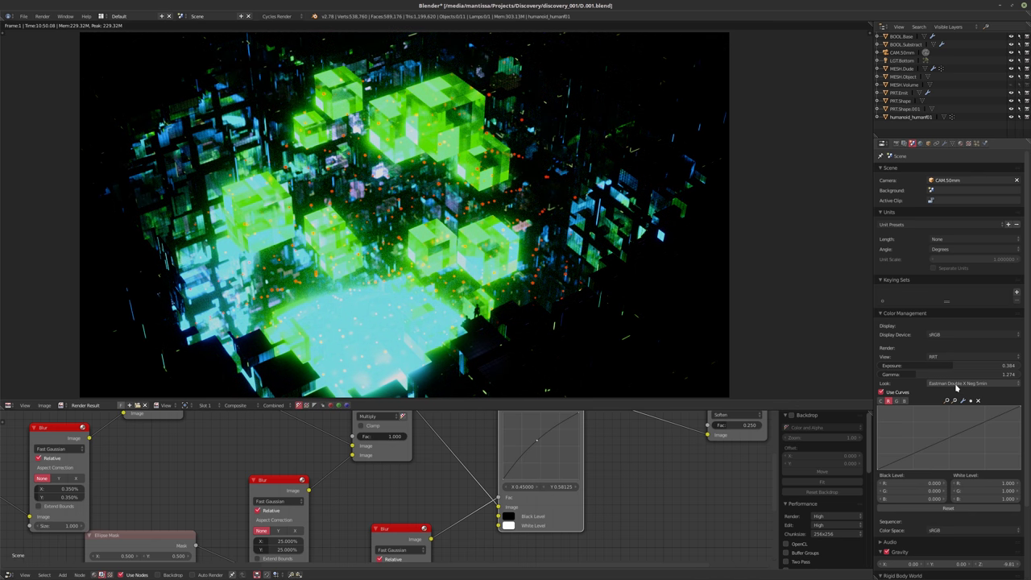
{"action": "scroll", "coordinate": [956, 387], "scroll_direction": "up", "scroll_amount": 1, "text": "ctrl"}
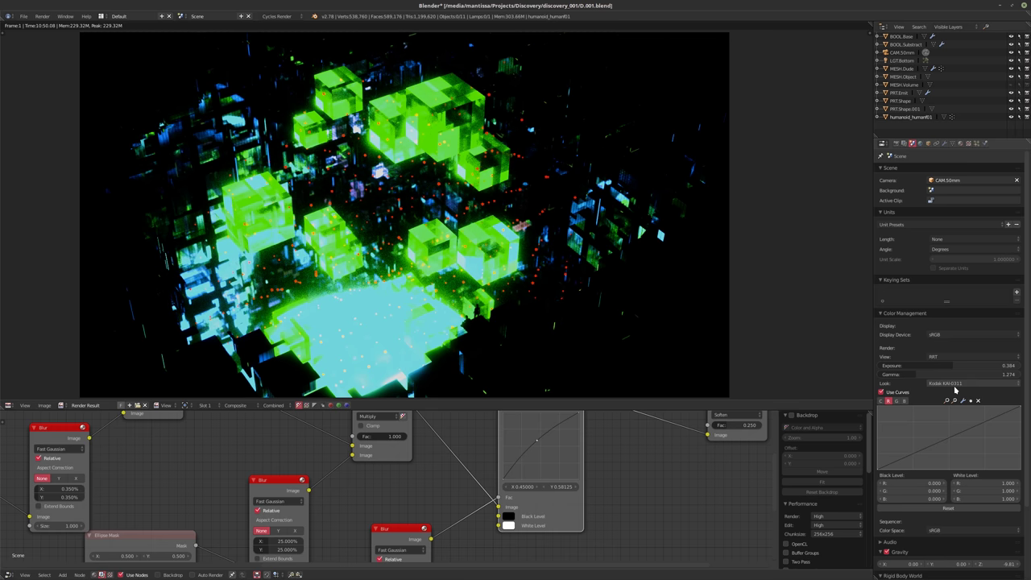
{"action": "scroll", "coordinate": [955, 388], "scroll_direction": "up", "scroll_amount": 1, "text": "ctrl"}
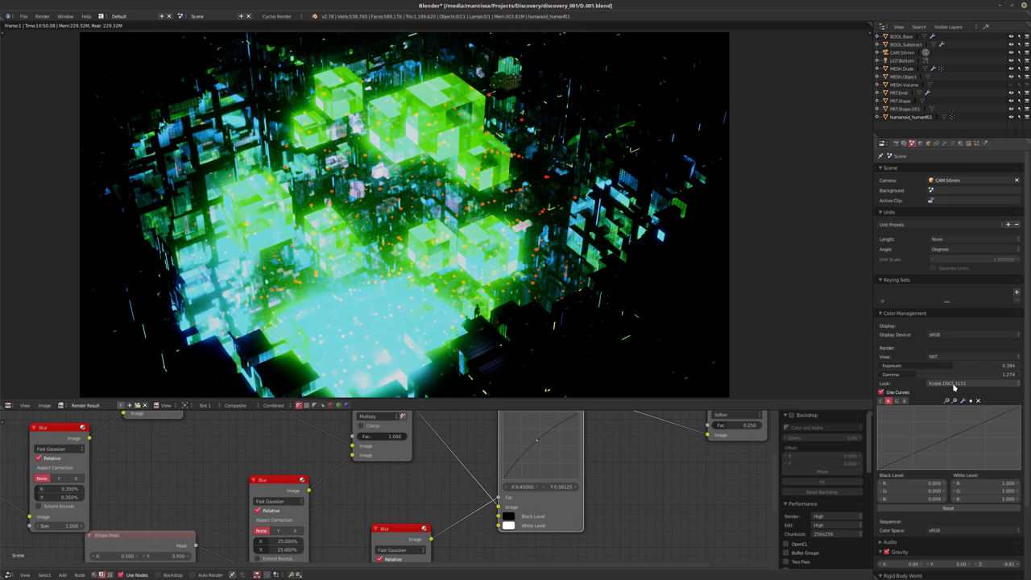
{"action": "scroll", "coordinate": [953, 388], "scroll_direction": "up", "scroll_amount": 1, "text": "ctrl"}
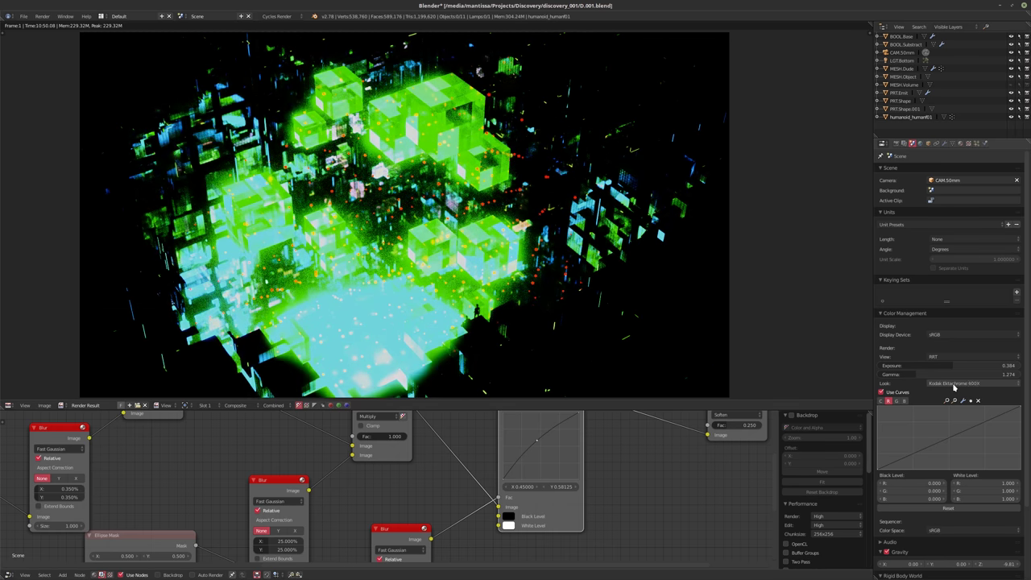
{"action": "scroll", "coordinate": [954, 388], "scroll_direction": "up", "scroll_amount": 1, "text": "ctrl"}
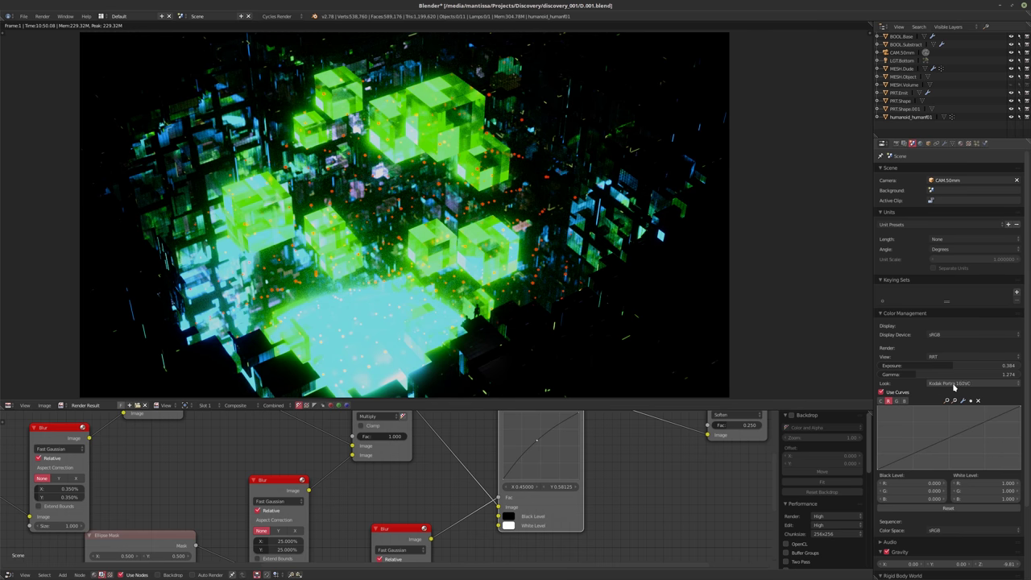
{"action": "scroll", "coordinate": [954, 388], "scroll_direction": "up", "scroll_amount": 1, "text": "ctrl"}
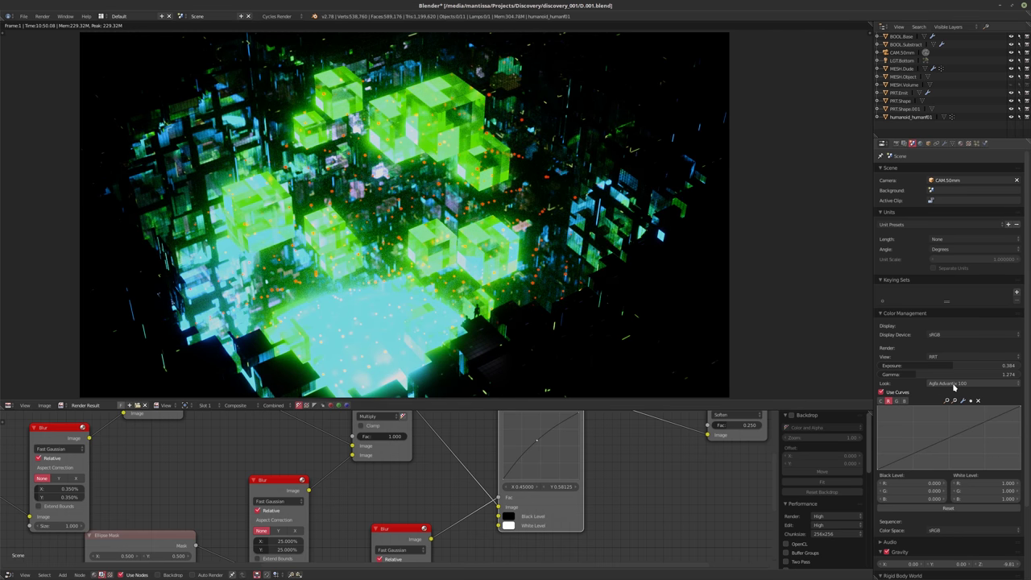
{"action": "scroll", "coordinate": [953, 388], "scroll_direction": "up", "scroll_amount": 4, "text": "ctrl"}
{"action": "scroll", "coordinate": [954, 387], "scroll_direction": "down", "scroll_amount": 1, "text": "ctrl"}
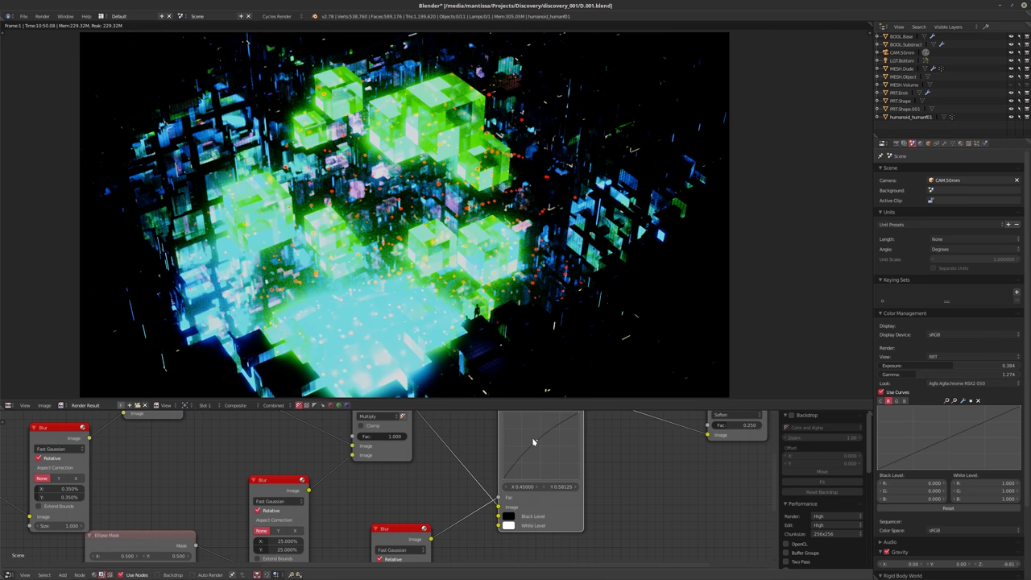
- Raise the red curve point to about X 0.372, Y 0.675 and set the color management look to Agfa Agfacolor Futura II 200
{"action": "left_click_drag", "start_coordinate": [536, 440], "coordinate": [534, 439]}
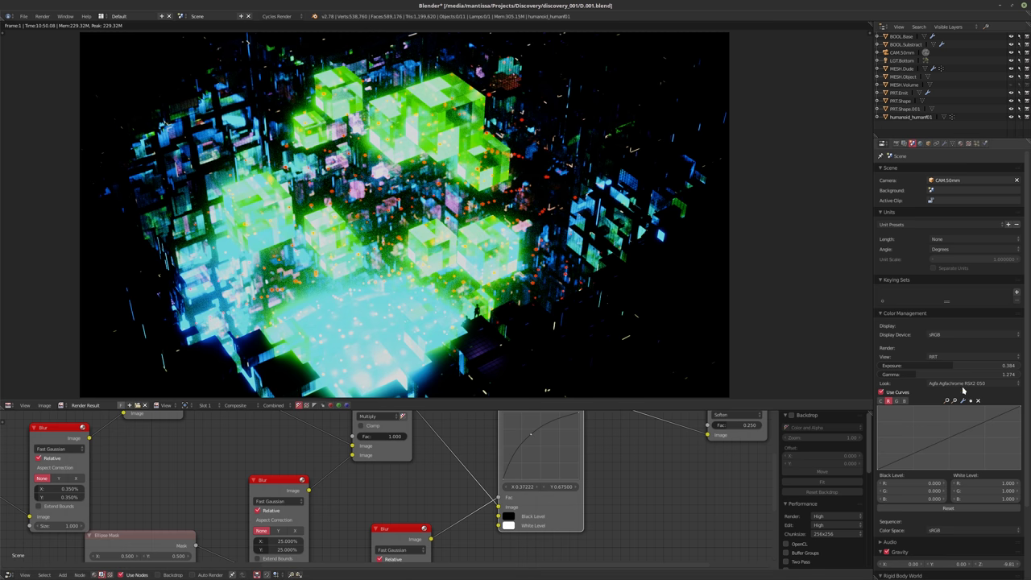
{"action": "scroll", "coordinate": [962, 388], "scroll_direction": "up", "scroll_amount": 5, "text": "ctrl"}
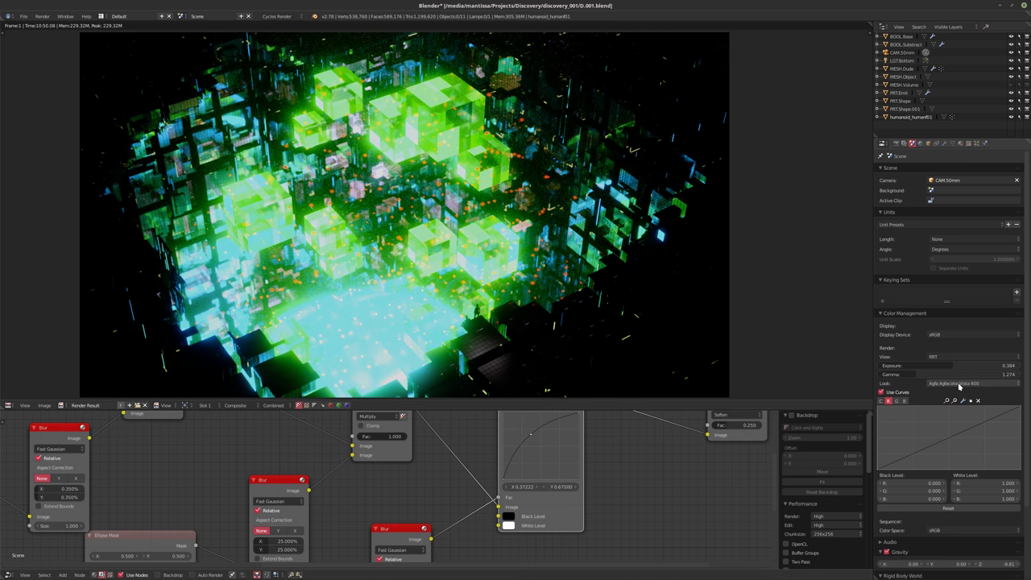
{"action": "scroll", "coordinate": [958, 386], "scroll_direction": "up", "scroll_amount": 1, "text": "ctrl"}
{"action": "scroll", "coordinate": [958, 386], "scroll_direction": "up", "scroll_amount": 1, "text": "ctrl"}
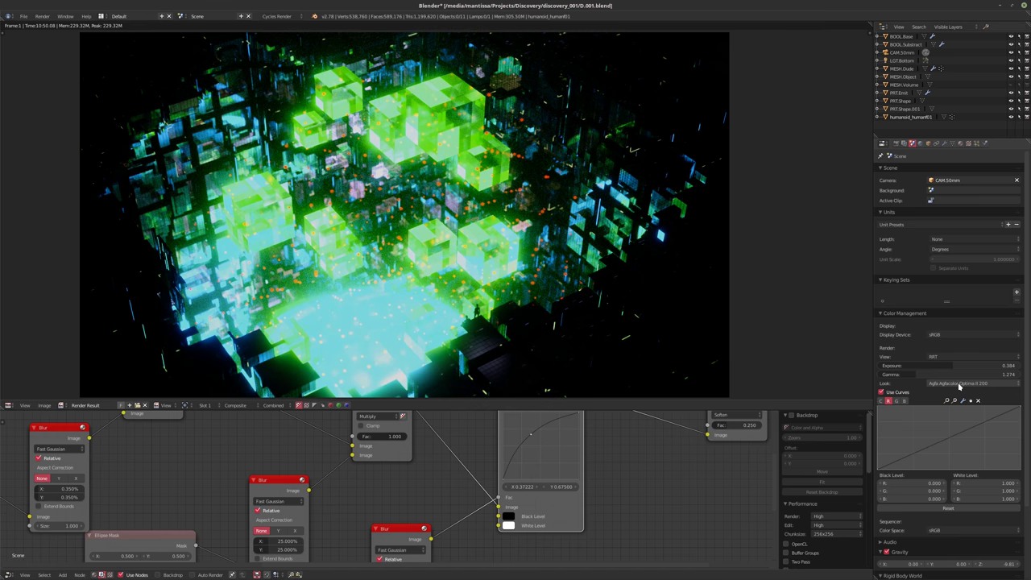
{"action": "scroll", "coordinate": [959, 387], "scroll_direction": "up", "scroll_amount": 2, "text": "ctrl"}
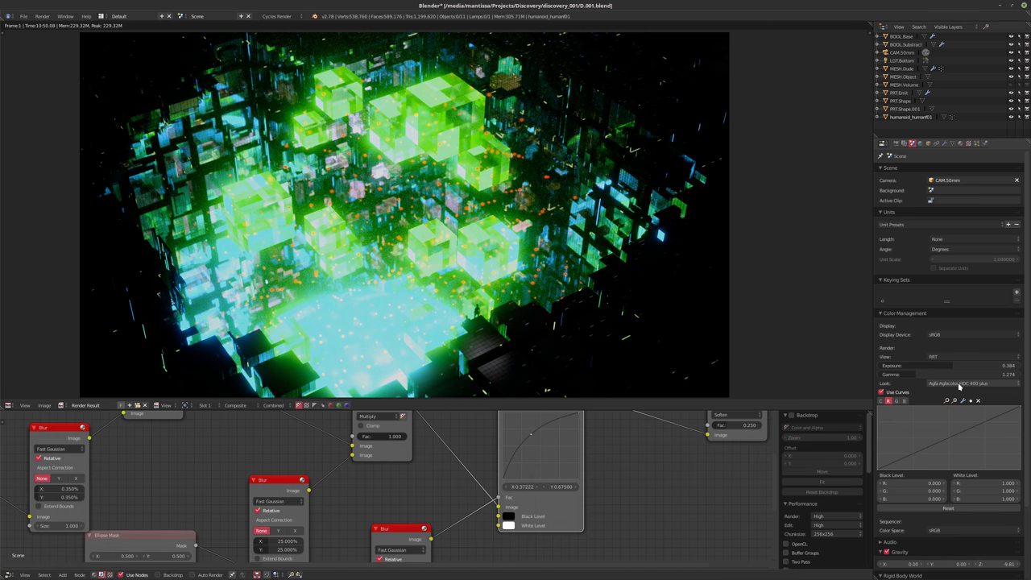
{"action": "scroll", "coordinate": [958, 387], "scroll_direction": "up", "scroll_amount": 1, "text": "ctrl"}
{"action": "scroll", "coordinate": [958, 386], "scroll_direction": "up", "scroll_amount": 1, "text": "ctrl"}
{"action": "scroll", "coordinate": [958, 387], "scroll_direction": "up", "scroll_amount": 1, "text": "ctrl"}
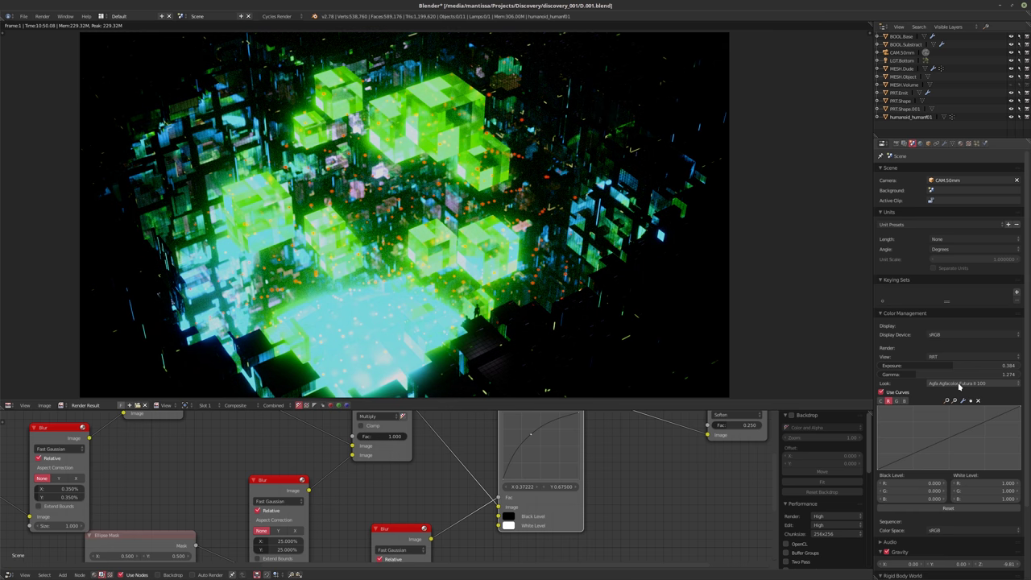
{"action": "scroll", "coordinate": [958, 386], "scroll_direction": "down", "scroll_amount": 1, "text": "ctrl"}
- Lower the green curve in the RGB Curves node with a point at about X 0.578, Y 0.394
{"action": "middle_click_drag", "start_coordinate": [607, 483], "coordinate": [590, 501]}
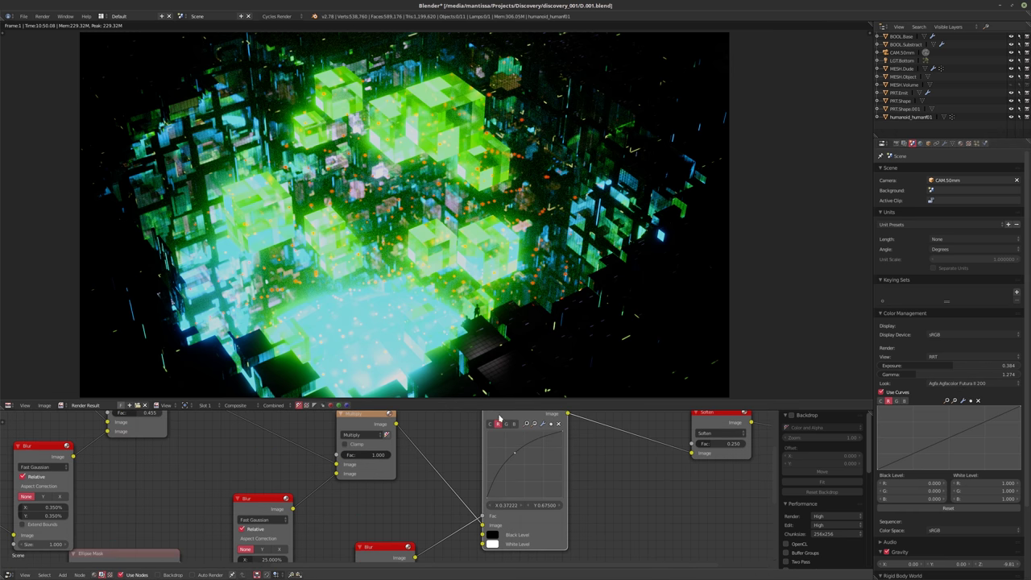
{"action": "left_click", "coordinate": [506, 423]}
{"action": "left_click_drag", "start_coordinate": [521, 465], "coordinate": [529, 473]}
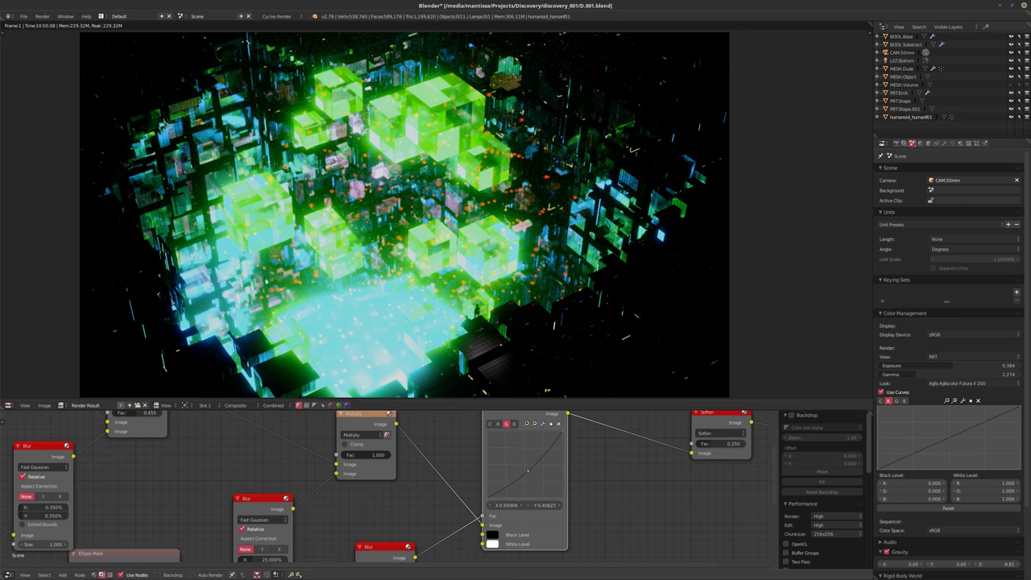
{"action": "left_click_drag", "start_coordinate": [527, 471], "coordinate": [543, 481]}
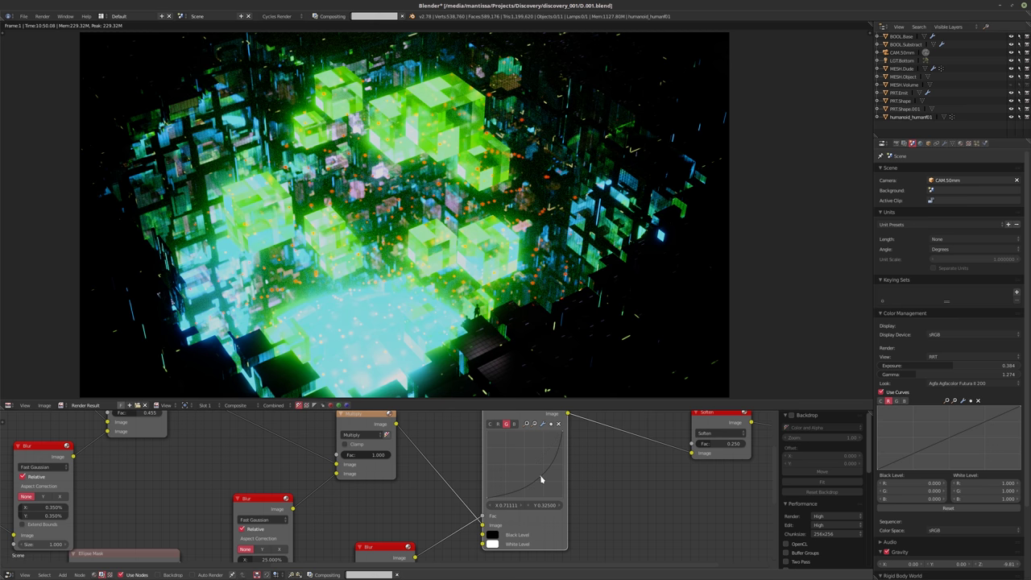
{"action": "left_click_drag", "start_coordinate": [541, 479], "coordinate": [531, 475]}
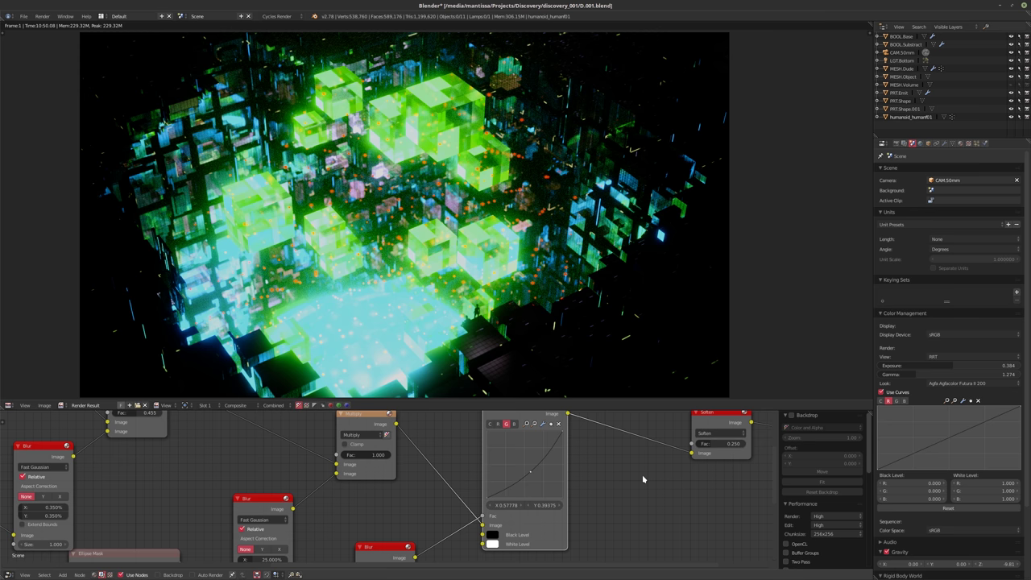
- Raise the red curve in the RGB Curves node by moving its point to about X 0.244, Y 0.75
{"action": "scroll", "coordinate": [421, 486], "scroll_direction": "down", "scroll_amount": 5}
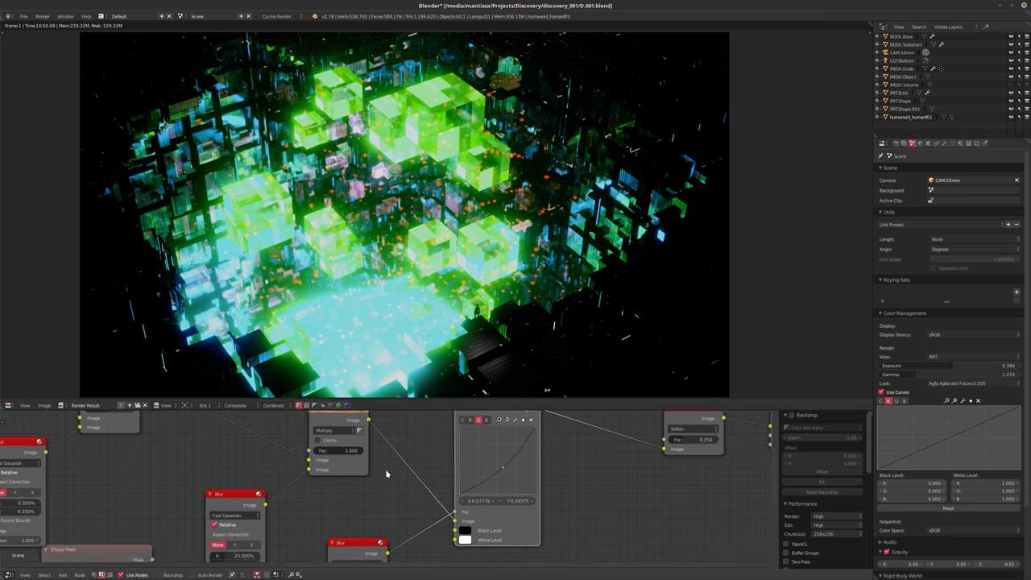
{"action": "scroll", "coordinate": [466, 493], "scroll_direction": "up", "scroll_amount": 2}
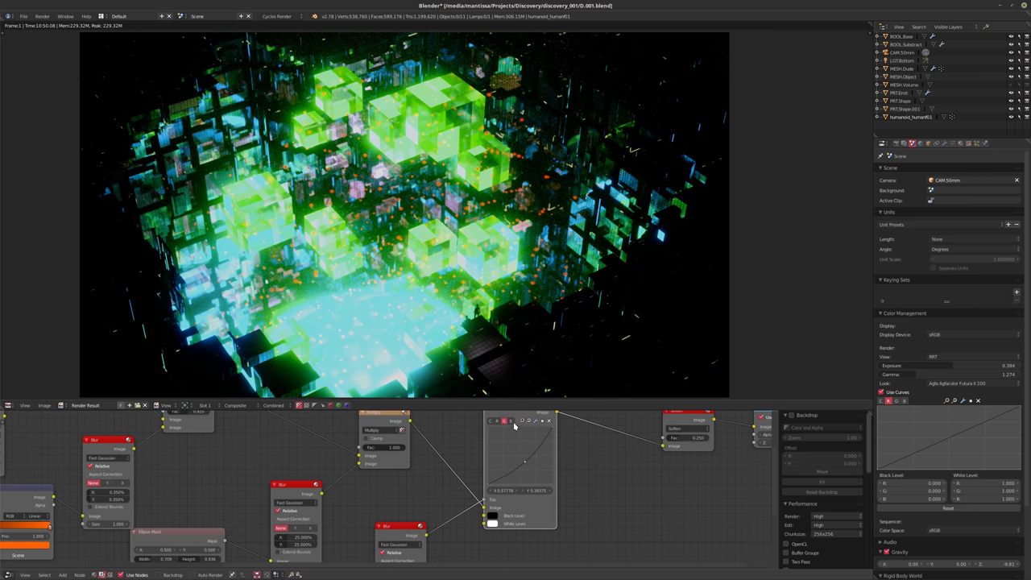
{"action": "left_click_drag", "start_coordinate": [510, 445], "coordinate": [497, 439]}
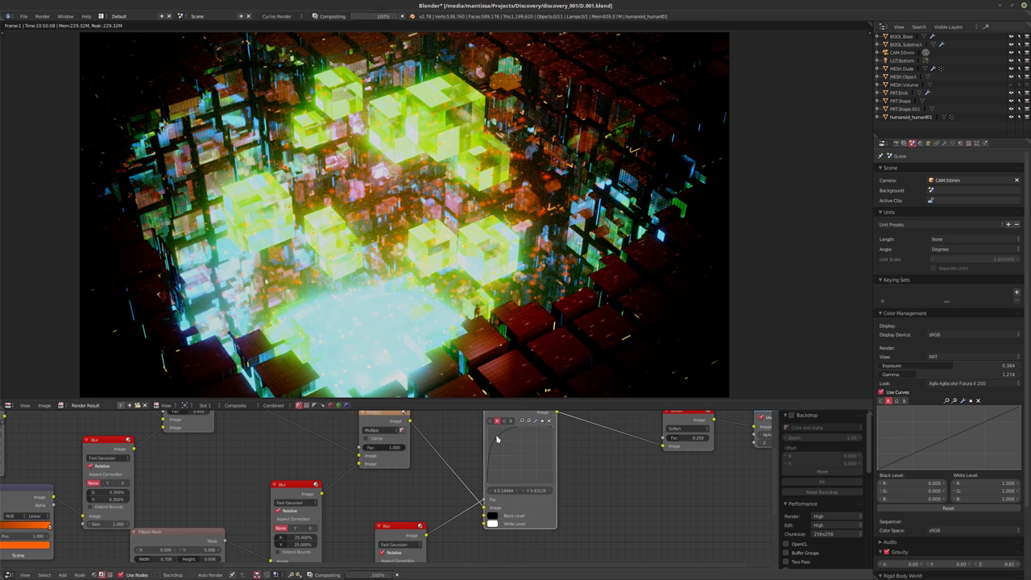
{"action": "left_click_drag", "start_coordinate": [497, 439], "coordinate": [502, 447]}
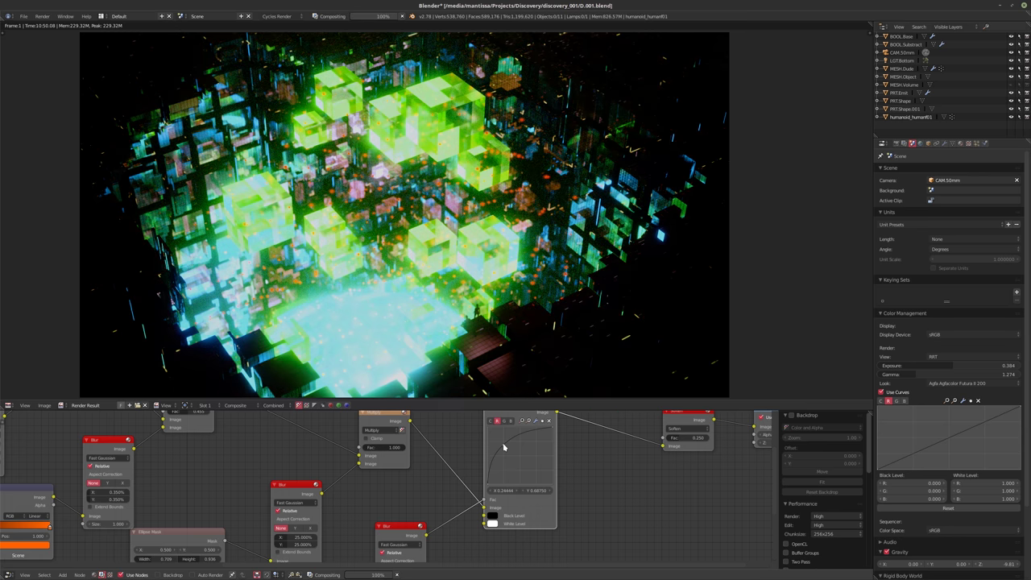
{"action": "left_click_drag", "start_coordinate": [503, 447], "coordinate": [502, 444]}
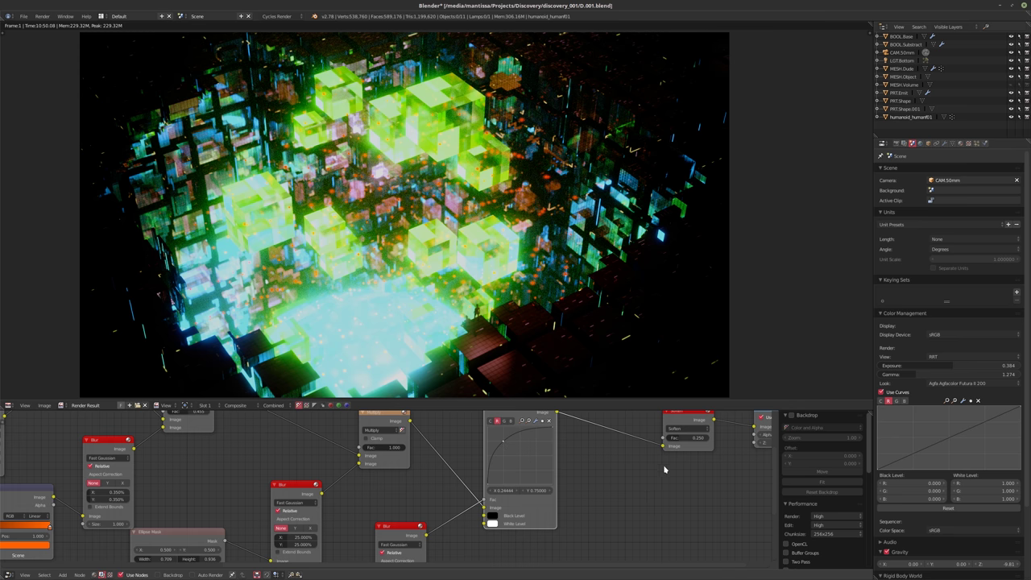
- Set the color management gamma to 1.389 and the exposure to -0.019
{"action": "middle_click_drag", "start_coordinate": [664, 467], "coordinate": [636, 477]}
{"action": "left_click_drag", "start_coordinate": [920, 374], "coordinate": [991, 367]}
{"action": "left_click_drag", "start_coordinate": [959, 365], "coordinate": [929, 365]}
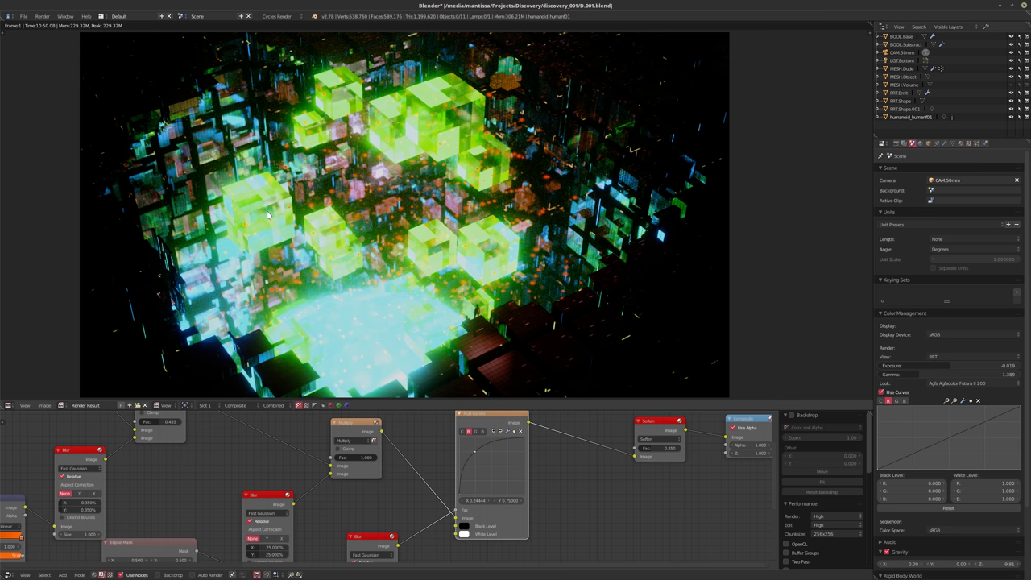
- Save the scene over D.001.blend and set the Cycles render samples to 1024
{"action": "key", "text": "ctrl+s"}
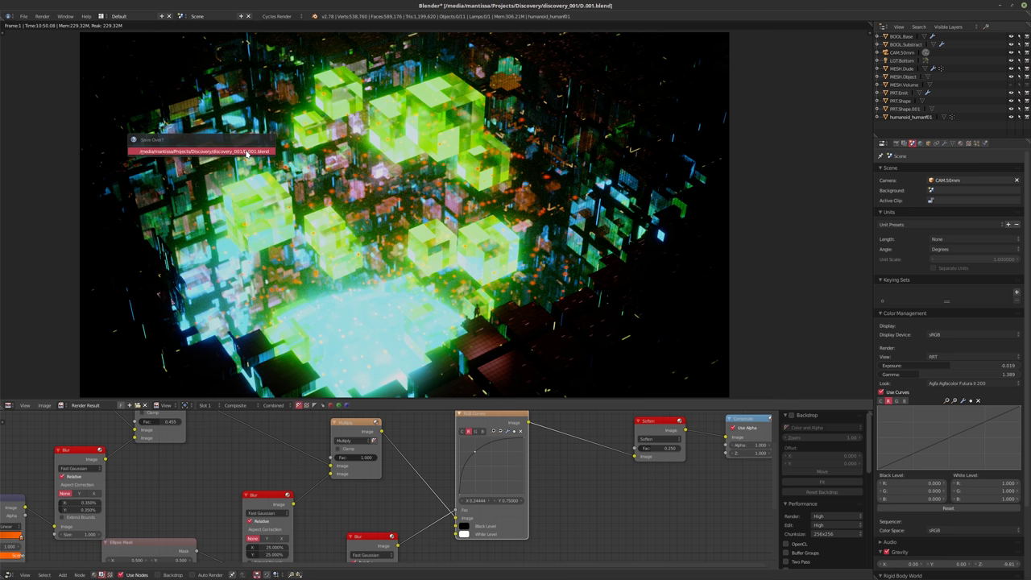
{"action": "left_click", "coordinate": [246, 151]}
{"action": "left_click", "coordinate": [896, 143]}
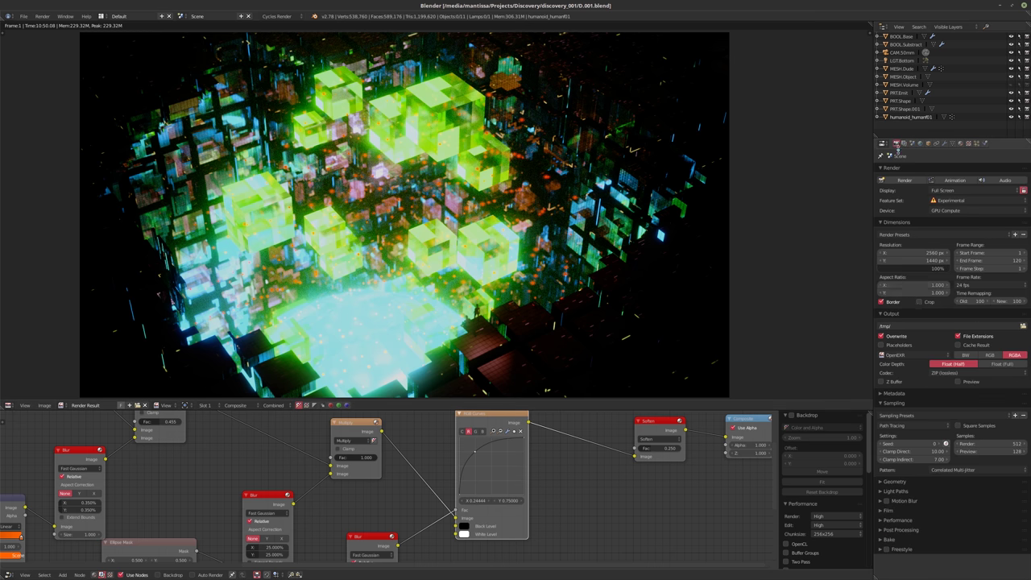
{"action": "left_click", "coordinate": [978, 443]}
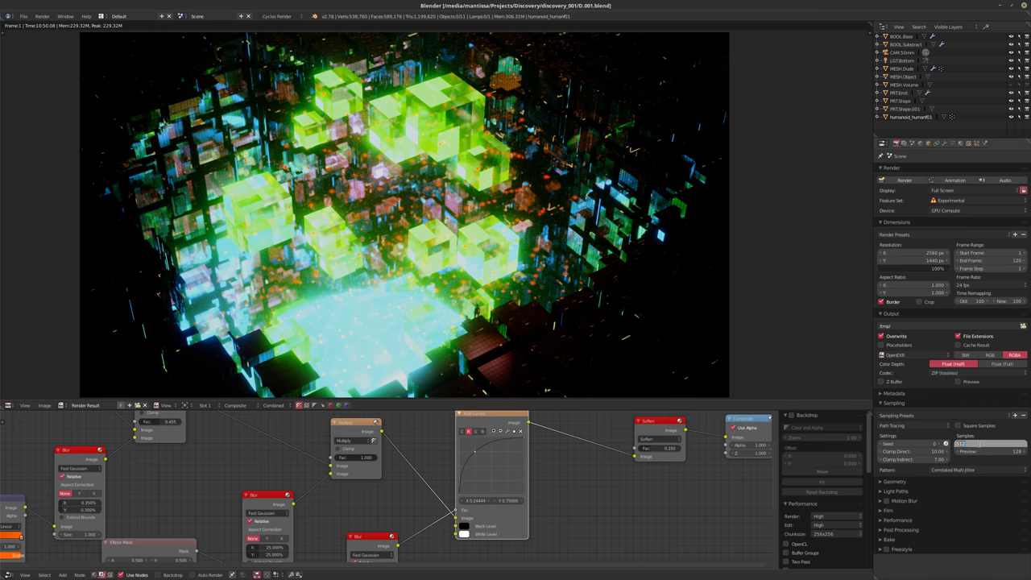
{"action": "type", "text": "1024"}
{"action": "key", "text": "Return"}
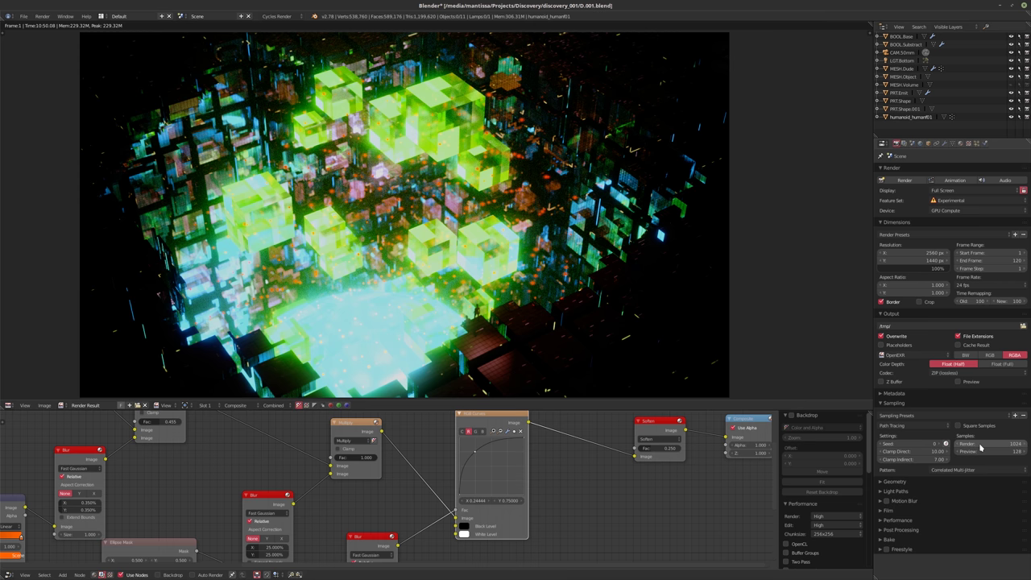
- Save the scene over the existing file and start rendering the current frame
{"action": "key", "text": "ctrl+s"}
{"action": "left_click", "coordinate": [653, 500]}
{"action": "key", "text": "F12"}
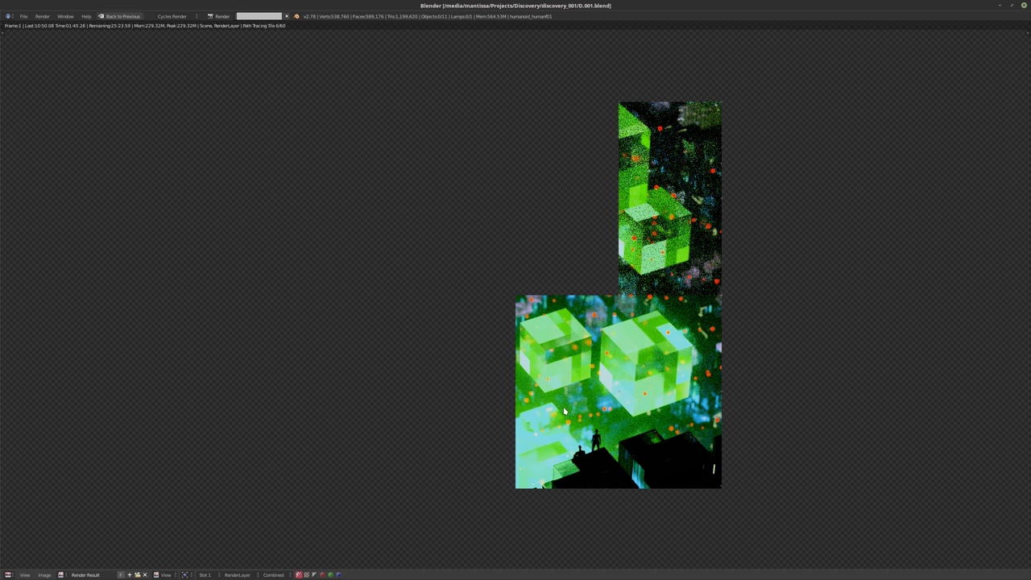
- Cancel the running render, leave the render view and set the render samples to 512
{"action": "key", "text": "Escape"}
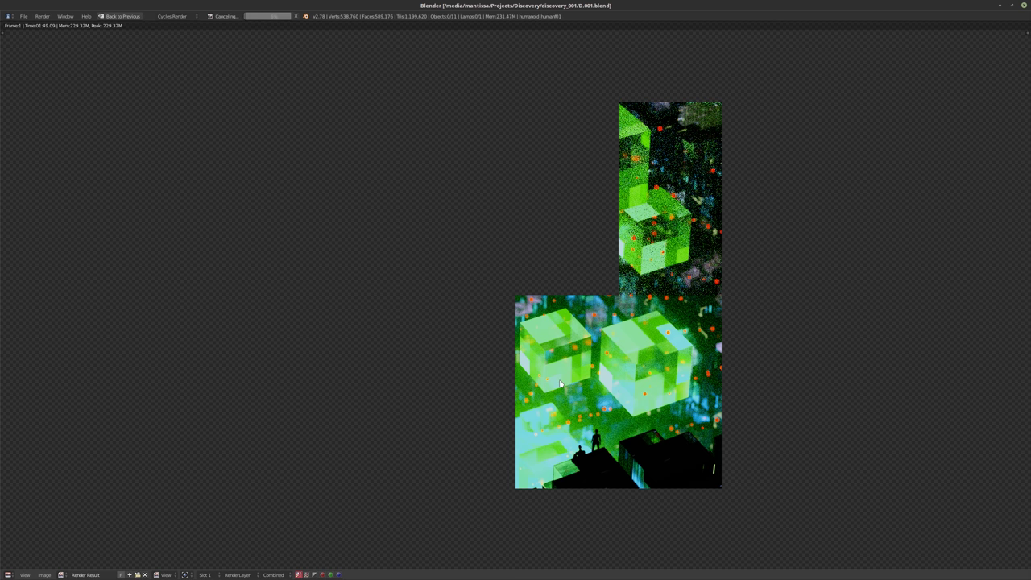
{"action": "key", "text": "Escape"}
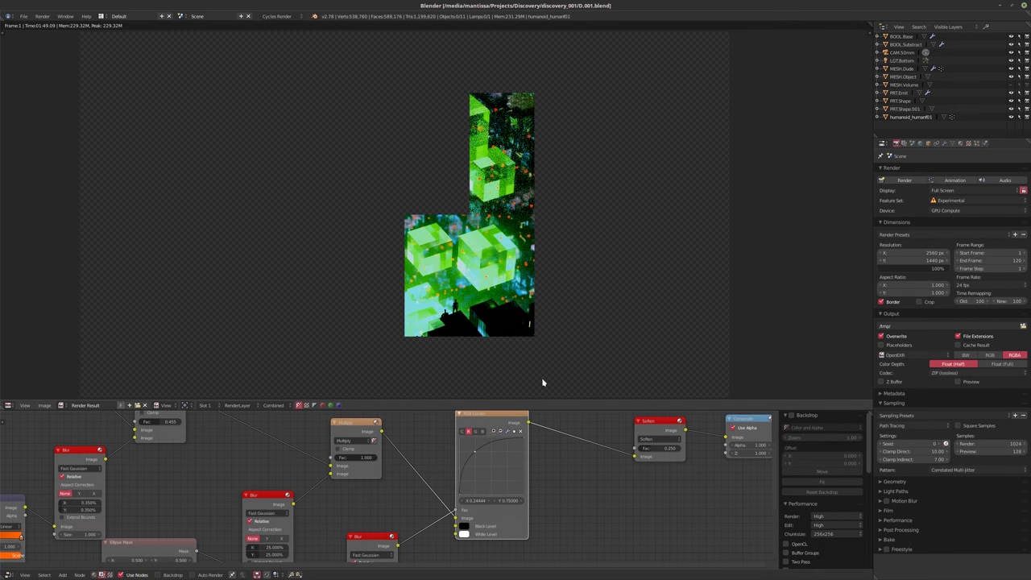
{"action": "type", "text": "5"}
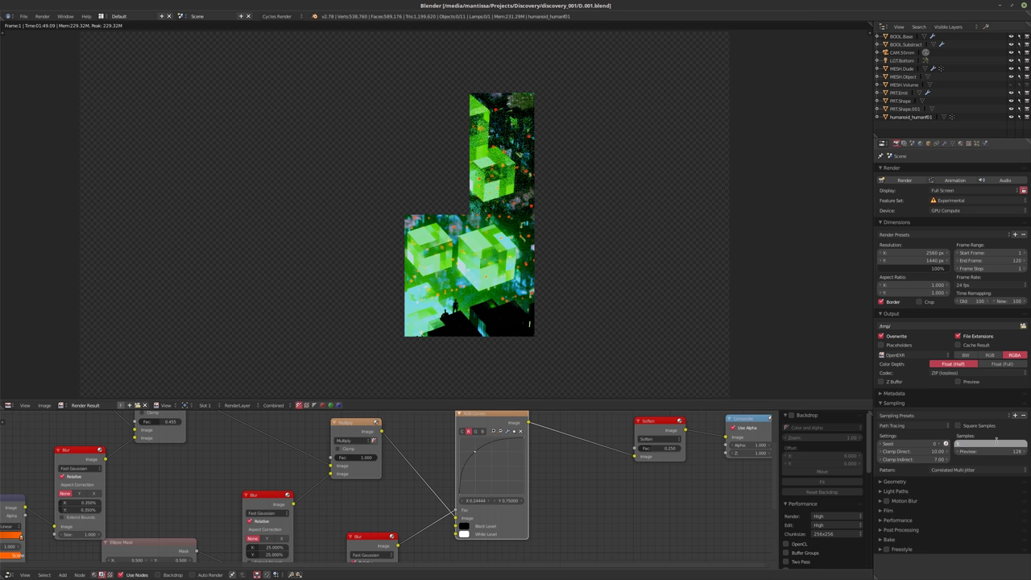
{"action": "key", "text": "Return"}
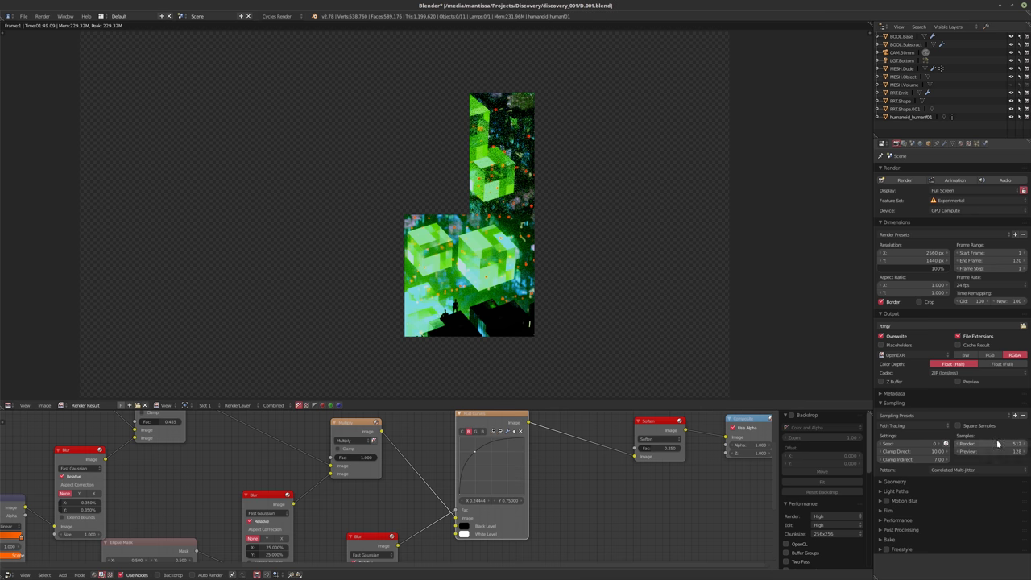
- Rename the female humanoid mesh object as MESH.Dudette
{"action": "left_click", "coordinate": [975, 144]}
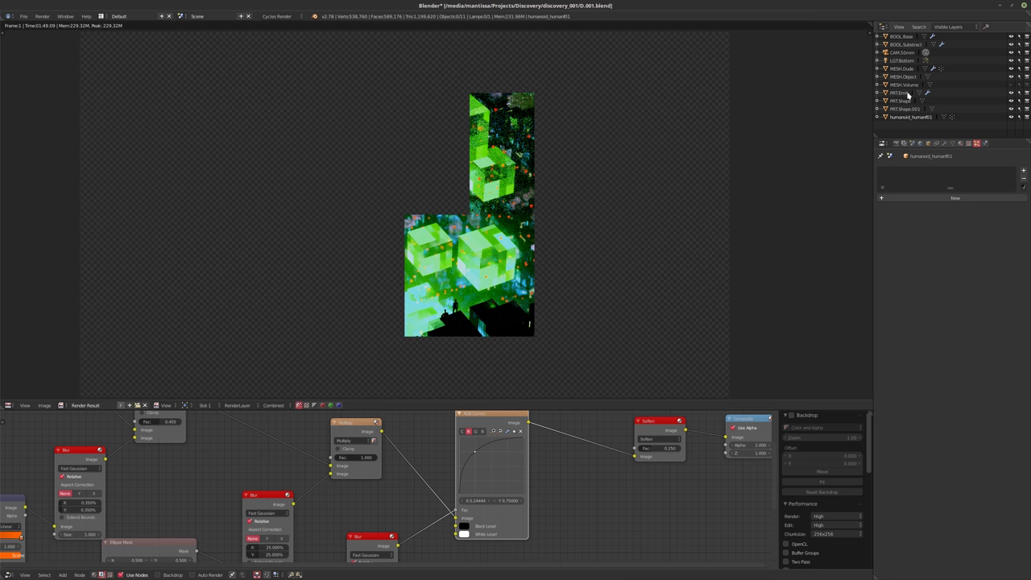
{"action": "double_click", "coordinate": [906, 118]}
{"action": "type", "text": "M"}
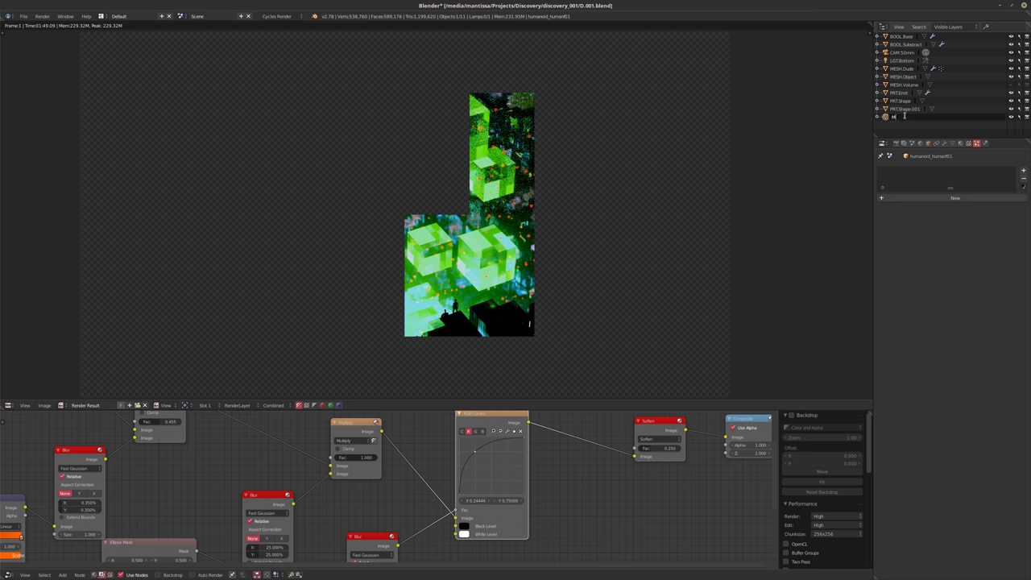
{"action": "type", "text": "ESH.Dudette"}
{"action": "key", "text": "Return"}
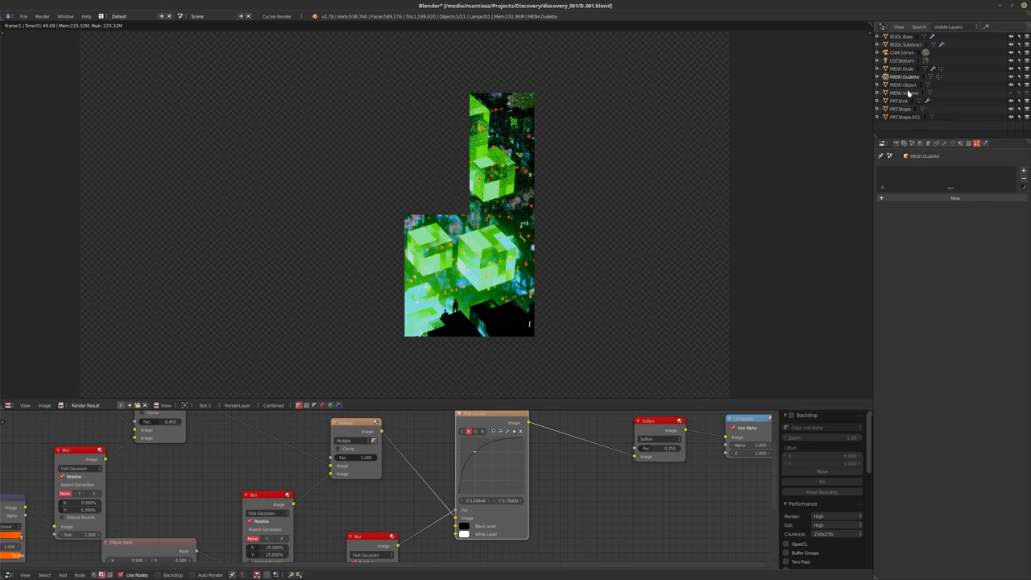
- Select PRT.Emit, show its particle settings and switch the image editor to a 3D View with Only Render enabled
{"action": "left_click", "coordinate": [944, 144]}
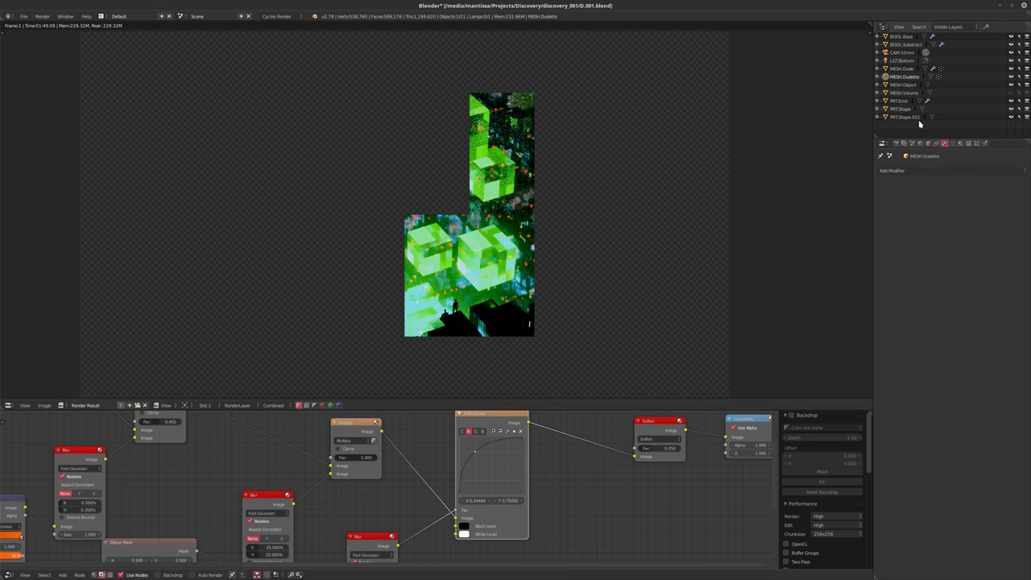
{"action": "left_click", "coordinate": [903, 100]}
{"action": "left_click", "coordinate": [976, 143]}
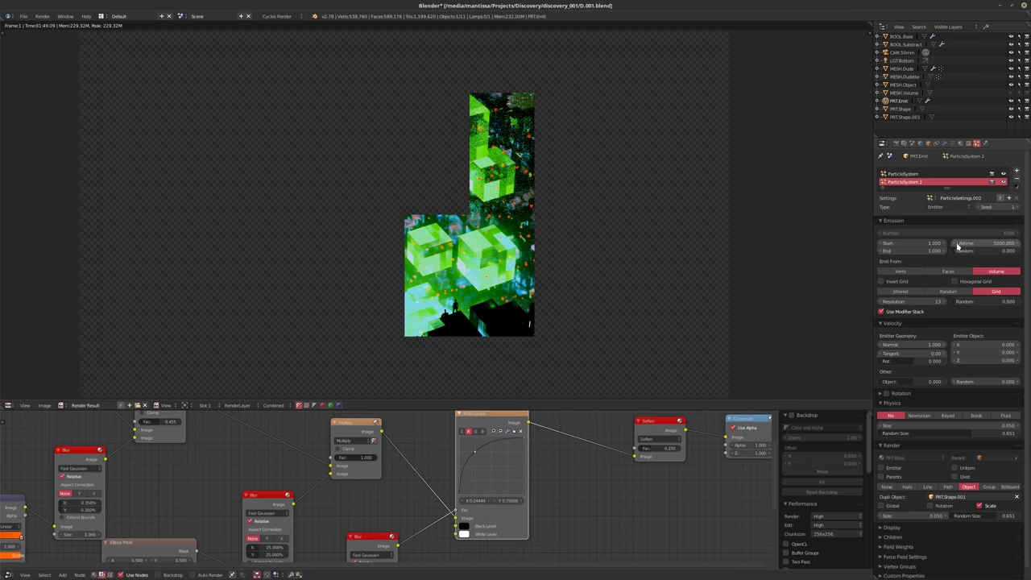
{"action": "left_click", "coordinate": [8, 405]}
{"action": "left_click", "coordinate": [24, 396]}
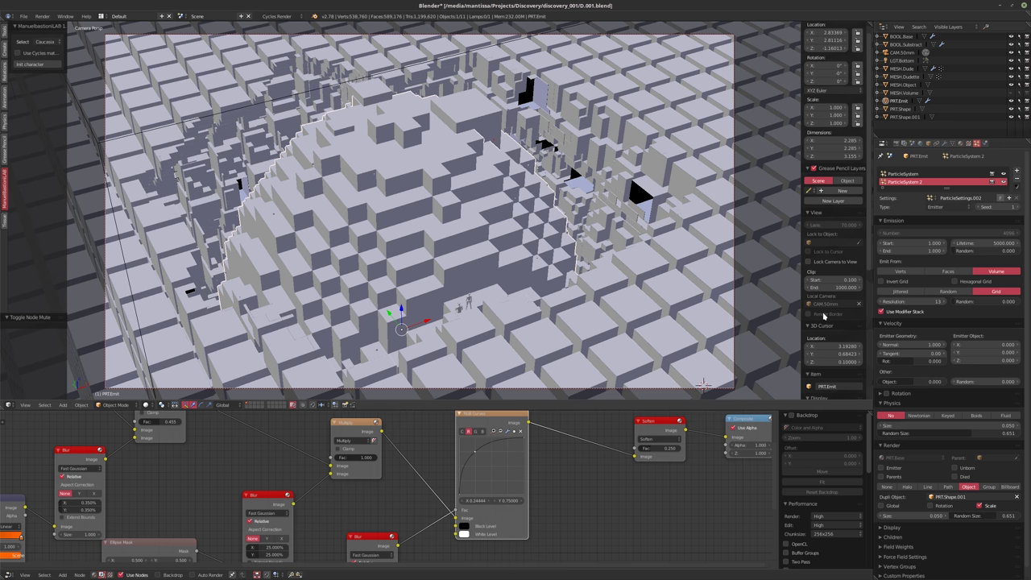
{"action": "scroll", "coordinate": [829, 378], "scroll_direction": "down", "scroll_amount": 5}
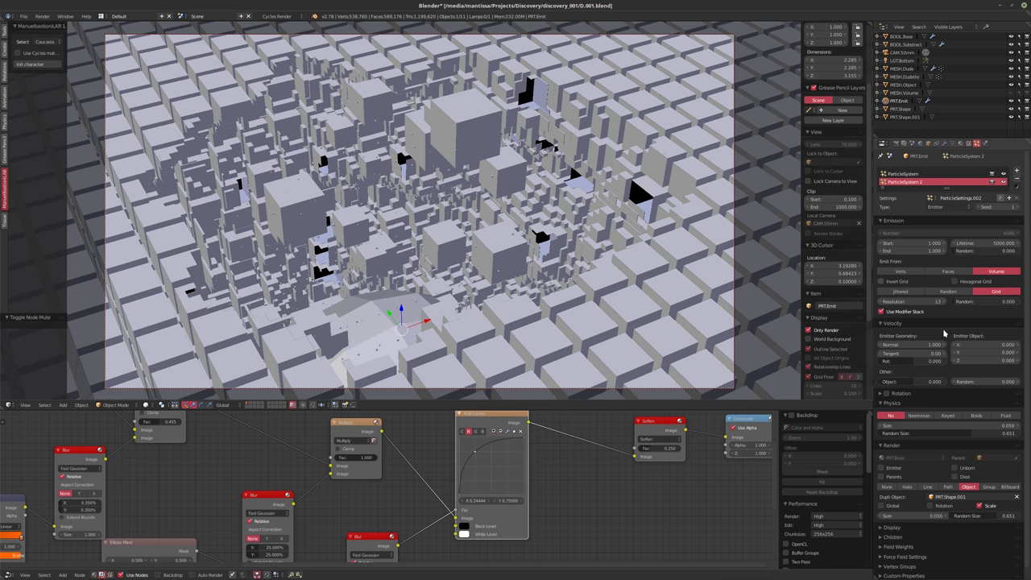
- Set the emission grid resolution of ParticleSystem 2 on PRT.Emit to 24
{"action": "left_click", "coordinate": [942, 302]}
{"action": "left_click", "coordinate": [942, 302]}
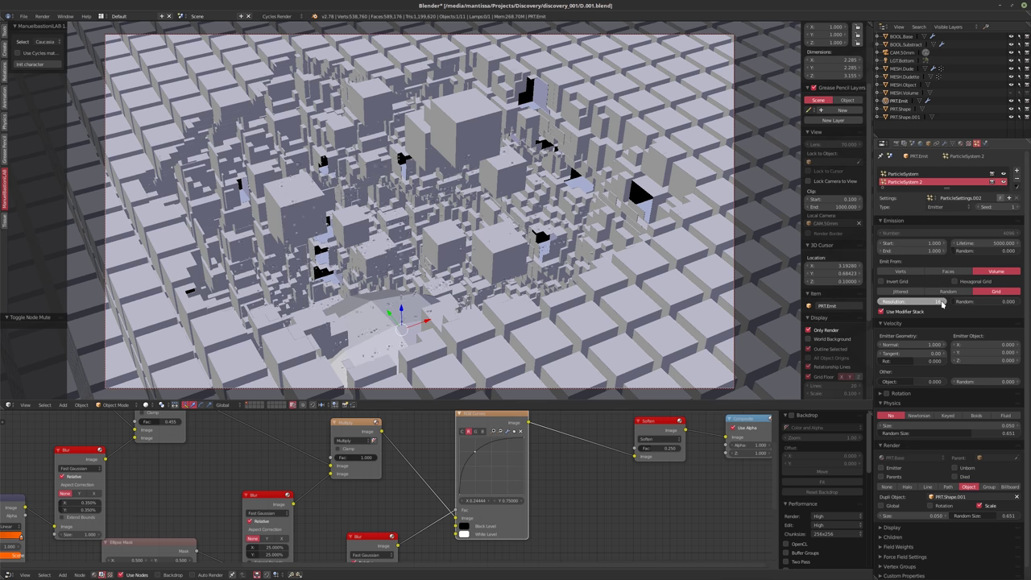
{"action": "left_click", "coordinate": [942, 302]}
{"action": "left_click", "coordinate": [942, 302]}
{"action": "left_click", "coordinate": [942, 302]}
{"action": "left_click", "coordinate": [942, 302]}
{"action": "left_click", "coordinate": [942, 302]}
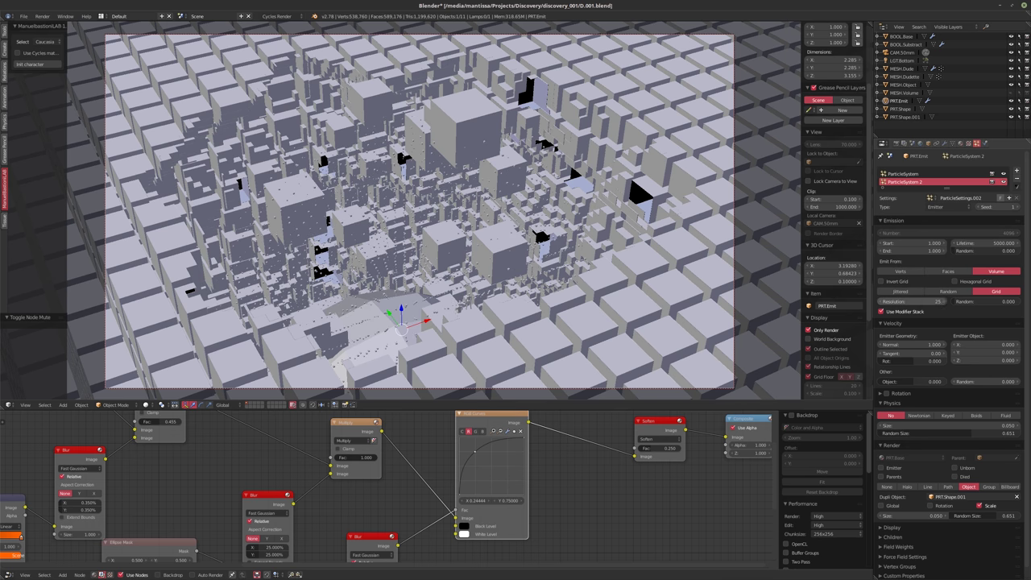
{"action": "scroll", "coordinate": [942, 303], "scroll_direction": "up", "scroll_amount": 1, "text": "ctrl"}
{"action": "left_click", "coordinate": [881, 303]}
{"action": "left_click", "coordinate": [881, 304]}
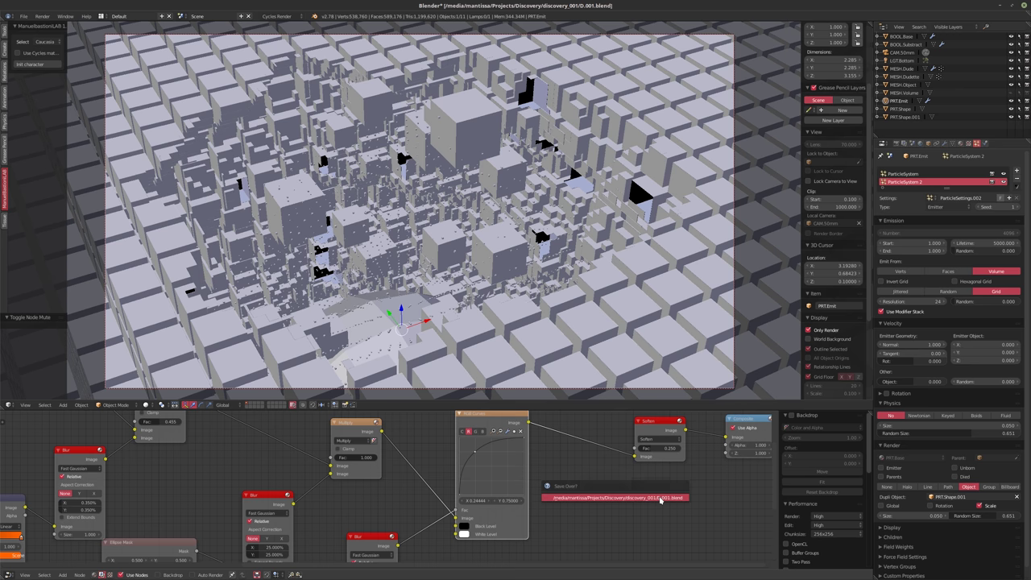
- Save the scene and test-render the denser particles, cancelling the render partway
{"action": "key", "text": "F12"}
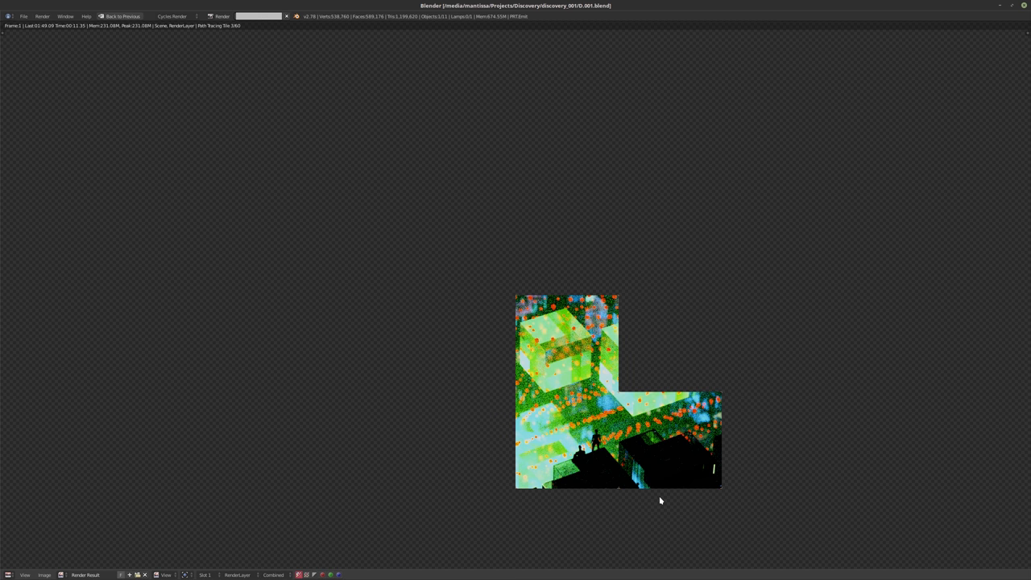
{"action": "key", "text": "Escape"}
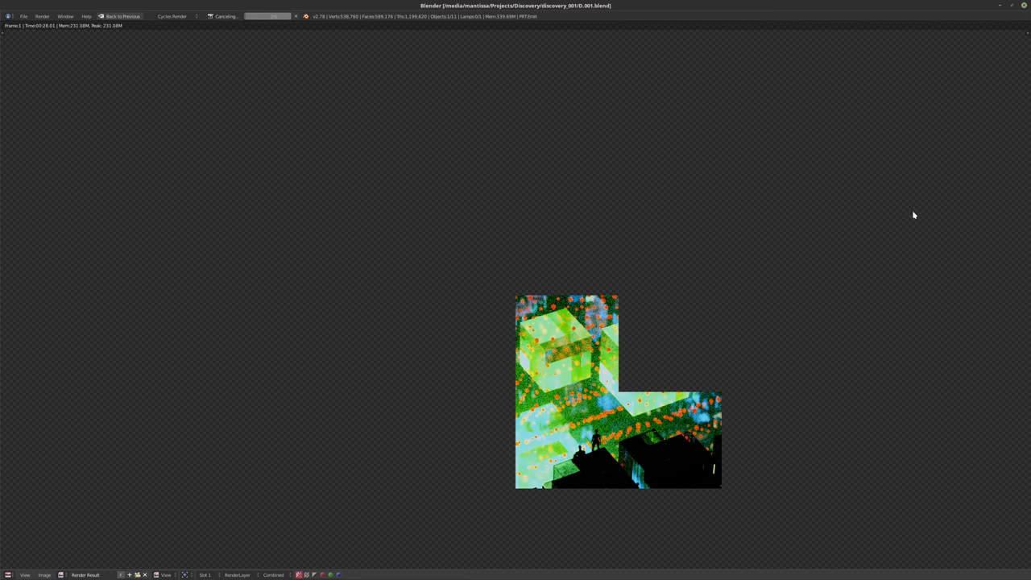
{"action": "key", "text": "Escape"}
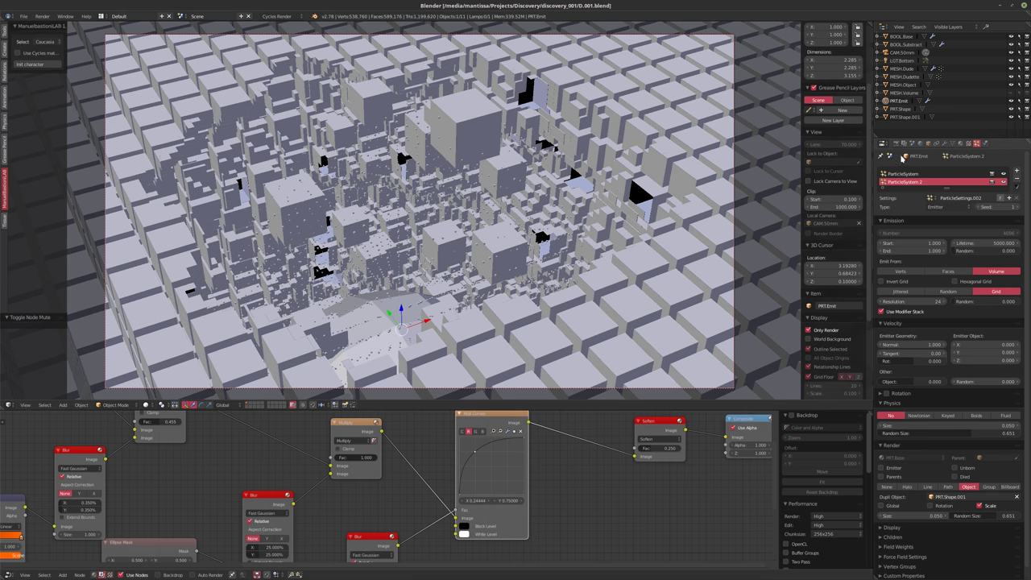
- Set the render resolution percentage to 75% and the render samples to 400
{"action": "left_click", "coordinate": [895, 143]}
{"action": "left_click", "coordinate": [911, 268]}
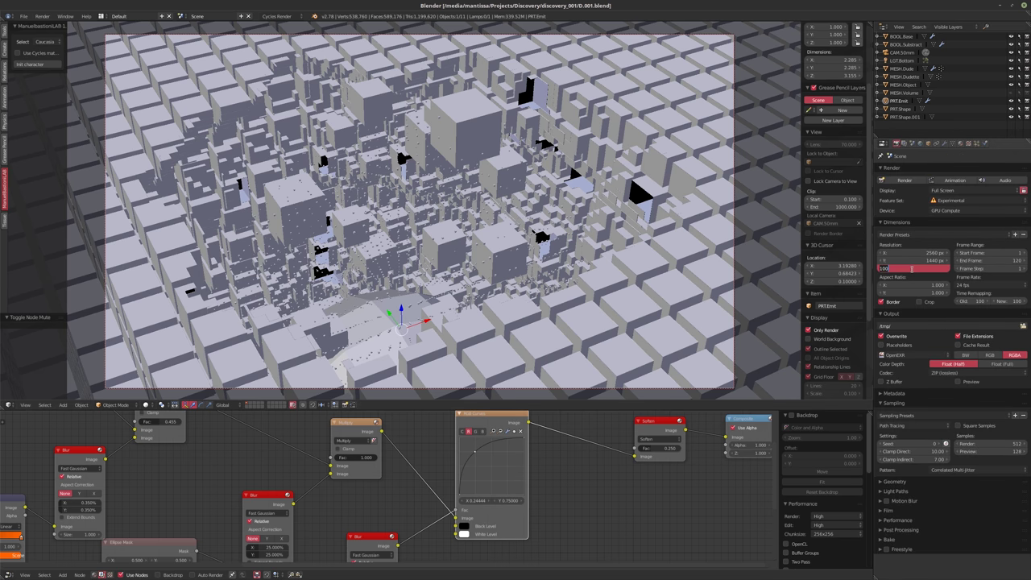
{"action": "type", "text": "75"}
{"action": "key", "text": "Return"}
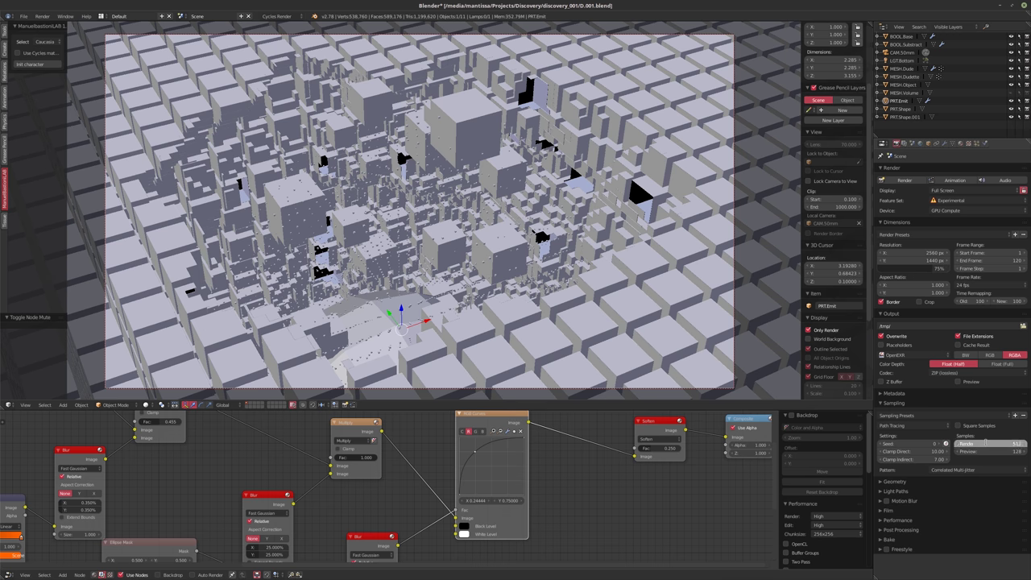
{"action": "left_click", "coordinate": [985, 441]}
{"action": "type", "text": "400"}
{"action": "key", "text": "Return"}
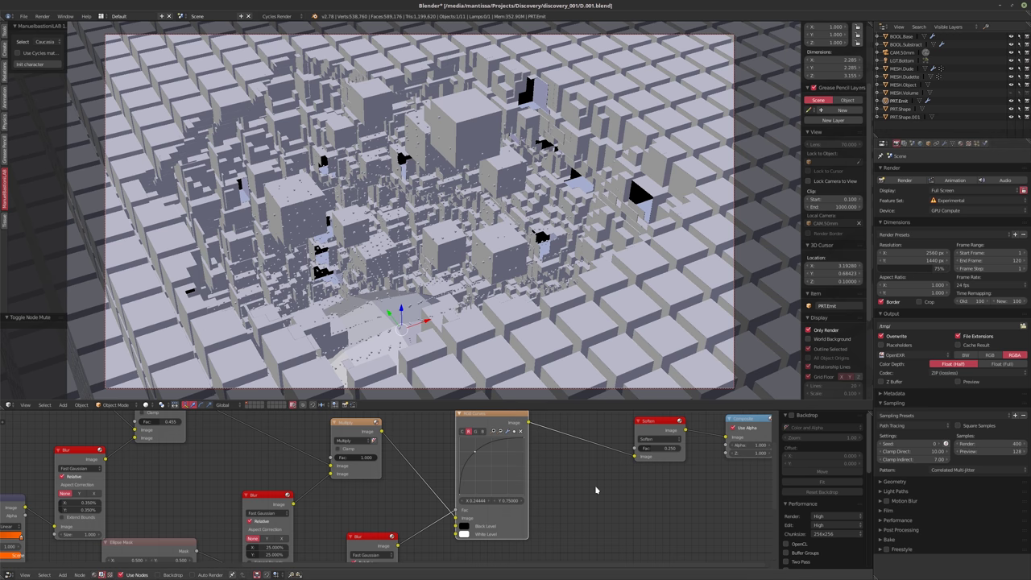
- Save the scene, render the full composited frame and return to the 3D View layout
{"action": "key", "text": "F12"}
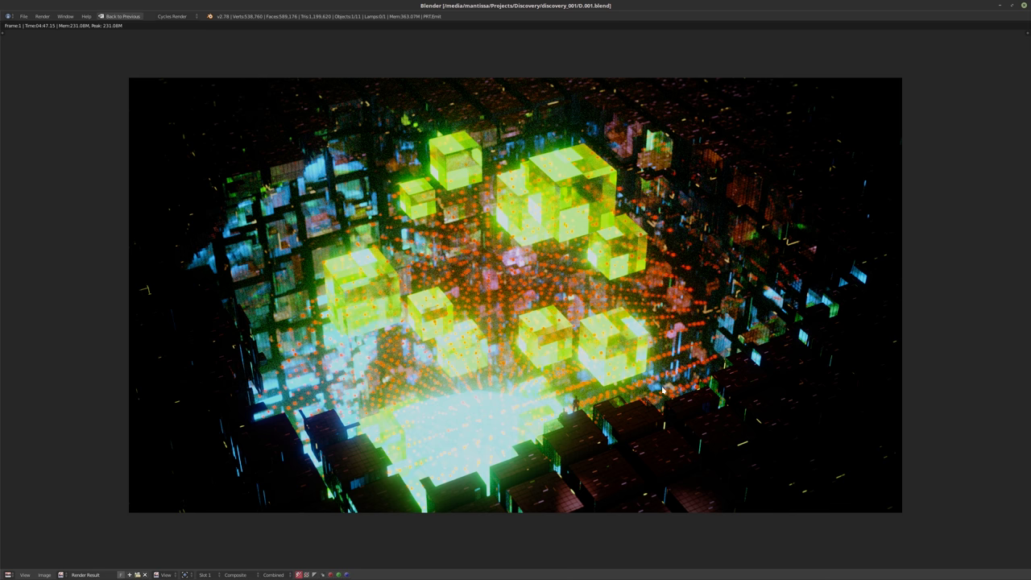
{"action": "key", "text": "Escape"}
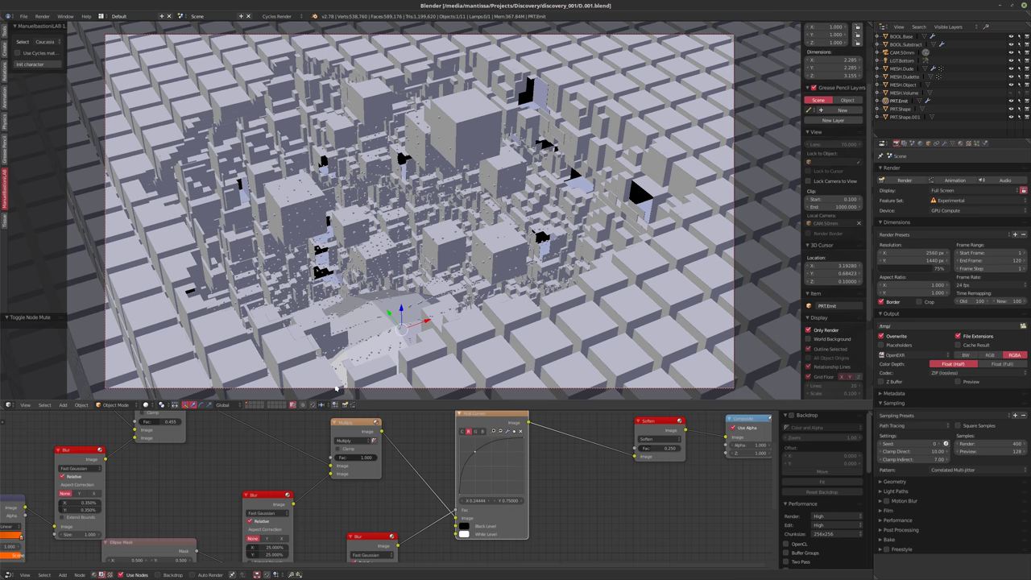
{"action": "left_click", "coordinate": [9, 404]}
- Set the factor of the compositor's Multiply vignette node to 0.75
{"action": "scroll", "coordinate": [370, 463], "scroll_direction": "down", "scroll_amount": 3}
{"action": "middle_click_drag", "start_coordinate": [376, 462], "coordinate": [459, 440]}
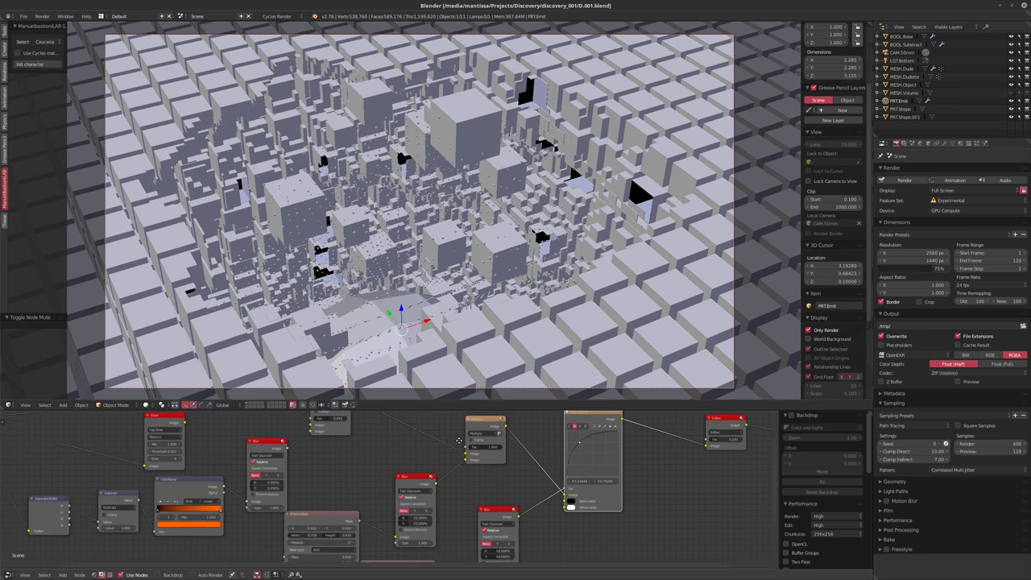
{"action": "scroll", "coordinate": [467, 441], "scroll_direction": "up", "scroll_amount": 3}
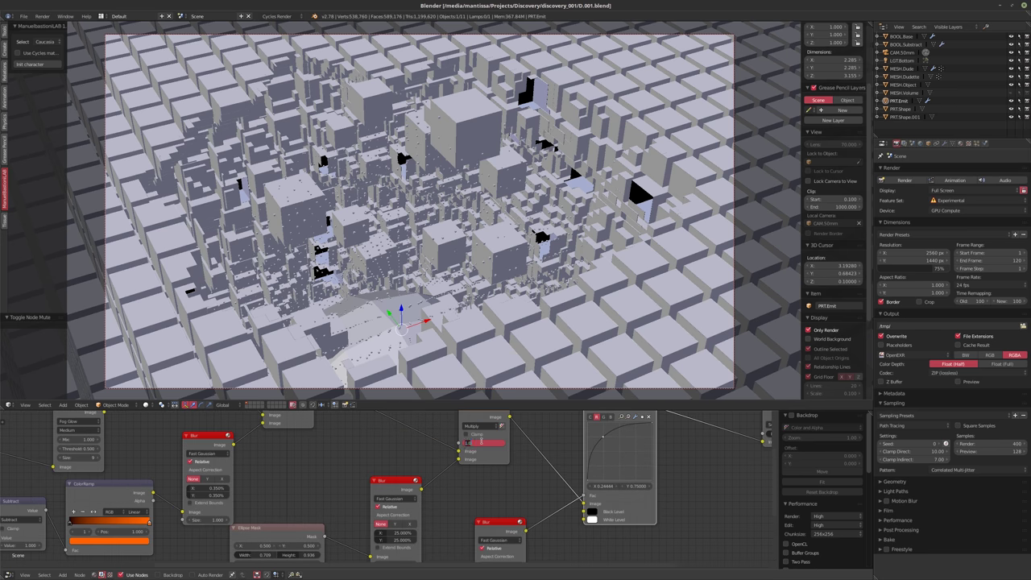
{"action": "type", "text": "."}
{"action": "type", "text": "0.75"}
{"action": "key", "text": "Return"}
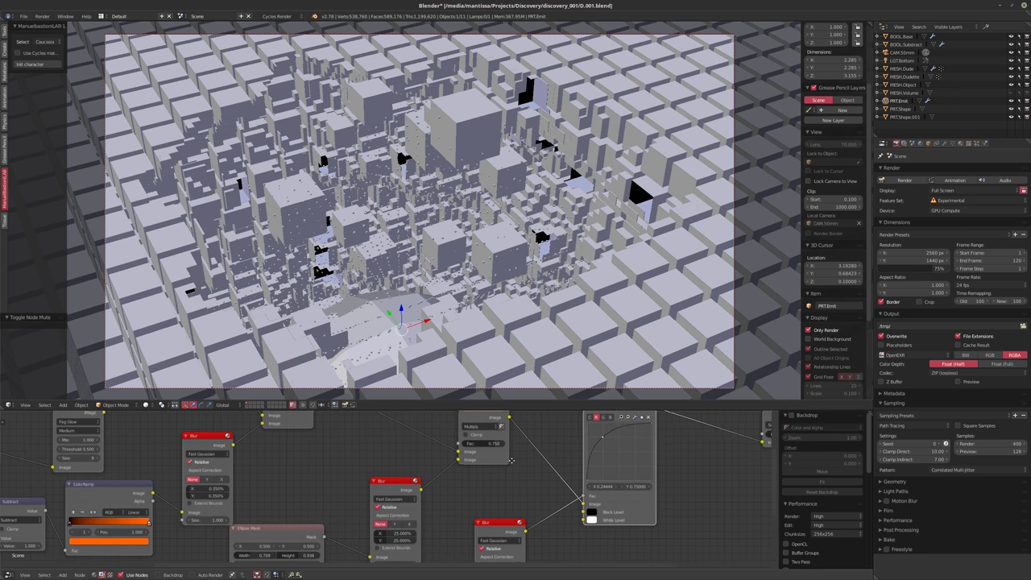
{"action": "middle_click_drag", "start_coordinate": [551, 452], "coordinate": [480, 488]}
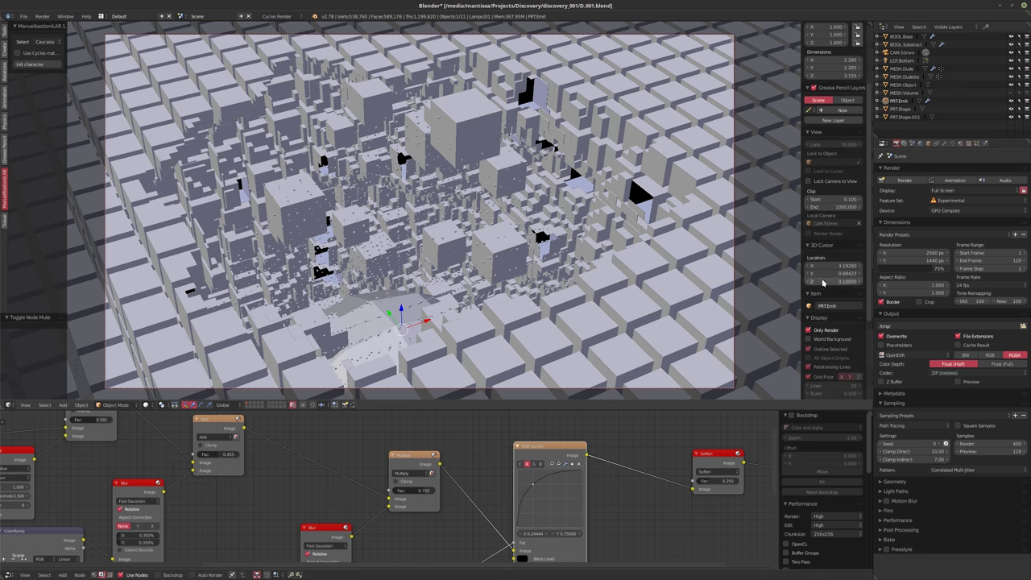
- Add a Wireframe modifier to the PRT.Shape.001 particle object
{"action": "left_click", "coordinate": [977, 143]}
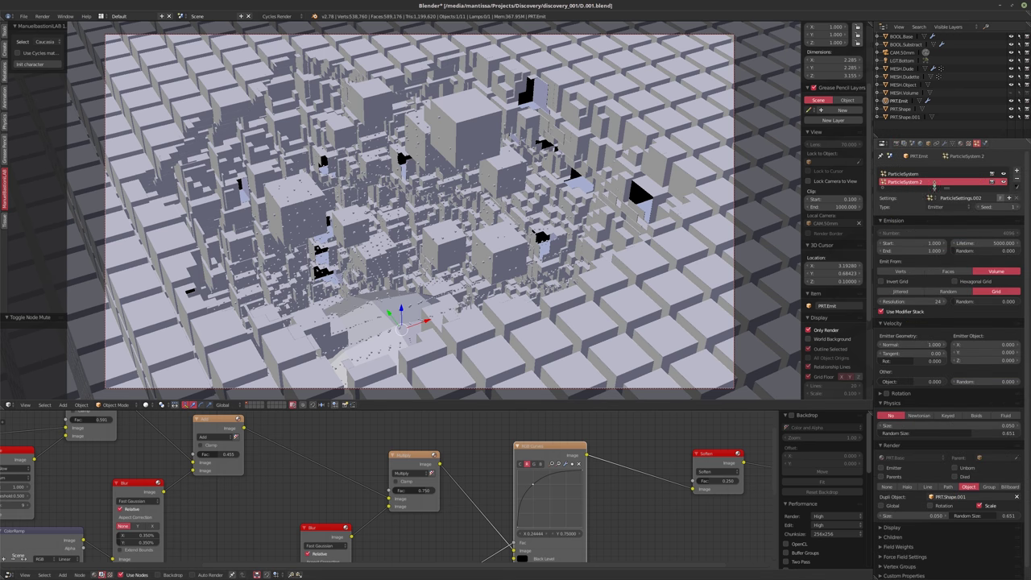
{"action": "left_click", "coordinate": [906, 117]}
{"action": "left_click", "coordinate": [945, 144]}
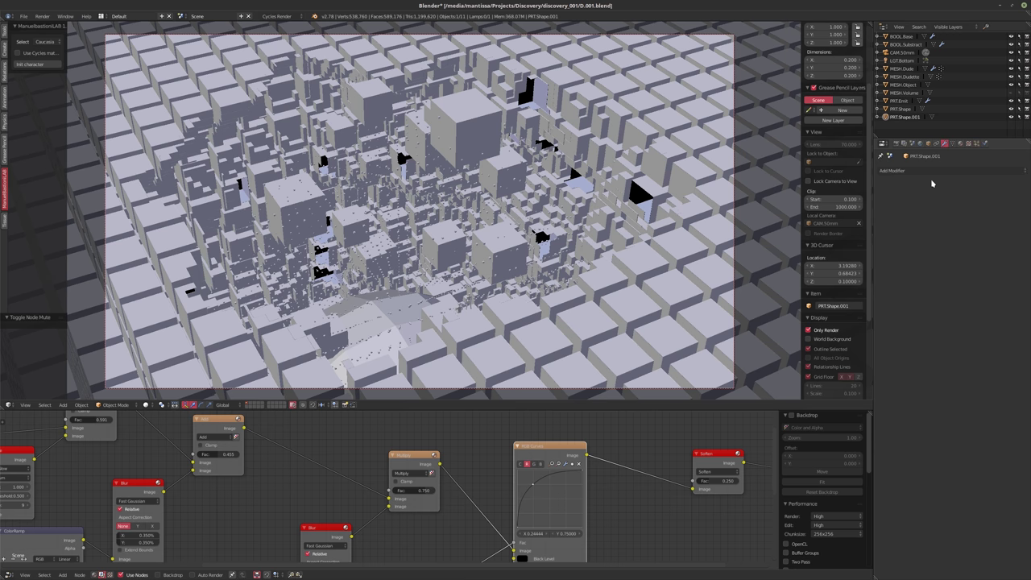
{"action": "left_click", "coordinate": [918, 170]}
{"action": "left_click", "coordinate": [869, 322]}
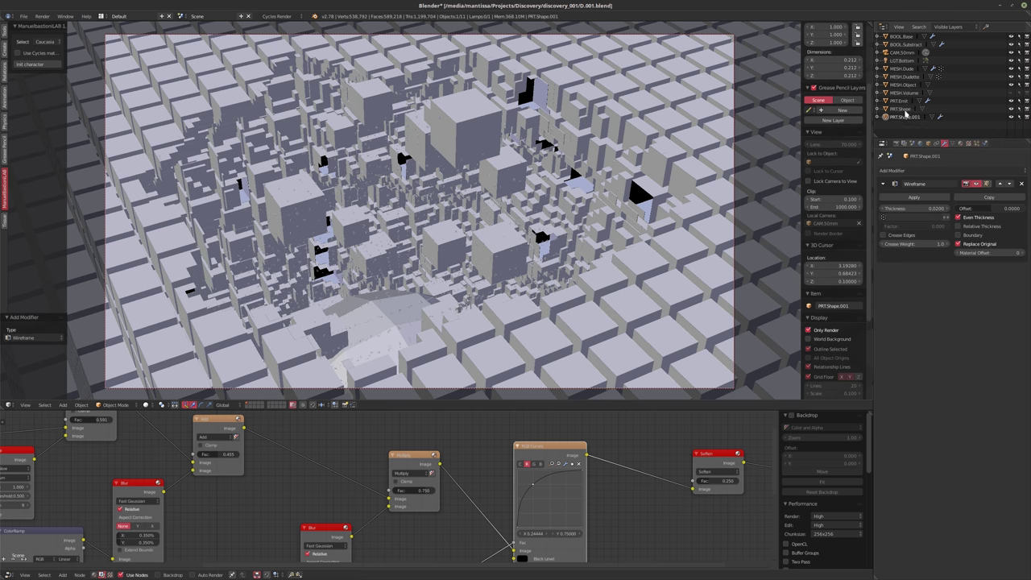
- Set the particle size of PRT.Emit's ParticleSystem 2 to 0.44 and its grid resolution to 8
{"action": "left_click", "coordinate": [899, 101]}
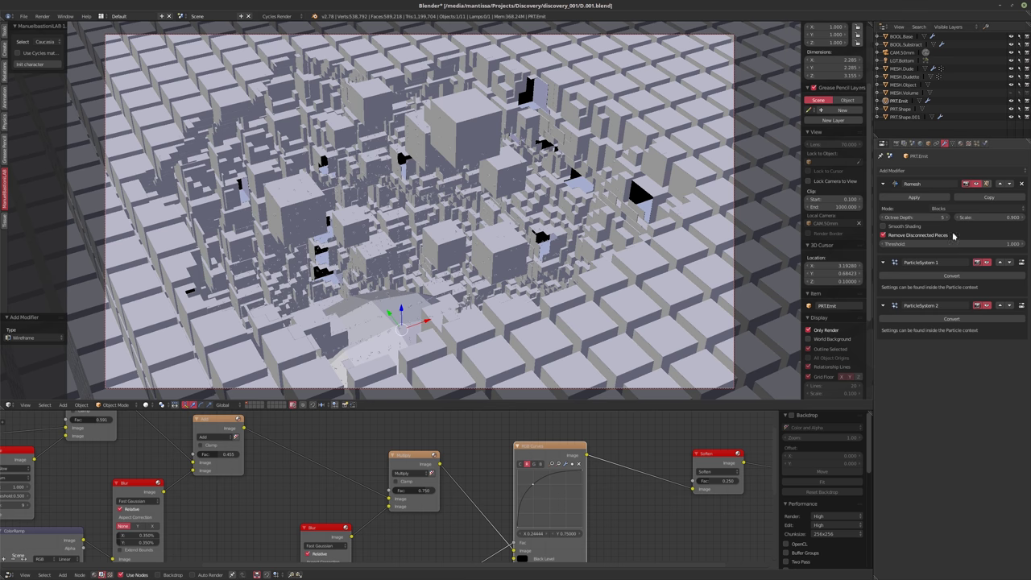
{"action": "left_click", "coordinate": [977, 143]}
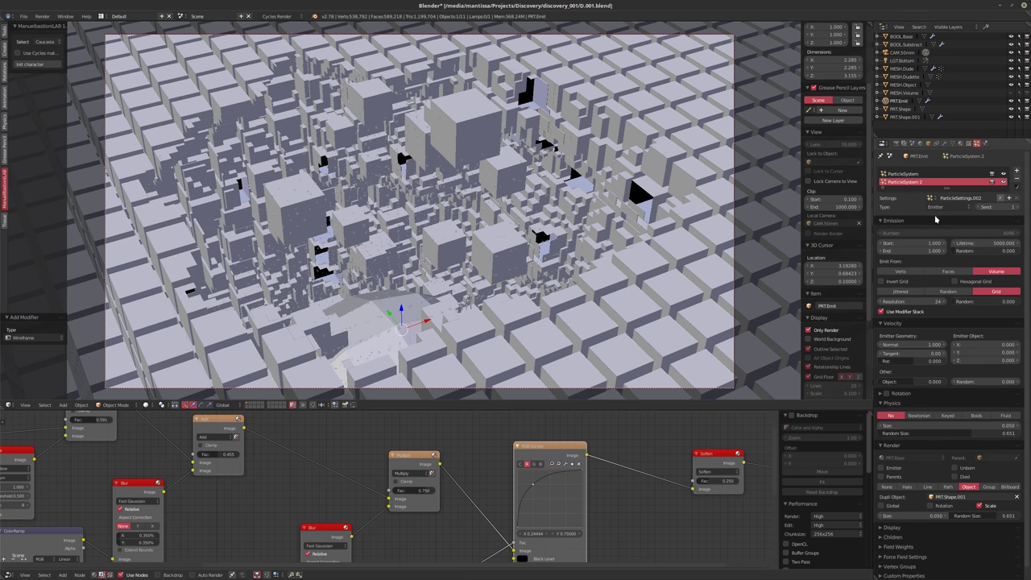
{"action": "left_click_drag", "start_coordinate": [900, 517], "coordinate": [1007, 515]}
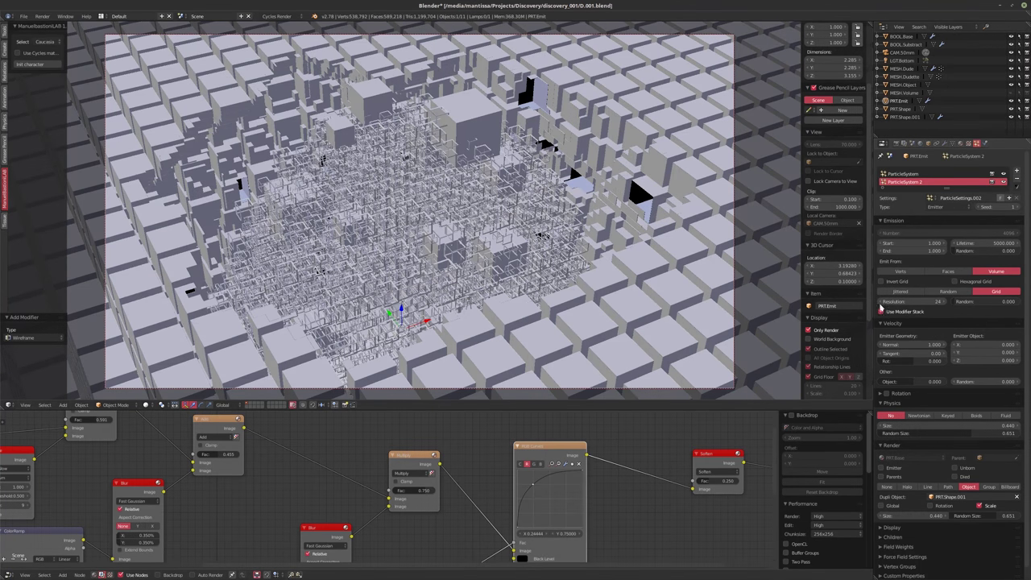
{"action": "left_click_drag", "start_coordinate": [912, 302], "coordinate": [883, 308]}
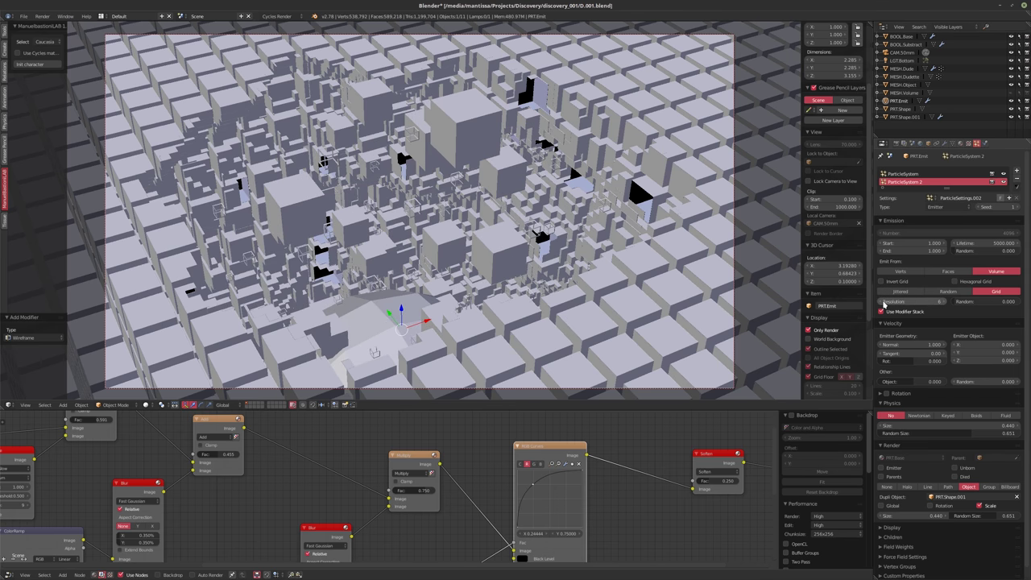
{"action": "left_click", "coordinate": [942, 303]}
{"action": "left_click", "coordinate": [942, 303]}
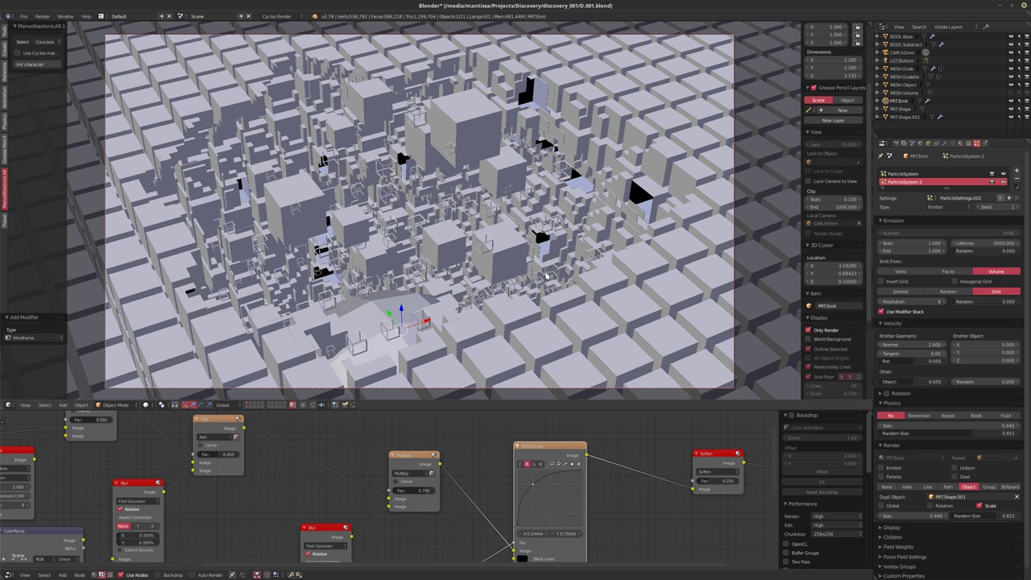
- Preview the scene with rendered viewport shading and set the Wireframe modifier thickness on PRT.Shape.001 to 0.005
{"action": "key", "text": "shift+z"}
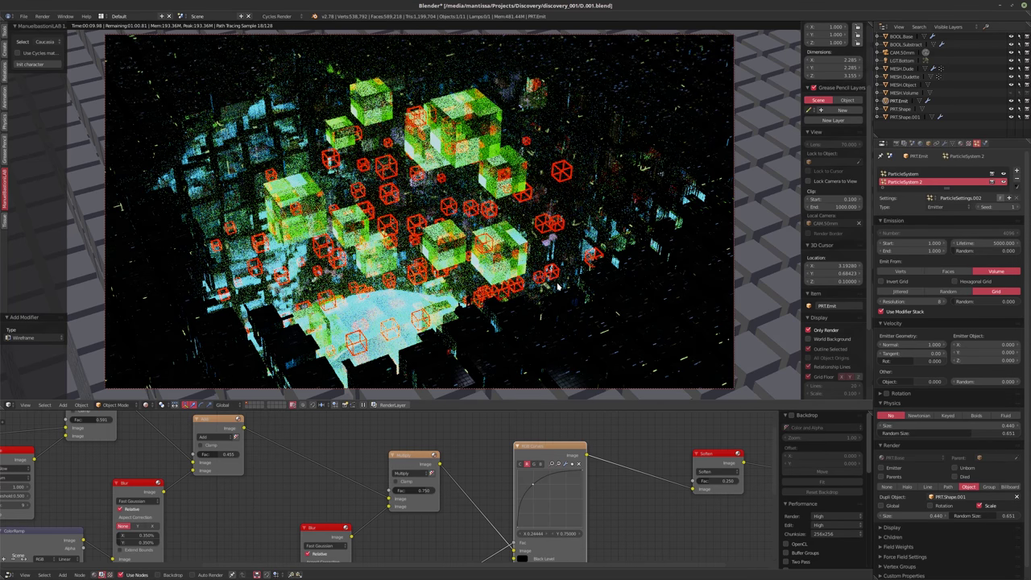
{"action": "left_click", "coordinate": [904, 117]}
{"action": "left_click", "coordinate": [944, 143]}
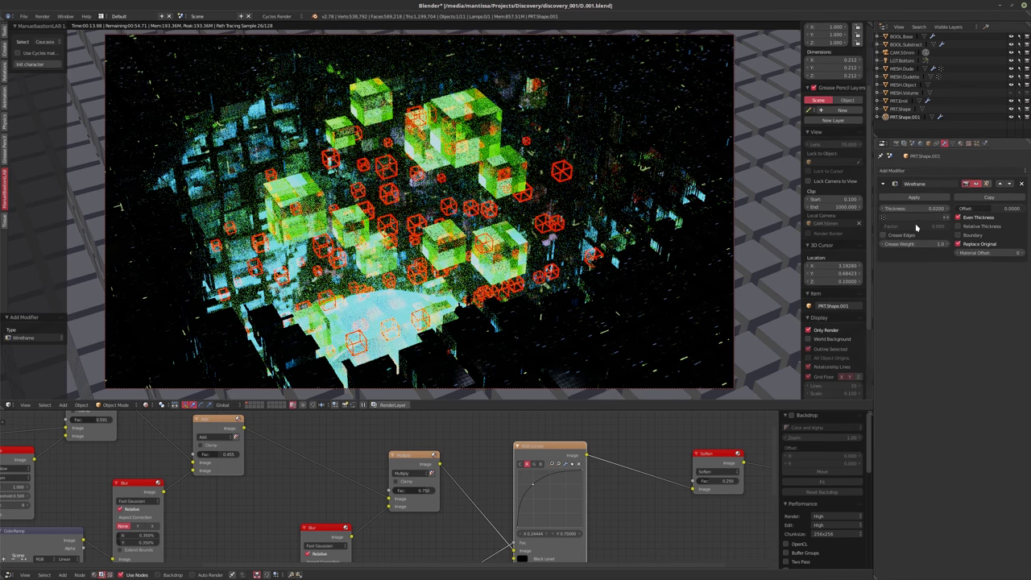
{"action": "left_click", "coordinate": [910, 209]}
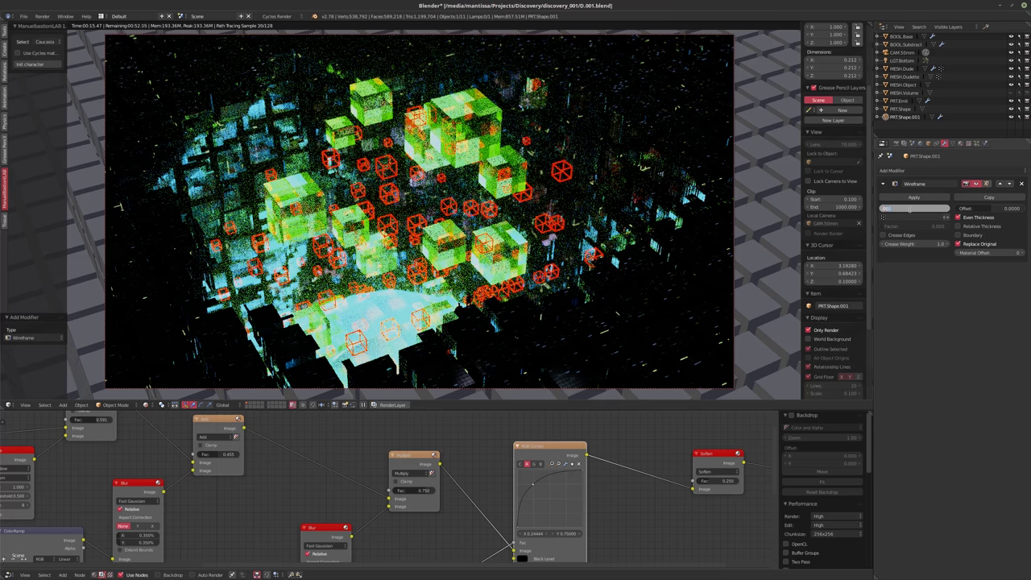
{"action": "type", "text": "0.005"}
{"action": "key", "text": "Return"}
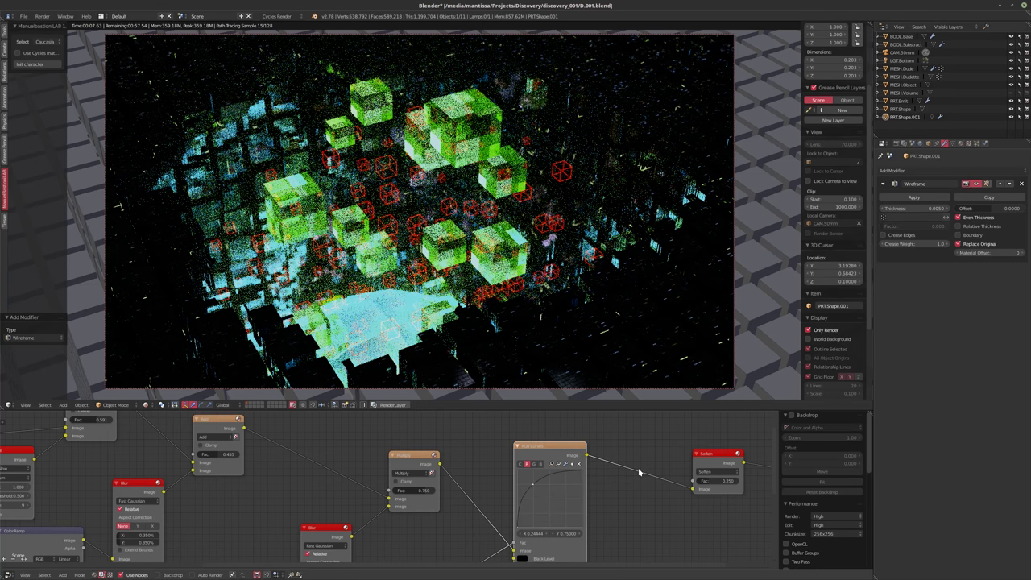
- Set the particle size of PRT.Emit's ParticleSystem 2 to 0.25
{"action": "left_click", "coordinate": [977, 144]}
{"action": "left_click", "coordinate": [899, 101]}
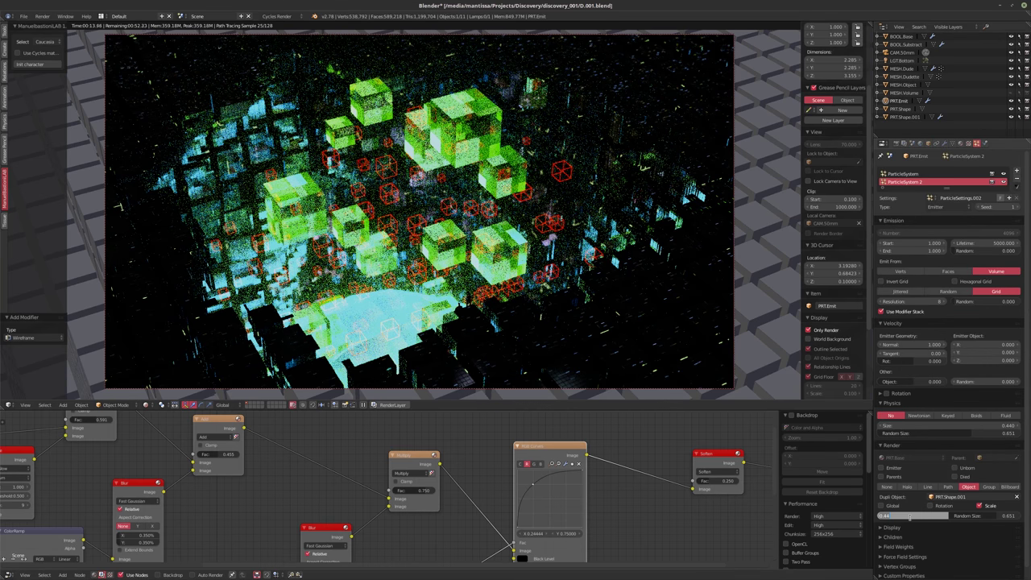
{"action": "left_click", "coordinate": [911, 520]}
{"action": "type", "text": ".25"}
{"action": "key", "text": "Return"}
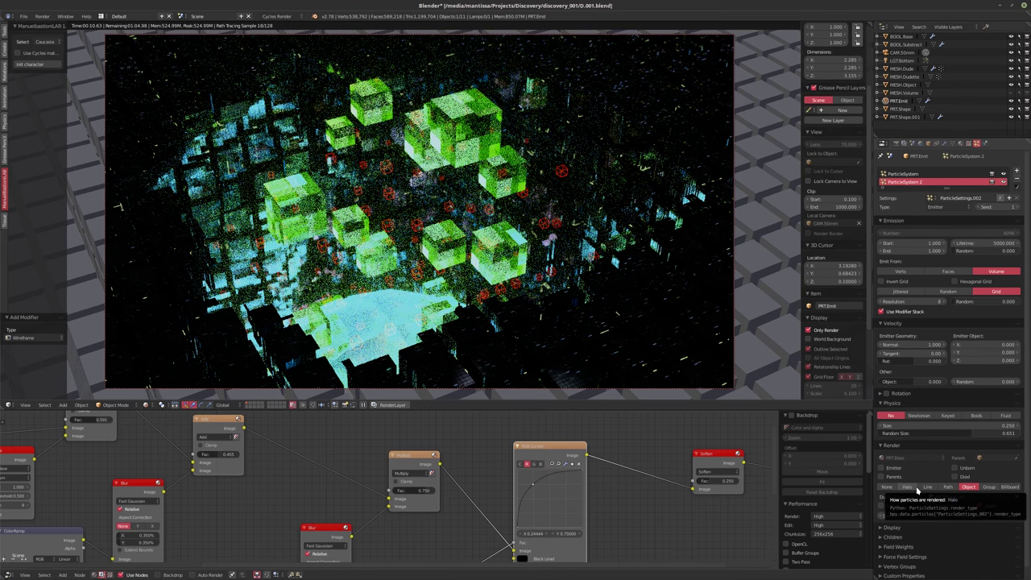
- Add a second material slot to PRT.Shape.001 and assign the PRT.Lights material to it
{"action": "left_click", "coordinate": [961, 144]}
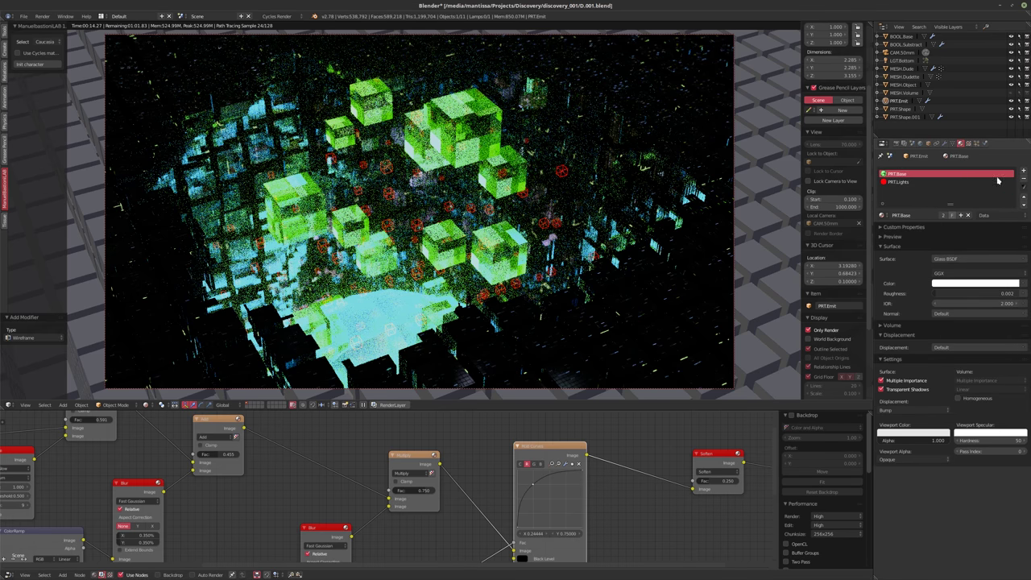
{"action": "left_click", "coordinate": [946, 145]}
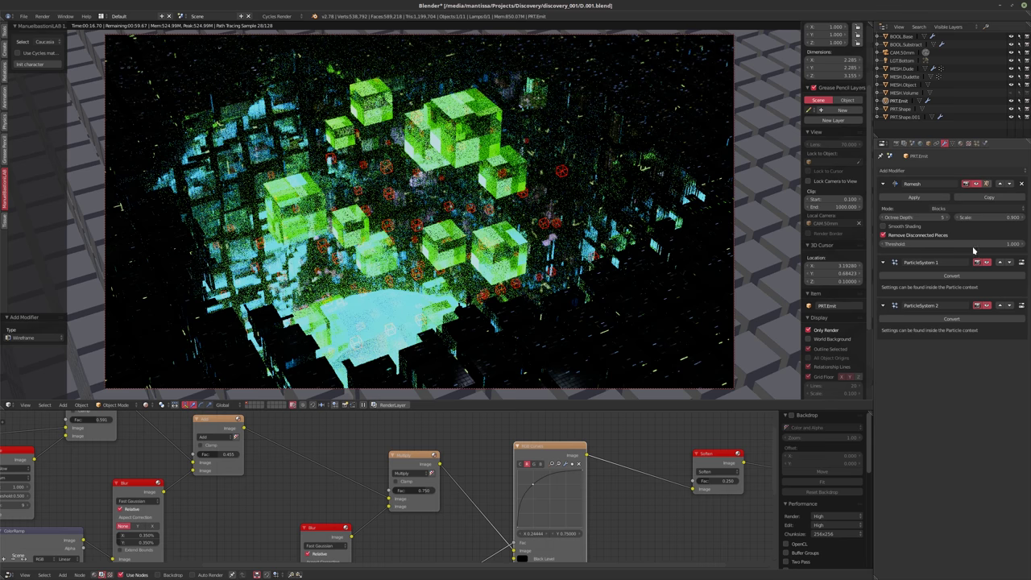
{"action": "left_click", "coordinate": [905, 117]}
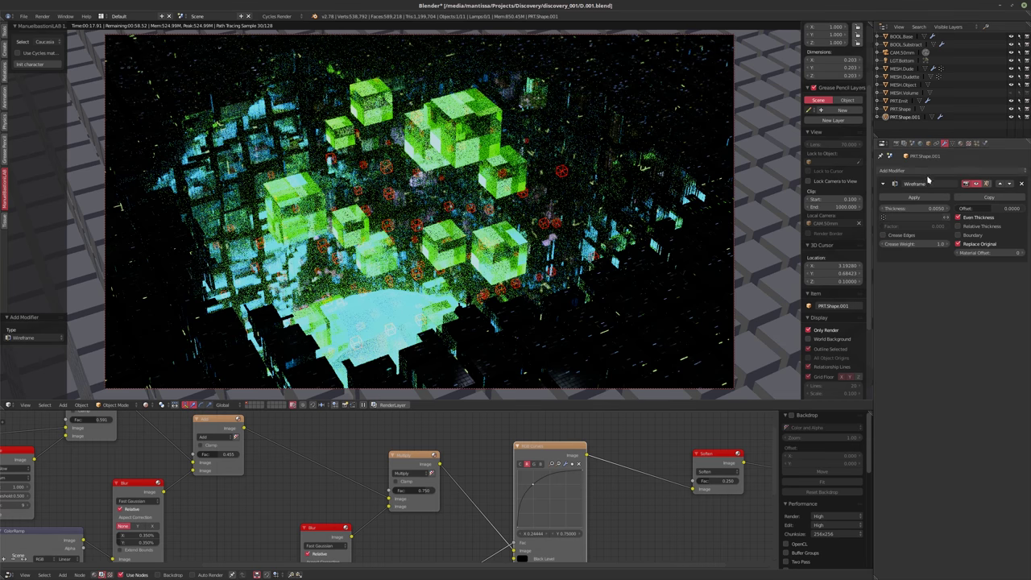
{"action": "left_click", "coordinate": [960, 144]}
{"action": "left_click", "coordinate": [1023, 171]}
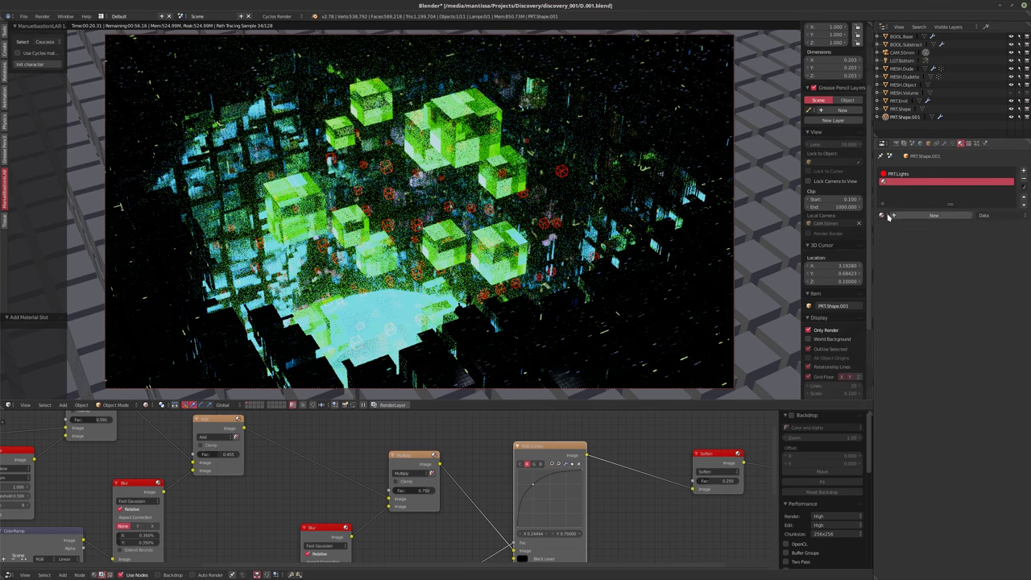
{"action": "left_click", "coordinate": [885, 215]}
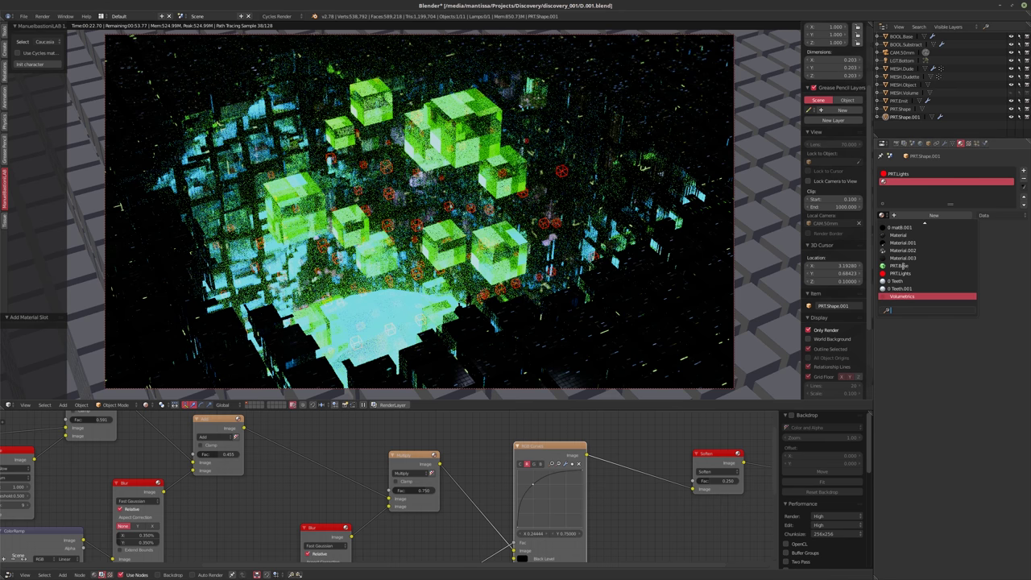
{"action": "left_click", "coordinate": [902, 274]}
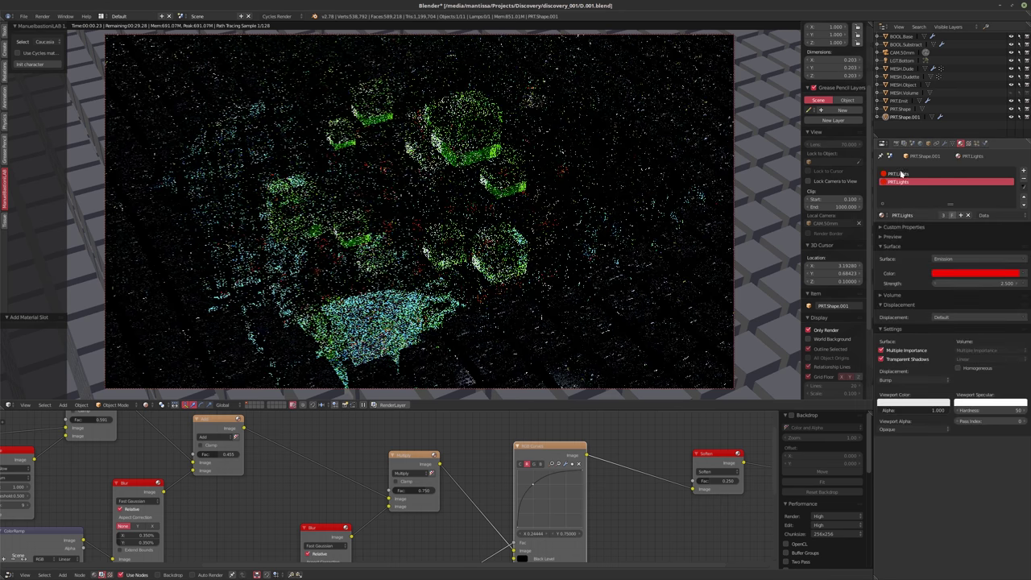
- Turn off Replace Original in PRT.Shape.001's Wireframe modifier and set its Material Offset to 1
{"action": "left_click", "coordinate": [902, 174]}
{"action": "left_click", "coordinate": [946, 143]}
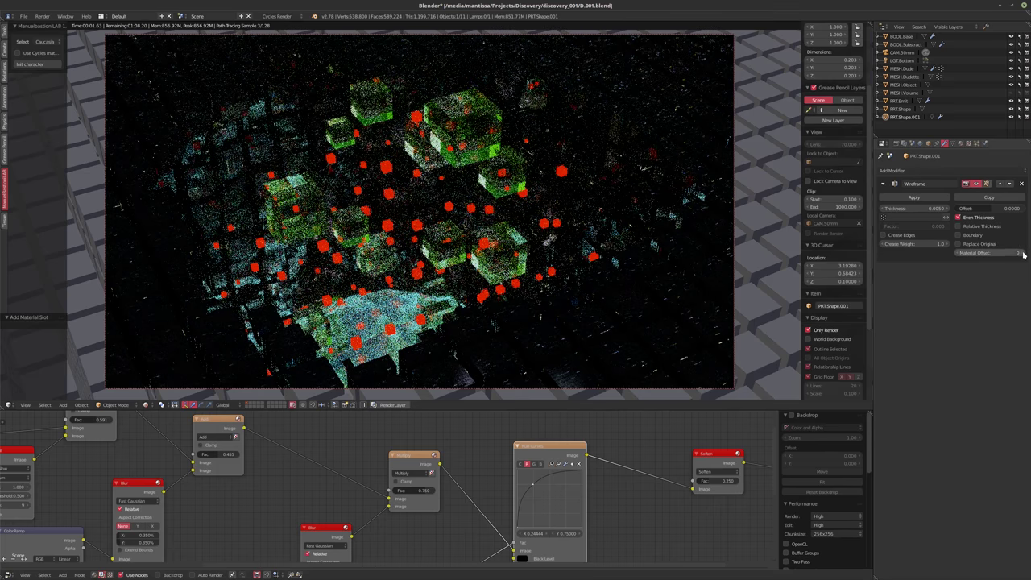
{"action": "left_click", "coordinate": [1019, 253]}
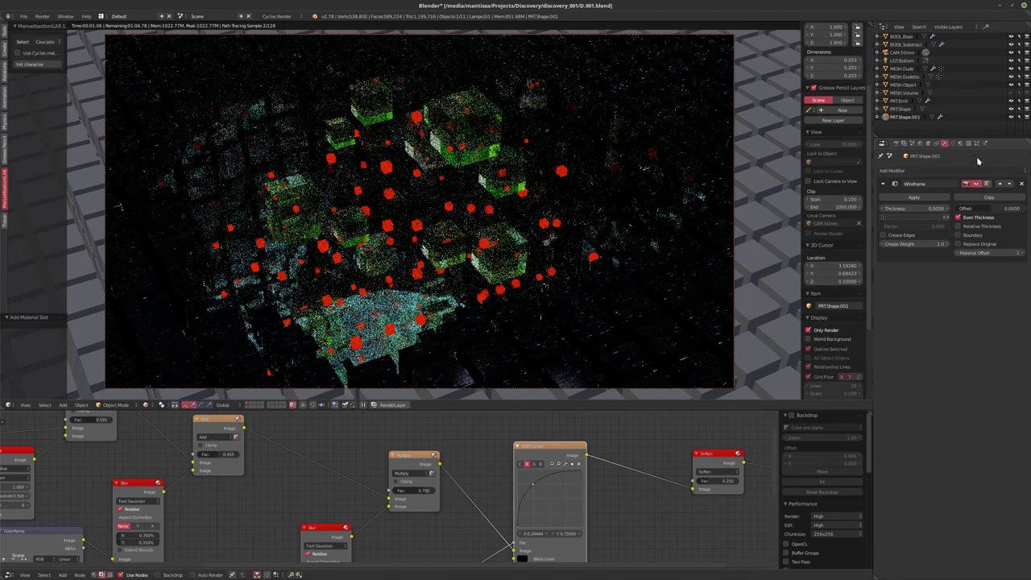
- Show the material nodes of PRT.Shape.001 in the node editor and give its first slot a new material
{"action": "left_click", "coordinate": [94, 574]}
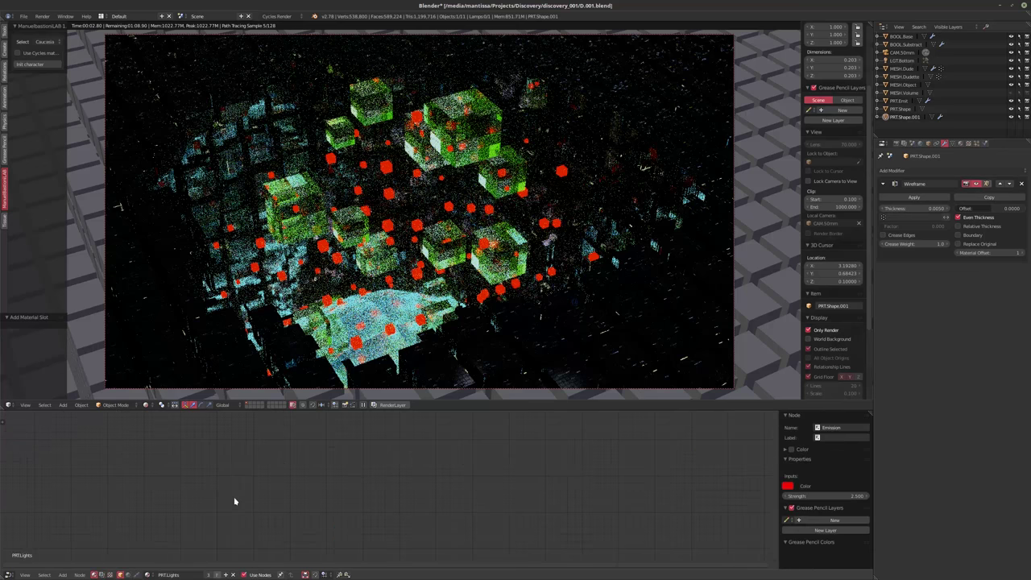
{"action": "middle_click_drag", "start_coordinate": [338, 490], "coordinate": [375, 486]}
{"action": "scroll", "coordinate": [387, 467], "scroll_direction": "down", "scroll_amount": 3}
{"action": "scroll", "coordinate": [375, 485], "scroll_direction": "up", "scroll_amount": 6}
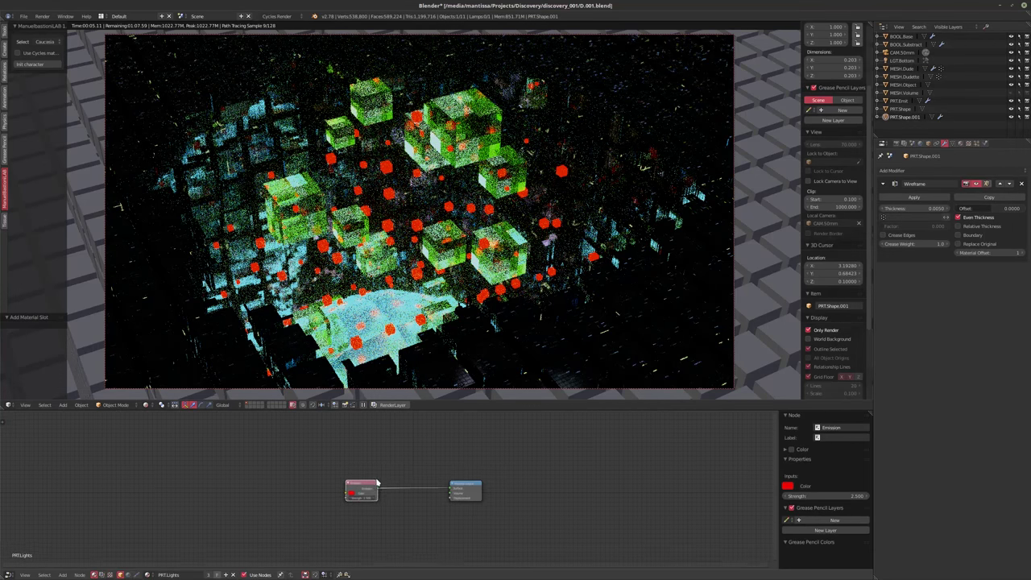
{"action": "scroll", "coordinate": [329, 478], "scroll_direction": "up", "scroll_amount": 1}
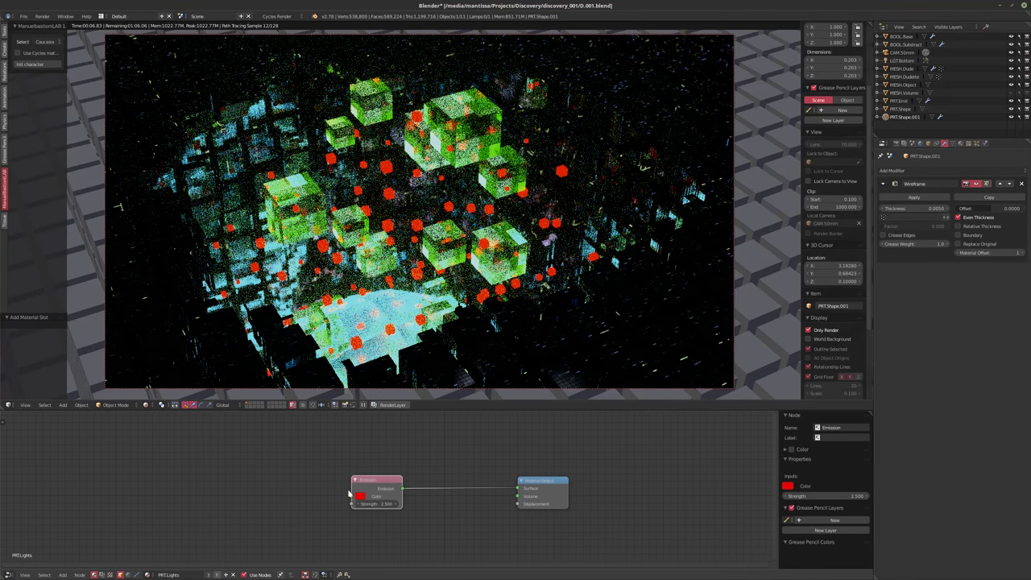
{"action": "left_click", "coordinate": [375, 484]}
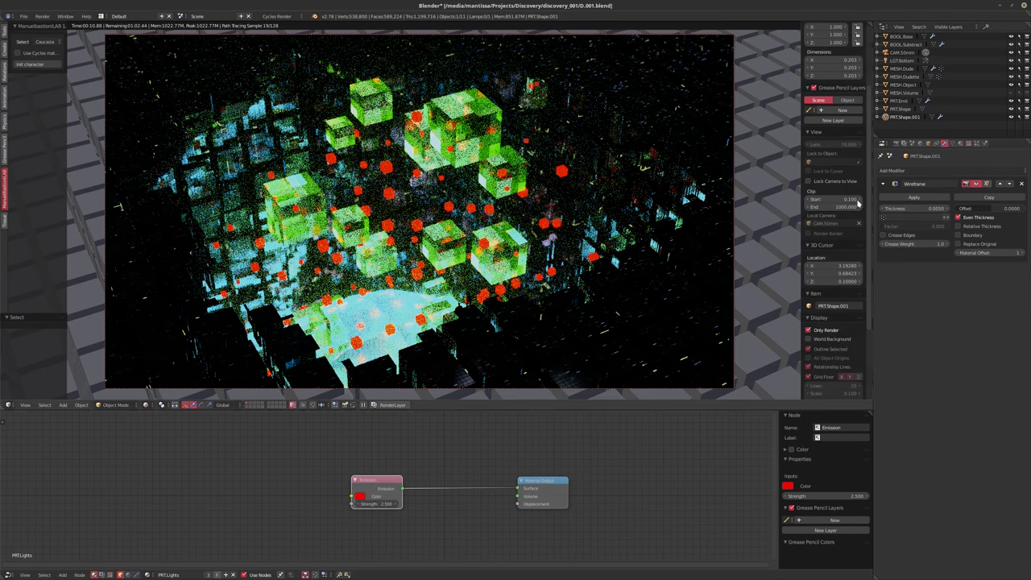
{"action": "left_click", "coordinate": [959, 143]}
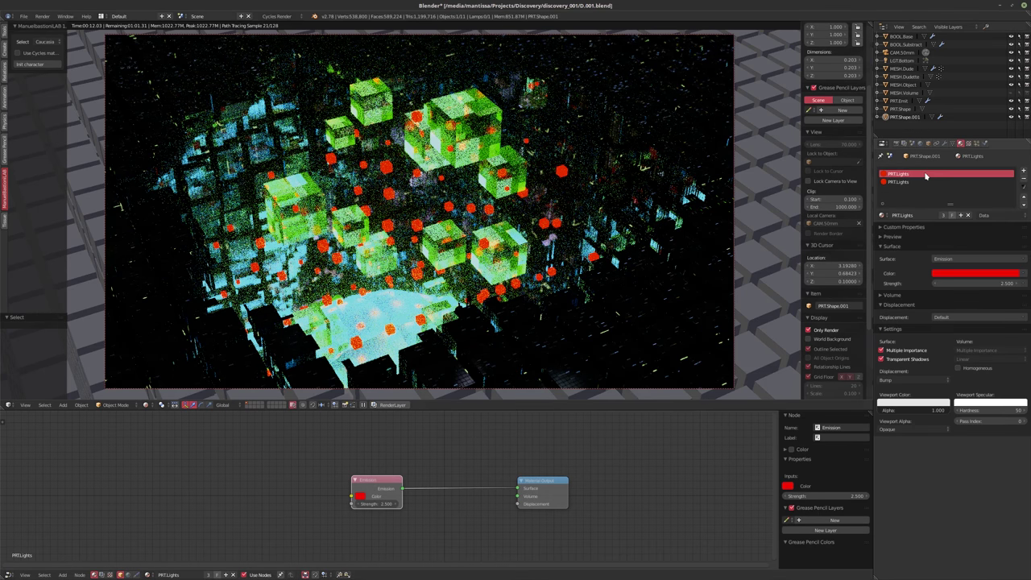
{"action": "left_click", "coordinate": [227, 575]}
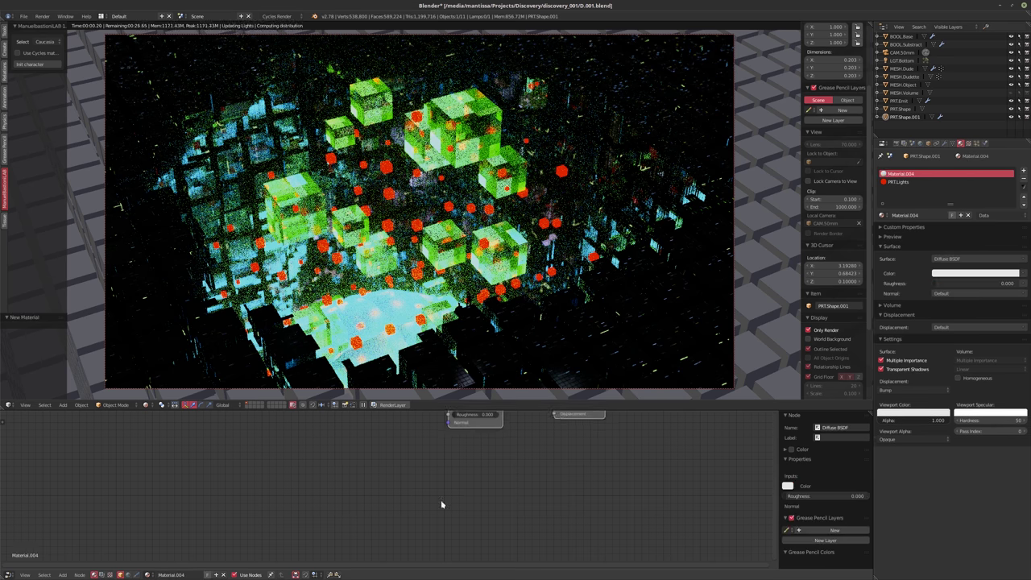
- Switch the new material's Diffuse BSDF node to a Glass BSDF
{"action": "middle_click_drag", "start_coordinate": [484, 435], "coordinate": [428, 459]}
{"action": "left_click", "coordinate": [427, 421]}
{"action": "key", "text": "shift+s"}
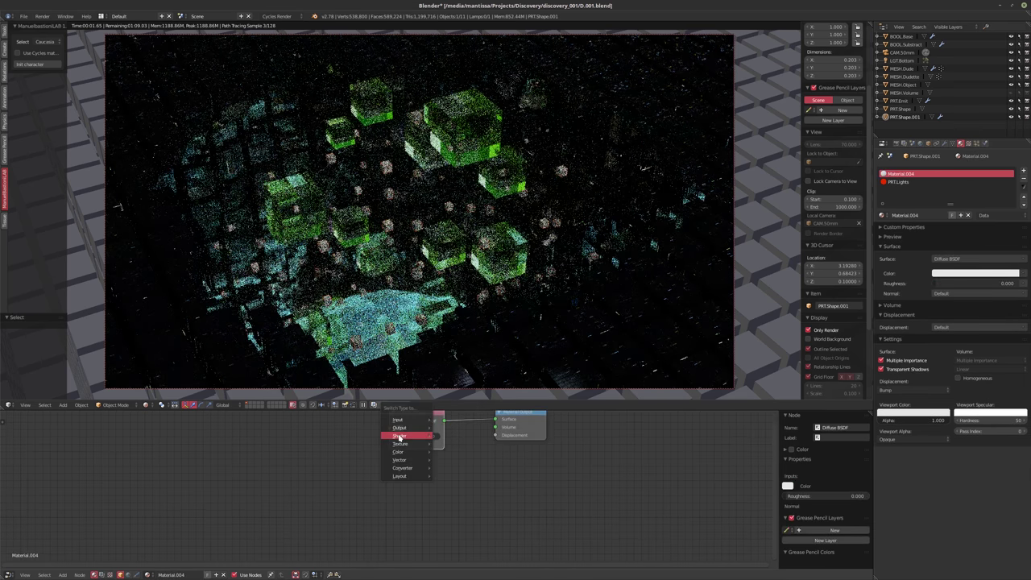
{"action": "mouse_move", "coordinate": [403, 435]}
{"action": "left_click", "coordinate": [463, 342]}
{"action": "middle_click_drag", "start_coordinate": [430, 468], "coordinate": [443, 504]}
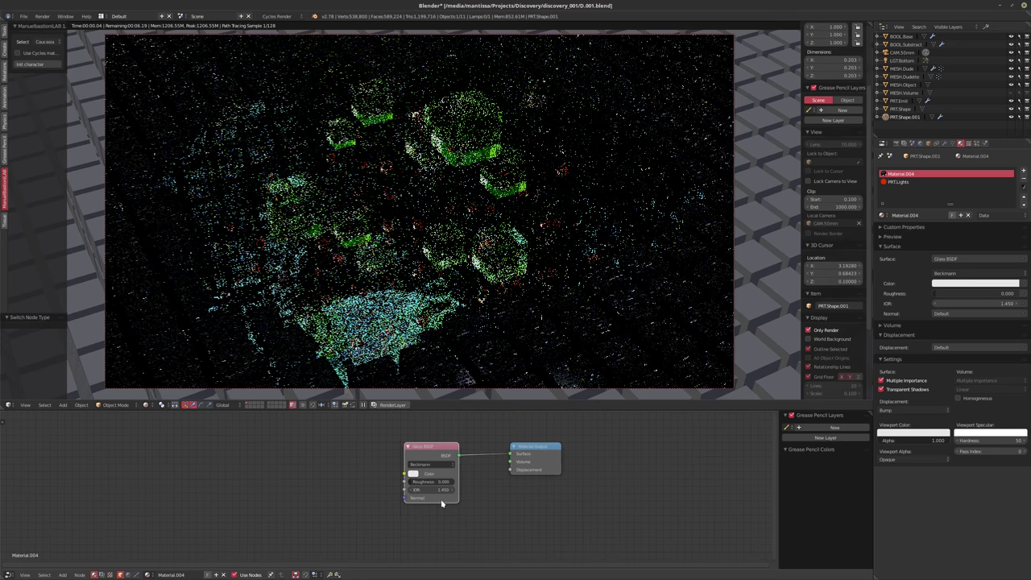
- Reposition the Glass BSDF node below the Material Output and set its roughness to 0.1
{"action": "scroll", "coordinate": [443, 498], "scroll_direction": "up", "scroll_amount": 4}
{"action": "scroll", "coordinate": [439, 489], "scroll_direction": "down", "scroll_amount": 4}
{"action": "left_click_drag", "start_coordinate": [430, 465], "coordinate": [400, 518]}
{"action": "middle_click_drag", "start_coordinate": [414, 488], "coordinate": [410, 439]}
{"action": "left_click", "coordinate": [391, 490]}
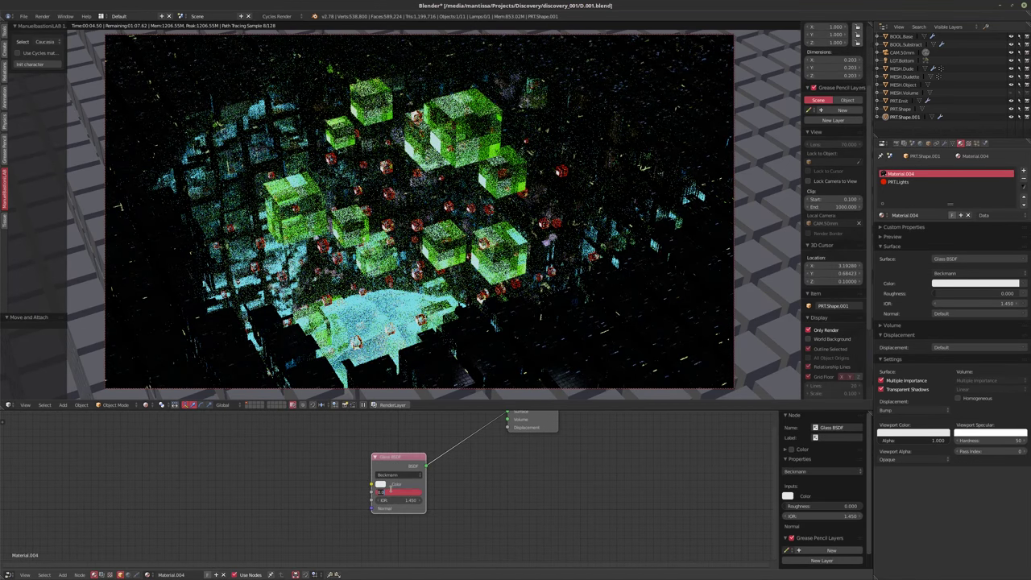
{"action": "type", "text": "0.1"}
{"action": "key", "text": "Return"}
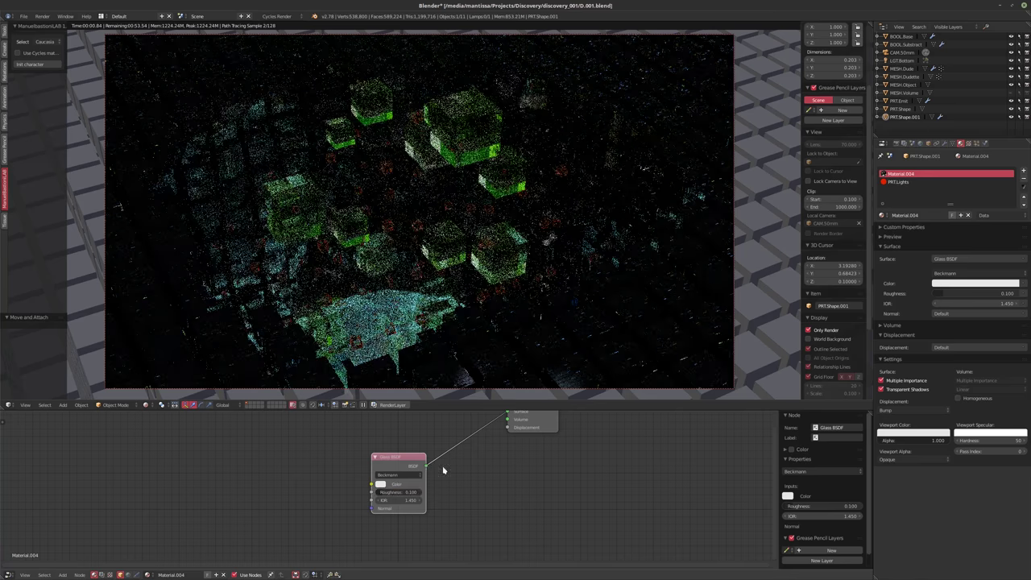
- Move the Material Output node close beside the Glass BSDF node
{"action": "scroll", "coordinate": [445, 469], "scroll_direction": "down", "scroll_amount": 2}
{"action": "left_click_drag", "start_coordinate": [401, 462], "coordinate": [393, 479]}
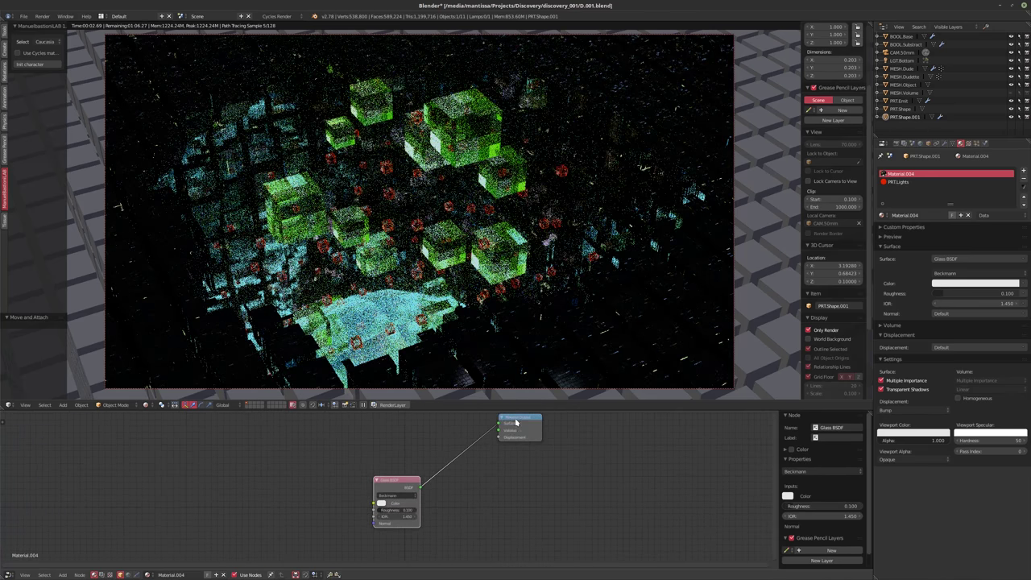
{"action": "left_click_drag", "start_coordinate": [516, 420], "coordinate": [458, 494]}
{"action": "scroll", "coordinate": [351, 463], "scroll_direction": "up", "scroll_amount": 2}
{"action": "scroll", "coordinate": [351, 465], "scroll_direction": "up", "scroll_amount": 3}
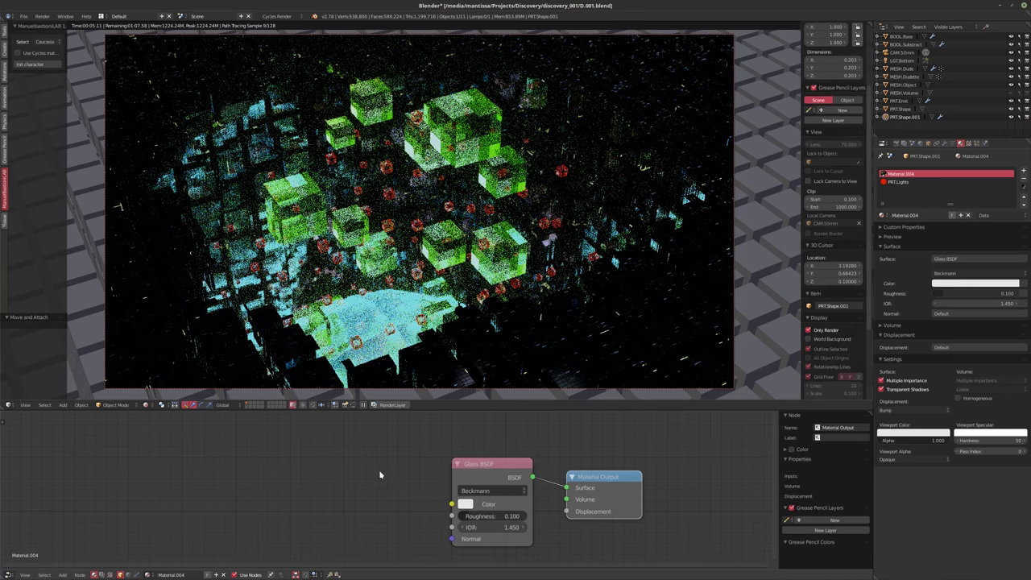
{"action": "middle_click_drag", "start_coordinate": [382, 470], "coordinate": [337, 467]}
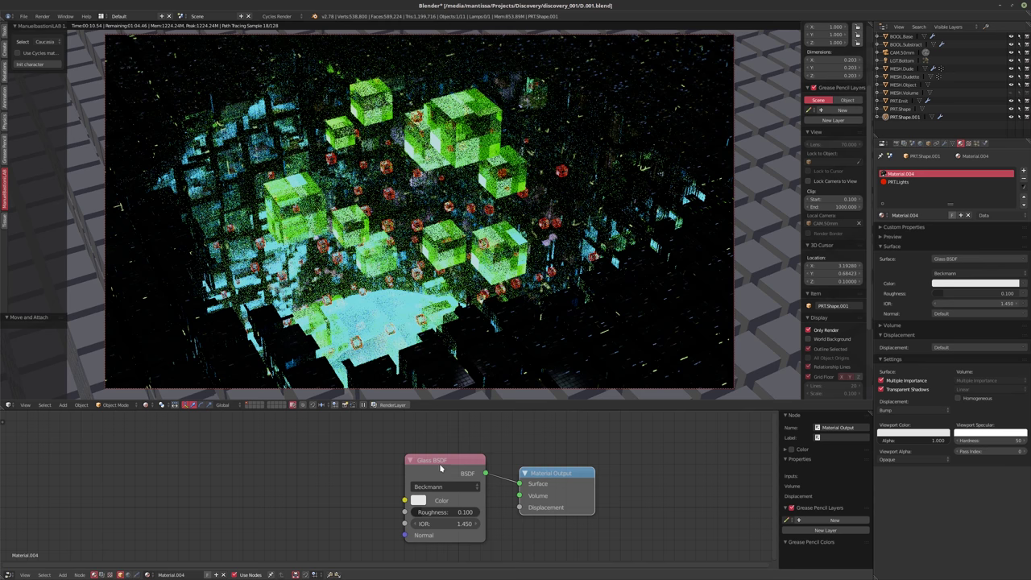
- Set the Glass BSDF color to a light red and select the PRT.Lights slot of PRT.Shape.001
{"action": "left_click_drag", "start_coordinate": [441, 467], "coordinate": [415, 468]}
{"action": "left_click", "coordinate": [392, 501]}
{"action": "left_click", "coordinate": [428, 407]}
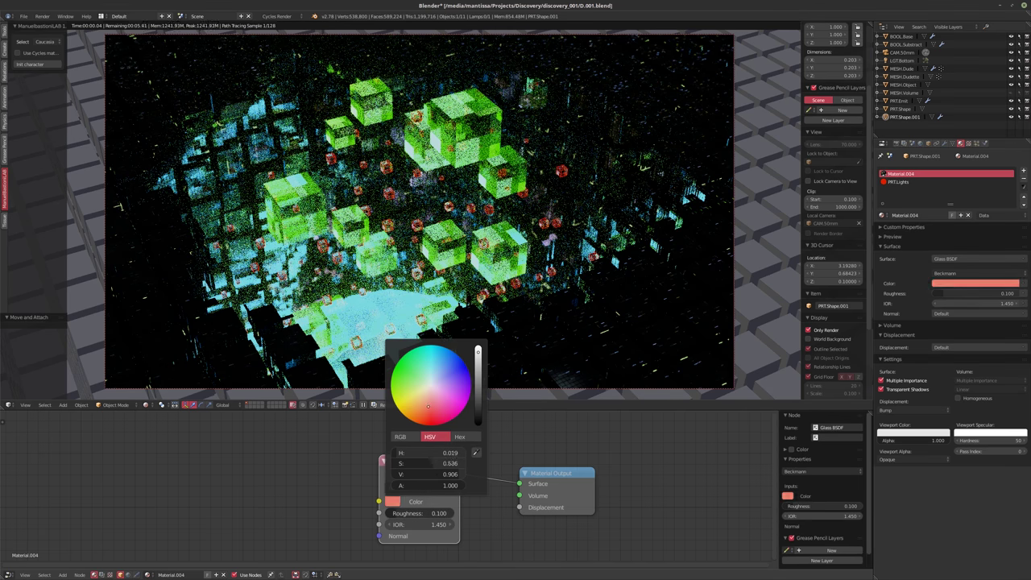
{"action": "left_click_drag", "start_coordinate": [427, 406], "coordinate": [433, 414]}
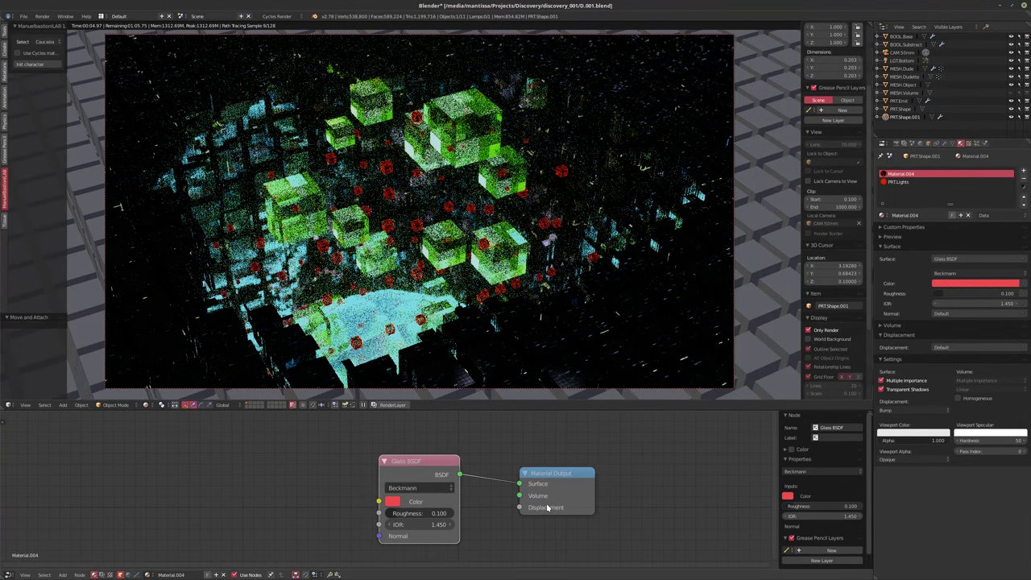
{"action": "left_click", "coordinate": [894, 182]}
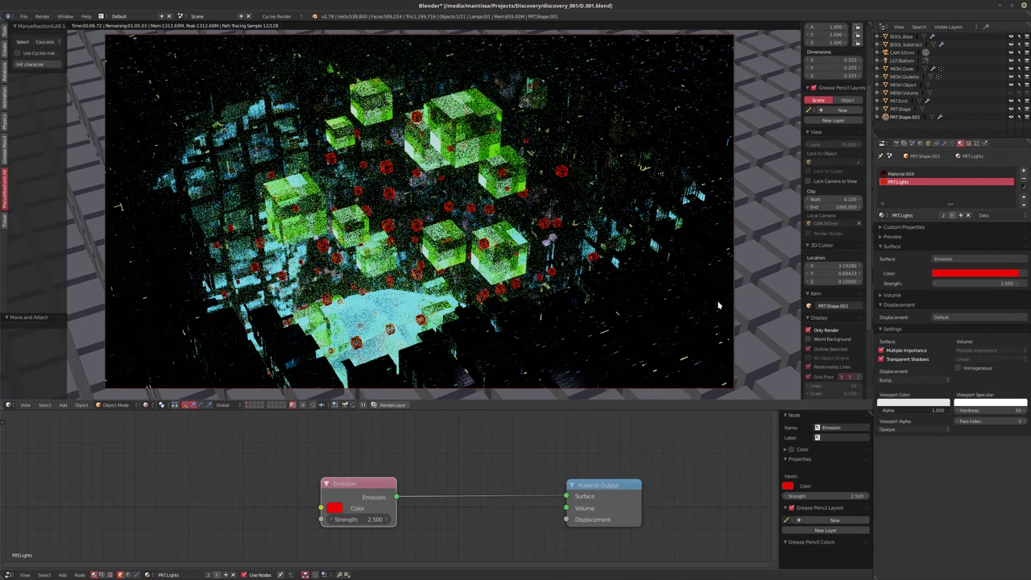
- Set the Glass BSDF color of PRT.Shape.001's Material.004 to a darker neutral grey with hue and saturation at 0
{"action": "left_click", "coordinate": [348, 519]}
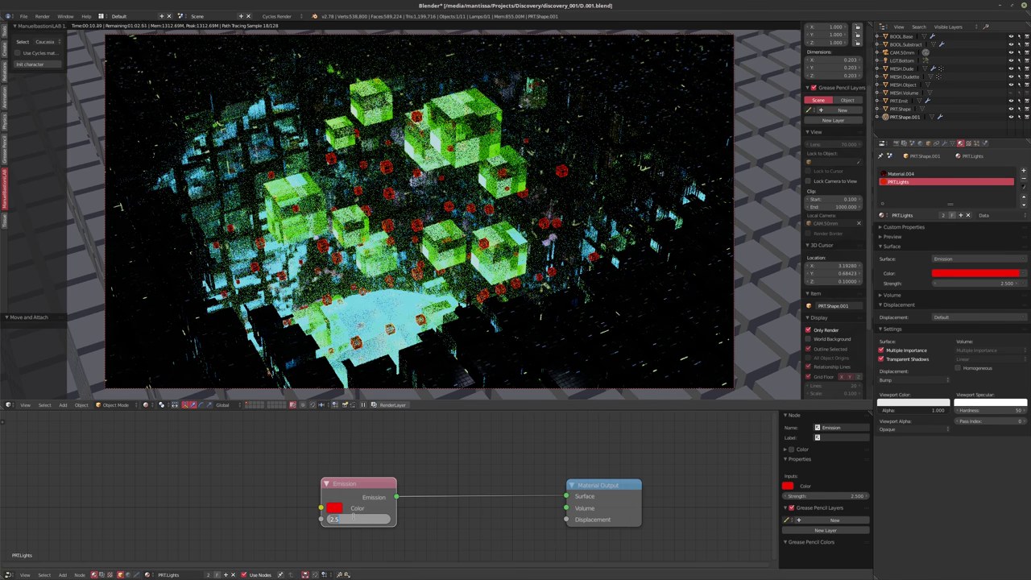
{"action": "key", "text": "Return"}
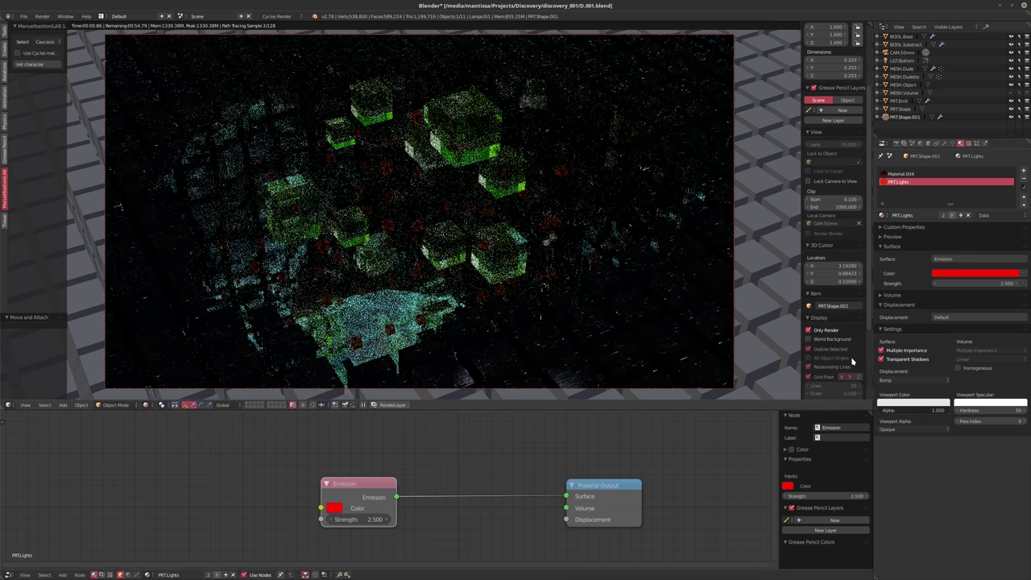
{"action": "left_click", "coordinate": [900, 174]}
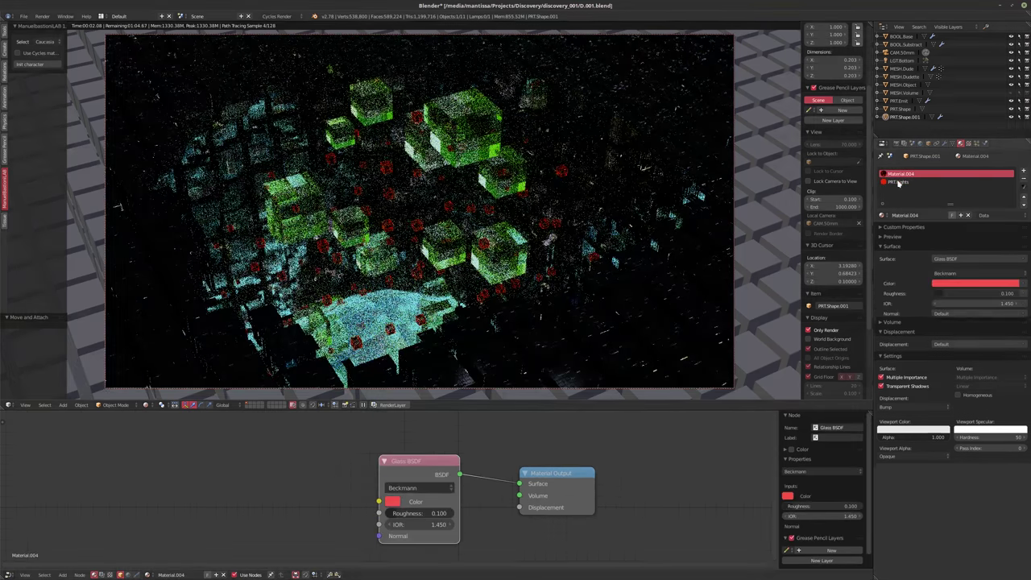
{"action": "left_click", "coordinate": [392, 501]}
{"action": "left_click", "coordinate": [450, 463]}
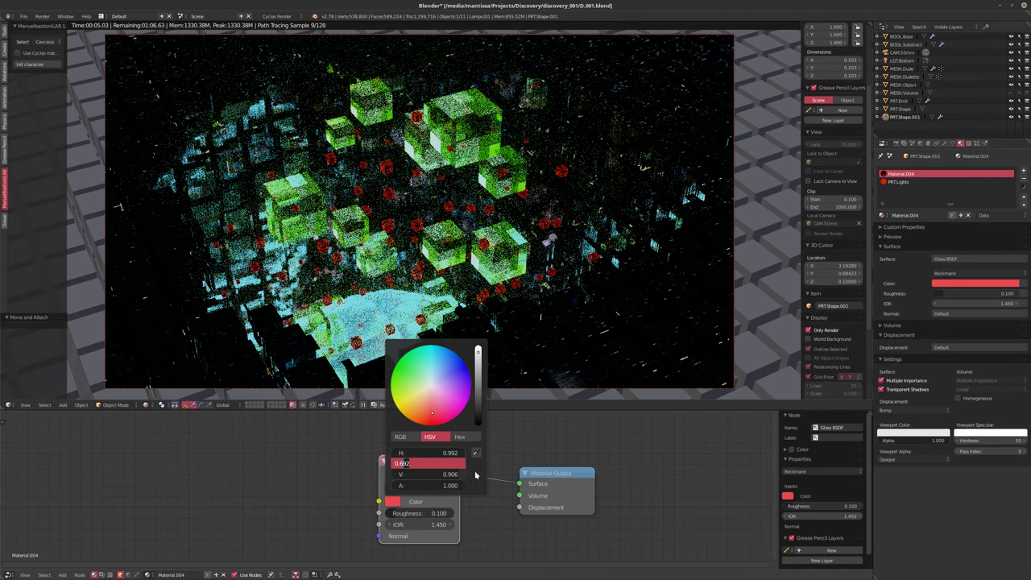
{"action": "type", "text": "0"}
{"action": "key", "text": "Return"}
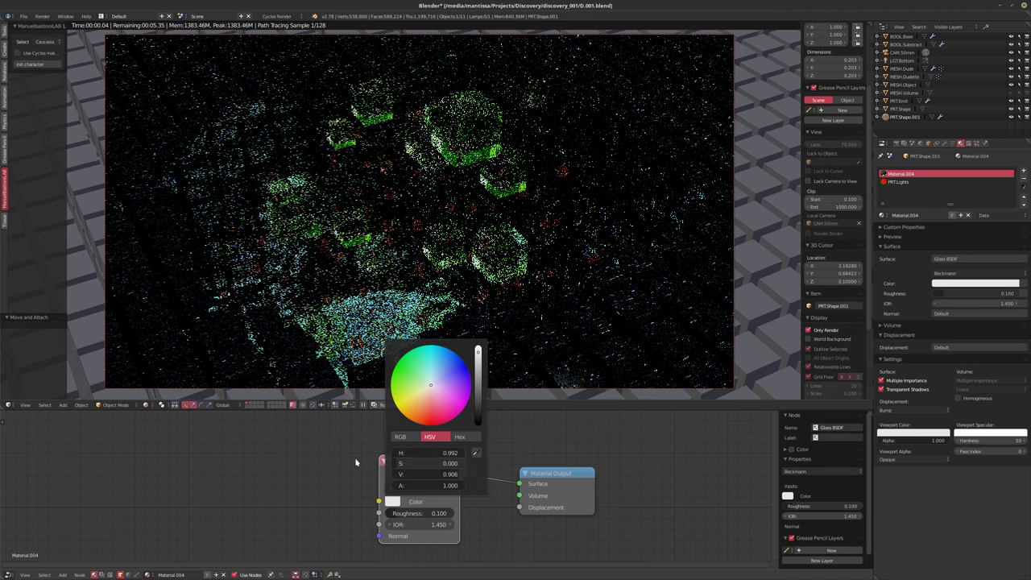
{"action": "left_click", "coordinate": [392, 502]}
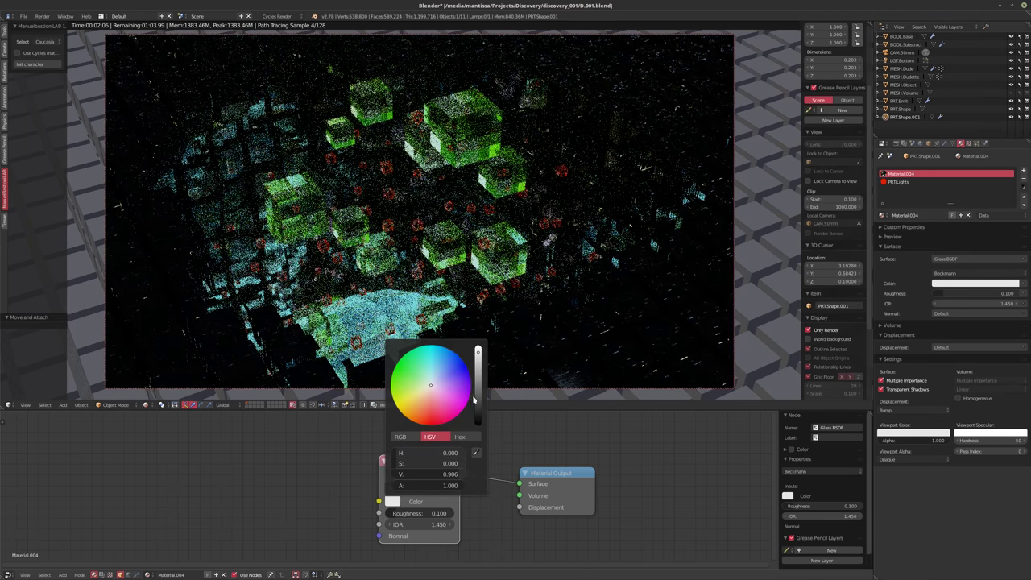
{"action": "left_click_drag", "start_coordinate": [478, 354], "coordinate": [477, 378]}
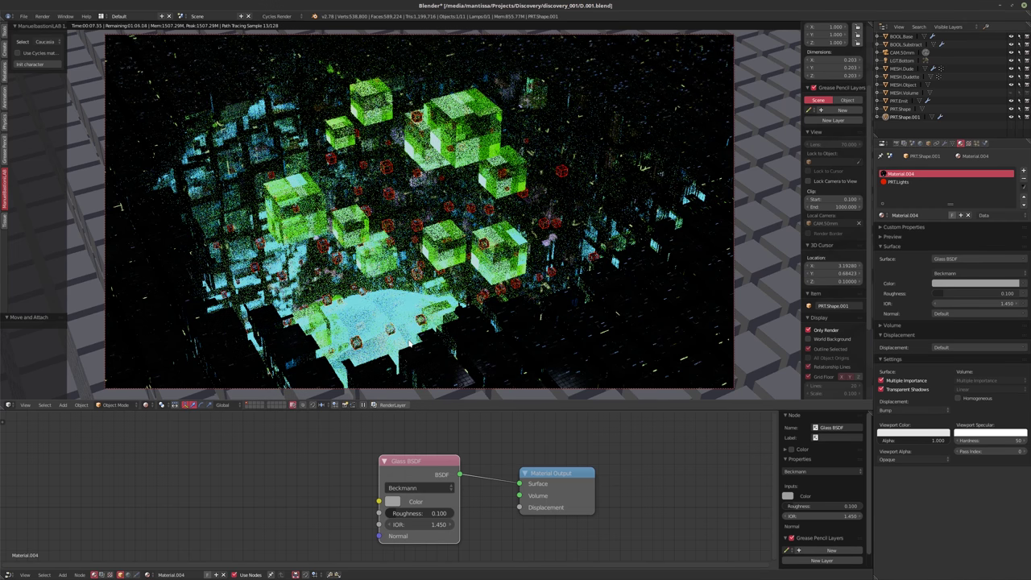
- Switch PRT.Emit's ParticleSystem 2 from grid to random volume distribution and set its particle number to 128
{"action": "left_click", "coordinate": [976, 143]}
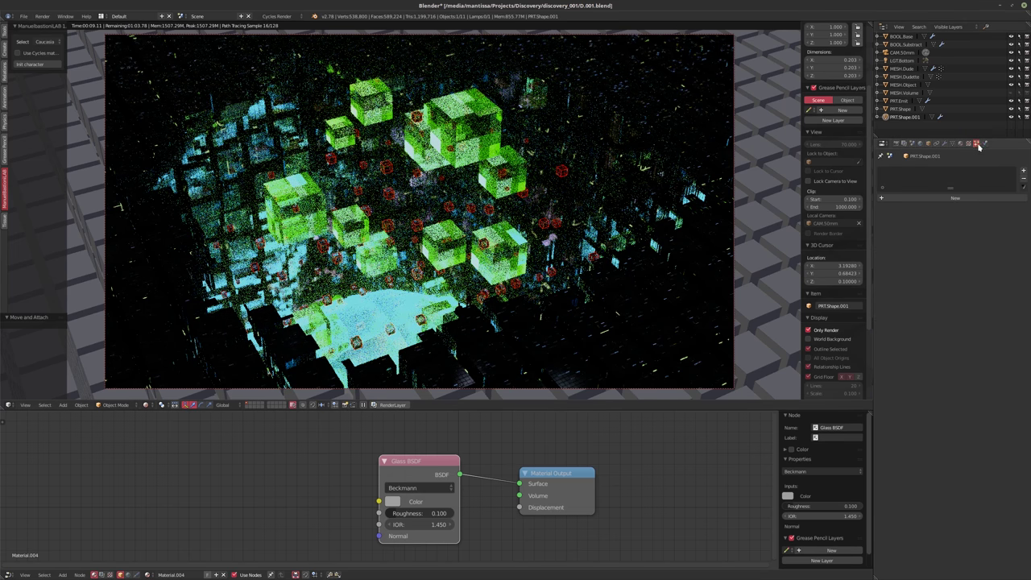
{"action": "left_click", "coordinate": [901, 102]}
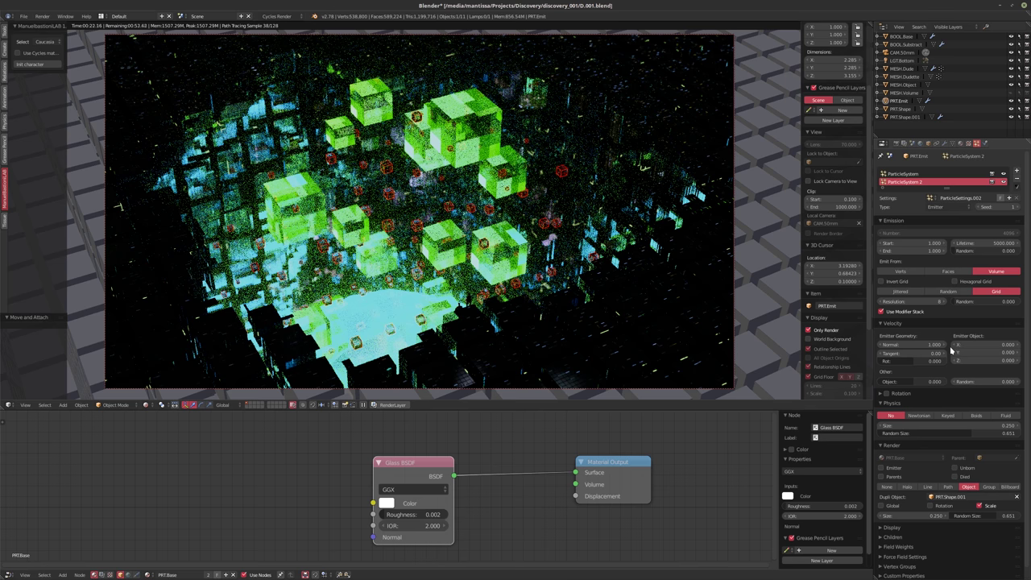
{"action": "left_click", "coordinate": [938, 292]}
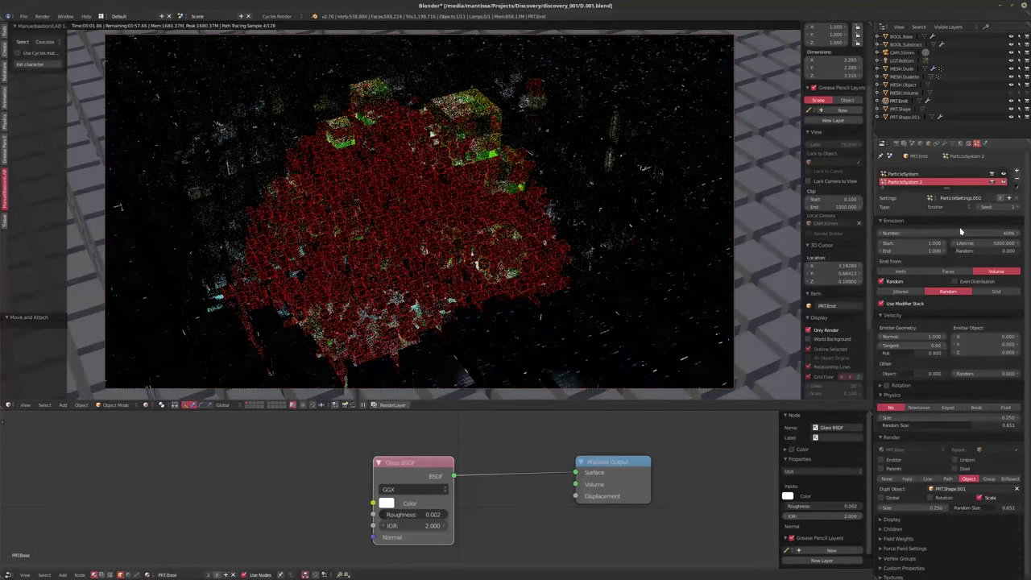
{"action": "left_click", "coordinate": [960, 232]}
{"action": "type", "text": "128"}
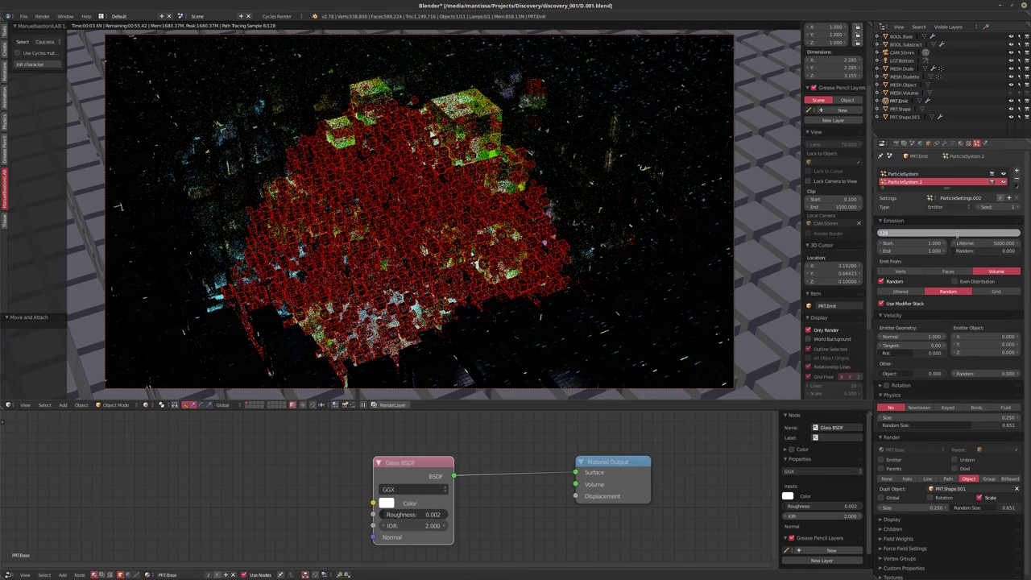
{"action": "key", "text": "Return"}
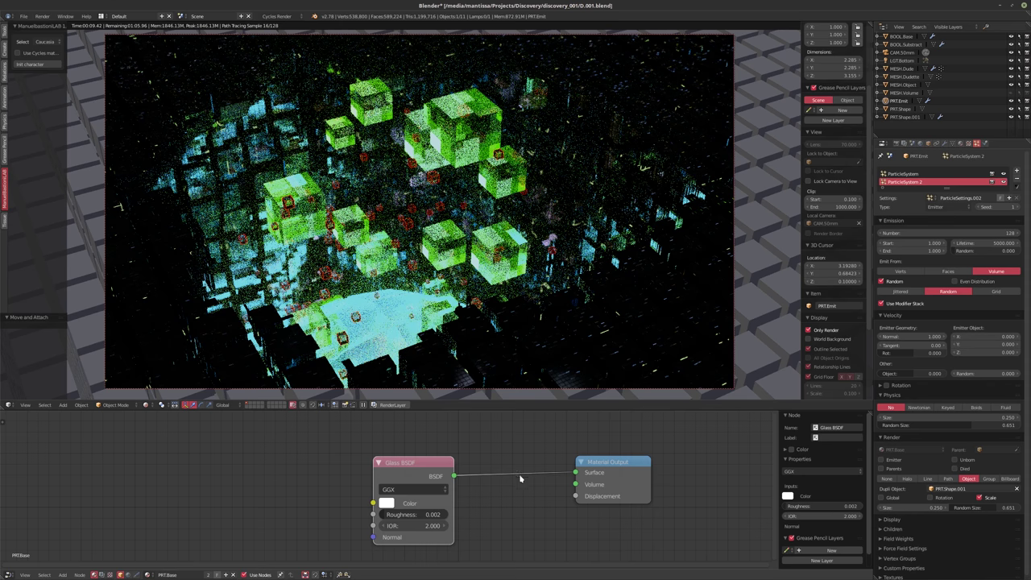
- Shift the PRT.Base Glass BSDF node away from the Material Output and try a roughness of 0.1
{"action": "left_click_drag", "start_coordinate": [420, 536], "coordinate": [348, 521]}
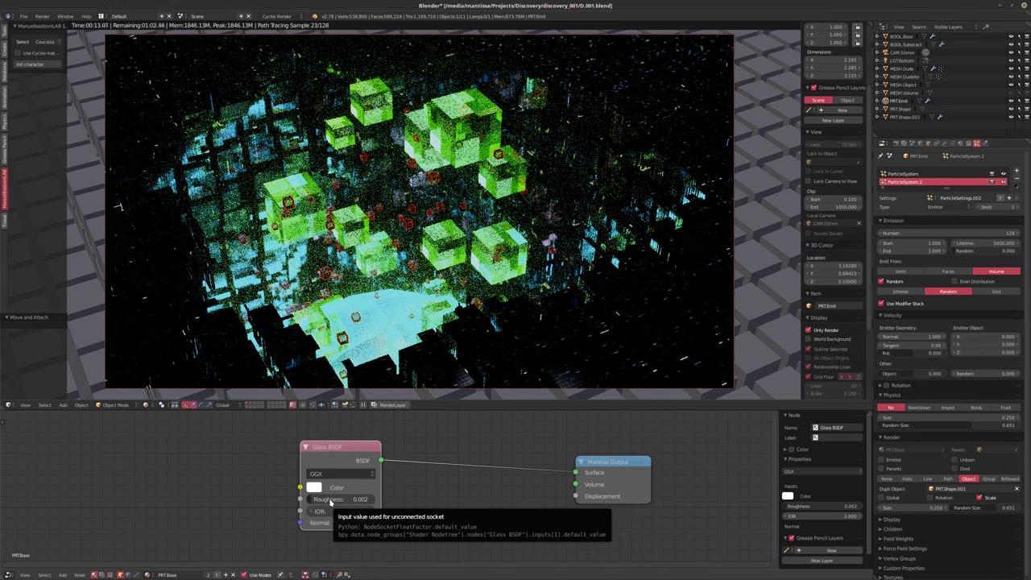
{"action": "left_click", "coordinate": [329, 499]}
{"action": "type", "text": "0.1"}
{"action": "key", "text": "Return"}
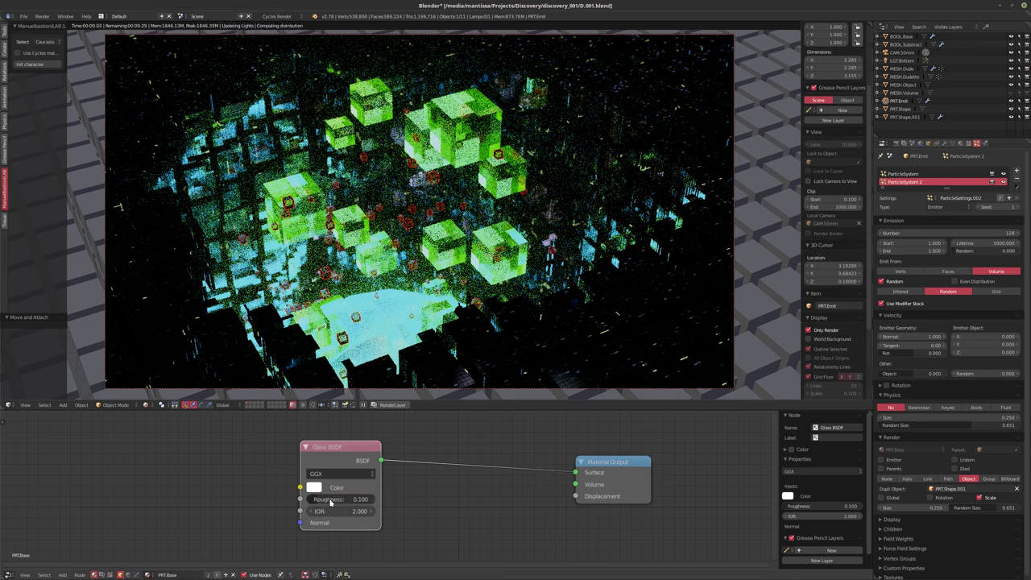
- Set the roughness of the PRT.Base Glass BSDF back to 0.002
{"action": "middle_click_drag", "start_coordinate": [410, 528], "coordinate": [406, 493]}
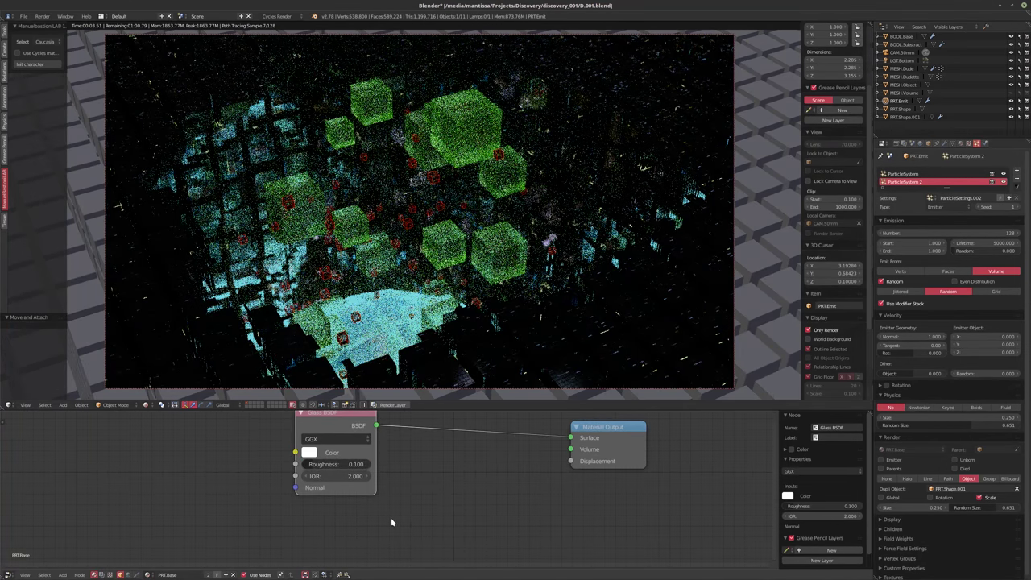
{"action": "left_click", "coordinate": [338, 465]}
{"action": "type", "text": ".002"}
{"action": "key", "text": "Return"}
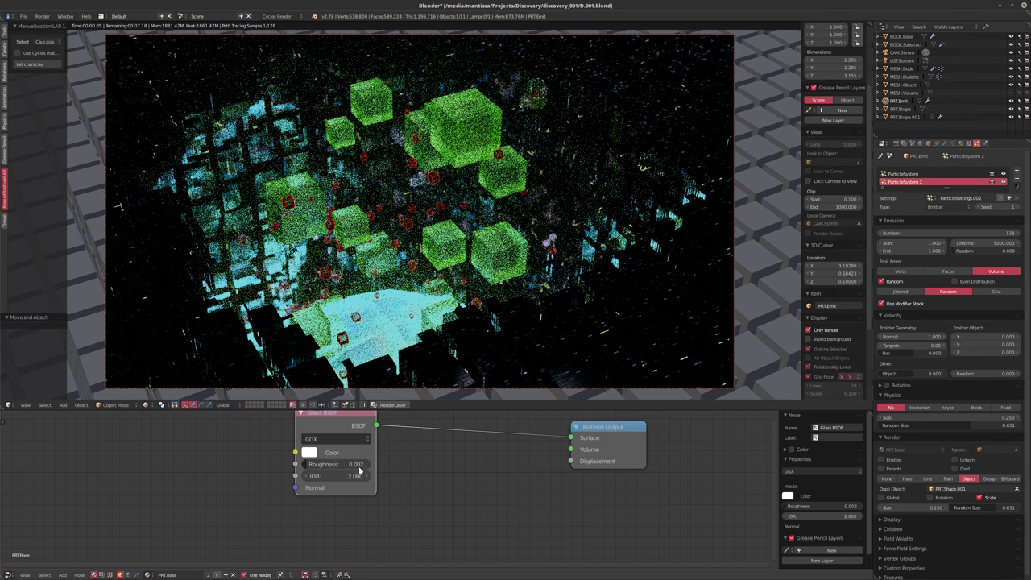
{"action": "middle_click_drag", "start_coordinate": [444, 476], "coordinate": [444, 500]}
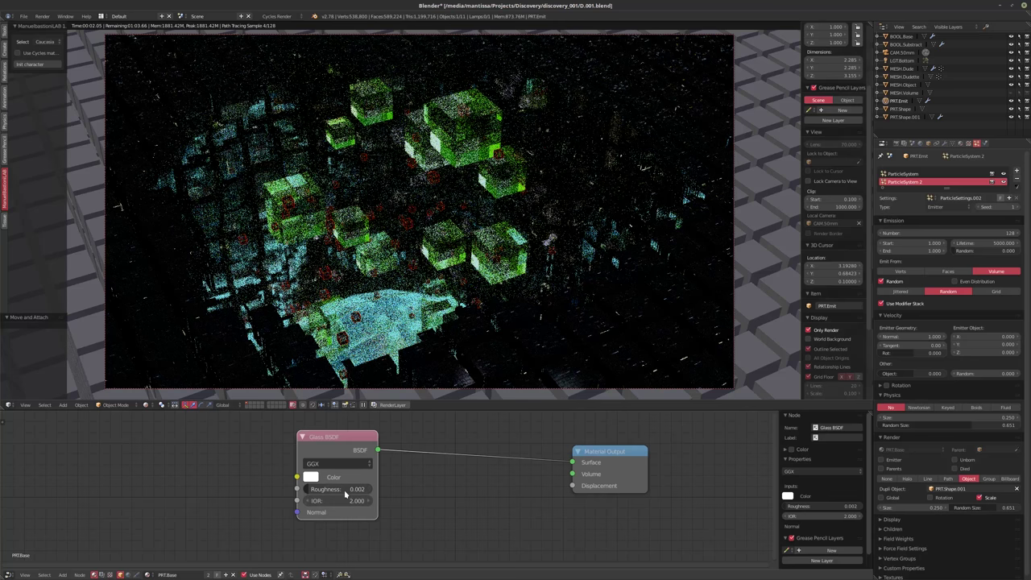
- Select PRT.Shape.001 and change its Glass BSDF color to a deep dark red
{"action": "left_click", "coordinate": [904, 117]}
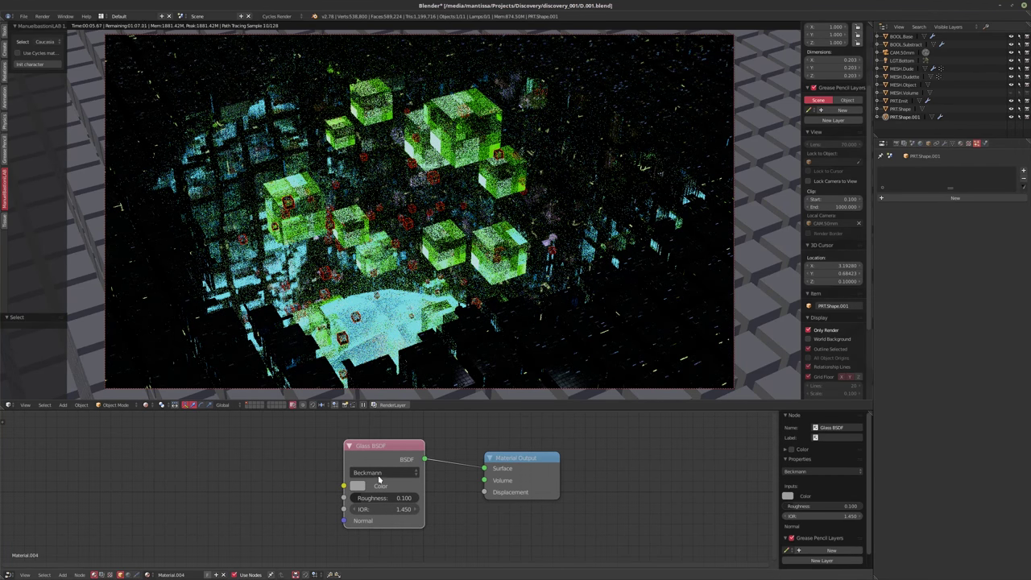
{"action": "left_click", "coordinate": [357, 485]}
{"action": "left_click_drag", "start_coordinate": [396, 371], "coordinate": [396, 411]}
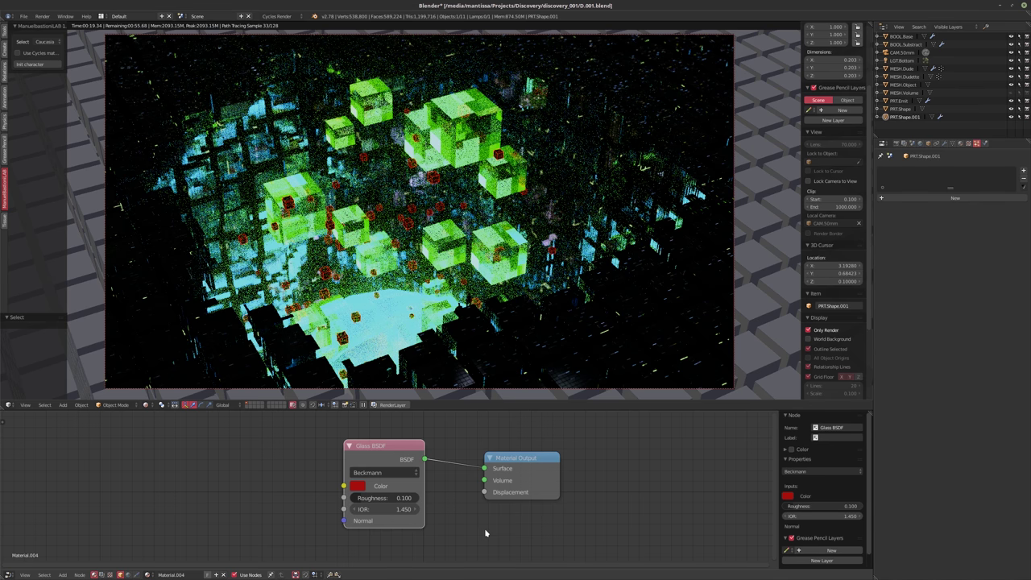
- Set the PRT.Lights emission strength on PRT.Shape.001 to 5 and switch the viewport from rendered to solid shading
{"action": "left_click", "coordinate": [945, 145]}
{"action": "left_click", "coordinate": [961, 144]}
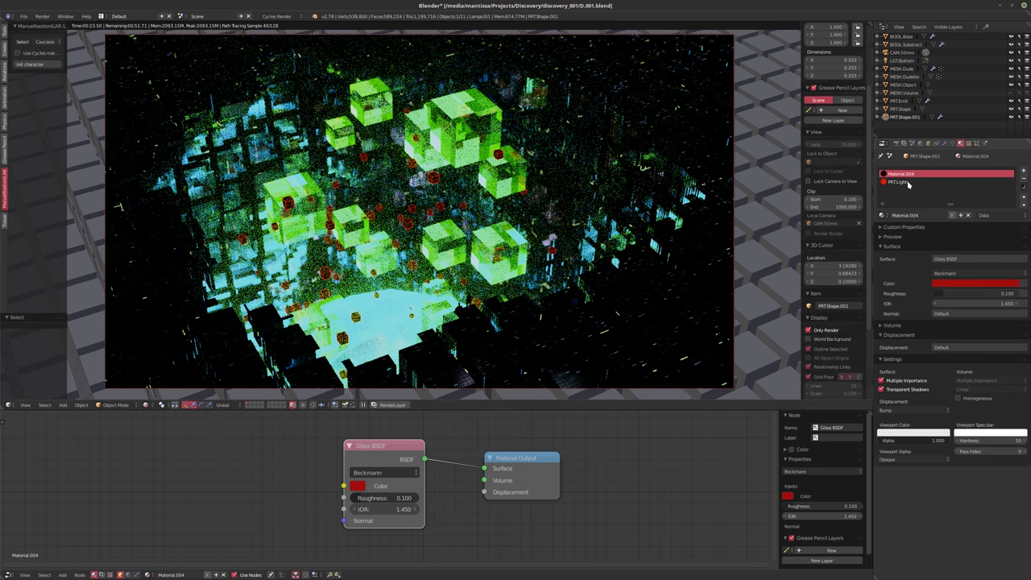
{"action": "left_click", "coordinate": [908, 183]}
{"action": "left_click", "coordinate": [324, 503]}
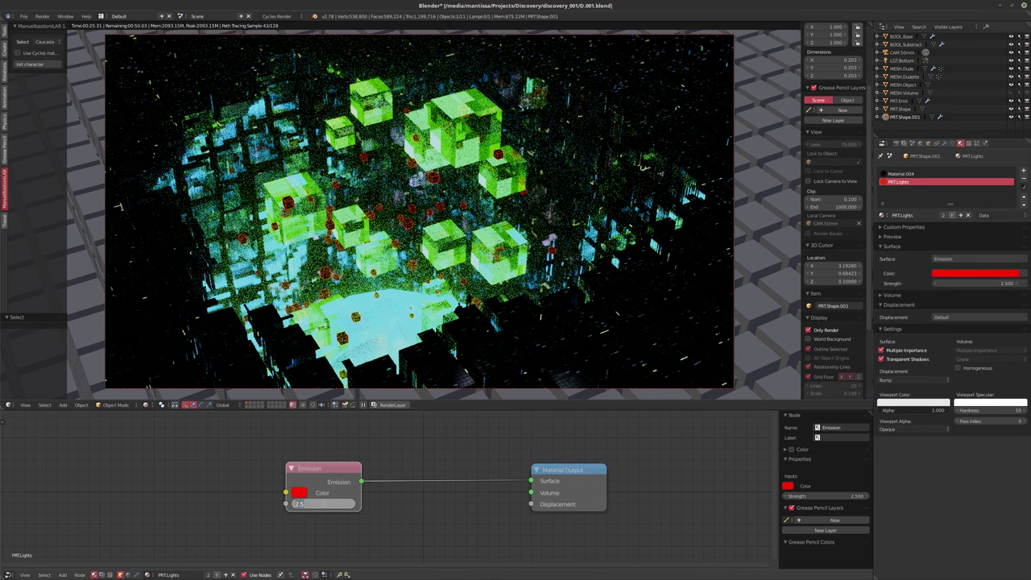
{"action": "type", "text": "5"}
{"action": "key", "text": "Return"}
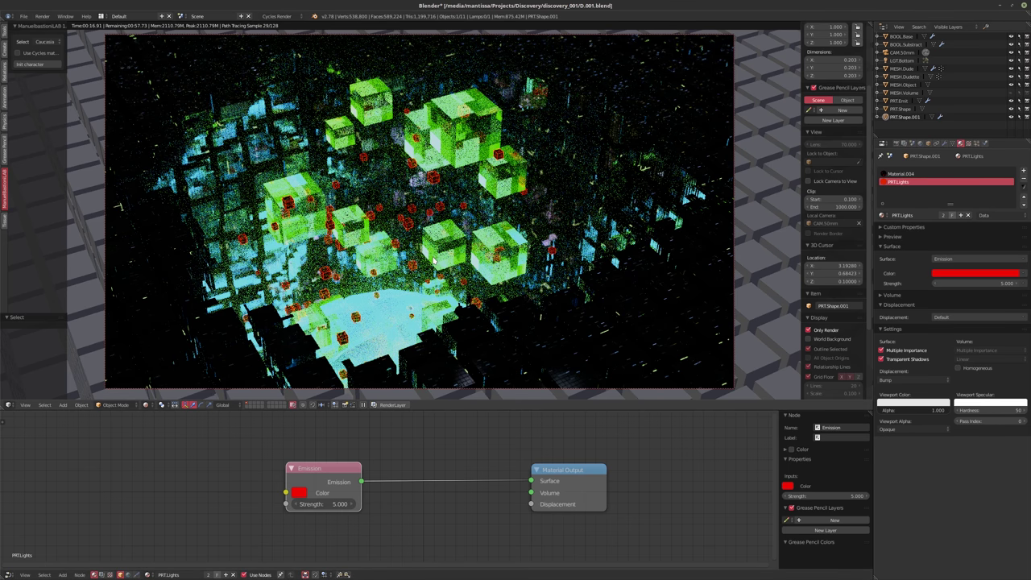
{"action": "key", "text": "shift+z"}
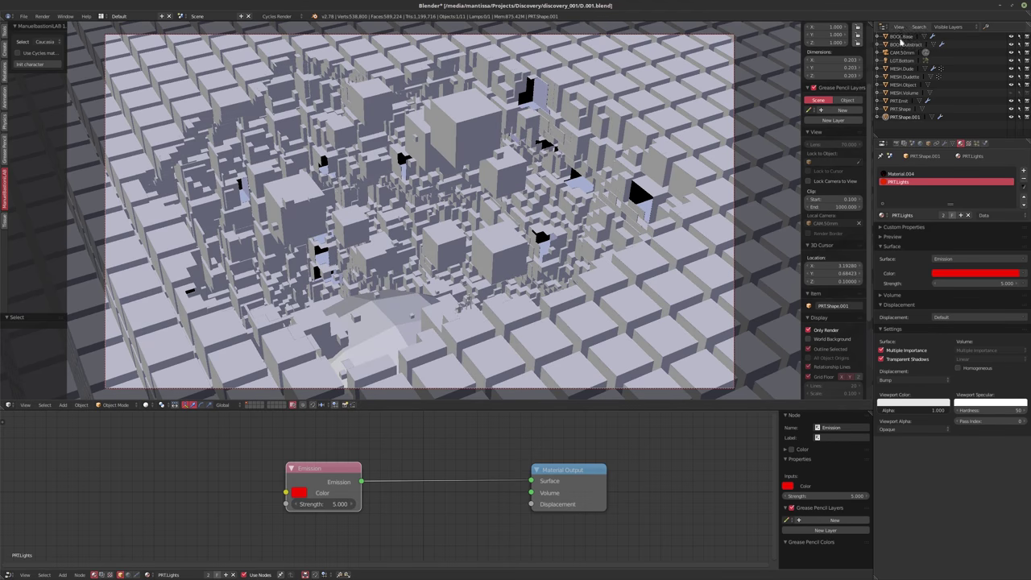
- Set the depth of field aperture size of CAM.50mm to 0.005 and save over the existing D.001.blend file
{"action": "left_click", "coordinate": [900, 52]}
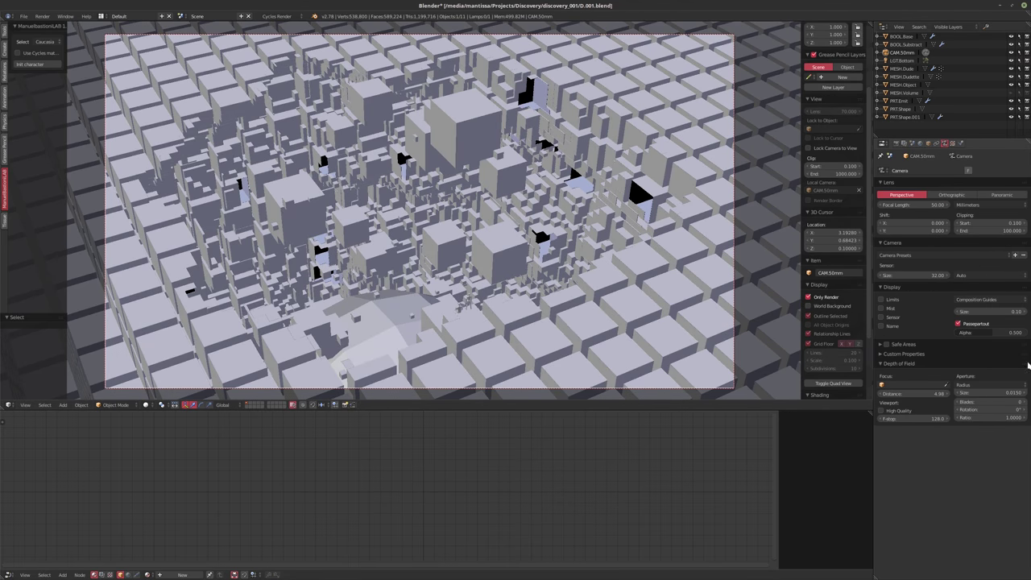
{"action": "left_click", "coordinate": [982, 394]}
{"action": "left_click_drag", "start_coordinate": [967, 394], "coordinate": [963, 393]}
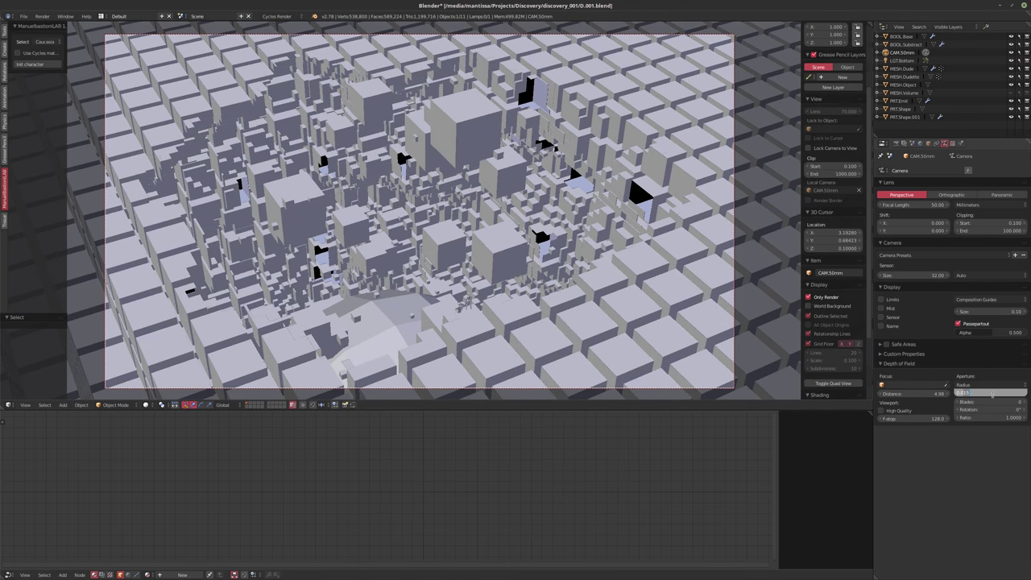
{"action": "type", "text": "0.0066"}
{"action": "key", "text": "Return"}
{"action": "left_click", "coordinate": [989, 393]}
{"action": "type", "text": "0.005"}
{"action": "key", "text": "Return"}
{"action": "key", "text": "ctrl+s"}
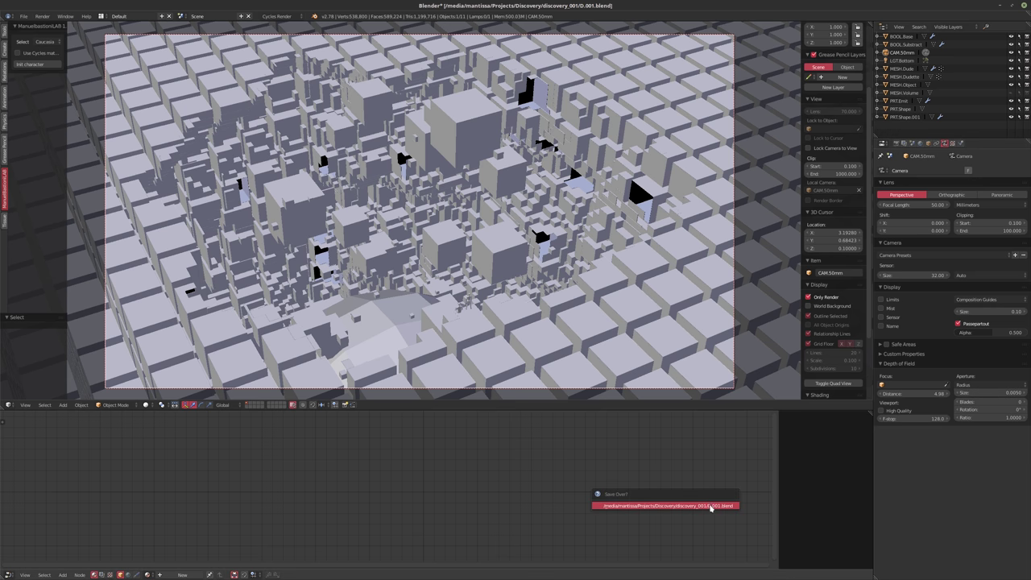
{"action": "left_click", "coordinate": [710, 506]}
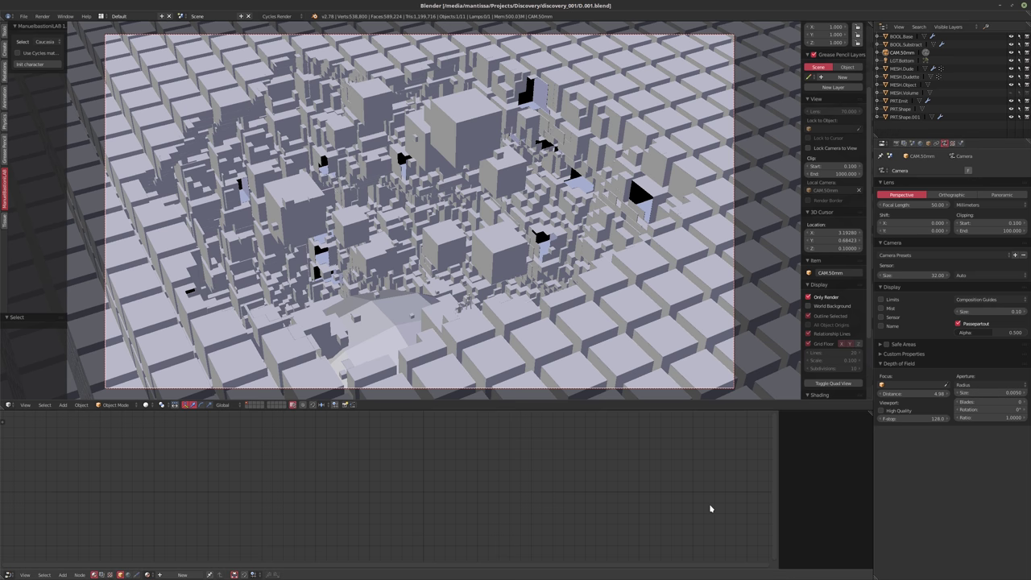
- Set the scene's Cycles render samples to 512
{"action": "left_click", "coordinate": [897, 143]}
{"action": "left_click", "coordinate": [985, 443]}
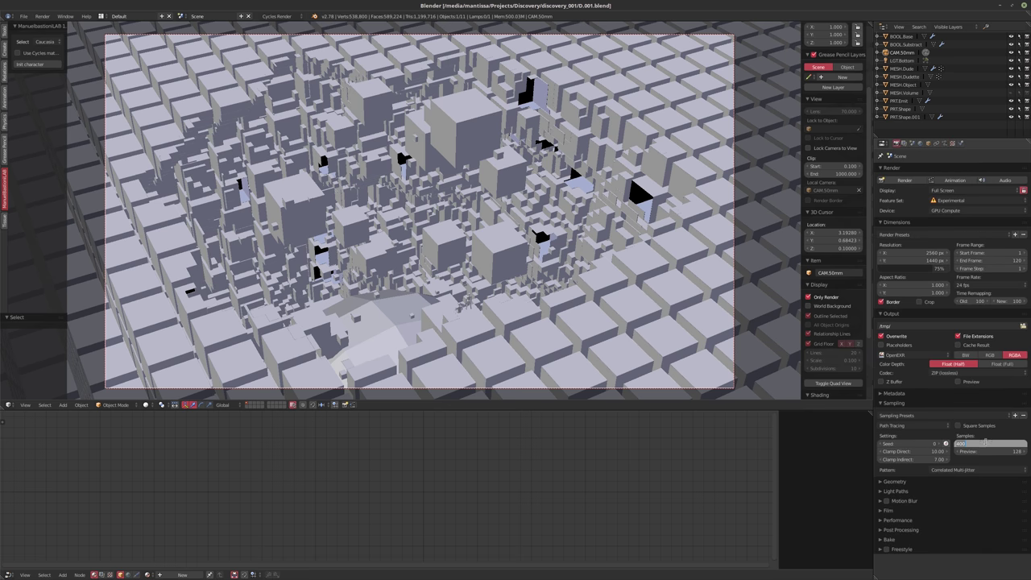
{"action": "type", "text": "512"}
{"action": "key", "text": "Return"}
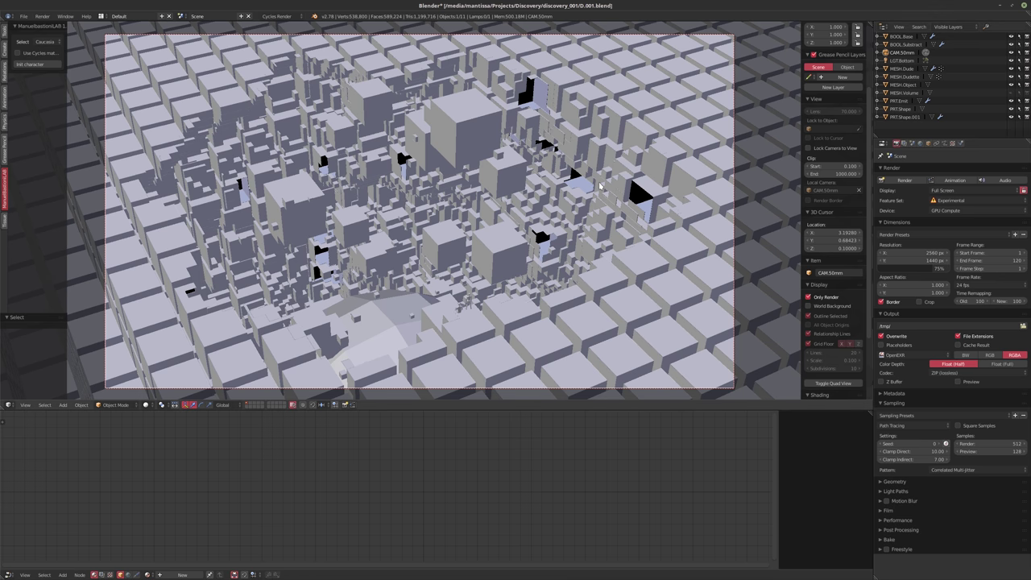
- Save over the existing blend file and render the final image
{"action": "key", "text": "ctrl+s"}
{"action": "left_click", "coordinate": [599, 184]}
{"action": "key", "text": "F12"}
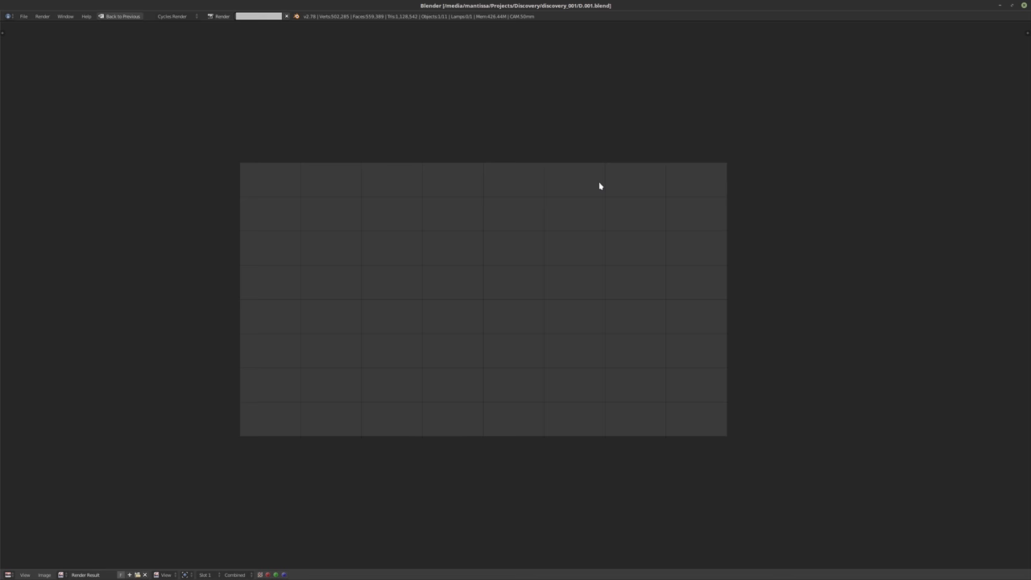
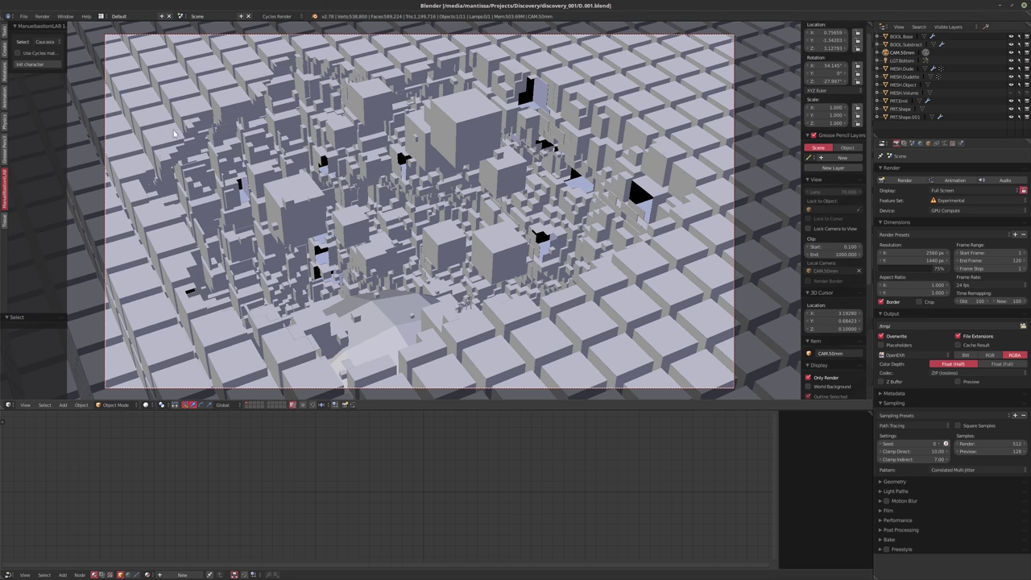
- Return from the full-screen render, show the render result in place of the 3D view, and display the compositing nodes below it
{"action": "left_click", "coordinate": [123, 16]}
{"action": "left_click", "coordinate": [8, 404]}
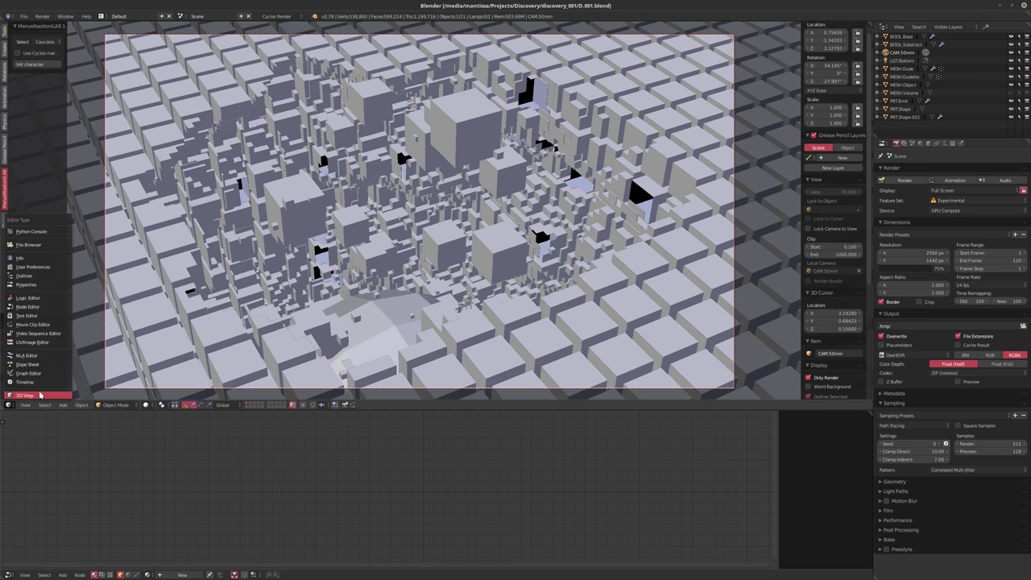
{"action": "left_click", "coordinate": [34, 341]}
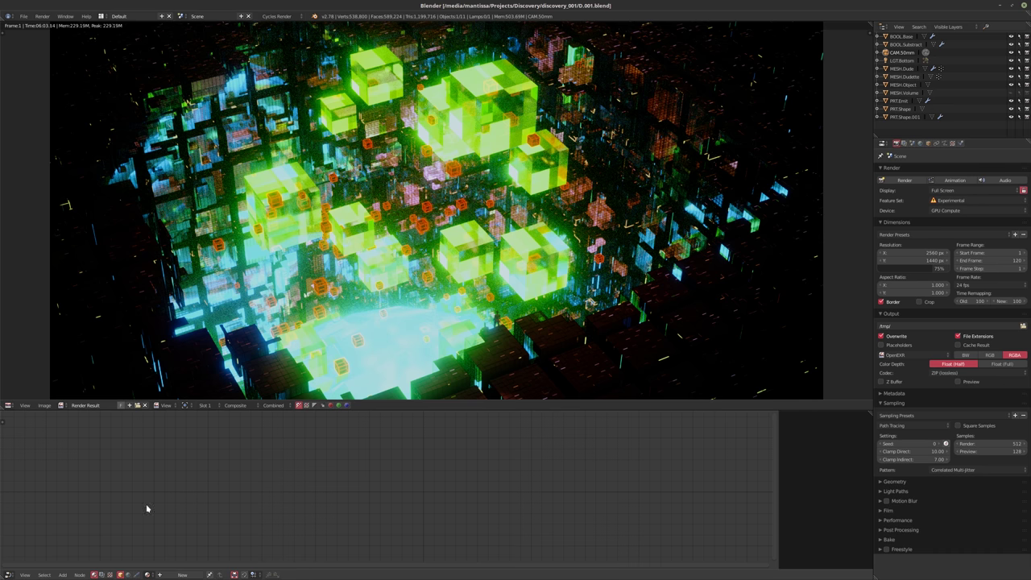
{"action": "left_click", "coordinate": [100, 574]}
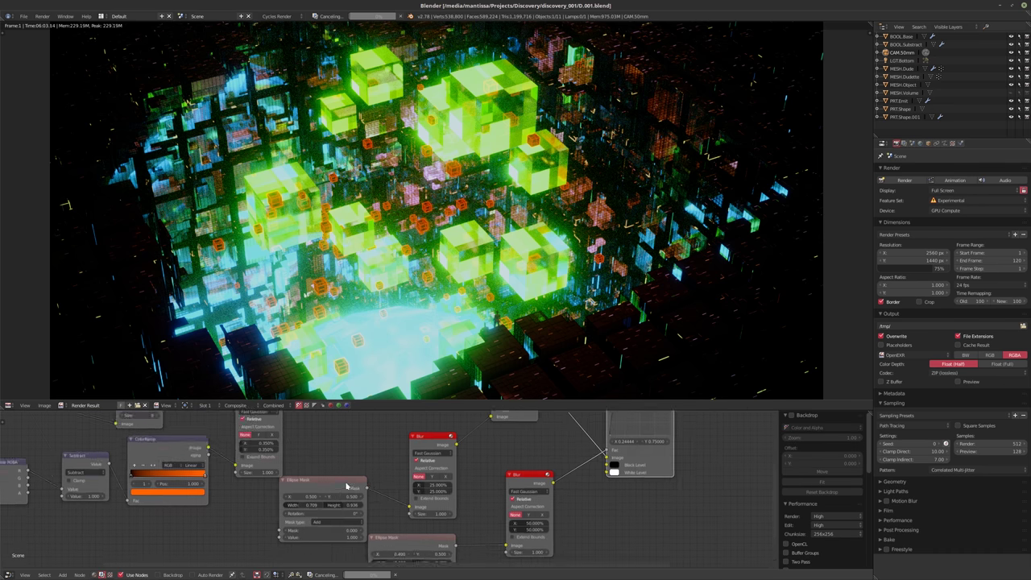
- Lower the middle point of the red curve in the RGB Curves node to about X 0.36, Y 0.66
{"action": "scroll", "coordinate": [580, 505], "scroll_direction": "up", "scroll_amount": 2}
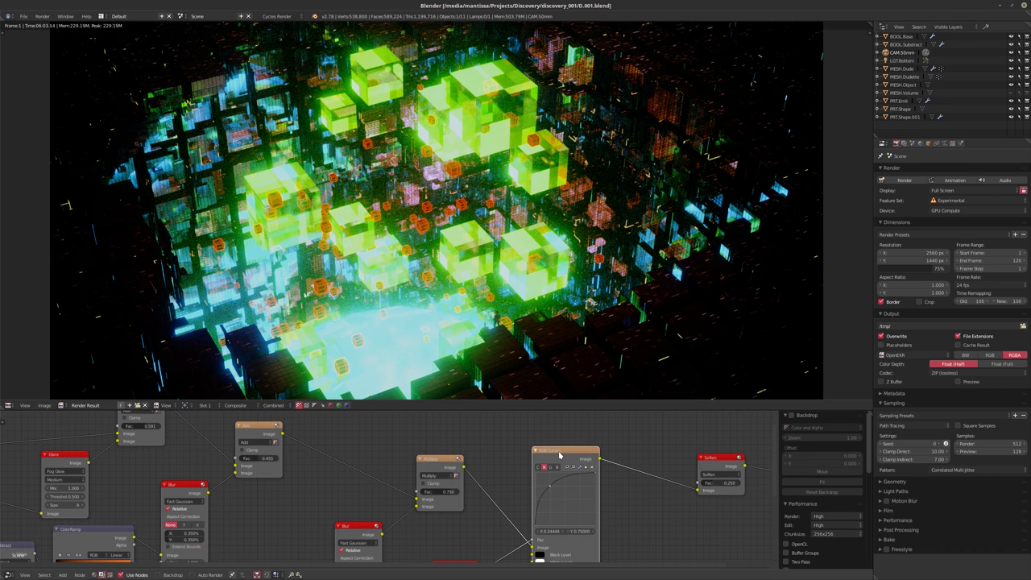
{"action": "mouse_move", "coordinate": [632, 530]}
{"action": "middle_mouse_down"}
{"action": "mouse_move", "coordinate": [634, 488]}
{"action": "mouse_move", "coordinate": [615, 526]}
{"action": "middle_mouse_up"}
{"action": "scroll", "coordinate": [622, 507], "scroll_direction": "up", "scroll_amount": 1}
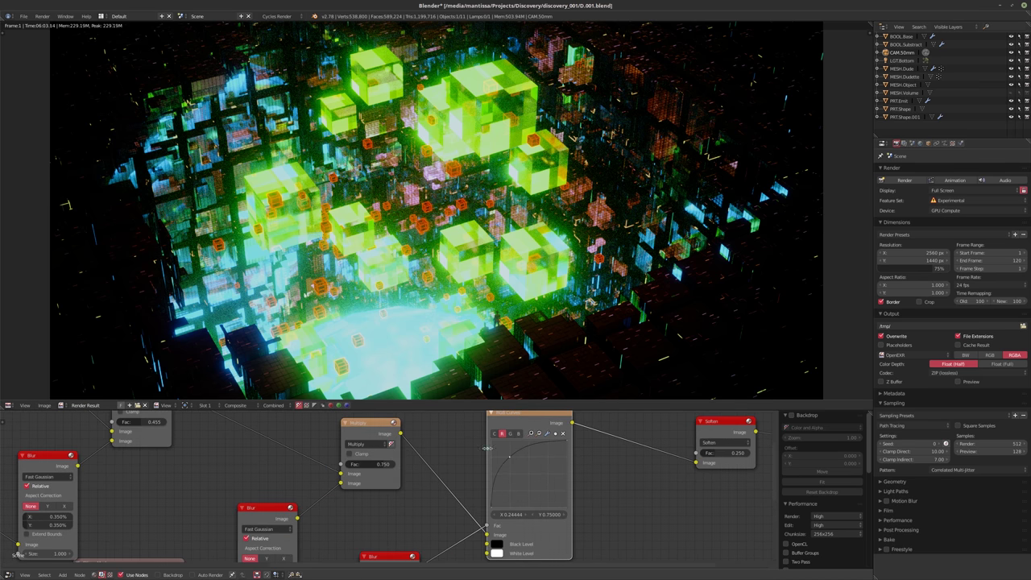
{"action": "left_click_drag", "start_coordinate": [506, 456], "coordinate": [520, 468]}
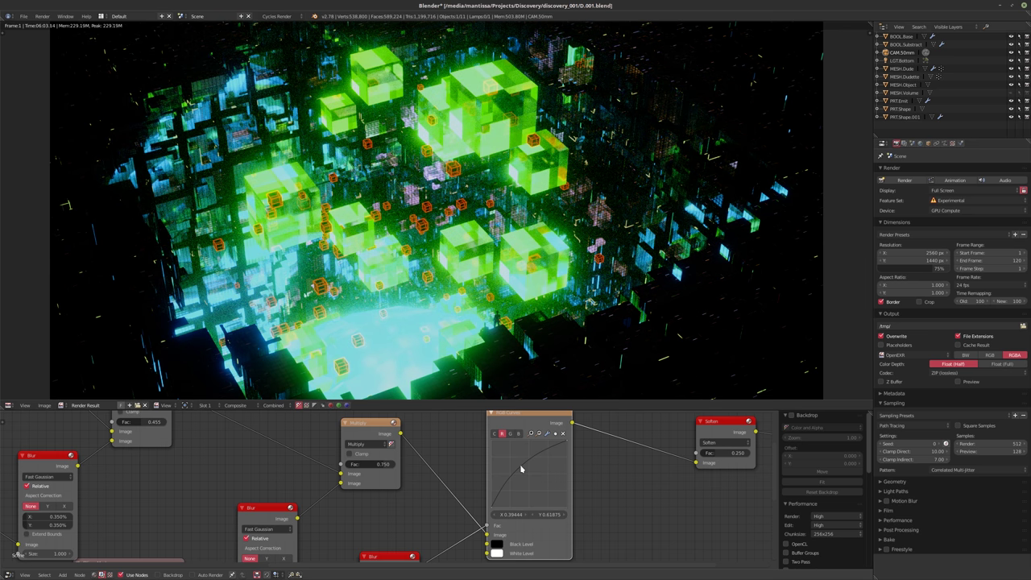
{"action": "left_click_drag", "start_coordinate": [521, 468], "coordinate": [519, 465]}
- Reposition the Glare node slightly within the compositing node tree
{"action": "middle_click_drag", "start_coordinate": [407, 480], "coordinate": [548, 494]}
{"action": "scroll", "coordinate": [548, 494], "scroll_direction": "down", "scroll_amount": 4}
{"action": "middle_click_drag", "start_coordinate": [354, 492], "coordinate": [426, 484]}
{"action": "scroll", "coordinate": [426, 484], "scroll_direction": "up", "scroll_amount": 2}
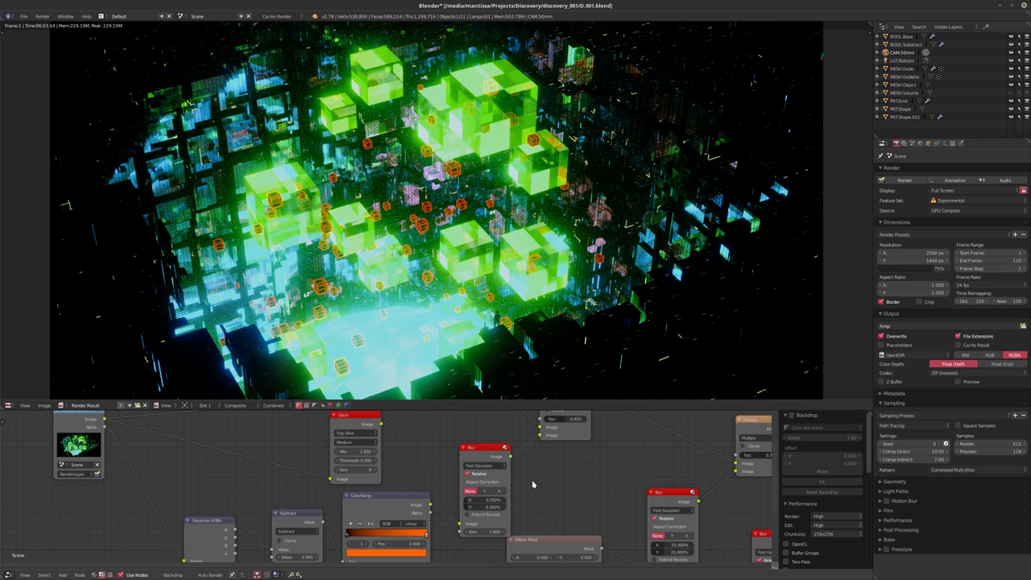
{"action": "scroll", "coordinate": [534, 483], "scroll_direction": "down", "scroll_amount": 6}
{"action": "scroll", "coordinate": [362, 499], "scroll_direction": "up", "scroll_amount": 2}
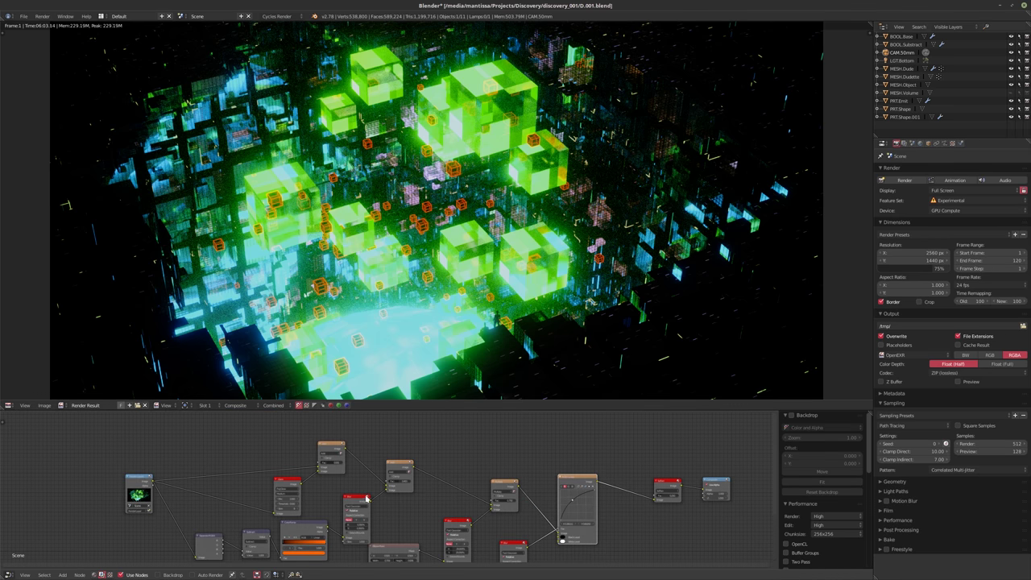
{"action": "left_click_drag", "start_coordinate": [284, 484], "coordinate": [298, 481]}
{"action": "scroll", "coordinate": [427, 506], "scroll_direction": "down", "scroll_amount": 2}
{"action": "middle_click_drag", "start_coordinate": [435, 523], "coordinate": [383, 493]}
{"action": "scroll", "coordinate": [383, 499], "scroll_direction": "up", "scroll_amount": 1}
{"action": "scroll", "coordinate": [384, 498], "scroll_direction": "up", "scroll_amount": 3}
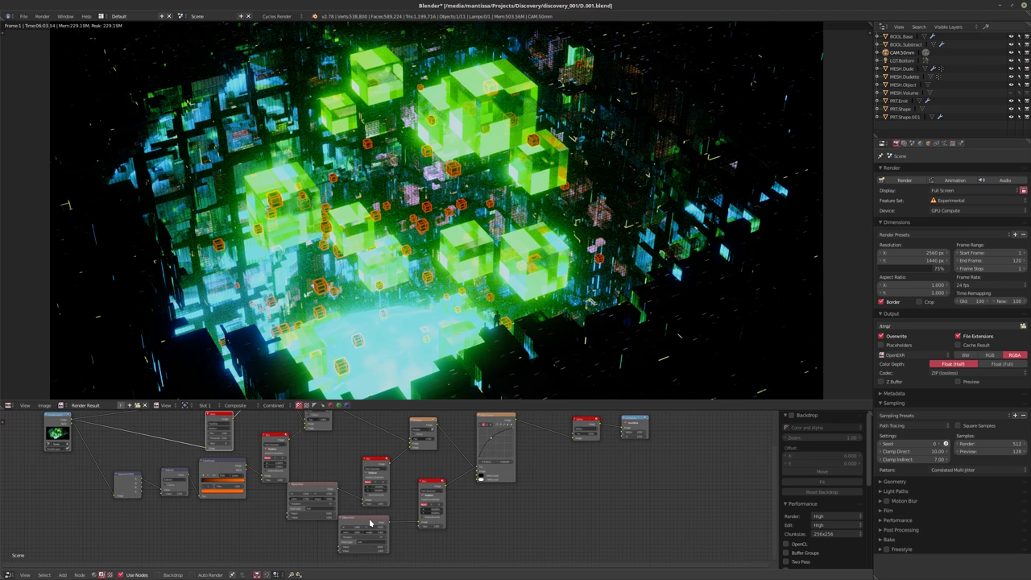
- Space out the lower Ellipse Mask and its Blur node, and shift the Multiply and RGB Curves nodes downward
{"action": "left_click_drag", "start_coordinate": [368, 523], "coordinate": [358, 546]}
{"action": "left_click_drag", "start_coordinate": [432, 484], "coordinate": [423, 496]}
{"action": "middle_click_drag", "start_coordinate": [433, 484], "coordinate": [406, 504]}
{"action": "scroll", "coordinate": [406, 504], "scroll_direction": "up", "scroll_amount": 2}
{"action": "left_click_drag", "start_coordinate": [472, 427], "coordinate": [463, 441]}
{"action": "middle_click_drag", "start_coordinate": [469, 468], "coordinate": [444, 492]}
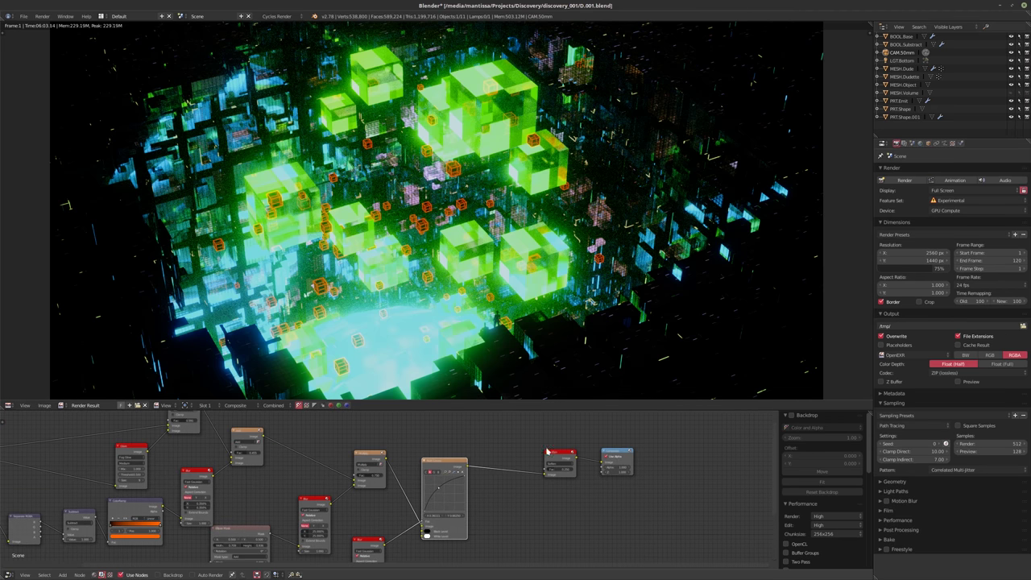
- Move the Soften and Composite nodes closer to the RGB Curves node and line them up with it
{"action": "left_click_drag", "start_coordinate": [556, 456], "coordinate": [528, 477]}
{"action": "left_click_drag", "start_coordinate": [619, 452], "coordinate": [608, 481]}
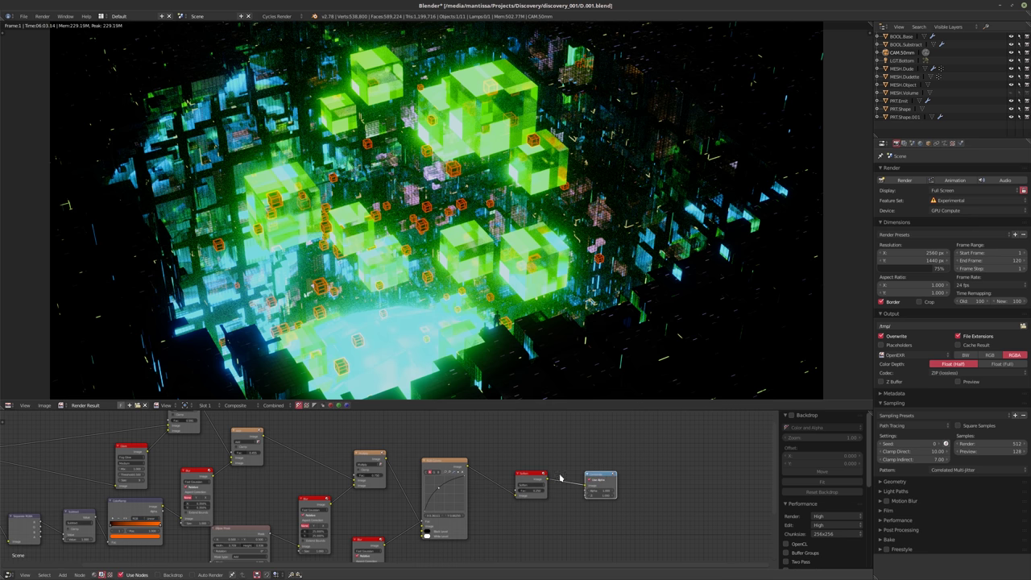
{"action": "scroll", "coordinate": [485, 466], "scroll_direction": "up", "scroll_amount": 3}
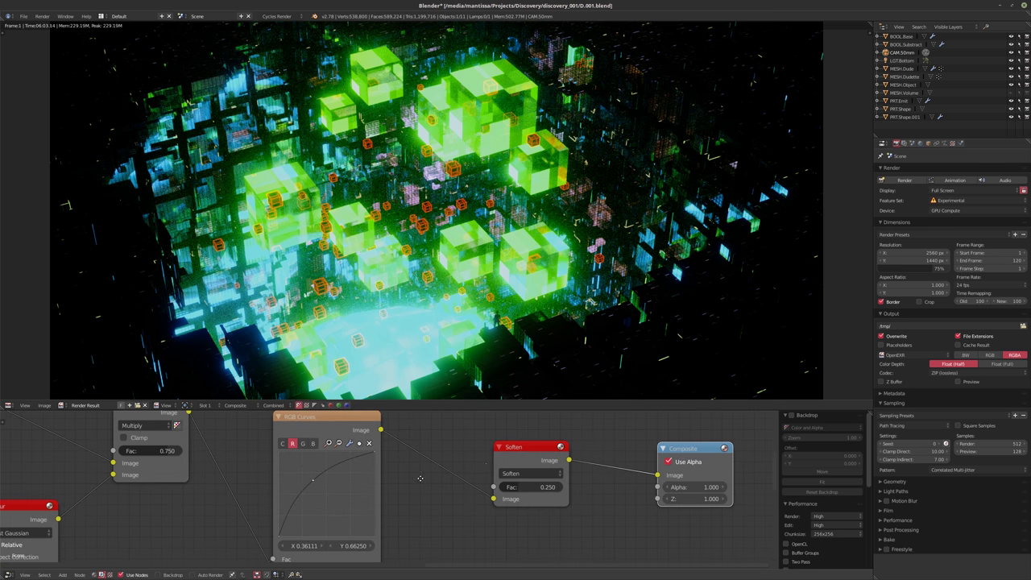
- Toggle muting on the Multiply node to compare the image with and without the vignette
{"action": "scroll", "coordinate": [493, 469], "scroll_direction": "down", "scroll_amount": 2}
{"action": "scroll", "coordinate": [394, 474], "scroll_direction": "down", "scroll_amount": 2}
{"action": "middle_click_drag", "start_coordinate": [408, 477], "coordinate": [423, 483]}
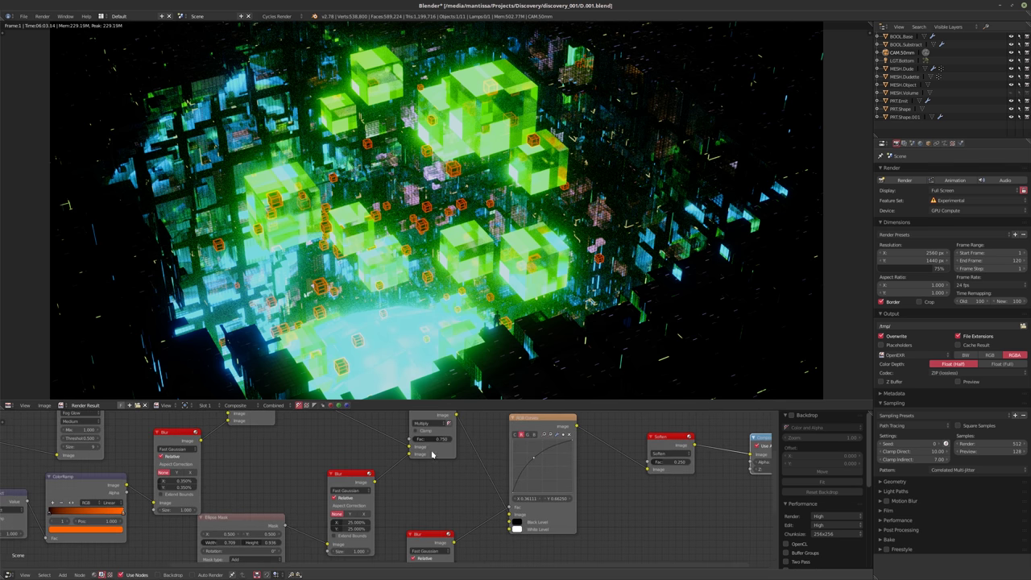
{"action": "left_click", "coordinate": [424, 418]}
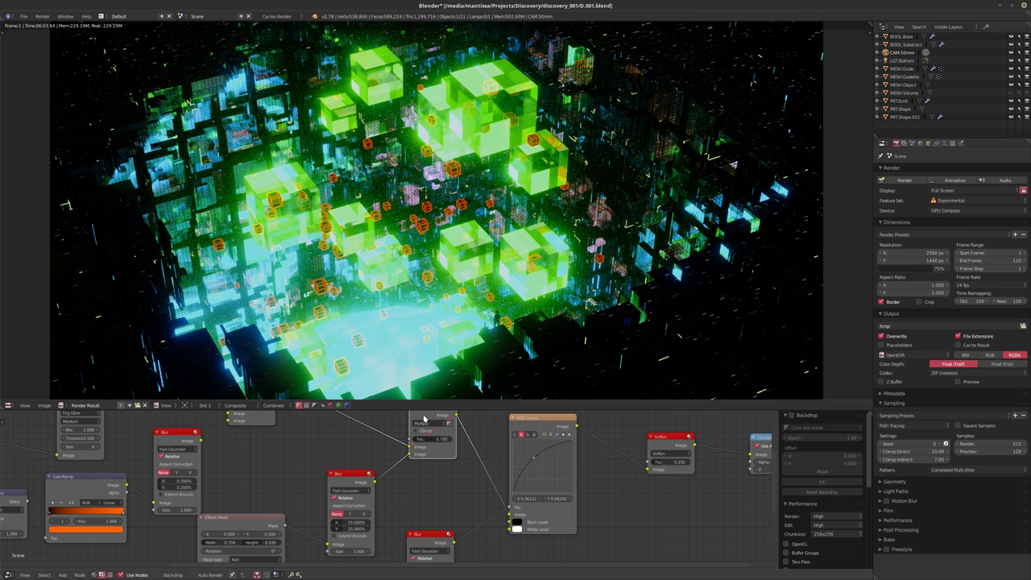
{"action": "key", "text": "m"}
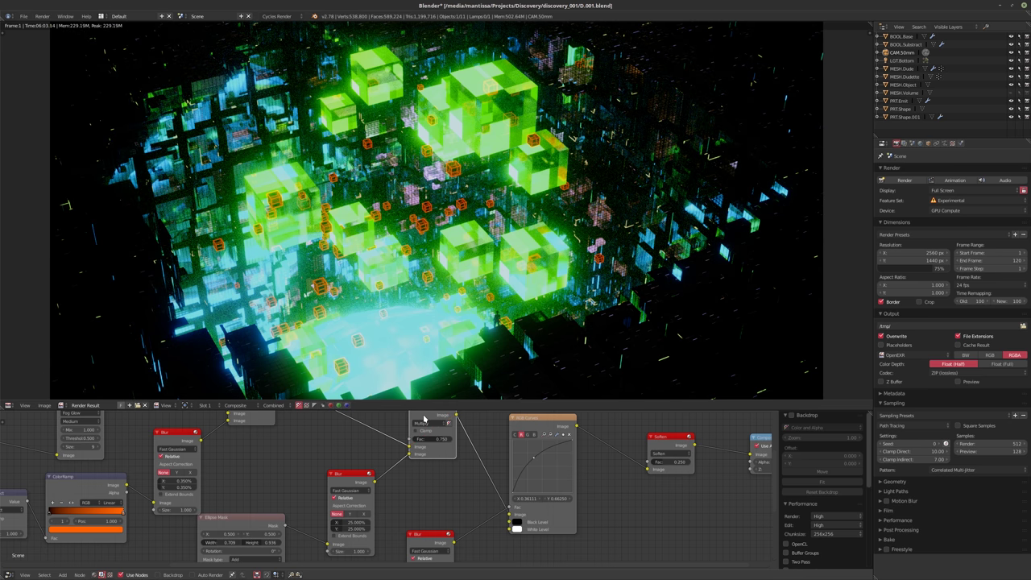
{"action": "key", "text": "m"}
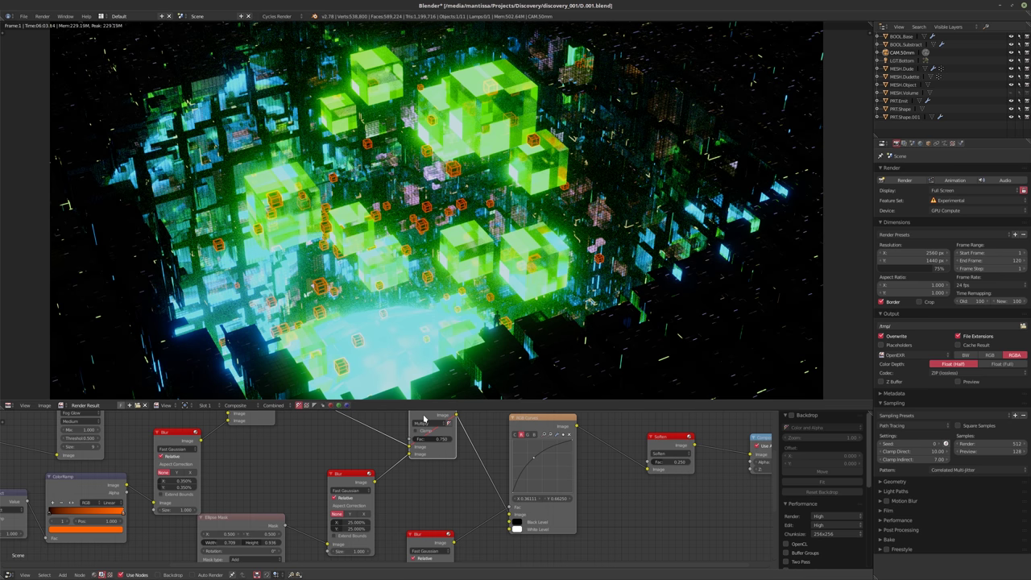
{"action": "middle_click_drag", "start_coordinate": [528, 487], "coordinate": [499, 503]}
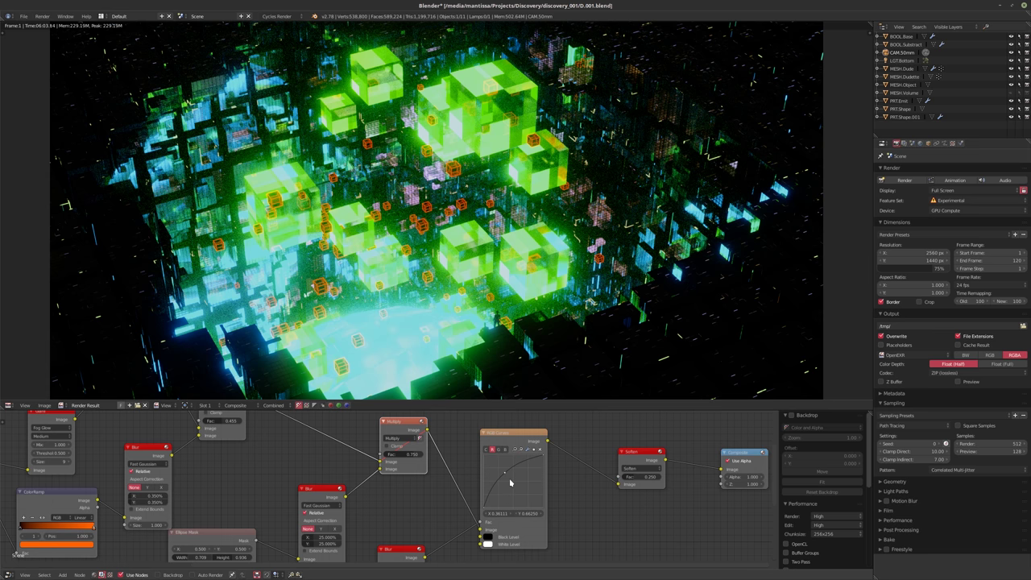
{"action": "middle_click_drag", "start_coordinate": [577, 470], "coordinate": [395, 471]}
{"action": "scroll", "coordinate": [481, 493], "scroll_direction": "up", "scroll_amount": 3}
{"action": "scroll", "coordinate": [436, 506], "scroll_direction": "up", "scroll_amount": 2}
{"action": "scroll", "coordinate": [399, 470], "scroll_direction": "down", "scroll_amount": 7}
{"action": "middle_click_drag", "start_coordinate": [435, 502], "coordinate": [443, 486]}
{"action": "scroll", "coordinate": [442, 486], "scroll_direction": "down", "scroll_amount": 3}
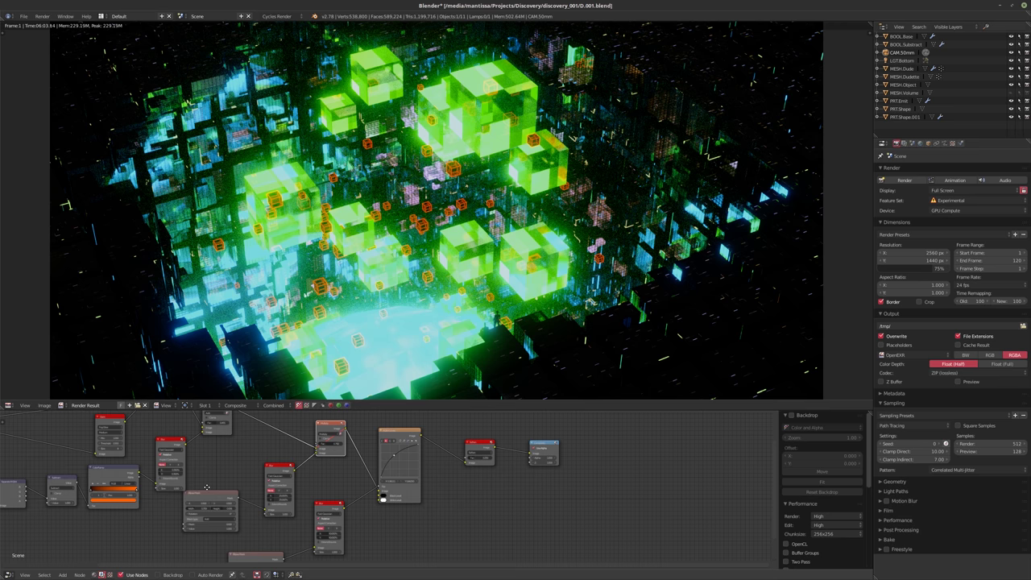
- Rearrange the upper Ellipse Mask, its Blur node and the Multiply node so the vignette chain is tidier
{"action": "middle_click_drag", "start_coordinate": [201, 491], "coordinate": [418, 480]}
{"action": "scroll", "coordinate": [369, 481], "scroll_direction": "up", "scroll_amount": 2}
{"action": "left_click_drag", "start_coordinate": [416, 488], "coordinate": [373, 526]}
{"action": "left_click_drag", "start_coordinate": [504, 449], "coordinate": [467, 465]}
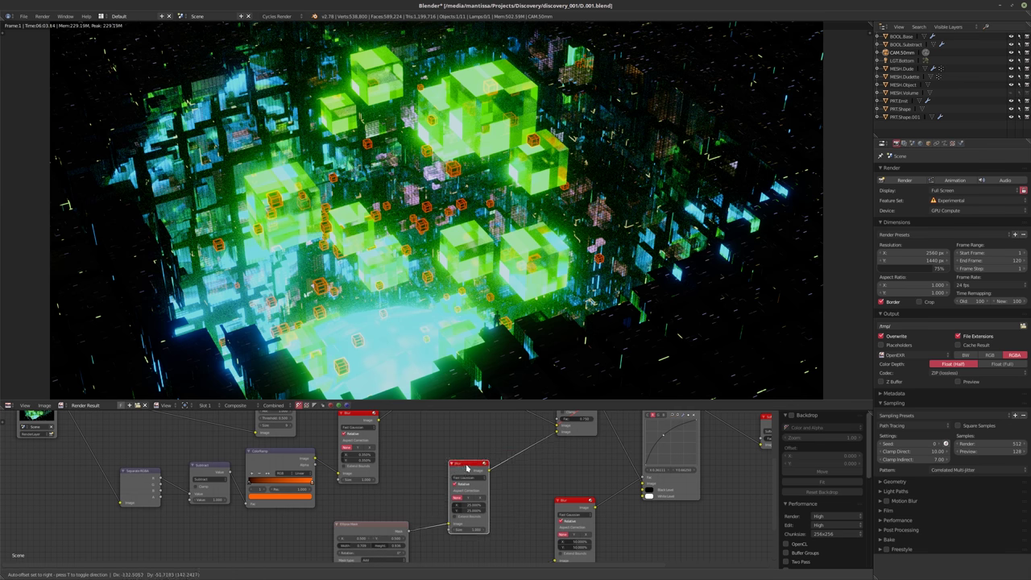
{"action": "middle_click_drag", "start_coordinate": [487, 459], "coordinate": [368, 506]}
{"action": "mouse_move", "coordinate": [460, 445]}
{"action": "left_mouse_down"}
{"action": "mouse_move", "coordinate": [443, 454]}
{"action": "mouse_move", "coordinate": [450, 459]}
{"action": "left_mouse_up"}
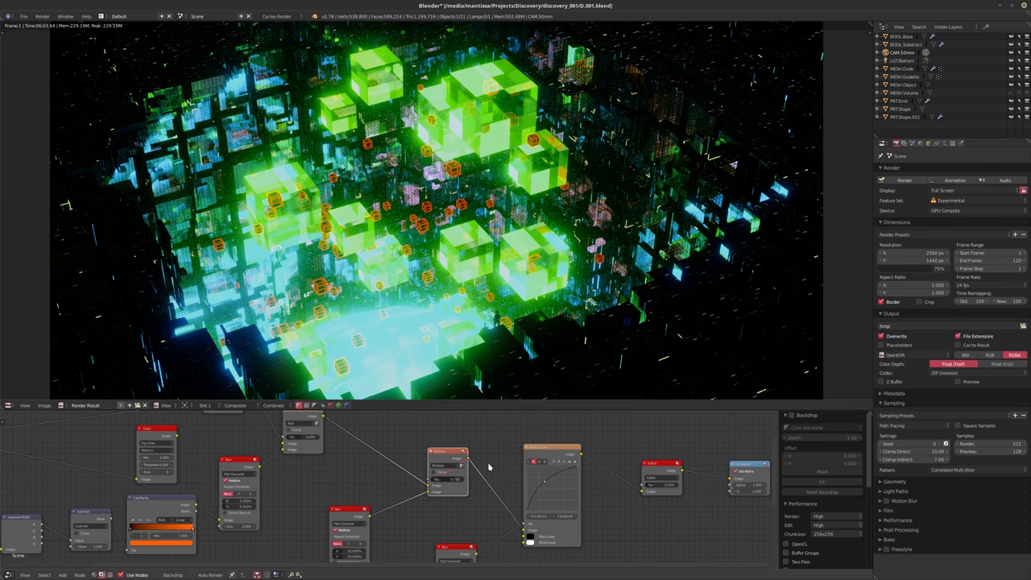
- Set the Multiply node's factor to 0.2
{"action": "middle_click_drag", "start_coordinate": [545, 478], "coordinate": [379, 476]}
{"action": "scroll", "coordinate": [464, 485], "scroll_direction": "up", "scroll_amount": 2}
{"action": "middle_click_drag", "start_coordinate": [463, 484], "coordinate": [525, 480]}
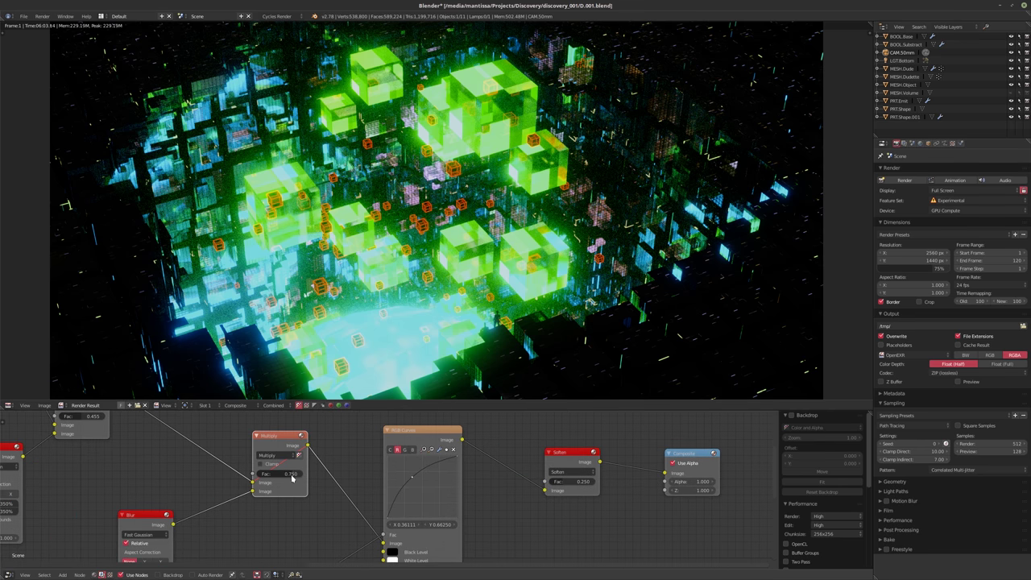
{"action": "left_click", "coordinate": [278, 475]}
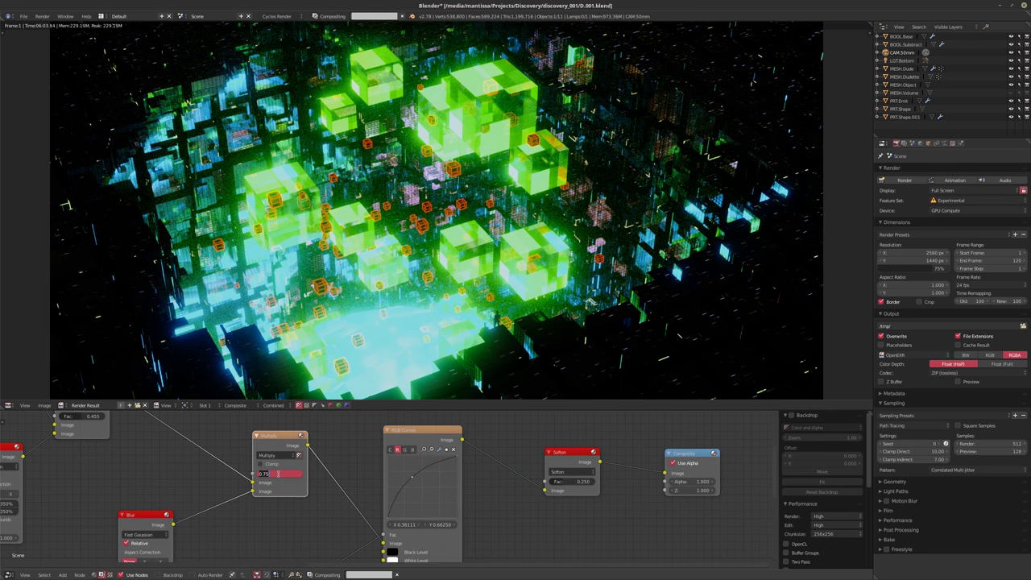
{"action": "key", "text": "BackSpace"}
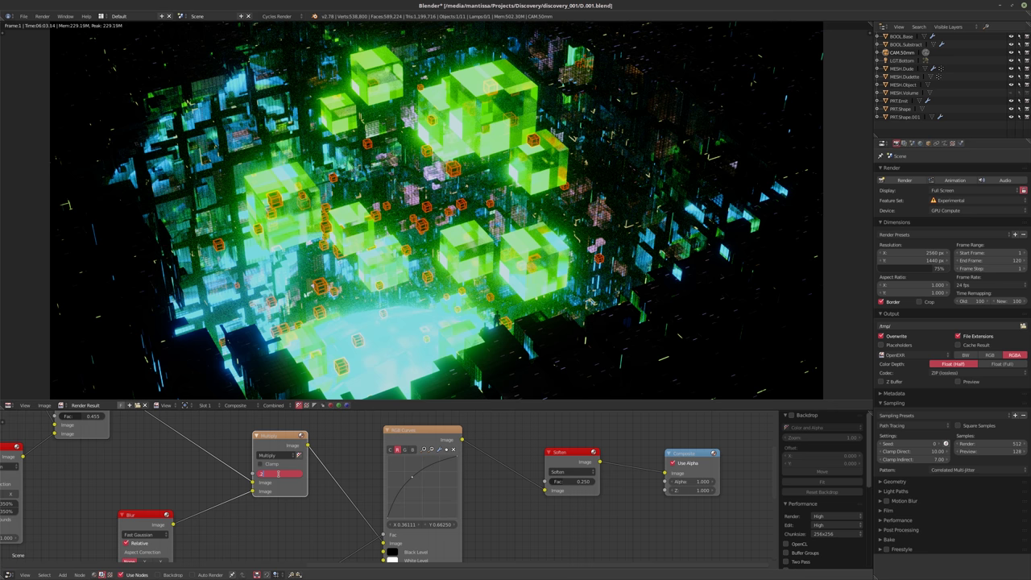
{"action": "type", "text": ".2"}
{"action": "key", "text": "Return"}
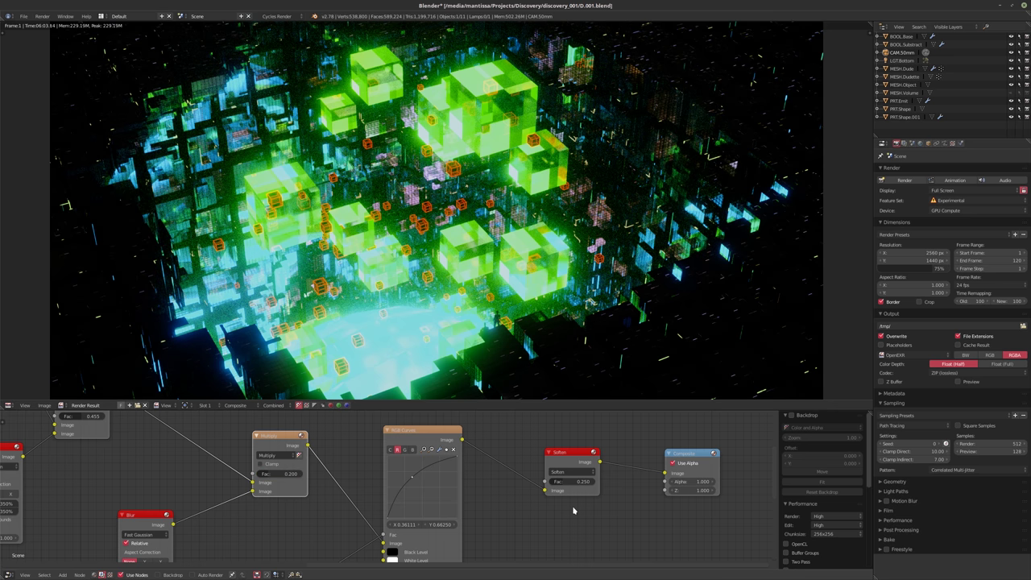
- Set the Multiply node's factor to 0.5 and mute the node
{"action": "double_click", "coordinate": [268, 473]}
{"action": "type", "text": ".5"}
{"action": "key", "text": "Return"}
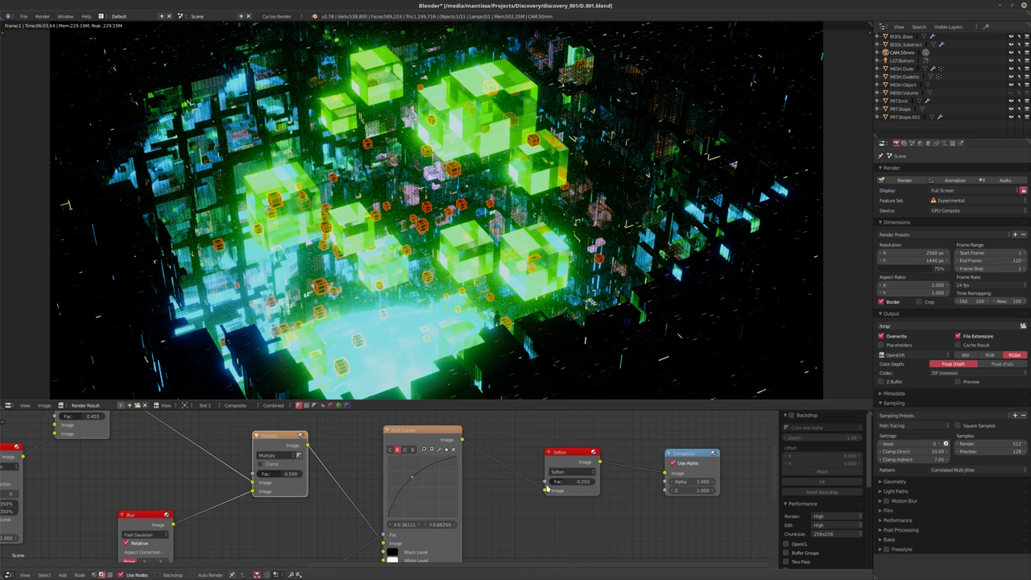
{"action": "scroll", "coordinate": [461, 506], "scroll_direction": "down", "scroll_amount": 2}
{"action": "middle_click_drag", "start_coordinate": [462, 505], "coordinate": [475, 499]}
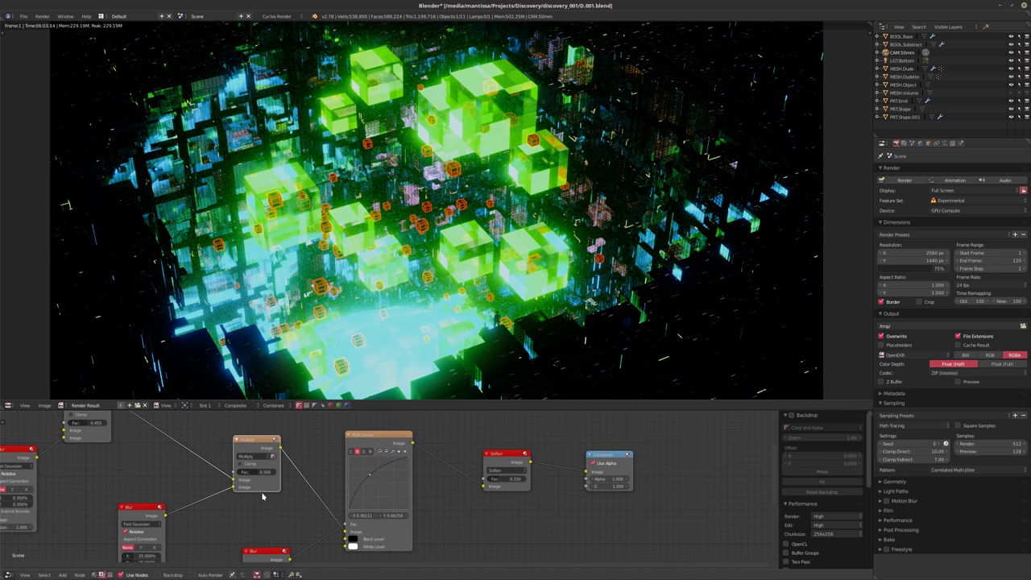
{"action": "left_click", "coordinate": [252, 451]}
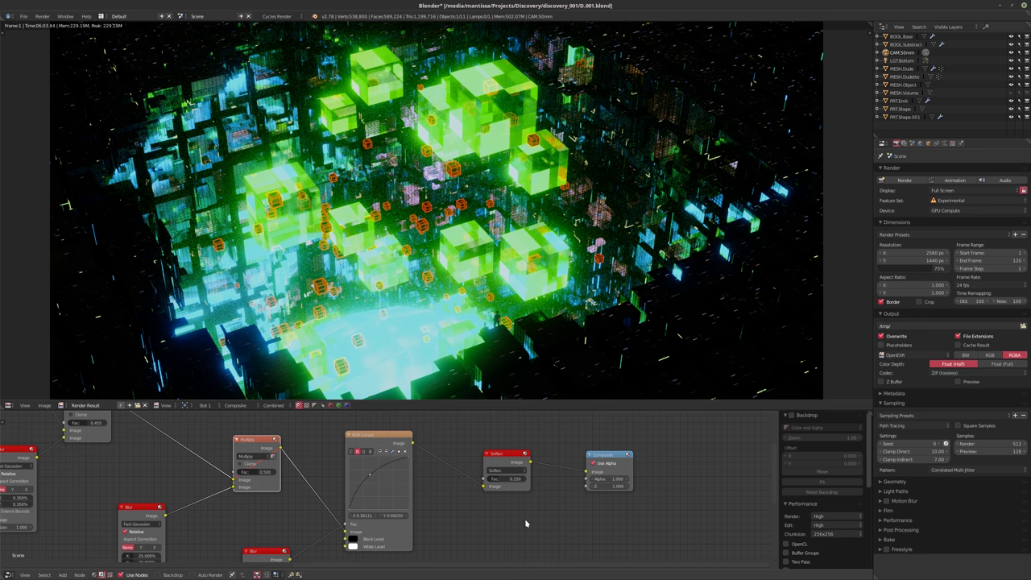
- Move the Composite node away from the Soften node and insert a Lens Distortion node on the link between them
{"action": "middle_click_drag", "start_coordinate": [526, 524], "coordinate": [487, 520]}
{"action": "scroll", "coordinate": [488, 515], "scroll_direction": "up", "scroll_amount": 3}
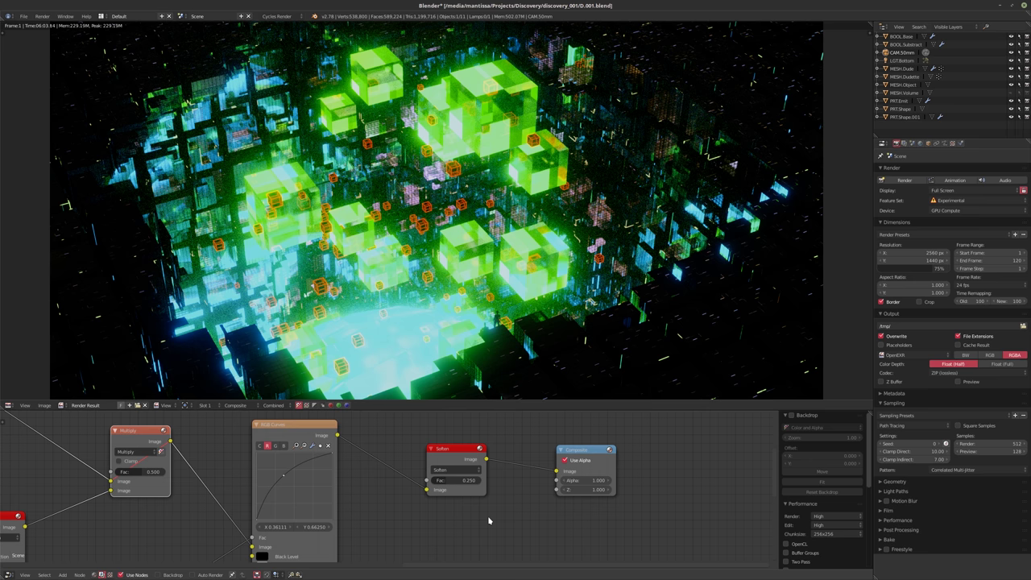
{"action": "left_click_drag", "start_coordinate": [590, 456], "coordinate": [676, 462]}
{"action": "key", "text": "shift+a"}
{"action": "mouse_move", "coordinate": [579, 506]}
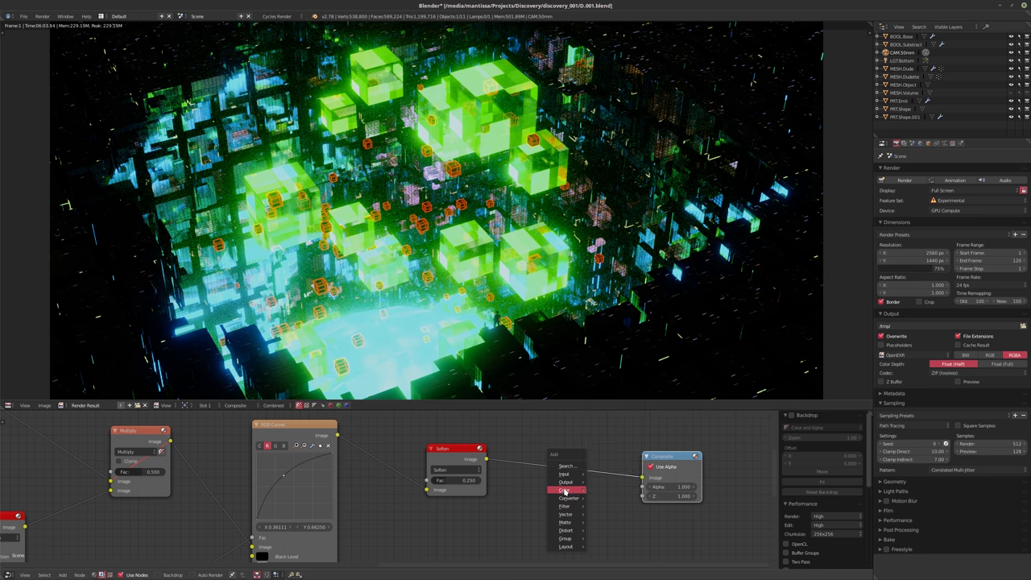
{"action": "mouse_move", "coordinate": [565, 530]}
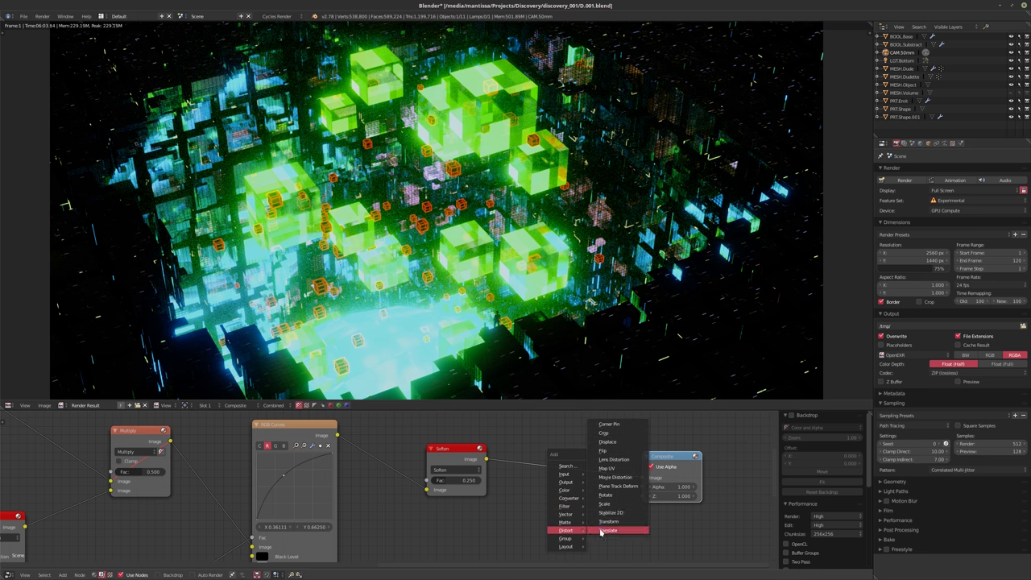
{"action": "left_click", "coordinate": [614, 459]}
{"action": "left_click", "coordinate": [552, 455]}
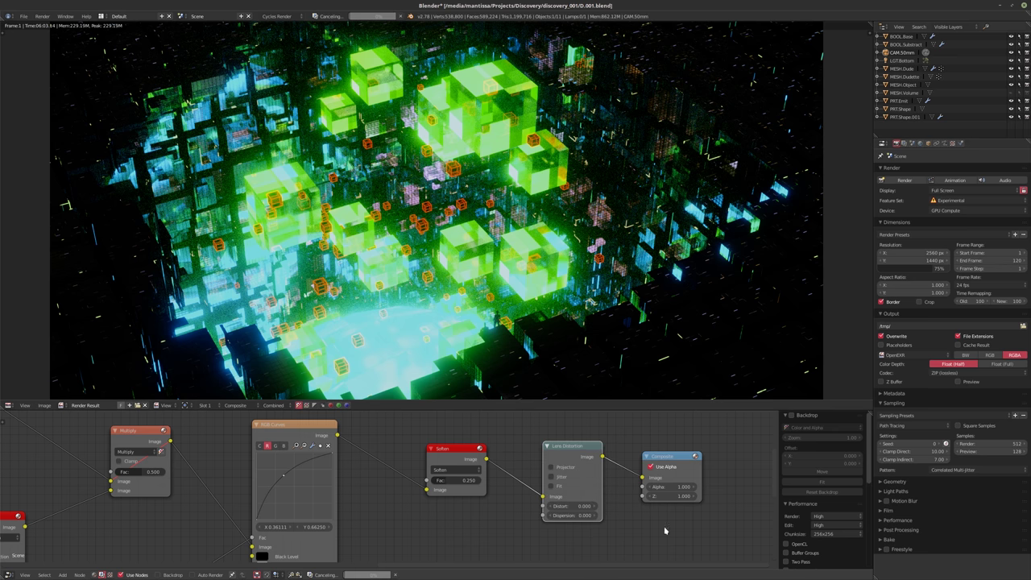
- Set the Lens Distortion node's distort value to 0.005
{"action": "scroll", "coordinate": [665, 530], "scroll_direction": "up", "scroll_amount": 3}
{"action": "left_click", "coordinate": [590, 483]}
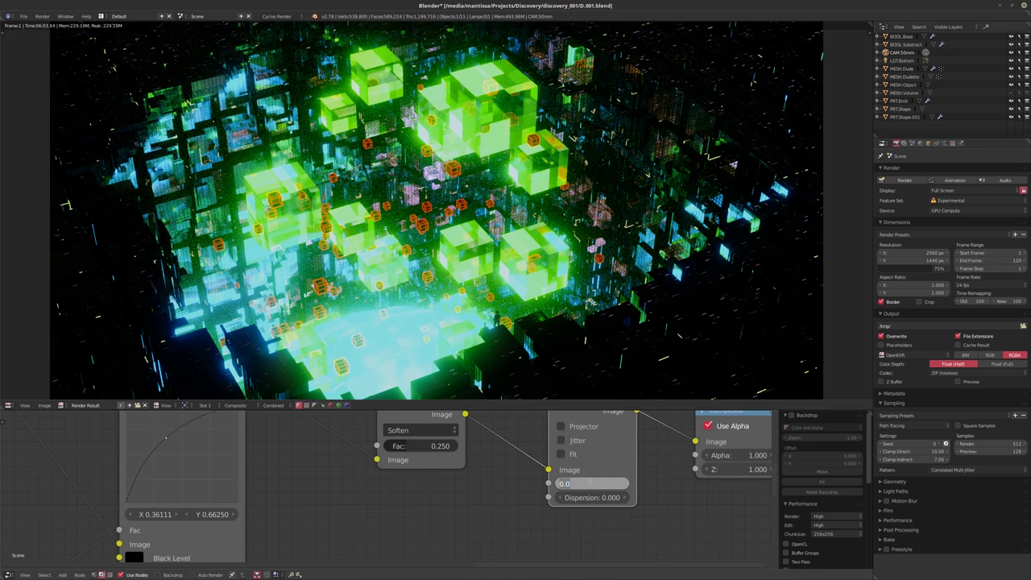
{"action": "type", "text": "0.005"}
{"action": "key", "text": "Return"}
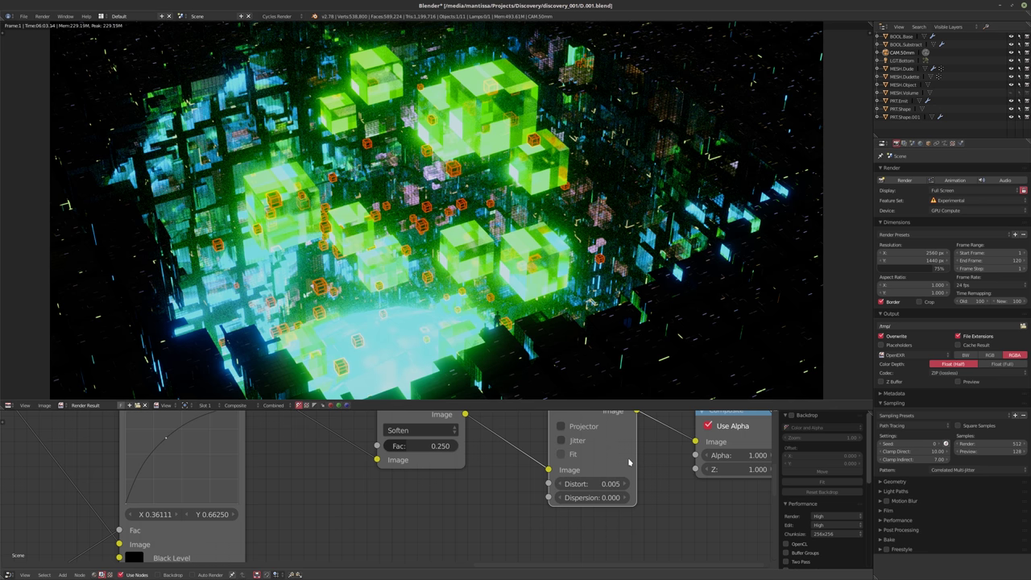
- Set the Lens Distortion node's distort value to -0.01
{"action": "left_click", "coordinate": [589, 483]}
{"action": "key", "text": "BackSpace"}
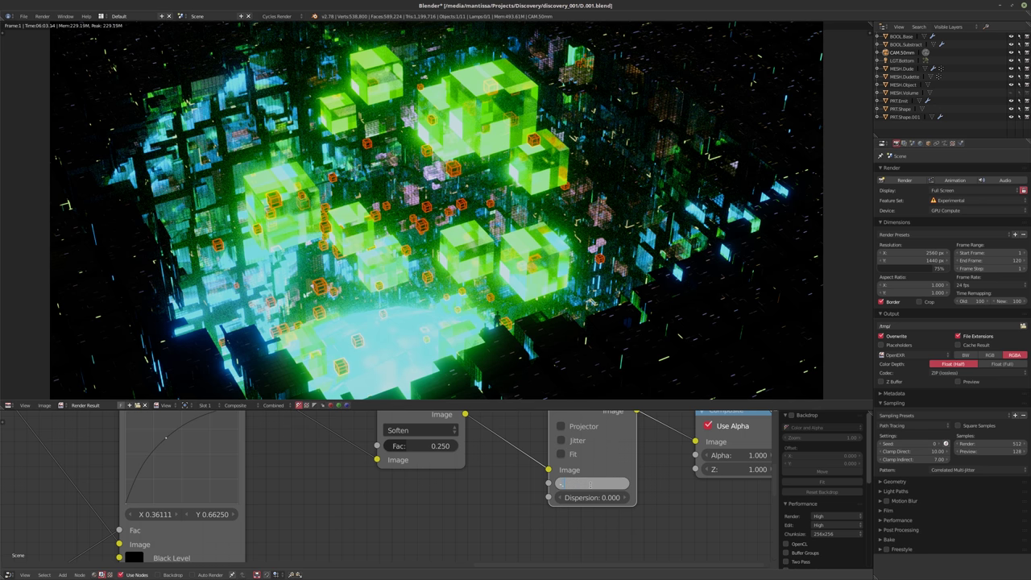
{"action": "type", "text": "-0.01"}
{"action": "key", "text": "Return"}
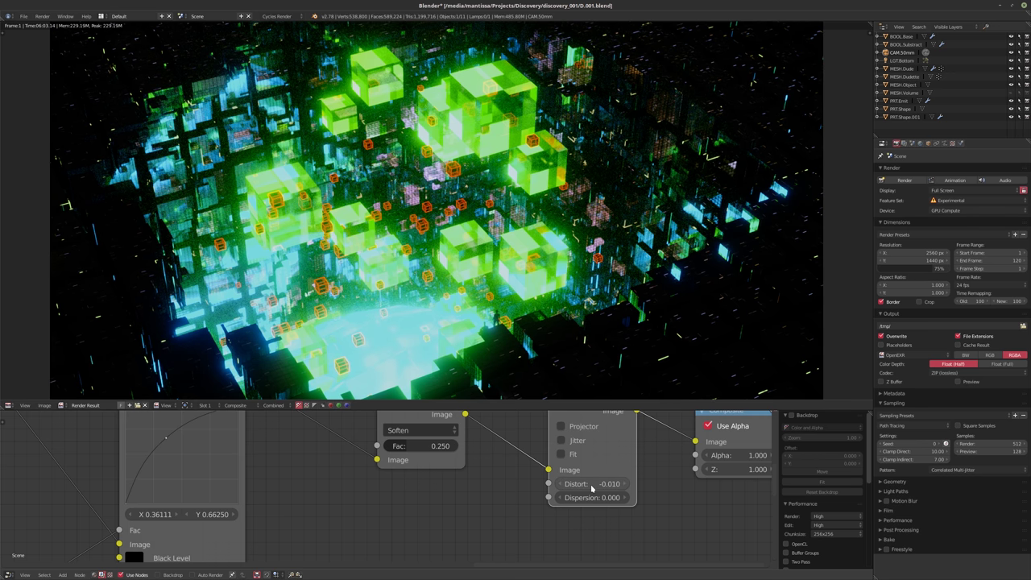
- Set the Lens Distortion node's distort to -0.002 and its dispersion to 0.002
{"action": "left_click", "coordinate": [592, 486]}
{"action": "key", "text": "BackSpace"}
{"action": "type", "text": "-0.0"}
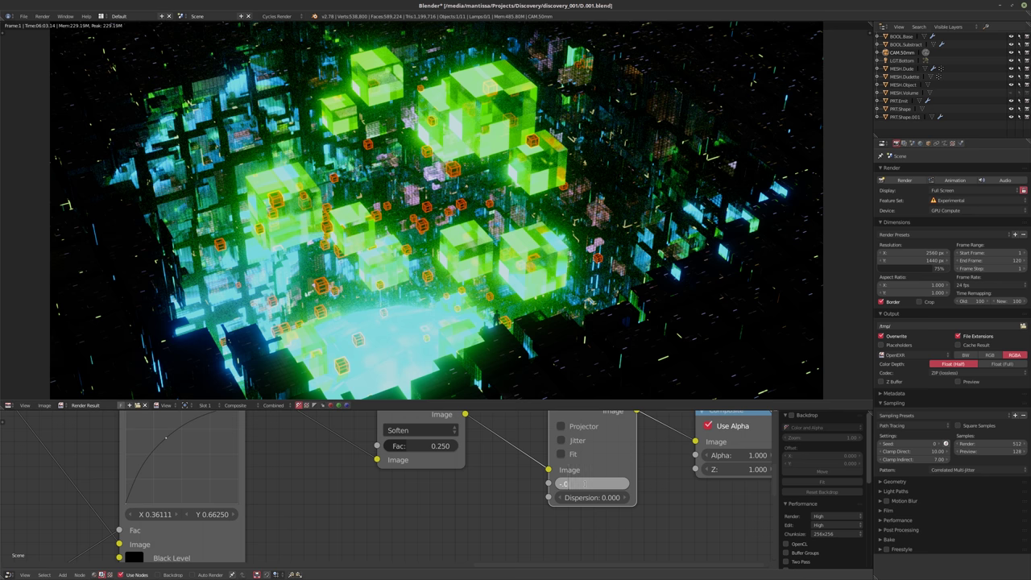
{"action": "type", "text": "02"}
{"action": "key", "text": "Tab"}
{"action": "key", "text": "BackSpace"}
{"action": "type", "text": ".002"}
{"action": "key", "text": "Return"}
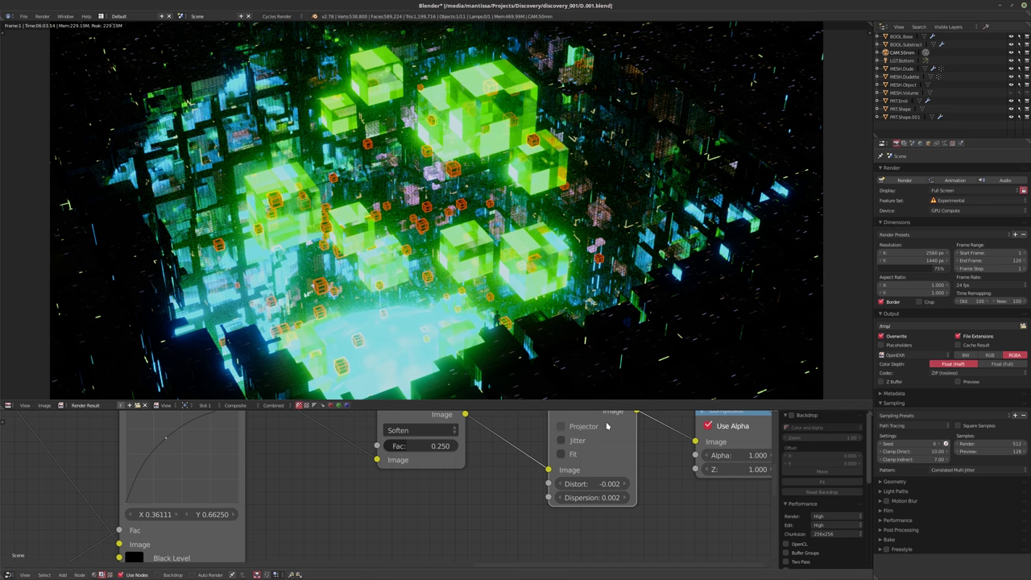
- Mute and unmute the Lens Distortion node to compare the render with and without the effect
{"action": "scroll", "coordinate": [584, 423], "scroll_direction": "down", "scroll_amount": 1}
{"action": "key", "text": "m"}
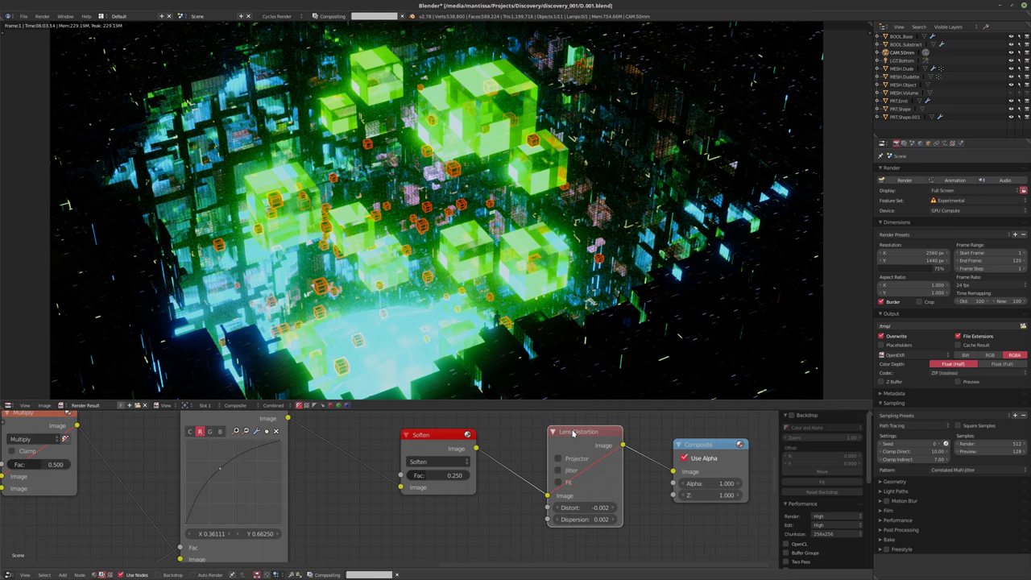
{"action": "key", "text": "m"}
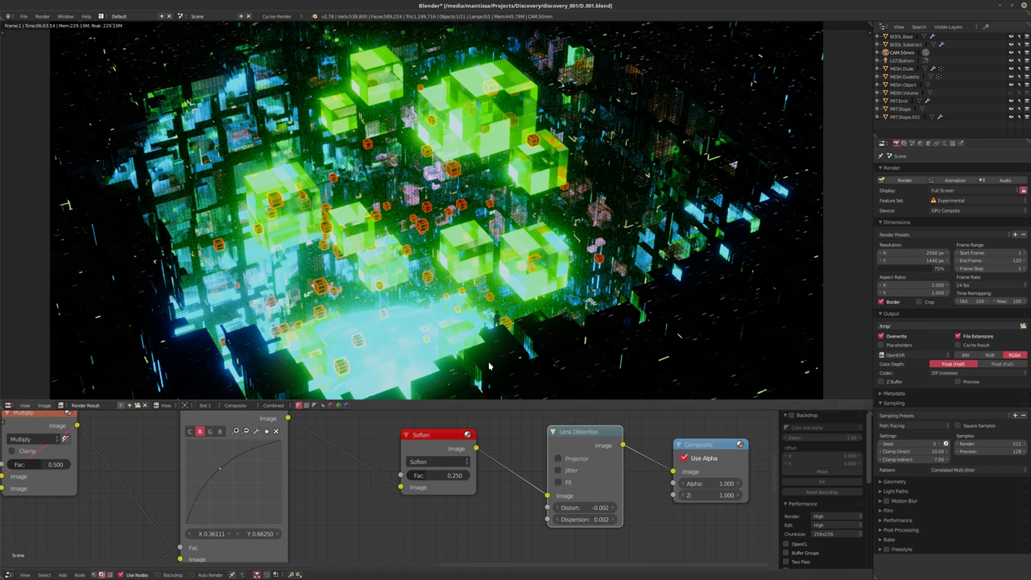
{"action": "scroll", "coordinate": [414, 295], "scroll_direction": "down", "scroll_amount": 1}
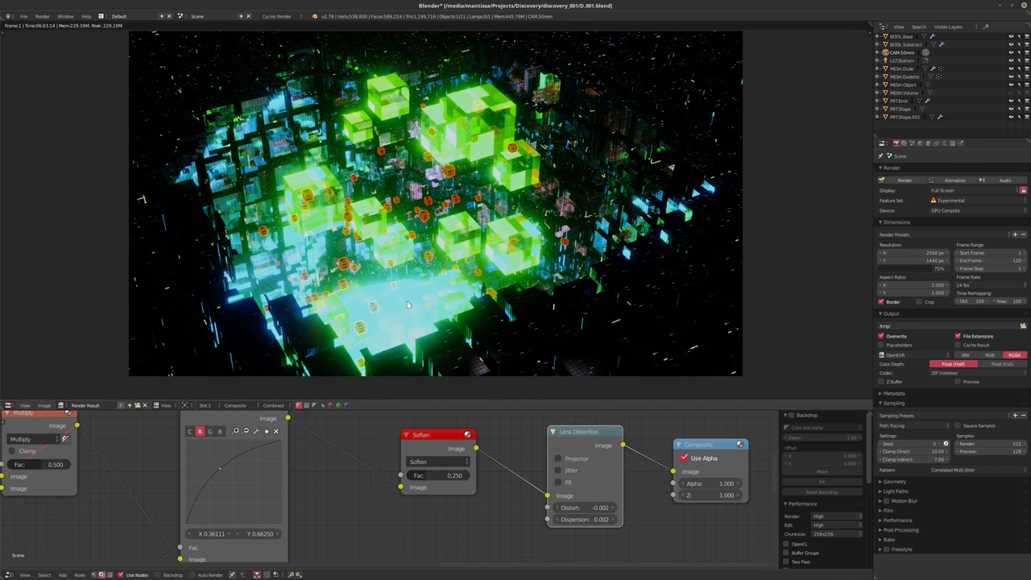
- Change the colour of the ColorRamp node's end stop to pure red
{"action": "middle_click_drag", "start_coordinate": [173, 485], "coordinate": [544, 492]}
{"action": "scroll", "coordinate": [544, 492], "scroll_direction": "down", "scroll_amount": 4}
{"action": "middle_click_drag", "start_coordinate": [436, 493], "coordinate": [464, 460]}
{"action": "scroll", "coordinate": [464, 460], "scroll_direction": "down", "scroll_amount": 3}
{"action": "scroll", "coordinate": [464, 460], "scroll_direction": "down", "scroll_amount": 1}
{"action": "middle_click_drag", "start_coordinate": [389, 451], "coordinate": [464, 473]}
{"action": "left_click", "coordinate": [333, 427]}
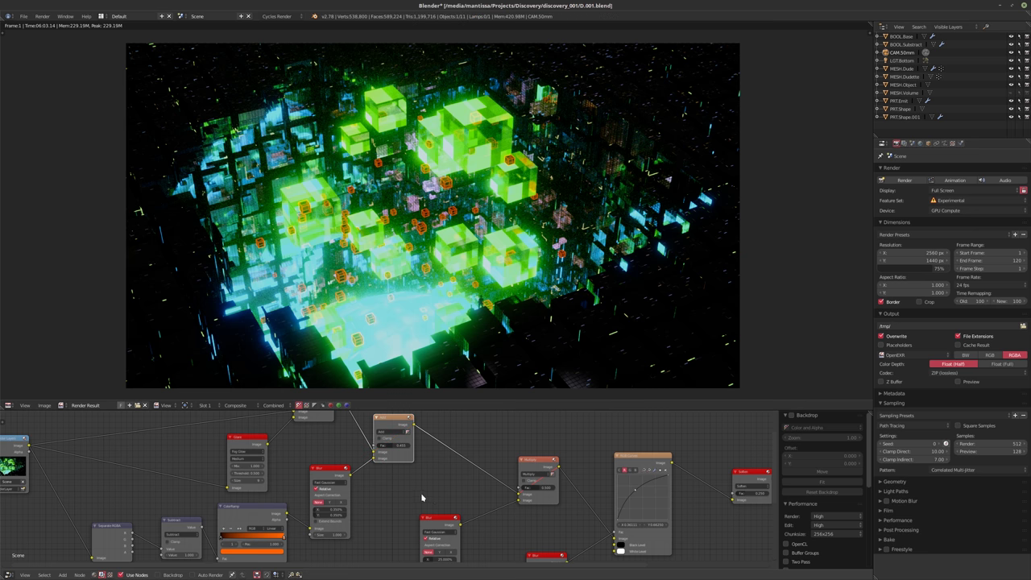
{"action": "middle_click_drag", "start_coordinate": [422, 497], "coordinate": [450, 466]}
{"action": "scroll", "coordinate": [427, 488], "scroll_direction": "up", "scroll_amount": 2}
{"action": "left_click", "coordinate": [314, 531]}
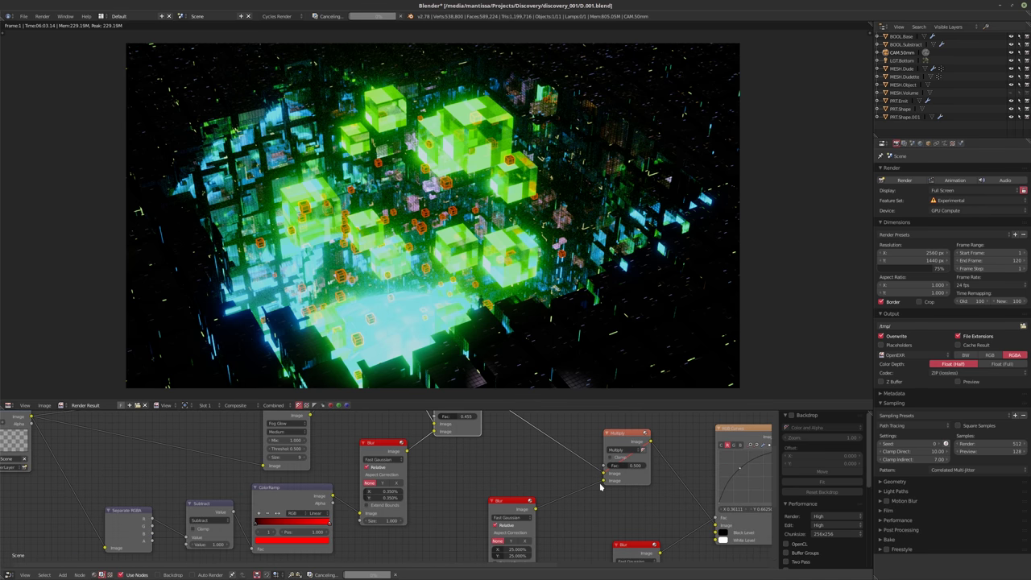
- Set the factor of the Add node fed by the ColorRamp's Blur node to 1.000
{"action": "middle_click_drag", "start_coordinate": [489, 454], "coordinate": [488, 467]}
{"action": "scroll", "coordinate": [459, 434], "scroll_direction": "up", "scroll_amount": 3}
{"action": "left_click_drag", "start_coordinate": [454, 427], "coordinate": [483, 428]}
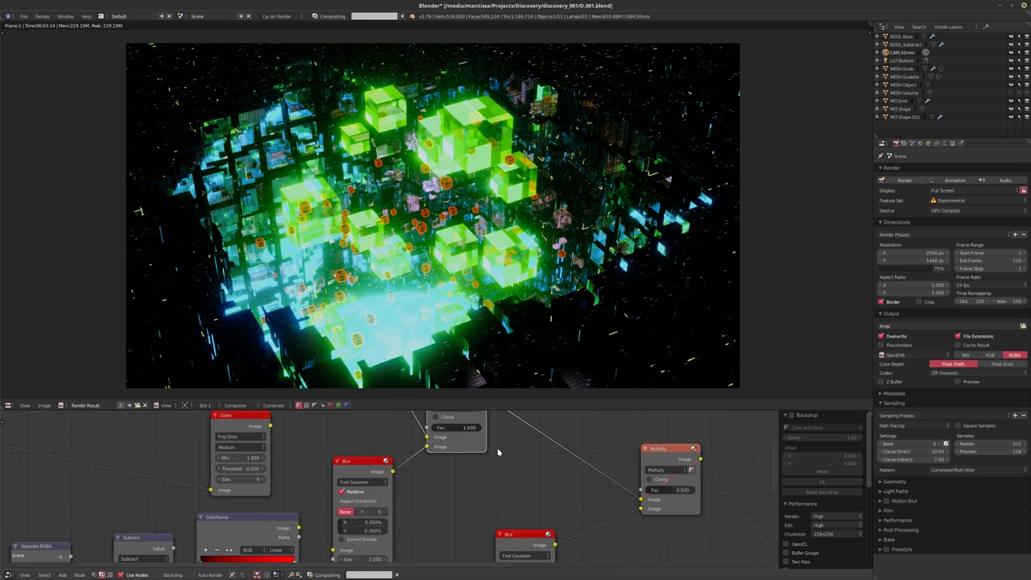
- Set both the X and Y size of the Blur node after the ColorRamp to 0.25%
{"action": "middle_click_drag", "start_coordinate": [455, 476], "coordinate": [498, 459]}
{"action": "scroll", "coordinate": [515, 434], "scroll_direction": "down", "scroll_amount": 2}
{"action": "scroll", "coordinate": [498, 462], "scroll_direction": "up", "scroll_amount": 3}
{"action": "double_click", "coordinate": [436, 472]}
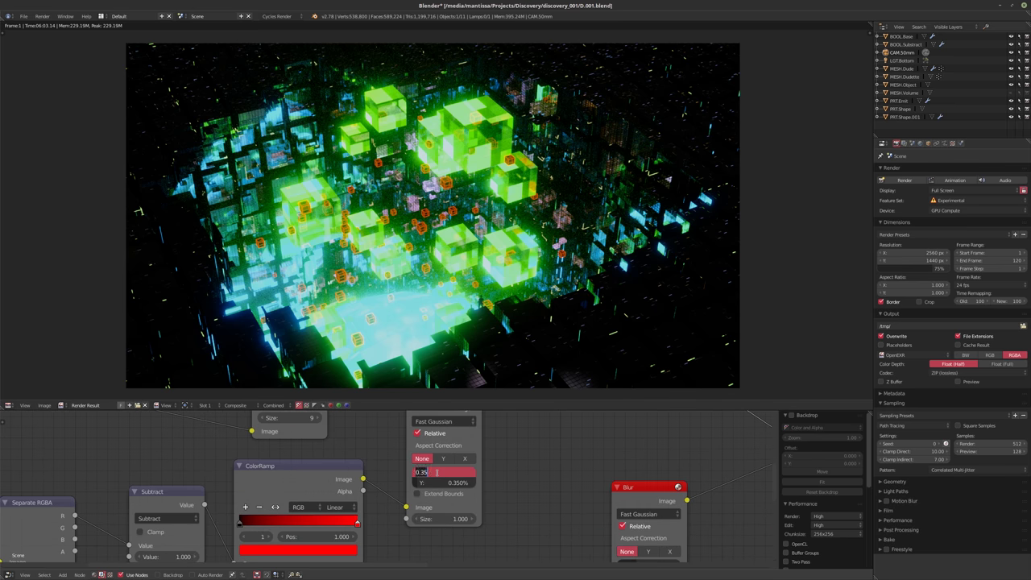
{"action": "type", "text": ".25"}
{"action": "key", "text": "Return"}
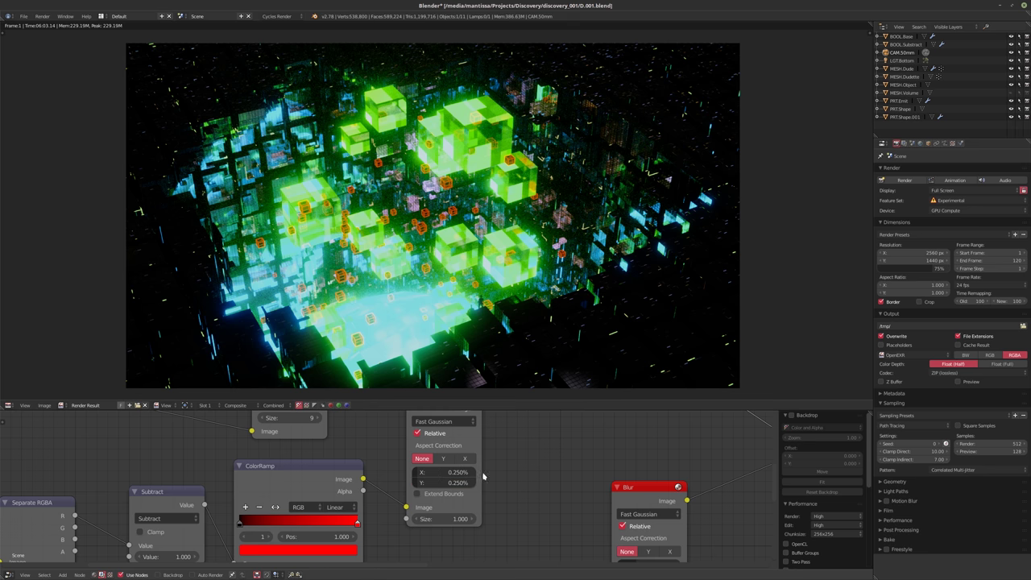
- Set the ColorRamp's Blur node to 0.1% in X and 0.4% in Y
{"action": "double_click", "coordinate": [432, 473]}
{"action": "type", "text": ".1"}
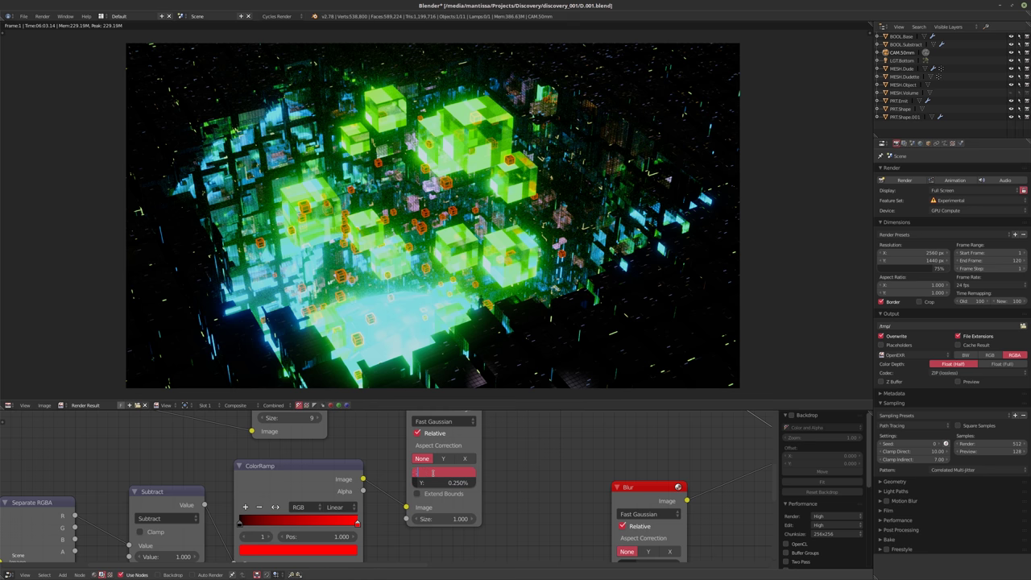
{"action": "key", "text": "Tab"}
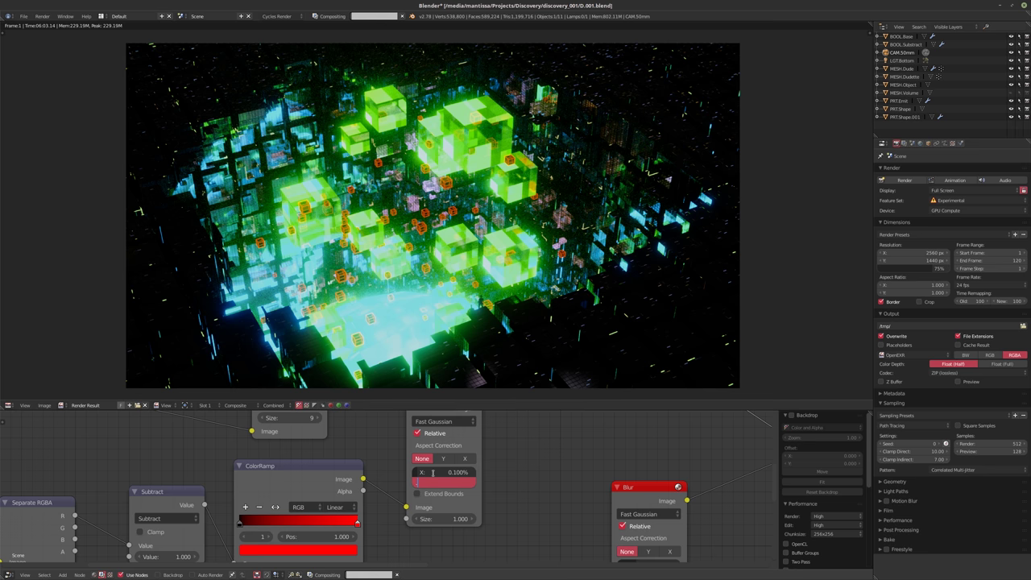
{"action": "type", "text": ".4"}
{"action": "key", "text": "Return"}
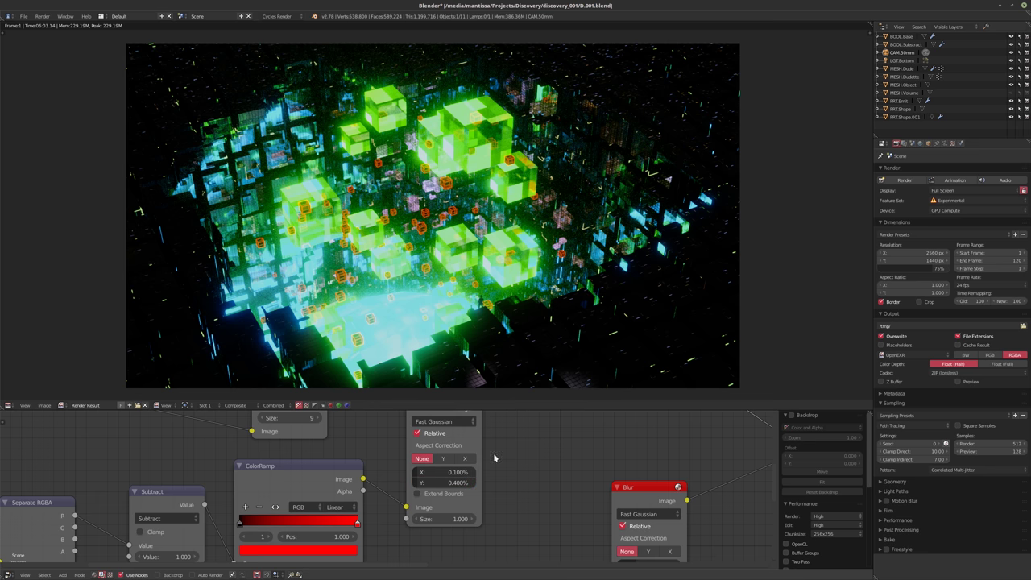
- Raise the Y size of the ColorRamp's Blur node to 2.5% and then to 5%
{"action": "double_click", "coordinate": [442, 481]}
{"action": "type", "text": "2.5"}
{"action": "key", "text": "Return"}
{"action": "double_click", "coordinate": [442, 482]}
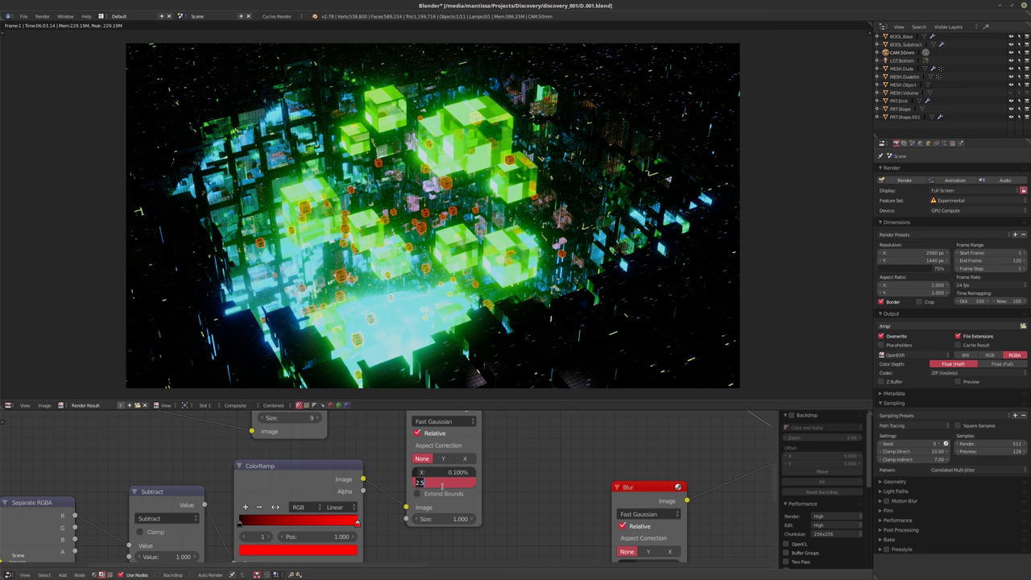
{"action": "type", "text": "5"}
{"action": "key", "text": "Return"}
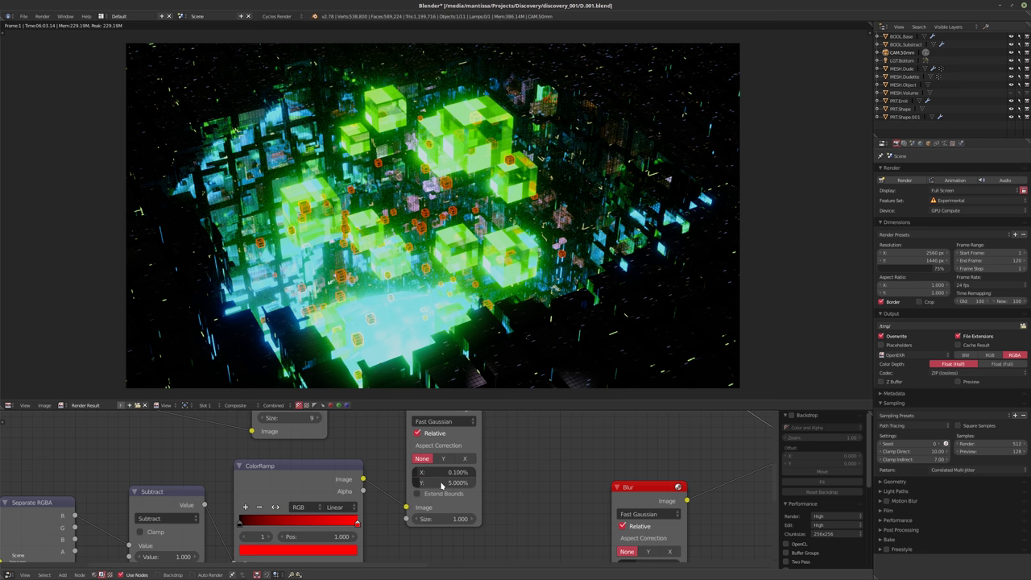
- Set the X size of the ColorRamp's Blur node to 0%
{"action": "middle_click_drag", "start_coordinate": [530, 478], "coordinate": [501, 486]}
{"action": "scroll", "coordinate": [495, 510], "scroll_direction": "down", "scroll_amount": 3}
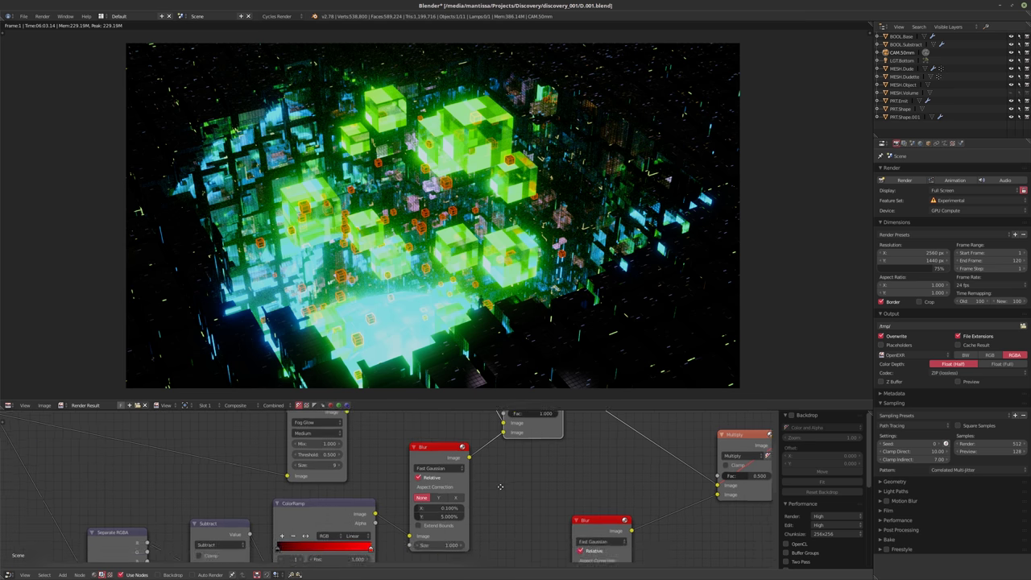
{"action": "scroll", "coordinate": [482, 478], "scroll_direction": "up", "scroll_amount": 2}
{"action": "scroll", "coordinate": [444, 517], "scroll_direction": "up", "scroll_amount": 2}
{"action": "left_click", "coordinate": [447, 509]}
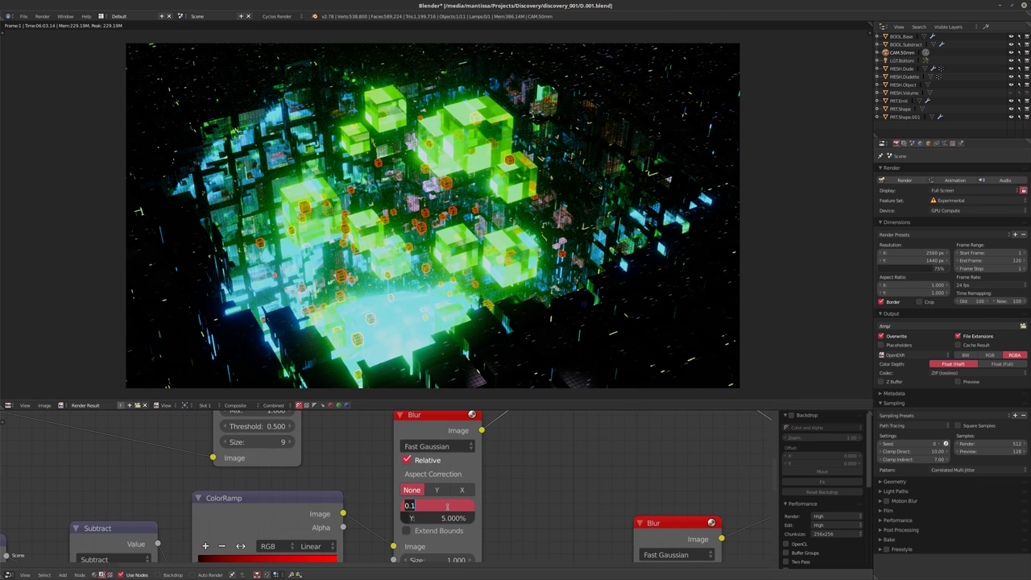
{"action": "type", "text": "0"}
{"action": "key", "text": "Return"}
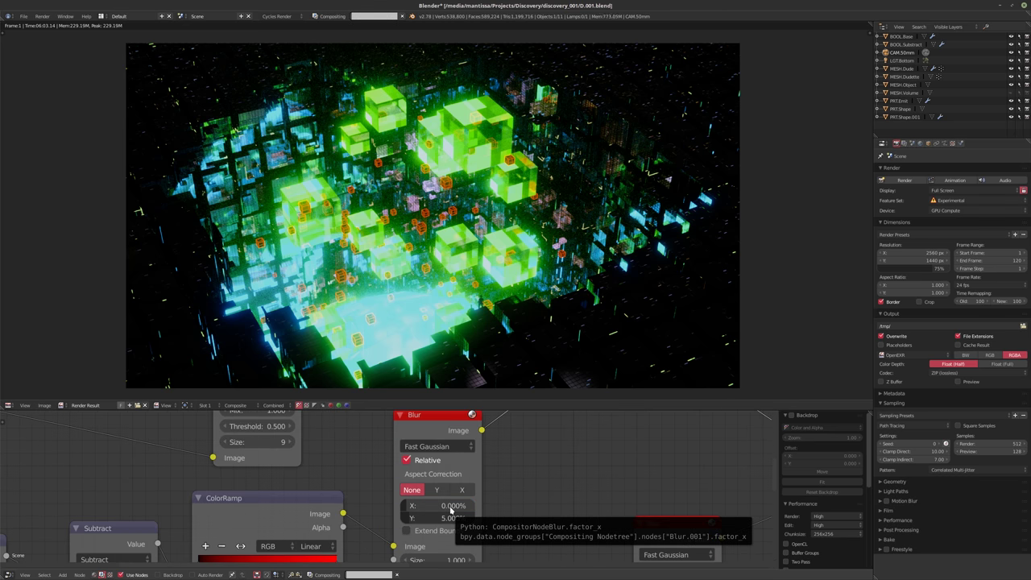
- Move the ColorRamp's red stop towards the black one, to position 0.132
{"action": "middle_click_drag", "start_coordinate": [535, 483], "coordinate": [553, 462]}
{"action": "scroll", "coordinate": [533, 490], "scroll_direction": "down", "scroll_amount": 1}
{"action": "scroll", "coordinate": [514, 495], "scroll_direction": "down", "scroll_amount": 2}
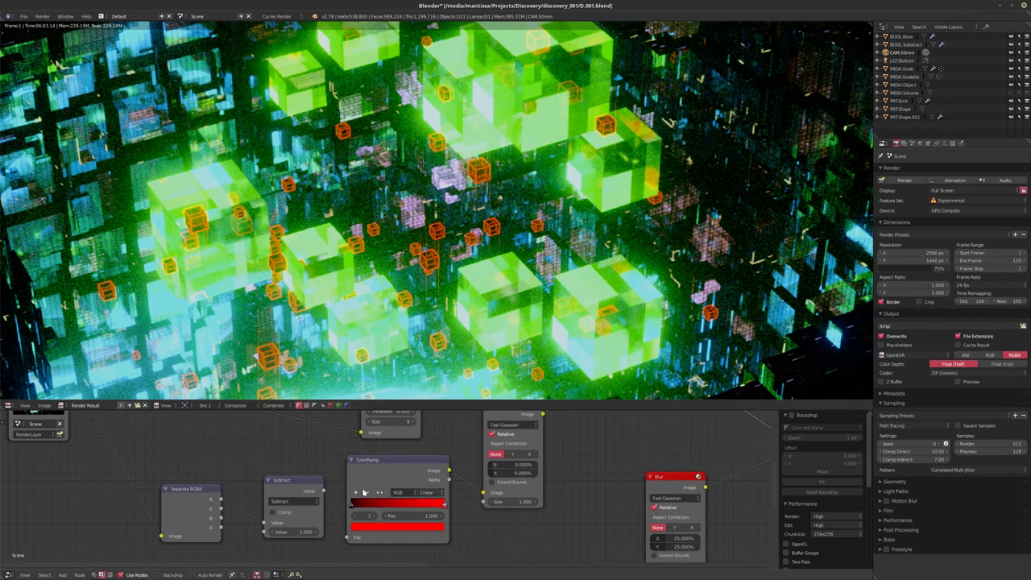
{"action": "left_click_drag", "start_coordinate": [443, 506], "coordinate": [416, 507]}
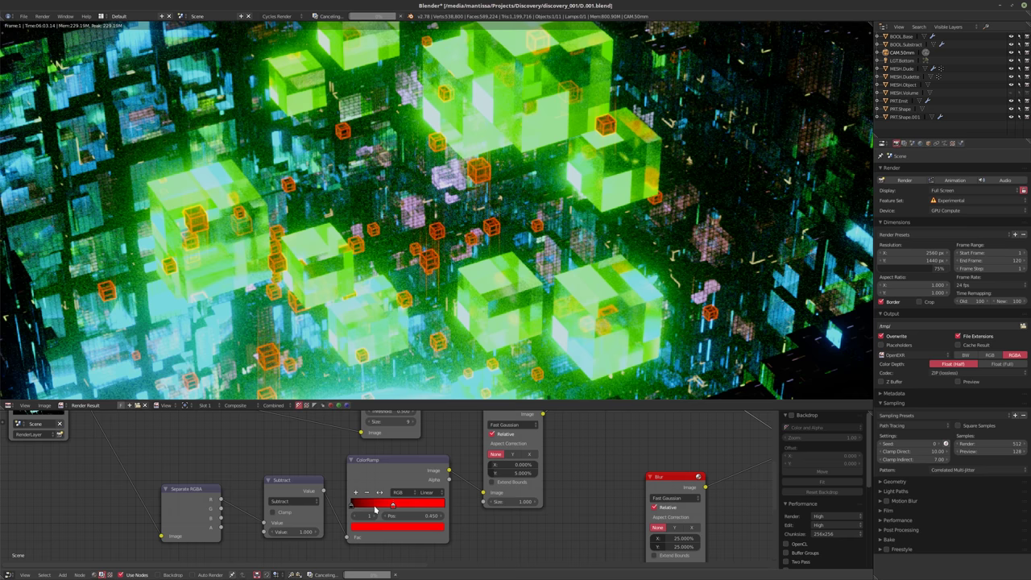
{"action": "left_click_drag", "start_coordinate": [417, 507], "coordinate": [362, 509]}
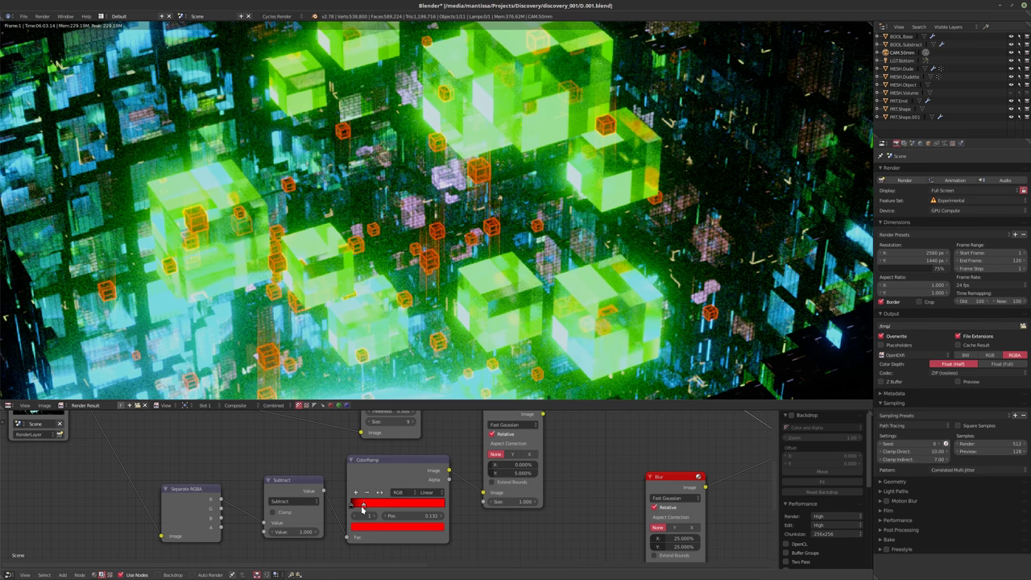
- Set the X size of the ColorRamp's Blur node to 0.01% and then to 0.025%
{"action": "middle_click_drag", "start_coordinate": [556, 517], "coordinate": [541, 524]}
{"action": "left_click", "coordinate": [494, 476]}
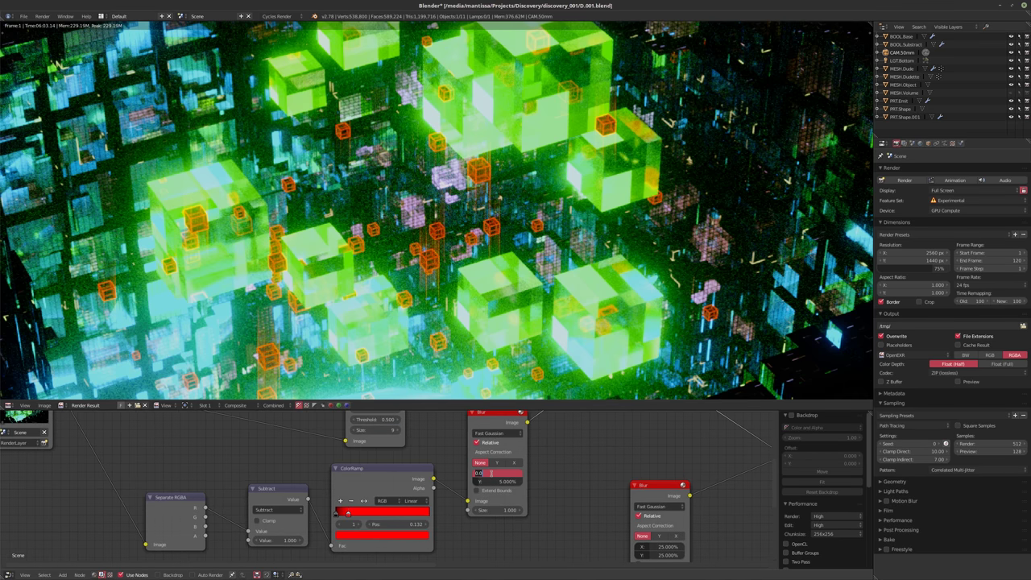
{"action": "type", "text": ".01"}
{"action": "key", "text": "Return"}
{"action": "left_click", "coordinate": [493, 473]}
{"action": "type", "text": "0.025"}
{"action": "key", "text": "Return"}
- Set the Y size of the ColorRamp's Blur node to 7.5%
{"action": "scroll", "coordinate": [549, 475], "scroll_direction": "down", "scroll_amount": 1}
{"action": "left_click", "coordinate": [497, 481]}
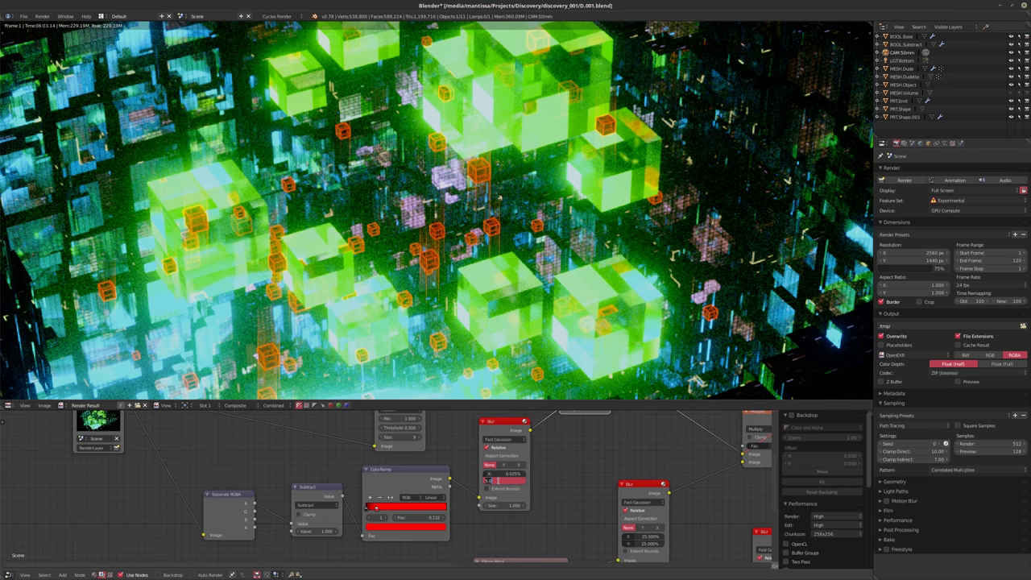
{"action": "type", "text": "2.5"}
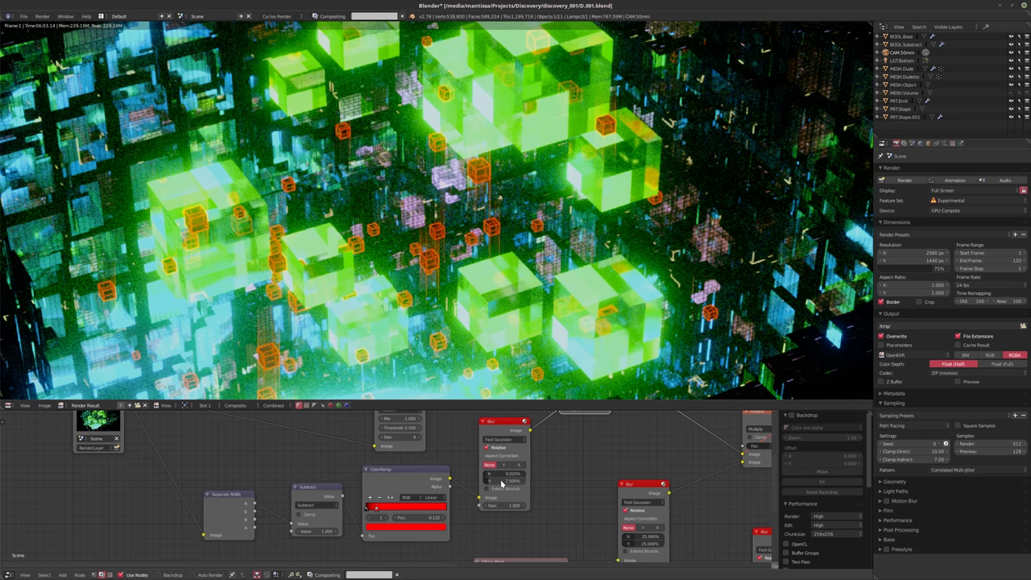
{"action": "key", "text": "Return"}
- Move the ColorRamp's red stop almost onto the black one, to position 0.009
{"action": "middle_click_drag", "start_coordinate": [557, 497], "coordinate": [572, 475]}
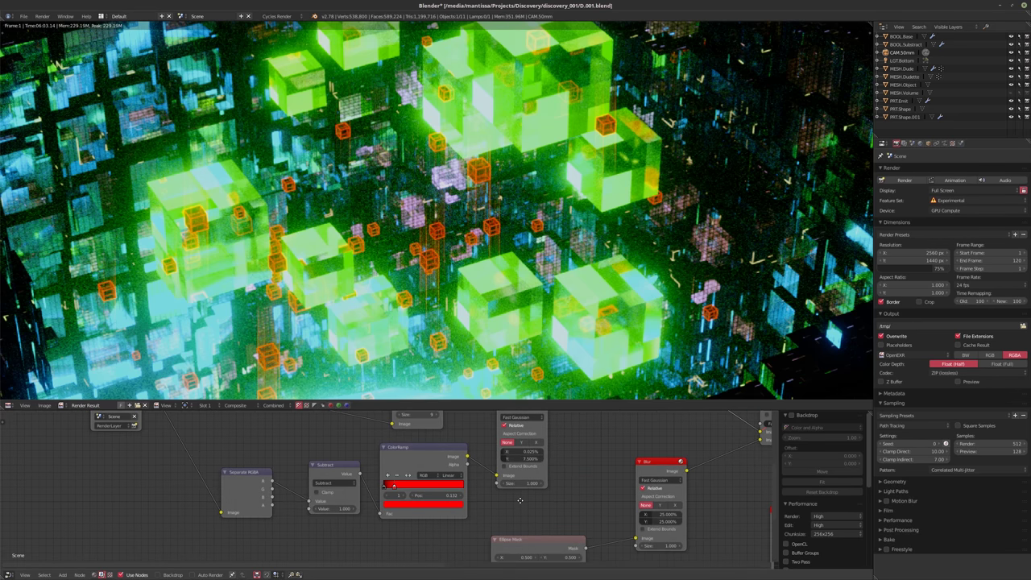
{"action": "scroll", "coordinate": [367, 501], "scroll_direction": "up", "scroll_amount": 1}
{"action": "left_click_drag", "start_coordinate": [403, 492], "coordinate": [393, 491]}
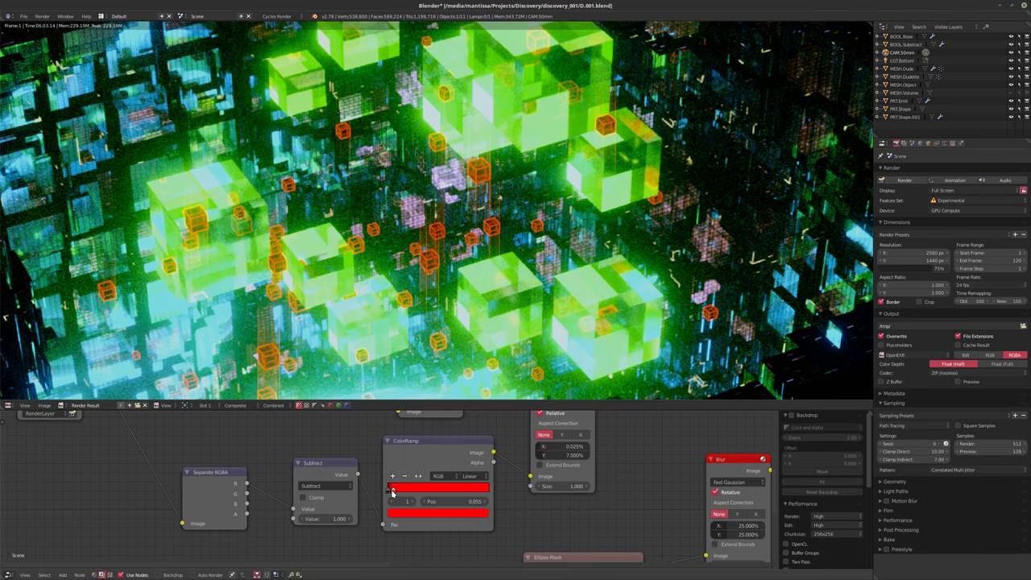
{"action": "left_click_drag", "start_coordinate": [392, 491], "coordinate": [387, 494]}
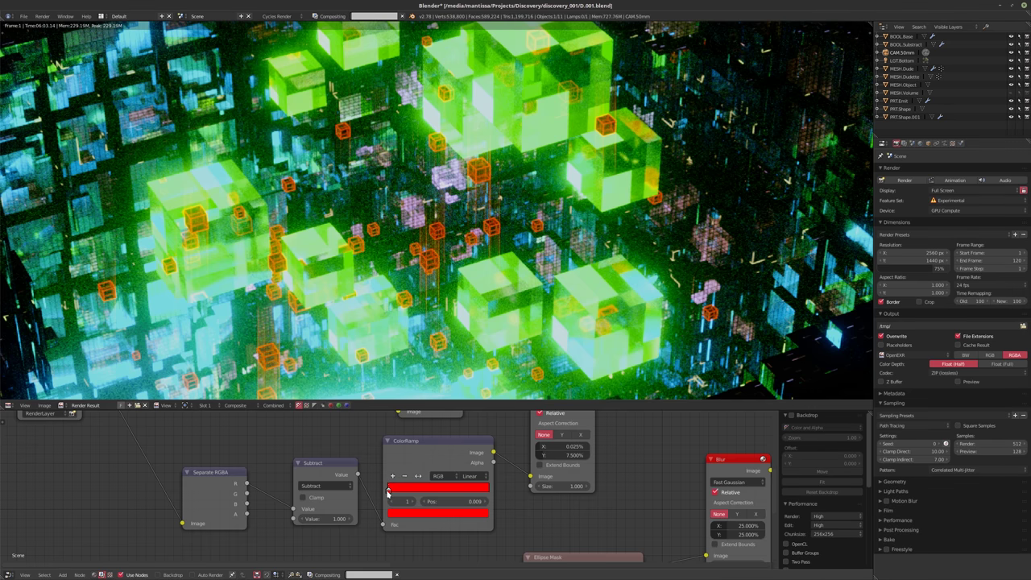
- Try X sizes of 0.1% and 0.25% on the ColorRamp's Blur node
{"action": "left_click", "coordinate": [548, 449]}
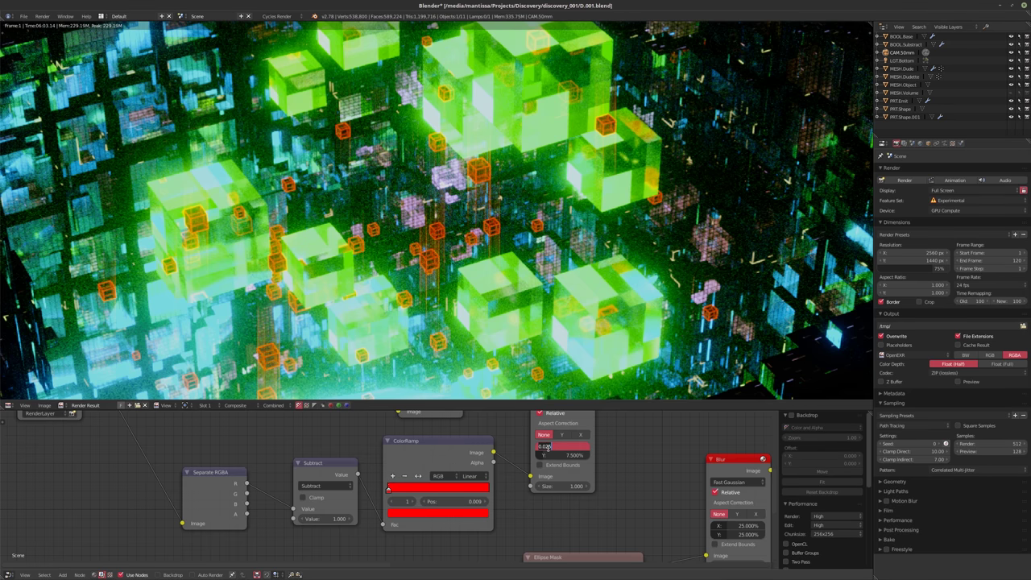
{"action": "type", "text": "0.1"}
{"action": "key", "text": "Return"}
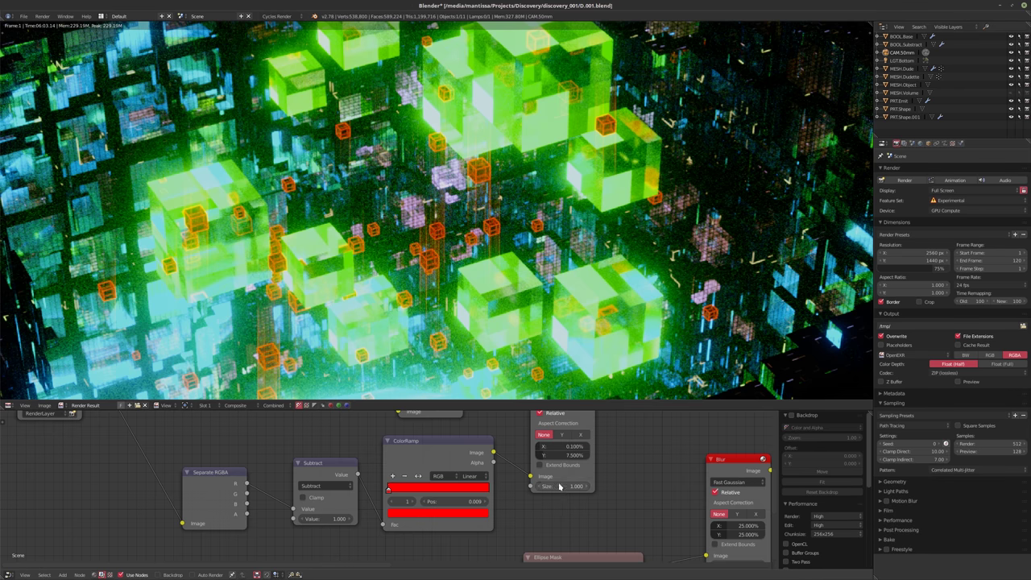
{"action": "left_click", "coordinate": [551, 447]}
{"action": "type", "text": "0.25"}
{"action": "key", "text": "Return"}
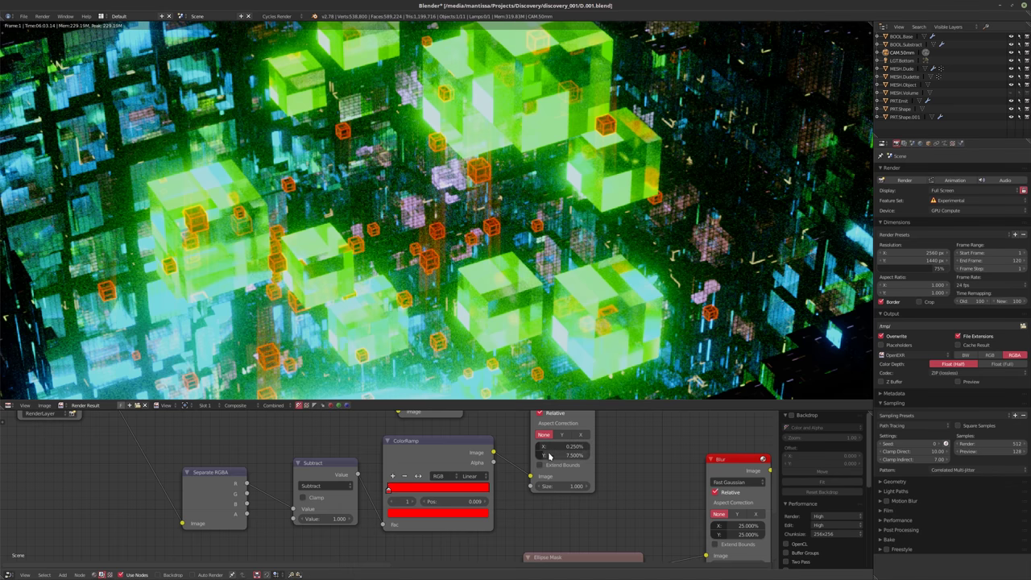
- Set the X size of the ColorRamp's Blur node to 0.15%
{"action": "left_click", "coordinate": [555, 446]}
{"action": "type", "text": "0.1"}
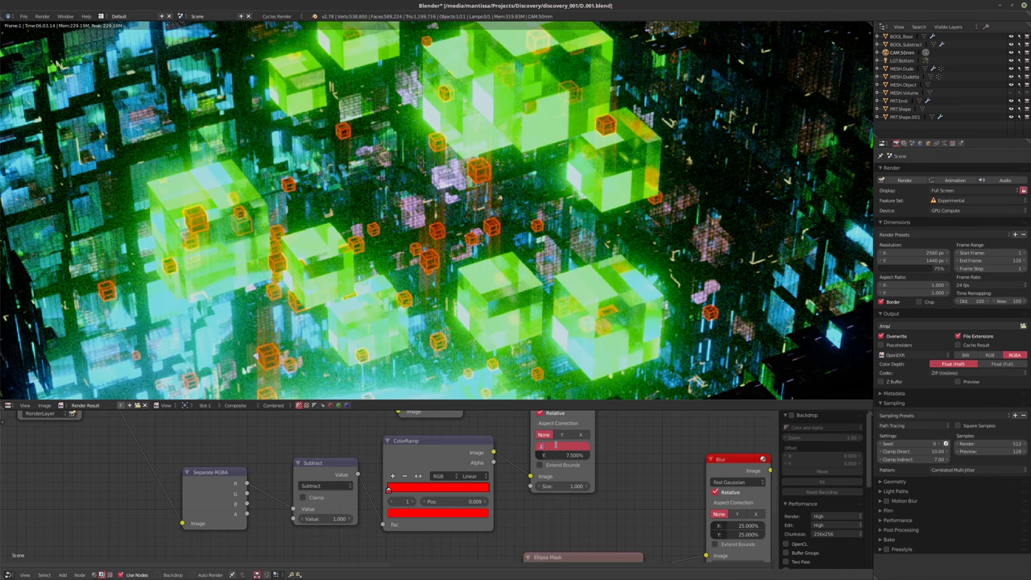
{"action": "key", "text": "Return"}
{"action": "left_click", "coordinate": [555, 446]}
{"action": "key", "text": "Return"}
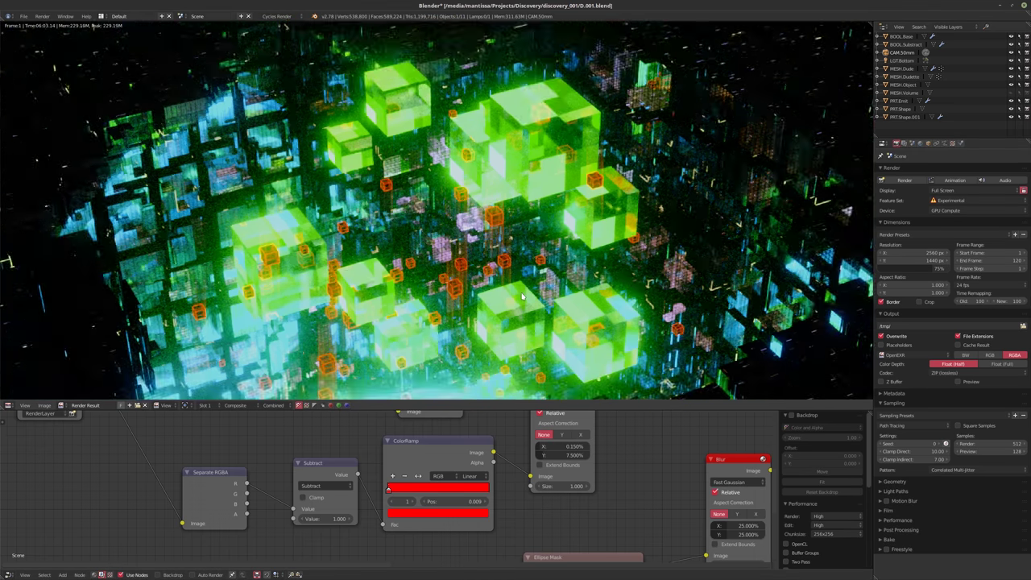
- Check the whole render, then set the Y size of the ColorRamp's Blur node to 5%
{"action": "scroll", "coordinate": [515, 298], "scroll_direction": "down", "scroll_amount": 2}
{"action": "middle_click_drag", "start_coordinate": [504, 303], "coordinate": [500, 274]}
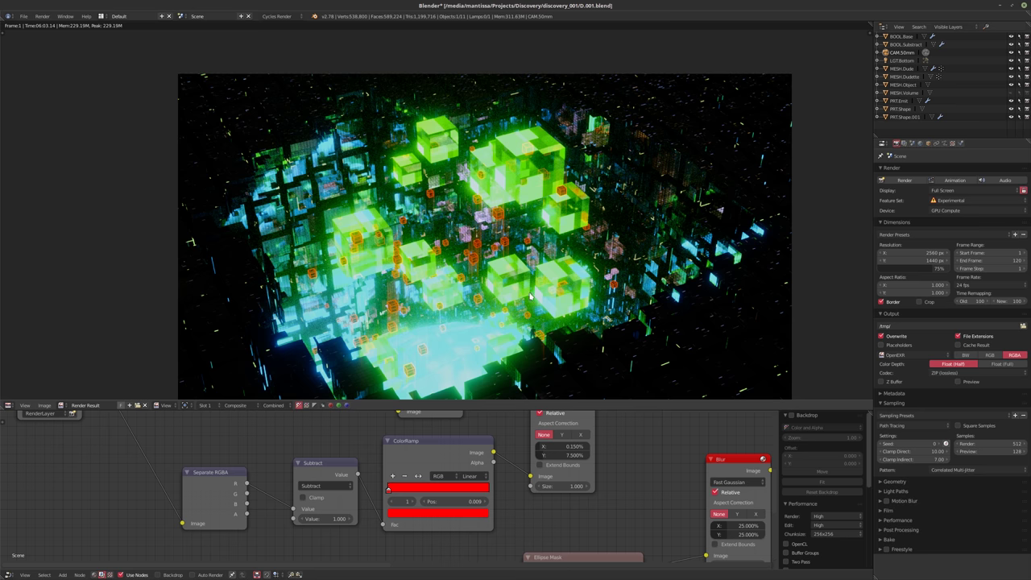
{"action": "middle_click_drag", "start_coordinate": [530, 296], "coordinate": [495, 272]}
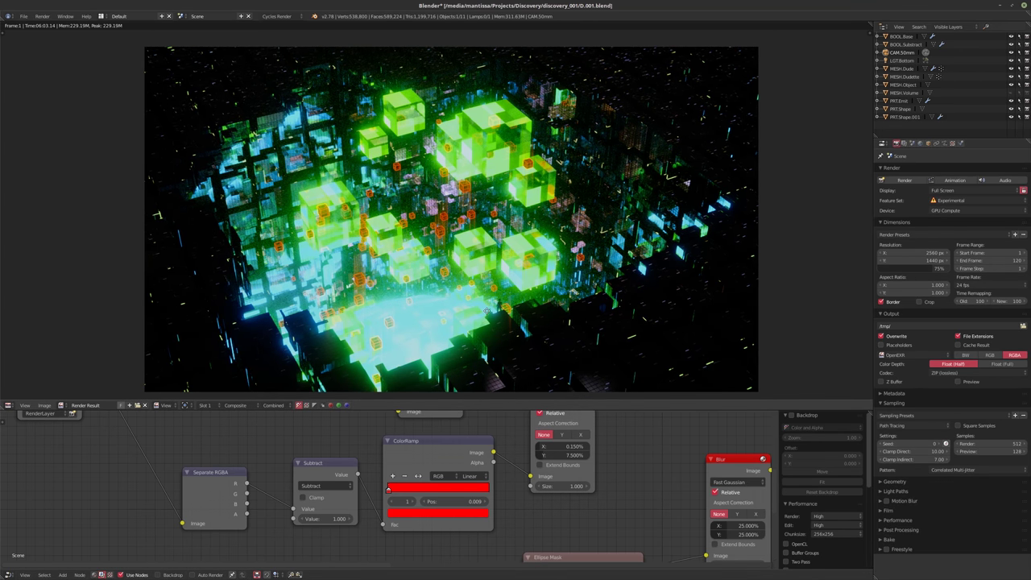
{"action": "left_click", "coordinate": [563, 455]}
{"action": "type", "text": "5"}
{"action": "key", "text": "Return"}
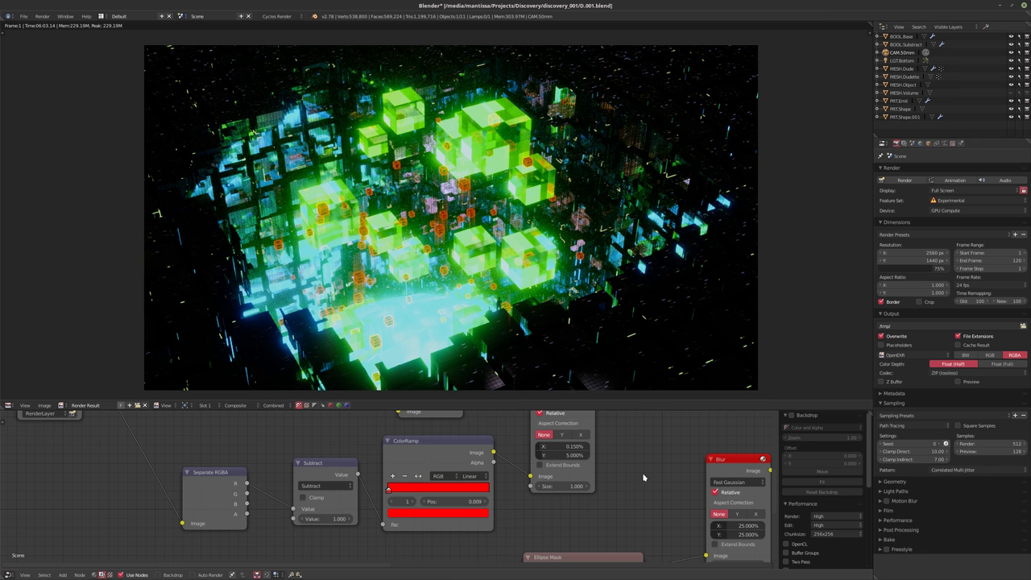
{"action": "scroll", "coordinate": [545, 483], "scroll_direction": "down", "scroll_amount": 2}
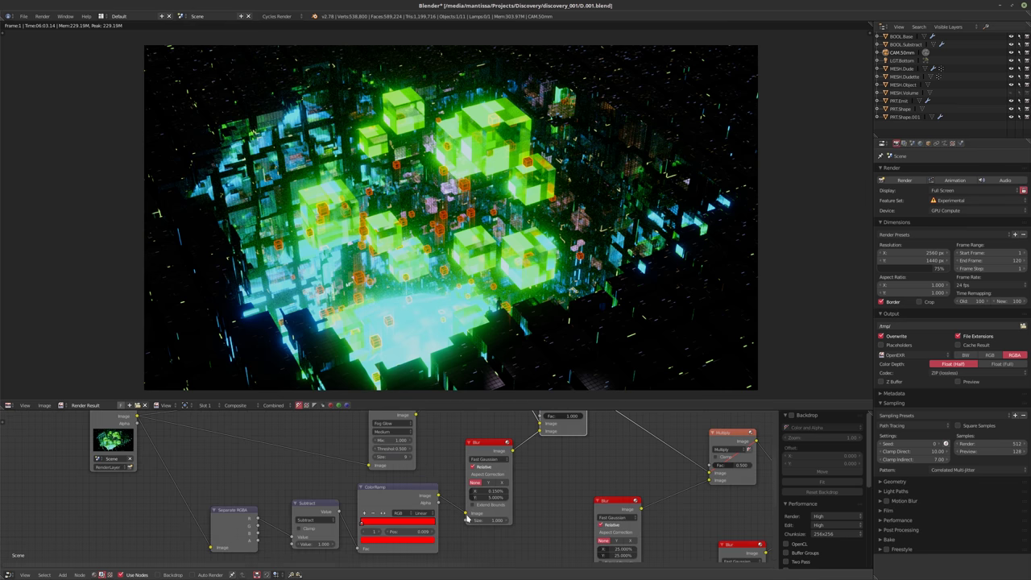
- Lower the Fac of the Add node that mixes in the glare to about 0.19
{"action": "middle_click_drag", "start_coordinate": [539, 486], "coordinate": [507, 506]}
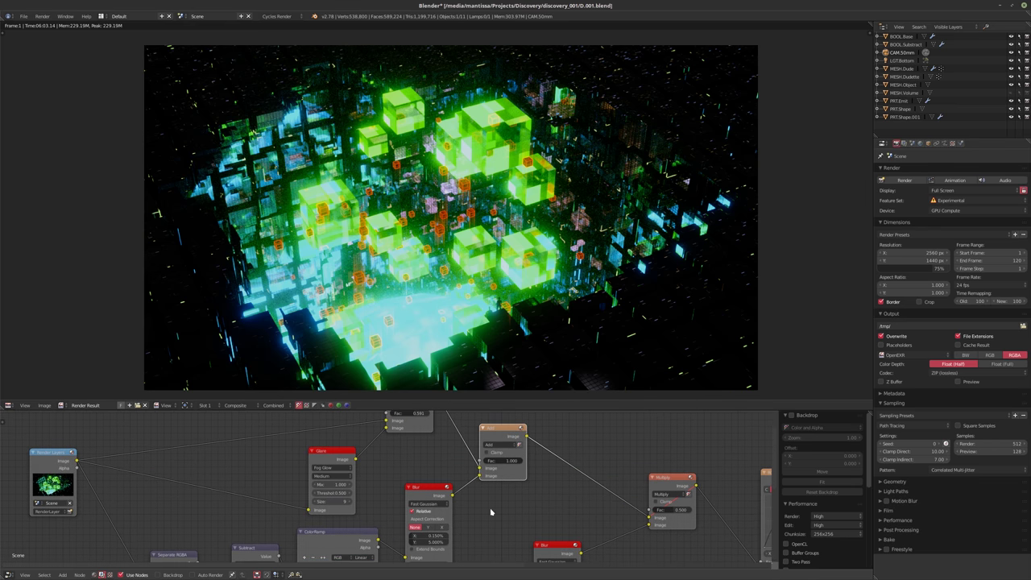
{"action": "middle_click_drag", "start_coordinate": [401, 445], "coordinate": [392, 474]}
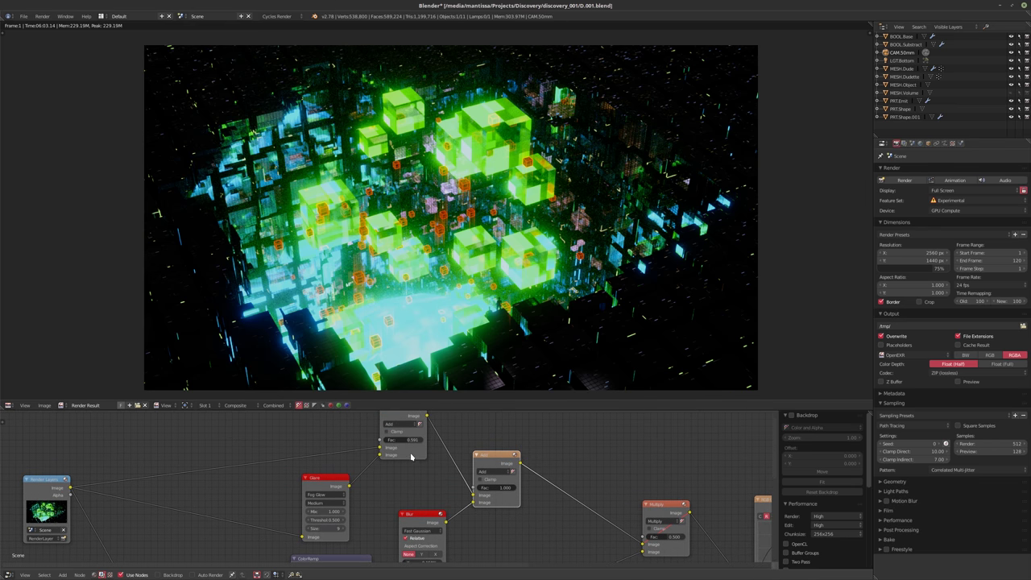
{"action": "middle_click_drag", "start_coordinate": [456, 487], "coordinate": [436, 480]}
{"action": "left_click_drag", "start_coordinate": [385, 437], "coordinate": [361, 435]}
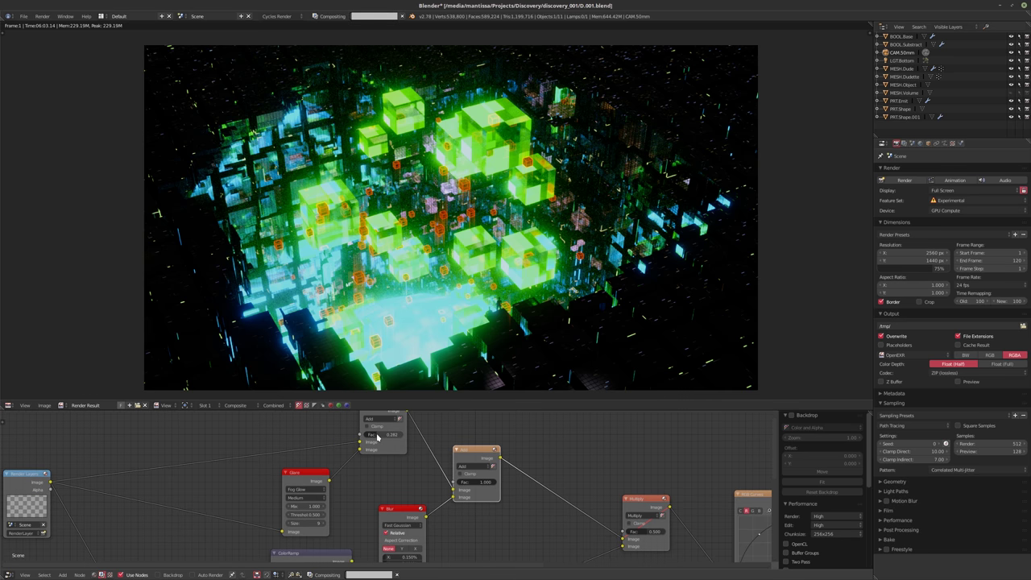
{"action": "mouse_move", "coordinate": [377, 436]}
{"action": "left_mouse_down"}
{"action": "mouse_move", "coordinate": [387, 437]}
{"action": "mouse_move", "coordinate": [374, 437]}
{"action": "left_mouse_up"}
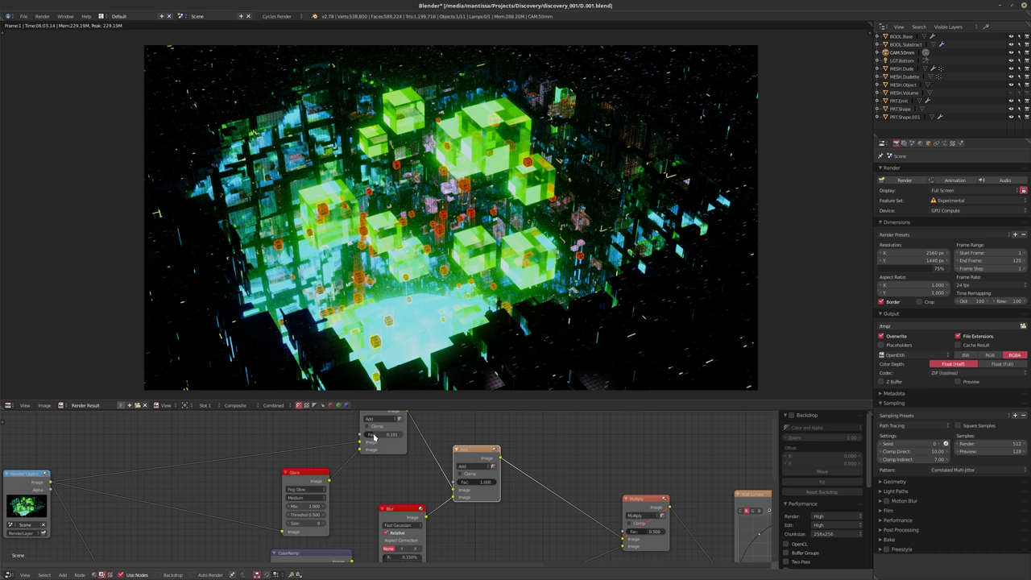
- Raise the middle of the blue channel's curve in the RGB Curves node and lift its dark end slightly
{"action": "middle_click_drag", "start_coordinate": [527, 481], "coordinate": [483, 477]}
{"action": "scroll", "coordinate": [490, 480], "scroll_direction": "down", "scroll_amount": 1}
{"action": "middle_click_drag", "start_coordinate": [533, 501], "coordinate": [465, 474]}
{"action": "scroll", "coordinate": [465, 475], "scroll_direction": "up", "scroll_amount": 2}
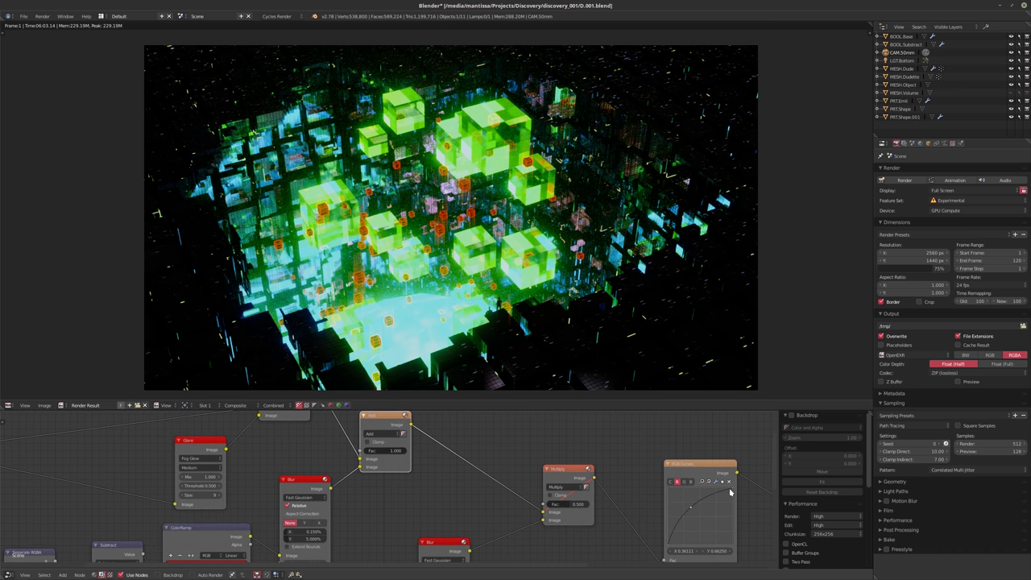
{"action": "left_click", "coordinate": [690, 482]}
{"action": "left_click_drag", "start_coordinate": [700, 514], "coordinate": [685, 506]}
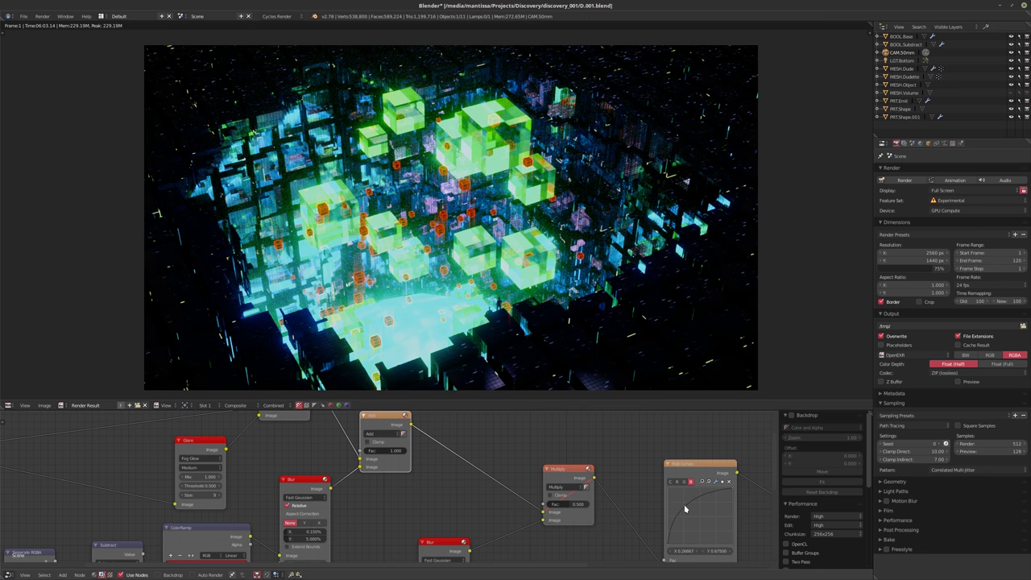
{"action": "left_click_drag", "start_coordinate": [685, 508], "coordinate": [691, 508]}
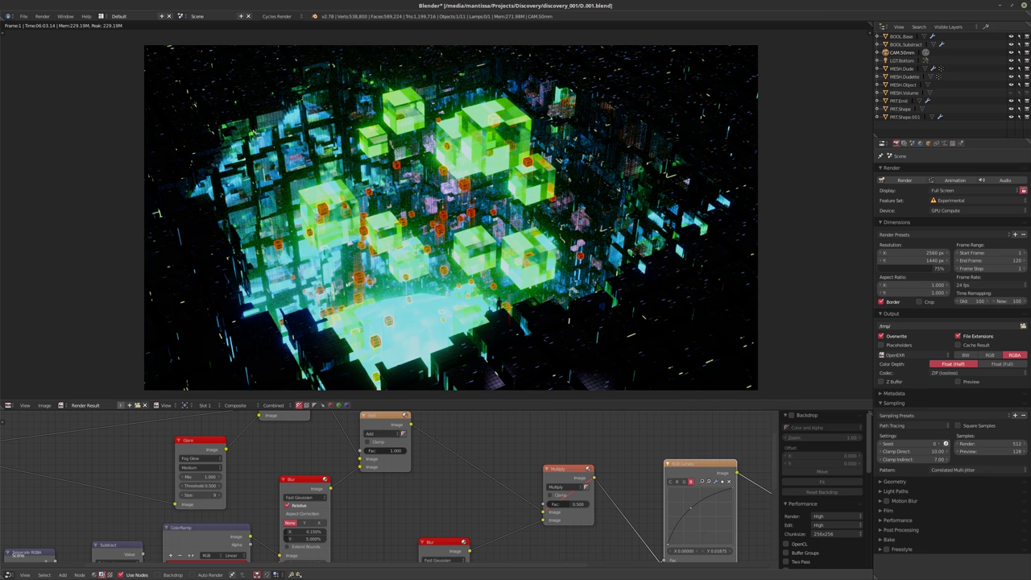
{"action": "left_click", "coordinate": [666, 544]}
- Move the middle point of the RGB Curves node's red channel to X 0.35, Y 0.7125
{"action": "left_click", "coordinate": [684, 481]}
{"action": "left_click", "coordinate": [676, 480]}
{"action": "left_click_drag", "start_coordinate": [691, 510], "coordinate": [689, 505]}
{"action": "scroll", "coordinate": [576, 467], "scroll_direction": "down", "scroll_amount": 2}
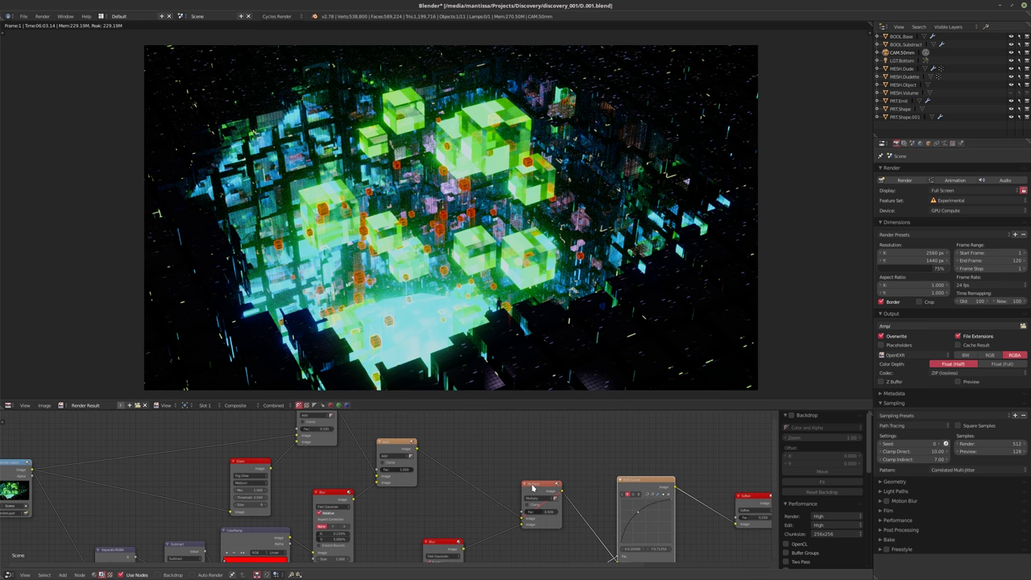
- Unmute the Multiply node ahead of the RGB Curves node and raise its Fac to 1
{"action": "left_click", "coordinate": [531, 485]}
{"action": "middle_click_drag", "start_coordinate": [497, 472], "coordinate": [508, 472]}
{"action": "key", "text": "m"}
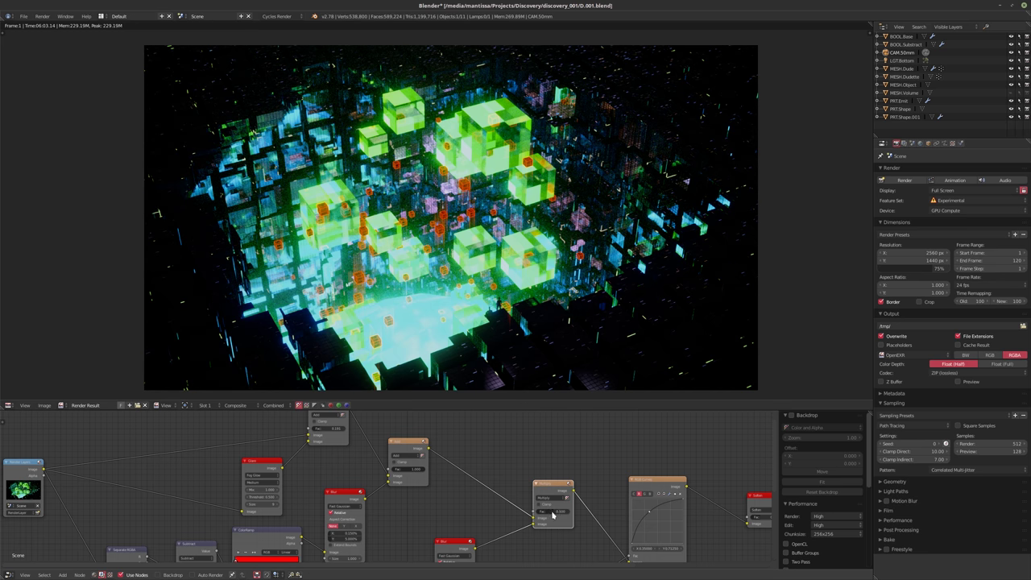
{"action": "left_click_drag", "start_coordinate": [553, 512], "coordinate": [574, 512]}
{"action": "middle_click_drag", "start_coordinate": [522, 459], "coordinate": [497, 428]}
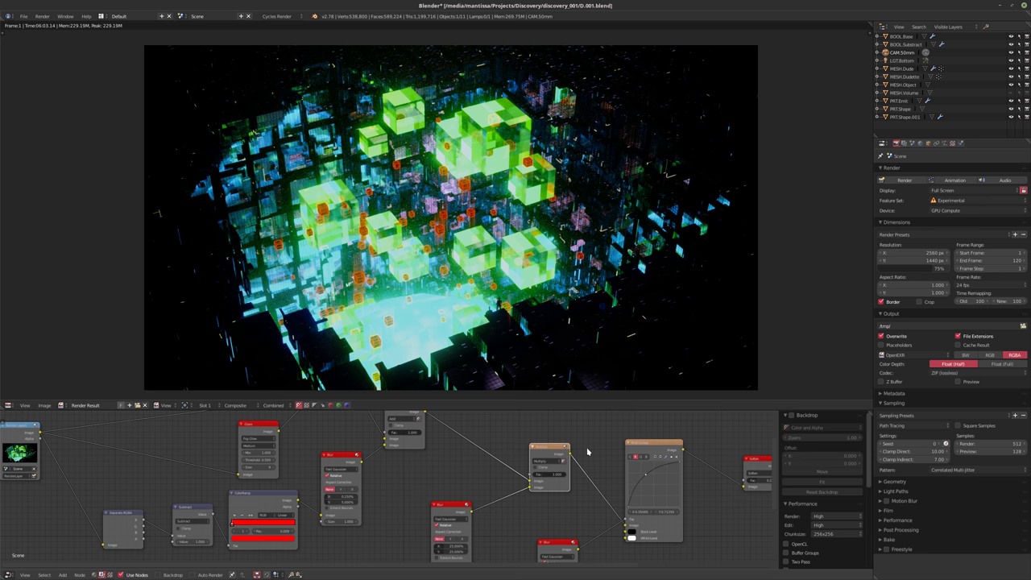
- Set the height of the Ellipse Mask that feeds the 25% Blur node to 0.75
{"action": "middle_click_drag", "start_coordinate": [481, 482], "coordinate": [497, 419]}
{"action": "scroll", "coordinate": [406, 459], "scroll_direction": "up", "scroll_amount": 2}
{"action": "middle_click_drag", "start_coordinate": [407, 459], "coordinate": [429, 446]}
{"action": "scroll", "coordinate": [418, 496], "scroll_direction": "up", "scroll_amount": 2}
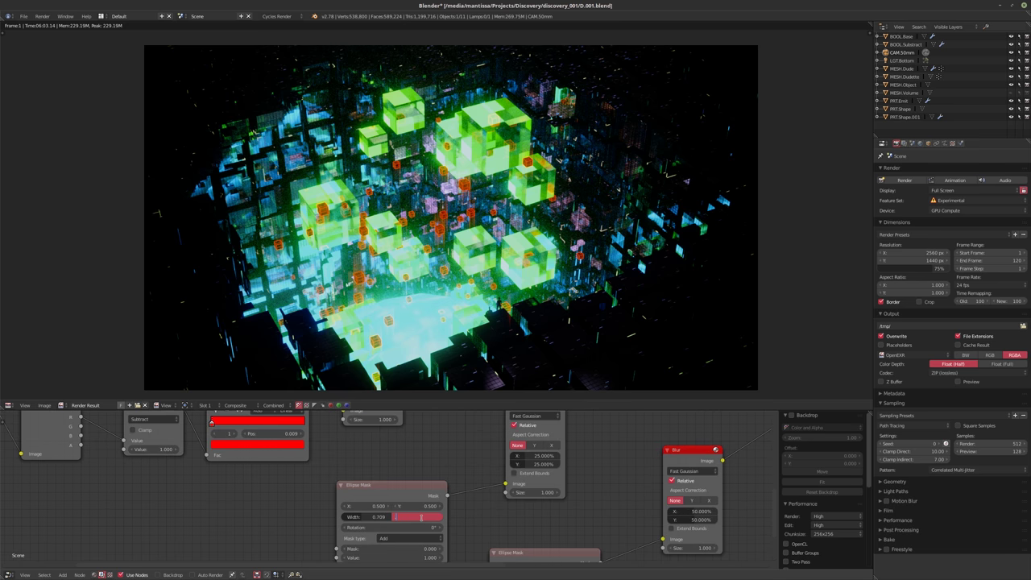
{"action": "left_click_drag", "start_coordinate": [420, 518], "coordinate": [422, 521]}
{"action": "left_click", "coordinate": [423, 519]}
{"action": "type", "text": "0.75"}
{"action": "key", "text": "Return"}
- Look over the second Ellipse Mask and the nodes that lead on to the Composite output
{"action": "middle_click_drag", "start_coordinate": [595, 478], "coordinate": [540, 499]}
{"action": "scroll", "coordinate": [540, 499], "scroll_direction": "down", "scroll_amount": 3}
{"action": "scroll", "coordinate": [589, 494], "scroll_direction": "up", "scroll_amount": 2}
{"action": "middle_click_drag", "start_coordinate": [648, 503], "coordinate": [595, 436]}
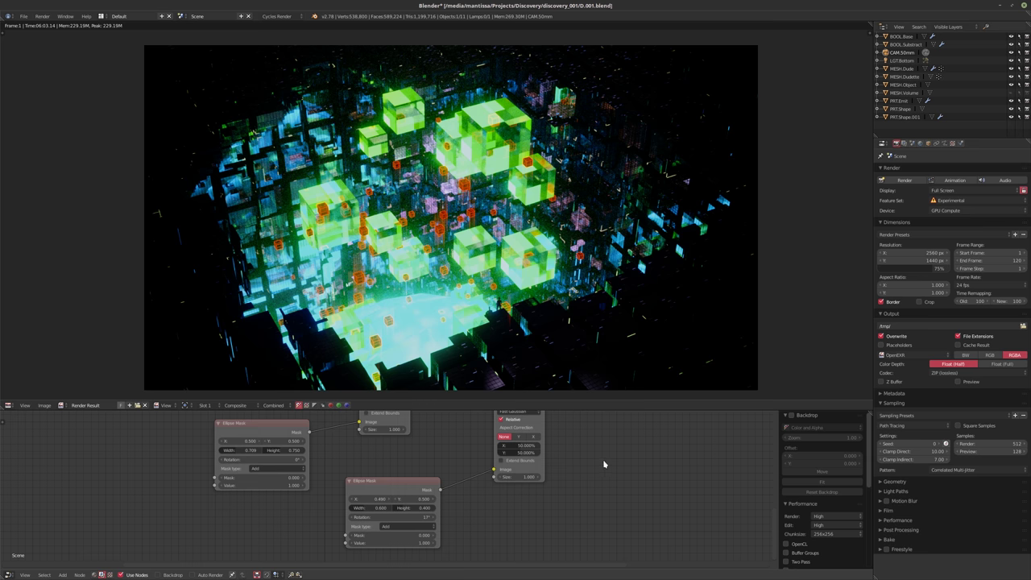
{"action": "scroll", "coordinate": [604, 464], "scroll_direction": "down", "scroll_amount": 3}
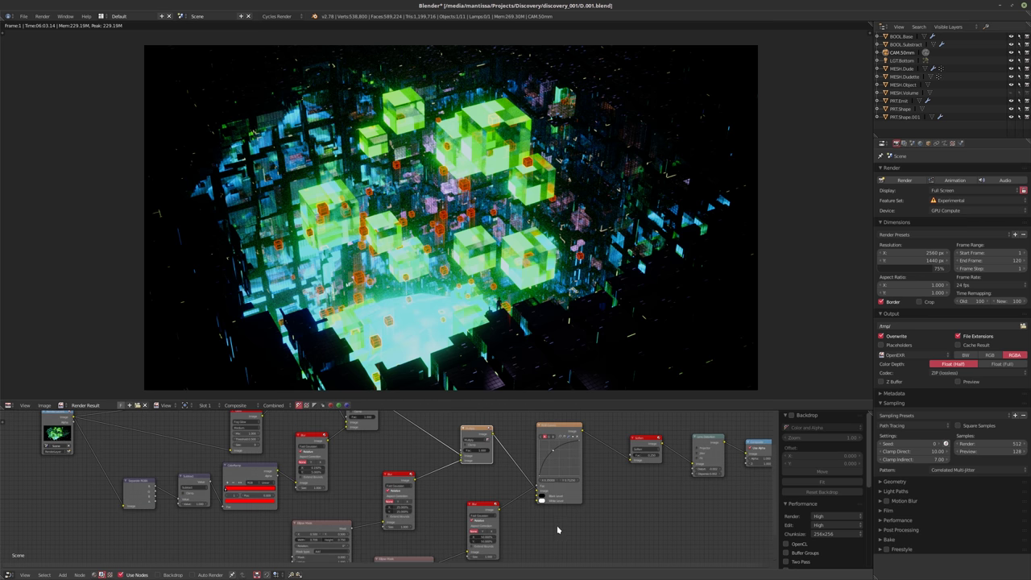
{"action": "scroll", "coordinate": [585, 526], "scroll_direction": "up", "scroll_amount": 2}
{"action": "middle_click_drag", "start_coordinate": [609, 501], "coordinate": [579, 507]}
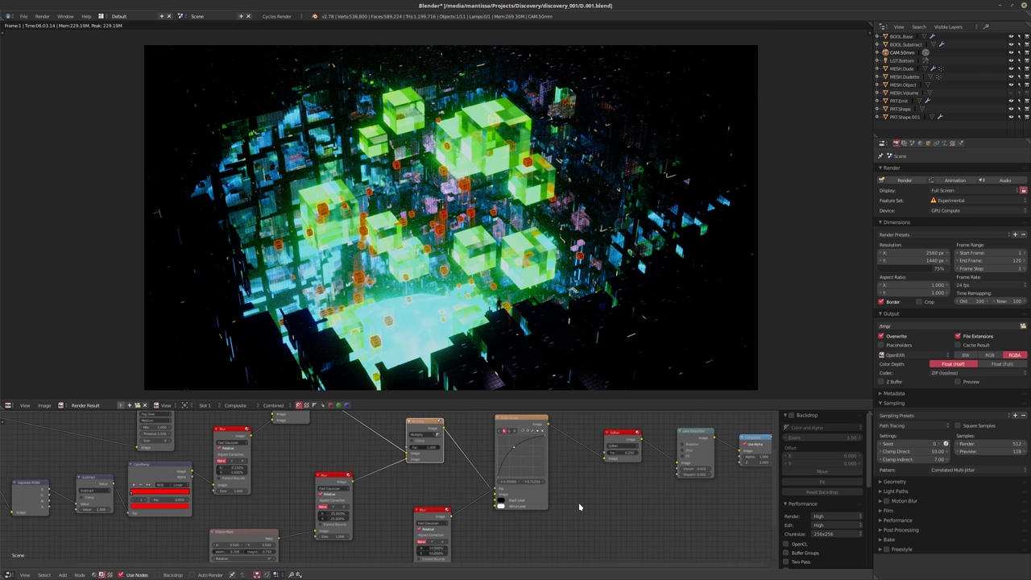
{"action": "scroll", "coordinate": [578, 507], "scroll_direction": "up", "scroll_amount": 3}
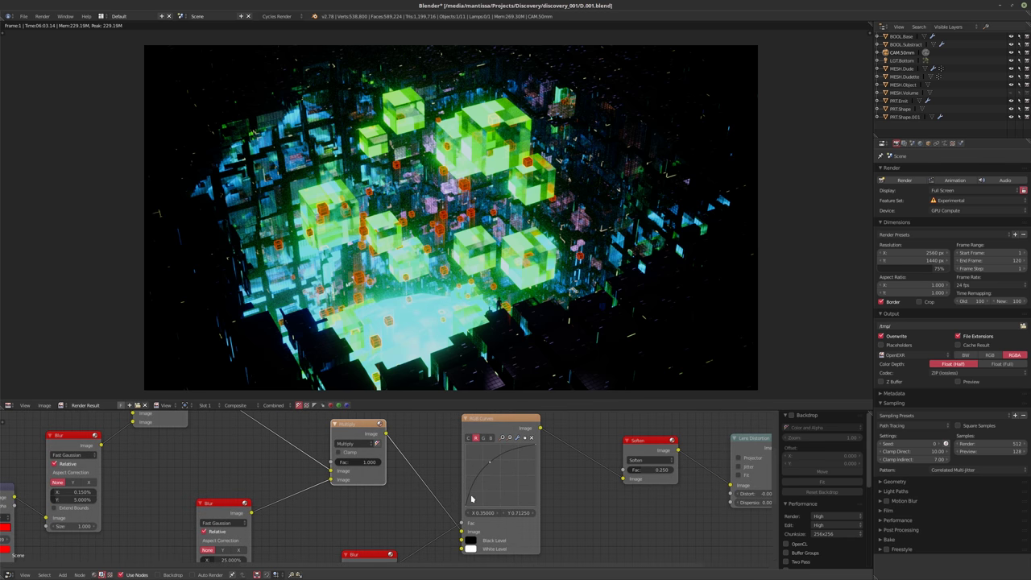
- Lift the darkest point of the RGB Curves node's red channel to Y 0.05
{"action": "mouse_move", "coordinate": [472, 499]}
{"action": "left_mouse_down"}
{"action": "mouse_move", "coordinate": [470, 510]}
{"action": "mouse_move", "coordinate": [465, 497]}
{"action": "left_mouse_up"}
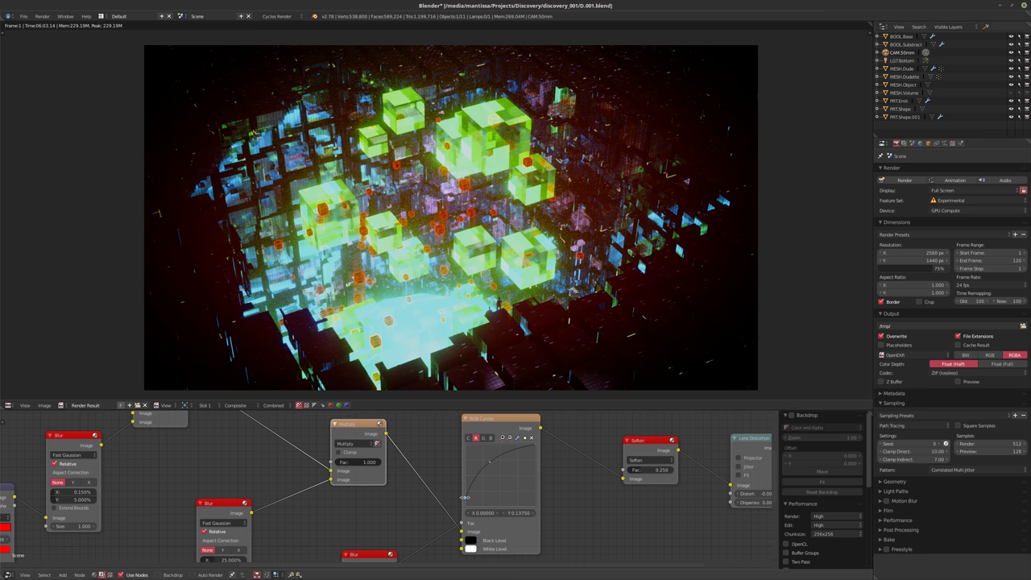
{"action": "left_click_drag", "start_coordinate": [465, 497], "coordinate": [467, 499]}
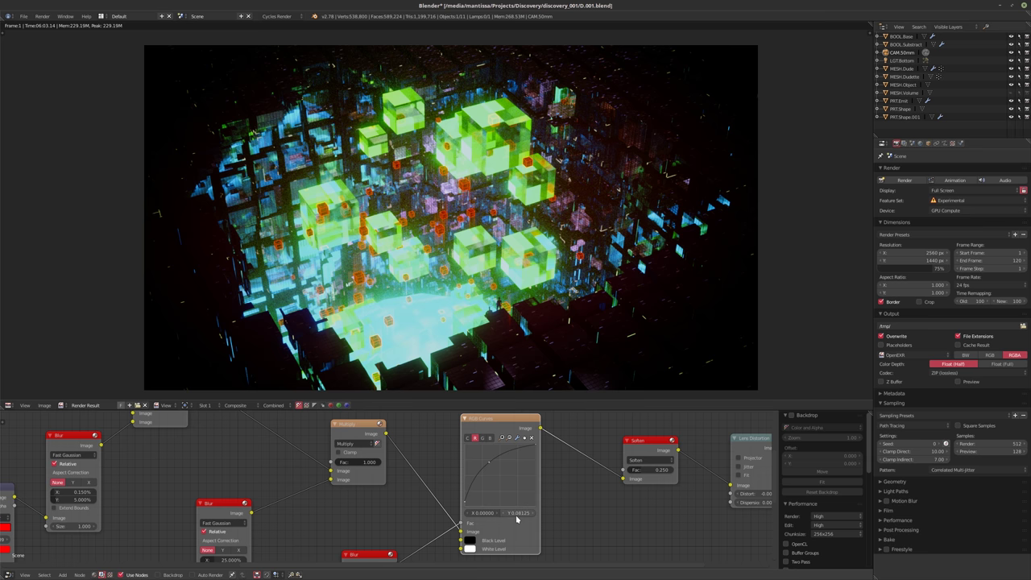
{"action": "left_click_drag", "start_coordinate": [517, 519], "coordinate": [508, 520]}
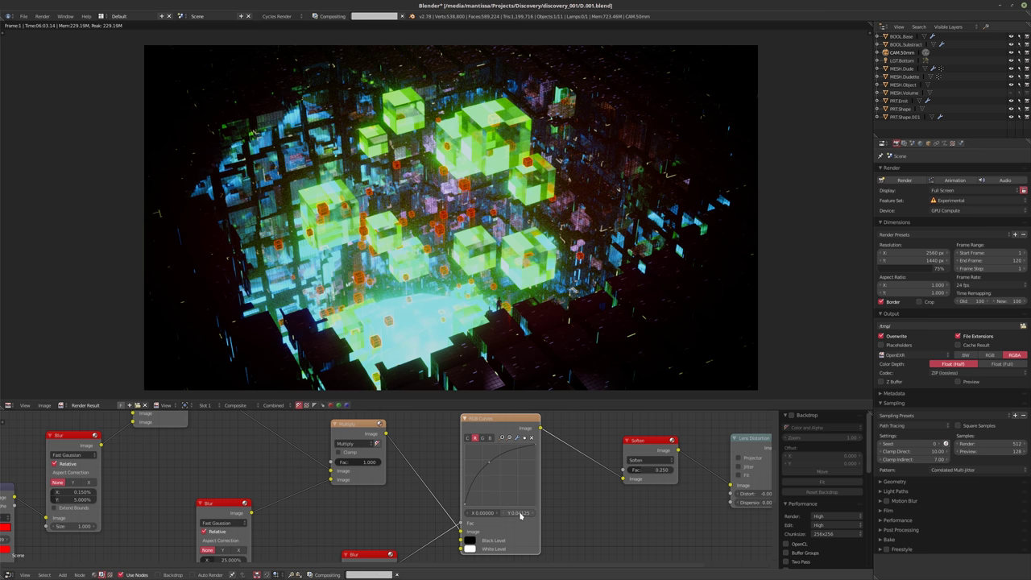
{"action": "left_click_drag", "start_coordinate": [520, 515], "coordinate": [525, 515]}
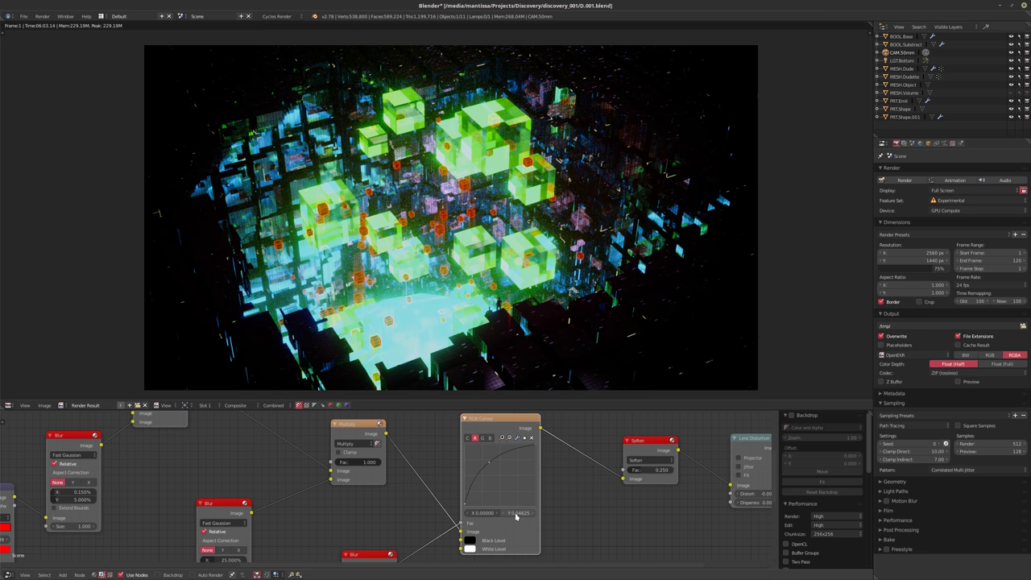
{"action": "left_click", "coordinate": [516, 513]}
{"action": "type", "text": "0.05"}
{"action": "key", "text": "Return"}
- Try a Distort of -0.005 and a Dispersion of 0.005 on the Lens Distortion node
{"action": "scroll", "coordinate": [499, 489], "scroll_direction": "down", "scroll_amount": 3}
{"action": "scroll", "coordinate": [501, 491], "scroll_direction": "up", "scroll_amount": 1}
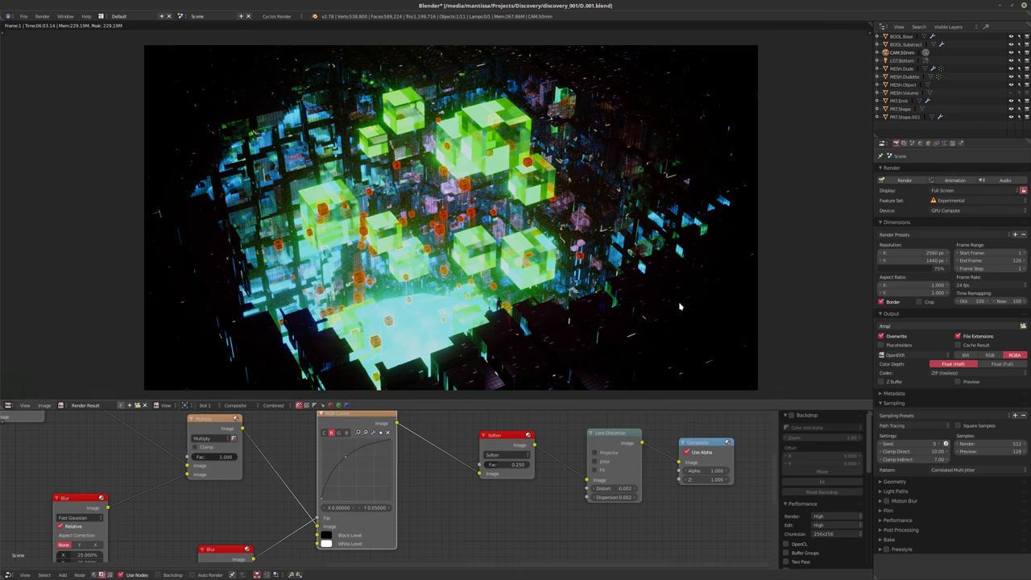
{"action": "scroll", "coordinate": [628, 322], "scroll_direction": "up", "scroll_amount": 6}
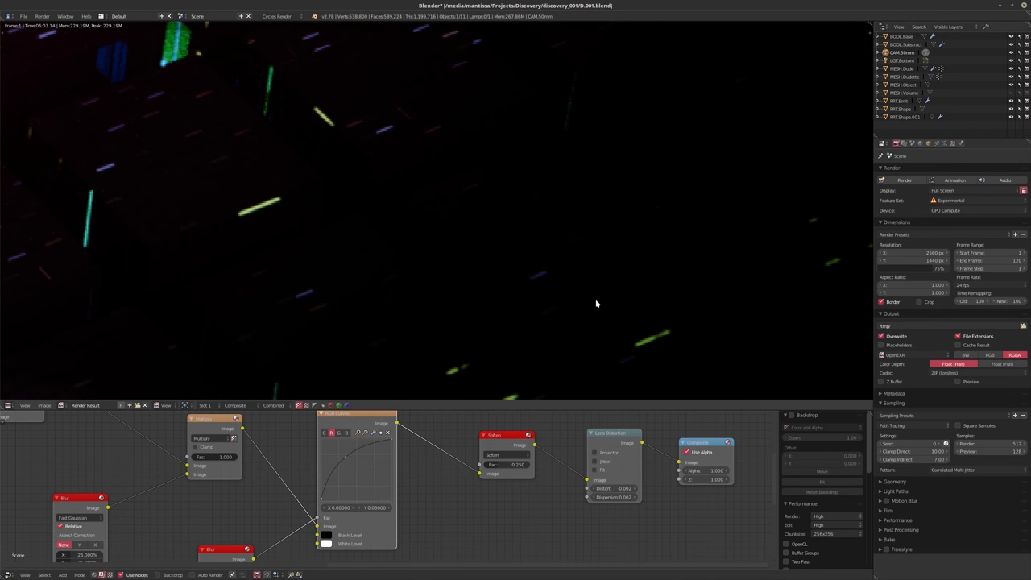
{"action": "left_click", "coordinate": [616, 489]}
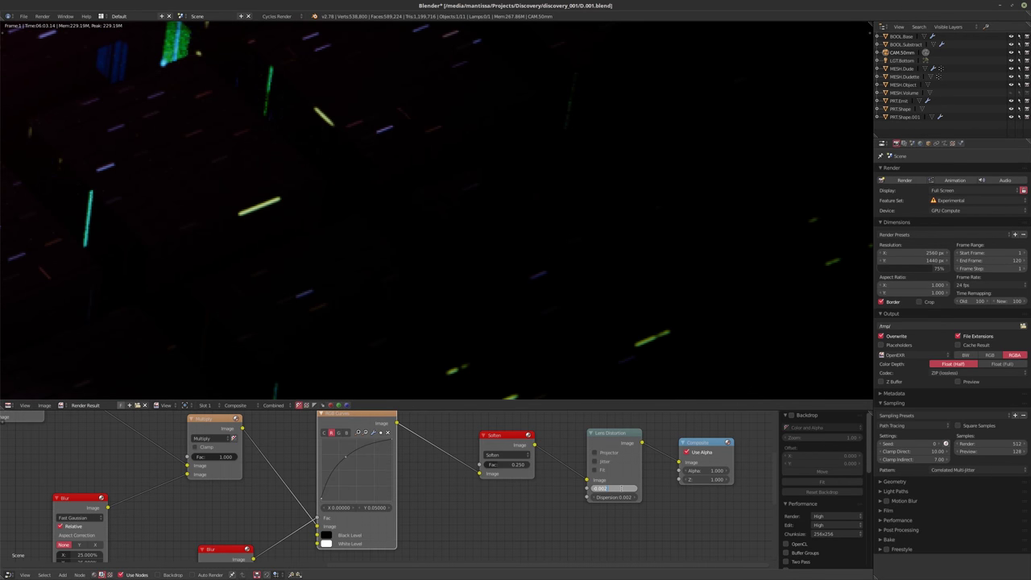
{"action": "type", "text": "-0.005"}
{"action": "key", "text": "Tab"}
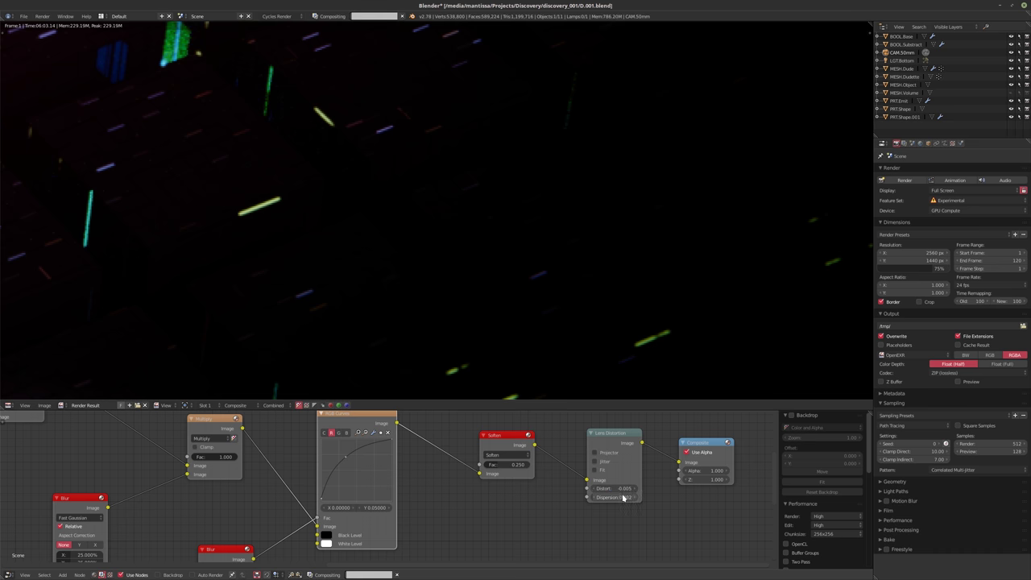
{"action": "key", "text": "Return"}
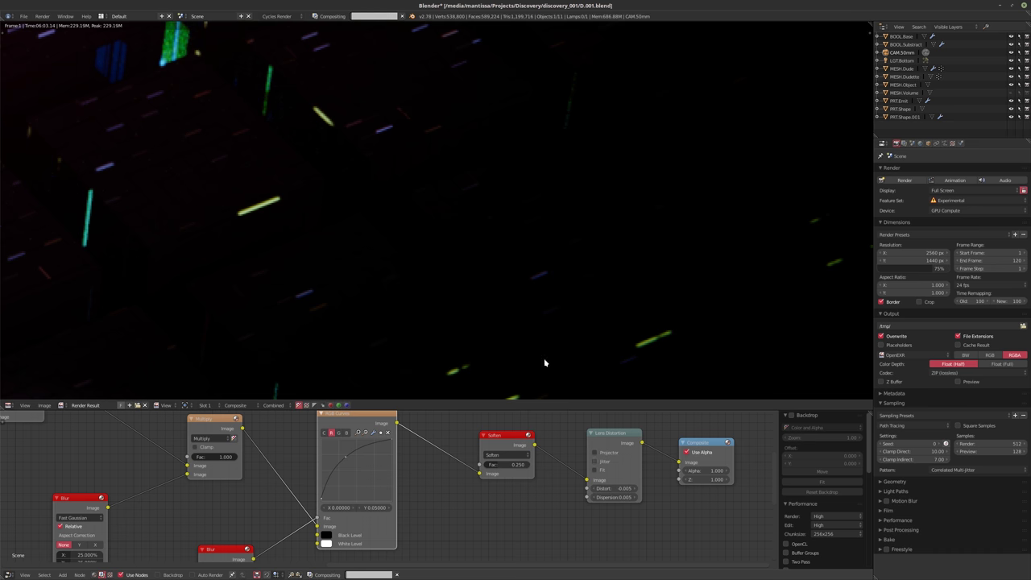
- Examine the lens dispersion on the streaks near the render's lower corner up close, as well as in the whole image
{"action": "middle_click_drag", "start_coordinate": [459, 289], "coordinate": [490, 321]}
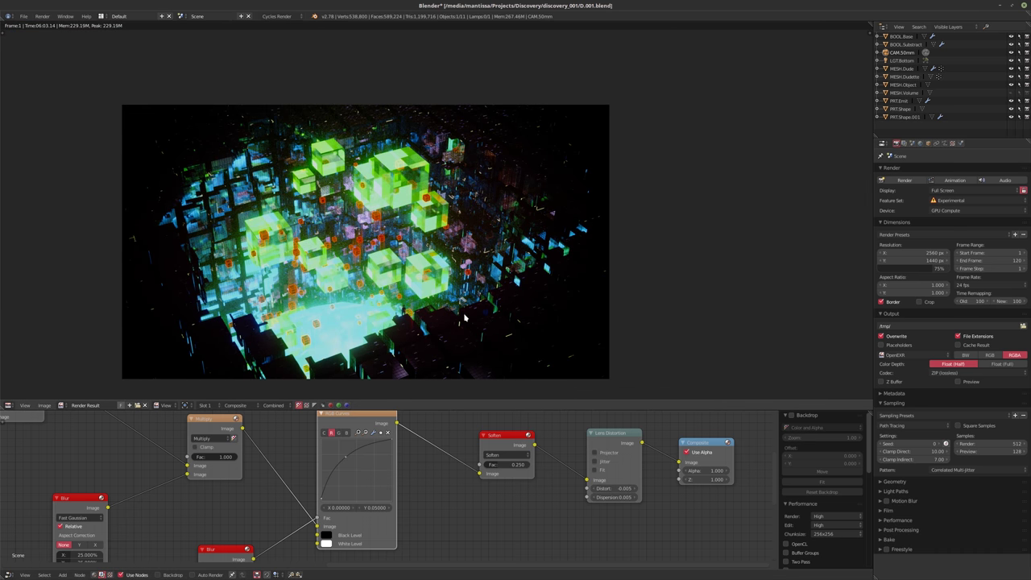
{"action": "scroll", "coordinate": [457, 312], "scroll_direction": "up", "scroll_amount": 1}
{"action": "middle_click_drag", "start_coordinate": [562, 292], "coordinate": [539, 254]}
{"action": "scroll", "coordinate": [599, 332], "scroll_direction": "up", "scroll_amount": 8}
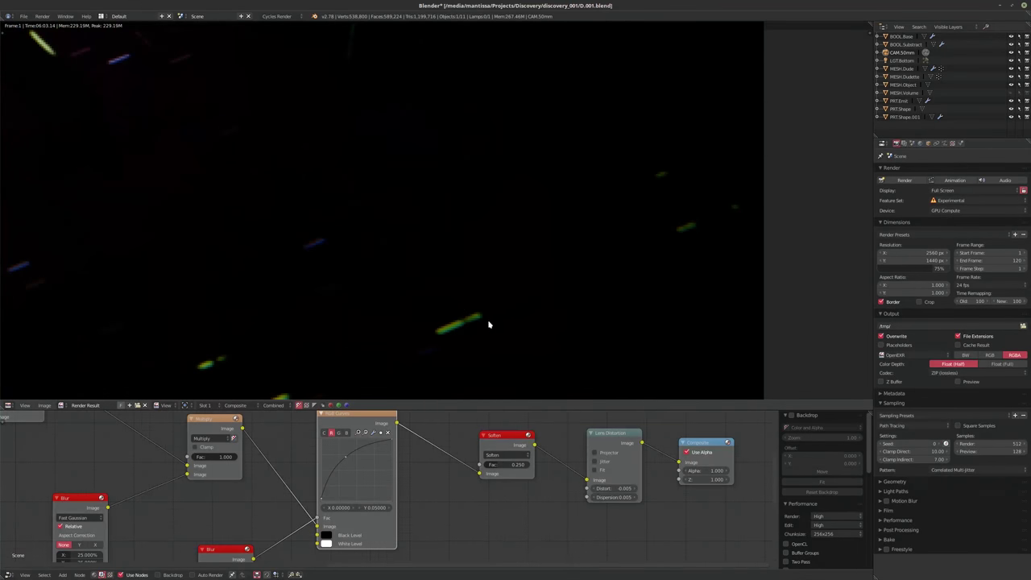
{"action": "middle_click_drag", "start_coordinate": [528, 301], "coordinate": [603, 300]}
{"action": "scroll", "coordinate": [601, 298], "scroll_direction": "down", "scroll_amount": 4}
{"action": "middle_click_drag", "start_coordinate": [521, 303], "coordinate": [547, 301]}
{"action": "scroll", "coordinate": [548, 300], "scroll_direction": "down", "scroll_amount": 4}
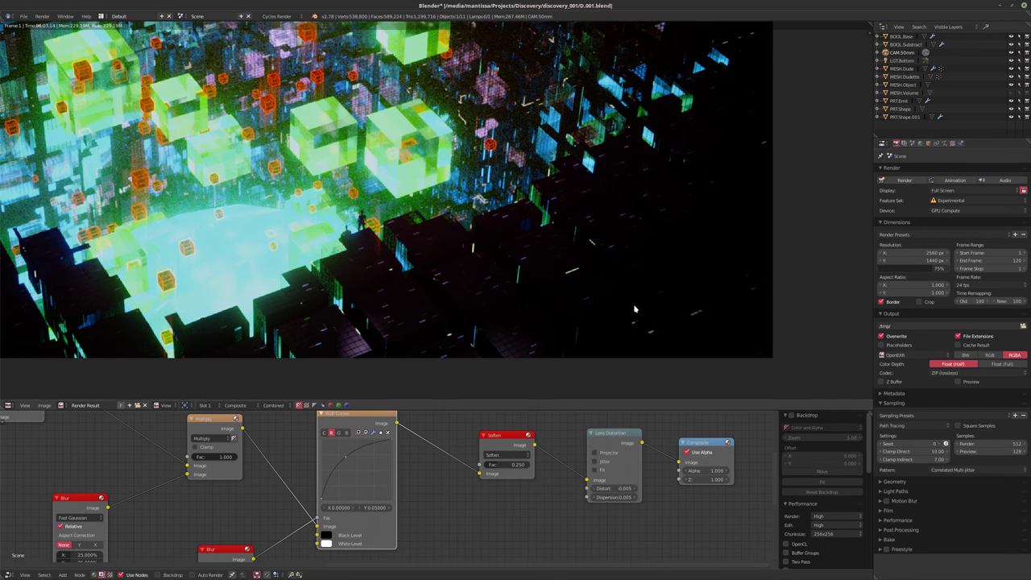
{"action": "scroll", "coordinate": [655, 330], "scroll_direction": "down", "scroll_amount": 2}
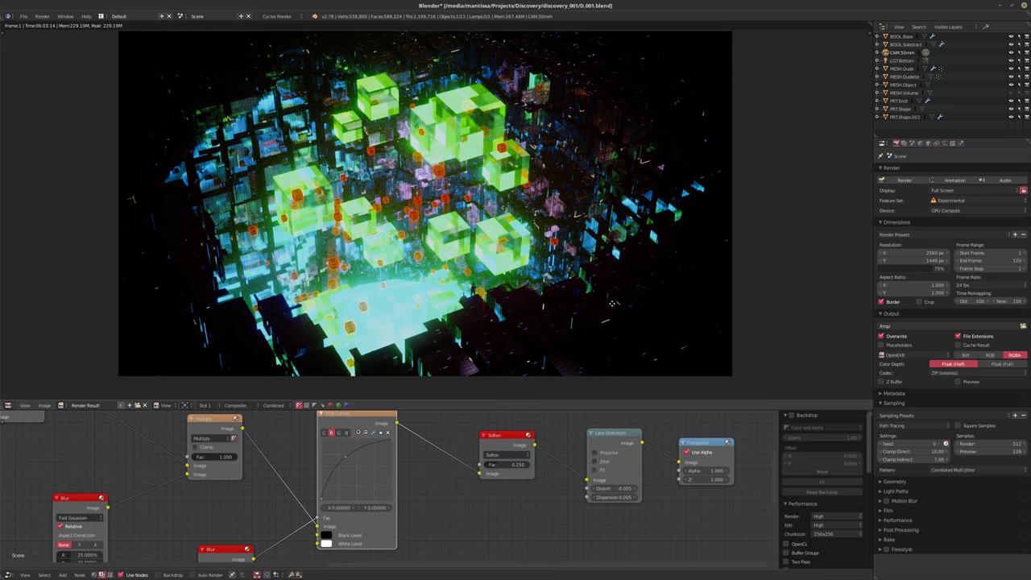
- Set the Lens Distortion node's Distort to -0.01 and its Dispersion to 0.01
{"action": "left_click", "coordinate": [621, 488]}
{"action": "type", "text": "0."}
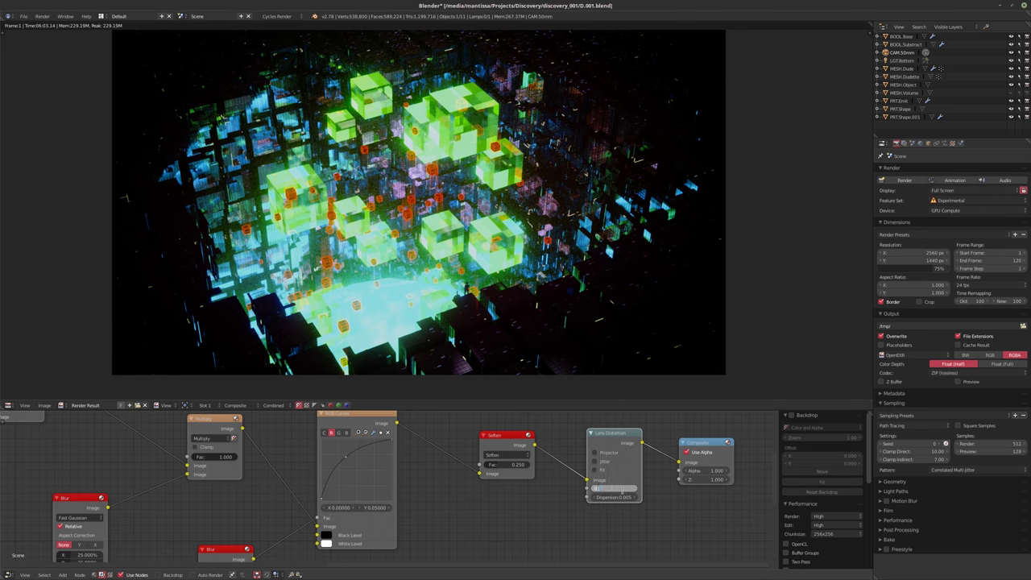
{"action": "key", "text": "Tab"}
{"action": "key", "text": "Tab"}
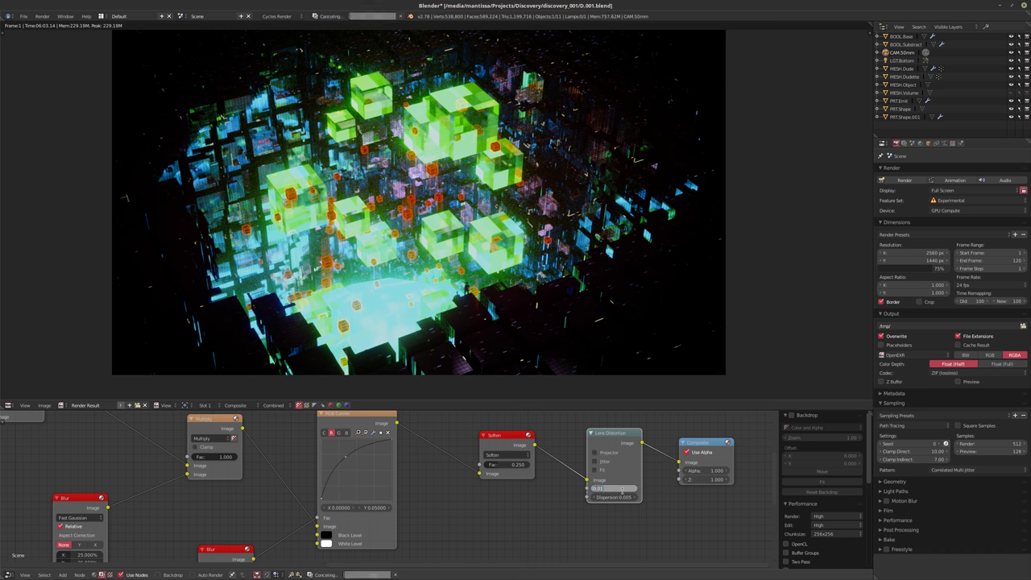
{"action": "type", "text": "-"}
{"action": "key", "text": "Tab"}
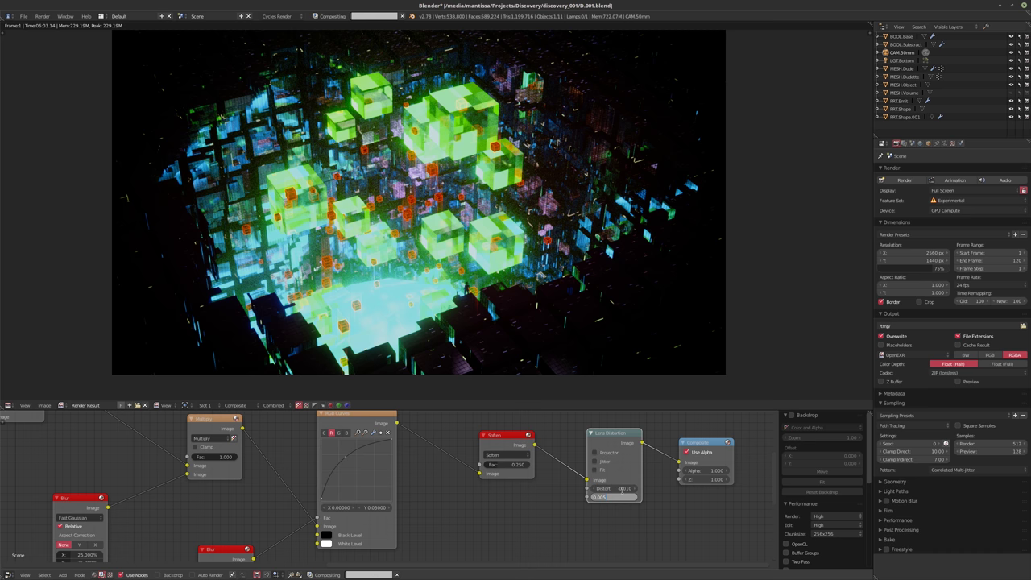
{"action": "type", "text": "0.01"}
{"action": "key", "text": "Return"}
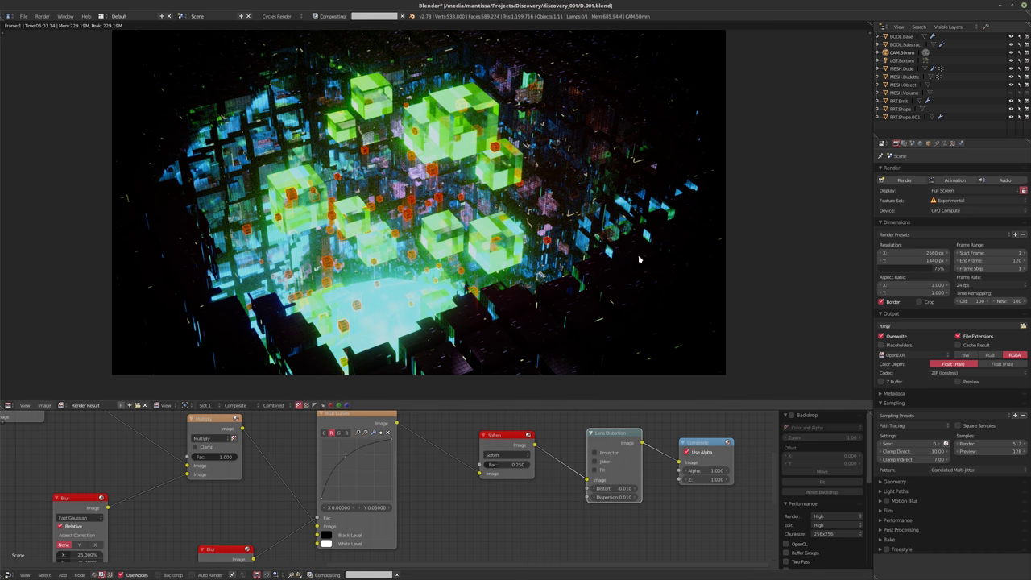
- Inspect the stronger lens distortion along the render's dark edge and across the full frame
{"action": "middle_click_drag", "start_coordinate": [634, 256], "coordinate": [641, 274]}
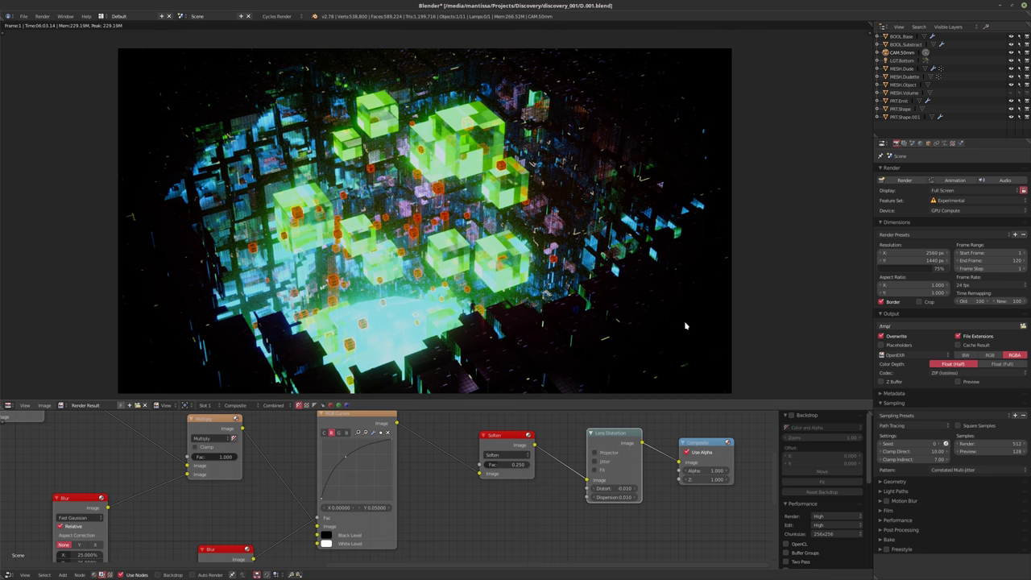
{"action": "scroll", "coordinate": [686, 326], "scroll_direction": "up", "scroll_amount": 4}
{"action": "middle_click_drag", "start_coordinate": [674, 324], "coordinate": [715, 261]}
{"action": "scroll", "coordinate": [713, 262], "scroll_direction": "down", "scroll_amount": 2}
{"action": "middle_click_drag", "start_coordinate": [535, 253], "coordinate": [547, 267]}
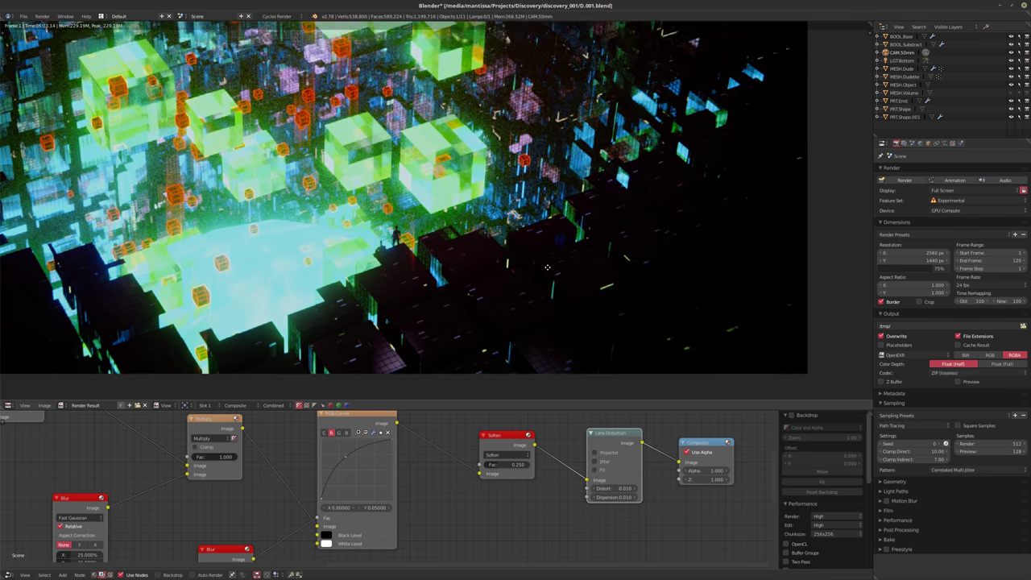
{"action": "scroll", "coordinate": [547, 267], "scroll_direction": "down", "scroll_amount": 5}
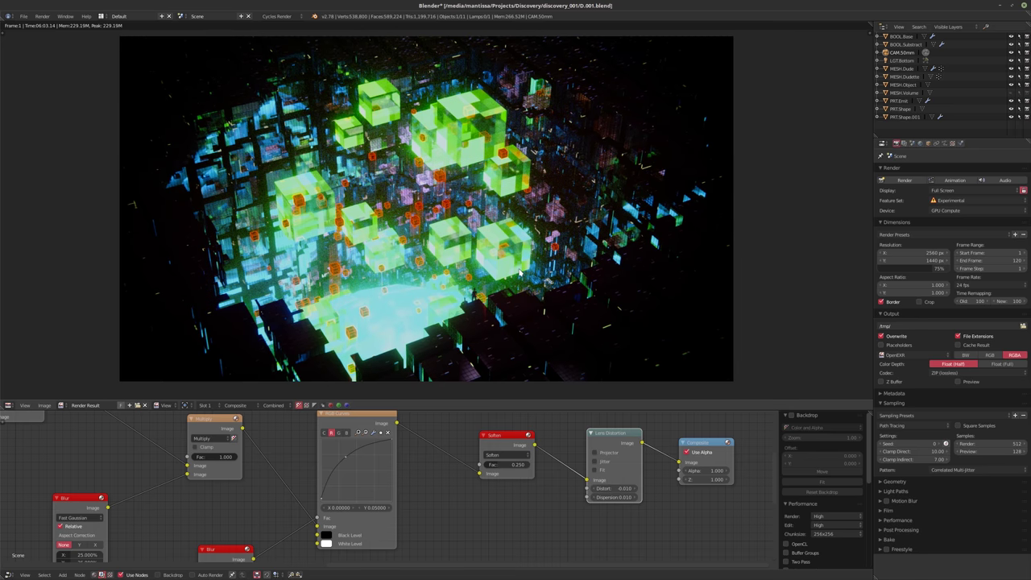
- Review the whole compositing node tree from the Render Layers input through to the Composite output
{"action": "middle_click_drag", "start_coordinate": [446, 454], "coordinate": [412, 470]}
{"action": "scroll", "coordinate": [390, 467], "scroll_direction": "down", "scroll_amount": 3}
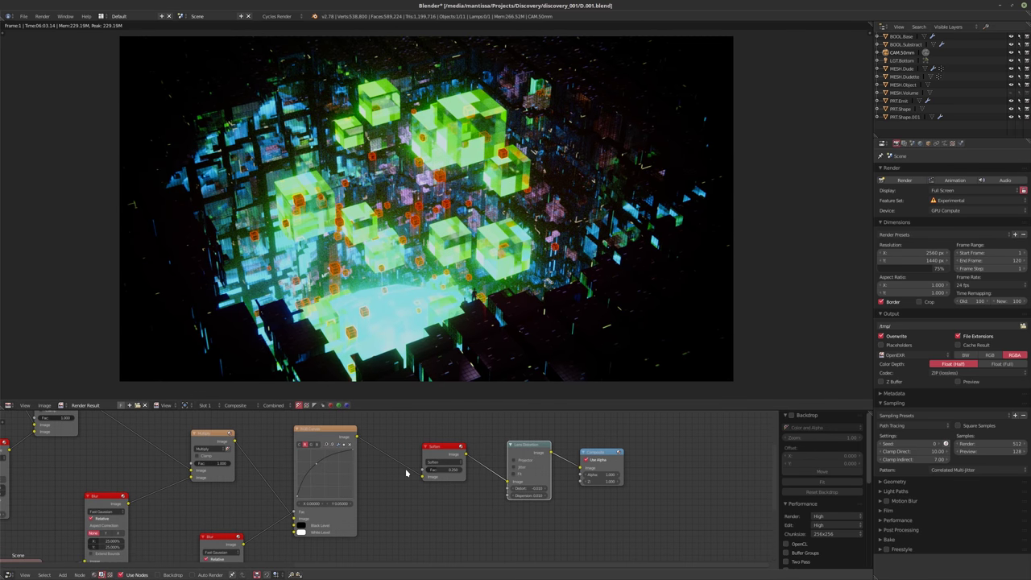
{"action": "middle_click_drag", "start_coordinate": [411, 476], "coordinate": [468, 471]}
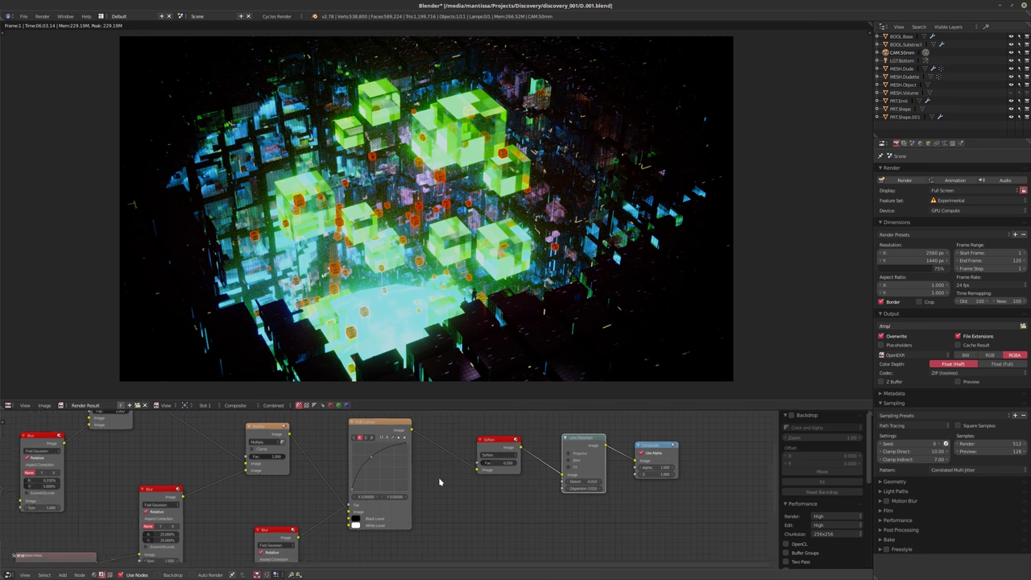
{"action": "scroll", "coordinate": [441, 480], "scroll_direction": "down", "scroll_amount": 2}
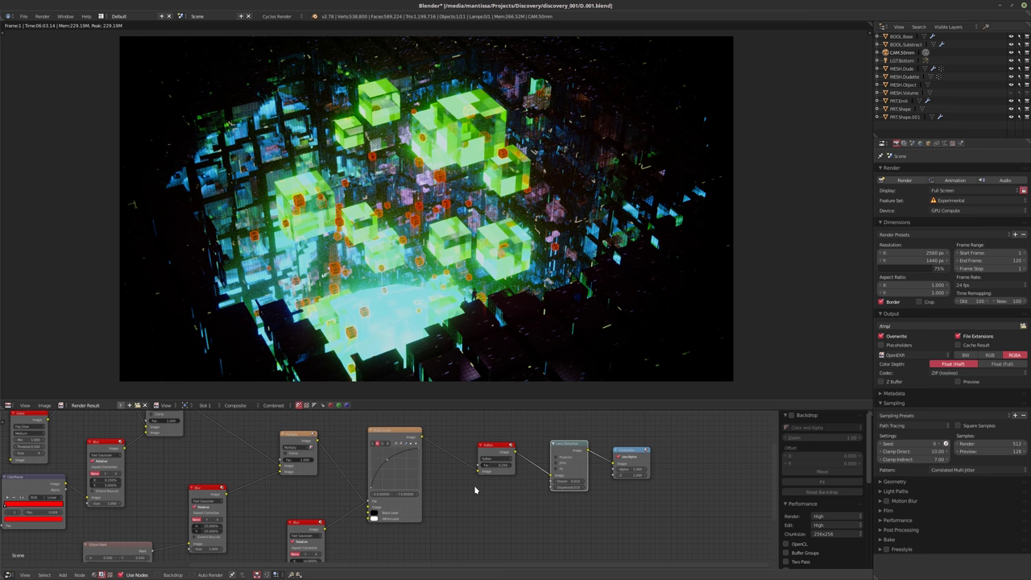
{"action": "scroll", "coordinate": [479, 491], "scroll_direction": "down", "scroll_amount": 3}
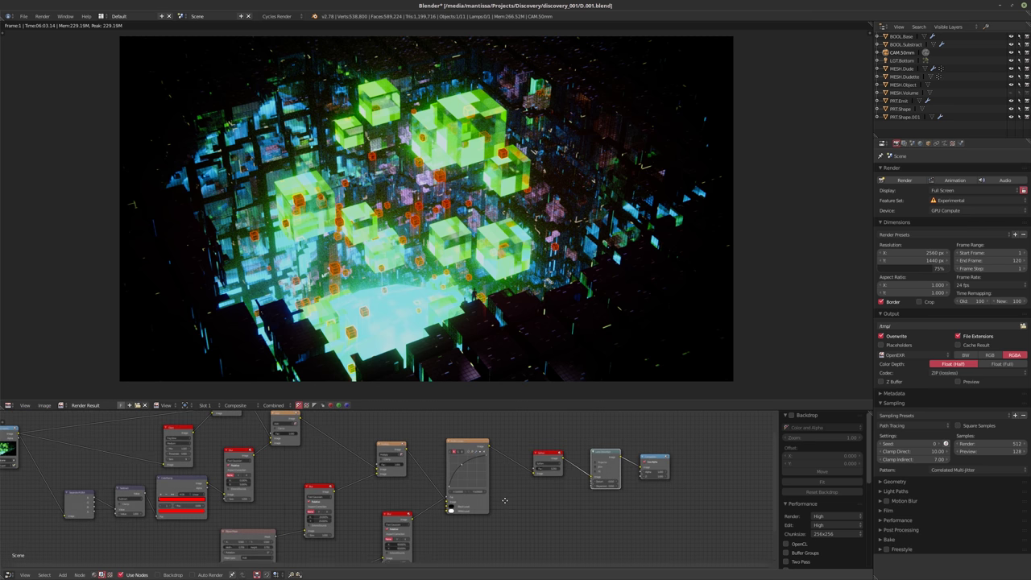
{"action": "scroll", "coordinate": [532, 496], "scroll_direction": "down", "scroll_amount": 4}
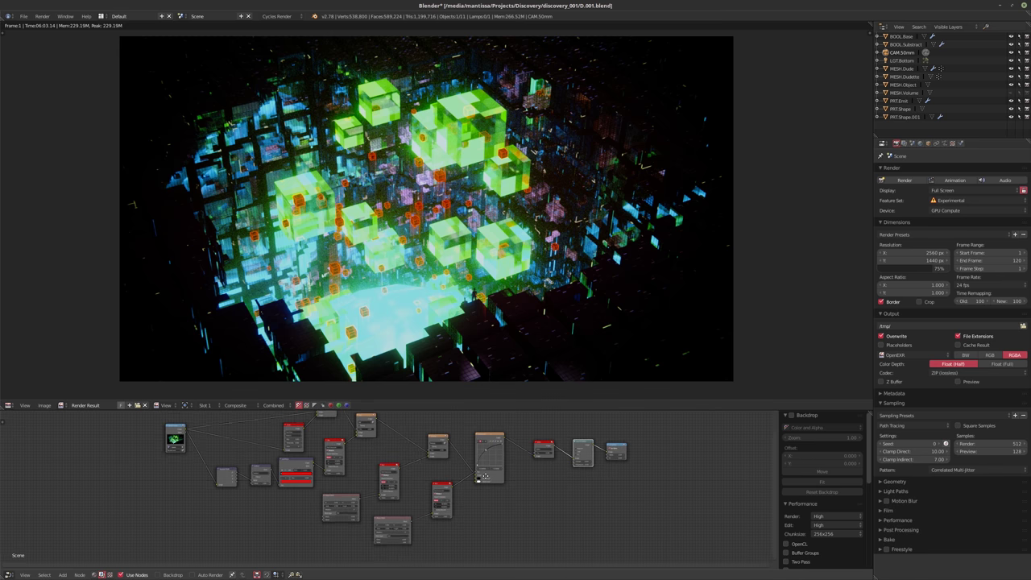
{"action": "scroll", "coordinate": [486, 494], "scroll_direction": "down", "scroll_amount": 3}
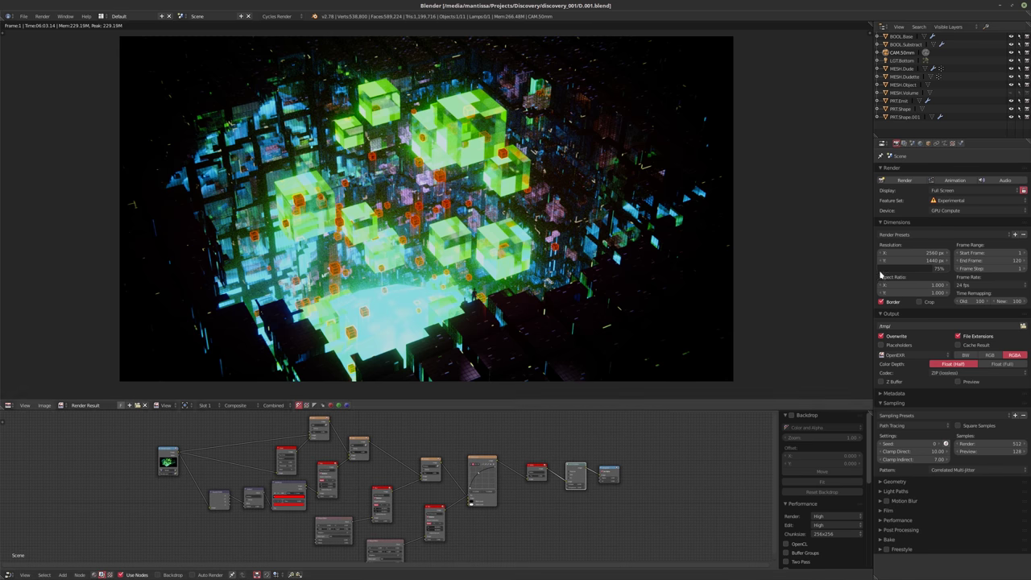
- Set the Cycles render samples to 2048
{"action": "left_click", "coordinate": [980, 441]}
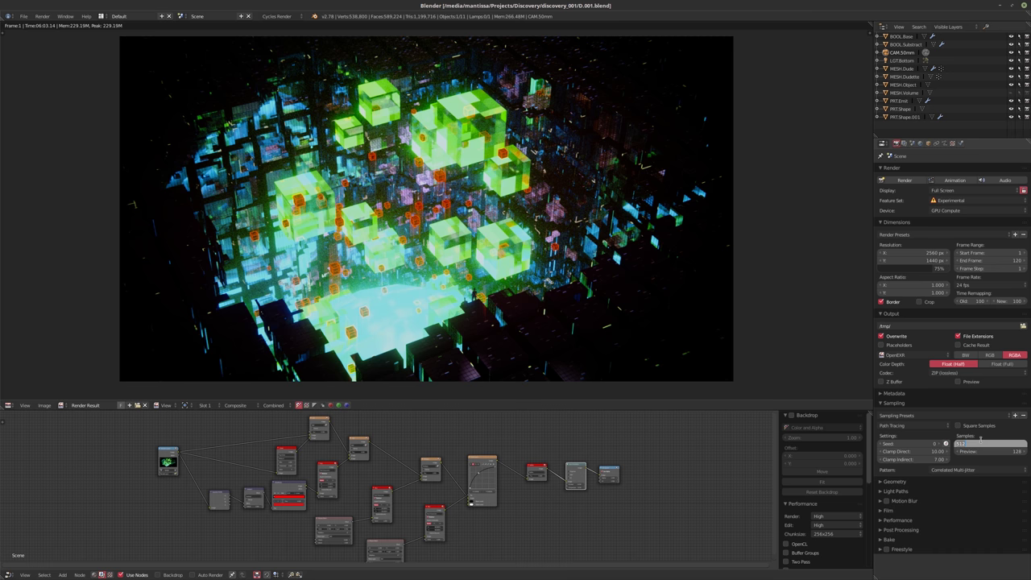
{"action": "type", "text": "2048"}
{"action": "key", "text": "Return"}
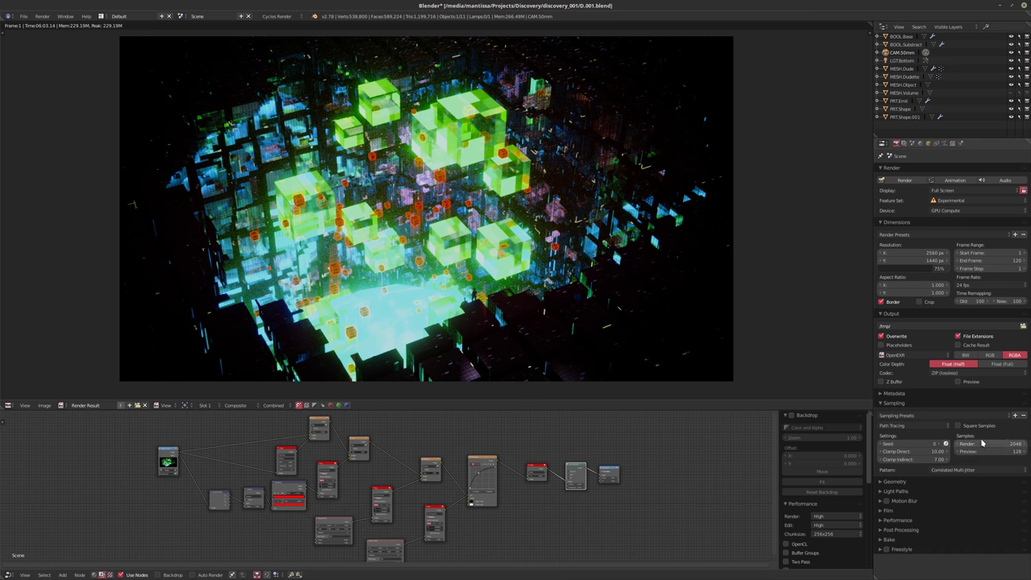
- Raise the render resolution to 7680 × 4320 px at 100% scale and save the scene over the existing file
{"action": "left_click_drag", "start_coordinate": [932, 270], "coordinate": [960, 270]}
{"action": "left_click", "coordinate": [924, 253]}
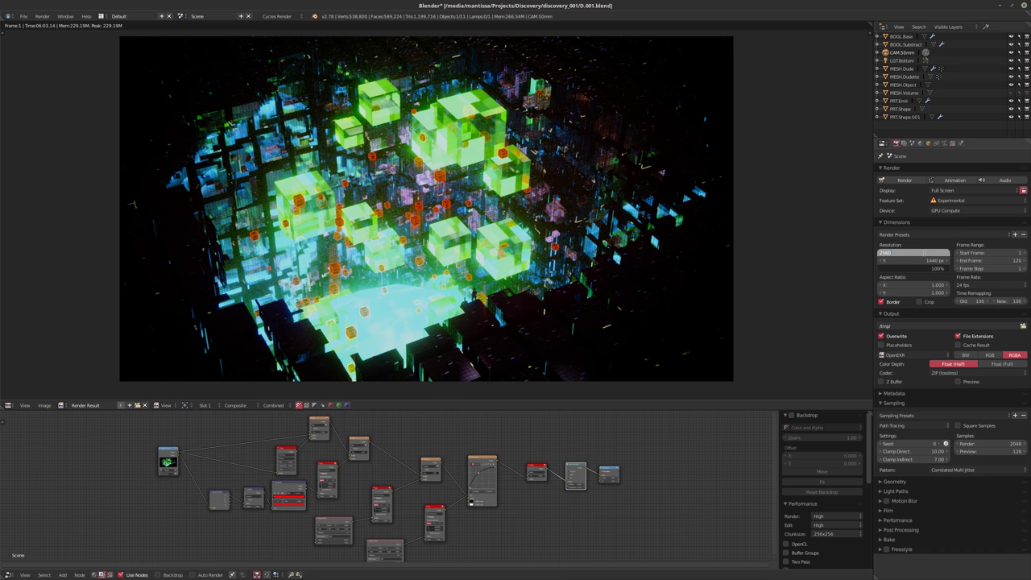
{"action": "key", "text": "Tab"}
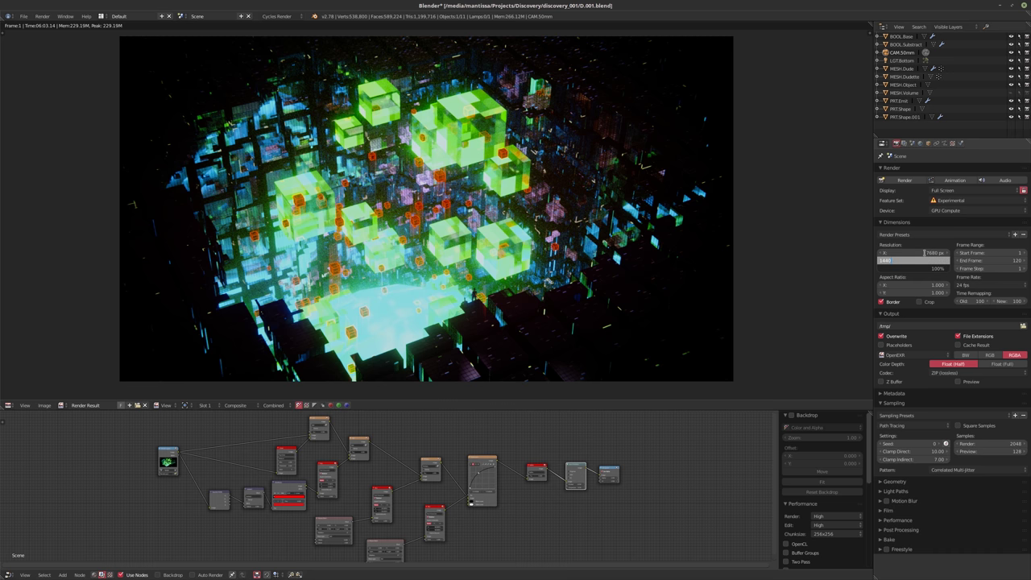
{"action": "type", "text": "*3"}
{"action": "key", "text": "Return"}
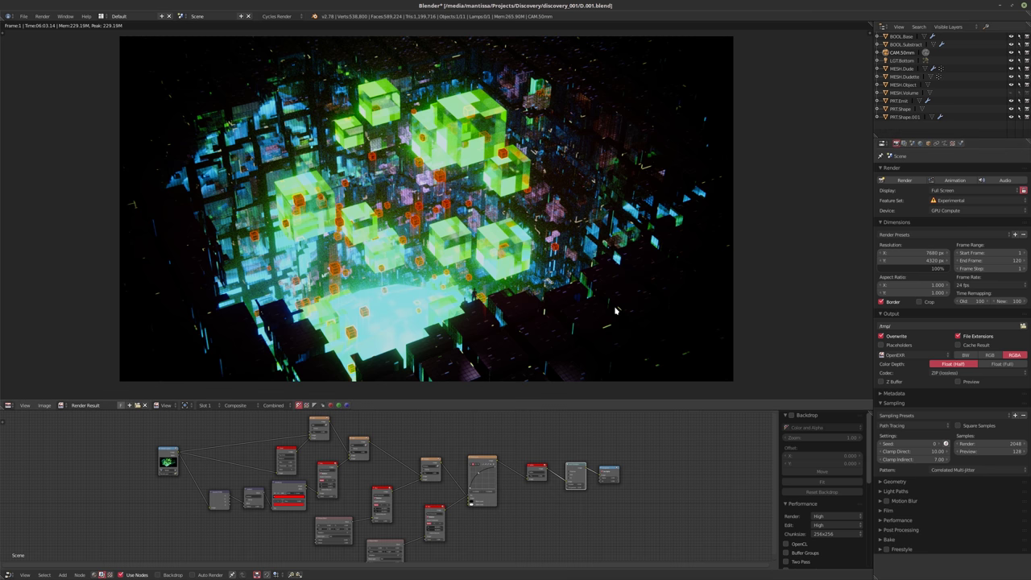
{"action": "key", "text": "ctrl+s"}
{"action": "left_click", "coordinate": [679, 304]}
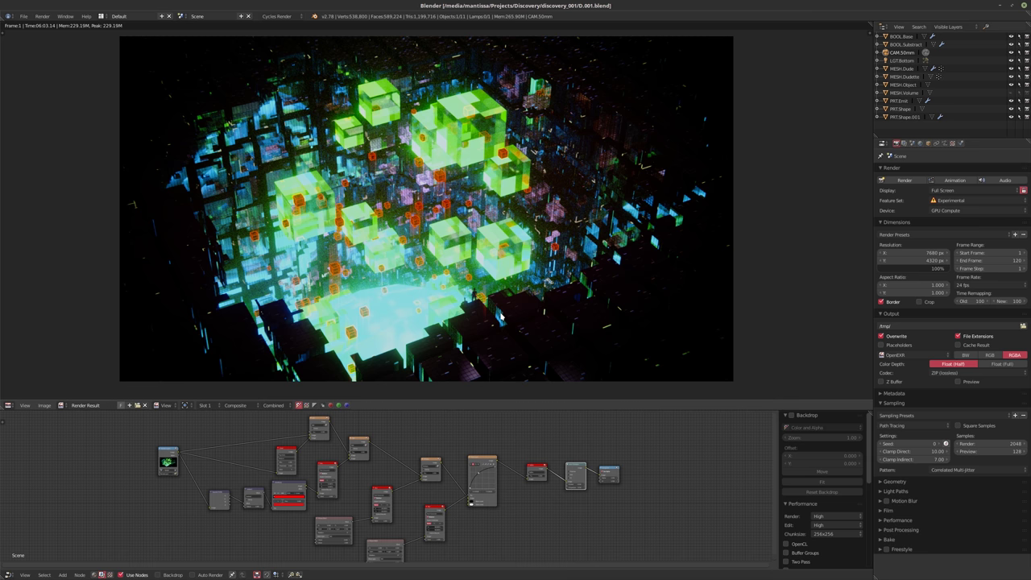
- Try rendering the frame at full resolution and cancel the render partway
{"action": "key", "text": "F12"}
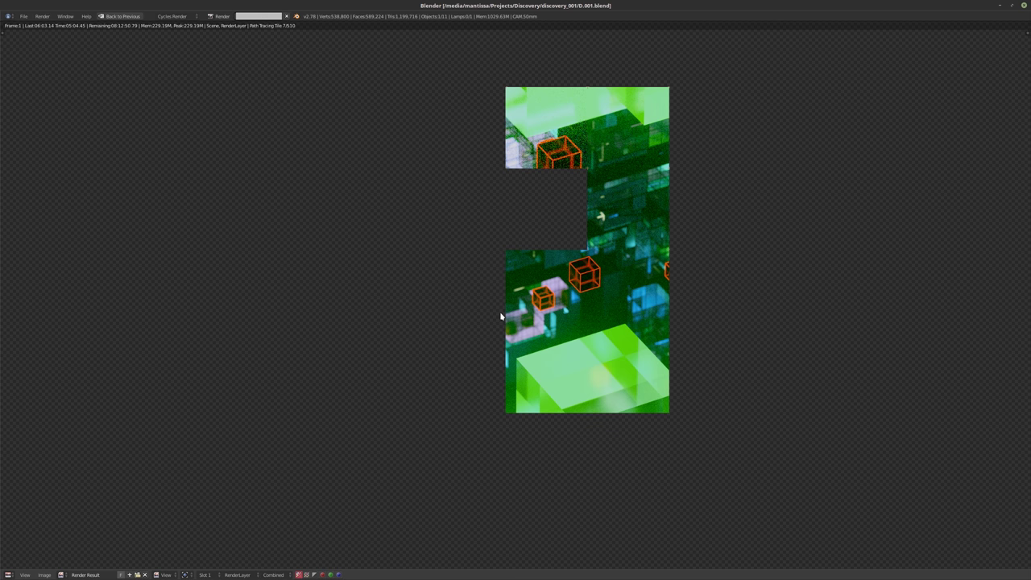
{"action": "mouse_move", "coordinate": [550, 578]}
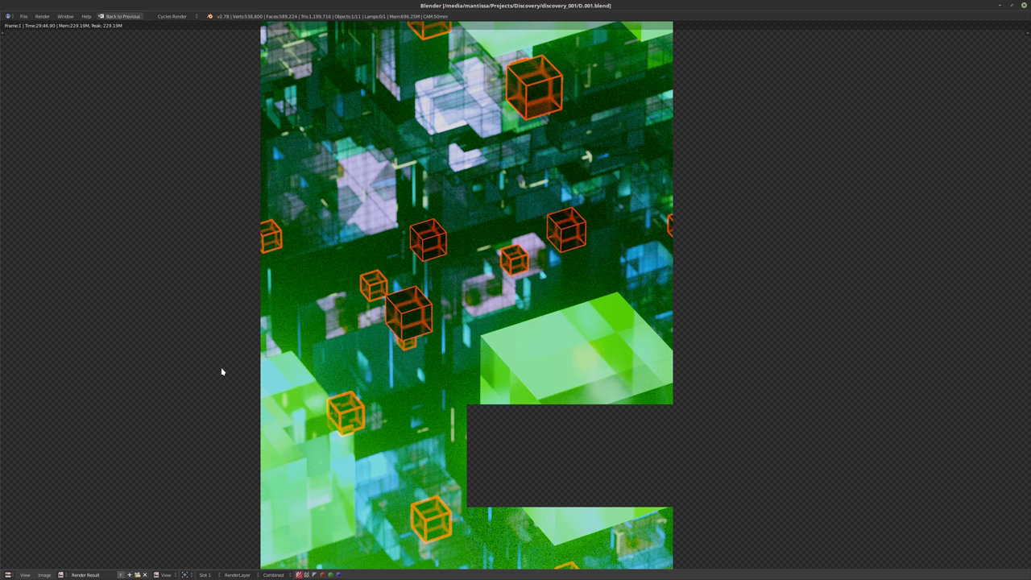
{"action": "key", "text": "Escape"}
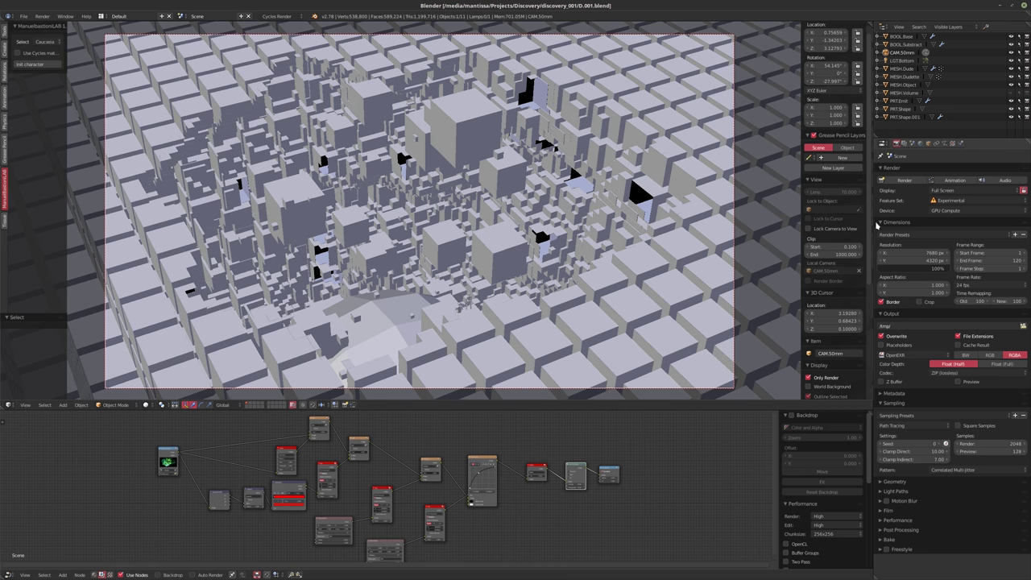
- Increase the Cycles render samples to 3072
{"action": "left_click", "coordinate": [996, 442]}
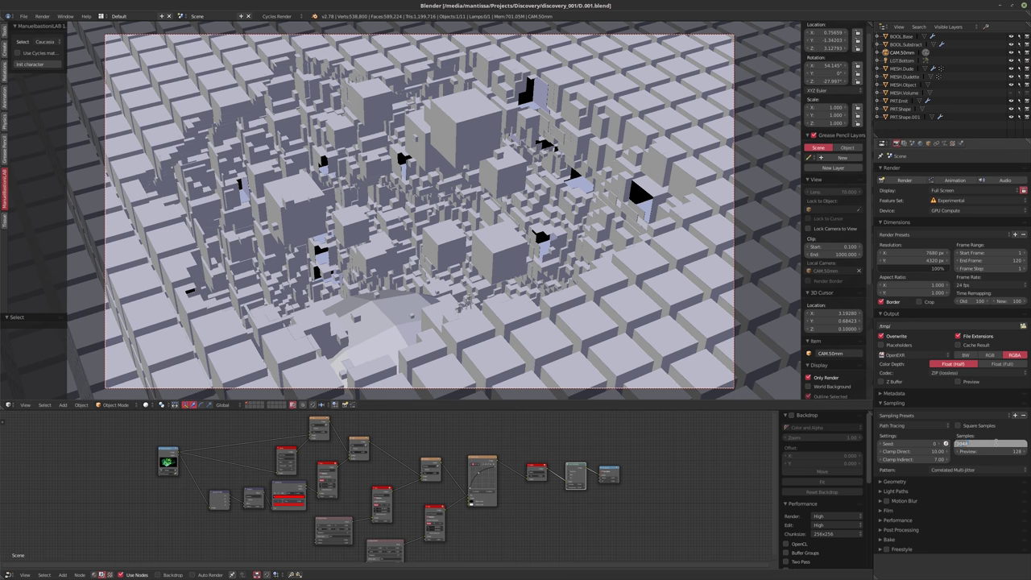
{"action": "type", "text": "3072"}
{"action": "key", "text": "Return"}
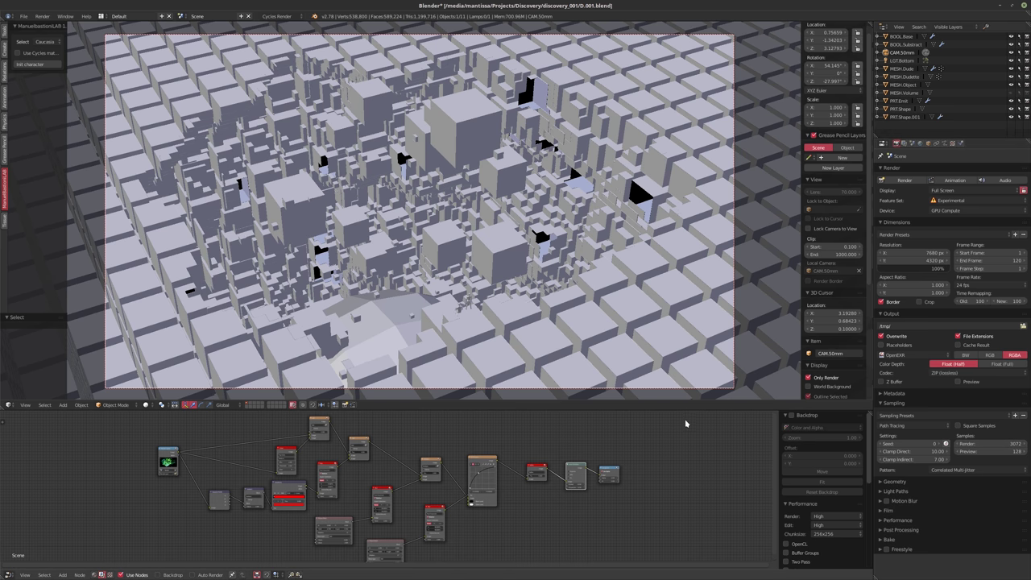
- Open the PRT.Lights material of PRT.Shape.001 in the shader nodes and set its Emission strength to 15
{"action": "left_click", "coordinate": [904, 116]}
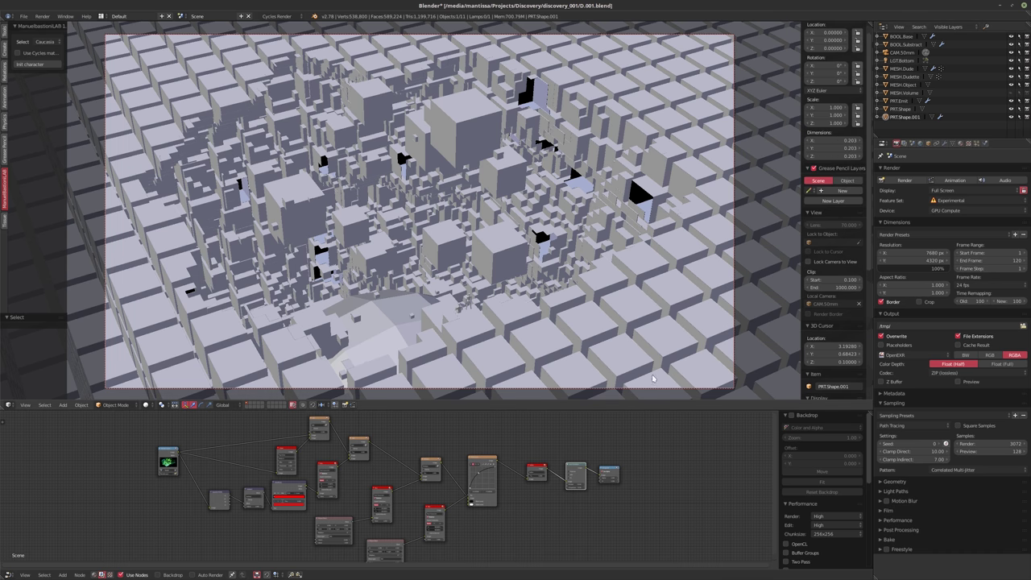
{"action": "left_click", "coordinate": [94, 574]}
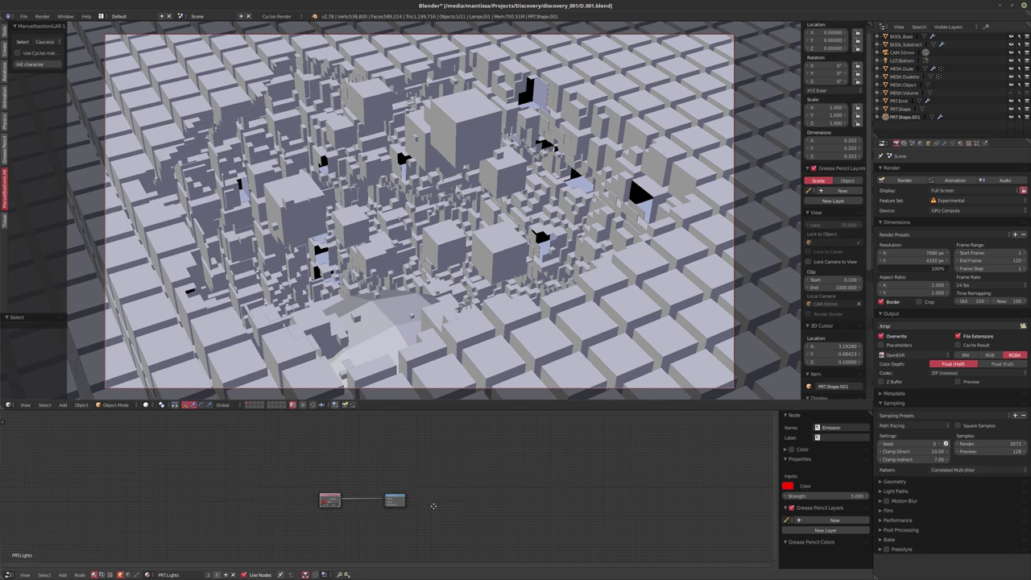
{"action": "scroll", "coordinate": [314, 508], "scroll_direction": "up", "scroll_amount": 4}
{"action": "left_click", "coordinate": [302, 488]}
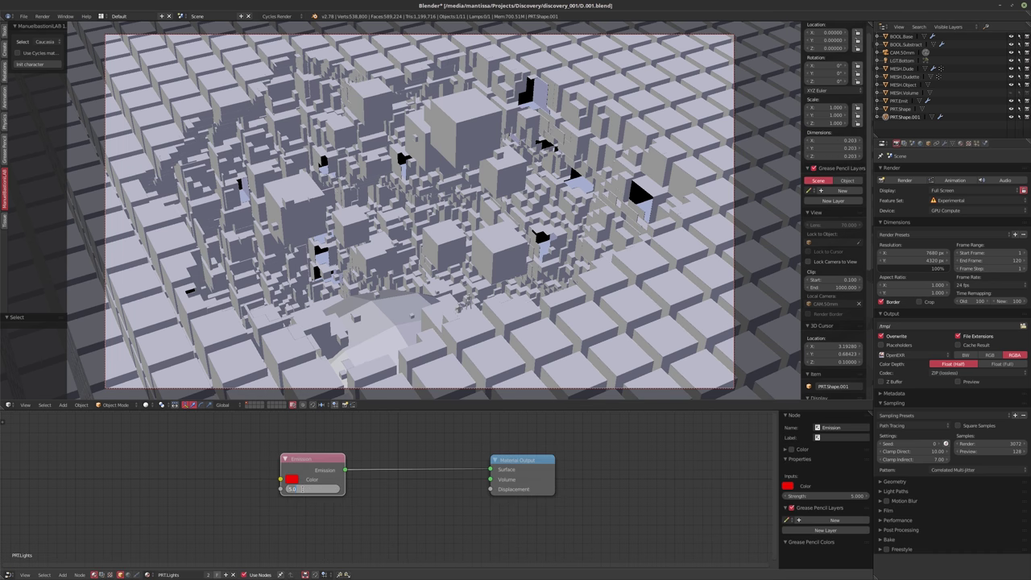
{"action": "type", "text": "15"}
{"action": "key", "text": "Return"}
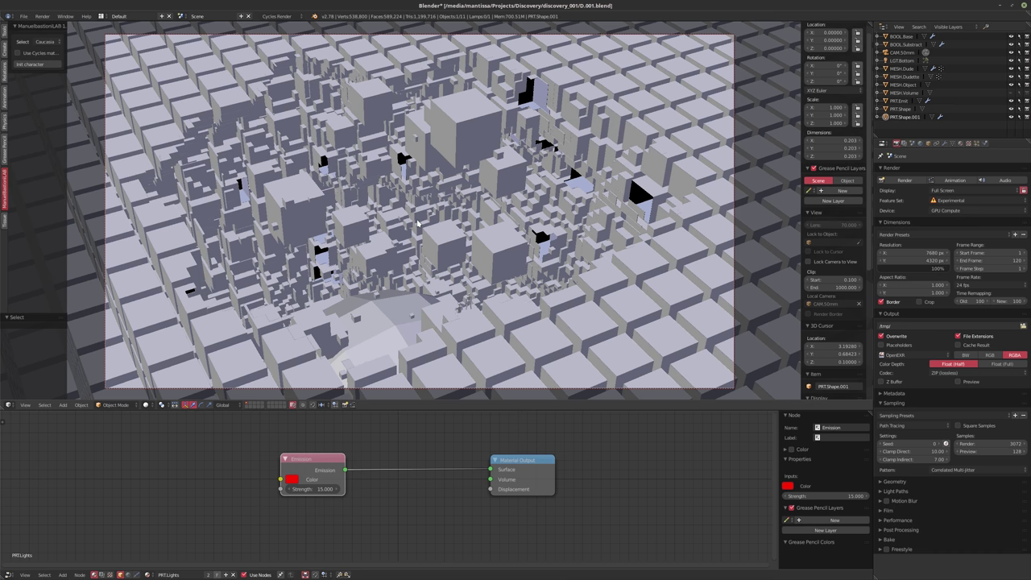
- Preview the scene rendered in the viewport and try an Emission strength of 150 on the PRT.Lights material
{"action": "key", "text": "shift+z"}
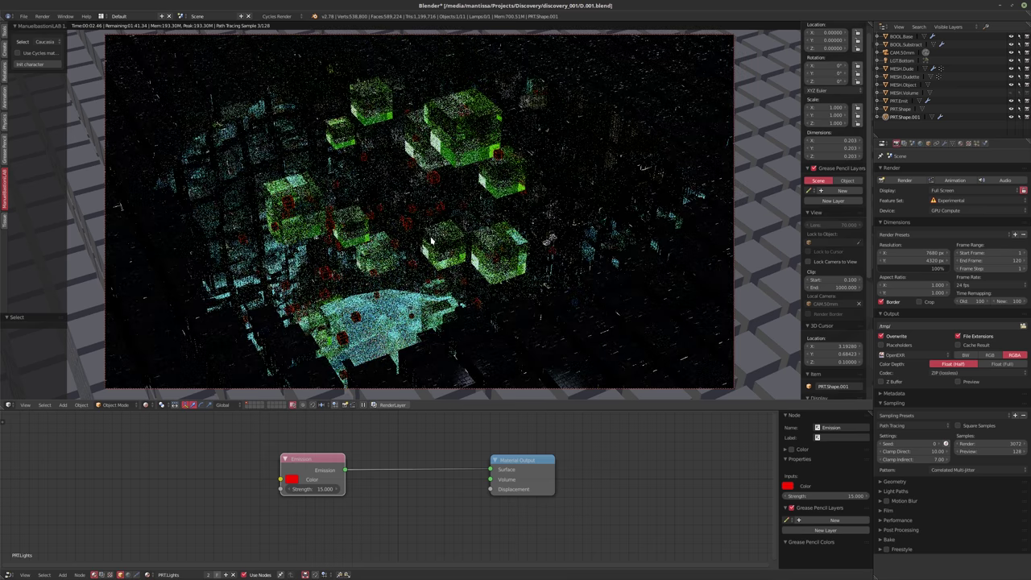
{"action": "left_click", "coordinate": [313, 490]}
{"action": "type", "text": "150"}
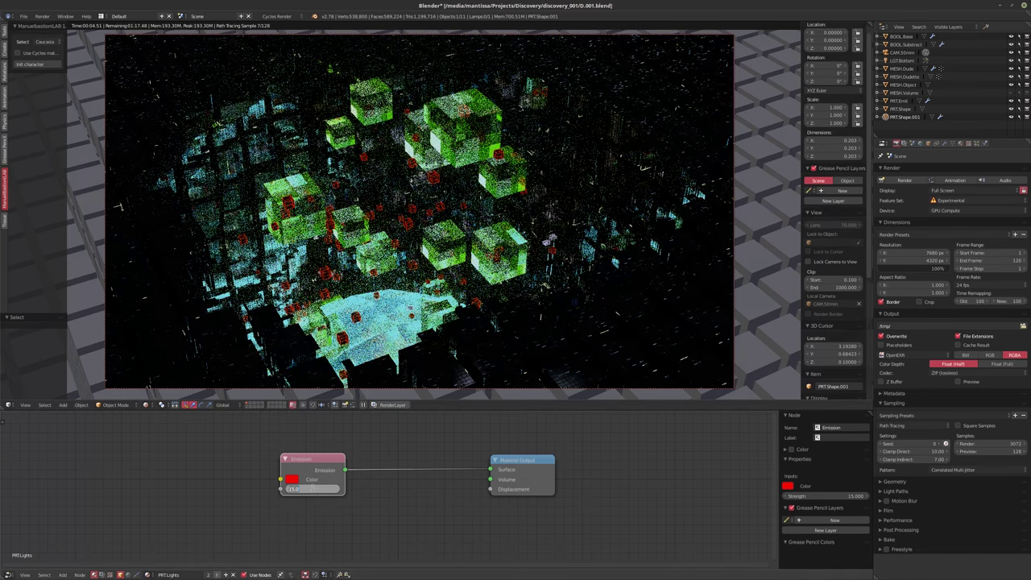
{"action": "key", "text": "Return"}
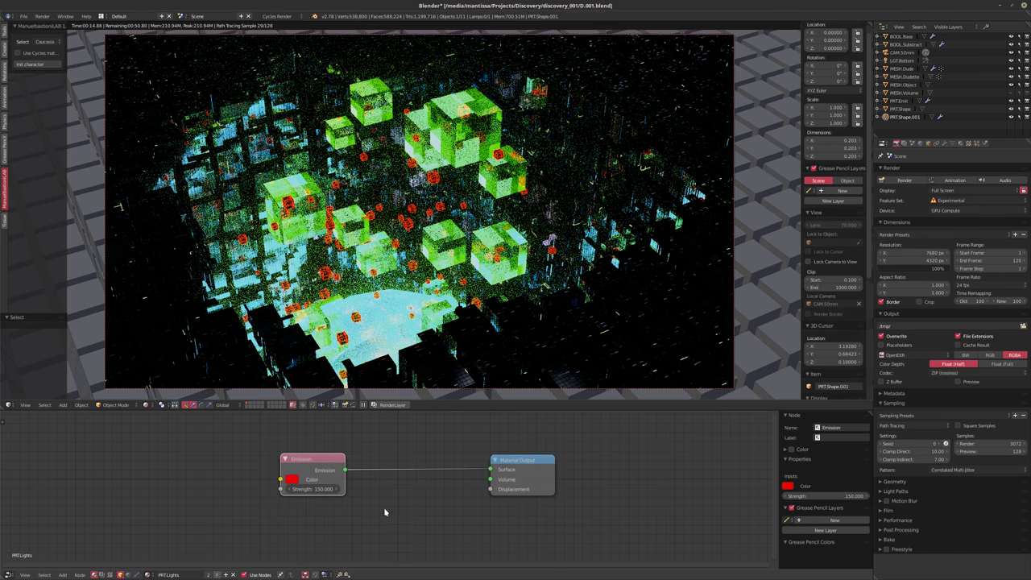
- Set the PRT.Lights Emission strength to 70 and return the viewport to solid shading
{"action": "left_click", "coordinate": [310, 487]}
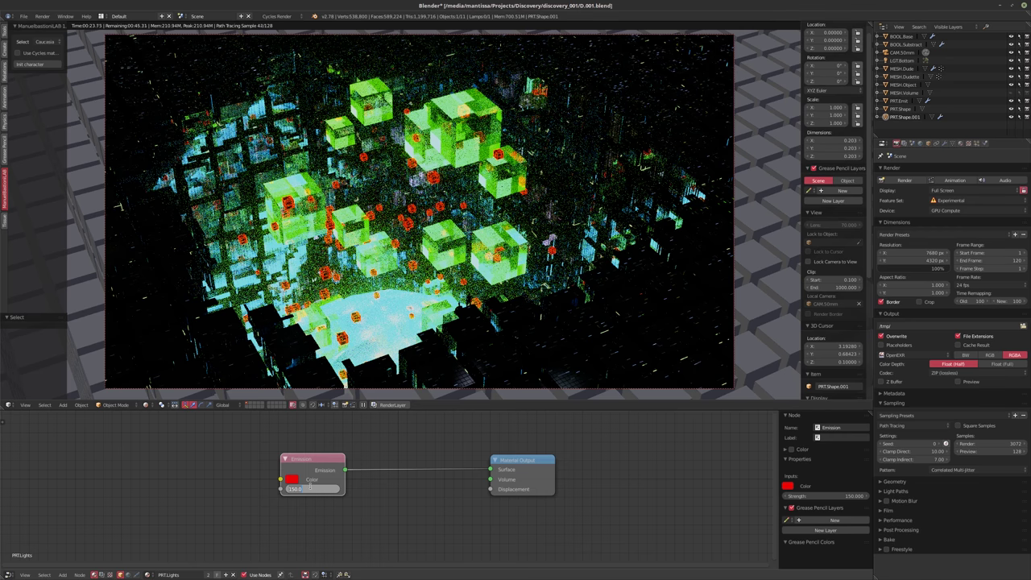
{"action": "type", "text": "70"}
{"action": "key", "text": "Return"}
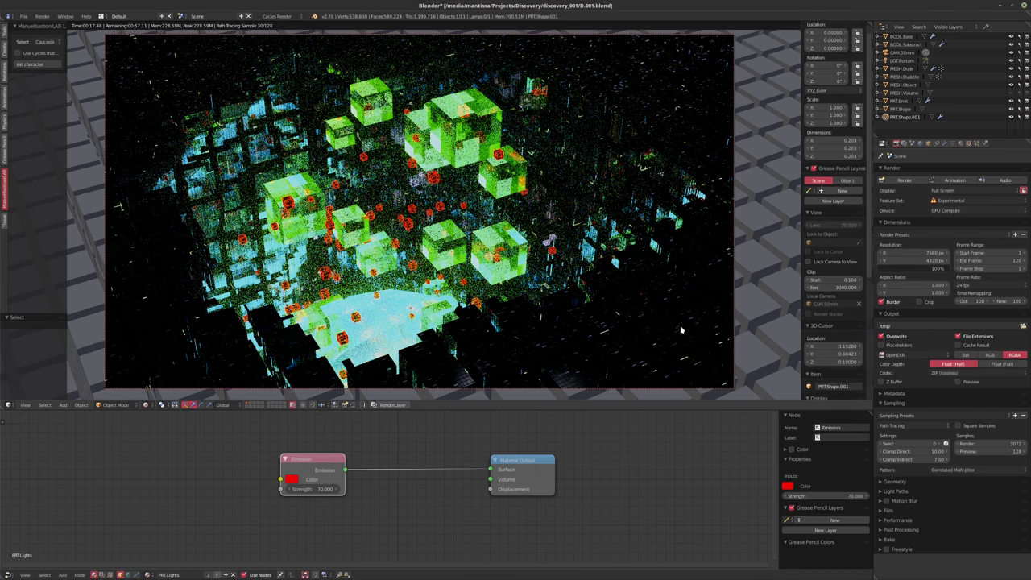
{"action": "key", "text": "shift+z"}
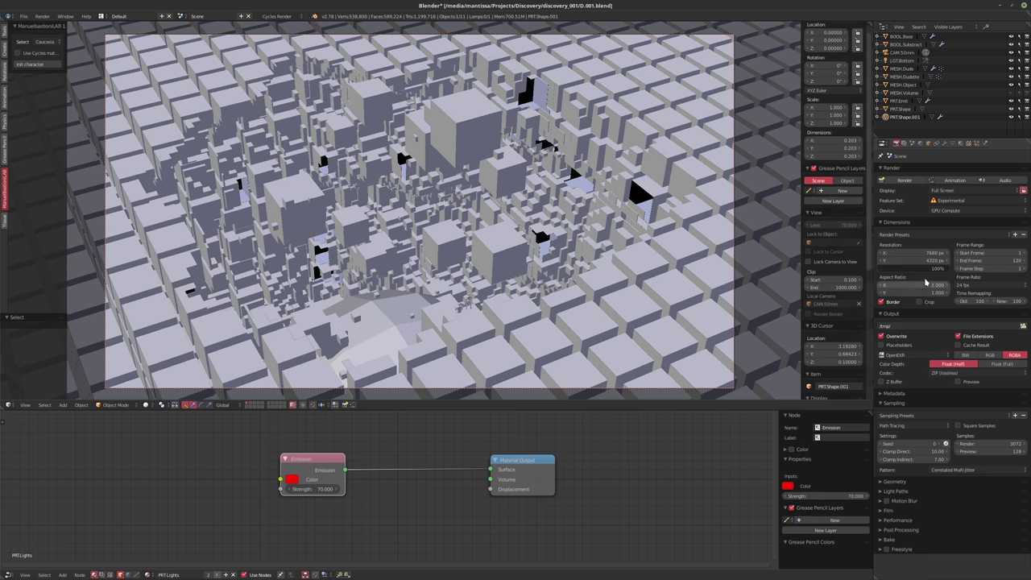
- Try a horizontal render resolution of 6400 px and revert it through the undo history
{"action": "left_click", "coordinate": [905, 252]}
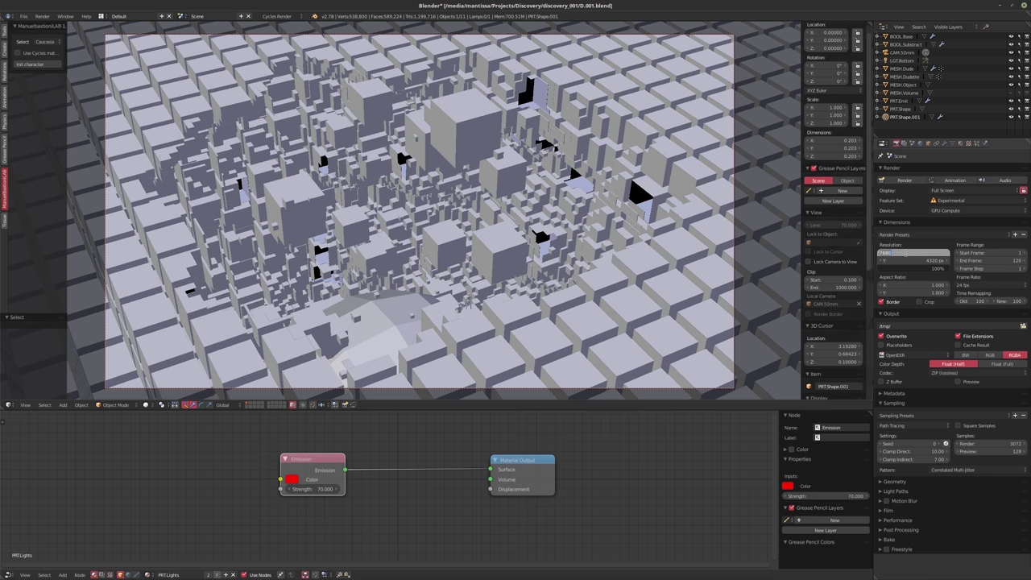
{"action": "type", "text": "6400"}
{"action": "key", "text": "Tab"}
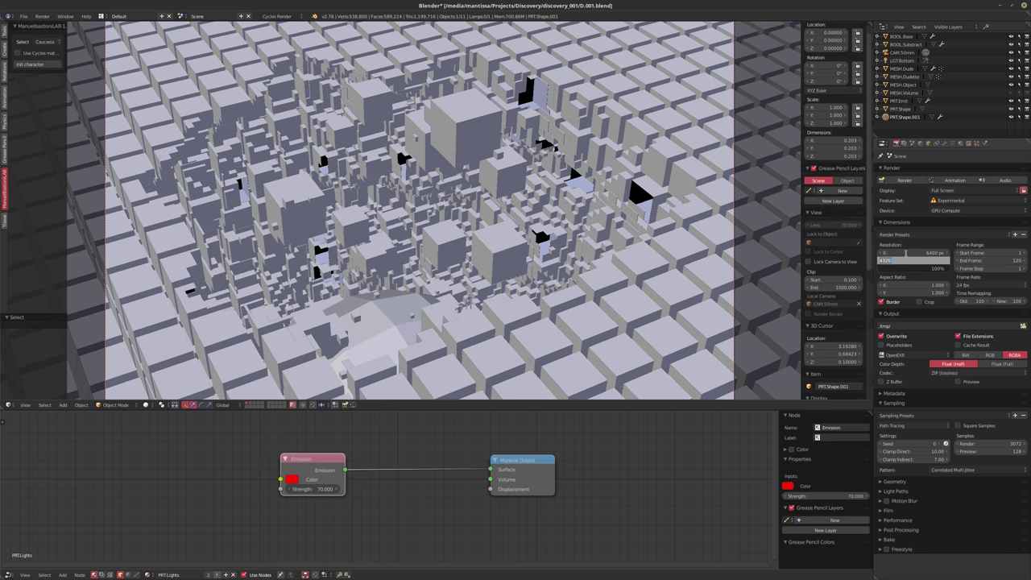
{"action": "key", "text": "Return"}
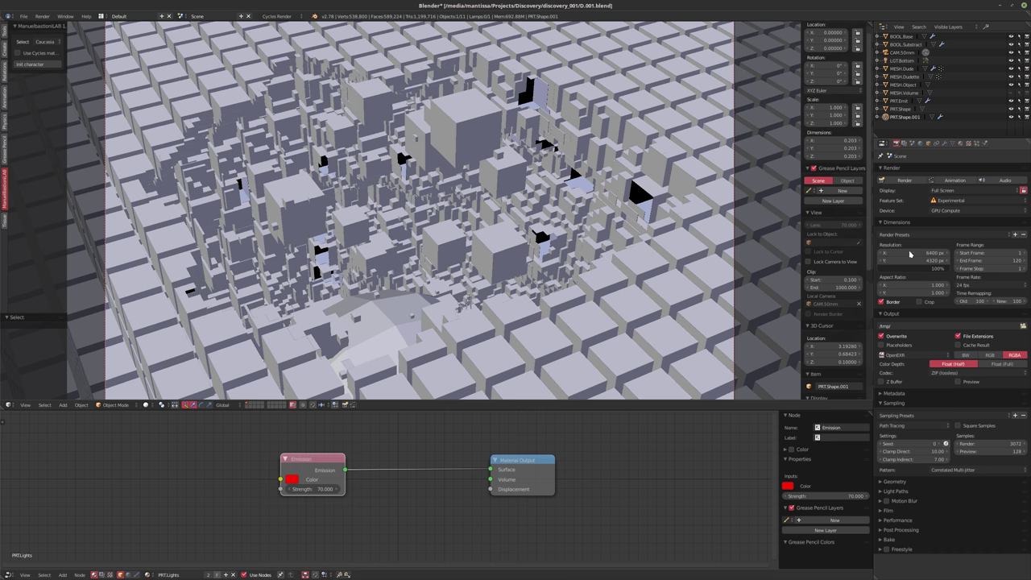
{"action": "left_click", "coordinate": [911, 256]}
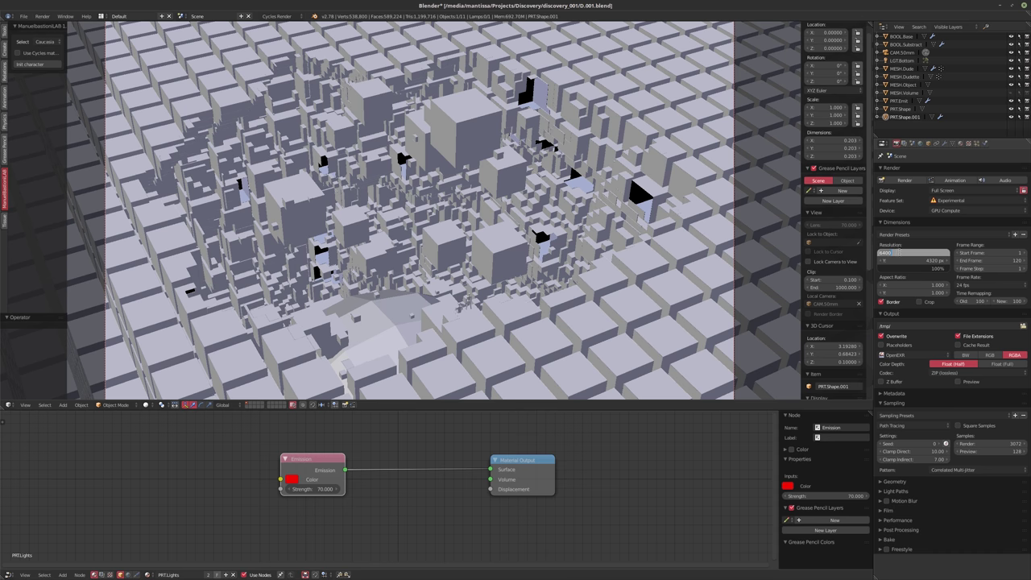
{"action": "left_click", "coordinate": [906, 279]}
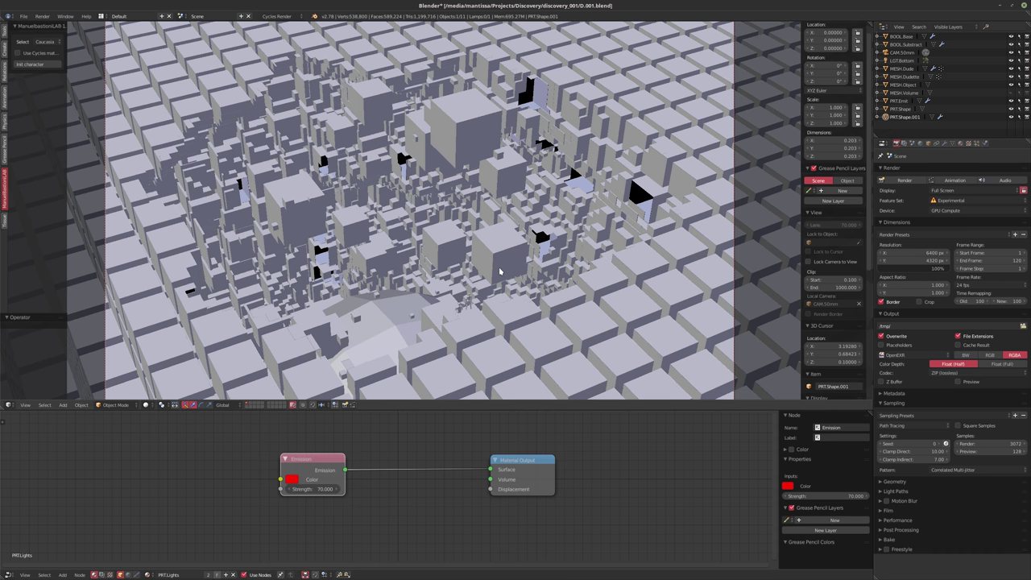
{"action": "key", "text": "ctrl+alt+z"}
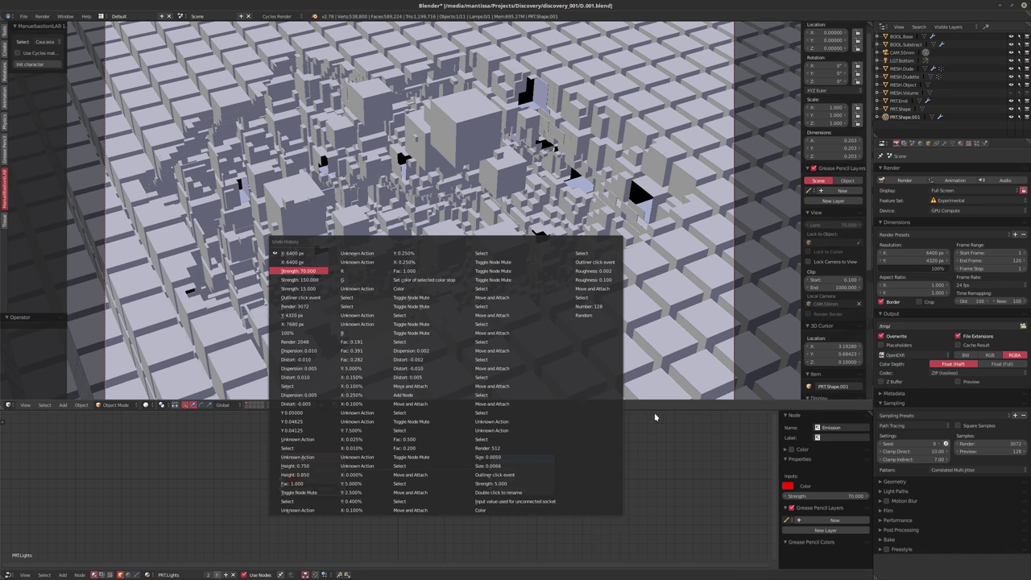
{"action": "left_click", "coordinate": [724, 476]}
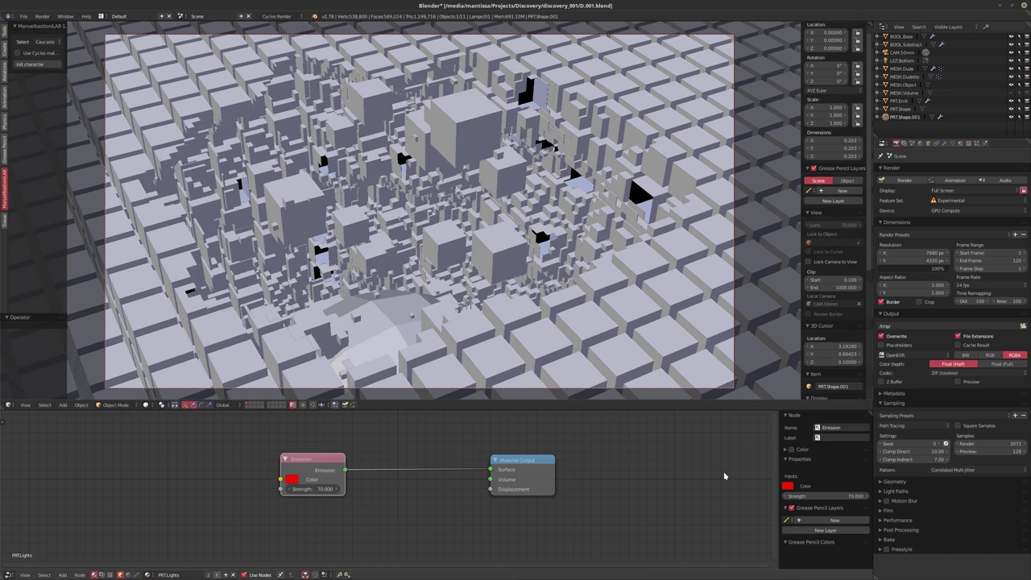
- Save the scene over the existing file and start the final render of the frame
{"action": "key", "text": "ctrl+s"}
{"action": "left_click", "coordinate": [522, 344]}
{"action": "key", "text": "F12"}
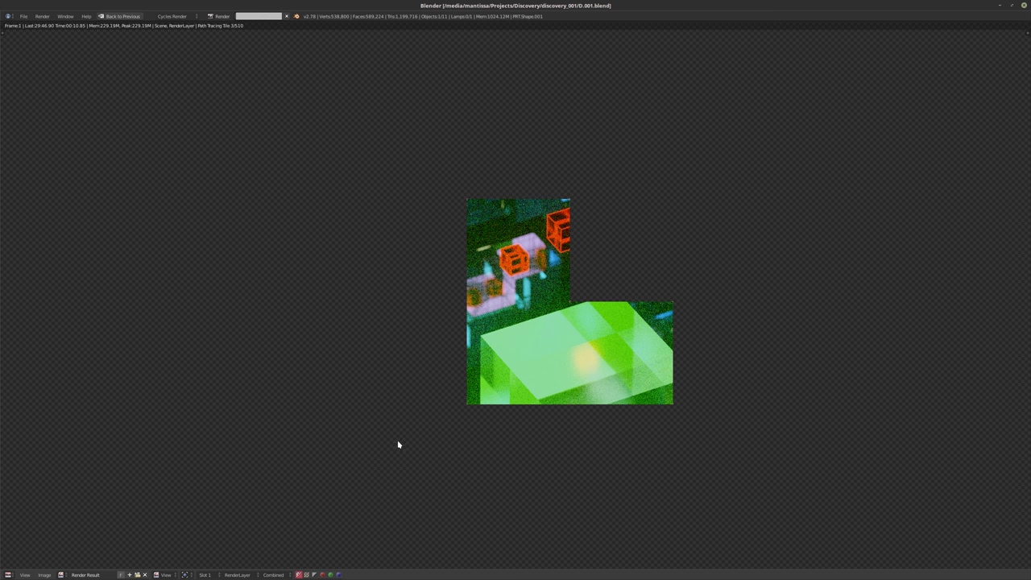
- Stop the running render and set the render resolution to 2560 × 1440 px with 1024 render samples
{"action": "key", "text": "Escape"}
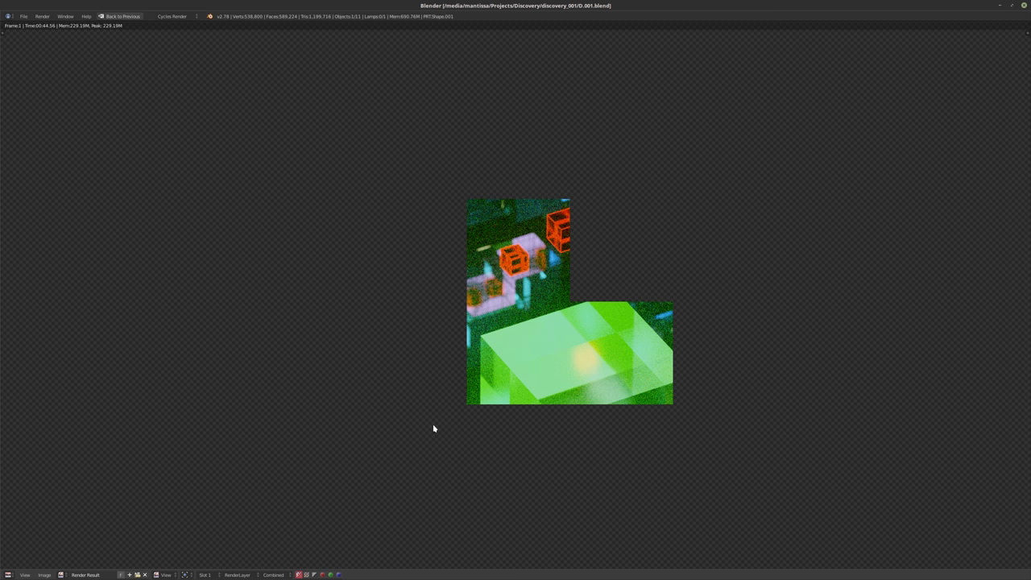
{"action": "key", "text": "Escape"}
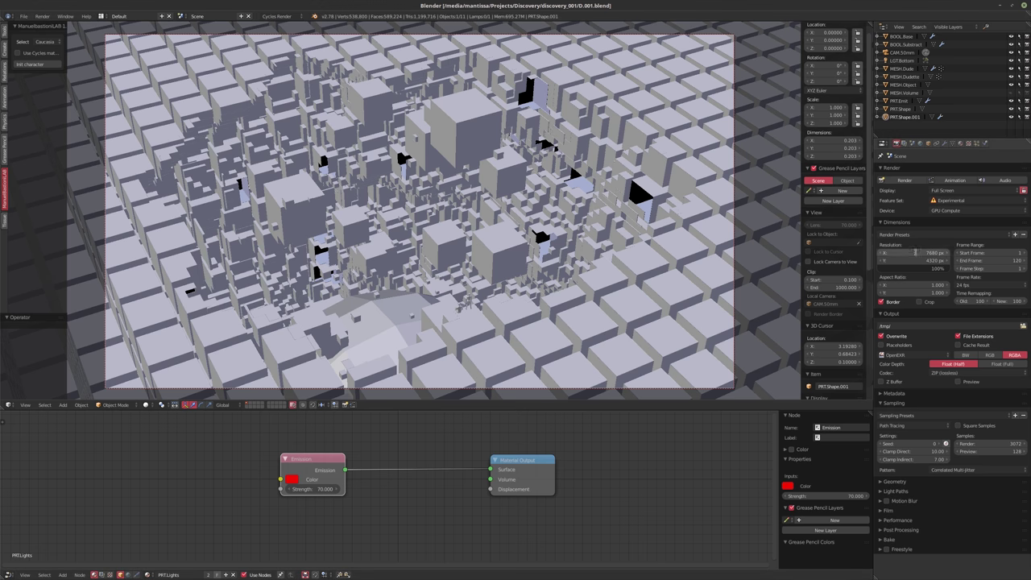
{"action": "left_click", "coordinate": [912, 252]}
{"action": "type", "text": "2560"}
{"action": "key", "text": "Return"}
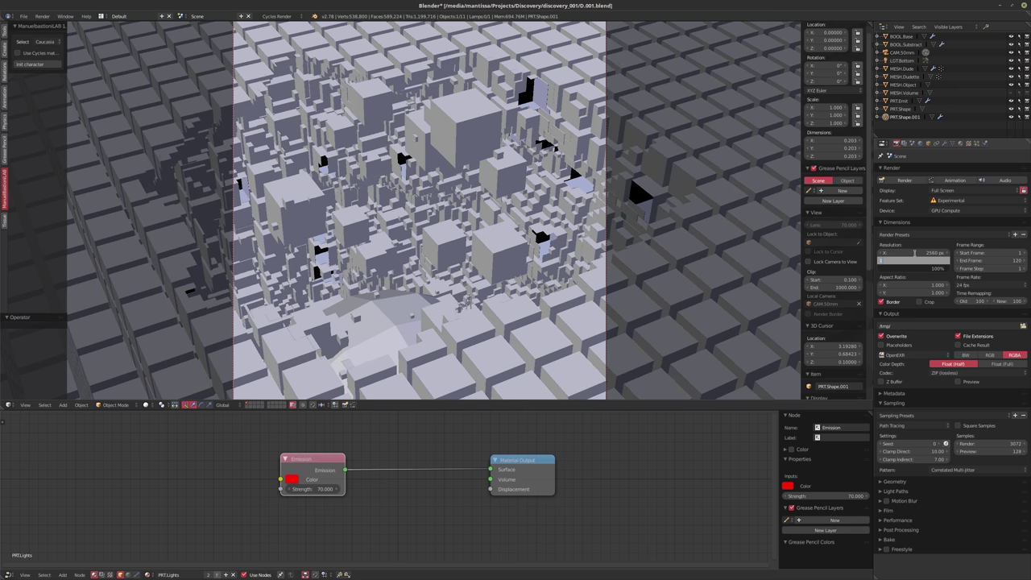
{"action": "type", "text": "1440"}
{"action": "key", "text": "Return"}
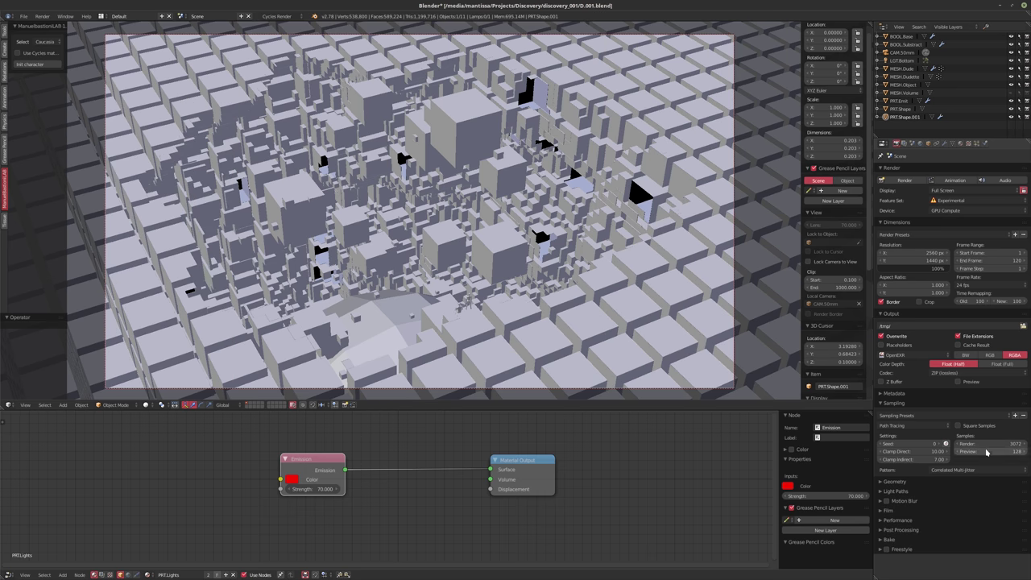
{"action": "left_click", "coordinate": [982, 444]}
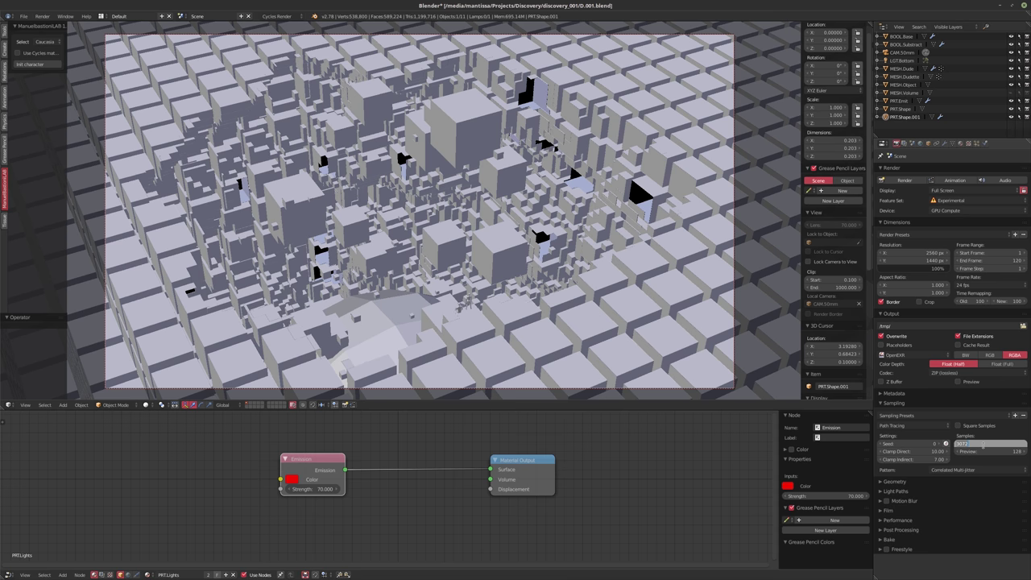
{"action": "type", "text": "1024"}
{"action": "key", "text": "Return"}
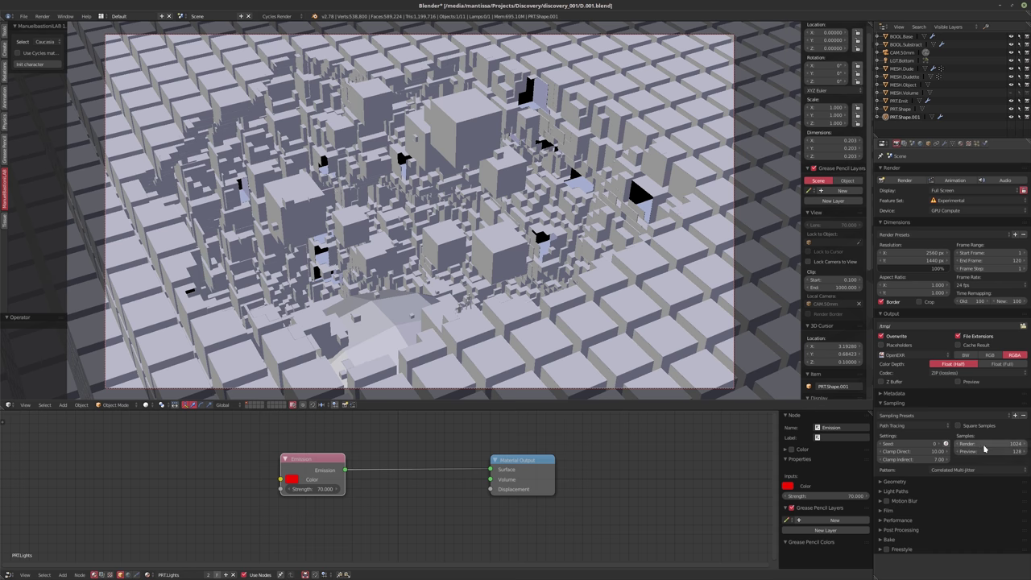
- Save the scene over the existing file, try rendering the frame at the reduced settings and cancel the render
{"action": "key", "text": "ctrl+s"}
{"action": "left_click", "coordinate": [636, 465]}
{"action": "key", "text": "F12"}
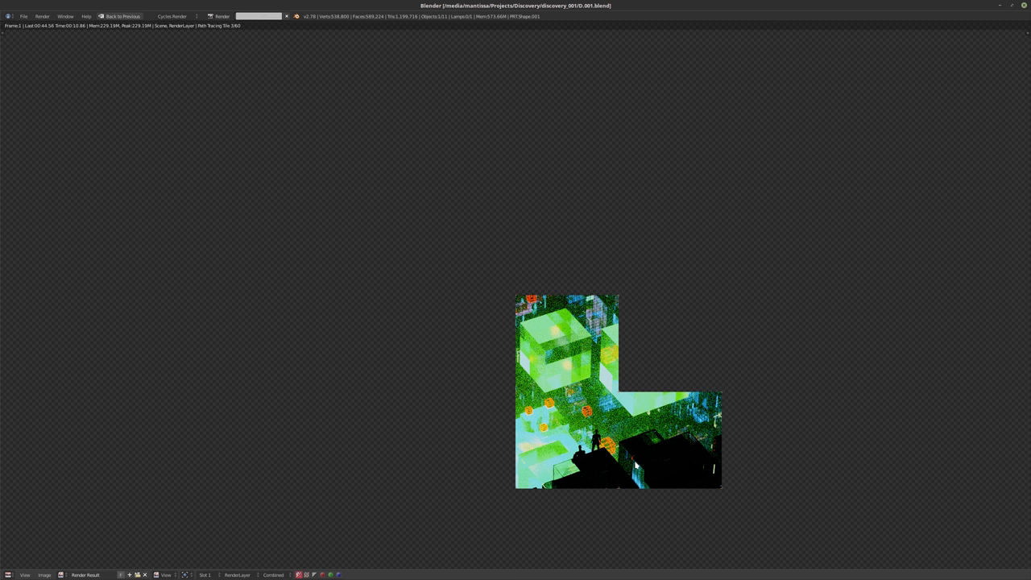
{"action": "key", "text": "XF86AudioLowerVolume"}
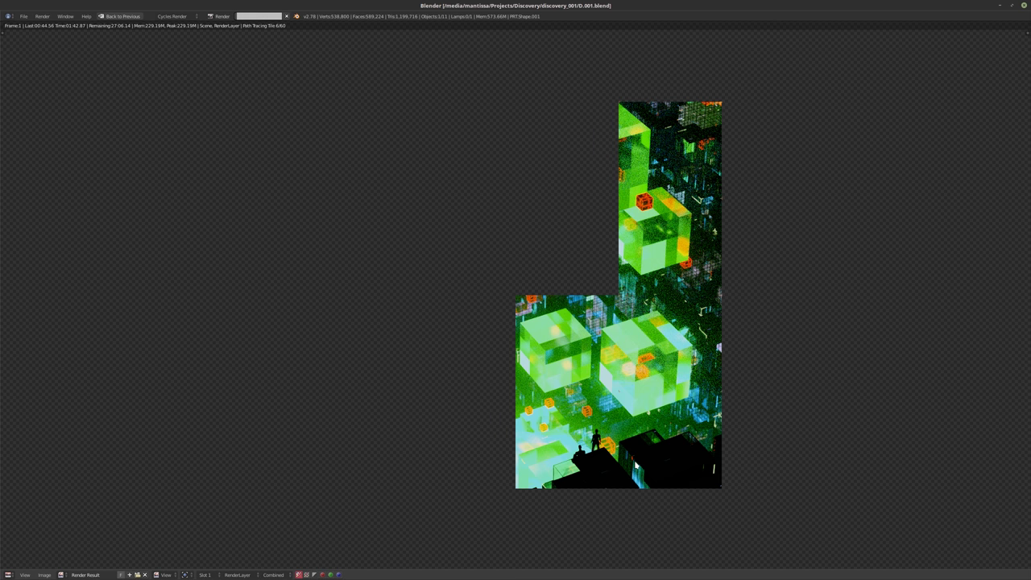
{"action": "key", "text": "Escape"}
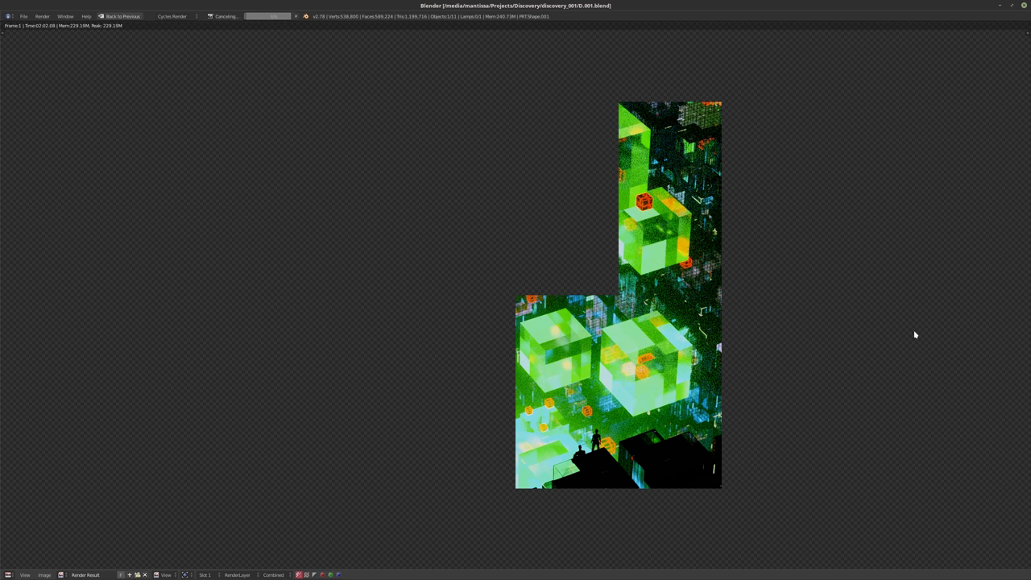
{"action": "key", "text": "Escape"}
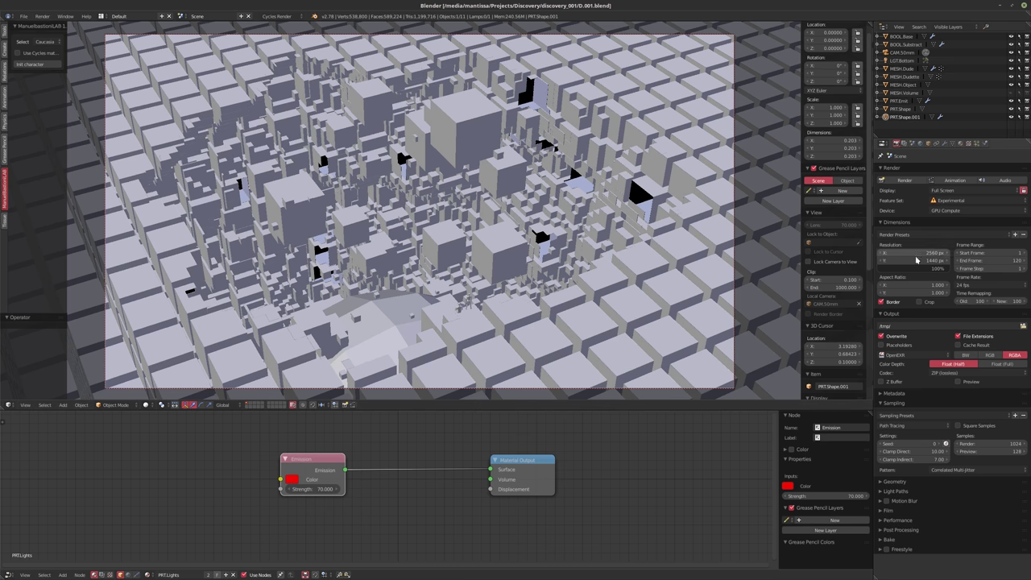
- Set the render resolution scale to 75% and the render samples to 512
{"action": "left_click", "coordinate": [907, 268]}
{"action": "type", "text": "75"}
{"action": "key", "text": "Return"}
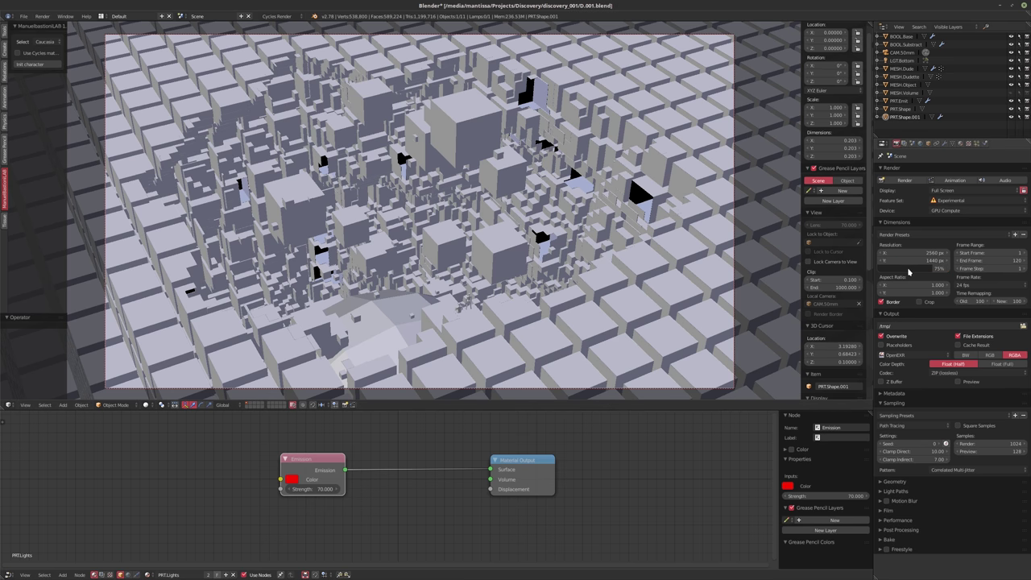
{"action": "left_click", "coordinate": [994, 444]}
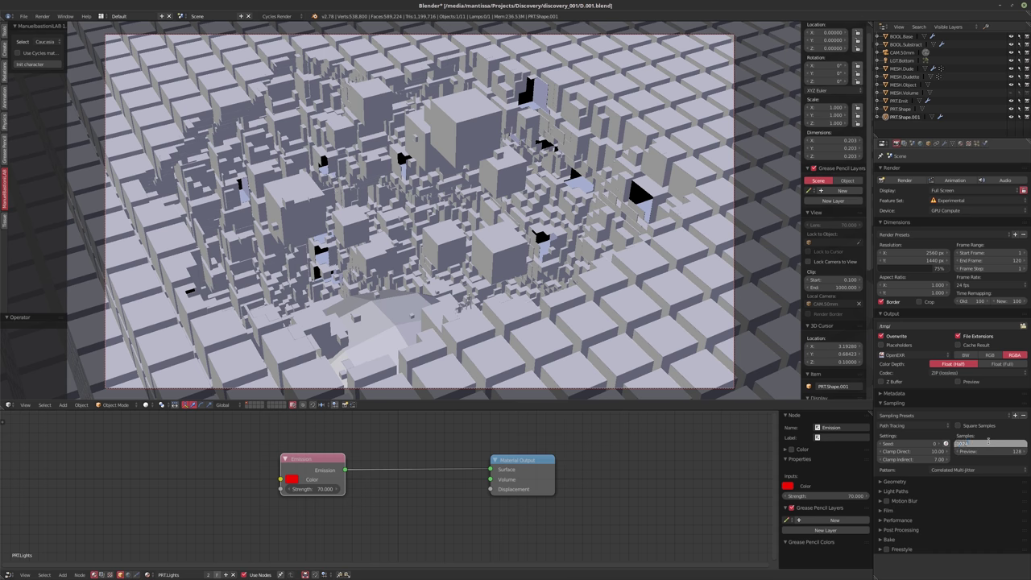
{"action": "type", "text": "512"}
{"action": "key", "text": "Return"}
- Save the scene with the lighter render settings, start a test render of the frame and cancel it
{"action": "key", "text": "ctrl+s"}
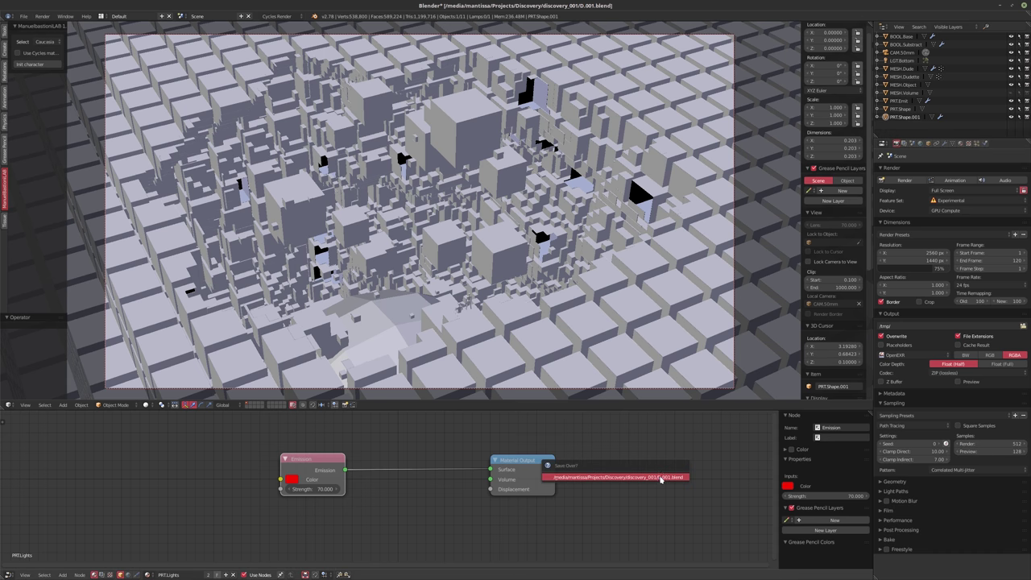
{"action": "left_click", "coordinate": [660, 478]}
{"action": "key", "text": "F12"}
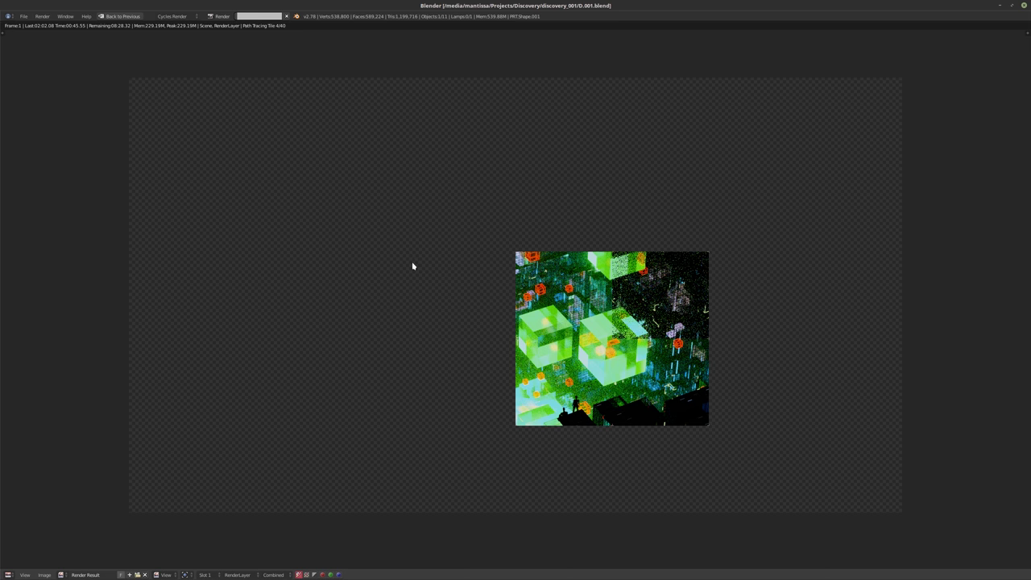
{"action": "key", "text": "Escape"}
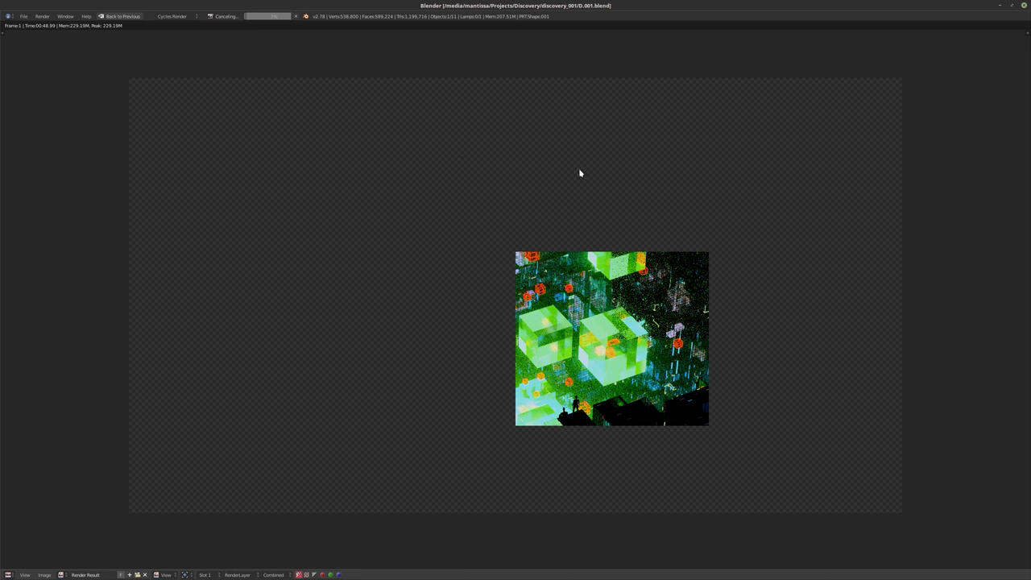
{"action": "key", "text": "Escape"}
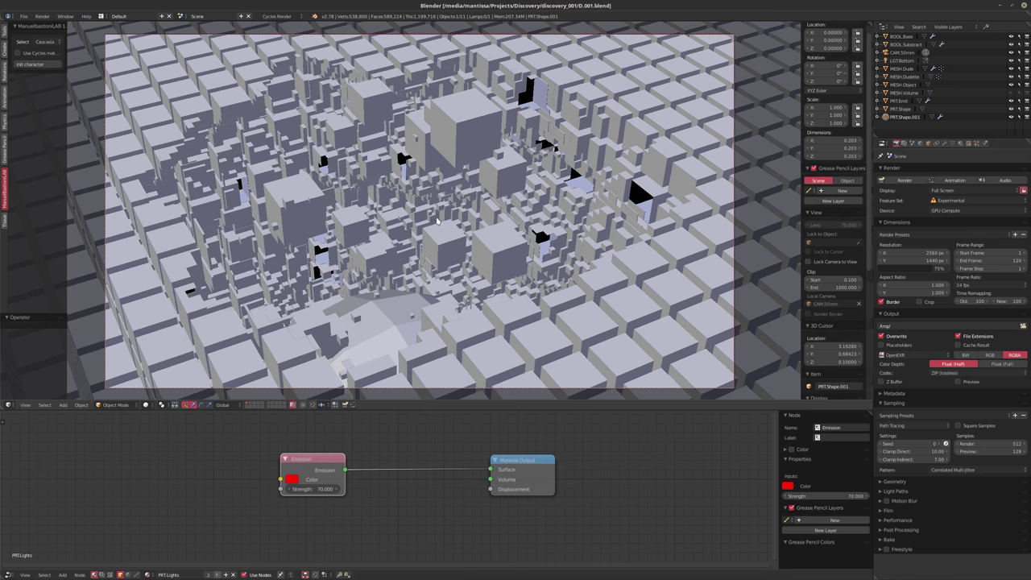
- Add a Bevel modifier to the PRT.Shape object
{"action": "middle_click_drag", "start_coordinate": [498, 236], "coordinate": [472, 230]}
{"action": "scroll", "coordinate": [471, 229], "scroll_direction": "up", "scroll_amount": 4}
{"action": "scroll", "coordinate": [471, 229], "scroll_direction": "up", "scroll_amount": 3}
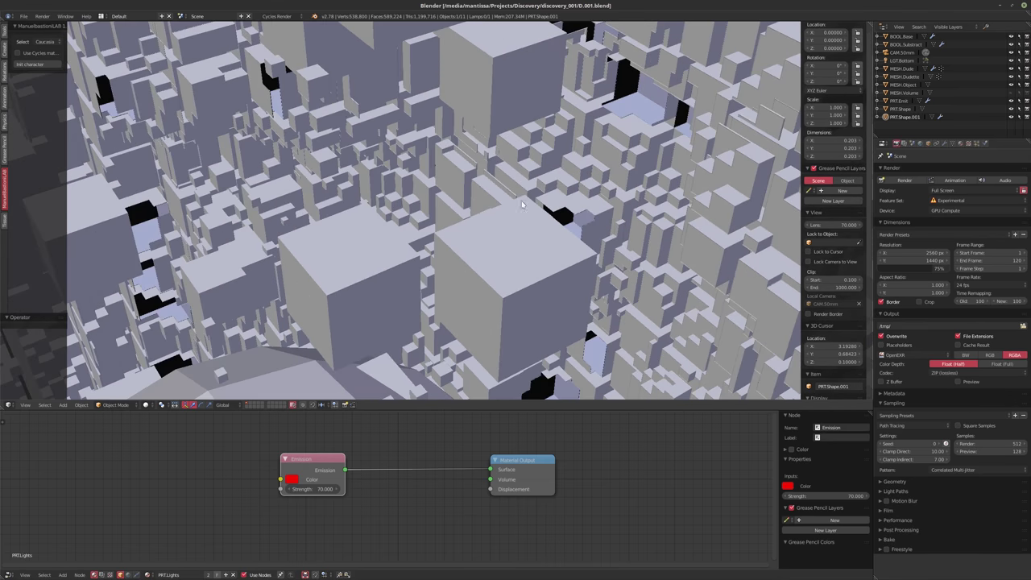
{"action": "left_click", "coordinate": [899, 109]}
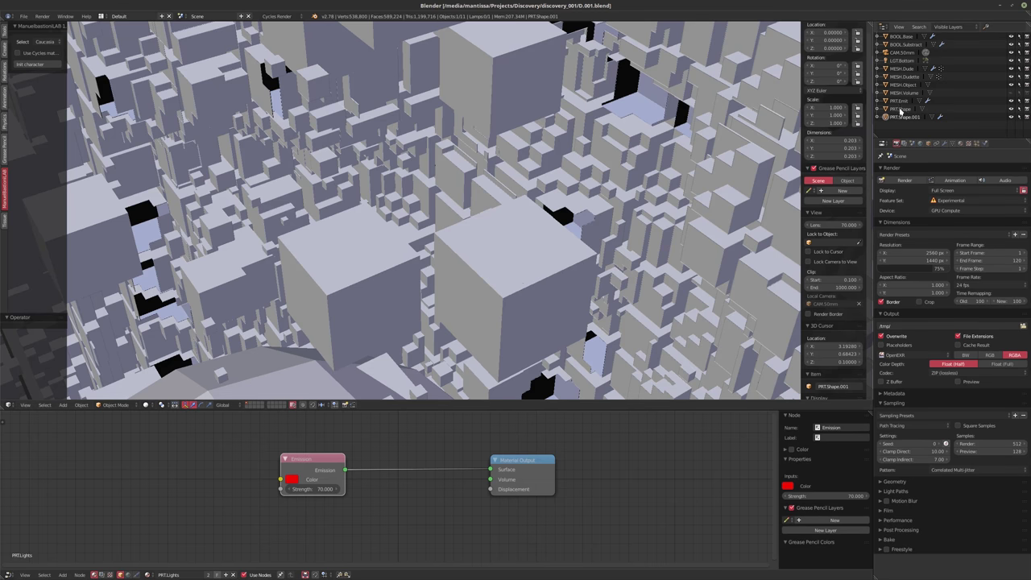
{"action": "left_click", "coordinate": [945, 143]}
{"action": "left_click", "coordinate": [914, 170]}
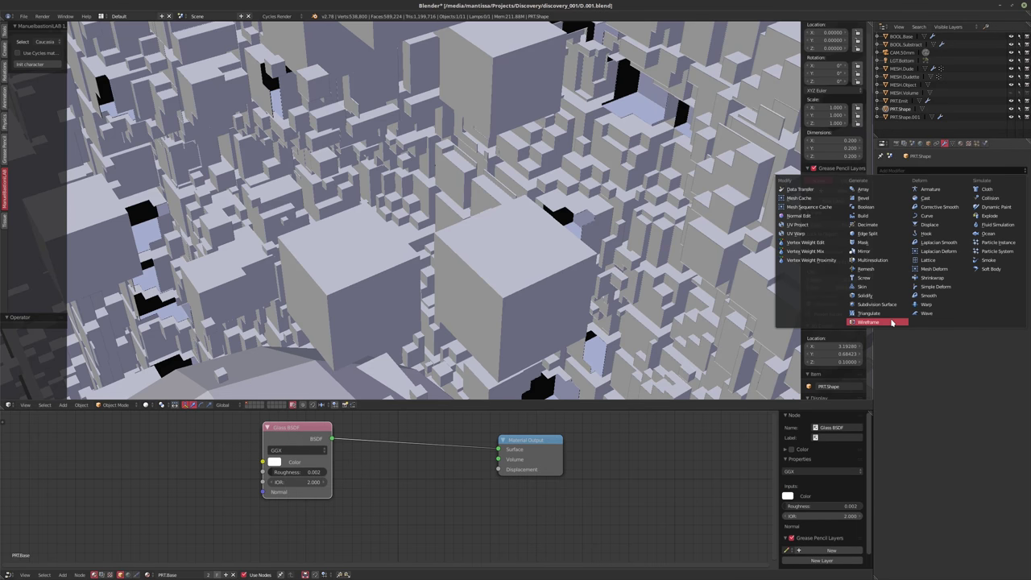
{"action": "left_click", "coordinate": [862, 198]}
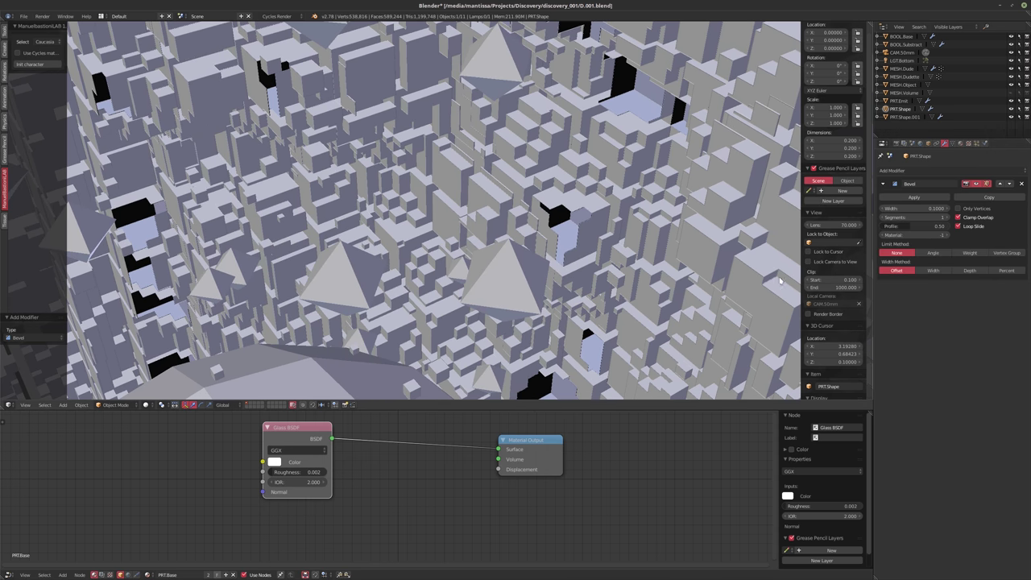
- Set the Bevel modifier's width to 0.001 and its segments to 16, and inspect the cube edges up close
{"action": "left_click", "coordinate": [914, 208]}
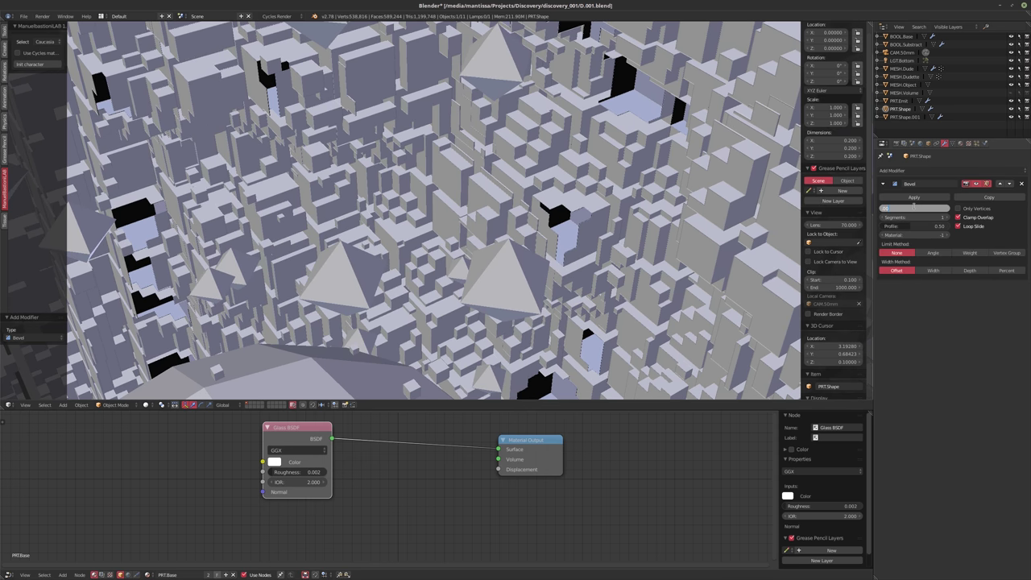
{"action": "type", "text": "0.001"}
{"action": "key", "text": "Return"}
{"action": "scroll", "coordinate": [491, 237], "scroll_direction": "up", "scroll_amount": 6}
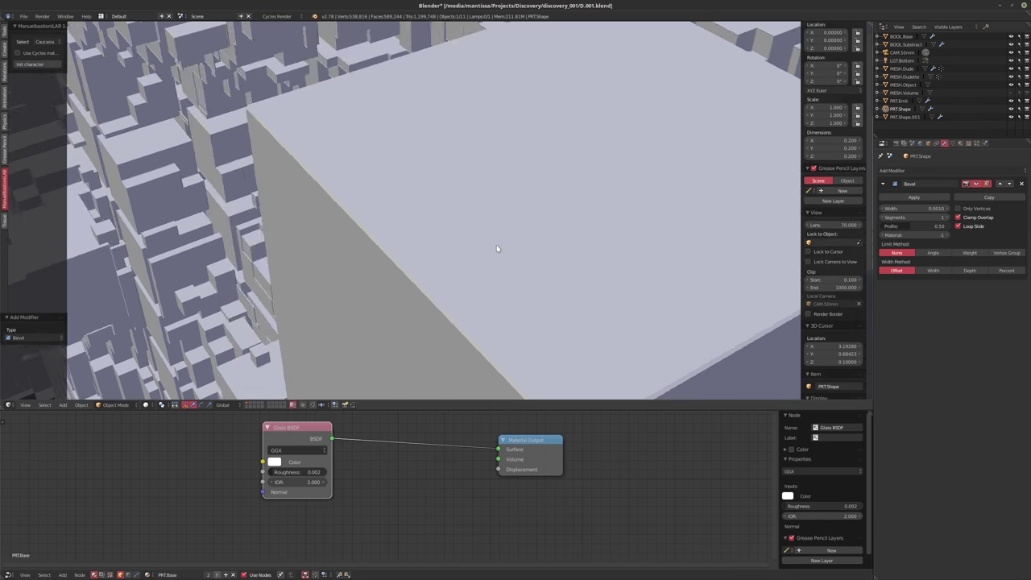
{"action": "scroll", "coordinate": [470, 229], "scroll_direction": "down", "scroll_amount": 2}
{"action": "scroll", "coordinate": [476, 251], "scroll_direction": "down", "scroll_amount": 6}
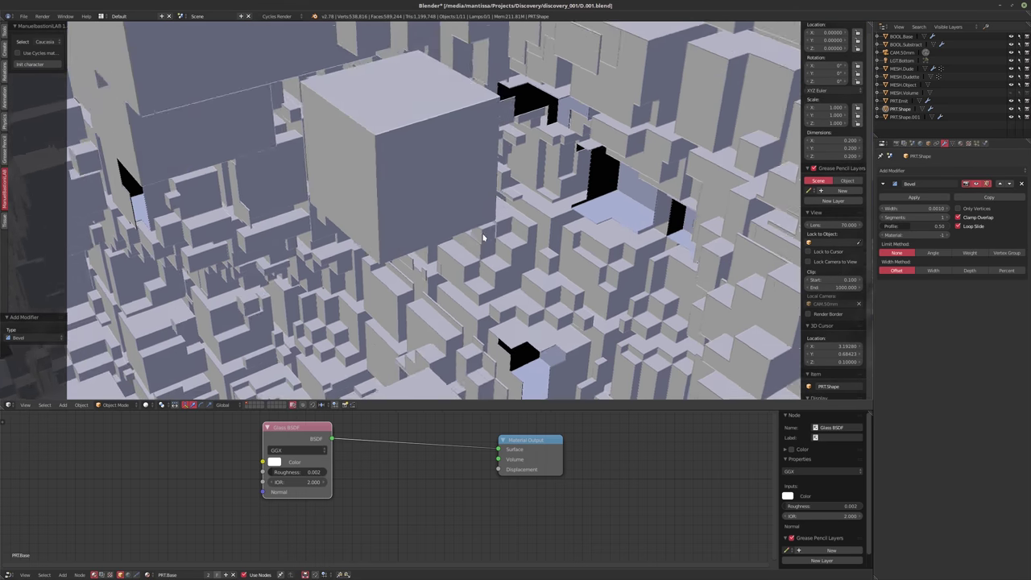
{"action": "scroll", "coordinate": [483, 238], "scroll_direction": "down", "scroll_amount": 2}
{"action": "left_click", "coordinate": [908, 215]}
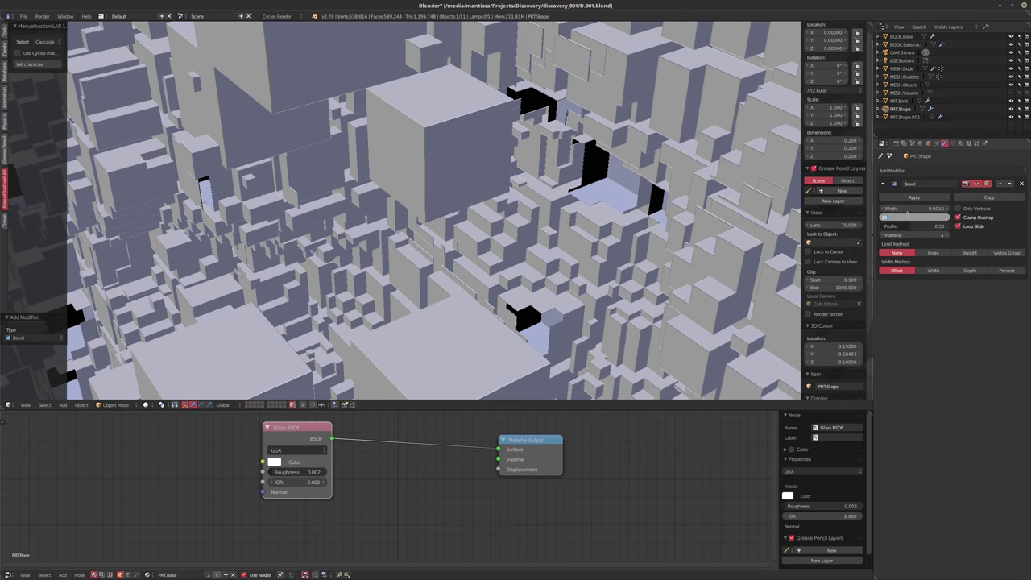
{"action": "type", "text": "16"}
{"action": "key", "text": "Return"}
{"action": "scroll", "coordinate": [442, 129], "scroll_direction": "up", "scroll_amount": 6}
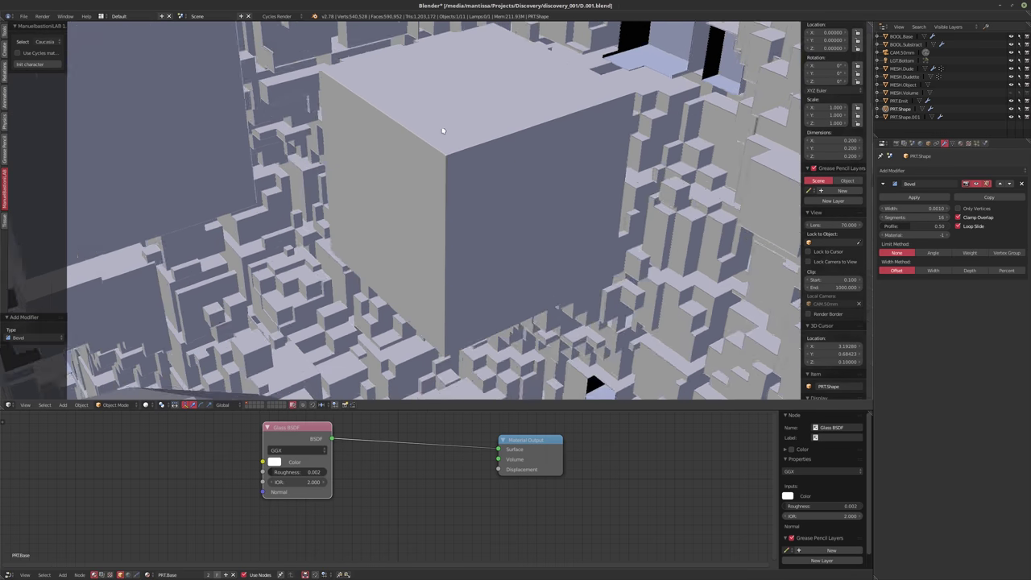
{"action": "scroll", "coordinate": [442, 130], "scroll_direction": "up", "scroll_amount": 5}
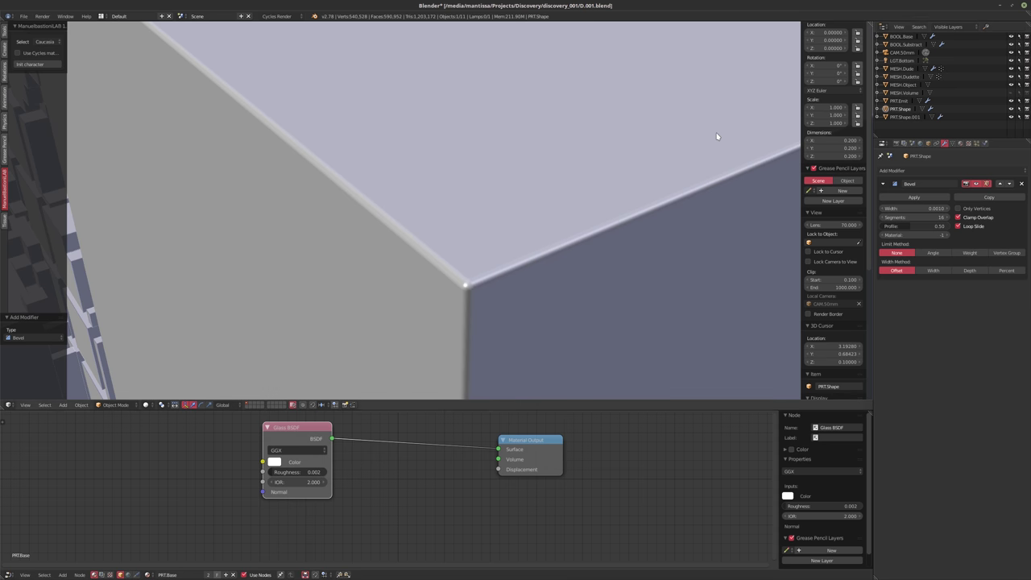
- Apply smooth shading to the PRT.Shape cube and check the instanced cubes around the figures
{"action": "left_click", "coordinate": [4, 32]}
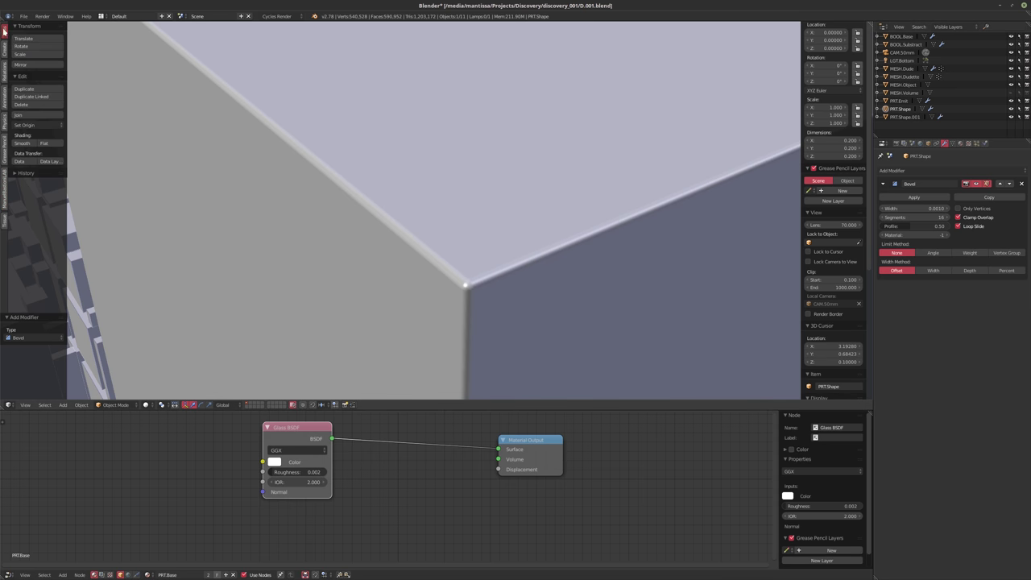
{"action": "left_click", "coordinate": [21, 143]}
{"action": "middle_click_drag", "start_coordinate": [471, 158], "coordinate": [410, 203]}
{"action": "scroll", "coordinate": [451, 169], "scroll_direction": "down", "scroll_amount": 15}
{"action": "scroll", "coordinate": [414, 207], "scroll_direction": "up", "scroll_amount": 3}
{"action": "scroll", "coordinate": [410, 203], "scroll_direction": "up", "scroll_amount": 3}
{"action": "scroll", "coordinate": [410, 201], "scroll_direction": "up", "scroll_amount": 10}
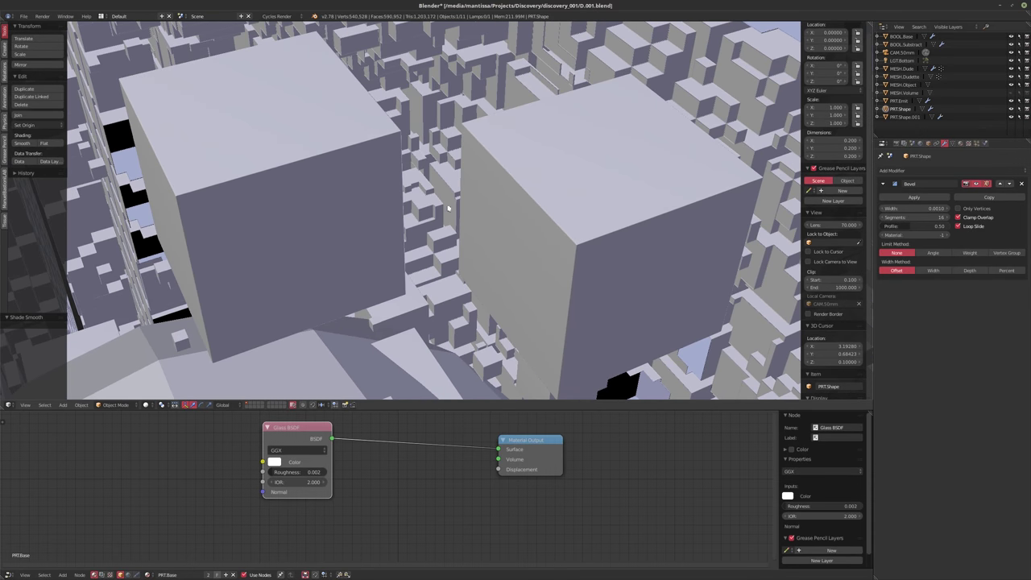
- Try a Bevel width of 0.002 on PRT.Shape while viewing a large cube up close
{"action": "scroll", "coordinate": [504, 193], "scroll_direction": "up", "scroll_amount": 3}
{"action": "middle_click_drag", "start_coordinate": [508, 193], "coordinate": [479, 202], "text": "shift"}
{"action": "left_click", "coordinate": [909, 209]}
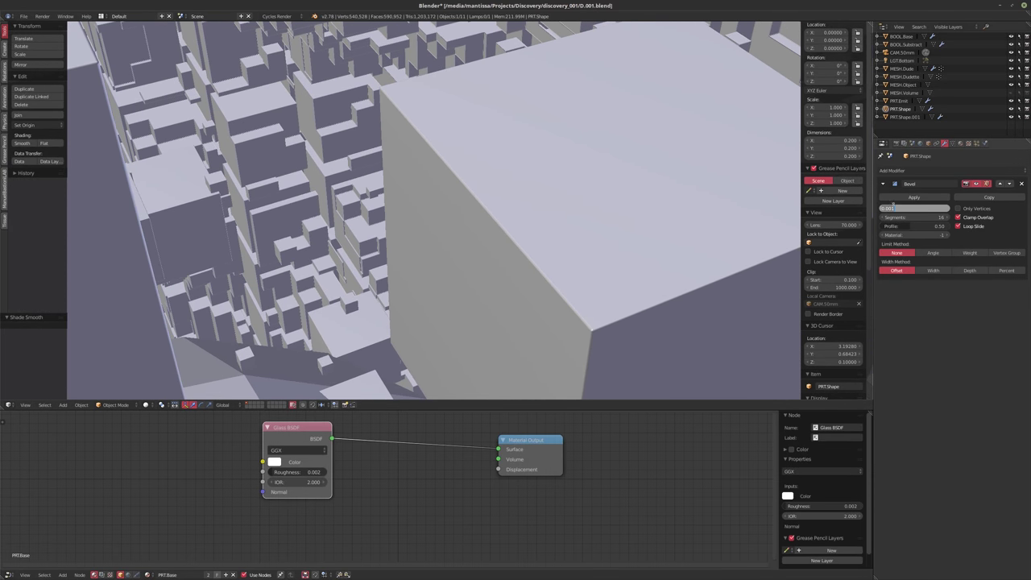
{"action": "left_click", "coordinate": [907, 208]}
{"action": "key", "text": "BackSpace"}
{"action": "type", "text": "2"}
{"action": "key", "text": "Return"}
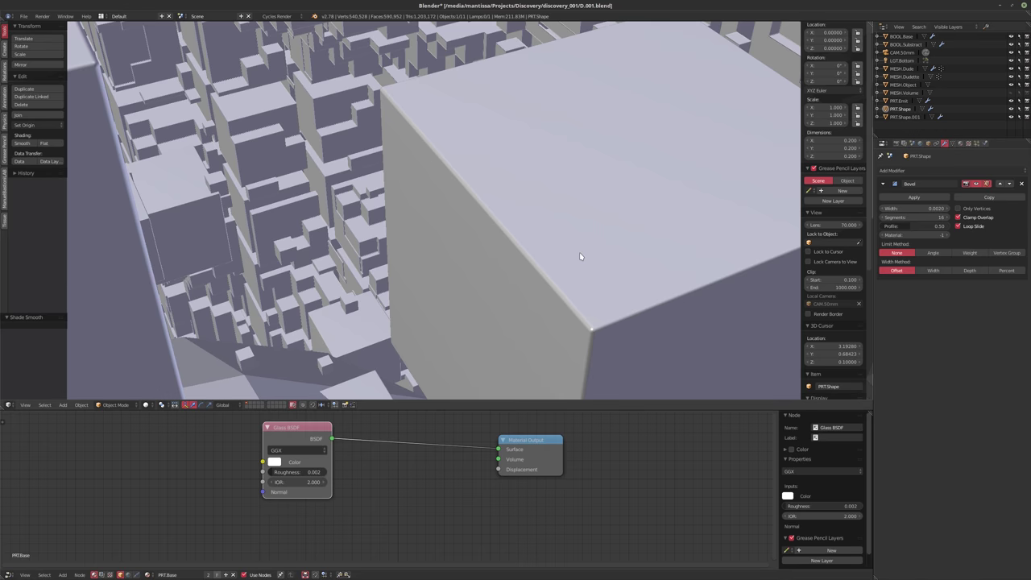
- Return to the camera view and set the PRT.Shape Bevel width to 0.0008
{"action": "scroll", "coordinate": [579, 252], "scroll_direction": "down", "scroll_amount": 10}
{"action": "key", "text": "KP_0"}
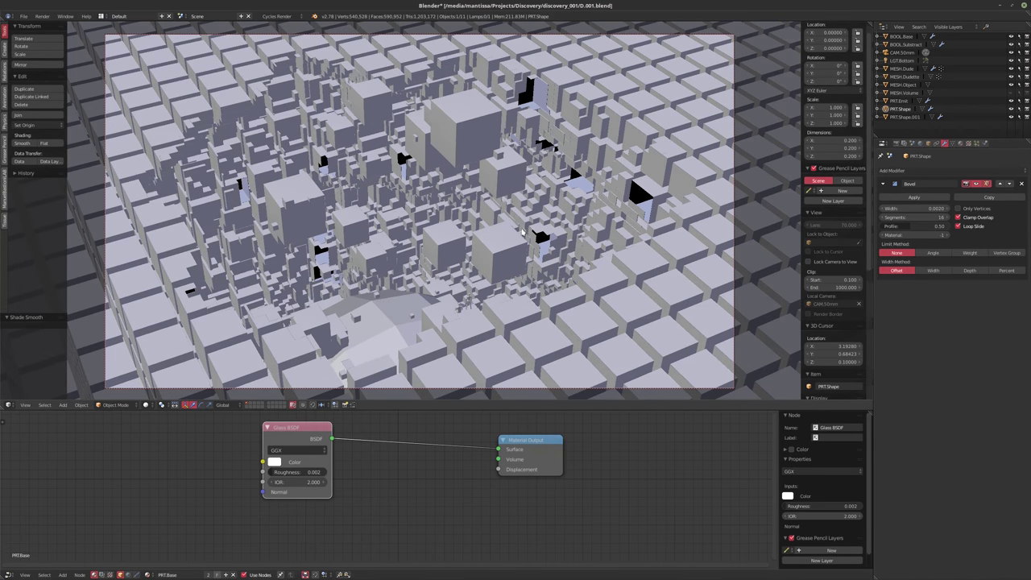
{"action": "left_click", "coordinate": [913, 209]}
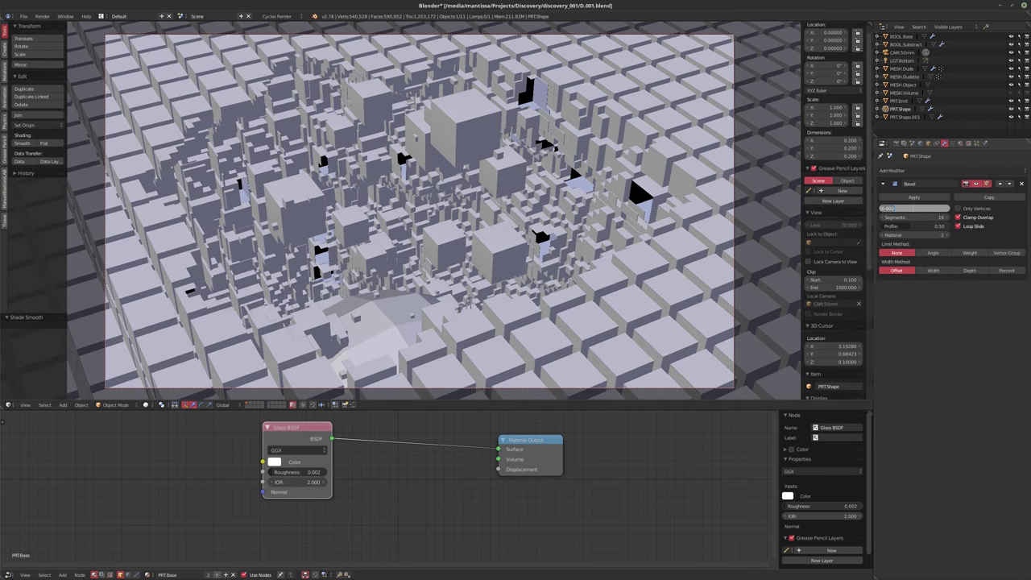
{"action": "type", "text": "08"}
{"action": "key", "text": "Return"}
{"action": "left_click", "coordinate": [901, 208]}
{"action": "left_click_drag", "start_coordinate": [891, 209], "coordinate": [911, 211]}
{"action": "type", "text": "0.0008"}
{"action": "key", "text": "Return"}
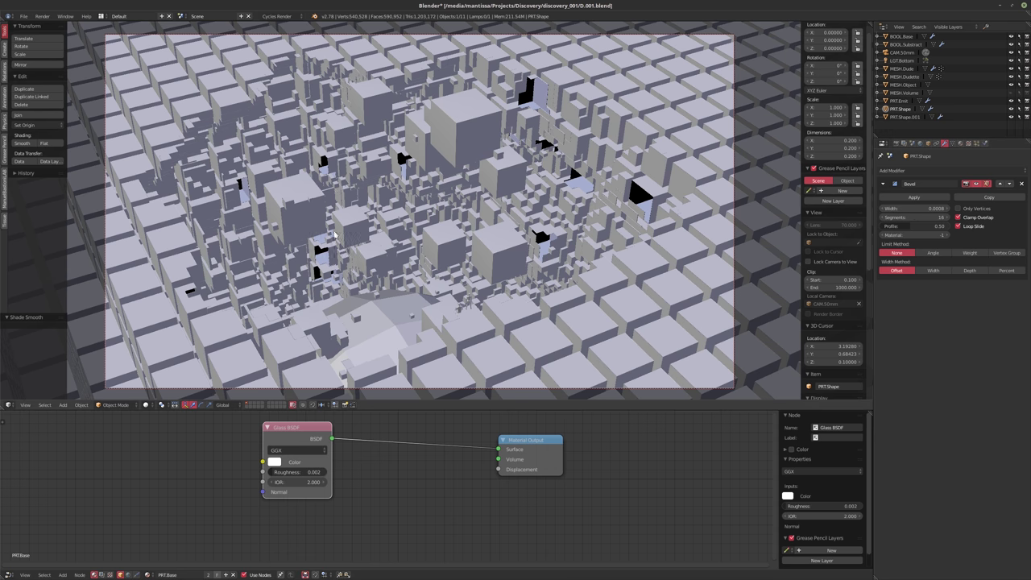
- Switch the Cycles sampling method of the scene to Branched Path Tracing
{"action": "left_click", "coordinate": [896, 142]}
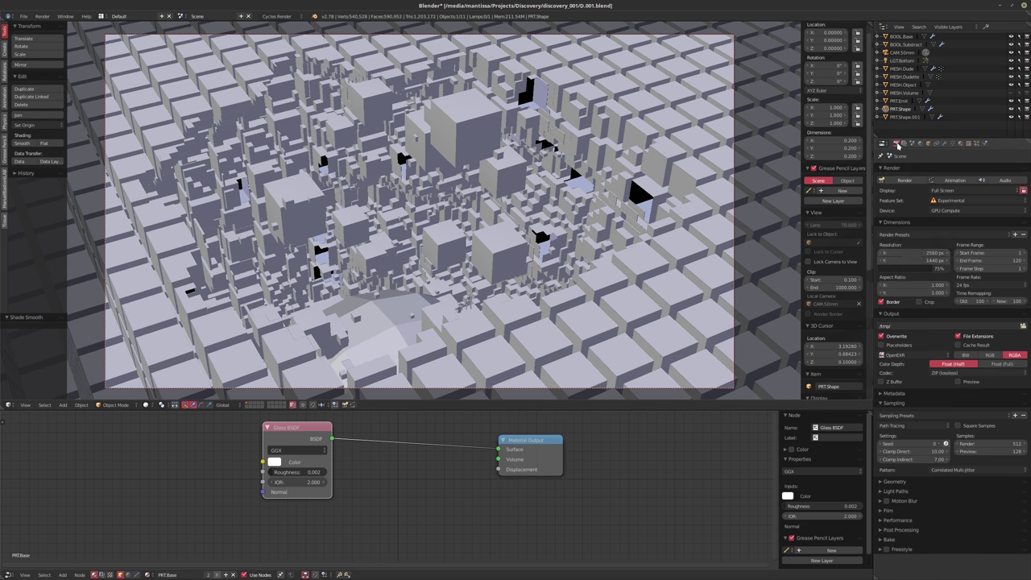
{"action": "left_click", "coordinate": [897, 424]}
{"action": "left_click", "coordinate": [917, 404]}
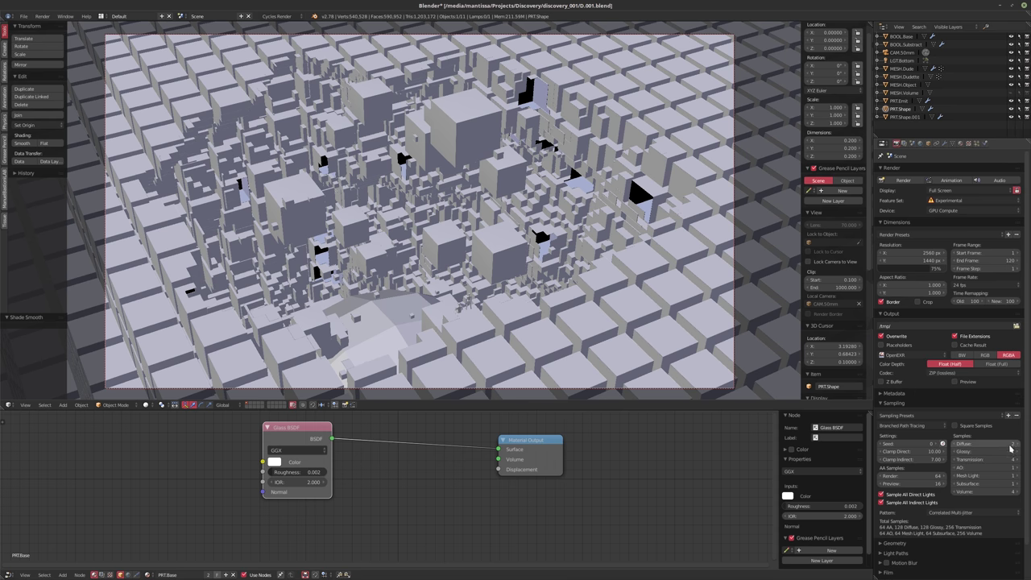
- Set the AA render samples to 128 and the Glossy samples to 4
{"action": "left_click", "coordinate": [909, 475]}
{"action": "type", "text": "128"}
{"action": "key", "text": "Return"}
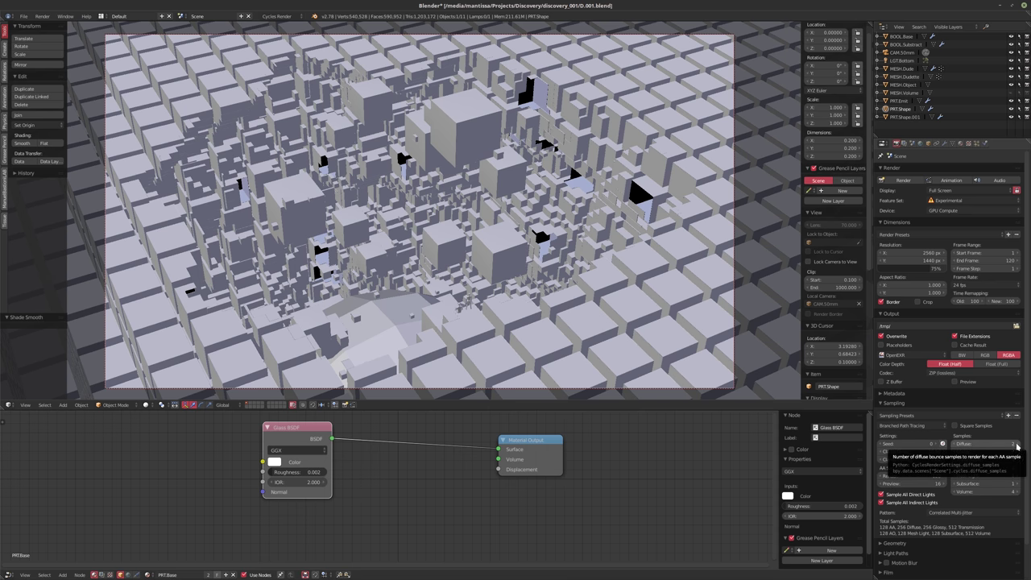
{"action": "left_click", "coordinate": [1016, 453]}
{"action": "left_click", "coordinate": [1016, 453]}
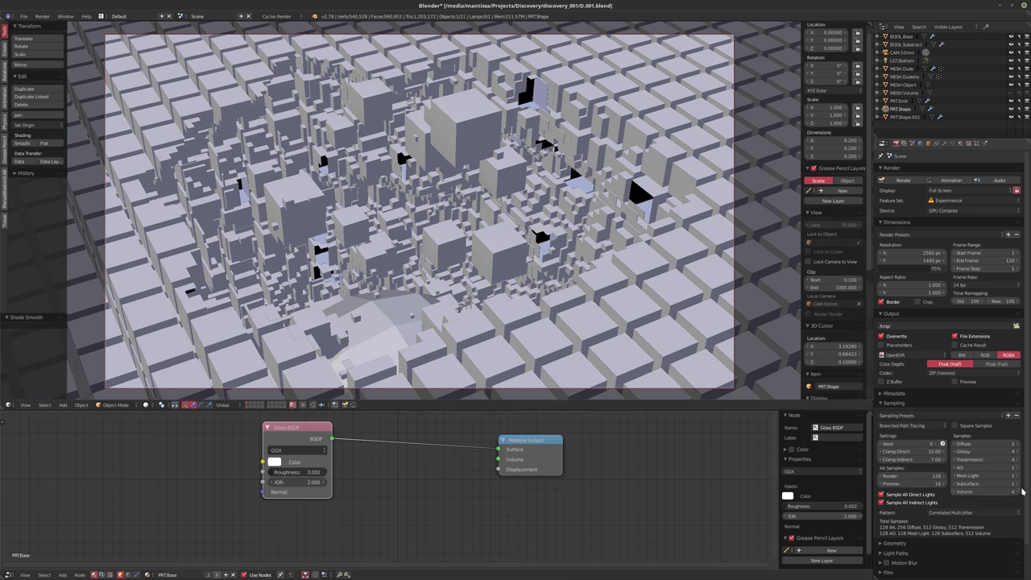
- Raise the Volume samples to 16 and the AA render samples to 256
{"action": "left_click", "coordinate": [1020, 492]}
{"action": "left_click", "coordinate": [1019, 493]}
{"action": "left_click", "coordinate": [1019, 493]}
{"action": "left_click", "coordinate": [1019, 493]}
{"action": "left_click", "coordinate": [1019, 493]}
{"action": "left_click", "coordinate": [1020, 493]}
{"action": "left_click", "coordinate": [1020, 492]}
{"action": "left_click", "coordinate": [1019, 492]}
{"action": "left_click", "coordinate": [1019, 492]}
{"action": "left_click", "coordinate": [1019, 492]}
{"action": "left_click", "coordinate": [1019, 494]}
{"action": "left_click", "coordinate": [1018, 496]}
{"action": "left_click", "coordinate": [1018, 496]}
{"action": "left_click", "coordinate": [958, 493]}
{"action": "left_click", "coordinate": [911, 477]}
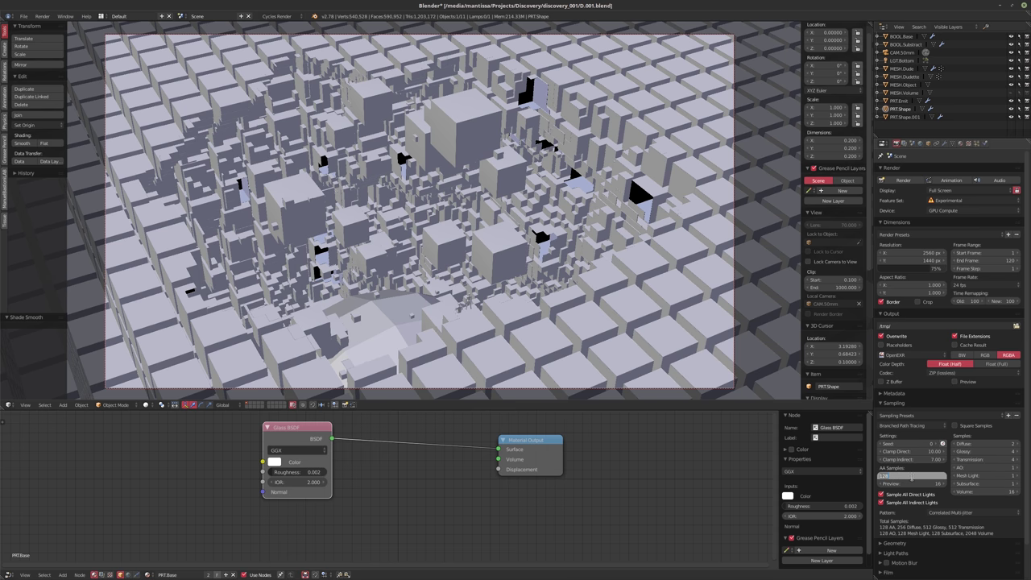
{"action": "type", "text": "256"}
{"action": "key", "text": "Return"}
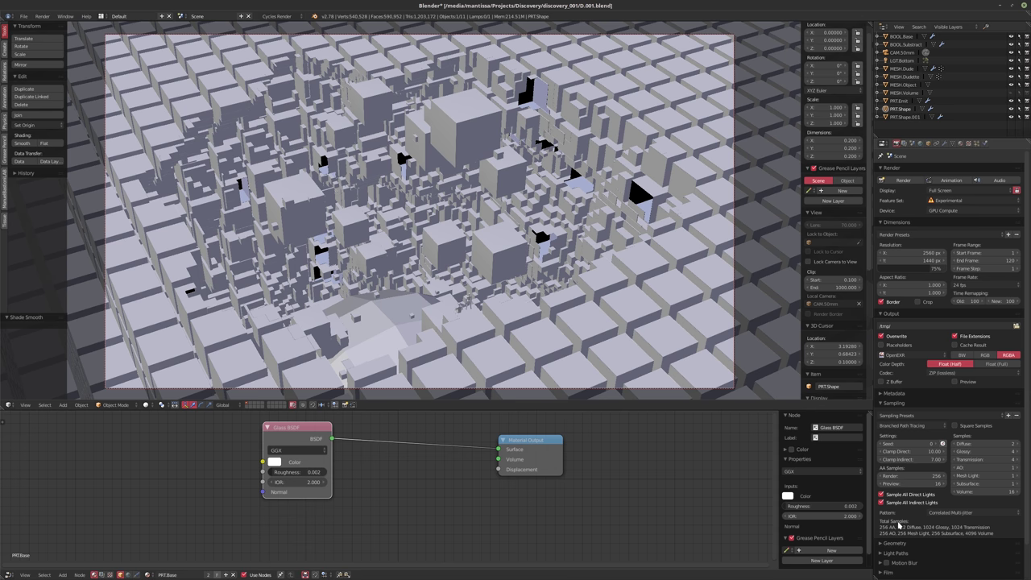
- Save the file and test-render the frame with 256 AA samples, stopping after the first few tiles
{"action": "key", "text": "ctrl+s"}
{"action": "key", "text": "F12"}
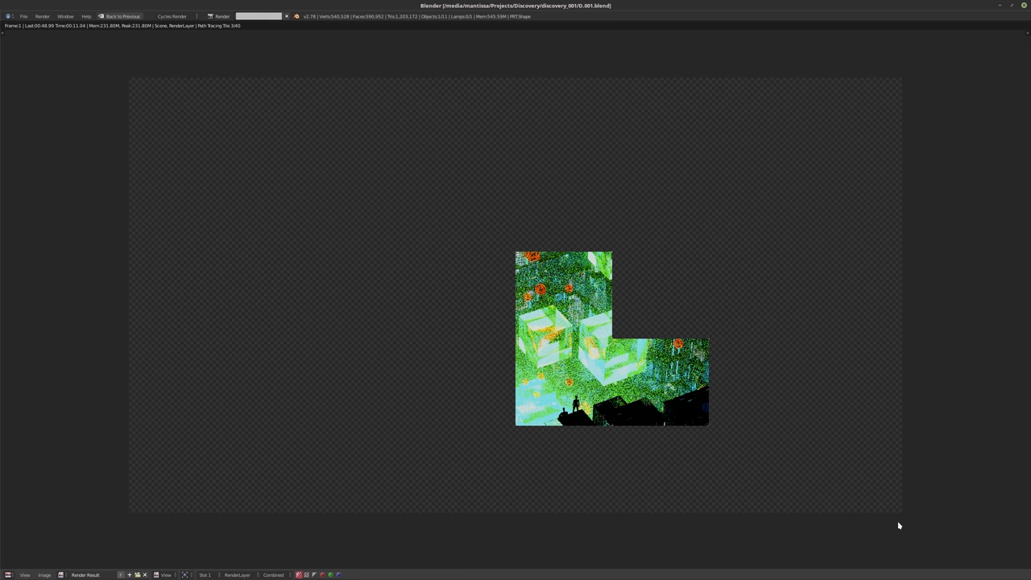
{"action": "key", "text": "Escape"}
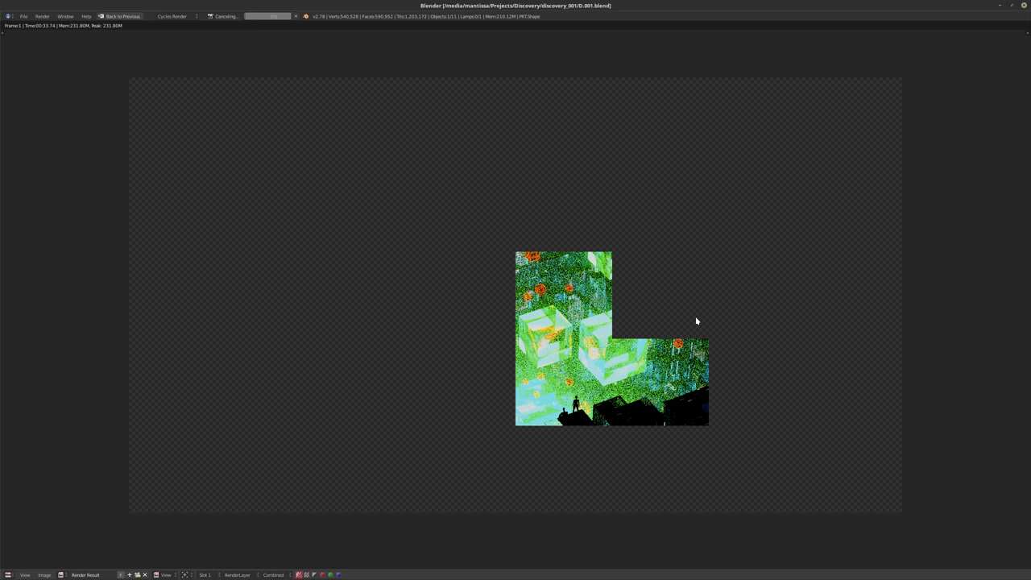
{"action": "key", "text": "Escape"}
- Set the Volume samples to 12, Clamp Direct to 2.50 and Clamp Indirect to 1.25
{"action": "left_click_drag", "start_coordinate": [955, 495], "coordinate": [952, 492]}
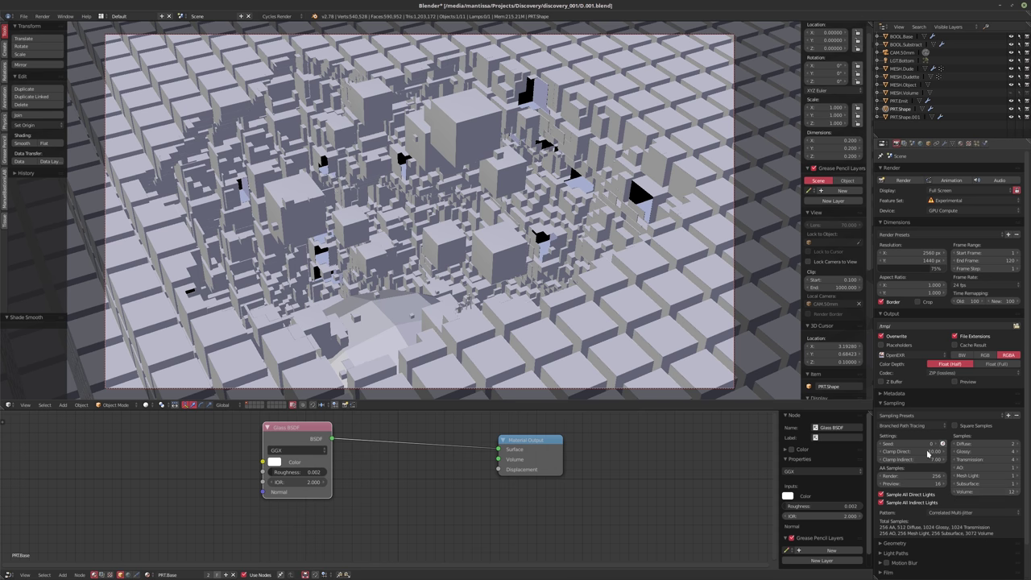
{"action": "left_click", "coordinate": [909, 453]}
{"action": "type", "text": "1.5"}
{"action": "key", "text": "Tab"}
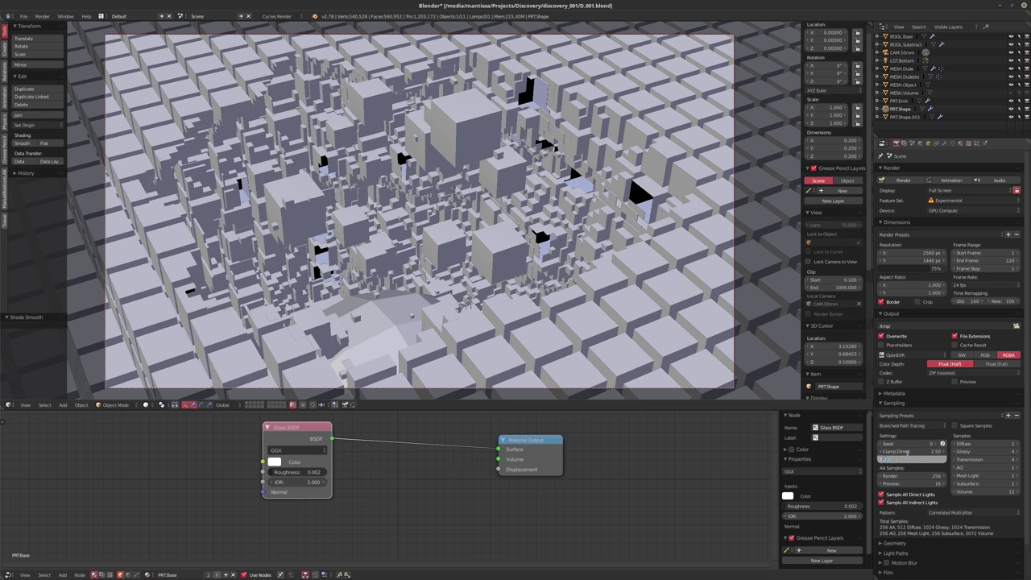
{"action": "type", "text": "1.25"}
{"action": "key", "text": "Return"}
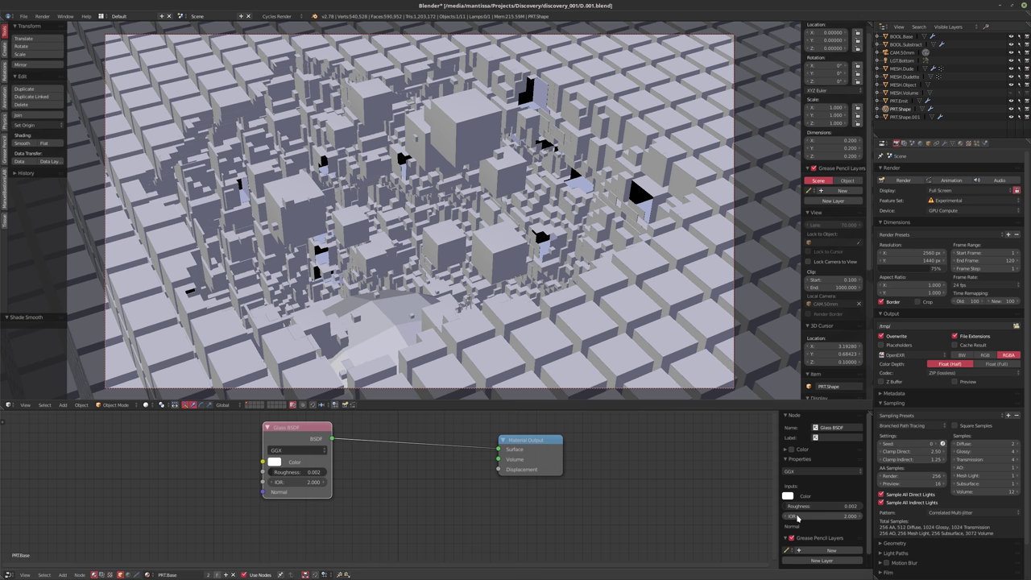
- Expand the Light Paths settings to check the bounce limits, and look over the cube pit from several angles
{"action": "left_click", "coordinate": [912, 554]}
{"action": "scroll", "coordinate": [930, 545], "scroll_direction": "down", "scroll_amount": 1}
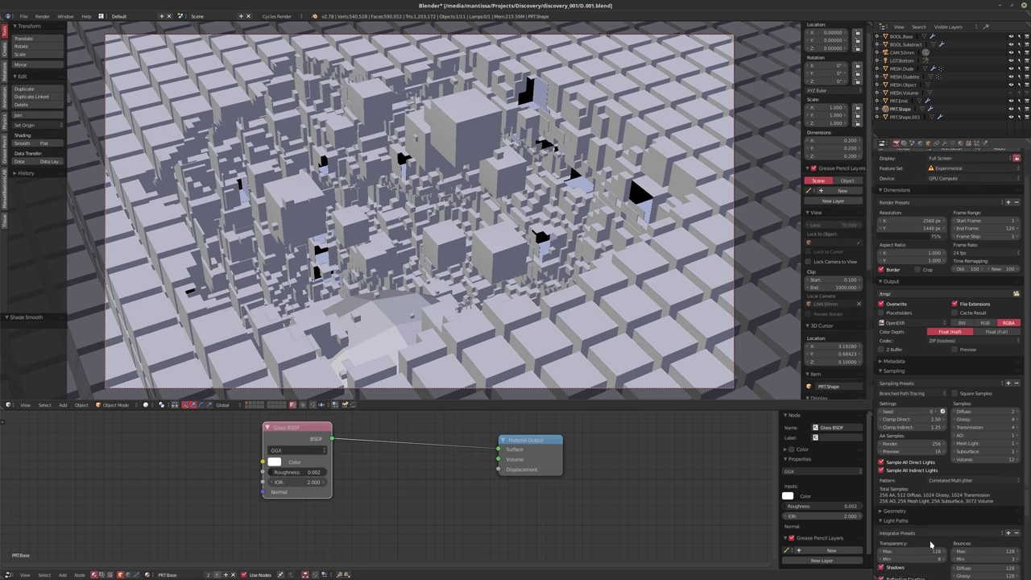
{"action": "scroll", "coordinate": [930, 545], "scroll_direction": "down", "scroll_amount": 2}
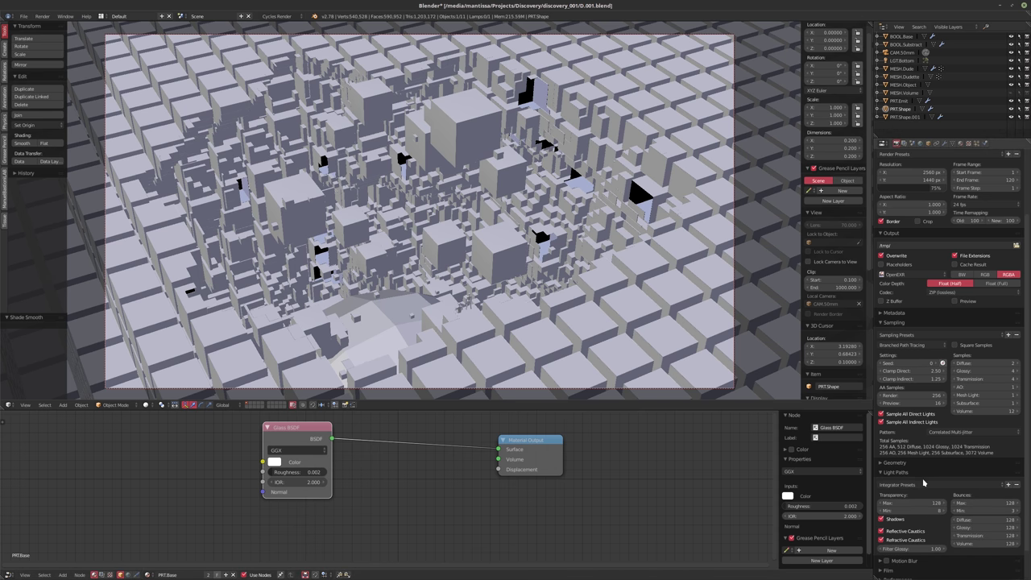
{"action": "middle_click_drag", "start_coordinate": [451, 248], "coordinate": [430, 217]}
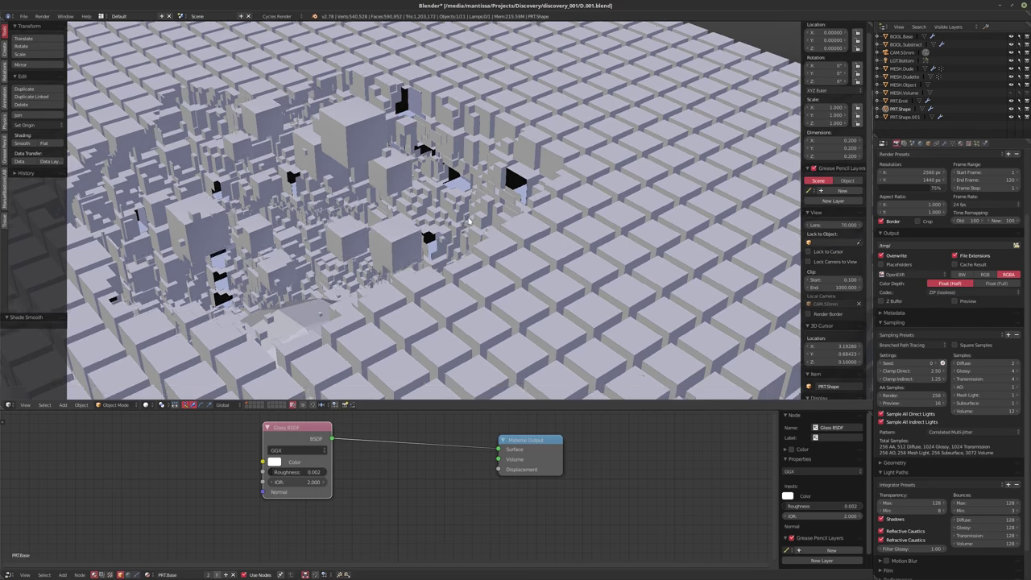
{"action": "scroll", "coordinate": [426, 241], "scroll_direction": "up", "scroll_amount": 3}
{"action": "scroll", "coordinate": [407, 282], "scroll_direction": "down", "scroll_amount": 2}
{"action": "middle_click_drag", "start_coordinate": [394, 273], "coordinate": [444, 298]}
{"action": "scroll", "coordinate": [407, 296], "scroll_direction": "down", "scroll_amount": 2}
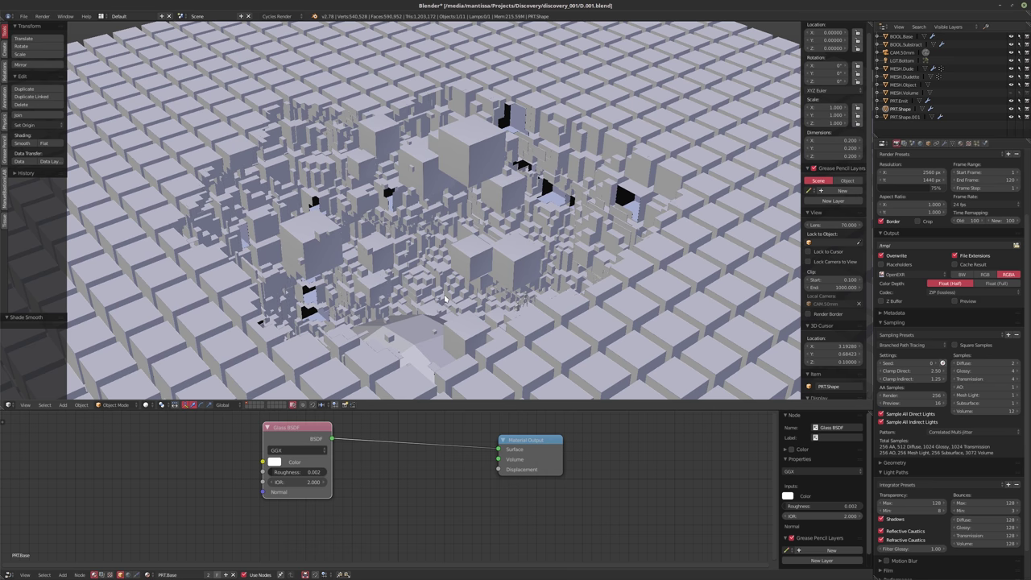
{"action": "mouse_move", "coordinate": [444, 298]}
{"action": "middle_mouse_down"}
{"action": "mouse_move", "coordinate": [508, 355]}
{"action": "mouse_move", "coordinate": [439, 308]}
{"action": "middle_mouse_up"}
{"action": "scroll", "coordinate": [461, 304], "scroll_direction": "up", "scroll_amount": 1}
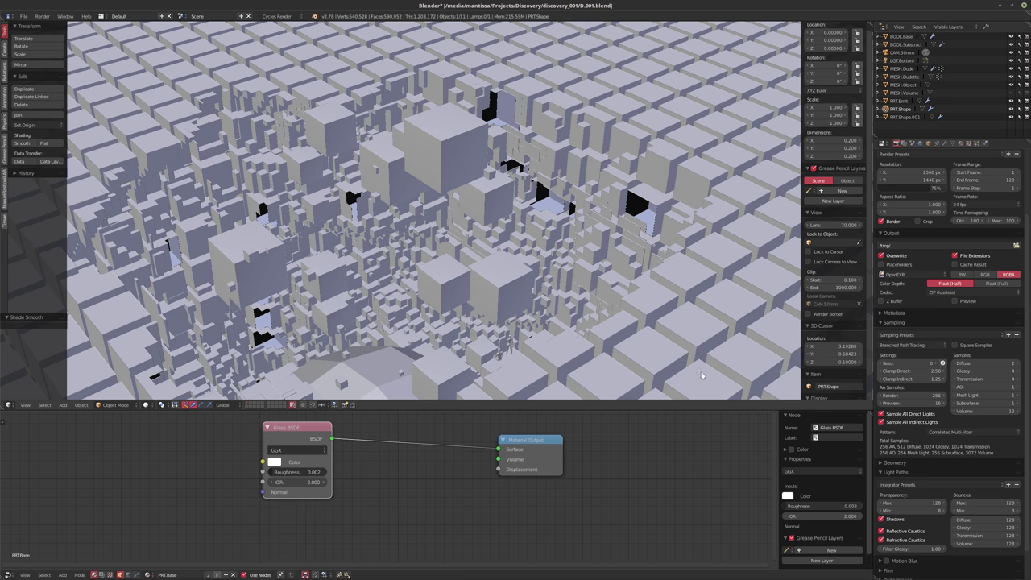
- Set the AA render samples to 128, with 4 Diffuse, 8 Glossy, 8 Transmission and 24 Volume samples
{"action": "type", "text": "128"}
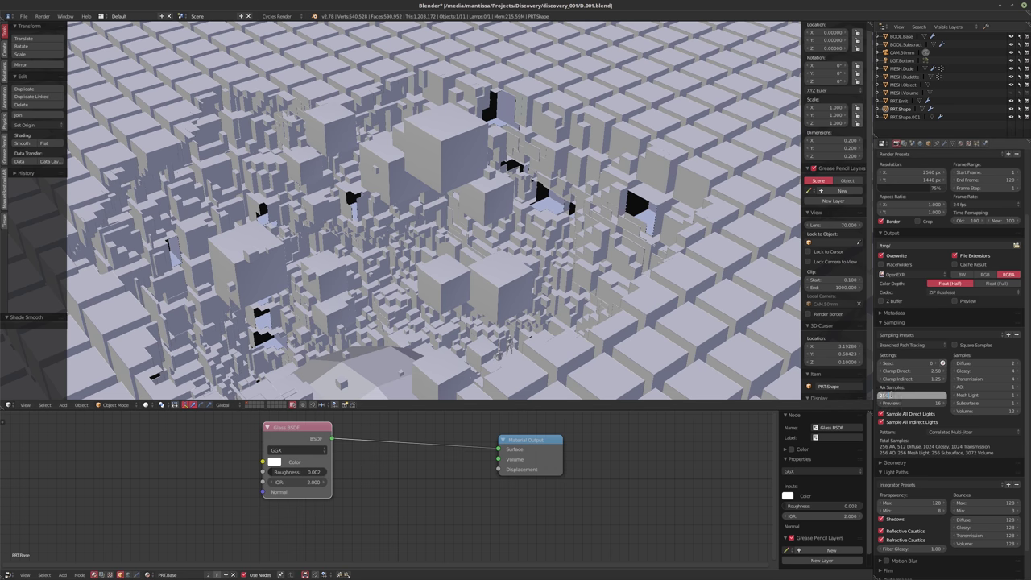
{"action": "key", "text": "Return"}
{"action": "left_click", "coordinate": [1018, 364]}
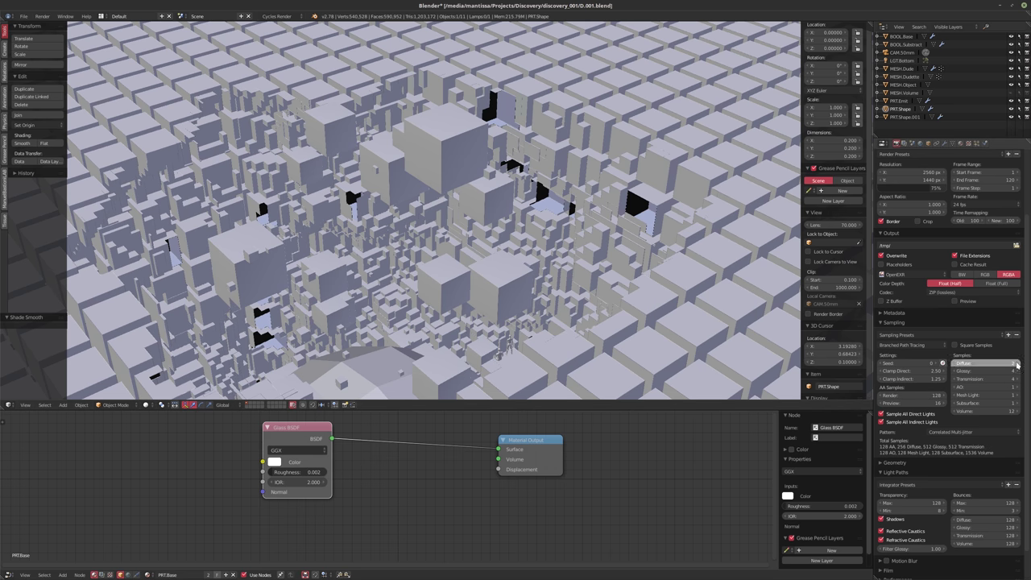
{"action": "left_click", "coordinate": [1017, 364]}
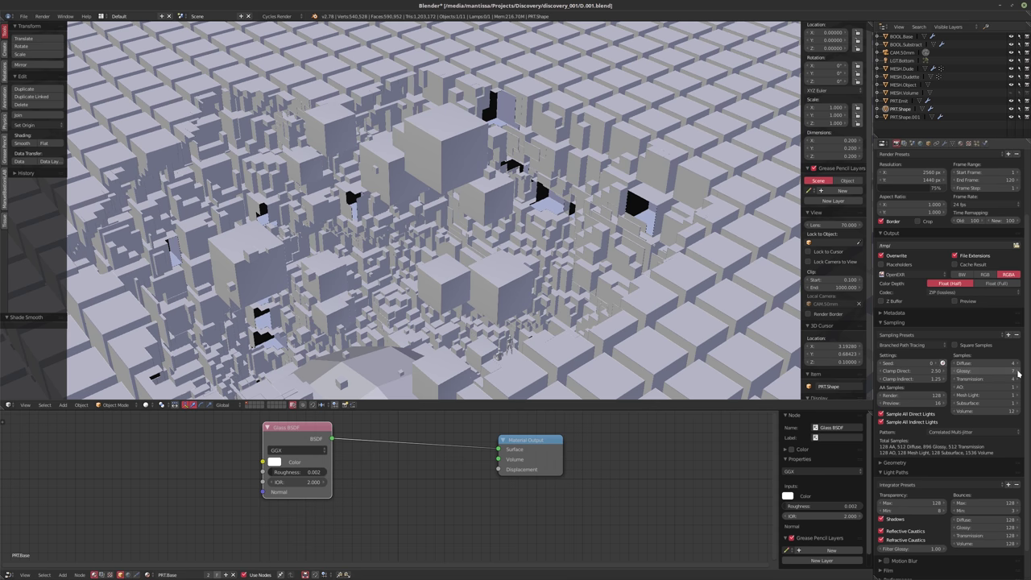
{"action": "left_click", "coordinate": [1018, 371]}
{"action": "left_click", "coordinate": [1018, 379]}
{"action": "left_click", "coordinate": [1018, 379]}
{"action": "left_click", "coordinate": [1018, 379]}
{"action": "left_click", "coordinate": [1017, 379]}
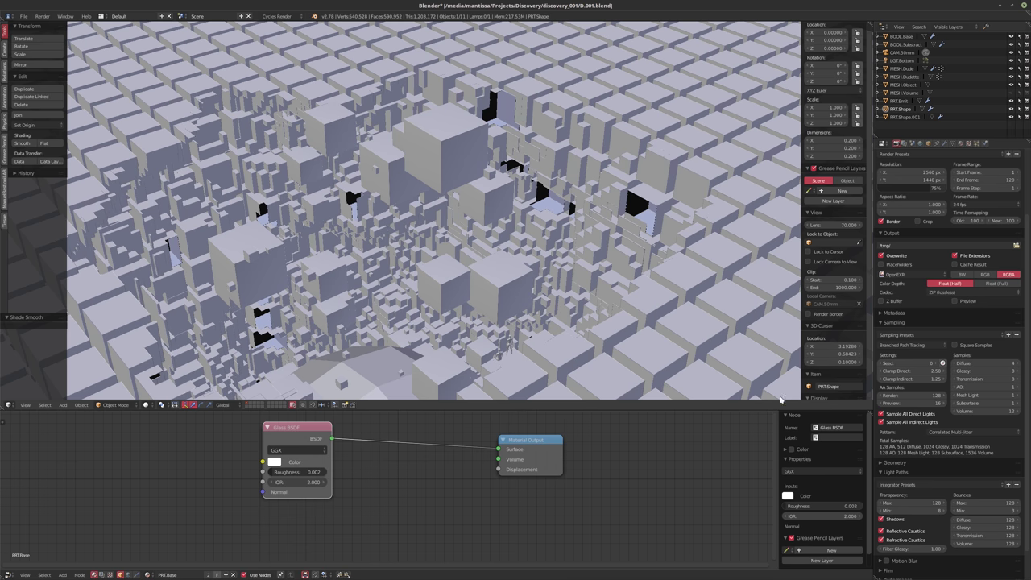
{"action": "left_click", "coordinate": [1003, 411]}
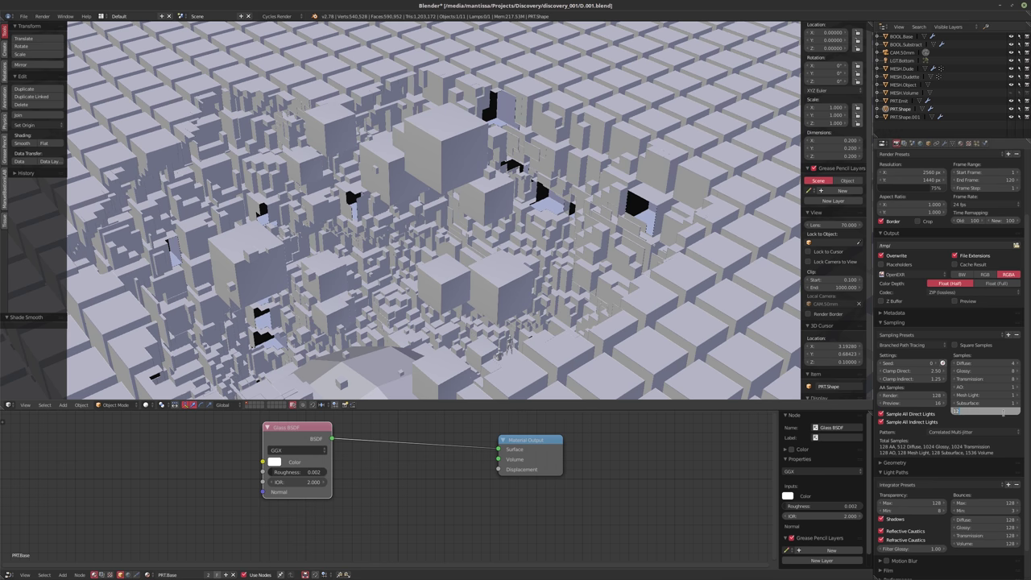
{"action": "type", "text": "24"}
{"action": "key", "text": "Return"}
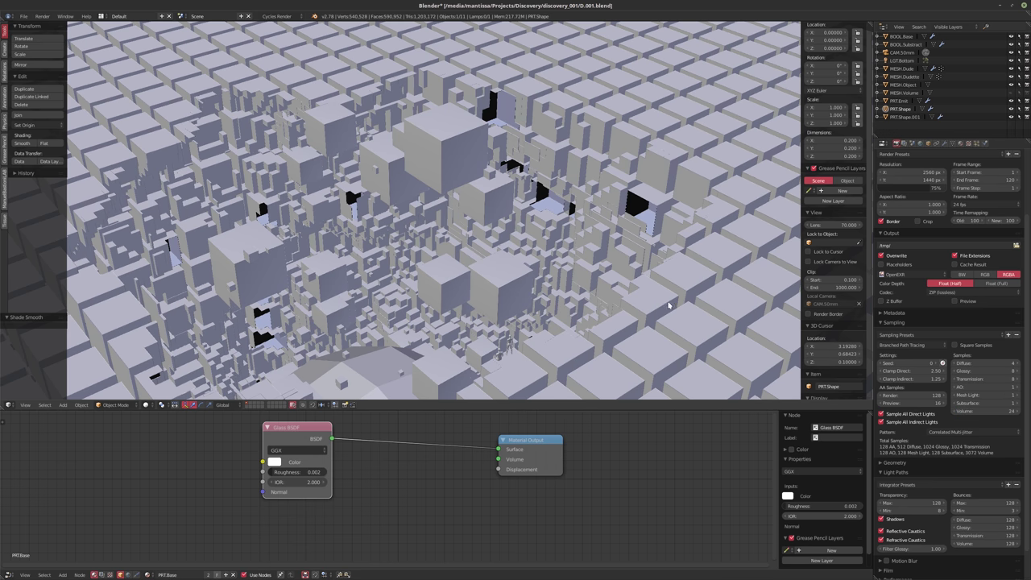
- Save the file and test-render the camera view with 128 AA samples, stopping after the first few tiles
{"action": "middle_click_drag", "start_coordinate": [508, 289], "coordinate": [512, 284]}
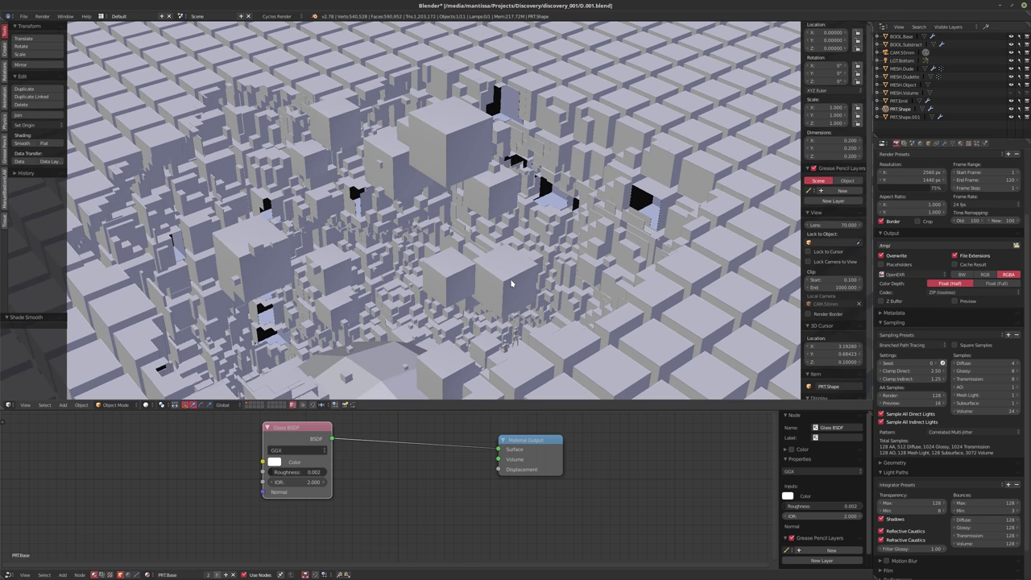
{"action": "key", "text": "KP_0"}
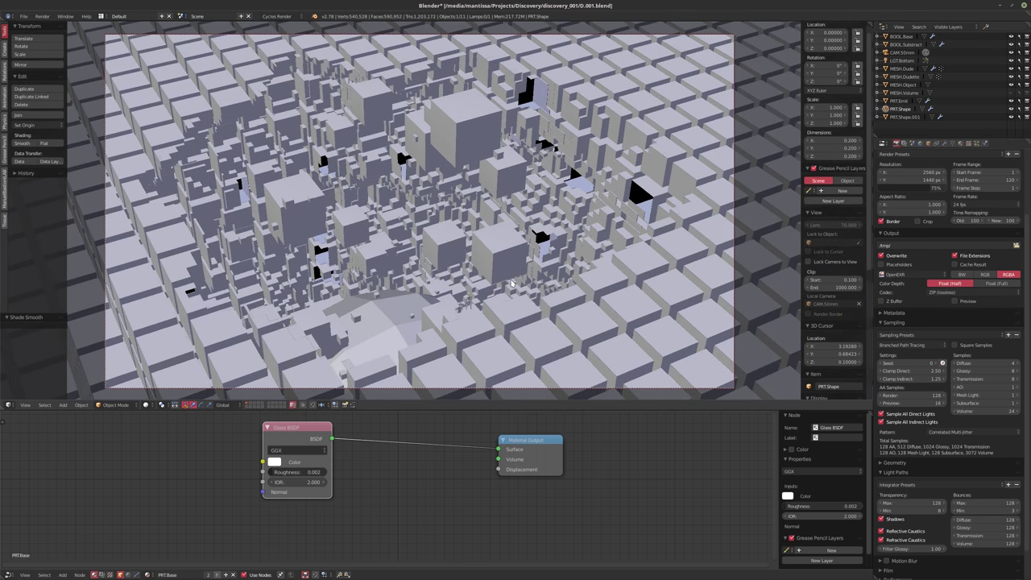
{"action": "key", "text": "ctrl+s"}
{"action": "key", "text": "Return"}
{"action": "key", "text": "F12"}
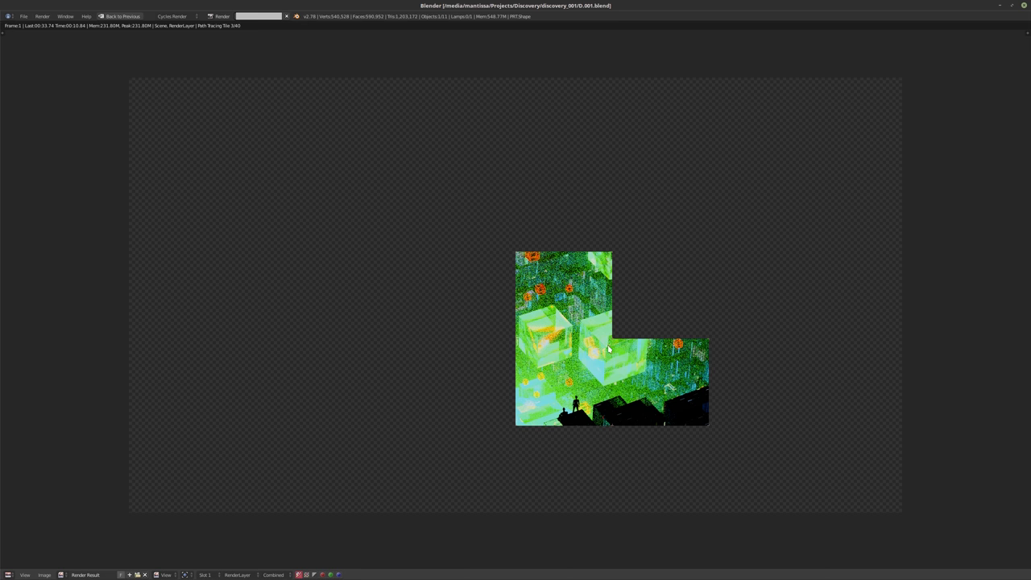
{"action": "key", "text": "Escape"}
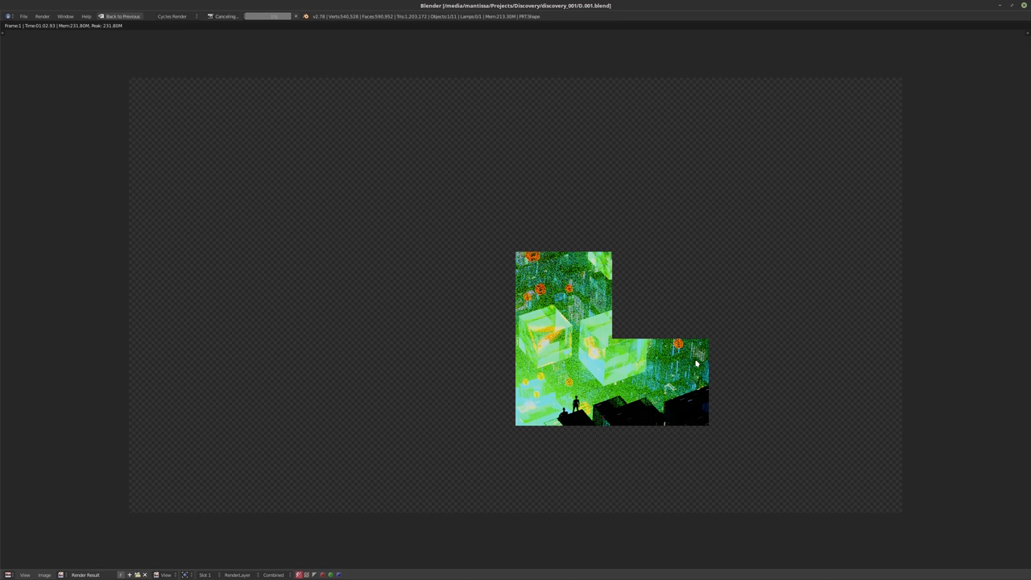
{"action": "key", "text": "Escape"}
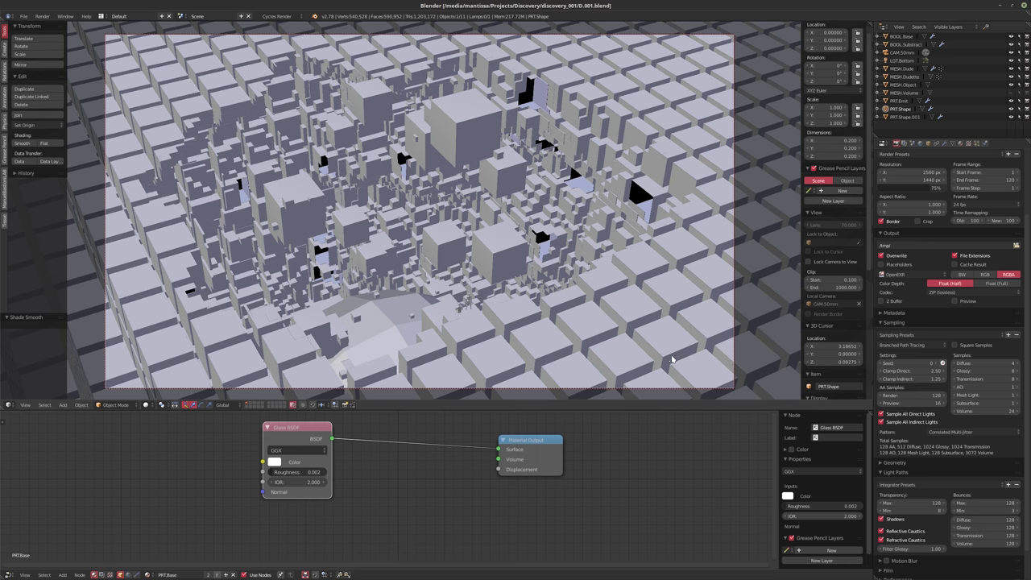
- Reduce the AA render samples to 64
{"action": "left_click", "coordinate": [903, 394]}
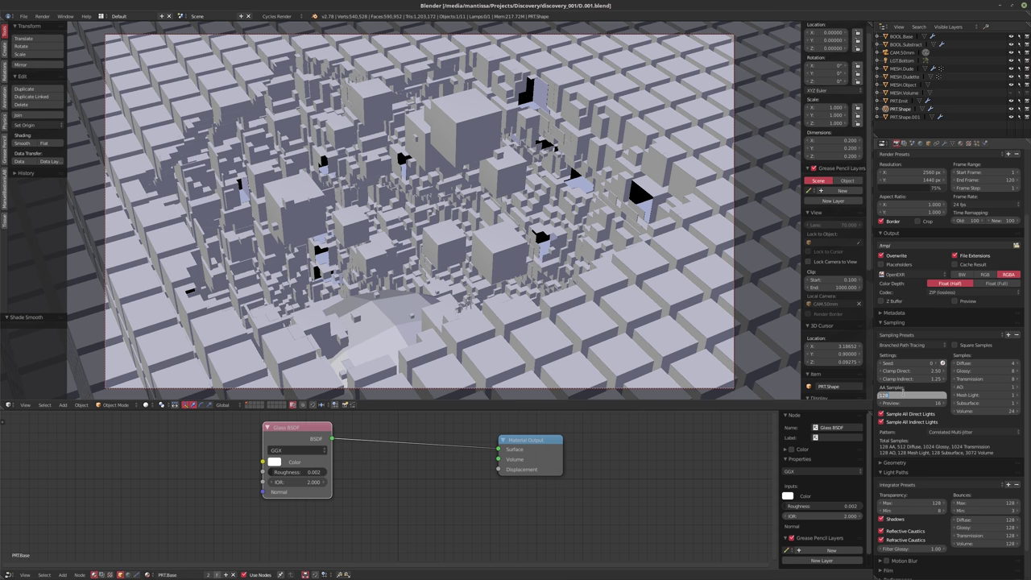
{"action": "type", "text": "64"}
{"action": "key", "text": "Return"}
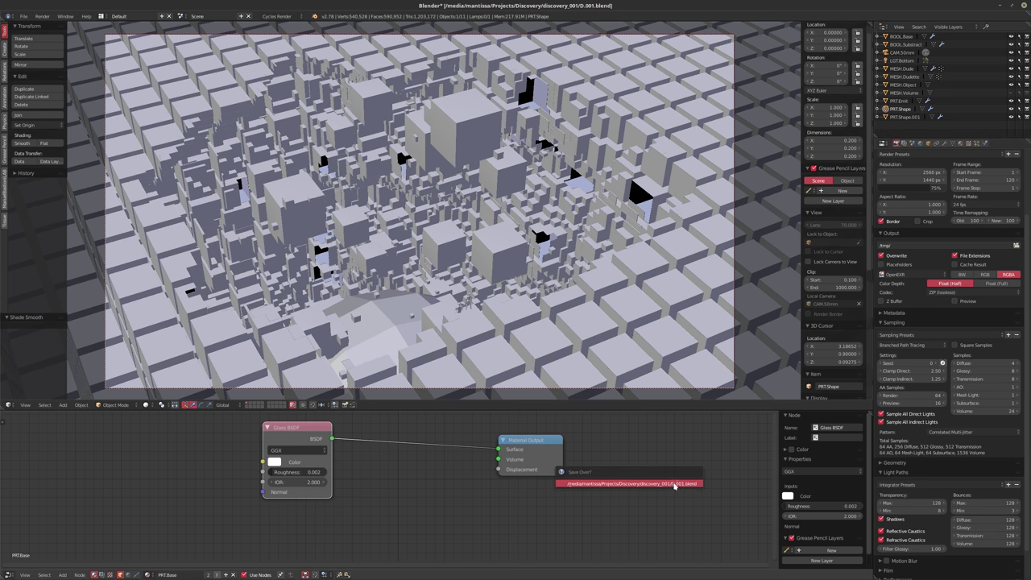
- Save the file and test-render the frame with 64 AA samples, stopping after the first few tiles
{"action": "key", "text": "F12"}
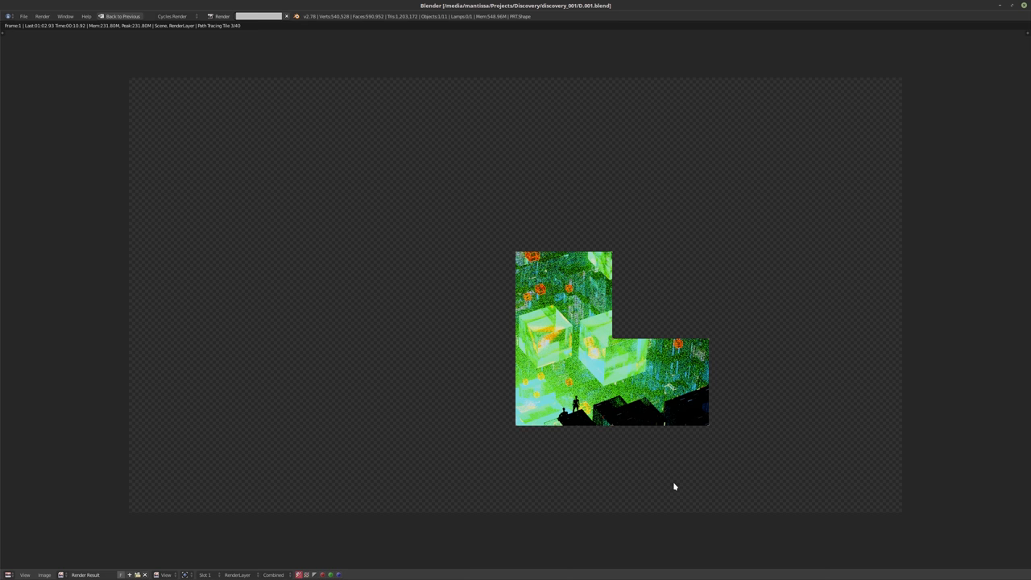
{"action": "key", "text": "Escape"}
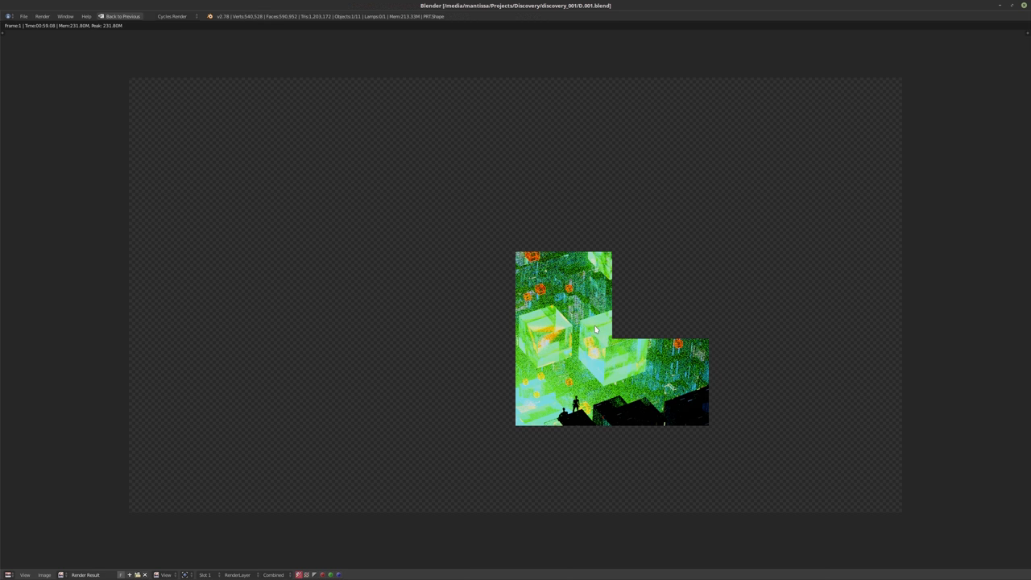
{"action": "key", "text": "Escape"}
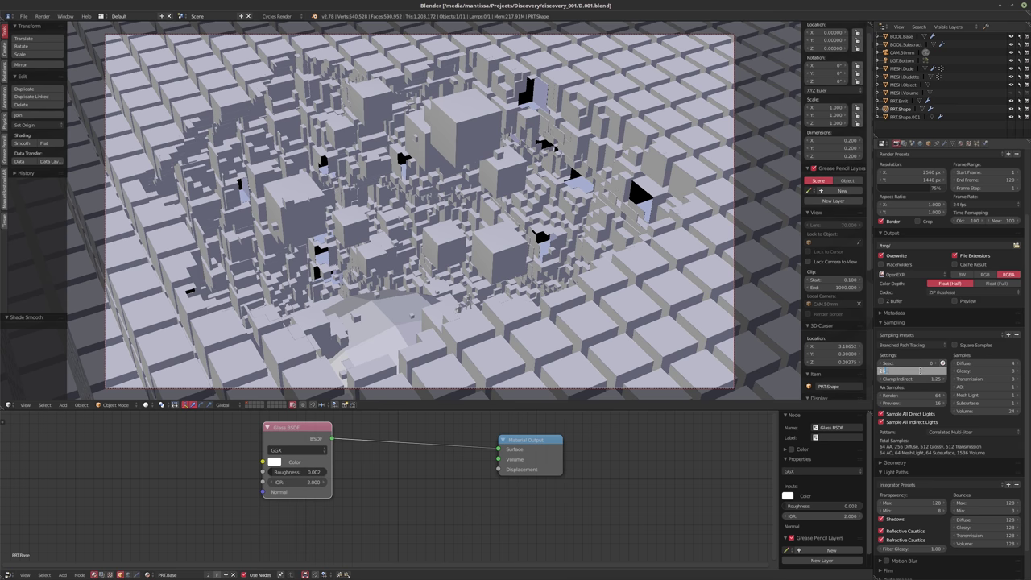
- Set Clamp Direct to 10.00 and Clamp Indirect to 7.00, switch sampling back to Path Tracing, and collapse the Light Paths settings
{"action": "key", "text": "Return"}
{"action": "left_click", "coordinate": [912, 362]}
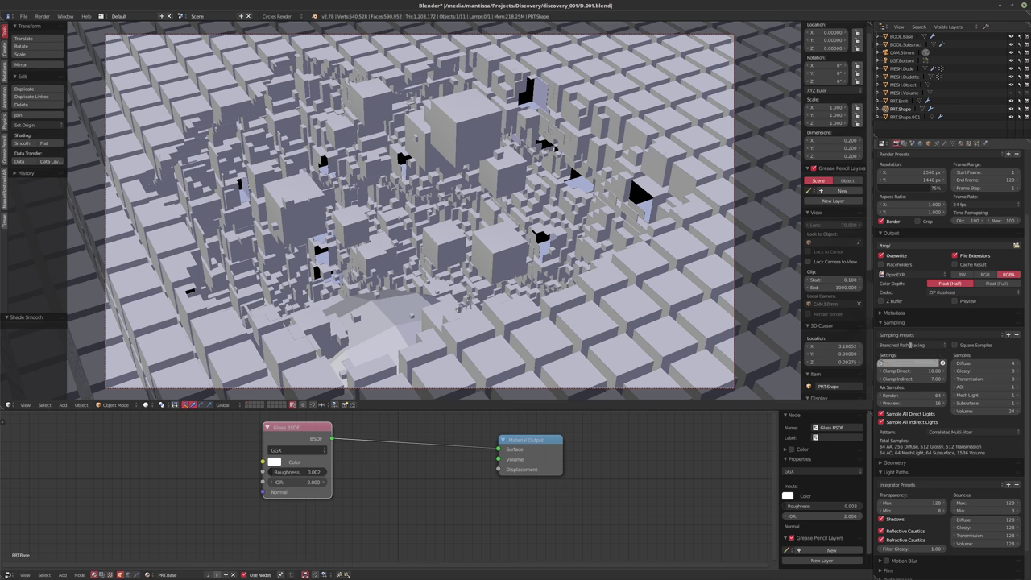
{"action": "left_click", "coordinate": [910, 345]}
{"action": "left_click", "coordinate": [909, 330]}
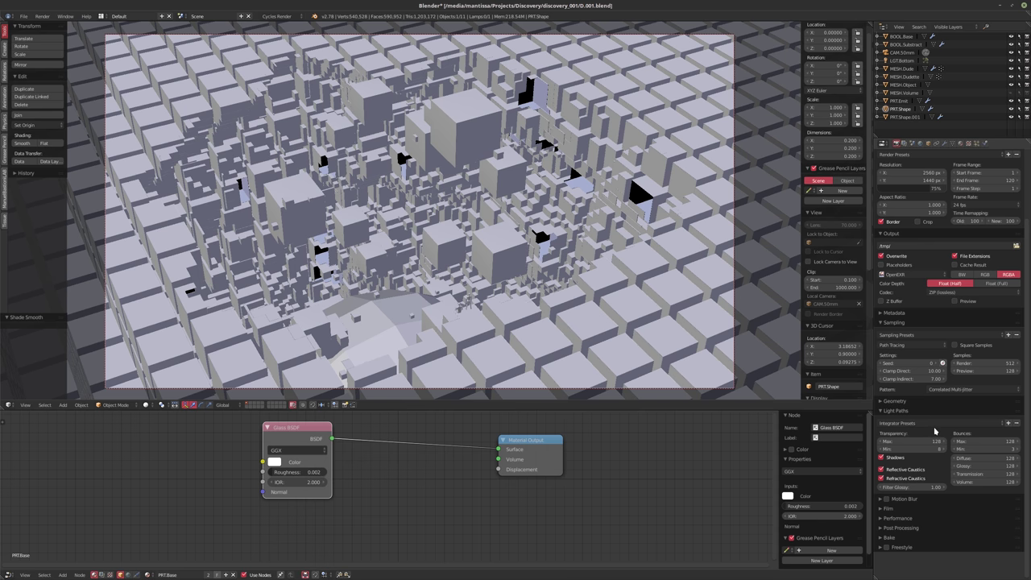
{"action": "left_click", "coordinate": [918, 411]}
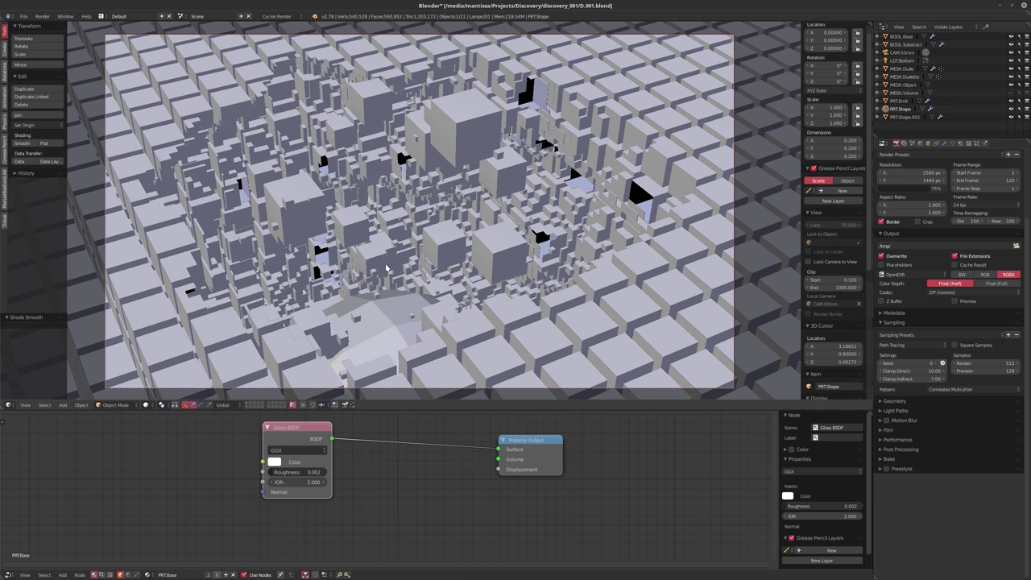
- Try moving the standing figure about 0.115 along X onto the neighbouring cube, and undo the move
{"action": "middle_click_drag", "start_coordinate": [478, 330], "coordinate": [533, 306]}
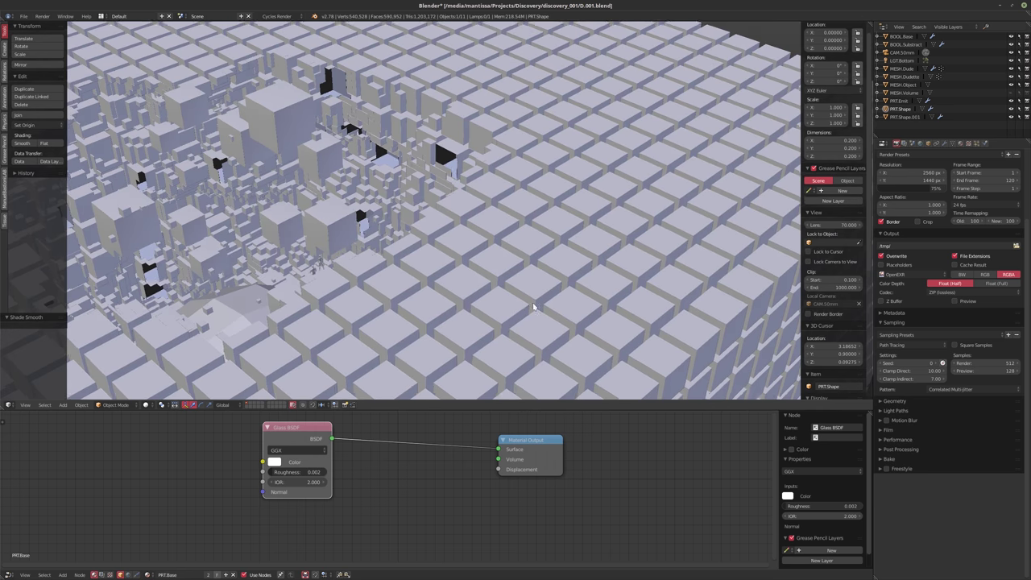
{"action": "scroll", "coordinate": [387, 247], "scroll_direction": "up", "scroll_amount": 6}
{"action": "scroll", "coordinate": [347, 241], "scroll_direction": "up", "scroll_amount": 5}
{"action": "scroll", "coordinate": [345, 240], "scroll_direction": "down", "scroll_amount": 4}
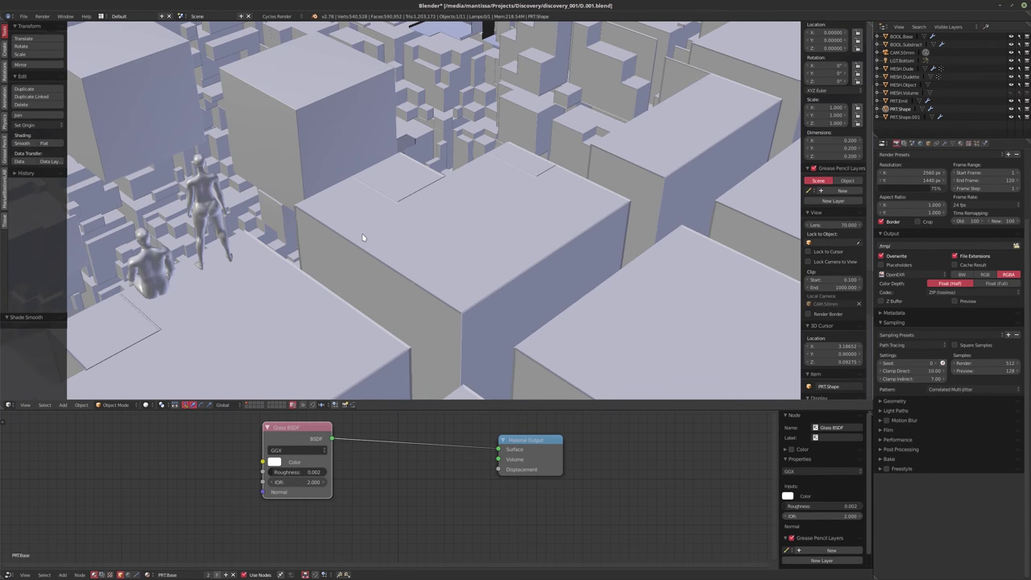
{"action": "right_click", "coordinate": [211, 217]}
{"action": "middle_click_drag", "start_coordinate": [382, 282], "coordinate": [326, 281]}
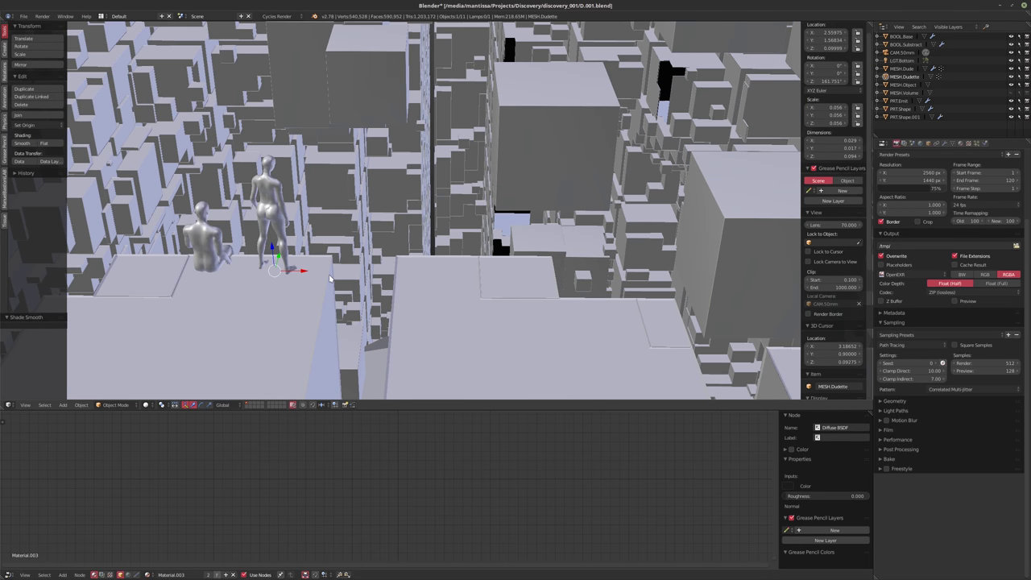
{"action": "key", "text": "g"}
{"action": "key", "text": "x"}
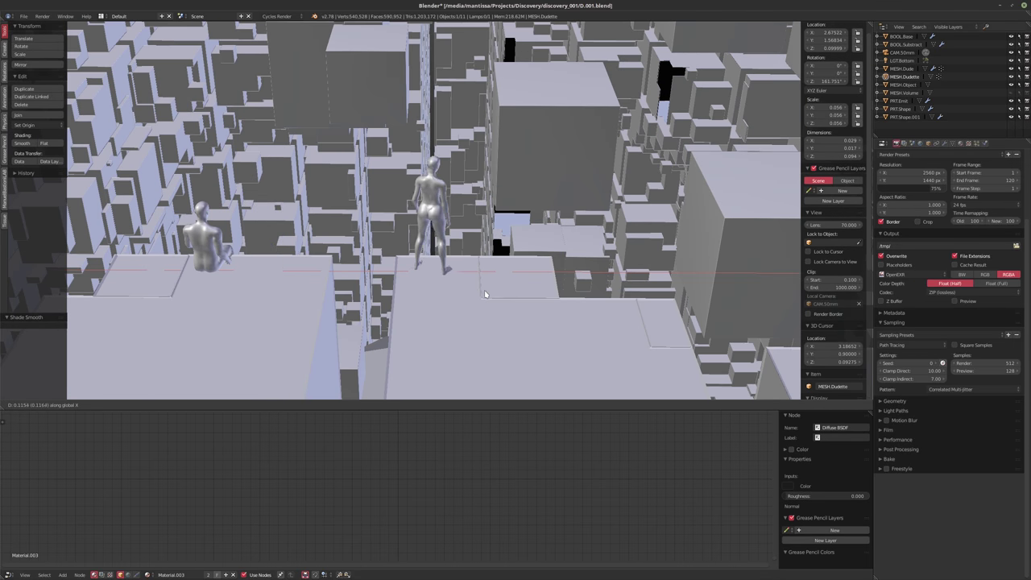
{"action": "left_click", "coordinate": [485, 294]}
{"action": "middle_click_drag", "start_coordinate": [485, 294], "coordinate": [299, 286]}
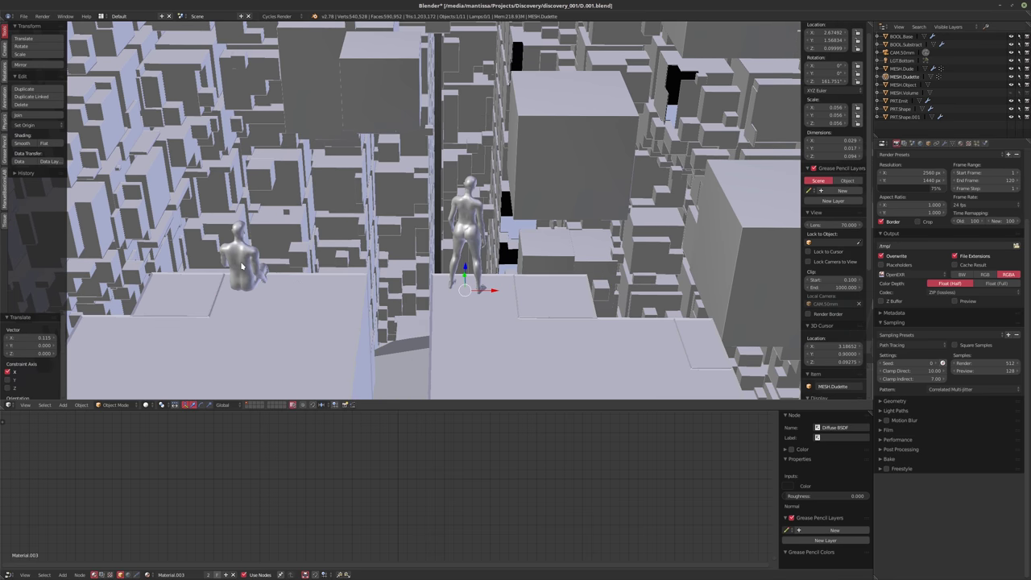
{"action": "key", "text": "ctrl+z"}
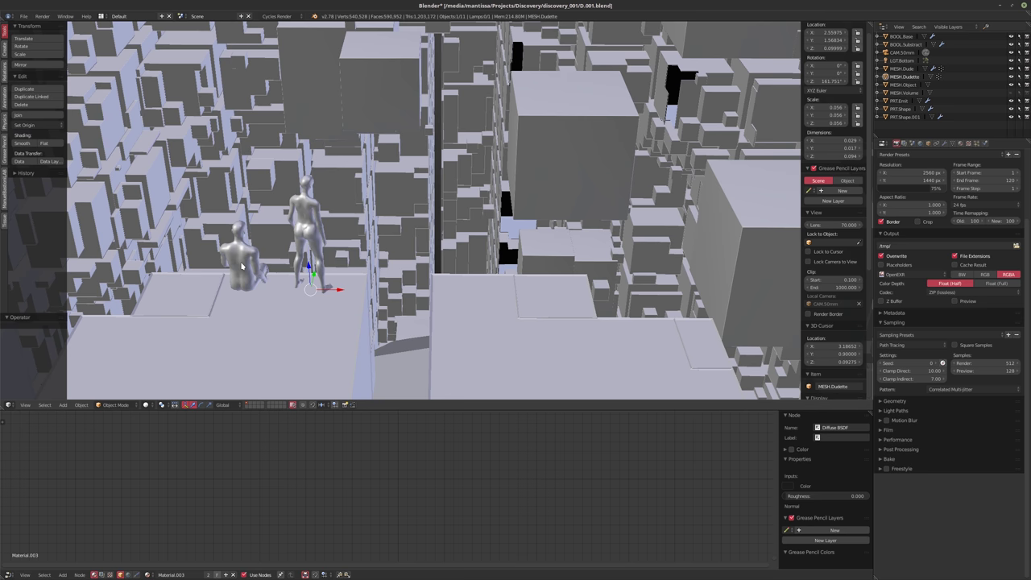
- Try moving the seated figure about 0.168 along X onto the neighbouring cube, check it from the camera, and undo the move
{"action": "right_click", "coordinate": [241, 266]}
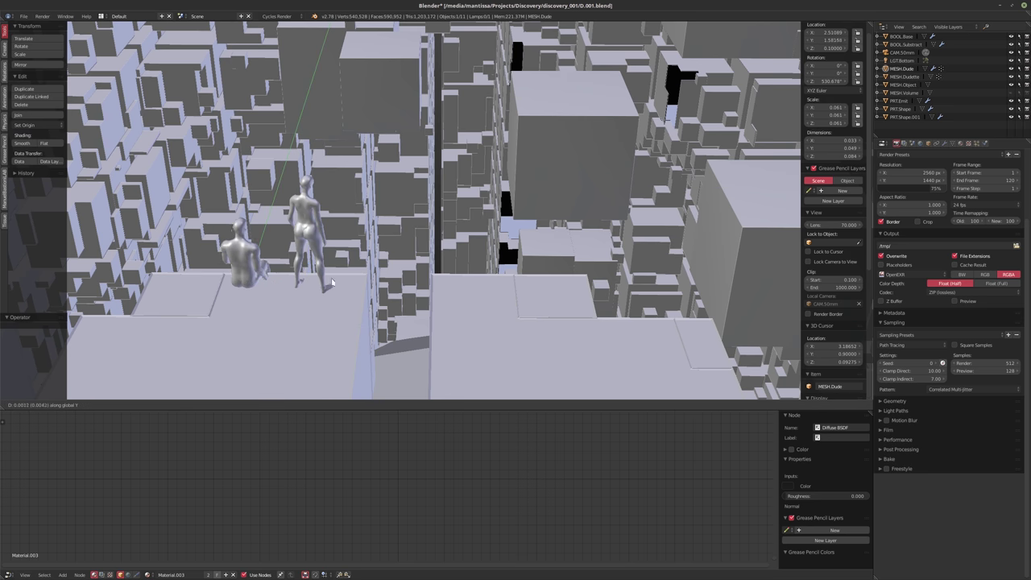
{"action": "key", "text": "g"}
{"action": "key", "text": "x"}
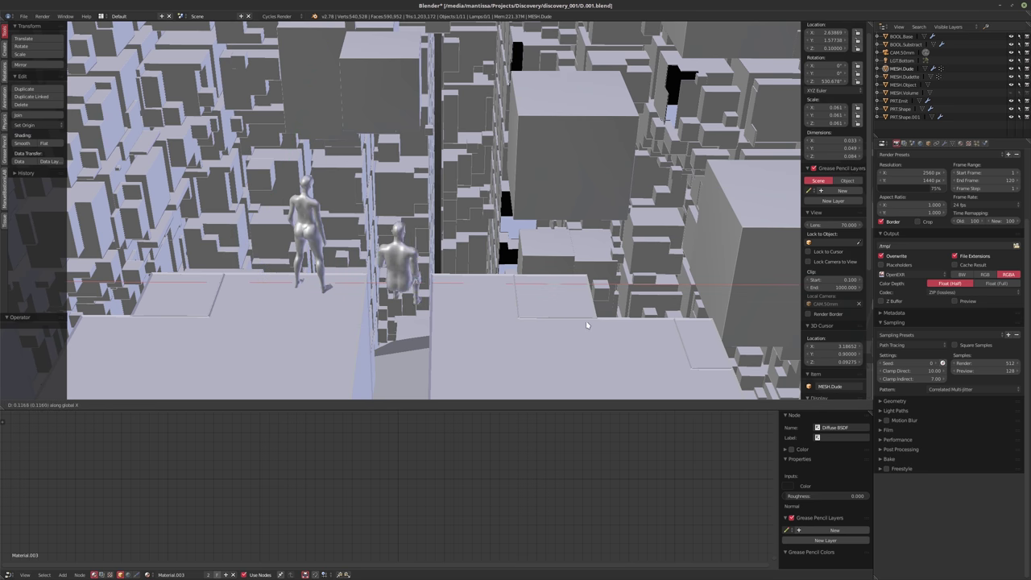
{"action": "left_click", "coordinate": [635, 327]}
{"action": "middle_click_drag", "start_coordinate": [499, 323], "coordinate": [520, 303]}
{"action": "key", "text": "KP_0"}
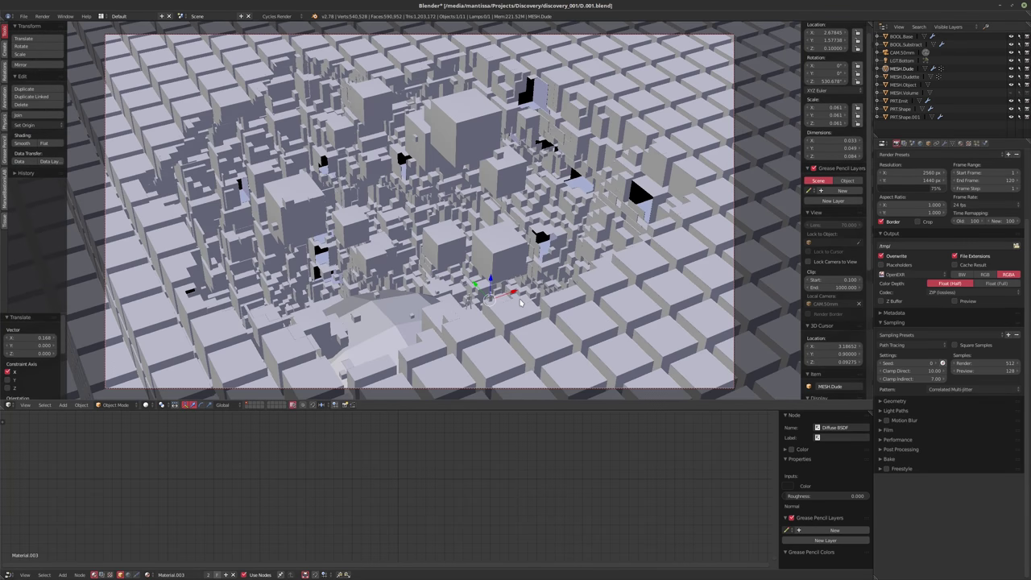
{"action": "scroll", "coordinate": [475, 317], "scroll_direction": "up", "scroll_amount": 3}
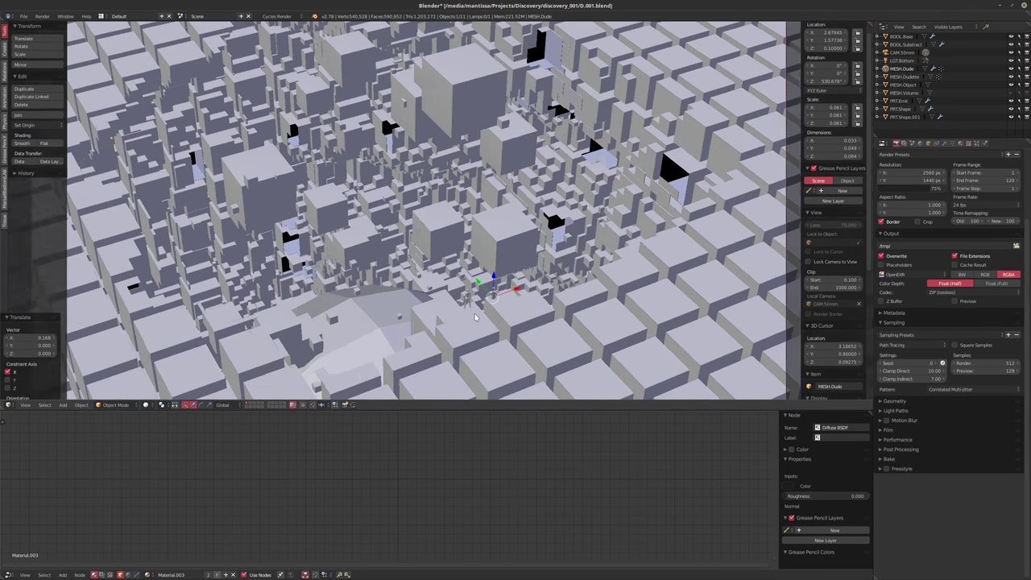
{"action": "scroll", "coordinate": [475, 317], "scroll_direction": "up", "scroll_amount": 5}
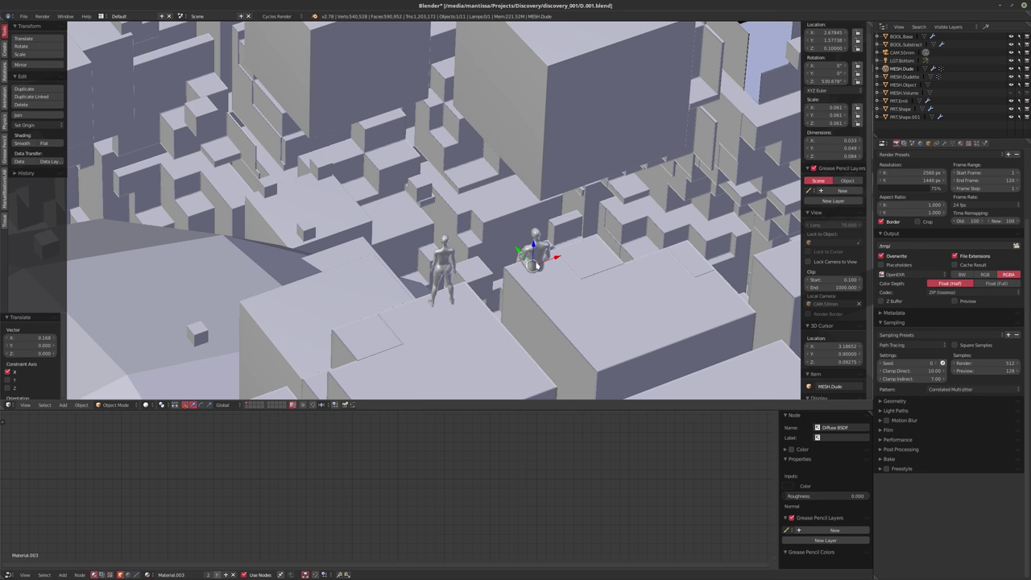
{"action": "key", "text": "ctrl+z"}
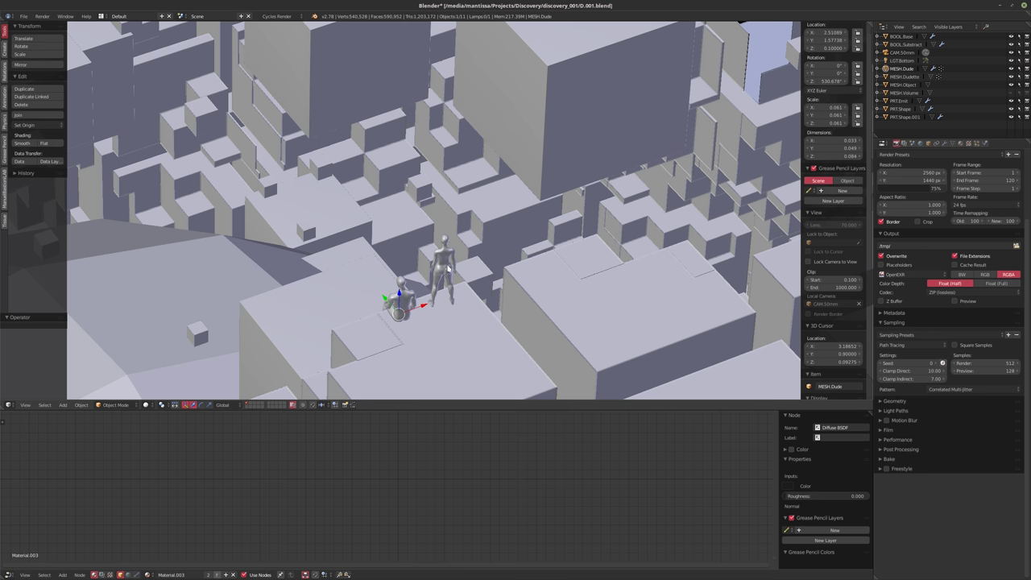
- Move the standing figure about 0.019 along X, towards the far edge of its cube
{"action": "right_click", "coordinate": [455, 326]}
{"action": "key", "text": "g"}
{"action": "key", "text": "x"}
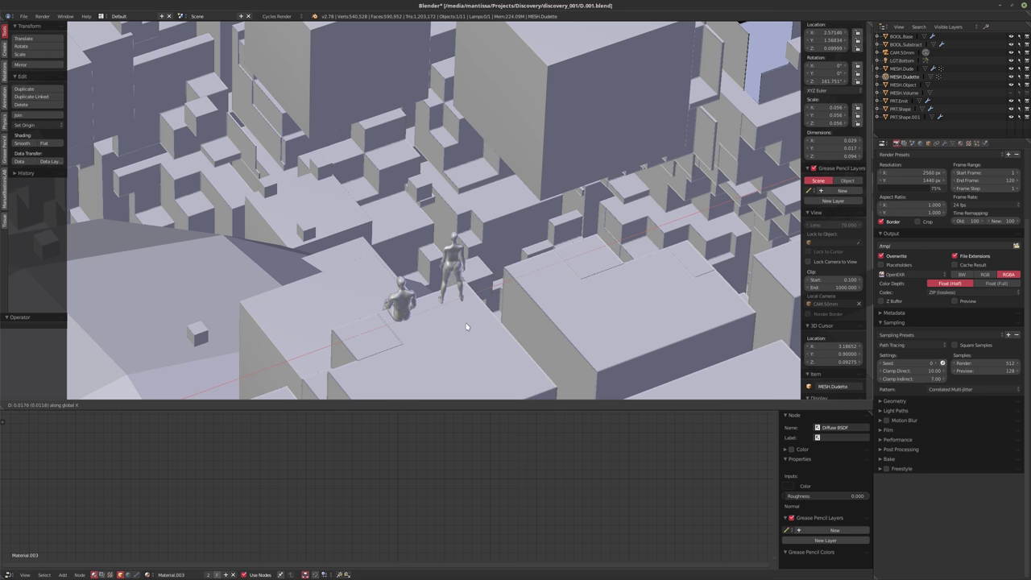
{"action": "left_click", "coordinate": [472, 325]}
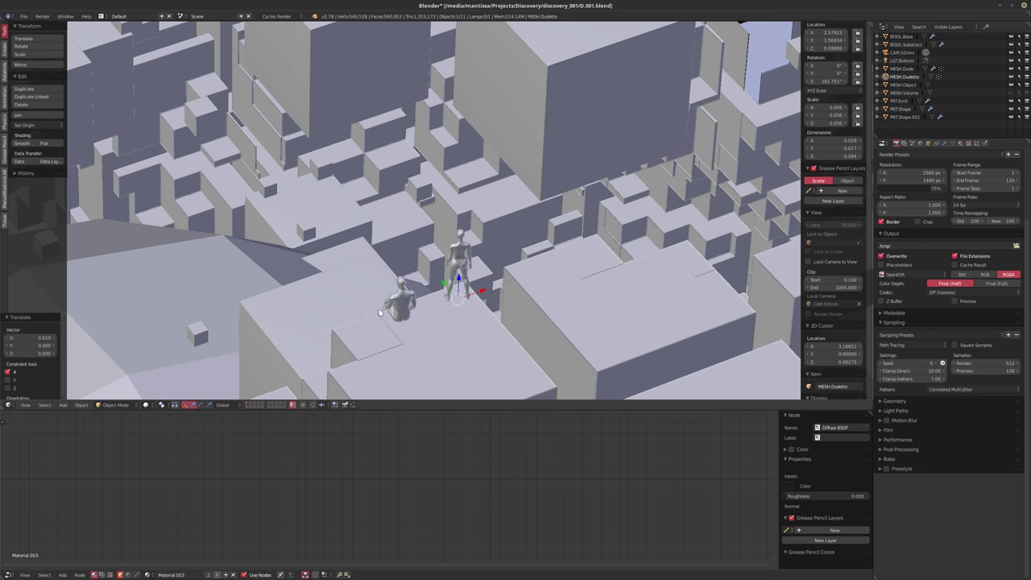
- Move the seated figure about 0.013 along X, closer to the standing figure on the same cube
{"action": "right_click", "coordinate": [403, 302]}
{"action": "key", "text": "g"}
{"action": "key", "text": "x"}
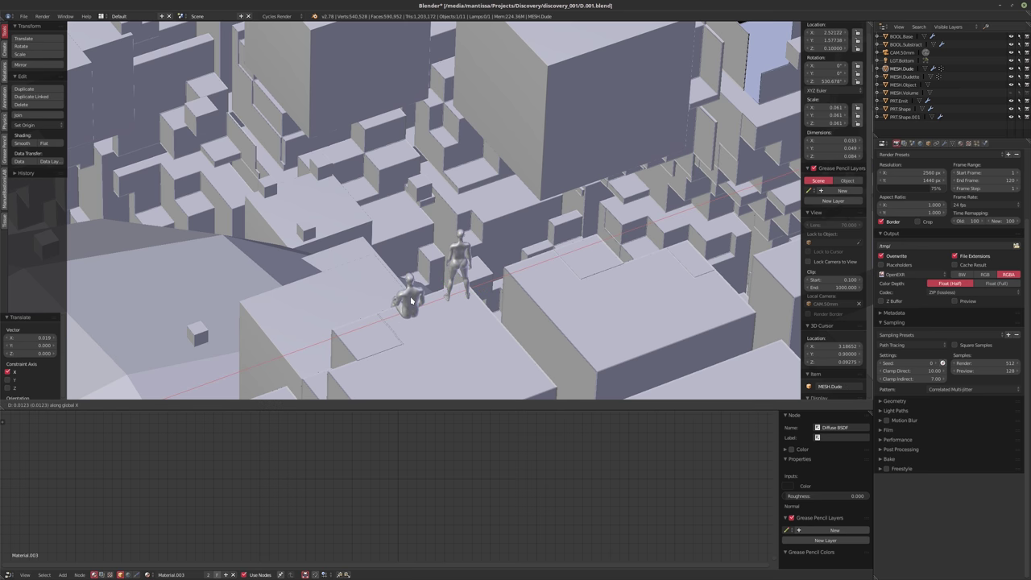
{"action": "left_click", "coordinate": [412, 300]}
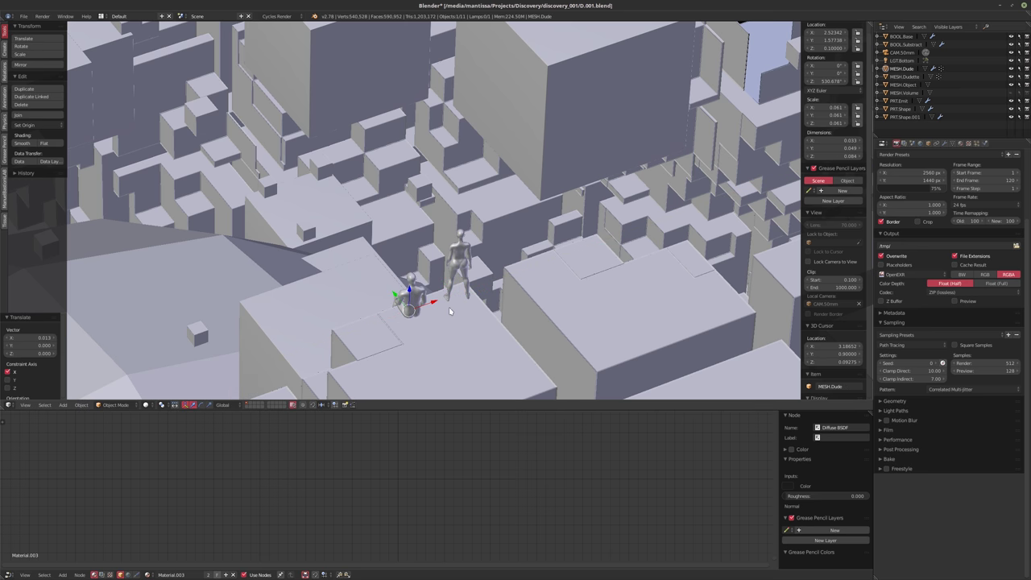
- Return to the camera view, hiding the 3D view's tool shelf and properties region and centring the camera frame
{"action": "key", "text": "KP_0"}
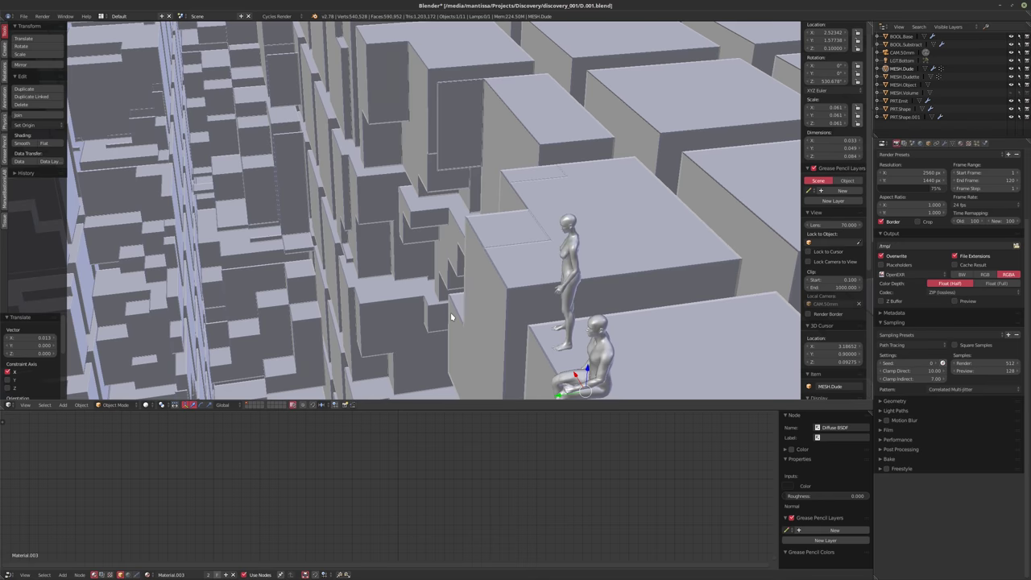
{"action": "key", "text": "KP_0"}
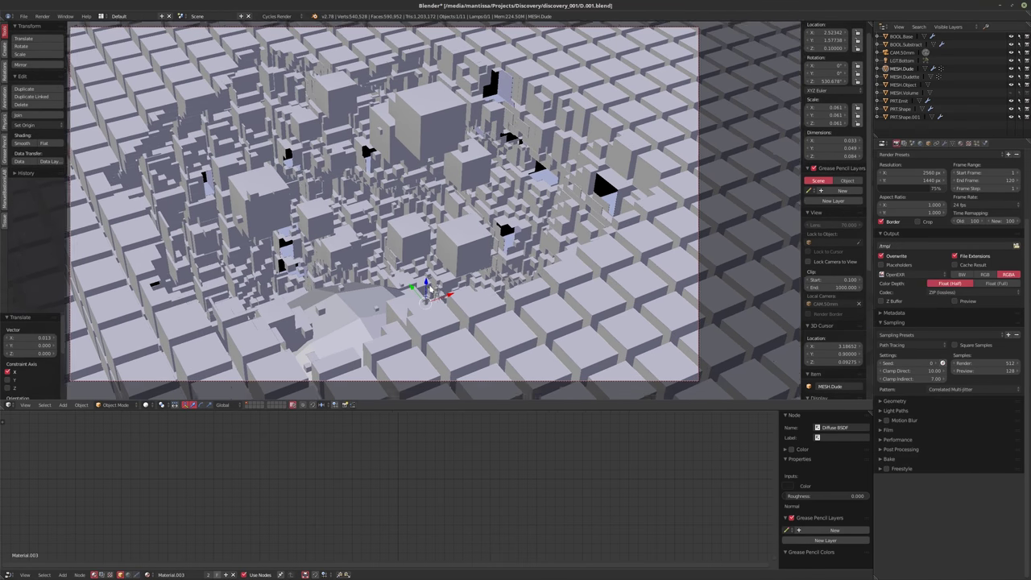
{"action": "key", "text": "t"}
{"action": "key", "text": "n"}
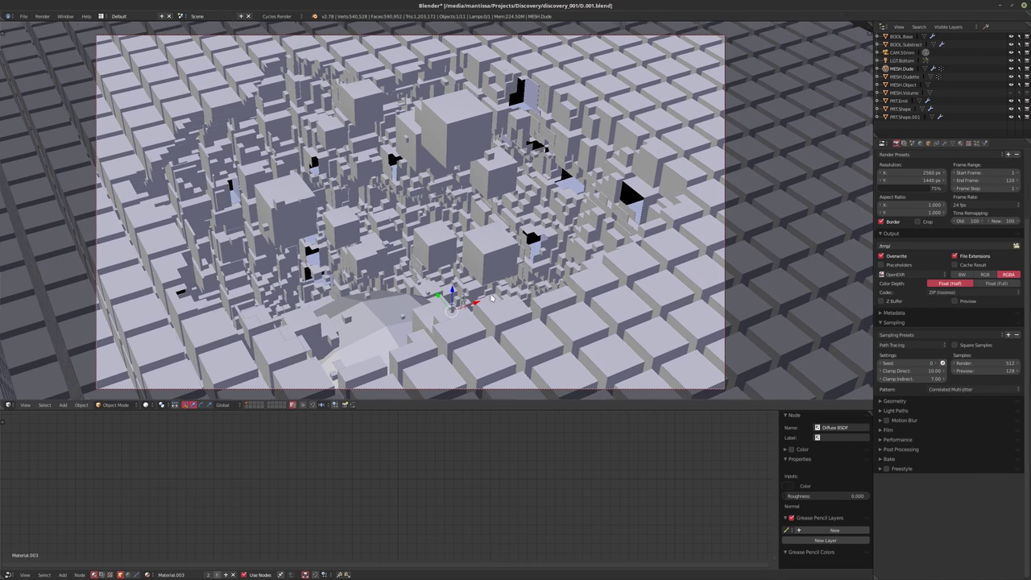
{"action": "middle_click_drag", "start_coordinate": [491, 298], "coordinate": [499, 298], "text": "shift"}
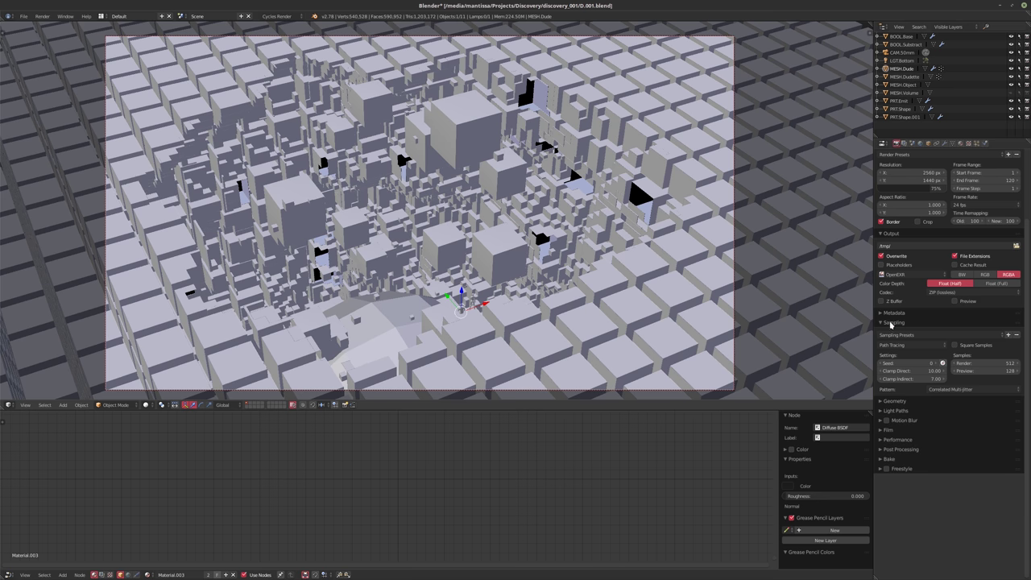
- Save the file and render the camera view with Path Tracing at 512 samples
{"action": "scroll", "coordinate": [955, 333], "scroll_direction": "up", "scroll_amount": 4}
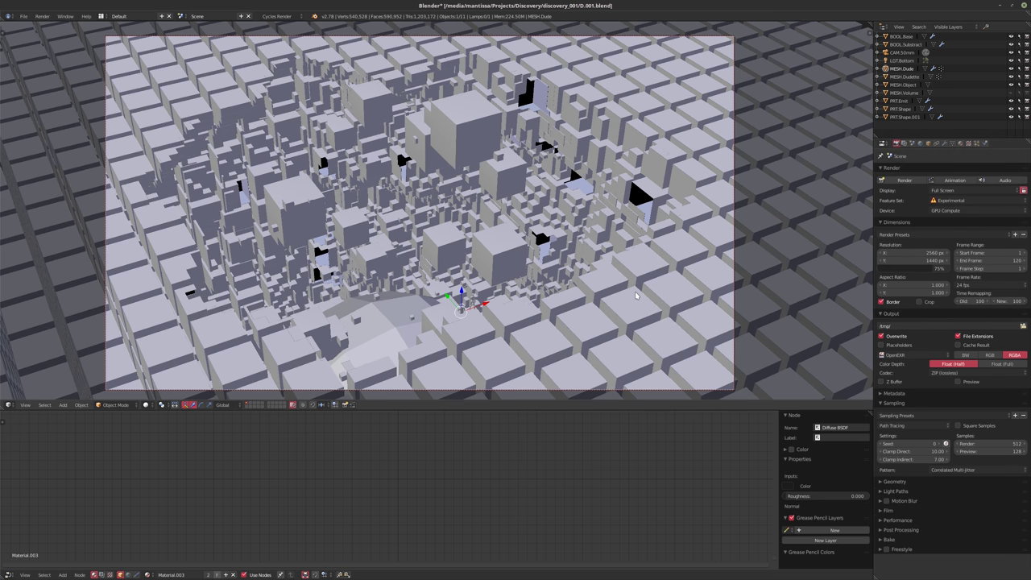
{"action": "key", "text": "F12"}
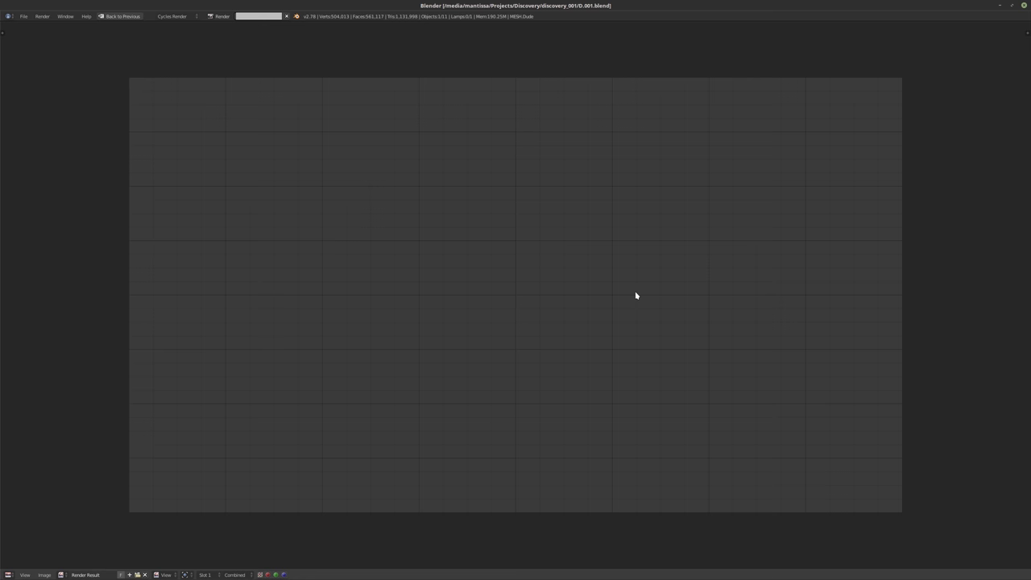
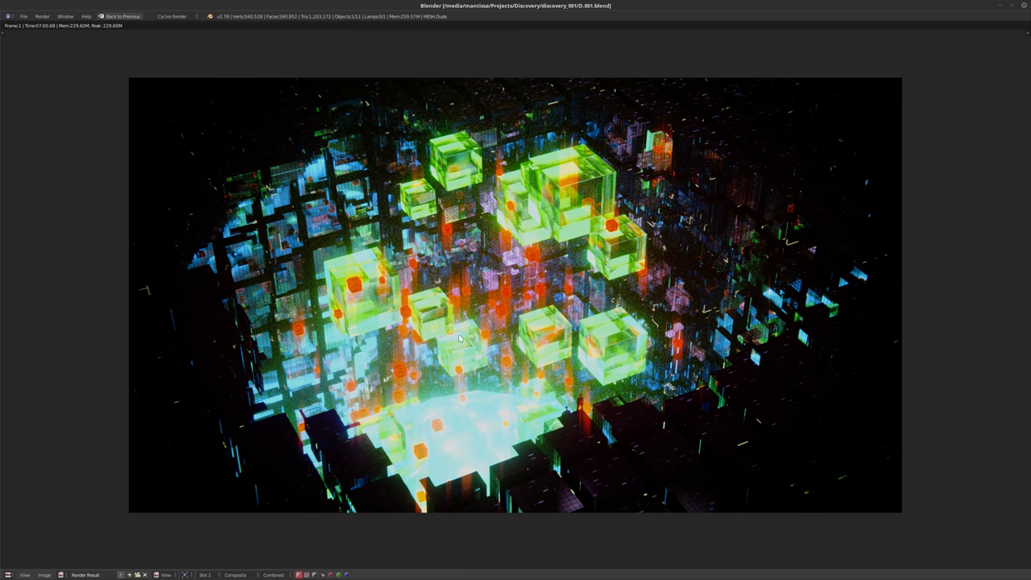
- Leave the full-screen render and show the Render Result in a UV/Image Editor in place of the 3D view
{"action": "left_click", "coordinate": [121, 17]}
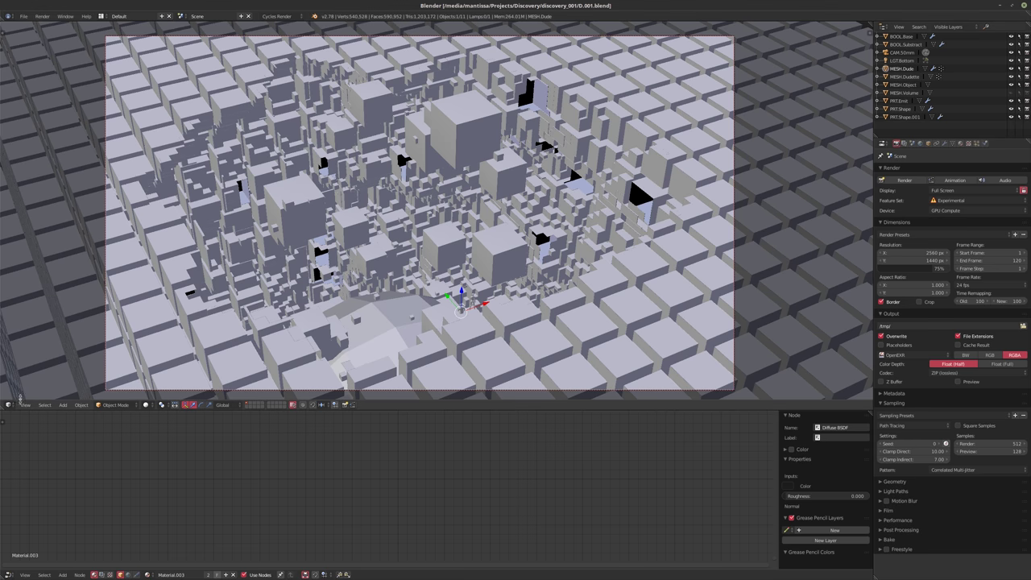
{"action": "left_click", "coordinate": [10, 404]}
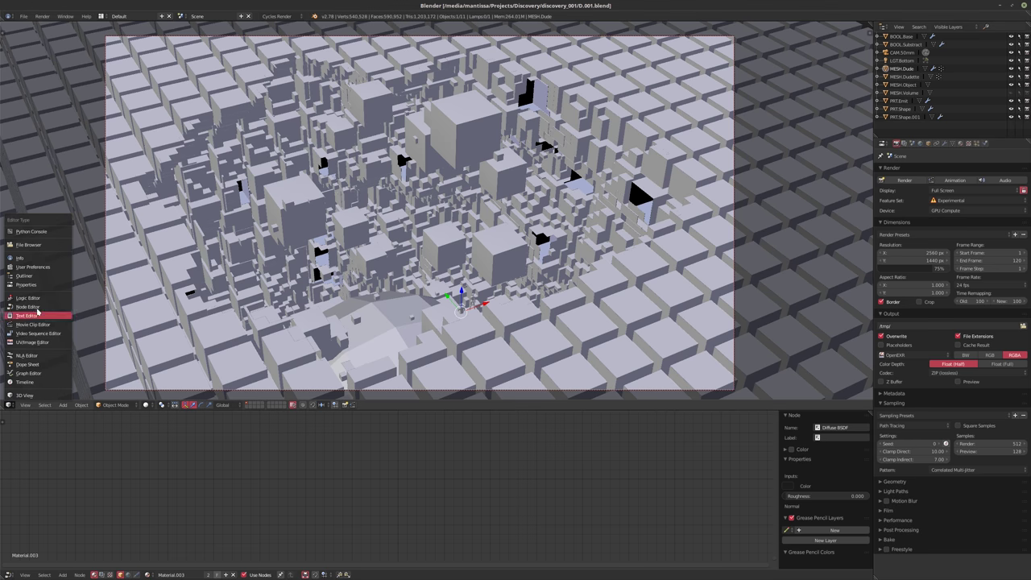
{"action": "left_click", "coordinate": [35, 307]}
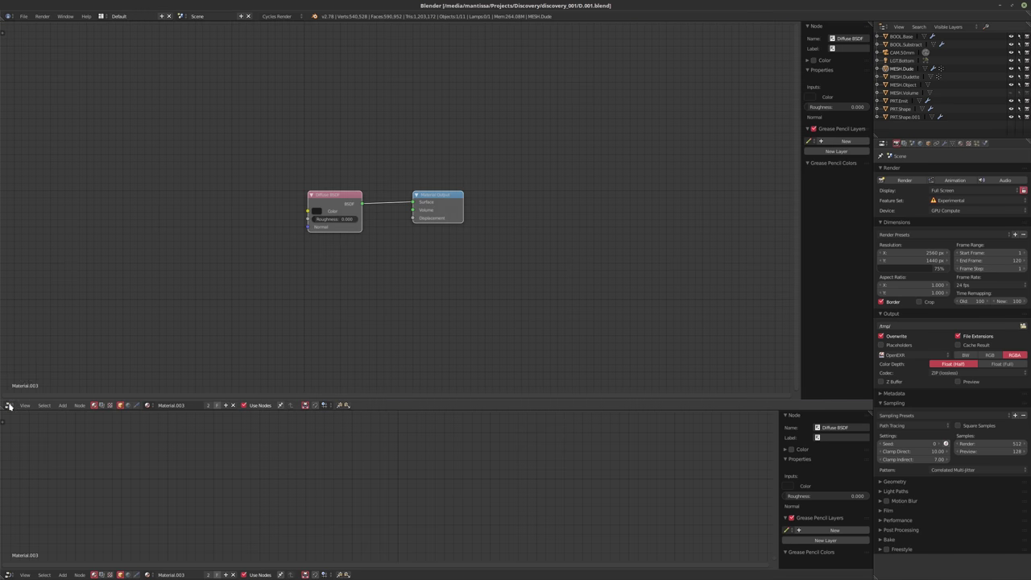
{"action": "left_click", "coordinate": [9, 404]}
{"action": "left_click", "coordinate": [35, 343]}
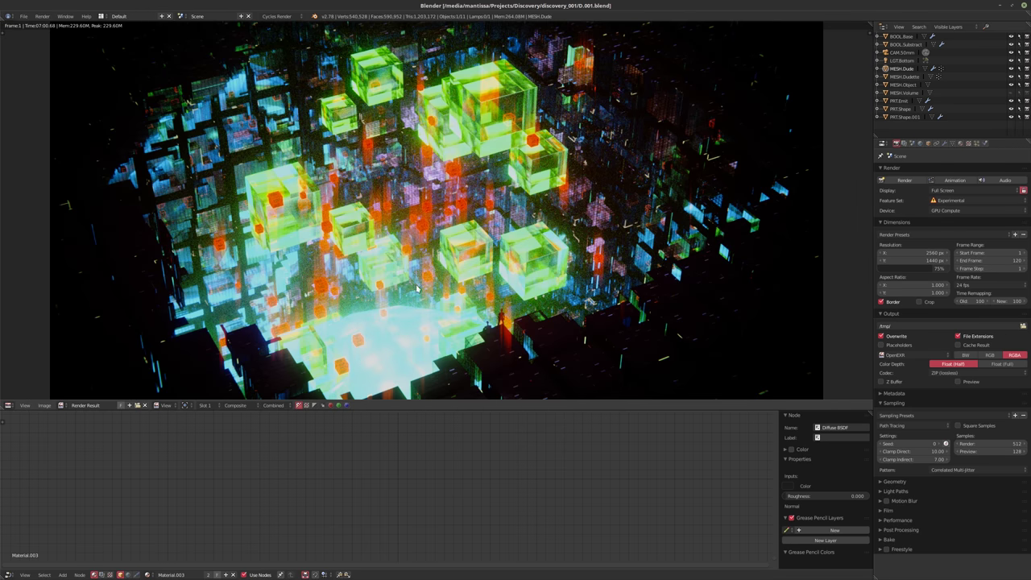
{"action": "scroll", "coordinate": [427, 279], "scroll_direction": "down", "scroll_amount": 1}
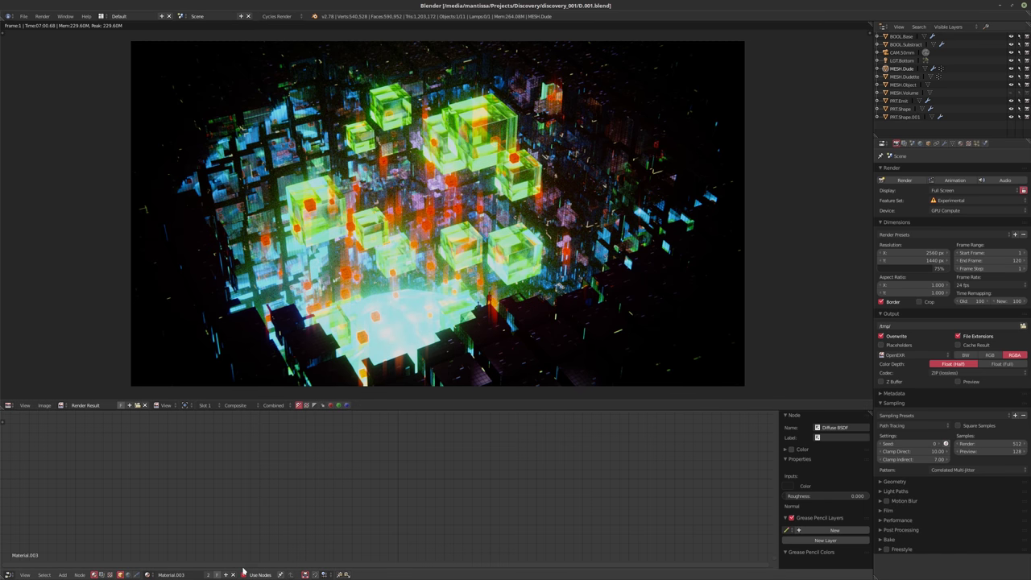
- Switch the lower node editor to the compositing nodes and enlarge its area
{"action": "left_click", "coordinate": [111, 575]}
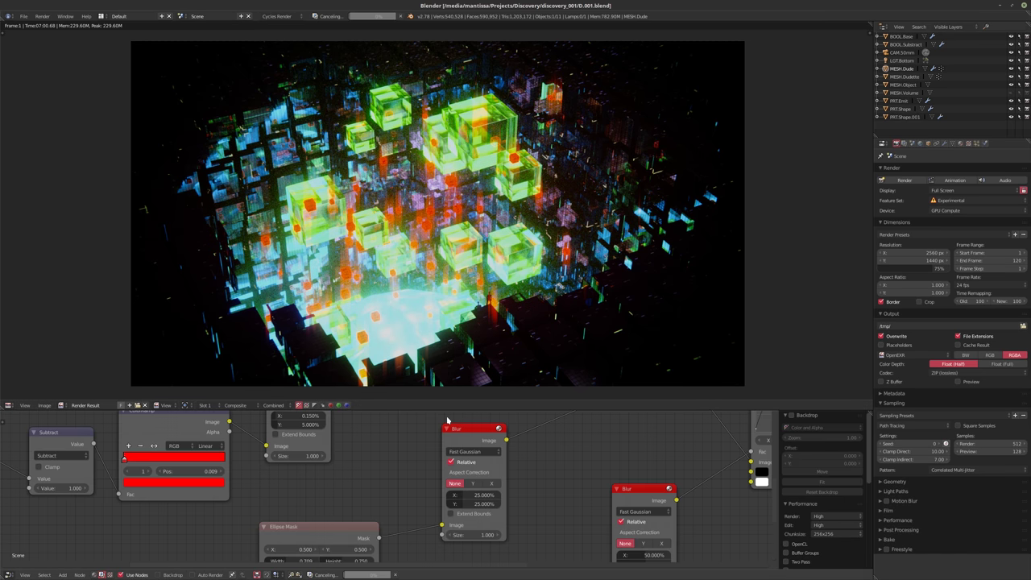
{"action": "left_click_drag", "start_coordinate": [447, 399], "coordinate": [448, 378]}
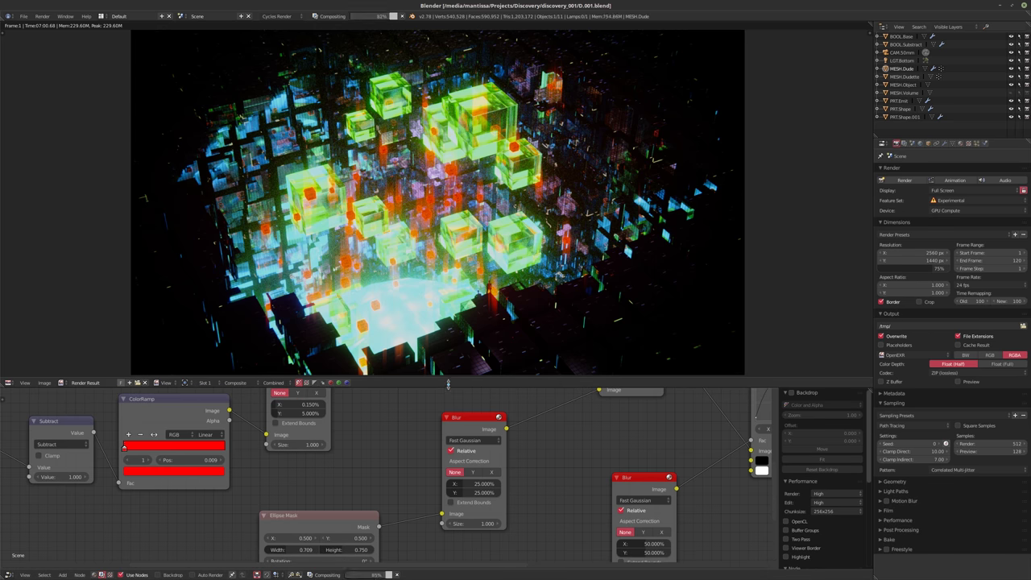
- Set the factor of the Add node that mixes in the red-channel Blur to 0.25
{"action": "scroll", "coordinate": [666, 481], "scroll_direction": "down", "scroll_amount": 7}
{"action": "middle_click_drag", "start_coordinate": [651, 467], "coordinate": [539, 545]}
{"action": "scroll", "coordinate": [548, 488], "scroll_direction": "up", "scroll_amount": 3}
{"action": "scroll", "coordinate": [516, 499], "scroll_direction": "left", "scroll_amount": 8, "text": "ctrl"}
{"action": "scroll", "coordinate": [442, 468], "scroll_direction": "up", "scroll_amount": 5}
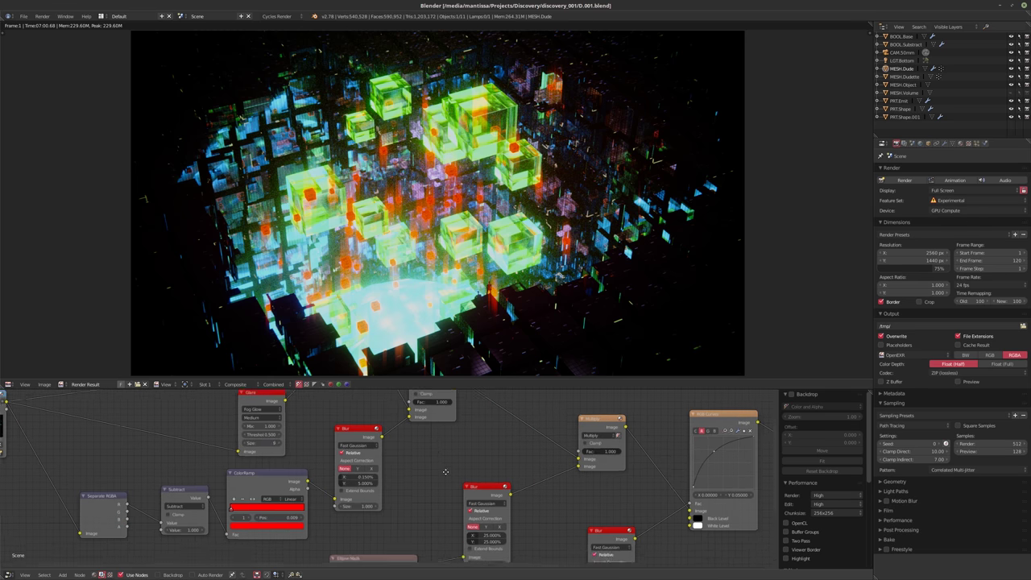
{"action": "scroll", "coordinate": [444, 468], "scroll_direction": "up", "scroll_amount": 3, "text": "shift"}
{"action": "left_click", "coordinate": [439, 450]}
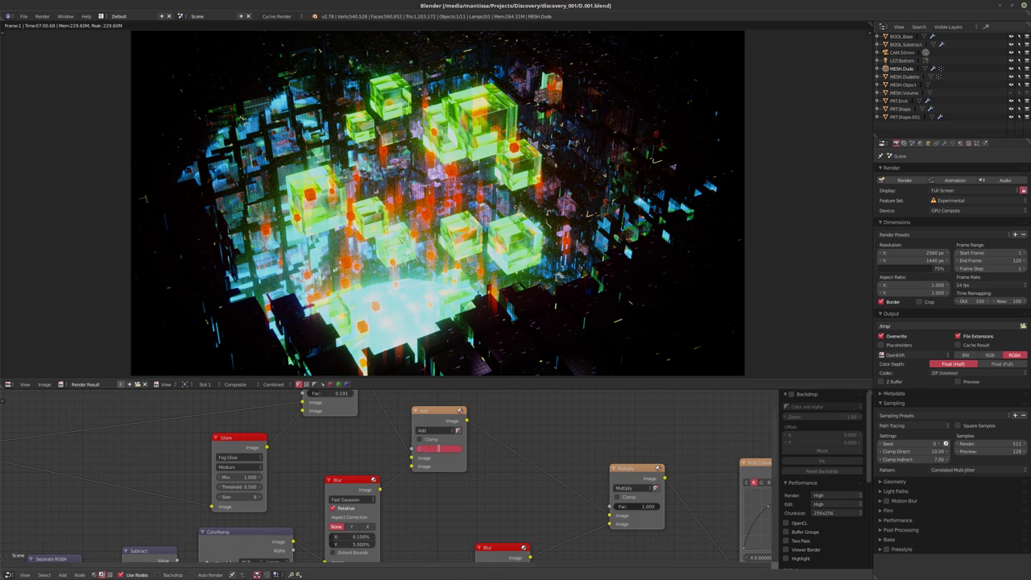
{"action": "type", "text": ".25"}
{"action": "key", "text": "Return"}
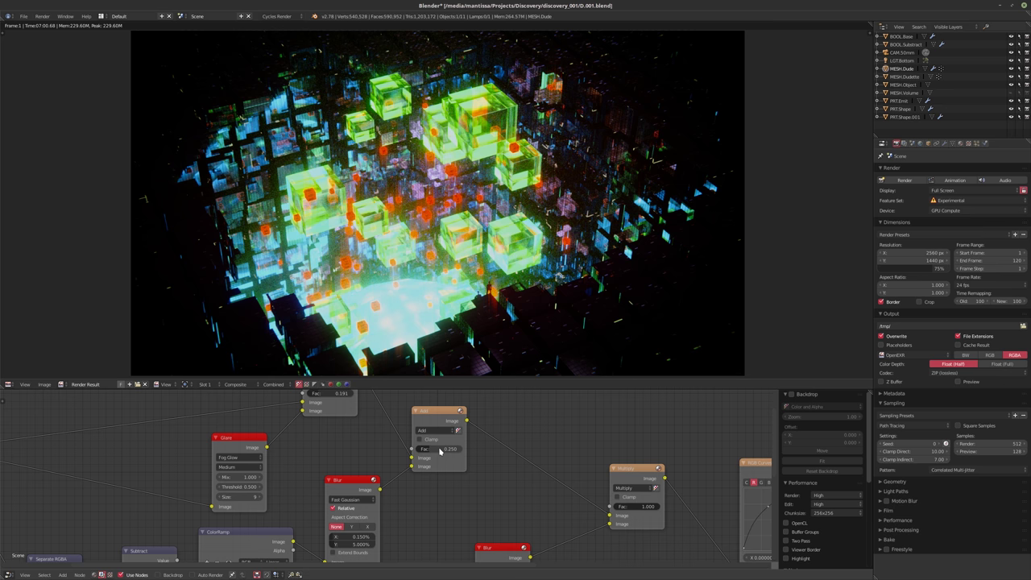
- Set the horizontal size of the Blur node fed by the ColorRamp to 0.1%
{"action": "scroll", "coordinate": [378, 491], "scroll_direction": "up", "scroll_amount": 4}
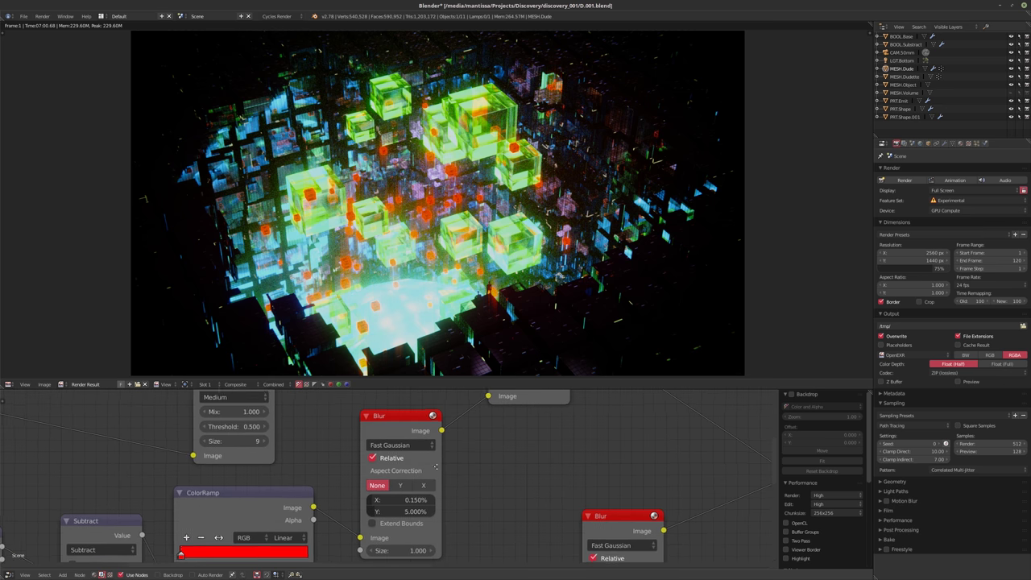
{"action": "left_click", "coordinate": [397, 506]}
{"action": "type", "text": "0.1"}
{"action": "key", "text": "Return"}
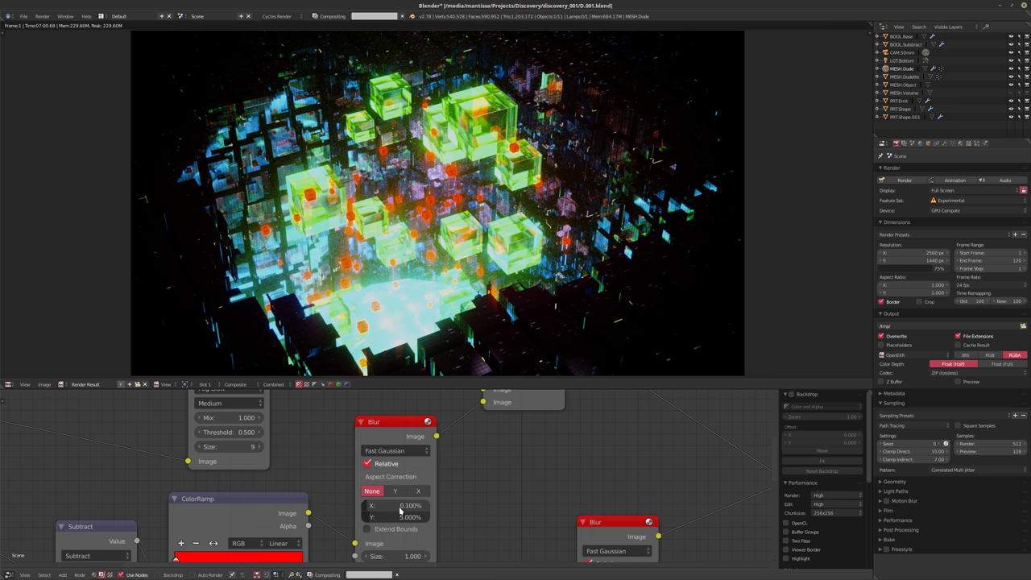
- Raise the factor of the Add node that receives the ColorRamp blur to 0.5
{"action": "middle_click_drag", "start_coordinate": [511, 451], "coordinate": [488, 481]}
{"action": "scroll", "coordinate": [495, 463], "scroll_direction": "up", "scroll_amount": 1}
{"action": "left_click", "coordinate": [474, 429]}
{"action": "type", "text": "0.5"}
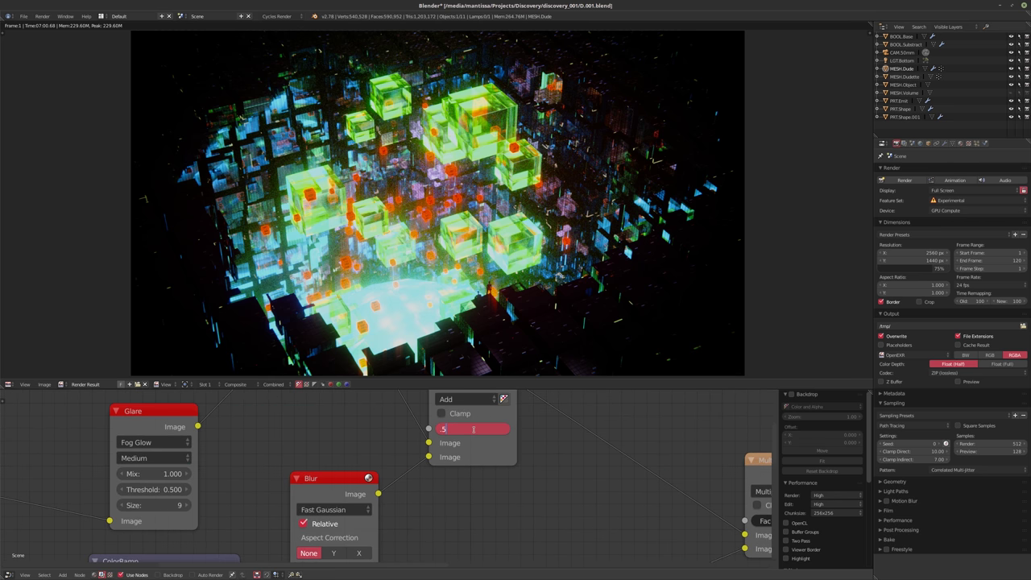
{"action": "key", "text": "Return"}
- Try vertical sizes of 2.5% and 3.5% on the Blur node fed by the ColorRamp
{"action": "middle_click_drag", "start_coordinate": [443, 484], "coordinate": [471, 426]}
{"action": "left_click", "coordinate": [380, 479]}
{"action": "type", "text": "5.02.5"}
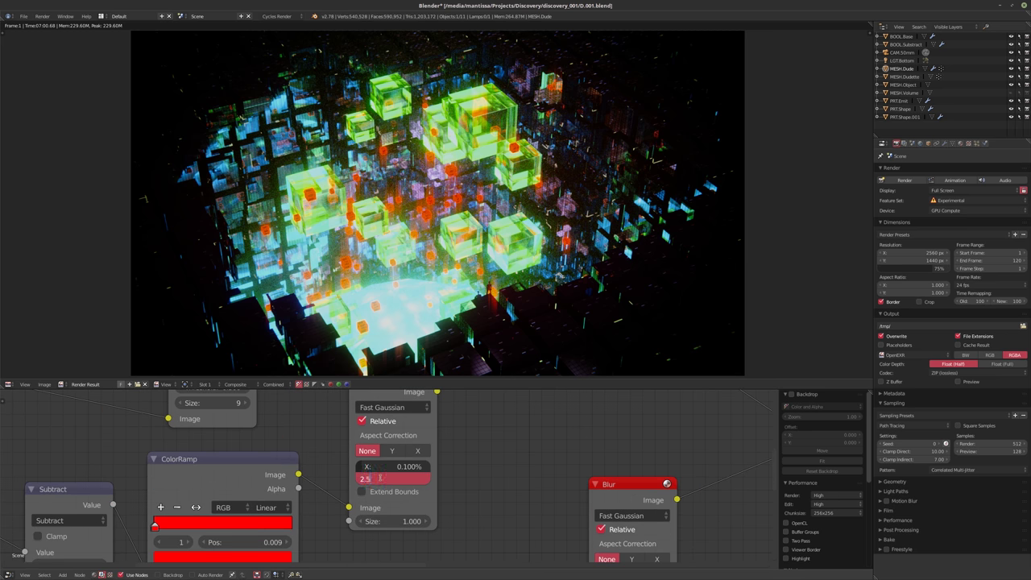
{"action": "key", "text": "Return"}
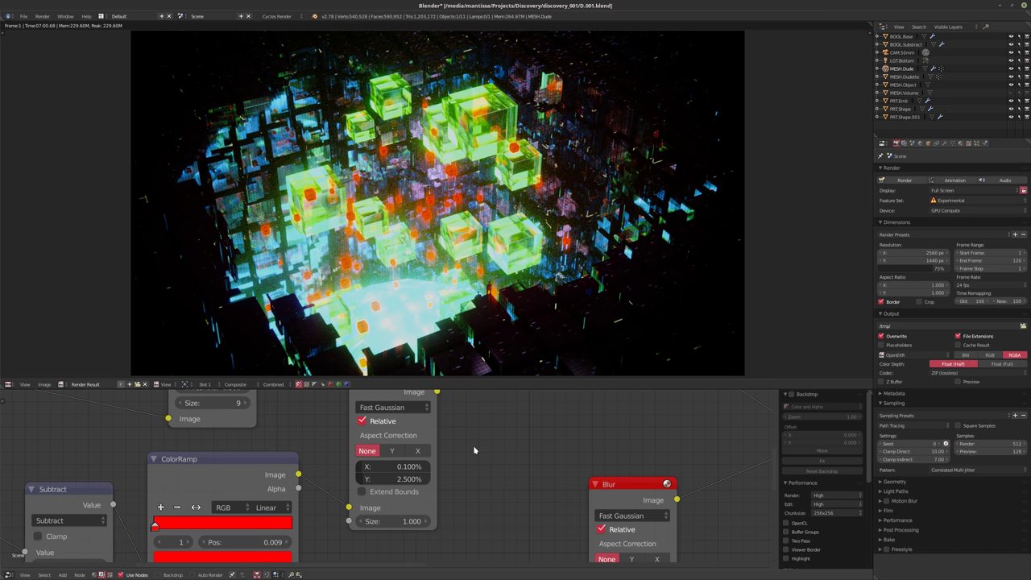
{"action": "left_click", "coordinate": [392, 480]}
{"action": "type", "text": "3.5"}
{"action": "key", "text": "Return"}
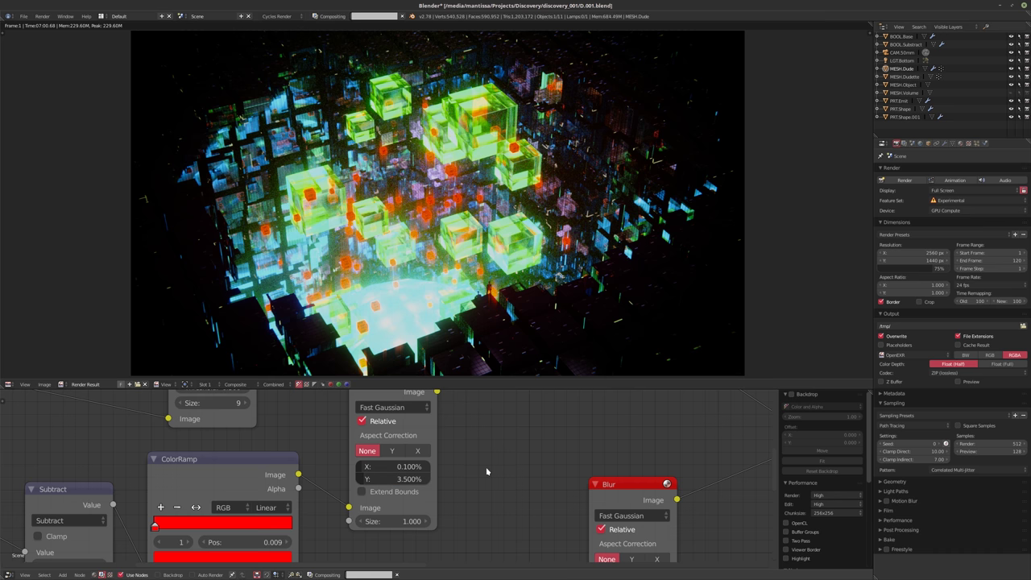
- Change the filter type of the ColorRamp's Blur node from Fast Gaussian to Tent
{"action": "middle_click_drag", "start_coordinate": [485, 466], "coordinate": [487, 483]}
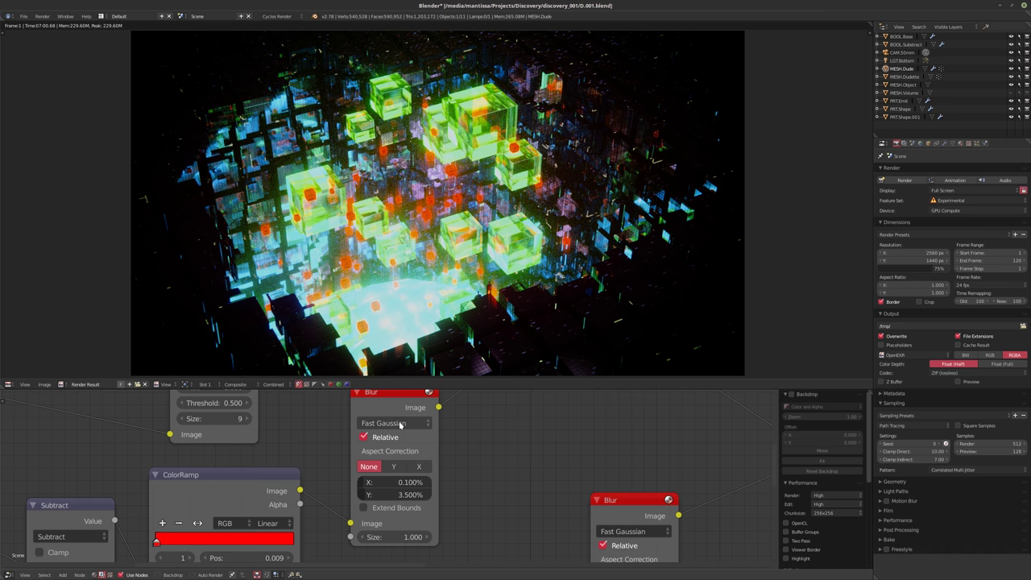
{"action": "scroll", "coordinate": [399, 424], "scroll_direction": "up", "scroll_amount": 1, "text": "ctrl"}
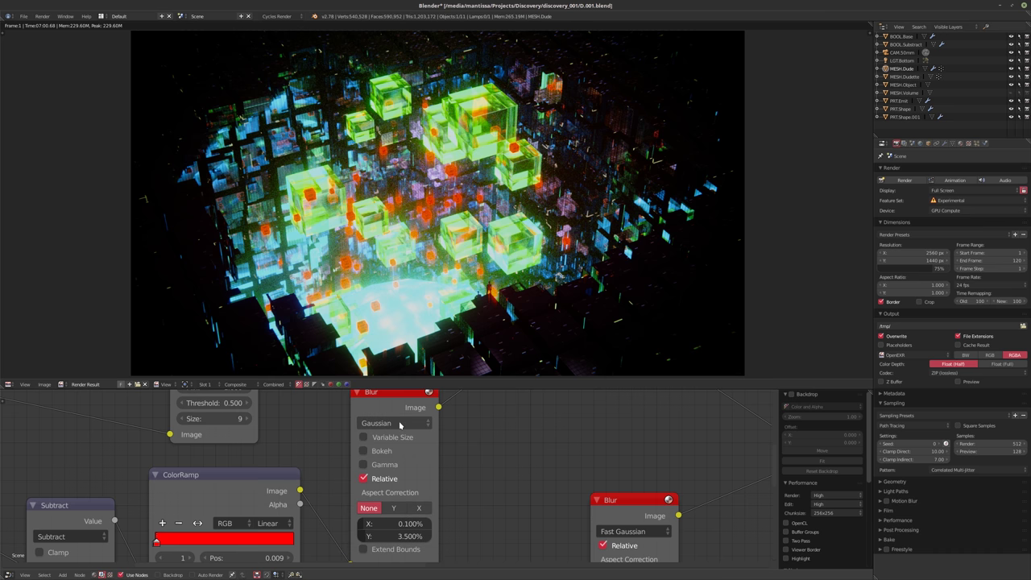
{"action": "scroll", "coordinate": [399, 426], "scroll_direction": "up", "scroll_amount": 1, "text": "ctrl"}
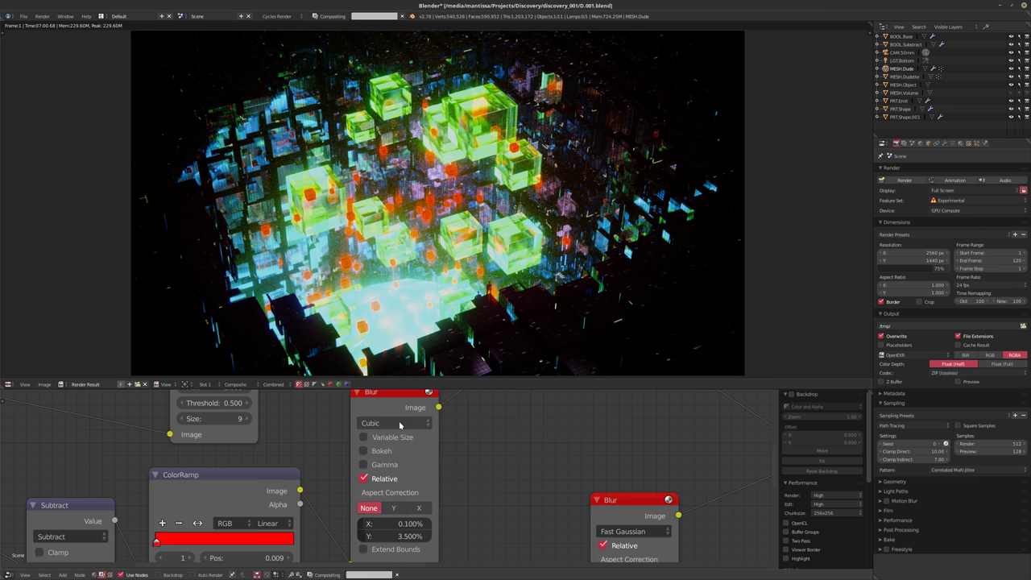
{"action": "scroll", "coordinate": [399, 425], "scroll_direction": "up", "scroll_amount": 1, "text": "ctrl"}
{"action": "scroll", "coordinate": [399, 425], "scroll_direction": "up", "scroll_amount": 1, "text": "ctrl"}
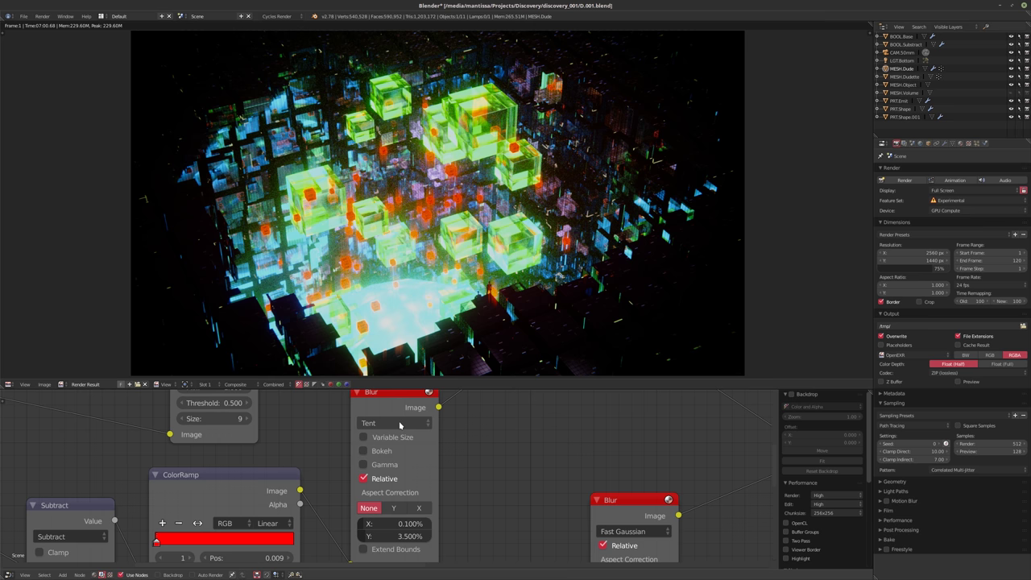
- Examine the Render Result up close to judge the effect of the Tent blur around the cubes
{"action": "scroll", "coordinate": [456, 511], "scroll_direction": "up", "scroll_amount": 1}
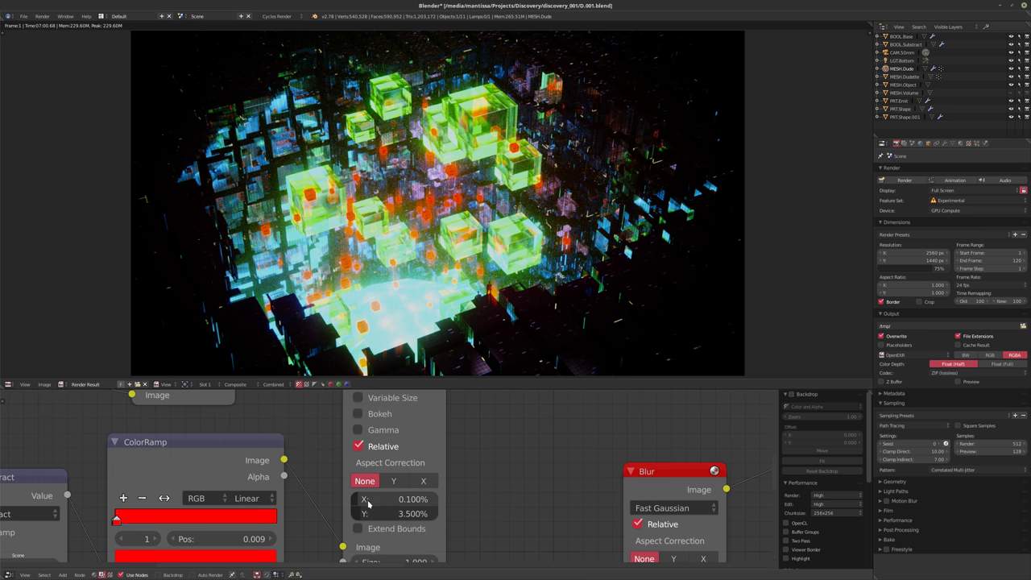
{"action": "scroll", "coordinate": [457, 269], "scroll_direction": "up", "scroll_amount": 4}
{"action": "scroll", "coordinate": [503, 287], "scroll_direction": "down", "scroll_amount": 2}
{"action": "mouse_move", "coordinate": [496, 280]}
{"action": "middle_mouse_down"}
{"action": "mouse_move", "coordinate": [503, 288]}
{"action": "mouse_move", "coordinate": [492, 291]}
{"action": "middle_mouse_up"}
{"action": "middle_click_drag", "start_coordinate": [374, 273], "coordinate": [399, 274]}
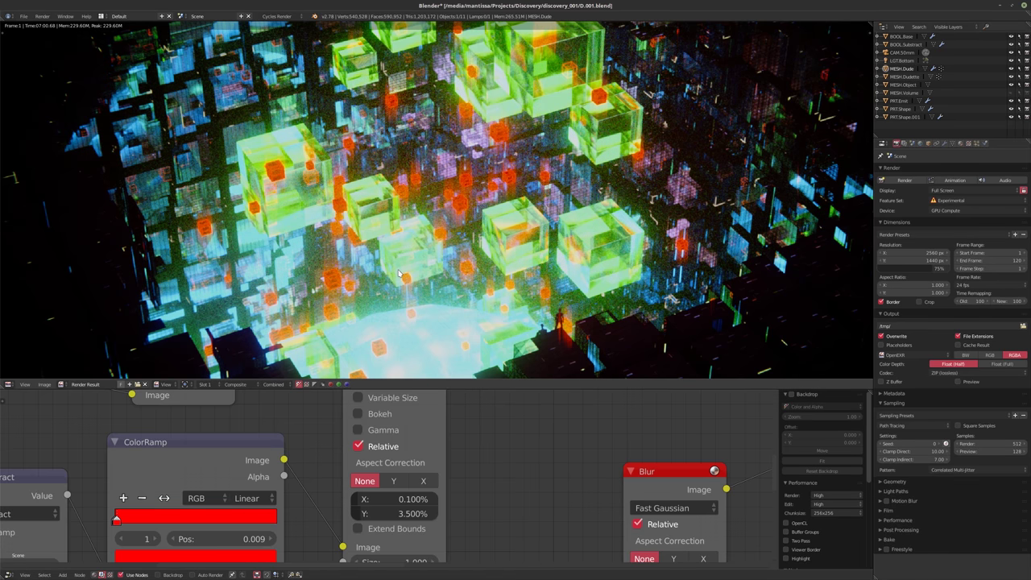
{"action": "scroll", "coordinate": [398, 274], "scroll_direction": "down", "scroll_amount": 3}
{"action": "scroll", "coordinate": [420, 274], "scroll_direction": "up", "scroll_amount": 2}
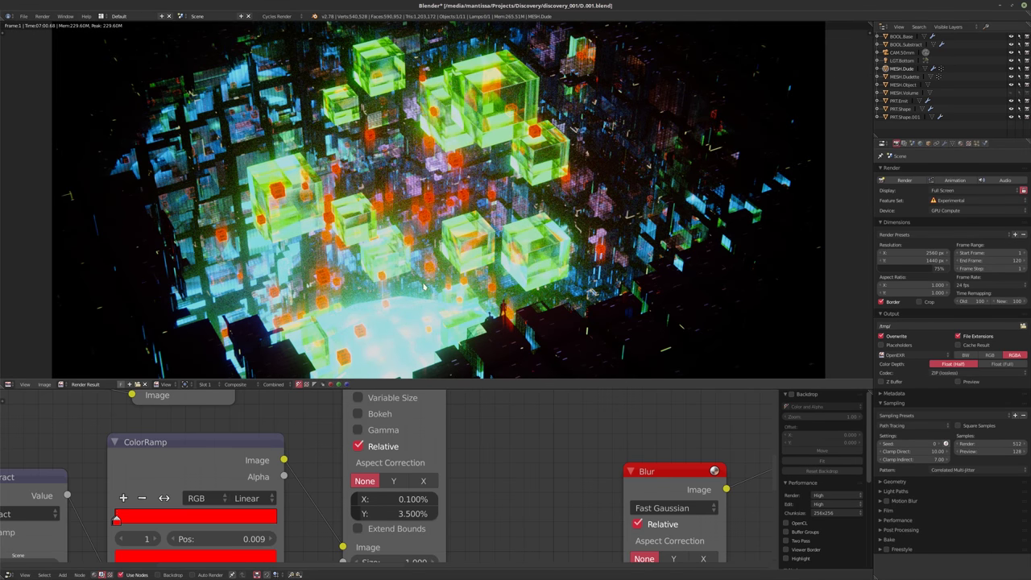
- Set the factor of the Add node that mixes in the Tent blur to 0.3
{"action": "middle_click_drag", "start_coordinate": [500, 442], "coordinate": [467, 481]}
{"action": "scroll", "coordinate": [489, 469], "scroll_direction": "down", "scroll_amount": 1}
{"action": "left_click", "coordinate": [489, 417]}
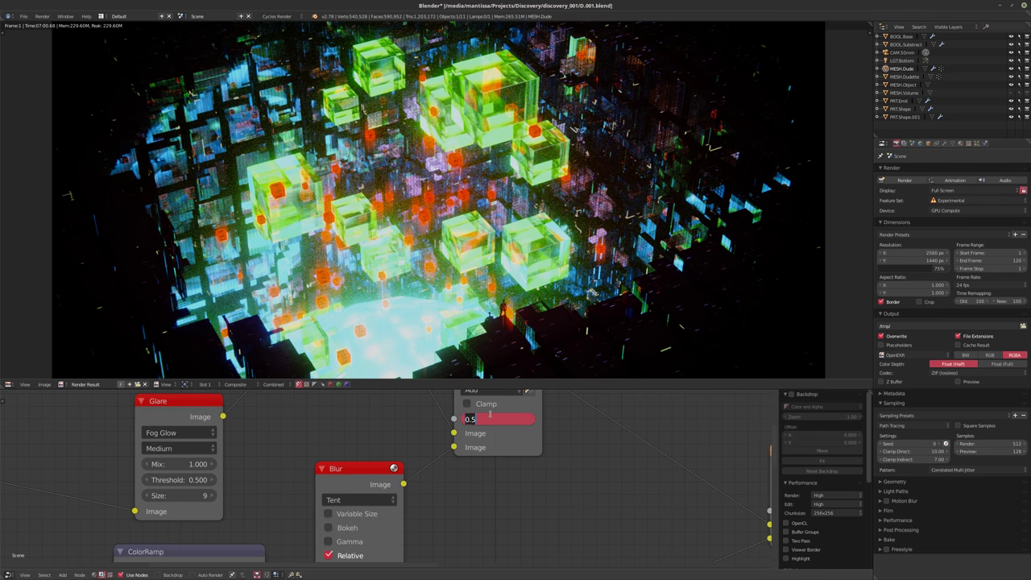
{"action": "type", "text": ".3"}
{"action": "key", "text": "Return"}
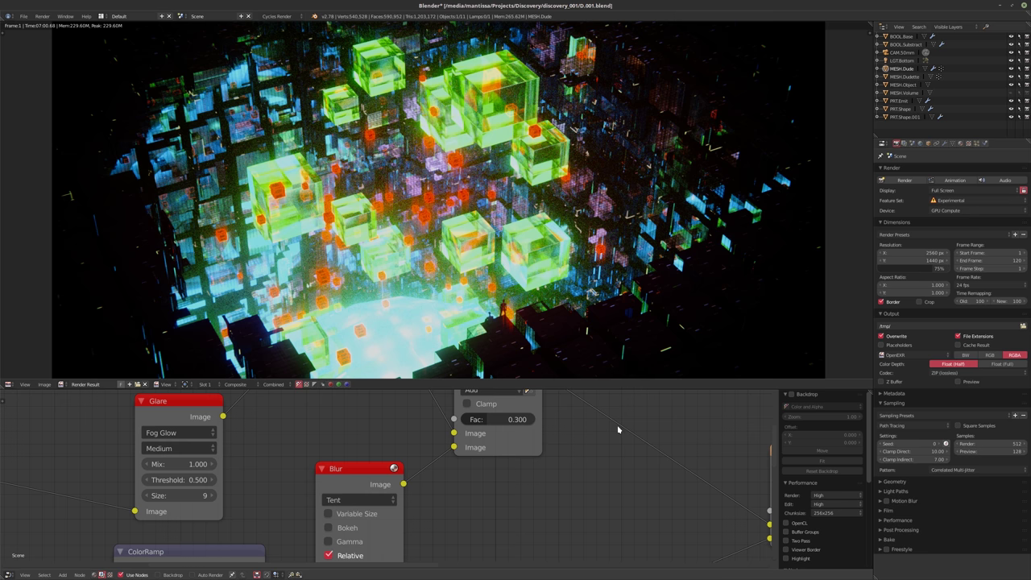
- Set the vertical size of the Tent Blur node to 5%
{"action": "middle_click_drag", "start_coordinate": [618, 430], "coordinate": [654, 360]}
{"action": "left_click", "coordinate": [394, 544]}
{"action": "type", "text": "5"}
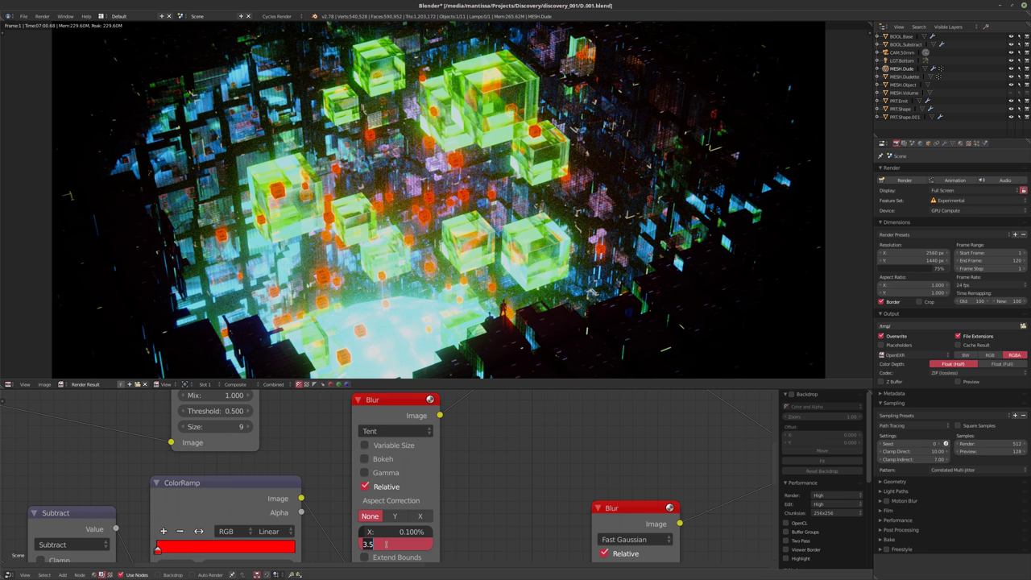
{"action": "key", "text": "Return"}
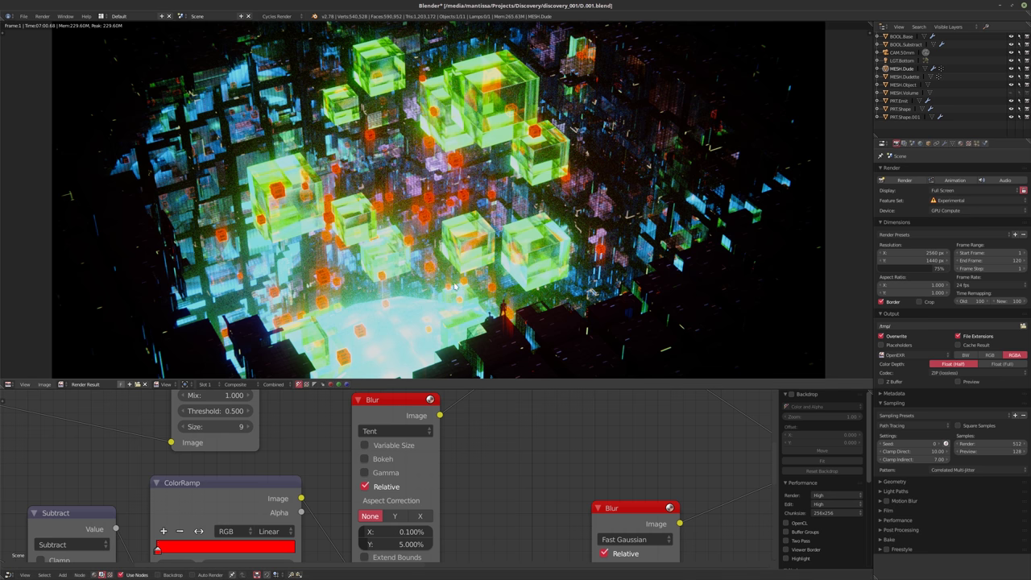
- Mute and unmute the RGB Curves node to compare the render with and without its color correction
{"action": "scroll", "coordinate": [485, 504], "scroll_direction": "down", "scroll_amount": 6}
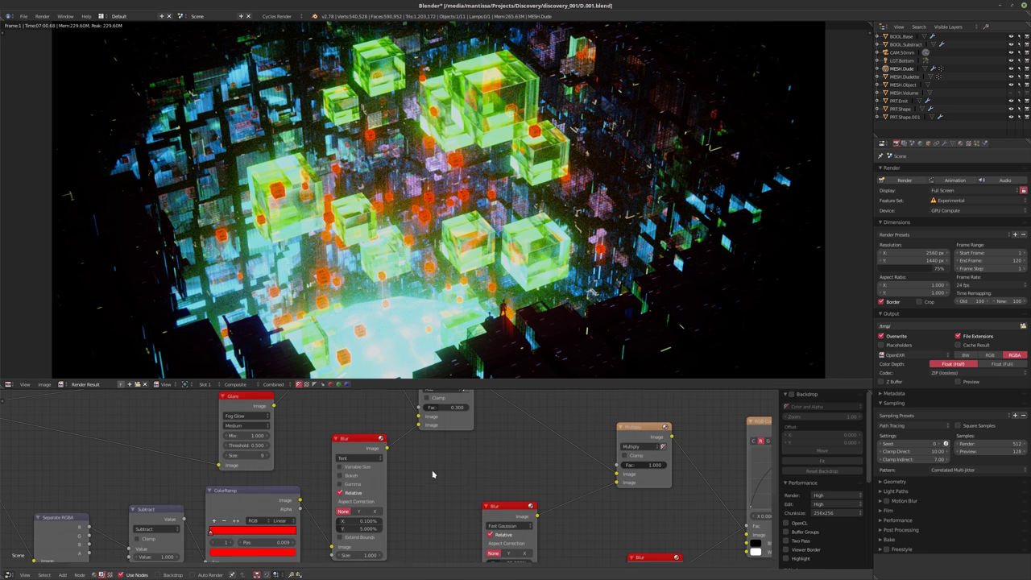
{"action": "scroll", "coordinate": [499, 449], "scroll_direction": "up", "scroll_amount": 3}
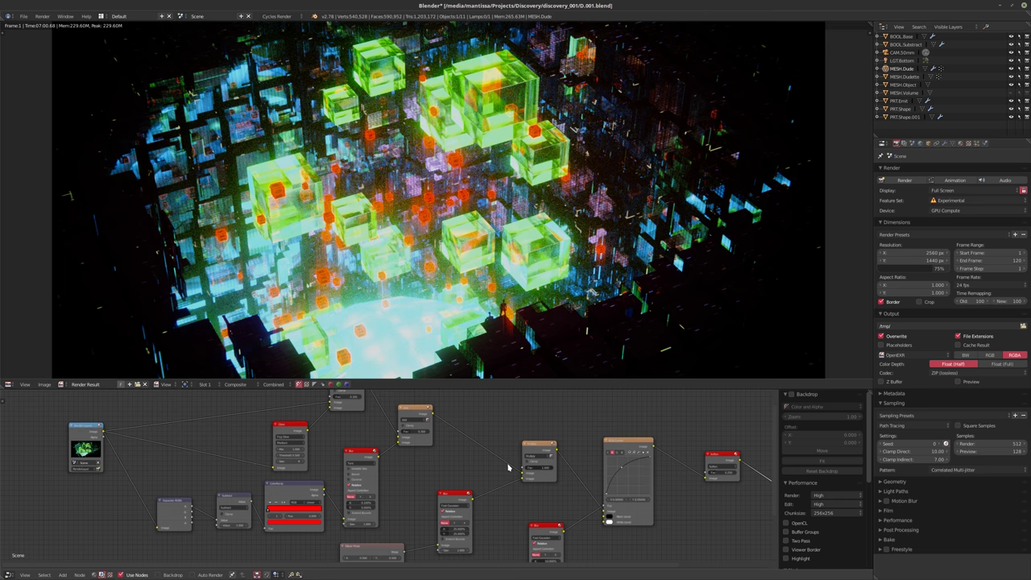
{"action": "left_click", "coordinate": [650, 439]}
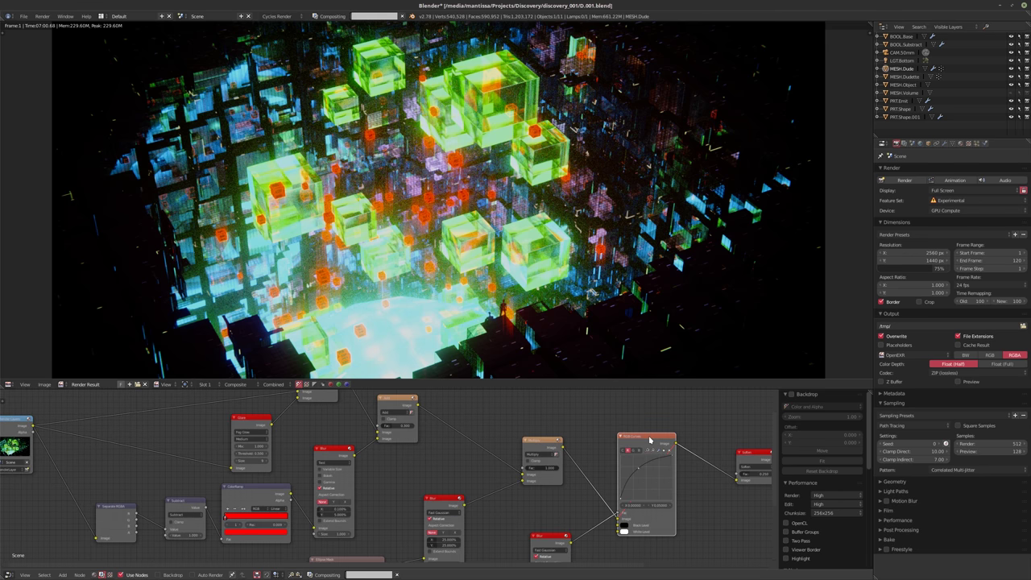
{"action": "key", "text": "m"}
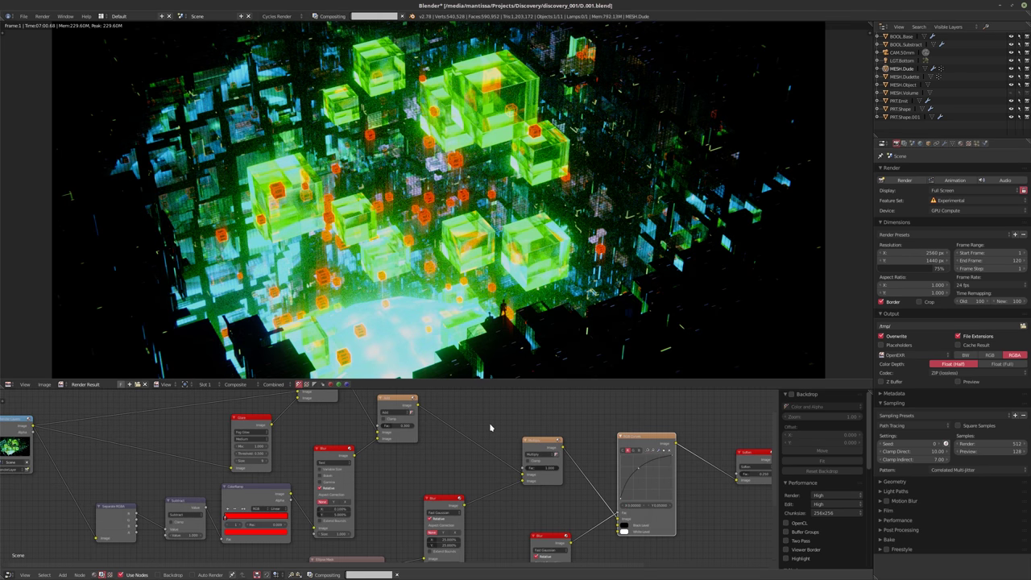
- Mute and unmute the Add node that mixes in the Fog Glow Glare to compare its effect on the render
{"action": "middle_click_drag", "start_coordinate": [614, 474], "coordinate": [527, 463]}
{"action": "scroll", "coordinate": [526, 463], "scroll_direction": "down", "scroll_amount": 2}
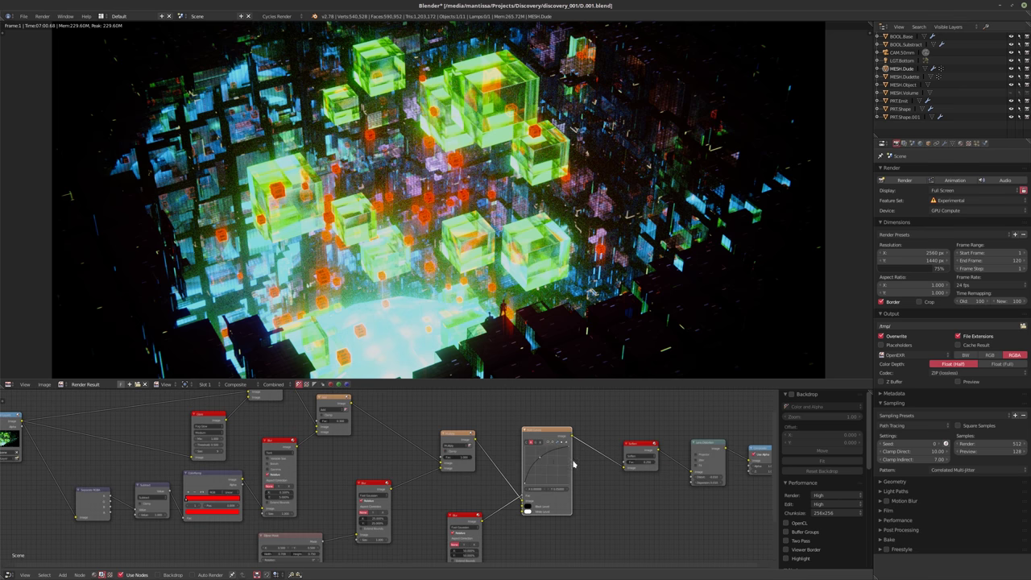
{"action": "middle_click_drag", "start_coordinate": [606, 469], "coordinate": [640, 471]}
{"action": "middle_click_drag", "start_coordinate": [425, 455], "coordinate": [493, 495]}
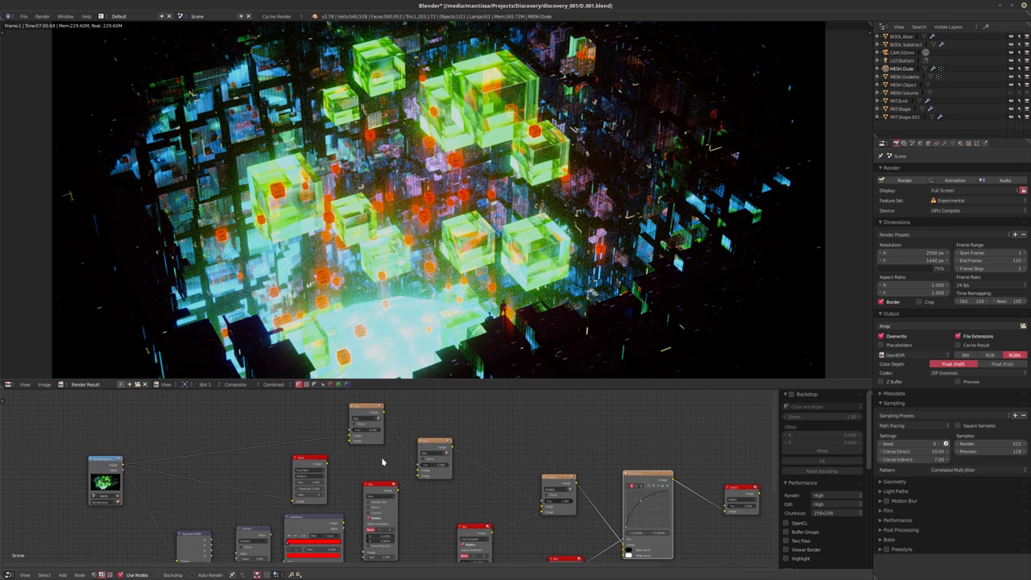
{"action": "left_click", "coordinate": [360, 410]}
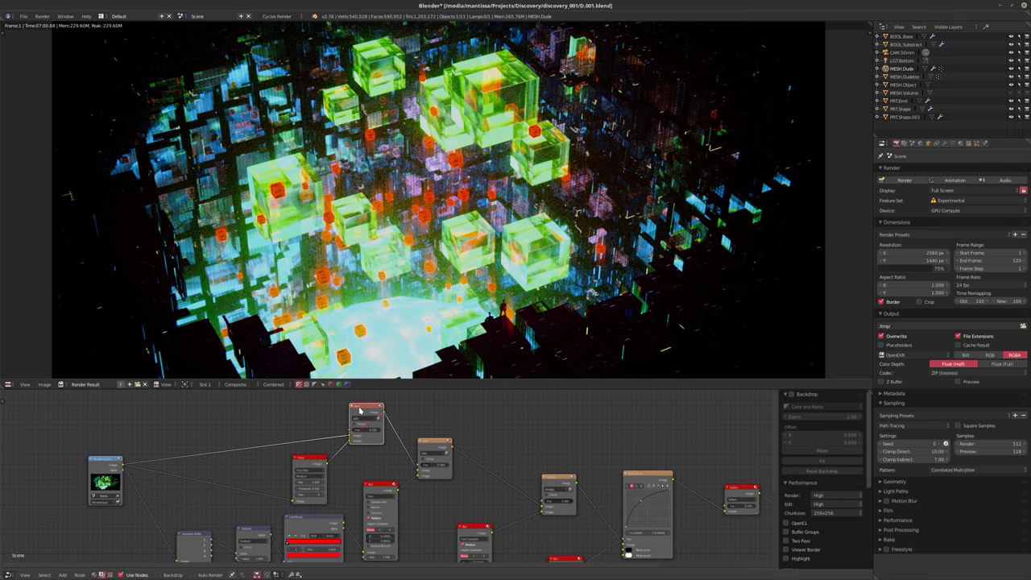
{"action": "key", "text": "m"}
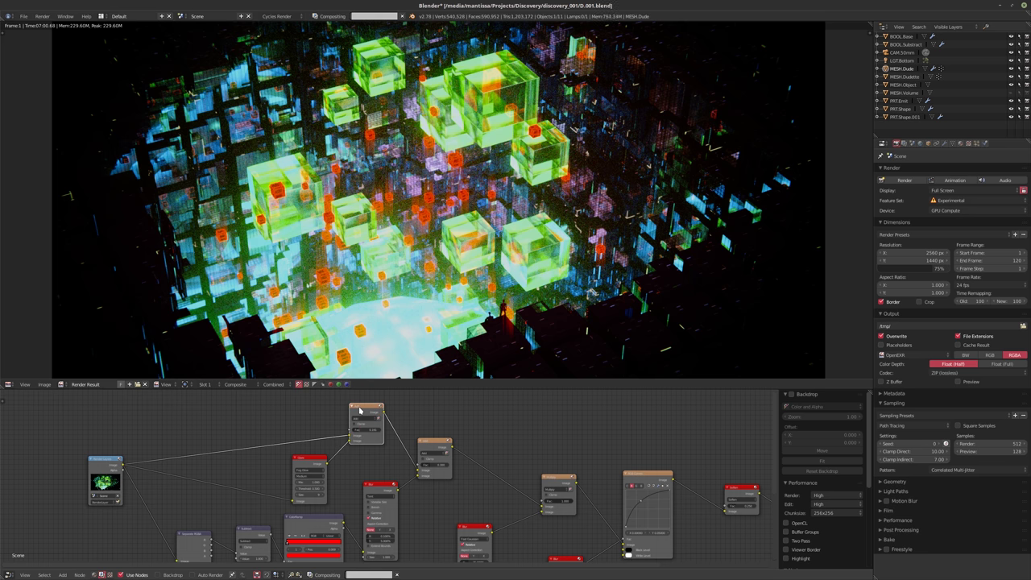
- Set the factor of the Add node that mixes in the Fog Glow Glare to 0.1 and reduce the Glare node's size
{"action": "scroll", "coordinate": [374, 453], "scroll_direction": "up", "scroll_amount": 2}
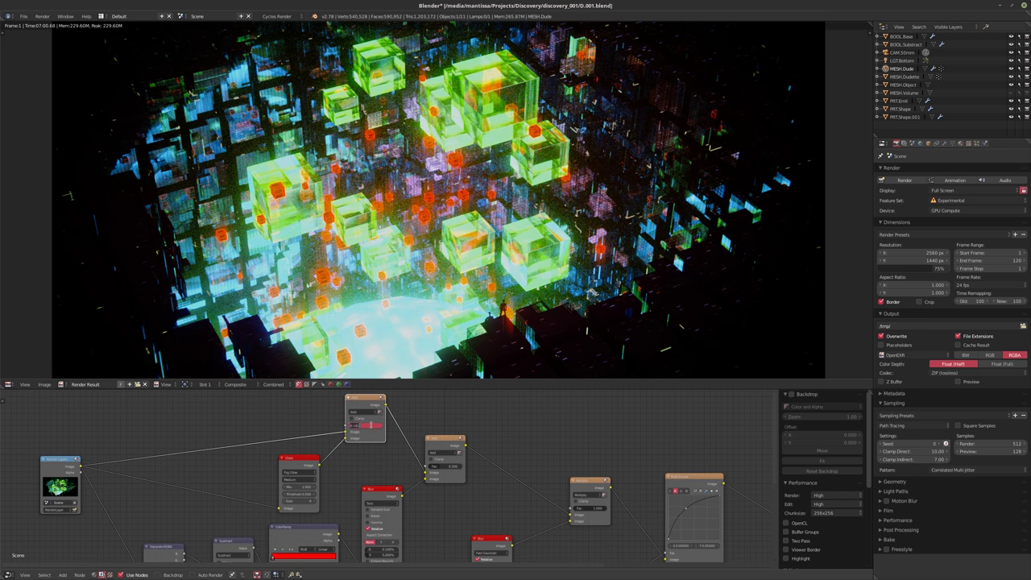
{"action": "type", "text": ".1"}
{"action": "key", "text": "Return"}
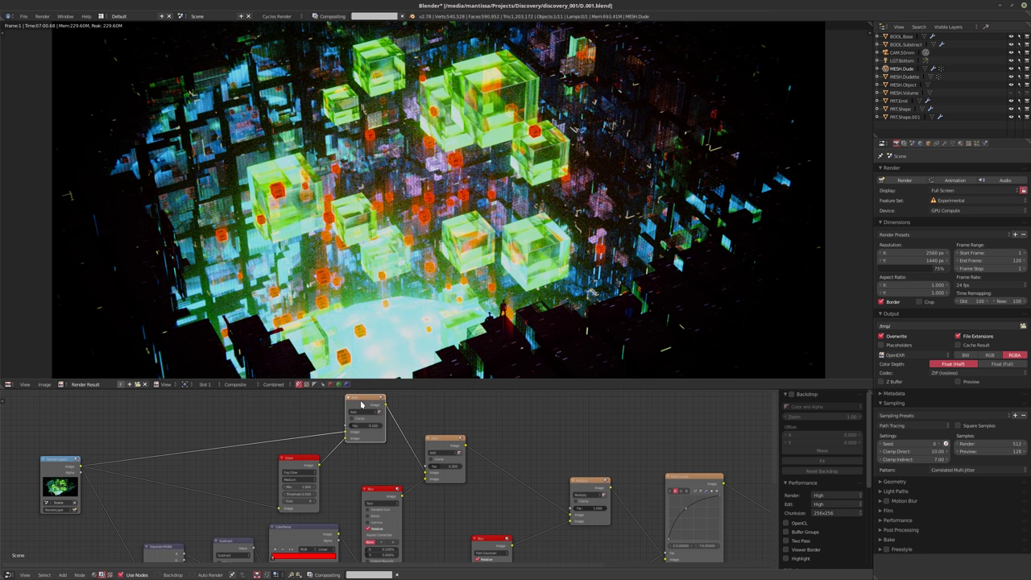
{"action": "left_click", "coordinate": [284, 501]}
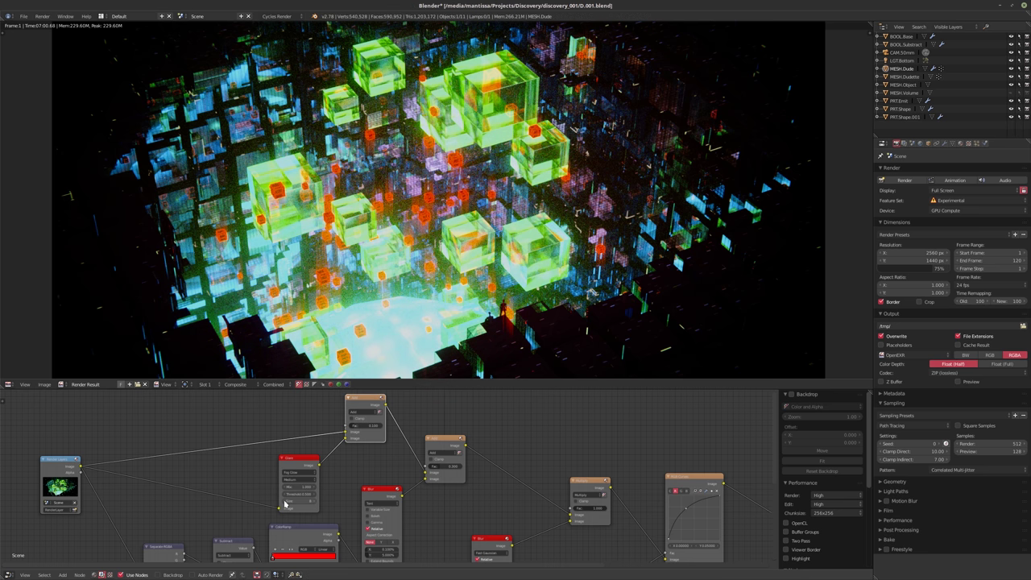
{"action": "left_click", "coordinate": [284, 502]}
- Enlarge the render result area by shrinking the node editor beneath it
{"action": "left_click_drag", "start_coordinate": [504, 392], "coordinate": [493, 444]}
{"action": "scroll", "coordinate": [508, 531], "scroll_direction": "down", "scroll_amount": 4}
{"action": "middle_click_drag", "start_coordinate": [509, 531], "coordinate": [442, 507]}
{"action": "scroll", "coordinate": [483, 520], "scroll_direction": "up", "scroll_amount": 2}
{"action": "scroll", "coordinate": [442, 506], "scroll_direction": "down", "scroll_amount": 1}
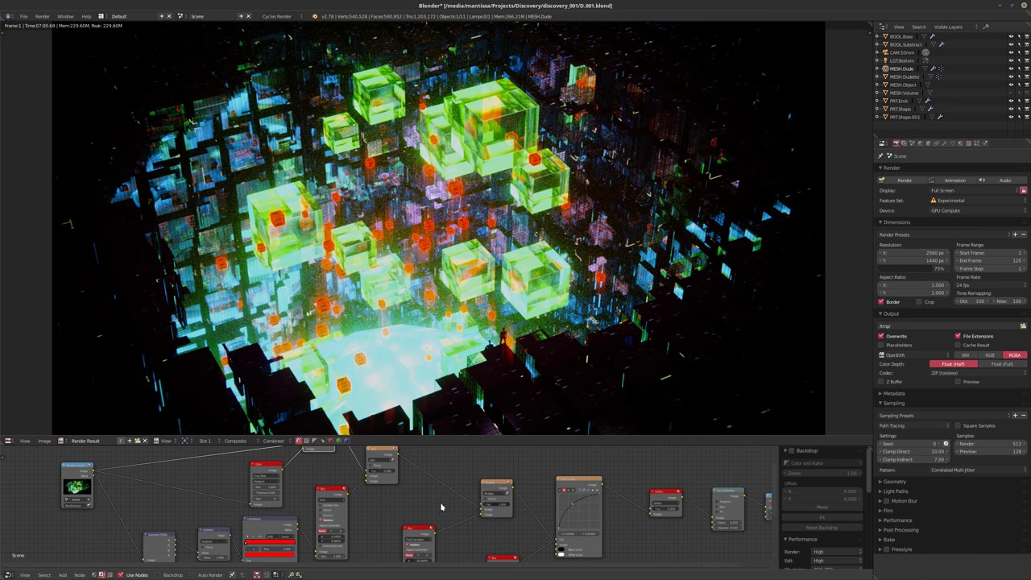
- Fine-tune the green curve's point in the RGB Curves node and move the blue curve's point to about X 0.41, Y 0.61
{"action": "scroll", "coordinate": [596, 529], "scroll_direction": "up", "scroll_amount": 2}
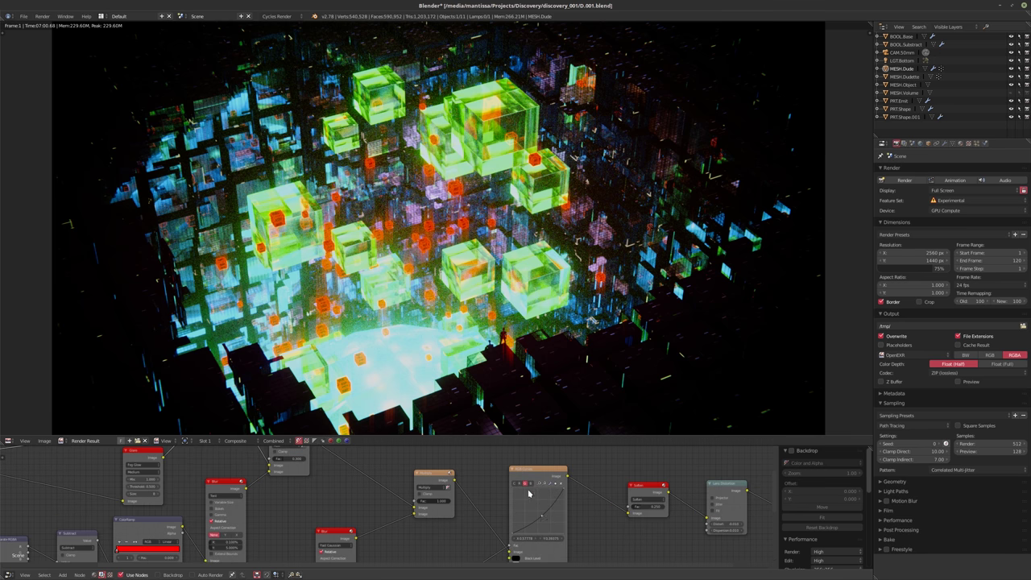
{"action": "left_click_drag", "start_coordinate": [541, 519], "coordinate": [545, 515]}
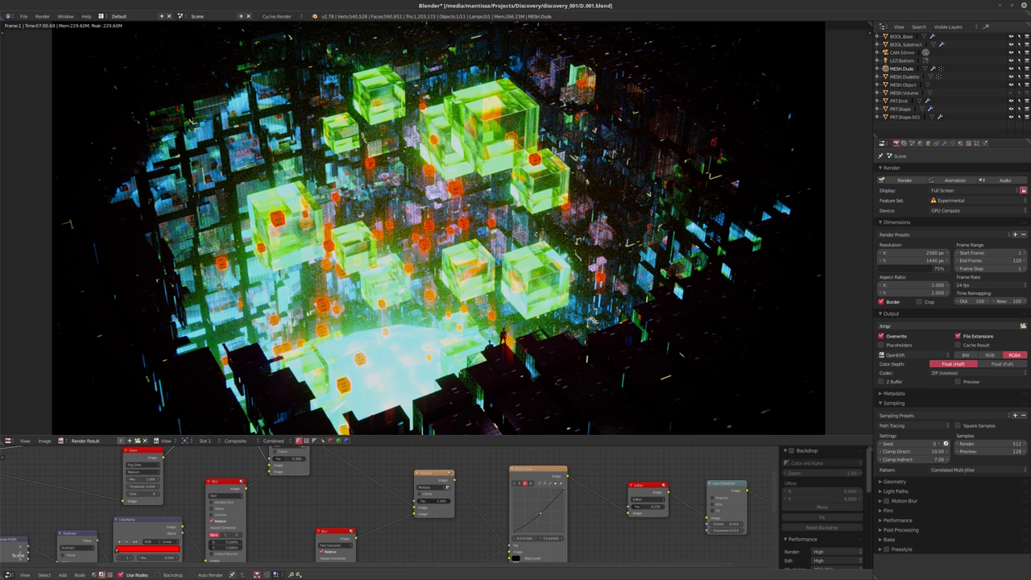
{"action": "left_click", "coordinate": [530, 483]}
{"action": "left_click_drag", "start_coordinate": [529, 514], "coordinate": [532, 506]}
{"action": "scroll", "coordinate": [540, 507], "scroll_direction": "down", "scroll_amount": 2}
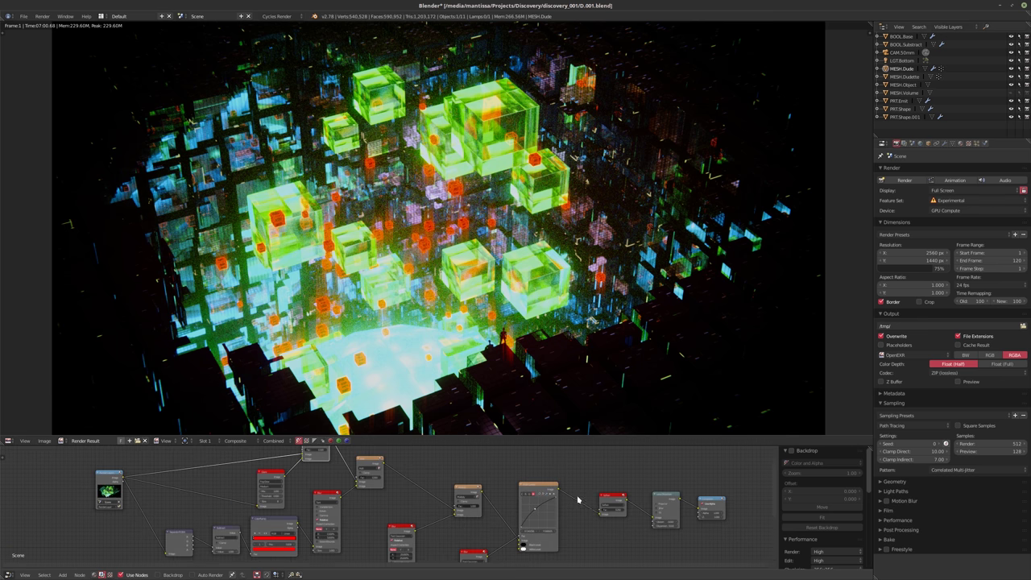
- Look over the whole compositing node tree from the render layers to the Composite output
{"action": "middle_click_drag", "start_coordinate": [577, 500], "coordinate": [559, 508]}
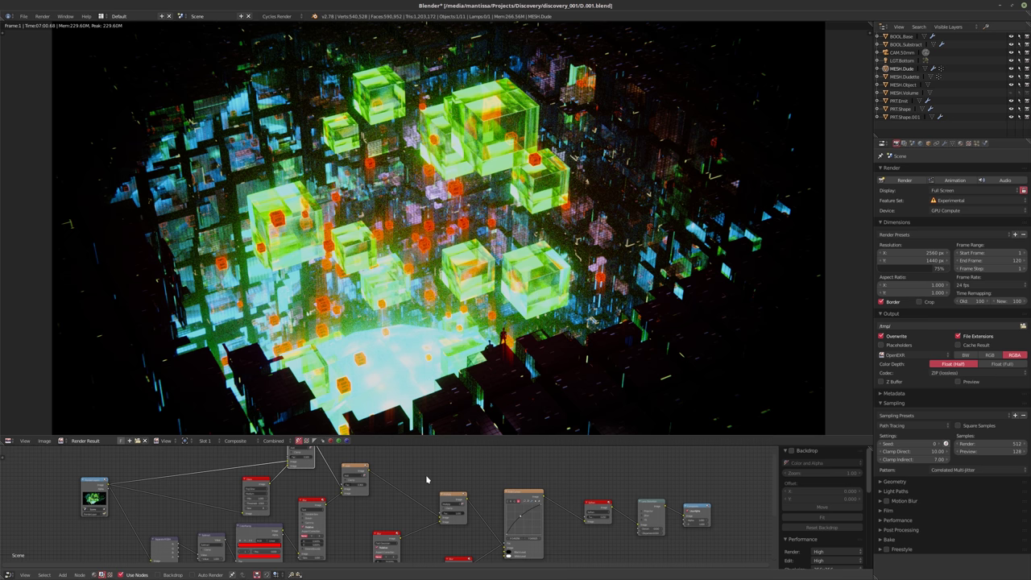
{"action": "middle_click_drag", "start_coordinate": [426, 479], "coordinate": [402, 497]}
{"action": "scroll", "coordinate": [382, 475], "scroll_direction": "down", "scroll_amount": 3}
{"action": "scroll", "coordinate": [388, 478], "scroll_direction": "up", "scroll_amount": 3}
{"action": "scroll", "coordinate": [335, 483], "scroll_direction": "up", "scroll_amount": 2}
{"action": "middle_click_drag", "start_coordinate": [290, 454], "coordinate": [363, 420]}
{"action": "scroll", "coordinate": [355, 483], "scroll_direction": "down", "scroll_amount": 4}
{"action": "scroll", "coordinate": [387, 495], "scroll_direction": "down", "scroll_amount": 1}
{"action": "middle_click_drag", "start_coordinate": [387, 494], "coordinate": [348, 523]}
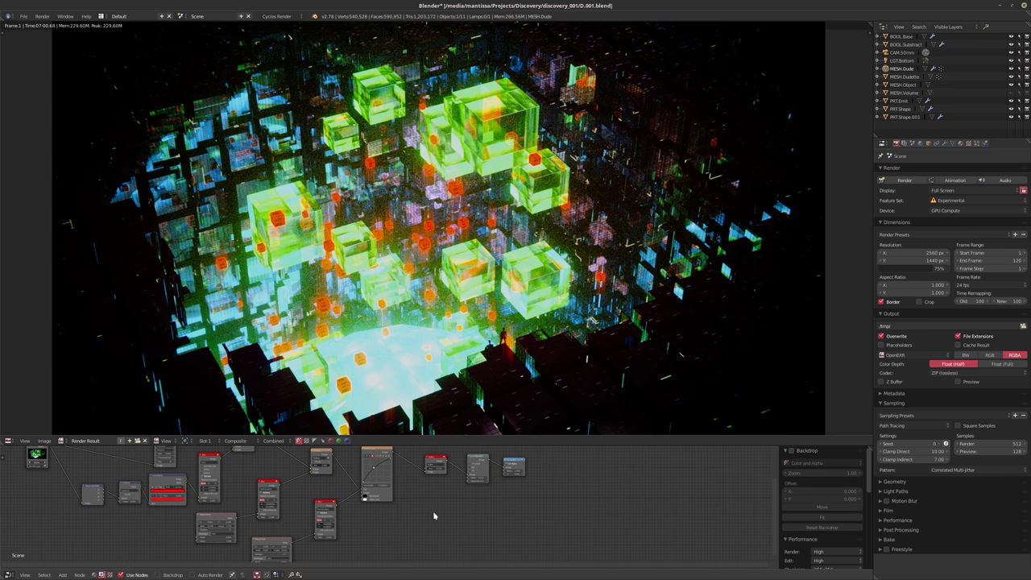
{"action": "scroll", "coordinate": [433, 515], "scroll_direction": "up", "scroll_amount": 3}
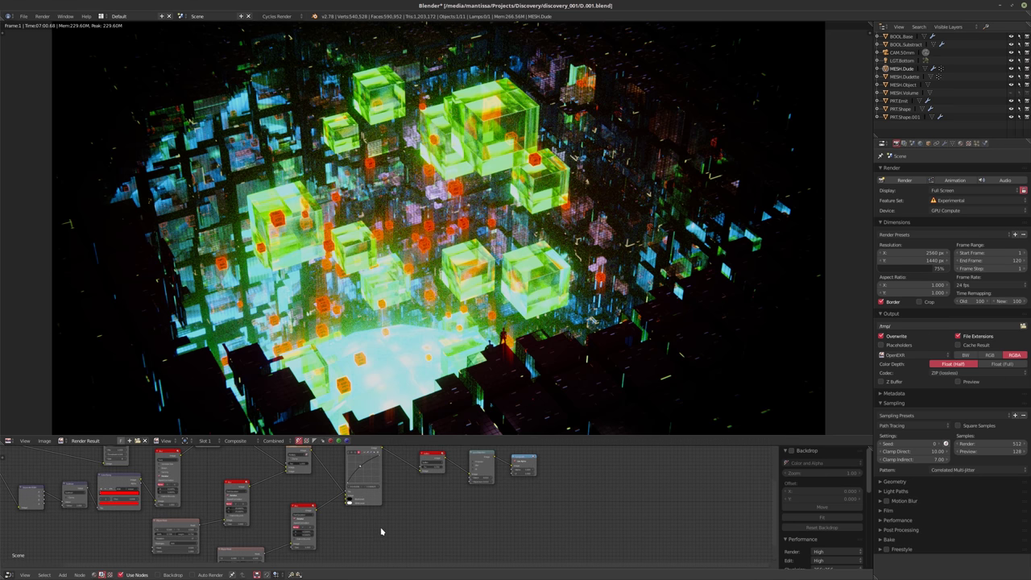
{"action": "scroll", "coordinate": [382, 532], "scroll_direction": "up", "scroll_amount": 1}
- Add a Directional Blur node below the Soften filter node
{"action": "middle_click_drag", "start_coordinate": [376, 530], "coordinate": [347, 532]}
{"action": "middle_click_drag", "start_coordinate": [363, 492], "coordinate": [344, 496]}
{"action": "key", "text": "shift+a"}
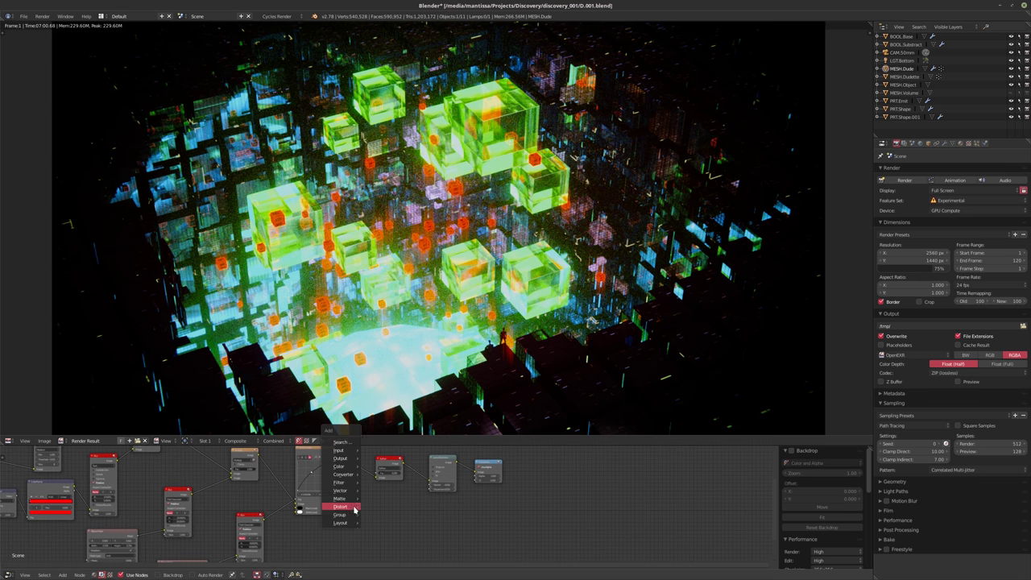
{"action": "mouse_move", "coordinate": [346, 508]}
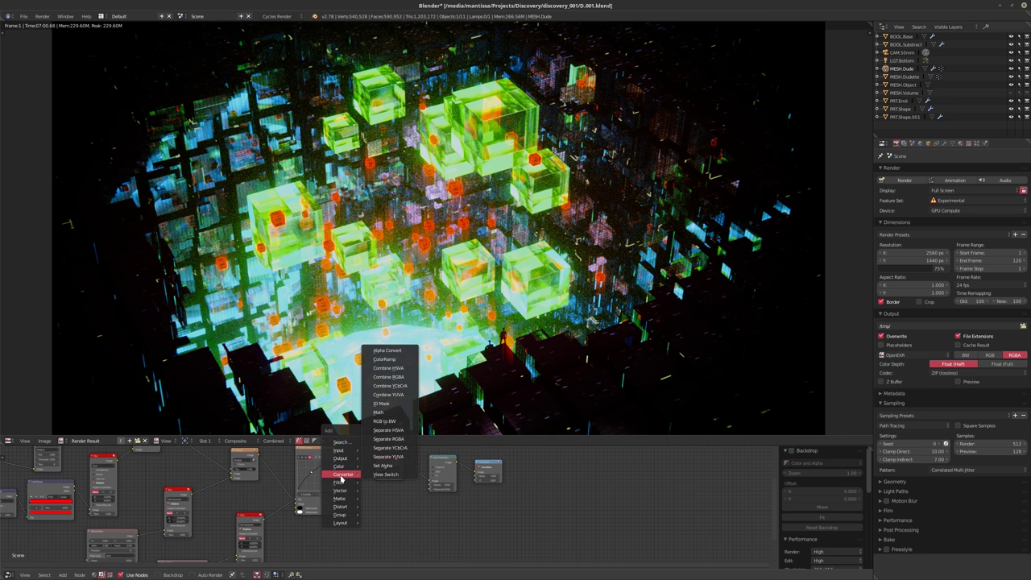
{"action": "mouse_move", "coordinate": [339, 481]}
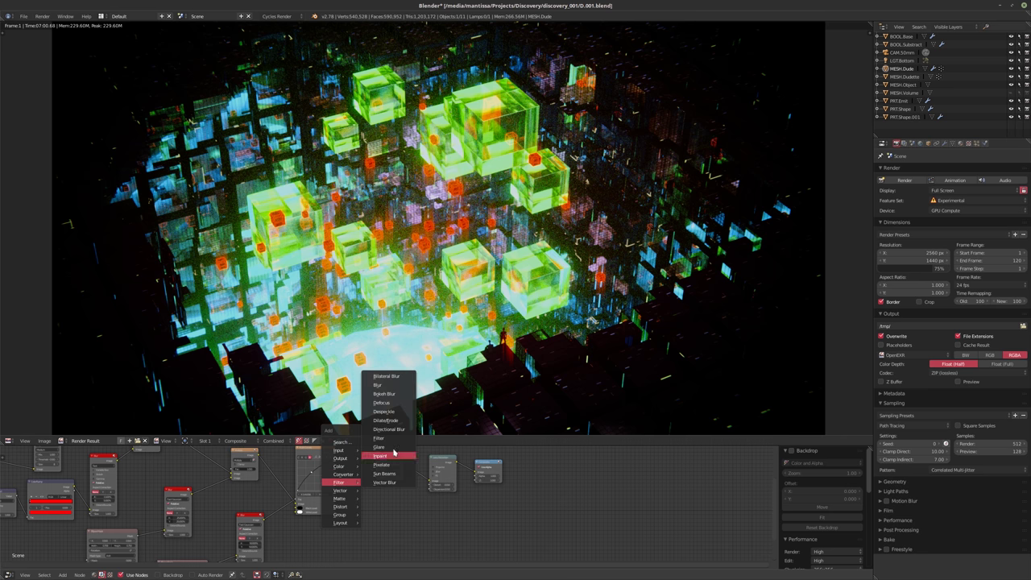
{"action": "left_click", "coordinate": [394, 432]}
{"action": "left_click", "coordinate": [403, 500]}
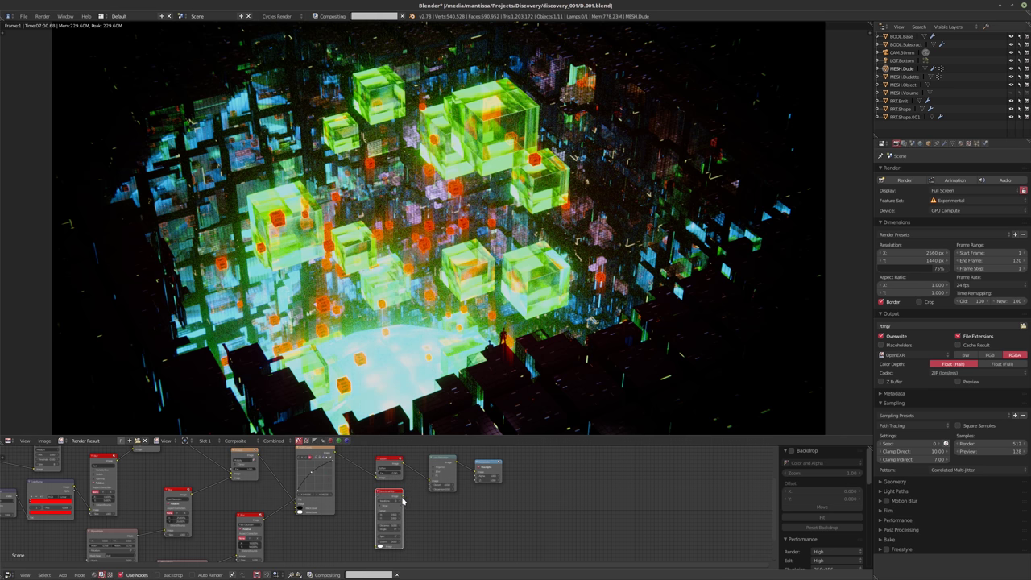
- Connect the RGB Curves output to the Directional Blur node and link the blur's output to the Composite node
{"action": "scroll", "coordinate": [401, 498], "scroll_direction": "up", "scroll_amount": 3}
{"action": "scroll", "coordinate": [402, 498], "scroll_direction": "down", "scroll_amount": 2}
{"action": "scroll", "coordinate": [346, 488], "scroll_direction": "down", "scroll_amount": 1}
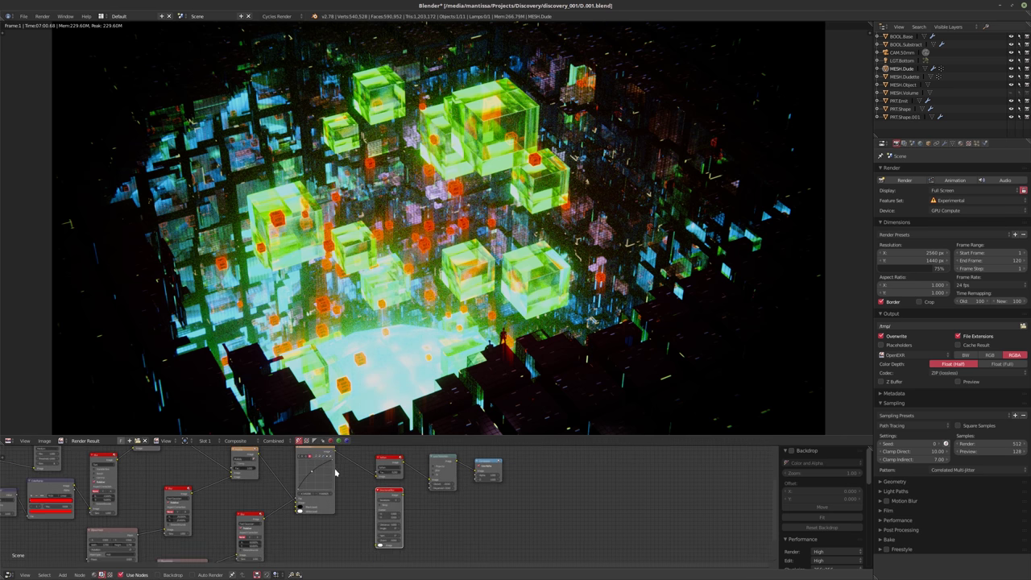
{"action": "left_click_drag", "start_coordinate": [336, 458], "coordinate": [379, 545]}
{"action": "scroll", "coordinate": [411, 516], "scroll_direction": "up", "scroll_amount": 2}
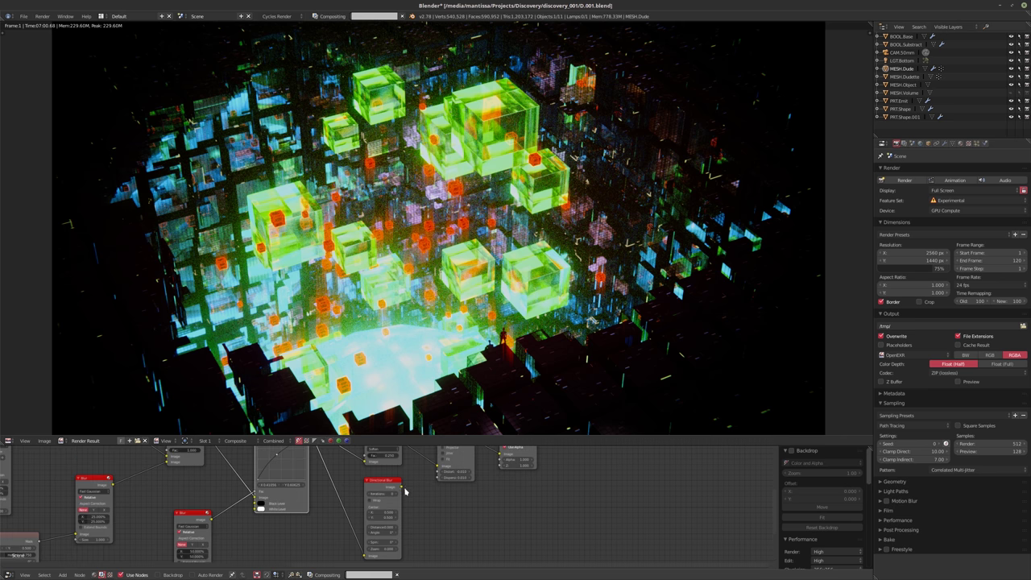
{"action": "left_click_drag", "start_coordinate": [403, 486], "coordinate": [499, 454]}
{"action": "middle_click_drag", "start_coordinate": [471, 503], "coordinate": [497, 532]}
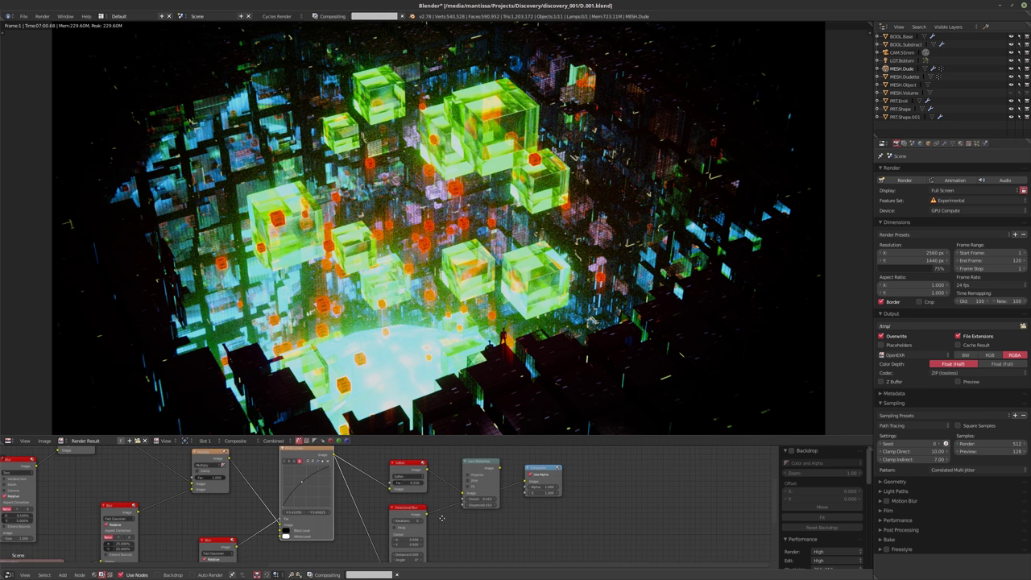
{"action": "middle_click_drag", "start_coordinate": [429, 545], "coordinate": [436, 519]}
- Set the Directional Blur's distance to 0.1
{"action": "scroll", "coordinate": [436, 519], "scroll_direction": "up", "scroll_amount": 2}
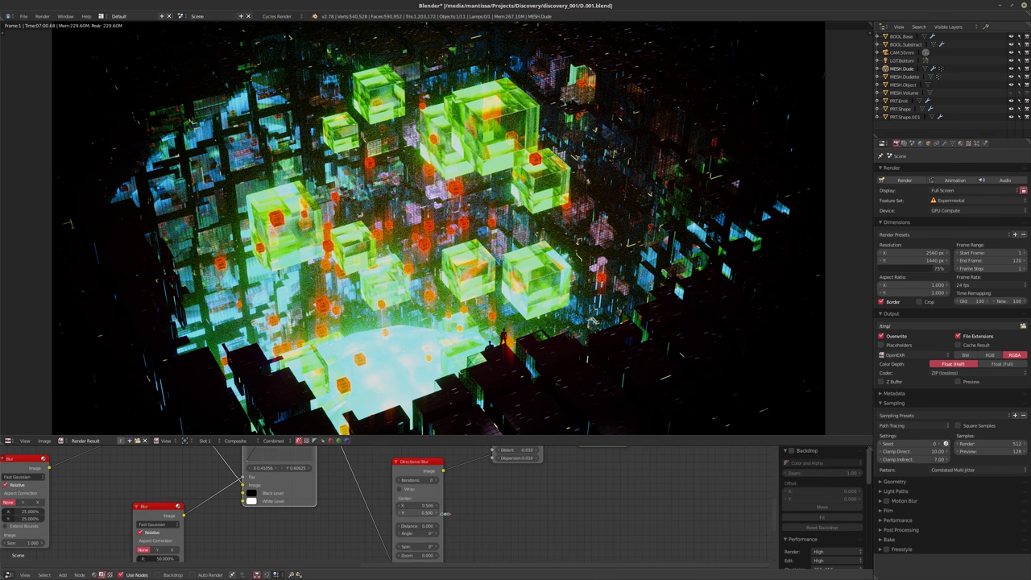
{"action": "scroll", "coordinate": [436, 512], "scroll_direction": "up", "scroll_amount": 1}
{"action": "middle_click_drag", "start_coordinate": [450, 514], "coordinate": [428, 508]}
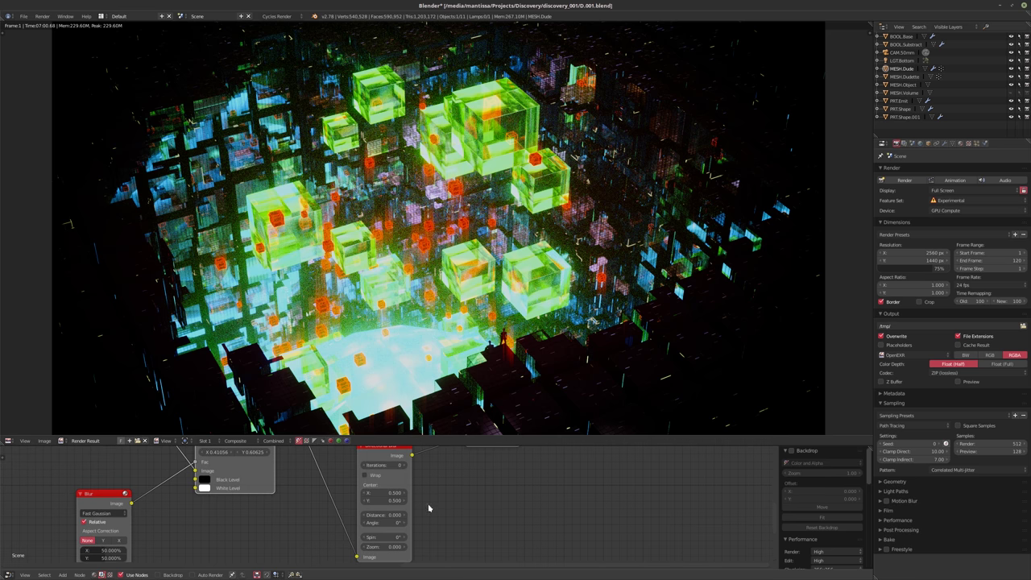
{"action": "left_click", "coordinate": [378, 515]}
{"action": "type", "text": ".1"}
{"action": "key", "text": "Return"}
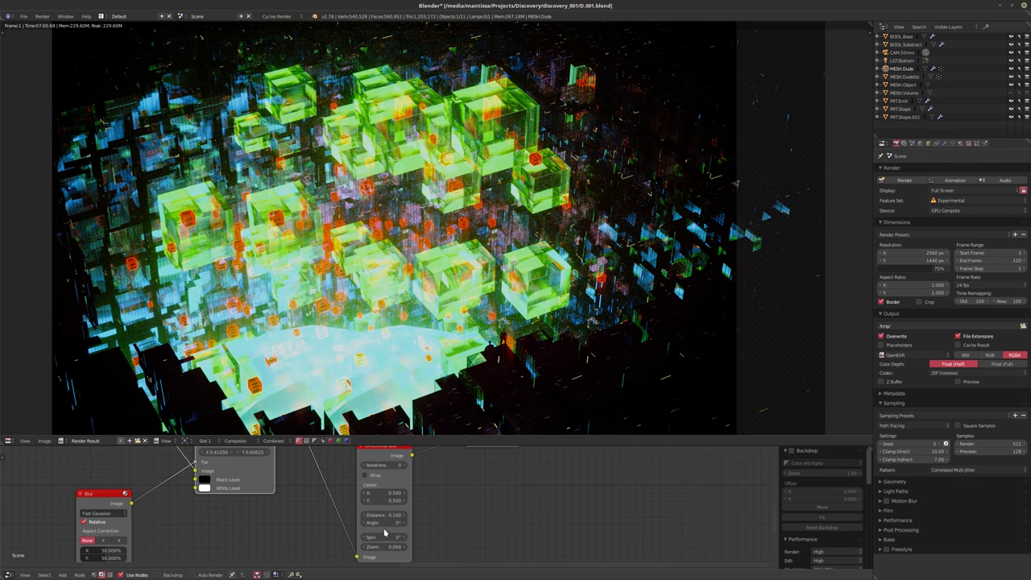
- Raise the Directional Blur's iterations to 4
{"action": "middle_click_drag", "start_coordinate": [456, 501], "coordinate": [458, 527]}
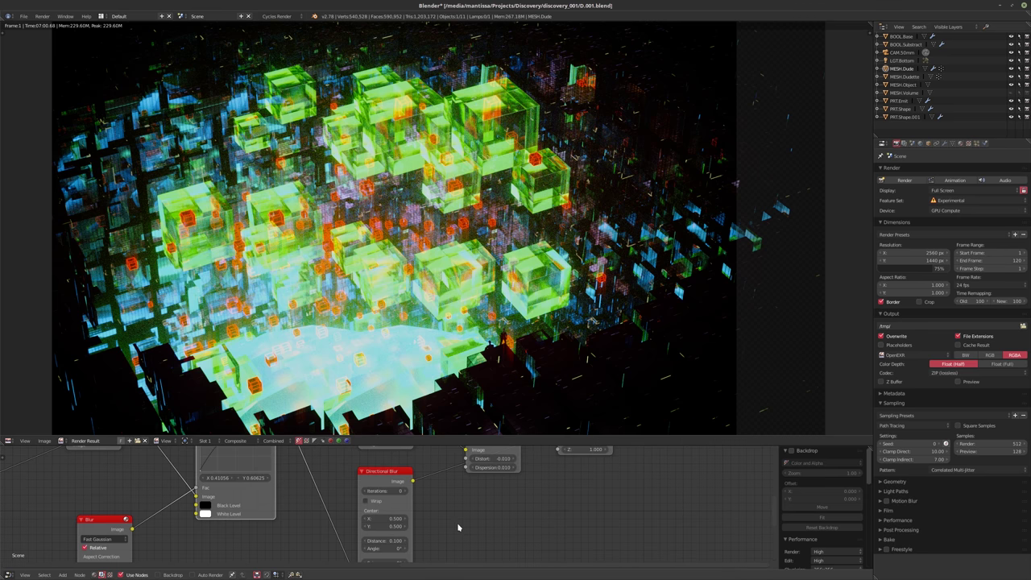
{"action": "left_click", "coordinate": [409, 483]}
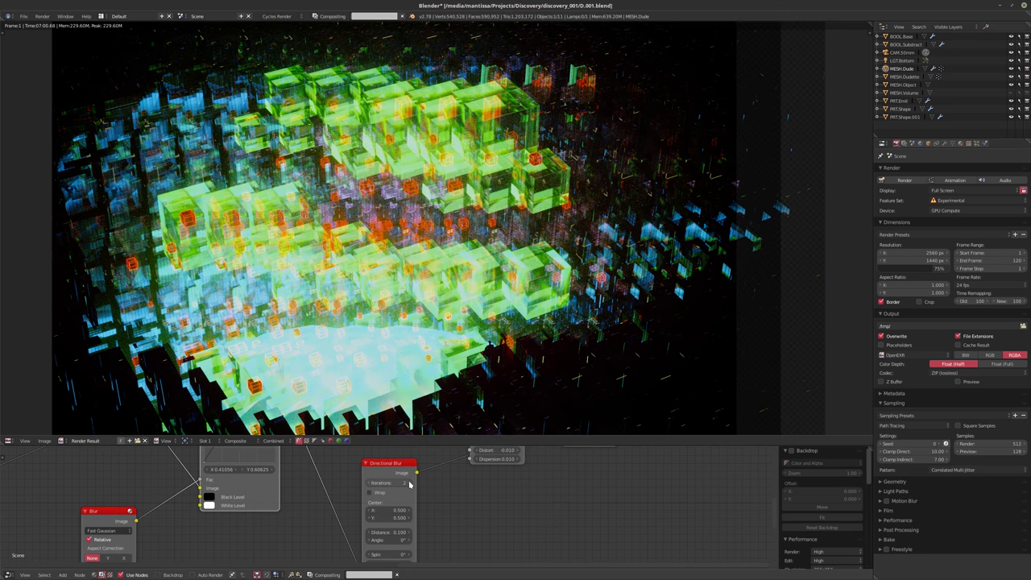
{"action": "left_click", "coordinate": [409, 484]}
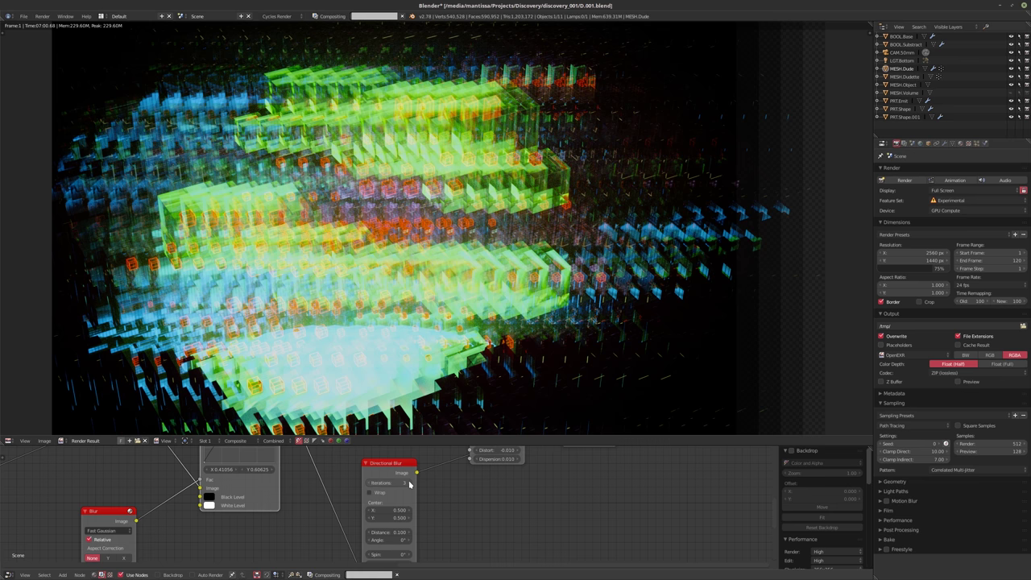
{"action": "left_click", "coordinate": [409, 483]}
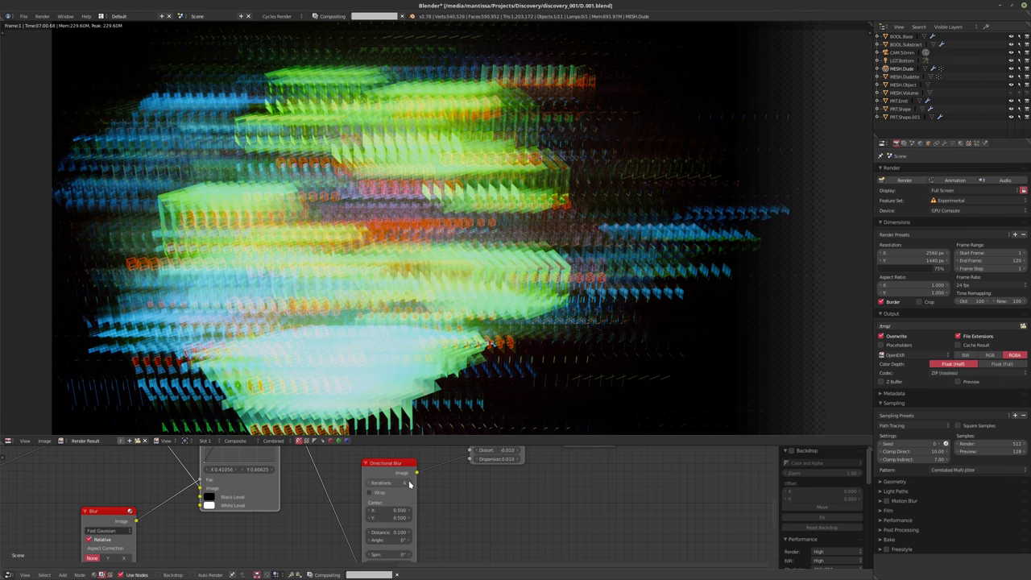
- Set the Directional Blur's distance to 0.01
{"action": "middle_click_drag", "start_coordinate": [409, 483], "coordinate": [415, 468]}
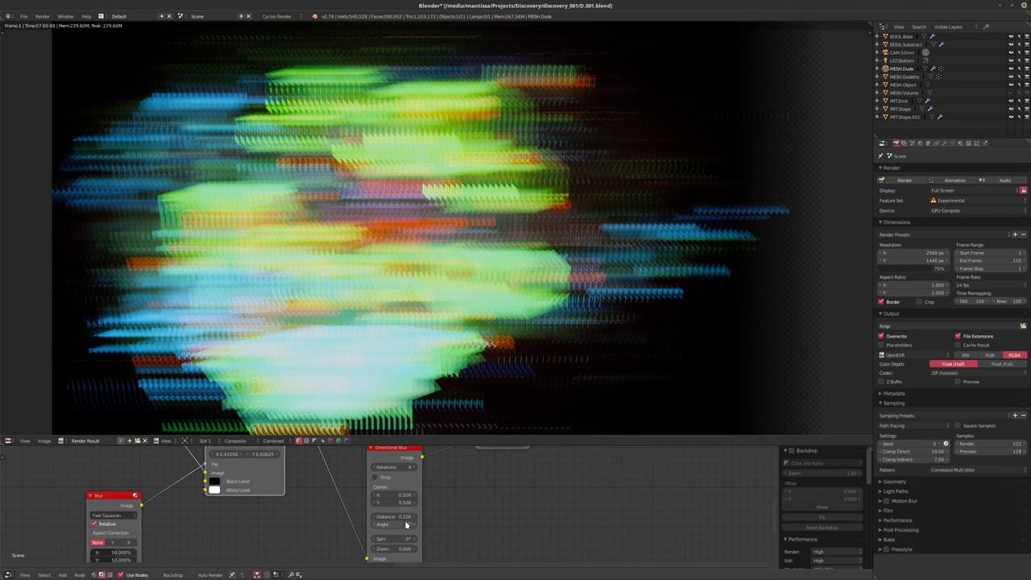
{"action": "left_click", "coordinate": [389, 517]}
{"action": "type", "text": ".01"}
{"action": "key", "text": "Return"}
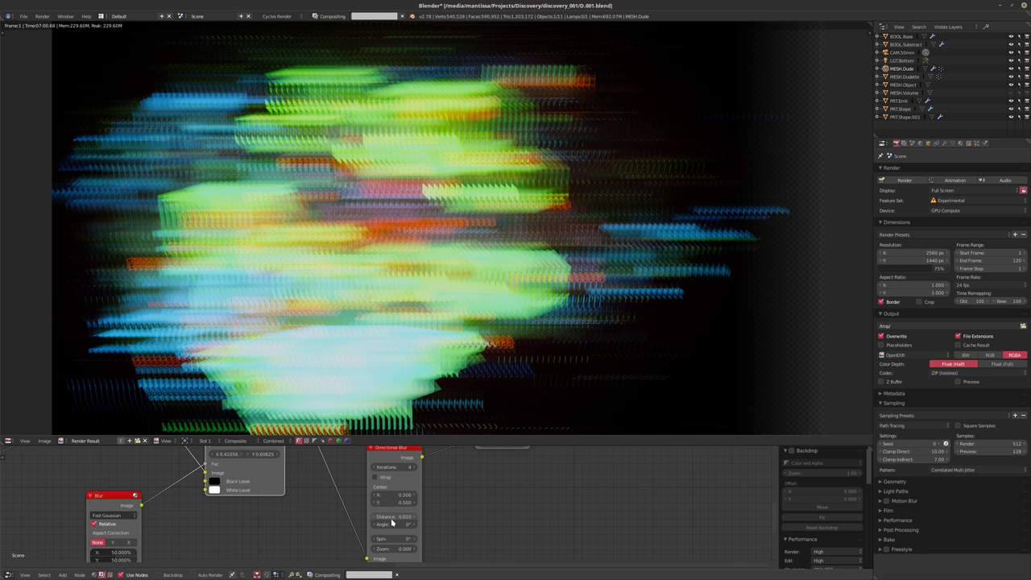
- Try a 30° angle on the Directional Blur, then return the angle to 0°
{"action": "left_click", "coordinate": [393, 523]}
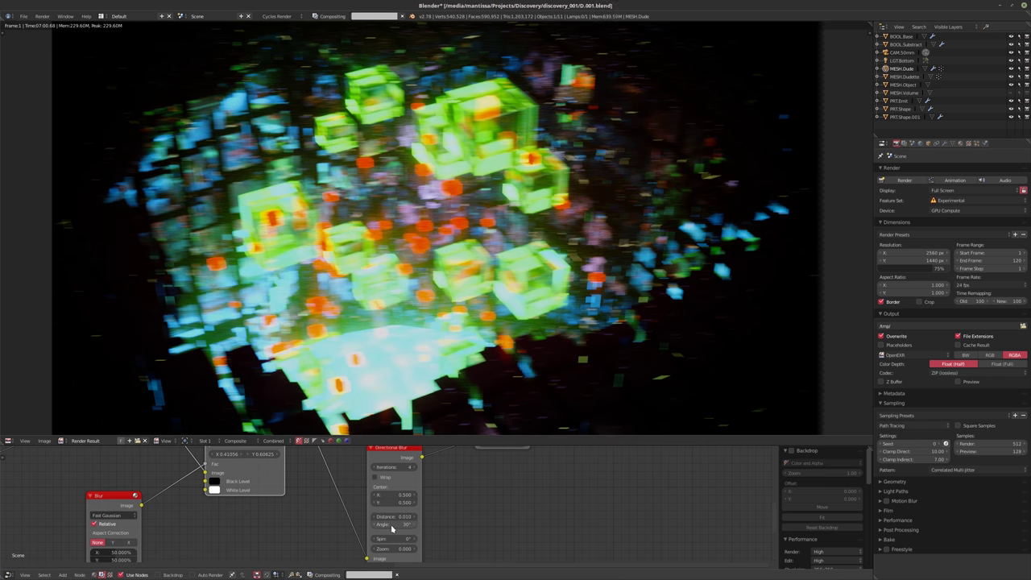
{"action": "type", "text": "30"}
{"action": "key", "text": "Return"}
{"action": "left_click", "coordinate": [398, 525]}
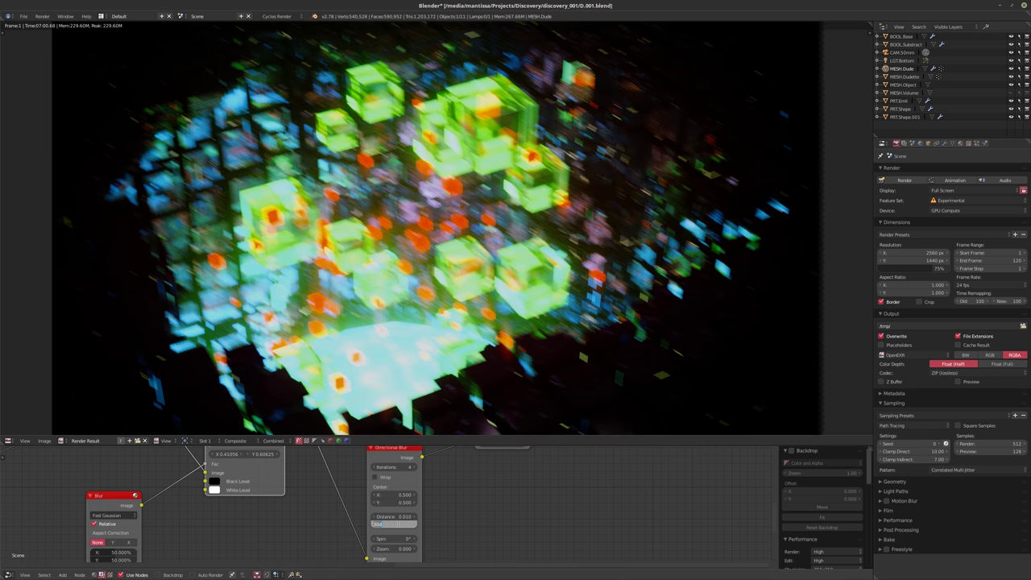
{"action": "type", "text": "0"}
{"action": "key", "text": "Return"}
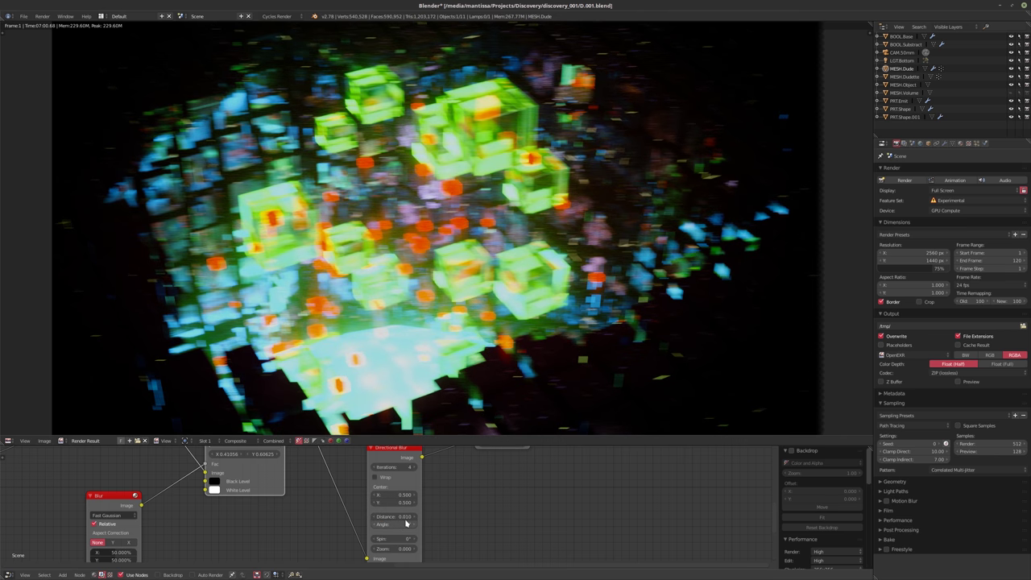
- Set the Directional Blur's distance to 0.025
{"action": "middle_click_drag", "start_coordinate": [447, 537], "coordinate": [450, 536]}
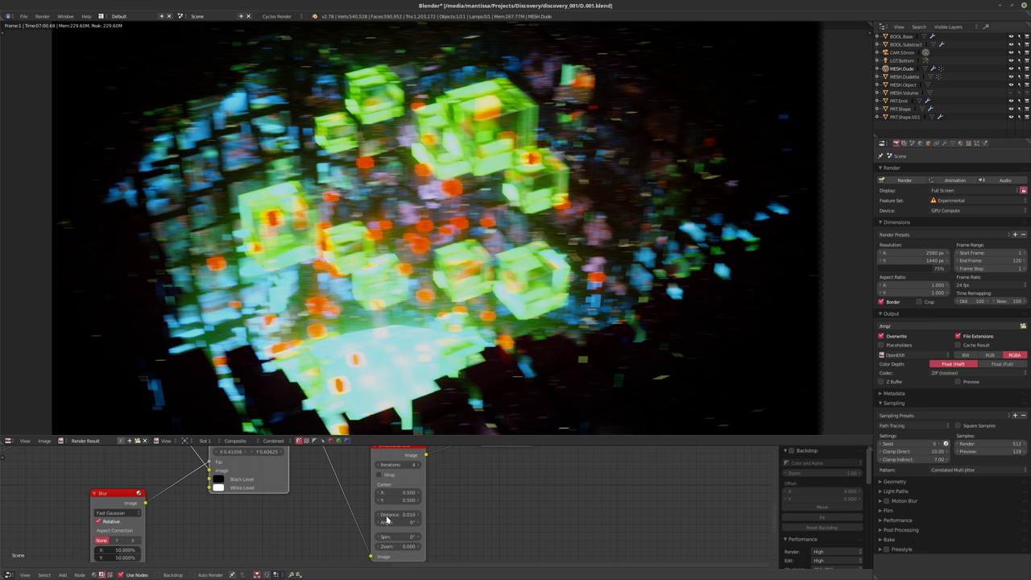
{"action": "left_click", "coordinate": [385, 518]}
{"action": "type", "text": "0.025"}
{"action": "key", "text": "Return"}
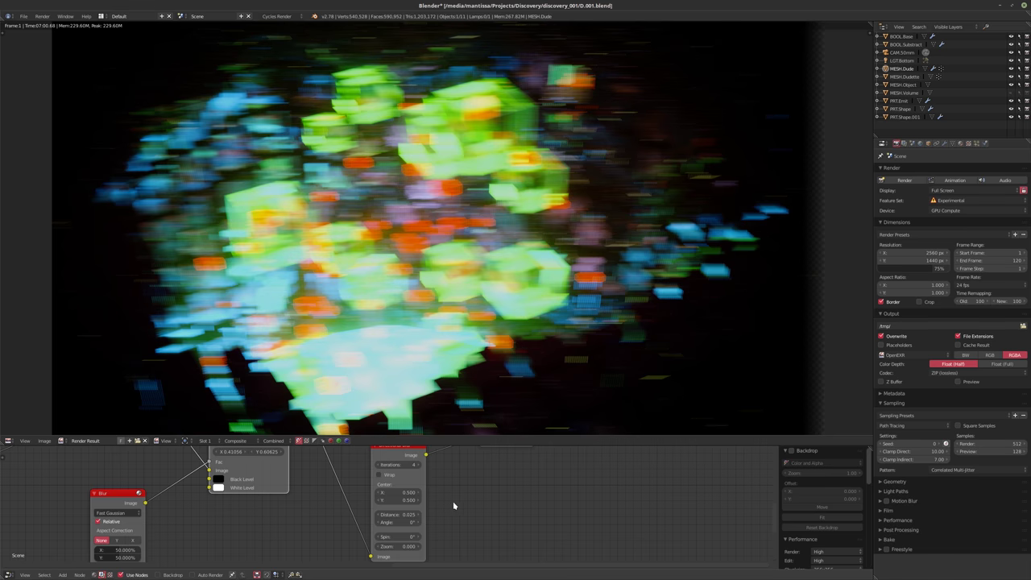
- Adjust the Directional Blur's angle to about 159° to tilt the streaks
{"action": "left_click", "coordinate": [395, 522]}
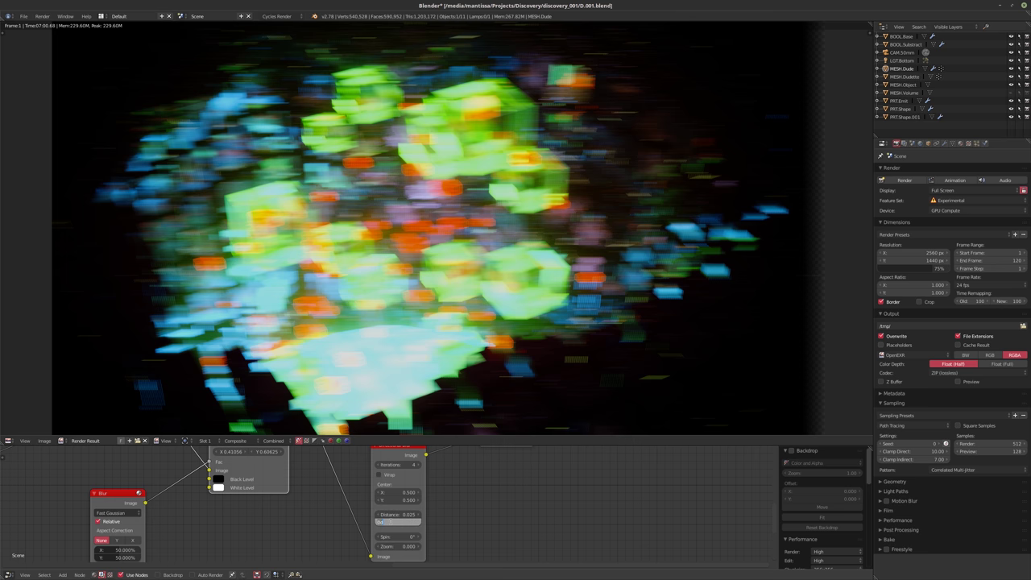
{"action": "key", "text": "Return"}
{"action": "left_click", "coordinate": [390, 528]}
{"action": "mouse_move", "coordinate": [396, 523]}
{"action": "left_mouse_down"}
{"action": "mouse_move", "coordinate": [433, 525]}
{"action": "mouse_move", "coordinate": [392, 525]}
{"action": "left_mouse_up"}
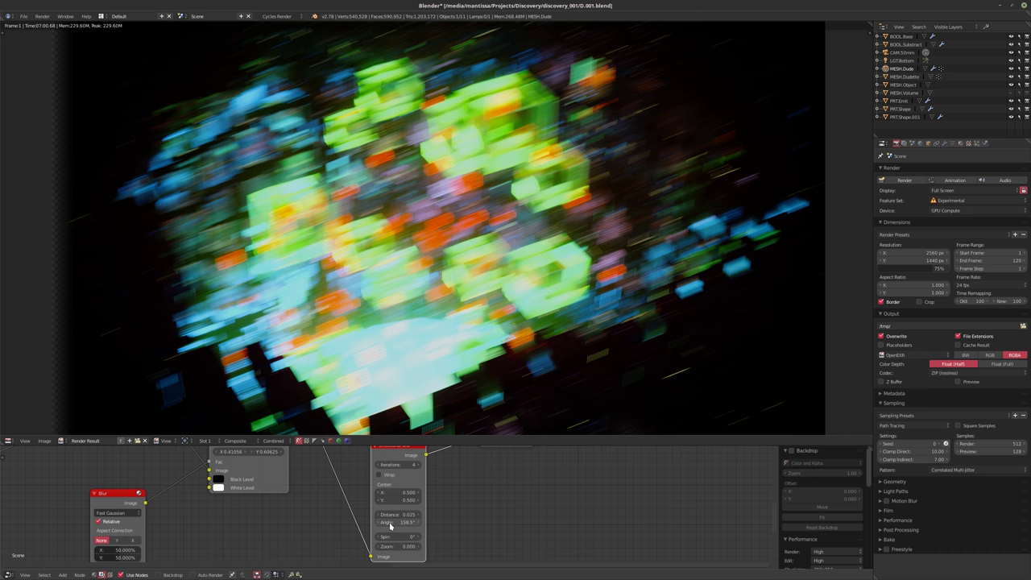
{"action": "left_click_drag", "start_coordinate": [391, 525], "coordinate": [390, 527]}
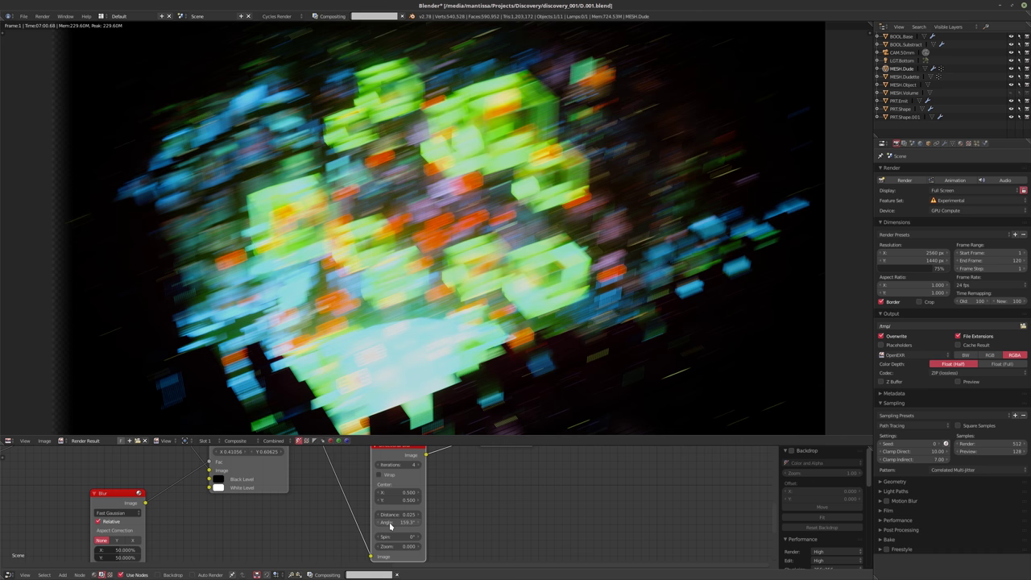
- Raise the Directional Blur's iterations to 5 and enable Wrap
{"action": "middle_click_drag", "start_coordinate": [463, 520], "coordinate": [438, 524]}
{"action": "scroll", "coordinate": [428, 527], "scroll_direction": "up", "scroll_amount": 1}
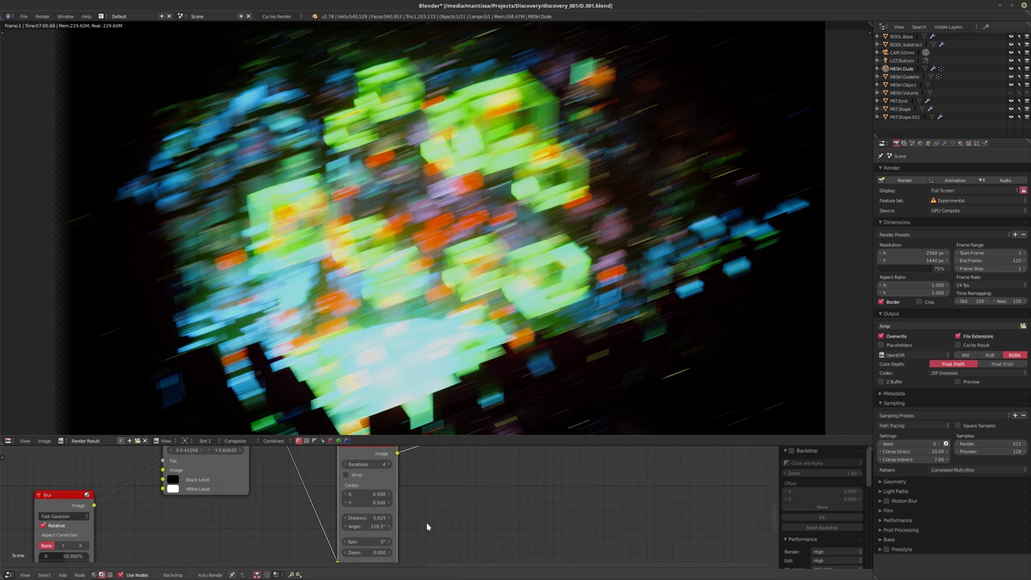
{"action": "left_click", "coordinate": [387, 464]}
{"action": "left_click", "coordinate": [347, 475]}
{"action": "scroll", "coordinate": [436, 519], "scroll_direction": "down", "scroll_amount": 1}
{"action": "middle_click_drag", "start_coordinate": [435, 497], "coordinate": [412, 499]}
{"action": "scroll", "coordinate": [417, 542], "scroll_direction": "down", "scroll_amount": 1}
{"action": "scroll", "coordinate": [406, 516], "scroll_direction": "down", "scroll_amount": 1}
{"action": "left_click_drag", "start_coordinate": [374, 484], "coordinate": [373, 501]}
{"action": "middle_click_drag", "start_coordinate": [406, 509], "coordinate": [393, 535]}
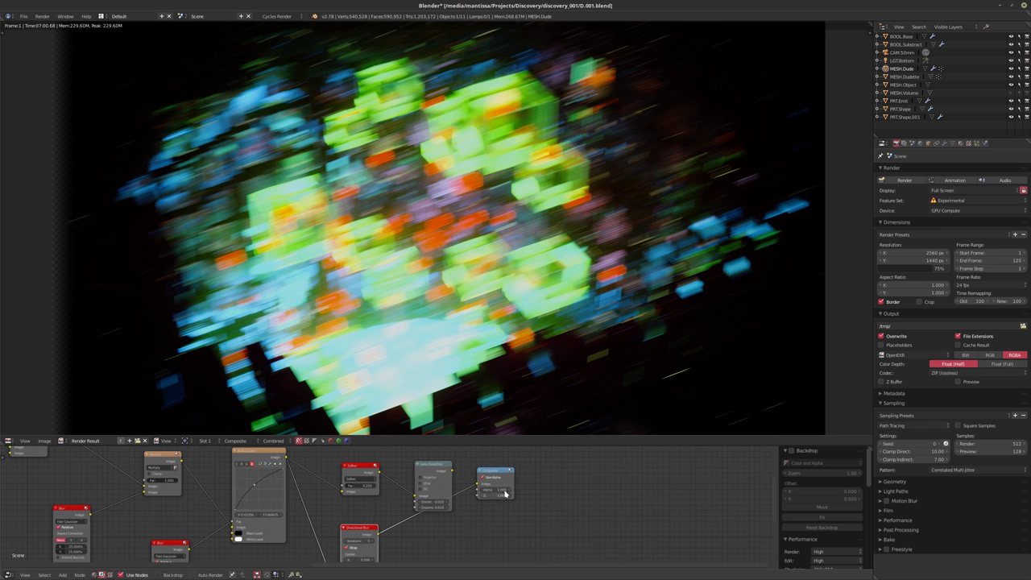
- Shift the Composite, Lens Distortion and Soften nodes away from the color curves and Directional Blur nodes to open up space
{"action": "left_click_drag", "start_coordinate": [489, 480], "coordinate": [585, 487]}
{"action": "left_click_drag", "start_coordinate": [450, 469], "coordinate": [518, 475]}
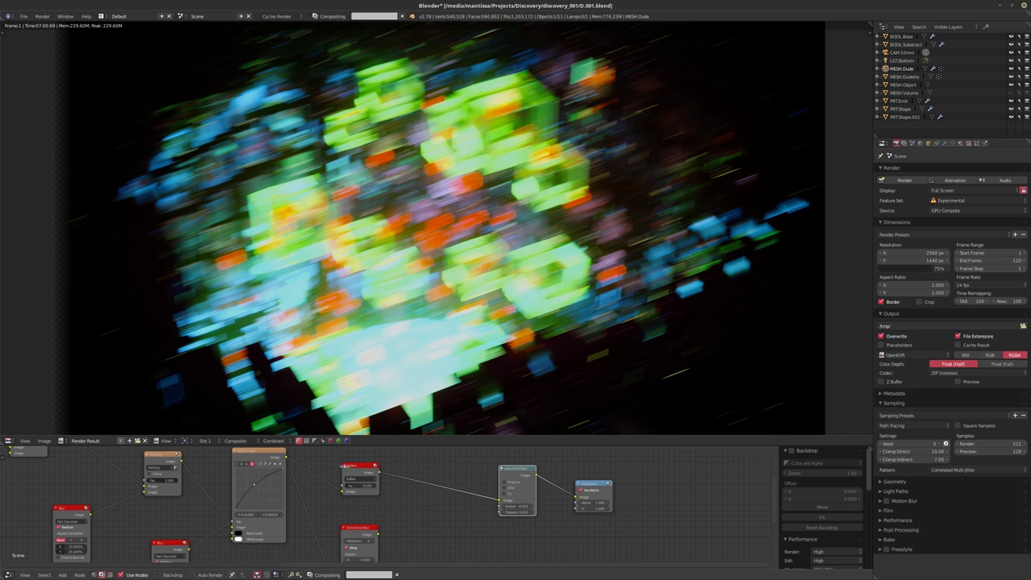
{"action": "left_click_drag", "start_coordinate": [360, 470], "coordinate": [460, 485]}
- Insert a Mix node on the link into Soften and connect the Directional Blur output to its second Image input
{"action": "middle_click_drag", "start_coordinate": [329, 496], "coordinate": [371, 491]}
{"action": "scroll", "coordinate": [372, 491], "scroll_direction": "up", "scroll_amount": 1}
{"action": "key", "text": "shift+a"}
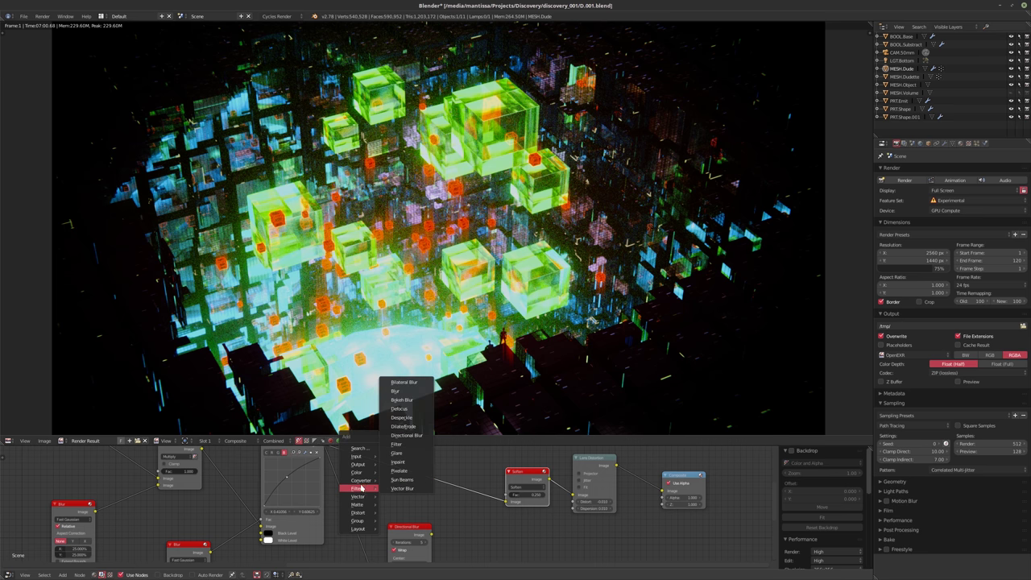
{"action": "mouse_move", "coordinate": [356, 472]}
{"action": "left_click", "coordinate": [406, 448]}
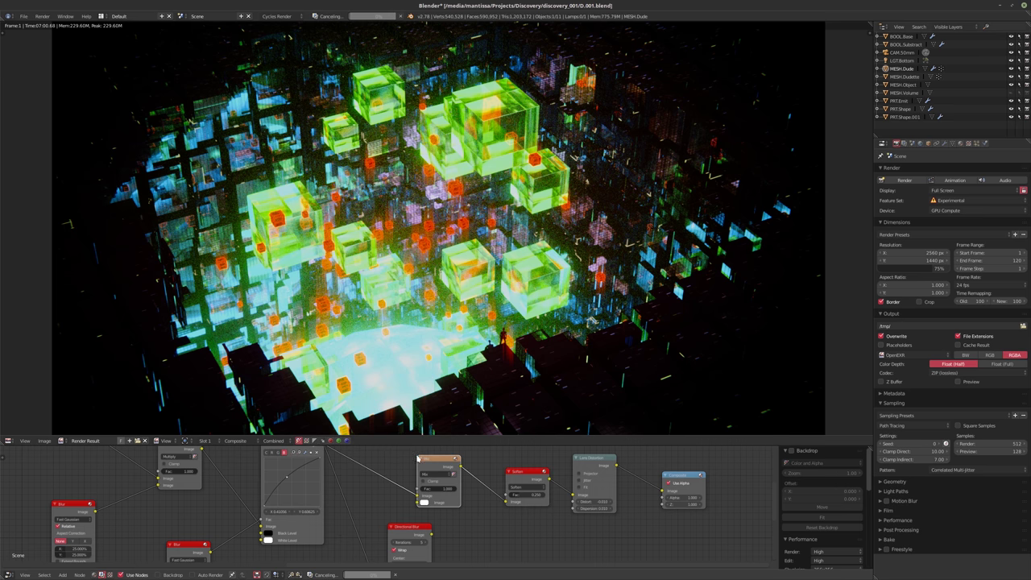
{"action": "left_click", "coordinate": [383, 518]}
{"action": "mouse_move", "coordinate": [383, 517]}
{"action": "middle_mouse_down"}
{"action": "mouse_move", "coordinate": [382, 501]}
{"action": "mouse_move", "coordinate": [382, 511]}
{"action": "middle_mouse_up"}
{"action": "left_click_drag", "start_coordinate": [374, 494], "coordinate": [395, 481]}
{"action": "middle_click_drag", "start_coordinate": [421, 508], "coordinate": [421, 520]}
- Set the new Mix node's blend type to Add and its factor to 0.1
{"action": "scroll", "coordinate": [420, 521], "scroll_direction": "up", "scroll_amount": 1}
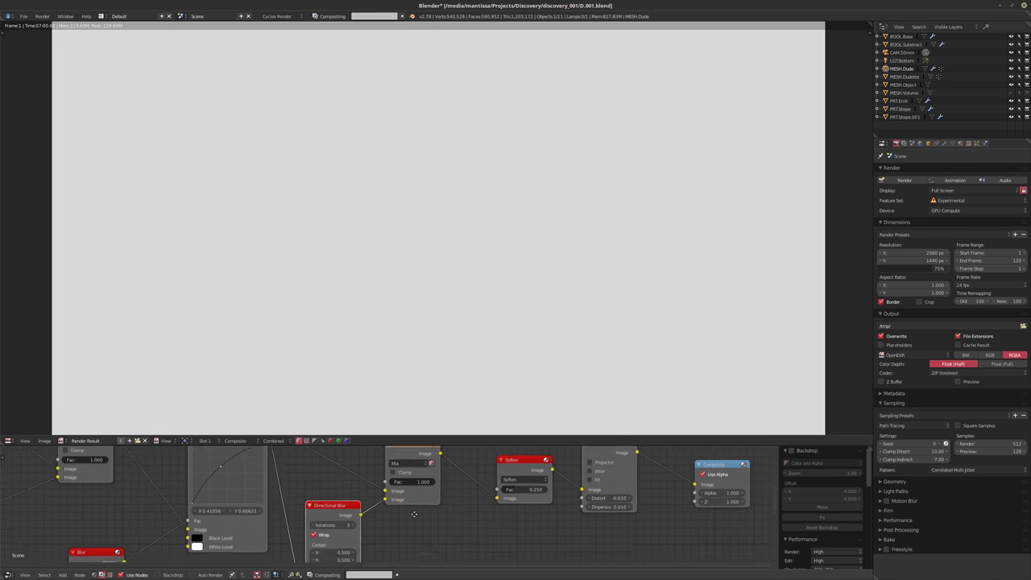
{"action": "scroll", "coordinate": [432, 529], "scroll_direction": "up", "scroll_amount": 1}
{"action": "left_click", "coordinate": [402, 478]}
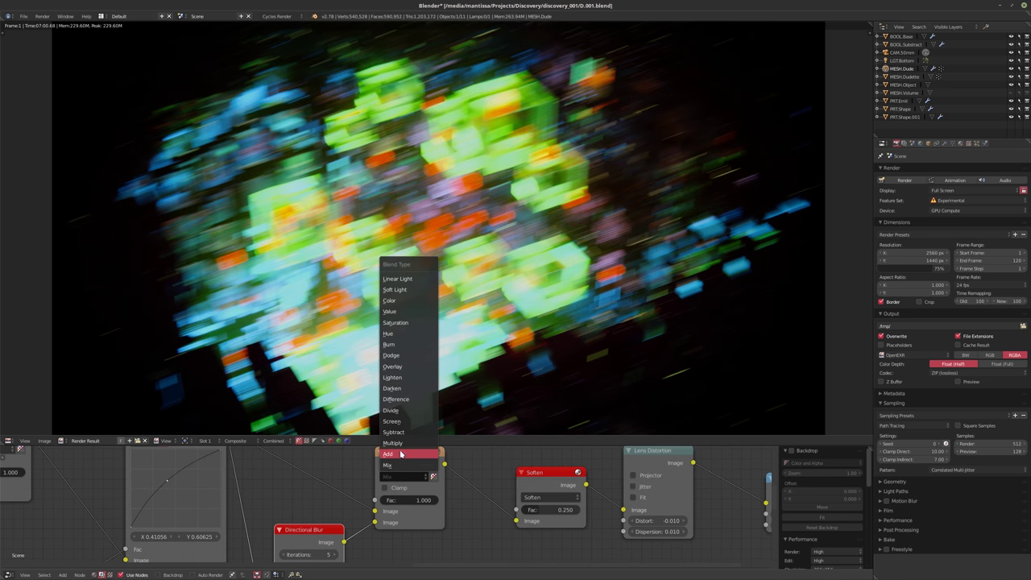
{"action": "left_click", "coordinate": [400, 454]}
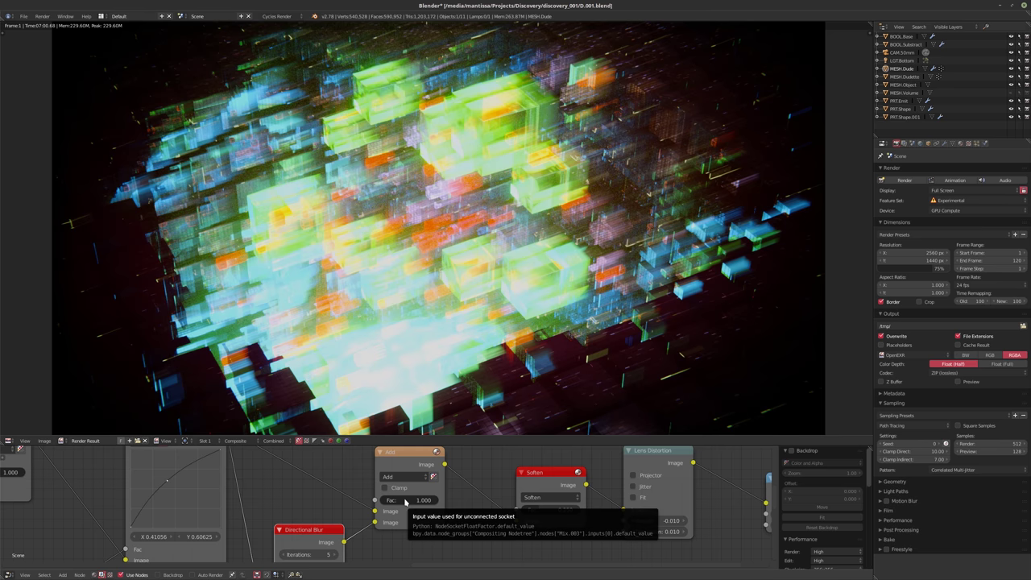
{"action": "left_click", "coordinate": [405, 501]}
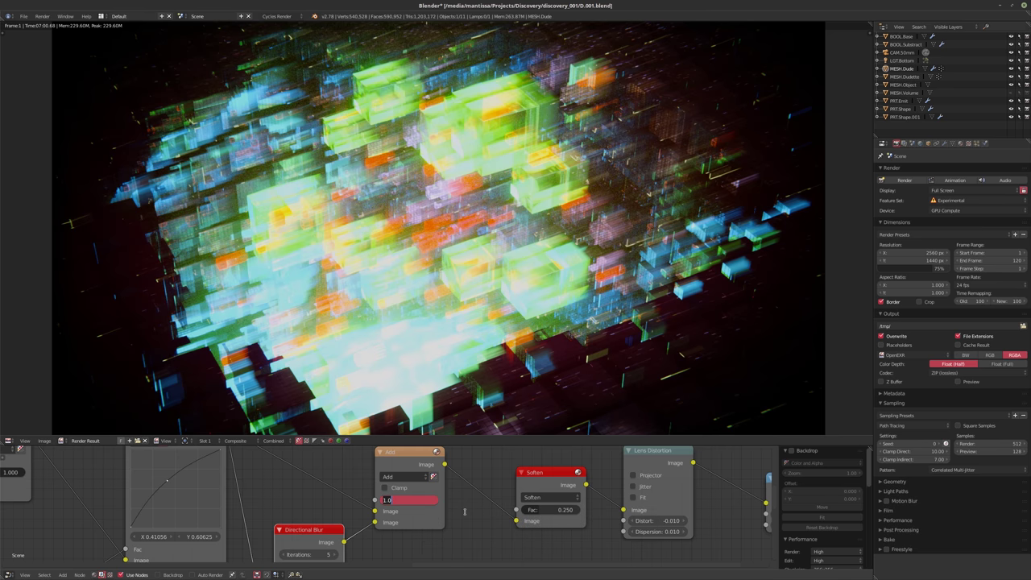
{"action": "type", "text": "0.1"}
{"action": "key", "text": "Return"}
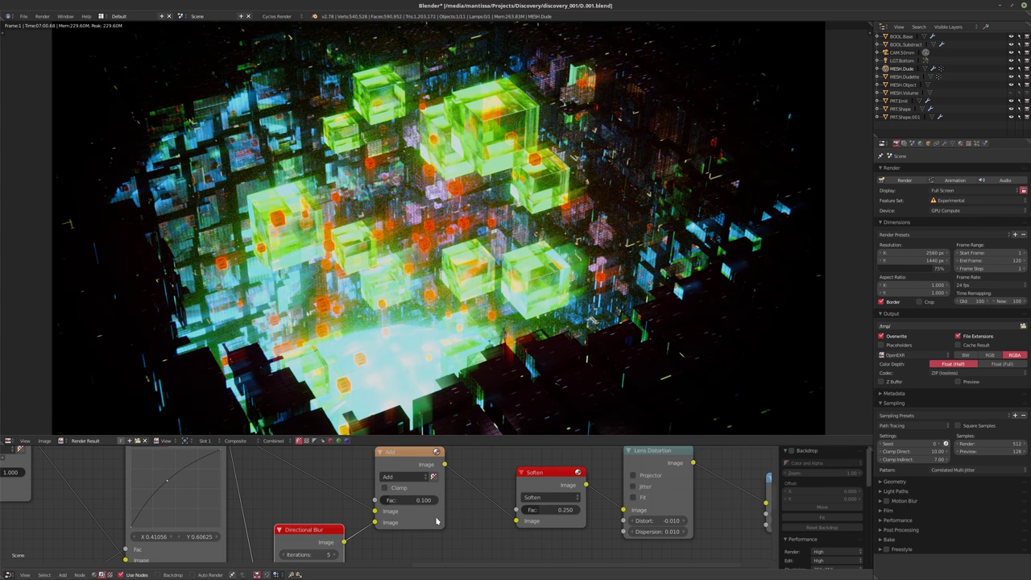
- Compare the image with the Add node muted and unmuted, and return its blend type to Mix
{"action": "left_click", "coordinate": [410, 464]}
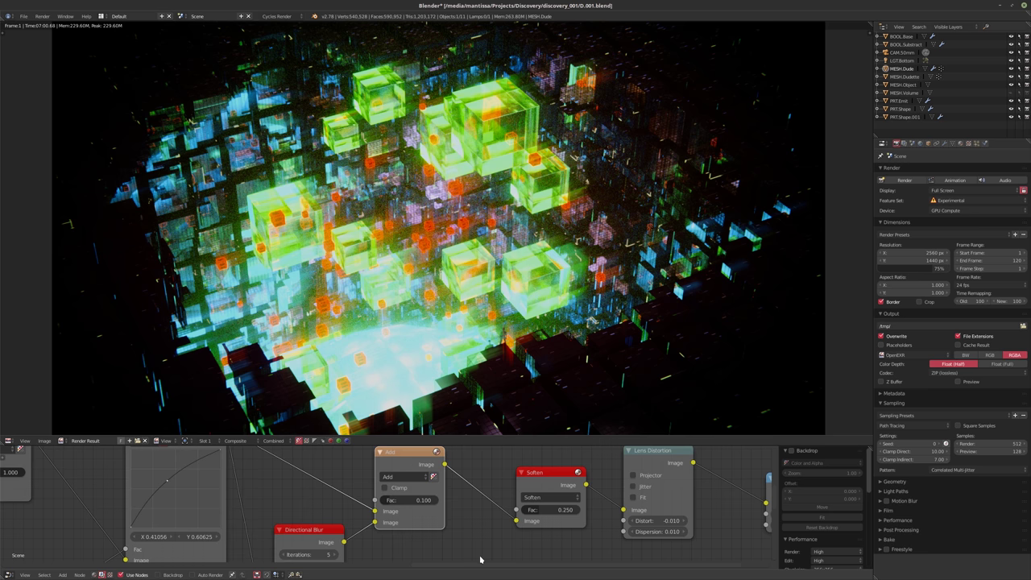
{"action": "key", "text": "m"}
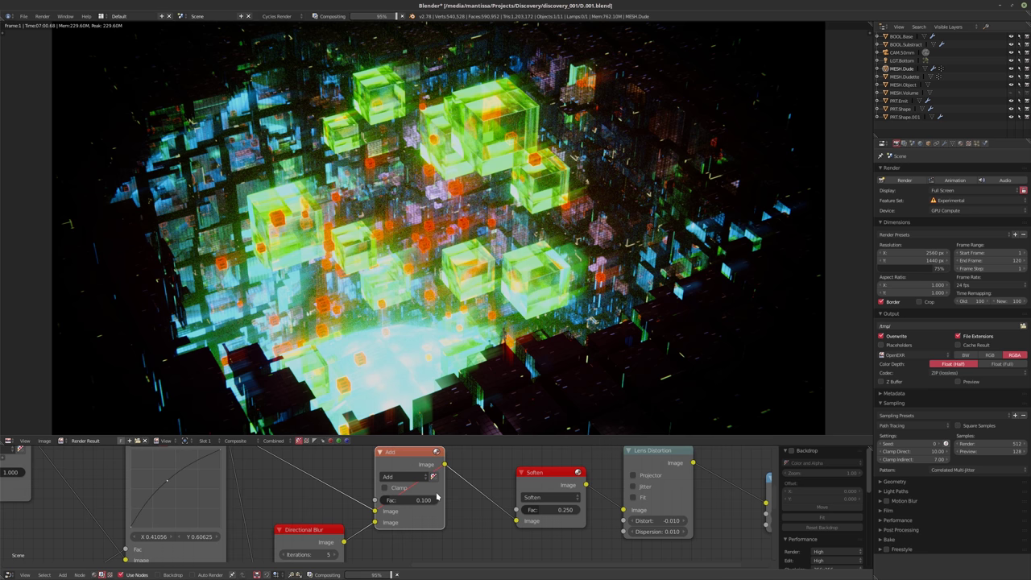
{"action": "left_click", "coordinate": [405, 476]}
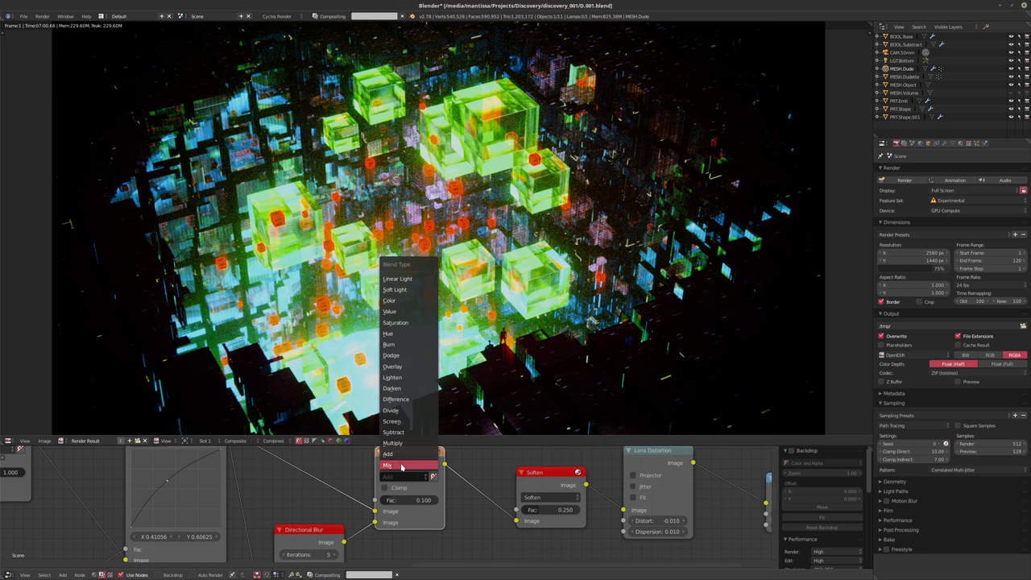
{"action": "left_click", "coordinate": [393, 465]}
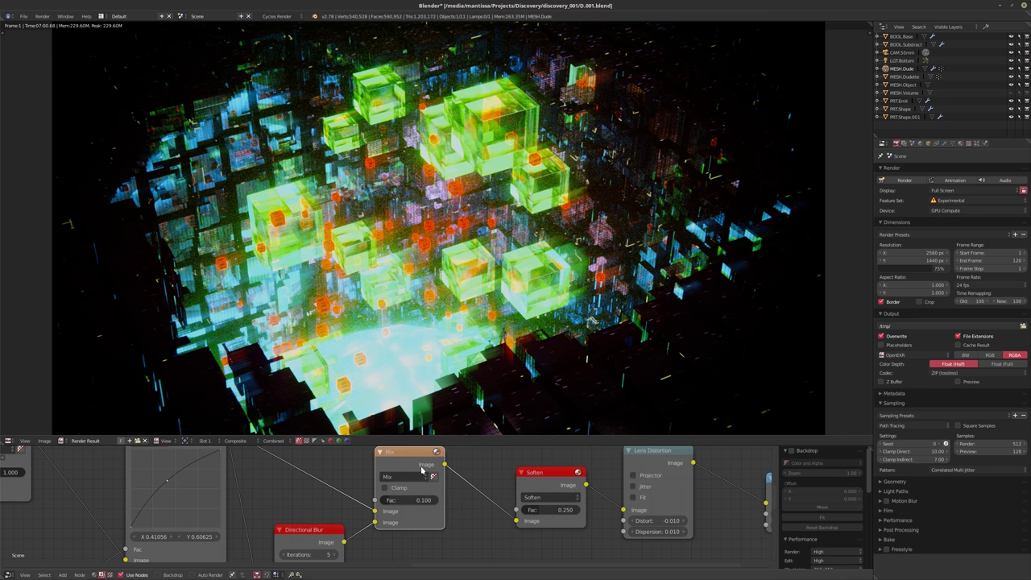
- Duplicate the Directional Blur node and place the copy beside the original
{"action": "middle_click_drag", "start_coordinate": [422, 472], "coordinate": [423, 453]}
{"action": "scroll", "coordinate": [426, 527], "scroll_direction": "down", "scroll_amount": 3}
{"action": "middle_click_drag", "start_coordinate": [427, 527], "coordinate": [443, 483]}
{"action": "scroll", "coordinate": [442, 483], "scroll_direction": "down", "scroll_amount": 2}
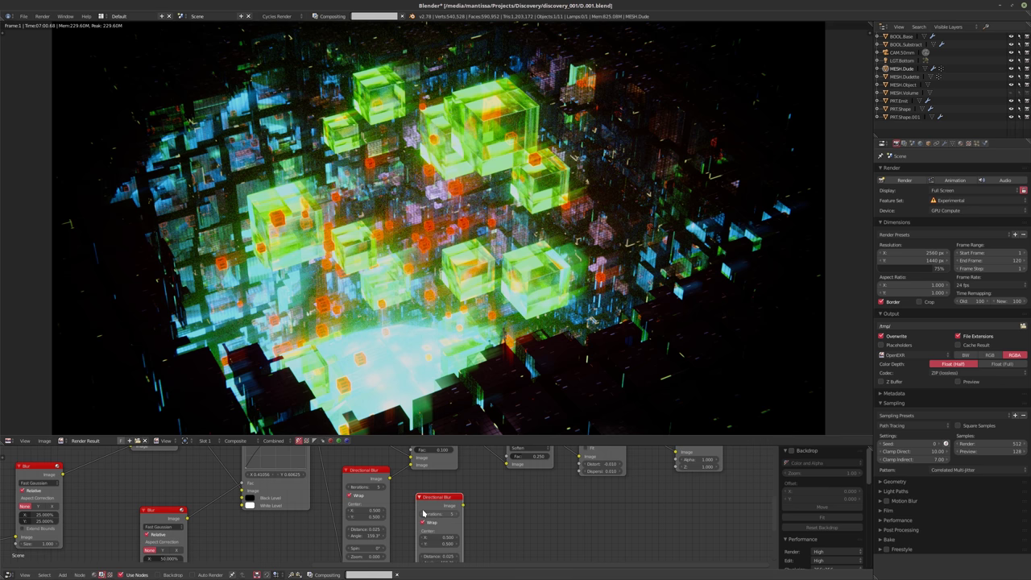
{"action": "scroll", "coordinate": [354, 487], "scroll_direction": "down", "scroll_amount": 3}
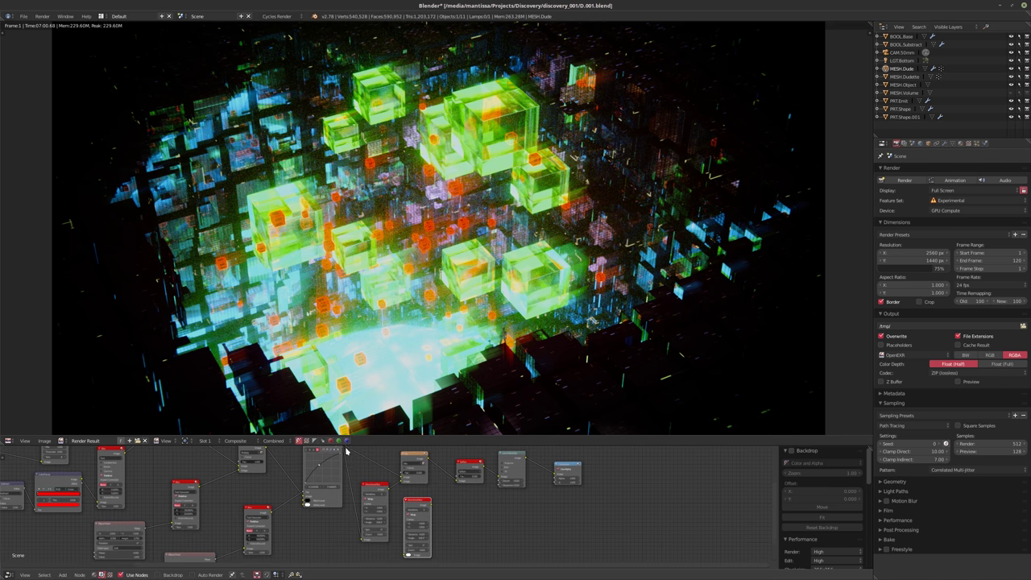
- Connect the color curves node's Image output to the duplicated Directional Blur's Image input
{"action": "left_click_drag", "start_coordinate": [340, 459], "coordinate": [375, 523]}
{"action": "middle_click_drag", "start_coordinate": [456, 547], "coordinate": [442, 517]}
{"action": "scroll", "coordinate": [442, 516], "scroll_direction": "down", "scroll_amount": 1}
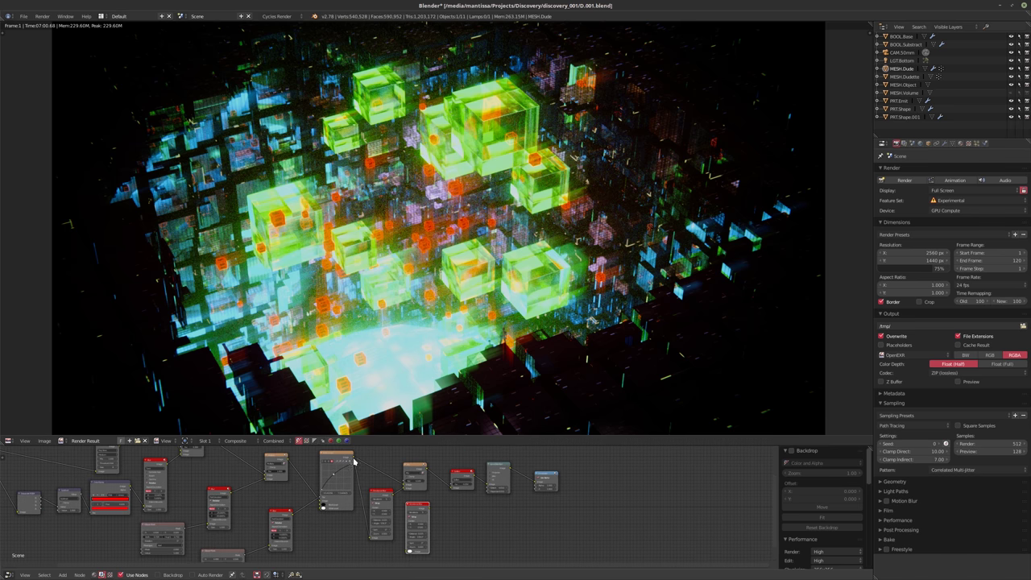
{"action": "left_click_drag", "start_coordinate": [352, 459], "coordinate": [408, 551]}
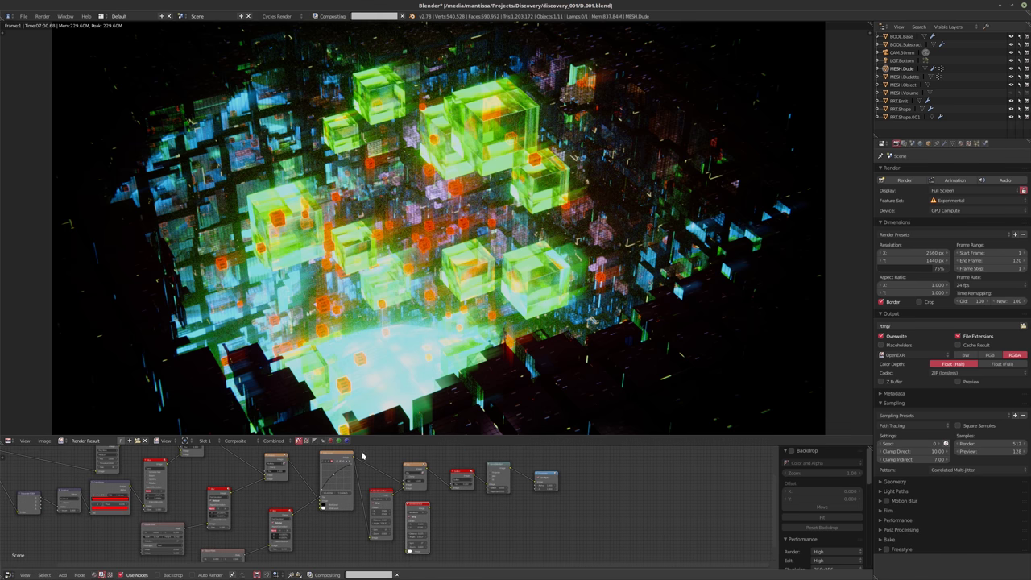
{"action": "left_click_drag", "start_coordinate": [353, 459], "coordinate": [408, 552]}
{"action": "scroll", "coordinate": [435, 515], "scroll_direction": "up", "scroll_amount": 4}
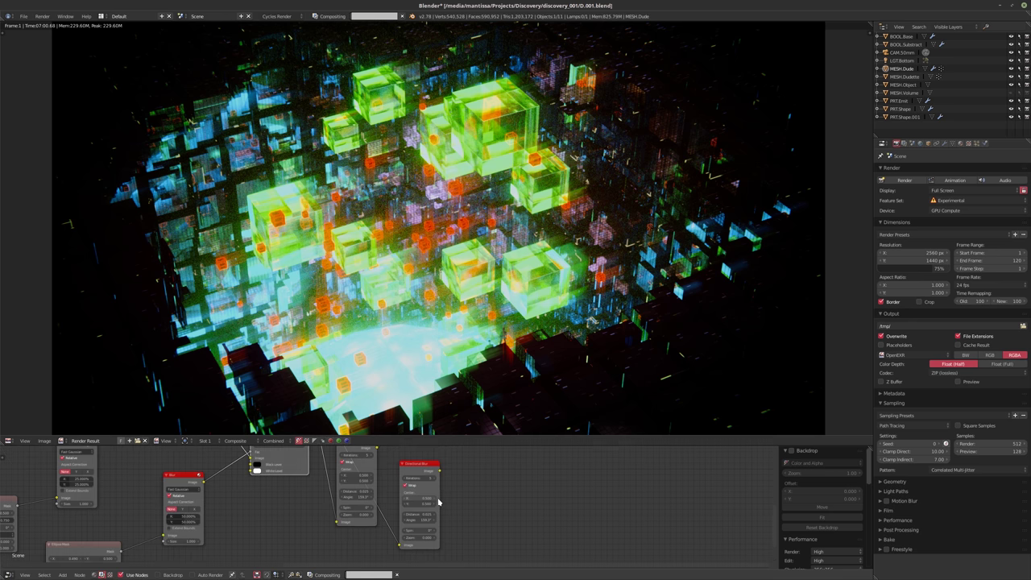
- Add 180° to the duplicated Directional Blur's angle, making it 339.3°
{"action": "scroll", "coordinate": [435, 535], "scroll_direction": "up", "scroll_amount": 3}
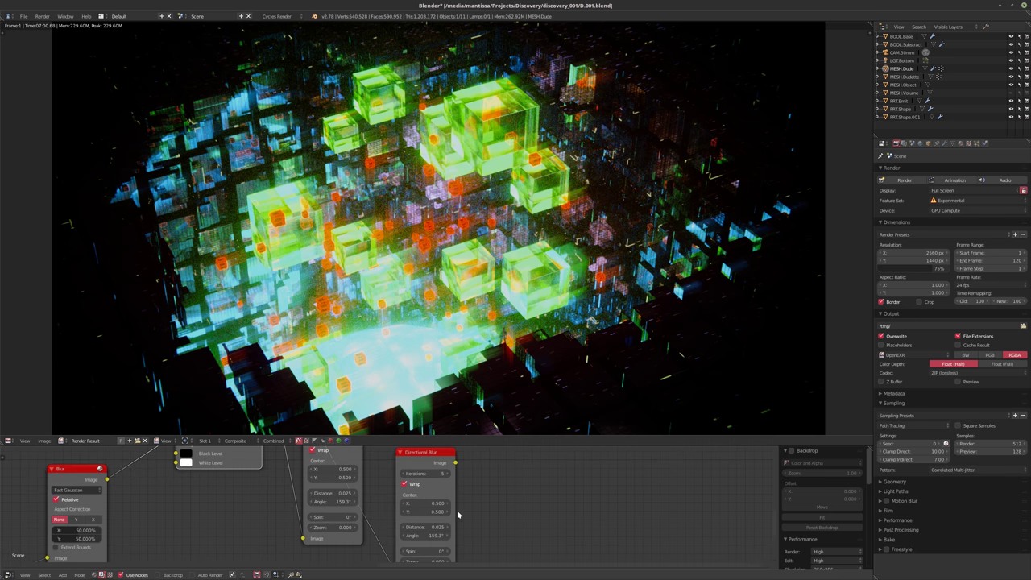
{"action": "left_click", "coordinate": [409, 546]}
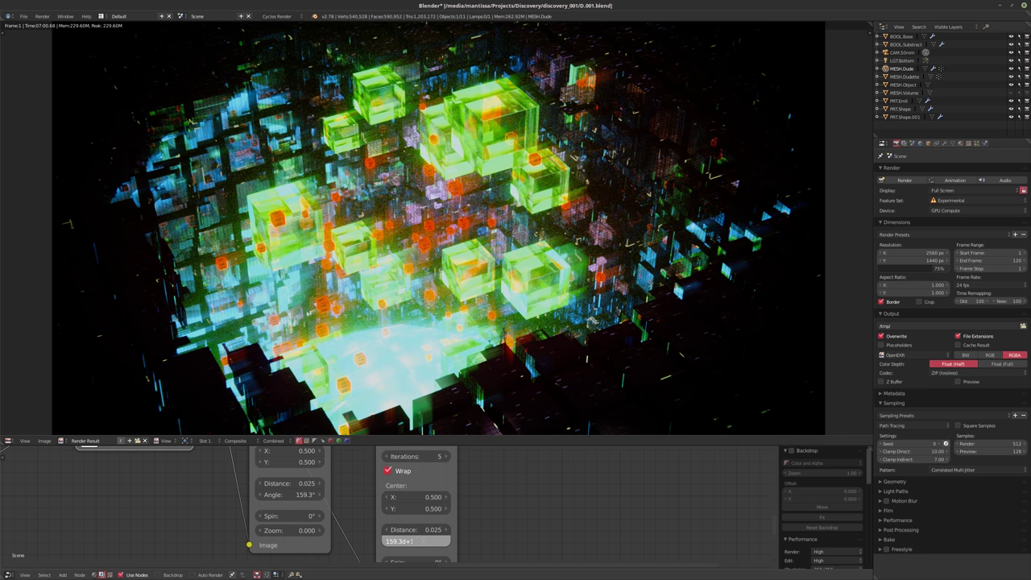
{"action": "type", "text": "80"}
{"action": "key", "text": "Return"}
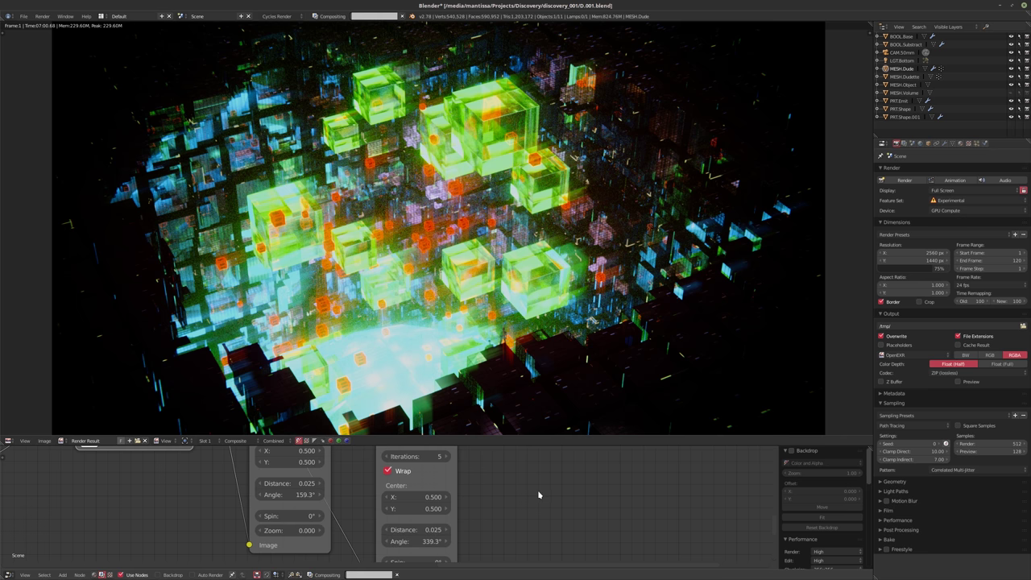
- Spread the Composite, Lens Distortion and Soften nodes further out to leave room for another node after the Mix node
{"action": "middle_click_drag", "start_coordinate": [552, 494], "coordinate": [473, 556]}
{"action": "scroll", "coordinate": [443, 473], "scroll_direction": "down", "scroll_amount": 7}
{"action": "middle_click_drag", "start_coordinate": [452, 449], "coordinate": [438, 456]}
{"action": "left_click_drag", "start_coordinate": [647, 471], "coordinate": [699, 472]}
{"action": "left_click_drag", "start_coordinate": [559, 458], "coordinate": [610, 461]}
{"action": "left_click_drag", "start_coordinate": [483, 472], "coordinate": [518, 474]}
{"action": "middle_click_drag", "start_coordinate": [356, 562], "coordinate": [464, 503]}
{"action": "key", "text": "shift+a"}
{"action": "mouse_move", "coordinate": [297, 497]}
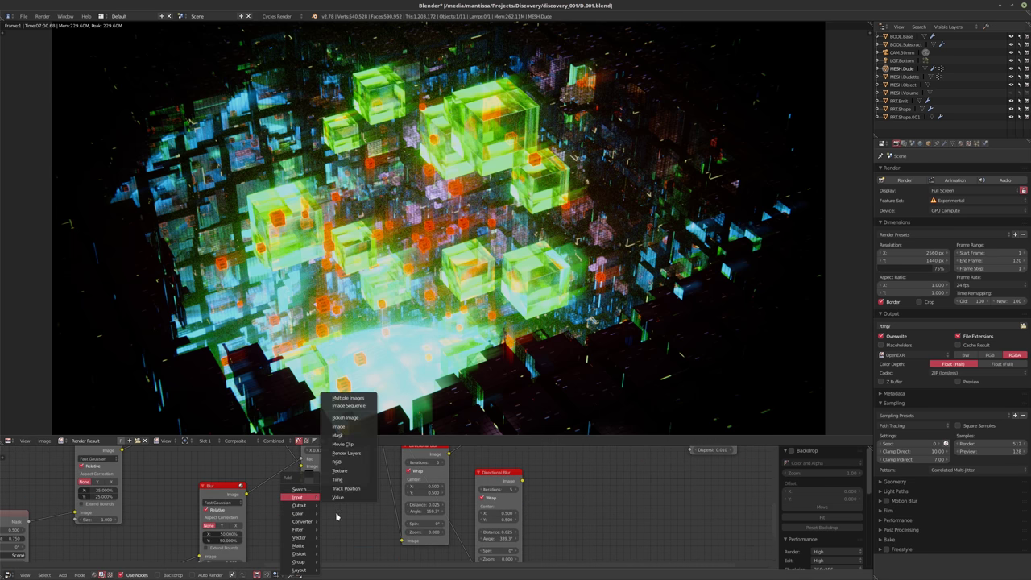
{"action": "left_click", "coordinate": [338, 497]}
{"action": "left_click", "coordinate": [334, 525]}
{"action": "left_click_drag", "start_coordinate": [344, 529], "coordinate": [414, 505]}
{"action": "middle_click_drag", "start_coordinate": [368, 523], "coordinate": [357, 518]}
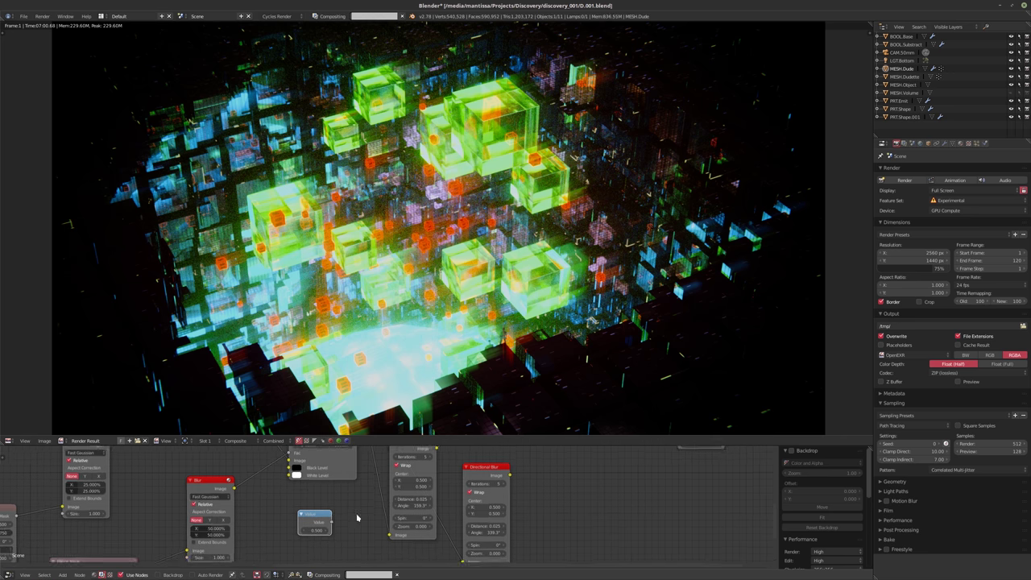
{"action": "scroll", "coordinate": [357, 518], "scroll_direction": "up", "scroll_amount": 2}
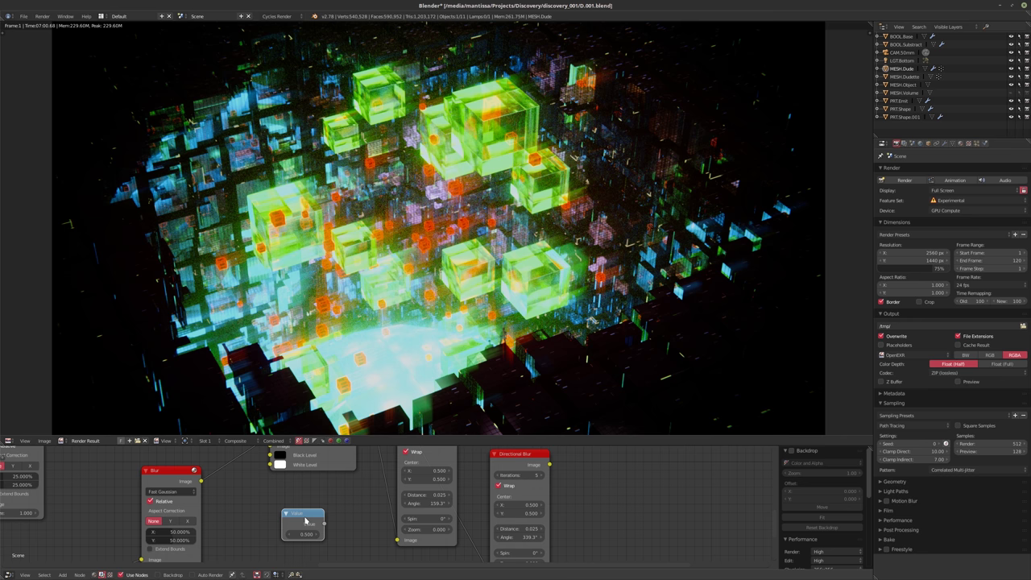
{"action": "key", "text": "x"}
- Inspect the composited render at different zoom levels and enlarge the node editor area
{"action": "middle_click_drag", "start_coordinate": [483, 519], "coordinate": [394, 548]}
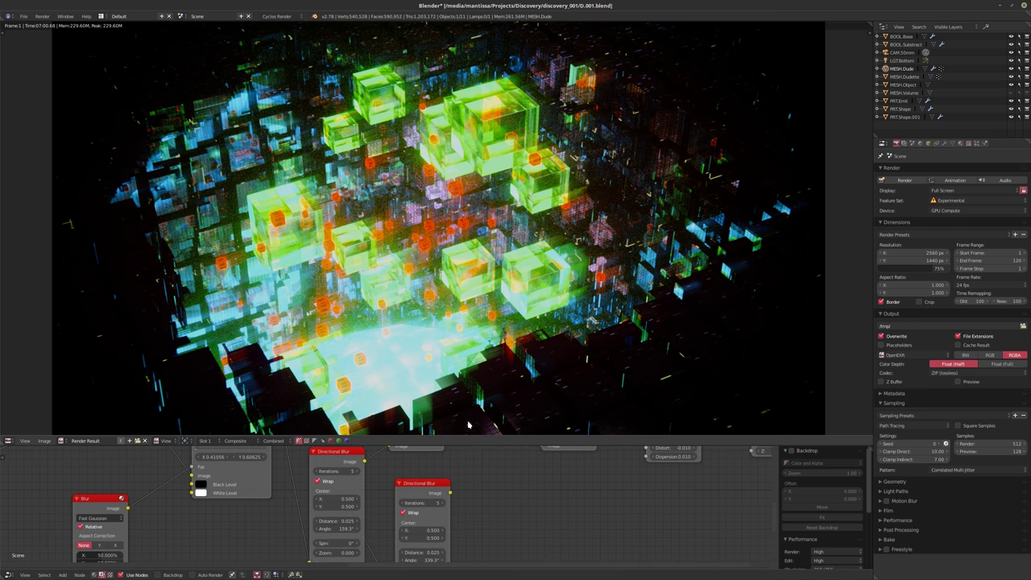
{"action": "middle_click_drag", "start_coordinate": [463, 173], "coordinate": [479, 136]}
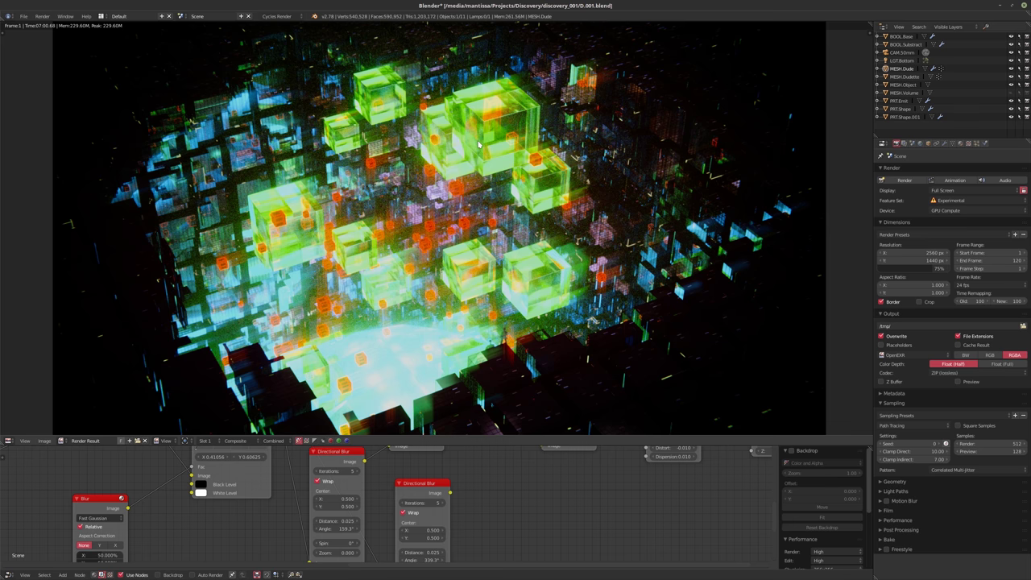
{"action": "scroll", "coordinate": [478, 144], "scroll_direction": "down", "scroll_amount": 1}
{"action": "scroll", "coordinate": [477, 142], "scroll_direction": "up", "scroll_amount": 1}
{"action": "middle_click_drag", "start_coordinate": [477, 141], "coordinate": [477, 149]}
{"action": "scroll", "coordinate": [477, 143], "scroll_direction": "down", "scroll_amount": 1}
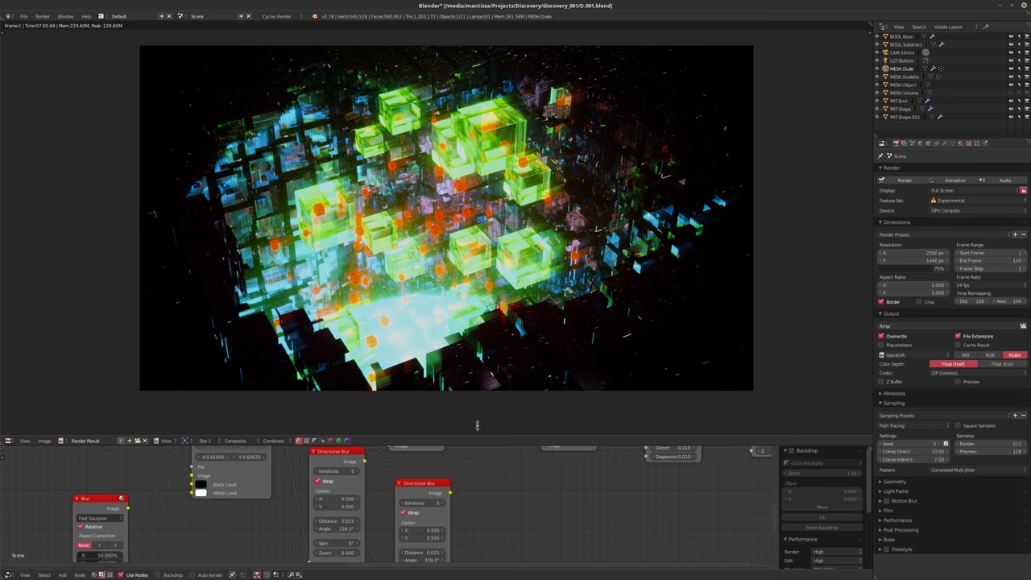
{"action": "left_click_drag", "start_coordinate": [476, 435], "coordinate": [478, 413]}
{"action": "scroll", "coordinate": [483, 324], "scroll_direction": "up", "scroll_amount": 1}
{"action": "middle_click_drag", "start_coordinate": [482, 324], "coordinate": [481, 352]}
- Insert a second Mix node between the first Mix and Soften, feeding the second Directional Blur into its second Image input
{"action": "middle_click_drag", "start_coordinate": [501, 491], "coordinate": [397, 530]}
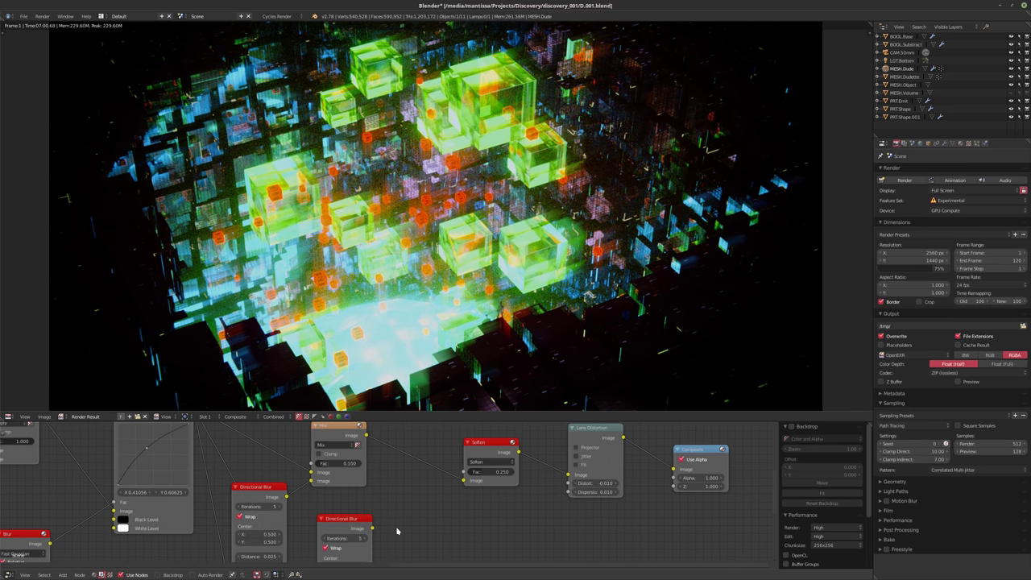
{"action": "key", "text": "shift+a"}
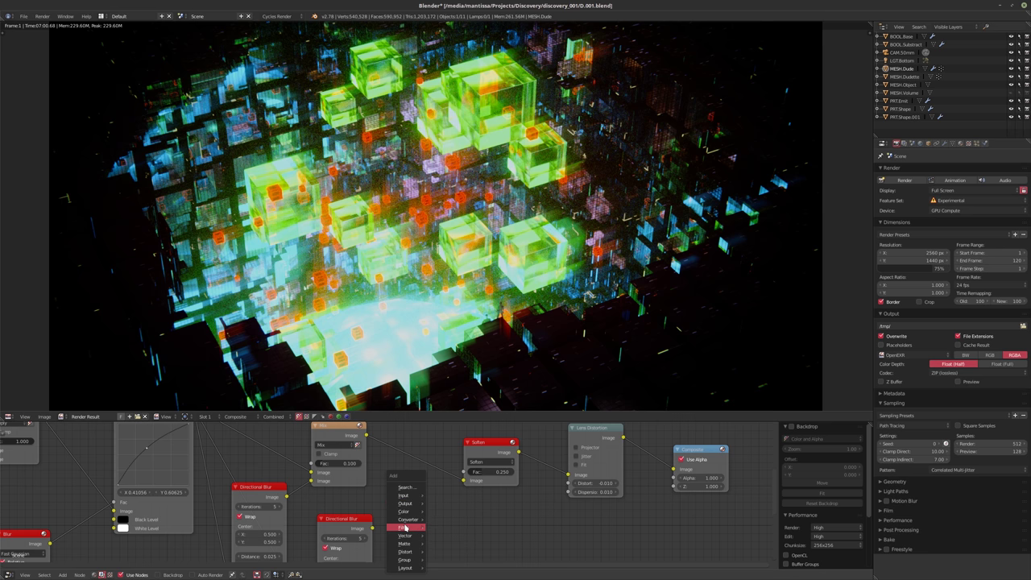
{"action": "mouse_move", "coordinate": [408, 513]}
{"action": "left_click", "coordinate": [441, 484]}
{"action": "left_click", "coordinate": [439, 487]}
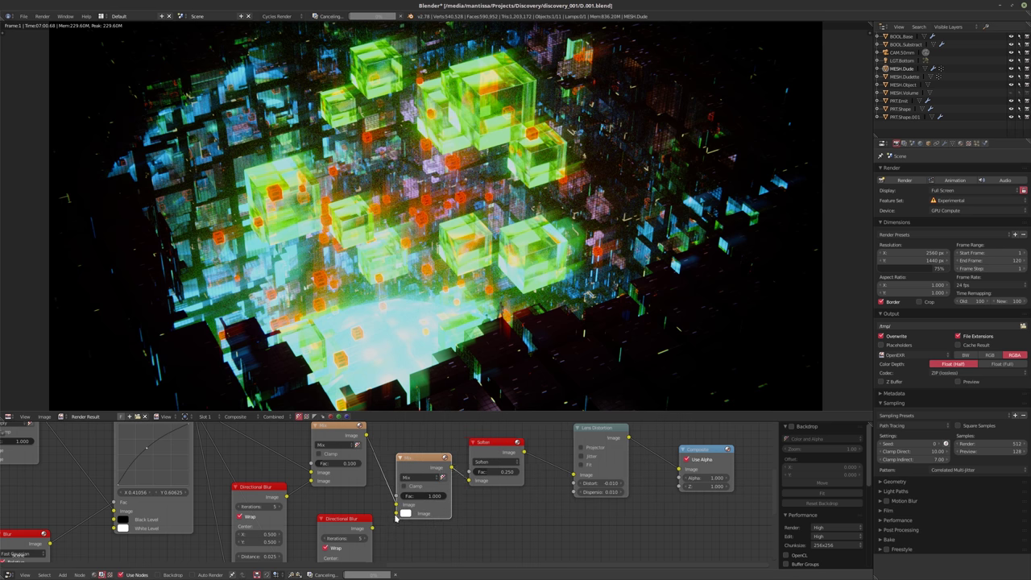
- Set the second Mix node's factor to 0.1
{"action": "double_click", "coordinate": [425, 496]}
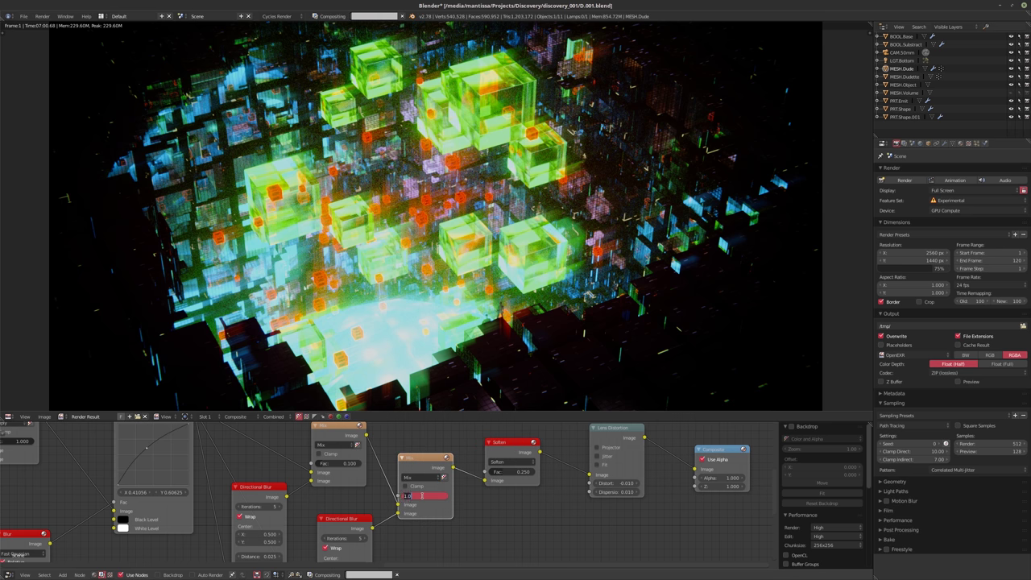
{"action": "type", "text": "0.1"}
{"action": "key", "text": "Return"}
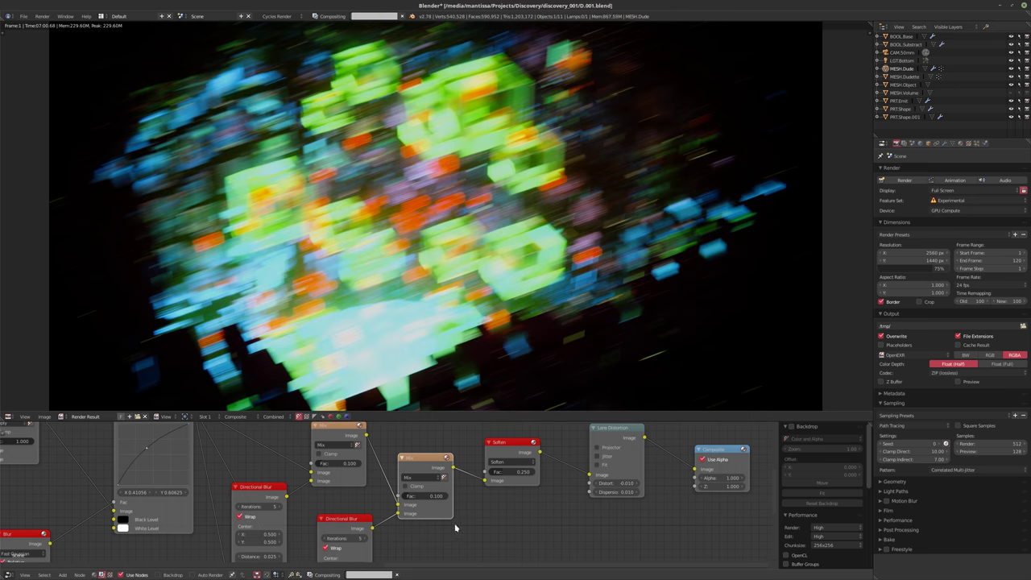
- Set the factor of both Directional Blur Mix nodes to 0.025
{"action": "middle_click_drag", "start_coordinate": [458, 524], "coordinate": [479, 538]}
{"action": "scroll", "coordinate": [491, 513], "scroll_direction": "down", "scroll_amount": 1}
{"action": "scroll", "coordinate": [466, 495], "scroll_direction": "up", "scroll_amount": 2}
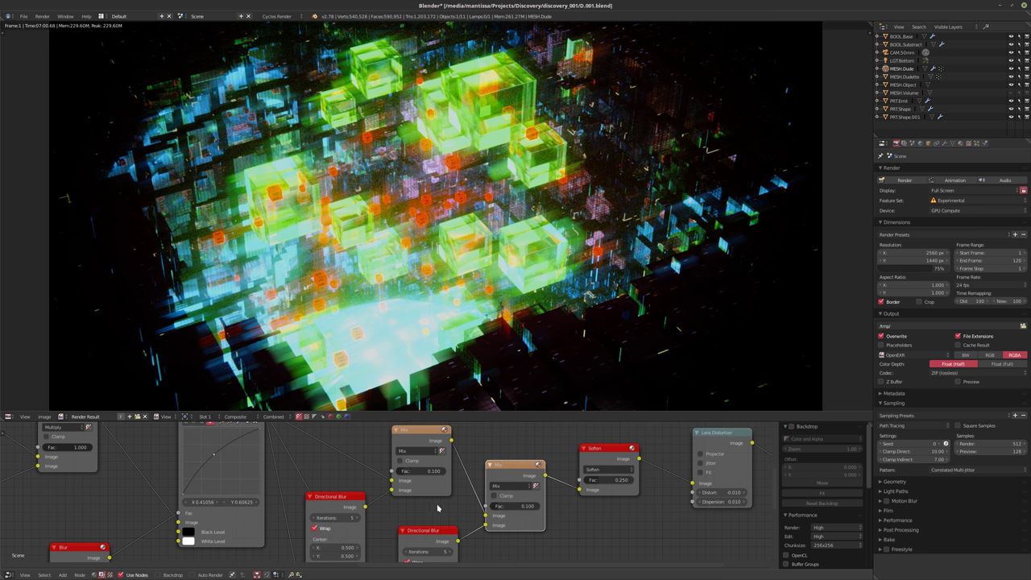
{"action": "left_click", "coordinate": [417, 470]}
{"action": "type", "text": ".025"}
{"action": "key", "text": "Return"}
{"action": "left_click", "coordinate": [513, 506]}
{"action": "type", "text": ".0"}
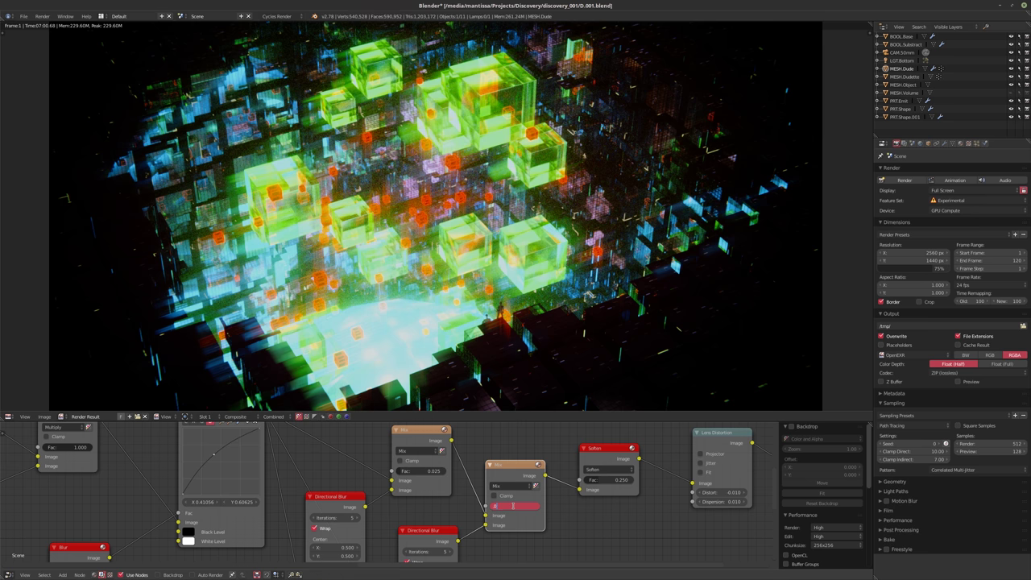
{"action": "type", "text": "025"}
{"action": "key", "text": "Return"}
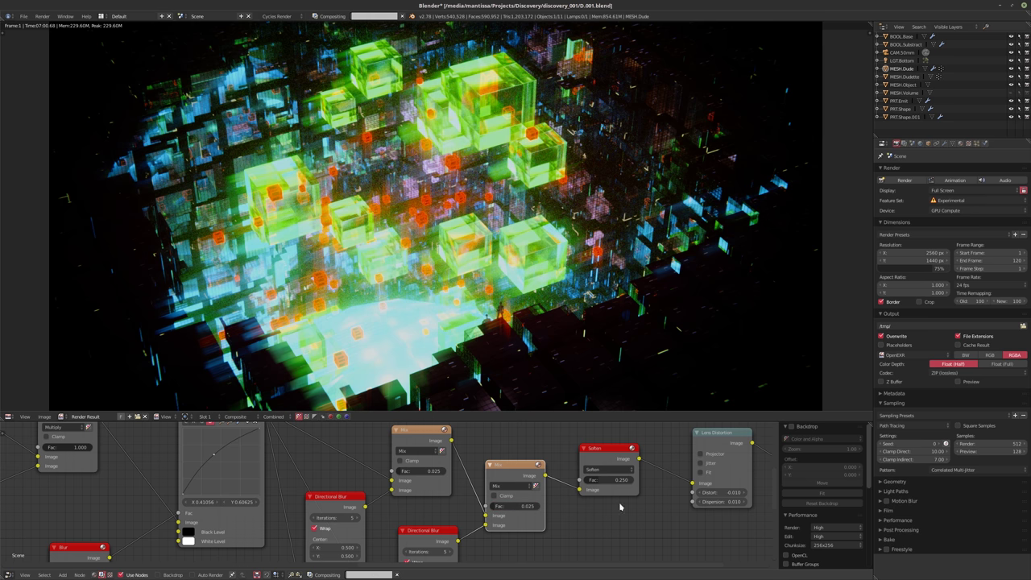
{"action": "scroll", "coordinate": [501, 505], "scroll_direction": "down", "scroll_amount": 2}
{"action": "middle_click_drag", "start_coordinate": [571, 505], "coordinate": [524, 485]}
{"action": "scroll", "coordinate": [516, 505], "scroll_direction": "down", "scroll_amount": 1}
{"action": "scroll", "coordinate": [489, 487], "scroll_direction": "down", "scroll_amount": 1}
{"action": "scroll", "coordinate": [484, 505], "scroll_direction": "up", "scroll_amount": 2}
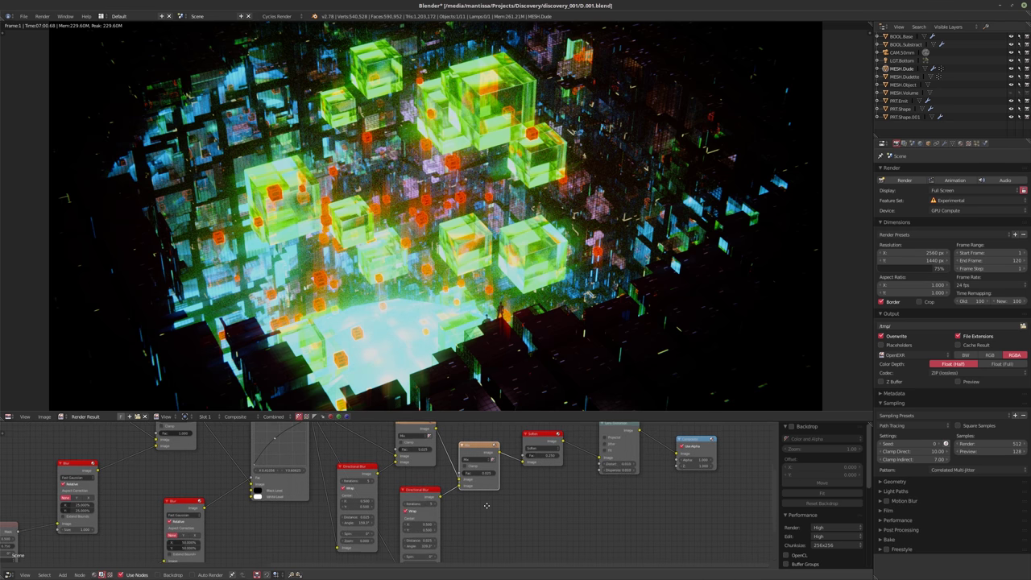
- Mute both Directional Blur Mix nodes and unmute them to compare the composite with and without the blurs
{"action": "right_click", "coordinate": [413, 431]}
{"action": "right_click", "coordinate": [477, 457], "text": "shift"}
{"action": "key", "text": "m"}
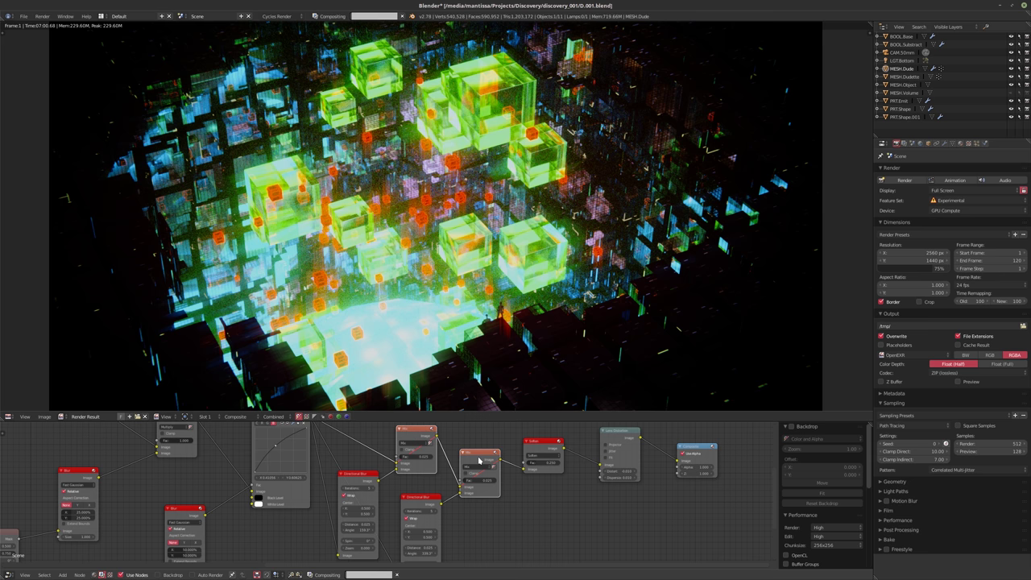
{"action": "key", "text": "m"}
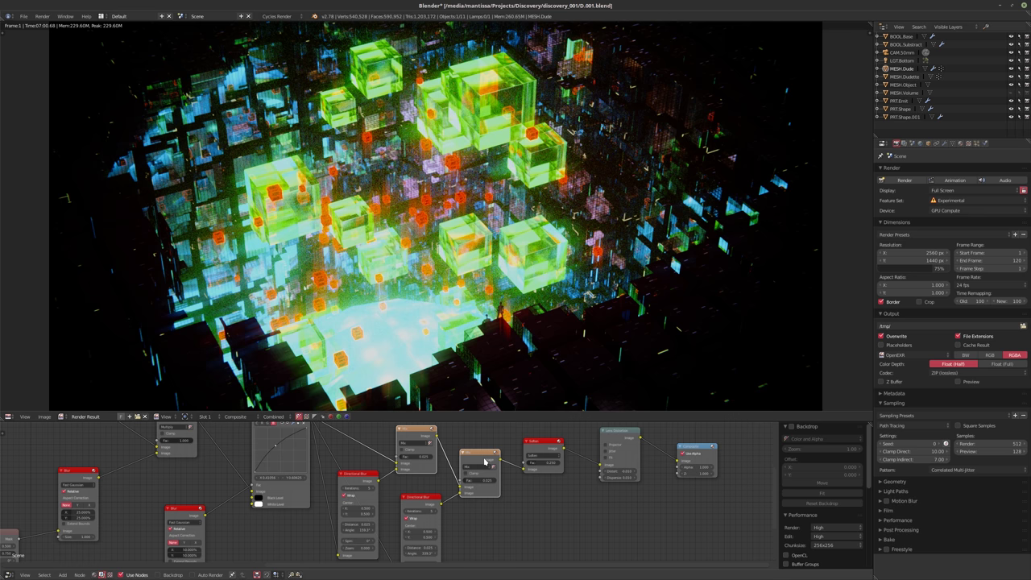
- Set the distance of both Directional Blur nodes to 0.04
{"action": "scroll", "coordinate": [481, 460], "scroll_direction": "up", "scroll_amount": 2}
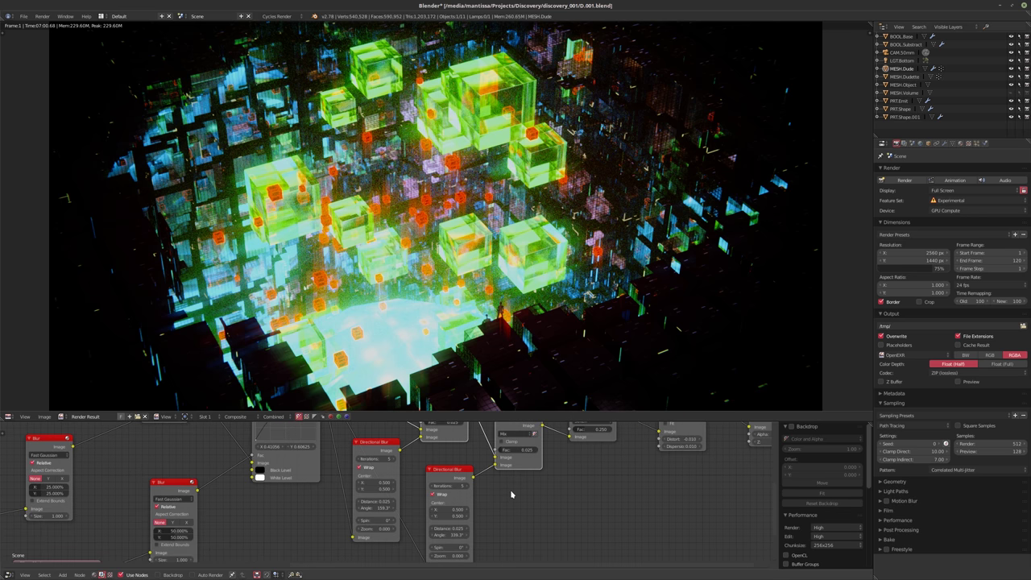
{"action": "scroll", "coordinate": [512, 504], "scroll_direction": "up", "scroll_amount": 1}
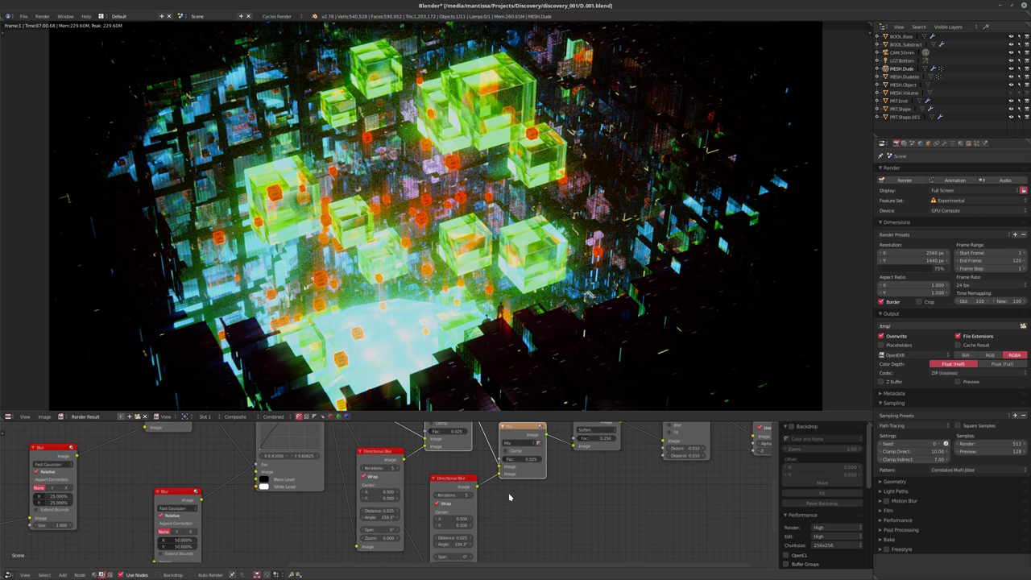
{"action": "left_click", "coordinate": [383, 511]}
{"action": "key", "text": "Return"}
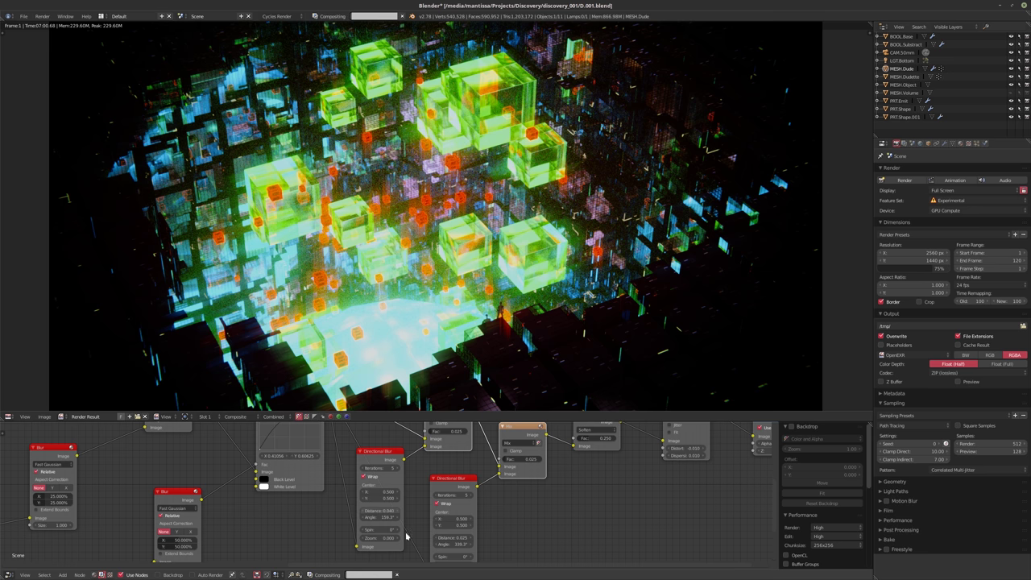
{"action": "left_click", "coordinate": [447, 537]}
{"action": "type", "text": ".00.04"}
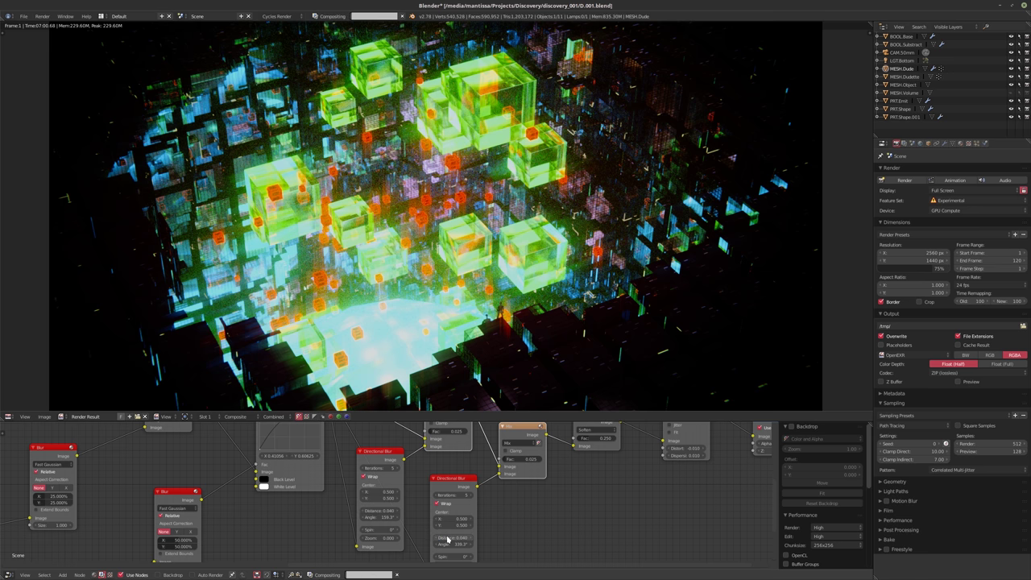
{"action": "key", "text": "Return"}
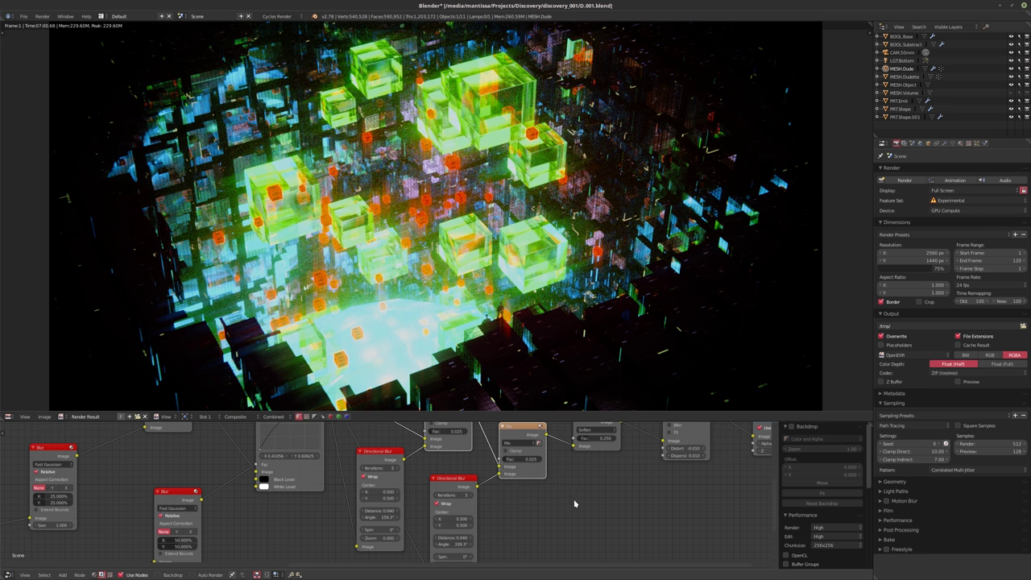
- Add a Value node and connect its output to the factor inputs of both Directional Blur Mix nodes
{"action": "middle_click_drag", "start_coordinate": [572, 503], "coordinate": [603, 536]}
{"action": "middle_click_drag", "start_coordinate": [519, 461], "coordinate": [534, 496]}
{"action": "scroll", "coordinate": [436, 434], "scroll_direction": "up", "scroll_amount": 1}
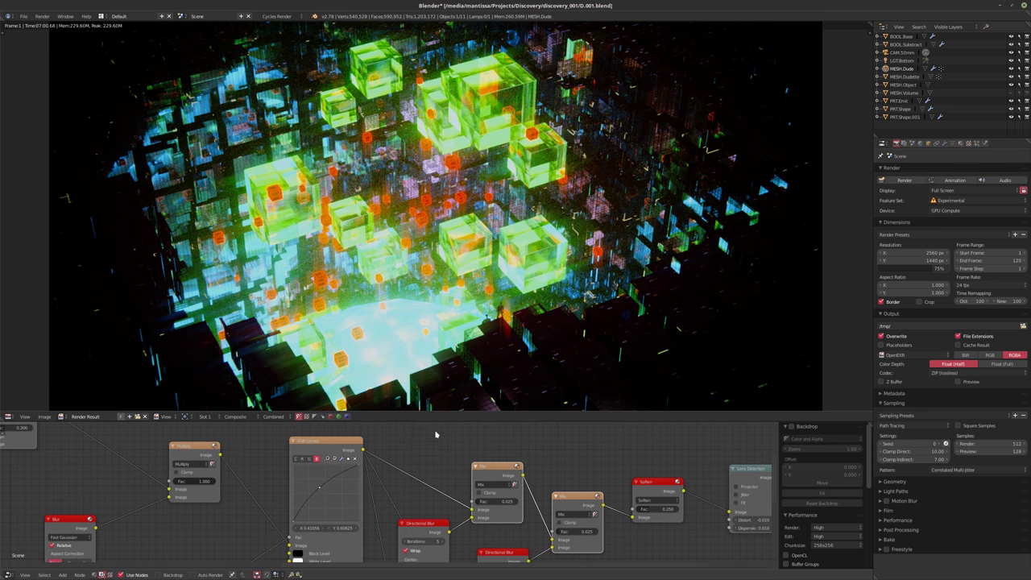
{"action": "key", "text": "shift+a"}
{"action": "mouse_move", "coordinate": [407, 420]}
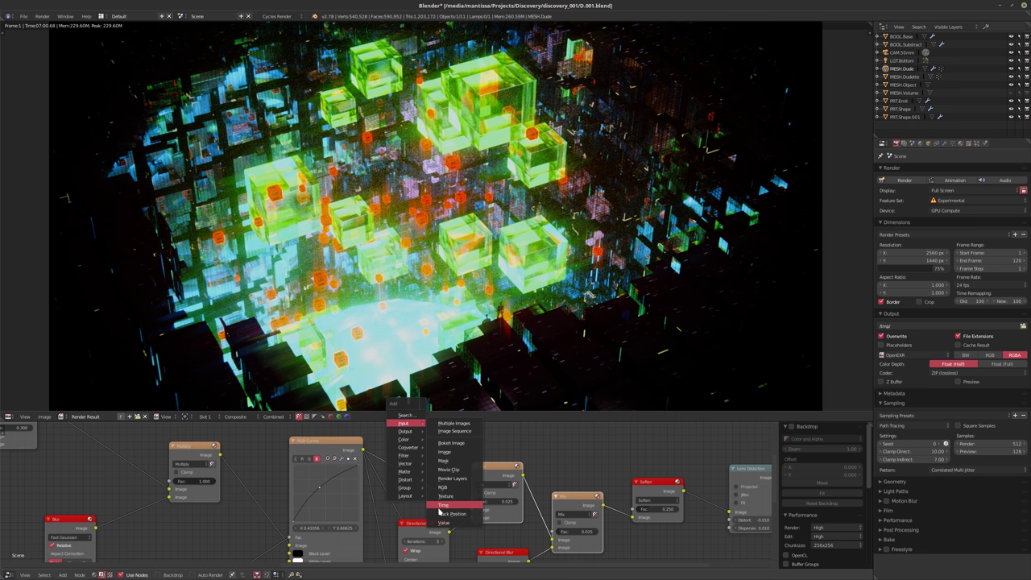
{"action": "left_click", "coordinate": [451, 525]}
{"action": "left_click", "coordinate": [389, 405]}
{"action": "left_click_drag", "start_coordinate": [435, 438], "coordinate": [473, 500]}
{"action": "left_click_drag", "start_coordinate": [436, 438], "coordinate": [555, 532]}
{"action": "middle_click_drag", "start_coordinate": [466, 502], "coordinate": [470, 513]}
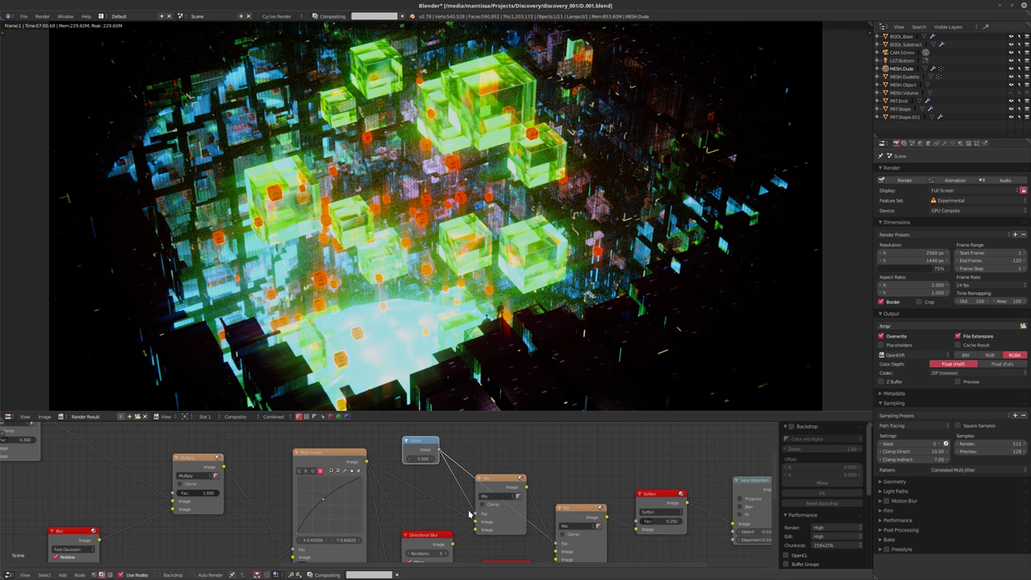
- Set the Value node driving both Mix factors to 0.1
{"action": "left_click", "coordinate": [426, 462]}
{"action": "key", "text": "Return"}
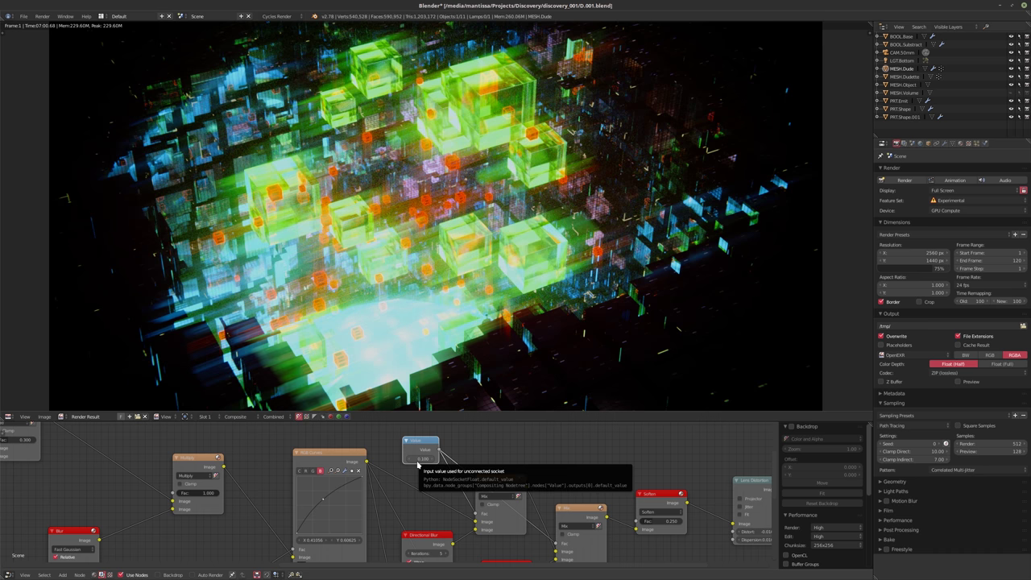
{"action": "middle_click_drag", "start_coordinate": [431, 488], "coordinate": [432, 475]}
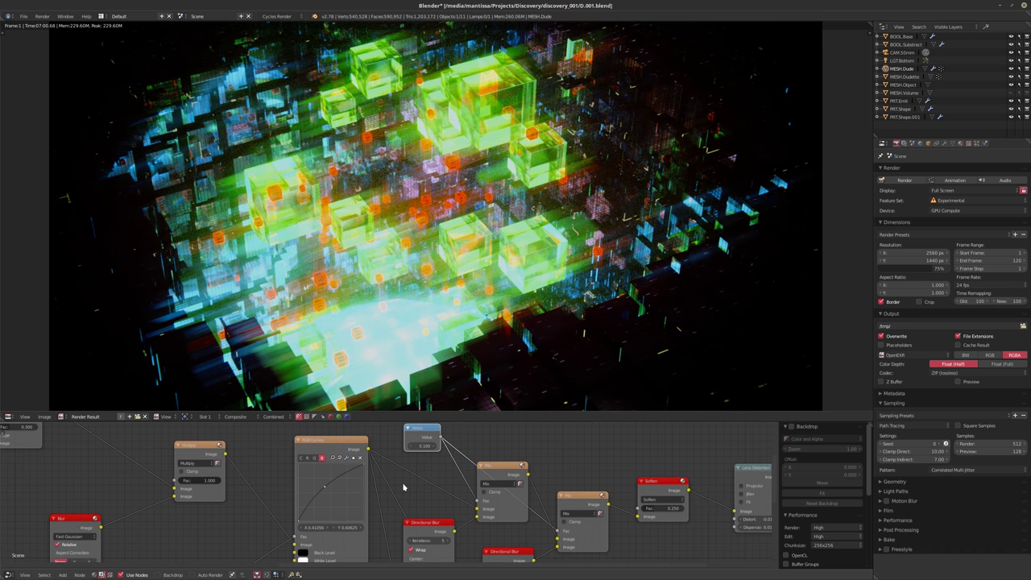
- Make room after RGB Curves and insert a Color Correction node on its link to the first Mix node
{"action": "middle_click_drag", "start_coordinate": [336, 477], "coordinate": [383, 464]}
{"action": "scroll", "coordinate": [383, 467], "scroll_direction": "down", "scroll_amount": 2}
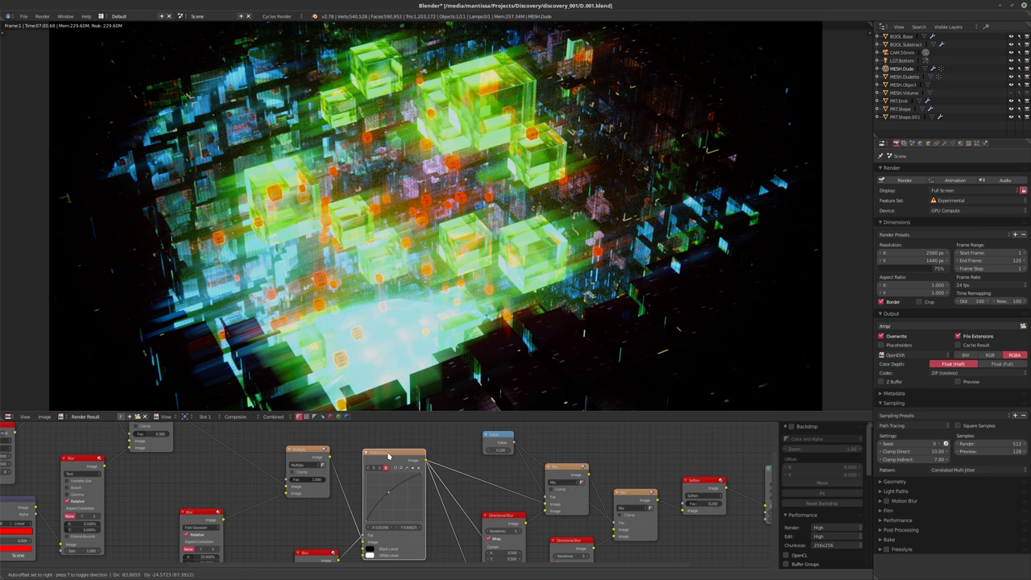
{"action": "key", "text": "shift+a"}
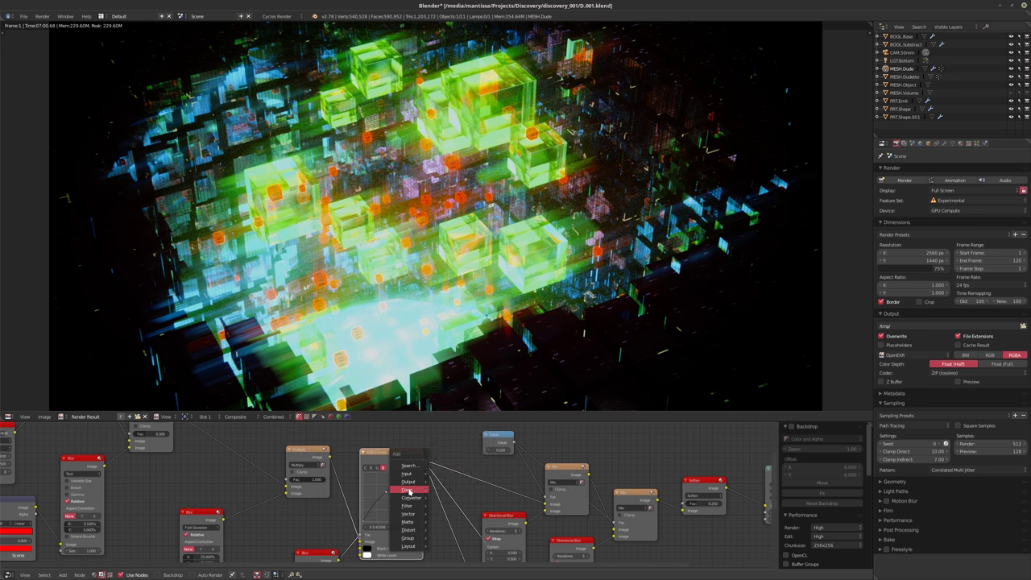
{"action": "mouse_move", "coordinate": [408, 491]}
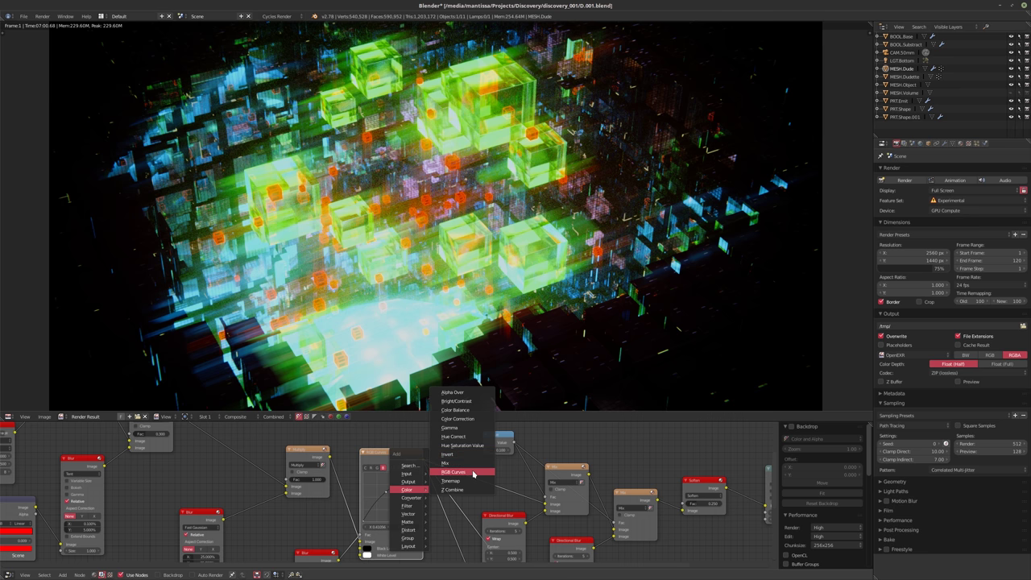
{"action": "left_click", "coordinate": [475, 421]}
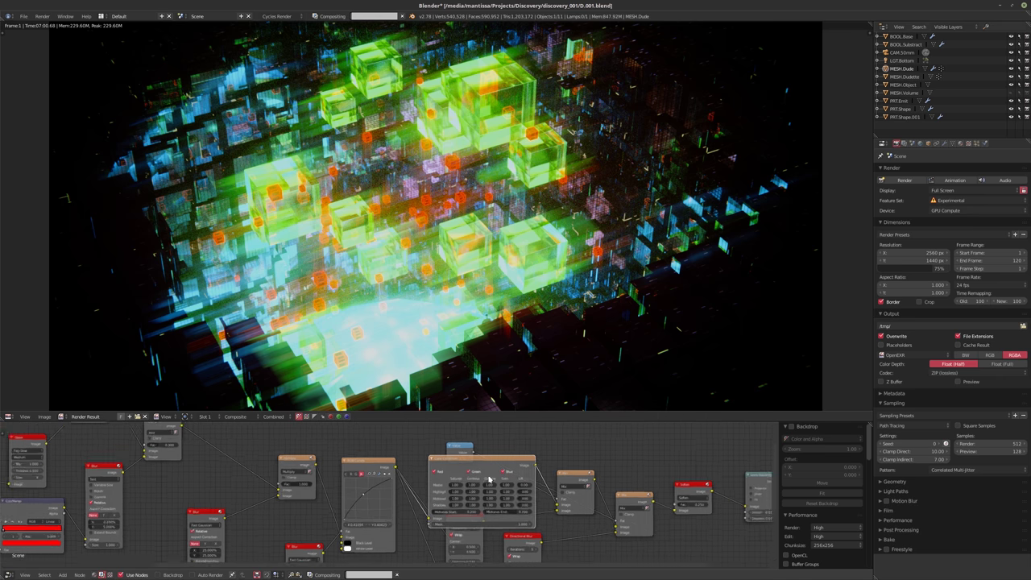
{"action": "left_click", "coordinate": [564, 499]}
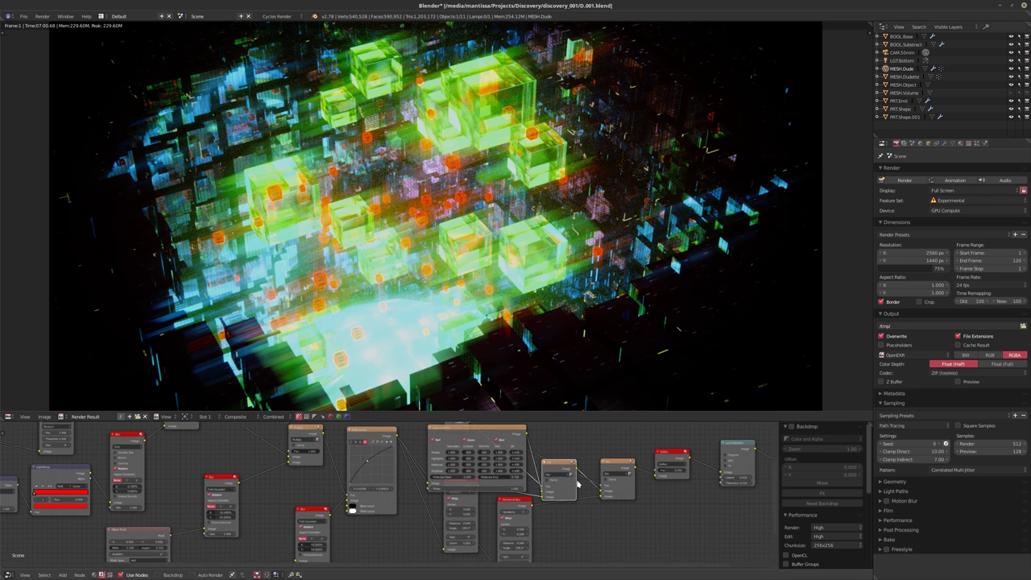
- Rearrange the Directional Blur and Value nodes so they sit clear of the Color Correction node
{"action": "left_click", "coordinate": [464, 503]}
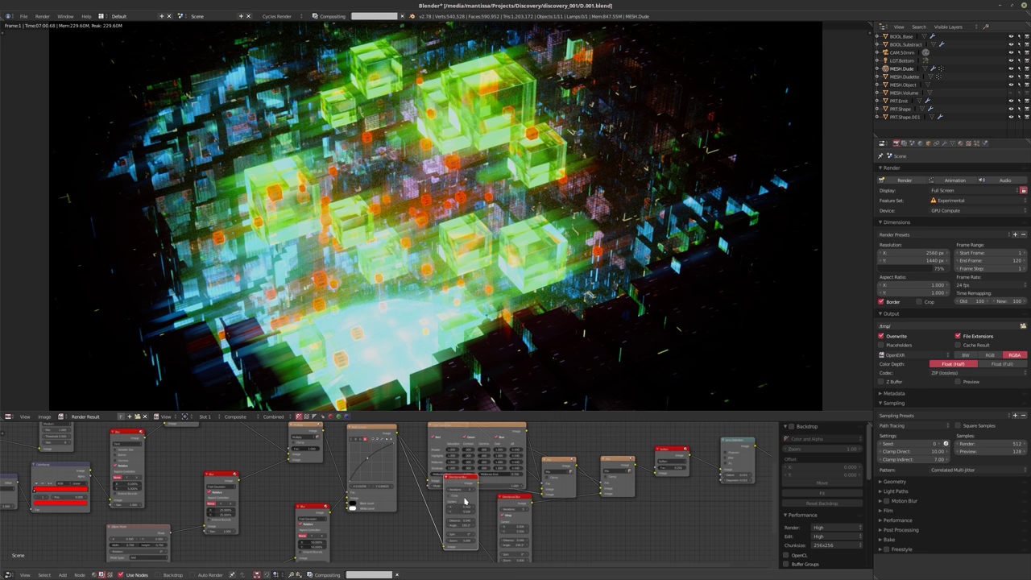
{"action": "left_click_drag", "start_coordinate": [460, 480], "coordinate": [438, 523]}
{"action": "middle_click_drag", "start_coordinate": [484, 510], "coordinate": [470, 502]}
{"action": "left_click_drag", "start_coordinate": [497, 492], "coordinate": [533, 516]}
{"action": "middle_click_drag", "start_coordinate": [499, 495], "coordinate": [488, 535]}
{"action": "scroll", "coordinate": [488, 535], "scroll_direction": "down", "scroll_amount": 2}
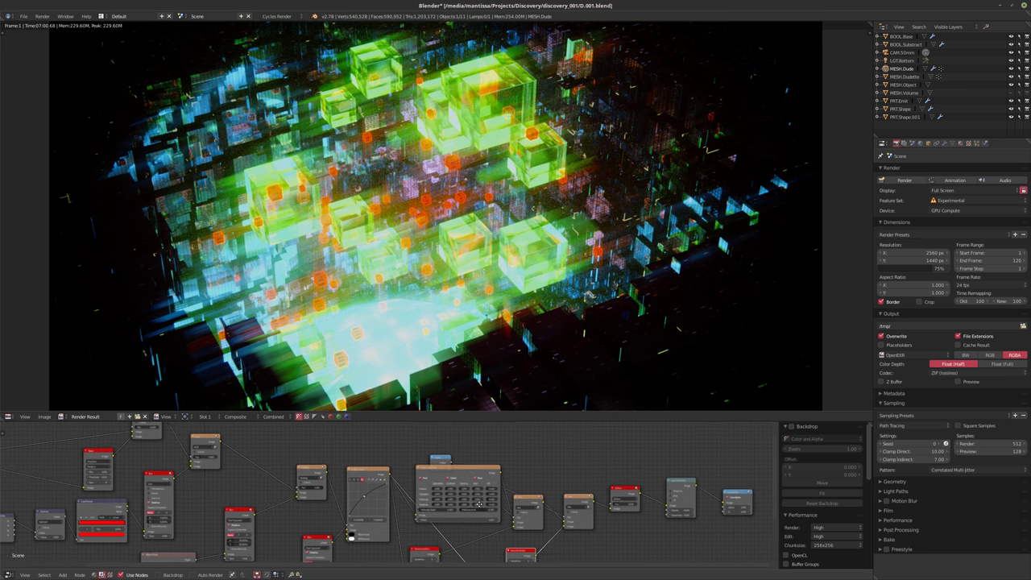
{"action": "left_click_drag", "start_coordinate": [441, 461], "coordinate": [497, 432]}
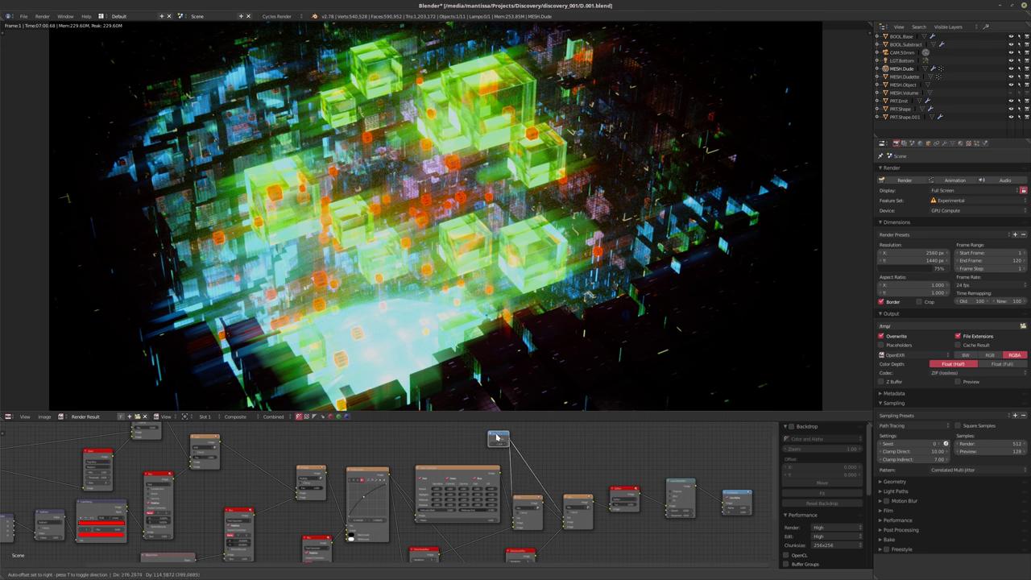
- Reduce the Color Correction node's master gain, trying 0.85 and settling on 0.8
{"action": "scroll", "coordinate": [443, 475], "scroll_direction": "up", "scroll_amount": 2}
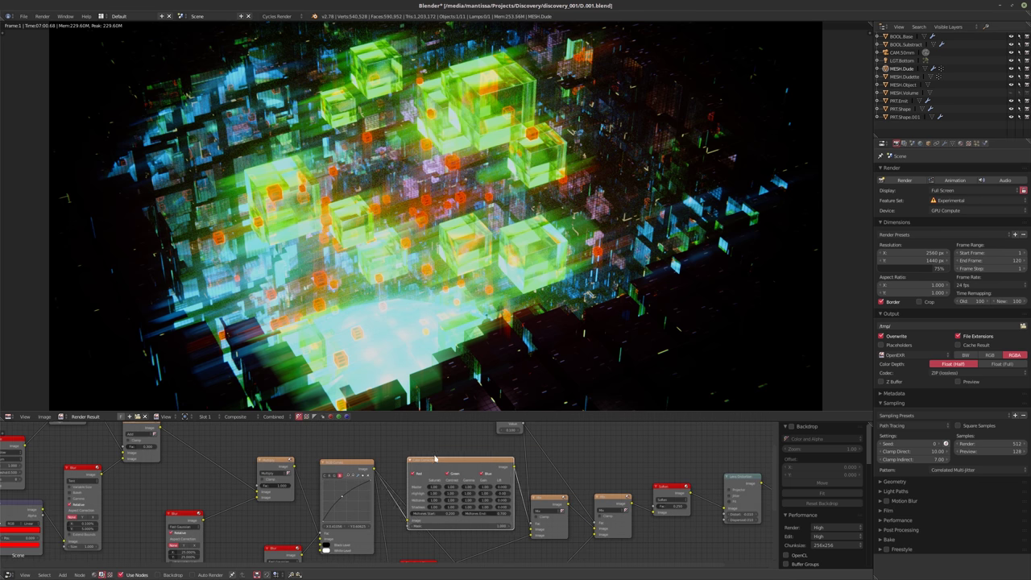
{"action": "scroll", "coordinate": [462, 499], "scroll_direction": "up", "scroll_amount": 3}
{"action": "left_click", "coordinate": [505, 467]}
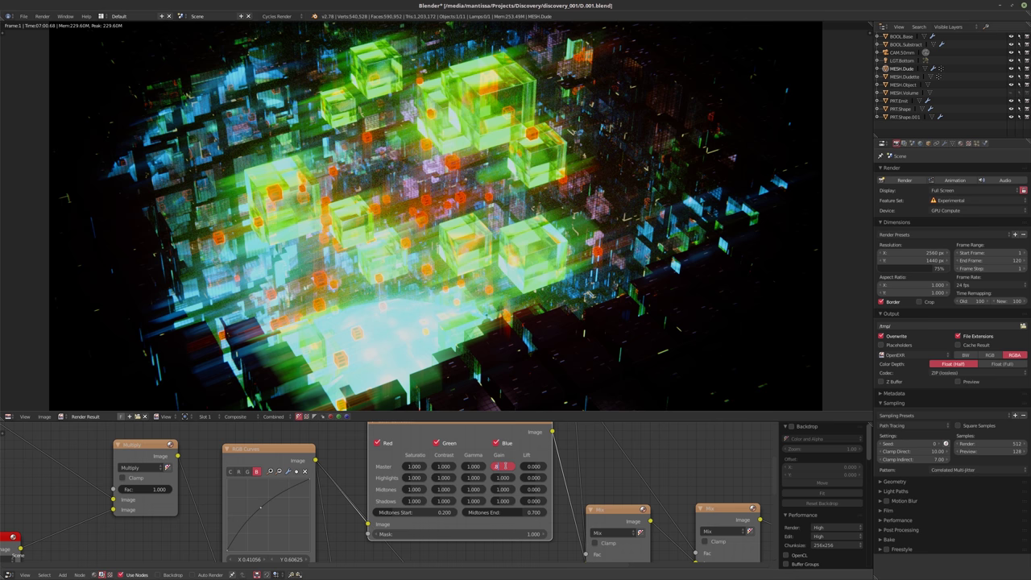
{"action": "type", "text": "0.85"}
{"action": "key", "text": "Return"}
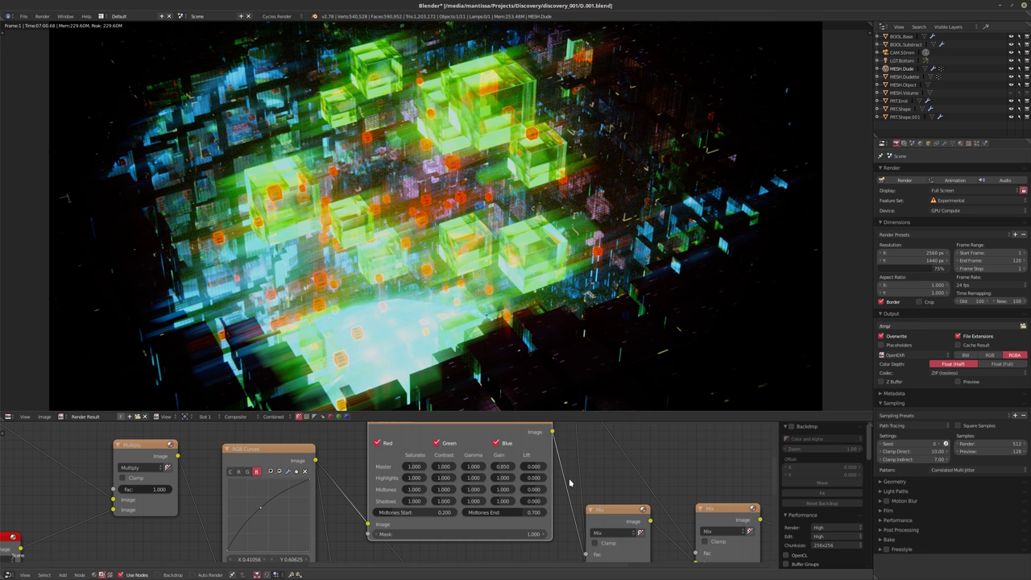
{"action": "scroll", "coordinate": [587, 487], "scroll_direction": "down", "scroll_amount": 2}
{"action": "middle_click_drag", "start_coordinate": [594, 495], "coordinate": [459, 468]}
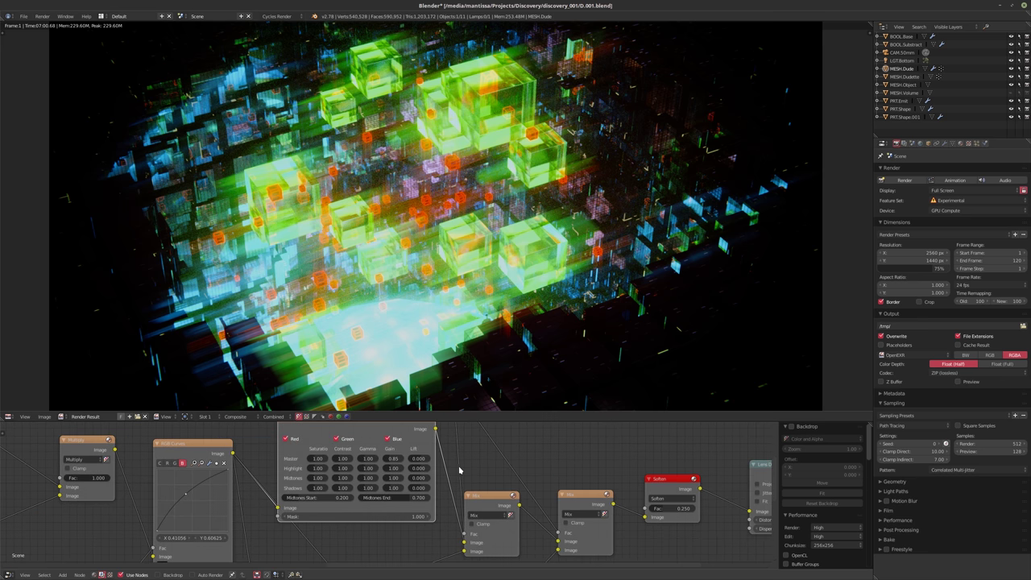
{"action": "left_click", "coordinate": [396, 458]}
{"action": "left_click_drag", "start_coordinate": [394, 459], "coordinate": [399, 461]}
- Change the blend type of both Directional Blur Mix nodes to Add
{"action": "left_click", "coordinate": [490, 514]}
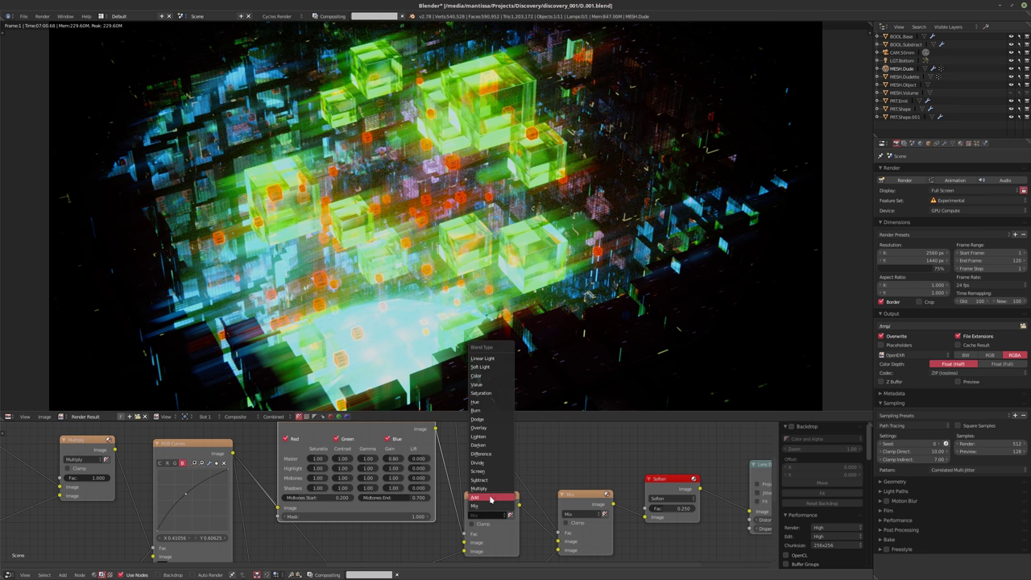
{"action": "left_click", "coordinate": [490, 497]}
{"action": "left_click", "coordinate": [580, 514]}
{"action": "left_click", "coordinate": [584, 497]}
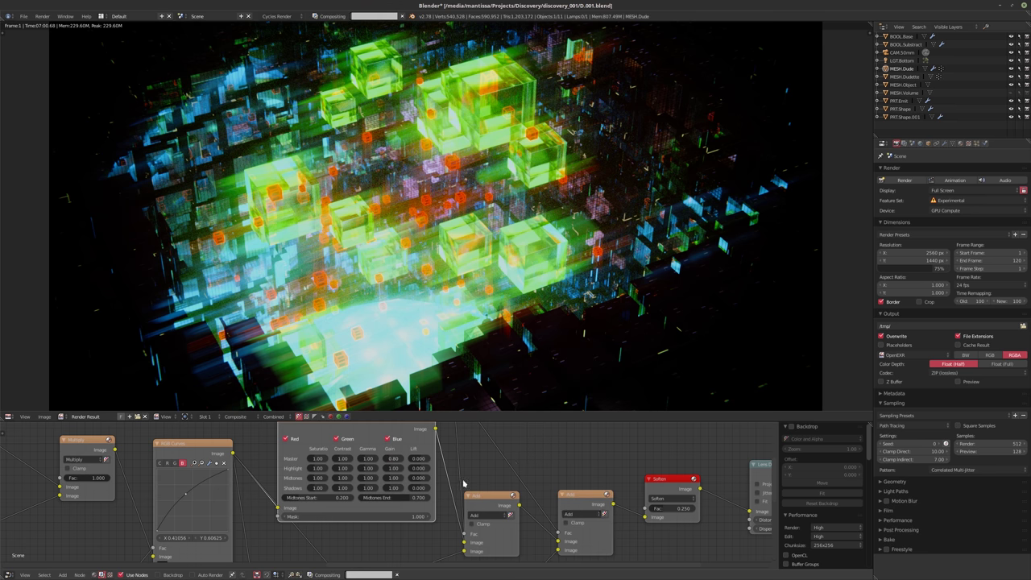
- Try a value of 0.5 in the Value node that drives both Add factors
{"action": "middle_click_drag", "start_coordinate": [463, 482], "coordinate": [489, 500]}
{"action": "scroll", "coordinate": [490, 500], "scroll_direction": "down", "scroll_amount": 2}
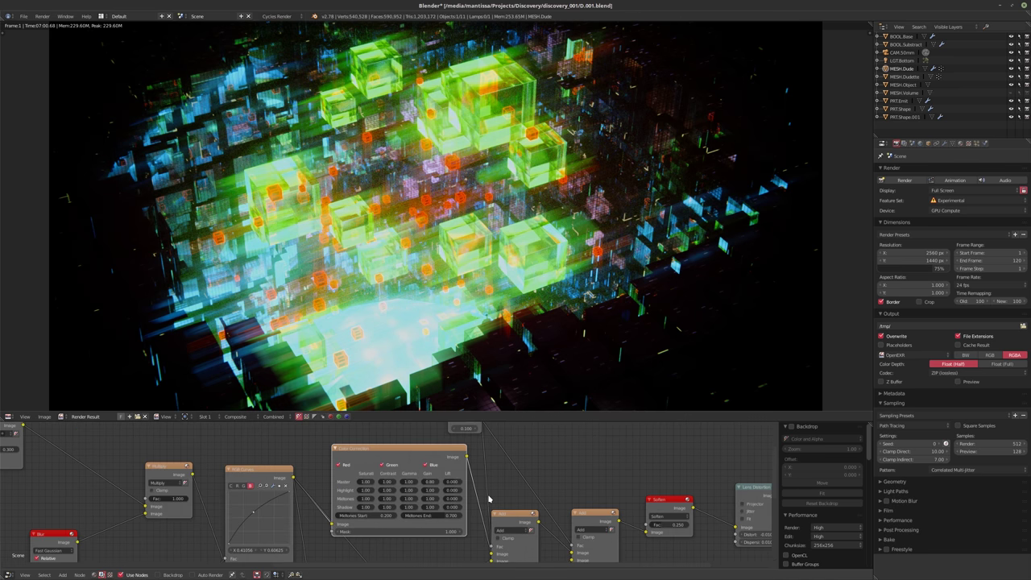
{"action": "middle_click_drag", "start_coordinate": [464, 431], "coordinate": [458, 454]}
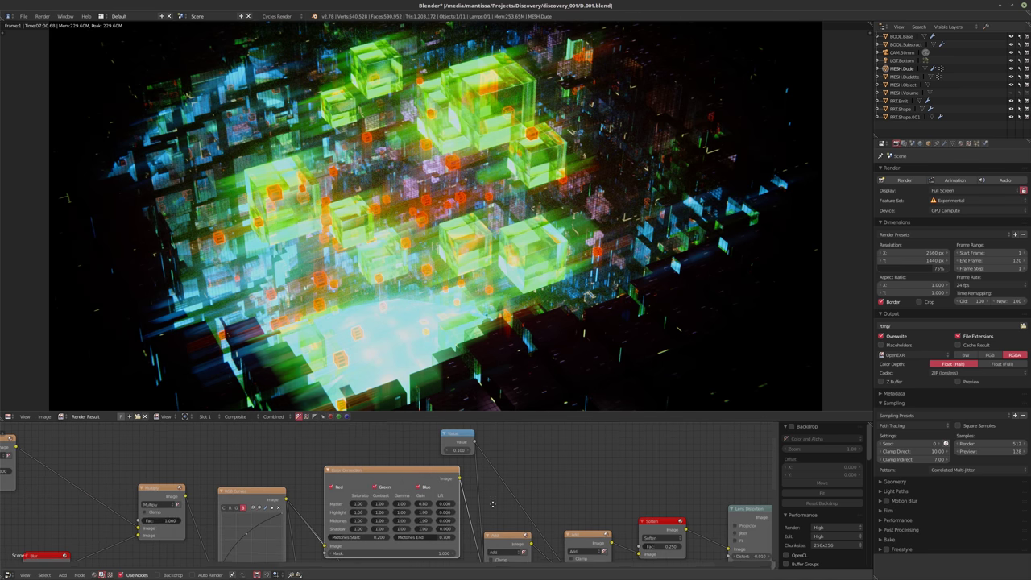
{"action": "left_click", "coordinate": [458, 452]}
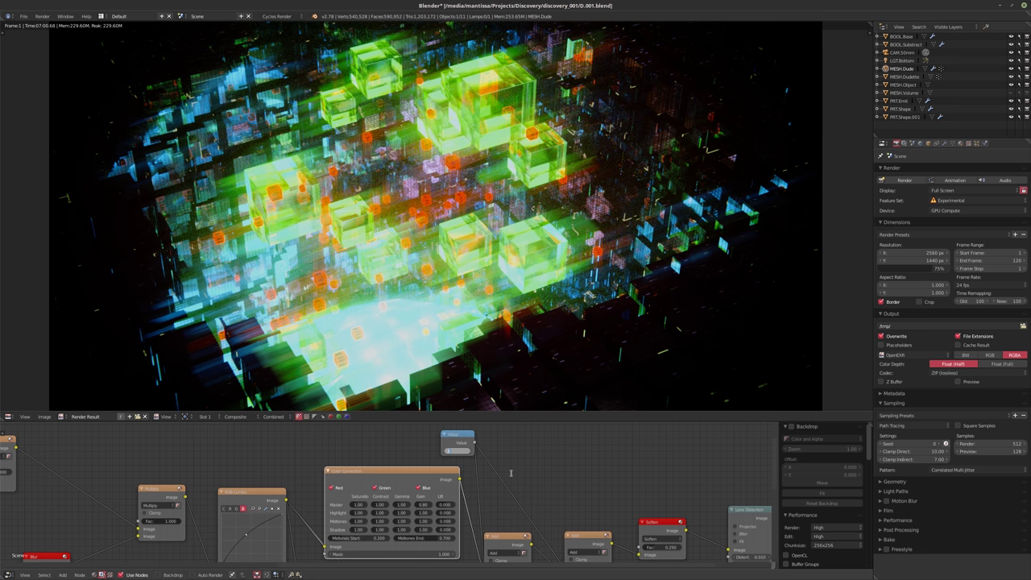
{"action": "key", "text": "Return"}
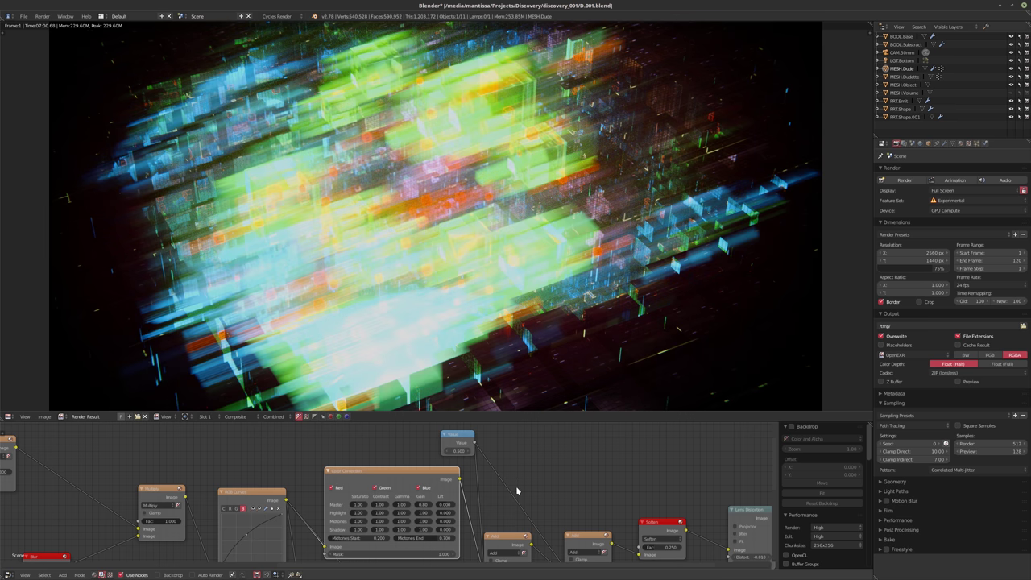
- Lower the Value node's shared blur factor to 0.05 and fine-tune it in small increments
{"action": "left_click", "coordinate": [458, 449]}
{"action": "key", "text": "Return"}
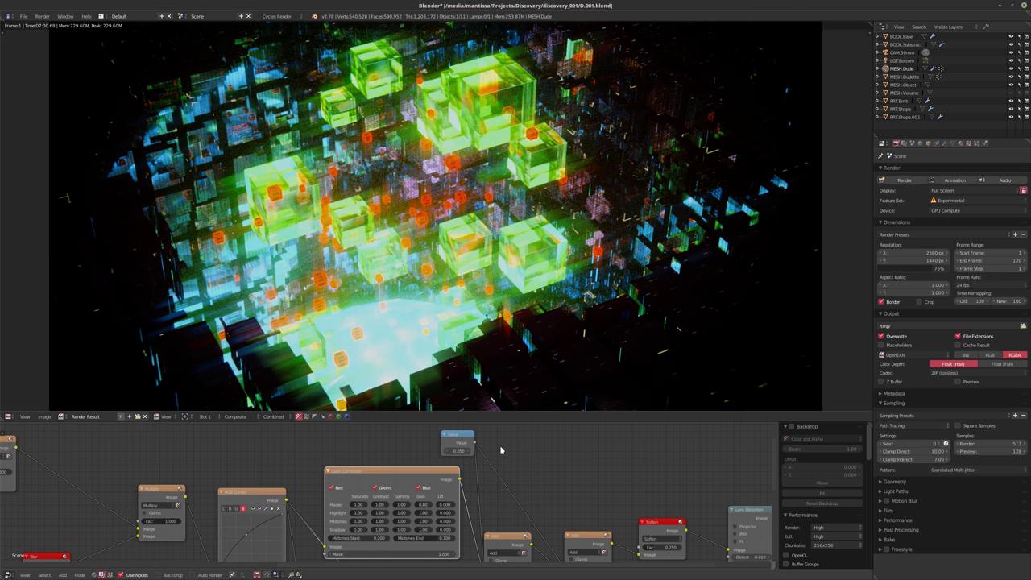
{"action": "left_click", "coordinate": [454, 450]}
{"action": "key", "text": "Return"}
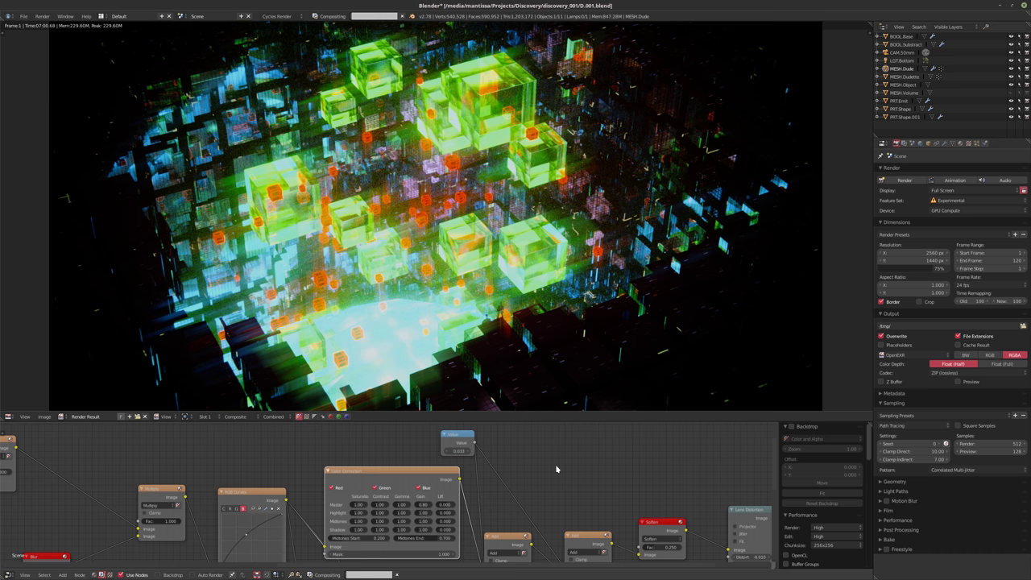
{"action": "middle_click_drag", "start_coordinate": [545, 468], "coordinate": [505, 467]}
{"action": "scroll", "coordinate": [504, 461], "scroll_direction": "down", "scroll_amount": 1}
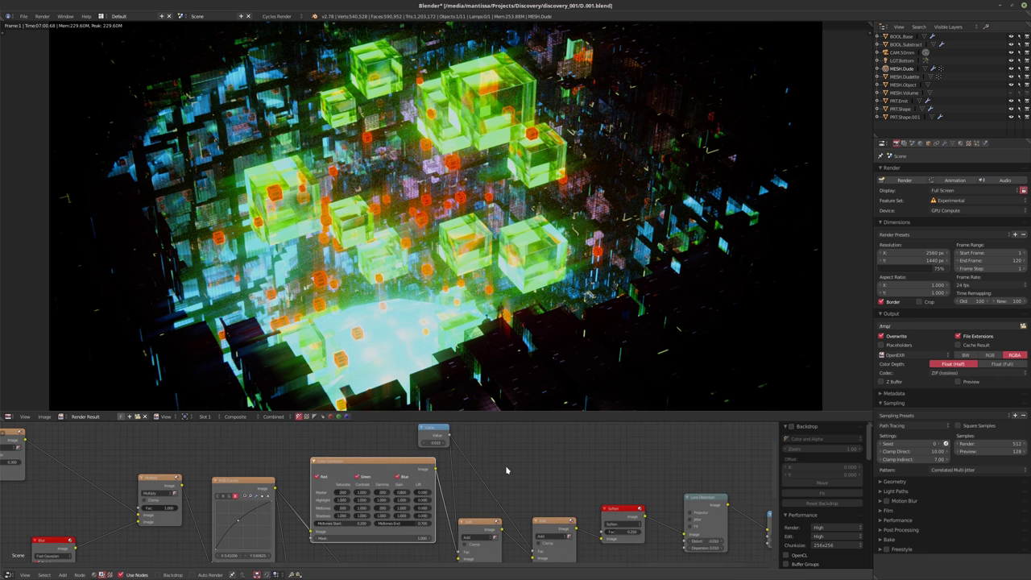
{"action": "scroll", "coordinate": [506, 470], "scroll_direction": "up", "scroll_amount": 1}
{"action": "key", "text": "Return"}
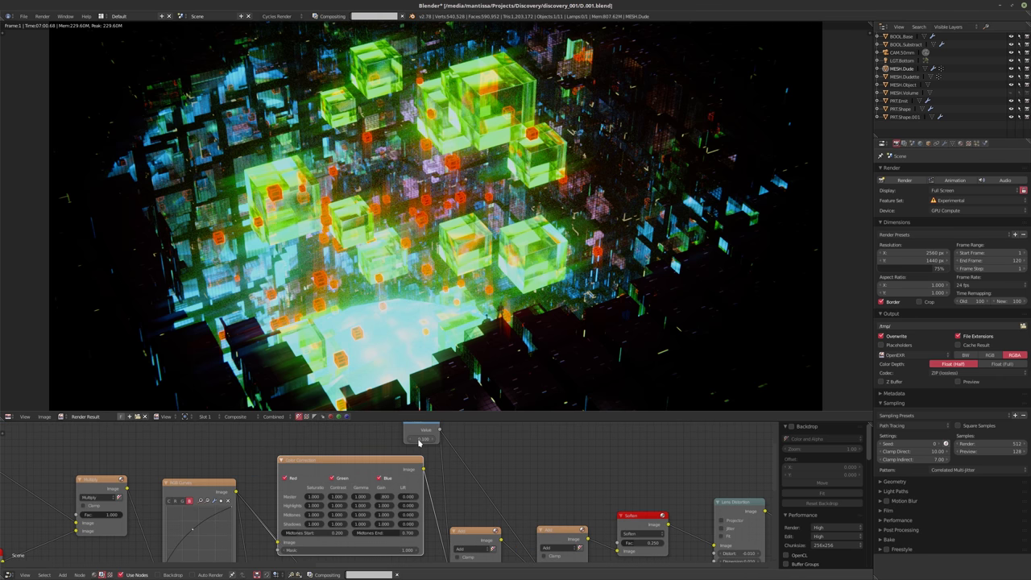
{"action": "left_click", "coordinate": [419, 442]}
{"action": "key", "text": "Return"}
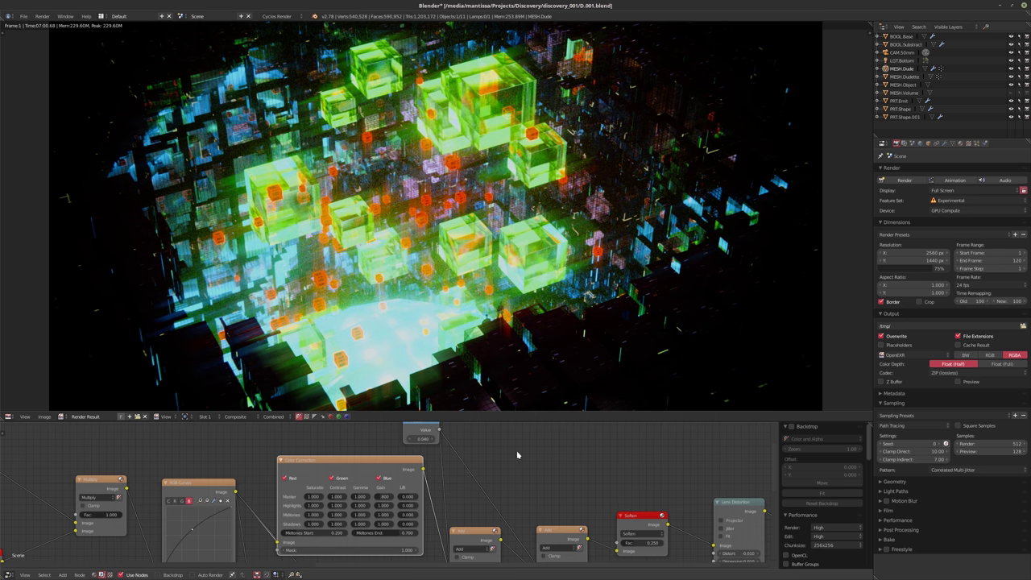
- Compare the render with both Directional Blur Add nodes muted and enabled again
{"action": "left_click", "coordinate": [421, 431]}
{"action": "middle_click_drag", "start_coordinate": [518, 495], "coordinate": [504, 473]}
{"action": "scroll", "coordinate": [506, 473], "scroll_direction": "down", "scroll_amount": 1}
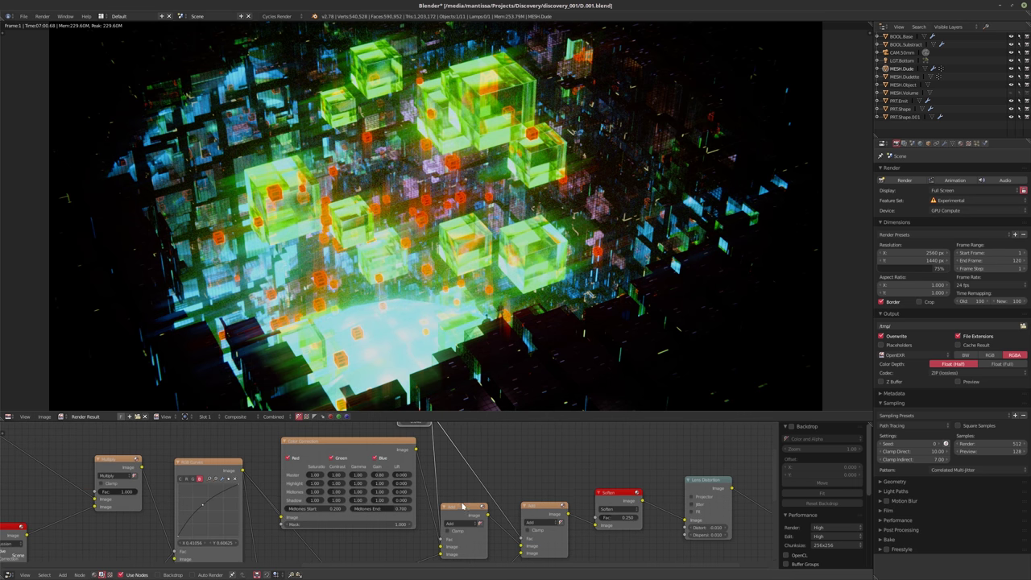
{"action": "left_click", "coordinate": [462, 507]}
{"action": "left_click", "coordinate": [546, 511], "text": "shift"}
{"action": "key", "text": "m"}
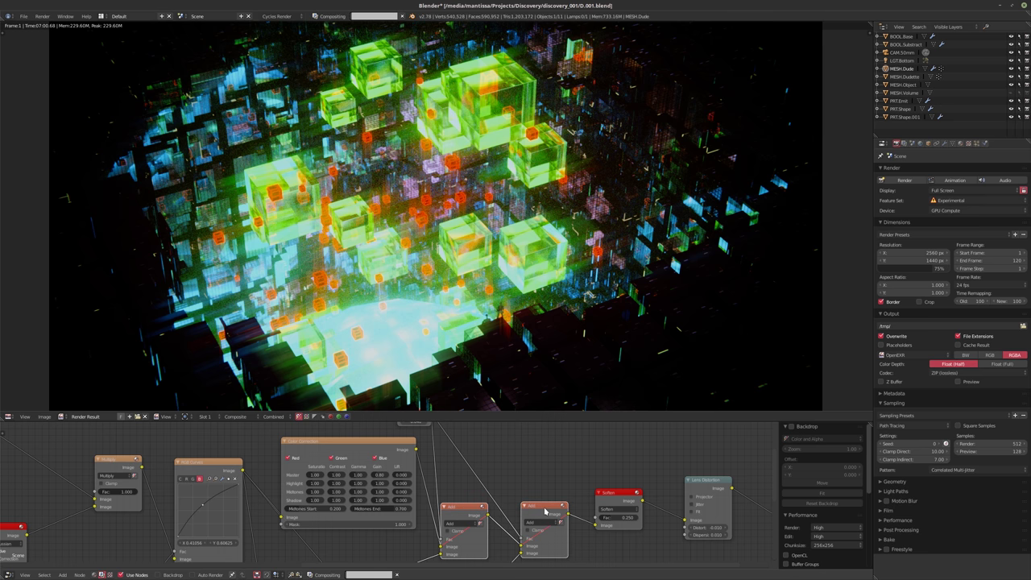
{"action": "key", "text": "m"}
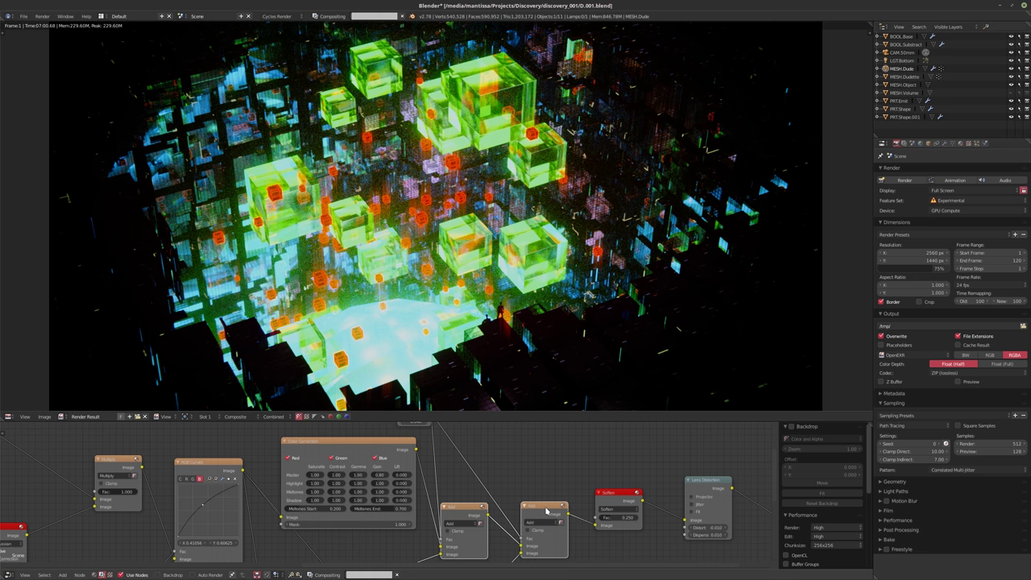
- Lower the shared factor in the Value node driving both Add nodes to 0.025
{"action": "middle_click_drag", "start_coordinate": [522, 448], "coordinate": [531, 460]}
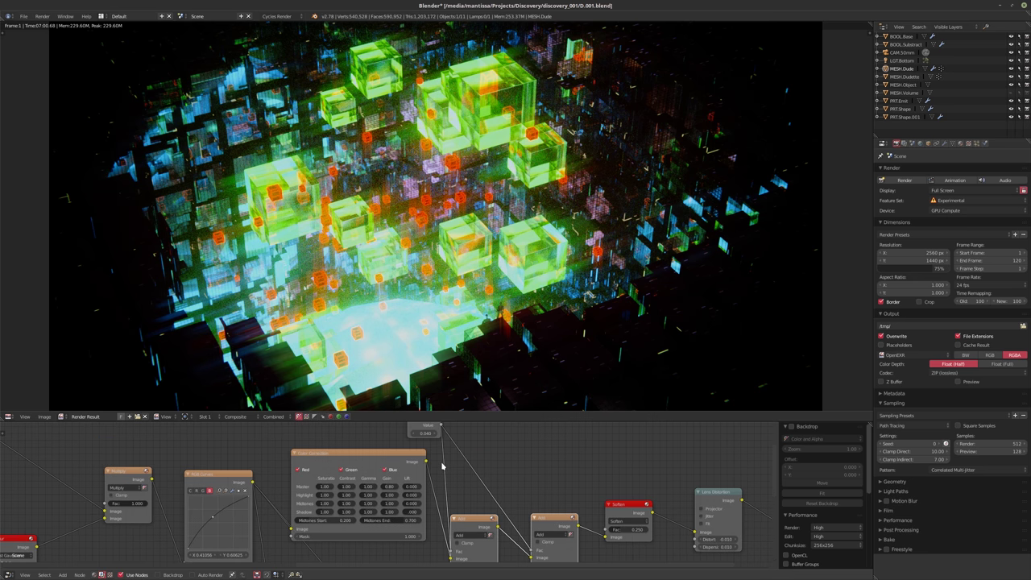
{"action": "middle_click_drag", "start_coordinate": [513, 470], "coordinate": [491, 488]}
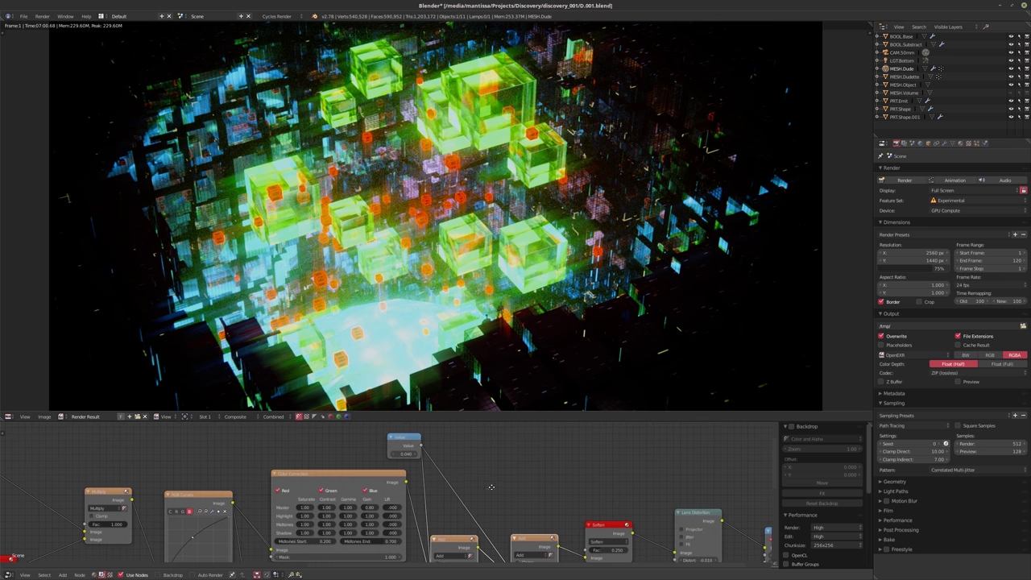
{"action": "left_click_drag", "start_coordinate": [396, 454], "coordinate": [406, 455]}
{"action": "left_click", "coordinate": [399, 454]}
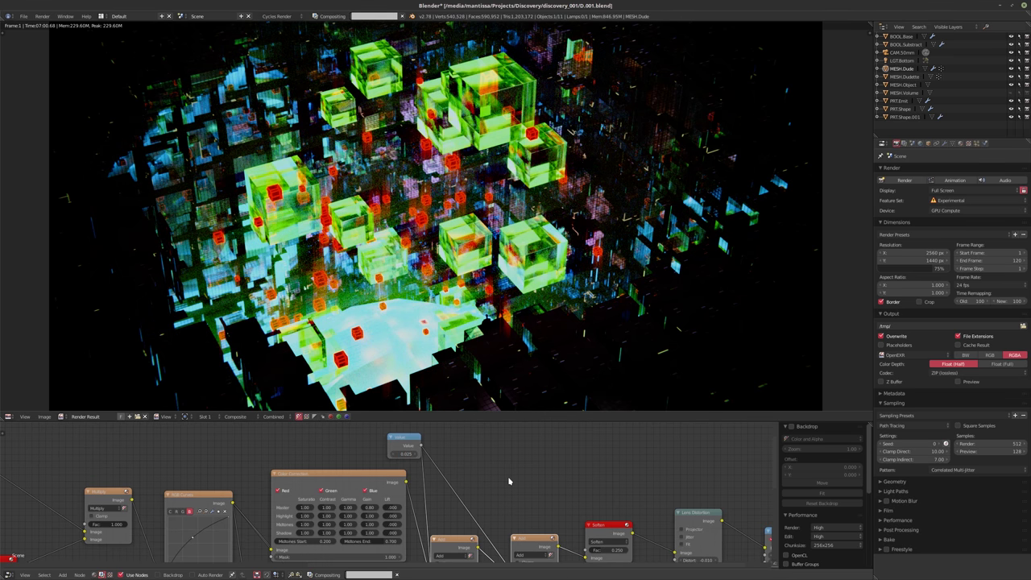
{"action": "scroll", "coordinate": [539, 483], "scroll_direction": "down", "scroll_amount": 3}
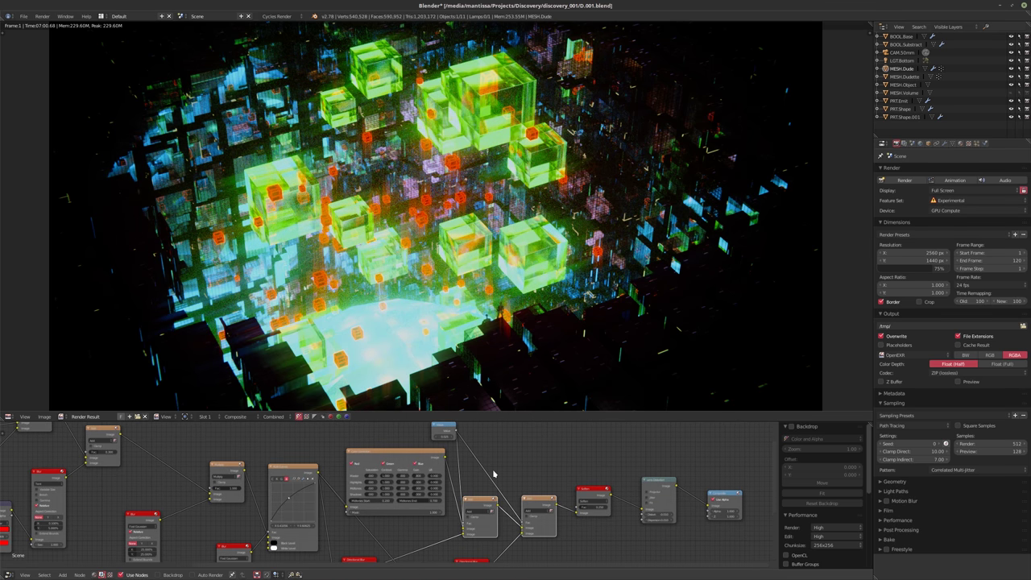
{"action": "scroll", "coordinate": [487, 470], "scroll_direction": "up", "scroll_amount": 1}
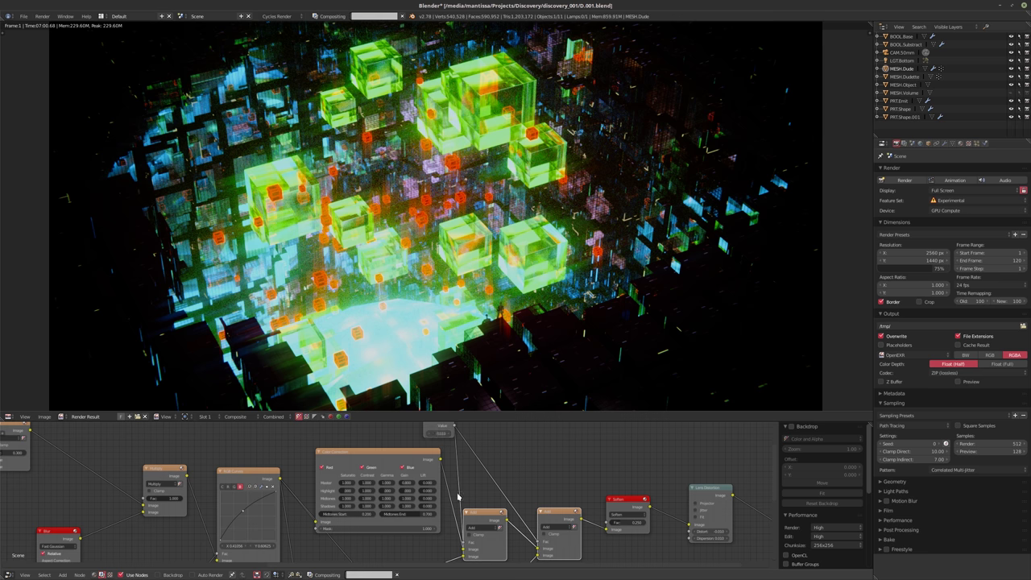
- Set the master gain of the Color Correction node to 0.9
{"action": "scroll", "coordinate": [430, 467], "scroll_direction": "up", "scroll_amount": 1}
{"action": "left_click", "coordinate": [394, 452]}
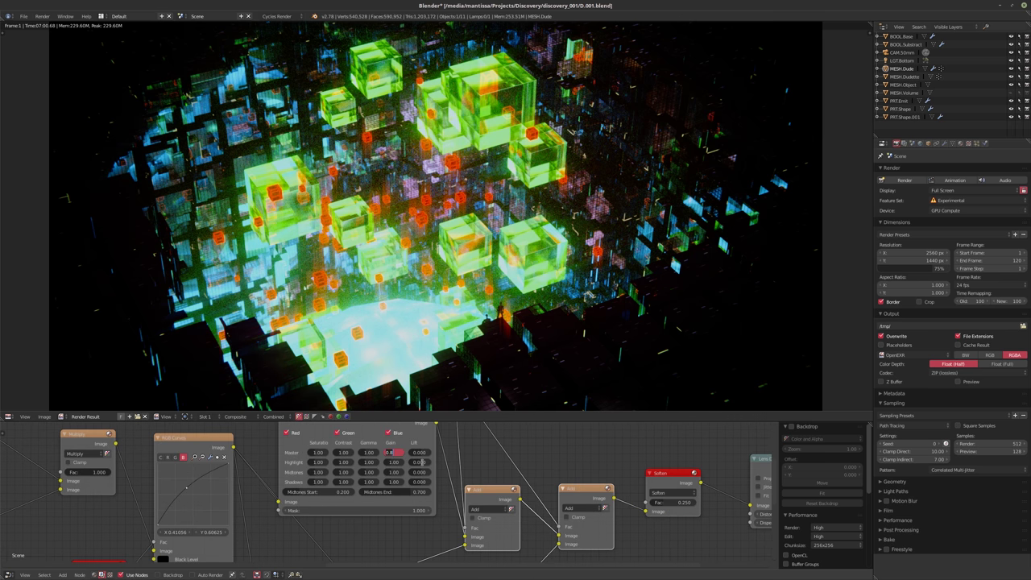
{"action": "type", "text": "0.9"}
{"action": "key", "text": "Return"}
- Reduce the Soften filter node's factor to 0.15
{"action": "middle_click_drag", "start_coordinate": [519, 458], "coordinate": [467, 457]}
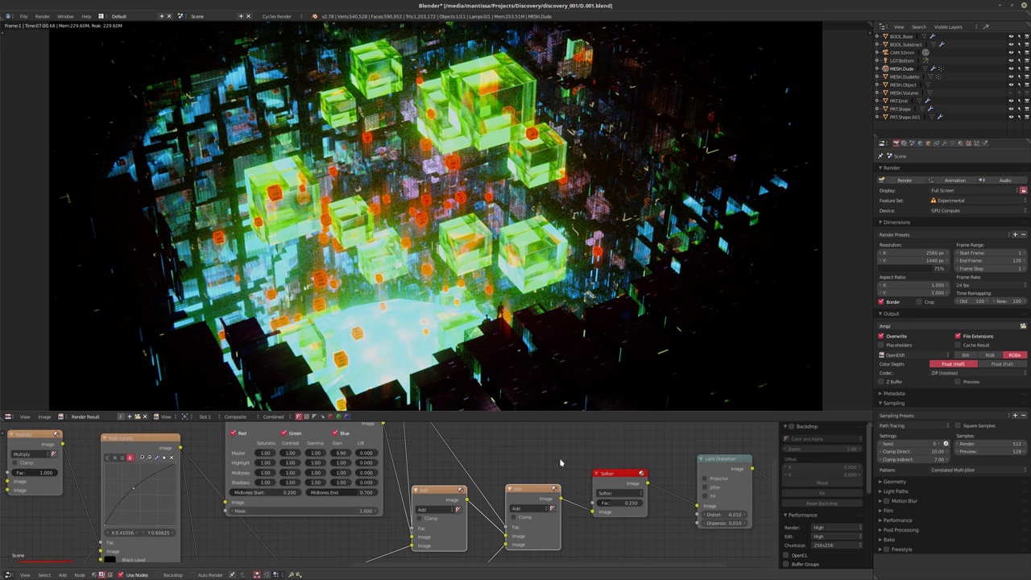
{"action": "middle_click_drag", "start_coordinate": [562, 463], "coordinate": [477, 459]}
{"action": "left_click", "coordinate": [536, 500]}
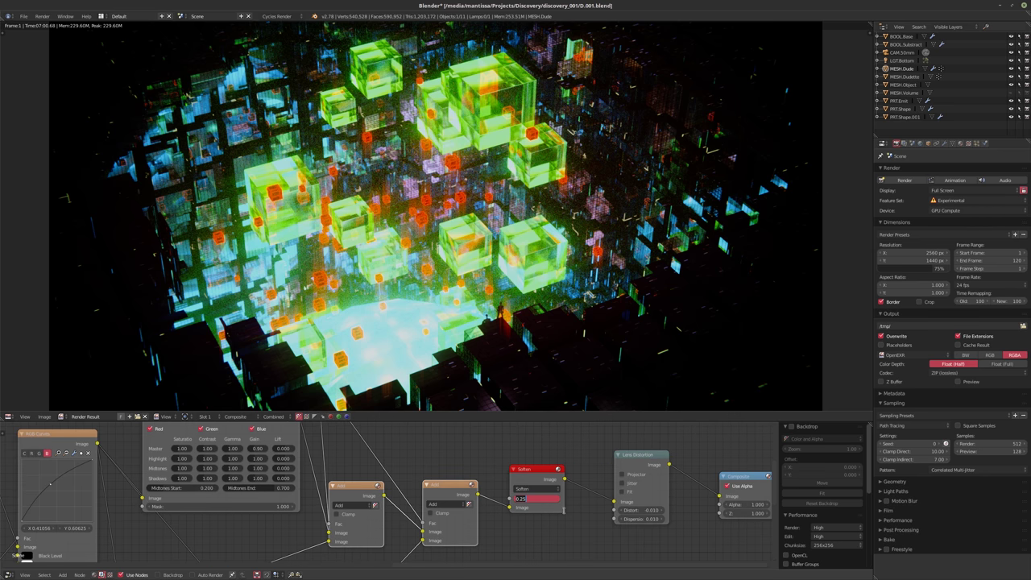
{"action": "type", "text": "1"}
{"action": "key", "text": "Return"}
- Toggle muting of the two Add nodes off and on to check the blur effect with the new gain and softening
{"action": "middle_click_drag", "start_coordinate": [442, 476], "coordinate": [477, 460]}
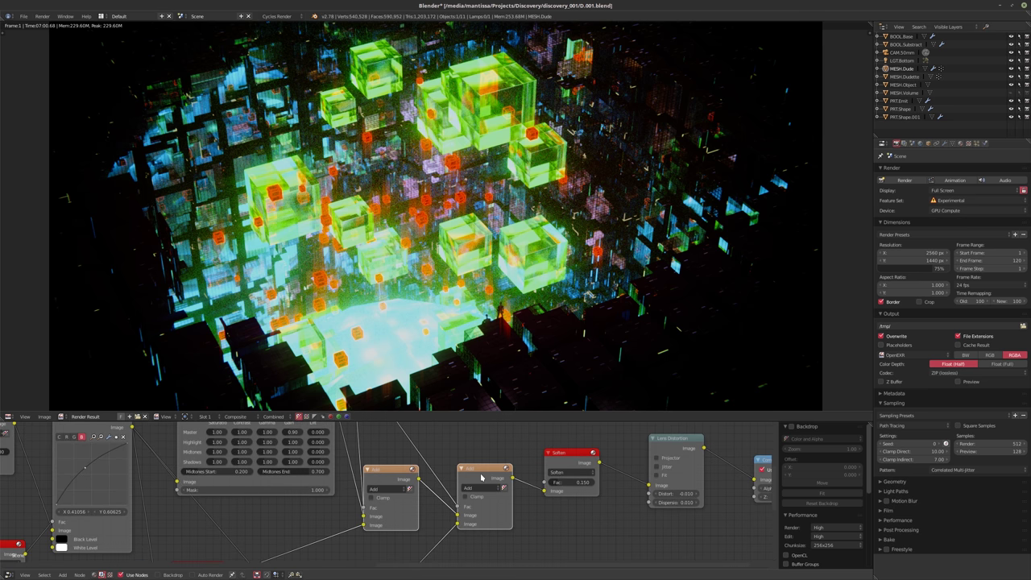
{"action": "key", "text": "m"}
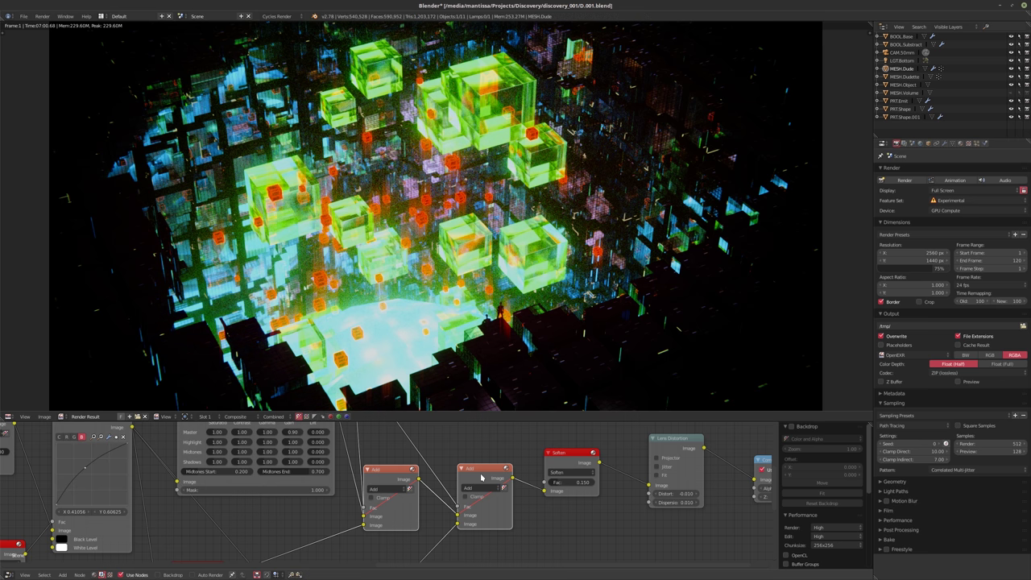
{"action": "key", "text": "m"}
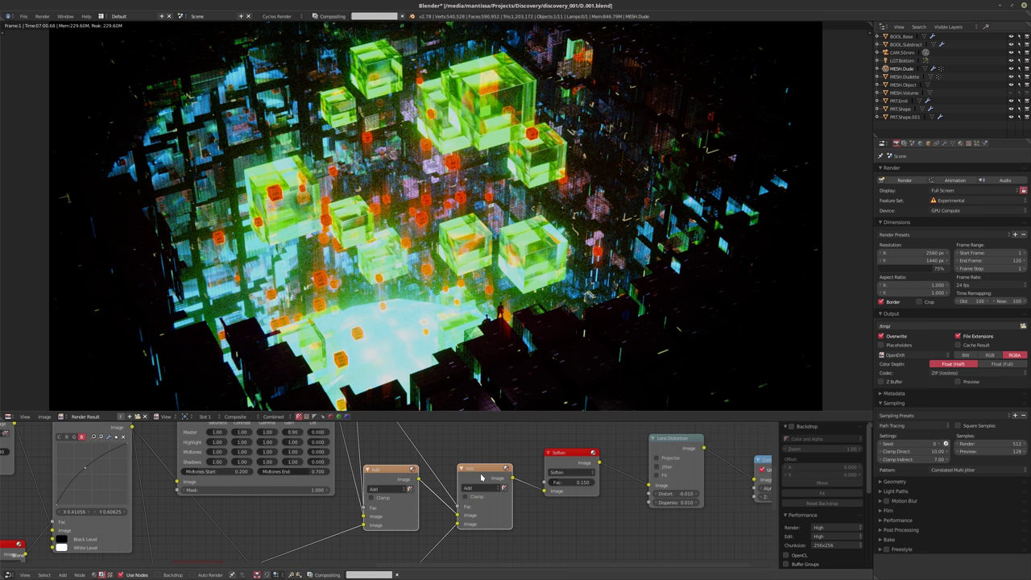
- Move the Glare node slightly closer to the Render Layers node
{"action": "scroll", "coordinate": [446, 482], "scroll_direction": "down", "scroll_amount": 2}
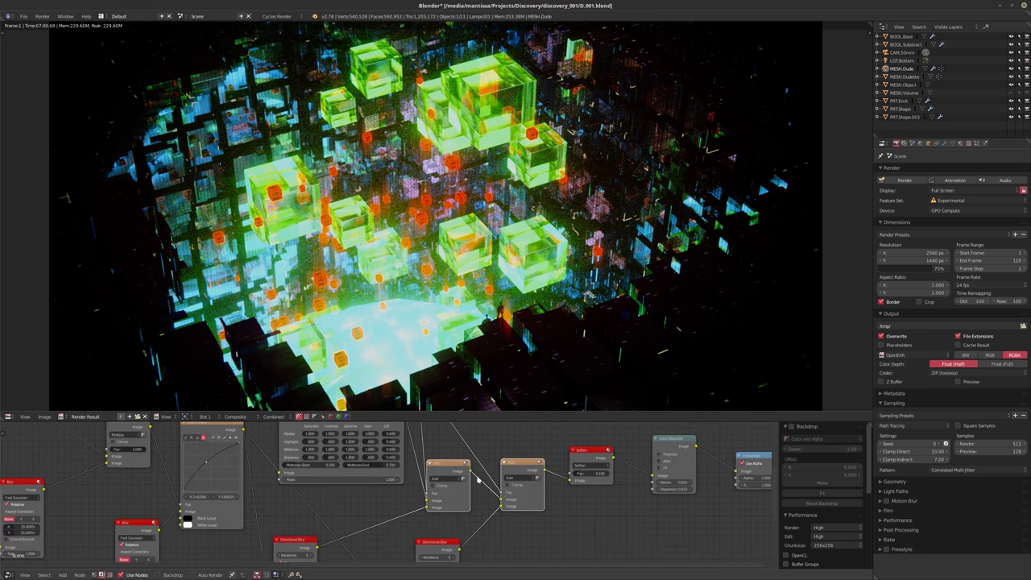
{"action": "scroll", "coordinate": [402, 478], "scroll_direction": "up", "scroll_amount": 1}
{"action": "scroll", "coordinate": [427, 474], "scroll_direction": "down", "scroll_amount": 2}
{"action": "mouse_move", "coordinate": [402, 480]}
{"action": "middle_mouse_down"}
{"action": "mouse_move", "coordinate": [421, 472]}
{"action": "mouse_move", "coordinate": [503, 488]}
{"action": "middle_mouse_up"}
{"action": "mouse_move", "coordinate": [223, 483]}
{"action": "middle_mouse_down"}
{"action": "mouse_move", "coordinate": [394, 479]}
{"action": "mouse_move", "coordinate": [362, 505]}
{"action": "mouse_move", "coordinate": [371, 525]}
{"action": "mouse_move", "coordinate": [401, 522]}
{"action": "mouse_move", "coordinate": [414, 542]}
{"action": "middle_mouse_up"}
{"action": "scroll", "coordinate": [356, 481], "scroll_direction": "up", "scroll_amount": 2}
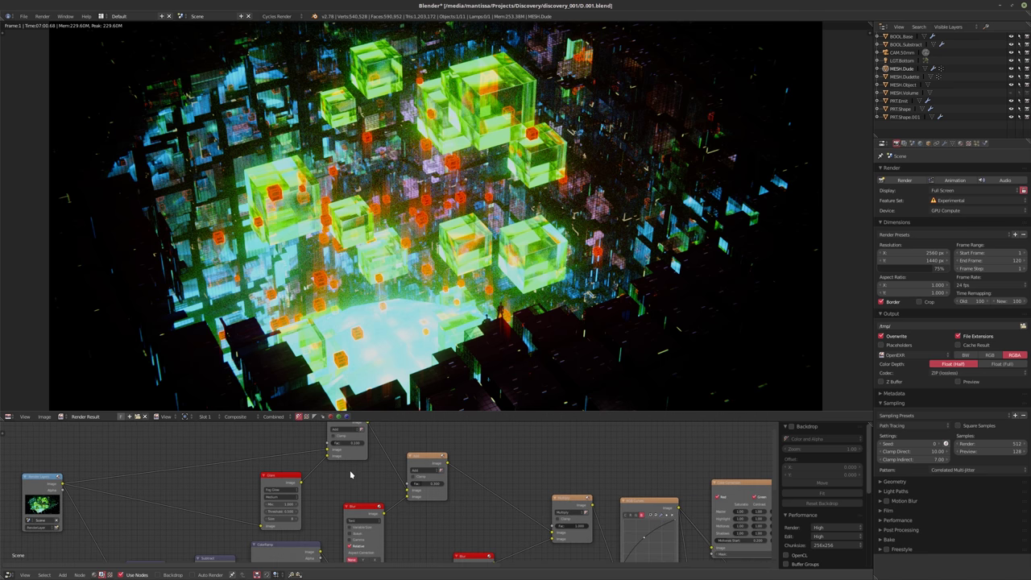
{"action": "mouse_move", "coordinate": [352, 474]}
{"action": "middle_mouse_down"}
{"action": "mouse_move", "coordinate": [371, 493]}
{"action": "mouse_move", "coordinate": [396, 483]}
{"action": "middle_mouse_up"}
{"action": "scroll", "coordinate": [366, 490], "scroll_direction": "up", "scroll_amount": 1}
{"action": "left_click_drag", "start_coordinate": [331, 486], "coordinate": [318, 485]}
{"action": "scroll", "coordinate": [402, 494], "scroll_direction": "up", "scroll_amount": 3, "text": "ctrl"}
{"action": "scroll", "coordinate": [400, 499], "scroll_direction": "up", "scroll_amount": 2}
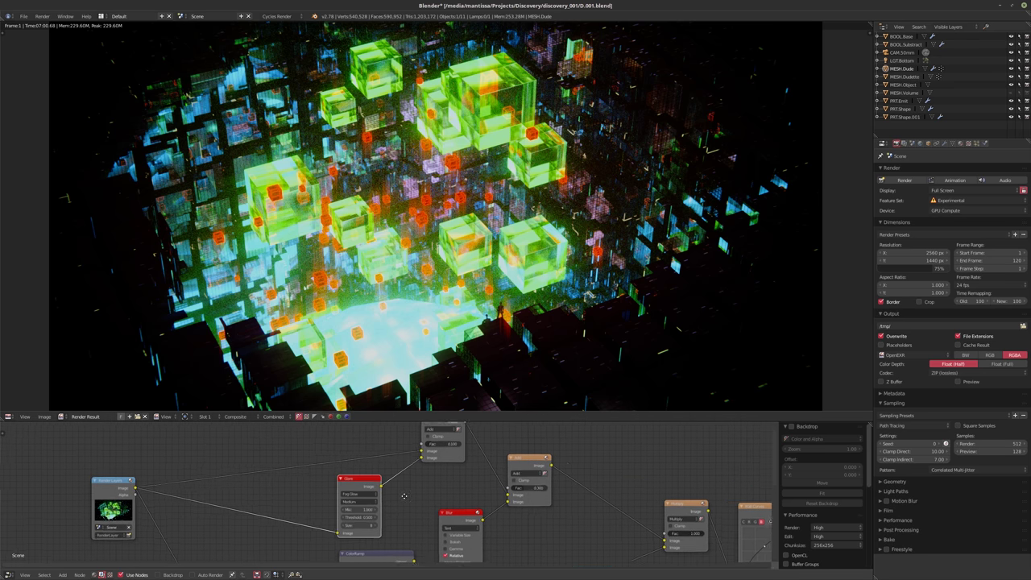
{"action": "middle_click_drag", "start_coordinate": [351, 484], "coordinate": [357, 501]}
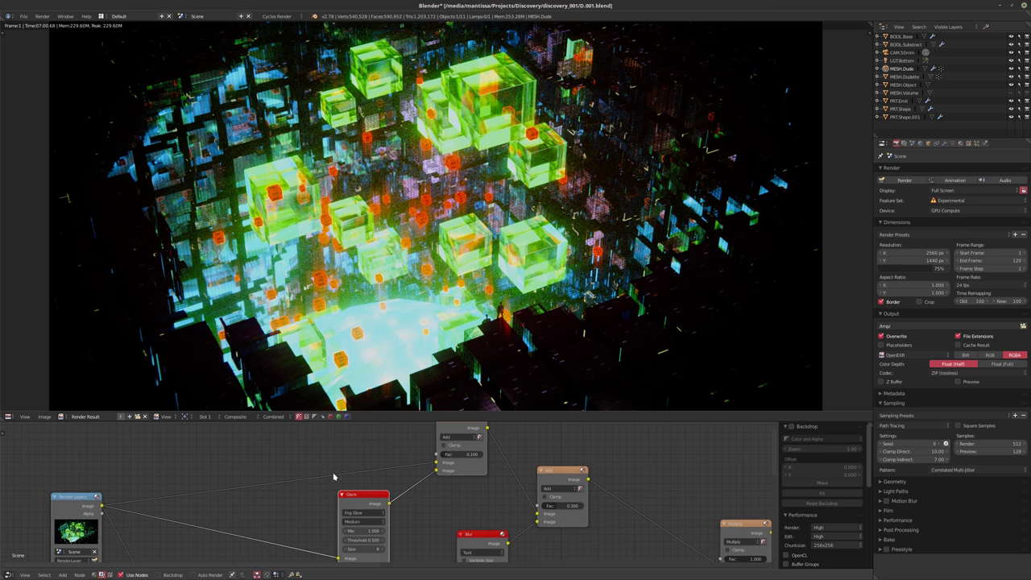
- Examine the compositing node tree from the Glare node through to the Composite output
{"action": "scroll", "coordinate": [334, 477], "scroll_direction": "down", "scroll_amount": 3}
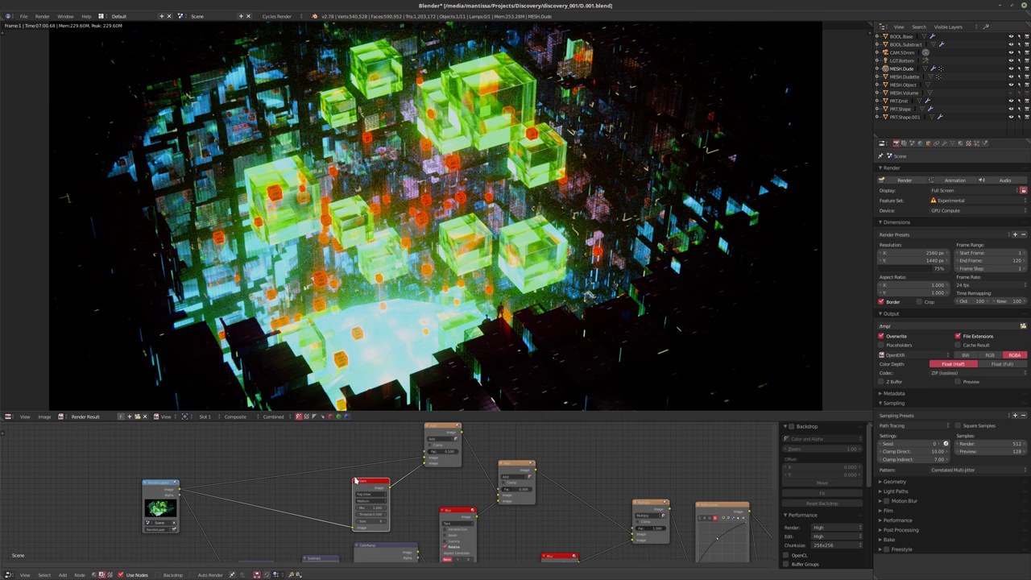
{"action": "scroll", "coordinate": [490, 475], "scroll_direction": "down", "scroll_amount": 2}
{"action": "mouse_move", "coordinate": [568, 480]}
{"action": "middle_mouse_down"}
{"action": "mouse_move", "coordinate": [490, 474]}
{"action": "mouse_move", "coordinate": [568, 466]}
{"action": "middle_mouse_up"}
{"action": "scroll", "coordinate": [568, 467], "scroll_direction": "down", "scroll_amount": 3}
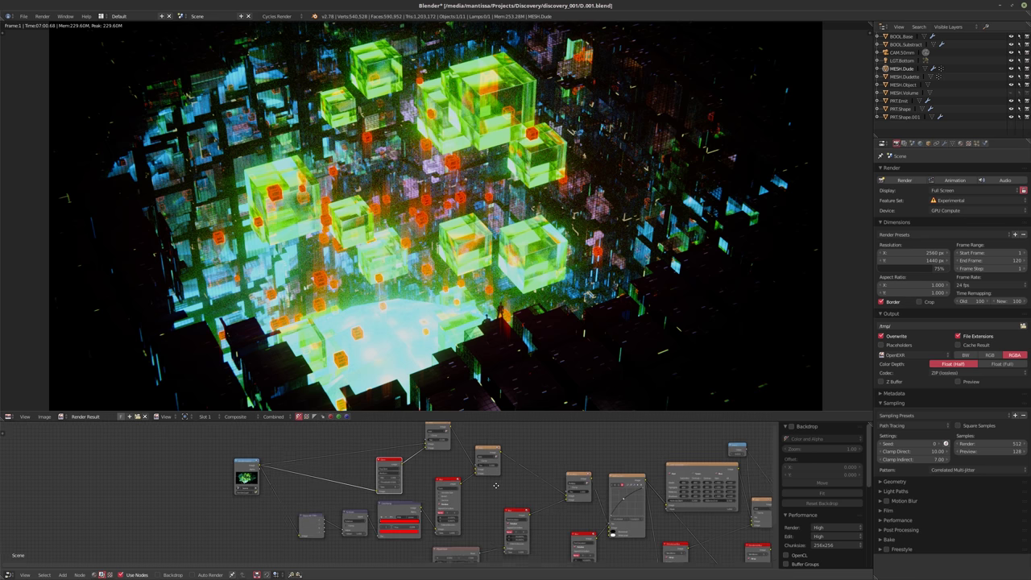
{"action": "middle_click_drag", "start_coordinate": [495, 483], "coordinate": [471, 479]}
{"action": "scroll", "coordinate": [512, 478], "scroll_direction": "up", "scroll_amount": 5}
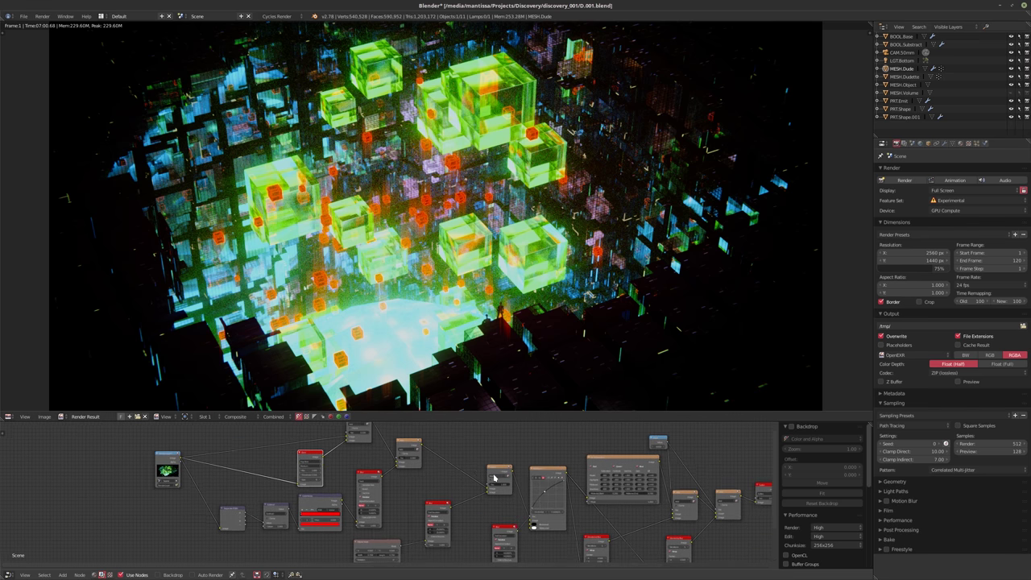
{"action": "scroll", "coordinate": [532, 486], "scroll_direction": "up", "scroll_amount": 3}
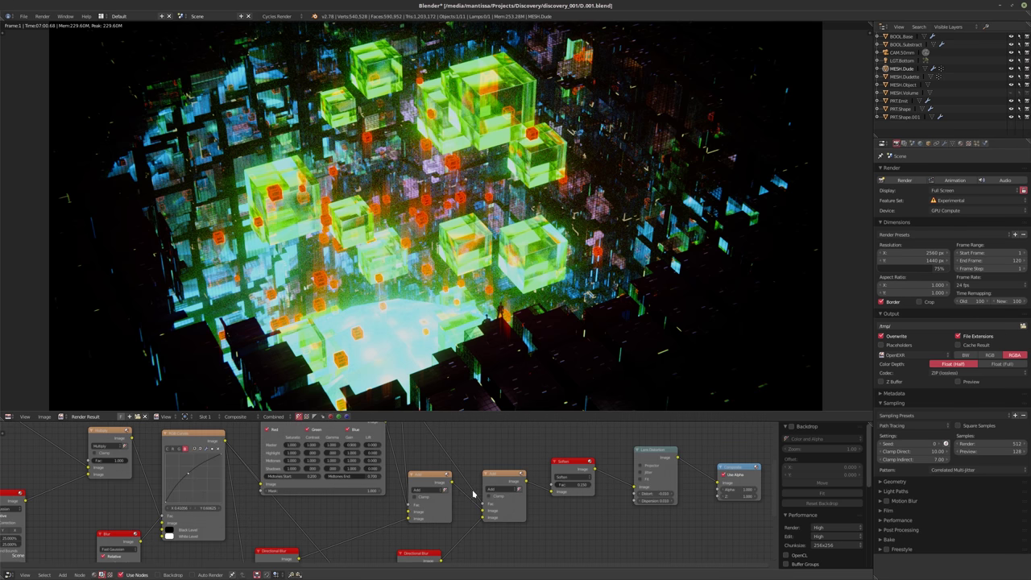
{"action": "middle_click_drag", "start_coordinate": [540, 559], "coordinate": [564, 466]}
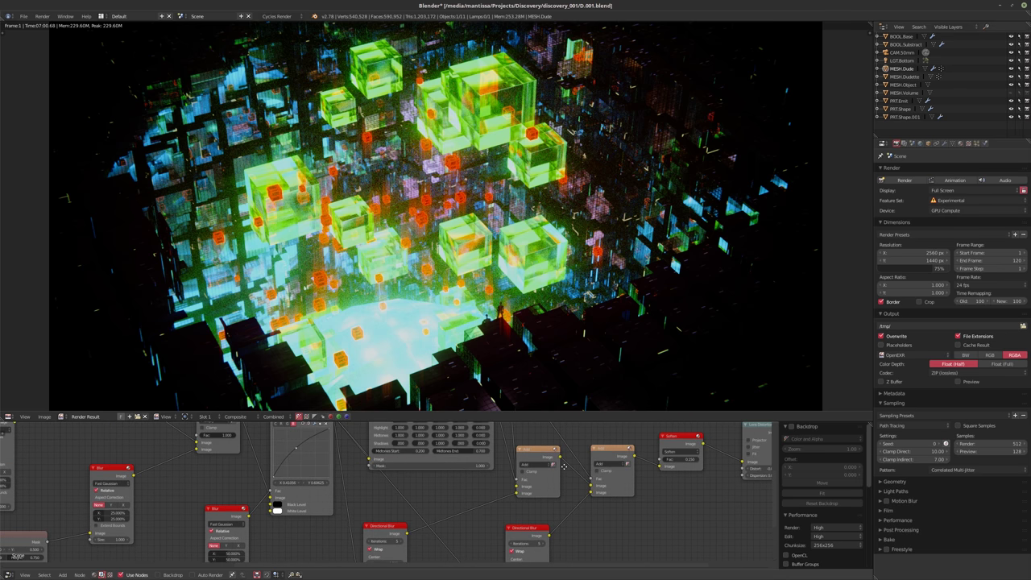
{"action": "scroll", "coordinate": [564, 467], "scroll_direction": "down", "scroll_amount": 5}
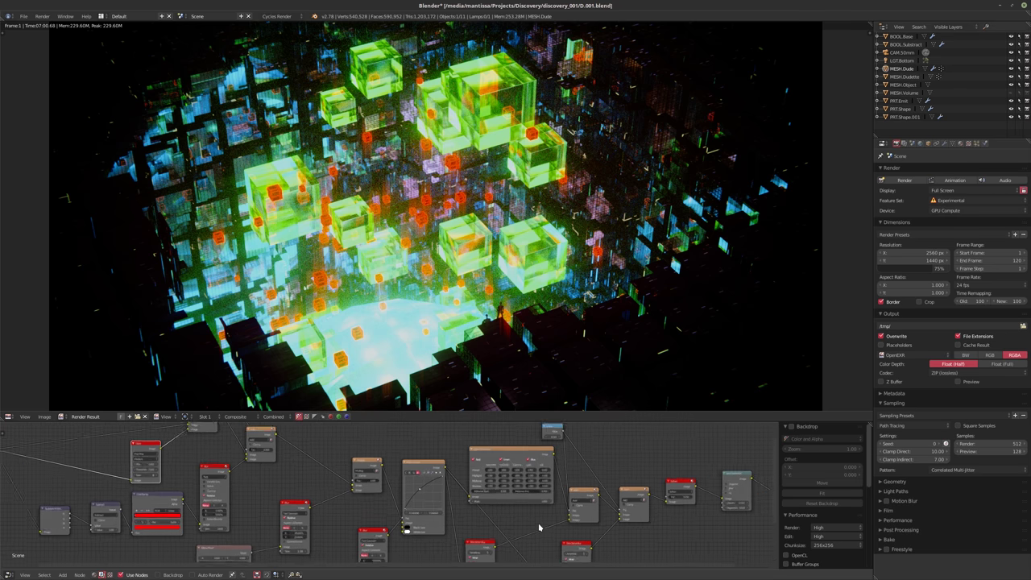
{"action": "scroll", "coordinate": [536, 483], "scroll_direction": "up", "scroll_amount": 2}
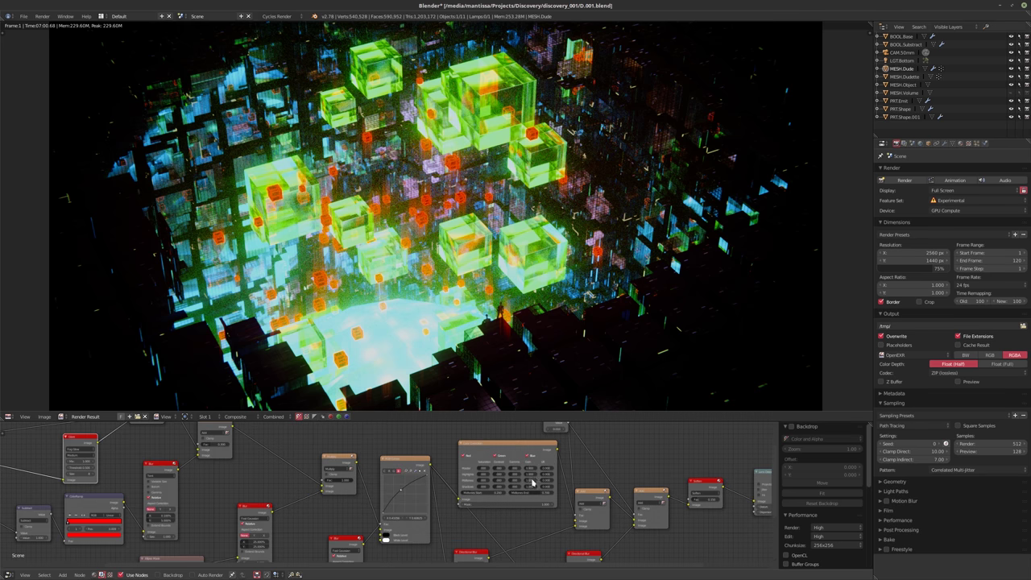
{"action": "middle_click_drag", "start_coordinate": [531, 482], "coordinate": [521, 438]}
{"action": "scroll", "coordinate": [417, 464], "scroll_direction": "down", "scroll_amount": 5}
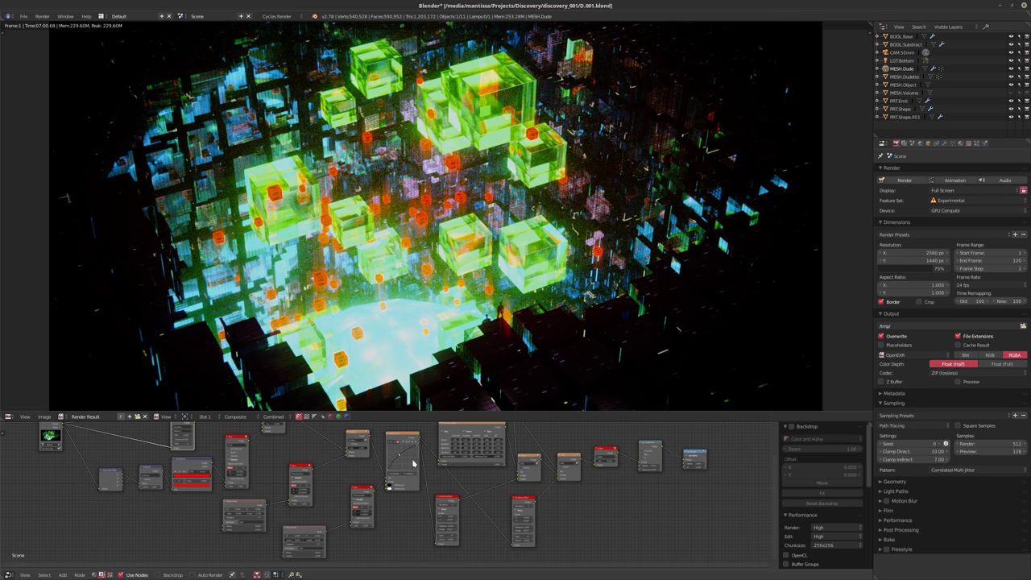
- Move the RGB Curves node below the main chain and reposition the first Directional Blur and Color Correction nodes around it
{"action": "left_click_drag", "start_coordinate": [415, 447], "coordinate": [476, 496]}
{"action": "middle_click_drag", "start_coordinate": [478, 496], "coordinate": [490, 515]}
{"action": "scroll", "coordinate": [500, 512], "scroll_direction": "down", "scroll_amount": 1}
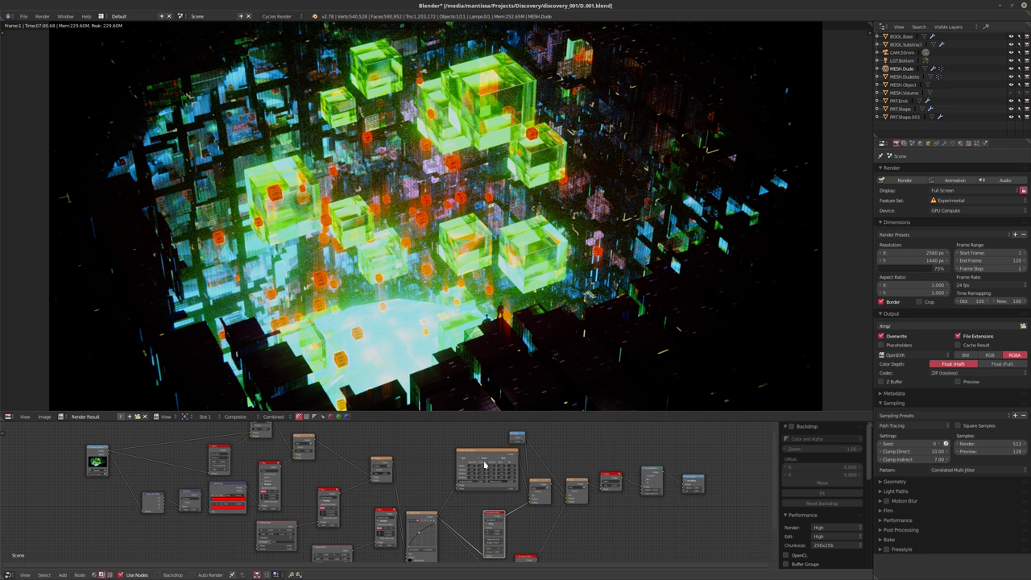
{"action": "left_click_drag", "start_coordinate": [481, 453], "coordinate": [476, 465]}
{"action": "middle_click_drag", "start_coordinate": [575, 487], "coordinate": [514, 494]}
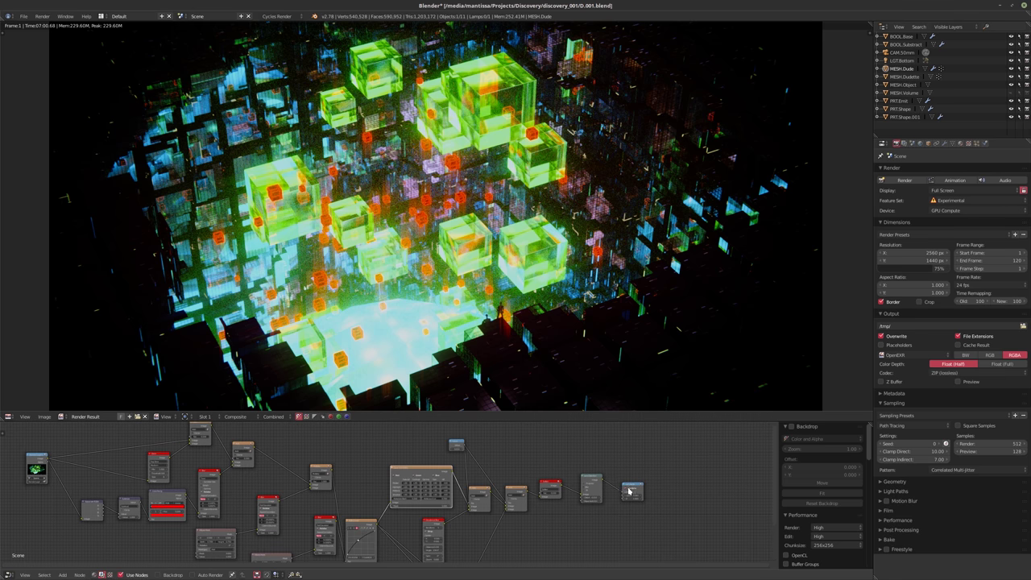
- Spread the Composite, Lens Distortion, Soften, both Add nodes and the Value node farther away from the Color Correction node
{"action": "left_click_drag", "start_coordinate": [636, 491], "coordinate": [684, 516]}
{"action": "left_click_drag", "start_coordinate": [588, 478], "coordinate": [638, 503]}
{"action": "left_click_drag", "start_coordinate": [554, 484], "coordinate": [613, 507]}
{"action": "left_click_drag", "start_coordinate": [516, 488], "coordinate": [581, 501]}
{"action": "left_click_drag", "start_coordinate": [478, 484], "coordinate": [517, 499]}
{"action": "left_click_drag", "start_coordinate": [458, 443], "coordinate": [494, 474]}
{"action": "middle_click_drag", "start_coordinate": [493, 473], "coordinate": [506, 448]}
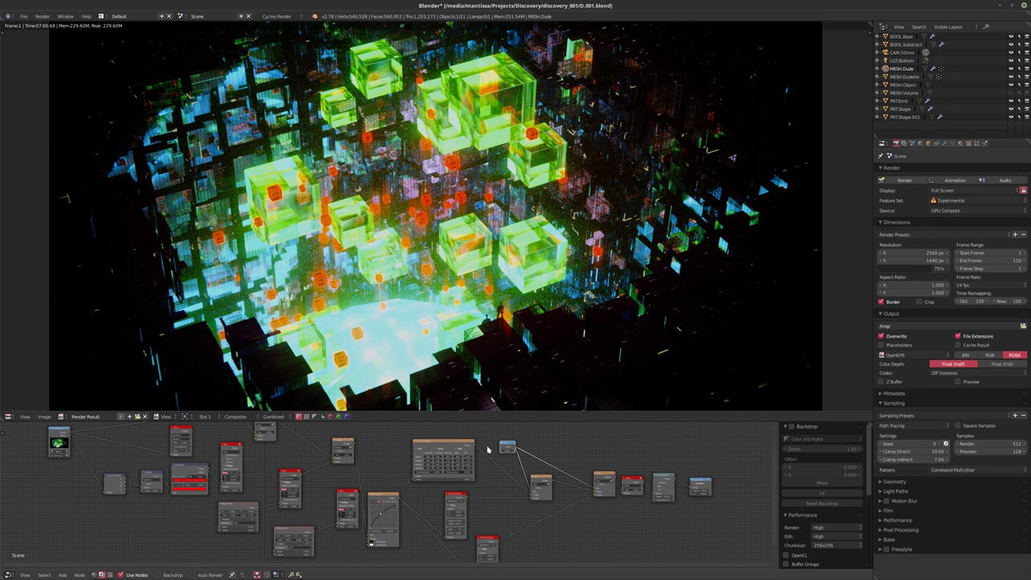
{"action": "left_click_drag", "start_coordinate": [506, 448], "coordinate": [496, 442]}
- Rearrange the RGB Curves and Directional Blur nodes, placing the second Directional Blur directly beneath the first
{"action": "middle_click_drag", "start_coordinate": [370, 498], "coordinate": [397, 490]}
{"action": "scroll", "coordinate": [399, 490], "scroll_direction": "up", "scroll_amount": 2}
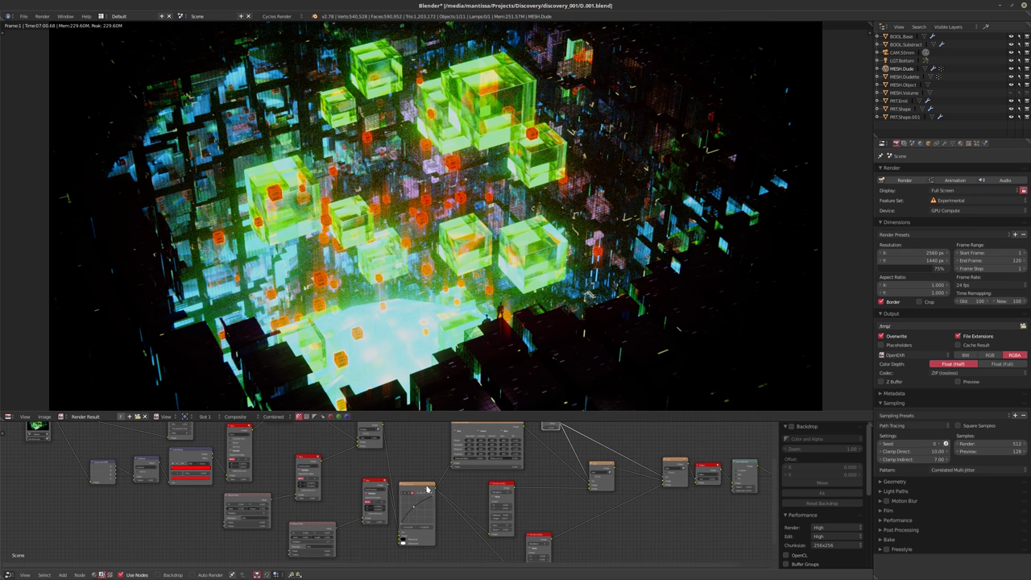
{"action": "left_click_drag", "start_coordinate": [420, 487], "coordinate": [424, 476]}
{"action": "middle_click_drag", "start_coordinate": [456, 522], "coordinate": [457, 502]}
{"action": "middle_click_drag", "start_coordinate": [534, 521], "coordinate": [542, 504]}
{"action": "left_click_drag", "start_coordinate": [542, 504], "coordinate": [511, 520]}
{"action": "middle_click_drag", "start_coordinate": [452, 503], "coordinate": [471, 531]}
{"action": "scroll", "coordinate": [519, 516], "scroll_direction": "down", "scroll_amount": 1}
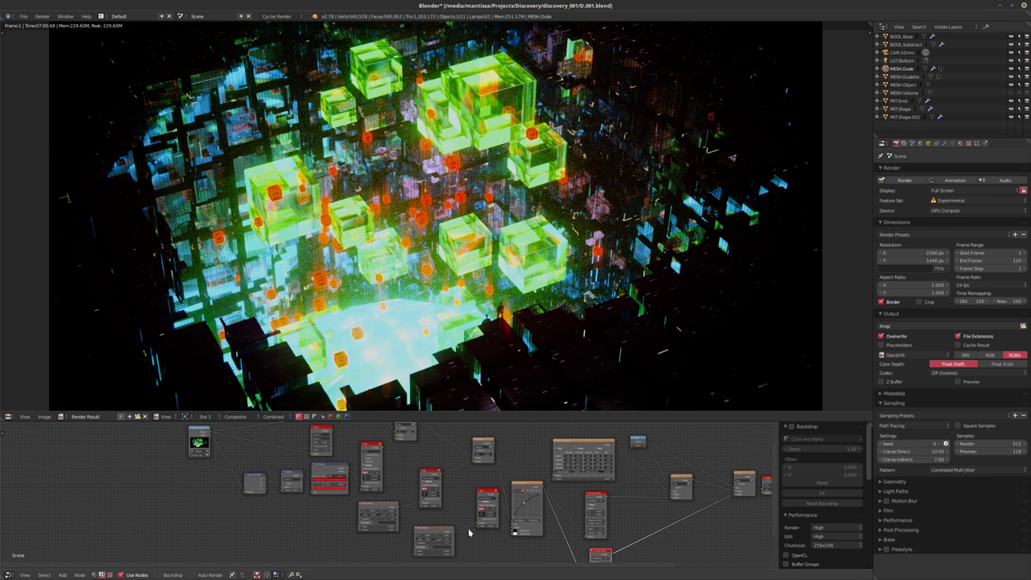
- Reposition the lower mask node, its Blur nodes and the Multiply node to tidy the chain ahead of RGB Curves
{"action": "left_click_drag", "start_coordinate": [428, 531], "coordinate": [403, 545]}
{"action": "left_click_drag", "start_coordinate": [482, 492], "coordinate": [466, 500]}
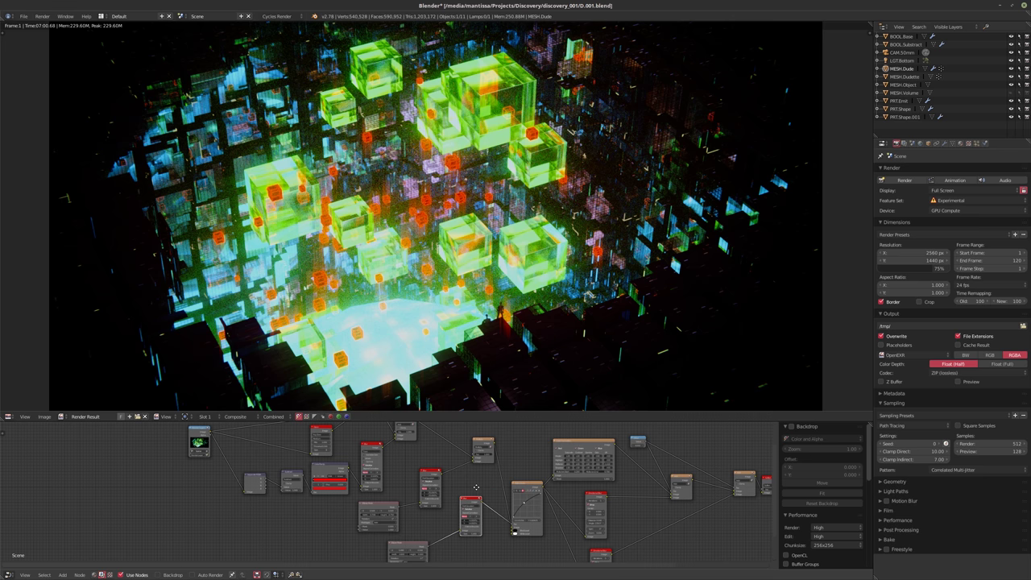
{"action": "middle_click_drag", "start_coordinate": [467, 495], "coordinate": [469, 509]}
{"action": "left_click_drag", "start_coordinate": [441, 487], "coordinate": [455, 527]}
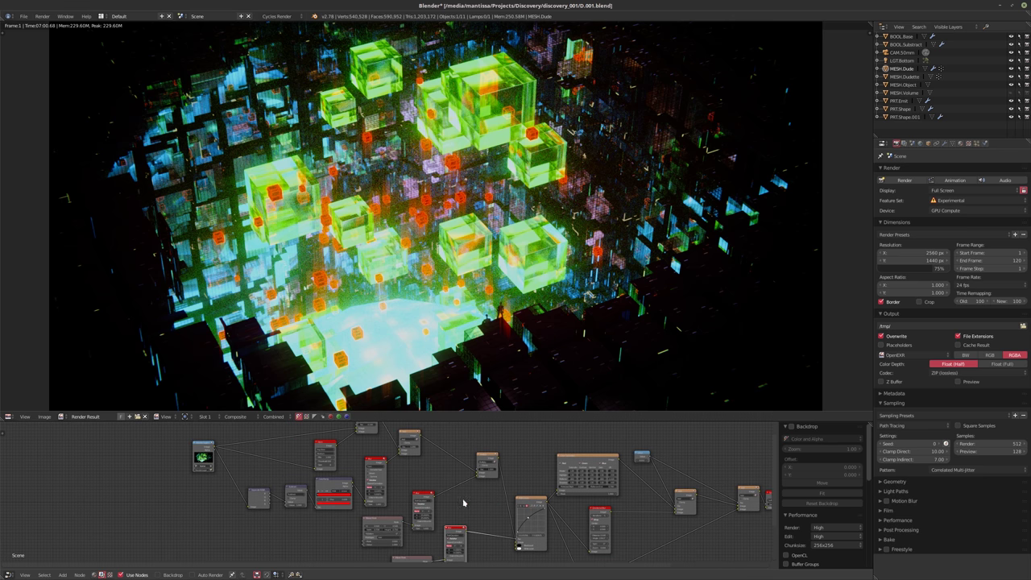
{"action": "left_click_drag", "start_coordinate": [479, 455], "coordinate": [457, 464]}
{"action": "left_click_drag", "start_coordinate": [524, 501], "coordinate": [501, 496]}
{"action": "scroll", "coordinate": [519, 504], "scroll_direction": "down", "scroll_amount": 2}
{"action": "middle_click_drag", "start_coordinate": [525, 507], "coordinate": [492, 508]}
{"action": "scroll", "coordinate": [499, 485], "scroll_direction": "down", "scroll_amount": 1}
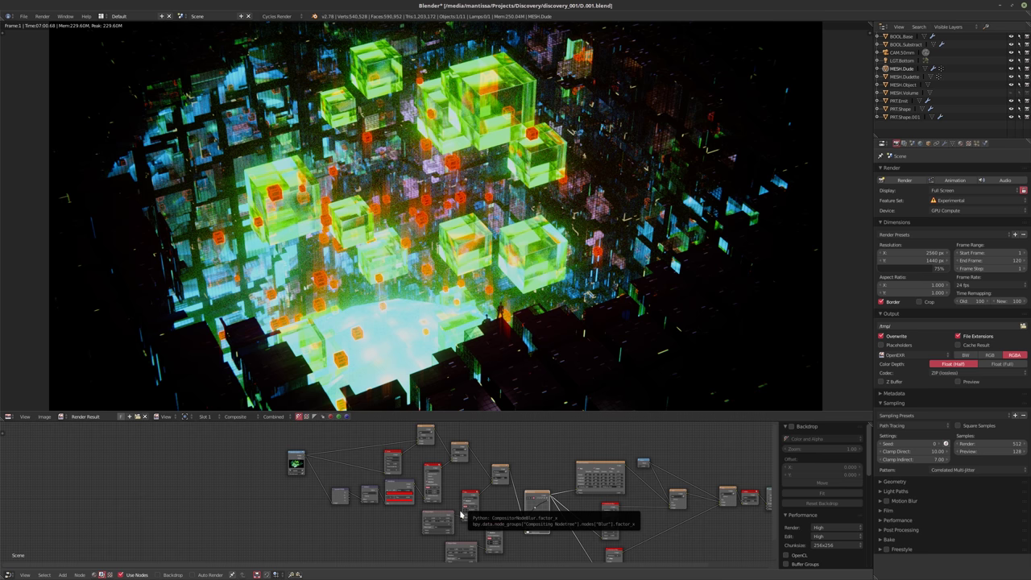
{"action": "scroll", "coordinate": [461, 514], "scroll_direction": "up", "scroll_amount": 5}
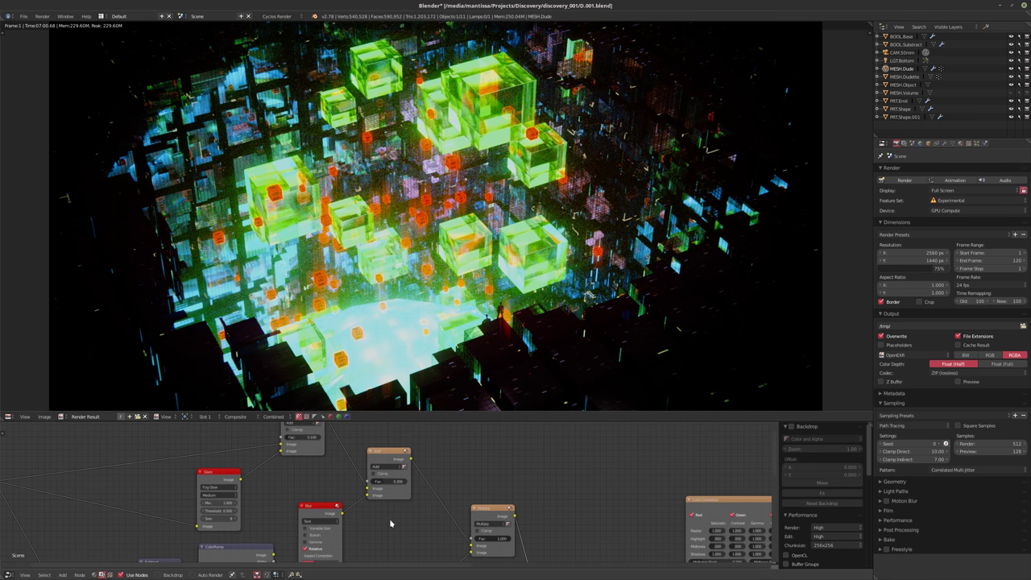
- Adjust the factor of the Add node ahead of Multiply and set the Color Correction node's master gain to 1.000
{"action": "left_click", "coordinate": [388, 481]}
{"action": "key", "text": "Return"}
{"action": "middle_click_drag", "start_coordinate": [716, 535], "coordinate": [514, 509]}
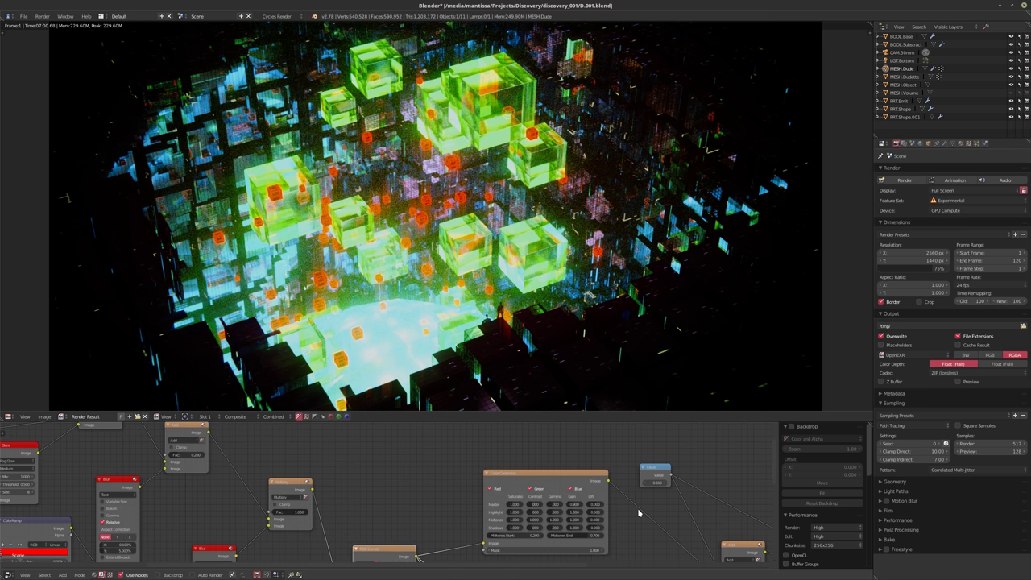
{"action": "left_click", "coordinate": [575, 505]}
{"action": "key", "text": "Return"}
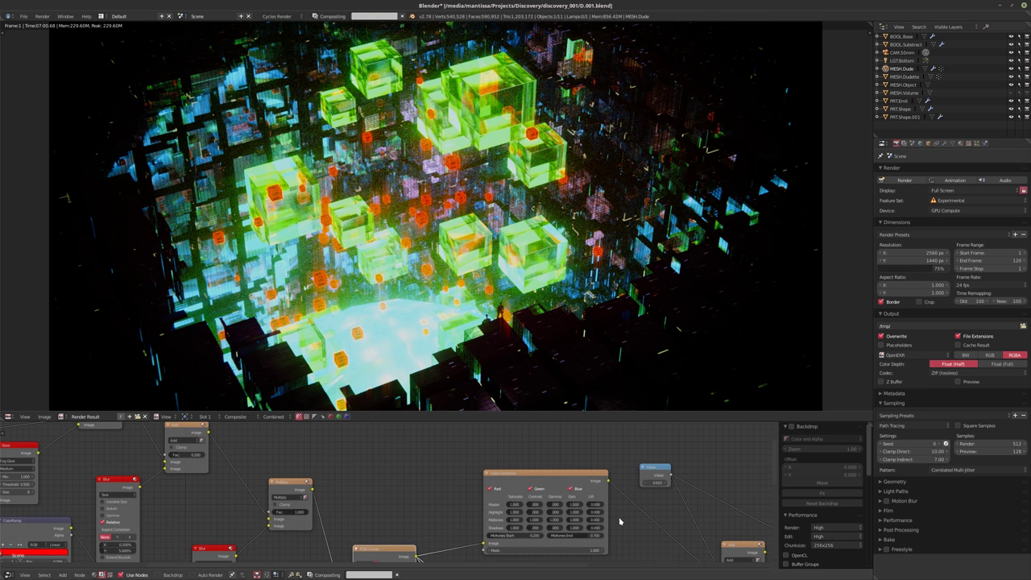
- Change the blend type of both Add nodes before the Soften filter to Mix
{"action": "middle_click_drag", "start_coordinate": [619, 522], "coordinate": [433, 481]}
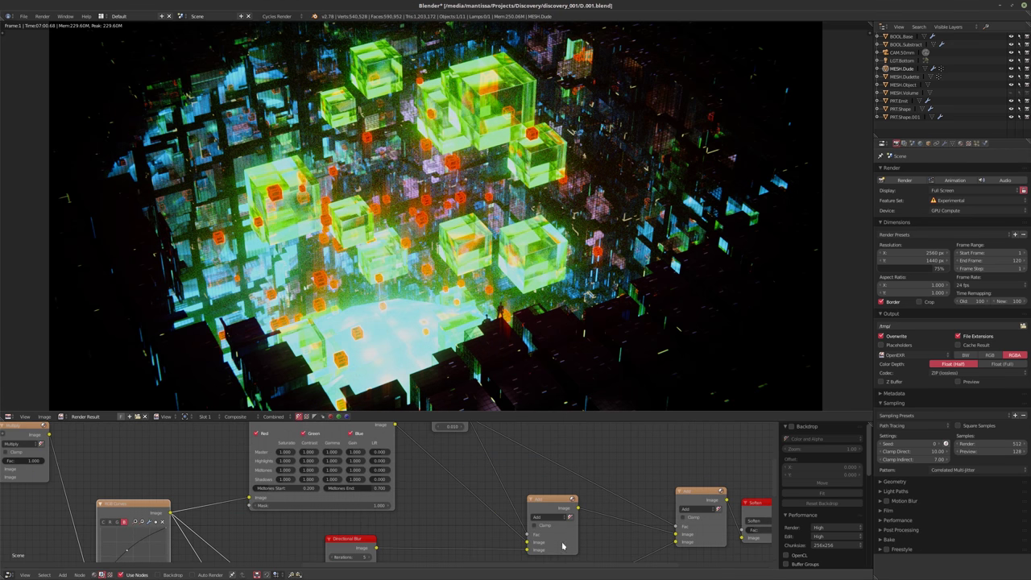
{"action": "left_click", "coordinate": [548, 509]}
{"action": "left_click", "coordinate": [547, 509]}
{"action": "left_click", "coordinate": [694, 508]}
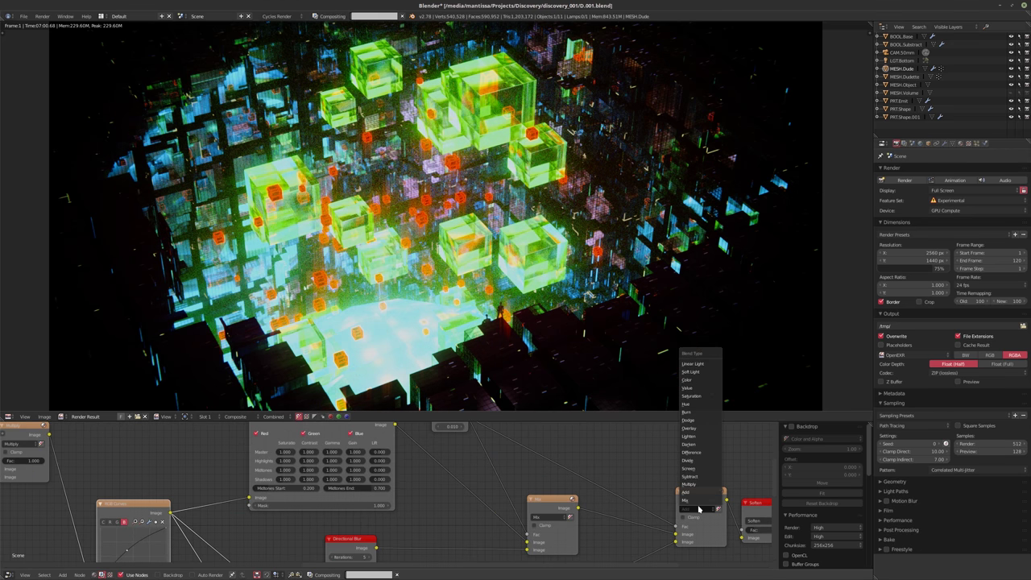
{"action": "left_click", "coordinate": [694, 501]}
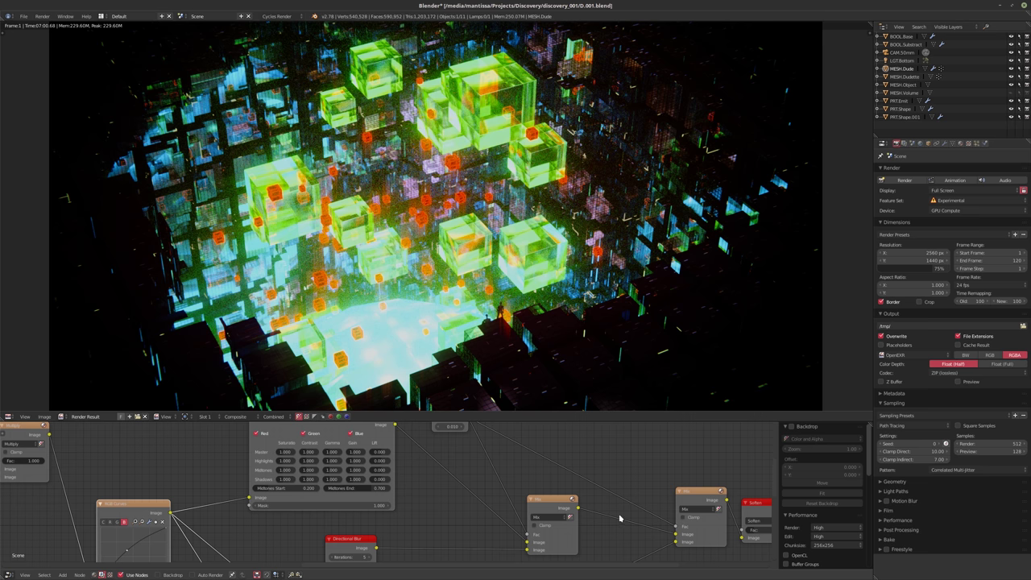
- Set the Value node driving both Mix factors to 0.025
{"action": "middle_click_drag", "start_coordinate": [464, 483], "coordinate": [470, 498]}
{"action": "left_click", "coordinate": [457, 443]}
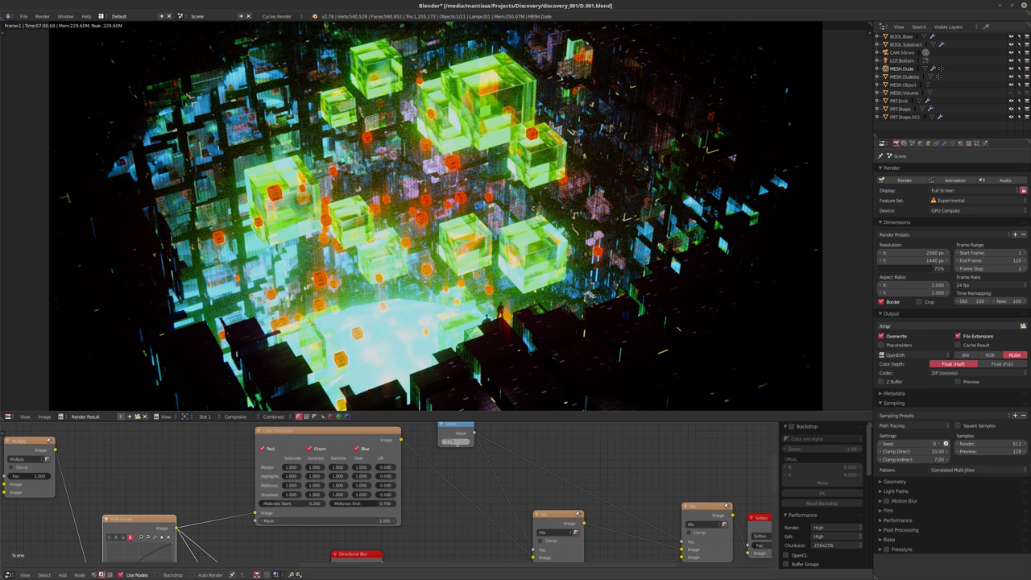
{"action": "type", "text": "0.025"}
{"action": "key", "text": "Return"}
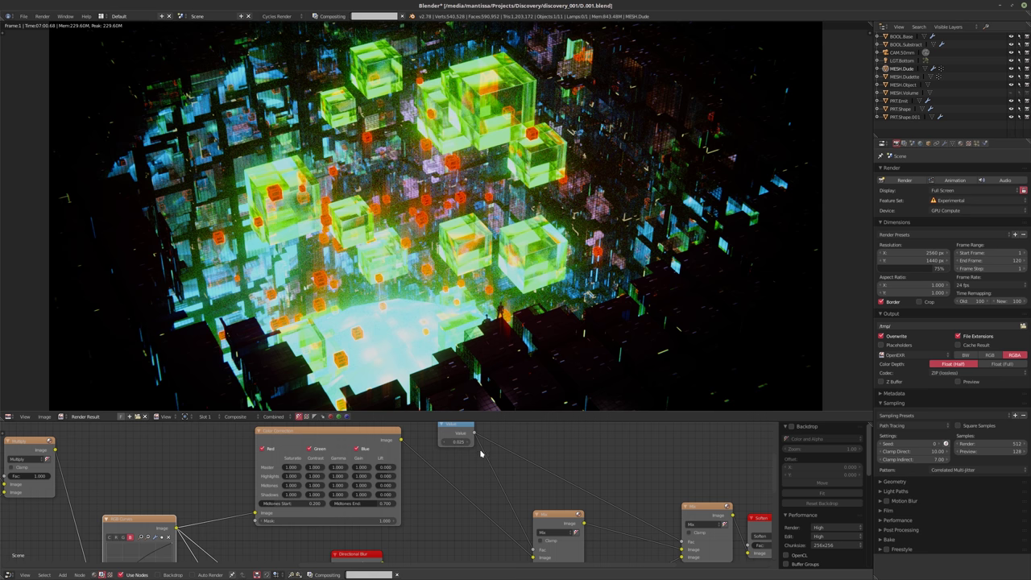
- Set the Value node feeding the two Mix nodes to 0.02
{"action": "scroll", "coordinate": [547, 460], "scroll_direction": "down", "scroll_amount": 1}
{"action": "mouse_move", "coordinate": [534, 469]}
{"action": "middle_mouse_down"}
{"action": "mouse_move", "coordinate": [548, 457]}
{"action": "mouse_move", "coordinate": [536, 468]}
{"action": "middle_mouse_up"}
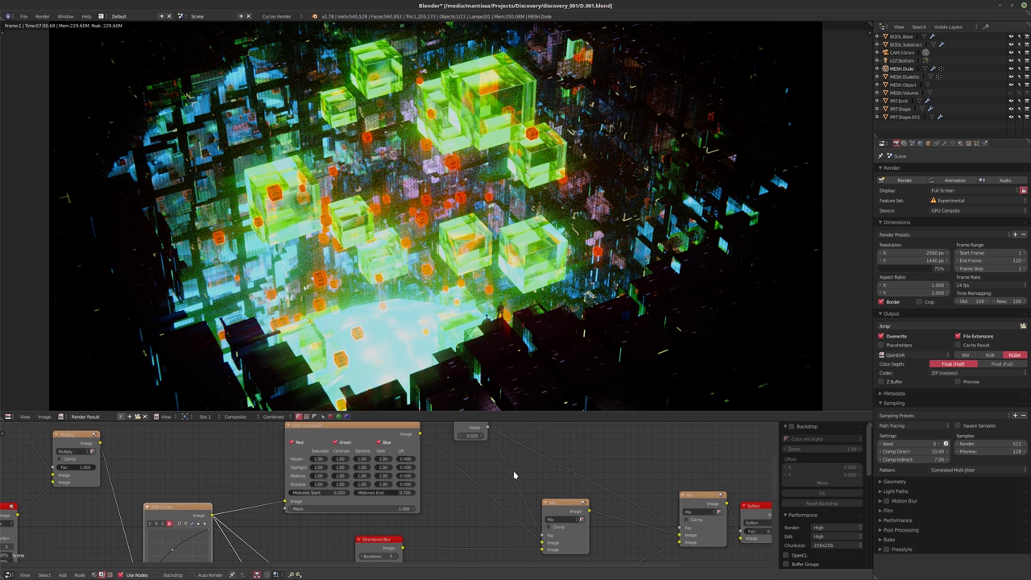
{"action": "left_click", "coordinate": [470, 435]}
{"action": "type", "text": "0.02"}
{"action": "key", "text": "Return"}
- Try the Clamp option on the first of the two final Mix nodes, switching it on and back off
{"action": "middle_click_drag", "start_coordinate": [558, 463], "coordinate": [529, 469]}
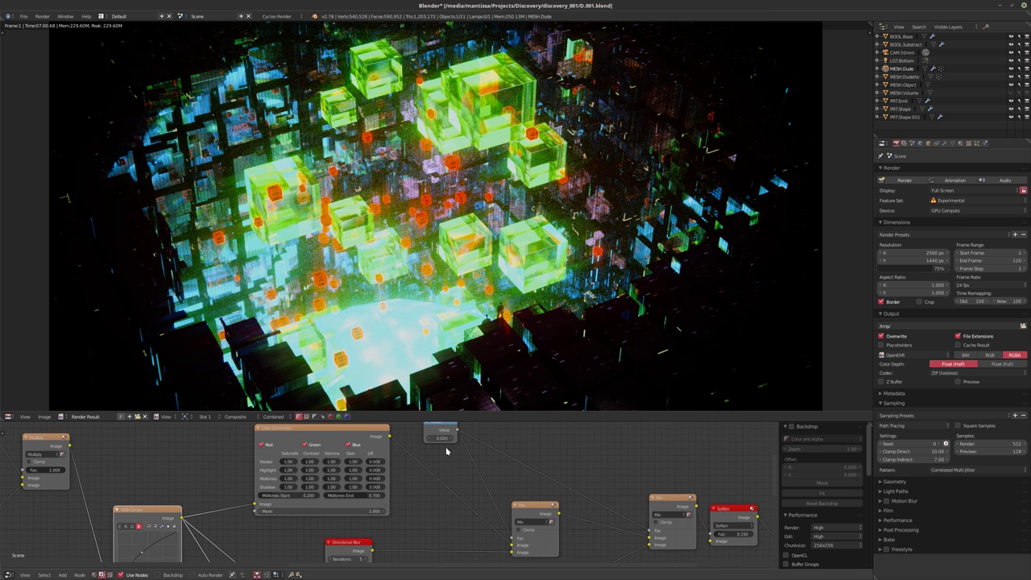
{"action": "scroll", "coordinate": [559, 471], "scroll_direction": "down", "scroll_amount": 1}
{"action": "middle_click_drag", "start_coordinate": [584, 481], "coordinate": [471, 464]}
{"action": "left_click", "coordinate": [421, 505]}
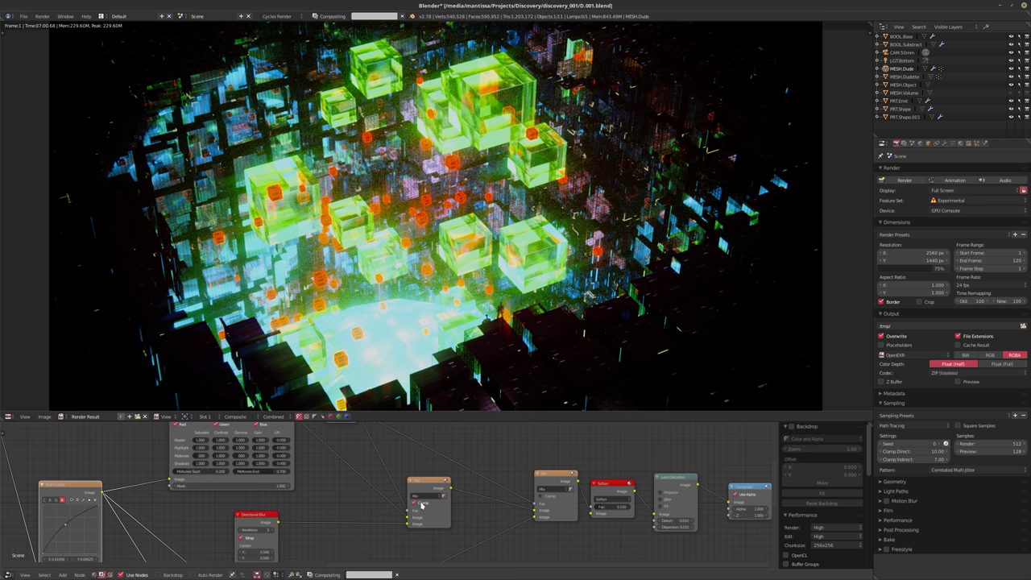
{"action": "left_click", "coordinate": [421, 505]}
- Set the Soften filter's factor to 0.25 and inspect the composited render up close
{"action": "scroll", "coordinate": [598, 481], "scroll_direction": "up", "scroll_amount": 2}
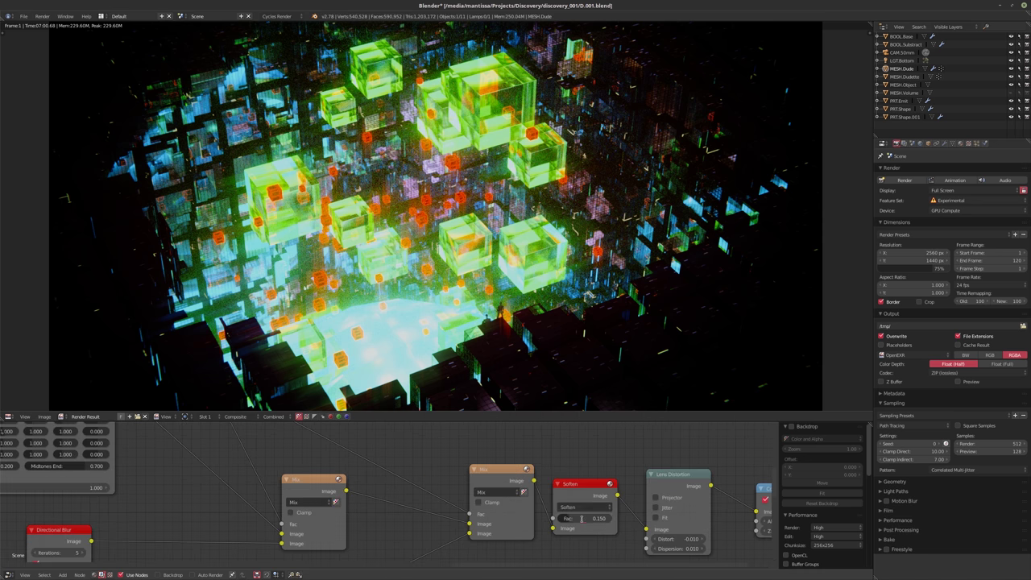
{"action": "left_click", "coordinate": [580, 518]}
{"action": "type", "text": "0.25"}
{"action": "key", "text": "Return"}
{"action": "scroll", "coordinate": [386, 129], "scroll_direction": "up", "scroll_amount": 4}
{"action": "scroll", "coordinate": [447, 221], "scroll_direction": "down", "scroll_amount": 4}
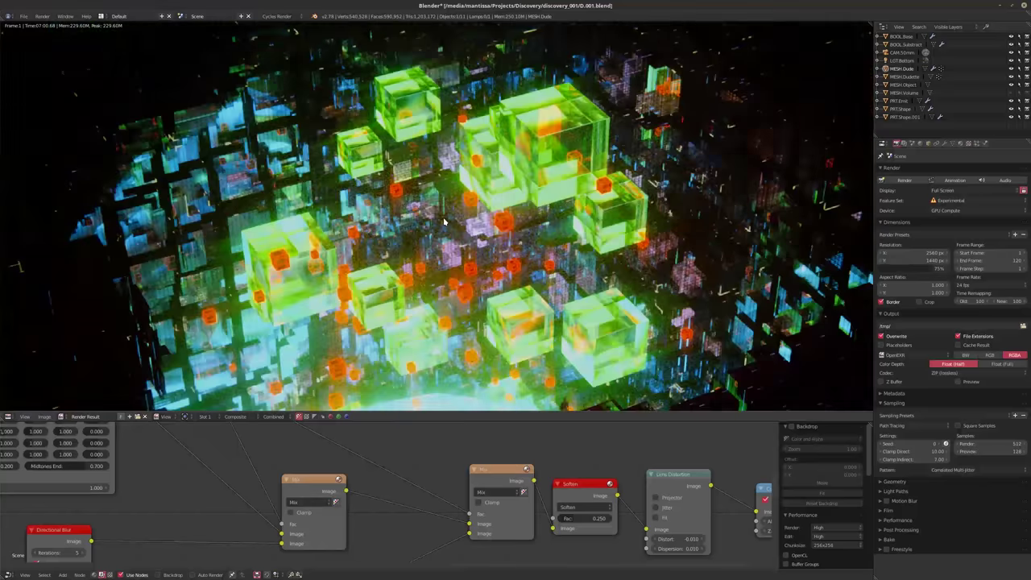
- Try the Jitter option on the Lens Distortion node, switching it on and back off
{"action": "left_click", "coordinate": [657, 508]}
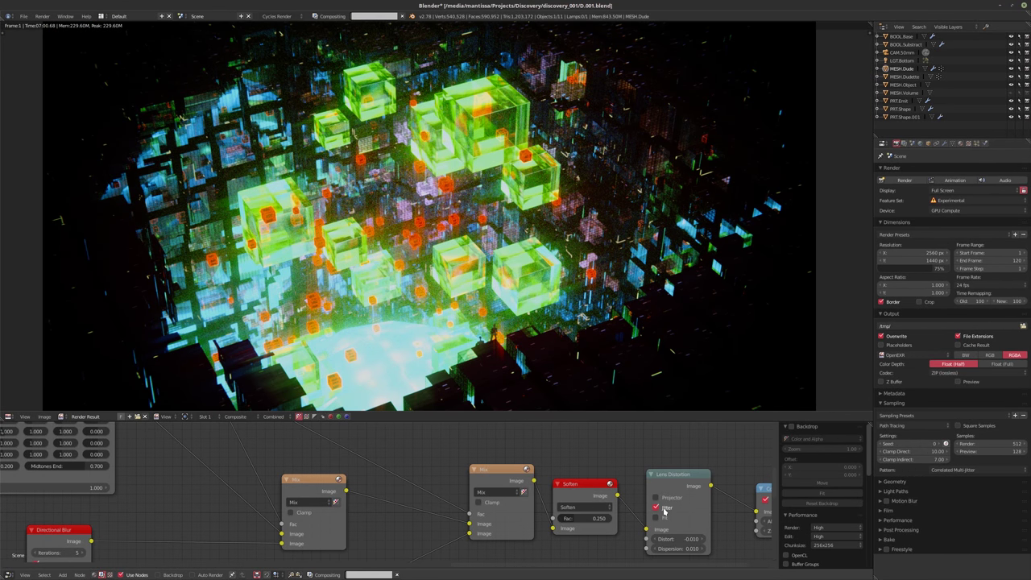
{"action": "left_click", "coordinate": [656, 507]}
{"action": "scroll", "coordinate": [516, 467], "scroll_direction": "down", "scroll_amount": 4}
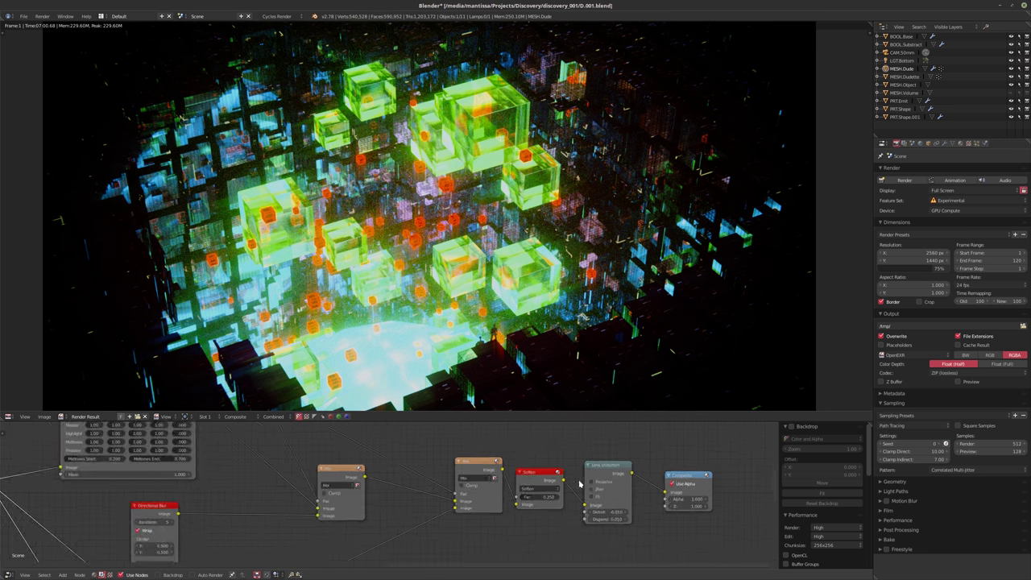
- Review the whole node tree and enlarge the image viewer to examine the full composited render
{"action": "scroll", "coordinate": [517, 467], "scroll_direction": "down", "scroll_amount": 4}
{"action": "middle_click_drag", "start_coordinate": [497, 483], "coordinate": [569, 501]}
{"action": "scroll", "coordinate": [494, 481], "scroll_direction": "down", "scroll_amount": 4}
{"action": "scroll", "coordinate": [570, 481], "scroll_direction": "down", "scroll_amount": 3}
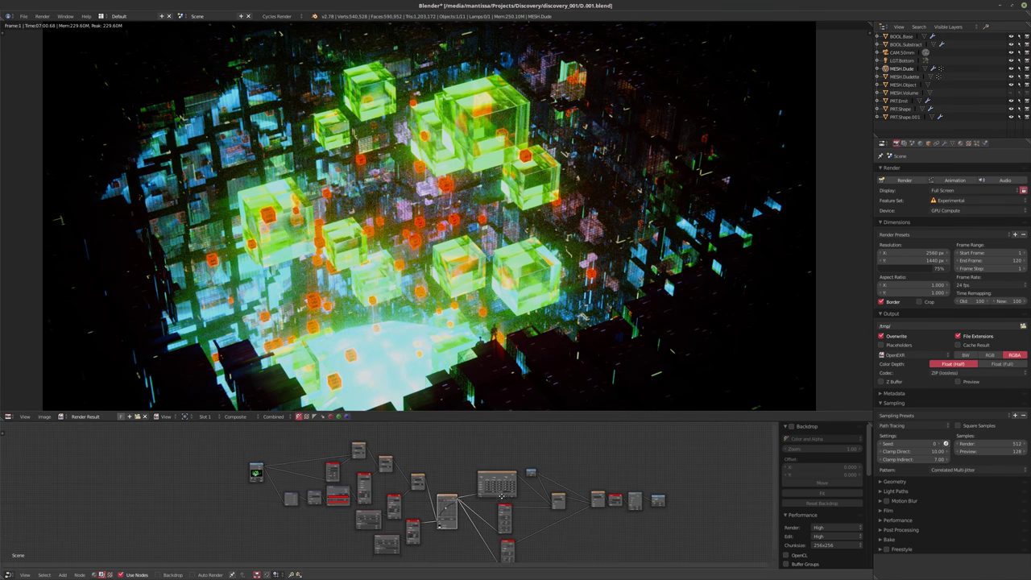
{"action": "scroll", "coordinate": [443, 464], "scroll_direction": "up", "scroll_amount": 3}
{"action": "left_click_drag", "start_coordinate": [302, 462], "coordinate": [304, 462]}
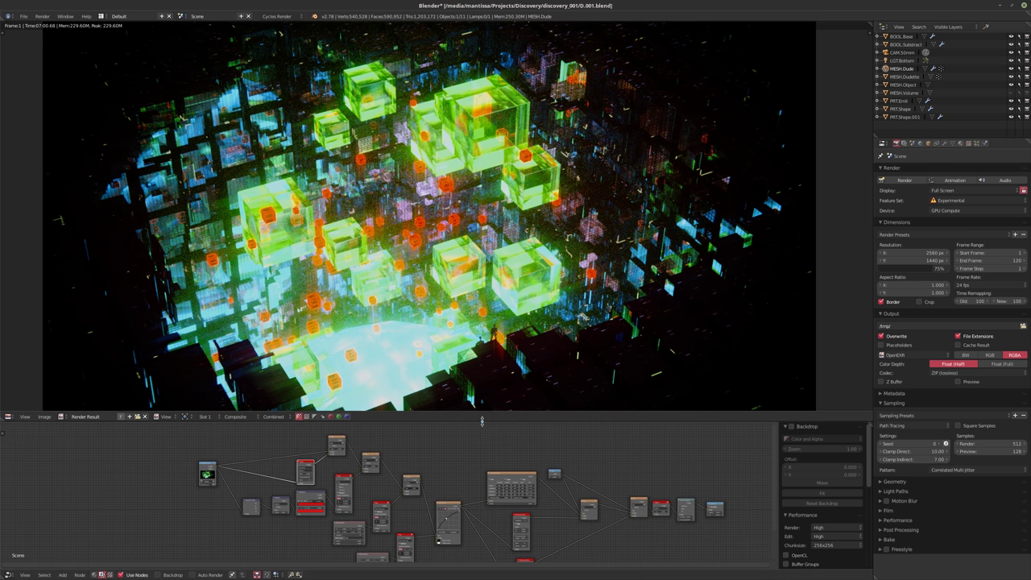
{"action": "left_click_drag", "start_coordinate": [481, 421], "coordinate": [491, 508]}
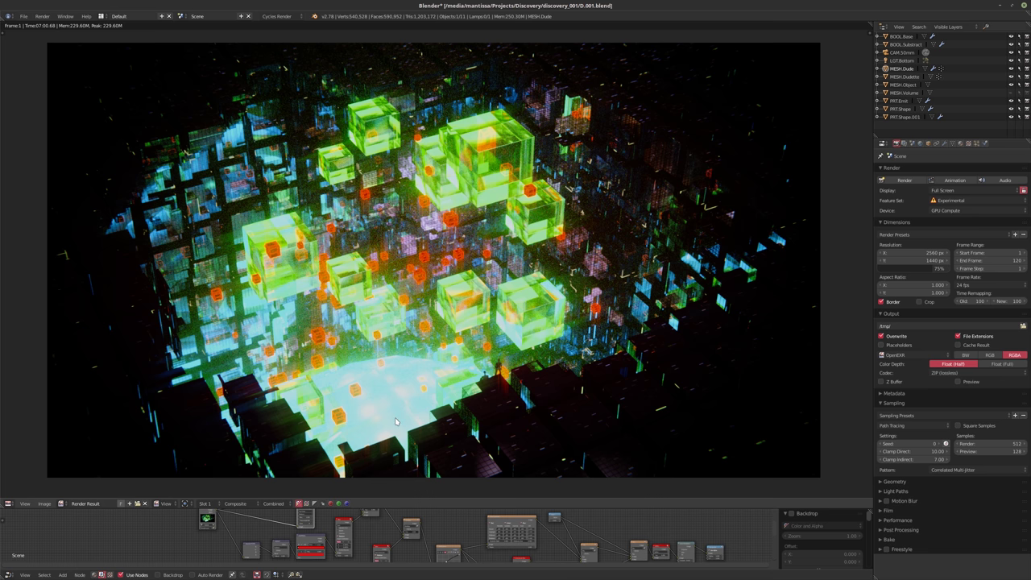
- Set the render samples to 3072
{"action": "left_click", "coordinate": [978, 444]}
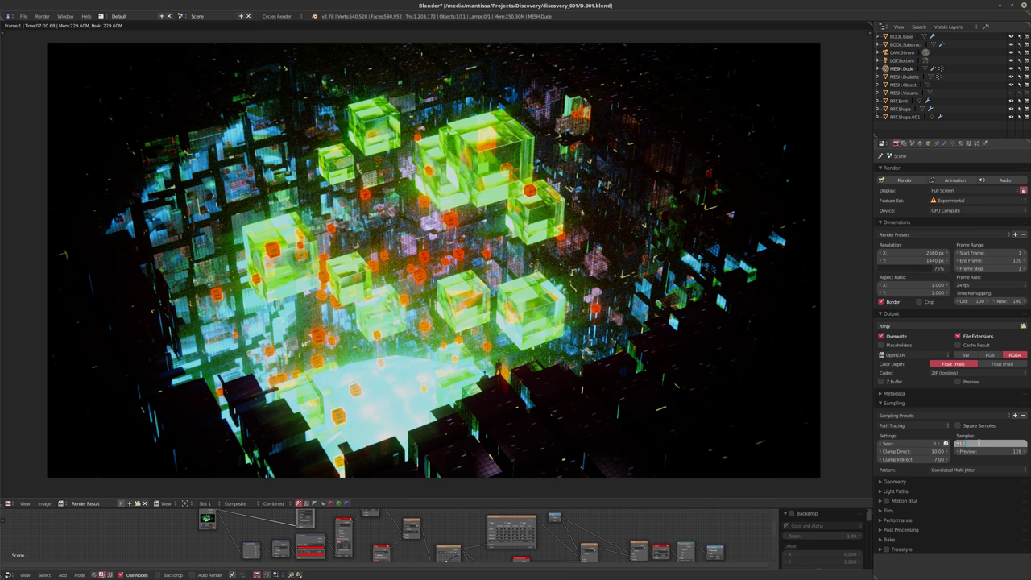
{"action": "type", "text": "3072"}
{"action": "key", "text": "Return"}
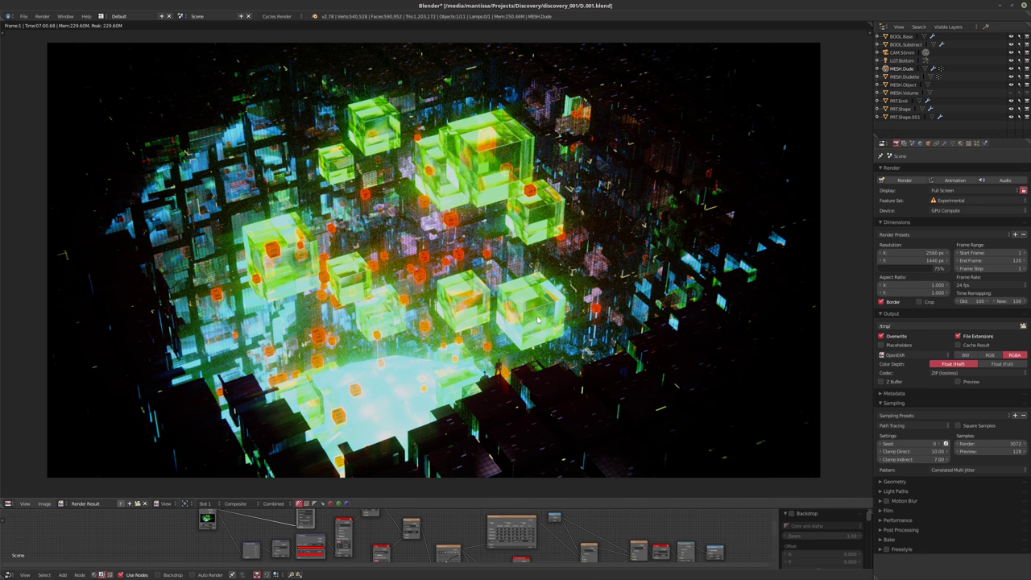
- Enlarge the node editor to fit most of the node tree and save the project over the existing file
{"action": "middle_click_drag", "start_coordinate": [520, 530], "coordinate": [500, 532]}
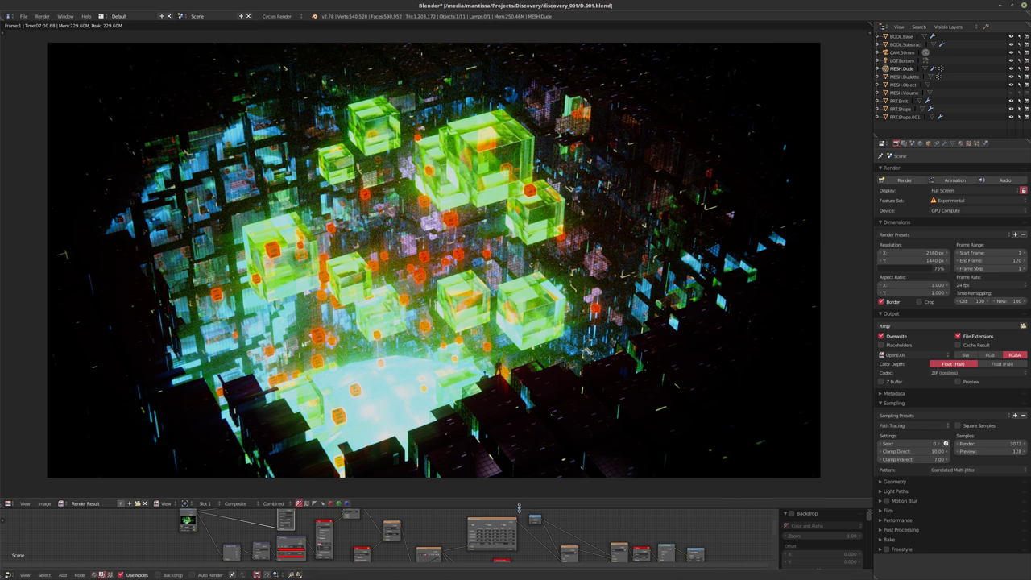
{"action": "left_click_drag", "start_coordinate": [520, 497], "coordinate": [522, 398]}
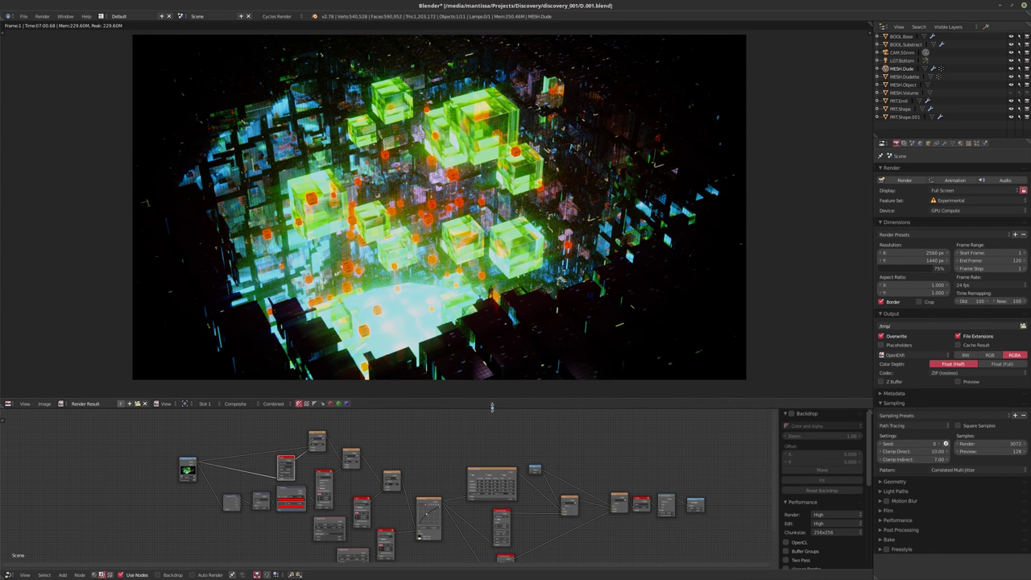
{"action": "left_click_drag", "start_coordinate": [492, 406], "coordinate": [492, 383]}
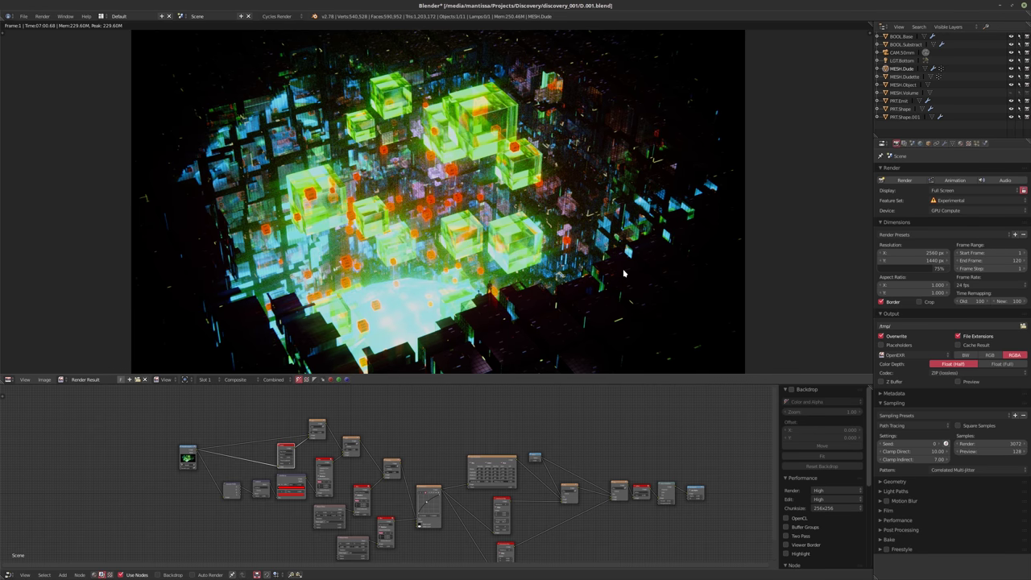
{"action": "key", "text": "ctrl+s"}
{"action": "left_click", "coordinate": [623, 271]}
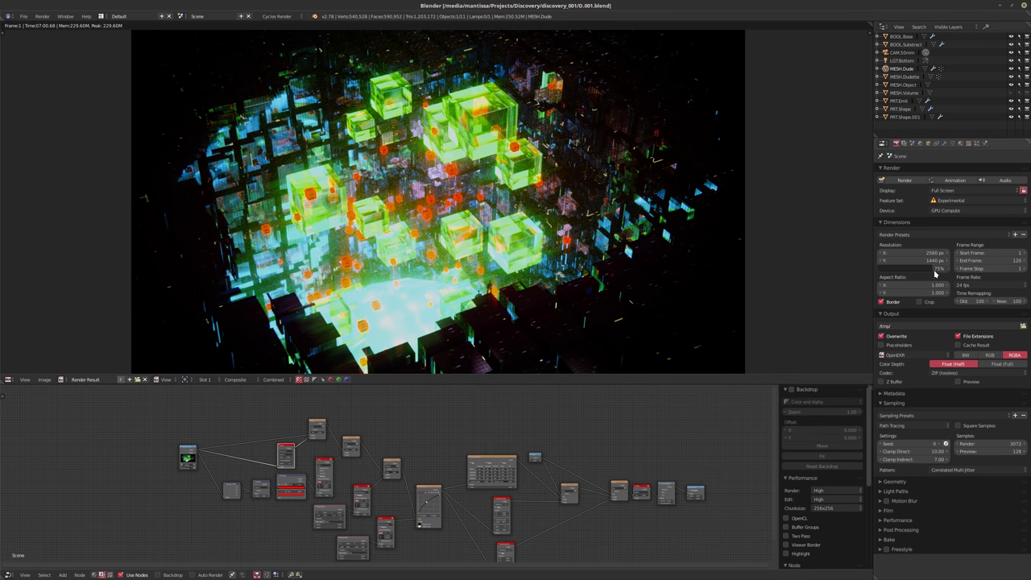
- Set the render resolution to 7680 × 4320 px at 100% scale
{"action": "left_click_drag", "start_coordinate": [934, 271], "coordinate": [955, 271]}
{"action": "left_click", "coordinate": [935, 252]}
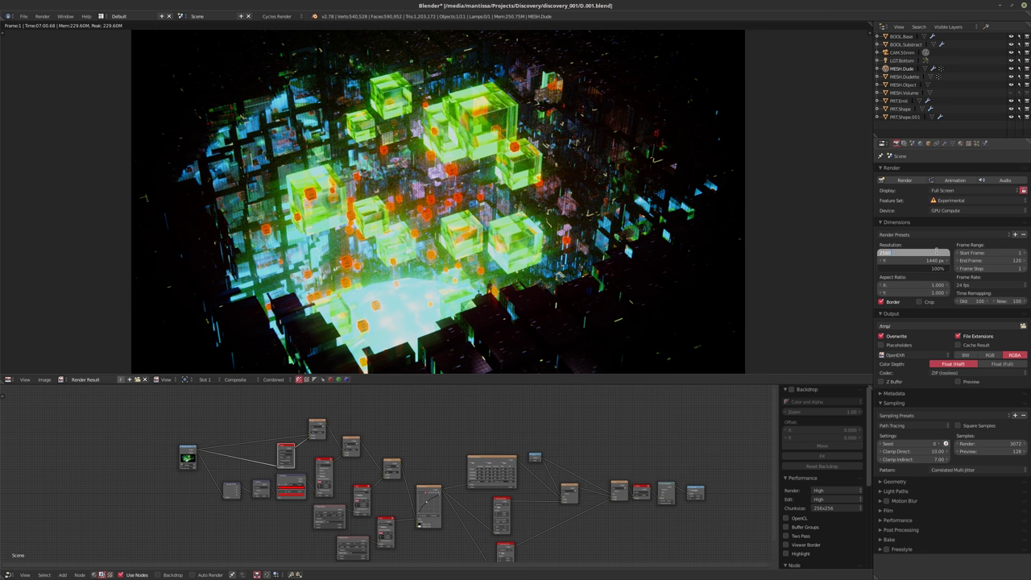
{"action": "key", "text": "Tab"}
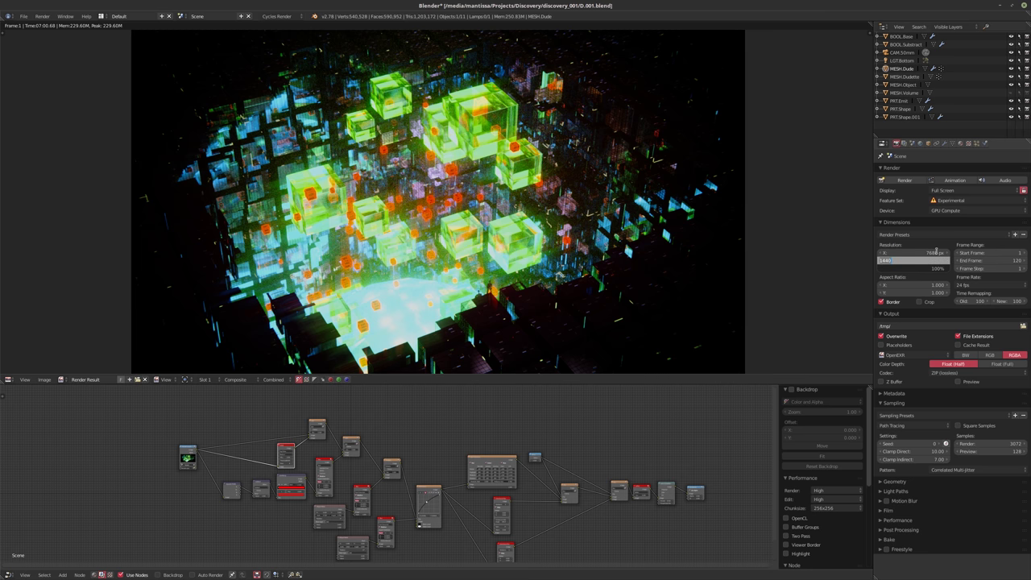
{"action": "key", "text": "End"}
{"action": "type", "text": "*3"}
{"action": "key", "text": "Return"}
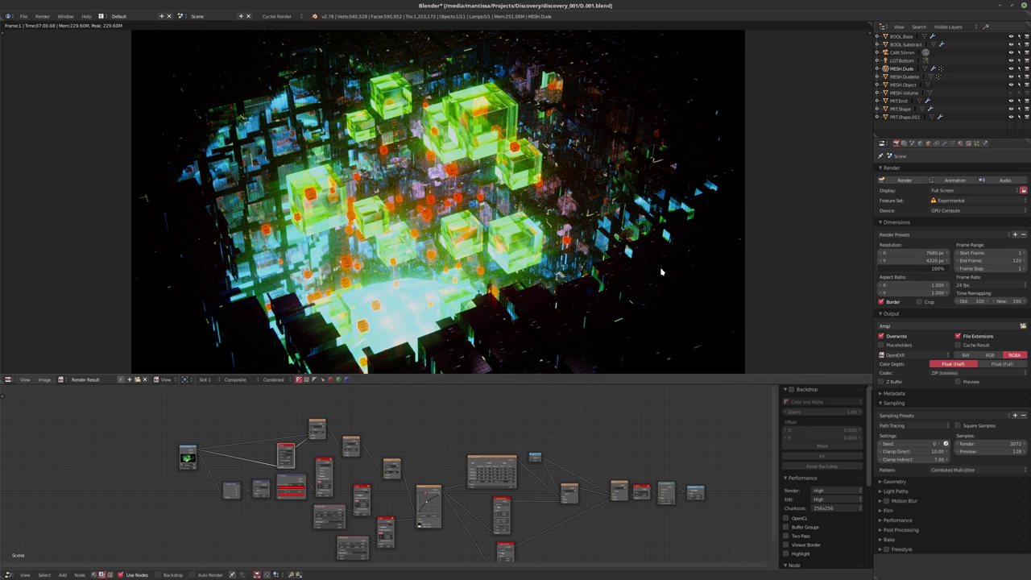
- Save the project over D.001.blend and start rendering the image
{"action": "key", "text": "ctrl+s"}
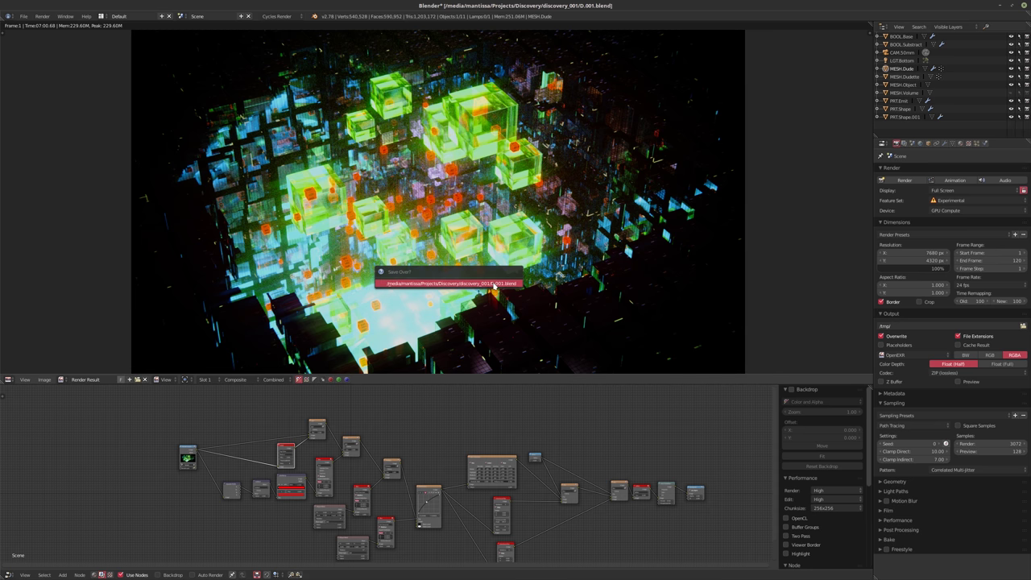
{"action": "left_click", "coordinate": [494, 286]}
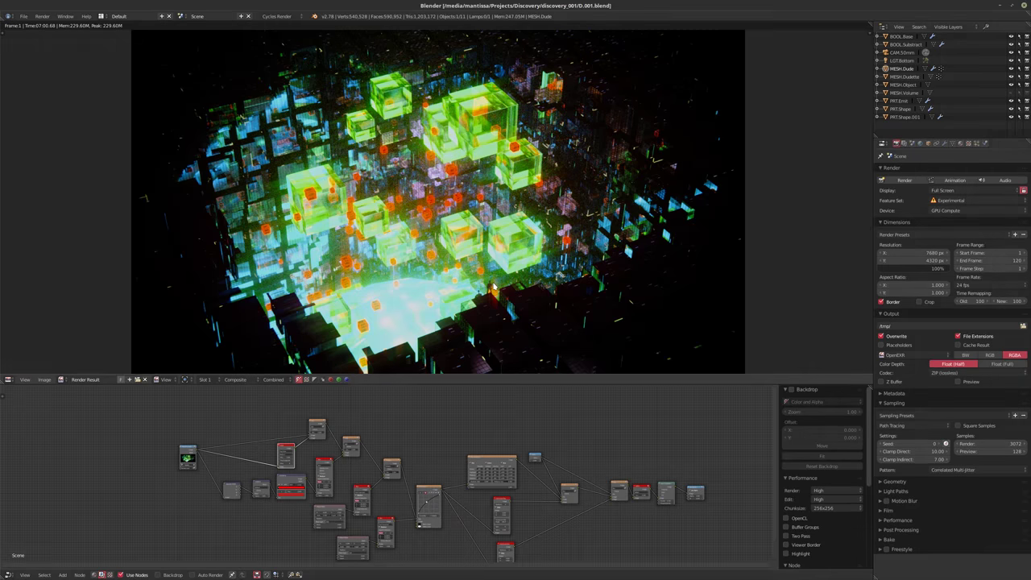
{"action": "key", "text": "F12"}
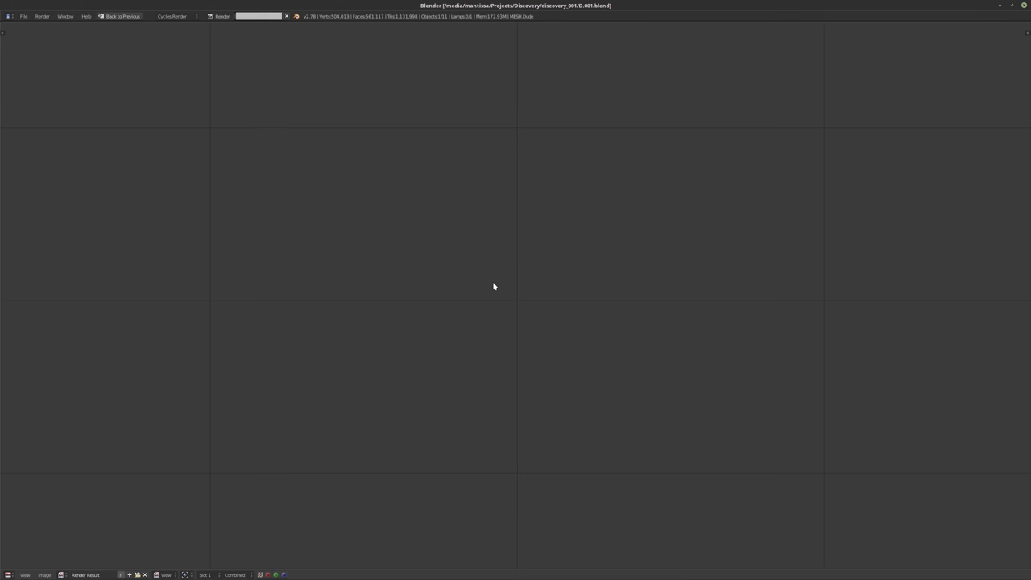